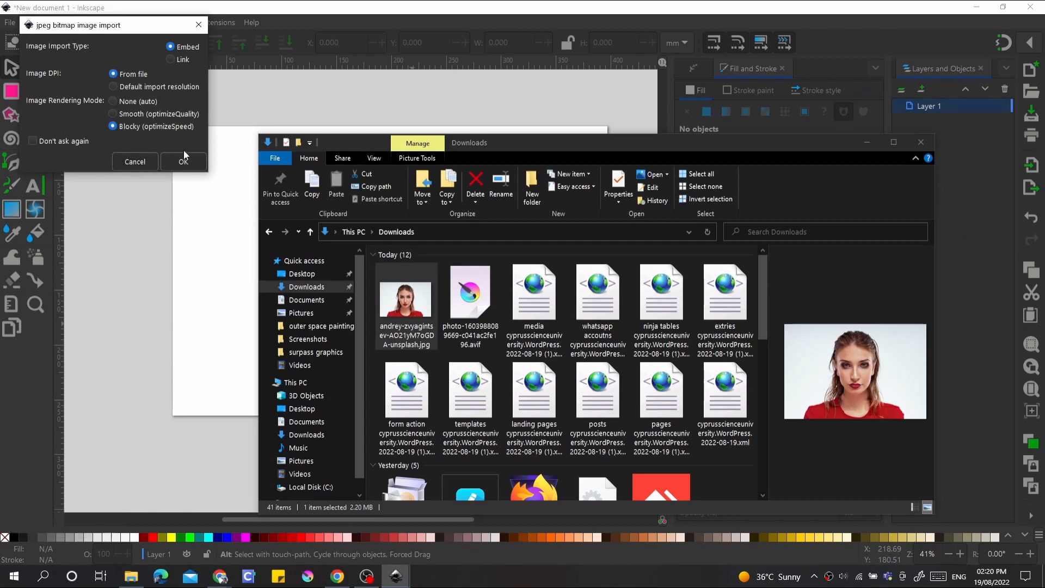
Import the portrait JPEG as an embedded image with DPI from file and Blocky rendering, and scale it down to about 379 × 253 mm
{"action": "left_click", "coordinate": [183, 161]}
{"action": "scroll", "coordinate": [399, 382], "scroll_direction": "down", "scroll_amount": 5}
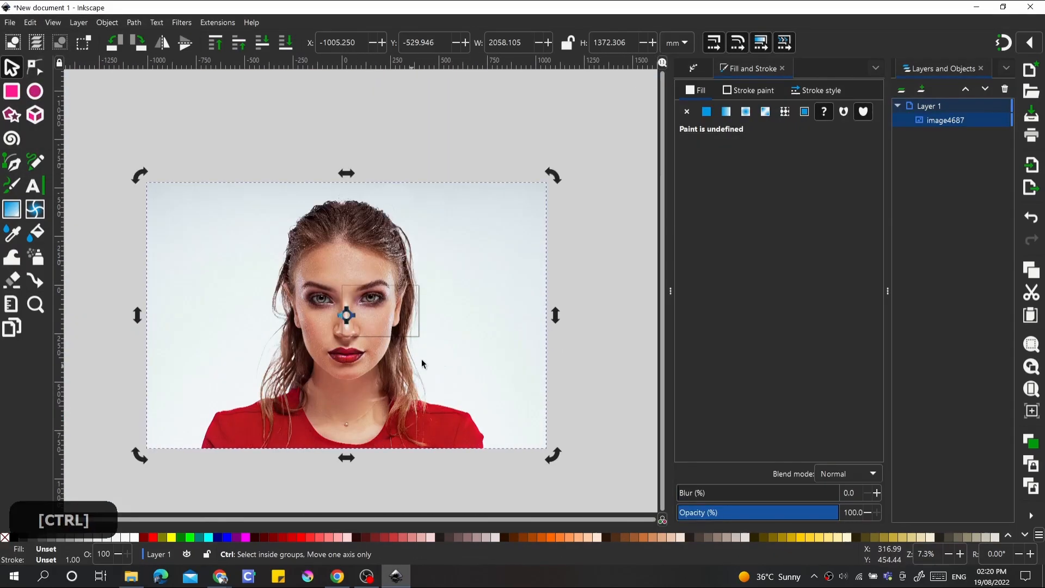
{"action": "left_click_drag", "start_coordinate": [550, 442], "coordinate": [306, 303]}
{"action": "left_click_drag", "start_coordinate": [226, 251], "coordinate": [399, 325]}
{"action": "scroll", "coordinate": [398, 325], "scroll_direction": "up", "scroll_amount": 3}
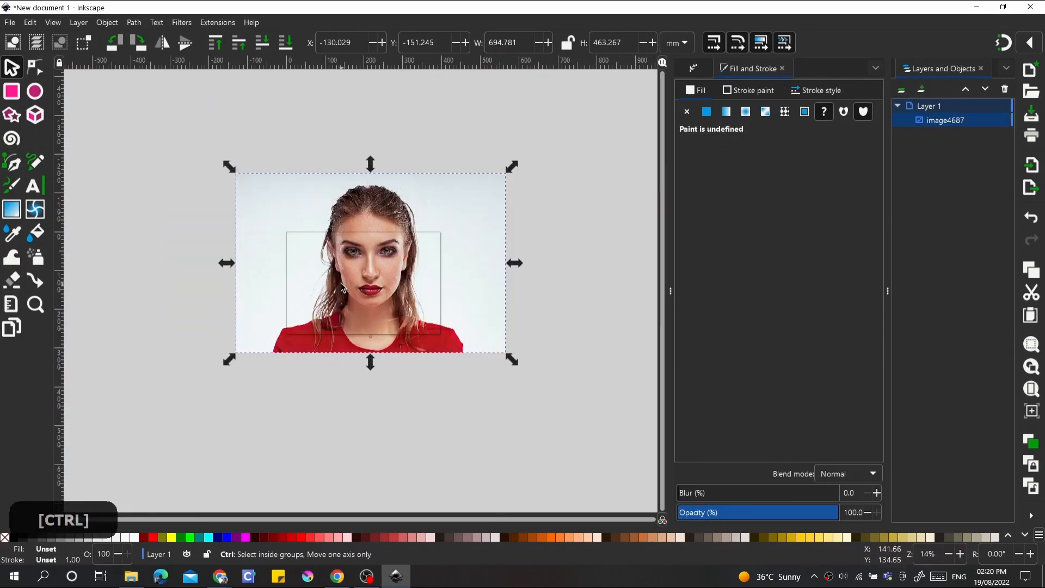
{"action": "left_click_drag", "start_coordinate": [566, 393], "coordinate": [400, 275]}
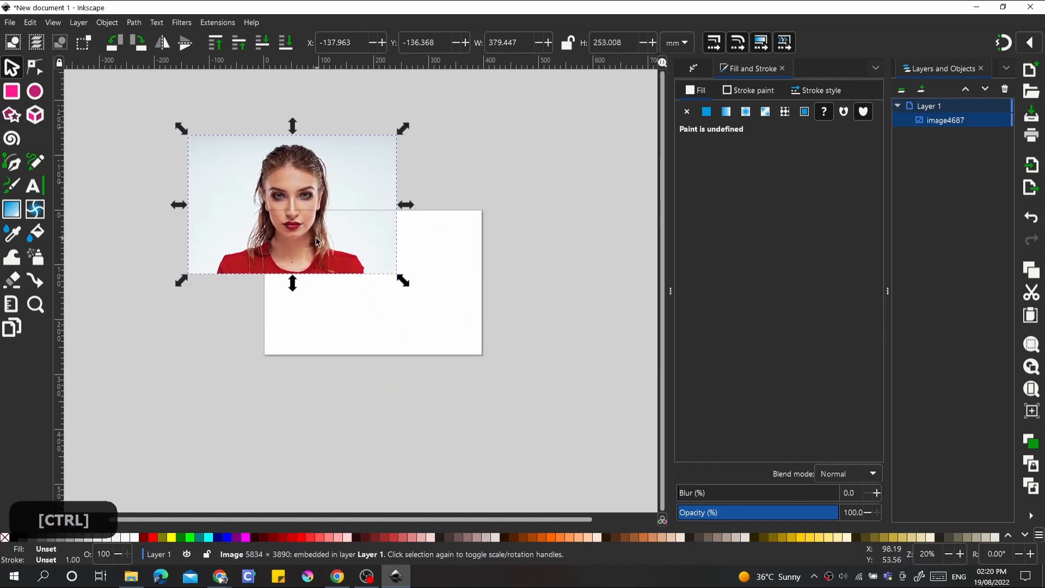
Move the photo onto the page and enlarge it to about 405 × 270 mm so that it covers the page
{"action": "left_click_drag", "start_coordinate": [319, 250], "coordinate": [401, 328]}
{"action": "left_click_drag", "start_coordinate": [483, 205], "coordinate": [493, 202]}
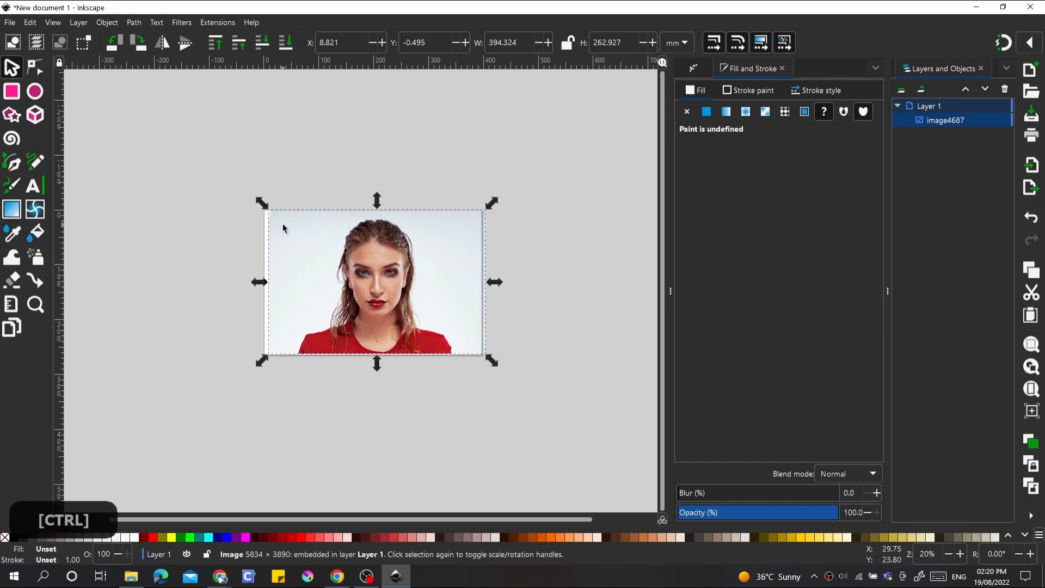
{"action": "left_click_drag", "start_coordinate": [263, 204], "coordinate": [257, 201]}
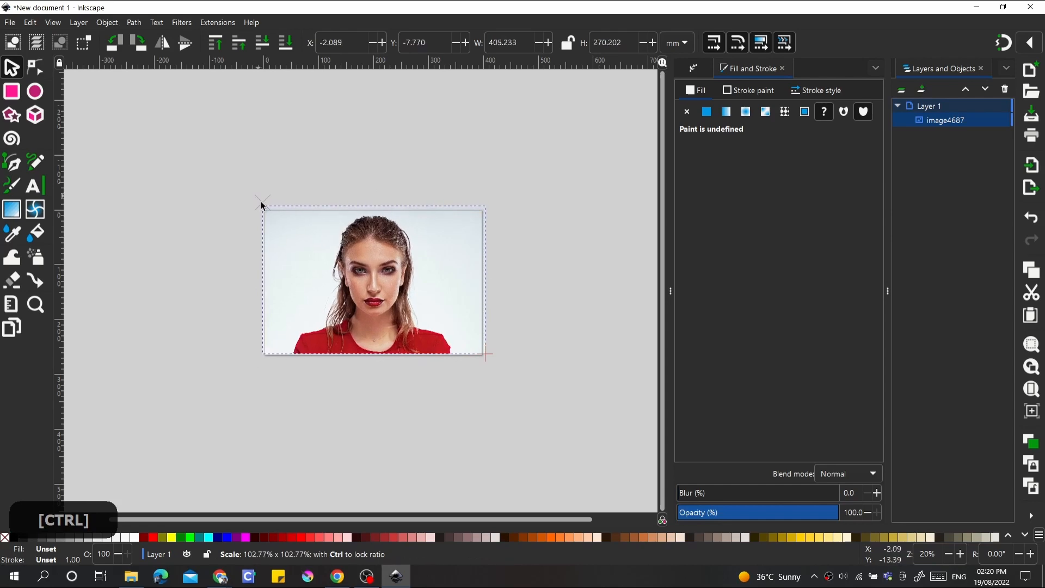
{"action": "scroll", "coordinate": [351, 268], "scroll_direction": "up", "scroll_amount": 2}
{"action": "left_click_drag", "start_coordinate": [432, 269], "coordinate": [432, 272]}
Lower the photo's opacity to about 26% and deselect it
{"action": "scroll", "coordinate": [432, 273], "scroll_direction": "up", "scroll_amount": 2}
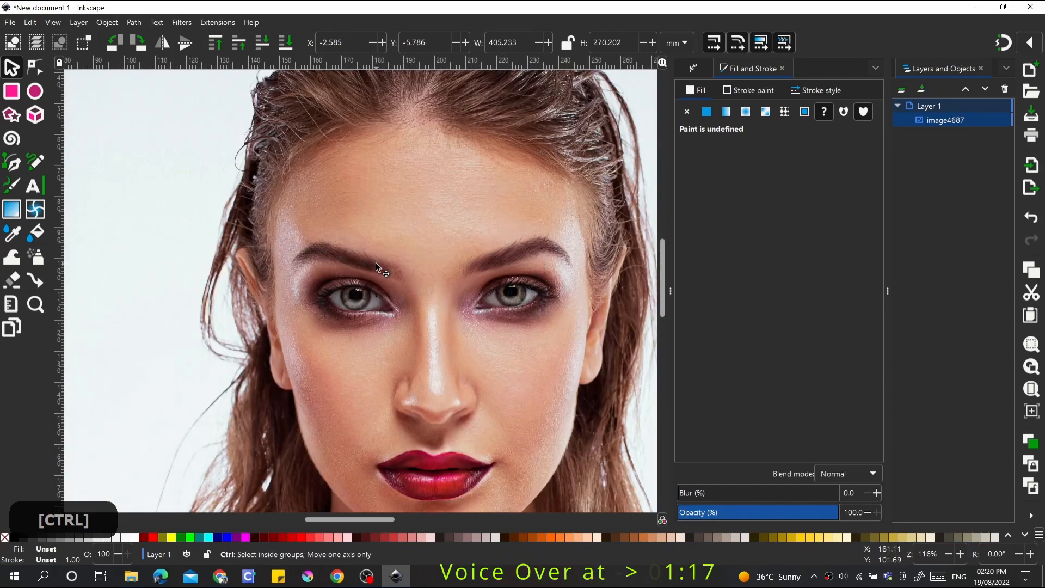
{"action": "scroll", "coordinate": [385, 269], "scroll_direction": "down", "scroll_amount": 4}
{"action": "scroll", "coordinate": [345, 301], "scroll_direction": "up", "scroll_amount": 2}
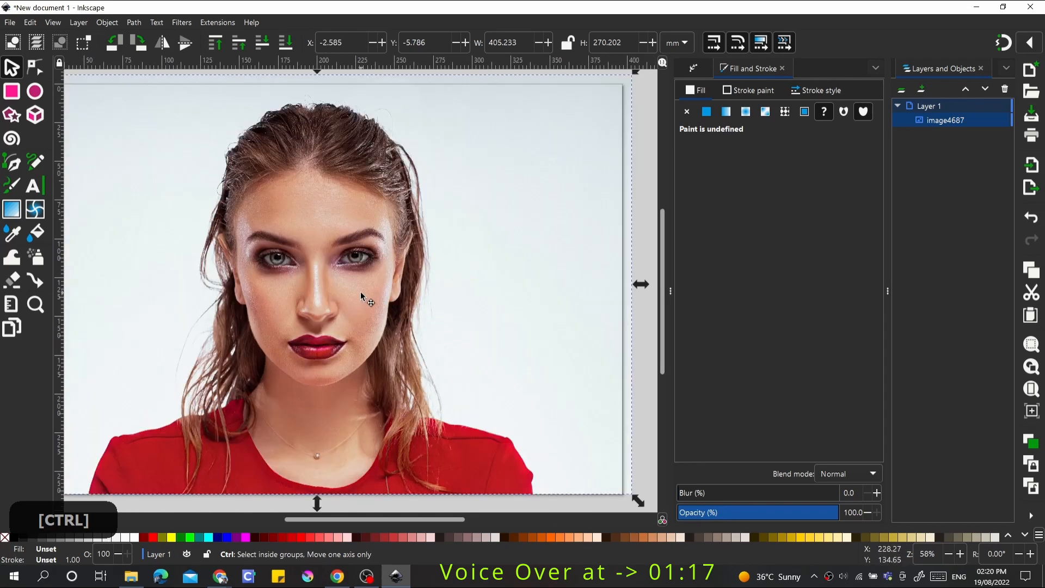
{"action": "scroll", "coordinate": [357, 290], "scroll_direction": "down", "scroll_amount": 2}
{"action": "scroll", "coordinate": [313, 297], "scroll_direction": "up", "scroll_amount": 2}
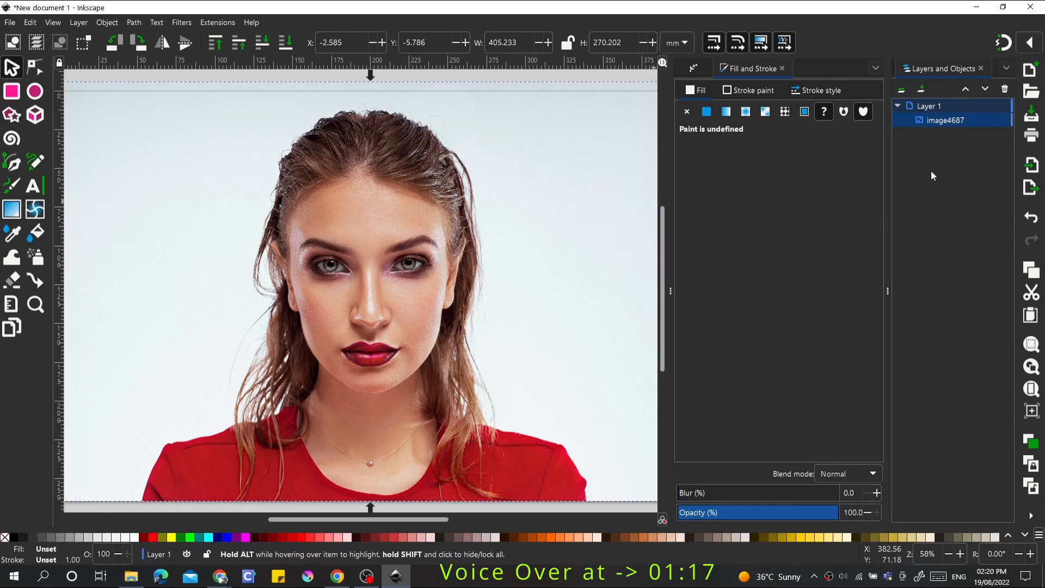
{"action": "left_click_drag", "start_coordinate": [747, 521], "coordinate": [719, 521]}
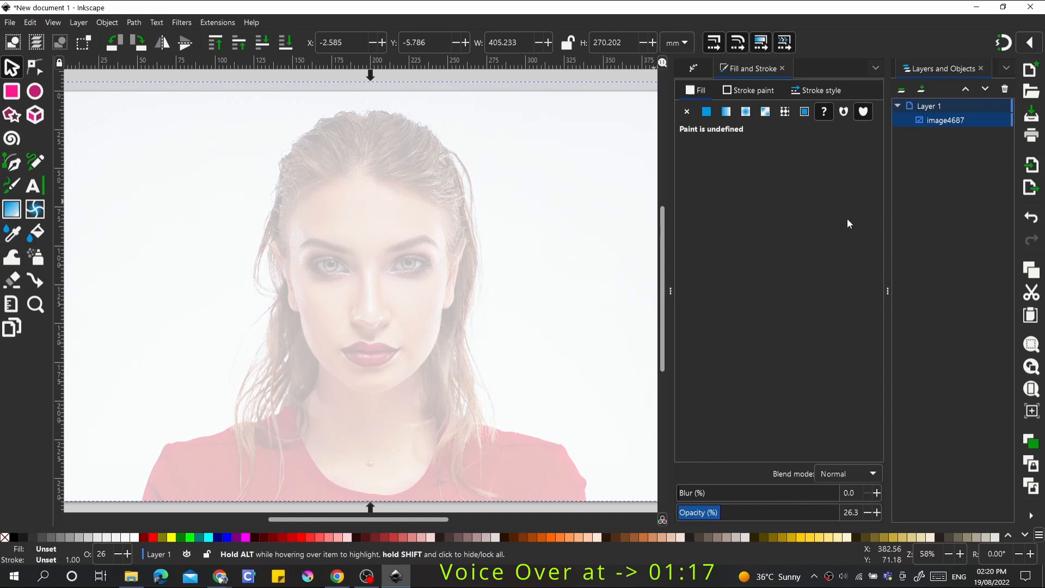
{"action": "scroll", "coordinate": [461, 205], "scroll_direction": "down", "scroll_amount": 3}
{"action": "left_click", "coordinate": [228, 136]}
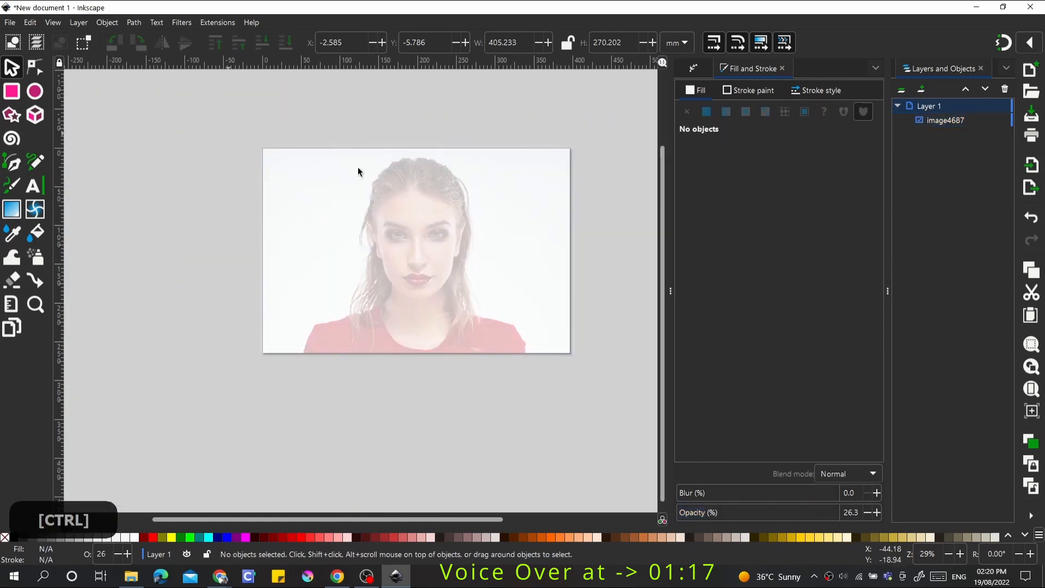
Draw a rectangle about 430 × 330 mm over the whole photo, with 100% opacity and the dark grey fill 3e3e3eff
{"action": "scroll", "coordinate": [415, 211], "scroll_direction": "up", "scroll_amount": 2}
{"action": "key", "text": "r"}
{"action": "mouse_move", "coordinate": [191, 100]}
{"action": "left_mouse_down"}
{"action": "mouse_move", "coordinate": [203, 149]}
{"action": "mouse_move", "coordinate": [614, 378]}
{"action": "mouse_move", "coordinate": [667, 465]}
{"action": "left_mouse_up"}
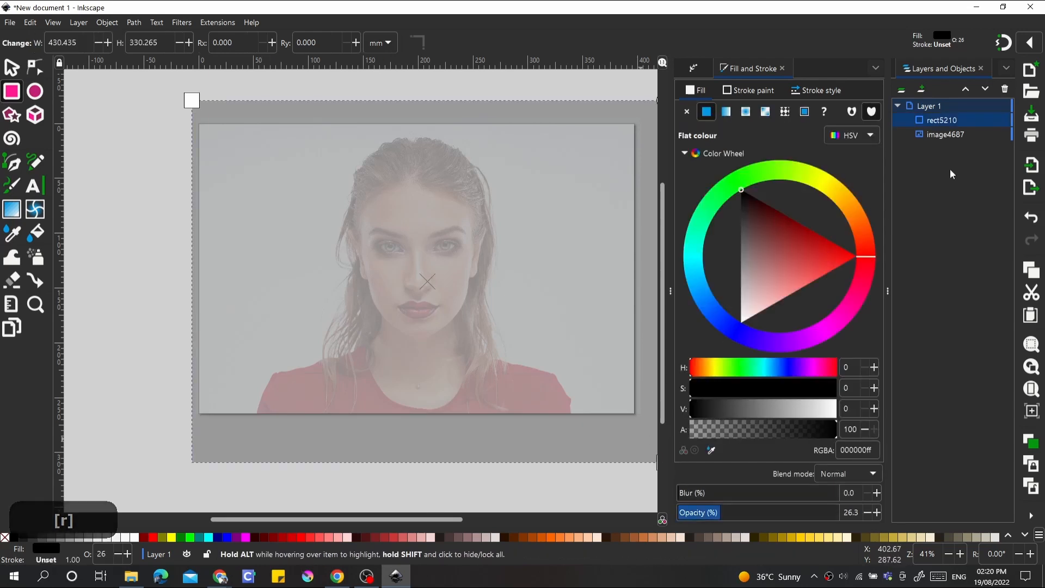
{"action": "left_click_drag", "start_coordinate": [751, 522], "coordinate": [921, 516]}
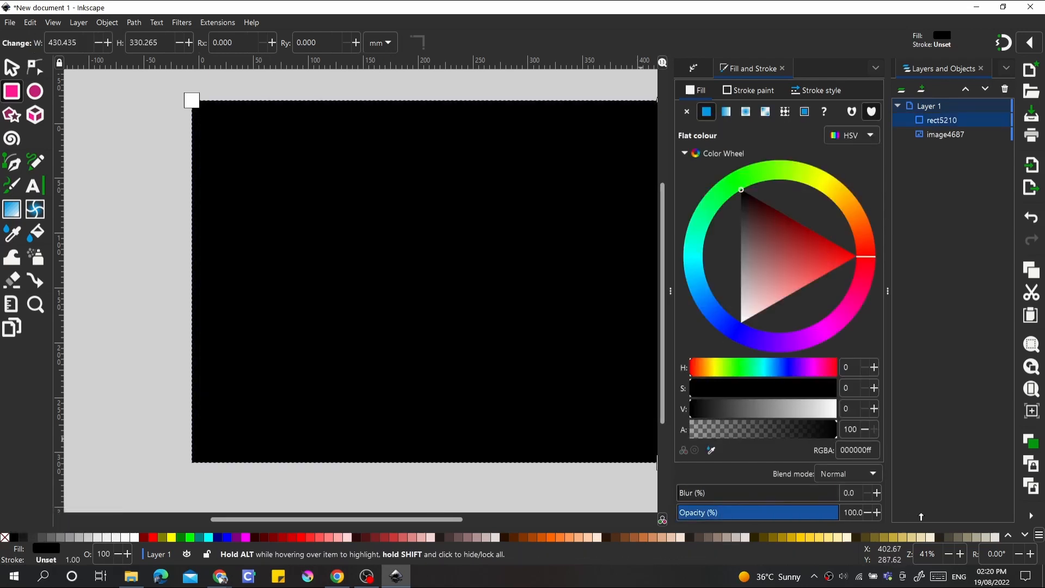
{"action": "left_click_drag", "start_coordinate": [755, 222], "coordinate": [739, 217]}
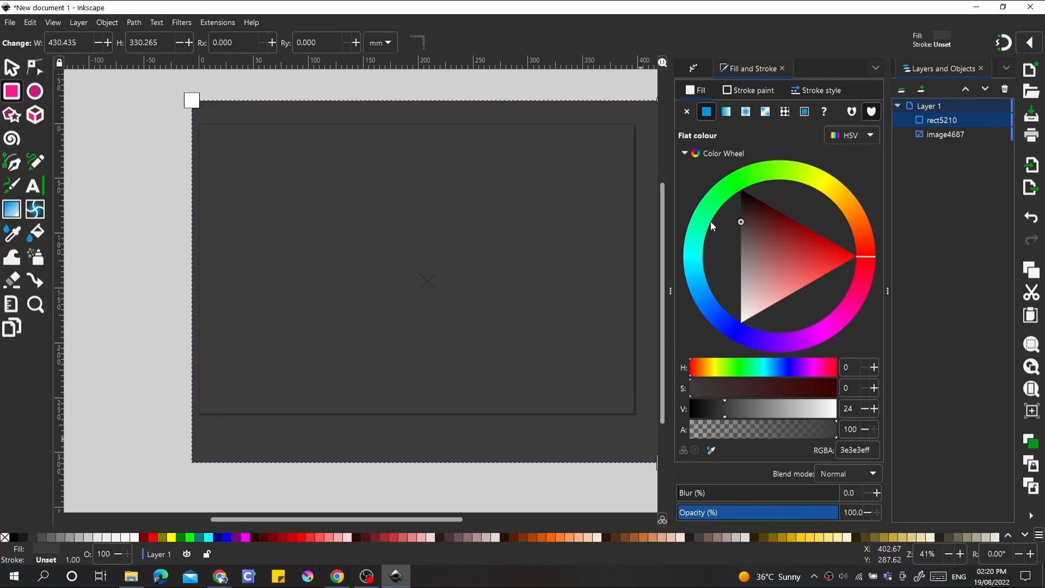
Send the dark rectangle to the bottom behind the photo and shift it slightly so it frames the photo evenly
{"action": "key", "text": "s"}
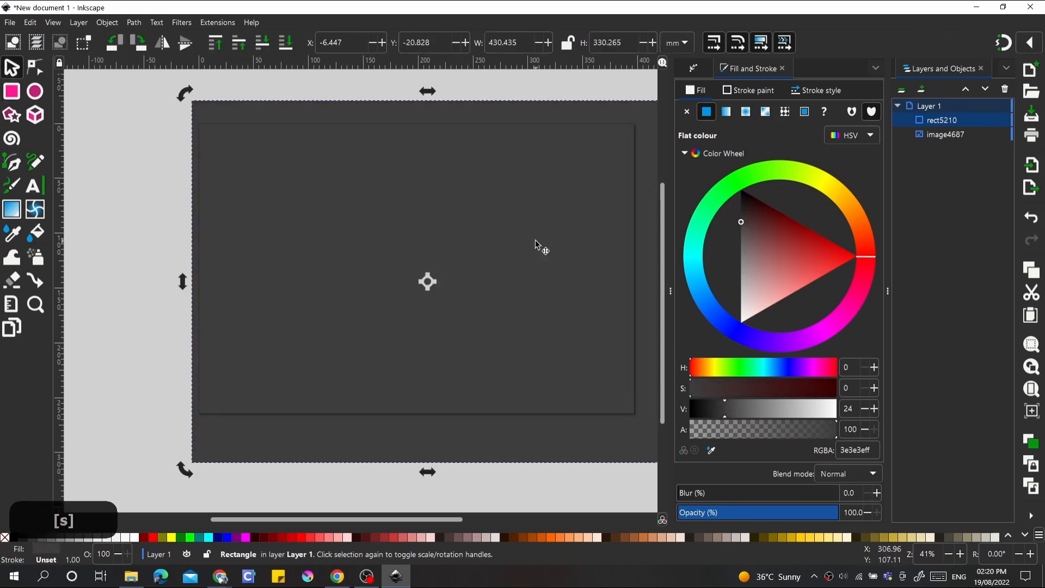
{"action": "key", "text": "End"}
{"action": "scroll", "coordinate": [351, 296], "scroll_direction": "down", "scroll_amount": 3, "text": "ctrl"}
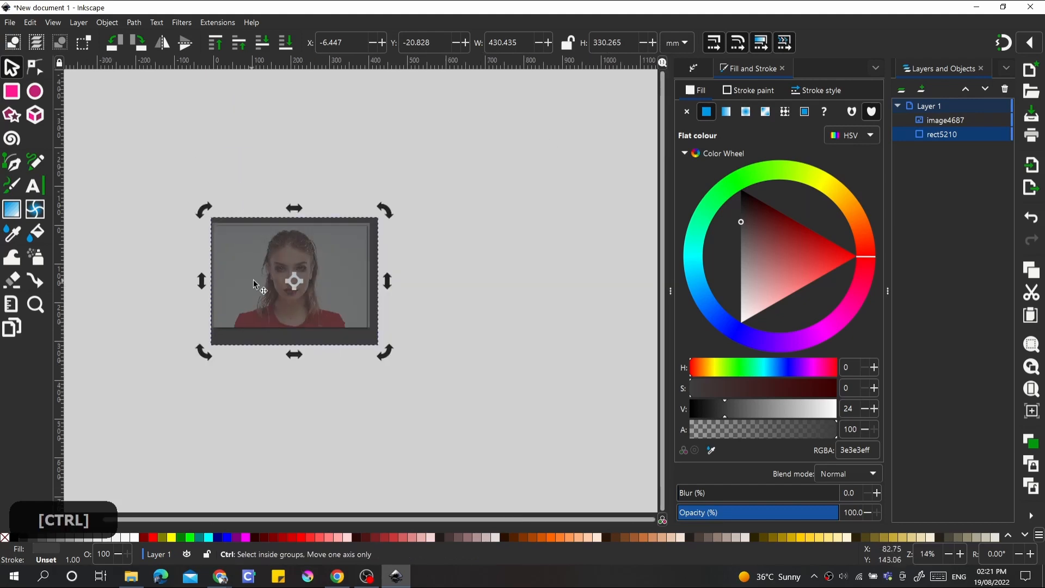
{"action": "scroll", "coordinate": [268, 286], "scroll_direction": "up", "scroll_amount": 3, "text": "ctrl"}
{"action": "scroll", "coordinate": [495, 397], "scroll_direction": "down", "scroll_amount": 1, "text": "ctrl"}
{"action": "scroll", "coordinate": [495, 409], "scroll_direction": "up", "scroll_amount": 1, "text": "ctrl"}
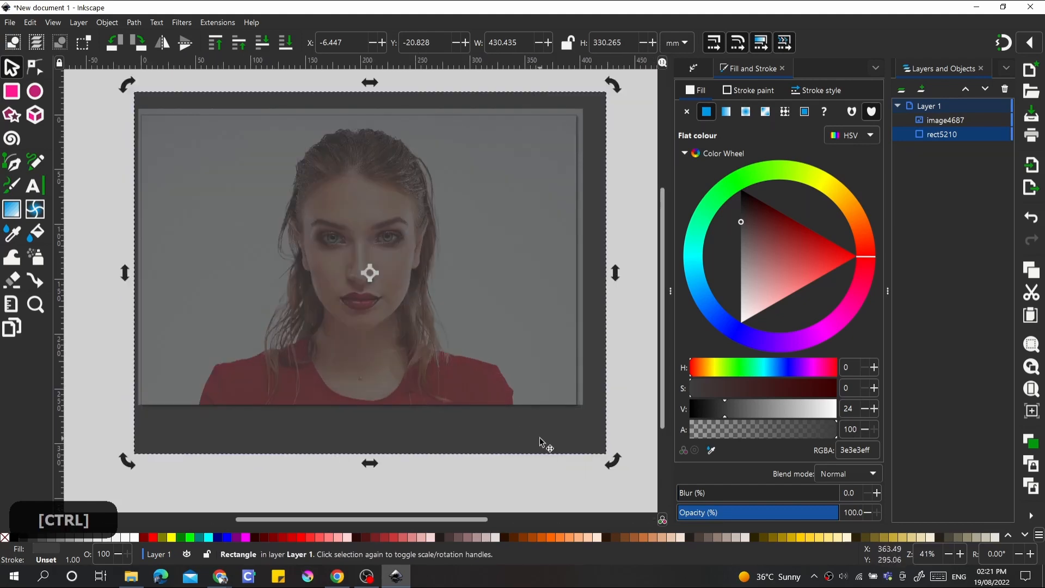
{"action": "left_click_drag", "start_coordinate": [540, 436], "coordinate": [530, 431]}
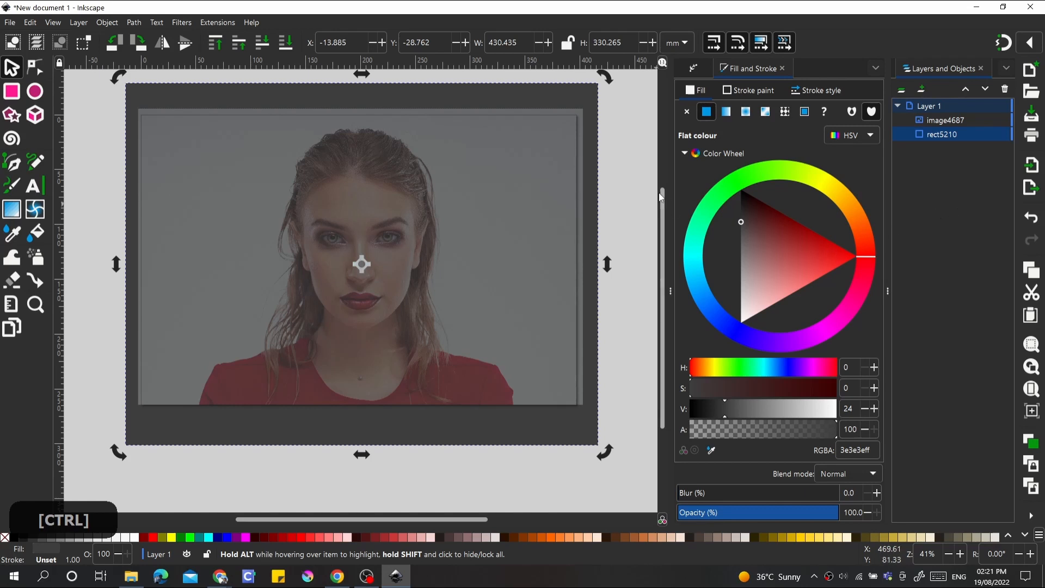
{"action": "left_click", "coordinate": [638, 190]}
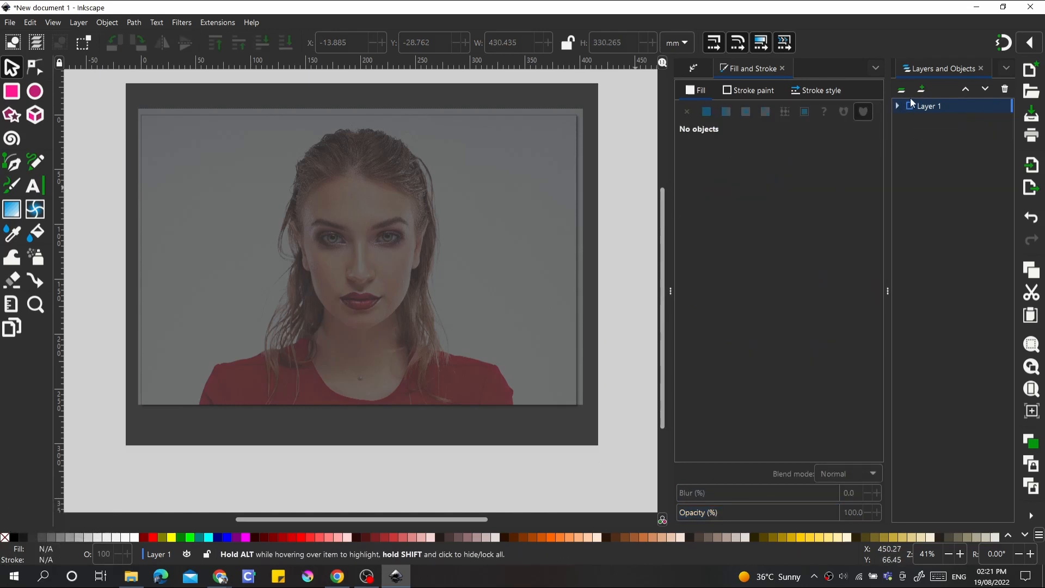
Add a layer named sketch above Layer 1, lock Layer 1 and make sketch the active layer
{"action": "left_click", "coordinate": [919, 90]}
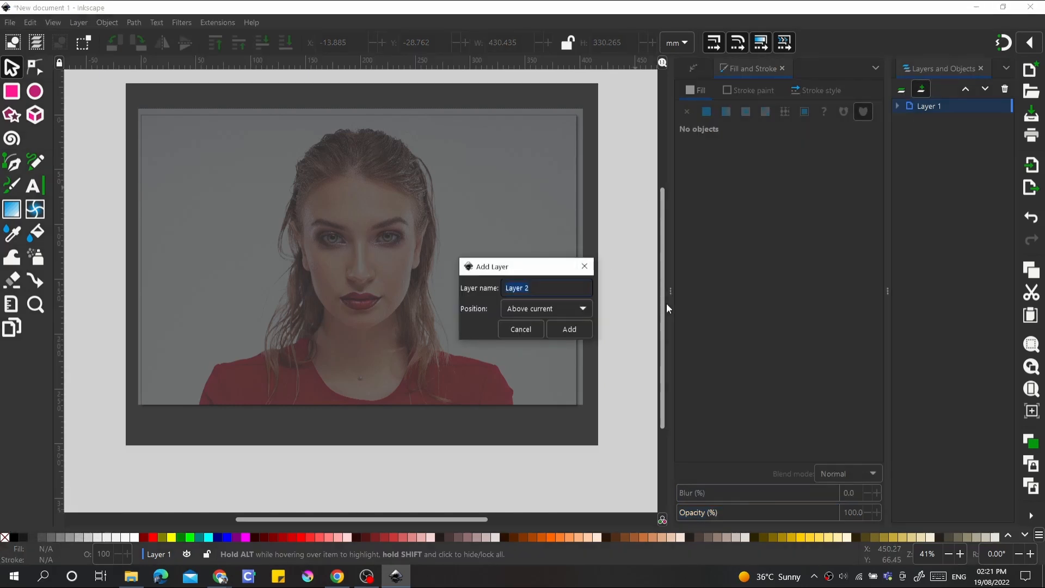
{"action": "type", "text": "sket"}
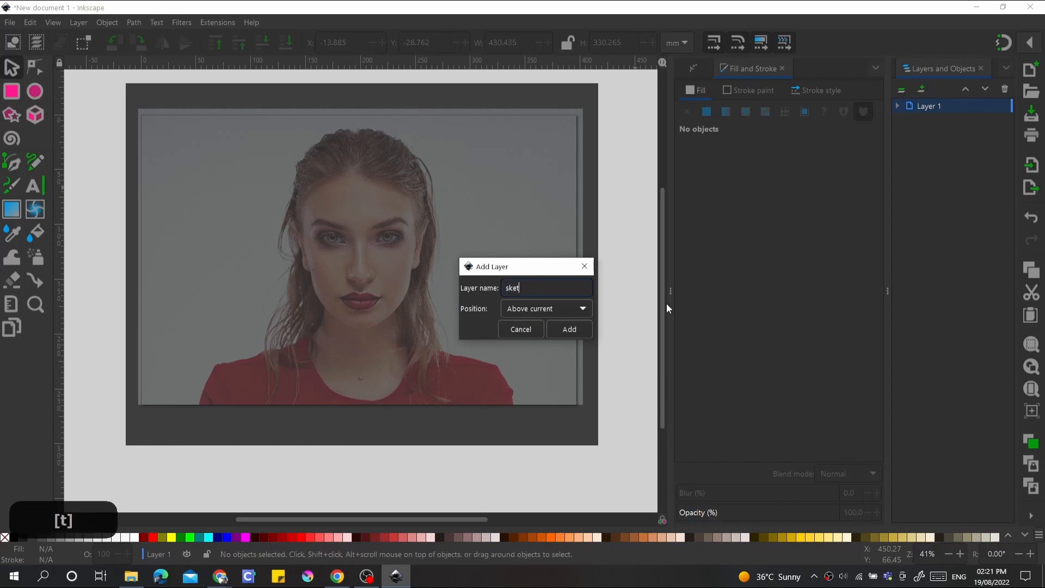
{"action": "type", "text": "cj"}
{"action": "key", "text": "BackSpace"}
{"action": "type", "text": "j"}
{"action": "key", "text": "BackSpace"}
{"action": "type", "text": "h"}
{"action": "key", "text": "Return"}
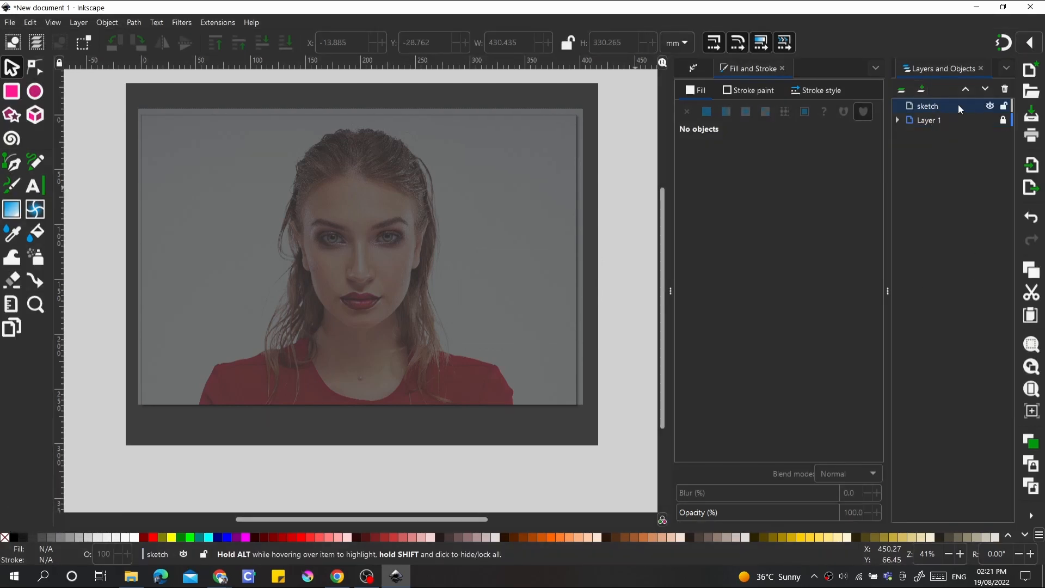
{"action": "left_click", "coordinate": [948, 108]}
Hide the docked dialogs and switch the window to full screen around the portrait
{"action": "scroll", "coordinate": [201, 249], "scroll_direction": "up", "scroll_amount": 2}
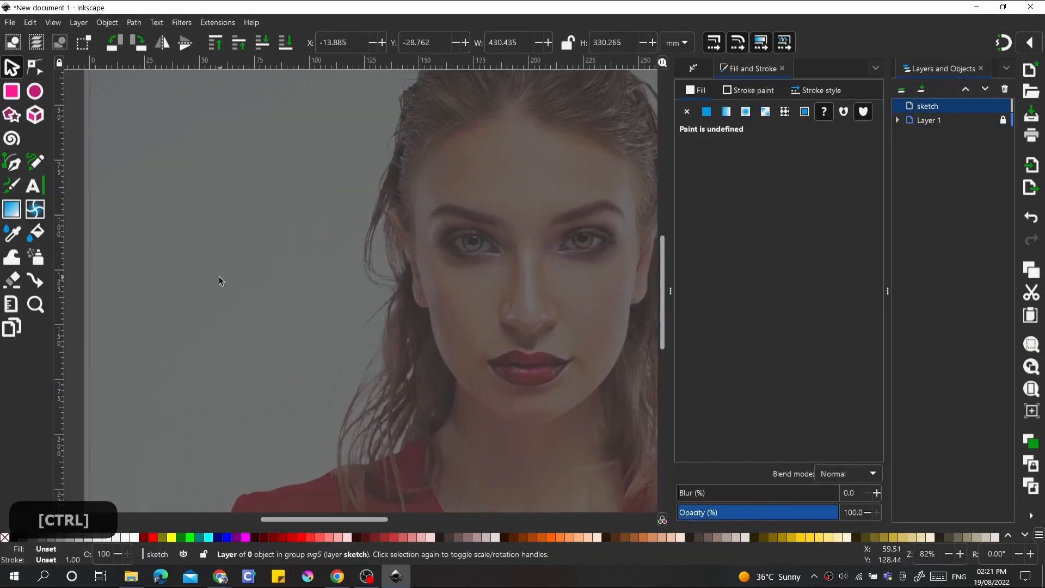
{"action": "scroll", "coordinate": [219, 280], "scroll_direction": "down", "scroll_amount": 1}
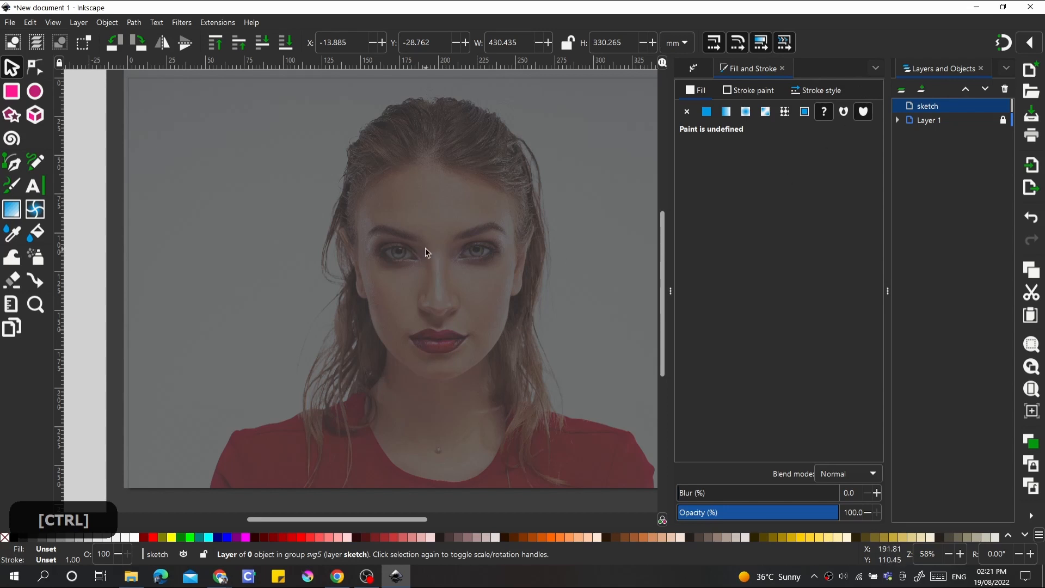
{"action": "key", "text": "F12"}
{"action": "scroll", "coordinate": [354, 280], "scroll_direction": "up", "scroll_amount": 1}
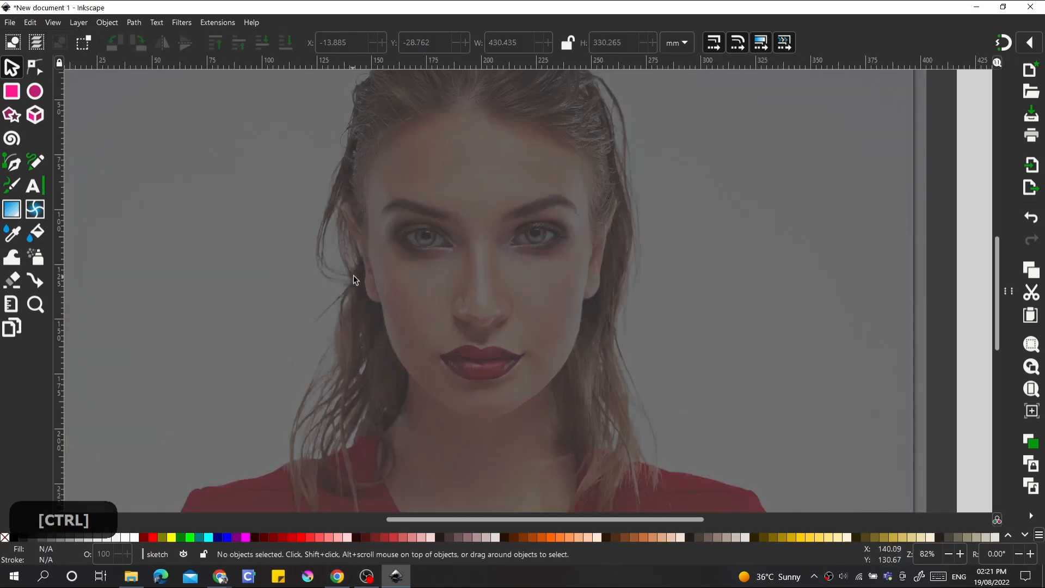
{"action": "key", "text": "F11"}
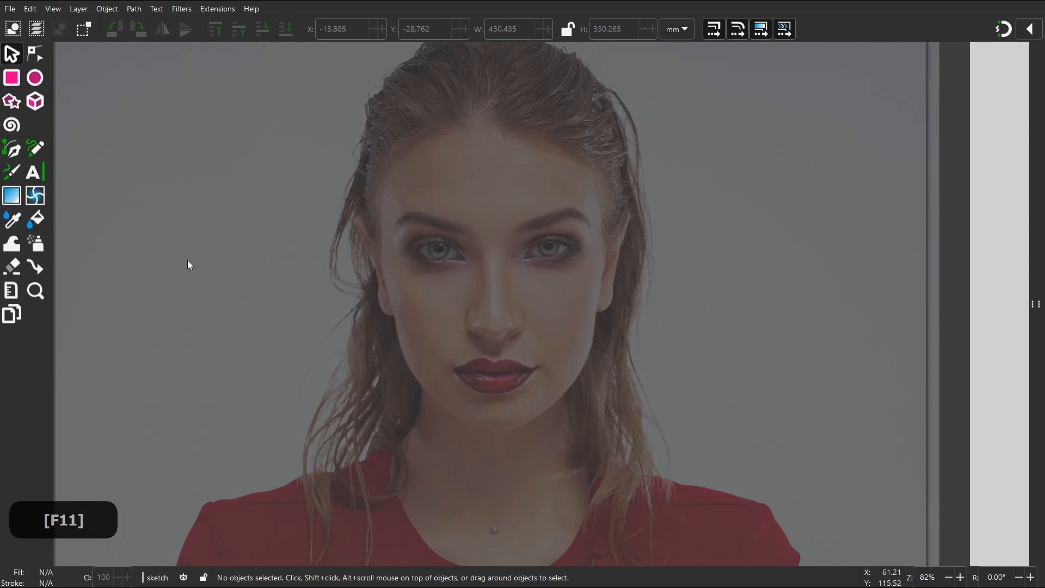
Activate the Calligraphy tool, make a wavy trial stroke beside the portrait at 1.001 px width, and undo it
{"action": "left_click", "coordinate": [12, 172]}
{"action": "mouse_move", "coordinate": [121, 174]}
{"action": "left_mouse_down"}
{"action": "mouse_move", "coordinate": [176, 248]}
{"action": "mouse_move", "coordinate": [257, 187]}
{"action": "left_mouse_up"}
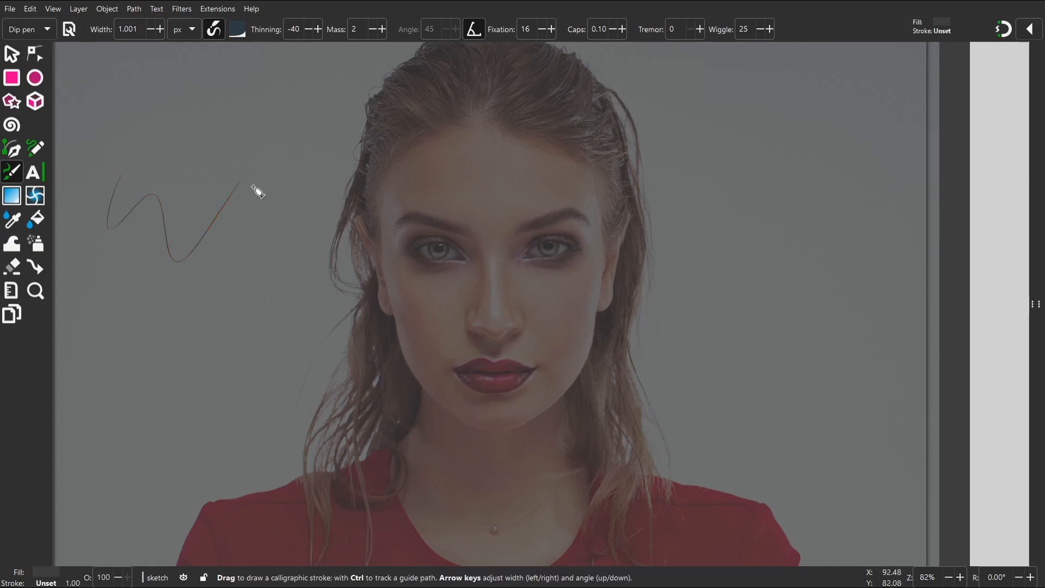
{"action": "key", "text": "ctrl+z"}
{"action": "left_click_drag", "start_coordinate": [437, 178], "coordinate": [415, 75]}
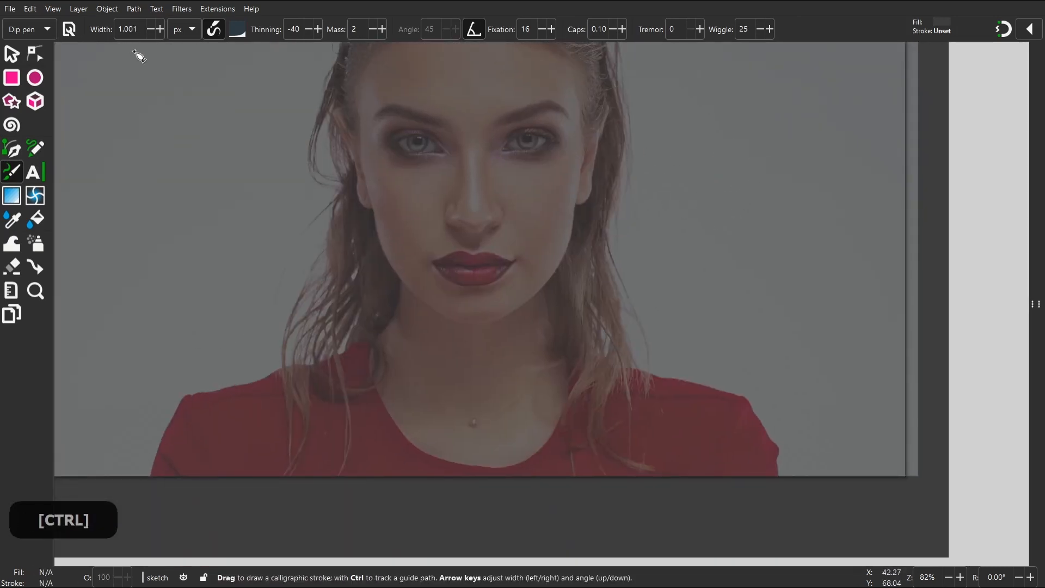
Choose the Brush preset with a width of 6.001 px, make a trial stroke beside the portrait and undo it
{"action": "left_click", "coordinate": [161, 29]}
{"action": "left_click", "coordinate": [162, 29]}
{"action": "left_click", "coordinate": [161, 30]}
{"action": "left_click", "coordinate": [162, 30]}
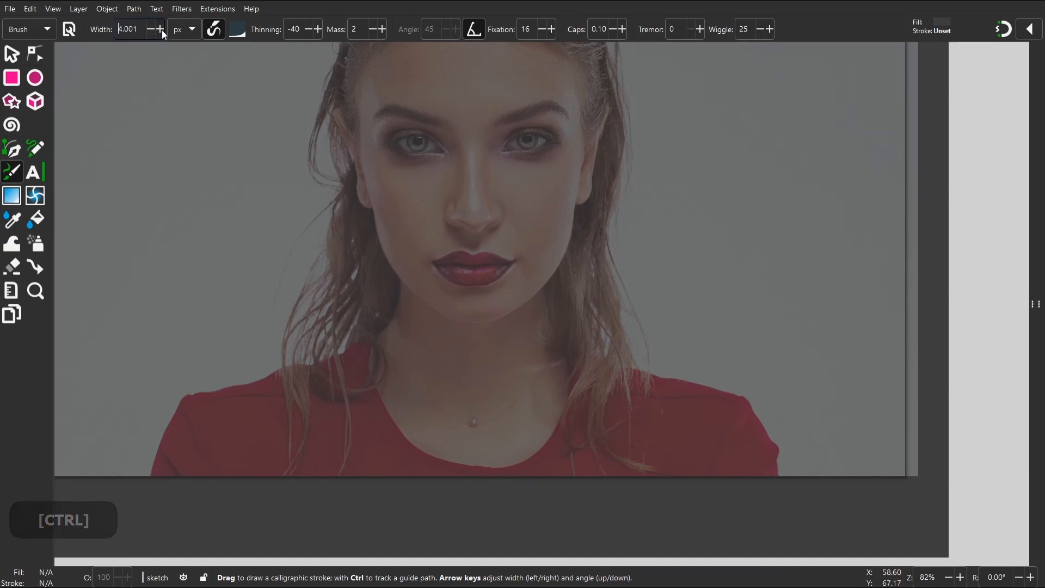
{"action": "left_click", "coordinate": [162, 30]}
{"action": "mouse_move", "coordinate": [146, 114]}
{"action": "left_mouse_down"}
{"action": "mouse_move", "coordinate": [138, 155]}
{"action": "mouse_move", "coordinate": [182, 217]}
{"action": "left_mouse_up"}
{"action": "key", "text": "ctrl+z"}
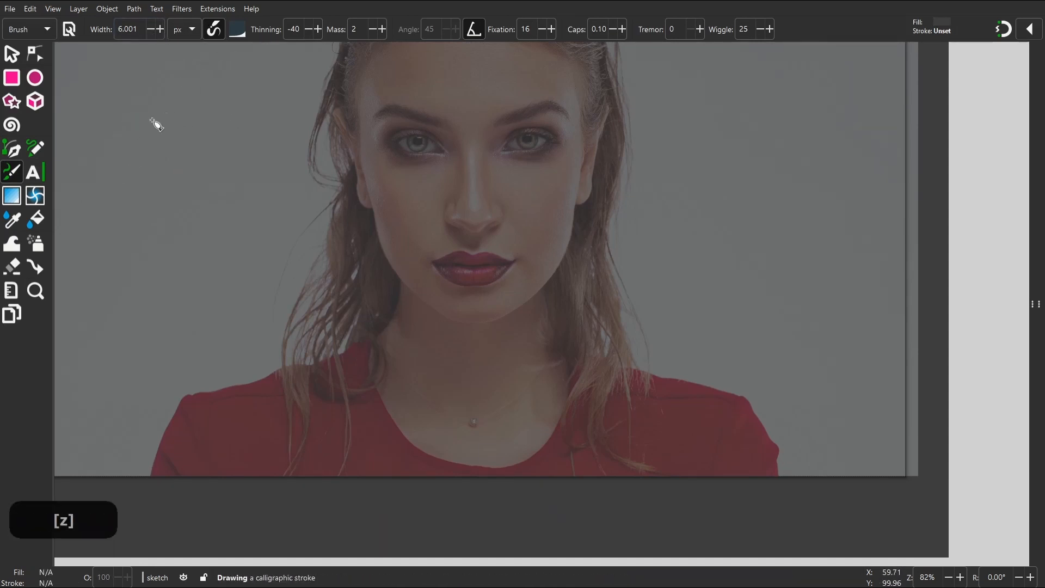
{"action": "key", "text": "ctrl+z"}
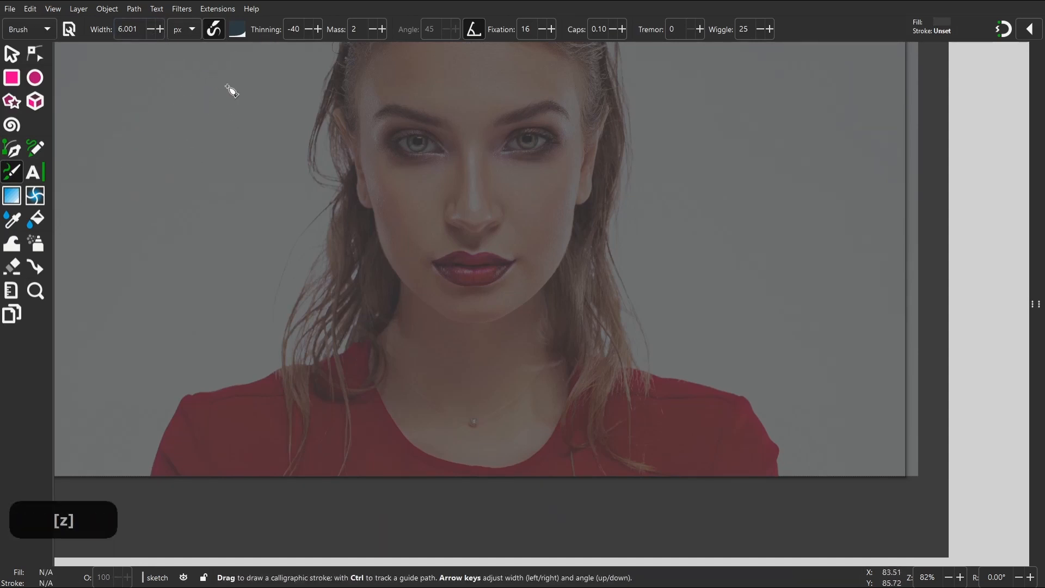
{"action": "key", "text": "ctrl+shift"}
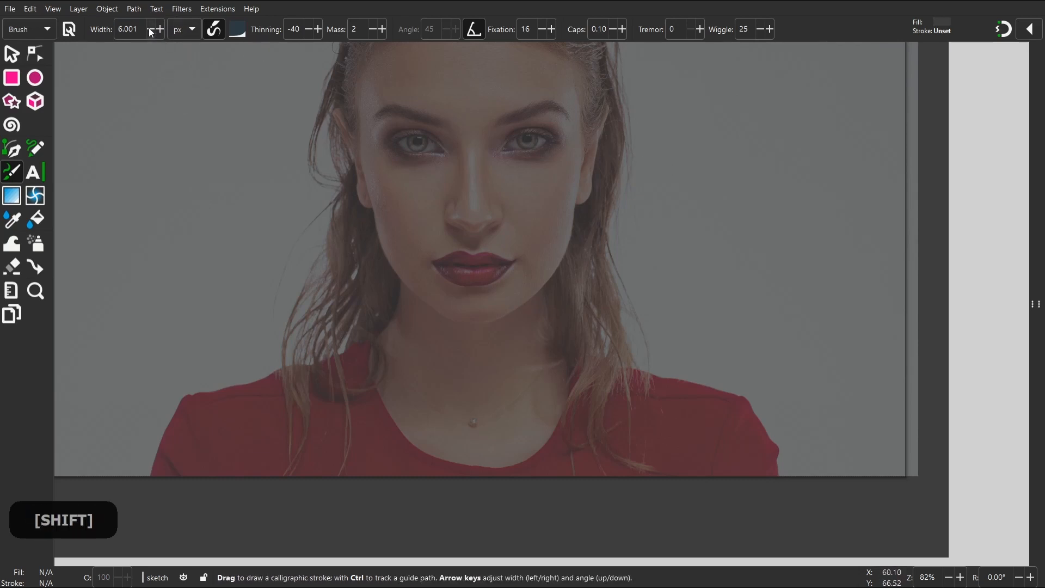
Reduce the brush width to 3.001 px, testing it with trial strokes beside the portrait and undoing them
{"action": "left_click_drag", "start_coordinate": [141, 107], "coordinate": [121, 158]}
{"action": "key", "text": "ctrl+z"}
{"action": "mouse_move", "coordinate": [223, 142]}
{"action": "left_mouse_down"}
{"action": "mouse_move", "coordinate": [228, 128]}
{"action": "mouse_move", "coordinate": [172, 182]}
{"action": "left_mouse_up"}
{"action": "key", "text": "ctrl+z"}
Sketch loose overlapping circles with curved lines running down from them in the empty background beside the face
{"action": "key", "text": "space"}
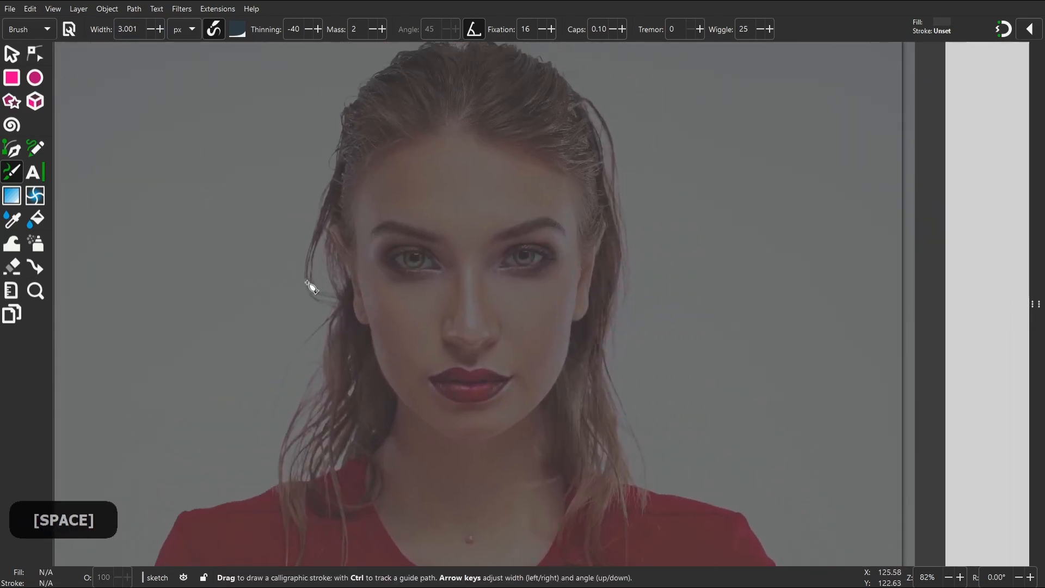
{"action": "scroll", "coordinate": [338, 279], "scroll_direction": "down", "scroll_amount": 3, "text": "ctrl"}
{"action": "scroll", "coordinate": [343, 284], "scroll_direction": "up", "scroll_amount": 3, "text": "ctrl"}
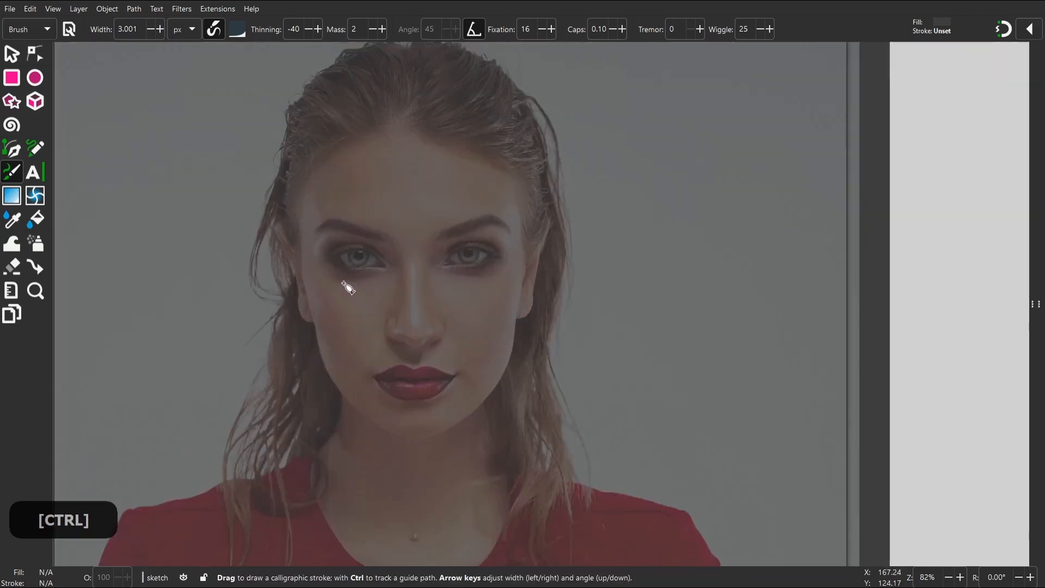
{"action": "right_click", "coordinate": [487, 255]}
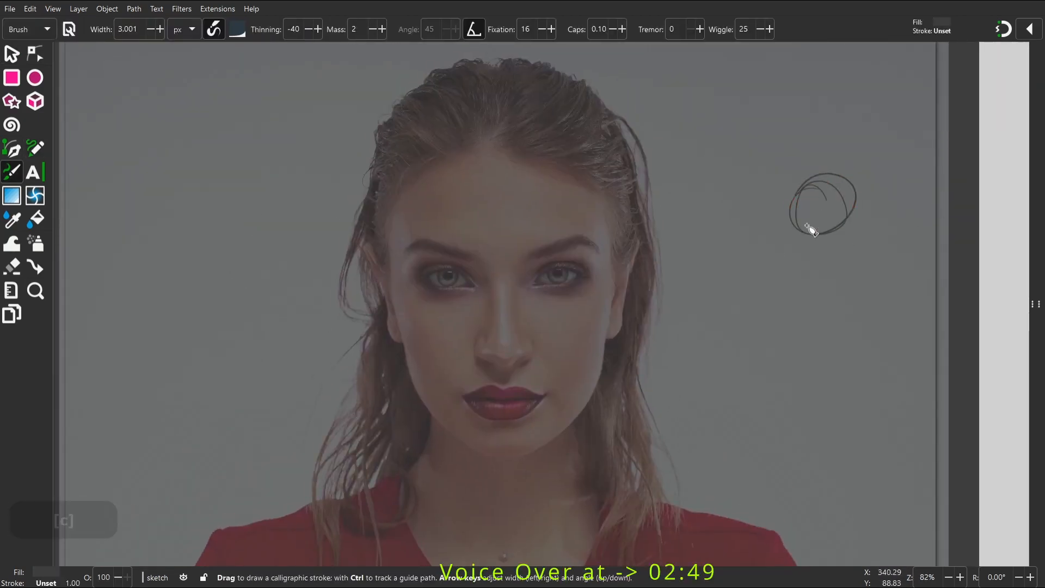
{"action": "left_click_drag", "start_coordinate": [807, 225], "coordinate": [843, 272]}
{"action": "left_click_drag", "start_coordinate": [851, 189], "coordinate": [892, 259]}
{"action": "key", "text": "space"}
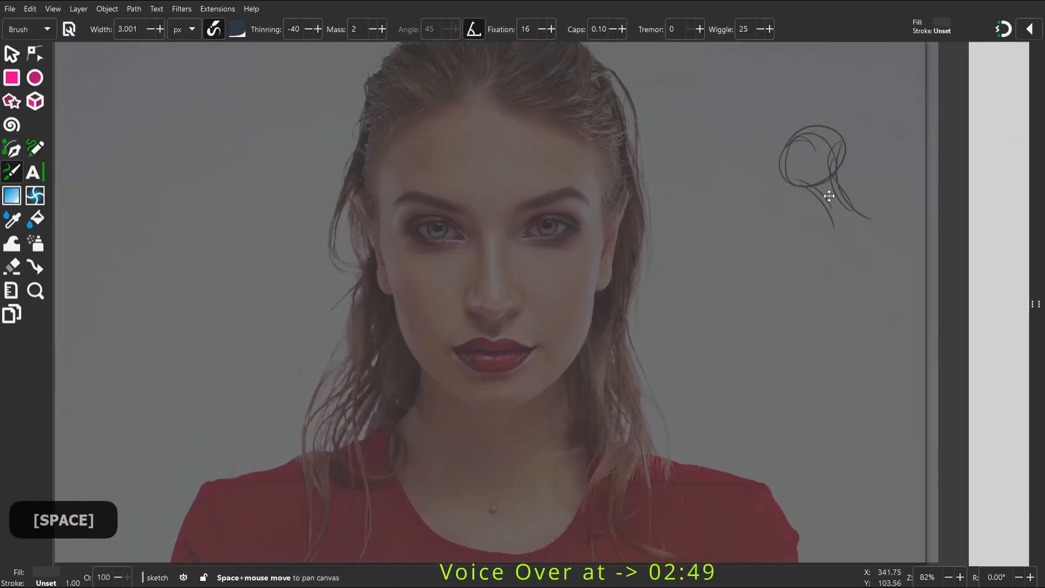
Sketch overlapping ellipses at the lower end of the circle figure's neck to form a rough pawn base
{"action": "key", "text": "c"}
{"action": "mouse_move", "coordinate": [818, 249]}
{"action": "left_mouse_down"}
{"action": "mouse_move", "coordinate": [792, 265]}
{"action": "mouse_move", "coordinate": [820, 266]}
{"action": "left_mouse_up"}
{"action": "key", "text": "space"}
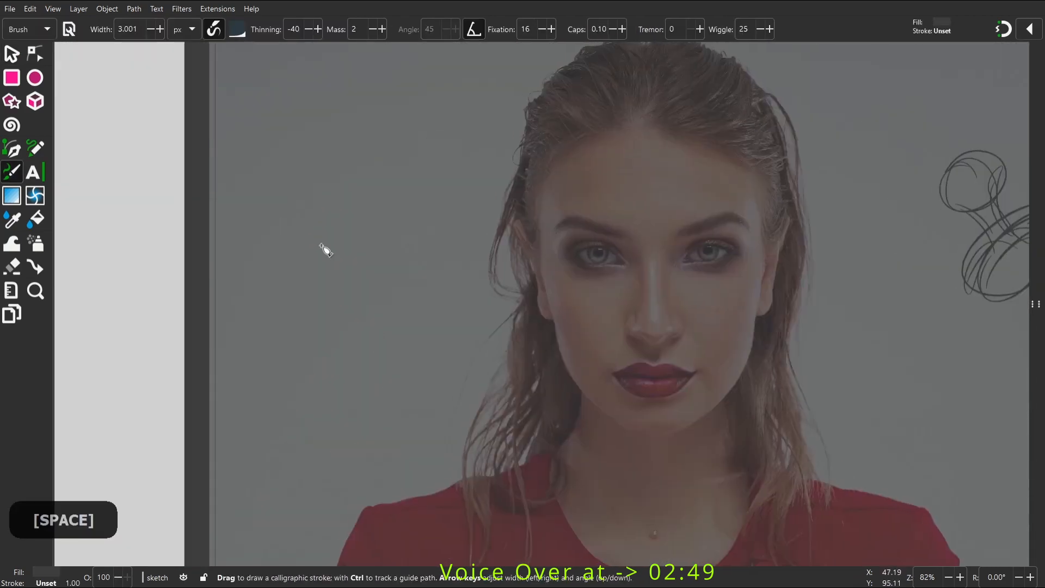
Sketch a rough tilted chess piece with a jagged crown, stem and oval base in the background left of the face
{"action": "left_click_drag", "start_coordinate": [263, 224], "coordinate": [313, 240]}
{"action": "mouse_move", "coordinate": [262, 217]}
{"action": "left_mouse_down"}
{"action": "mouse_move", "coordinate": [278, 174]}
{"action": "mouse_move", "coordinate": [308, 265]}
{"action": "left_mouse_up"}
{"action": "left_click_drag", "start_coordinate": [302, 231], "coordinate": [257, 328]}
{"action": "left_click_drag", "start_coordinate": [283, 220], "coordinate": [238, 305]}
{"action": "mouse_move", "coordinate": [237, 327]}
{"action": "left_mouse_down"}
{"action": "mouse_move", "coordinate": [222, 294]}
{"action": "mouse_move", "coordinate": [245, 284]}
{"action": "left_mouse_up"}
{"action": "key", "text": "space"}
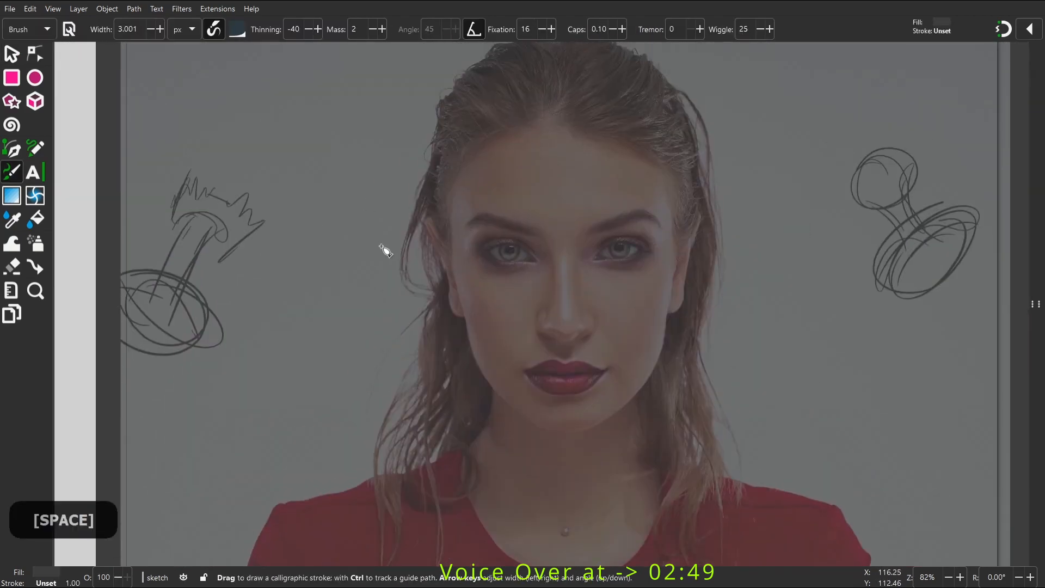
Sketch a tall triangle with doubled lower and side lines in the background above the shoulder on the left
{"action": "left_click_drag", "start_coordinate": [373, 234], "coordinate": [256, 326]}
{"action": "left_click_drag", "start_coordinate": [346, 254], "coordinate": [315, 377]}
{"action": "left_click_drag", "start_coordinate": [217, 339], "coordinate": [314, 357]}
{"action": "left_click_drag", "start_coordinate": [235, 353], "coordinate": [318, 371]}
{"action": "left_click_drag", "start_coordinate": [348, 250], "coordinate": [312, 403]}
Sketch a rough five-sided shape in the background above the shoulder on the right
{"action": "key", "text": "space"}
{"action": "mouse_move", "coordinate": [681, 290]}
{"action": "left_mouse_down"}
{"action": "mouse_move", "coordinate": [815, 307]}
{"action": "mouse_move", "coordinate": [694, 385]}
{"action": "left_mouse_up"}
{"action": "left_click_drag", "start_coordinate": [787, 356], "coordinate": [724, 456]}
{"action": "mouse_move", "coordinate": [676, 294]}
{"action": "left_mouse_down"}
{"action": "mouse_move", "coordinate": [702, 383]}
{"action": "mouse_move", "coordinate": [768, 424]}
{"action": "left_mouse_up"}
Sketch a square with crossing corner lines in the upper right background of the portrait
{"action": "key", "text": "space"}
{"action": "left_click_drag", "start_coordinate": [649, 107], "coordinate": [645, 204]}
{"action": "mouse_move", "coordinate": [640, 127]}
{"action": "left_mouse_down"}
{"action": "mouse_move", "coordinate": [728, 131]}
{"action": "mouse_move", "coordinate": [725, 211]}
{"action": "left_mouse_up"}
{"action": "left_click_drag", "start_coordinate": [636, 205], "coordinate": [759, 195]}
Sketch a small square with overlapping corners in the upper left background of the portrait, undoing a stray stroke
{"action": "key", "text": "space"}
{"action": "left_click_drag", "start_coordinate": [380, 166], "coordinate": [407, 202]}
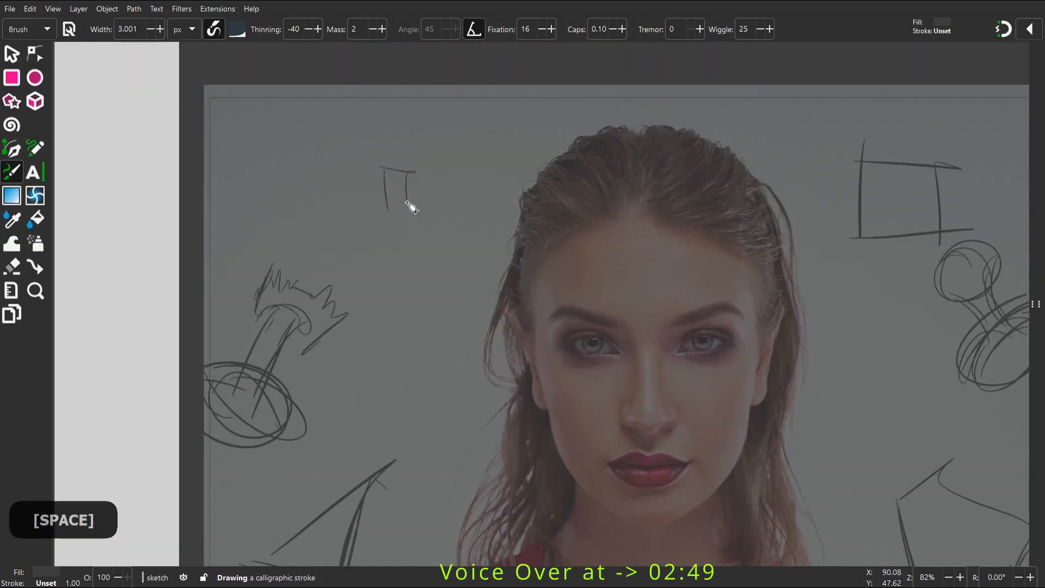
{"action": "left_click_drag", "start_coordinate": [245, 93], "coordinate": [245, 383]}
{"action": "key", "text": "ctrl+z"}
{"action": "left_click_drag", "start_coordinate": [283, 117], "coordinate": [285, 281]}
{"action": "key", "text": "space"}
{"action": "key", "text": "space"}
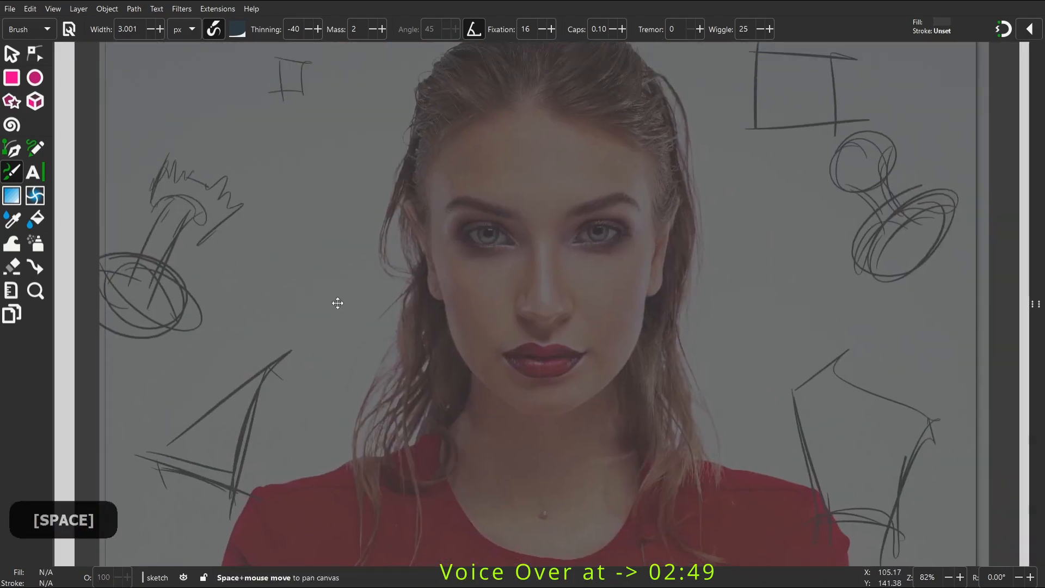
{"action": "key", "text": "space"}
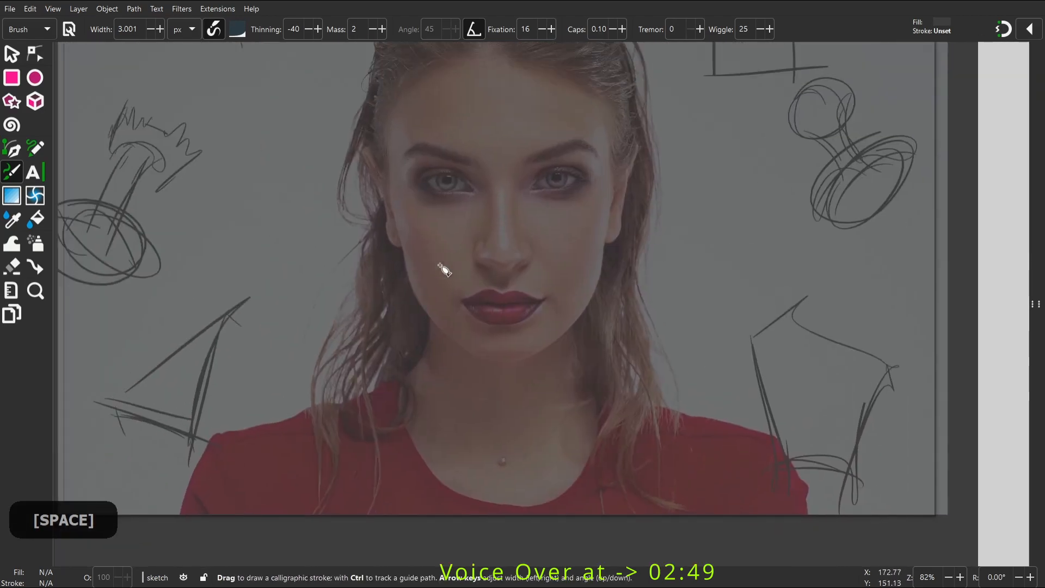
{"action": "key", "text": "space"}
{"action": "key", "text": "ctrl"}
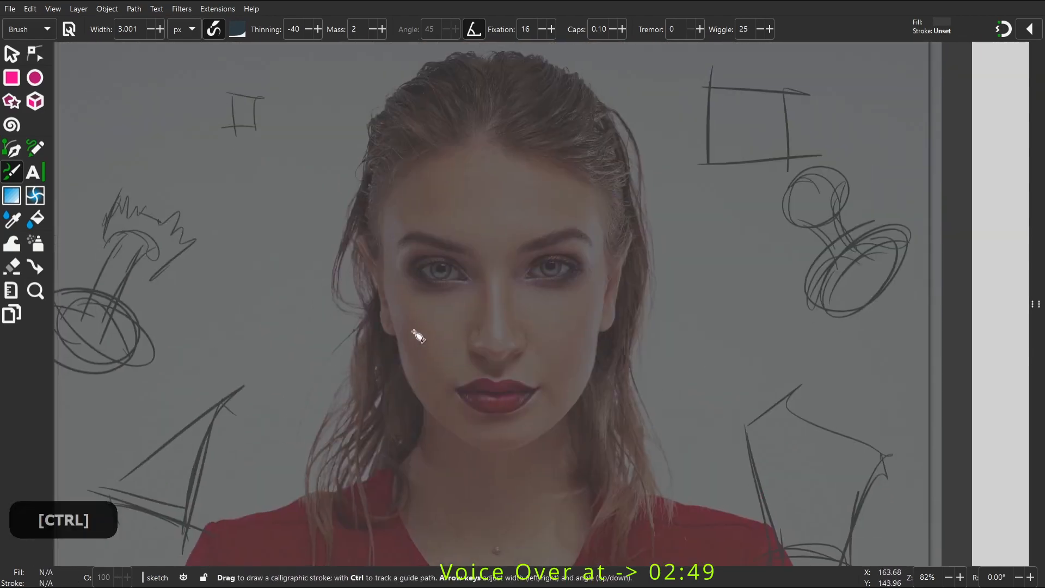
Undo the short forehead stroke and draw a jagged dividing line from the hairline through the eye and cheek down the neck
{"action": "key", "text": "space"}
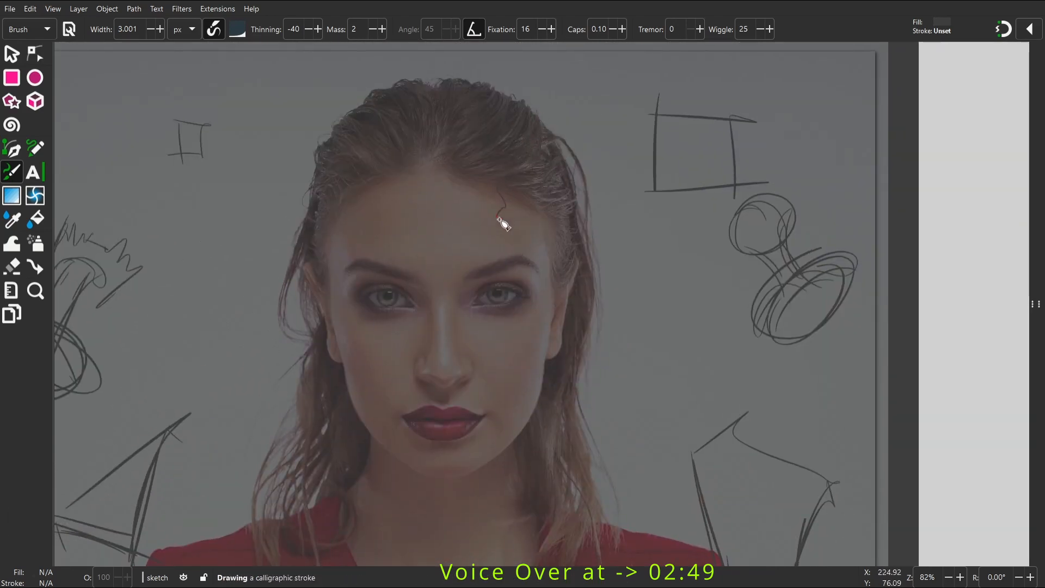
{"action": "key", "text": "ctrl+z"}
{"action": "mouse_move", "coordinate": [499, 219]}
{"action": "left_mouse_down"}
{"action": "mouse_move", "coordinate": [509, 196]}
{"action": "mouse_move", "coordinate": [517, 266]}
{"action": "left_mouse_up"}
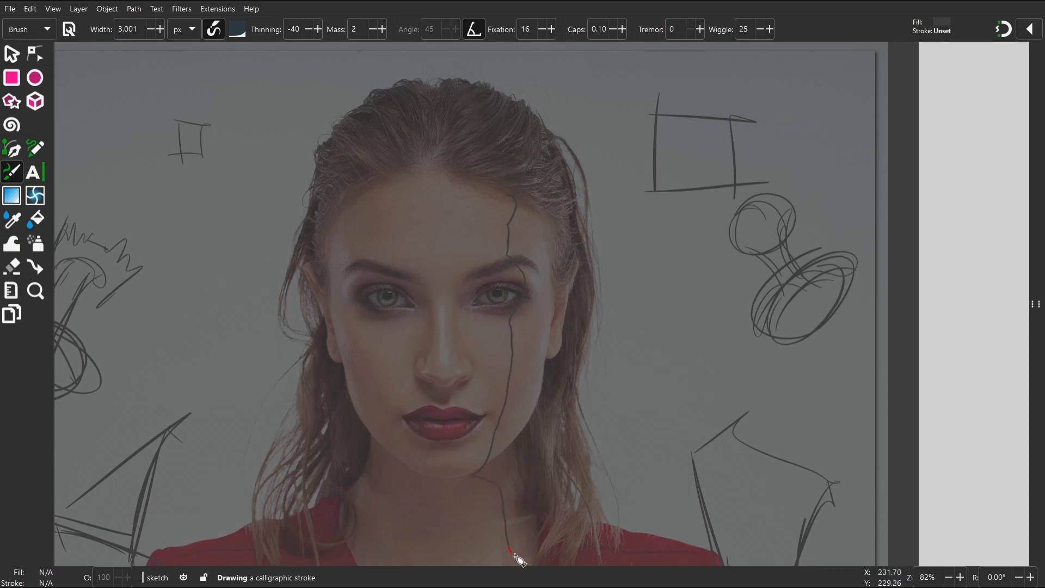
Fill the cheek beside the dividing line with curved hatch strokes, crossed by lengthwise strokes to form a grid
{"action": "key", "text": "space"}
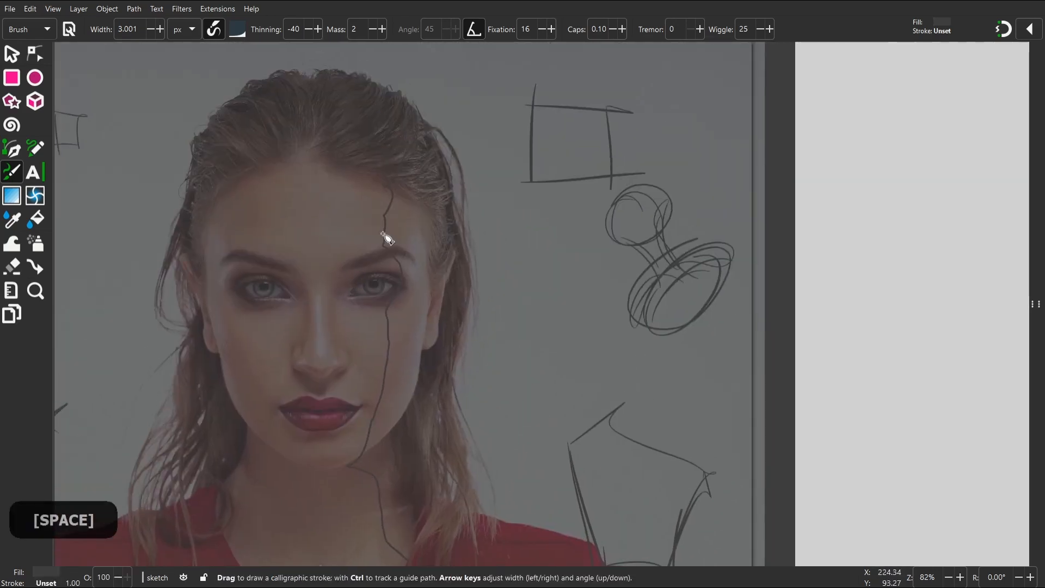
{"action": "left_click_drag", "start_coordinate": [395, 344], "coordinate": [433, 312]}
{"action": "left_click_drag", "start_coordinate": [404, 364], "coordinate": [429, 339]}
{"action": "left_click_drag", "start_coordinate": [391, 389], "coordinate": [419, 365]}
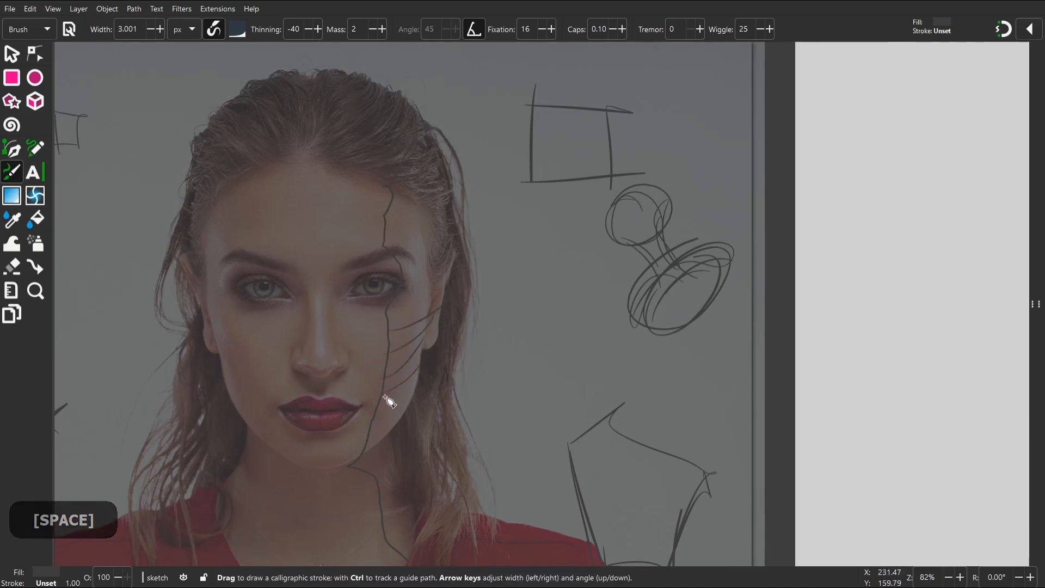
{"action": "left_click_drag", "start_coordinate": [381, 408], "coordinate": [420, 373]}
{"action": "left_click_drag", "start_coordinate": [371, 428], "coordinate": [408, 412]}
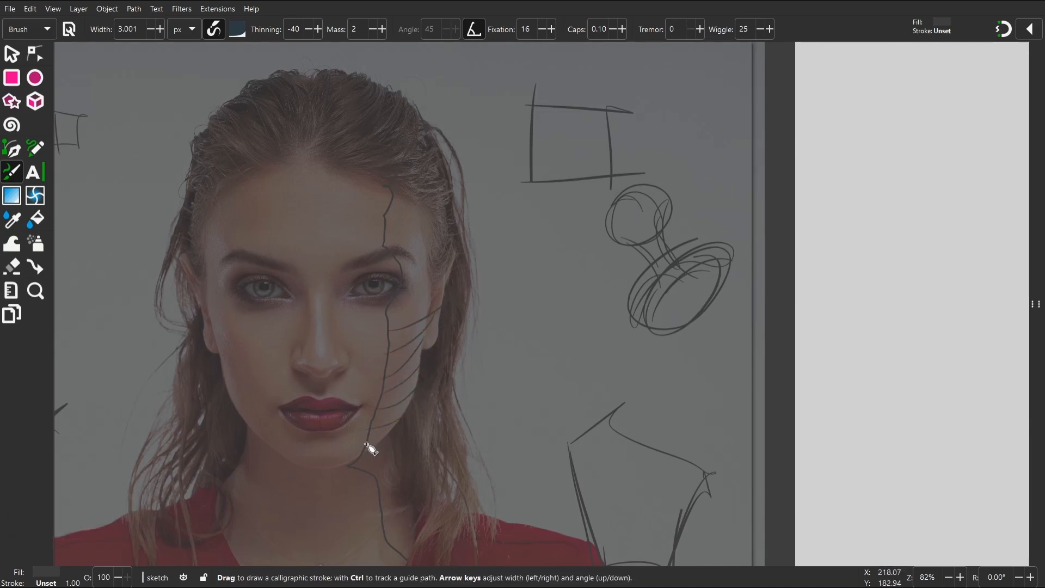
{"action": "left_click_drag", "start_coordinate": [364, 444], "coordinate": [390, 434]}
{"action": "mouse_move", "coordinate": [402, 322]}
{"action": "left_mouse_down"}
{"action": "mouse_move", "coordinate": [374, 438]}
{"action": "mouse_move", "coordinate": [409, 397]}
{"action": "mouse_move", "coordinate": [384, 433]}
{"action": "left_mouse_up"}
Extend the grid up over the temple with lengthwise lines from the hairline and curved cross lines beside the eye
{"action": "key", "text": "space"}
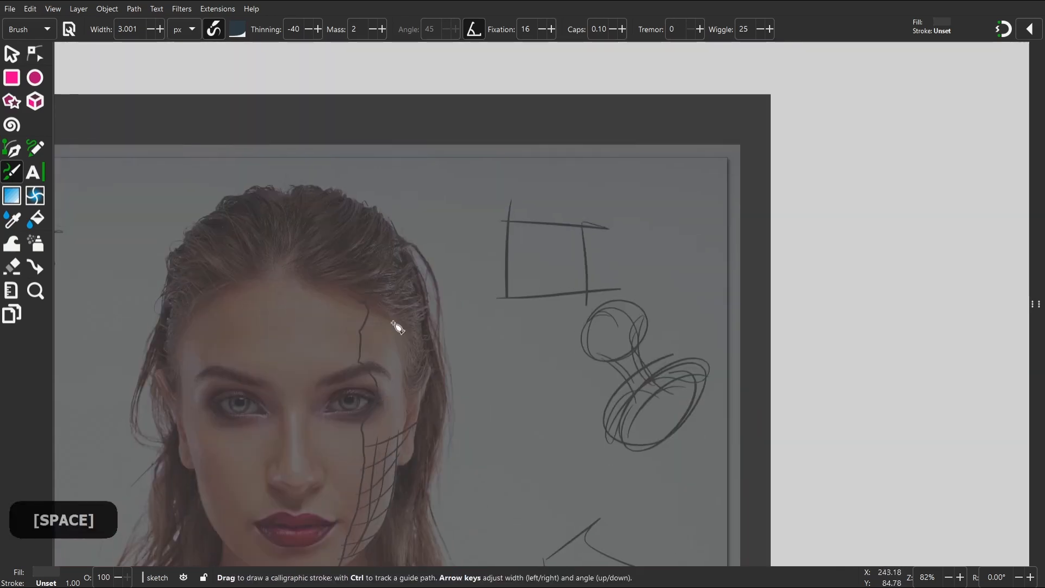
{"action": "left_click_drag", "start_coordinate": [377, 312], "coordinate": [367, 362]}
{"action": "left_click_drag", "start_coordinate": [386, 309], "coordinate": [389, 386]}
{"action": "mouse_move", "coordinate": [394, 327]}
{"action": "left_mouse_down"}
{"action": "mouse_move", "coordinate": [399, 394]}
{"action": "mouse_move", "coordinate": [386, 448]}
{"action": "left_mouse_up"}
{"action": "mouse_move", "coordinate": [390, 361]}
{"action": "left_mouse_down"}
{"action": "mouse_move", "coordinate": [381, 471]}
{"action": "mouse_move", "coordinate": [380, 394]}
{"action": "mouse_move", "coordinate": [405, 390]}
{"action": "left_mouse_up"}
{"action": "left_click_drag", "start_coordinate": [364, 427], "coordinate": [414, 400]}
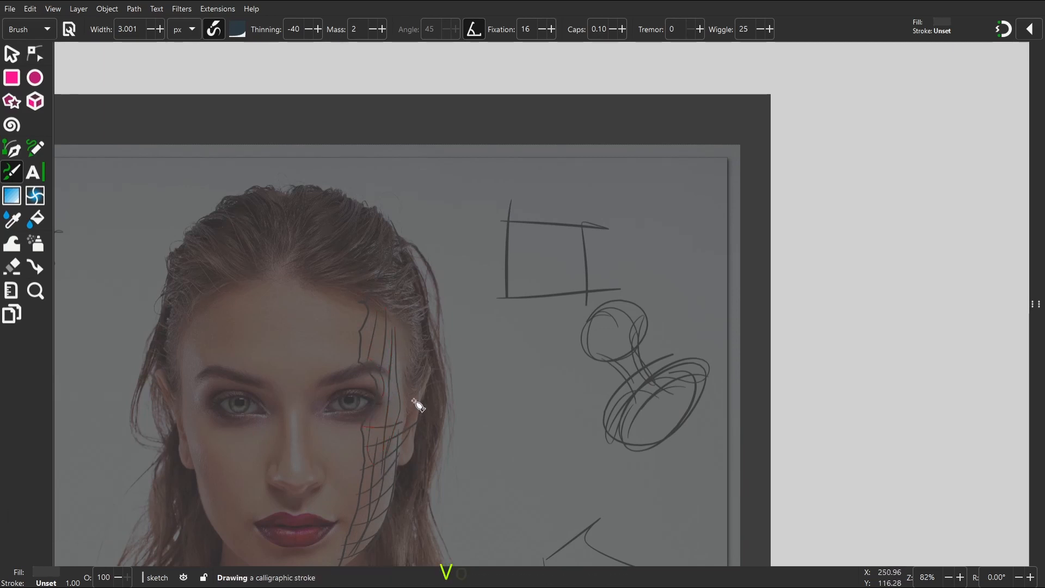
{"action": "left_click_drag", "start_coordinate": [408, 365], "coordinate": [364, 351]}
{"action": "mouse_move", "coordinate": [408, 356]}
{"action": "left_mouse_down"}
{"action": "mouse_move", "coordinate": [365, 324]}
{"action": "mouse_move", "coordinate": [440, 170]}
{"action": "left_mouse_up"}
Sketch lengthwise strokes along the neck beside the dividing line and carry the face grid out to the hair
{"action": "key", "text": "space"}
{"action": "left_click_drag", "start_coordinate": [472, 233], "coordinate": [423, 344]}
{"action": "key", "text": "space"}
{"action": "mouse_move", "coordinate": [391, 292]}
{"action": "left_mouse_down"}
{"action": "mouse_move", "coordinate": [504, 216]}
{"action": "mouse_move", "coordinate": [426, 156]}
{"action": "left_mouse_up"}
{"action": "key", "text": "space"}
{"action": "left_click_drag", "start_coordinate": [511, 259], "coordinate": [538, 379]}
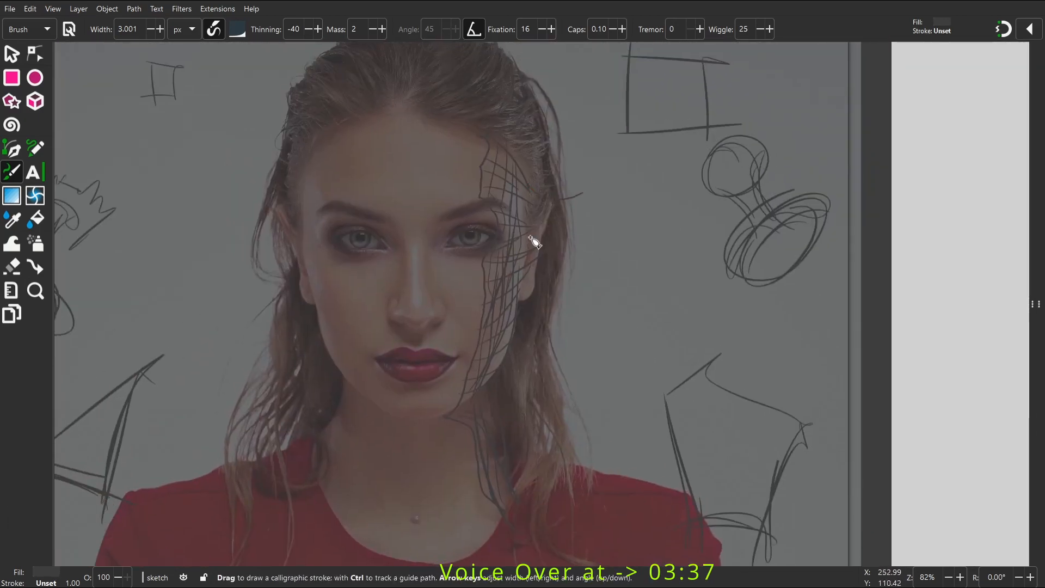
Sketch a tilted open oval and long flowing curves beside the hair on the portrait's left side
{"action": "key", "text": "space"}
{"action": "left_click_drag", "start_coordinate": [590, 235], "coordinate": [744, 222]}
{"action": "left_click_drag", "start_coordinate": [409, 408], "coordinate": [373, 309]}
{"action": "left_click_drag", "start_coordinate": [426, 332], "coordinate": [384, 194]}
{"action": "left_click_drag", "start_coordinate": [300, 222], "coordinate": [296, 271]}
{"action": "left_click_drag", "start_coordinate": [388, 201], "coordinate": [357, 334]}
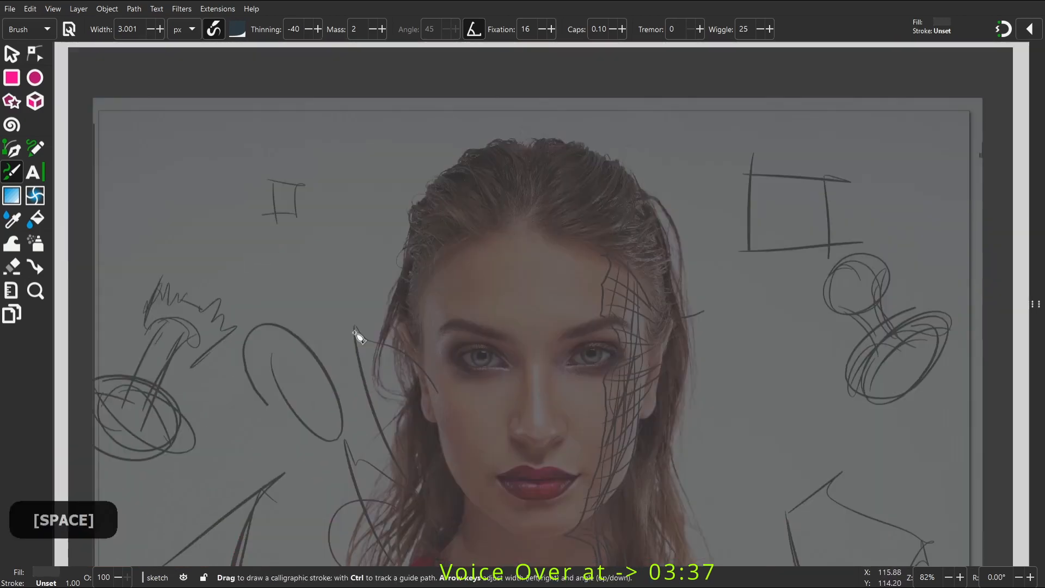
{"action": "left_click_drag", "start_coordinate": [391, 293], "coordinate": [461, 98]}
Sketch large overlapping circles, pointed loops and flowing curves beside the hair on the portrait's right side
{"action": "mouse_move", "coordinate": [695, 226]}
{"action": "left_mouse_down"}
{"action": "mouse_move", "coordinate": [634, 256]}
{"action": "mouse_move", "coordinate": [562, 224]}
{"action": "mouse_move", "coordinate": [432, 310]}
{"action": "left_mouse_up"}
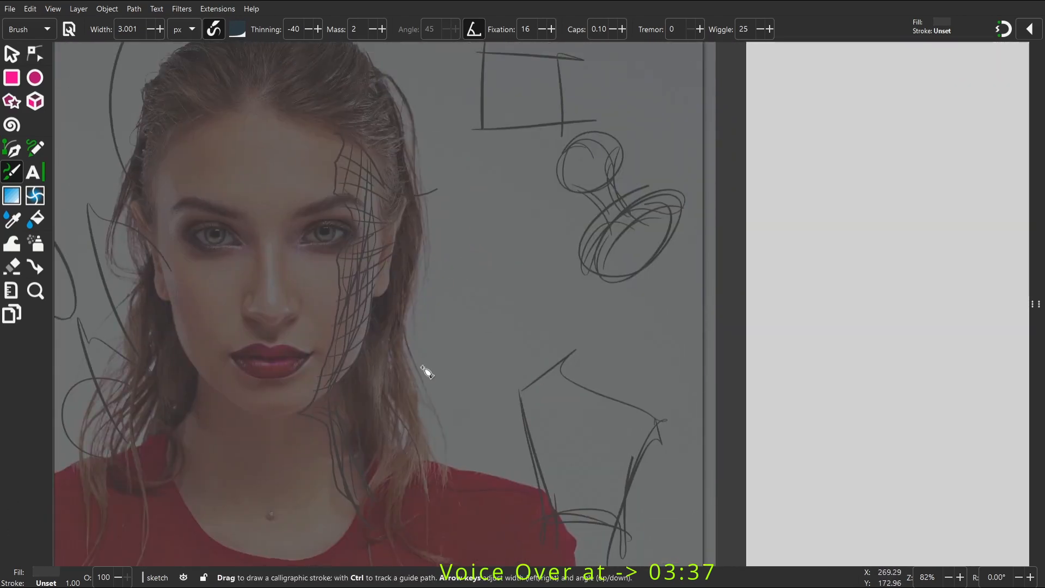
{"action": "mouse_move", "coordinate": [412, 275]}
{"action": "left_mouse_down"}
{"action": "mouse_move", "coordinate": [472, 240]}
{"action": "mouse_move", "coordinate": [465, 302]}
{"action": "left_mouse_up"}
{"action": "left_click_drag", "start_coordinate": [481, 276], "coordinate": [555, 362]}
{"action": "mouse_move", "coordinate": [495, 296]}
{"action": "left_mouse_down"}
{"action": "mouse_move", "coordinate": [480, 319]}
{"action": "mouse_move", "coordinate": [477, 411]}
{"action": "mouse_move", "coordinate": [537, 485]}
{"action": "left_mouse_up"}
{"action": "left_click_drag", "start_coordinate": [519, 482], "coordinate": [443, 425]}
{"action": "left_click_drag", "start_coordinate": [489, 364], "coordinate": [510, 344]}
Add a new layer named "lights" above the sketch layer
{"action": "key", "text": "space"}
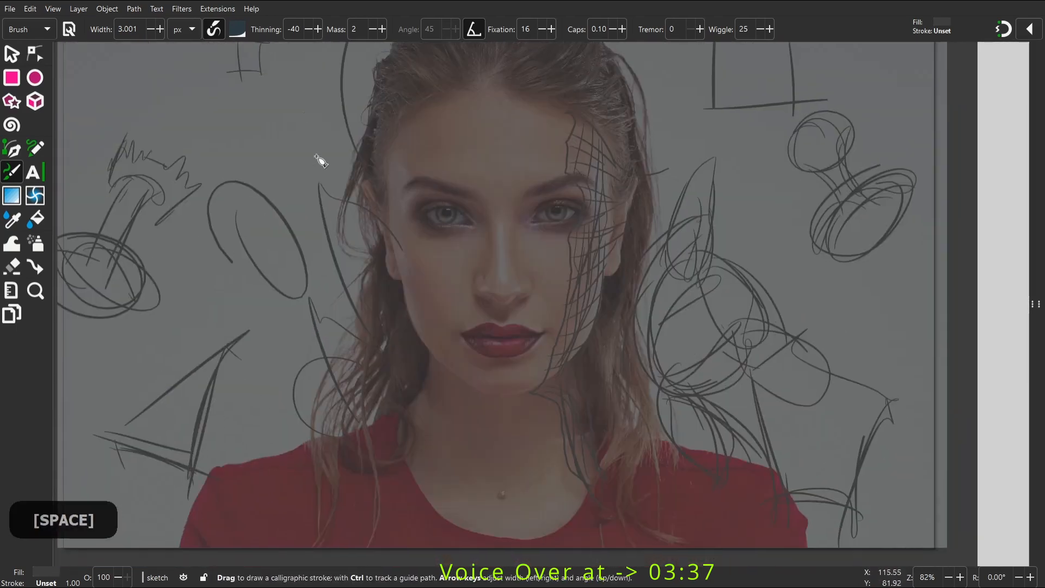
{"action": "key", "text": "space"}
{"action": "key", "text": "space"}
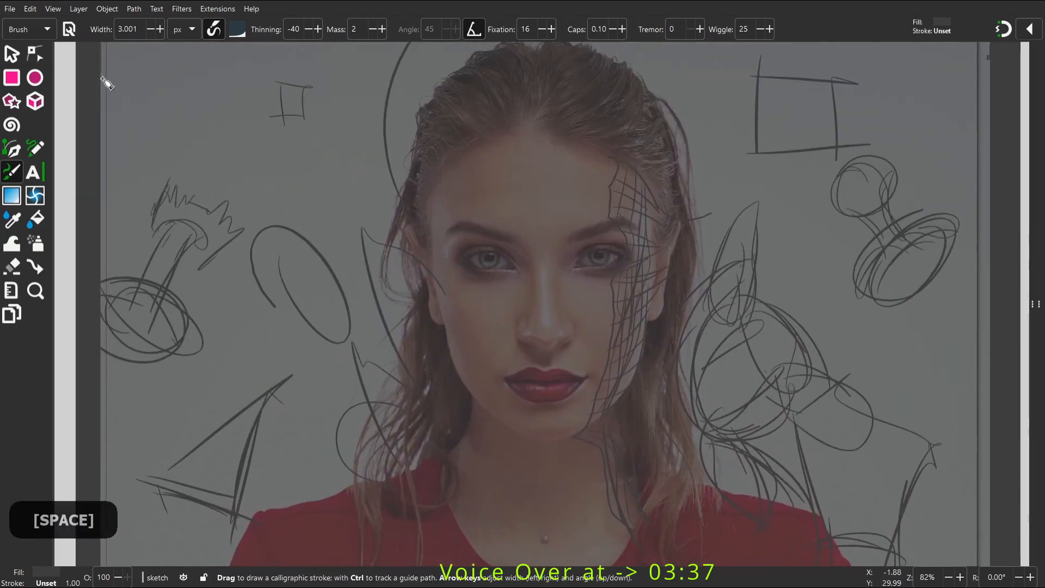
{"action": "left_click", "coordinate": [1032, 303], "text": "shift"}
{"action": "left_click", "coordinate": [696, 275]}
{"action": "left_click", "coordinate": [928, 75]}
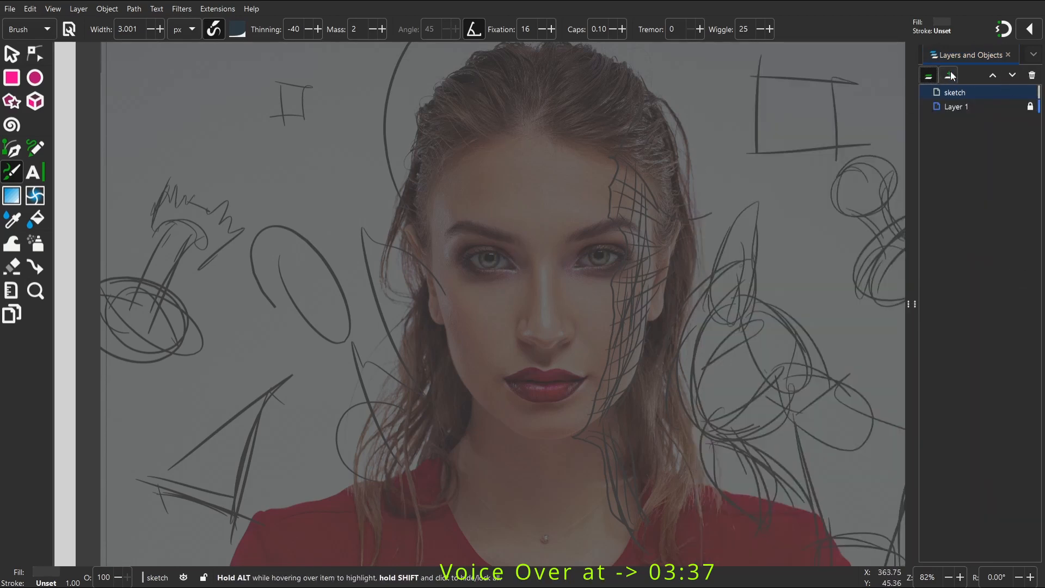
{"action": "left_click", "coordinate": [948, 75]}
{"action": "key", "text": "Return"}
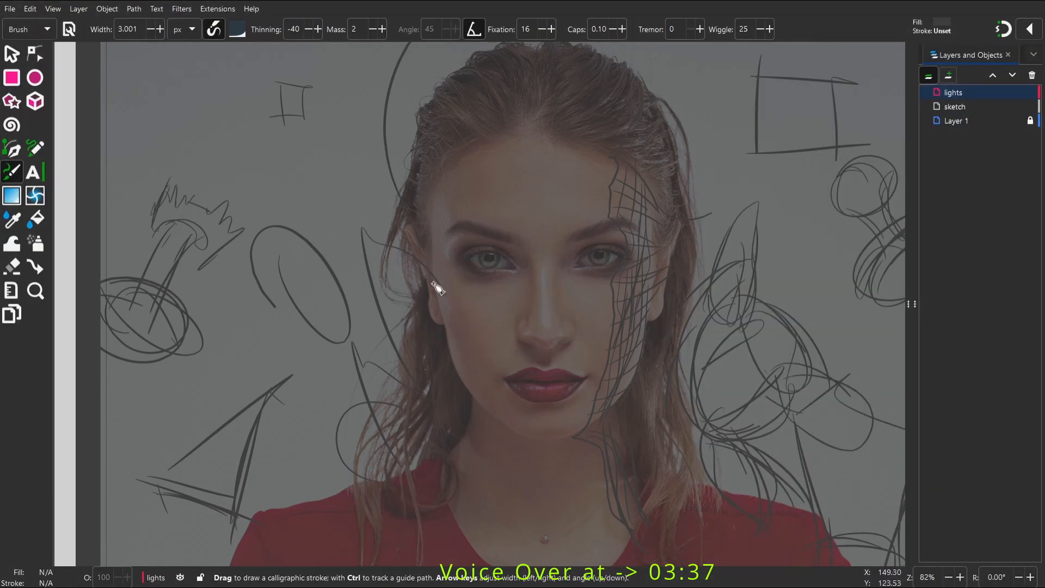
Draw a diagonal line across the lower face and parallel light-ray strokes running from it down the neck
{"action": "left_click_drag", "start_coordinate": [442, 312], "coordinate": [596, 415]}
{"action": "left_click_drag", "start_coordinate": [427, 395], "coordinate": [532, 585]}
{"action": "key", "text": "space"}
{"action": "left_click_drag", "start_coordinate": [509, 358], "coordinate": [532, 517]}
{"action": "left_click_drag", "start_coordinate": [521, 319], "coordinate": [559, 518]}
{"action": "left_click_drag", "start_coordinate": [547, 347], "coordinate": [580, 520]}
{"action": "left_click_drag", "start_coordinate": [574, 359], "coordinate": [603, 512]}
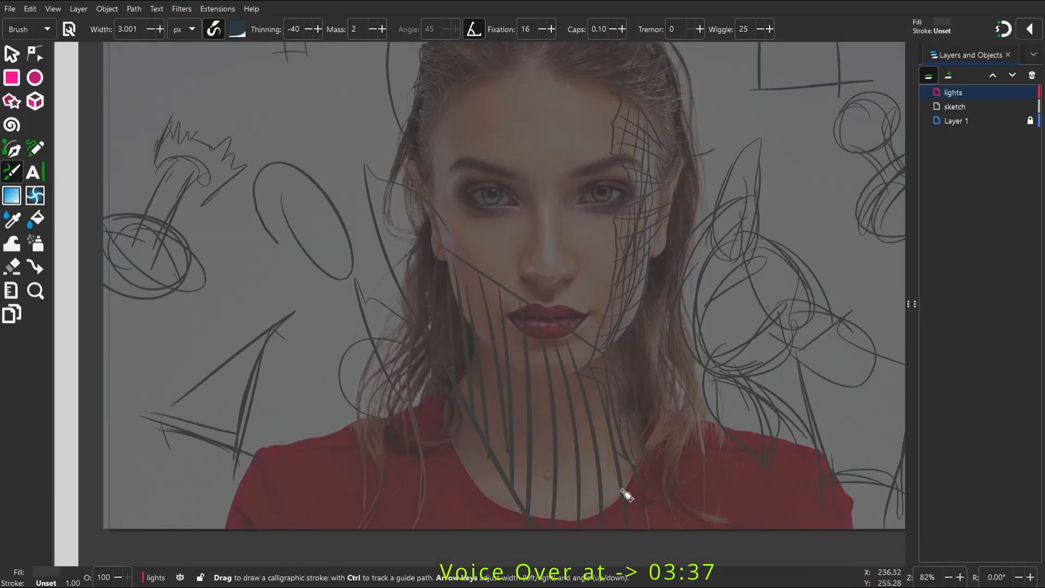
Draw diagonal lines across the forehead and above the head, with parallel light-ray strokes between them over the hair
{"action": "key", "text": "space"}
{"action": "left_click_drag", "start_coordinate": [398, 172], "coordinate": [642, 302]}
{"action": "left_click_drag", "start_coordinate": [468, 89], "coordinate": [877, 294]}
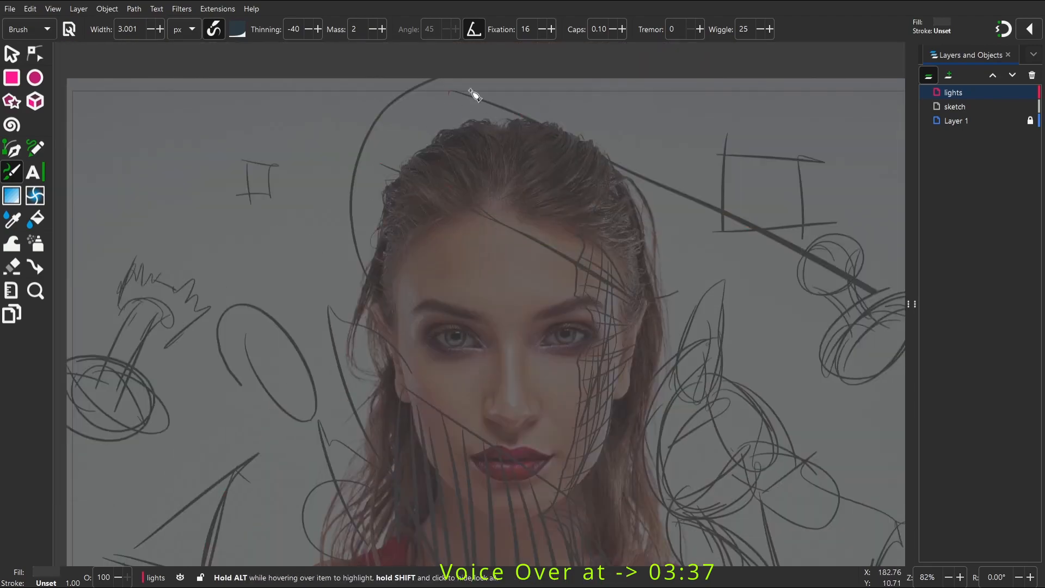
{"action": "left_click_drag", "start_coordinate": [469, 147], "coordinate": [497, 252]}
{"action": "left_click_drag", "start_coordinate": [564, 192], "coordinate": [585, 272]}
{"action": "left_click_drag", "start_coordinate": [585, 185], "coordinate": [603, 298]}
{"action": "key", "text": "space"}
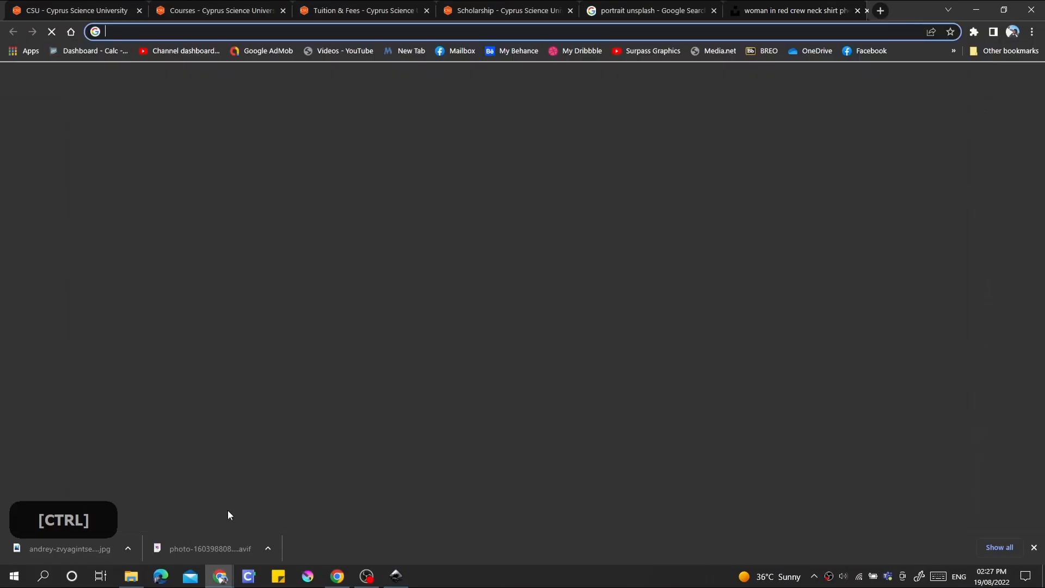
In Chrome, search Google Images for "chess pieces pixabay" and save a picture of silver pieces on a red-and-white board
{"action": "type", "text": "chess pieces pixabay"}
{"action": "key", "text": "Return"}
{"action": "left_click", "coordinate": [147, 101]}
{"action": "left_click", "coordinate": [245, 213]}
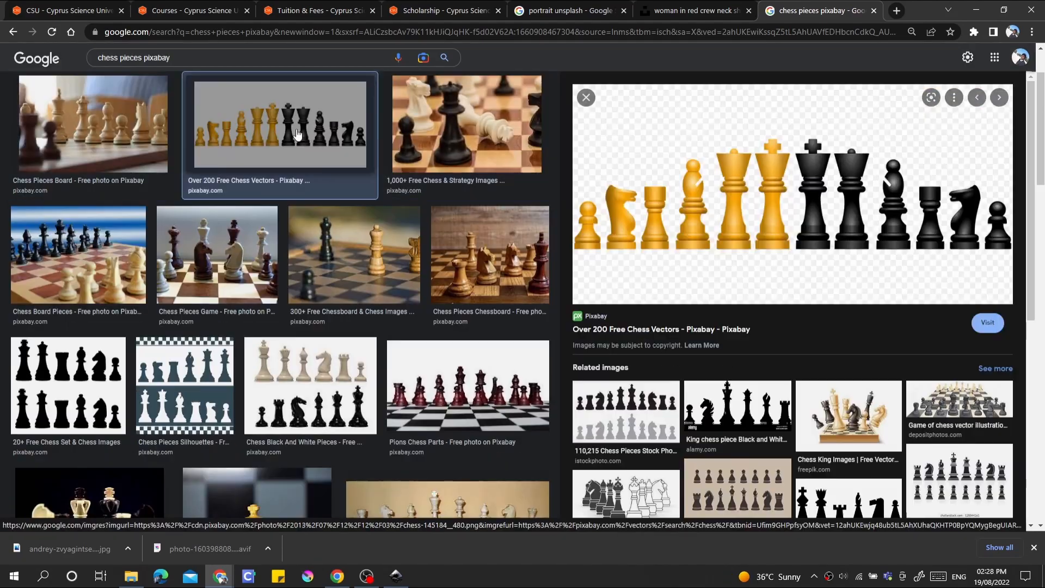
{"action": "left_click", "coordinate": [220, 252]}
{"action": "scroll", "coordinate": [220, 252], "scroll_direction": "down", "scroll_amount": 5}
{"action": "left_click", "coordinate": [88, 346]}
{"action": "left_click", "coordinate": [457, 477]}
{"action": "right_click", "coordinate": [626, 229]}
{"action": "left_click", "coordinate": [668, 357]}
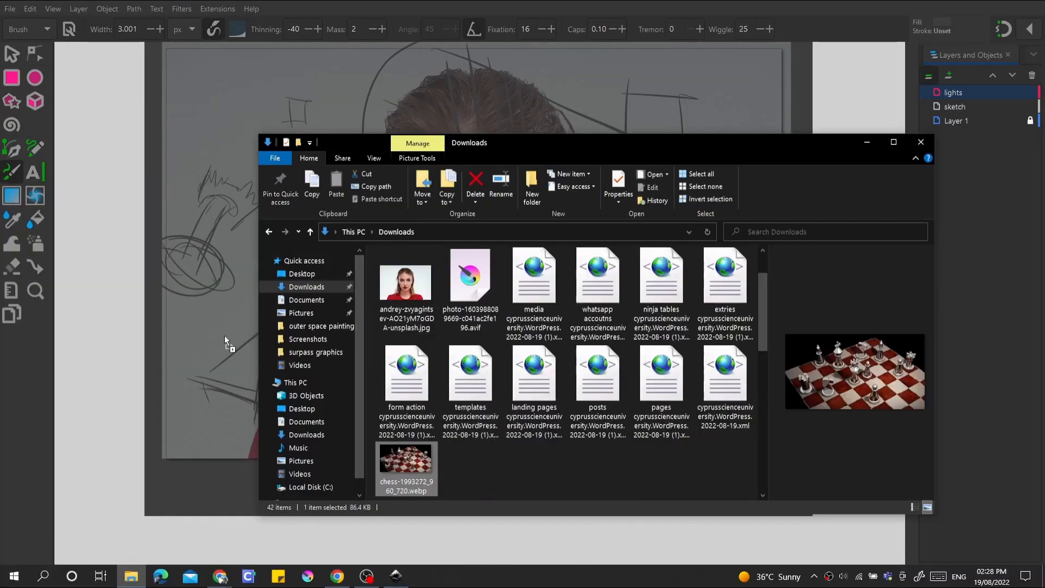
In Inkscape, import the downloaded chessboard picture over the portrait's upper left corner, at 82.7% opacity in a "Chess pieces" layer
{"action": "left_click_drag", "start_coordinate": [224, 335], "coordinate": [227, 329]}
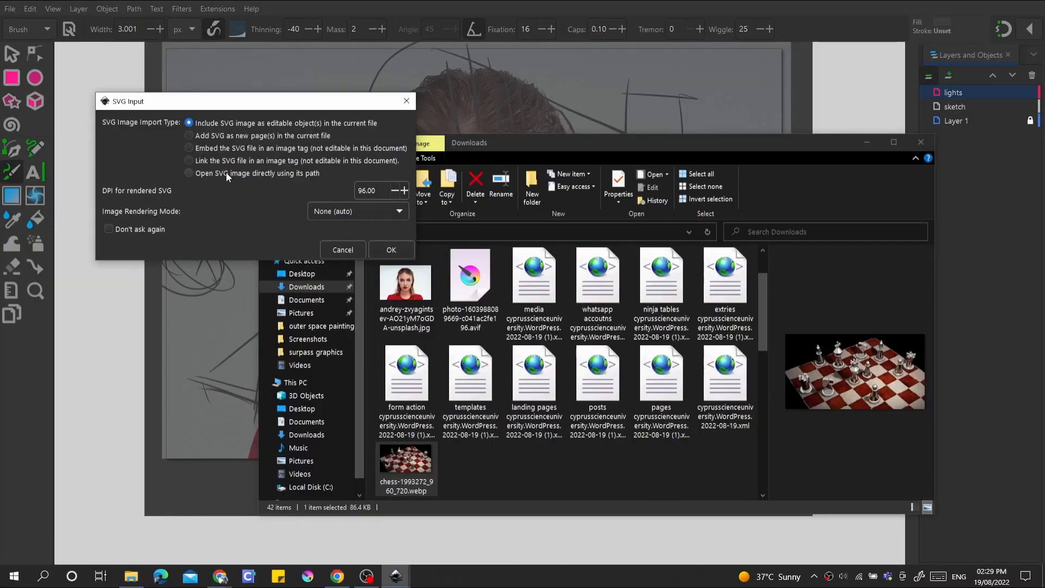
{"action": "left_click", "coordinate": [387, 243]}
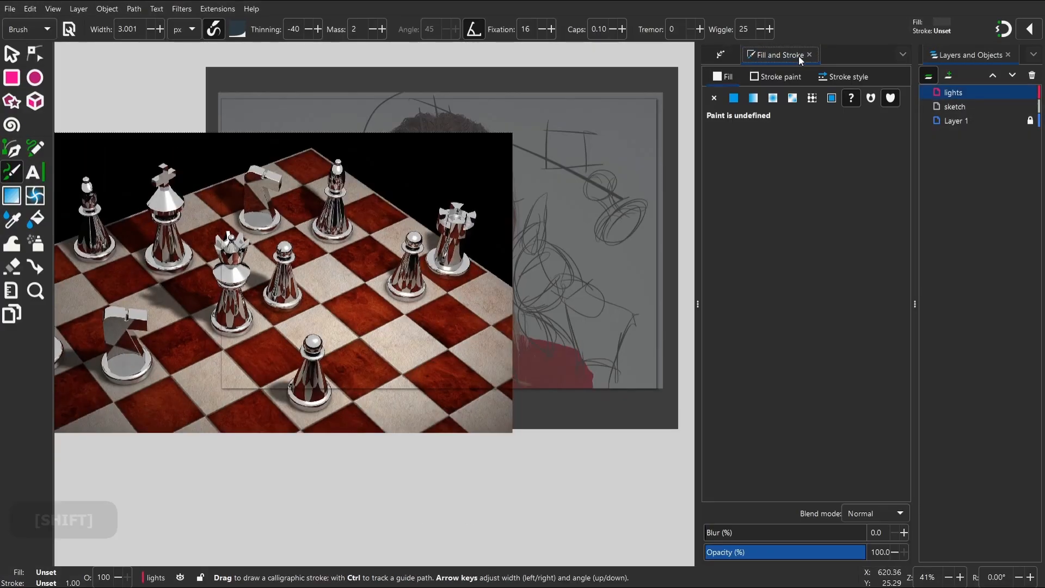
{"action": "left_click_drag", "start_coordinate": [153, 333], "coordinate": [194, 111]}
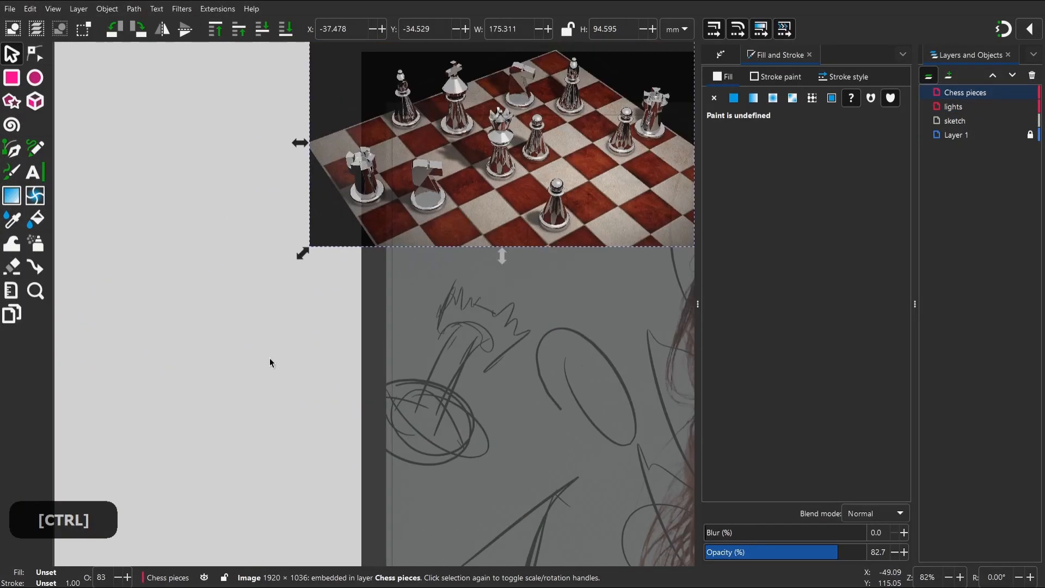
Set the fill to black and trace the rim of the rough crowned piece's head with Calligraphy strokes
{"action": "scroll", "coordinate": [451, 324], "scroll_direction": "up", "scroll_amount": 3}
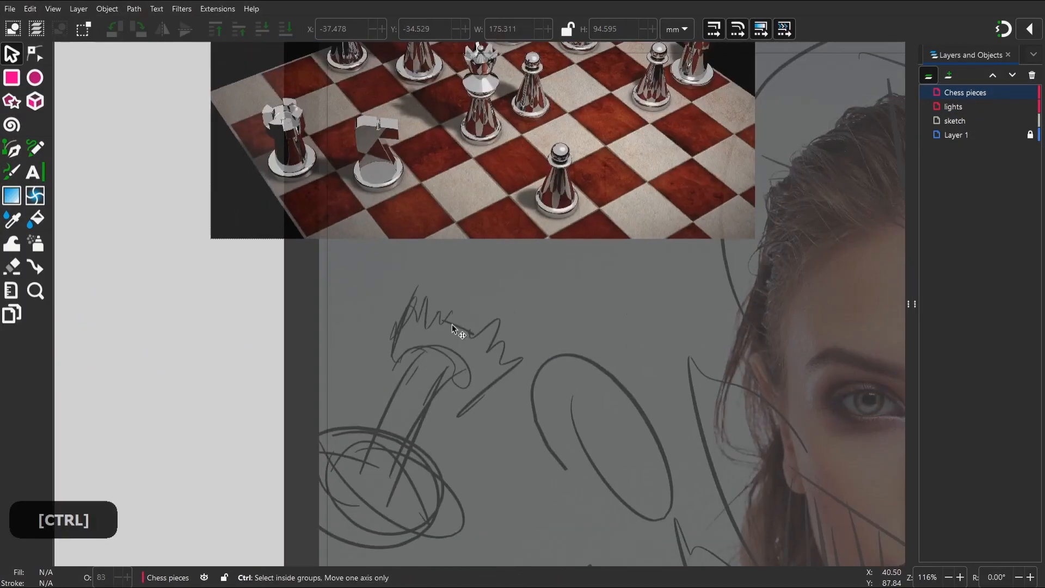
{"action": "left_click", "coordinate": [42, 569]}
{"action": "key", "text": "F12"}
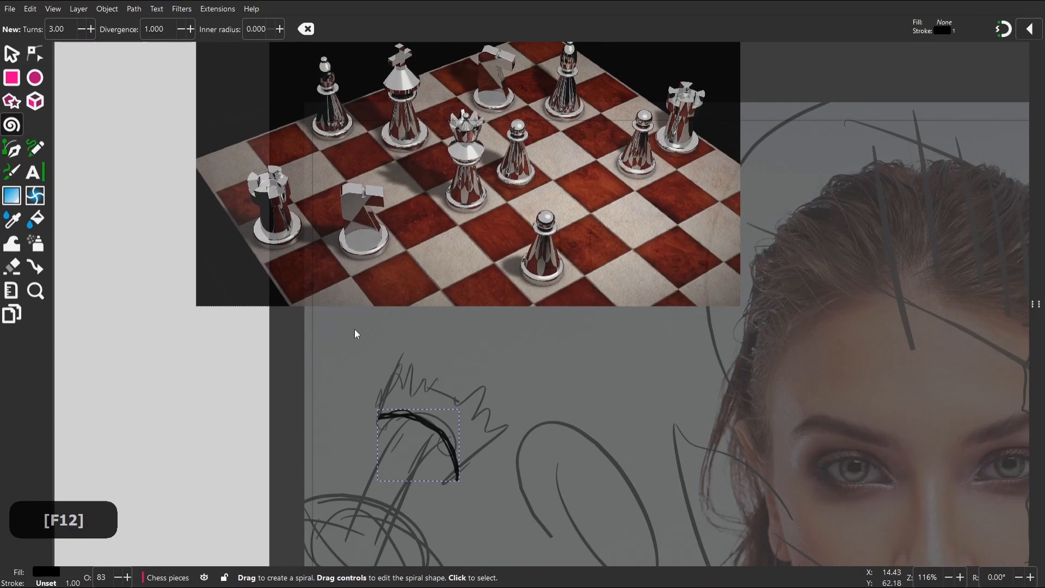
{"action": "key", "text": "c"}
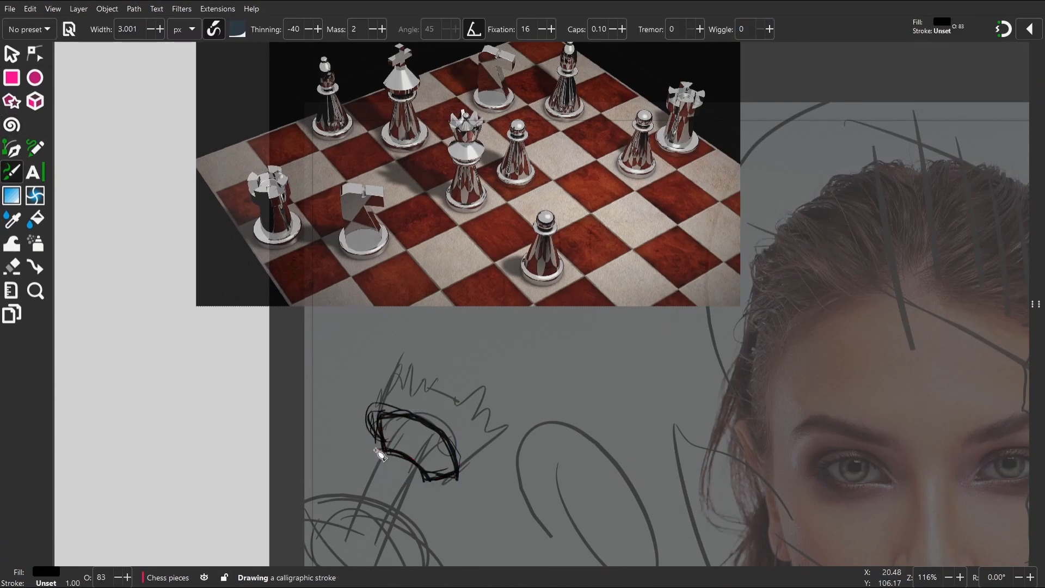
{"action": "left_click_drag", "start_coordinate": [376, 450], "coordinate": [428, 488]}
Draw the crowned piece's collar and the two sides of its flaring stem in black strokes
{"action": "key", "text": "space"}
{"action": "mouse_move", "coordinate": [408, 525]}
{"action": "left_mouse_down"}
{"action": "mouse_move", "coordinate": [385, 436]}
{"action": "mouse_move", "coordinate": [416, 400]}
{"action": "left_mouse_up"}
{"action": "left_click_drag", "start_coordinate": [385, 344], "coordinate": [338, 406]}
{"action": "left_click_drag", "start_coordinate": [415, 441], "coordinate": [424, 366]}
{"action": "left_click_drag", "start_coordinate": [389, 333], "coordinate": [374, 353]}
{"action": "key", "text": "space"}
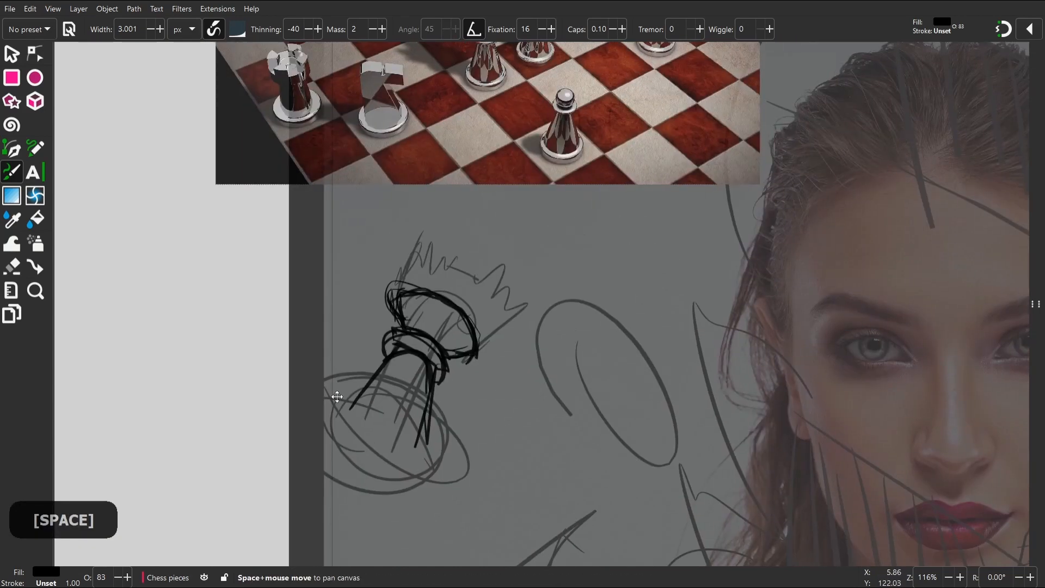
Draw the crowned piece's tilted oval base with repeated black strokes joining the stem
{"action": "left_click_drag", "start_coordinate": [284, 384], "coordinate": [402, 435]}
{"action": "left_click_drag", "start_coordinate": [322, 371], "coordinate": [374, 406]}
{"action": "left_click_drag", "start_coordinate": [277, 393], "coordinate": [279, 398]}
{"action": "key", "text": "space"}
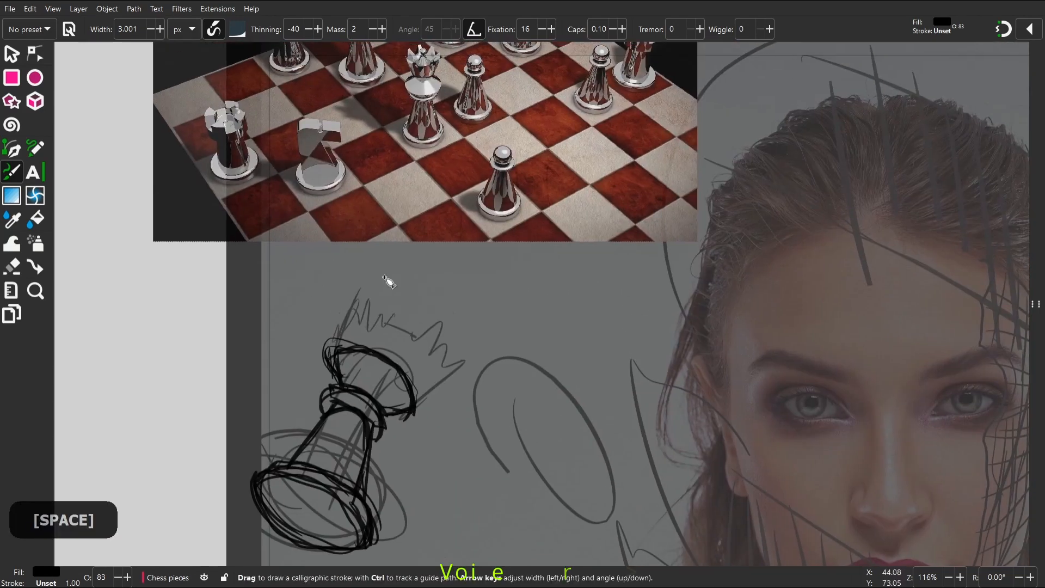
Erase stray lines around the crowned piece's rim and draw jagged crown points above its head in black strokes
{"action": "key", "text": "shift+e"}
{"action": "left_click_drag", "start_coordinate": [306, 346], "coordinate": [377, 332]}
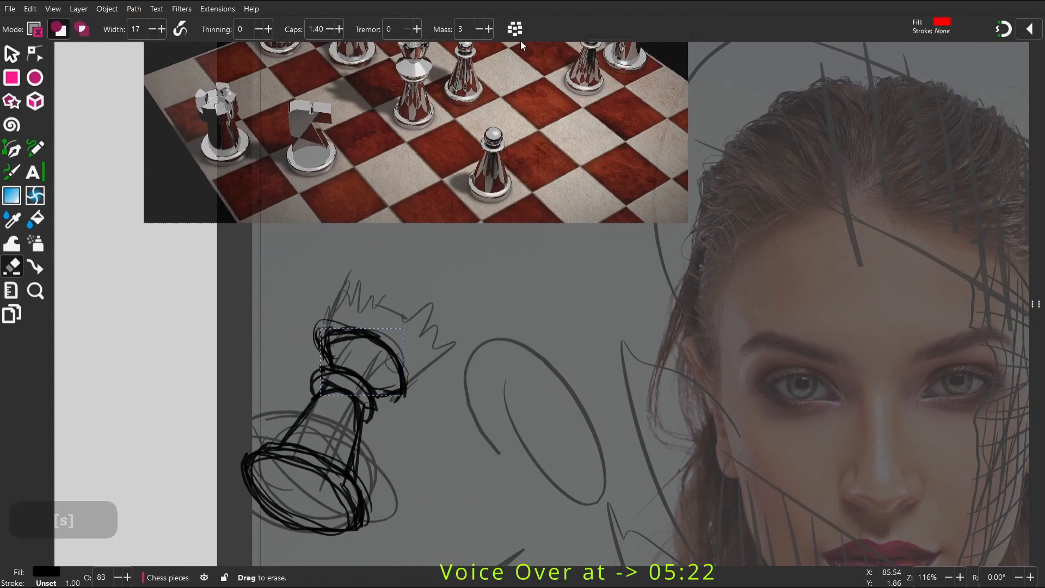
{"action": "key", "text": "c"}
{"action": "key", "text": "space"}
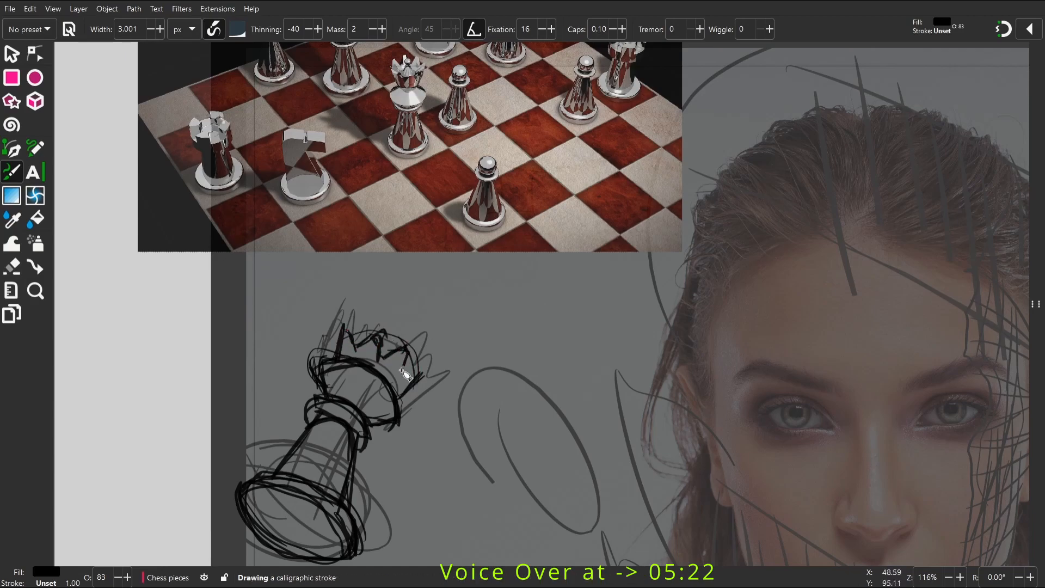
{"action": "left_click_drag", "start_coordinate": [405, 375], "coordinate": [407, 376]}
{"action": "key", "text": "ctrl+a"}
{"action": "key", "text": "w"}
{"action": "key", "text": "space"}
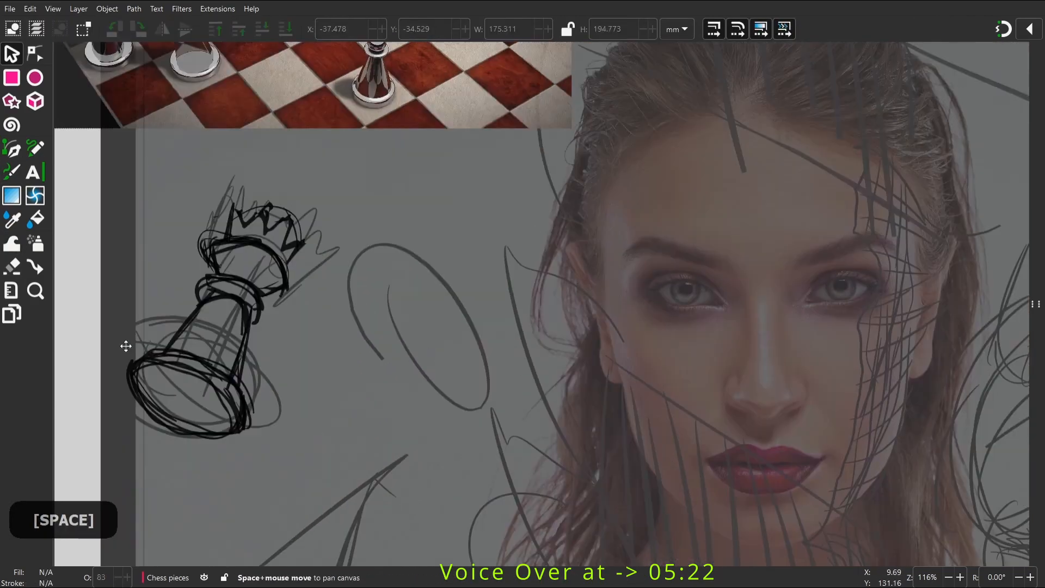
Move the chessboard reference picture over the portrait's head, beside the rough piece at the page's upper right
{"action": "left_click_drag", "start_coordinate": [218, 179], "coordinate": [805, 253]}
{"action": "key", "text": "space"}
{"action": "left_click_drag", "start_coordinate": [392, 179], "coordinate": [338, 215]}
Draw the upper right pawn's round head, erase its lower arc and add an oval collar beneath it
{"action": "key", "text": "c"}
{"action": "left_click_drag", "start_coordinate": [509, 226], "coordinate": [536, 247]}
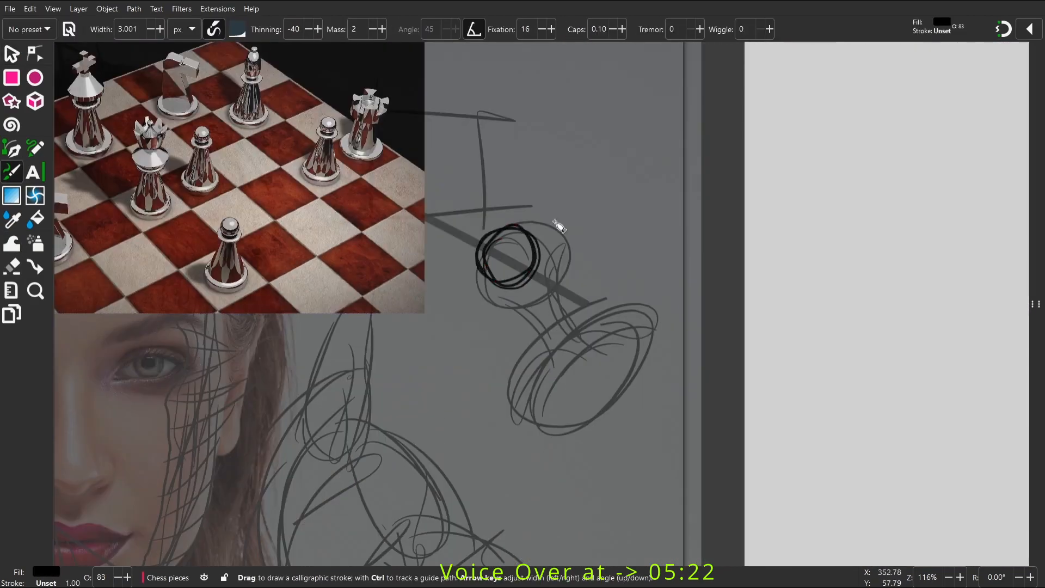
{"action": "key", "text": "shift+e"}
{"action": "left_click_drag", "start_coordinate": [510, 291], "coordinate": [528, 278]}
{"action": "key", "text": "c"}
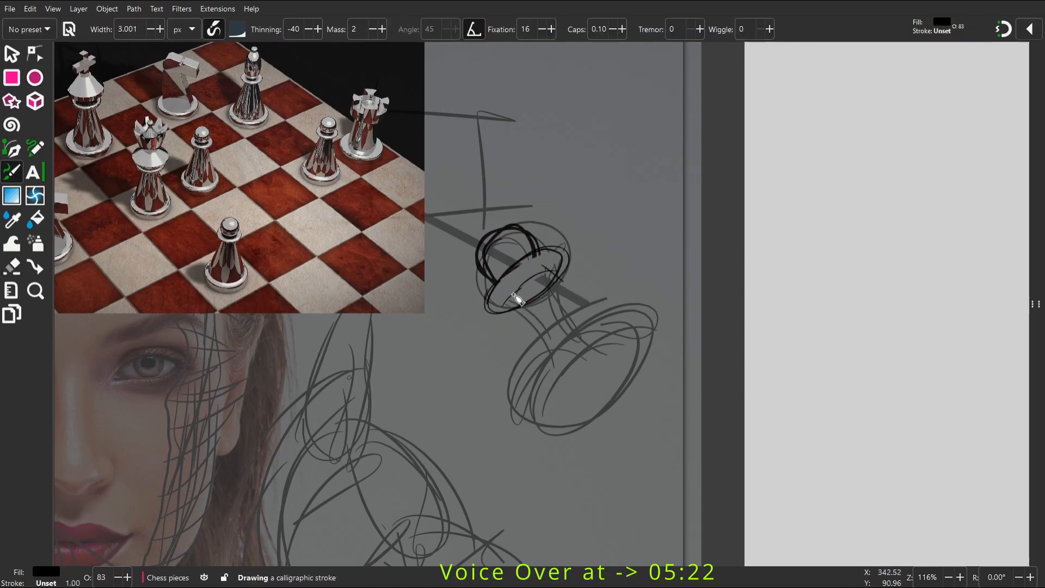
Draw the pawn's two flaring stem sides and its large tilted oval base in black Calligraphy strokes
{"action": "left_click_drag", "start_coordinate": [577, 407], "coordinate": [541, 326]}
{"action": "left_click_drag", "start_coordinate": [520, 324], "coordinate": [479, 372]}
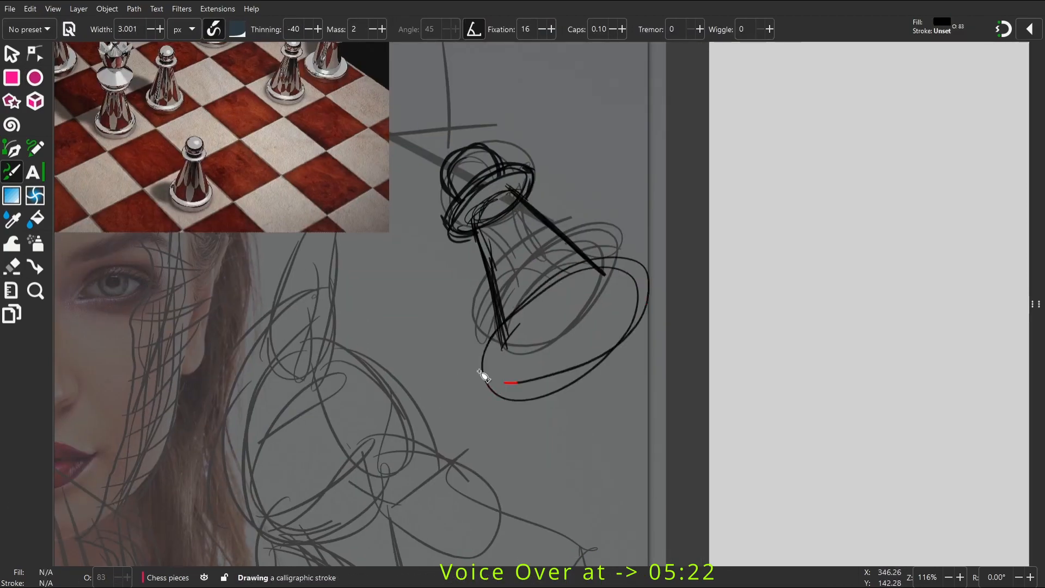
{"action": "left_click_drag", "start_coordinate": [645, 271], "coordinate": [492, 375]}
Select the pawn's strokes and shorten the piece by pushing its base inward with the Tweak tool
{"action": "key", "text": "space"}
{"action": "scroll", "coordinate": [571, 402], "scroll_direction": "down", "scroll_amount": 1}
{"action": "key", "text": "space"}
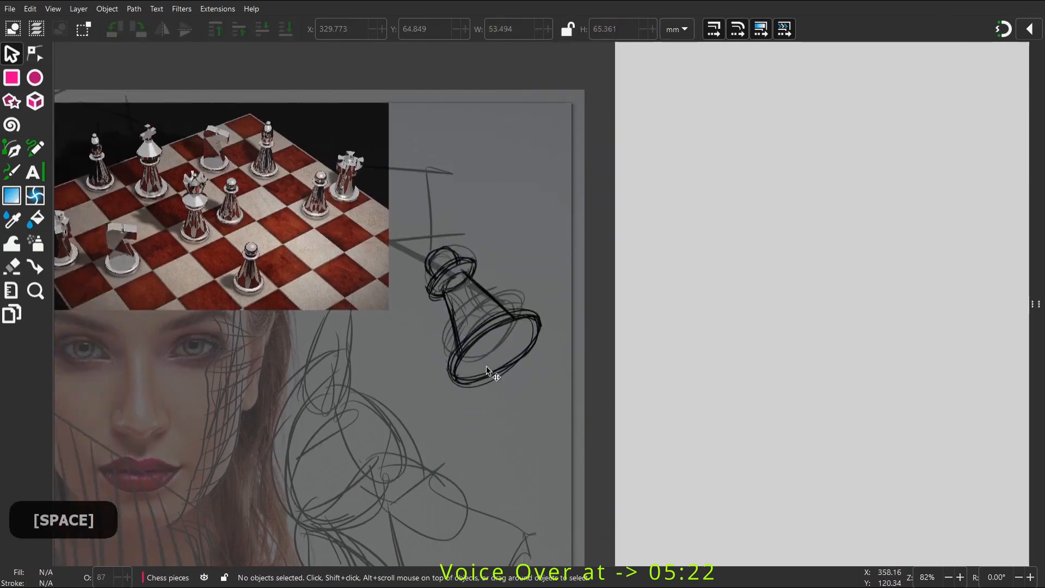
{"action": "left_click", "coordinate": [492, 375]}
{"action": "key", "text": "s"}
{"action": "key", "text": "w"}
{"action": "key", "text": "space"}
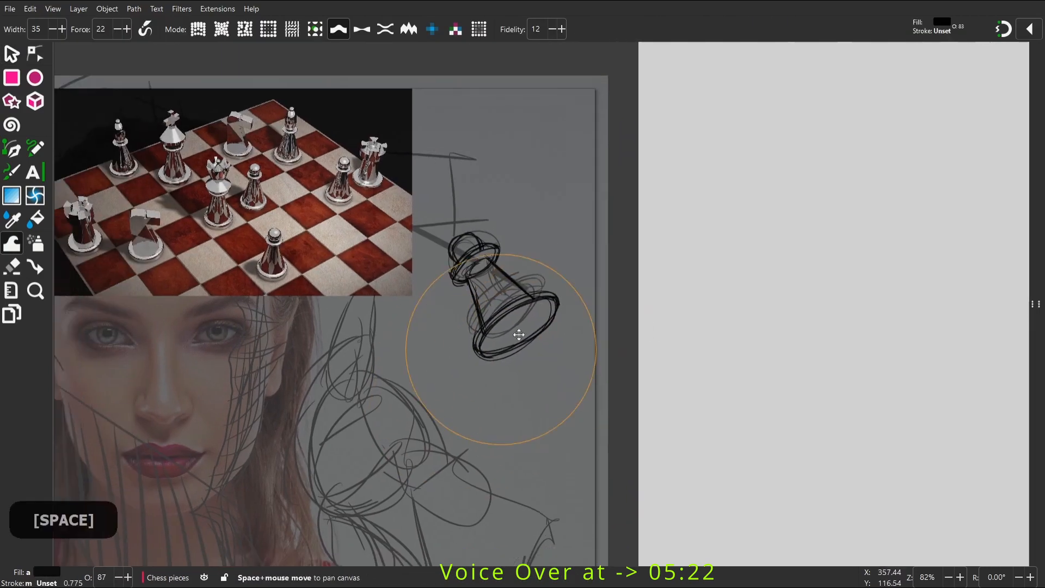
{"action": "key", "text": "s"}
{"action": "key", "text": "Escape"}
{"action": "key", "text": "space"}
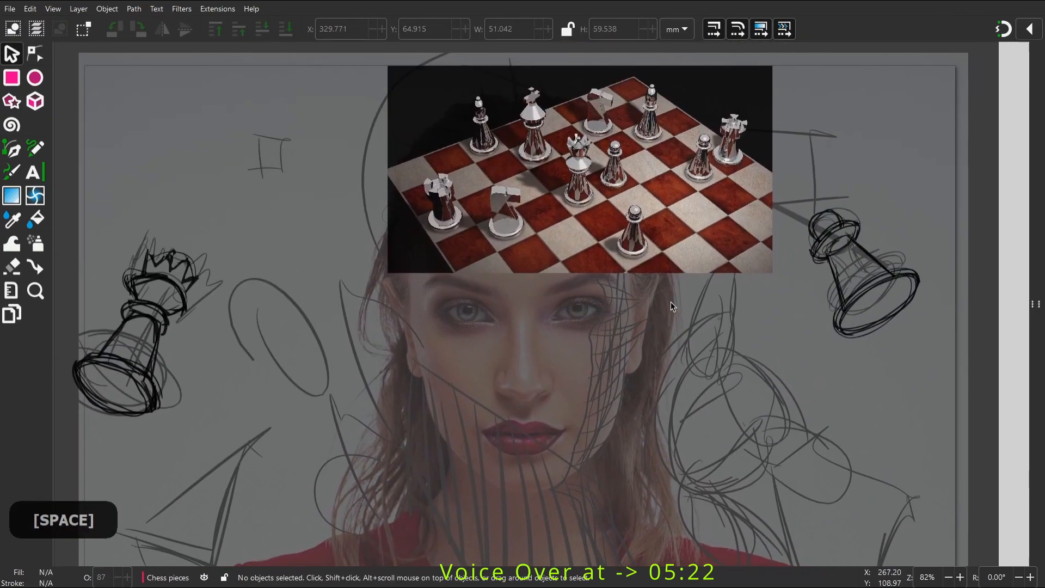
Switch to the browser, preview photos in the "knight chess piece pixabay" image results and open the pale stone knight's Pixabay page
{"action": "key", "text": "space"}
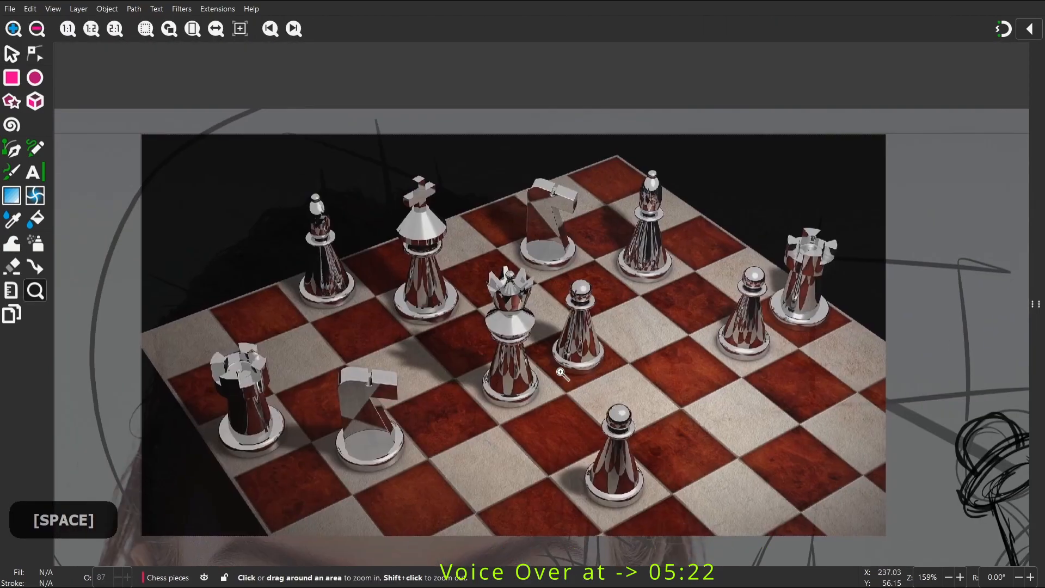
{"action": "scroll", "coordinate": [499, 369], "scroll_direction": "down", "scroll_amount": 5}
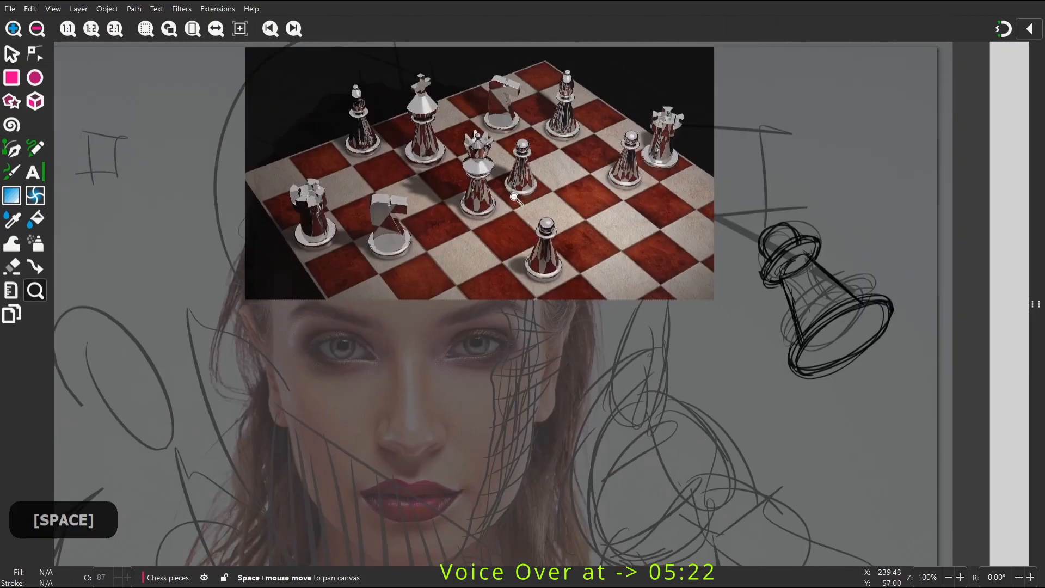
{"action": "key", "text": "c"}
{"action": "key", "text": "space"}
{"action": "key", "text": "space"}
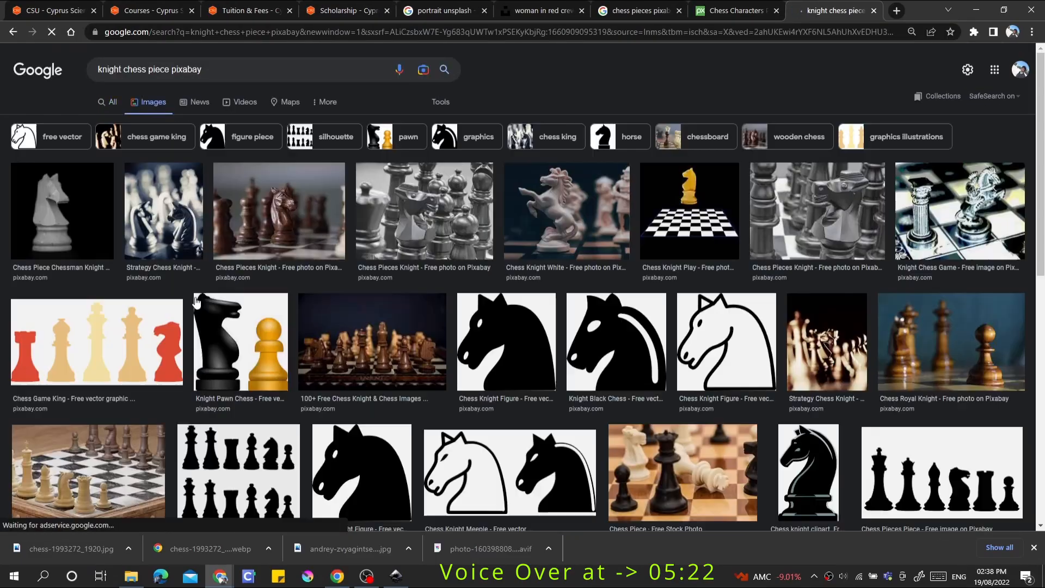
{"action": "left_click", "coordinate": [258, 124]}
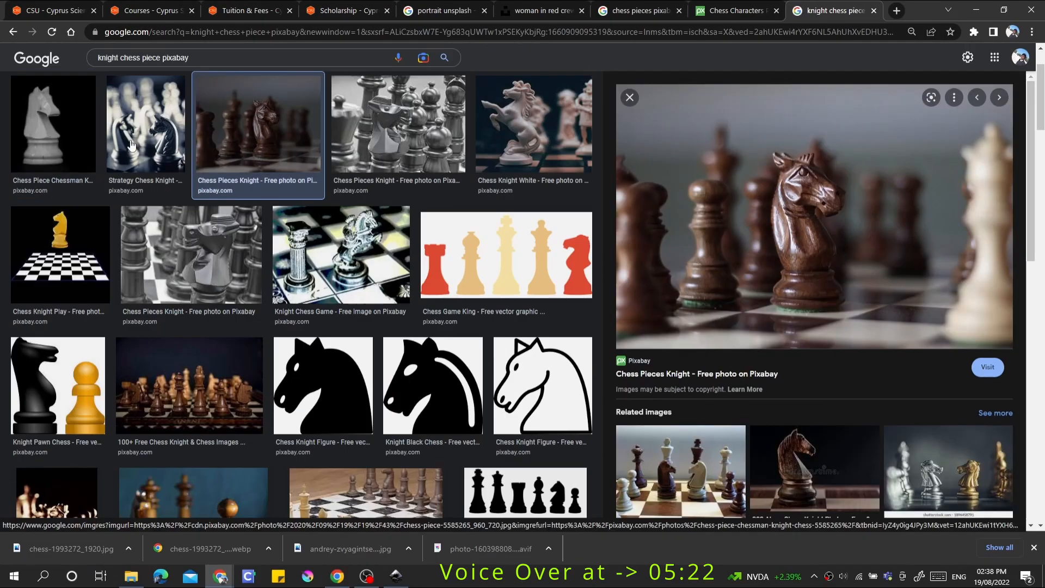
{"action": "left_click", "coordinate": [533, 124]}
{"action": "left_click_drag", "start_coordinate": [283, 478], "coordinate": [381, 529]}
{"action": "key", "text": "ctrl+r"}
{"action": "left_click", "coordinate": [239, 321]}
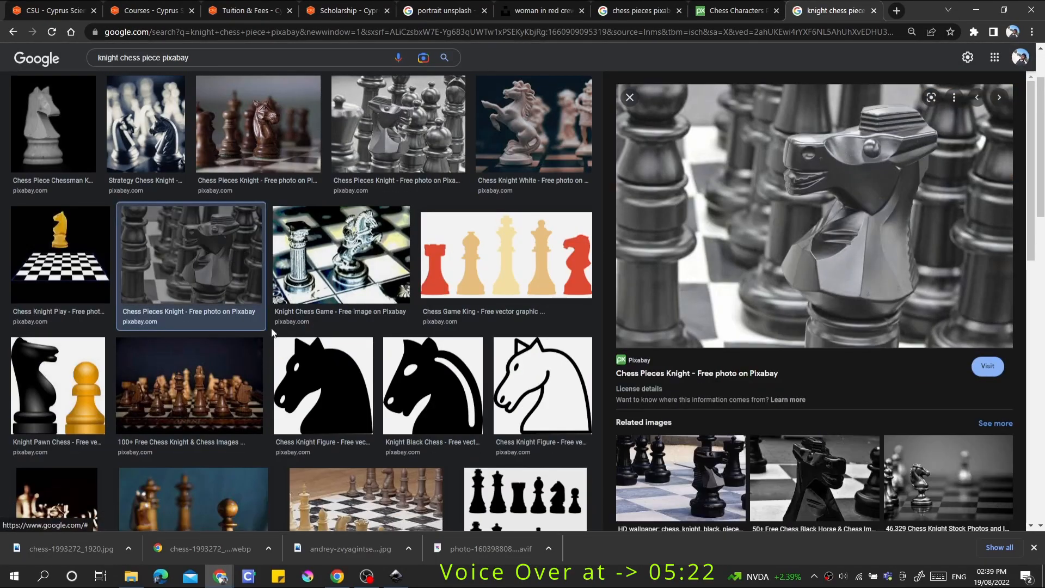
{"action": "left_click", "coordinate": [85, 146]}
{"action": "right_click", "coordinate": [765, 234]}
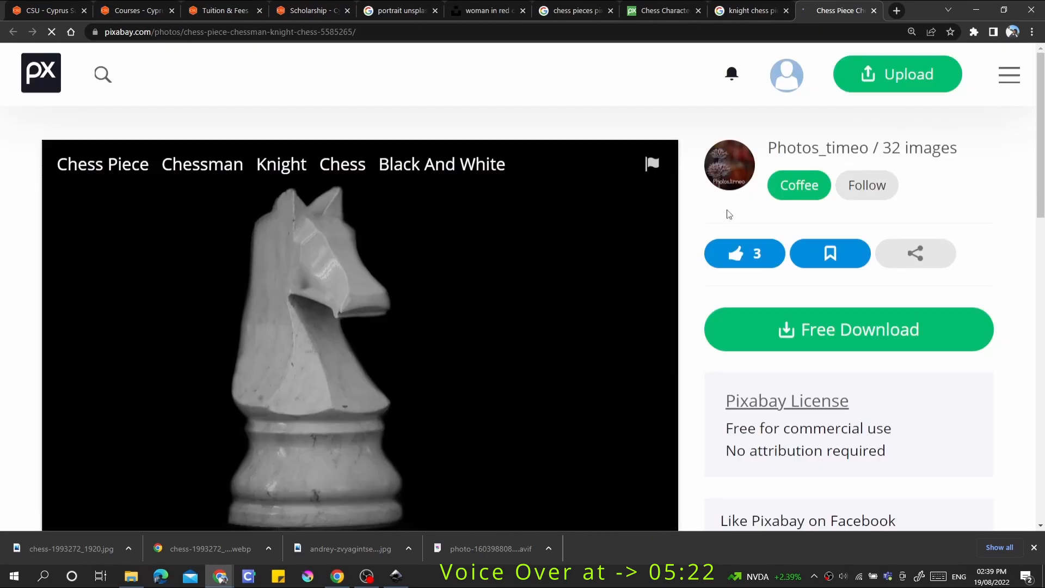
Back in Inkscape, import the downloaded knight picture over the page's lower left edge
{"action": "key", "text": "alt+Tab"}
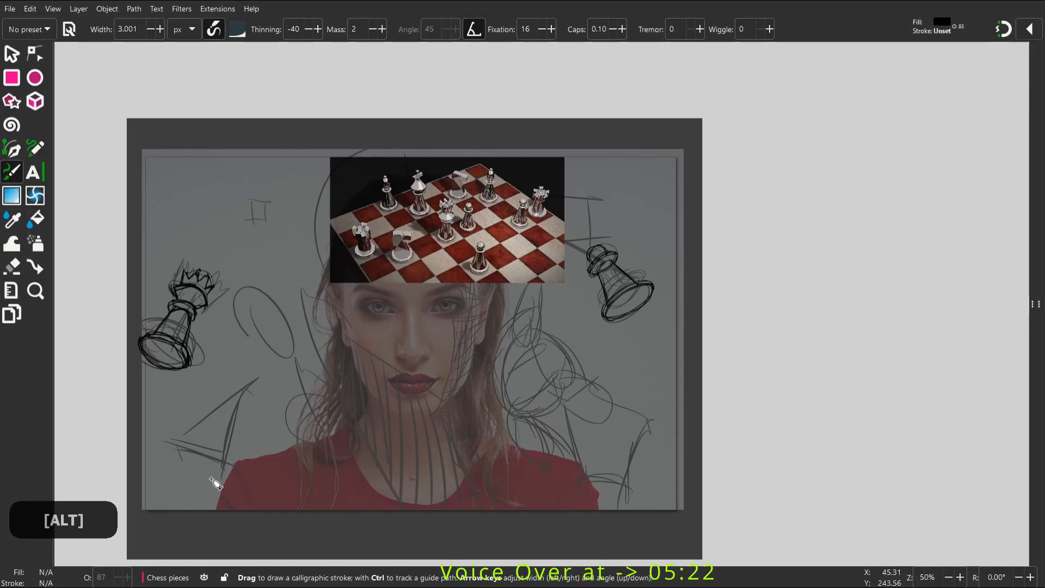
{"action": "key", "text": "s"}
{"action": "left_click_drag", "start_coordinate": [280, 317], "coordinate": [332, 393]}
{"action": "key", "text": "ctrl+z"}
{"action": "key", "text": "space"}
{"action": "key", "text": "alt+Tab"}
{"action": "mouse_move", "coordinate": [532, 455]}
{"action": "left_mouse_down"}
{"action": "mouse_move", "coordinate": [245, 417]}
{"action": "mouse_move", "coordinate": [230, 373]}
{"action": "left_mouse_up"}
{"action": "key", "text": "space"}
{"action": "left_click", "coordinate": [339, 319]}
Rough out a downward-tilted knight in black Calligraphy strokes over the portrait's lower right shoulder
{"action": "key", "text": "c"}
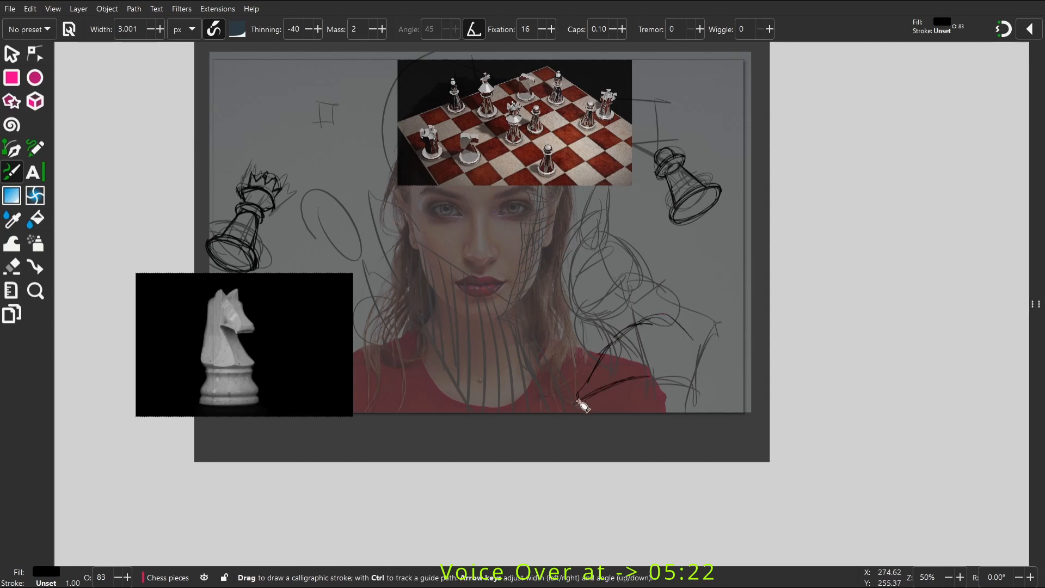
{"action": "left_click_drag", "start_coordinate": [645, 325], "coordinate": [750, 417]}
{"action": "left_click_drag", "start_coordinate": [663, 321], "coordinate": [743, 396]}
{"action": "left_click_drag", "start_coordinate": [621, 343], "coordinate": [725, 409]}
{"action": "key", "text": "space"}
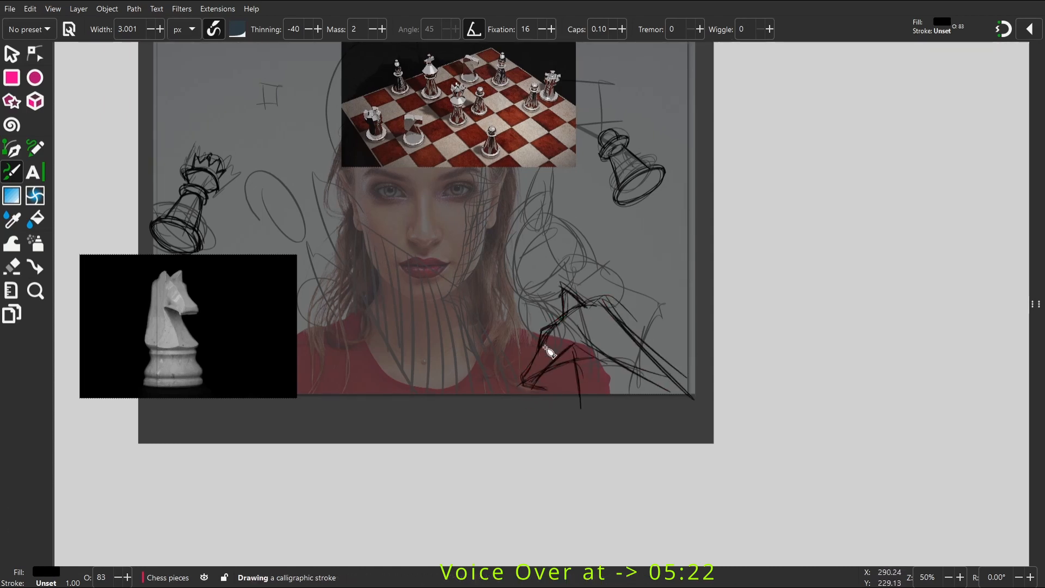
Select the knight's strokes and scale them down proportionally
{"action": "key", "text": "s"}
{"action": "left_click_drag", "start_coordinate": [708, 447], "coordinate": [485, 266]}
{"action": "left_click", "coordinate": [794, 500]}
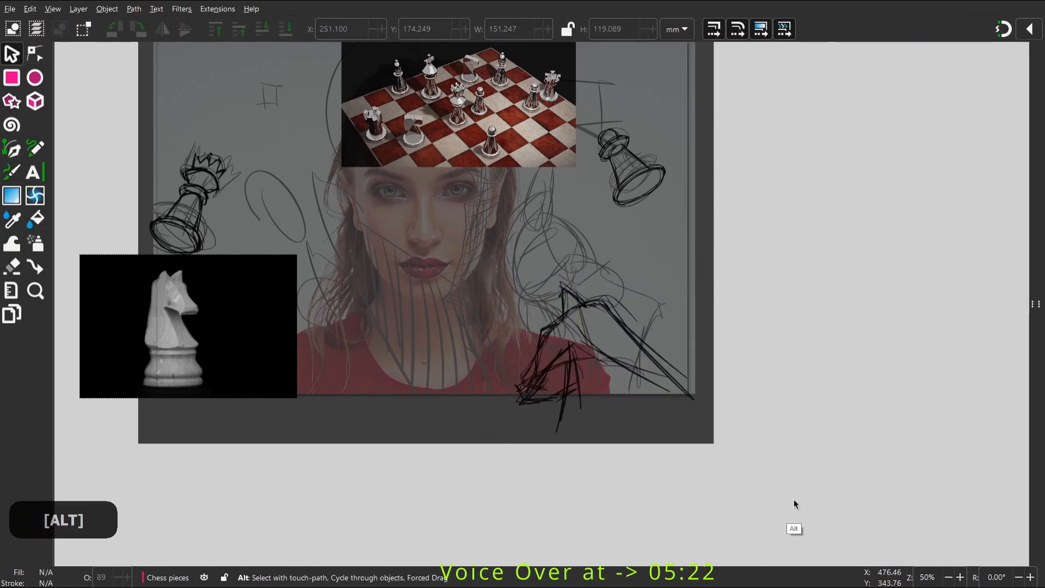
{"action": "left_click_drag", "start_coordinate": [638, 408], "coordinate": [506, 272]}
{"action": "left_click_drag", "start_coordinate": [509, 437], "coordinate": [540, 410], "text": "ctrl"}
Redraw the knight's ears and jaw with heavier black strokes, erasing the stray ear lines
{"action": "key", "text": "z"}
{"action": "left_click_drag", "start_coordinate": [492, 190], "coordinate": [615, 361]}
{"action": "key", "text": "c"}
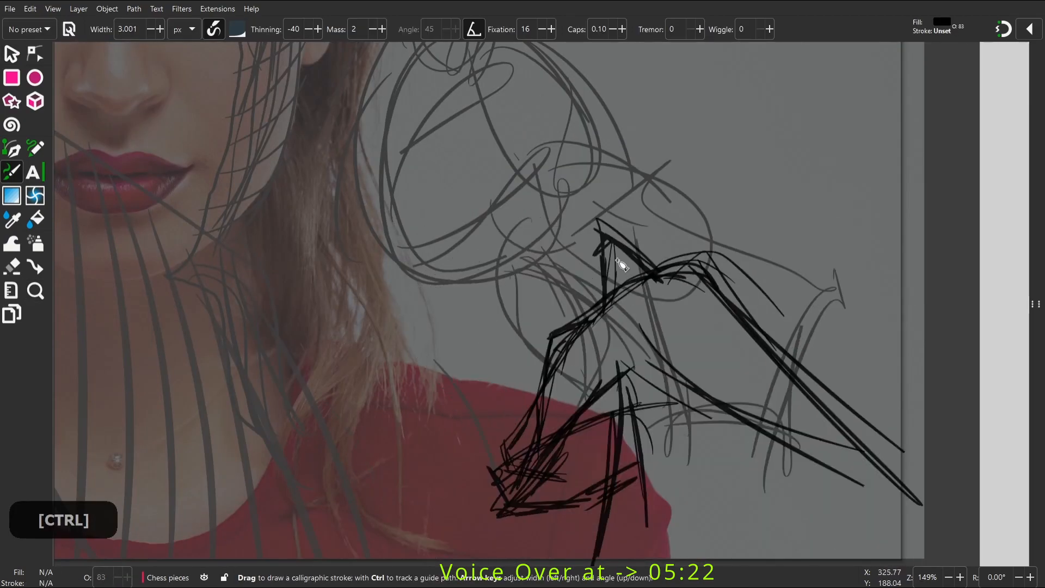
{"action": "left_click_drag", "start_coordinate": [652, 275], "coordinate": [601, 314]}
{"action": "key", "text": "shift+e"}
{"action": "left_click_drag", "start_coordinate": [635, 258], "coordinate": [599, 240]}
{"action": "key", "text": "c"}
{"action": "mouse_move", "coordinate": [593, 296]}
{"action": "left_mouse_down"}
{"action": "mouse_move", "coordinate": [504, 431]}
{"action": "mouse_move", "coordinate": [501, 468]}
{"action": "left_mouse_up"}
{"action": "key", "text": "space"}
{"action": "left_click_drag", "start_coordinate": [538, 186], "coordinate": [565, 170]}
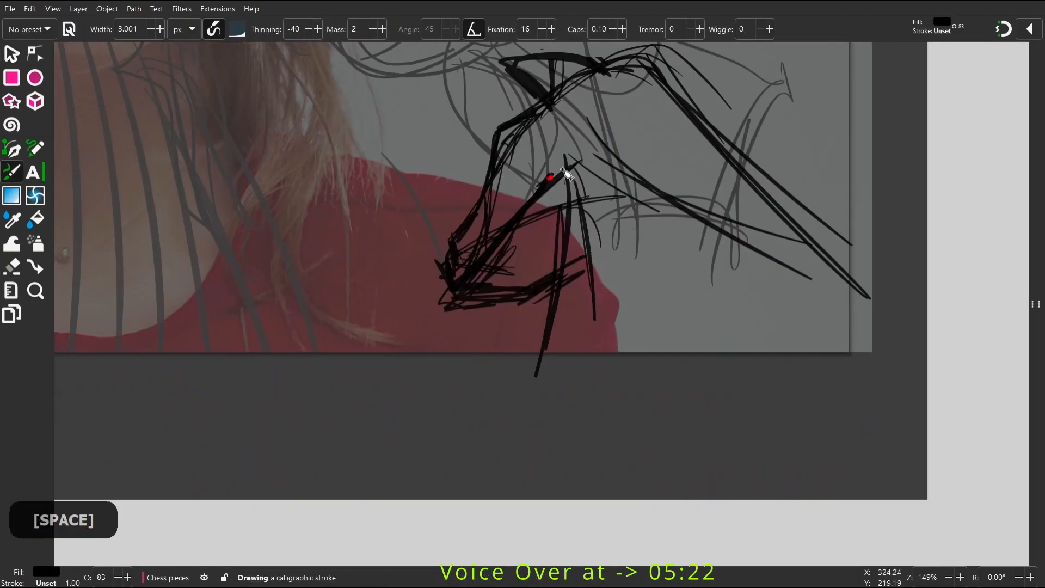
Add further detail strokes to the knight's head and neck, checking against the imported knight picture
{"action": "key", "text": "space"}
{"action": "mouse_move", "coordinate": [675, 256]}
{"action": "left_mouse_down"}
{"action": "mouse_move", "coordinate": [762, 344]}
{"action": "mouse_move", "coordinate": [847, 377]}
{"action": "left_mouse_up"}
{"action": "key", "text": "space"}
{"action": "key", "text": "z"}
{"action": "key", "text": "space"}
{"action": "key", "text": "1"}
{"action": "key", "text": "space"}
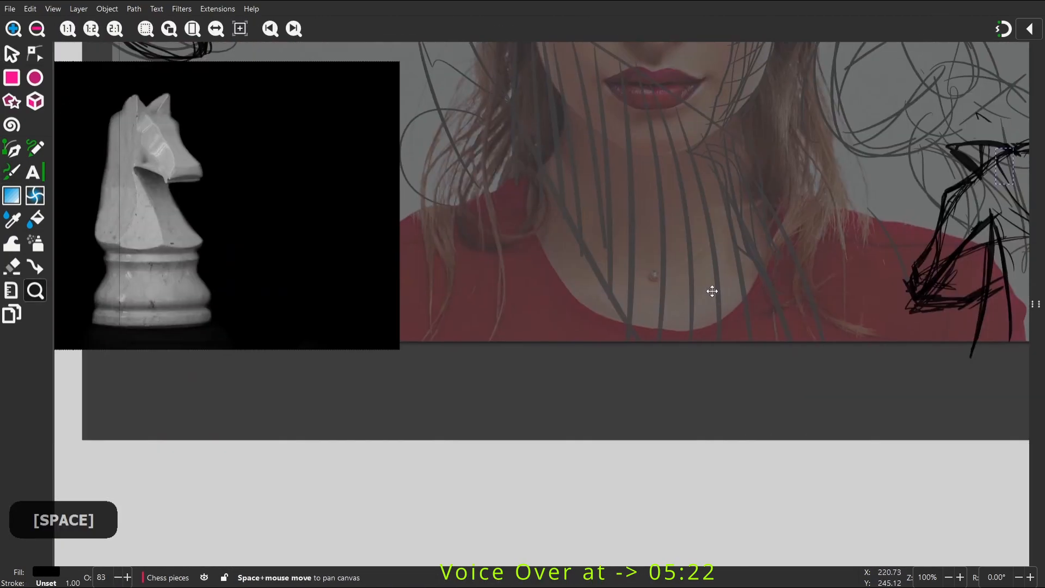
{"action": "key", "text": "c"}
{"action": "left_click_drag", "start_coordinate": [471, 175], "coordinate": [488, 270]}
Move the knight picture off the page to the left and the chessboard picture off to the right
{"action": "key", "text": "2"}
{"action": "key", "text": "s"}
{"action": "left_click", "coordinate": [373, 401]}
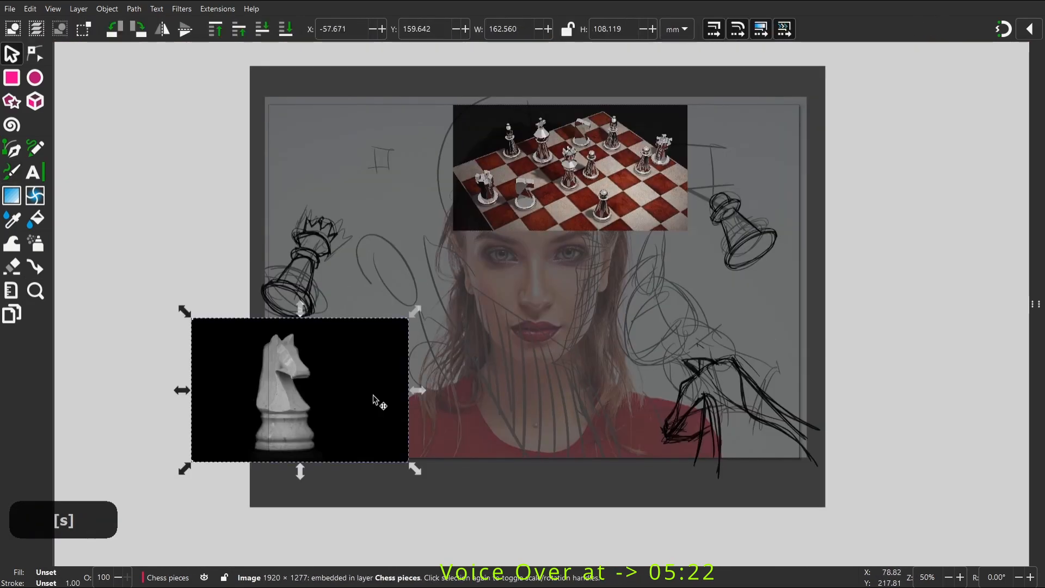
{"action": "left_click_drag", "start_coordinate": [373, 401], "coordinate": [136, 263]}
{"action": "left_click_drag", "start_coordinate": [569, 169], "coordinate": [972, 220]}
{"action": "left_click", "coordinate": [466, 271]}
Add a new layer named "portrait" above the "Chess pieces" layer
{"action": "key", "text": "space"}
{"action": "key", "text": "F12"}
{"action": "left_click", "coordinate": [928, 77]}
{"action": "type", "text": "portrait"}
{"action": "key", "text": "Return"}
Lower the "Chess pieces" layer's opacity, hide it together with the "sketch" layer, and make "portrait" the current layer
{"action": "left_click", "coordinate": [964, 107]}
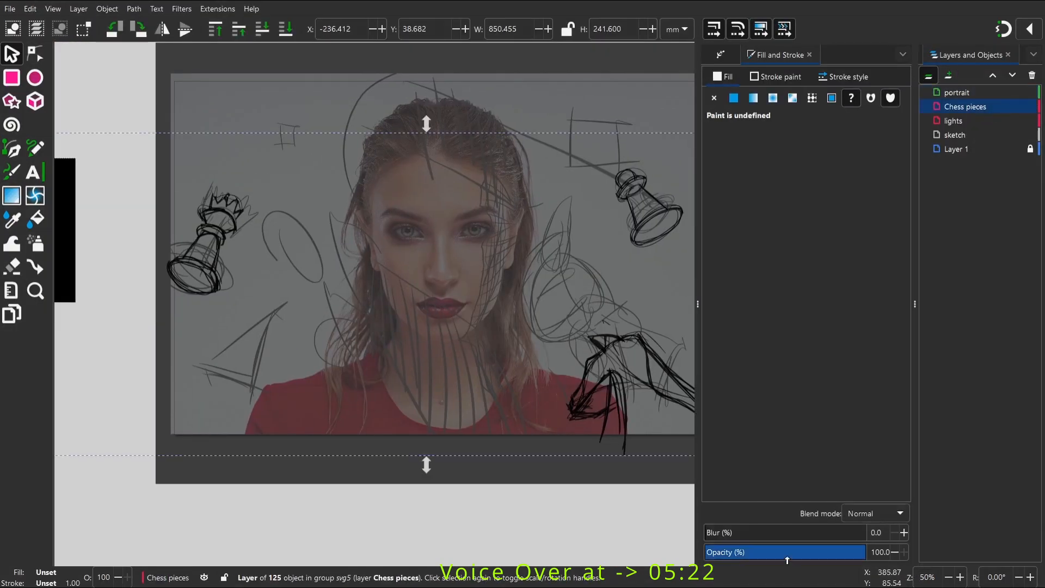
{"action": "left_click", "coordinate": [752, 552]}
{"action": "left_click", "coordinate": [1015, 107]}
{"action": "left_click", "coordinate": [1015, 135]}
{"action": "left_click", "coordinate": [980, 92]}
Trace the outer edge of the ear on the picture's right side with a black Calligraphy stroke and smooth it with Tweak
{"action": "key", "text": "z"}
{"action": "key", "text": "F12"}
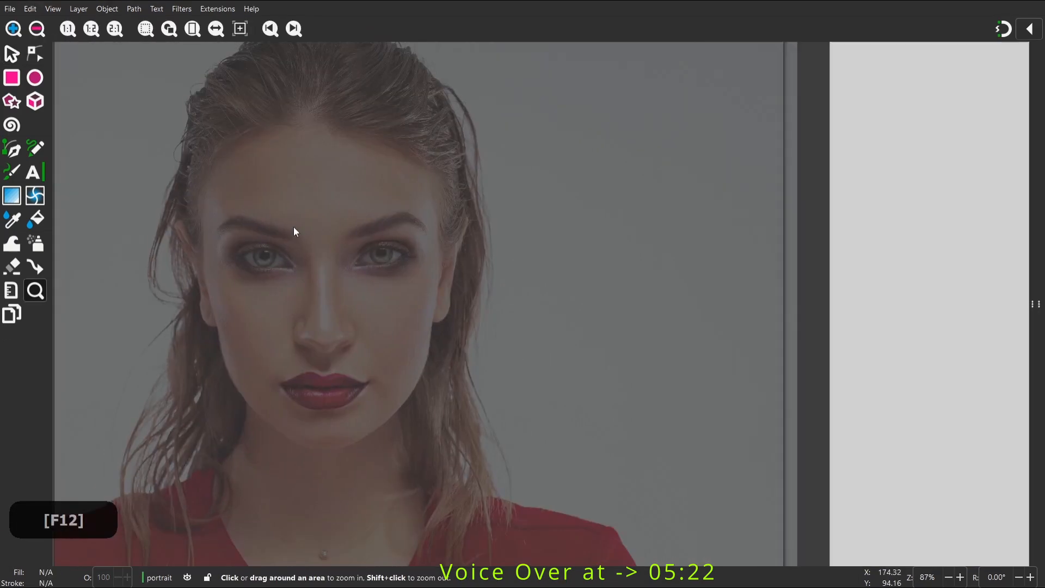
{"action": "left_click_drag", "start_coordinate": [293, 227], "coordinate": [577, 312]}
{"action": "key", "text": "space"}
{"action": "key", "text": "c"}
{"action": "left_click_drag", "start_coordinate": [507, 122], "coordinate": [400, 446]}
{"action": "key", "text": "w"}
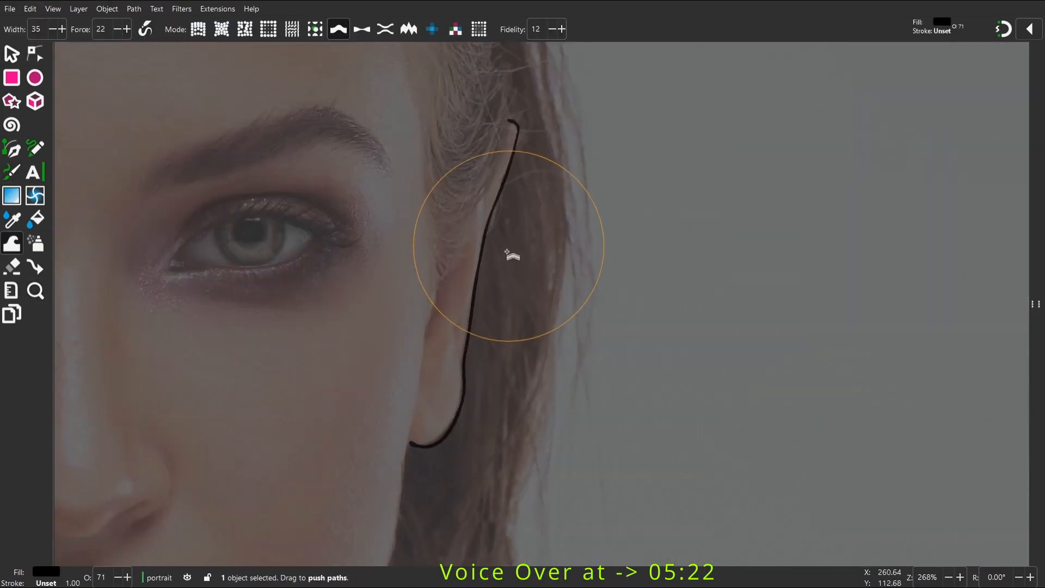
{"action": "key", "text": "c"}
Trace the face contour on the picture's right side, from beside the ear down to the jaw
{"action": "key", "text": "space"}
{"action": "left_click_drag", "start_coordinate": [453, 267], "coordinate": [526, 55]}
{"action": "mouse_move", "coordinate": [502, 63]}
{"action": "left_mouse_down"}
{"action": "mouse_move", "coordinate": [494, 177]}
{"action": "mouse_move", "coordinate": [404, 466]}
{"action": "left_mouse_up"}
{"action": "key", "text": "w"}
{"action": "key", "text": "c"}
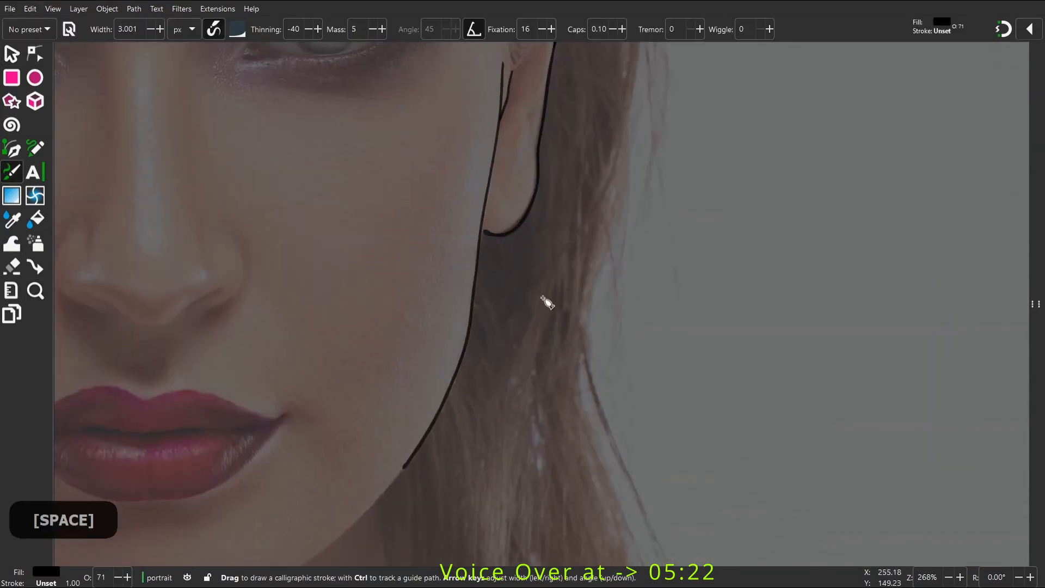
Undo the last stroke and trace the chin and the jawline up to the ear on the picture's left side
{"action": "key", "text": "ctrl+z"}
{"action": "mouse_move", "coordinate": [242, 435]}
{"action": "left_mouse_down"}
{"action": "mouse_move", "coordinate": [348, 430]}
{"action": "mouse_move", "coordinate": [546, 283]}
{"action": "left_mouse_up"}
{"action": "key", "text": "w"}
{"action": "key", "text": "c"}
{"action": "mouse_move", "coordinate": [268, 60]}
{"action": "left_mouse_down"}
{"action": "mouse_move", "coordinate": [531, 454]}
{"action": "mouse_move", "coordinate": [562, 468]}
{"action": "left_mouse_up"}
{"action": "key", "text": "w"}
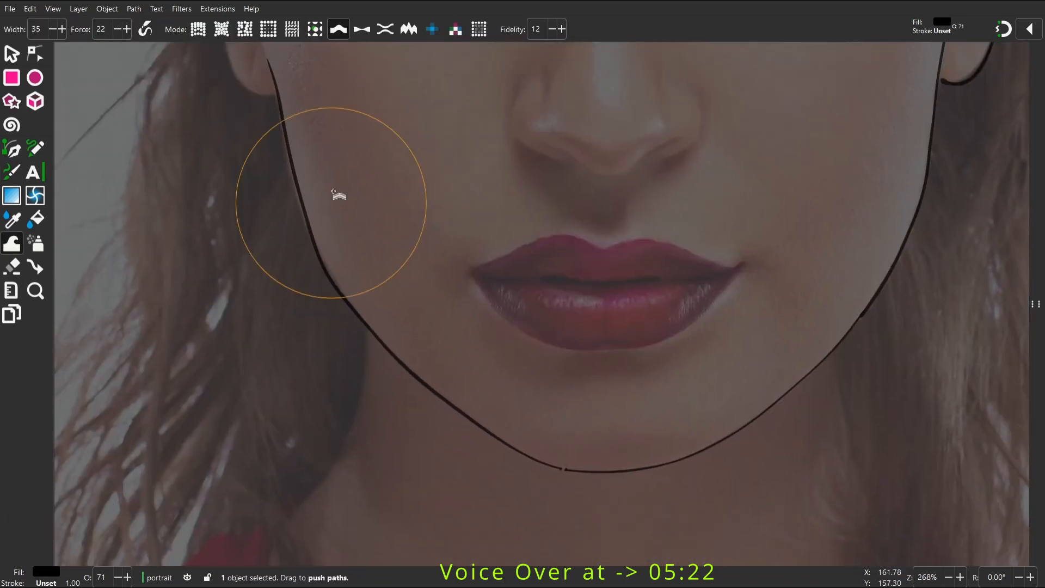
Trace the cheek contour beside the ear on the picture's left side and nudge it into place with Tweak
{"action": "key", "text": "space"}
{"action": "key", "text": "c"}
{"action": "left_click_drag", "start_coordinate": [350, 129], "coordinate": [397, 419]}
{"action": "key", "text": "w"}
{"action": "left_click_drag", "start_coordinate": [406, 322], "coordinate": [346, 322]}
{"action": "key", "text": "c"}
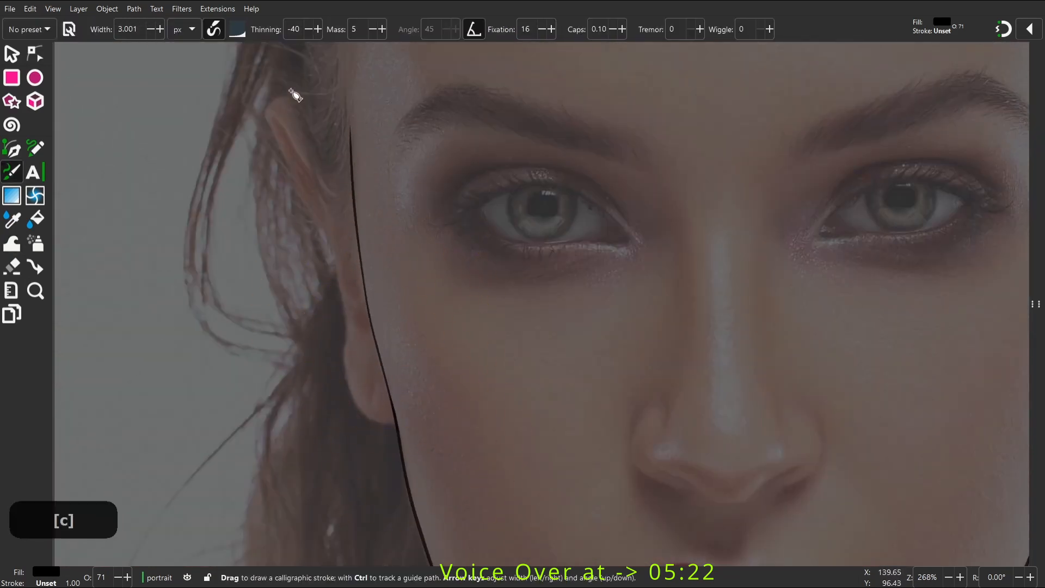
Trace the outer and inner contours of the ear on the picture's left side
{"action": "left_click_drag", "start_coordinate": [286, 92], "coordinate": [397, 427]}
{"action": "key", "text": "w"}
{"action": "key", "text": "c"}
{"action": "left_click_drag", "start_coordinate": [276, 118], "coordinate": [337, 213]}
Outline the eye on the picture's right side and its upper eyelid crease, fitting the strokes with Tweak
{"action": "key", "text": "z"}
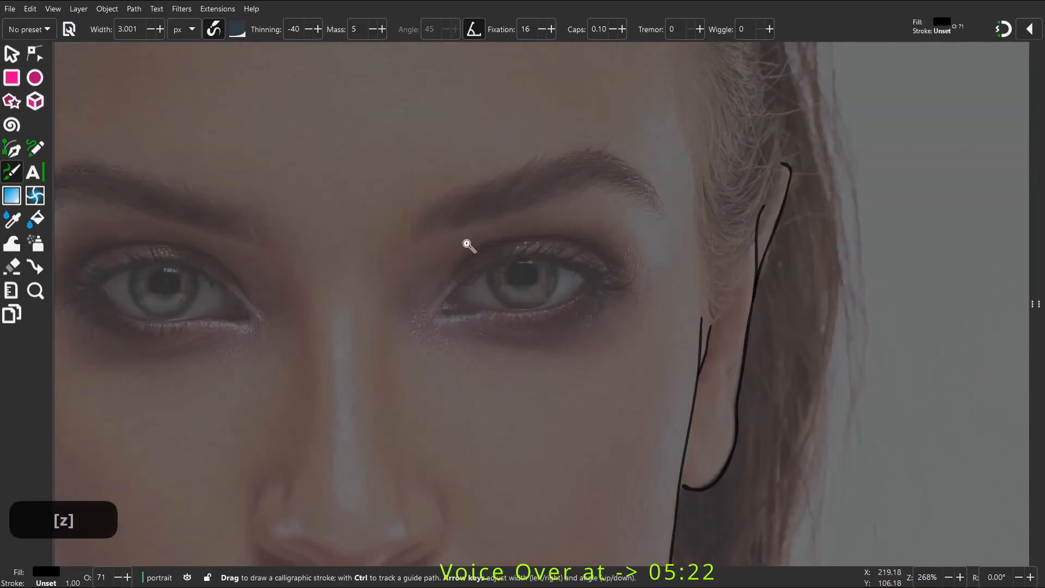
{"action": "left_click_drag", "start_coordinate": [414, 193], "coordinate": [644, 381]}
{"action": "key", "text": "c"}
{"action": "mouse_move", "coordinate": [312, 368]}
{"action": "left_mouse_down"}
{"action": "mouse_move", "coordinate": [732, 263]}
{"action": "mouse_move", "coordinate": [529, 291]}
{"action": "mouse_move", "coordinate": [727, 280]}
{"action": "left_mouse_up"}
{"action": "key", "text": "w"}
{"action": "key", "text": "c"}
{"action": "key", "text": "w"}
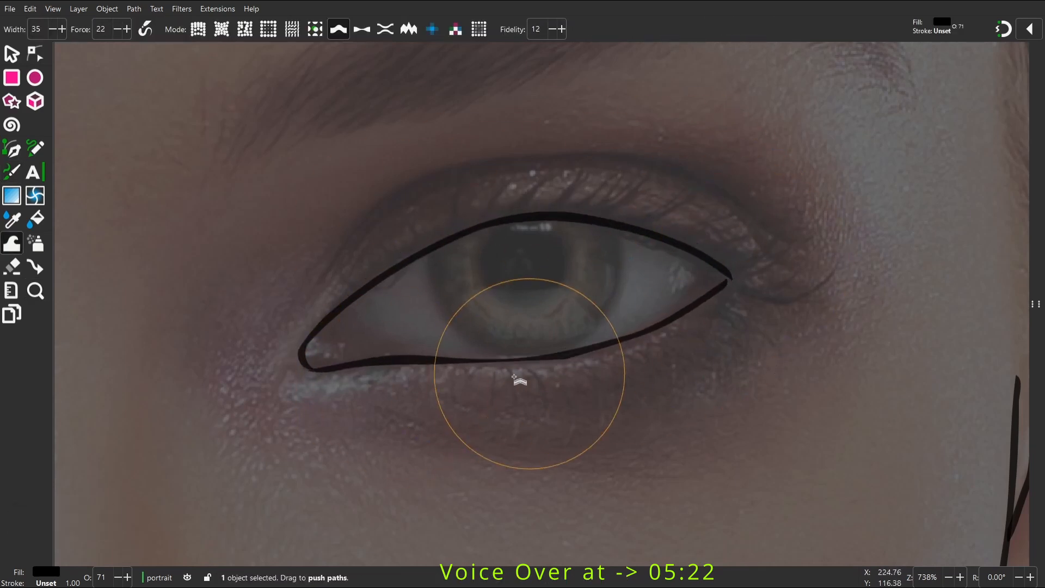
{"action": "key", "text": "c"}
{"action": "mouse_move", "coordinate": [314, 274]}
{"action": "left_mouse_down"}
{"action": "mouse_move", "coordinate": [497, 172]}
{"action": "mouse_move", "coordinate": [778, 231]}
{"action": "mouse_move", "coordinate": [794, 268]}
{"action": "left_mouse_up"}
{"action": "key", "text": "w"}
Outline the eye on the picture's left side and its upper eyelid crease, adjusting the outline with Tweak
{"action": "key", "text": "c"}
{"action": "key", "text": "space"}
{"action": "left_click_drag", "start_coordinate": [219, 224], "coordinate": [234, 214]}
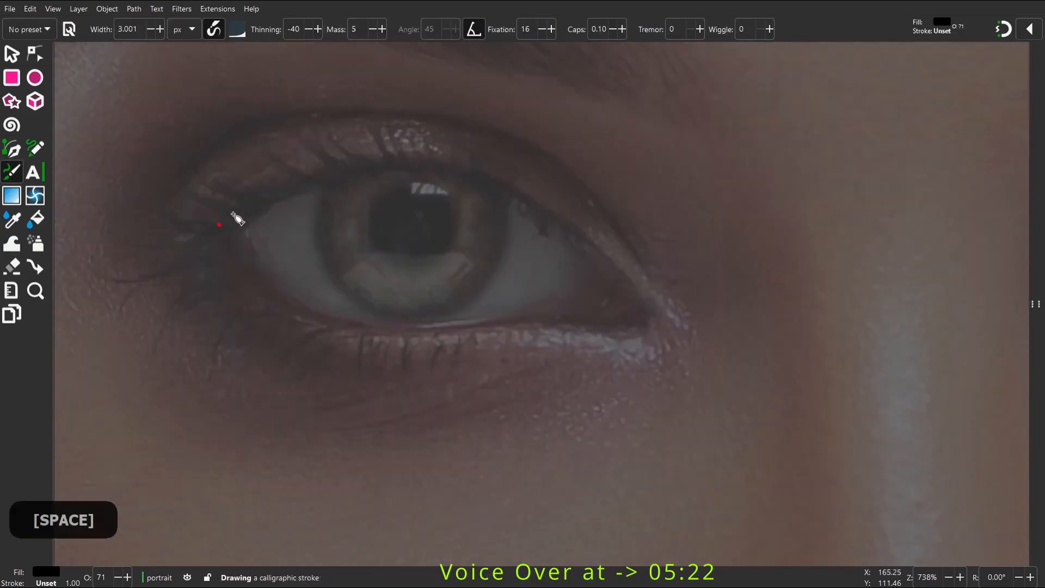
{"action": "left_click_drag", "start_coordinate": [488, 186], "coordinate": [221, 231]}
{"action": "key", "text": "w"}
{"action": "left_click_drag", "start_coordinate": [283, 239], "coordinate": [381, 174]}
{"action": "key", "text": "space"}
{"action": "key", "text": "c"}
{"action": "mouse_move", "coordinate": [214, 199]}
{"action": "left_mouse_down"}
{"action": "mouse_move", "coordinate": [480, 121]}
{"action": "mouse_move", "coordinate": [705, 273]}
{"action": "left_mouse_up"}
Trace the red shirt's rounded neckline with a thin 2.001 px Calligraphy stroke
{"action": "key", "text": "space"}
{"action": "key", "text": "1"}
{"action": "key", "text": "space"}
{"action": "key", "text": "z"}
{"action": "left_click_drag", "start_coordinate": [139, 177], "coordinate": [741, 349]}
{"action": "key", "text": "c"}
{"action": "mouse_move", "coordinate": [329, 168]}
{"action": "left_mouse_down"}
{"action": "mouse_move", "coordinate": [425, 402]}
{"action": "mouse_move", "coordinate": [717, 209]}
{"action": "left_mouse_up"}
{"action": "key", "text": "w"}
{"action": "key", "text": "c"}
Trace the shirt's two shoulder outlines, from the sleeves up towards the neck, in thin black strokes
{"action": "key", "text": "space"}
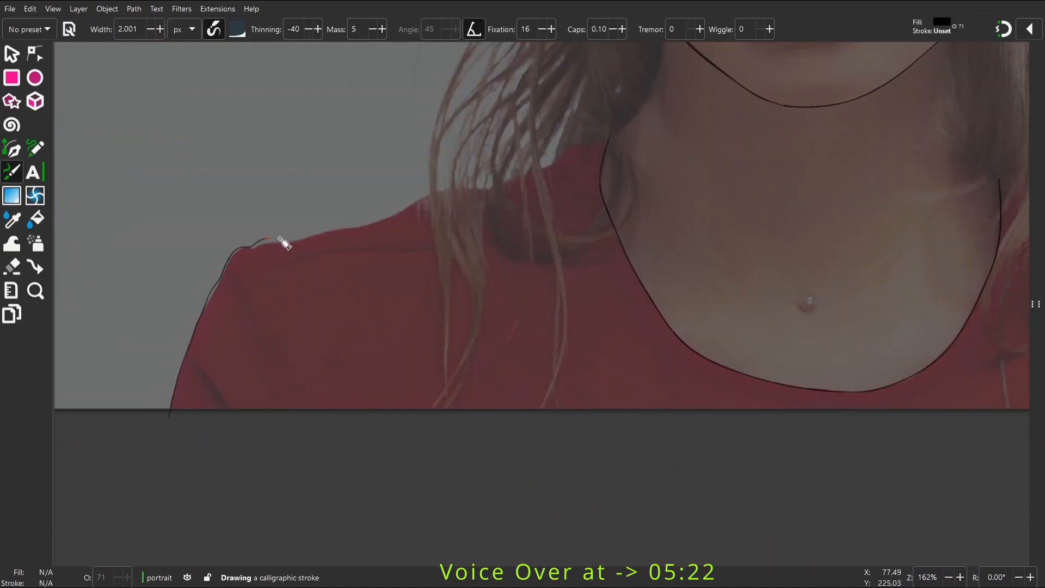
{"action": "left_click_drag", "start_coordinate": [283, 242], "coordinate": [478, 198]}
{"action": "key", "text": "w"}
{"action": "key", "text": "space"}
{"action": "key", "text": "c"}
{"action": "key", "text": "w"}
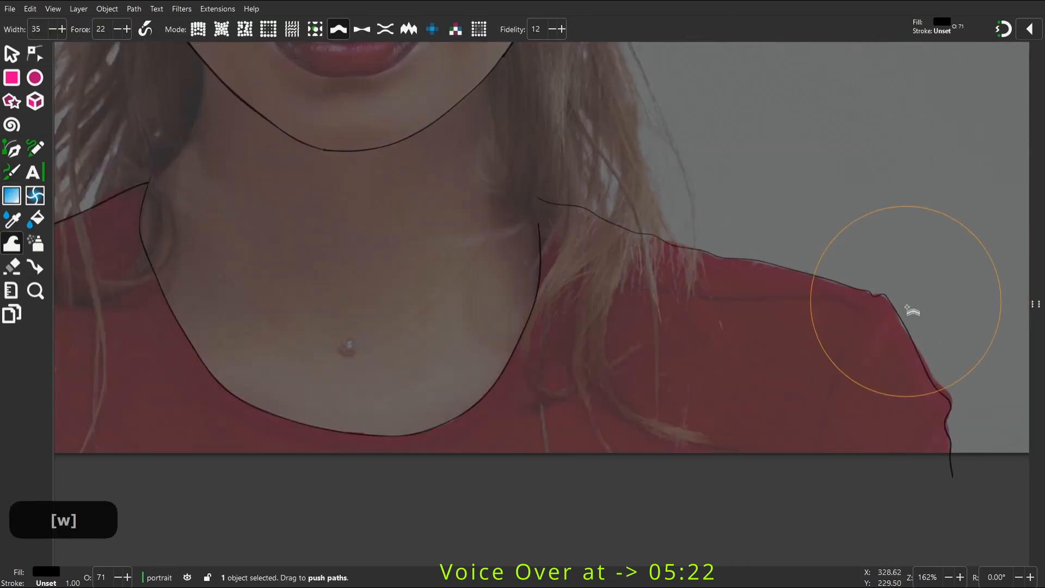
Trace the shirt's shoulder and sleeve seams on both sides with thin 2.001 px Calligraphy strokes
{"action": "key", "text": "c"}
{"action": "left_click_drag", "start_coordinate": [553, 233], "coordinate": [816, 250]}
{"action": "left_click_drag", "start_coordinate": [828, 247], "coordinate": [776, 425]}
{"action": "key", "text": "s"}
{"action": "key", "text": "space"}
{"action": "mouse_move", "coordinate": [303, 254]}
{"action": "left_mouse_down"}
{"action": "mouse_move", "coordinate": [360, 329]}
{"action": "mouse_move", "coordinate": [393, 449]}
{"action": "left_mouse_up"}
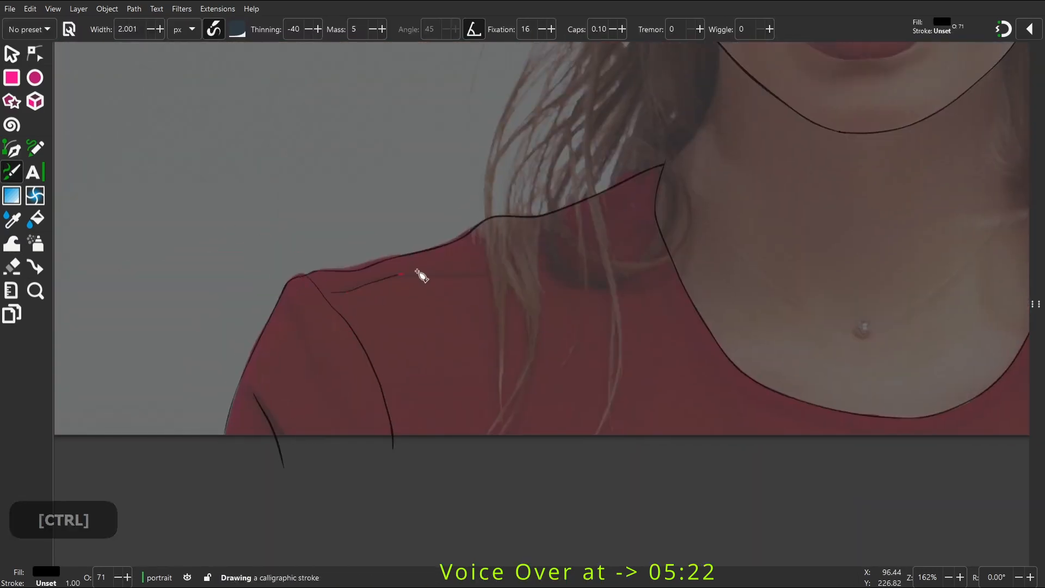
{"action": "left_click_drag", "start_coordinate": [417, 271], "coordinate": [655, 221]}
{"action": "key", "text": "space"}
Outline both outer nostril wings of the nose with thin Calligraphy strokes
{"action": "key", "text": "z"}
{"action": "left_click_drag", "start_coordinate": [353, 136], "coordinate": [708, 327]}
{"action": "key", "text": "c"}
{"action": "mouse_move", "coordinate": [312, 207]}
{"action": "left_mouse_down"}
{"action": "mouse_move", "coordinate": [279, 276]}
{"action": "mouse_move", "coordinate": [378, 372]}
{"action": "left_mouse_up"}
{"action": "left_click_drag", "start_coordinate": [570, 233], "coordinate": [520, 367]}
{"action": "key", "text": "w"}
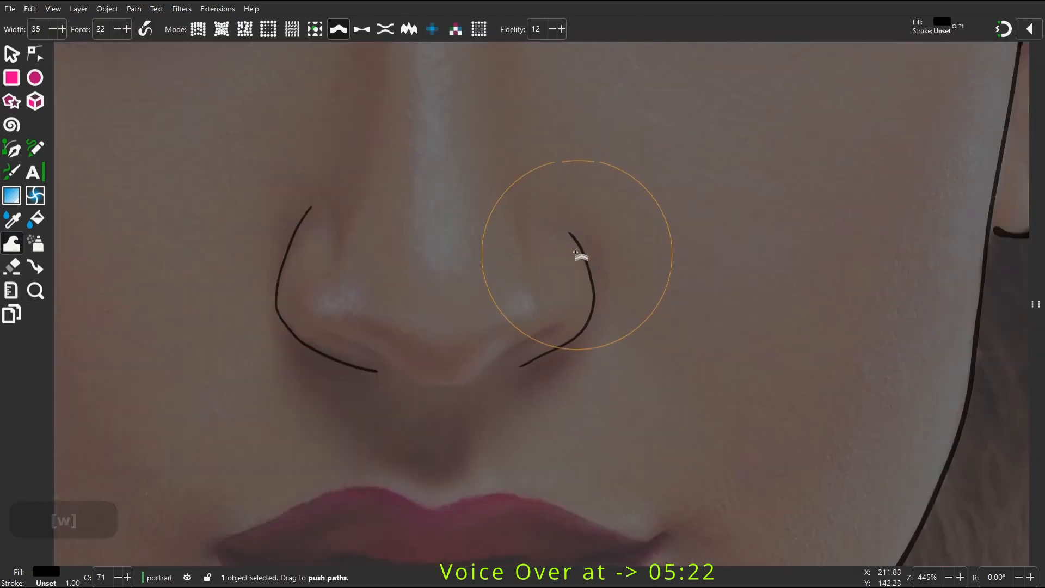
Trace the underside of the nose with two curved strokes running between the nostril wings
{"action": "key", "text": "c"}
{"action": "mouse_move", "coordinate": [323, 329]}
{"action": "left_mouse_down"}
{"action": "mouse_move", "coordinate": [415, 380]}
{"action": "mouse_move", "coordinate": [566, 325]}
{"action": "left_mouse_up"}
{"action": "key", "text": "w"}
{"action": "key", "text": "space"}
{"action": "key", "text": "c"}
{"action": "key", "text": "ctrl+z"}
{"action": "left_click_drag", "start_coordinate": [356, 321], "coordinate": [637, 305]}
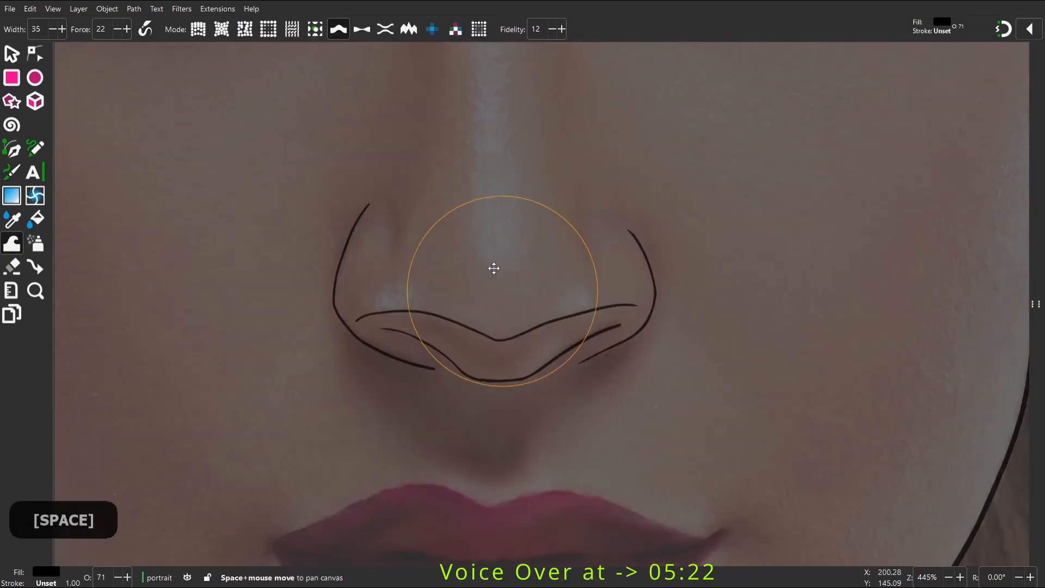
Trace the lips' outer contour and the line between them, fitting the strokes with Tweak
{"action": "key", "text": "c"}
{"action": "left_click_drag", "start_coordinate": [294, 366], "coordinate": [737, 364]}
{"action": "key", "text": "w"}
{"action": "key", "text": "space"}
{"action": "key", "text": "c"}
{"action": "mouse_move", "coordinate": [266, 303]}
{"action": "left_mouse_down"}
{"action": "mouse_move", "coordinate": [574, 414]}
{"action": "mouse_move", "coordinate": [709, 288]}
{"action": "mouse_move", "coordinate": [316, 317]}
{"action": "left_mouse_up"}
{"action": "key", "text": "w"}
{"action": "key", "text": "c"}
{"action": "left_click_drag", "start_coordinate": [469, 311], "coordinate": [702, 283]}
{"action": "key", "text": "w"}
{"action": "key", "text": "space"}
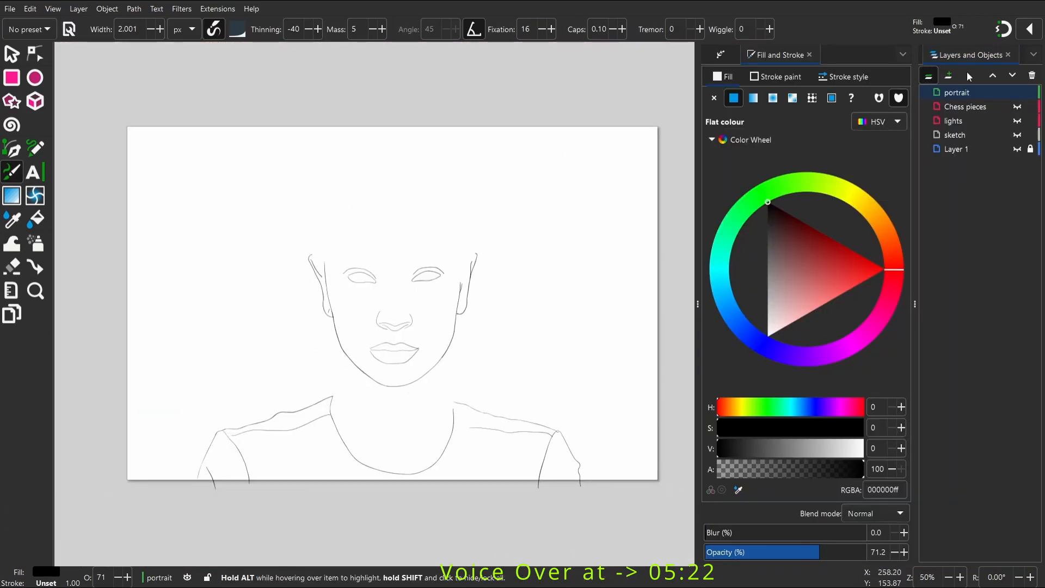
Add a layer named "guide lines" above the portrait layer and show the dimmed reference photo in Layer 1 again
{"action": "left_click", "coordinate": [948, 76]}
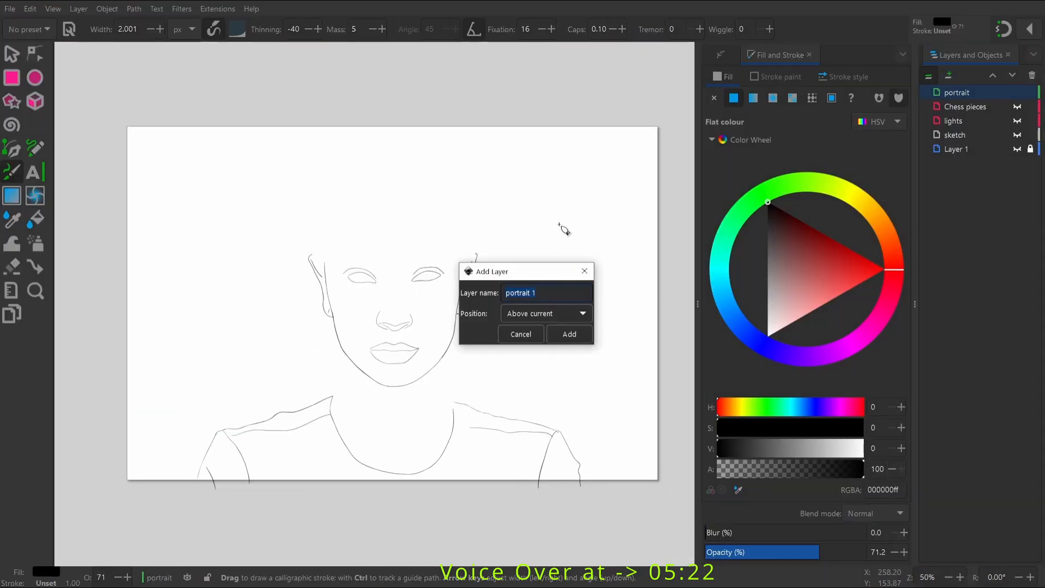
{"action": "type", "text": "guide lines"}
{"action": "key", "text": "Return"}
{"action": "key", "text": "F12"}
{"action": "key", "text": "F12"}
{"action": "left_click", "coordinate": [1017, 163]}
{"action": "key", "text": "F12"}
Draw short curved hair guide strokes across the top of the head, following the hair's flow from the hairline
{"action": "key", "text": "z"}
{"action": "left_click_drag", "start_coordinate": [504, 126], "coordinate": [307, 231]}
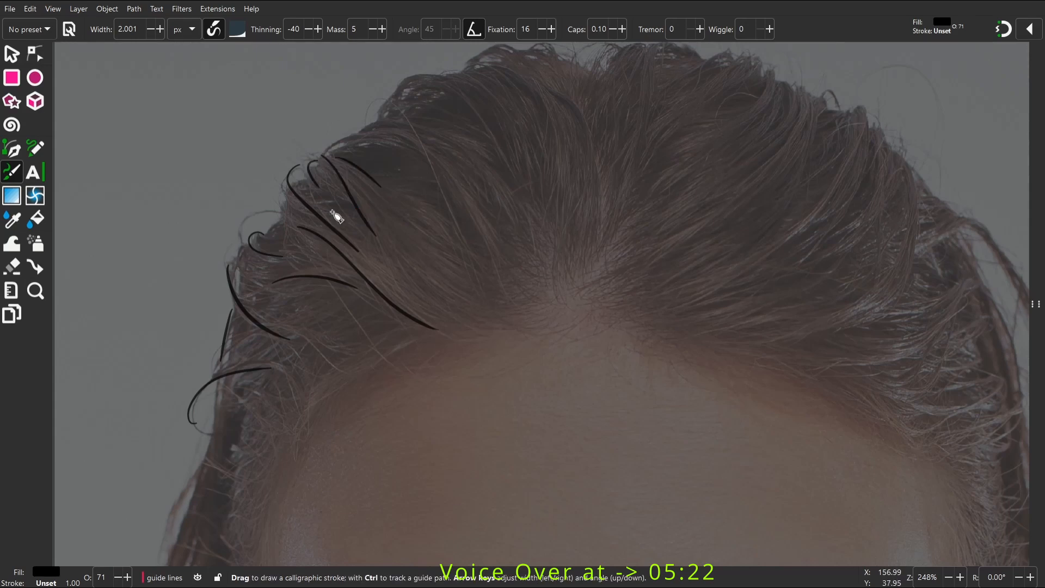
{"action": "left_click_drag", "start_coordinate": [315, 240], "coordinate": [389, 297]}
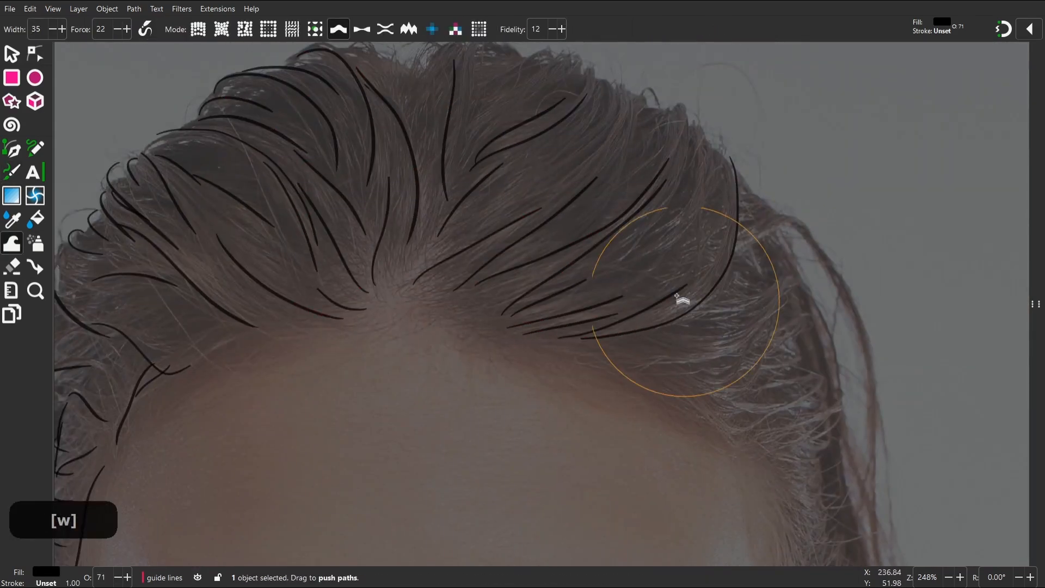
Draw hair guide strokes around the temple on the picture's right side, including the loose outer strand
{"action": "key", "text": "c"}
{"action": "left_click_drag", "start_coordinate": [792, 226], "coordinate": [829, 268]}
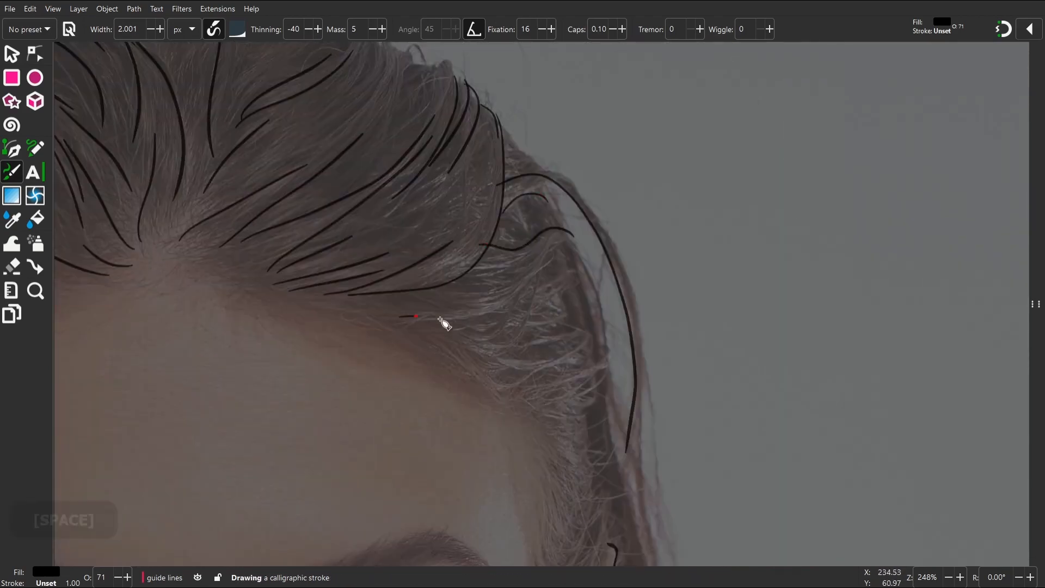
{"action": "mouse_move", "coordinate": [444, 320]}
{"action": "left_mouse_down"}
{"action": "mouse_move", "coordinate": [521, 353]}
{"action": "mouse_move", "coordinate": [577, 334]}
{"action": "left_mouse_up"}
{"action": "left_click_drag", "start_coordinate": [521, 344], "coordinate": [570, 331]}
{"action": "left_click_drag", "start_coordinate": [488, 354], "coordinate": [589, 339]}
{"action": "left_click_drag", "start_coordinate": [478, 372], "coordinate": [504, 364]}
{"action": "key", "text": "space"}
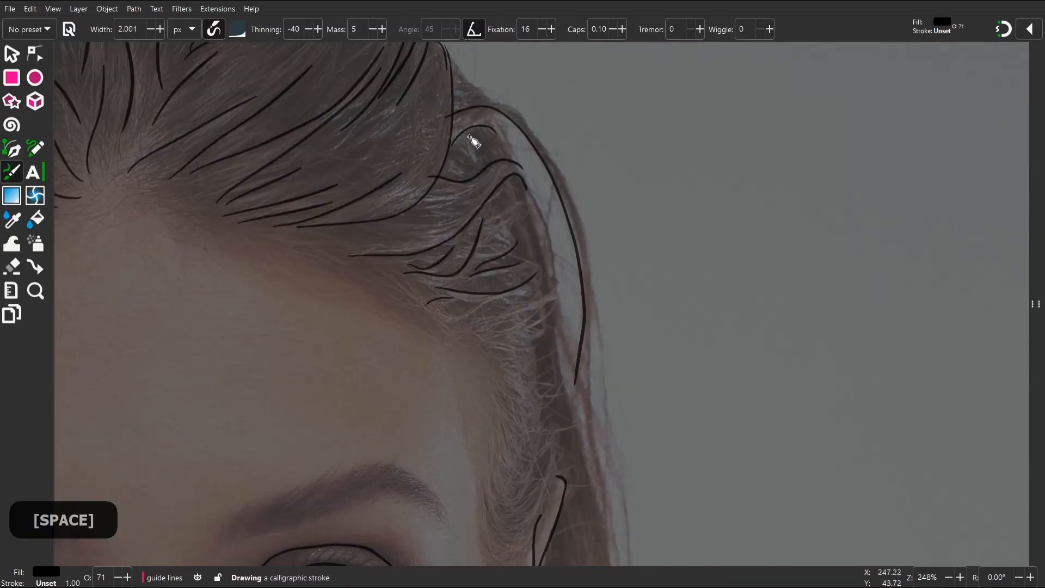
Trace the long hair strands running down past the ear on the picture's right side
{"action": "left_click_drag", "start_coordinate": [471, 140], "coordinate": [530, 468]}
{"action": "key", "text": "space"}
{"action": "left_click_drag", "start_coordinate": [545, 202], "coordinate": [608, 389]}
{"action": "key", "text": "space"}
{"action": "key", "text": "space"}
{"action": "left_click_drag", "start_coordinate": [571, 174], "coordinate": [560, 511]}
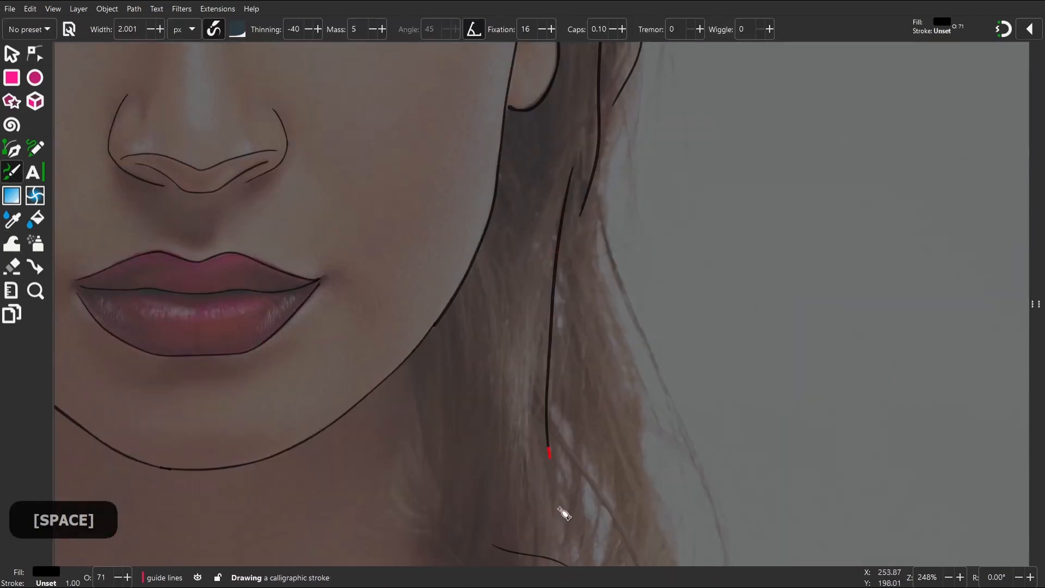
Trace the strands behind the jaw and along the neck down to the shoulder on the picture's right side
{"action": "key", "text": "c"}
{"action": "left_click_drag", "start_coordinate": [451, 221], "coordinate": [485, 270]}
{"action": "key", "text": "space"}
{"action": "mouse_move", "coordinate": [626, 425]}
{"action": "left_mouse_down"}
{"action": "mouse_move", "coordinate": [530, 190]}
{"action": "mouse_move", "coordinate": [515, 117]}
{"action": "left_mouse_up"}
{"action": "key", "text": "space"}
{"action": "left_click_drag", "start_coordinate": [588, 139], "coordinate": [656, 471]}
{"action": "key", "text": "space"}
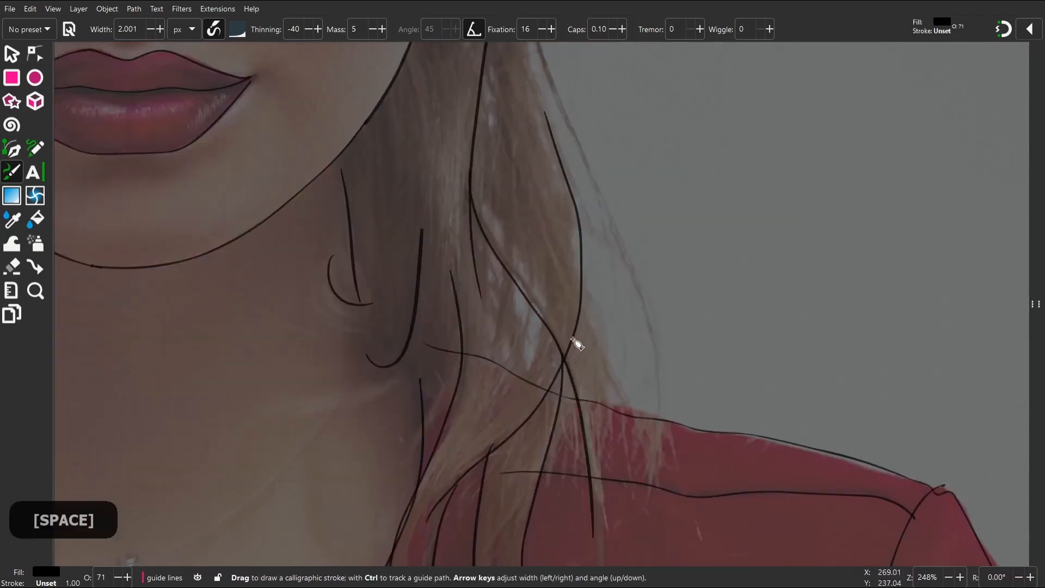
Add further long hair guide strokes over the shirt's shoulder on the picture's right side
{"action": "mouse_move", "coordinate": [381, 71]}
{"action": "left_mouse_down"}
{"action": "mouse_move", "coordinate": [503, 436]}
{"action": "mouse_move", "coordinate": [504, 562]}
{"action": "left_mouse_up"}
{"action": "key", "text": "space"}
{"action": "left_click_drag", "start_coordinate": [468, 81], "coordinate": [517, 483]}
{"action": "left_click_drag", "start_coordinate": [666, 66], "coordinate": [625, 555]}
{"action": "left_click_drag", "start_coordinate": [422, 235], "coordinate": [404, 256]}
{"action": "key", "text": "space"}
{"action": "left_click_drag", "start_coordinate": [312, 261], "coordinate": [443, 268]}
{"action": "key", "text": "space"}
Draw hair guide strokes around the temple and upper ear on the picture's left side
{"action": "left_click_drag", "start_coordinate": [366, 428], "coordinate": [488, 238]}
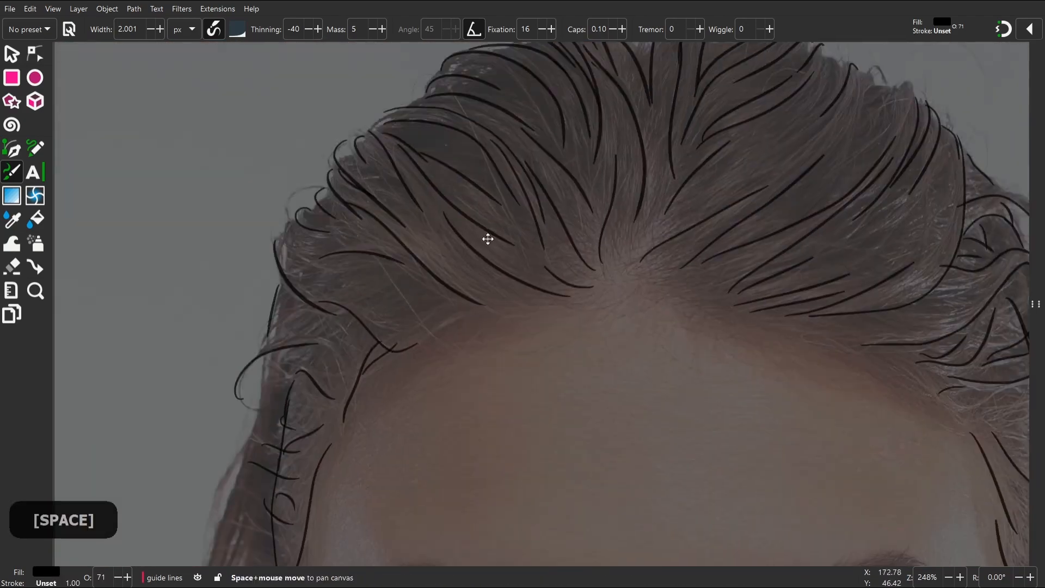
{"action": "left_click_drag", "start_coordinate": [243, 347], "coordinate": [397, 189]}
{"action": "left_click_drag", "start_coordinate": [412, 370], "coordinate": [464, 302]}
{"action": "key", "text": "w"}
{"action": "key", "text": "space"}
{"action": "left_click_drag", "start_coordinate": [462, 123], "coordinate": [484, 353]}
Trace the strands hanging beside the ear on the picture's left side, undoing the last unwanted change
{"action": "key", "text": "w"}
{"action": "key", "text": "ctrl+z"}
{"action": "key", "text": "space"}
{"action": "mouse_move", "coordinate": [488, 89]}
{"action": "left_mouse_down"}
{"action": "mouse_move", "coordinate": [350, 350]}
{"action": "mouse_move", "coordinate": [517, 327]}
{"action": "left_mouse_up"}
{"action": "left_click_drag", "start_coordinate": [488, 120], "coordinate": [546, 343]}
Trace the strands spreading from the cheek towards the shoulder on the picture's left side, redoing one stroke
{"action": "left_click_drag", "start_coordinate": [304, 421], "coordinate": [417, 240]}
{"action": "mouse_move", "coordinate": [476, 138]}
{"action": "left_mouse_down"}
{"action": "mouse_move", "coordinate": [422, 359]}
{"action": "mouse_move", "coordinate": [427, 476]}
{"action": "left_mouse_up"}
{"action": "left_click_drag", "start_coordinate": [433, 150], "coordinate": [319, 479]}
{"action": "key", "text": "ctrl+z"}
{"action": "left_click_drag", "start_coordinate": [453, 220], "coordinate": [350, 414]}
{"action": "key", "text": "space"}
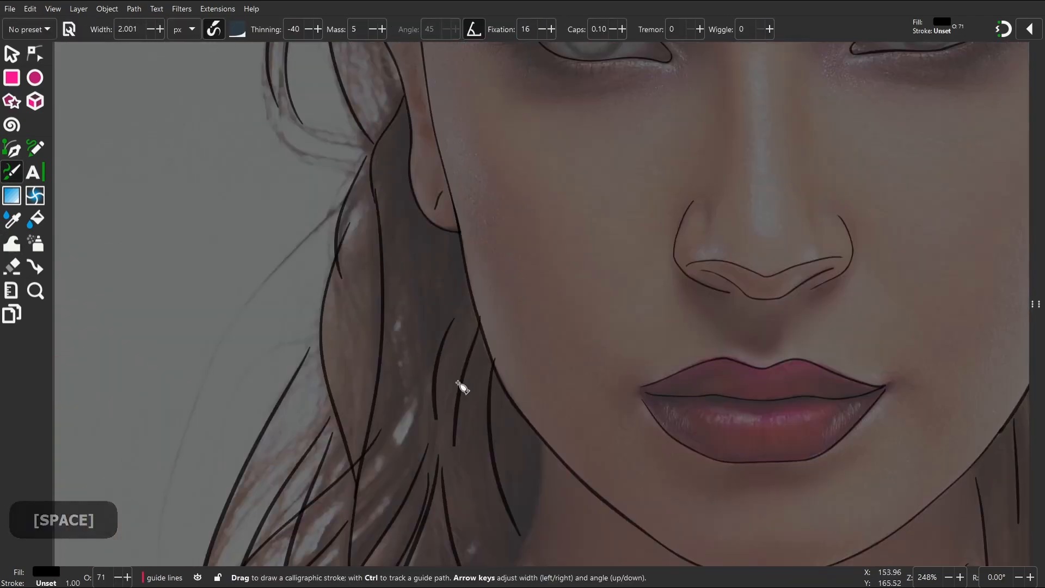
{"action": "key", "text": "super+p"}
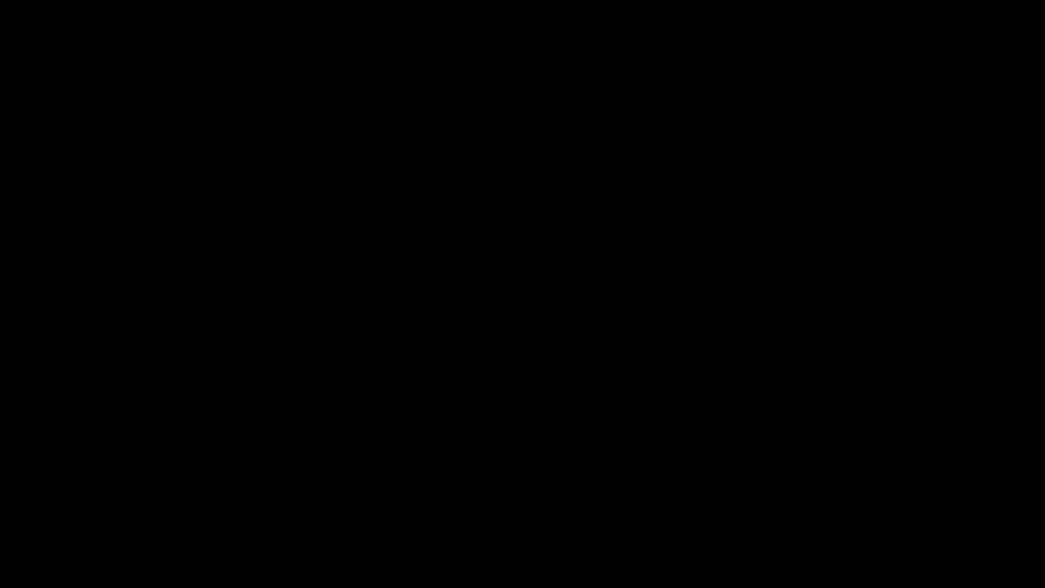
{"action": "key", "text": "2"}
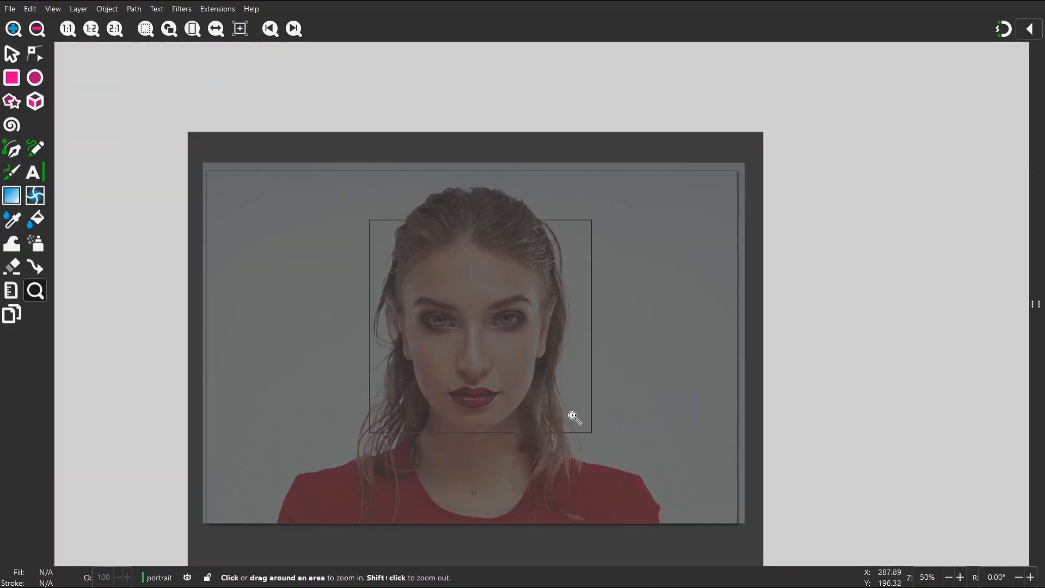
Trace the outer edge of the ear on the picture's right side with a 3.001 px Calligraphy stroke
{"action": "left_click_drag", "start_coordinate": [572, 416], "coordinate": [591, 432]}
{"action": "key", "text": "space"}
{"action": "left_click_drag", "start_coordinate": [514, 112], "coordinate": [700, 323]}
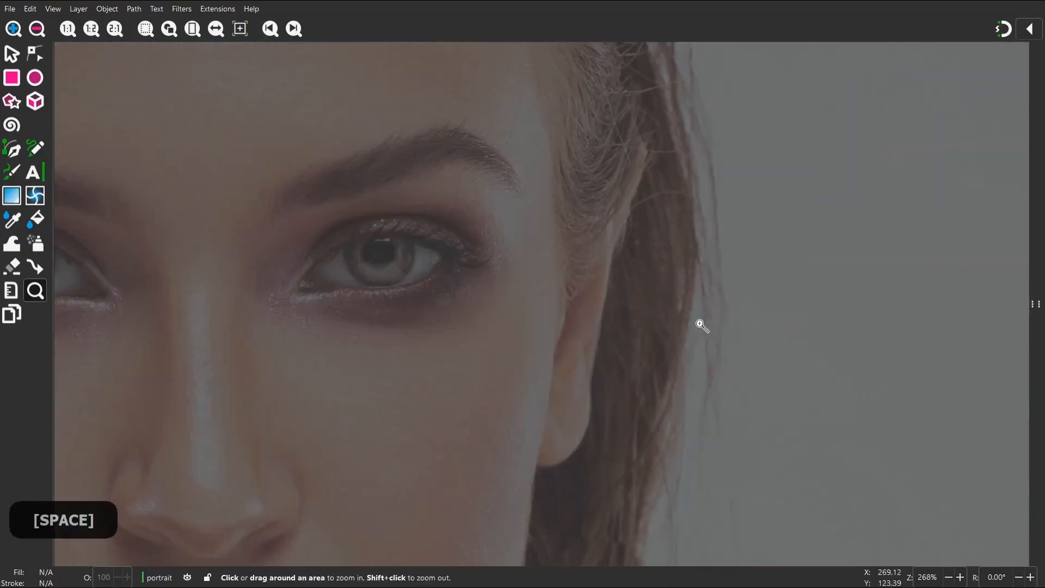
{"action": "left_click_drag", "start_coordinate": [497, 232], "coordinate": [350, 157]}
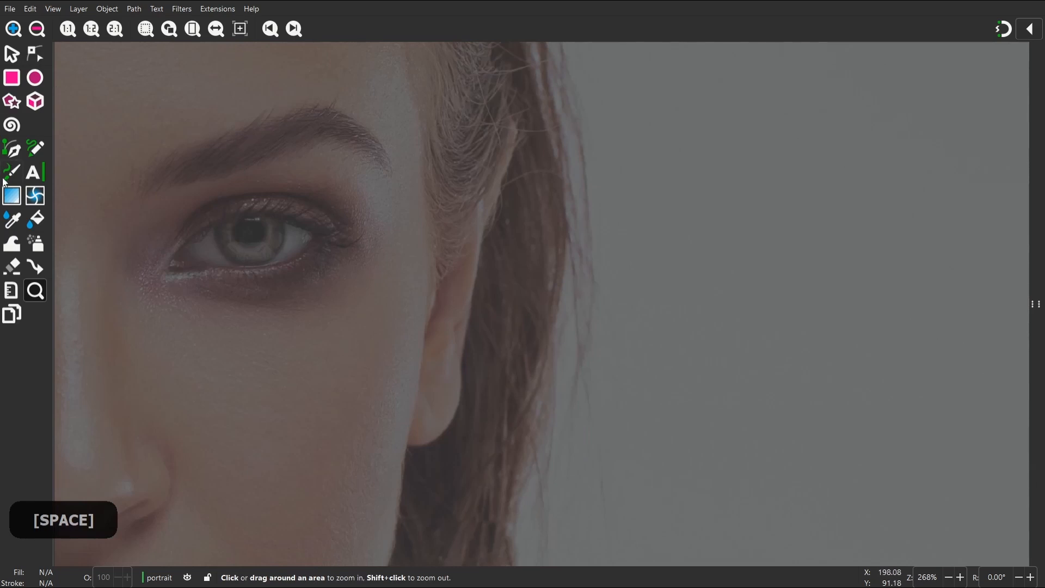
{"action": "left_click", "coordinate": [4, 182]}
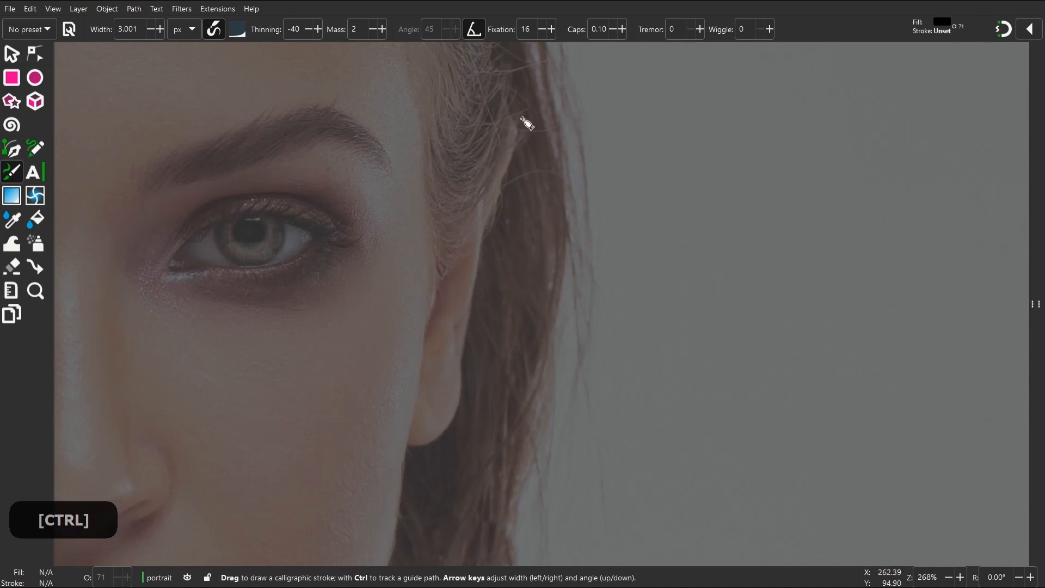
{"action": "left_click_drag", "start_coordinate": [459, 373], "coordinate": [403, 447]}
{"action": "key", "text": "w"}
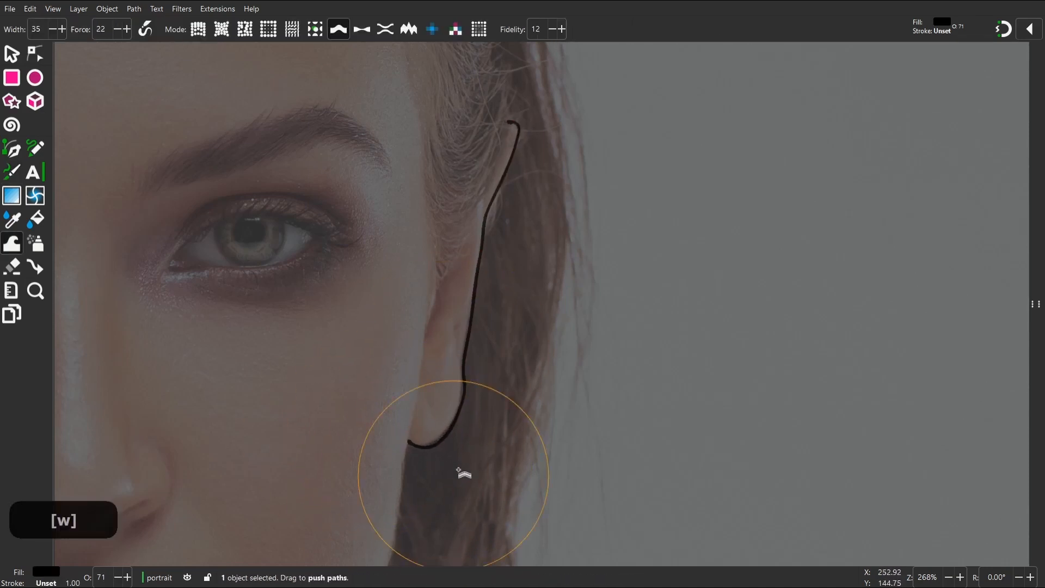
Add the short inner contour lines of the ear on the picture's right side
{"action": "key", "text": "c"}
{"action": "key", "text": "space"}
{"action": "left_click_drag", "start_coordinate": [465, 264], "coordinate": [442, 388]}
{"action": "key", "text": "space"}
{"action": "left_click_drag", "start_coordinate": [467, 187], "coordinate": [455, 236]}
{"action": "key", "text": "space"}
Trace the jawline from the ear on the picture's right side down to the chin, undoing one stroke
{"action": "left_click_drag", "start_coordinate": [498, 159], "coordinate": [426, 366]}
{"action": "key", "text": "space"}
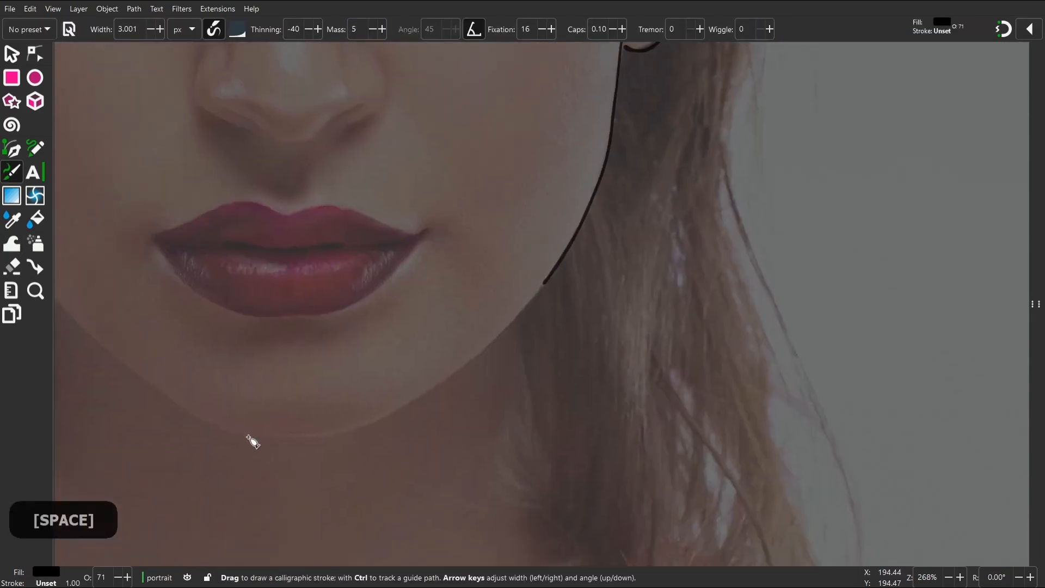
{"action": "key", "text": "ctrl+z"}
{"action": "key", "text": "w"}
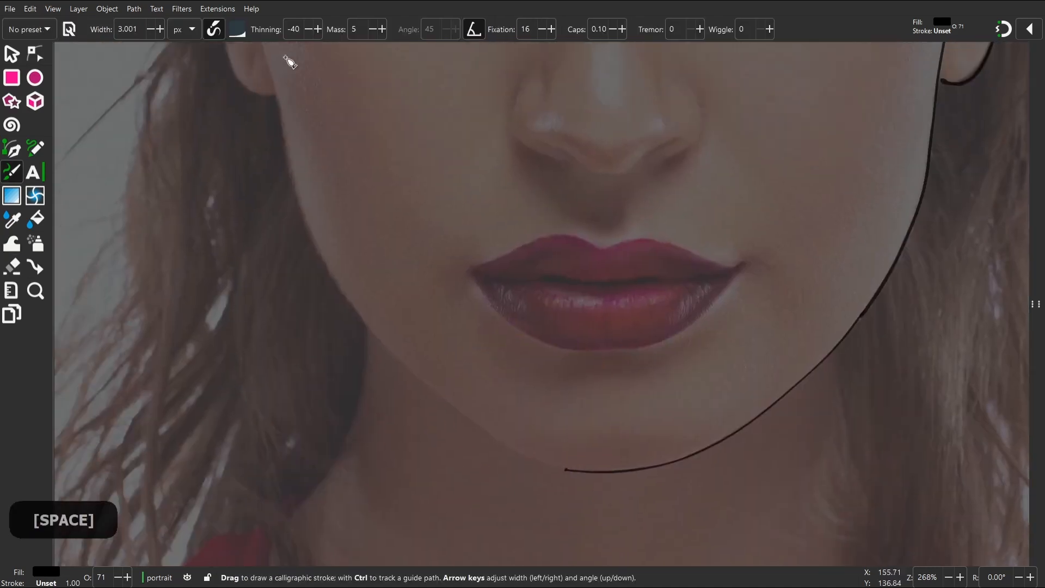
Trace the jaw and side of the face on the picture's left side, from the chin up past the ear
{"action": "mouse_move", "coordinate": [287, 59]}
{"action": "left_mouse_down"}
{"action": "mouse_move", "coordinate": [385, 362]}
{"action": "mouse_move", "coordinate": [566, 469]}
{"action": "left_mouse_up"}
{"action": "key", "text": "w"}
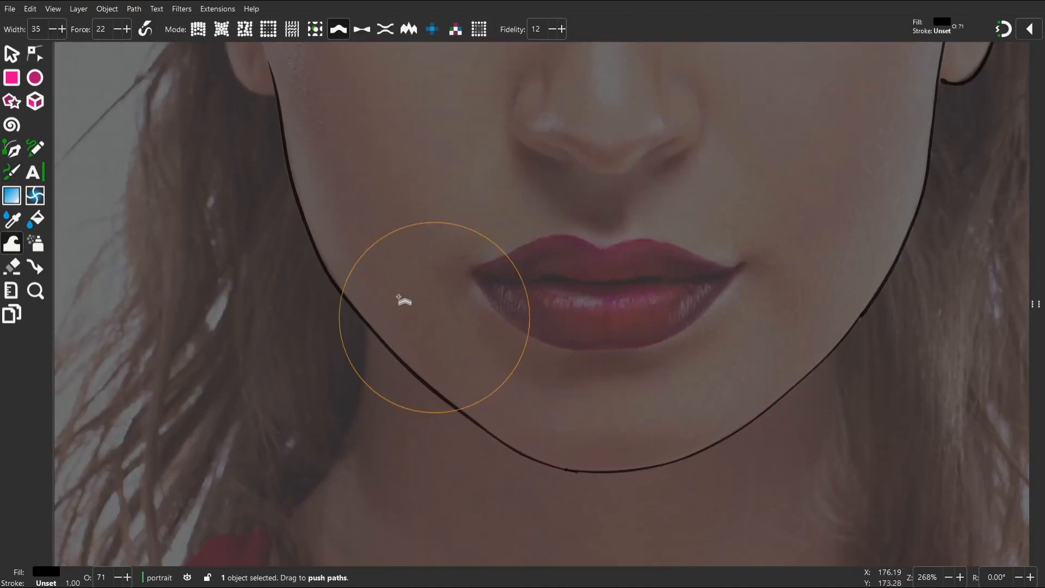
{"action": "key", "text": "space"}
{"action": "left_click_drag", "start_coordinate": [335, 180], "coordinate": [455, 508]}
{"action": "key", "text": "c"}
{"action": "key", "text": "w"}
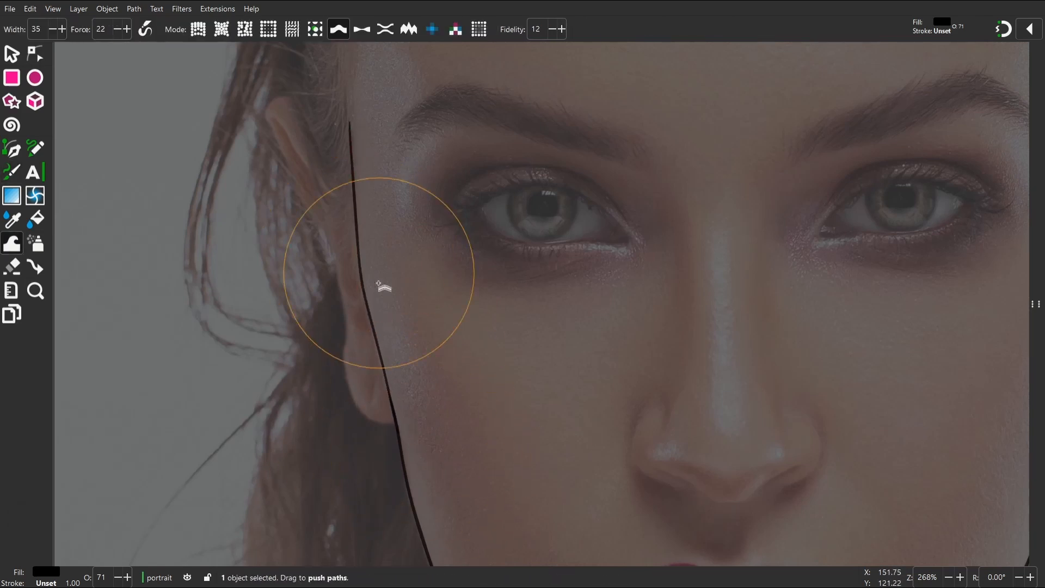
Outline the ear on the picture's left side down to the lobe and add its short inner lines
{"action": "key", "text": "c"}
{"action": "left_click_drag", "start_coordinate": [287, 93], "coordinate": [265, 121]}
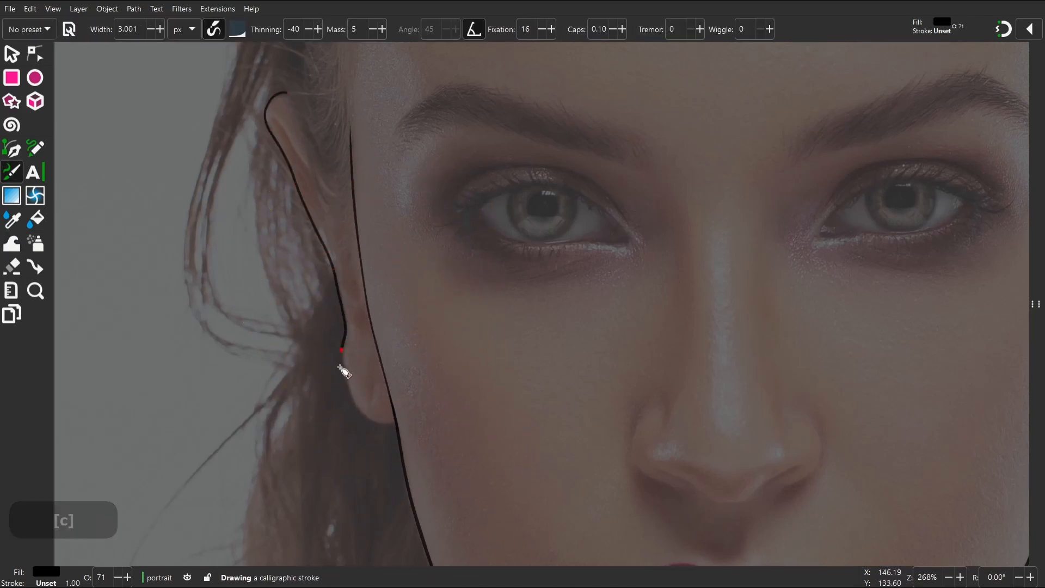
{"action": "left_click_drag", "start_coordinate": [344, 371], "coordinate": [396, 427]}
{"action": "key", "text": "w"}
{"action": "key", "text": "c"}
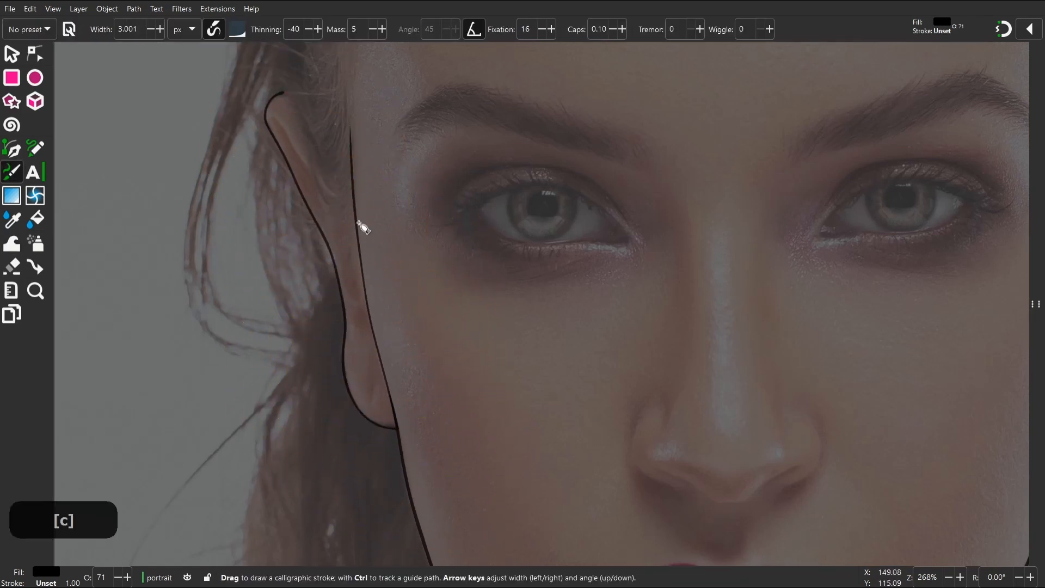
{"action": "left_click_drag", "start_coordinate": [289, 143], "coordinate": [330, 206]}
{"action": "left_click_drag", "start_coordinate": [374, 380], "coordinate": [371, 407]}
Outline the upper and lower lids of the eye on the picture's right side, fitting the curves with Tweak
{"action": "key", "text": "space"}
{"action": "key", "text": "space"}
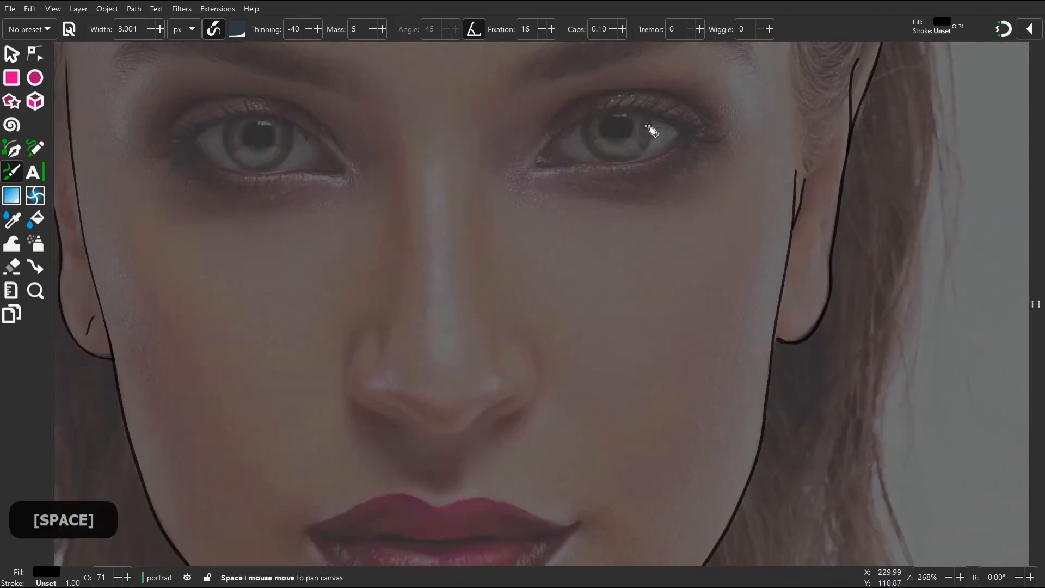
{"action": "key", "text": "z"}
{"action": "mouse_move", "coordinate": [623, 166]}
{"action": "left_mouse_down"}
{"action": "mouse_move", "coordinate": [352, 357]}
{"action": "mouse_move", "coordinate": [419, 240]}
{"action": "mouse_move", "coordinate": [732, 278]}
{"action": "left_mouse_up"}
{"action": "key", "text": "c"}
{"action": "key", "text": "w"}
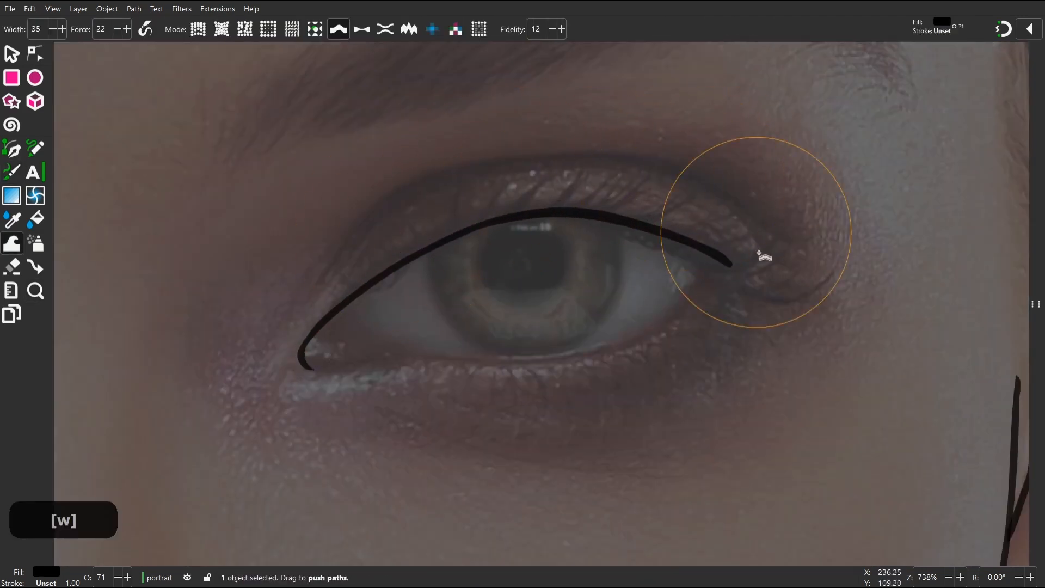
{"action": "key", "text": "c"}
{"action": "left_click_drag", "start_coordinate": [308, 372], "coordinate": [375, 365]}
{"action": "key", "text": "w"}
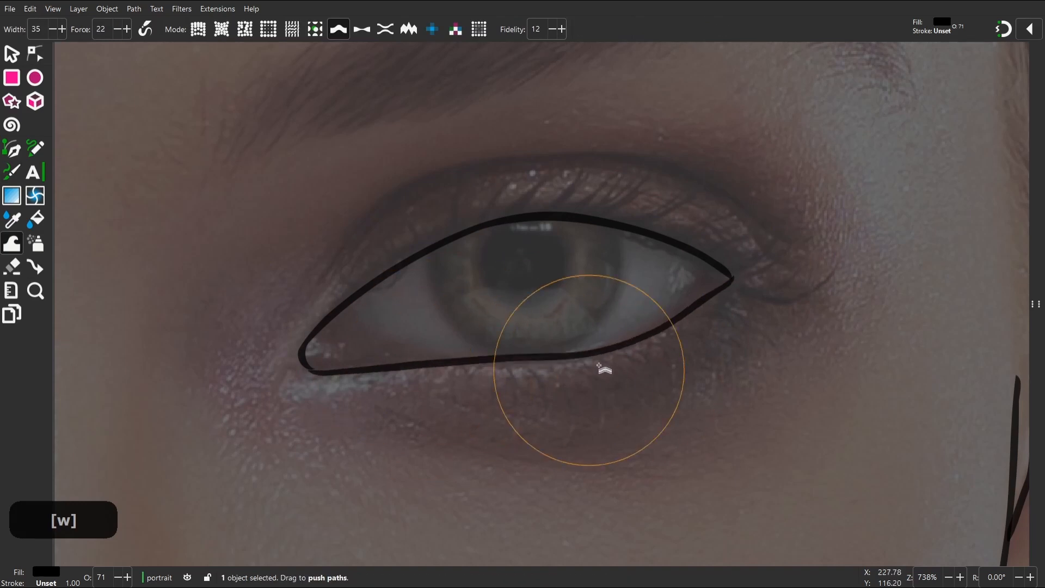
{"action": "left_click_drag", "start_coordinate": [602, 366], "coordinate": [556, 309]}
Trace the upper eyelid crease above the eye on the picture's right side and adjust its outer end with Tweak
{"action": "key", "text": "c"}
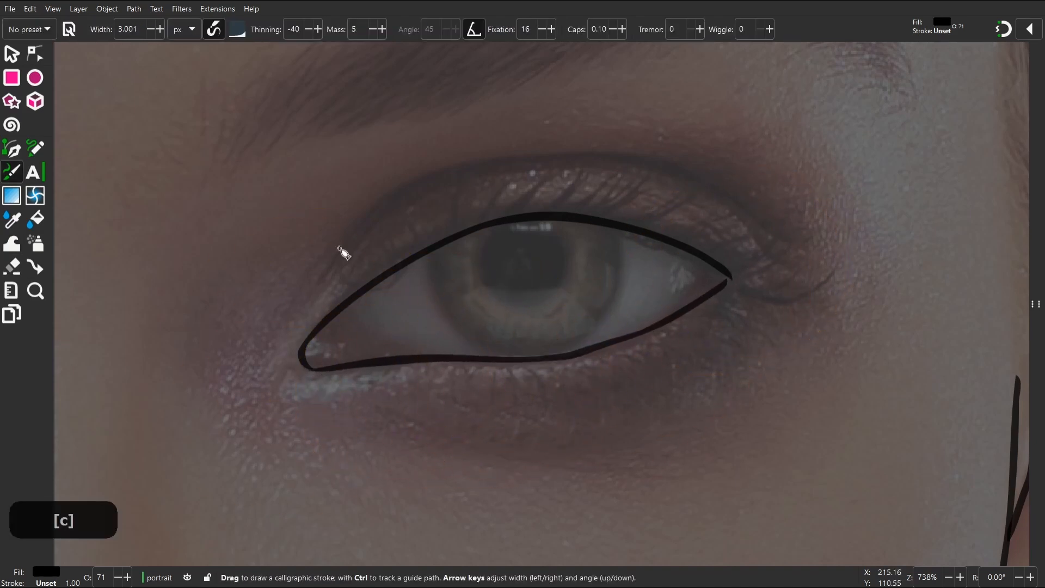
{"action": "key", "text": "w"}
{"action": "mouse_move", "coordinate": [743, 188]}
{"action": "left_mouse_down"}
{"action": "mouse_move", "coordinate": [782, 225]}
{"action": "mouse_move", "coordinate": [752, 235]}
{"action": "left_mouse_up"}
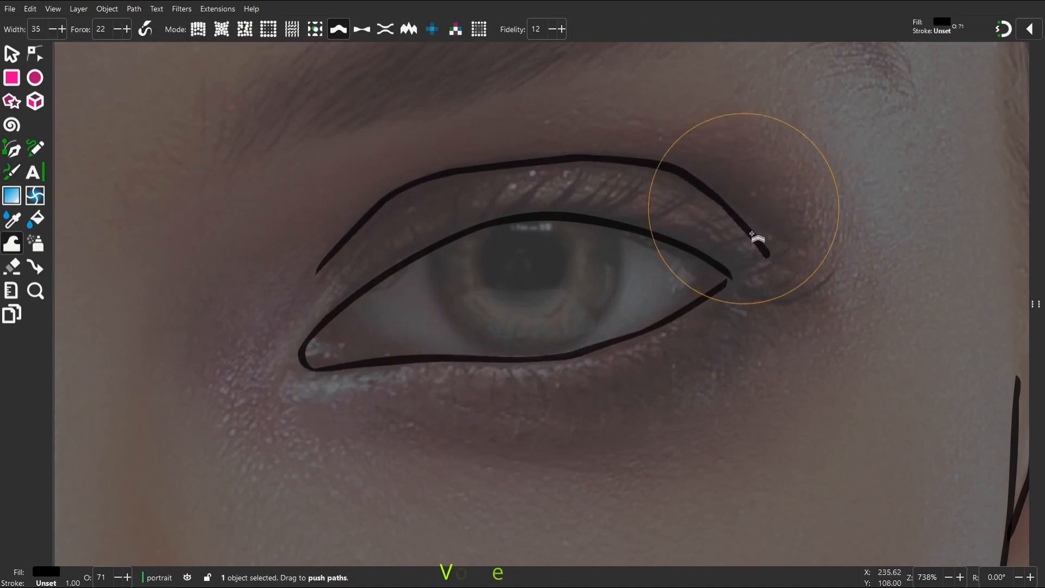
Outline the eye on the picture's left side, redoing the upper lid stroke and smoothing the outline with Tweak
{"action": "key", "text": "c"}
{"action": "key", "text": "space"}
{"action": "key", "text": "space"}
{"action": "mouse_move", "coordinate": [220, 227]}
{"action": "left_mouse_down"}
{"action": "mouse_move", "coordinate": [231, 215]}
{"action": "mouse_move", "coordinate": [456, 184]}
{"action": "left_mouse_up"}
{"action": "key", "text": "ctrl+z"}
{"action": "mouse_move", "coordinate": [223, 228]}
{"action": "left_mouse_down"}
{"action": "mouse_move", "coordinate": [634, 340]}
{"action": "mouse_move", "coordinate": [220, 230]}
{"action": "left_mouse_up"}
{"action": "key", "text": "w"}
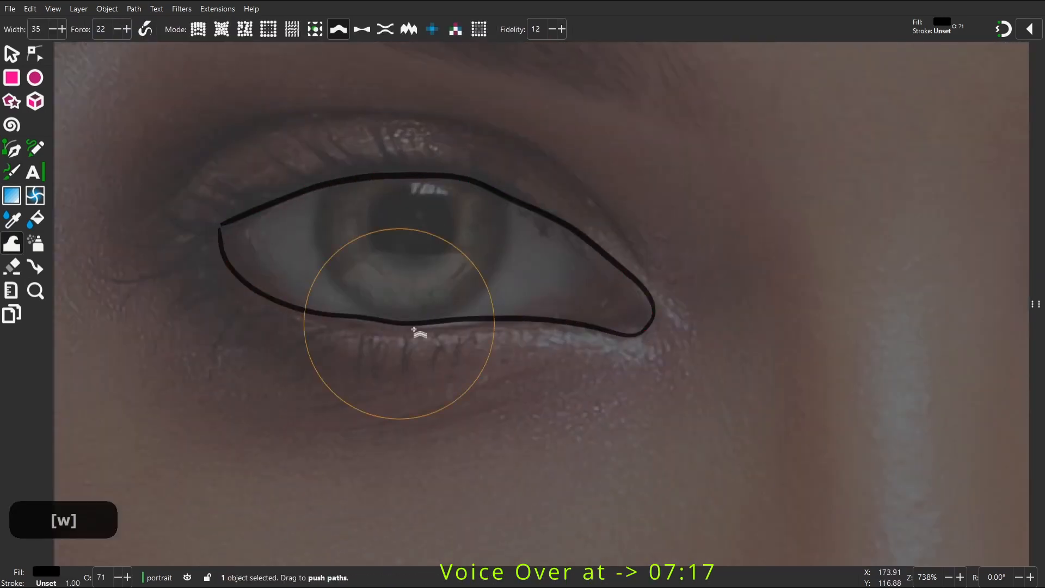
{"action": "left_click_drag", "start_coordinate": [654, 321], "coordinate": [402, 153]}
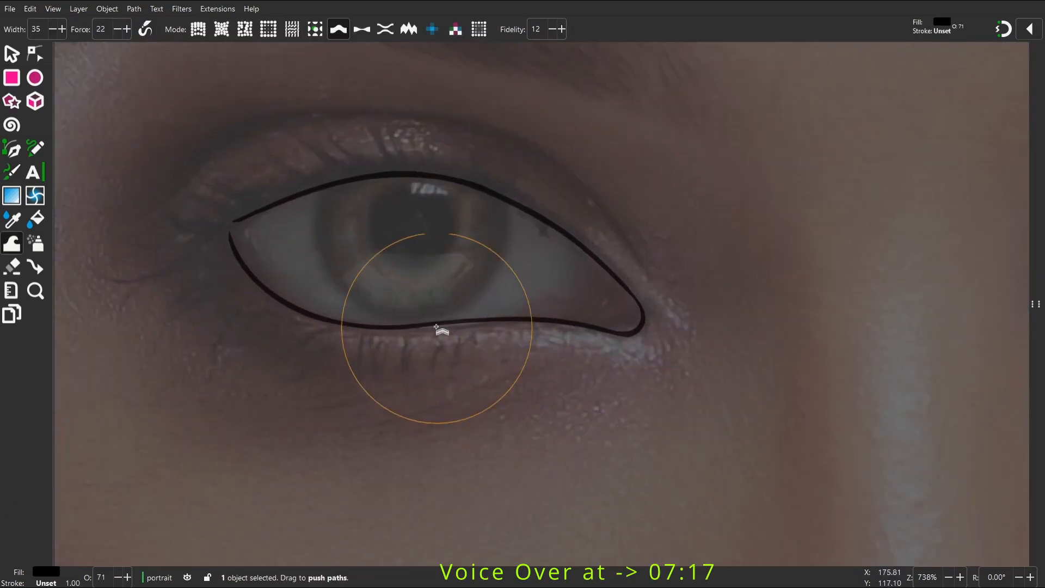
Trace the upper eyelid crease above the eye on the picture's left side with a Calligraphy stroke
{"action": "key", "text": "c"}
{"action": "scroll", "coordinate": [372, 183], "scroll_direction": "left", "scroll_amount": 3}
{"action": "left_click_drag", "start_coordinate": [563, 155], "coordinate": [702, 263]}
{"action": "key", "text": "w"}
{"action": "key", "text": "c"}
{"action": "key", "text": "space"}
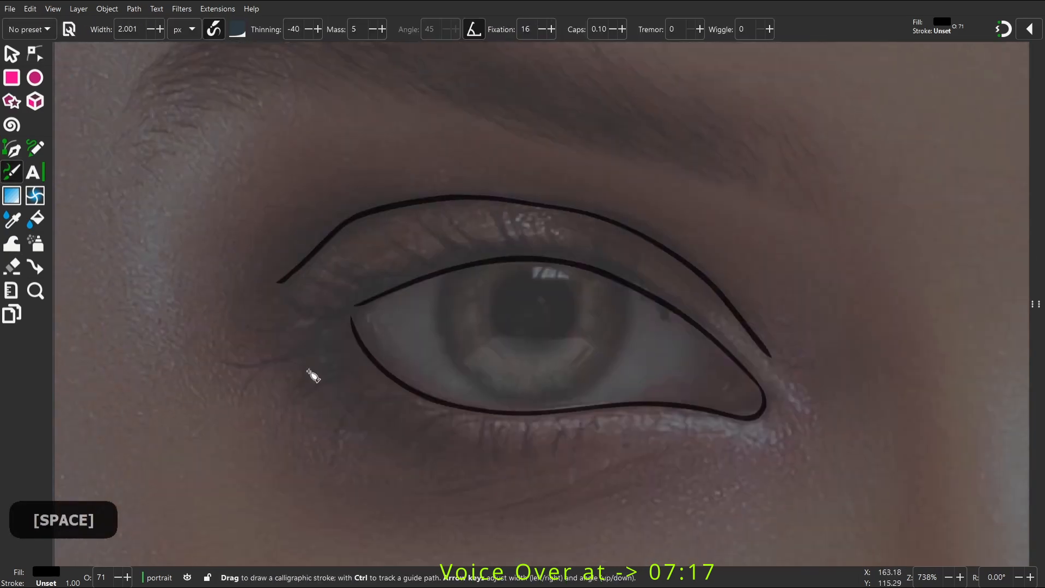
Trace the shirt's neckline from one side of the neck to the other with Calligraphy, redoing the first stroke, and fit it with Tweak
{"action": "key", "text": "space"}
{"action": "key", "text": "1"}
{"action": "key", "text": "space"}
{"action": "left_click_drag", "start_coordinate": [276, 240], "coordinate": [343, 43]}
{"action": "key", "text": "c"}
{"action": "key", "text": "z"}
{"action": "left_click_drag", "start_coordinate": [580, 414], "coordinate": [305, 115]}
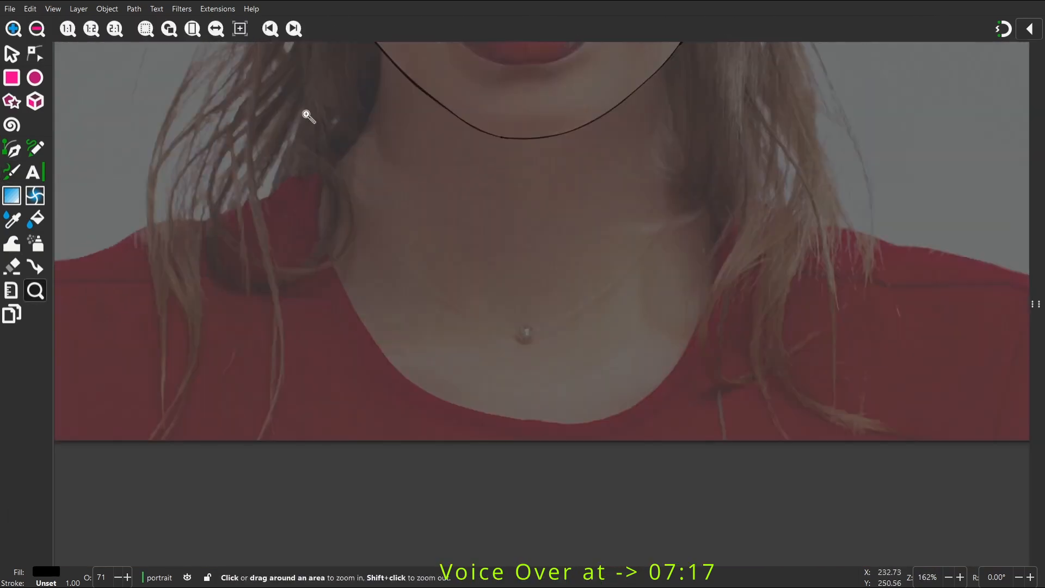
{"action": "key", "text": "c"}
{"action": "mouse_move", "coordinate": [322, 183]}
{"action": "left_mouse_down"}
{"action": "mouse_move", "coordinate": [384, 354]}
{"action": "mouse_move", "coordinate": [580, 438]}
{"action": "left_mouse_up"}
{"action": "key", "text": "ctrl+z"}
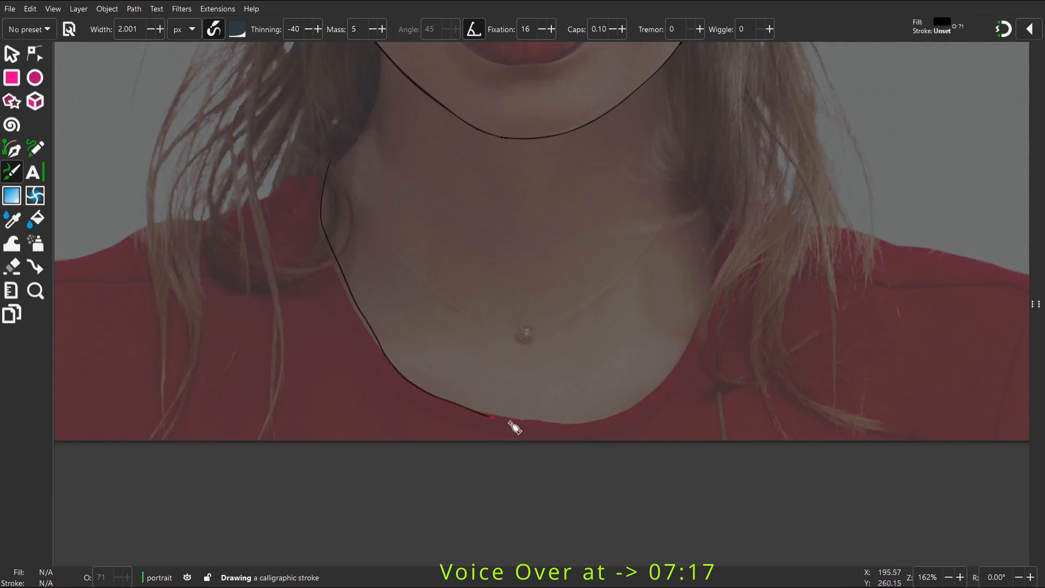
{"action": "left_click_drag", "start_coordinate": [715, 300], "coordinate": [717, 210]}
{"action": "key", "text": "w"}
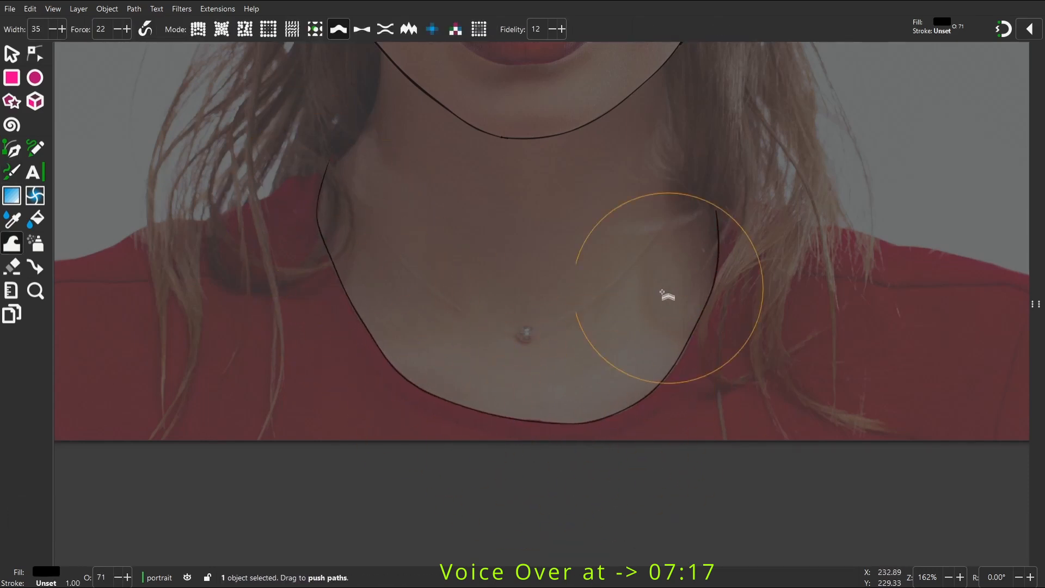
Trace the shirt's sleeve and shoulder edge on the picture's left side and smooth the shoulder line with Tweak
{"action": "key", "text": "c"}
{"action": "key", "text": "space"}
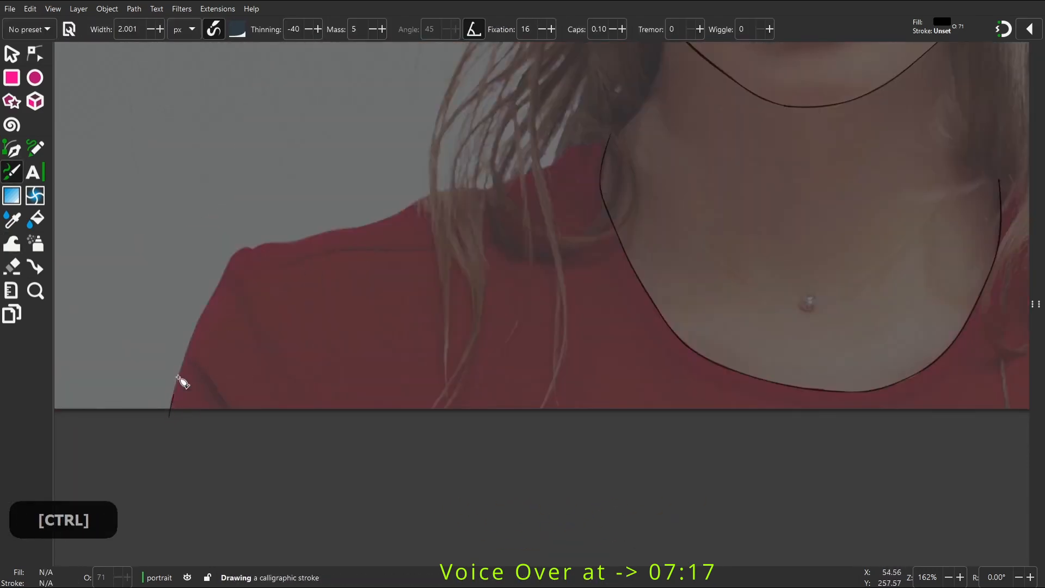
{"action": "key", "text": "w"}
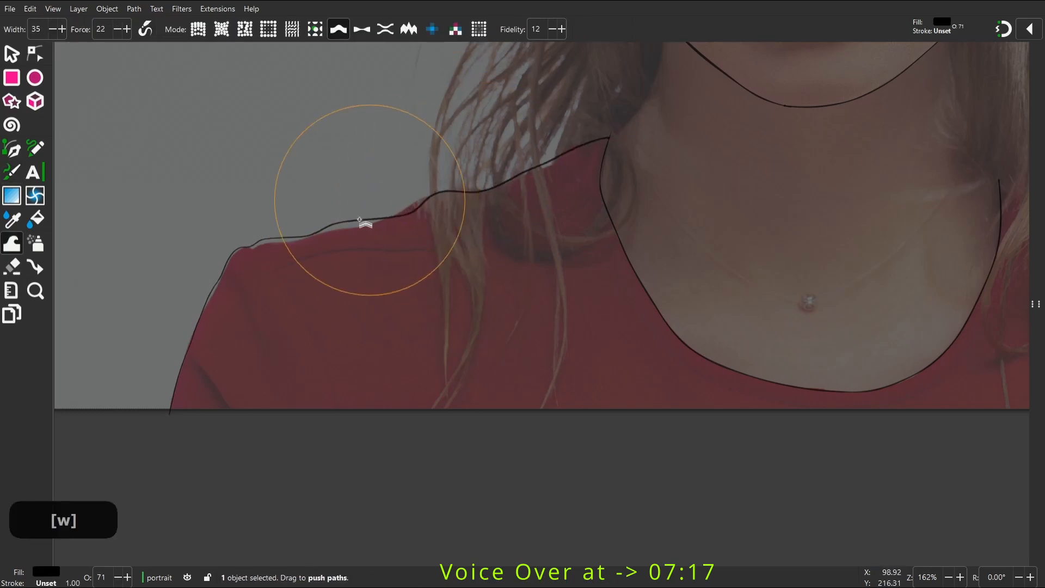
{"action": "left_click_drag", "start_coordinate": [362, 222], "coordinate": [275, 228]}
Trace the shoulder and sleeve edge on the picture's right side and fit the line with Tweak
{"action": "key", "text": "space"}
{"action": "key", "text": "c"}
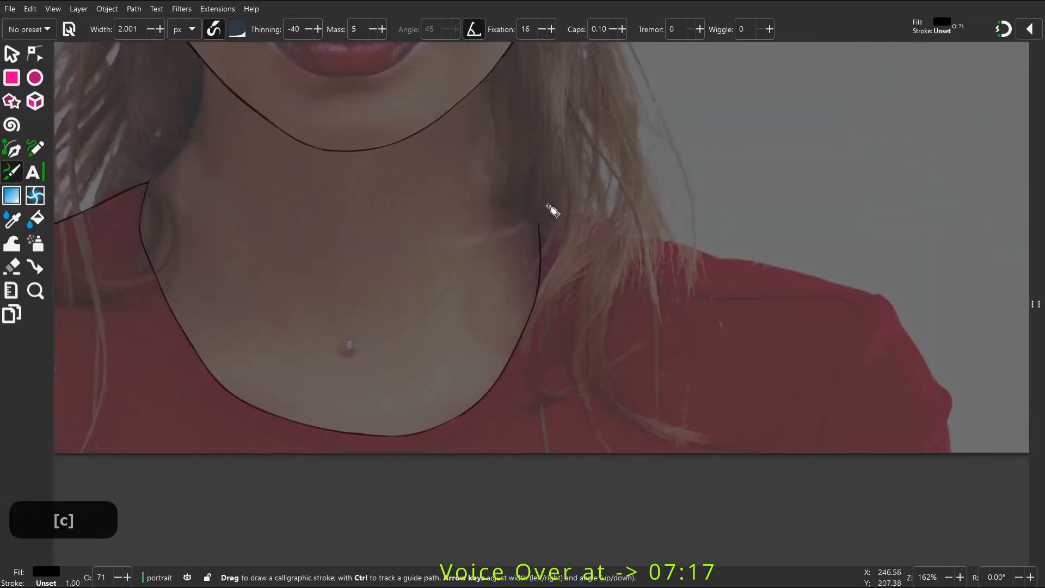
{"action": "left_click_drag", "start_coordinate": [937, 383], "coordinate": [952, 477]}
{"action": "key", "text": "w"}
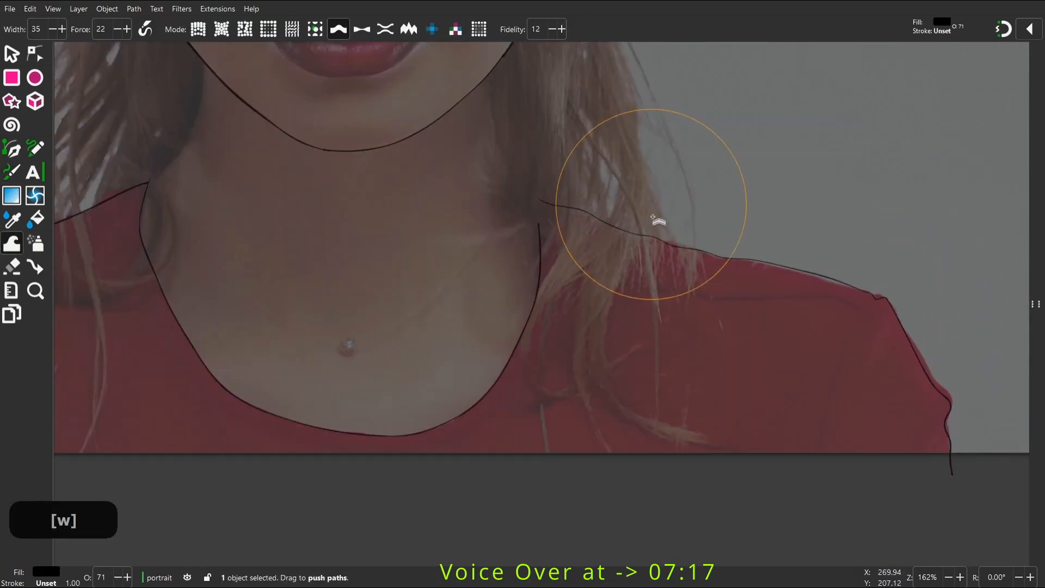
{"action": "left_click_drag", "start_coordinate": [652, 217], "coordinate": [651, 231]}
Draw the shirt's shoulder seam and sleeve seam on the picture's right side with Calligraphy strokes
{"action": "key", "text": "c"}
{"action": "left_click_drag", "start_coordinate": [592, 278], "coordinate": [553, 228]}
{"action": "left_click_drag", "start_coordinate": [820, 263], "coordinate": [785, 428]}
{"action": "key", "text": "w"}
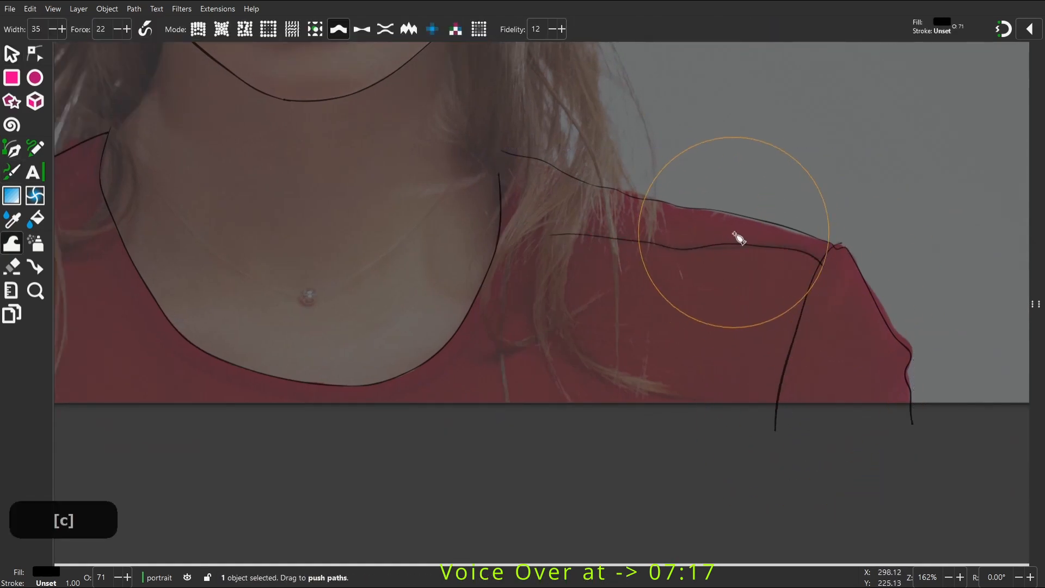
Draw the sleeve seam, sleeve fold and shoulder seam of the shirt on the picture's left side
{"action": "key", "text": "c"}
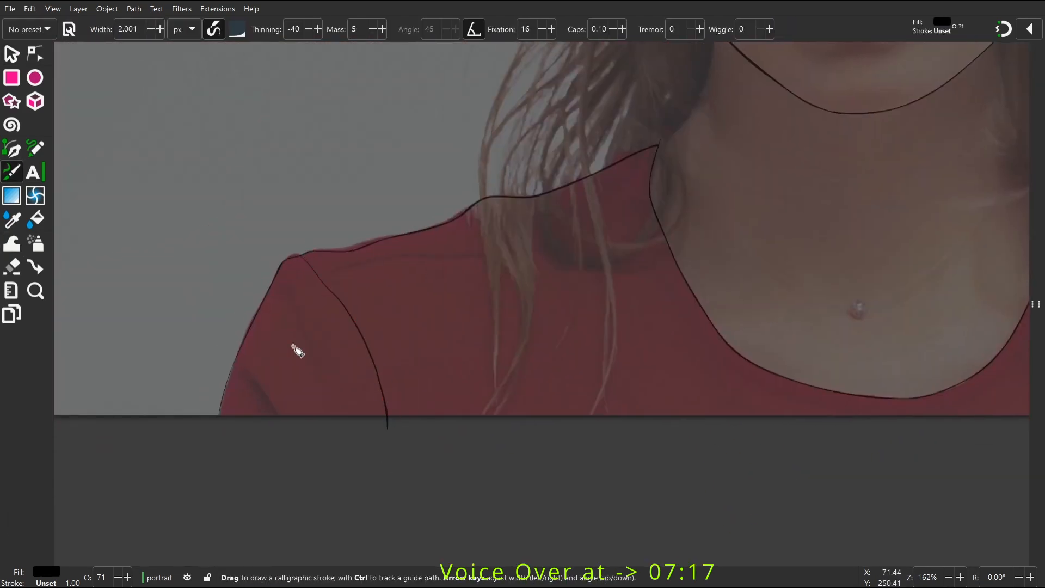
{"action": "left_click_drag", "start_coordinate": [293, 346], "coordinate": [297, 366]}
{"action": "left_click_drag", "start_coordinate": [253, 394], "coordinate": [281, 443]}
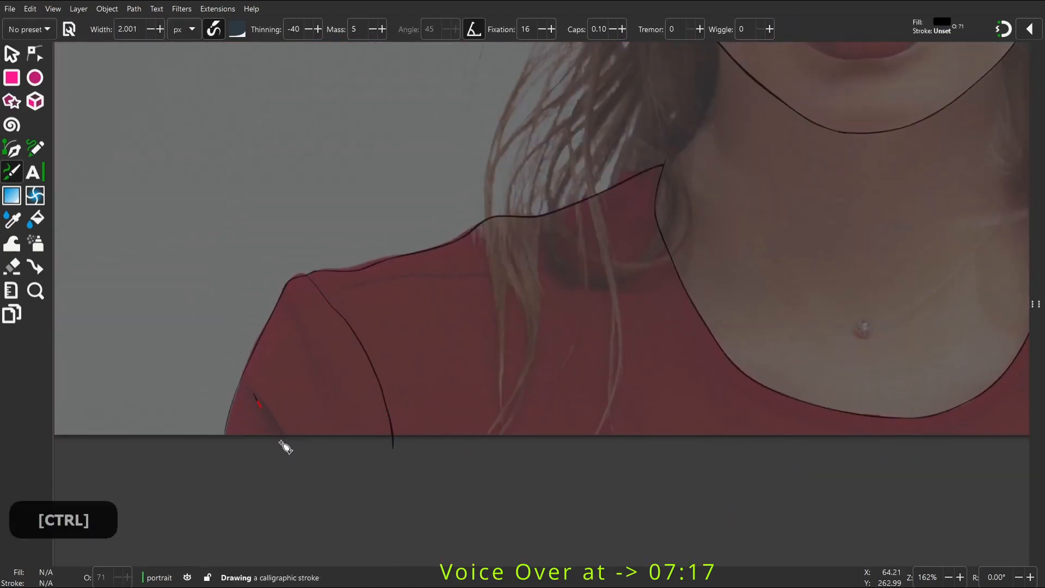
{"action": "left_click_drag", "start_coordinate": [411, 275], "coordinate": [656, 222]}
{"action": "key", "text": "w"}
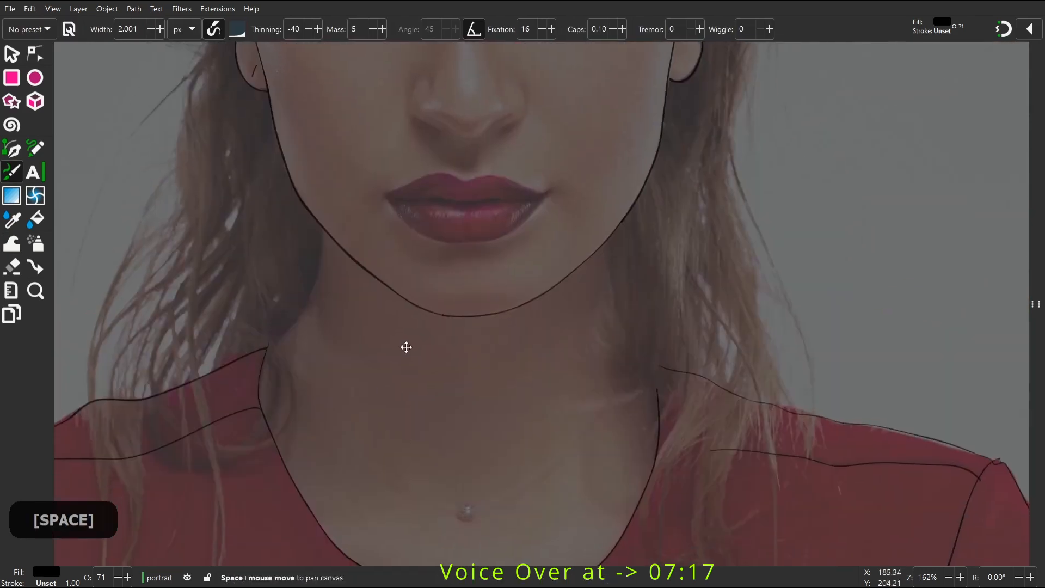
Trace the outer contours of both nostrils with one Calligraphy stroke on each side of the nose
{"action": "key", "text": "z"}
{"action": "left_click", "coordinate": [396, 250]}
{"action": "key", "text": "c"}
{"action": "left_click_drag", "start_coordinate": [311, 207], "coordinate": [287, 271]}
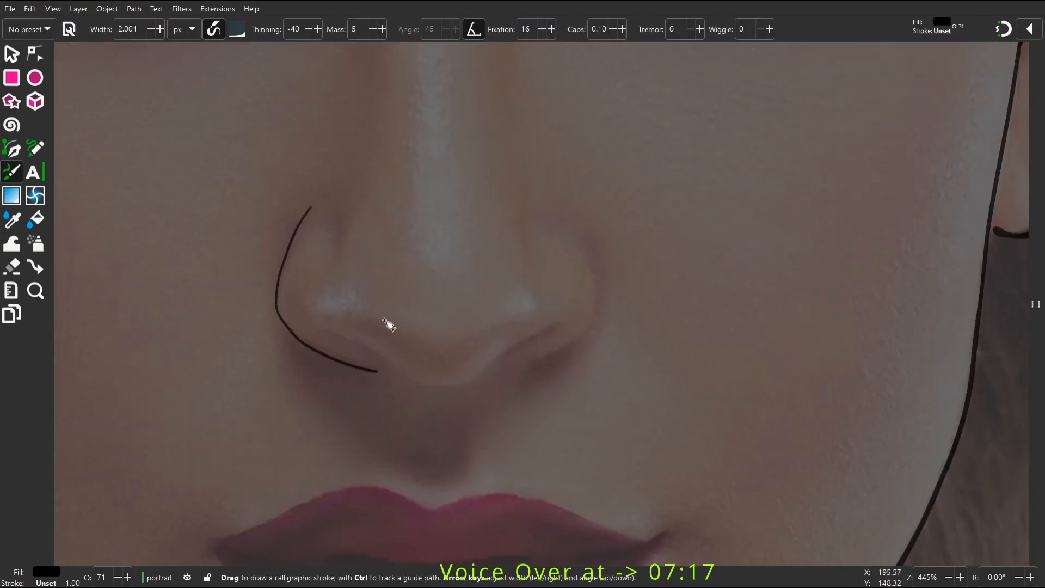
{"action": "left_click_drag", "start_coordinate": [595, 282], "coordinate": [570, 233]}
{"action": "key", "text": "w"}
Trace the underside of the nose tip and the curved contour line just above it
{"action": "key", "text": "c"}
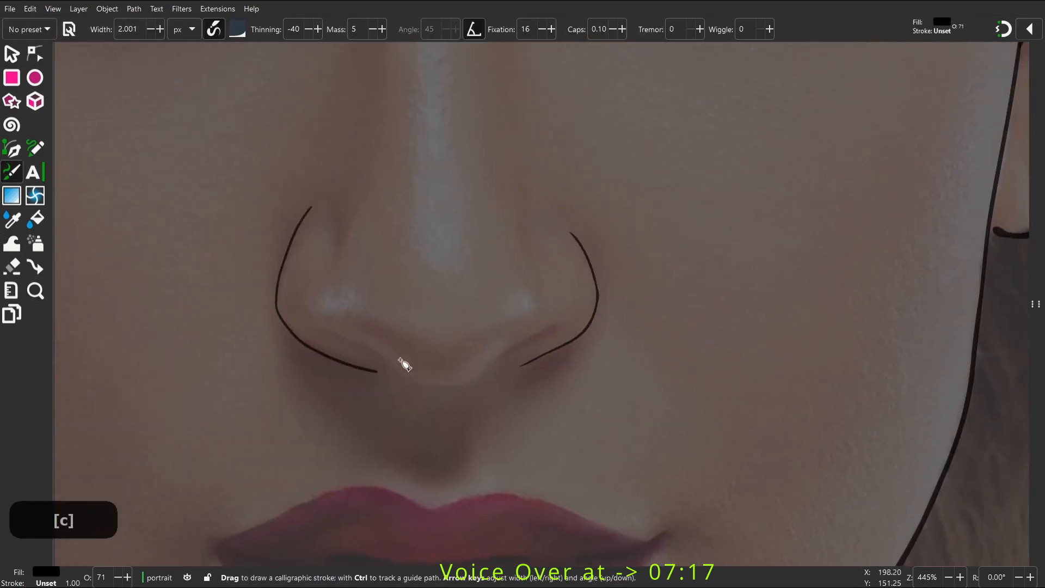
{"action": "left_click_drag", "start_coordinate": [546, 332], "coordinate": [563, 321]}
{"action": "key", "text": "w"}
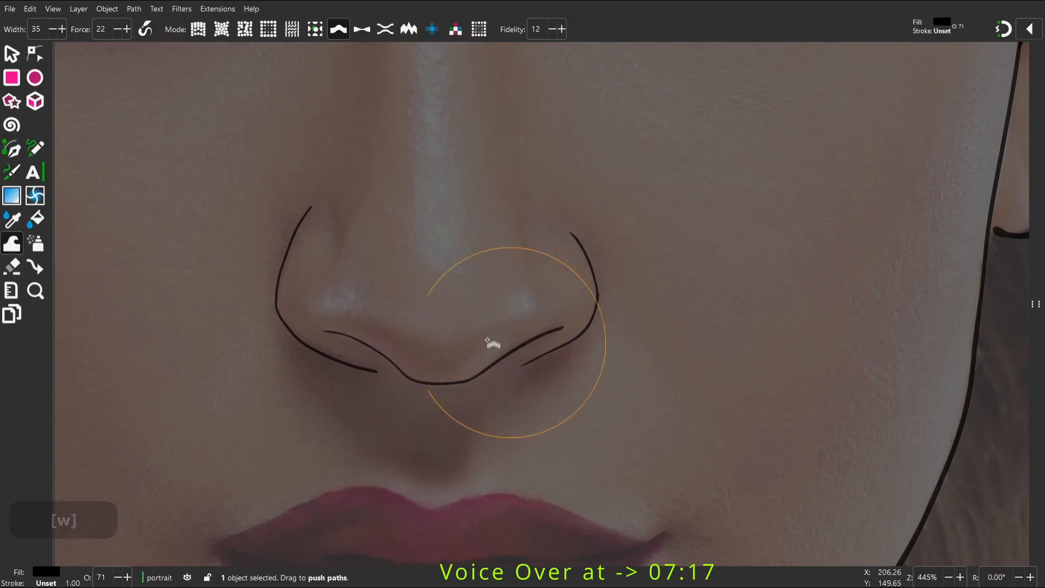
{"action": "key", "text": "c"}
{"action": "key", "text": "space"}
{"action": "left_click_drag", "start_coordinate": [330, 207], "coordinate": [394, 298]}
{"action": "key", "text": "space"}
{"action": "left_click_drag", "start_coordinate": [604, 297], "coordinate": [691, 188]}
{"action": "left_click_drag", "start_coordinate": [451, 303], "coordinate": [476, 299]}
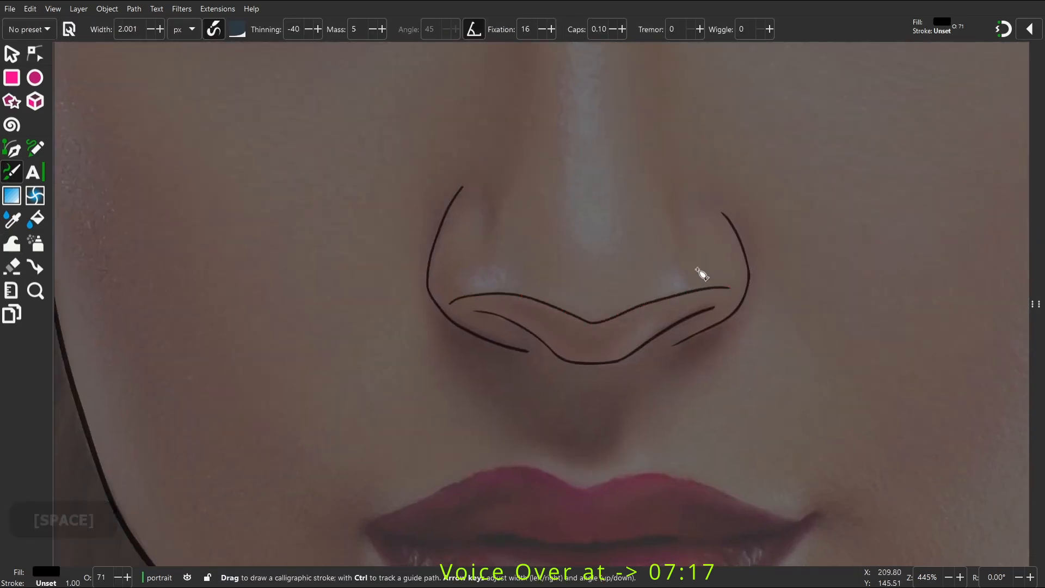
{"action": "key", "text": "w"}
Trace the upper edge of the top lip from corner to corner and fit the curve with Tweak
{"action": "key", "text": "space"}
{"action": "left_click_drag", "start_coordinate": [618, 365], "coordinate": [546, 210]}
{"action": "key", "text": "c"}
{"action": "left_click_drag", "start_coordinate": [289, 367], "coordinate": [383, 322]}
{"action": "left_click_drag", "start_coordinate": [714, 369], "coordinate": [740, 359]}
{"action": "key", "text": "w"}
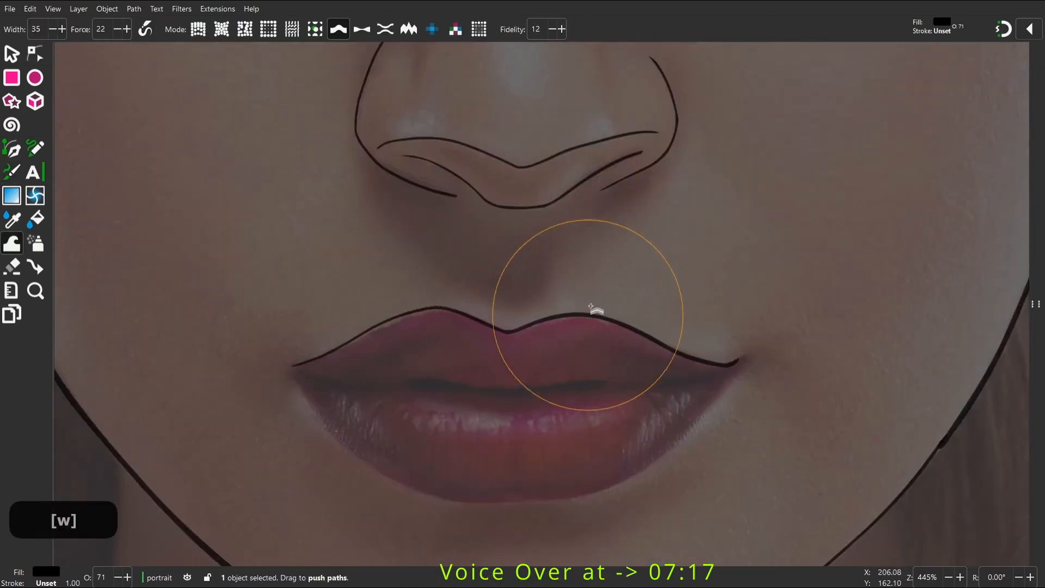
{"action": "left_click_drag", "start_coordinate": [597, 305], "coordinate": [464, 308]}
{"action": "left_click_drag", "start_coordinate": [637, 293], "coordinate": [588, 313]}
Trace the lower edge of the bottom lip and fit the outline with Tweak
{"action": "key", "text": "space"}
{"action": "left_click_drag", "start_coordinate": [478, 339], "coordinate": [450, 259]}
{"action": "key", "text": "c"}
{"action": "left_click_drag", "start_coordinate": [264, 300], "coordinate": [266, 304]}
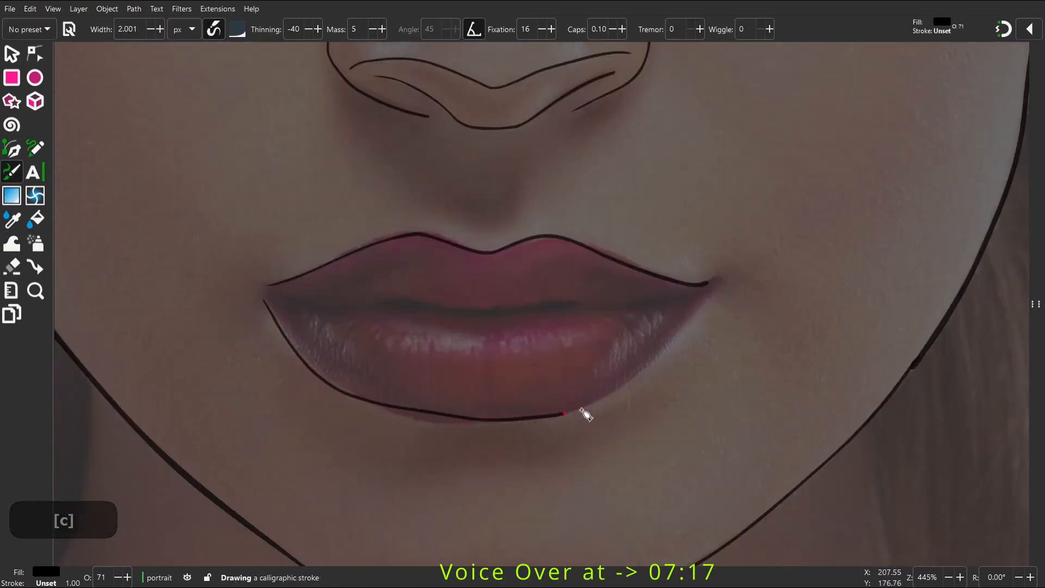
{"action": "left_click_drag", "start_coordinate": [586, 414], "coordinate": [702, 287]}
{"action": "key", "text": "w"}
Trace the parting line between the two lips and adjust the lips' outline with Tweak
{"action": "key", "text": "c"}
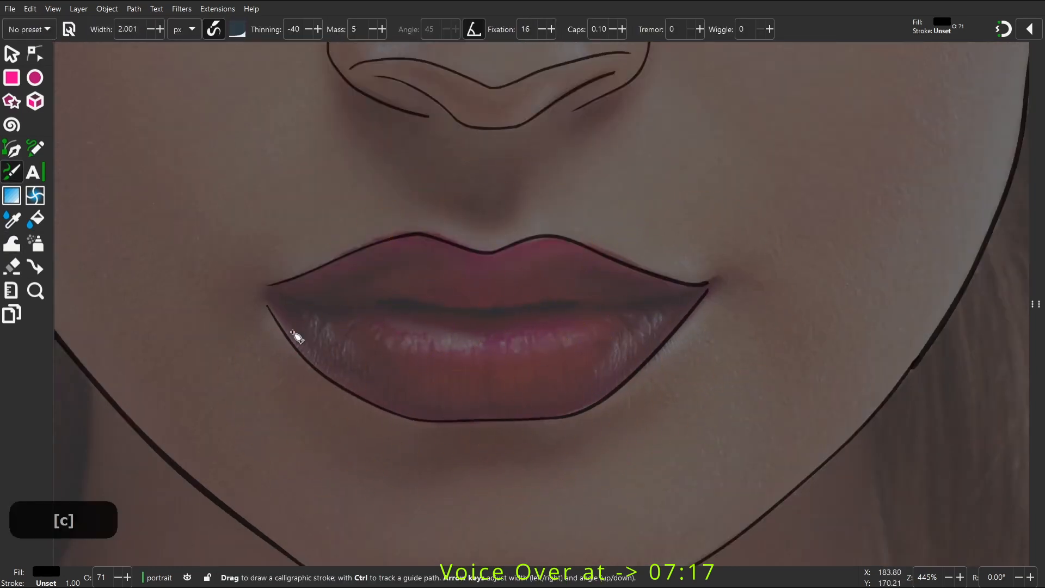
{"action": "left_click_drag", "start_coordinate": [266, 289], "coordinate": [357, 316]}
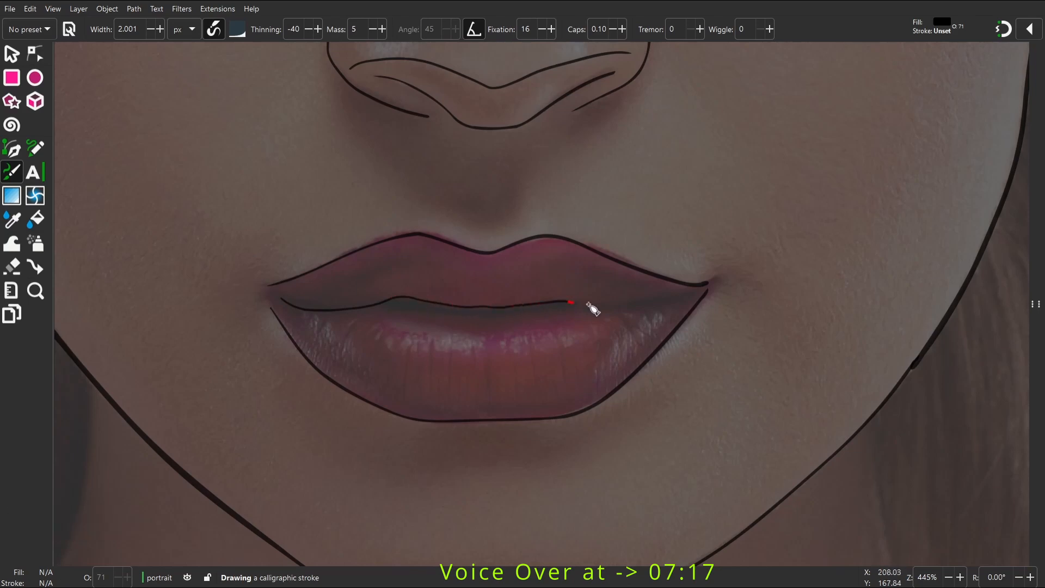
{"action": "left_click_drag", "start_coordinate": [588, 304], "coordinate": [702, 284]}
{"action": "key", "text": "w"}
{"action": "left_click_drag", "start_coordinate": [406, 263], "coordinate": [405, 272]}
Hide Layer 1 with the portrait photo and examine the traced line art on its own
{"action": "key", "text": "c"}
{"action": "key", "text": "1"}
{"action": "key", "text": "space"}
{"action": "key", "text": "space"}
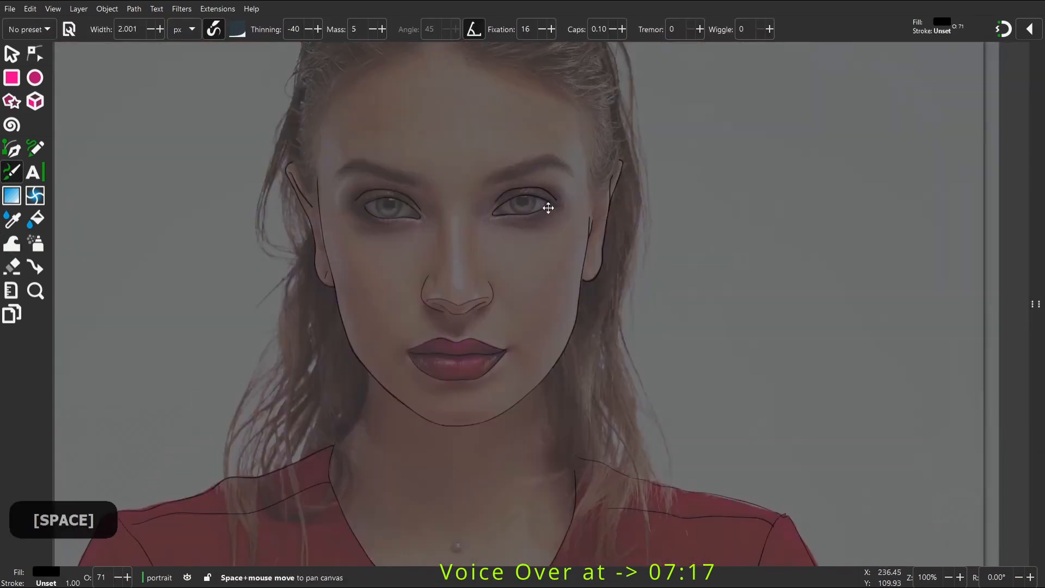
{"action": "key", "text": "F12"}
{"action": "left_click", "coordinate": [1017, 149]}
{"action": "key", "text": "space"}
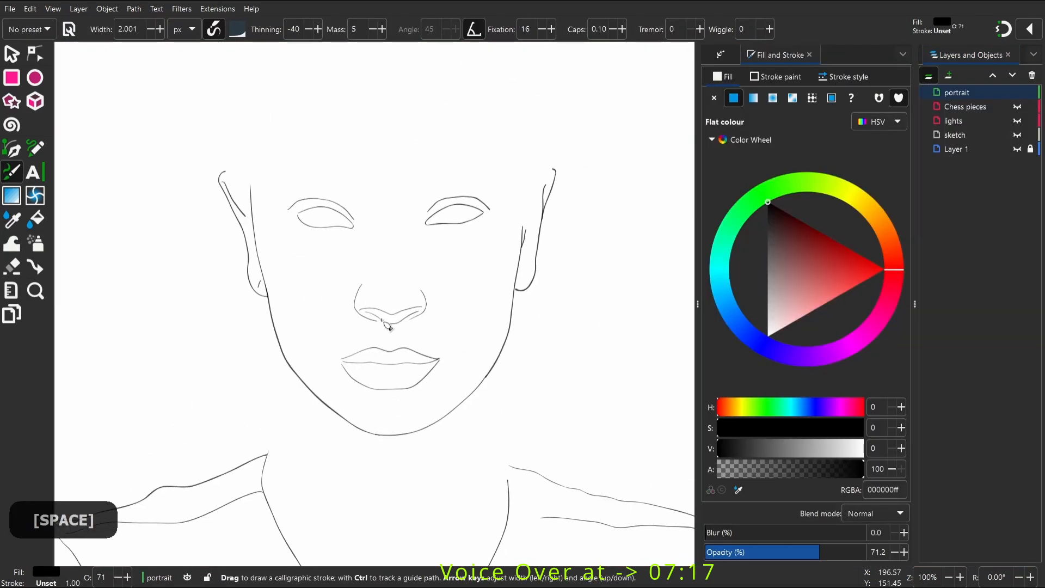
{"action": "scroll", "coordinate": [388, 325], "scroll_direction": "down", "scroll_amount": 2}
Add a new layer named guide lines and make Layer 1 with the portrait photo visible again
{"action": "key", "text": "ctrl+shift+n"}
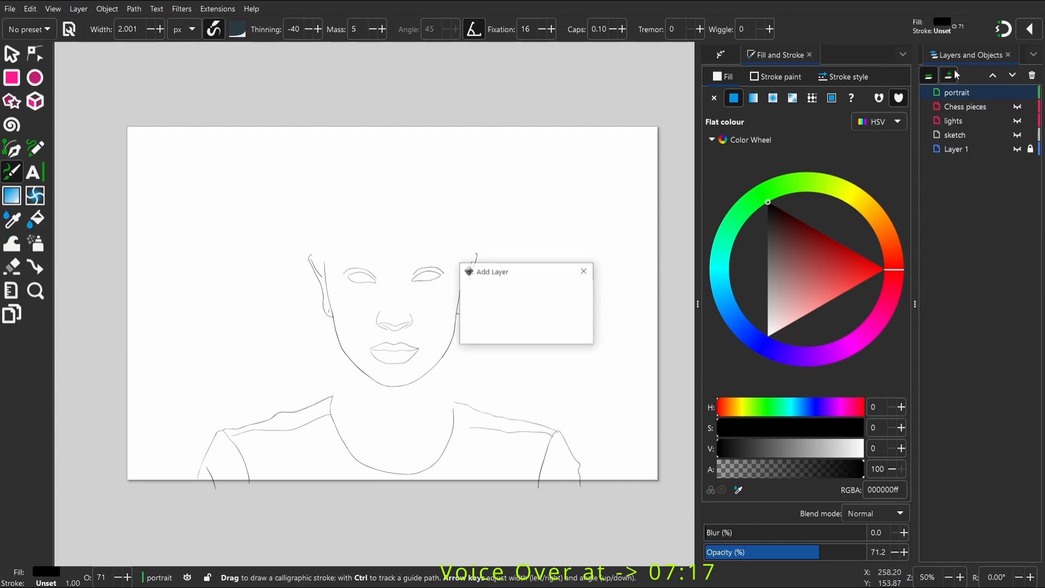
{"action": "type", "text": "guide lines"}
{"action": "key", "text": "Return"}
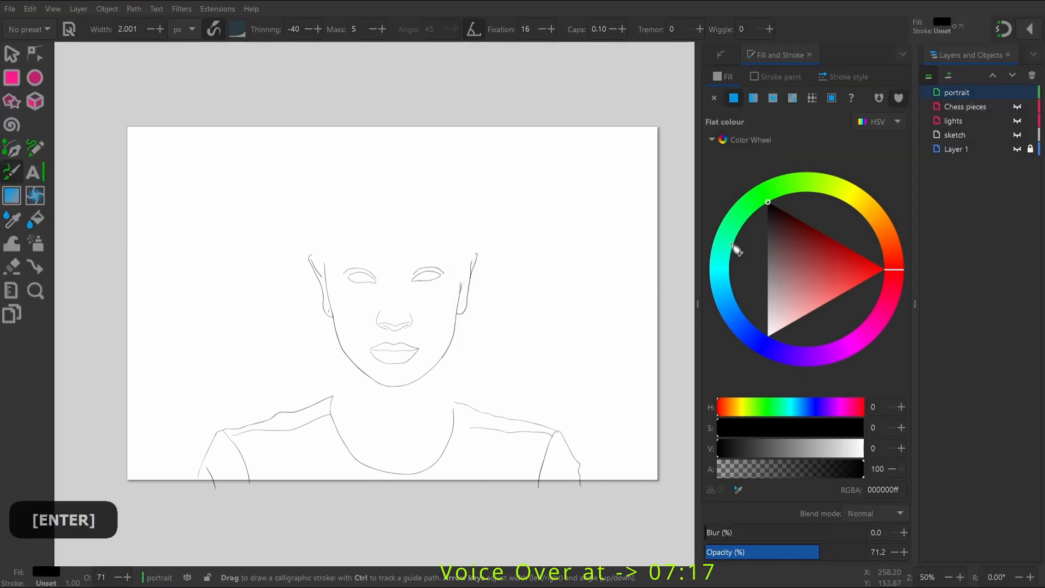
{"action": "key", "text": "F12"}
{"action": "key", "text": "F12"}
{"action": "left_click", "coordinate": [1017, 163]}
Draw the first hair guide stroke on the guide lines layer, from the hair's outer edge on the picture's left side inward
{"action": "key", "text": "F12"}
{"action": "key", "text": "z"}
{"action": "left_click_drag", "start_coordinate": [283, 123], "coordinate": [599, 346]}
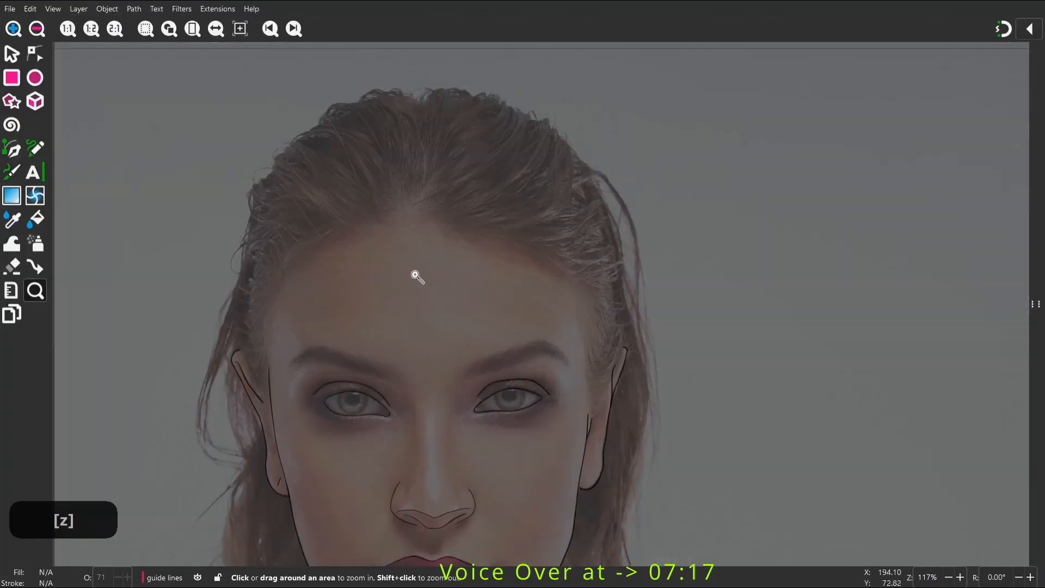
{"action": "left_click_drag", "start_coordinate": [267, 60], "coordinate": [612, 297]}
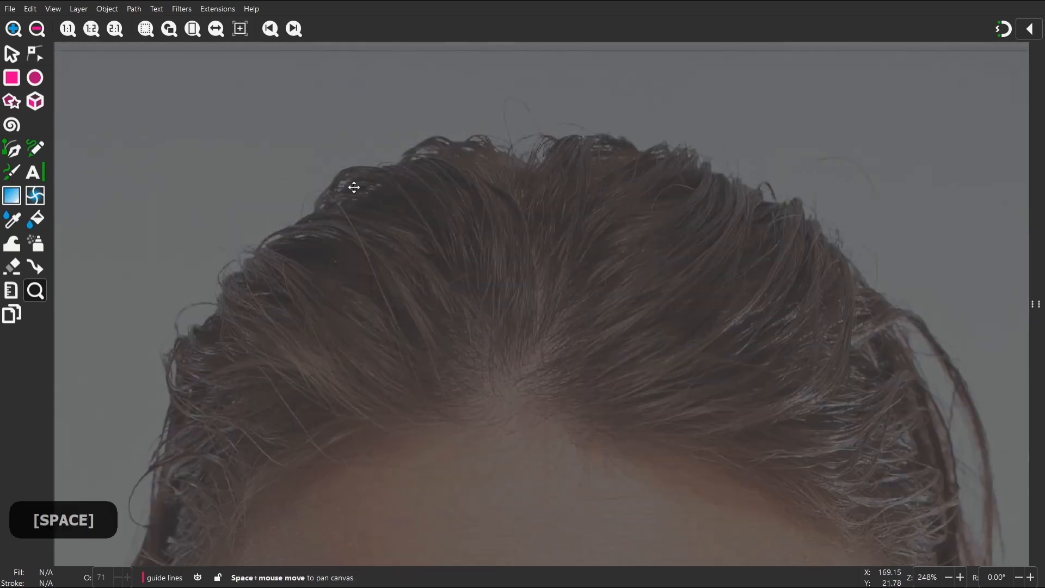
{"action": "left_click_drag", "start_coordinate": [353, 187], "coordinate": [374, 163]}
{"action": "key", "text": "c"}
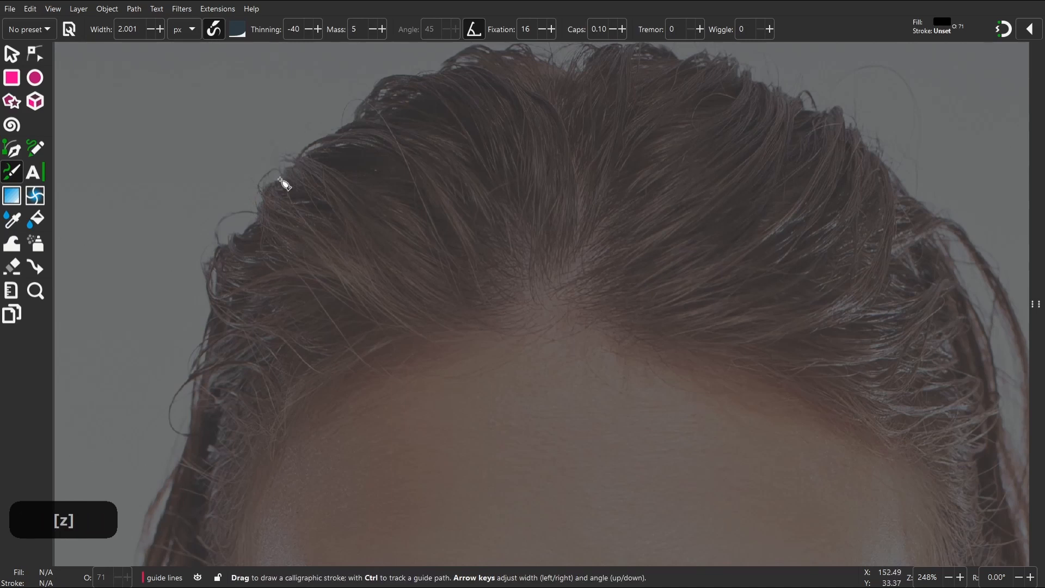
{"action": "left_click_drag", "start_coordinate": [259, 187], "coordinate": [334, 251]}
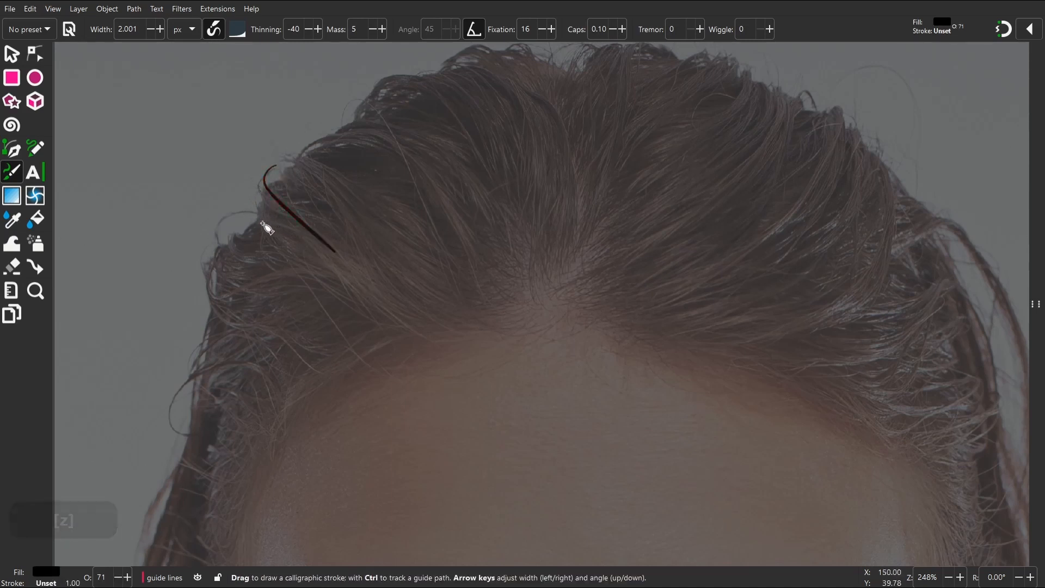
Draw curved hair guide strokes down the edge of the hair above the ear on the picture's left side, undoing a stray one
{"action": "key", "text": "space"}
{"action": "left_click_drag", "start_coordinate": [226, 289], "coordinate": [298, 164]}
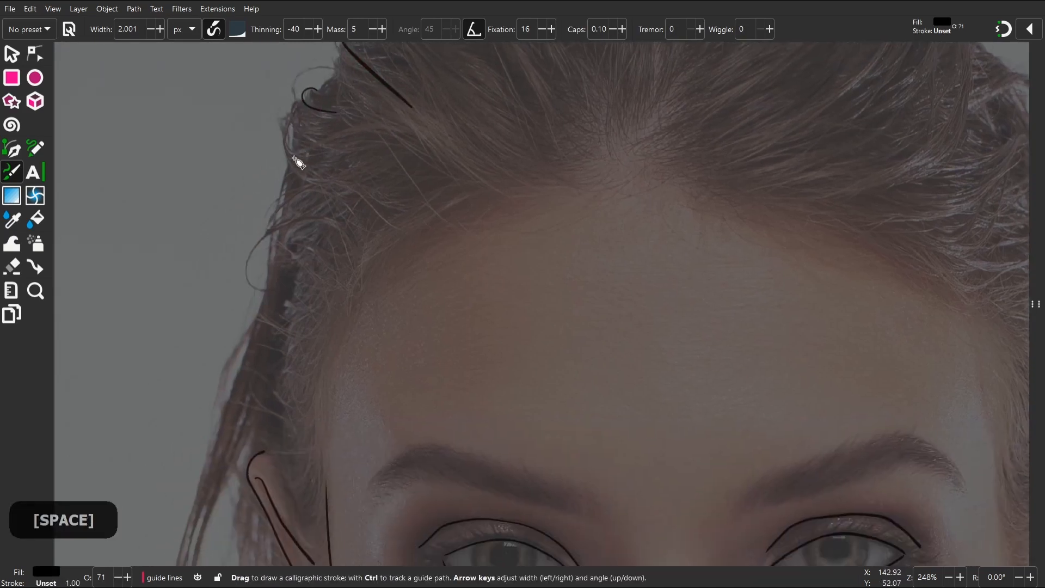
{"action": "left_click_drag", "start_coordinate": [279, 129], "coordinate": [373, 190]}
{"action": "mouse_move", "coordinate": [287, 164]}
{"action": "left_mouse_down"}
{"action": "mouse_move", "coordinate": [278, 194]}
{"action": "mouse_move", "coordinate": [327, 220]}
{"action": "left_mouse_up"}
{"action": "key", "text": "ctrl+z"}
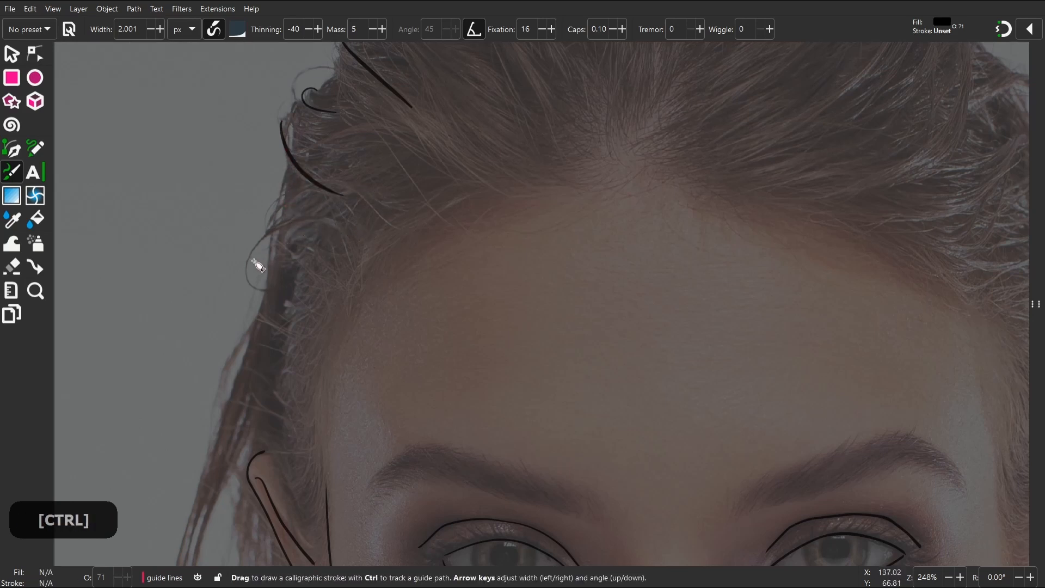
{"action": "mouse_move", "coordinate": [246, 279]}
{"action": "left_mouse_down"}
{"action": "mouse_move", "coordinate": [241, 251]}
{"action": "mouse_move", "coordinate": [309, 215]}
{"action": "mouse_move", "coordinate": [364, 231]}
{"action": "left_mouse_up"}
{"action": "key", "text": "space"}
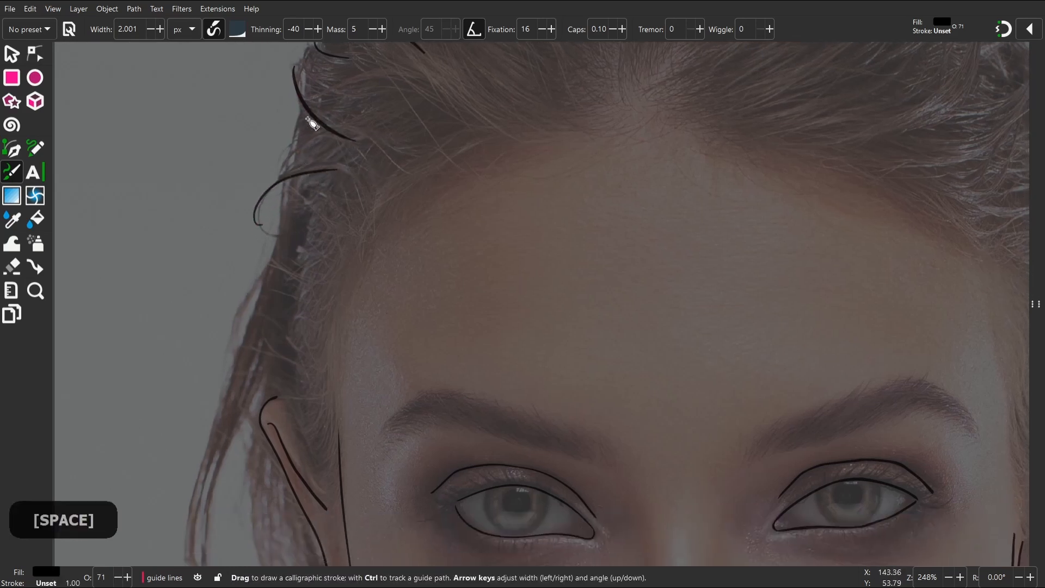
{"action": "key", "text": "space"}
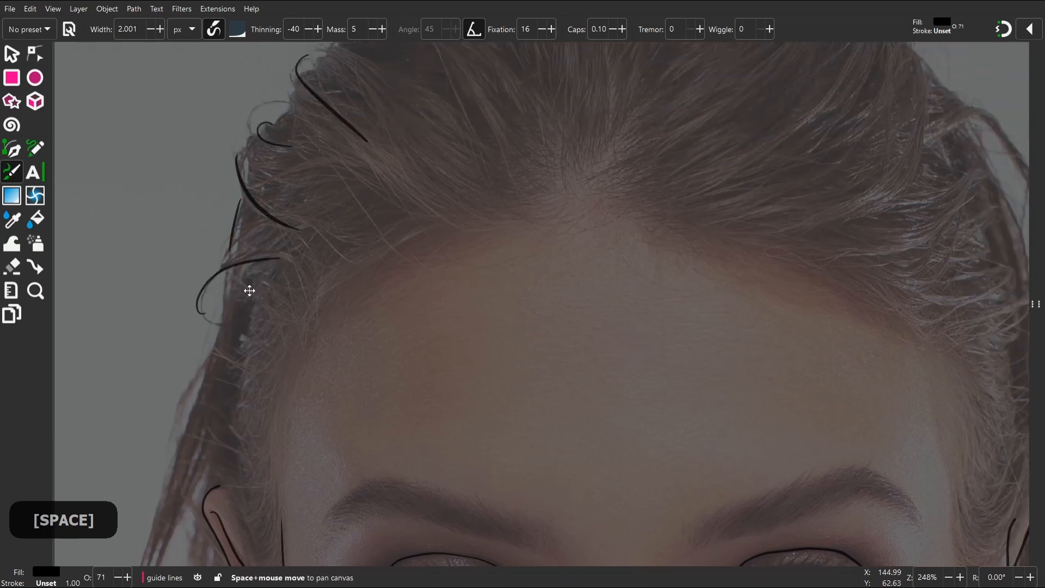
Draw curved hair guide strokes inward from the hair's outer edge on the picture's upper left side, undoing a stray one
{"action": "mouse_move", "coordinate": [273, 283]}
{"action": "left_mouse_down"}
{"action": "mouse_move", "coordinate": [308, 274]}
{"action": "mouse_move", "coordinate": [358, 288]}
{"action": "left_mouse_up"}
{"action": "left_click_drag", "start_coordinate": [298, 227], "coordinate": [381, 295]}
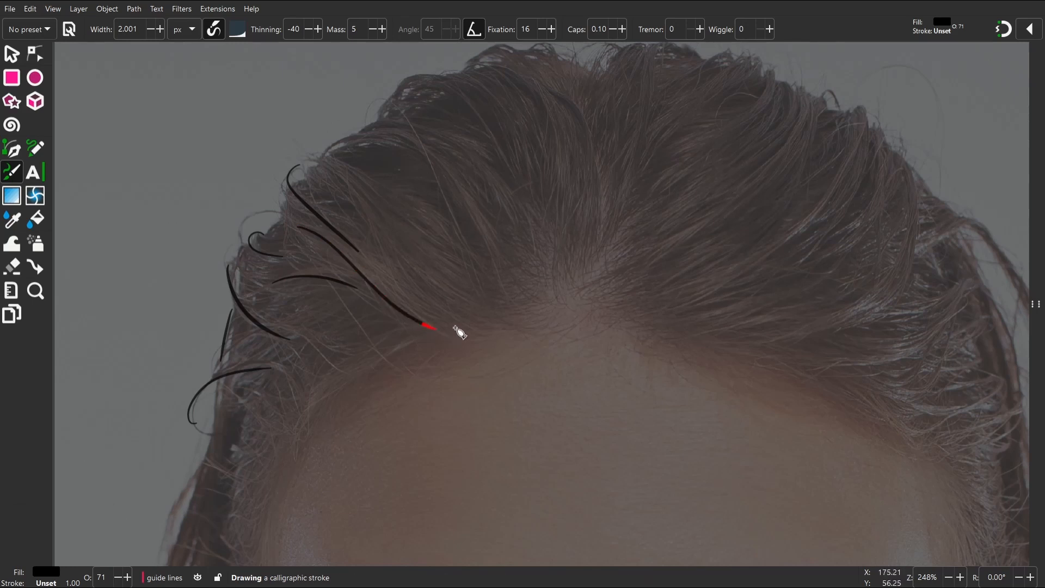
{"action": "left_click_drag", "start_coordinate": [460, 333], "coordinate": [462, 334]}
{"action": "left_click_drag", "start_coordinate": [405, 208], "coordinate": [409, 211]}
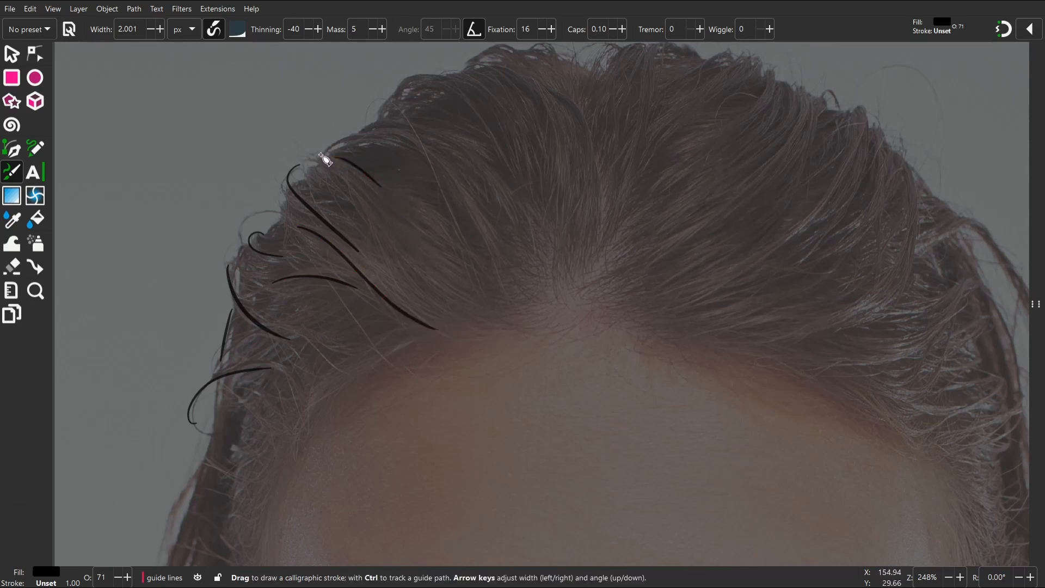
{"action": "left_click_drag", "start_coordinate": [324, 156], "coordinate": [403, 269]}
{"action": "mouse_move", "coordinate": [338, 208]}
{"action": "left_mouse_down"}
{"action": "mouse_move", "coordinate": [282, 191]}
{"action": "mouse_move", "coordinate": [290, 197]}
{"action": "mouse_move", "coordinate": [279, 205]}
{"action": "mouse_move", "coordinate": [313, 231]}
{"action": "left_mouse_up"}
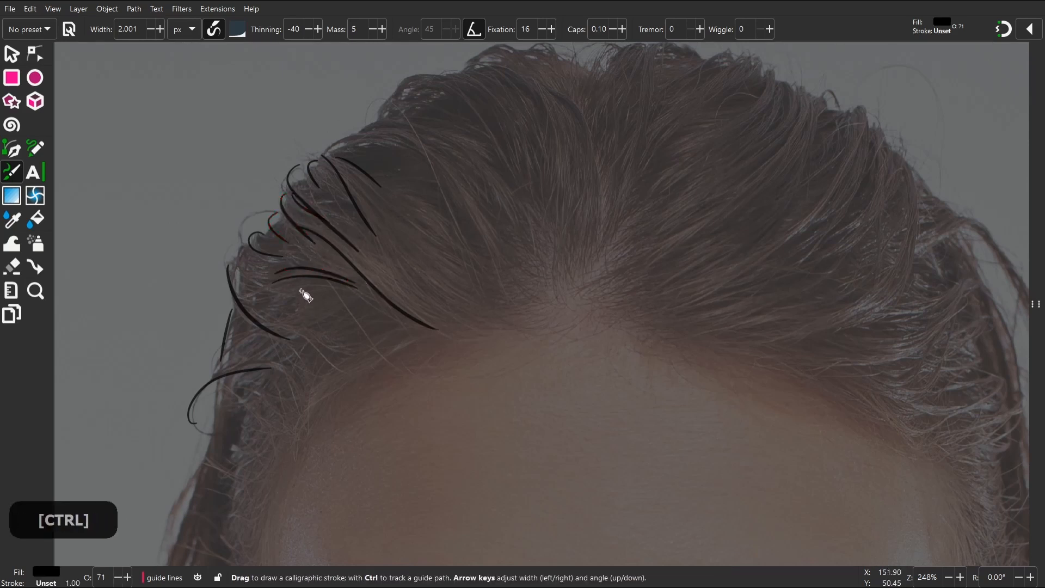
{"action": "left_click_drag", "start_coordinate": [302, 291], "coordinate": [341, 200]}
{"action": "key", "text": "ctrl+z"}
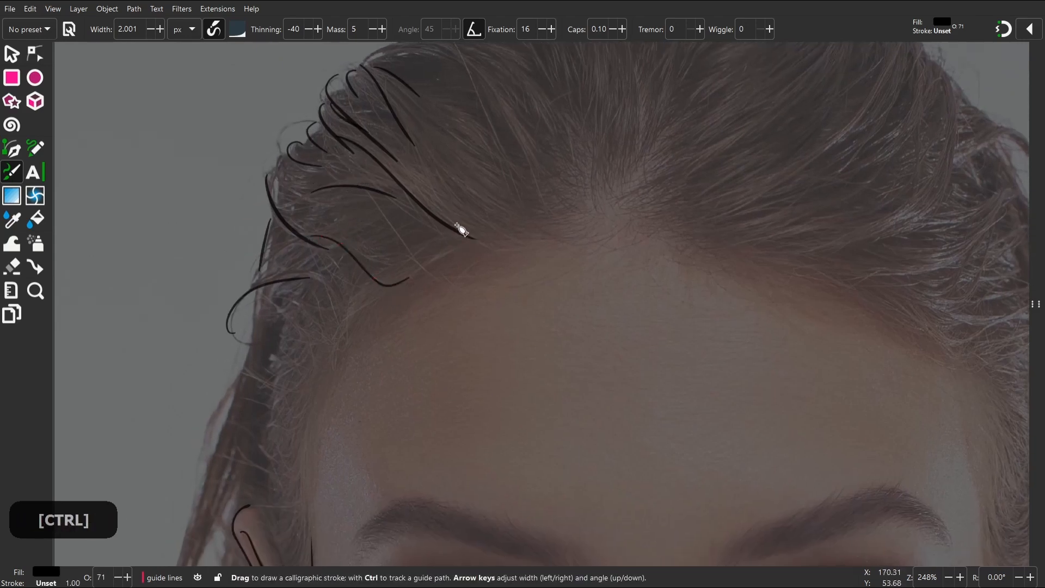
Draw hair guide strokes around the temple and down the hairline to the ear on the picture's left side
{"action": "left_click_drag", "start_coordinate": [367, 241], "coordinate": [413, 119]}
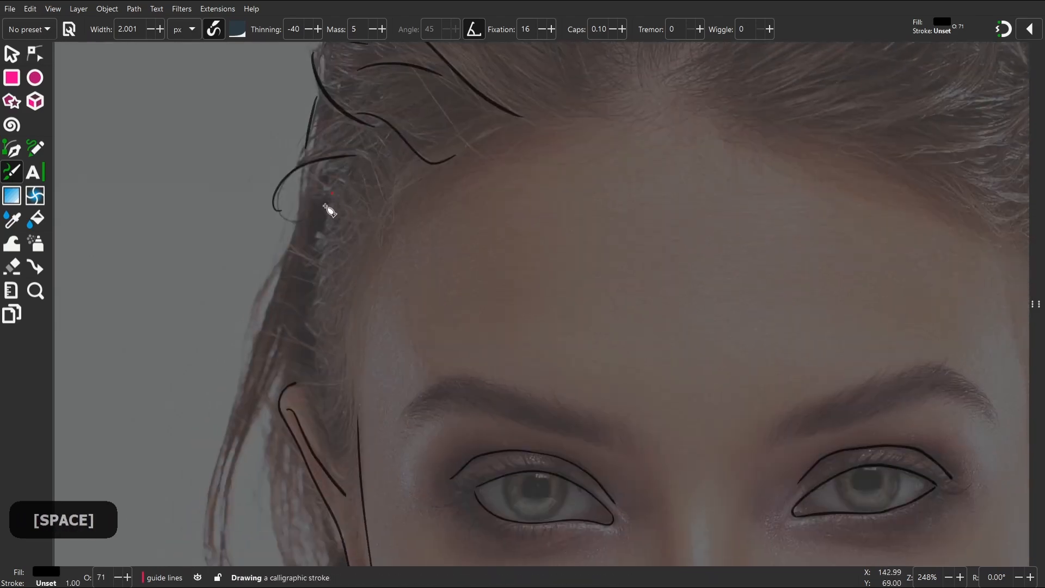
{"action": "left_click_drag", "start_coordinate": [329, 216], "coordinate": [318, 391]}
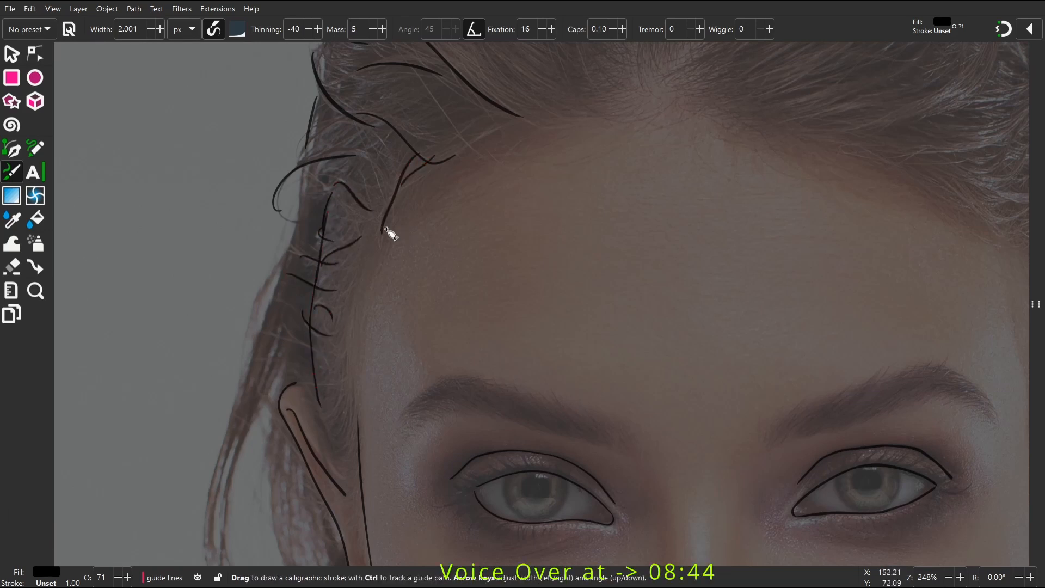
{"action": "left_click_drag", "start_coordinate": [360, 330], "coordinate": [269, 179]}
Draw long curved hair guide strokes over the crown's left half, converging toward the middle of the forehead hairline
{"action": "left_click_drag", "start_coordinate": [300, 249], "coordinate": [303, 250]}
{"action": "left_click_drag", "start_coordinate": [157, 133], "coordinate": [319, 245]}
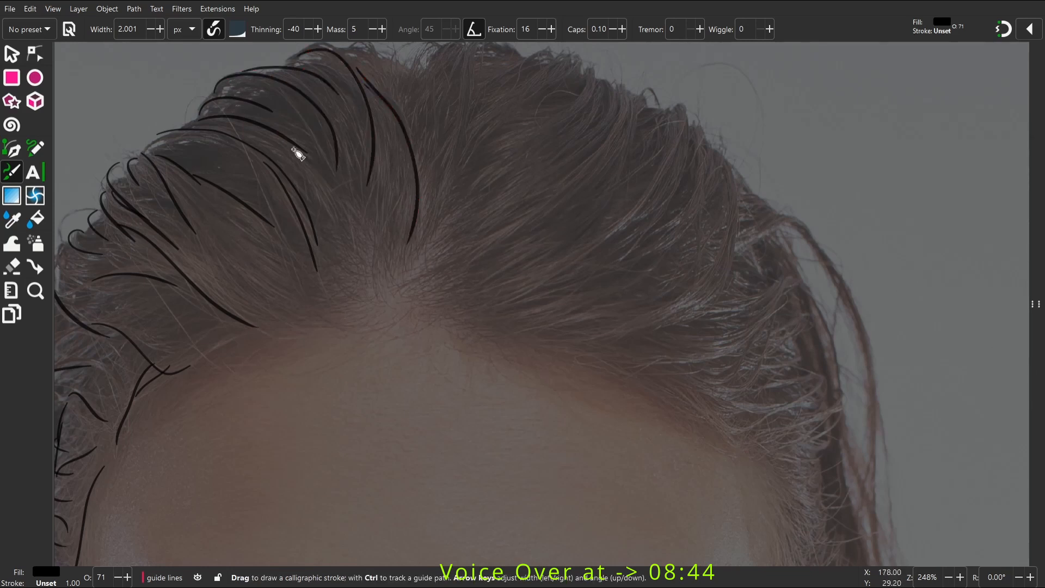
{"action": "left_click_drag", "start_coordinate": [217, 235], "coordinate": [343, 318]}
Draw hair guide strokes sweeping outward across the crown's right half, undoing a stray one
{"action": "left_click_drag", "start_coordinate": [413, 283], "coordinate": [542, 208]}
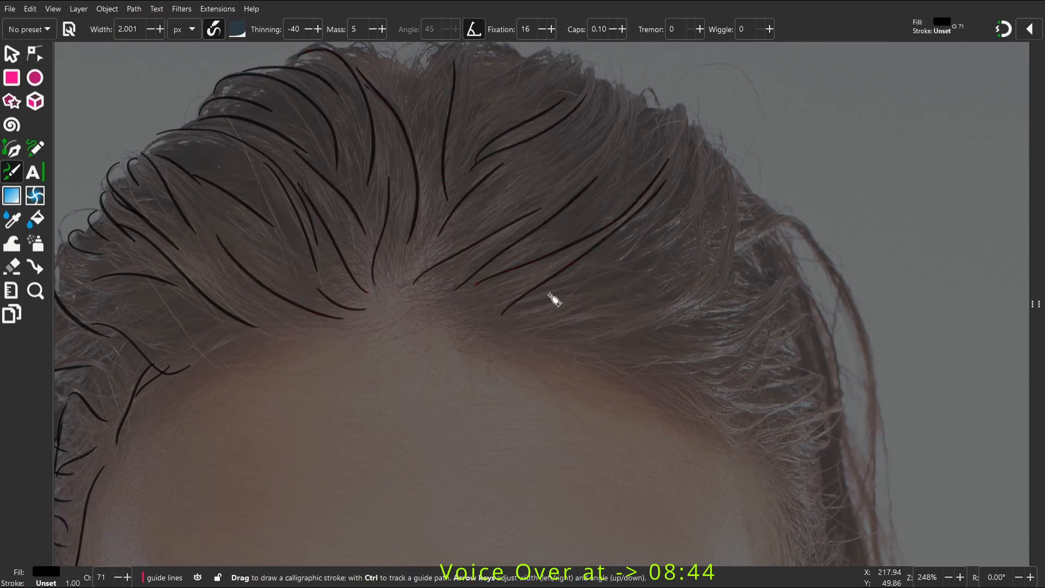
{"action": "left_click_drag", "start_coordinate": [728, 287], "coordinate": [734, 275]}
{"action": "key", "text": "ctrl+z"}
{"action": "left_click_drag", "start_coordinate": [731, 158], "coordinate": [581, 339]}
{"action": "key", "text": "c"}
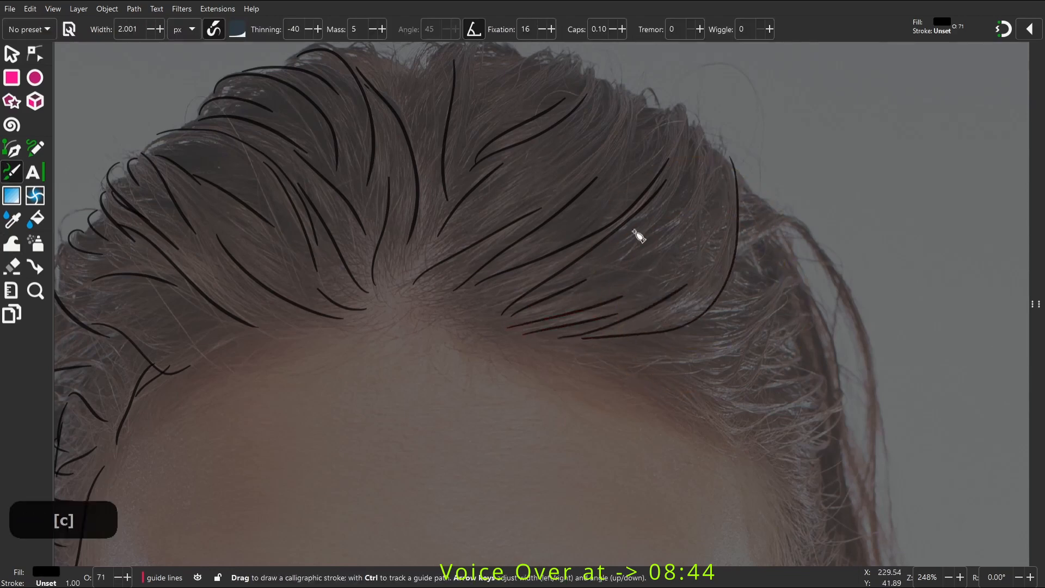
{"action": "left_click_drag", "start_coordinate": [625, 243], "coordinate": [689, 120]}
{"action": "left_click_drag", "start_coordinate": [663, 210], "coordinate": [699, 124]}
Trace the loose outer hair strand and the curled tufts above the temple on the picture's right side
{"action": "key", "text": "space"}
{"action": "left_click_drag", "start_coordinate": [804, 456], "coordinate": [571, 412]}
{"action": "left_click_drag", "start_coordinate": [503, 212], "coordinate": [546, 202]}
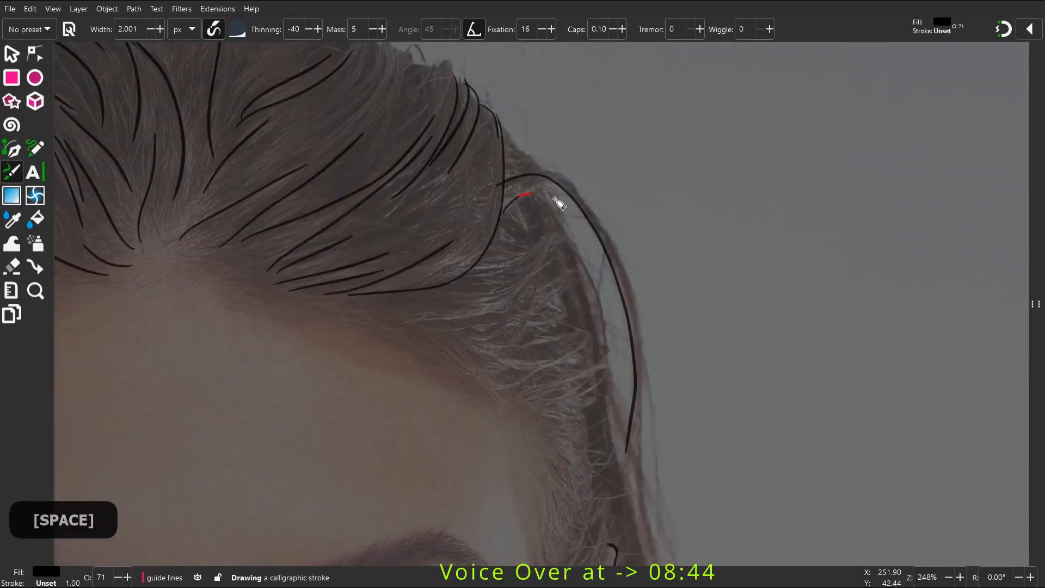
{"action": "left_click_drag", "start_coordinate": [479, 245], "coordinate": [573, 236]}
{"action": "left_click_drag", "start_coordinate": [400, 324], "coordinate": [578, 256]}
{"action": "key", "text": "w"}
{"action": "key", "text": "c"}
{"action": "mouse_move", "coordinate": [455, 349]}
{"action": "left_mouse_down"}
{"action": "mouse_move", "coordinate": [449, 292]}
{"action": "mouse_move", "coordinate": [533, 287]}
{"action": "left_mouse_up"}
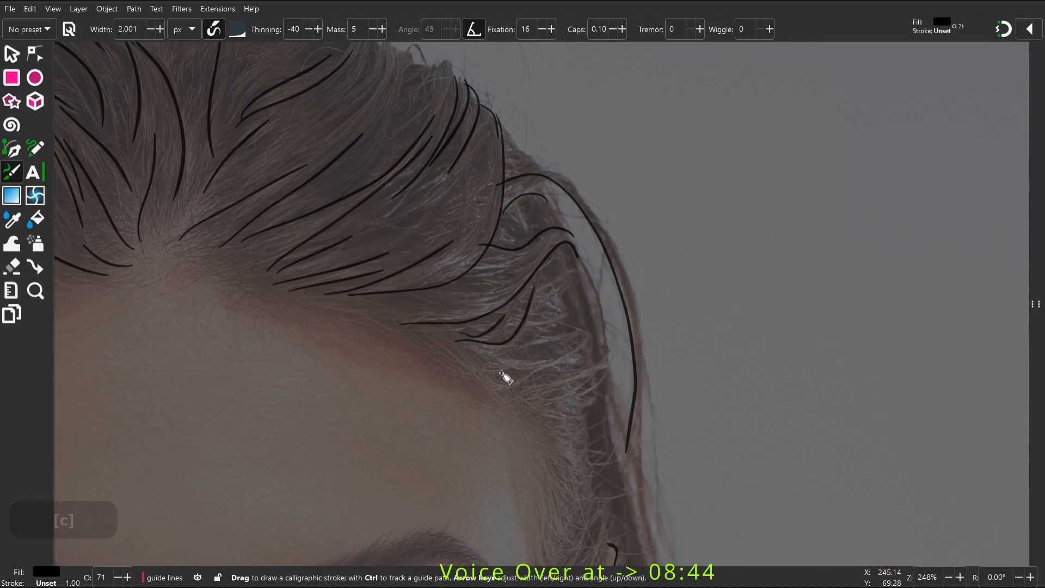
Draw short curved hair guide strokes from the temple down the hairline to the ear on the picture's right side
{"action": "key", "text": "space"}
{"action": "left_click_drag", "start_coordinate": [588, 348], "coordinate": [536, 281]}
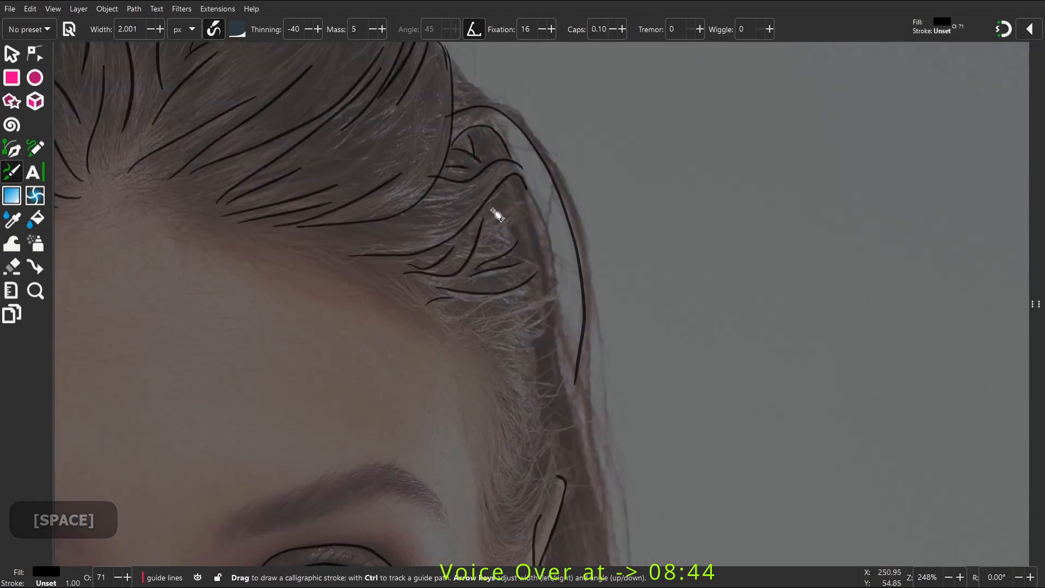
{"action": "left_click_drag", "start_coordinate": [492, 211], "coordinate": [539, 417]}
{"action": "key", "text": "space"}
{"action": "left_click_drag", "start_coordinate": [539, 425], "coordinate": [534, 229]}
{"action": "left_click_drag", "start_coordinate": [482, 274], "coordinate": [534, 257]}
{"action": "left_click_drag", "start_coordinate": [476, 298], "coordinate": [541, 298]}
{"action": "left_click_drag", "start_coordinate": [489, 327], "coordinate": [525, 336]}
{"action": "left_click_drag", "start_coordinate": [480, 353], "coordinate": [514, 359]}
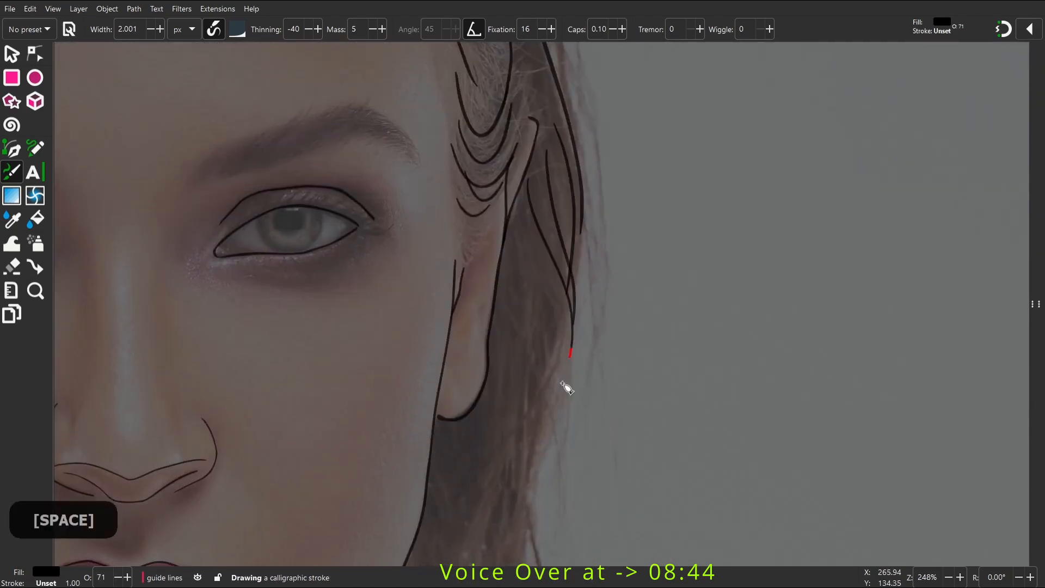
Trace the long hair strands falling behind the ear and beside the neck on the picture's right side
{"action": "left_click_drag", "start_coordinate": [562, 384], "coordinate": [520, 506]}
{"action": "key", "text": "space"}
{"action": "left_click_drag", "start_coordinate": [568, 234], "coordinate": [553, 490]}
{"action": "key", "text": "w"}
{"action": "key", "text": "c"}
{"action": "left_click_drag", "start_coordinate": [443, 223], "coordinate": [482, 274]}
{"action": "left_click_drag", "start_coordinate": [485, 332], "coordinate": [531, 199]}
{"action": "left_click_drag", "start_coordinate": [513, 118], "coordinate": [472, 354]}
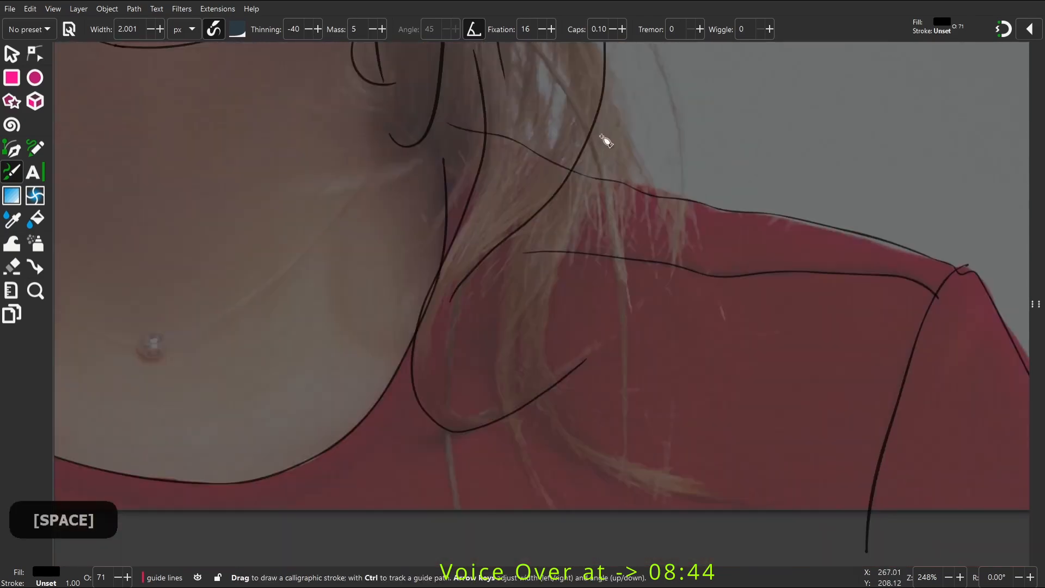
Draw long hair guide strokes hanging over the shoulder and shirt on the picture's right side
{"action": "left_click_drag", "start_coordinate": [586, 139], "coordinate": [655, 461]}
{"action": "left_click_drag", "start_coordinate": [516, 224], "coordinate": [553, 504]}
{"action": "left_click_drag", "start_coordinate": [479, 265], "coordinate": [485, 534]}
{"action": "key", "text": "space"}
{"action": "left_click_drag", "start_coordinate": [384, 55], "coordinate": [496, 564]}
{"action": "key", "text": "space"}
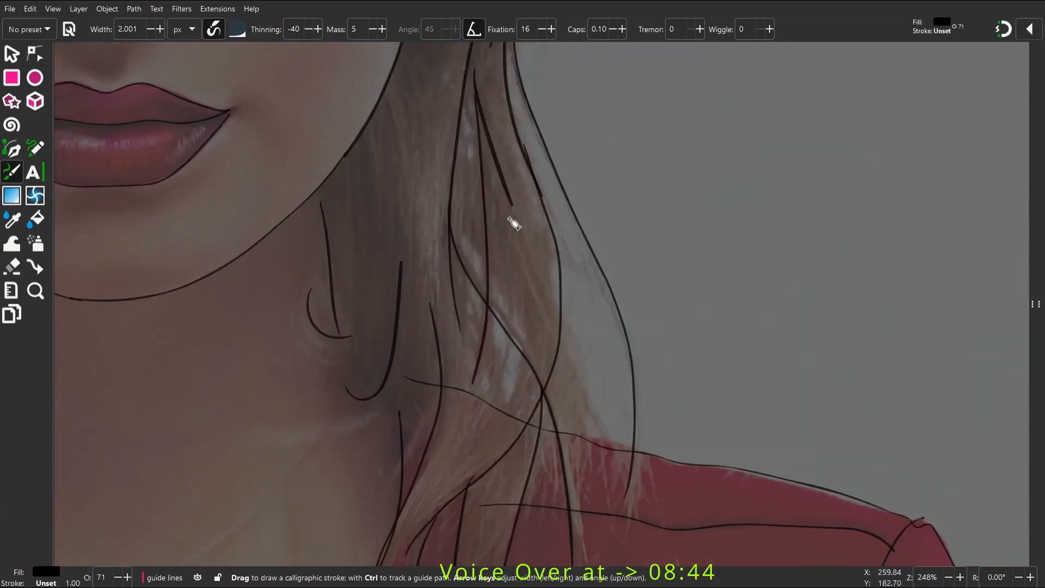
{"action": "key", "text": "space"}
{"action": "key", "text": "space"}
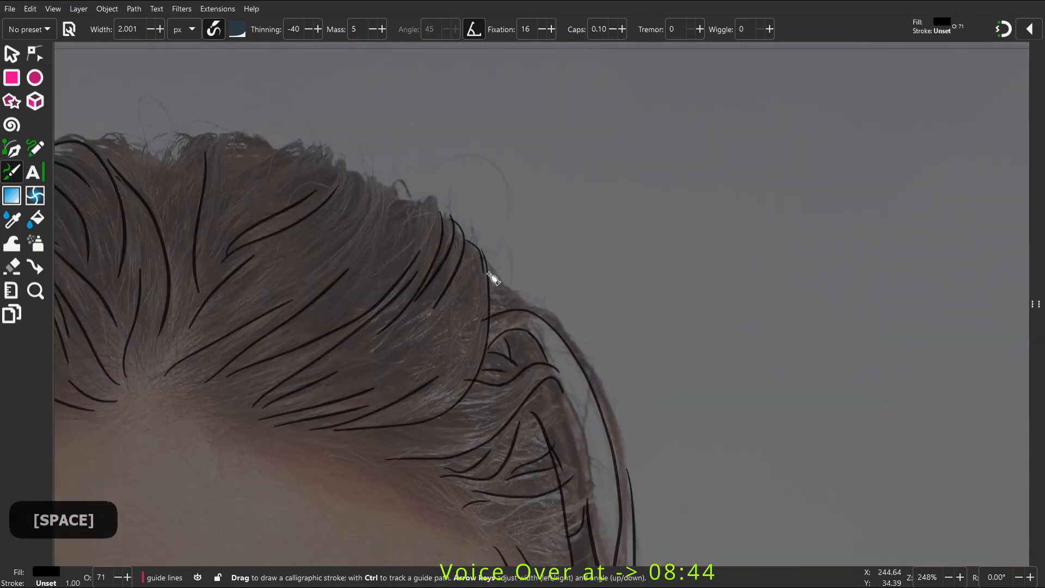
Add more hair guide strokes along the top edge of the head
{"action": "mouse_move", "coordinate": [546, 237]}
{"action": "left_mouse_down"}
{"action": "mouse_move", "coordinate": [489, 273]}
{"action": "mouse_move", "coordinate": [484, 225]}
{"action": "mouse_move", "coordinate": [460, 302]}
{"action": "left_mouse_up"}
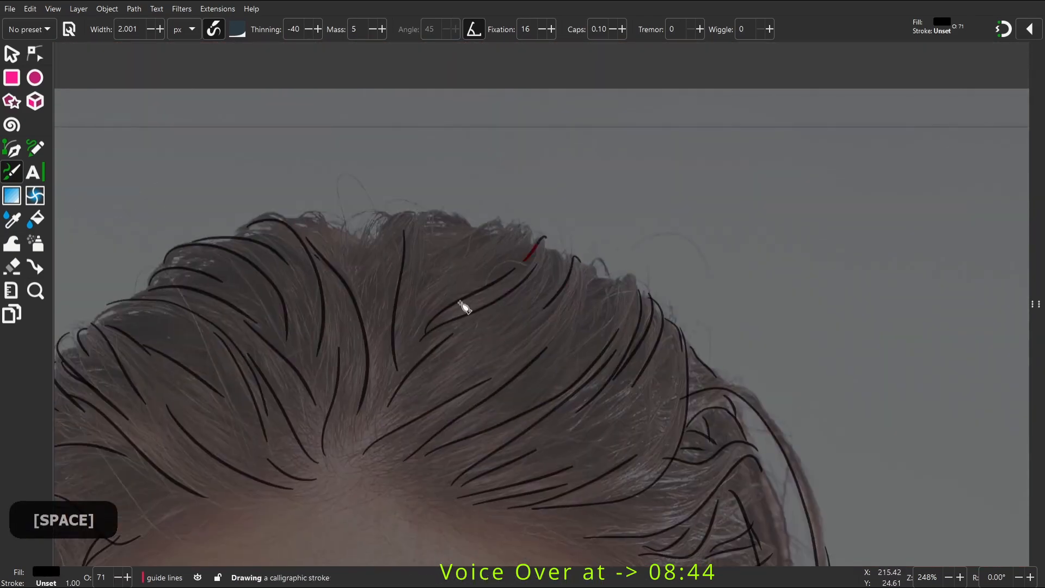
{"action": "key", "text": "space"}
{"action": "left_click_drag", "start_coordinate": [446, 230], "coordinate": [566, 238]}
{"action": "key", "text": "space"}
{"action": "mouse_move", "coordinate": [321, 343]}
{"action": "left_mouse_down"}
{"action": "mouse_move", "coordinate": [438, 243]}
{"action": "mouse_move", "coordinate": [504, 82]}
{"action": "left_mouse_up"}
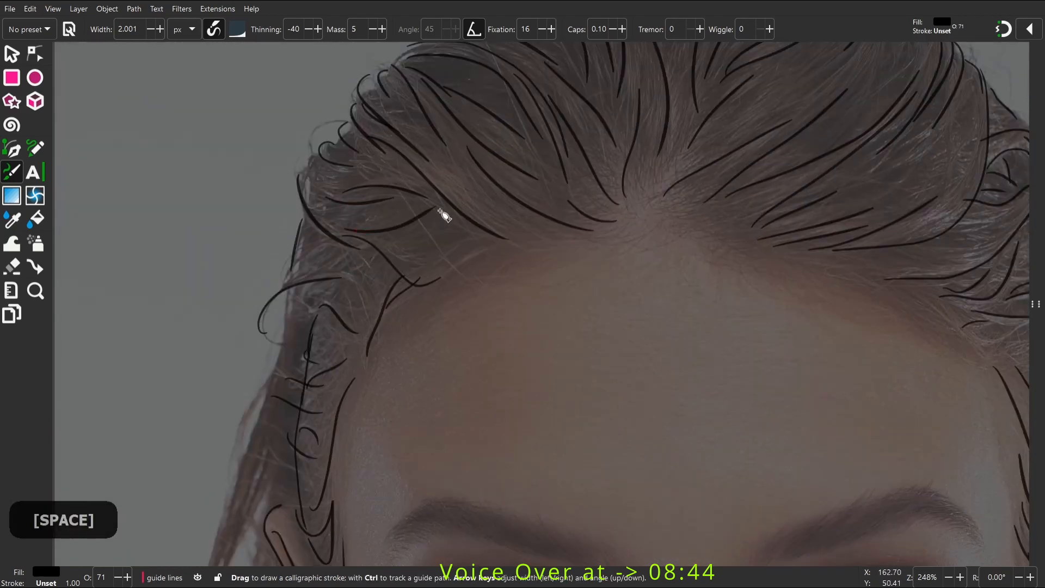
Add hair guide strokes at the temple, around the ear and down beside the face on the picture's left side
{"action": "key", "text": "space"}
{"action": "left_click_drag", "start_coordinate": [362, 255], "coordinate": [481, 164]}
{"action": "key", "text": "space"}
{"action": "left_click_drag", "start_coordinate": [460, 316], "coordinate": [526, 136]}
{"action": "key", "text": "space"}
{"action": "left_click_drag", "start_coordinate": [485, 394], "coordinate": [463, 54]}
{"action": "left_click_drag", "start_coordinate": [428, 348], "coordinate": [438, 200]}
{"action": "key", "text": "w"}
{"action": "key", "text": "space"}
{"action": "left_click_drag", "start_coordinate": [499, 392], "coordinate": [534, 212]}
Trace the long hair strands falling over the shoulder and shirt on the picture's left side, undoing a stray one
{"action": "key", "text": "c"}
{"action": "mouse_move", "coordinate": [479, 93]}
{"action": "left_mouse_down"}
{"action": "mouse_move", "coordinate": [351, 364]}
{"action": "mouse_move", "coordinate": [516, 327]}
{"action": "left_mouse_up"}
{"action": "mouse_move", "coordinate": [524, 89]}
{"action": "left_mouse_down"}
{"action": "mouse_move", "coordinate": [471, 147]}
{"action": "mouse_move", "coordinate": [365, 536]}
{"action": "left_mouse_up"}
{"action": "key", "text": "c"}
{"action": "left_click_drag", "start_coordinate": [466, 93], "coordinate": [422, 484]}
{"action": "left_click_drag", "start_coordinate": [467, 283], "coordinate": [377, 347]}
{"action": "left_click_drag", "start_coordinate": [465, 340], "coordinate": [480, 462]}
{"action": "left_click_drag", "start_coordinate": [425, 109], "coordinate": [464, 380]}
{"action": "key", "text": "ctrl+z"}
{"action": "left_click_drag", "start_coordinate": [436, 148], "coordinate": [322, 478]}
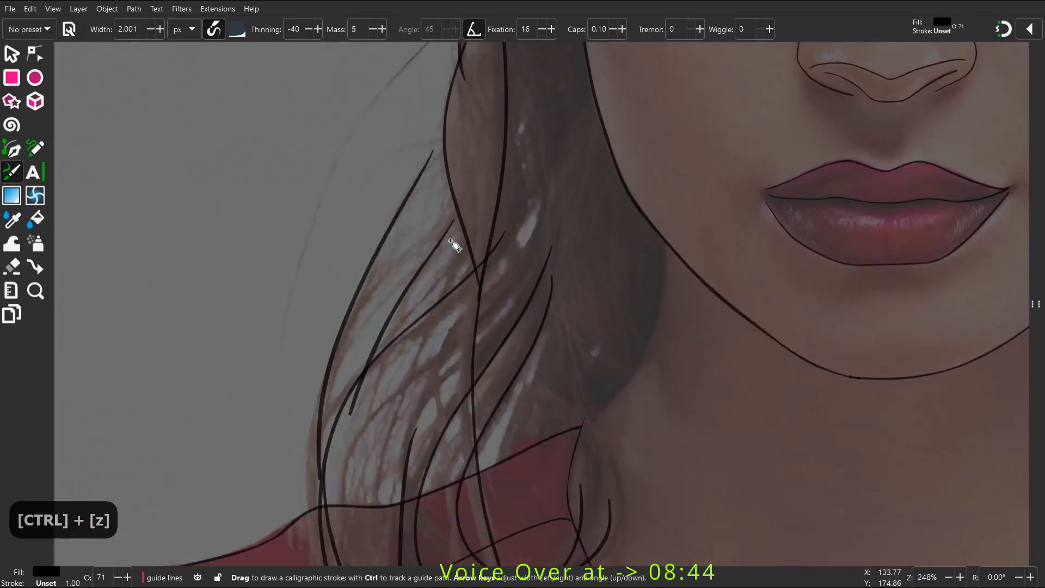
{"action": "left_click_drag", "start_coordinate": [455, 245], "coordinate": [310, 182]}
{"action": "left_click_drag", "start_coordinate": [424, 205], "coordinate": [431, 500]}
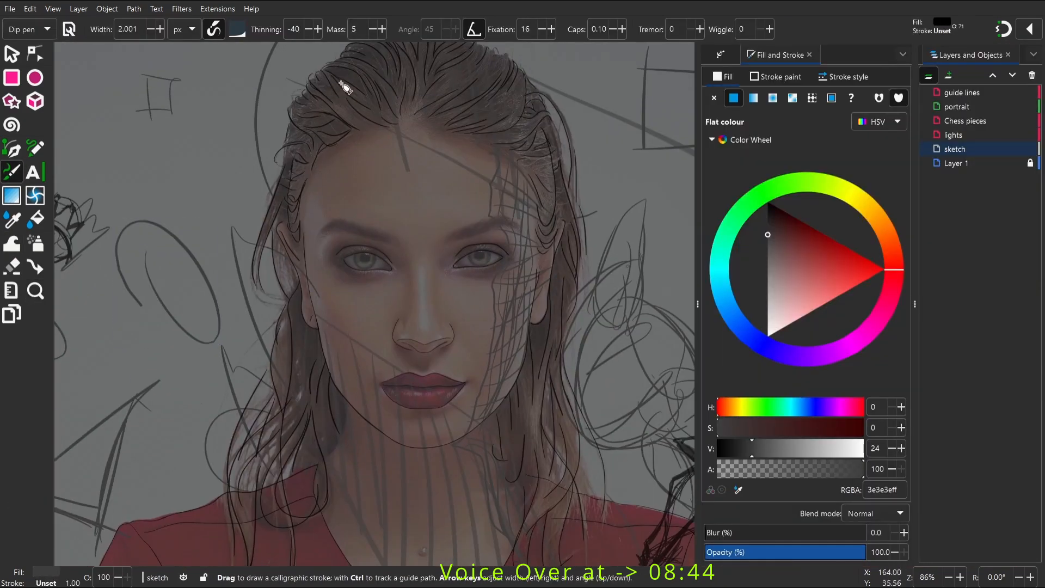
Make guide lines the active layer and try an extra hair stroke near the crown, then undo it
{"action": "left_click", "coordinate": [961, 92]}
{"action": "mouse_move", "coordinate": [333, 97]}
{"action": "left_mouse_down"}
{"action": "mouse_move", "coordinate": [355, 119]}
{"action": "mouse_move", "coordinate": [393, 128]}
{"action": "left_mouse_up"}
{"action": "key", "text": "space"}
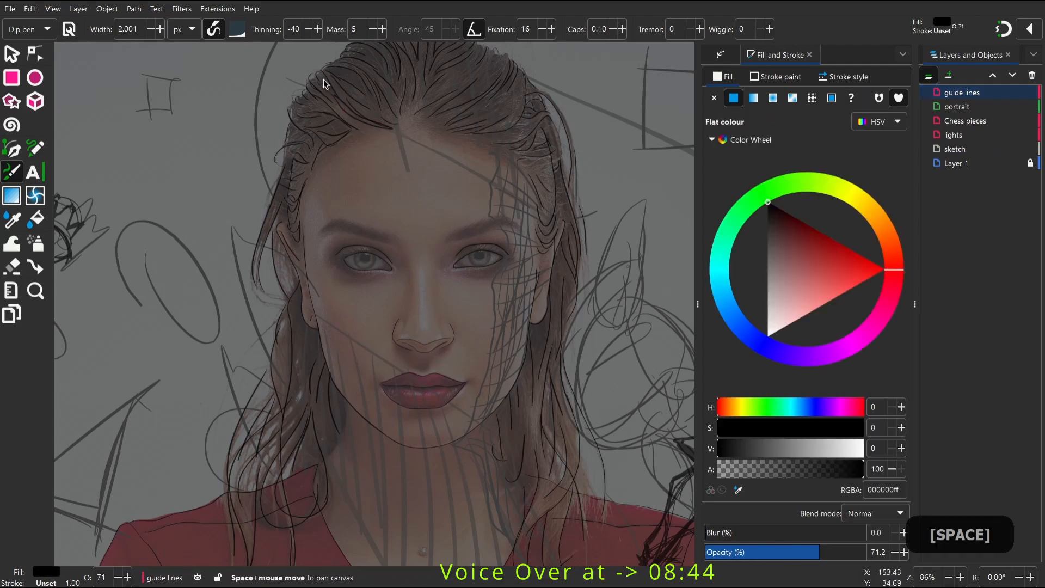
{"action": "key", "text": "c"}
{"action": "key", "text": "ctrl+z"}
{"action": "key", "text": "space"}
{"action": "key", "text": "space"}
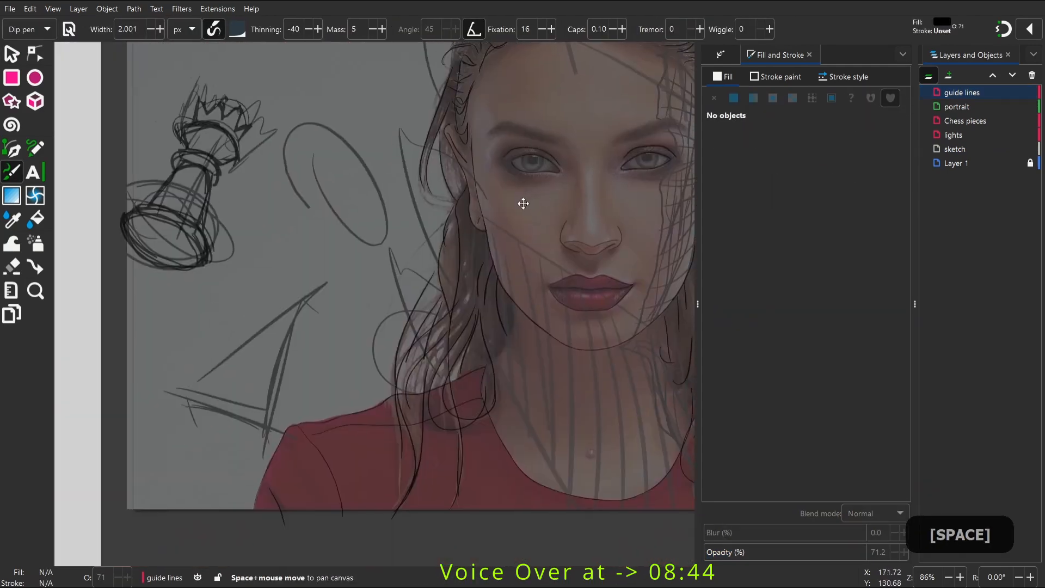
{"action": "key", "text": "space"}
Add a new layer named brows directly above the portrait layer
{"action": "left_click", "coordinate": [971, 105]}
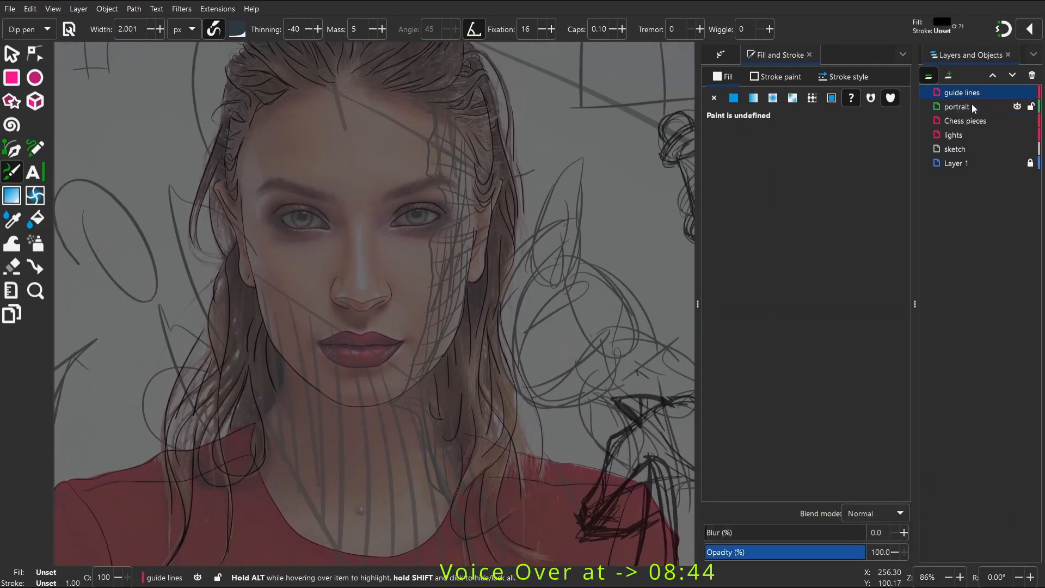
{"action": "left_click", "coordinate": [946, 79]}
{"action": "type", "text": "briws"}
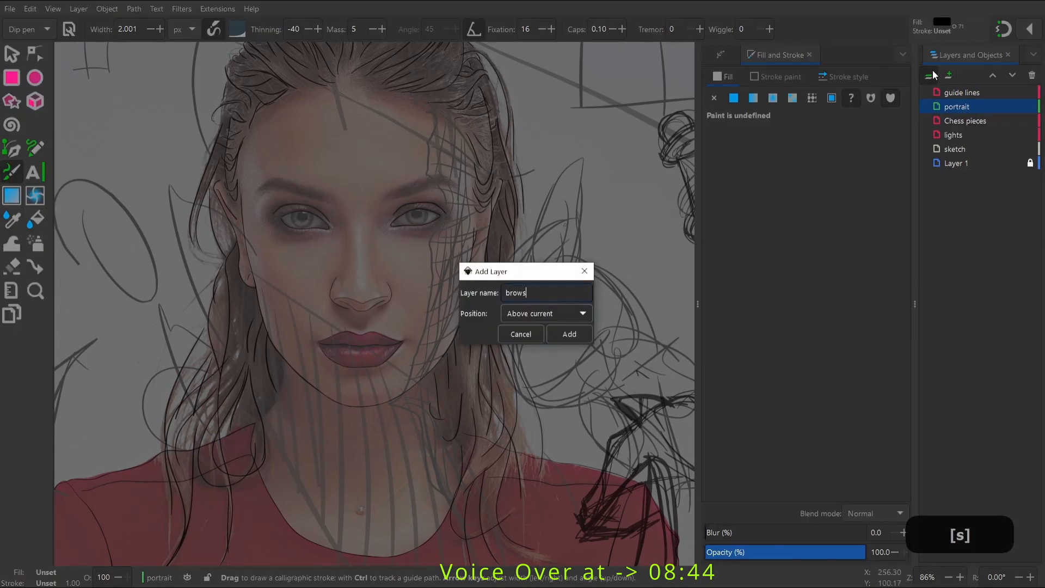
{"action": "key", "text": "Return"}
Try drawing hairs at the inner end of the picture's right eyebrow with 1.001 px calligraphic strokes, and undo them
{"action": "key", "text": "z"}
{"action": "left_click_drag", "start_coordinate": [374, 146], "coordinate": [480, 294]}
{"action": "left_click_drag", "start_coordinate": [171, 68], "coordinate": [565, 344]}
{"action": "key", "text": "c"}
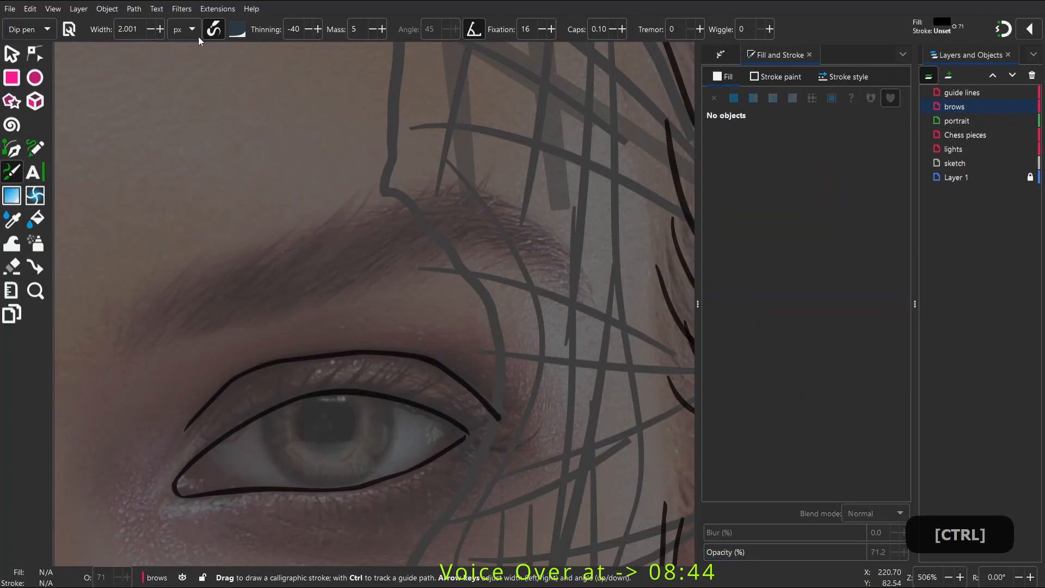
{"action": "left_click", "coordinate": [150, 29]}
{"action": "left_click_drag", "start_coordinate": [127, 340], "coordinate": [225, 244]}
{"action": "key", "text": "ctrl+z"}
{"action": "left_click_drag", "start_coordinate": [119, 296], "coordinate": [117, 330]}
{"action": "mouse_move", "coordinate": [149, 269]}
{"action": "left_mouse_down"}
{"action": "mouse_move", "coordinate": [109, 376]}
{"action": "mouse_move", "coordinate": [124, 341]}
{"action": "left_mouse_up"}
{"action": "left_click_drag", "start_coordinate": [189, 269], "coordinate": [138, 347]}
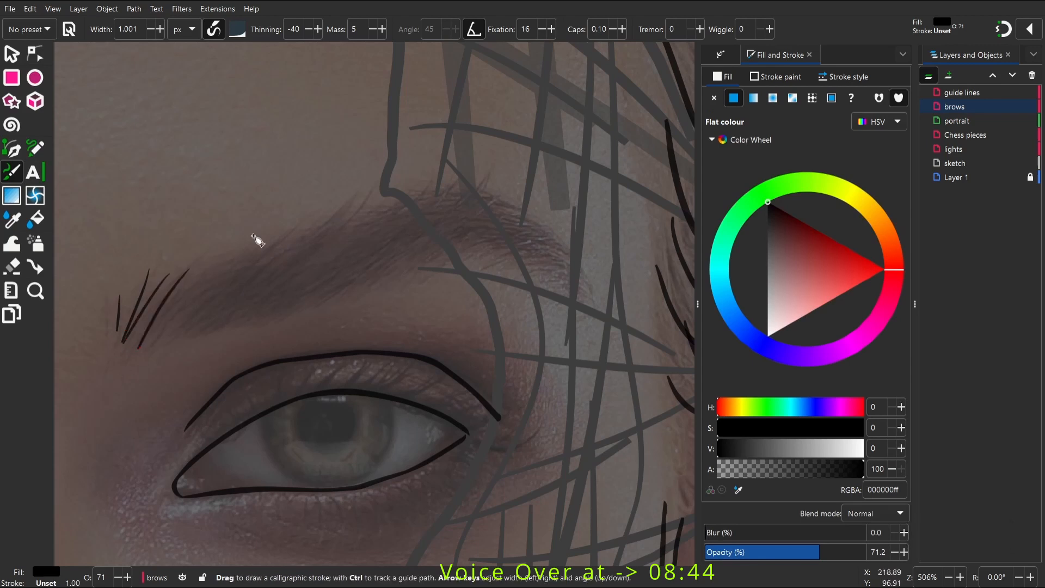
{"action": "left_click", "coordinate": [35, 146]}
{"action": "key", "text": "ctrl+z"}
{"action": "key", "text": "ctrl+z"}
{"action": "key", "text": "ctrl+z"}
{"action": "key", "text": "ctrl+z"}
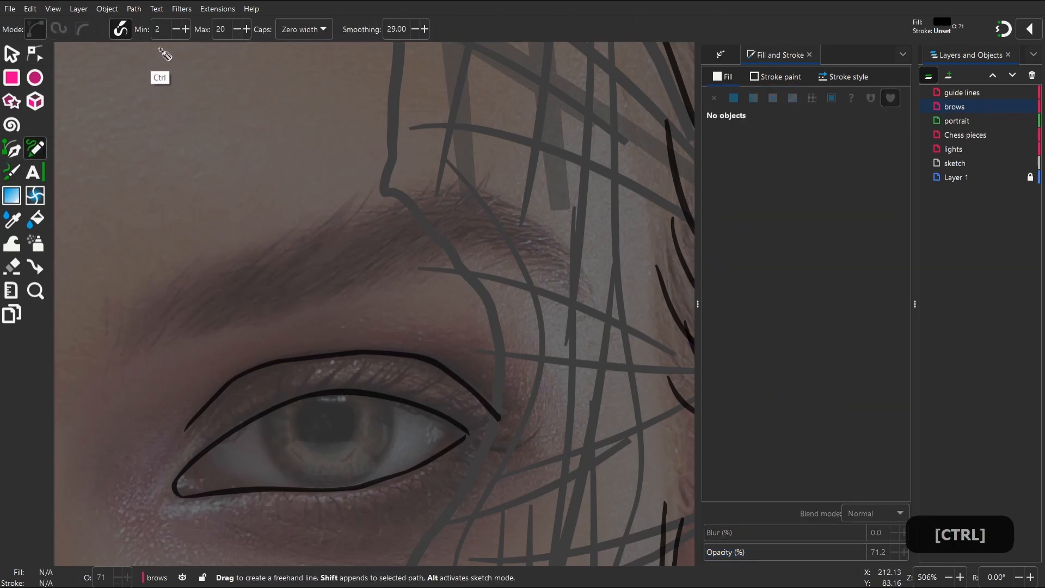
Try brow hair strokes with the Pencil tool at minimum width 6, maximum 13 and smoothing 55.50
{"action": "left_click", "coordinate": [186, 29]}
{"action": "left_click_drag", "start_coordinate": [124, 304], "coordinate": [102, 382]}
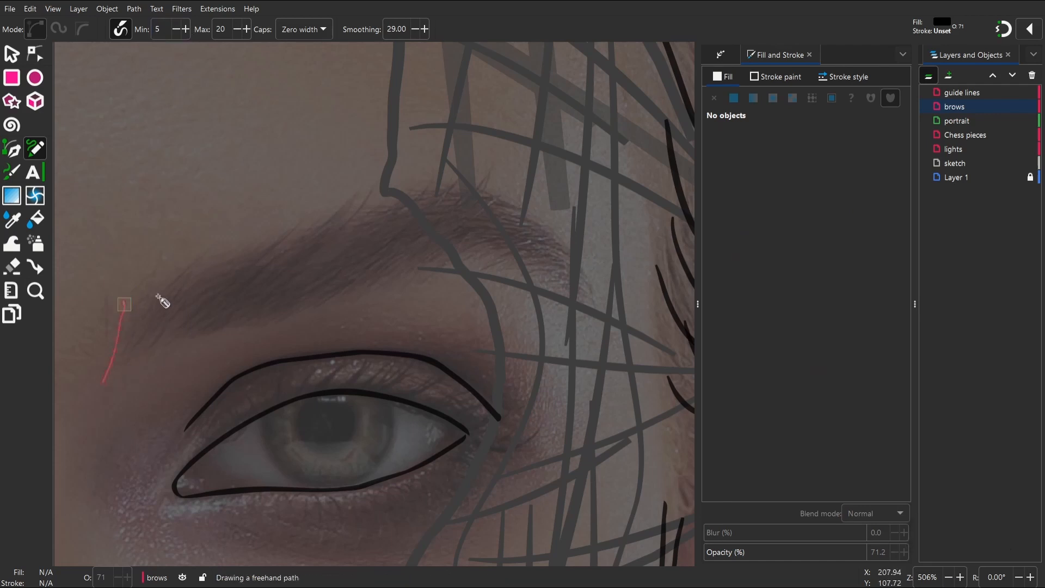
{"action": "key", "text": "ctrl+z"}
{"action": "triple_click", "coordinate": [237, 30]}
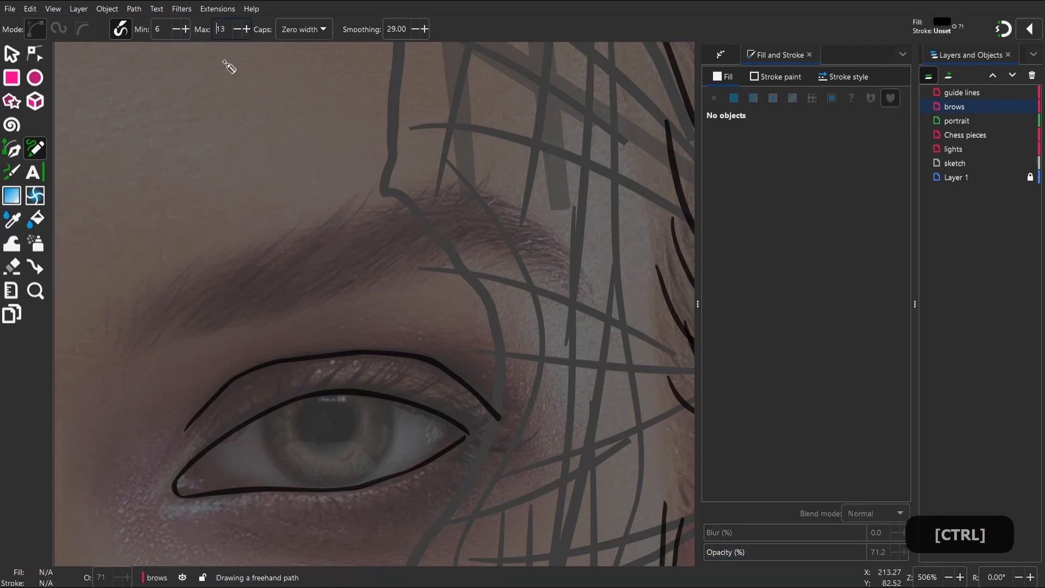
{"action": "left_click_drag", "start_coordinate": [138, 356], "coordinate": [139, 357]}
{"action": "key", "text": "ctrl+z"}
{"action": "left_click", "coordinate": [424, 30]}
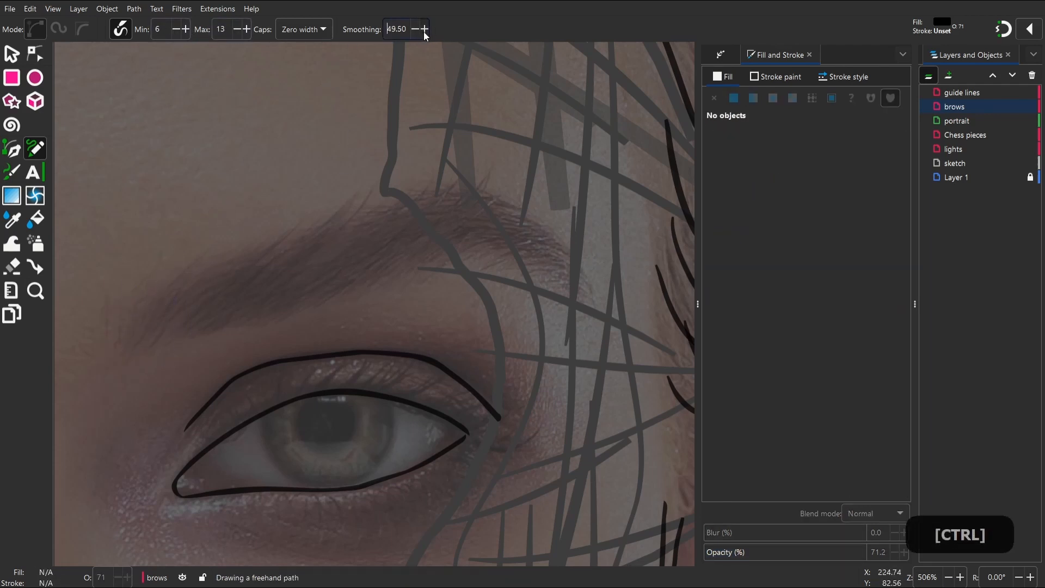
{"action": "left_click_drag", "start_coordinate": [117, 304], "coordinate": [109, 381]}
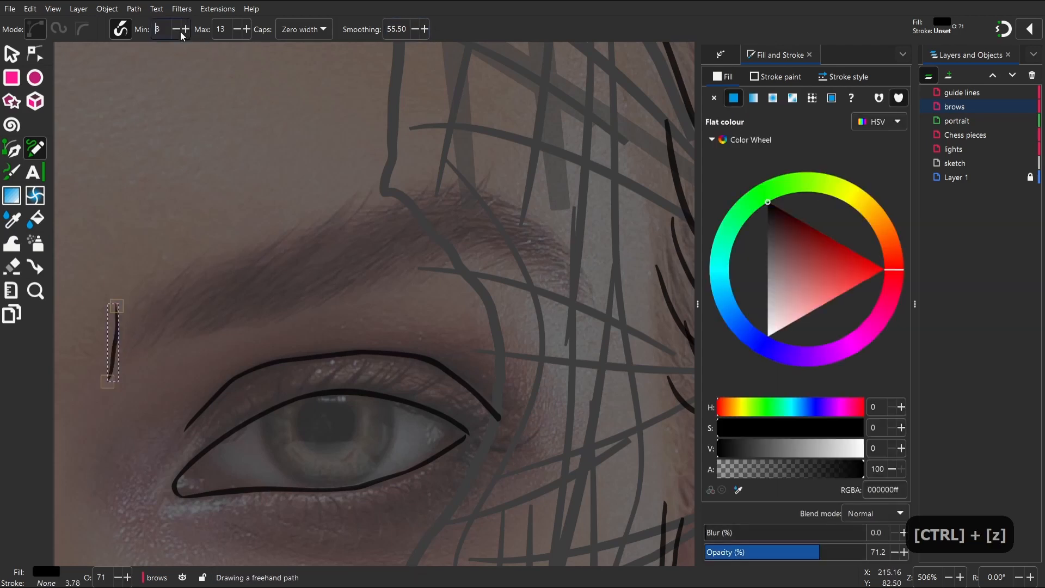
Undo the test strokes and set the Pencil tool's minimum width to 3, maximum to 9 and smoothing to 70
{"action": "key", "text": "ctrl+z"}
{"action": "left_click_drag", "start_coordinate": [128, 280], "coordinate": [105, 372]}
{"action": "key", "text": "ctrl+z"}
{"action": "scroll", "coordinate": [225, 32], "scroll_direction": "down", "scroll_amount": 4}
{"action": "scroll", "coordinate": [169, 31], "scroll_direction": "down", "scroll_amount": 3}
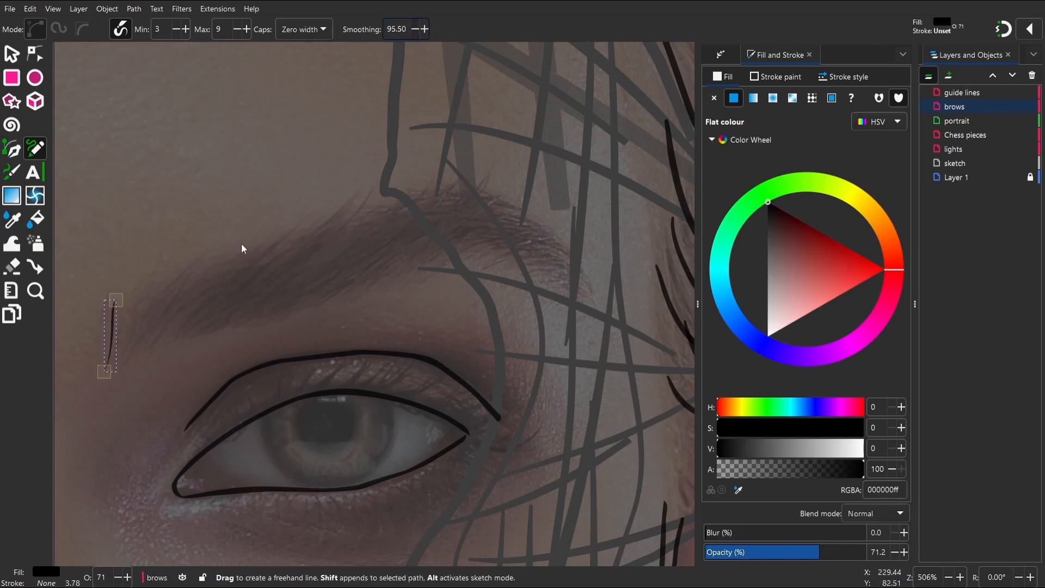
{"action": "key", "text": "super"}
{"action": "key", "text": "super"}
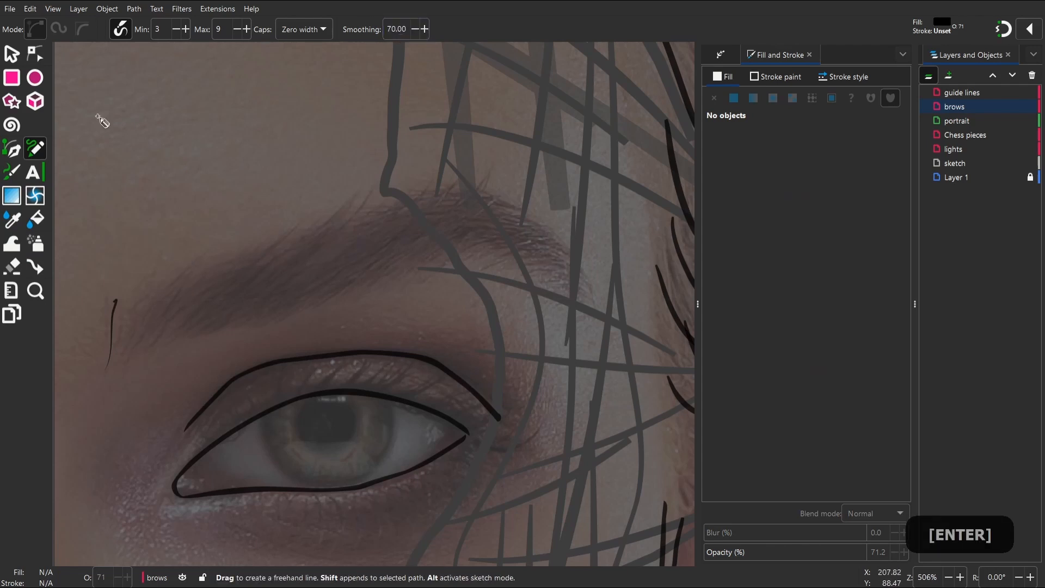
Delete the remaining test stroke and draw a new short hair at the inner end of the eyebrow
{"action": "key", "text": "s"}
{"action": "left_click", "coordinate": [113, 313]}
{"action": "key", "text": "Delete"}
{"action": "key", "text": "p"}
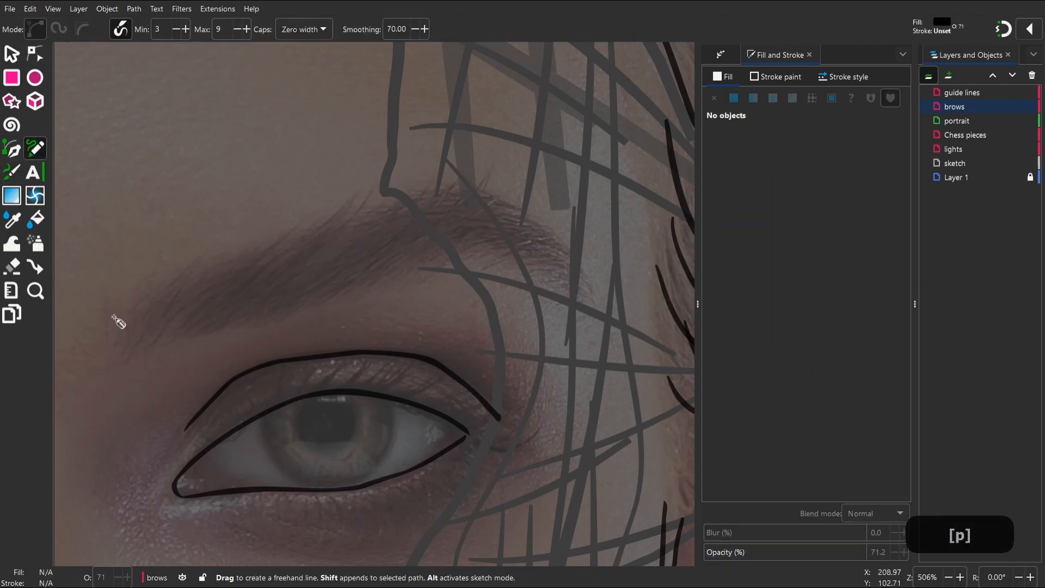
{"action": "left_click_drag", "start_coordinate": [123, 290], "coordinate": [108, 358]}
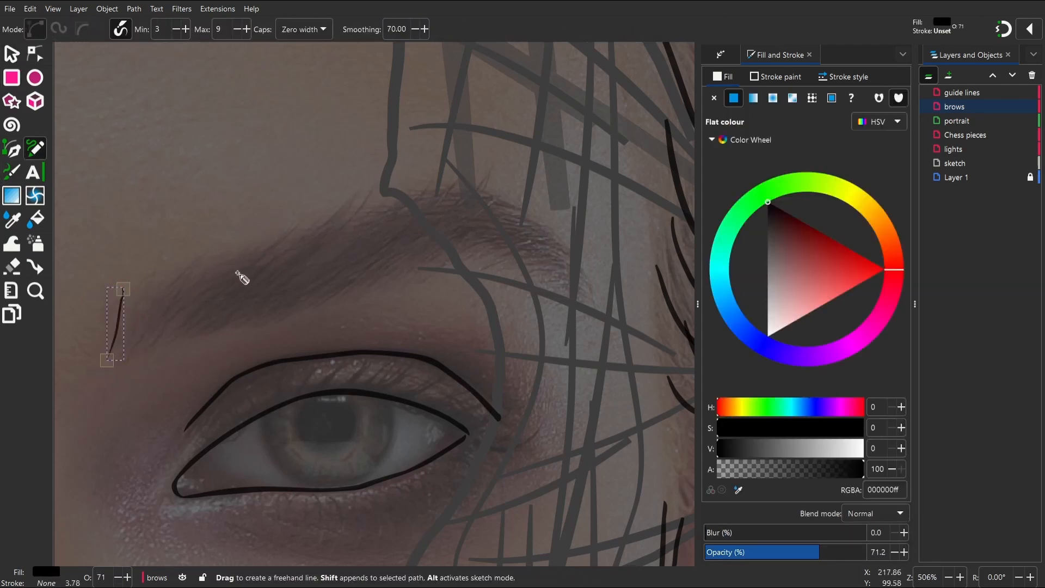
Draw fine slanted hairs side by side across the inner end of the picture's right eyebrow with the Pencil tool
{"action": "left_click_drag", "start_coordinate": [143, 283], "coordinate": [105, 372]}
{"action": "key", "text": "z"}
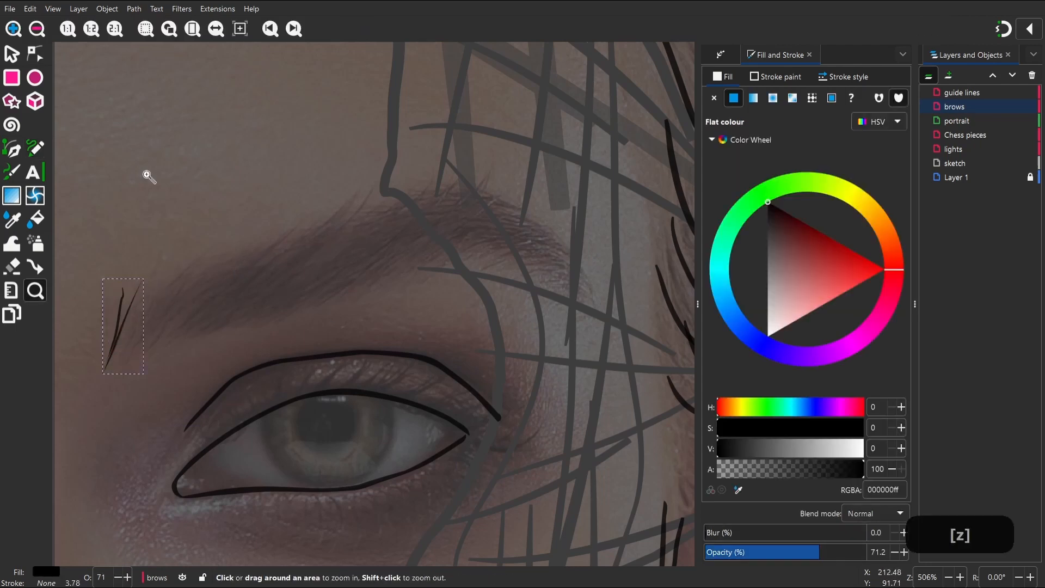
{"action": "left_click_drag", "start_coordinate": [84, 185], "coordinate": [338, 405]}
{"action": "key", "text": "space"}
{"action": "mouse_move", "coordinate": [228, 210]}
{"action": "left_mouse_down"}
{"action": "mouse_move", "coordinate": [265, 127]}
{"action": "mouse_move", "coordinate": [226, 288]}
{"action": "mouse_move", "coordinate": [204, 322]}
{"action": "left_mouse_up"}
{"action": "key", "text": "p"}
{"action": "left_click_drag", "start_coordinate": [293, 197], "coordinate": [195, 409]}
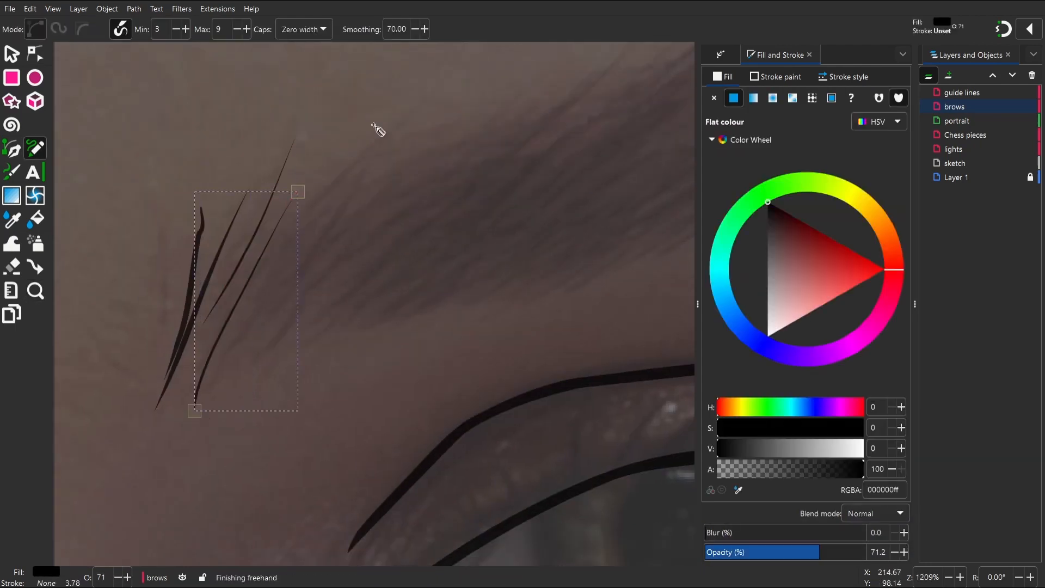
{"action": "left_click_drag", "start_coordinate": [366, 135], "coordinate": [205, 402]}
{"action": "left_click_drag", "start_coordinate": [389, 144], "coordinate": [218, 388]}
{"action": "left_click_drag", "start_coordinate": [444, 119], "coordinate": [293, 351]}
{"action": "mouse_move", "coordinate": [264, 388]}
{"action": "left_mouse_down"}
{"action": "mouse_move", "coordinate": [399, 149]}
{"action": "mouse_move", "coordinate": [245, 374]}
{"action": "left_mouse_up"}
{"action": "mouse_move", "coordinate": [235, 341]}
{"action": "left_mouse_down"}
{"action": "mouse_move", "coordinate": [397, 115]}
{"action": "mouse_move", "coordinate": [224, 365]}
{"action": "left_mouse_up"}
{"action": "left_click_drag", "start_coordinate": [464, 112], "coordinate": [274, 382]}
{"action": "left_click_drag", "start_coordinate": [600, 77], "coordinate": [303, 337]}
Draw longer hairs sweeping diagonally from the lower edge of the right eyebrow up through its middle
{"action": "key", "text": "space"}
{"action": "left_click_drag", "start_coordinate": [531, 120], "coordinate": [330, 250]}
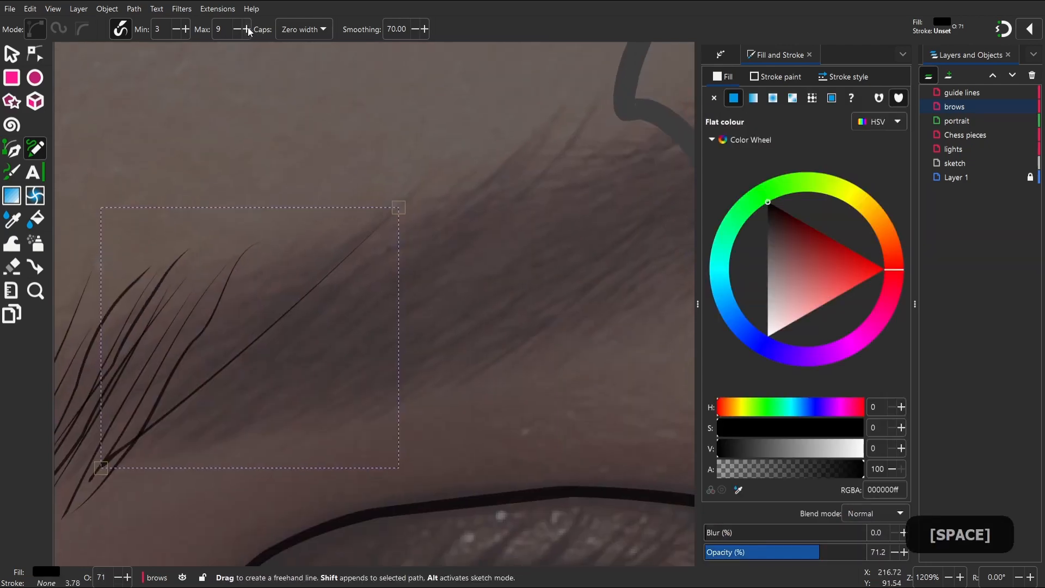
{"action": "left_click_drag", "start_coordinate": [134, 466], "coordinate": [525, 142]}
{"action": "left_click_drag", "start_coordinate": [210, 444], "coordinate": [559, 136]}
{"action": "left_click_drag", "start_coordinate": [283, 418], "coordinate": [618, 135]}
Raise the Pencil's maximum width to 18 and draw thicker hairs along the middle of the right eyebrow
{"action": "double_click", "coordinate": [246, 29]}
{"action": "double_click", "coordinate": [246, 28]}
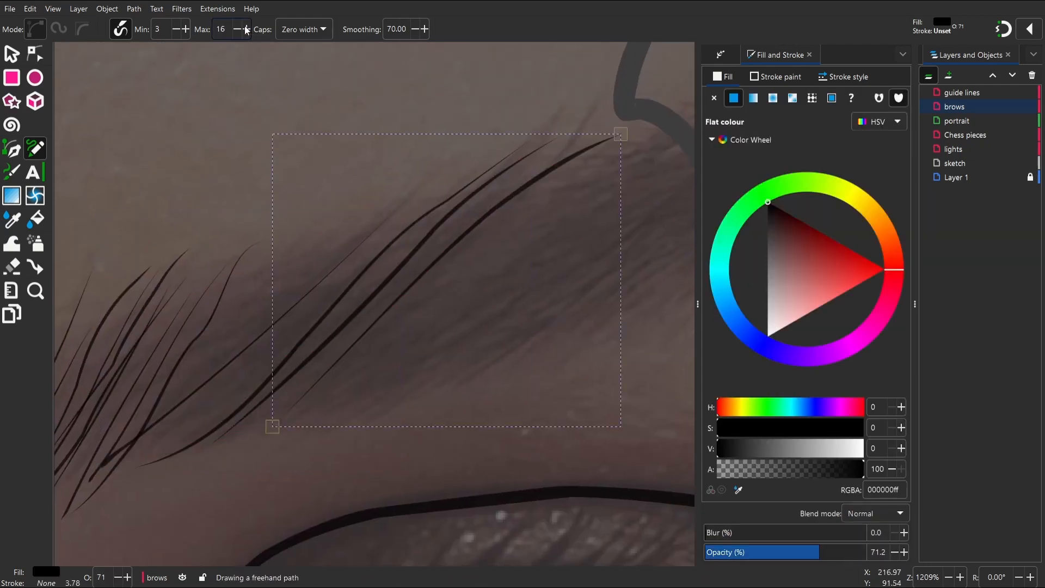
{"action": "mouse_move", "coordinate": [136, 463]}
{"action": "left_mouse_down"}
{"action": "mouse_move", "coordinate": [469, 187]}
{"action": "mouse_move", "coordinate": [133, 461]}
{"action": "left_mouse_up"}
{"action": "key", "text": "space"}
{"action": "mouse_move", "coordinate": [454, 230]}
{"action": "left_mouse_down"}
{"action": "mouse_move", "coordinate": [203, 247]}
{"action": "mouse_move", "coordinate": [384, 153]}
{"action": "left_mouse_up"}
{"action": "left_click_drag", "start_coordinate": [648, 65], "coordinate": [180, 357]}
{"action": "left_click_drag", "start_coordinate": [492, 112], "coordinate": [114, 406]}
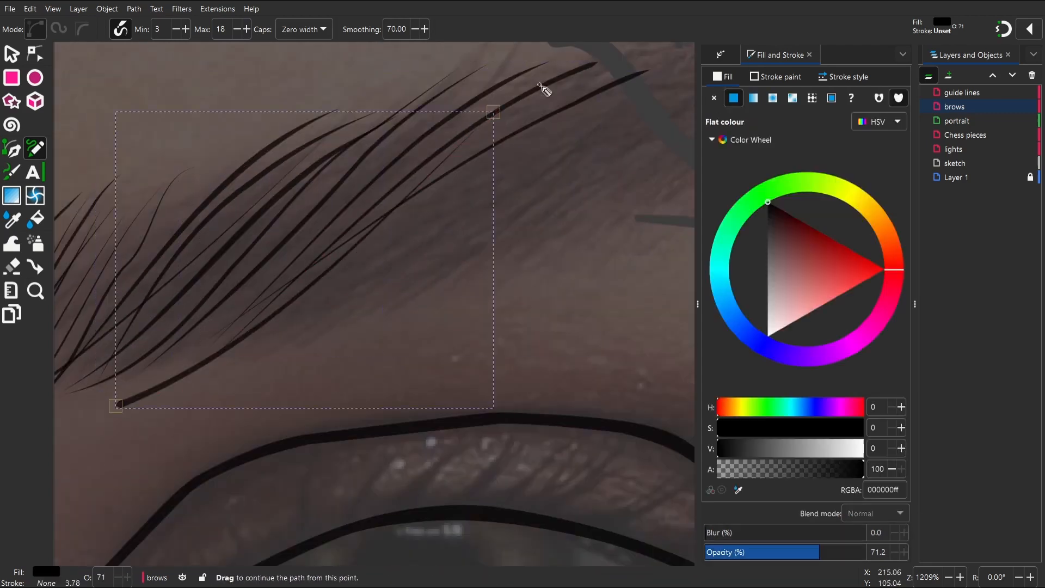
{"action": "left_click_drag", "start_coordinate": [538, 84], "coordinate": [427, 203]}
{"action": "mouse_move", "coordinate": [630, 153]}
{"action": "left_mouse_down"}
{"action": "mouse_move", "coordinate": [290, 353]}
{"action": "mouse_move", "coordinate": [114, 501]}
{"action": "left_mouse_up"}
Hide the docked panels and add more long overlapping hairs leading from the eyebrow's middle towards its arch
{"action": "key", "text": "F12"}
{"action": "left_click_drag", "start_coordinate": [569, 152], "coordinate": [83, 511]}
{"action": "left_click_drag", "start_coordinate": [678, 178], "coordinate": [161, 494]}
{"action": "left_click_drag", "start_coordinate": [693, 150], "coordinate": [117, 513]}
{"action": "left_click_drag", "start_coordinate": [568, 163], "coordinate": [49, 479]}
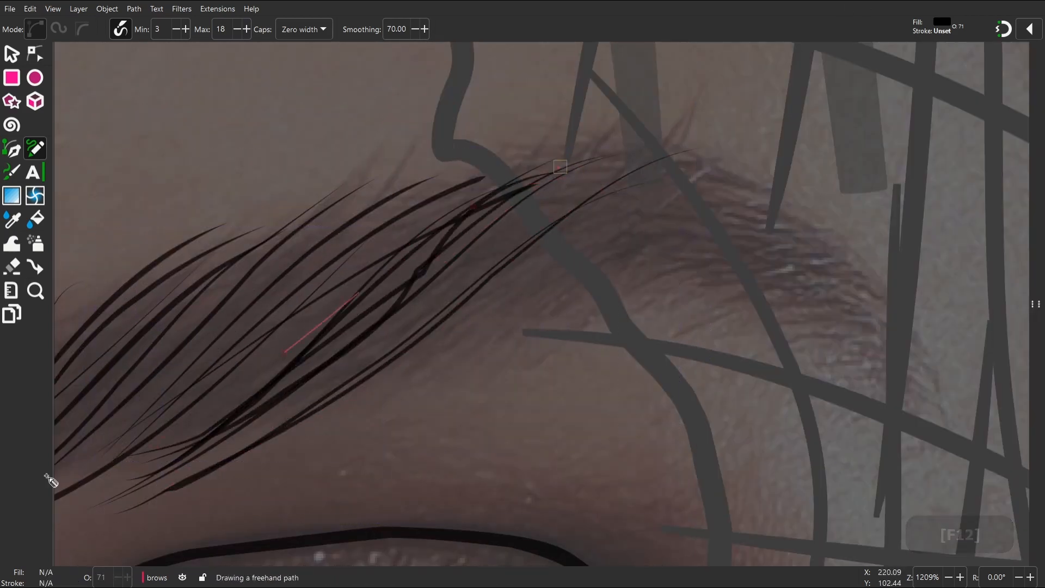
{"action": "left_click_drag", "start_coordinate": [487, 185], "coordinate": [79, 468]}
{"action": "mouse_move", "coordinate": [434, 175]}
{"action": "left_mouse_down"}
{"action": "mouse_move", "coordinate": [125, 416]}
{"action": "mouse_move", "coordinate": [87, 462]}
{"action": "left_mouse_up"}
Draw long curved hairs from the right eyebrow's lower edge over the arch
{"action": "left_click_drag", "start_coordinate": [861, 282], "coordinate": [388, 398]}
{"action": "left_click_drag", "start_coordinate": [777, 259], "coordinate": [397, 398]}
{"action": "left_click_drag", "start_coordinate": [832, 221], "coordinate": [402, 396]}
{"action": "left_click_drag", "start_coordinate": [749, 206], "coordinate": [361, 422]}
{"action": "left_click_drag", "start_coordinate": [765, 186], "coordinate": [294, 463]}
{"action": "left_click_drag", "start_coordinate": [714, 166], "coordinate": [289, 401]}
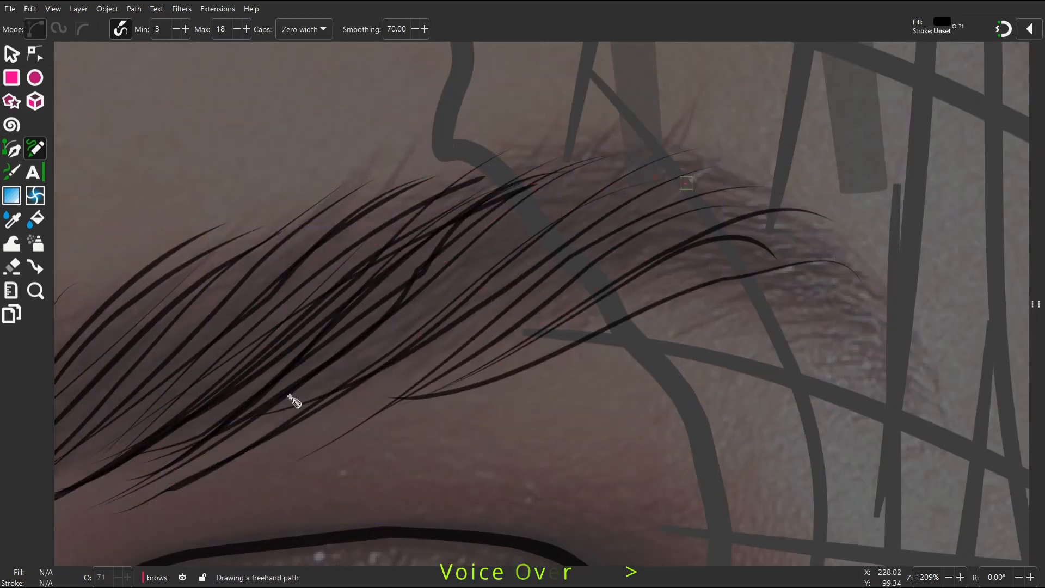
{"action": "left_click_drag", "start_coordinate": [714, 143], "coordinate": [180, 430]}
{"action": "left_click_drag", "start_coordinate": [610, 146], "coordinate": [188, 416]}
Draw short, outward-bending hairs down the tail at the outer end of the right eyebrow
{"action": "left_click_drag", "start_coordinate": [798, 255], "coordinate": [578, 340]}
{"action": "left_click_drag", "start_coordinate": [853, 260], "coordinate": [730, 305]}
{"action": "left_click_drag", "start_coordinate": [893, 288], "coordinate": [732, 314]}
{"action": "left_click_drag", "start_coordinate": [928, 321], "coordinate": [697, 344]}
{"action": "left_click_drag", "start_coordinate": [966, 379], "coordinate": [752, 349]}
{"action": "left_click_drag", "start_coordinate": [962, 421], "coordinate": [851, 390]}
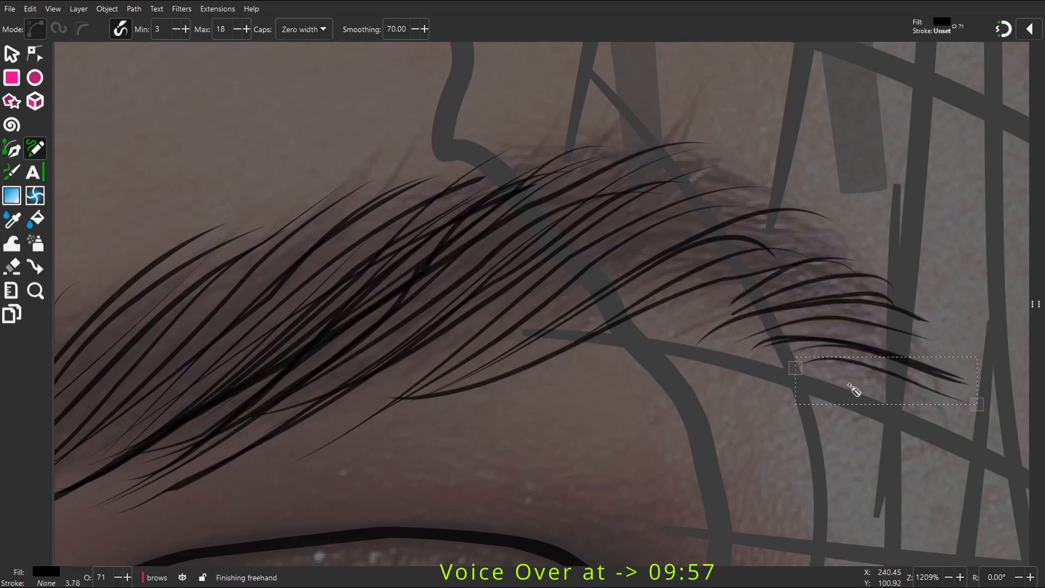
{"action": "left_click_drag", "start_coordinate": [946, 305], "coordinate": [705, 323]}
{"action": "left_click_drag", "start_coordinate": [865, 275], "coordinate": [691, 298]}
Fill the gaps along the top of the right eyebrow's arch with further curved hairs
{"action": "left_click_drag", "start_coordinate": [873, 263], "coordinate": [612, 293]}
{"action": "left_click_drag", "start_coordinate": [808, 223], "coordinate": [544, 308]}
{"action": "left_click_drag", "start_coordinate": [812, 197], "coordinate": [514, 278]}
{"action": "mouse_move", "coordinate": [789, 190]}
{"action": "left_mouse_down"}
{"action": "mouse_move", "coordinate": [695, 191]}
{"action": "mouse_move", "coordinate": [479, 264]}
{"action": "left_mouse_up"}
{"action": "left_click_drag", "start_coordinate": [765, 177], "coordinate": [430, 296]}
{"action": "left_click_drag", "start_coordinate": [560, 116], "coordinate": [412, 277]}
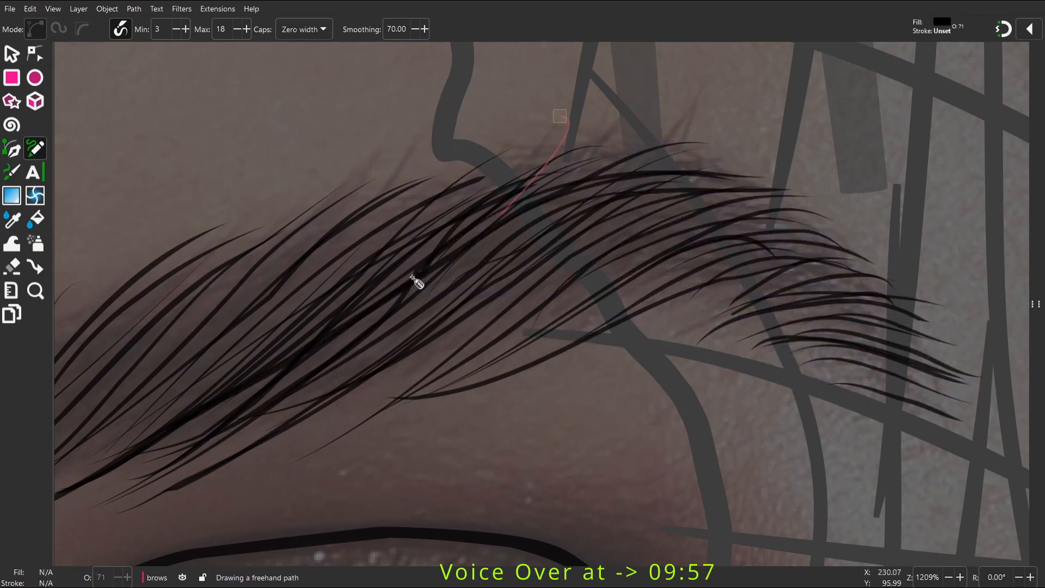
Thicken the inner part of the right eyebrow with additional long diagonal hairs
{"action": "left_click_drag", "start_coordinate": [444, 192], "coordinate": [639, 166]}
{"action": "key", "text": "space"}
{"action": "left_click_drag", "start_coordinate": [304, 321], "coordinate": [655, 61]}
{"action": "left_click_drag", "start_coordinate": [205, 378], "coordinate": [541, 117]}
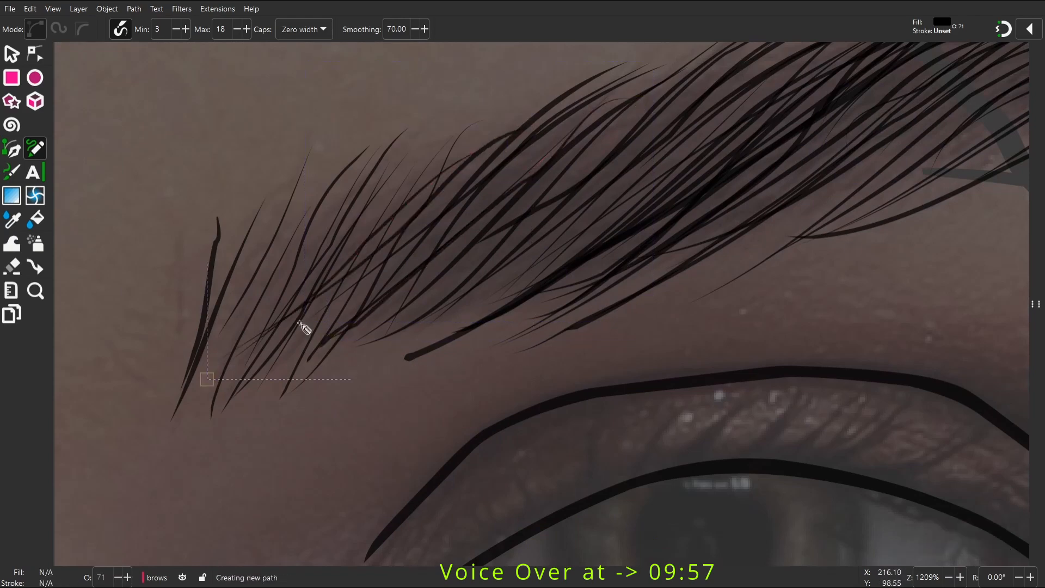
{"action": "left_click_drag", "start_coordinate": [215, 408], "coordinate": [429, 154]}
{"action": "left_click_drag", "start_coordinate": [183, 404], "coordinate": [176, 226]}
Start the picture's left eyebrow by drawing slanted hairs at its inner end and into its middle
{"action": "key", "text": "space"}
{"action": "key", "text": "1"}
{"action": "key", "text": "space"}
{"action": "key", "text": "z"}
{"action": "left_click_drag", "start_coordinate": [356, 245], "coordinate": [470, 364]}
{"action": "left_click_drag", "start_coordinate": [420, 180], "coordinate": [724, 457]}
{"action": "key", "text": "space"}
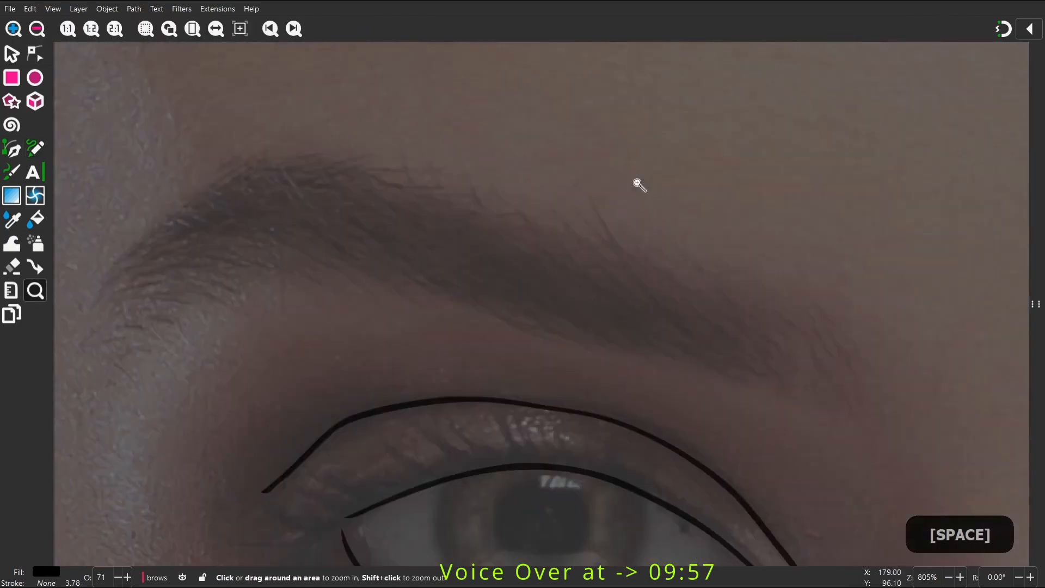
{"action": "key", "text": "p"}
{"action": "left_click_drag", "start_coordinate": [710, 262], "coordinate": [752, 405]}
{"action": "left_click_drag", "start_coordinate": [702, 275], "coordinate": [748, 376]}
{"action": "left_click_drag", "start_coordinate": [664, 236], "coordinate": [749, 381]}
{"action": "left_click_drag", "start_coordinate": [633, 241], "coordinate": [751, 392]}
{"action": "left_click_drag", "start_coordinate": [595, 227], "coordinate": [729, 349]}
{"action": "left_click_drag", "start_coordinate": [569, 227], "coordinate": [728, 367]}
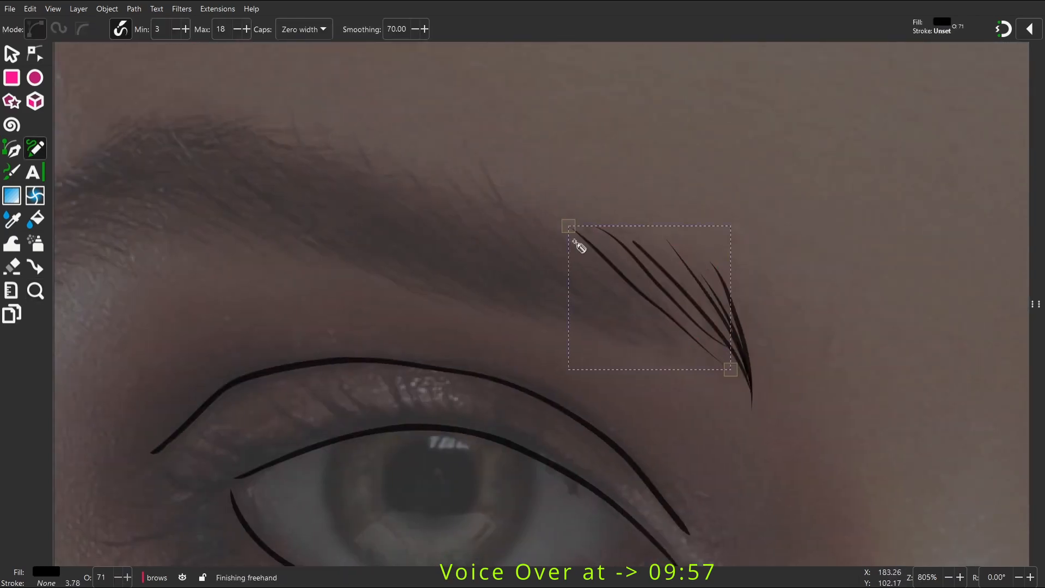
{"action": "left_click_drag", "start_coordinate": [462, 183], "coordinate": [648, 349]}
{"action": "left_click_drag", "start_coordinate": [438, 180], "coordinate": [595, 322]}
Draw short curved hairs at the outer tail of the left eyebrow, continuing under its arch
{"action": "key", "text": "space"}
{"action": "mouse_move", "coordinate": [199, 324]}
{"action": "left_mouse_down"}
{"action": "mouse_move", "coordinate": [268, 350]}
{"action": "mouse_move", "coordinate": [272, 320]}
{"action": "left_mouse_up"}
{"action": "left_click_drag", "start_coordinate": [179, 313], "coordinate": [282, 300]}
{"action": "left_click_drag", "start_coordinate": [185, 305], "coordinate": [286, 283]}
{"action": "mouse_move", "coordinate": [175, 294]}
{"action": "left_mouse_down"}
{"action": "mouse_move", "coordinate": [317, 285]}
{"action": "mouse_move", "coordinate": [376, 245]}
{"action": "left_mouse_up"}
{"action": "left_click_drag", "start_coordinate": [207, 272], "coordinate": [433, 218]}
{"action": "left_click_drag", "start_coordinate": [242, 264], "coordinate": [405, 256]}
{"action": "left_click_drag", "start_coordinate": [374, 188], "coordinate": [478, 240]}
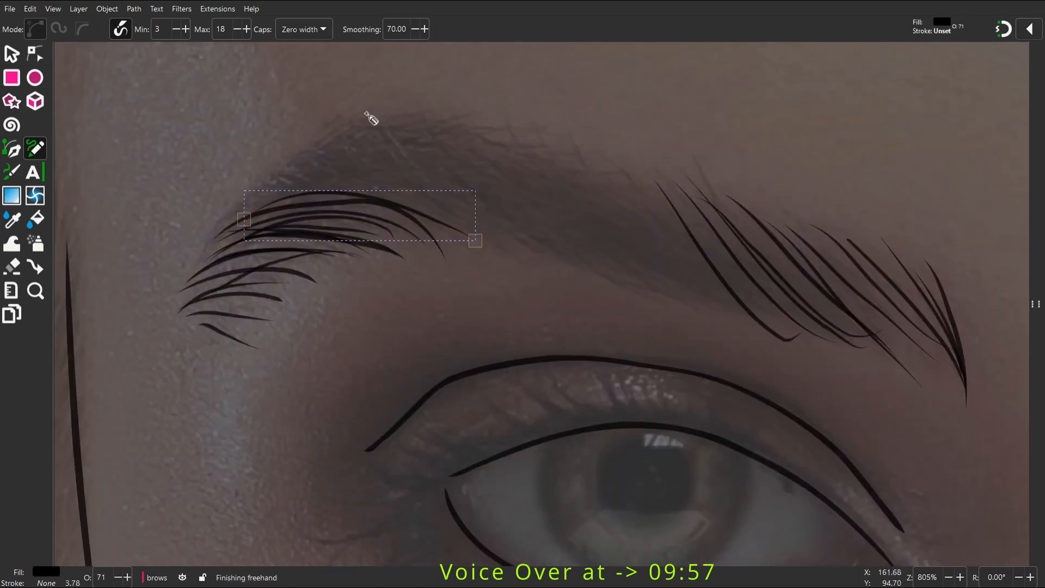
Connect the left eyebrow's arch and inner end with long hairs through its middle
{"action": "left_click_drag", "start_coordinate": [303, 176], "coordinate": [523, 245]}
{"action": "left_click_drag", "start_coordinate": [343, 156], "coordinate": [564, 264]}
{"action": "left_click_drag", "start_coordinate": [368, 151], "coordinate": [612, 264]}
{"action": "left_click_drag", "start_coordinate": [464, 139], "coordinate": [660, 276]}
{"action": "mouse_move", "coordinate": [562, 159]}
{"action": "left_mouse_down"}
{"action": "mouse_move", "coordinate": [744, 334]}
{"action": "mouse_move", "coordinate": [757, 292]}
{"action": "left_mouse_up"}
{"action": "left_click_drag", "start_coordinate": [488, 131], "coordinate": [704, 280]}
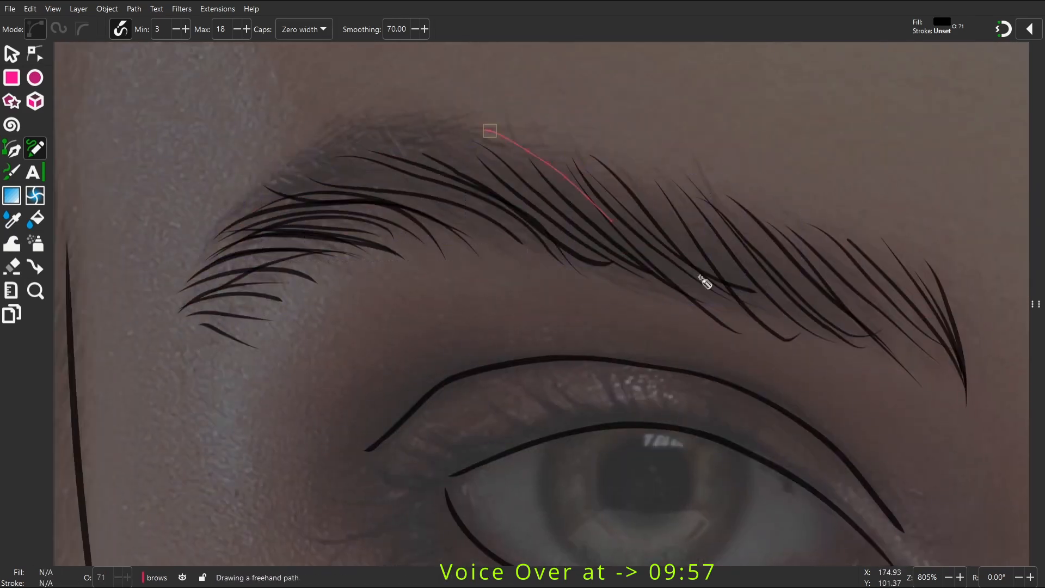
Fill the top of the left eyebrow's arch and its outer part with more curved hairs
{"action": "left_click_drag", "start_coordinate": [446, 132], "coordinate": [565, 223]}
{"action": "left_click_drag", "start_coordinate": [354, 148], "coordinate": [516, 194]}
{"action": "left_click_drag", "start_coordinate": [320, 173], "coordinate": [495, 197]}
{"action": "left_click_drag", "start_coordinate": [256, 180], "coordinate": [498, 229]}
{"action": "left_click_drag", "start_coordinate": [327, 149], "coordinate": [493, 204]}
{"action": "mouse_move", "coordinate": [255, 185]}
{"action": "left_mouse_down"}
{"action": "mouse_move", "coordinate": [544, 248]}
{"action": "mouse_move", "coordinate": [425, 231]}
{"action": "left_mouse_up"}
{"action": "left_click_drag", "start_coordinate": [217, 258], "coordinate": [411, 228]}
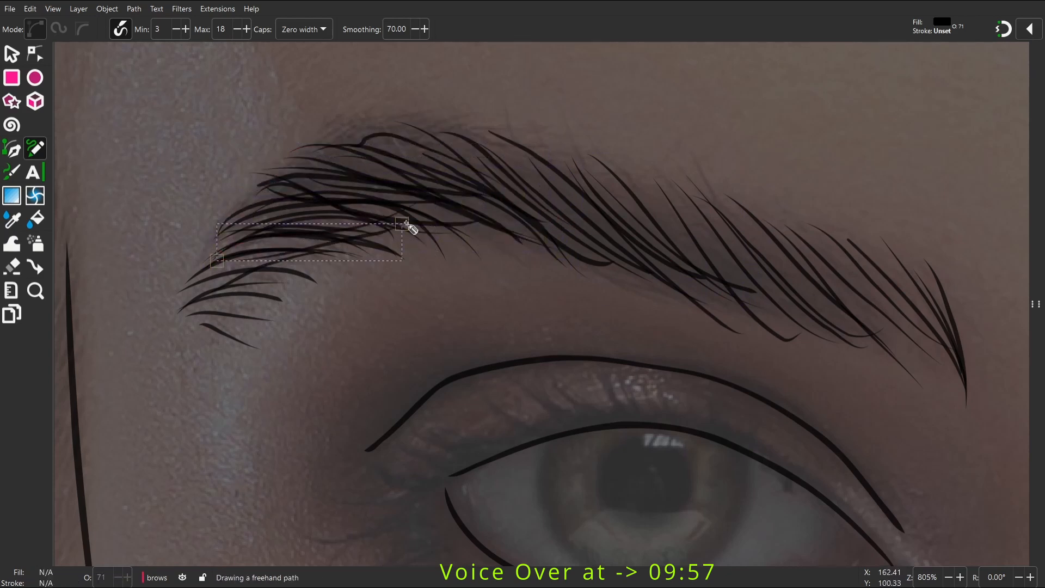
Thicken the middle and inner half of the left eyebrow with overlapping slanted hairs
{"action": "left_click_drag", "start_coordinate": [651, 231], "coordinate": [754, 319]}
{"action": "left_click_drag", "start_coordinate": [676, 194], "coordinate": [849, 329]}
{"action": "left_click_drag", "start_coordinate": [738, 217], "coordinate": [905, 358]}
{"action": "left_click_drag", "start_coordinate": [802, 233], "coordinate": [942, 359]}
{"action": "left_click_drag", "start_coordinate": [839, 287], "coordinate": [945, 397]}
{"action": "mouse_move", "coordinate": [898, 263]}
{"action": "left_mouse_down"}
{"action": "mouse_move", "coordinate": [940, 305]}
{"action": "mouse_move", "coordinate": [973, 398]}
{"action": "left_mouse_up"}
{"action": "left_click_drag", "start_coordinate": [523, 161], "coordinate": [696, 251]}
{"action": "left_click_drag", "start_coordinate": [602, 178], "coordinate": [826, 346]}
{"action": "left_click_drag", "start_coordinate": [737, 215], "coordinate": [963, 373]}
{"action": "left_click_drag", "start_coordinate": [406, 158], "coordinate": [713, 303]}
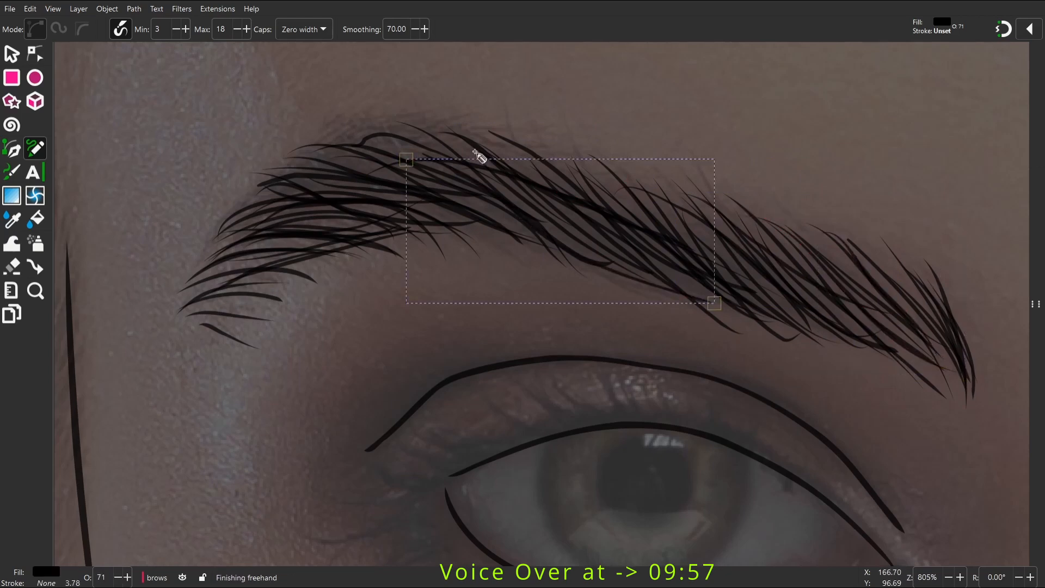
{"action": "left_click_drag", "start_coordinate": [474, 162], "coordinate": [655, 265]}
Look over the whole portrait, restore the docked panels and toggle the portrait layer's visibility to check what it contains
{"action": "key", "text": "2"}
{"action": "key", "text": "space"}
{"action": "key", "text": "Tab"}
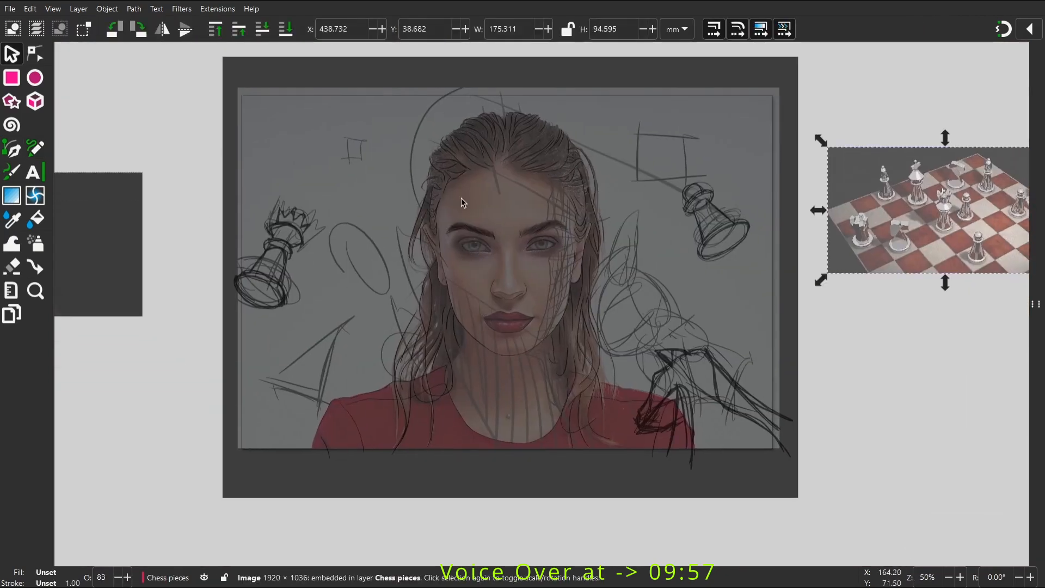
{"action": "key", "text": "z"}
{"action": "left_click", "coordinate": [504, 63]}
{"action": "left_click_drag", "start_coordinate": [476, 274], "coordinate": [412, 213]}
{"action": "key", "text": "F12"}
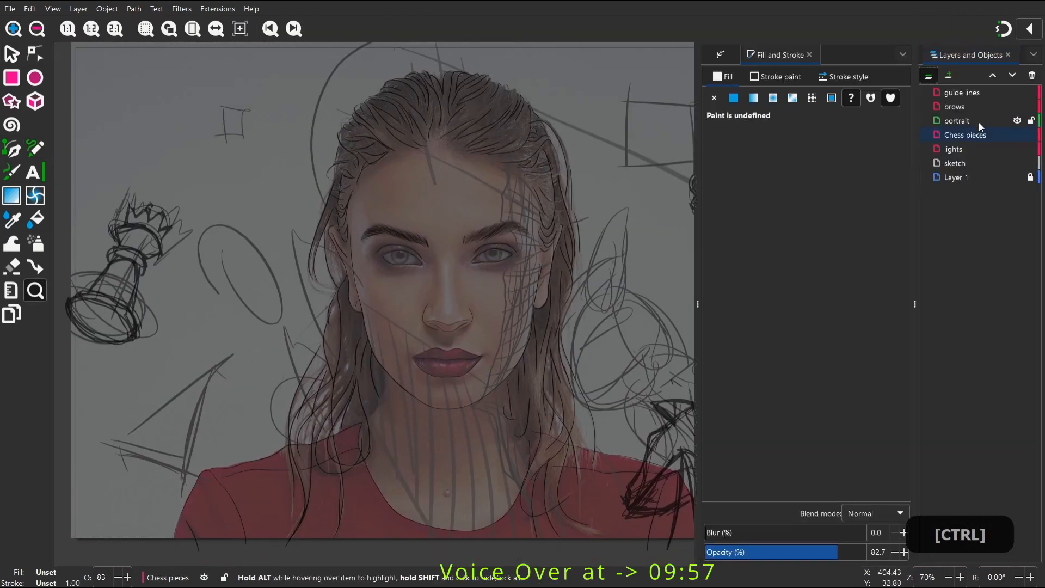
{"action": "left_click", "coordinate": [979, 121]}
{"action": "left_click", "coordinate": [1016, 121]}
{"action": "left_click", "coordinate": [1018, 121]}
{"action": "left_click", "coordinate": [1019, 121]}
{"action": "left_click", "coordinate": [1019, 121]}
Rename the portrait layer "portrait outline"
{"action": "double_click", "coordinate": [957, 120]}
{"action": "key", "text": "Right"}
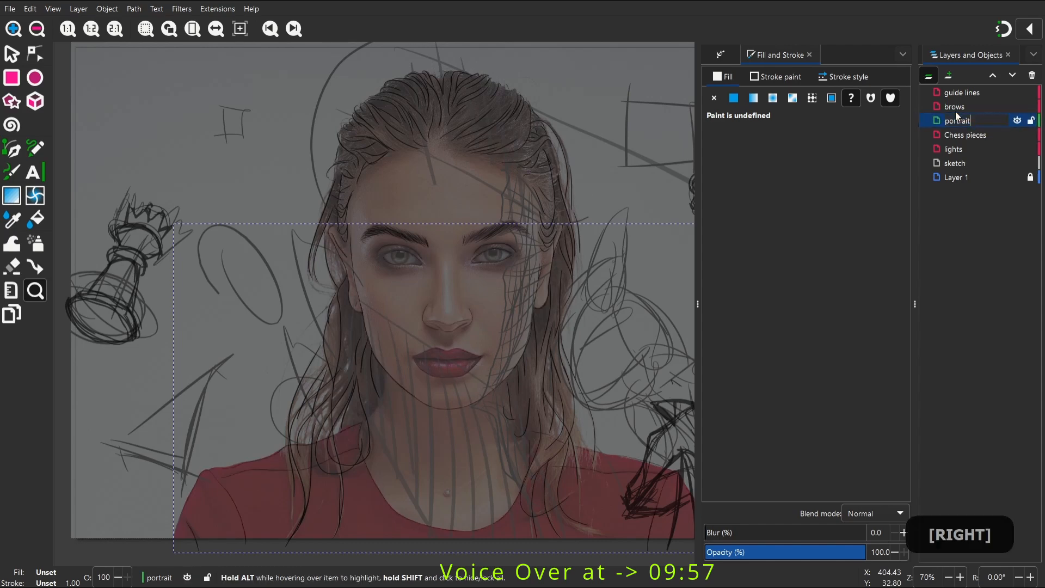
{"action": "type", "text": "outline"}
{"action": "key", "text": "Return"}
Add a new layer named "fills" and place it directly below the Chess pieces layer
{"action": "key", "text": "ctrl+shift+n"}
{"action": "type", "text": "fil"}
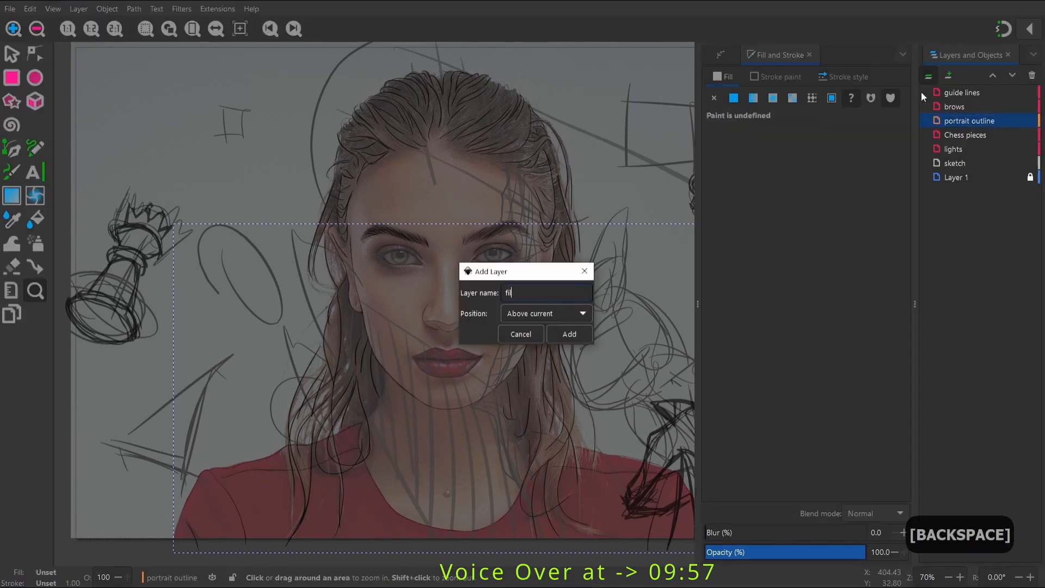
{"action": "type", "text": "ls"}
{"action": "key", "text": "Return"}
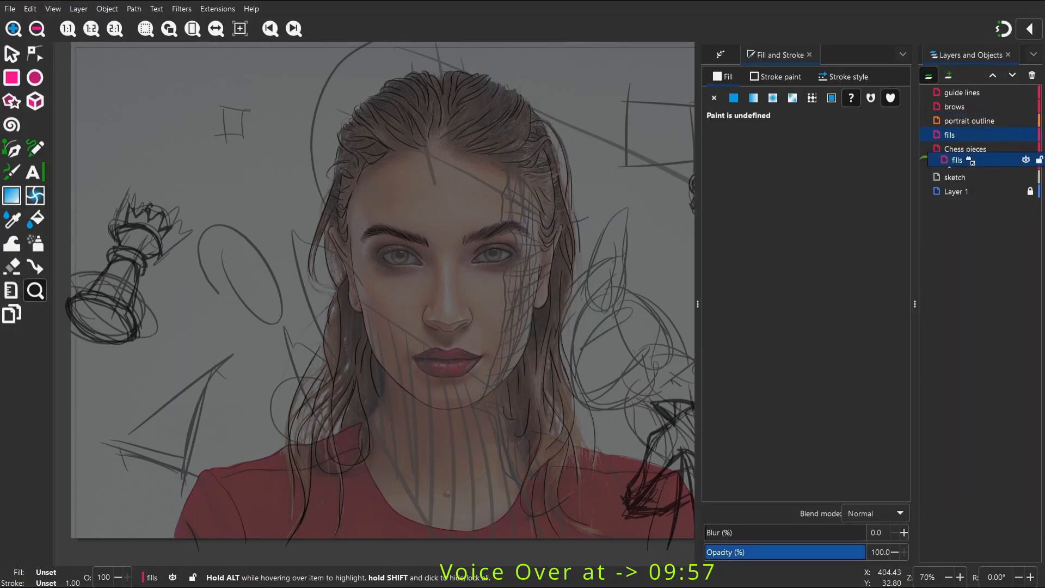
{"action": "left_click_drag", "start_coordinate": [969, 160], "coordinate": [959, 148]}
Turn off the Pencil's pressure input and trace the face, ears and forehead as one closed freehand shape
{"action": "key", "text": "space"}
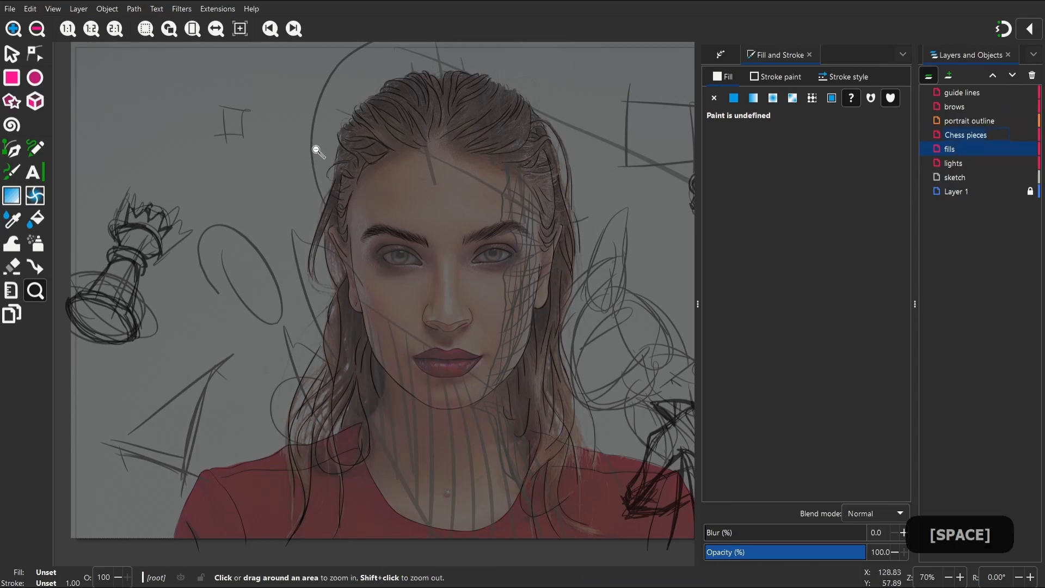
{"action": "left_click_drag", "start_coordinate": [599, 376], "coordinate": [617, 412]}
{"action": "left_click_drag", "start_coordinate": [216, 153], "coordinate": [405, 101]}
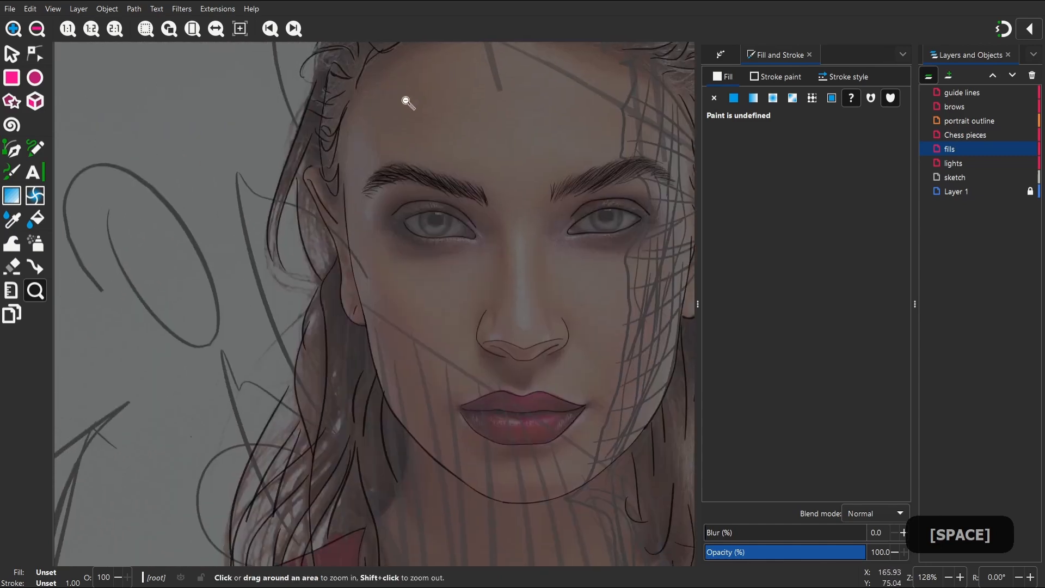
{"action": "left_click_drag", "start_coordinate": [360, 210], "coordinate": [318, 198]}
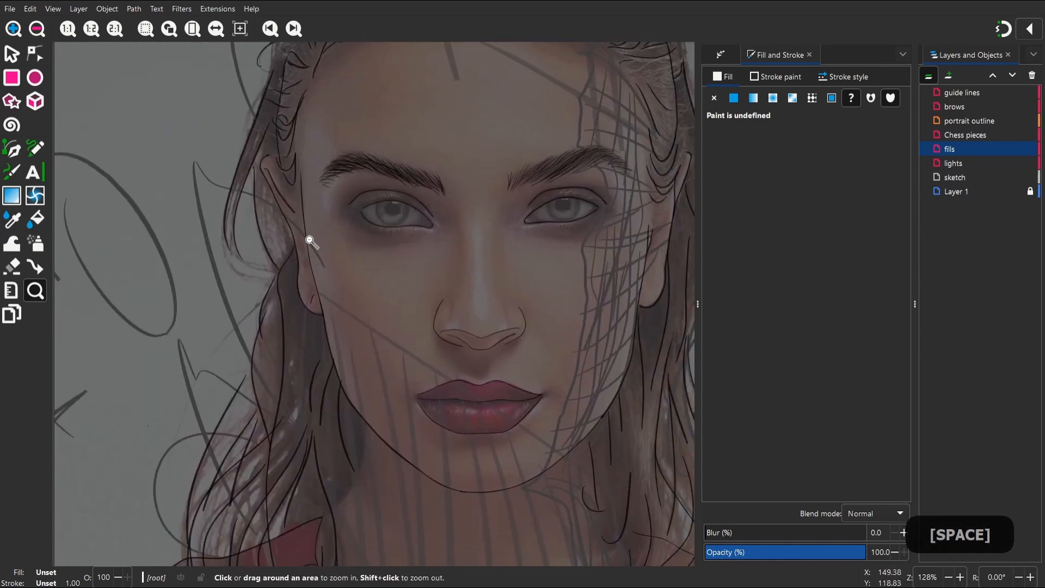
{"action": "left_click", "coordinate": [31, 153]}
{"action": "left_click", "coordinate": [120, 30]}
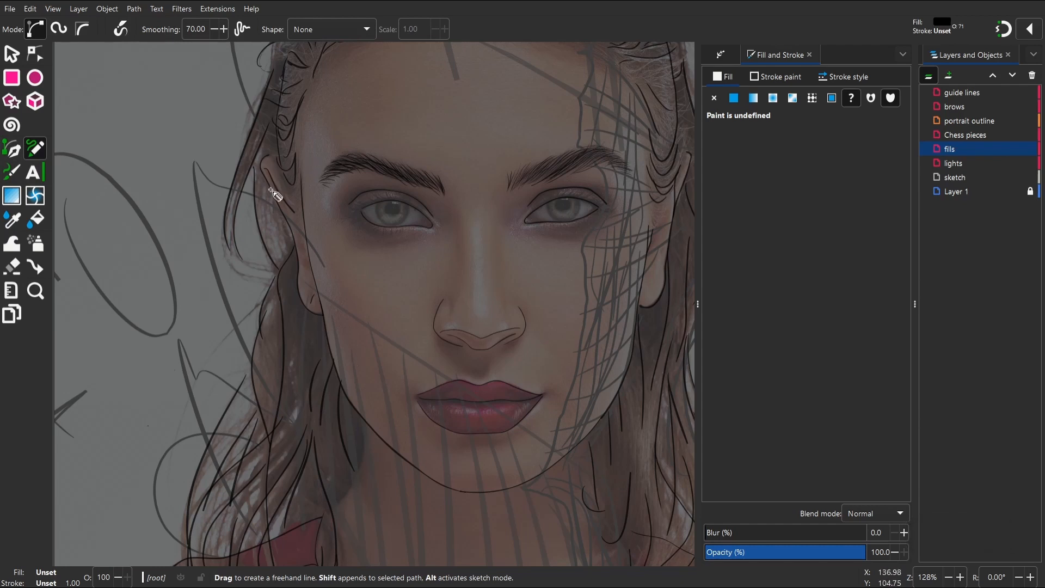
{"action": "left_click_drag", "start_coordinate": [294, 184], "coordinate": [283, 175]}
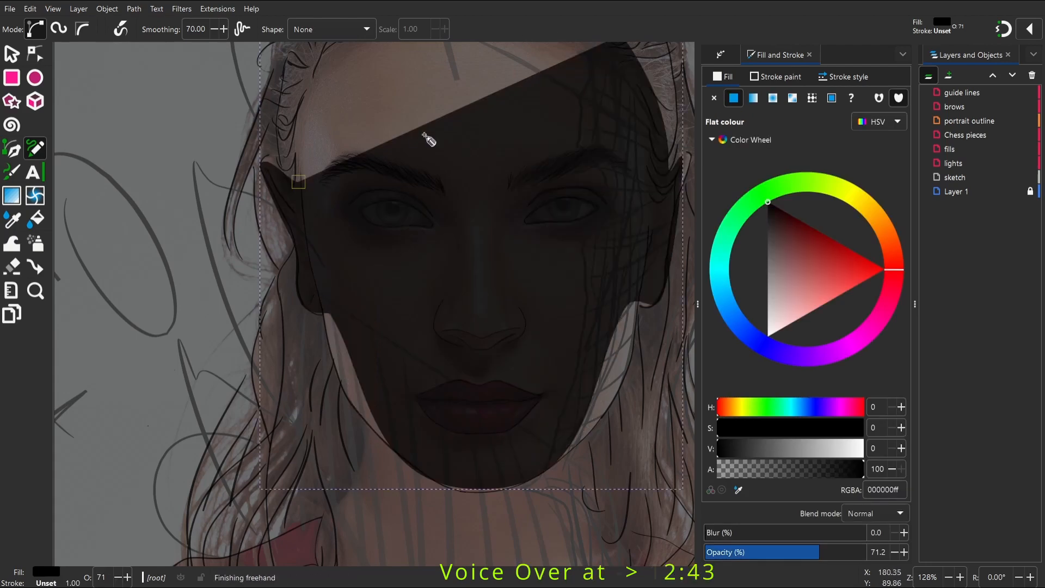
Try pushing the face shape's edge out to the jaw outline with the Tweak tool
{"action": "key", "text": "space"}
{"action": "left_click_drag", "start_coordinate": [310, 151], "coordinate": [251, 325]}
{"action": "key", "text": "space"}
{"action": "left_click_drag", "start_coordinate": [586, 452], "coordinate": [401, 170]}
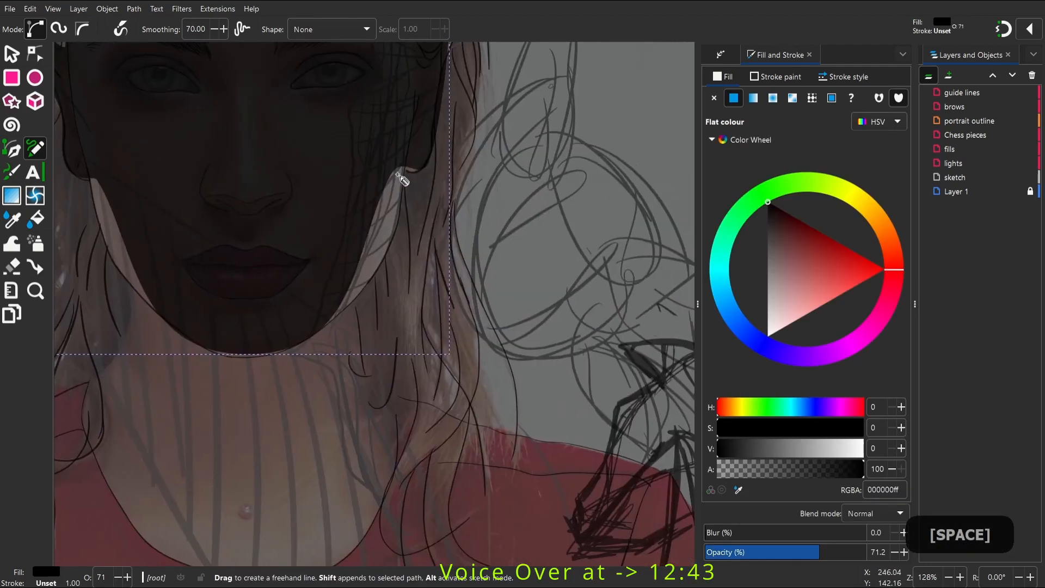
{"action": "key", "text": "z"}
{"action": "left_click_drag", "start_coordinate": [236, 370], "coordinate": [448, 184]}
{"action": "key", "text": "s"}
{"action": "key", "text": "2"}
{"action": "key", "text": "w"}
{"action": "left_click_drag", "start_coordinate": [354, 287], "coordinate": [398, 313]}
{"action": "scroll", "coordinate": [395, 288], "scroll_direction": "down", "scroll_amount": 1}
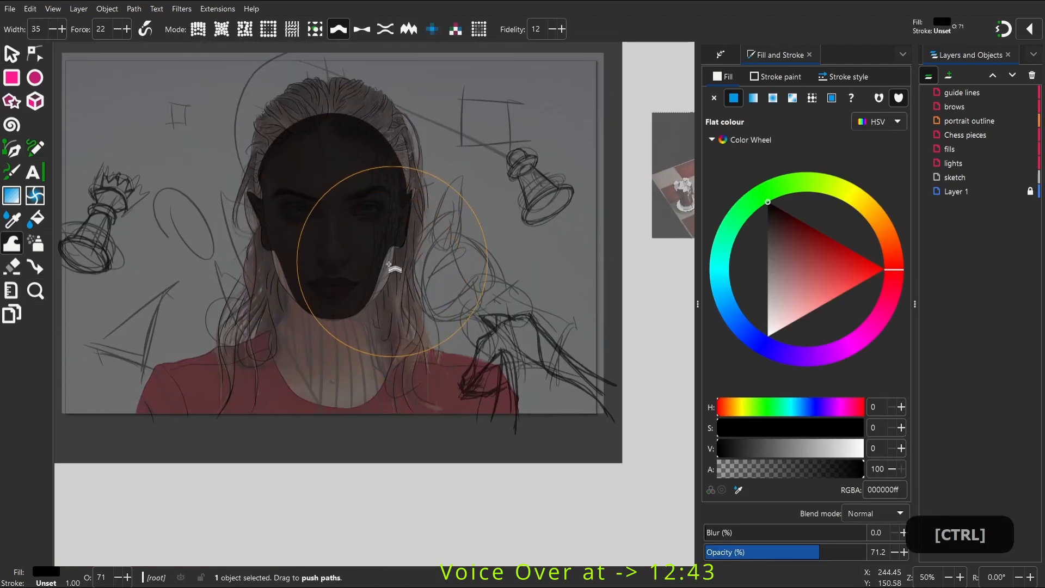
Try moving the face shape's nodes out to the jaw outline beneath the ear
{"action": "key", "text": "s"}
{"action": "key", "text": "z"}
{"action": "left_click_drag", "start_coordinate": [225, 401], "coordinate": [453, 214]}
{"action": "key", "text": "space"}
{"action": "left_click_drag", "start_coordinate": [243, 91], "coordinate": [504, 370]}
{"action": "key", "text": "s"}
{"action": "key", "text": "n"}
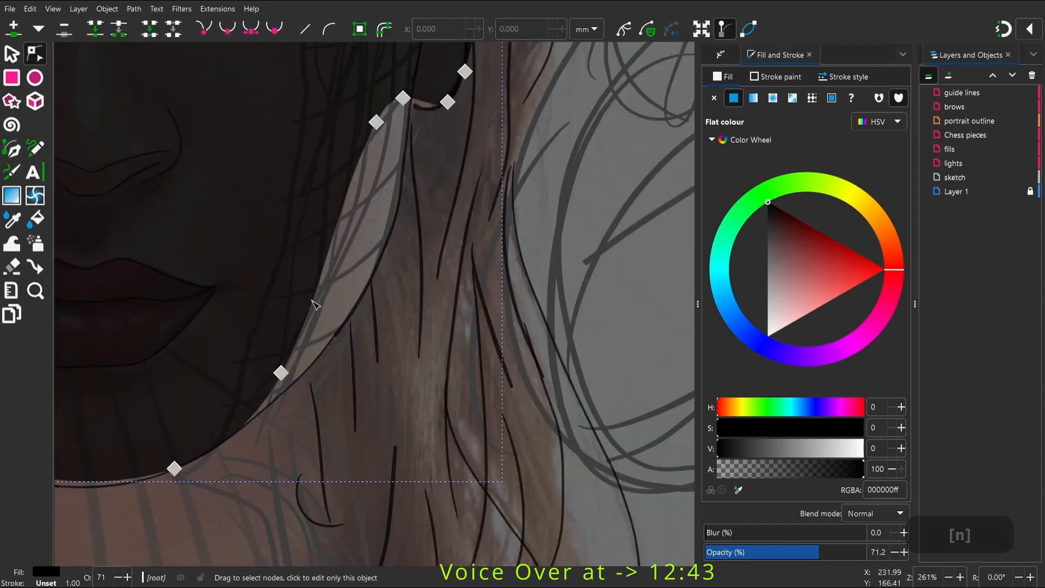
{"action": "left_click_drag", "start_coordinate": [282, 374], "coordinate": [294, 378]}
{"action": "key", "text": "c"}
{"action": "key", "text": "n"}
{"action": "left_click_drag", "start_coordinate": [349, 189], "coordinate": [399, 208]}
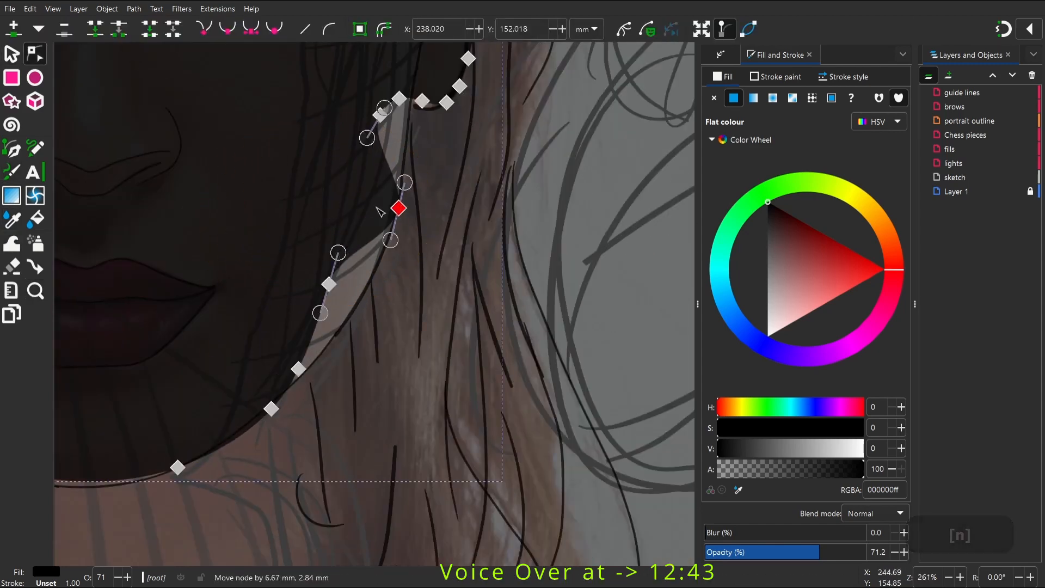
Delete the face shape and make the fills layer the current layer
{"action": "key", "text": "space"}
{"action": "key", "text": "Delete"}
{"action": "key", "text": "2"}
{"action": "key", "text": "space"}
{"action": "left_click_drag", "start_coordinate": [220, 226], "coordinate": [283, 177]}
{"action": "left_click", "coordinate": [959, 151]}
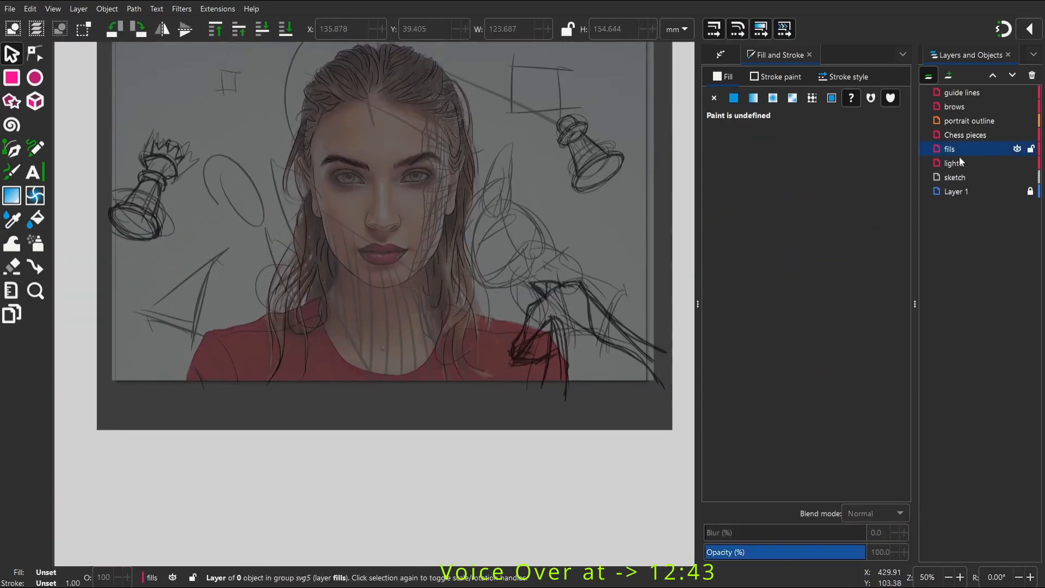
Trace a closed freehand fill shape along the left ear's edge and down the upper jaw
{"action": "key", "text": "F12"}
{"action": "key", "text": "z"}
{"action": "left_click_drag", "start_coordinate": [291, 134], "coordinate": [483, 338]}
{"action": "left_click_drag", "start_coordinate": [323, 161], "coordinate": [331, 167]}
{"action": "key", "text": "2"}
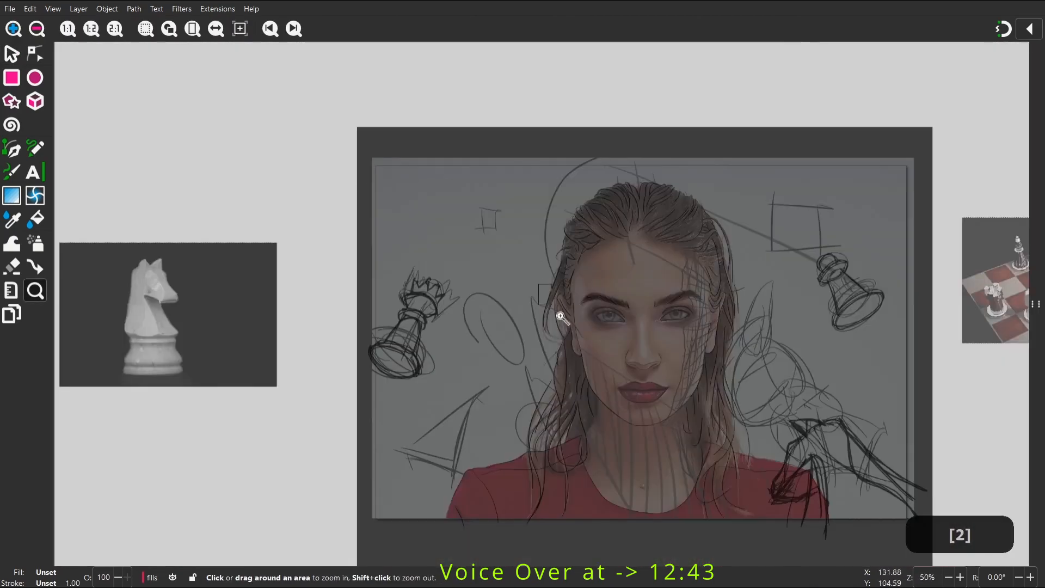
{"action": "left_click_drag", "start_coordinate": [548, 286], "coordinate": [643, 389]}
{"action": "key", "text": "p"}
{"action": "mouse_move", "coordinate": [341, 85]}
{"action": "left_mouse_down"}
{"action": "mouse_move", "coordinate": [312, 100]}
{"action": "mouse_move", "coordinate": [357, 204]}
{"action": "left_mouse_up"}
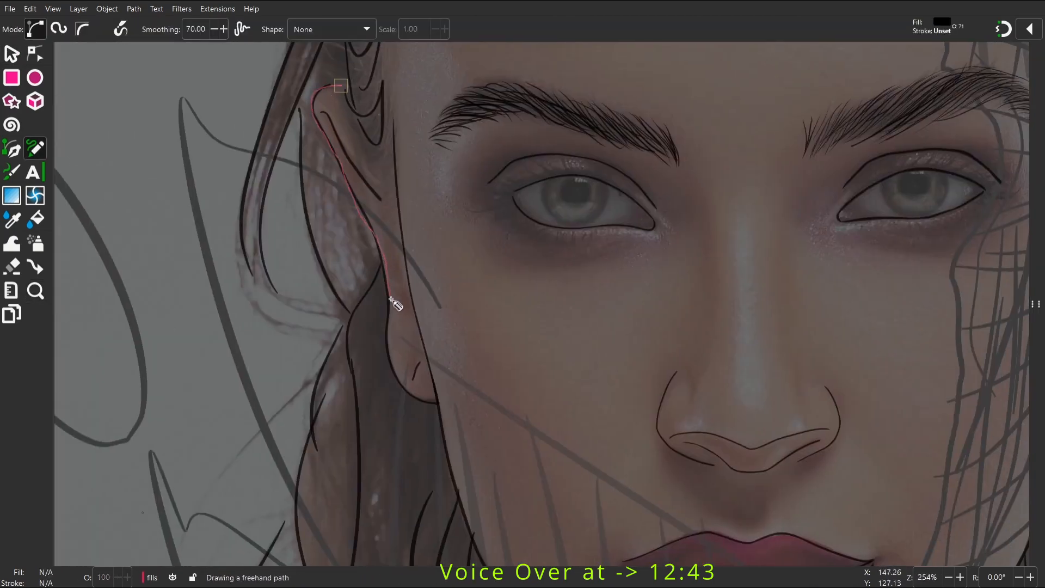
{"action": "left_click_drag", "start_coordinate": [471, 511], "coordinate": [474, 514]}
{"action": "scroll", "coordinate": [415, 210], "scroll_direction": "down", "scroll_amount": 3}
Trace another freehand fill shape continuing down the left jaw line, overlapping the ear shape
{"action": "key", "text": "w"}
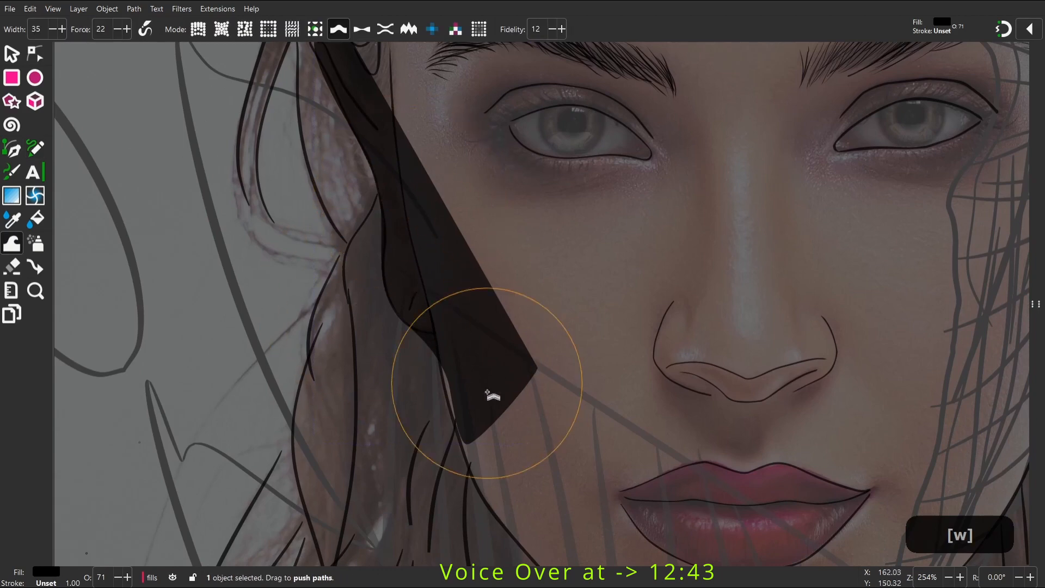
{"action": "scroll", "coordinate": [381, 250], "scroll_direction": "down", "scroll_amount": 8}
{"action": "left_click_drag", "start_coordinate": [337, 180], "coordinate": [326, 226]}
{"action": "key", "text": "p"}
{"action": "mouse_move", "coordinate": [381, 207]}
{"action": "left_mouse_down"}
{"action": "mouse_move", "coordinate": [320, 188]}
{"action": "mouse_move", "coordinate": [341, 173]}
{"action": "left_mouse_up"}
{"action": "key", "text": "z"}
{"action": "mouse_move", "coordinate": [271, 132]}
{"action": "left_mouse_down"}
{"action": "mouse_move", "coordinate": [392, 319]}
{"action": "mouse_move", "coordinate": [435, 329]}
{"action": "left_mouse_up"}
{"action": "key", "text": "p"}
{"action": "left_click_drag", "start_coordinate": [352, 146], "coordinate": [443, 360]}
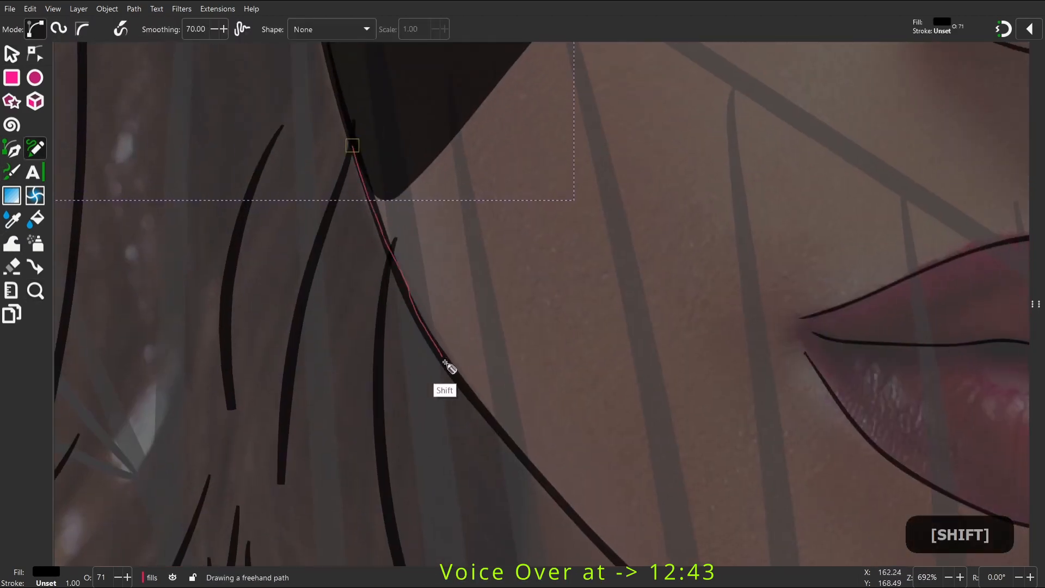
{"action": "left_click_drag", "start_coordinate": [556, 241], "coordinate": [557, 241]}
Continue the fill shapes along the lower left jaw and the underside of the chin
{"action": "key", "text": "space"}
{"action": "mouse_move", "coordinate": [317, 266]}
{"action": "left_mouse_down"}
{"action": "mouse_move", "coordinate": [363, 322]}
{"action": "mouse_move", "coordinate": [554, 481]}
{"action": "mouse_move", "coordinate": [275, 209]}
{"action": "left_mouse_up"}
{"action": "key", "text": "space"}
{"action": "left_click_drag", "start_coordinate": [362, 201], "coordinate": [185, 120]}
{"action": "left_click_drag", "start_coordinate": [261, 205], "coordinate": [329, 265]}
{"action": "mouse_move", "coordinate": [472, 355]}
{"action": "left_mouse_down"}
{"action": "mouse_move", "coordinate": [664, 385]}
{"action": "mouse_move", "coordinate": [354, 159]}
{"action": "left_mouse_up"}
{"action": "key", "text": "space"}
{"action": "left_click_drag", "start_coordinate": [505, 225], "coordinate": [297, 146]}
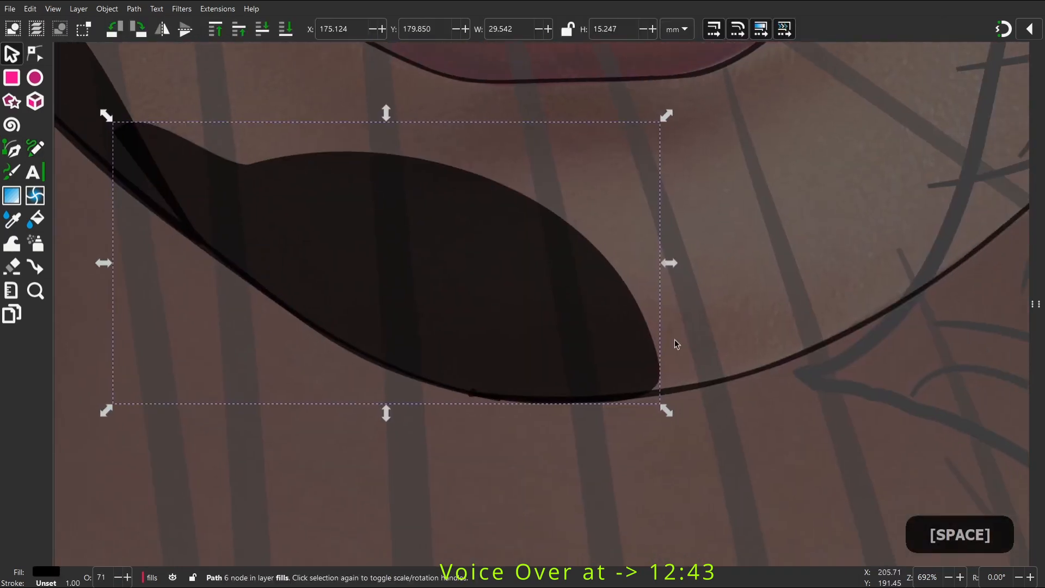
Trace a freehand fill shape from the chin along the lower right jaw line
{"action": "left_click_drag", "start_coordinate": [676, 341], "coordinate": [488, 296]}
{"action": "key", "text": "space"}
{"action": "mouse_move", "coordinate": [425, 359]}
{"action": "left_mouse_down"}
{"action": "mouse_move", "coordinate": [508, 346]}
{"action": "mouse_move", "coordinate": [681, 283]}
{"action": "left_mouse_up"}
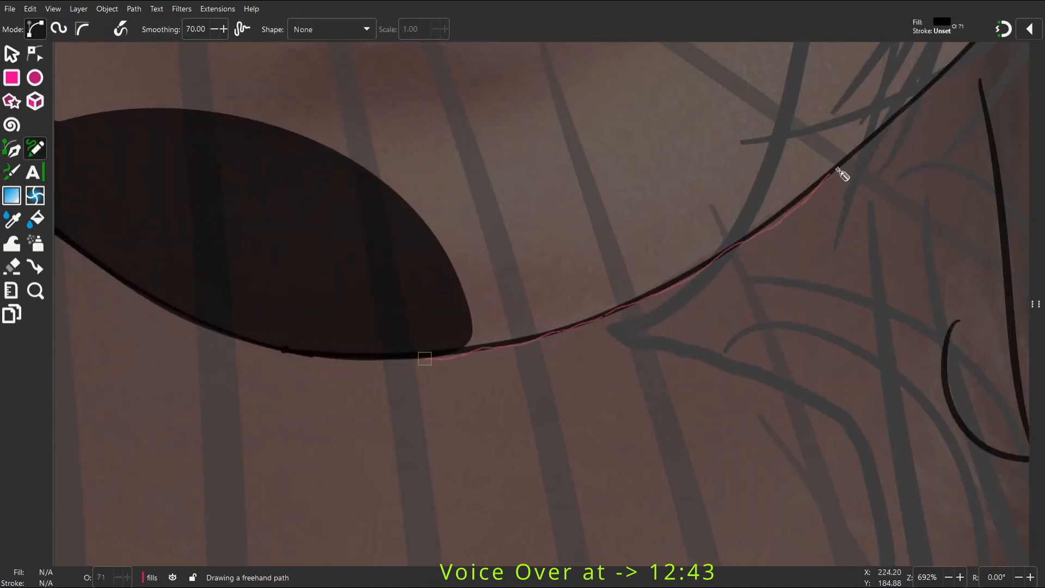
{"action": "left_click_drag", "start_coordinate": [839, 170], "coordinate": [292, 227]}
{"action": "key", "text": "w"}
{"action": "left_click_drag", "start_coordinate": [853, 235], "coordinate": [534, 391]}
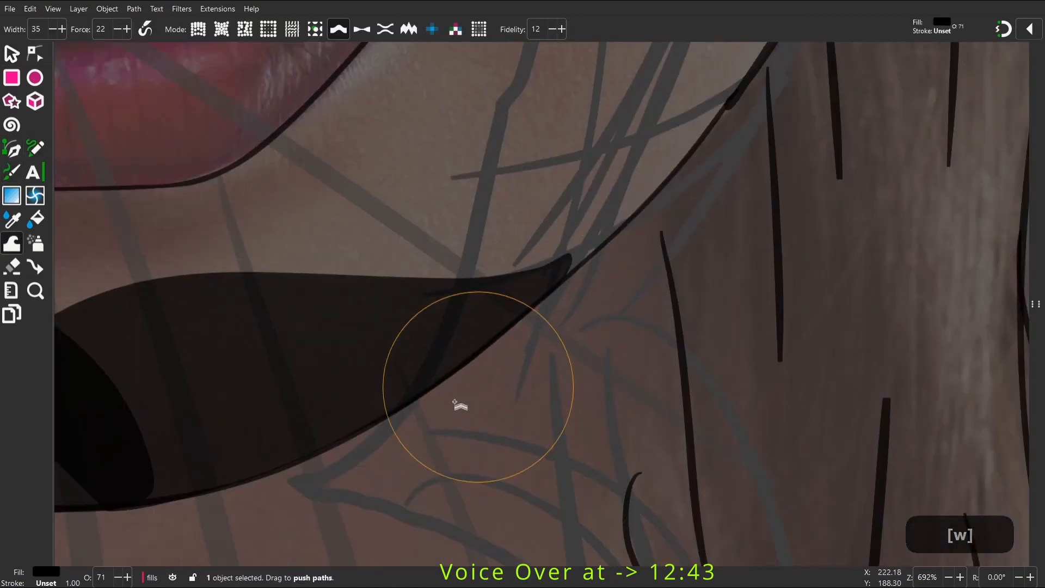
Add a freehand fill shape up the right jaw line towards the ear
{"action": "key", "text": "space"}
{"action": "mouse_move", "coordinate": [298, 474]}
{"action": "left_mouse_down"}
{"action": "mouse_move", "coordinate": [420, 364]}
{"action": "mouse_move", "coordinate": [573, 136]}
{"action": "mouse_move", "coordinate": [598, 73]}
{"action": "left_mouse_up"}
{"action": "key", "text": "space"}
{"action": "mouse_move", "coordinate": [458, 300]}
{"action": "left_mouse_down"}
{"action": "mouse_move", "coordinate": [509, 197]}
{"action": "mouse_move", "coordinate": [452, 90]}
{"action": "left_mouse_up"}
{"action": "key", "text": "w"}
{"action": "key", "text": "space"}
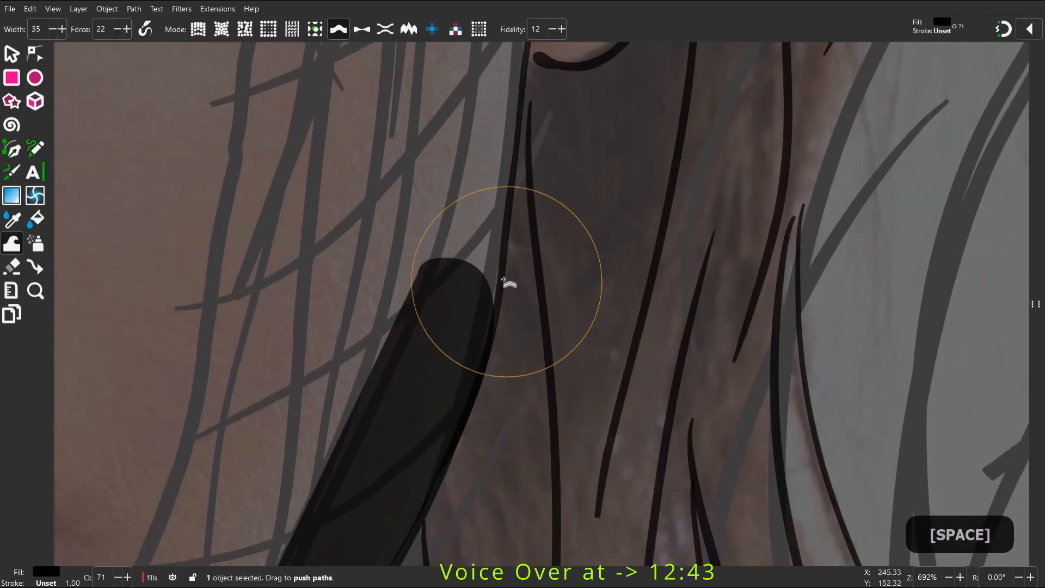
Trace overlapping fill shapes from the upper right jaw around the right earlobe
{"action": "key", "text": "p"}
{"action": "mouse_move", "coordinate": [474, 384]}
{"action": "left_mouse_down"}
{"action": "mouse_move", "coordinate": [498, 292]}
{"action": "mouse_move", "coordinate": [455, 103]}
{"action": "mouse_move", "coordinate": [382, 159]}
{"action": "left_mouse_up"}
{"action": "key", "text": "space"}
{"action": "left_click_drag", "start_coordinate": [439, 438], "coordinate": [445, 393]}
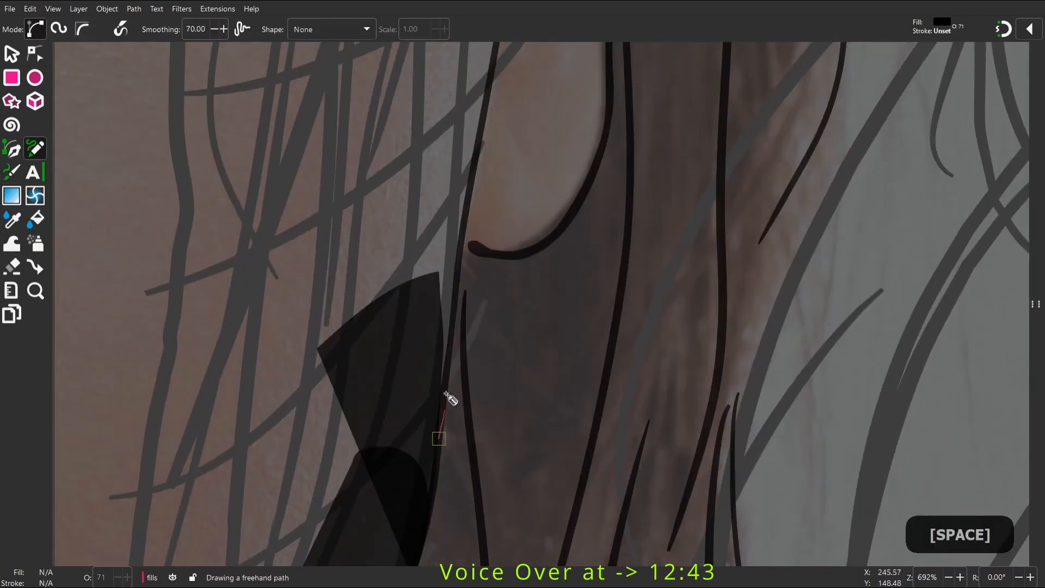
{"action": "left_click_drag", "start_coordinate": [521, 262], "coordinate": [522, 263]}
{"action": "key", "text": "space"}
Trace overlapping fill shapes up the outer edge of the right ear to its tip
{"action": "mouse_move", "coordinate": [514, 357]}
{"action": "left_mouse_down"}
{"action": "mouse_move", "coordinate": [525, 345]}
{"action": "mouse_move", "coordinate": [468, 252]}
{"action": "left_mouse_up"}
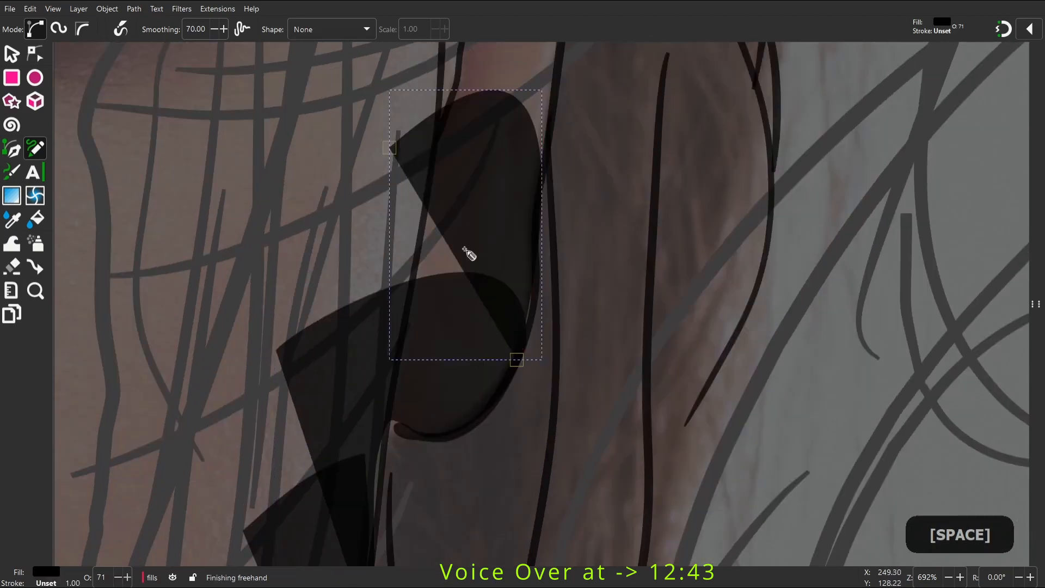
{"action": "key", "text": "space"}
{"action": "mouse_move", "coordinate": [460, 400]}
{"action": "left_mouse_down"}
{"action": "mouse_move", "coordinate": [473, 308]}
{"action": "mouse_move", "coordinate": [379, 218]}
{"action": "left_mouse_up"}
{"action": "key", "text": "space"}
{"action": "mouse_move", "coordinate": [483, 317]}
{"action": "left_mouse_down"}
{"action": "mouse_move", "coordinate": [495, 251]}
{"action": "mouse_move", "coordinate": [408, 134]}
{"action": "left_mouse_up"}
{"action": "key", "text": "space"}
{"action": "mouse_move", "coordinate": [496, 120]}
{"action": "left_mouse_down"}
{"action": "mouse_move", "coordinate": [518, 89]}
{"action": "mouse_move", "coordinate": [540, 204]}
{"action": "mouse_move", "coordinate": [261, 367]}
{"action": "left_mouse_up"}
{"action": "key", "text": "space"}
Trace a fill shape around the forehead along the hairline, closing it across the eyes
{"action": "scroll", "coordinate": [585, 229], "scroll_direction": "down", "scroll_amount": 8}
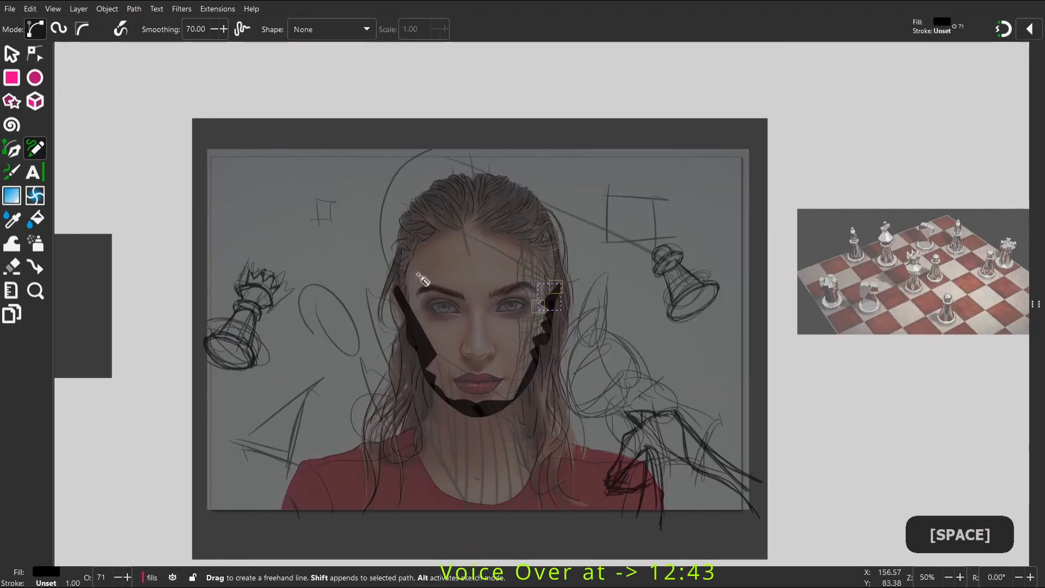
{"action": "key", "text": "z"}
{"action": "mouse_move", "coordinate": [582, 215]}
{"action": "left_mouse_down"}
{"action": "mouse_move", "coordinate": [352, 367]}
{"action": "mouse_move", "coordinate": [528, 54]}
{"action": "mouse_move", "coordinate": [847, 291]}
{"action": "mouse_move", "coordinate": [849, 354]}
{"action": "left_mouse_up"}
{"action": "key", "text": "p"}
{"action": "key", "text": "w"}
{"action": "key", "text": "space"}
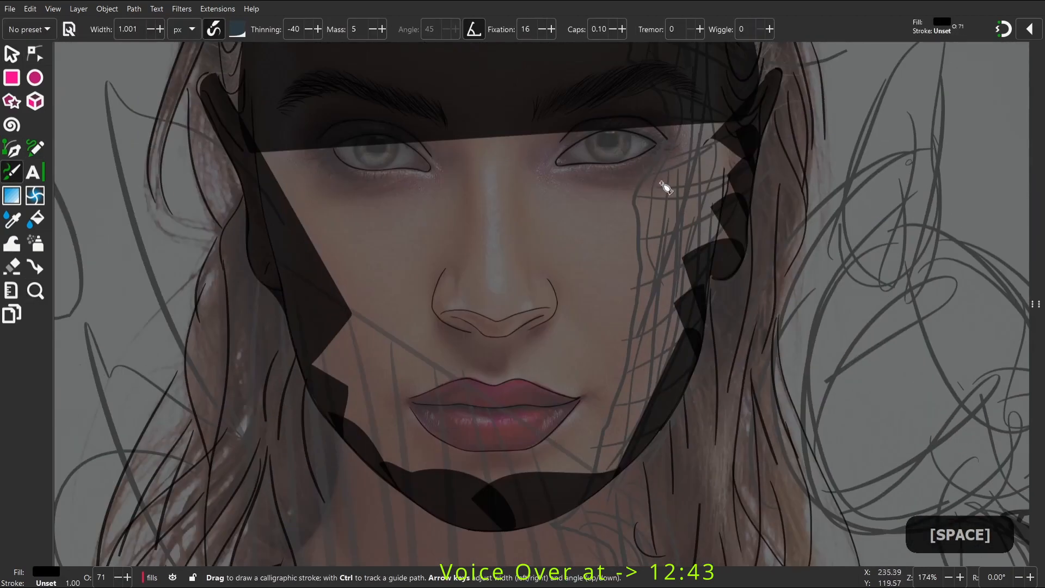
Trace a closed fill shape over the middle of the face, running inside the edge shapes already drawn
{"action": "key", "text": "p"}
{"action": "mouse_move", "coordinate": [727, 79]}
{"action": "left_mouse_down"}
{"action": "mouse_move", "coordinate": [741, 96]}
{"action": "mouse_move", "coordinate": [731, 259]}
{"action": "mouse_move", "coordinate": [620, 483]}
{"action": "left_mouse_up"}
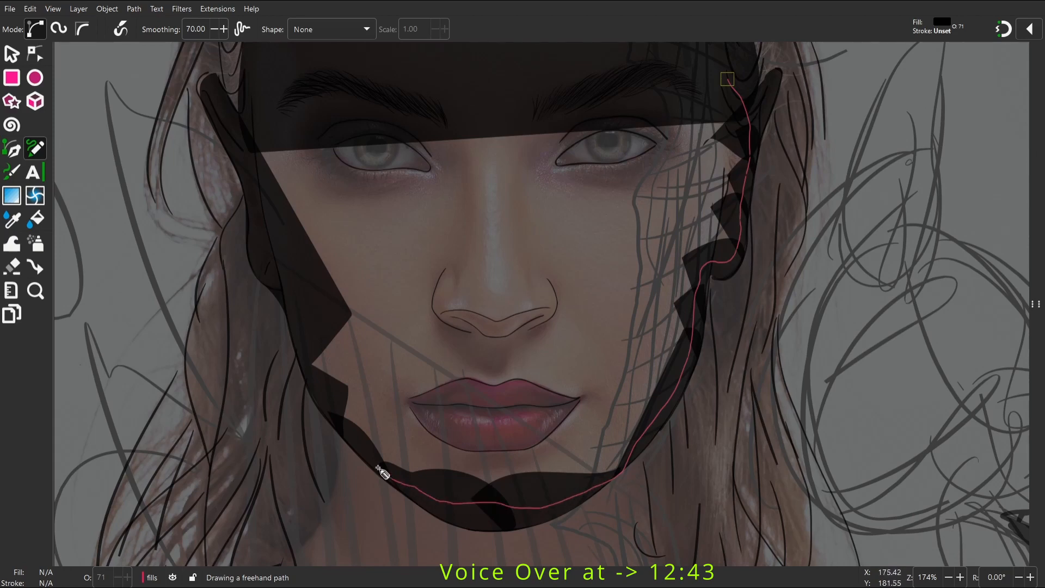
{"action": "left_click_drag", "start_coordinate": [682, 79], "coordinate": [727, 79]}
{"action": "key", "text": "w"}
{"action": "key", "text": "space"}
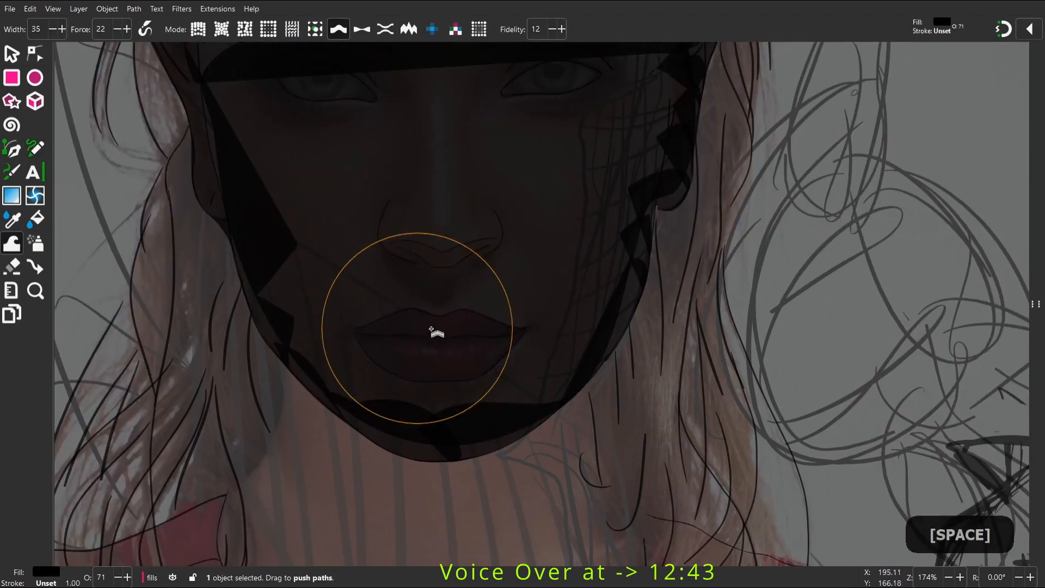
Select all the face fill shapes and combine them into one path with Union
{"action": "key", "text": "c"}
{"action": "key", "text": "ctrl+shift+f"}
{"action": "key", "text": "s"}
{"action": "key", "text": "space"}
{"action": "key", "text": "2"}
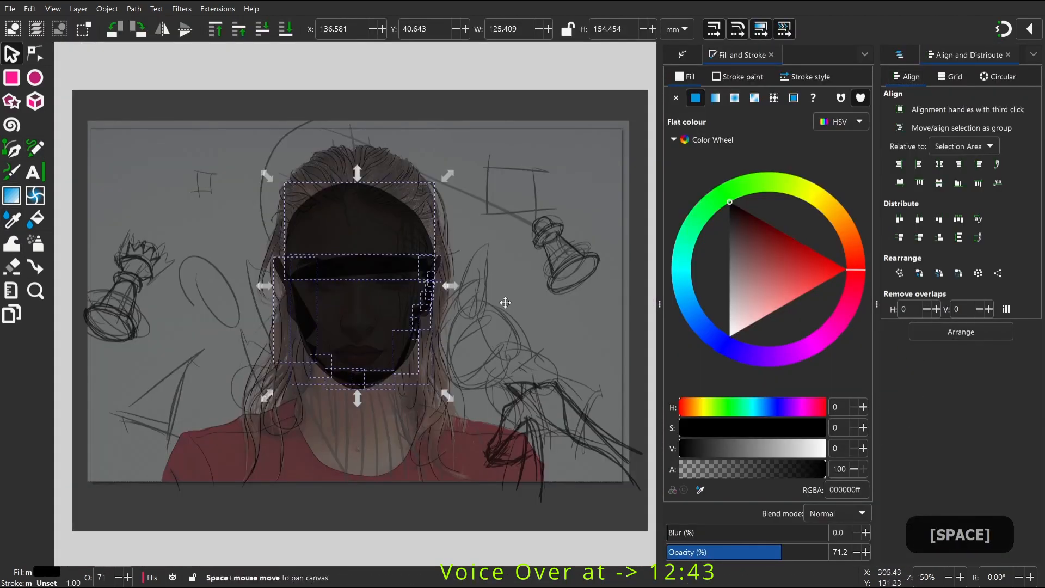
{"action": "left_click", "coordinate": [137, 9]}
{"action": "left_click", "coordinate": [155, 71]}
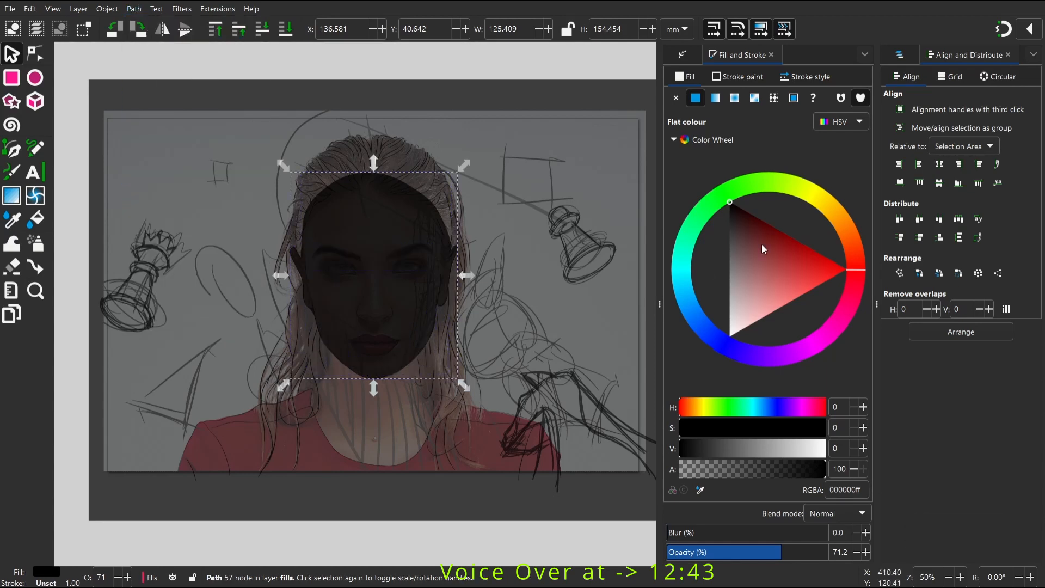
Set the merged face shape's opacity to 100% and push its forehead edge up with the Tweak tool
{"action": "left_click_drag", "start_coordinate": [793, 550], "coordinate": [827, 551]}
{"action": "key", "text": "space"}
{"action": "key", "text": "s"}
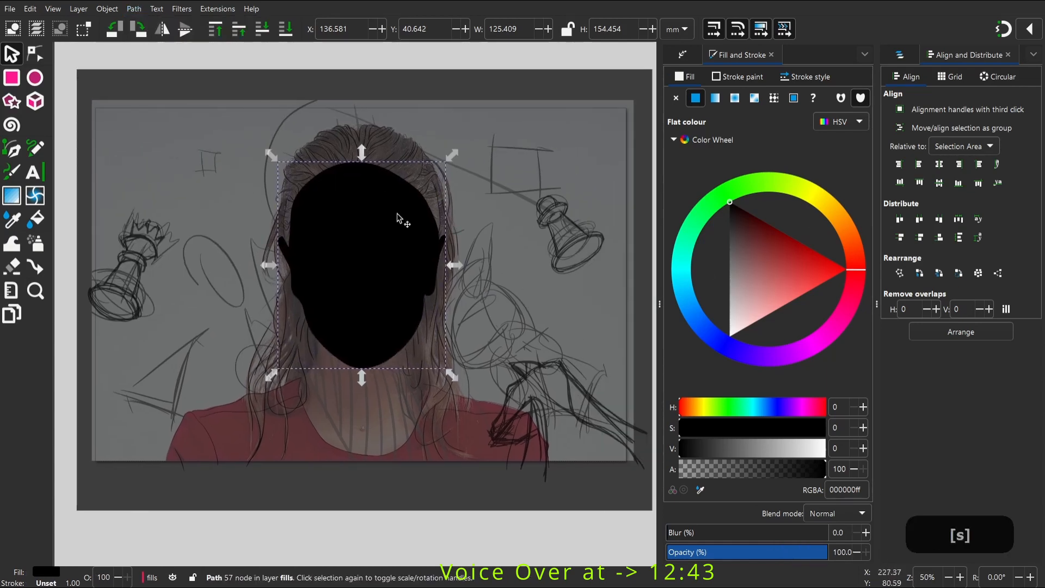
{"action": "key", "text": "w"}
{"action": "key", "text": "ctrl"}
{"action": "key", "text": "s"}
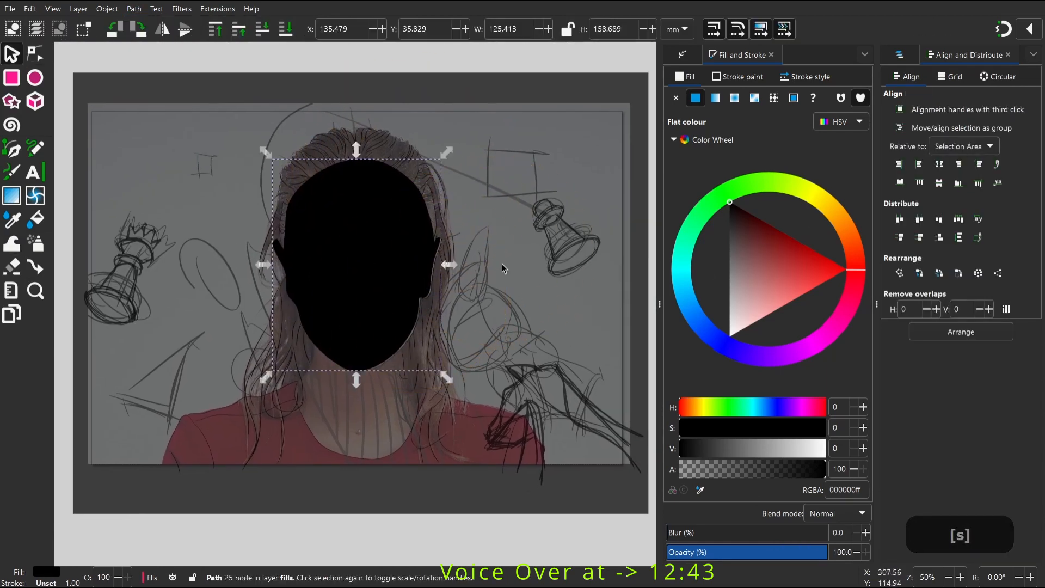
Hide the reference image image4687 in Layer 1 while keeping the grey background rectangle visible
{"action": "key", "text": "space"}
{"action": "key", "text": "c"}
{"action": "key", "text": "ctrl+shift+l"}
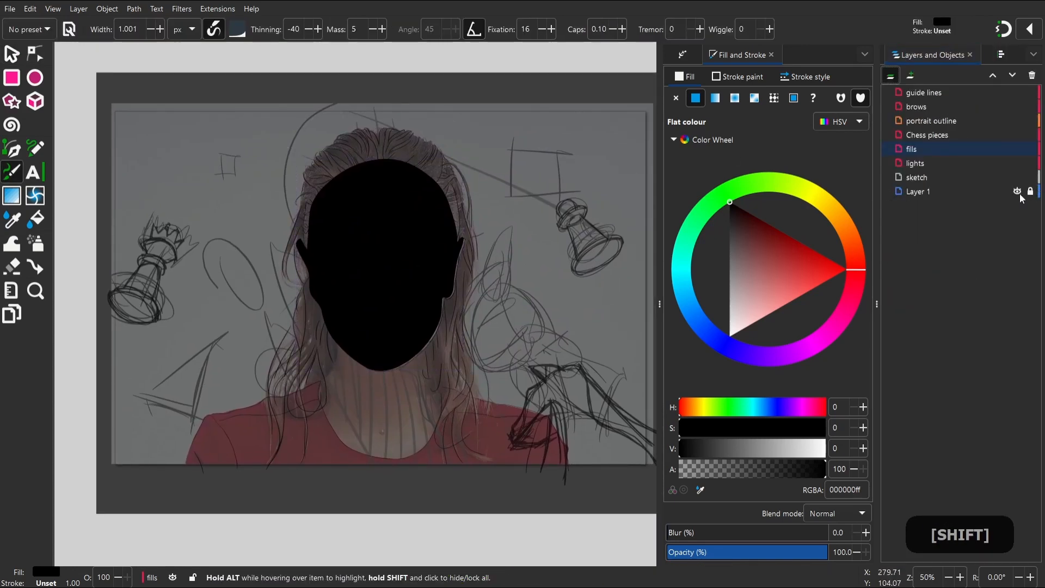
{"action": "left_click", "coordinate": [1017, 192]}
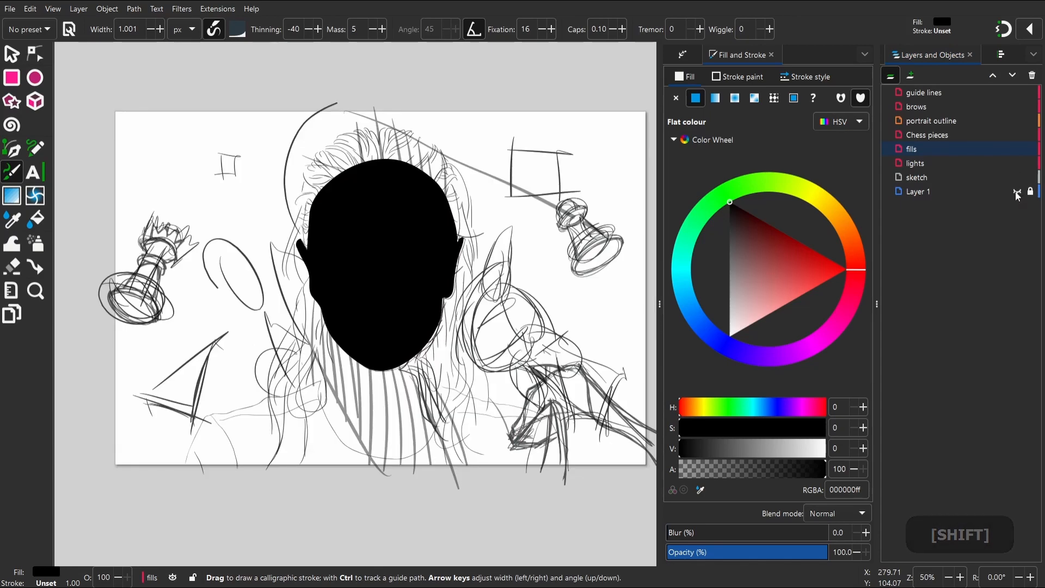
{"action": "left_click", "coordinate": [1018, 191]}
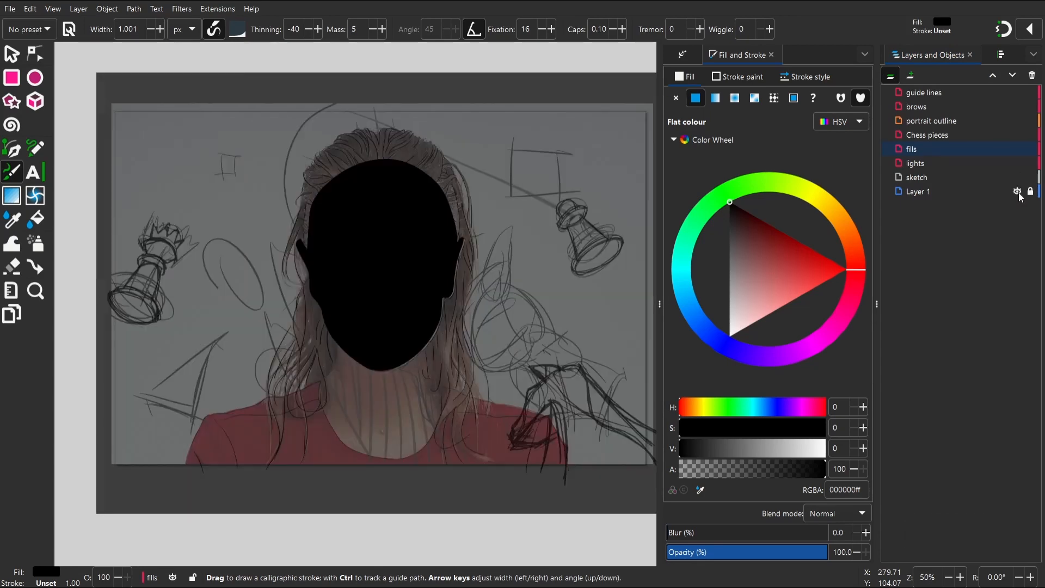
{"action": "left_click", "coordinate": [923, 191]}
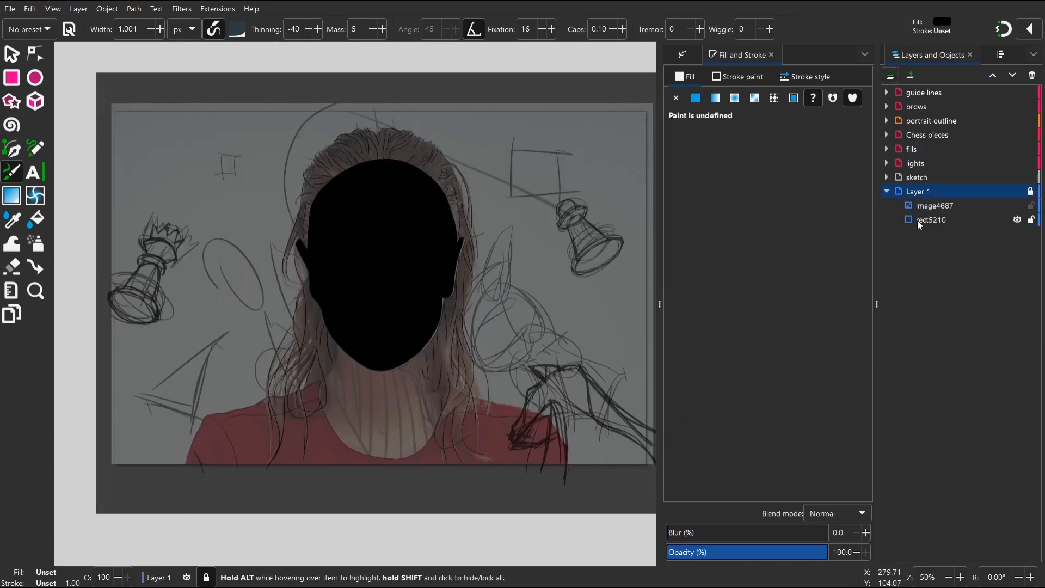
{"action": "left_click", "coordinate": [924, 220]}
{"action": "left_click", "coordinate": [1018, 206]}
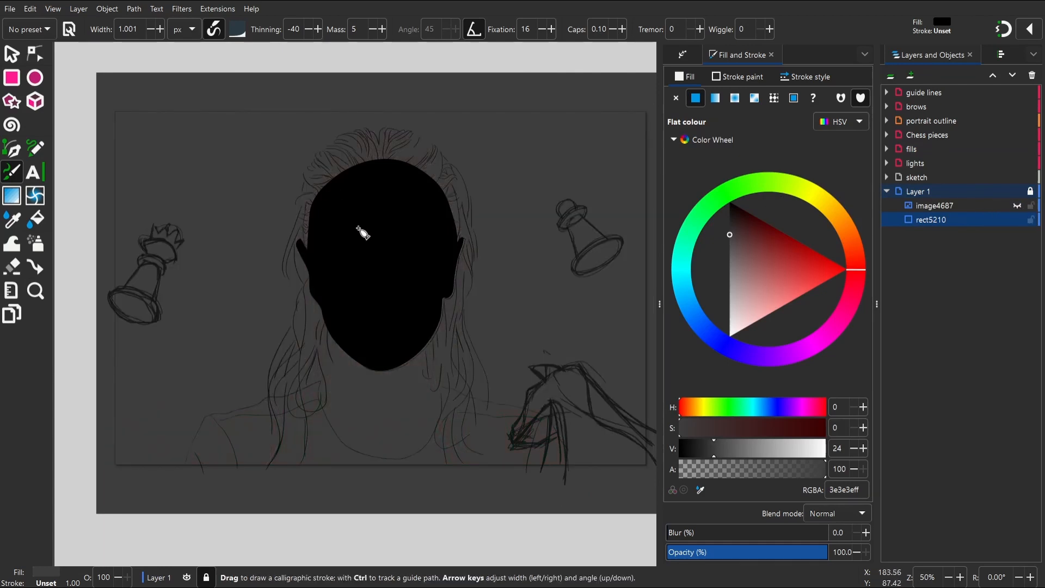
Undo the accidental shift of the face shape and set its fill to the orange-brown skin tone b0692dff
{"action": "key", "text": "s"}
{"action": "left_click", "coordinate": [385, 246]}
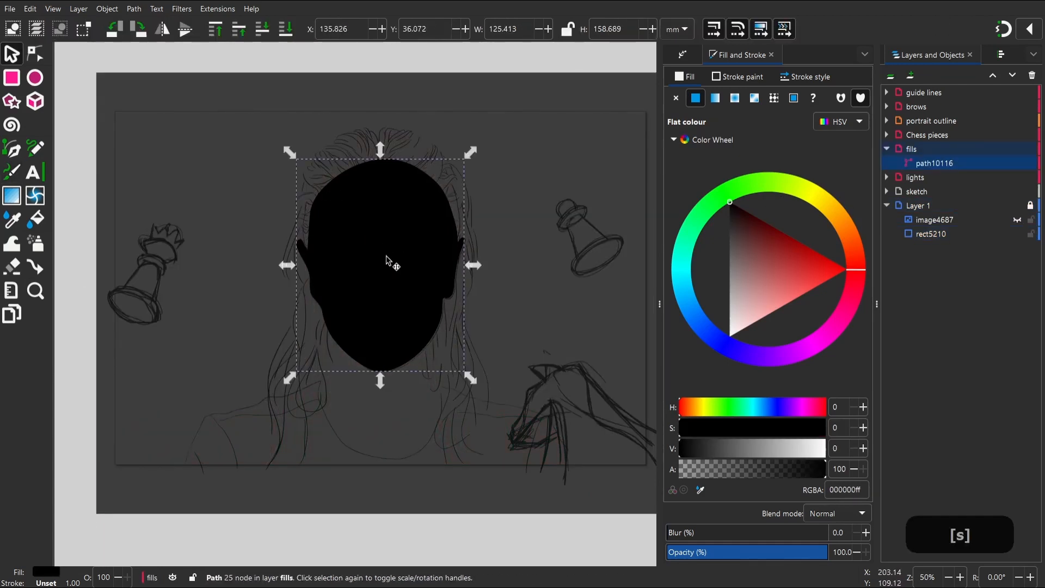
{"action": "key", "text": "ctrl+z"}
{"action": "left_click", "coordinate": [853, 227]}
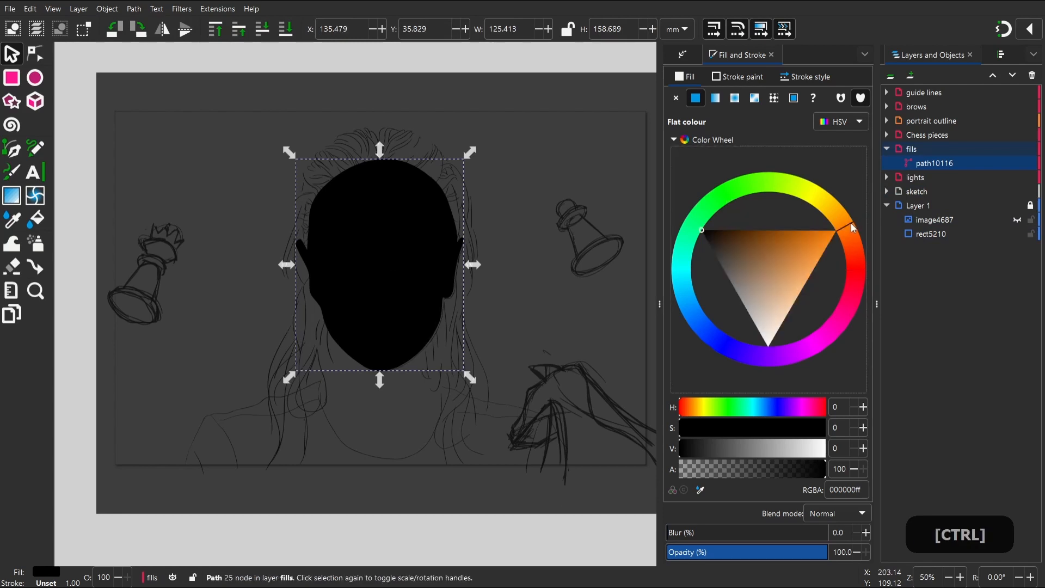
{"action": "left_click", "coordinate": [792, 235]}
{"action": "mouse_move", "coordinate": [782, 251]}
{"action": "left_mouse_down"}
{"action": "mouse_move", "coordinate": [759, 248]}
{"action": "mouse_move", "coordinate": [766, 256]}
{"action": "left_mouse_up"}
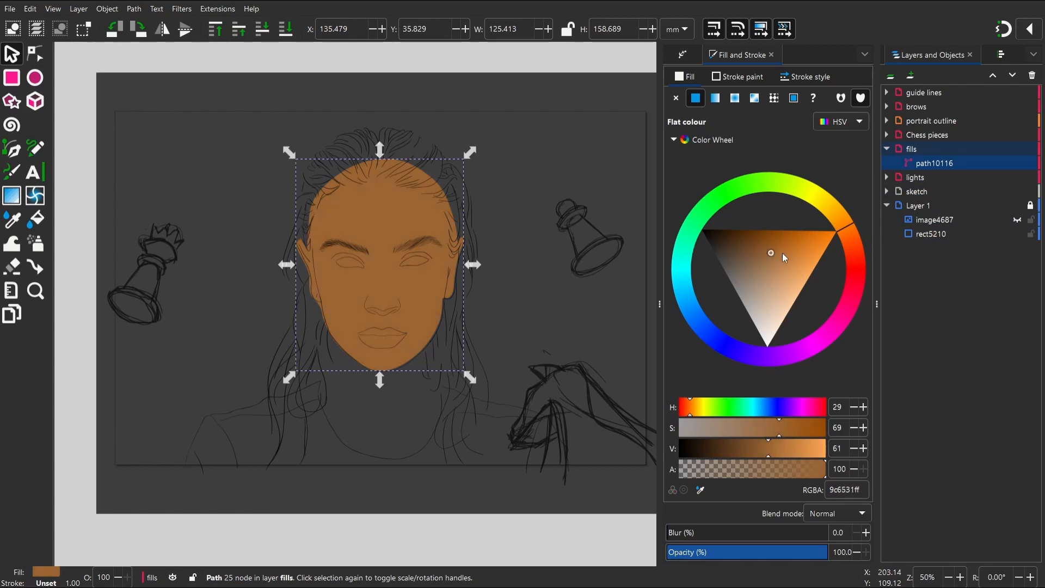
{"action": "left_click_drag", "start_coordinate": [784, 258], "coordinate": [777, 251]}
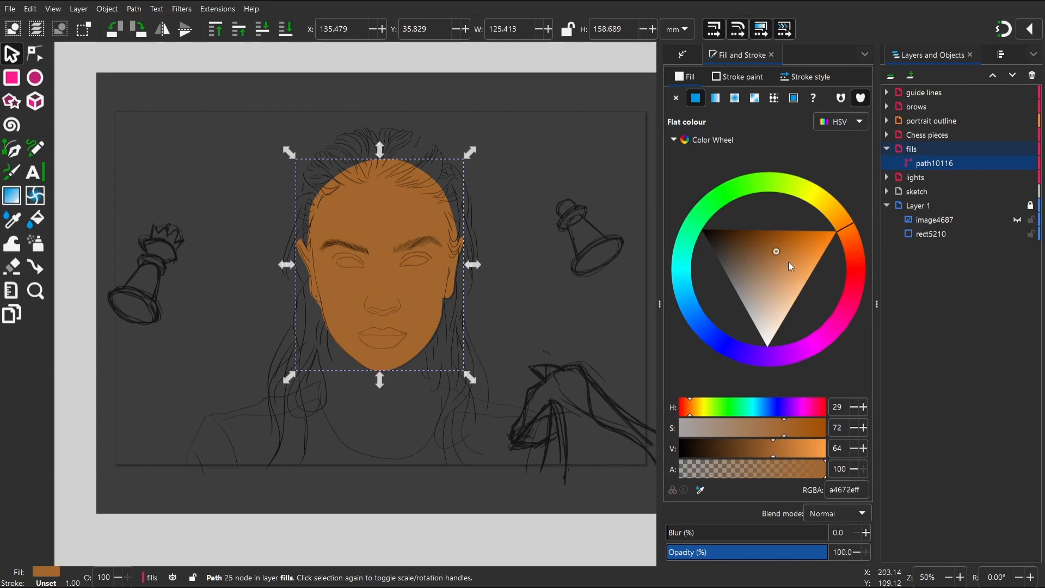
{"action": "left_click_drag", "start_coordinate": [788, 261], "coordinate": [782, 251]}
Show the reference image in Layer 1 again behind the coloured face
{"action": "key", "text": "s"}
{"action": "key", "text": "space"}
{"action": "left_click_drag", "start_coordinate": [438, 302], "coordinate": [479, 180]}
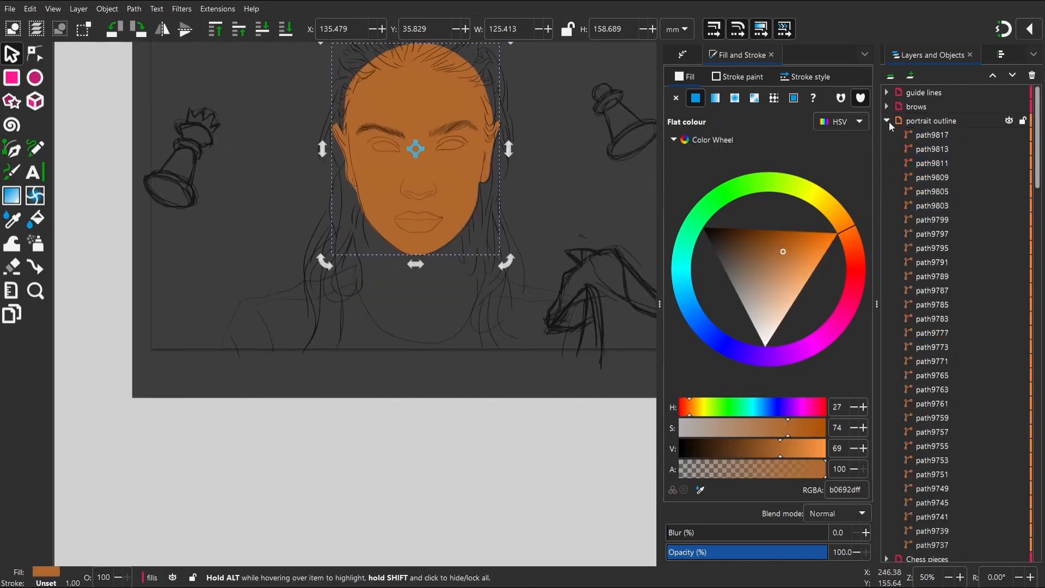
{"action": "left_click", "coordinate": [887, 122]}
{"action": "key", "text": "space"}
{"action": "left_click", "coordinate": [891, 75]}
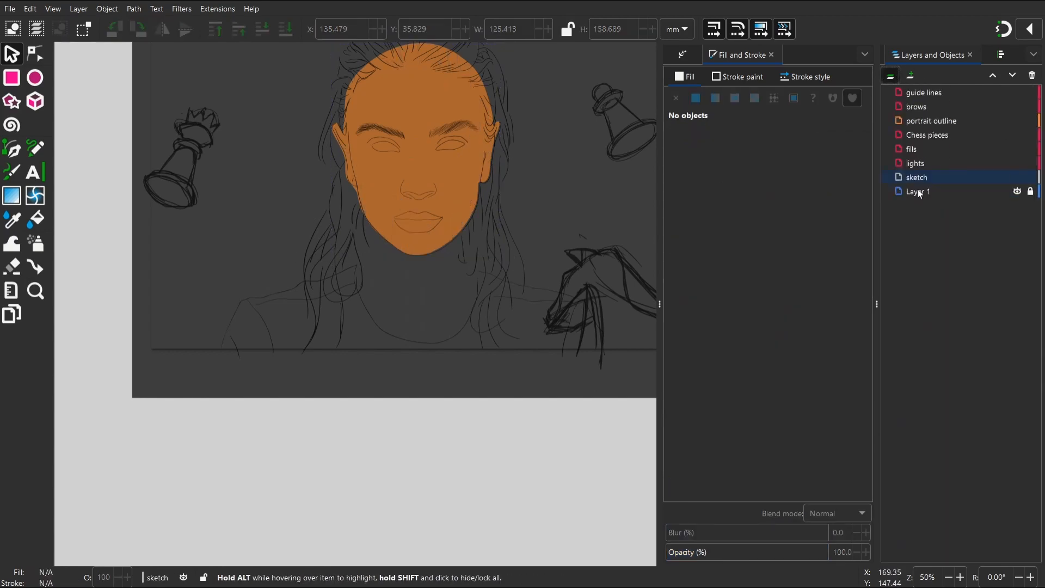
{"action": "left_click", "coordinate": [918, 191]}
{"action": "left_click", "coordinate": [890, 75]}
{"action": "left_click", "coordinate": [1017, 205]}
{"action": "left_click", "coordinate": [418, 231]}
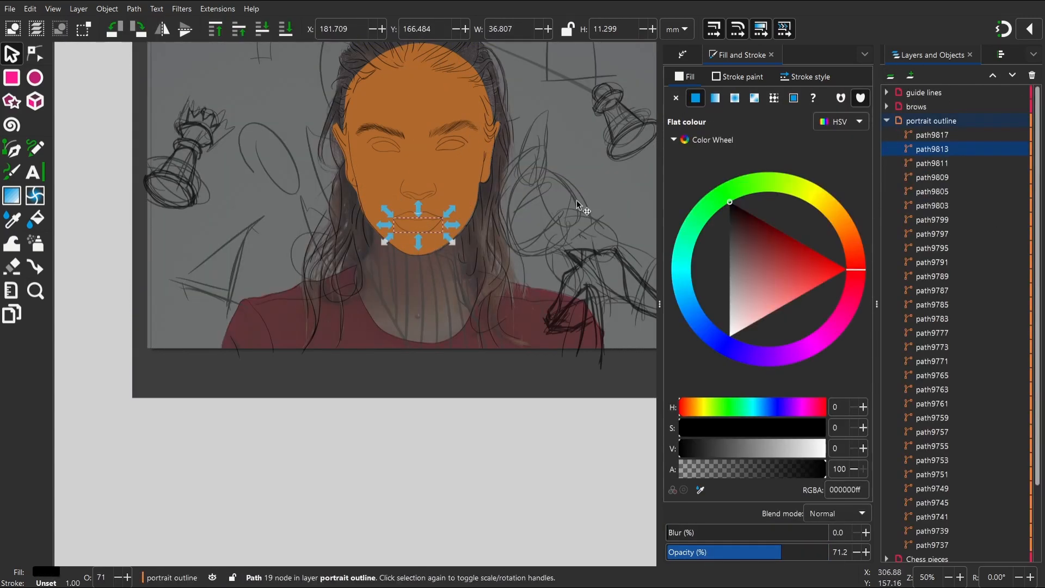
{"action": "left_click", "coordinate": [886, 121]}
Undo the reference image's visibility change while keeping the face shape's fill colour
{"action": "left_click", "coordinate": [920, 149]}
{"action": "key", "text": "z"}
{"action": "left_click_drag", "start_coordinate": [524, 369], "coordinate": [293, 214]}
{"action": "key", "text": "p"}
{"action": "key", "text": "s"}
{"action": "left_click_drag", "start_coordinate": [284, 98], "coordinate": [308, 218]}
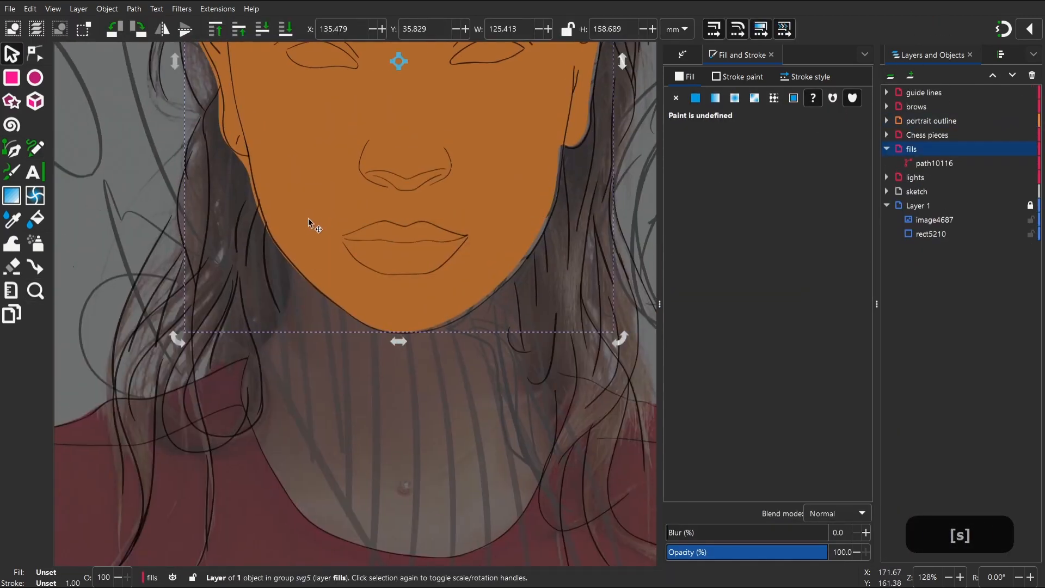
{"action": "key", "text": "ctrl+z"}
{"action": "key", "text": "ctrl+z"}
{"action": "key", "text": "ctrl+z"}
{"action": "key", "text": "ctrl+y"}
{"action": "key", "text": "ctrl+y"}
Nudge the face shape two steps to the right to line it up with the portrait outline
{"action": "key", "text": "Right"}
{"action": "key", "text": "Right"}
{"action": "key", "text": "Right"}
{"action": "key", "text": "Left"}
{"action": "key", "text": "space"}
{"action": "left_click_drag", "start_coordinate": [282, 134], "coordinate": [331, 225]}
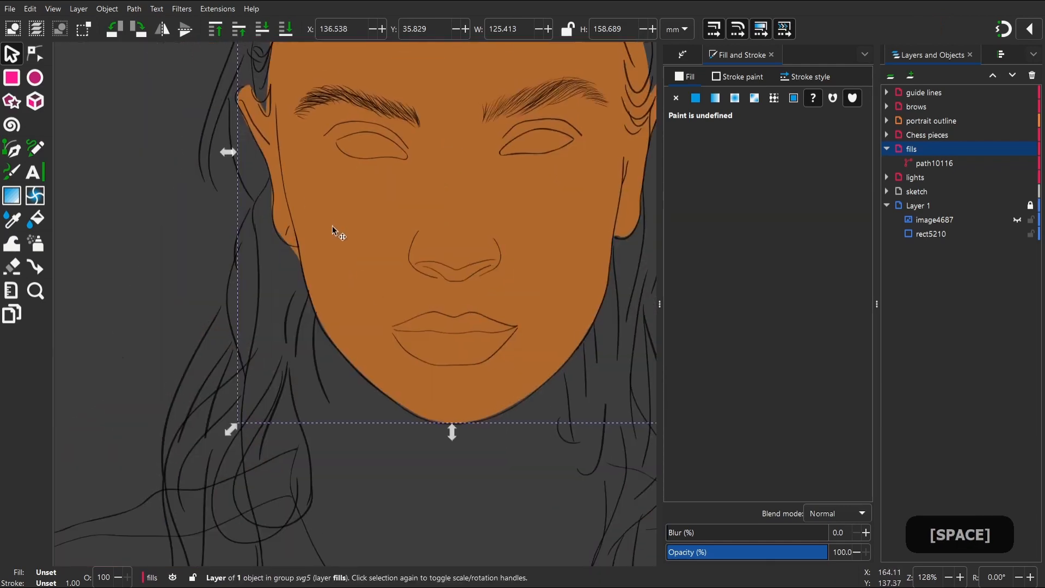
Adjust the face shape's nodes around the ear and jaw so its edge follows the portrait outline
{"action": "scroll", "coordinate": [299, 234], "scroll_direction": "up", "scroll_amount": 6}
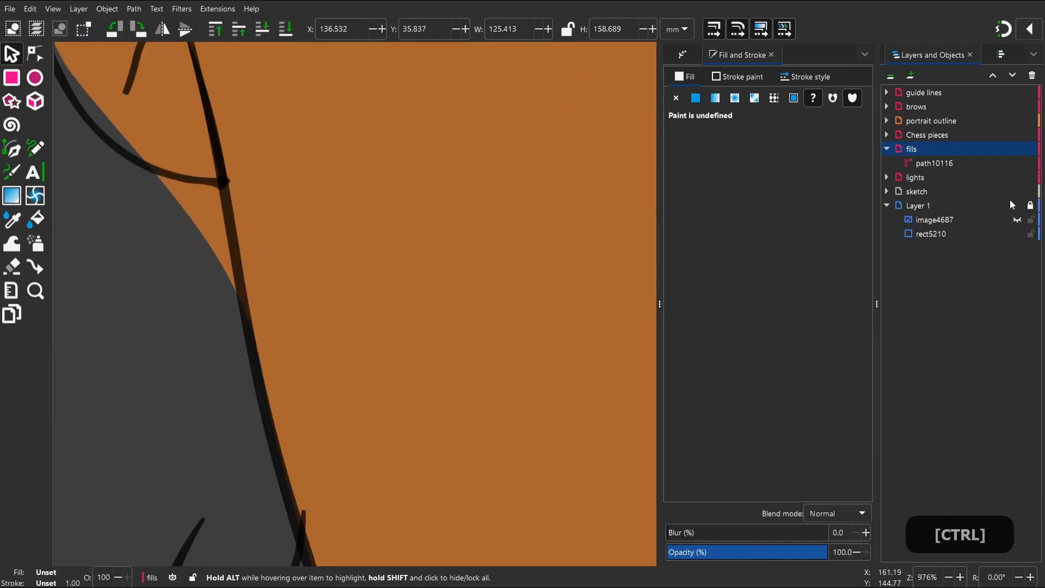
{"action": "left_click", "coordinate": [934, 164]}
{"action": "key", "text": "n"}
{"action": "double_click", "coordinate": [211, 247]}
{"action": "left_click_drag", "start_coordinate": [211, 247], "coordinate": [220, 191]}
{"action": "left_click_drag", "start_coordinate": [247, 233], "coordinate": [233, 233]}
{"action": "left_click", "coordinate": [204, 29]}
{"action": "left_click_drag", "start_coordinate": [196, 119], "coordinate": [154, 172]}
{"action": "key", "text": "space"}
{"action": "left_click_drag", "start_coordinate": [143, 142], "coordinate": [254, 234]}
{"action": "left_click_drag", "start_coordinate": [233, 175], "coordinate": [224, 168]}
{"action": "left_click_drag", "start_coordinate": [154, 54], "coordinate": [178, 72]}
{"action": "left_click_drag", "start_coordinate": [282, 175], "coordinate": [226, 205]}
Lock the face shape in the fills layer so it cannot be selected on the canvas
{"action": "key", "text": "z"}
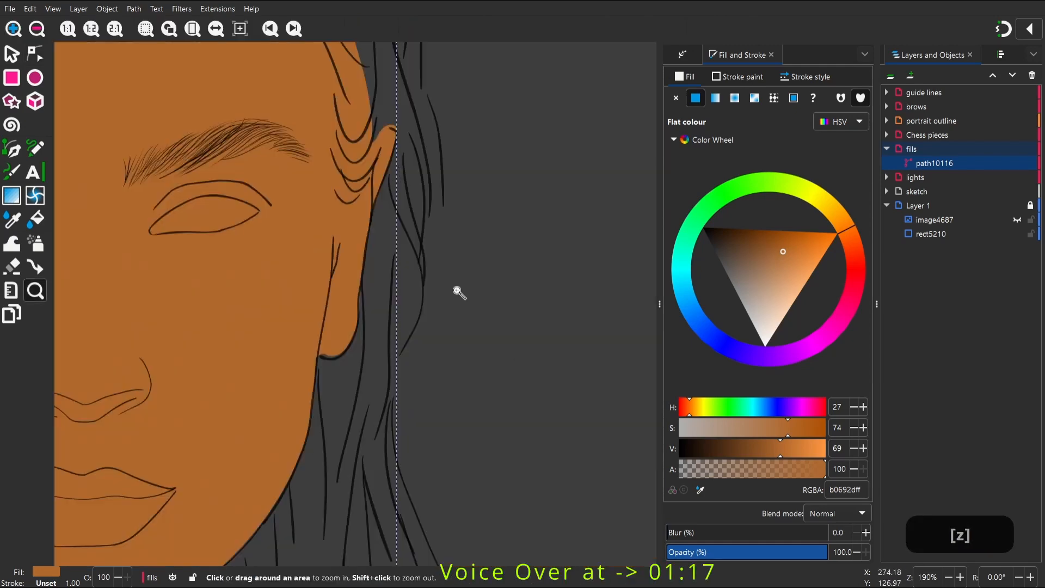
{"action": "key", "text": "1"}
{"action": "key", "text": "space"}
{"action": "key", "text": "2"}
{"action": "key", "text": "space"}
{"action": "left_click", "coordinate": [1030, 162]}
{"action": "key", "text": "space"}
{"action": "key", "text": "s"}
{"action": "left_click", "coordinate": [389, 265]}
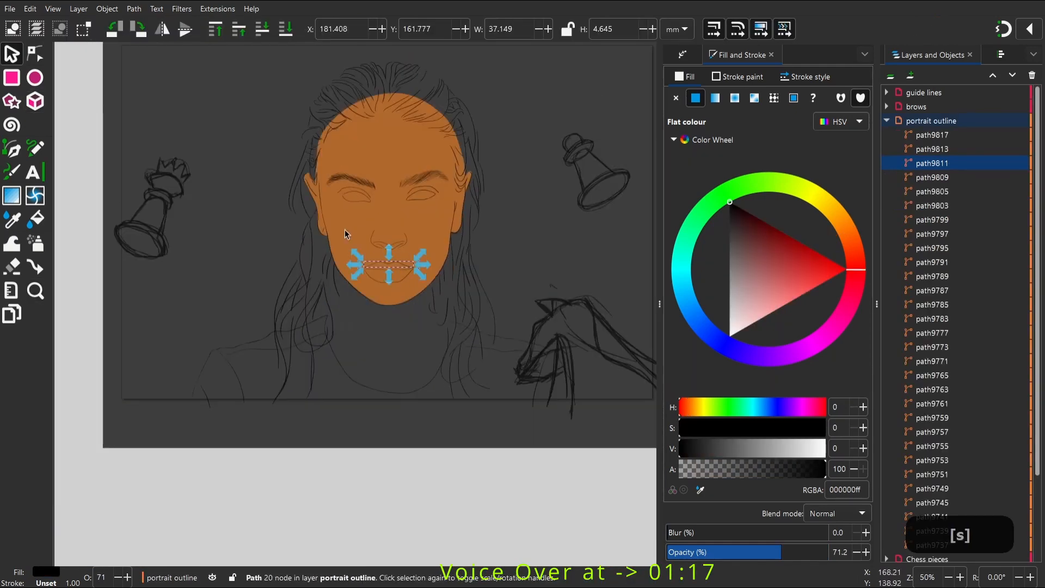
{"action": "left_click", "coordinate": [344, 234]}
Collapse the layer list, expand Layer 1 and show the reference image again behind the neck
{"action": "key", "text": "z"}
{"action": "left_click_drag", "start_coordinate": [345, 234], "coordinate": [460, 432]}
{"action": "scroll", "coordinate": [958, 375], "scroll_direction": "down", "scroll_amount": 10}
{"action": "left_click", "coordinate": [890, 75]}
{"action": "left_click", "coordinate": [887, 191]}
{"action": "left_click", "coordinate": [934, 205]}
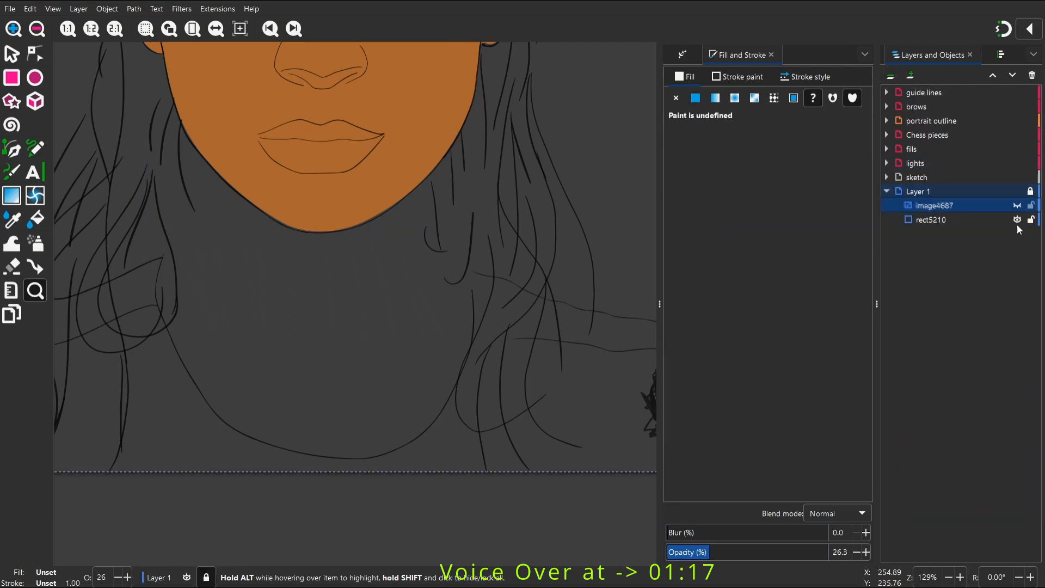
{"action": "left_click", "coordinate": [1018, 205]}
Draw a freehand filled neck shape in the fills layer, from the jaw down to the shirt collar
{"action": "left_click", "coordinate": [932, 150]}
{"action": "key", "text": "p"}
{"action": "mouse_move", "coordinate": [193, 131]}
{"action": "left_mouse_down"}
{"action": "mouse_move", "coordinate": [203, 411]}
{"action": "mouse_move", "coordinate": [462, 266]}
{"action": "mouse_move", "coordinate": [193, 130]}
{"action": "left_mouse_up"}
{"action": "key", "text": "space"}
{"action": "key", "text": "s"}
Adjust the neck shape's nodes and curve handles beside the jaw and shoulder to follow the neck contour
{"action": "double_click", "coordinate": [350, 259]}
{"action": "left_click", "coordinate": [284, 276]}
{"action": "left_click_drag", "start_coordinate": [296, 222], "coordinate": [300, 244]}
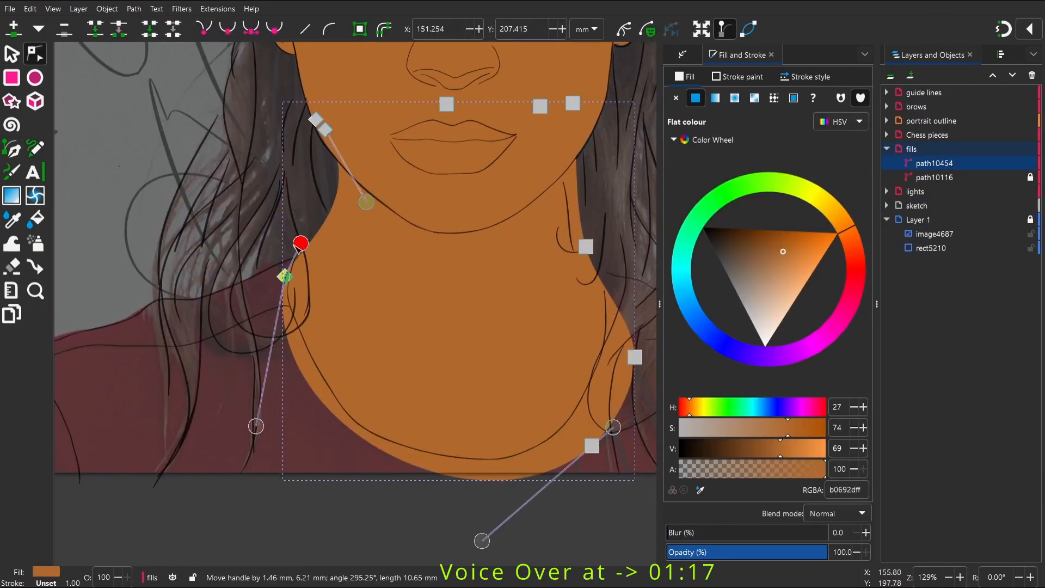
{"action": "left_click_drag", "start_coordinate": [366, 202], "coordinate": [353, 197]}
{"action": "key", "text": "s"}
Lower the neck shape's opacity to 31.9% and push its edges with the Tweak tool to match the reference
{"action": "left_click", "coordinate": [718, 551]}
{"action": "key", "text": "z"}
{"action": "left_click_drag", "start_coordinate": [261, 133], "coordinate": [411, 375]}
{"action": "key", "text": "w"}
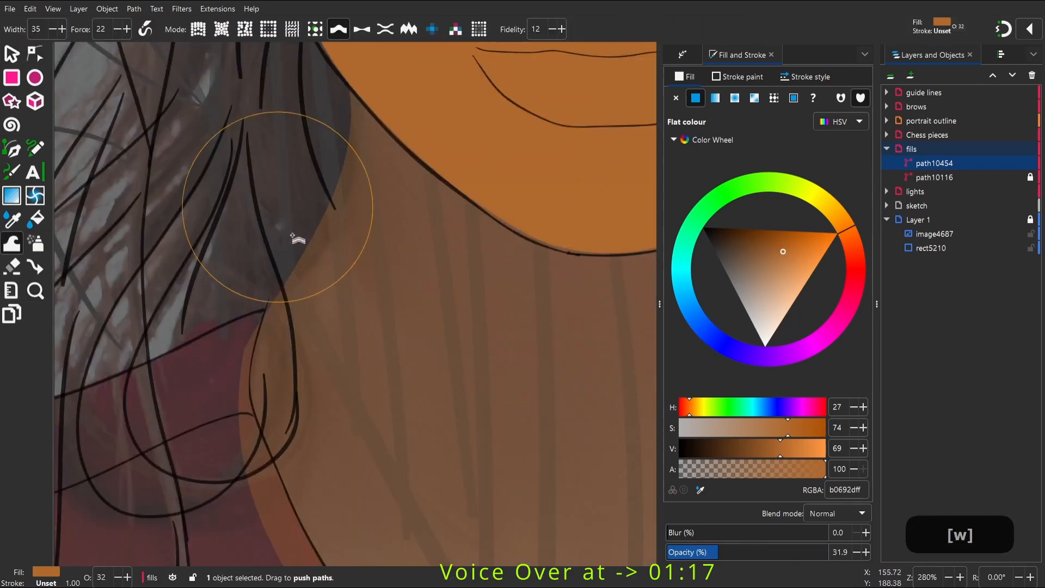
{"action": "key", "text": "space"}
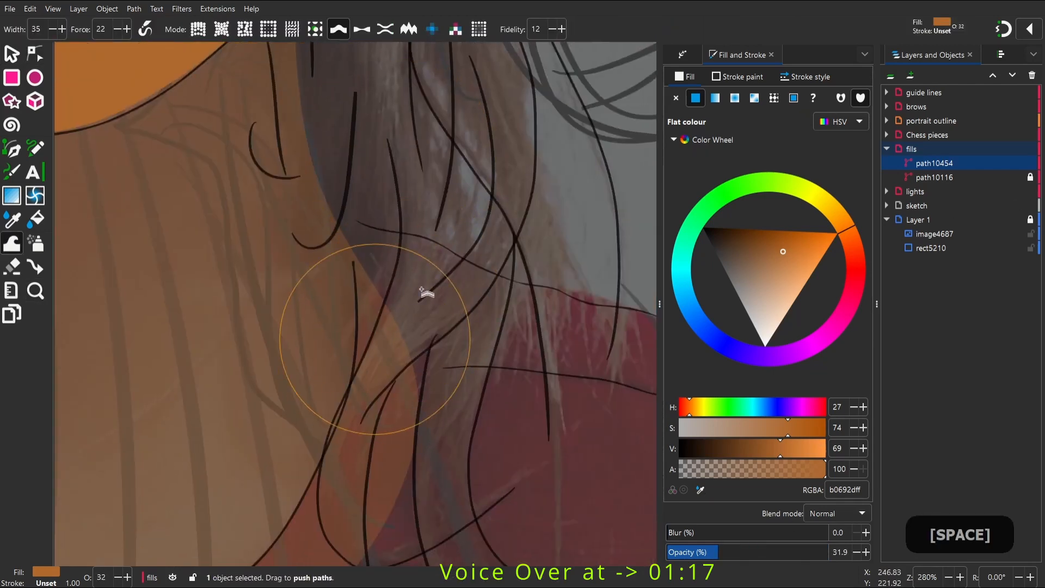
{"action": "key", "text": "space"}
{"action": "key", "text": "a"}
{"action": "key", "text": "2"}
{"action": "key", "text": "space"}
{"action": "key", "text": "d"}
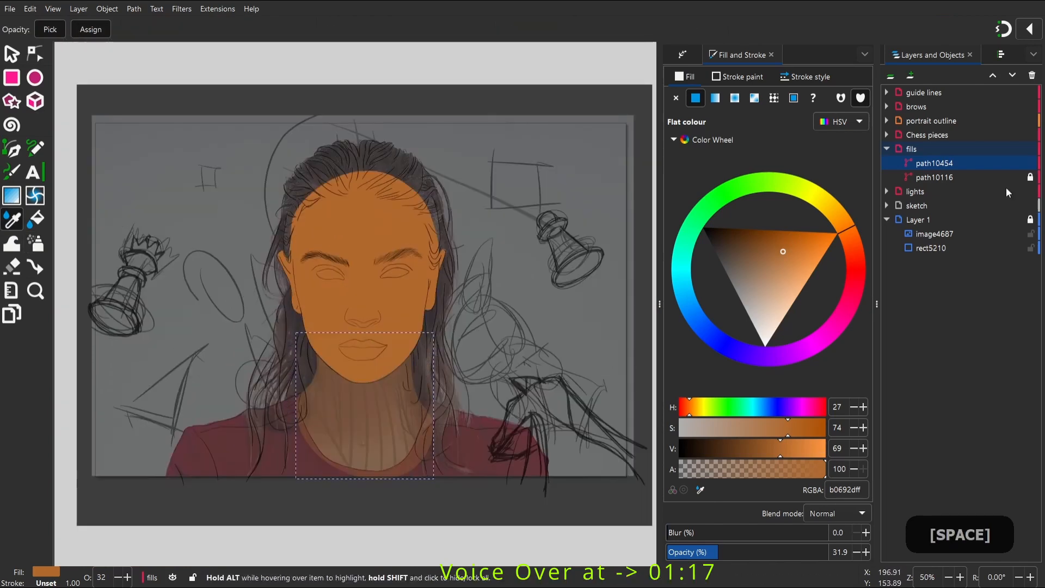
Set the neck shape's opacity back to 100%
{"action": "left_click_drag", "start_coordinate": [718, 552], "coordinate": [828, 552]}
{"action": "key", "text": "s"}
{"action": "left_click", "coordinate": [343, 410]}
{"action": "key", "text": "space"}
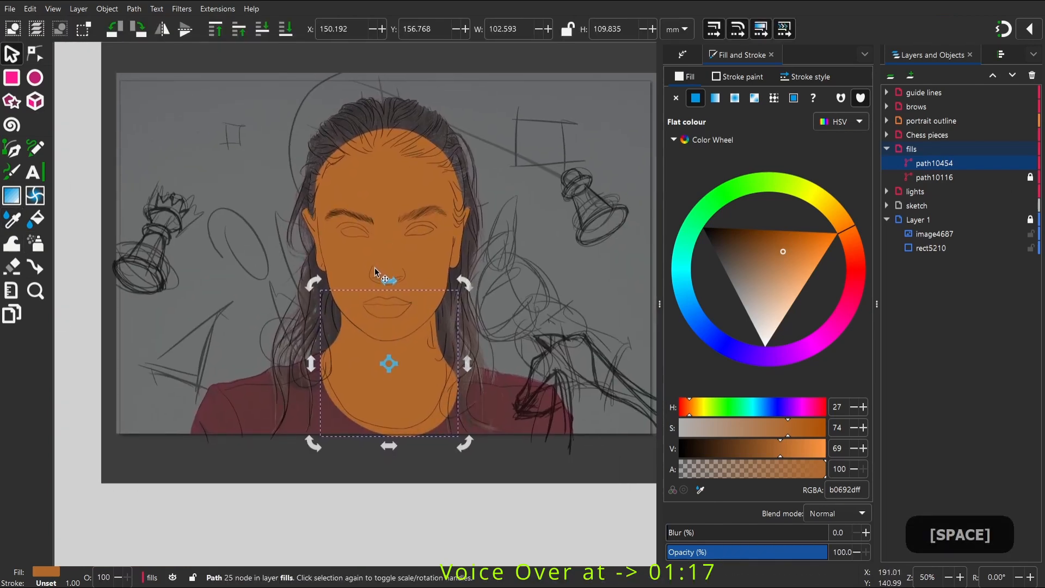
{"action": "key", "text": "space"}
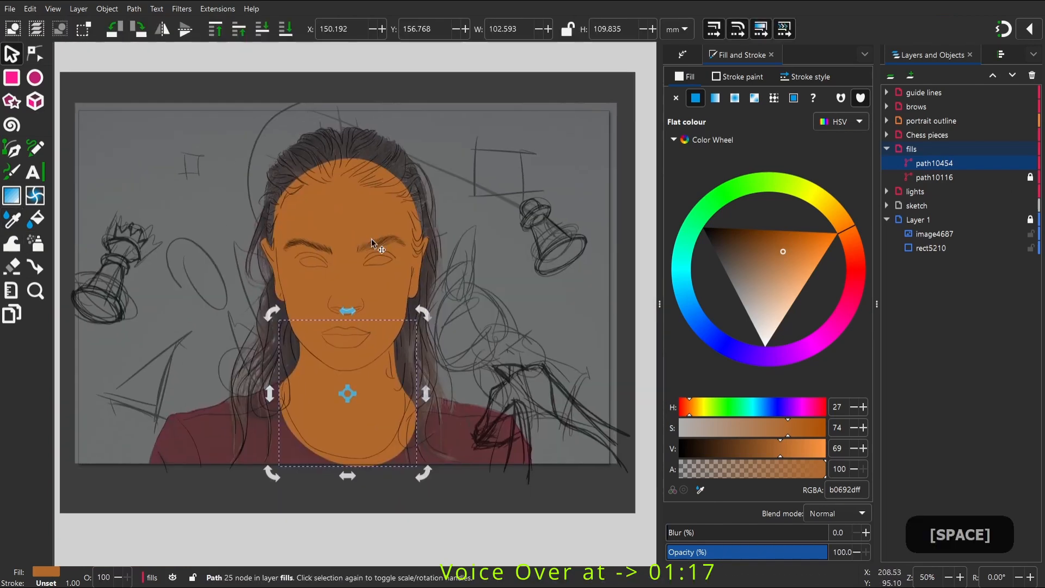
Add a new layer named "hair" above the portrait outline layer
{"action": "left_click", "coordinate": [374, 240]}
{"action": "left_click", "coordinate": [886, 120]}
{"action": "left_click", "coordinate": [887, 121]}
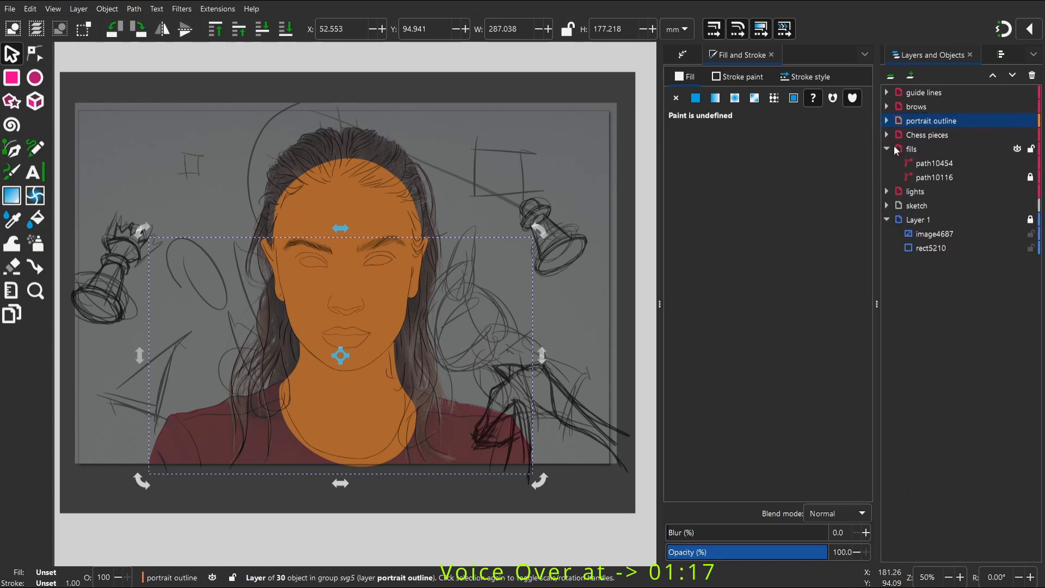
{"action": "left_click", "coordinate": [910, 75]}
{"action": "type", "text": "hair"}
{"action": "key", "text": "Return"}
Lock every layer except hair, hide the fills layer and hide the dialogs to enlarge the canvas
{"action": "right_click", "coordinate": [923, 117]}
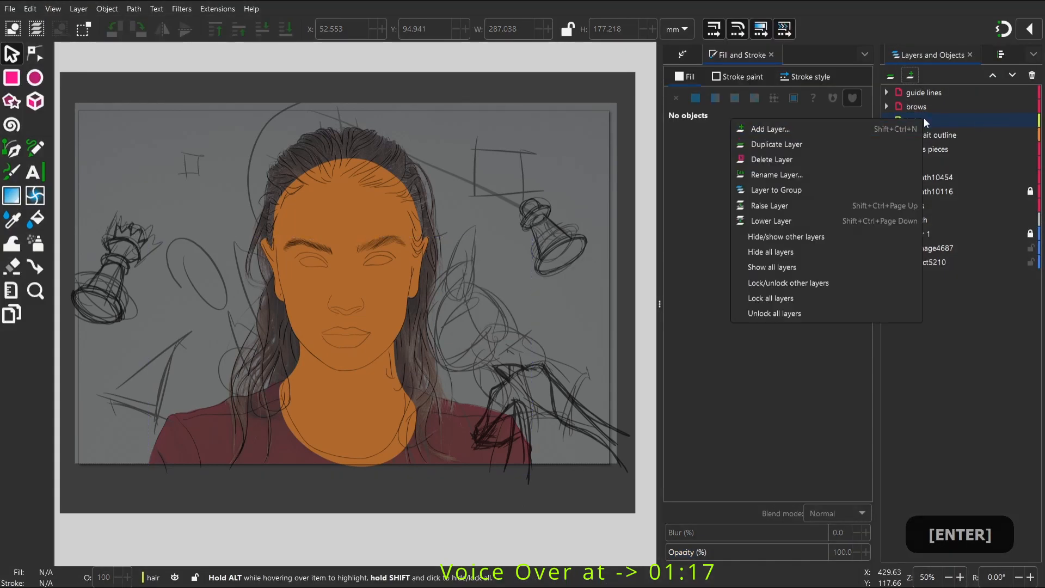
{"action": "left_click", "coordinate": [808, 281]}
{"action": "scroll", "coordinate": [300, 150], "scroll_direction": "up", "scroll_amount": 3}
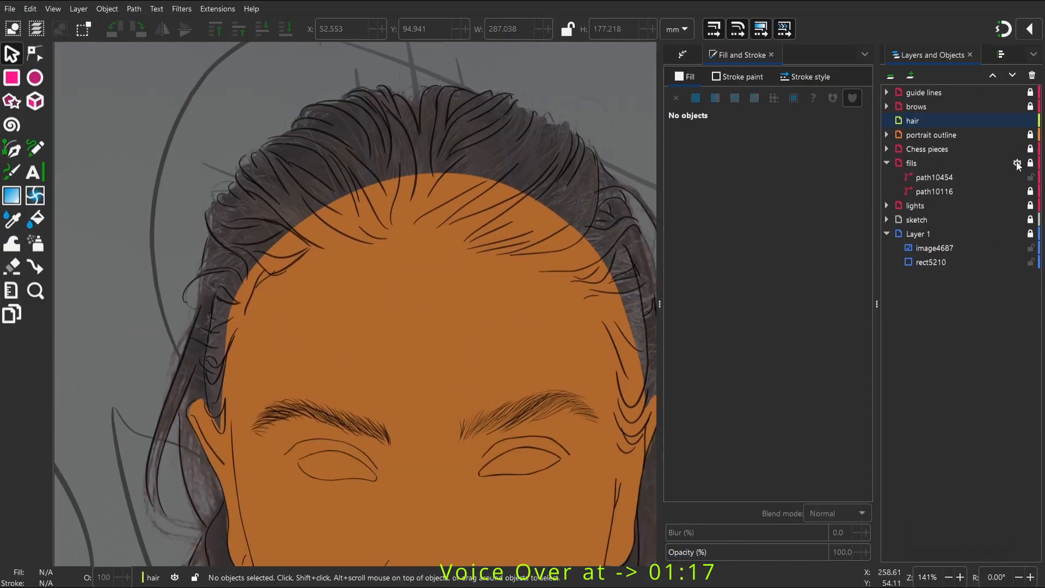
{"action": "left_click", "coordinate": [1016, 164]}
{"action": "key", "text": "F12"}
{"action": "scroll", "coordinate": [200, 141], "scroll_direction": "up", "scroll_amount": 2}
{"action": "key", "text": "space"}
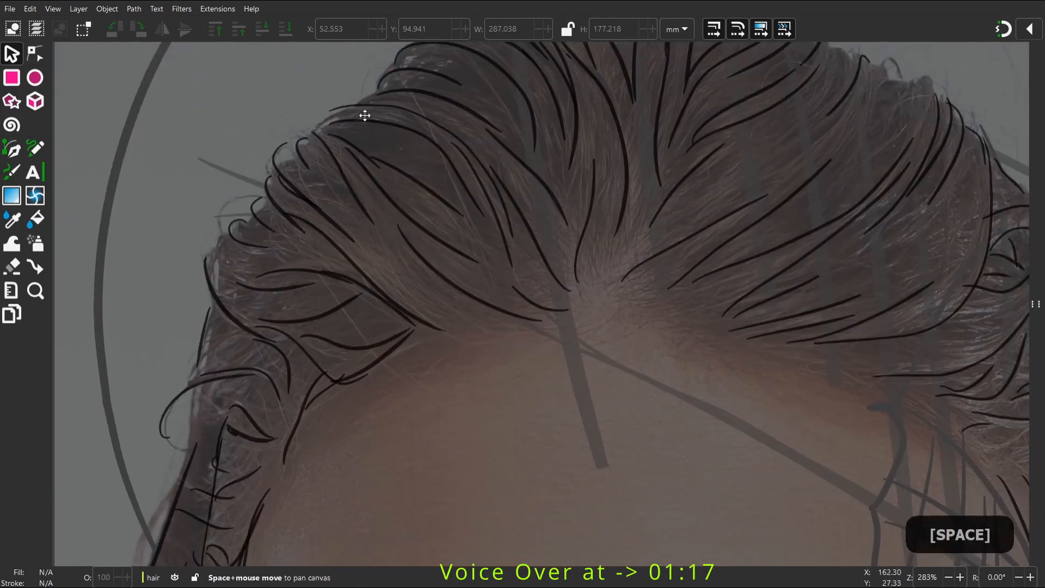
Enable pressure input for the Pencil tool and set its minimum to 29 and maximum to 94, testing with trial strokes
{"action": "key", "text": "p"}
{"action": "mouse_move", "coordinate": [321, 144]}
{"action": "left_mouse_down"}
{"action": "mouse_move", "coordinate": [438, 256]}
{"action": "mouse_move", "coordinate": [539, 310]}
{"action": "left_mouse_up"}
{"action": "key", "text": "ctrl+z"}
{"action": "left_click", "coordinate": [119, 27]}
{"action": "left_click", "coordinate": [246, 29]}
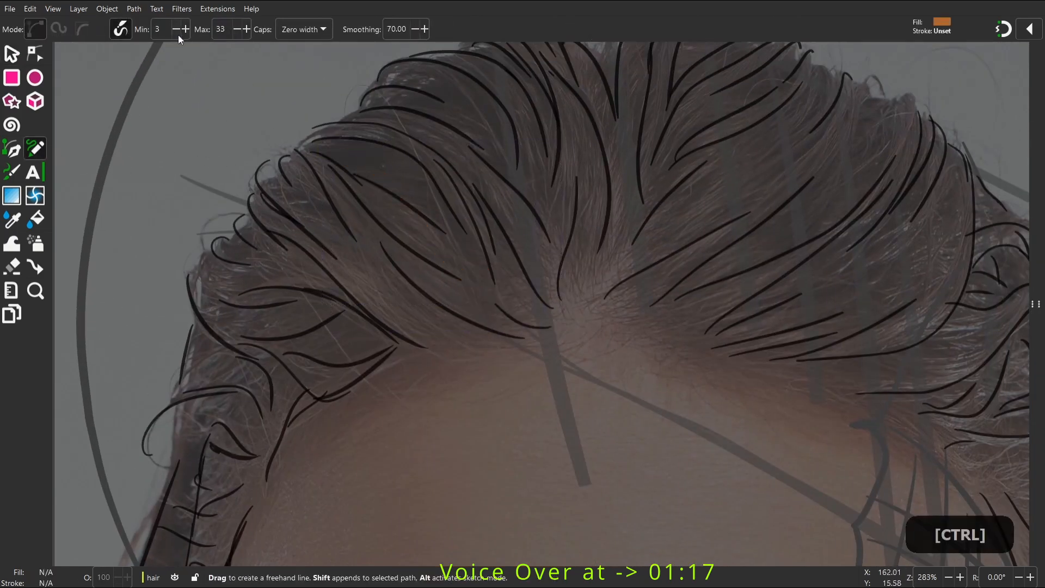
{"action": "left_click", "coordinate": [186, 30]}
{"action": "left_click", "coordinate": [247, 29]}
{"action": "left_click_drag", "start_coordinate": [339, 125], "coordinate": [517, 324]}
{"action": "key", "text": "ctrl+z"}
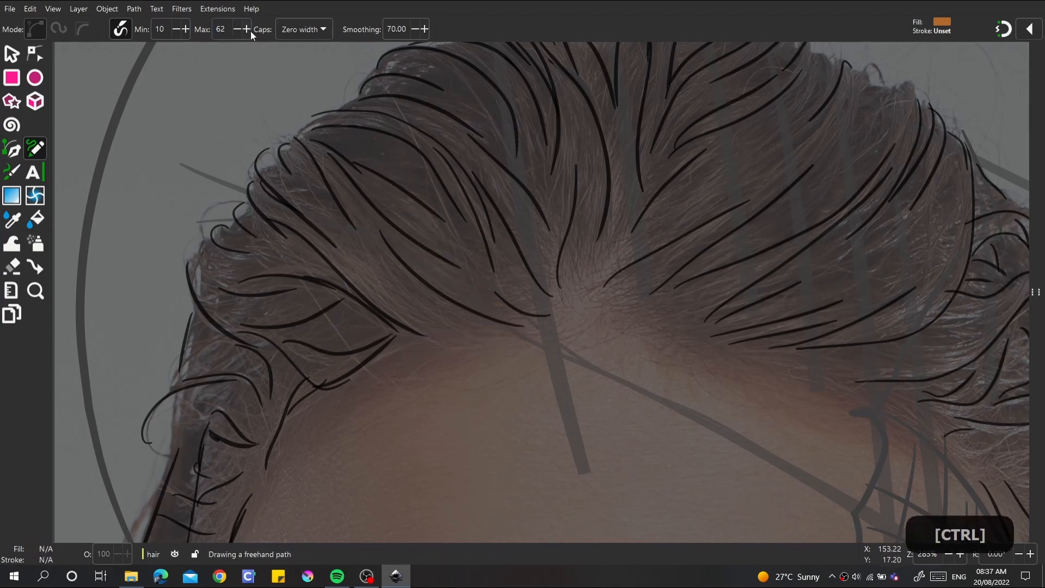
{"action": "left_click", "coordinate": [246, 29]}
{"action": "left_click", "coordinate": [187, 29]}
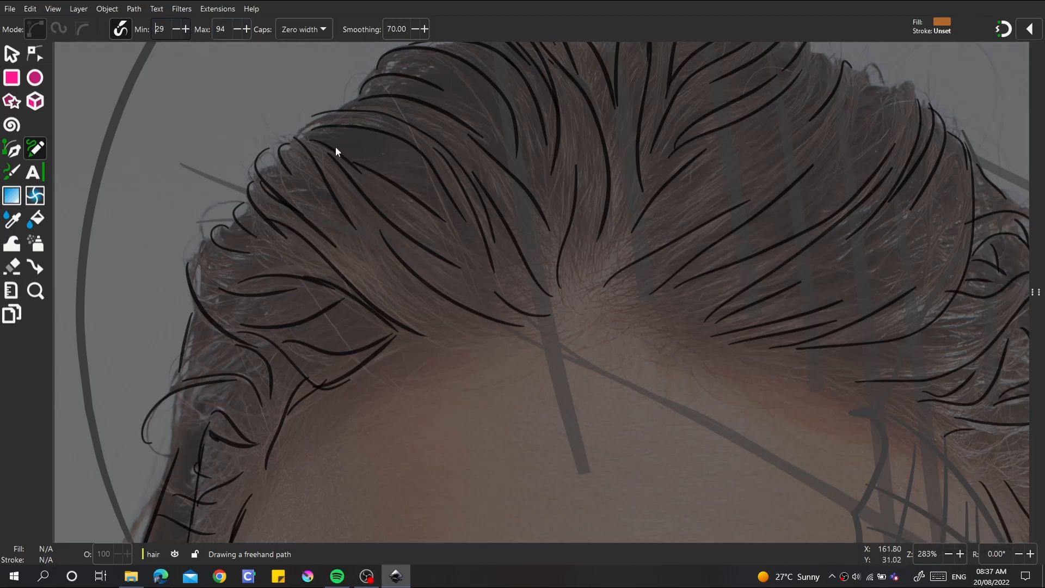
{"action": "left_click_drag", "start_coordinate": [466, 261], "coordinate": [517, 267]}
{"action": "key", "text": "space"}
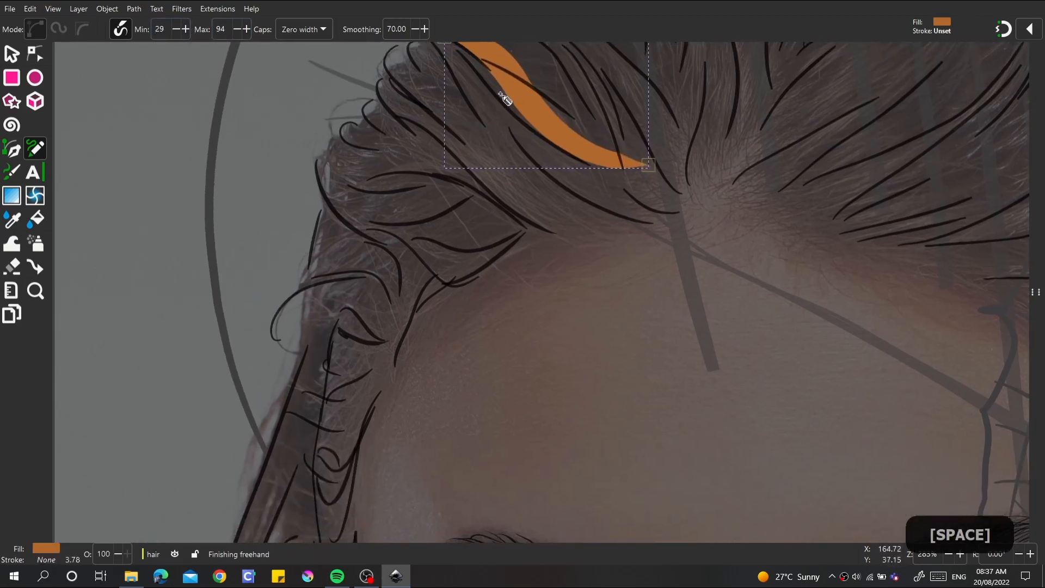
{"action": "key", "text": "ctrl+z"}
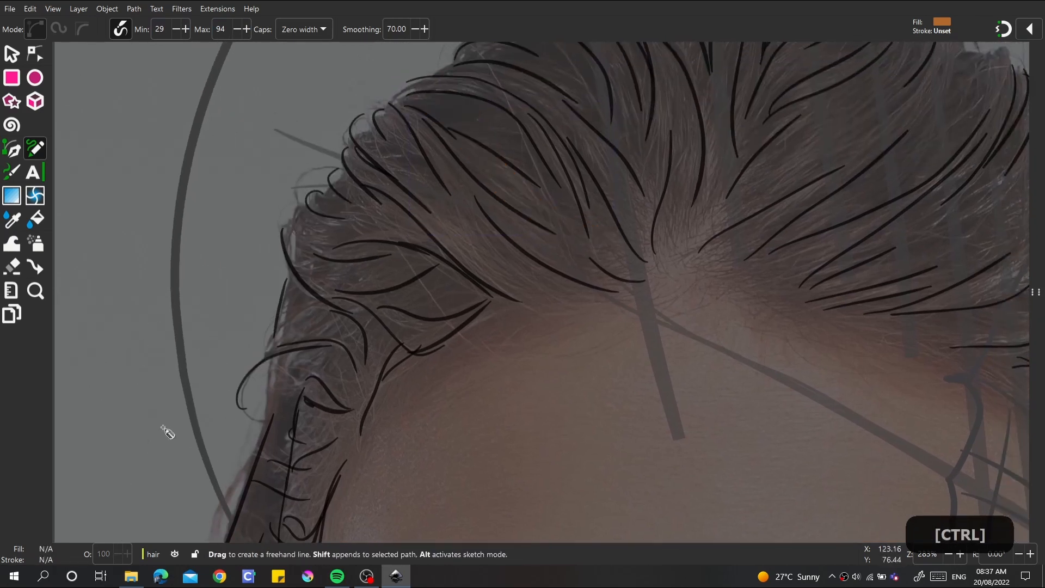
Draw thick tapered hair strands in the hair layer, sweeping from the side of the head toward the central hairline
{"action": "left_click_drag", "start_coordinate": [322, 209], "coordinate": [418, 278]}
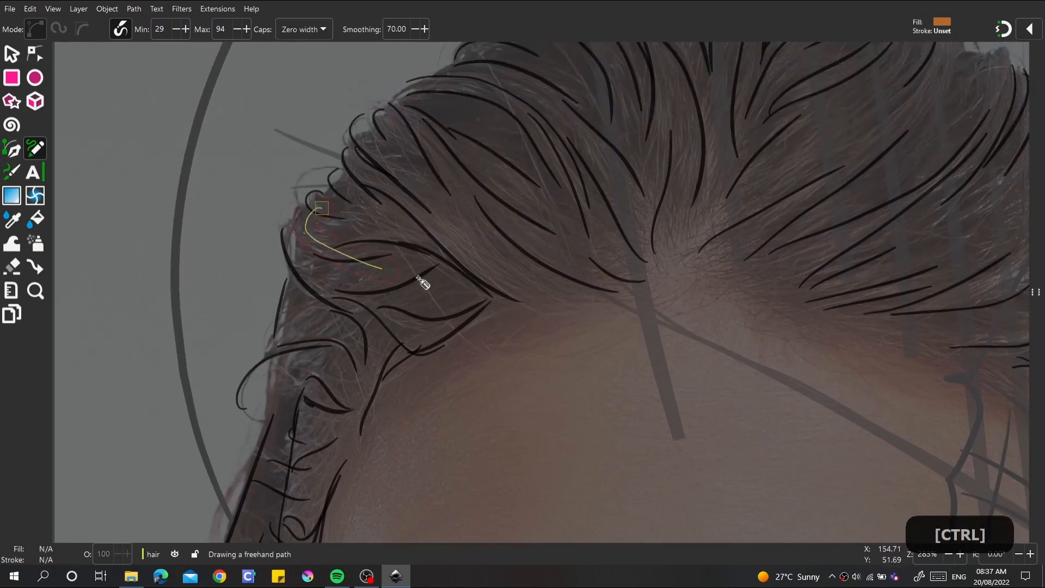
{"action": "left_click_drag", "start_coordinate": [563, 253], "coordinate": [533, 274]}
{"action": "mouse_move", "coordinate": [384, 149]}
{"action": "left_mouse_down"}
{"action": "mouse_move", "coordinate": [606, 292]}
{"action": "mouse_move", "coordinate": [593, 289]}
{"action": "left_mouse_up"}
{"action": "mouse_move", "coordinate": [444, 98]}
{"action": "left_mouse_down"}
{"action": "mouse_move", "coordinate": [483, 117]}
{"action": "mouse_move", "coordinate": [610, 281]}
{"action": "mouse_move", "coordinate": [624, 231]}
{"action": "mouse_move", "coordinate": [642, 282]}
{"action": "left_mouse_up"}
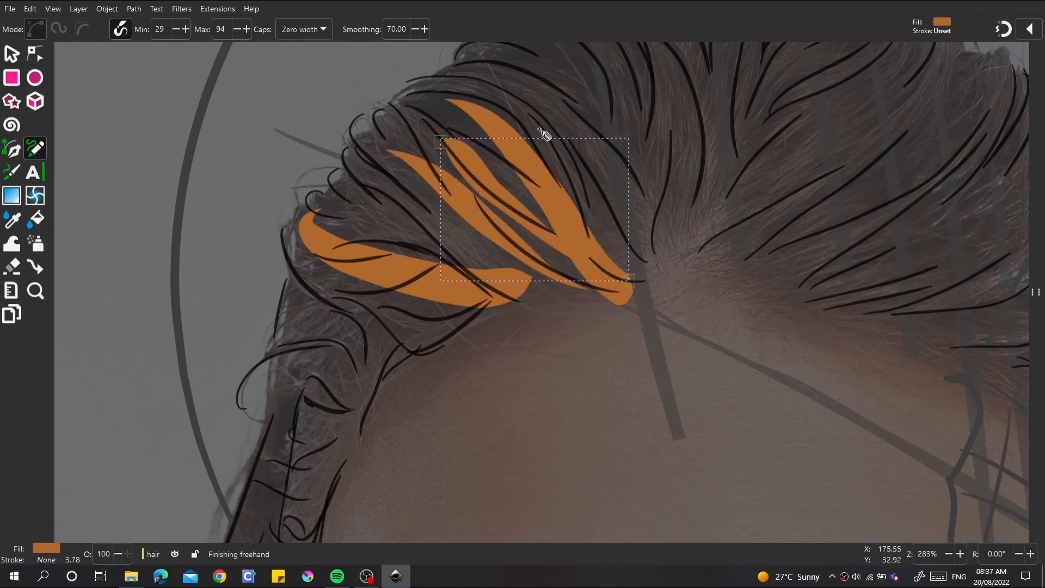
{"action": "key", "text": "ctrl+z"}
{"action": "key", "text": "ctrl+z"}
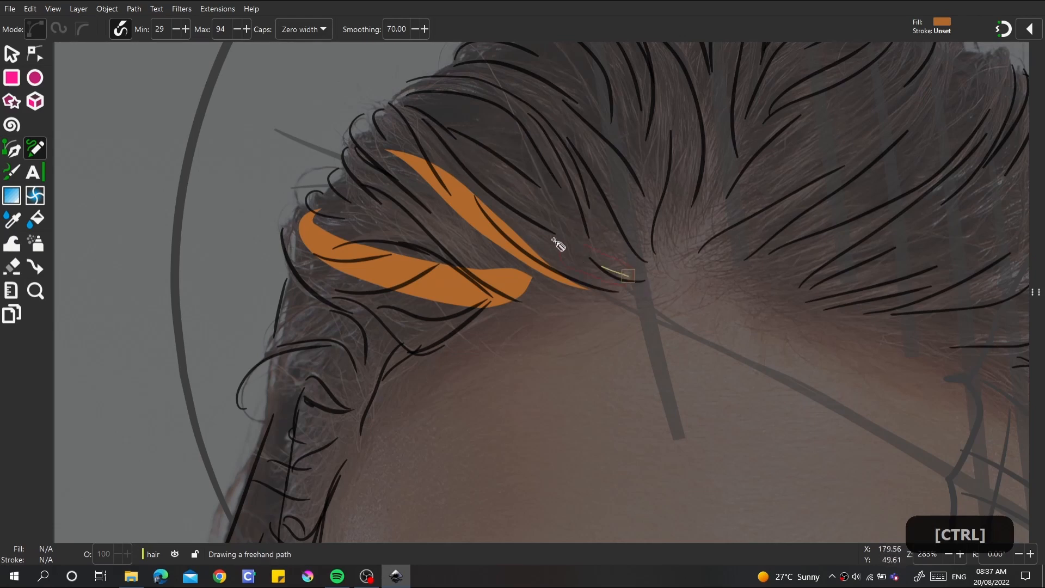
{"action": "left_click_drag", "start_coordinate": [559, 245], "coordinate": [411, 121]}
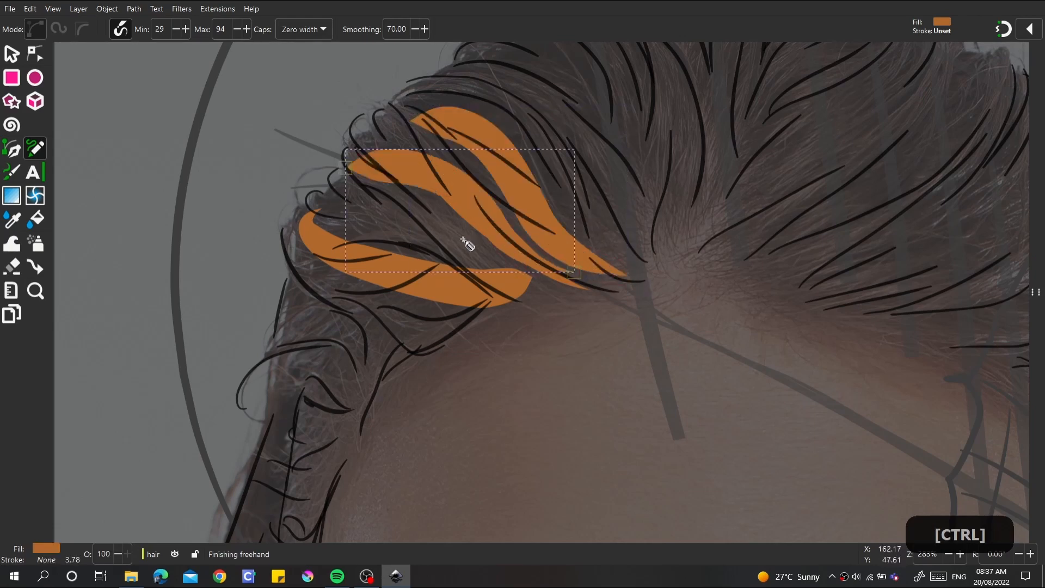
Draw tapered hair strands along the temple hairline, running from the forehead down to the ear
{"action": "key", "text": "space"}
{"action": "left_click_drag", "start_coordinate": [526, 137], "coordinate": [364, 266]}
{"action": "mouse_move", "coordinate": [455, 188]}
{"action": "left_mouse_down"}
{"action": "mouse_move", "coordinate": [401, 289]}
{"action": "mouse_move", "coordinate": [381, 294]}
{"action": "left_mouse_up"}
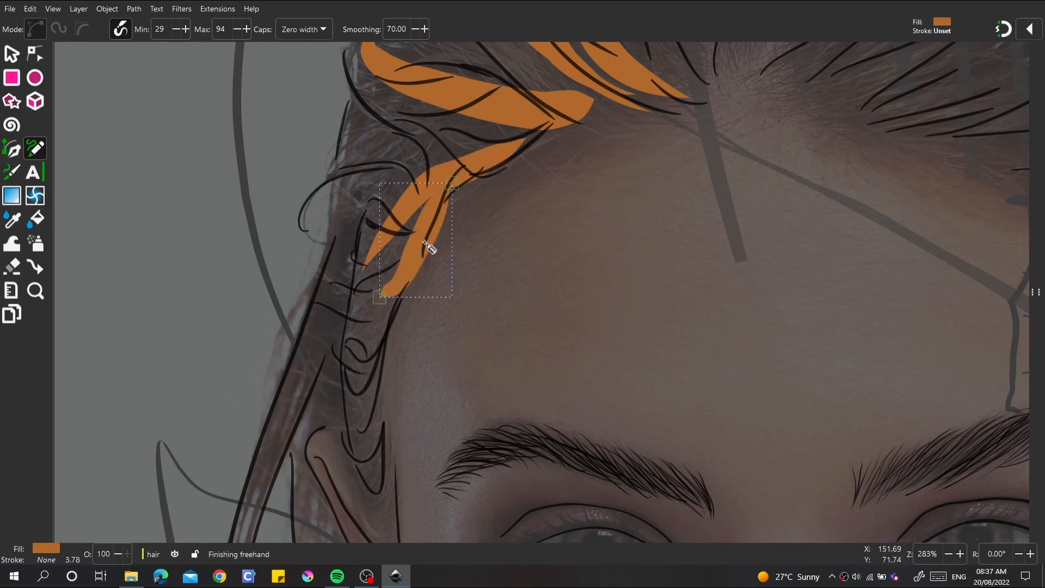
{"action": "key", "text": "ctrl+z"}
{"action": "left_click_drag", "start_coordinate": [410, 255], "coordinate": [368, 359]}
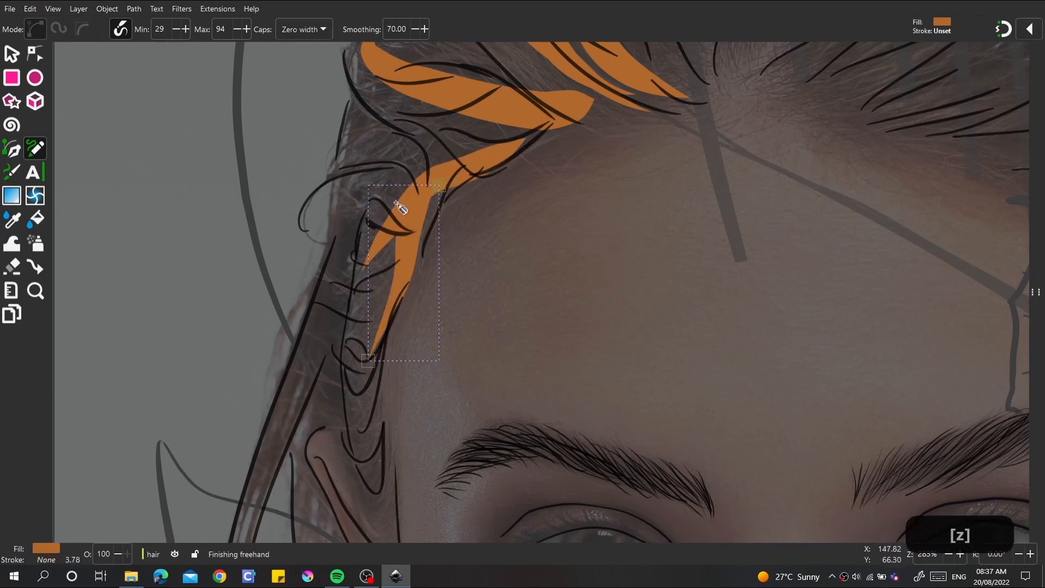
{"action": "mouse_move", "coordinate": [381, 232]}
{"action": "left_mouse_down"}
{"action": "mouse_move", "coordinate": [347, 365]}
{"action": "mouse_move", "coordinate": [380, 233]}
{"action": "left_mouse_up"}
{"action": "key", "text": "ctrl+z"}
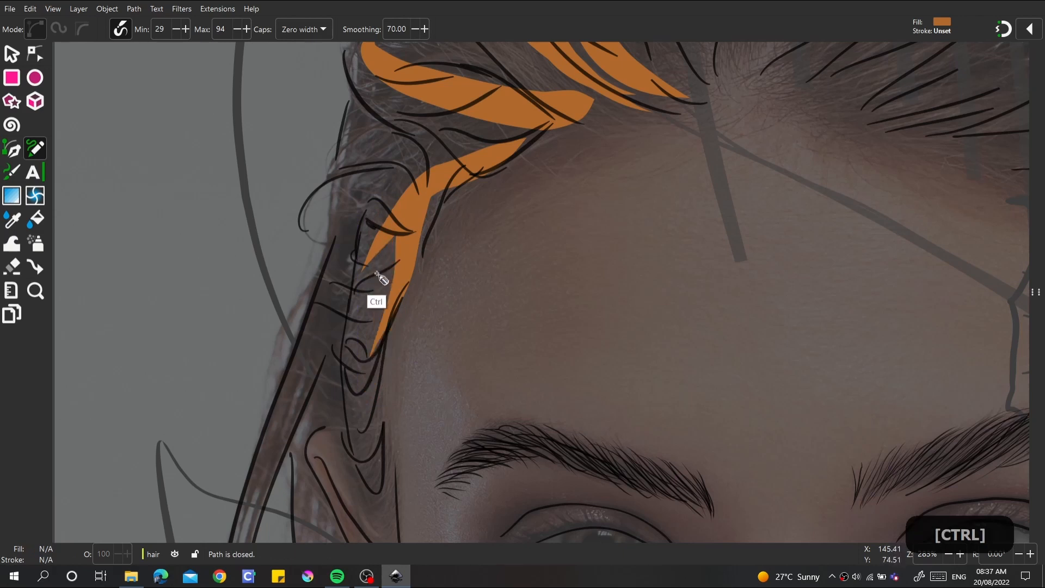
{"action": "left_click_drag", "start_coordinate": [359, 327], "coordinate": [380, 376]}
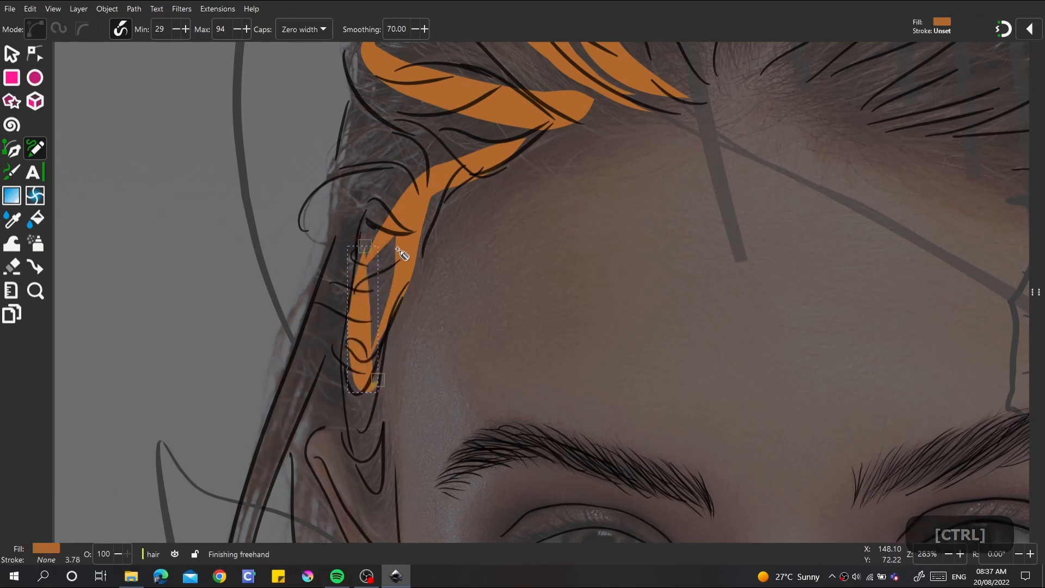
{"action": "mouse_move", "coordinate": [397, 250]}
{"action": "left_mouse_down"}
{"action": "mouse_move", "coordinate": [389, 292]}
{"action": "mouse_move", "coordinate": [340, 386]}
{"action": "mouse_move", "coordinate": [344, 428]}
{"action": "left_mouse_up"}
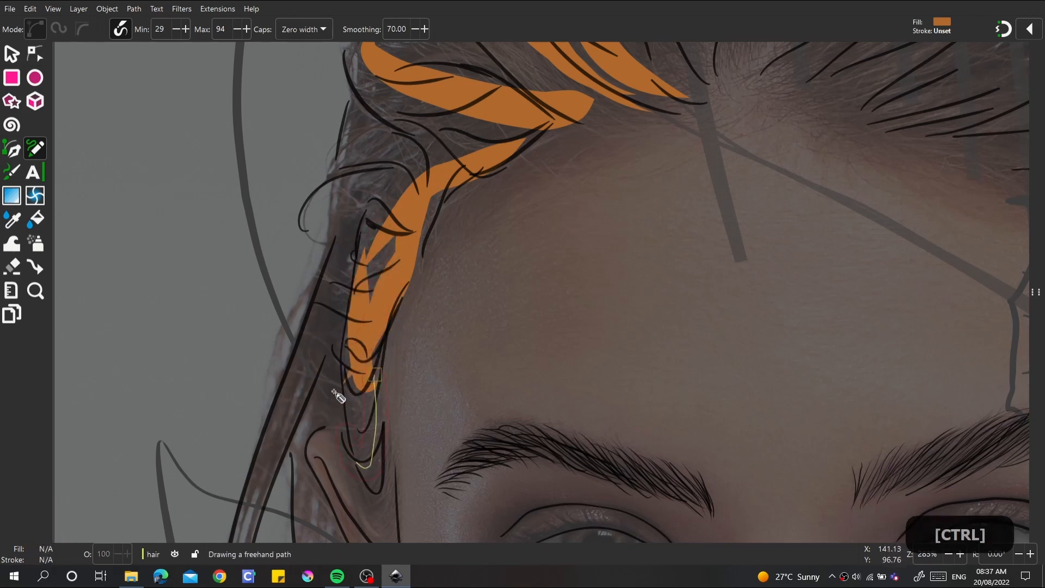
Undo a trial strand drawn at the crown and disable the Pencil tool's pressure input
{"action": "key", "text": "space"}
{"action": "key", "text": "space"}
{"action": "key", "text": "space"}
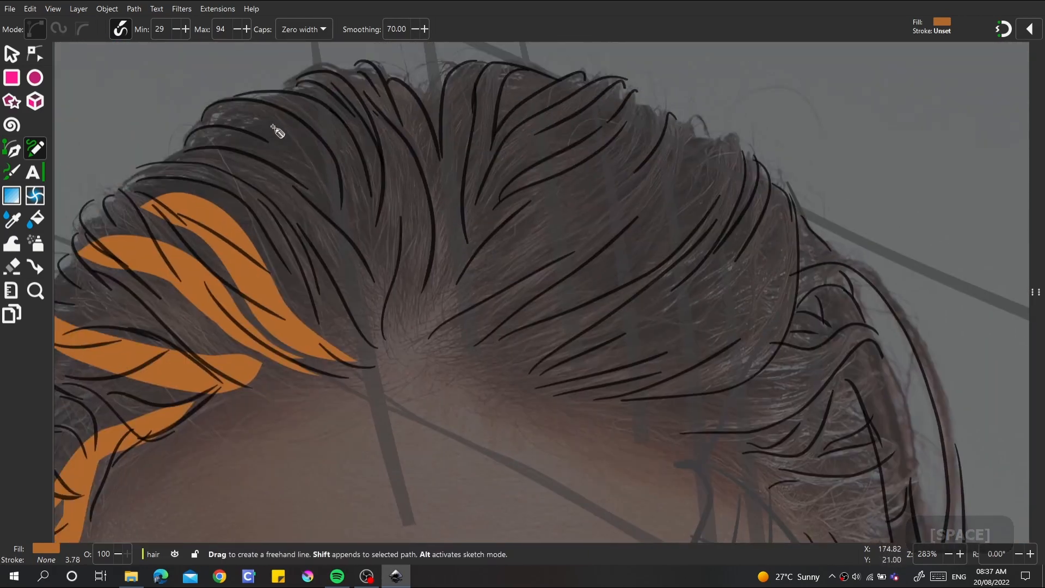
{"action": "left_click_drag", "start_coordinate": [279, 130], "coordinate": [390, 357]}
{"action": "key", "text": "ctrl+z"}
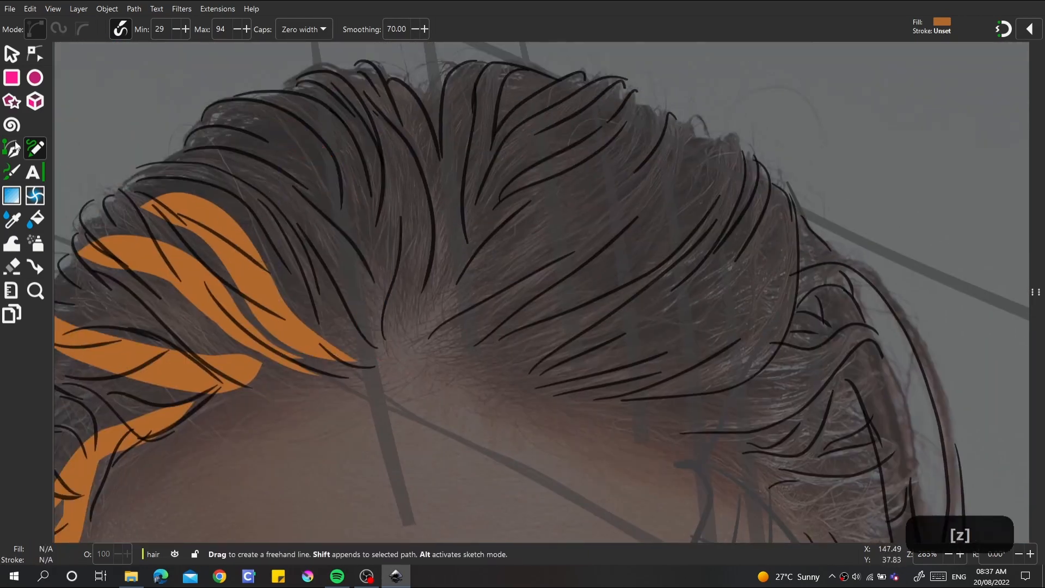
{"action": "left_click", "coordinate": [123, 28]}
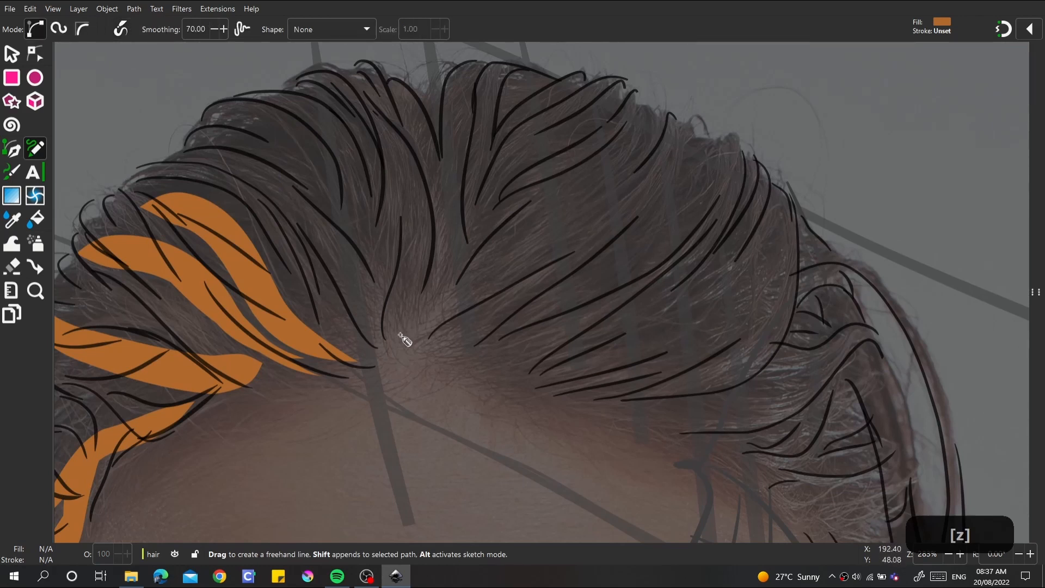
{"action": "mouse_move", "coordinate": [321, 346]}
{"action": "left_mouse_down"}
{"action": "mouse_move", "coordinate": [363, 366]}
{"action": "mouse_move", "coordinate": [388, 308]}
{"action": "mouse_move", "coordinate": [395, 333]}
{"action": "mouse_move", "coordinate": [403, 319]}
{"action": "left_mouse_up"}
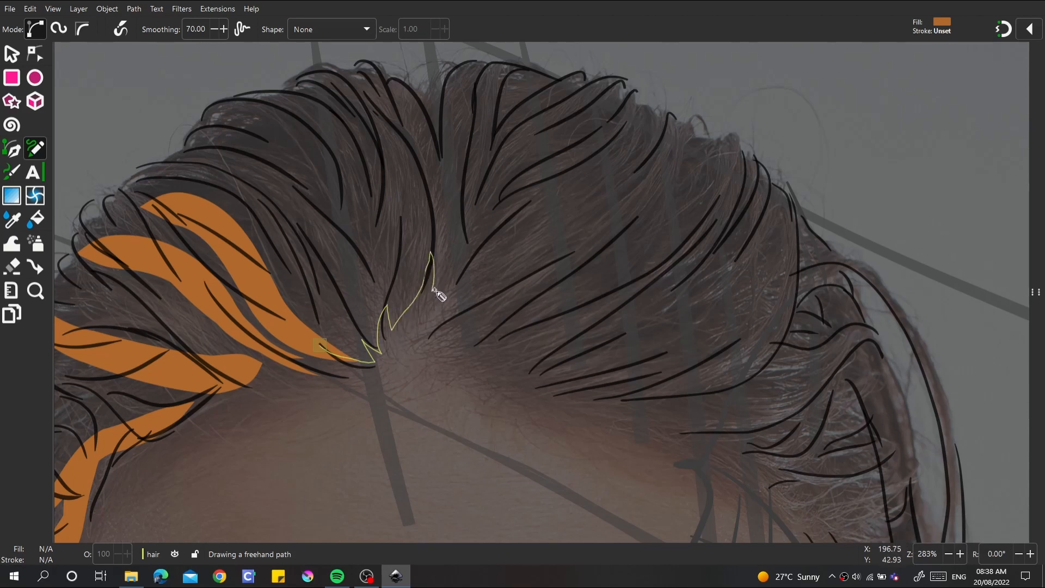
{"action": "left_click_drag", "start_coordinate": [478, 254], "coordinate": [478, 254]}
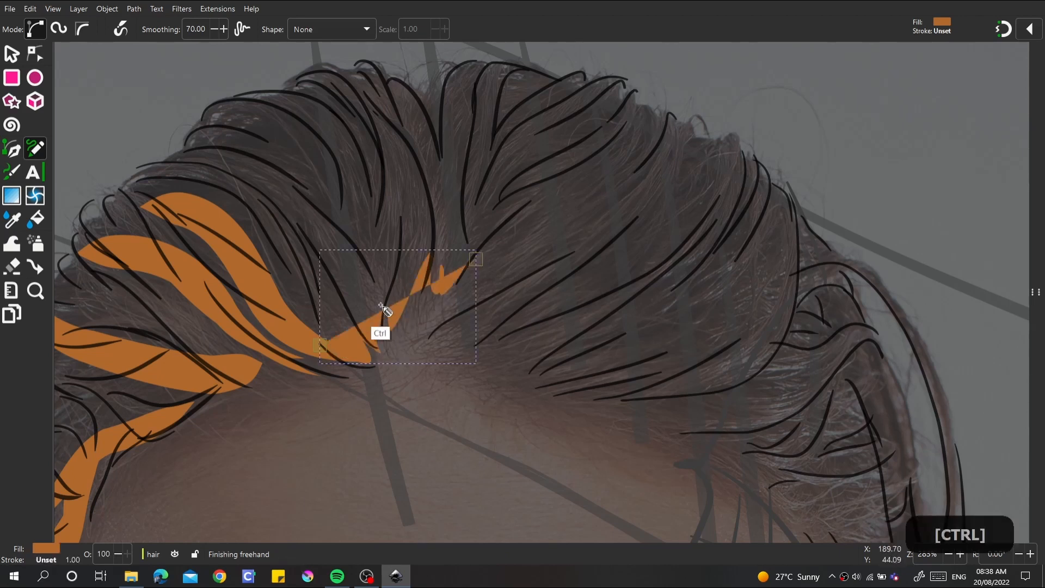
{"action": "key", "text": "ctrl+z"}
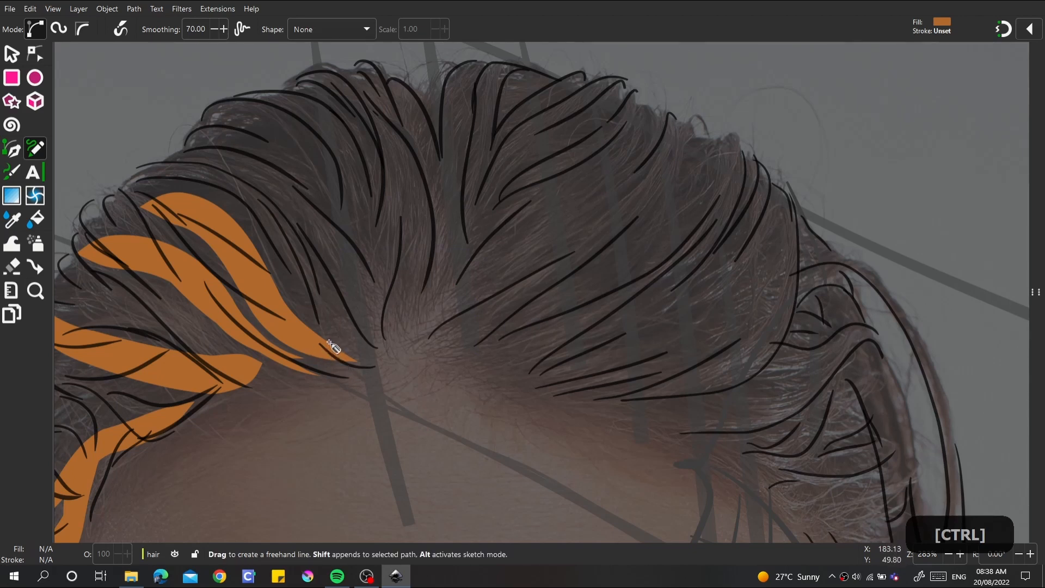
Draw a closed orange fill shape left of the parting, with jagged edges at the hairline and a curve over the crown
{"action": "left_click_drag", "start_coordinate": [327, 343], "coordinate": [357, 362]}
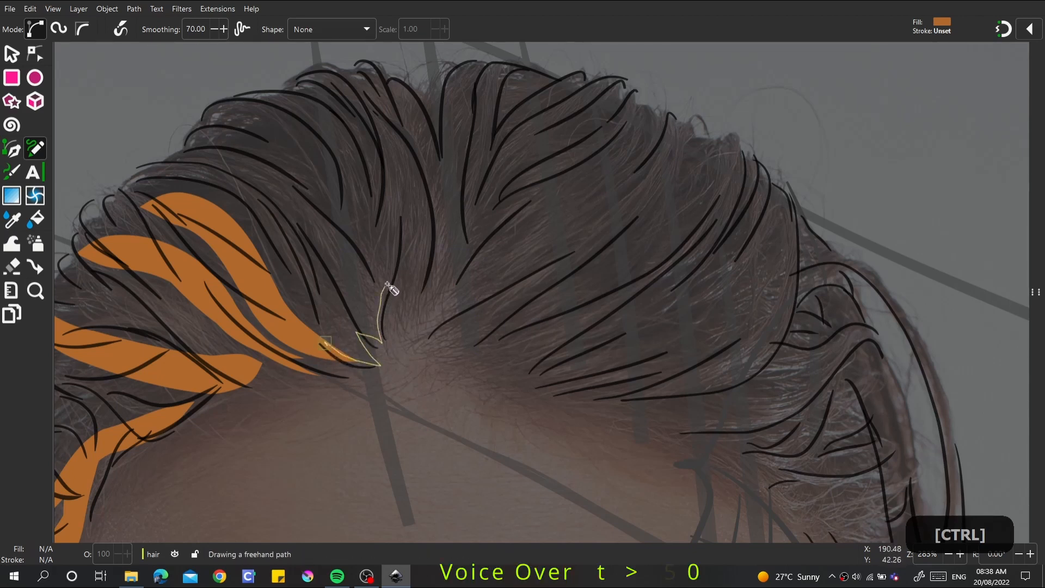
{"action": "mouse_move", "coordinate": [397, 266]}
{"action": "left_mouse_down"}
{"action": "mouse_move", "coordinate": [418, 289]}
{"action": "mouse_move", "coordinate": [437, 229]}
{"action": "left_mouse_up"}
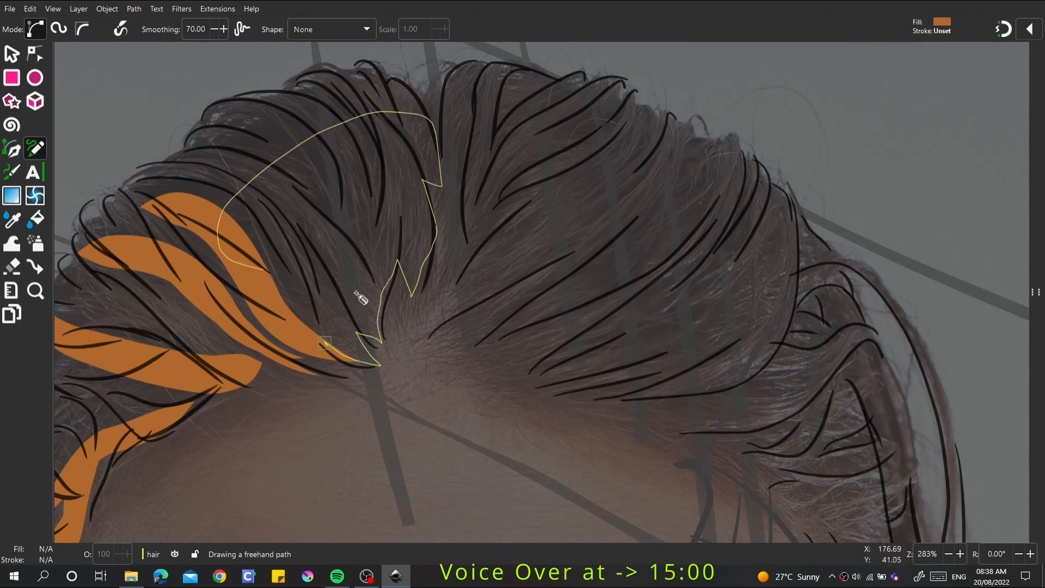
{"action": "left_click_drag", "start_coordinate": [361, 298], "coordinate": [326, 343]}
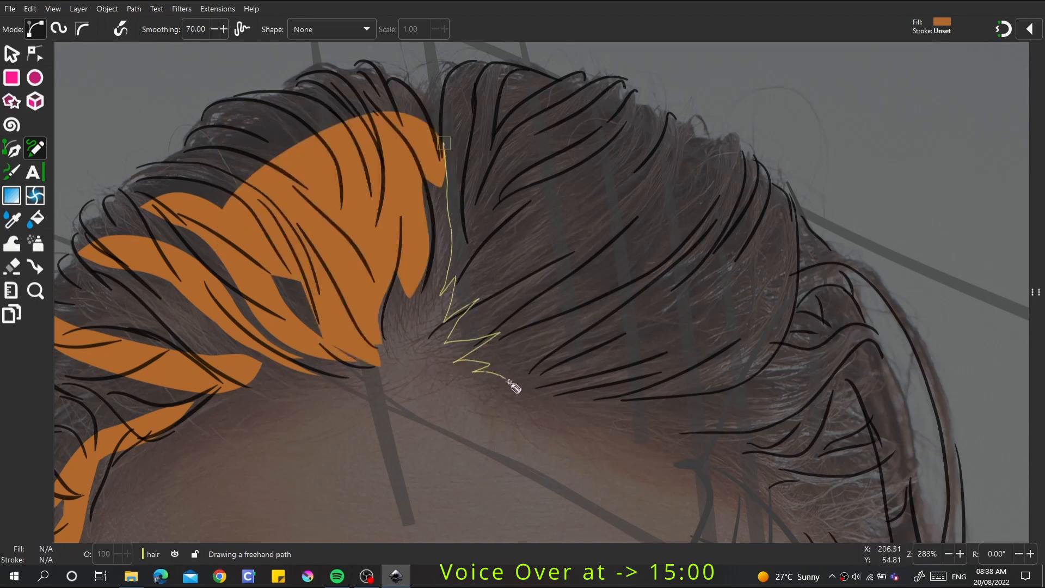
Set the Pencil smoothing to 20 and undo the fill shape drawn right of the parting
{"action": "left_click_drag", "start_coordinate": [509, 381], "coordinate": [445, 164]}
{"action": "left_click_drag", "start_coordinate": [598, 265], "coordinate": [453, 147]}
{"action": "key", "text": "s"}
{"action": "key", "text": "p"}
{"action": "double_click", "coordinate": [196, 29]}
{"action": "type", "text": "20"}
{"action": "key", "text": "Return"}
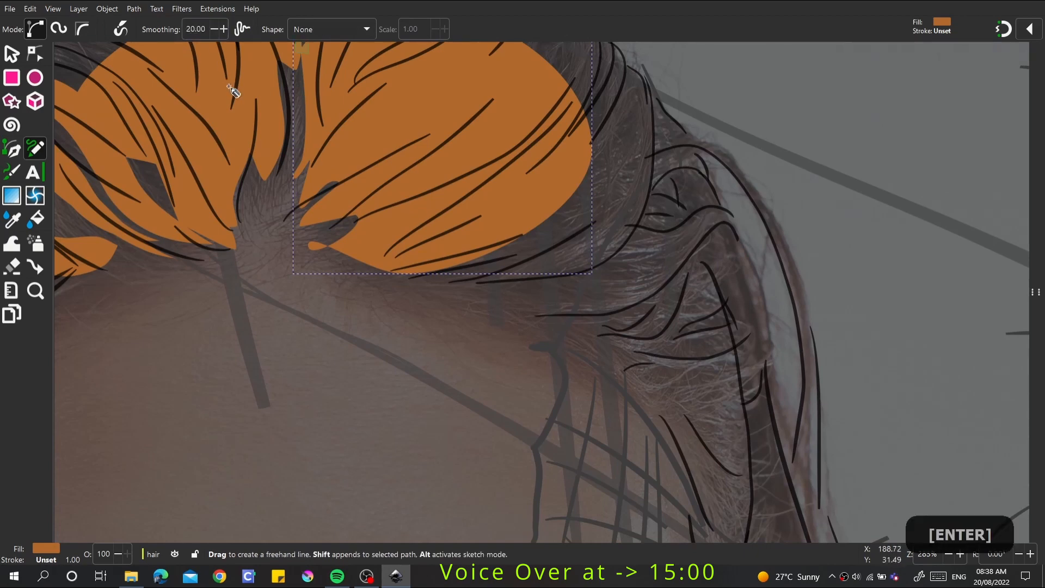
{"action": "key", "text": "ctrl+z"}
Redraw the fill shape right of the parting with jagged points along the hairline
{"action": "mouse_move", "coordinate": [292, 65]}
{"action": "left_mouse_down"}
{"action": "mouse_move", "coordinate": [300, 128]}
{"action": "mouse_move", "coordinate": [329, 198]}
{"action": "left_mouse_up"}
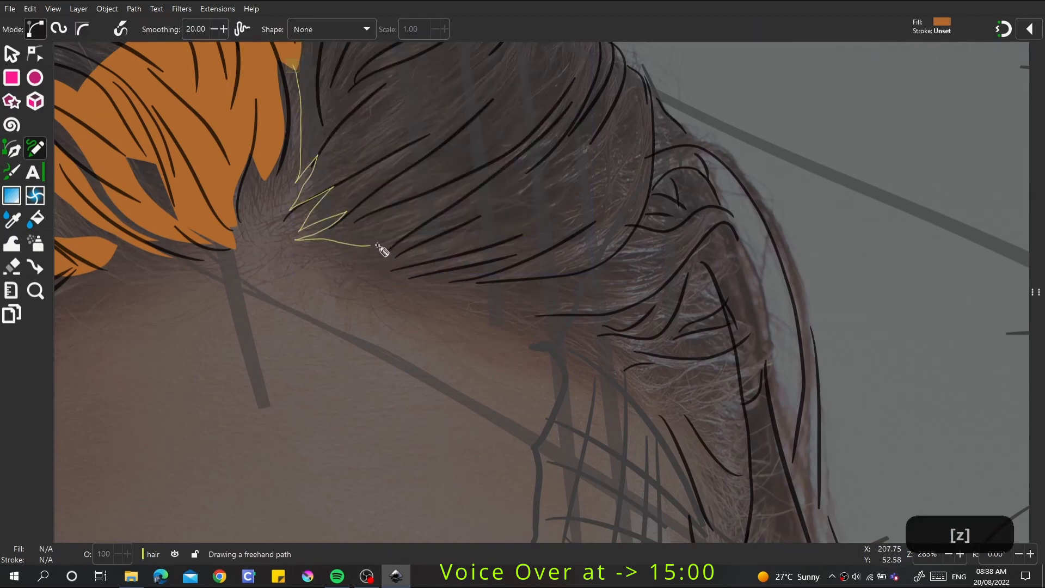
{"action": "left_click_drag", "start_coordinate": [378, 244], "coordinate": [292, 66]}
{"action": "key", "text": "space"}
{"action": "mouse_move", "coordinate": [304, 277]}
{"action": "left_mouse_down"}
{"action": "mouse_move", "coordinate": [286, 328]}
{"action": "mouse_move", "coordinate": [304, 278]}
{"action": "left_mouse_up"}
{"action": "key", "text": "space"}
Draw fill shapes down the right temple hair to beside the ear, undoing one faulty shape
{"action": "mouse_move", "coordinate": [489, 240]}
{"action": "left_mouse_down"}
{"action": "mouse_move", "coordinate": [434, 252]}
{"action": "mouse_move", "coordinate": [629, 350]}
{"action": "left_mouse_up"}
{"action": "key", "text": "ctrl+z"}
{"action": "mouse_move", "coordinate": [560, 233]}
{"action": "left_mouse_down"}
{"action": "mouse_move", "coordinate": [623, 316]}
{"action": "mouse_move", "coordinate": [560, 233]}
{"action": "left_mouse_up"}
{"action": "mouse_move", "coordinate": [583, 299]}
{"action": "left_mouse_down"}
{"action": "mouse_move", "coordinate": [704, 436]}
{"action": "mouse_move", "coordinate": [583, 299]}
{"action": "left_mouse_up"}
{"action": "key", "text": "space"}
{"action": "mouse_move", "coordinate": [574, 236]}
{"action": "left_mouse_down"}
{"action": "mouse_move", "coordinate": [540, 231]}
{"action": "mouse_move", "coordinate": [634, 381]}
{"action": "left_mouse_up"}
{"action": "key", "text": "space"}
{"action": "mouse_move", "coordinate": [523, 168]}
{"action": "left_mouse_down"}
{"action": "mouse_move", "coordinate": [553, 182]}
{"action": "mouse_move", "coordinate": [524, 282]}
{"action": "mouse_move", "coordinate": [561, 280]}
{"action": "left_mouse_up"}
{"action": "key", "text": "space"}
{"action": "key", "text": "space"}
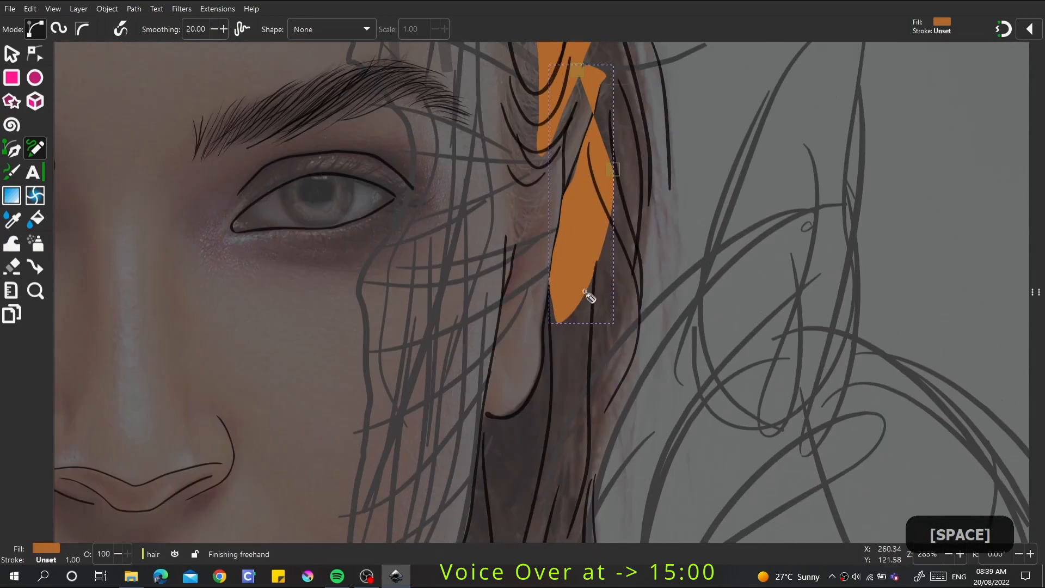
Fill the upper left hair between the temple and the crown with shapes following its wavy outer edge
{"action": "key", "text": "space"}
{"action": "key", "text": "space"}
{"action": "key", "text": "s"}
{"action": "key", "text": "p"}
{"action": "mouse_move", "coordinate": [635, 250]}
{"action": "left_mouse_down"}
{"action": "mouse_move", "coordinate": [614, 276]}
{"action": "mouse_move", "coordinate": [414, 267]}
{"action": "mouse_move", "coordinate": [635, 250]}
{"action": "left_mouse_up"}
{"action": "key", "text": "space"}
{"action": "left_click_drag", "start_coordinate": [462, 198], "coordinate": [390, 316]}
{"action": "mouse_move", "coordinate": [332, 336]}
{"action": "left_mouse_down"}
{"action": "mouse_move", "coordinate": [402, 239]}
{"action": "mouse_move", "coordinate": [498, 173]}
{"action": "left_mouse_up"}
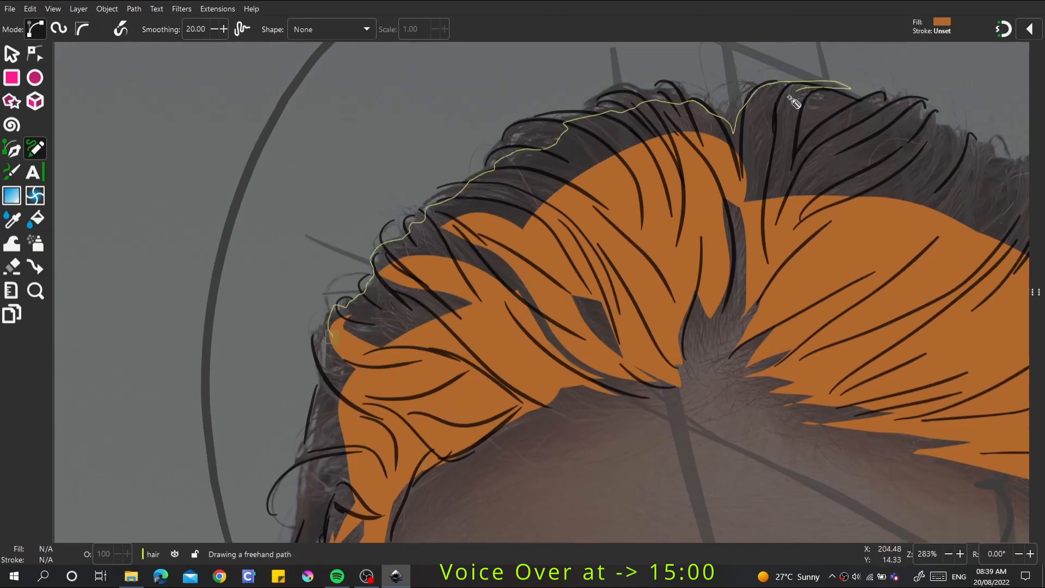
{"action": "left_click_drag", "start_coordinate": [794, 101], "coordinate": [786, 106]}
Draw fill shapes over the left side hair, from the temple down to the top of the ear
{"action": "key", "text": "w"}
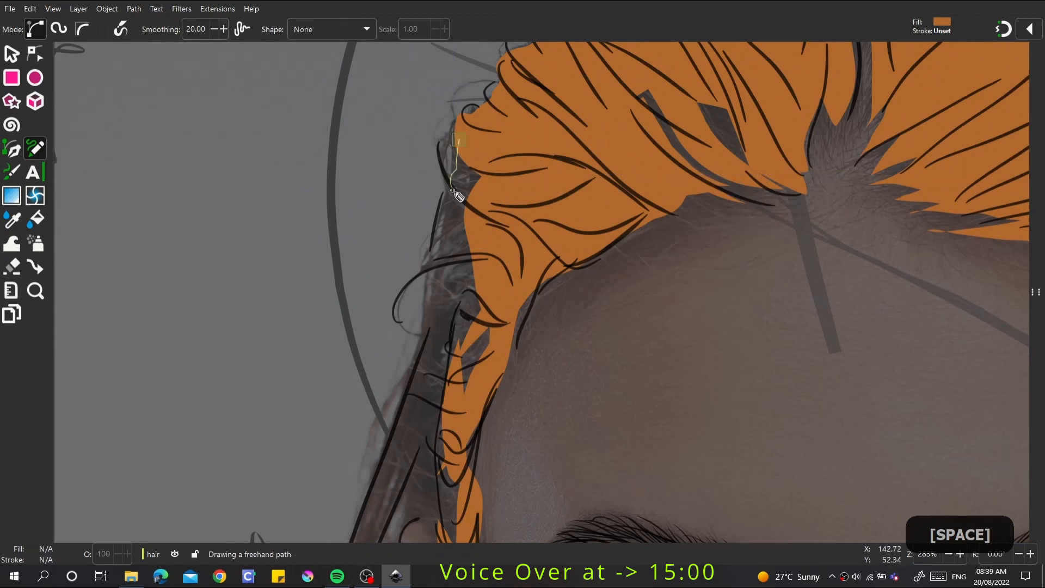
{"action": "left_click_drag", "start_coordinate": [456, 196], "coordinate": [453, 295]}
{"action": "left_click_drag", "start_coordinate": [532, 198], "coordinate": [458, 140]}
{"action": "key", "text": "space"}
{"action": "left_click_drag", "start_coordinate": [420, 141], "coordinate": [401, 182]}
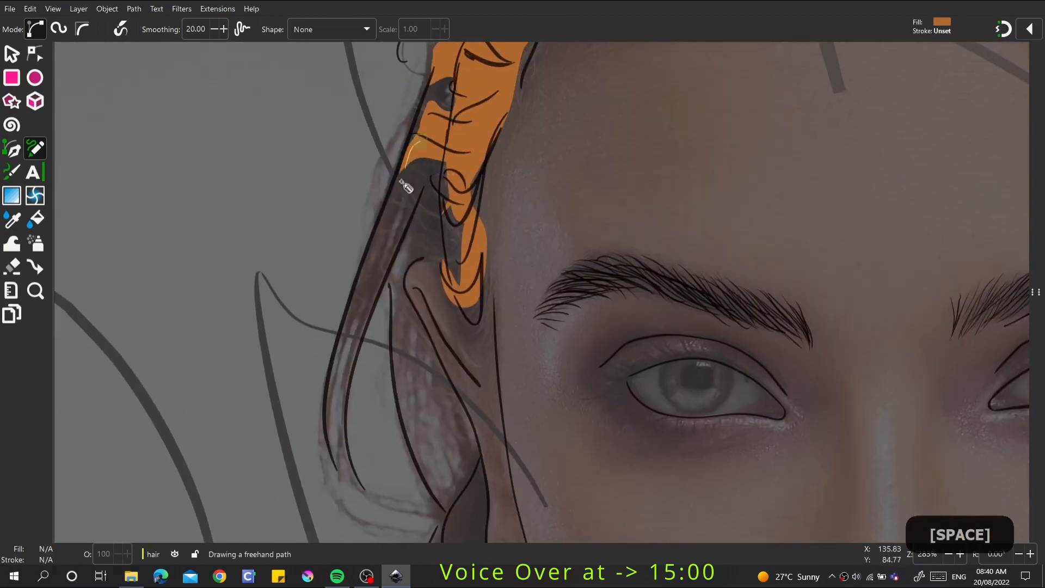
{"action": "left_click_drag", "start_coordinate": [416, 254], "coordinate": [466, 279]}
{"action": "key", "text": "space"}
Draw fill shapes for the hair running behind the left ear and down beside the jaw
{"action": "mouse_move", "coordinate": [411, 127]}
{"action": "left_mouse_down"}
{"action": "mouse_move", "coordinate": [461, 171]}
{"action": "mouse_move", "coordinate": [407, 132]}
{"action": "mouse_move", "coordinate": [415, 110]}
{"action": "left_mouse_up"}
{"action": "key", "text": "space"}
{"action": "key", "text": "space"}
{"action": "mouse_move", "coordinate": [388, 267]}
{"action": "left_mouse_down"}
{"action": "mouse_move", "coordinate": [422, 294]}
{"action": "mouse_move", "coordinate": [414, 102]}
{"action": "left_mouse_up"}
{"action": "key", "text": "space"}
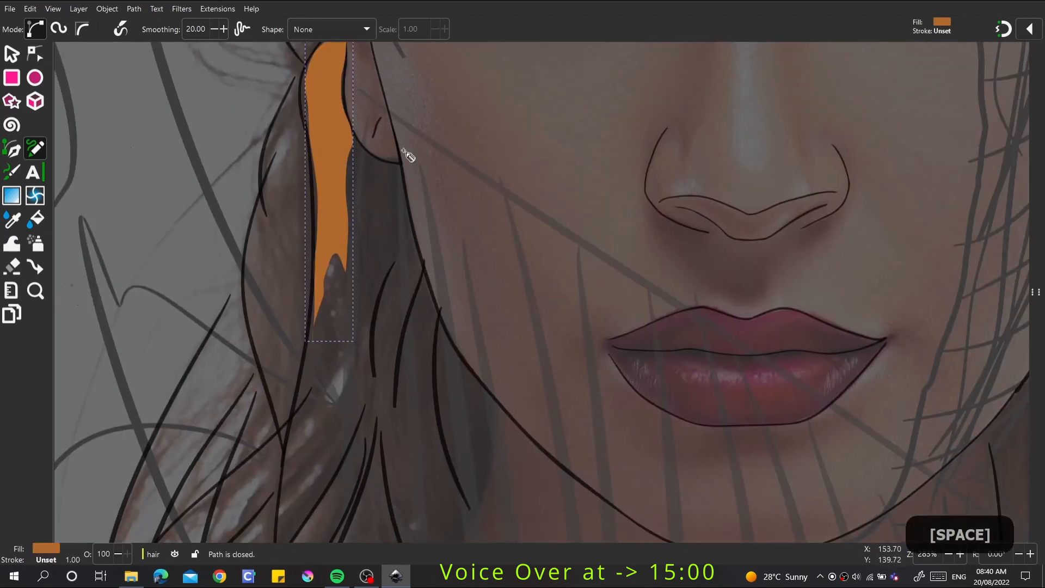
{"action": "mouse_move", "coordinate": [360, 357]}
{"action": "left_mouse_down"}
{"action": "mouse_move", "coordinate": [458, 363]}
{"action": "mouse_move", "coordinate": [383, 164]}
{"action": "mouse_move", "coordinate": [339, 145]}
{"action": "left_mouse_up"}
{"action": "key", "text": "space"}
{"action": "key", "text": "w"}
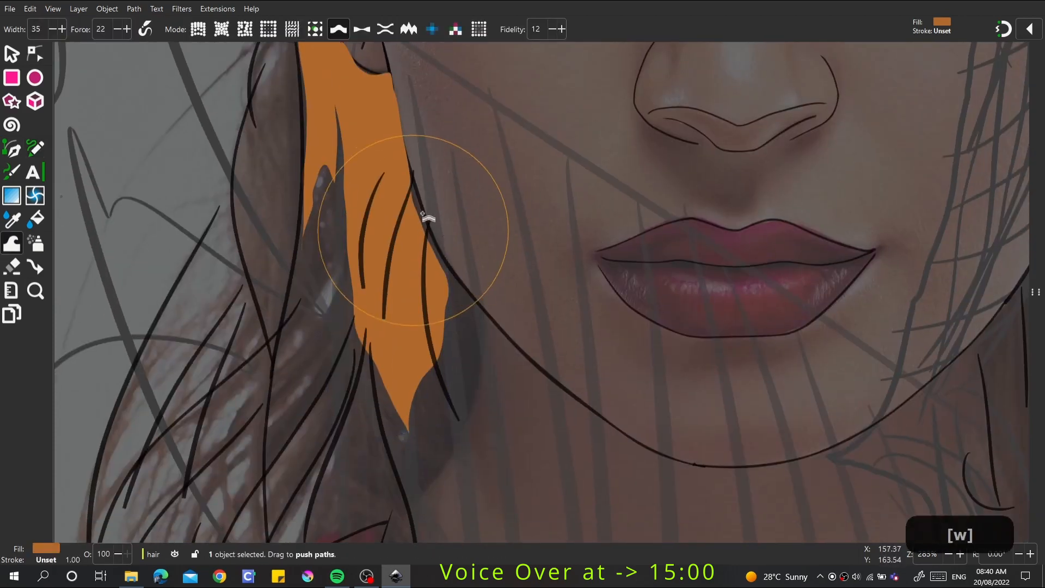
Extend the left hair fill below the jaw toward the shoulder and match the shape's colour to the orange hair
{"action": "key", "text": "p"}
{"action": "key", "text": "space"}
{"action": "mouse_move", "coordinate": [500, 160]}
{"action": "left_mouse_down"}
{"action": "mouse_move", "coordinate": [503, 255]}
{"action": "mouse_move", "coordinate": [437, 376]}
{"action": "mouse_move", "coordinate": [370, 406]}
{"action": "left_mouse_up"}
{"action": "key", "text": "d"}
{"action": "key", "text": "p"}
{"action": "mouse_move", "coordinate": [474, 122]}
{"action": "left_mouse_down"}
{"action": "mouse_move", "coordinate": [505, 172]}
{"action": "mouse_move", "coordinate": [398, 398]}
{"action": "mouse_move", "coordinate": [474, 123]}
{"action": "left_mouse_up"}
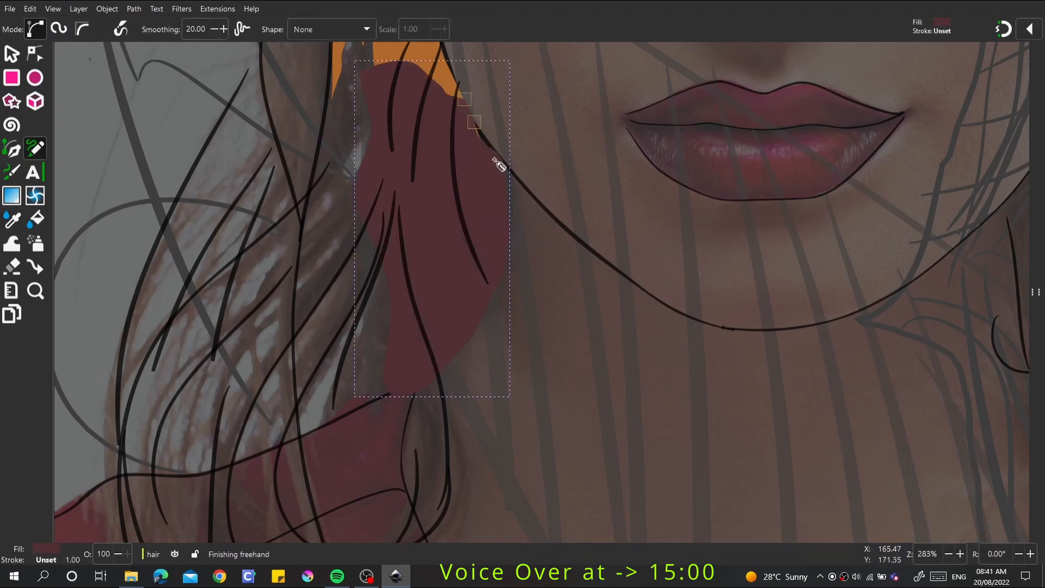
{"action": "key", "text": "F12"}
{"action": "key", "text": "F12"}
{"action": "key", "text": "space"}
{"action": "left_click_drag", "start_coordinate": [430, 233], "coordinate": [429, 233]}
{"action": "key", "text": "d"}
{"action": "left_click", "coordinate": [397, 86]}
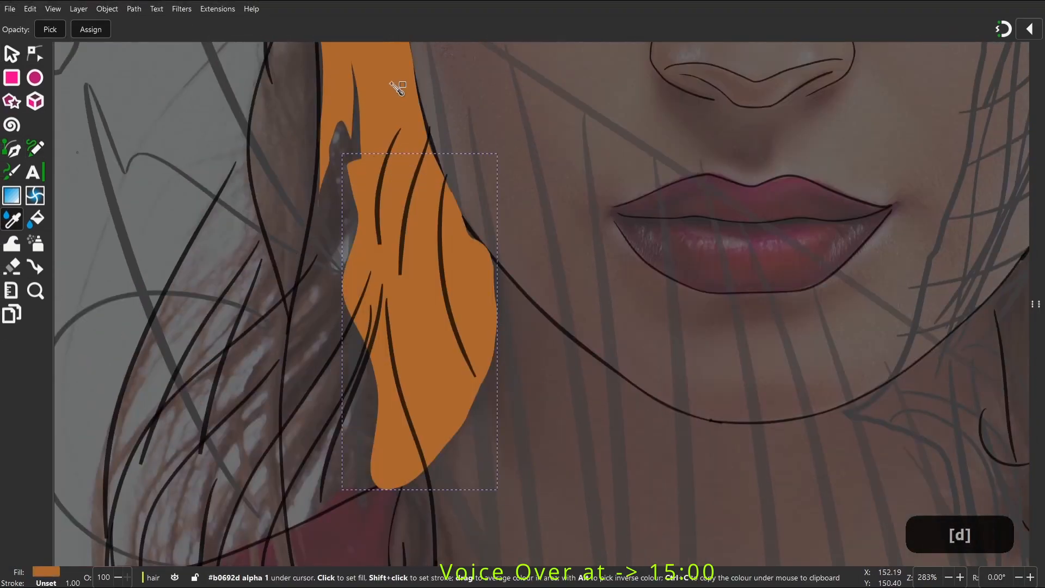
Fill the hair below the right ear with shapes following the jawline down to the neck
{"action": "key", "text": "space"}
{"action": "key", "text": "p"}
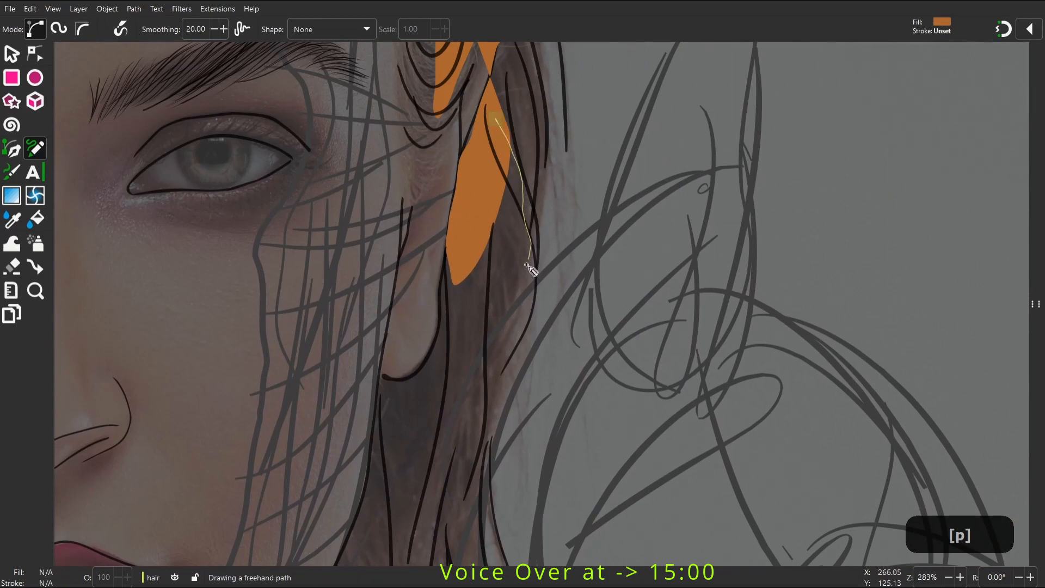
{"action": "left_click_drag", "start_coordinate": [527, 266], "coordinate": [443, 522]}
{"action": "key", "text": "space"}
{"action": "key", "text": "w"}
{"action": "mouse_move", "coordinate": [472, 160]}
{"action": "left_mouse_down"}
{"action": "mouse_move", "coordinate": [496, 118]}
{"action": "mouse_move", "coordinate": [465, 120]}
{"action": "mouse_move", "coordinate": [414, 265]}
{"action": "left_mouse_up"}
{"action": "key", "text": "p"}
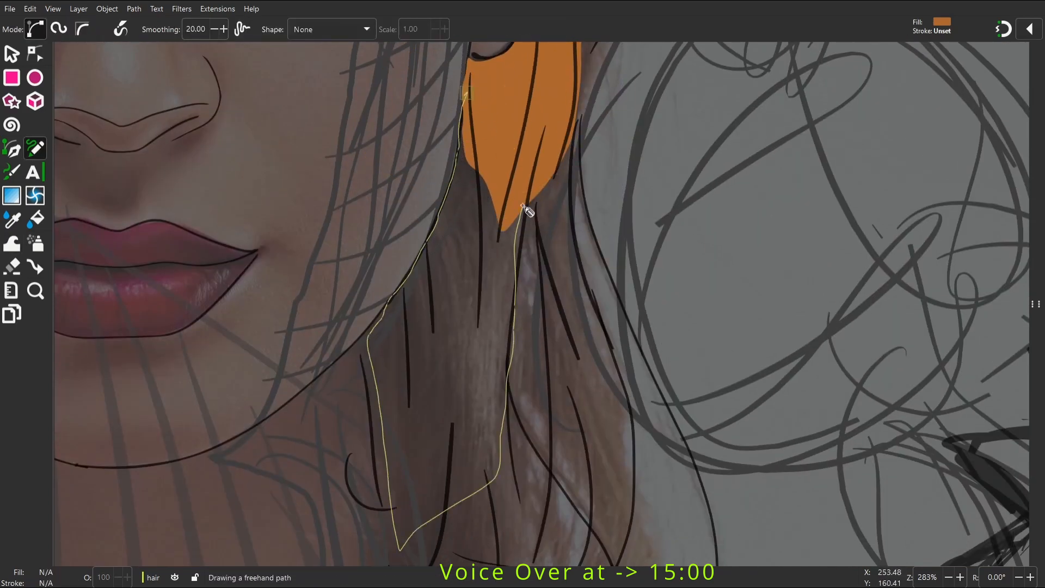
{"action": "left_click_drag", "start_coordinate": [526, 209], "coordinate": [524, 206]}
{"action": "key", "text": "space"}
Draw a fill shape extending the right neck hair to a pointed tip at the shoulder
{"action": "scroll", "coordinate": [536, 213], "scroll_direction": "down", "scroll_amount": 5}
{"action": "key", "text": "w"}
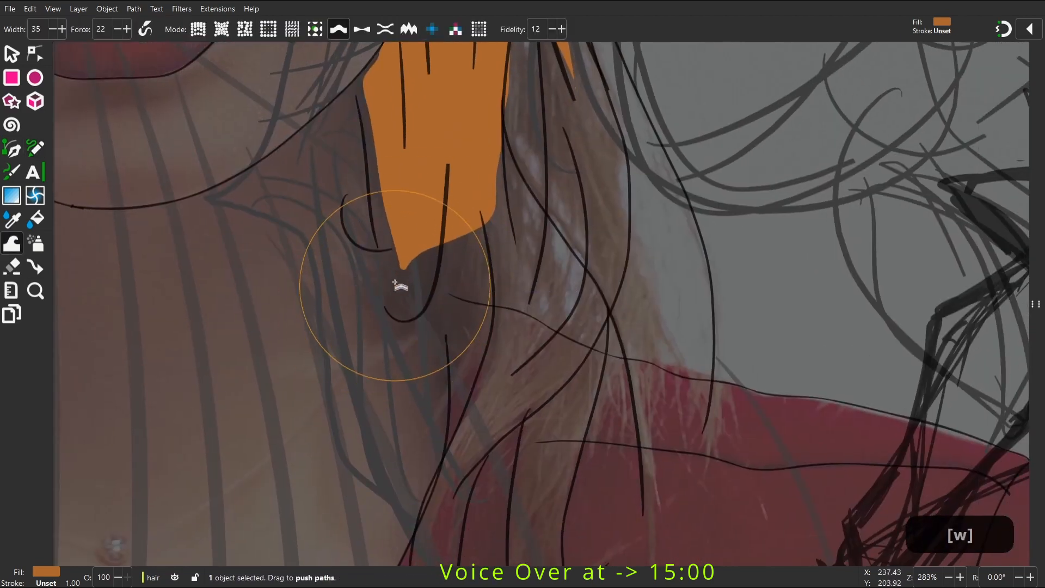
{"action": "key", "text": "p"}
{"action": "left_click_drag", "start_coordinate": [491, 86], "coordinate": [516, 254]}
{"action": "left_click_drag", "start_coordinate": [473, 321], "coordinate": [473, 320]}
{"action": "key", "text": "space"}
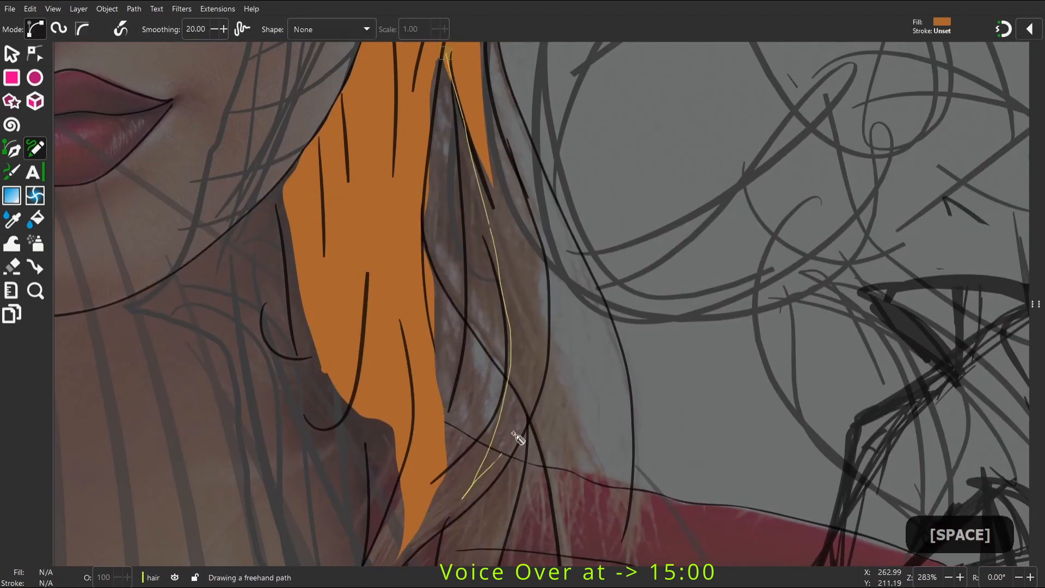
Draw a narrow fill shape for the outer right lock curving down to the shoulder
{"action": "left_click_drag", "start_coordinate": [513, 433], "coordinate": [446, 53]}
{"action": "key", "text": "space"}
{"action": "mouse_move", "coordinate": [486, 122]}
{"action": "left_mouse_down"}
{"action": "mouse_move", "coordinate": [481, 132]}
{"action": "mouse_move", "coordinate": [487, 122]}
{"action": "left_mouse_up"}
{"action": "key", "text": "space"}
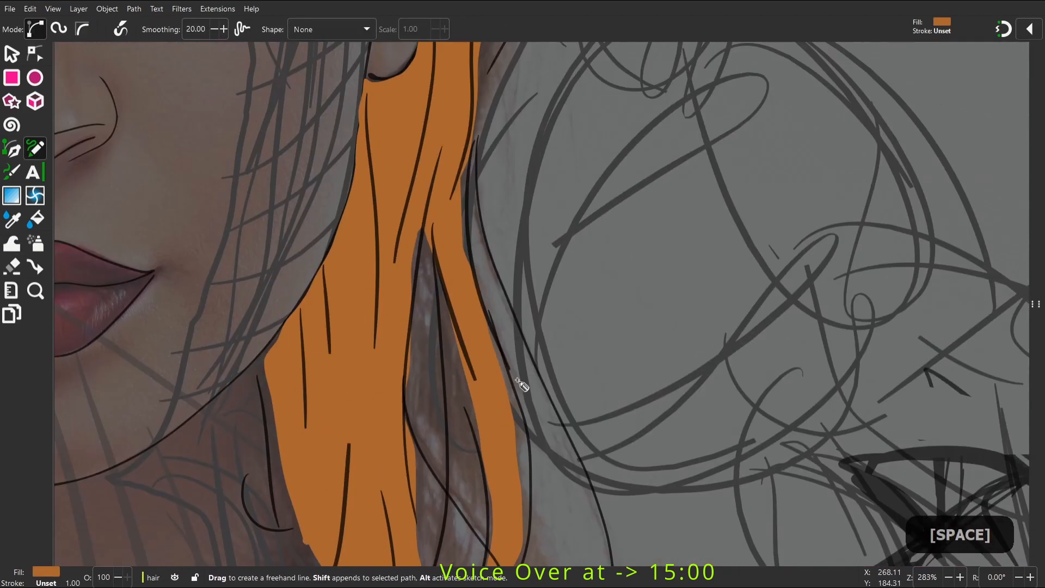
Fill the outer hair beside the right ear and close the gaps up toward the temple
{"action": "key", "text": "space"}
{"action": "left_click_drag", "start_coordinate": [495, 55], "coordinate": [538, 195]}
{"action": "left_click_drag", "start_coordinate": [508, 282], "coordinate": [479, 162]}
{"action": "key", "text": "space"}
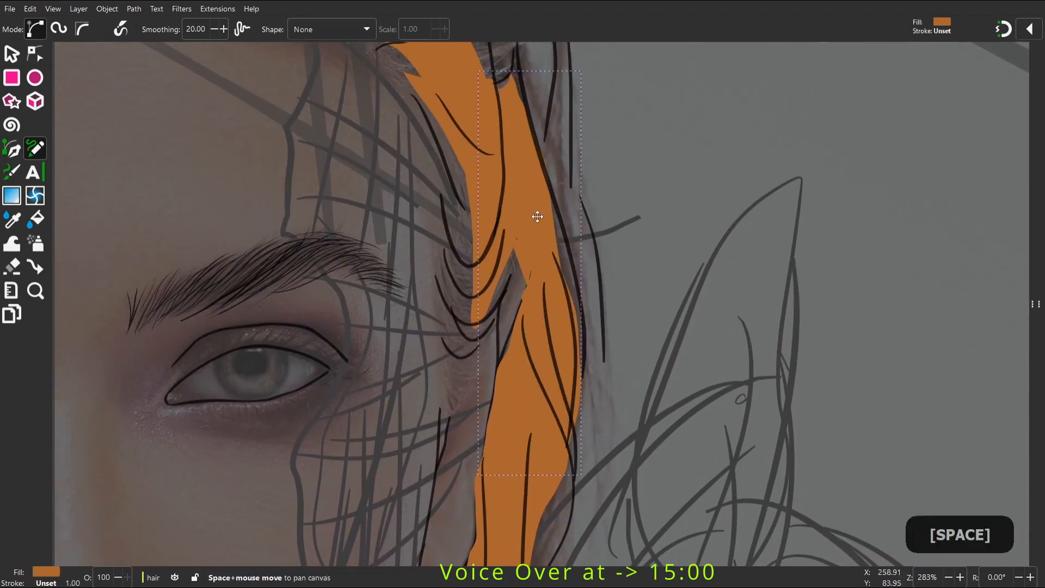
{"action": "mouse_move", "coordinate": [411, 98]}
{"action": "left_mouse_down"}
{"action": "mouse_move", "coordinate": [517, 123]}
{"action": "mouse_move", "coordinate": [587, 331]}
{"action": "mouse_move", "coordinate": [479, 327]}
{"action": "left_mouse_up"}
Fill the gap in the hair right of the parting with a shape following the jagged outer crown edge
{"action": "key", "text": "w"}
{"action": "key", "text": "space"}
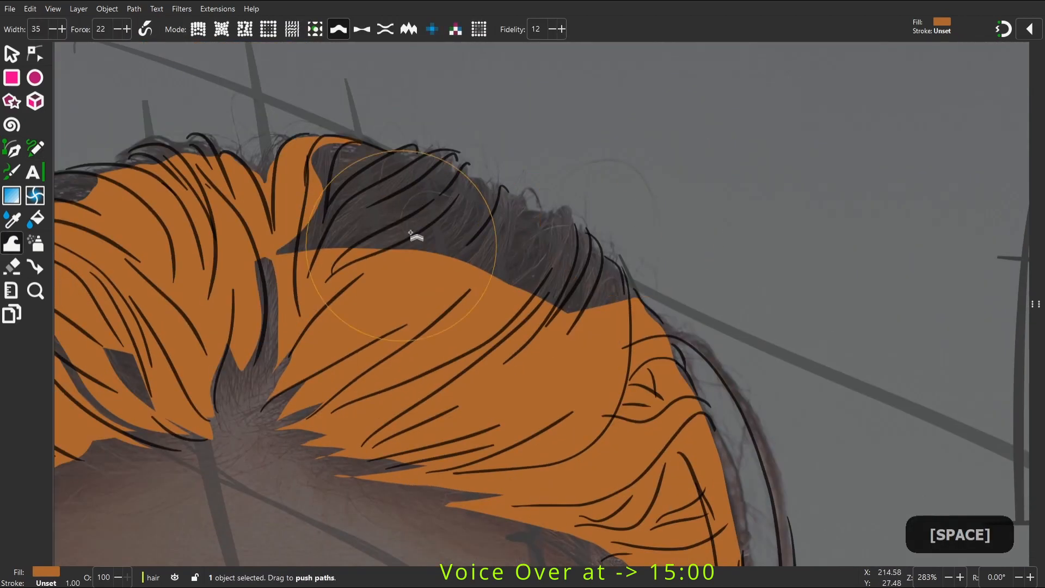
{"action": "key", "text": "p"}
{"action": "left_click_drag", "start_coordinate": [303, 147], "coordinate": [317, 174]}
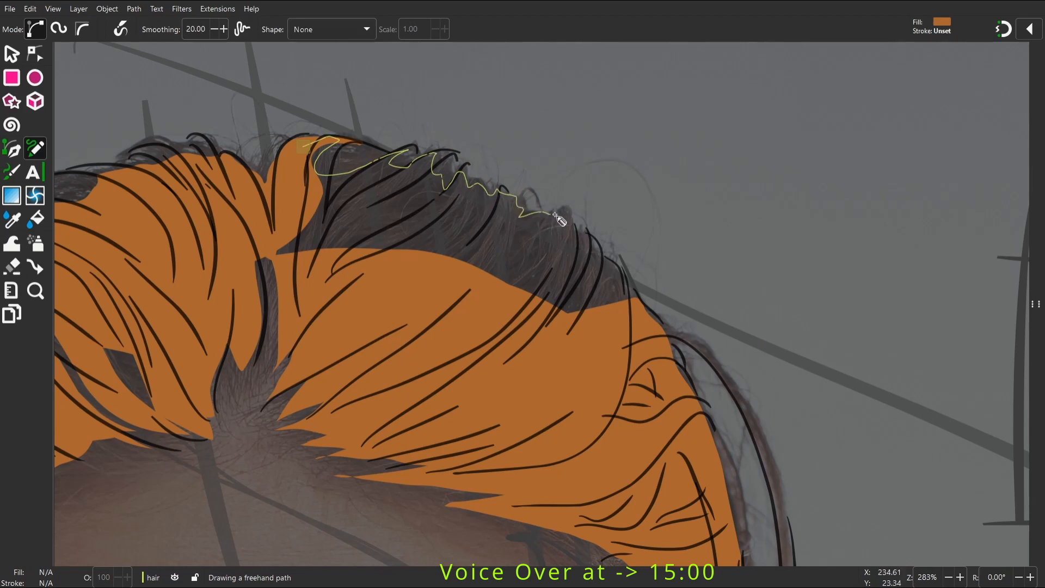
{"action": "left_click_drag", "start_coordinate": [396, 336], "coordinate": [305, 148]}
{"action": "key", "text": "space"}
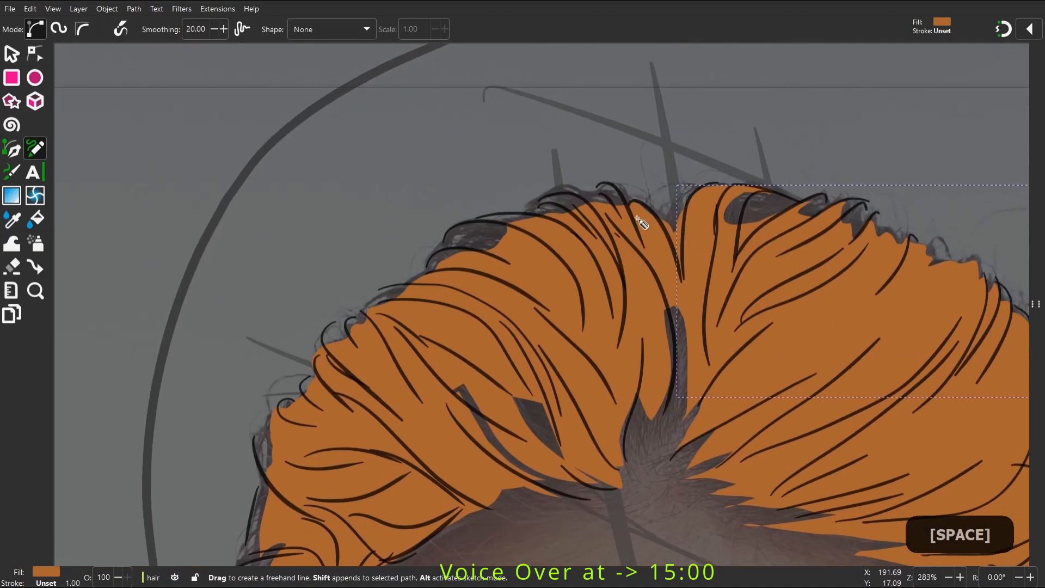
Fill the remaining gaps left of the parting along the outer crown edge and inside the hair
{"action": "left_click_drag", "start_coordinate": [617, 213], "coordinate": [526, 218]}
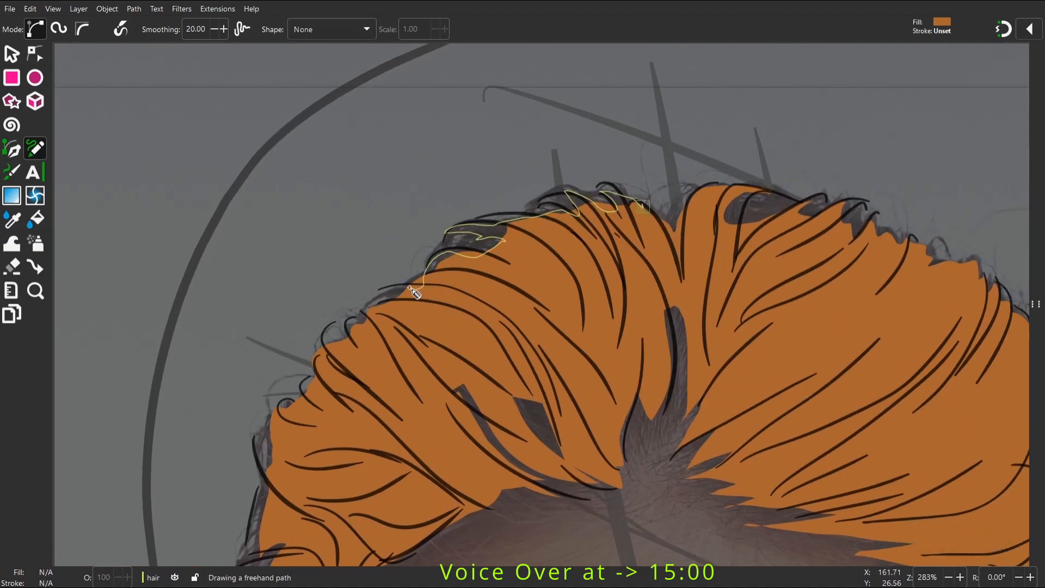
{"action": "left_click_drag", "start_coordinate": [349, 347], "coordinate": [347, 349]}
{"action": "key", "text": "space"}
{"action": "left_click_drag", "start_coordinate": [506, 381], "coordinate": [505, 380]}
{"action": "key", "text": "space"}
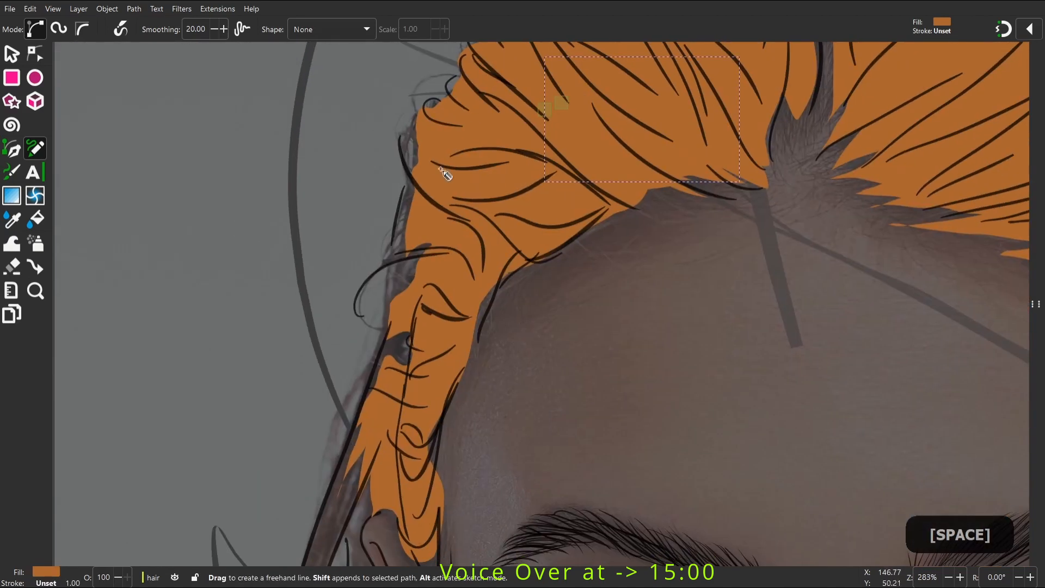
Fill the leftover gaps along the left temple edge and in the hair below the ear
{"action": "left_click_drag", "start_coordinate": [462, 266], "coordinate": [427, 226]}
{"action": "key", "text": "space"}
{"action": "mouse_move", "coordinate": [473, 172]}
{"action": "left_mouse_down"}
{"action": "mouse_move", "coordinate": [452, 257]}
{"action": "mouse_move", "coordinate": [460, 287]}
{"action": "mouse_move", "coordinate": [471, 175]}
{"action": "left_mouse_up"}
{"action": "key", "text": "space"}
{"action": "key", "text": "space"}
{"action": "mouse_move", "coordinate": [489, 95]}
{"action": "left_mouse_down"}
{"action": "mouse_move", "coordinate": [465, 389]}
{"action": "mouse_move", "coordinate": [492, 100]}
{"action": "left_mouse_up"}
{"action": "key", "text": "w"}
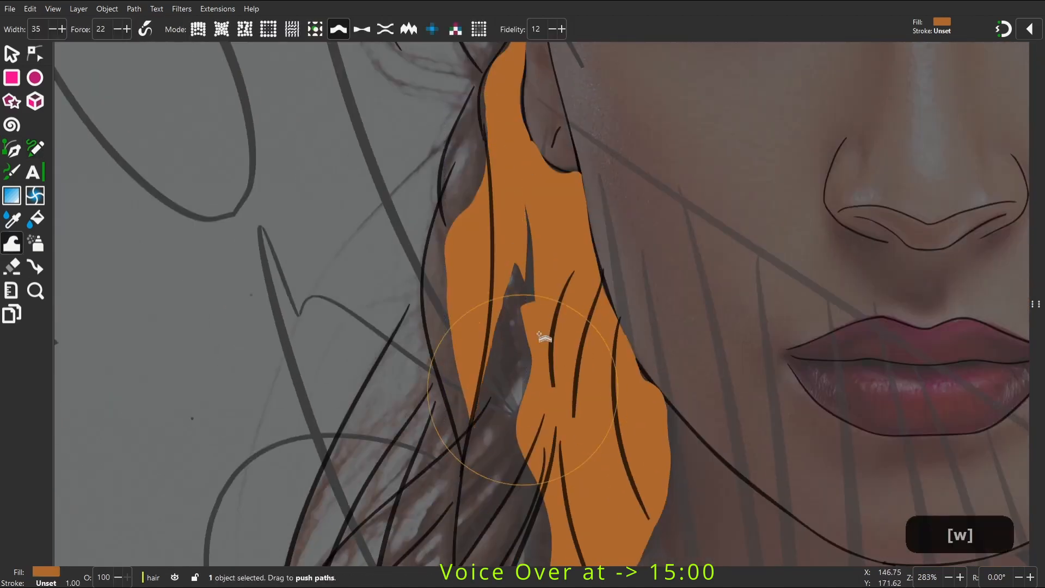
{"action": "key", "text": "space"}
{"action": "scroll", "coordinate": [546, 178], "scroll_direction": "down", "scroll_amount": 8}
Select all hair fill shapes and set their flat fill to the darker orange-brown 8e4f19ff
{"action": "key", "text": "s"}
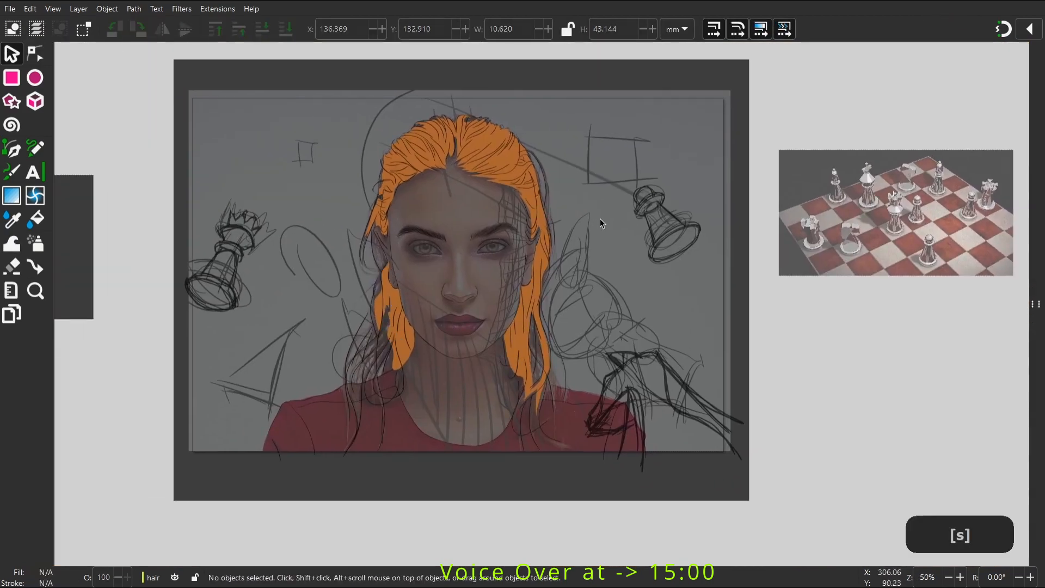
{"action": "key", "text": "ctrl+a"}
{"action": "key", "text": "space"}
{"action": "left_click_drag", "start_coordinate": [380, 258], "coordinate": [310, 387]}
{"action": "key", "text": "ctrl+shift+f"}
{"action": "left_click", "coordinate": [836, 244]}
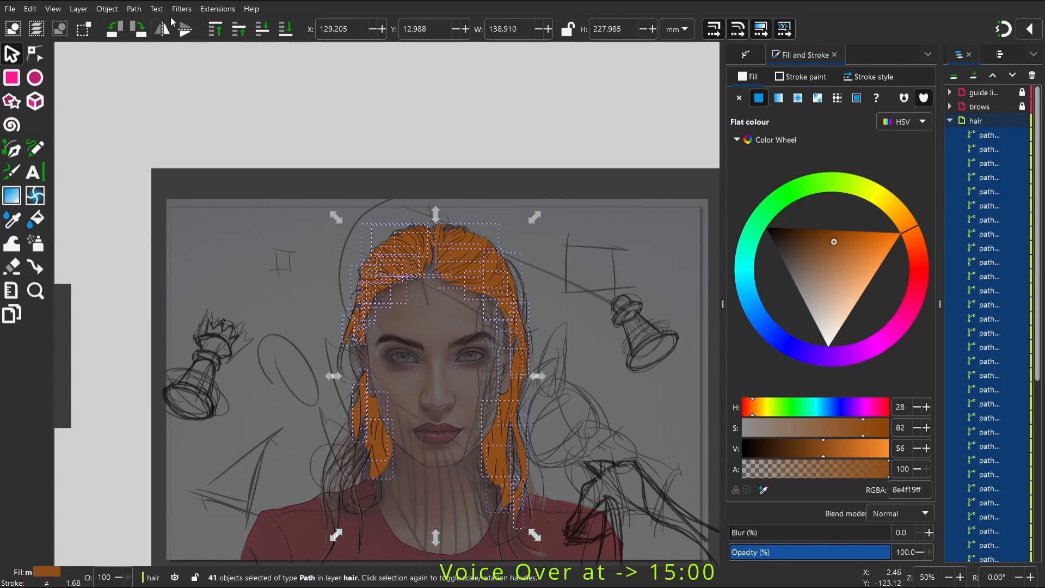
Combine all selected hair shapes into one path with Union and deselect it
{"action": "left_click", "coordinate": [134, 9]}
{"action": "left_click", "coordinate": [147, 73]}
{"action": "left_click", "coordinate": [311, 236]}
{"action": "key", "text": "space"}
{"action": "left_click_drag", "start_coordinate": [368, 315], "coordinate": [358, 232]}
{"action": "key", "text": "space"}
{"action": "left_click_drag", "start_coordinate": [280, 354], "coordinate": [320, 319]}
{"action": "key", "text": "space"}
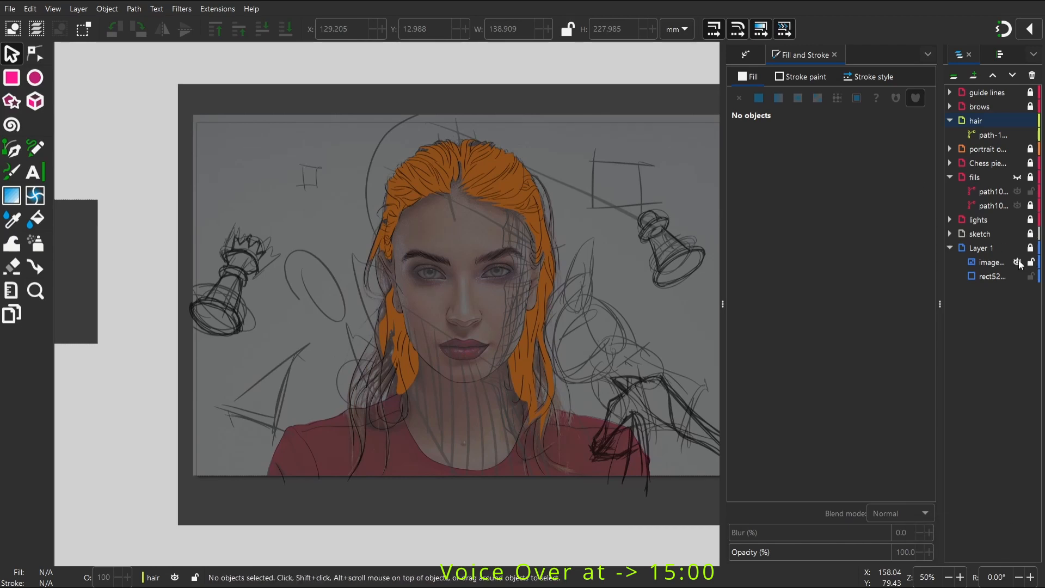
Hide the reference photo in Layer 1 while keeping the dark background rectangle visible
{"action": "left_click", "coordinate": [1017, 276]}
{"action": "left_click", "coordinate": [1017, 277]}
{"action": "left_click", "coordinate": [1017, 262]}
{"action": "left_click", "coordinate": [1017, 277]}
{"action": "left_click", "coordinate": [1017, 277]}
{"action": "key", "text": "space"}
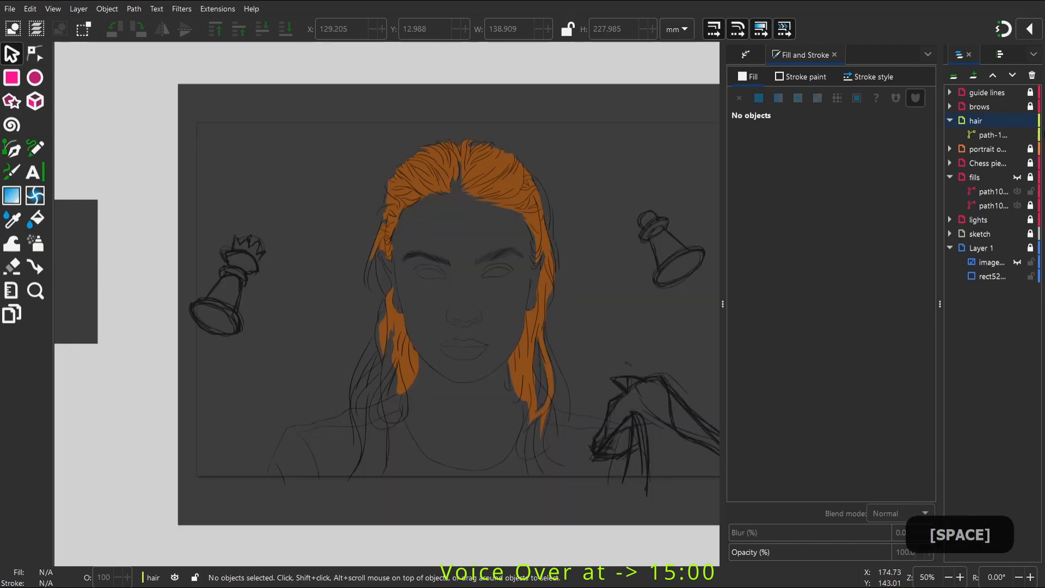
Make the fills layer visible again so the face and neck shapes show
{"action": "key", "text": "s"}
{"action": "left_click", "coordinate": [1018, 177]}
{"action": "key", "text": "z"}
{"action": "left_click", "coordinate": [318, 188]}
{"action": "left_click_drag", "start_coordinate": [331, 174], "coordinate": [502, 307]}
{"action": "key", "text": "space"}
{"action": "key", "text": "2"}
{"action": "left_click_drag", "start_coordinate": [320, 330], "coordinate": [422, 278]}
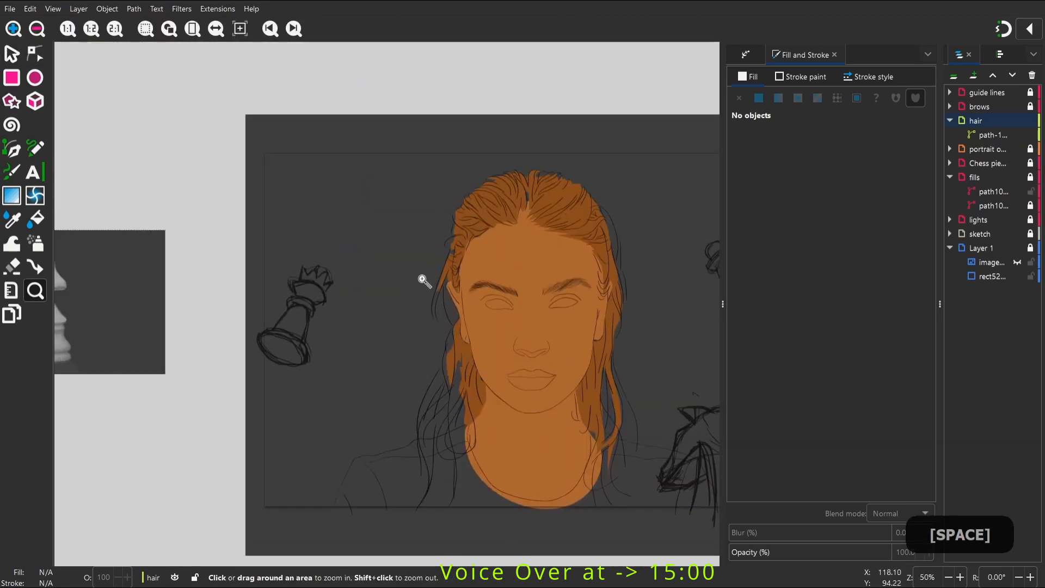
Add a new layer named pallete above the guide lines layer
{"action": "left_click", "coordinate": [957, 92]}
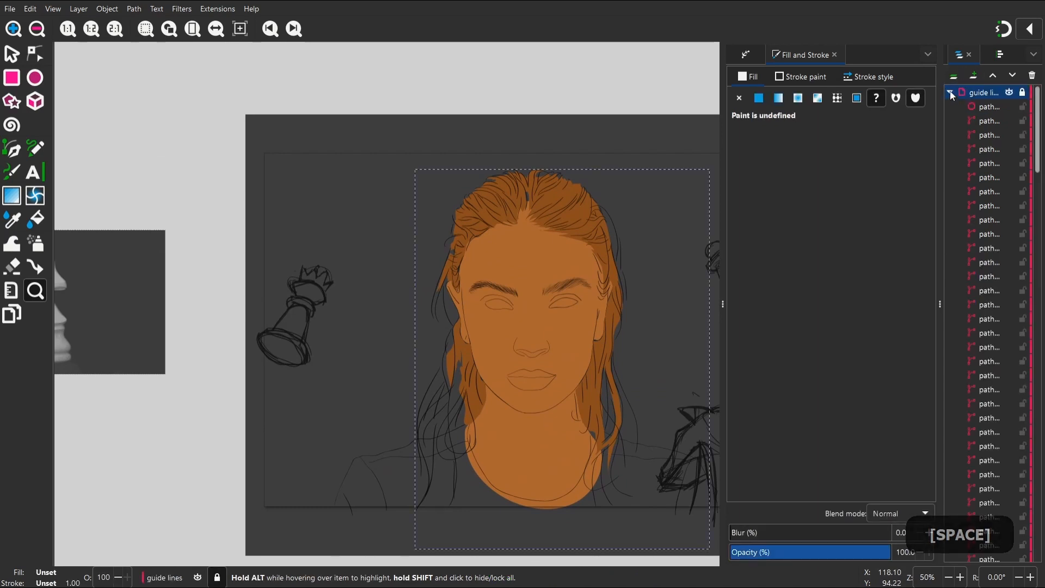
{"action": "left_click", "coordinate": [951, 93]}
{"action": "left_click", "coordinate": [973, 75]}
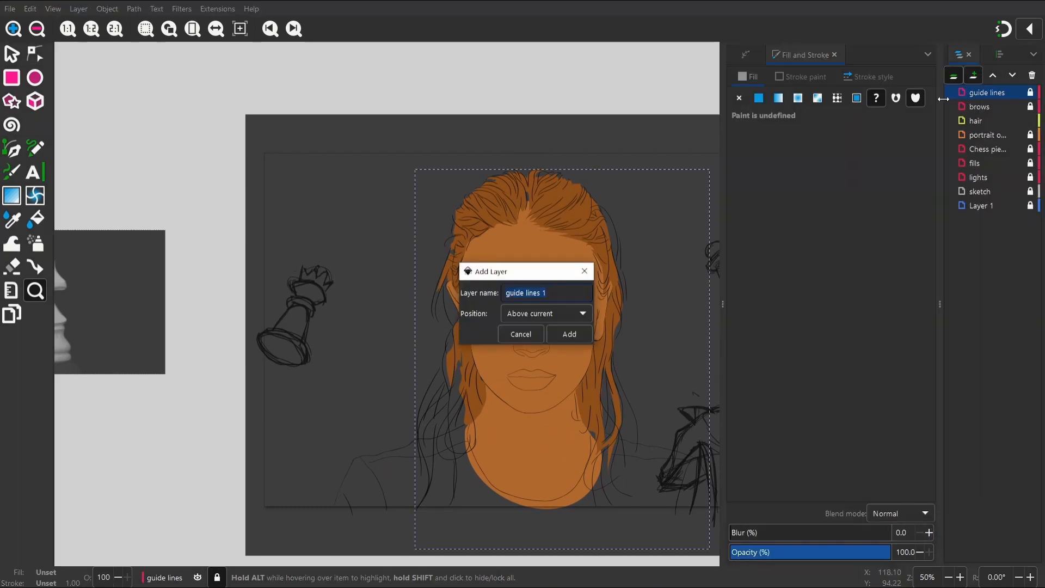
{"action": "type", "text": "pallete"}
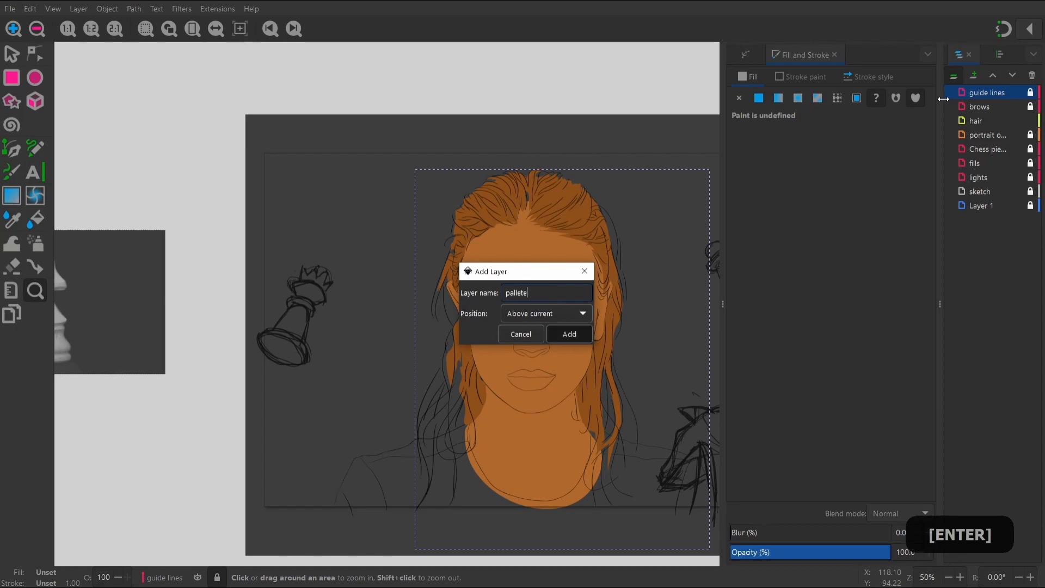
{"action": "key", "text": "Return"}
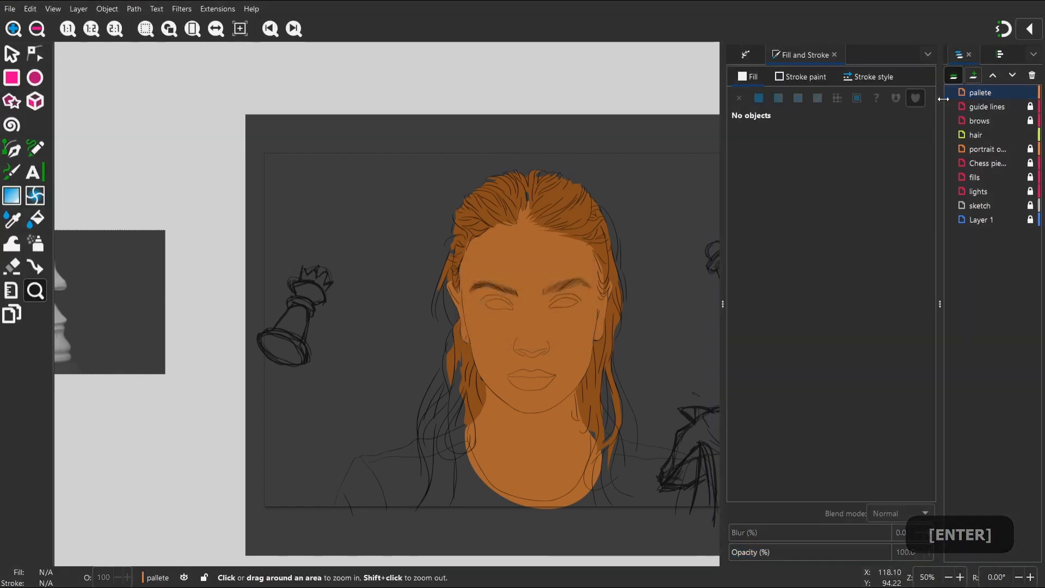
Draw a freehand filled disc about 22 mm wide on the dark background beside the hair, using the hair brown 8e4f19ff
{"action": "left_click_drag", "start_coordinate": [277, 154], "coordinate": [272, 158]}
{"action": "key", "text": "2"}
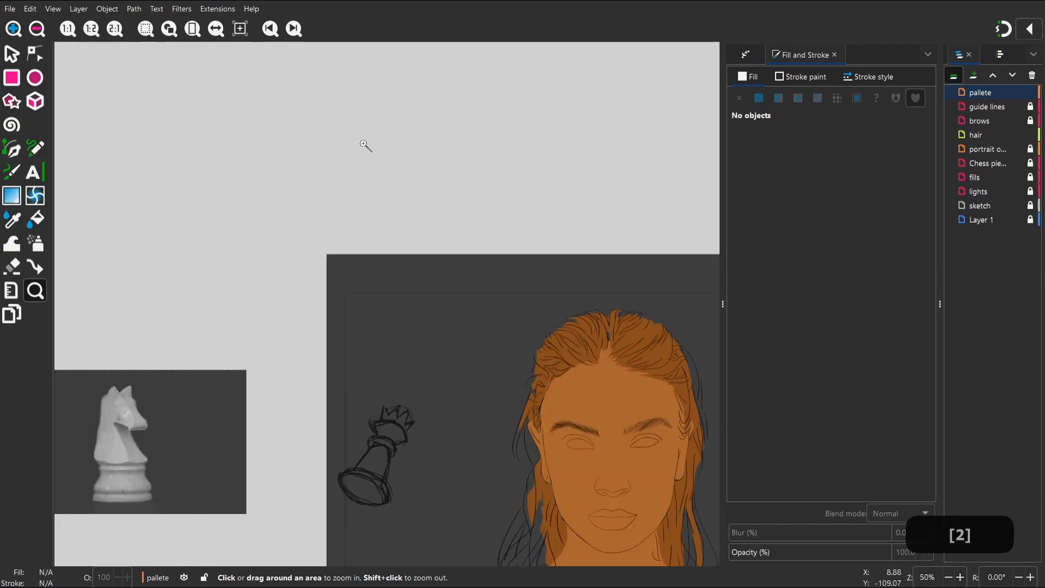
{"action": "key", "text": "space"}
{"action": "key", "text": "space"}
{"action": "left_click_drag", "start_coordinate": [331, 119], "coordinate": [401, 240]}
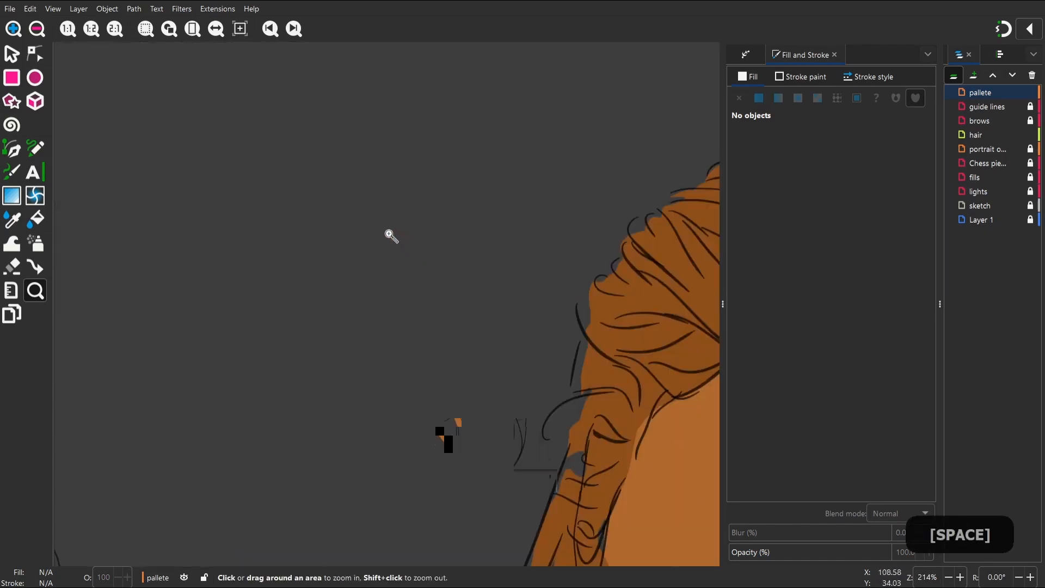
{"action": "key", "text": "space"}
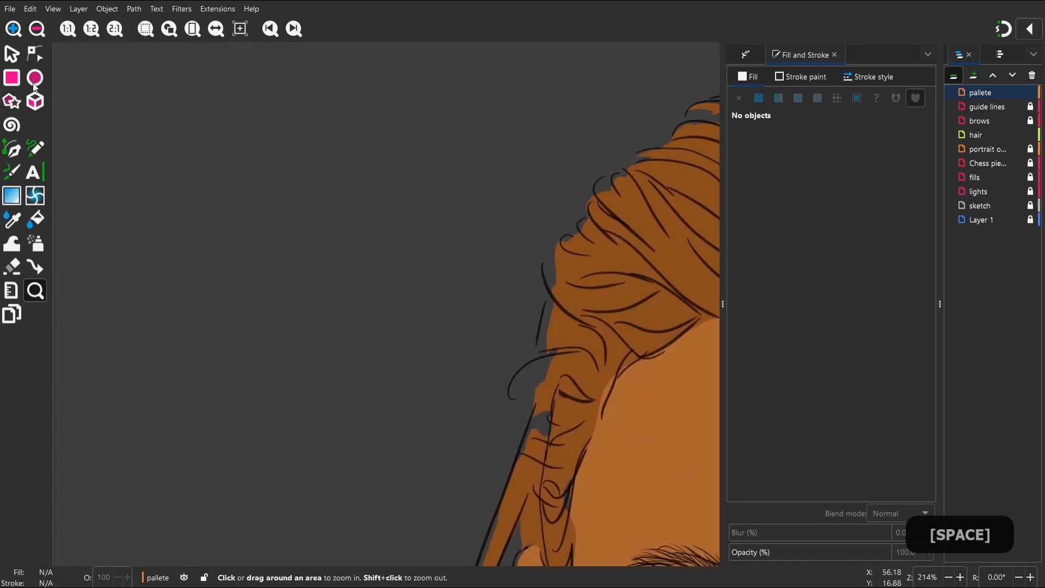
{"action": "left_click", "coordinate": [35, 82]}
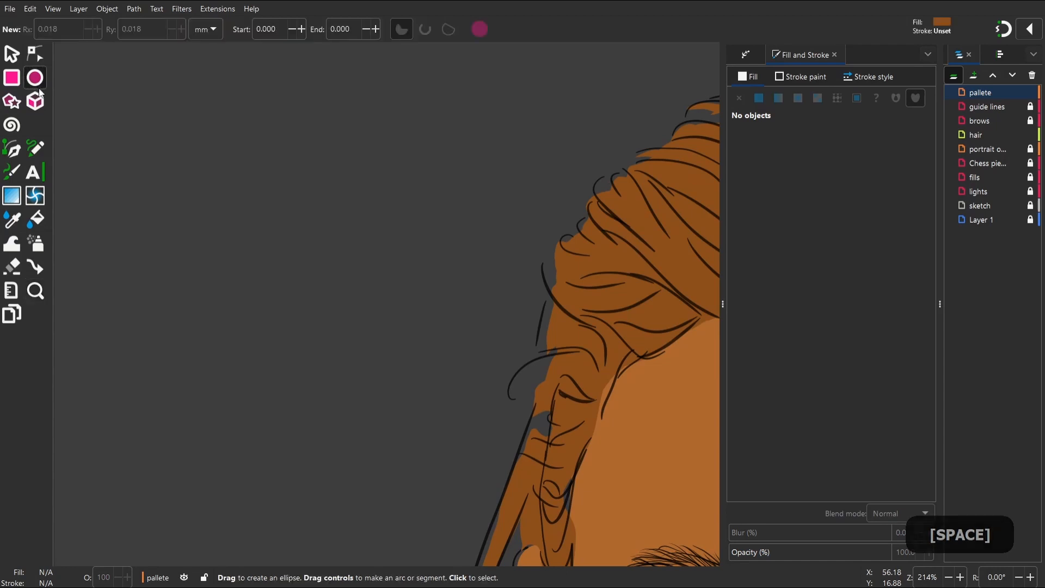
{"action": "left_click", "coordinate": [35, 149]}
{"action": "left_click_drag", "start_coordinate": [223, 179], "coordinate": [221, 177]}
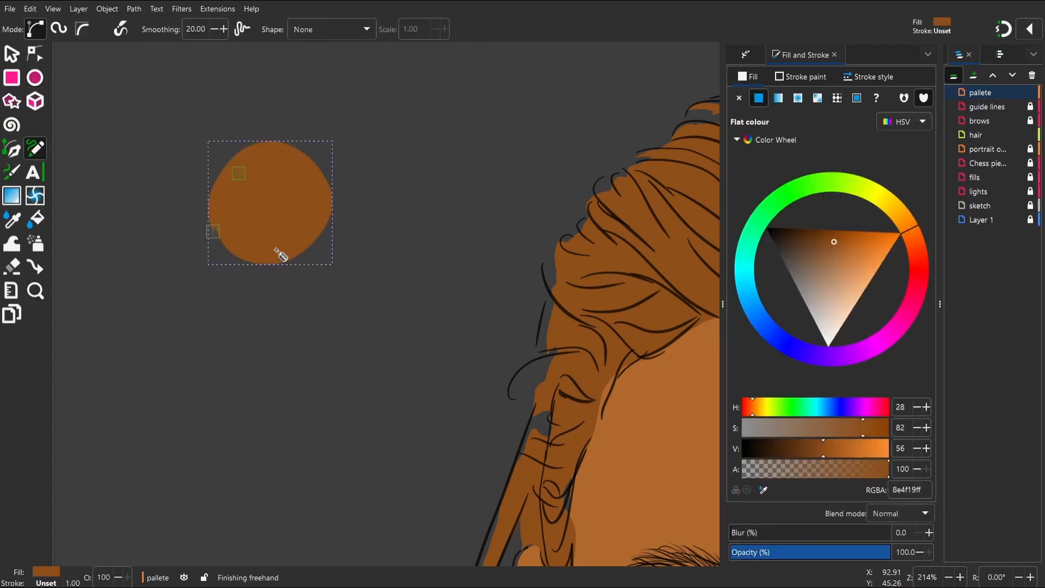
{"action": "key", "text": "w"}
{"action": "key", "text": "s"}
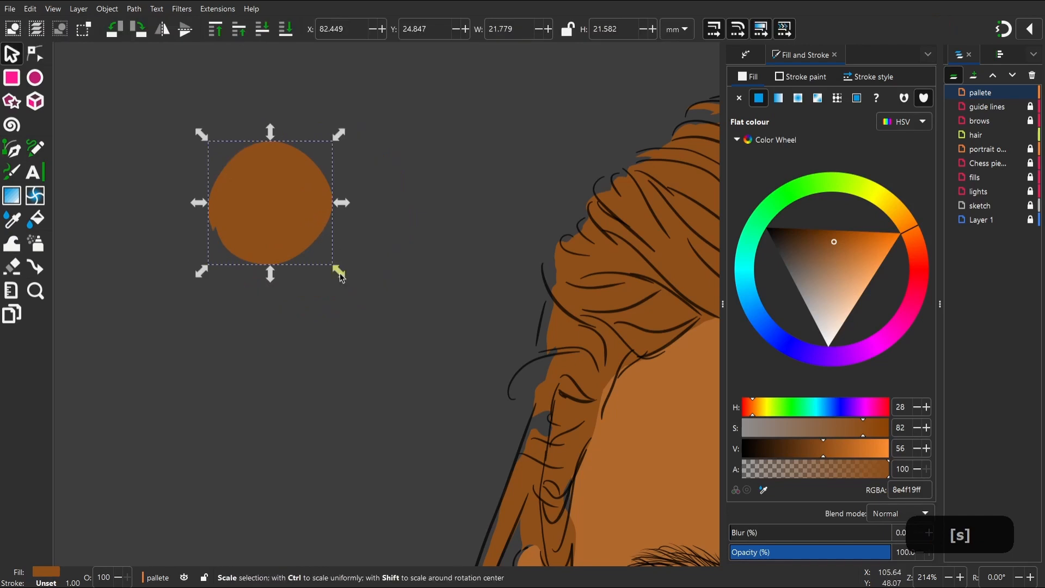
Enlarge the brown disc to about 56 by 64 mm and place it between the queen sketch and the hair
{"action": "left_click_drag", "start_coordinate": [339, 271], "coordinate": [536, 513]}
{"action": "key", "text": "space"}
{"action": "key", "text": "space"}
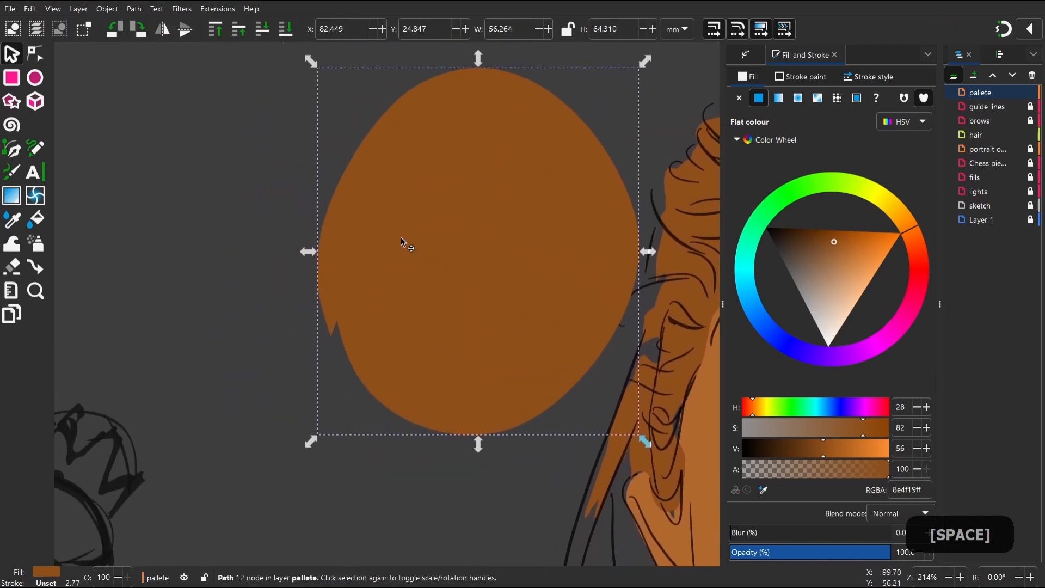
{"action": "left_click_drag", "start_coordinate": [432, 266], "coordinate": [333, 226]}
{"action": "key", "text": "space"}
{"action": "key", "text": "2"}
{"action": "key", "text": "space"}
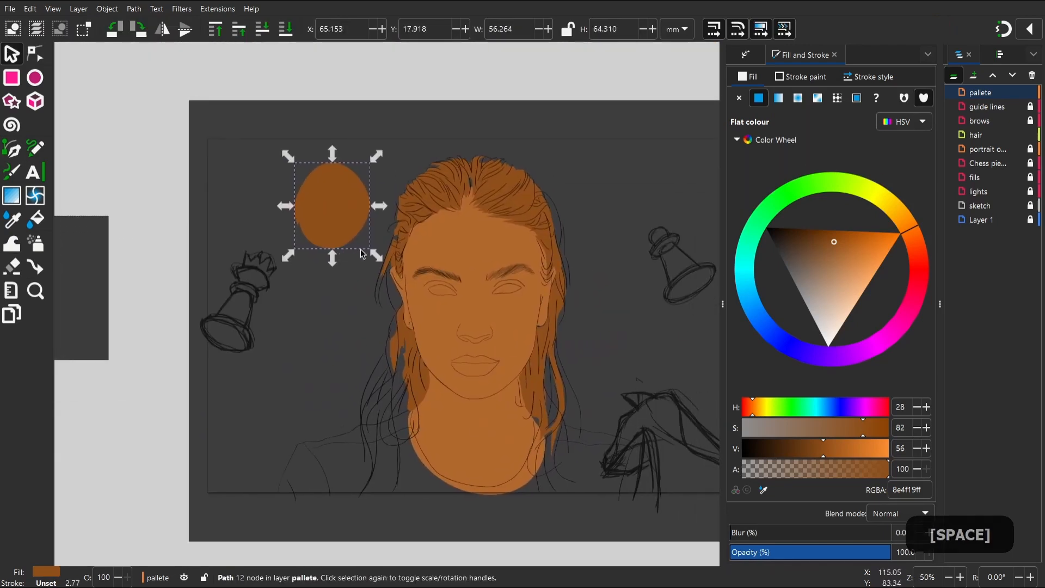
{"action": "key", "text": "space"}
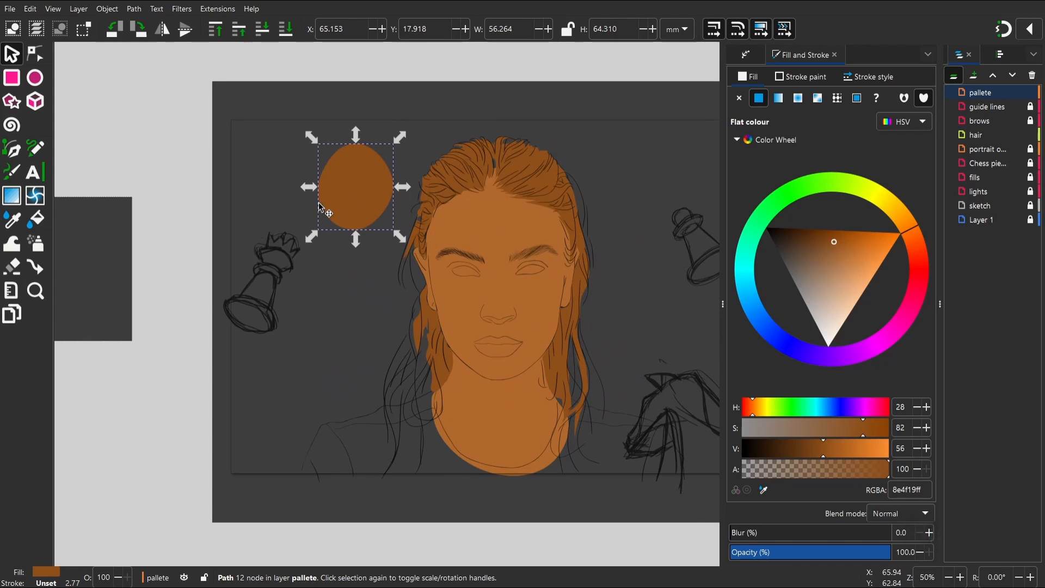
{"action": "key", "text": "space"}
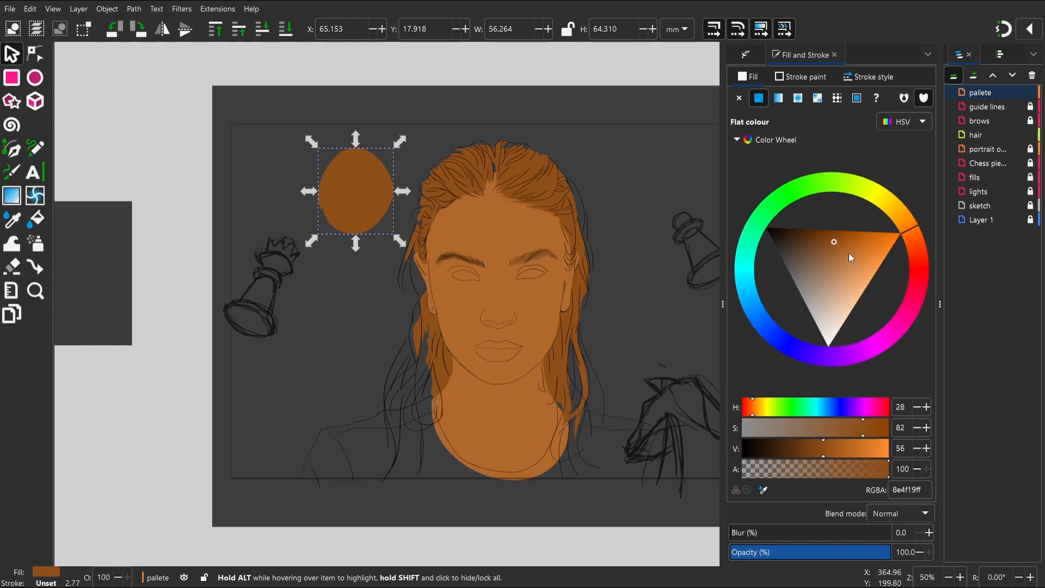
Try a small freehand highlight shape on the upper part of the brown disc, filled with orange f08831ff
{"action": "left_click_drag", "start_coordinate": [845, 253], "coordinate": [861, 253]}
{"action": "key", "text": "ctrl+z"}
{"action": "key", "text": "p"}
{"action": "mouse_move", "coordinate": [365, 162]}
{"action": "left_mouse_down"}
{"action": "mouse_move", "coordinate": [343, 180]}
{"action": "mouse_move", "coordinate": [361, 163]}
{"action": "left_mouse_up"}
{"action": "left_click_drag", "start_coordinate": [869, 266], "coordinate": [878, 255]}
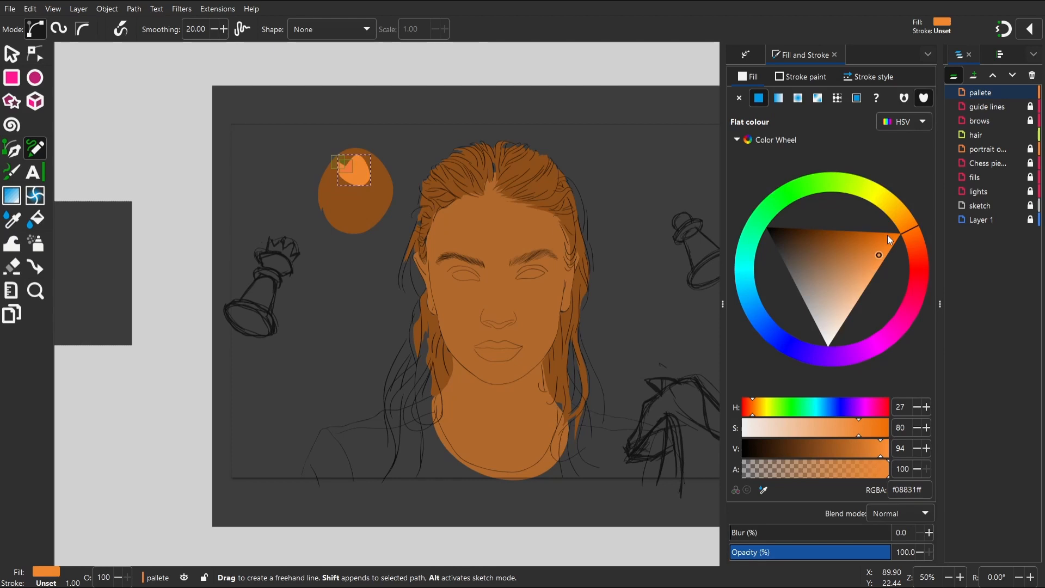
{"action": "key", "text": "z"}
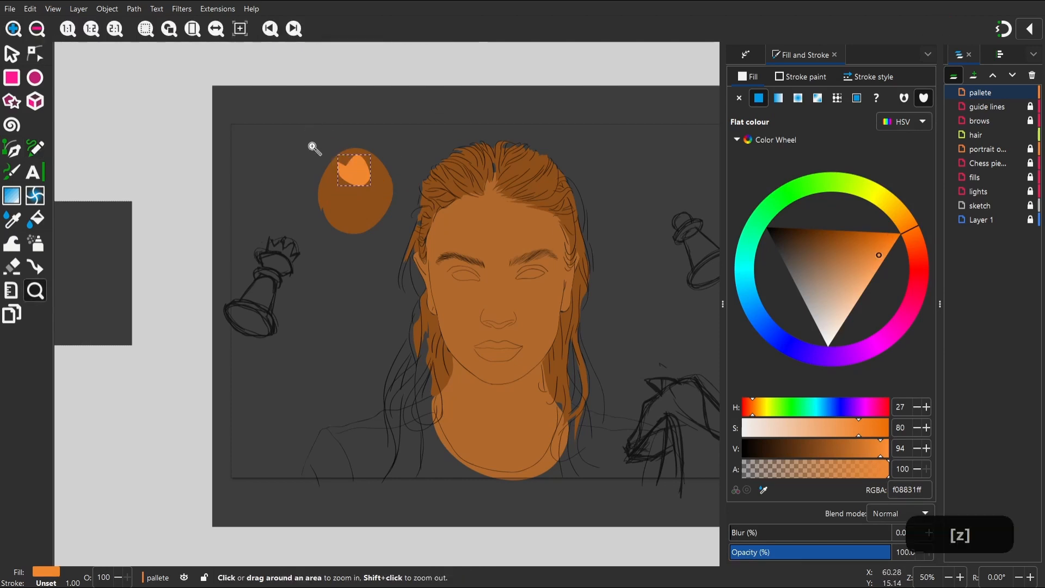
{"action": "left_click_drag", "start_coordinate": [310, 143], "coordinate": [439, 248]}
{"action": "key", "text": "space"}
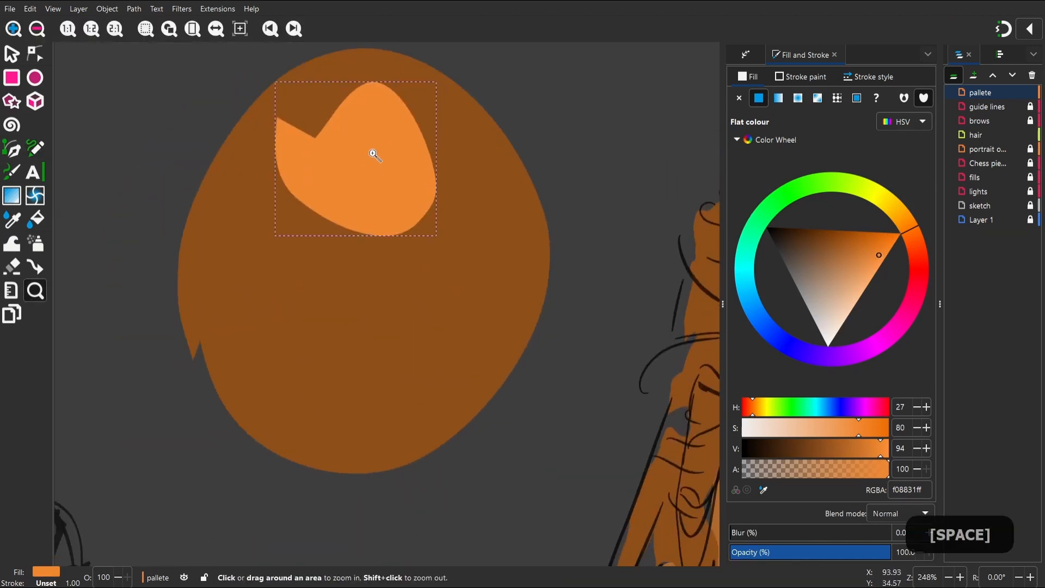
Try a freehand shadow shape along the disc's lower-right edge, and undo both the shadow and the orange highlight
{"action": "key", "text": "p"}
{"action": "left_click_drag", "start_coordinate": [537, 244], "coordinate": [336, 432]}
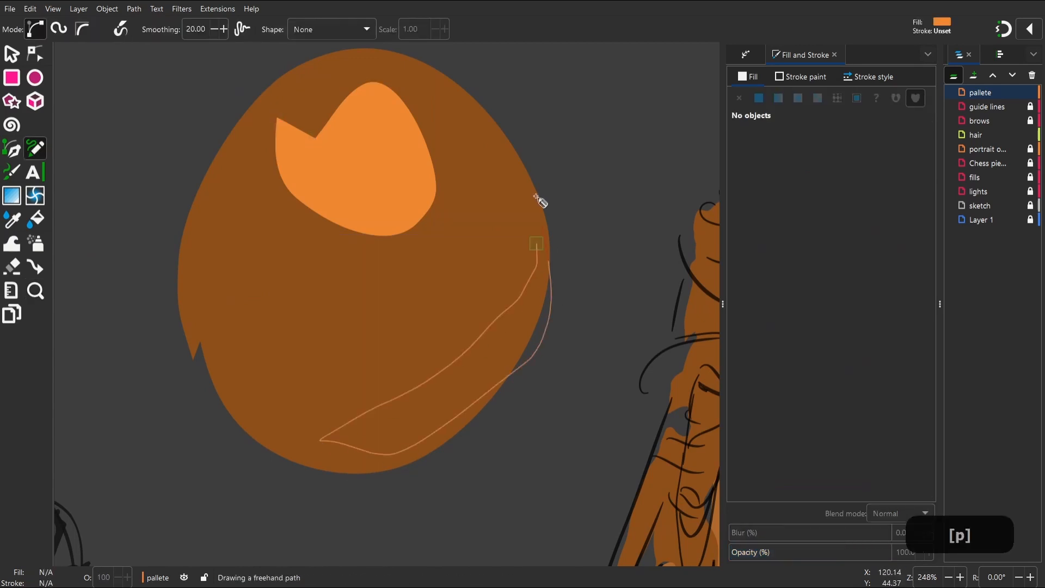
{"action": "left_click_drag", "start_coordinate": [536, 197], "coordinate": [538, 207]}
{"action": "key", "text": "space"}
{"action": "key", "text": "ctrl+z"}
{"action": "key", "text": "ctrl+z"}
{"action": "key", "text": "ctrl+z"}
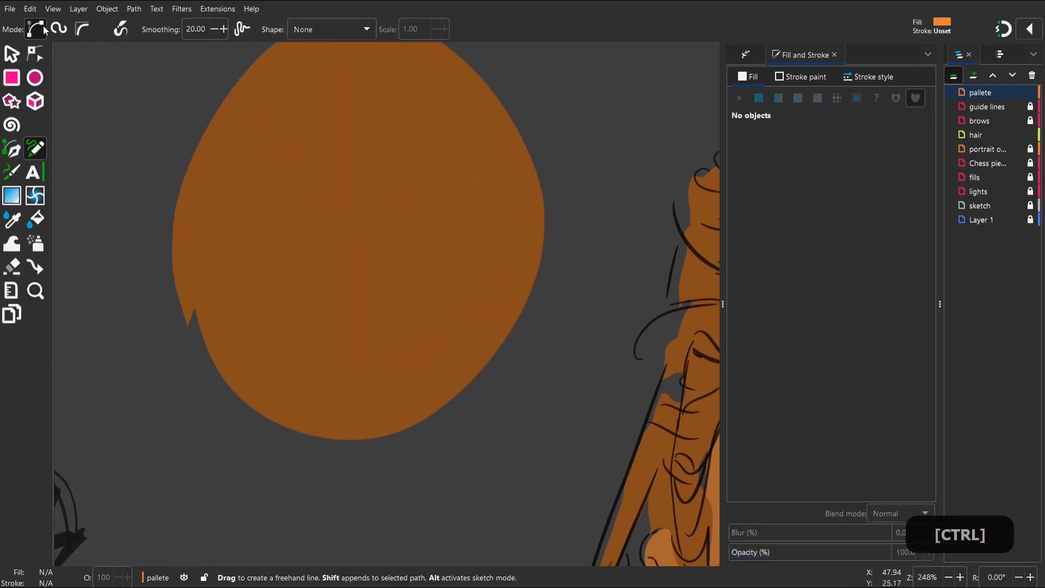
Try calligraphy strokes with the Dip pen preset on the brown disc and undo them
{"action": "left_click", "coordinate": [11, 173]}
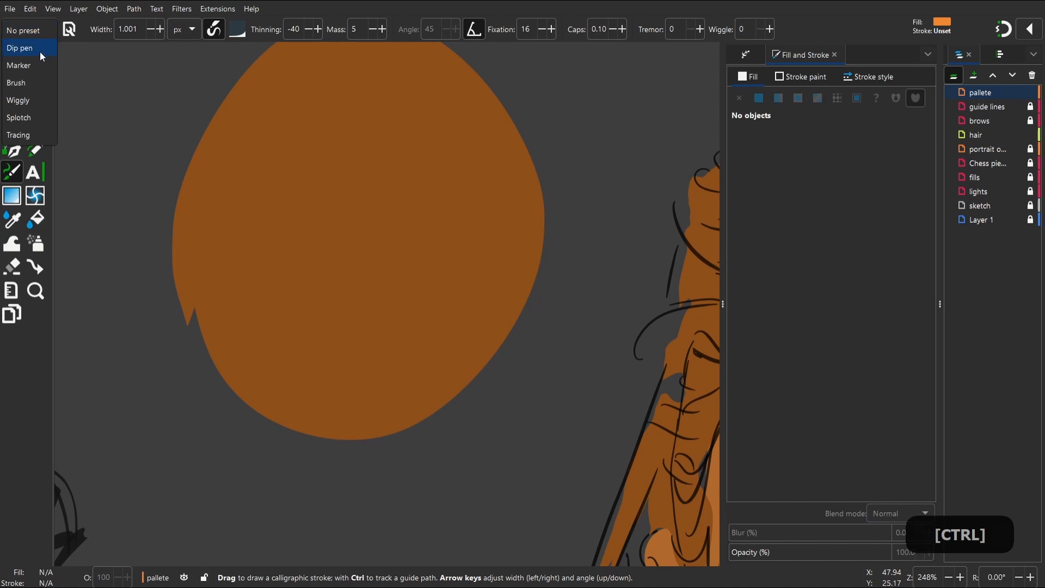
{"action": "left_click", "coordinate": [41, 51]}
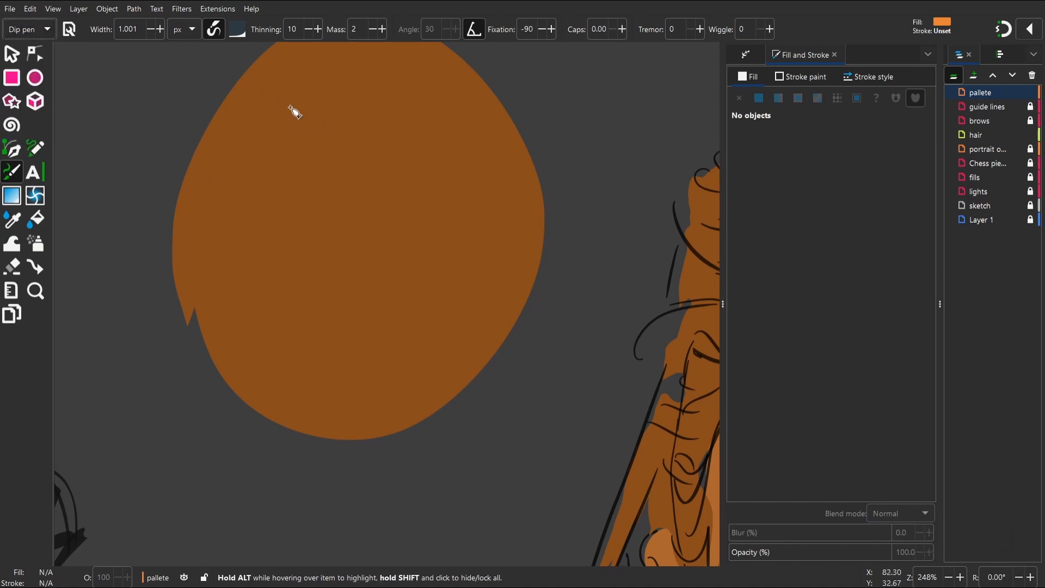
{"action": "left_click_drag", "start_coordinate": [290, 100], "coordinate": [245, 154]}
{"action": "key", "text": "ctrl+z"}
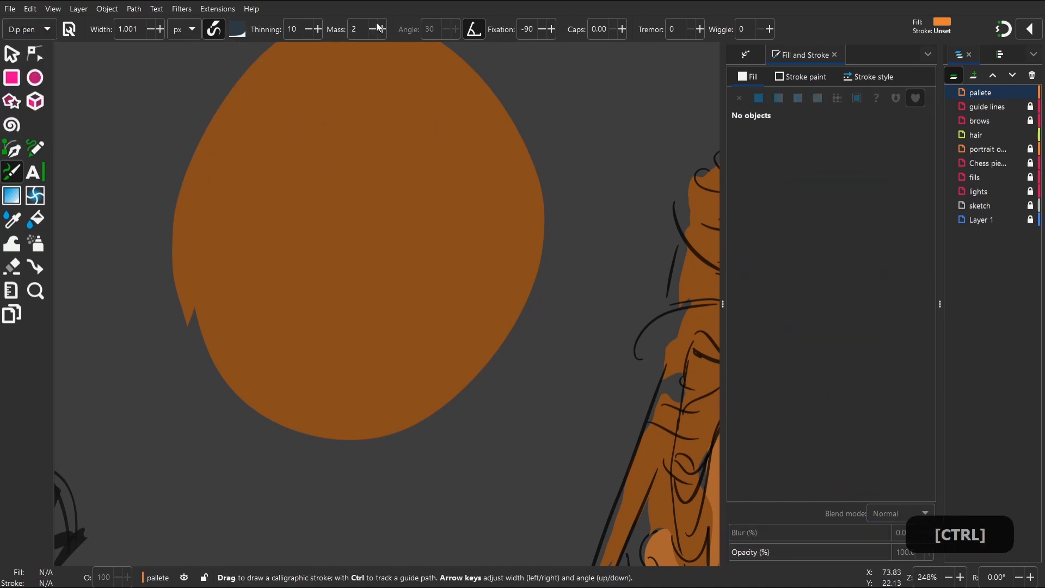
{"action": "left_click", "coordinate": [160, 30]}
{"action": "mouse_move", "coordinate": [253, 117]}
{"action": "left_mouse_down"}
{"action": "mouse_move", "coordinate": [285, 93]}
{"action": "mouse_move", "coordinate": [213, 133]}
{"action": "left_mouse_up"}
{"action": "key", "text": "ctrl+z"}
Brush a highlight on the disc's upper left with the Marker preset at 15.006 px, coloured f0b131ff at about 37% opacity
{"action": "left_click", "coordinate": [39, 29]}
{"action": "left_click", "coordinate": [38, 49]}
{"action": "key", "text": "ctrl+z"}
{"action": "left_click_drag", "start_coordinate": [267, 96], "coordinate": [296, 122]}
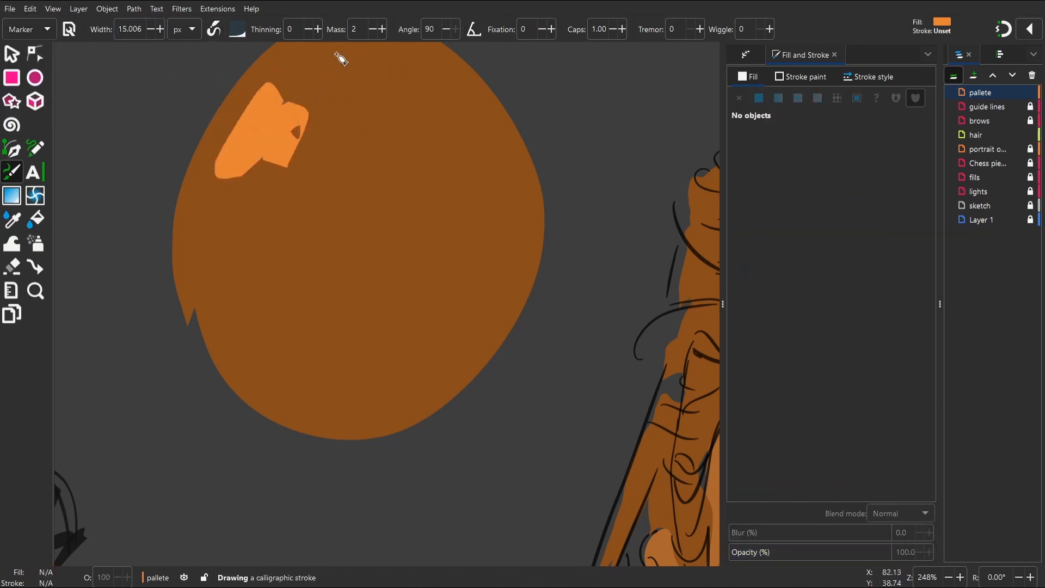
{"action": "left_click", "coordinate": [788, 549]}
{"action": "left_click", "coordinate": [773, 536]}
{"action": "left_click_drag", "start_coordinate": [908, 229], "coordinate": [898, 213]}
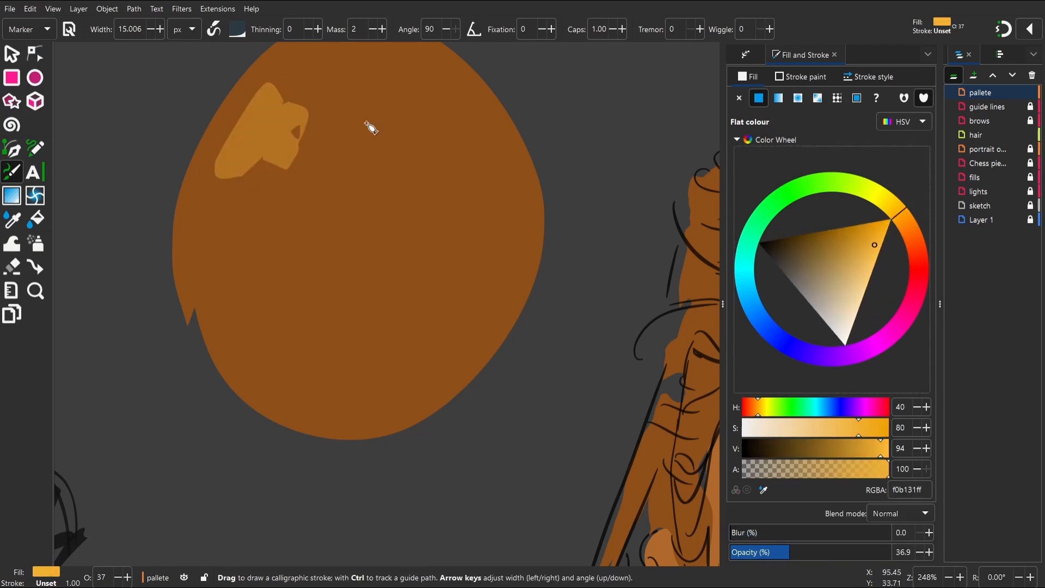
Build up the disc's highlight with three more overlapping translucent yellow diagonal strokes
{"action": "left_click_drag", "start_coordinate": [323, 60], "coordinate": [235, 140]}
{"action": "left_click_drag", "start_coordinate": [344, 114], "coordinate": [212, 193]}
{"action": "left_click_drag", "start_coordinate": [271, 117], "coordinate": [220, 225]}
Start a translucent shadow stroke at the disc's right edge, sample the disc's brown and shift the colour to dark red 601a0fff
{"action": "left_click_drag", "start_coordinate": [504, 199], "coordinate": [542, 215]}
{"action": "key", "text": "d"}
{"action": "left_click", "coordinate": [471, 300]}
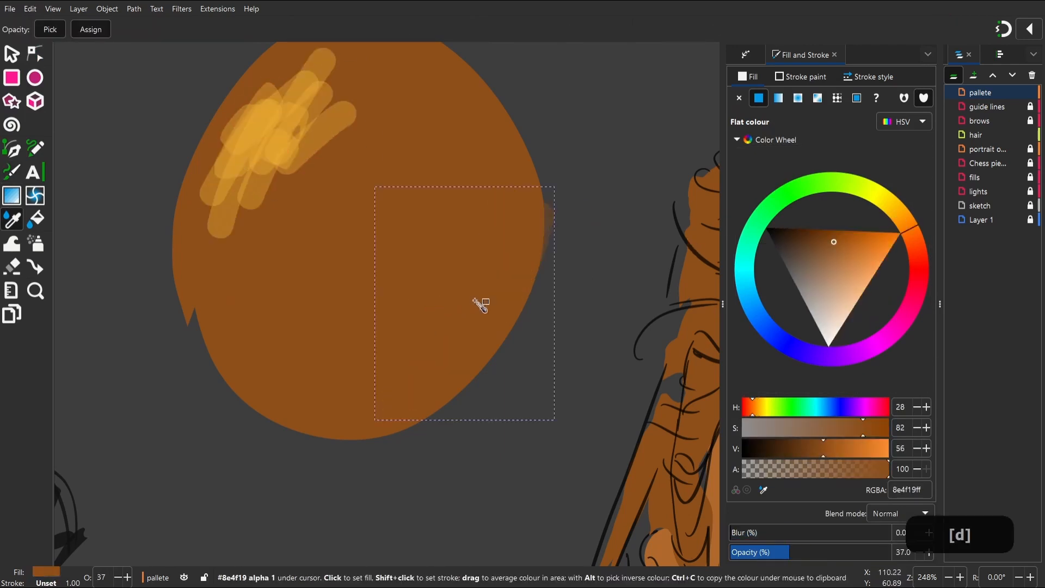
{"action": "key", "text": "p"}
{"action": "left_click", "coordinate": [811, 236]}
{"action": "left_click_drag", "start_coordinate": [917, 223], "coordinate": [919, 257]}
Brush overlapping dark red strokes at 37% opacity along the disc's lower-right side as shading
{"action": "mouse_move", "coordinate": [385, 428]}
{"action": "left_mouse_down"}
{"action": "mouse_move", "coordinate": [415, 410]}
{"action": "mouse_move", "coordinate": [500, 302]}
{"action": "left_mouse_up"}
{"action": "mouse_move", "coordinate": [394, 396]}
{"action": "left_mouse_down"}
{"action": "mouse_move", "coordinate": [484, 291]}
{"action": "mouse_move", "coordinate": [450, 390]}
{"action": "left_mouse_up"}
{"action": "key", "text": "p"}
{"action": "key", "text": "c"}
{"action": "left_click_drag", "start_coordinate": [498, 205], "coordinate": [418, 366]}
{"action": "left_click_drag", "start_coordinate": [484, 217], "coordinate": [381, 393]}
{"action": "mouse_move", "coordinate": [480, 185]}
{"action": "left_mouse_down"}
{"action": "mouse_move", "coordinate": [509, 290]}
{"action": "mouse_move", "coordinate": [413, 440]}
{"action": "left_mouse_up"}
Paint a swatch between the disc and the hair, set to 100% opacity and dark blue 1d0f60ff
{"action": "key", "text": "space"}
{"action": "left_click_drag", "start_coordinate": [473, 283], "coordinate": [349, 340]}
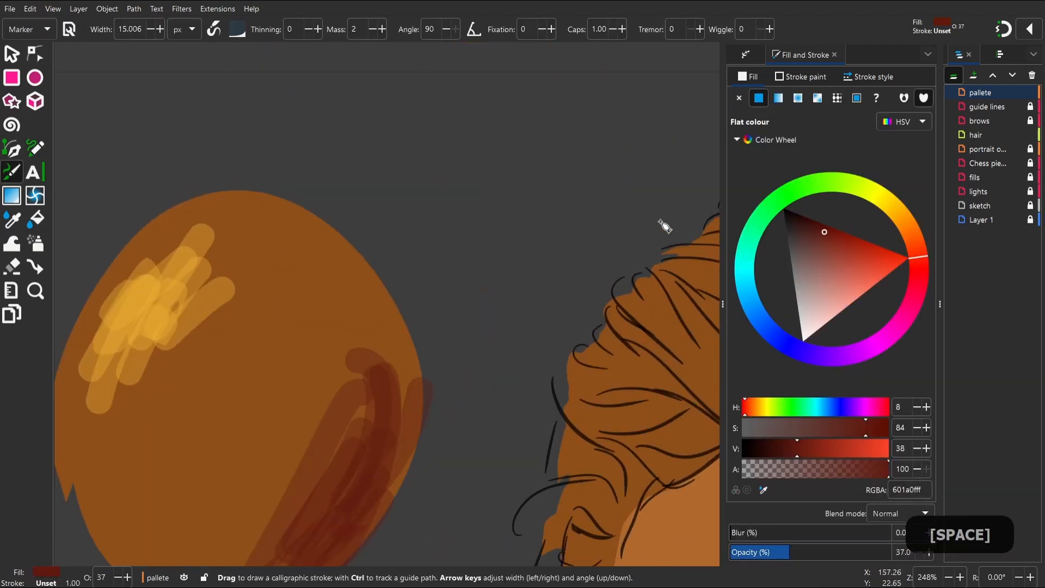
{"action": "left_click_drag", "start_coordinate": [408, 132], "coordinate": [438, 200]}
{"action": "left_click_drag", "start_coordinate": [849, 551], "coordinate": [946, 551]}
{"action": "mouse_move", "coordinate": [784, 345]}
{"action": "left_mouse_down"}
{"action": "mouse_move", "coordinate": [831, 354]}
{"action": "mouse_move", "coordinate": [803, 353]}
{"action": "left_mouse_up"}
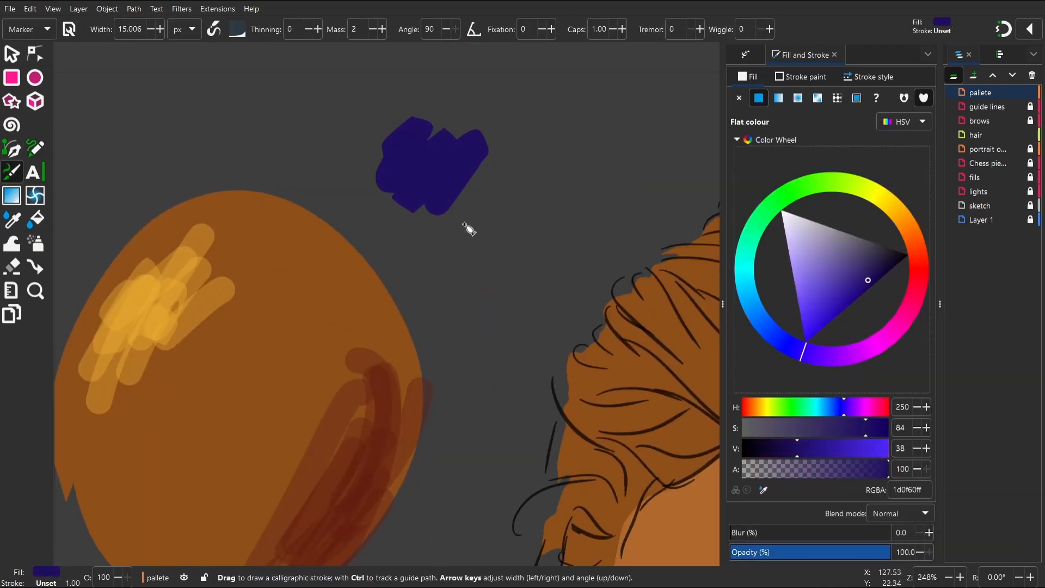
Paint a second opaque swatch in dark crimson beside the dark blue one
{"action": "left_click_drag", "start_coordinate": [464, 224], "coordinate": [490, 261]}
{"action": "left_click_drag", "start_coordinate": [913, 313], "coordinate": [922, 294]}
{"action": "left_click_drag", "start_coordinate": [462, 275], "coordinate": [503, 218]}
Paint a dark crimson circle above the hair with a teal 0f5b60ff upper-left rim and a red c8272bff lower-right rim
{"action": "key", "text": "space"}
{"action": "mouse_move", "coordinate": [558, 146]}
{"action": "left_mouse_down"}
{"action": "mouse_move", "coordinate": [567, 190]}
{"action": "mouse_move", "coordinate": [474, 277]}
{"action": "left_mouse_up"}
{"action": "mouse_move", "coordinate": [536, 233]}
{"action": "left_mouse_down"}
{"action": "mouse_move", "coordinate": [506, 252]}
{"action": "mouse_move", "coordinate": [544, 220]}
{"action": "mouse_move", "coordinate": [524, 298]}
{"action": "left_mouse_up"}
{"action": "left_click", "coordinate": [743, 280]}
{"action": "left_click", "coordinate": [918, 271]}
{"action": "left_click_drag", "start_coordinate": [899, 271], "coordinate": [867, 266]}
Recolour the circle's teal rim to blue and push its outline closer to the circle with the Tweak tool
{"action": "key", "text": "s"}
{"action": "left_click", "coordinate": [489, 228]}
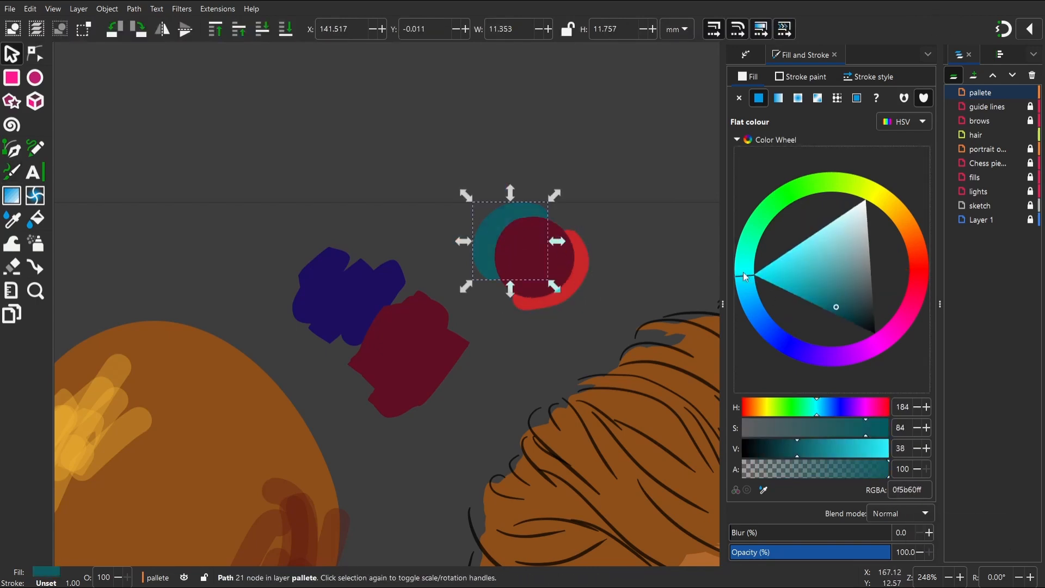
{"action": "mouse_move", "coordinate": [786, 279]}
{"action": "left_mouse_down"}
{"action": "mouse_move", "coordinate": [817, 288]}
{"action": "mouse_move", "coordinate": [792, 291]}
{"action": "left_mouse_up"}
{"action": "left_click", "coordinate": [749, 302]}
{"action": "key", "text": "w"}
{"action": "left_click_drag", "start_coordinate": [469, 236], "coordinate": [482, 231]}
Push the red rim's outline closer to the crimson circle with the Tweak tool
{"action": "key", "text": "s"}
{"action": "left_click", "coordinate": [575, 281]}
{"action": "key", "text": "w"}
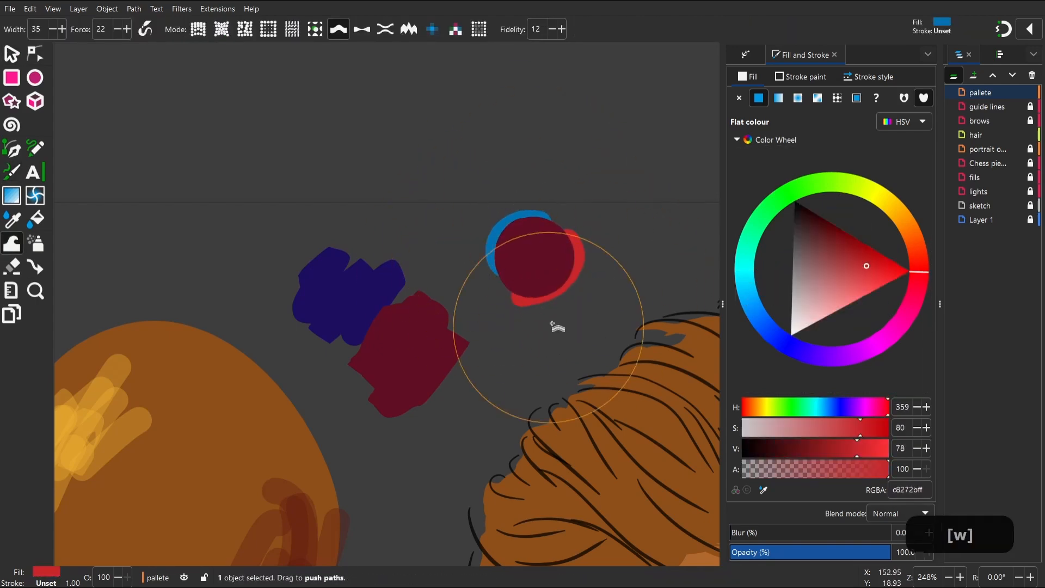
{"action": "left_click_drag", "start_coordinate": [555, 325], "coordinate": [544, 310]}
Lighten the circle's blue rim and set the red rim's fill to bright red f60006ff
{"action": "key", "text": "space"}
{"action": "scroll", "coordinate": [434, 254], "scroll_direction": "down", "scroll_amount": 4}
{"action": "left_click_drag", "start_coordinate": [381, 209], "coordinate": [508, 341]}
{"action": "key", "text": "s"}
{"action": "key", "text": "z"}
{"action": "left_click_drag", "start_coordinate": [342, 113], "coordinate": [484, 257]}
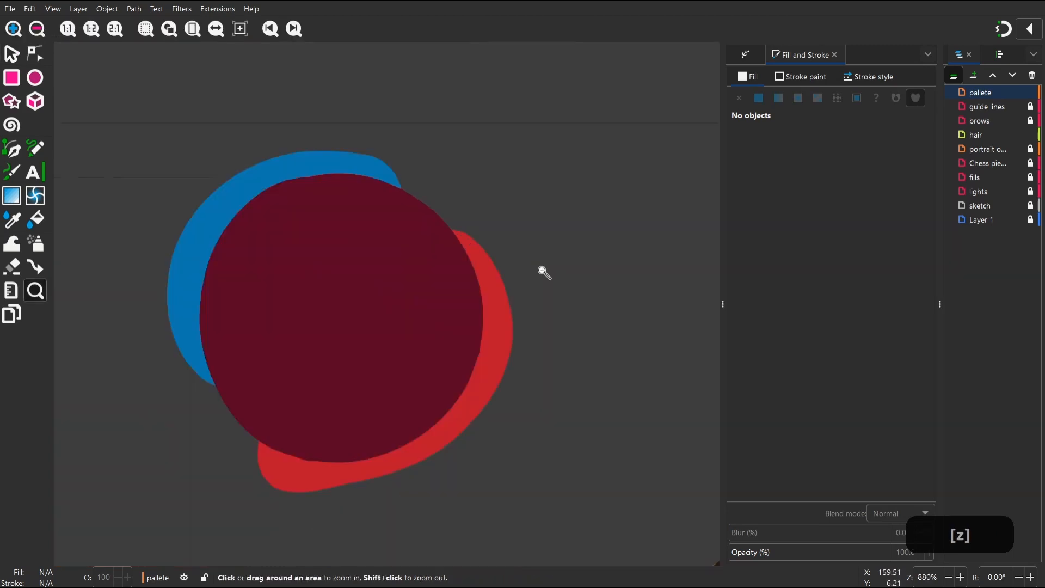
{"action": "key", "text": "s"}
{"action": "left_click", "coordinate": [245, 187]}
{"action": "left_click", "coordinate": [798, 282]}
{"action": "left_click", "coordinate": [498, 332]}
{"action": "left_click", "coordinate": [907, 269]}
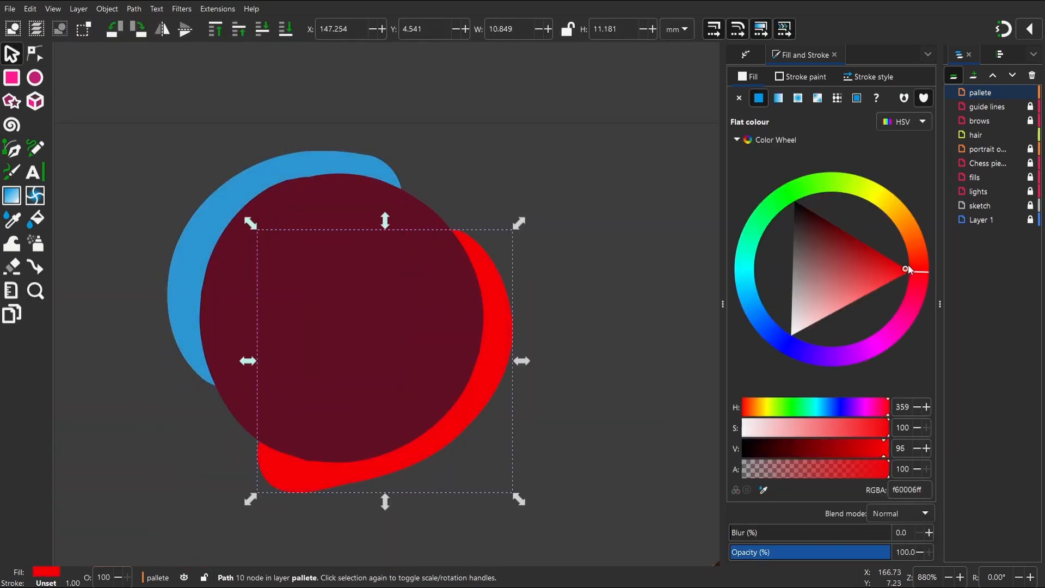
Shift the circle's blue rim to a more saturated bright blue and deselect it
{"action": "left_click", "coordinate": [376, 168]}
{"action": "left_click_drag", "start_coordinate": [817, 293], "coordinate": [773, 308]}
{"action": "left_click", "coordinate": [626, 331]}
Examine the shaded disc and colour swatches up close and beside the portrait
{"action": "key", "text": "2"}
{"action": "key", "text": "space"}
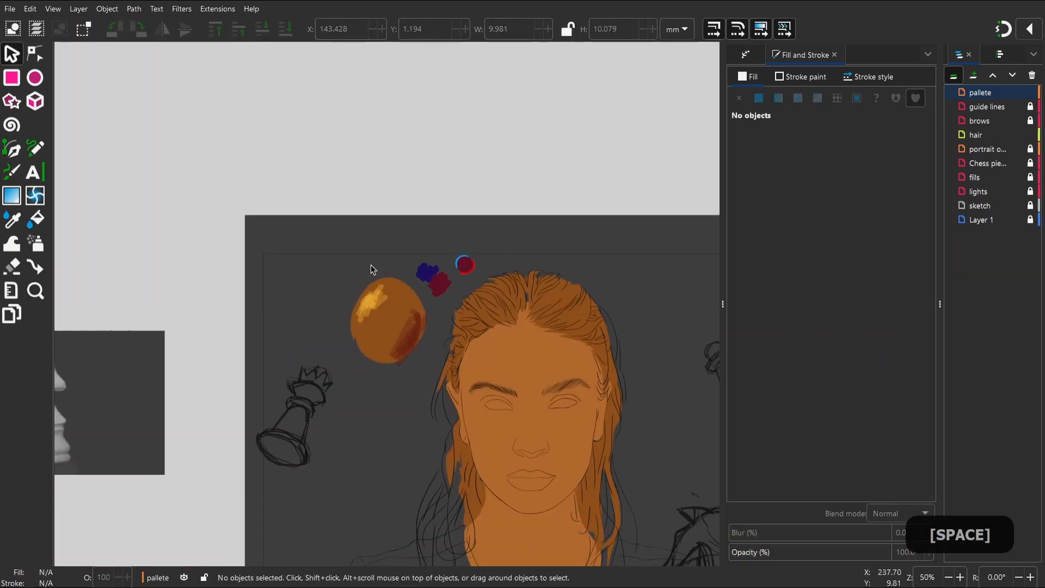
{"action": "key", "text": "space"}
{"action": "key", "text": "z"}
{"action": "left_click_drag", "start_coordinate": [347, 185], "coordinate": [512, 309]}
{"action": "key", "text": "space"}
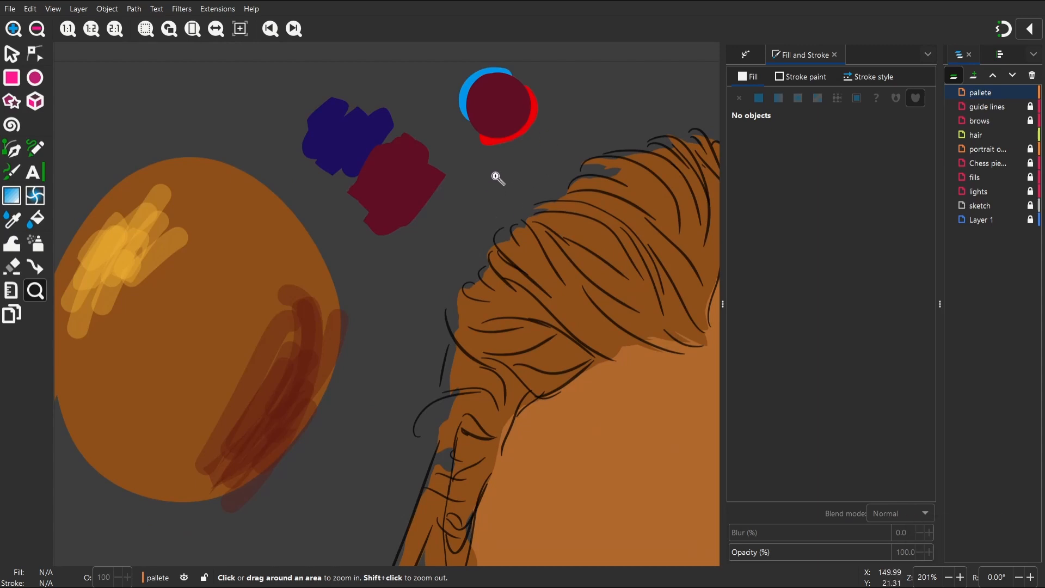
{"action": "key", "text": "space"}
{"action": "key", "text": "2"}
{"action": "key", "text": "z"}
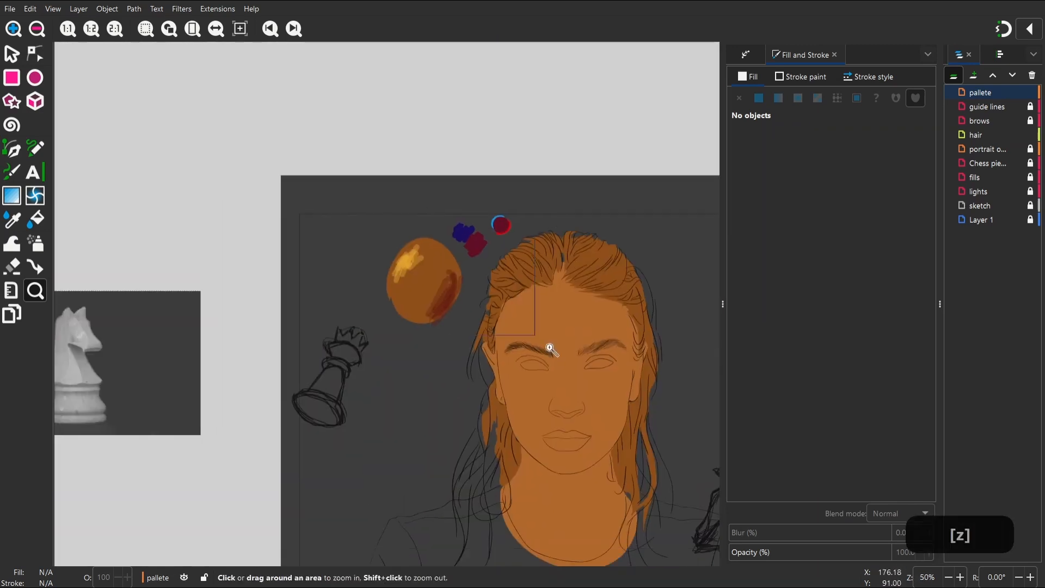
Paint a small round swatch in the portrait's skin colour below the large shaded disc
{"action": "left_click_drag", "start_coordinate": [509, 426], "coordinate": [285, 249]}
{"action": "key", "text": "space"}
{"action": "key", "text": "c"}
{"action": "mouse_move", "coordinate": [430, 348]}
{"action": "left_mouse_down"}
{"action": "mouse_move", "coordinate": [431, 361]}
{"action": "mouse_move", "coordinate": [412, 353]}
{"action": "left_mouse_up"}
{"action": "key", "text": "d"}
{"action": "left_click", "coordinate": [691, 282]}
{"action": "key", "text": "s"}
{"action": "key", "text": "z"}
{"action": "key", "text": "c"}
Add a yellow e1ac1fff highlight blob on the left edge of the small skin-coloured swatch
{"action": "key", "text": "space"}
{"action": "left_click_drag", "start_coordinate": [411, 354], "coordinate": [289, 337]}
{"action": "left_click_drag", "start_coordinate": [891, 203], "coordinate": [897, 208]}
{"action": "left_click", "coordinate": [868, 235]}
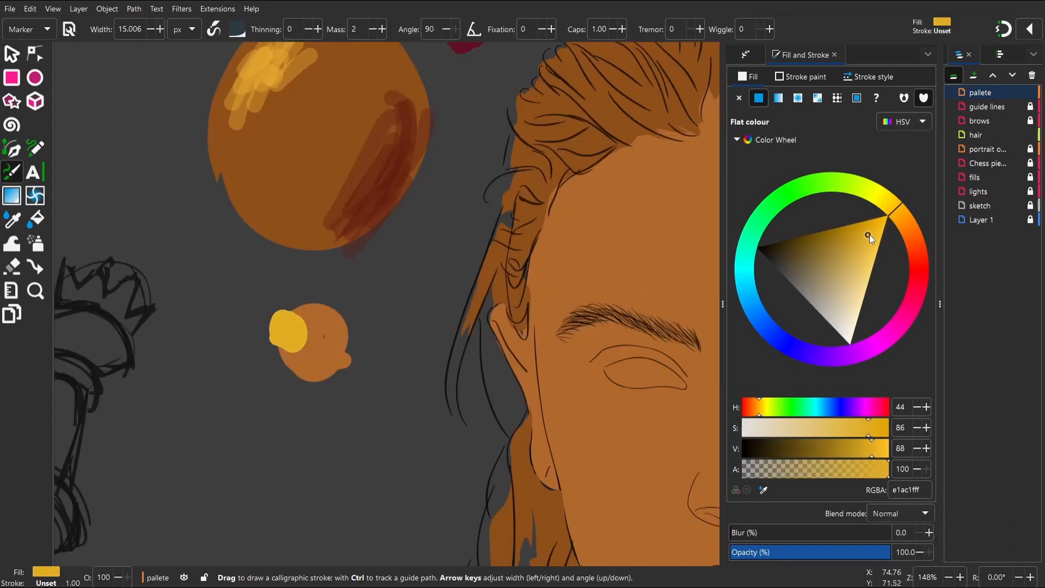
Paint a shadow stroke along the small swatch's lower right edge and set its colour to orange-red a8320bff
{"action": "left_click", "coordinate": [919, 246]}
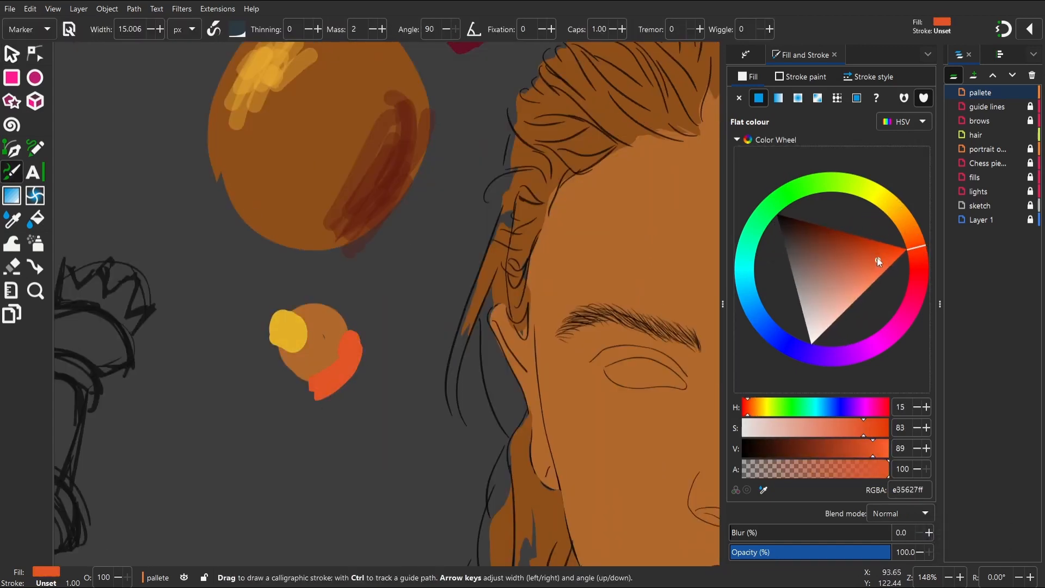
{"action": "left_click_drag", "start_coordinate": [877, 257], "coordinate": [860, 241]}
{"action": "key", "text": "space"}
{"action": "key", "text": "2"}
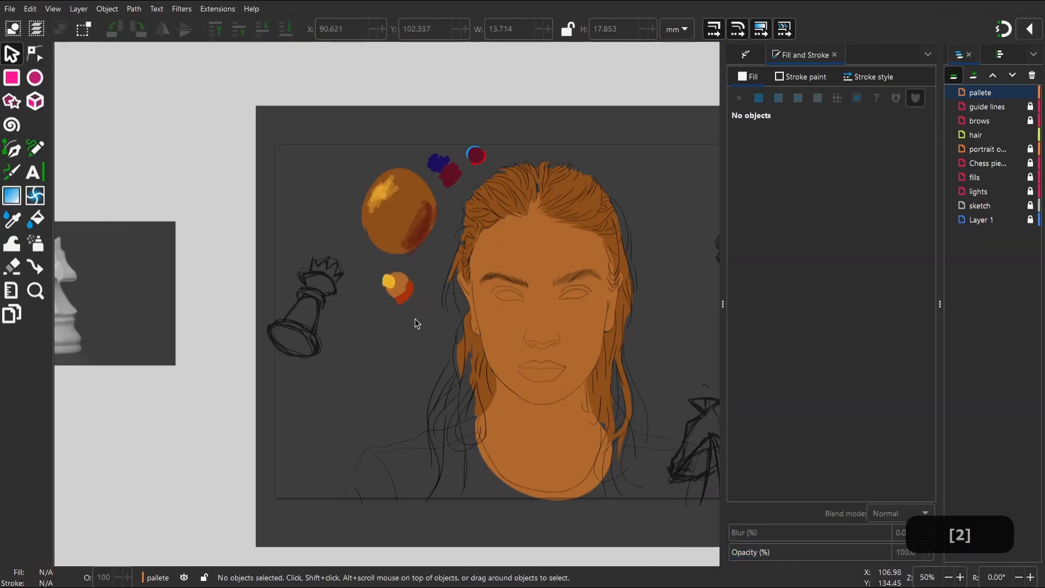
Examine the small skin-coloured swatch and the large disc from a distance and up close
{"action": "scroll", "coordinate": [373, 310], "scroll_direction": "up", "scroll_amount": 3}
{"action": "key", "text": "space"}
{"action": "left_click_drag", "start_coordinate": [446, 384], "coordinate": [511, 341]}
{"action": "key", "text": "space"}
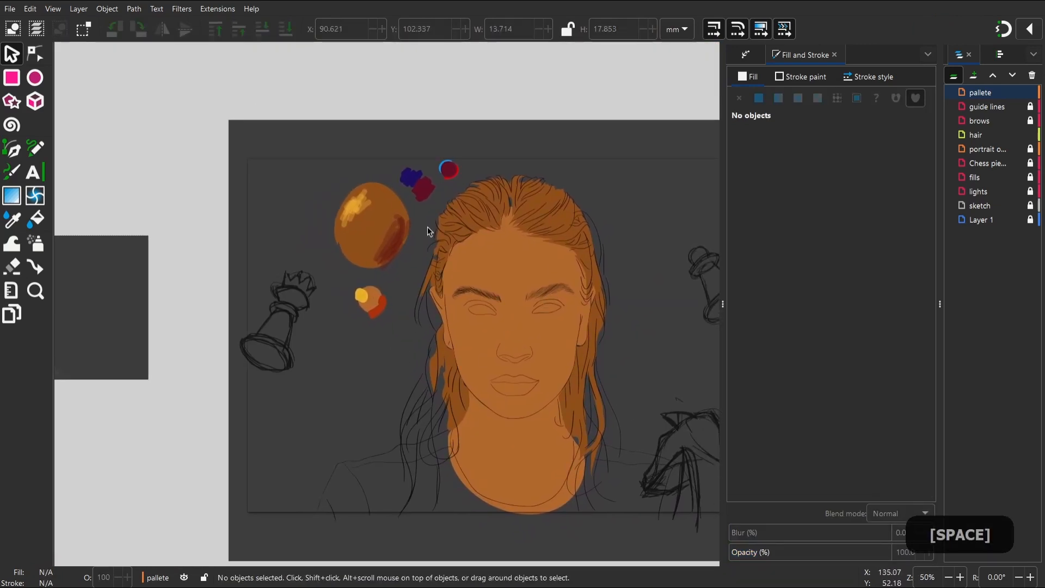
{"action": "key", "text": "space"}
{"action": "key", "text": "z"}
{"action": "mouse_move", "coordinate": [400, 229]}
{"action": "left_mouse_down"}
{"action": "mouse_move", "coordinate": [506, 382]}
{"action": "mouse_move", "coordinate": [301, 343]}
{"action": "mouse_move", "coordinate": [465, 374]}
{"action": "left_mouse_up"}
{"action": "key", "text": "space"}
{"action": "key", "text": "s"}
{"action": "key", "text": "space"}
{"action": "key", "text": "z"}
{"action": "key", "text": "1"}
{"action": "key", "text": "space"}
{"action": "key", "text": "s"}
{"action": "left_click", "coordinate": [360, 289]}
Paint a teal 1ac399ff patch at the top of the large shaded disc, above its yellow highlight
{"action": "key", "text": "p"}
{"action": "left_click_drag", "start_coordinate": [344, 199], "coordinate": [377, 204]}
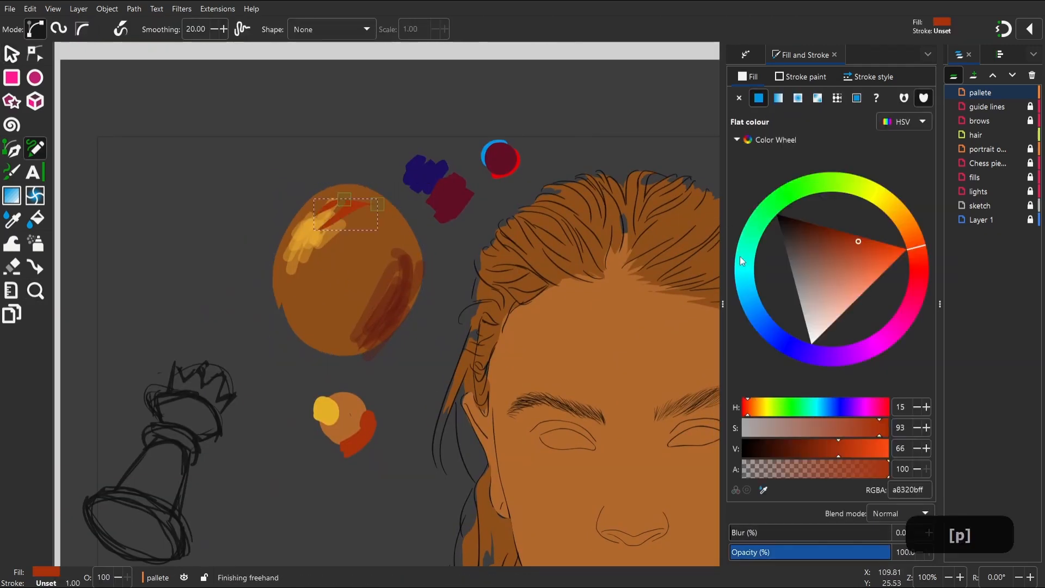
{"action": "key", "text": "c"}
{"action": "left_click", "coordinate": [745, 249]}
{"action": "left_click_drag", "start_coordinate": [785, 249], "coordinate": [792, 269]}
{"action": "key", "text": "s"}
{"action": "left_click", "coordinate": [422, 228]}
Paint a stroke along the large disc's lower right edge and recolour it dark red, starting from the circle's red rim
{"action": "key", "text": "space"}
{"action": "mouse_move", "coordinate": [425, 263]}
{"action": "left_mouse_down"}
{"action": "mouse_move", "coordinate": [449, 253]}
{"action": "mouse_move", "coordinate": [405, 327]}
{"action": "left_mouse_up"}
{"action": "key", "text": "c"}
{"action": "key", "text": "d"}
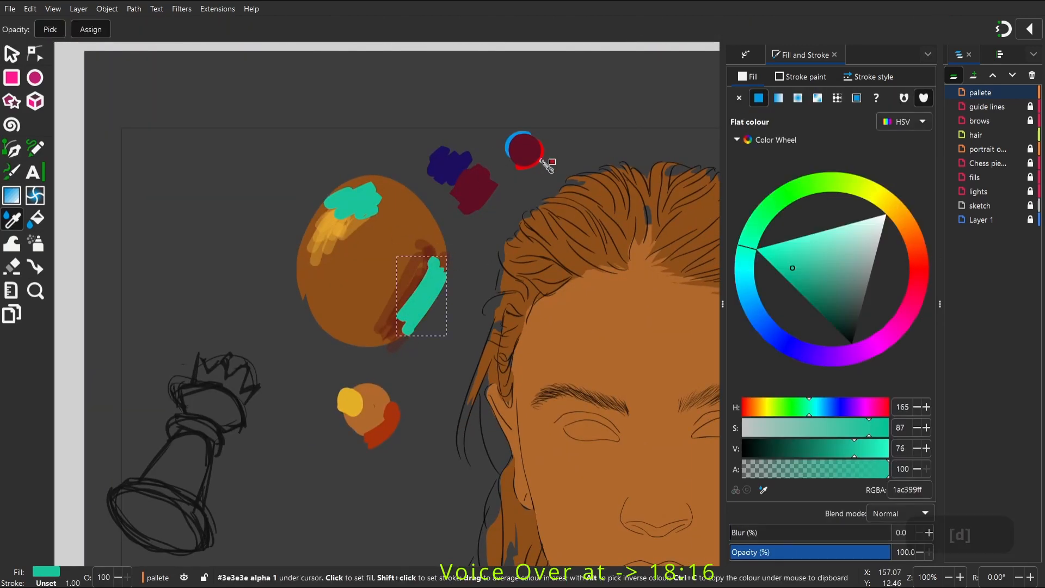
{"action": "left_click", "coordinate": [541, 161]}
{"action": "key", "text": "s"}
{"action": "left_click_drag", "start_coordinate": [882, 273], "coordinate": [870, 239]}
{"action": "left_click", "coordinate": [474, 262]}
{"action": "key", "text": "space"}
{"action": "key", "text": "s"}
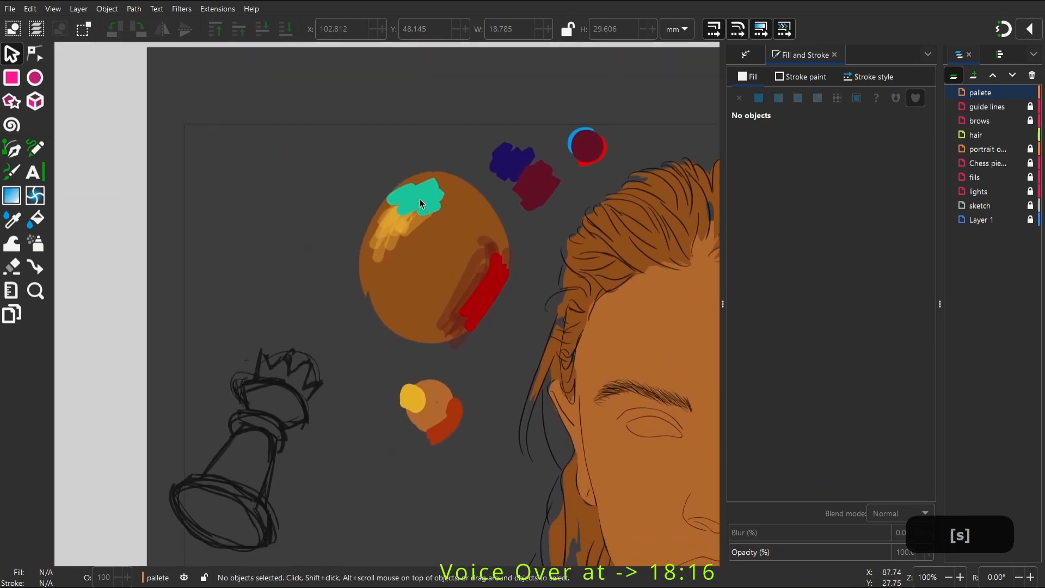
Shift the hue of the teal patch on the large disc to sky blue
{"action": "left_click", "coordinate": [419, 199]}
{"action": "left_click_drag", "start_coordinate": [744, 256], "coordinate": [741, 289]}
{"action": "left_click", "coordinate": [529, 302]}
{"action": "key", "text": "space"}
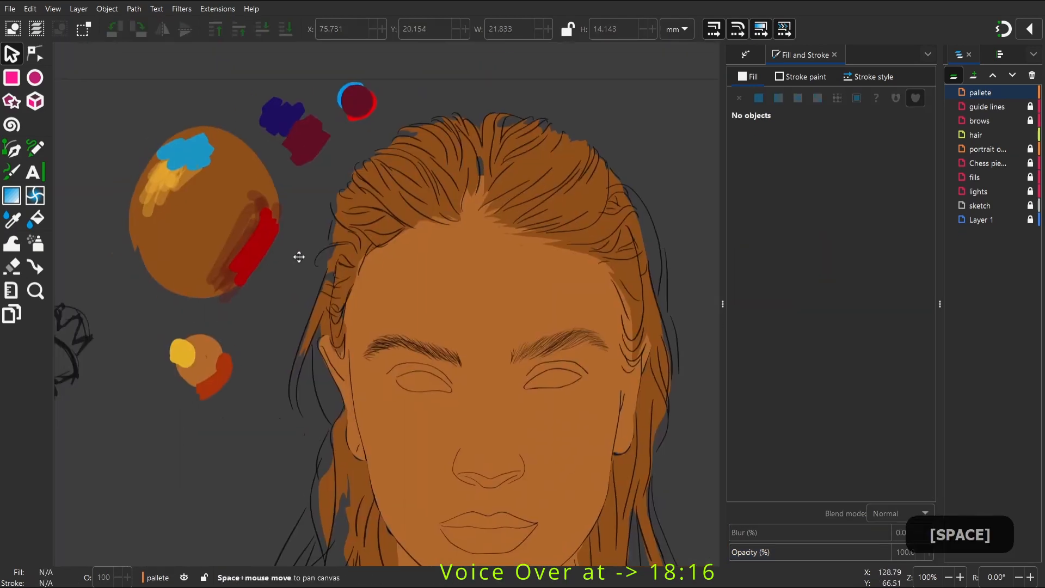
Unlock the brows layer and delete a long stray hair stroke from the middle of the left eyebrow
{"action": "key", "text": "space"}
{"action": "key", "text": "s"}
{"action": "key", "text": "space"}
{"action": "key", "text": "z"}
{"action": "left_click_drag", "start_coordinate": [369, 251], "coordinate": [498, 324]}
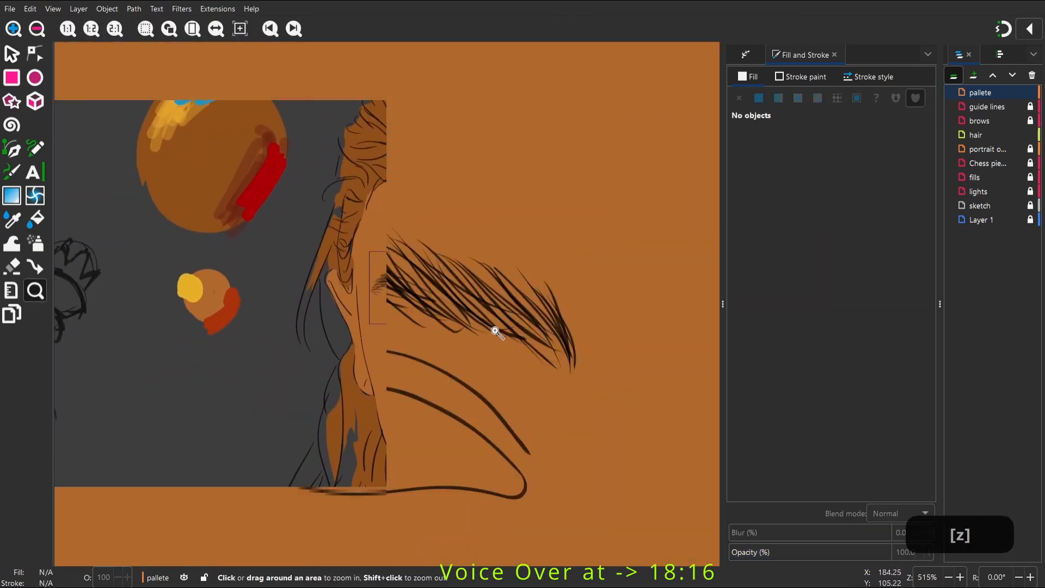
{"action": "key", "text": "space"}
{"action": "left_click", "coordinate": [1030, 121]}
{"action": "key", "text": "s"}
{"action": "left_click", "coordinate": [316, 237]}
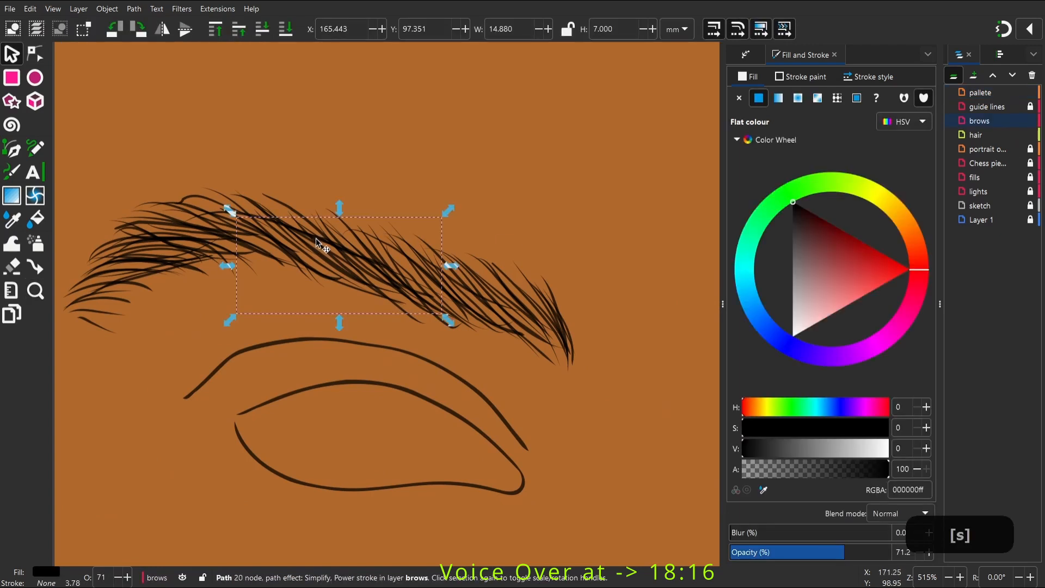
{"action": "key", "text": "Delete"}
{"action": "key", "text": "Delete"}
Delete more surplus hair strokes along the left eyebrow's lower edge and at its inner tip
{"action": "left_click", "coordinate": [244, 247]}
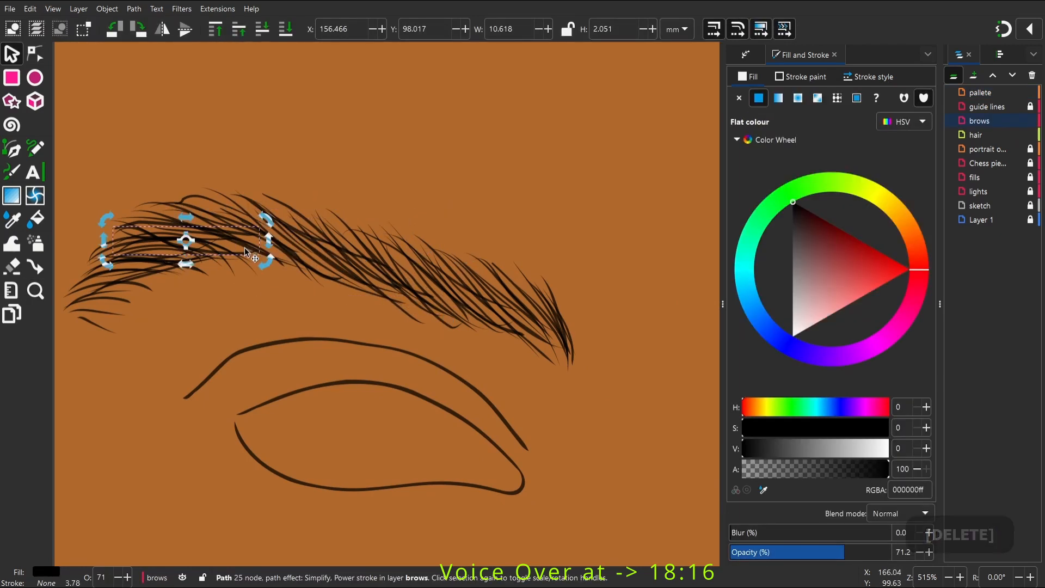
{"action": "key", "text": "Delete"}
{"action": "left_click", "coordinate": [251, 246]}
{"action": "left_click", "coordinate": [249, 246], "text": "alt"}
{"action": "key", "text": "Delete"}
{"action": "left_click", "coordinate": [309, 269]}
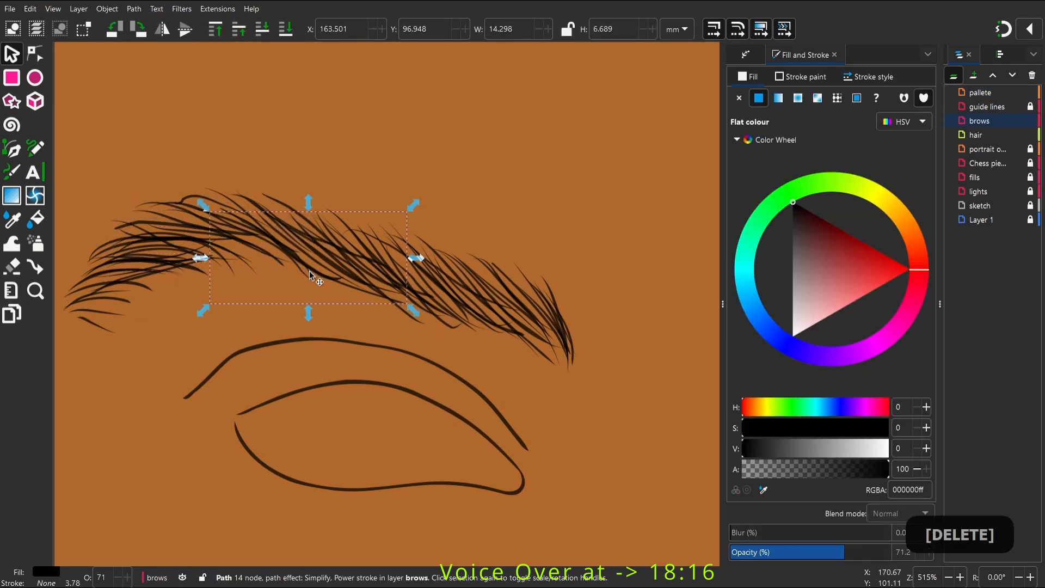
{"action": "key", "text": "Delete"}
{"action": "left_click", "coordinate": [560, 334]}
{"action": "key", "text": "Delete"}
{"action": "scroll", "coordinate": [557, 346], "scroll_direction": "down", "scroll_amount": 6}
{"action": "key", "text": "space"}
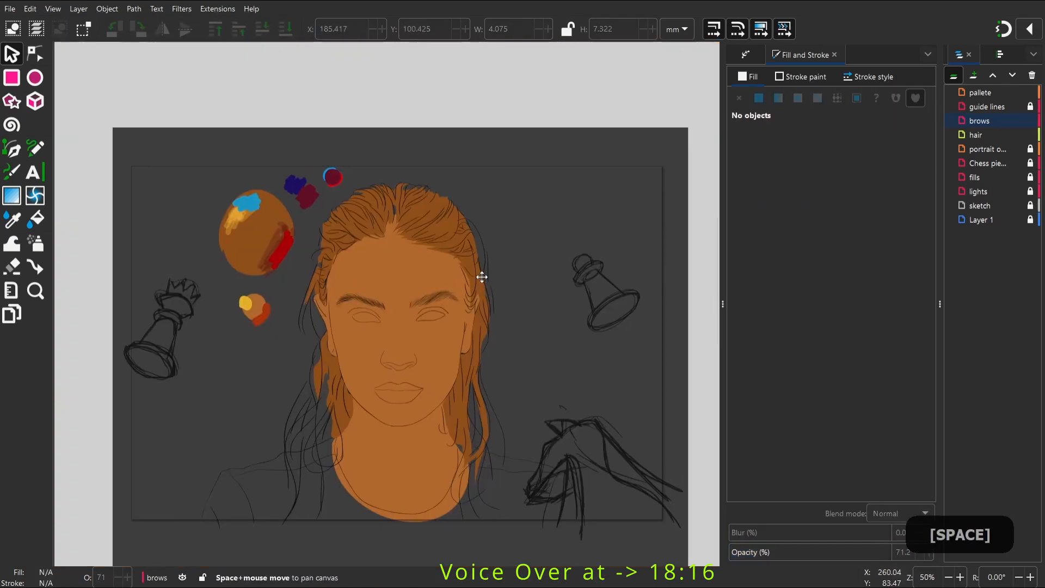
Thin out the outer end of the left eyebrow by deleting overlapping hair strokes
{"action": "key", "text": "z"}
{"action": "left_click_drag", "start_coordinate": [336, 261], "coordinate": [471, 368]}
{"action": "key", "text": "s"}
{"action": "left_click", "coordinate": [338, 256]}
{"action": "key", "text": "Delete"}
{"action": "left_click", "coordinate": [346, 261]}
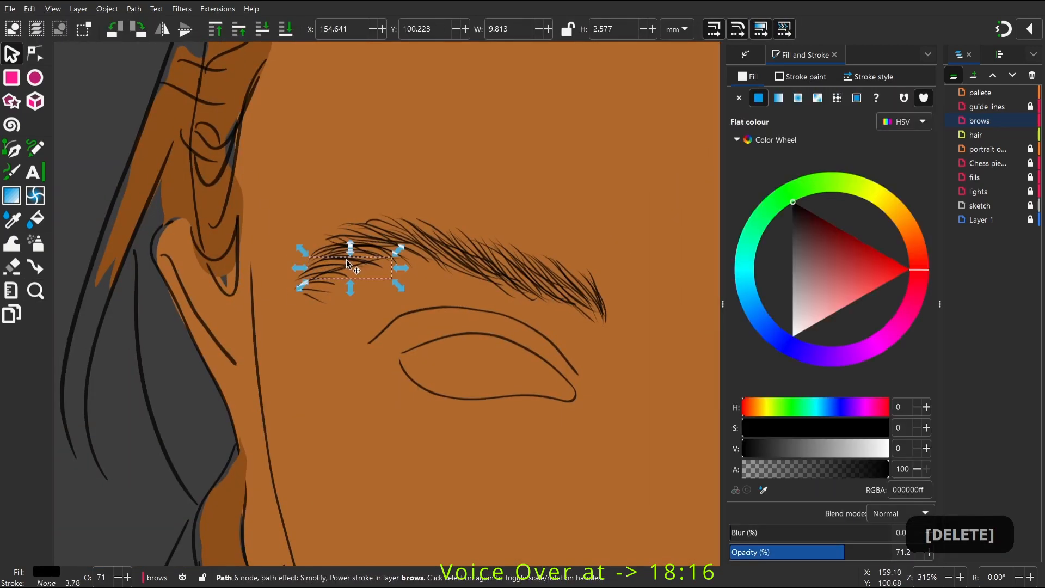
{"action": "key", "text": "Delete"}
{"action": "left_click", "coordinate": [349, 259], "text": "alt"}
{"action": "key", "text": "ctrl+z"}
{"action": "left_click", "coordinate": [354, 262], "text": "alt"}
{"action": "key", "text": "Delete"}
{"action": "key", "text": "space"}
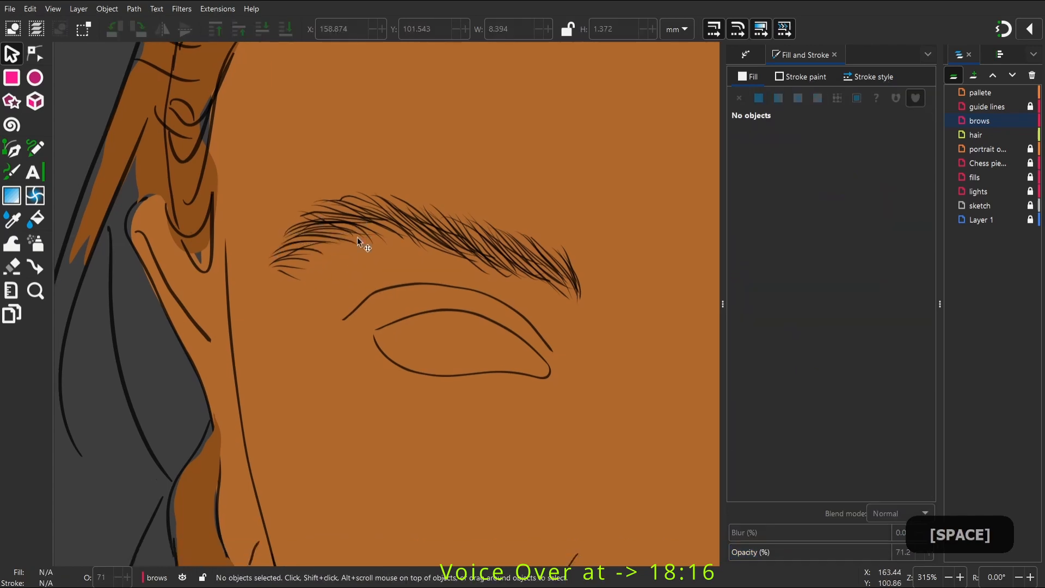
Delete excess hair strokes from the middle and inner end of the left eyebrow
{"action": "left_click", "coordinate": [448, 235]}
{"action": "key", "text": "Delete"}
{"action": "left_click", "coordinate": [457, 239]}
{"action": "key", "text": "Delete"}
{"action": "key", "text": "space"}
{"action": "left_click", "coordinate": [495, 273]}
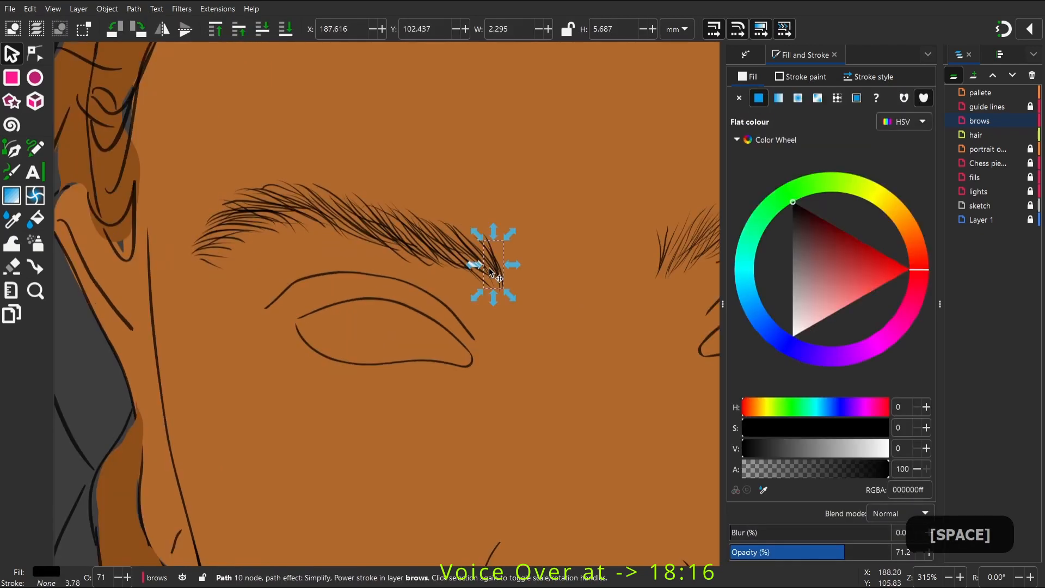
{"action": "key", "text": "Delete"}
{"action": "key", "text": "space"}
{"action": "key", "text": "1"}
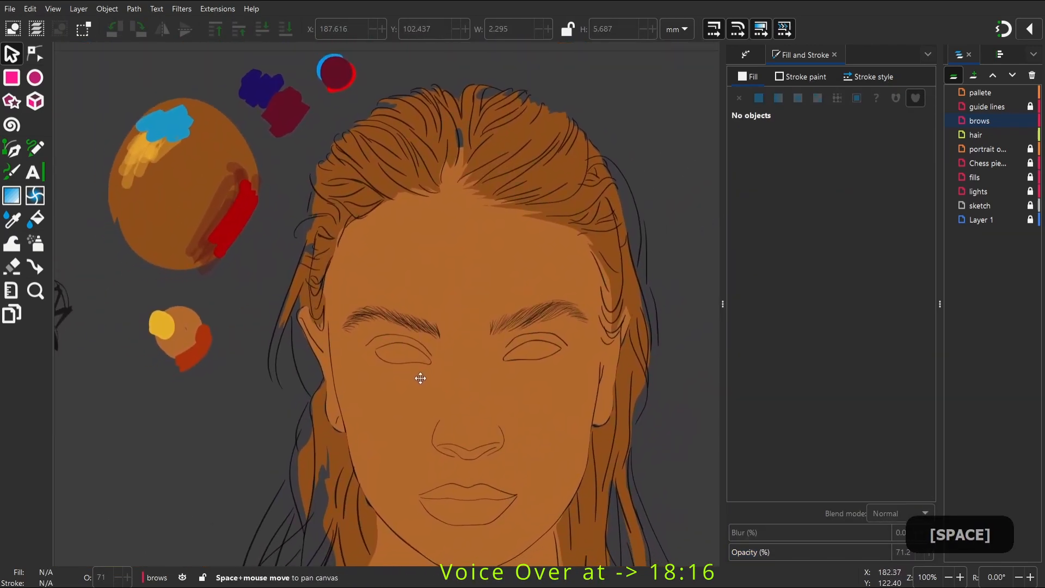
Darken the orange-red shadow stroke on the small skin-coloured swatch and deselect it
{"action": "key", "text": "space"}
{"action": "key", "text": "z"}
{"action": "left_click_drag", "start_coordinate": [340, 218], "coordinate": [428, 320]}
{"action": "key", "text": "space"}
{"action": "key", "text": "2"}
{"action": "key", "text": "space"}
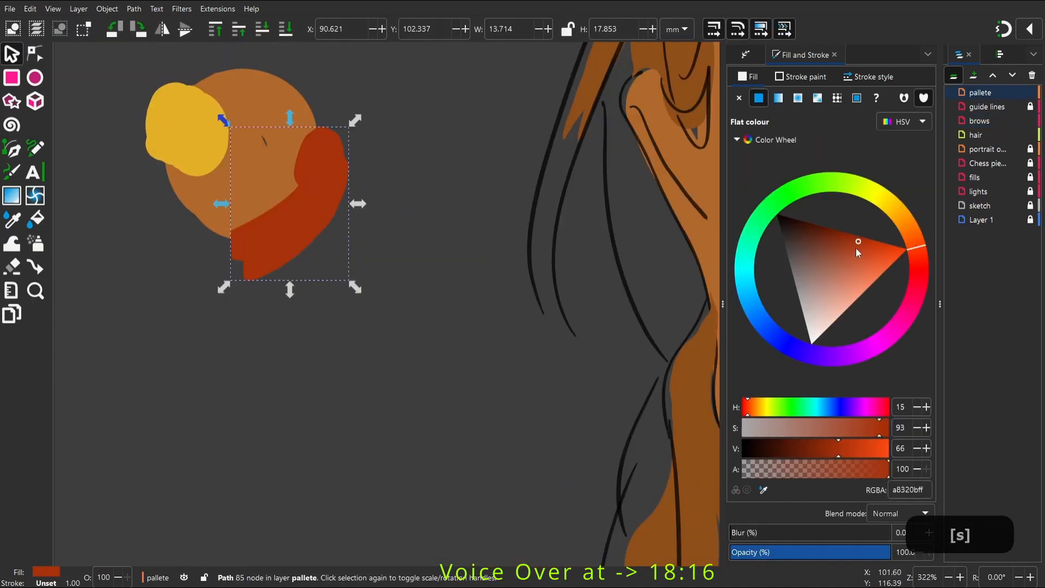
{"action": "left_click", "coordinate": [421, 321]}
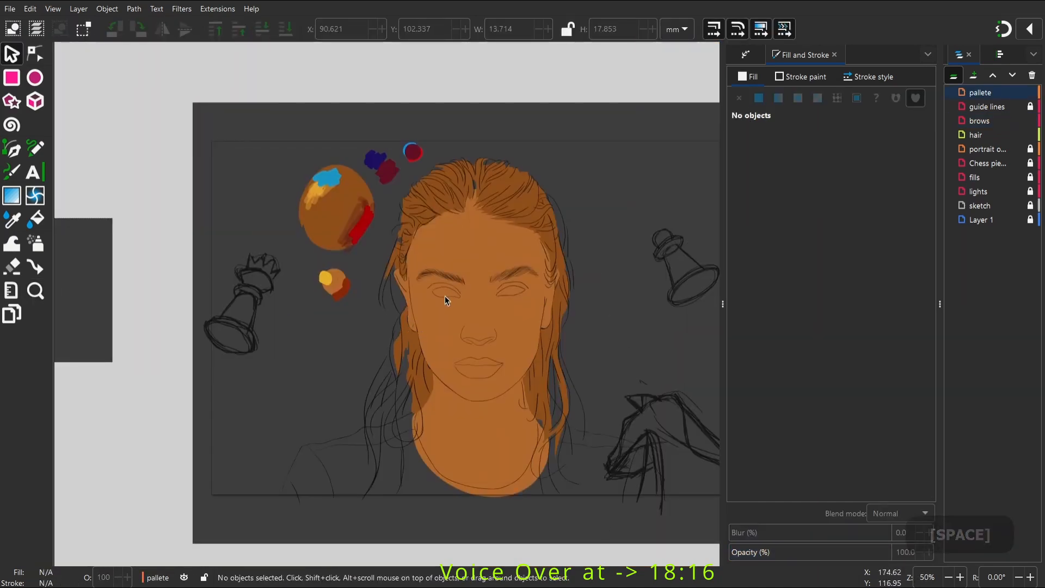
Lock the pallete and brows layers and unlock the fills layer for editing
{"action": "left_click", "coordinate": [1030, 93]}
{"action": "left_click", "coordinate": [979, 121]}
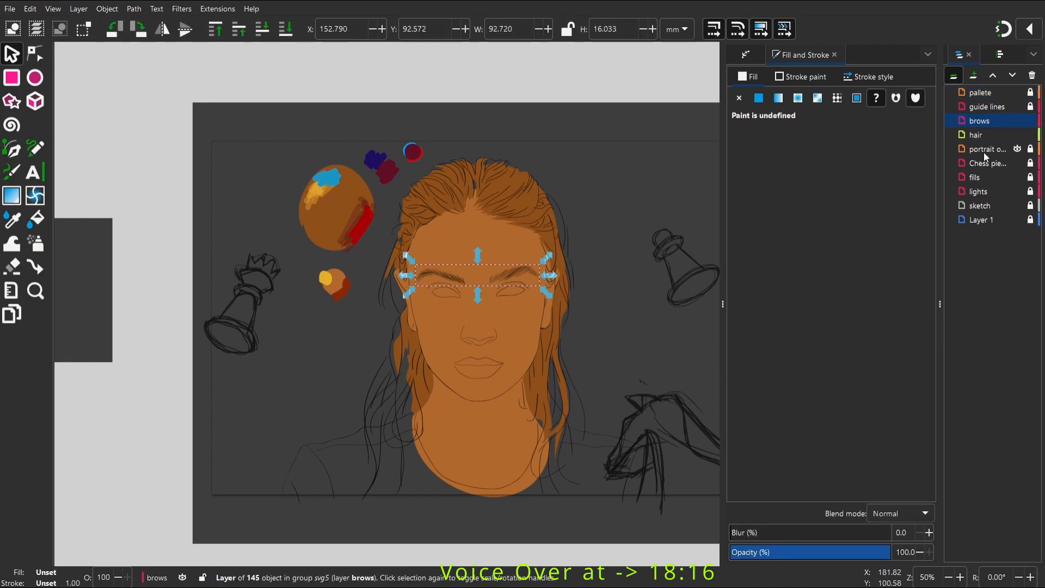
{"action": "right_click", "coordinate": [991, 182]}
{"action": "left_click", "coordinate": [855, 346]}
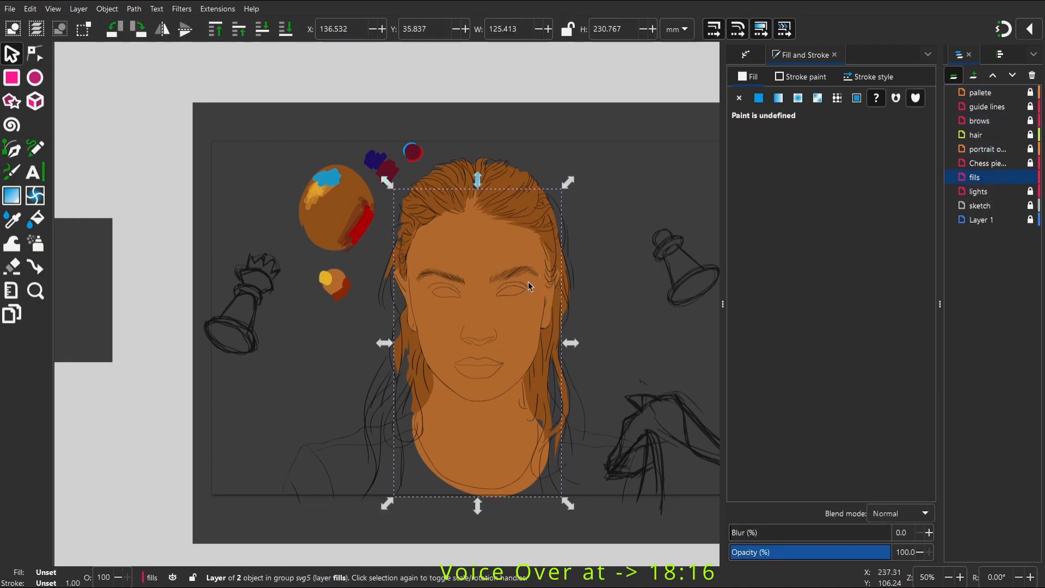
{"action": "key", "text": "Escape"}
{"action": "scroll", "coordinate": [472, 263], "scroll_direction": "up", "scroll_amount": 2}
{"action": "scroll", "coordinate": [437, 257], "scroll_direction": "down", "scroll_amount": 1}
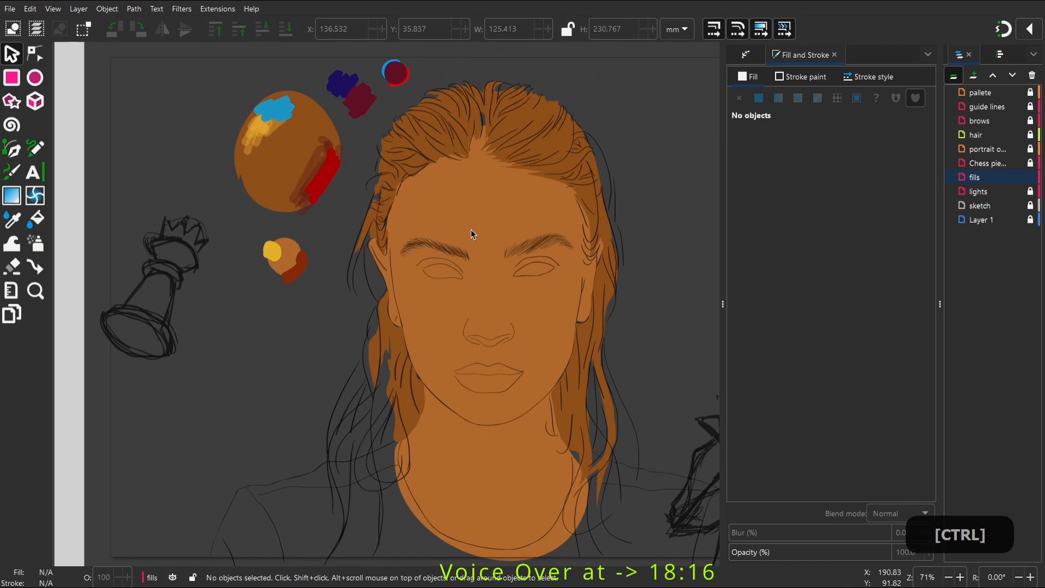
Create clip groups from the face fill and the neck fill in the fills layer
{"action": "left_click", "coordinate": [1001, 180]}
{"action": "left_click", "coordinate": [414, 299]}
{"action": "scroll", "coordinate": [427, 296], "scroll_direction": "up", "scroll_amount": 2}
{"action": "scroll", "coordinate": [506, 271], "scroll_direction": "down", "scroll_amount": 1}
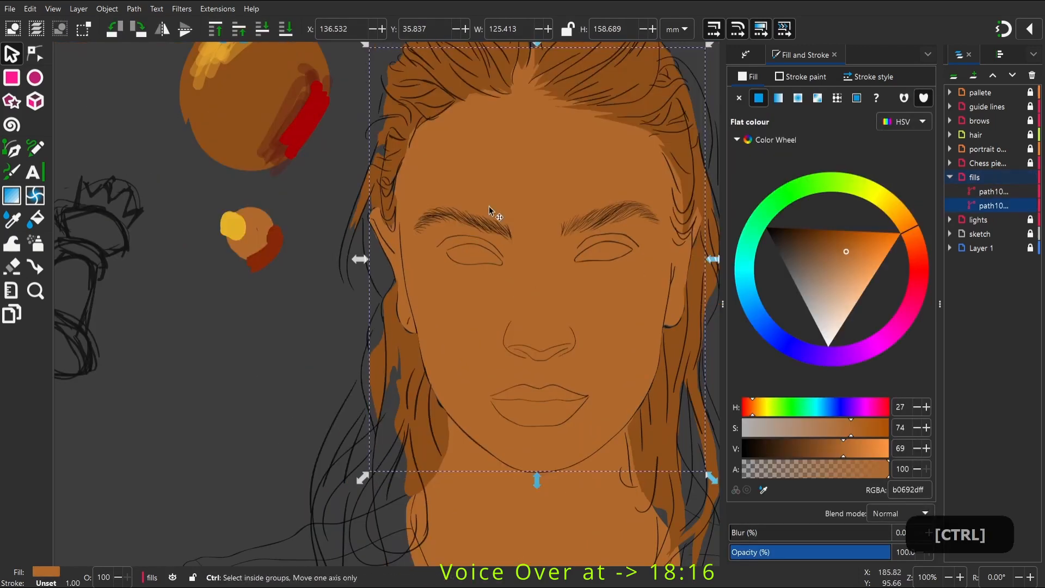
{"action": "scroll", "coordinate": [489, 206], "scroll_direction": "down", "scroll_amount": 2}
{"action": "scroll", "coordinate": [598, 285], "scroll_direction": "up", "scroll_amount": 2}
{"action": "right_click", "coordinate": [406, 209]}
{"action": "left_click", "coordinate": [521, 405]}
{"action": "key", "text": "space"}
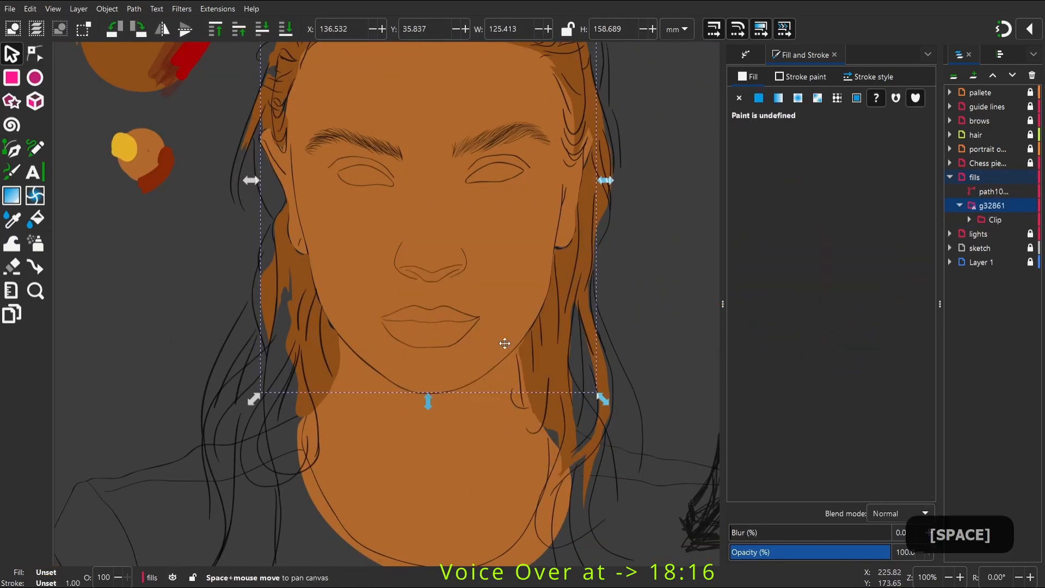
{"action": "right_click", "coordinate": [463, 381]}
{"action": "left_click", "coordinate": [401, 305]}
Select the guide lines layer and make it editable with Lock/unlock other layers
{"action": "left_click", "coordinate": [972, 107]}
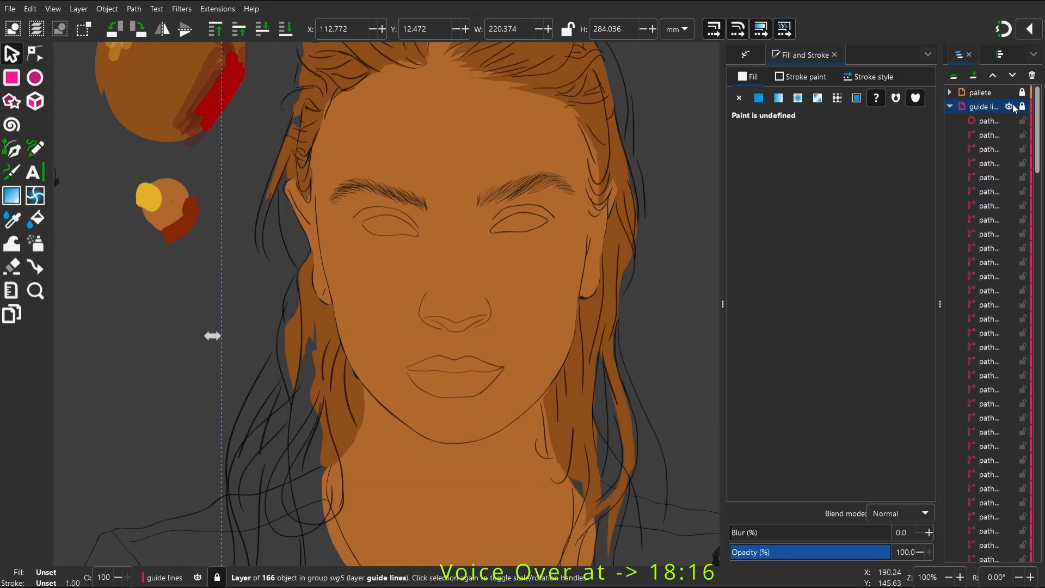
{"action": "right_click", "coordinate": [978, 105]}
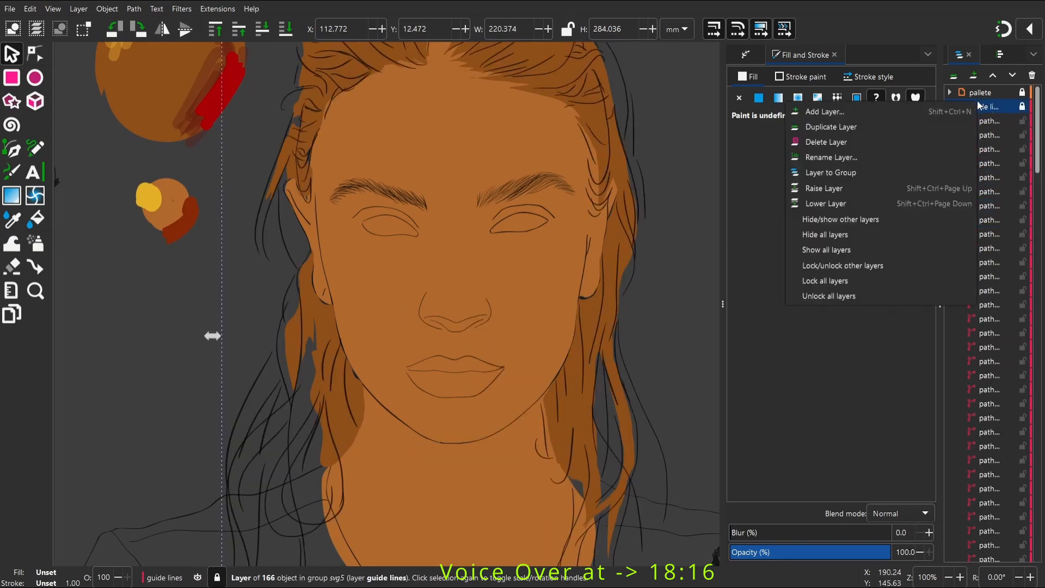
{"action": "left_click", "coordinate": [829, 265]}
{"action": "left_click_drag", "start_coordinate": [285, 228], "coordinate": [371, 307]}
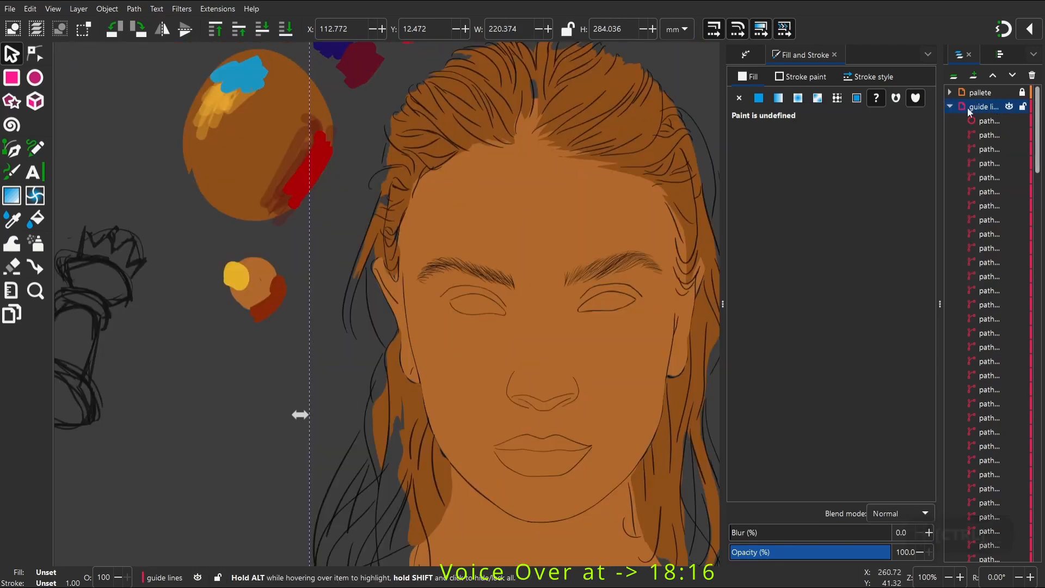
Hide the fills layer, show the sketch and the reference photo, and make guide lines the current layer
{"action": "left_click", "coordinate": [949, 106]}
{"action": "left_click", "coordinate": [1015, 176]}
{"action": "left_click", "coordinate": [1016, 262]}
{"action": "left_click", "coordinate": [1017, 262]}
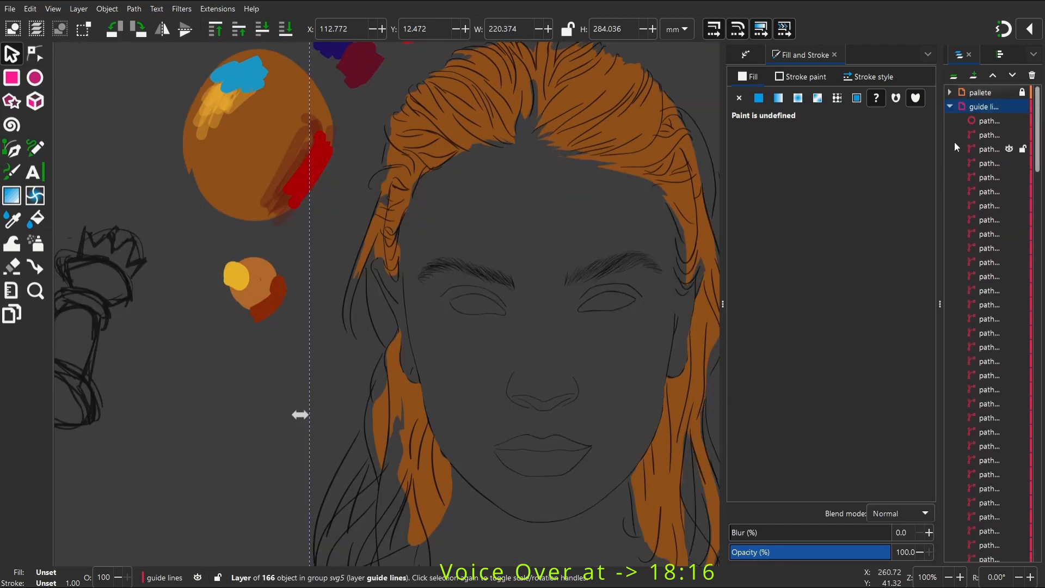
{"action": "left_click", "coordinate": [950, 106]}
{"action": "left_click", "coordinate": [1016, 276]}
{"action": "left_click", "coordinate": [980, 109]}
Turn on pressure input for the Pencil tool and set its maximum width to 19 and minimum to 4
{"action": "scroll", "coordinate": [538, 275], "scroll_direction": "up", "scroll_amount": 4, "text": "ctrl"}
{"action": "left_click", "coordinate": [35, 147]}
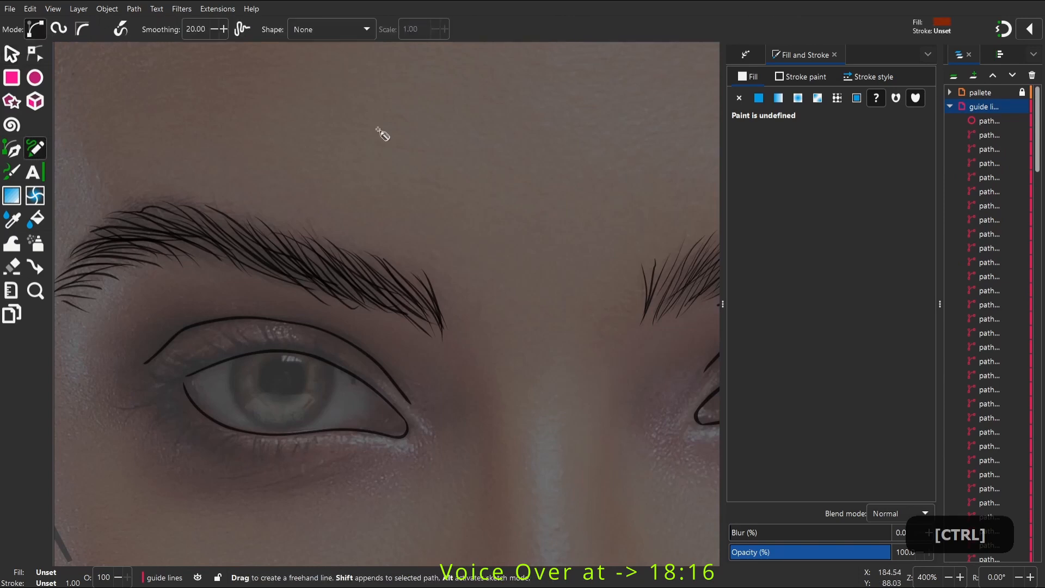
{"action": "left_click", "coordinate": [378, 129]}
{"action": "left_click", "coordinate": [120, 29]}
{"action": "left_click", "coordinate": [437, 139]}
{"action": "left_click_drag", "start_coordinate": [216, 29], "coordinate": [262, 39]}
{"action": "type", "text": "19"}
{"action": "key", "text": "Return"}
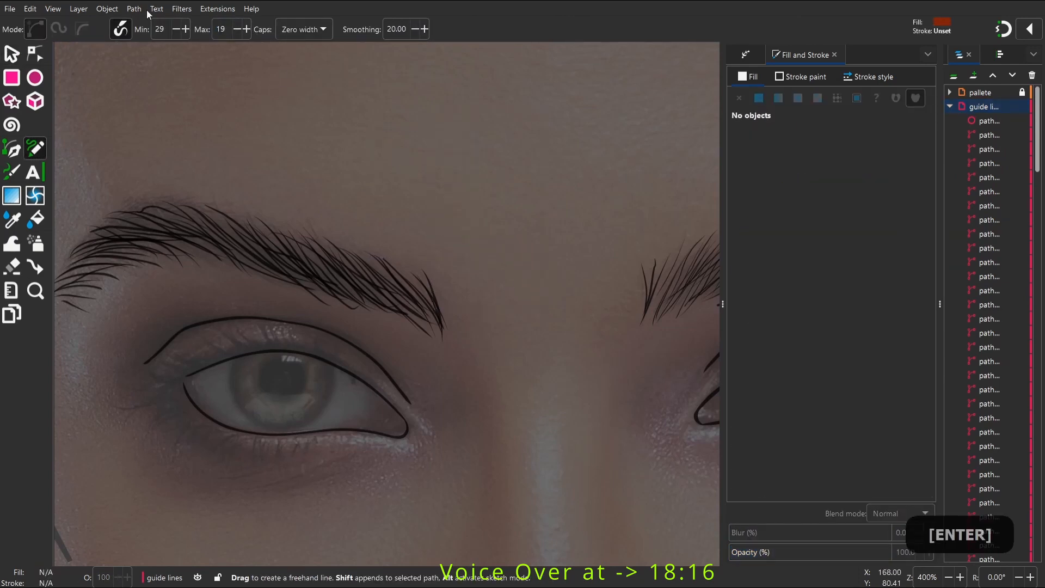
{"action": "type", "text": "4"}
{"action": "key", "text": "space"}
Try to trace the highlight along the nose bridge with the Pencil tool and refine its outline with Tweak
{"action": "left_click_drag", "start_coordinate": [322, 124], "coordinate": [461, 430]}
{"action": "key", "text": "ctrl+z"}
{"action": "key", "text": "space"}
{"action": "scroll", "coordinate": [525, 128], "scroll_direction": "down", "scroll_amount": 6}
{"action": "key", "text": "z"}
{"action": "key", "text": "space"}
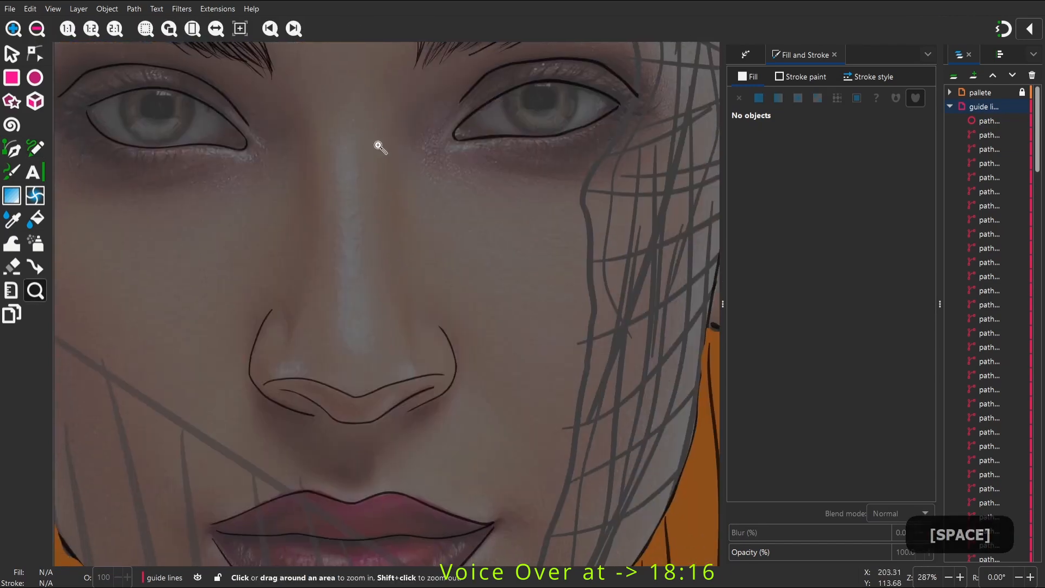
{"action": "key", "text": "p"}
{"action": "mouse_move", "coordinate": [361, 127]}
{"action": "left_mouse_down"}
{"action": "mouse_move", "coordinate": [352, 359]}
{"action": "mouse_move", "coordinate": [360, 143]}
{"action": "left_mouse_up"}
{"action": "key", "text": "w"}
{"action": "left_click_drag", "start_coordinate": [399, 314], "coordinate": [380, 315]}
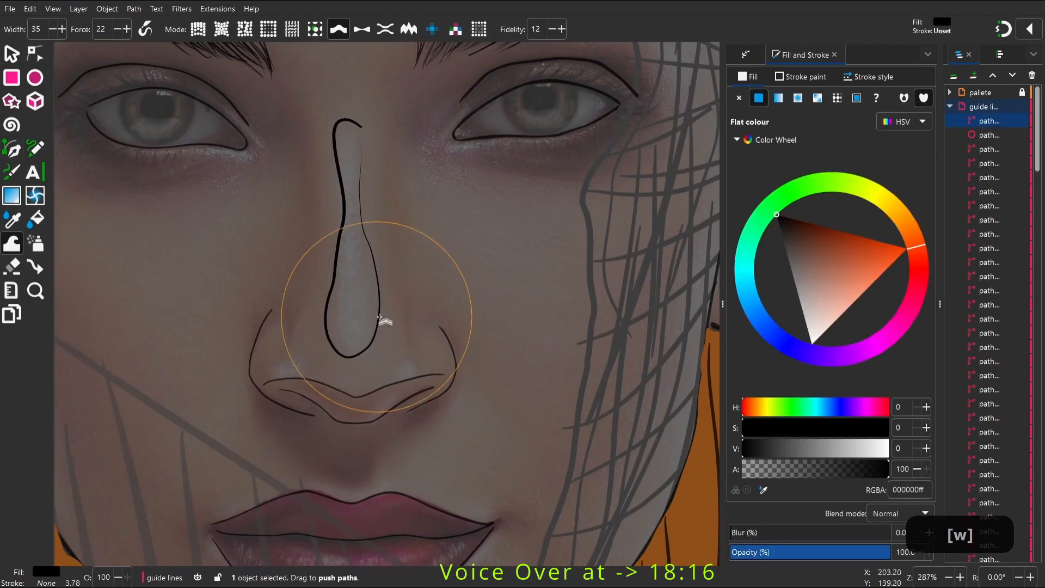
{"action": "key", "text": "Delete"}
Test a calligraphic stroke on the nose bridge, undo it and set the stroke width to 6
{"action": "key", "text": "c"}
{"action": "left_click_drag", "start_coordinate": [359, 193], "coordinate": [351, 239]}
{"action": "key", "text": "ctrl+z"}
{"action": "double_click", "coordinate": [131, 29]}
{"action": "type", "text": "6"}
{"action": "key", "text": "Return"}
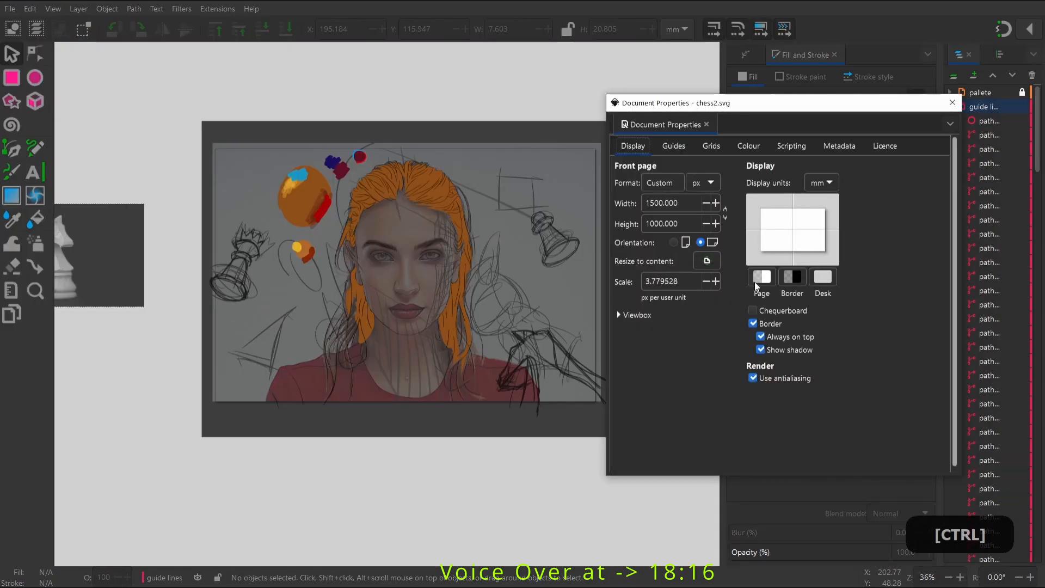
Set the document's desk colour to the near-black grey 17171700 and copy its RGBA code
{"action": "left_click", "coordinate": [816, 279]}
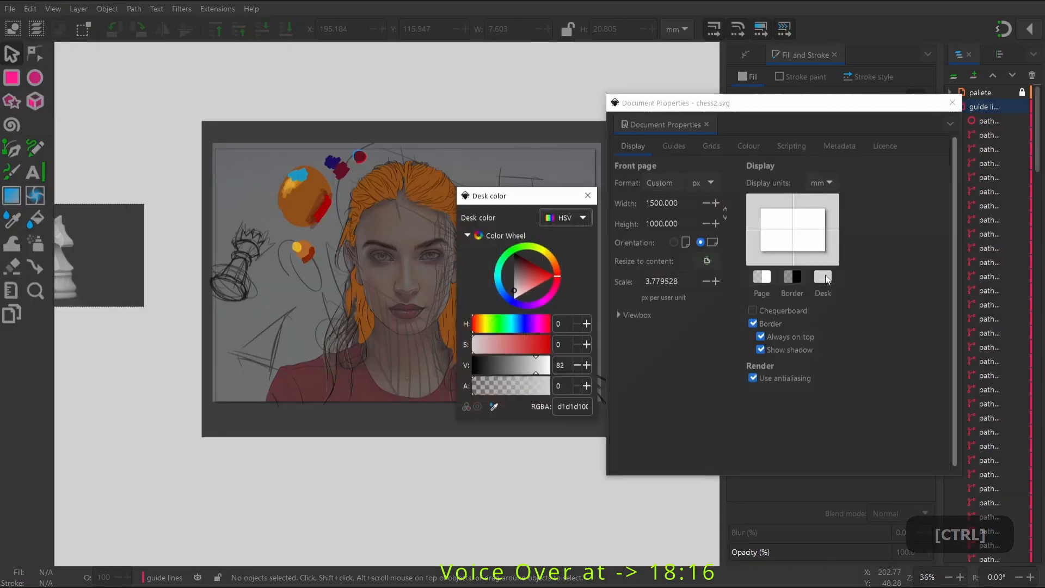
{"action": "left_click_drag", "start_coordinate": [516, 285], "coordinate": [492, 256]}
{"action": "double_click", "coordinate": [571, 407]}
{"action": "key", "text": "ctrl+c"}
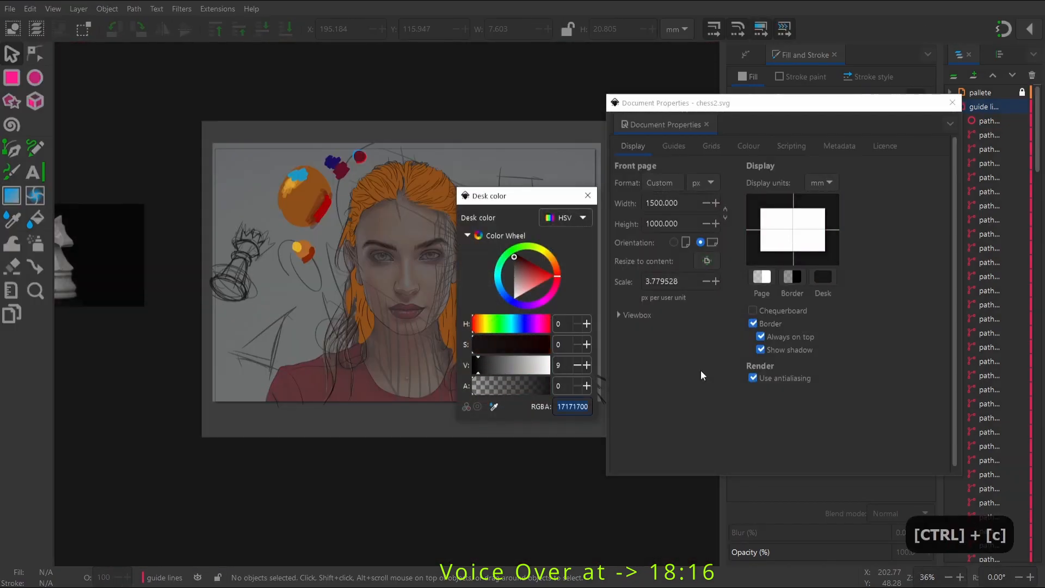
Set the page colour to the copied desk colour 17171700 and close Document Properties
{"action": "left_click", "coordinate": [762, 277]}
{"action": "double_click", "coordinate": [572, 406]}
{"action": "key", "text": "ctrl+v"}
{"action": "key", "text": "Return"}
{"action": "left_click", "coordinate": [952, 102]}
Collapse the guide lines layer and delete the background rectangle from Layer 1
{"action": "left_click", "coordinate": [949, 106]}
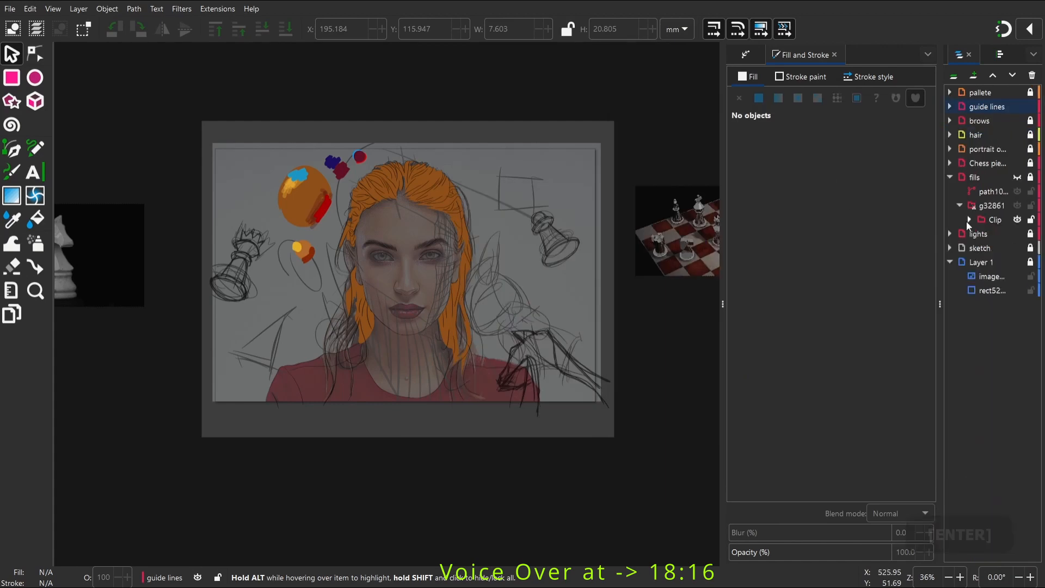
{"action": "left_click", "coordinate": [996, 293]}
{"action": "key", "text": "Delete"}
{"action": "scroll", "coordinate": [468, 295], "scroll_direction": "up", "scroll_amount": 3, "text": "ctrl"}
{"action": "scroll", "coordinate": [293, 187], "scroll_direction": "down", "scroll_amount": 3, "text": "ctrl"}
{"action": "left_click", "coordinate": [297, 183]}
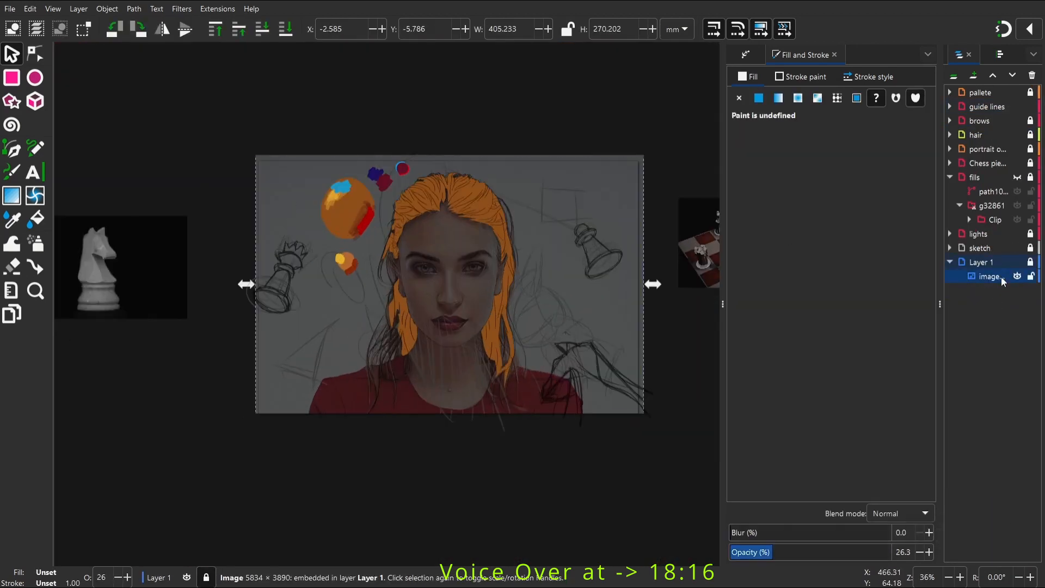
{"action": "left_click_drag", "start_coordinate": [299, 180], "coordinate": [64, 303]}
{"action": "key", "text": "ctrl+z"}
Lighten the document's desk colour to the dark grey 1f1f1f00
{"action": "scroll", "coordinate": [332, 223], "scroll_direction": "down", "scroll_amount": 1, "text": "ctrl"}
{"action": "scroll", "coordinate": [408, 237], "scroll_direction": "up", "scroll_amount": 2, "text": "ctrl"}
{"action": "key", "text": "ctrl+shift+d"}
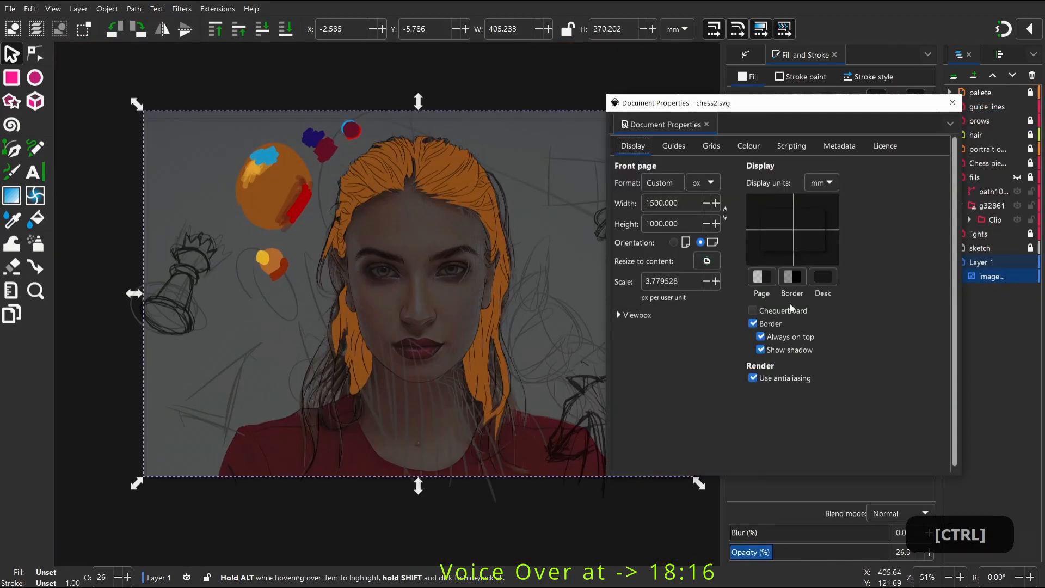
{"action": "left_click", "coordinate": [822, 276]}
{"action": "left_click_drag", "start_coordinate": [518, 269], "coordinate": [494, 260]}
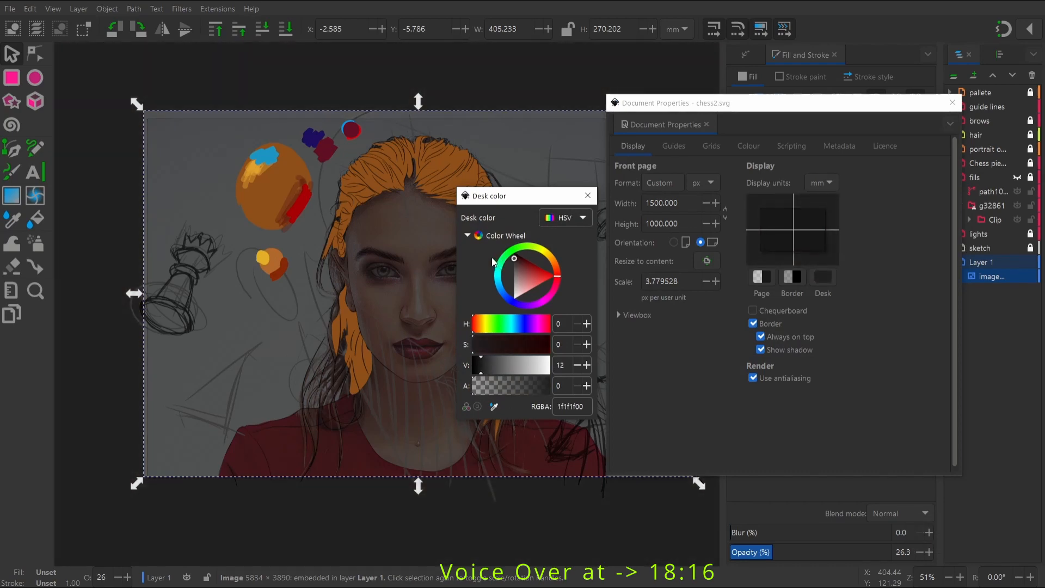
Copy the desk colour 1f1f1f00 into the page colour and close Document Properties
{"action": "double_click", "coordinate": [570, 406]}
{"action": "key", "text": "ctrl+c"}
{"action": "left_click", "coordinate": [761, 277]}
{"action": "double_click", "coordinate": [571, 406]}
{"action": "key", "text": "ctrl+v"}
{"action": "left_click", "coordinate": [588, 195]}
{"action": "left_click", "coordinate": [587, 195]}
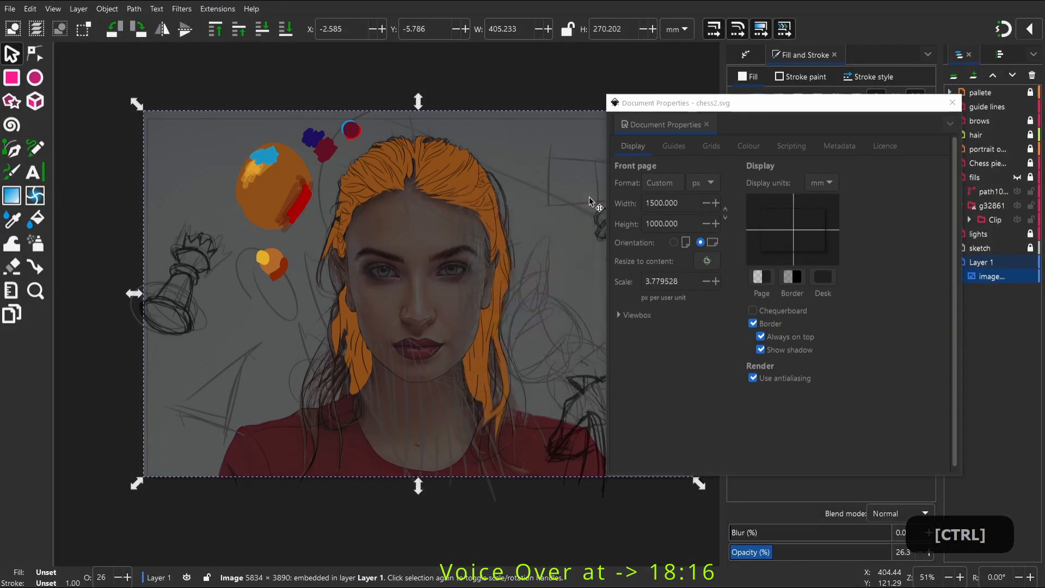
{"action": "scroll", "coordinate": [592, 230], "scroll_direction": "down", "scroll_amount": 1, "text": "ctrl"}
{"action": "scroll", "coordinate": [430, 266], "scroll_direction": "up", "scroll_amount": 2, "text": "ctrl"}
{"action": "left_click", "coordinate": [953, 102]}
Deselect the portrait image, make the guide lines layer active and switch to the Calligraphy tool
{"action": "key", "text": "Escape"}
{"action": "scroll", "coordinate": [373, 280], "scroll_direction": "up", "scroll_amount": 3, "text": "ctrl"}
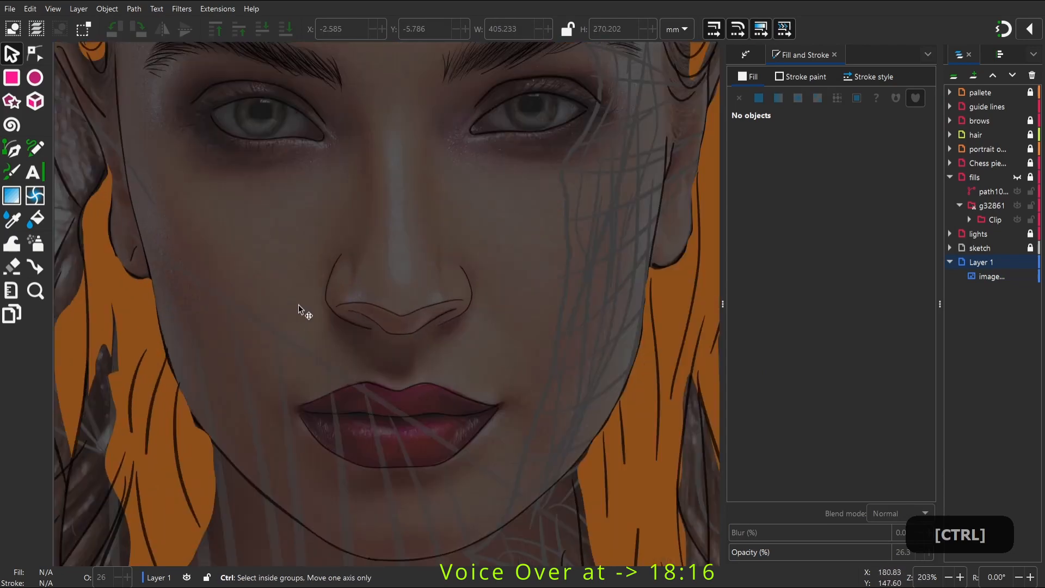
{"action": "scroll", "coordinate": [298, 305], "scroll_direction": "down", "scroll_amount": 2, "text": "ctrl"}
{"action": "left_click", "coordinate": [986, 107]}
{"action": "scroll", "coordinate": [416, 273], "scroll_direction": "up", "scroll_amount": 4, "text": "ctrl"}
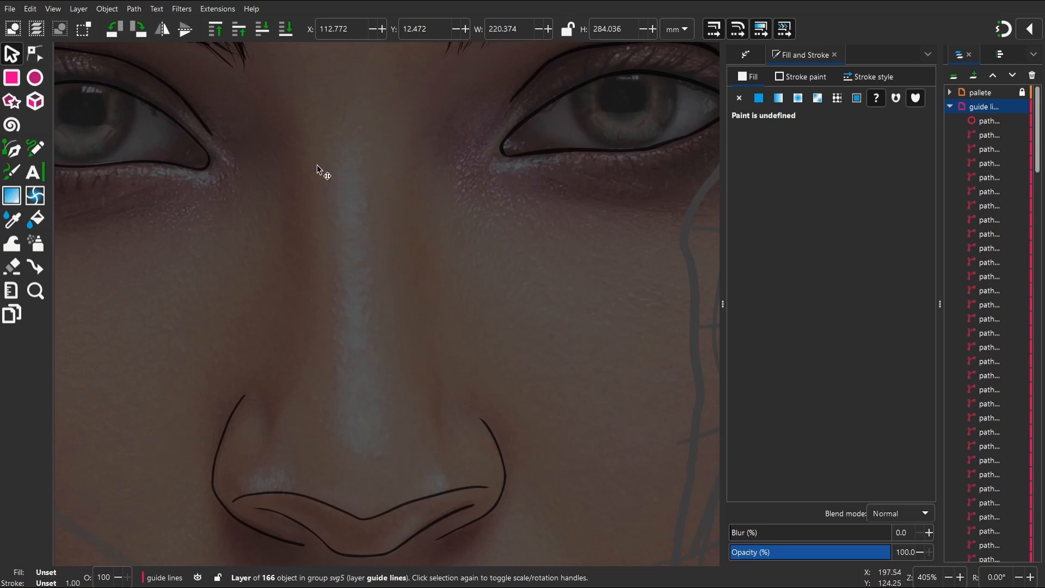
{"action": "left_click", "coordinate": [11, 178]}
{"action": "key", "text": "c"}
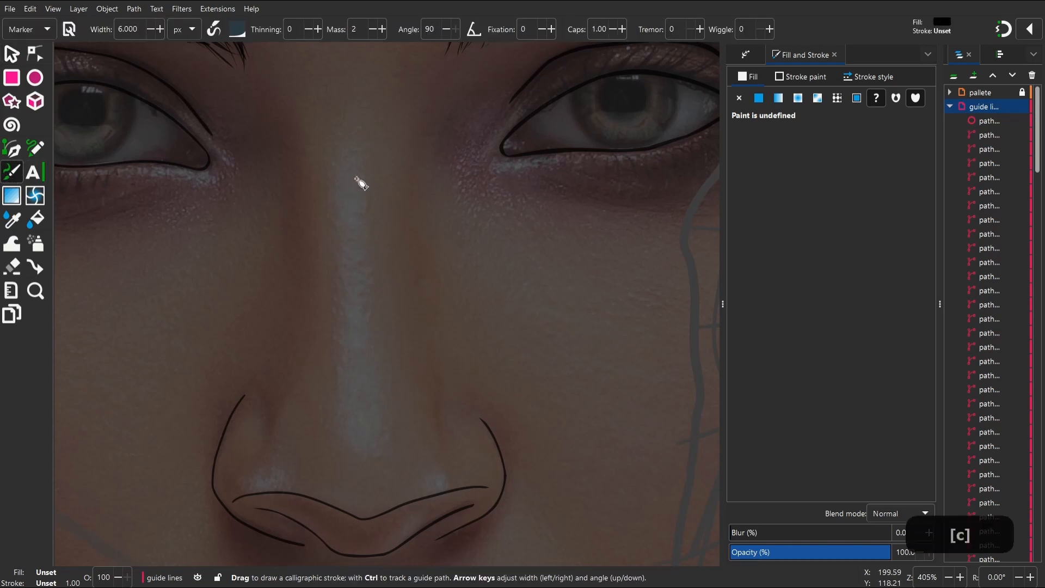
{"action": "left_click_drag", "start_coordinate": [357, 167], "coordinate": [343, 166]}
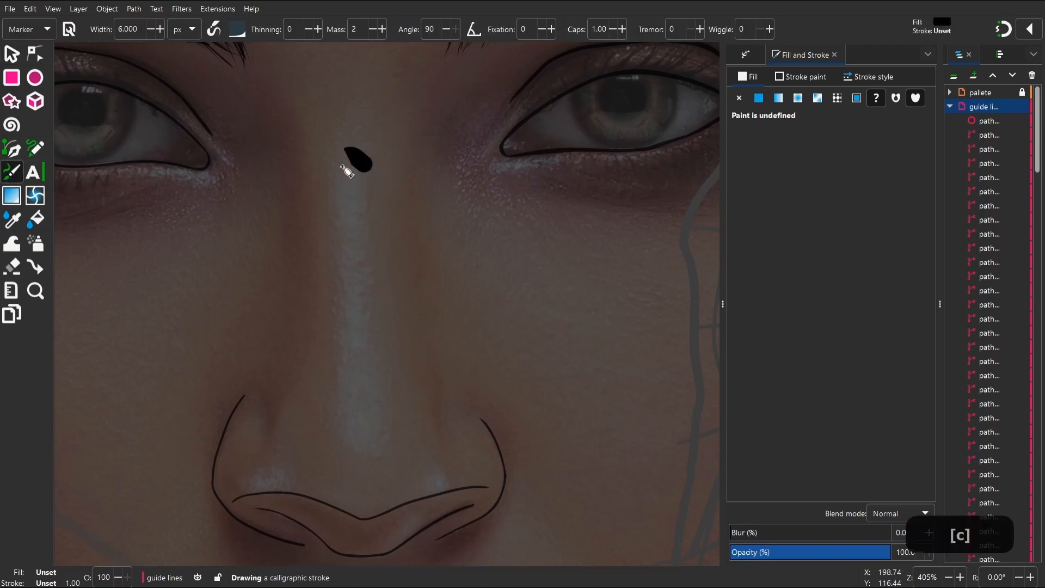
{"action": "left_click_drag", "start_coordinate": [336, 260], "coordinate": [332, 411]}
{"action": "key", "text": "ctrl+z"}
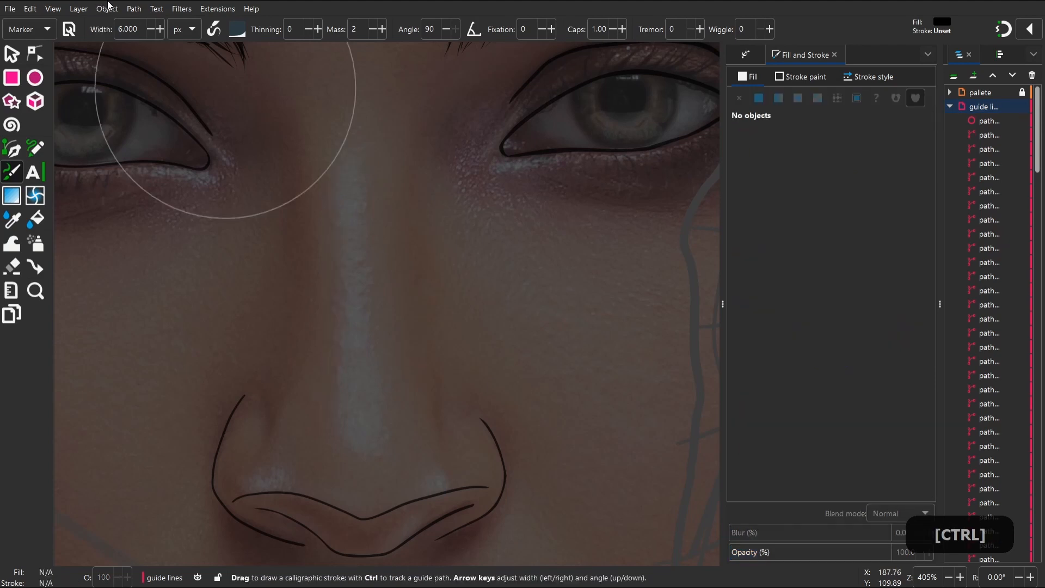
Set the calligraphy width to 2 px, try a stroke down the nose bridge and undo it
{"action": "left_click", "coordinate": [143, 29]}
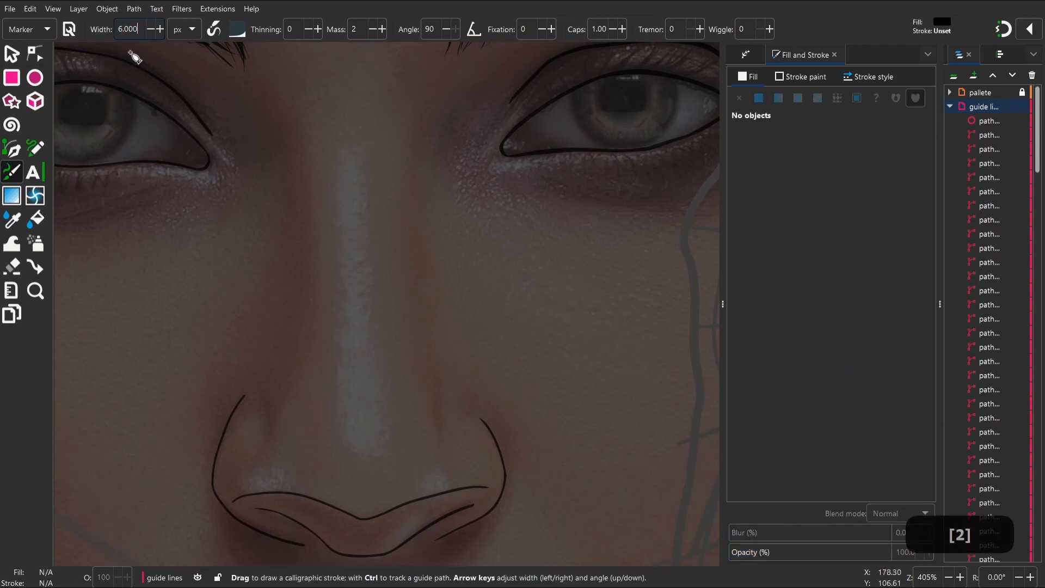
{"action": "type", "text": "2"}
{"action": "key", "text": "ctrl+a"}
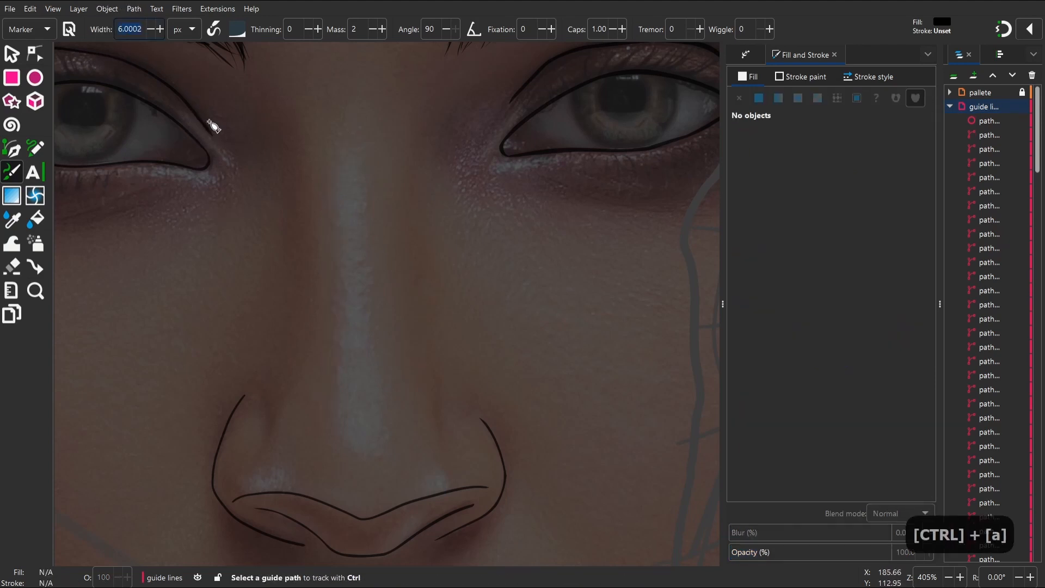
{"action": "type", "text": "2"}
{"action": "mouse_move", "coordinate": [333, 113]}
{"action": "left_mouse_down"}
{"action": "mouse_move", "coordinate": [345, 361]}
{"action": "mouse_move", "coordinate": [359, 308]}
{"action": "left_mouse_up"}
{"action": "key", "text": "ctrl+z"}
Set the calligraphy width to 1 px, try a short stroke beside the nose bridge and undo it
{"action": "left_click_drag", "start_coordinate": [141, 33], "coordinate": [103, 50]}
{"action": "type", "text": "1"}
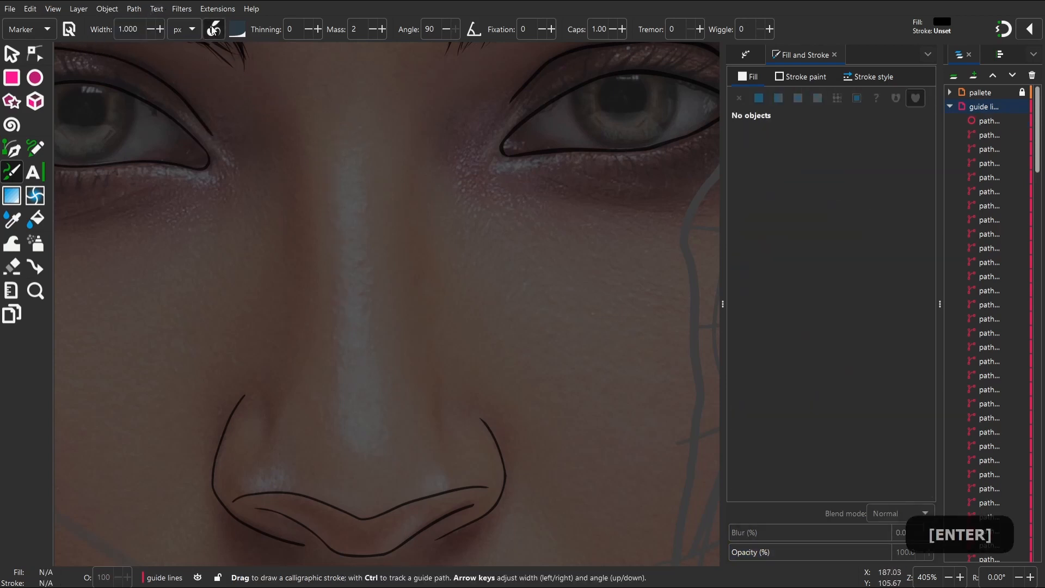
{"action": "mouse_move", "coordinate": [322, 143]}
{"action": "left_mouse_down"}
{"action": "mouse_move", "coordinate": [338, 333]}
{"action": "mouse_move", "coordinate": [299, 203]}
{"action": "left_mouse_up"}
{"action": "key", "text": "ctrl+z"}
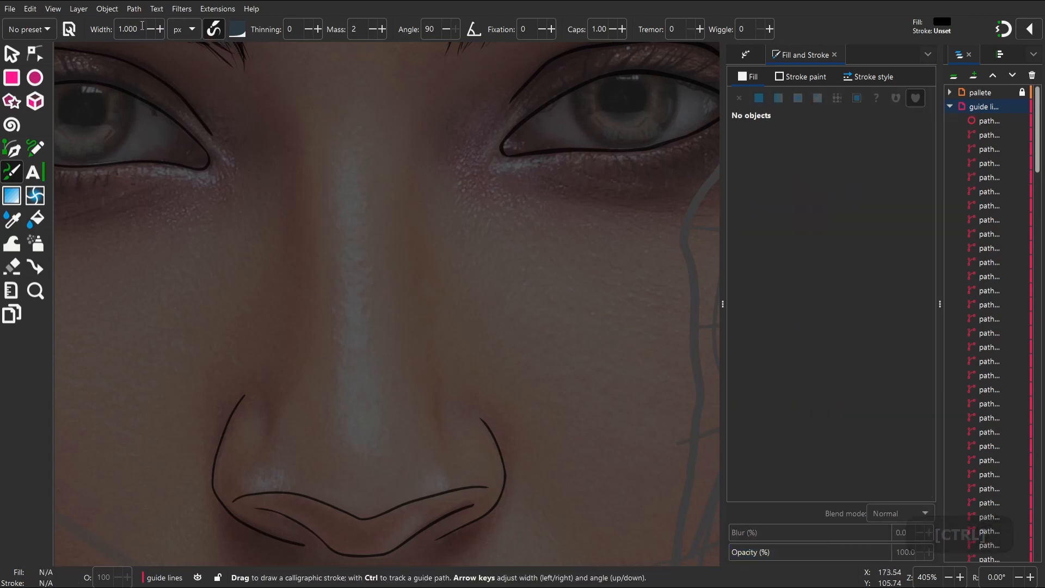
Set the calligraphy width to 3 px and outline the long highlight on the nose bridge
{"action": "key", "text": "a"}
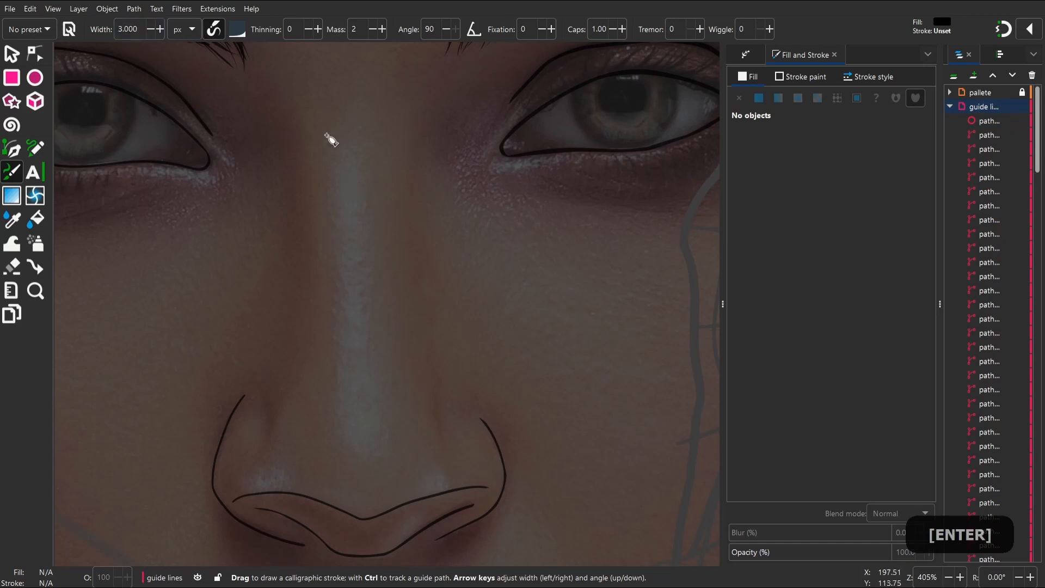
{"action": "mouse_move", "coordinate": [331, 141]}
{"action": "left_mouse_down"}
{"action": "mouse_move", "coordinate": [326, 276]}
{"action": "mouse_move", "coordinate": [348, 413]}
{"action": "left_mouse_up"}
{"action": "key", "text": "ctrl+z"}
{"action": "left_click_drag", "start_coordinate": [338, 140], "coordinate": [330, 235]}
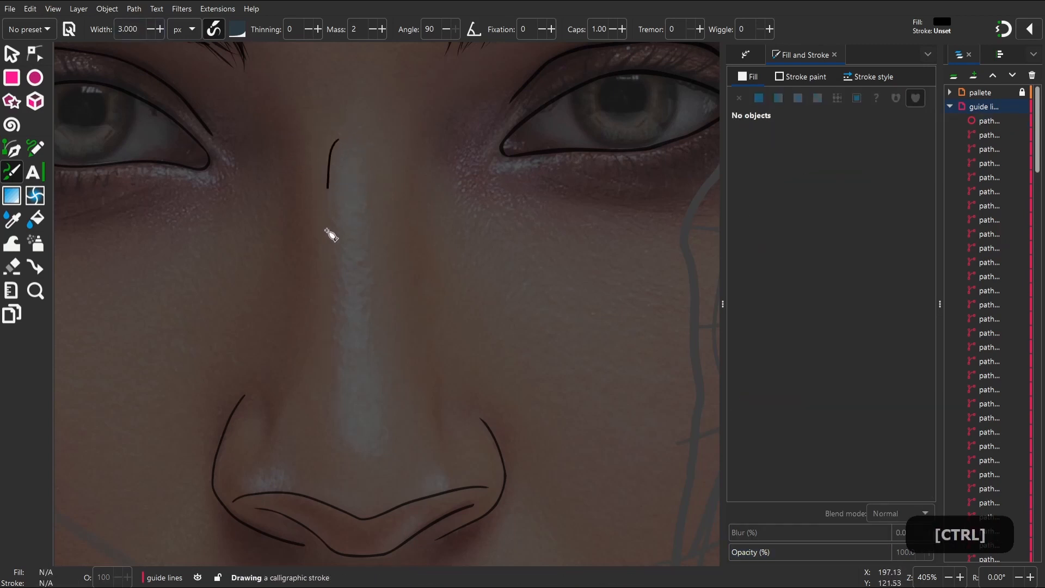
{"action": "mouse_move", "coordinate": [344, 400]}
{"action": "left_mouse_down"}
{"action": "mouse_move", "coordinate": [370, 456]}
{"action": "mouse_move", "coordinate": [373, 343]}
{"action": "left_mouse_up"}
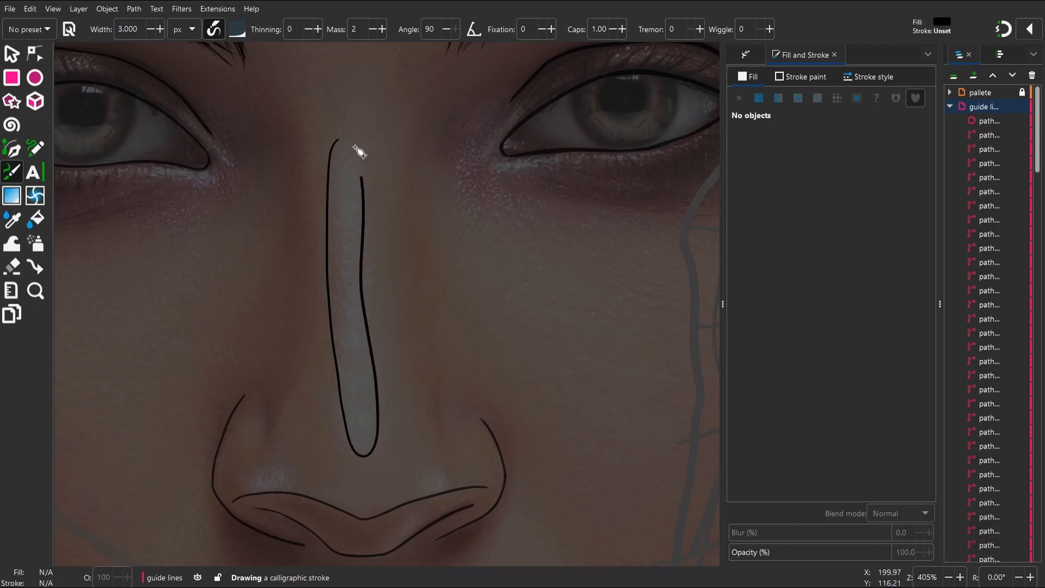
{"action": "left_click_drag", "start_coordinate": [359, 151], "coordinate": [357, 143]}
Push the nose bridge outline with the Tweak tool to fit the shape of the highlight
{"action": "key", "text": "w"}
{"action": "mouse_move", "coordinate": [362, 281]}
{"action": "left_mouse_down"}
{"action": "mouse_move", "coordinate": [350, 234]}
{"action": "mouse_move", "coordinate": [351, 136]}
{"action": "left_mouse_up"}
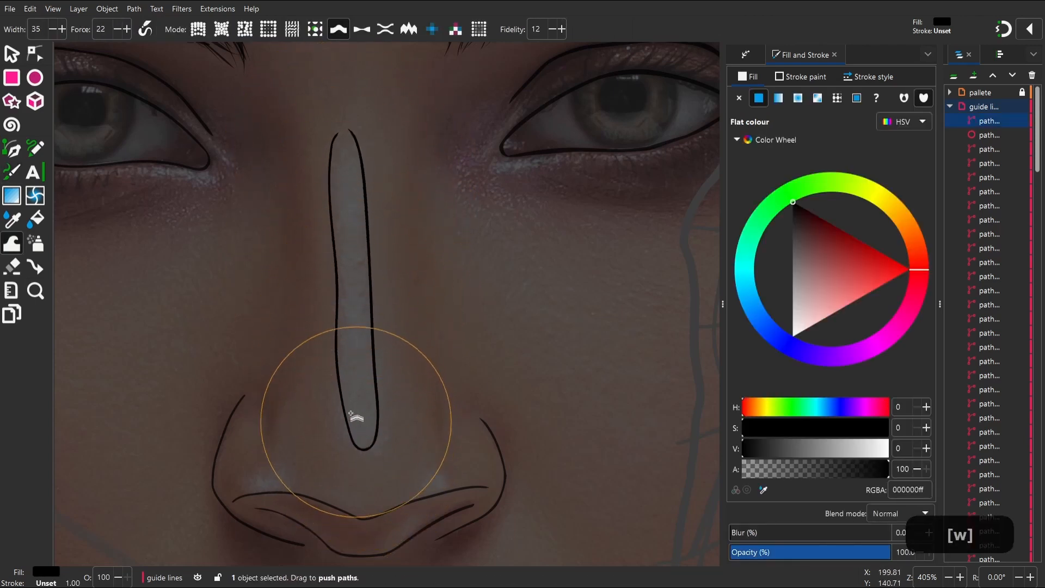
{"action": "mouse_move", "coordinate": [351, 413]}
{"action": "left_mouse_down"}
{"action": "mouse_move", "coordinate": [350, 424]}
{"action": "mouse_move", "coordinate": [387, 419]}
{"action": "mouse_move", "coordinate": [389, 408]}
{"action": "left_mouse_up"}
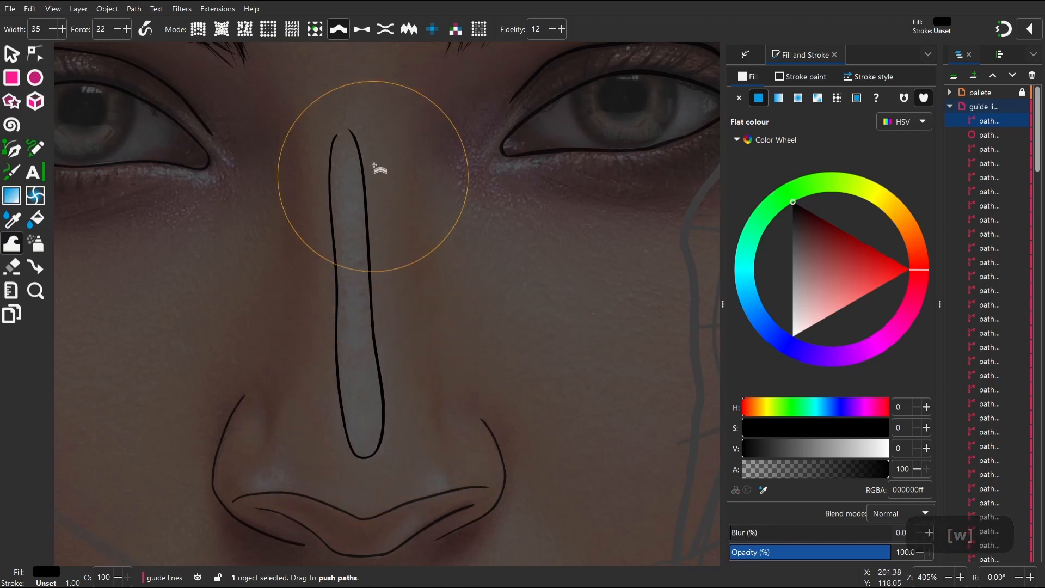
{"action": "mouse_move", "coordinate": [327, 98]}
{"action": "left_mouse_down"}
{"action": "mouse_move", "coordinate": [354, 135]}
{"action": "mouse_move", "coordinate": [357, 125]}
{"action": "left_mouse_up"}
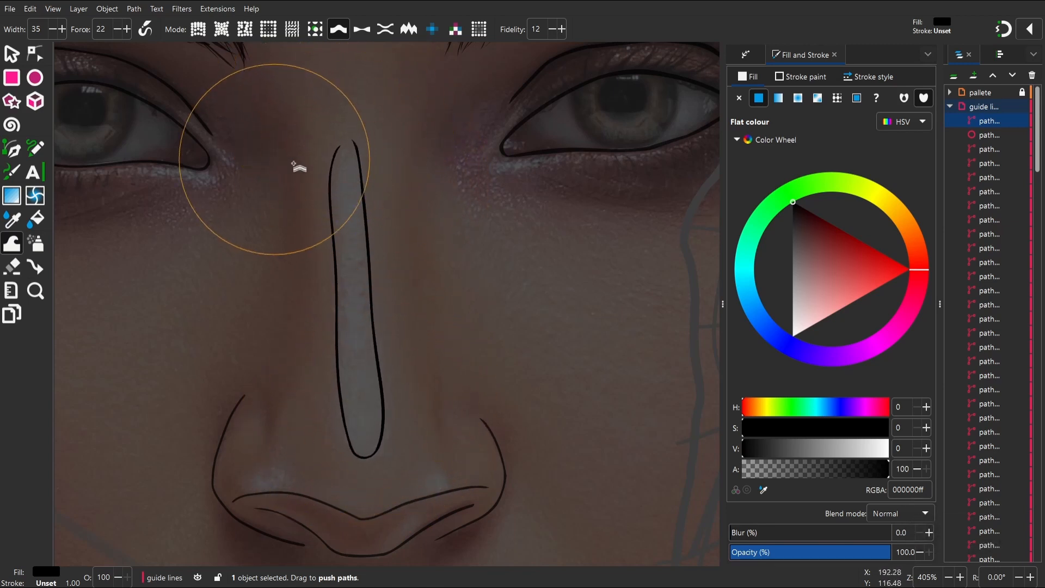
Draw small pointed calligraphic outlines around the highlights above both nostrils
{"action": "key", "text": "space"}
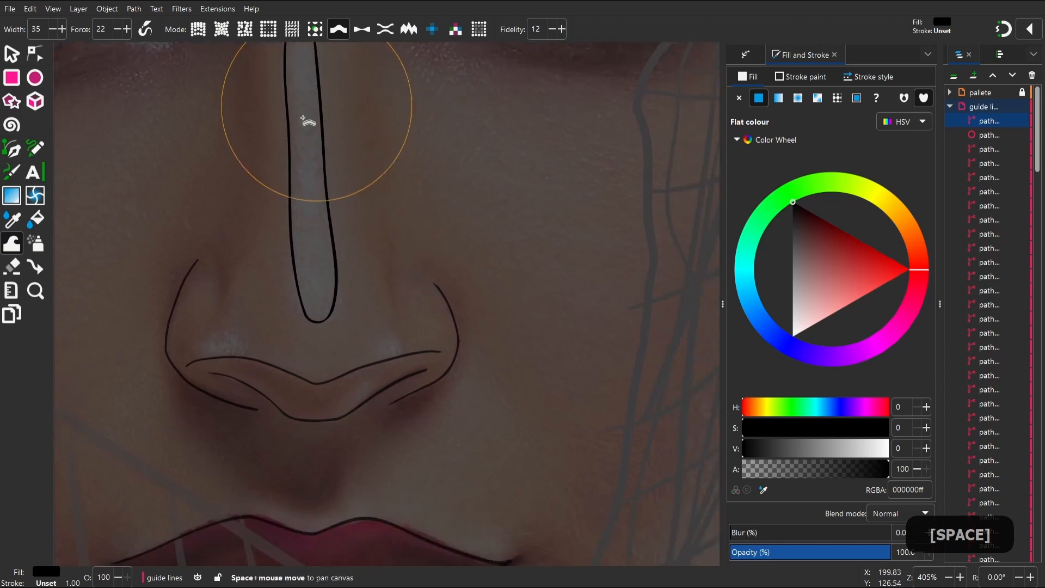
{"action": "key", "text": "c"}
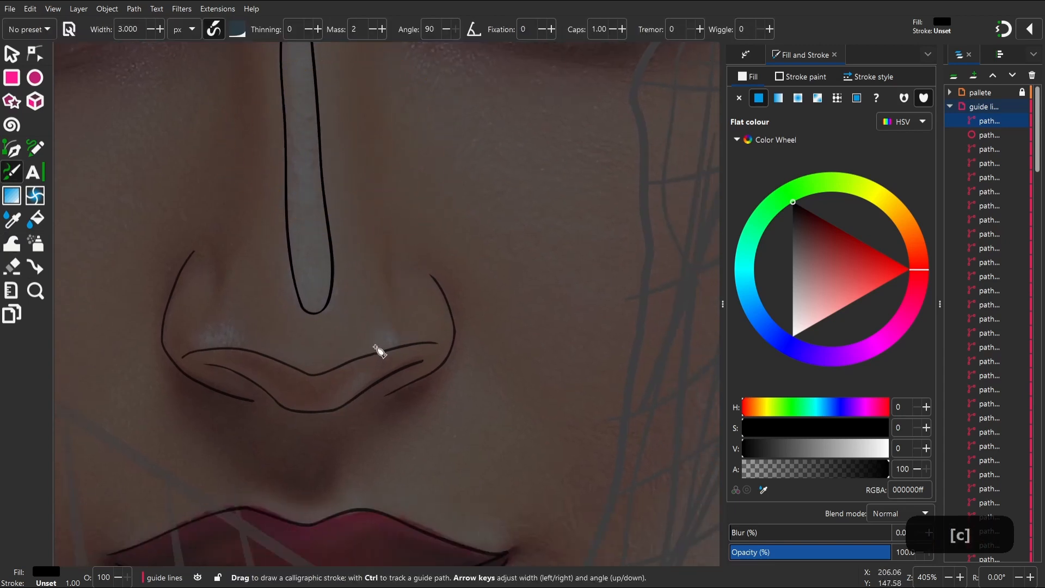
{"action": "left_click_drag", "start_coordinate": [376, 348], "coordinate": [394, 336]}
{"action": "left_click_drag", "start_coordinate": [281, 410], "coordinate": [281, 410]}
{"action": "mouse_move", "coordinate": [200, 353]}
{"action": "left_mouse_down"}
{"action": "mouse_move", "coordinate": [217, 334]}
{"action": "mouse_move", "coordinate": [233, 345]}
{"action": "mouse_move", "coordinate": [232, 327]}
{"action": "left_mouse_up"}
{"action": "key", "text": "ctrl+z"}
{"action": "left_click_drag", "start_coordinate": [188, 365], "coordinate": [188, 366]}
Outline the small highlight beneath the nose tip and trace the light edge from the upper lip up along the philtrum
{"action": "key", "text": "space"}
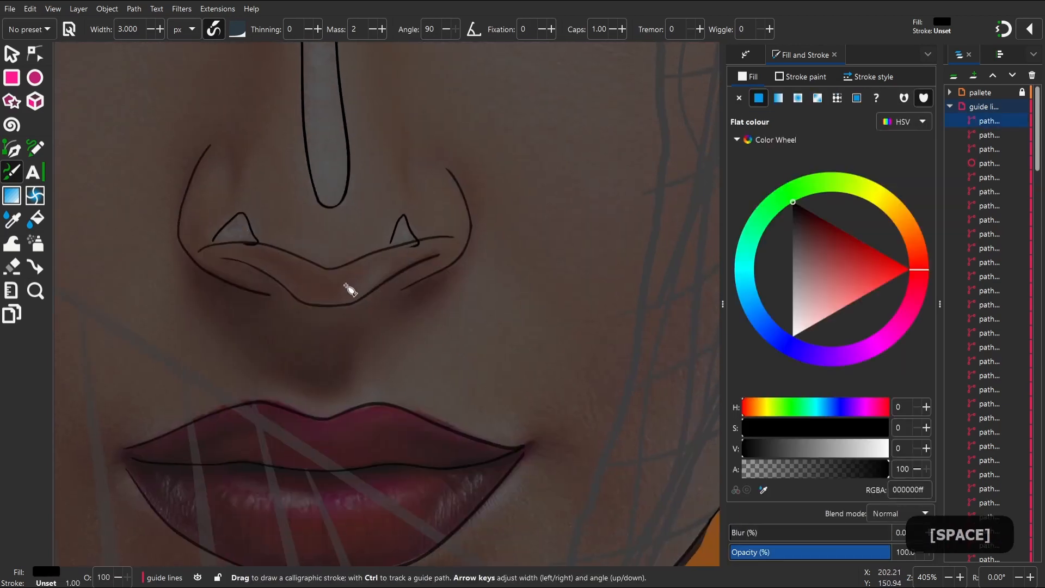
{"action": "mouse_move", "coordinate": [350, 303]}
{"action": "left_mouse_down"}
{"action": "mouse_move", "coordinate": [378, 263]}
{"action": "mouse_move", "coordinate": [392, 263]}
{"action": "mouse_move", "coordinate": [381, 286]}
{"action": "left_mouse_up"}
{"action": "key", "text": "space"}
{"action": "left_click_drag", "start_coordinate": [263, 354], "coordinate": [252, 347]}
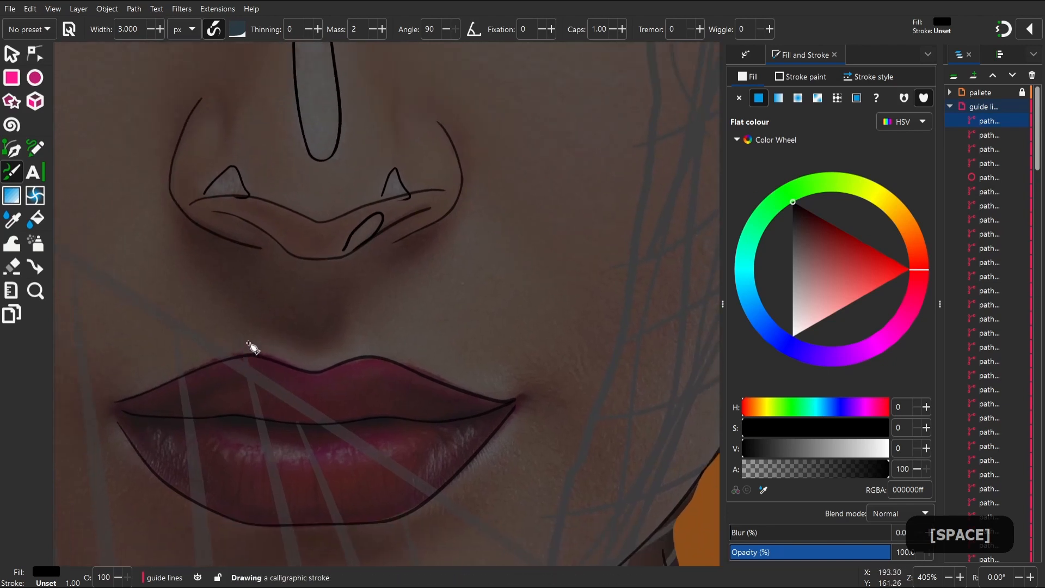
{"action": "left_click_drag", "start_coordinate": [352, 299], "coordinate": [353, 298]}
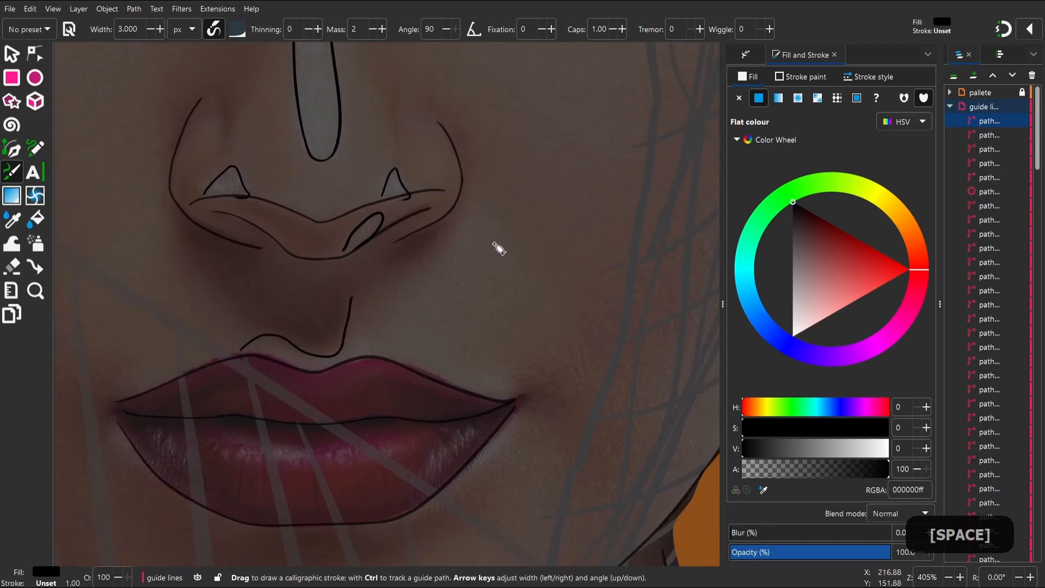
Trace the light areas around the mouth corner and below the lower lip, and outline the large highlight on the chin
{"action": "left_click_drag", "start_coordinate": [503, 398], "coordinate": [480, 338]}
{"action": "key", "text": "space"}
{"action": "mouse_move", "coordinate": [410, 364]}
{"action": "left_mouse_down"}
{"action": "mouse_move", "coordinate": [477, 311]}
{"action": "mouse_move", "coordinate": [497, 280]}
{"action": "mouse_move", "coordinate": [414, 361]}
{"action": "left_mouse_up"}
{"action": "key", "text": "ctrl+z"}
{"action": "key", "text": "space"}
{"action": "mouse_move", "coordinate": [352, 412]}
{"action": "left_mouse_down"}
{"action": "mouse_move", "coordinate": [576, 380]}
{"action": "mouse_move", "coordinate": [334, 416]}
{"action": "left_mouse_up"}
{"action": "key", "text": "space"}
{"action": "mouse_move", "coordinate": [245, 313]}
{"action": "left_mouse_down"}
{"action": "mouse_move", "coordinate": [234, 329]}
{"action": "mouse_move", "coordinate": [295, 384]}
{"action": "mouse_move", "coordinate": [420, 425]}
{"action": "left_mouse_up"}
Draw small loops around the glossy highlights across the middle and right side of the lower lip
{"action": "key", "text": "z"}
{"action": "key", "text": "space"}
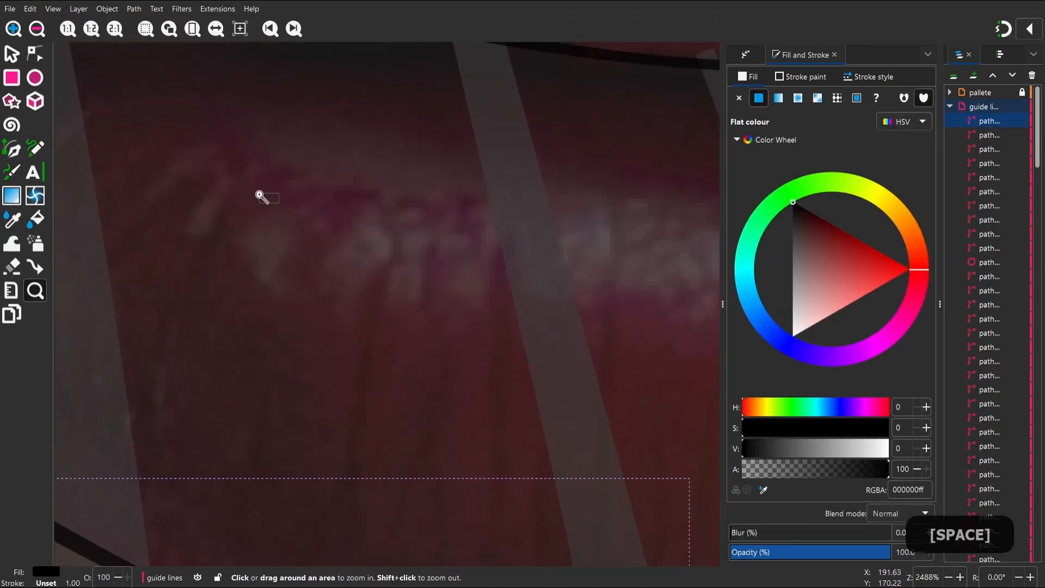
{"action": "key", "text": "2"}
{"action": "key", "text": "c"}
{"action": "left_click_drag", "start_coordinate": [168, 214], "coordinate": [216, 237]}
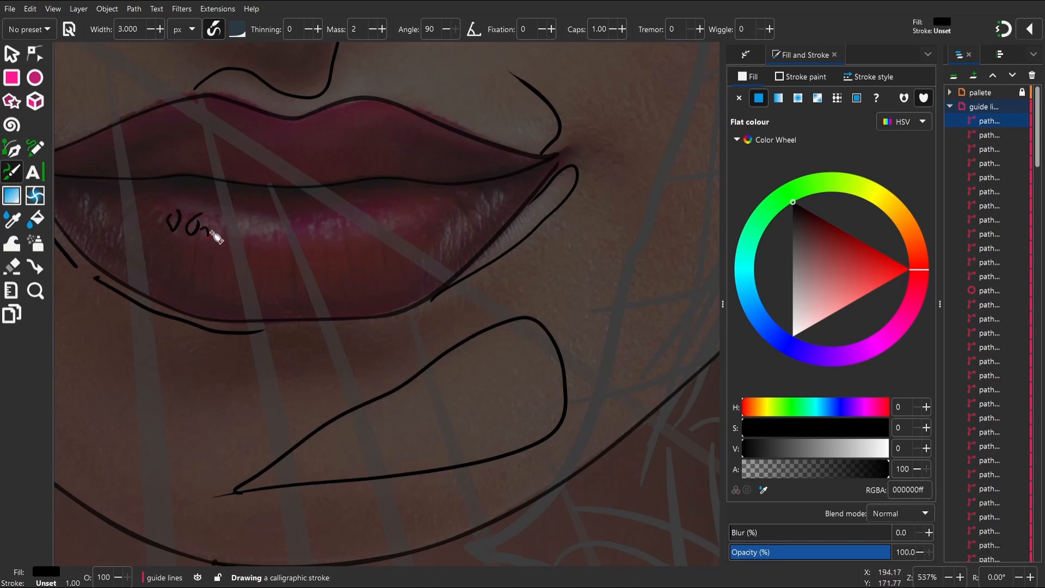
{"action": "mouse_move", "coordinate": [351, 228]}
{"action": "left_mouse_down"}
{"action": "mouse_move", "coordinate": [385, 215]}
{"action": "mouse_move", "coordinate": [453, 246]}
{"action": "left_mouse_up"}
{"action": "left_click_drag", "start_coordinate": [445, 225], "coordinate": [441, 255]}
{"action": "left_click_drag", "start_coordinate": [431, 245], "coordinate": [429, 271]}
{"action": "left_click_drag", "start_coordinate": [471, 206], "coordinate": [469, 233]}
{"action": "left_click_drag", "start_coordinate": [490, 197], "coordinate": [503, 201]}
Mark the small highlights on the lower lip's left side and outline the lip's main light area
{"action": "key", "text": "space"}
{"action": "left_click_drag", "start_coordinate": [159, 188], "coordinate": [191, 242]}
{"action": "mouse_move", "coordinate": [147, 215]}
{"action": "left_mouse_down"}
{"action": "mouse_move", "coordinate": [313, 208]}
{"action": "mouse_move", "coordinate": [496, 238]}
{"action": "left_mouse_up"}
{"action": "left_click_drag", "start_coordinate": [188, 200], "coordinate": [287, 269]}
{"action": "mouse_move", "coordinate": [263, 271]}
{"action": "left_mouse_down"}
{"action": "mouse_move", "coordinate": [356, 290]}
{"action": "mouse_move", "coordinate": [490, 266]}
{"action": "left_mouse_up"}
Outline the light and shadow areas on the left, right and centre of the upper lip
{"action": "key", "text": "space"}
{"action": "left_click_drag", "start_coordinate": [213, 215], "coordinate": [407, 231]}
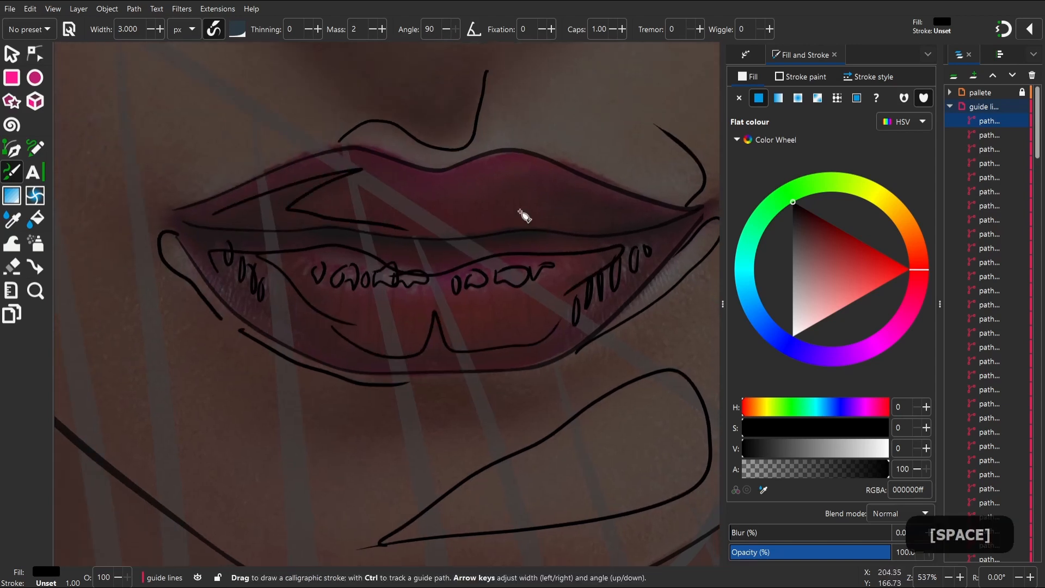
{"action": "left_click_drag", "start_coordinate": [477, 229], "coordinate": [685, 217]}
{"action": "key", "text": "space"}
{"action": "mouse_move", "coordinate": [433, 234]}
{"action": "left_mouse_down"}
{"action": "mouse_move", "coordinate": [473, 200]}
{"action": "mouse_move", "coordinate": [493, 225]}
{"action": "left_mouse_up"}
Outline a small triangular highlight and a long narrow one on the skin just above the upper lip
{"action": "key", "text": "space"}
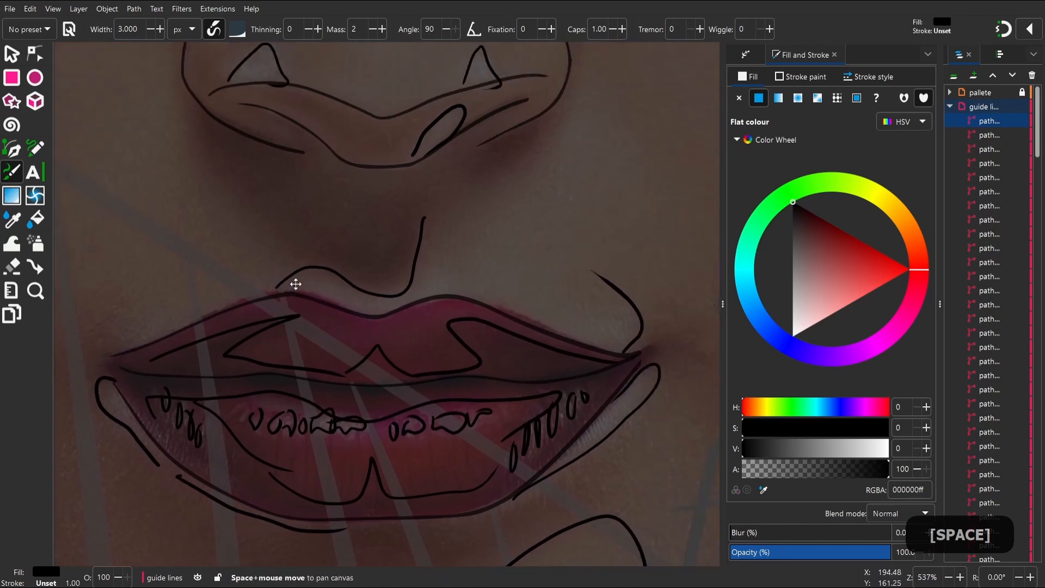
{"action": "mouse_move", "coordinate": [395, 299]}
{"action": "left_mouse_down"}
{"action": "mouse_move", "coordinate": [412, 275]}
{"action": "mouse_move", "coordinate": [425, 279]}
{"action": "mouse_move", "coordinate": [397, 298]}
{"action": "left_mouse_up"}
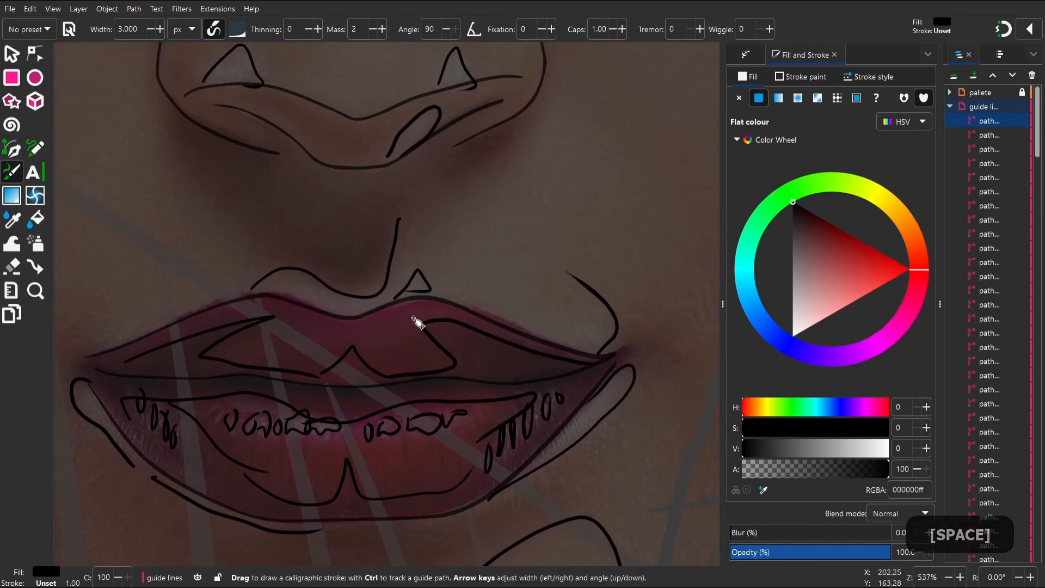
{"action": "mouse_move", "coordinate": [590, 328]}
{"action": "left_mouse_down"}
{"action": "mouse_move", "coordinate": [513, 293]}
{"action": "mouse_move", "coordinate": [455, 295]}
{"action": "mouse_move", "coordinate": [583, 340]}
{"action": "left_mouse_up"}
{"action": "key", "text": "space"}
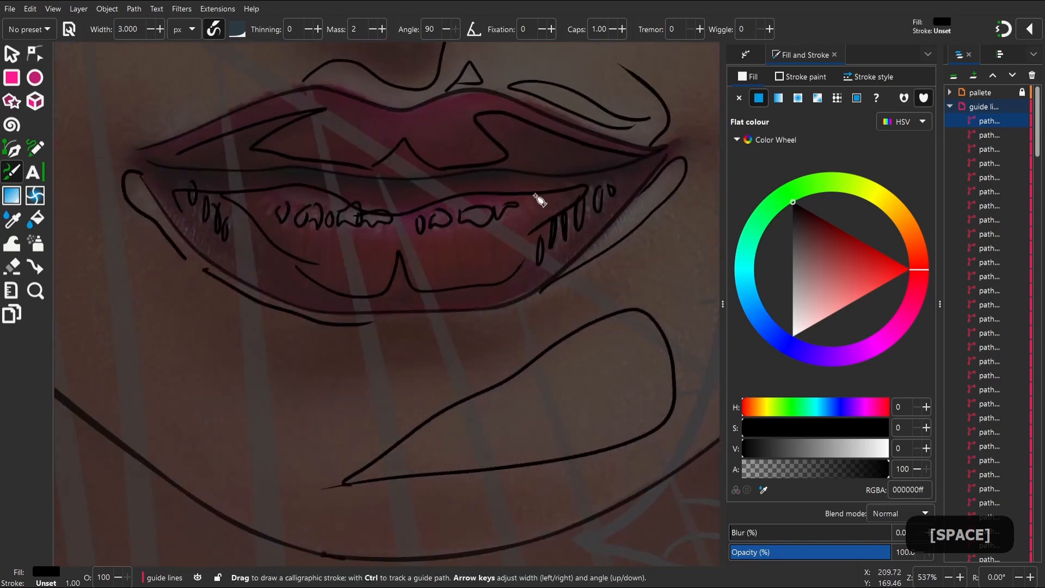
Draw a curved freehand contour from the left temple down to the outer end of the left eyebrow
{"action": "key", "text": "1"}
{"action": "key", "text": "space"}
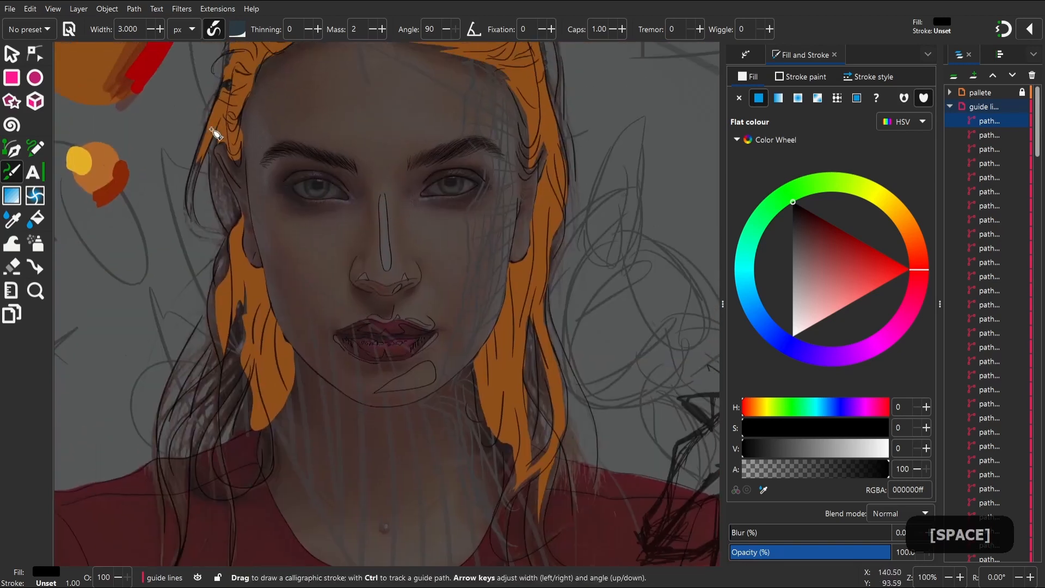
{"action": "key", "text": "z"}
{"action": "left_click_drag", "start_coordinate": [328, 258], "coordinate": [329, 270]}
{"action": "key", "text": "space"}
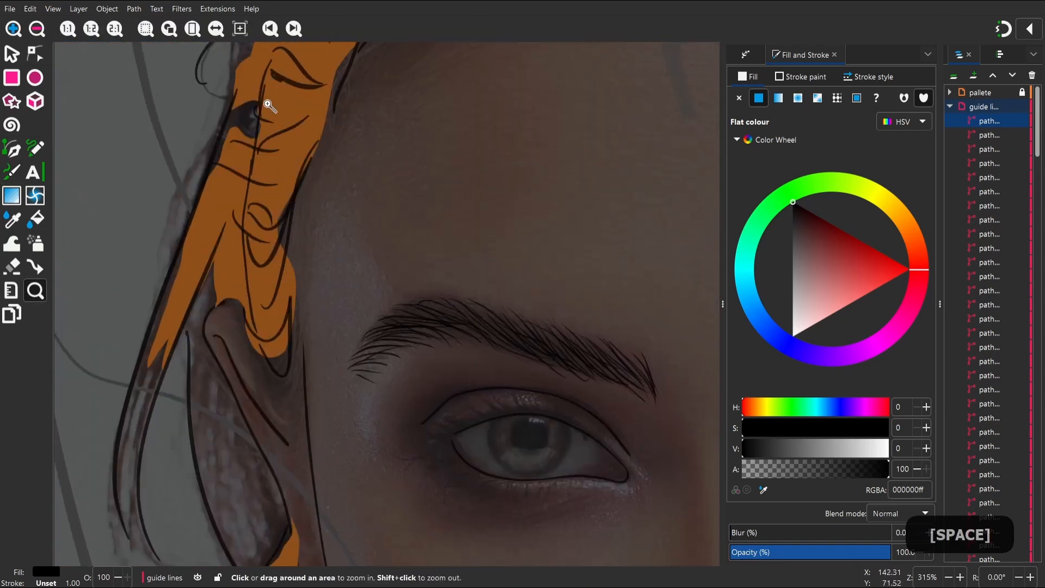
{"action": "left_click_drag", "start_coordinate": [333, 211], "coordinate": [345, 248]}
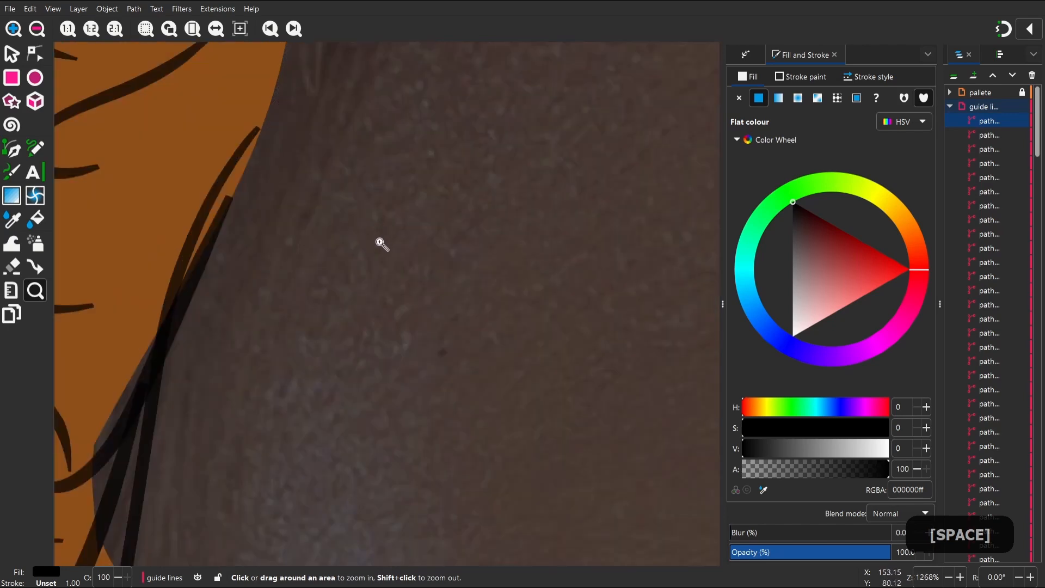
{"action": "key", "text": "2"}
{"action": "left_click_drag", "start_coordinate": [425, 356], "coordinate": [334, 296]}
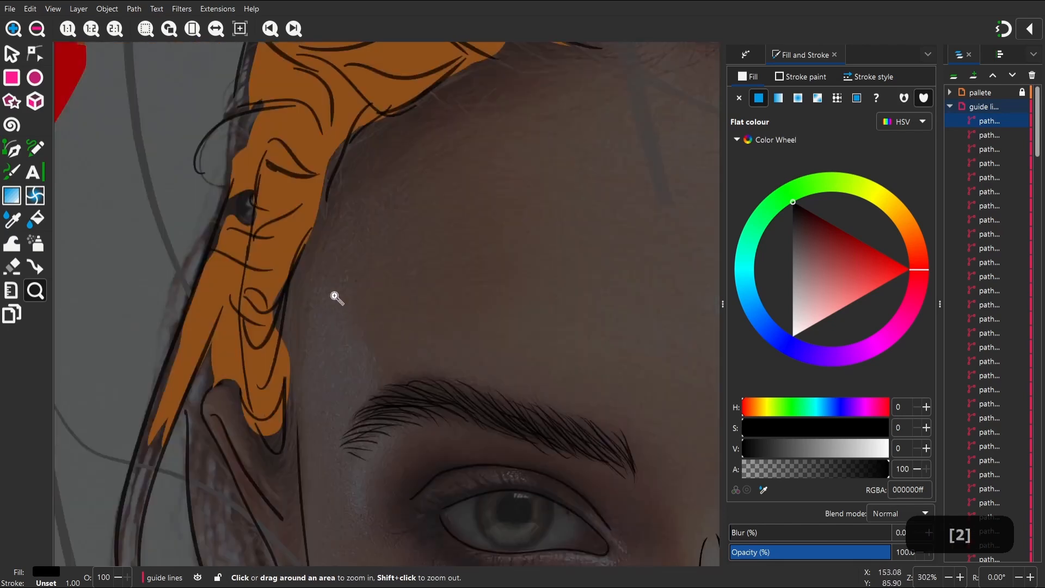
{"action": "key", "text": "space"}
{"action": "key", "text": "p"}
{"action": "left_click_drag", "start_coordinate": [336, 186], "coordinate": [337, 219]}
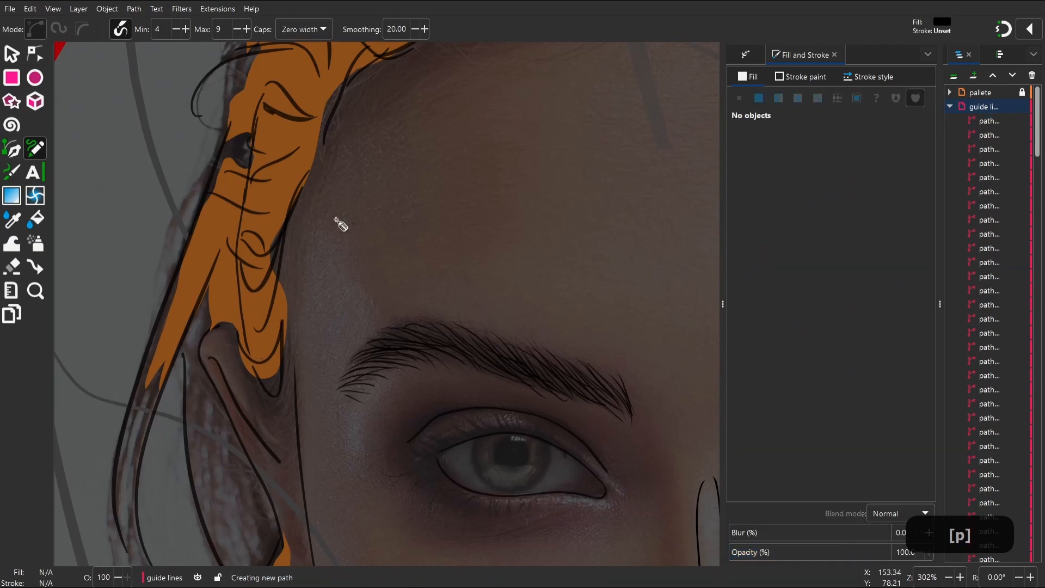
{"action": "left_click_drag", "start_coordinate": [363, 386], "coordinate": [354, 390]}
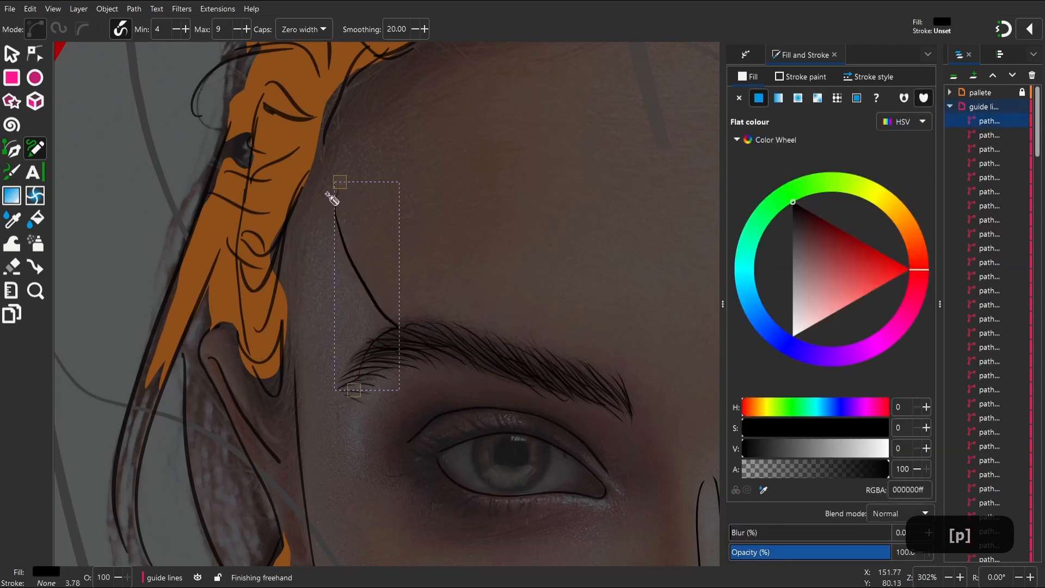
Outline the narrow crescent-shaped highlight just below the outer end of the left eyebrow
{"action": "key", "text": "space"}
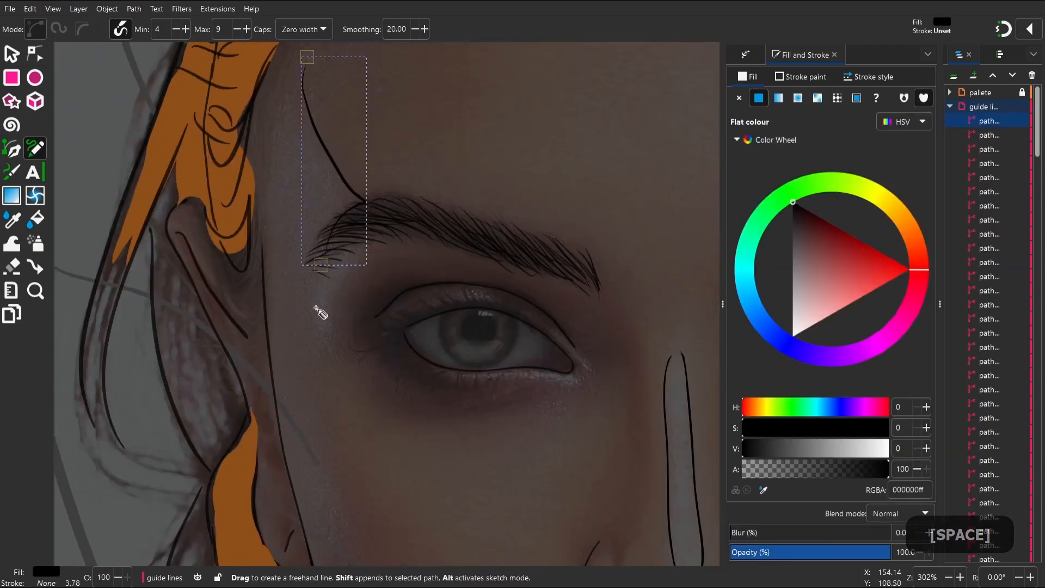
{"action": "left_click_drag", "start_coordinate": [334, 327], "coordinate": [324, 326]}
{"action": "key", "text": "space"}
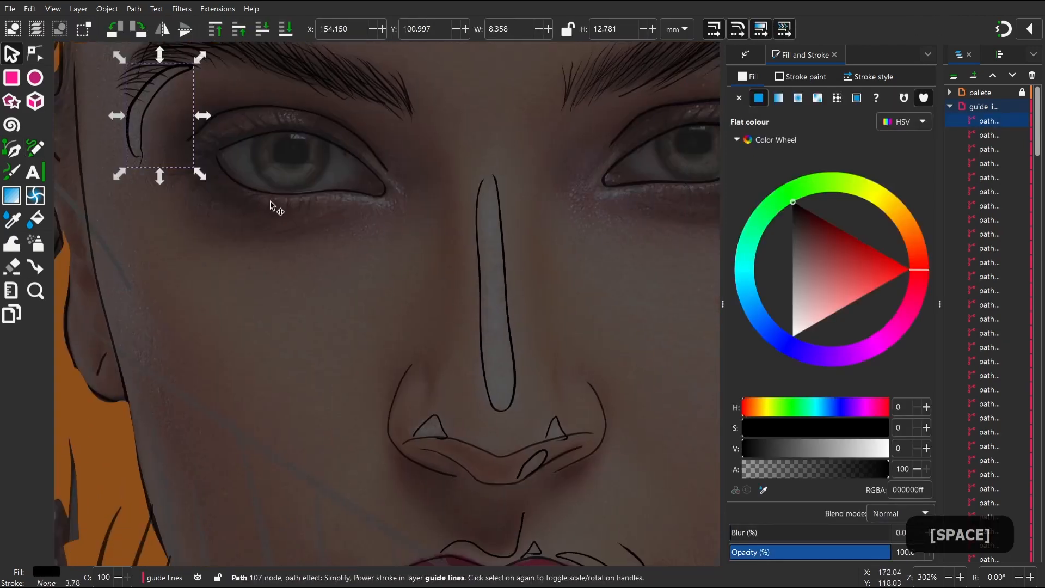
Outline the thin highlight running from the left eye's inner corner along its lower lid
{"action": "key", "text": "c"}
{"action": "left_click_drag", "start_coordinate": [262, 202], "coordinate": [353, 206]}
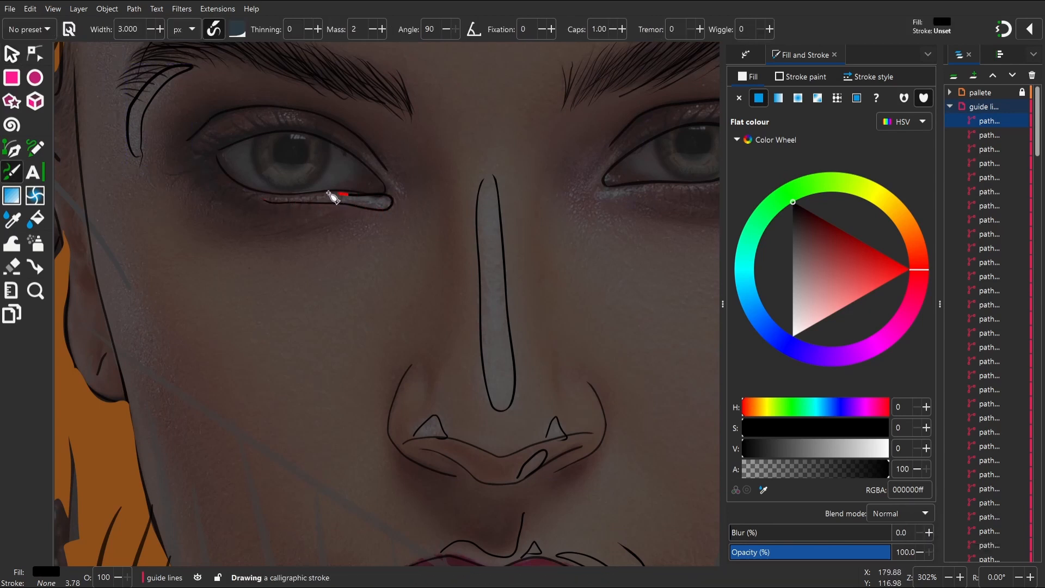
{"action": "left_click_drag", "start_coordinate": [281, 199], "coordinate": [263, 200]}
{"action": "key", "text": "space"}
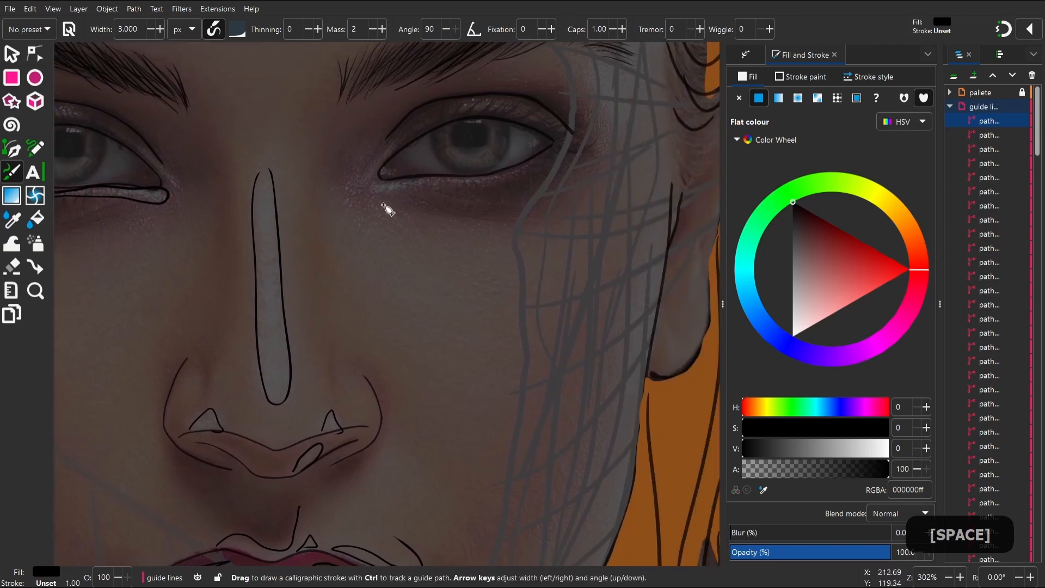
Outline the thin highlight along the right eye's lower lid, from the inner to the outer corner
{"action": "left_click_drag", "start_coordinate": [390, 191], "coordinate": [374, 186]}
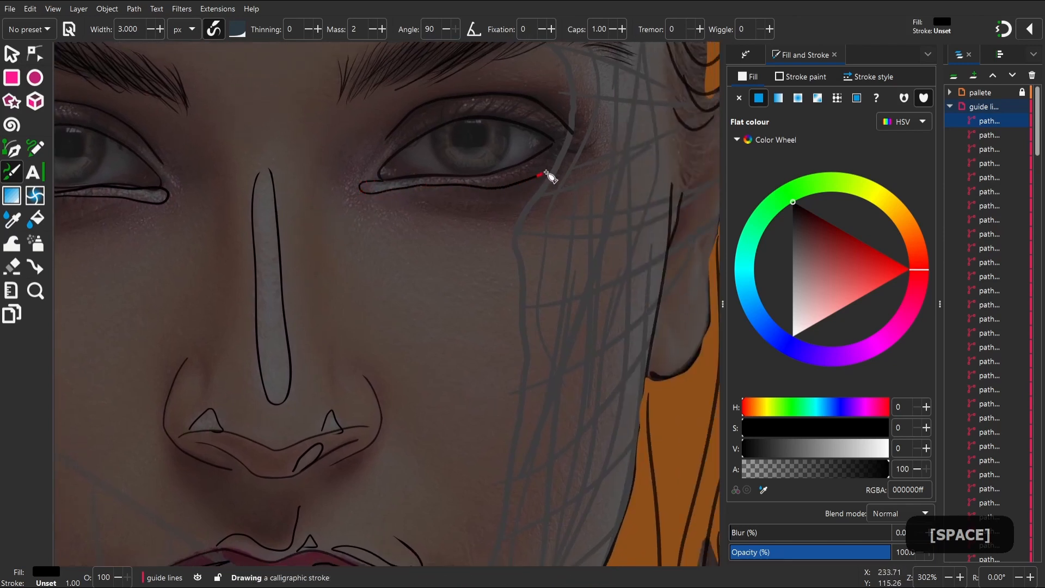
{"action": "key", "text": "w"}
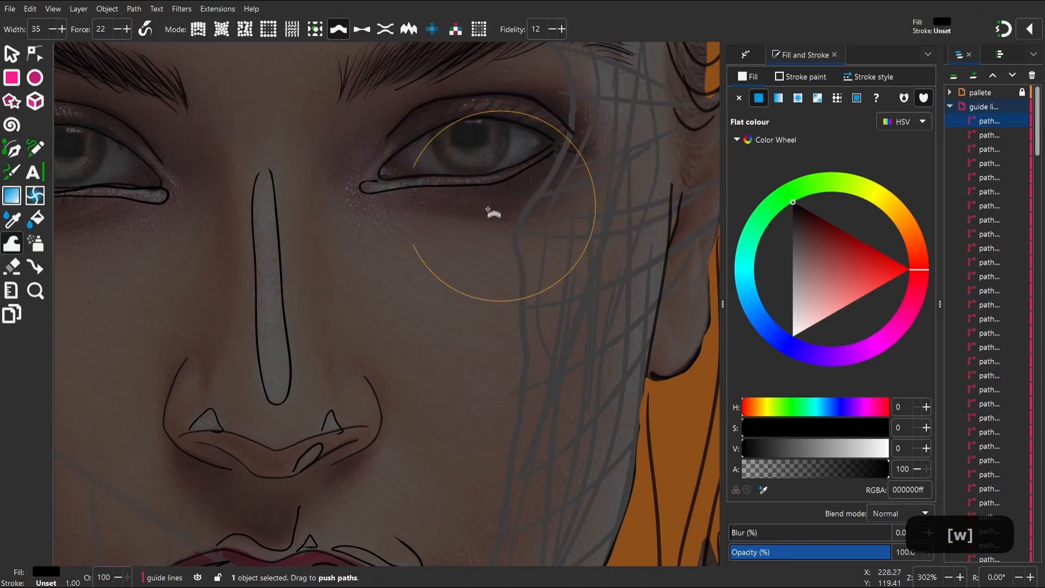
{"action": "key", "text": "c"}
Mark the small highlights on the right eye's inner corner and upper lid and the oval one below the eyebrow's outer end
{"action": "key", "text": "space"}
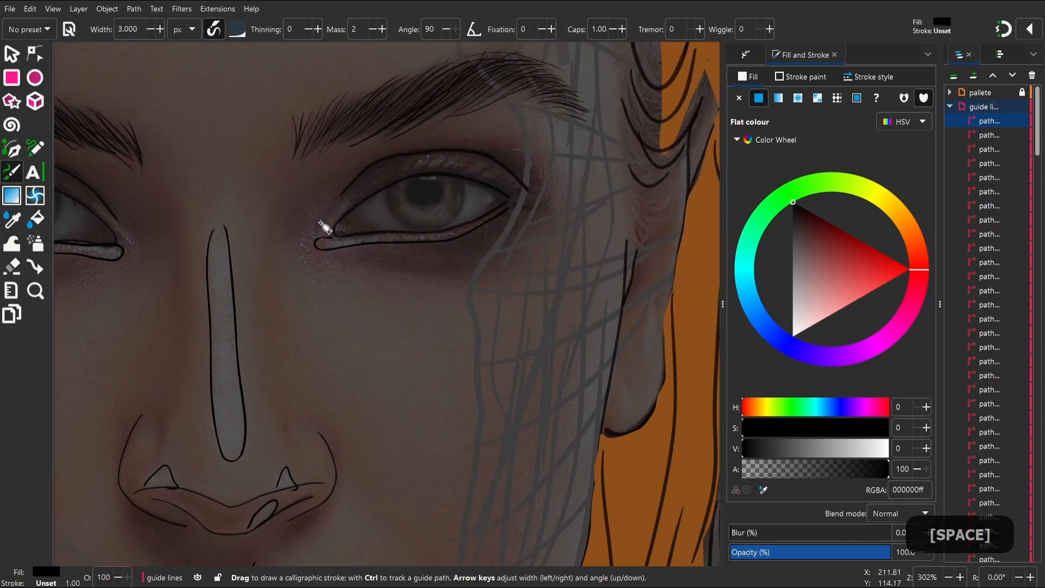
{"action": "left_click_drag", "start_coordinate": [322, 227], "coordinate": [331, 235]}
{"action": "key", "text": "space"}
{"action": "left_click_drag", "start_coordinate": [424, 201], "coordinate": [406, 220]}
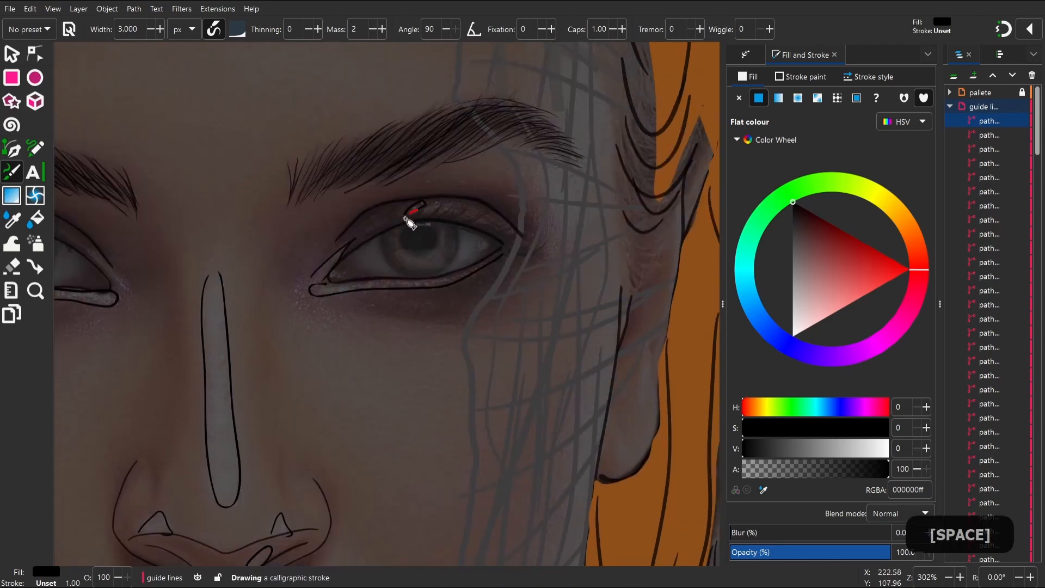
{"action": "key", "text": "space"}
{"action": "left_click_drag", "start_coordinate": [445, 143], "coordinate": [507, 166]}
{"action": "key", "text": "space"}
{"action": "mouse_move", "coordinate": [576, 160]}
{"action": "left_mouse_down"}
{"action": "mouse_move", "coordinate": [392, 151]}
{"action": "mouse_move", "coordinate": [432, 302]}
{"action": "left_mouse_up"}
Trace the edges of the cheek light areas from under both eyes down beside the nose, ending above the mouth on the left
{"action": "key", "text": "space"}
{"action": "mouse_move", "coordinate": [332, 279]}
{"action": "left_mouse_down"}
{"action": "mouse_move", "coordinate": [560, 269]}
{"action": "mouse_move", "coordinate": [536, 252]}
{"action": "left_mouse_up"}
{"action": "key", "text": "c"}
{"action": "mouse_move", "coordinate": [205, 156]}
{"action": "left_mouse_down"}
{"action": "mouse_move", "coordinate": [443, 147]}
{"action": "mouse_move", "coordinate": [449, 438]}
{"action": "mouse_move", "coordinate": [277, 470]}
{"action": "left_mouse_up"}
{"action": "key", "text": "w"}
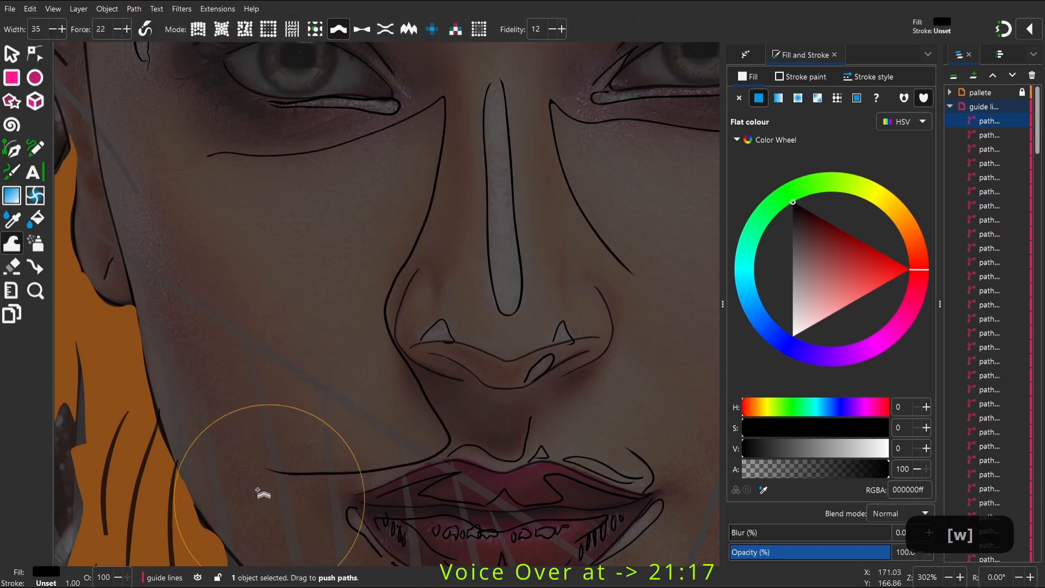
Draw a diagonal contour down the left cheek and a curved one along the right side of the face
{"action": "key", "text": "c"}
{"action": "left_click_drag", "start_coordinate": [177, 158], "coordinate": [387, 458]}
{"action": "key", "text": "space"}
{"action": "left_click_drag", "start_coordinate": [532, 108], "coordinate": [452, 420]}
{"action": "key", "text": "w"}
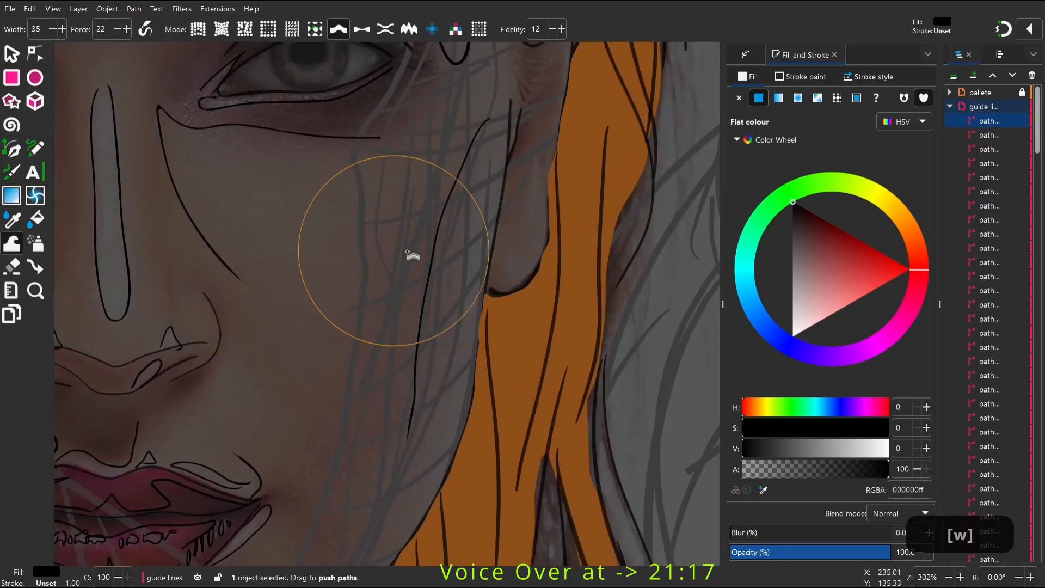
Continue the right face contour down to the jaw and trace the light strip along the left edge of the face
{"action": "key", "text": "space"}
{"action": "key", "text": "c"}
{"action": "left_click_drag", "start_coordinate": [434, 267], "coordinate": [351, 472]}
{"action": "key", "text": "space"}
{"action": "key", "text": "c"}
{"action": "left_click_drag", "start_coordinate": [317, 89], "coordinate": [427, 494]}
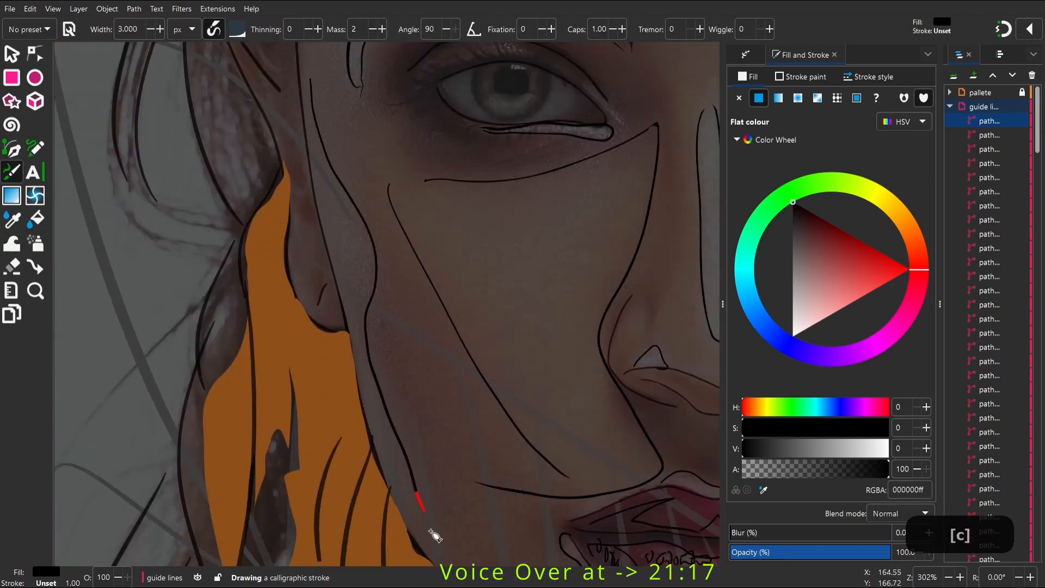
{"action": "key", "text": "space"}
Trace the wavy edge of the forehead's light area above the eyebrows
{"action": "mouse_move", "coordinate": [248, 88]}
{"action": "left_mouse_down"}
{"action": "mouse_move", "coordinate": [220, 219]}
{"action": "mouse_move", "coordinate": [439, 398]}
{"action": "mouse_move", "coordinate": [520, 397]}
{"action": "left_mouse_up"}
{"action": "mouse_move", "coordinate": [515, 147]}
{"action": "left_mouse_down"}
{"action": "mouse_move", "coordinate": [537, 334]}
{"action": "mouse_move", "coordinate": [651, 380]}
{"action": "left_mouse_up"}
{"action": "key", "text": "space"}
{"action": "left_click_drag", "start_coordinate": [471, 205], "coordinate": [455, 381]}
{"action": "key", "text": "space"}
Draw contours down both sides of the nose bridge, each ending in a small hook above the nostril
{"action": "key", "text": "space"}
{"action": "left_click_drag", "start_coordinate": [348, 313], "coordinate": [356, 316]}
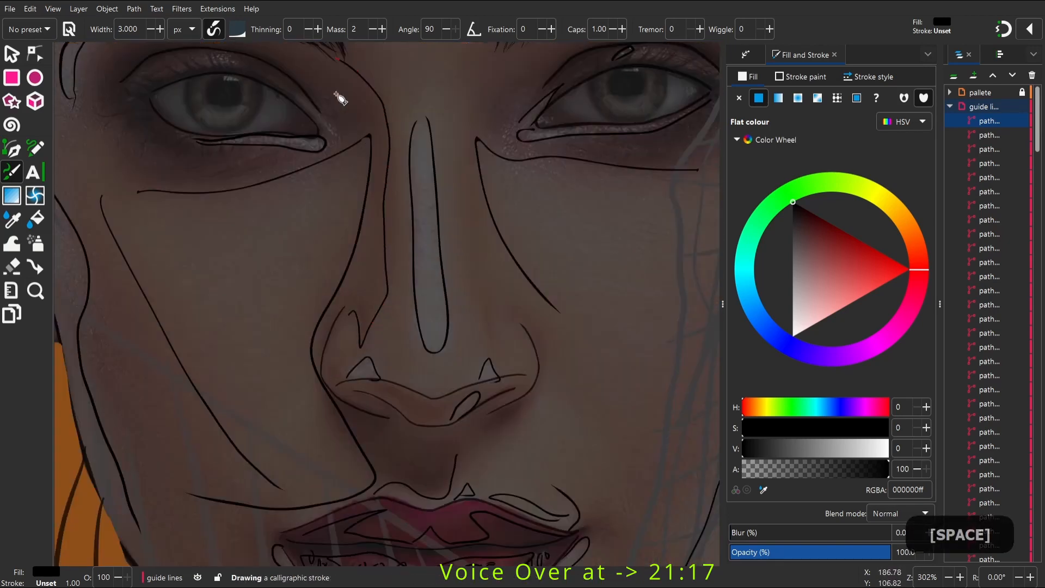
{"action": "mouse_move", "coordinate": [452, 70]}
{"action": "left_mouse_down"}
{"action": "mouse_move", "coordinate": [477, 300]}
{"action": "mouse_move", "coordinate": [519, 329]}
{"action": "left_mouse_up"}
{"action": "key", "text": "w"}
{"action": "key", "text": "space"}
{"action": "key", "text": "c"}
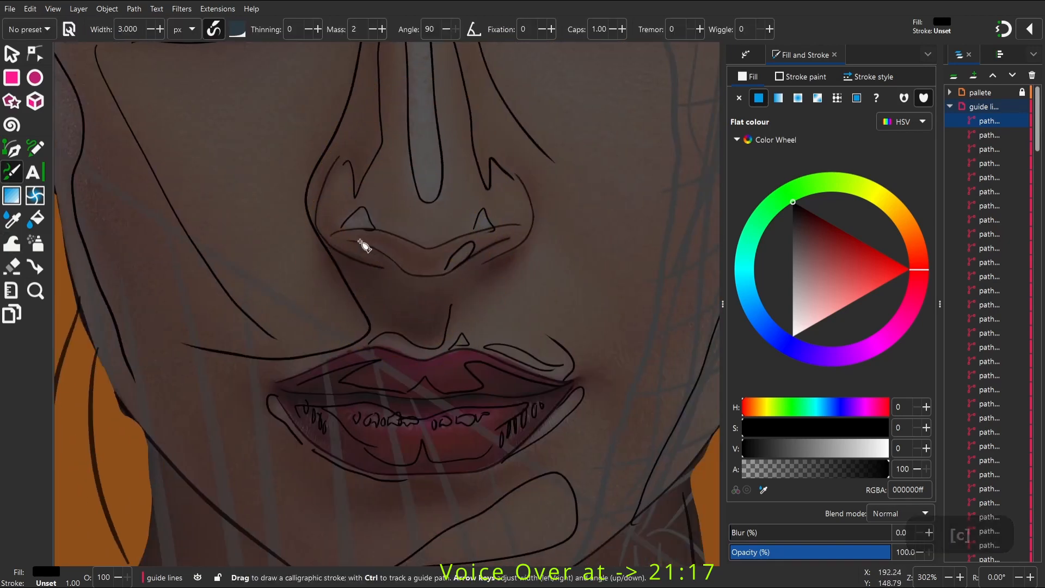
Outline the shadow shapes along the underside of the nose around both nostrils
{"action": "key", "text": "w"}
{"action": "key", "text": "space"}
{"action": "key", "text": "c"}
{"action": "left_click_drag", "start_coordinate": [479, 159], "coordinate": [419, 210]}
{"action": "key", "text": "w"}
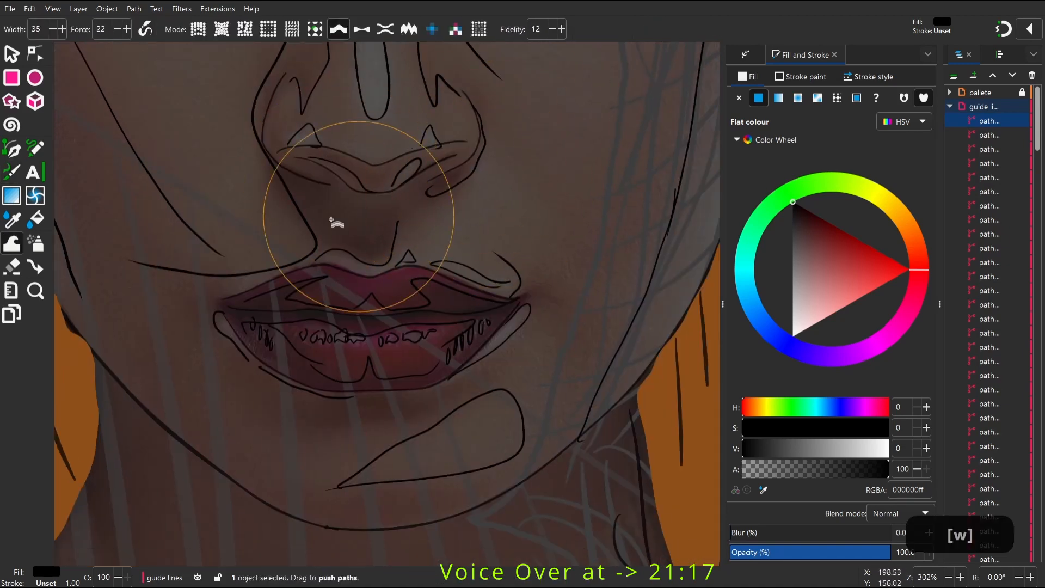
Outline the shadow areas between the nose and upper lip, below the lower lip and under the chin
{"action": "key", "text": "c"}
{"action": "key", "text": "space"}
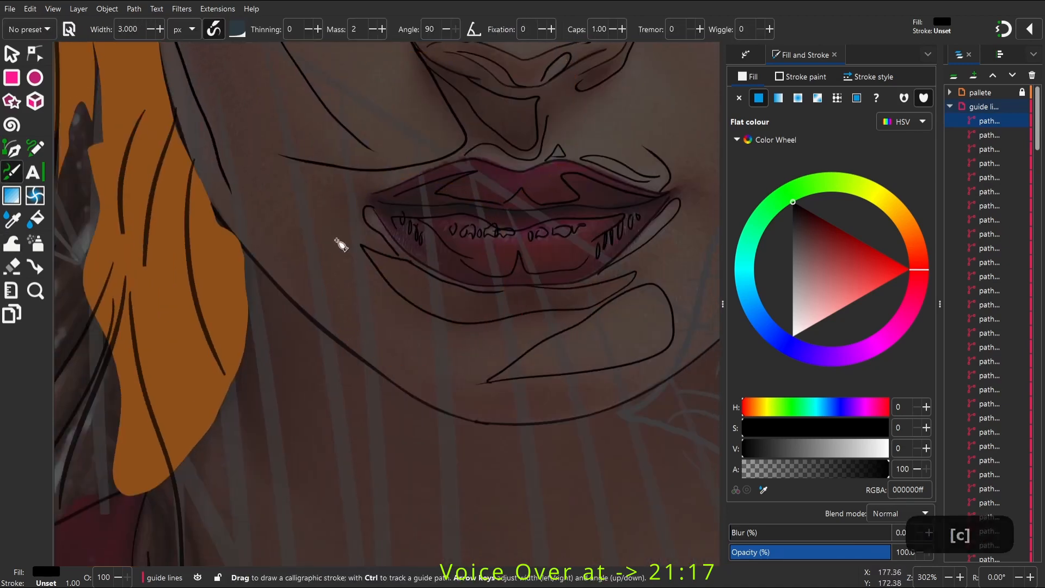
{"action": "key", "text": "space"}
{"action": "left_click_drag", "start_coordinate": [187, 274], "coordinate": [427, 283]}
{"action": "left_click_drag", "start_coordinate": [379, 279], "coordinate": [340, 322]}
Outline the dark eye socket area around the right eye
{"action": "key", "text": "z"}
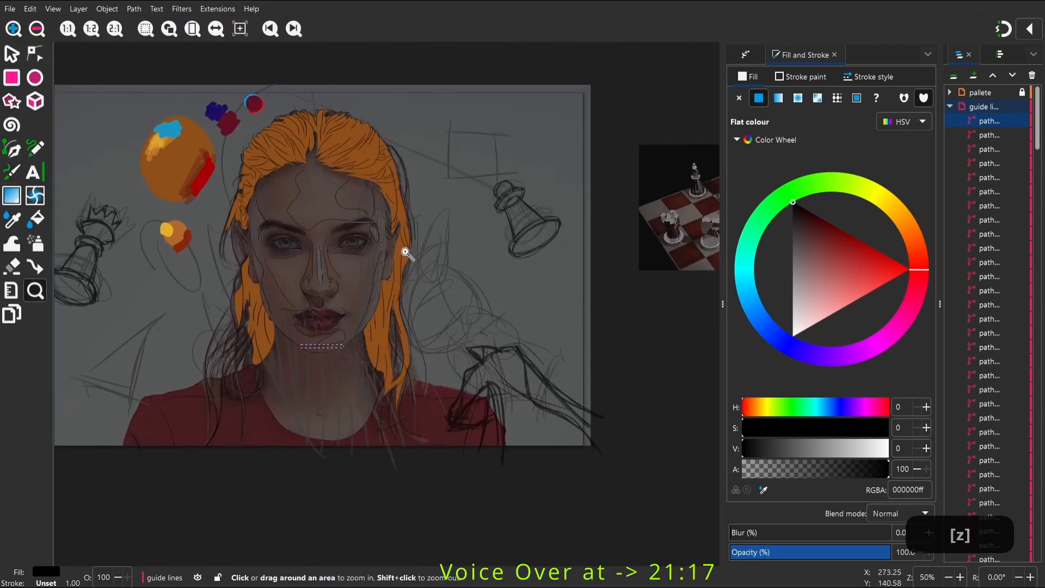
{"action": "left_click_drag", "start_coordinate": [403, 252], "coordinate": [308, 211]}
{"action": "key", "text": "space"}
{"action": "key", "text": "c"}
{"action": "mouse_move", "coordinate": [358, 305]}
{"action": "left_mouse_down"}
{"action": "mouse_move", "coordinate": [367, 252]}
{"action": "mouse_move", "coordinate": [622, 207]}
{"action": "left_mouse_up"}
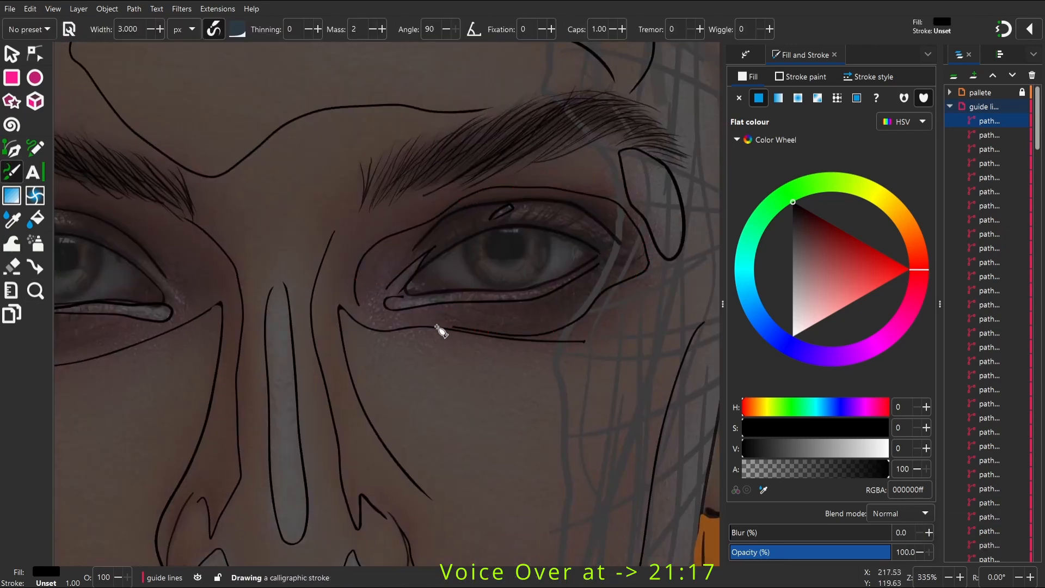
Outline the dark eye socket area around the left eye
{"action": "key", "text": "space"}
{"action": "left_click_drag", "start_coordinate": [436, 326], "coordinate": [763, 293]}
{"action": "key", "text": "space"}
{"action": "left_click_drag", "start_coordinate": [287, 130], "coordinate": [299, 213]}
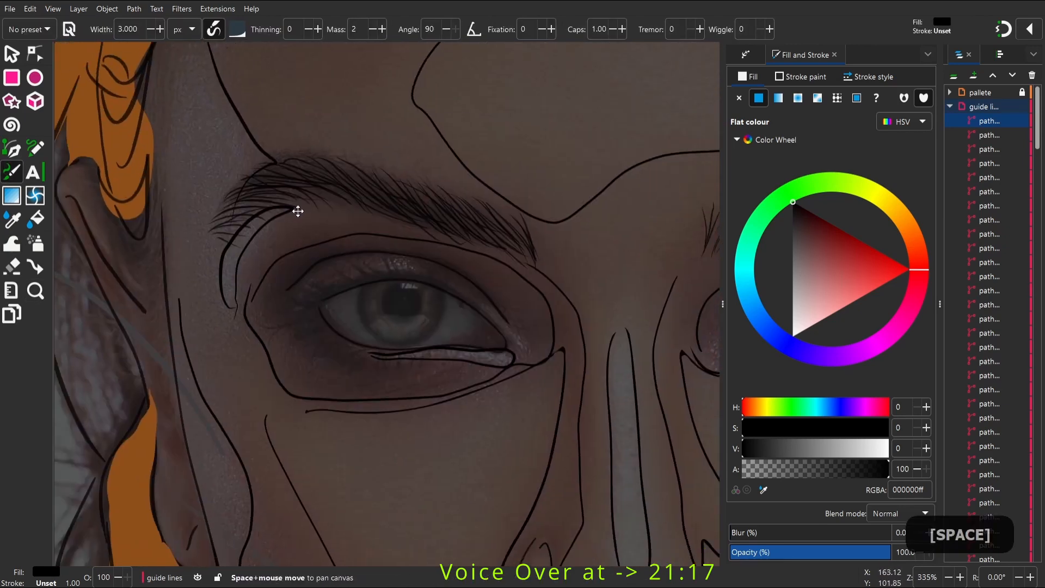
{"action": "left_click_drag", "start_coordinate": [332, 405], "coordinate": [345, 217]}
Trace the shadow edges on the neck and across the upper chest above the shirt's neckline
{"action": "key", "text": "1"}
{"action": "key", "text": "space"}
{"action": "left_click_drag", "start_coordinate": [396, 276], "coordinate": [338, 229]}
{"action": "key", "text": "space"}
{"action": "left_click_drag", "start_coordinate": [411, 210], "coordinate": [352, 178]}
{"action": "left_click_drag", "start_coordinate": [255, 521], "coordinate": [248, 248]}
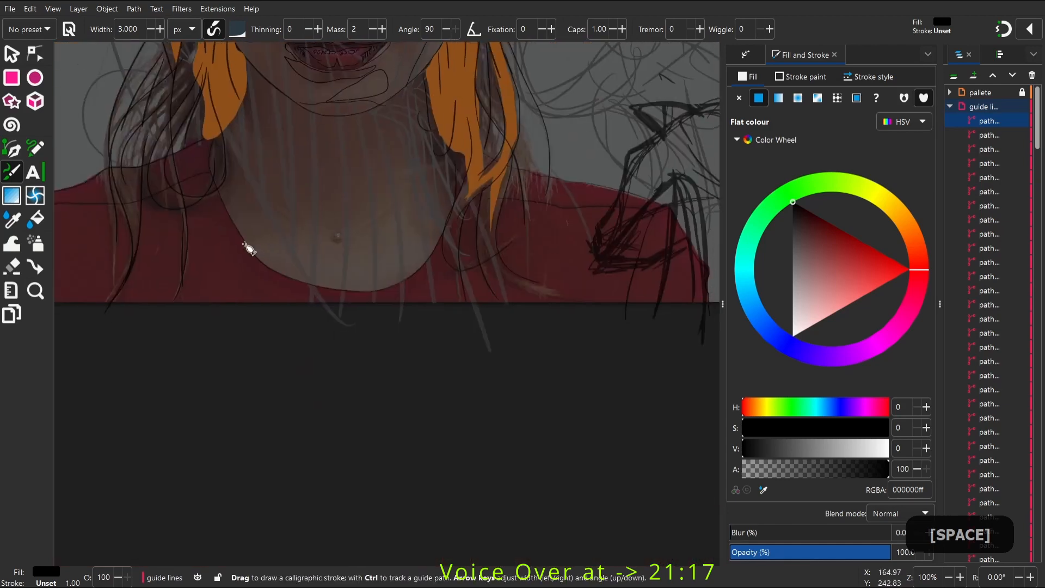
{"action": "key", "text": "space"}
{"action": "left_click_drag", "start_coordinate": [405, 185], "coordinate": [386, 311]}
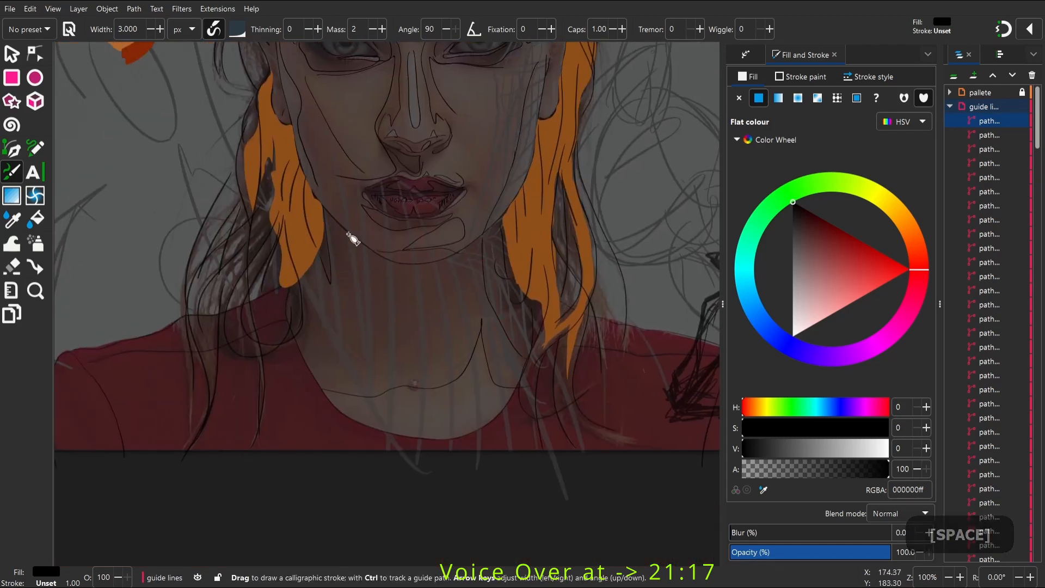
Trace the edge of the right eye's white near its inner corner
{"action": "key", "text": "space"}
{"action": "left_click_drag", "start_coordinate": [332, 118], "coordinate": [310, 282]}
{"action": "key", "text": "z"}
{"action": "left_click_drag", "start_coordinate": [280, 161], "coordinate": [382, 266]}
{"action": "key", "text": "c"}
{"action": "left_click_drag", "start_coordinate": [305, 269], "coordinate": [409, 271]}
{"action": "key", "text": "w"}
{"action": "mouse_move", "coordinate": [333, 210]}
{"action": "left_mouse_down"}
{"action": "mouse_move", "coordinate": [348, 208]}
{"action": "mouse_move", "coordinate": [265, 160]}
{"action": "left_mouse_up"}
{"action": "key", "text": "c"}
{"action": "key", "text": "space"}
{"action": "left_click_drag", "start_coordinate": [435, 189], "coordinate": [338, 251]}
{"action": "left_click_drag", "start_coordinate": [643, 229], "coordinate": [177, 247]}
{"action": "mouse_move", "coordinate": [411, 215]}
{"action": "left_mouse_down"}
{"action": "mouse_move", "coordinate": [437, 241]}
{"action": "mouse_move", "coordinate": [493, 248]}
{"action": "left_mouse_up"}
Outline the pupil and the iris of the right eye
{"action": "left_click_drag", "start_coordinate": [510, 216], "coordinate": [338, 233]}
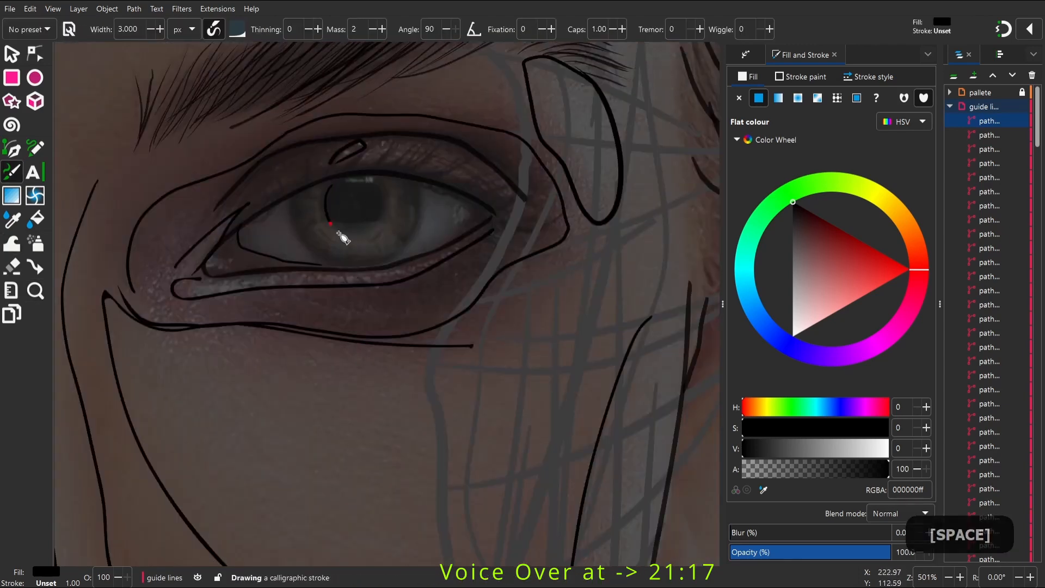
{"action": "key", "text": "w"}
{"action": "key", "text": "c"}
{"action": "left_click_drag", "start_coordinate": [419, 190], "coordinate": [418, 239]}
{"action": "left_click_drag", "start_coordinate": [467, 208], "coordinate": [476, 216]}
{"action": "key", "text": "w"}
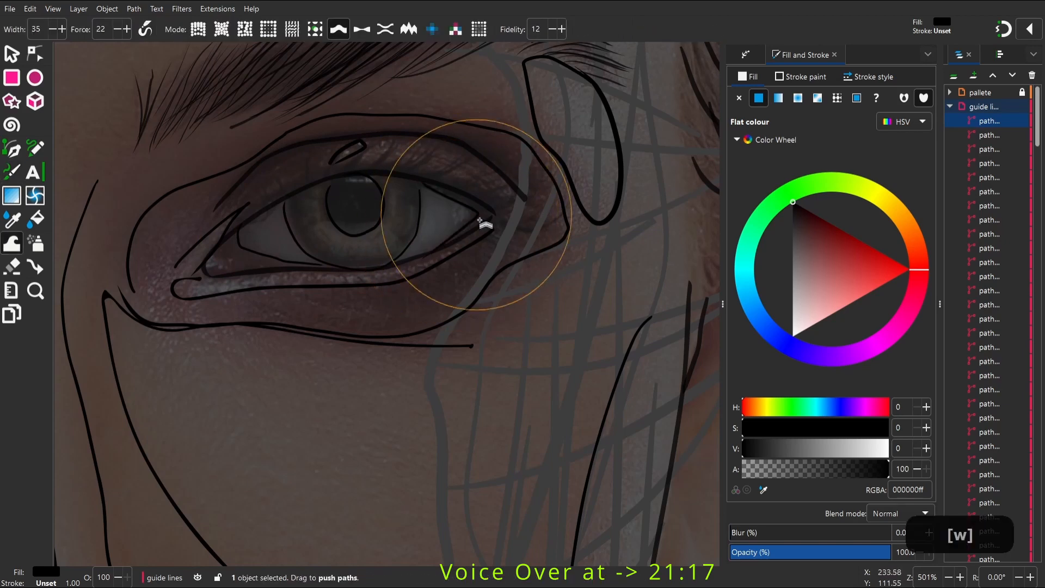
Trace the edges of the left eye's white at the outer and inner corners
{"action": "key", "text": "space"}
{"action": "left_click_drag", "start_coordinate": [177, 179], "coordinate": [577, 189]}
{"action": "key", "text": "c"}
{"action": "left_click_drag", "start_coordinate": [318, 256], "coordinate": [370, 310]}
{"action": "key", "text": "w"}
{"action": "key", "text": "c"}
{"action": "key", "text": "space"}
Outline the left eye's pupil and draw an arc across the iris for its lighter lower part
{"action": "left_click_drag", "start_coordinate": [452, 326], "coordinate": [163, 237]}
{"action": "key", "text": "c"}
{"action": "key", "text": "space"}
{"action": "left_click_drag", "start_coordinate": [656, 193], "coordinate": [448, 214]}
{"action": "mouse_move", "coordinate": [519, 192]}
{"action": "left_mouse_down"}
{"action": "mouse_move", "coordinate": [394, 218]}
{"action": "mouse_move", "coordinate": [362, 260]}
{"action": "left_mouse_up"}
{"action": "left_click_drag", "start_coordinate": [435, 198], "coordinate": [468, 191]}
Lock and collapse the guide lines layer, then rename the brows layer as "brows and lashes" and unlock it
{"action": "key", "text": "4"}
{"action": "key", "text": "z"}
{"action": "left_click_drag", "start_coordinate": [346, 242], "coordinate": [498, 370]}
{"action": "left_click_drag", "start_coordinate": [267, 158], "coordinate": [465, 375]}
{"action": "left_click", "coordinate": [984, 107]}
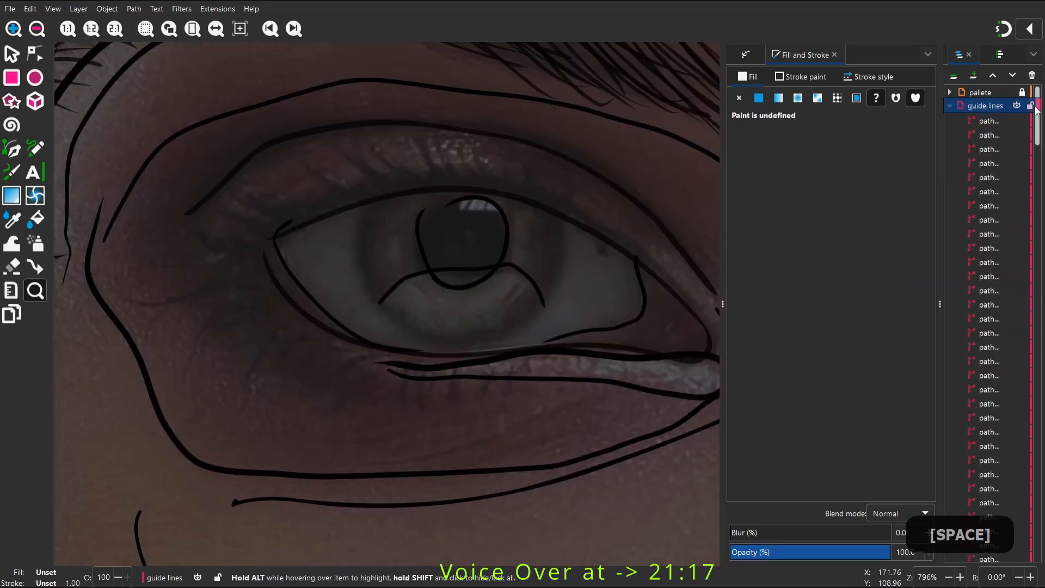
{"action": "left_click", "coordinate": [1022, 107]}
{"action": "left_click", "coordinate": [950, 107]}
{"action": "double_click", "coordinate": [989, 121]}
{"action": "type", "text": "and lashes"}
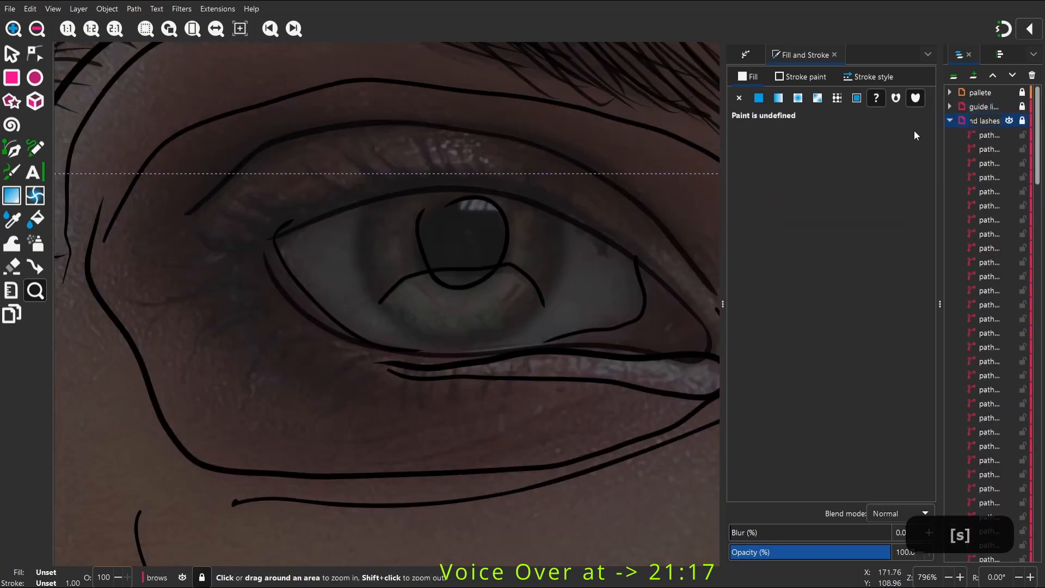
{"action": "key", "text": "Return"}
Try to draw a first eyelash freehand at the outer end of the left eye's upper lid
{"action": "key", "text": "p"}
{"action": "left_click_drag", "start_coordinate": [247, 170], "coordinate": [292, 233]}
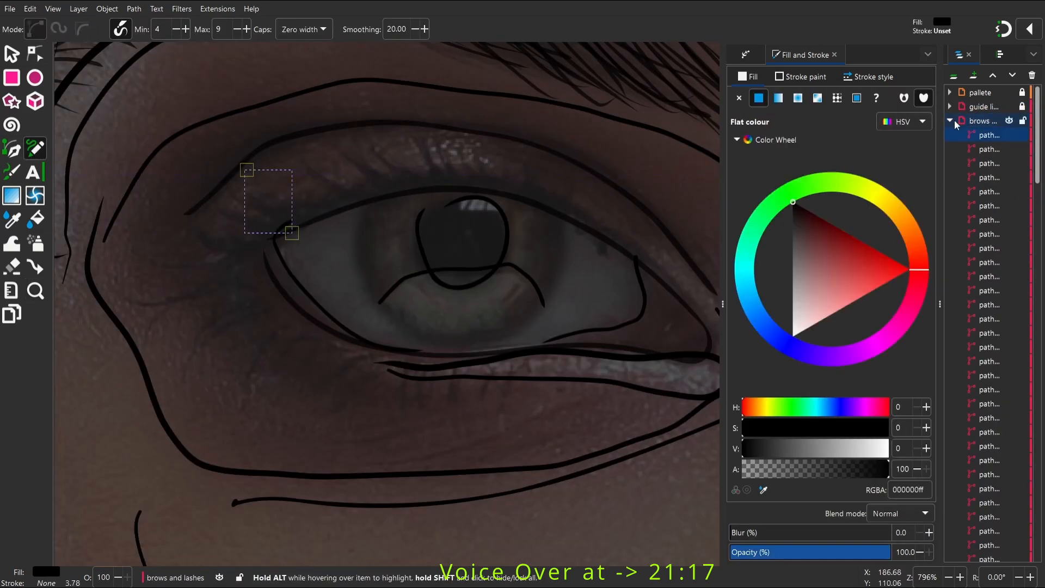
{"action": "key", "text": "ctrl+z"}
{"action": "left_click_drag", "start_coordinate": [310, 181], "coordinate": [361, 219]}
{"action": "key", "text": "ctrl+z"}
{"action": "mouse_move", "coordinate": [245, 185]}
{"action": "left_mouse_down"}
{"action": "mouse_move", "coordinate": [277, 216]}
{"action": "mouse_move", "coordinate": [336, 232]}
{"action": "left_mouse_up"}
{"action": "key", "text": "space"}
{"action": "left_click_drag", "start_coordinate": [304, 218], "coordinate": [327, 275]}
{"action": "key", "text": "z"}
{"action": "key", "text": "space"}
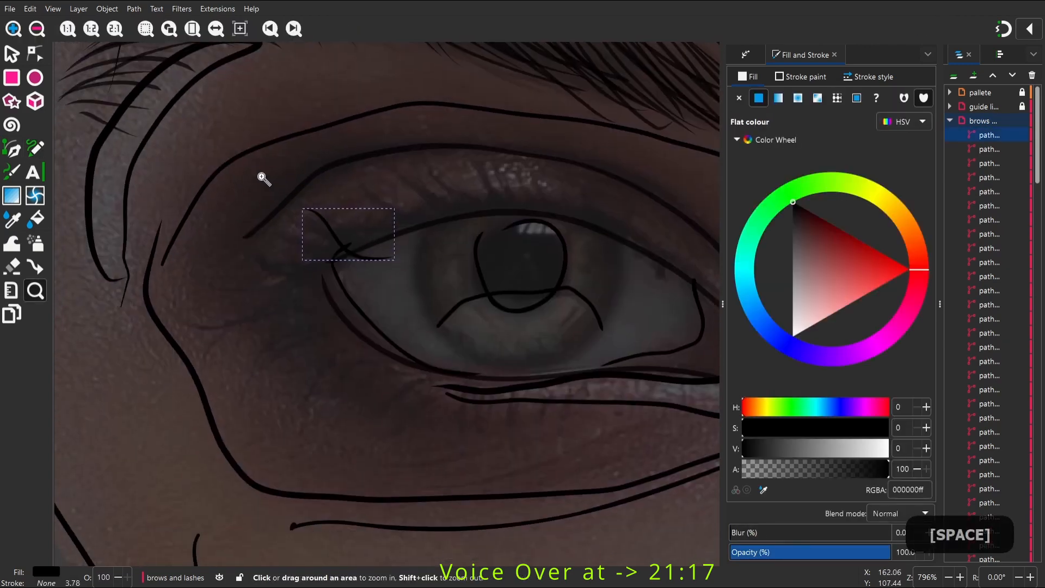
{"action": "left_click_drag", "start_coordinate": [261, 177], "coordinate": [444, 295]}
{"action": "key", "text": "ctrl+z"}
Try to draw an eyelash with a calligraphic stroke on the left eye's upper lid
{"action": "key", "text": "2"}
{"action": "key", "text": "space"}
{"action": "key", "text": "c"}
{"action": "mouse_move", "coordinate": [287, 225]}
{"action": "left_mouse_down"}
{"action": "mouse_move", "coordinate": [416, 445]}
{"action": "mouse_move", "coordinate": [336, 249]}
{"action": "mouse_move", "coordinate": [369, 254]}
{"action": "mouse_move", "coordinate": [366, 216]}
{"action": "left_mouse_up"}
{"action": "key", "text": "ctrl+z"}
Draw the first curved eyelashes with the Pencil tool on the outer part of the left eye's upper lid
{"action": "key", "text": "p"}
{"action": "key", "text": "space"}
{"action": "key", "text": "z"}
{"action": "left_click_drag", "start_coordinate": [246, 152], "coordinate": [467, 289]}
{"action": "key", "text": "p"}
{"action": "left_click_drag", "start_coordinate": [298, 223], "coordinate": [478, 311]}
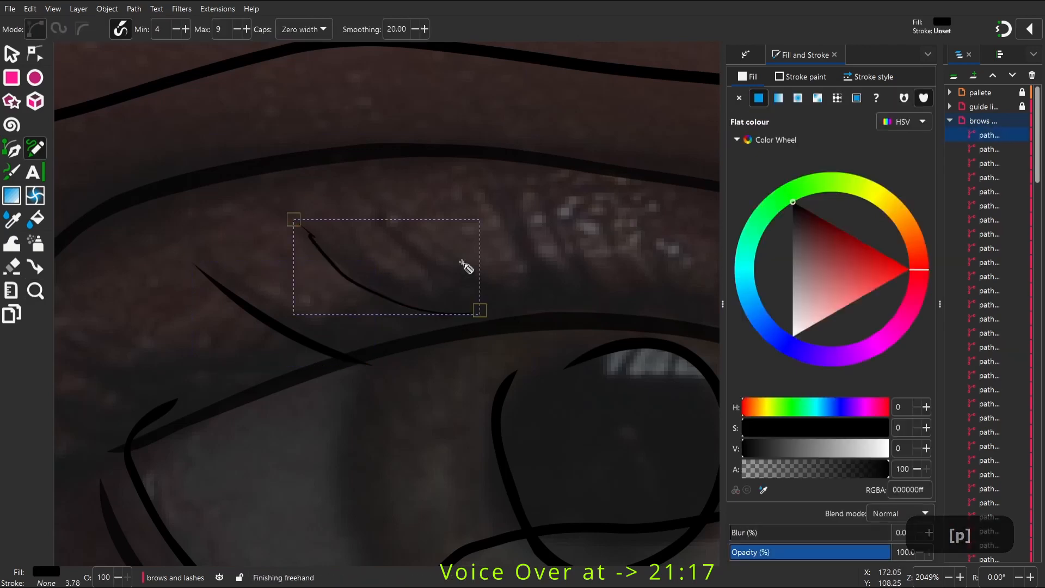
Set the pencil's maximum width to 15 and add more curved lashes along the left eye's upper lid
{"action": "left_click_drag", "start_coordinate": [228, 29], "coordinate": [187, 39]}
{"action": "type", "text": "15"}
{"action": "key", "text": "Return"}
{"action": "mouse_move", "coordinate": [376, 218]}
{"action": "left_mouse_down"}
{"action": "mouse_move", "coordinate": [476, 319]}
{"action": "mouse_move", "coordinate": [534, 335]}
{"action": "left_mouse_up"}
{"action": "mouse_move", "coordinate": [457, 326]}
{"action": "left_mouse_down"}
{"action": "mouse_move", "coordinate": [423, 337]}
{"action": "mouse_move", "coordinate": [310, 222]}
{"action": "left_mouse_up"}
{"action": "left_click_drag", "start_coordinate": [263, 296], "coordinate": [265, 297]}
{"action": "left_click_drag", "start_coordinate": [400, 353], "coordinate": [397, 347]}
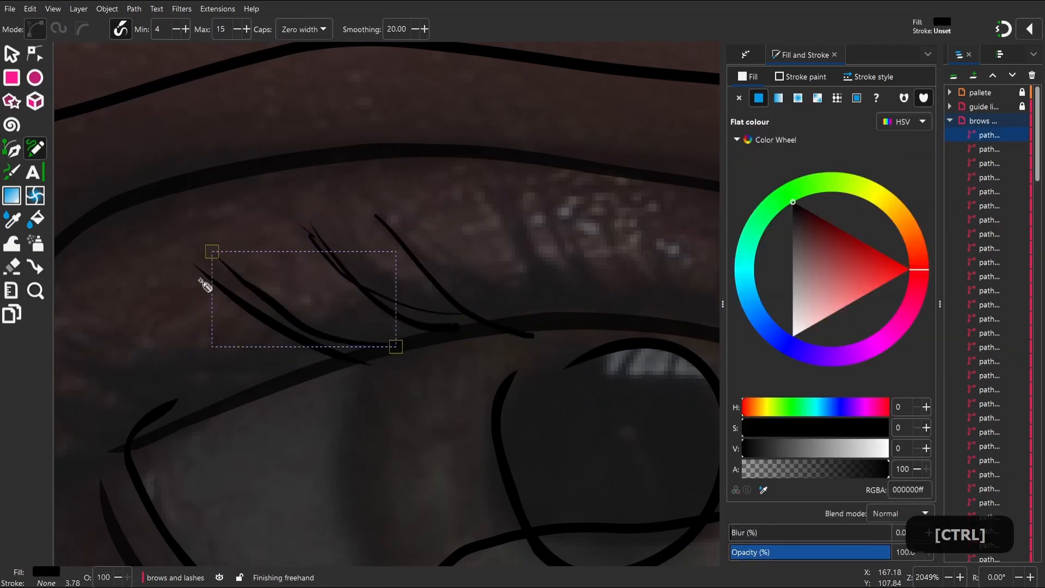
Draw fine curved lashes sweeping outward from the outer end of the left eye's upper lid, down toward the corner
{"action": "key", "text": "space"}
{"action": "mouse_move", "coordinate": [203, 280]}
{"action": "left_mouse_down"}
{"action": "mouse_move", "coordinate": [269, 272]}
{"action": "mouse_move", "coordinate": [374, 131]}
{"action": "left_mouse_up"}
{"action": "left_click_drag", "start_coordinate": [302, 171], "coordinate": [304, 173]}
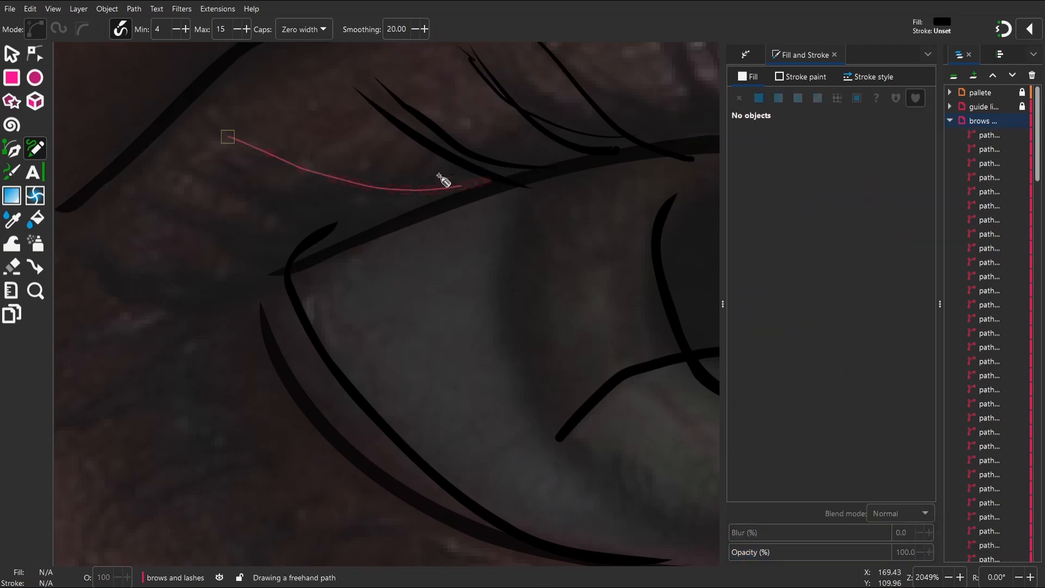
{"action": "left_click_drag", "start_coordinate": [443, 180], "coordinate": [444, 181]}
{"action": "mouse_move", "coordinate": [175, 163]}
{"action": "left_mouse_down"}
{"action": "mouse_move", "coordinate": [288, 206]}
{"action": "mouse_move", "coordinate": [427, 216]}
{"action": "left_mouse_up"}
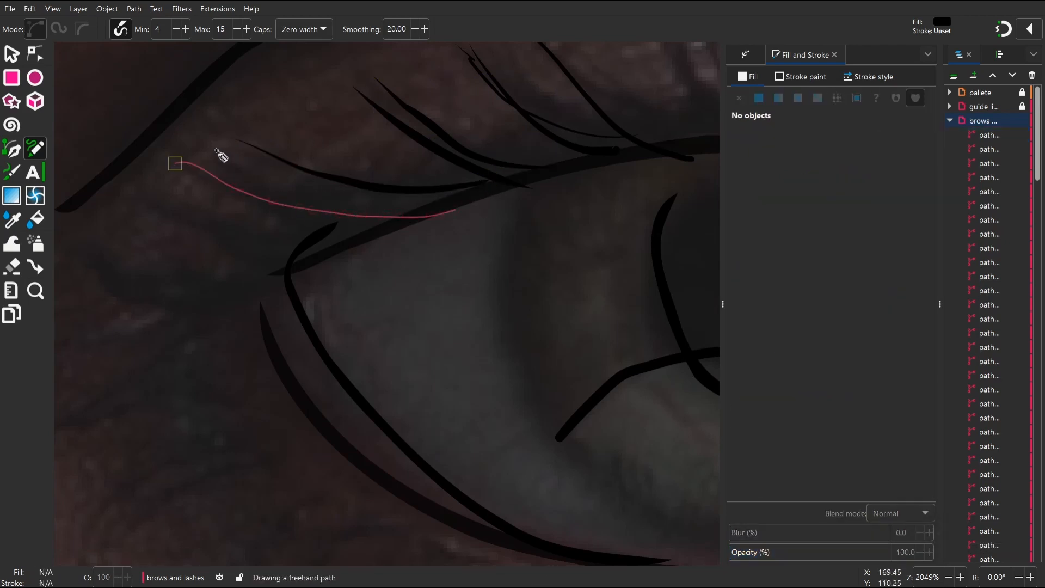
{"action": "mouse_move", "coordinate": [210, 151]}
{"action": "left_mouse_down"}
{"action": "mouse_move", "coordinate": [271, 180]}
{"action": "mouse_move", "coordinate": [455, 210]}
{"action": "left_mouse_up"}
{"action": "key", "text": "space"}
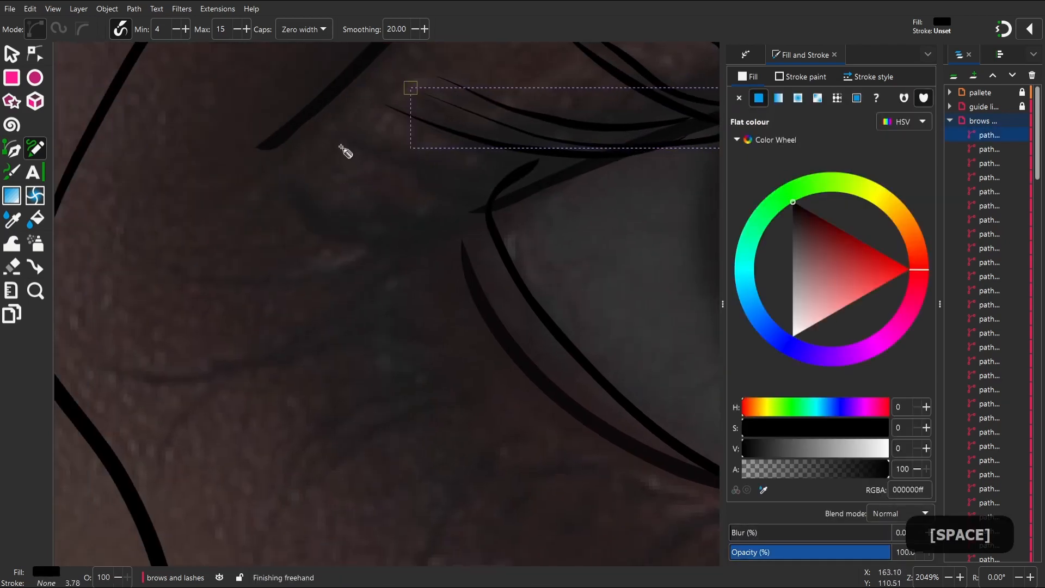
{"action": "left_click_drag", "start_coordinate": [341, 145], "coordinate": [514, 196]}
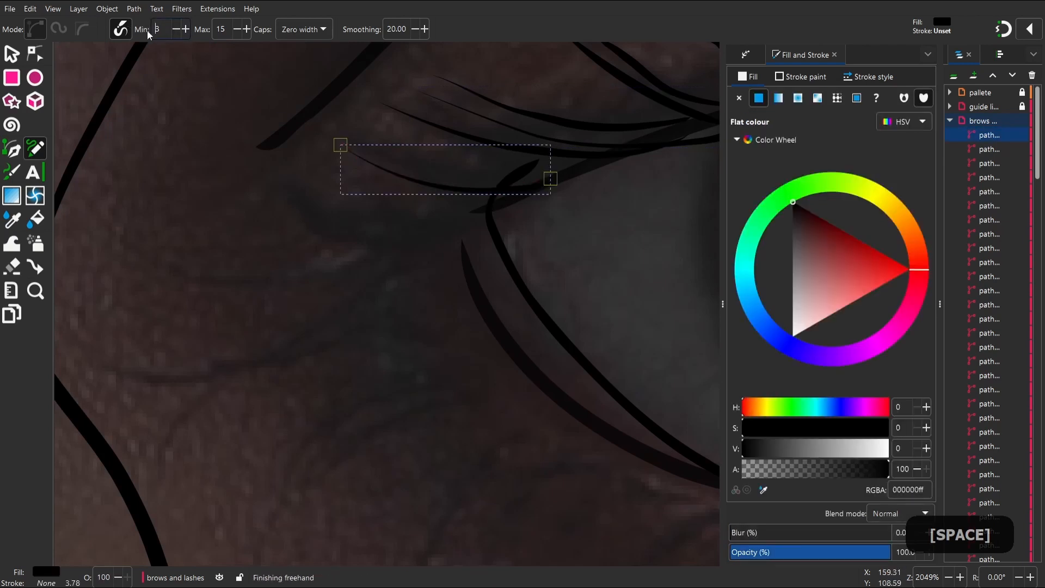
Set the pencil's minimum width to 7 and maximum to 27, and draw long thick lashes fanning out from the left eye's outer corner
{"action": "left_click", "coordinate": [185, 29]}
{"action": "left_click", "coordinate": [185, 29]}
{"action": "left_click", "coordinate": [186, 29]}
{"action": "left_click", "coordinate": [185, 28]}
{"action": "left_click", "coordinate": [247, 29]}
{"action": "left_click", "coordinate": [246, 29]}
{"action": "left_click", "coordinate": [247, 28]}
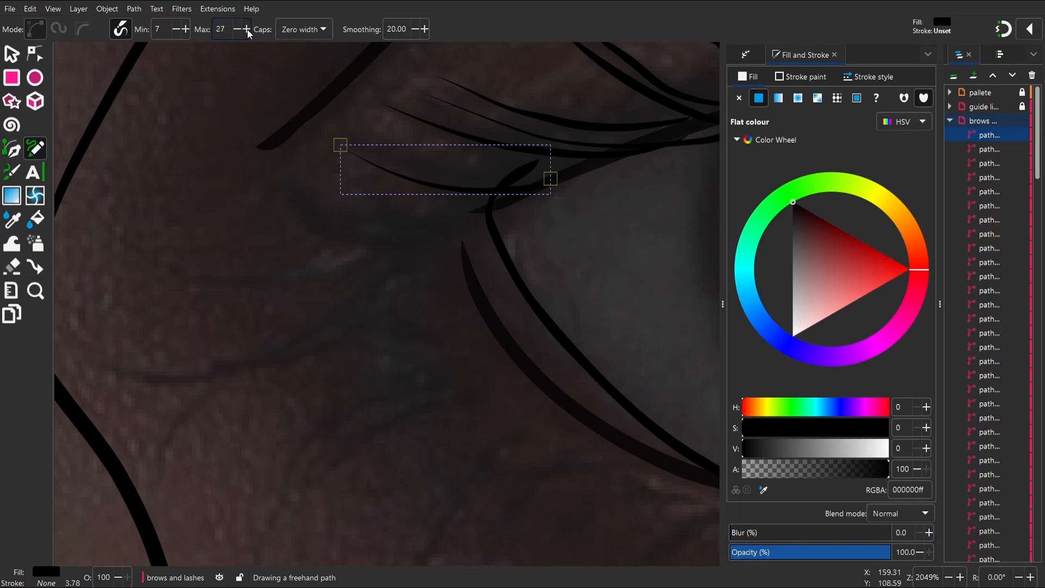
{"action": "mouse_move", "coordinate": [272, 173]}
{"action": "left_mouse_down"}
{"action": "mouse_move", "coordinate": [357, 220]}
{"action": "mouse_move", "coordinate": [498, 201]}
{"action": "left_mouse_up"}
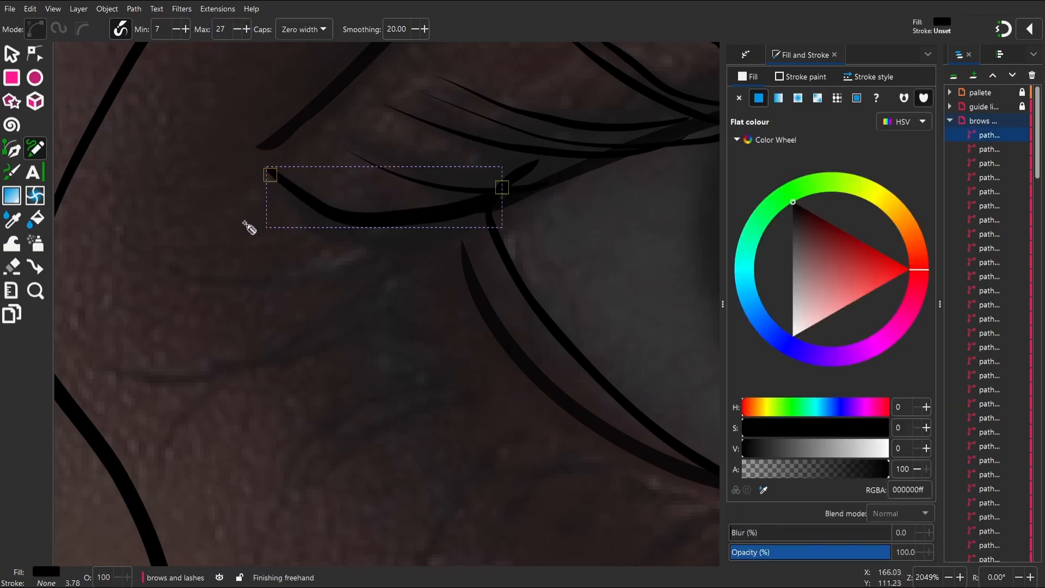
{"action": "left_click_drag", "start_coordinate": [170, 258], "coordinate": [487, 195]}
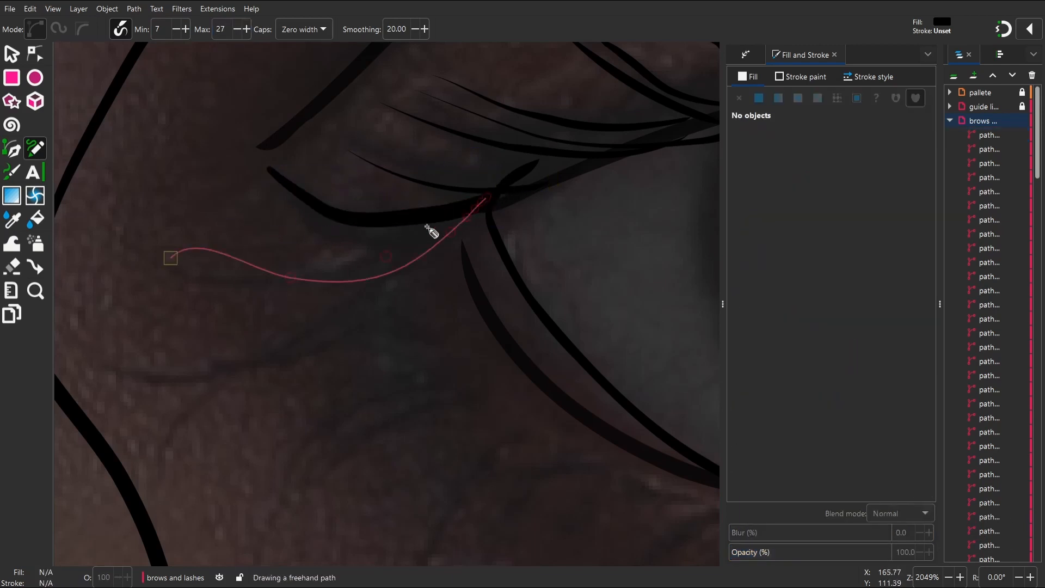
{"action": "left_click_drag", "start_coordinate": [82, 359], "coordinate": [365, 301]}
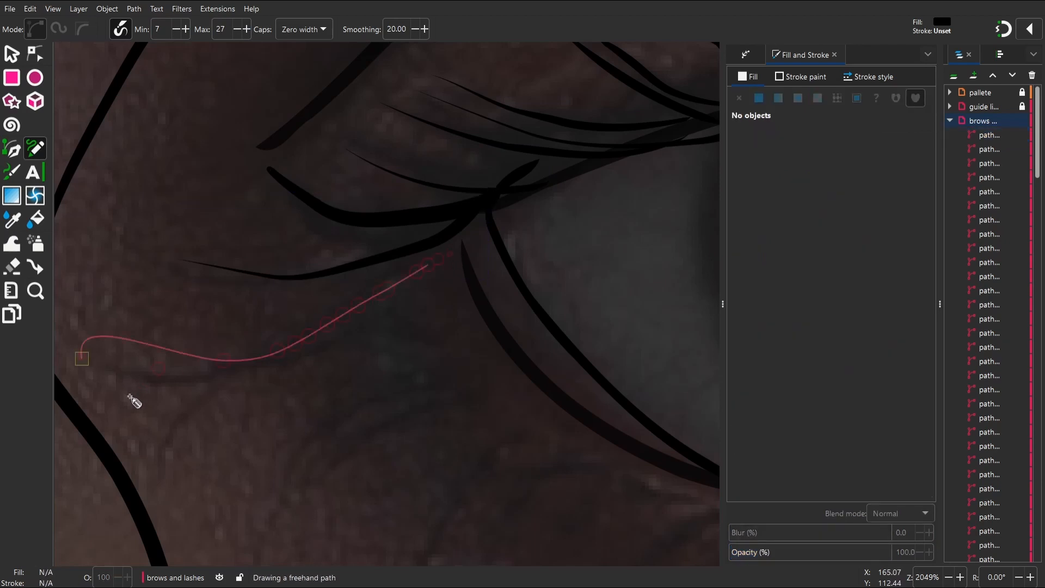
{"action": "left_click_drag", "start_coordinate": [140, 444], "coordinate": [416, 288]}
{"action": "left_click_drag", "start_coordinate": [208, 302], "coordinate": [474, 231]}
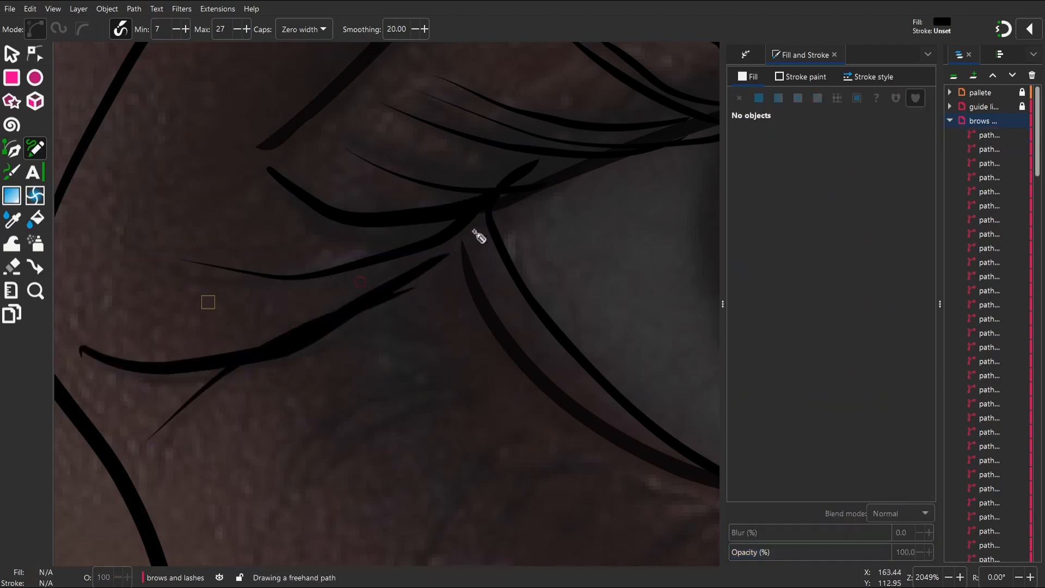
{"action": "left_click_drag", "start_coordinate": [250, 194], "coordinate": [489, 203]}
Fill the gaps between the thin lashes just above the left eye's outer corner with two thicker lashes
{"action": "key", "text": "space"}
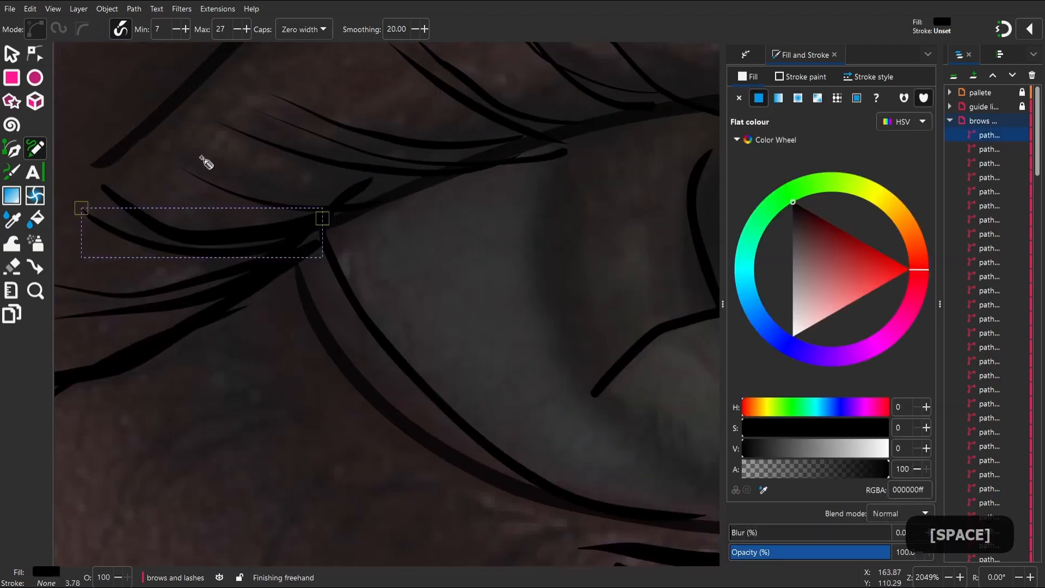
{"action": "left_click_drag", "start_coordinate": [157, 162], "coordinate": [303, 205]}
{"action": "left_click_drag", "start_coordinate": [215, 130], "coordinate": [467, 161]}
{"action": "key", "text": "space"}
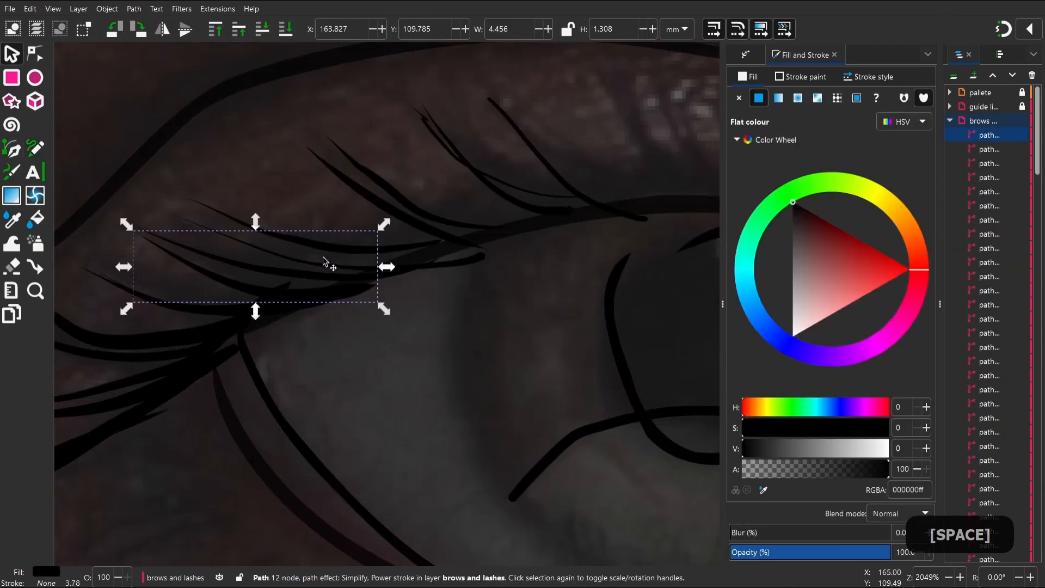
{"action": "left_click_drag", "start_coordinate": [323, 261], "coordinate": [341, 165]}
{"action": "key", "text": "ctrl+z"}
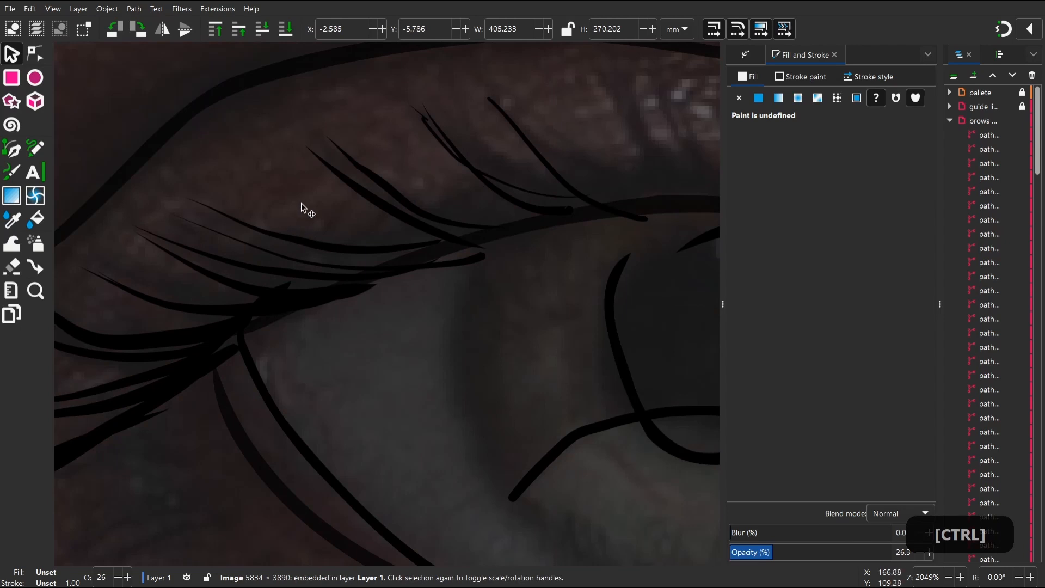
{"action": "key", "text": "c"}
{"action": "key", "text": "s"}
{"action": "left_click", "coordinate": [366, 257]}
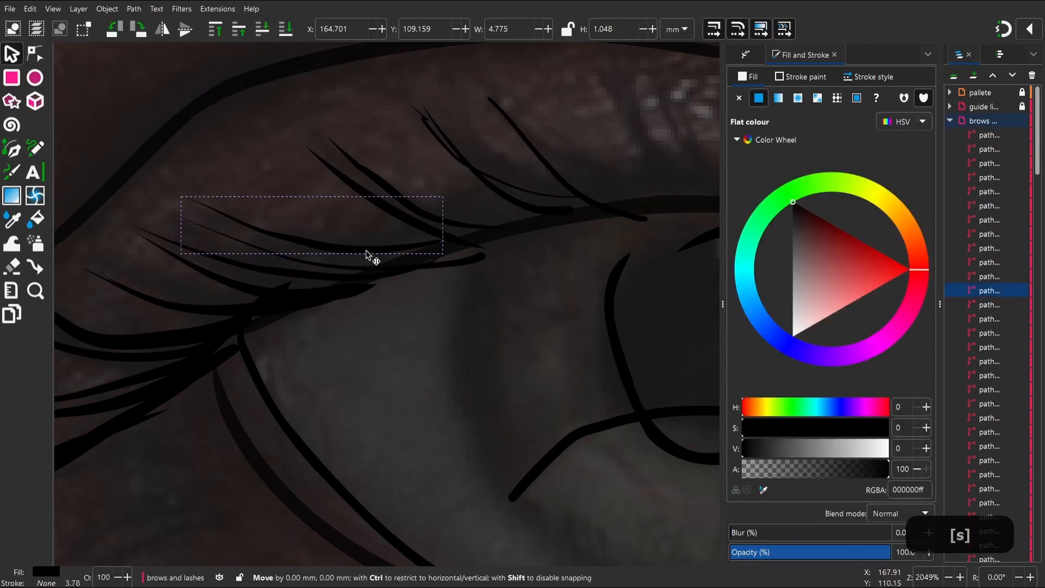
Draw a short thick lash with the Pencil tool in the gap on the outer part of the left upper lid
{"action": "key", "text": "p"}
{"action": "left_click_drag", "start_coordinate": [249, 191], "coordinate": [368, 254]}
{"action": "key", "text": "space"}
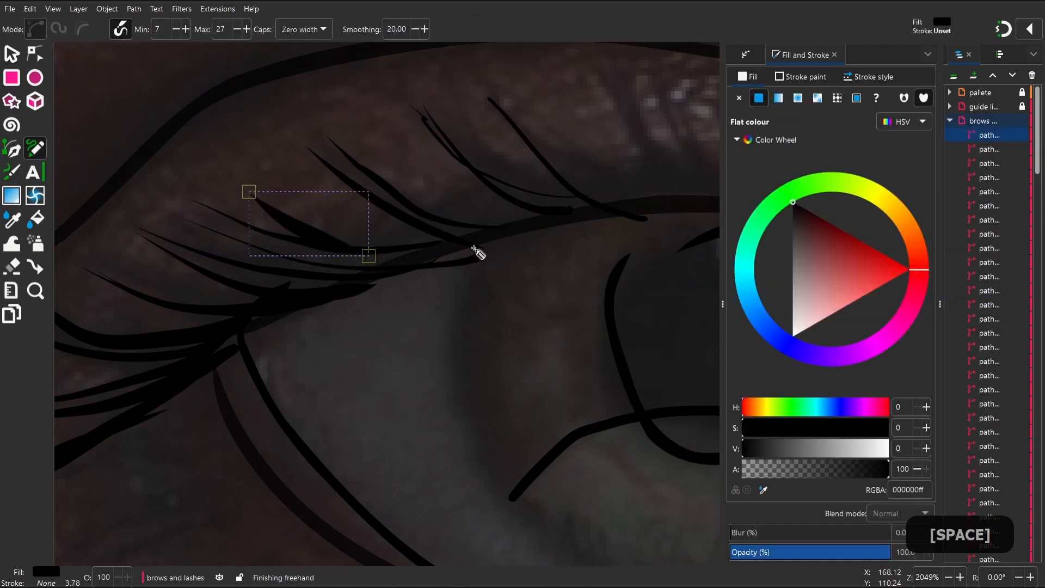
{"action": "key", "text": "Escape"}
Try to draw a lash on the left eye's upper lid beside the pupil
{"action": "key", "text": "2"}
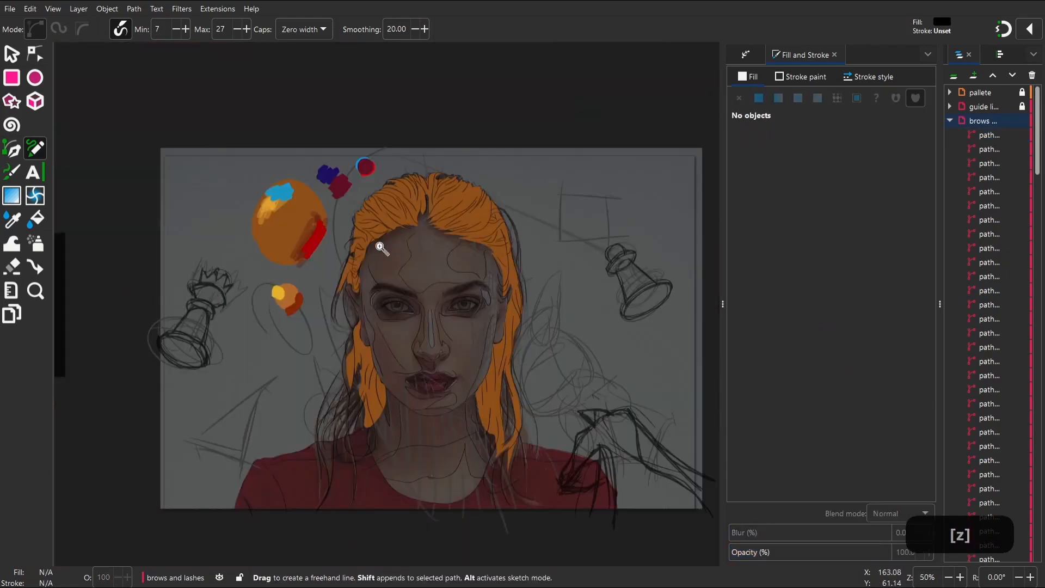
{"action": "key", "text": "z"}
{"action": "left_click_drag", "start_coordinate": [449, 323], "coordinate": [377, 345]}
{"action": "key", "text": "space"}
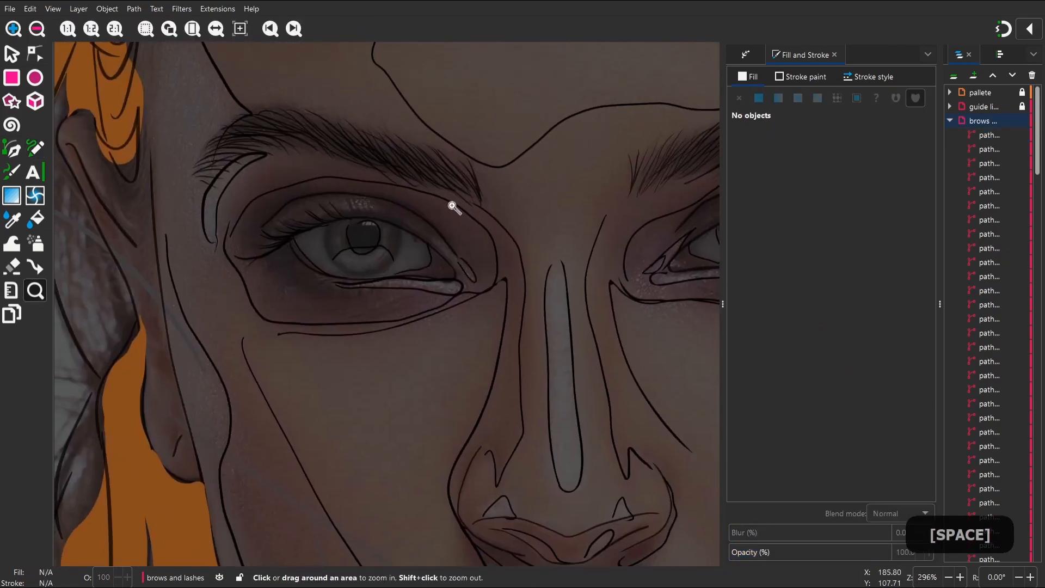
{"action": "left_click_drag", "start_coordinate": [538, 350], "coordinate": [538, 350]}
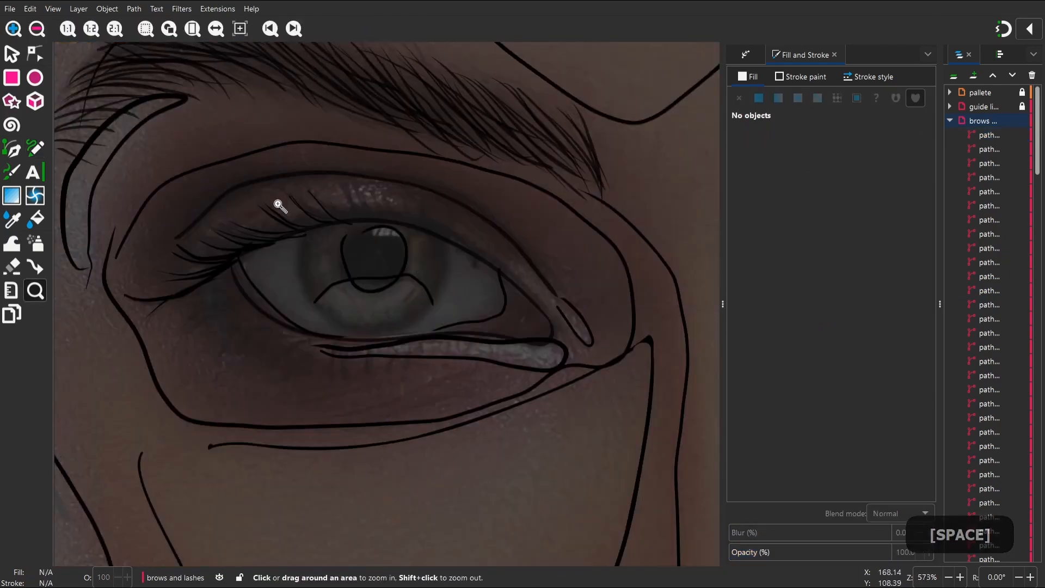
{"action": "key", "text": "c"}
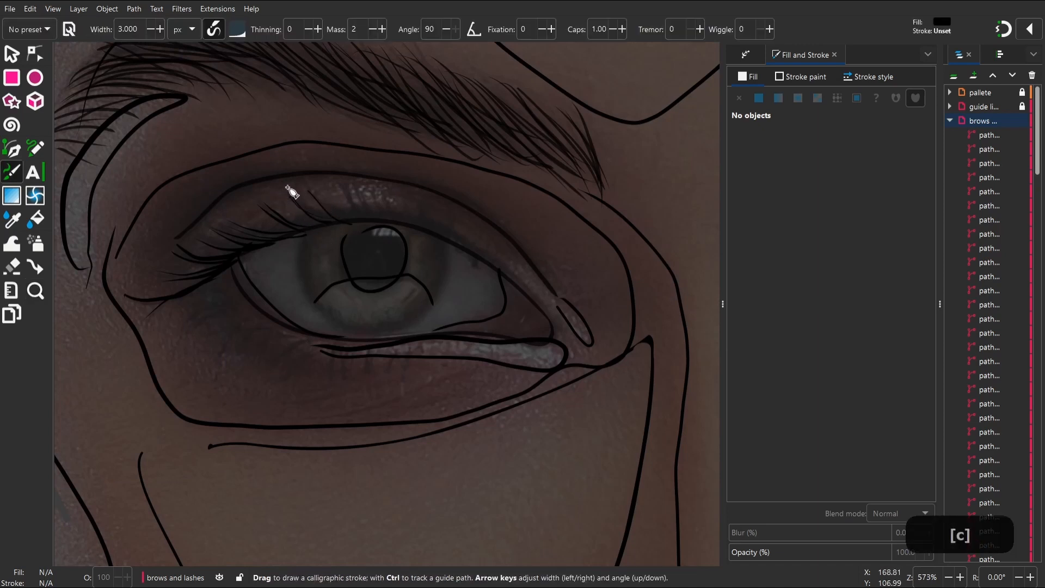
{"action": "type", "text": "p14"}
{"action": "key", "text": "Return"}
{"action": "left_click_drag", "start_coordinate": [309, 191], "coordinate": [351, 224]}
{"action": "key", "text": "ctrl+z"}
Set the pencil's minimum width to 4 and maximum to 10, and draw a lash on the left upper lid beside the pupil
{"action": "left_click", "coordinate": [160, 28]}
{"action": "key", "text": "Tab"}
{"action": "type", "text": "10"}
{"action": "type", "text": "4"}
{"action": "key", "text": "Return"}
{"action": "left_click_drag", "start_coordinate": [312, 191], "coordinate": [337, 222]}
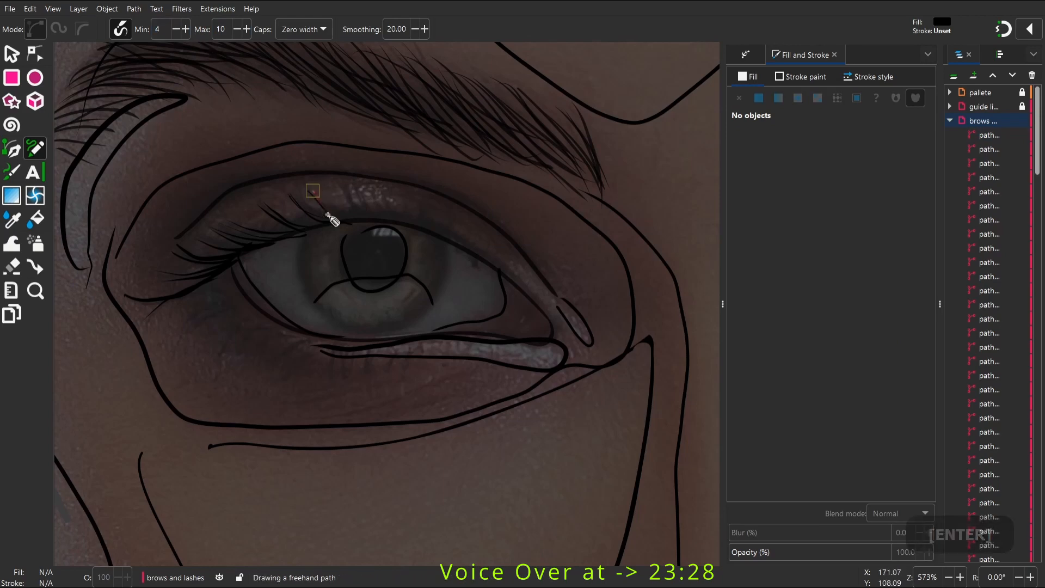
Sample a semi-transparent black fill (0000005d) from the artwork and draw lashes across the left upper lid above the iris
{"action": "key", "text": "d"}
{"action": "left_click", "coordinate": [352, 199]}
{"action": "key", "text": "c"}
{"action": "key", "text": "p"}
{"action": "left_click_drag", "start_coordinate": [324, 273], "coordinate": [323, 278]}
{"action": "key", "text": "ctrl+z"}
{"action": "mouse_move", "coordinate": [357, 221]}
{"action": "left_mouse_down"}
{"action": "mouse_move", "coordinate": [349, 183]}
{"action": "mouse_move", "coordinate": [363, 186]}
{"action": "left_mouse_up"}
{"action": "left_click_drag", "start_coordinate": [390, 224], "coordinate": [381, 193]}
{"action": "left_click_drag", "start_coordinate": [423, 235], "coordinate": [414, 197]}
Delete the blunt thick lash on the inner part of the left upper lid and draw two thinner curved lashes there
{"action": "key", "text": "z"}
{"action": "mouse_move", "coordinate": [357, 172]}
{"action": "left_mouse_down"}
{"action": "mouse_move", "coordinate": [343, 113]}
{"action": "mouse_move", "coordinate": [459, 222]}
{"action": "left_mouse_up"}
{"action": "key", "text": "s"}
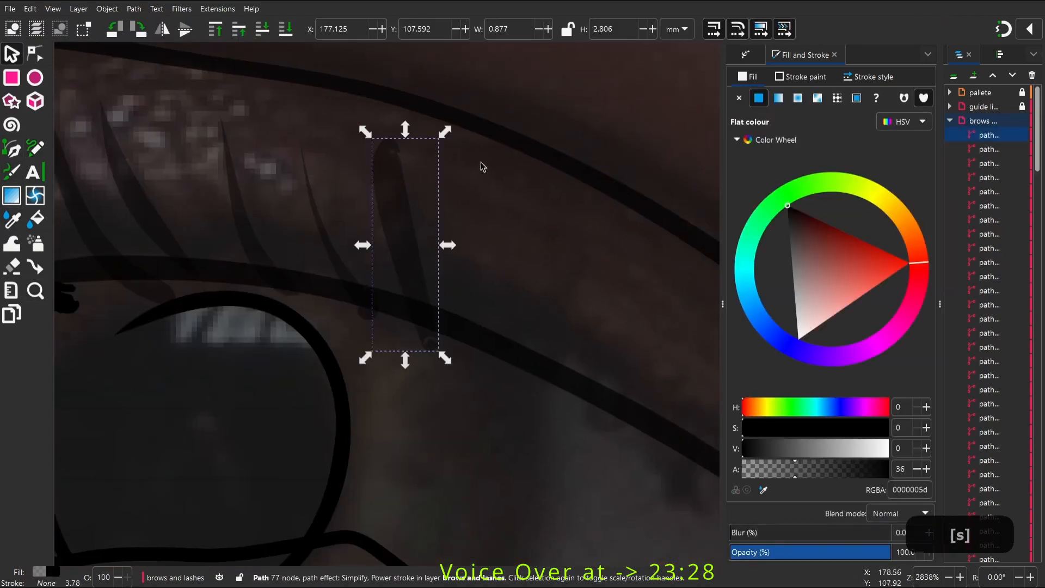
{"action": "key", "text": "Delete"}
{"action": "key", "text": "p"}
{"action": "left_click_drag", "start_coordinate": [408, 291], "coordinate": [345, 147]}
{"action": "left_click_drag", "start_coordinate": [454, 333], "coordinate": [388, 156]}
Lower the pencil's maximum width to 9, set its minimum width to 7 and look through the cap styles
{"action": "left_click", "coordinate": [238, 30]}
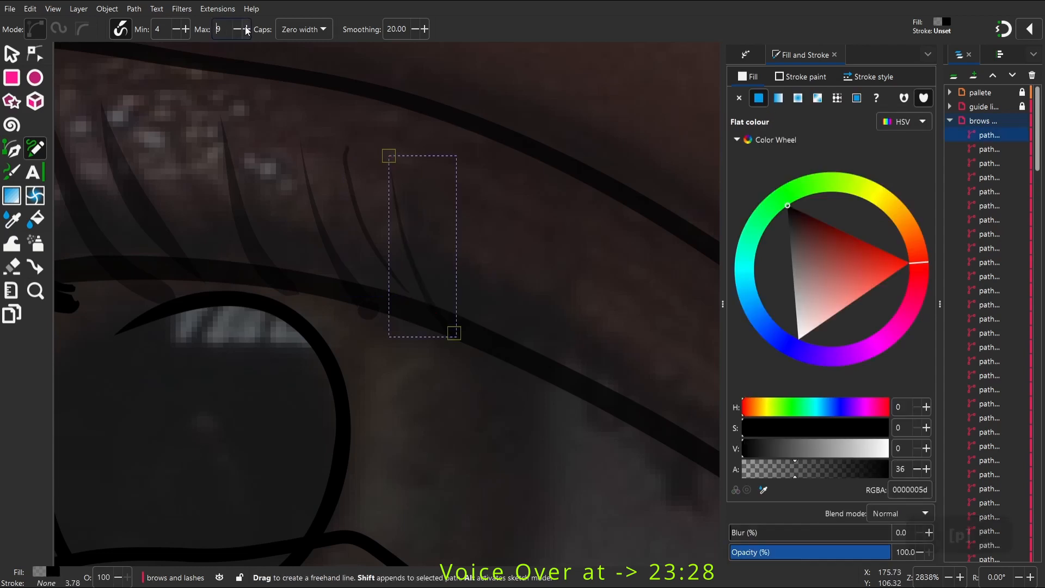
{"action": "double_click", "coordinate": [157, 29]}
{"action": "type", "text": "7"}
{"action": "key", "text": "Tab"}
{"action": "left_click", "coordinate": [303, 29]}
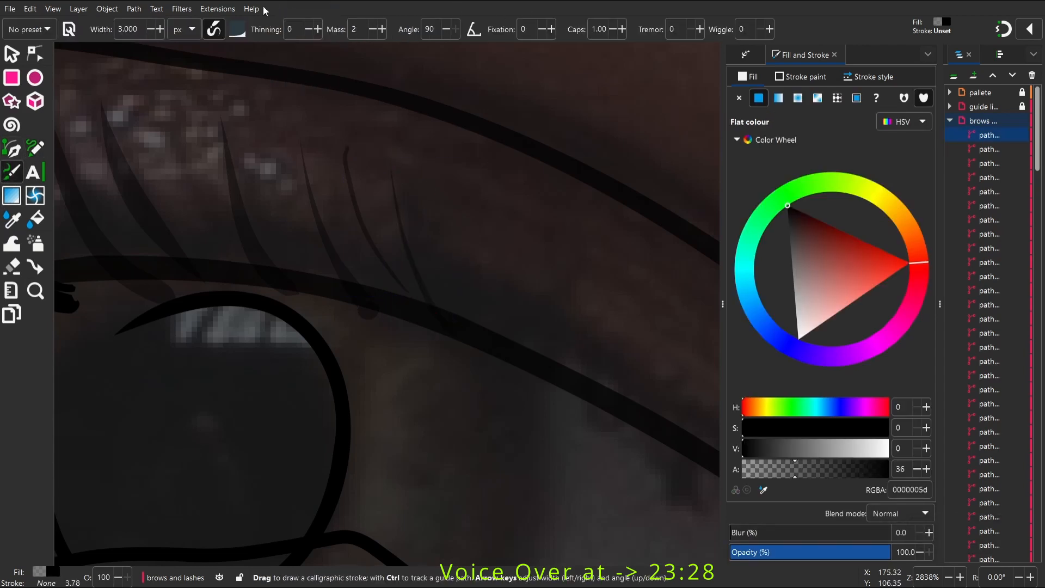
{"action": "left_click", "coordinate": [306, 30]}
{"action": "left_click", "coordinate": [313, 41]}
{"action": "key", "text": "c"}
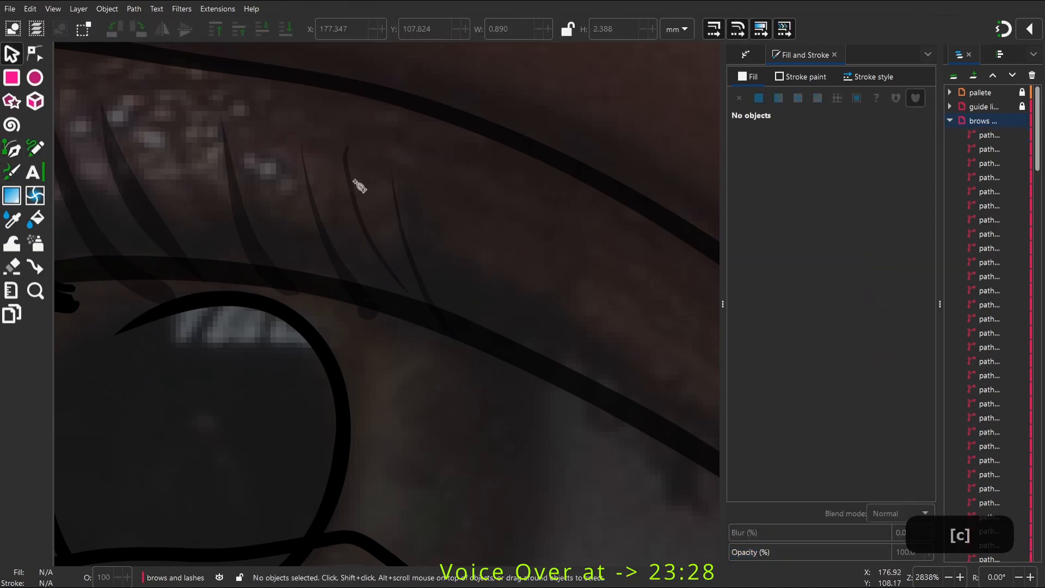
Try to draw lashes on the left upper lid with the pencil's Ellipse shape at scale 0.10, without pressure input
{"action": "key", "text": "p"}
{"action": "left_click_drag", "start_coordinate": [345, 145], "coordinate": [402, 306]}
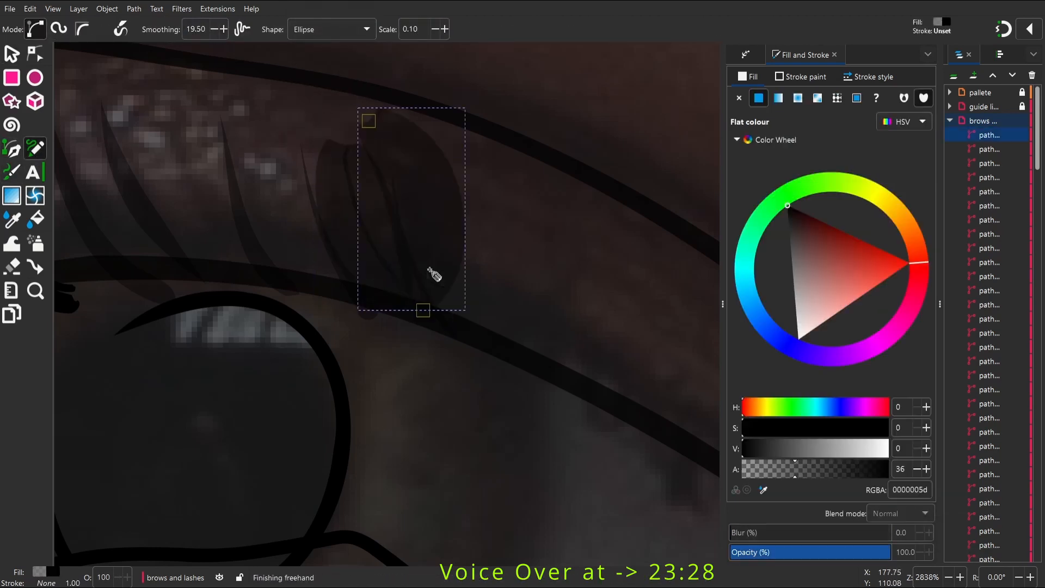
{"action": "key", "text": "Escape"}
{"action": "key", "text": "s"}
Set the pencil's Ellipse shape scale to 0.02 and draw two tapered lashes on the left upper lid above the iris
{"action": "key", "text": "p"}
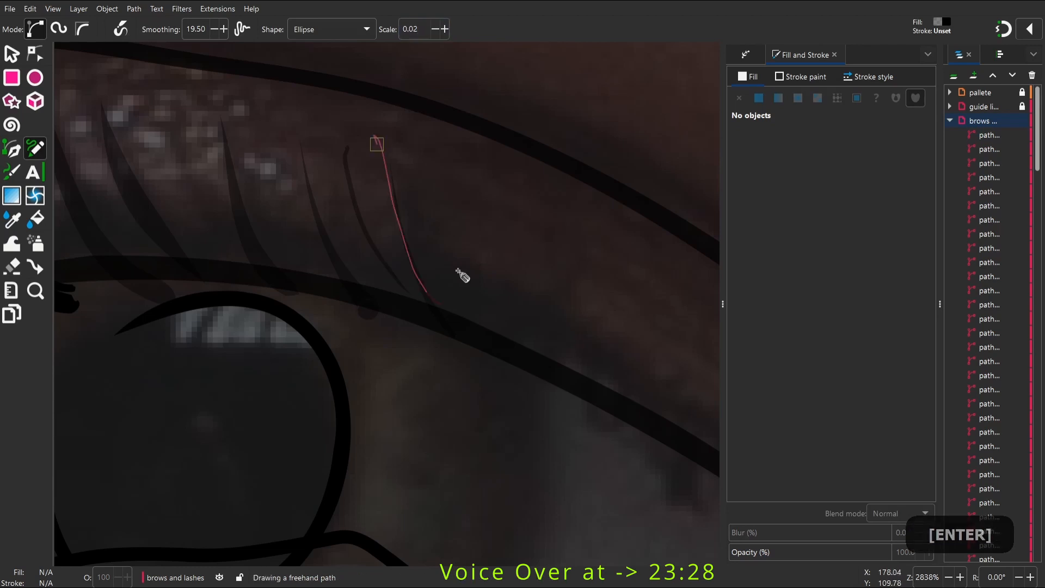
{"action": "left_click_drag", "start_coordinate": [462, 277], "coordinate": [445, 304]}
{"action": "left_click_drag", "start_coordinate": [289, 121], "coordinate": [346, 294]}
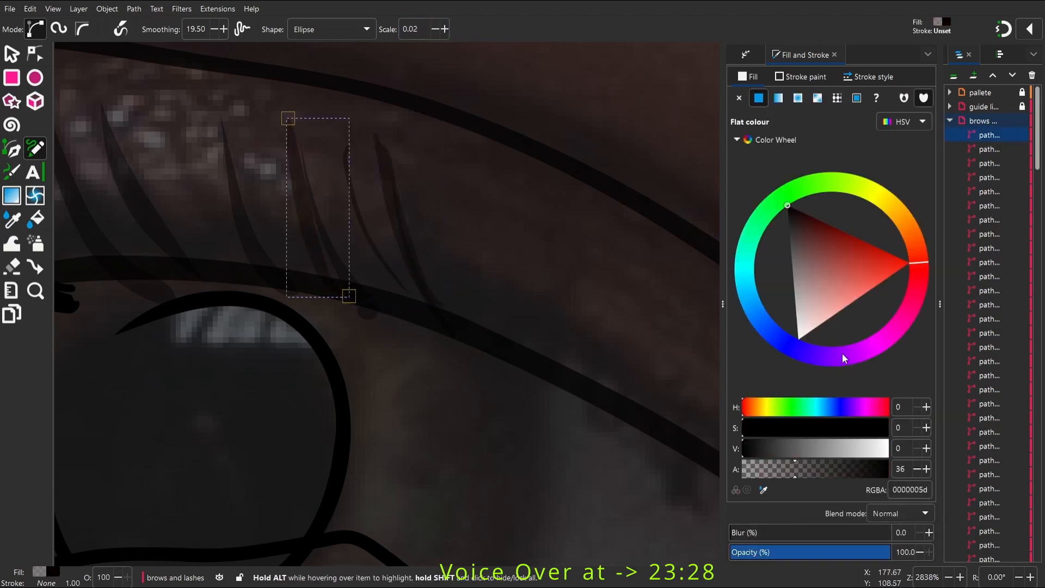
Continue the semi-transparent tapered lashes along the left upper lid toward the eye's inner corner
{"action": "mouse_move", "coordinate": [368, 124]}
{"action": "left_mouse_down"}
{"action": "mouse_move", "coordinate": [432, 238]}
{"action": "mouse_move", "coordinate": [444, 308]}
{"action": "left_mouse_up"}
{"action": "left_click_drag", "start_coordinate": [443, 307], "coordinate": [381, 233]}
{"action": "left_click_drag", "start_coordinate": [361, 81], "coordinate": [417, 246]}
{"action": "mouse_move", "coordinate": [474, 147]}
{"action": "left_mouse_down"}
{"action": "mouse_move", "coordinate": [541, 326]}
{"action": "mouse_move", "coordinate": [389, 223]}
{"action": "left_mouse_up"}
{"action": "left_click_drag", "start_coordinate": [375, 83], "coordinate": [441, 247]}
{"action": "left_click_drag", "start_coordinate": [422, 117], "coordinate": [511, 297]}
{"action": "left_click_drag", "start_coordinate": [355, 220], "coordinate": [466, 205]}
Draw curved semi-transparent lashes sweeping down and outward from the outer half of the left eye's lower lid
{"action": "scroll", "coordinate": [466, 205], "scroll_direction": "down", "scroll_amount": 1}
{"action": "left_click_drag", "start_coordinate": [407, 251], "coordinate": [478, 181]}
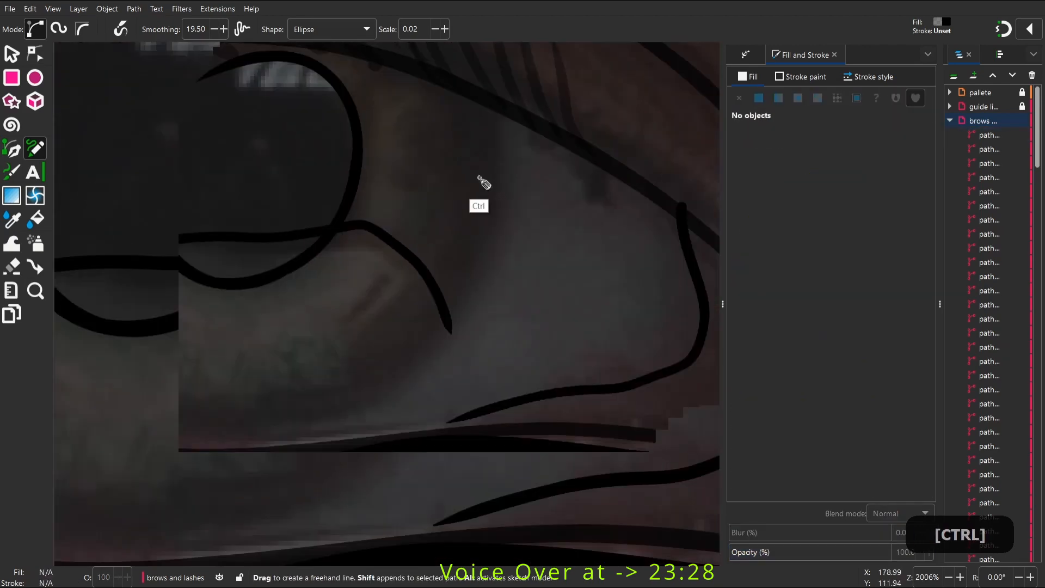
{"action": "scroll", "coordinate": [478, 182], "scroll_direction": "down", "scroll_amount": 1}
{"action": "left_click_drag", "start_coordinate": [163, 229], "coordinate": [598, 261]}
{"action": "mouse_move", "coordinate": [479, 292]}
{"action": "left_mouse_down"}
{"action": "mouse_move", "coordinate": [290, 363]}
{"action": "mouse_move", "coordinate": [487, 295]}
{"action": "left_mouse_up"}
{"action": "left_click_drag", "start_coordinate": [487, 295], "coordinate": [409, 235]}
{"action": "left_click_drag", "start_coordinate": [254, 311], "coordinate": [433, 238]}
{"action": "mouse_move", "coordinate": [321, 347]}
{"action": "left_mouse_down"}
{"action": "mouse_move", "coordinate": [434, 252]}
{"action": "mouse_move", "coordinate": [182, 343]}
{"action": "left_mouse_up"}
{"action": "left_click_drag", "start_coordinate": [264, 376], "coordinate": [410, 309]}
{"action": "left_click_drag", "start_coordinate": [205, 363], "coordinate": [348, 298]}
{"action": "left_click_drag", "start_coordinate": [268, 388], "coordinate": [403, 313]}
Add short, nearly vertical lashes along the middle and inner part of the left eye's lower lid
{"action": "left_click_drag", "start_coordinate": [416, 401], "coordinate": [457, 326]}
{"action": "left_click_drag", "start_coordinate": [448, 405], "coordinate": [464, 327]}
{"action": "mouse_move", "coordinate": [493, 394]}
{"action": "left_mouse_down"}
{"action": "mouse_move", "coordinate": [511, 370]}
{"action": "mouse_move", "coordinate": [516, 325]}
{"action": "left_mouse_up"}
{"action": "mouse_move", "coordinate": [560, 401]}
{"action": "left_mouse_down"}
{"action": "mouse_move", "coordinate": [606, 326]}
{"action": "mouse_move", "coordinate": [382, 290]}
{"action": "left_mouse_up"}
{"action": "left_click_drag", "start_coordinate": [388, 320], "coordinate": [438, 273]}
{"action": "mouse_move", "coordinate": [434, 323]}
{"action": "left_mouse_down"}
{"action": "mouse_move", "coordinate": [429, 305]}
{"action": "mouse_move", "coordinate": [452, 274]}
{"action": "left_mouse_up"}
Sample the solid black of the upper lashes and apply it to the innermost lower lash
{"action": "key", "text": "space"}
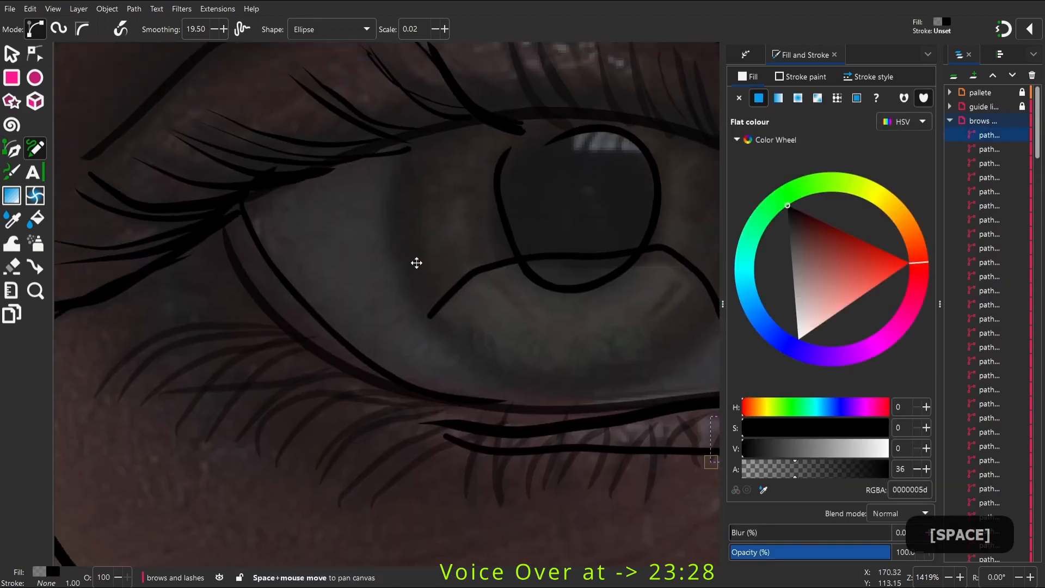
{"action": "key", "text": "d"}
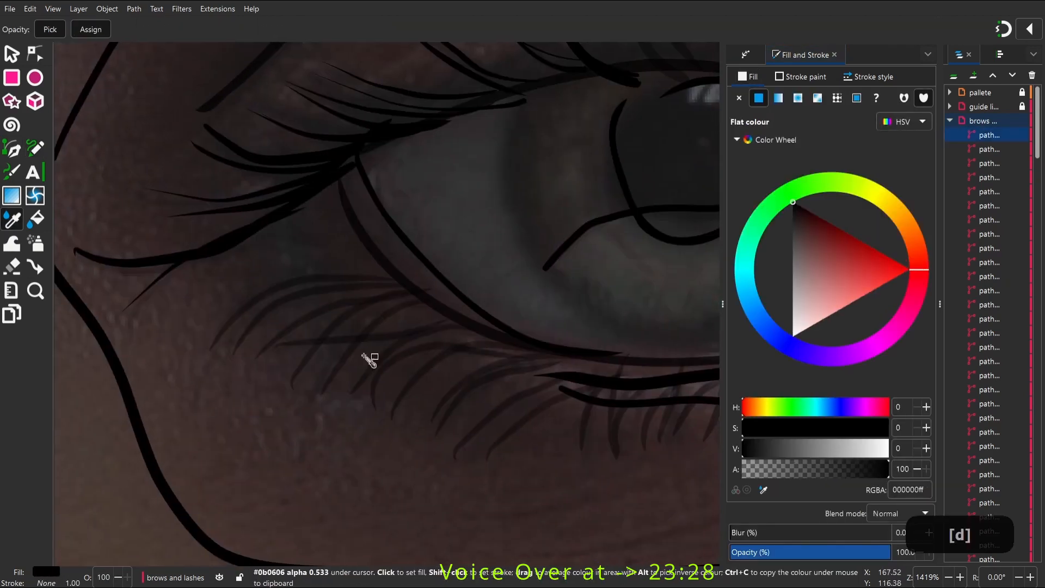
{"action": "key", "text": "p"}
{"action": "key", "text": "space"}
Try to select all matching objects at once and change their opacity
{"action": "key", "text": "s"}
{"action": "right_click", "coordinate": [389, 430]}
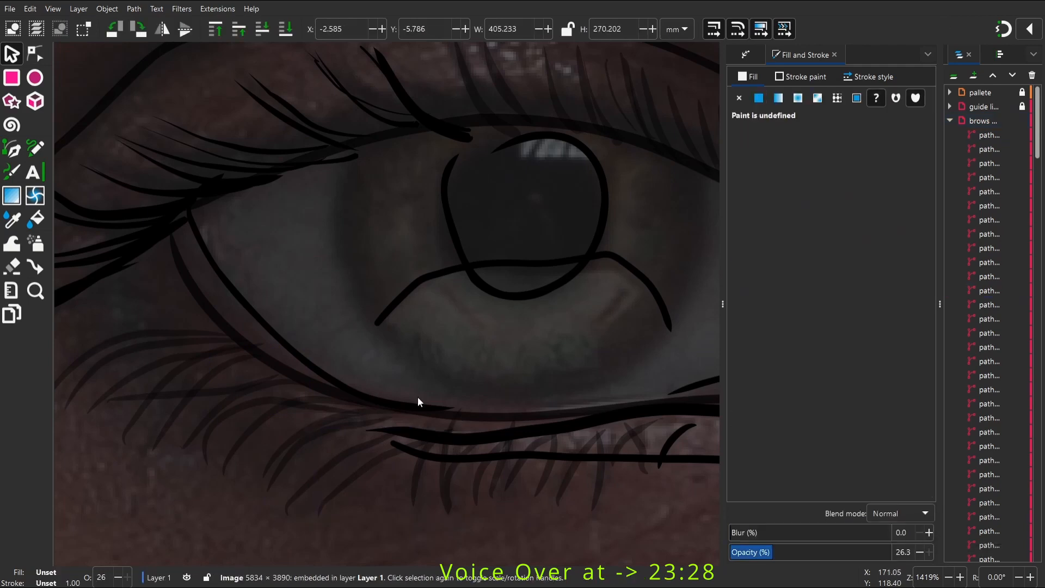
{"action": "mouse_move", "coordinate": [550, 346]}
{"action": "left_click", "coordinate": [609, 366]}
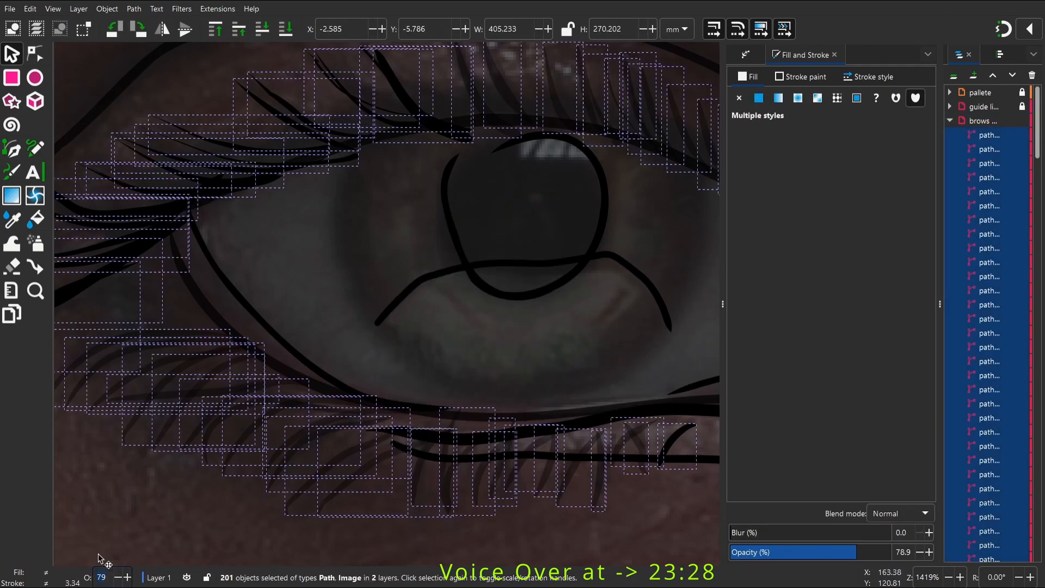
{"action": "key", "text": "ctrl+z"}
{"action": "key", "text": "s"}
{"action": "key", "text": "2"}
{"action": "key", "text": "space"}
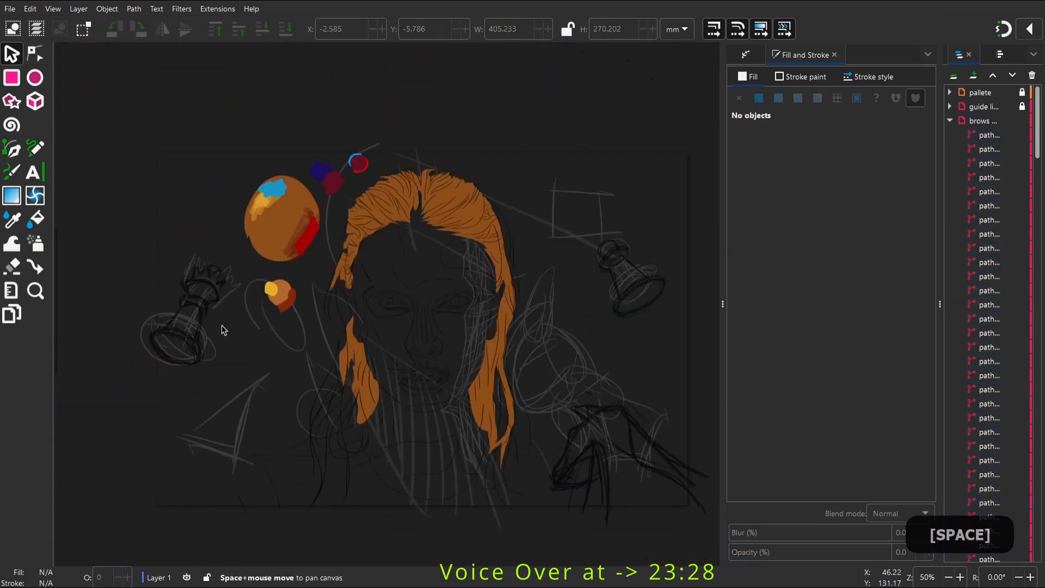
Select all the lower lashes of the left eye and set their fill to fully opaque black (000000ff)
{"action": "key", "text": "z"}
{"action": "left_click_drag", "start_coordinate": [383, 205], "coordinate": [447, 270]}
{"action": "key", "text": "s"}
{"action": "left_click", "coordinate": [295, 256]}
{"action": "key", "text": "z"}
{"action": "left_click_drag", "start_coordinate": [242, 209], "coordinate": [473, 320]}
{"action": "key", "text": "s"}
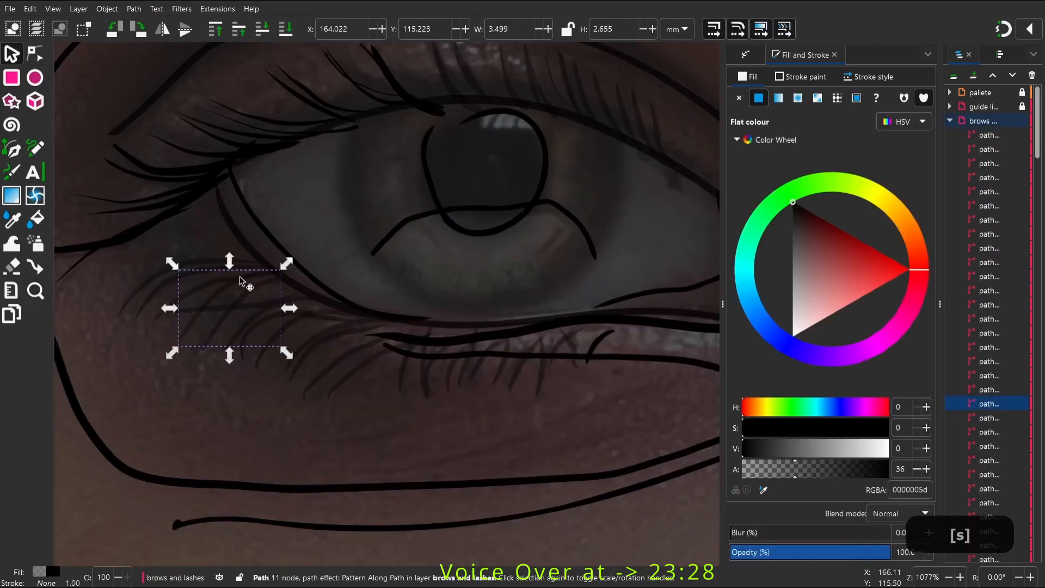
{"action": "left_click", "coordinate": [227, 294]}
{"action": "left_click_drag", "start_coordinate": [102, 229], "coordinate": [631, 423]}
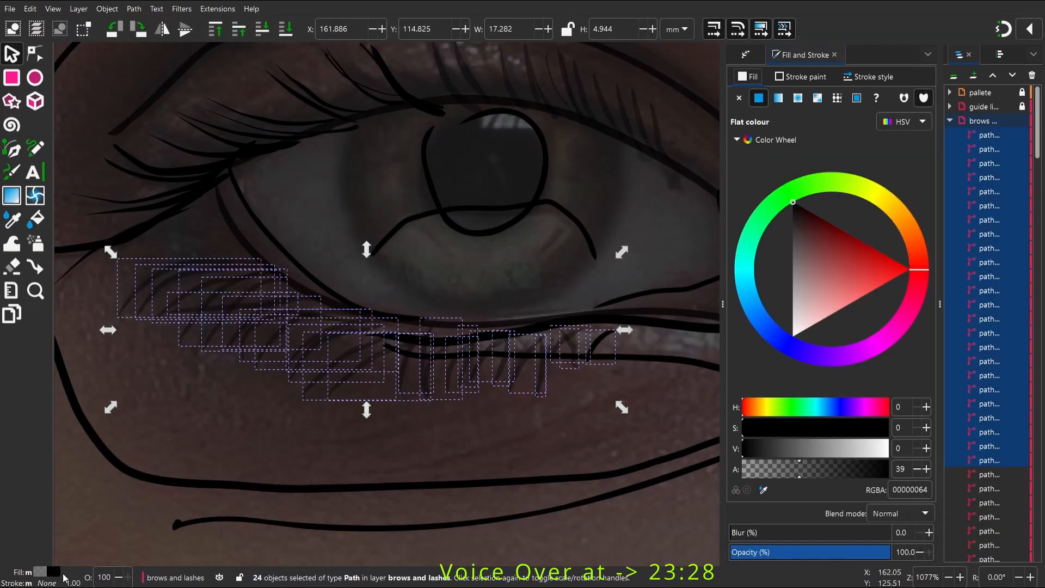
{"action": "left_click", "coordinate": [747, 308]}
{"action": "left_click_drag", "start_coordinate": [826, 238], "coordinate": [798, 177]}
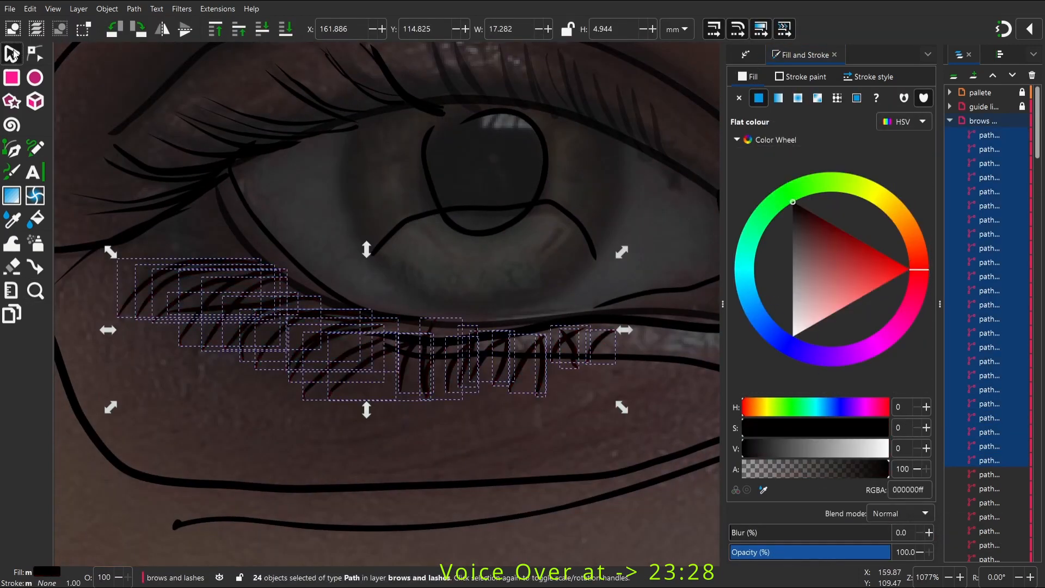
Draw additional curved black lashes freehand along the outer part of the left eye's upper lid
{"action": "left_click", "coordinate": [451, 363]}
{"action": "key", "text": "ctrl+z"}
{"action": "left_click", "coordinate": [471, 399]}
{"action": "key", "text": "space"}
{"action": "key", "text": "p"}
{"action": "key", "text": "space"}
{"action": "mouse_move", "coordinate": [224, 206]}
{"action": "left_mouse_down"}
{"action": "mouse_move", "coordinate": [373, 210]}
{"action": "mouse_move", "coordinate": [362, 213]}
{"action": "left_mouse_up"}
{"action": "left_click", "coordinate": [109, 576]}
{"action": "left_click_drag", "start_coordinate": [262, 161], "coordinate": [375, 201]}
{"action": "left_click_drag", "start_coordinate": [163, 190], "coordinate": [275, 235]}
{"action": "left_click_drag", "start_coordinate": [133, 223], "coordinate": [235, 255]}
Add curved lashes at the left eye's lower outer corner and along the outer part of its lower lid
{"action": "left_click_drag", "start_coordinate": [111, 388], "coordinate": [214, 346]}
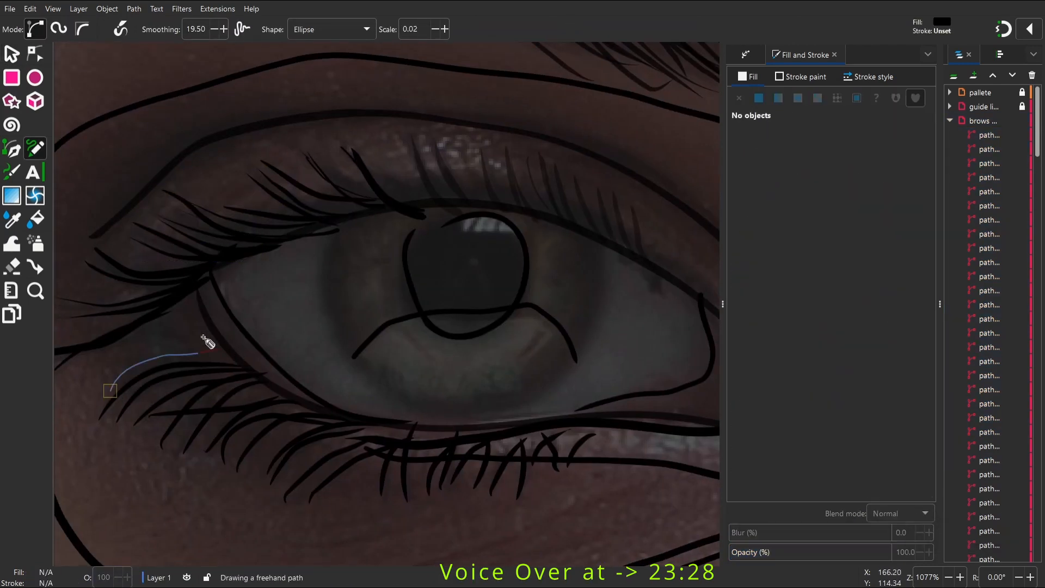
{"action": "left_click_drag", "start_coordinate": [113, 353], "coordinate": [220, 348]}
{"action": "left_click_drag", "start_coordinate": [135, 331], "coordinate": [212, 330]}
{"action": "left_click_drag", "start_coordinate": [222, 420], "coordinate": [306, 406]}
{"action": "left_click_drag", "start_coordinate": [267, 448], "coordinate": [360, 419]}
Make the brows and lashes layer current for drawing on the right eye
{"action": "key", "text": "space"}
{"action": "key", "text": "space"}
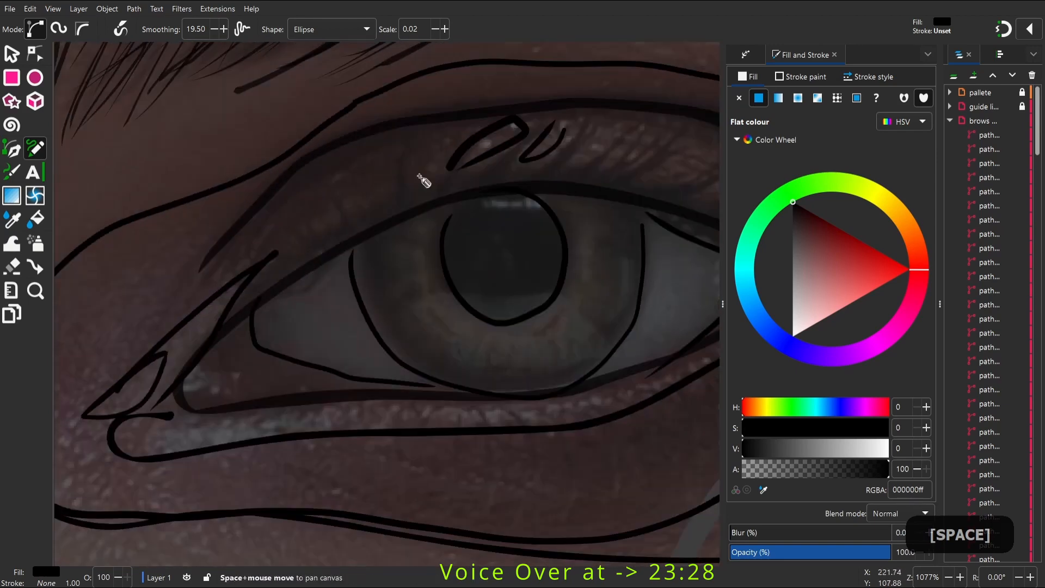
{"action": "left_click_drag", "start_coordinate": [397, 151], "coordinate": [384, 216]}
{"action": "key", "text": "ctrl+z"}
{"action": "key", "text": "space"}
{"action": "left_click", "coordinate": [982, 121]}
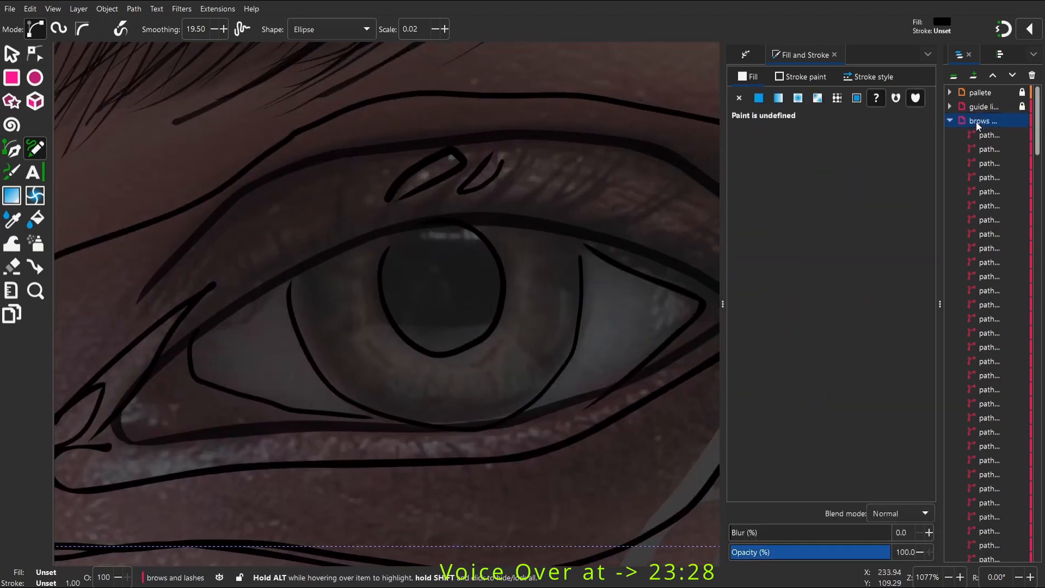
{"action": "right_click", "coordinate": [982, 121]}
{"action": "left_click", "coordinate": [837, 295]}
Draw curved black lashes along the middle and outer part of the right eye's upper lid
{"action": "left_click_drag", "start_coordinate": [353, 177], "coordinate": [356, 207]}
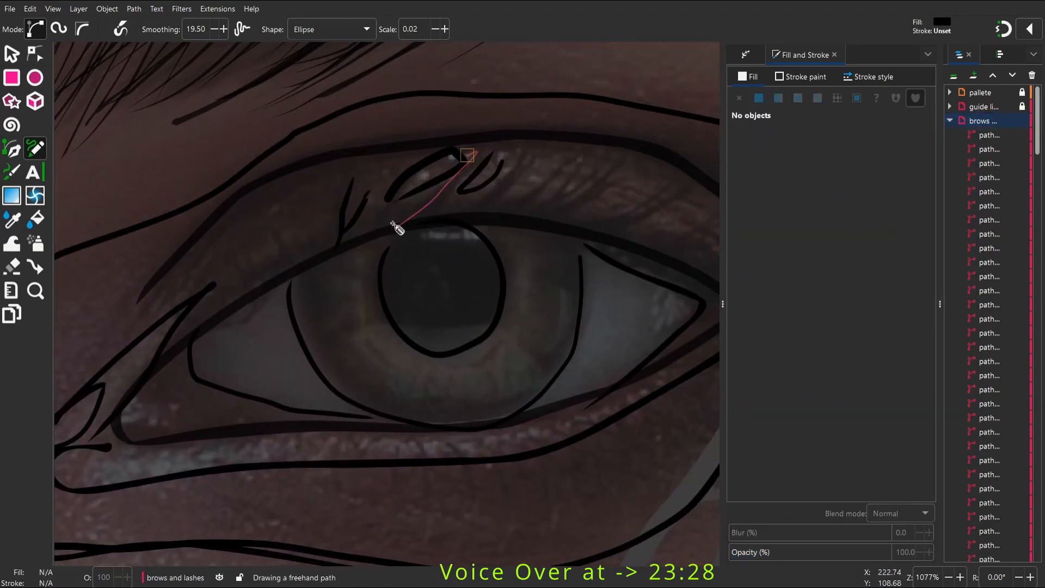
{"action": "left_click_drag", "start_coordinate": [482, 206], "coordinate": [543, 154]}
{"action": "key", "text": "space"}
{"action": "left_click_drag", "start_coordinate": [517, 145], "coordinate": [415, 205]}
{"action": "key", "text": "space"}
{"action": "left_click_drag", "start_coordinate": [462, 79], "coordinate": [336, 131]}
{"action": "left_click_drag", "start_coordinate": [496, 113], "coordinate": [415, 148]}
{"action": "mouse_move", "coordinate": [532, 139]}
{"action": "left_mouse_down"}
{"action": "mouse_move", "coordinate": [506, 156]}
{"action": "mouse_move", "coordinate": [419, 164]}
{"action": "left_mouse_up"}
Widen the canvas by collapsing the fill settings area and add long lashes at the right eye's upper outer corner
{"action": "left_click_drag", "start_coordinate": [724, 280], "coordinate": [933, 279]}
{"action": "left_click_drag", "start_coordinate": [571, 148], "coordinate": [500, 172]}
{"action": "left_click_drag", "start_coordinate": [614, 214], "coordinate": [509, 222]}
{"action": "left_click_drag", "start_coordinate": [610, 208], "coordinate": [501, 200]}
{"action": "key", "text": "space"}
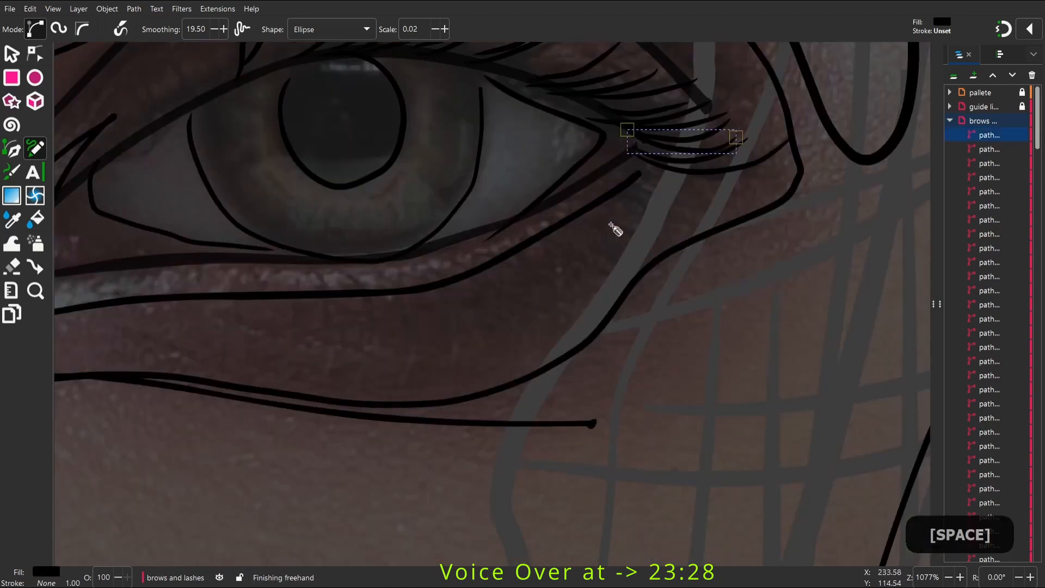
Draw downward-curving lashes along the middle and outer part of the right eye's lower lid
{"action": "left_click_drag", "start_coordinate": [339, 270], "coordinate": [366, 356]}
{"action": "left_click_drag", "start_coordinate": [383, 273], "coordinate": [400, 363]}
{"action": "left_click_drag", "start_coordinate": [404, 273], "coordinate": [430, 351]}
{"action": "left_click_drag", "start_coordinate": [433, 277], "coordinate": [474, 351]}
{"action": "left_click_drag", "start_coordinate": [671, 226], "coordinate": [650, 237]}
{"action": "left_click_drag", "start_coordinate": [611, 197], "coordinate": [689, 209]}
Fill in the right eye's upper lid with short lashes toward the inner corner and extra lashes between the existing ones
{"action": "key", "text": "space"}
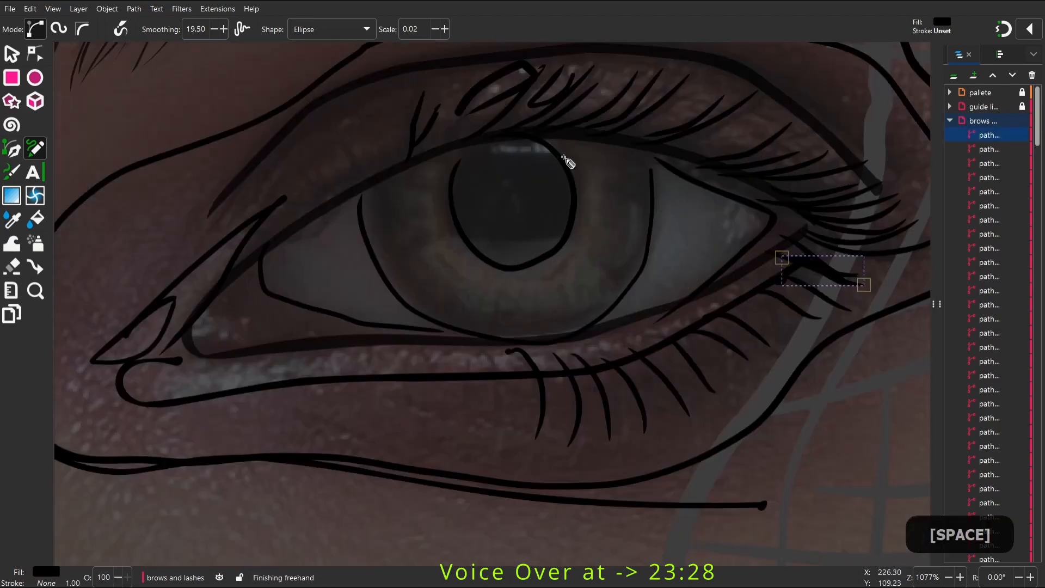
{"action": "left_click_drag", "start_coordinate": [451, 203], "coordinate": [463, 245]}
{"action": "left_click_drag", "start_coordinate": [466, 188], "coordinate": [480, 228]}
{"action": "left_click_drag", "start_coordinate": [422, 213], "coordinate": [439, 260]}
{"action": "left_click_drag", "start_coordinate": [507, 167], "coordinate": [486, 225]}
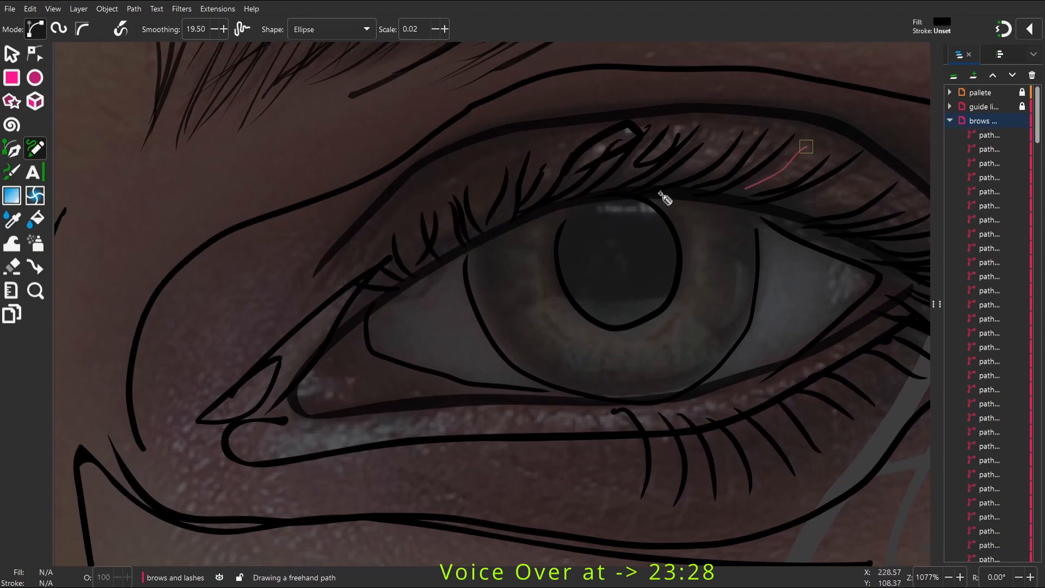
{"action": "left_click_drag", "start_coordinate": [875, 172], "coordinate": [786, 214]}
{"action": "key", "text": "space"}
{"action": "key", "text": "space"}
{"action": "left_click_drag", "start_coordinate": [655, 107], "coordinate": [558, 143]}
Add short, nearly vertical lashes along the inner part of the right eye's lower lid
{"action": "key", "text": "2"}
{"action": "key", "text": "z"}
{"action": "left_click_drag", "start_coordinate": [381, 247], "coordinate": [462, 340]}
{"action": "key", "text": "space"}
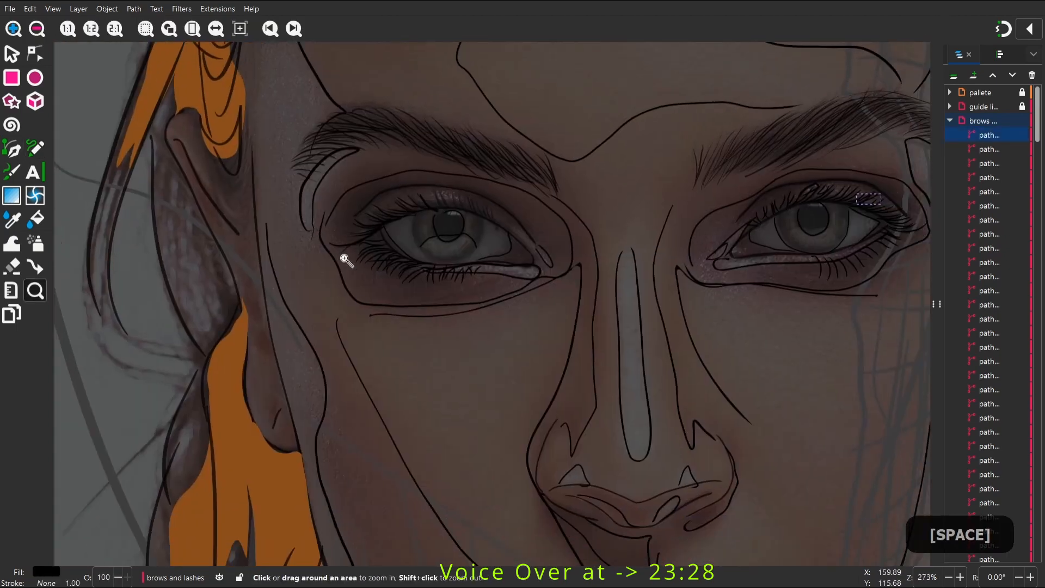
{"action": "key", "text": "z"}
{"action": "left_click_drag", "start_coordinate": [450, 159], "coordinate": [541, 239]}
{"action": "key", "text": "p"}
{"action": "left_click_drag", "start_coordinate": [612, 184], "coordinate": [616, 285]}
{"action": "left_click_drag", "start_coordinate": [570, 185], "coordinate": [555, 272]}
{"action": "left_click_drag", "start_coordinate": [536, 181], "coordinate": [492, 244]}
{"action": "left_click_drag", "start_coordinate": [492, 187], "coordinate": [499, 241]}
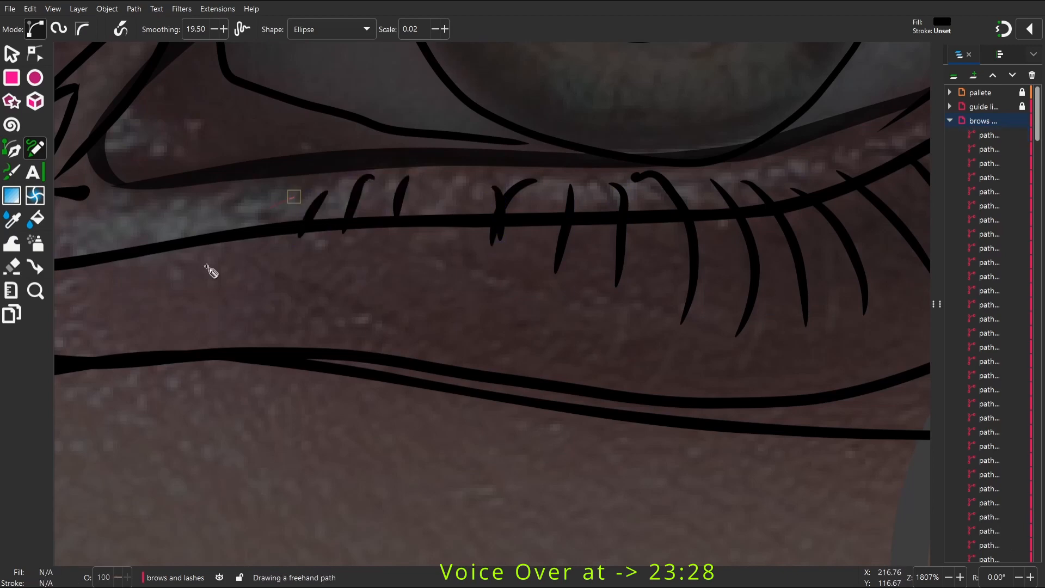
{"action": "key", "text": "2"}
{"action": "key", "text": "s"}
{"action": "left_click", "coordinate": [496, 202]}
{"action": "key", "text": "z"}
{"action": "left_click_drag", "start_coordinate": [381, 207], "coordinate": [473, 300]}
{"action": "key", "text": "space"}
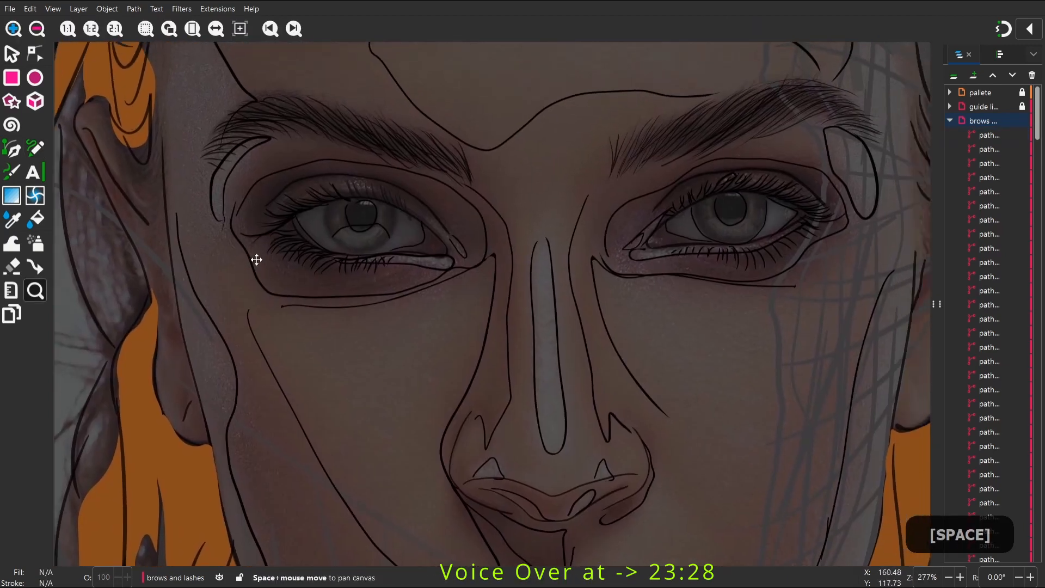
{"action": "key", "text": "z"}
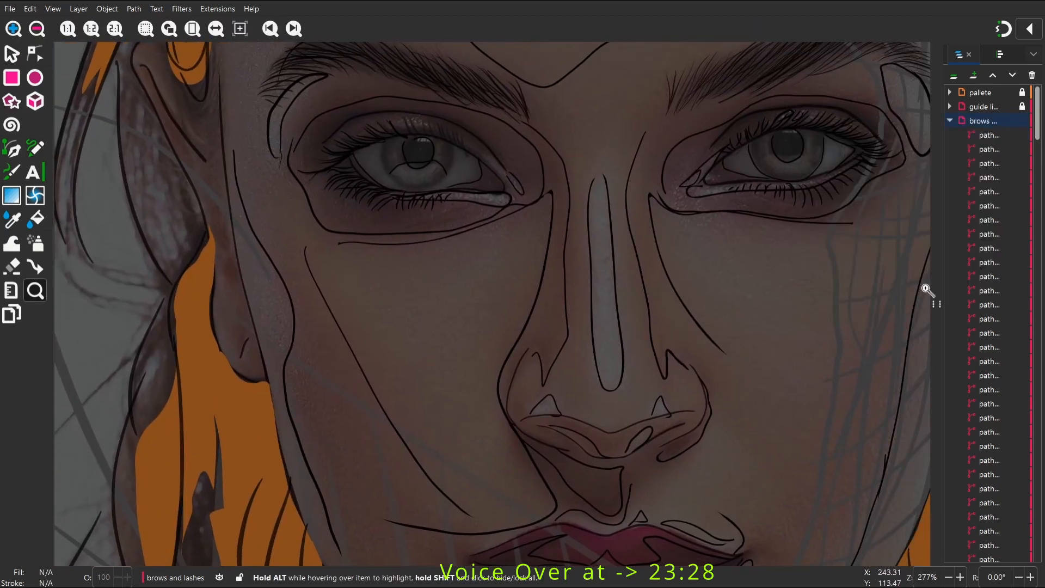
List only the layers, unlock them and try to box-select the left eye's lashes
{"action": "left_click", "coordinate": [1021, 92]}
{"action": "left_click", "coordinate": [1022, 107]}
{"action": "scroll", "coordinate": [997, 123], "scroll_direction": "down", "scroll_amount": 5}
{"action": "left_click", "coordinate": [953, 75]}
{"action": "left_click", "coordinate": [981, 220]}
{"action": "scroll", "coordinate": [351, 166], "scroll_direction": "up", "scroll_amount": 2}
{"action": "key", "text": "s"}
{"action": "left_click_drag", "start_coordinate": [253, 107], "coordinate": [716, 349]}
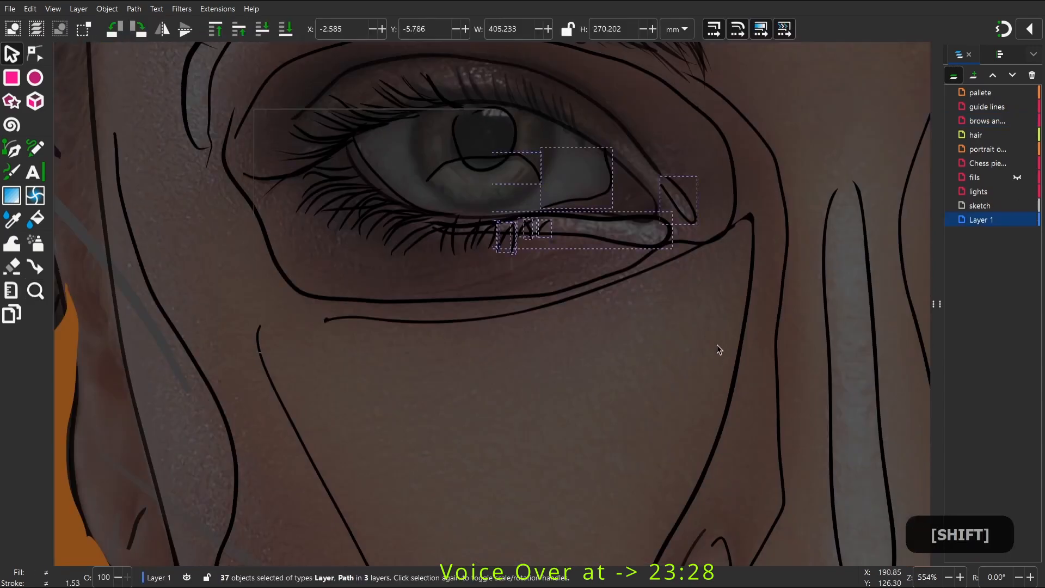
Lock all the layers except Layer 1
{"action": "right_click", "coordinate": [986, 222]}
{"action": "left_click", "coordinate": [860, 397]}
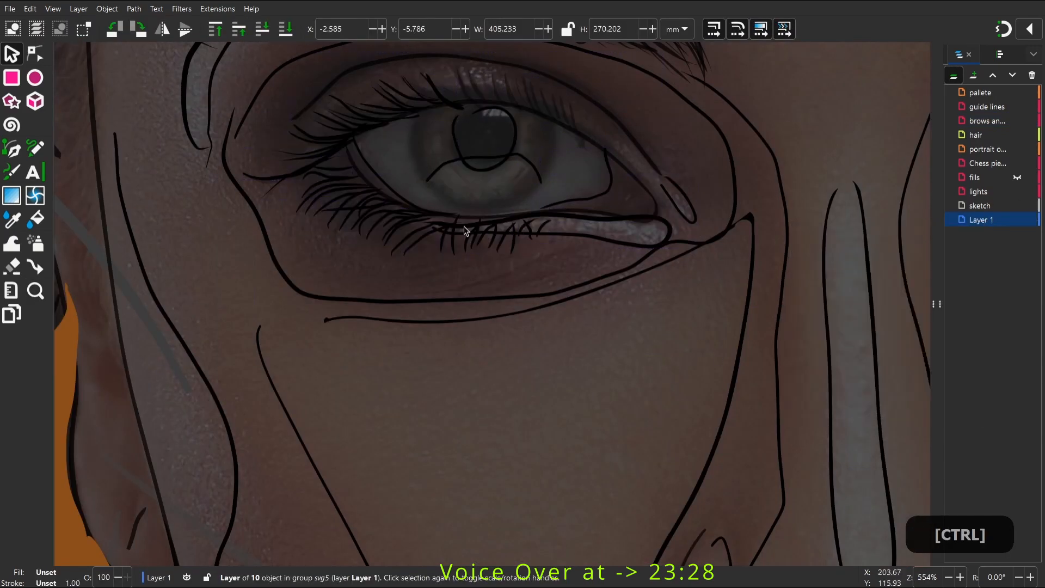
{"action": "left_click", "coordinate": [1030, 206]}
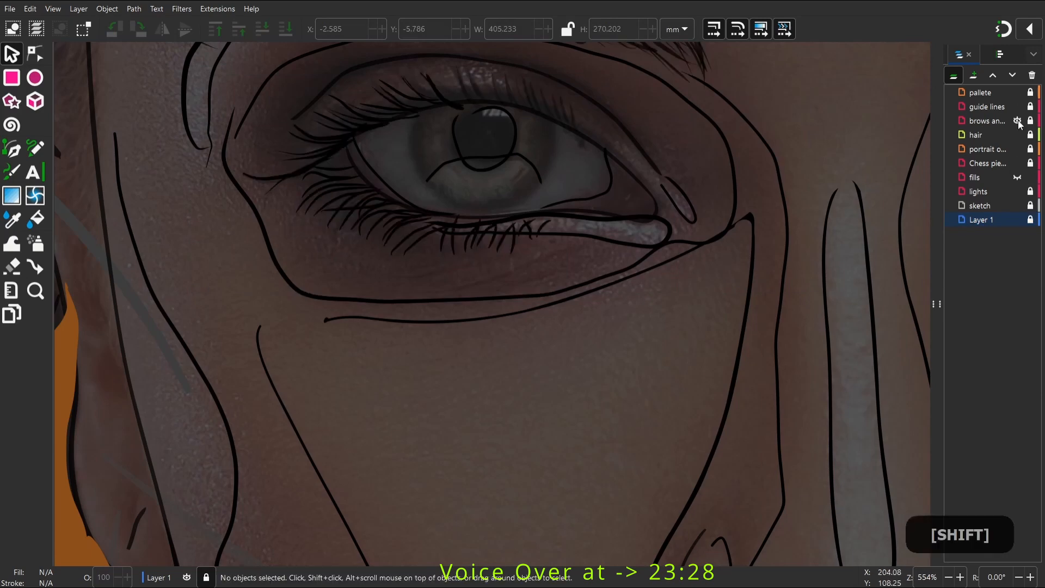
{"action": "scroll", "coordinate": [320, 264], "scroll_direction": "up", "scroll_amount": 3}
{"action": "left_click", "coordinate": [1029, 220]}
Move all the left eye's lashes on Layer 1 to the brows and lashes layer, and lock Layer 1
{"action": "left_click", "coordinate": [332, 191]}
{"action": "scroll", "coordinate": [332, 191], "scroll_direction": "down", "scroll_amount": 3}
{"action": "key", "text": "ctrl+a"}
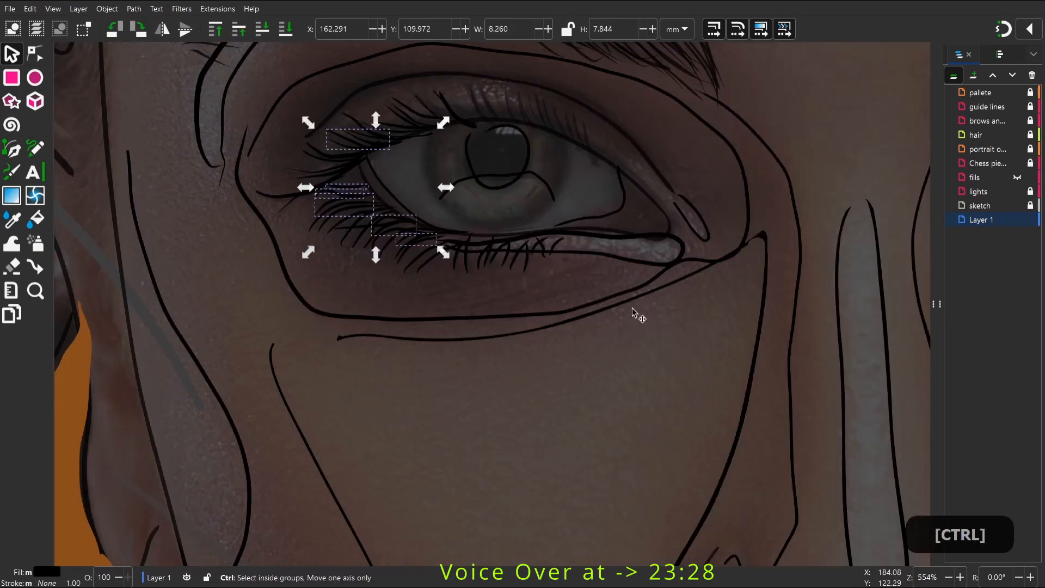
{"action": "key", "text": "ctrl+a"}
{"action": "key", "text": "ctrl+x"}
{"action": "left_click", "coordinate": [971, 121], "text": "ctrl"}
{"action": "scroll", "coordinate": [615, 198], "scroll_direction": "down", "scroll_amount": 2}
{"action": "left_click_drag", "start_coordinate": [616, 198], "coordinate": [536, 234]}
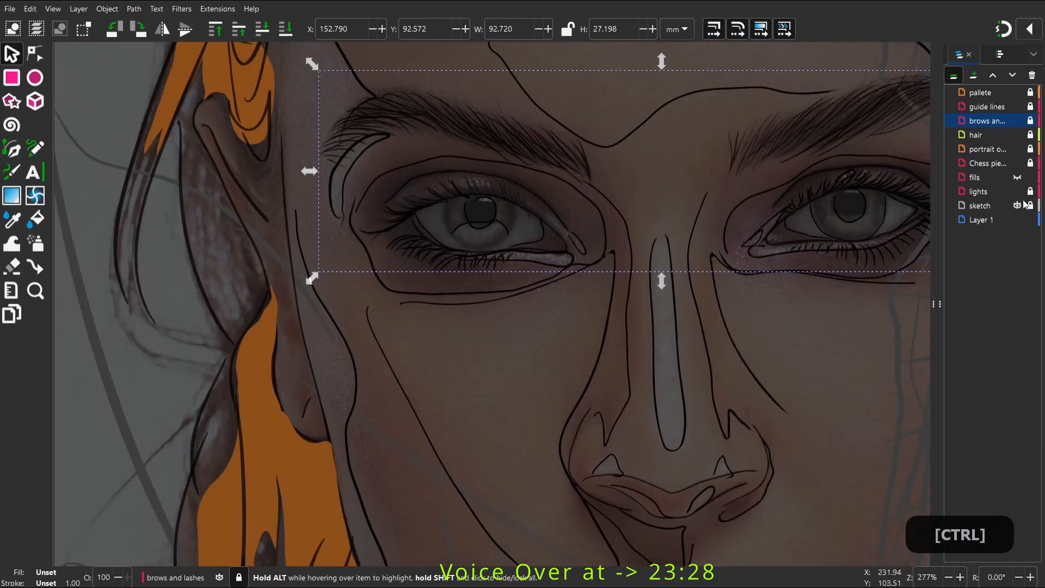
{"action": "left_click", "coordinate": [533, 195]}
{"action": "scroll", "coordinate": [343, 194], "scroll_direction": "down", "scroll_amount": 2}
{"action": "left_click_drag", "start_coordinate": [485, 152], "coordinate": [428, 245]}
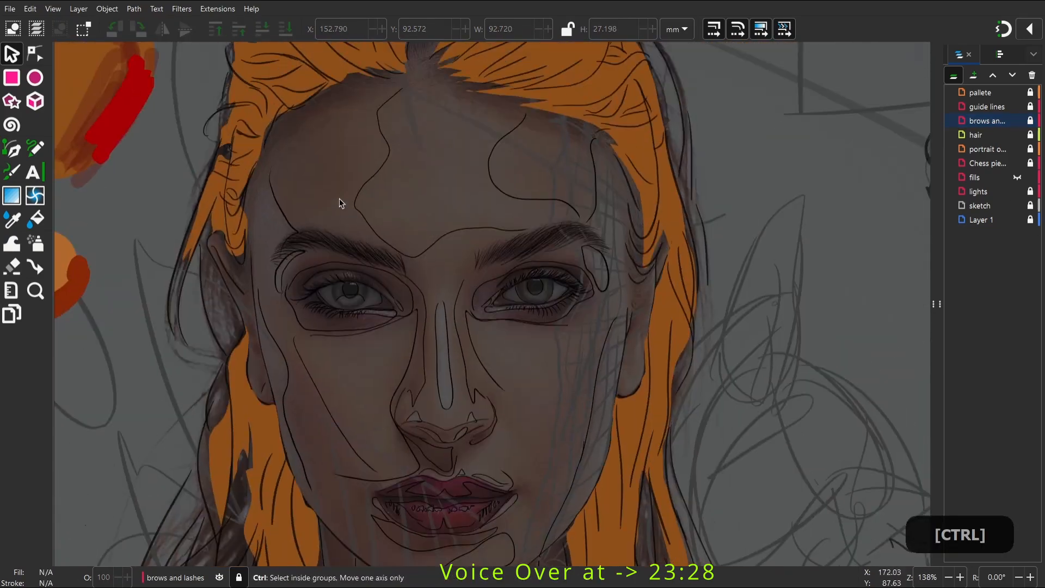
Show the fills layer and its g32861 group over the portrait
{"action": "scroll", "coordinate": [338, 207], "scroll_direction": "up", "scroll_amount": 1}
{"action": "left_click", "coordinate": [1017, 177]}
{"action": "left_click", "coordinate": [984, 178]}
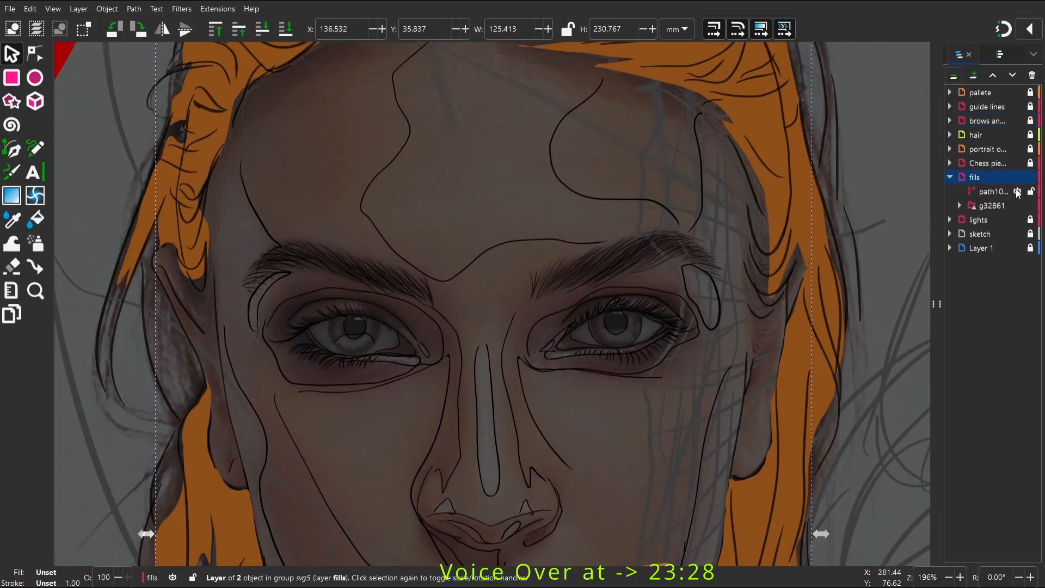
{"action": "left_click", "coordinate": [1017, 205]}
Examine the line art against the flat skin and hair fills at several zoom levels
{"action": "scroll", "coordinate": [553, 217], "scroll_direction": "down", "scroll_amount": 1}
{"action": "scroll", "coordinate": [588, 175], "scroll_direction": "down", "scroll_amount": 1}
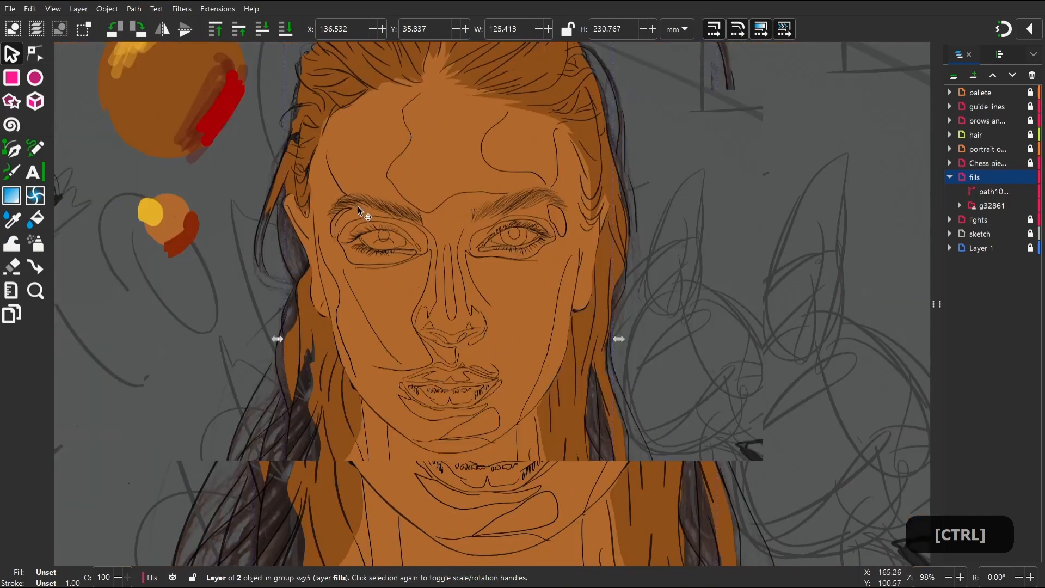
{"action": "scroll", "coordinate": [513, 303], "scroll_direction": "down", "scroll_amount": 1}
{"action": "scroll", "coordinate": [512, 300], "scroll_direction": "up", "scroll_amount": 2}
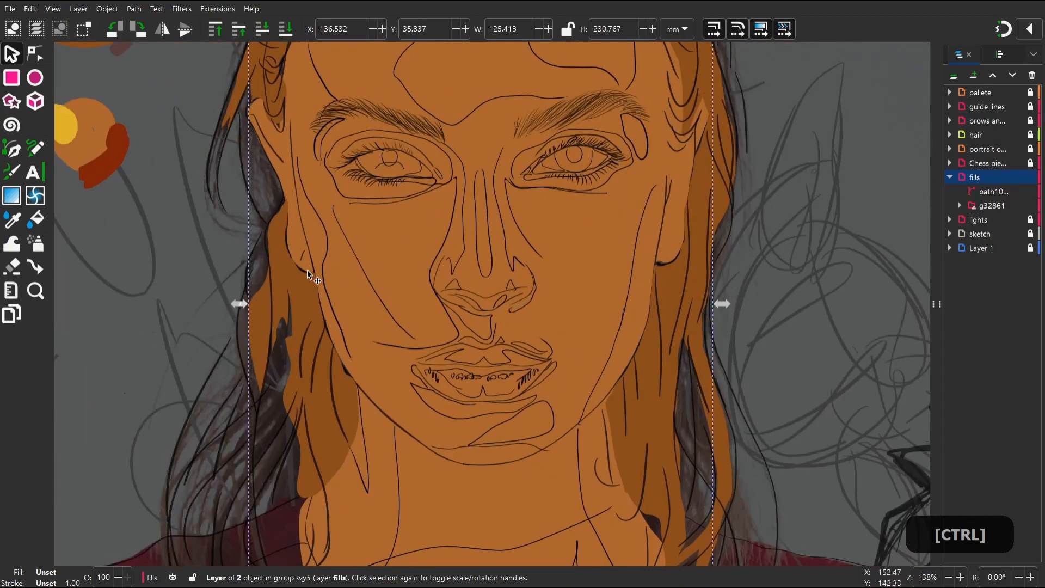
{"action": "scroll", "coordinate": [309, 274], "scroll_direction": "down", "scroll_amount": 1}
{"action": "scroll", "coordinate": [392, 270], "scroll_direction": "down", "scroll_amount": 1}
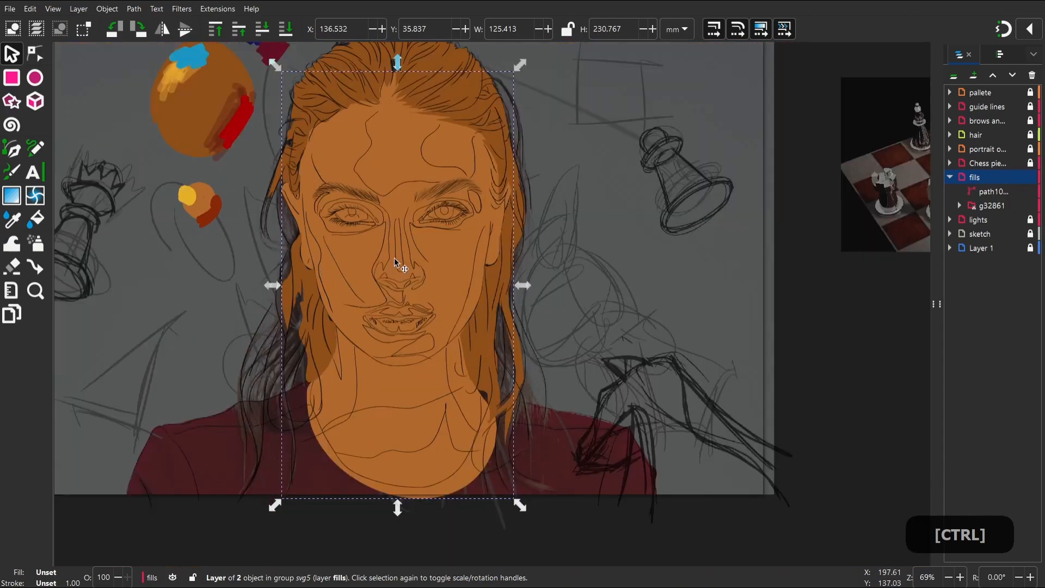
{"action": "scroll", "coordinate": [402, 226], "scroll_direction": "up", "scroll_amount": 2}
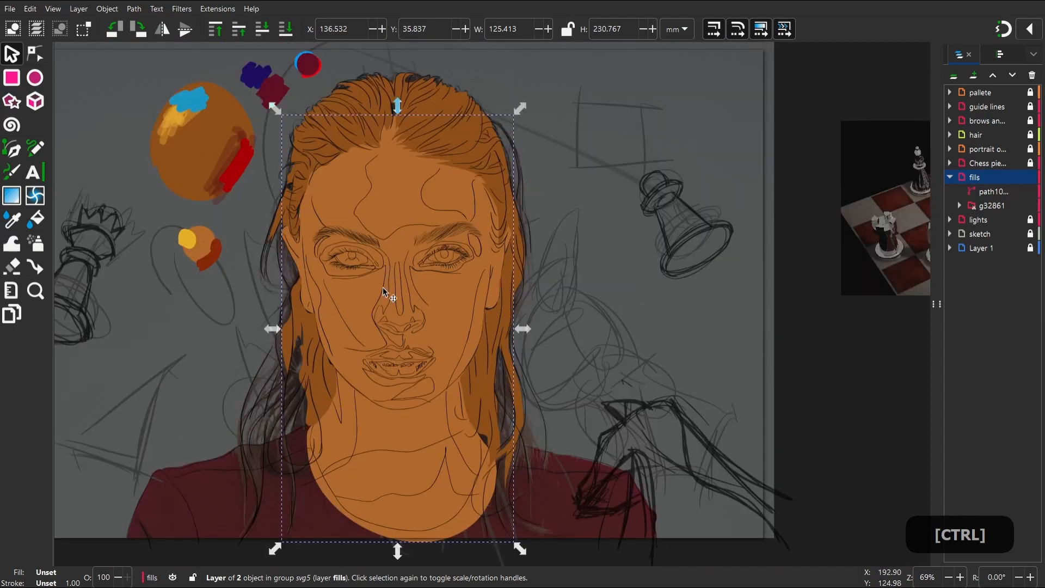
{"action": "scroll", "coordinate": [384, 293], "scroll_direction": "up", "scroll_amount": 2}
{"action": "scroll", "coordinate": [409, 345], "scroll_direction": "up", "scroll_amount": 1}
{"action": "scroll", "coordinate": [660, 339], "scroll_direction": "down", "scroll_amount": 1}
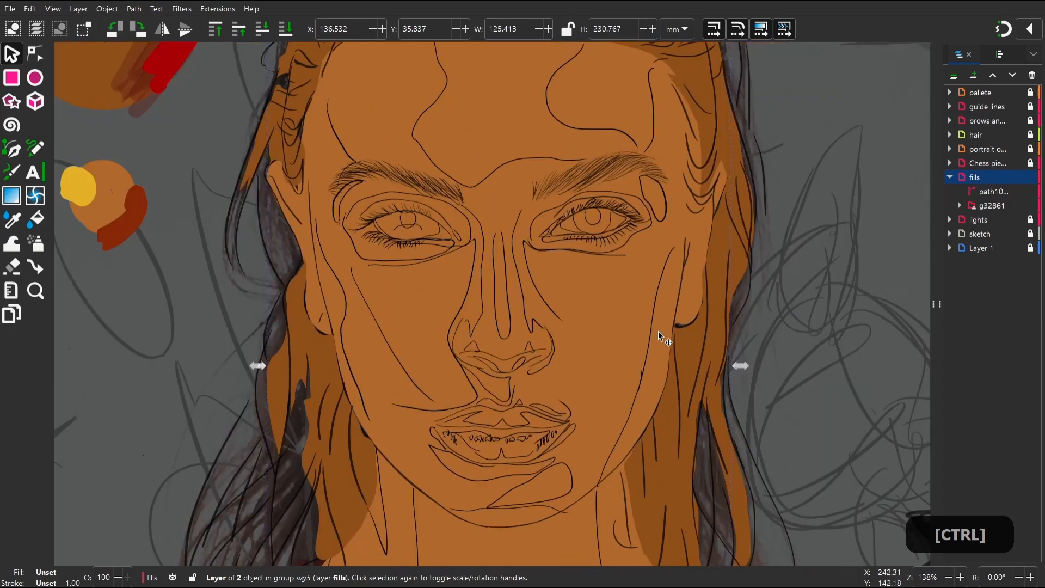
{"action": "scroll", "coordinate": [280, 275], "scroll_direction": "down", "scroll_amount": 2}
{"action": "scroll", "coordinate": [504, 366], "scroll_direction": "up", "scroll_amount": 1}
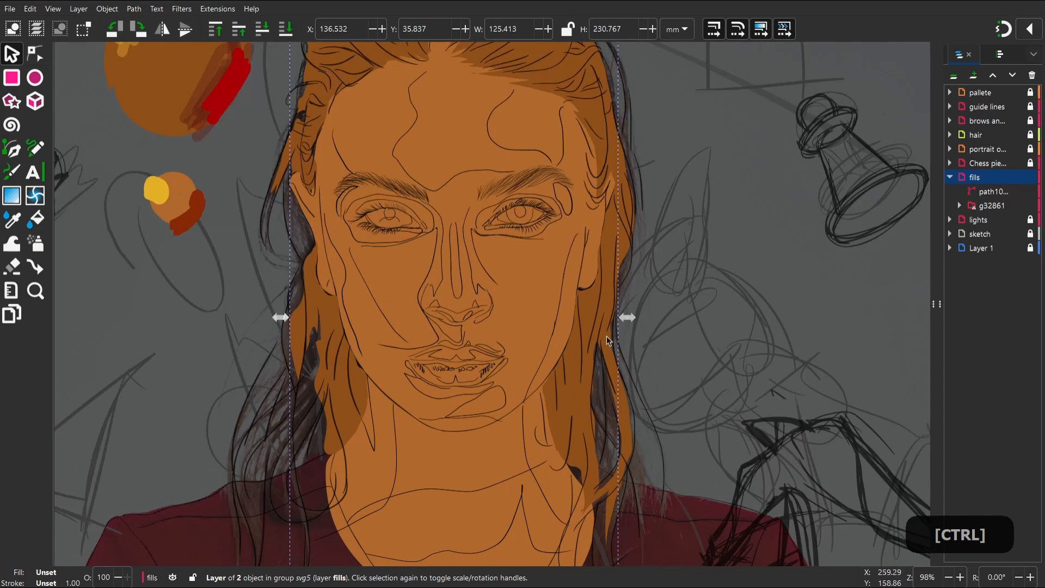
Hide the reference photo on Layer 1 and inspect the filled portrait, especially the eyes, without it
{"action": "left_click", "coordinate": [1021, 248]}
{"action": "scroll", "coordinate": [435, 252], "scroll_direction": "down", "scroll_amount": 1}
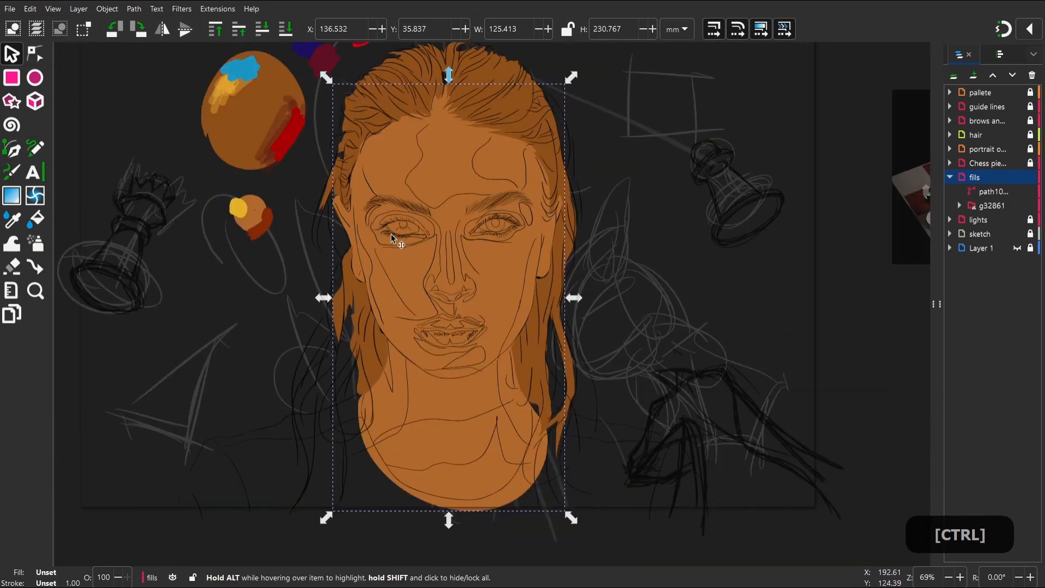
{"action": "scroll", "coordinate": [473, 223], "scroll_direction": "up", "scroll_amount": 1}
{"action": "scroll", "coordinate": [467, 272], "scroll_direction": "up", "scroll_amount": 1}
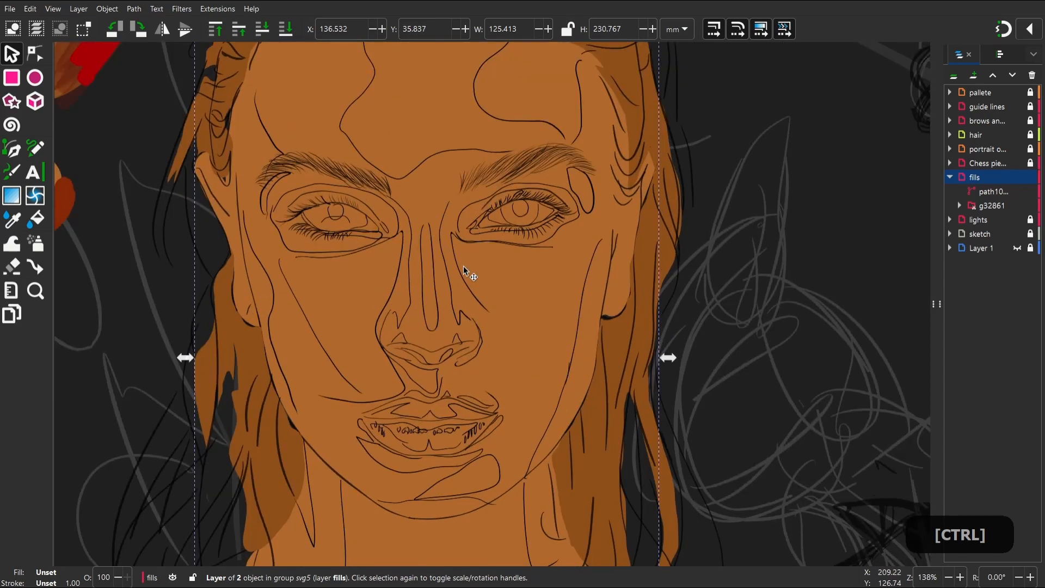
{"action": "scroll", "coordinate": [468, 273], "scroll_direction": "down", "scroll_amount": 1}
{"action": "scroll", "coordinate": [373, 291], "scroll_direction": "down", "scroll_amount": 1}
{"action": "scroll", "coordinate": [370, 289], "scroll_direction": "up", "scroll_amount": 1}
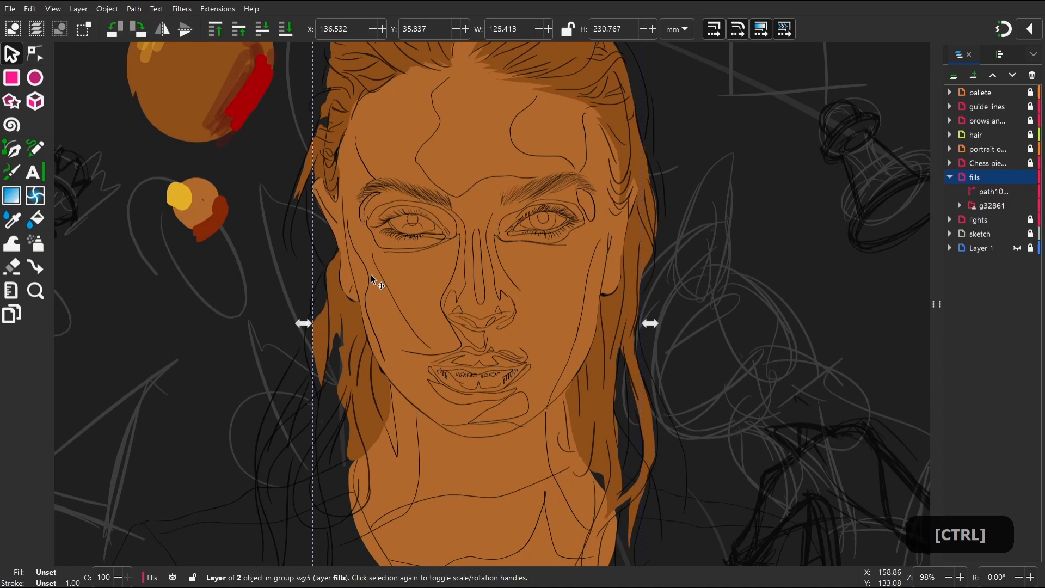
{"action": "scroll", "coordinate": [370, 294], "scroll_direction": "down", "scroll_amount": 1}
{"action": "scroll", "coordinate": [419, 359], "scroll_direction": "up", "scroll_amount": 1}
{"action": "scroll", "coordinate": [403, 408], "scroll_direction": "down", "scroll_amount": 1}
{"action": "scroll", "coordinate": [401, 317], "scroll_direction": "up", "scroll_amount": 5}
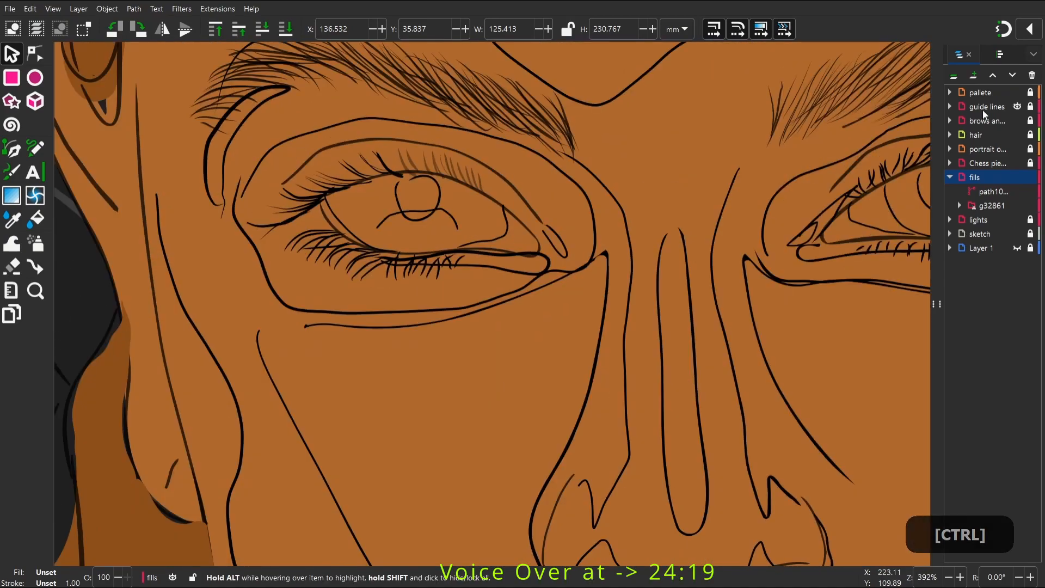
Show Layer 1 again, hide the fills layer and make the guide lines layer current
{"action": "left_click", "coordinate": [984, 107]}
{"action": "left_click", "coordinate": [1017, 247]}
{"action": "left_click", "coordinate": [1016, 177]}
{"action": "scroll", "coordinate": [443, 221], "scroll_direction": "up", "scroll_amount": 2}
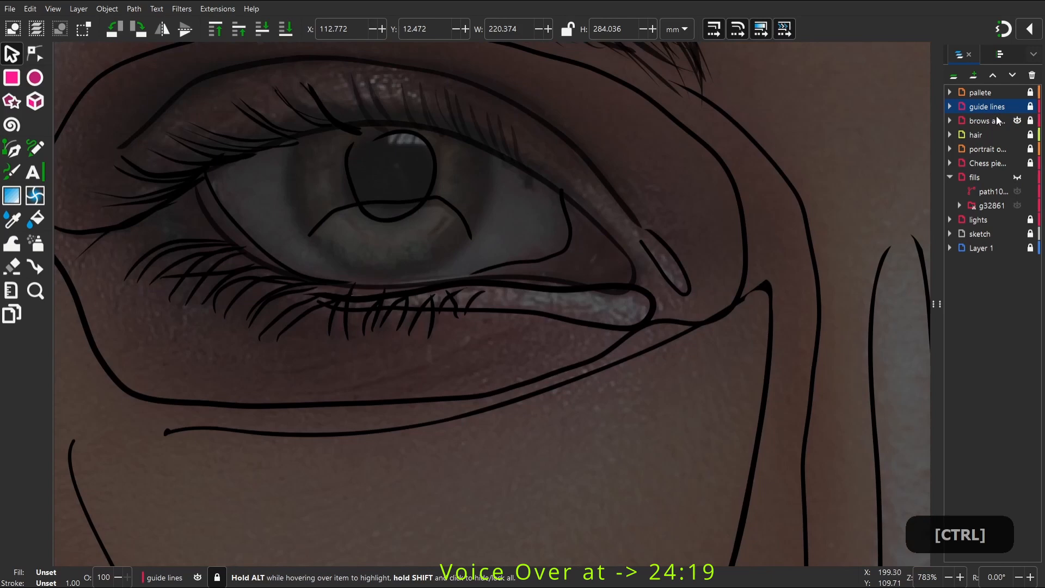
Trace the left eye's iris outline around the pupil on the guide lines layer with the Calligraphy tool at 3 px width
{"action": "left_click", "coordinate": [11, 171]}
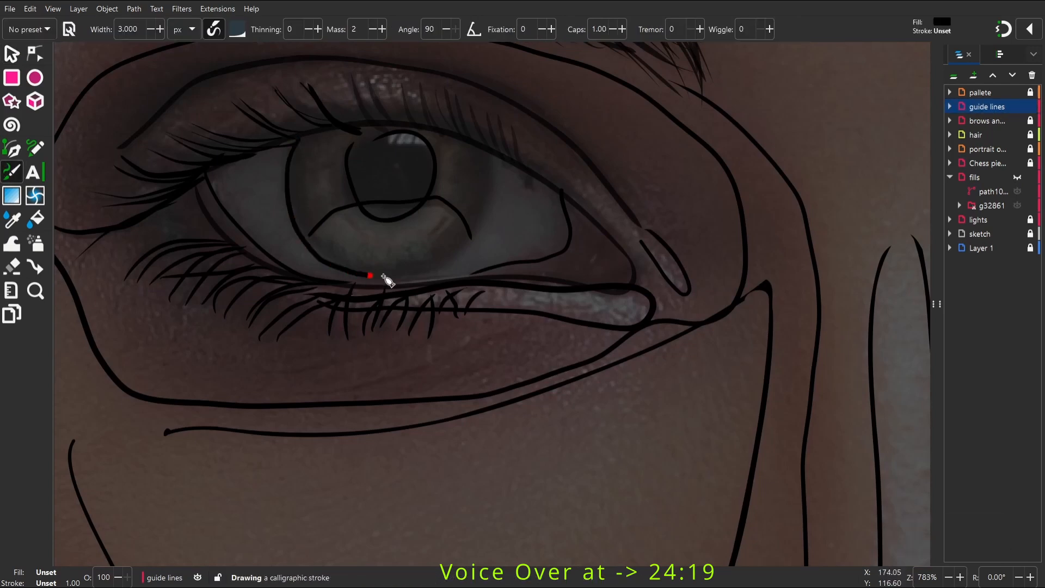
{"action": "left_click_drag", "start_coordinate": [383, 277], "coordinate": [486, 207]}
{"action": "key", "text": "w"}
{"action": "left_click_drag", "start_coordinate": [468, 256], "coordinate": [515, 215]}
{"action": "key", "text": "s"}
{"action": "left_click_drag", "start_coordinate": [399, 275], "coordinate": [287, 263]}
{"action": "scroll", "coordinate": [301, 275], "scroll_direction": "down", "scroll_amount": 3}
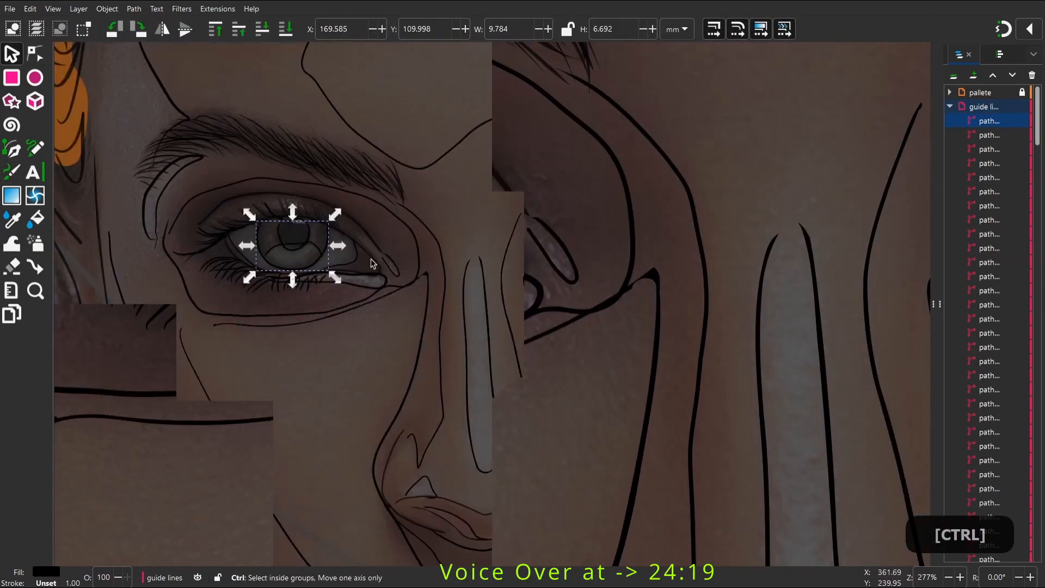
Show the fills layer, hide the reference photo on Layer 1, and clear the selection
{"action": "scroll", "coordinate": [371, 259], "scroll_direction": "down", "scroll_amount": 3}
{"action": "left_click", "coordinate": [949, 107]}
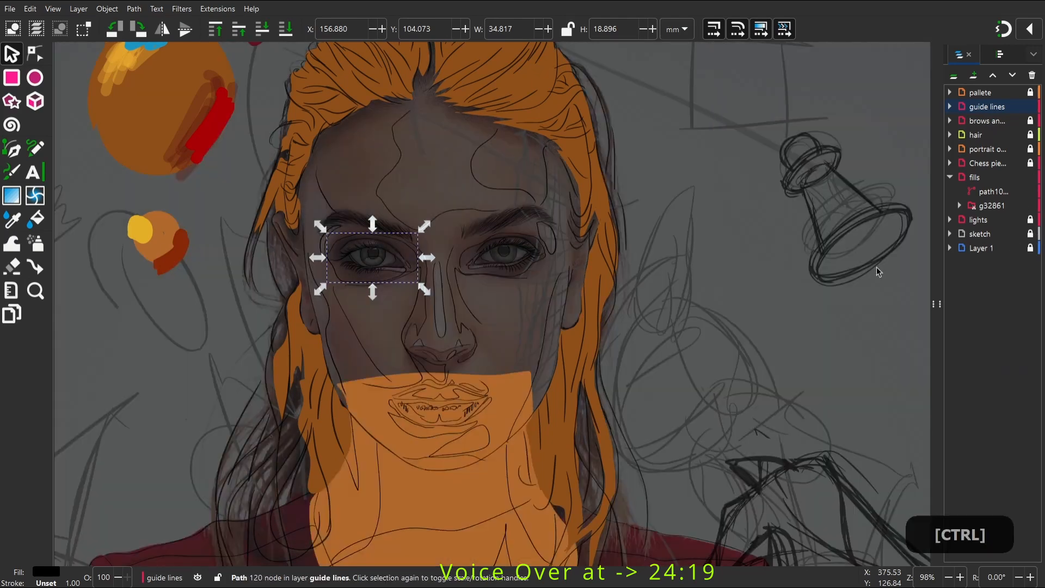
{"action": "left_click", "coordinate": [479, 245]}
{"action": "left_click", "coordinate": [550, 304]}
{"action": "scroll", "coordinate": [614, 290], "scroll_direction": "down", "scroll_amount": 1}
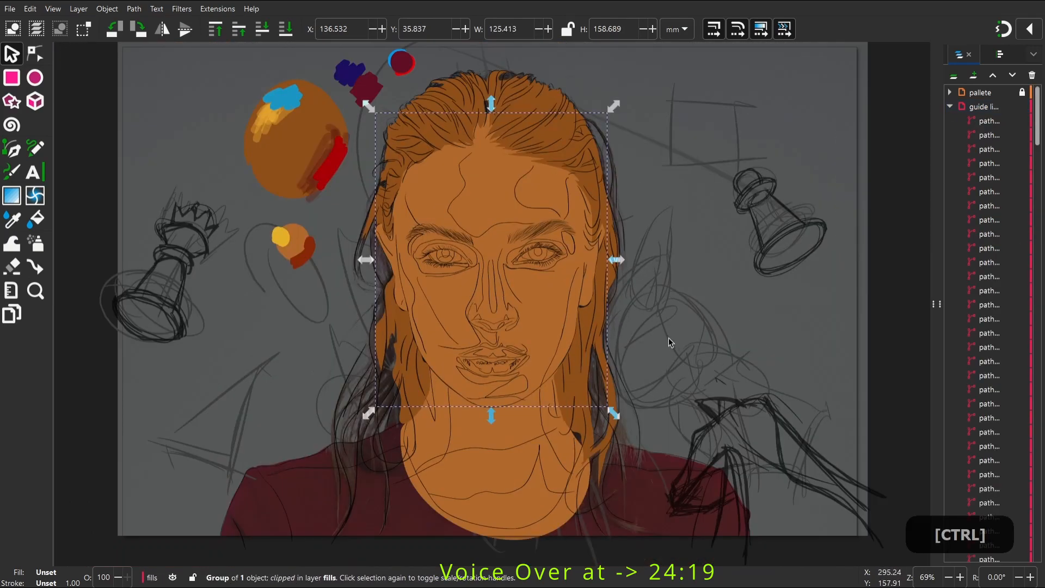
{"action": "left_click_drag", "start_coordinate": [503, 343], "coordinate": [401, 343]}
{"action": "left_click", "coordinate": [950, 107]}
{"action": "left_click", "coordinate": [1017, 262]}
{"action": "left_click", "coordinate": [805, 303]}
Export the whole page to the Desktop as chess2.png at 1500 × 1000 px and 96 DPI
{"action": "scroll", "coordinate": [468, 286], "scroll_direction": "up", "scroll_amount": 1}
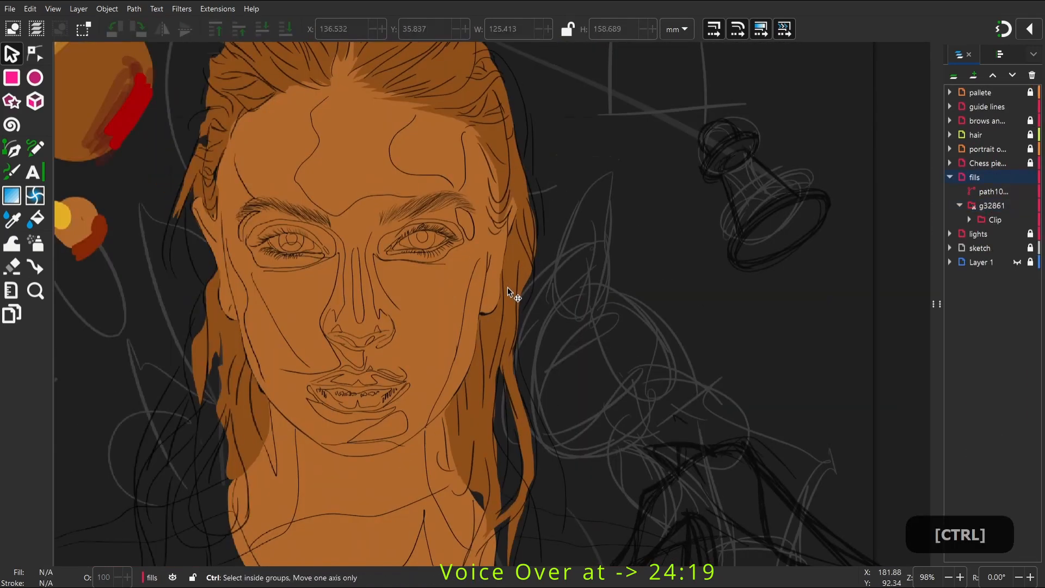
{"action": "scroll", "coordinate": [498, 294], "scroll_direction": "down", "scroll_amount": 1}
{"action": "scroll", "coordinate": [435, 359], "scroll_direction": "up", "scroll_amount": 1}
{"action": "key", "text": "ctrl+shift+e"}
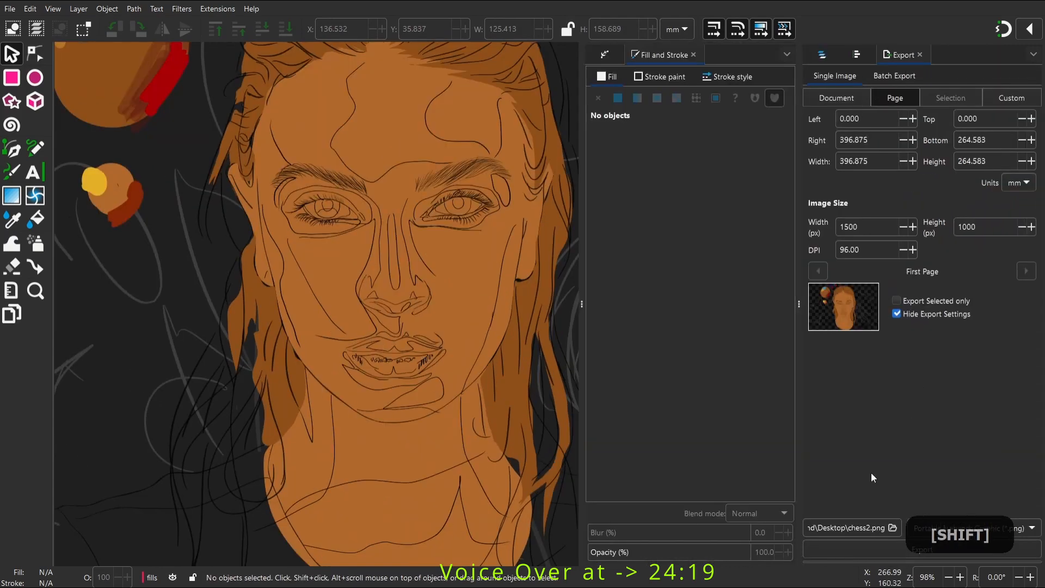
{"action": "left_click", "coordinate": [925, 551]}
{"action": "key", "text": "F12"}
Bring back the reference photo on Layer 1, hide the fills layer and make guide lines the current layer
{"action": "left_click", "coordinate": [504, 280]}
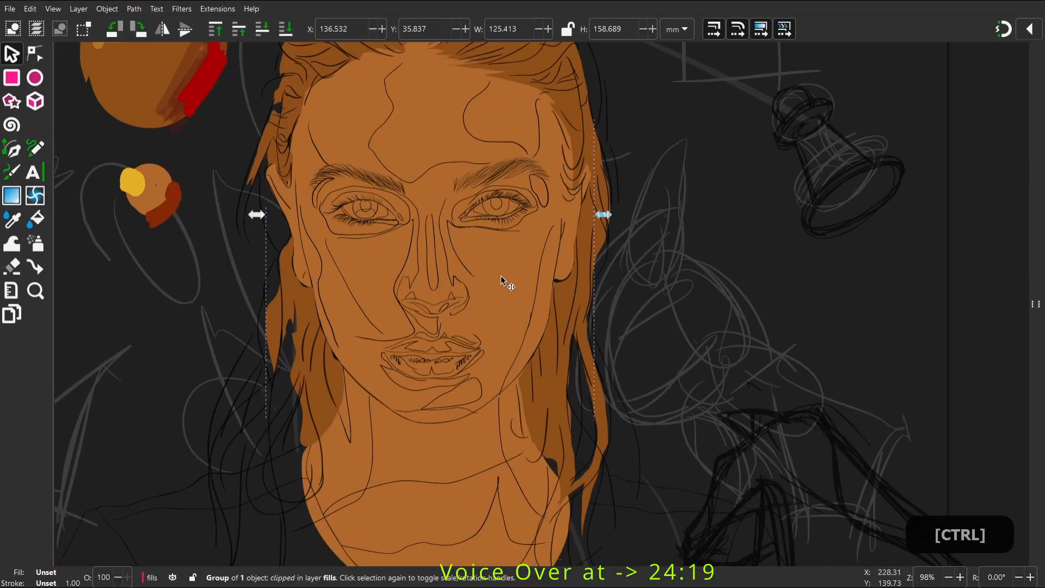
{"action": "left_click_drag", "start_coordinate": [414, 182], "coordinate": [480, 223]}
{"action": "key", "text": "F12"}
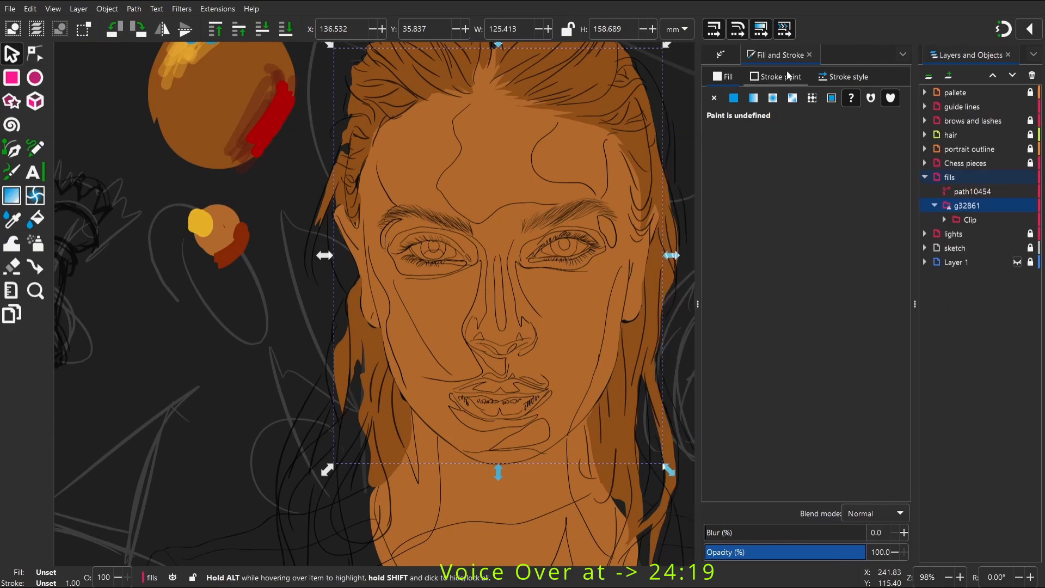
{"action": "left_click", "coordinate": [1017, 262]}
{"action": "left_click", "coordinate": [1017, 177]}
{"action": "left_click", "coordinate": [964, 106]}
{"action": "scroll", "coordinate": [544, 190], "scroll_direction": "up", "scroll_amount": 2}
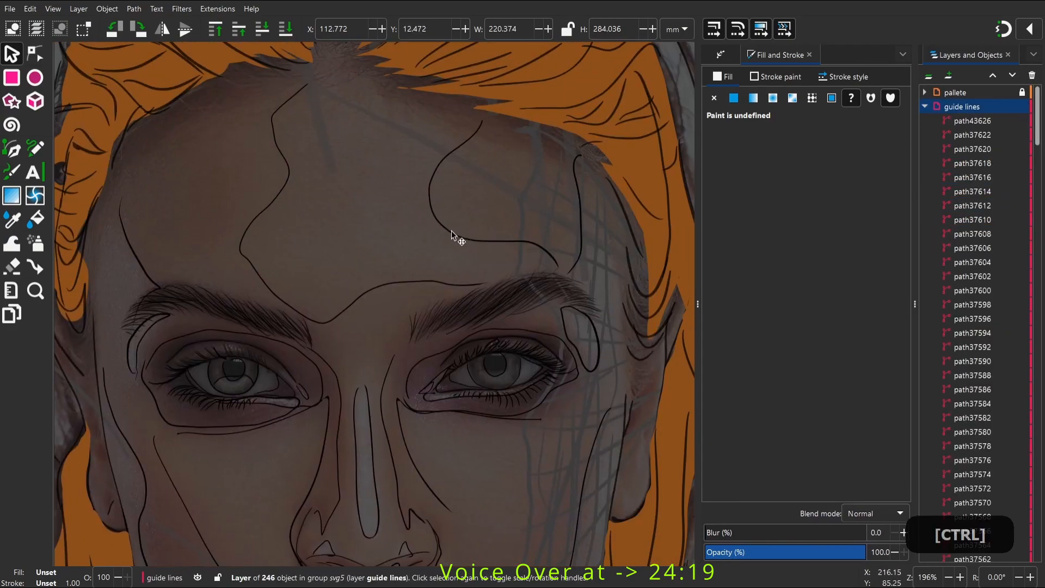
{"action": "scroll", "coordinate": [452, 230], "scroll_direction": "down", "scroll_amount": 1}
{"action": "scroll", "coordinate": [424, 310], "scroll_direction": "down", "scroll_amount": 4}
{"action": "scroll", "coordinate": [383, 370], "scroll_direction": "up", "scroll_amount": 4}
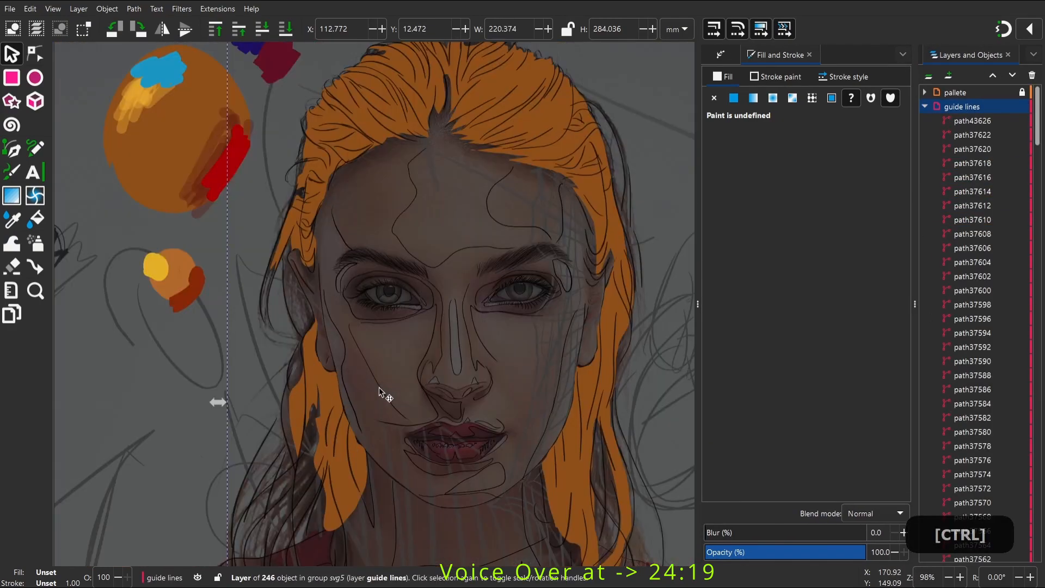
{"action": "scroll", "coordinate": [342, 282], "scroll_direction": "down", "scroll_amount": 1}
{"action": "scroll", "coordinate": [352, 265], "scroll_direction": "up", "scroll_amount": 2}
{"action": "left_click", "coordinate": [925, 106]}
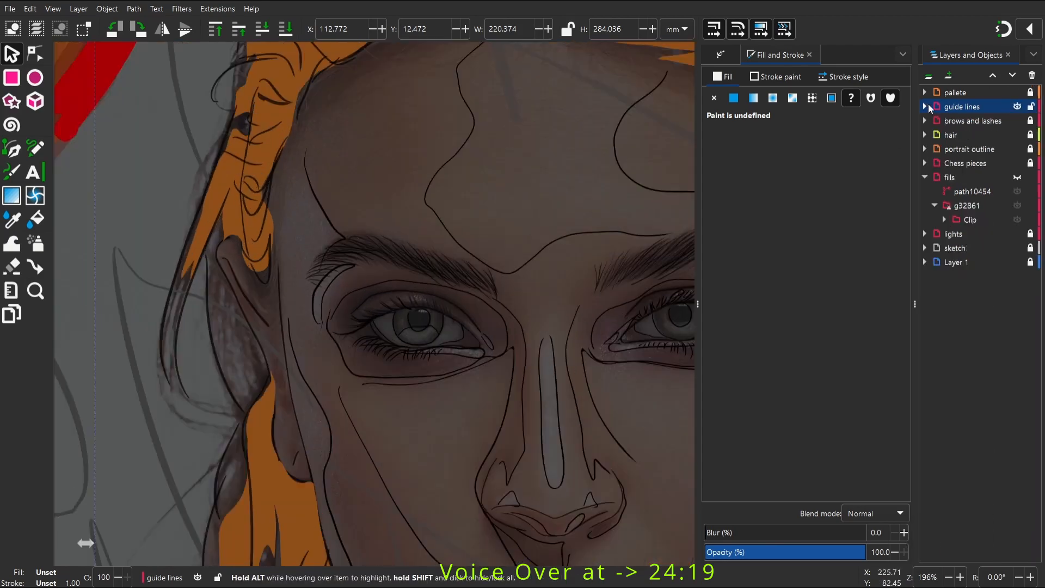
Mark the left temple and the nose bridge with small crosses using the Calligraphy tool on the guide lines layer
{"action": "key", "text": "c"}
{"action": "left_click_drag", "start_coordinate": [299, 228], "coordinate": [321, 256]}
{"action": "left_click_drag", "start_coordinate": [455, 392], "coordinate": [276, 163]}
{"action": "key", "text": "z"}
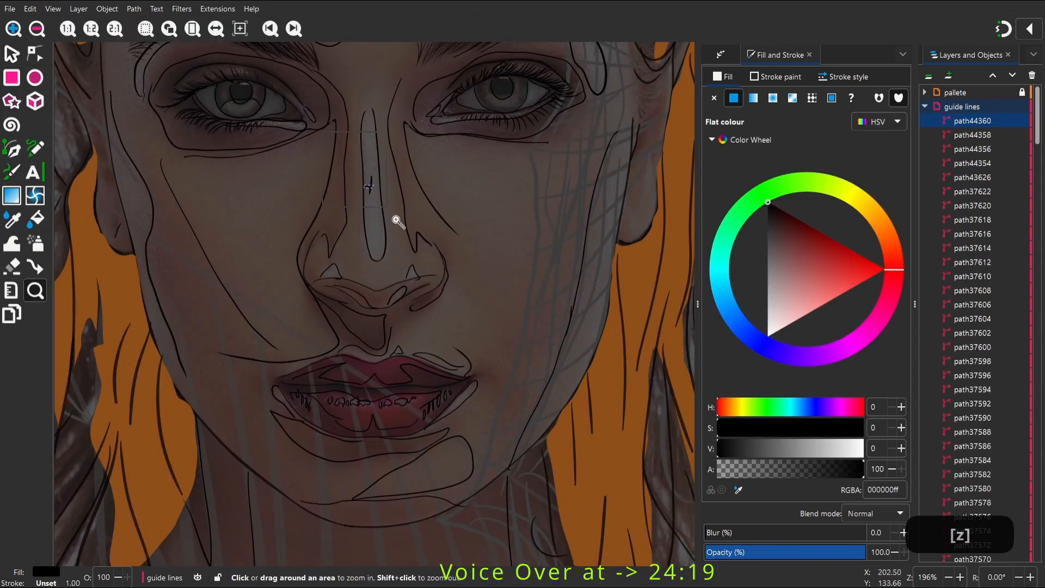
{"action": "left_click_drag", "start_coordinate": [321, 132], "coordinate": [395, 231]}
{"action": "key", "text": "c"}
{"action": "left_click_drag", "start_coordinate": [415, 279], "coordinate": [404, 376]}
{"action": "left_click_drag", "start_coordinate": [377, 331], "coordinate": [426, 339]}
{"action": "key", "text": "2"}
{"action": "left_click_drag", "start_coordinate": [398, 251], "coordinate": [412, 173]}
Add small Calligraphy crosses inside the central forehead shape and on the right temple
{"action": "key", "text": "z"}
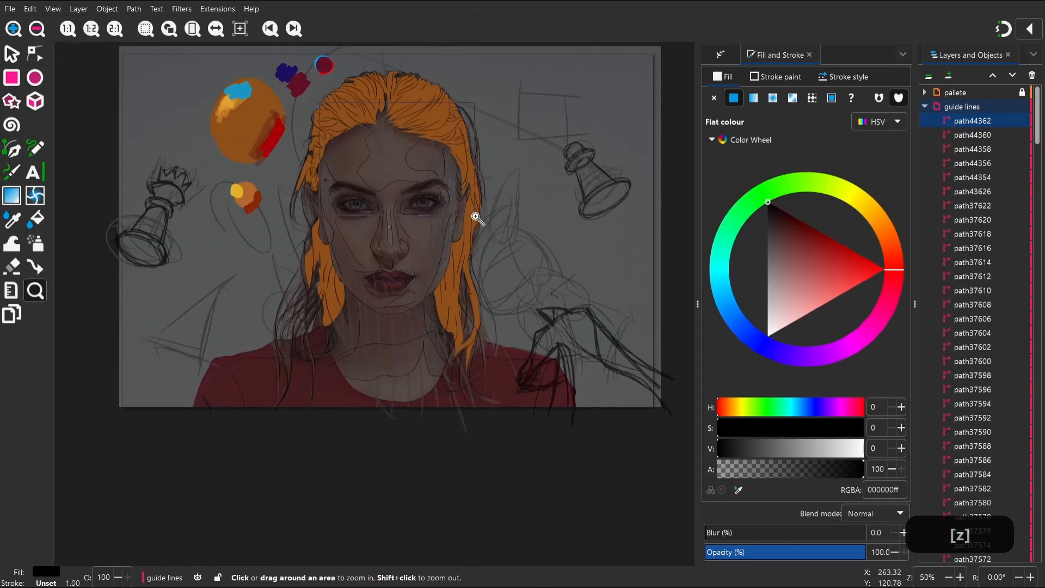
{"action": "left_click_drag", "start_coordinate": [475, 216], "coordinate": [479, 219]}
{"action": "key", "text": "space"}
{"action": "mouse_move", "coordinate": [348, 260]}
{"action": "left_mouse_down"}
{"action": "mouse_move", "coordinate": [296, 303]}
{"action": "mouse_move", "coordinate": [394, 205]}
{"action": "mouse_move", "coordinate": [404, 251]}
{"action": "left_mouse_up"}
{"action": "key", "text": "c"}
{"action": "mouse_move", "coordinate": [396, 250]}
{"action": "left_mouse_down"}
{"action": "mouse_move", "coordinate": [405, 270]}
{"action": "mouse_move", "coordinate": [401, 254]}
{"action": "mouse_move", "coordinate": [437, 252]}
{"action": "left_mouse_up"}
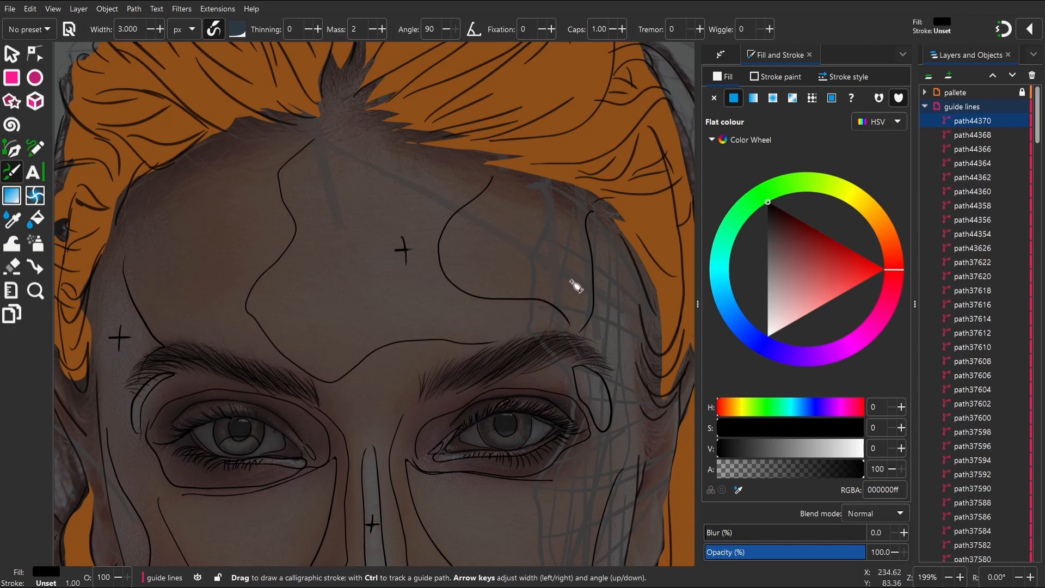
{"action": "left_click_drag", "start_coordinate": [612, 338], "coordinate": [626, 337]}
{"action": "key", "text": "space"}
Mark the right jaw area and the cheek below the right eye with small Calligraphy crosses
{"action": "left_click_drag", "start_coordinate": [476, 350], "coordinate": [473, 122]}
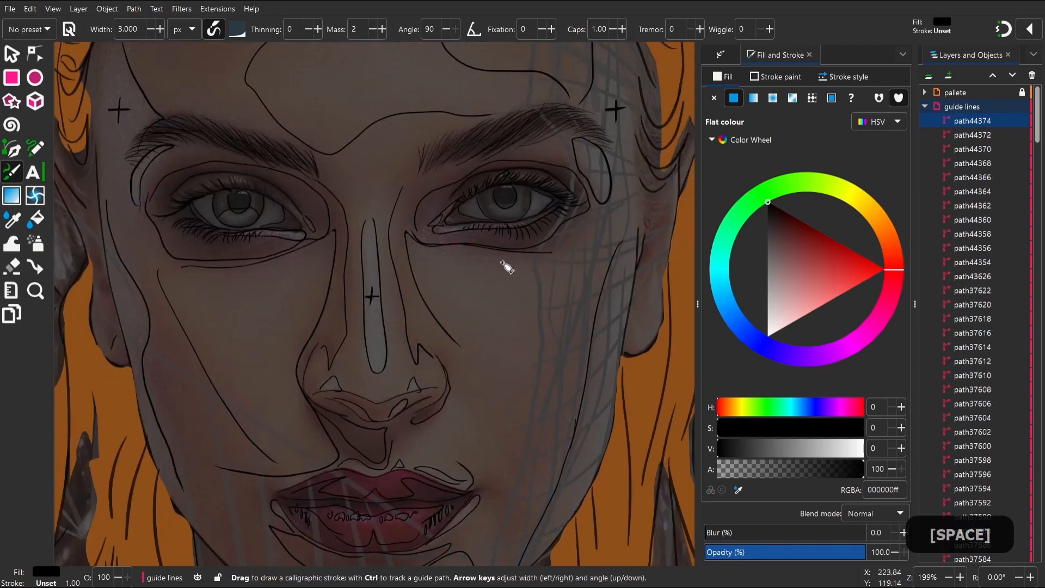
{"action": "left_click_drag", "start_coordinate": [544, 317], "coordinate": [484, 201]}
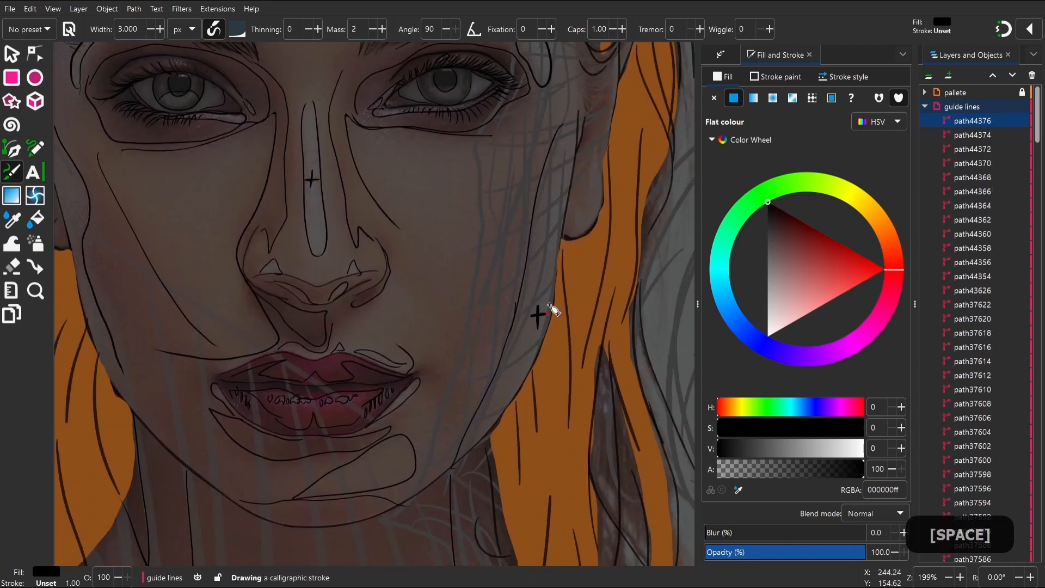
{"action": "left_click_drag", "start_coordinate": [552, 309], "coordinate": [551, 310]}
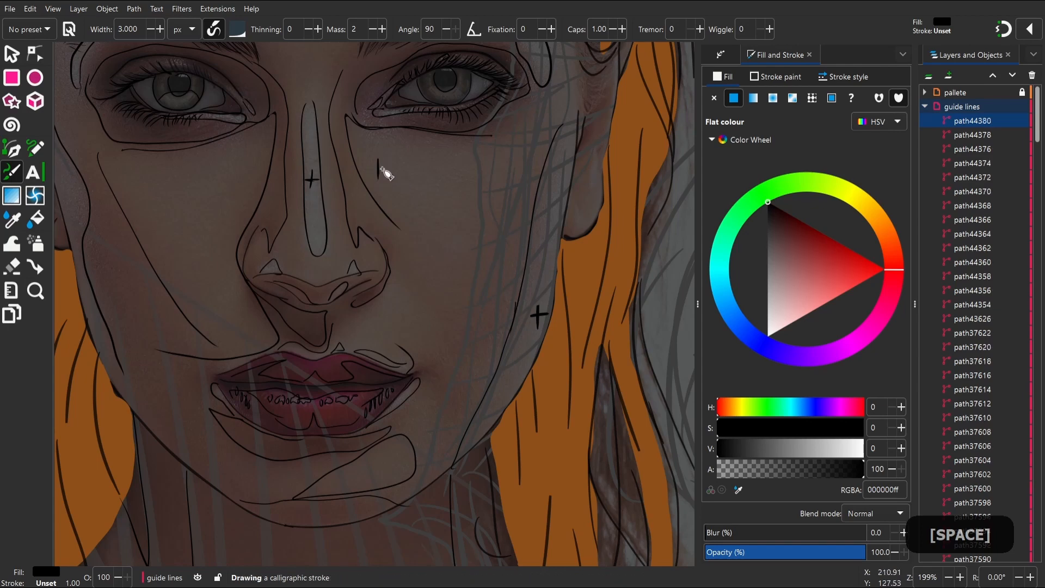
{"action": "left_click_drag", "start_coordinate": [382, 169], "coordinate": [389, 169]}
{"action": "key", "text": "space"}
{"action": "left_click_drag", "start_coordinate": [388, 221], "coordinate": [526, 197]}
{"action": "key", "text": "space"}
Add a small Calligraphy cross above the upper lip, beside the groove under the nose
{"action": "mouse_move", "coordinate": [364, 206]}
{"action": "left_mouse_down"}
{"action": "mouse_move", "coordinate": [355, 157]}
{"action": "mouse_move", "coordinate": [299, 127]}
{"action": "left_mouse_up"}
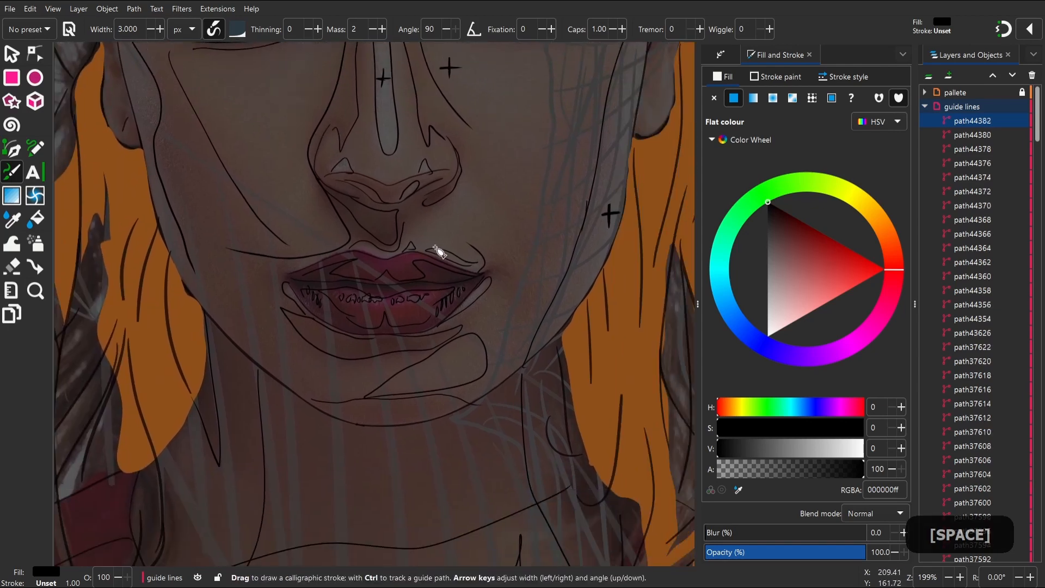
{"action": "left_click_drag", "start_coordinate": [422, 224], "coordinate": [423, 238]}
{"action": "left_click_drag", "start_coordinate": [415, 232], "coordinate": [434, 226]}
{"action": "key", "text": "space"}
Mark the left cheek below the eye and the outer left side of the face with small Calligraphy crosses
{"action": "mouse_move", "coordinate": [394, 261]}
{"action": "left_mouse_down"}
{"action": "mouse_move", "coordinate": [475, 255]}
{"action": "mouse_move", "coordinate": [525, 316]}
{"action": "left_mouse_up"}
{"action": "left_click_drag", "start_coordinate": [437, 128], "coordinate": [438, 128]}
{"action": "key", "text": "space"}
{"action": "left_click_drag", "start_coordinate": [401, 160], "coordinate": [442, 268]}
{"action": "mouse_move", "coordinate": [339, 220]}
{"action": "left_mouse_down"}
{"action": "mouse_move", "coordinate": [338, 232]}
{"action": "mouse_move", "coordinate": [345, 222]}
{"action": "left_mouse_up"}
{"action": "key", "text": "space"}
{"action": "left_click_drag", "start_coordinate": [436, 314], "coordinate": [342, 178]}
{"action": "key", "text": "space"}
{"action": "left_click_drag", "start_coordinate": [361, 301], "coordinate": [367, 226]}
{"action": "key", "text": "space"}
Add a small Calligraphy cross inside the chin highlight outline below the lower lip
{"action": "left_click_drag", "start_coordinate": [480, 268], "coordinate": [334, 215]}
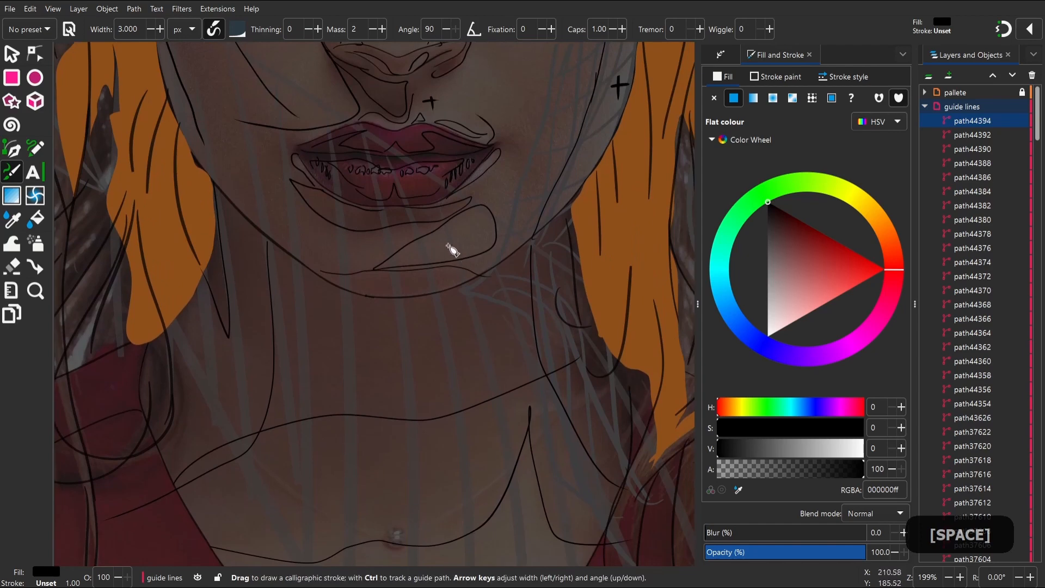
{"action": "left_click_drag", "start_coordinate": [426, 255], "coordinate": [427, 258]}
{"action": "mouse_move", "coordinate": [417, 251]}
{"action": "left_mouse_down"}
{"action": "mouse_move", "coordinate": [435, 249]}
{"action": "mouse_move", "coordinate": [408, 361]}
{"action": "mouse_move", "coordinate": [397, 345]}
{"action": "left_mouse_up"}
{"action": "key", "text": "space"}
{"action": "key", "text": "space"}
{"action": "left_click_drag", "start_coordinate": [420, 226], "coordinate": [419, 376]}
{"action": "left_click_drag", "start_coordinate": [366, 243], "coordinate": [598, 285]}
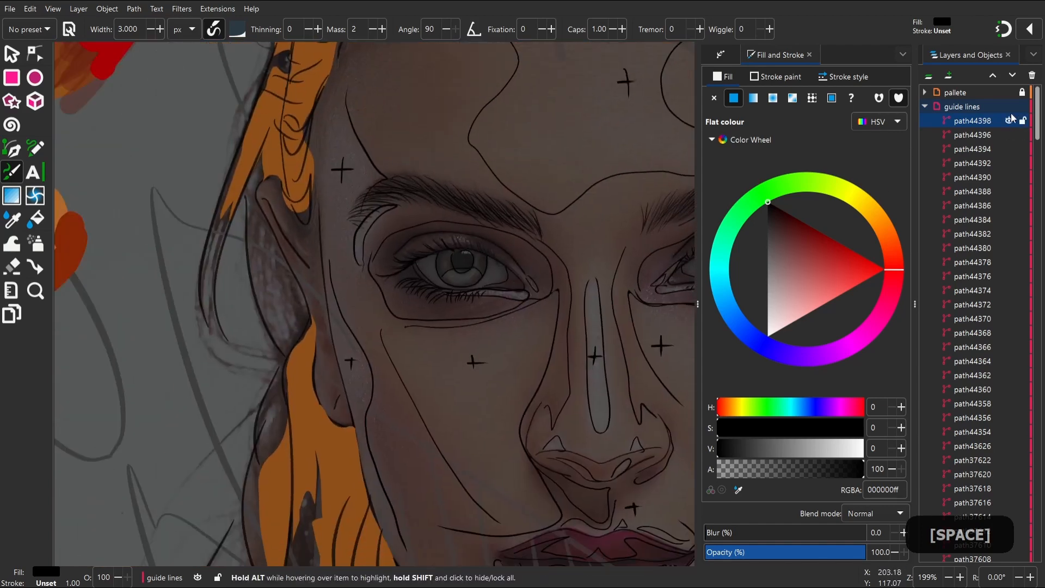
Collapse the guide lines layer, show the fills layer again and check the crosses against the flat skin fill
{"action": "left_click", "coordinate": [924, 106]}
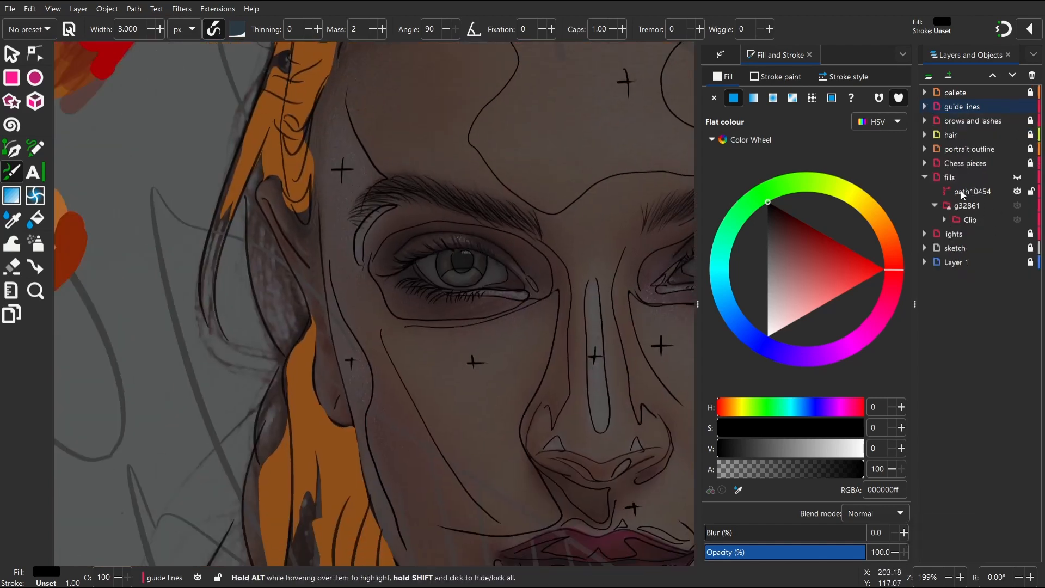
{"action": "left_click", "coordinate": [1016, 185]}
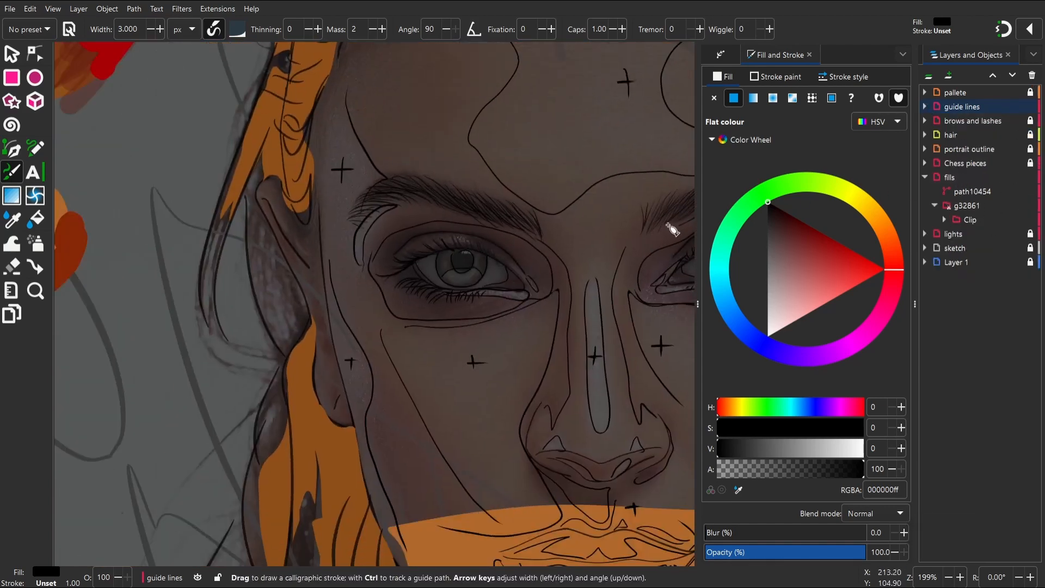
{"action": "key", "text": "ctrl"}
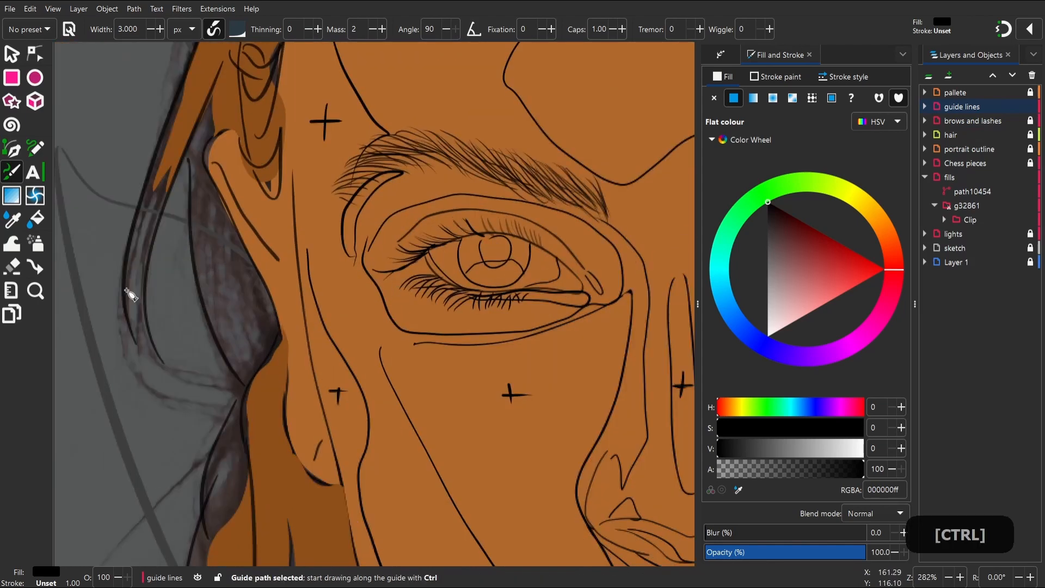
{"action": "scroll", "coordinate": [141, 291], "scroll_direction": "down", "scroll_amount": 1}
{"action": "scroll", "coordinate": [285, 268], "scroll_direction": "up", "scroll_amount": 1}
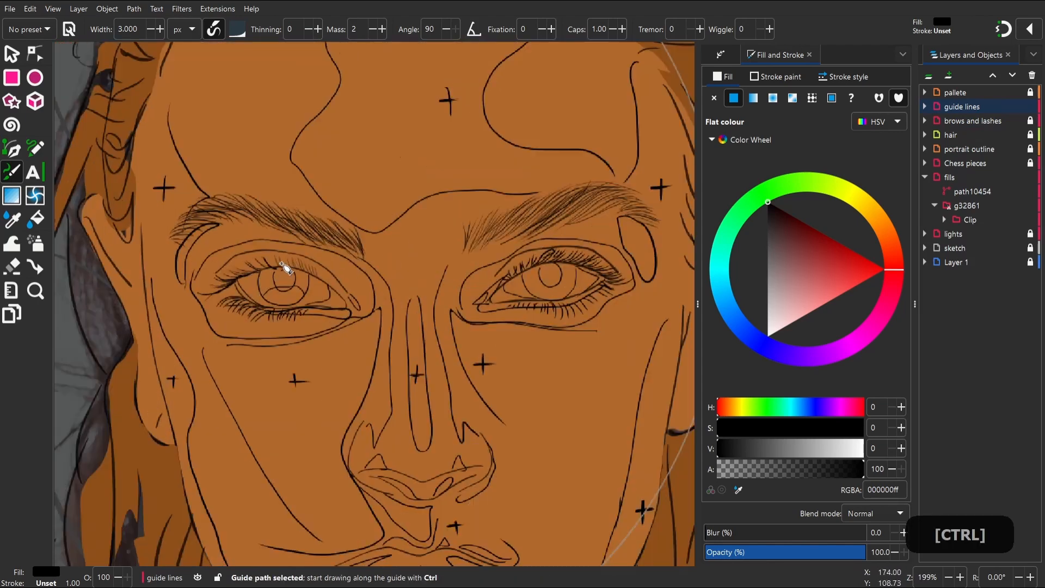
{"action": "scroll", "coordinate": [293, 267], "scroll_direction": "down", "scroll_amount": 2}
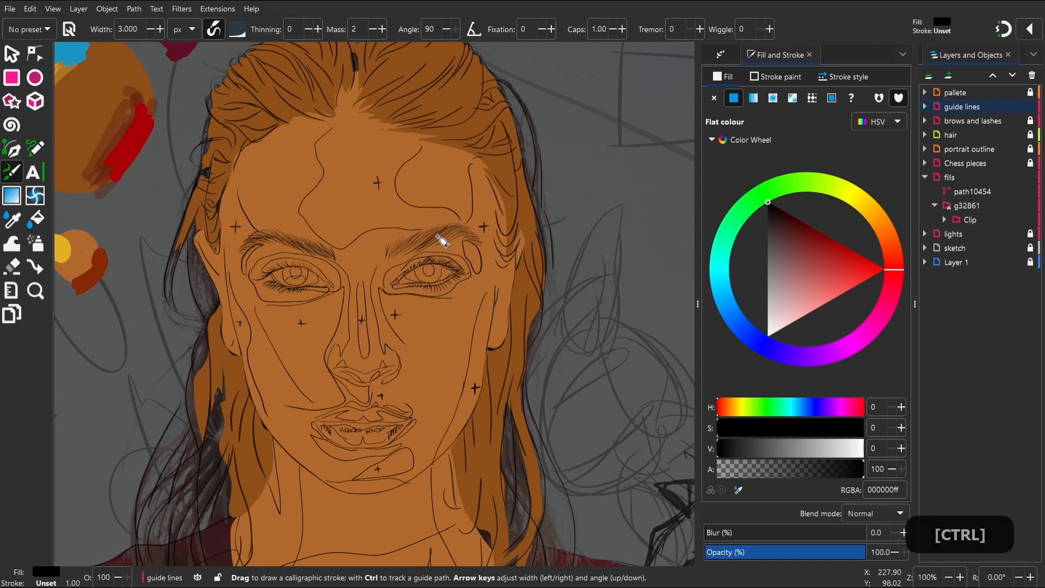
{"action": "key", "text": "F12"}
{"action": "scroll", "coordinate": [437, 236], "scroll_direction": "up", "scroll_amount": 1}
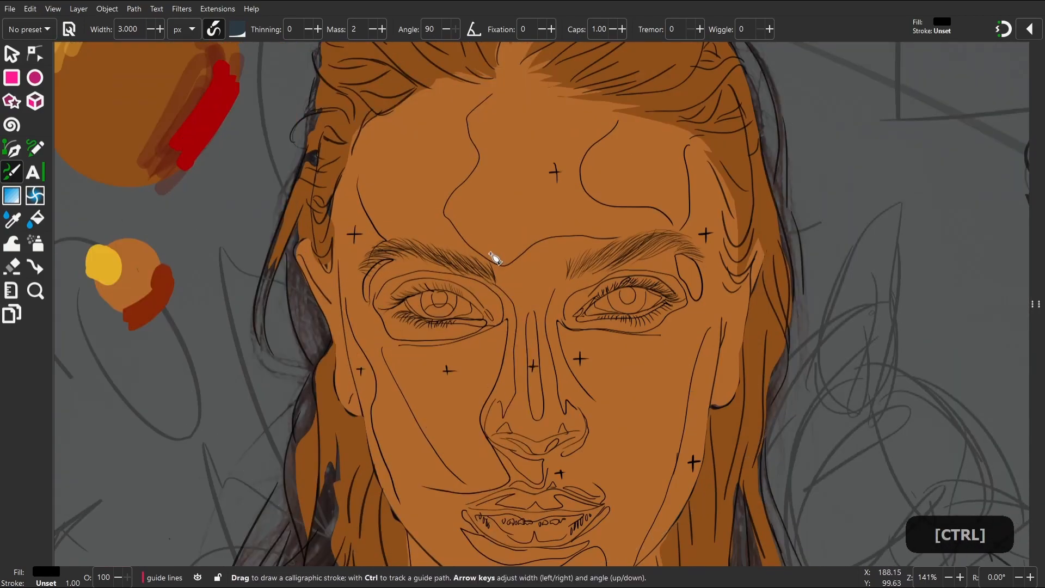
Make the fills layer current, hide the reference photo on Layer 1 and clear the selection
{"action": "key", "text": "s"}
{"action": "left_click", "coordinate": [497, 212]}
{"action": "left_click_drag", "start_coordinate": [497, 212], "coordinate": [427, 195]}
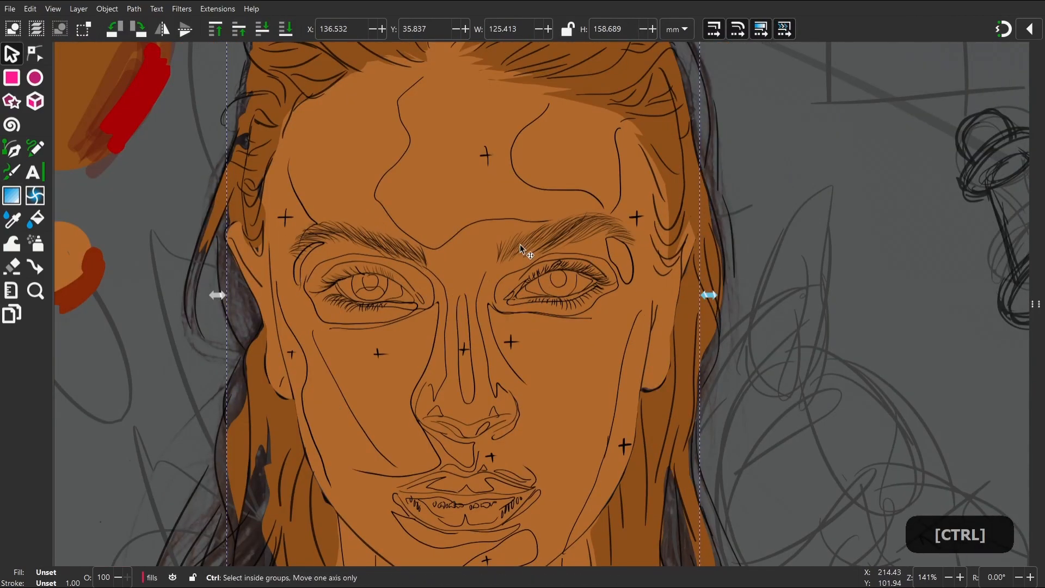
{"action": "scroll", "coordinate": [507, 263], "scroll_direction": "down", "scroll_amount": 2}
{"action": "key", "text": "F12"}
{"action": "left_click", "coordinate": [1017, 264]}
{"action": "left_click", "coordinate": [645, 272]}
{"action": "key", "text": "F12"}
{"action": "scroll", "coordinate": [603, 278], "scroll_direction": "up", "scroll_amount": 1}
{"action": "left_click_drag", "start_coordinate": [126, 162], "coordinate": [184, 214]}
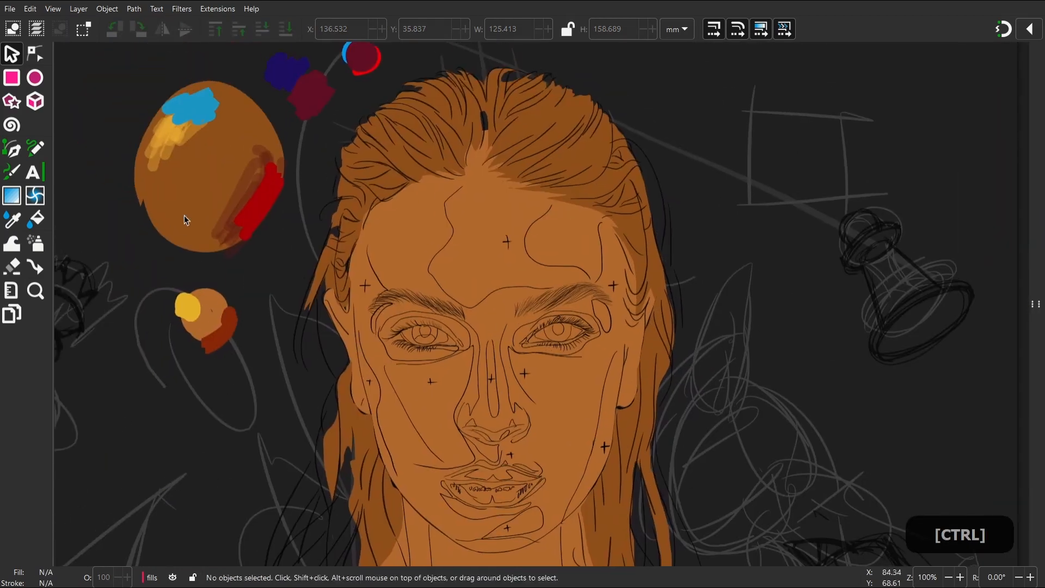
Draw a closed shape over the central forehead guide area up to the hairline, using the Pencil tool with shape None and 19.50 smoothing
{"action": "left_click", "coordinate": [447, 252]}
{"action": "scroll", "coordinate": [446, 252], "scroll_direction": "down", "scroll_amount": 2}
{"action": "scroll", "coordinate": [566, 338], "scroll_direction": "up", "scroll_amount": 1}
{"action": "scroll", "coordinate": [566, 338], "scroll_direction": "down", "scroll_amount": 1}
{"action": "scroll", "coordinate": [566, 338], "scroll_direction": "up", "scroll_amount": 1}
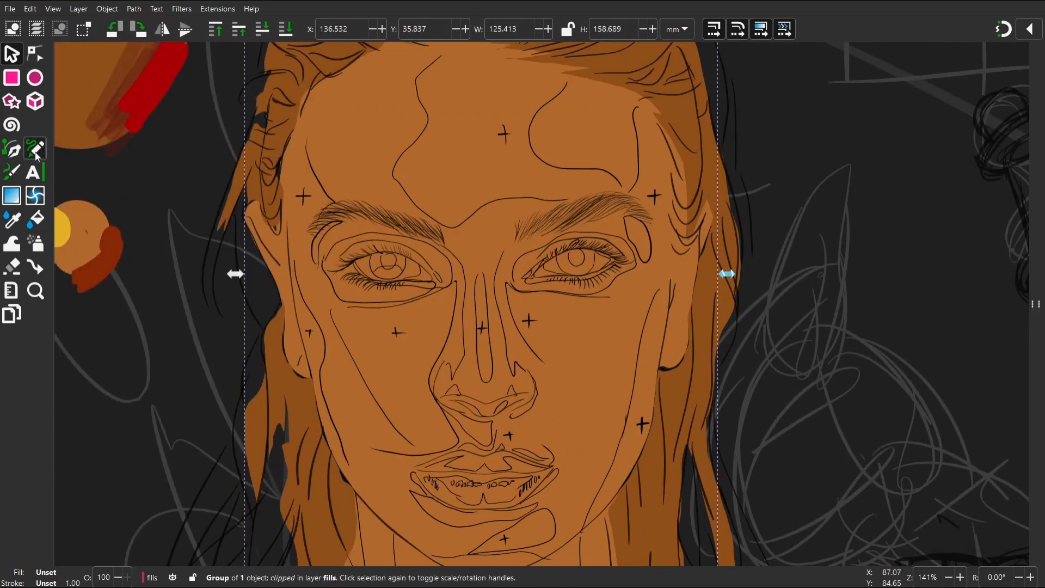
{"action": "left_click", "coordinate": [35, 148]}
{"action": "left_click", "coordinate": [332, 28]}
{"action": "left_click", "coordinate": [326, 12]}
{"action": "mouse_move", "coordinate": [403, 136]}
{"action": "left_mouse_down"}
{"action": "mouse_move", "coordinate": [446, 99]}
{"action": "mouse_move", "coordinate": [456, 210]}
{"action": "mouse_move", "coordinate": [491, 291]}
{"action": "left_mouse_up"}
{"action": "key", "text": "space"}
{"action": "key", "text": "p"}
{"action": "left_click_drag", "start_coordinate": [482, 100], "coordinate": [483, 101]}
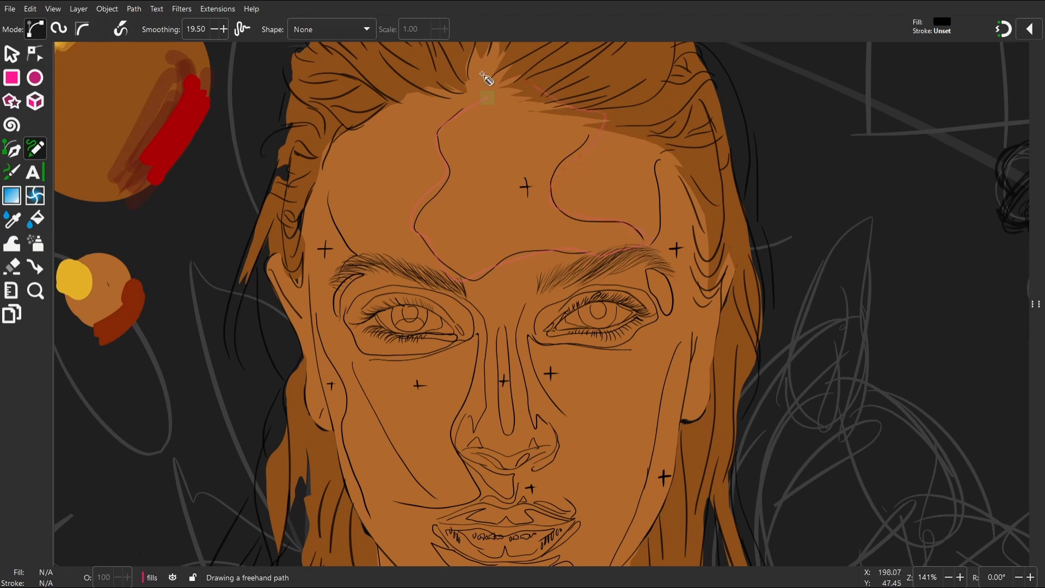
{"action": "left_click_drag", "start_coordinate": [483, 75], "coordinate": [486, 97]}
Push the forehead shape's lower edges onto the guide lines with the Tweak tool at width 35 and force 22
{"action": "key", "text": "w"}
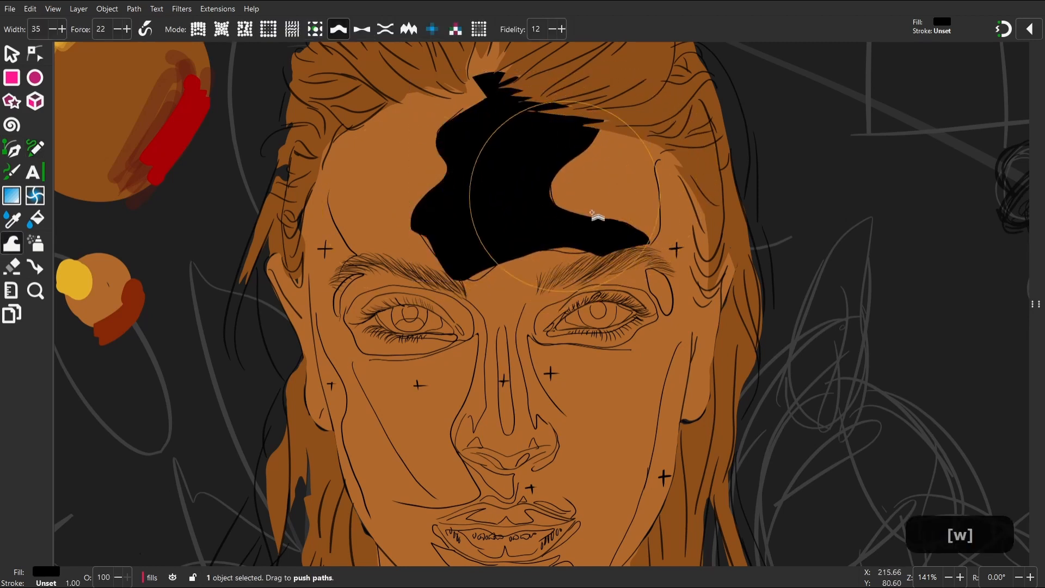
{"action": "mouse_move", "coordinate": [457, 236]}
{"action": "left_mouse_down"}
{"action": "mouse_move", "coordinate": [429, 262]}
{"action": "mouse_move", "coordinate": [490, 287]}
{"action": "left_mouse_up"}
{"action": "left_click_drag", "start_coordinate": [444, 242], "coordinate": [448, 267]}
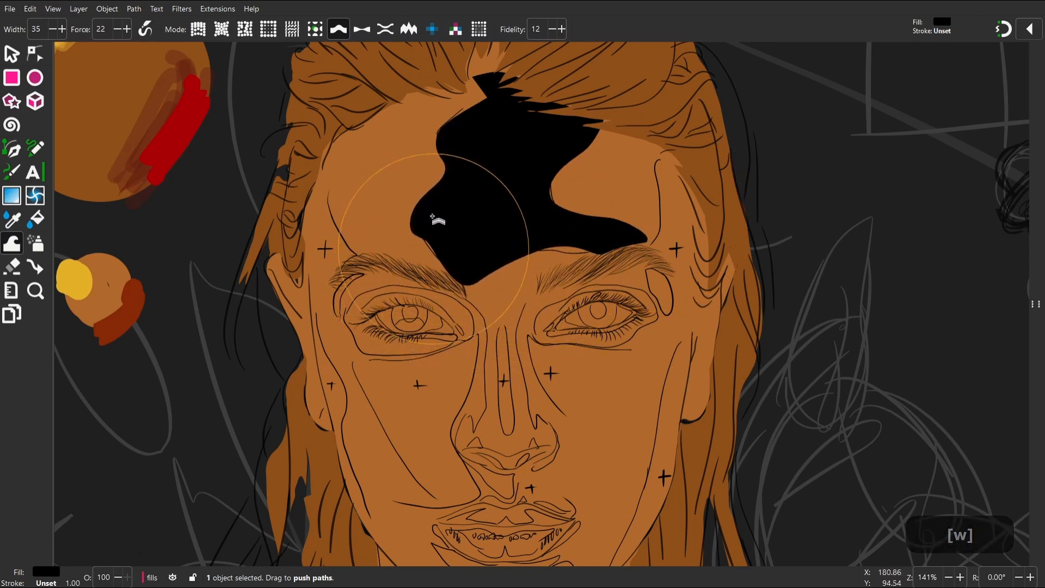
{"action": "left_click_drag", "start_coordinate": [436, 217], "coordinate": [432, 261]}
{"action": "left_click_drag", "start_coordinate": [384, 178], "coordinate": [429, 307]}
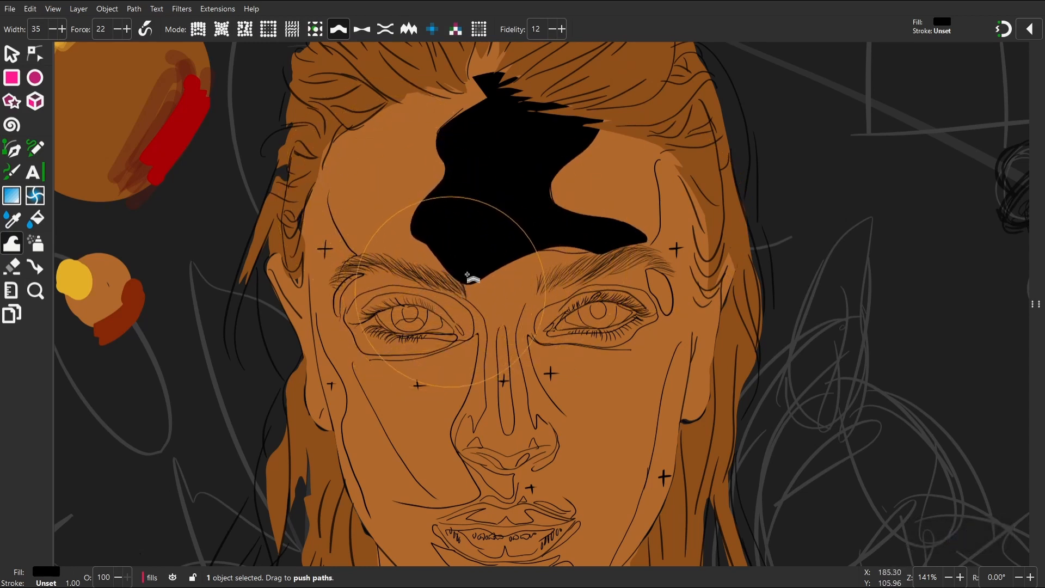
Fill the forehead shape with the yellow sampled from the small skin palette and clear the selection
{"action": "key", "text": "d"}
{"action": "left_click", "coordinate": [77, 279]}
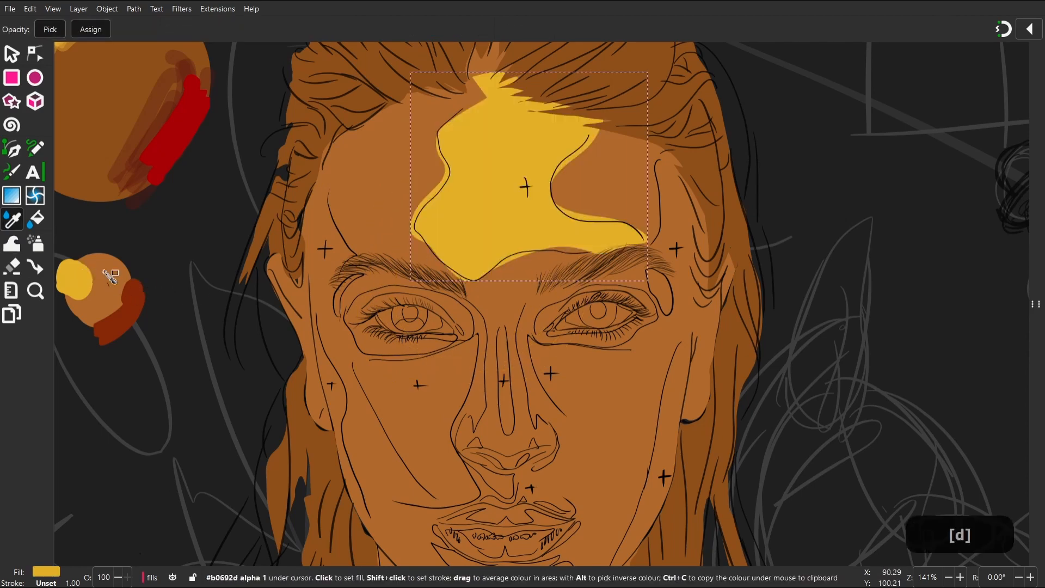
{"action": "key", "text": "space"}
{"action": "key", "text": "s"}
{"action": "left_click_drag", "start_coordinate": [396, 196], "coordinate": [441, 142]}
{"action": "key", "text": "space"}
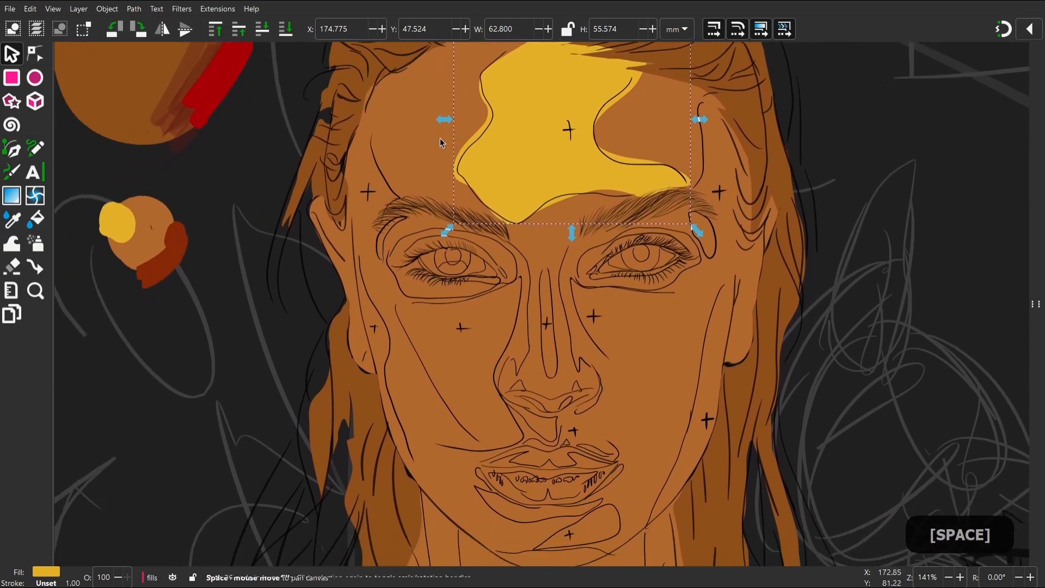
Draw a closed yellow highlight shape over the left temple between the hairline and the brow with the Pencil tool
{"action": "key", "text": "p"}
{"action": "key", "text": "c"}
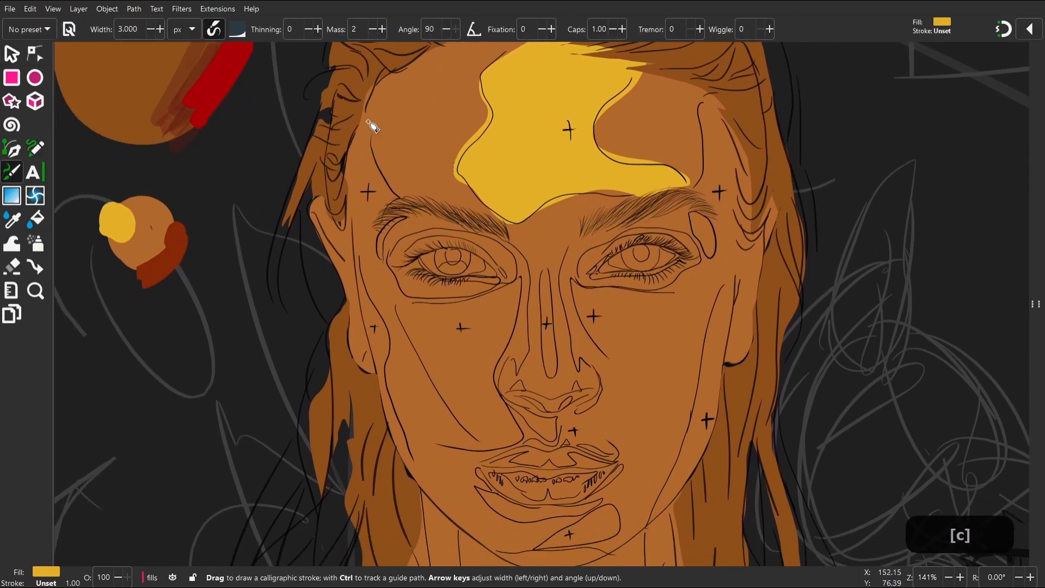
{"action": "key", "text": "p"}
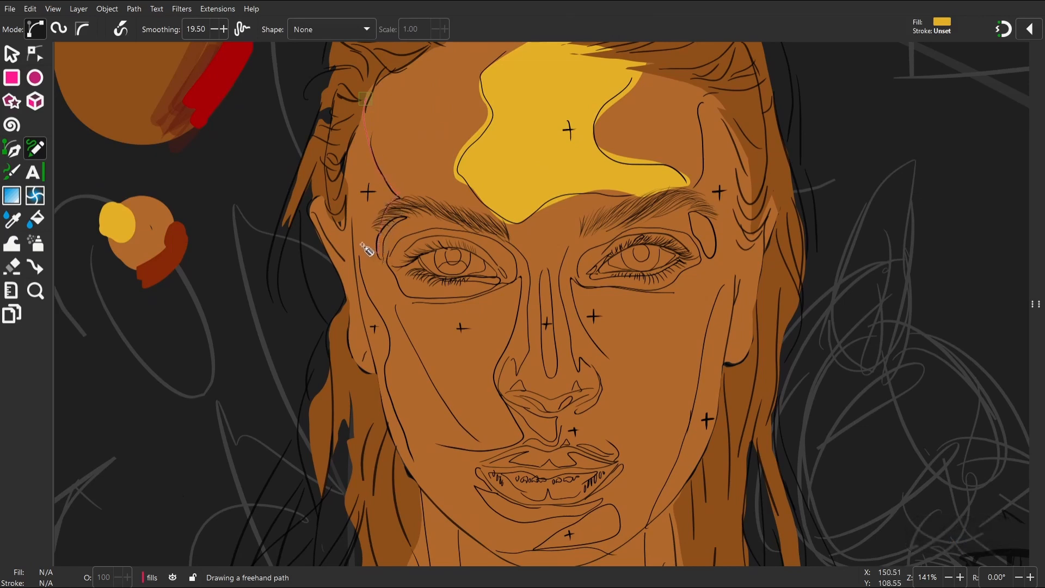
{"action": "left_click_drag", "start_coordinate": [342, 154], "coordinate": [365, 99]}
Try to draw a closed yellow highlight shape down the left side of the face from the temple to the jaw
{"action": "key", "text": "space"}
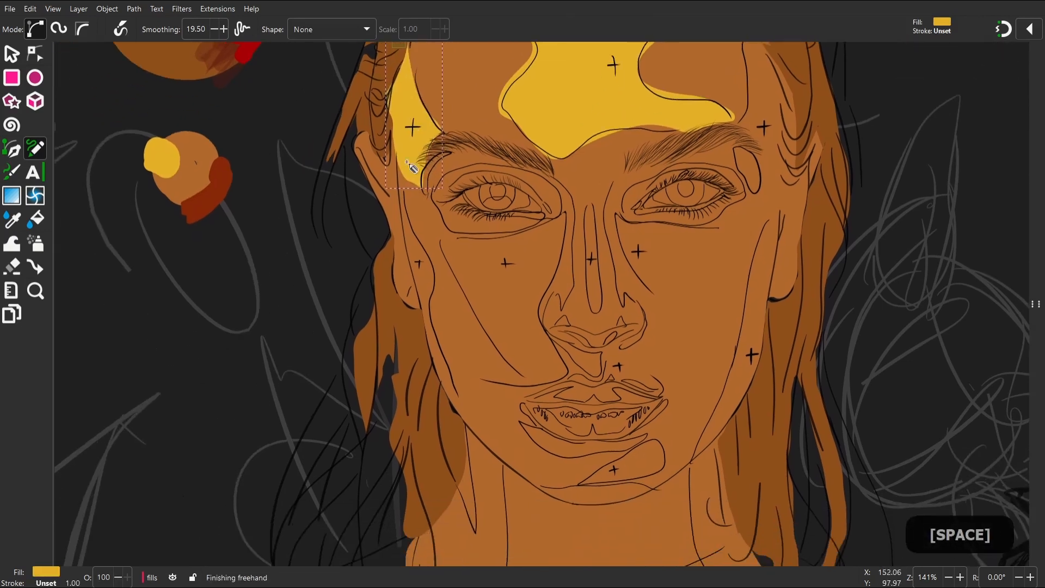
{"action": "left_click", "coordinate": [405, 194]}
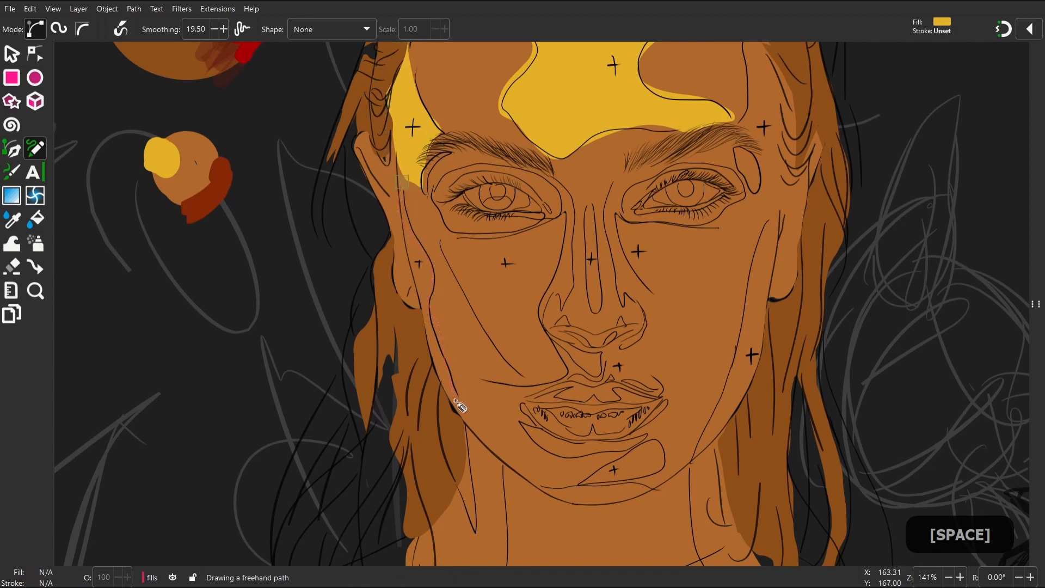
{"action": "left_click_drag", "start_coordinate": [453, 407], "coordinate": [426, 292]}
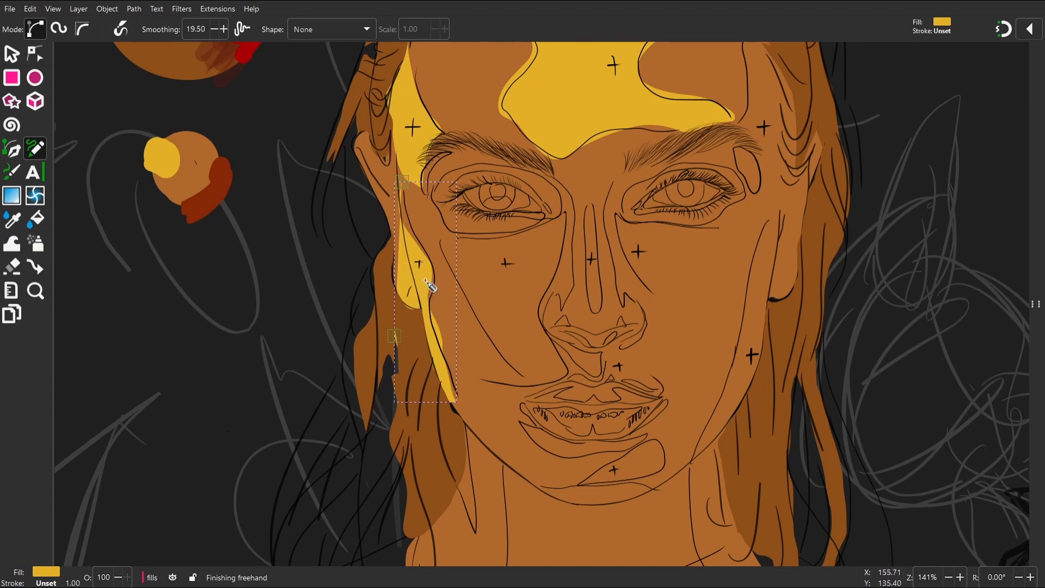
{"action": "key", "text": "space"}
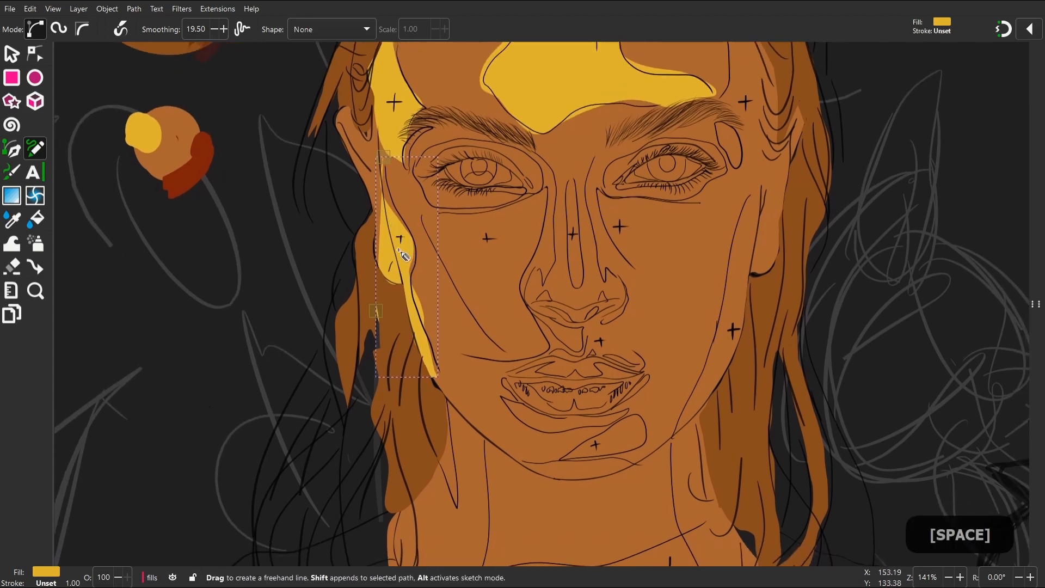
{"action": "key", "text": "s"}
{"action": "key", "text": "ctrl+z"}
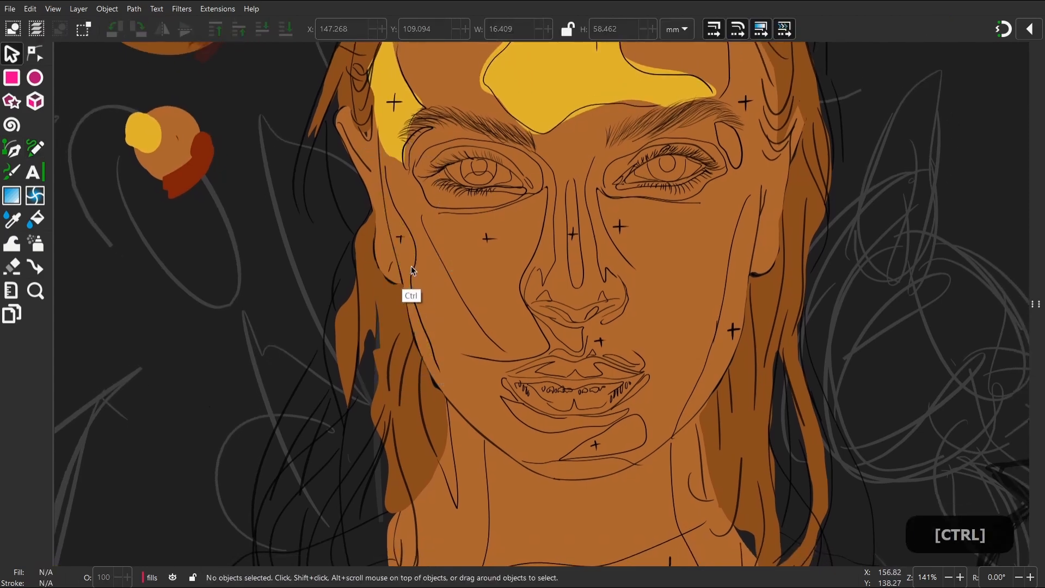
Select the left temple and forehead highlight shapes together and cut them
{"action": "key", "text": "s"}
{"action": "left_click", "coordinate": [439, 305]}
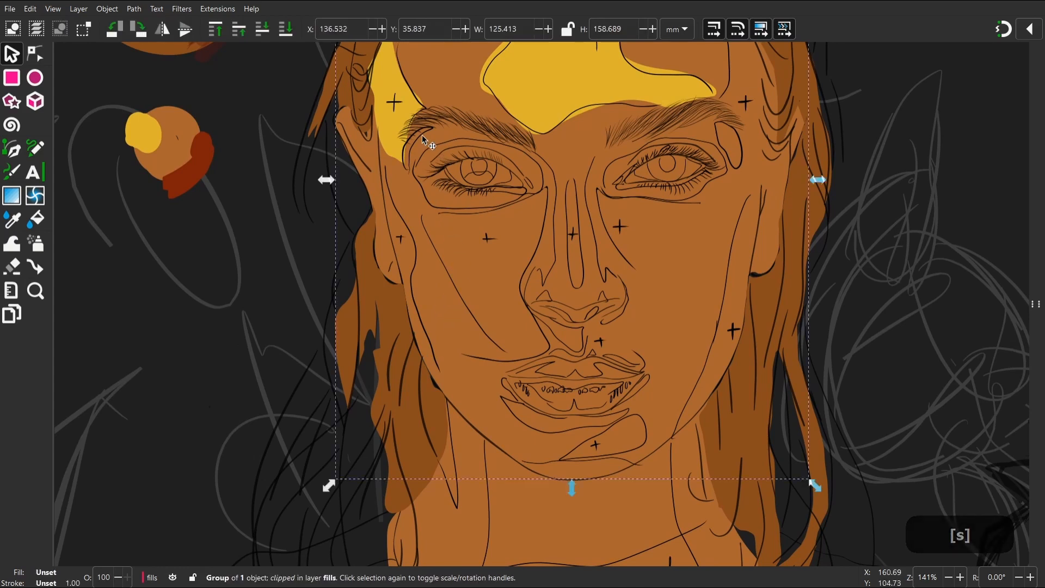
{"action": "left_click", "coordinate": [401, 143], "text": "ctrl"}
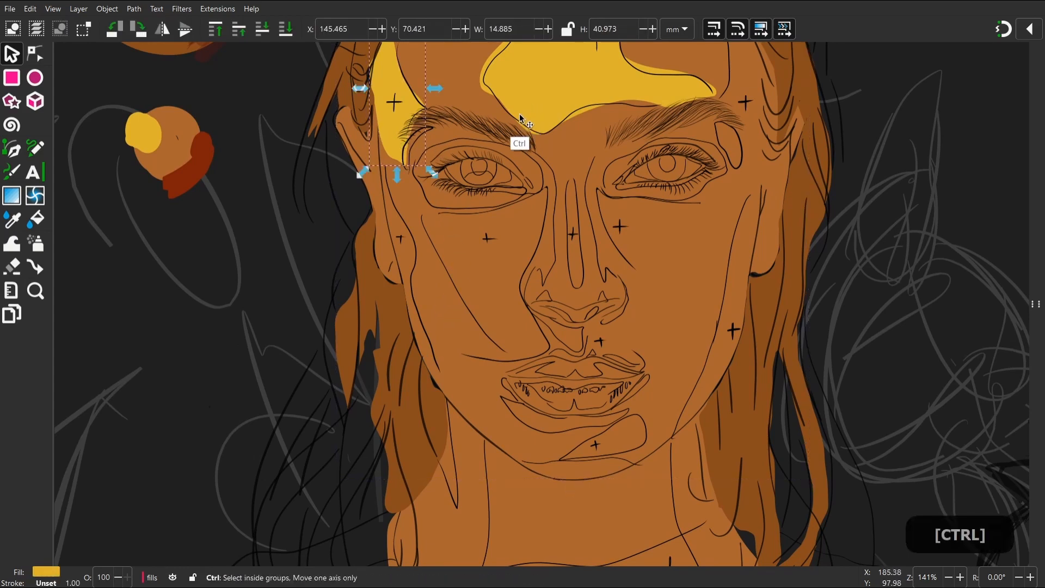
{"action": "key", "text": "ctrl+z"}
{"action": "left_click", "coordinate": [529, 111], "text": "shift"}
{"action": "key", "text": "ctrl+x"}
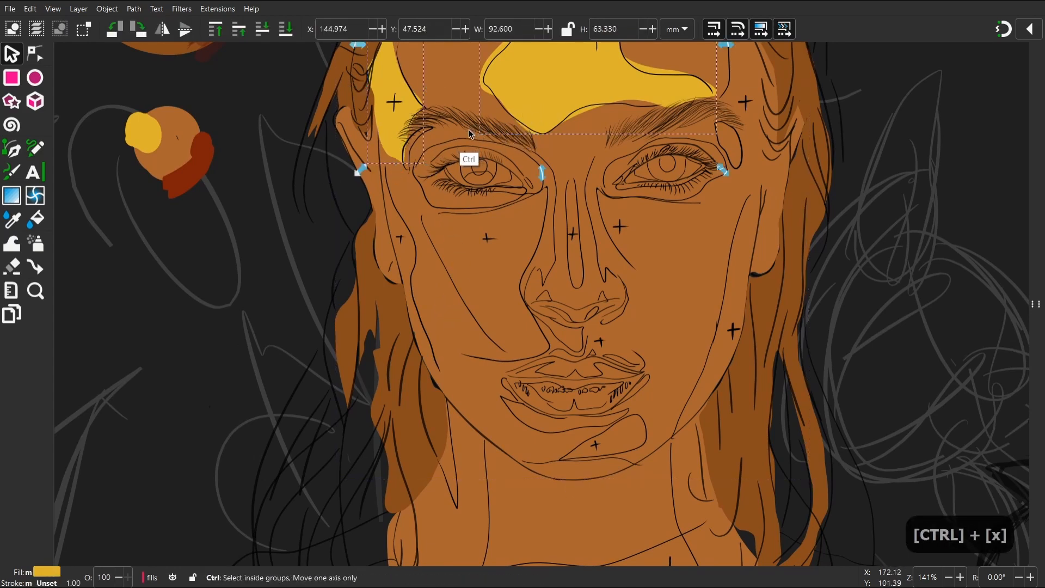
Enter the clipped face group #g32861 and paste the cut highlight shapes in their original place
{"action": "left_click", "coordinate": [473, 268]}
{"action": "right_click", "coordinate": [473, 268]}
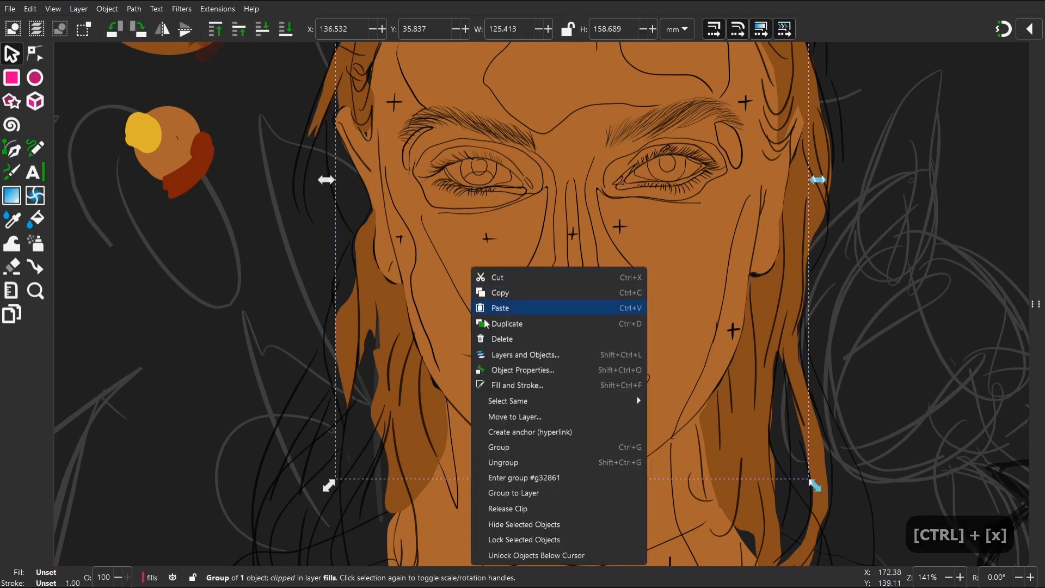
{"action": "left_click", "coordinate": [514, 478]}
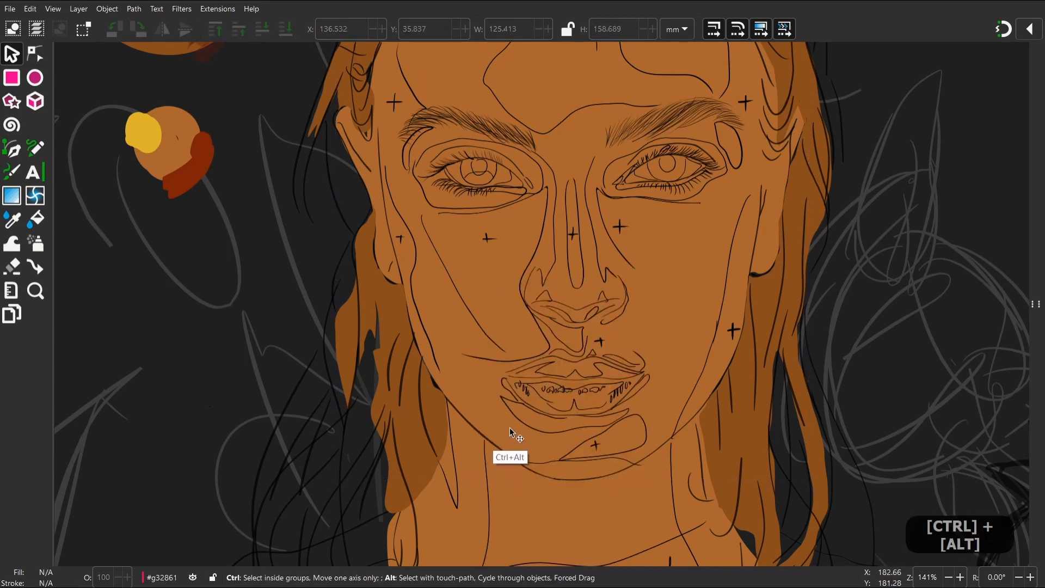
{"action": "key", "text": "ctrl+alt+v"}
{"action": "key", "text": "space"}
{"action": "key", "text": "space"}
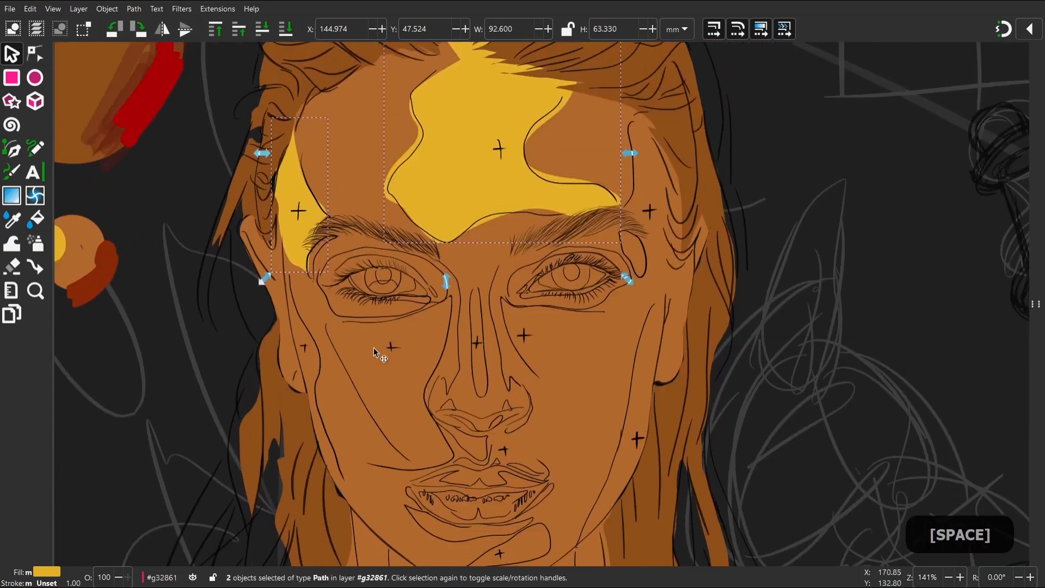
Draw a closed yellow highlight strip along the left edge of the face from the temple to the jaw with the Pencil tool
{"action": "key", "text": "space"}
{"action": "key", "text": "c"}
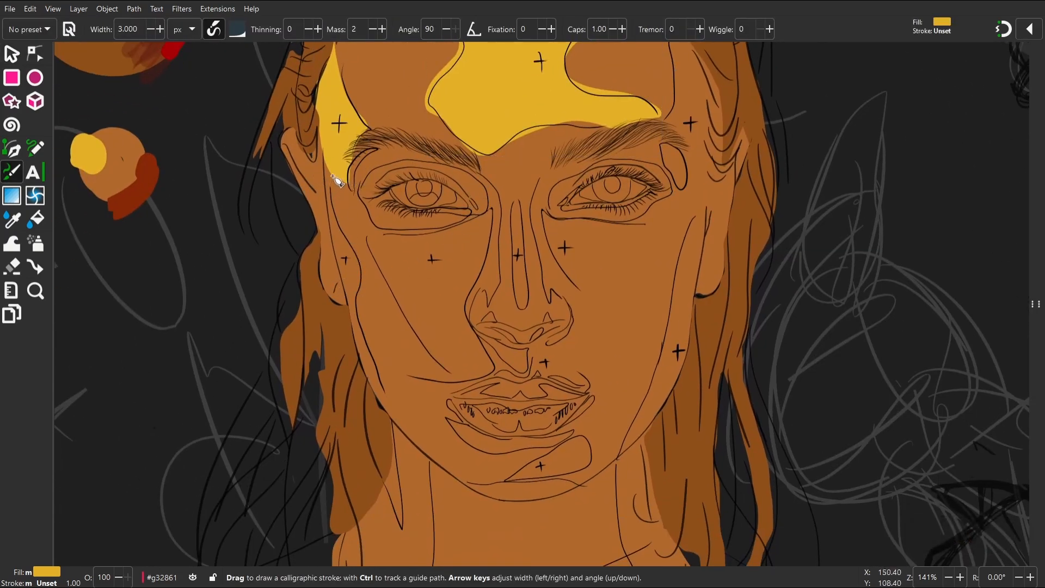
{"action": "key", "text": "p"}
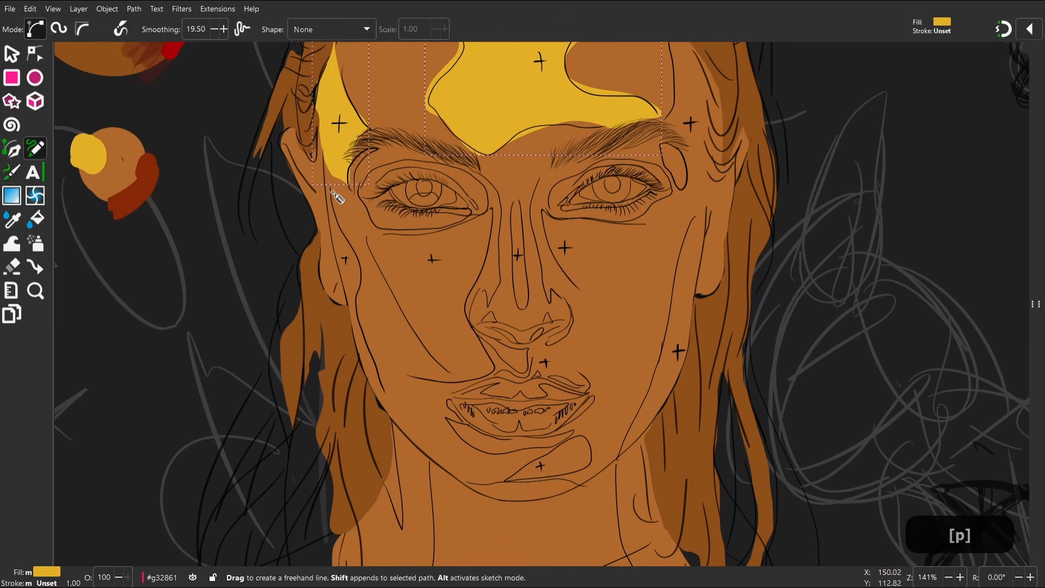
{"action": "left_click_drag", "start_coordinate": [336, 187], "coordinate": [339, 224]}
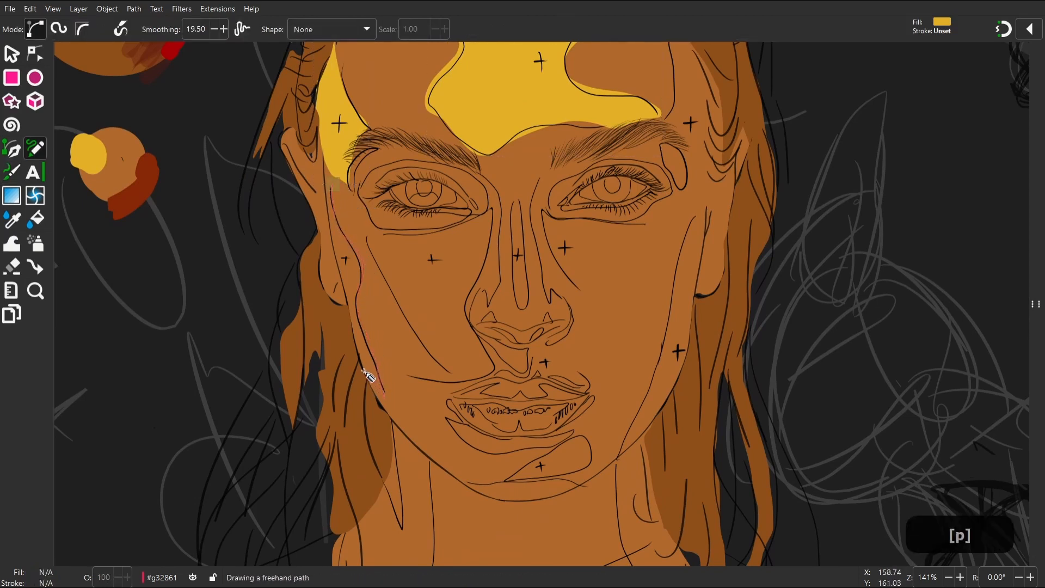
{"action": "mouse_move", "coordinate": [337, 248]}
{"action": "left_mouse_down"}
{"action": "mouse_move", "coordinate": [334, 187]}
{"action": "mouse_move", "coordinate": [320, 229]}
{"action": "left_mouse_up"}
{"action": "key", "text": "w"}
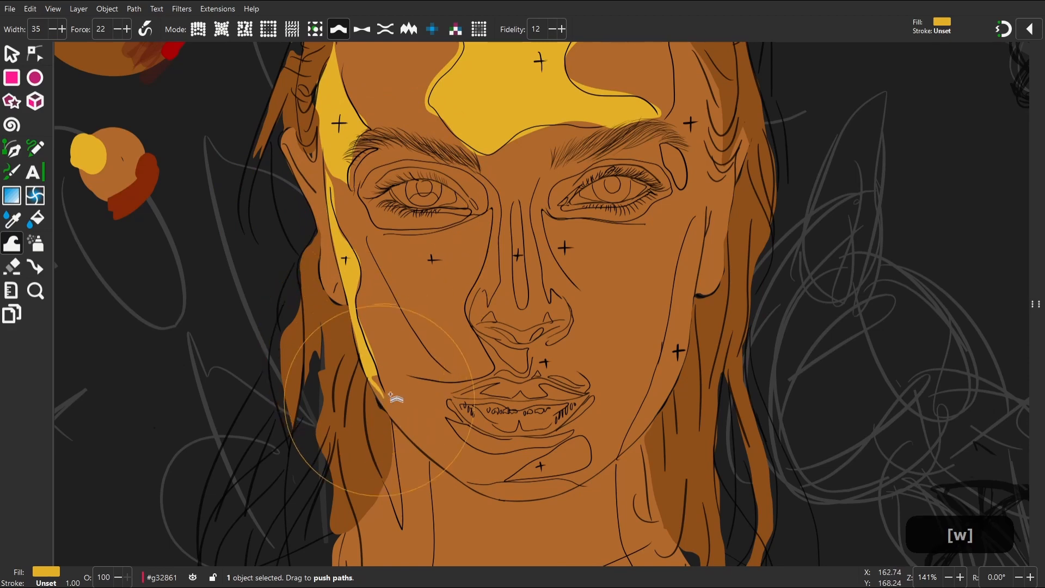
Draw a closed yellow shape over the chin guide area with the Pencil tool and select it
{"action": "key", "text": "space"}
{"action": "key", "text": "c"}
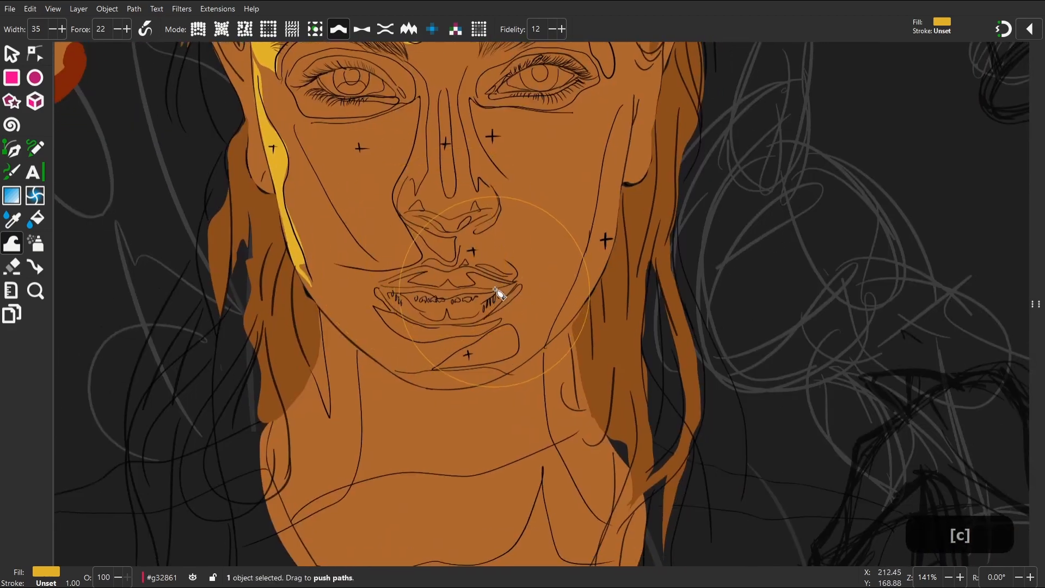
{"action": "key", "text": "p"}
{"action": "mouse_move", "coordinate": [434, 366]}
{"action": "left_mouse_down"}
{"action": "mouse_move", "coordinate": [497, 327]}
{"action": "mouse_move", "coordinate": [512, 326]}
{"action": "mouse_move", "coordinate": [517, 341]}
{"action": "mouse_move", "coordinate": [515, 361]}
{"action": "mouse_move", "coordinate": [439, 374]}
{"action": "left_mouse_up"}
{"action": "key", "text": "w"}
{"action": "key", "text": "s"}
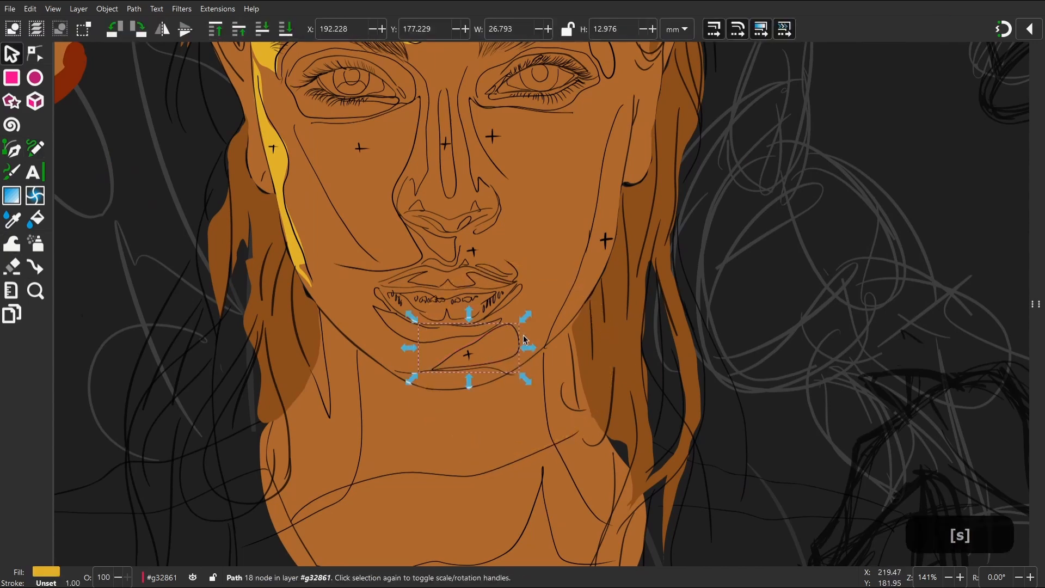
Try to cut the chin shape and paste it in place inside the face group
{"action": "key", "text": "ctrl+x"}
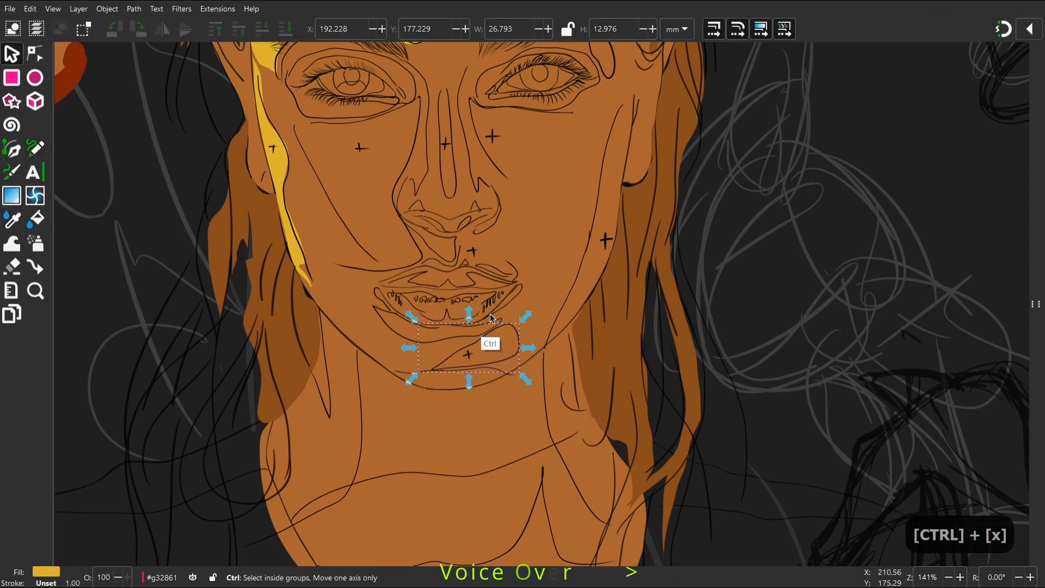
{"action": "left_click", "coordinate": [549, 252]}
{"action": "right_click", "coordinate": [543, 228]}
{"action": "left_click", "coordinate": [592, 438]}
{"action": "key", "text": "ctrl+alt+v"}
{"action": "left_click_drag", "start_coordinate": [500, 374], "coordinate": [515, 308]}
{"action": "key", "text": "ctrl+z"}
{"action": "left_click", "coordinate": [557, 169]}
{"action": "left_click", "coordinate": [507, 285]}
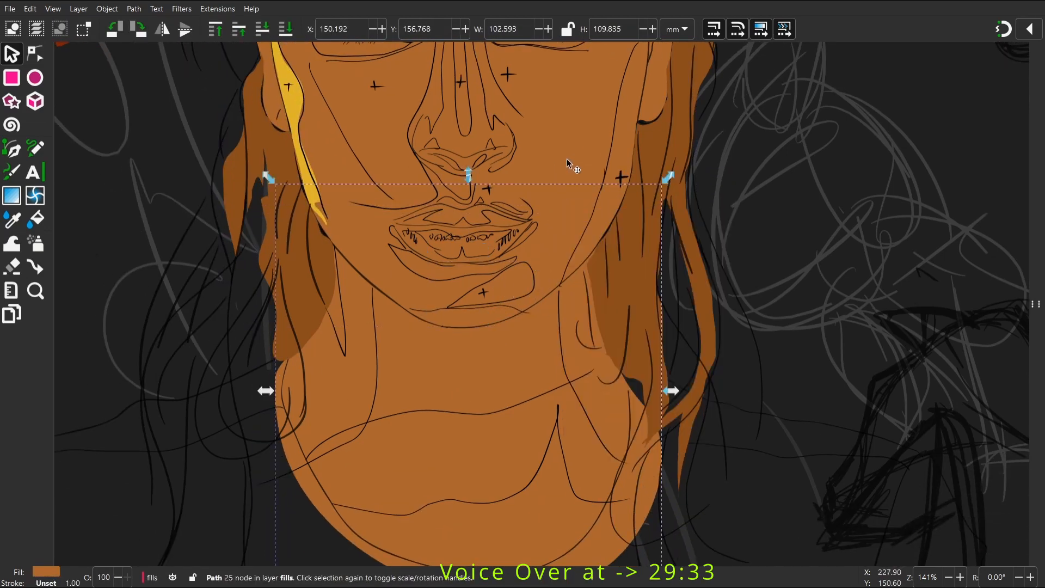
Enter the clipped face group #g32861 and draw a closed yellow highlight shape over the chin with the Pencil tool
{"action": "right_click", "coordinate": [567, 158]}
{"action": "left_click", "coordinate": [593, 360]}
{"action": "key", "text": "p"}
{"action": "left_click_drag", "start_coordinate": [458, 303], "coordinate": [457, 304]}
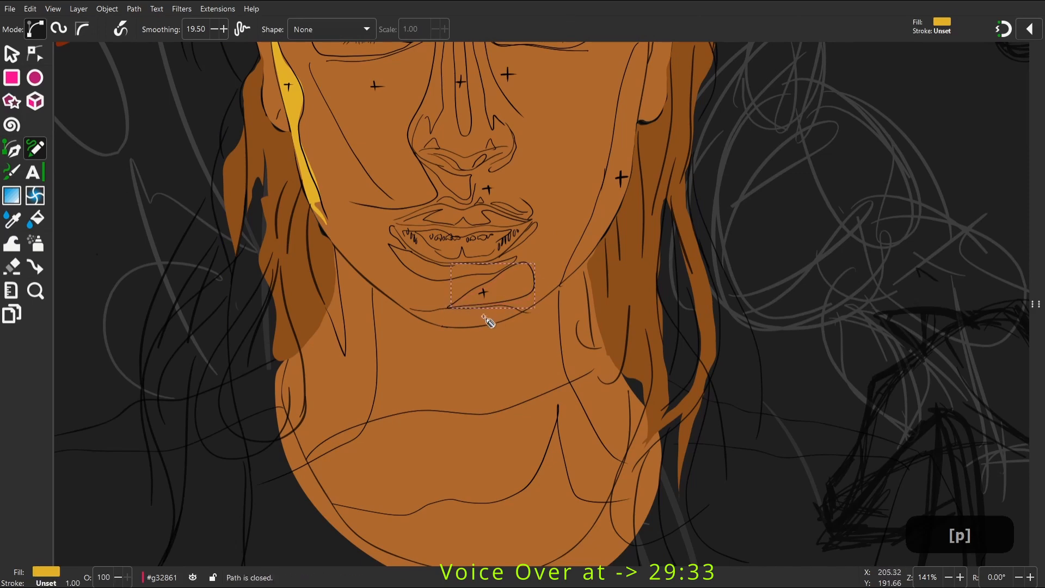
Lower the neck skin fill to the bottom of the fills layer's stack
{"action": "key", "text": "s"}
{"action": "left_click", "coordinate": [507, 373]}
{"action": "key", "text": "End"}
Draw a closed yellow highlight strip along the right side of the face down to the jaw and adjust its edge with the Tweak tool
{"action": "key", "text": "space"}
{"action": "key", "text": "p"}
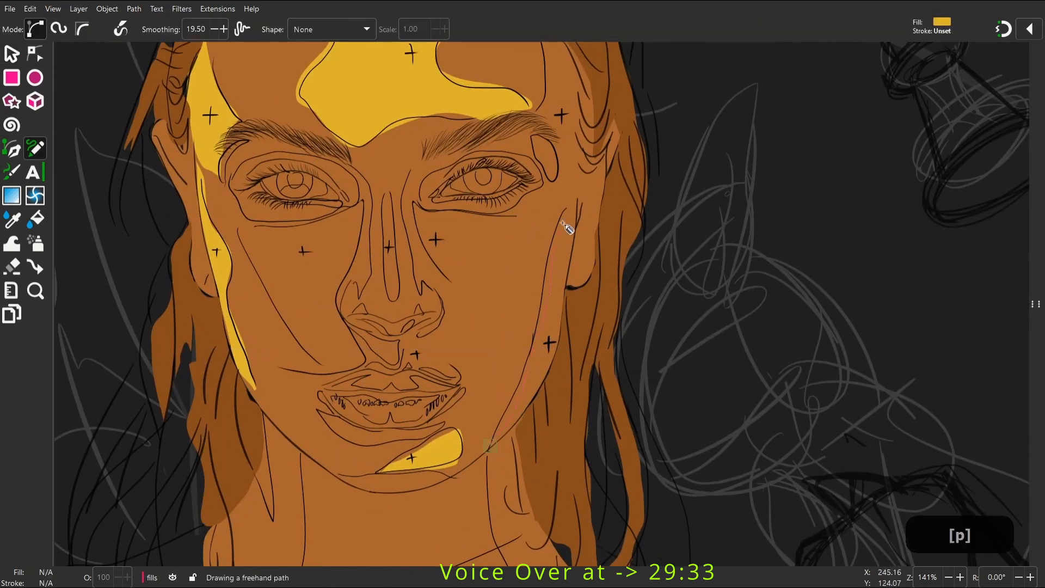
{"action": "left_click_drag", "start_coordinate": [563, 223], "coordinate": [490, 445]}
{"action": "key", "text": "w"}
{"action": "left_click_drag", "start_coordinate": [536, 366], "coordinate": [473, 401]}
Draw closed yellow highlight shapes over the right temple and along the bridge of the nose with the Pencil tool
{"action": "key", "text": "space"}
{"action": "key", "text": "p"}
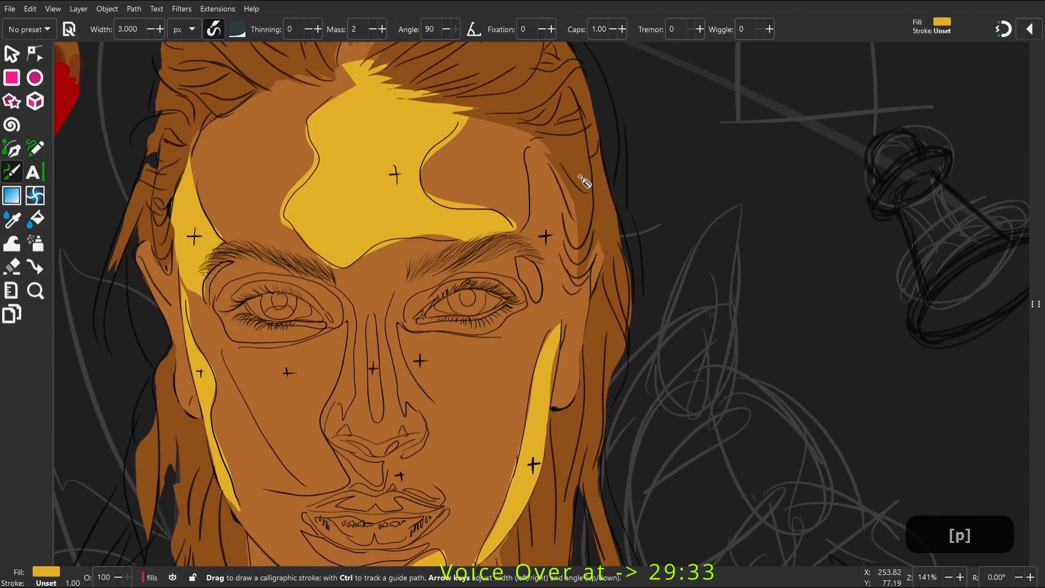
{"action": "key", "text": "space"}
{"action": "key", "text": "p"}
{"action": "left_click_drag", "start_coordinate": [484, 233], "coordinate": [483, 235]}
{"action": "key", "text": "w"}
{"action": "key", "text": "c"}
{"action": "key", "text": "space"}
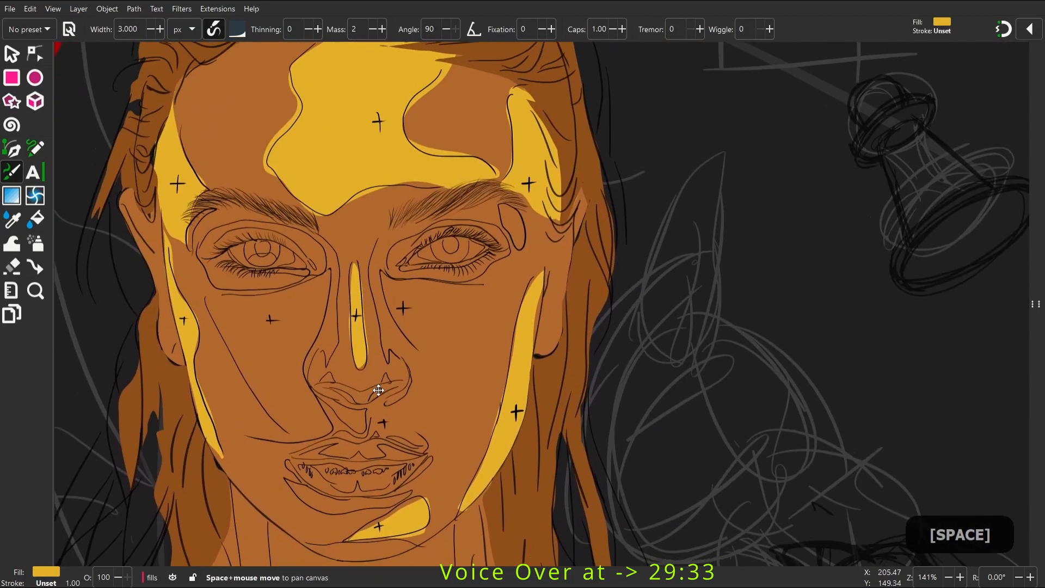
Draw a small yellow highlight shape between the right eye's outer corner and the brow tail
{"action": "key", "text": "p"}
{"action": "key", "text": "w"}
{"action": "left_click_drag", "start_coordinate": [493, 178], "coordinate": [496, 190]}
Draw small yellow highlight shapes at the left eye's inner corner, lower lid and outer brow crease
{"action": "key", "text": "space"}
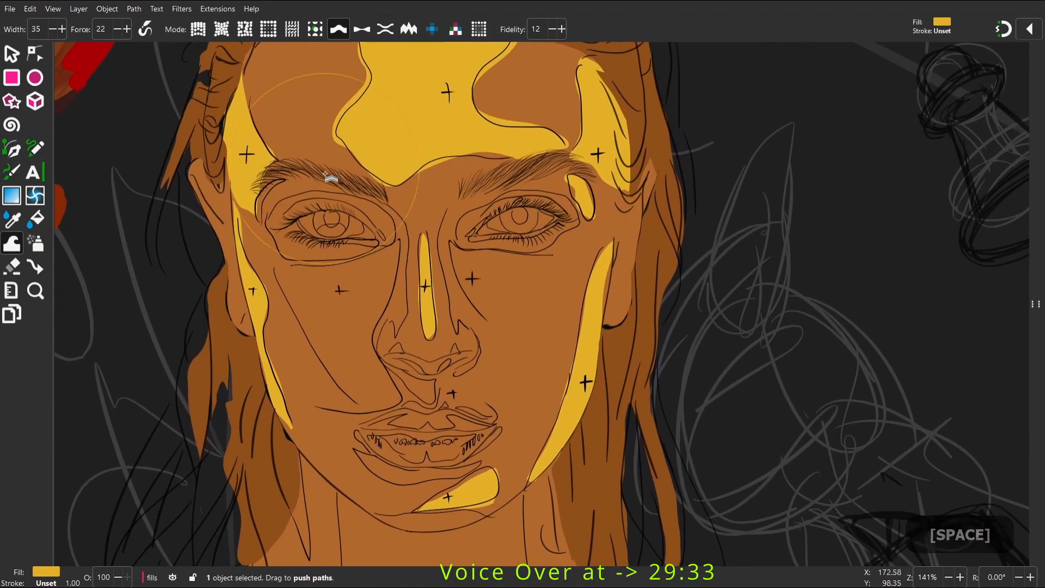
{"action": "key", "text": "z"}
{"action": "left_click_drag", "start_coordinate": [216, 147], "coordinate": [347, 274]}
{"action": "key", "text": "p"}
{"action": "mouse_move", "coordinate": [551, 195]}
{"action": "left_mouse_down"}
{"action": "mouse_move", "coordinate": [457, 264]}
{"action": "mouse_move", "coordinate": [550, 197]}
{"action": "left_mouse_up"}
{"action": "key", "text": "w"}
{"action": "key", "text": "space"}
Draw yellow highlight shapes in the right eye's inner corner and along its lower lid with the Pencil tool
{"action": "mouse_move", "coordinate": [489, 282]}
{"action": "left_mouse_down"}
{"action": "mouse_move", "coordinate": [297, 252]}
{"action": "mouse_move", "coordinate": [488, 245]}
{"action": "left_mouse_up"}
{"action": "key", "text": "p"}
{"action": "key", "text": "space"}
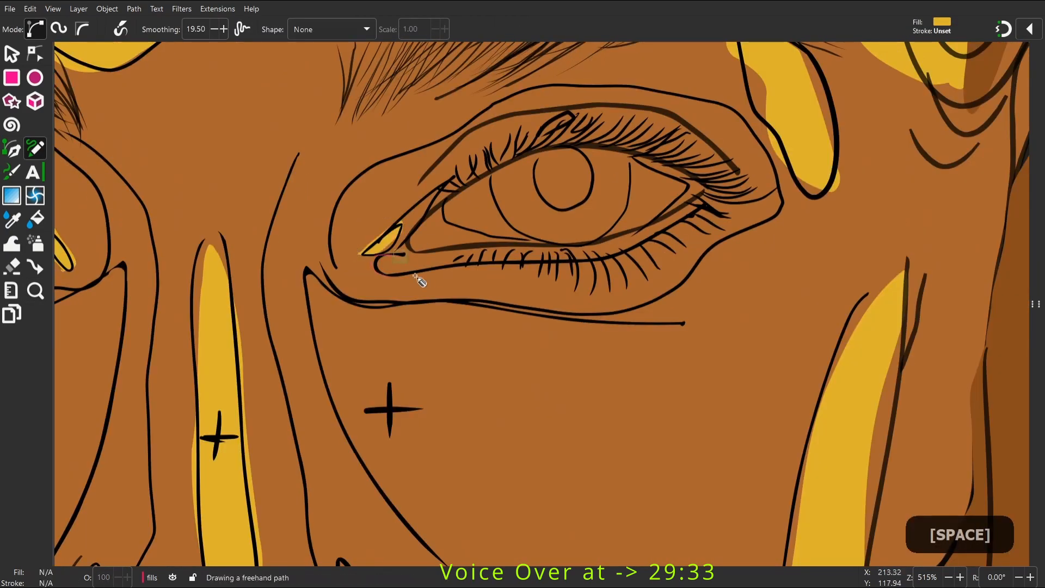
{"action": "mouse_move", "coordinate": [415, 275]}
{"action": "left_mouse_down"}
{"action": "mouse_move", "coordinate": [538, 252]}
{"action": "mouse_move", "coordinate": [404, 253]}
{"action": "left_mouse_up"}
{"action": "key", "text": "space"}
{"action": "left_click_drag", "start_coordinate": [457, 277], "coordinate": [458, 276]}
{"action": "key", "text": "w"}
Draw a yellow highlight shape on the right cheek, following the under-eye line and the guide line beside the nose
{"action": "key", "text": "space"}
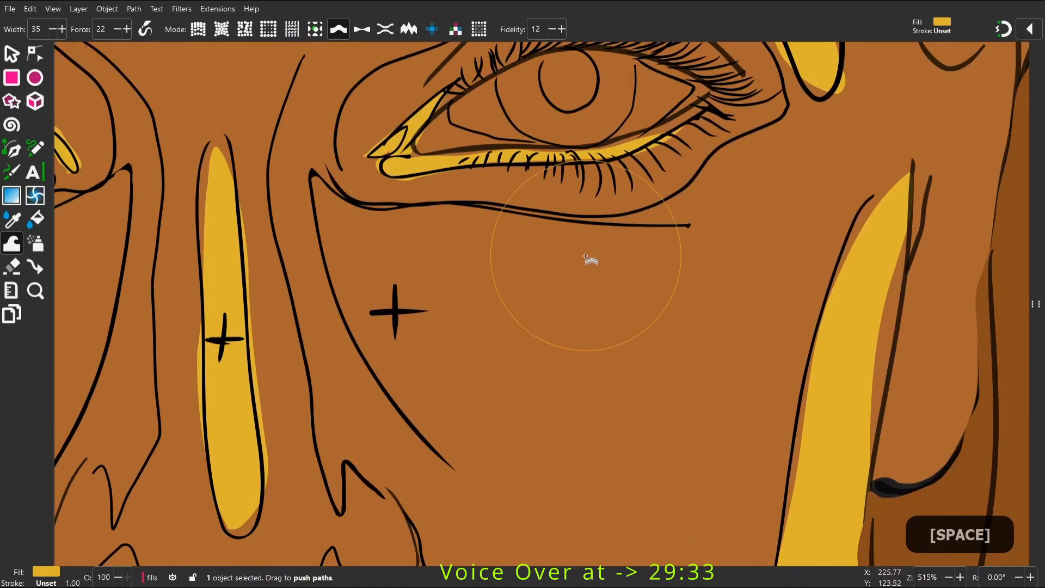
{"action": "key", "text": "p"}
{"action": "mouse_move", "coordinate": [690, 225]}
{"action": "left_mouse_down"}
{"action": "mouse_move", "coordinate": [350, 205]}
{"action": "mouse_move", "coordinate": [447, 456]}
{"action": "left_mouse_up"}
{"action": "key", "text": "w"}
Bend the right cheek highlight's straight outer edge into a rounded curve with the Node tool
{"action": "key", "text": "space"}
{"action": "key", "text": "n"}
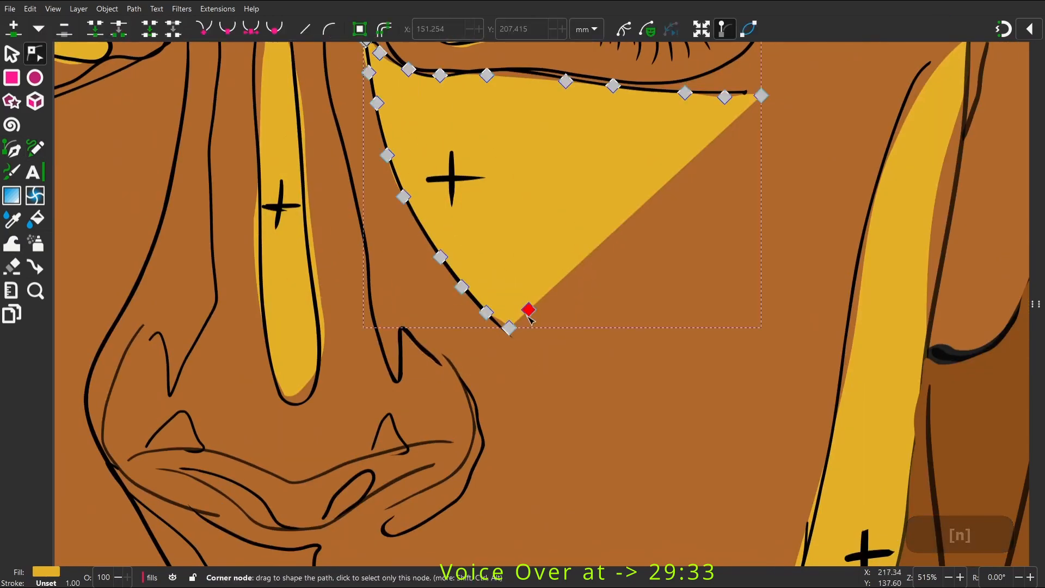
{"action": "left_click_drag", "start_coordinate": [528, 314], "coordinate": [618, 334]}
{"action": "left_click_drag", "start_coordinate": [614, 339], "coordinate": [577, 348]}
{"action": "left_click_drag", "start_coordinate": [695, 264], "coordinate": [786, 265]}
{"action": "left_click_drag", "start_coordinate": [684, 166], "coordinate": [868, 111]}
{"action": "left_click_drag", "start_coordinate": [786, 265], "coordinate": [744, 321]}
Select the clipped face group and enter group #g32861
{"action": "key", "text": "2"}
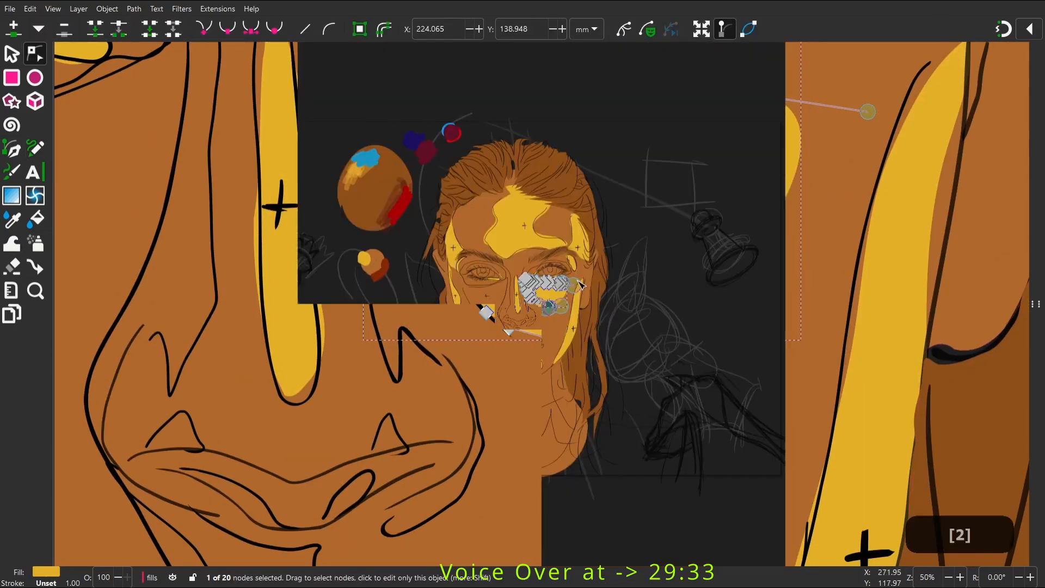
{"action": "key", "text": "s"}
{"action": "left_click", "coordinate": [494, 276]}
{"action": "key", "text": "z"}
{"action": "left_click_drag", "start_coordinate": [435, 225], "coordinate": [569, 339]}
{"action": "key", "text": "p"}
{"action": "key", "text": "s"}
{"action": "right_click", "coordinate": [558, 268]}
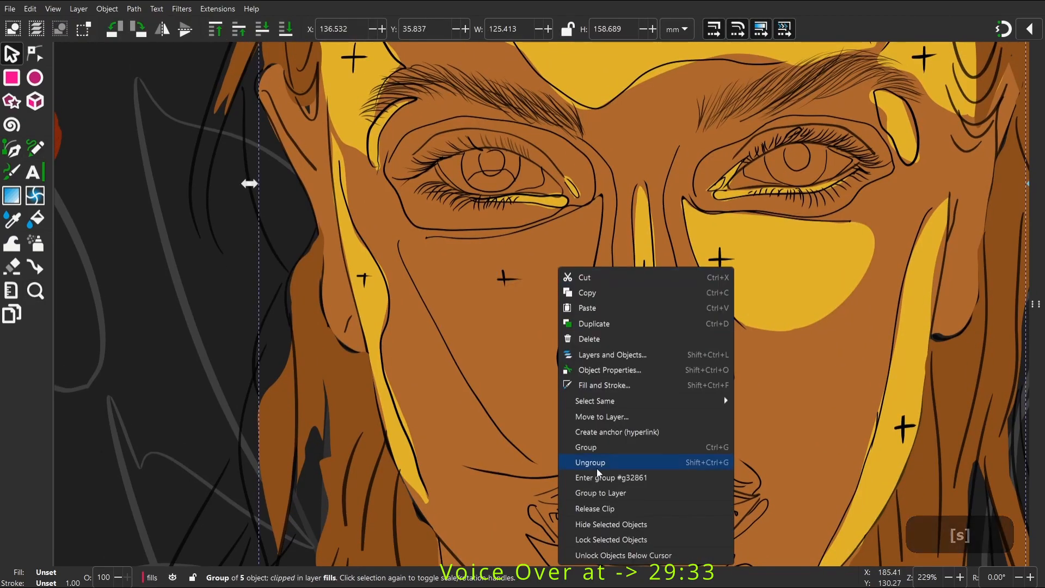
{"action": "left_click", "coordinate": [597, 478]}
Draw a closed yellow highlight shape over the left cheek guide area and push its outer edge onto the line with the Tweak tool
{"action": "key", "text": "space"}
{"action": "key", "text": "p"}
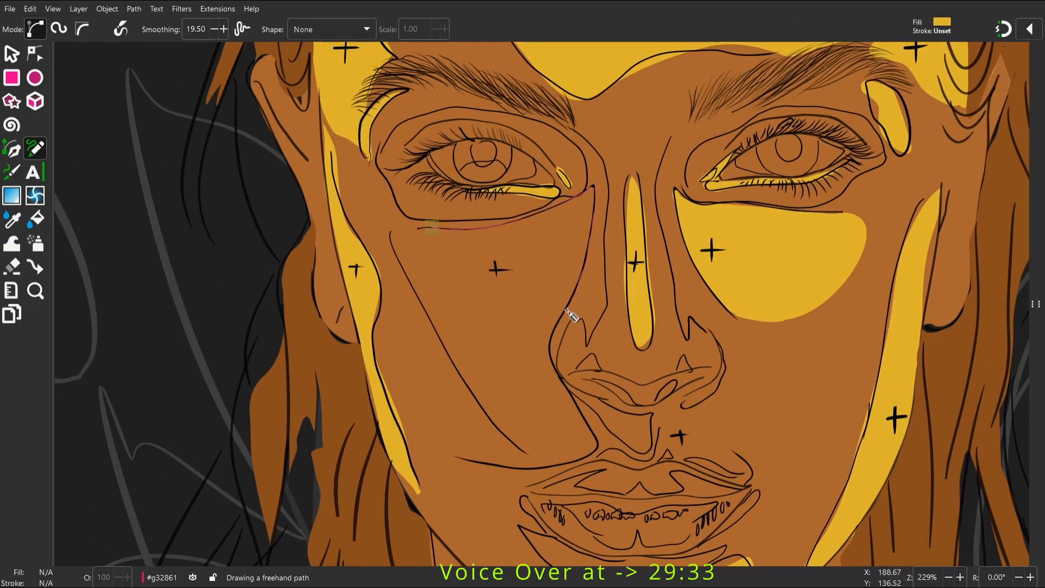
{"action": "left_click_drag", "start_coordinate": [501, 436], "coordinate": [431, 227]}
{"action": "key", "text": "w"}
{"action": "left_click_drag", "start_coordinate": [380, 291], "coordinate": [493, 418]}
Try to draw a closed shape around the right eye socket outline with the Pencil tool
{"action": "key", "text": "space"}
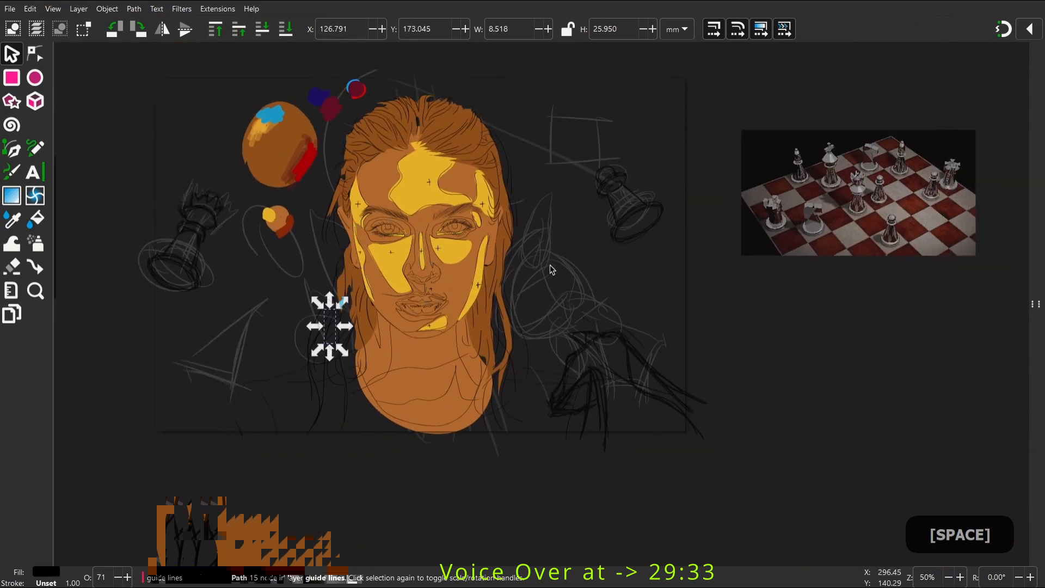
{"action": "key", "text": "z"}
{"action": "left_click", "coordinate": [437, 208]}
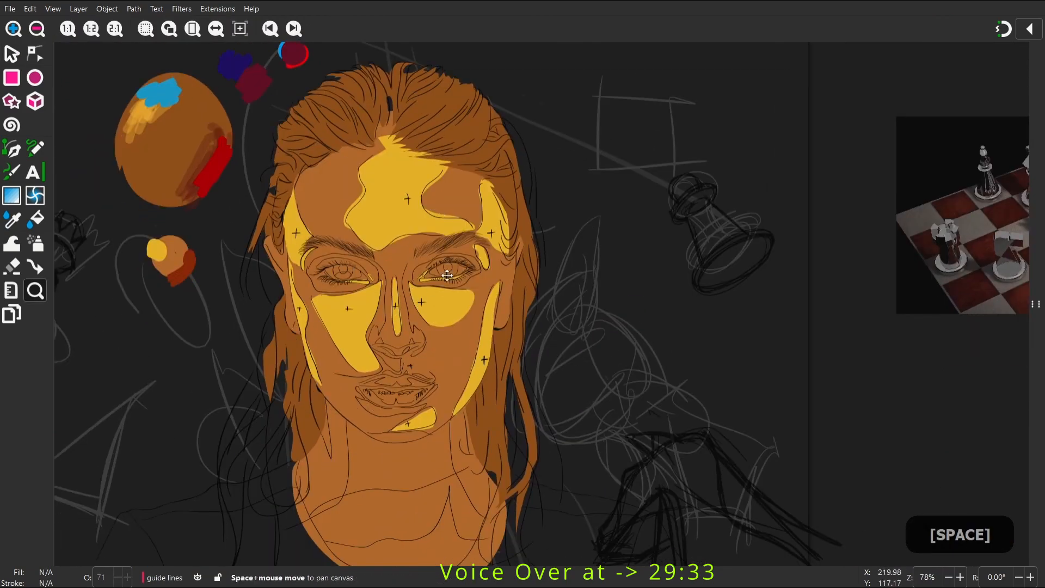
{"action": "key", "text": "p"}
{"action": "scroll", "coordinate": [473, 258], "scroll_direction": "up", "scroll_amount": 4}
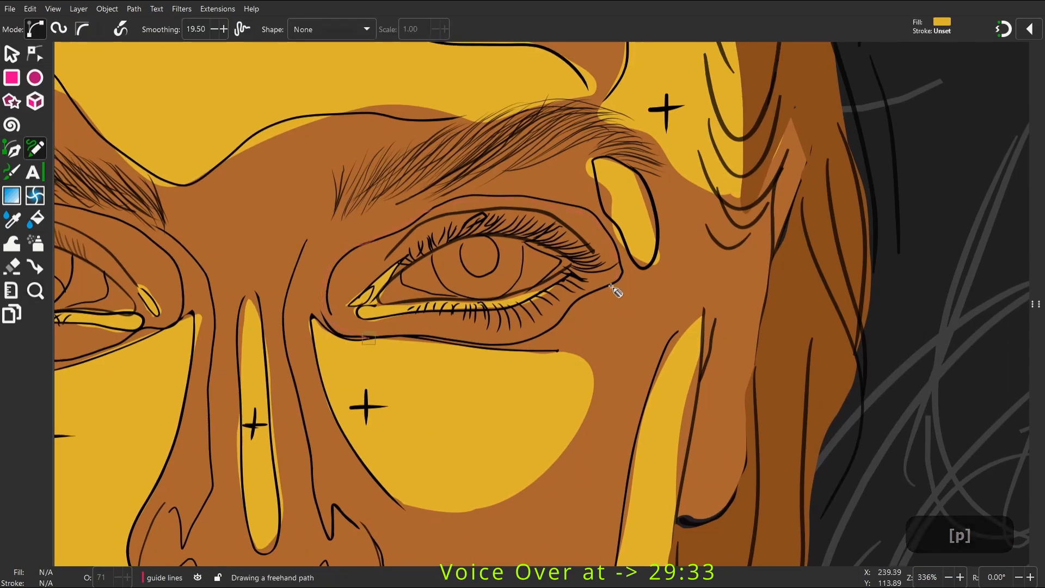
{"action": "left_click_drag", "start_coordinate": [611, 286], "coordinate": [368, 338]}
{"action": "key", "text": "space"}
{"action": "key", "text": "z"}
{"action": "key", "text": "s"}
{"action": "key", "text": "ctrl+z"}
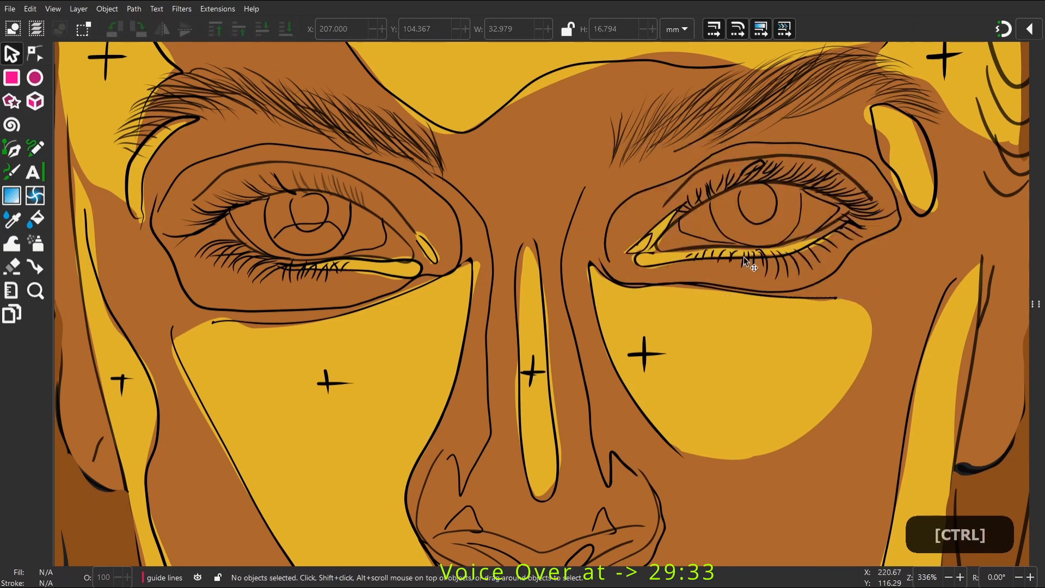
Cut the right eye socket shape, enter the clipped face group #g32861 and paste the shape there in place
{"action": "right_click", "coordinate": [699, 267]}
{"action": "left_click", "coordinate": [308, 191]}
{"action": "left_click", "coordinate": [413, 354]}
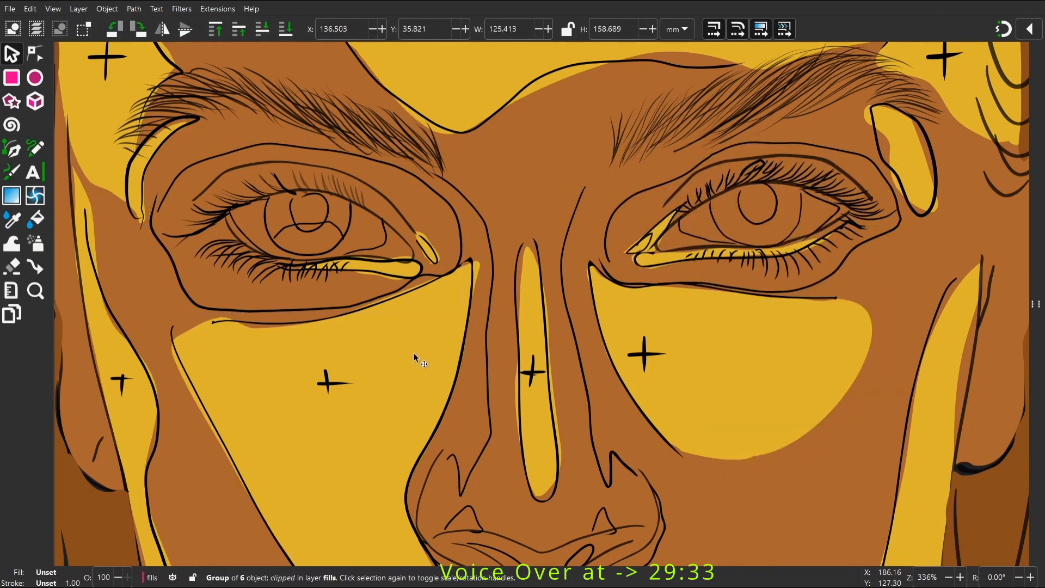
{"action": "right_click", "coordinate": [412, 354]}
{"action": "left_click", "coordinate": [463, 267]}
{"action": "key", "text": "ctrl+alt+v"}
Draw a closed yellow shape around the left eye socket outline with the Pencil tool and adjust its edge with the Tweak tool
{"action": "key", "text": "p"}
{"action": "left_click_drag", "start_coordinate": [154, 213], "coordinate": [359, 167]}
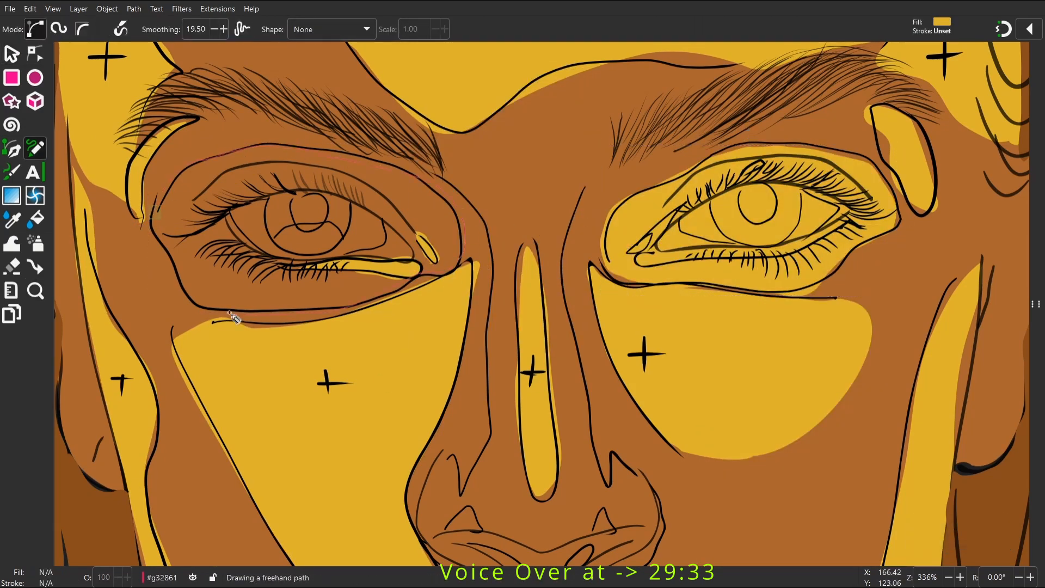
{"action": "key", "text": "w"}
{"action": "mouse_move", "coordinate": [229, 312]}
{"action": "left_mouse_down"}
{"action": "mouse_move", "coordinate": [154, 213]}
{"action": "mouse_move", "coordinate": [211, 184]}
{"action": "left_mouse_up"}
{"action": "key", "text": "n"}
Select both eye socket shapes, place them beneath the small eye highlights and fill them with the palette's dark red
{"action": "key", "text": "s"}
{"action": "left_click", "coordinate": [660, 191], "text": "shift"}
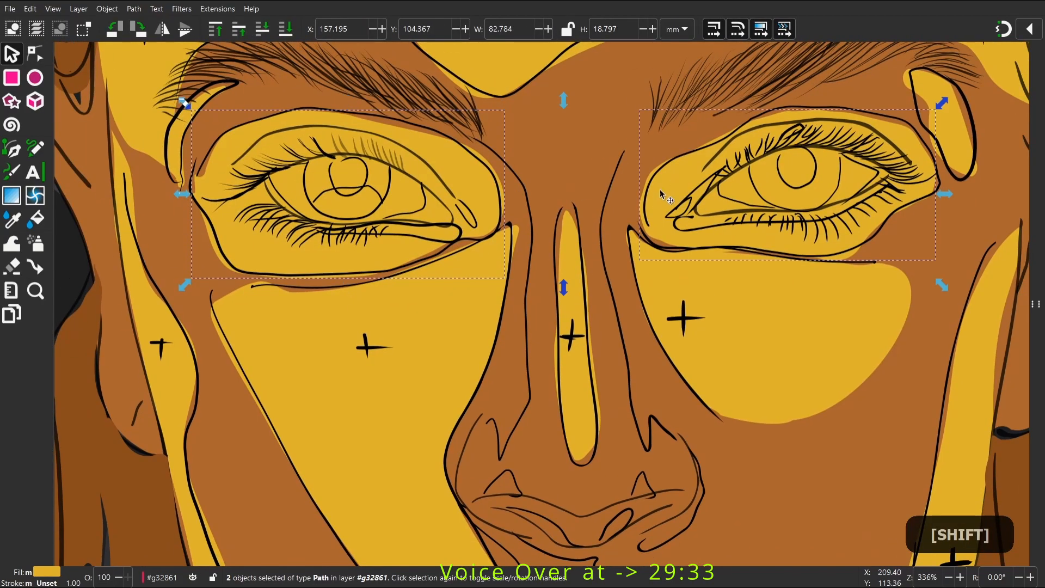
{"action": "scroll", "coordinate": [660, 191], "scroll_direction": "down", "scroll_amount": 2}
{"action": "key", "text": "space"}
{"action": "key", "text": "d"}
{"action": "left_click", "coordinate": [313, 174]}
{"action": "key", "text": "space"}
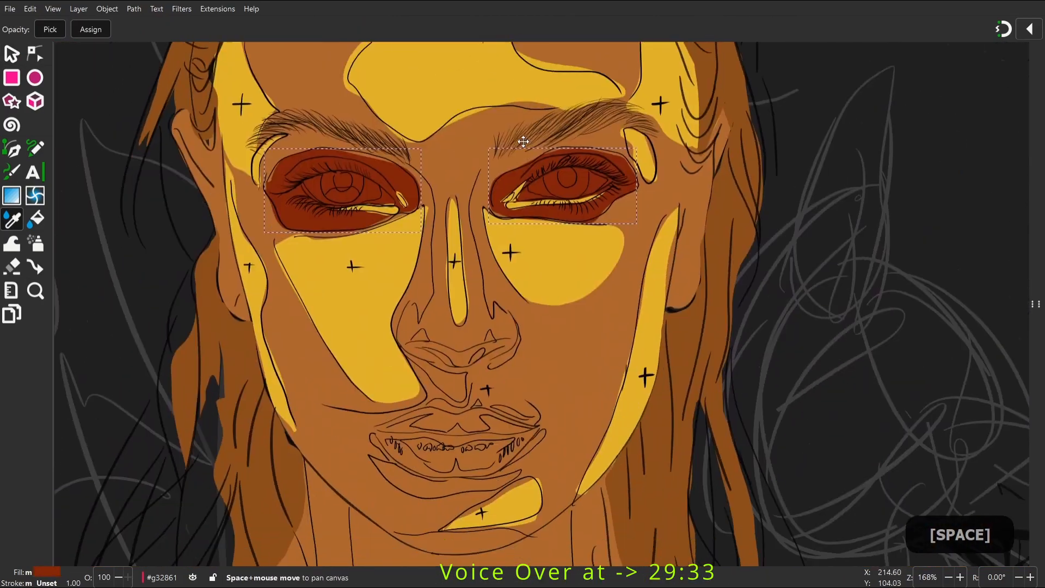
Enter the clipped neck group #g45264 and draw a shadow shape under the jaw filled with the palette's dark red #852707
{"action": "key", "text": "s"}
{"action": "right_click", "coordinate": [459, 376]}
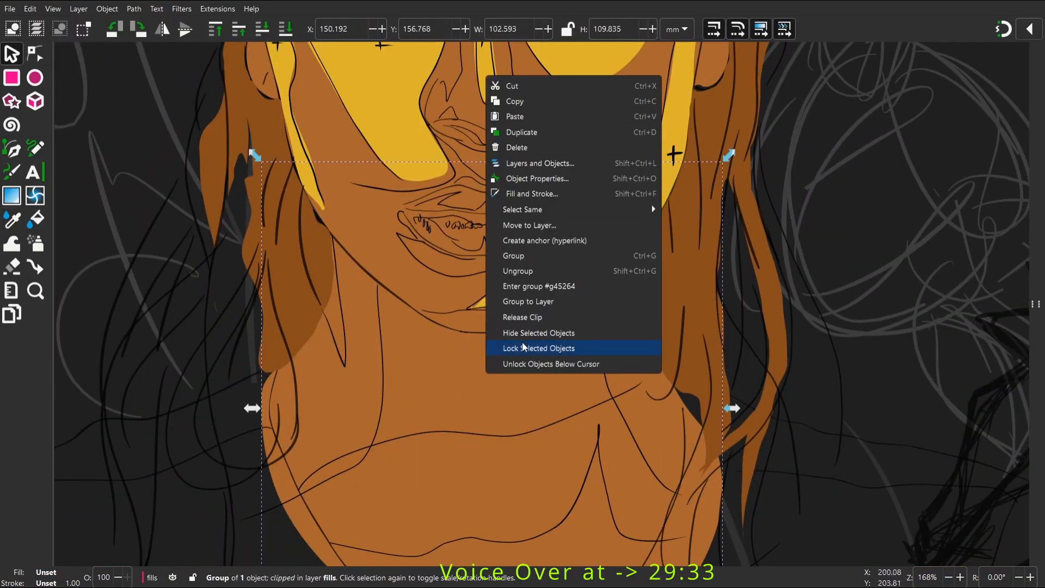
{"action": "left_click", "coordinate": [521, 347]}
{"action": "key", "text": "p"}
{"action": "key", "text": "space"}
{"action": "key", "text": "d"}
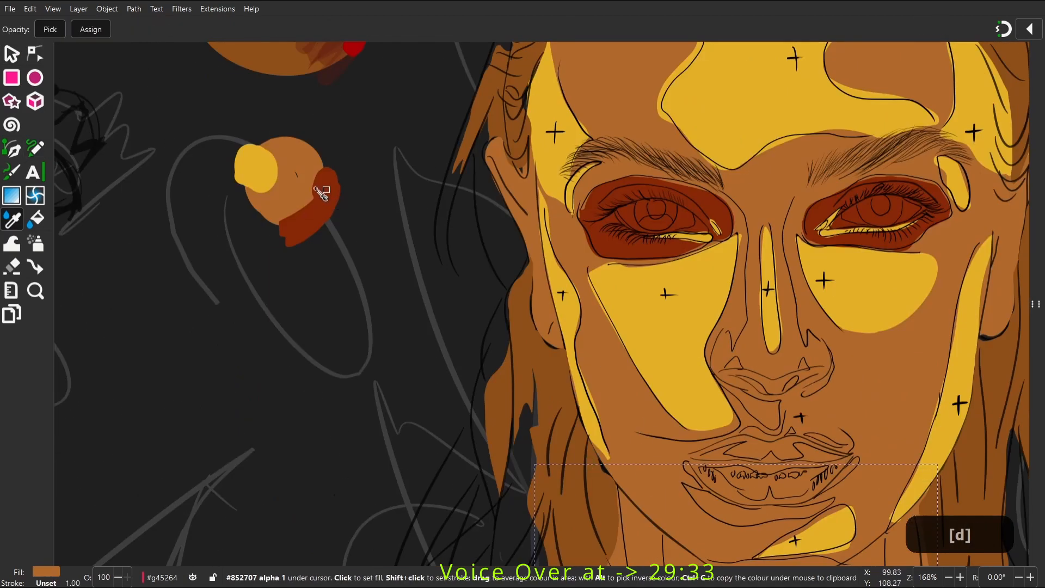
{"action": "left_click", "coordinate": [319, 190]}
{"action": "key", "text": "space"}
{"action": "key", "text": "p"}
{"action": "mouse_move", "coordinate": [593, 264]}
{"action": "left_mouse_down"}
{"action": "mouse_move", "coordinate": [641, 454]}
{"action": "mouse_move", "coordinate": [304, 416]}
{"action": "left_mouse_up"}
Sample the highlight yellow and draw closed highlight shapes over the lower chest and the right side of the neck
{"action": "key", "text": "space"}
{"action": "key", "text": "d"}
{"action": "left_click", "coordinate": [510, 155]}
{"action": "key", "text": "p"}
{"action": "key", "text": "space"}
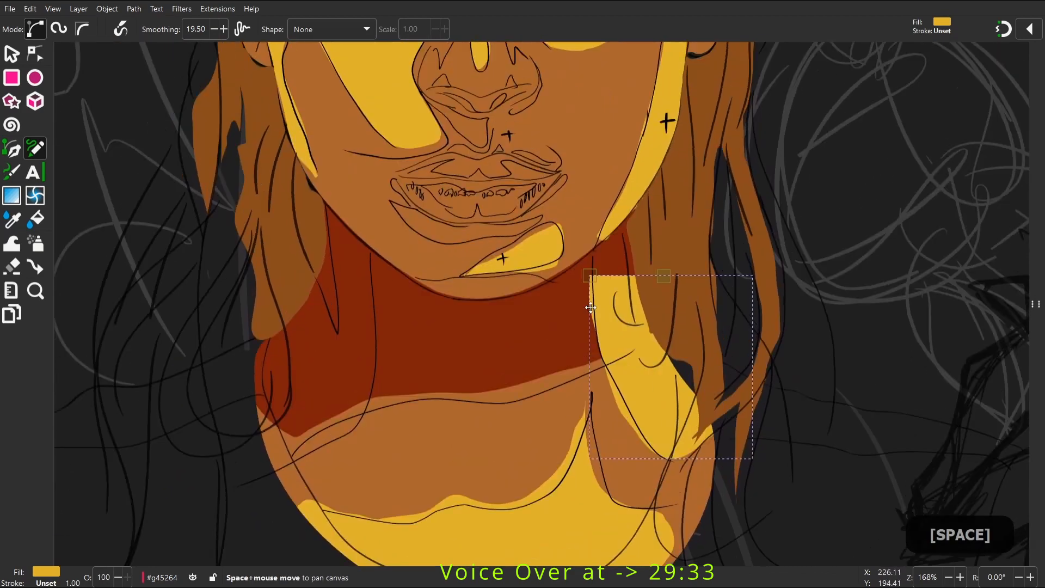
Enter the face group #g32861 again, draw a closed shape over the lips and push its lower edge onto the outline with the Tweak tool
{"action": "key", "text": "space"}
{"action": "key", "text": "z"}
{"action": "left_click_drag", "start_coordinate": [356, 214], "coordinate": [681, 425]}
{"action": "key", "text": "s"}
{"action": "left_click", "coordinate": [717, 200]}
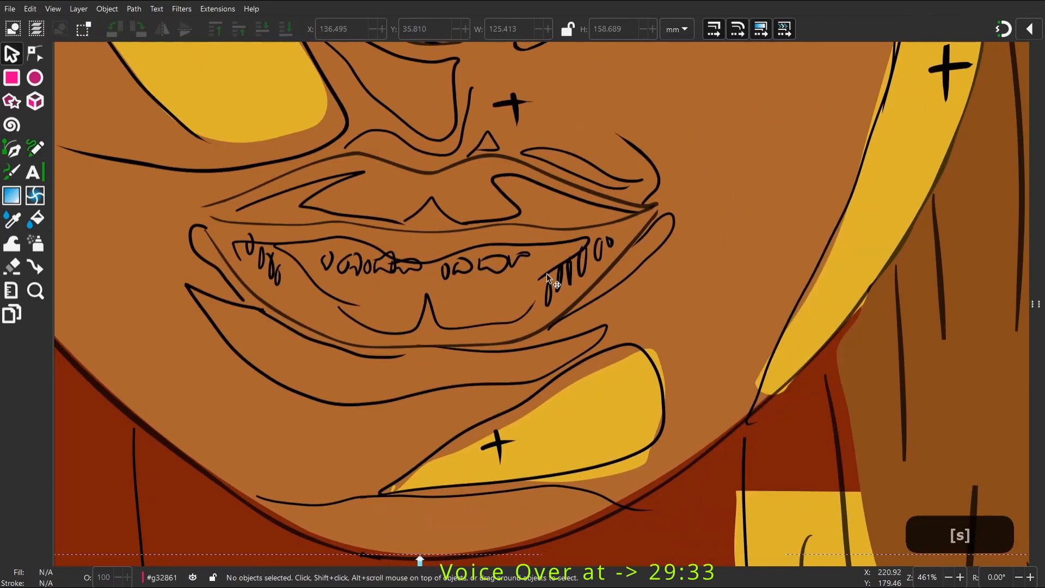
{"action": "key", "text": "p"}
{"action": "left_click_drag", "start_coordinate": [390, 354], "coordinate": [205, 232]}
{"action": "key", "text": "w"}
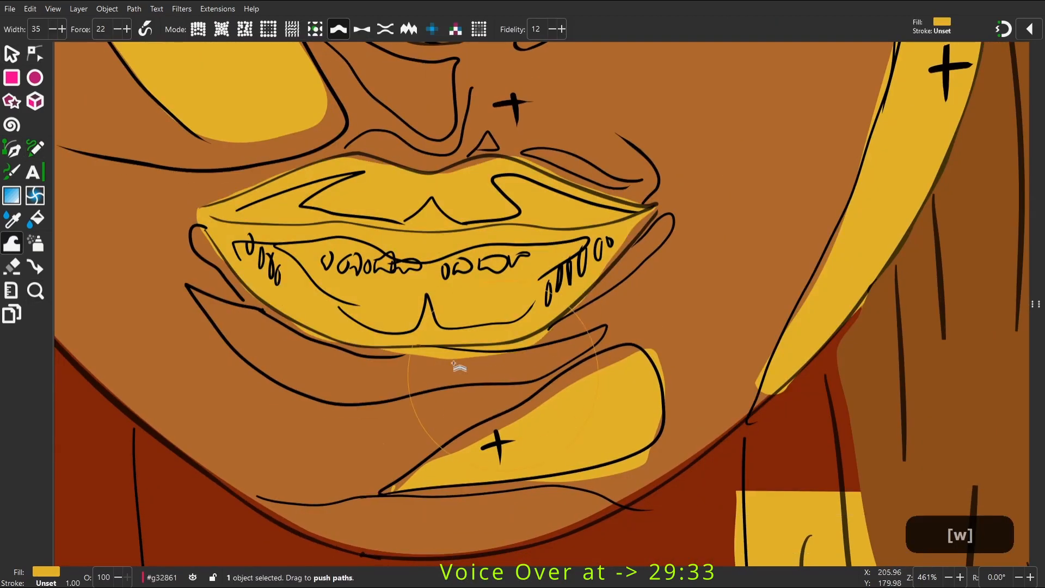
{"action": "left_click_drag", "start_coordinate": [463, 362], "coordinate": [458, 342]}
Fill the lips shape with the neck's dark red and push its upper edge onto the guide line with the Tweak tool
{"action": "key", "text": "d"}
{"action": "left_click", "coordinate": [767, 430]}
{"action": "key", "text": "w"}
{"action": "left_click_drag", "start_coordinate": [507, 182], "coordinate": [503, 162]}
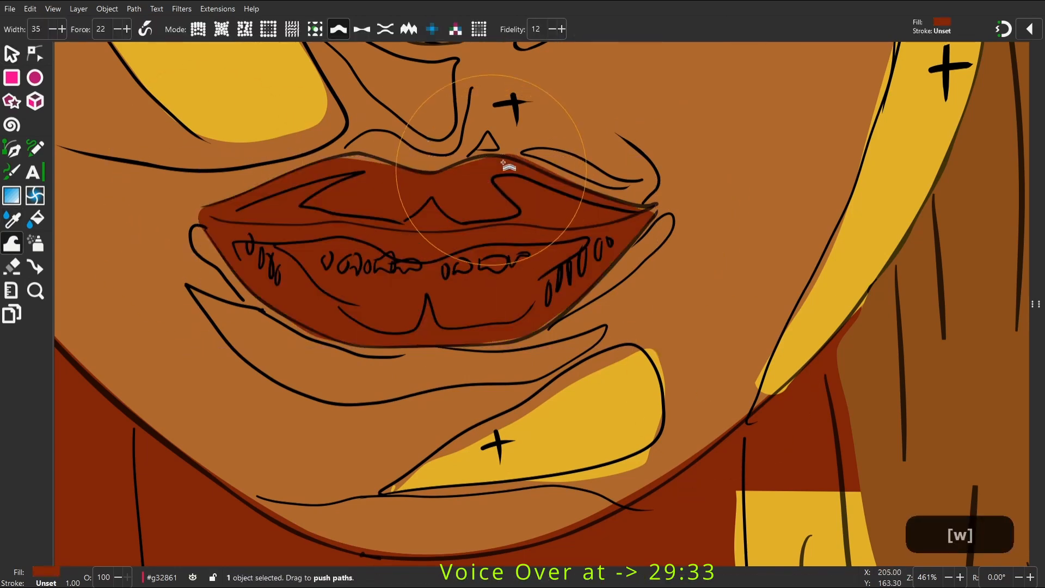
Draw a closed dark red shadow shape along the guide lines below the lower lip and tweak its lower edge onto the line
{"action": "key", "text": "s"}
{"action": "left_click_drag", "start_coordinate": [454, 284], "coordinate": [495, 238]}
{"action": "key", "text": "p"}
{"action": "left_click_drag", "start_coordinate": [484, 303], "coordinate": [598, 323]}
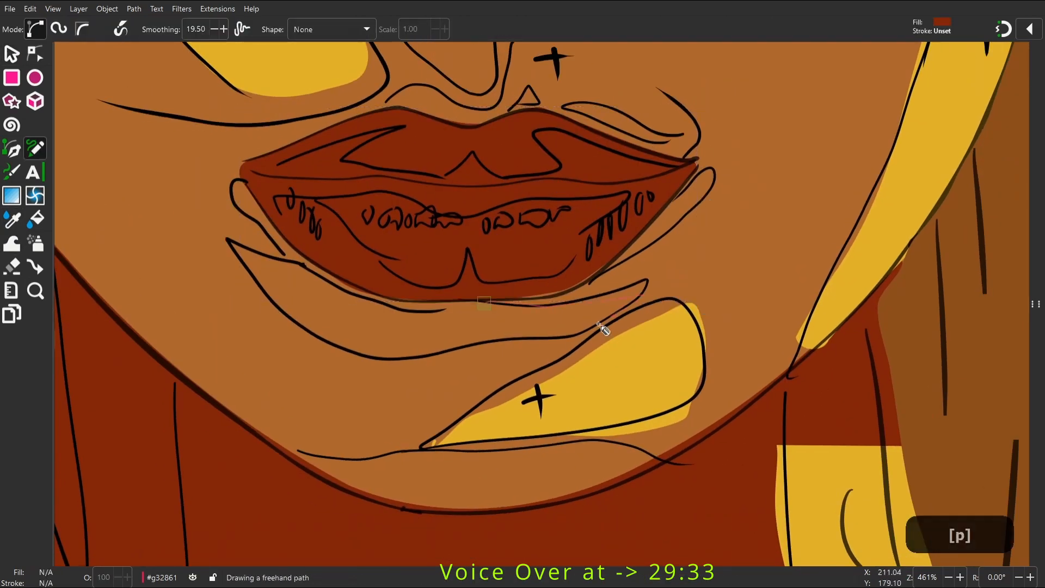
{"action": "left_click_drag", "start_coordinate": [303, 263], "coordinate": [483, 303]}
{"action": "key", "text": "w"}
{"action": "left_click_drag", "start_coordinate": [529, 364], "coordinate": [371, 365]}
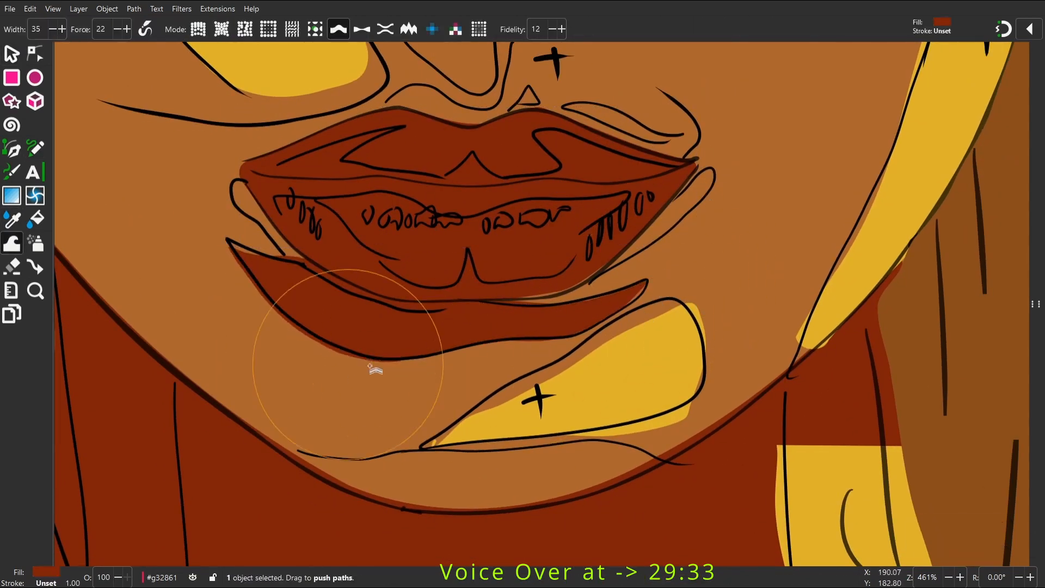
Select the yellow chin highlight and push its edges onto the guide line with the Tweak tool
{"action": "key", "text": "s"}
{"action": "mouse_move", "coordinate": [608, 351]}
{"action": "left_mouse_down"}
{"action": "mouse_move", "coordinate": [636, 299]}
{"action": "mouse_move", "coordinate": [730, 235]}
{"action": "mouse_move", "coordinate": [691, 291]}
{"action": "left_mouse_up"}
{"action": "left_click", "coordinate": [636, 297]}
{"action": "key", "text": "w"}
{"action": "left_click_drag", "start_coordinate": [588, 327], "coordinate": [555, 302]}
{"action": "mouse_move", "coordinate": [530, 299]}
{"action": "left_mouse_down"}
{"action": "mouse_move", "coordinate": [574, 183]}
{"action": "mouse_move", "coordinate": [568, 264]}
{"action": "left_mouse_up"}
Draw a dark red shadow shape along the jawline and under the chin, and adjust its edge with the Tweak tool
{"action": "key", "text": "p"}
{"action": "left_click_drag", "start_coordinate": [899, 245], "coordinate": [901, 243]}
{"action": "key", "text": "w"}
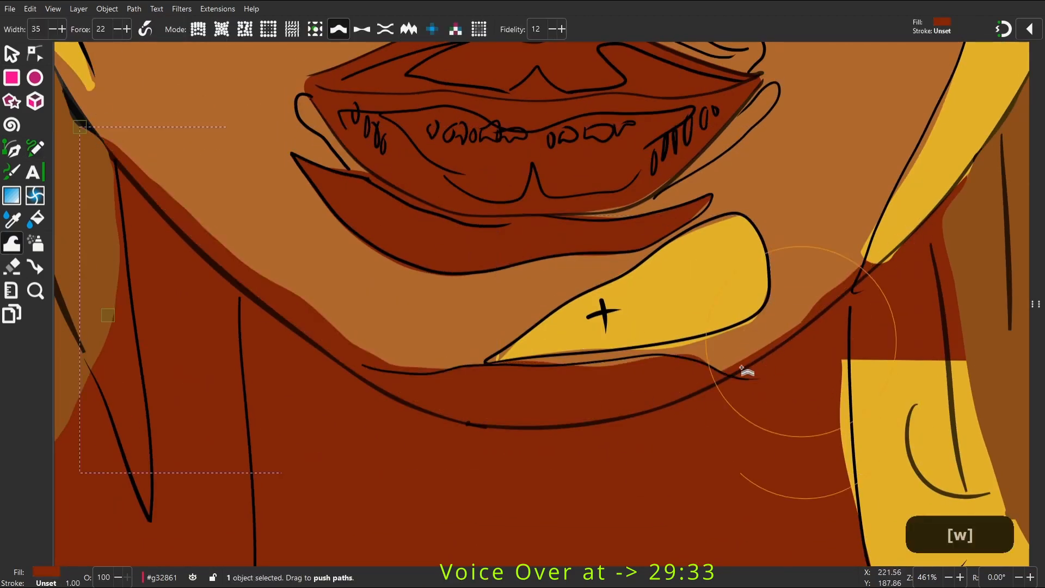
{"action": "mouse_move", "coordinate": [174, 108]}
{"action": "left_mouse_down"}
{"action": "mouse_move", "coordinate": [352, 301]}
{"action": "mouse_move", "coordinate": [513, 364]}
{"action": "left_mouse_up"}
{"action": "key", "text": "Escape"}
{"action": "key", "text": "s"}
Draw a closed shape over the right eyeball with the Pencil tool and fill it with the sampled highlight yellow
{"action": "scroll", "coordinate": [506, 361], "scroll_direction": "down", "scroll_amount": 6}
{"action": "key", "text": "z"}
{"action": "left_click_drag", "start_coordinate": [569, 337], "coordinate": [424, 245]}
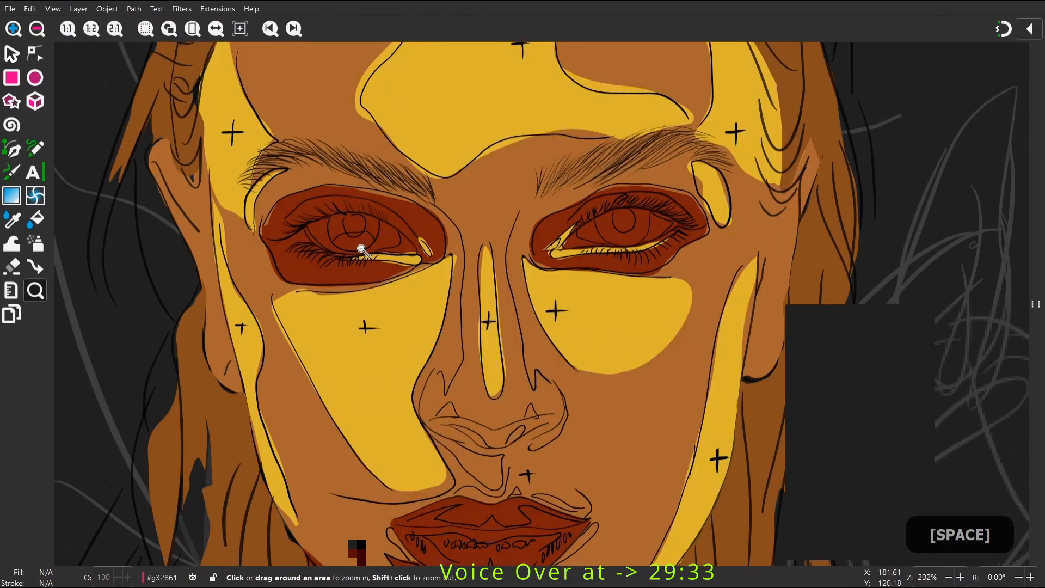
{"action": "left_click_drag", "start_coordinate": [360, 248], "coordinate": [348, 264]}
{"action": "left_click_drag", "start_coordinate": [560, 200], "coordinate": [637, 263]}
{"action": "key", "text": "p"}
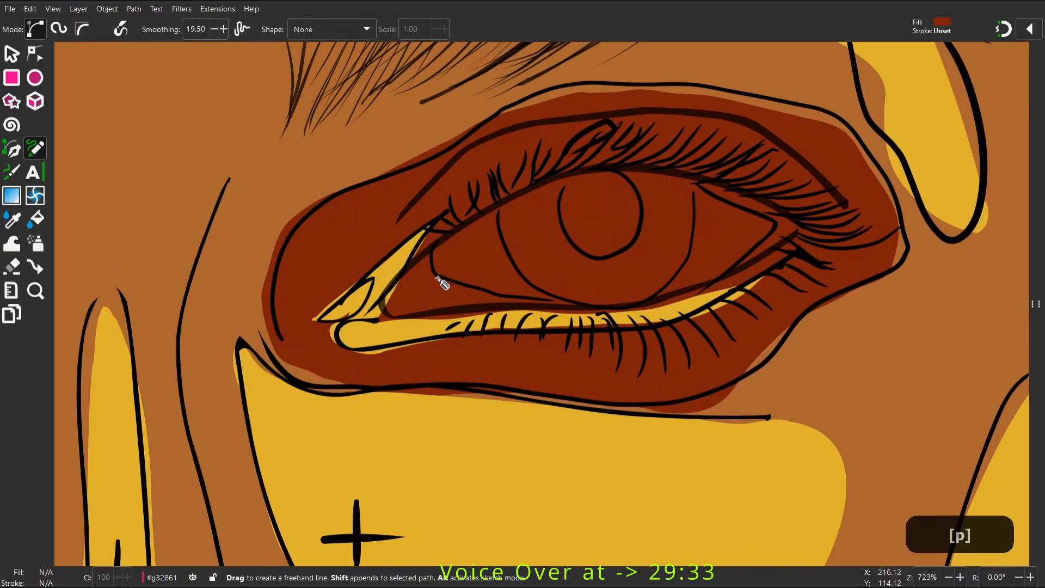
{"action": "left_click_drag", "start_coordinate": [433, 268], "coordinate": [549, 179]}
{"action": "mouse_move", "coordinate": [779, 253]}
{"action": "left_mouse_down"}
{"action": "mouse_move", "coordinate": [505, 282]}
{"action": "mouse_move", "coordinate": [432, 253]}
{"action": "left_mouse_up"}
{"action": "key", "text": "d"}
{"action": "left_click", "coordinate": [920, 169]}
{"action": "key", "text": "w"}
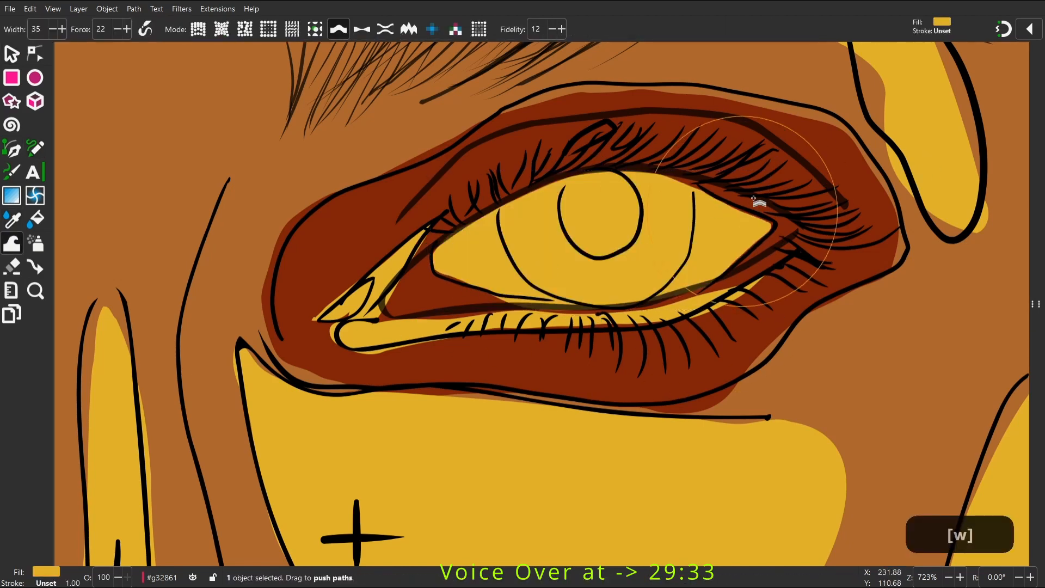
Draw a closed yellow shape over the left eyeball along the eyelid lines
{"action": "key", "text": "space"}
{"action": "key", "text": "p"}
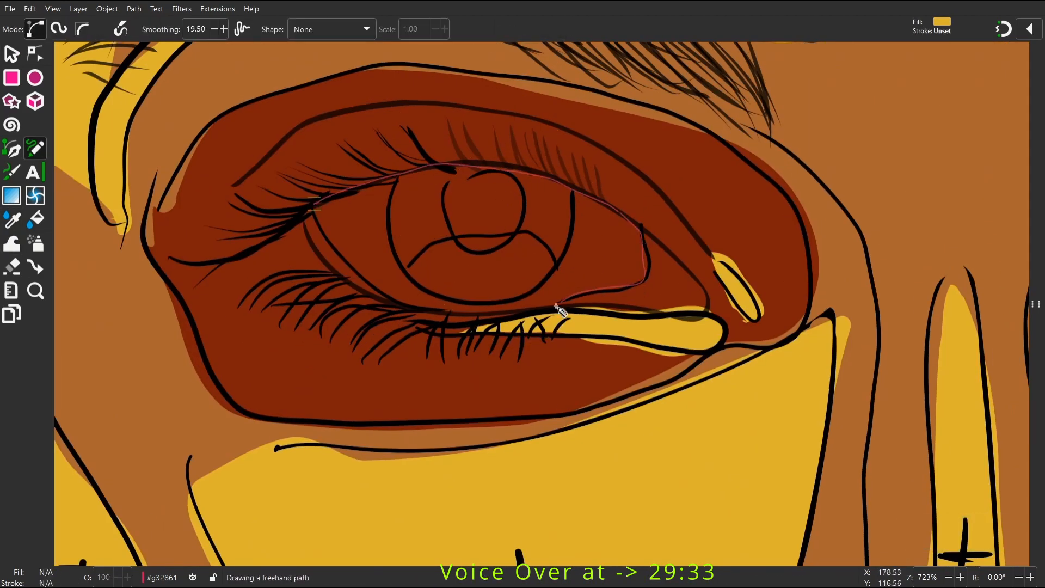
{"action": "left_click_drag", "start_coordinate": [318, 206], "coordinate": [314, 204]}
{"action": "key", "text": "w"}
Examine the portrait's highlight and shadow shapes as a whole
{"action": "key", "text": "s"}
{"action": "key", "text": "2"}
{"action": "key", "text": "s"}
{"action": "left_click", "coordinate": [441, 283]}
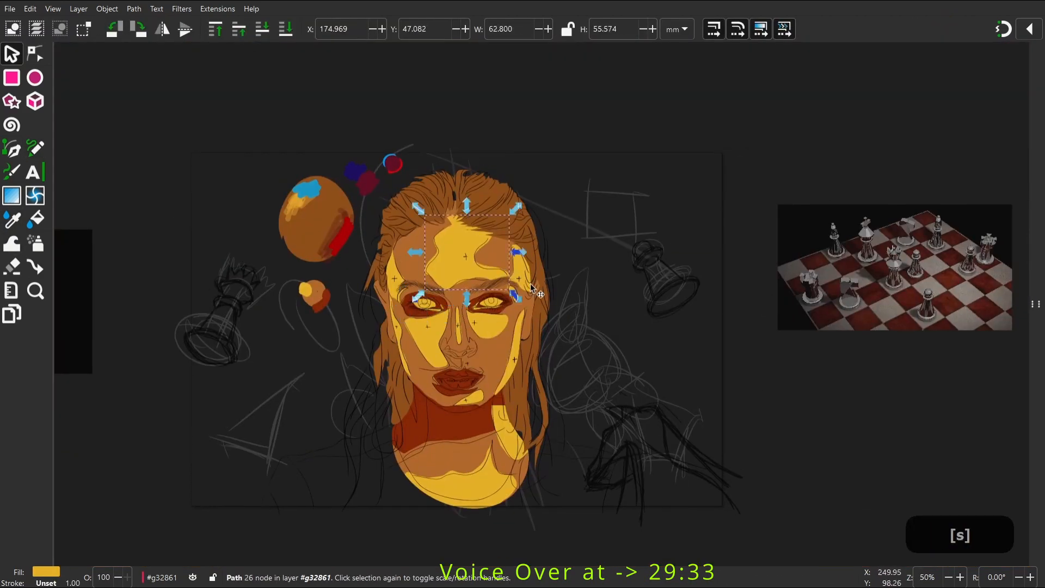
{"action": "key", "text": "Escape"}
{"action": "key", "text": "space"}
{"action": "key", "text": "space"}
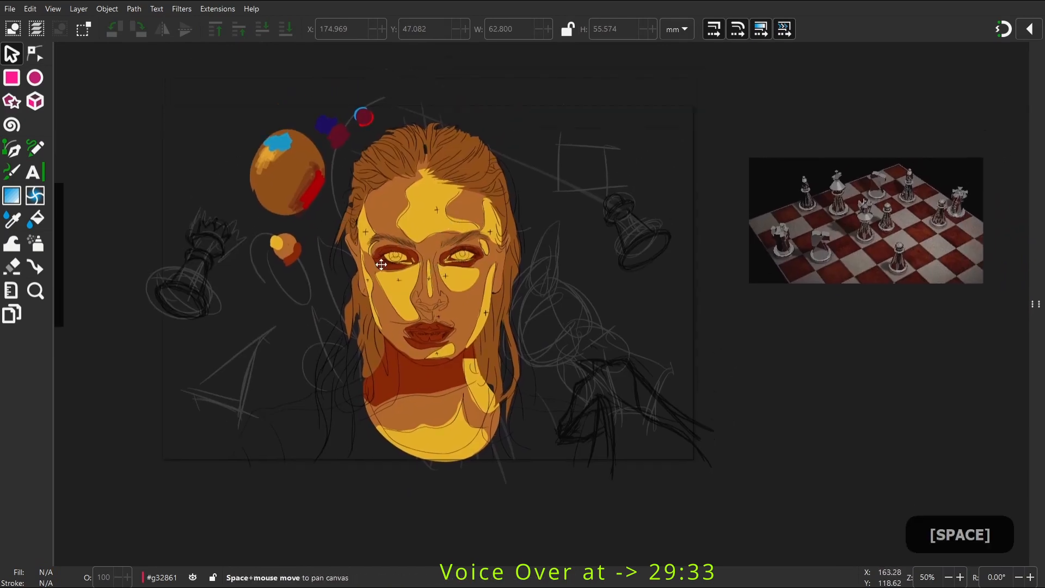
{"action": "key", "text": "z"}
{"action": "left_click", "coordinate": [359, 154]}
{"action": "key", "text": "s"}
{"action": "key", "text": "space"}
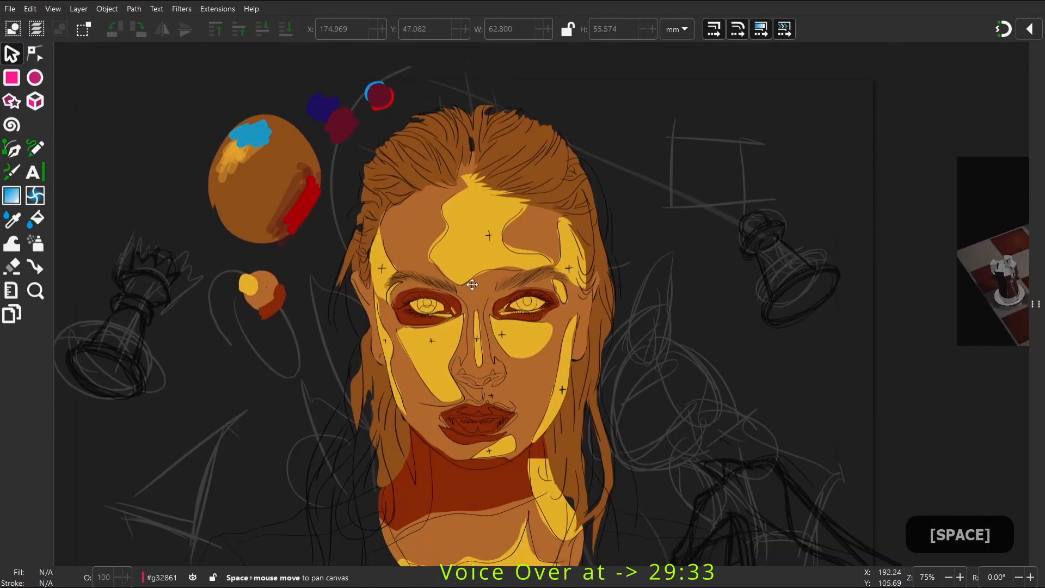
{"action": "left_click", "coordinate": [427, 209]}
{"action": "key", "text": "d"}
{"action": "left_click", "coordinate": [401, 175]}
{"action": "key", "text": "ctrl+z"}
{"action": "key", "text": "space"}
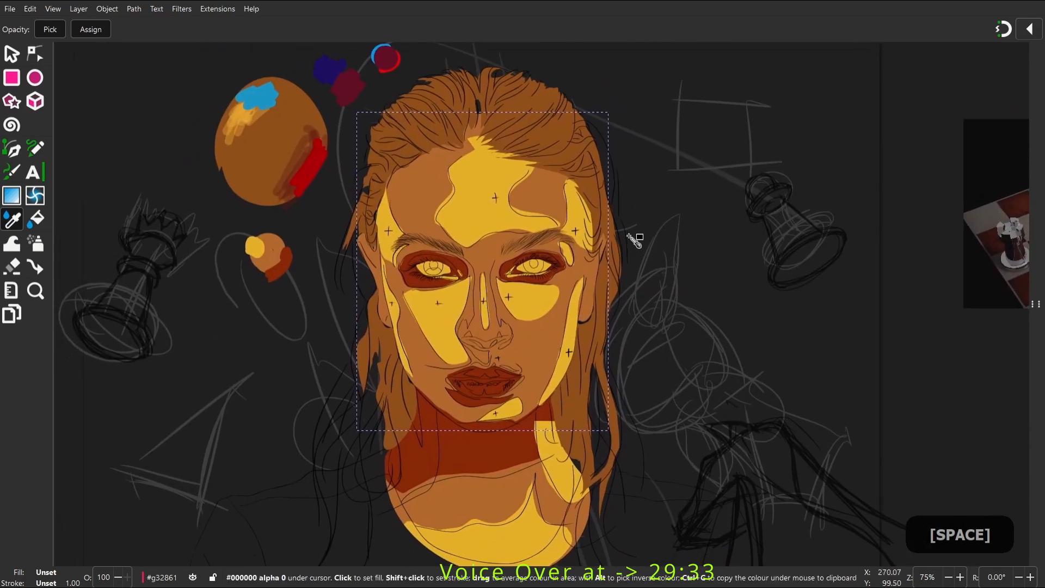
Select the eyeball shapes and change their flat fill to light grey in Fill and Stroke
{"action": "key", "text": "z"}
{"action": "left_click_drag", "start_coordinate": [408, 204], "coordinate": [667, 308]}
{"action": "key", "text": "s"}
{"action": "left_click", "coordinate": [297, 286]}
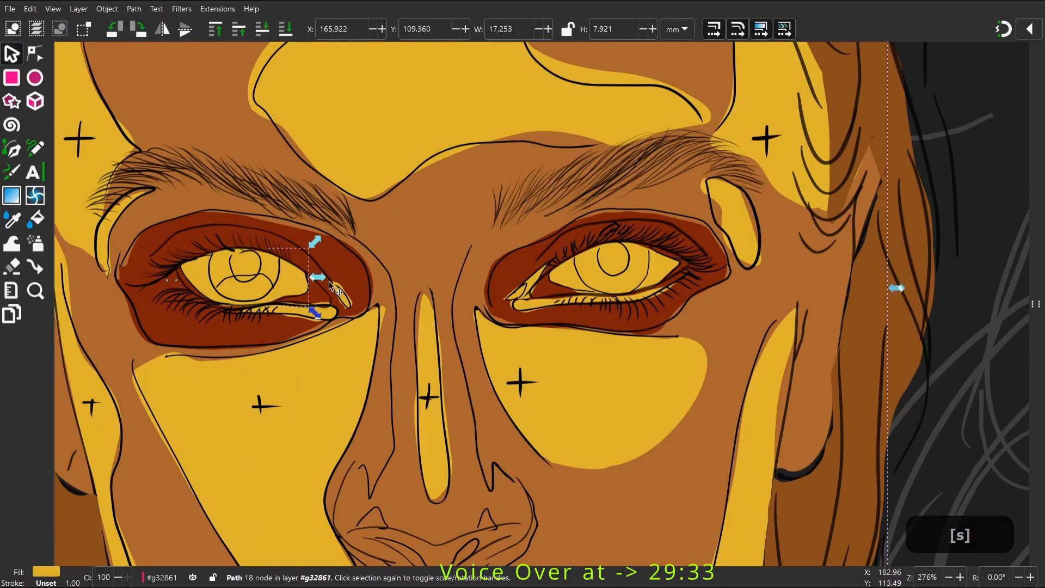
{"action": "left_click", "coordinate": [34, 569]}
{"action": "mouse_move", "coordinate": [833, 329]}
{"action": "left_mouse_down"}
{"action": "mouse_move", "coordinate": [833, 364]}
{"action": "mouse_move", "coordinate": [812, 316]}
{"action": "left_mouse_up"}
Select the clipped face group, export the selection as g32859.png and hide the dialogs
{"action": "left_click", "coordinate": [368, 234]}
{"action": "key", "text": "2"}
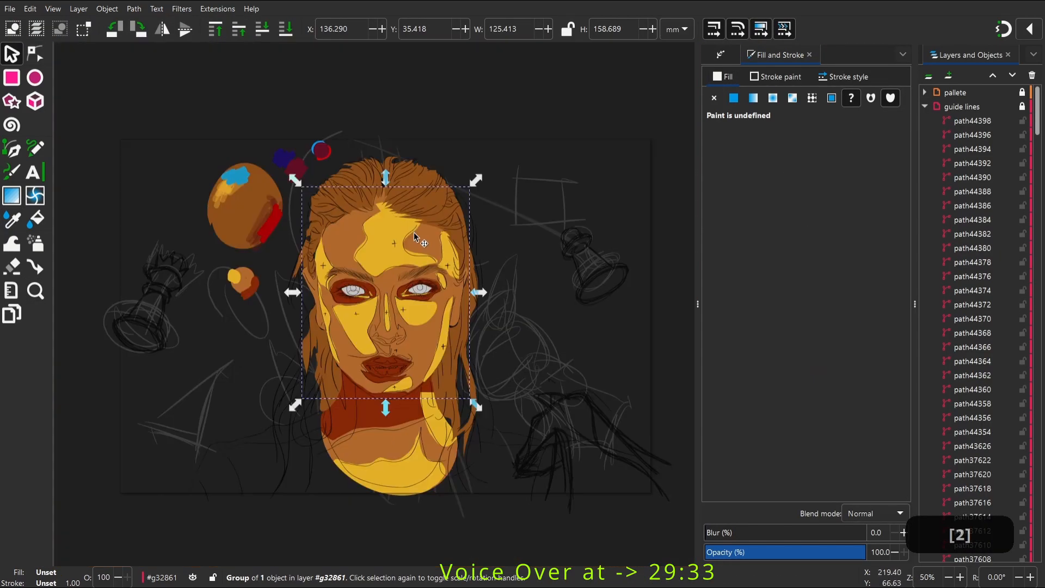
{"action": "key", "text": "space"}
{"action": "key", "text": "z"}
{"action": "key", "text": "ctrl+shift+e"}
{"action": "left_click", "coordinate": [1009, 373]}
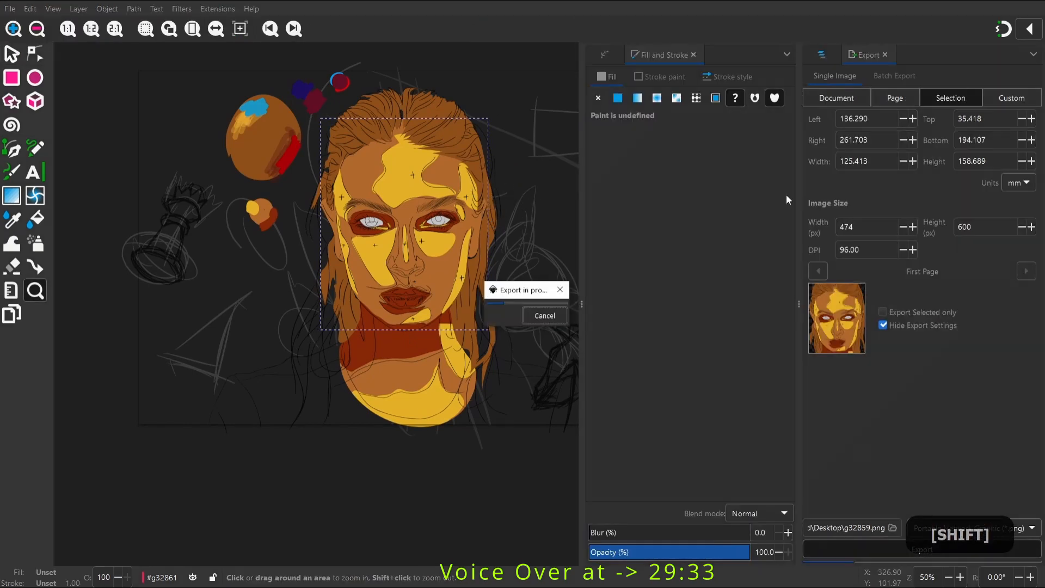
{"action": "left_click", "coordinate": [892, 55]}
{"action": "key", "text": "F12"}
Select the dark red lips shape and open its fill settings
{"action": "key", "text": "space"}
{"action": "key", "text": "space"}
{"action": "left_click", "coordinate": [726, 289]}
{"action": "key", "text": "space"}
{"action": "key", "text": "space"}
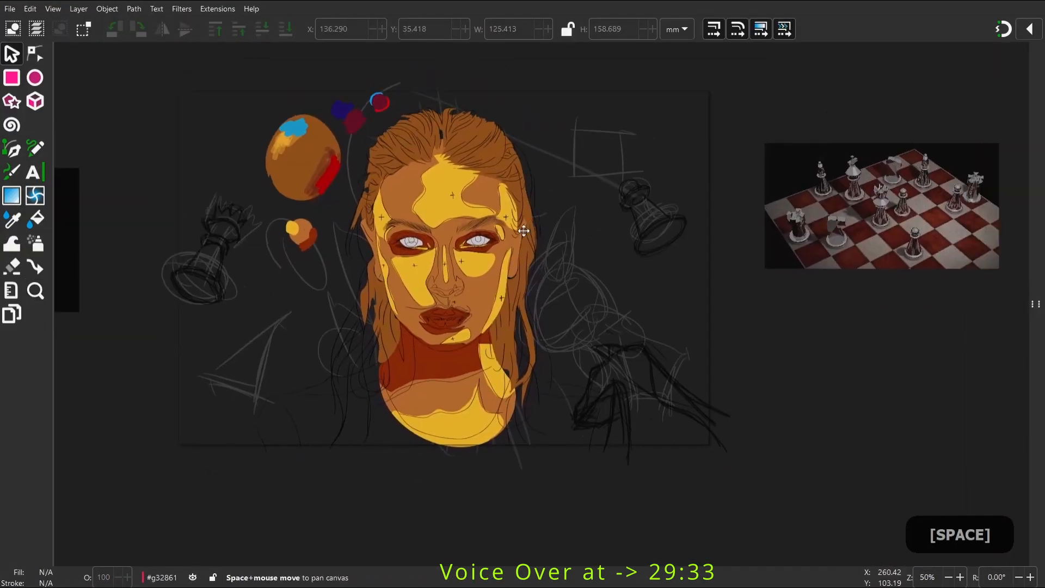
{"action": "key", "text": "z"}
{"action": "left_click_drag", "start_coordinate": [470, 303], "coordinate": [588, 426]}
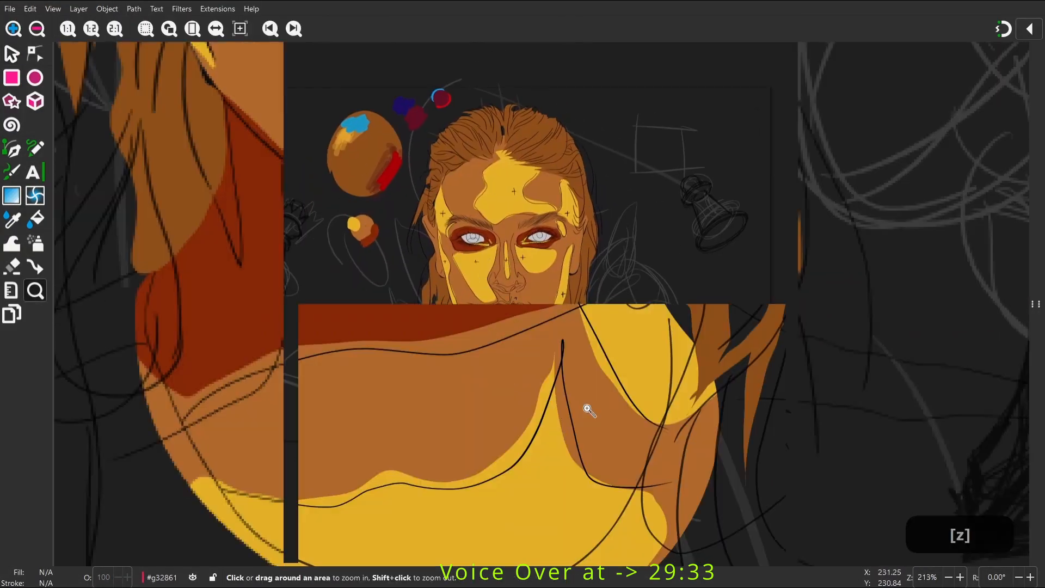
{"action": "key", "text": "space"}
{"action": "key", "text": "s"}
{"action": "left_click", "coordinate": [403, 351]}
{"action": "key", "text": "space"}
{"action": "key", "text": "ctrl+shift+f"}
{"action": "key", "text": "space"}
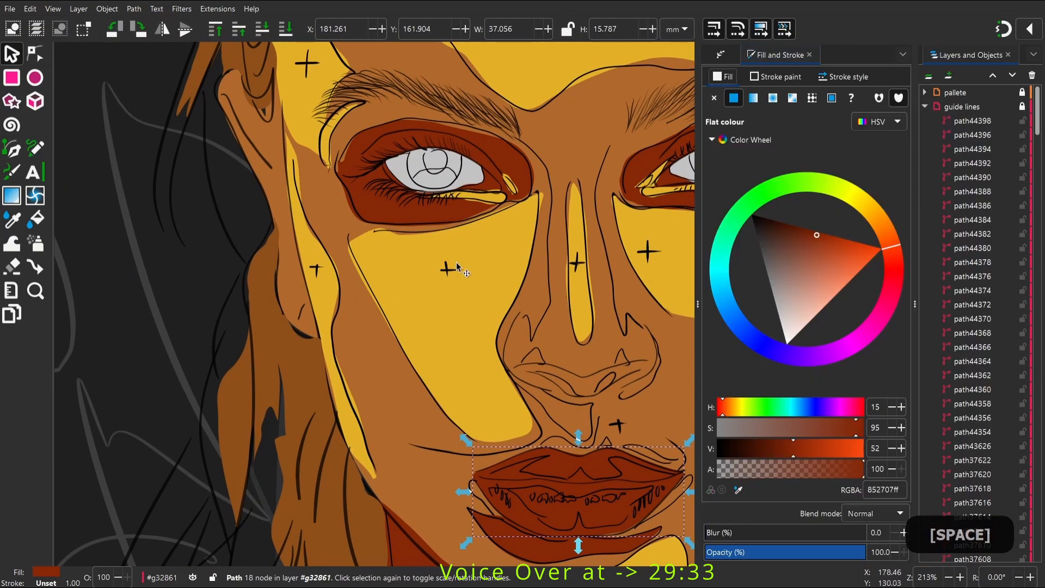
Examine the Interface preferences for windows, including the default window size and dialog behaviour, and close the preferences
{"action": "key", "text": "super"}
{"action": "key", "text": "super"}
{"action": "left_click", "coordinate": [157, 9]}
{"action": "mouse_move", "coordinate": [32, 12]}
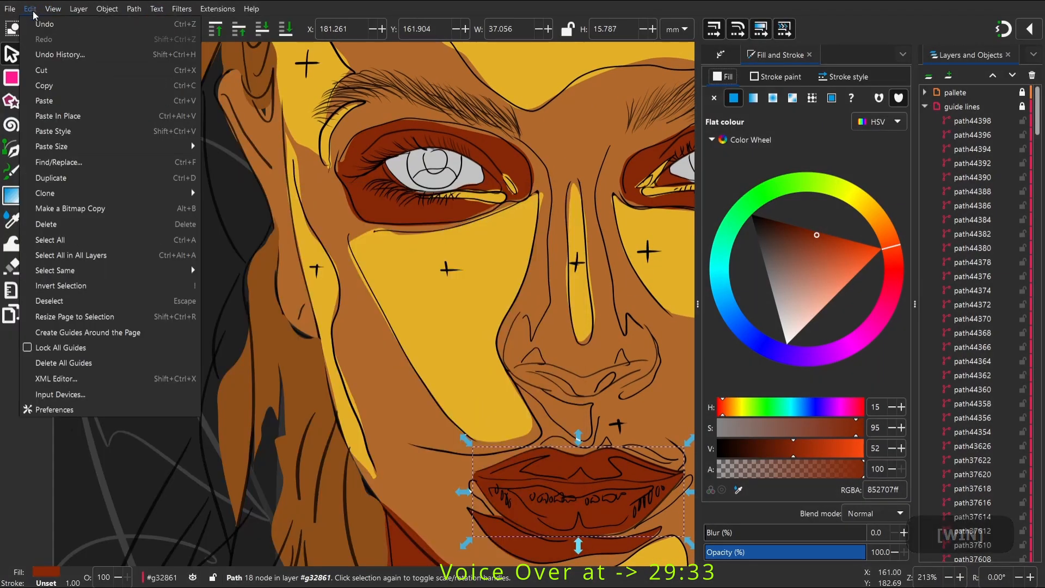
{"action": "left_click", "coordinate": [39, 409]}
{"action": "left_click", "coordinate": [338, 140]}
{"action": "left_click", "coordinate": [338, 127]}
{"action": "left_click", "coordinate": [369, 142]}
{"action": "left_click", "coordinate": [369, 168]}
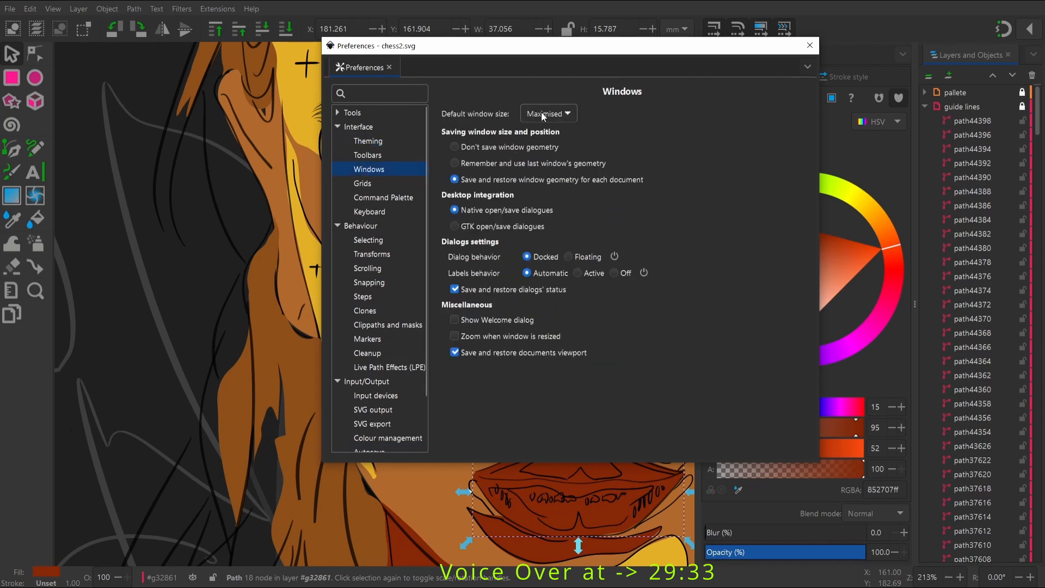
{"action": "left_click", "coordinate": [809, 45]}
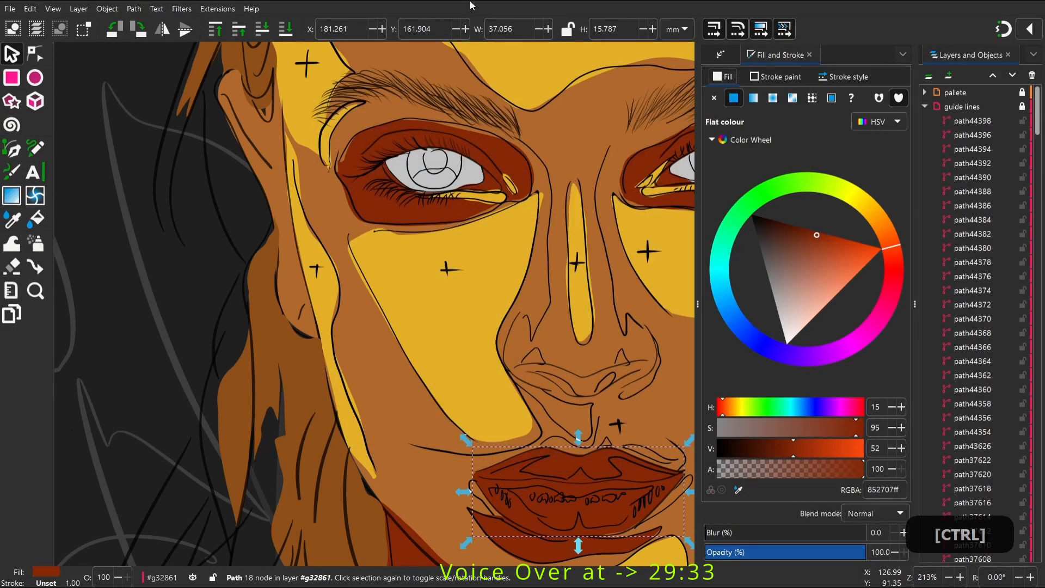
Save the drawing, close Inkscape and start it again with a new document
{"action": "key", "text": "ctrl+s"}
{"action": "key", "text": "alt+F4"}
{"action": "left_click", "coordinate": [772, 66]}
{"action": "key", "text": "super"}
{"action": "left_click", "coordinate": [370, 405]}
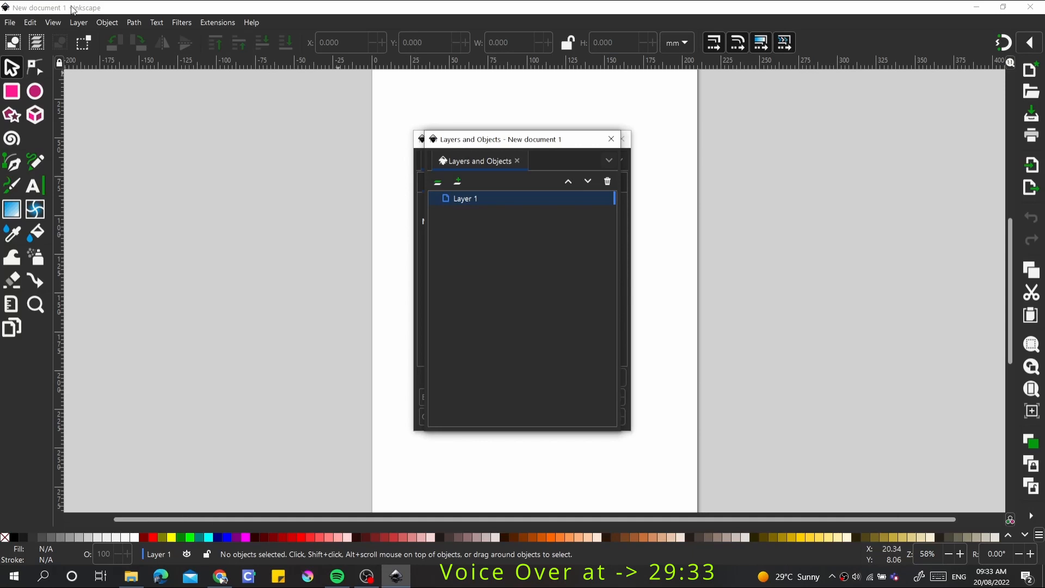
Open the chess2.svg drawing from the file explorer
{"action": "left_click", "coordinate": [10, 22]}
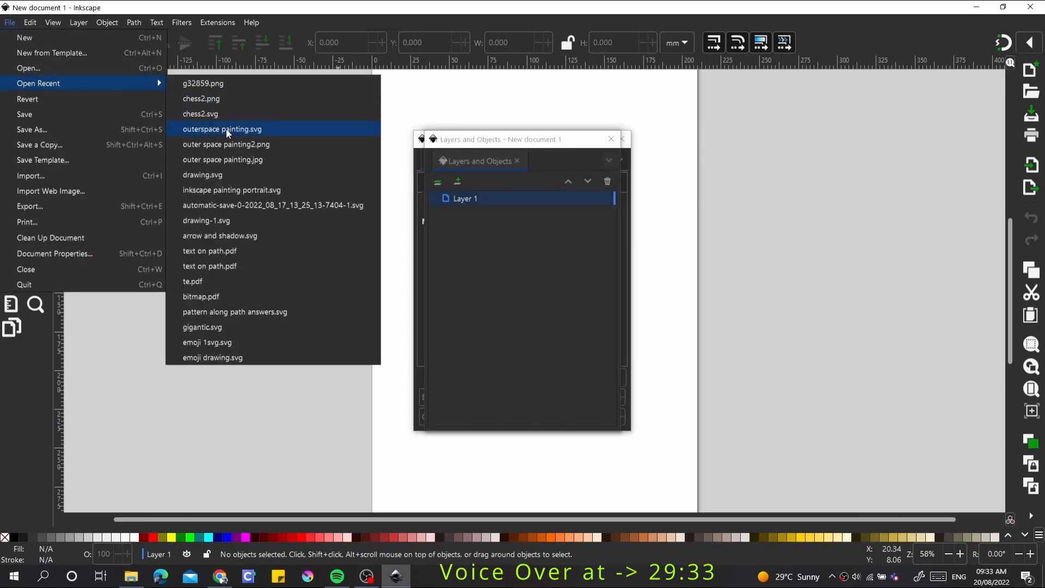
{"action": "left_click", "coordinate": [130, 575]}
{"action": "double_click", "coordinate": [391, 355]}
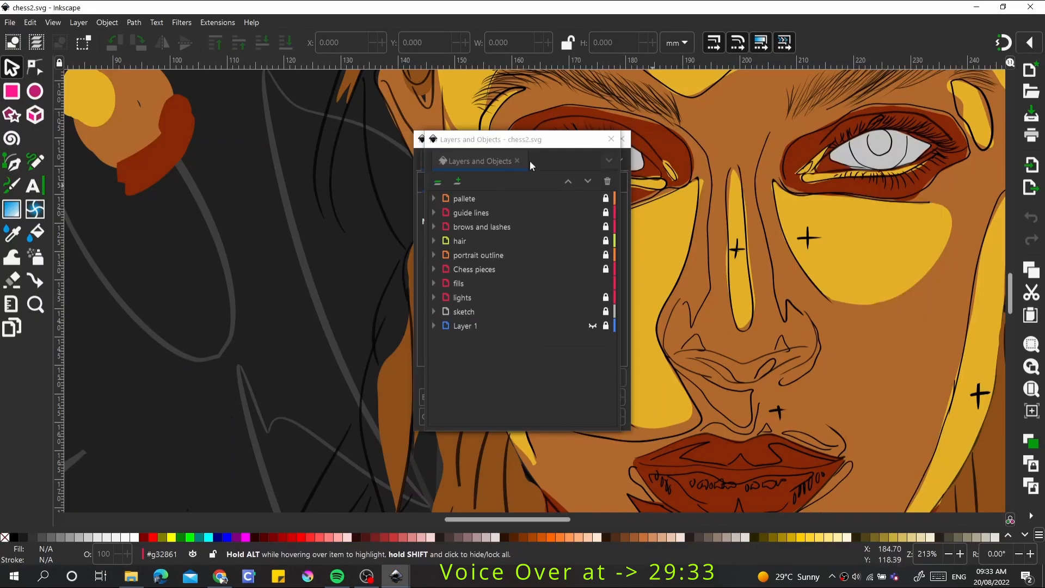
Switch to full screen, move the Layers and Objects and Fill and Stroke dialogs aside, and select the shadow shape below the lower lip
{"action": "left_click", "coordinate": [691, 107]}
{"action": "key", "text": "F12"}
{"action": "key", "text": "F11"}
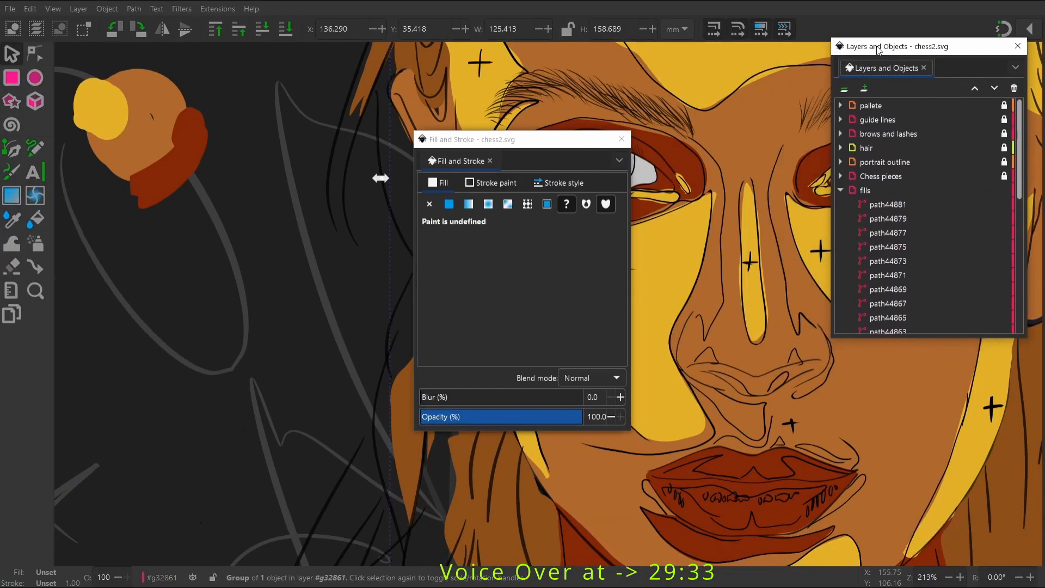
{"action": "left_click", "coordinate": [645, 511]}
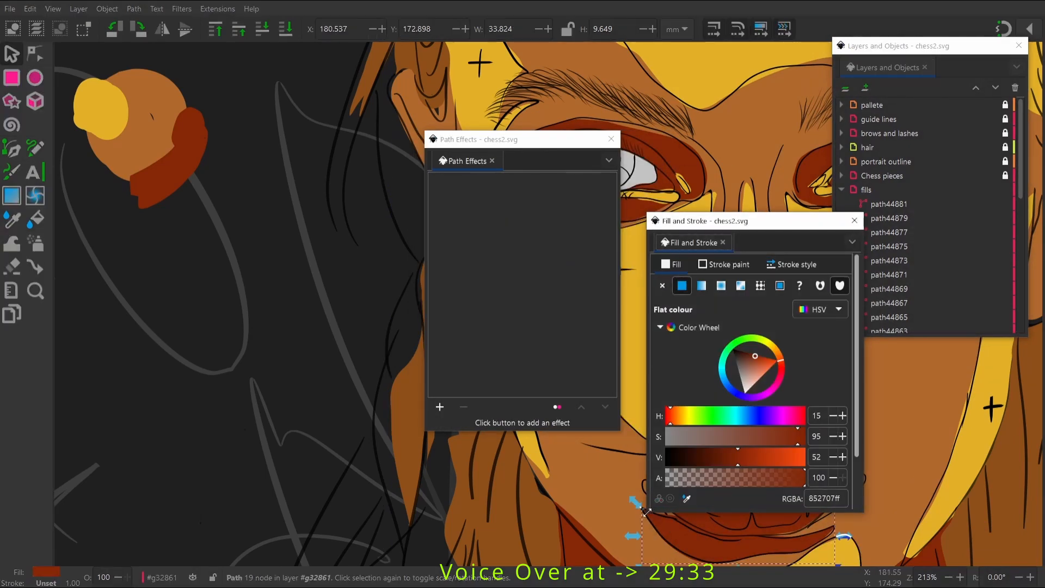
Close the Path Effects dialog, then resize and spread the Fill and Stroke and Layers and Objects dialogs away from the face
{"action": "left_click_drag", "start_coordinate": [647, 511], "coordinate": [653, 356]}
{"action": "mouse_move", "coordinate": [751, 220]}
{"action": "left_mouse_down"}
{"action": "mouse_move", "coordinate": [828, 210]}
{"action": "mouse_move", "coordinate": [837, 219]}
{"action": "left_mouse_up"}
{"action": "left_click_drag", "start_coordinate": [843, 441], "coordinate": [844, 564]}
{"action": "mouse_move", "coordinate": [785, 218]}
{"action": "left_mouse_down"}
{"action": "mouse_move", "coordinate": [850, 196]}
{"action": "mouse_move", "coordinate": [877, 60]}
{"action": "mouse_move", "coordinate": [87, 279]}
{"action": "mouse_move", "coordinate": [95, 225]}
{"action": "left_mouse_up"}
{"action": "left_click", "coordinate": [492, 160]}
{"action": "key", "text": "Escape"}
{"action": "left_click_drag", "start_coordinate": [203, 288], "coordinate": [138, 288]}
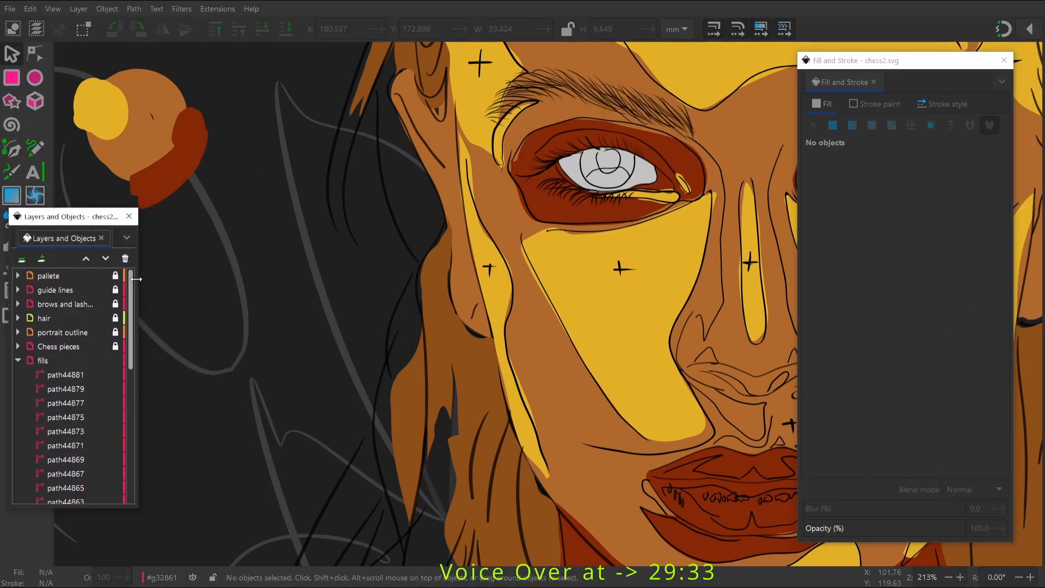
Select the large yellow cheek highlight, collapse the colour wheel and tuck both dialogs into the corners of the canvas
{"action": "left_click_drag", "start_coordinate": [857, 64], "coordinate": [891, 65]}
{"action": "left_click", "coordinate": [612, 281]}
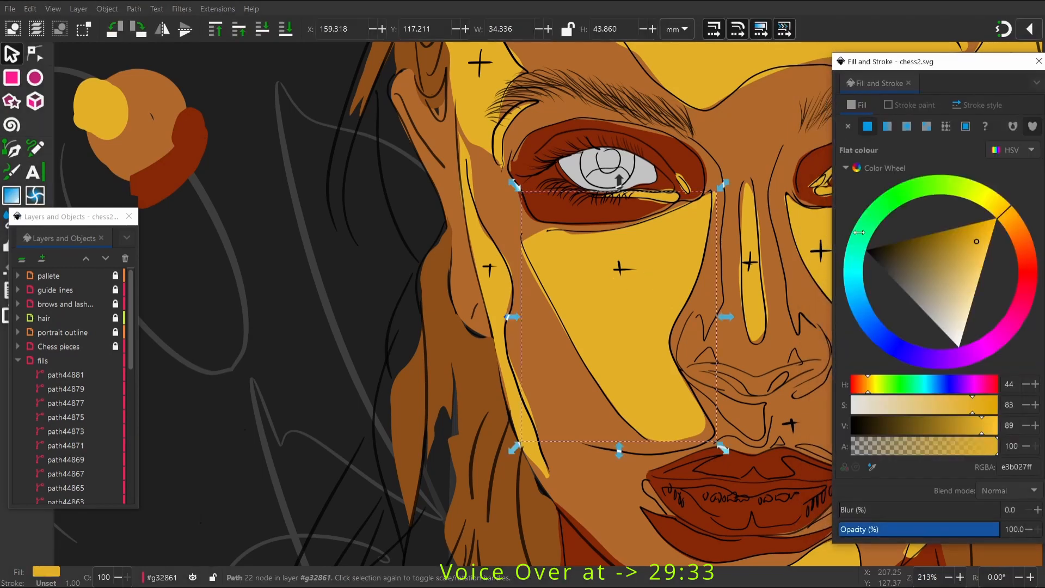
{"action": "left_click", "coordinate": [860, 138]}
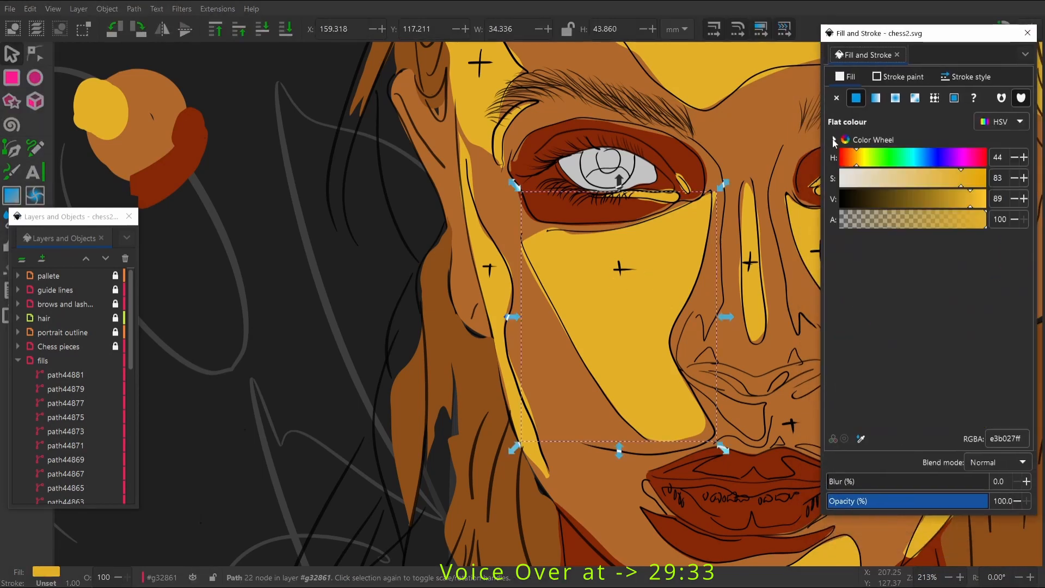
{"action": "left_click_drag", "start_coordinate": [69, 216], "coordinate": [63, 52]}
Show the Layer 1 reference photo to compare it with the portrait fills, and hide it again
{"action": "left_click", "coordinate": [292, 196]}
{"action": "scroll", "coordinate": [451, 266], "scroll_direction": "down", "scroll_amount": 2}
{"action": "key", "text": "space"}
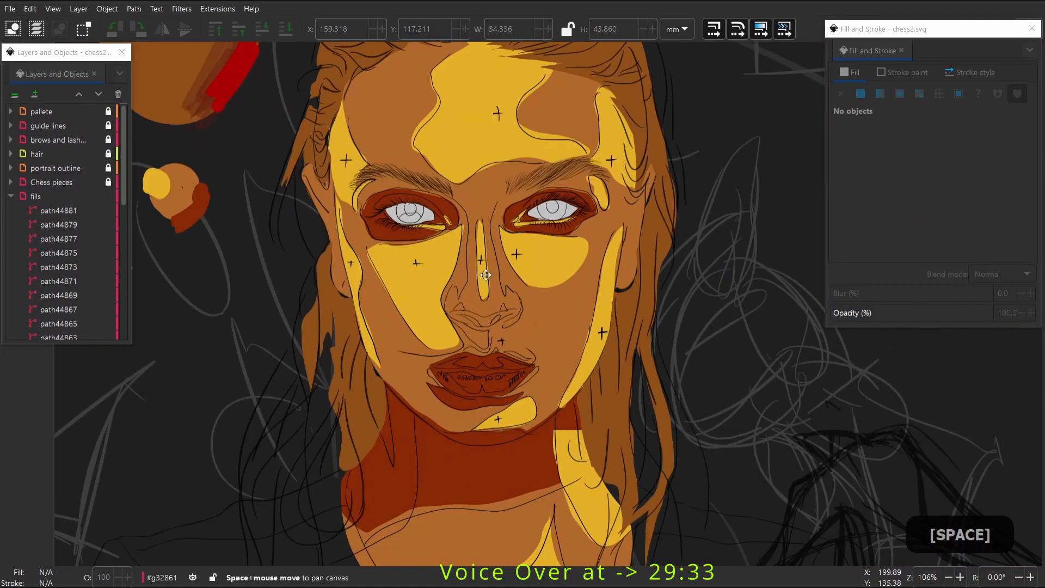
{"action": "left_click_drag", "start_coordinate": [124, 191], "coordinate": [124, 333]}
{"action": "left_click", "coordinate": [96, 334]}
{"action": "key", "text": "space"}
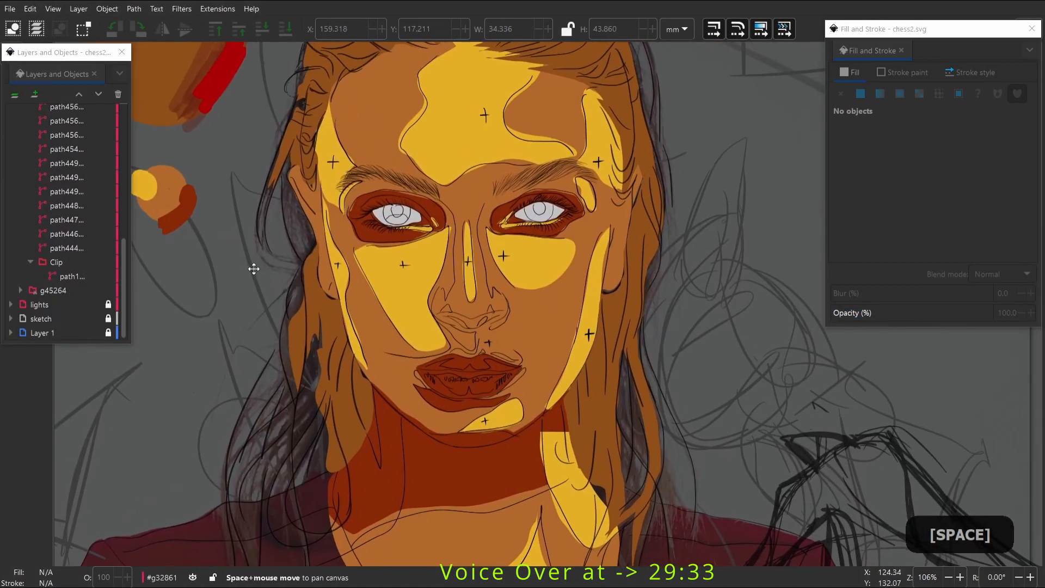
{"action": "key", "text": "space"}
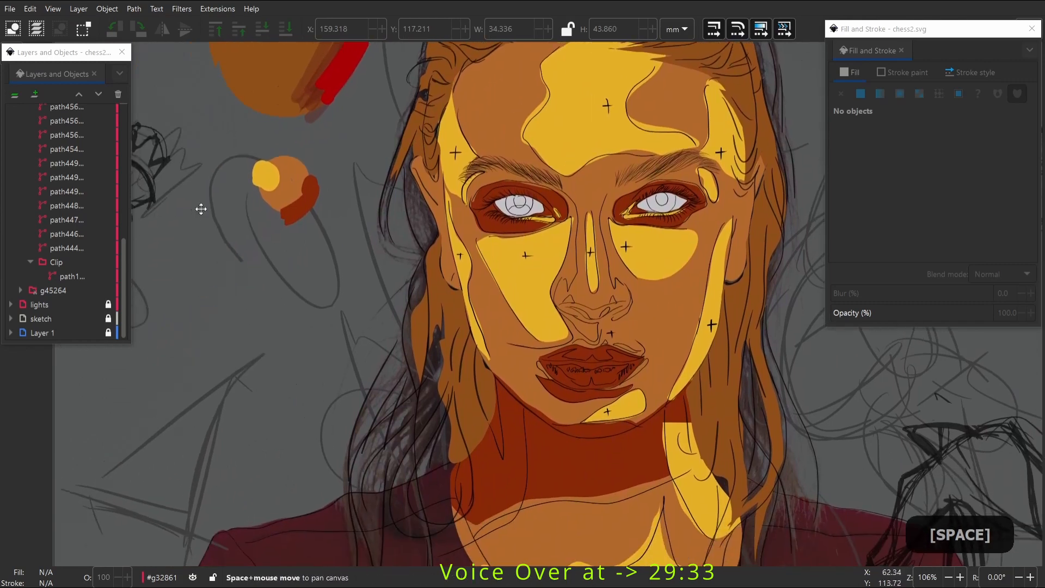
{"action": "left_click", "coordinate": [96, 332]}
{"action": "key", "text": "space"}
Recolour the lips fill to a deeper red using RGB values 149, 25, 17
{"action": "left_click", "coordinate": [480, 327]}
{"action": "key", "text": "z"}
{"action": "scroll", "coordinate": [480, 328], "scroll_direction": "up", "scroll_amount": 4}
{"action": "key", "text": "space"}
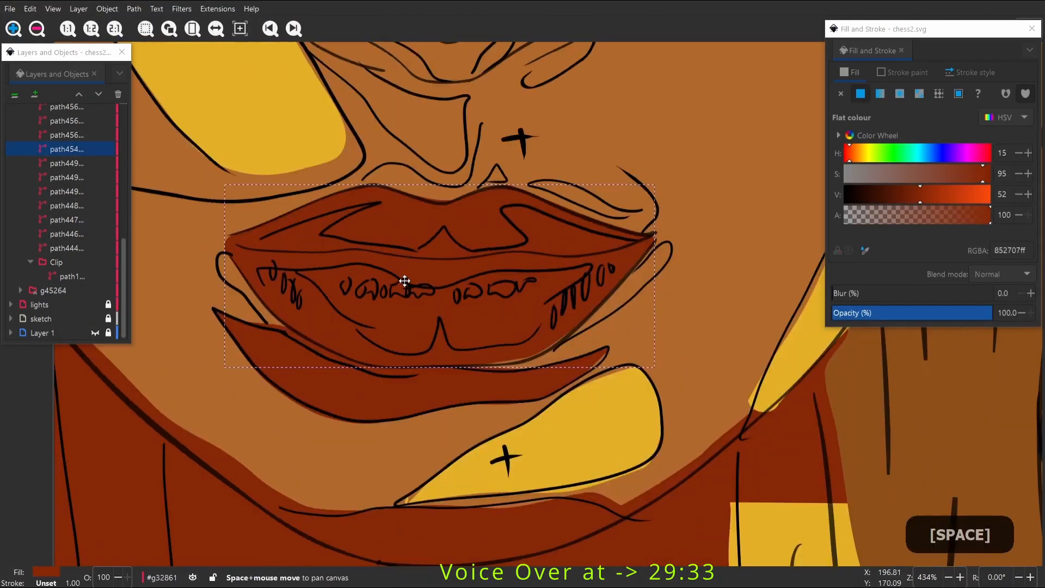
{"action": "key", "text": "2"}
{"action": "left_click_drag", "start_coordinate": [850, 154], "coordinate": [848, 154]}
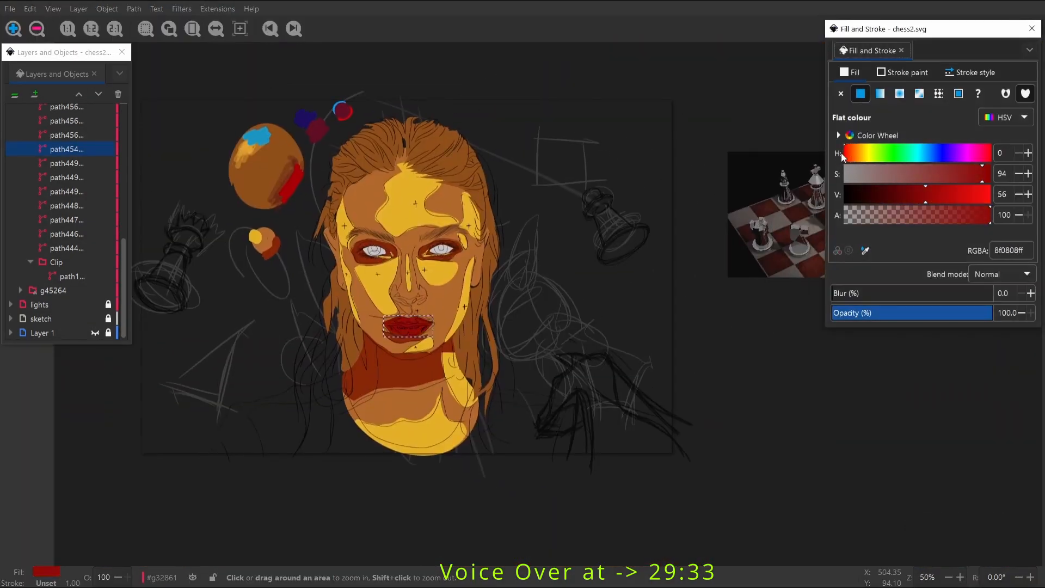
{"action": "left_click", "coordinate": [1003, 140]}
{"action": "left_click", "coordinate": [945, 143]}
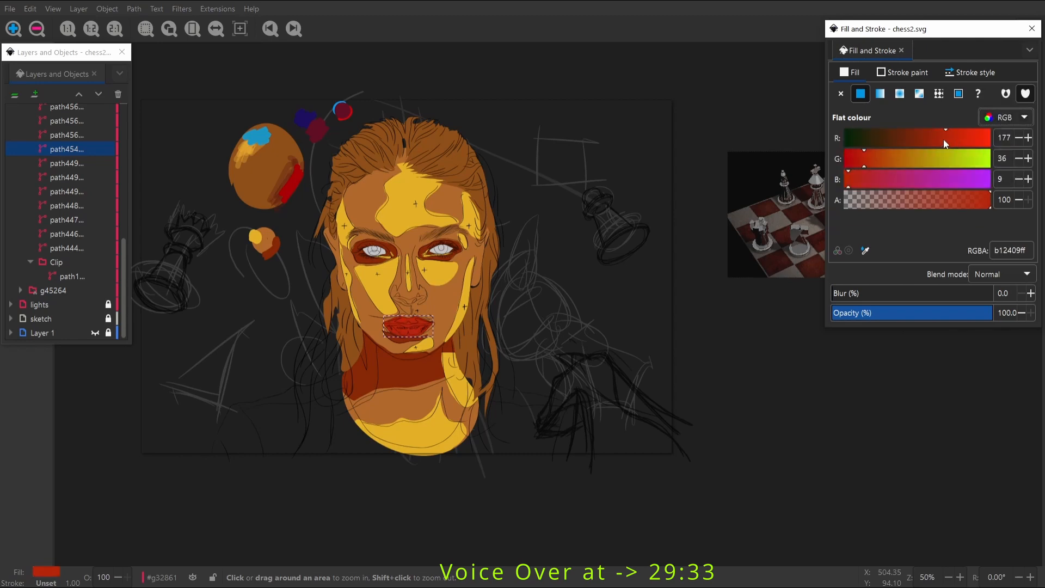
{"action": "left_click_drag", "start_coordinate": [852, 156], "coordinate": [858, 158]}
{"action": "left_click_drag", "start_coordinate": [940, 142], "coordinate": [929, 143]}
{"action": "left_click", "coordinate": [853, 177]}
{"action": "scroll", "coordinate": [468, 241], "scroll_direction": "up", "scroll_amount": 1}
{"action": "key", "text": "space"}
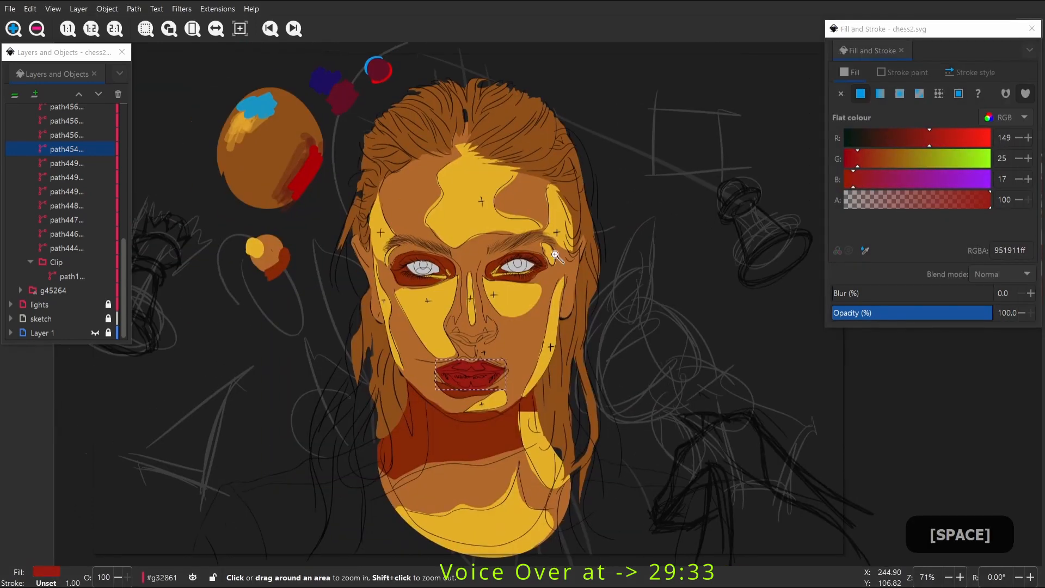
{"action": "key", "text": "space"}
{"action": "left_click", "coordinate": [555, 255]}
{"action": "key", "text": "space"}
Open the extension manager and search the installable packages for "reference"
{"action": "left_click", "coordinate": [53, 9]}
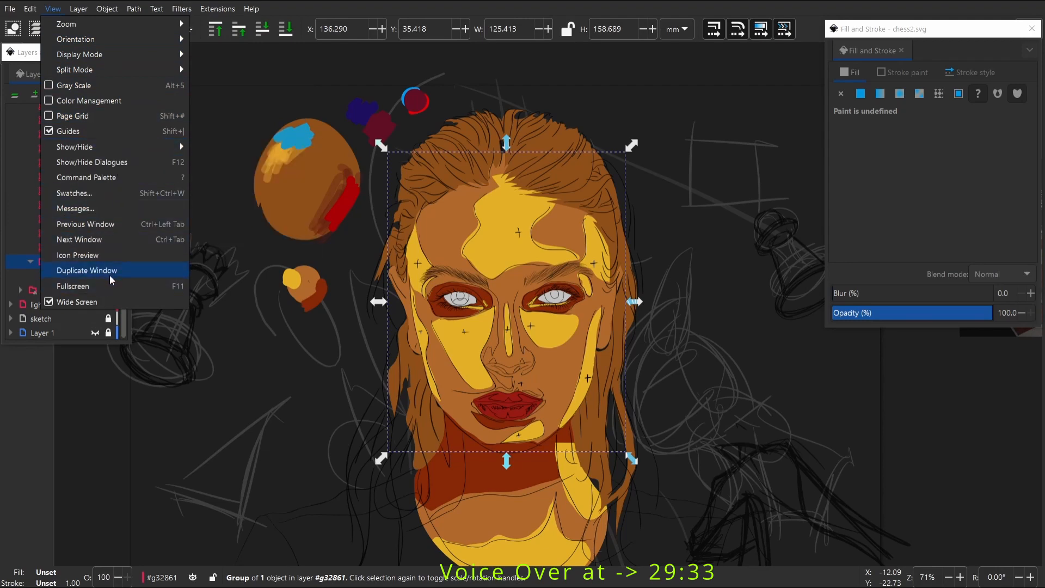
{"action": "mouse_move", "coordinate": [217, 9]}
{"action": "left_click", "coordinate": [246, 298]}
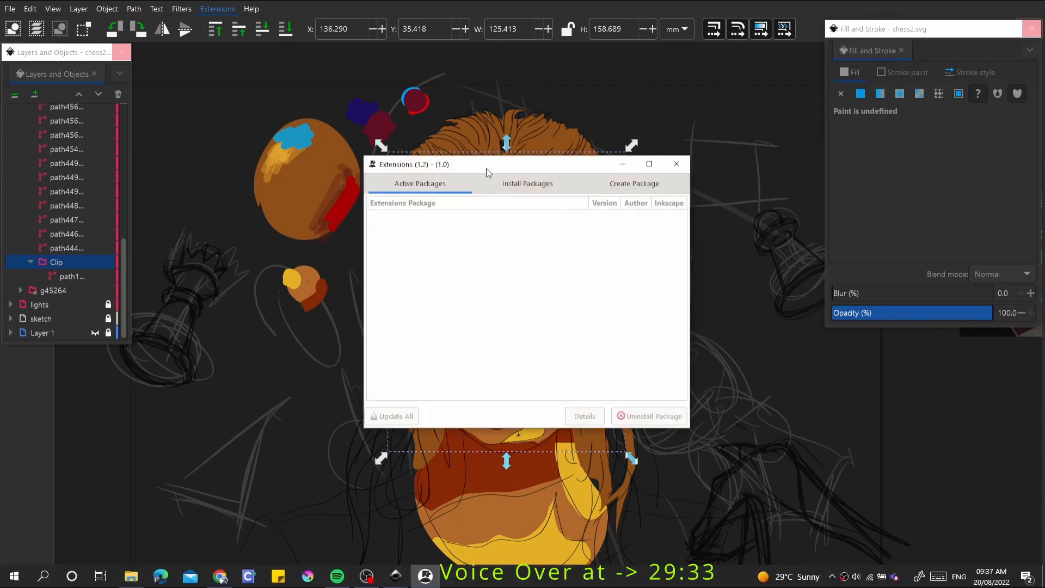
{"action": "left_click", "coordinate": [514, 186]}
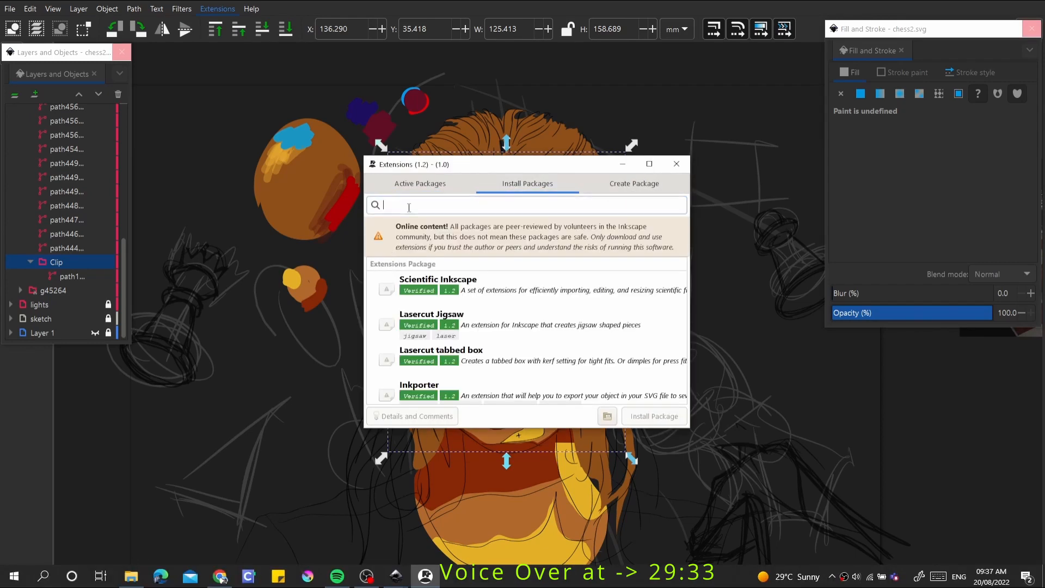
{"action": "type", "text": "reference"}
{"action": "key", "text": "Return"}
Search the installable packages for "image", close the extension manager and dismiss the script message
{"action": "type", "text": "i a"}
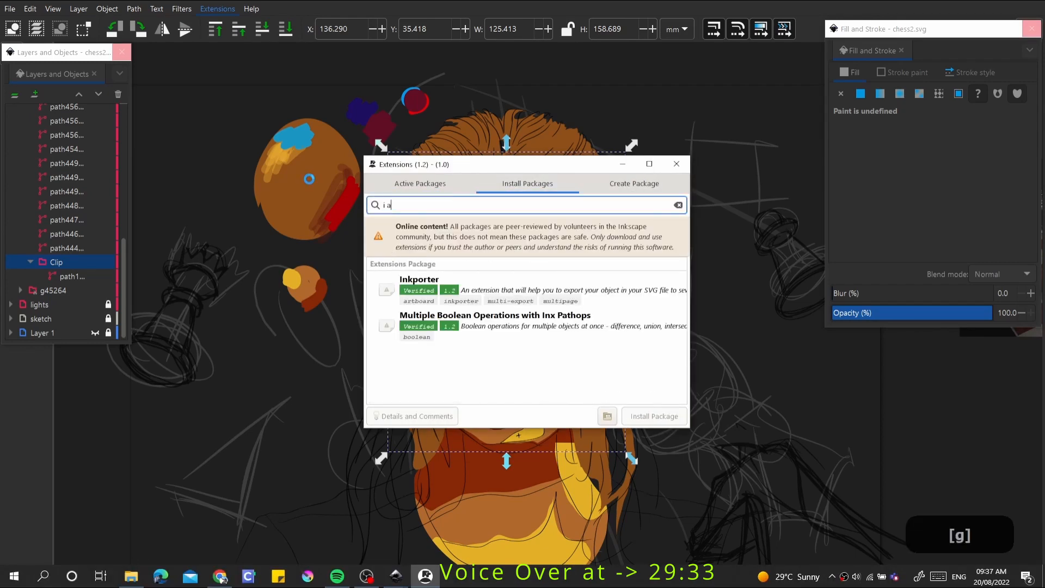
{"action": "key", "text": "BackSpace"}
{"action": "key", "text": "BackSpace"}
{"action": "type", "text": "mage"}
{"action": "key", "text": "Return"}
{"action": "left_click", "coordinate": [676, 164]}
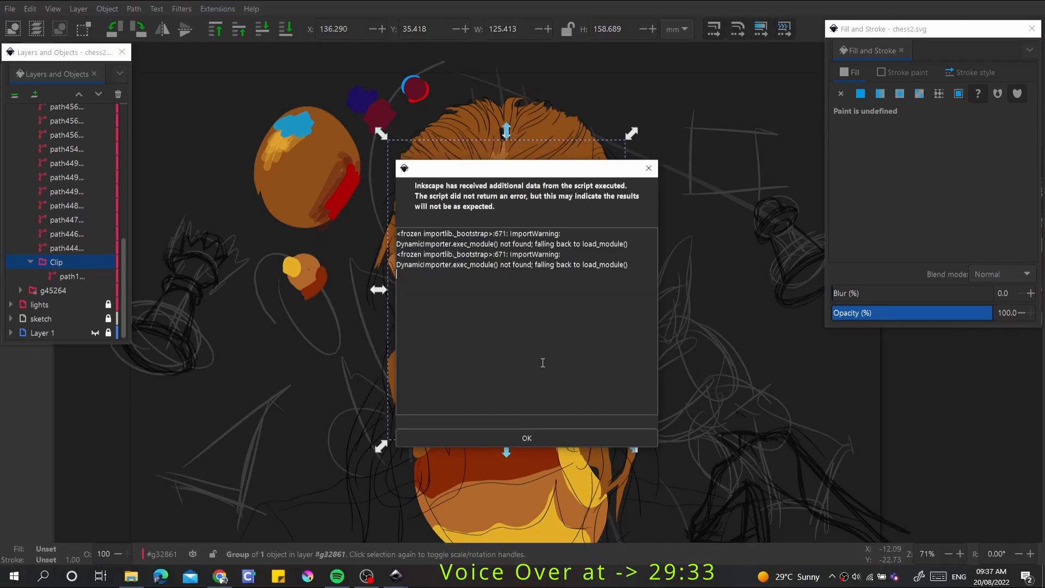
{"action": "left_click", "coordinate": [527, 438]}
Try to add a layer named "reference" above Layer 1, and return to the chess2.svg drawing
{"action": "left_click", "coordinate": [667, 308]}
{"action": "scroll", "coordinate": [605, 321], "scroll_direction": "up", "scroll_amount": 2}
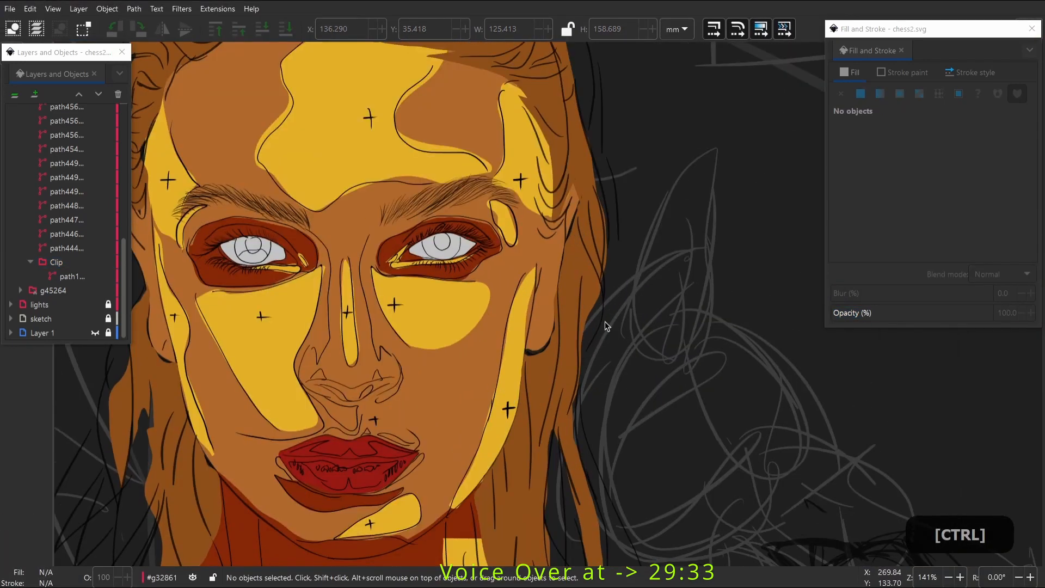
{"action": "scroll", "coordinate": [479, 246], "scroll_direction": "down", "scroll_amount": 3}
{"action": "left_click", "coordinate": [11, 333]}
{"action": "left_click", "coordinate": [32, 333]}
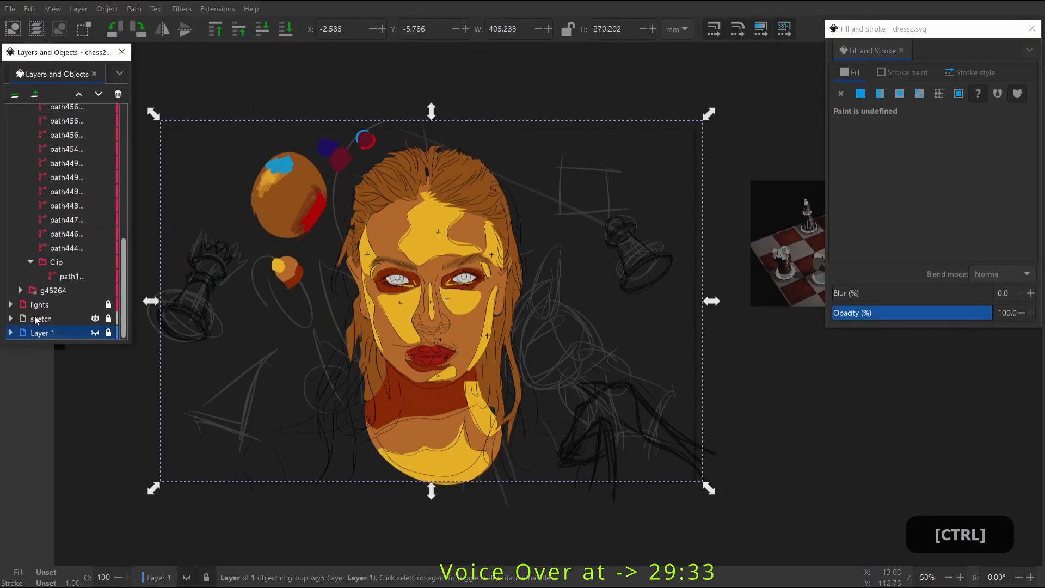
{"action": "key", "text": "ctrl+shift+n"}
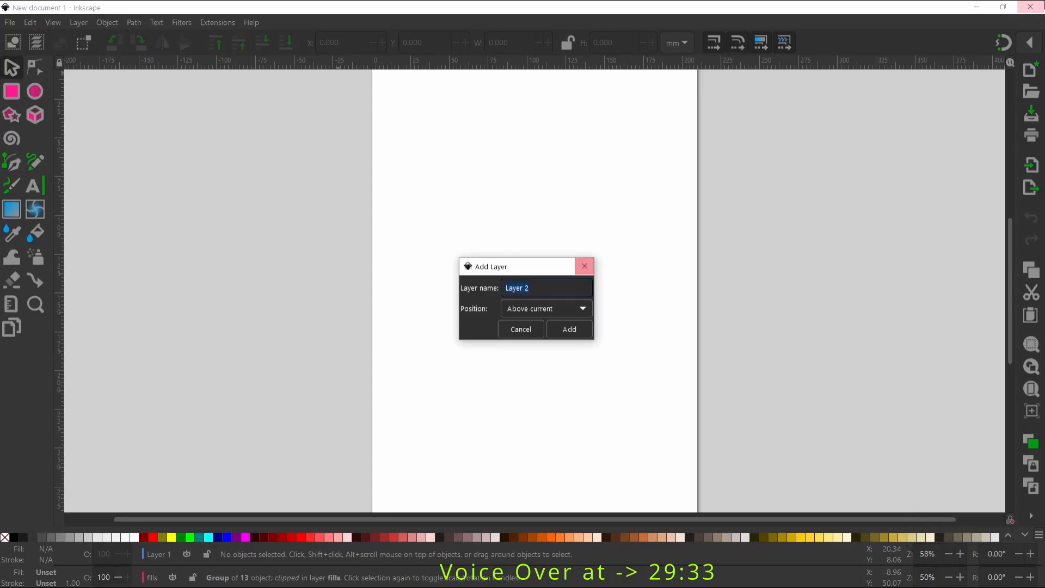
{"action": "type", "text": "reference"}
{"action": "key", "text": "Return"}
{"action": "key", "text": "alt+Tab"}
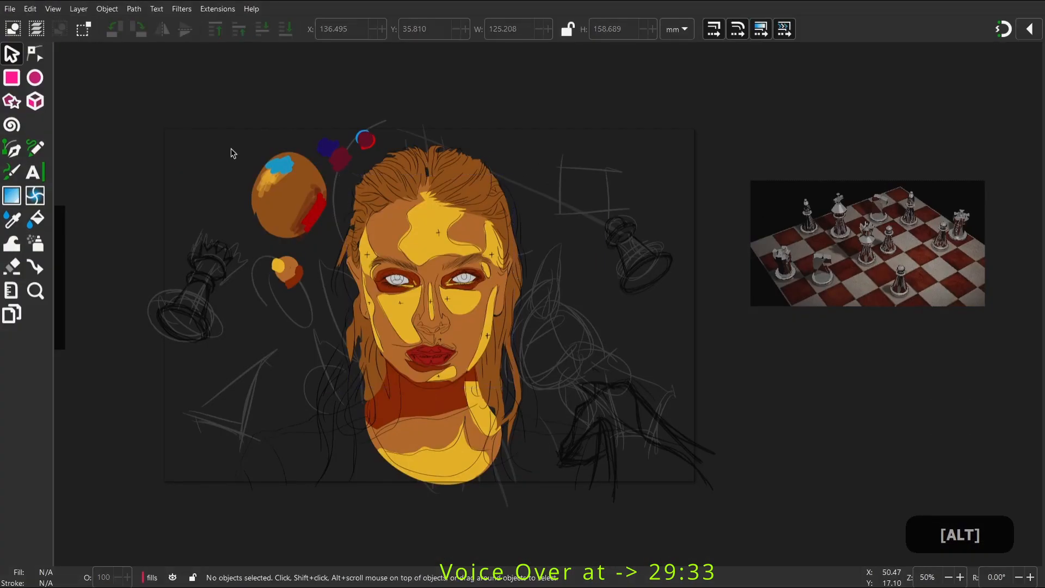
{"action": "key", "text": "alt+Tab"}
Try to add a layer named "reference 1" above the pallete layer, and return to the portrait drawing
{"action": "left_click", "coordinate": [54, 181]}
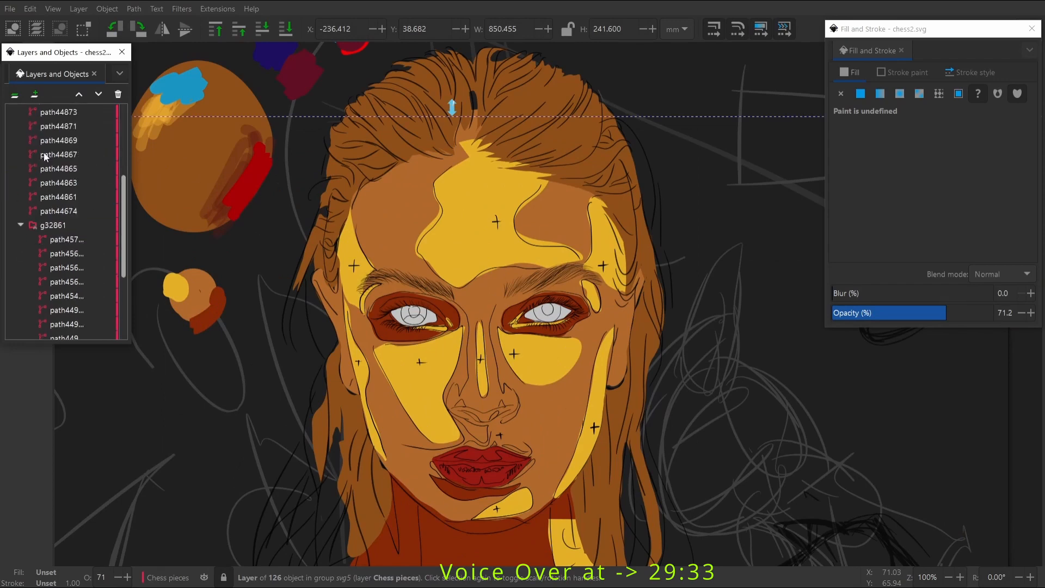
{"action": "left_click", "coordinate": [15, 93]}
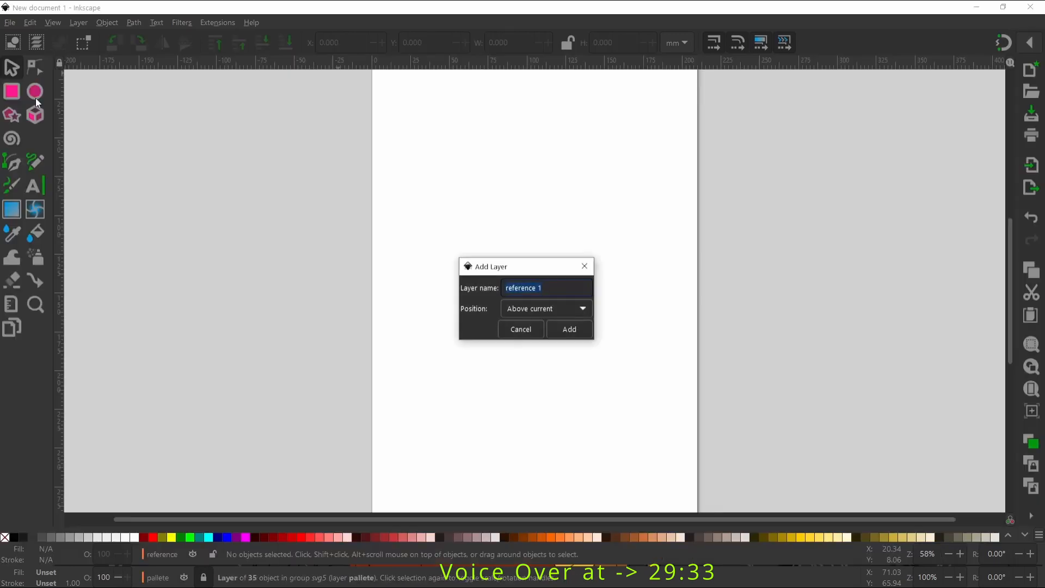
{"action": "left_click", "coordinate": [566, 329]}
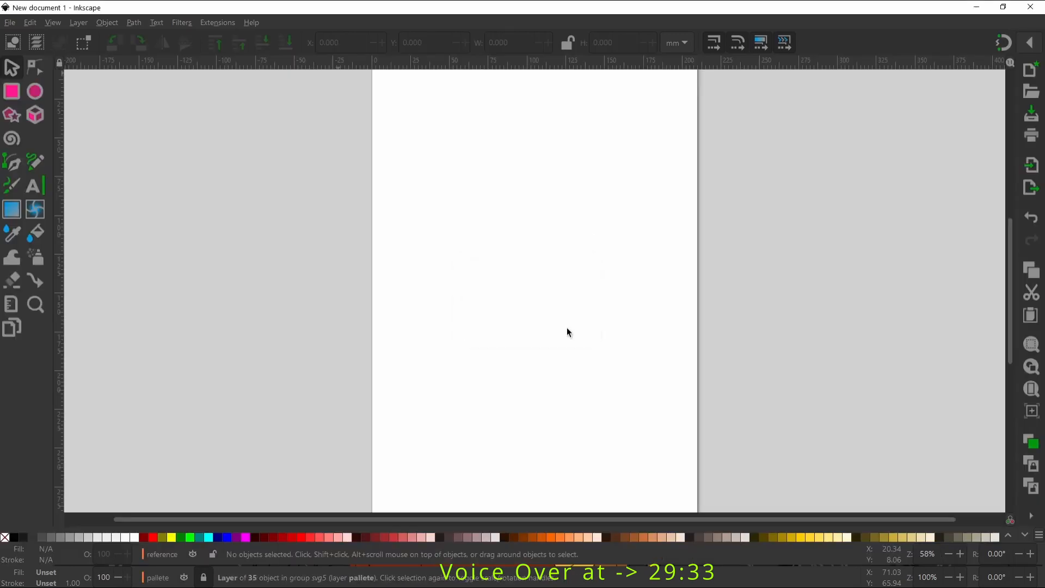
{"action": "left_click", "coordinate": [457, 333]}
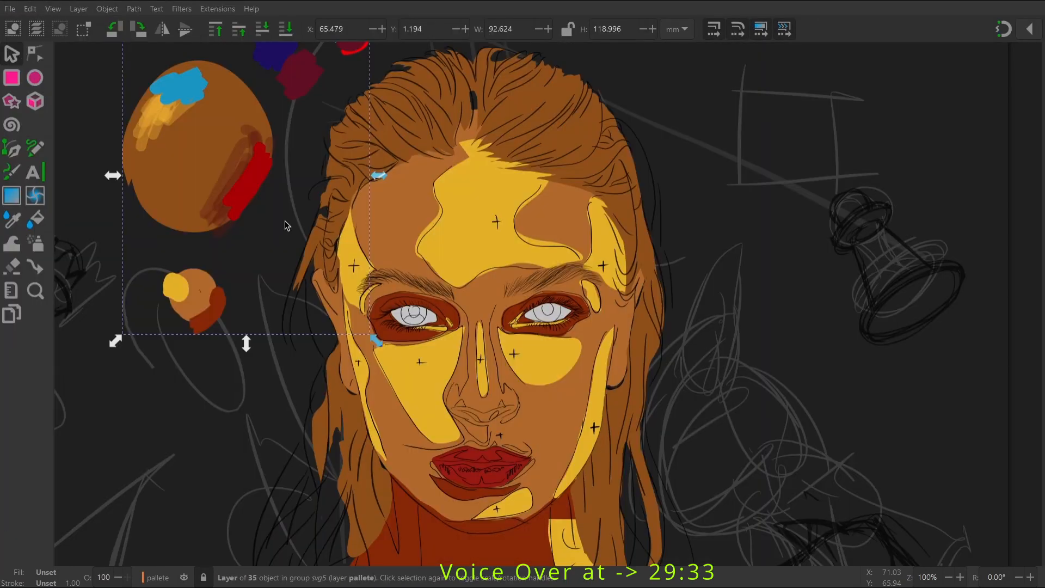
{"action": "left_click", "coordinate": [516, 224]}
{"action": "scroll", "coordinate": [534, 231], "scroll_direction": "up", "scroll_amount": 1}
{"action": "key", "text": "alt+Tab"}
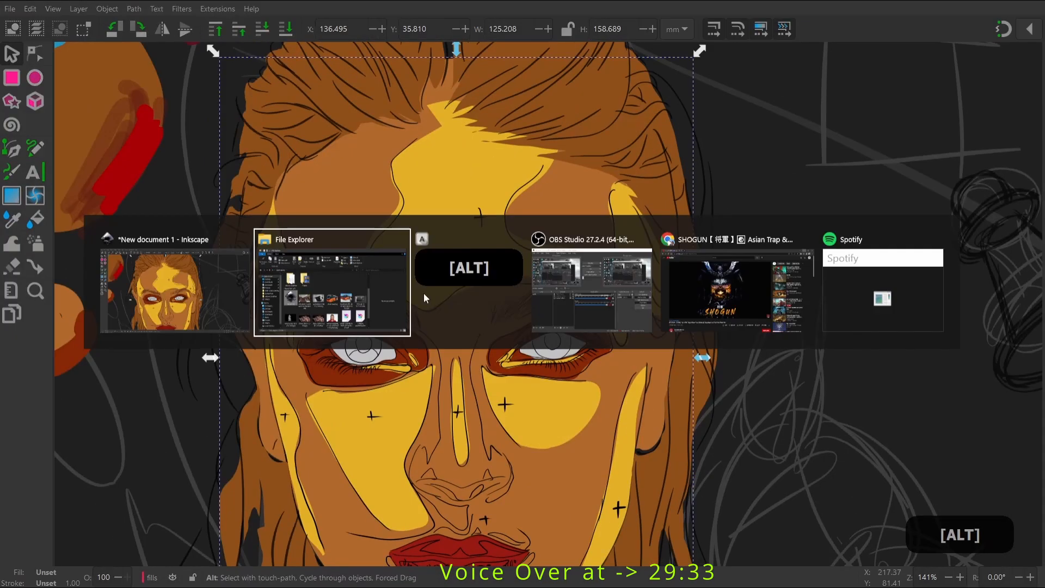
{"action": "key", "text": "Escape"}
Bring the hidden dialogs back and place Layers and Objects and Fill and Stroke on either side of the face
{"action": "left_click", "coordinate": [182, 9]}
{"action": "key", "text": "F12"}
{"action": "mouse_move", "coordinate": [499, 151]}
{"action": "left_mouse_down"}
{"action": "mouse_move", "coordinate": [347, 159]}
{"action": "mouse_move", "coordinate": [38, 208]}
{"action": "left_mouse_up"}
{"action": "left_click_drag", "start_coordinate": [490, 144], "coordinate": [897, 95]}
{"action": "left_click_drag", "start_coordinate": [53, 203], "coordinate": [69, 201]}
{"action": "left_click", "coordinate": [108, 317]}
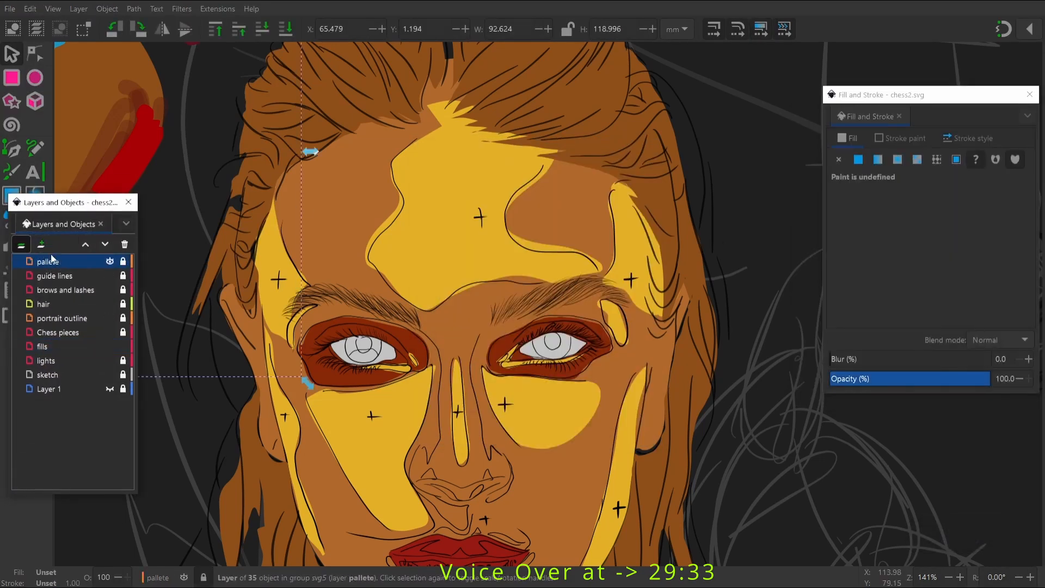
Try once more to add a layer above the pallete layer from the Layers and Objects dialog
{"action": "left_click", "coordinate": [21, 244]}
{"action": "key", "text": "alt+Tab"}
{"action": "left_click", "coordinate": [17, 261]}
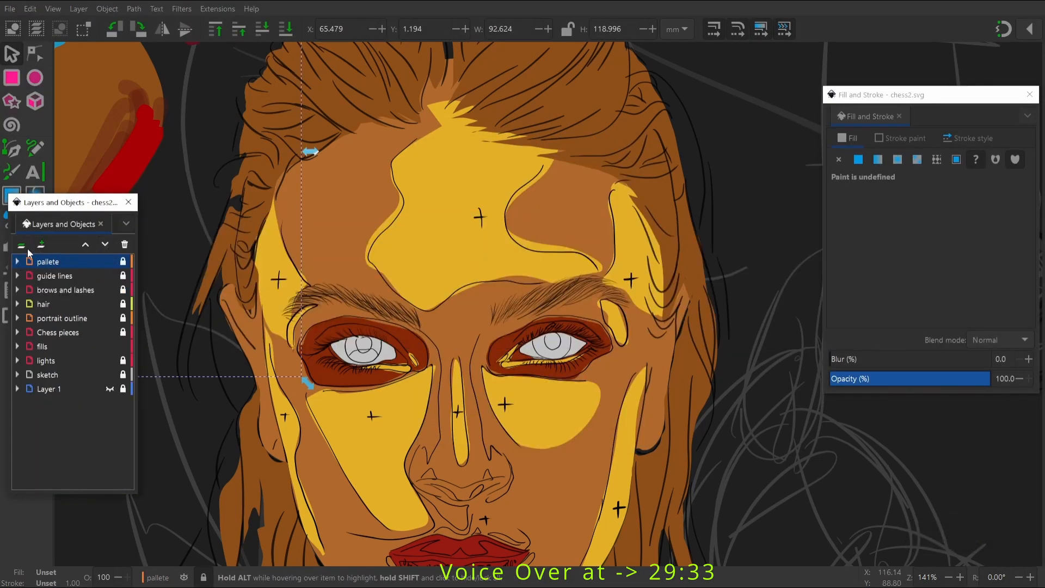
{"action": "left_click", "coordinate": [128, 224]}
Duplicate the reference photo in Layer 1 and move the copy into the pallete layer
{"action": "left_click", "coordinate": [57, 394]}
{"action": "key", "text": "ctrl+d"}
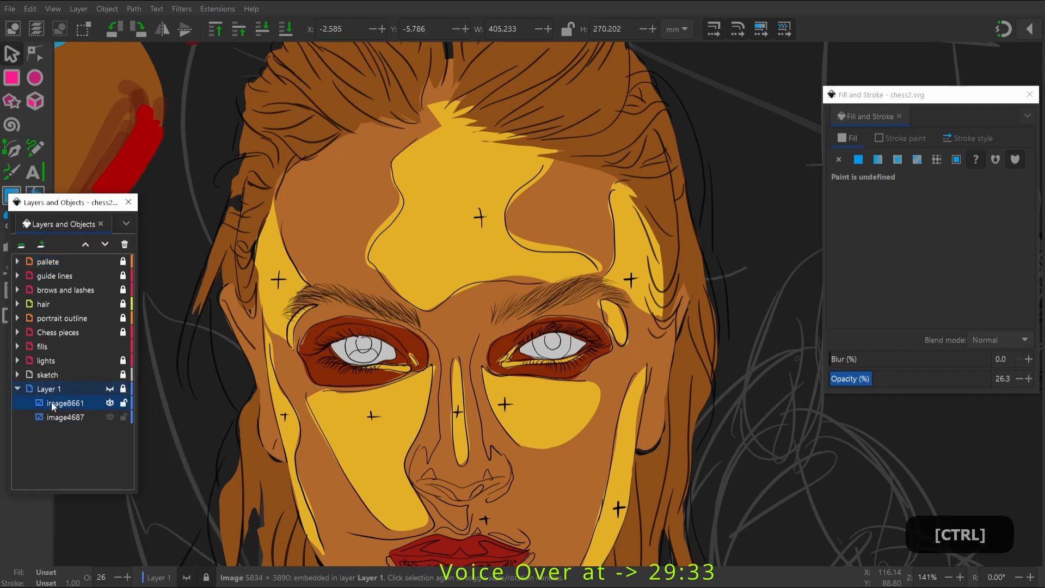
{"action": "left_click_drag", "start_coordinate": [52, 401], "coordinate": [78, 262]}
{"action": "scroll", "coordinate": [247, 313], "scroll_direction": "down", "scroll_amount": 3}
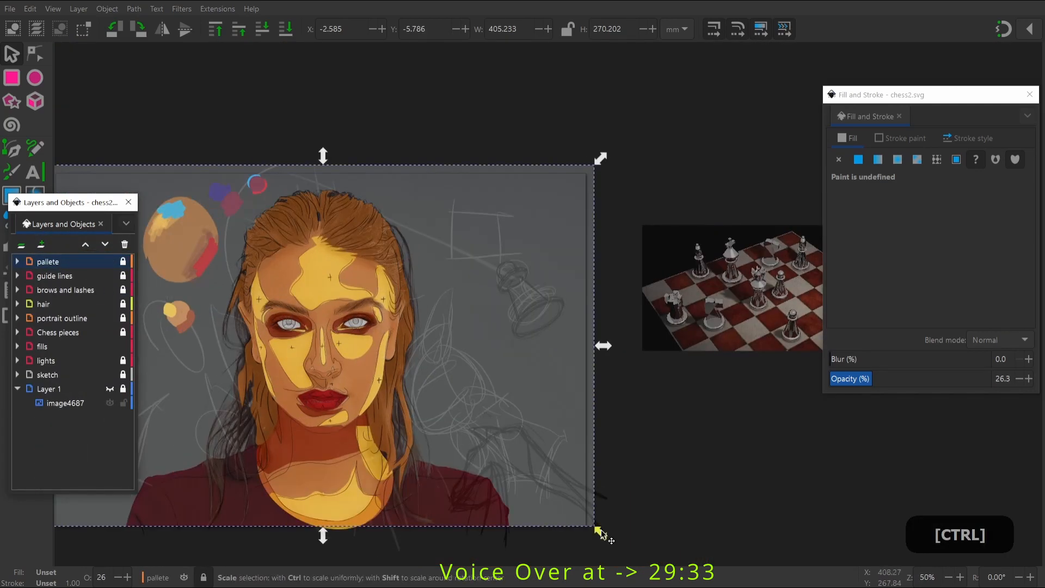
Scale the photo copy down to about 130 × 87 mm and set its opacity to 100
{"action": "left_click_drag", "start_coordinate": [600, 533], "coordinate": [232, 287]}
{"action": "double_click", "coordinate": [102, 577]}
{"action": "type", "text": "100"}
{"action": "key", "text": "Return"}
{"action": "left_click", "coordinate": [205, 222]}
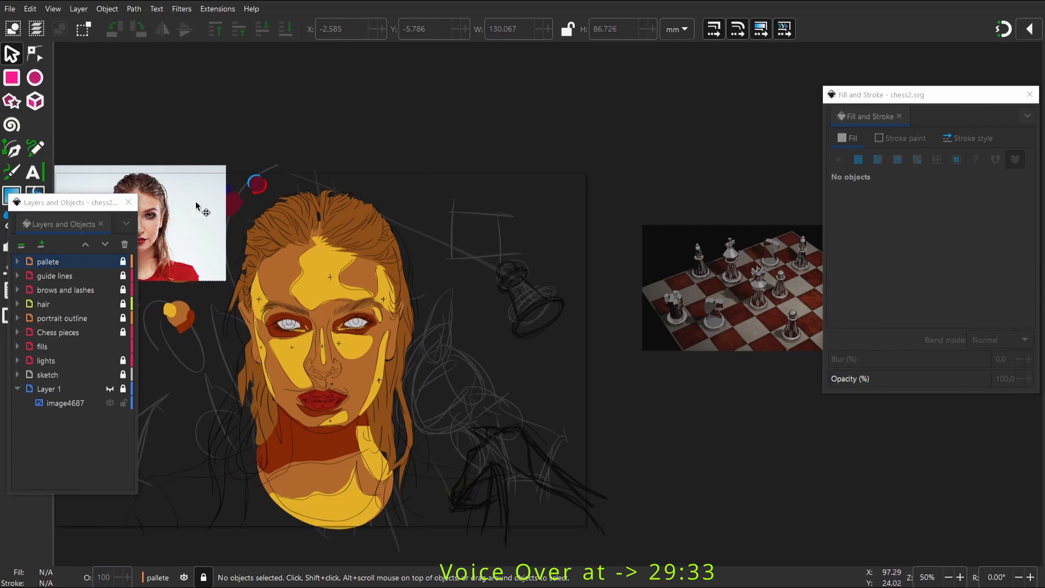
Unlock the pallete layer, move the photo copy beside the head and shrink it to about 68 × 45 mm
{"action": "left_click_drag", "start_coordinate": [195, 206], "coordinate": [337, 230]}
{"action": "left_click", "coordinate": [123, 261]}
{"action": "left_click", "coordinate": [245, 252]}
{"action": "left_click_drag", "start_coordinate": [245, 252], "coordinate": [611, 299]}
{"action": "scroll", "coordinate": [632, 308], "scroll_direction": "up", "scroll_amount": 1}
{"action": "left_click_drag", "start_coordinate": [777, 367], "coordinate": [658, 287]}
{"action": "scroll", "coordinate": [616, 303], "scroll_direction": "up", "scroll_amount": 2}
Delete the reduced photo copy beside the head and lock the pallete layer again
{"action": "left_click_drag", "start_coordinate": [658, 187], "coordinate": [620, 290]}
{"action": "key", "text": "Delete"}
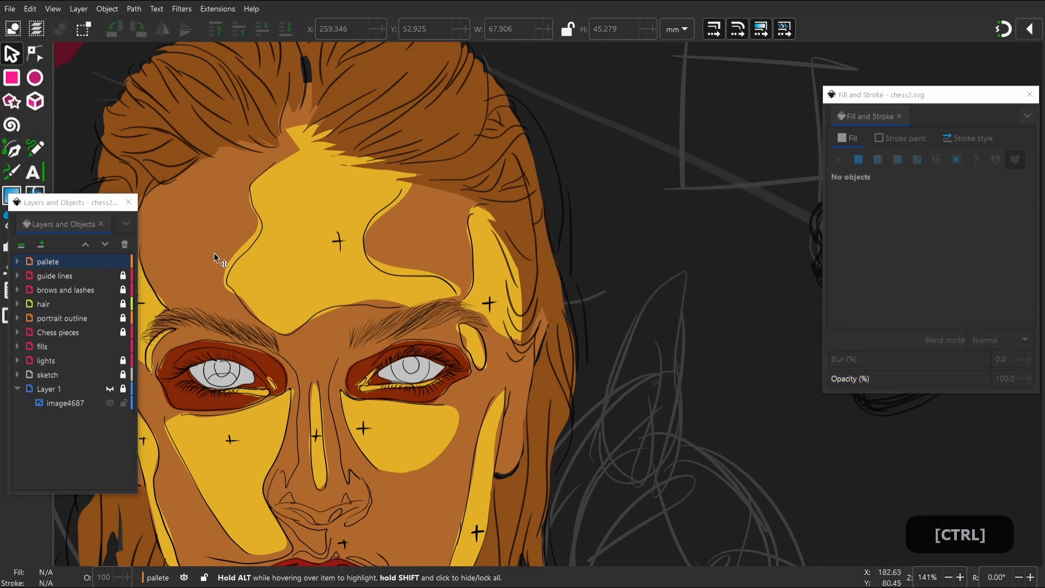
{"action": "left_click", "coordinate": [122, 262]}
Select the remaining image4687 in the hidden Layer 1 and examine it against the whole portrait
{"action": "left_click", "coordinate": [64, 402]}
{"action": "key", "text": "ctrl+alt"}
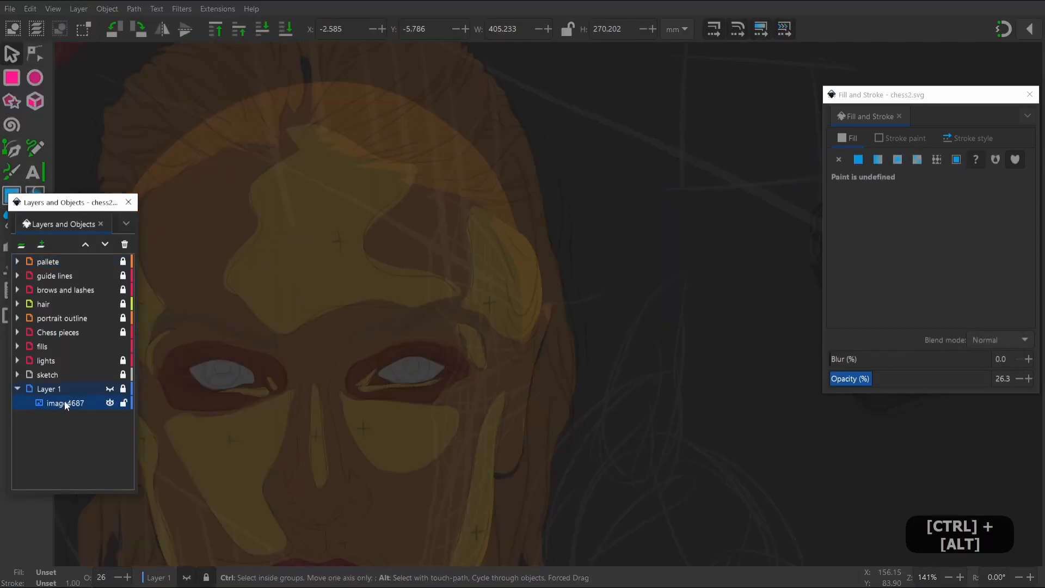
{"action": "scroll", "coordinate": [423, 313], "scroll_direction": "down", "scroll_amount": 1}
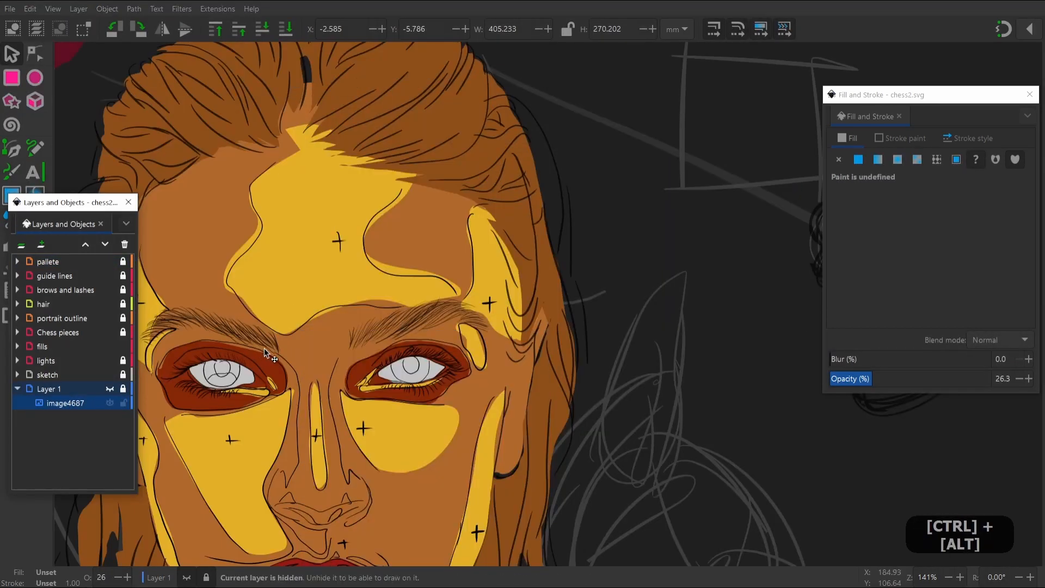
{"action": "scroll", "coordinate": [424, 313], "scroll_direction": "up", "scroll_amount": 1}
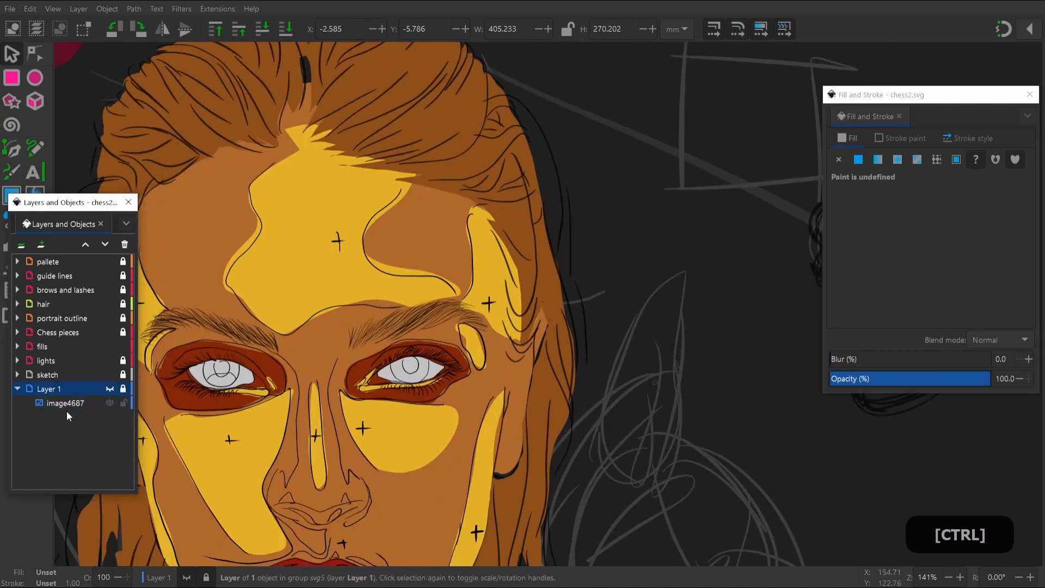
{"action": "key", "text": "ctrl+alt"}
{"action": "scroll", "coordinate": [344, 348], "scroll_direction": "down", "scroll_amount": 2}
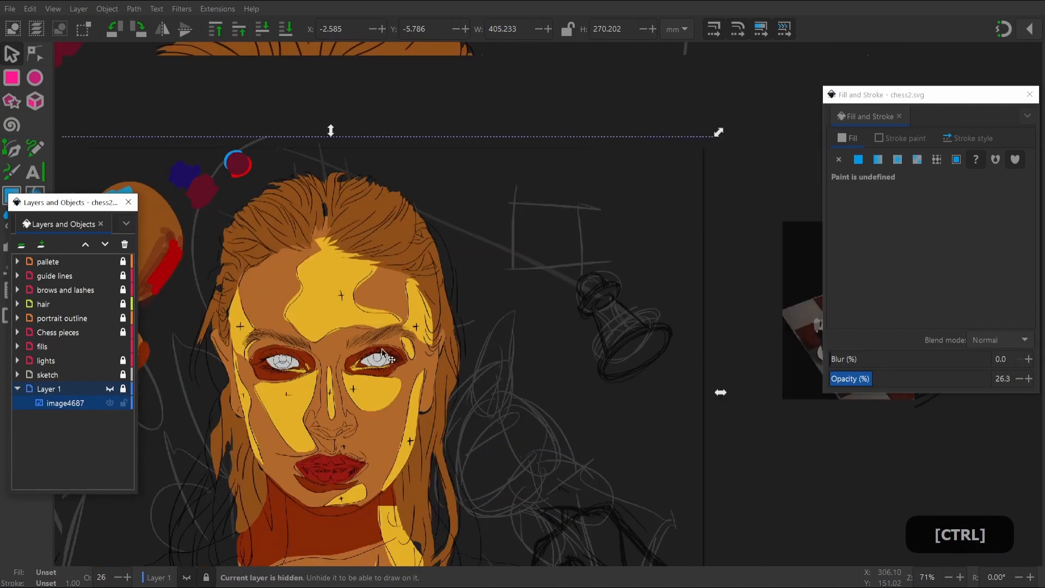
{"action": "key", "text": "ctrl+z"}
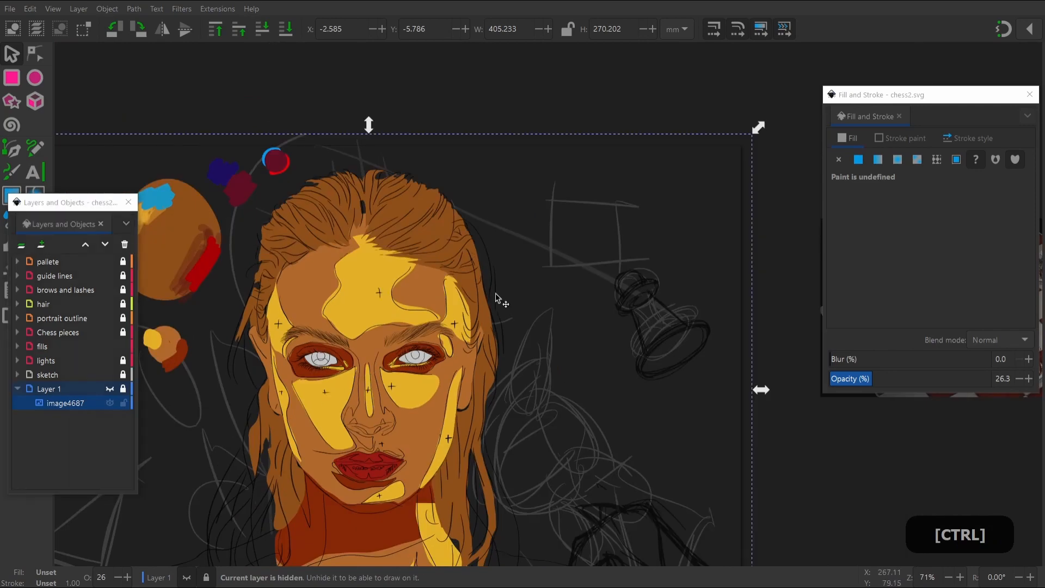
Cut the small photo copy out of the pallete layer and check the image4687 left in Layer 1
{"action": "left_click", "coordinate": [513, 306], "text": "ctrl"}
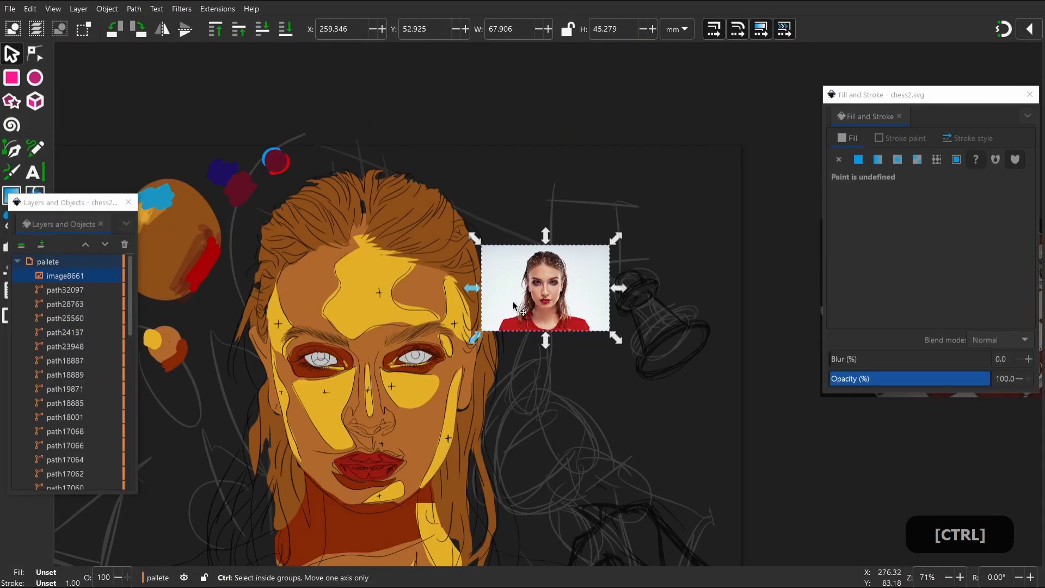
{"action": "key", "text": "ctrl+x"}
{"action": "left_click", "coordinate": [18, 261]}
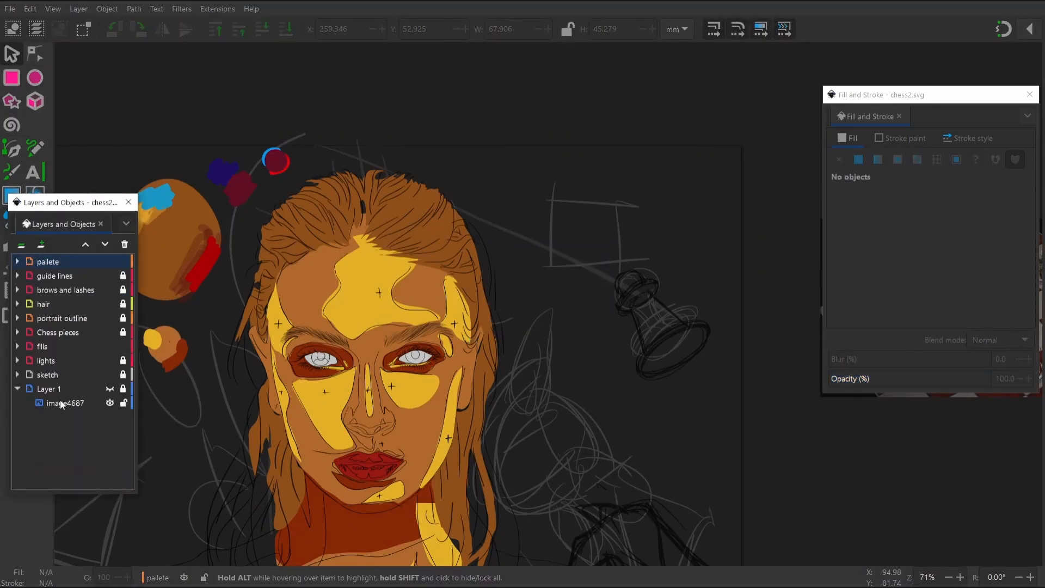
{"action": "left_click", "coordinate": [62, 401]}
{"action": "left_click", "coordinate": [61, 401], "text": "ctrl+alt"}
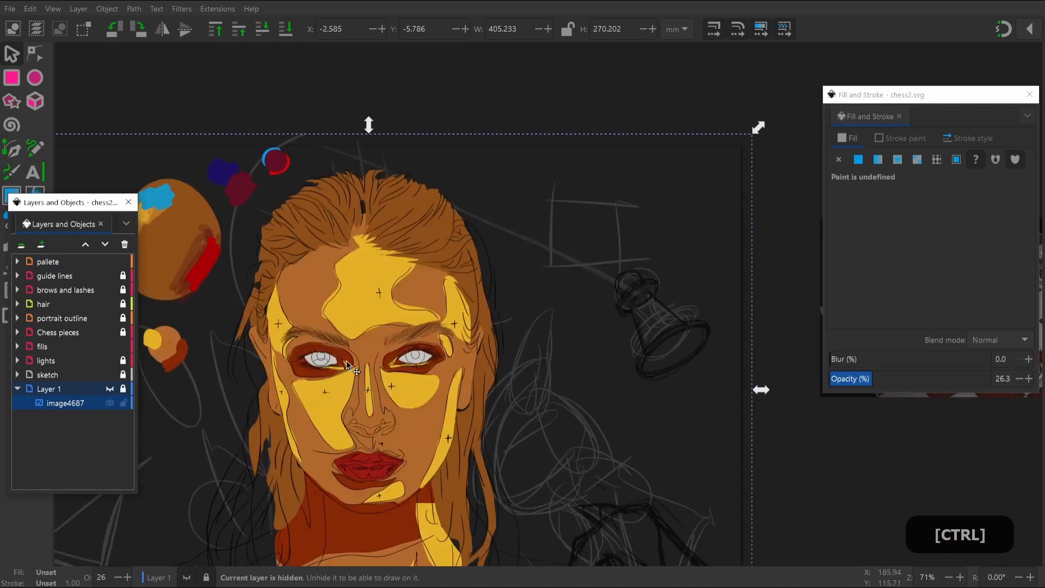
{"action": "left_click", "coordinate": [566, 296]}
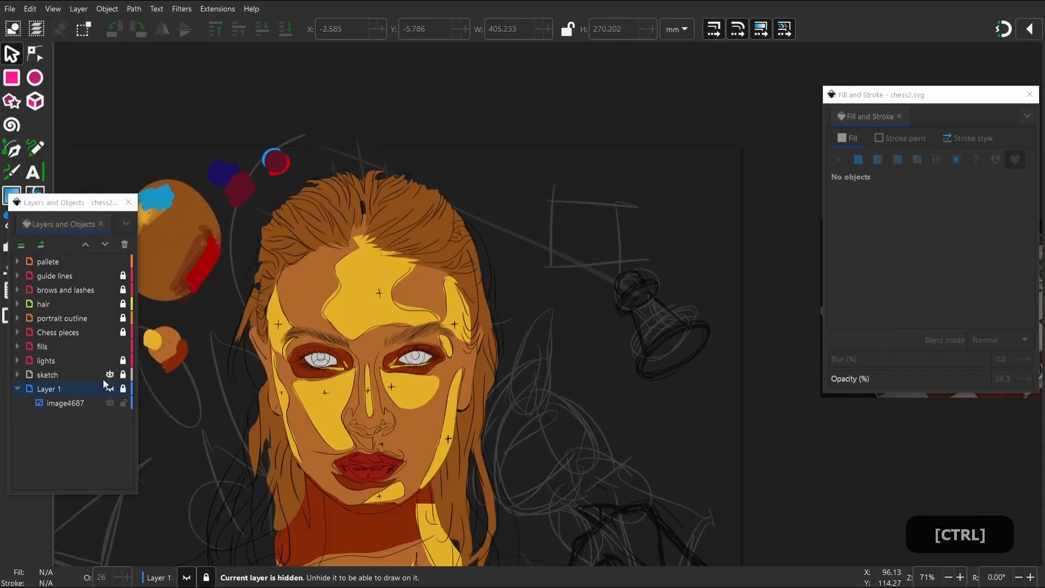
Duplicate image4687 in Layer 1, shrink the copy to about 151 × 101 mm and set its opacity to 100
{"action": "left_click", "coordinate": [63, 400]}
{"action": "key", "text": "ctrl+d"}
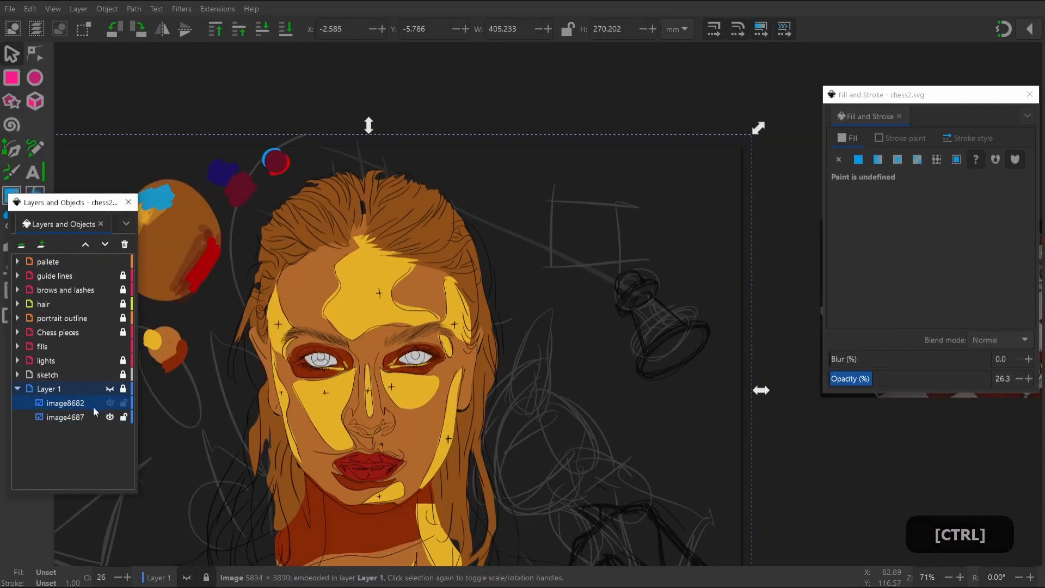
{"action": "scroll", "coordinate": [339, 351], "scroll_direction": "down", "scroll_amount": 3}
{"action": "left_click_drag", "start_coordinate": [207, 463], "coordinate": [383, 342]}
{"action": "scroll", "coordinate": [383, 338], "scroll_direction": "up", "scroll_amount": 3}
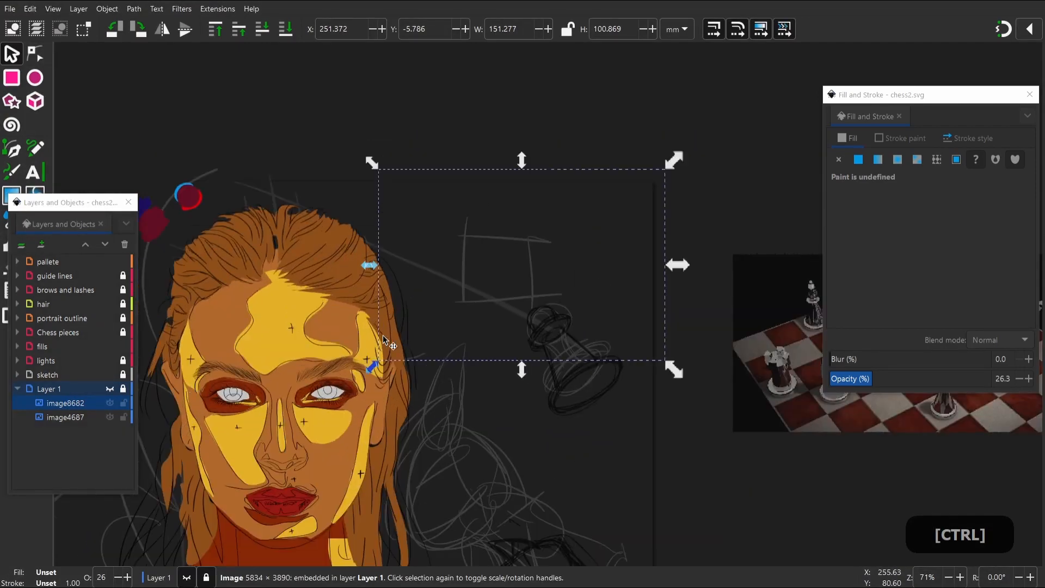
{"action": "type", "text": "100"}
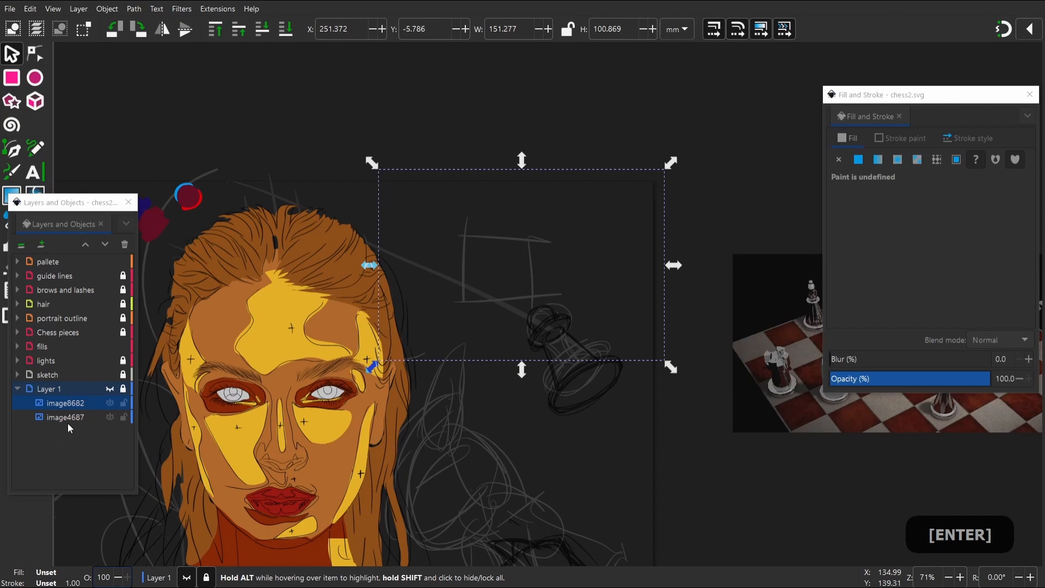
Select the original image4687, make the hidden Layer 1 visible and clear the selection
{"action": "left_click", "coordinate": [74, 416]}
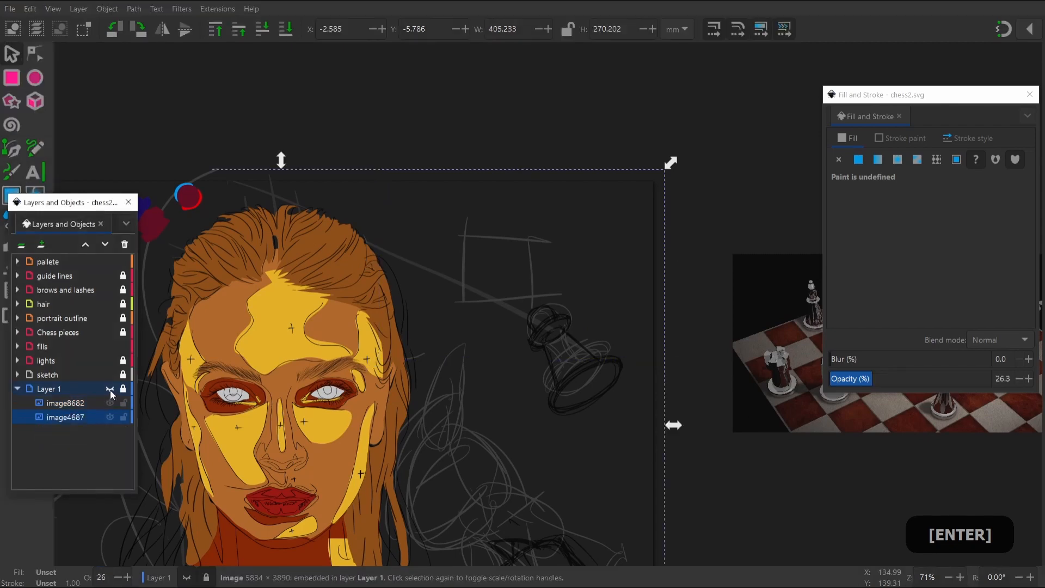
{"action": "scroll", "coordinate": [455, 342], "scroll_direction": "down", "scroll_amount": 1}
{"action": "scroll", "coordinate": [228, 330], "scroll_direction": "up", "scroll_amount": 1}
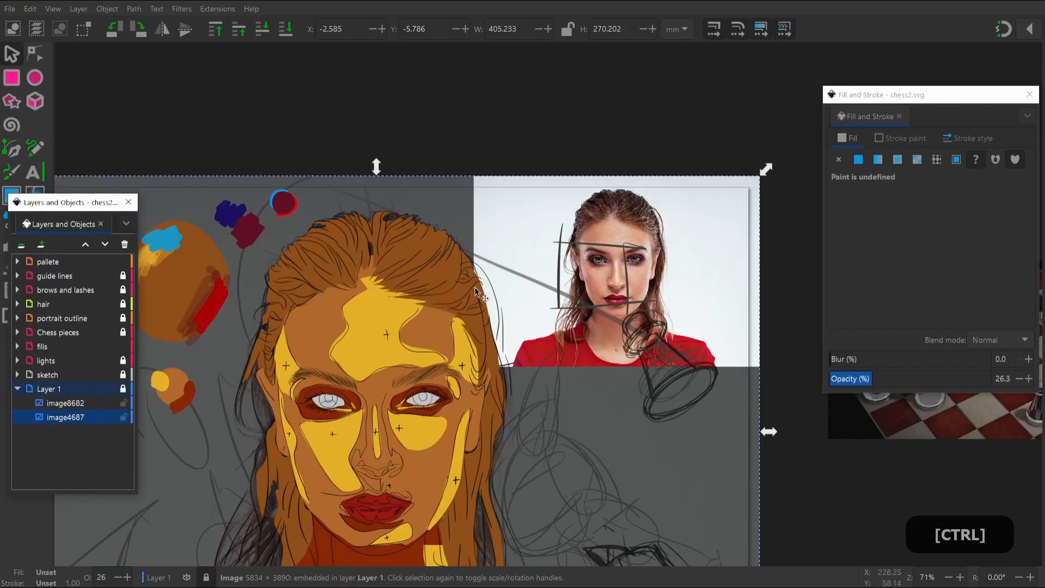
{"action": "left_click", "coordinate": [696, 258]}
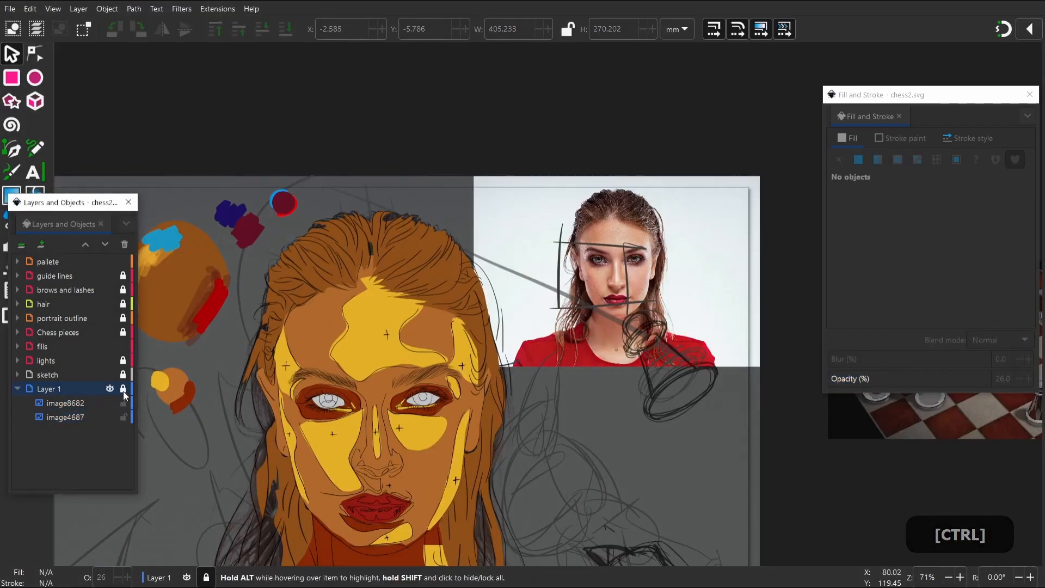
Unlock Layer 1, move the photo copy down beside the head and shrink it to about 108 × 72 mm
{"action": "left_click", "coordinate": [727, 278]}
{"action": "mouse_move", "coordinate": [676, 238]}
{"action": "left_mouse_down"}
{"action": "mouse_move", "coordinate": [708, 302]}
{"action": "mouse_move", "coordinate": [708, 397]}
{"action": "left_mouse_up"}
{"action": "left_click_drag", "start_coordinate": [703, 445], "coordinate": [688, 459]}
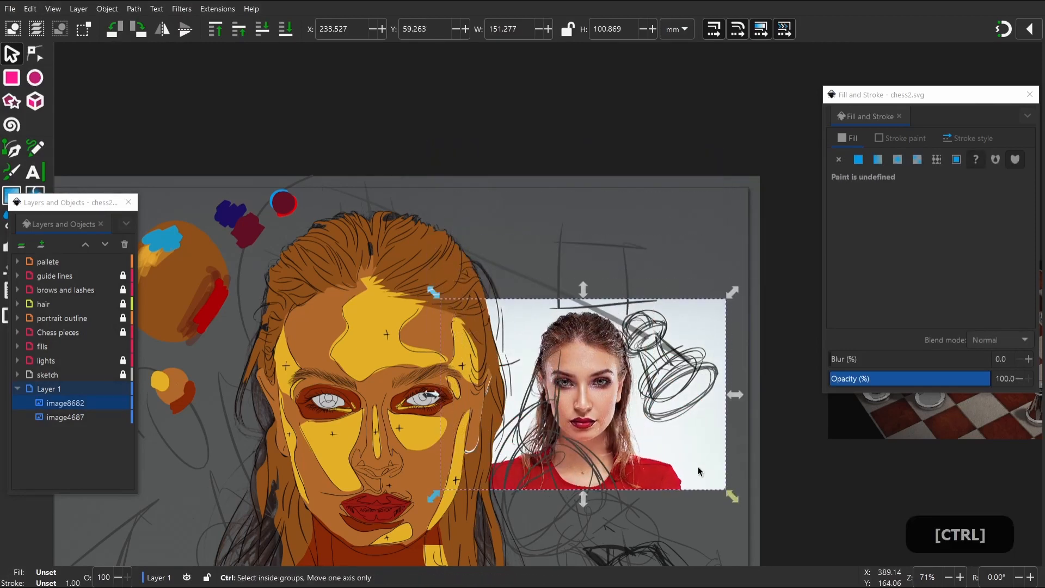
{"action": "left_click_drag", "start_coordinate": [732, 494], "coordinate": [651, 450]}
Try to transfer the reduced photo copy from Layer 1 into the locked guide lines layer
{"action": "scroll", "coordinate": [453, 442], "scroll_direction": "up", "scroll_amount": 2}
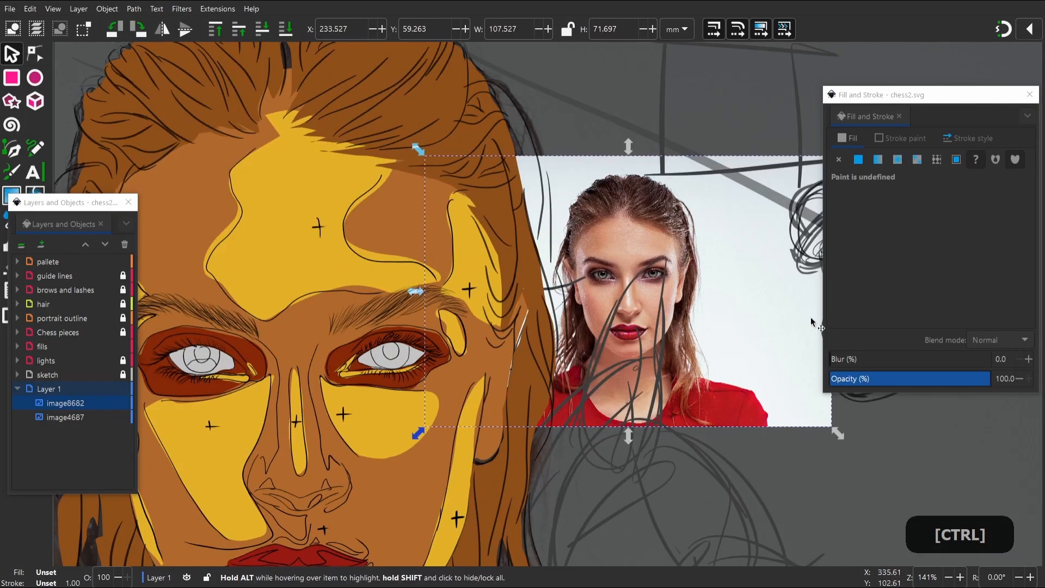
{"action": "key", "text": "Delete"}
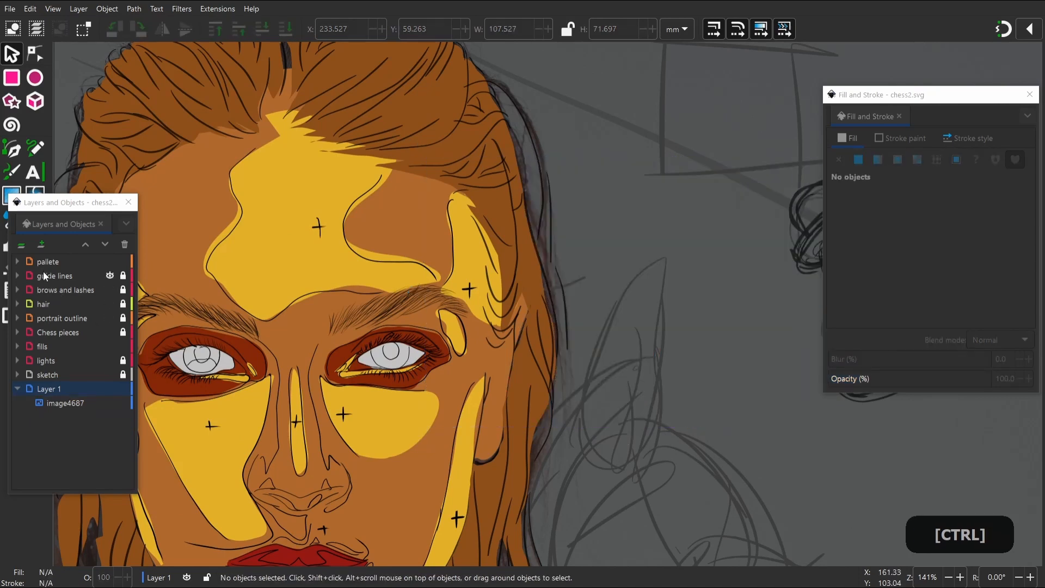
{"action": "left_click", "coordinate": [54, 275]}
{"action": "key", "text": "ctrl+alt"}
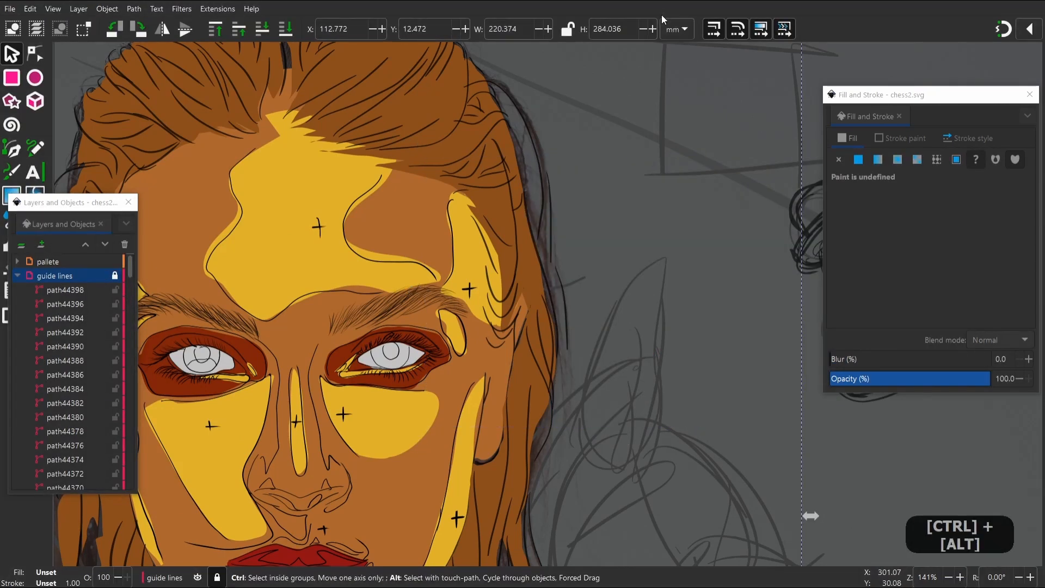
{"action": "scroll", "coordinate": [608, 209], "scroll_direction": "down", "scroll_amount": 2}
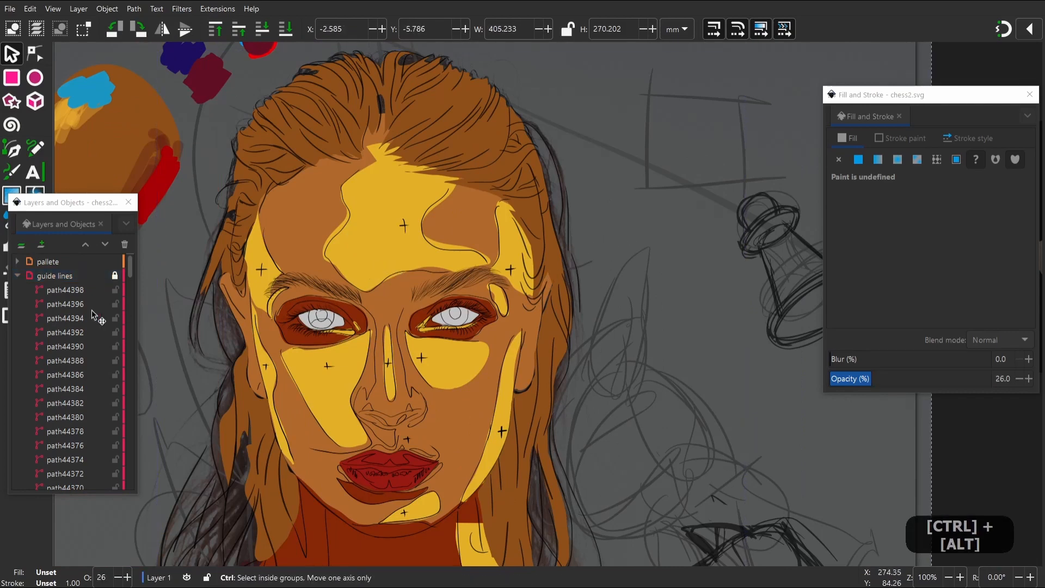
Restore the photo copy beside the head and move it out of Layer 1 to between the guide lines and brows and lashes layers
{"action": "key", "text": "ctrl+alt+v"}
{"action": "left_click_drag", "start_coordinate": [687, 243], "coordinate": [712, 255]}
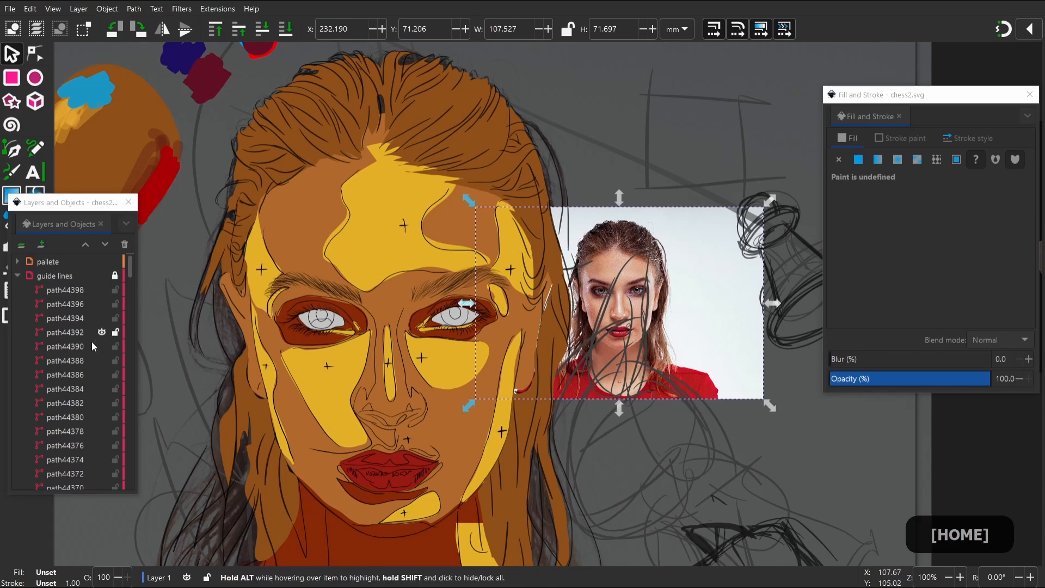
{"action": "scroll", "coordinate": [92, 347], "scroll_direction": "down", "scroll_amount": 2}
{"action": "scroll", "coordinate": [72, 332], "scroll_direction": "up", "scroll_amount": 2}
{"action": "left_click", "coordinate": [18, 276]}
{"action": "left_click_drag", "start_coordinate": [52, 404], "coordinate": [82, 388]}
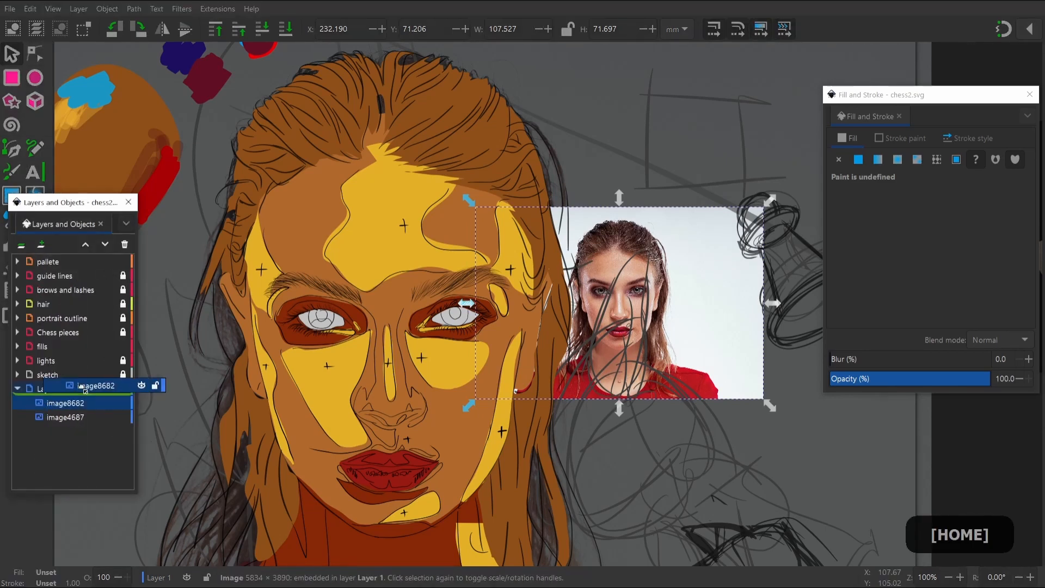
{"action": "left_click_drag", "start_coordinate": [40, 297], "coordinate": [40, 297]}
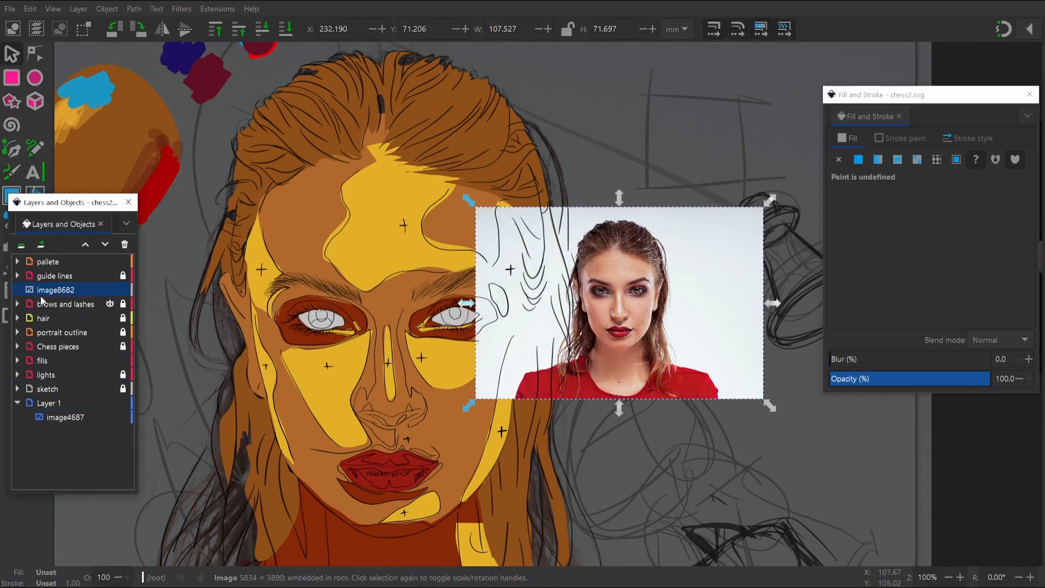
Scale the photo copy down to about 82 × 55 mm and move it right so it overlaps less of the face
{"action": "scroll", "coordinate": [602, 306], "scroll_direction": "down", "scroll_amount": 4}
{"action": "scroll", "coordinate": [602, 305], "scroll_direction": "up", "scroll_amount": 4}
{"action": "scroll", "coordinate": [603, 305], "scroll_direction": "down", "scroll_amount": 2}
{"action": "scroll", "coordinate": [511, 325], "scroll_direction": "up", "scroll_amount": 2}
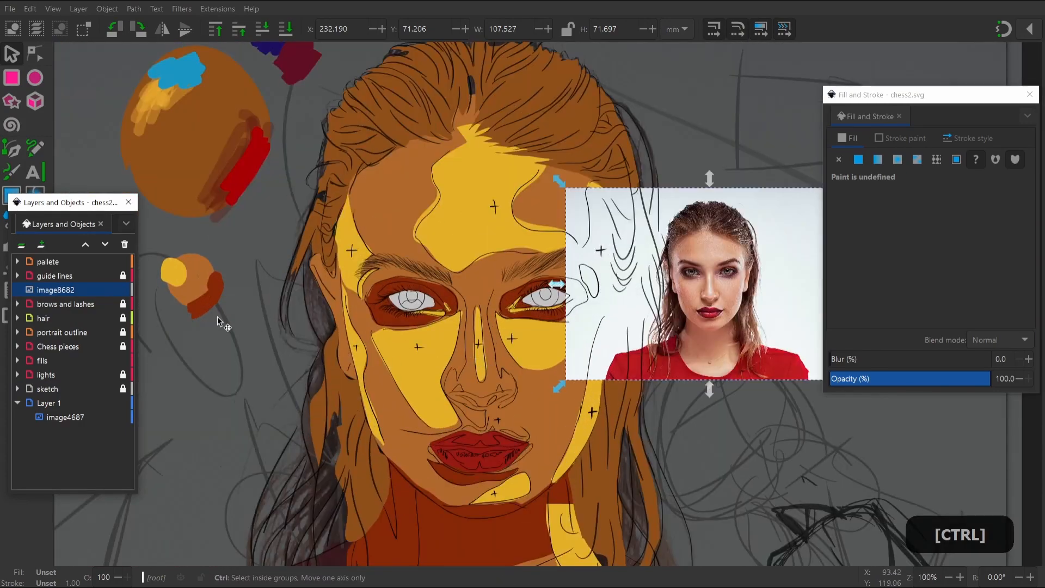
{"action": "scroll", "coordinate": [217, 318], "scroll_direction": "down", "scroll_amount": 1}
{"action": "scroll", "coordinate": [707, 310], "scroll_direction": "up", "scroll_amount": 2}
{"action": "scroll", "coordinate": [572, 294], "scroll_direction": "down", "scroll_amount": 1}
{"action": "left_click_drag", "start_coordinate": [599, 182], "coordinate": [562, 229]}
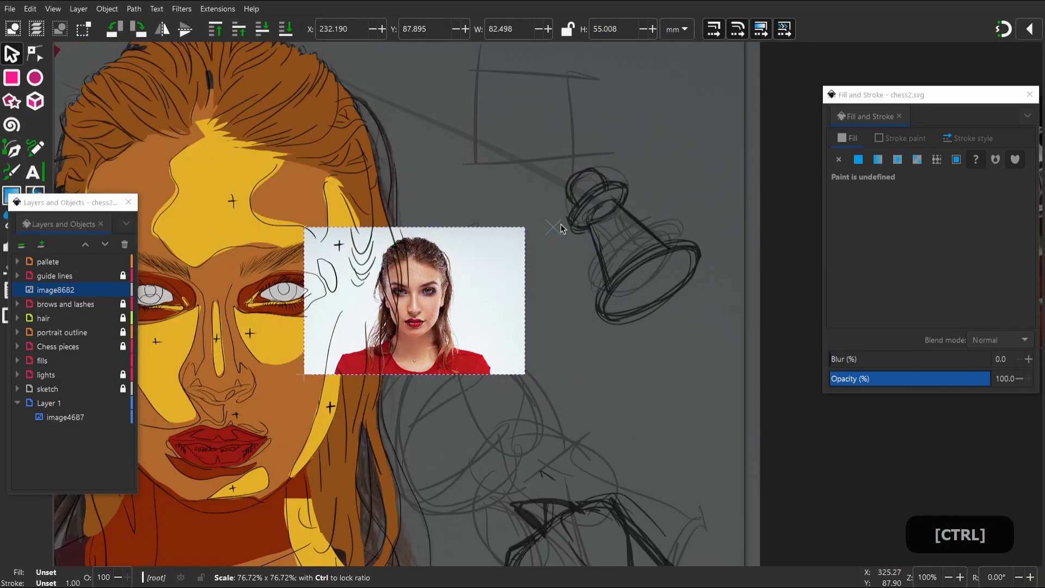
{"action": "left_click_drag", "start_coordinate": [533, 291], "coordinate": [592, 292]}
Draw a red rectangle about 37 × 41 mm over the woman in the photo copy
{"action": "key", "text": "r"}
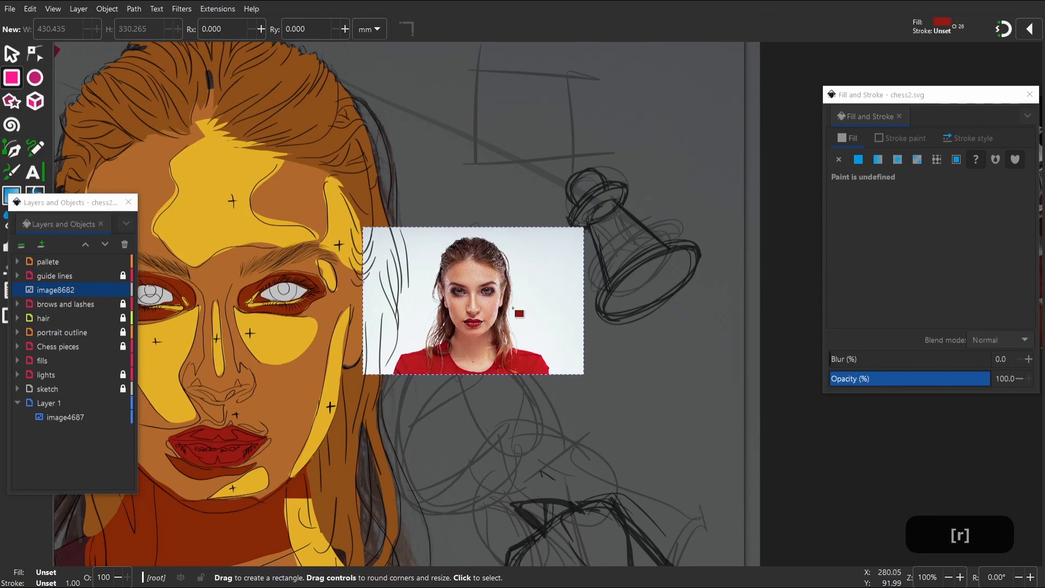
{"action": "left_click_drag", "start_coordinate": [434, 238], "coordinate": [530, 348]}
{"action": "key", "text": "s"}
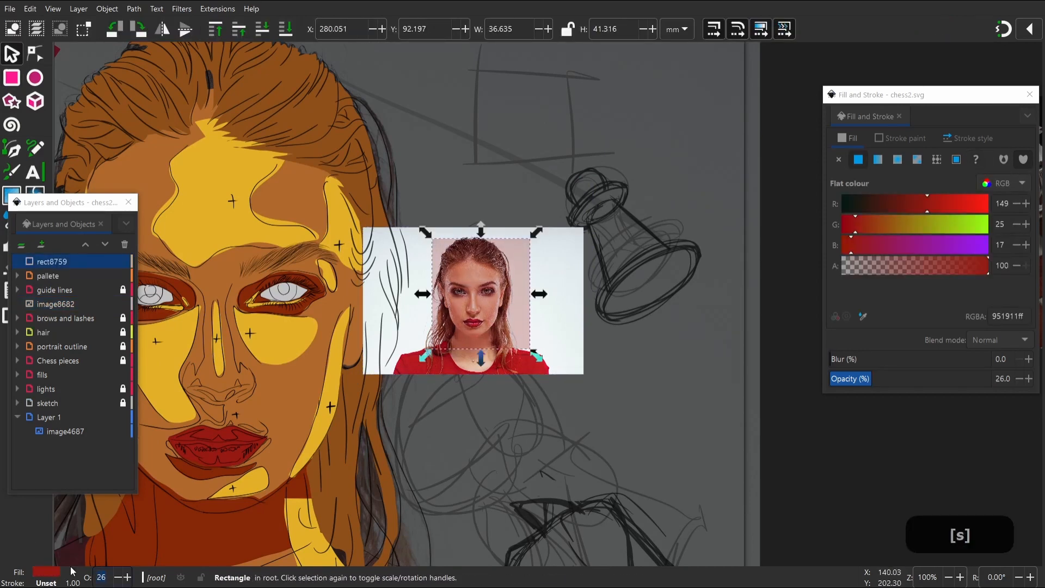
Set the rectangle's opacity to 100, centre it over the woman and stretch it to about 51 mm tall
{"action": "type", "text": "100"}
{"action": "key", "text": "Return"}
{"action": "left_click_drag", "start_coordinate": [501, 316], "coordinate": [483, 313]}
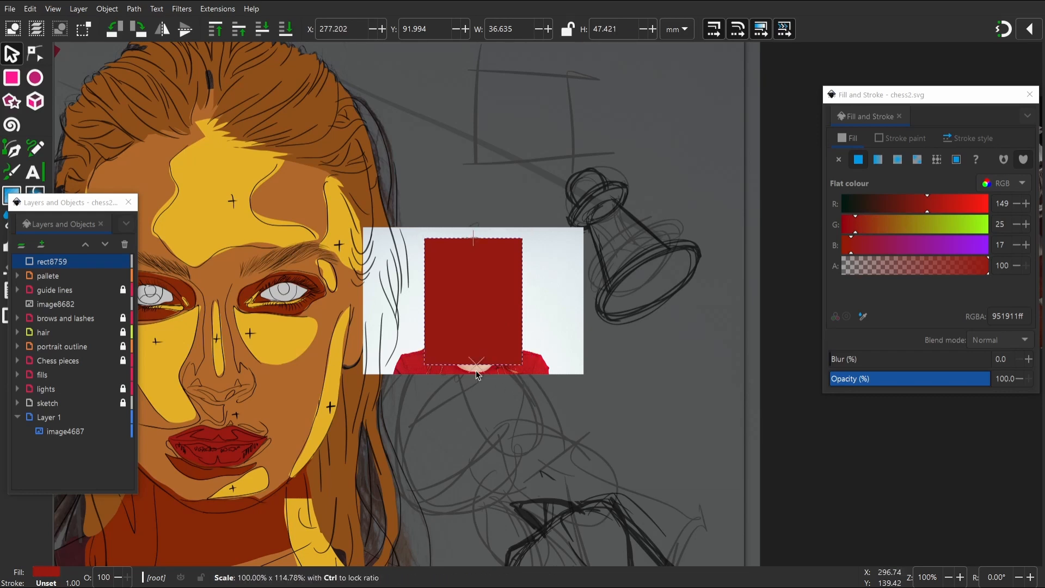
{"action": "left_click_drag", "start_coordinate": [477, 384], "coordinate": [477, 376]}
Try to apply Set Clip Group to the red rectangle alone
{"action": "key", "text": "alt"}
{"action": "right_click", "coordinate": [485, 334]}
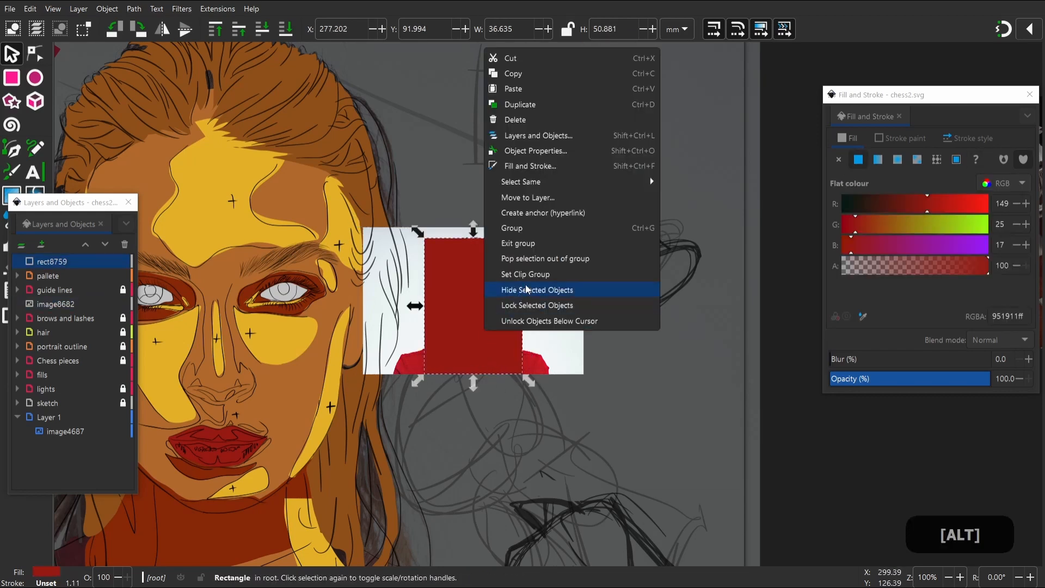
{"action": "left_click", "coordinate": [538, 392]}
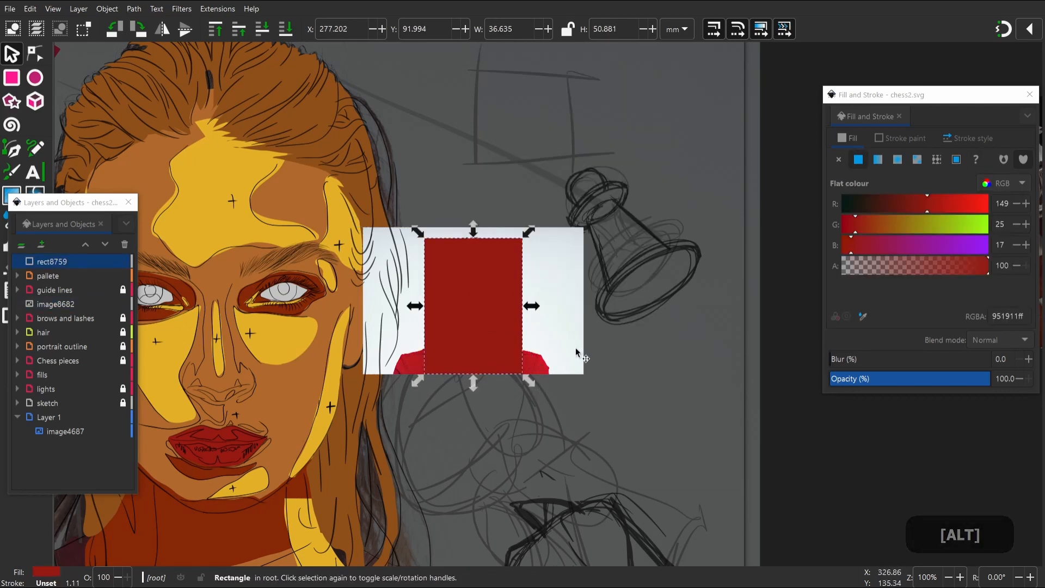
{"action": "left_click", "coordinate": [615, 335]}
{"action": "left_click", "coordinate": [468, 339]}
{"action": "right_click", "coordinate": [468, 338]}
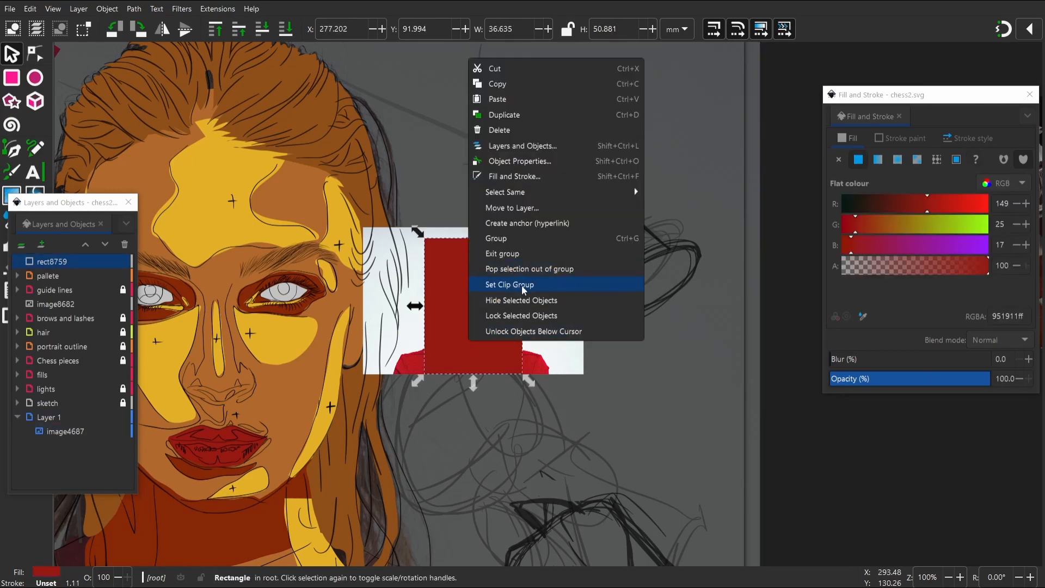
{"action": "left_click", "coordinate": [512, 285]}
{"action": "right_click", "coordinate": [477, 312]}
{"action": "left_click", "coordinate": [423, 328]}
Delete the photo copy behind the rectangle and enter the rectangle's clip group
{"action": "left_click", "coordinate": [560, 294]}
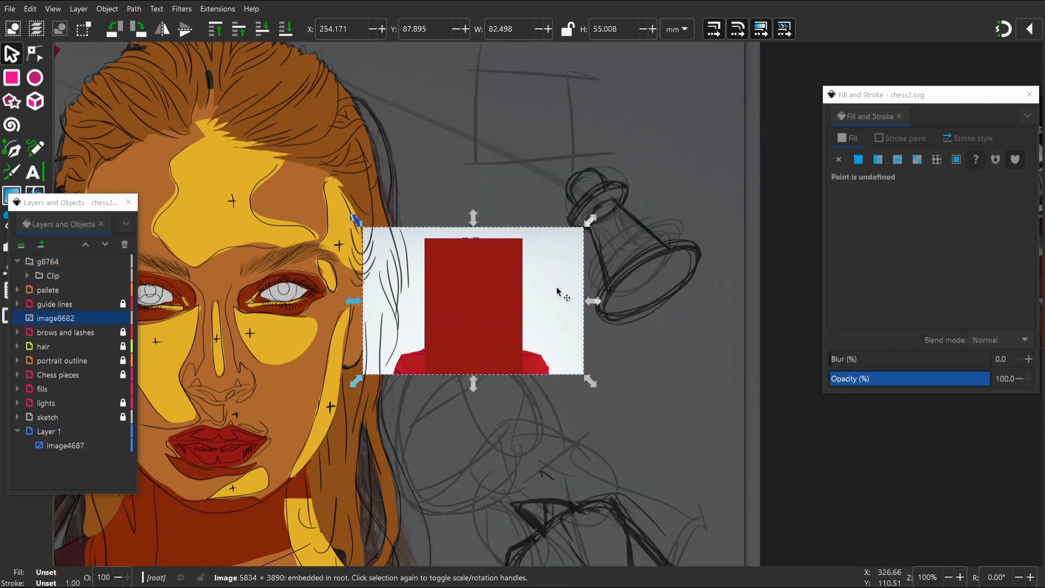
{"action": "key", "text": "Delete"}
{"action": "right_click", "coordinate": [502, 305]}
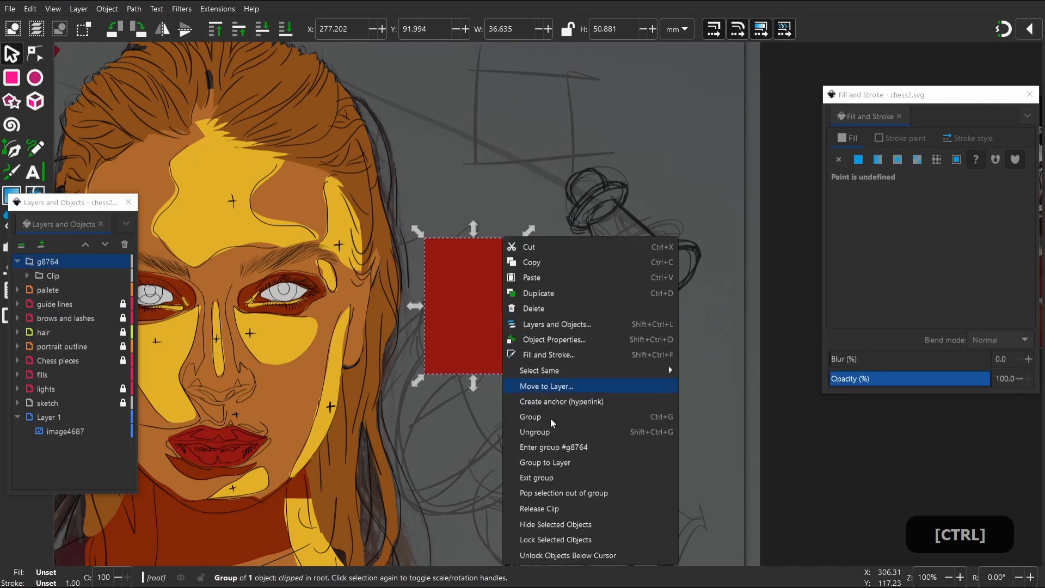
{"action": "left_click", "coordinate": [547, 446]}
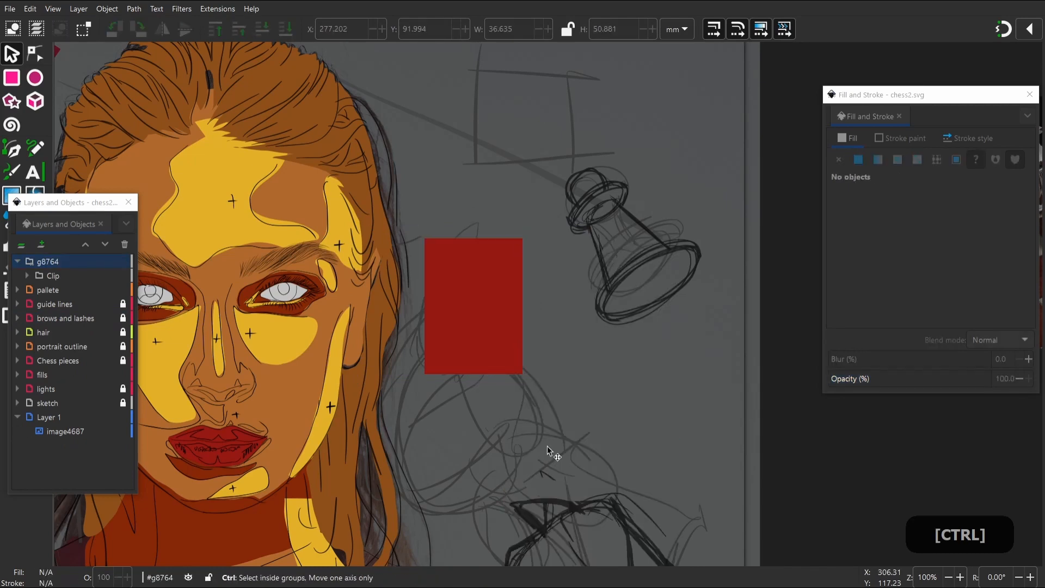
Undo the rectangle-only clipping, clip the photo copy with the red rectangle and select the image inside the clip group
{"action": "key", "text": "ctrl+z"}
{"action": "left_click", "coordinate": [486, 329], "text": "ctrl"}
{"action": "left_click", "coordinate": [481, 328], "text": "ctrl"}
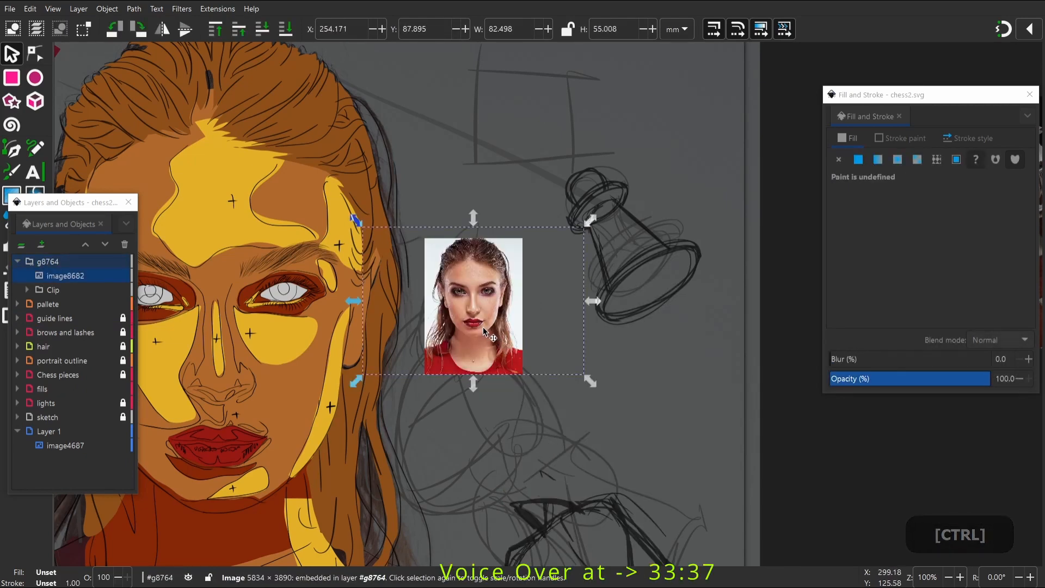
Shift the photo slightly inside its clip frame and select the whole clip group
{"action": "left_click", "coordinate": [59, 262]}
{"action": "left_click_drag", "start_coordinate": [449, 275], "coordinate": [462, 296]}
{"action": "left_click", "coordinate": [57, 261]}
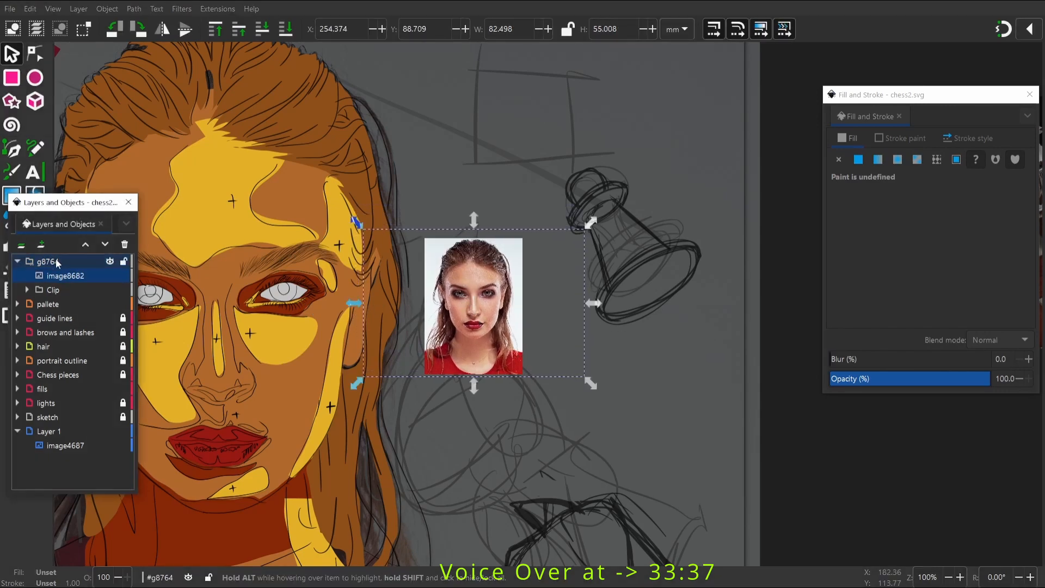
Lock the photo and Clip inside the group and try moving the clipped photo, undoing the test changes
{"action": "left_click", "coordinate": [110, 276]}
{"action": "left_click", "coordinate": [109, 276]}
{"action": "left_click", "coordinate": [123, 276]}
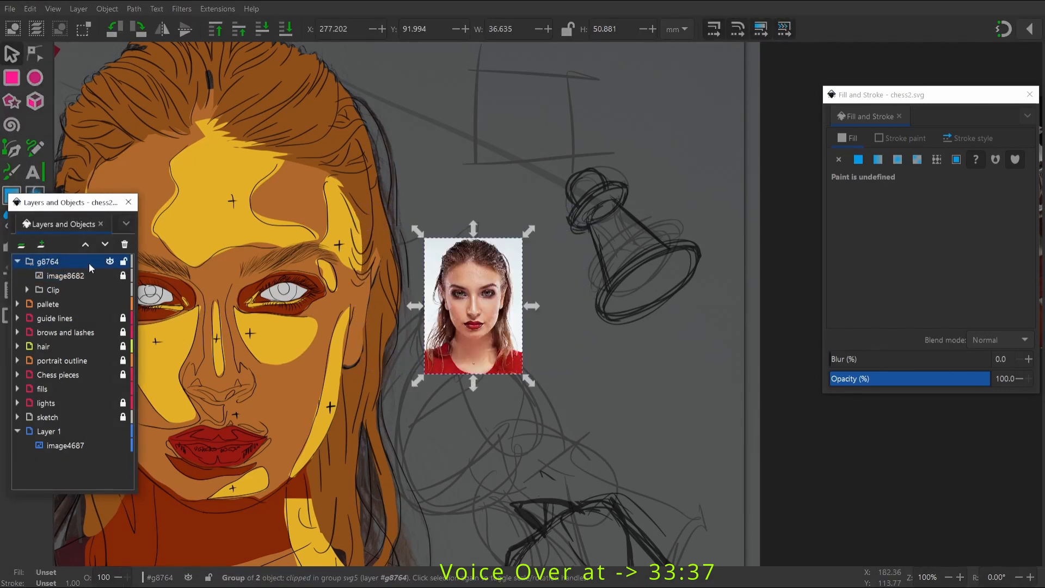
{"action": "left_click", "coordinate": [472, 290]}
{"action": "left_click_drag", "start_coordinate": [471, 291], "coordinate": [468, 282]}
{"action": "key", "text": "ctrl+z"}
{"action": "left_click", "coordinate": [123, 289]}
{"action": "key", "text": "ctrl+z"}
Unlock the photo and its Clip, and move the clipped group up and left, closer to the head
{"action": "left_click", "coordinate": [469, 306]}
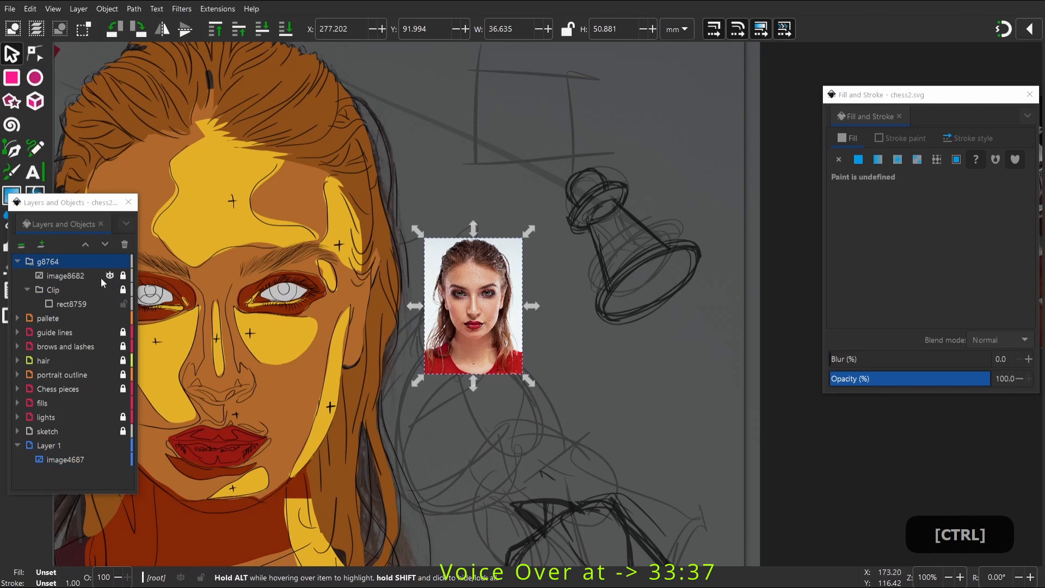
{"action": "left_click", "coordinate": [123, 290]}
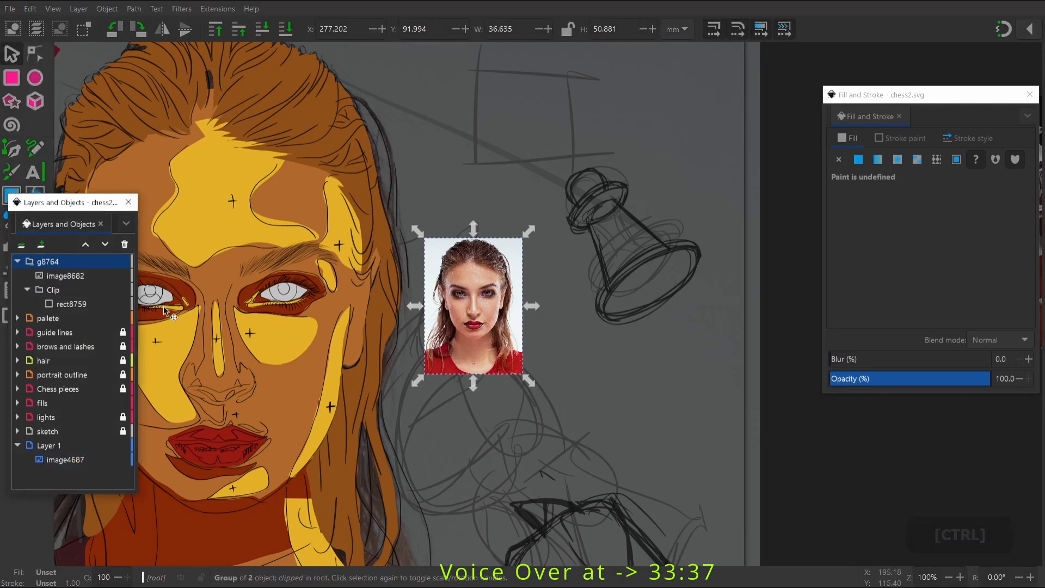
{"action": "left_click", "coordinate": [91, 307]}
{"action": "left_click_drag", "start_coordinate": [466, 319], "coordinate": [443, 298]}
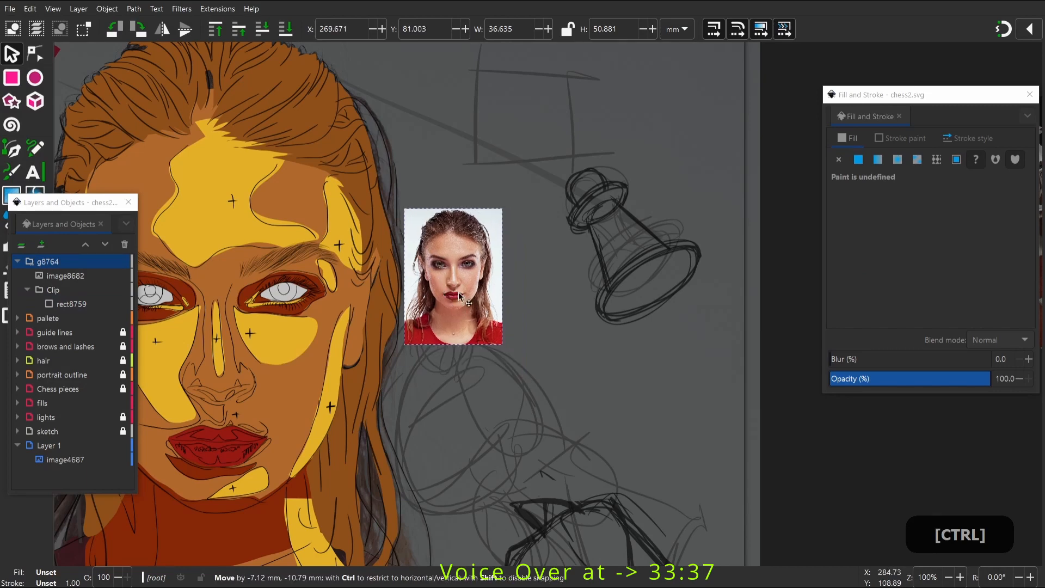
Collapse the clipped reference photo group in the object list and lock it
{"action": "scroll", "coordinate": [387, 329], "scroll_direction": "down", "scroll_amount": 1}
{"action": "scroll", "coordinate": [387, 330], "scroll_direction": "up", "scroll_amount": 1}
{"action": "left_click", "coordinate": [18, 262]}
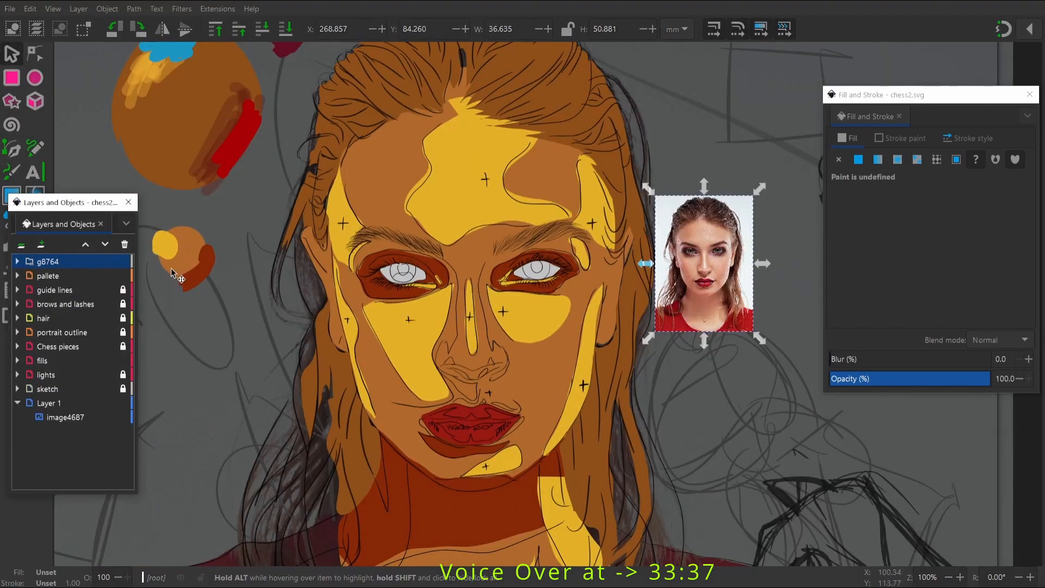
{"action": "left_click", "coordinate": [124, 261]}
{"action": "scroll", "coordinate": [593, 316], "scroll_direction": "up", "scroll_amount": 1}
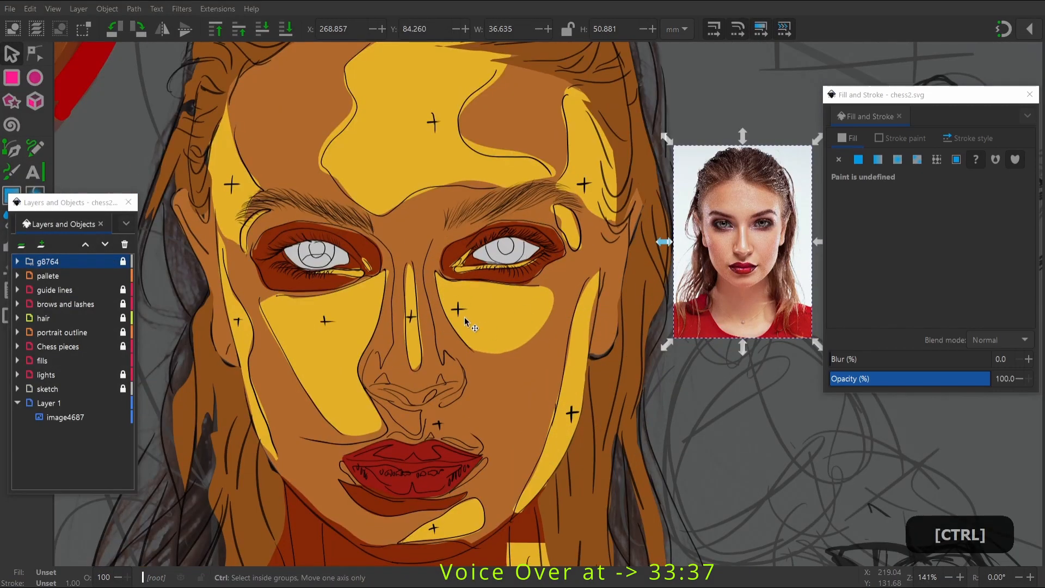
Select the yellow highlight beneath the right-hand eye and switch its fill colour sliders to HSV
{"action": "left_click", "coordinate": [501, 319]}
{"action": "scroll", "coordinate": [502, 320], "scroll_direction": "down", "scroll_amount": 1}
{"action": "scroll", "coordinate": [502, 320], "scroll_direction": "down", "scroll_amount": 1}
{"action": "scroll", "coordinate": [537, 342], "scroll_direction": "up", "scroll_amount": 2}
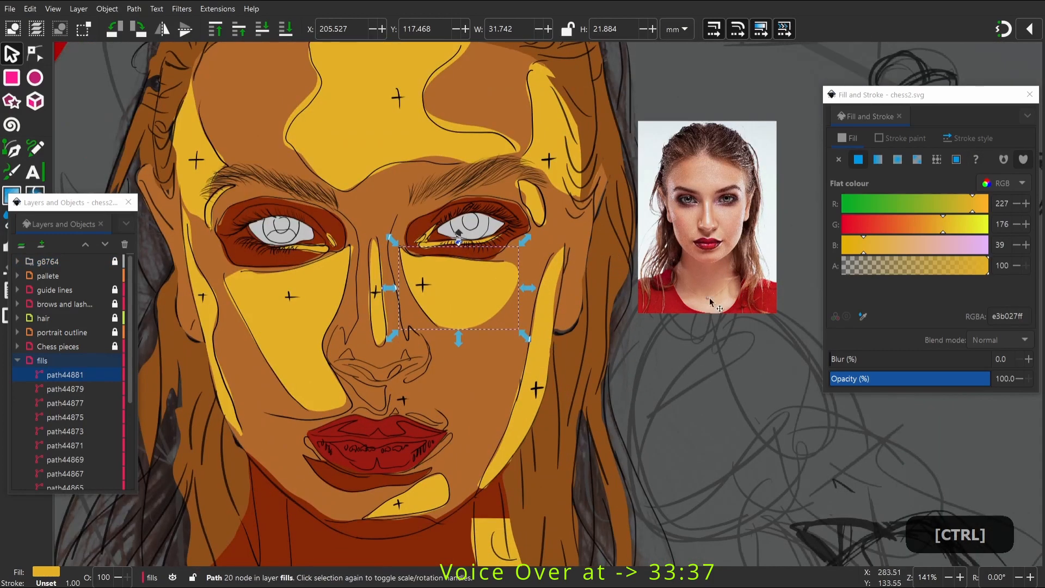
{"action": "left_click", "coordinate": [1001, 183]}
{"action": "left_click", "coordinate": [999, 167]}
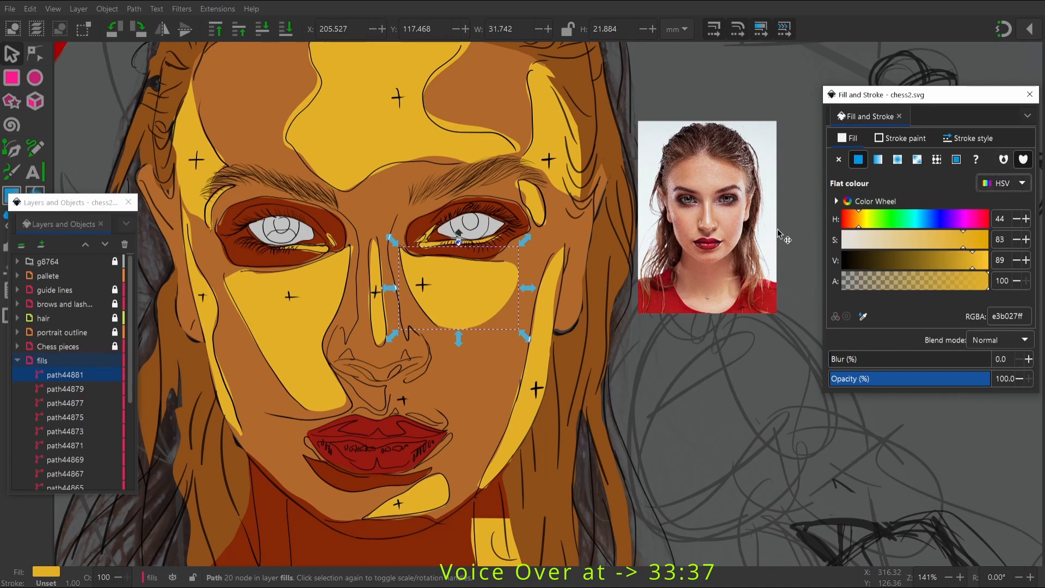
Compare the fill colour modes for the selected highlight and settle on the HSL sliders
{"action": "left_click", "coordinate": [1001, 186]}
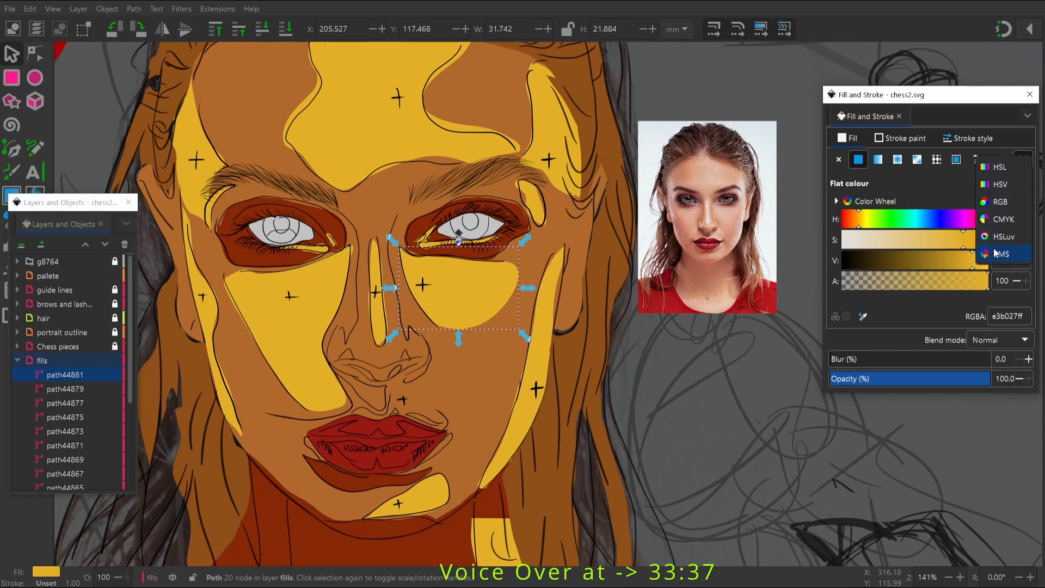
{"action": "left_click", "coordinate": [995, 172]}
{"action": "left_click", "coordinate": [995, 185]}
{"action": "left_click", "coordinate": [998, 207]}
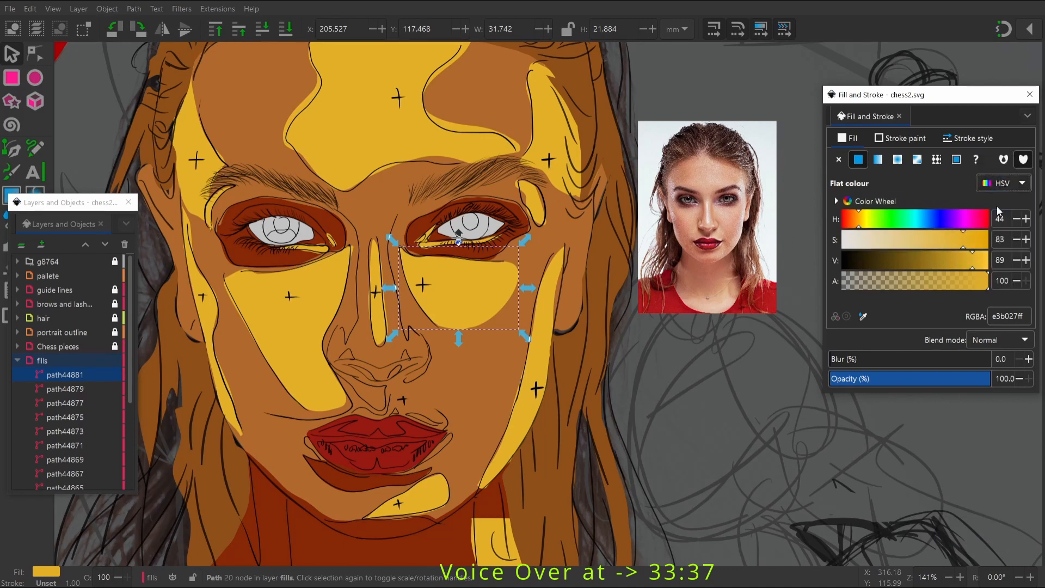
{"action": "left_click", "coordinate": [1002, 184]}
{"action": "left_click", "coordinate": [996, 169]}
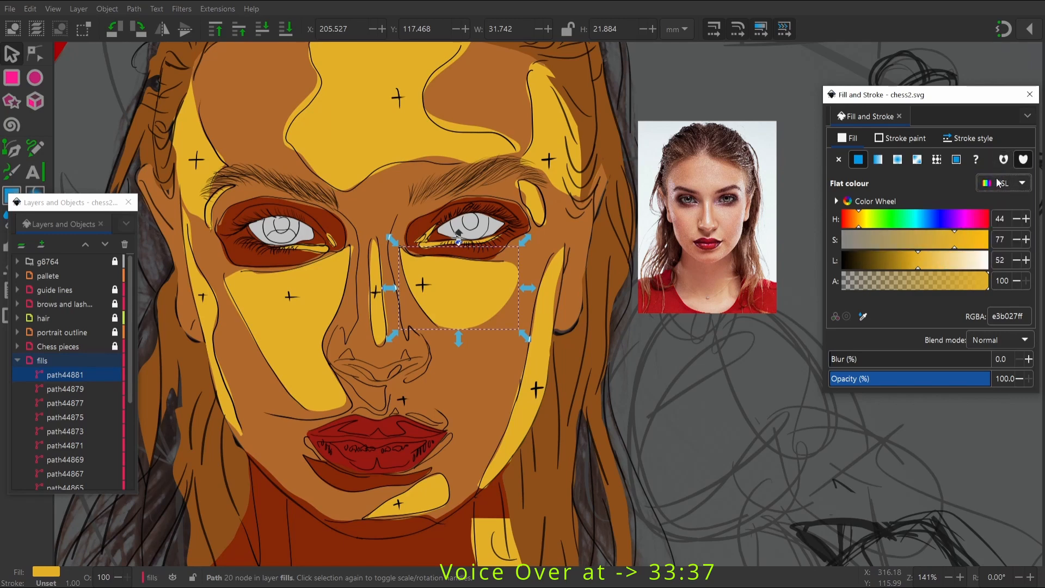
{"action": "left_click", "coordinate": [999, 183]}
{"action": "left_click", "coordinate": [1006, 207]}
{"action": "left_click", "coordinate": [1005, 185]}
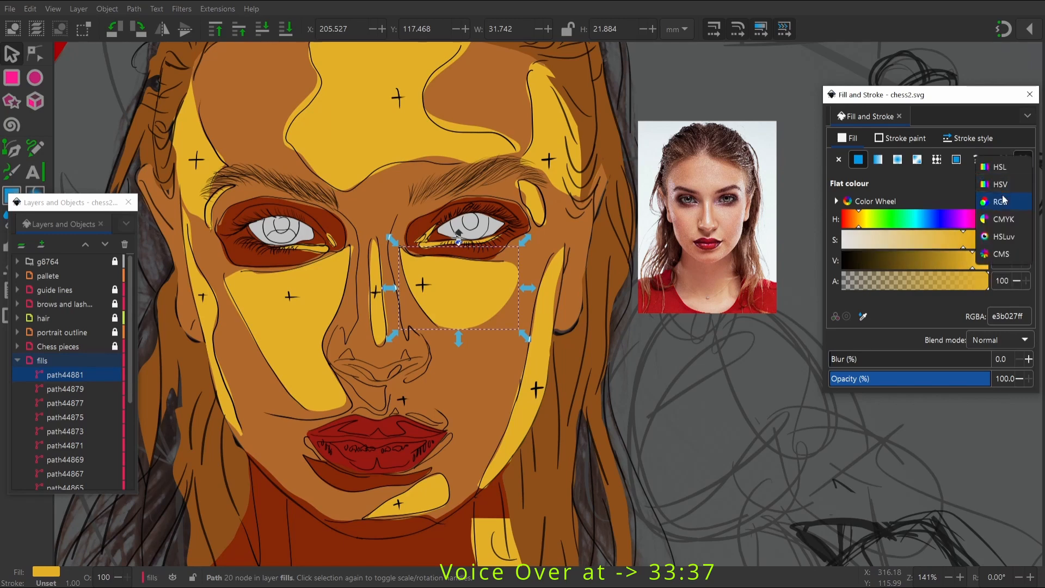
{"action": "left_click", "coordinate": [1003, 177]}
Select the clipped face fill group and examine the whole portrait beside the reference photo
{"action": "left_click", "coordinate": [506, 340], "text": "ctrl"}
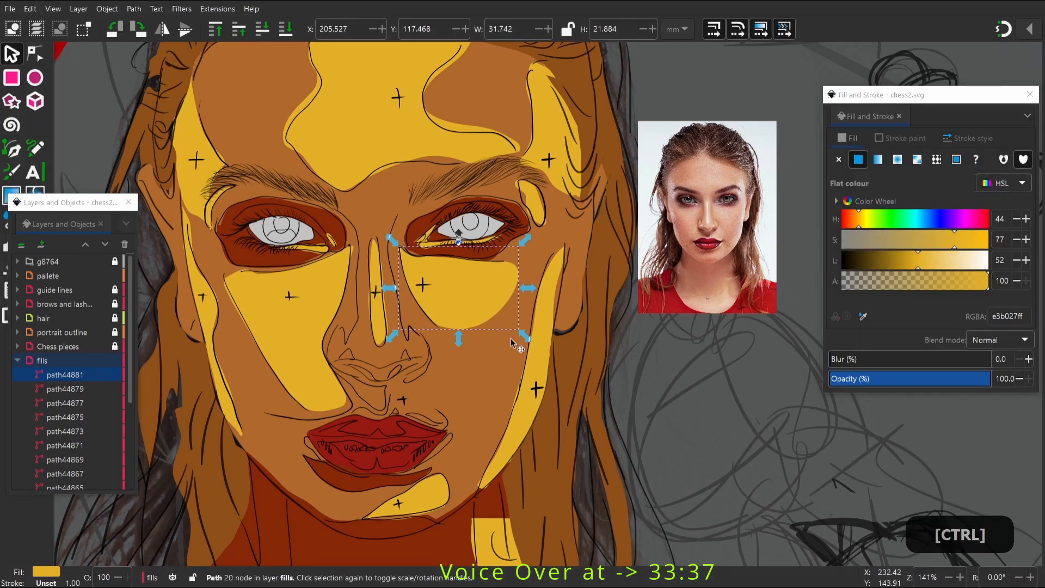
{"action": "scroll", "coordinate": [510, 338], "scroll_direction": "down", "scroll_amount": 1}
{"action": "scroll", "coordinate": [327, 351], "scroll_direction": "up", "scroll_amount": 1}
{"action": "scroll", "coordinate": [332, 353], "scroll_direction": "down", "scroll_amount": 1}
{"action": "scroll", "coordinate": [332, 354], "scroll_direction": "up", "scroll_amount": 1}
{"action": "scroll", "coordinate": [387, 379], "scroll_direction": "down", "scroll_amount": 2}
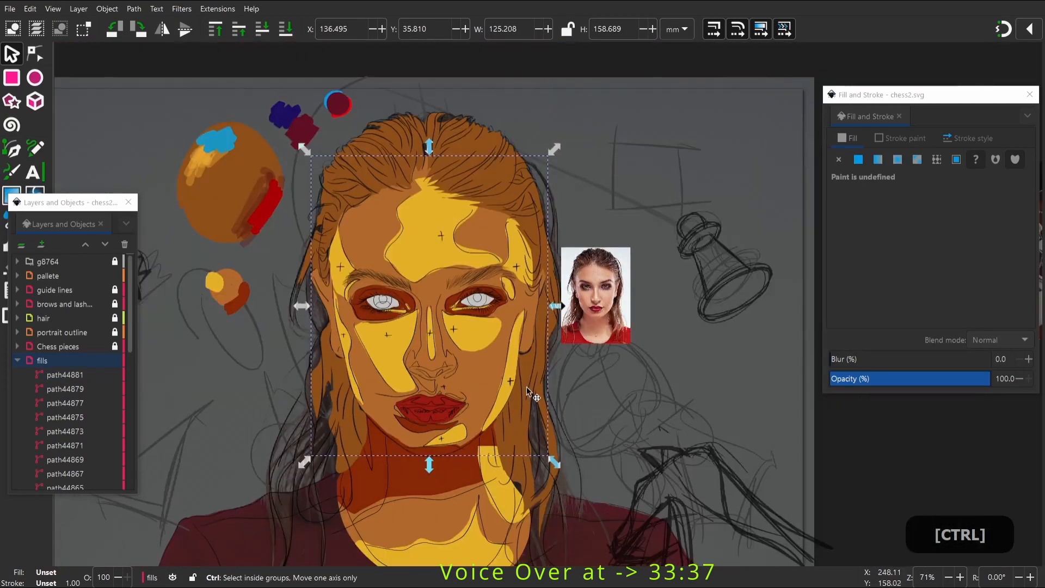
{"action": "scroll", "coordinate": [527, 386], "scroll_direction": "up", "scroll_amount": 1}
{"action": "scroll", "coordinate": [412, 394], "scroll_direction": "down", "scroll_amount": 1}
{"action": "scroll", "coordinate": [482, 392], "scroll_direction": "up", "scroll_amount": 1}
{"action": "scroll", "coordinate": [483, 393], "scroll_direction": "down", "scroll_amount": 1}
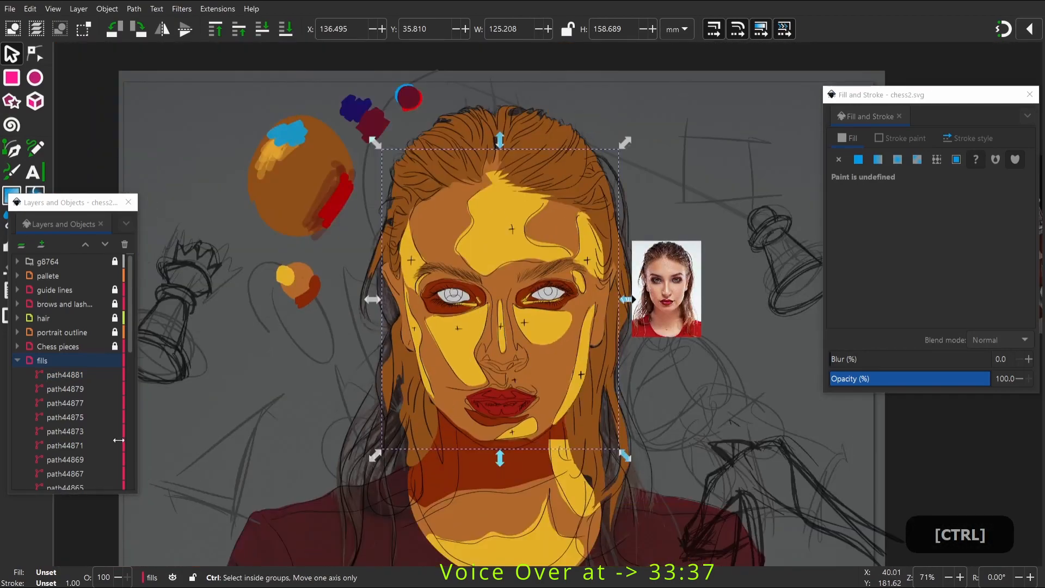
Collapse the fills layer, then lock and hide Layer 1 containing the background image
{"action": "left_click", "coordinate": [17, 361]}
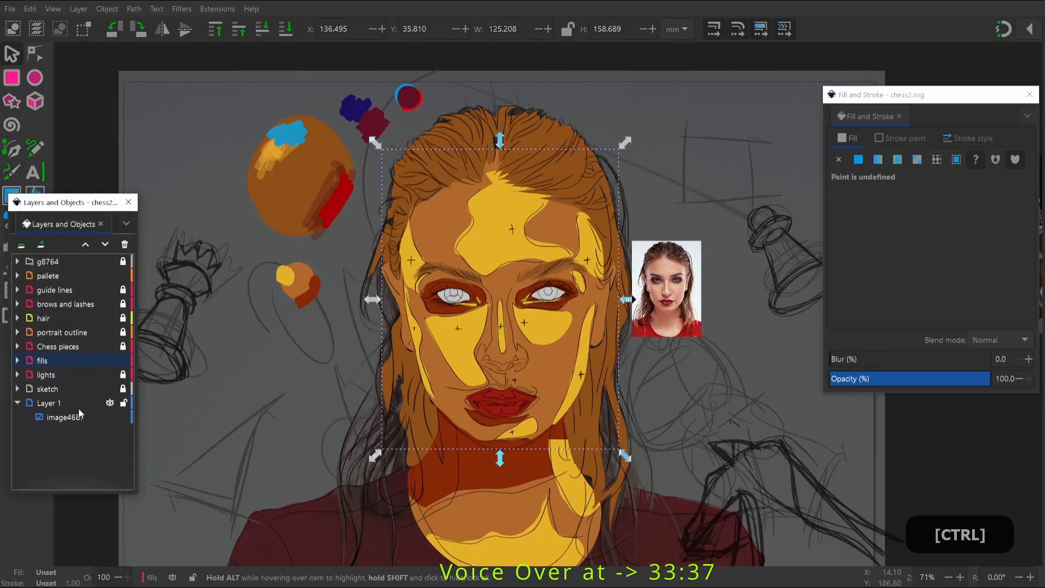
{"action": "left_click", "coordinate": [124, 403]}
{"action": "left_click", "coordinate": [110, 403]}
Examine the face's highlights, nose and lips against the reference photo to judge where midtones are needed
{"action": "scroll", "coordinate": [482, 348], "scroll_direction": "up", "scroll_amount": 2, "text": "ctrl"}
{"action": "scroll", "coordinate": [566, 356], "scroll_direction": "down", "scroll_amount": 1, "text": "ctrl"}
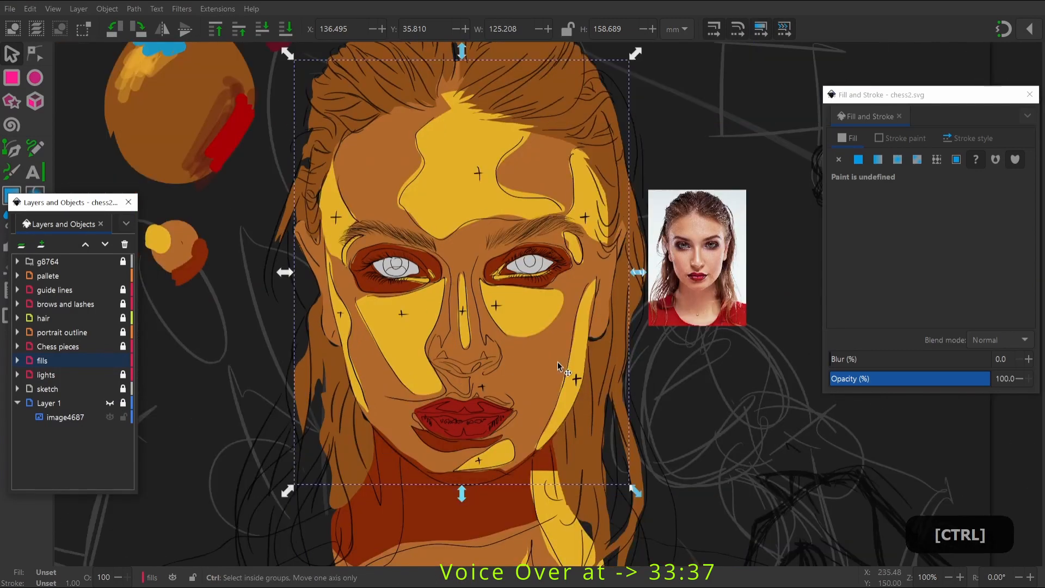
{"action": "scroll", "coordinate": [557, 362], "scroll_direction": "up", "scroll_amount": 1, "text": "ctrl"}
{"action": "scroll", "coordinate": [475, 336], "scroll_direction": "down", "scroll_amount": 1, "text": "ctrl"}
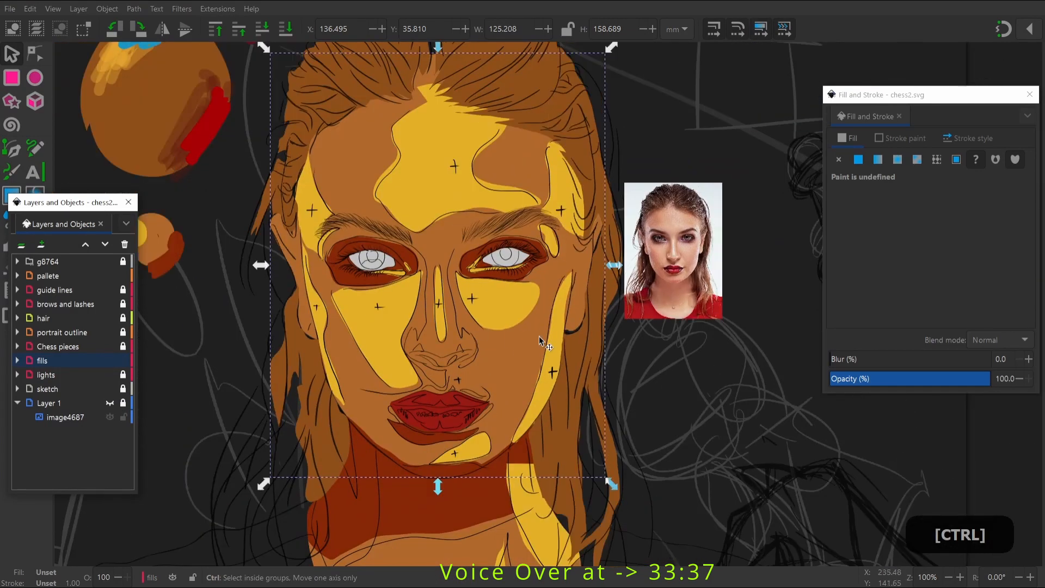
{"action": "scroll", "coordinate": [539, 336], "scroll_direction": "up", "scroll_amount": 1, "text": "ctrl"}
{"action": "scroll", "coordinate": [487, 331], "scroll_direction": "down", "scroll_amount": 1, "text": "ctrl"}
{"action": "scroll", "coordinate": [465, 158], "scroll_direction": "up", "scroll_amount": 1, "text": "ctrl"}
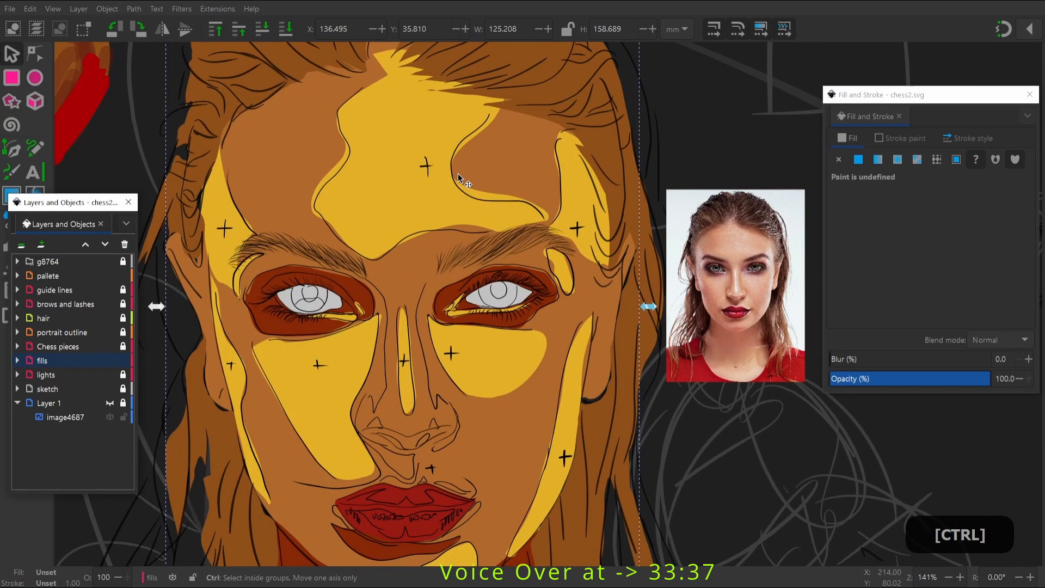
{"action": "scroll", "coordinate": [452, 204], "scroll_direction": "down", "scroll_amount": 1, "text": "ctrl"}
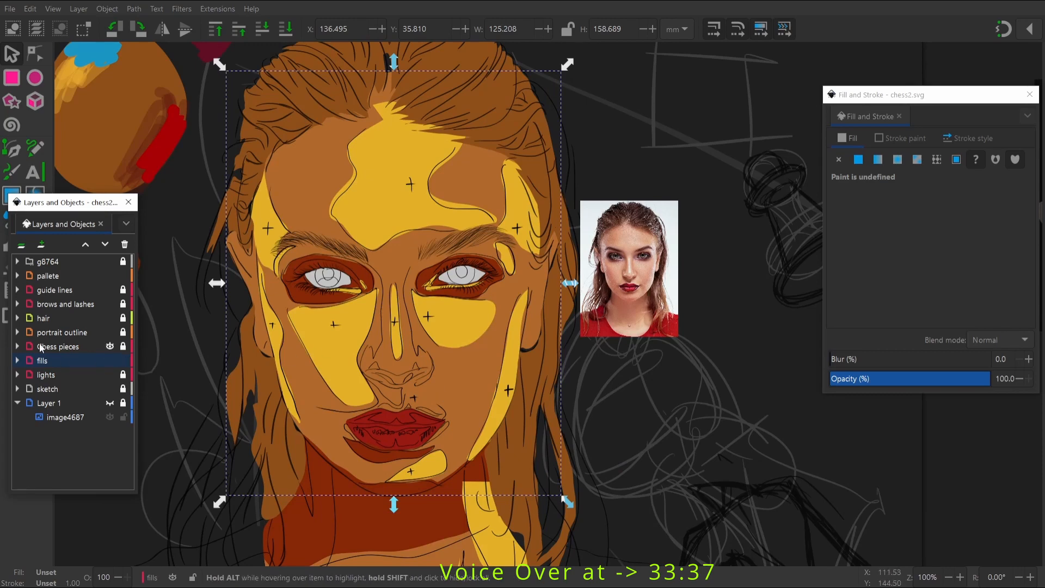
{"action": "scroll", "coordinate": [374, 300], "scroll_direction": "up", "scroll_amount": 1, "text": "ctrl"}
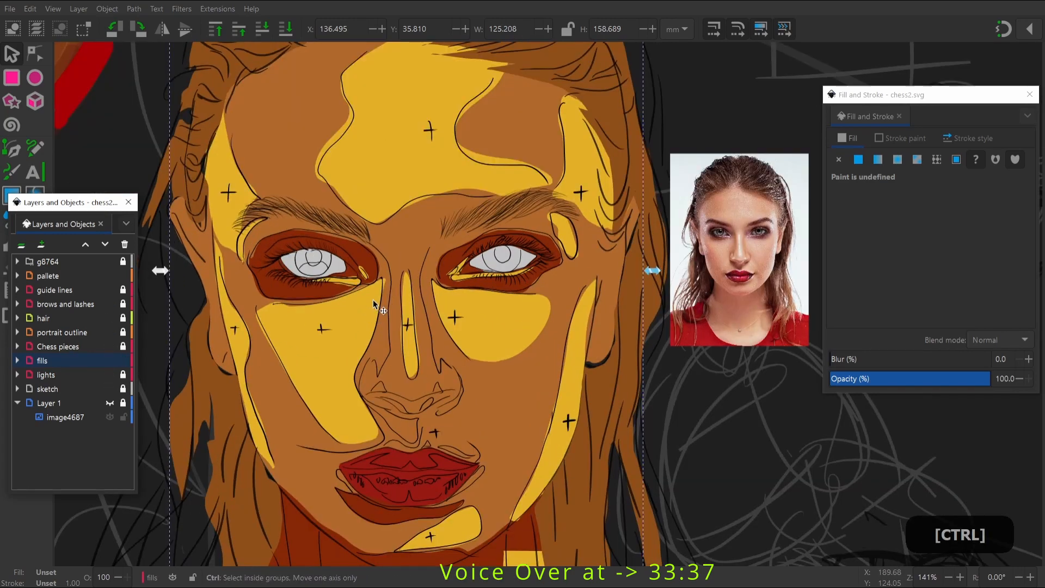
{"action": "scroll", "coordinate": [520, 360], "scroll_direction": "down", "scroll_amount": 1, "text": "ctrl"}
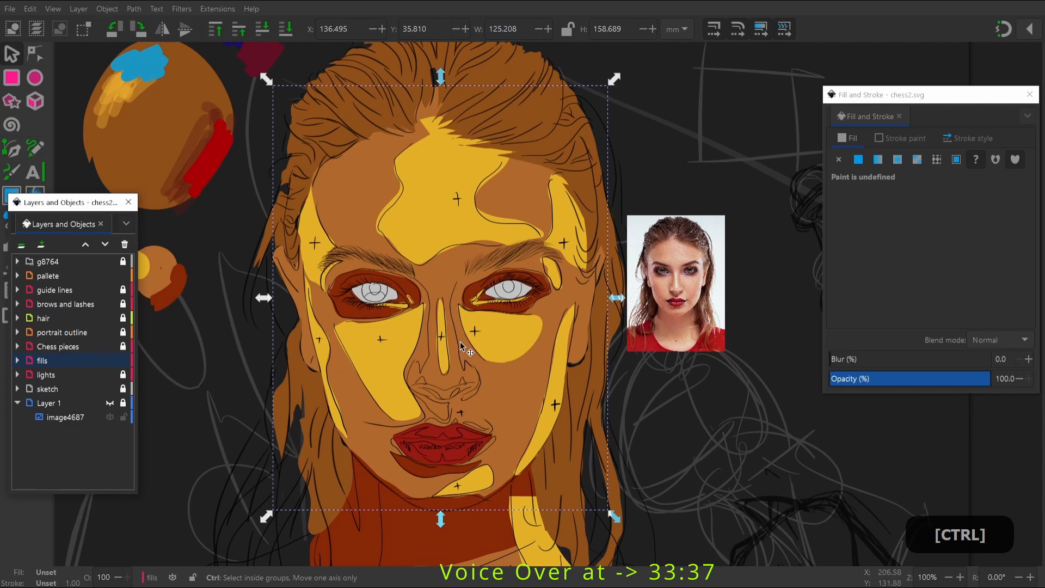
{"action": "scroll", "coordinate": [460, 346], "scroll_direction": "down", "scroll_amount": 1, "text": "ctrl"}
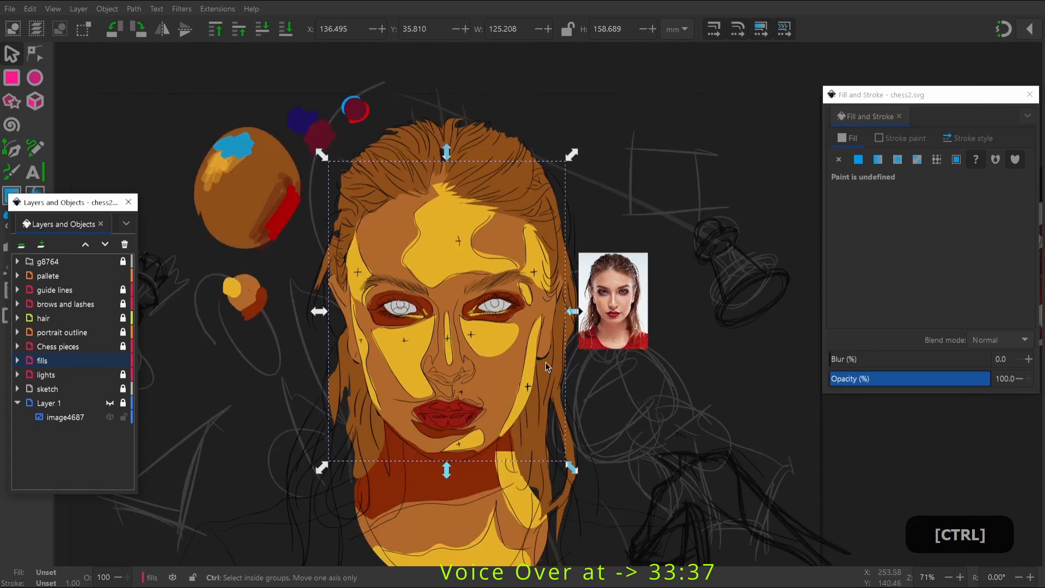
{"action": "scroll", "coordinate": [546, 361], "scroll_direction": "up", "scroll_amount": 2, "text": "ctrl"}
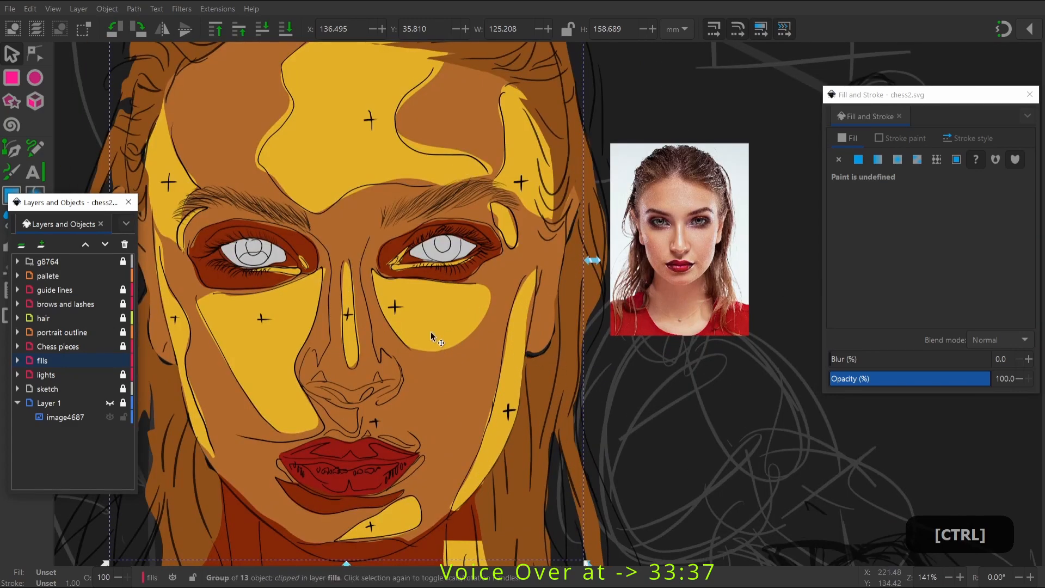
{"action": "scroll", "coordinate": [575, 334], "scroll_direction": "down", "scroll_amount": 2, "text": "ctrl"}
{"action": "scroll", "coordinate": [421, 387], "scroll_direction": "up", "scroll_amount": 3, "text": "ctrl"}
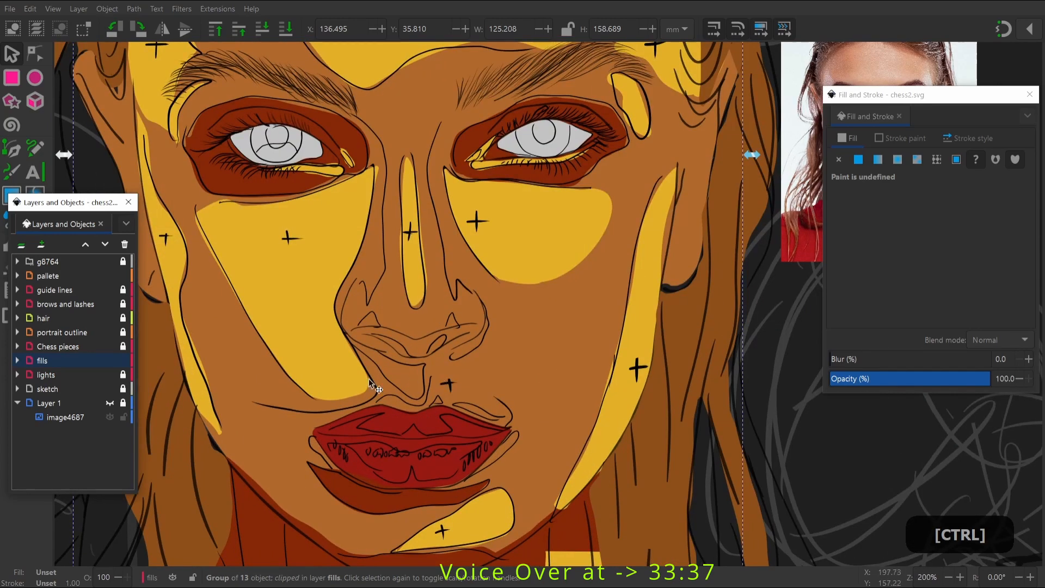
{"action": "scroll", "coordinate": [367, 378], "scroll_direction": "down", "scroll_amount": 1, "text": "ctrl"}
{"action": "scroll", "coordinate": [484, 345], "scroll_direction": "up", "scroll_amount": 1, "text": "ctrl"}
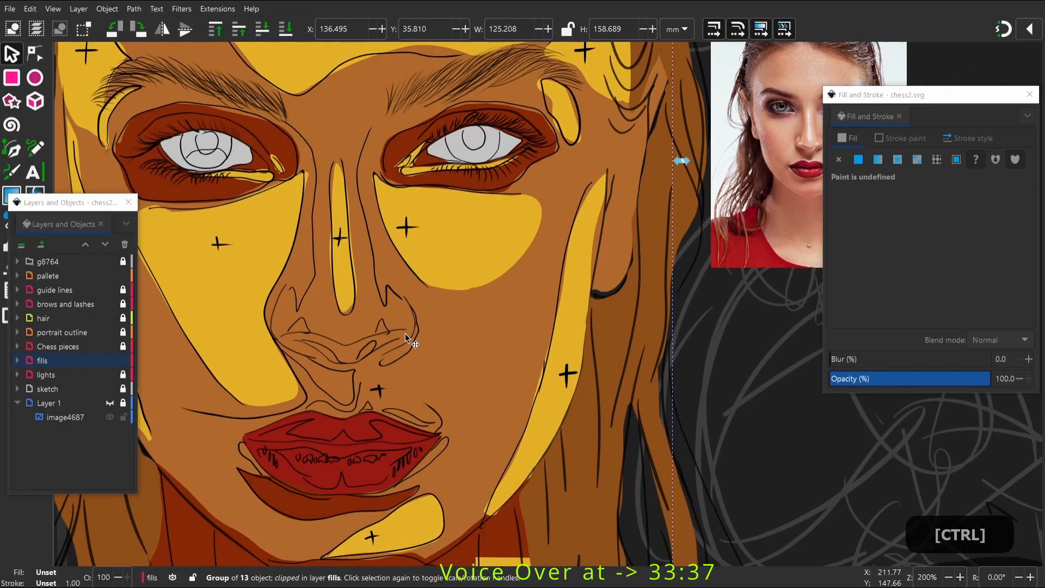
Deselect the face fills and enter the face group, down to its nested Clip group
{"action": "key", "text": "Escape"}
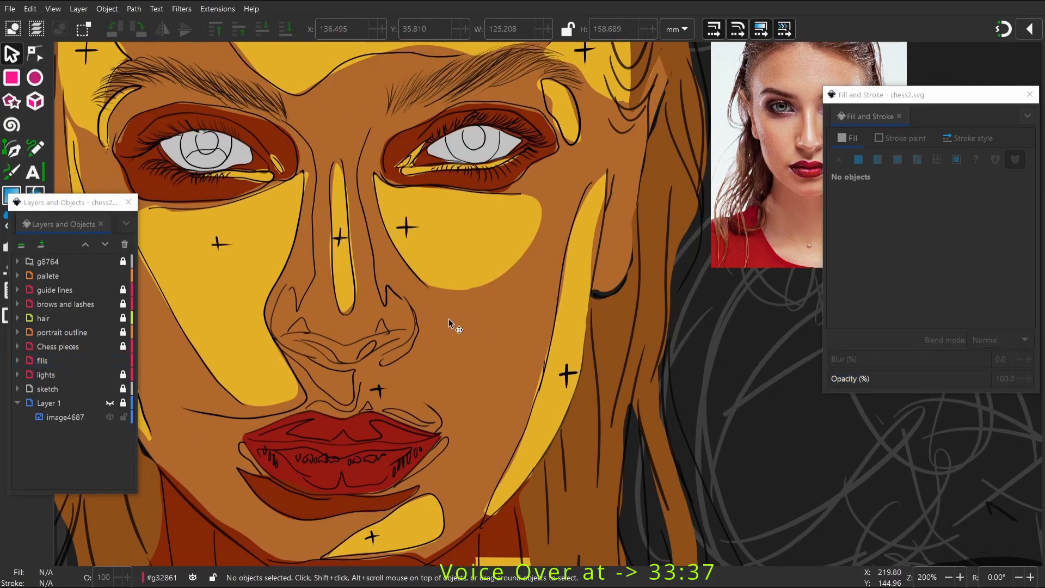
{"action": "right_click", "coordinate": [450, 319]}
{"action": "left_click", "coordinate": [430, 373]}
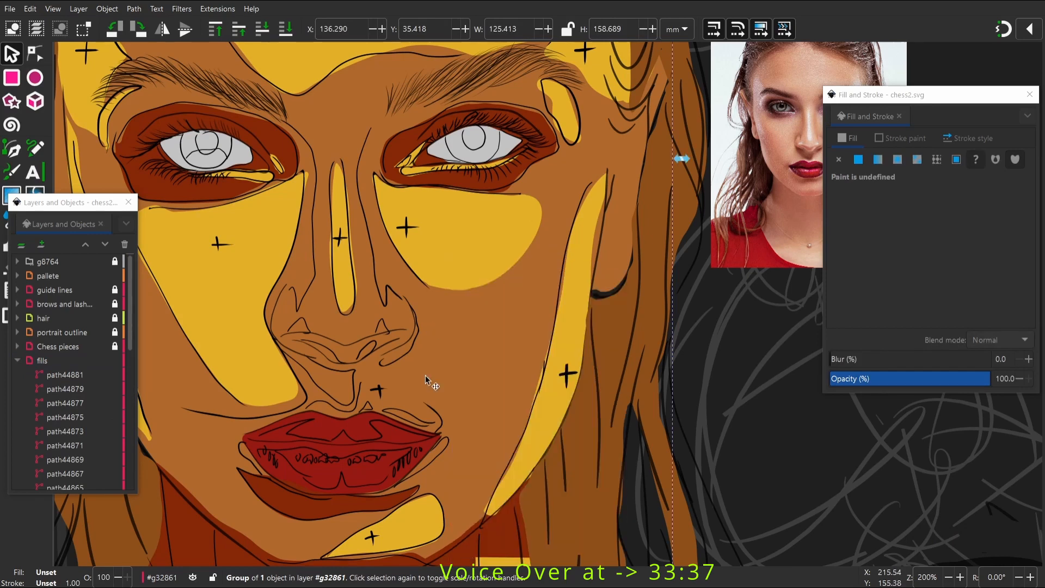
{"action": "left_click", "coordinate": [442, 360]}
{"action": "left_click", "coordinate": [450, 391]}
{"action": "right_click", "coordinate": [462, 371]}
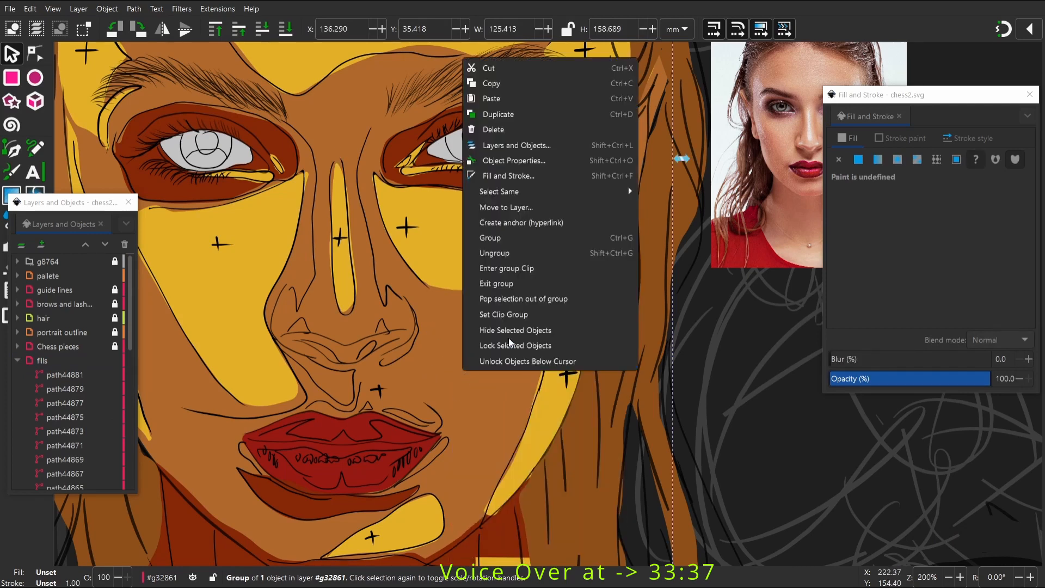
{"action": "left_click", "coordinate": [528, 268]}
Draw a closed freehand shape around the nose bridge highlight and nudge its upper end into shape
{"action": "key", "text": "p"}
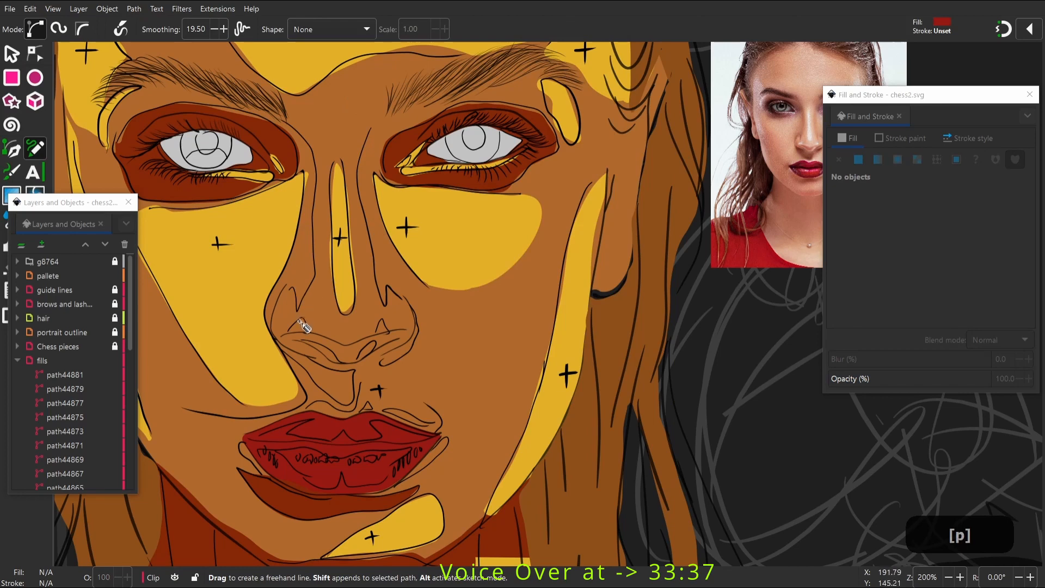
{"action": "left_click_drag", "start_coordinate": [316, 323], "coordinate": [321, 188]}
{"action": "left_click_drag", "start_coordinate": [370, 314], "coordinate": [317, 326]}
{"action": "key", "text": "w"}
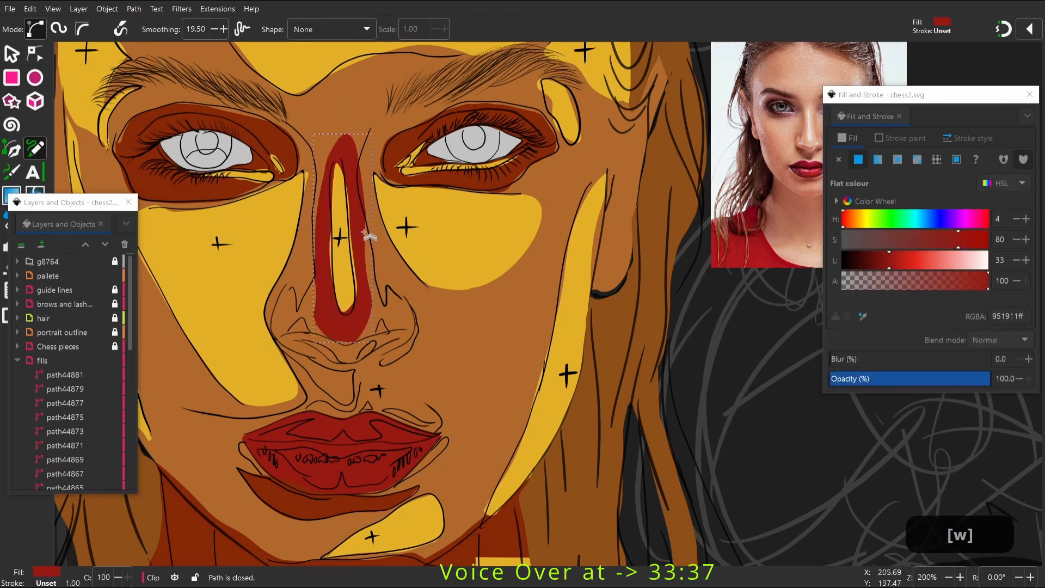
{"action": "mouse_move", "coordinate": [360, 163]}
{"action": "left_mouse_down"}
{"action": "mouse_move", "coordinate": [345, 191]}
{"action": "mouse_move", "coordinate": [347, 160]}
{"action": "left_mouse_up"}
Fill the nose shape with the highlight yellow e3b027 and lower its opacity to 42.7%
{"action": "key", "text": "d"}
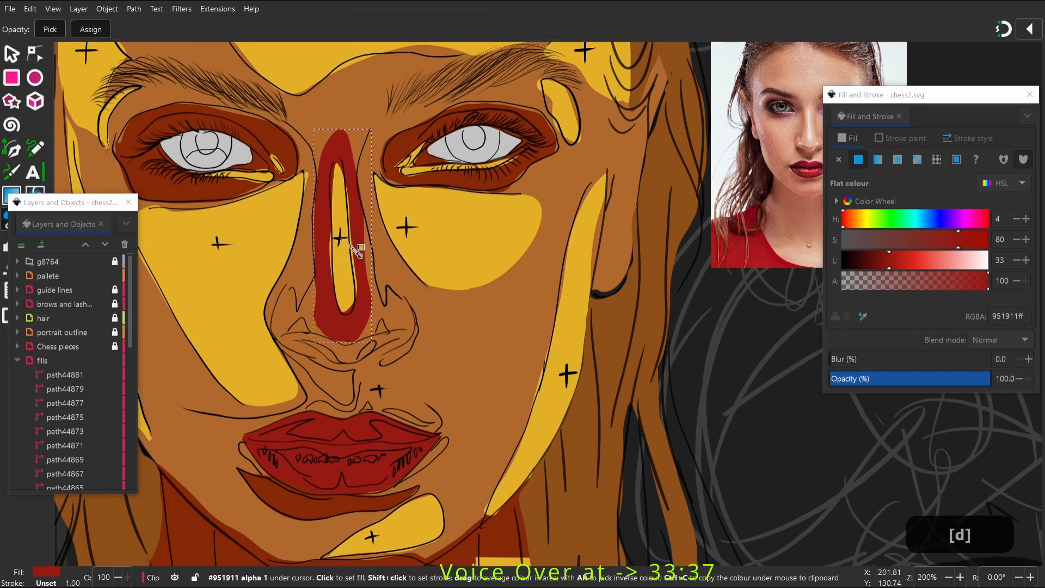
{"action": "left_click", "coordinate": [350, 249]}
{"action": "left_click_drag", "start_coordinate": [908, 378], "coordinate": [897, 378]}
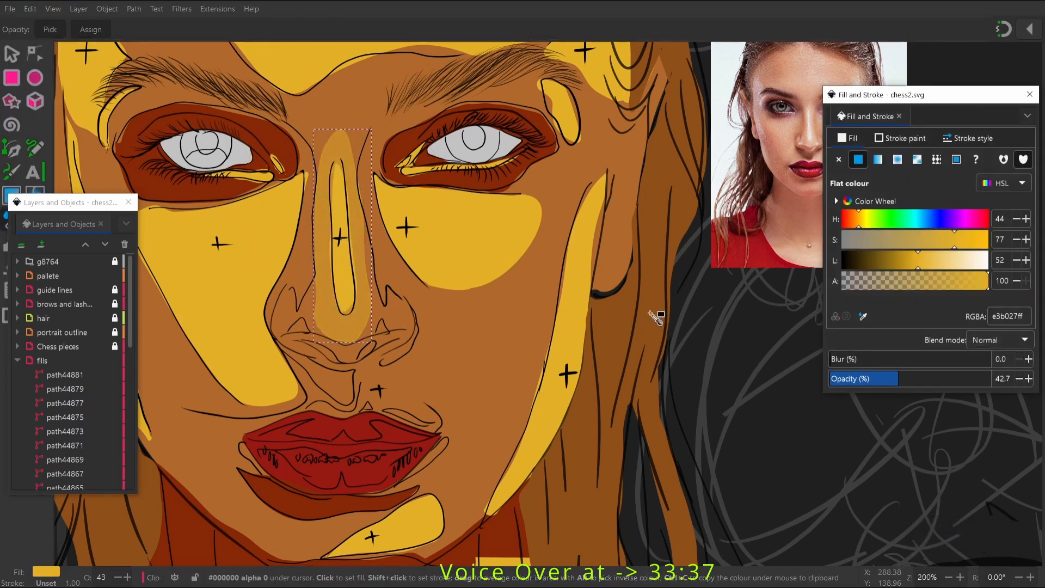
Draw a closed freehand midtone in yellow at 43% opacity over the right-hand cheek from nose to jaw, and select the eye's dark shadow shape
{"action": "key", "text": "s"}
{"action": "left_click", "coordinate": [289, 296]}
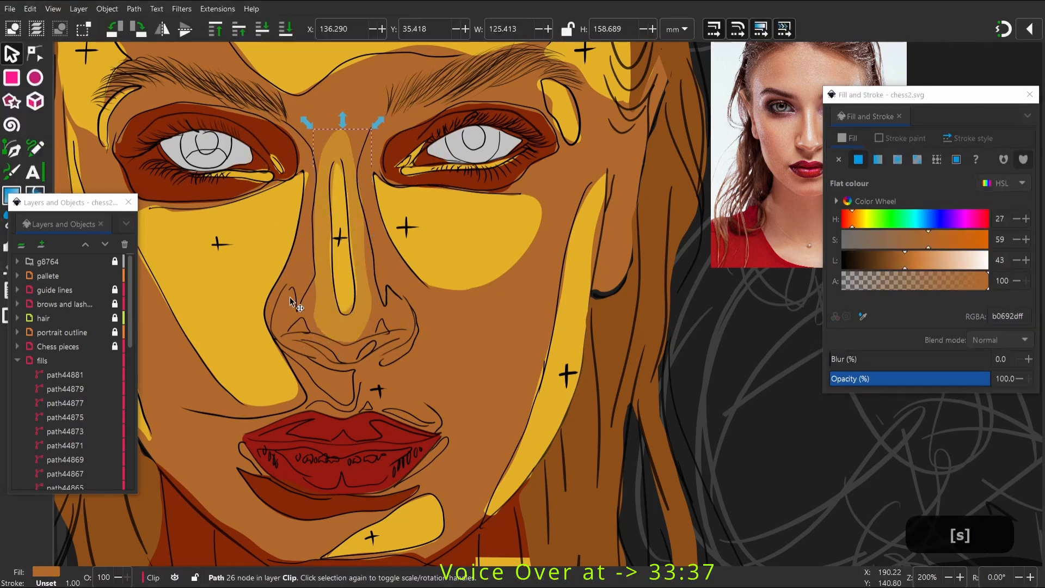
{"action": "key", "text": "space"}
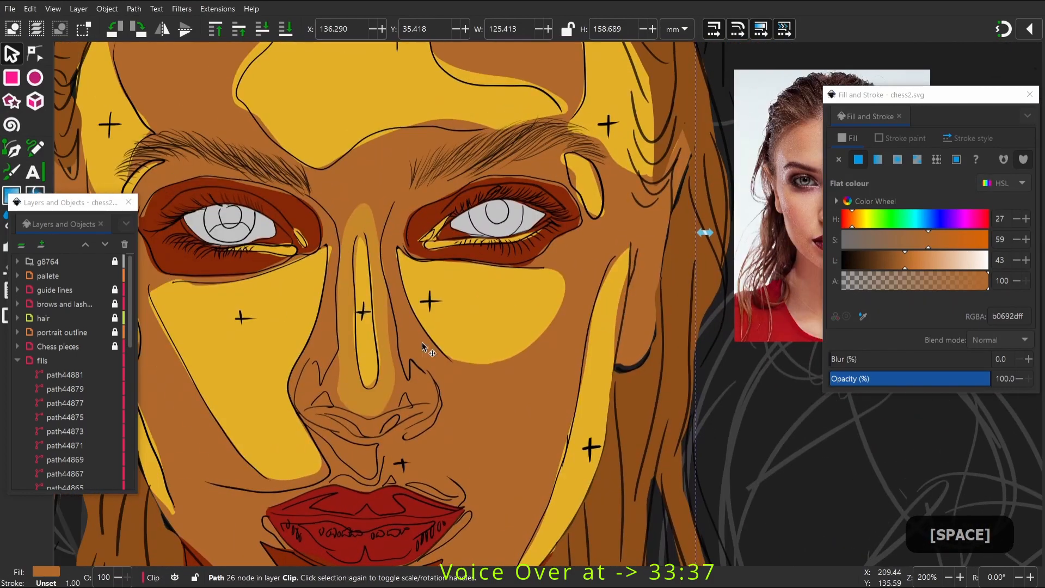
{"action": "key", "text": "space"}
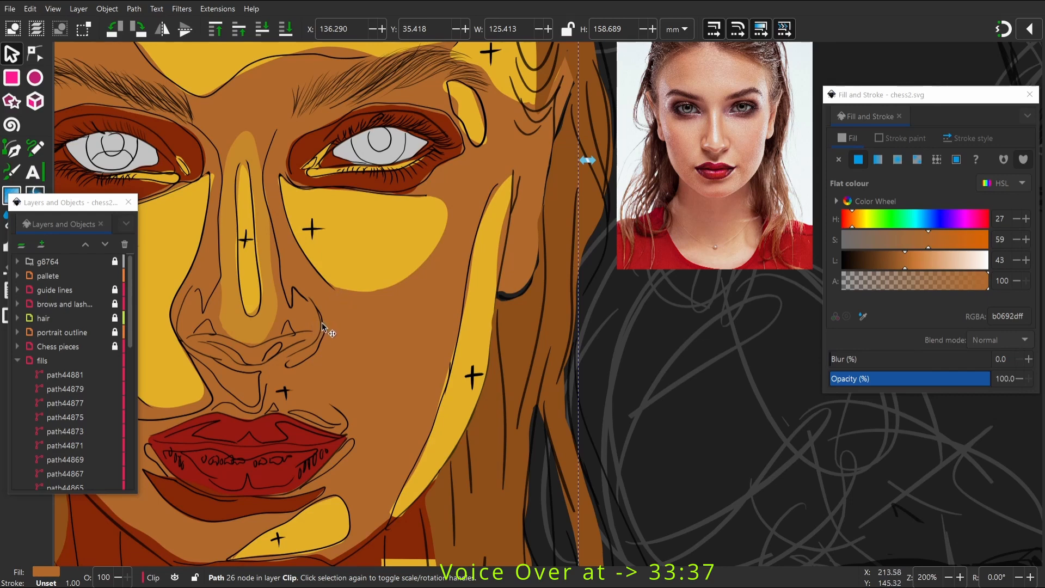
{"action": "key", "text": "p"}
{"action": "left_click_drag", "start_coordinate": [285, 227], "coordinate": [270, 206]}
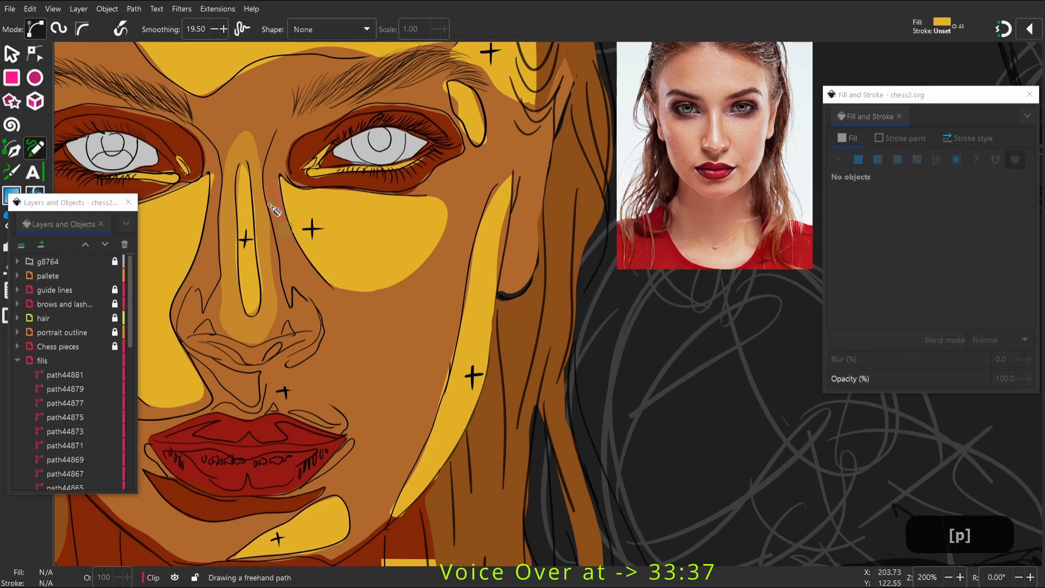
{"action": "left_click_drag", "start_coordinate": [278, 288], "coordinate": [294, 289]}
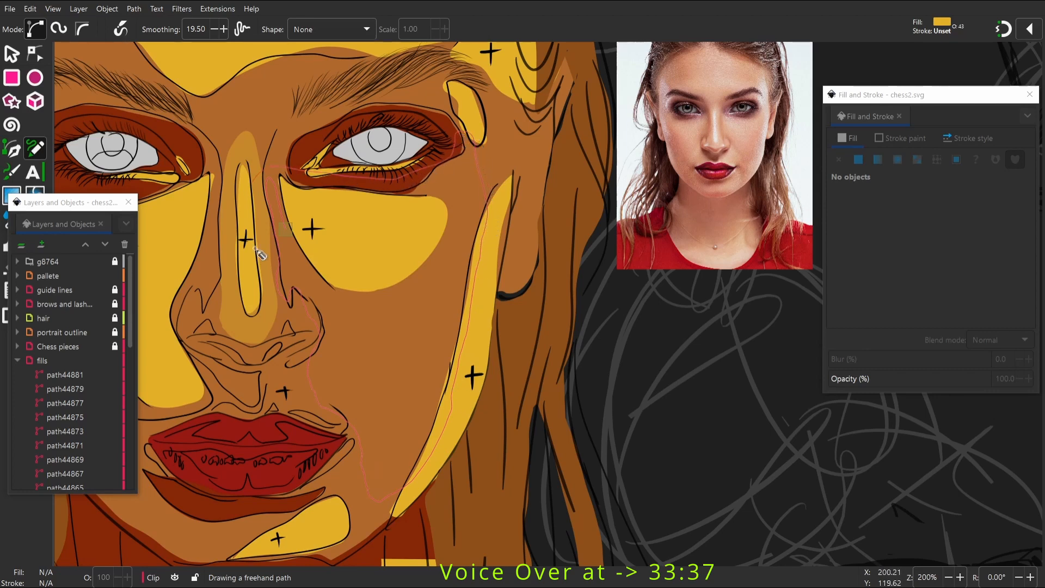
{"action": "left_click_drag", "start_coordinate": [260, 254], "coordinate": [261, 253]}
{"action": "key", "text": "e"}
{"action": "left_click", "coordinate": [357, 184]}
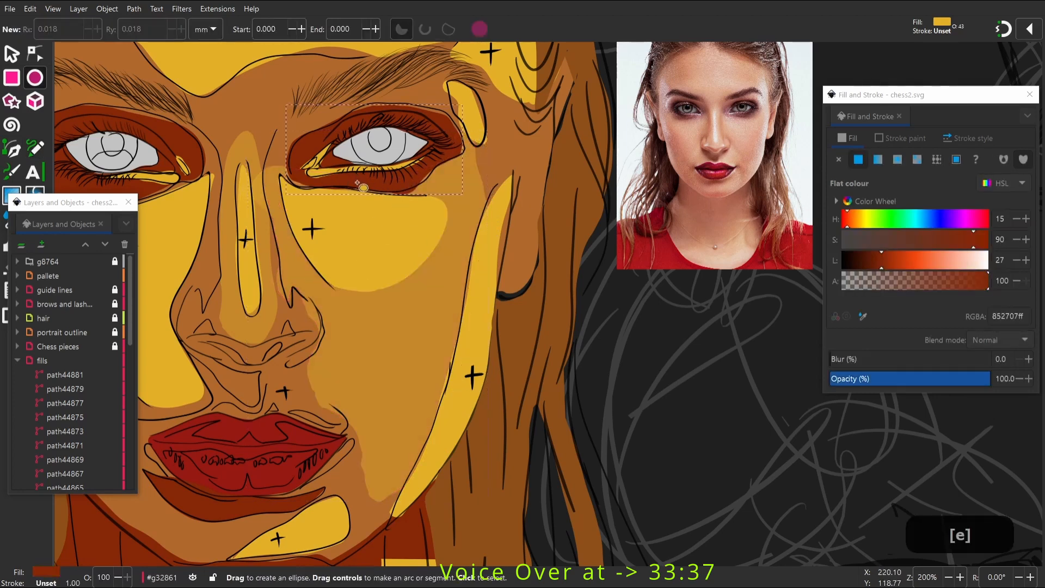
Try to recolour the face fill group with the dark red-brown 852707 sampled from the eye shadow, and undo it
{"action": "key", "text": "s"}
{"action": "key", "text": "e"}
{"action": "key", "text": "d"}
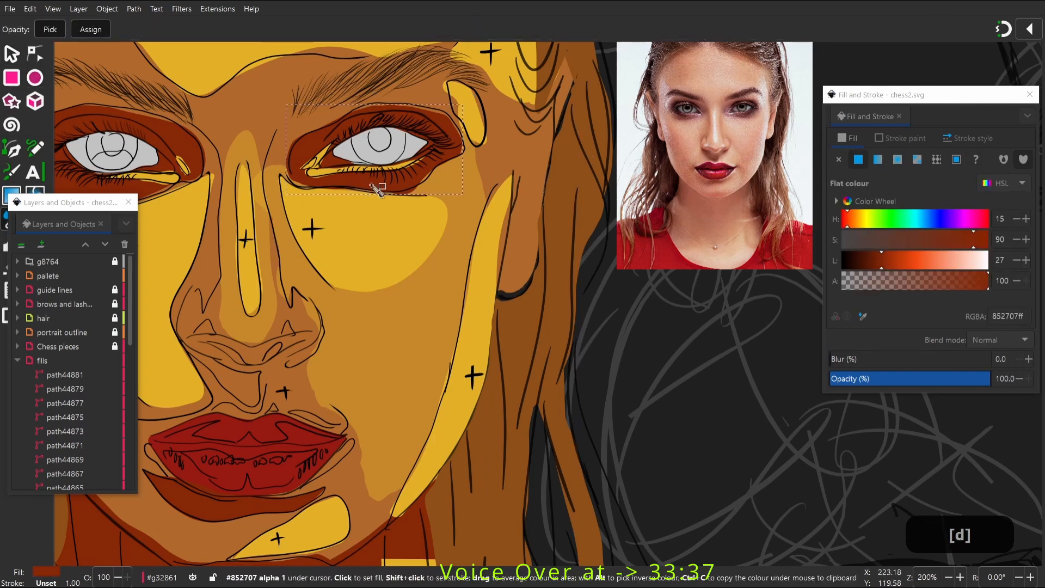
{"action": "left_click", "coordinate": [371, 186]}
{"action": "key", "text": "s"}
{"action": "left_click", "coordinate": [397, 341]}
{"action": "key", "text": "d"}
{"action": "left_click", "coordinate": [364, 179]}
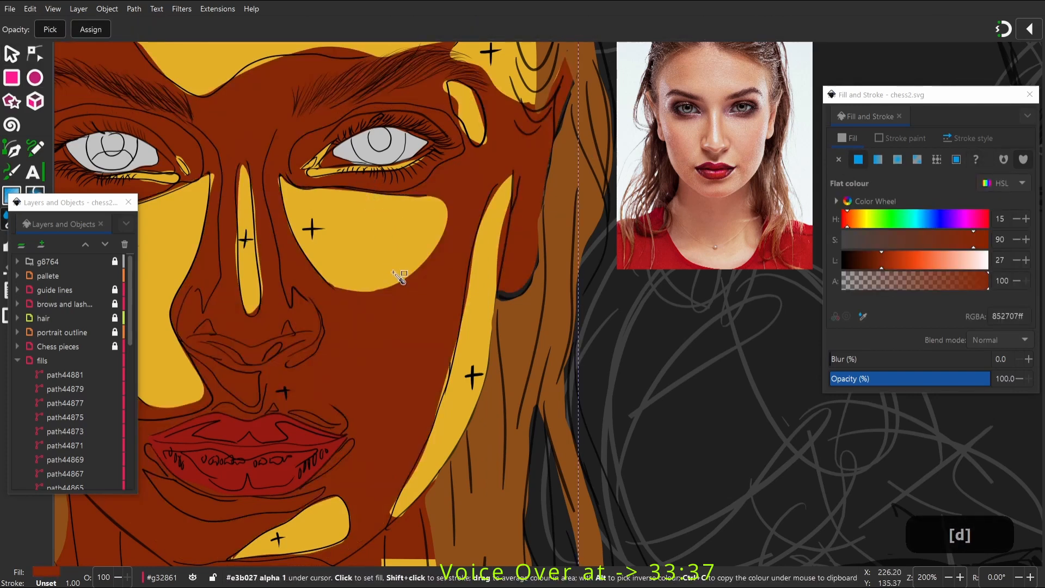
{"action": "key", "text": "ctrl+z"}
Recolour the translucent right-hand cheek midtone with the dark red-brown 852707 sampled from the eye's shadow
{"action": "key", "text": "s"}
{"action": "left_click", "coordinate": [382, 352], "text": "ctrl"}
{"action": "key", "text": "d"}
{"action": "left_click", "coordinate": [350, 179]}
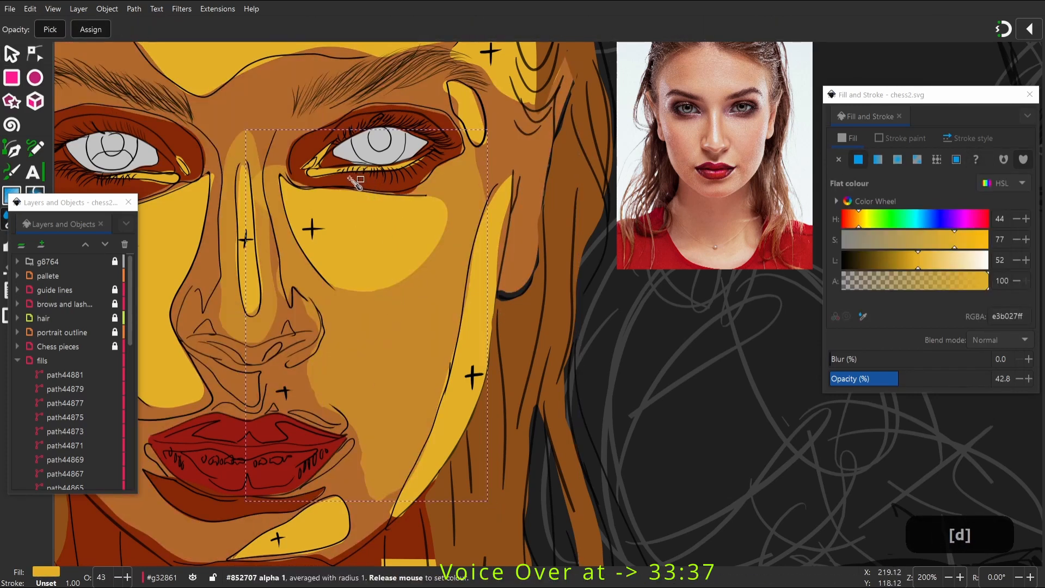
Trim the cheek shadow's inner edge beside the nose bridge with eraser strokes and push its upper outline into shape with the Tweak tool
{"action": "key", "text": "s"}
{"action": "key", "text": "space"}
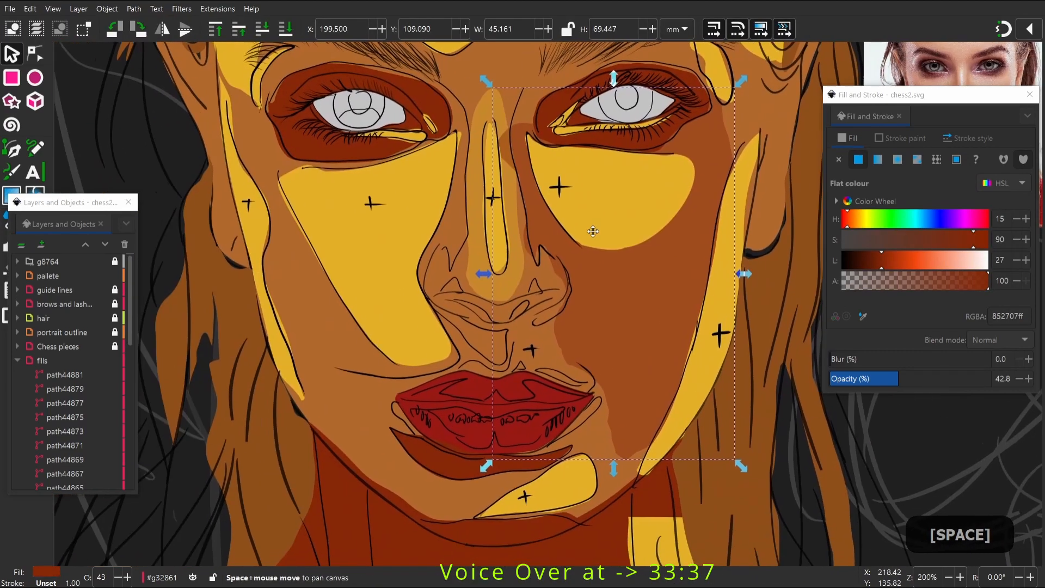
{"action": "key", "text": "w"}
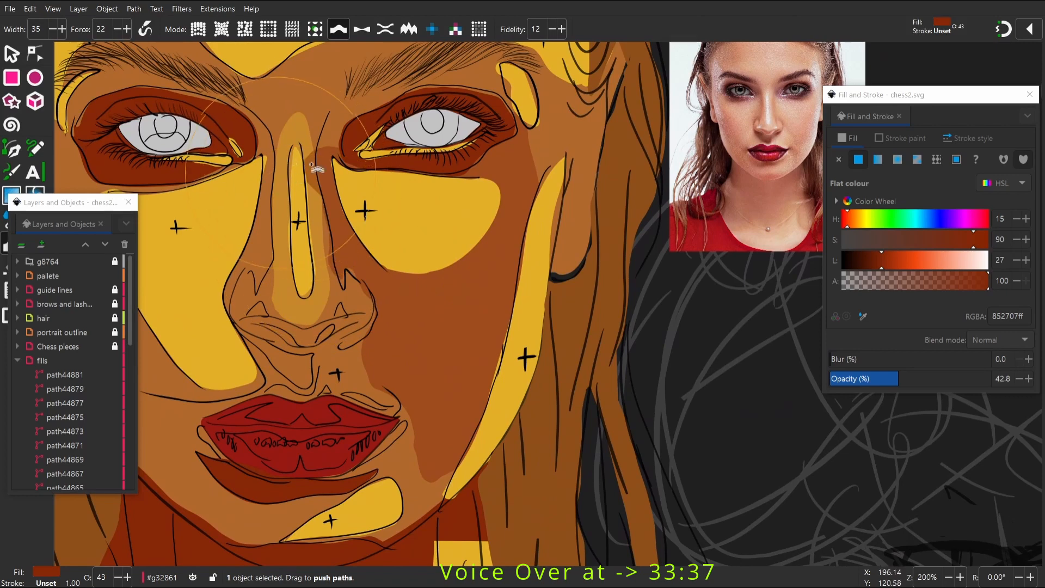
{"action": "key", "text": "s"}
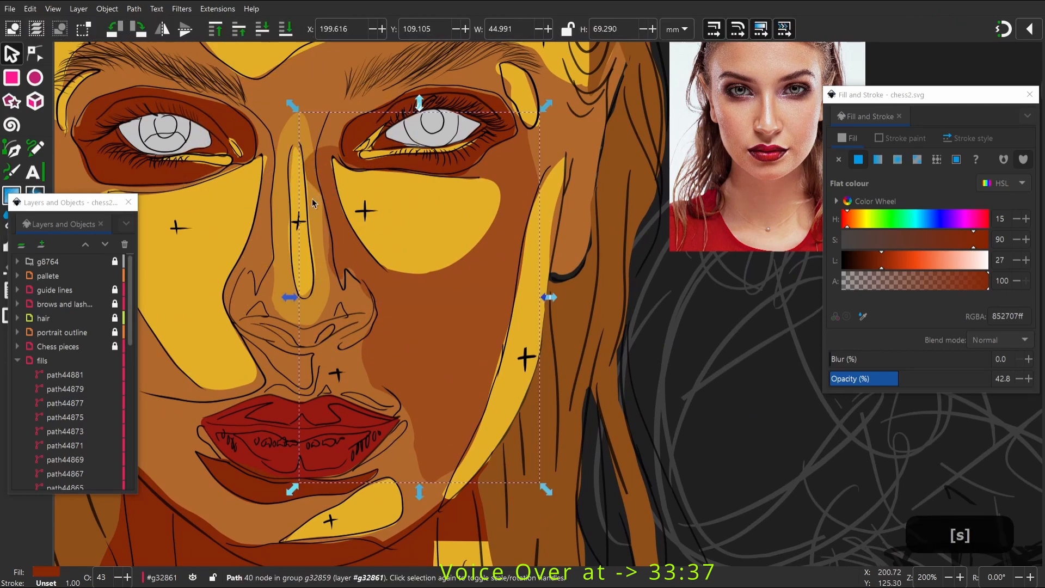
{"action": "key", "text": "shift+e"}
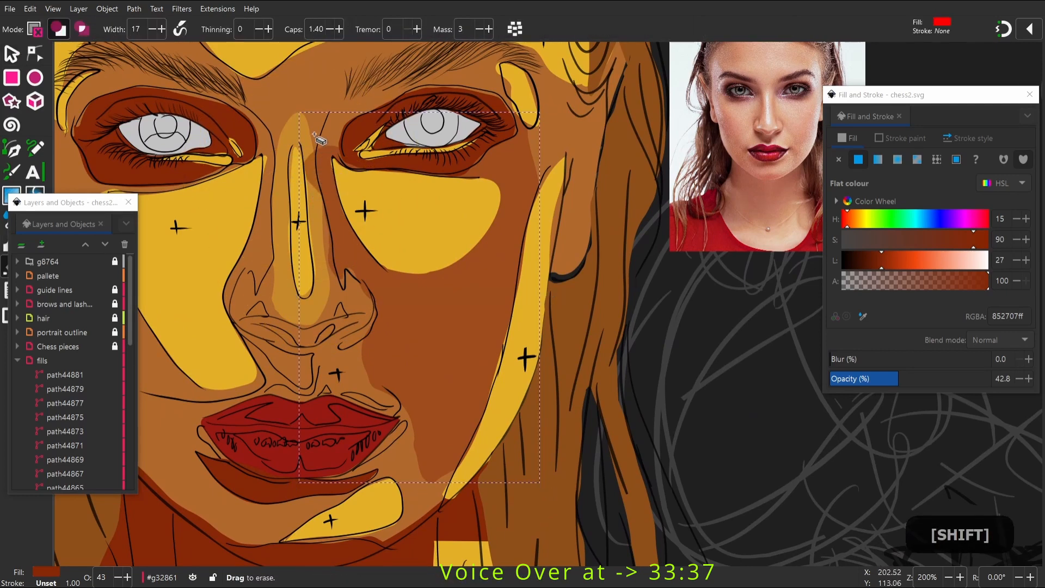
{"action": "mouse_move", "coordinate": [321, 136]}
{"action": "left_mouse_down"}
{"action": "mouse_move", "coordinate": [311, 132]}
{"action": "mouse_move", "coordinate": [315, 177]}
{"action": "left_mouse_up"}
{"action": "key", "text": "s"}
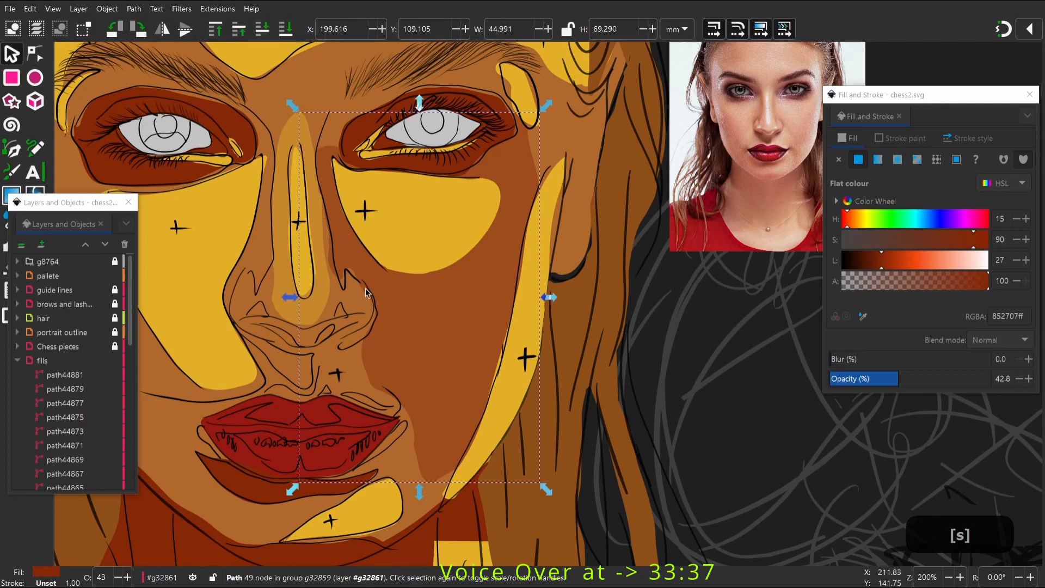
{"action": "key", "text": "shift+e"}
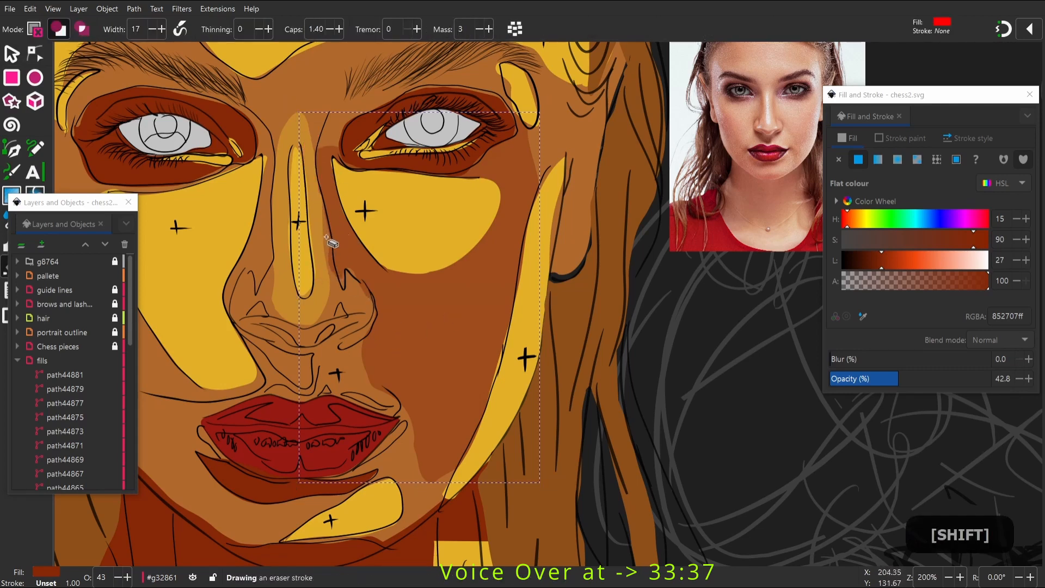
{"action": "left_click_drag", "start_coordinate": [330, 225], "coordinate": [333, 297]}
{"action": "key", "text": "w"}
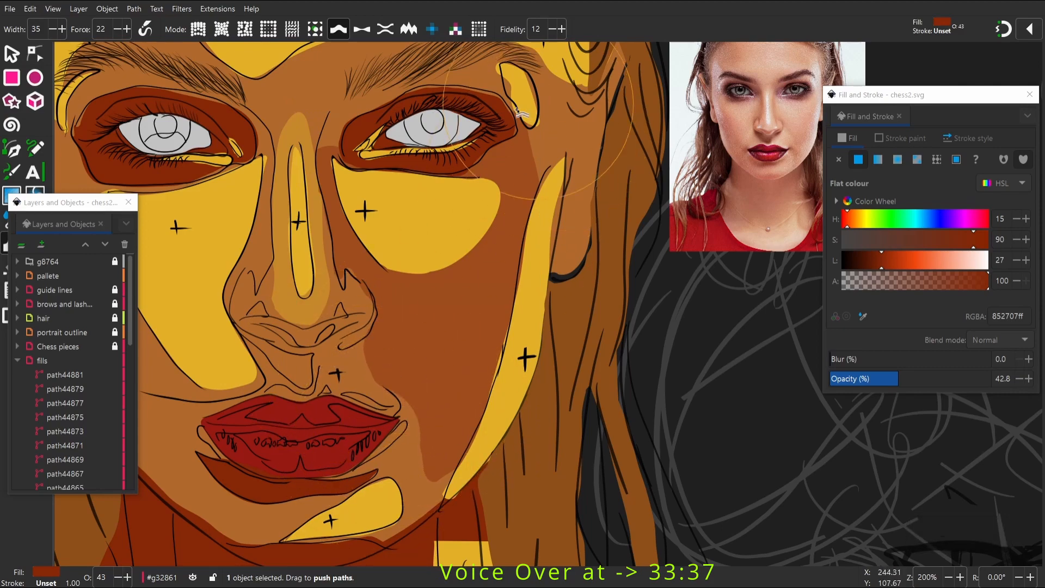
{"action": "key", "text": "s"}
Deselect the cheek shadow and examine the whole portrait's light and shadow shapes against the reference photo
{"action": "key", "text": "space"}
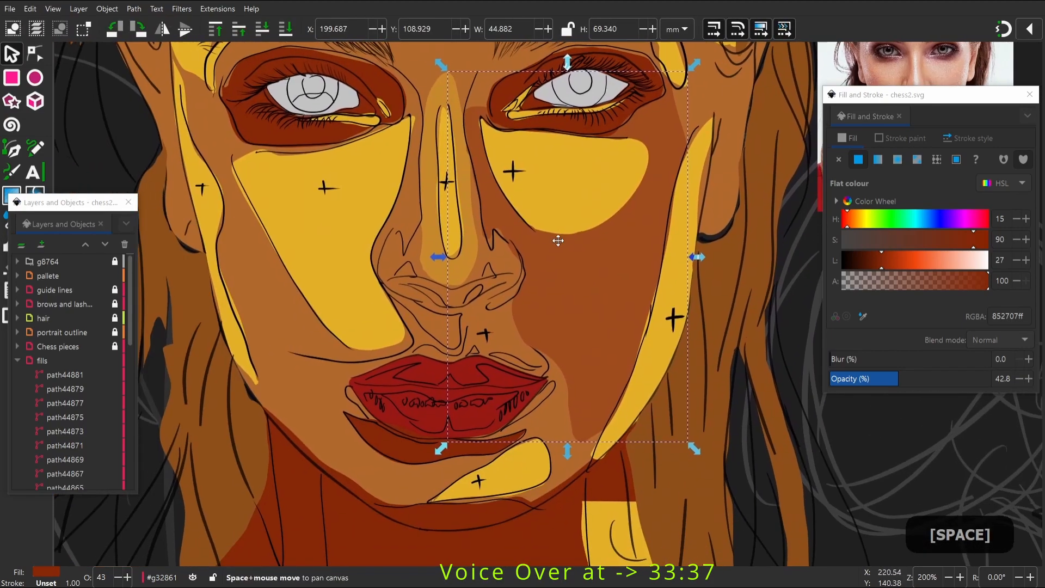
{"action": "key", "text": "2"}
{"action": "key", "text": "space"}
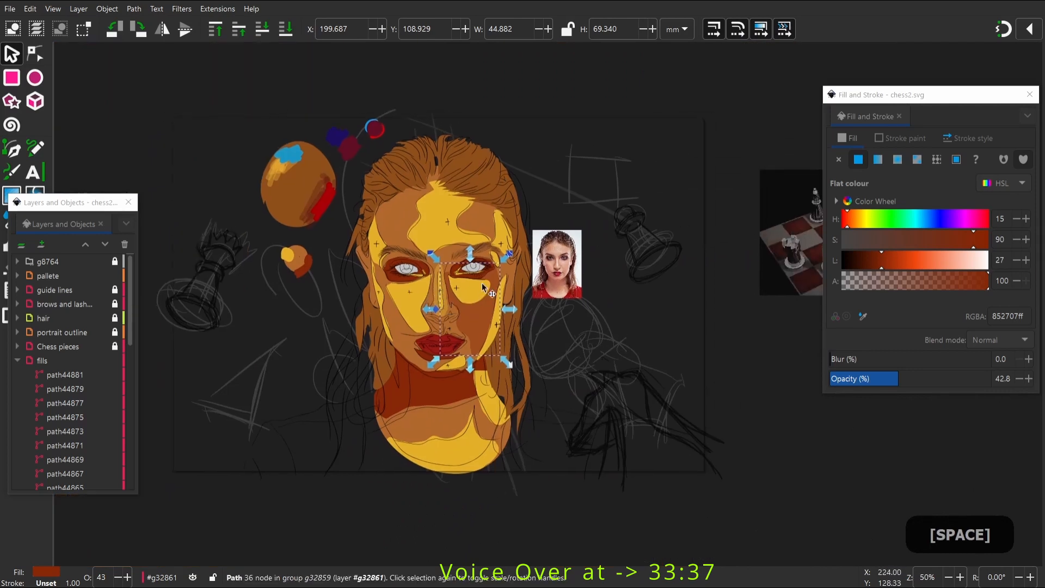
{"action": "left_click", "coordinate": [528, 211]}
{"action": "key", "text": "space"}
{"action": "key", "text": "space"}
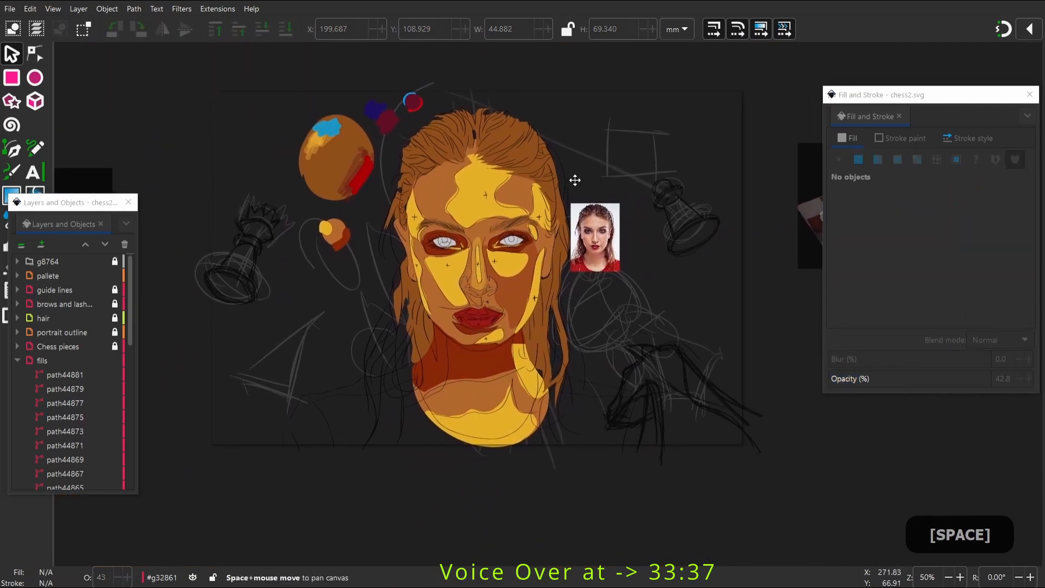
{"action": "key", "text": "space"}
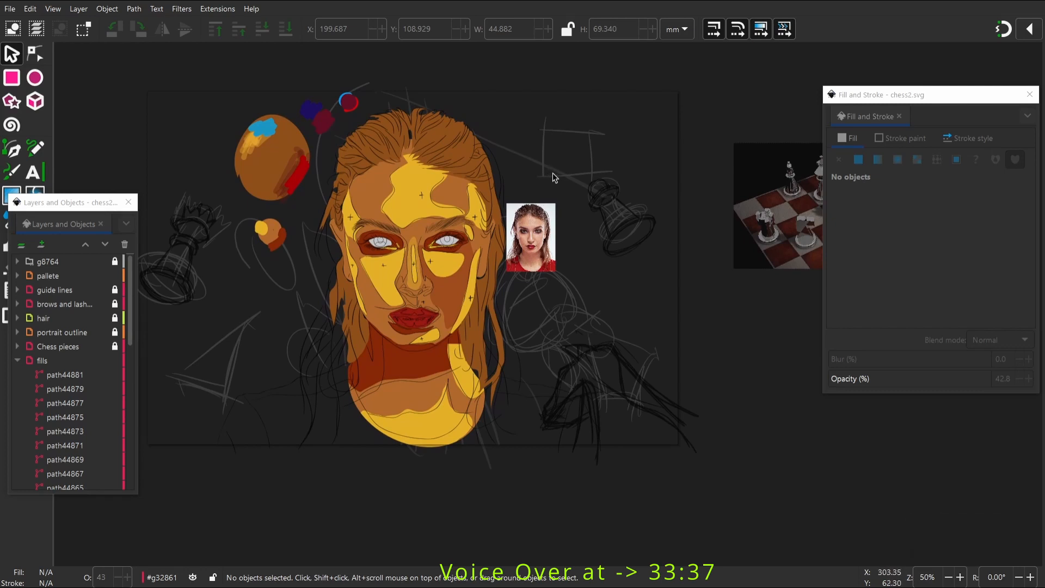
{"action": "key", "text": "z"}
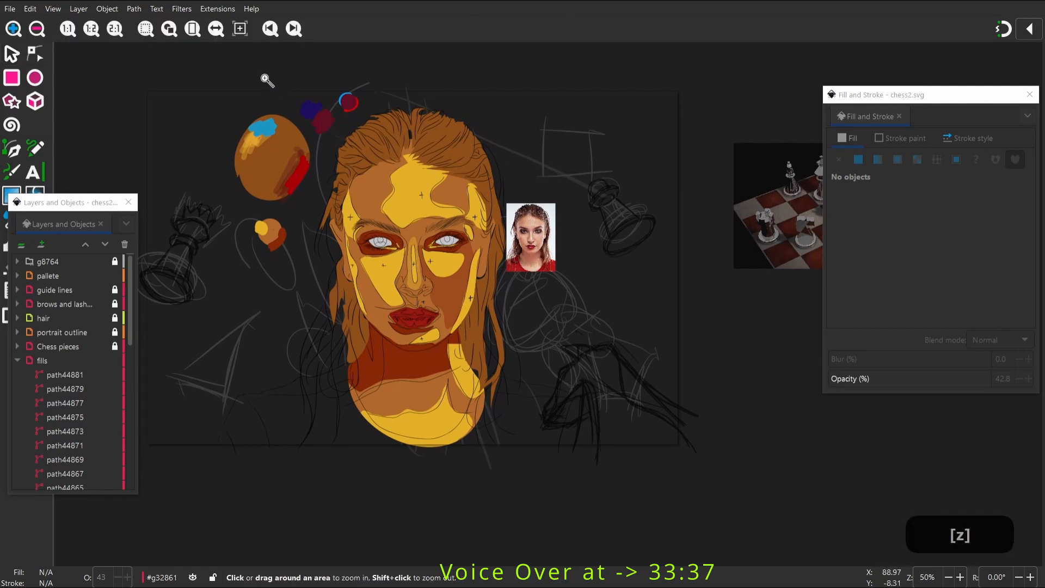
{"action": "left_click_drag", "start_coordinate": [264, 77], "coordinate": [528, 483]}
{"action": "key", "text": "space"}
{"action": "left_click_drag", "start_coordinate": [460, 192], "coordinate": [537, 99]}
{"action": "key", "text": "space"}
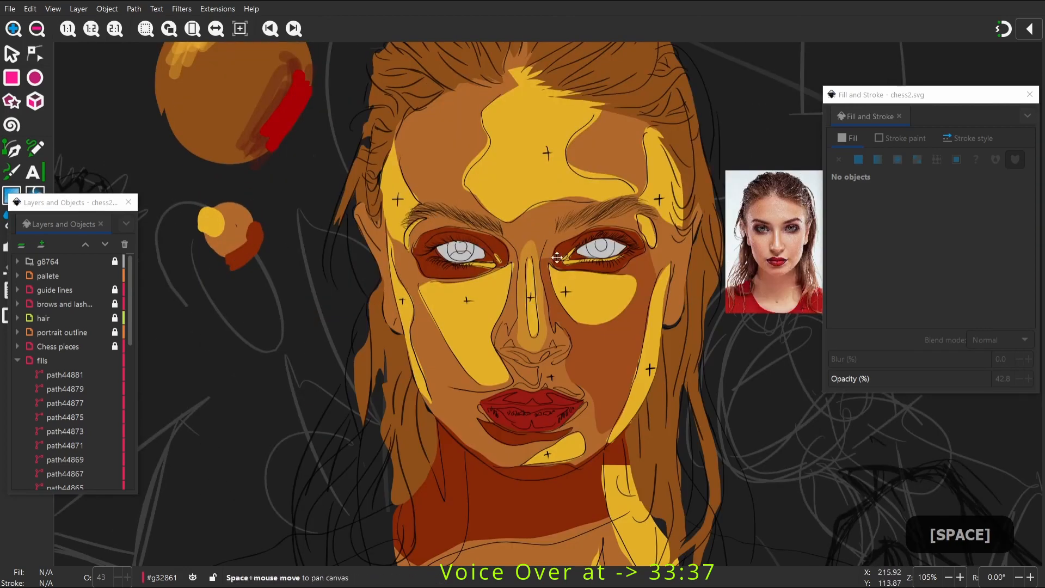
{"action": "key", "text": "space"}
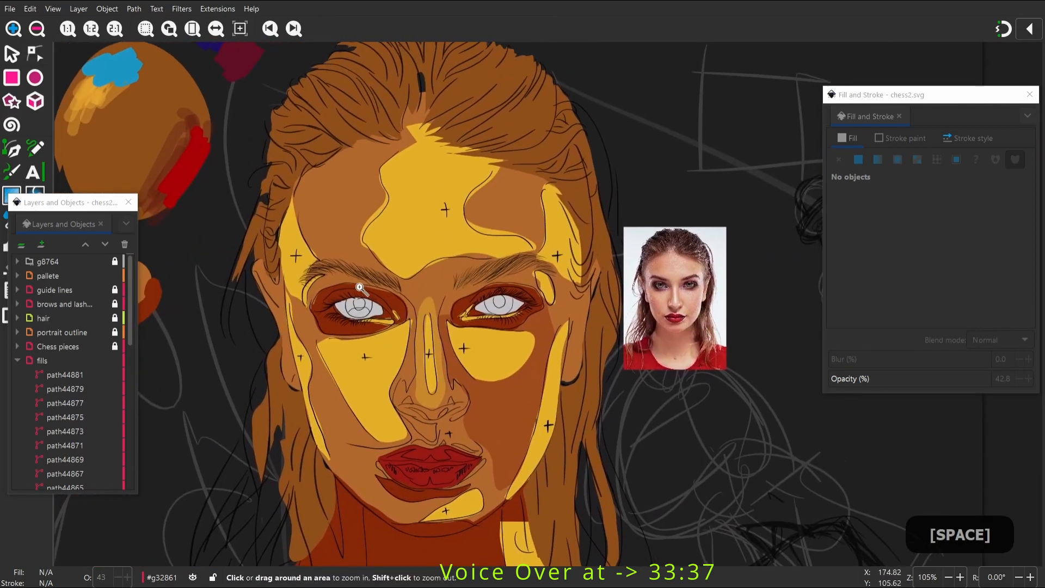
{"action": "key", "text": "space"}
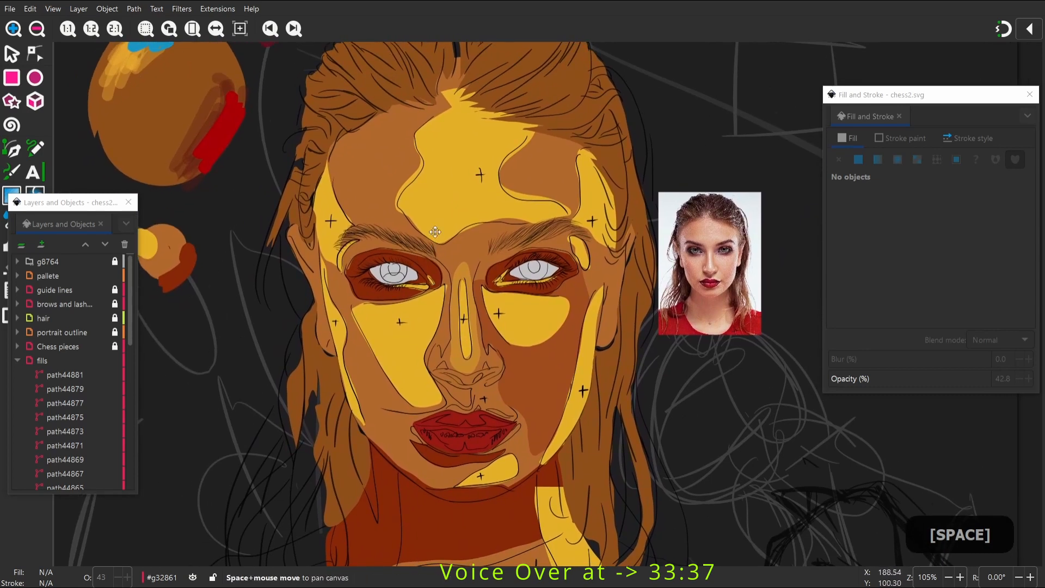
{"action": "key", "text": "space"}
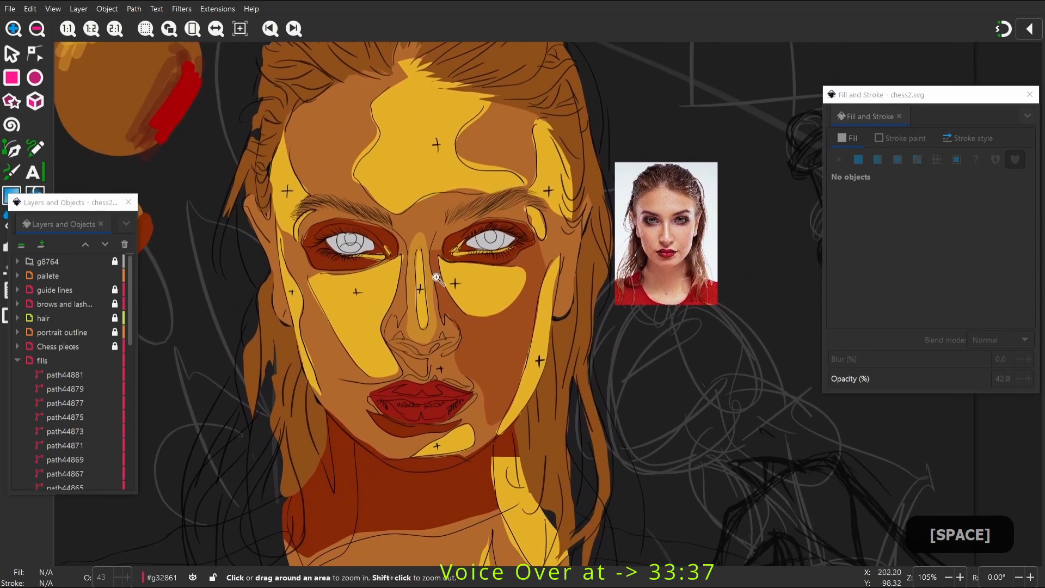
{"action": "key", "text": "space"}
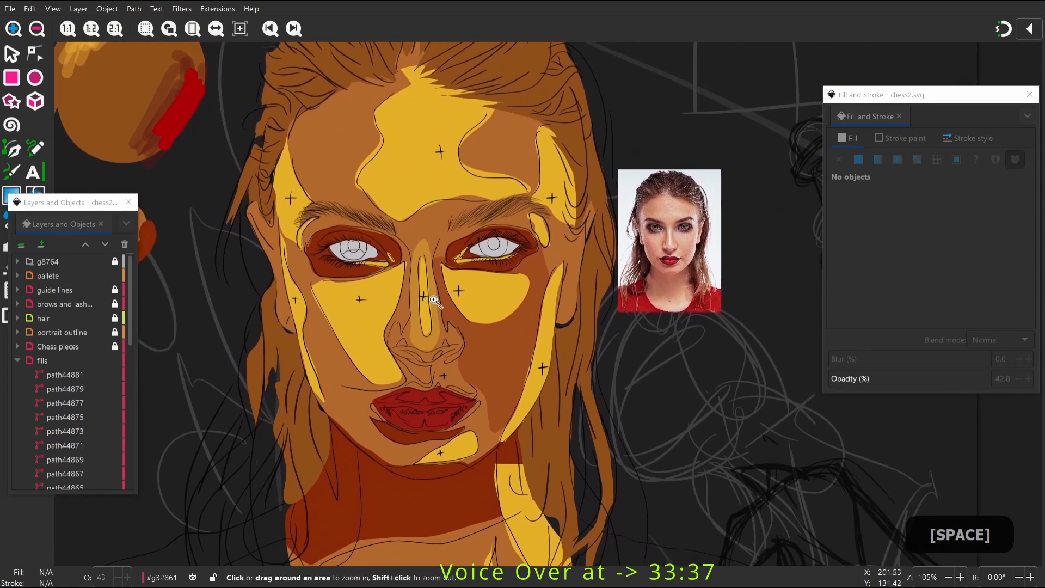
{"action": "key", "text": "space"}
Select the yellow highlight shape under the right-hand eye within the face fills
{"action": "key", "text": "s"}
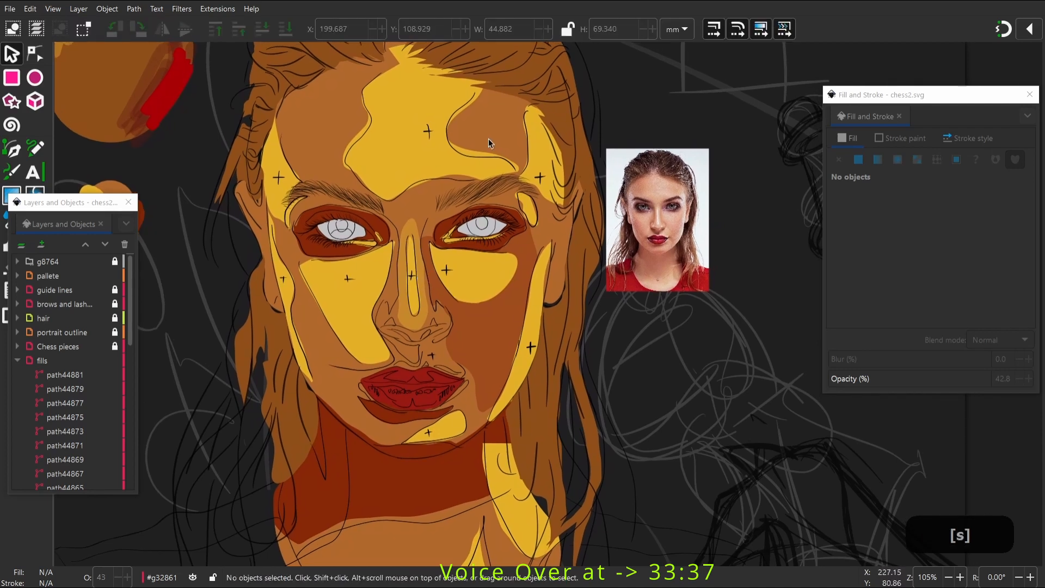
{"action": "left_click", "coordinate": [484, 137]}
{"action": "left_click", "coordinate": [475, 329]}
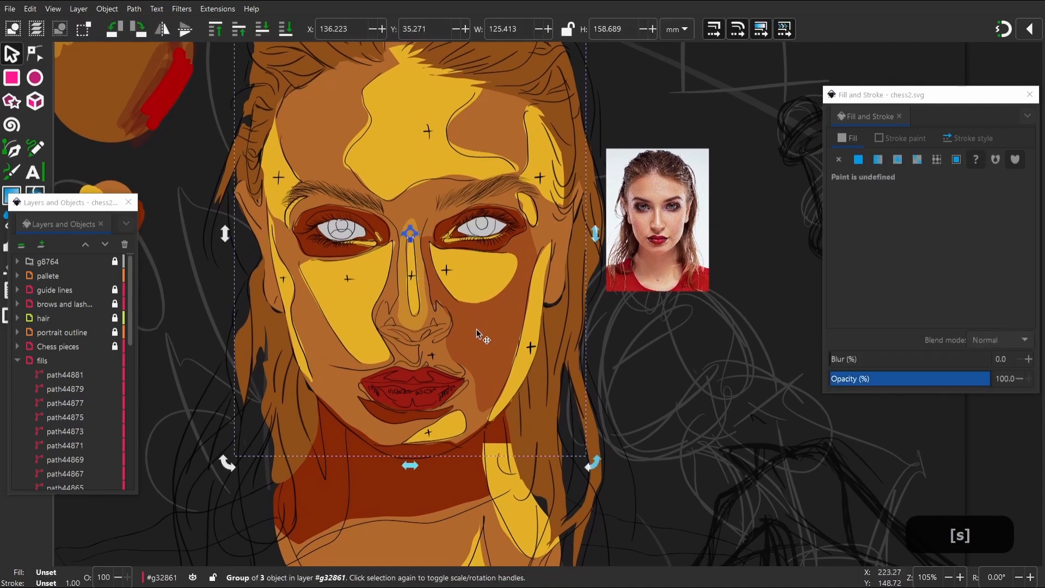
{"action": "left_click", "coordinate": [476, 334]}
{"action": "key", "text": "space"}
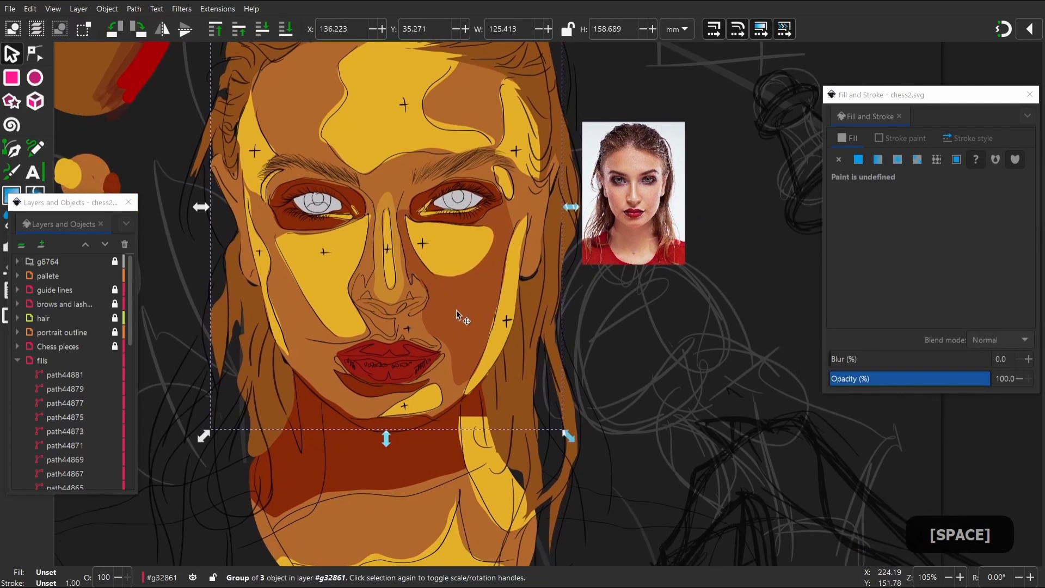
{"action": "left_click_drag", "start_coordinate": [456, 309], "coordinate": [455, 365]}
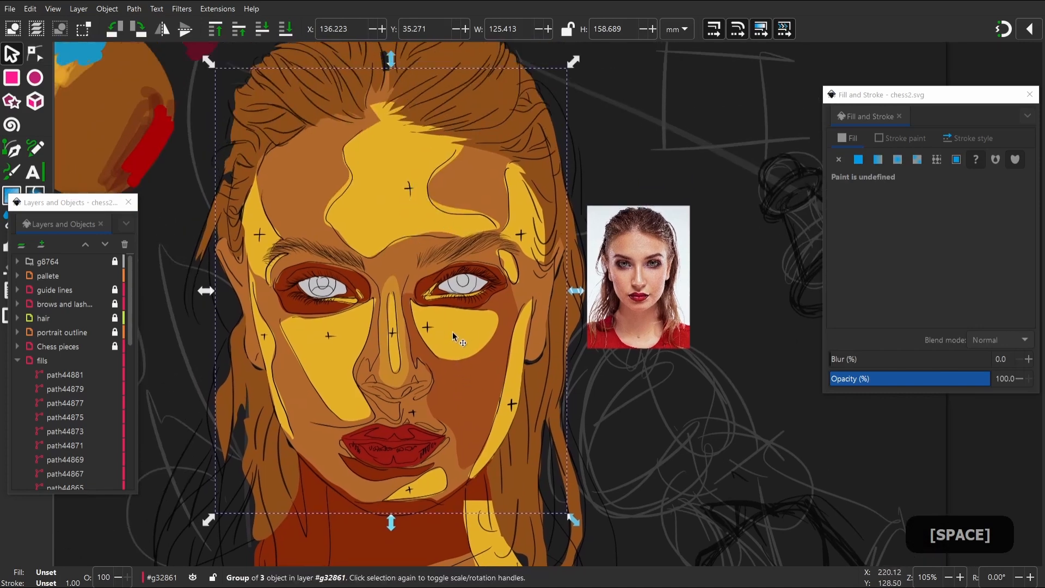
{"action": "left_click", "coordinate": [462, 338], "text": "ctrl"}
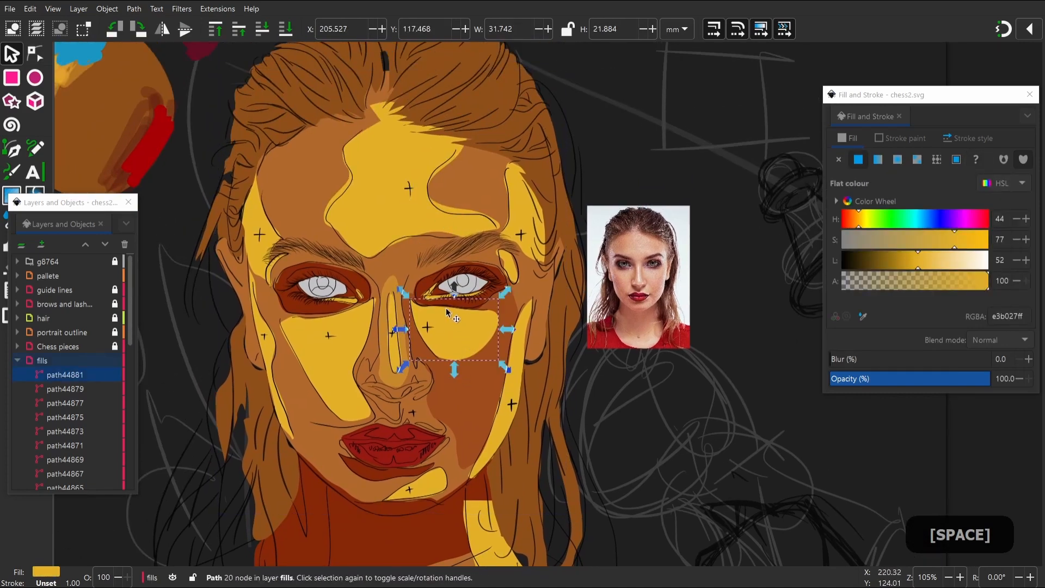
Try a radial gradient from yellow e3b027 to transparent on the highlight under the right-hand eye, and undo it
{"action": "key", "text": "g"}
{"action": "left_click_drag", "start_coordinate": [430, 315], "coordinate": [491, 361]}
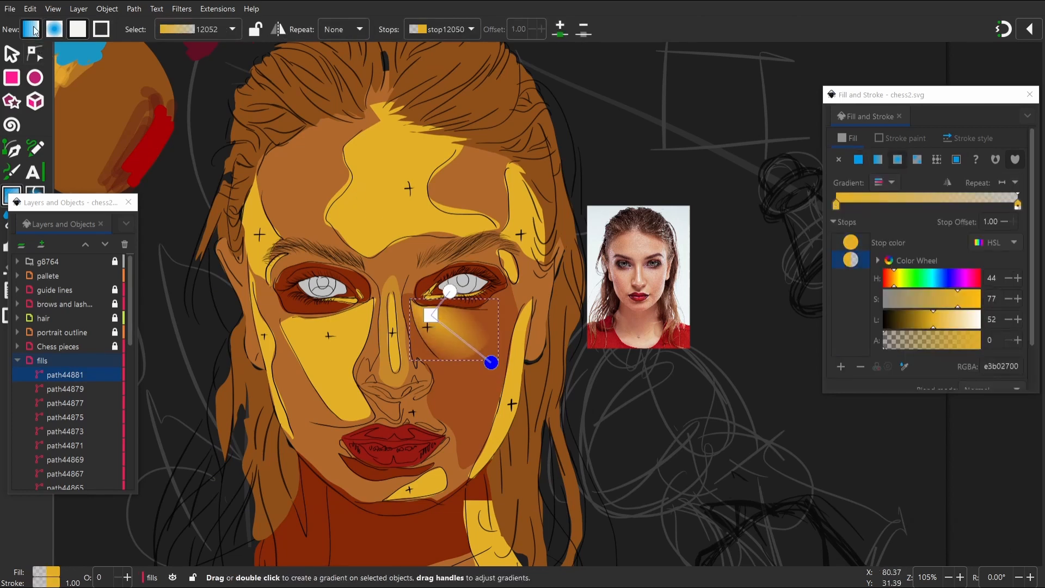
{"action": "key", "text": "s"}
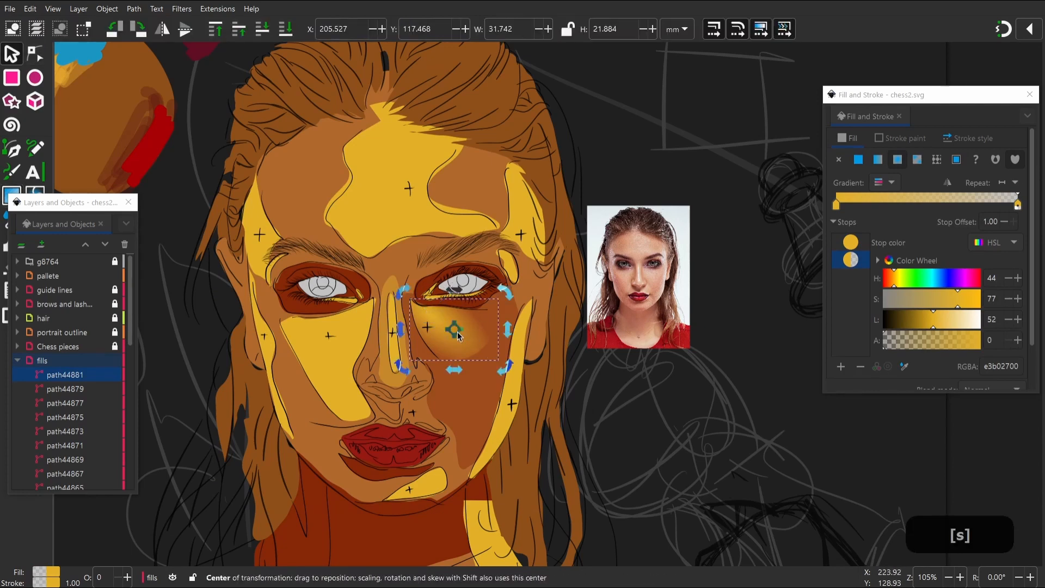
{"action": "key", "text": "ctrl+z"}
Apply a linear gradient from yellow e3b027 to transparent diagonally across the under-eye highlight, fading down and outward from the nose
{"action": "key", "text": "g"}
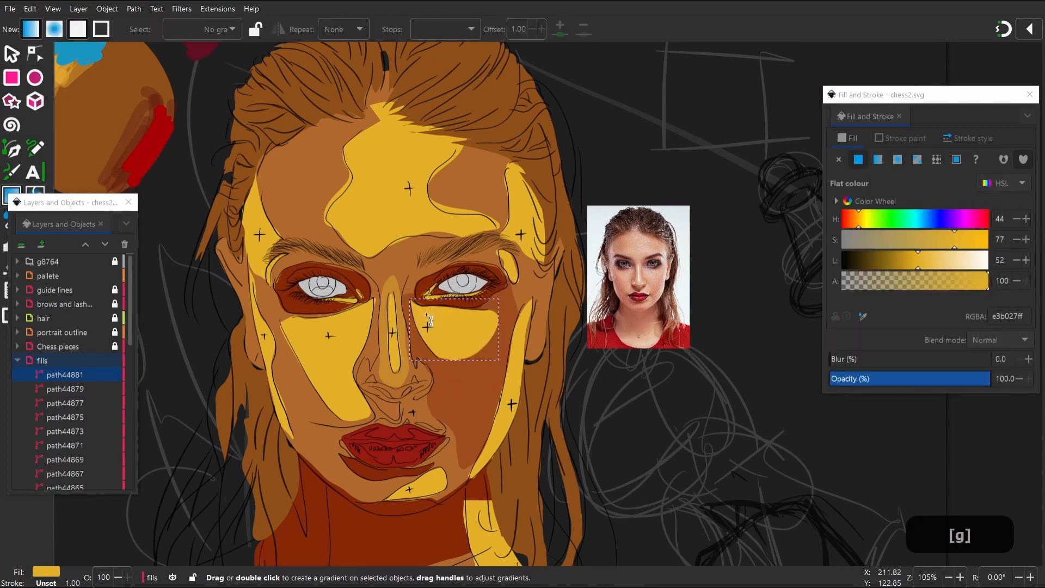
{"action": "left_click_drag", "start_coordinate": [423, 315], "coordinate": [487, 361]}
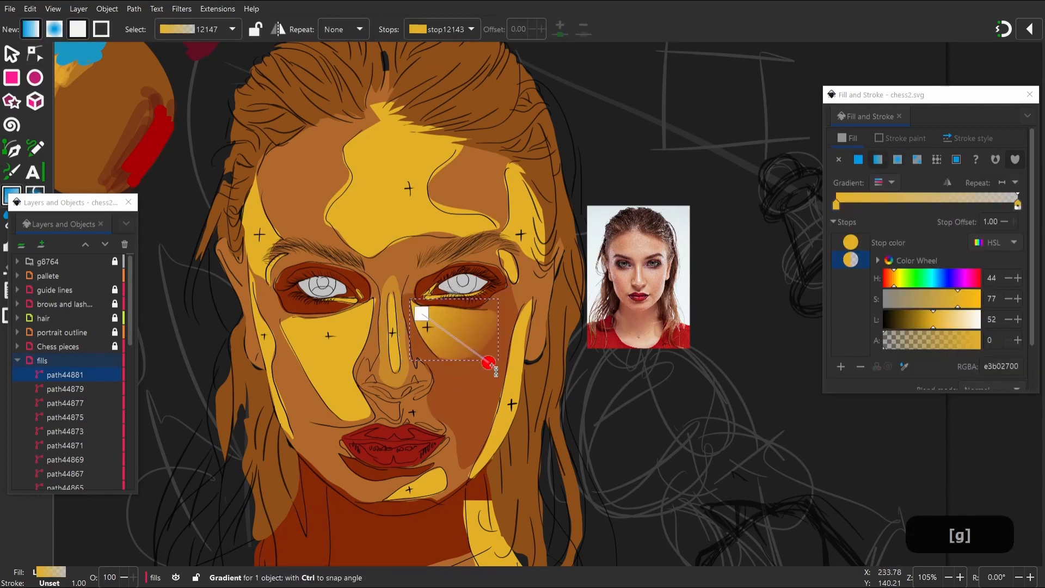
{"action": "key", "text": "s"}
Enter the clipped face group #g32861 and give the forehead highlight a linear gradient fading downward from yellow e3b027 to transparent
{"action": "left_click", "coordinate": [401, 217]}
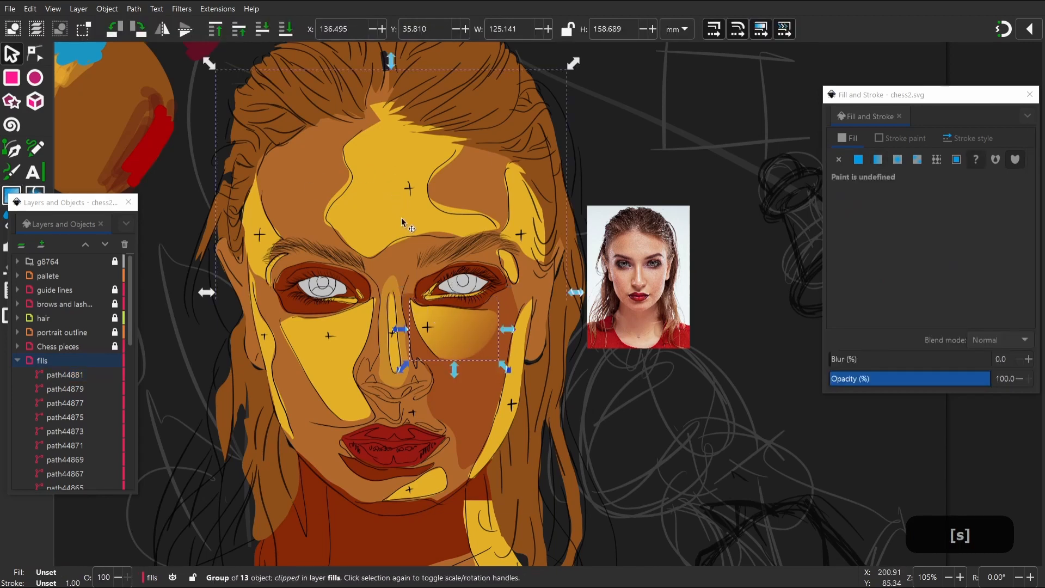
{"action": "left_click", "coordinate": [395, 181]}
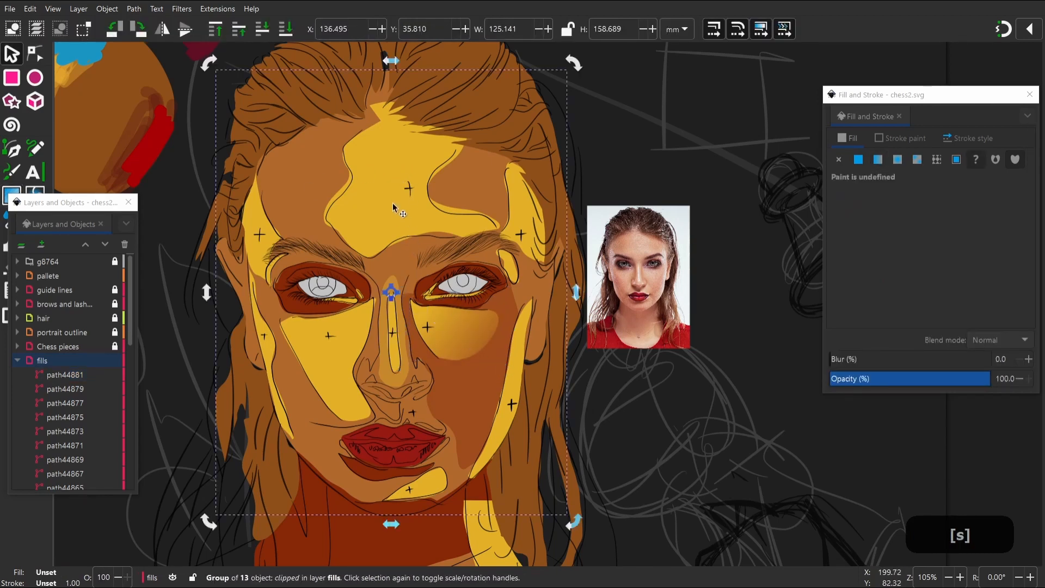
{"action": "right_click", "coordinate": [387, 234]}
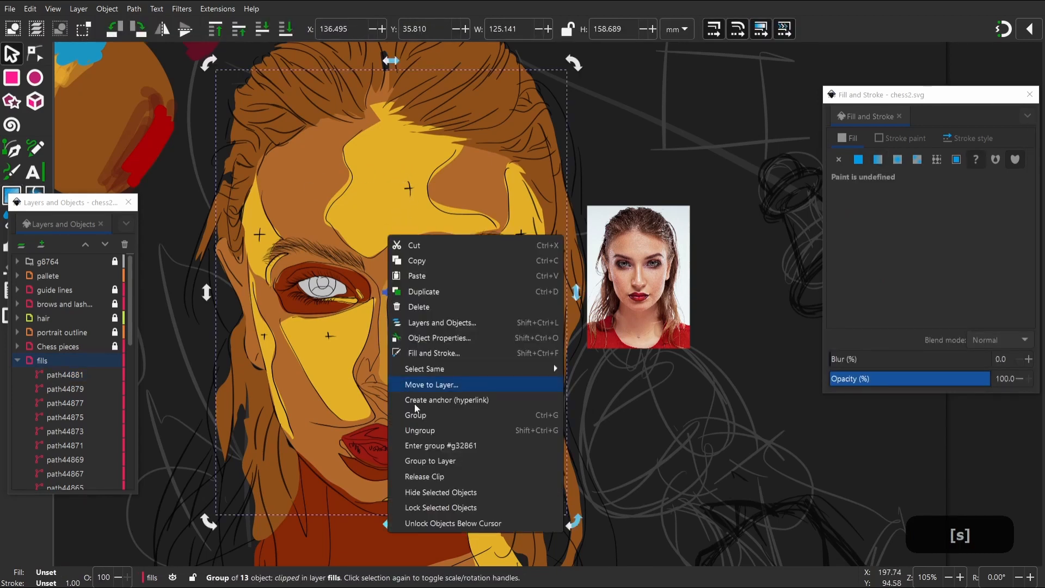
{"action": "left_click", "coordinate": [443, 446]}
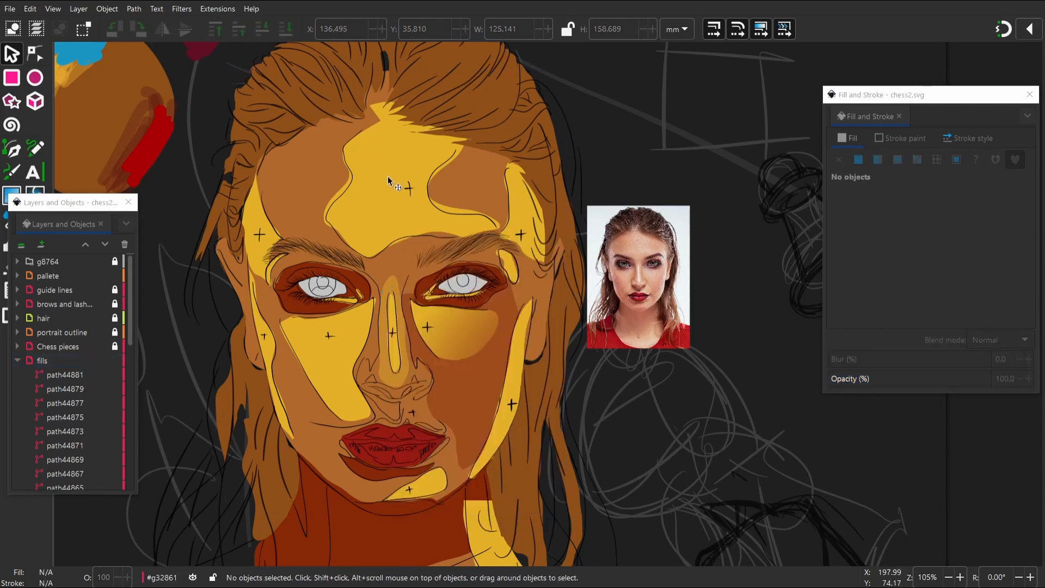
{"action": "left_click", "coordinate": [389, 182]}
{"action": "key", "text": "g"}
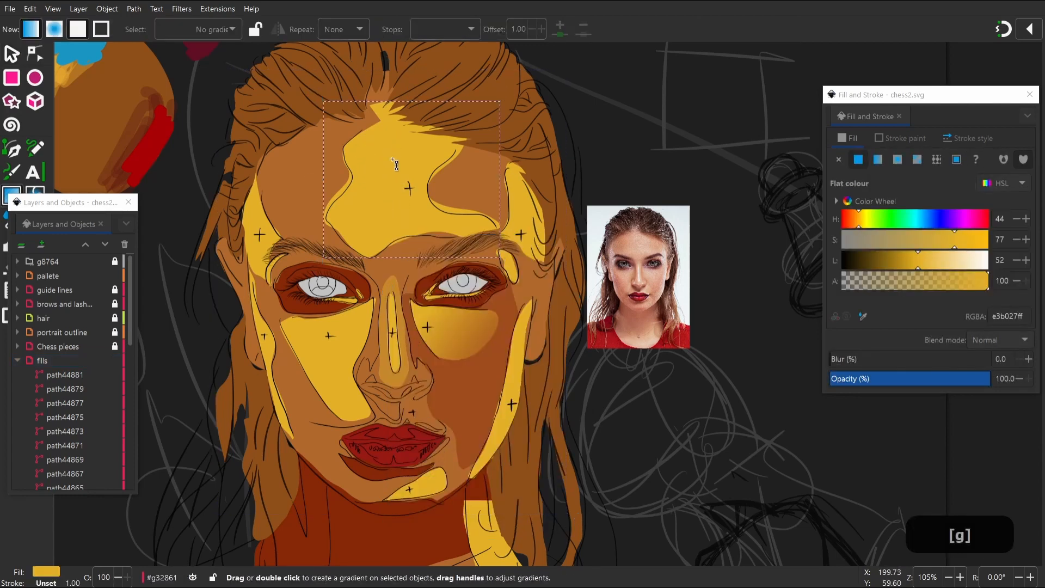
{"action": "left_click_drag", "start_coordinate": [393, 135], "coordinate": [388, 213]}
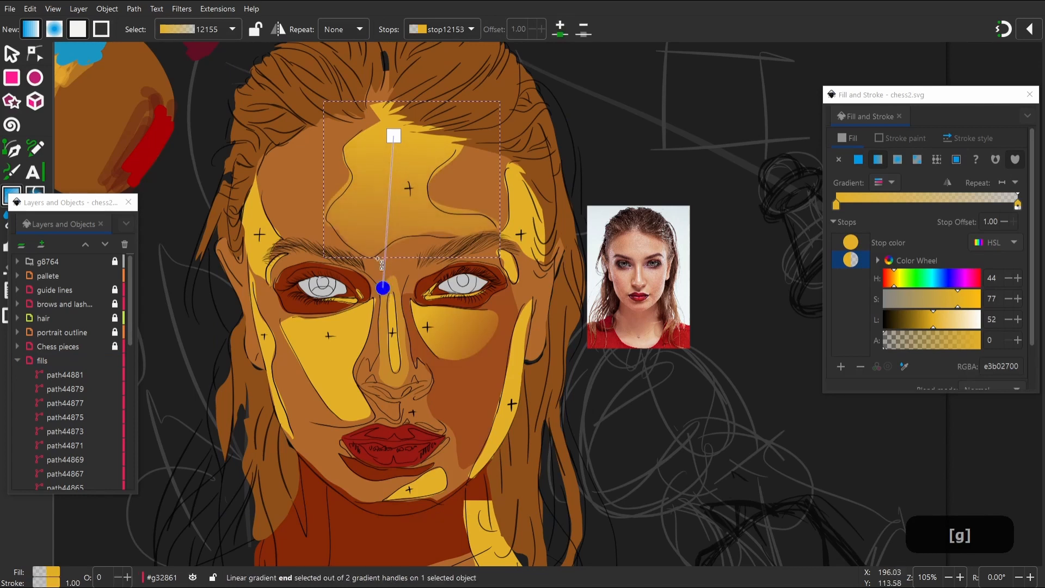
Give the left-hand temple highlight a linear gradient fading downward from yellow e3b027 to transparent
{"action": "key", "text": "s"}
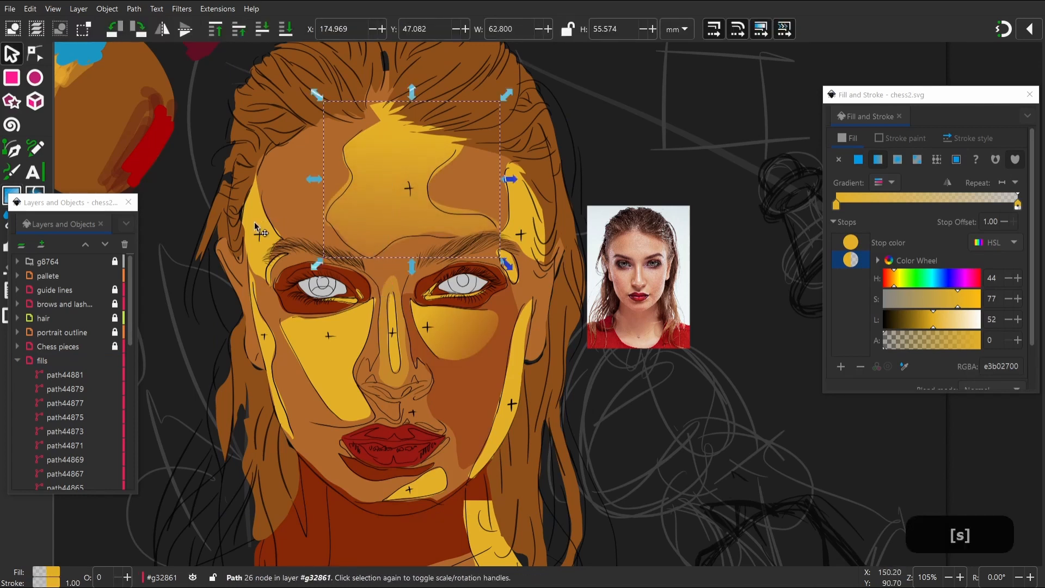
{"action": "left_click", "coordinate": [269, 237]}
{"action": "key", "text": "g"}
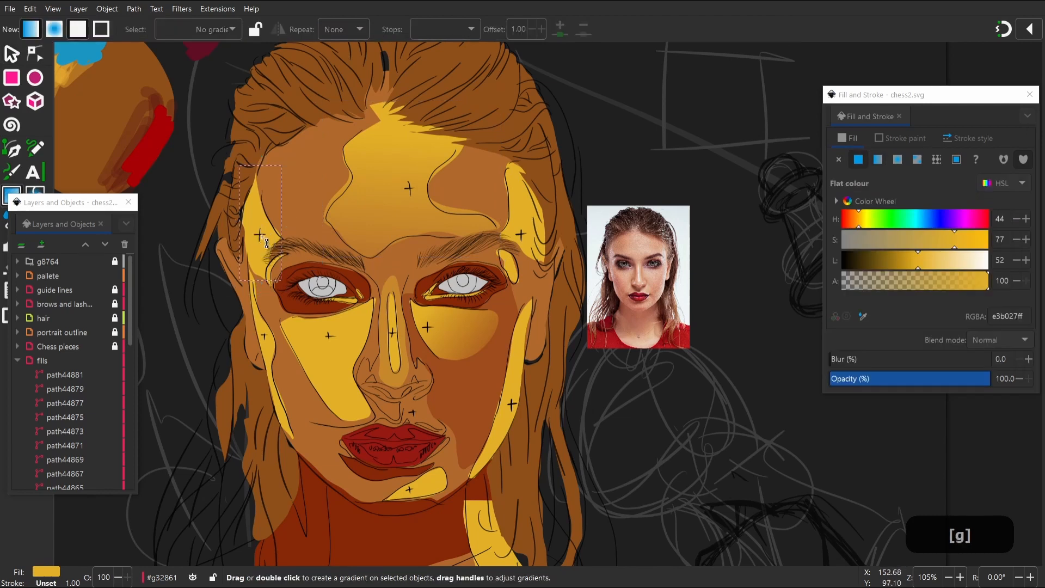
{"action": "left_click_drag", "start_coordinate": [255, 212], "coordinate": [240, 281]}
Give the right-hand temple highlight a linear gradient fading outward toward the hair from yellow e3b027 to transparent
{"action": "key", "text": "s"}
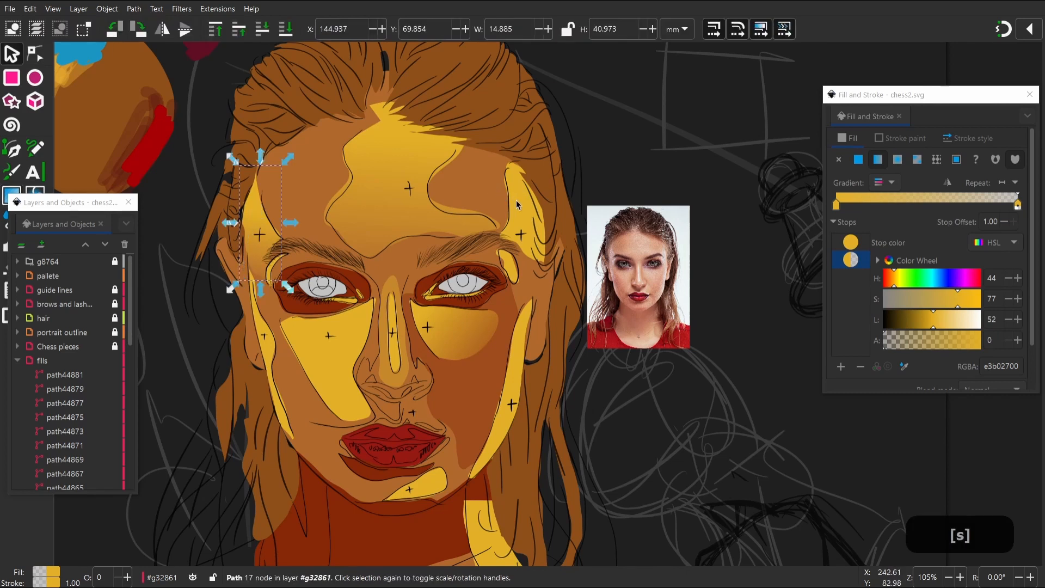
{"action": "left_click", "coordinate": [520, 200]}
{"action": "key", "text": "g"}
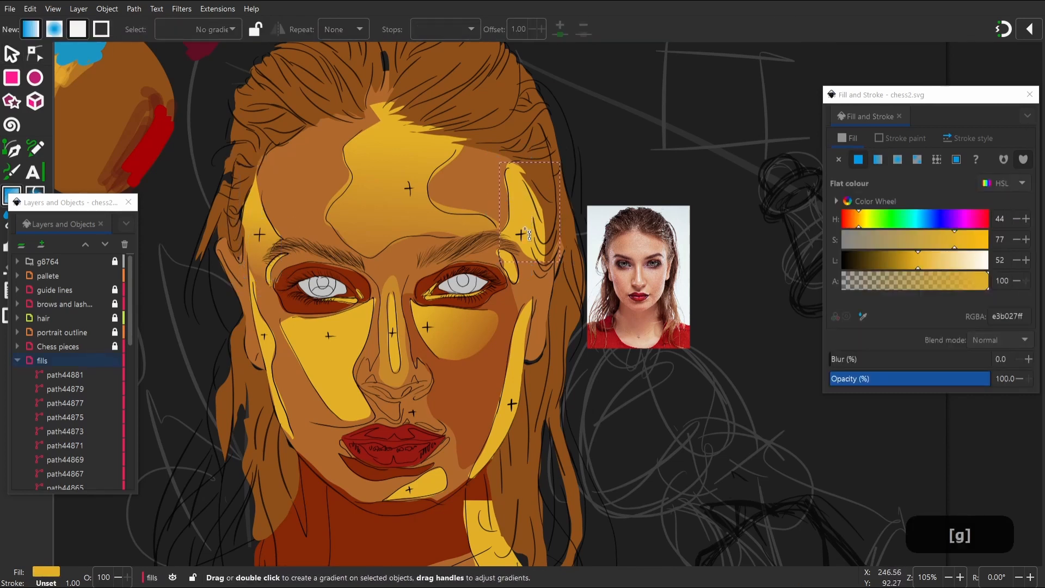
{"action": "left_click_drag", "start_coordinate": [516, 224], "coordinate": [544, 236]}
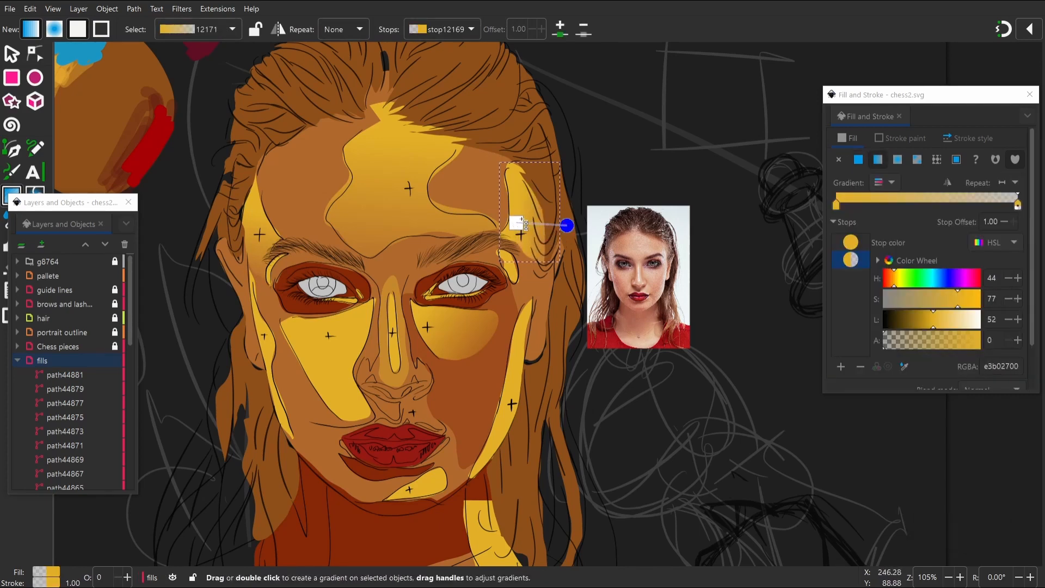
Give the highlight under the left-hand eye a linear gradient fading diagonally down and away from the nose, from yellow e3b027 to transparent
{"action": "key", "text": "space"}
{"action": "key", "text": "s"}
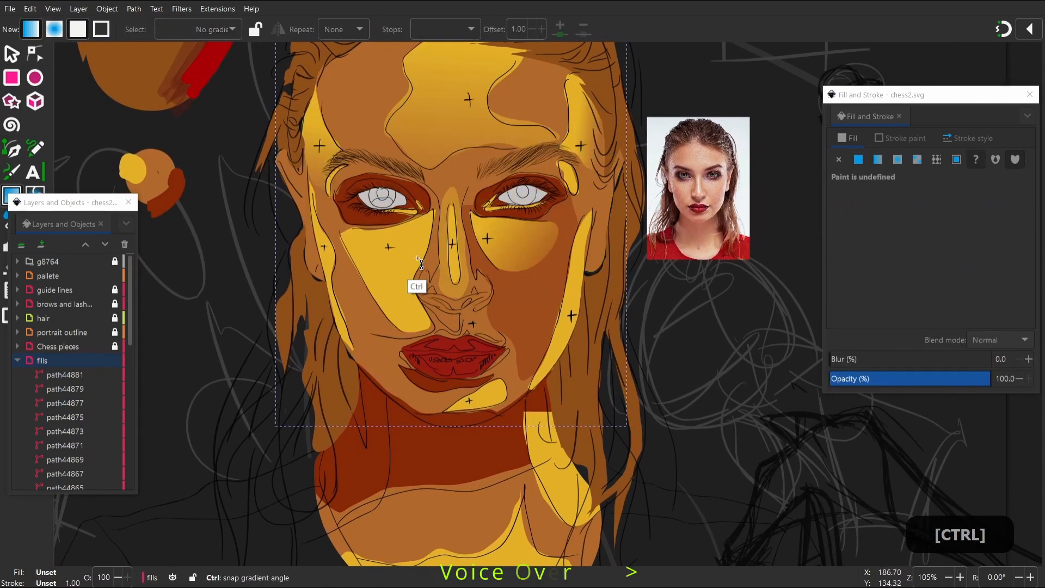
{"action": "left_click", "coordinate": [384, 300], "text": "ctrl"}
{"action": "key", "text": "g"}
{"action": "left_click_drag", "start_coordinate": [410, 254], "coordinate": [371, 287]}
Give the right-hand cheek shadow a three-stop linear gradient from 852707 at the lower outer cheek to transparent toward the nose
{"action": "key", "text": "s"}
{"action": "key", "text": "space"}
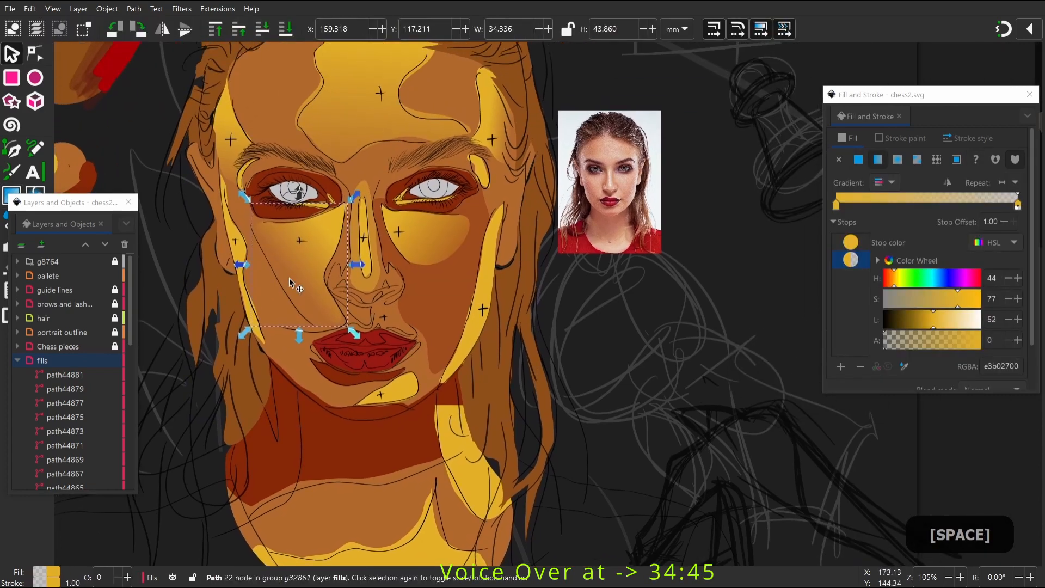
{"action": "left_click", "coordinate": [435, 326], "text": "ctrl"}
{"action": "key", "text": "g"}
{"action": "left_click_drag", "start_coordinate": [401, 252], "coordinate": [442, 316]}
{"action": "double_click", "coordinate": [440, 317]}
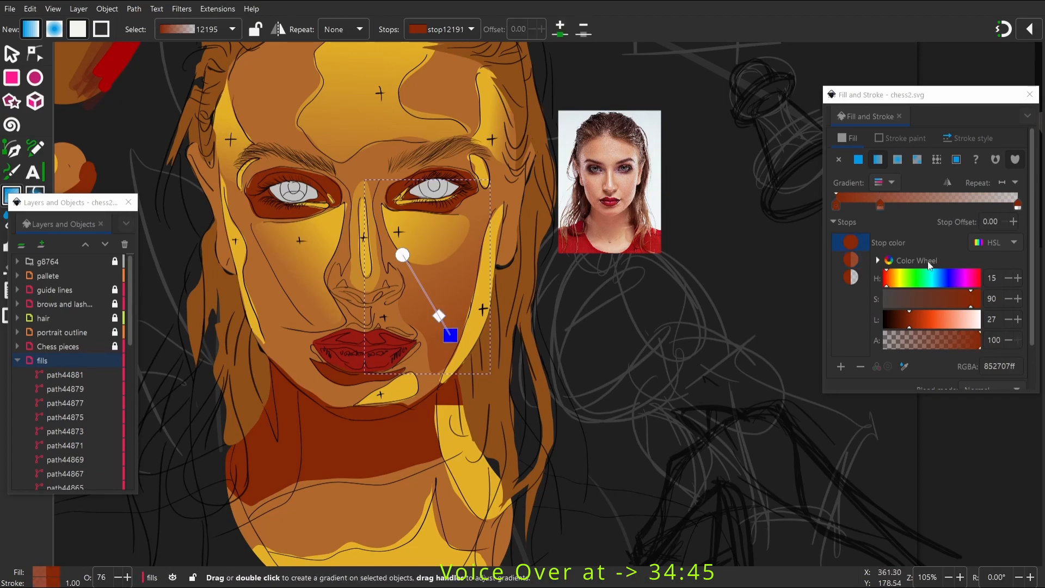
{"action": "key", "text": "space"}
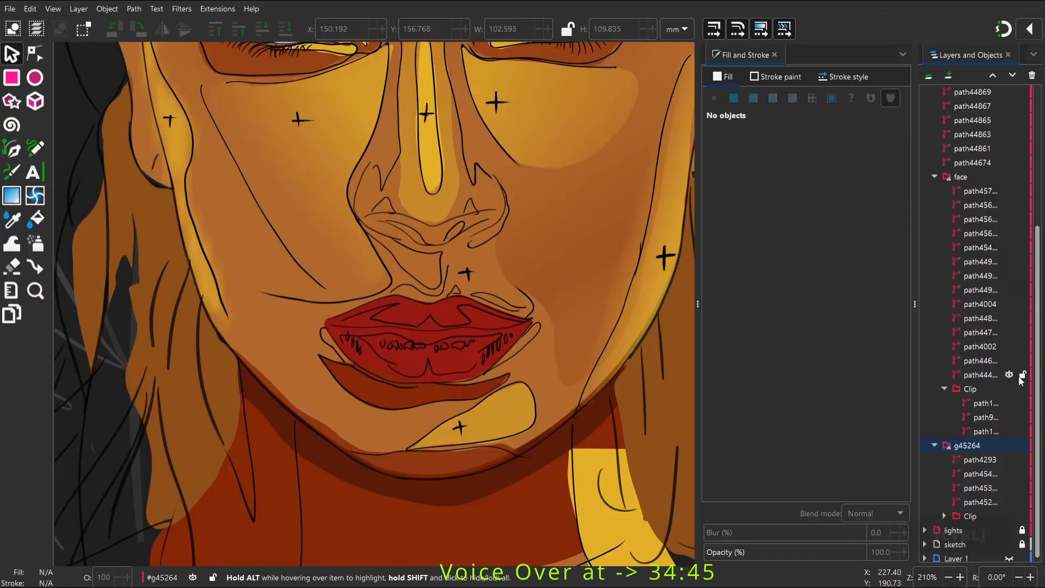
Rename group g45264 as neck and select the clipped face group
{"action": "type", "text": "n"}
{"action": "left_click", "coordinate": [361, 252]}
{"action": "scroll", "coordinate": [345, 252], "scroll_direction": "down", "scroll_amount": 3}
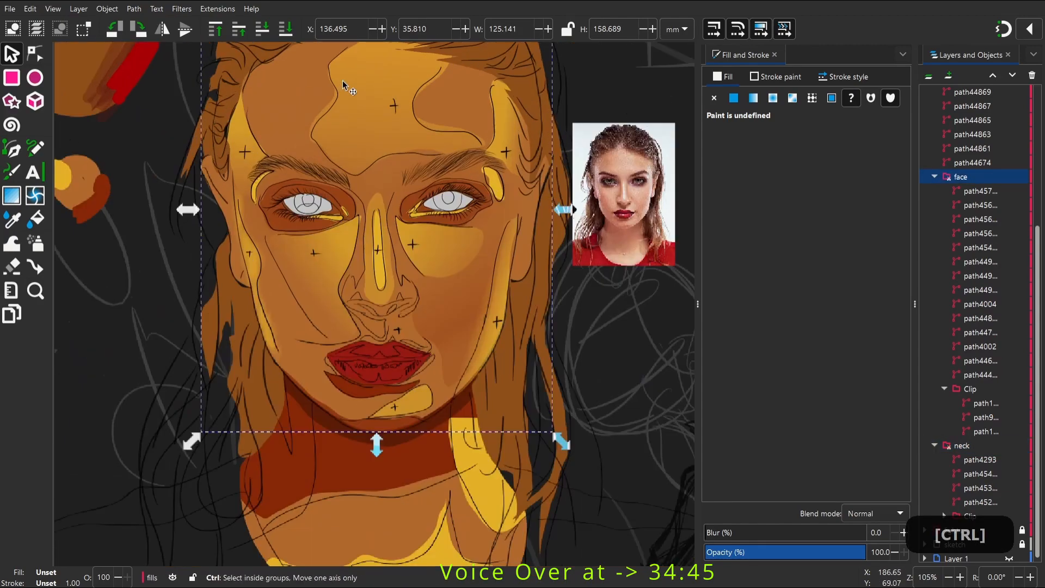
Enter the face group and draw a freehand dark brown 5c1b05 fill shape behind the right-hand eyebrow hairs
{"action": "scroll", "coordinate": [432, 208], "scroll_direction": "up", "scroll_amount": 4}
{"action": "right_click", "coordinate": [368, 71]}
{"action": "key", "text": "Escape"}
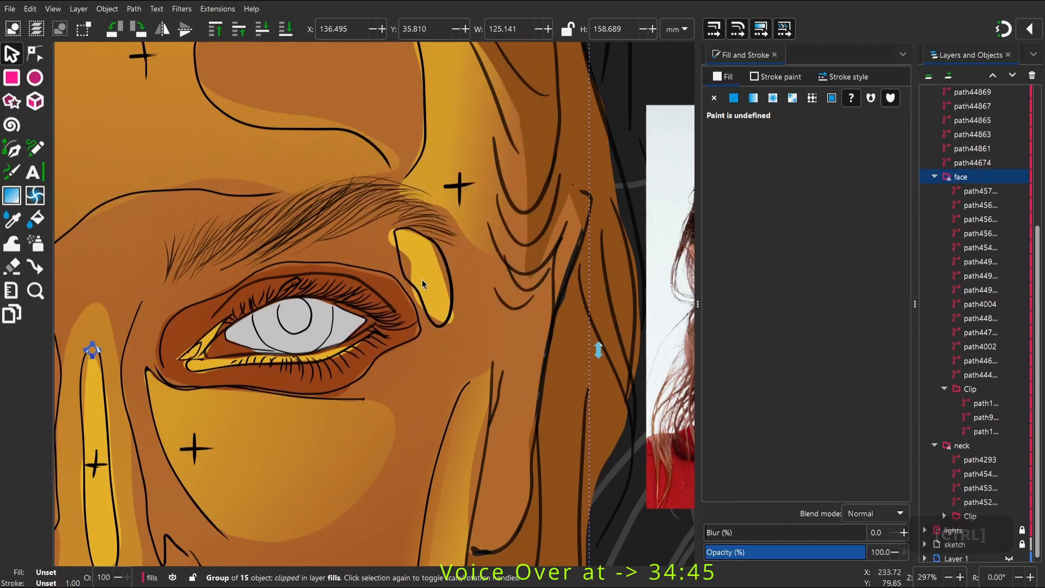
{"action": "key", "text": "Escape"}
{"action": "scroll", "coordinate": [173, 224], "scroll_direction": "up", "scroll_amount": 1}
{"action": "key", "text": "p"}
{"action": "left_click_drag", "start_coordinate": [553, 249], "coordinate": [169, 298]}
{"action": "key", "text": "space"}
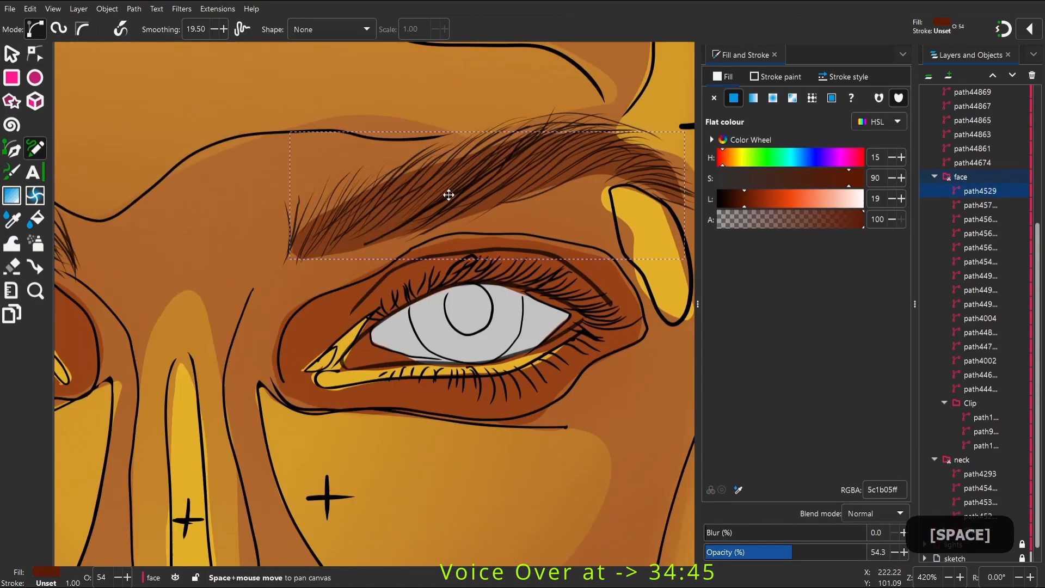
Lower the opacity of the right-hand eyebrow fill to 35%
{"action": "key", "text": "w"}
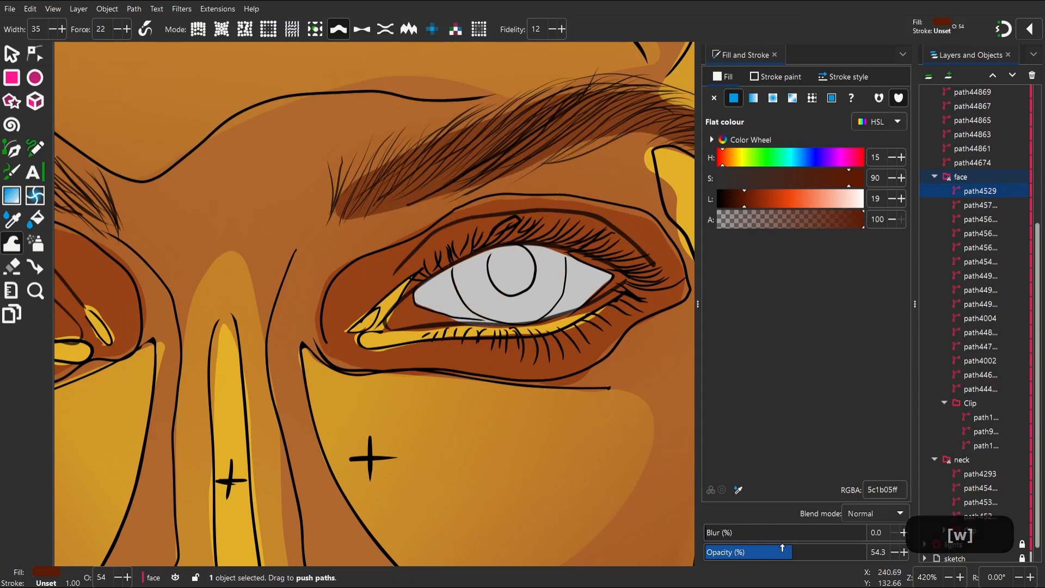
{"action": "left_click", "coordinate": [741, 547]}
{"action": "key", "text": "space"}
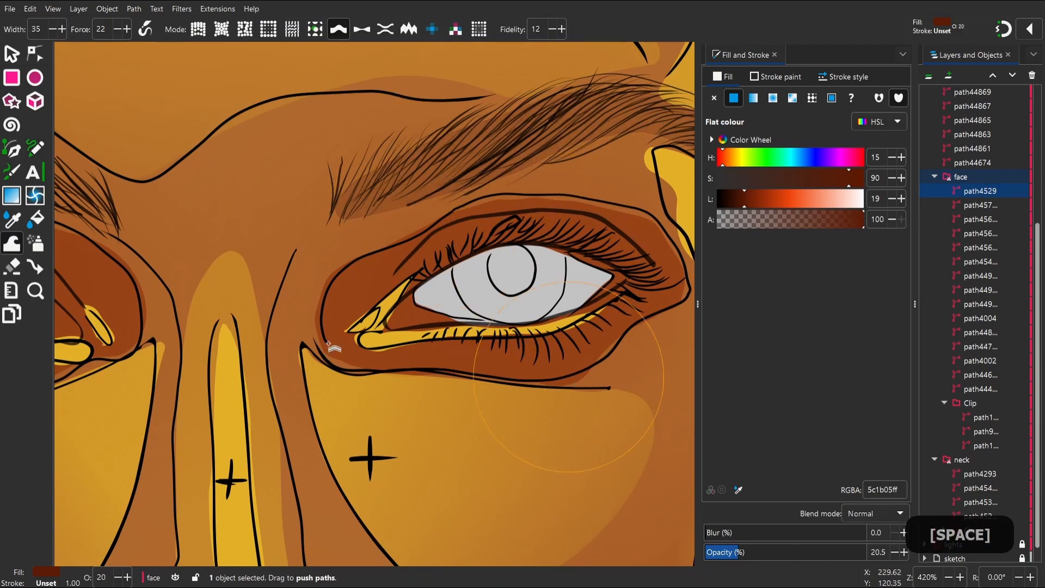
{"action": "left_click_drag", "start_coordinate": [349, 354], "coordinate": [425, 344]}
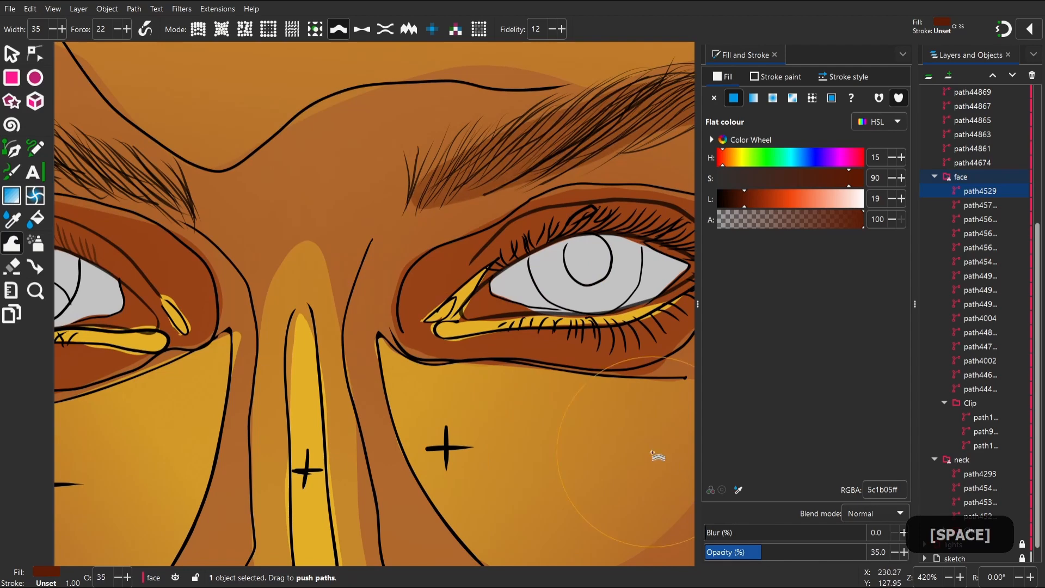
Draw a matching freehand 5c1b05 fill at 35% opacity behind the left-hand eyebrow hairs
{"action": "key", "text": "space"}
{"action": "left_click_drag", "start_coordinate": [370, 258], "coordinate": [436, 243]}
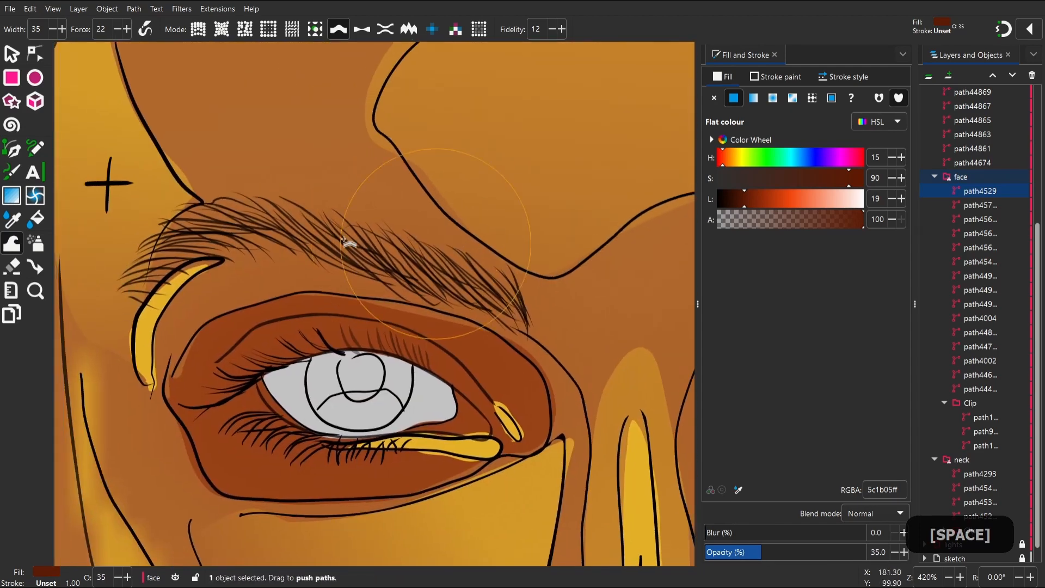
{"action": "key", "text": "p"}
{"action": "left_click_drag", "start_coordinate": [513, 292], "coordinate": [498, 274]}
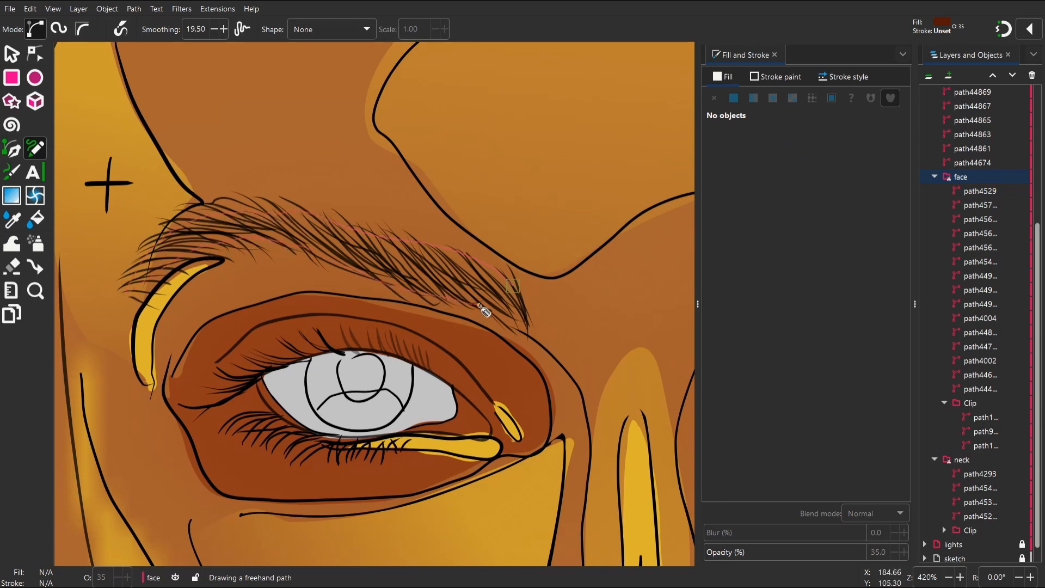
{"action": "left_click_drag", "start_coordinate": [519, 301], "coordinate": [512, 286]}
{"action": "key", "text": "space"}
{"action": "key", "text": "w"}
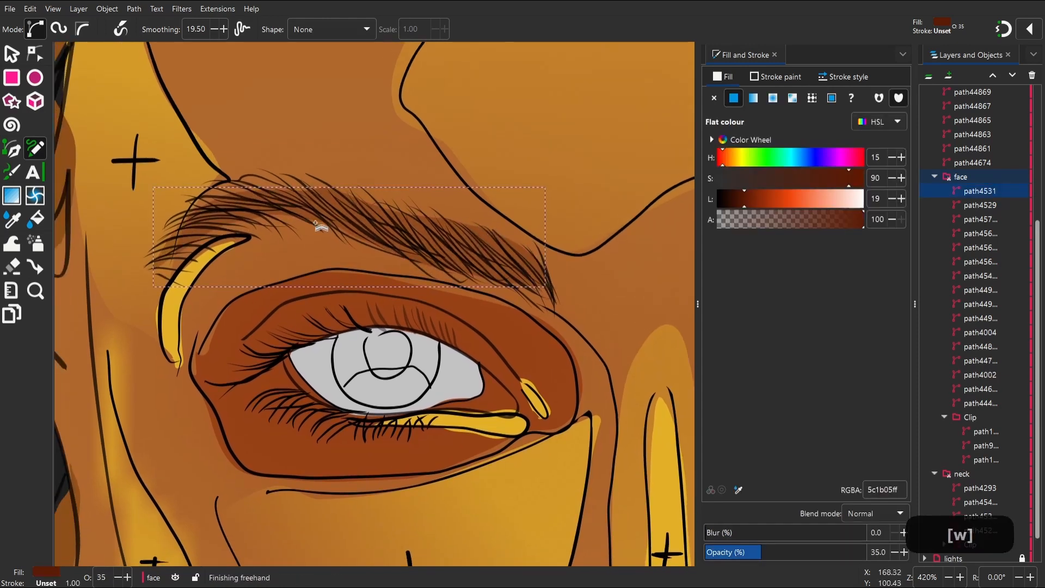
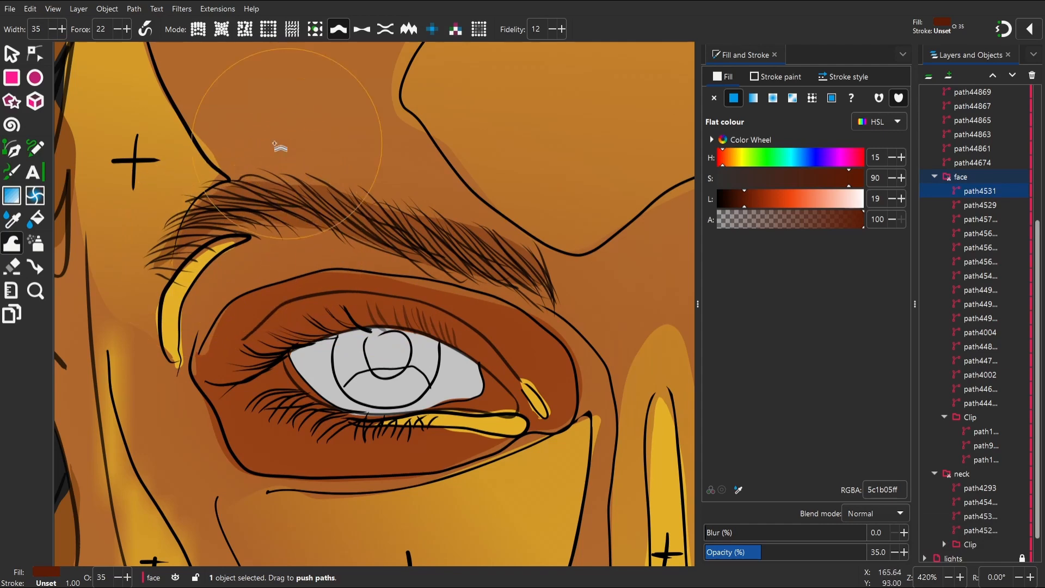
{"action": "left_click", "coordinate": [53, 9]}
{"action": "left_click", "coordinate": [232, 177]}
{"action": "left_click", "coordinate": [52, 8]}
{"action": "mouse_move", "coordinate": [166, 154]}
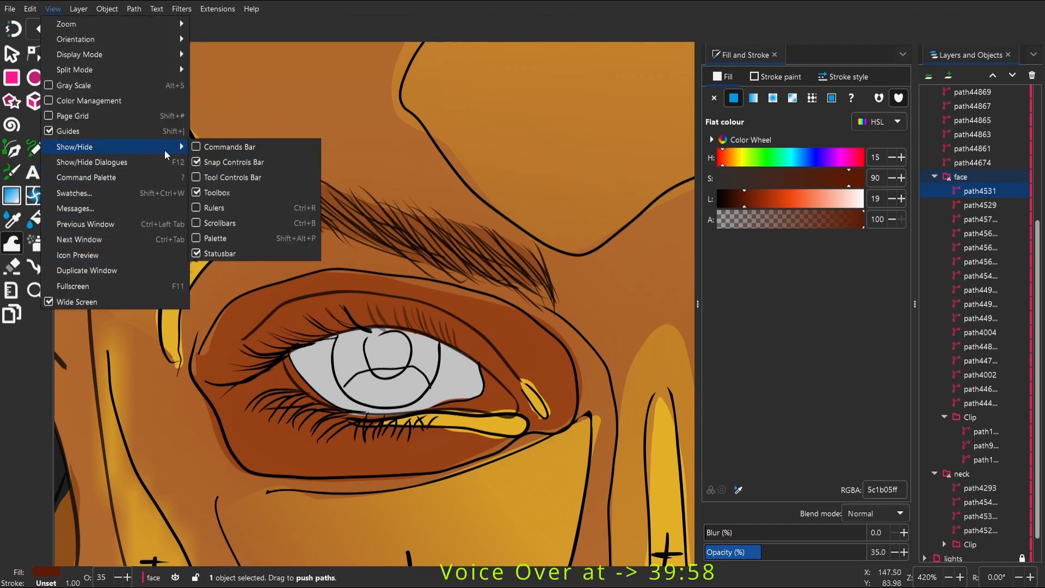
{"action": "left_click", "coordinate": [213, 178]}
Hide the toolbox to widen the canvas and deselect the left-hand eyebrow fill
{"action": "left_click", "coordinate": [53, 8]}
{"action": "left_click", "coordinate": [231, 195]}
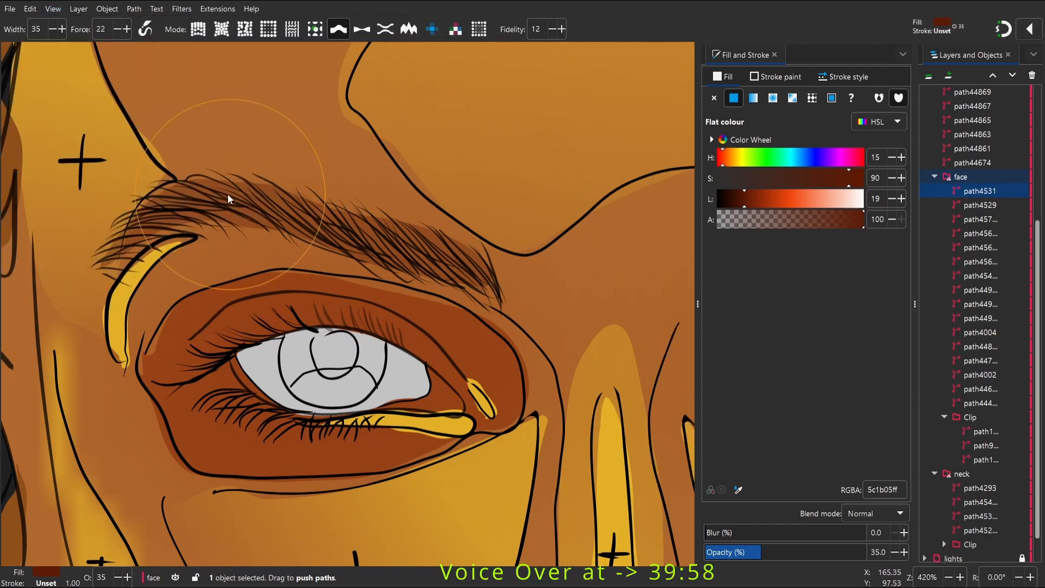
{"action": "key", "text": "w"}
{"action": "key", "text": "space"}
{"action": "scroll", "coordinate": [327, 245], "scroll_direction": "down", "scroll_amount": 6}
{"action": "key", "text": "Escape"}
{"action": "key", "text": "space"}
{"action": "left_click_drag", "start_coordinate": [353, 210], "coordinate": [305, 271]}
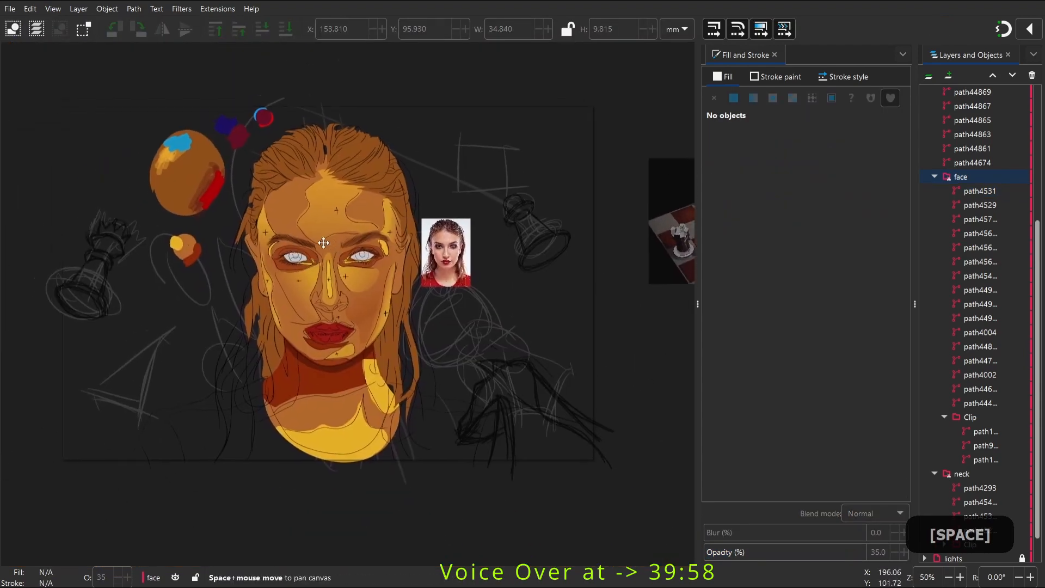
{"action": "left_click", "coordinate": [272, 212]}
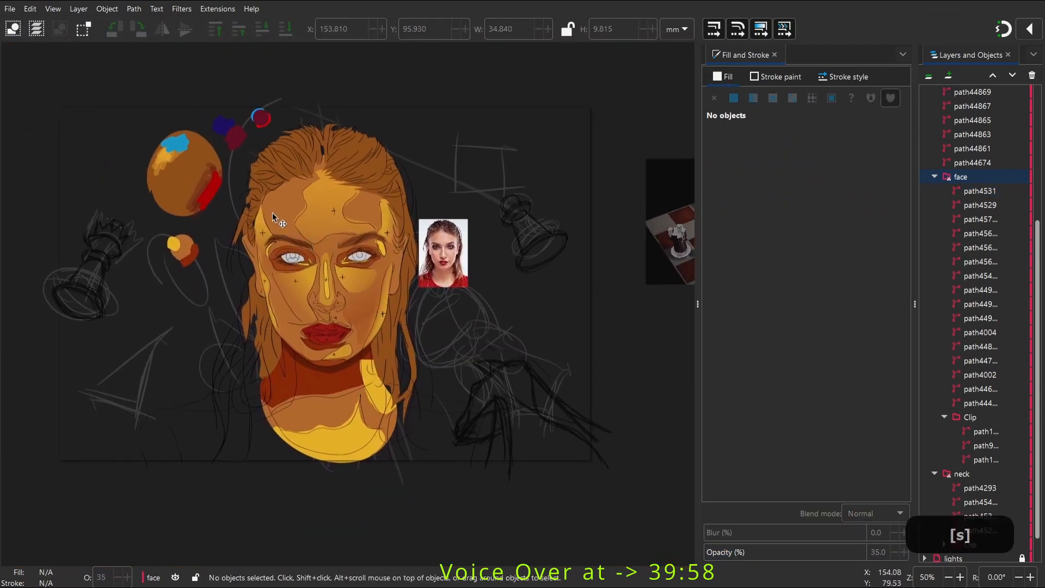
{"action": "left_click", "coordinate": [297, 222], "text": "ctrl"}
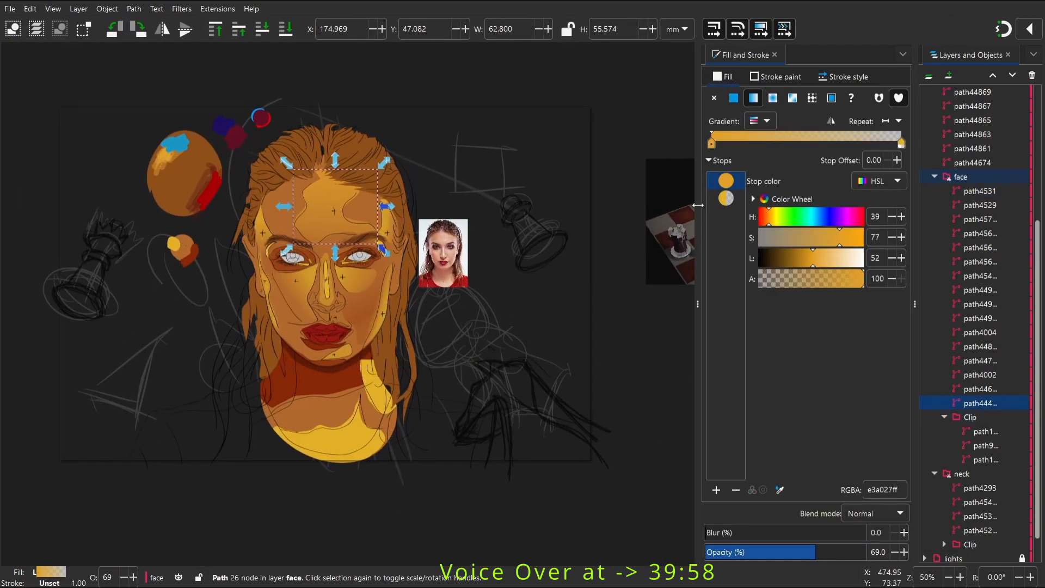
{"action": "left_click", "coordinate": [447, 97]}
Rename the group g8764 that holds the portrait photo as "reference image"
{"action": "key", "text": "space"}
{"action": "key", "text": "z"}
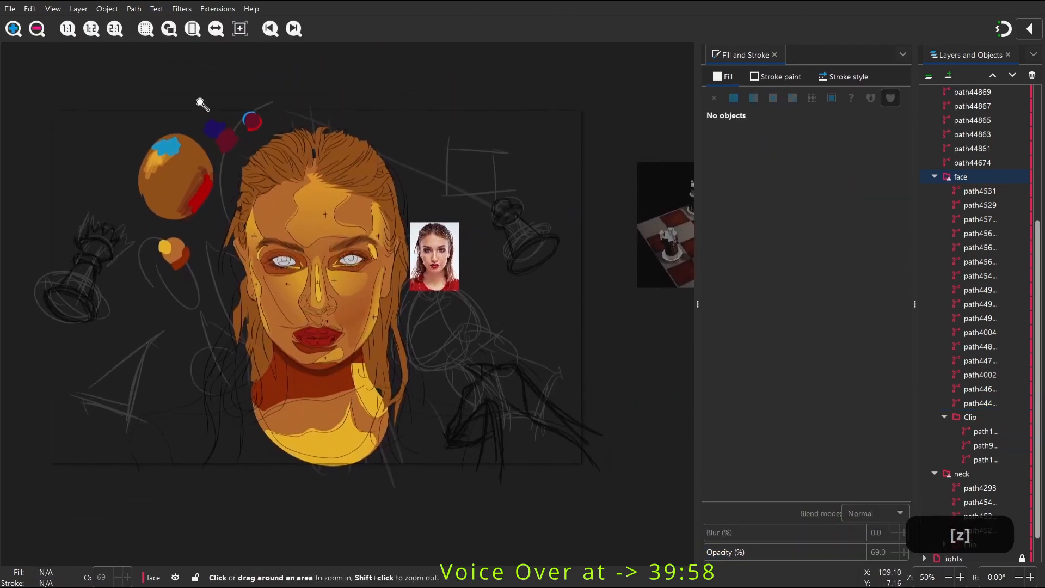
{"action": "left_click_drag", "start_coordinate": [201, 102], "coordinate": [401, 386]}
{"action": "key", "text": "space"}
{"action": "key", "text": "s"}
{"action": "scroll", "coordinate": [960, 180], "scroll_direction": "up", "scroll_amount": 4}
{"action": "left_click", "coordinate": [949, 106]}
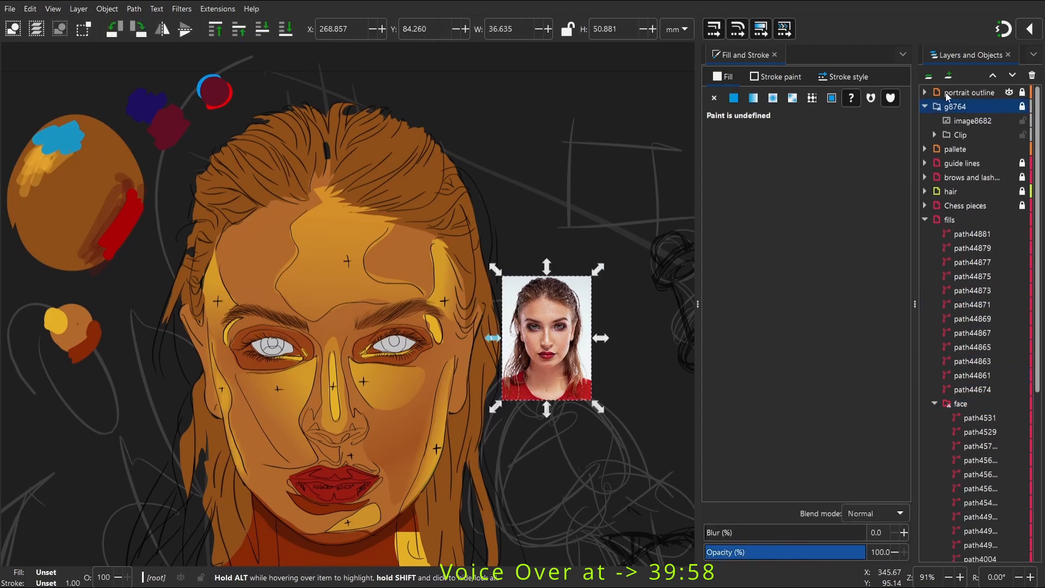
{"action": "double_click", "coordinate": [952, 107]}
{"action": "type", "text": "reference image"}
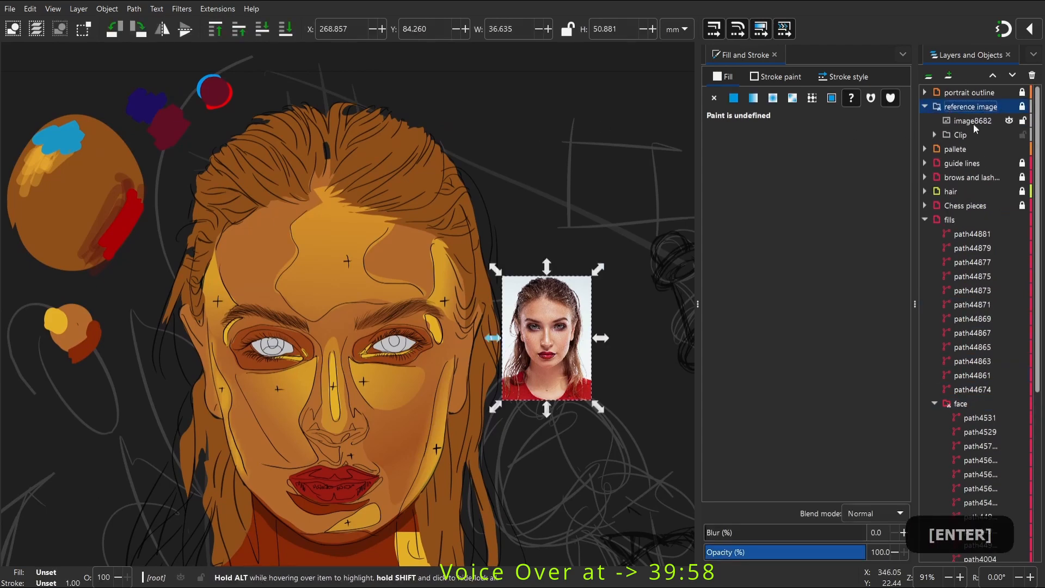
Enlarge the reference image to about 82 × 114 mm and place it beside the drawn face
{"action": "left_click", "coordinate": [972, 134]}
{"action": "left_click", "coordinate": [965, 111]}
{"action": "left_click_drag", "start_coordinate": [495, 269], "coordinate": [385, 116]}
{"action": "key", "text": "s"}
{"action": "left_click_drag", "start_coordinate": [490, 212], "coordinate": [617, 293]}
{"action": "left_click", "coordinate": [1022, 106]}
{"action": "key", "text": "space"}
{"action": "left_click_drag", "start_coordinate": [331, 261], "coordinate": [410, 308]}
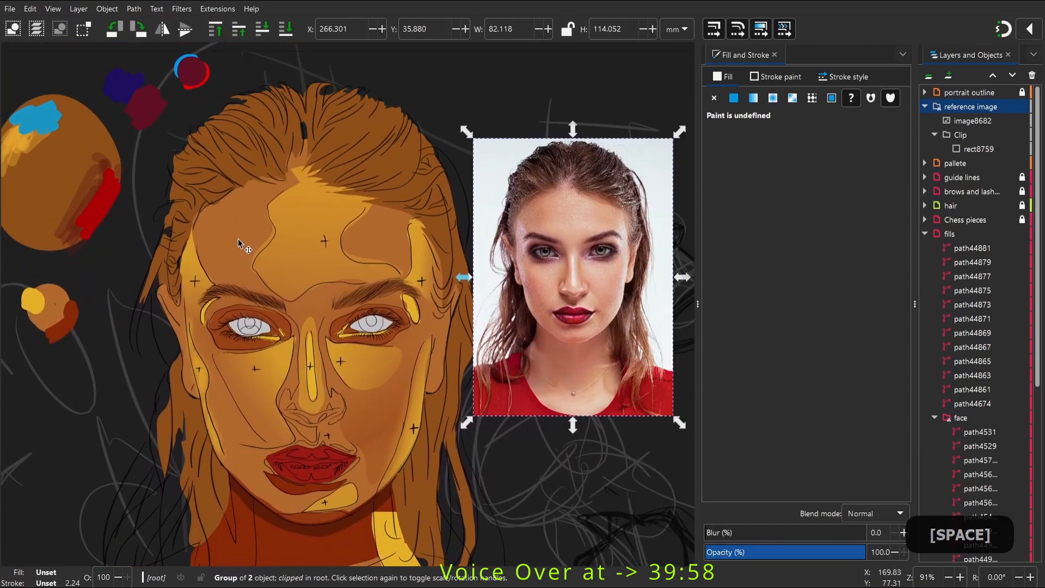
Enter the face group and draw a dark brown freehand shadow about 44 × 48 mm on the left forehead at 13.8% opacity
{"action": "left_click", "coordinate": [242, 227]}
{"action": "key", "text": "Return"}
{"action": "right_click", "coordinate": [243, 224]}
{"action": "left_click", "coordinate": [320, 439]}
{"action": "key", "text": "p"}
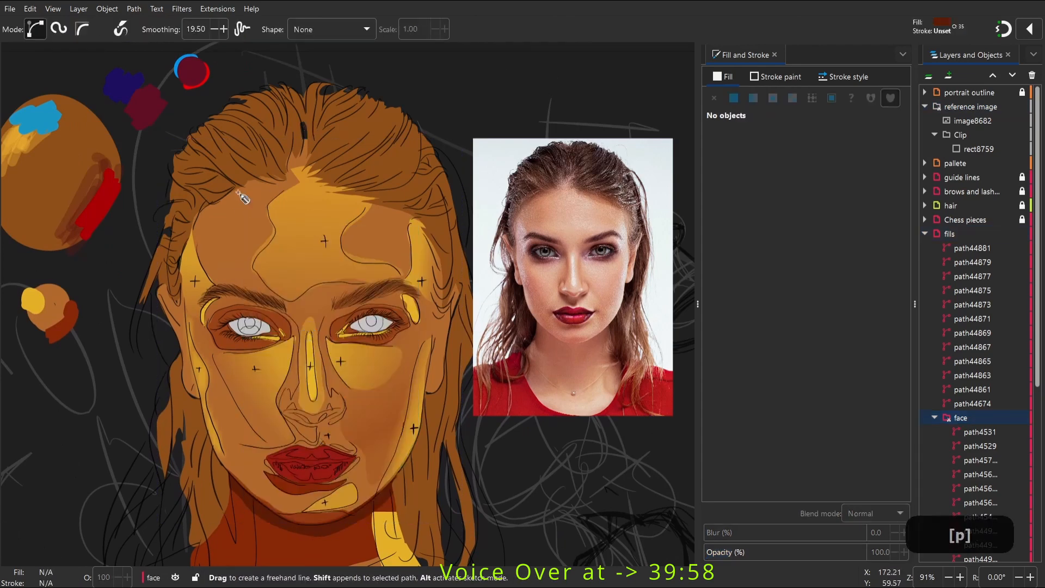
{"action": "mouse_move", "coordinate": [194, 225]}
{"action": "left_mouse_down"}
{"action": "mouse_move", "coordinate": [244, 280]}
{"action": "mouse_move", "coordinate": [195, 227]}
{"action": "left_mouse_up"}
{"action": "key", "text": "s"}
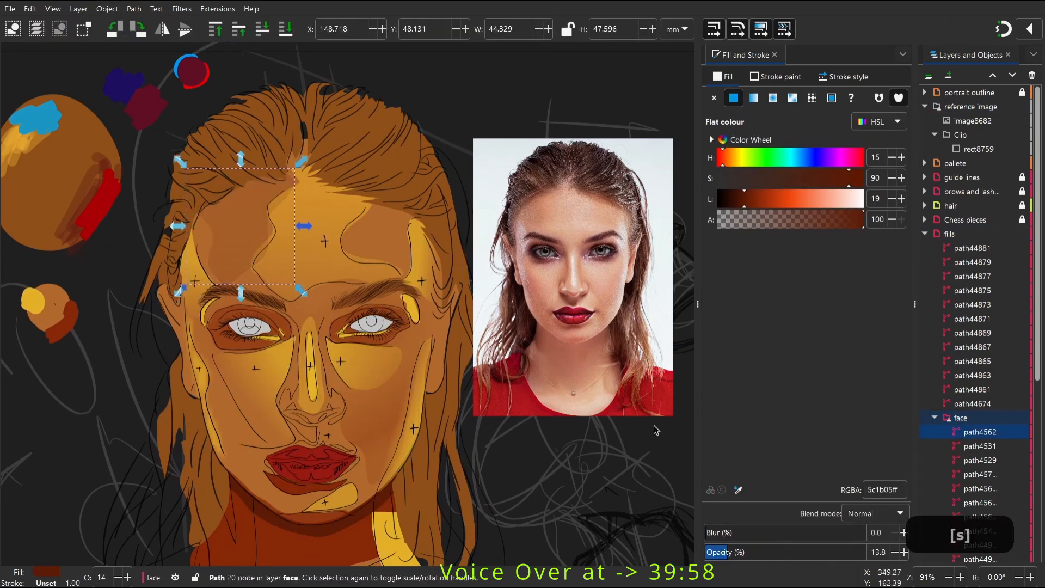
Draw a freehand shadow shape about 33 × 35 mm on the right forehead and give it a linear gradient
{"action": "key", "text": "p"}
{"action": "mouse_move", "coordinate": [350, 223]}
{"action": "left_mouse_down"}
{"action": "mouse_move", "coordinate": [373, 187]}
{"action": "mouse_move", "coordinate": [354, 218]}
{"action": "mouse_move", "coordinate": [369, 270]}
{"action": "left_mouse_up"}
{"action": "left_click", "coordinate": [785, 552]}
{"action": "key", "text": "g"}
{"action": "key", "text": "s"}
{"action": "key", "text": "g"}
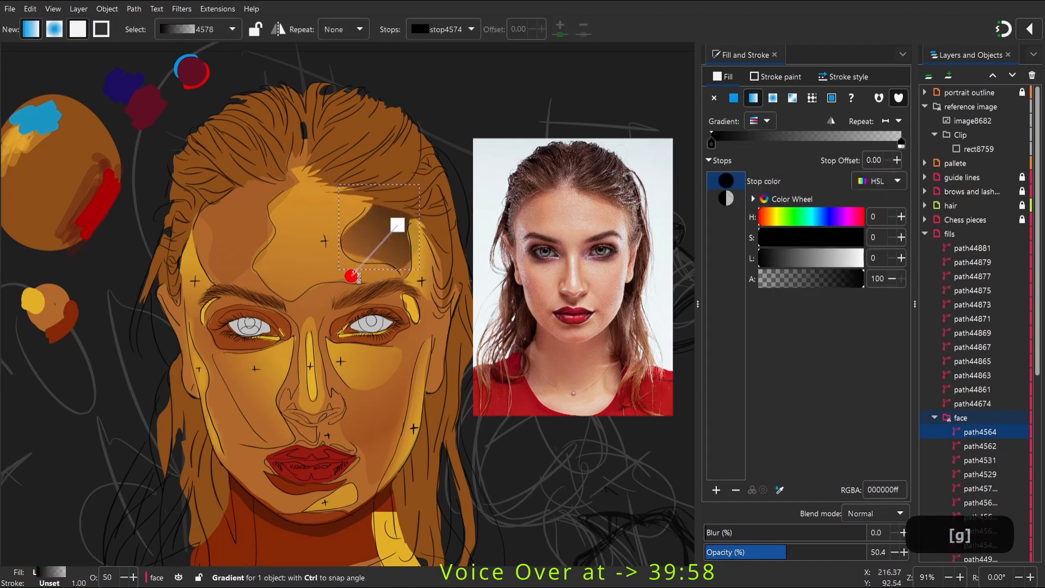
Colour the right forehead shadow's gradient with brown 732206 fading to transparent, and set its opacity to 23.7%
{"action": "left_click", "coordinate": [388, 226]}
{"action": "key", "text": "d"}
{"action": "left_click", "coordinate": [373, 299]}
{"action": "left_click", "coordinate": [351, 264]}
{"action": "left_click", "coordinate": [308, 484]}
{"action": "key", "text": "s"}
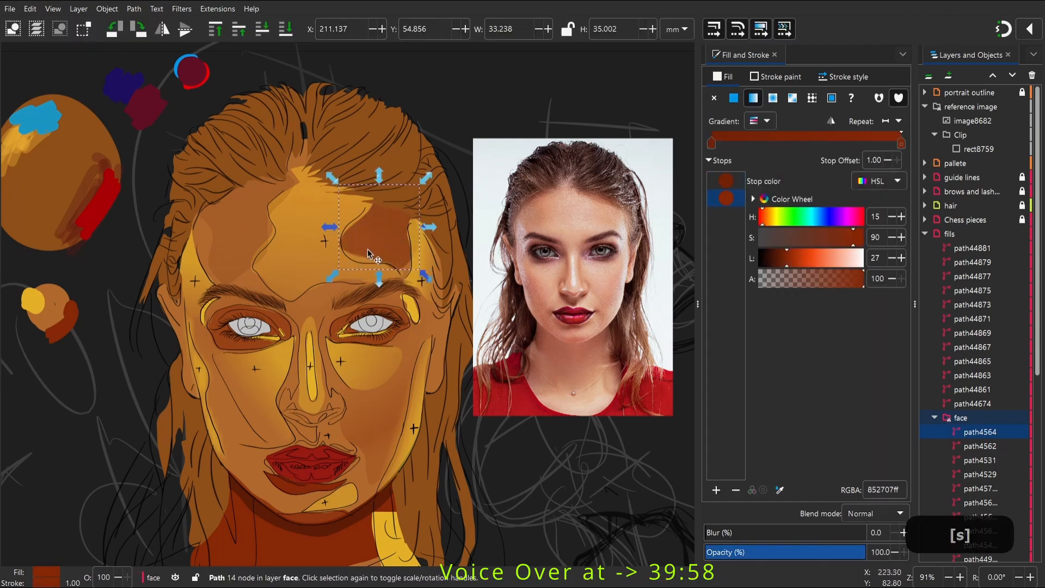
{"action": "key", "text": "g"}
{"action": "key", "text": "s"}
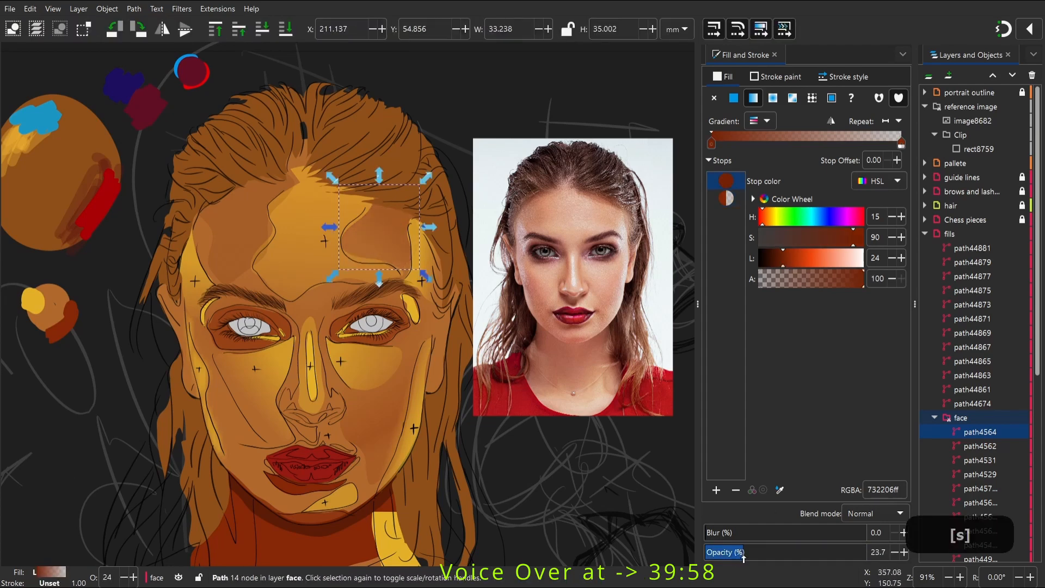
Draw a freehand shape at the left temple and sample its fill from the yellow under the right eye
{"action": "left_click", "coordinate": [329, 197]}
{"action": "key", "text": "space"}
{"action": "left_click_drag", "start_coordinate": [329, 197], "coordinate": [360, 132]}
{"action": "double_click", "coordinate": [276, 205]}
{"action": "key", "text": "p"}
{"action": "mouse_move", "coordinate": [228, 179]}
{"action": "left_mouse_down"}
{"action": "mouse_move", "coordinate": [218, 191]}
{"action": "mouse_move", "coordinate": [227, 180]}
{"action": "left_mouse_up"}
{"action": "key", "text": "d"}
{"action": "left_click", "coordinate": [397, 293]}
{"action": "key", "text": "s"}
Draw a freehand highlight above the right eyebrow and sample its fill colour near the right eye
{"action": "key", "text": "p"}
{"action": "mouse_move", "coordinate": [386, 197]}
{"action": "left_mouse_down"}
{"action": "mouse_move", "coordinate": [428, 212]}
{"action": "mouse_move", "coordinate": [386, 197]}
{"action": "left_mouse_up"}
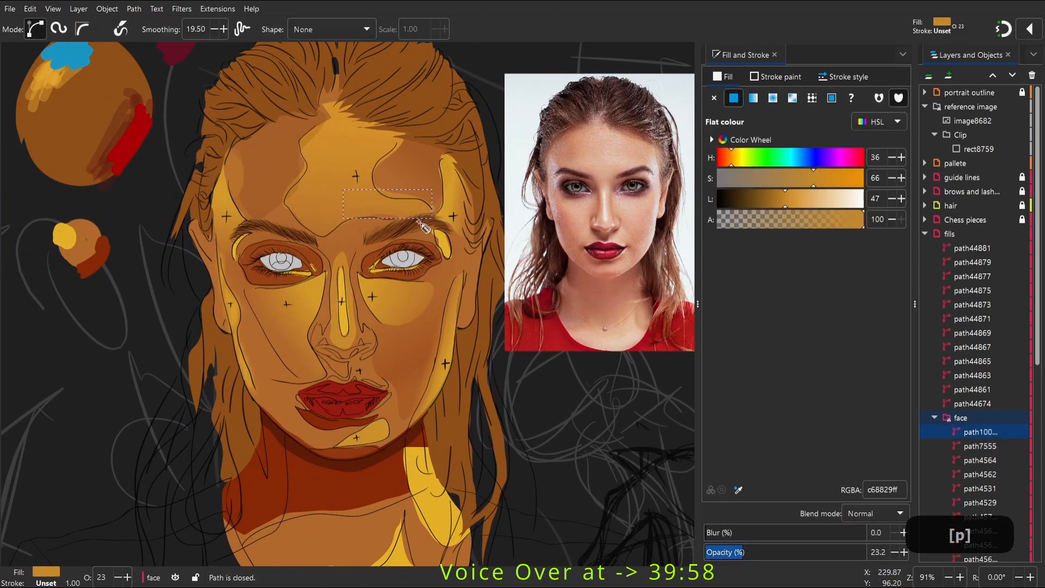
{"action": "key", "text": "d"}
{"action": "left_click", "coordinate": [404, 271]}
Draw a shadow along the right side of the nose, filled with sampled brown 984317 at 78.4% opacity
{"action": "key", "text": "space"}
{"action": "mouse_move", "coordinate": [381, 302]}
{"action": "left_mouse_down"}
{"action": "mouse_move", "coordinate": [341, 257]}
{"action": "mouse_move", "coordinate": [370, 260]}
{"action": "mouse_move", "coordinate": [351, 283]}
{"action": "mouse_move", "coordinate": [362, 272]}
{"action": "left_mouse_up"}
{"action": "key", "text": "p"}
{"action": "key", "text": "d"}
{"action": "left_click", "coordinate": [413, 222]}
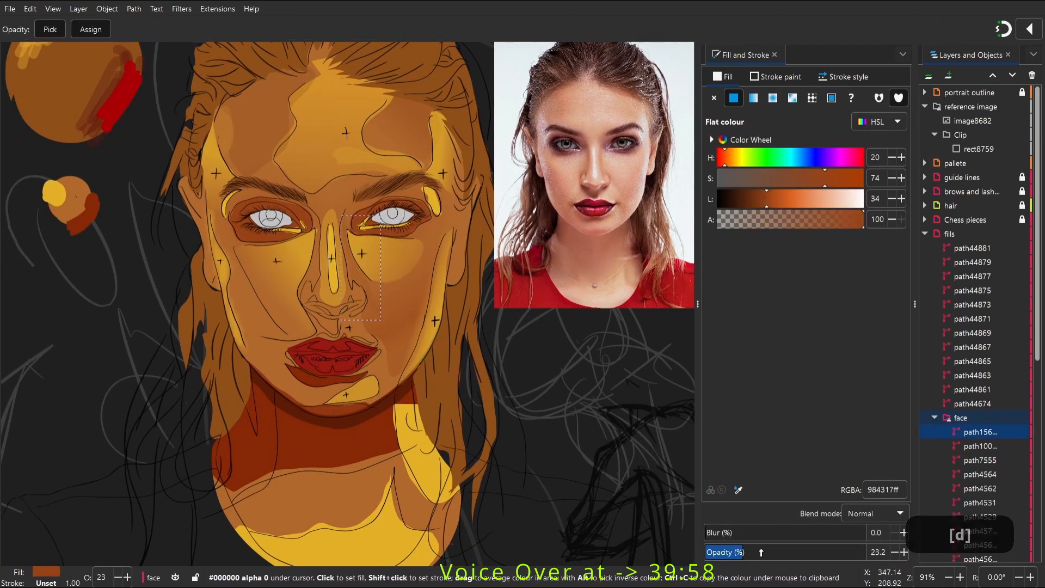
{"action": "left_click", "coordinate": [831, 552]}
Adjust the node handles of the right nose shadow so its edge follows the nostril outline
{"action": "key", "text": "w"}
{"action": "key", "text": "space"}
{"action": "scroll", "coordinate": [337, 275], "scroll_direction": "up", "scroll_amount": 4}
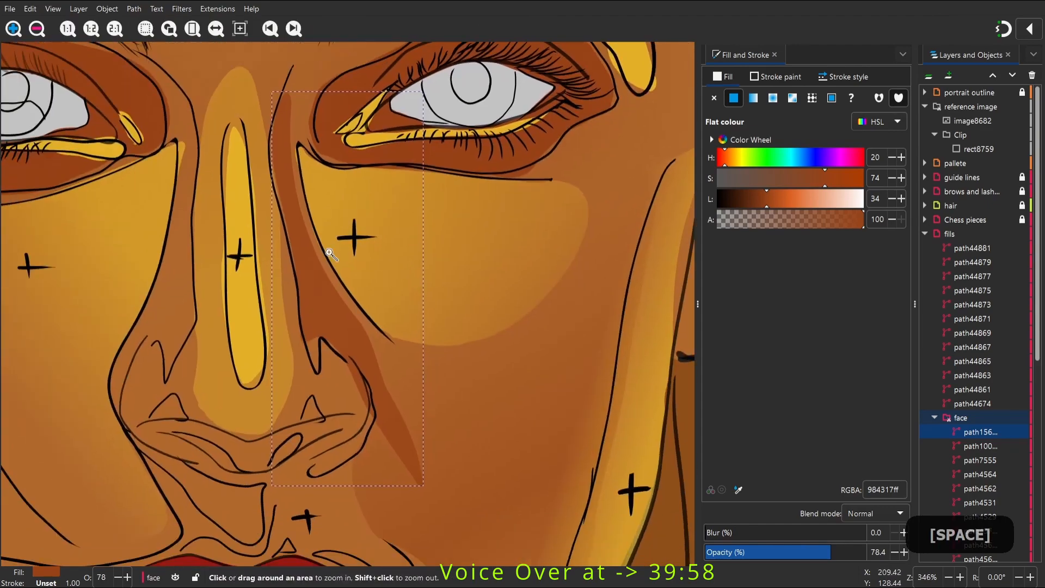
{"action": "key", "text": "s"}
{"action": "key", "text": "n"}
{"action": "left_click_drag", "start_coordinate": [309, 333], "coordinate": [336, 333]}
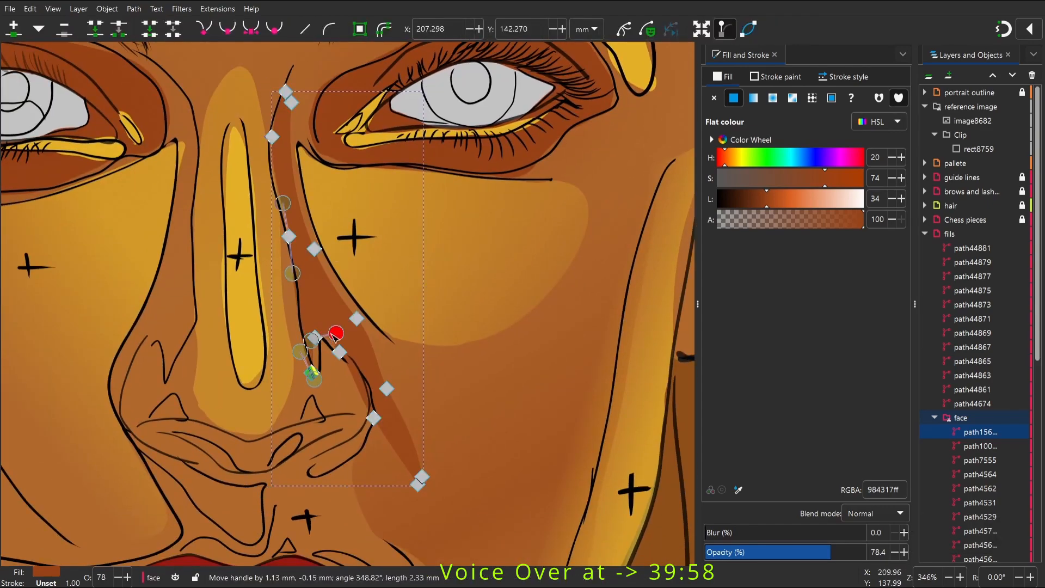
{"action": "key", "text": "space"}
{"action": "key", "text": "space"}
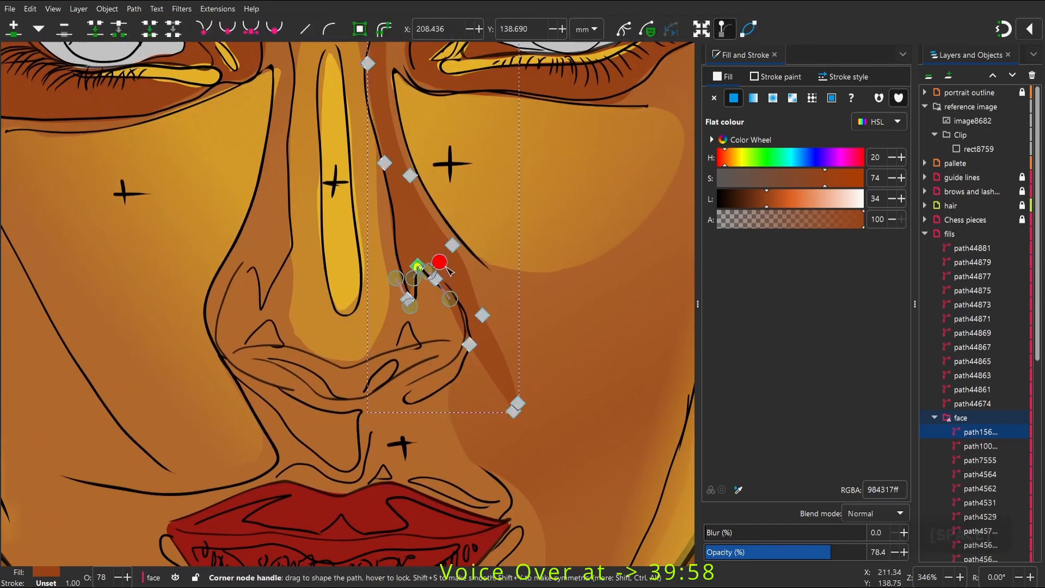
Draw a brown 984317 shadow beside the right corner of the mouth and push its edges with the Tweak tool
{"action": "key", "text": "space"}
{"action": "key", "text": "z"}
{"action": "scroll", "coordinate": [370, 316], "scroll_direction": "down", "scroll_amount": 2}
{"action": "key", "text": "space"}
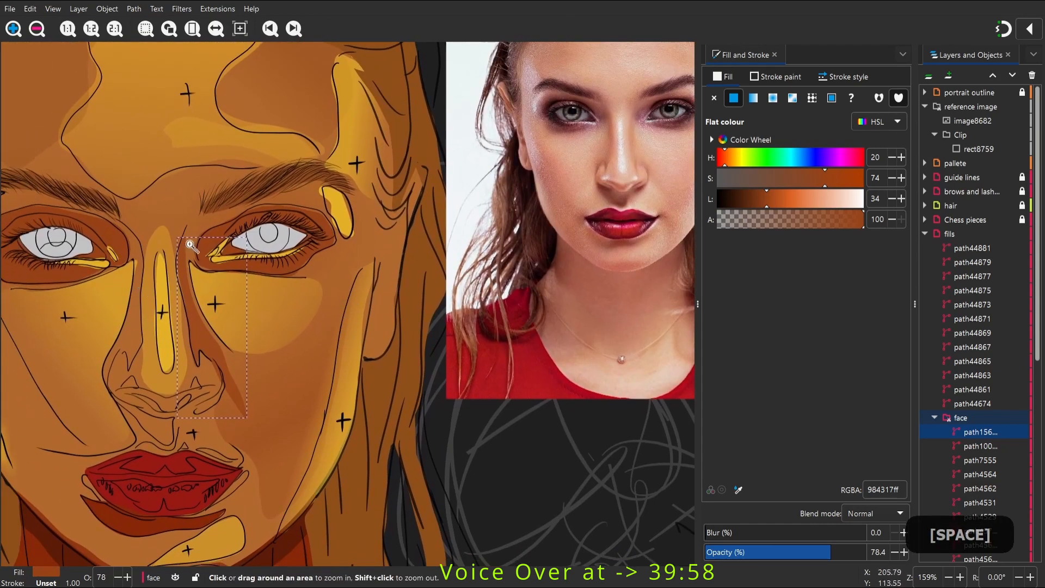
{"action": "key", "text": "space"}
{"action": "key", "text": "p"}
{"action": "mouse_move", "coordinate": [166, 409]}
{"action": "left_mouse_down"}
{"action": "mouse_move", "coordinate": [167, 461]}
{"action": "mouse_move", "coordinate": [174, 415]}
{"action": "left_mouse_up"}
{"action": "key", "text": "space"}
{"action": "key", "text": "w"}
{"action": "mouse_move", "coordinate": [240, 357]}
{"action": "left_mouse_down"}
{"action": "mouse_move", "coordinate": [266, 374]}
{"action": "mouse_move", "coordinate": [308, 377]}
{"action": "left_mouse_up"}
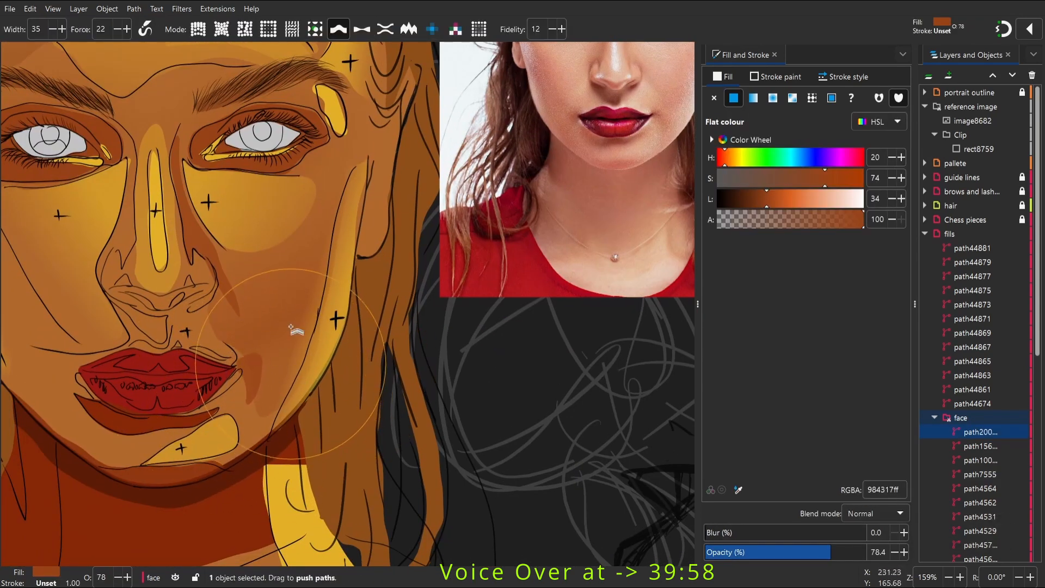
Draw a highlight on the right side of the chin with fill c07e27 and lower it in the stacking order
{"action": "key", "text": "space"}
{"action": "key", "text": "p"}
{"action": "mouse_move", "coordinate": [239, 329]}
{"action": "left_mouse_down"}
{"action": "mouse_move", "coordinate": [253, 375]}
{"action": "mouse_move", "coordinate": [222, 420]}
{"action": "mouse_move", "coordinate": [179, 381]}
{"action": "left_mouse_up"}
{"action": "key", "text": "Page_Down"}
{"action": "key", "text": "space"}
{"action": "key", "text": "d"}
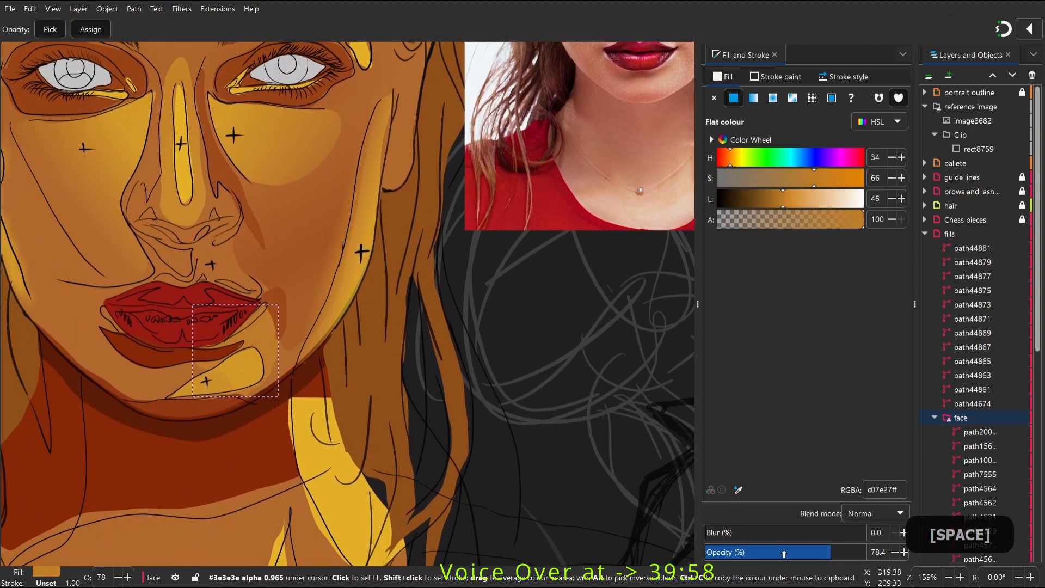
Apply a linear gradient to the dark shadow below the lower lip so that it fades out at its left corner
{"action": "key", "text": "space"}
{"action": "key", "text": "s"}
{"action": "left_click", "coordinate": [132, 467]}
{"action": "key", "text": "g"}
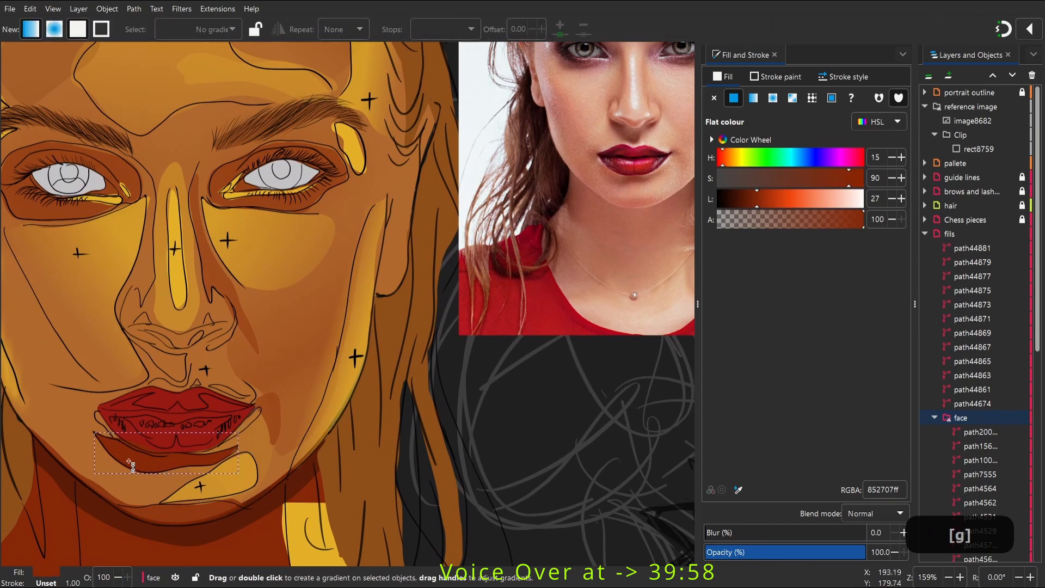
{"action": "left_click_drag", "start_coordinate": [129, 461], "coordinate": [105, 473]}
{"action": "left_click_drag", "start_coordinate": [128, 460], "coordinate": [170, 459]}
{"action": "key", "text": "s"}
Draw a c07e27 highlight on the left side of the chin and set its opacity to 100%
{"action": "key", "text": "space"}
{"action": "key", "text": "p"}
{"action": "left_click_drag", "start_coordinate": [193, 399], "coordinate": [144, 381]}
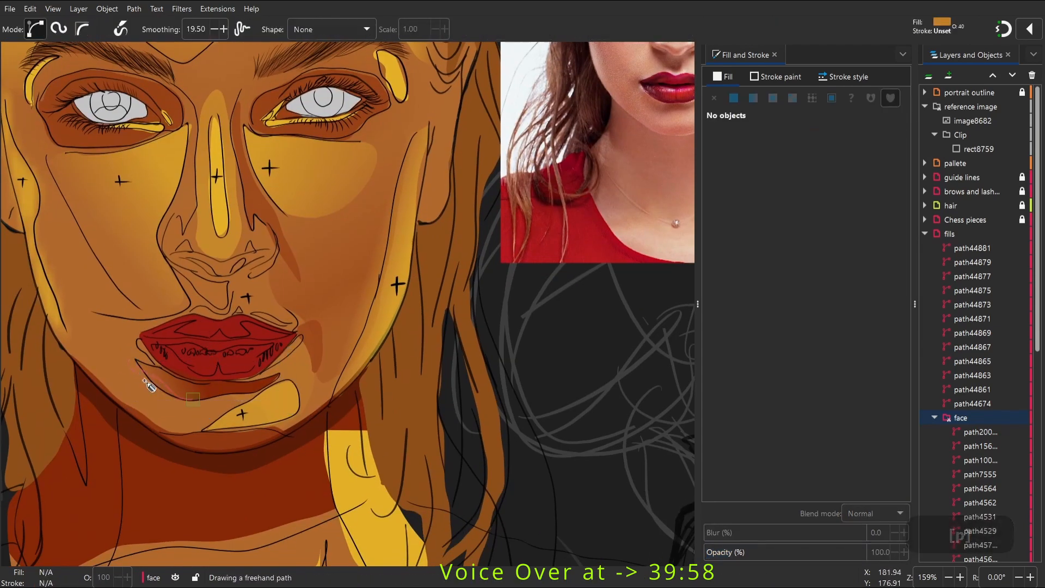
{"action": "left_click_drag", "start_coordinate": [207, 440], "coordinate": [193, 399]}
{"action": "key", "text": "w"}
{"action": "left_click_drag", "start_coordinate": [798, 554], "coordinate": [868, 553]}
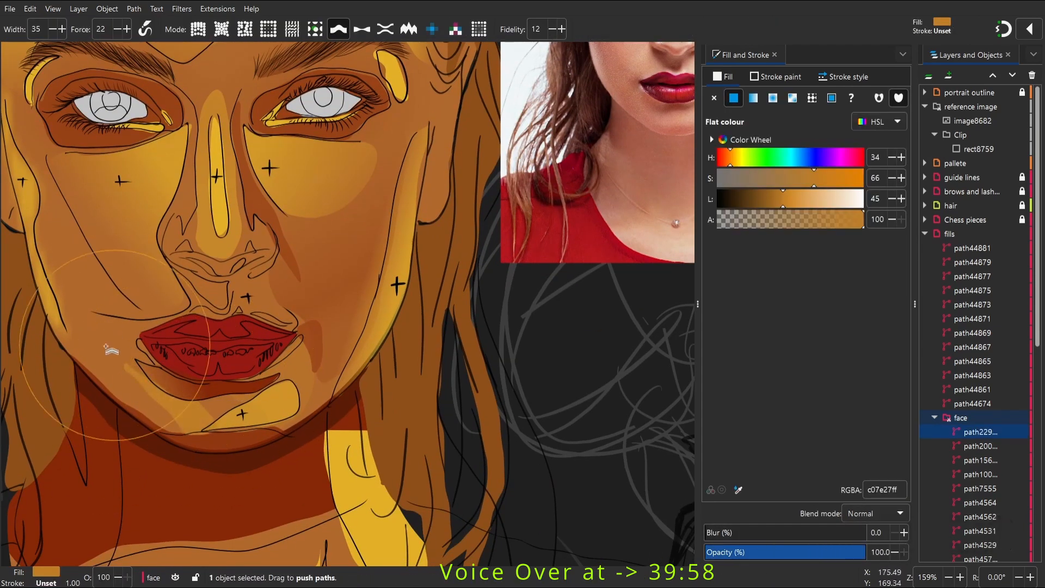
Lower the left chin highlight in the stacking order and adjust its nodes below the lip
{"action": "key", "text": "Page_Down"}
{"action": "key", "text": "n"}
{"action": "left_click_drag", "start_coordinate": [205, 408], "coordinate": [233, 424]}
{"action": "key", "text": "s"}
Draw a freehand patch on the left jaw and fill it with the sampled skin colour ba7627
{"action": "key", "text": "space"}
{"action": "key", "text": "p"}
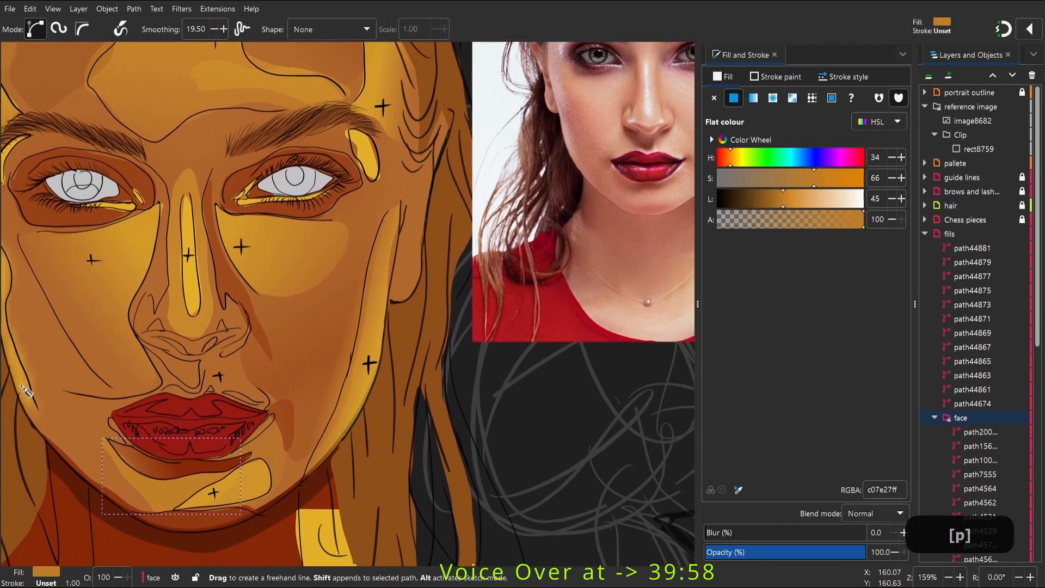
{"action": "left_click_drag", "start_coordinate": [17, 360], "coordinate": [23, 385]}
{"action": "key", "text": "d"}
{"action": "key", "text": "space"}
{"action": "left_click_drag", "start_coordinate": [267, 416], "coordinate": [296, 392]}
Draw a freehand highlight on the left cheek, fill it with sampled colour c6872b and blur it by 44.5%
{"action": "key", "text": "p"}
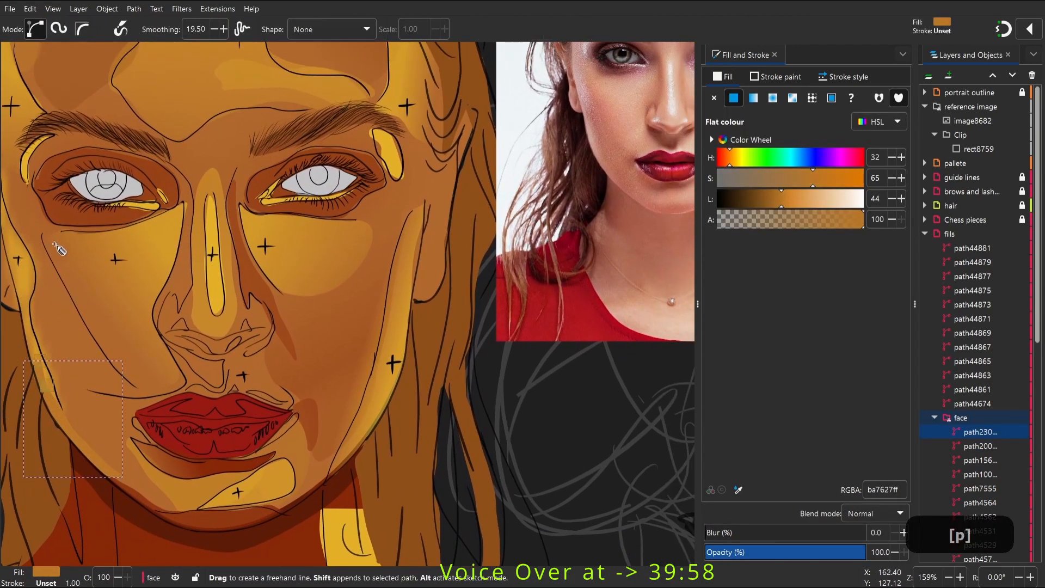
{"action": "mouse_move", "coordinate": [43, 235]}
{"action": "left_mouse_down"}
{"action": "mouse_move", "coordinate": [127, 389]}
{"action": "mouse_move", "coordinate": [151, 381]}
{"action": "left_mouse_up"}
{"action": "key", "text": "Page_Down"}
{"action": "key", "text": "space"}
{"action": "left_click_drag", "start_coordinate": [163, 294], "coordinate": [205, 292]}
{"action": "key", "text": "d"}
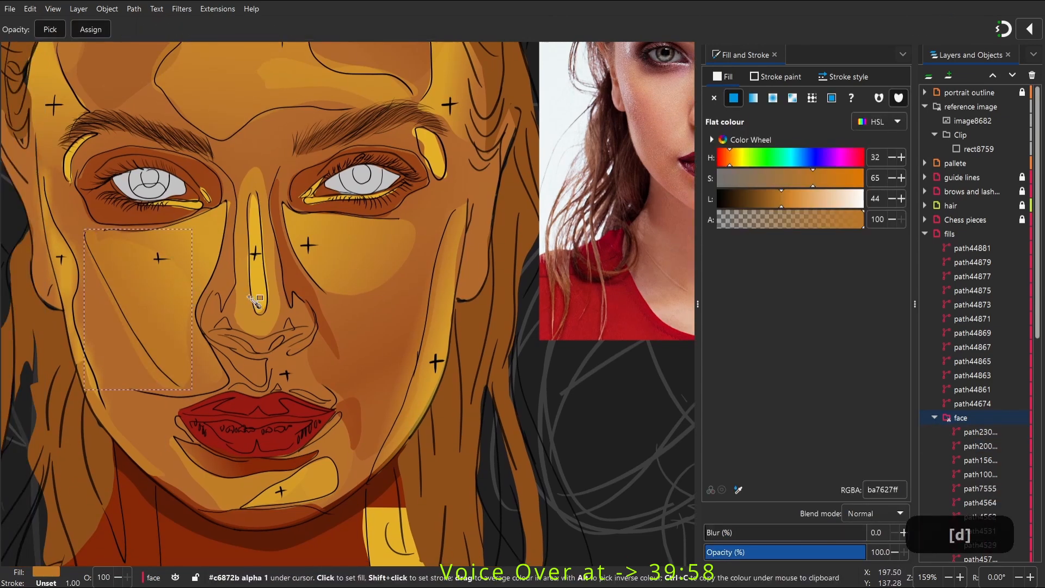
{"action": "key", "text": "Page_Up"}
{"action": "left_click_drag", "start_coordinate": [779, 542], "coordinate": [776, 543]}
Draw a contour shape down the outer left cheek and fill it with sampled brown 9d4c1c
{"action": "key", "text": "space"}
{"action": "left_click_drag", "start_coordinate": [145, 311], "coordinate": [183, 315]}
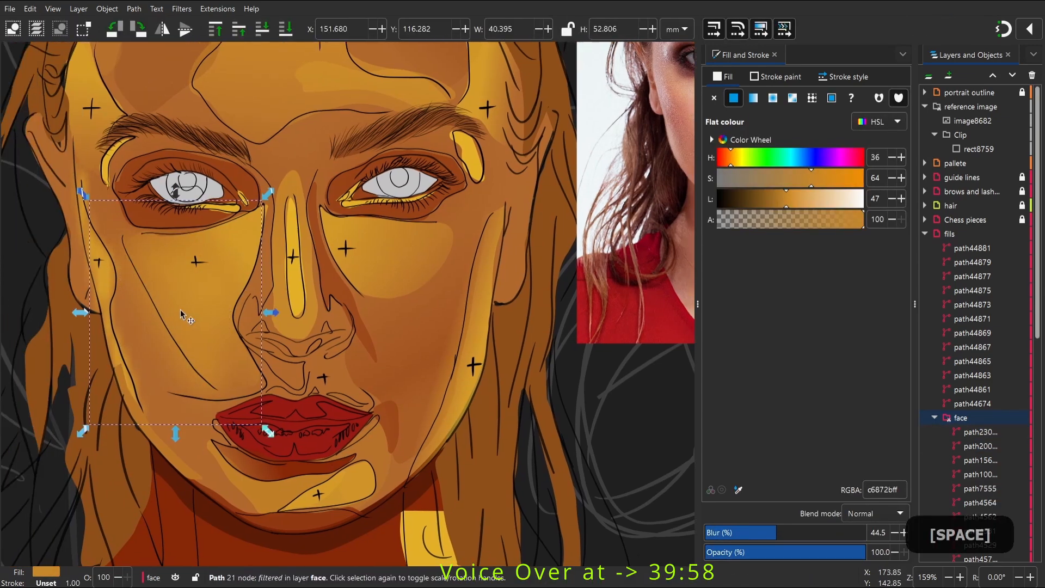
{"action": "key", "text": "p"}
{"action": "mouse_move", "coordinate": [128, 252]}
{"action": "left_mouse_down"}
{"action": "mouse_move", "coordinate": [77, 236]}
{"action": "mouse_move", "coordinate": [64, 306]}
{"action": "left_mouse_up"}
{"action": "left_click_drag", "start_coordinate": [99, 414], "coordinate": [74, 232]}
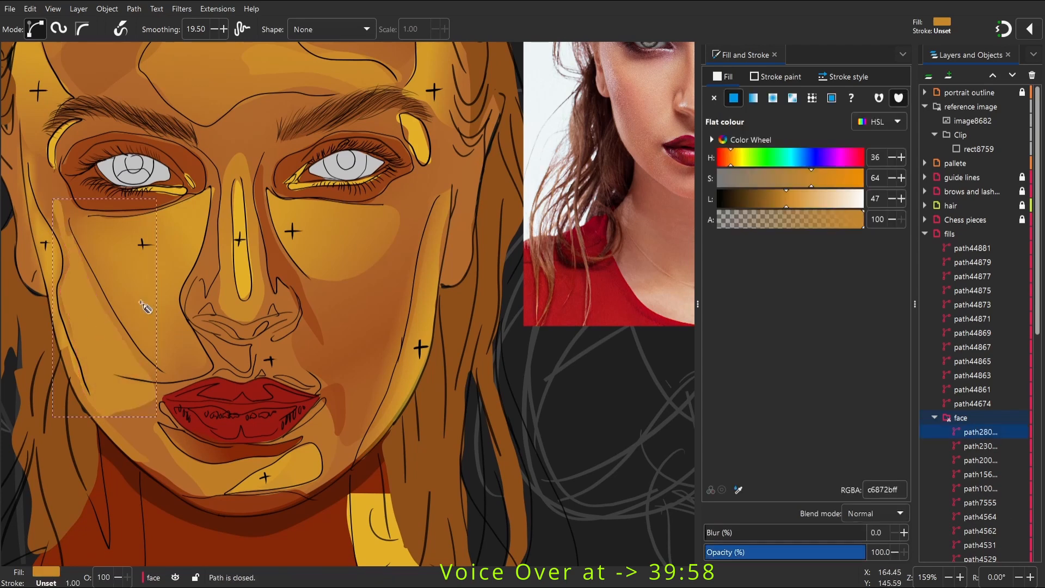
{"action": "key", "text": "d"}
{"action": "left_click", "coordinate": [109, 202]}
Add a linear gradient to the left cheek contour, enlarge it to about 27 × 57 mm and shift it slightly
{"action": "key", "text": "g"}
{"action": "left_click_drag", "start_coordinate": [74, 276], "coordinate": [121, 396]}
{"action": "key", "text": "s"}
{"action": "left_click_drag", "start_coordinate": [162, 194], "coordinate": [170, 173]}
{"action": "left_click_drag", "start_coordinate": [87, 325], "coordinate": [82, 331]}
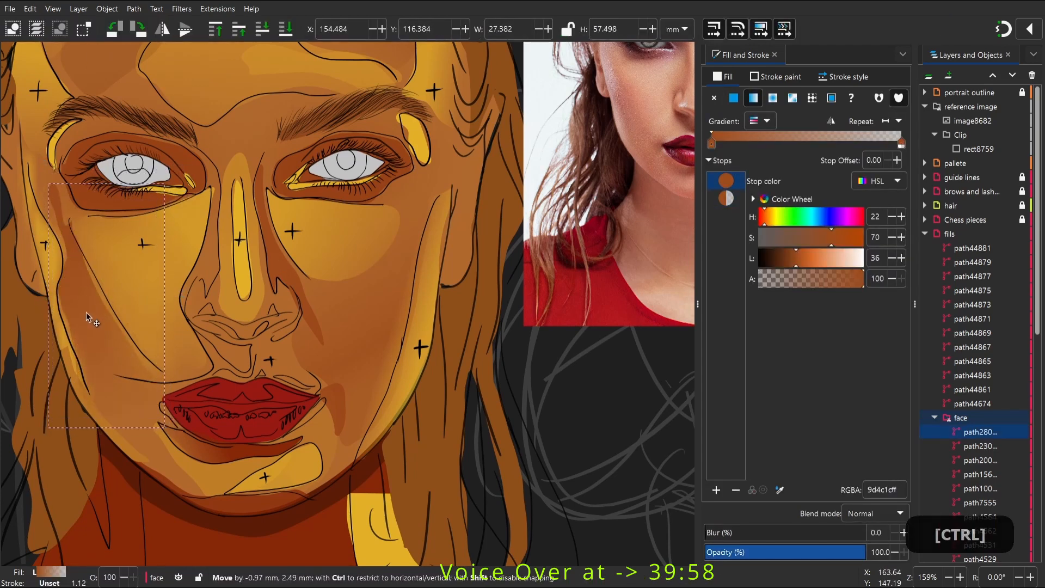
Set the cheek contour's opacity to 87.1% and fade its gradient at both ends around a middle stop at offset 0.42
{"action": "key", "text": "g"}
{"action": "left_click_drag", "start_coordinate": [833, 556], "coordinate": [733, 556]}
{"action": "left_click_drag", "start_coordinate": [74, 264], "coordinate": [94, 315]}
{"action": "left_click_drag", "start_coordinate": [66, 242], "coordinate": [50, 194]}
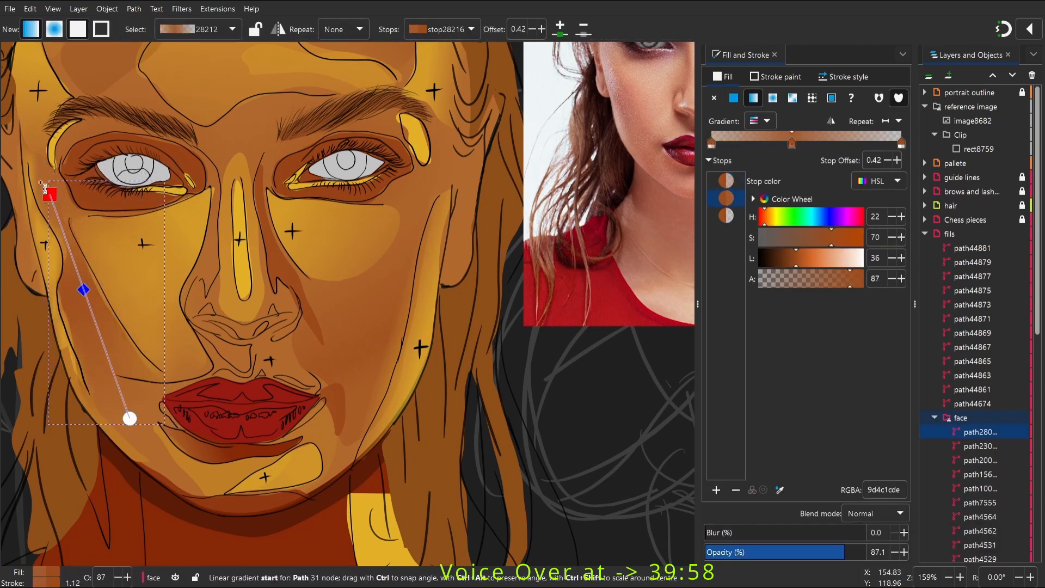
{"action": "key", "text": "s"}
{"action": "key", "text": "w"}
Blur the brown shadow along the right side of the nose
{"action": "key", "text": "space"}
{"action": "left_click_drag", "start_coordinate": [115, 292], "coordinate": [46, 314]}
{"action": "left_click", "coordinate": [243, 328]}
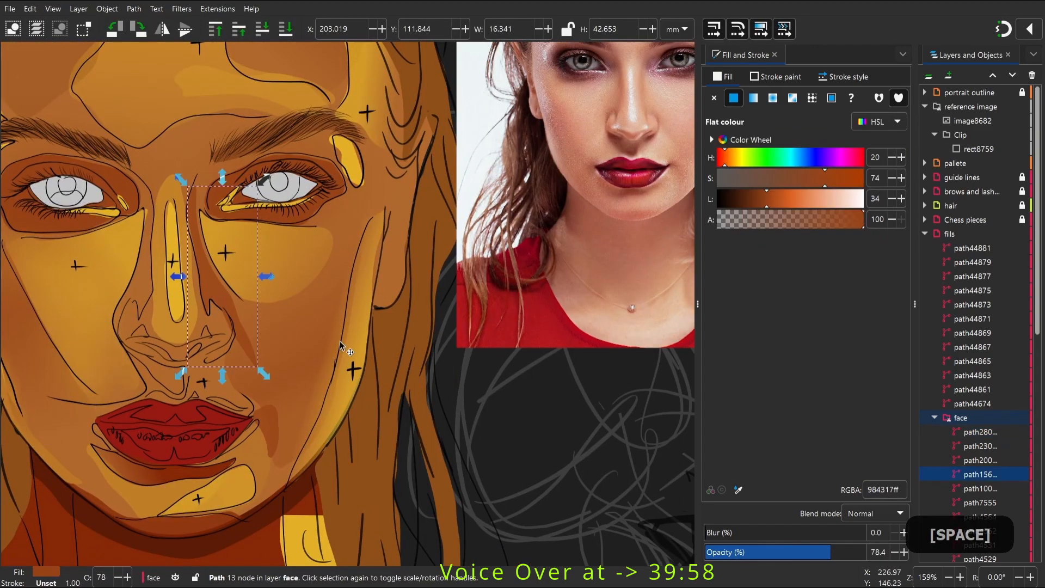
{"action": "left_click", "coordinate": [745, 533]}
{"action": "key", "text": "s"}
{"action": "left_click_drag", "start_coordinate": [243, 328], "coordinate": [272, 362]}
Draw a freehand shadow about 11 × 36 mm along the left side of the nose with fill 984317
{"action": "key", "text": "space"}
{"action": "key", "text": "p"}
{"action": "mouse_move", "coordinate": [149, 204]}
{"action": "left_mouse_down"}
{"action": "mouse_move", "coordinate": [177, 255]}
{"action": "mouse_move", "coordinate": [165, 308]}
{"action": "left_mouse_up"}
{"action": "key", "text": "w"}
{"action": "key", "text": "s"}
{"action": "key", "text": "d"}
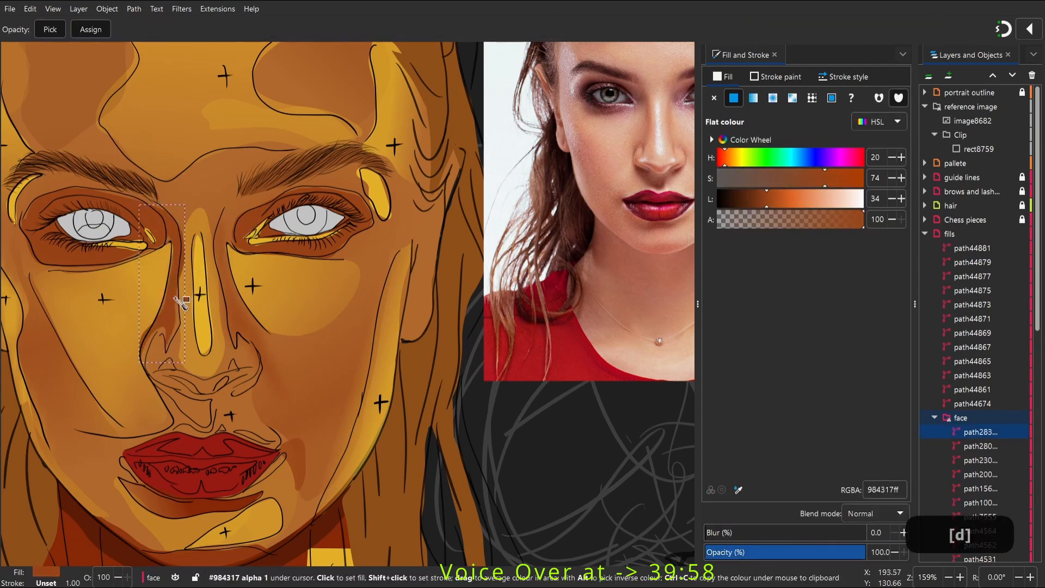
Soften the left nose shadow with blur and reduce its opacity
{"action": "key", "text": "w"}
{"action": "key", "text": "s"}
{"action": "left_click", "coordinate": [750, 533]}
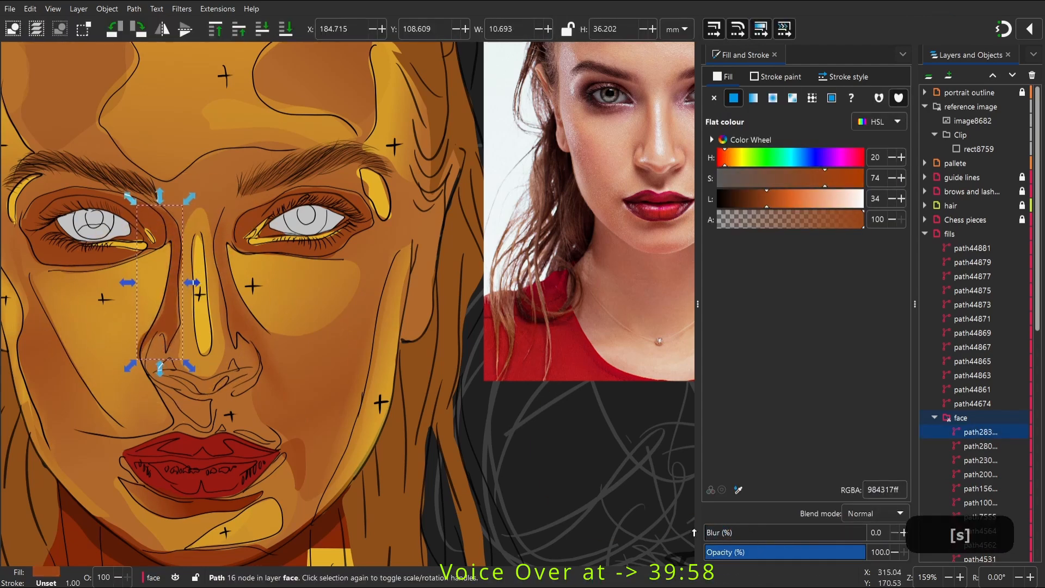
{"action": "left_click", "coordinate": [798, 552]}
Draw a freehand highlight beside the left eye's outer brow area and sample yellow from the nose highlight
{"action": "key", "text": "s"}
{"action": "left_click", "coordinate": [243, 321]}
{"action": "left_click", "coordinate": [277, 321]}
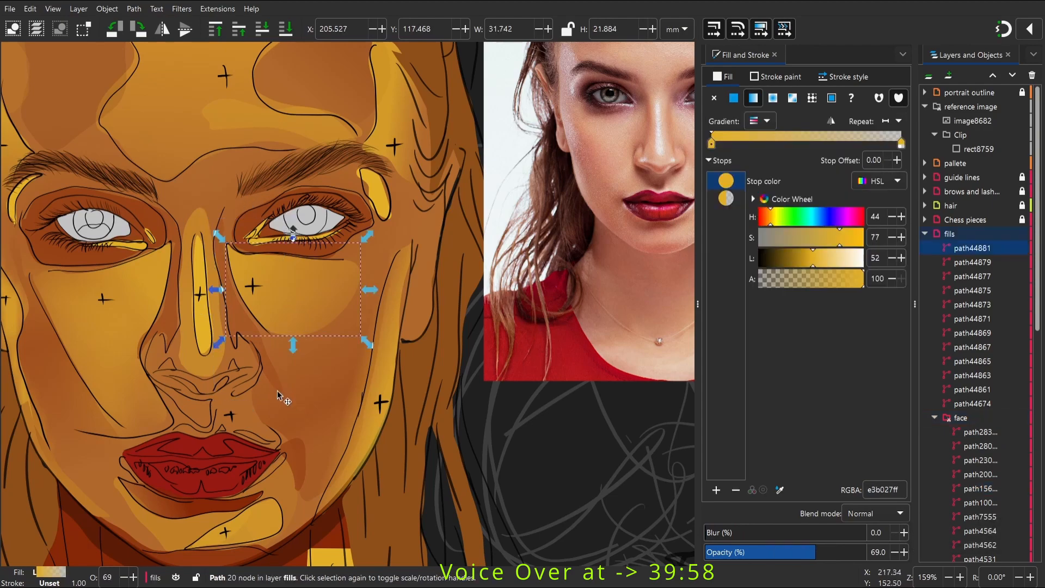
{"action": "key", "text": "space"}
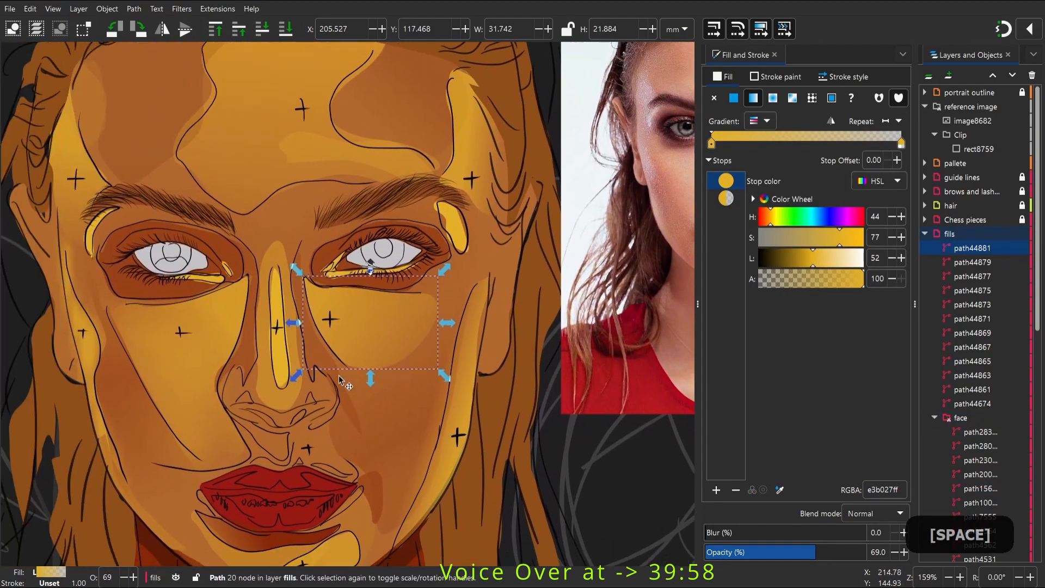
{"action": "key", "text": "p"}
{"action": "mouse_move", "coordinate": [97, 217]}
{"action": "left_mouse_down"}
{"action": "mouse_move", "coordinate": [168, 215]}
{"action": "mouse_move", "coordinate": [97, 216]}
{"action": "left_mouse_up"}
{"action": "key", "text": "d"}
{"action": "left_click", "coordinate": [275, 294]}
Draw freehand highlights beside the right eye's outer corner and down the right temple with fill e3b027 at 42.7% opacity
{"action": "key", "text": "space"}
{"action": "key", "text": "p"}
{"action": "mouse_move", "coordinate": [272, 235]}
{"action": "left_mouse_down"}
{"action": "mouse_move", "coordinate": [232, 240]}
{"action": "mouse_move", "coordinate": [271, 238]}
{"action": "left_mouse_up"}
{"action": "key", "text": "space"}
{"action": "mouse_move", "coordinate": [321, 201]}
{"action": "left_mouse_down"}
{"action": "mouse_move", "coordinate": [278, 244]}
{"action": "mouse_move", "coordinate": [318, 297]}
{"action": "left_mouse_up"}
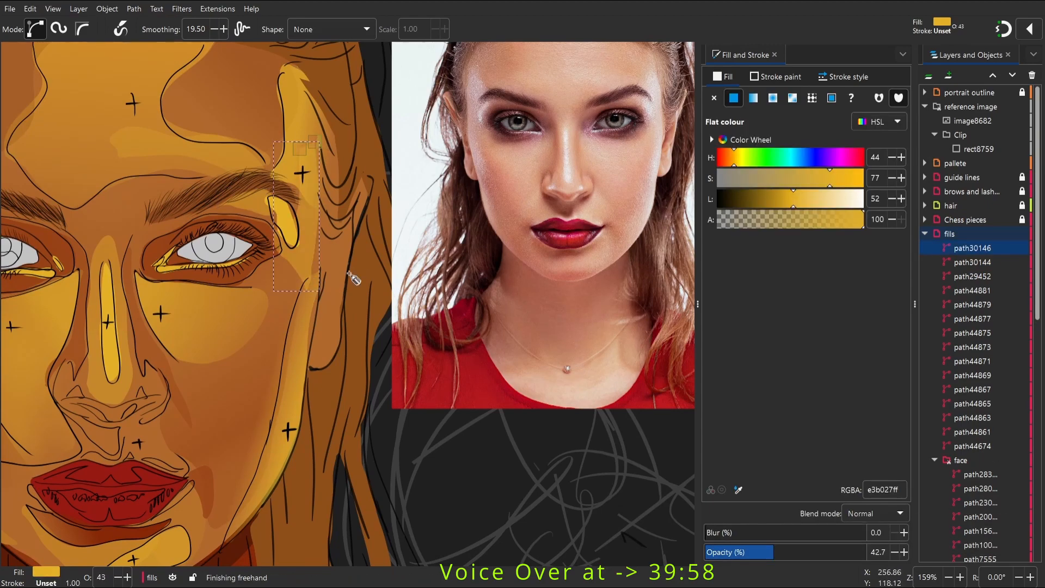
{"action": "key", "text": "w"}
{"action": "key", "text": "space"}
Draw a freehand e3b027 highlight below the right eye's outer corner and send it behind the other highlight fills
{"action": "key", "text": "p"}
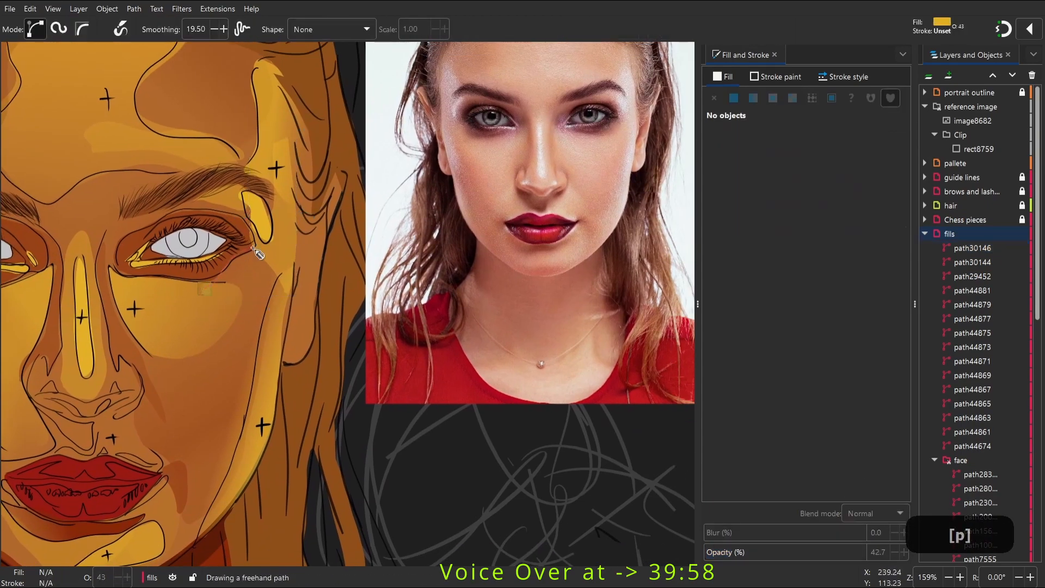
{"action": "left_click_drag", "start_coordinate": [229, 248], "coordinate": [231, 251]}
{"action": "key", "text": "End"}
Try a gradient fill on the new highlight below the right eye and undo it
{"action": "key", "text": "g"}
{"action": "left_click_drag", "start_coordinate": [226, 289], "coordinate": [228, 255]}
{"action": "key", "text": "ctrl+z"}
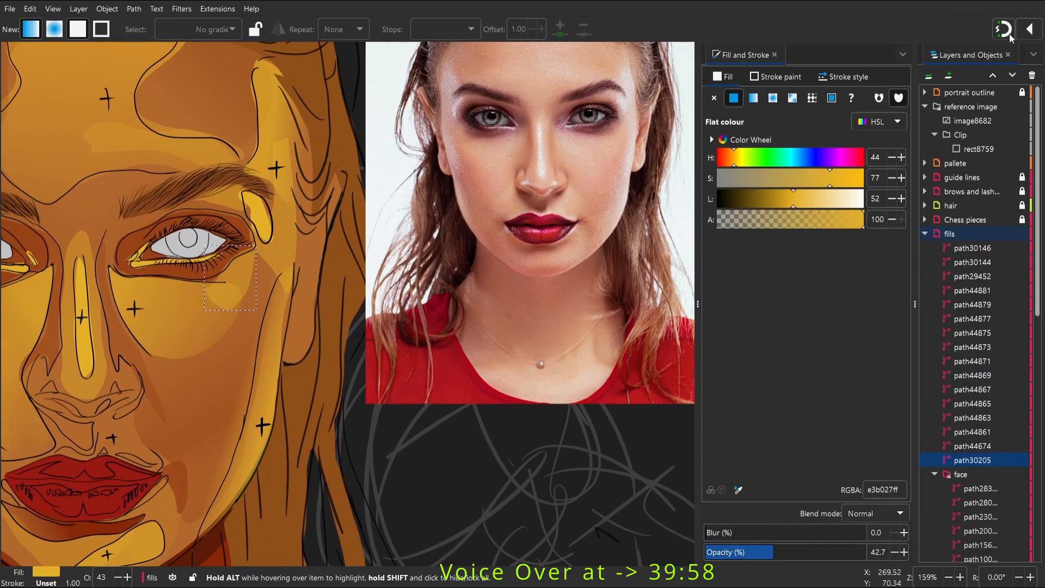
{"action": "key", "text": "s"}
{"action": "key", "text": "g"}
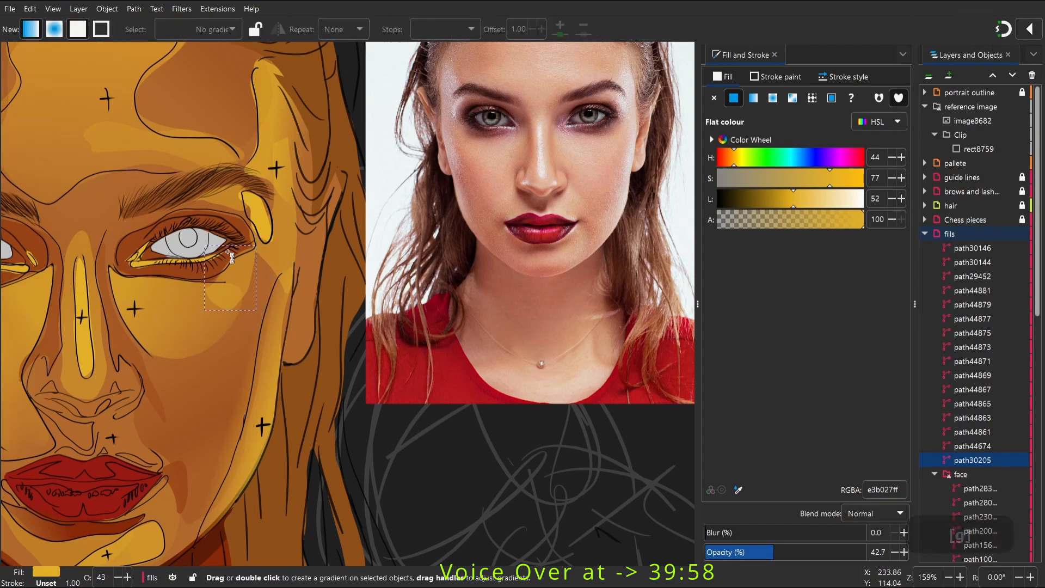
{"action": "key", "text": "g"}
{"action": "scroll", "coordinate": [232, 261], "scroll_direction": "up", "scroll_amount": 4, "text": "ctrl"}
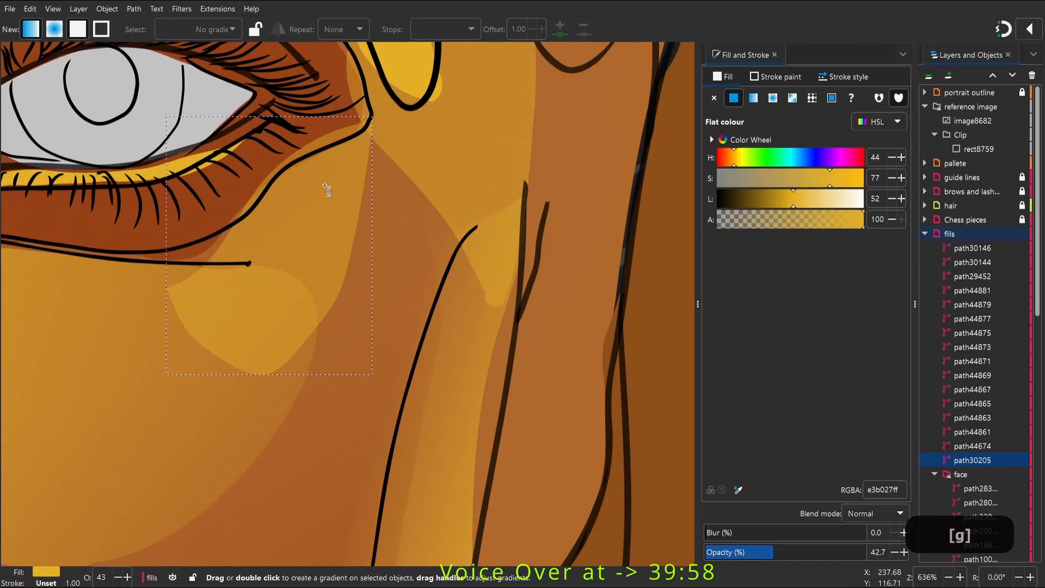
Show the toolbox and check the Gradient tool's preferences
{"action": "left_click", "coordinate": [53, 9]}
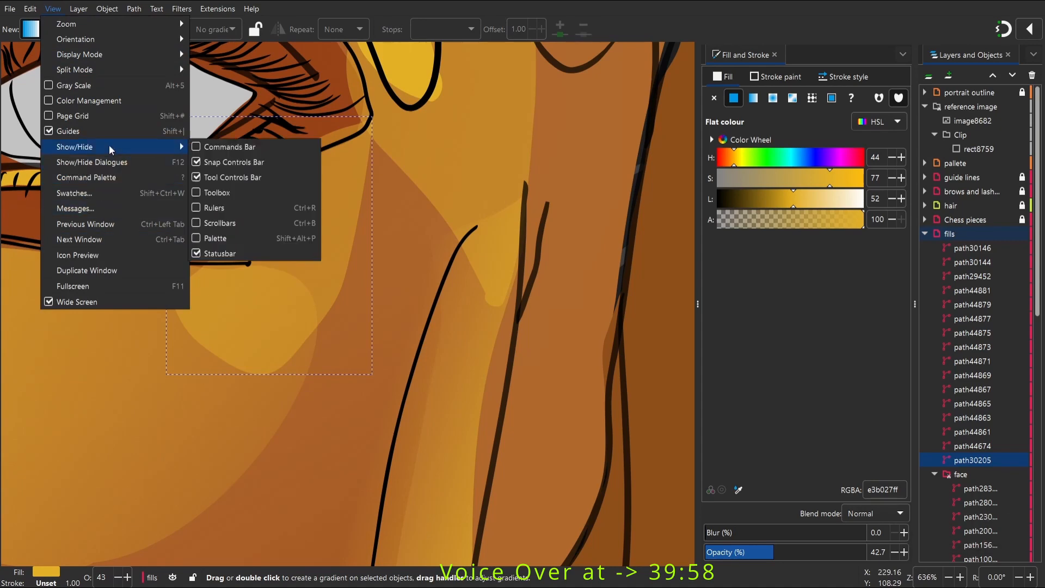
{"action": "left_click", "coordinate": [219, 192]}
{"action": "key", "text": "g"}
{"action": "double_click", "coordinate": [12, 196]}
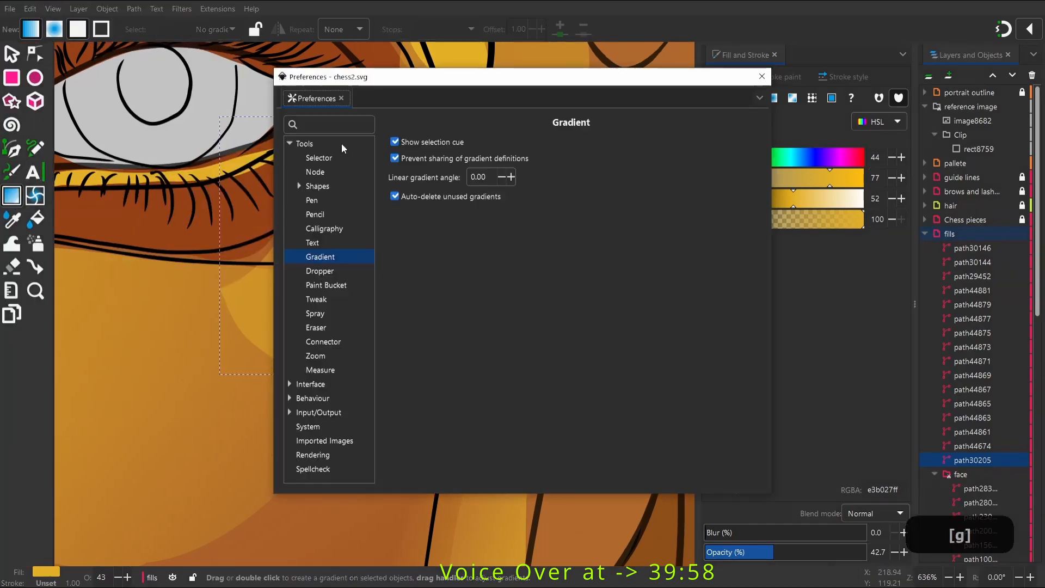
{"action": "left_click", "coordinate": [765, 73]}
Try a linear gradient across the under-eye highlight, toggle gradient linking off and on, and undo the gradient
{"action": "left_click_drag", "start_coordinate": [402, 155], "coordinate": [358, 219]}
{"action": "left_click", "coordinate": [52, 9]}
{"action": "key", "text": "F11"}
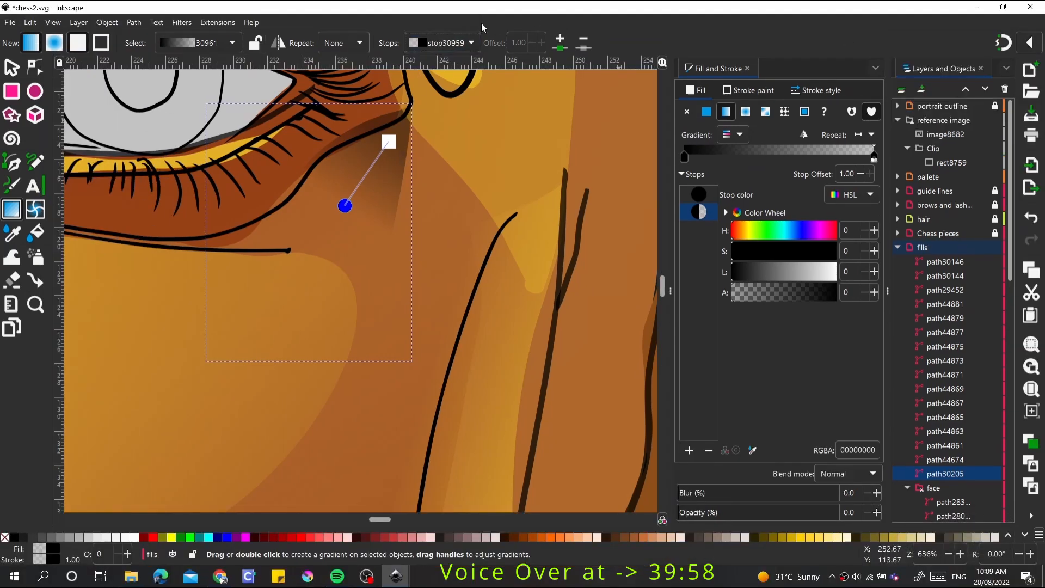
{"action": "left_click", "coordinate": [258, 50]}
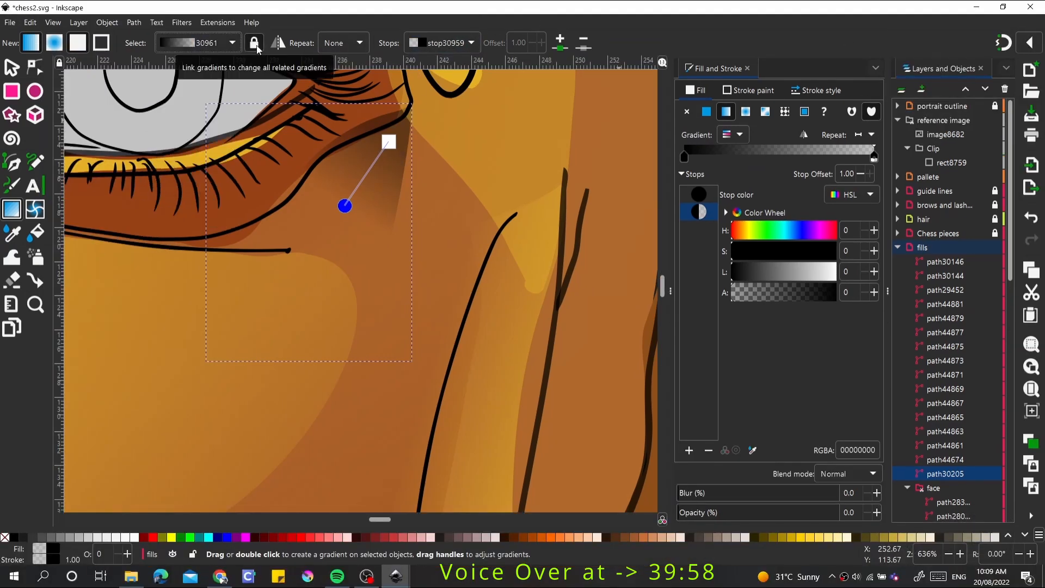
{"action": "left_click", "coordinate": [257, 47]}
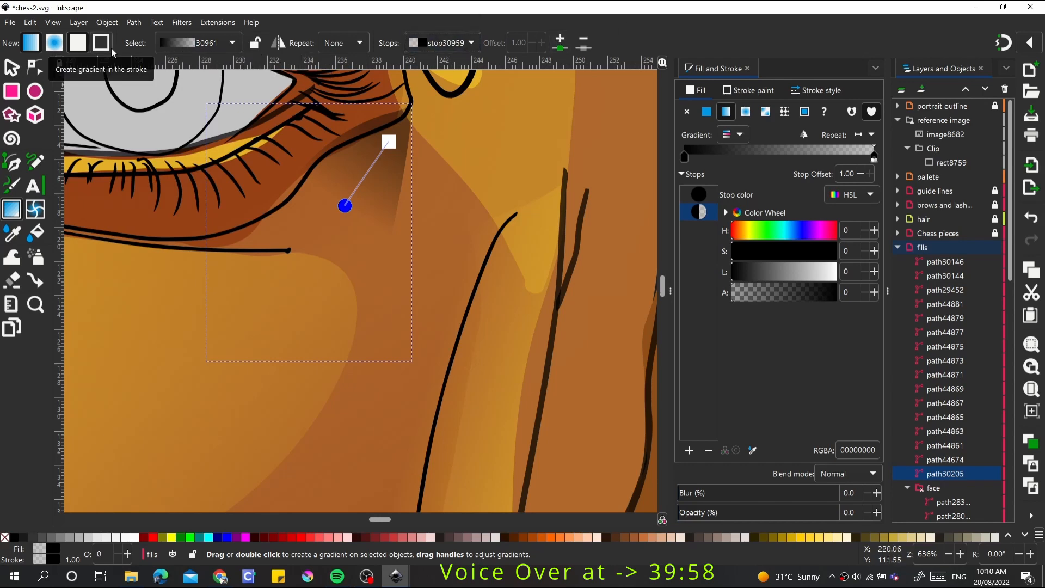
{"action": "key", "text": "ctrl+z"}
{"action": "key", "text": "ctrl+shift+z"}
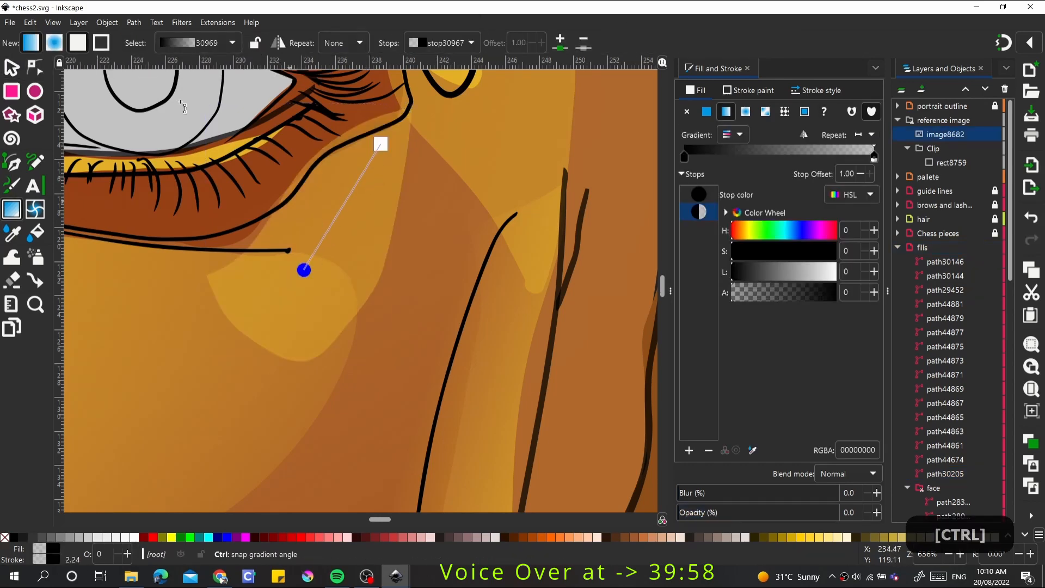
{"action": "key", "text": "ctrl+z"}
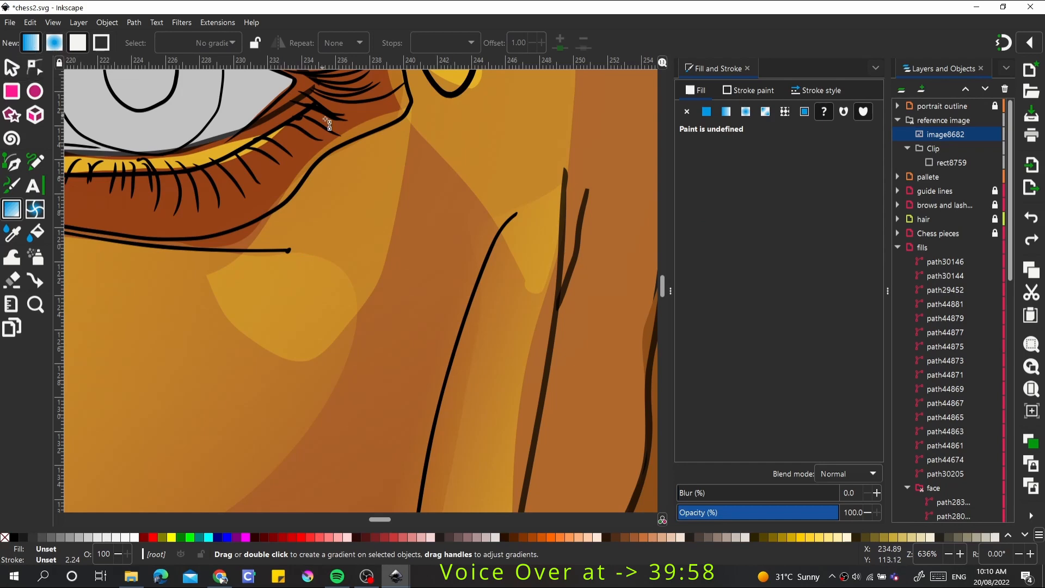
Reselect the under-eye highlight, try a gradient running toward the lower lashes and undo it
{"action": "key", "text": "s"}
{"action": "key", "text": "ctrl+z"}
{"action": "key", "text": "g"}
{"action": "key", "text": "s"}
{"action": "left_click", "coordinate": [362, 191]}
{"action": "key", "text": "g"}
{"action": "left_click_drag", "start_coordinate": [361, 191], "coordinate": [248, 173]}
{"action": "key", "text": "ctrl+z"}
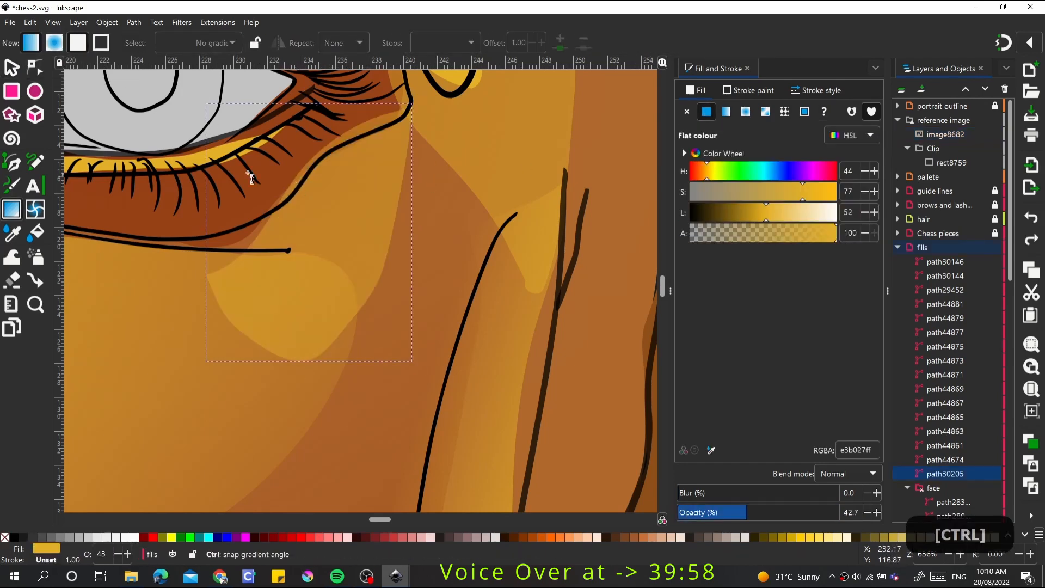
Search the preferences for "gradient" and review the SVG export, Transforms and Gradient tool settings
{"action": "double_click", "coordinate": [12, 209]}
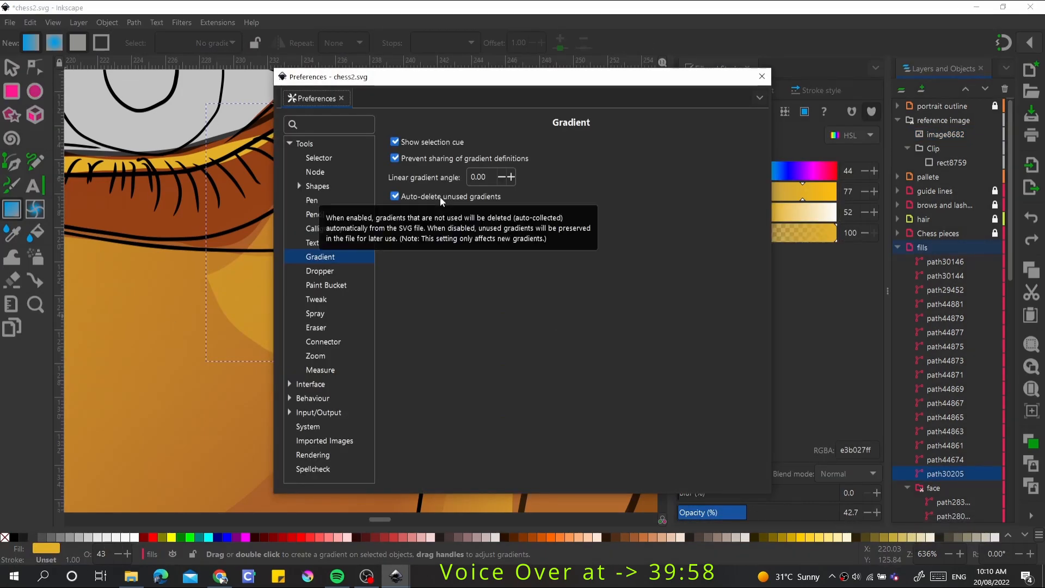
{"action": "left_click", "coordinate": [333, 124]}
{"action": "type", "text": "gradient"}
{"action": "left_click", "coordinate": [333, 327]}
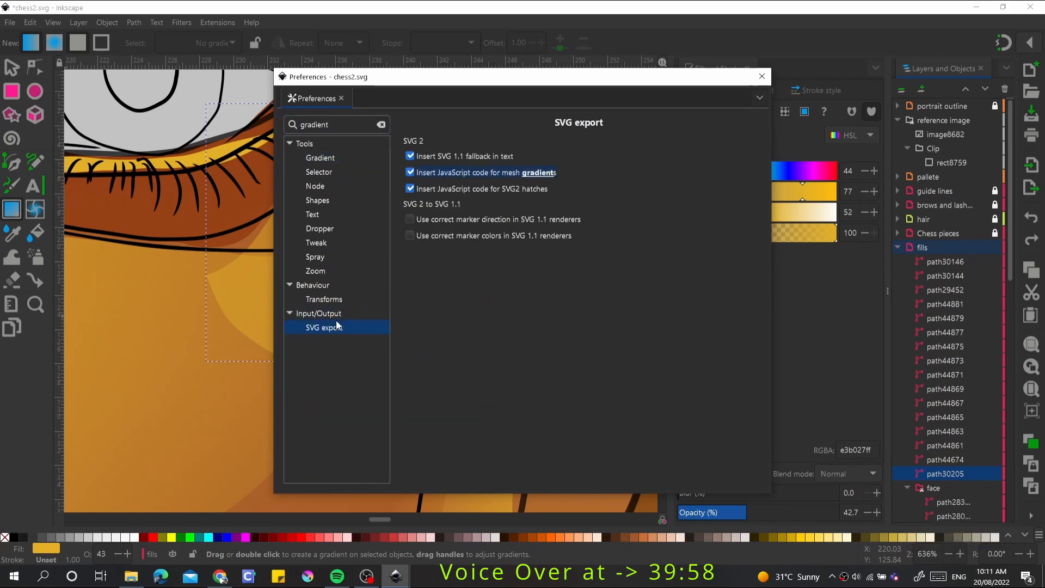
{"action": "left_click", "coordinate": [333, 298]}
{"action": "left_click", "coordinate": [360, 159]}
{"action": "left_click", "coordinate": [761, 76]}
Try twice to run a gradient from the eye's outer corner down toward the cheek, undoing each attempt
{"action": "key", "text": "g"}
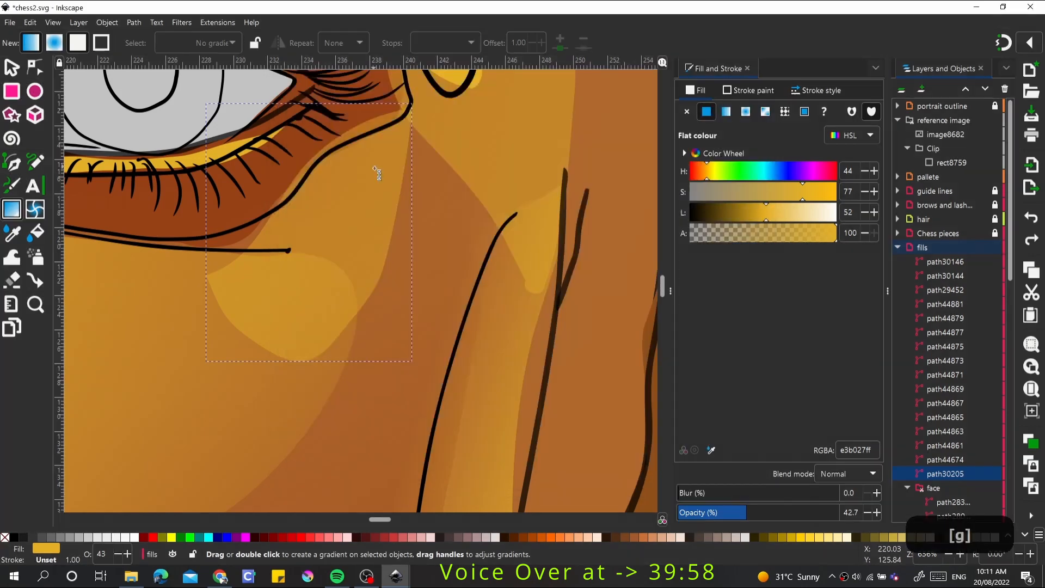
{"action": "left_click_drag", "start_coordinate": [385, 162], "coordinate": [315, 266]}
{"action": "key", "text": "ctrl+z"}
{"action": "key", "text": "g"}
{"action": "left_click_drag", "start_coordinate": [370, 170], "coordinate": [316, 266]}
{"action": "key", "text": "ctrl+z"}
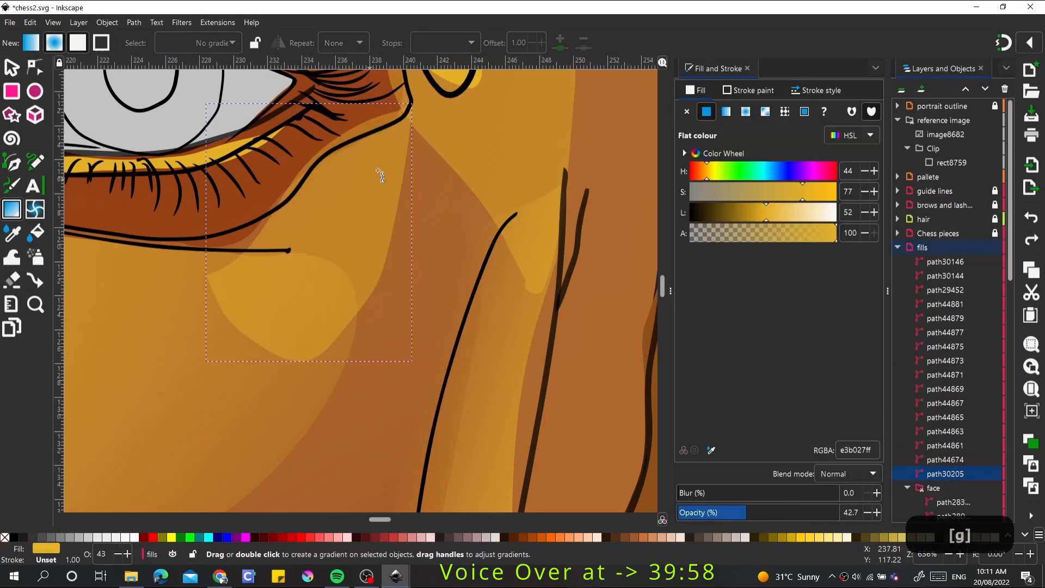
Try a radial gradient on the under-eye highlight, centred near the eye's outer corner, and undo it
{"action": "key", "text": "ctrl+z"}
{"action": "mouse_move", "coordinate": [377, 170]}
{"action": "left_mouse_down"}
{"action": "mouse_move", "coordinate": [315, 266]}
{"action": "mouse_move", "coordinate": [279, 265]}
{"action": "mouse_move", "coordinate": [300, 290]}
{"action": "left_mouse_up"}
{"action": "left_click", "coordinate": [222, 39]}
{"action": "left_click", "coordinate": [261, 44]}
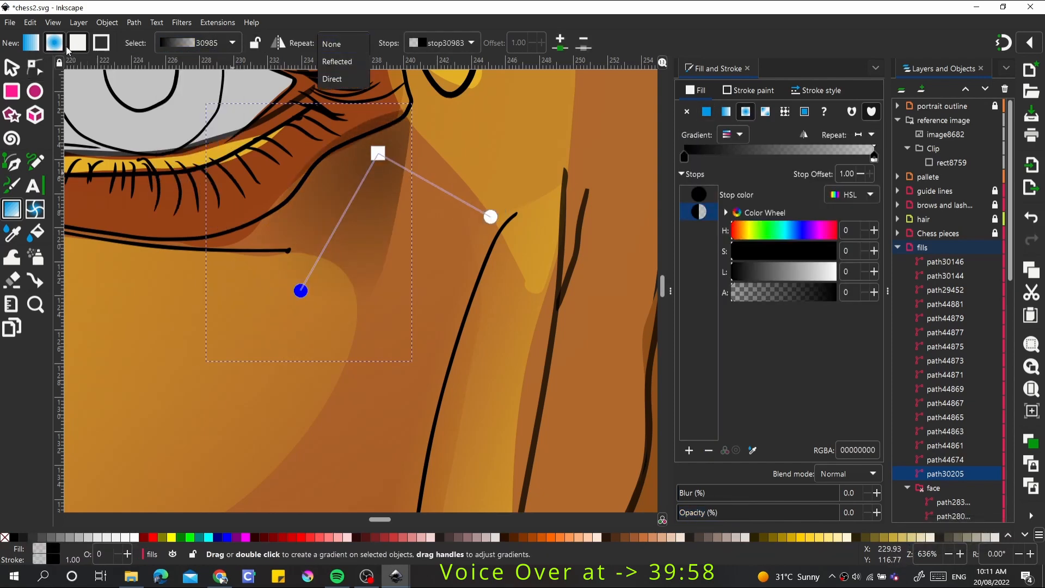
{"action": "key", "text": "ctrl+z"}
{"action": "key", "text": "s"}
{"action": "key", "text": "g"}
{"action": "left_click_drag", "start_coordinate": [380, 155], "coordinate": [313, 281]}
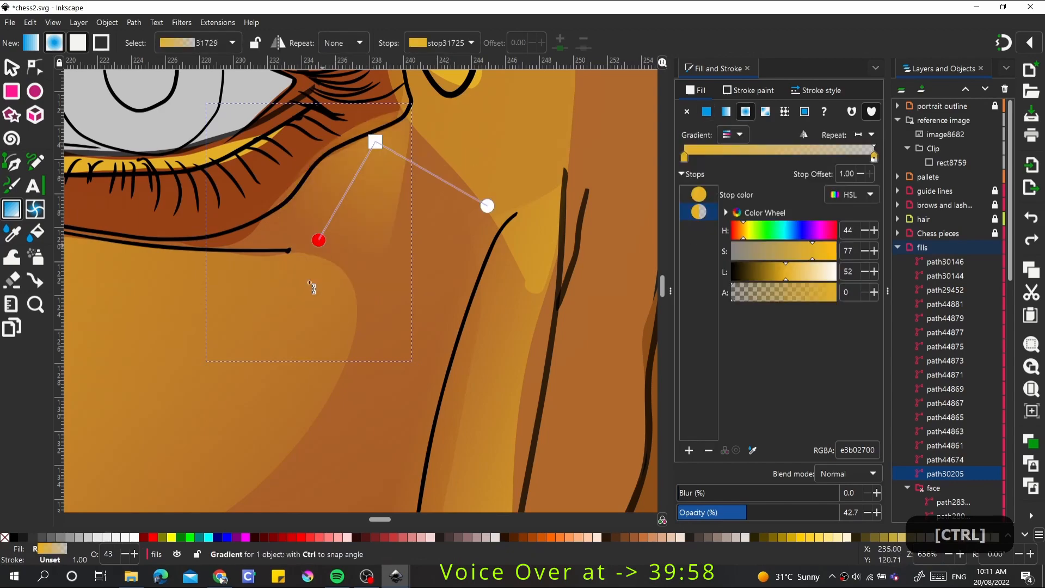
{"action": "key", "text": "ctrl+z"}
Fade the under-eye highlight with a linear e3b027-to-transparent gradient from the eye's outer corner toward the cheek
{"action": "key", "text": "s"}
{"action": "key", "text": "g"}
{"action": "left_click_drag", "start_coordinate": [393, 146], "coordinate": [320, 277]}
{"action": "scroll", "coordinate": [346, 302], "scroll_direction": "down", "scroll_amount": 2}
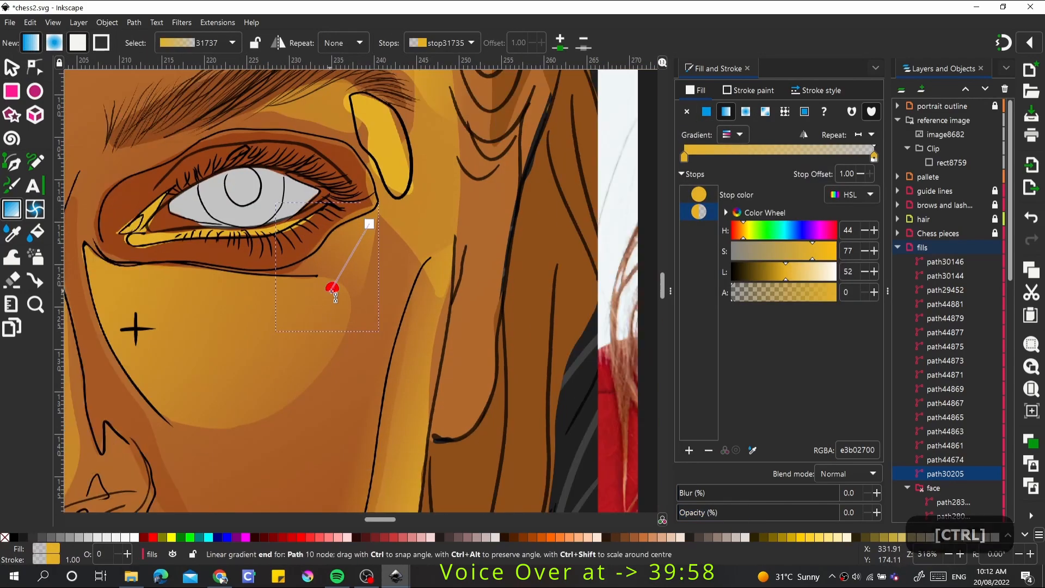
Examine how the under-eye highlight and the right cheek contour blend with the rest of the face
{"action": "key", "text": "s"}
{"action": "left_click", "coordinate": [430, 287]}
{"action": "scroll", "coordinate": [430, 287], "scroll_direction": "down", "scroll_amount": 1}
{"action": "scroll", "coordinate": [556, 305], "scroll_direction": "down", "scroll_amount": 2}
{"action": "left_click", "coordinate": [489, 336]}
{"action": "left_click_drag", "start_coordinate": [451, 327], "coordinate": [345, 299]}
{"action": "scroll", "coordinate": [267, 254], "scroll_direction": "up", "scroll_amount": 1}
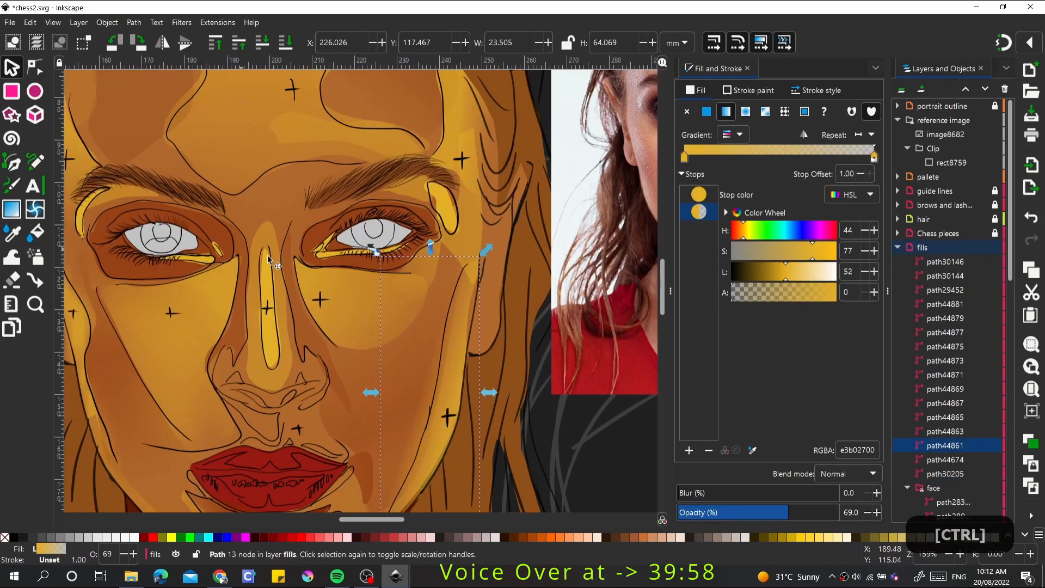
{"action": "scroll", "coordinate": [330, 278], "scroll_direction": "down", "scroll_amount": 2}
{"action": "left_click", "coordinate": [404, 272]}
{"action": "scroll", "coordinate": [403, 283], "scroll_direction": "up", "scroll_amount": 1}
{"action": "scroll", "coordinate": [440, 269], "scroll_direction": "left", "scroll_amount": 4}
Hide the guide lines layer
{"action": "left_click", "coordinate": [981, 191]}
{"action": "scroll", "coordinate": [349, 253], "scroll_direction": "down", "scroll_amount": 1}
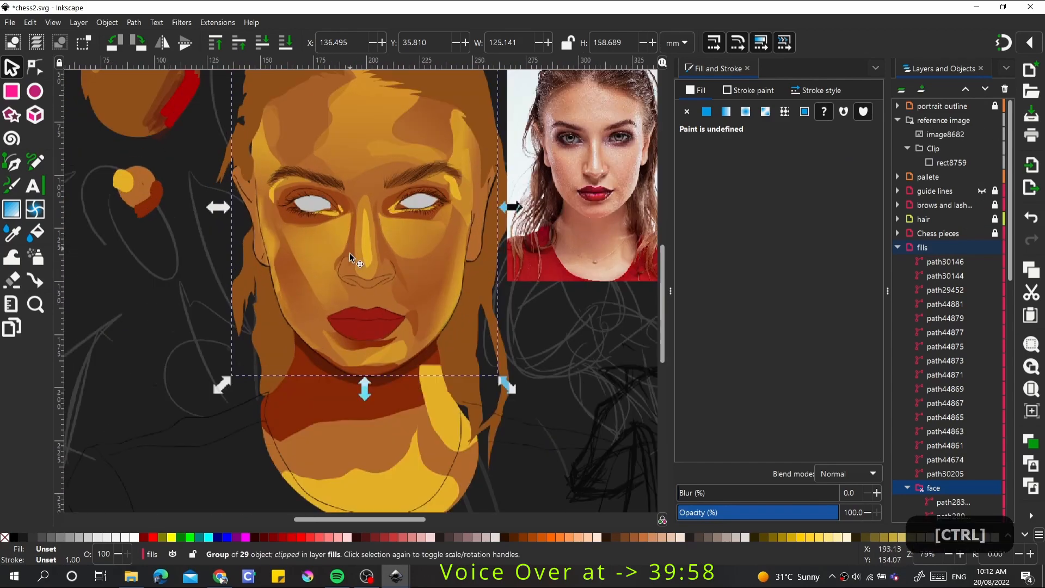
{"action": "scroll", "coordinate": [350, 252], "scroll_direction": "left", "scroll_amount": 1}
{"action": "scroll", "coordinate": [338, 255], "scroll_direction": "up", "scroll_amount": 1}
{"action": "scroll", "coordinate": [338, 254], "scroll_direction": "up", "scroll_amount": 1}
{"action": "scroll", "coordinate": [249, 170], "scroll_direction": "up", "scroll_amount": 2}
Set the blur of the forehead highlight to 48.3%
{"action": "key", "text": "w"}
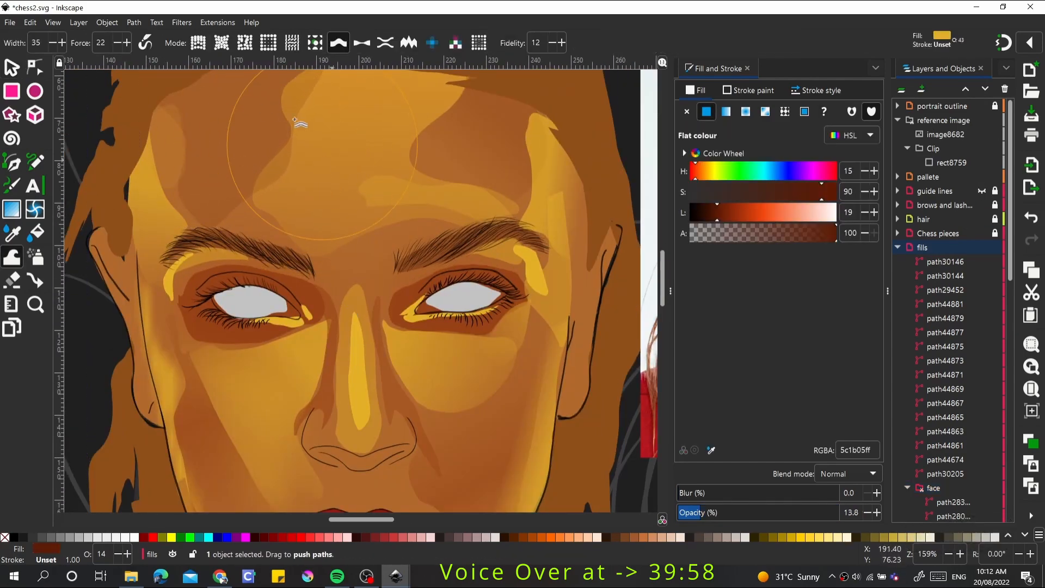
{"action": "scroll", "coordinate": [294, 120], "scroll_direction": "down", "scroll_amount": 3}
{"action": "key", "text": "s"}
{"action": "left_click", "coordinate": [759, 496]}
{"action": "left_click", "coordinate": [310, 175]}
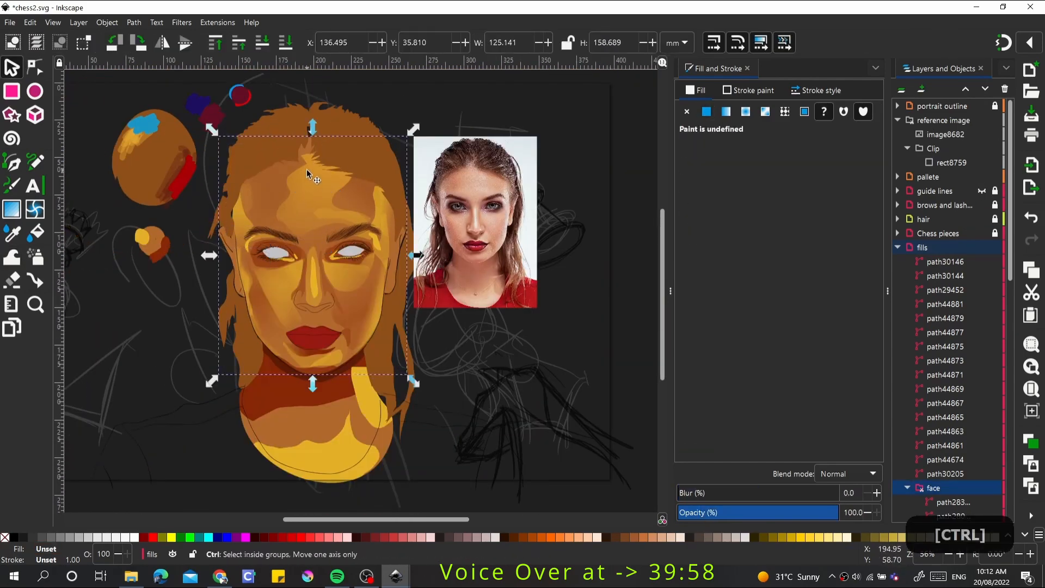
{"action": "left_click", "coordinate": [310, 174], "text": "ctrl"}
{"action": "left_click", "coordinate": [732, 494]}
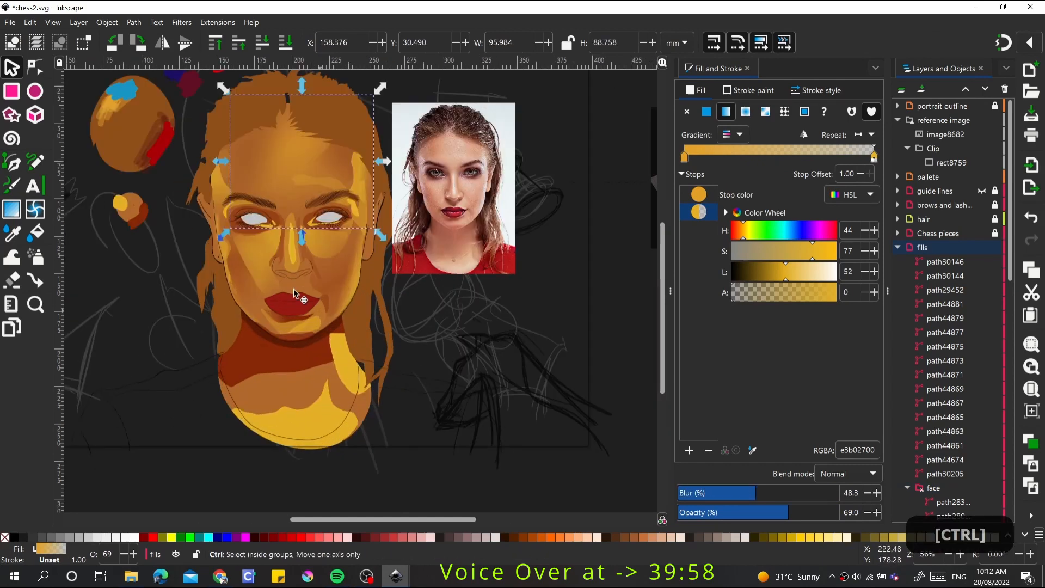
Set the wide nose highlight's opacity to 42.8% and blur its edges
{"action": "left_click", "coordinate": [293, 289]}
{"action": "scroll", "coordinate": [326, 239], "scroll_direction": "up", "scroll_amount": 3}
{"action": "scroll", "coordinate": [273, 274], "scroll_direction": "down", "scroll_amount": 3}
{"action": "scroll", "coordinate": [273, 274], "scroll_direction": "up", "scroll_amount": 3}
{"action": "key", "text": "Escape"}
{"action": "left_click", "coordinate": [258, 218], "text": "ctrl"}
{"action": "left_click", "coordinate": [746, 511]}
{"action": "left_click", "coordinate": [746, 498]}
{"action": "key", "text": "Escape"}
{"action": "scroll", "coordinate": [377, 319], "scroll_direction": "down", "scroll_amount": 4}
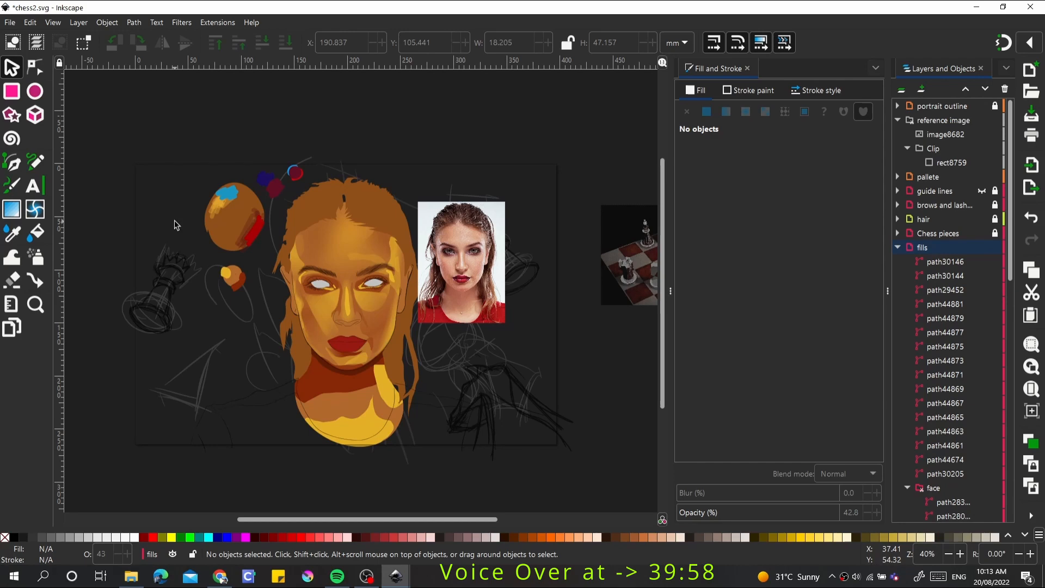
Return to full screen, show the guide lines layer and set its opacity to 48.7%
{"action": "key", "text": "F11"}
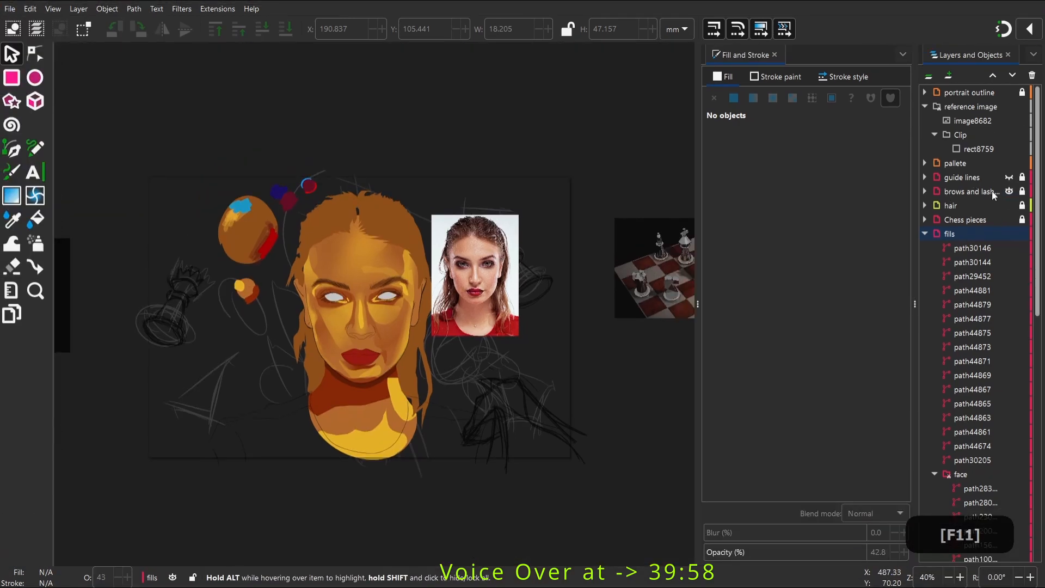
{"action": "scroll", "coordinate": [379, 300], "scroll_direction": "up", "scroll_amount": 2}
{"action": "scroll", "coordinate": [399, 342], "scroll_direction": "up", "scroll_amount": 2}
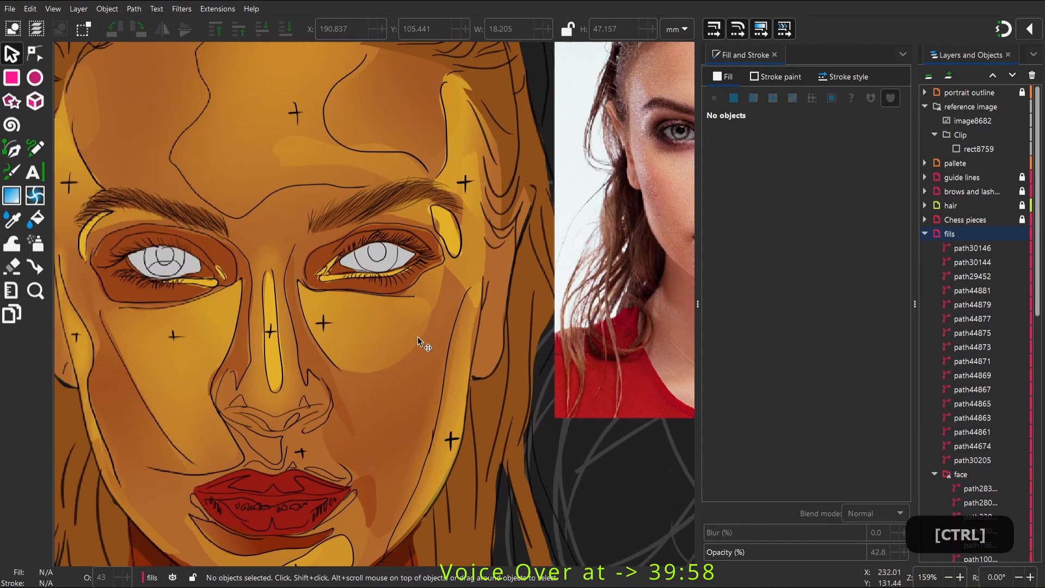
{"action": "scroll", "coordinate": [460, 338], "scroll_direction": "down", "scroll_amount": 2}
{"action": "left_click", "coordinate": [972, 177], "text": "ctrl"}
{"action": "left_click_drag", "start_coordinate": [798, 553], "coordinate": [793, 553]}
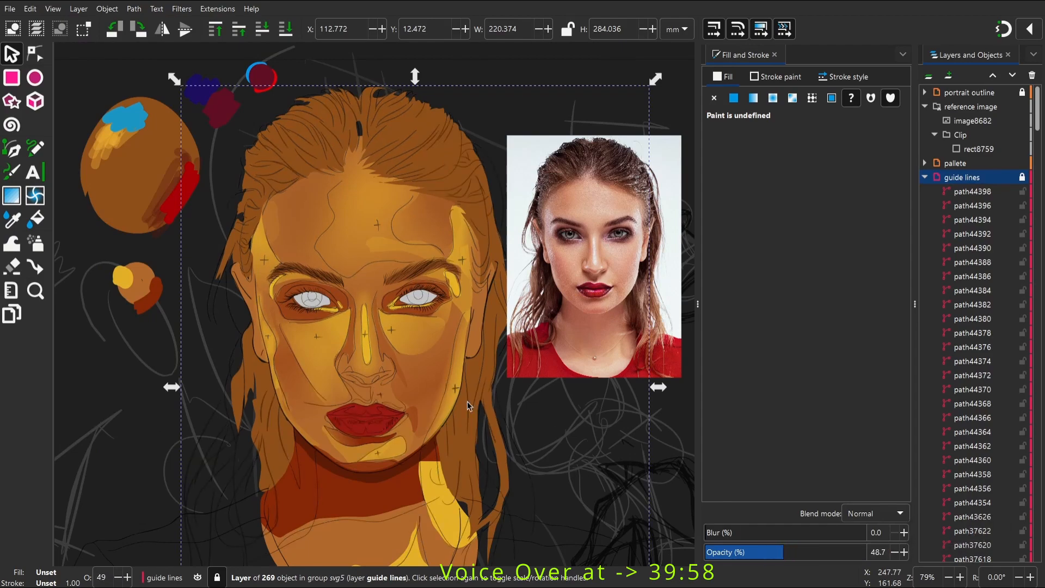
{"action": "left_click", "coordinate": [467, 406]}
Lower the opacity of the reddish-brown gradient shadow on the right cheek
{"action": "scroll", "coordinate": [467, 405], "scroll_direction": "down", "scroll_amount": 1}
{"action": "scroll", "coordinate": [359, 435], "scroll_direction": "up", "scroll_amount": 3}
{"action": "scroll", "coordinate": [381, 321], "scroll_direction": "down", "scroll_amount": 2}
{"action": "scroll", "coordinate": [467, 401], "scroll_direction": "up", "scroll_amount": 1}
{"action": "scroll", "coordinate": [446, 402], "scroll_direction": "down", "scroll_amount": 1}
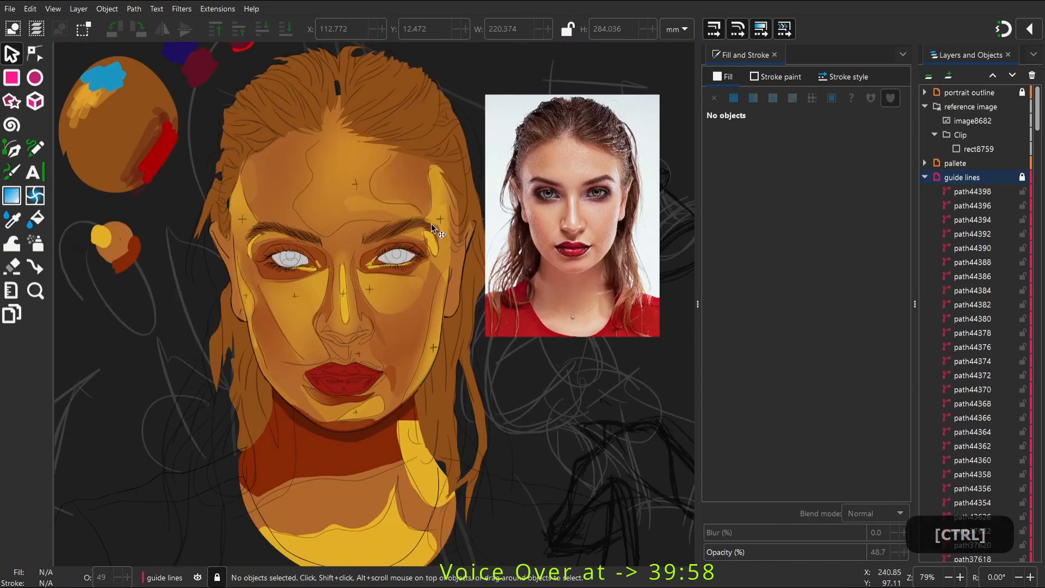
{"action": "scroll", "coordinate": [431, 224], "scroll_direction": "up", "scroll_amount": 2}
{"action": "left_click", "coordinate": [340, 393], "text": "ctrl"}
{"action": "left_click", "coordinate": [807, 551]}
{"action": "scroll", "coordinate": [468, 449], "scroll_direction": "down", "scroll_amount": 2}
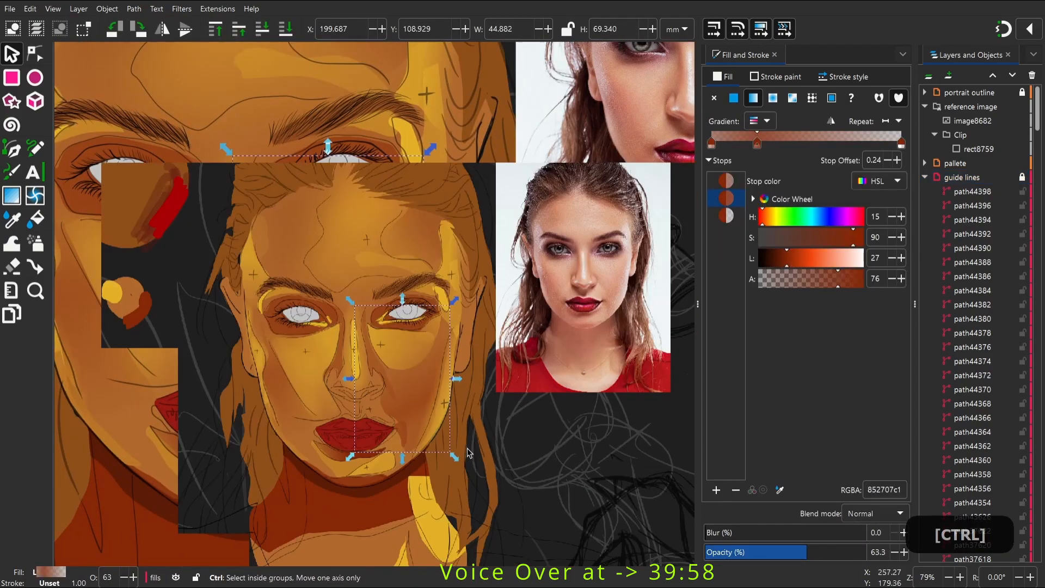
{"action": "scroll", "coordinate": [467, 451], "scroll_direction": "up", "scroll_amount": 1}
{"action": "left_click", "coordinate": [775, 552]}
{"action": "scroll", "coordinate": [498, 339], "scroll_direction": "up", "scroll_amount": 1}
Enter the face group and draw a freehand e3b027 highlight at 47% opacity along the right cheek contour
{"action": "right_click", "coordinate": [363, 340]}
{"action": "left_click", "coordinate": [408, 254]}
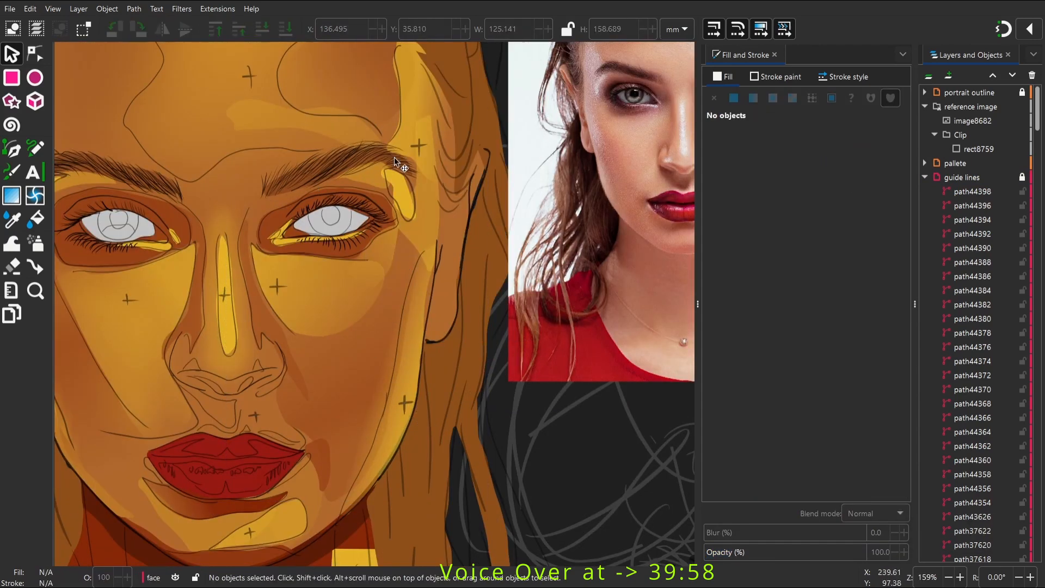
{"action": "key", "text": "p"}
{"action": "left_click_drag", "start_coordinate": [353, 355], "coordinate": [339, 385]}
{"action": "key", "text": "w"}
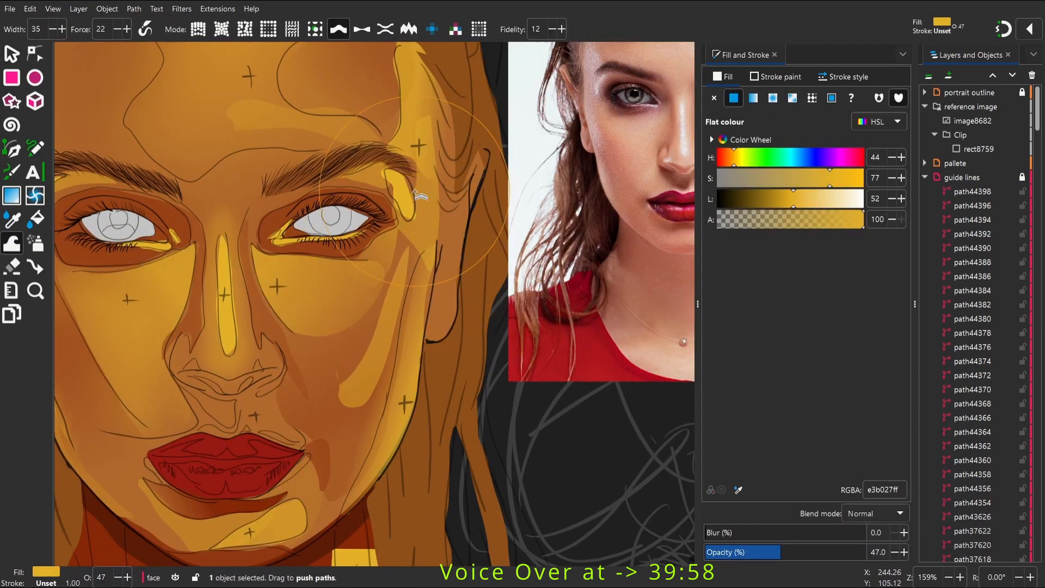
Blur the 9b481a shadow over the right cheek to 37.3% and push its edges into a softer contour
{"action": "key", "text": "s"}
{"action": "left_click_drag", "start_coordinate": [779, 539], "coordinate": [766, 536]}
{"action": "key", "text": "w"}
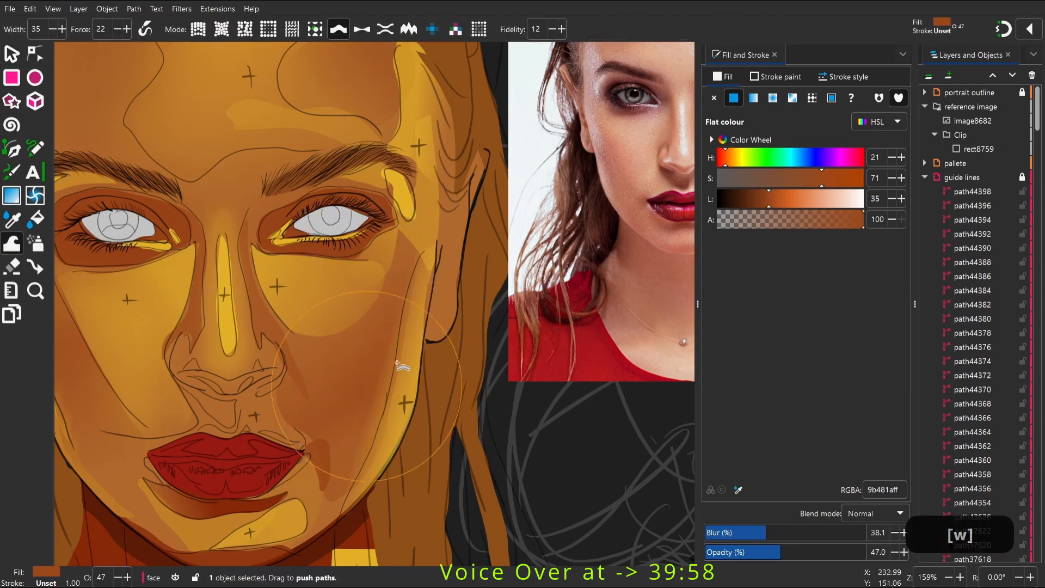
{"action": "key", "text": "space"}
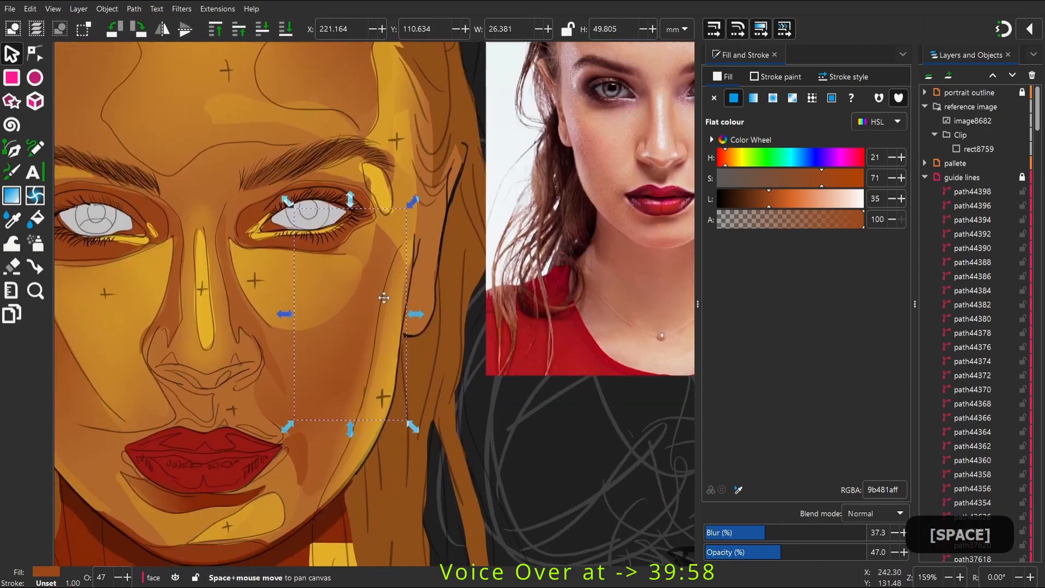
Draw a small freehand shape beside the right mouth corner and fill it with the sampled tone cd9228
{"action": "key", "text": "p"}
{"action": "key", "text": "d"}
{"action": "left_click", "coordinate": [298, 353]}
{"action": "key", "text": "space"}
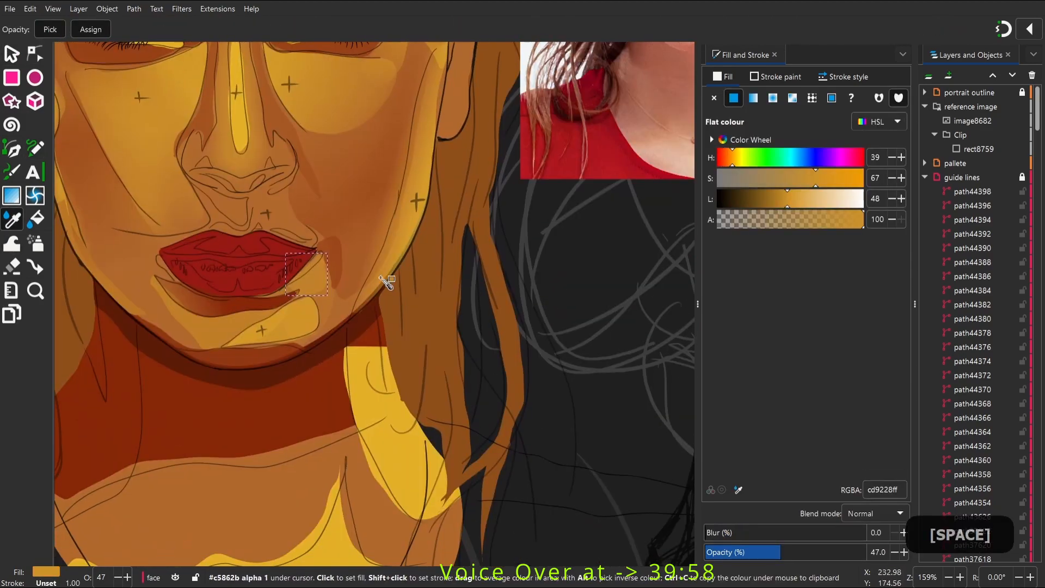
Draw a freehand cd9228 highlight along the lower right jaw, blur it to 28.8% and push its edges into place
{"action": "key", "text": "p"}
{"action": "left_click_drag", "start_coordinate": [388, 280], "coordinate": [401, 229]}
{"action": "key", "text": "e"}
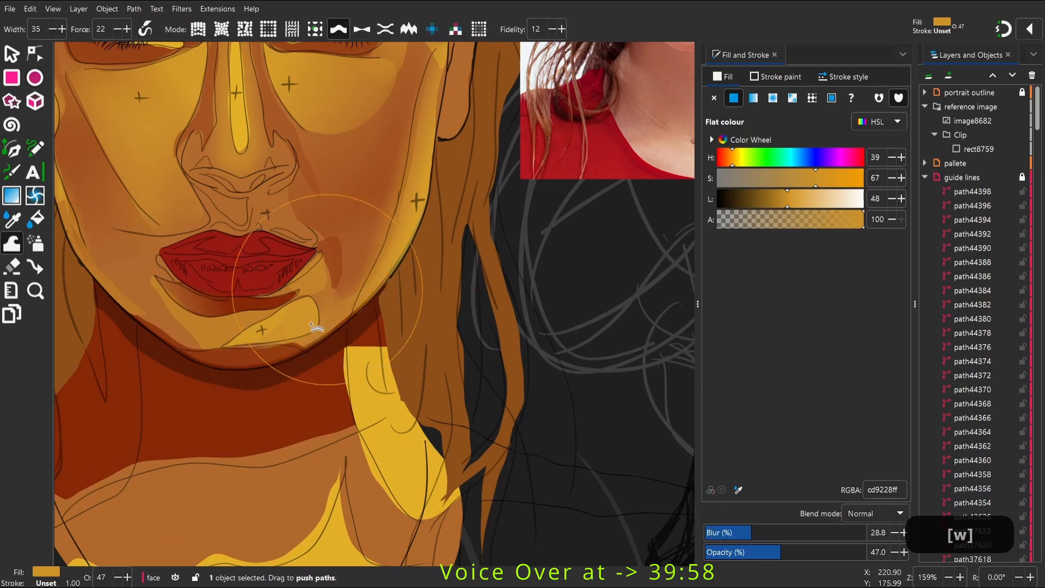
{"action": "key", "text": "space"}
Draw a closed freehand shape above the right half of the upper lip, reaching from the nostril to the mouth corner
{"action": "key", "text": "p"}
{"action": "key", "text": "space"}
{"action": "left_click_drag", "start_coordinate": [218, 360], "coordinate": [199, 318]}
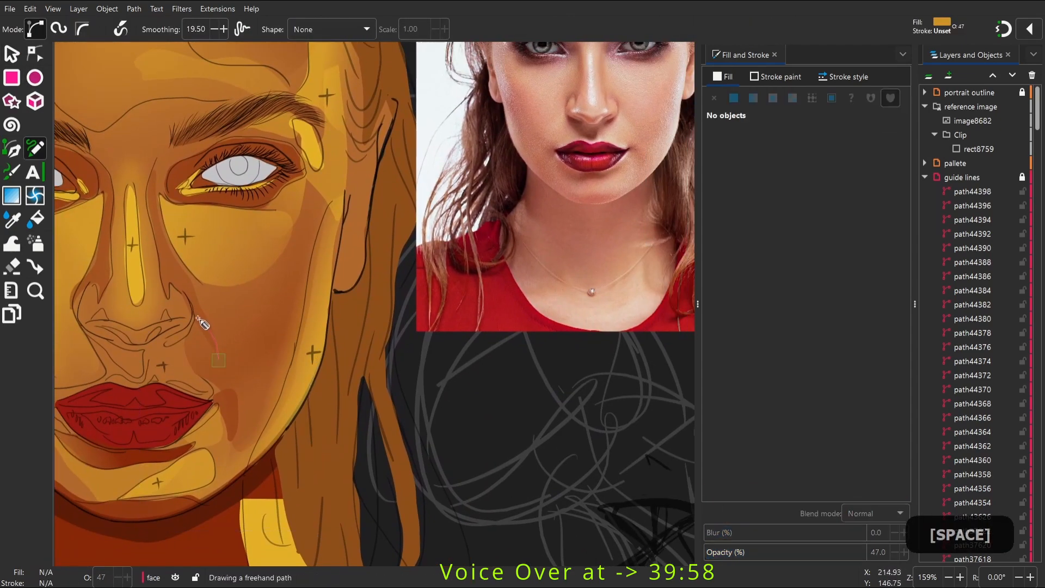
{"action": "left_click_drag", "start_coordinate": [207, 402], "coordinate": [219, 360]}
{"action": "key", "text": "space"}
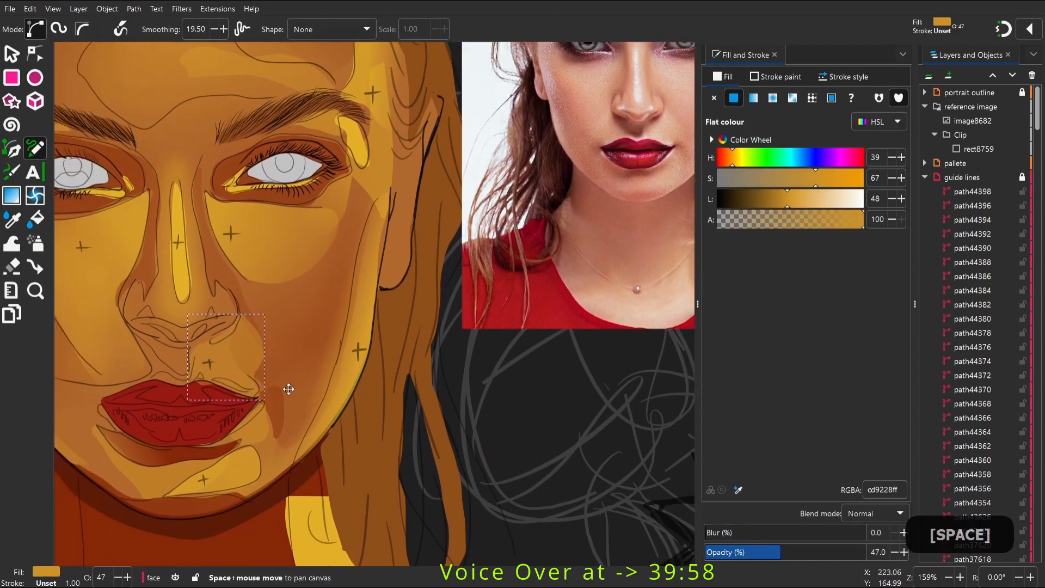
Fill the shape above the right upper lip with sampled tone be7d2b, set its opacity to 100% and refine its edges
{"action": "key", "text": "w"}
{"action": "key", "text": "d"}
{"action": "left_click", "coordinate": [284, 347]}
{"action": "left_click_drag", "start_coordinate": [850, 553], "coordinate": [866, 553]}
{"action": "key", "text": "space"}
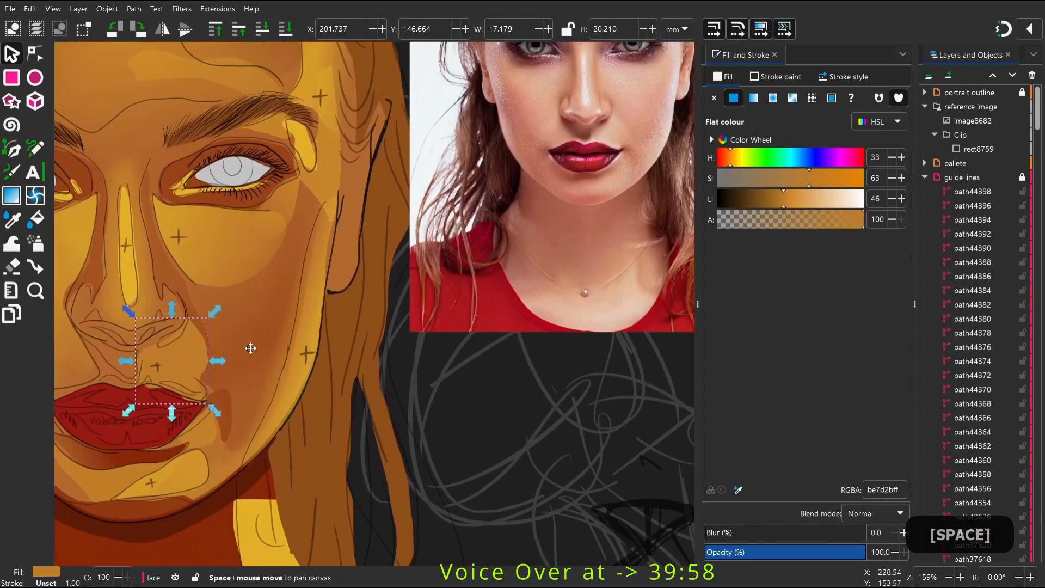
{"action": "key", "text": "w"}
{"action": "key", "text": "space"}
Draw a matching closed freehand be7d2b shape between the left nostril, cheek and left mouth corner
{"action": "key", "text": "p"}
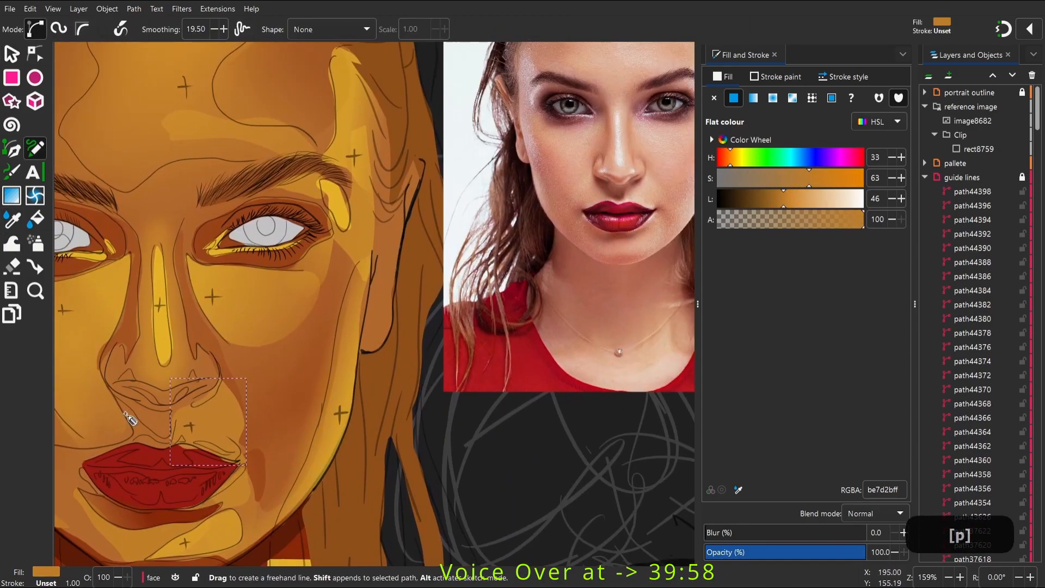
{"action": "key", "text": "space"}
{"action": "left_click_drag", "start_coordinate": [144, 301], "coordinate": [107, 366]}
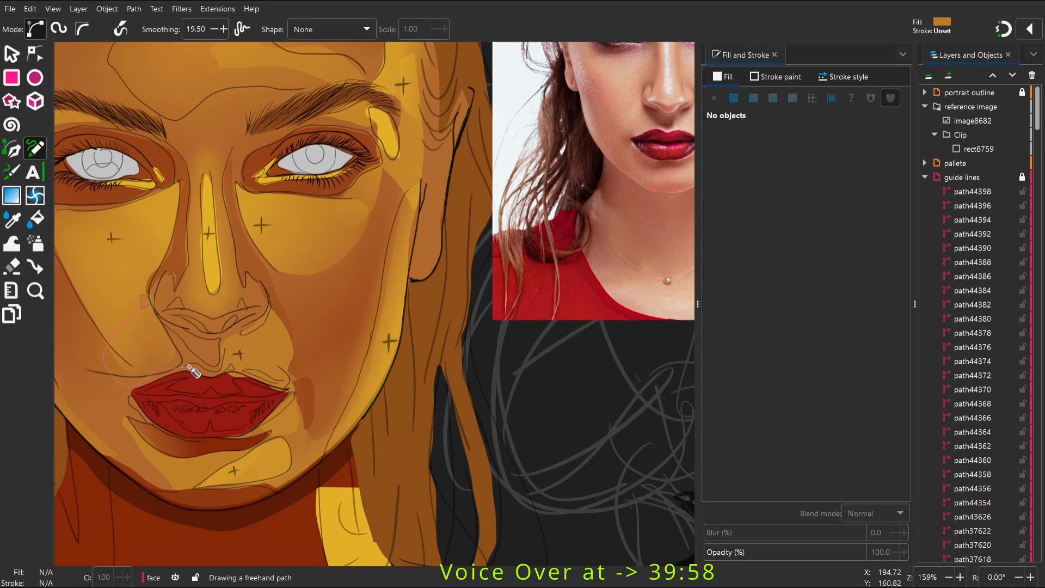
{"action": "left_click_drag", "start_coordinate": [163, 320], "coordinate": [146, 302]}
{"action": "key", "text": "space"}
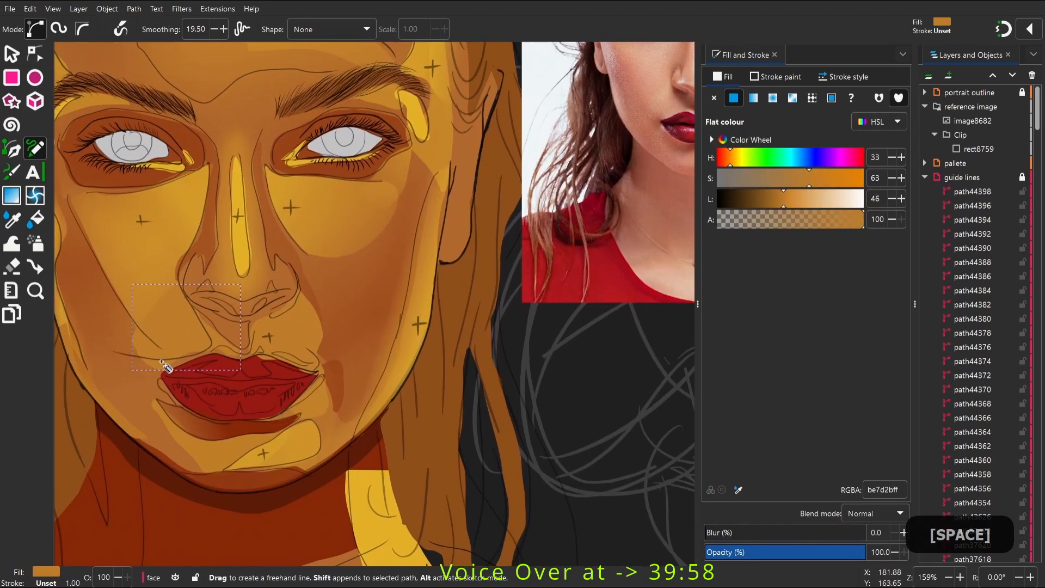
Draw a small freehand shadow at the left mouth corner, fill it with sampled 9d4c1c and lower it to the bottom
{"action": "left_click_drag", "start_coordinate": [171, 372], "coordinate": [170, 372]}
{"action": "key", "text": "d"}
{"action": "left_click_drag", "start_coordinate": [197, 429], "coordinate": [193, 422]}
{"action": "key", "text": "s"}
{"action": "key", "text": "End"}
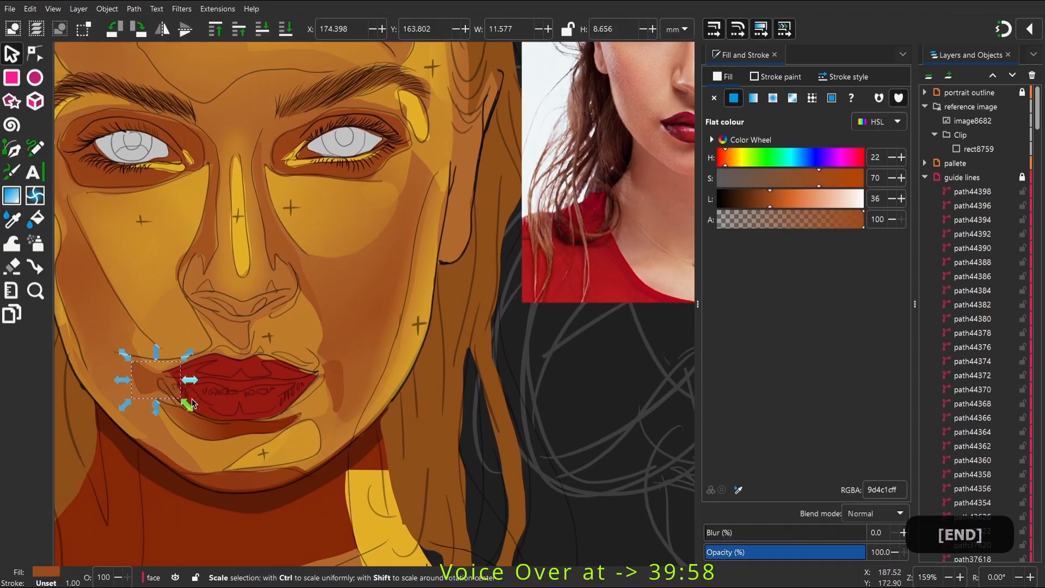
Raise the 984317 shadow at the right mouth corner one level and push its edges into shape
{"action": "key", "text": "w"}
{"action": "key", "text": "s"}
{"action": "left_click", "coordinate": [328, 385]}
{"action": "key", "text": "Page_Up"}
{"action": "key", "text": "space"}
{"action": "key", "text": "w"}
{"action": "left_click_drag", "start_coordinate": [299, 368], "coordinate": [279, 365]}
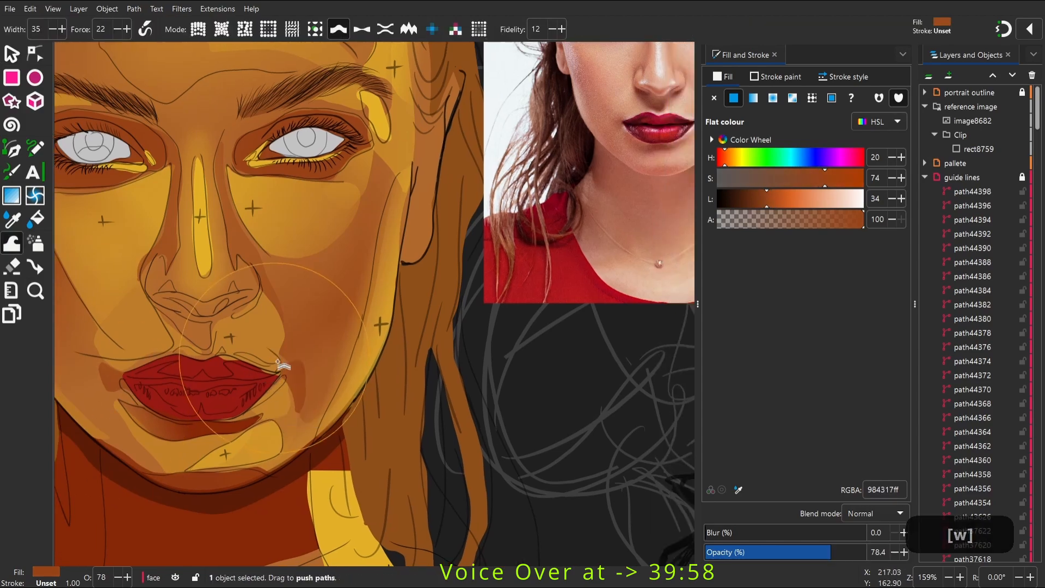
{"action": "key", "text": "s"}
{"action": "key", "text": "space"}
{"action": "key", "text": "p"}
{"action": "mouse_move", "coordinate": [164, 429]}
{"action": "left_mouse_down"}
{"action": "mouse_move", "coordinate": [158, 483]}
{"action": "mouse_move", "coordinate": [165, 434]}
{"action": "mouse_move", "coordinate": [148, 446]}
{"action": "left_mouse_up"}
{"action": "key", "text": "ctrl+z"}
Set the opacity of the 9d4c1c shadow at the left mouth corner to 46.1%, refine its edges and blur it
{"action": "key", "text": "space"}
{"action": "key", "text": "space"}
{"action": "left_click", "coordinate": [779, 553]}
{"action": "key", "text": "w"}
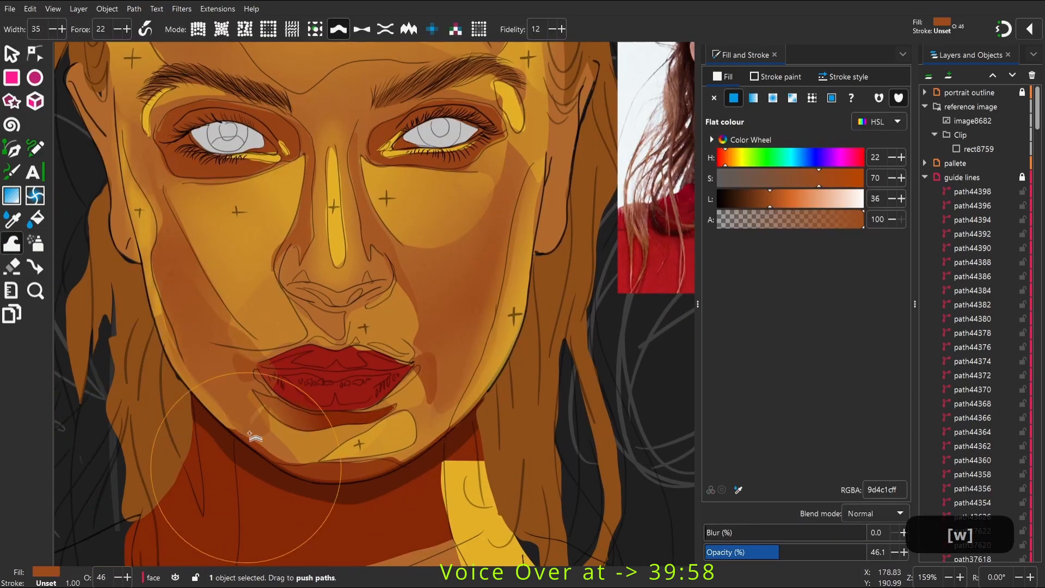
{"action": "key", "text": "space"}
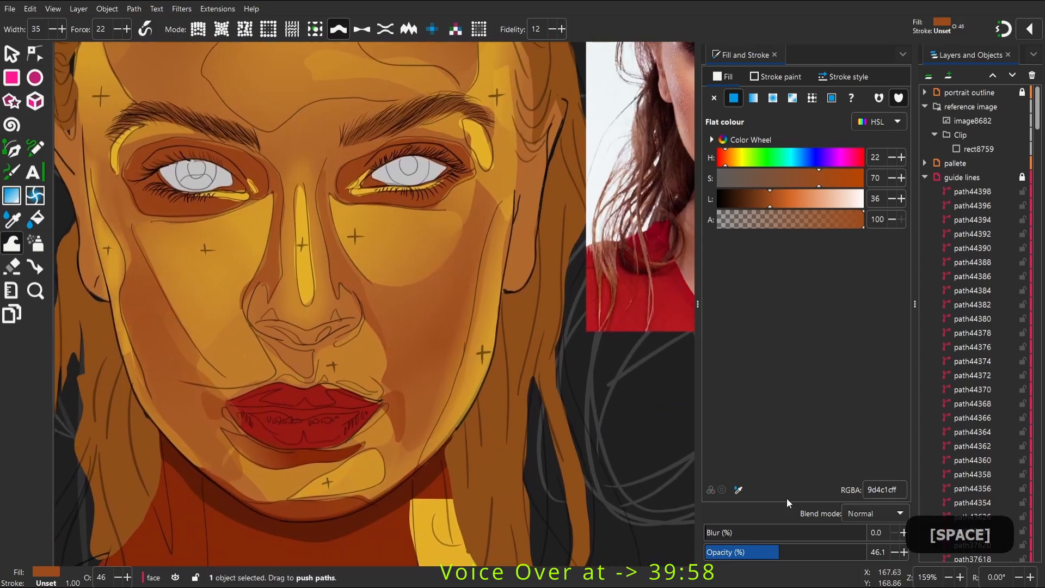
{"action": "left_click", "coordinate": [770, 534]}
{"action": "key", "text": "space"}
Move the yellow gradient highlight under the right eye into the face group, pasting it in place
{"action": "key", "text": "s"}
{"action": "left_click", "coordinate": [245, 324]}
{"action": "key", "text": "w"}
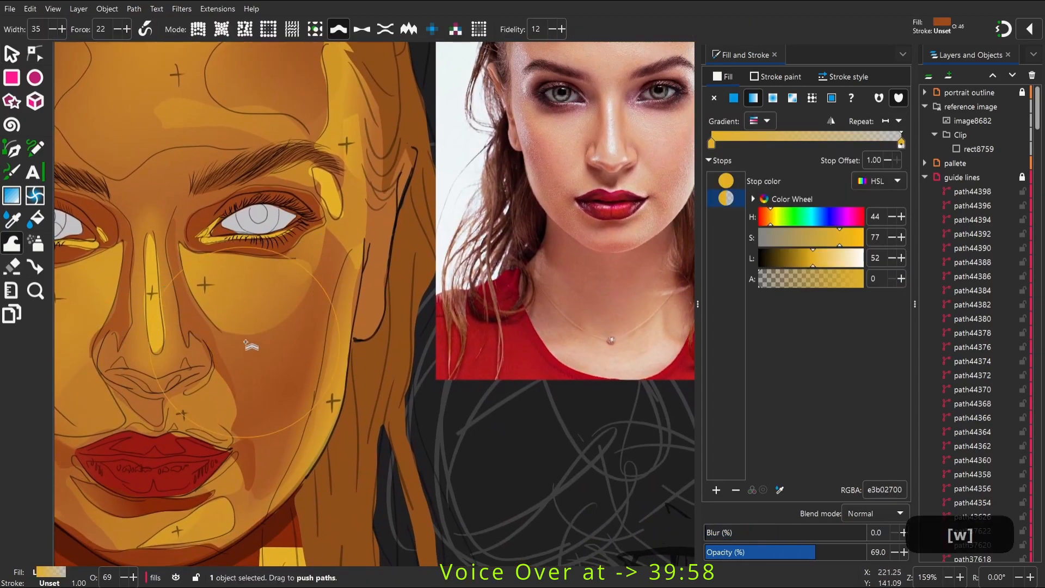
{"action": "key", "text": "s"}
{"action": "key", "text": "ctrl+x"}
{"action": "right_click", "coordinate": [256, 327]}
{"action": "left_click", "coordinate": [287, 256]}
{"action": "key", "text": "ctrl+alt+v"}
Reshape the lower edge of the gradient highlight under the right eye so it extends further down the cheek
{"action": "key", "text": "space"}
{"action": "key", "text": "n"}
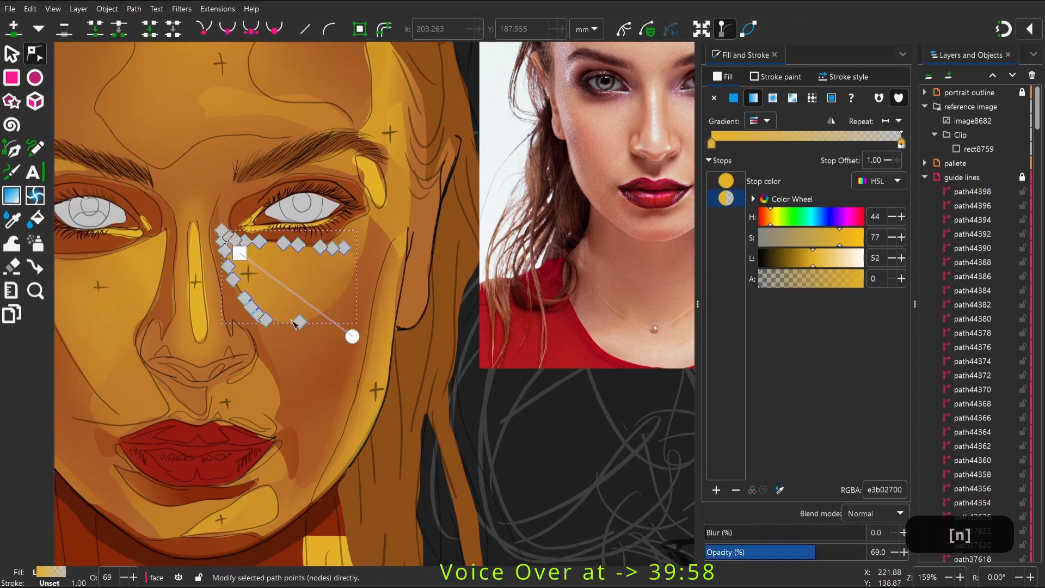
{"action": "key", "text": "w"}
{"action": "key", "text": "space"}
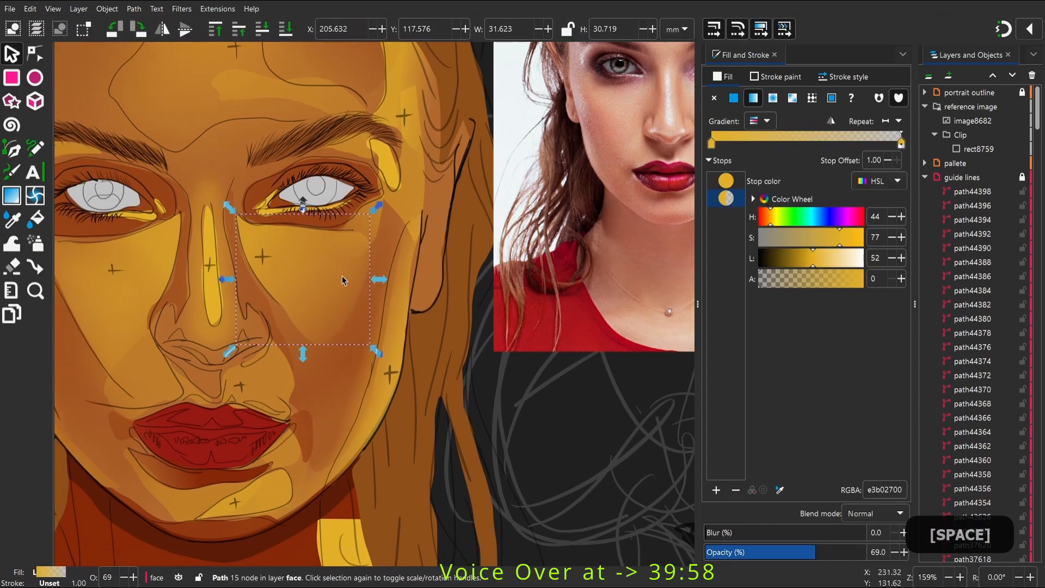
{"action": "key", "text": "space"}
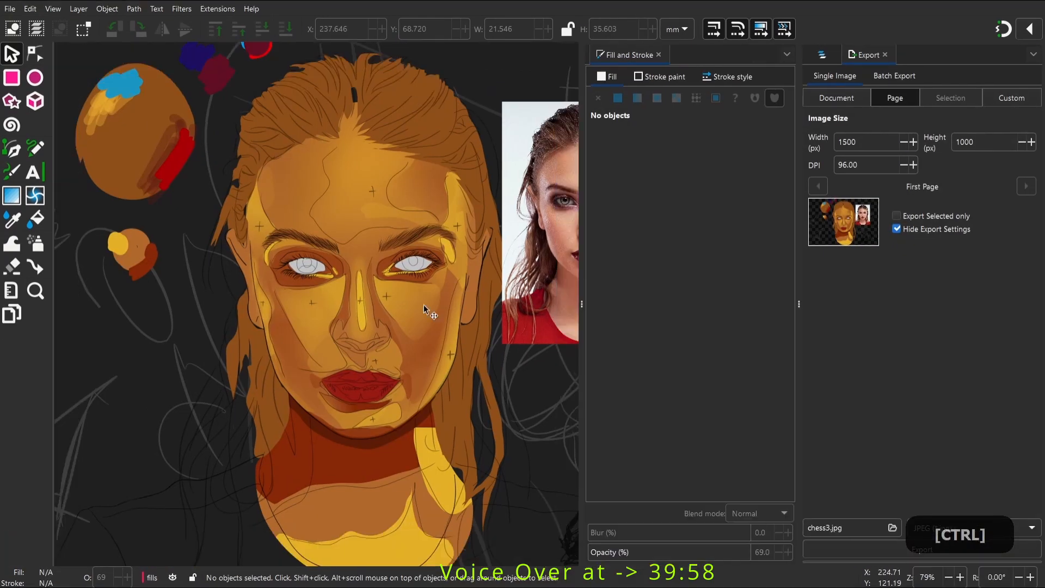
Switch from the export settings back to the layer list and narrow the side docks to enlarge the canvas
{"action": "scroll", "coordinate": [424, 305], "scroll_direction": "up", "scroll_amount": 1}
{"action": "left_click_drag", "start_coordinate": [471, 193], "coordinate": [347, 199]}
{"action": "left_click_drag", "start_coordinate": [581, 298], "coordinate": [660, 298]}
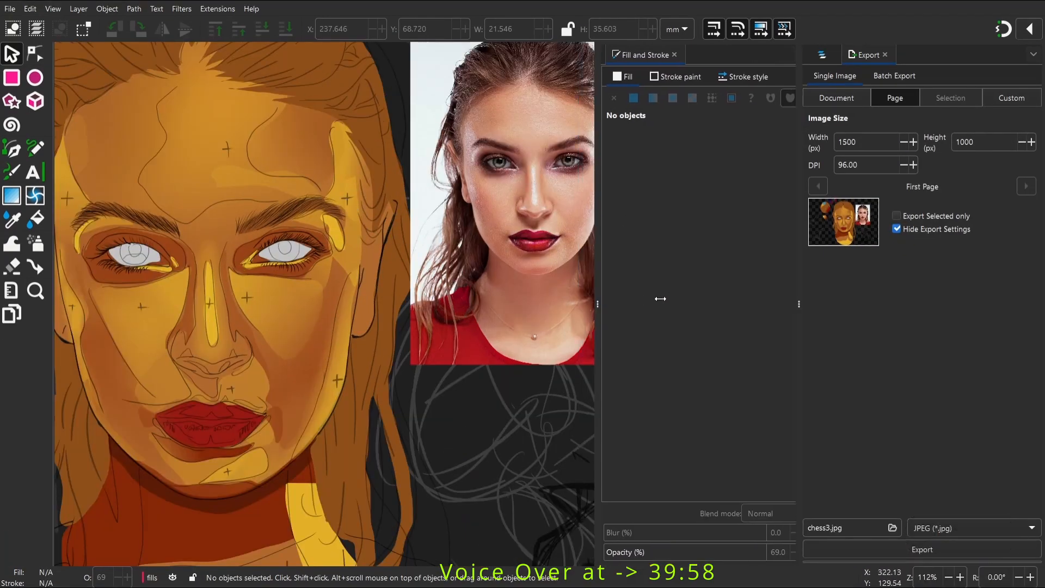
{"action": "left_click", "coordinate": [822, 55]}
{"action": "left_click_drag", "start_coordinate": [799, 284], "coordinate": [911, 285]}
{"action": "left_click_drag", "start_coordinate": [578, 282], "coordinate": [694, 283]}
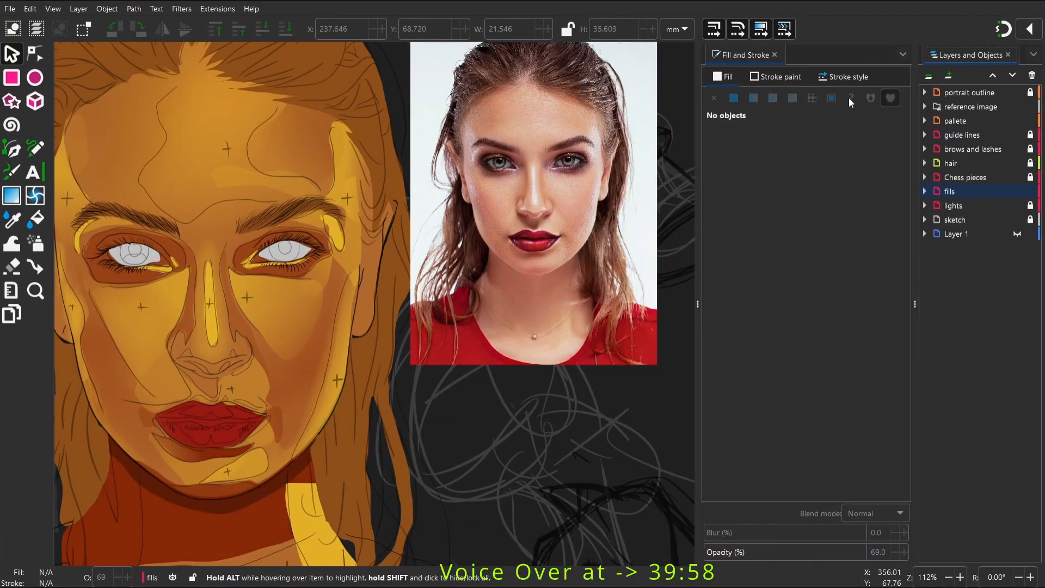
Hide the toolbox and look closer at the right side of the face
{"action": "left_click", "coordinate": [53, 9]}
{"action": "mouse_move", "coordinate": [84, 145]}
{"action": "left_click", "coordinate": [219, 193]}
{"action": "scroll", "coordinate": [259, 292], "scroll_direction": "up", "scroll_amount": 2}
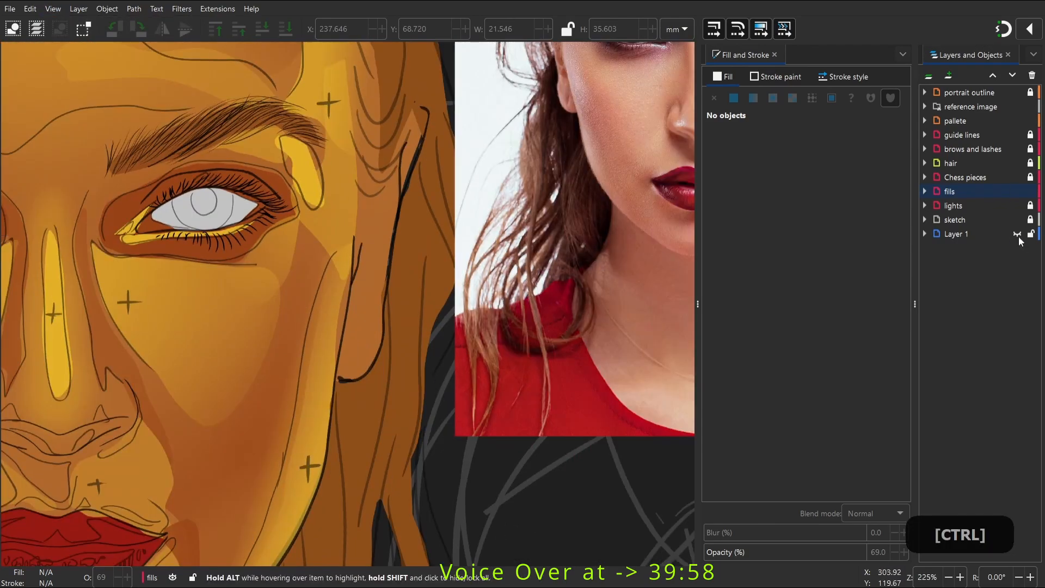
Show Layer 1, hide the fills layer and set the opacity of image4687 to 100%
{"action": "left_click", "coordinate": [1017, 234]}
{"action": "left_click", "coordinate": [1017, 191]}
{"action": "left_click", "coordinate": [955, 234]}
{"action": "left_click", "coordinate": [963, 248]}
{"action": "left_click_drag", "start_coordinate": [799, 554], "coordinate": [866, 555]}
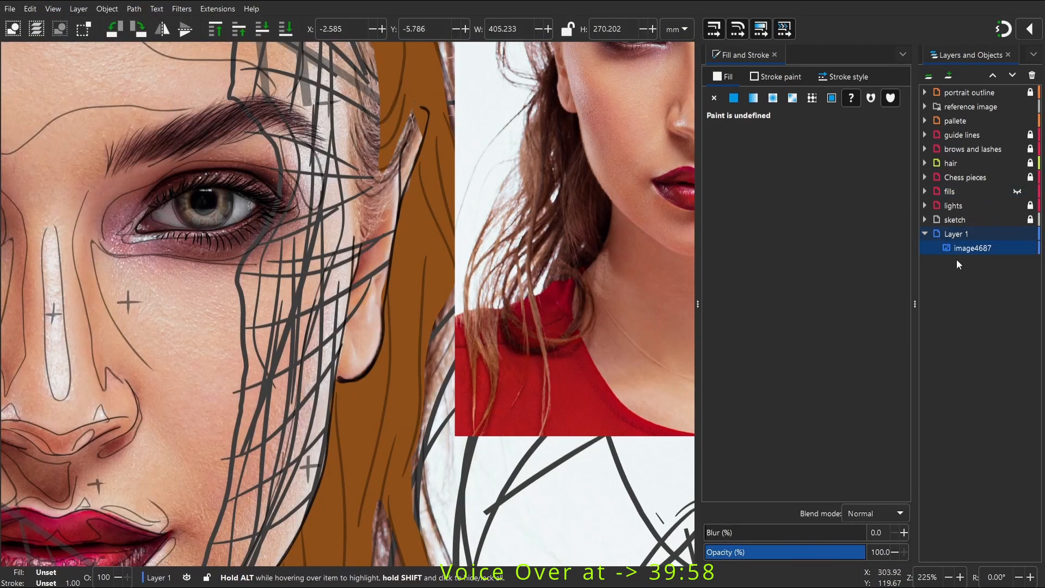
Make the portrait outline layer active and unlock it for calligraphic drawing near the right ear
{"action": "left_click", "coordinate": [955, 121]}
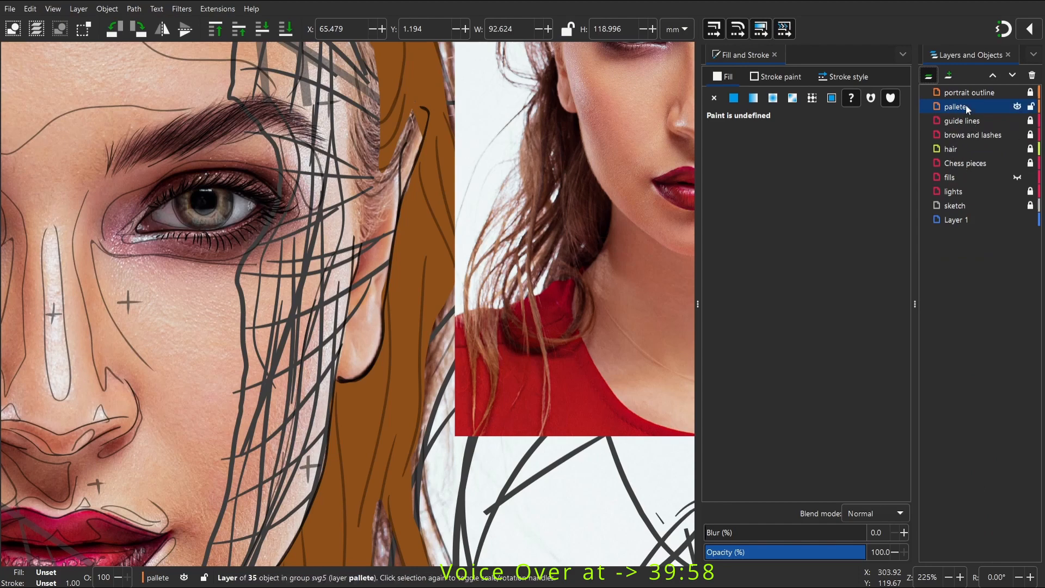
{"action": "left_click", "coordinate": [969, 93]}
{"action": "scroll", "coordinate": [377, 435], "scroll_direction": "up", "scroll_amount": 3}
{"action": "key", "text": "c"}
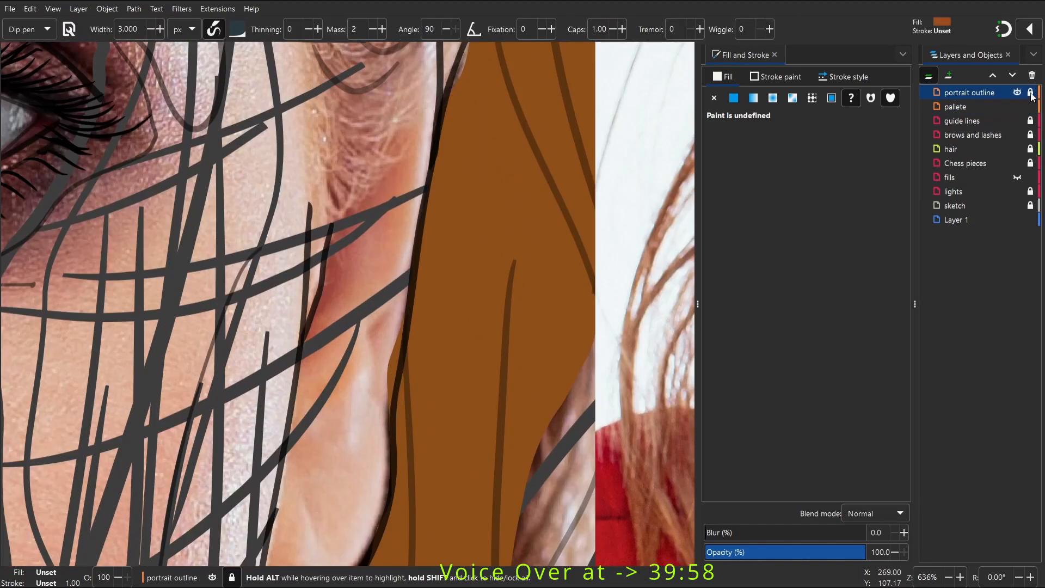
{"action": "left_click_drag", "start_coordinate": [359, 322], "coordinate": [401, 294]}
{"action": "key", "text": "s"}
{"action": "left_click_drag", "start_coordinate": [357, 419], "coordinate": [360, 431]}
{"action": "key", "text": "Delete"}
Trace the inner folds of the right ear with black 3 px calligraphic strokes on the portrait outline layer
{"action": "key", "text": "c"}
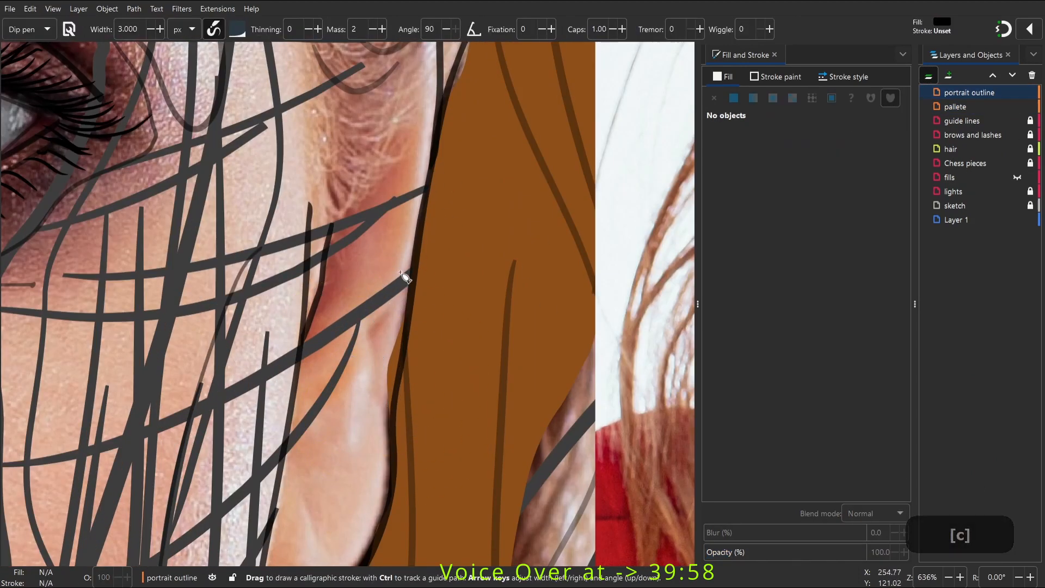
{"action": "left_click_drag", "start_coordinate": [369, 332], "coordinate": [355, 434]}
{"action": "key", "text": "space"}
{"action": "left_click_drag", "start_coordinate": [371, 290], "coordinate": [400, 431]}
{"action": "key", "text": "space"}
{"action": "key", "text": "space"}
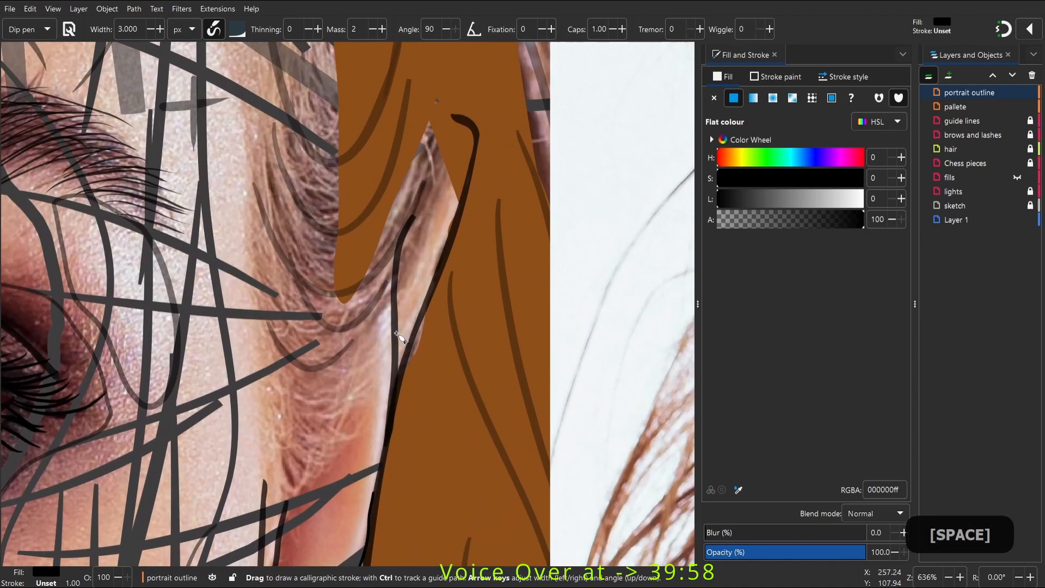
{"action": "key", "text": "space"}
{"action": "scroll", "coordinate": [297, 413], "scroll_direction": "down", "scroll_amount": 7}
Trace the inner details of the left ear with black 3 px calligraphic strokes
{"action": "key", "text": "z"}
{"action": "left_click_drag", "start_coordinate": [375, 335], "coordinate": [501, 441]}
{"action": "key", "text": "space"}
{"action": "key", "text": "c"}
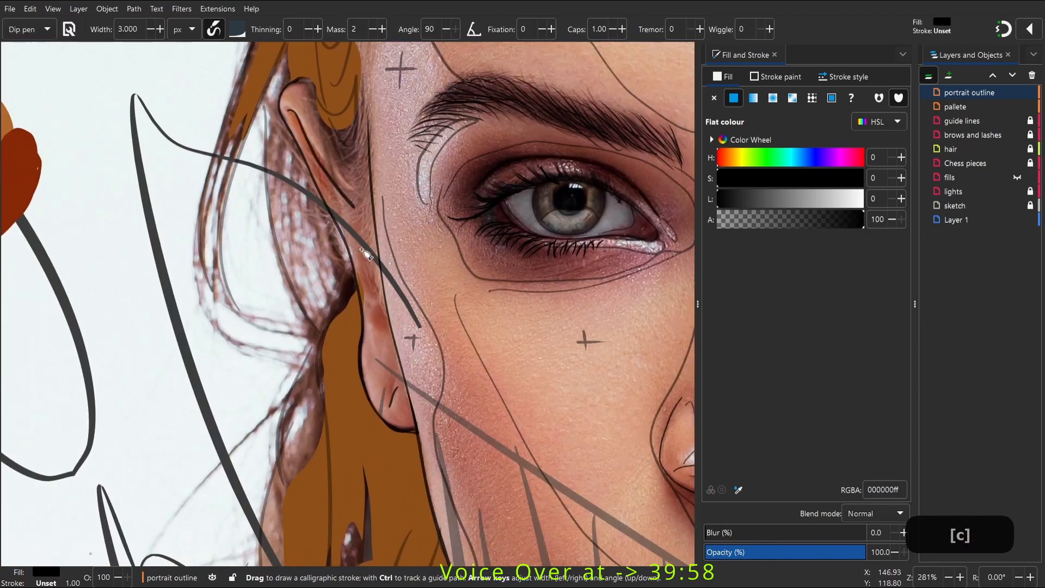
{"action": "left_click_drag", "start_coordinate": [385, 398], "coordinate": [380, 413]}
{"action": "key", "text": "space"}
{"action": "key", "text": "space"}
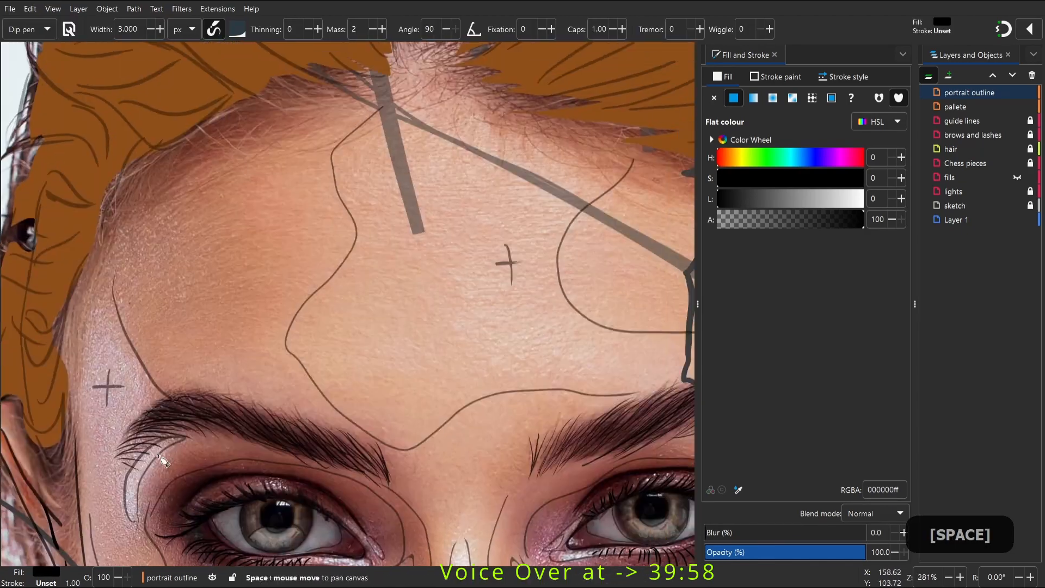
Lower the opacity of Layer 1 to dim the photo behind the portrait
{"action": "scroll", "coordinate": [352, 170], "scroll_direction": "down", "scroll_amount": 5}
{"action": "left_click", "coordinate": [956, 219]}
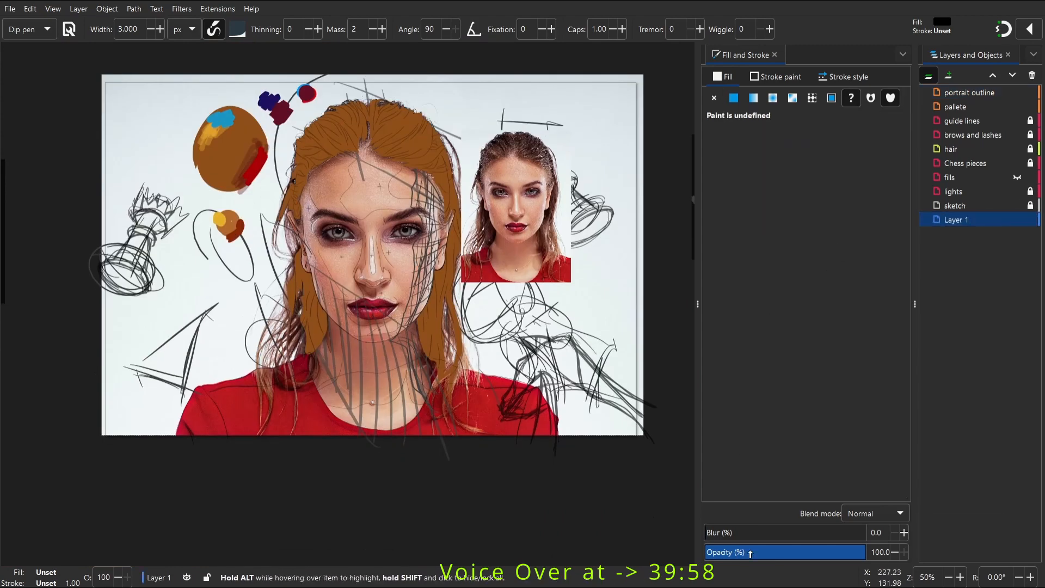
{"action": "left_click_drag", "start_coordinate": [770, 551], "coordinate": [737, 554]}
{"action": "key", "text": "ctrl+space"}
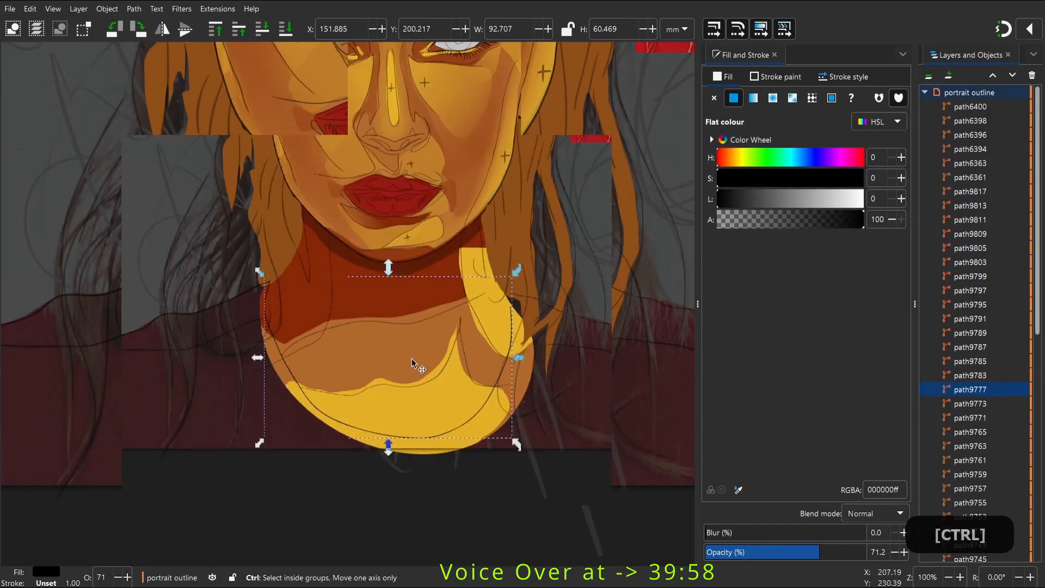
{"action": "scroll", "coordinate": [412, 358], "scroll_direction": "down", "scroll_amount": 3}
{"action": "scroll", "coordinate": [393, 310], "scroll_direction": "up", "scroll_amount": 5}
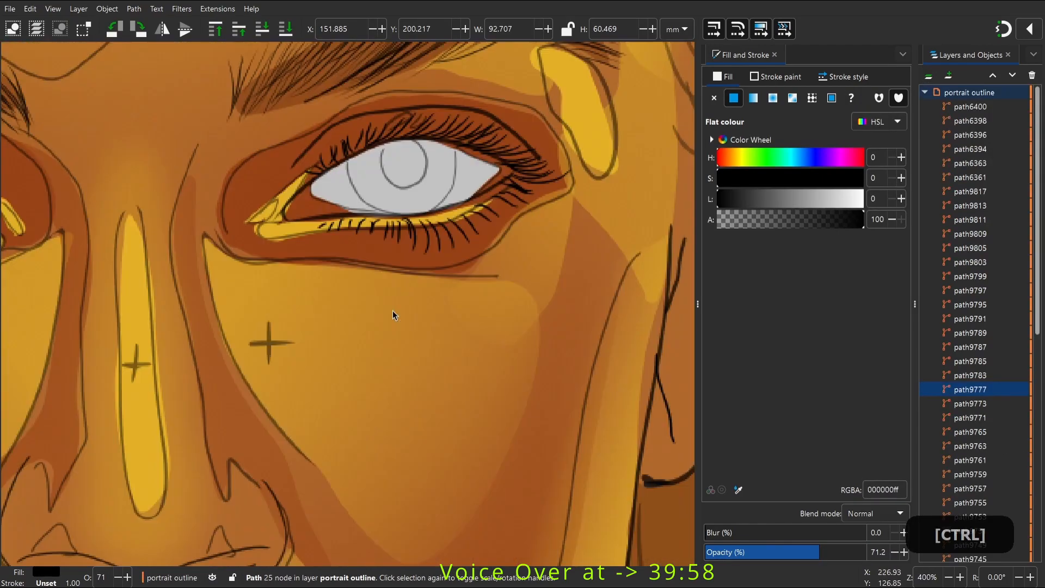
{"action": "scroll", "coordinate": [245, 307], "scroll_direction": "down", "scroll_amount": 2}
{"action": "left_click", "coordinate": [290, 243]}
{"action": "scroll", "coordinate": [289, 243], "scroll_direction": "up", "scroll_amount": 5}
{"action": "left_click", "coordinate": [276, 250], "text": "ctrl"}
{"action": "scroll", "coordinate": [276, 251], "scroll_direction": "down", "scroll_amount": 1}
{"action": "scroll", "coordinate": [580, 162], "scroll_direction": "up", "scroll_amount": 1}
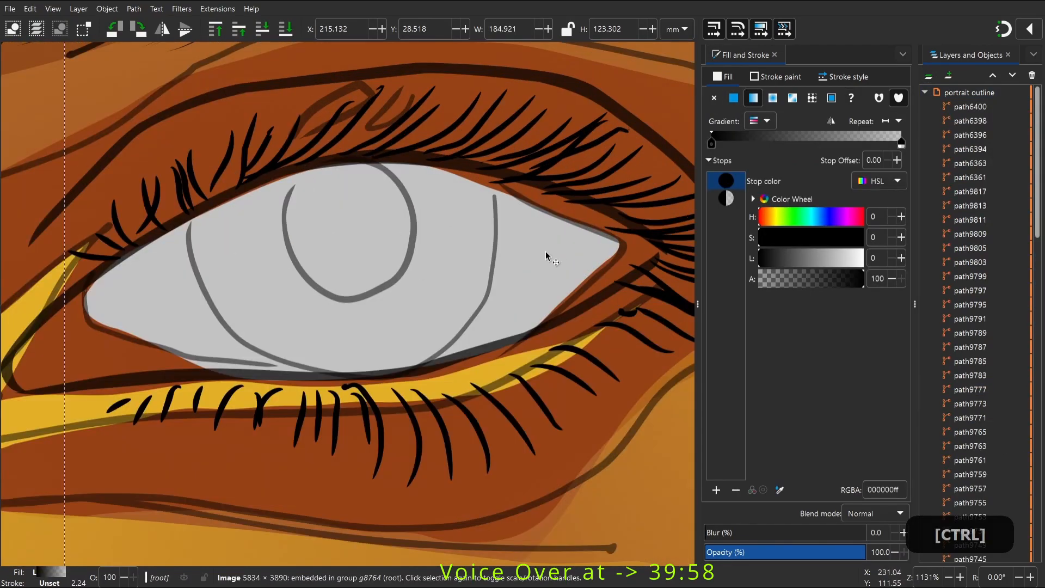
{"action": "key", "text": "ctrl+z"}
{"action": "scroll", "coordinate": [426, 268], "scroll_direction": "down", "scroll_amount": 4}
{"action": "left_click", "coordinate": [343, 294], "text": "alt"}
{"action": "left_click", "coordinate": [344, 294], "text": "ctrl"}
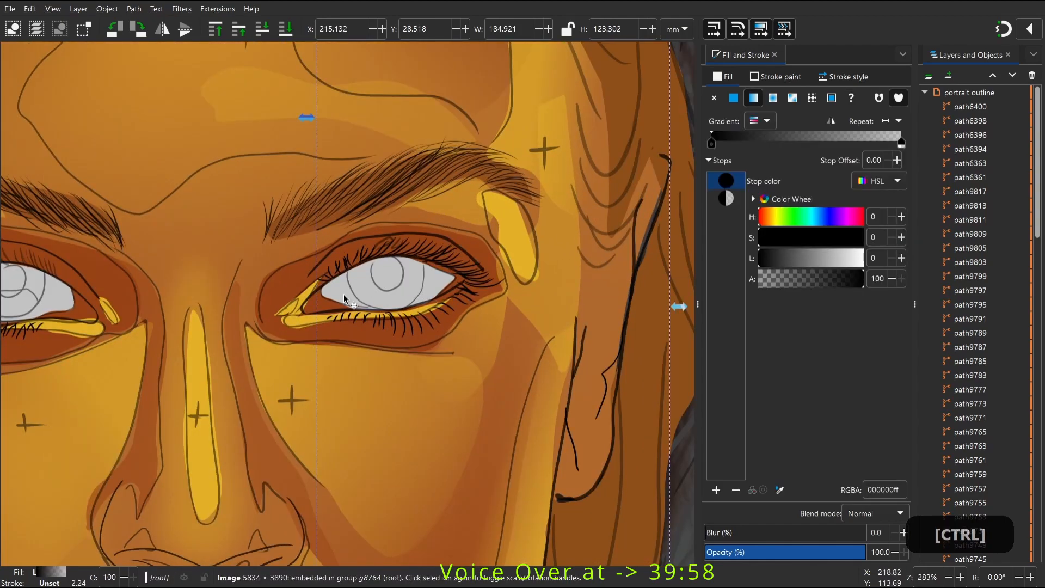
Enter the face group from the artwork on the canvas
{"action": "left_click", "coordinate": [182, 220]}
{"action": "right_click", "coordinate": [181, 220]}
{"action": "left_click", "coordinate": [229, 296]}
Put the c3c3c3 eyeball shape of the right eye into its own group
{"action": "left_click", "coordinate": [386, 286], "text": "ctrl"}
{"action": "scroll", "coordinate": [356, 256], "scroll_direction": "up", "scroll_amount": 1}
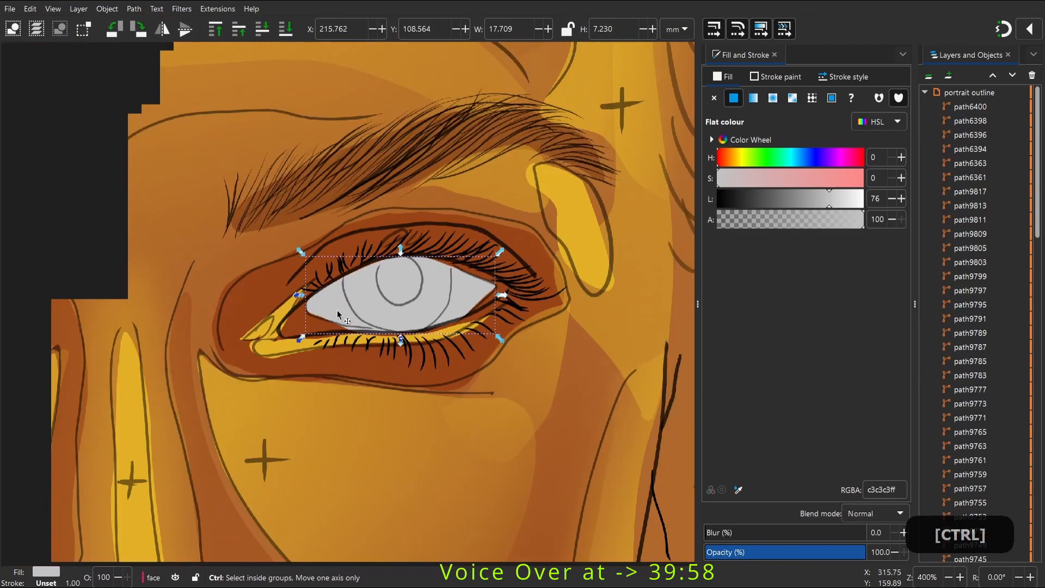
{"action": "right_click", "coordinate": [336, 312]}
{"action": "left_click", "coordinate": [394, 259]}
{"action": "scroll", "coordinate": [395, 263], "scroll_direction": "down", "scroll_amount": 1}
{"action": "scroll", "coordinate": [346, 262], "scroll_direction": "up", "scroll_amount": 1}
{"action": "right_click", "coordinate": [350, 309]}
{"action": "left_click", "coordinate": [512, 245]}
{"action": "scroll", "coordinate": [512, 251], "scroll_direction": "down", "scroll_amount": 2}
{"action": "scroll", "coordinate": [246, 272], "scroll_direction": "up", "scroll_amount": 1}
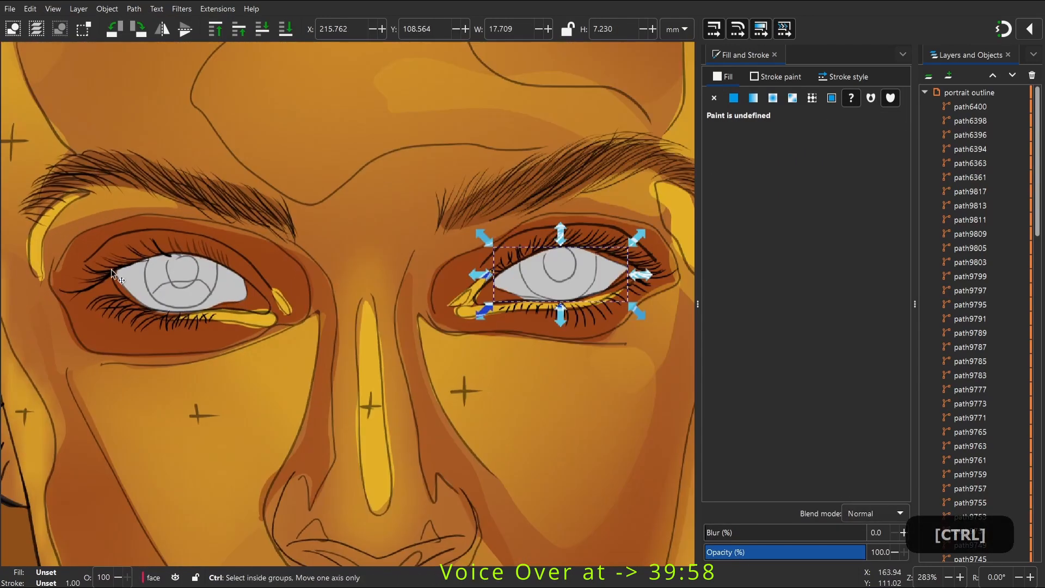
Try to select the grey eyeball shapes of both eyes together on the canvas
{"action": "left_click", "coordinate": [225, 292], "text": "ctrl"}
{"action": "right_click", "coordinate": [225, 291]}
{"action": "left_click", "coordinate": [224, 294]}
{"action": "right_click", "coordinate": [227, 294]}
{"action": "left_click", "coordinate": [511, 286], "text": "ctrl"}
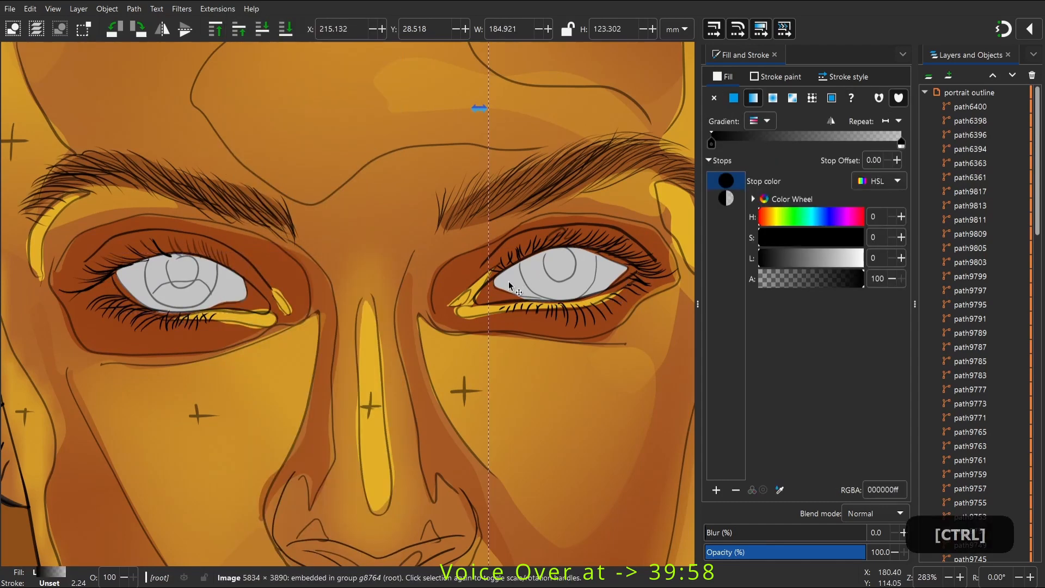
{"action": "left_click", "coordinate": [504, 283], "text": "alt"}
{"action": "left_click", "coordinate": [236, 289], "text": "ctrl"}
{"action": "left_click", "coordinate": [508, 280], "text": "ctrl+shift"}
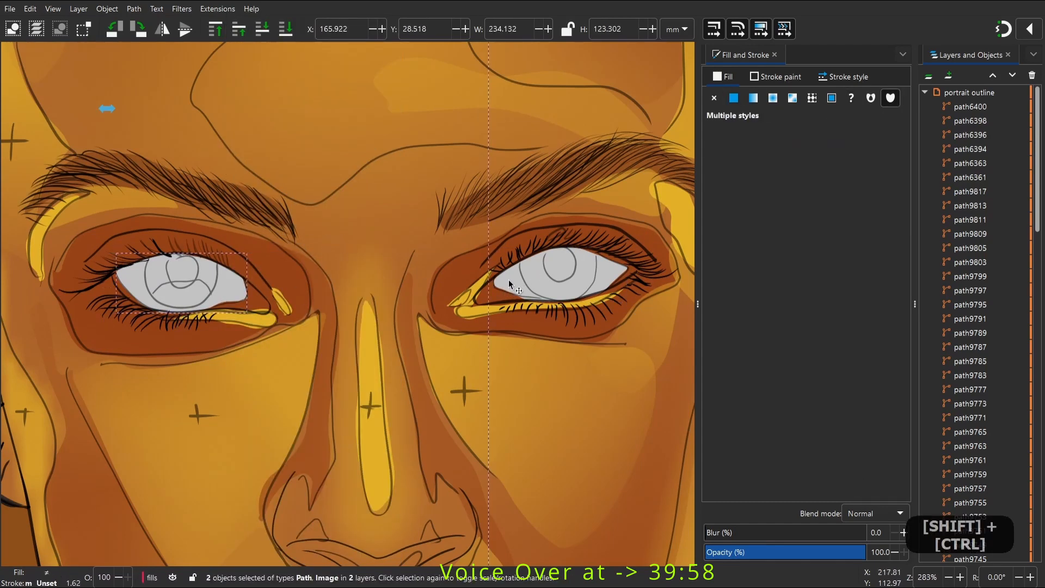
{"action": "scroll", "coordinate": [338, 272], "scroll_direction": "down", "scroll_amount": 2}
{"action": "left_click", "coordinate": [437, 280]}
{"action": "left_click", "coordinate": [423, 287]}
{"action": "left_click", "coordinate": [438, 267], "text": "ctrl"}
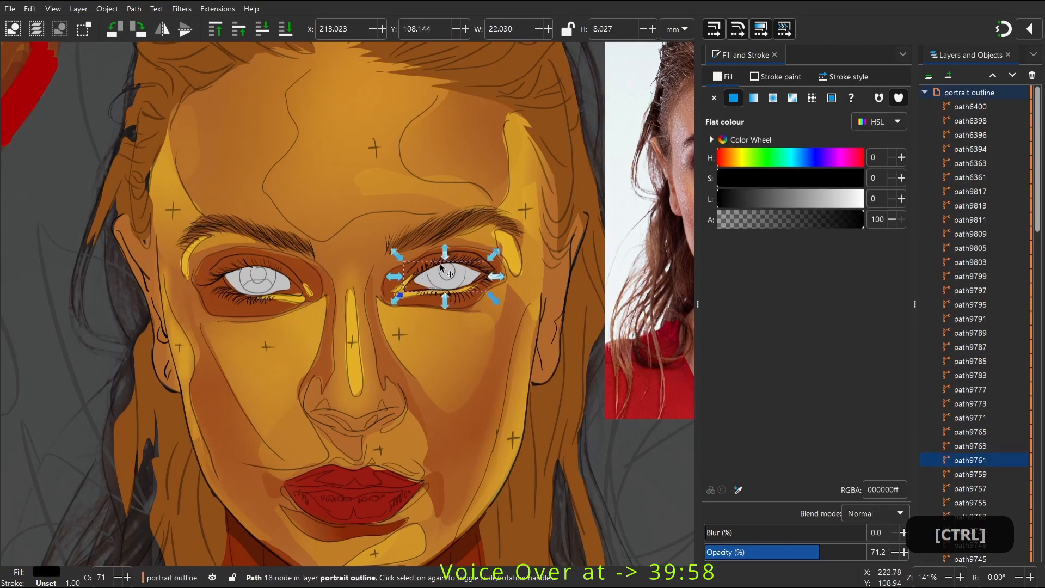
{"action": "scroll", "coordinate": [438, 267], "scroll_direction": "up", "scroll_amount": 3}
{"action": "left_click", "coordinate": [385, 306], "text": "ctrl"}
Lock the reference photo image8682 so it cannot be selected or moved on the canvas
{"action": "scroll", "coordinate": [385, 306], "scroll_direction": "down", "scroll_amount": 4}
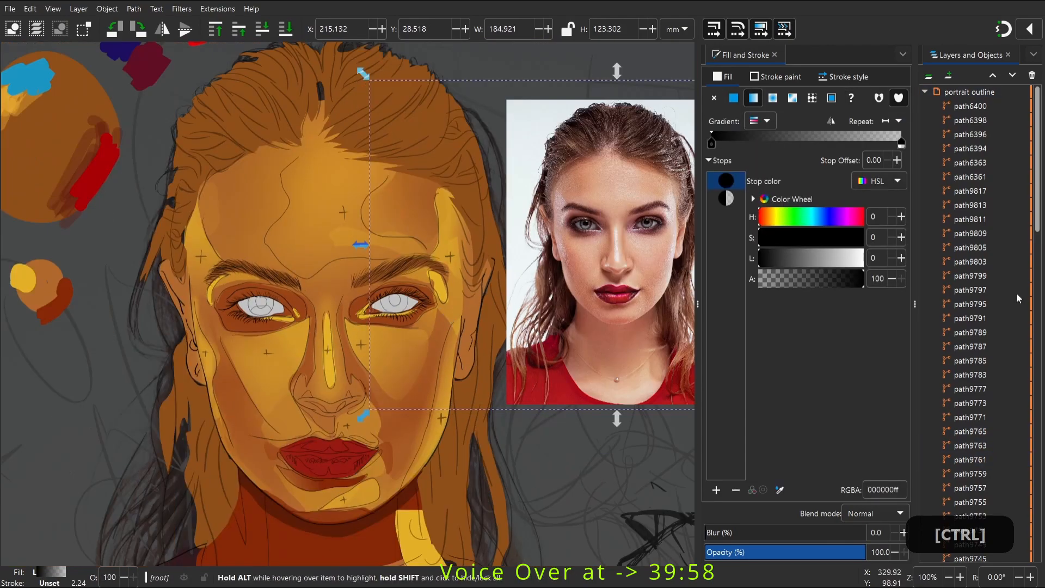
{"action": "scroll", "coordinate": [1017, 298], "scroll_direction": "down", "scroll_amount": 7}
{"action": "left_click_drag", "start_coordinate": [360, 245], "coordinate": [412, 252]}
{"action": "key", "text": "ctrl+z"}
{"action": "scroll", "coordinate": [413, 252], "scroll_direction": "down", "scroll_amount": 1}
{"action": "scroll", "coordinate": [547, 281], "scroll_direction": "up", "scroll_amount": 1}
{"action": "left_click", "coordinate": [1022, 282]}
Select the grey eyeball shapes of both eyes and combine them into a single path
{"action": "scroll", "coordinate": [329, 300], "scroll_direction": "up", "scroll_amount": 2}
{"action": "left_click", "coordinate": [294, 289]}
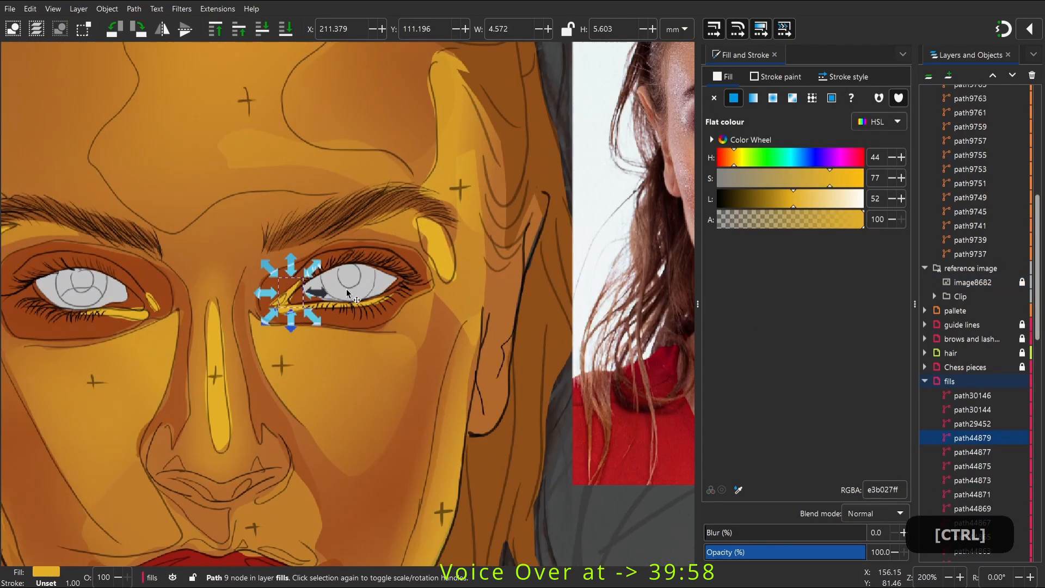
{"action": "left_click", "coordinate": [346, 289], "text": "ctrl"}
{"action": "scroll", "coordinate": [332, 288], "scroll_direction": "up", "scroll_amount": 2}
{"action": "scroll", "coordinate": [501, 331], "scroll_direction": "down", "scroll_amount": 2}
{"action": "scroll", "coordinate": [169, 316], "scroll_direction": "up", "scroll_amount": 3}
{"action": "left_click", "coordinate": [250, 315], "text": "ctrl+shift"}
{"action": "scroll", "coordinate": [256, 321], "scroll_direction": "down", "scroll_amount": 1}
{"action": "left_click", "coordinate": [134, 8]}
{"action": "left_click", "coordinate": [158, 163]}
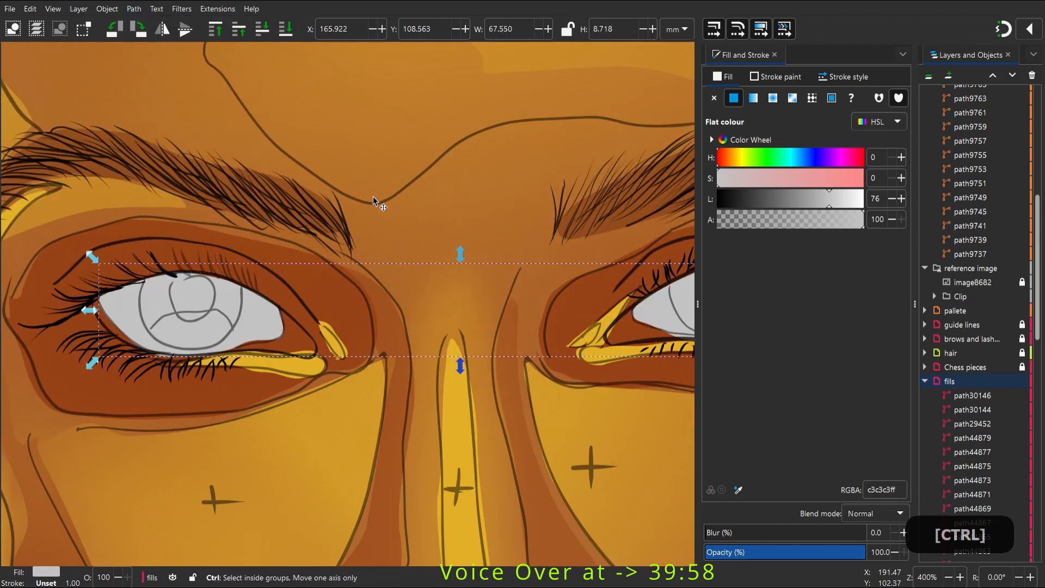
Turn the combined eyeball path into a clip group and enter that group
{"action": "left_click_drag", "start_coordinate": [374, 196], "coordinate": [418, 164]}
{"action": "right_click", "coordinate": [311, 280]}
{"action": "left_click", "coordinate": [360, 475]}
{"action": "right_click", "coordinate": [304, 282]}
{"action": "left_click", "coordinate": [360, 476]}
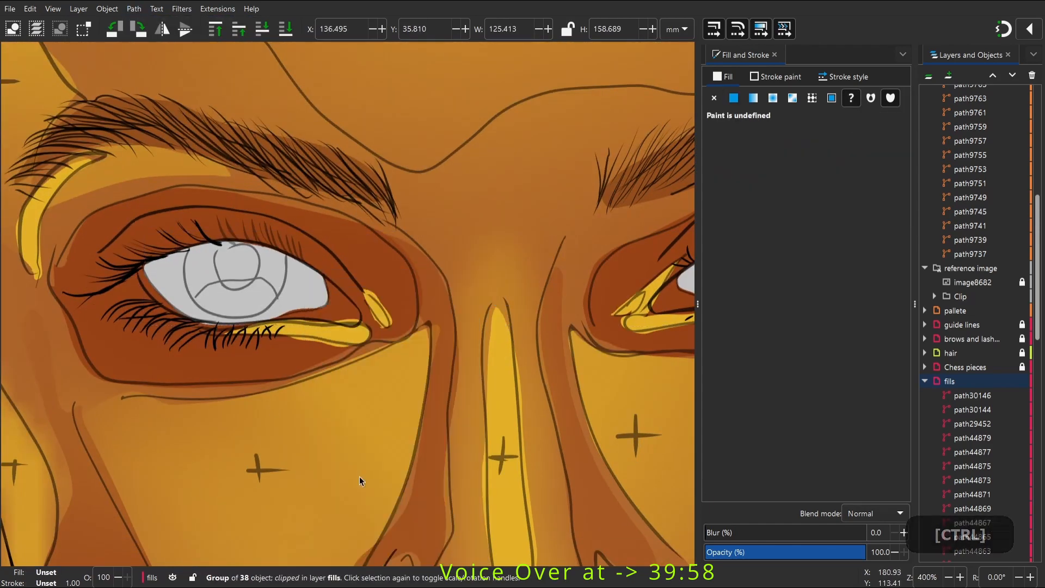
{"action": "right_click", "coordinate": [308, 281]}
{"action": "left_click", "coordinate": [364, 462]}
{"action": "scroll", "coordinate": [200, 241], "scroll_direction": "up", "scroll_amount": 2}
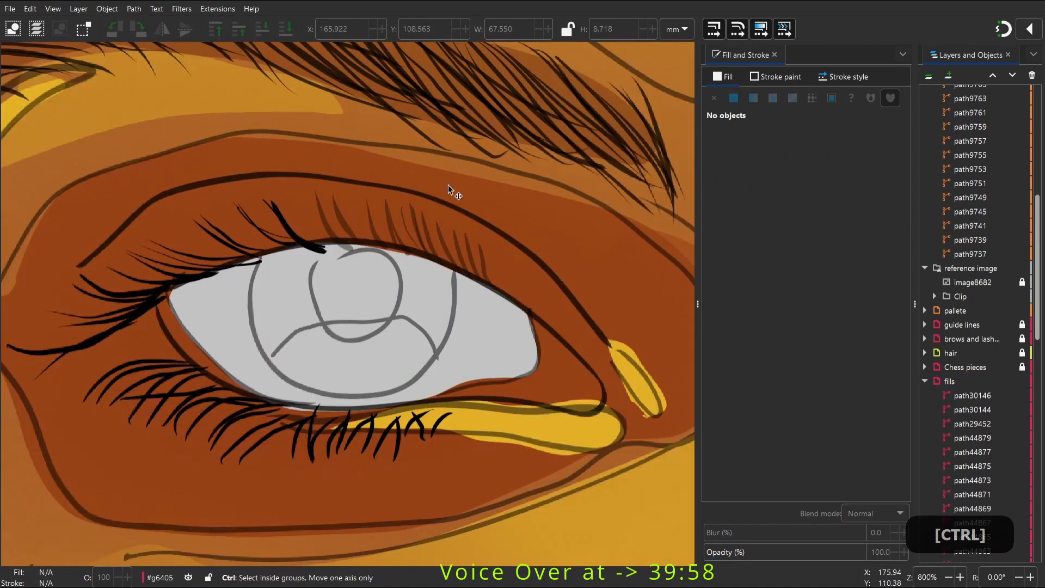
Draw a rounded freehand black shape at 19.6% opacity over the middle of each eyeball inside the clip group
{"action": "left_click_drag", "start_coordinate": [471, 279], "coordinate": [282, 235]}
{"action": "key", "text": "space"}
{"action": "key", "text": "space"}
{"action": "key", "text": "space"}
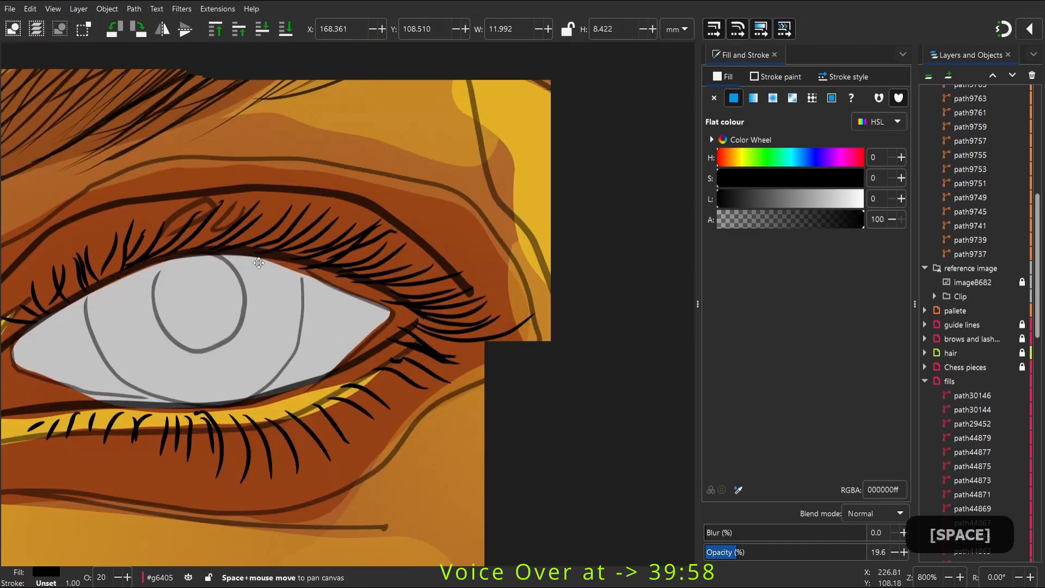
{"action": "key", "text": "p"}
{"action": "mouse_move", "coordinate": [250, 270]}
{"action": "left_mouse_down"}
{"action": "mouse_move", "coordinate": [42, 343]}
{"action": "mouse_move", "coordinate": [318, 308]}
{"action": "left_mouse_up"}
{"action": "key", "text": "space"}
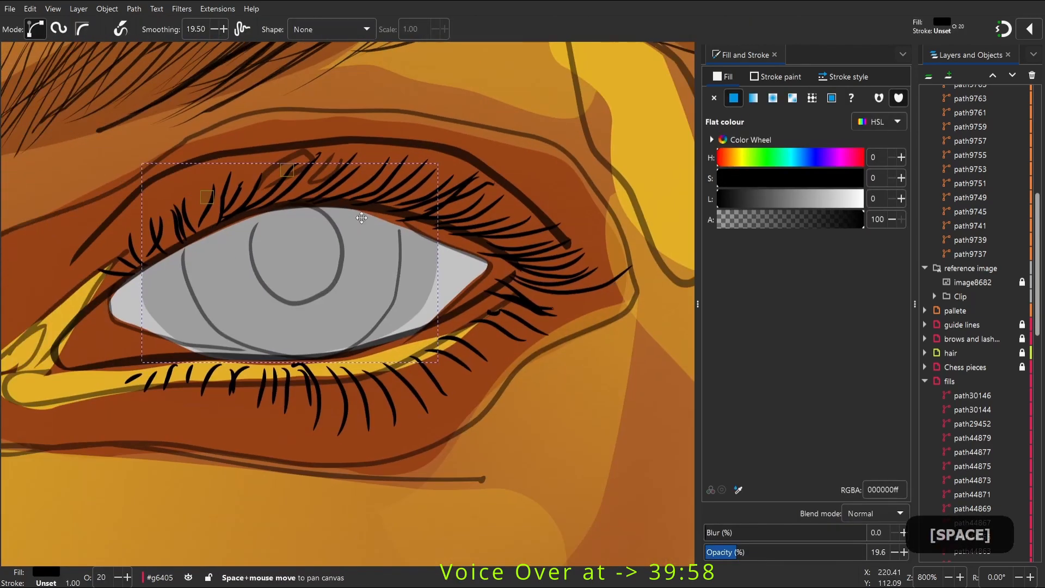
{"action": "scroll", "coordinate": [366, 300], "scroll_direction": "down", "scroll_amount": 8}
{"action": "key", "text": "z"}
{"action": "left_click_drag", "start_coordinate": [248, 254], "coordinate": [372, 341]}
{"action": "left_click_drag", "start_coordinate": [452, 383], "coordinate": [248, 261]}
Darken the eyeball base to 919191 and set the two rounded inner shapes to c3c3c3 at 100% opacity
{"action": "key", "text": "s"}
{"action": "left_click", "coordinate": [176, 322]}
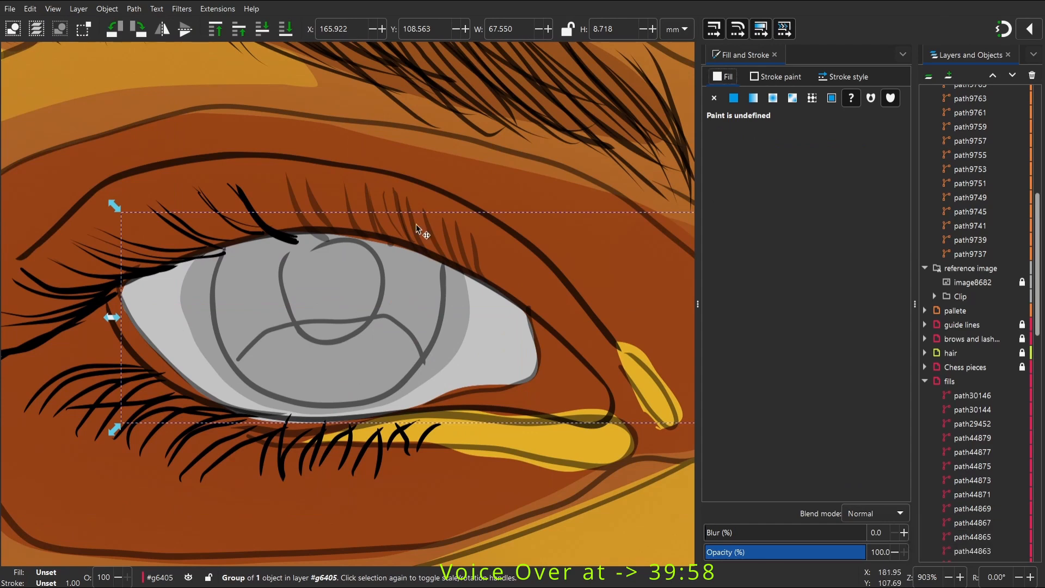
{"action": "left_click", "coordinate": [417, 229], "text": "ctrl"}
{"action": "scroll", "coordinate": [297, 283], "scroll_direction": "down", "scroll_amount": 3}
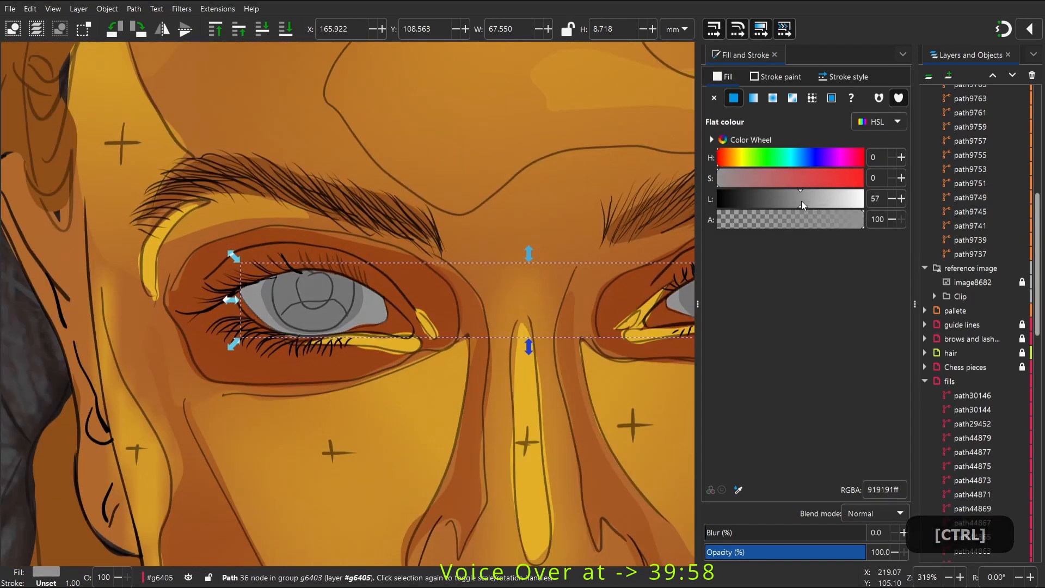
{"action": "left_click", "coordinate": [364, 312]}
{"action": "scroll", "coordinate": [365, 312], "scroll_direction": "down", "scroll_amount": 1}
{"action": "left_click_drag", "start_coordinate": [751, 550], "coordinate": [893, 551]}
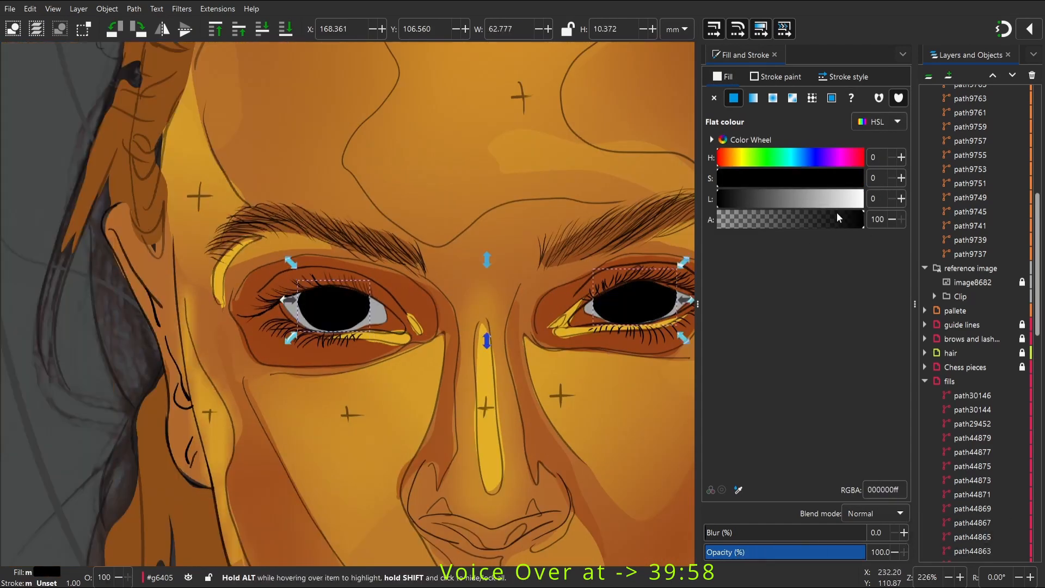
{"action": "left_click_drag", "start_coordinate": [806, 201], "coordinate": [829, 204]}
Select the combined eyeball base again and darken its grey fill slightly further
{"action": "scroll", "coordinate": [332, 291], "scroll_direction": "down", "scroll_amount": 2}
{"action": "left_click", "coordinate": [471, 256], "text": "ctrl"}
{"action": "scroll", "coordinate": [348, 302], "scroll_direction": "up", "scroll_amount": 3}
{"action": "left_click", "coordinate": [374, 310]}
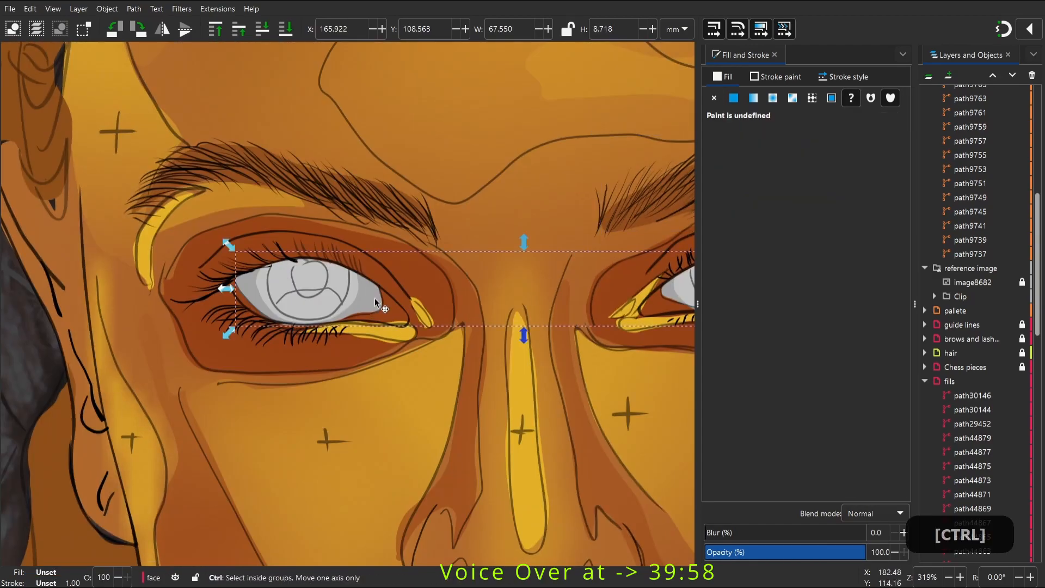
{"action": "left_click", "coordinate": [375, 299], "text": "ctrl"}
{"action": "left_click", "coordinate": [796, 204]}
{"action": "scroll", "coordinate": [404, 246], "scroll_direction": "down", "scroll_amount": 2}
Hide the fill and stroke settings to widen the canvas around the eyes
{"action": "left_click", "coordinate": [520, 278]}
{"action": "scroll", "coordinate": [536, 234], "scroll_direction": "down", "scroll_amount": 1}
{"action": "left_click_drag", "start_coordinate": [536, 234], "coordinate": [409, 259]}
{"action": "scroll", "coordinate": [583, 238], "scroll_direction": "up", "scroll_amount": 1}
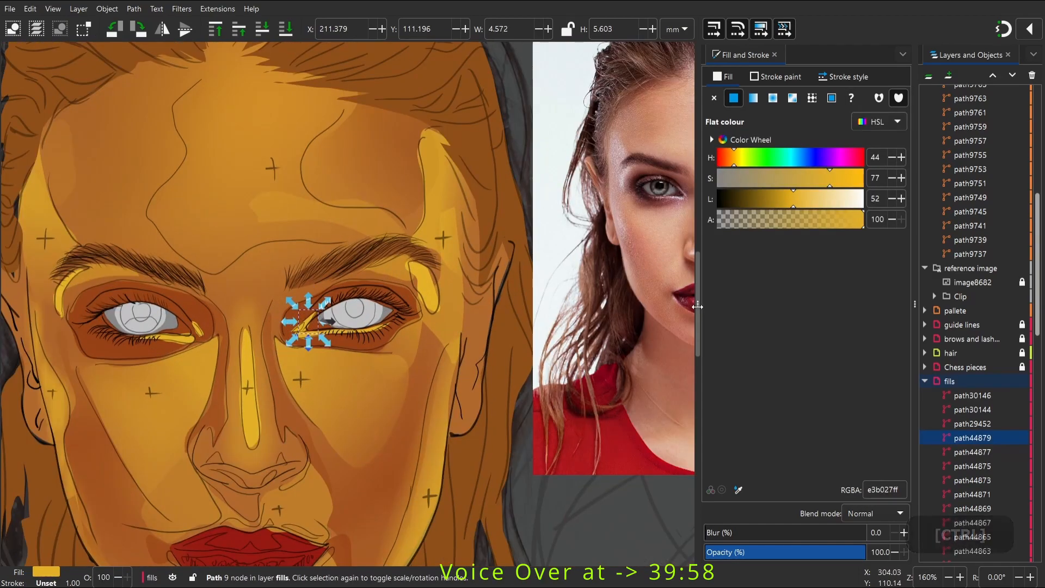
{"action": "left_click_drag", "start_coordinate": [699, 298], "coordinate": [911, 300]}
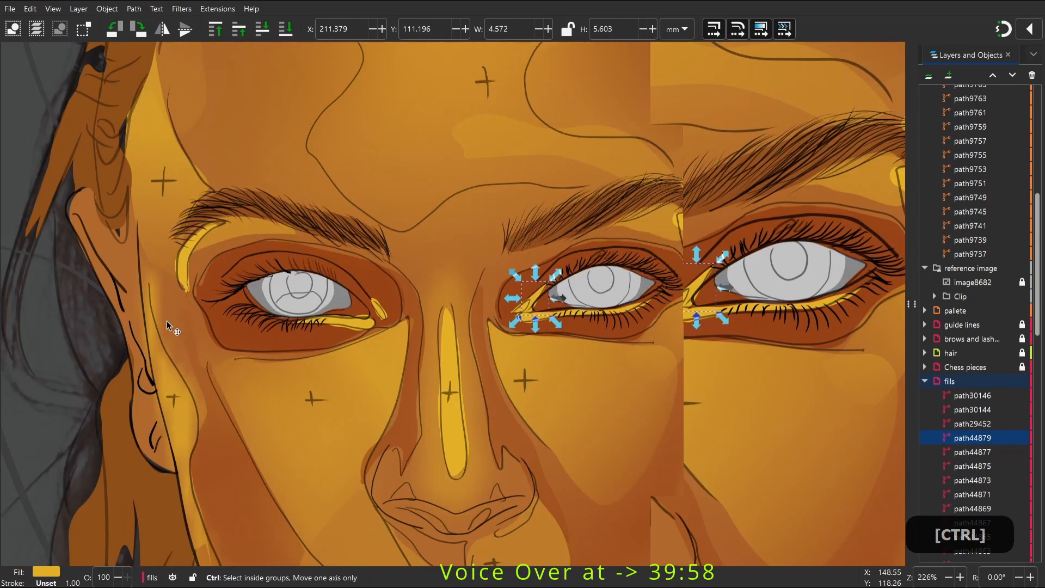
{"action": "scroll", "coordinate": [275, 298], "scroll_direction": "up", "scroll_amount": 4, "text": "ctrl"}
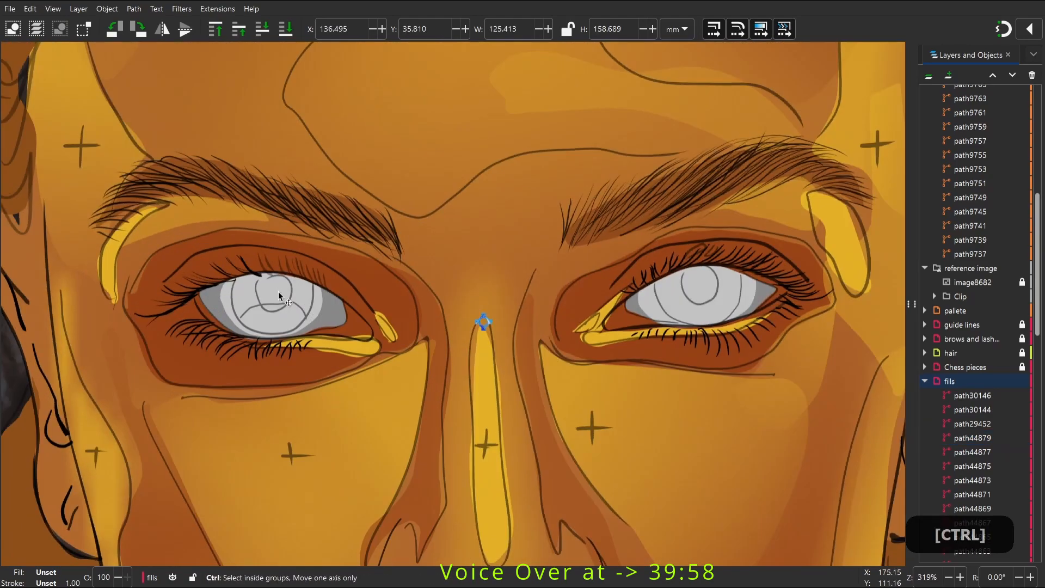
Enter the eyeball clip group, draw a freehand iris over the left eye and set its fill to black 000000
{"action": "right_click", "coordinate": [360, 333]}
{"action": "left_click", "coordinate": [393, 249]}
{"action": "right_click", "coordinate": [360, 329]}
{"action": "left_click", "coordinate": [393, 232]}
{"action": "key", "text": "p"}
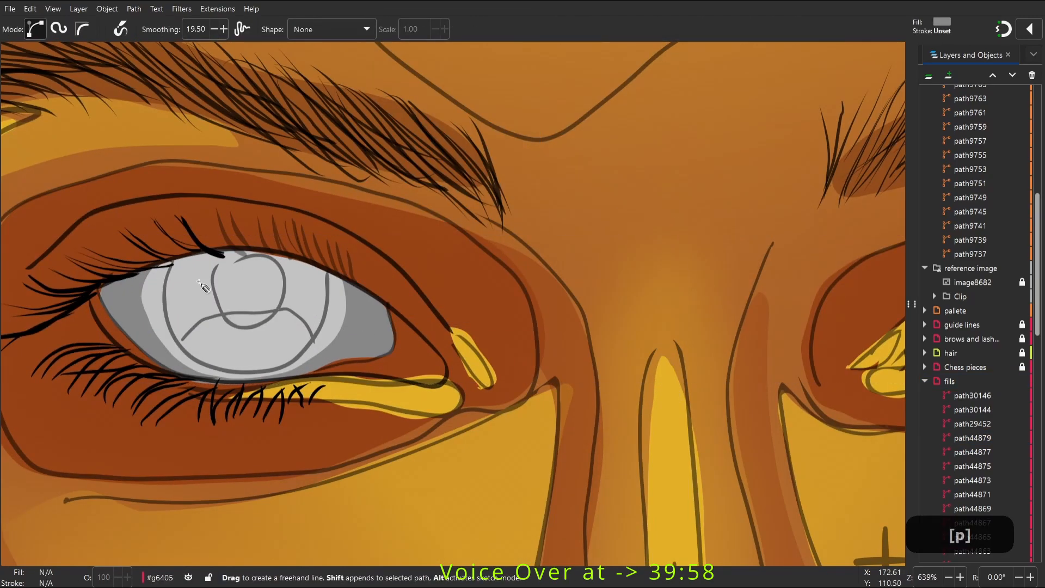
{"action": "left_click_drag", "start_coordinate": [296, 231], "coordinate": [176, 254]}
{"action": "key", "text": "w"}
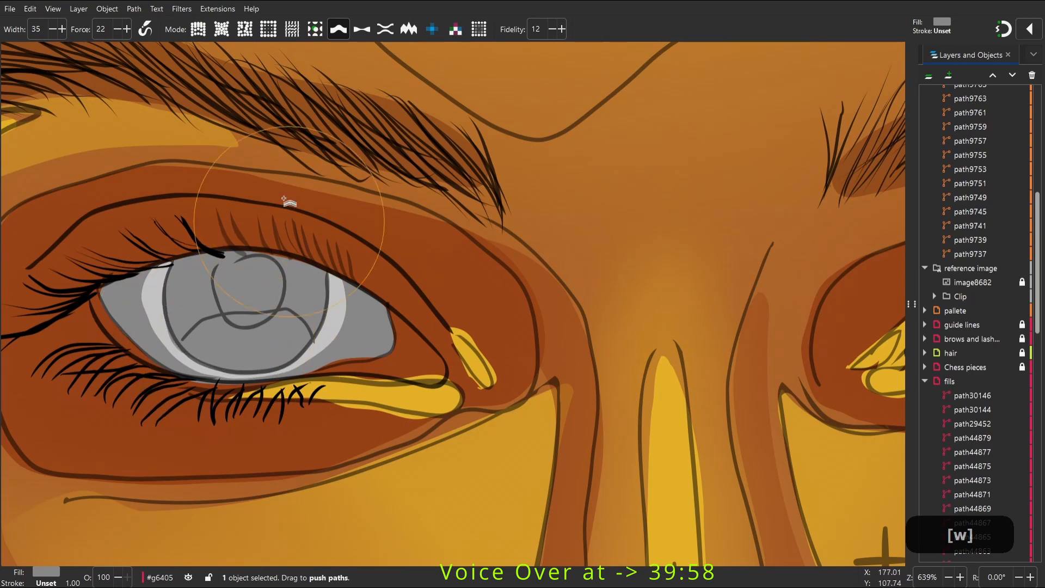
{"action": "key", "text": "ctrl+shift+f"}
{"action": "left_click_drag", "start_coordinate": [758, 197], "coordinate": [717, 198]}
Draw a matching black freehand iris over the right eyeball, following its sketched outline
{"action": "left_click_drag", "start_coordinate": [669, 223], "coordinate": [3, 206]}
{"action": "key", "text": "space"}
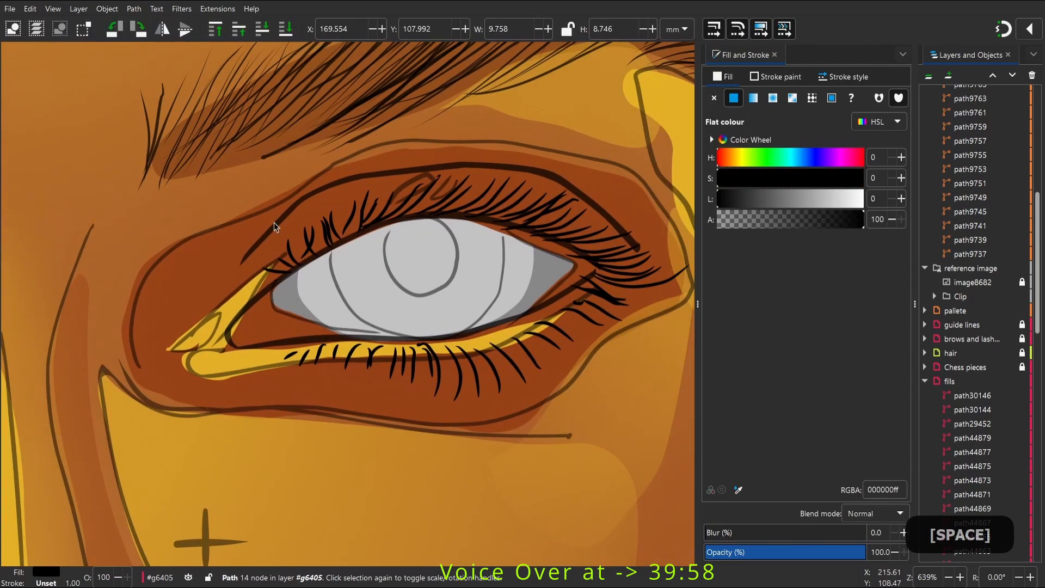
{"action": "key", "text": "p"}
{"action": "left_click_drag", "start_coordinate": [343, 225], "coordinate": [349, 317]}
{"action": "left_click_drag", "start_coordinate": [372, 264], "coordinate": [343, 224]}
{"action": "key", "text": "w"}
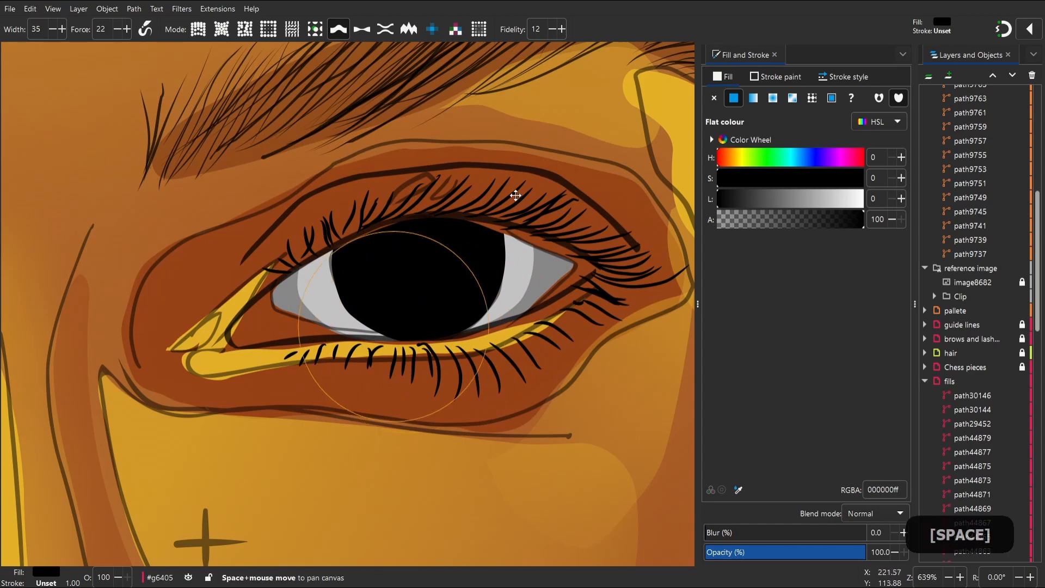
Select both irises and recolour them dark brown with hue 12 and saturation 73
{"action": "key", "text": "1"}
{"action": "key", "text": "2"}
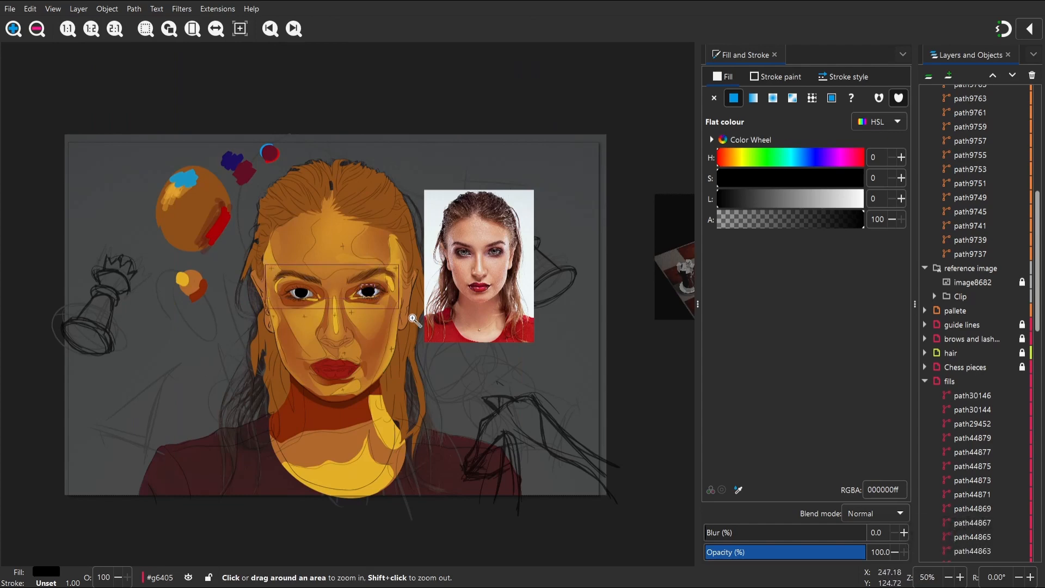
{"action": "left_click_drag", "start_coordinate": [415, 320], "coordinate": [424, 324]}
{"action": "key", "text": "space"}
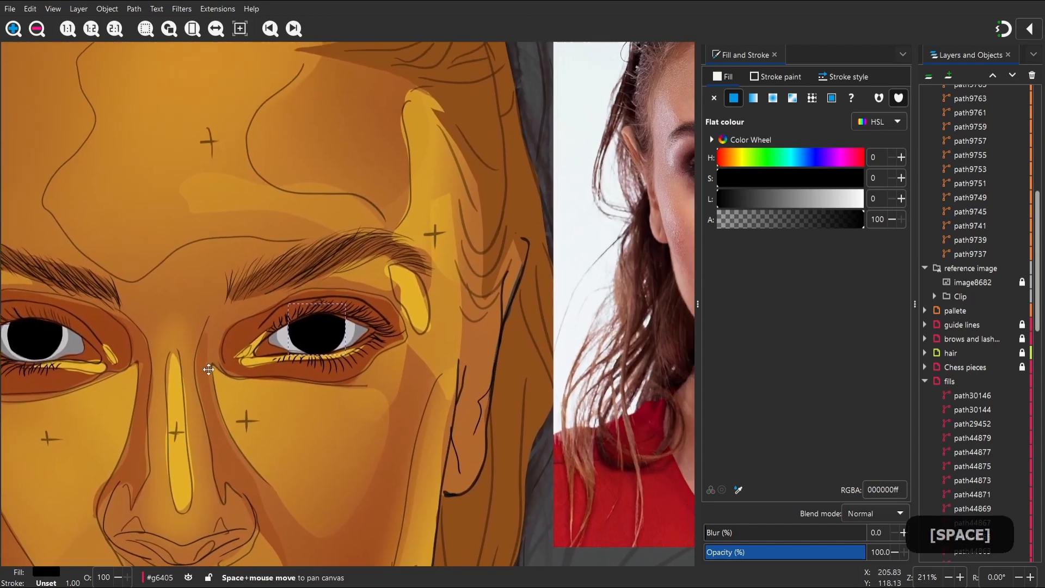
{"action": "key", "text": "z"}
{"action": "left_click_drag", "start_coordinate": [541, 184], "coordinate": [670, 279]}
{"action": "key", "text": "1"}
{"action": "key", "text": "space"}
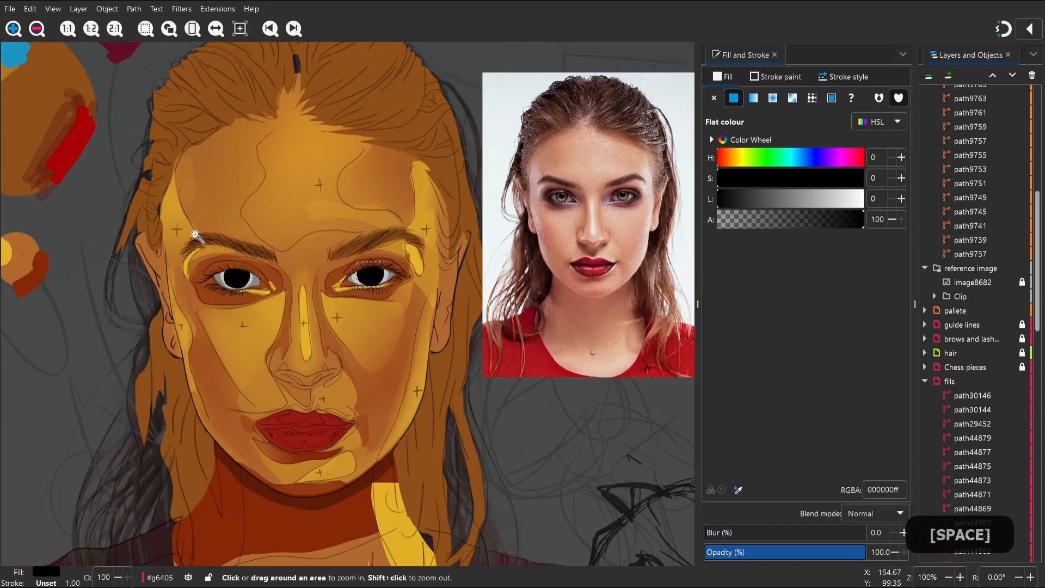
{"action": "left_click_drag", "start_coordinate": [183, 218], "coordinate": [451, 329]}
{"action": "key", "text": "space"}
{"action": "key", "text": "s"}
{"action": "left_click", "coordinate": [188, 272], "text": "shift"}
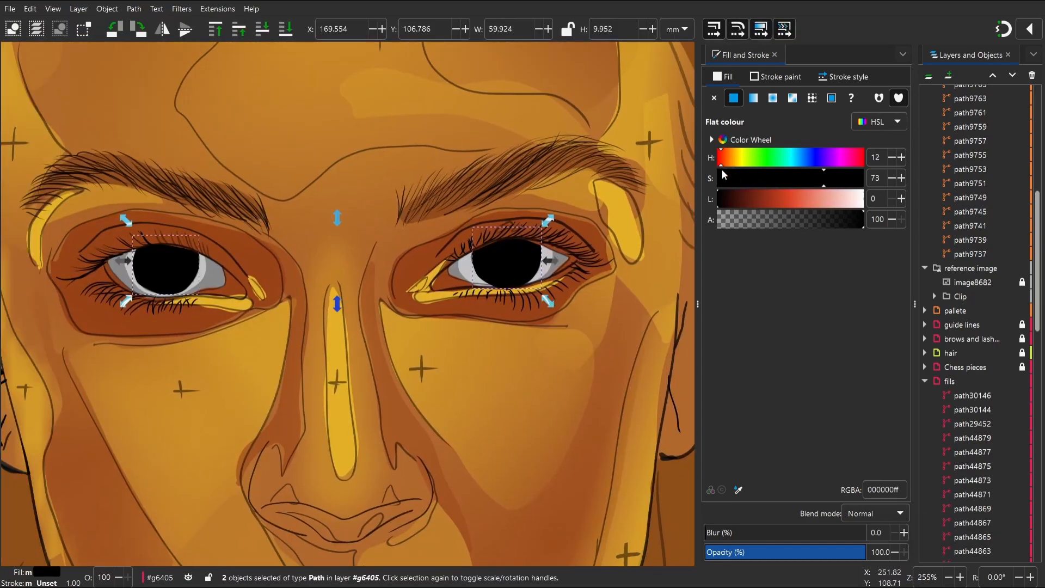
{"action": "left_click", "coordinate": [448, 217]}
Enter the eyeball clip group and draw a round pupil over the left iris with a near-black 010000 fill
{"action": "key", "text": "space"}
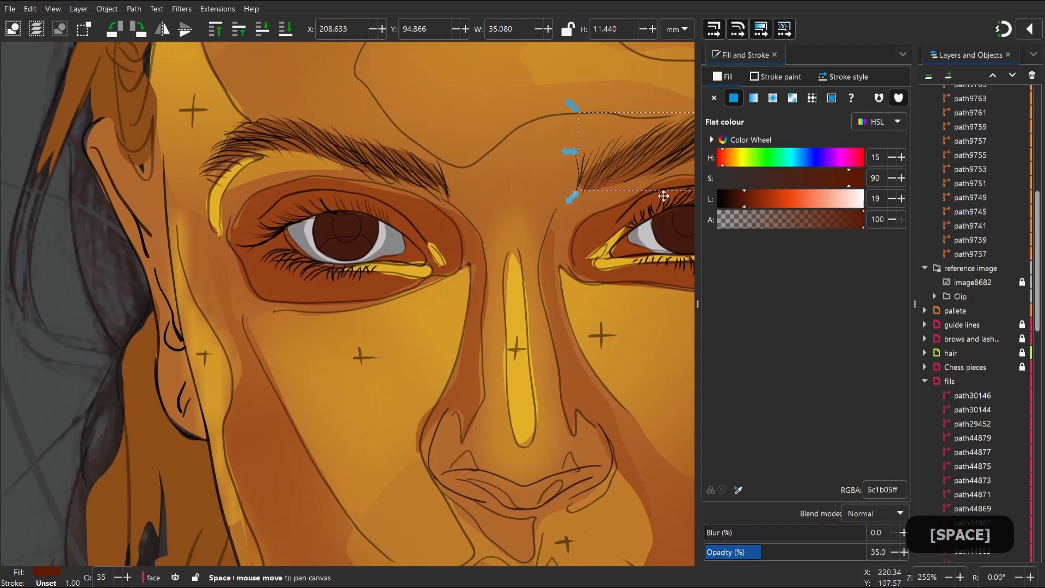
{"action": "key", "text": "z"}
{"action": "left_click_drag", "start_coordinate": [318, 209], "coordinate": [377, 239]}
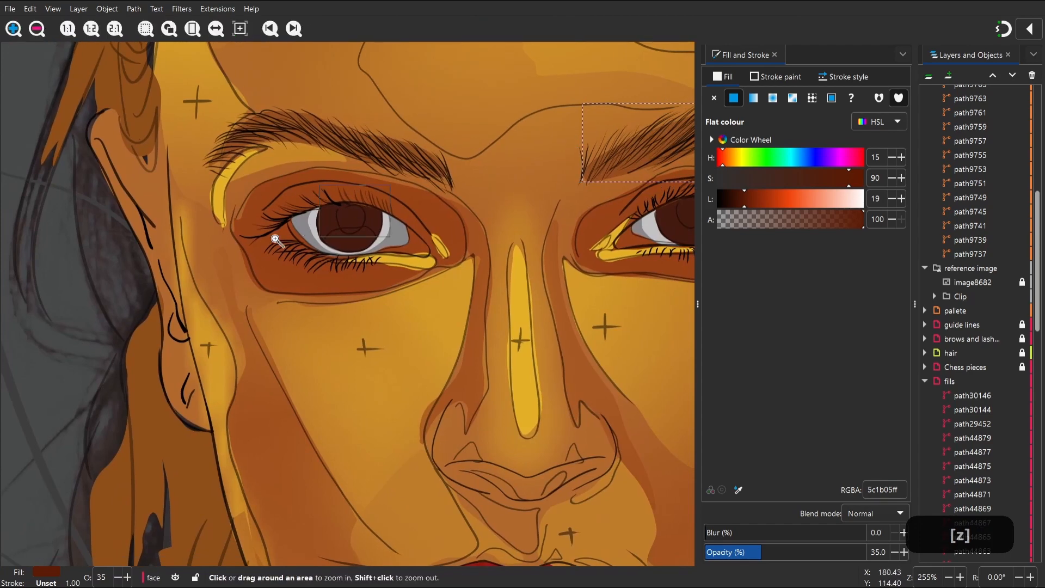
{"action": "key", "text": "p"}
{"action": "left_click", "coordinate": [234, 322]}
{"action": "right_click", "coordinate": [234, 323]}
{"action": "left_click", "coordinate": [272, 297]}
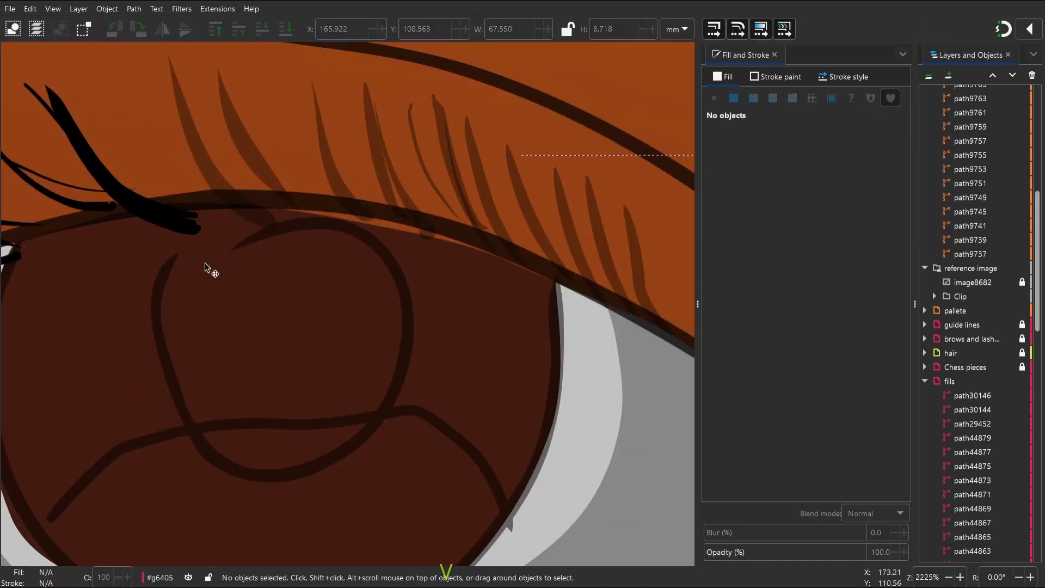
{"action": "key", "text": "e"}
{"action": "mouse_move", "coordinate": [180, 231]}
{"action": "left_mouse_down"}
{"action": "mouse_move", "coordinate": [385, 432]}
{"action": "mouse_move", "coordinate": [371, 439]}
{"action": "left_mouse_up"}
{"action": "key", "text": "s"}
{"action": "left_click_drag", "start_coordinate": [740, 199], "coordinate": [716, 202]}
Enlarge the left pupil to about 4.69 by 4.48 mm and centre it on the iris
{"action": "left_click_drag", "start_coordinate": [377, 445], "coordinate": [424, 464]}
{"action": "left_click_drag", "start_coordinate": [174, 226], "coordinate": [142, 196]}
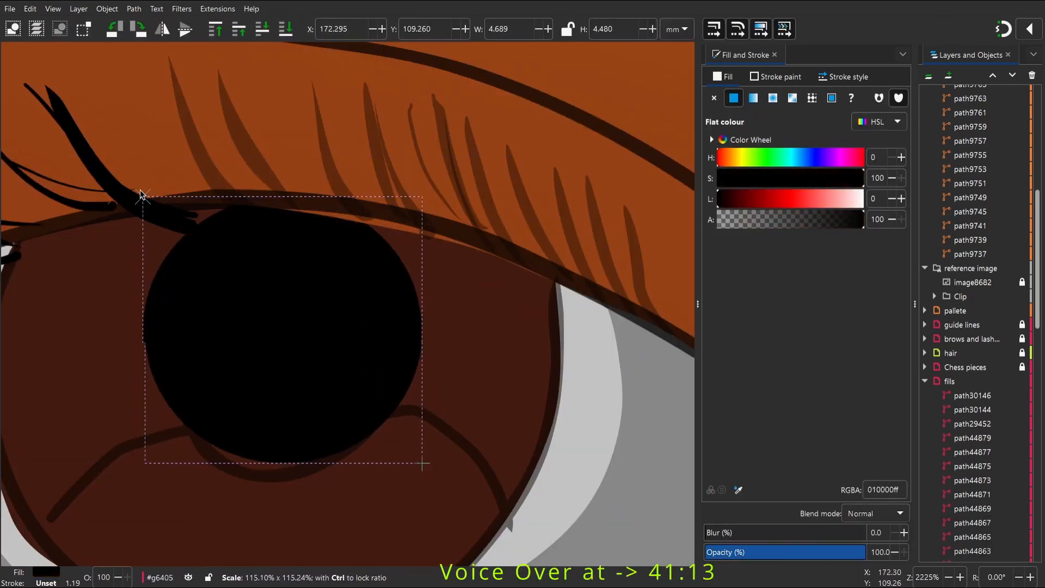
{"action": "left_click_drag", "start_coordinate": [289, 295], "coordinate": [273, 311]}
Add a matching round black pupil over the brown iris of the right eye
{"action": "key", "text": "2"}
{"action": "key", "text": "space"}
{"action": "key", "text": "z"}
{"action": "left_click_drag", "start_coordinate": [295, 245], "coordinate": [369, 321]}
{"action": "key", "text": "e"}
{"action": "key", "text": "s"}
{"action": "key", "text": "space"}
{"action": "left_click", "coordinate": [260, 309]}
Enter the eyeball clip group and draw a black shadow at 48.9% opacity across the upper part of the right eye
{"action": "key", "text": "1"}
{"action": "key", "text": "space"}
{"action": "left_click", "coordinate": [398, 262]}
{"action": "key", "text": "z"}
{"action": "key", "text": "s"}
{"action": "left_click", "coordinate": [338, 270]}
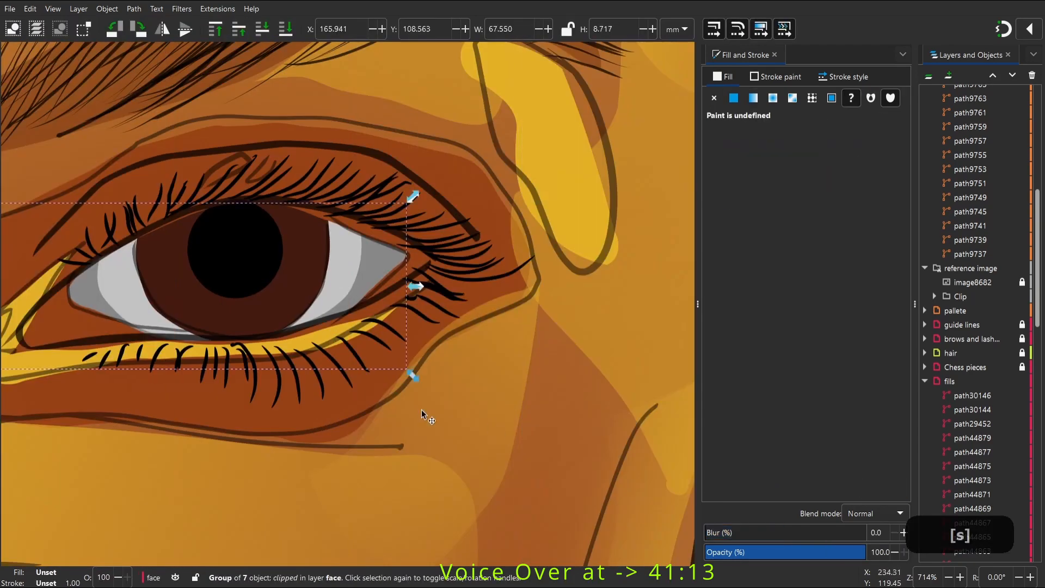
{"action": "key", "text": "p"}
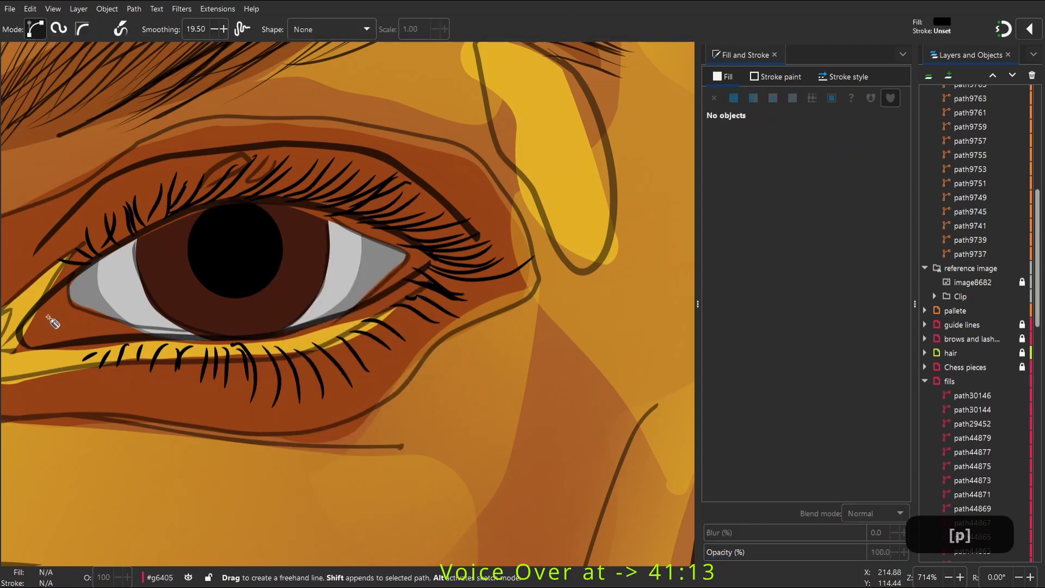
{"action": "left_click_drag", "start_coordinate": [143, 231], "coordinate": [68, 294]}
{"action": "key", "text": "w"}
{"action": "left_click_drag", "start_coordinate": [755, 532], "coordinate": [706, 532]}
{"action": "key", "text": "s"}
Blur the c3c3c3 inner shape of the right eyeball to soften its edge
{"action": "left_click", "coordinate": [343, 275]}
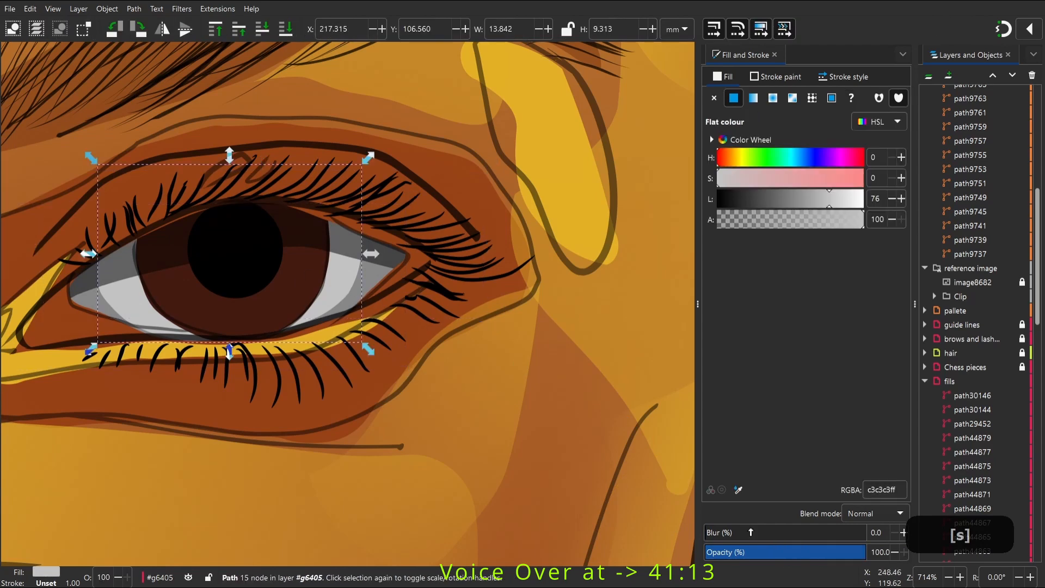
{"action": "left_click", "coordinate": [745, 532]}
{"action": "key", "text": "s"}
{"action": "left_click", "coordinate": [328, 241]}
Draw a matching translucent black shadow across the upper part of the left eye and smooth its edge
{"action": "key", "text": "space"}
{"action": "key", "text": "space"}
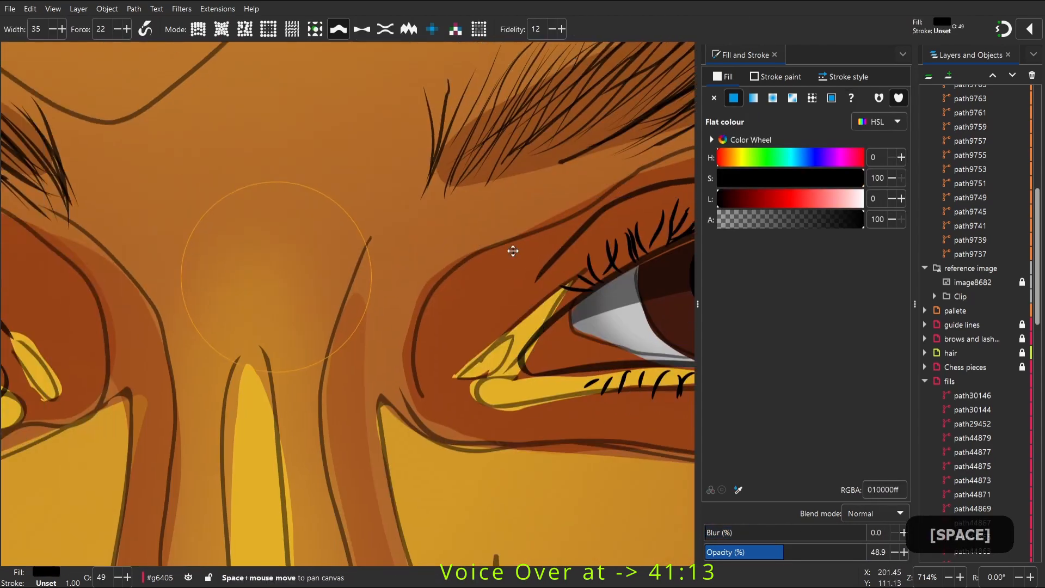
{"action": "key", "text": "space"}
{"action": "key", "text": "p"}
{"action": "mouse_move", "coordinate": [412, 322]}
{"action": "left_mouse_down"}
{"action": "mouse_move", "coordinate": [354, 304]}
{"action": "mouse_move", "coordinate": [436, 293]}
{"action": "left_mouse_up"}
{"action": "key", "text": "w"}
{"action": "mouse_move", "coordinate": [353, 280]}
{"action": "left_mouse_down"}
{"action": "mouse_move", "coordinate": [382, 296]}
{"action": "mouse_move", "coordinate": [381, 313]}
{"action": "left_mouse_up"}
{"action": "key", "text": "s"}
{"action": "key", "text": "z"}
{"action": "key", "text": "4"}
{"action": "left_click", "coordinate": [361, 242]}
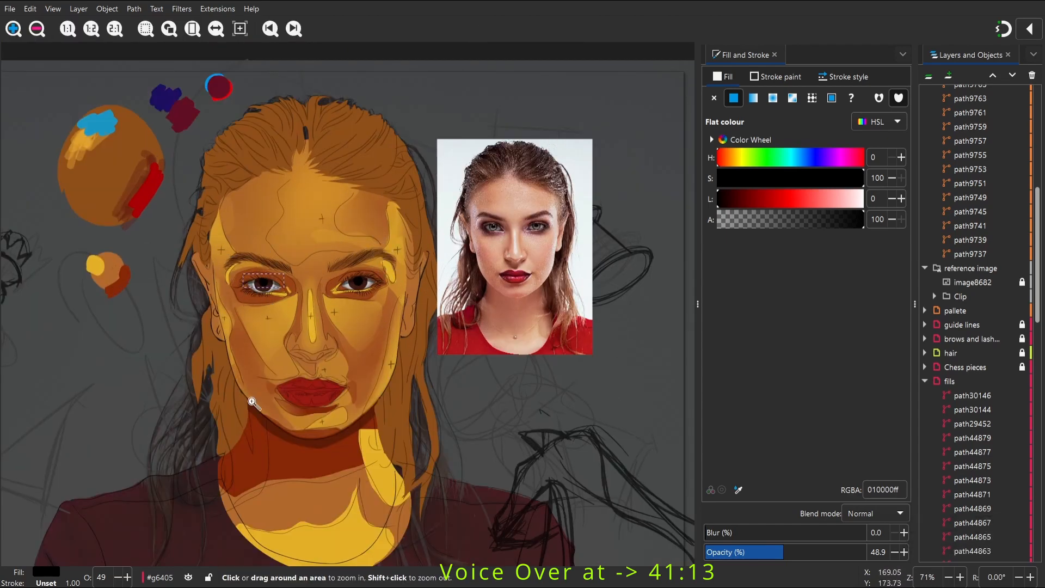
{"action": "key", "text": "s"}
{"action": "left_click", "coordinate": [307, 256]}
{"action": "key", "text": "space"}
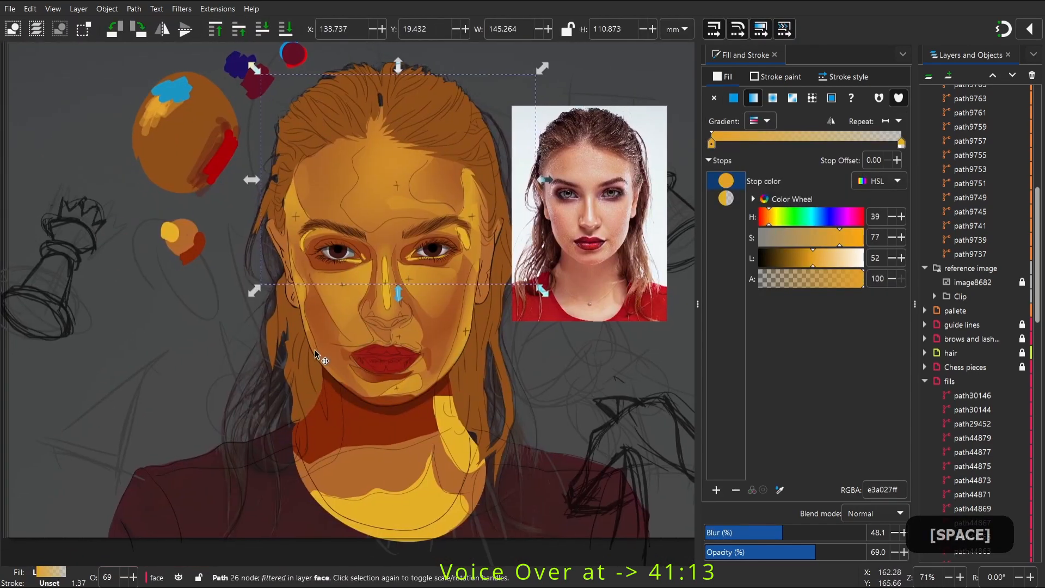
Draw a closed freehand shadow shape across the underside of the nose, following the nostril outlines
{"action": "key", "text": "space"}
{"action": "key", "text": "z"}
{"action": "left_click_drag", "start_coordinate": [324, 285], "coordinate": [406, 347]}
{"action": "key", "text": "p"}
{"action": "left_click_drag", "start_coordinate": [265, 334], "coordinate": [228, 253]}
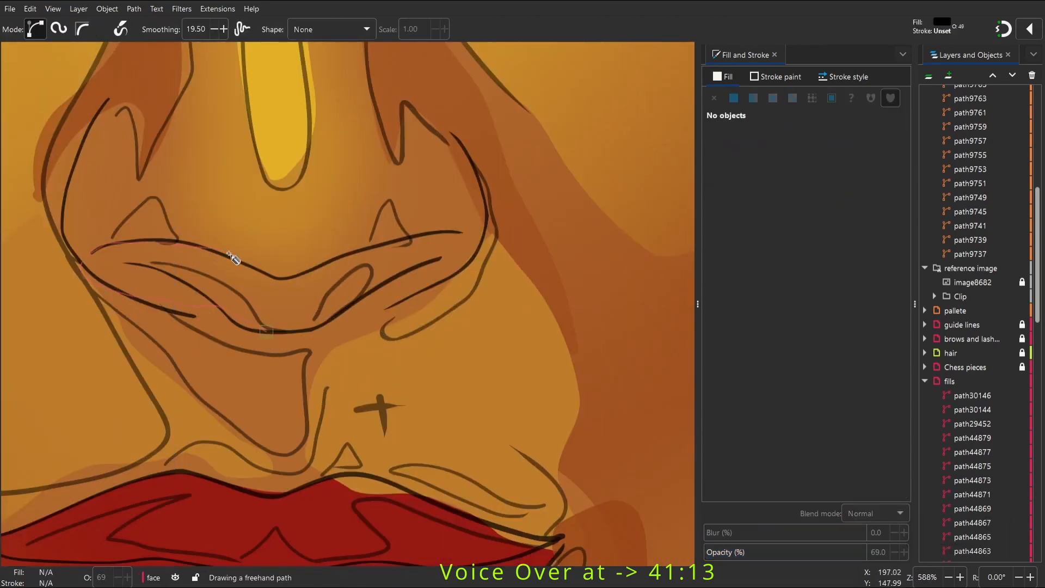
{"action": "left_click_drag", "start_coordinate": [392, 304], "coordinate": [267, 331]}
Fill the nose shadow with brown a55823 sampled from the face at 100% opacity and reduce its lightness to a darker brown
{"action": "key", "text": "d"}
{"action": "left_click", "coordinate": [456, 156]}
{"action": "key", "text": "space"}
{"action": "left_click_drag", "start_coordinate": [784, 552], "coordinate": [920, 551]}
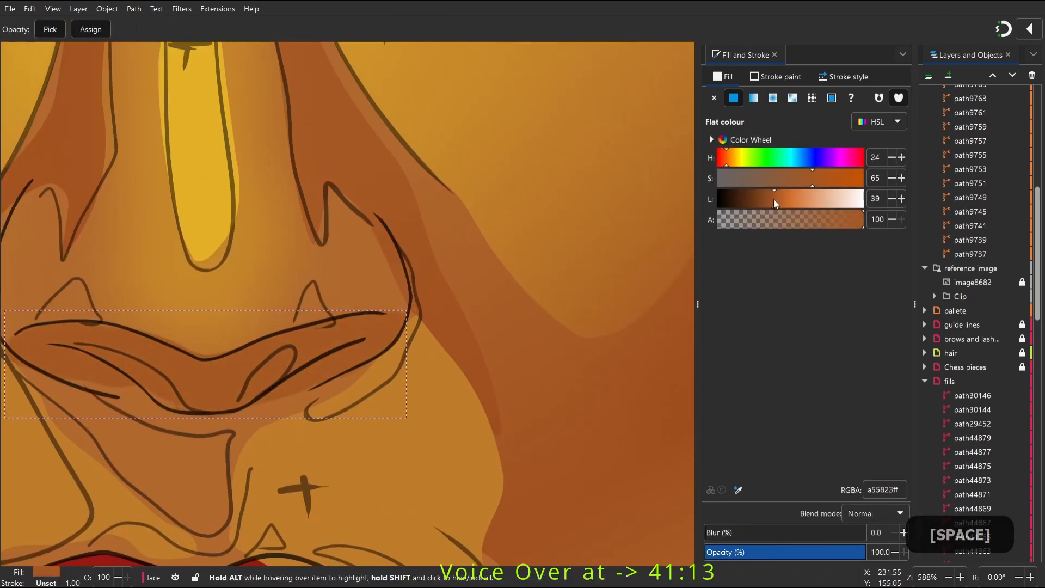
{"action": "left_click_drag", "start_coordinate": [773, 199], "coordinate": [757, 198]}
{"action": "key", "text": "s"}
Inspect the reddish-brown shading shapes around both eyes inside the face group and the gradient highlight along the right cheek
{"action": "left_click", "coordinate": [408, 280]}
{"action": "scroll", "coordinate": [321, 318], "scroll_direction": "down", "scroll_amount": 7}
{"action": "key", "text": "z"}
{"action": "left_click_drag", "start_coordinate": [372, 364], "coordinate": [263, 292]}
{"action": "key", "text": "space"}
{"action": "left_click", "coordinate": [307, 241]}
{"action": "key", "text": "space"}
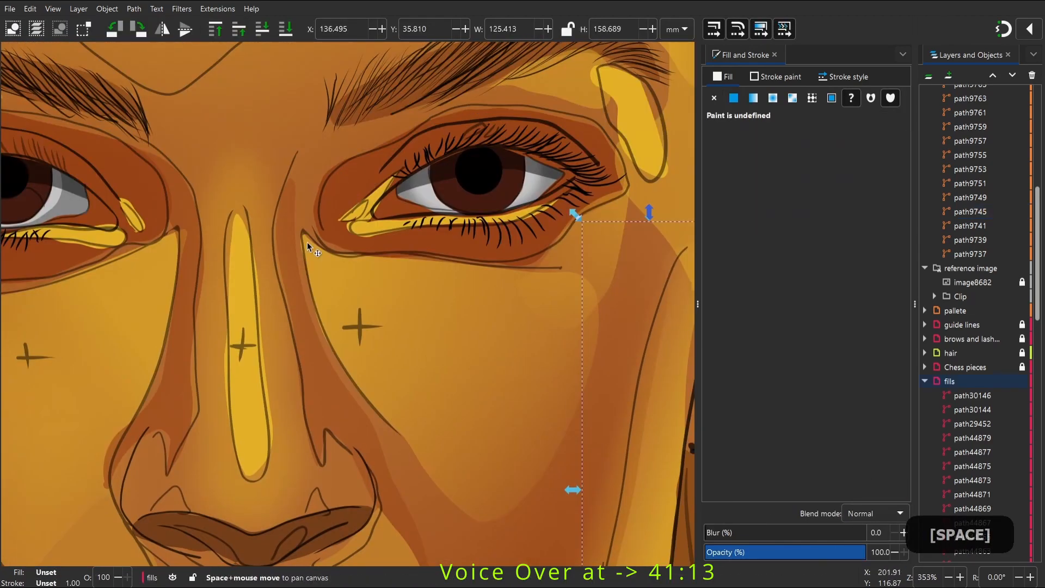
{"action": "left_click", "coordinate": [310, 232], "text": "ctrl"}
{"action": "left_click", "coordinate": [264, 204]}
{"action": "right_click", "coordinate": [299, 251]}
{"action": "left_click", "coordinate": [337, 223]}
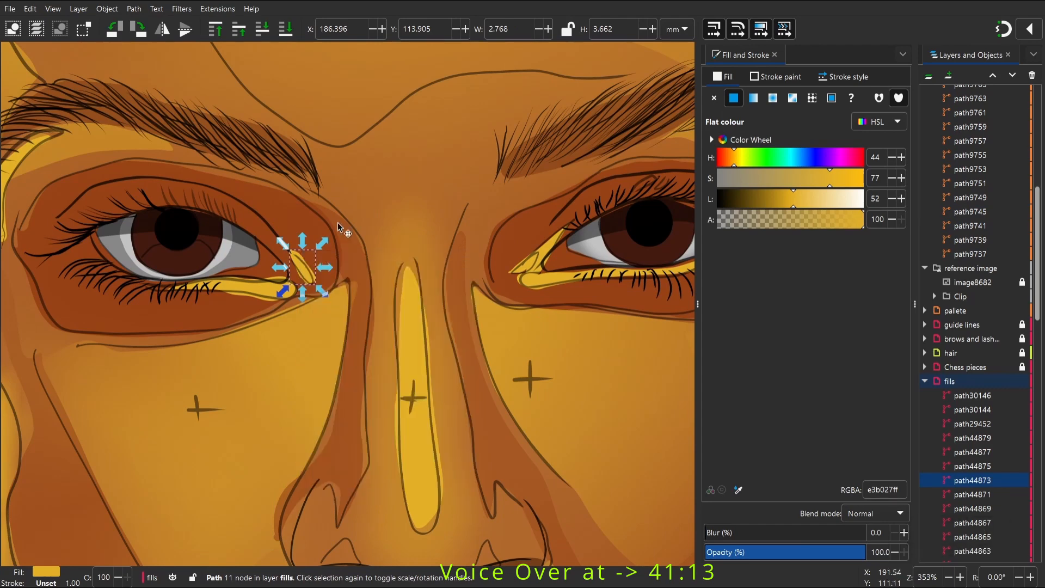
{"action": "right_click", "coordinate": [338, 262]}
{"action": "left_click", "coordinate": [383, 472]}
{"action": "left_click", "coordinate": [340, 389]}
{"action": "left_click", "coordinate": [267, 199], "text": "ctrl"}
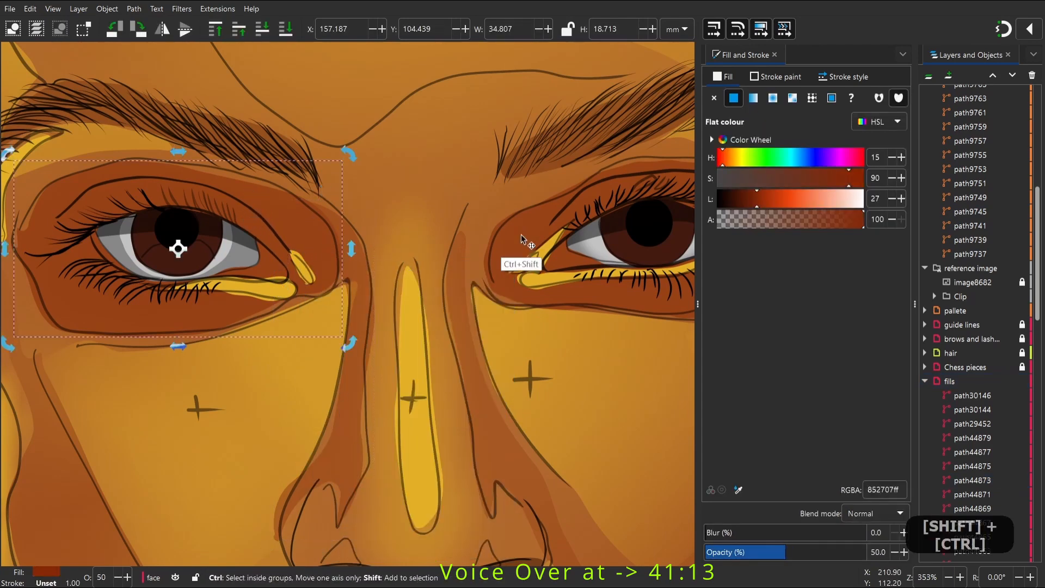
{"action": "left_click", "coordinate": [527, 243], "text": "ctrl+shift"}
{"action": "left_click", "coordinate": [308, 321]}
{"action": "scroll", "coordinate": [306, 308], "scroll_direction": "down", "scroll_amount": 5}
{"action": "key", "text": "space"}
{"action": "left_click", "coordinate": [353, 310]}
{"action": "left_click", "coordinate": [374, 320]}
{"action": "key", "text": "z"}
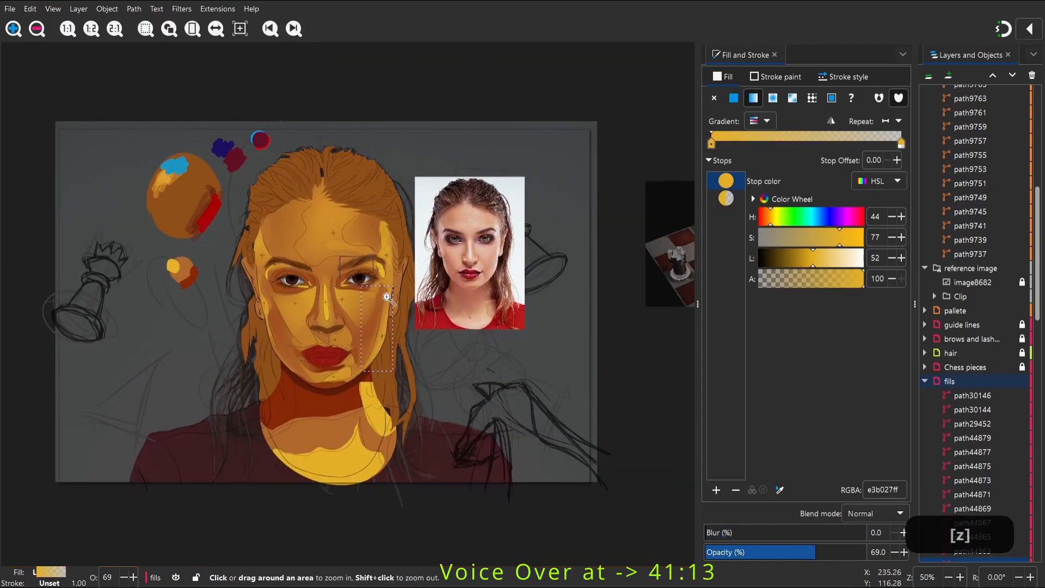
Enter eyeball clip group #g6405 and draw a short calligraphic stroke about 1.5 mm long in the right eye's iris
{"action": "left_click_drag", "start_coordinate": [390, 313], "coordinate": [334, 251]}
{"action": "key", "text": "space"}
{"action": "key", "text": "s"}
{"action": "left_click", "coordinate": [385, 271]}
{"action": "key", "text": "space"}
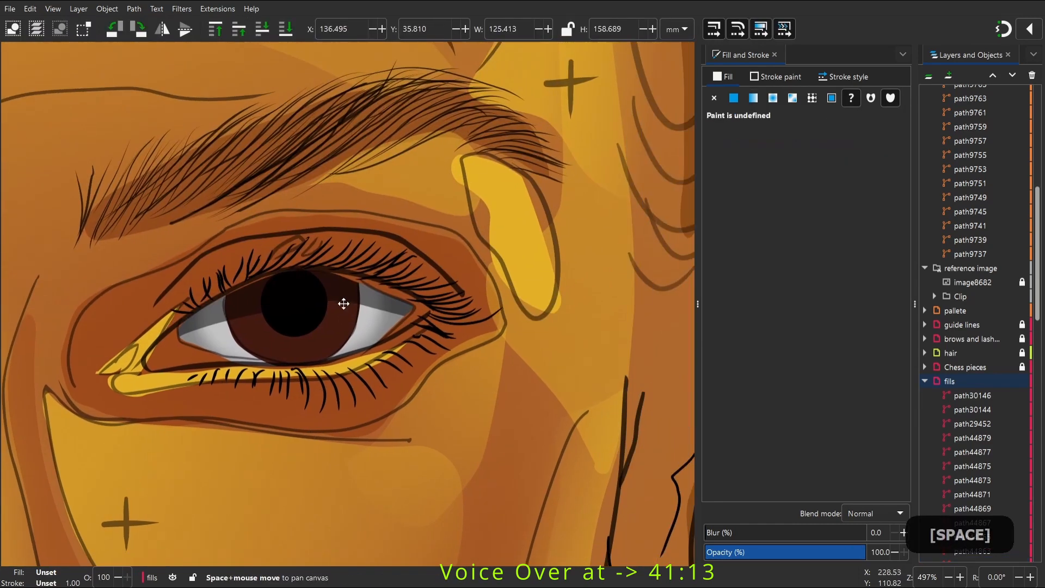
{"action": "key", "text": "space"}
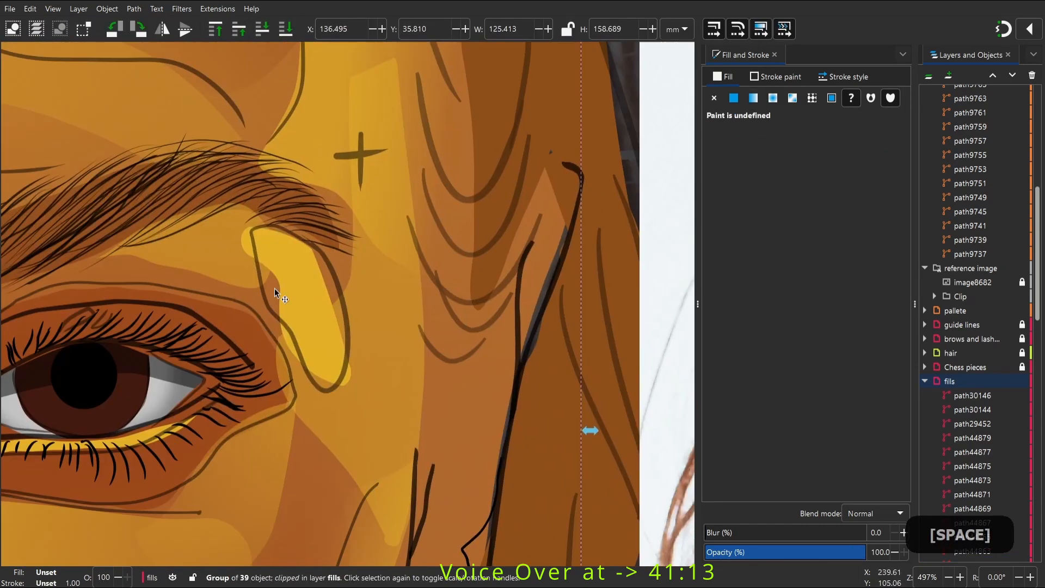
{"action": "key", "text": "space"}
{"action": "right_click", "coordinate": [453, 375]}
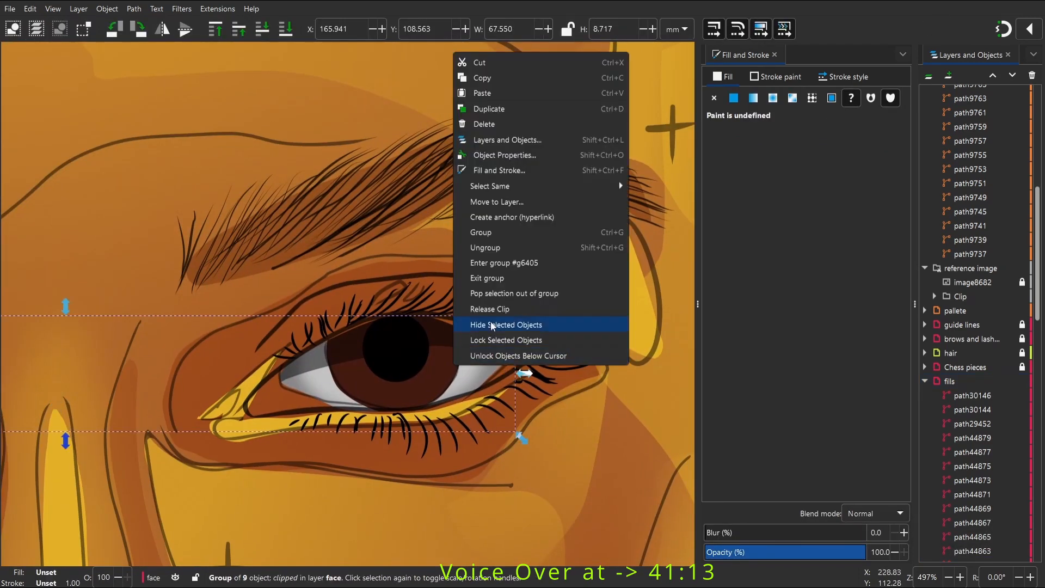
{"action": "left_click", "coordinate": [490, 262]}
{"action": "key", "text": "p"}
{"action": "key", "text": "c"}
{"action": "left_click_drag", "start_coordinate": [439, 339], "coordinate": [459, 343]}
Recolour the iris stroke to bright orange-yellow feb50c at 71.9% opacity
{"action": "key", "text": "s"}
{"action": "left_click_drag", "start_coordinate": [743, 161], "coordinate": [737, 163]}
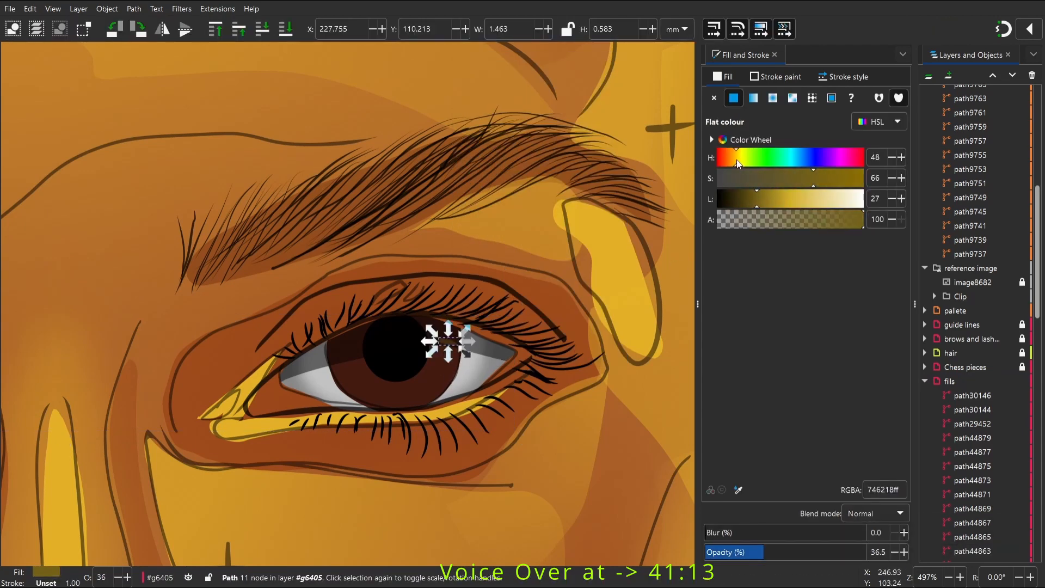
{"action": "left_click_drag", "start_coordinate": [794, 201], "coordinate": [787, 201]}
{"action": "left_click", "coordinate": [733, 157]}
{"action": "left_click_drag", "start_coordinate": [813, 178], "coordinate": [838, 177]}
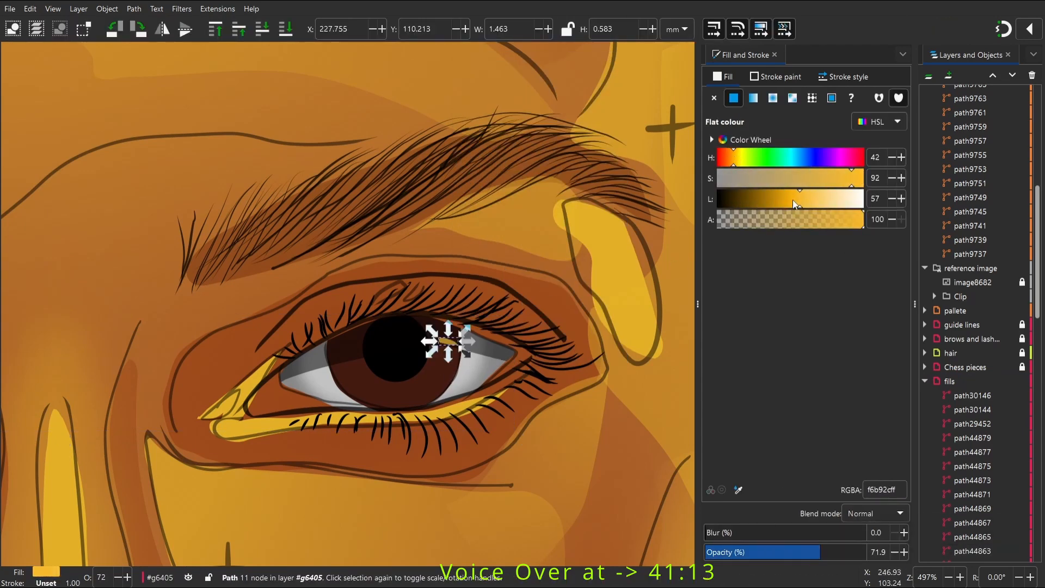
Try to draw a second highlight stroke on the right iris outside the eyeball clip group, and undo it
{"action": "key", "text": "space"}
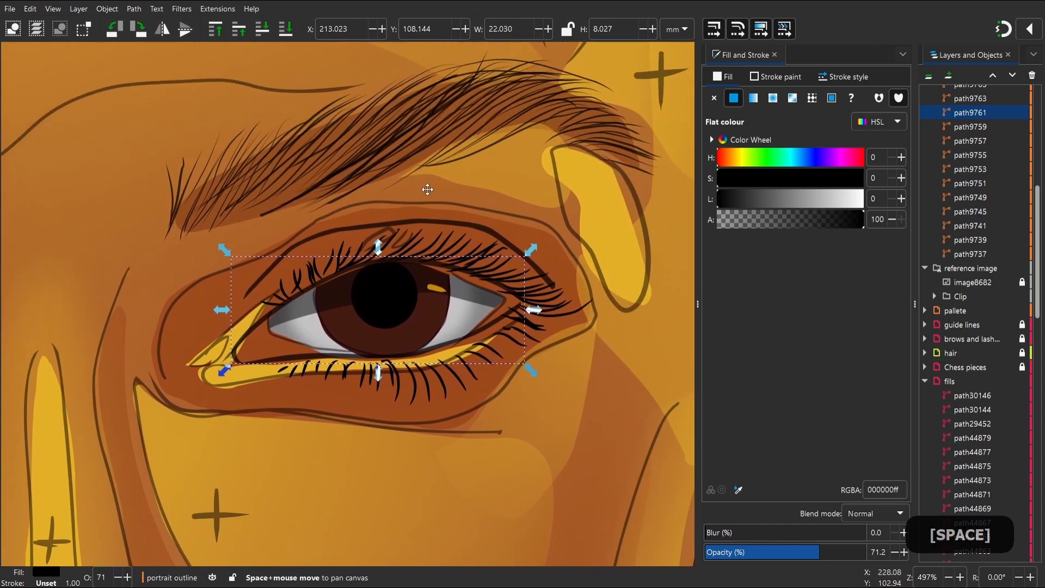
{"action": "left_click_drag", "start_coordinate": [427, 189], "coordinate": [344, 251]}
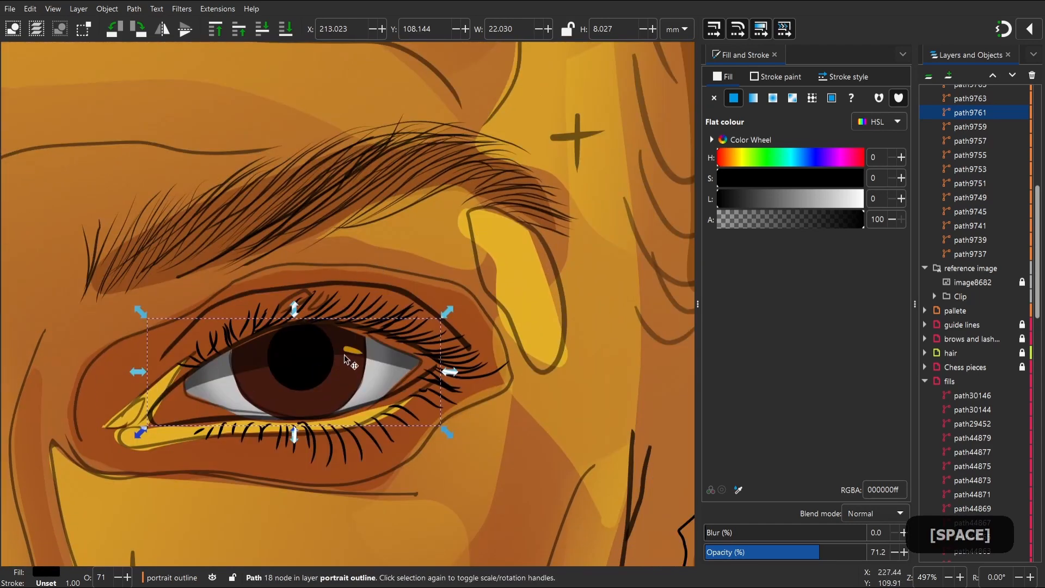
{"action": "left_click_drag", "start_coordinate": [345, 362], "coordinate": [342, 359]}
{"action": "key", "text": "c"}
{"action": "left_click_drag", "start_coordinate": [345, 355], "coordinate": [359, 364]}
{"action": "key", "text": "ctrl+z"}
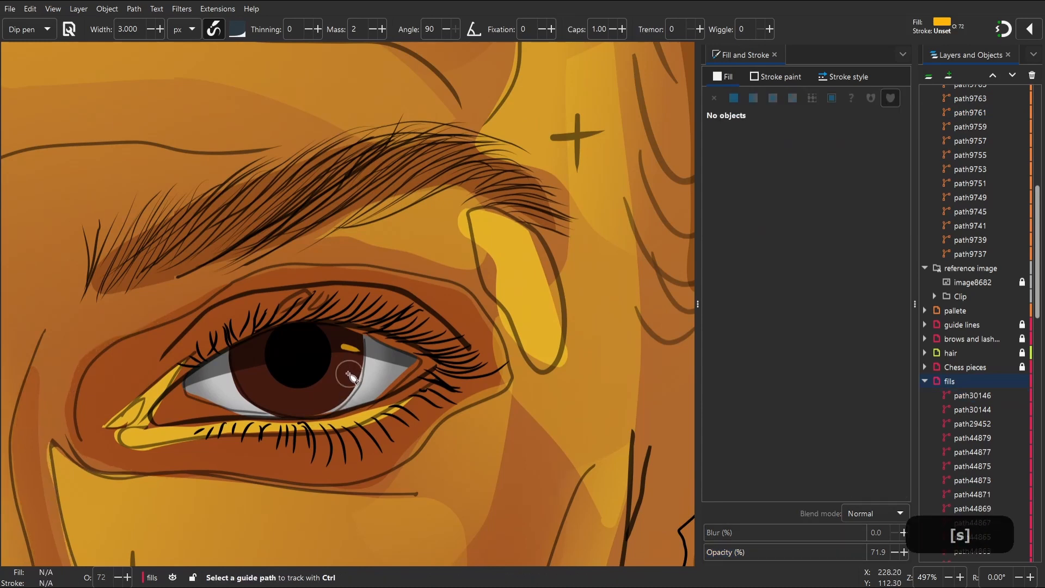
Enter the clipped face group and the nested eyeball clip group #g6405 for drawing
{"action": "key", "text": "s"}
{"action": "left_click", "coordinate": [342, 377]}
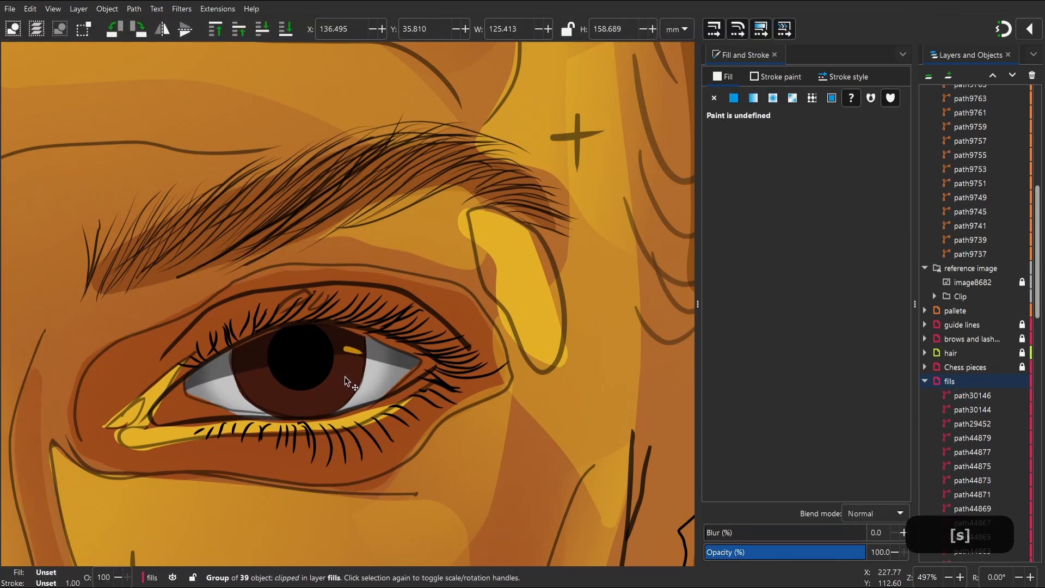
{"action": "left_click", "coordinate": [350, 405]}
{"action": "right_click", "coordinate": [350, 405]}
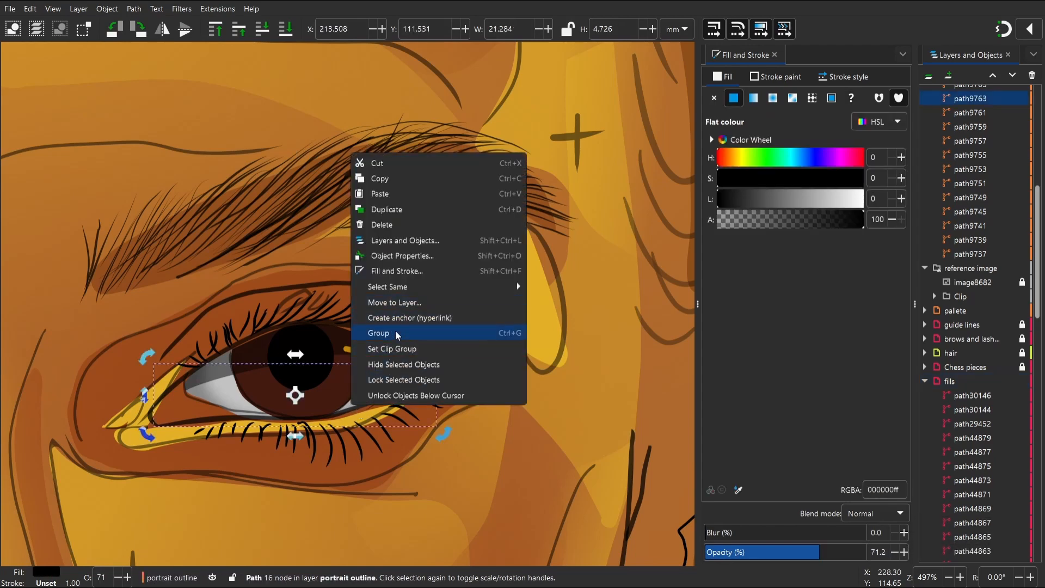
{"action": "left_click", "coordinate": [316, 387]}
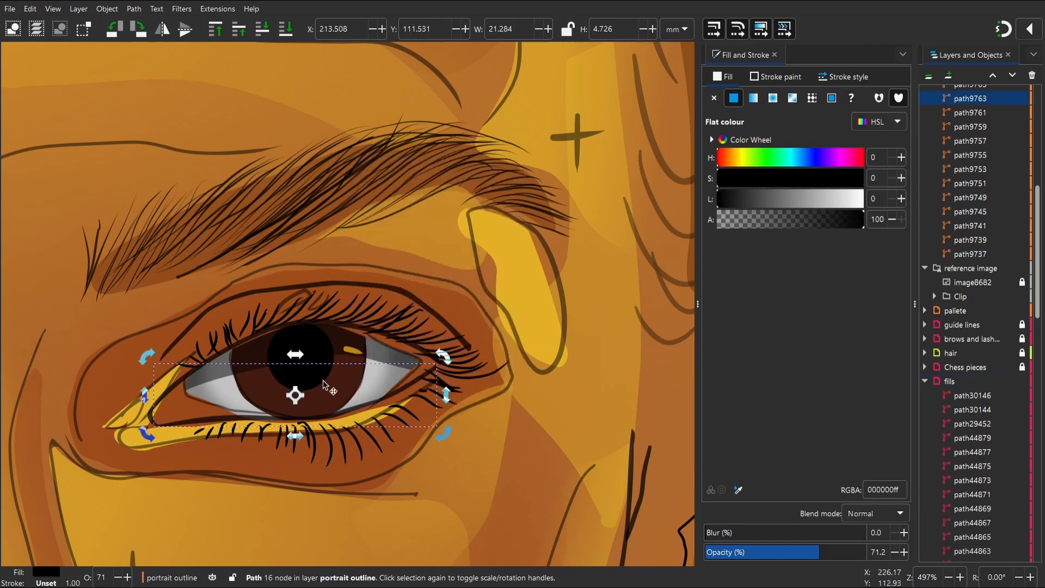
{"action": "left_click", "coordinate": [325, 356]}
{"action": "right_click", "coordinate": [329, 360]}
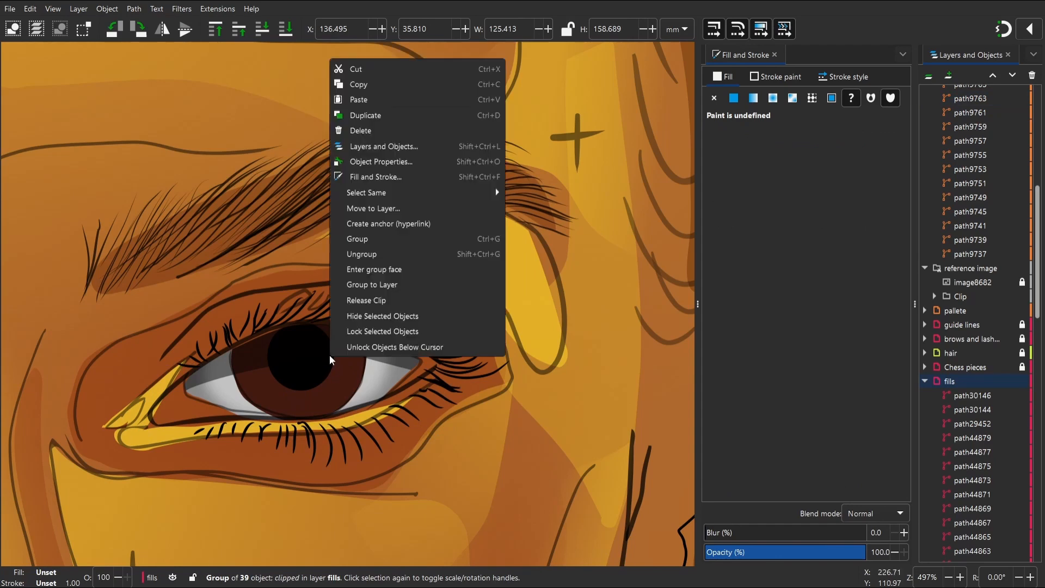
{"action": "left_click", "coordinate": [398, 273]}
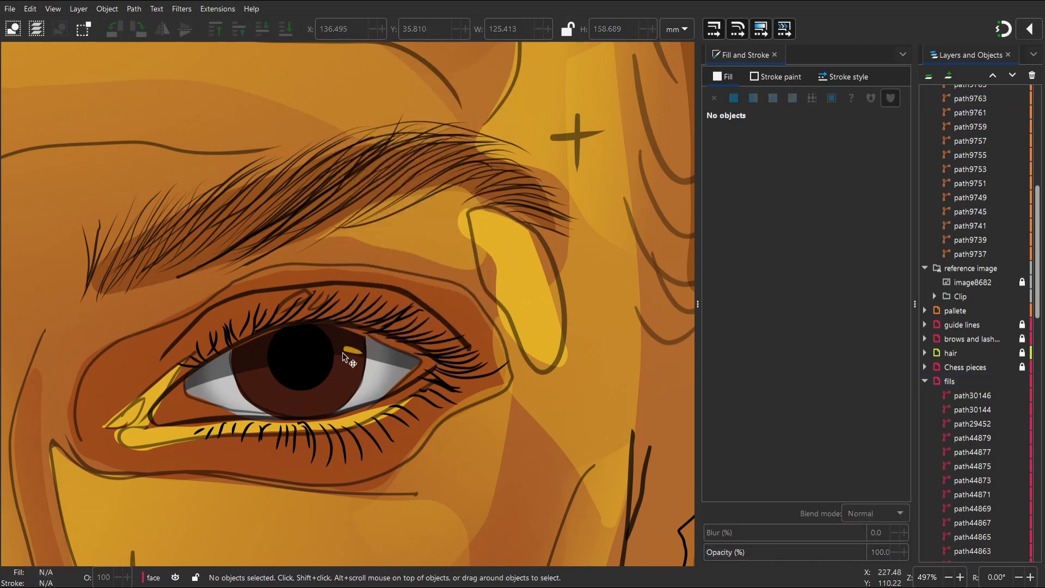
{"action": "left_click", "coordinate": [348, 366]}
{"action": "right_click", "coordinate": [349, 365]}
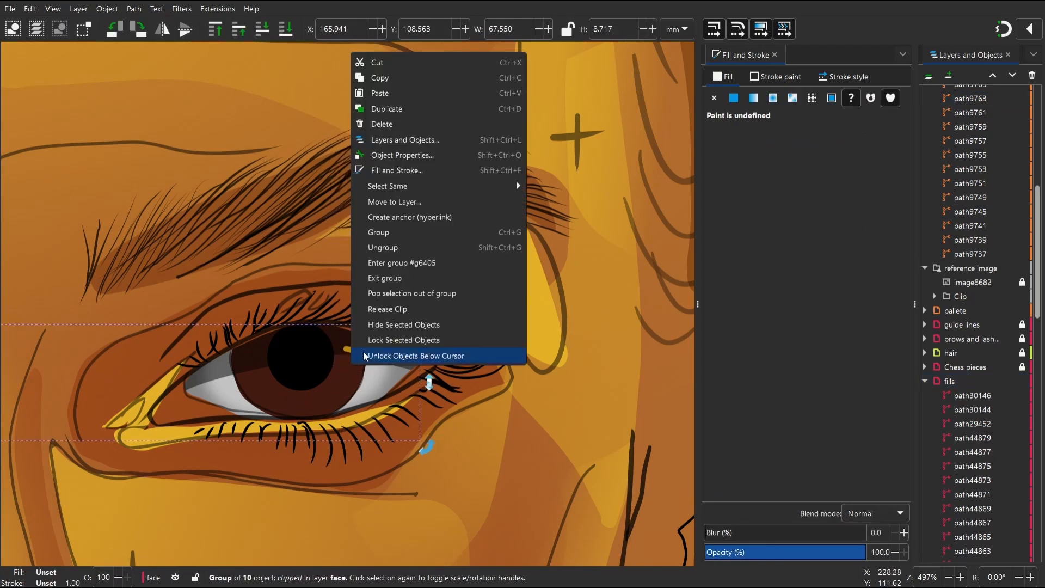
{"action": "left_click", "coordinate": [406, 264]}
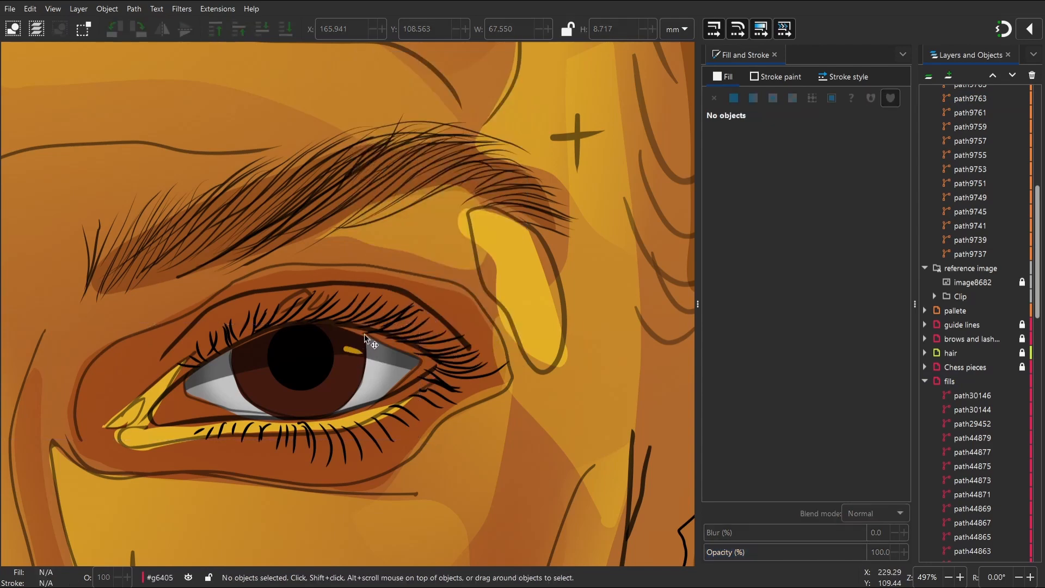
Draw radiating feb50c calligraphic strokes around the right eye's pupil and use 32.5% opacity for the iris texture
{"action": "key", "text": "p"}
{"action": "key", "text": "c"}
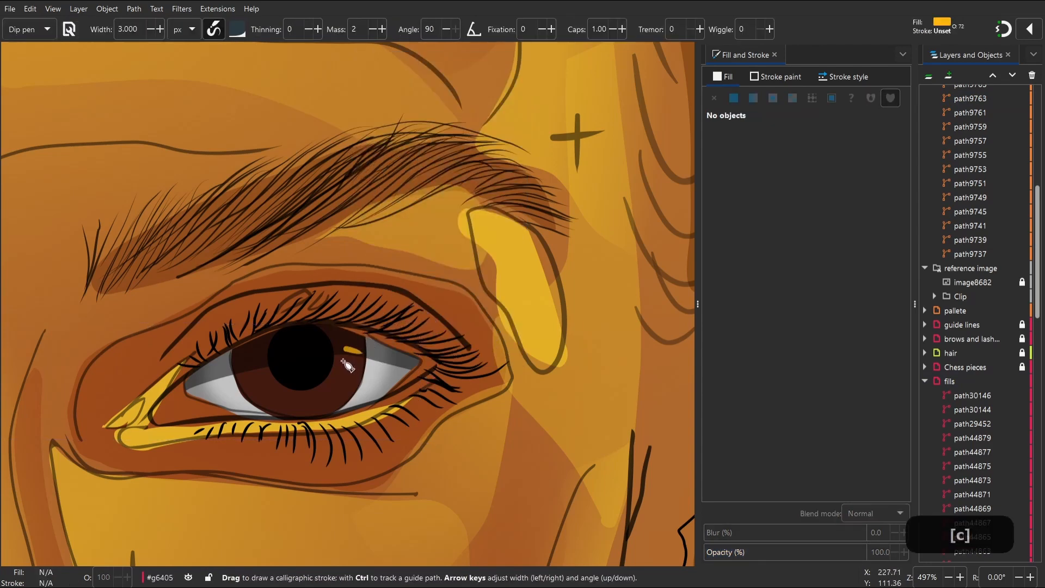
{"action": "left_click_drag", "start_coordinate": [360, 366], "coordinate": [361, 365]}
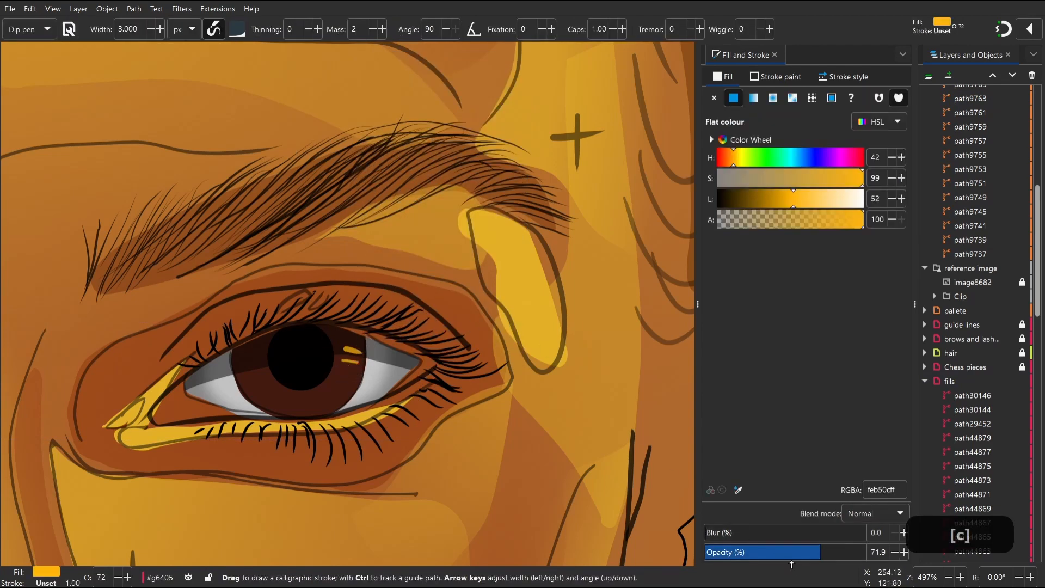
{"action": "left_click_drag", "start_coordinate": [334, 362], "coordinate": [355, 368]}
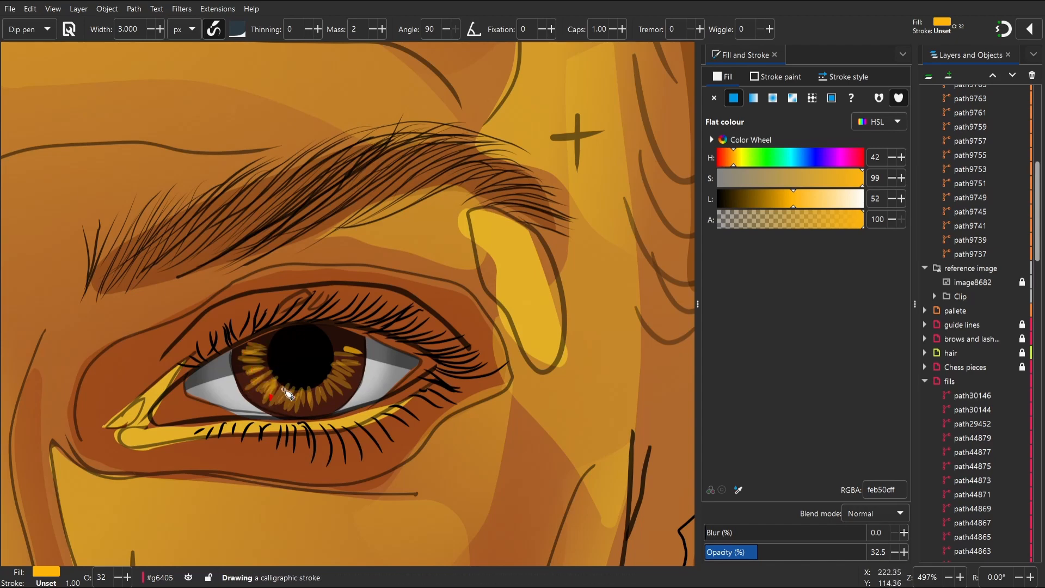
Draw matching radiating feb50c strokes at 32.5% opacity around the pupil in the left eye's iris
{"action": "key", "text": "space"}
{"action": "key", "text": "space"}
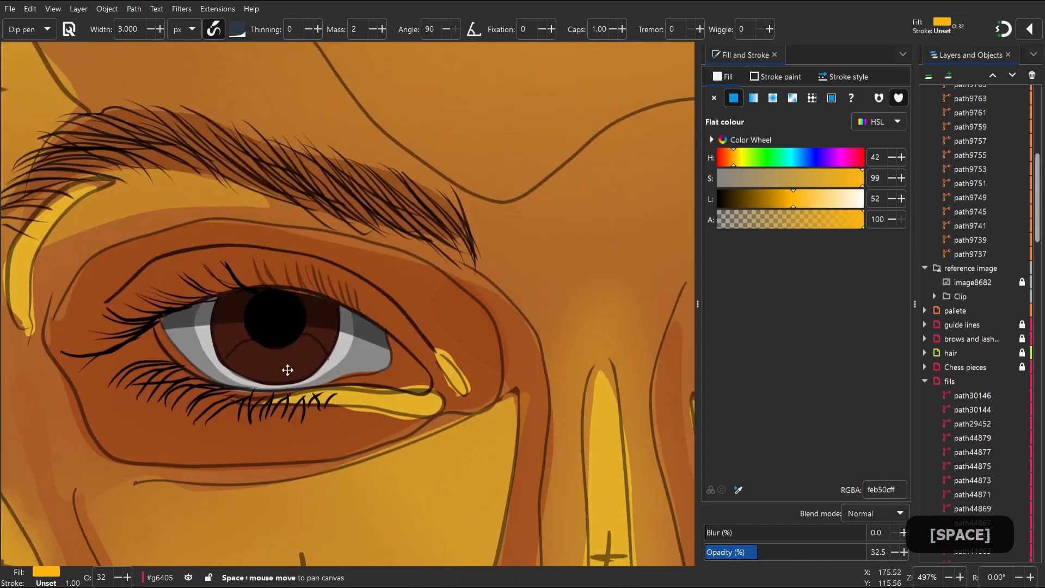
{"action": "left_click_drag", "start_coordinate": [304, 313], "coordinate": [323, 315]}
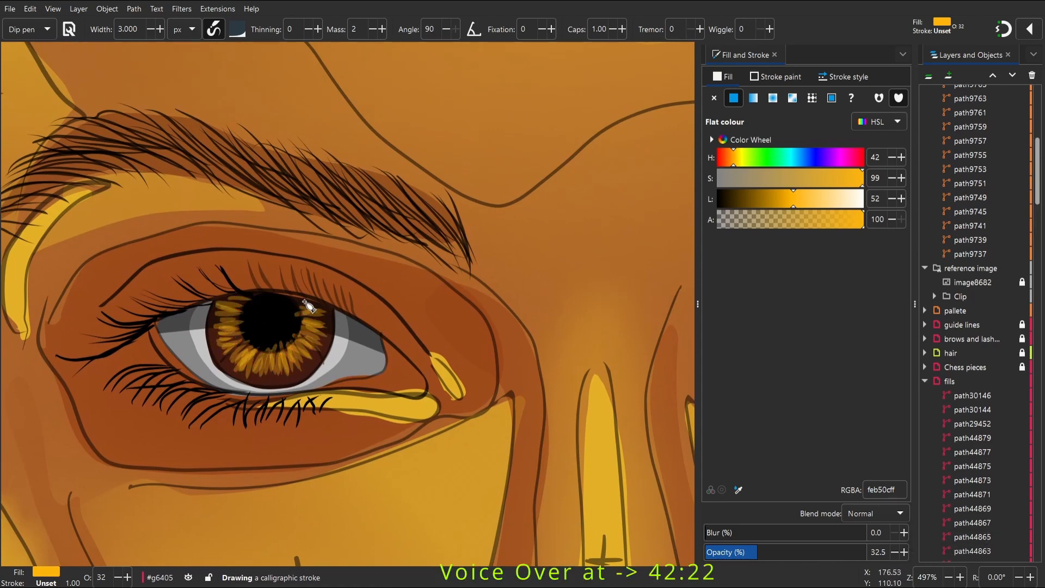
{"action": "key", "text": "space"}
{"action": "key", "text": "2"}
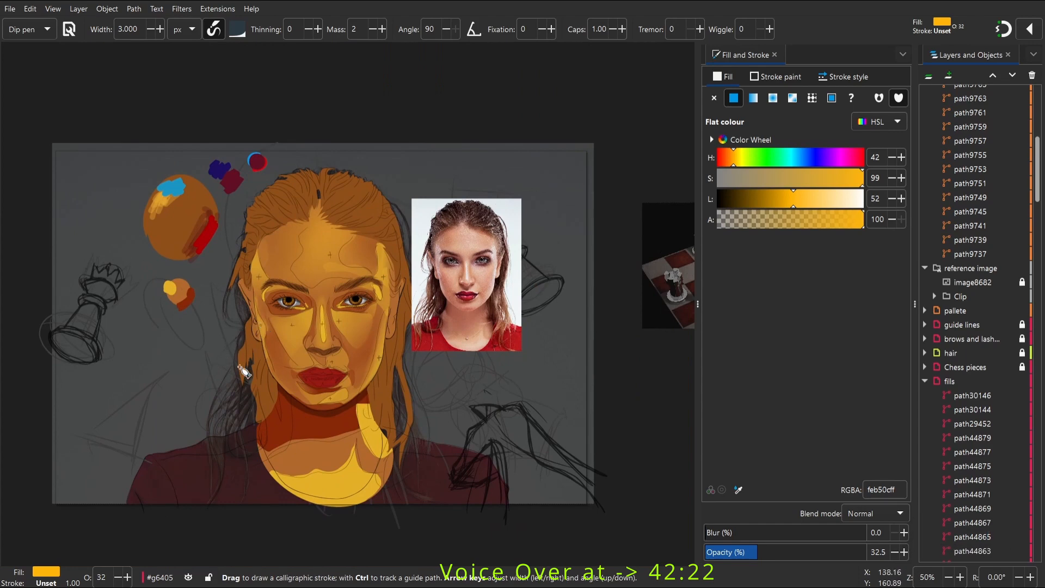
Draw a c2822a patch on the right cheek with 100% opacity and about 30% blur
{"action": "key", "text": "3"}
{"action": "key", "text": "p"}
{"action": "mouse_move", "coordinate": [347, 290]}
{"action": "left_mouse_down"}
{"action": "mouse_move", "coordinate": [357, 293]}
{"action": "mouse_move", "coordinate": [347, 290]}
{"action": "left_mouse_up"}
{"action": "key", "text": "s"}
{"action": "left_click", "coordinate": [864, 551]}
{"action": "left_click", "coordinate": [754, 532]}
Fade the blurred cheek patch to transparent with a linear gradient and nudge its shape with the Tweak tool
{"action": "key", "text": "g"}
{"action": "left_click_drag", "start_coordinate": [241, 252], "coordinate": [296, 327]}
{"action": "key", "text": "w"}
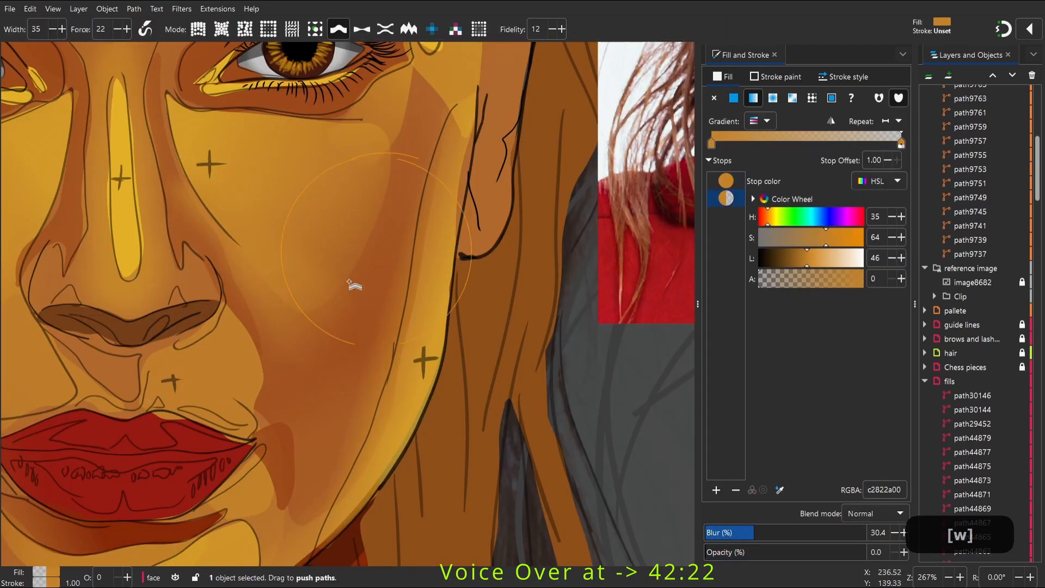
{"action": "key", "text": "1"}
{"action": "key", "text": "space"}
{"action": "key", "text": "w"}
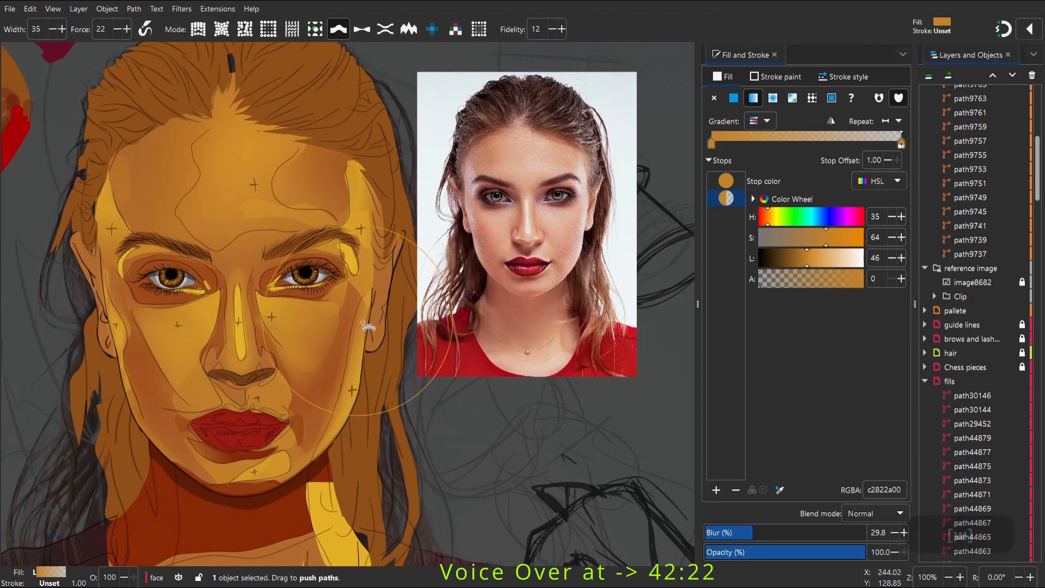
Inspect the gradient handles and nodes of the highlight and outline shapes along the right cheek's edge
{"action": "key", "text": "s"}
{"action": "left_click", "coordinate": [361, 338]}
{"action": "key", "text": "w"}
{"action": "key", "text": "n"}
{"action": "key", "text": "g"}
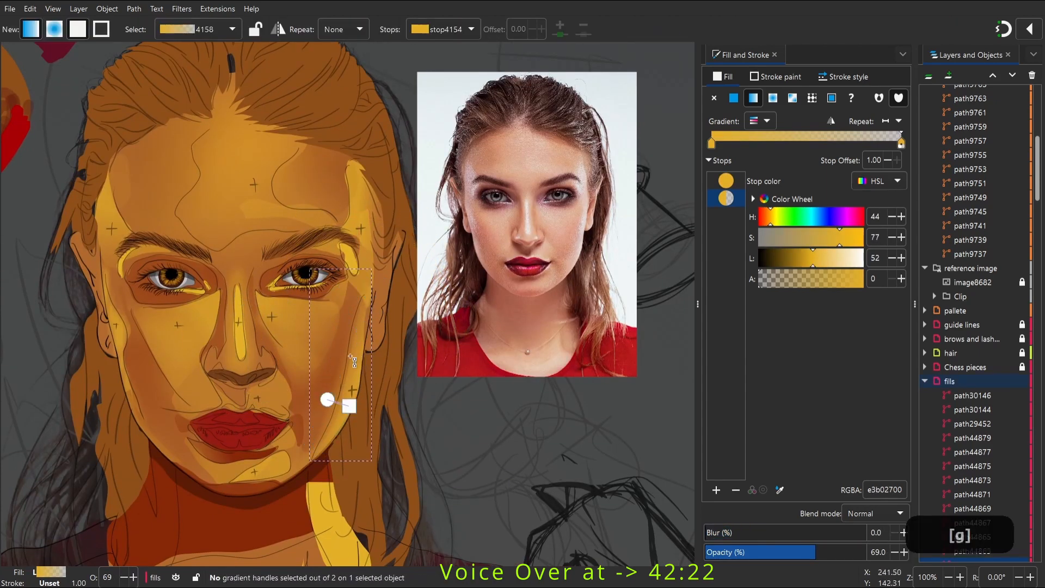
{"action": "key", "text": "s"}
{"action": "left_click", "coordinate": [356, 362], "text": "ctrl"}
{"action": "key", "text": "n"}
{"action": "key", "text": "s"}
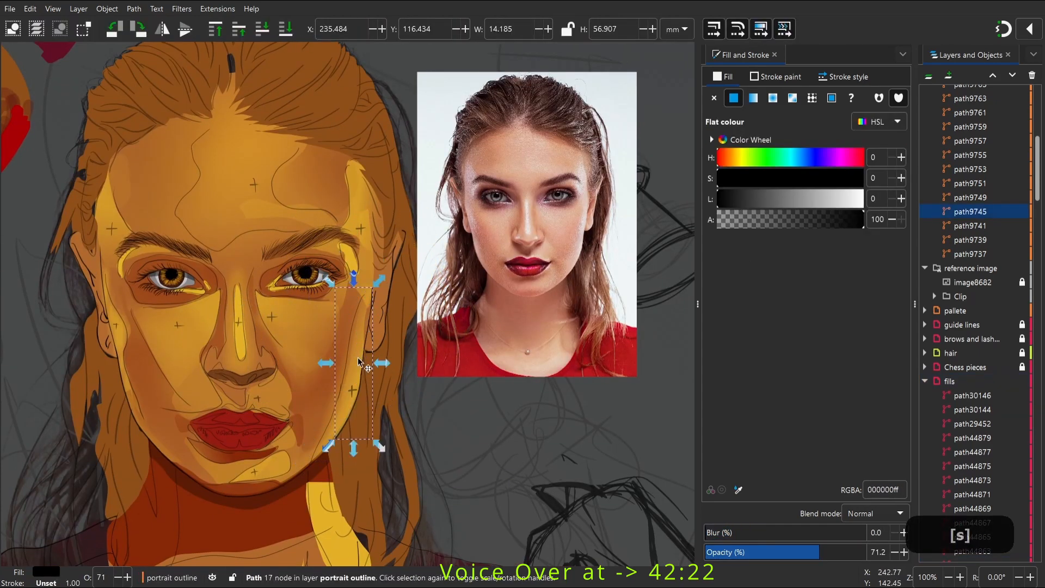
{"action": "left_click", "coordinate": [349, 381], "text": "ctrl"}
{"action": "key", "text": "w"}
{"action": "key", "text": "n"}
{"action": "left_click", "coordinate": [360, 364], "text": "ctrl"}
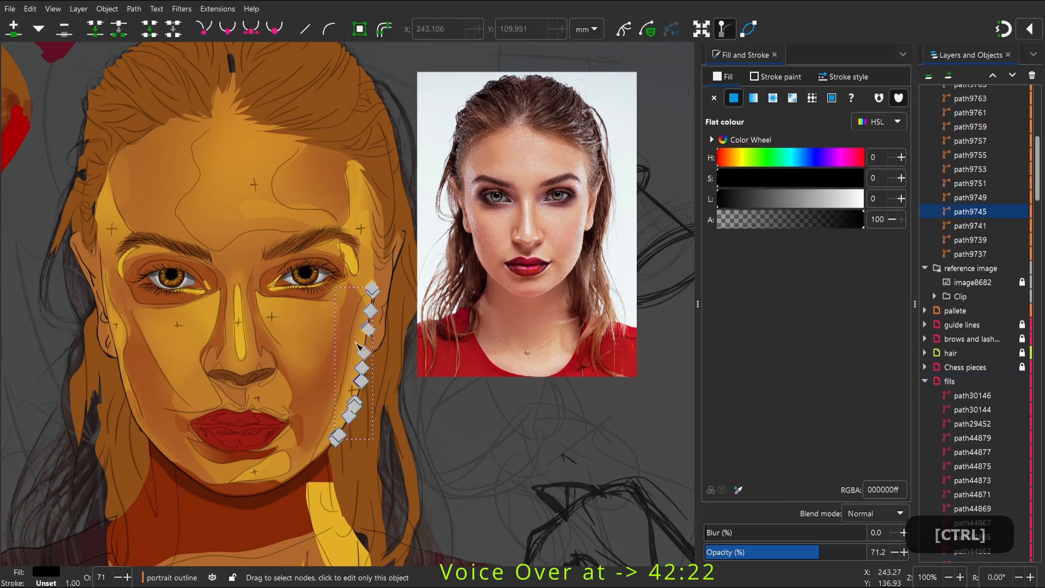
{"action": "left_click", "coordinate": [357, 344], "text": "ctrl"}
Draw a narrow c2822a patch at 100% opacity down the outer edge of the right cheek and blur it
{"action": "key", "text": "space"}
{"action": "key", "text": "p"}
{"action": "left_click_drag", "start_coordinate": [308, 420], "coordinate": [318, 312]}
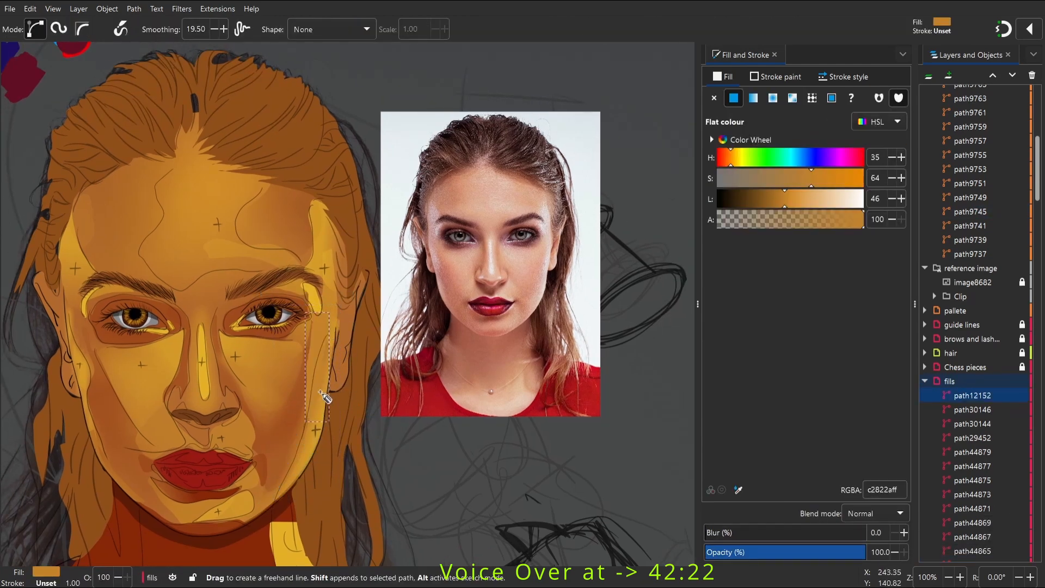
{"action": "left_click", "coordinate": [744, 531]}
{"action": "key", "text": "w"}
{"action": "key", "text": "s"}
{"action": "left_click", "coordinate": [303, 321]}
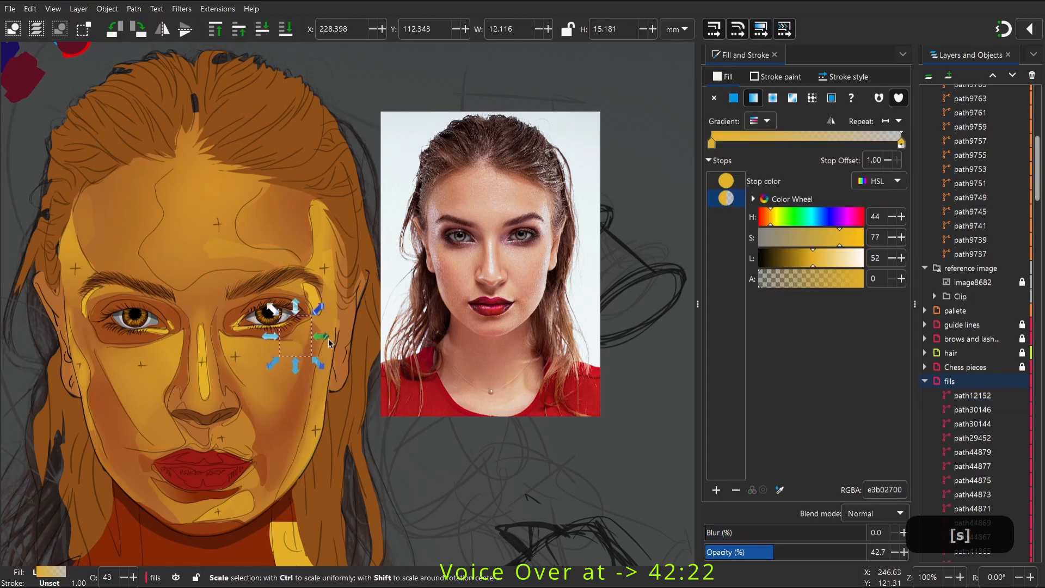
Draw another c2822a patch about 12 by 31 mm below the outer corner of the right eye at 47% opacity
{"action": "key", "text": "p"}
{"action": "mouse_move", "coordinate": [305, 398]}
{"action": "left_mouse_down"}
{"action": "mouse_move", "coordinate": [321, 318]}
{"action": "mouse_move", "coordinate": [316, 374]}
{"action": "mouse_move", "coordinate": [321, 358]}
{"action": "left_mouse_up"}
{"action": "left_click", "coordinate": [780, 552]}
{"action": "key", "text": "s"}
Add a further cheek patch using a colour sampled from the lower right cheek and reduce its opacity
{"action": "key", "text": "p"}
{"action": "key", "text": "d"}
{"action": "left_click", "coordinate": [288, 408]}
{"action": "left_click", "coordinate": [750, 552]}
{"action": "key", "text": "s"}
{"action": "left_click", "coordinate": [321, 349]}
{"action": "key", "text": "space"}
{"action": "left_click_drag", "start_coordinate": [436, 308], "coordinate": [460, 231]}
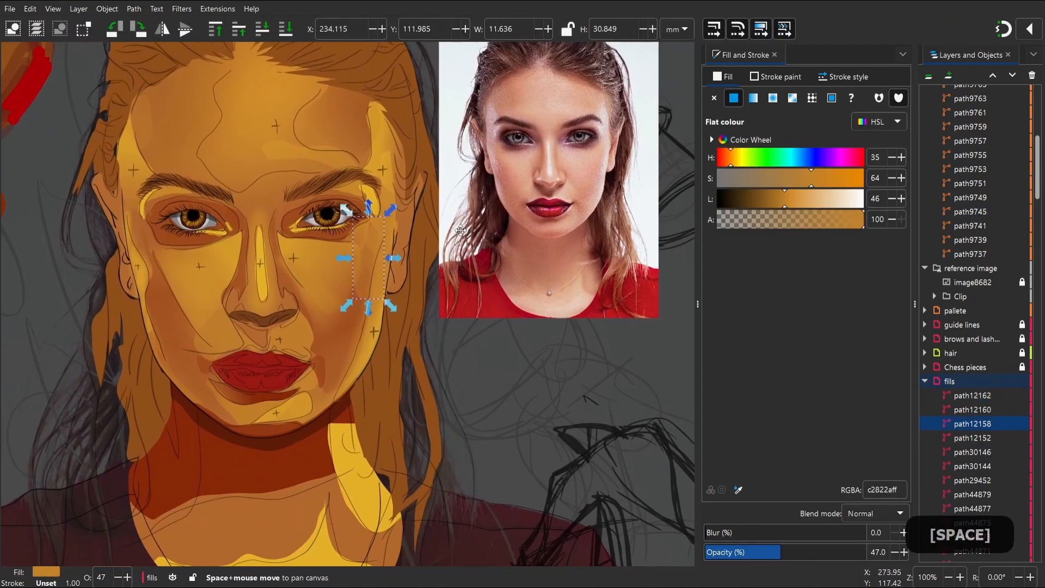
{"action": "left_click", "coordinate": [322, 374]}
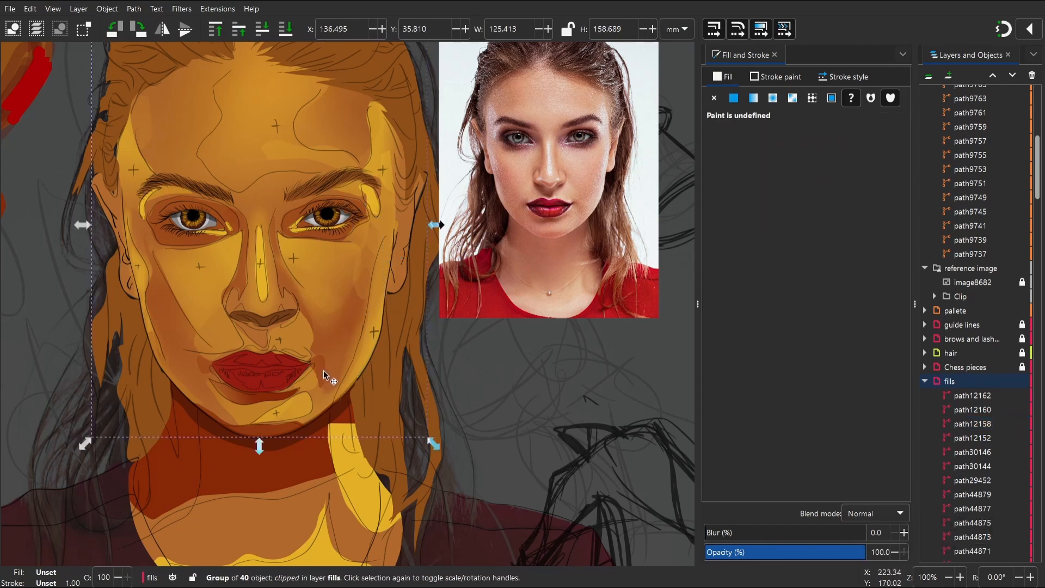
{"action": "right_click", "coordinate": [343, 372]}
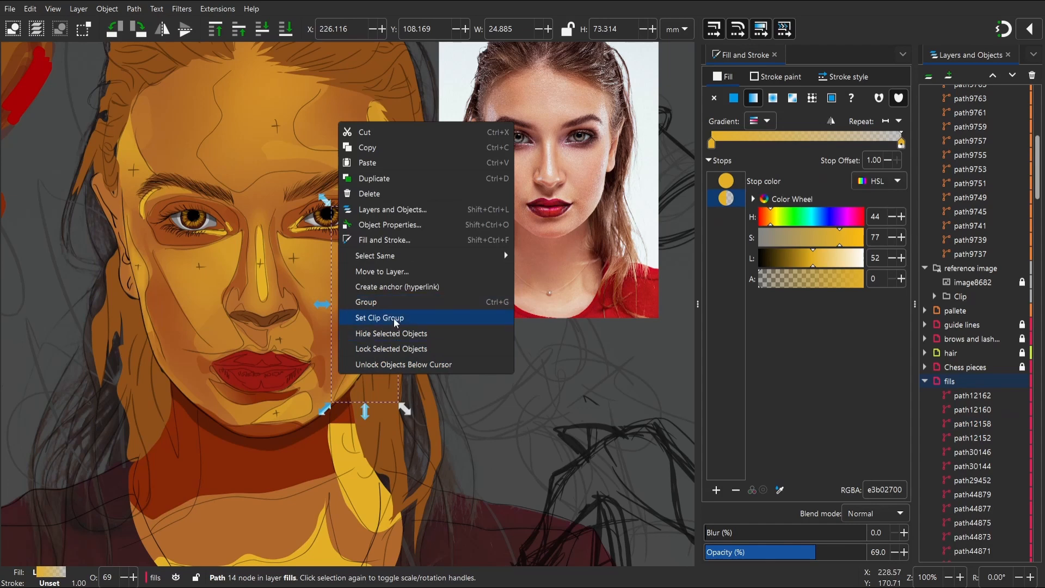
{"action": "left_click", "coordinate": [321, 311]}
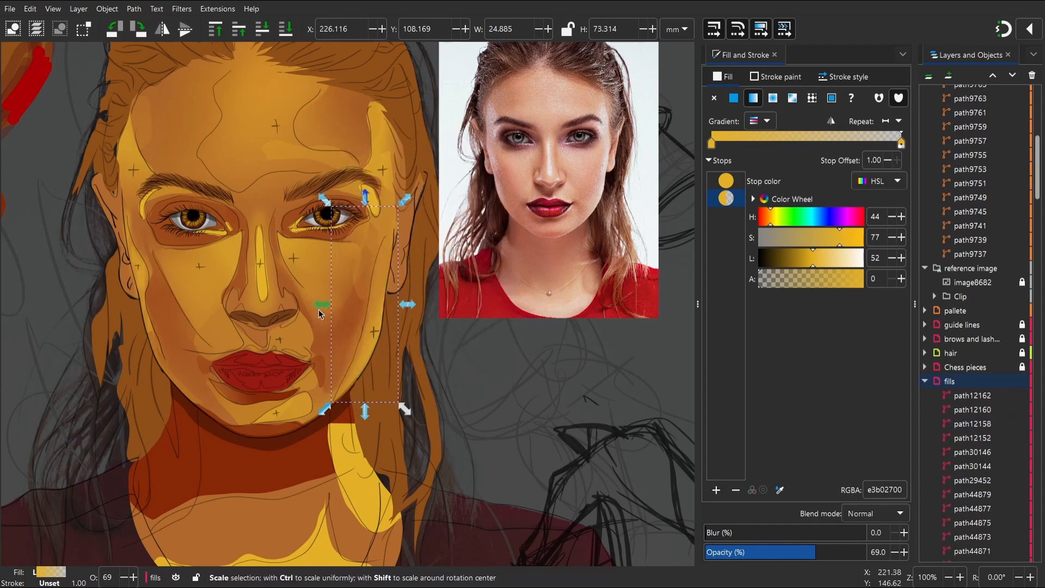
{"action": "left_click", "coordinate": [319, 320]}
{"action": "right_click", "coordinate": [330, 328]}
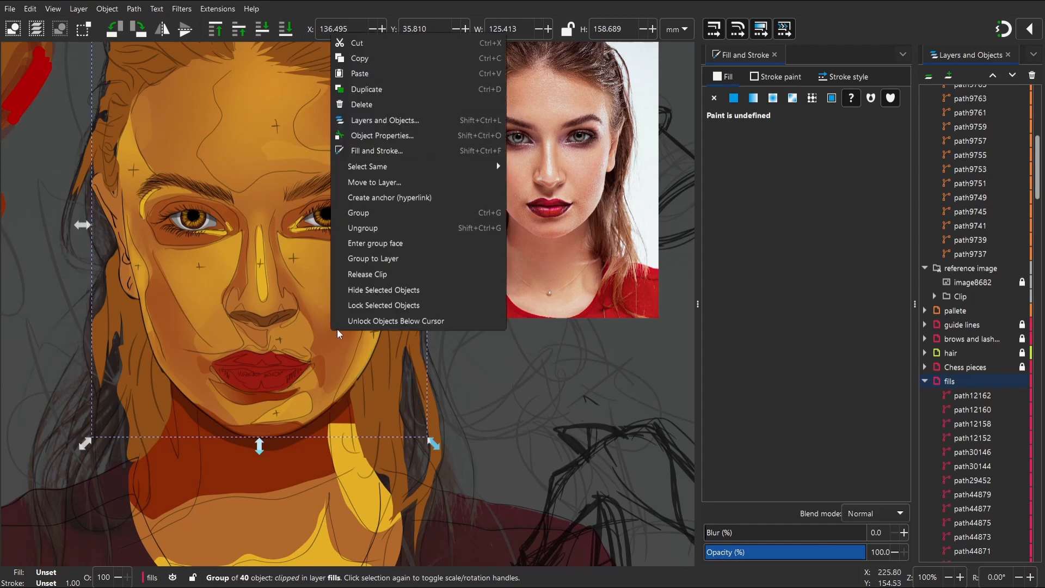
{"action": "key", "text": "Escape"}
{"action": "key", "text": "space"}
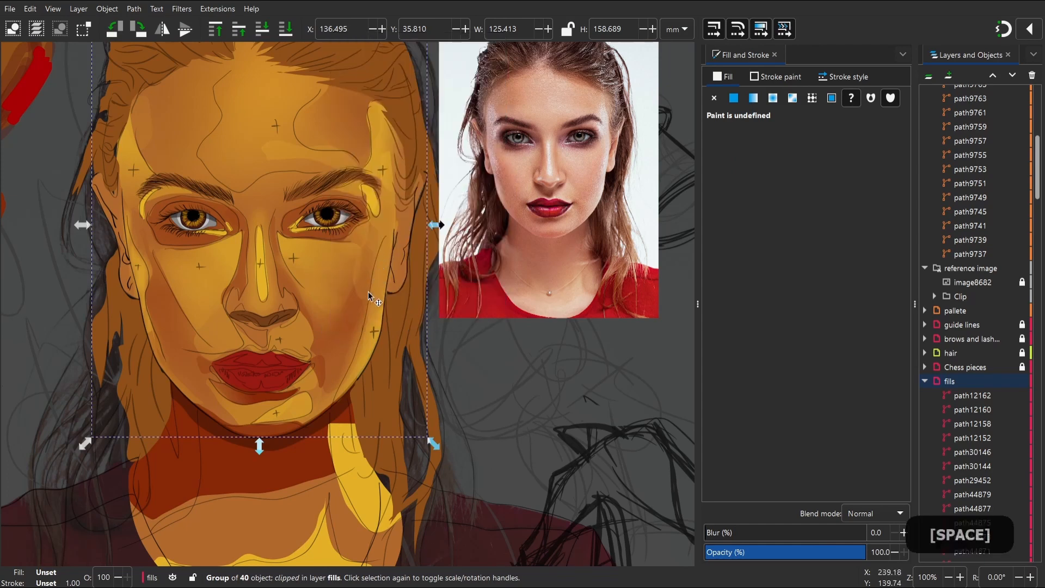
Draw a patch about 4 by 13 mm beside the right mouth corner, fill it with 9e4c1b and set its opacity to 64.8%
{"action": "key", "text": "p"}
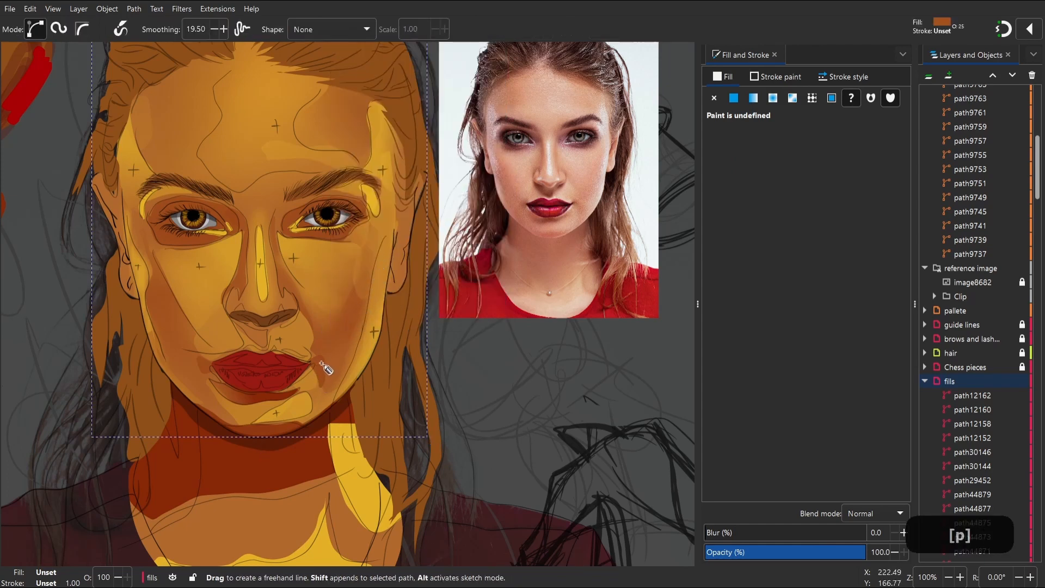
{"action": "left_click_drag", "start_coordinate": [324, 368], "coordinate": [341, 391]}
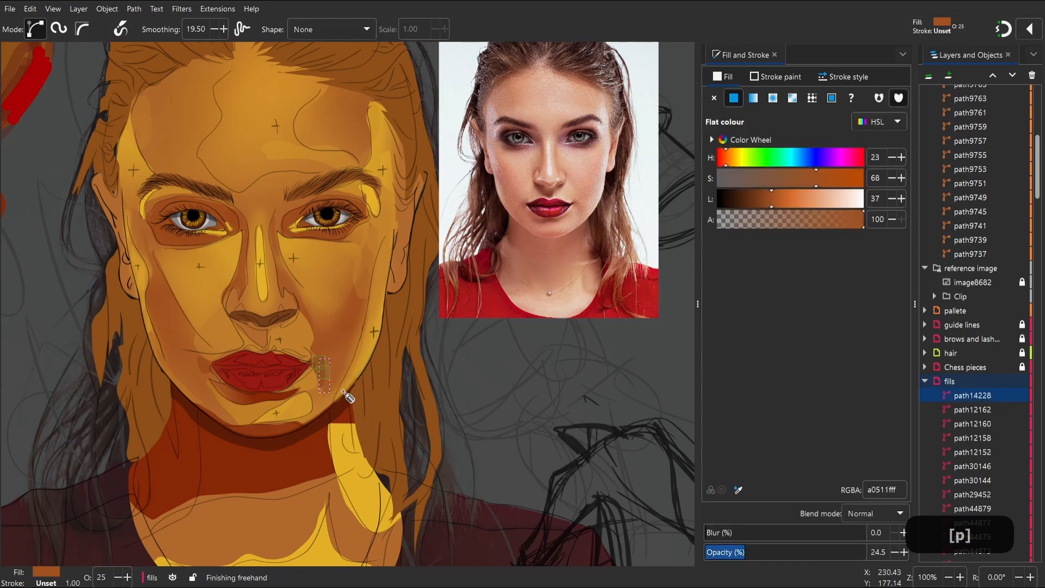
{"action": "key", "text": "w"}
{"action": "key", "text": "s"}
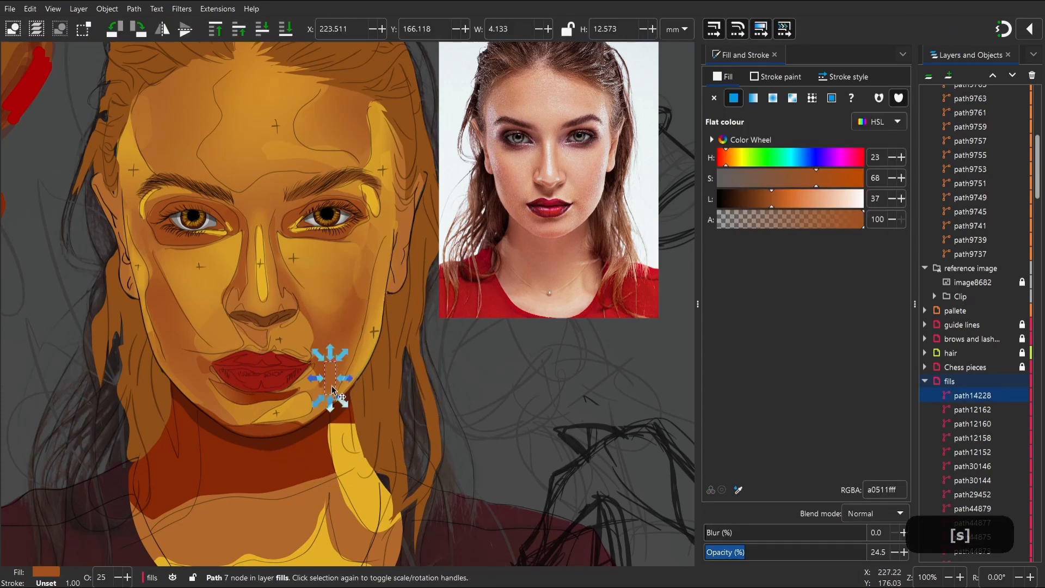
{"action": "key", "text": "d"}
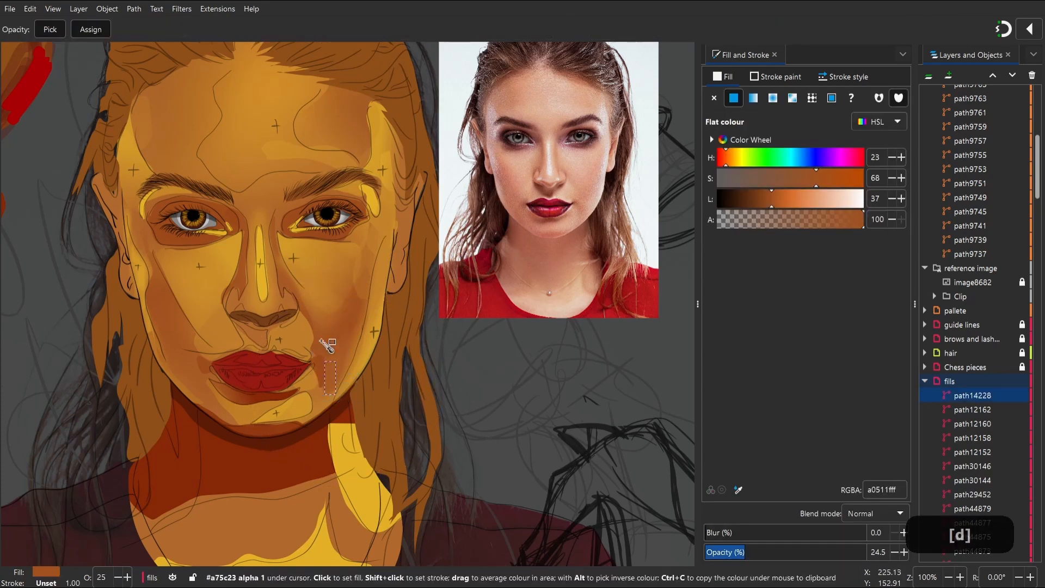
{"action": "left_click", "coordinate": [324, 375]}
{"action": "key", "text": "w"}
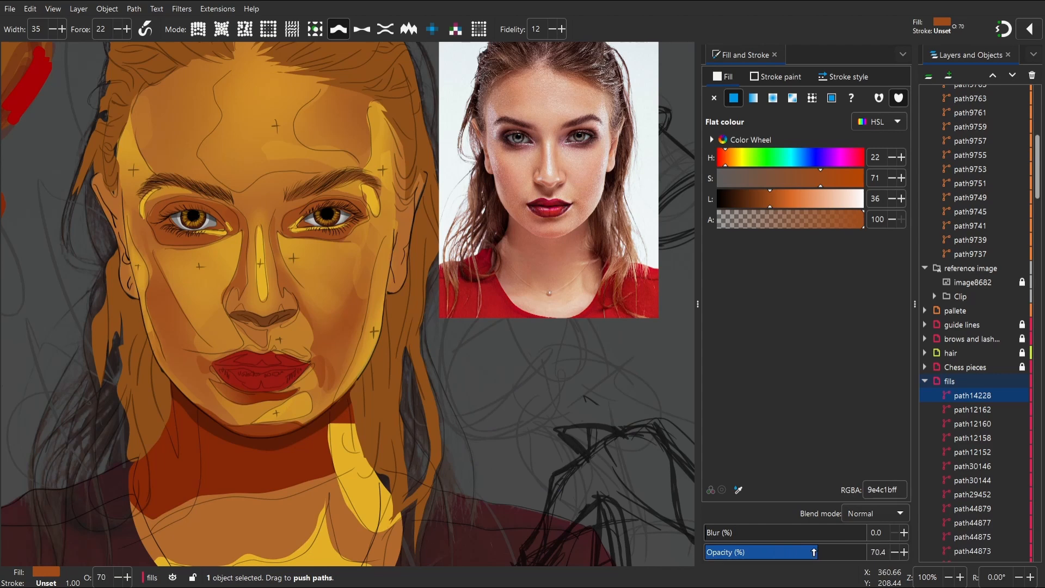
Reshape the small patch by moving its two inner-side nodes towards the mouth corner
{"action": "key", "text": "z"}
{"action": "left_click_drag", "start_coordinate": [334, 378], "coordinate": [367, 416]}
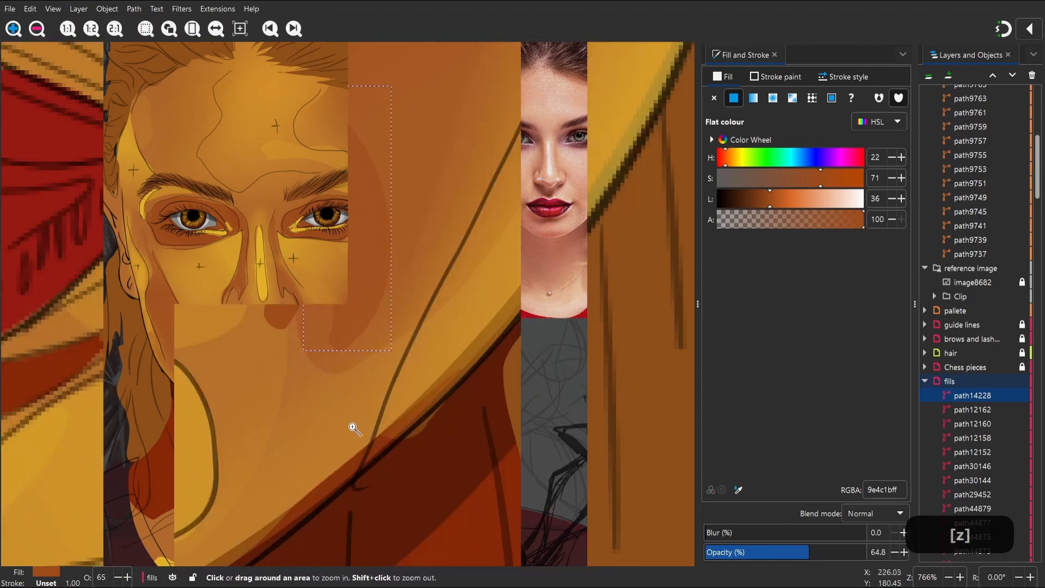
{"action": "key", "text": "w"}
{"action": "key", "text": "n"}
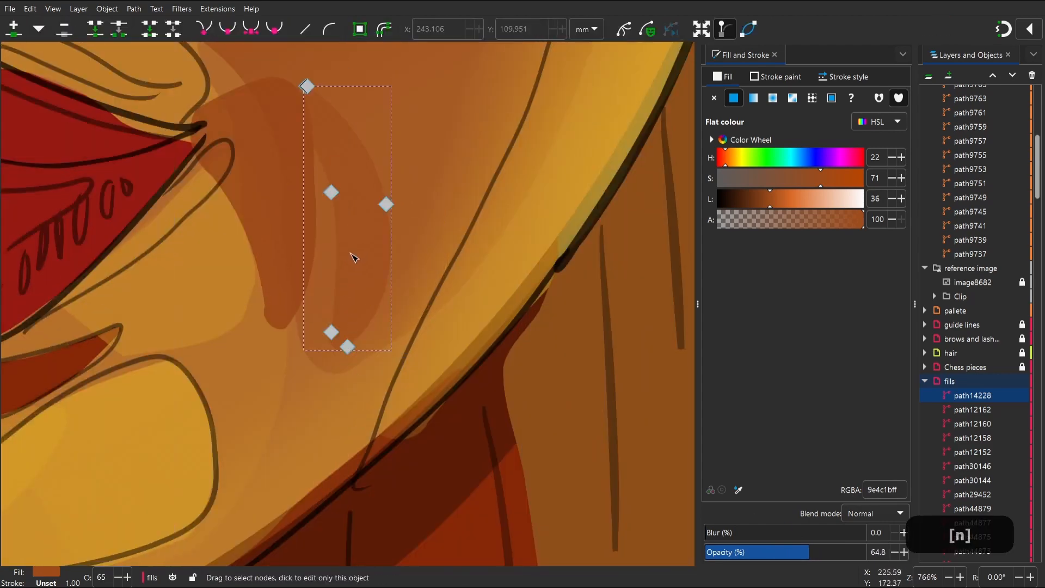
{"action": "left_click_drag", "start_coordinate": [331, 193], "coordinate": [286, 225]}
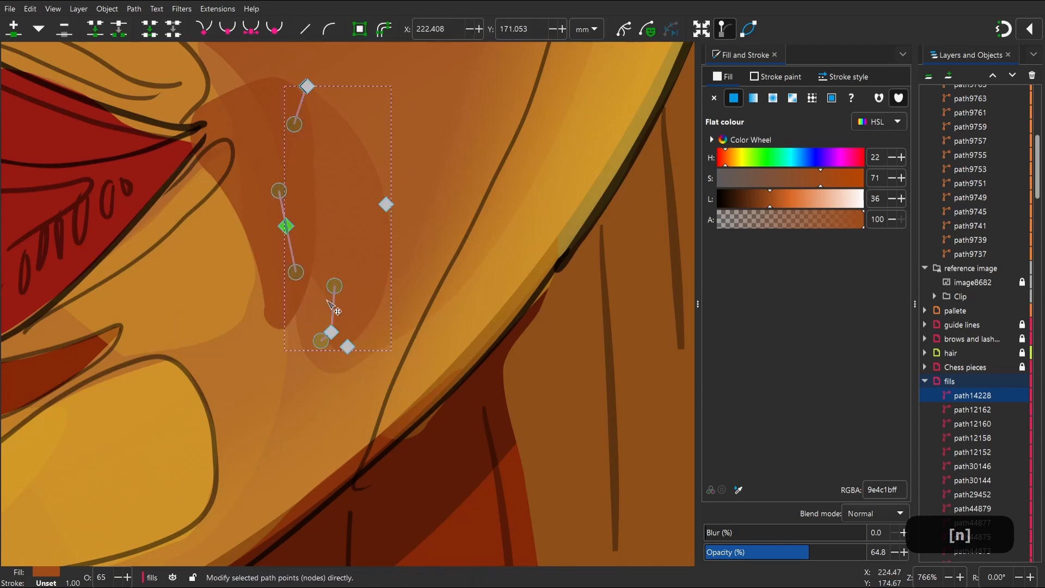
{"action": "left_click_drag", "start_coordinate": [332, 329], "coordinate": [277, 343]}
Draw a patch from below the right mouth corner down to the jaw, filled with c88d2a at 100% opacity
{"action": "key", "text": "z"}
{"action": "scroll", "coordinate": [341, 350], "scroll_direction": "down", "scroll_amount": 7}
{"action": "key", "text": "space"}
{"action": "key", "text": "z"}
{"action": "key", "text": "p"}
{"action": "mouse_move", "coordinate": [335, 209]}
{"action": "left_mouse_down"}
{"action": "mouse_move", "coordinate": [343, 381]}
{"action": "mouse_move", "coordinate": [338, 217]}
{"action": "left_mouse_up"}
{"action": "key", "text": "d"}
{"action": "left_click", "coordinate": [341, 336]}
{"action": "key", "text": "s"}
{"action": "key", "text": "Page_Up"}
{"action": "left_click_drag", "start_coordinate": [768, 552], "coordinate": [866, 552]}
{"action": "key", "text": "d"}
{"action": "left_click", "coordinate": [381, 329]}
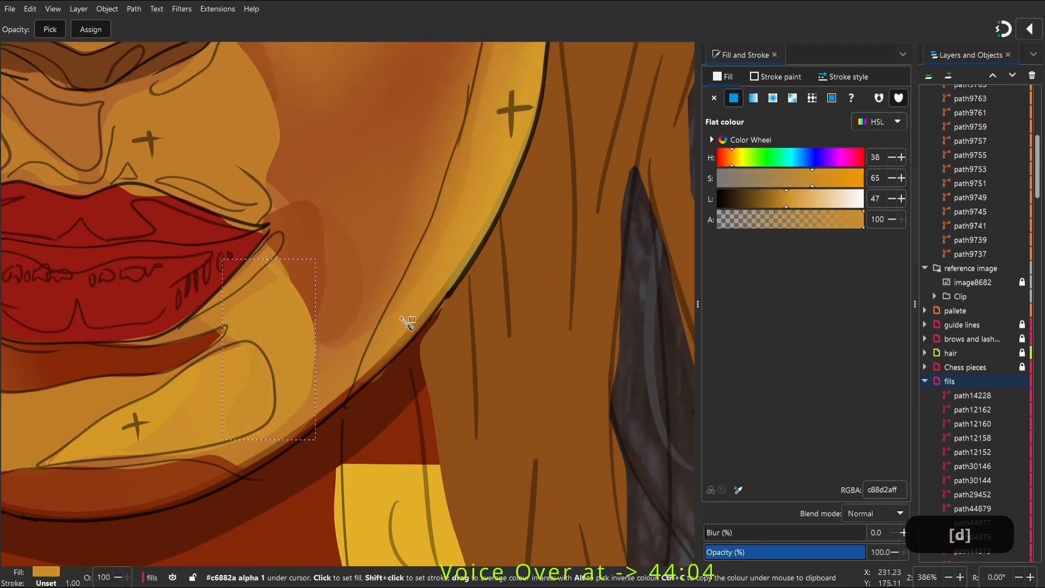
Blur the c88d2a patch between the right mouth corner and the jaw so its edges blend into the skin
{"action": "key", "text": "s"}
{"action": "left_click_drag", "start_coordinate": [714, 532], "coordinate": [763, 533]}
{"action": "key", "text": "space"}
{"action": "left_click_drag", "start_coordinate": [347, 285], "coordinate": [386, 355]}
{"action": "scroll", "coordinate": [367, 340], "scroll_direction": "down", "scroll_amount": 6}
{"action": "left_click", "coordinate": [371, 341]}
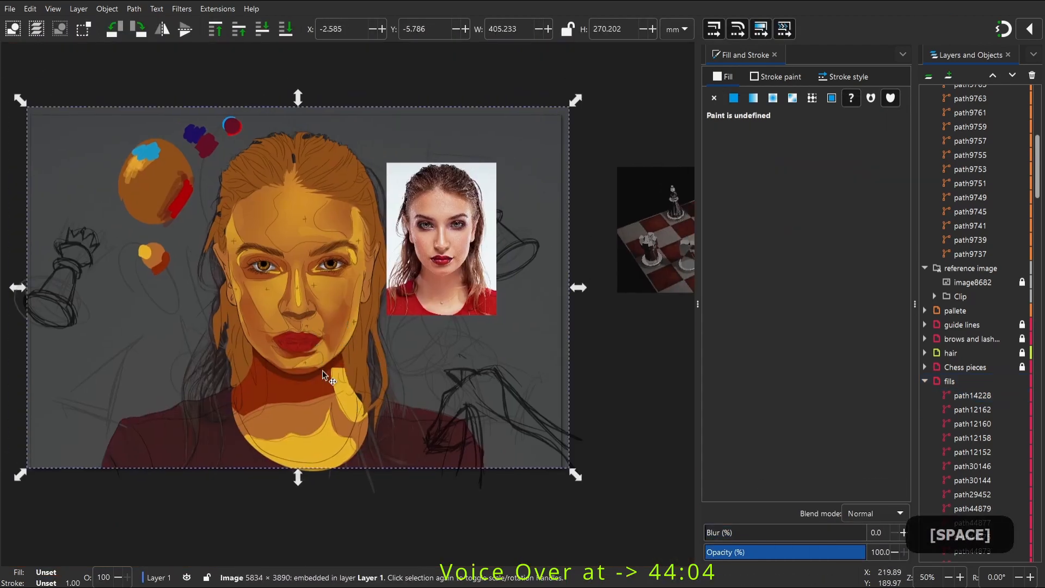
Draw a 9b481a shadow patch about 4 by 8 mm at the right mouth corner and paste it in place inside the face group
{"action": "key", "text": "z"}
{"action": "left_click_drag", "start_coordinate": [307, 384], "coordinate": [358, 325]}
{"action": "key", "text": "p"}
{"action": "left_click_drag", "start_coordinate": [292, 262], "coordinate": [291, 176]}
{"action": "key", "text": "d"}
{"action": "left_click", "coordinate": [303, 182]}
{"action": "key", "text": "s"}
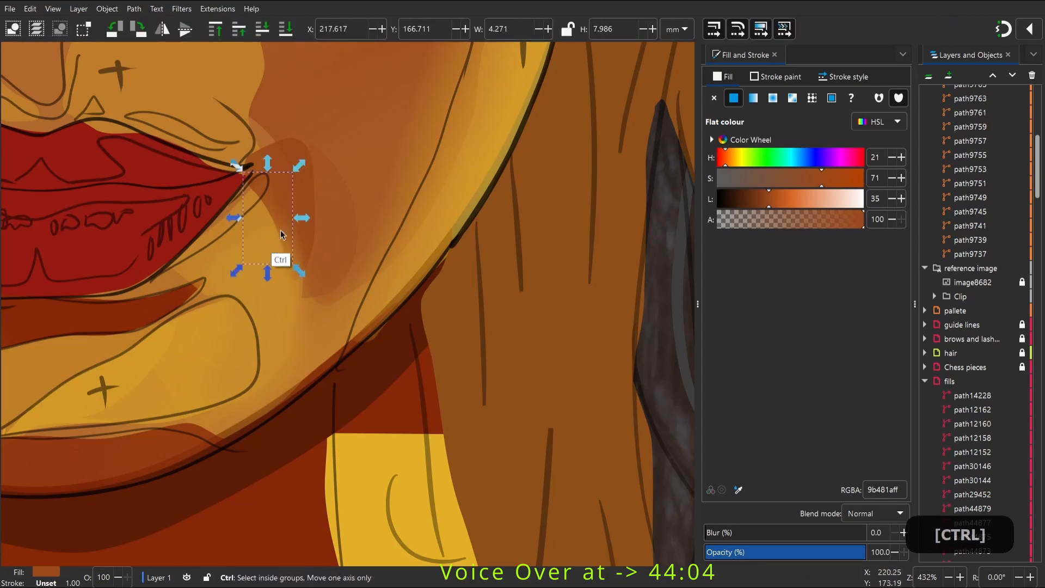
{"action": "key", "text": "ctrl+x"}
{"action": "left_click", "coordinate": [299, 216], "text": "ctrl"}
{"action": "key", "text": "ctrl+alt+v"}
Set the mouth-corner shadow's blur to 22.7% and push its edge outwards with the Tweak tool
{"action": "left_click_drag", "start_coordinate": [717, 532], "coordinate": [741, 532]}
{"action": "key", "text": "w"}
{"action": "left_click_drag", "start_coordinate": [245, 250], "coordinate": [275, 225]}
{"action": "key", "text": "s"}
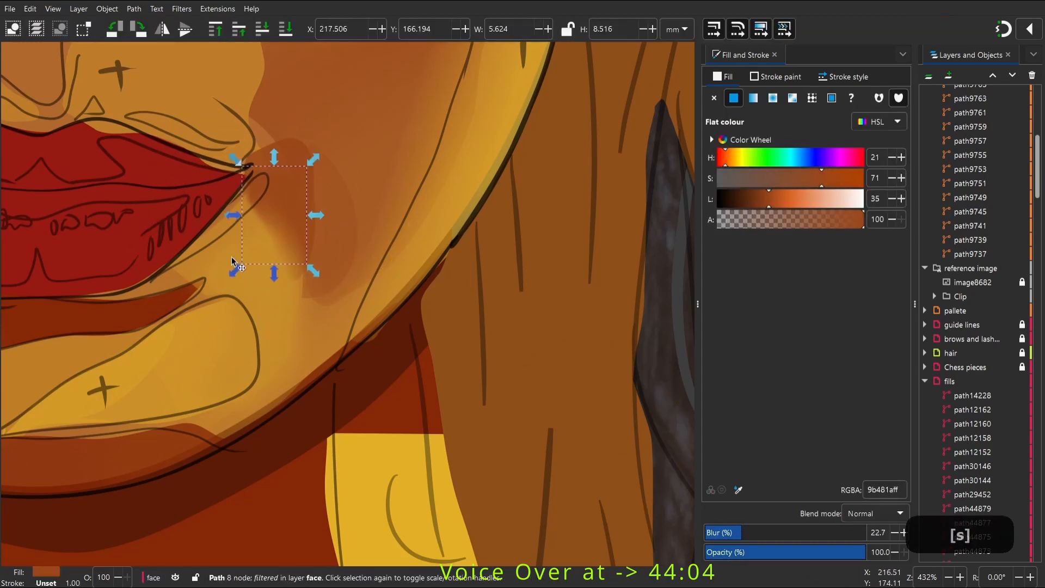
Increase the mouth-corner shadow's blur and push its lower edge downwards with the Tweak tool
{"action": "key", "text": "Escape"}
{"action": "left_click", "coordinate": [280, 246], "text": "ctrl"}
{"action": "left_click_drag", "start_coordinate": [602, 358], "coordinate": [646, 363]}
{"action": "left_click", "coordinate": [321, 228]}
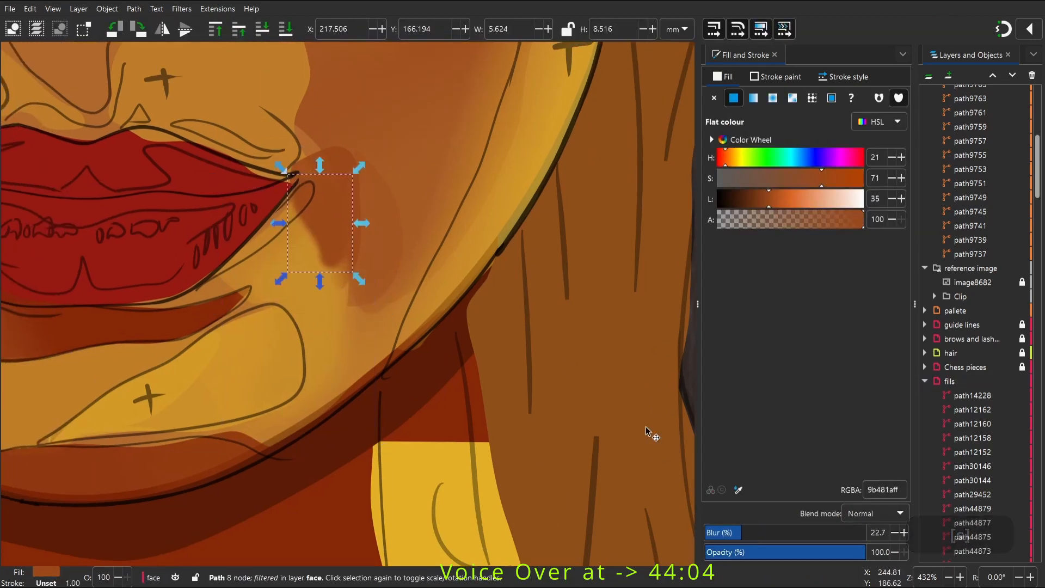
{"action": "left_click", "coordinate": [820, 532]}
{"action": "key", "text": "w"}
{"action": "left_click_drag", "start_coordinate": [350, 247], "coordinate": [336, 306]}
Select the 852707 shadow shape under the chin and push its right edge along the jaw with the Tweak tool
{"action": "key", "text": "space"}
{"action": "left_click_drag", "start_coordinate": [337, 408], "coordinate": [375, 378]}
{"action": "left_click", "coordinate": [399, 355]}
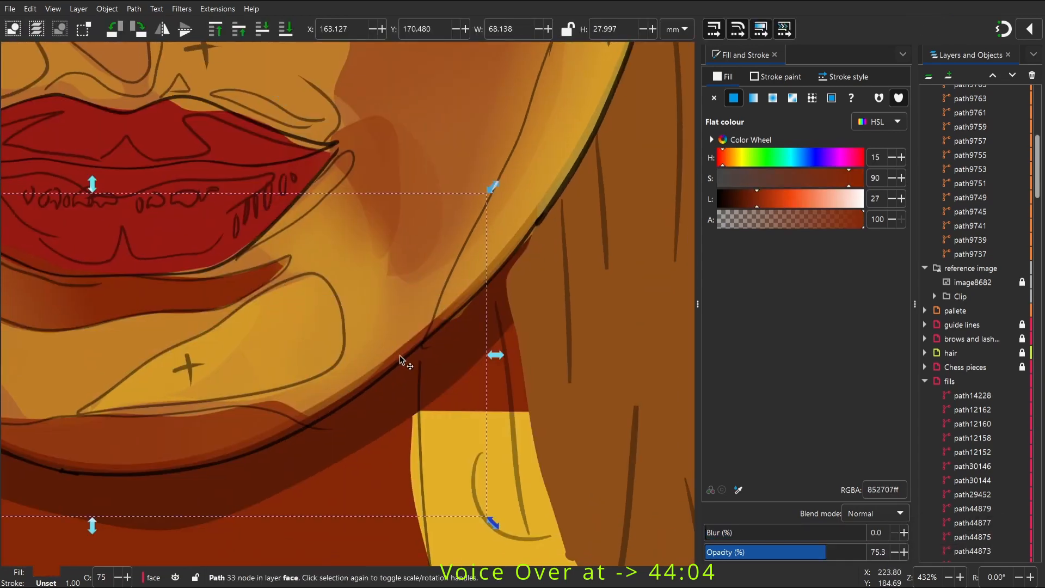
{"action": "left_click_drag", "start_coordinate": [411, 344], "coordinate": [390, 351]}
{"action": "key", "text": "ctrl+z"}
{"action": "left_click", "coordinate": [385, 324], "text": "ctrl"}
{"action": "left_click", "coordinate": [386, 387]}
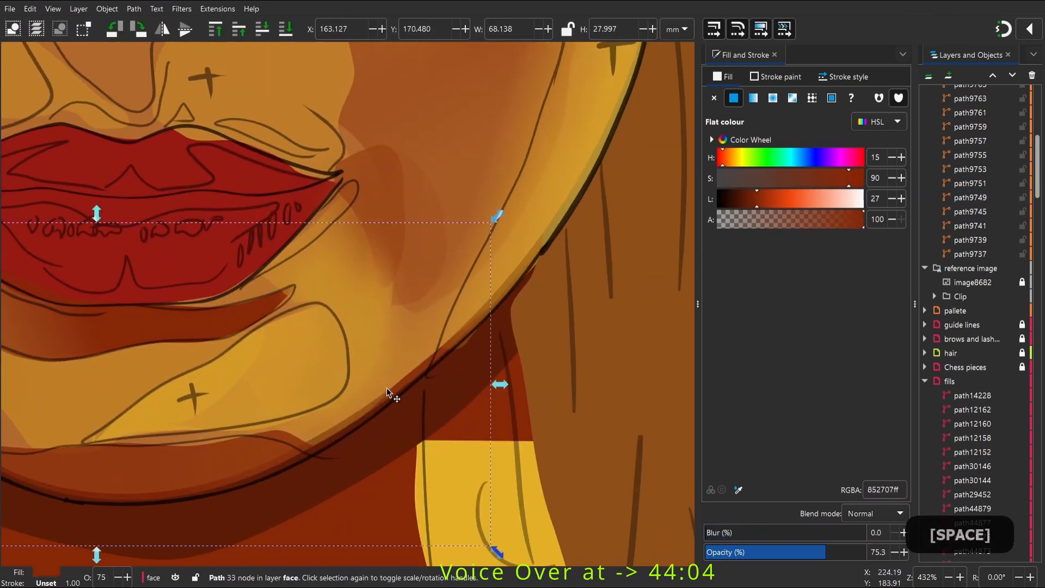
{"action": "key", "text": "w"}
{"action": "left_click_drag", "start_coordinate": [409, 409], "coordinate": [383, 384]}
Try a blur of 47.2% and an opacity of 13.6% on the chin shadow
{"action": "key", "text": "space"}
{"action": "left_click_drag", "start_coordinate": [726, 532], "coordinate": [787, 572]}
{"action": "left_click", "coordinate": [726, 552]}
{"action": "key", "text": "space"}
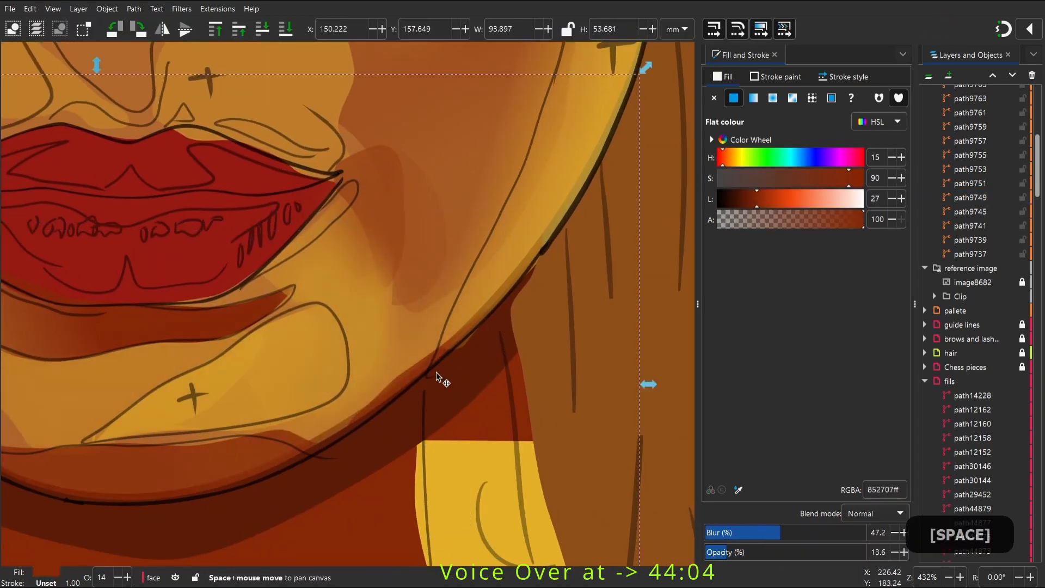
{"action": "key", "text": "5"}
Blur the 852707 chin shadow moderately and lower its opacity so it blends into the lower chin
{"action": "key", "text": "z"}
{"action": "left_click_drag", "start_coordinate": [261, 297], "coordinate": [392, 403]}
{"action": "key", "text": "s"}
{"action": "left_click_drag", "start_coordinate": [282, 386], "coordinate": [279, 386]}
{"action": "left_click", "coordinate": [311, 376], "text": "alt"}
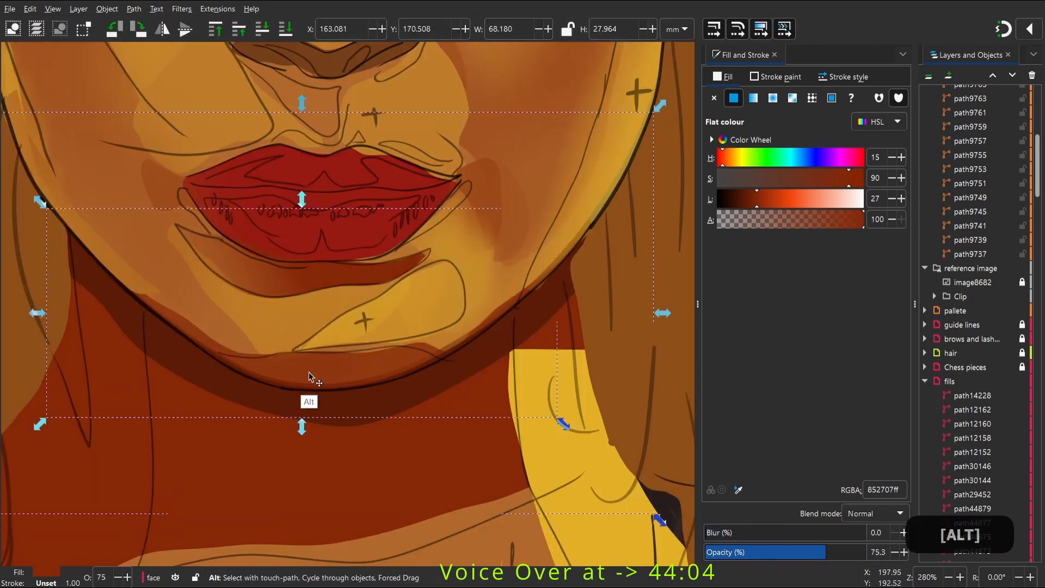
{"action": "left_click", "coordinate": [753, 532]}
{"action": "left_click", "coordinate": [779, 551]}
{"action": "key", "text": "space"}
{"action": "mouse_move", "coordinate": [780, 552]}
{"action": "left_mouse_down"}
{"action": "mouse_move", "coordinate": [801, 554]}
{"action": "mouse_move", "coordinate": [790, 555]}
{"action": "left_mouse_up"}
{"action": "left_click", "coordinate": [447, 402]}
Draw a patch about 26 by 32 mm over the lower right cheek beside the mouth in 9b481a at 68% opacity
{"action": "key", "text": "2"}
{"action": "key", "text": "space"}
{"action": "left_click", "coordinate": [436, 448]}
{"action": "key", "text": "z"}
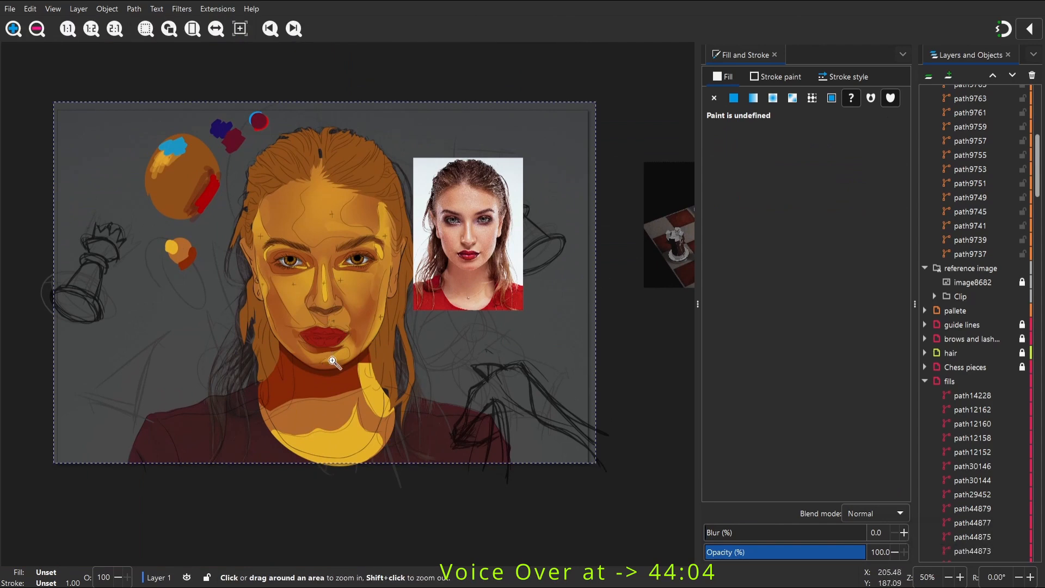
{"action": "left_click_drag", "start_coordinate": [302, 296], "coordinate": [428, 391]}
{"action": "key", "text": "space"}
{"action": "key", "text": "p"}
{"action": "mouse_move", "coordinate": [270, 303]}
{"action": "left_mouse_down"}
{"action": "mouse_move", "coordinate": [399, 205]}
{"action": "mouse_move", "coordinate": [383, 308]}
{"action": "left_mouse_up"}
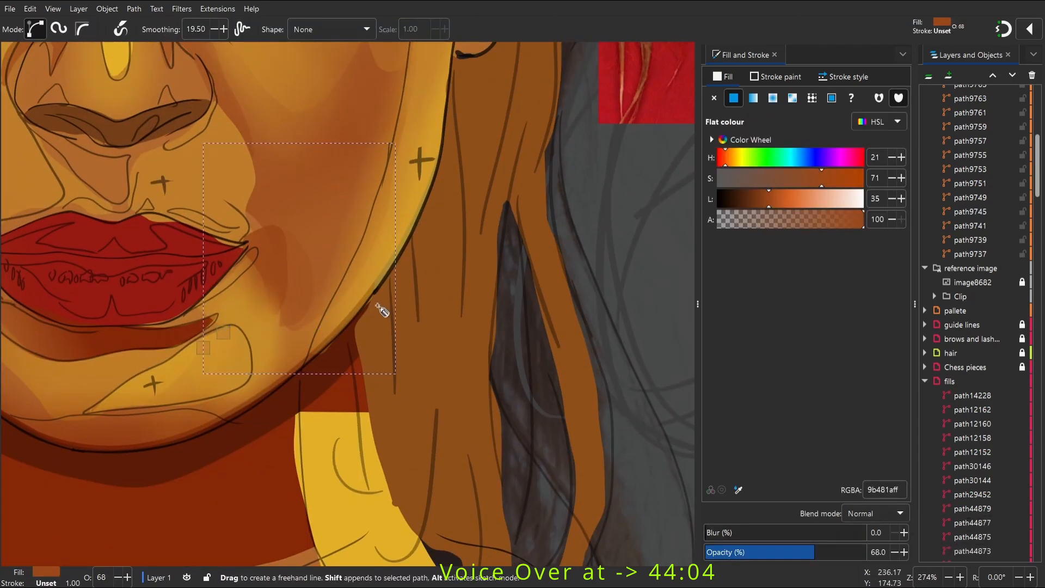
{"action": "key", "text": "s"}
{"action": "left_click", "coordinate": [335, 281], "text": "ctrl"}
{"action": "left_click", "coordinate": [282, 278], "text": "ctrl"}
{"action": "left_click", "coordinate": [274, 288], "text": "ctrl"}
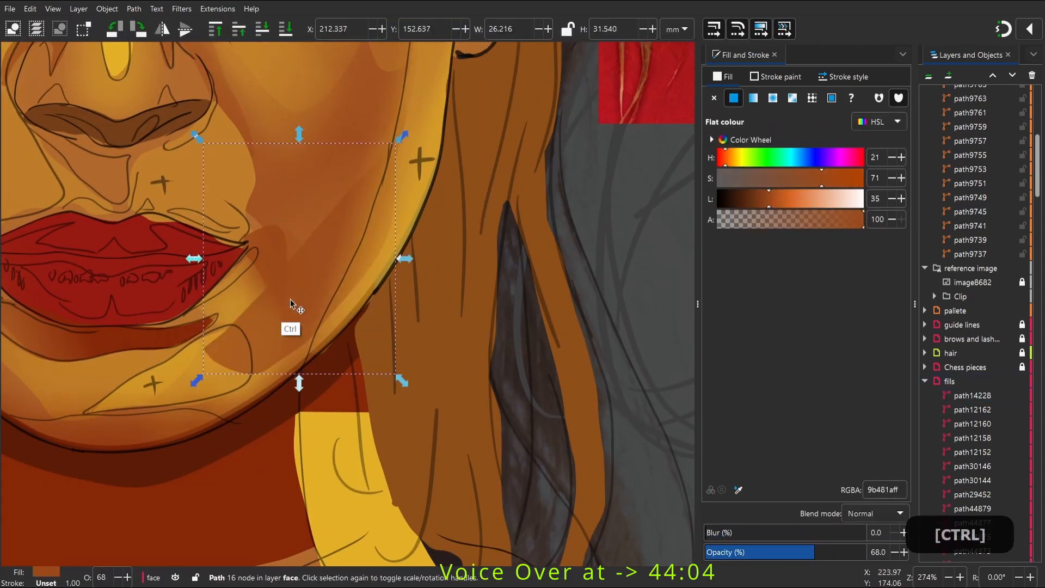
Recolour the large lower-cheek patch with the tone at the cheek's outer edge, blur it and adjust its opacity
{"action": "key", "text": "d"}
{"action": "left_click", "coordinate": [406, 226]}
{"action": "left_click_drag", "start_coordinate": [755, 534], "coordinate": [774, 536]}
{"action": "left_click", "coordinate": [777, 534]}
{"action": "left_click", "coordinate": [778, 551]}
{"action": "key", "text": "space"}
Delete the small 9e4c1b patch beside the right mouth corner and blur the shadow patch next to it
{"action": "key", "text": "s"}
{"action": "left_click", "coordinate": [354, 348]}
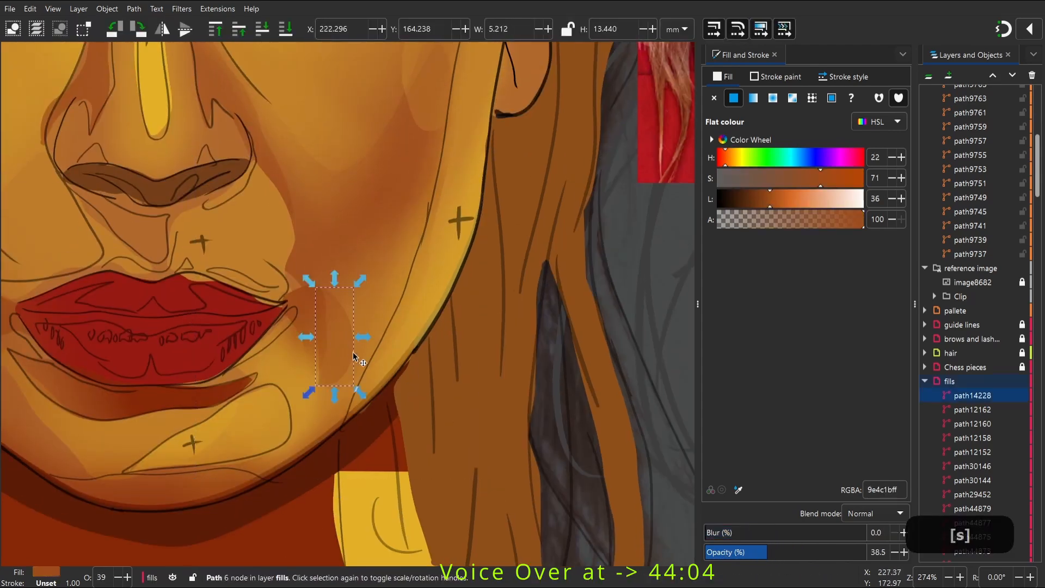
{"action": "key", "text": "Delete"}
{"action": "left_click", "coordinate": [319, 300], "text": "ctrl"}
{"action": "left_click", "coordinate": [738, 532]}
{"action": "left_click", "coordinate": [334, 266], "text": "ctrl"}
{"action": "key", "text": "space"}
{"action": "scroll", "coordinate": [348, 332], "scroll_direction": "down", "scroll_amount": 5}
{"action": "left_click", "coordinate": [383, 306]}
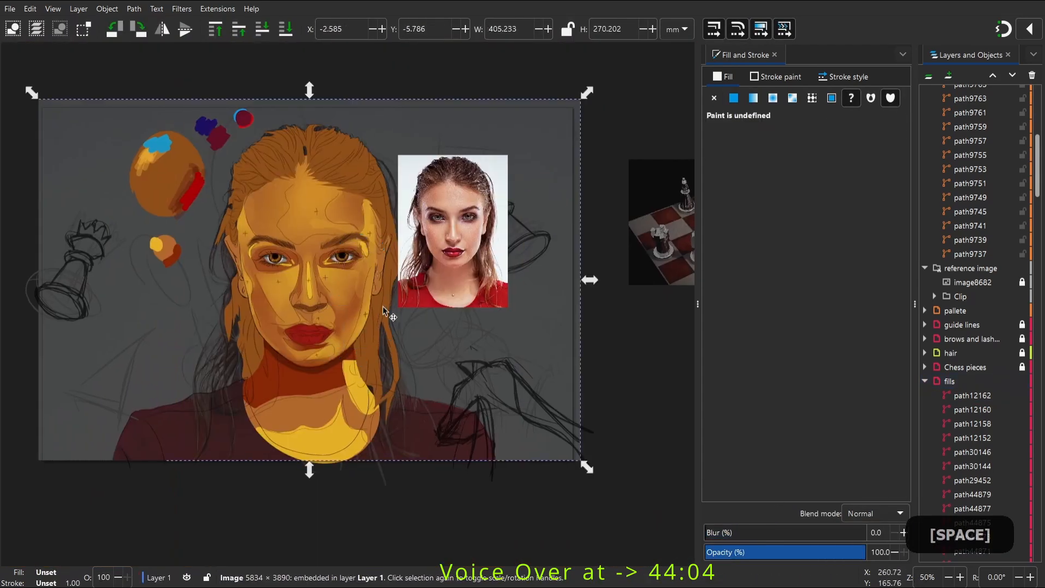
Select the large blurred 9b481a shadow on the right cheek and set its opacity to 29.9%
{"action": "scroll", "coordinate": [379, 307], "scroll_direction": "up", "scroll_amount": 6}
{"action": "key", "text": "s"}
{"action": "left_click", "coordinate": [206, 313], "text": "ctrl"}
{"action": "left_click", "coordinate": [722, 553]}
{"action": "left_click", "coordinate": [239, 281], "text": "ctrl"}
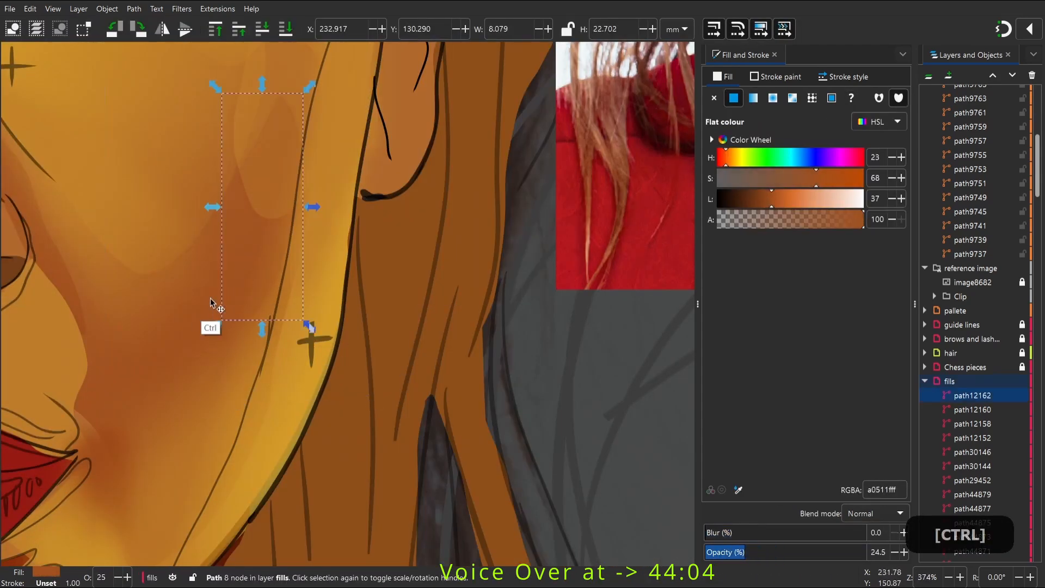
{"action": "left_click", "coordinate": [210, 321], "text": "alt"}
{"action": "left_click", "coordinate": [752, 553]}
{"action": "left_click", "coordinate": [212, 312], "text": "alt"}
{"action": "left_click", "coordinate": [207, 313], "text": "ctrl"}
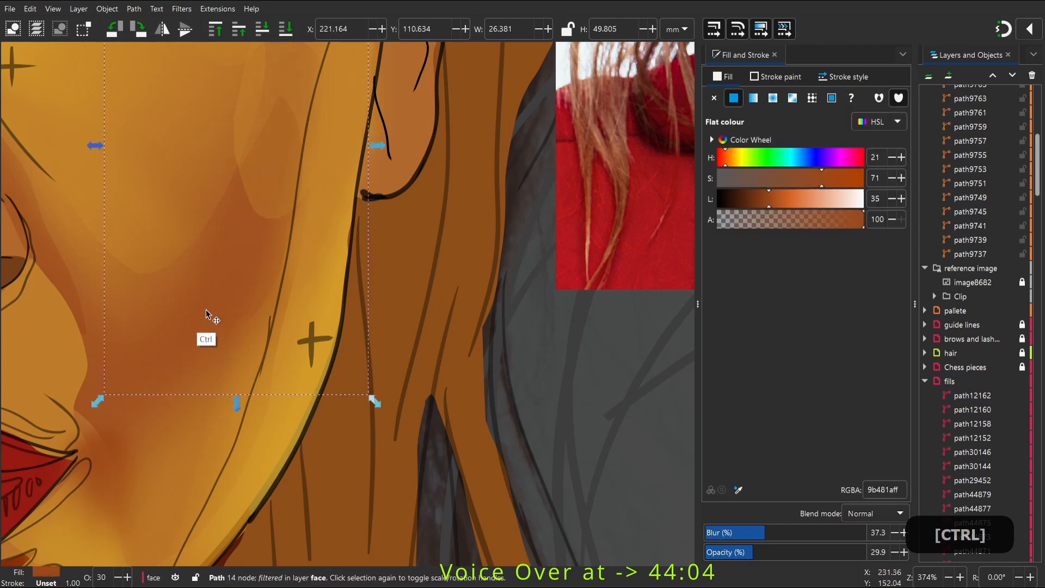
Draw a d39a29 highlight along the right cheek's outer edge with 56.2% blur and 62.9% opacity
{"action": "mouse_move", "coordinate": [233, 318]}
{"action": "left_mouse_down"}
{"action": "mouse_move", "coordinate": [201, 341]}
{"action": "mouse_move", "coordinate": [224, 314]}
{"action": "left_mouse_up"}
{"action": "key", "text": "space"}
{"action": "key", "text": "p"}
{"action": "left_click_drag", "start_coordinate": [347, 123], "coordinate": [343, 72]}
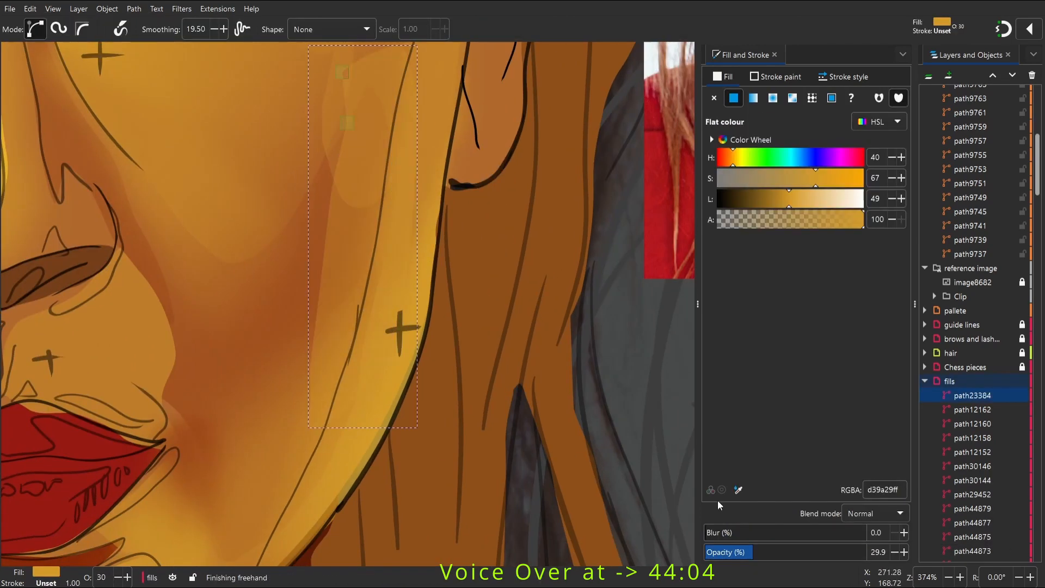
{"action": "left_click", "coordinate": [781, 552]}
{"action": "left_click", "coordinate": [749, 532]}
{"action": "left_click", "coordinate": [761, 552]}
{"action": "key", "text": "space"}
{"action": "left_click", "coordinate": [805, 552]}
{"action": "key", "text": "s"}
{"action": "key", "text": "w"}
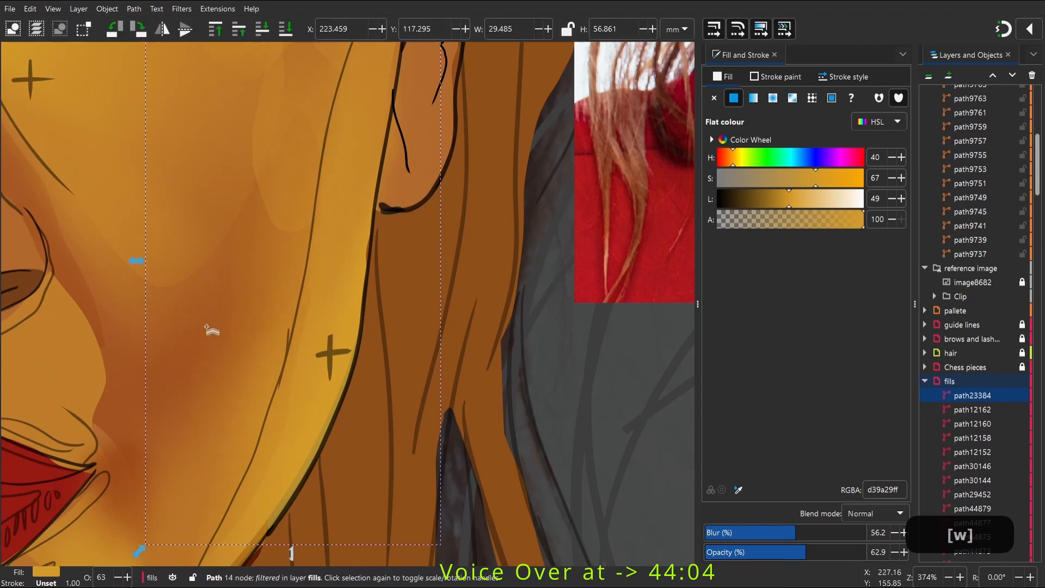
Draw another soft patch on the lower face, blur it strongly and reduce its opacity
{"action": "key", "text": "2"}
{"action": "key", "text": "space"}
{"action": "key", "text": "z"}
{"action": "left_click_drag", "start_coordinate": [212, 412], "coordinate": [365, 296]}
{"action": "key", "text": "p"}
{"action": "mouse_move", "coordinate": [326, 139]}
{"action": "left_mouse_down"}
{"action": "mouse_move", "coordinate": [363, 170]}
{"action": "mouse_move", "coordinate": [343, 129]}
{"action": "left_mouse_up"}
{"action": "left_click", "coordinate": [791, 532]}
{"action": "left_click_drag", "start_coordinate": [796, 552], "coordinate": [771, 551]}
{"action": "key", "text": "space"}
{"action": "key", "text": "2"}
{"action": "left_click", "coordinate": [341, 419]}
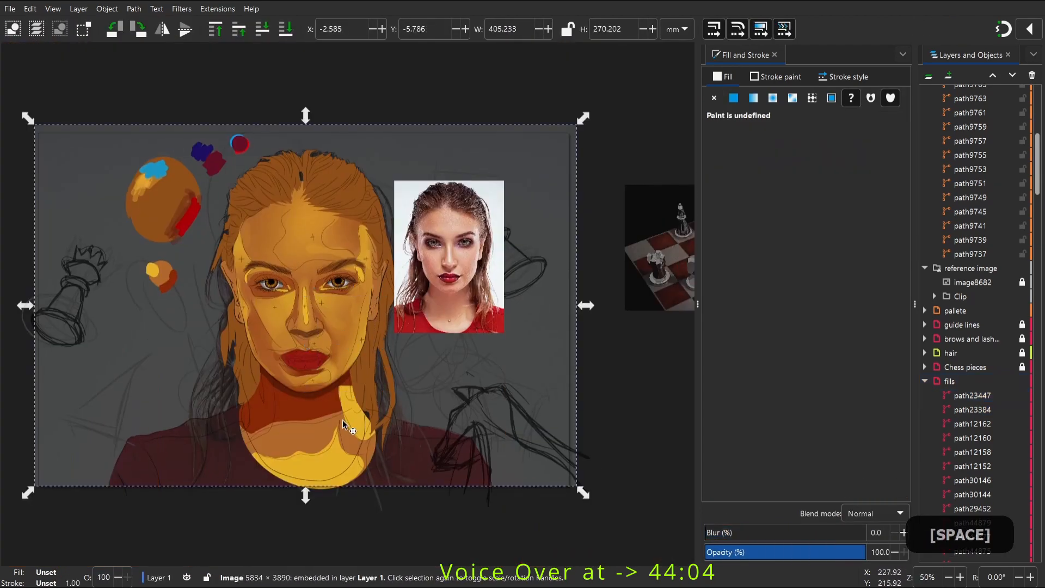
{"action": "left_click", "coordinate": [345, 330]}
{"action": "left_click", "coordinate": [742, 554]}
Soften the yellow plane of the left cheek and set the blur of the adjoining gradient shadow to 23.6%
{"action": "left_click", "coordinate": [249, 313]}
{"action": "key", "text": "z"}
{"action": "left_click_drag", "start_coordinate": [209, 281], "coordinate": [326, 374]}
{"action": "key", "text": "space"}
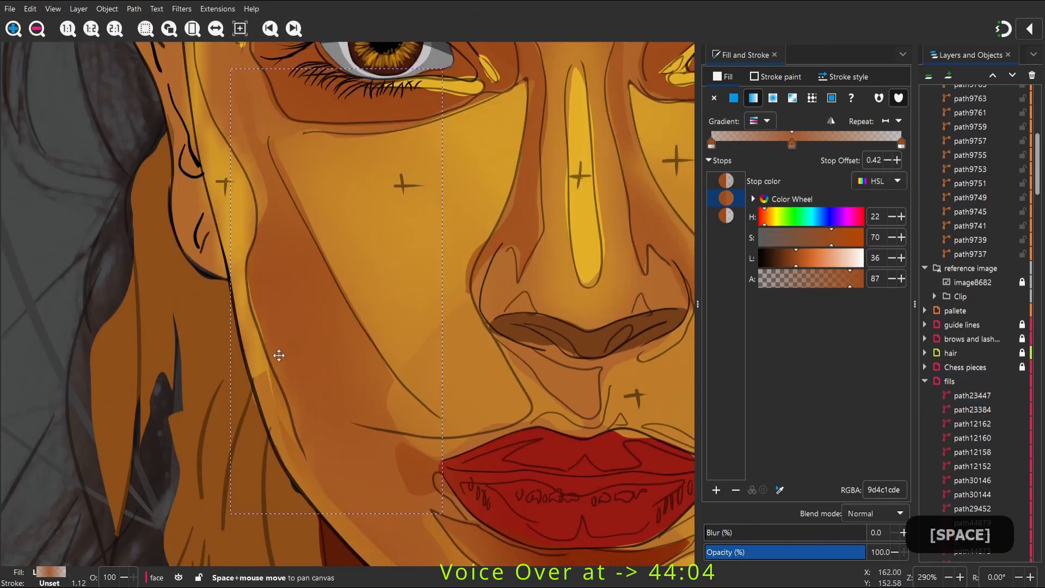
{"action": "key", "text": "s"}
{"action": "left_click", "coordinate": [375, 229]}
{"action": "left_click", "coordinate": [754, 529]}
{"action": "left_click", "coordinate": [279, 298]}
{"action": "left_click_drag", "start_coordinate": [728, 531], "coordinate": [740, 525]}
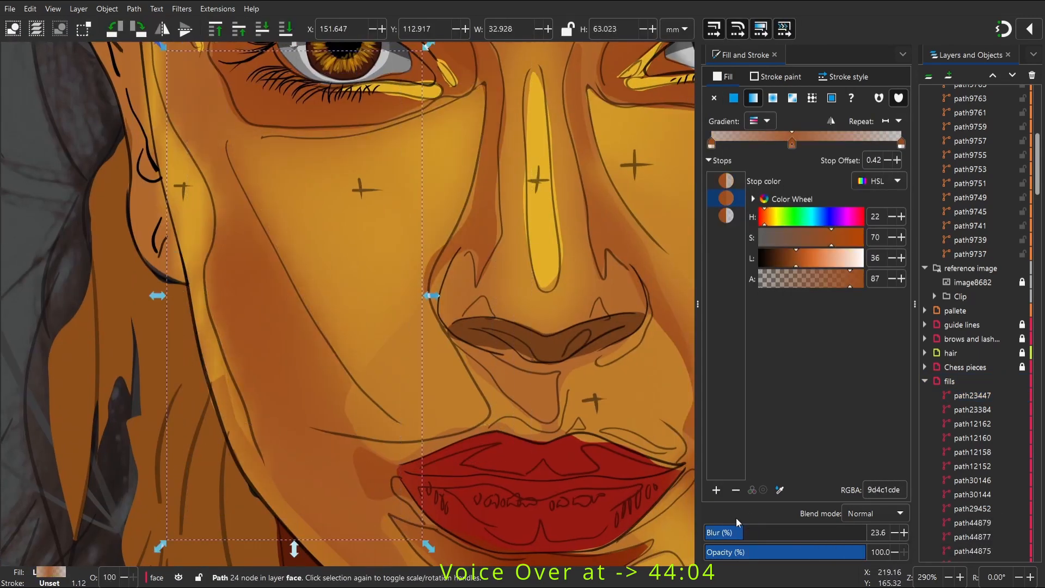
Review the whole portrait and examine the right eye and the surrounding temple shading
{"action": "left_click", "coordinate": [364, 347]}
{"action": "key", "text": "2"}
{"action": "key", "text": "space"}
{"action": "left_click", "coordinate": [413, 323]}
{"action": "key", "text": "space"}
{"action": "key", "text": "z"}
{"action": "left_click_drag", "start_coordinate": [341, 228], "coordinate": [416, 286]}
{"action": "key", "text": "space"}
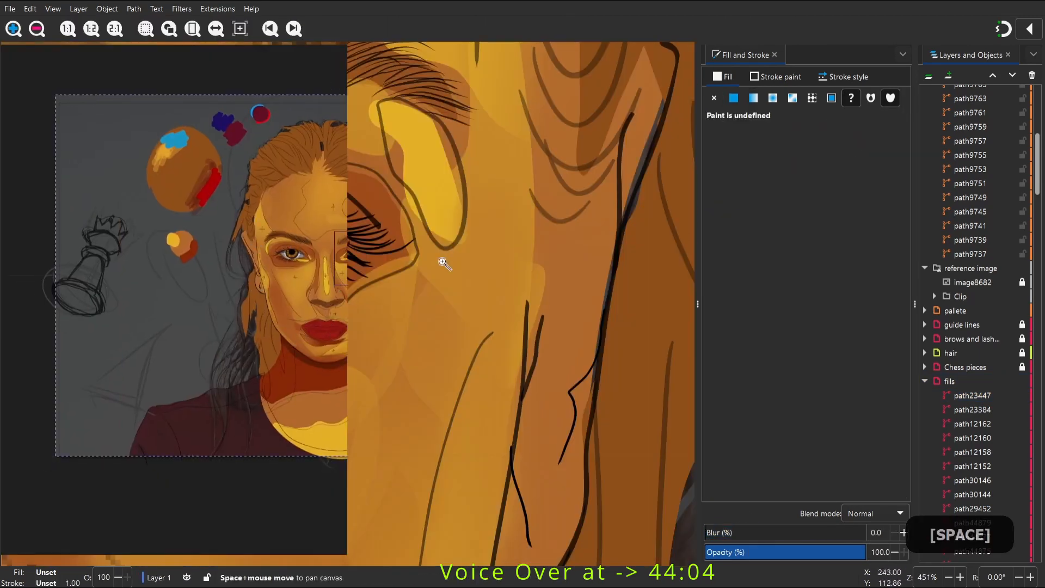
{"action": "key", "text": "minus"}
{"action": "key", "text": "minus"}
{"action": "key", "text": "space"}
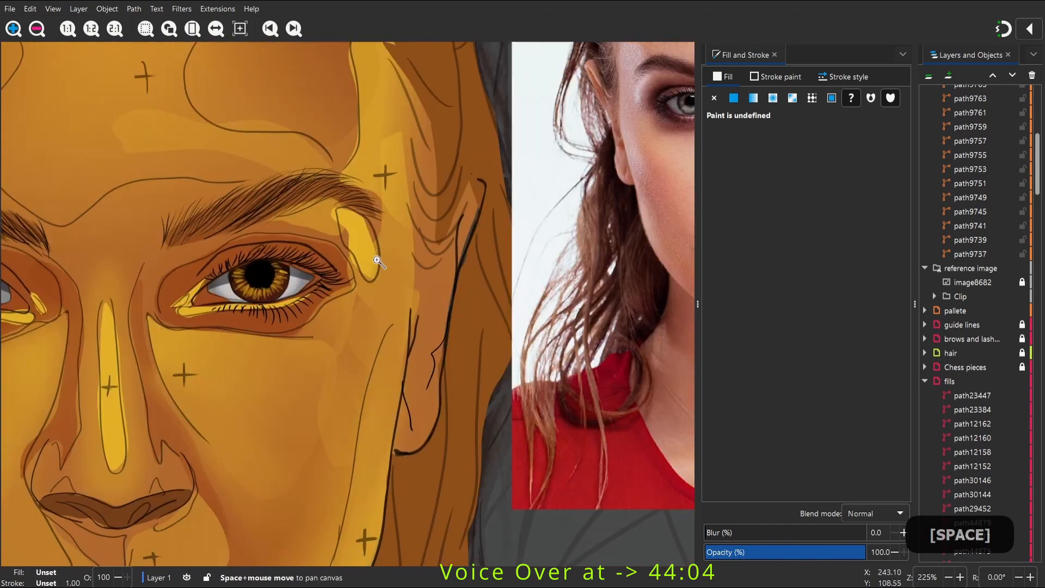
{"action": "key", "text": "s"}
{"action": "left_click", "coordinate": [326, 284]}
{"action": "key", "text": "z"}
{"action": "left_click_drag", "start_coordinate": [237, 238], "coordinate": [321, 301]}
{"action": "key", "text": "space"}
{"action": "key", "text": "space"}
{"action": "scroll", "coordinate": [348, 231], "scroll_direction": "down", "scroll_amount": 1}
{"action": "scroll", "coordinate": [344, 248], "scroll_direction": "down", "scroll_amount": 4}
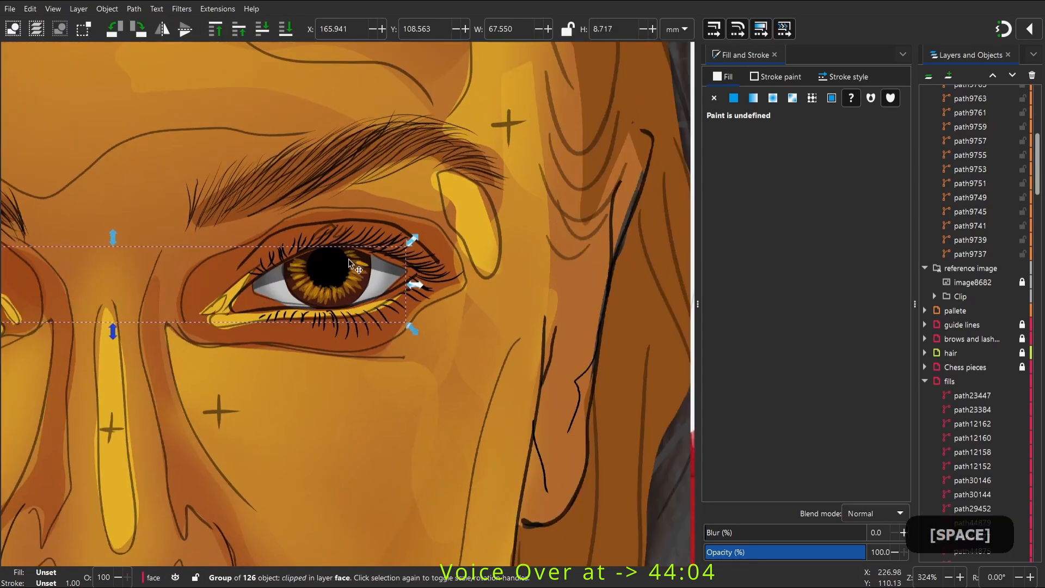
Draw small solid white catchlights on the pupils at 100% opacity
{"action": "key", "text": "p"}
{"action": "key", "text": "s"}
{"action": "left_click_drag", "start_coordinate": [350, 252], "coordinate": [358, 250]}
{"action": "left_click_drag", "start_coordinate": [805, 552], "coordinate": [866, 553]}
{"action": "left_click", "coordinate": [277, 251]}
{"action": "key", "text": "space"}
{"action": "key", "text": "p"}
{"action": "mouse_move", "coordinate": [217, 274]}
{"action": "left_mouse_down"}
{"action": "mouse_move", "coordinate": [206, 276]}
{"action": "mouse_move", "coordinate": [241, 319]}
{"action": "left_mouse_up"}
{"action": "key", "text": "ctrl+z"}
{"action": "key", "text": "z"}
{"action": "key", "text": "p"}
{"action": "left_click_drag", "start_coordinate": [341, 254], "coordinate": [318, 254]}
{"action": "scroll", "coordinate": [305, 284], "scroll_direction": "down", "scroll_amount": 9}
{"action": "key", "text": "space"}
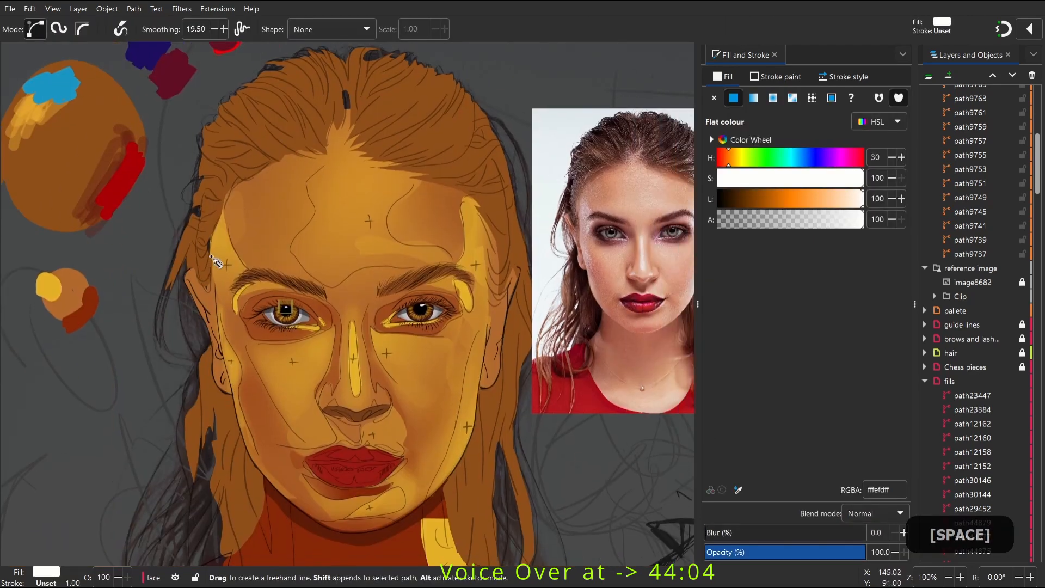
Draw a white reflection over the lower half of the left eye's iris and reduce its opacity to about 34.9%
{"action": "left_click", "coordinate": [217, 262]}
{"action": "key", "text": "z"}
{"action": "mouse_move", "coordinate": [210, 255]}
{"action": "left_mouse_down"}
{"action": "mouse_move", "coordinate": [327, 345]}
{"action": "mouse_move", "coordinate": [381, 319]}
{"action": "mouse_move", "coordinate": [308, 362]}
{"action": "left_mouse_up"}
{"action": "key", "text": "p"}
{"action": "key", "text": "w"}
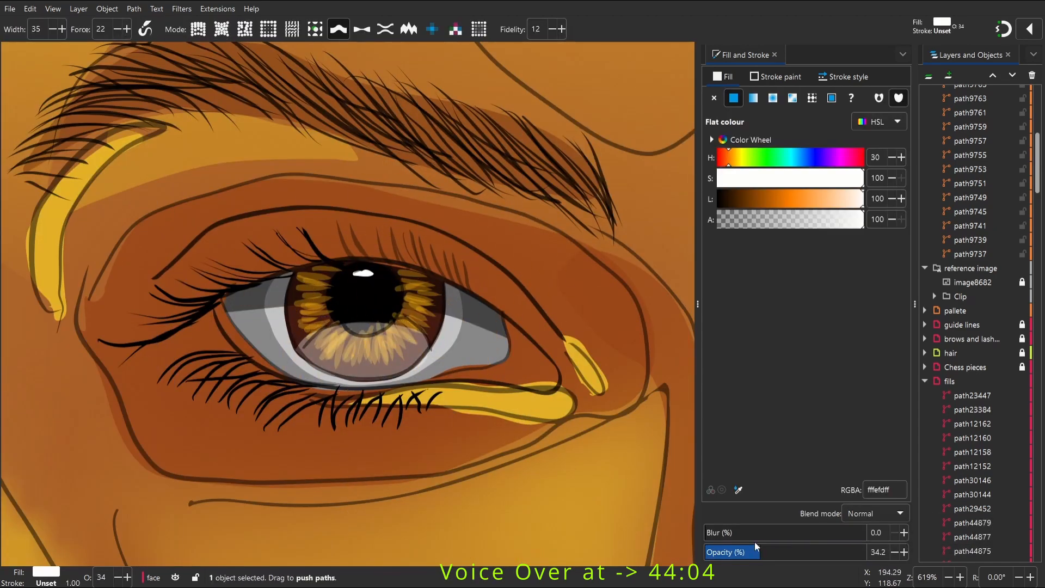
Draw a matching white reflection over the lower half of the right eye's iris at 34.9% opacity and adjust its outline with the Tweak tool
{"action": "key", "text": "space"}
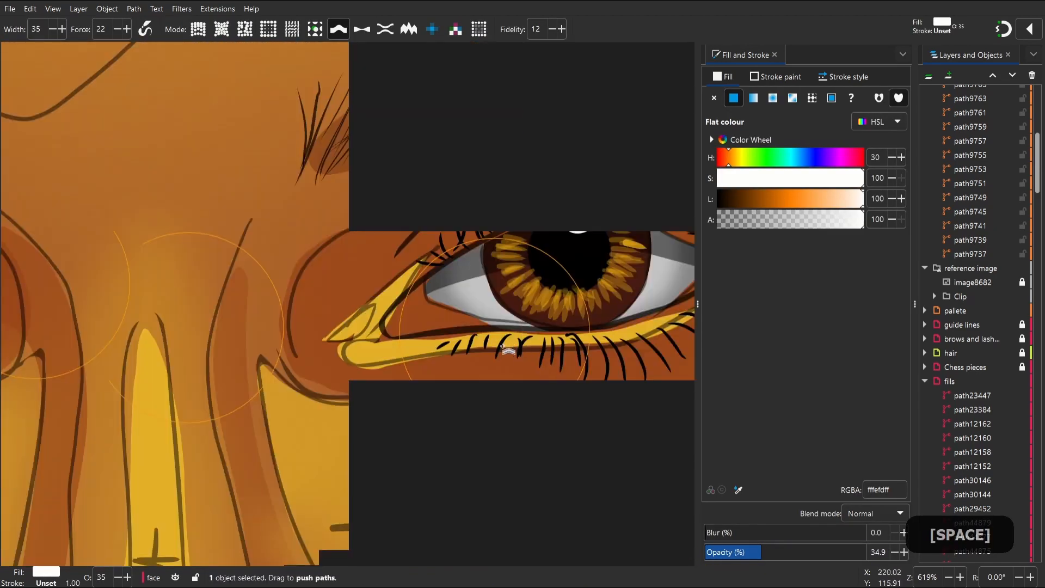
{"action": "key", "text": "p"}
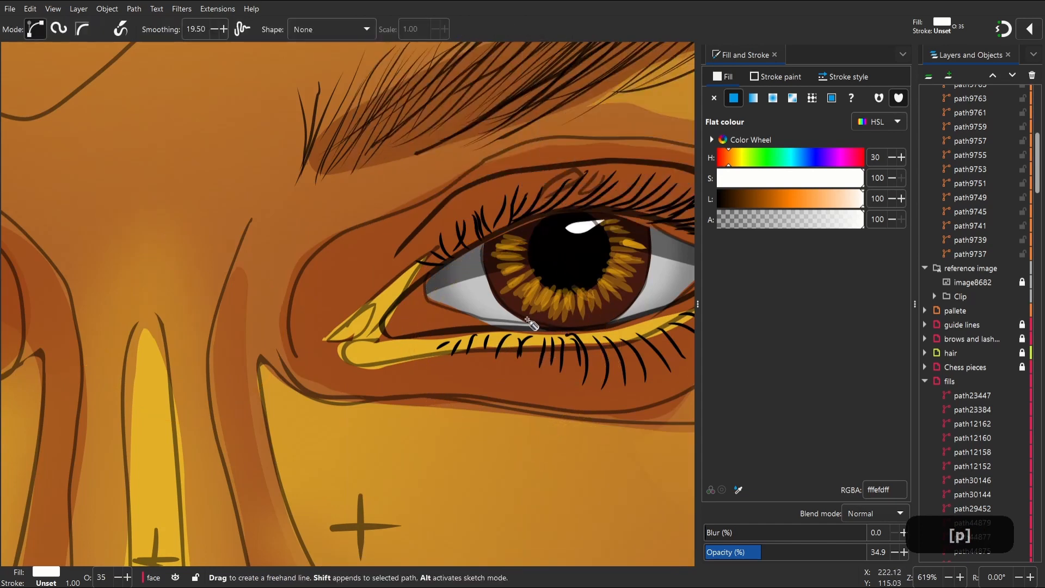
{"action": "mouse_move", "coordinate": [527, 321]}
{"action": "left_mouse_down"}
{"action": "mouse_move", "coordinate": [498, 297]}
{"action": "mouse_move", "coordinate": [505, 284]}
{"action": "mouse_move", "coordinate": [602, 270]}
{"action": "left_mouse_up"}
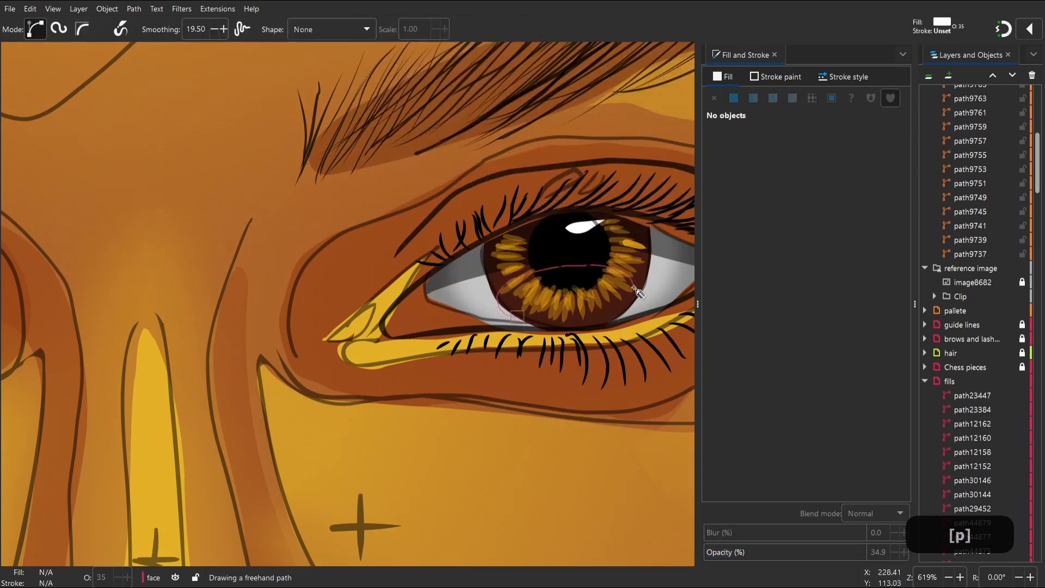
{"action": "mouse_move", "coordinate": [635, 312]}
{"action": "left_mouse_down"}
{"action": "mouse_move", "coordinate": [606, 321]}
{"action": "mouse_move", "coordinate": [516, 316]}
{"action": "left_mouse_up"}
{"action": "key", "text": "w"}
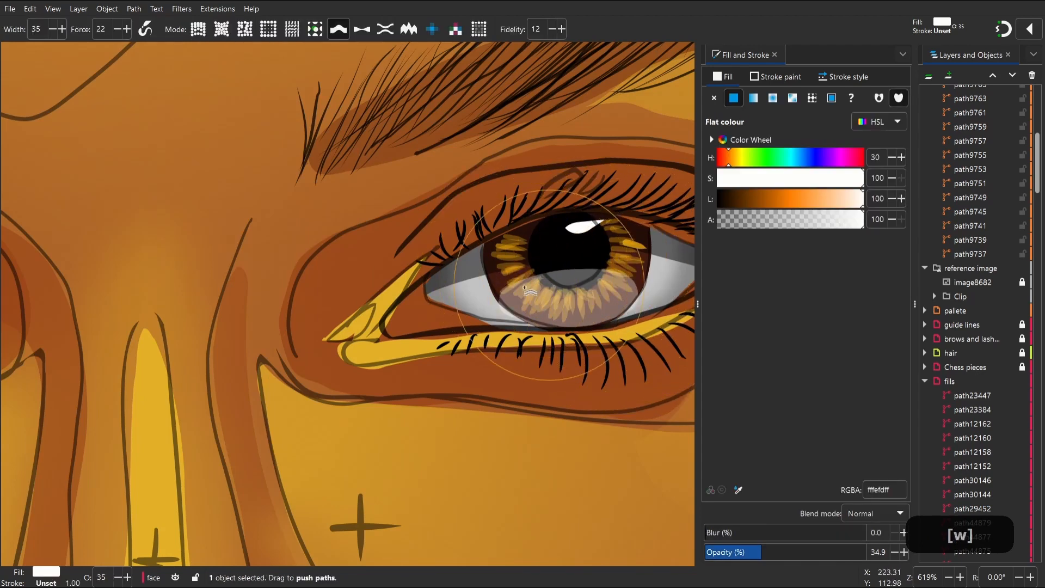
{"action": "key", "text": "space"}
{"action": "left_click_drag", "start_coordinate": [497, 292], "coordinate": [466, 284]}
{"action": "key", "text": "s"}
{"action": "key", "text": "2"}
{"action": "key", "text": "space"}
{"action": "left_click", "coordinate": [391, 298]}
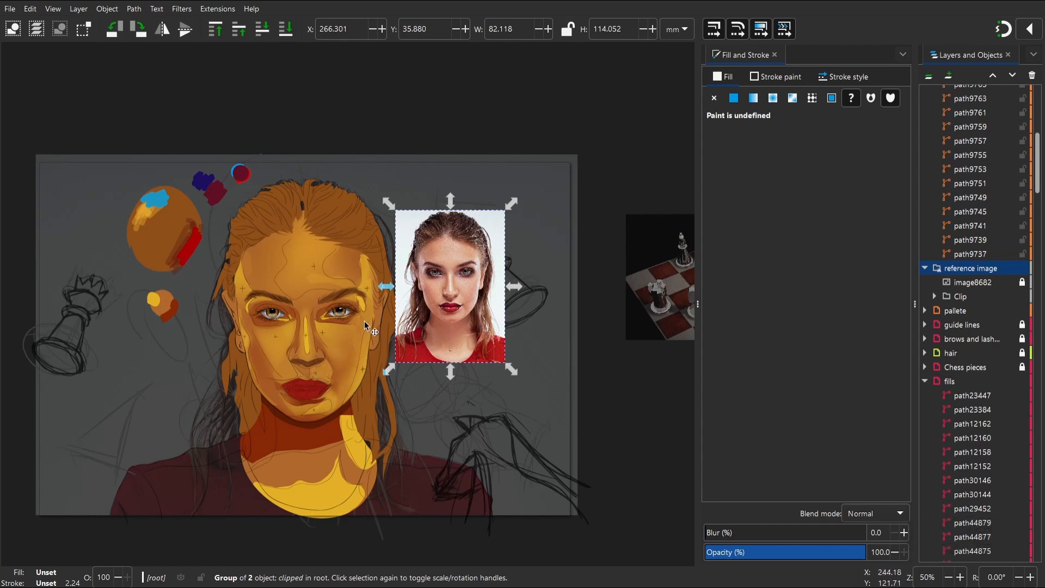
Draw a curved translucent patch at 34.9% opacity across the right eye's upper eyelid, just above the iris
{"action": "key", "text": "z"}
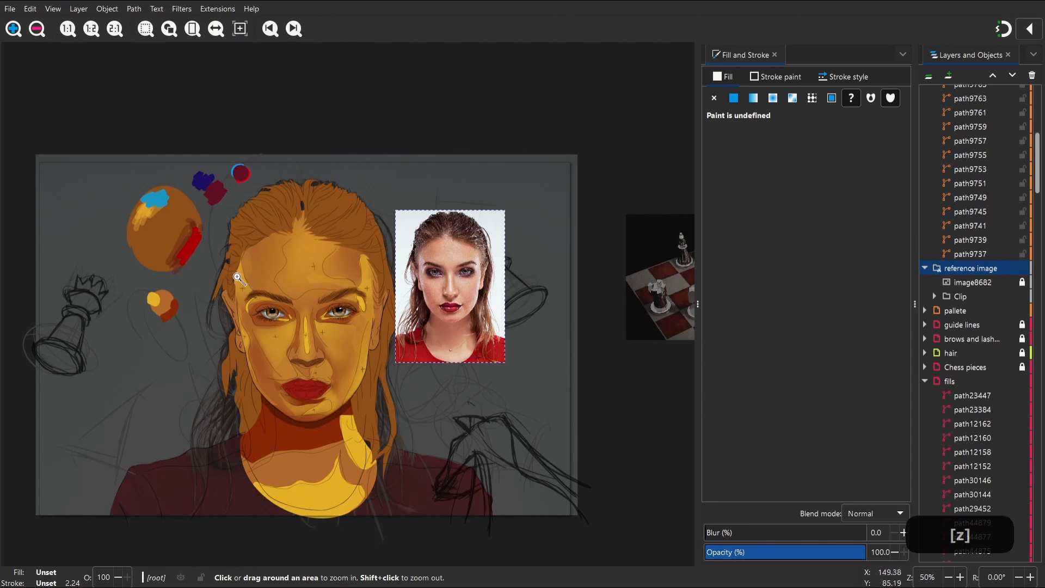
{"action": "left_click_drag", "start_coordinate": [238, 278], "coordinate": [402, 388]}
{"action": "key", "text": "space"}
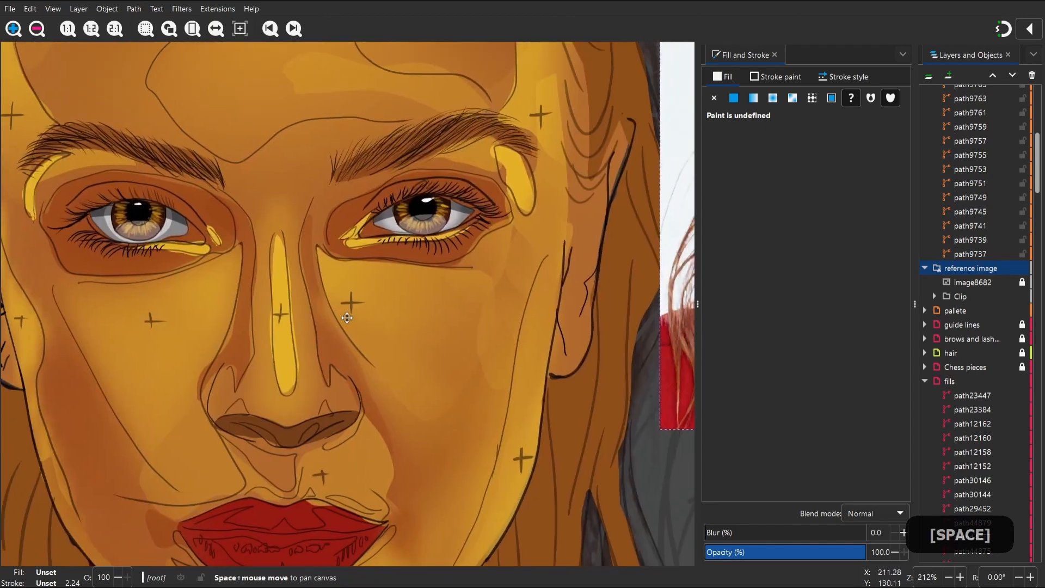
{"action": "mouse_move", "coordinate": [346, 317]}
{"action": "left_mouse_down"}
{"action": "mouse_move", "coordinate": [275, 351]}
{"action": "mouse_move", "coordinate": [173, 432]}
{"action": "left_mouse_up"}
{"action": "key", "text": "space"}
{"action": "left_click_drag", "start_coordinate": [210, 400], "coordinate": [503, 319]}
{"action": "key", "text": "x"}
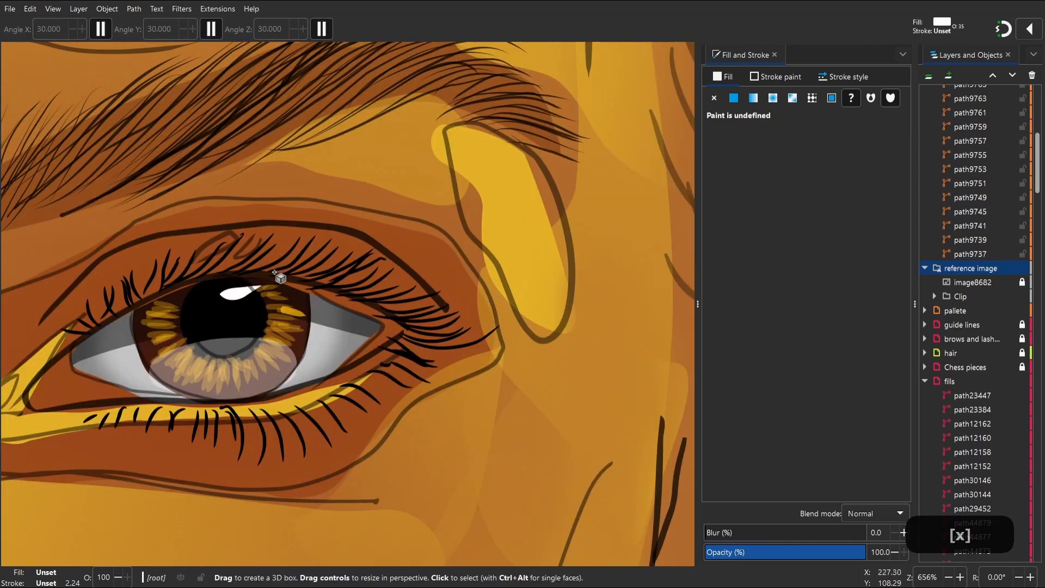
{"action": "key", "text": "p"}
{"action": "mouse_move", "coordinate": [216, 272]}
{"action": "left_mouse_down"}
{"action": "mouse_move", "coordinate": [385, 299]}
{"action": "mouse_move", "coordinate": [389, 256]}
{"action": "mouse_move", "coordinate": [268, 237]}
{"action": "mouse_move", "coordinate": [194, 264]}
{"action": "mouse_move", "coordinate": [216, 272]}
{"action": "left_mouse_up"}
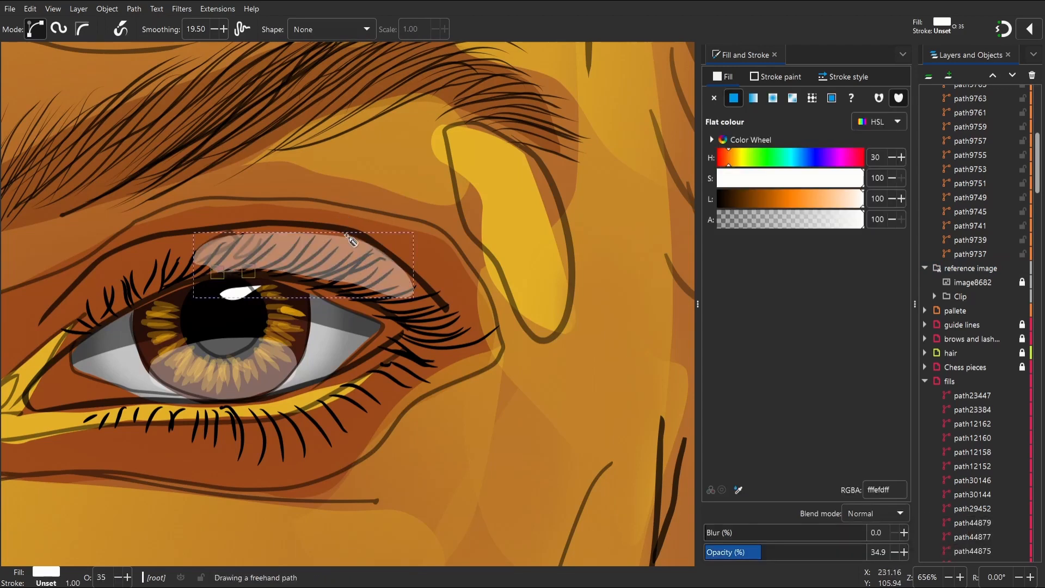
Recolour the right eyelid patch with the yellow e3b027 sampled from the highlight beside the brow
{"action": "key", "text": "d"}
{"action": "left_click", "coordinate": [298, 183]}
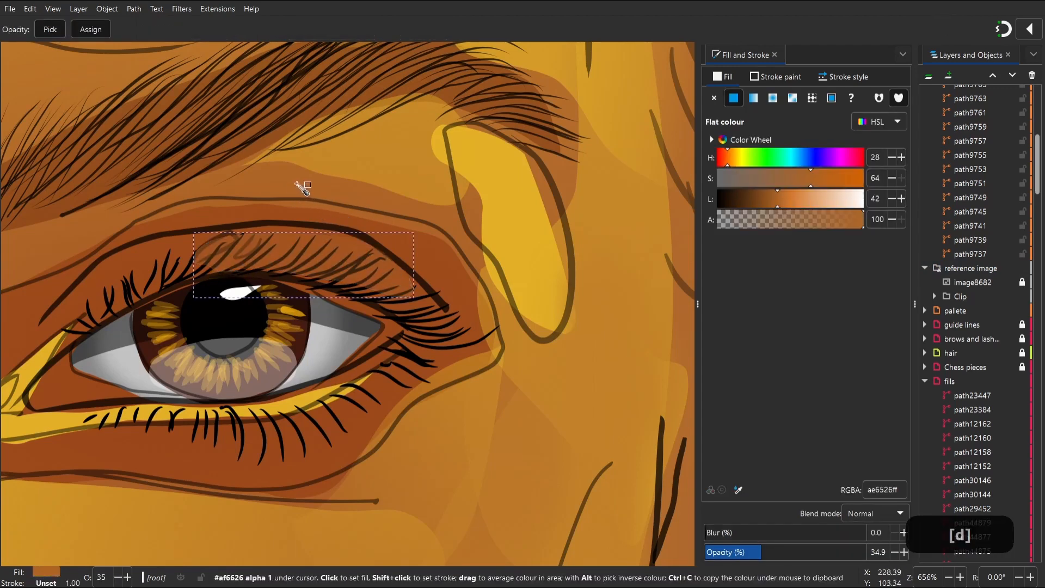
{"action": "mouse_move", "coordinate": [438, 159]}
{"action": "left_mouse_down"}
{"action": "mouse_move", "coordinate": [415, 156]}
{"action": "mouse_move", "coordinate": [430, 166]}
{"action": "left_mouse_up"}
{"action": "left_click", "coordinate": [492, 170]}
Draw a matching e3b027 highlight at 34.9% opacity on the left eye's upper eyelid
{"action": "key", "text": "space"}
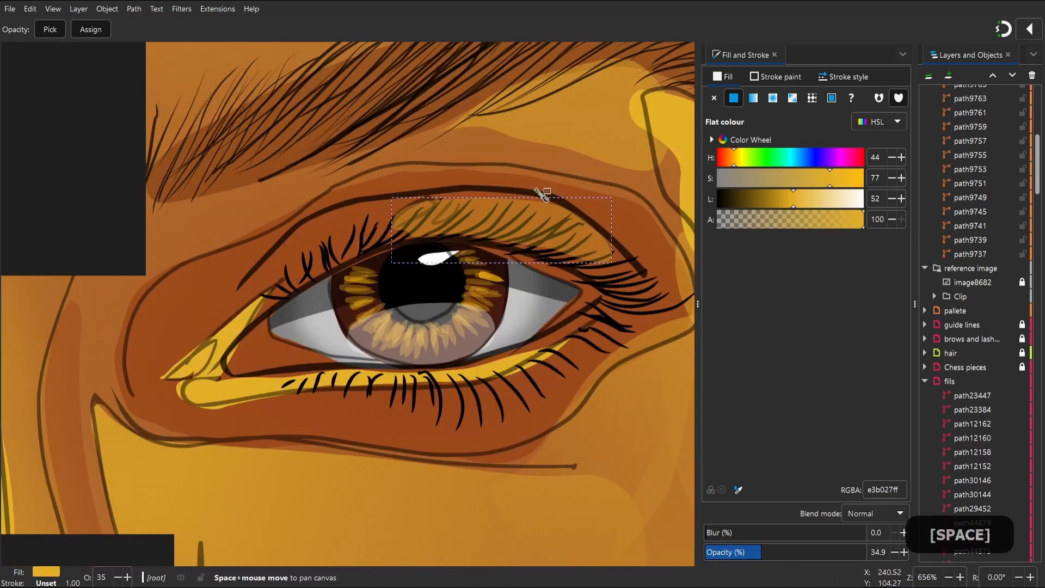
{"action": "key", "text": "s"}
{"action": "key", "text": "space"}
{"action": "key", "text": "space"}
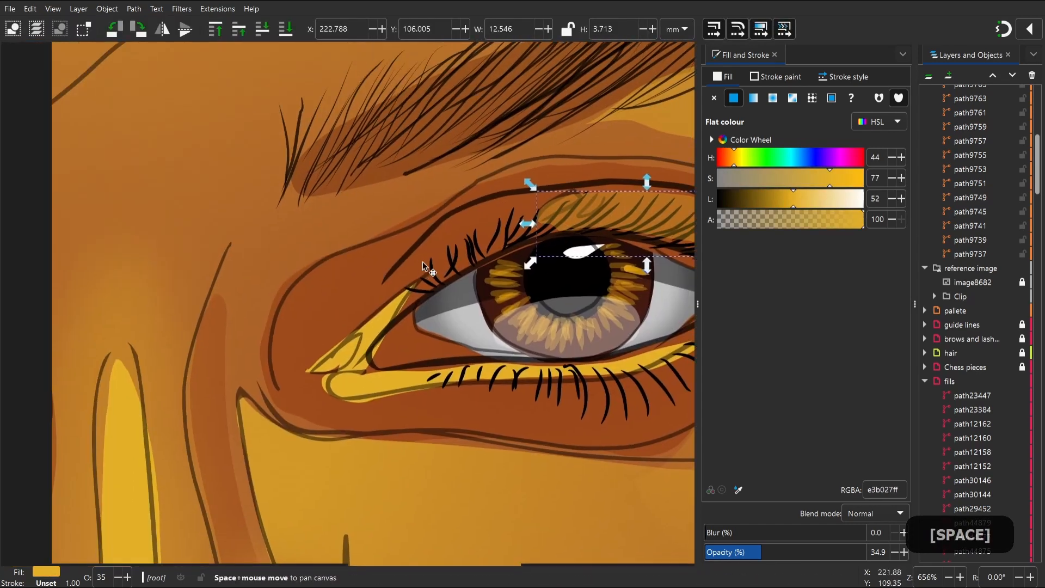
{"action": "key", "text": "space"}
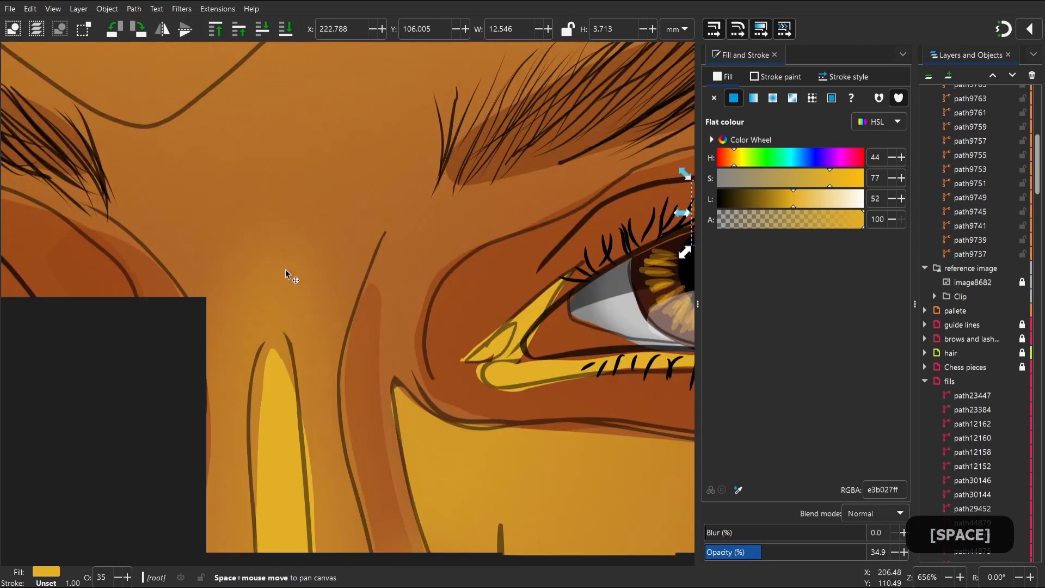
{"action": "key", "text": "space"}
{"action": "key", "text": "2"}
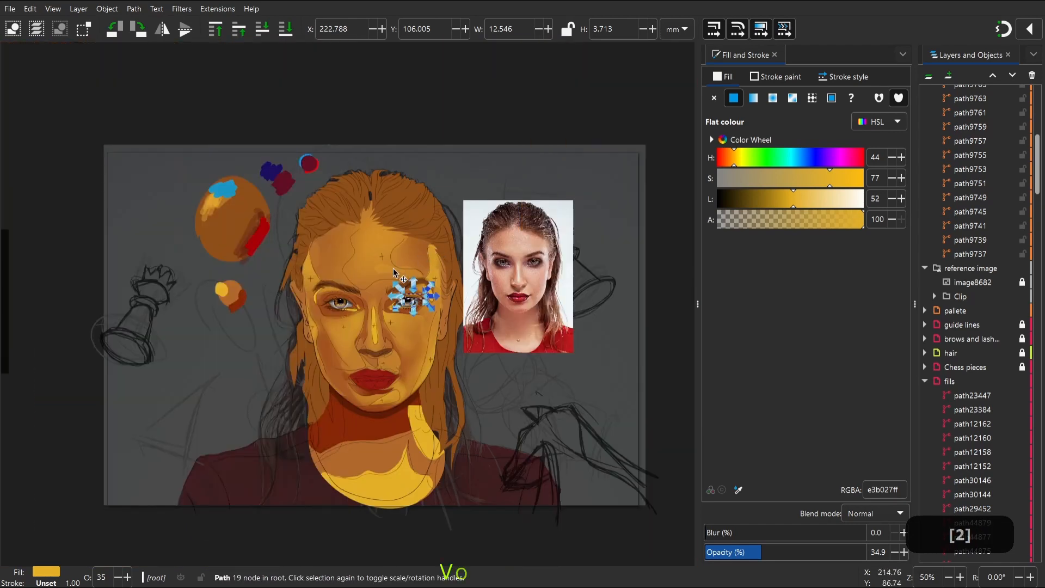
{"action": "key", "text": "z"}
{"action": "left_click_drag", "start_coordinate": [293, 268], "coordinate": [400, 335]}
{"action": "key", "text": "p"}
{"action": "mouse_move", "coordinate": [215, 284]}
{"action": "left_mouse_down"}
{"action": "mouse_move", "coordinate": [300, 276]}
{"action": "mouse_move", "coordinate": [217, 283]}
{"action": "left_mouse_up"}
{"action": "key", "text": "w"}
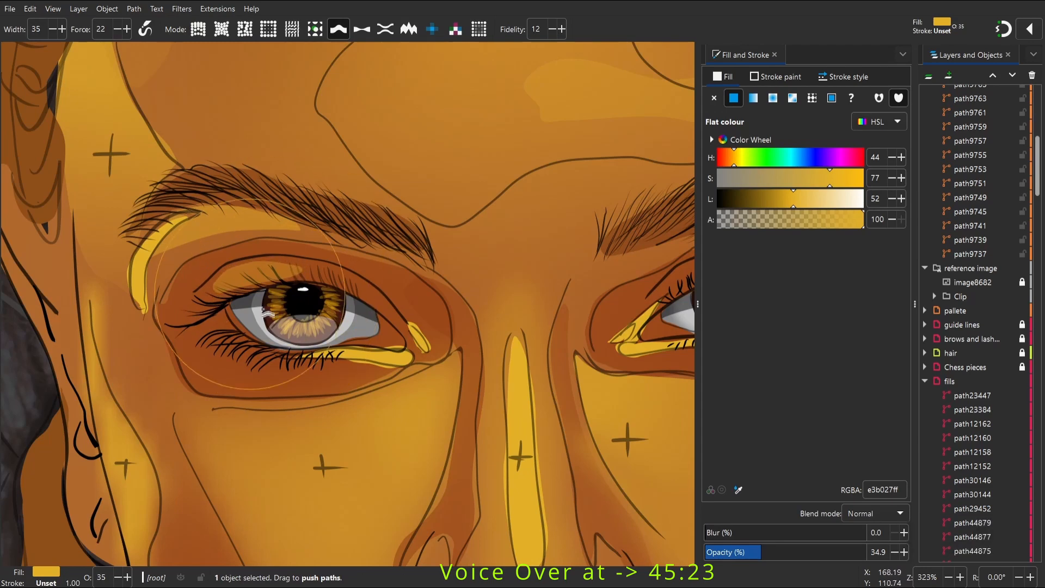
Select the yellow gradient highlight at the right temple and set its blur to 43.6%
{"action": "key", "text": "s"}
{"action": "key", "text": "2"}
{"action": "left_click", "coordinate": [402, 258]}
{"action": "left_click", "coordinate": [411, 252]}
{"action": "left_click", "coordinate": [775, 531]}
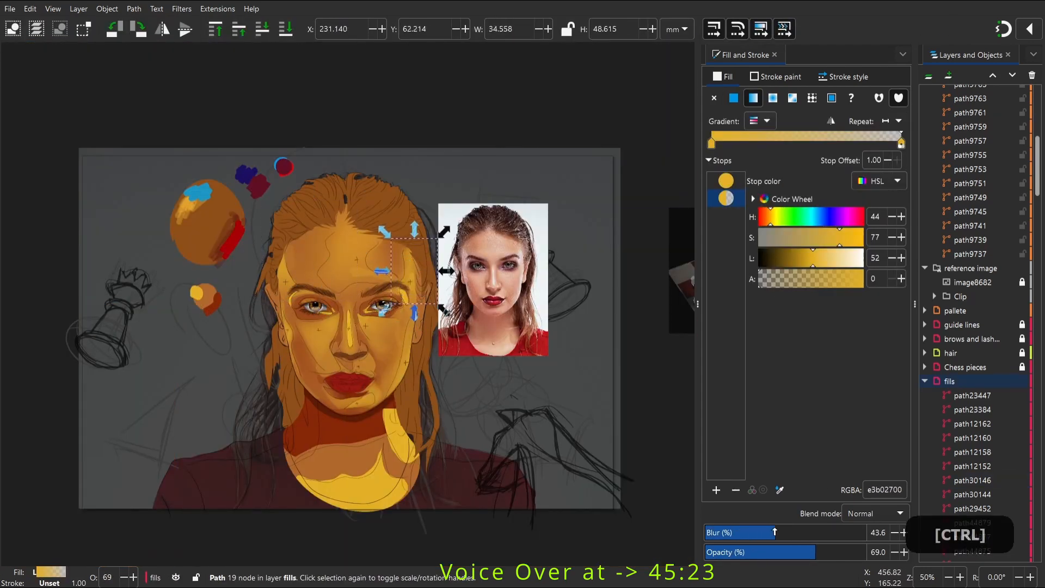
{"action": "key", "text": "s"}
{"action": "left_click", "coordinate": [508, 348]}
{"action": "left_click", "coordinate": [499, 377]}
{"action": "key", "text": "space"}
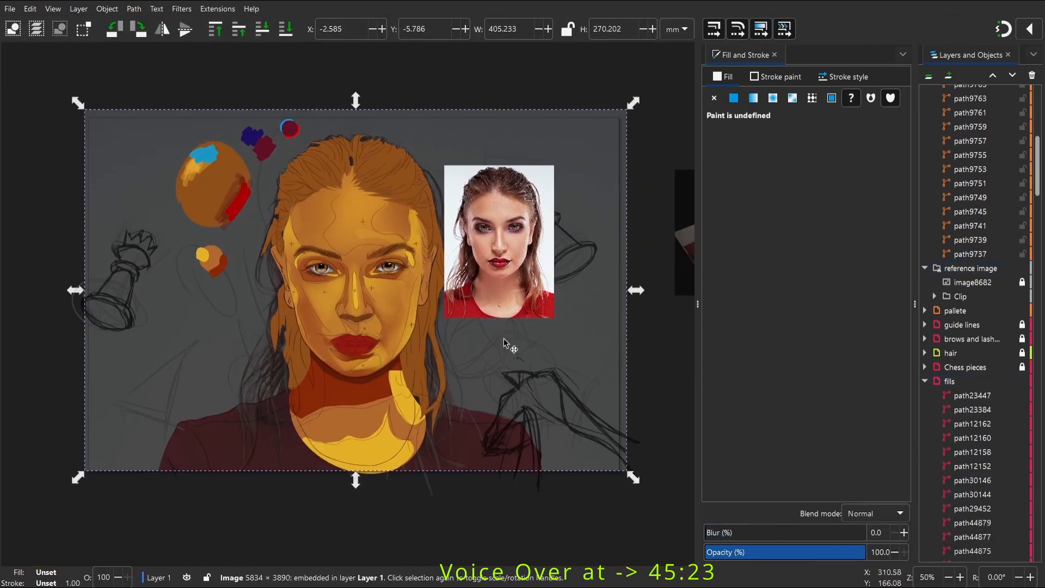
{"action": "key", "text": "super"}
{"action": "left_click", "coordinate": [324, 218]}
{"action": "left_click", "coordinate": [239, 381]}
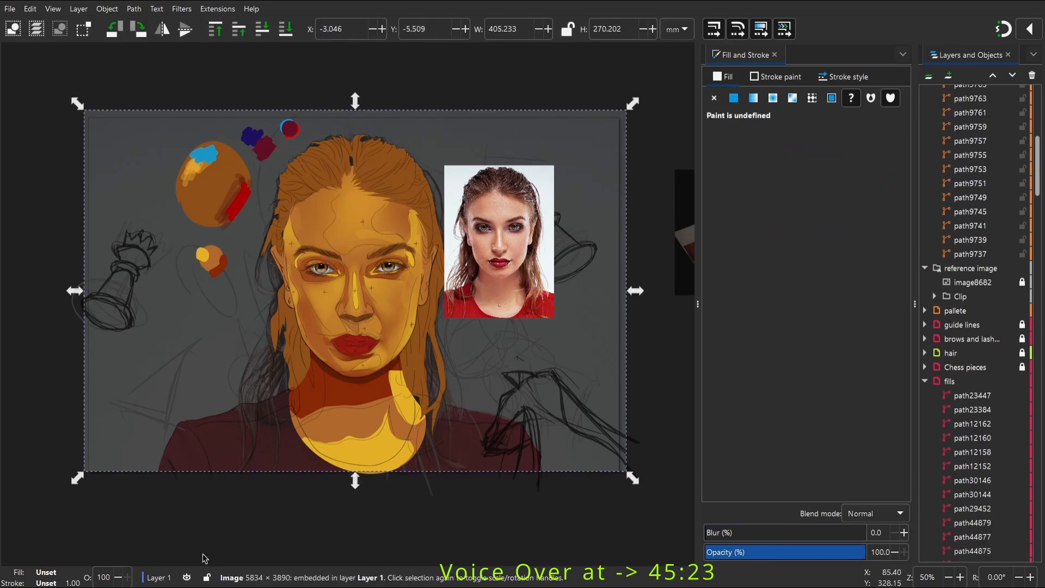
{"action": "left_click", "coordinate": [332, 250], "text": "ctrl"}
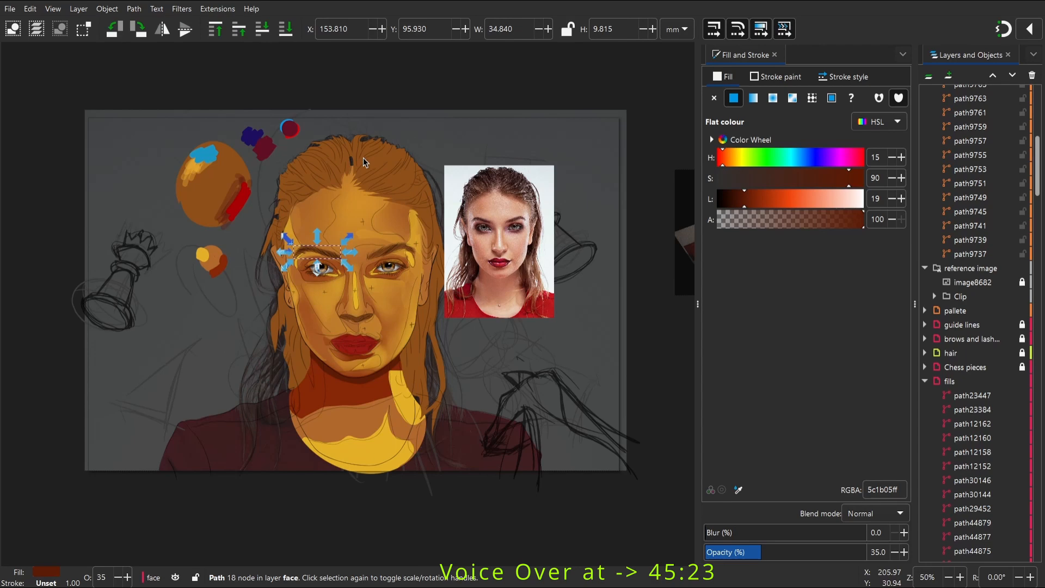
Clear the selection and select the entire fills layer
{"action": "key", "text": "Escape"}
{"action": "scroll", "coordinate": [419, 258], "scroll_direction": "up", "scroll_amount": 2}
{"action": "left_click", "coordinate": [974, 381], "text": "ctrl"}
{"action": "left_click", "coordinate": [181, 8]}
{"action": "mouse_move", "coordinate": [158, 9]}
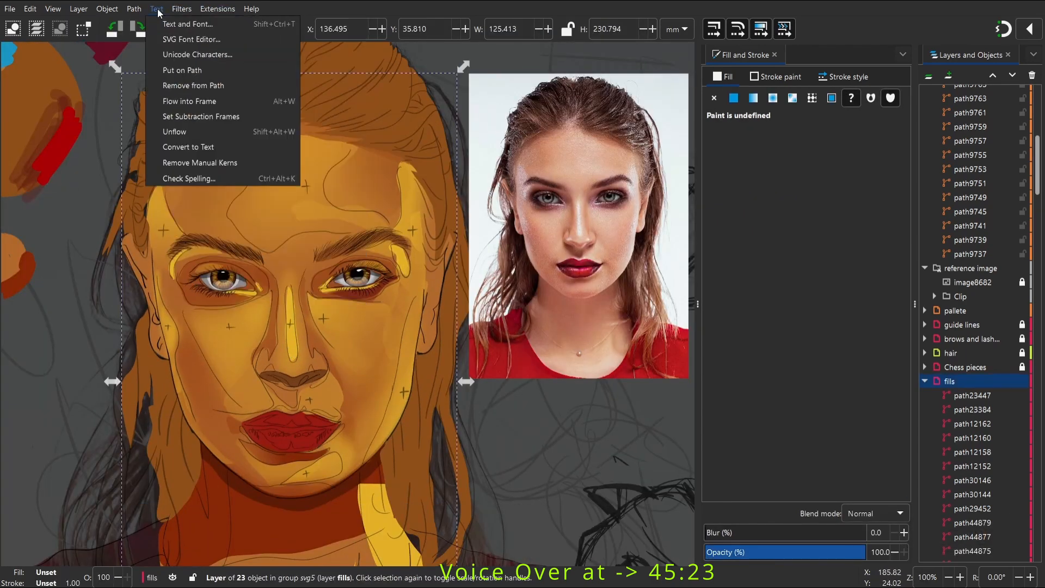
{"action": "mouse_move", "coordinate": [228, 69]}
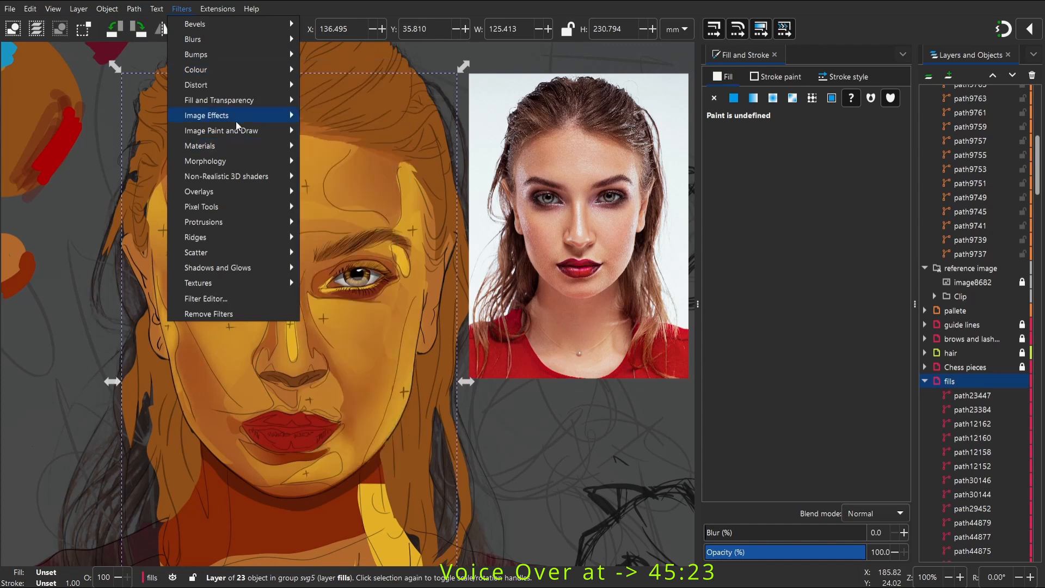
{"action": "left_click", "coordinate": [368, 161]}
{"action": "left_click_drag", "start_coordinate": [133, 80], "coordinate": [576, 116]}
{"action": "left_click_drag", "start_coordinate": [569, 179], "coordinate": [532, 180]}
{"action": "left_click", "coordinate": [541, 319]}
{"action": "left_click", "coordinate": [610, 179]}
{"action": "left_click_drag", "start_coordinate": [610, 178], "coordinate": [521, 179]}
{"action": "left_click", "coordinate": [576, 129]}
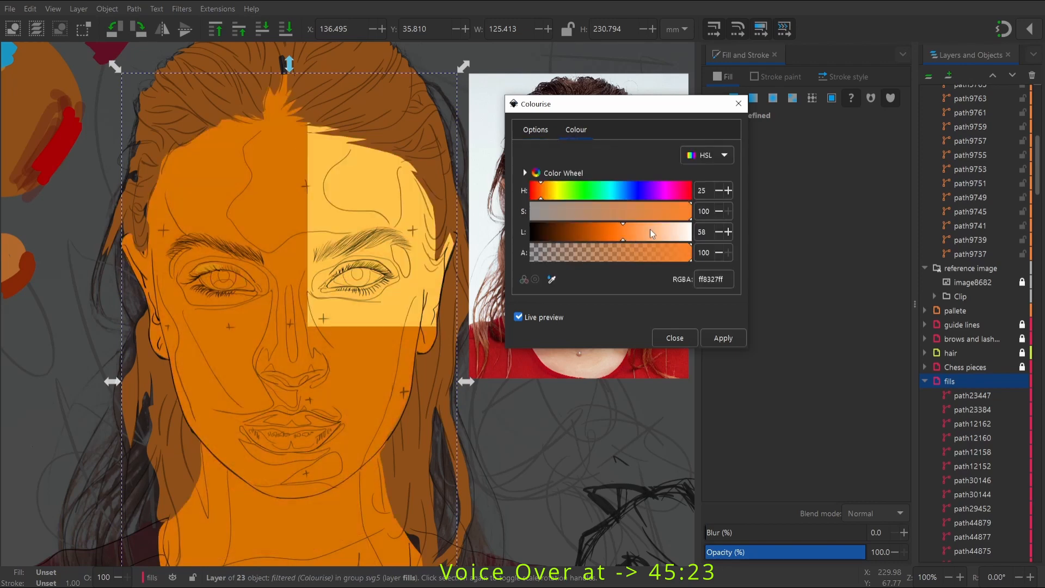
{"action": "left_click", "coordinate": [536, 130]}
{"action": "left_click", "coordinate": [675, 338]}
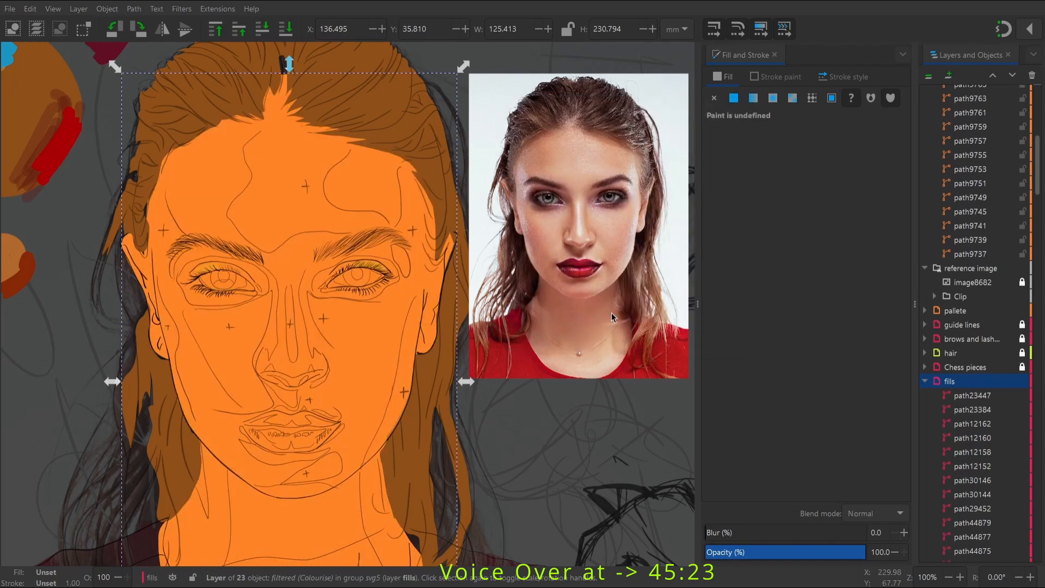
Open the Colour Shift filter for the fills layer and preview it live with a saturation of 0.46
{"action": "left_click", "coordinate": [187, 8]}
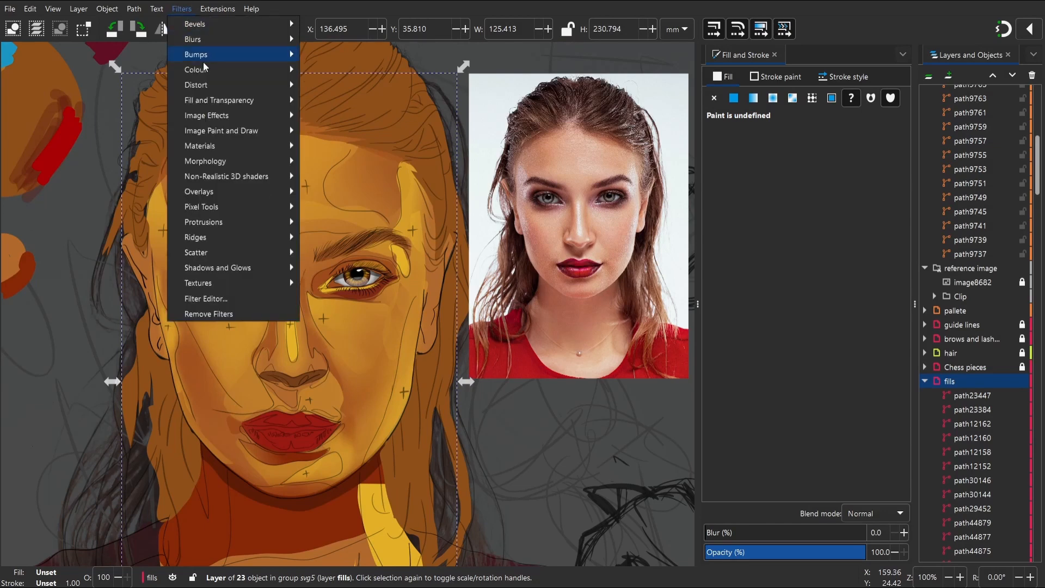
{"action": "mouse_move", "coordinate": [216, 76]}
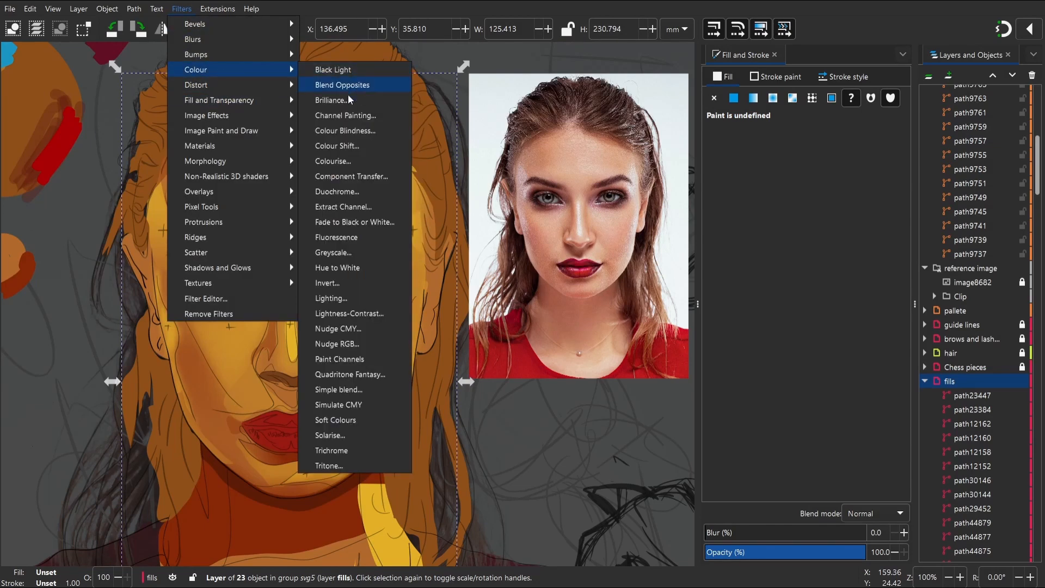
{"action": "left_click", "coordinate": [348, 147]}
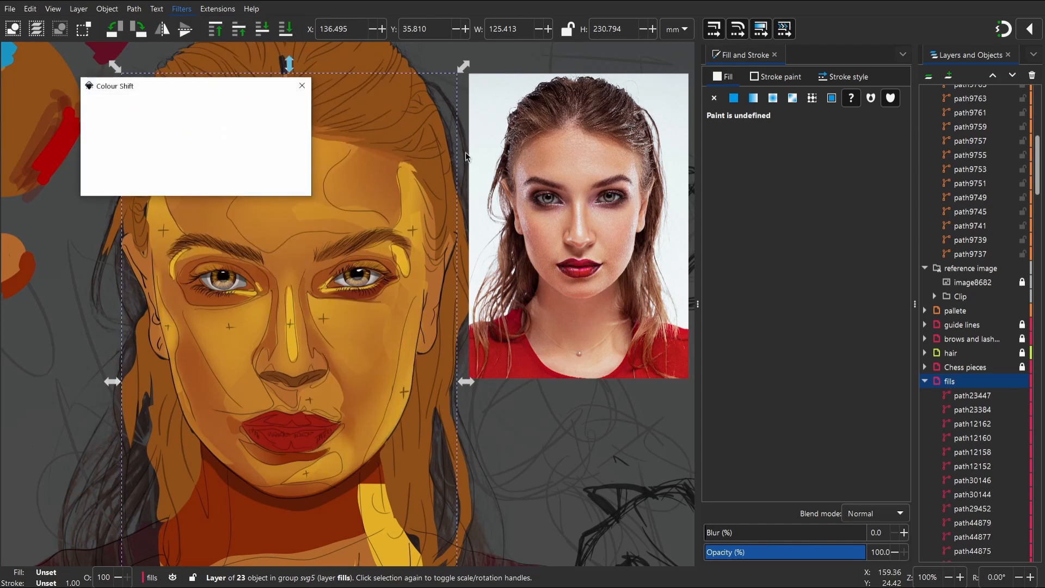
{"action": "left_click_drag", "start_coordinate": [163, 96], "coordinate": [558, 129]}
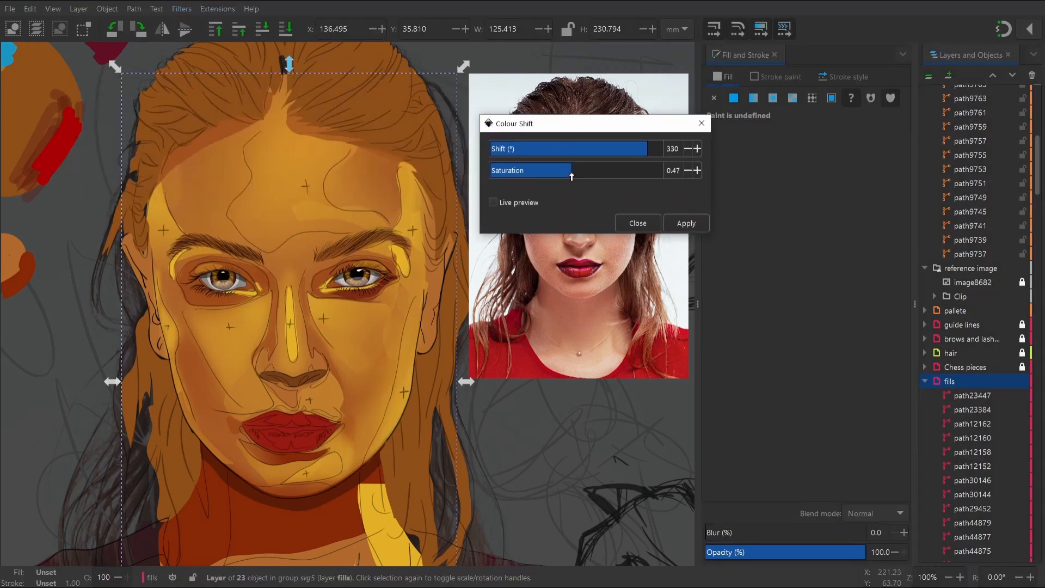
{"action": "left_click", "coordinate": [517, 206]}
{"action": "left_click", "coordinate": [569, 172]}
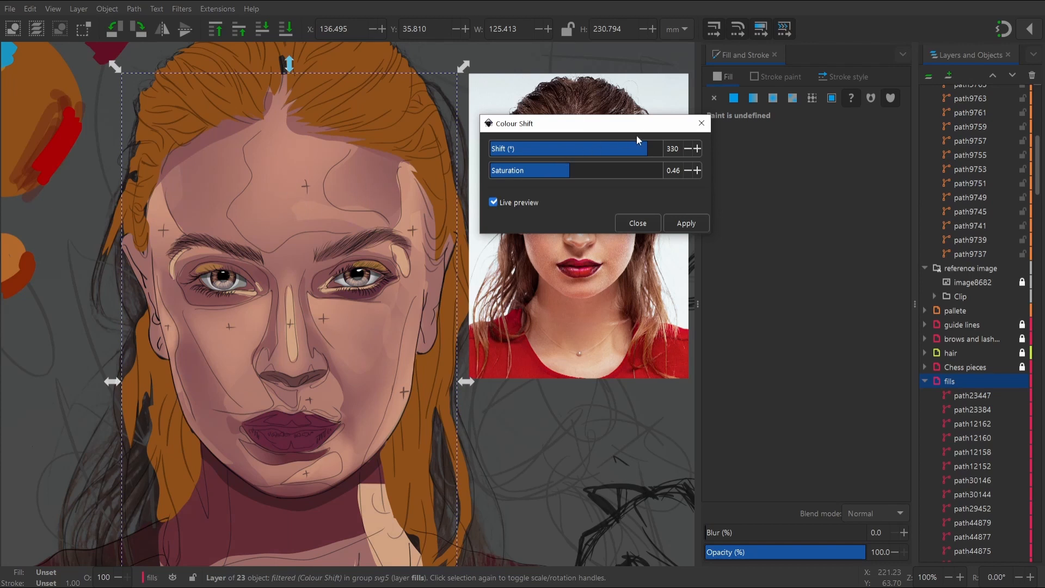
Try several hue shifts on the previewed fills layer and set the shift to 0°
{"action": "left_click_drag", "start_coordinate": [647, 148], "coordinate": [609, 151]}
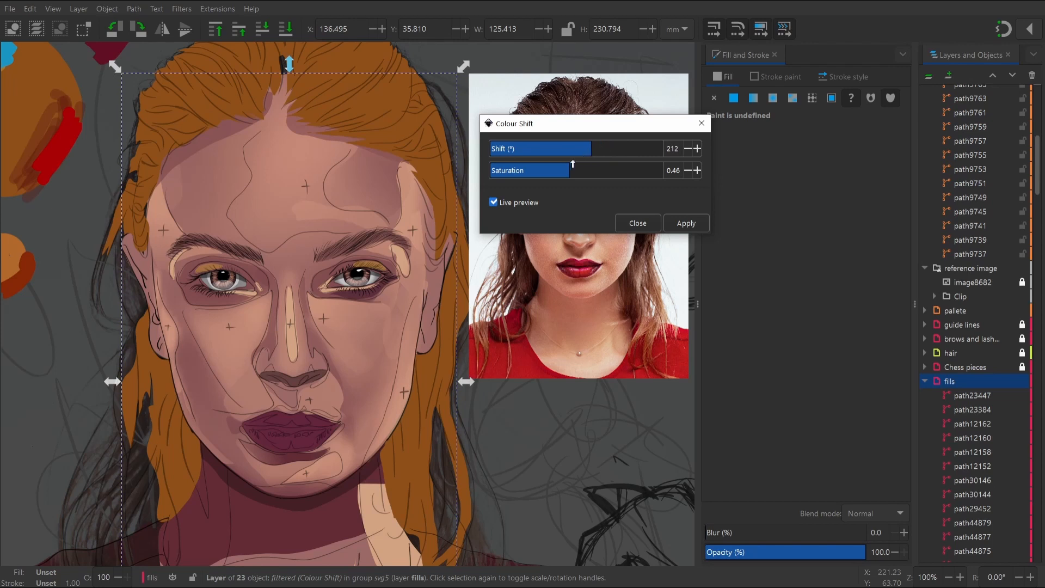
{"action": "left_click", "coordinate": [605, 150]}
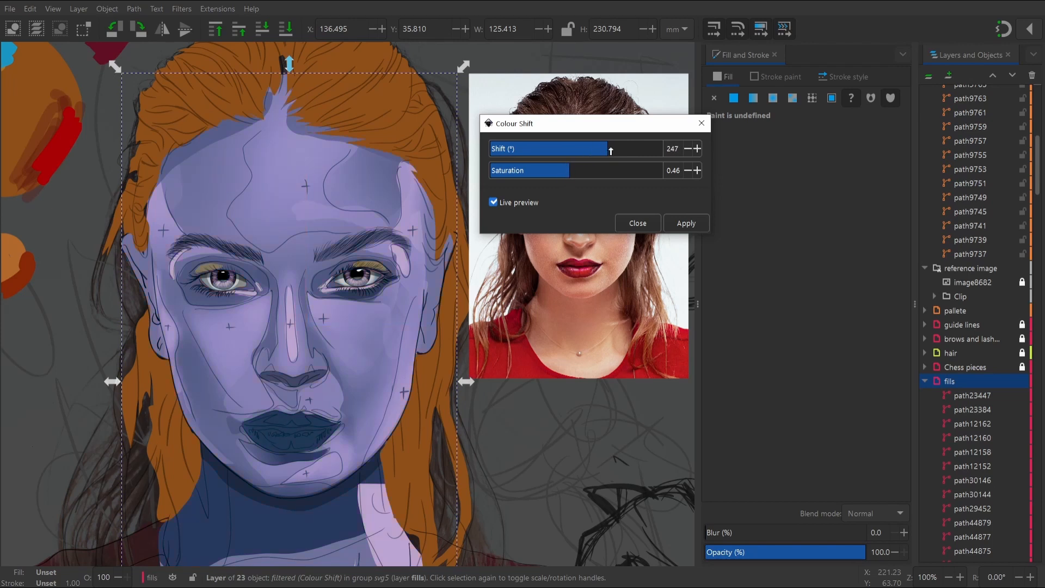
{"action": "left_click_drag", "start_coordinate": [597, 150], "coordinate": [495, 156]}
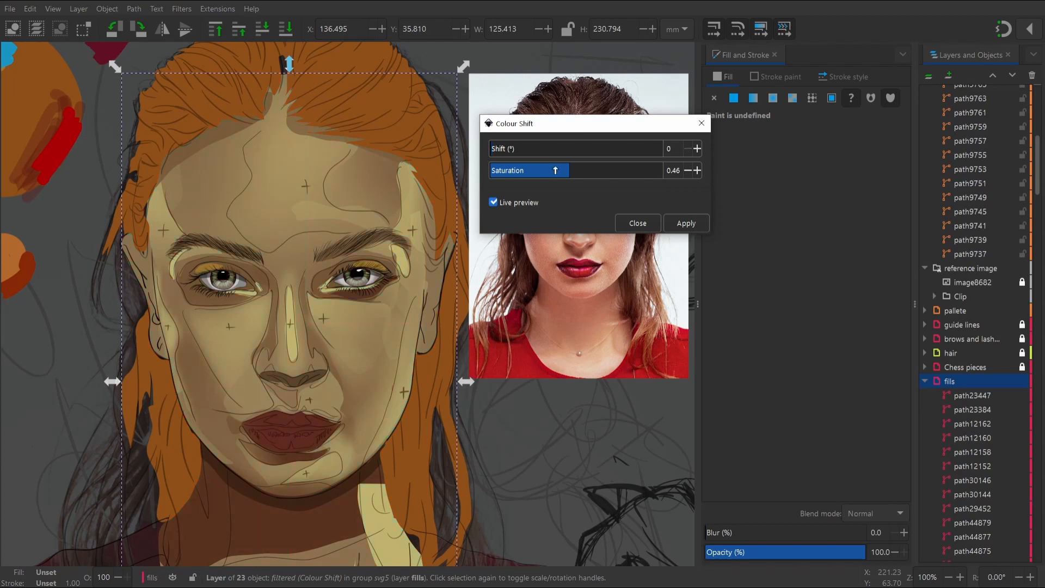
Apply the Colour Shift filter to the fills layer with a saturation of 0.62, comparing it with the original first
{"action": "left_click_drag", "start_coordinate": [582, 178], "coordinate": [604, 179]}
{"action": "key", "text": "ctrl"}
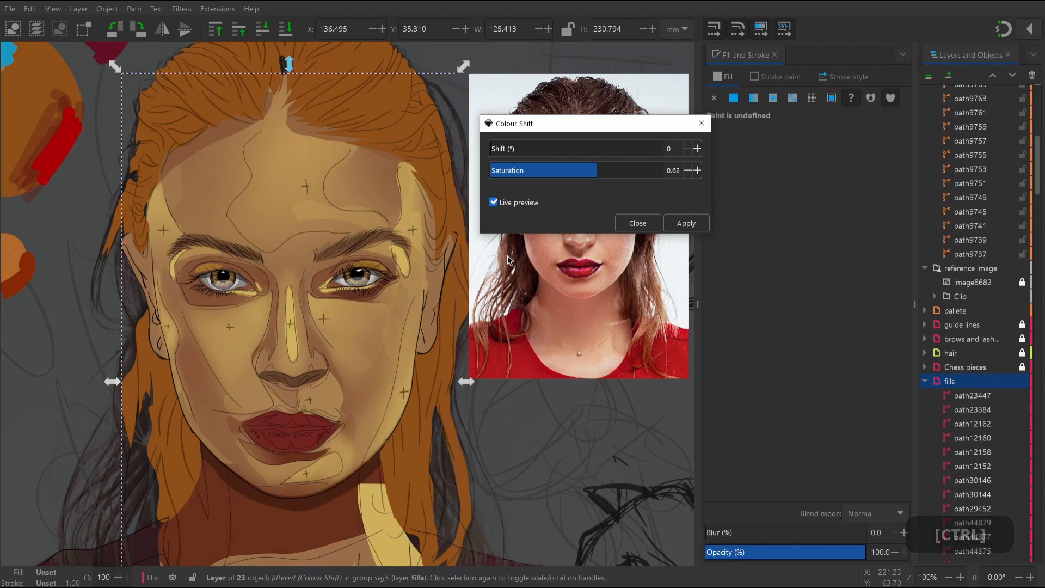
{"action": "left_click", "coordinate": [501, 205]}
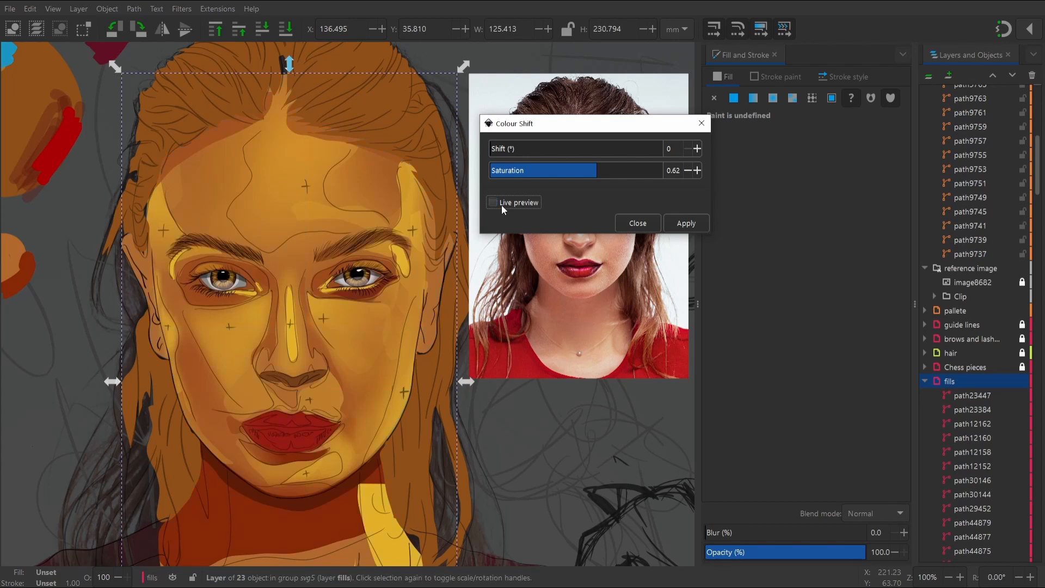
{"action": "left_click", "coordinate": [501, 204]}
{"action": "key", "text": "ctrl"}
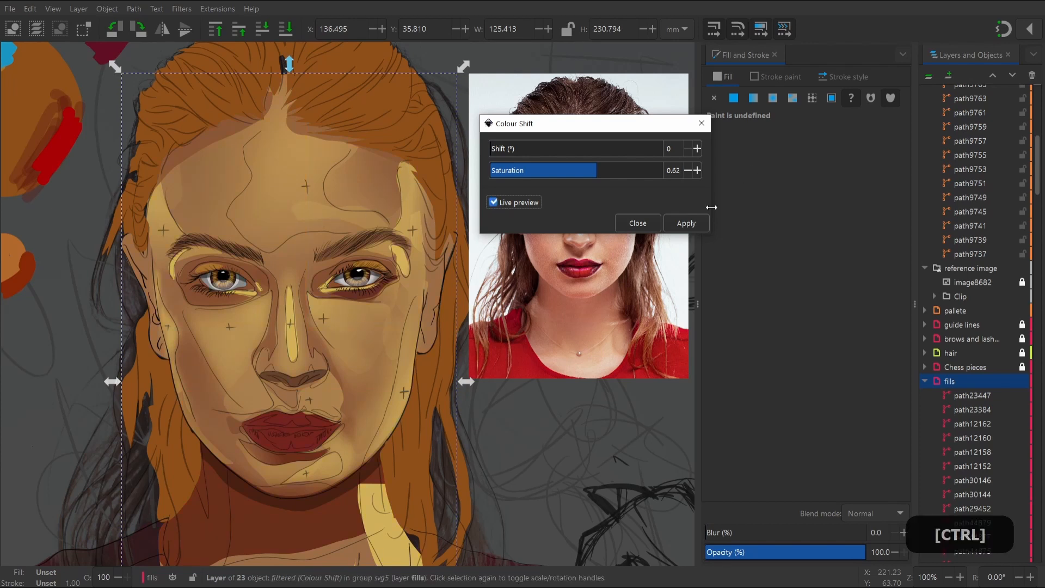
{"action": "left_click", "coordinate": [681, 225]}
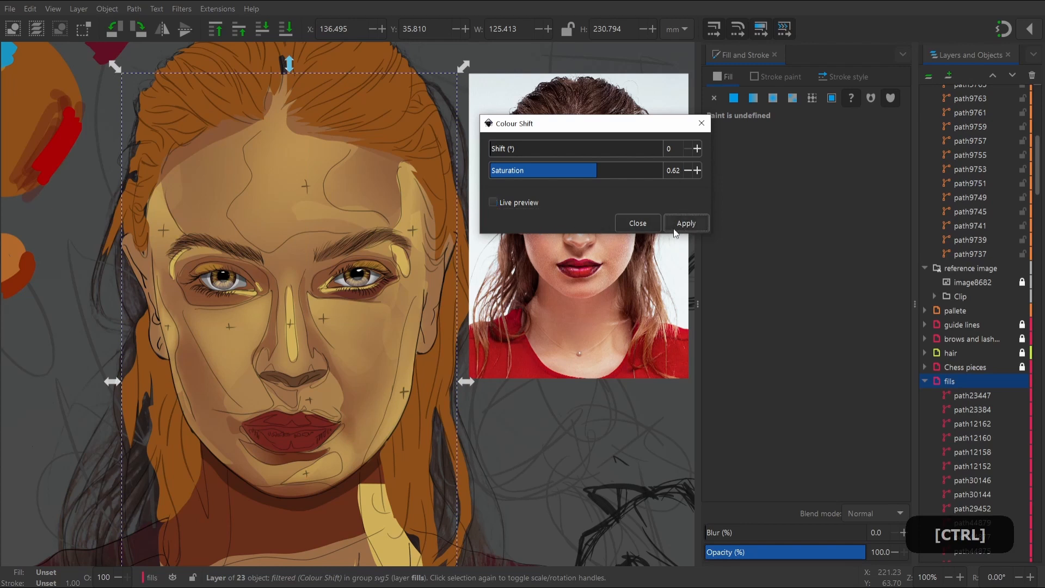
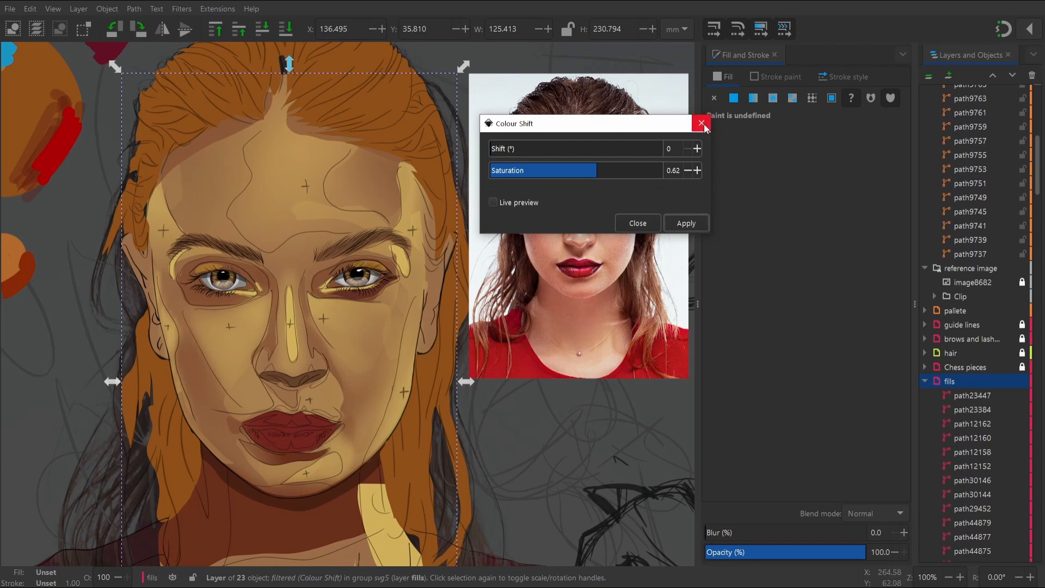
{"action": "left_click", "coordinate": [638, 223]}
Examine the colour-shifted face up close and as a whole against the reference photo
{"action": "scroll", "coordinate": [259, 180], "scroll_direction": "up", "scroll_amount": 1}
{"action": "left_click", "coordinate": [258, 176], "text": "ctrl"}
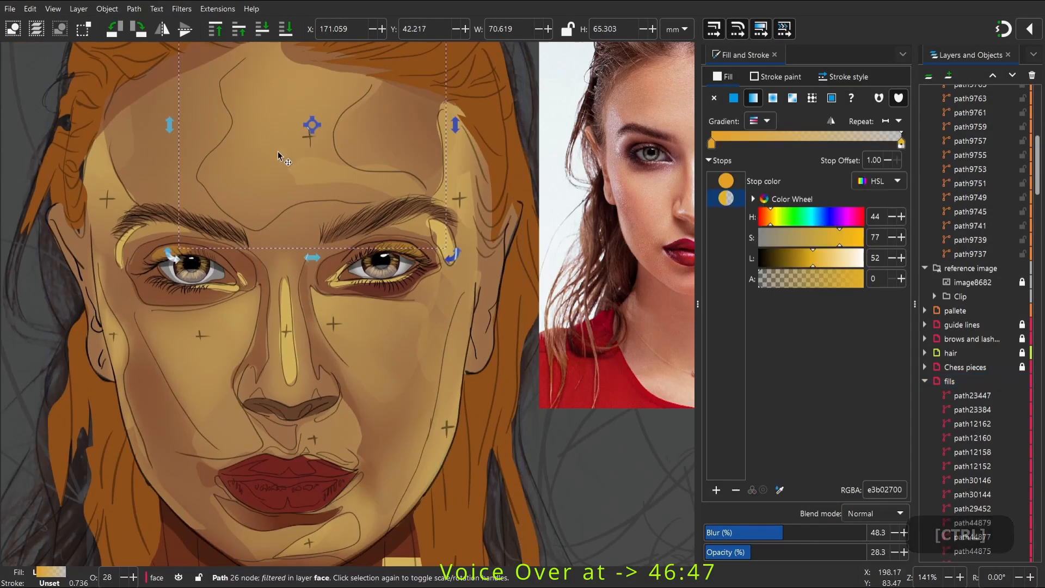
{"action": "left_click_drag", "start_coordinate": [278, 152], "coordinate": [261, 185]}
{"action": "left_click", "coordinate": [831, 261]}
{"action": "key", "text": "ctrl+z"}
{"action": "left_click_drag", "start_coordinate": [281, 332], "coordinate": [337, 251]}
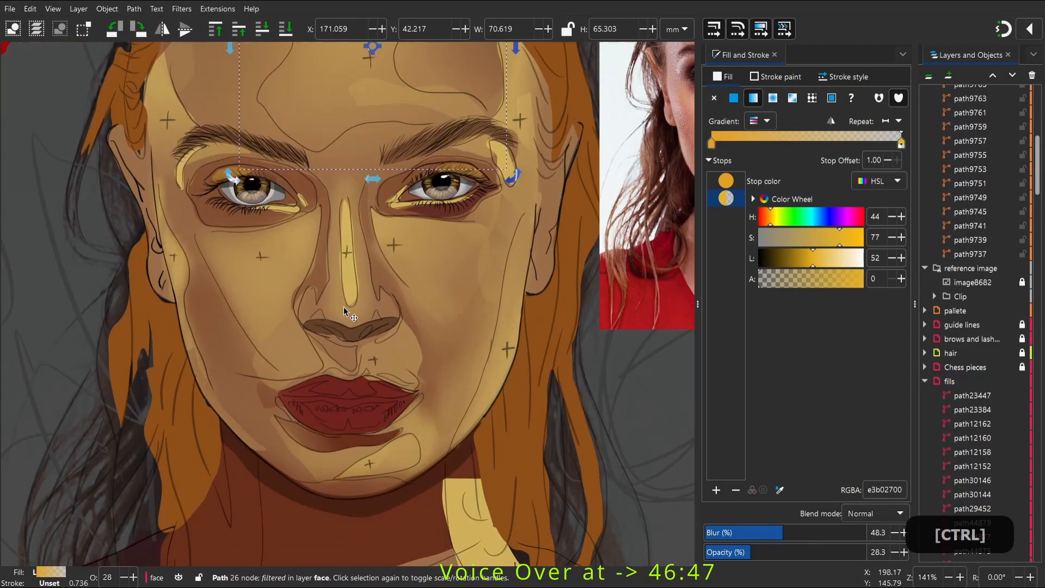
{"action": "left_click", "coordinate": [347, 253]}
{"action": "left_click_drag", "start_coordinate": [753, 159], "coordinate": [772, 159]}
{"action": "key", "text": "ctrl+z"}
{"action": "left_click", "coordinate": [636, 196]}
{"action": "scroll", "coordinate": [435, 241], "scroll_direction": "down", "scroll_amount": 2}
{"action": "left_click_drag", "start_coordinate": [214, 284], "coordinate": [145, 272]}
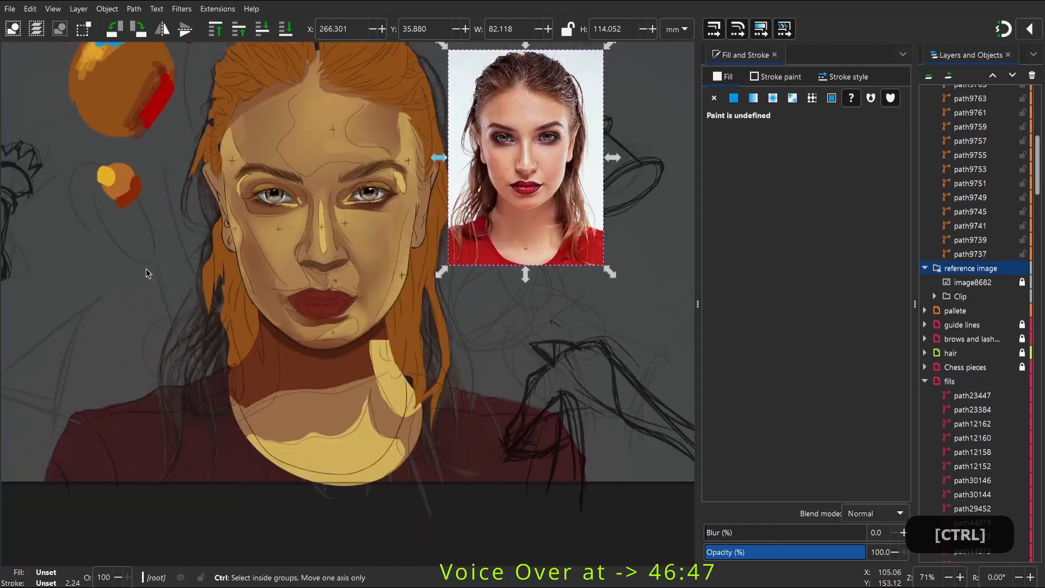
{"action": "left_click", "coordinate": [145, 272]}
Try a Replace Colour on the fills layer with 506e24 as the new colour
{"action": "scroll", "coordinate": [145, 272], "scroll_direction": "up", "scroll_amount": 1}
{"action": "scroll", "coordinate": [20, 273], "scroll_direction": "down", "scroll_amount": 1}
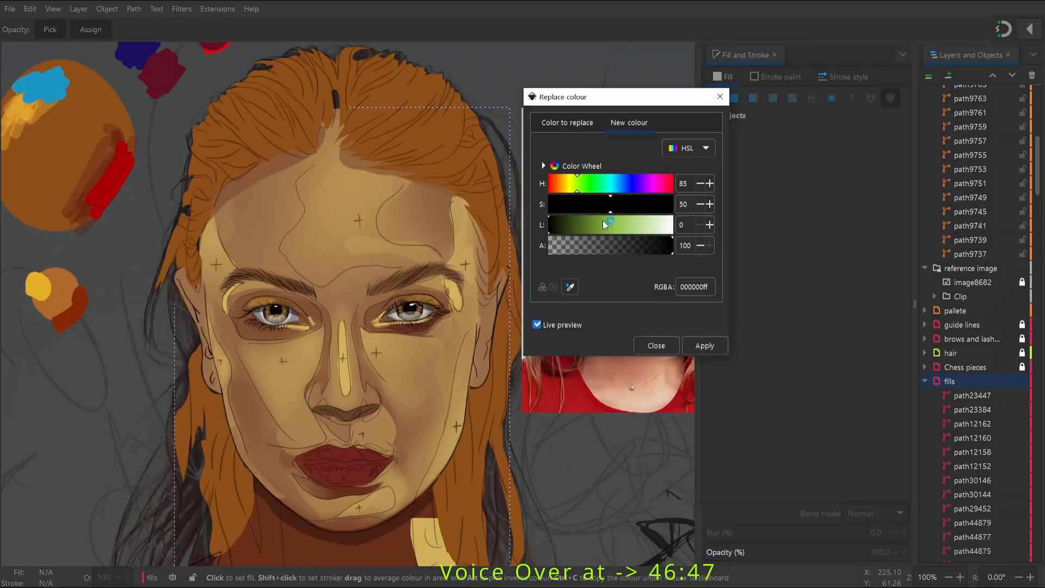
{"action": "left_click_drag", "start_coordinate": [603, 220], "coordinate": [589, 219]}
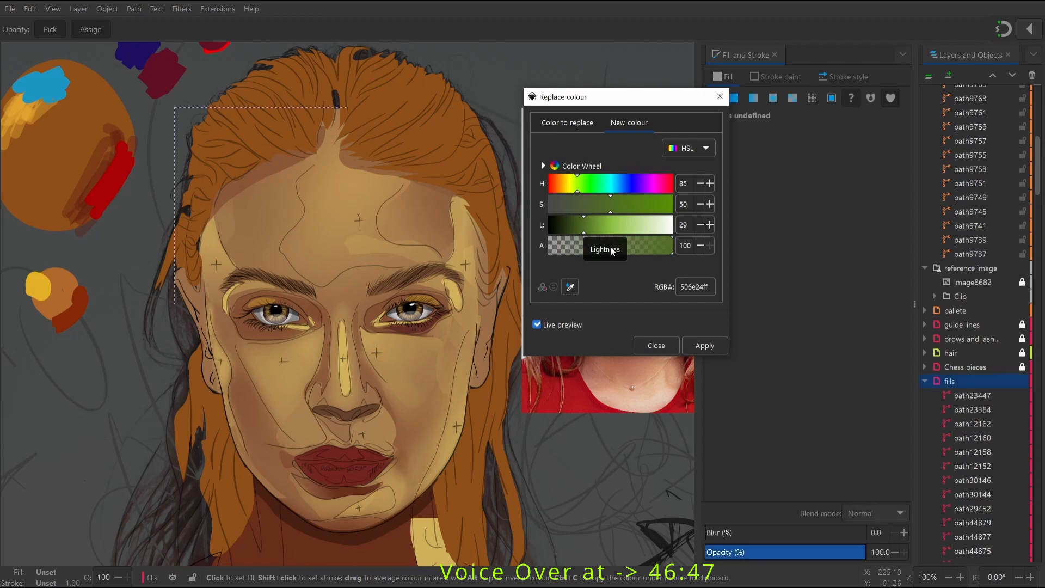
{"action": "left_click", "coordinate": [640, 346]}
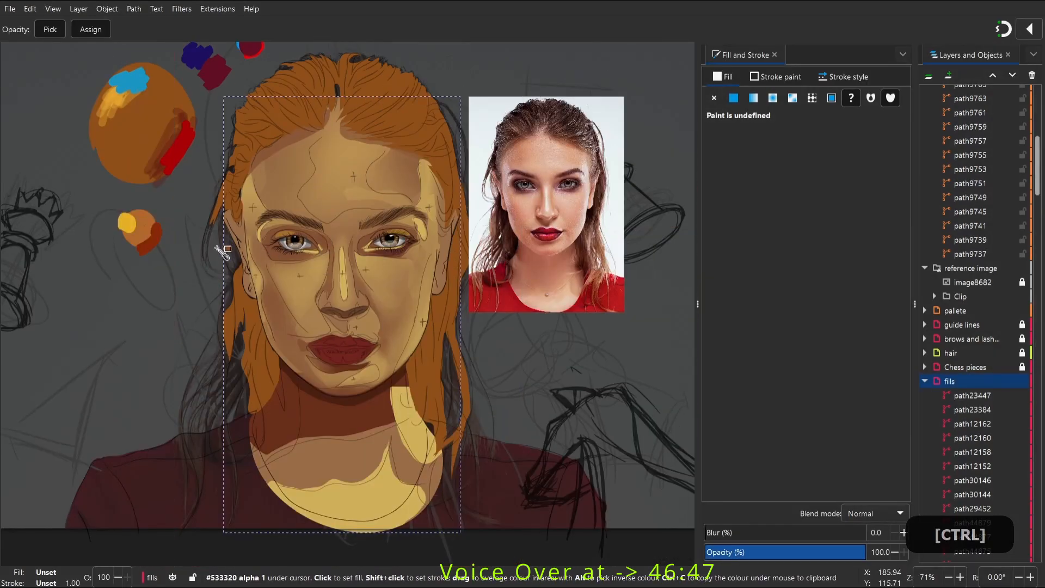
Draw a freehand shadow shape beneath the left eye's lower lashes and switch to sculpting its outline
{"action": "scroll", "coordinate": [222, 252], "scroll_direction": "up", "scroll_amount": 2}
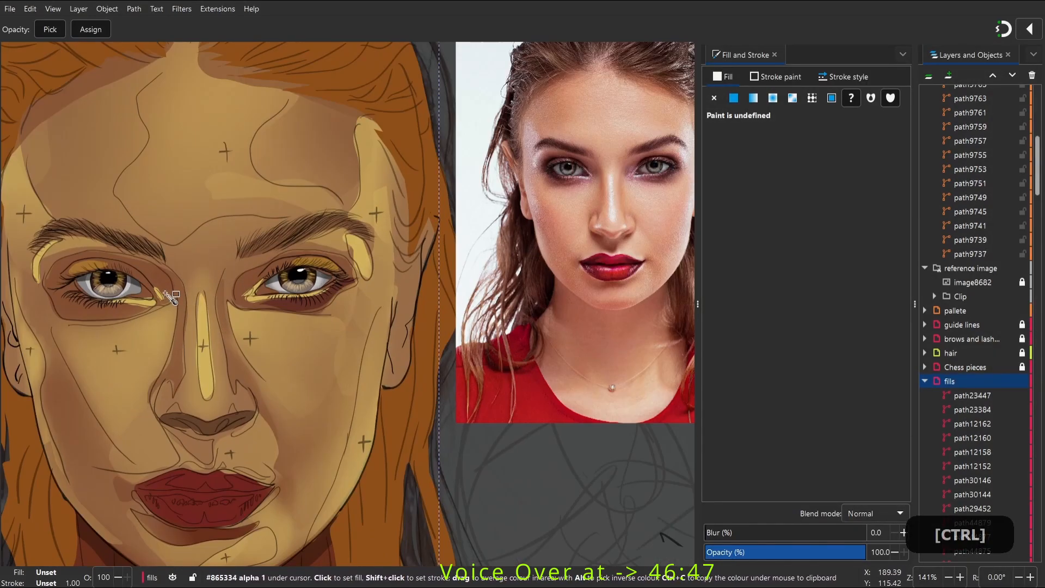
{"action": "key", "text": "s"}
{"action": "mouse_move", "coordinate": [166, 294]}
{"action": "left_mouse_down"}
{"action": "mouse_move", "coordinate": [231, 300]}
{"action": "mouse_move", "coordinate": [196, 293]}
{"action": "mouse_move", "coordinate": [198, 314]}
{"action": "mouse_move", "coordinate": [145, 302]}
{"action": "mouse_move", "coordinate": [198, 308]}
{"action": "left_mouse_up"}
{"action": "left_click", "coordinate": [194, 325]}
{"action": "key", "text": "p"}
{"action": "key", "text": "w"}
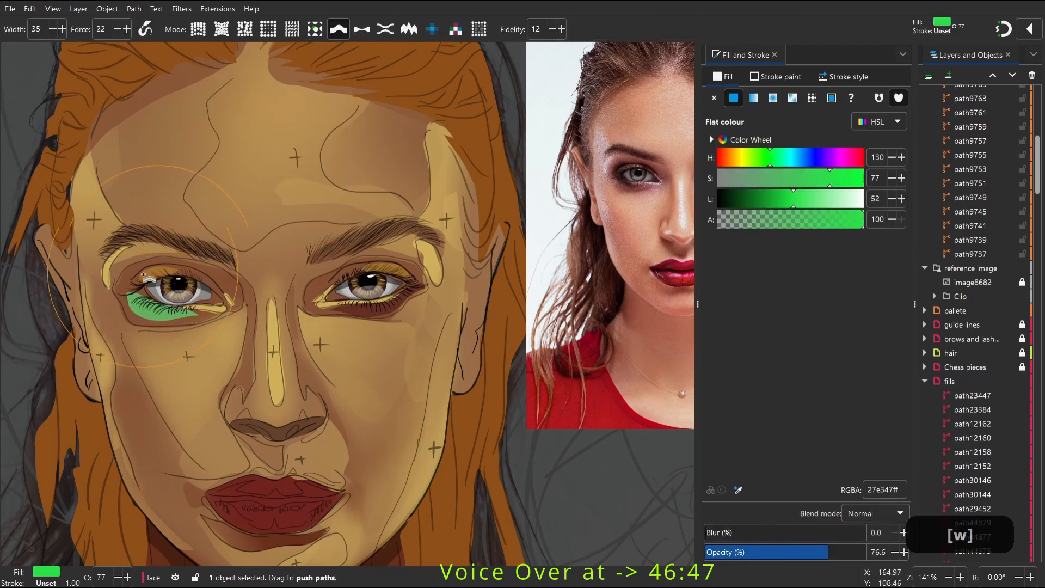
Recolour the shadow beneath the left eye with the brown 632f23 sampled from the right under-eye shadow, at 100% opacity
{"action": "key", "text": "d"}
{"action": "left_click", "coordinate": [367, 314]}
{"action": "left_click", "coordinate": [363, 312]}
{"action": "key", "text": "z"}
{"action": "left_click_drag", "start_coordinate": [402, 355], "coordinate": [326, 281]}
{"action": "key", "text": "d"}
{"action": "key", "text": "s"}
{"action": "key", "text": "1"}
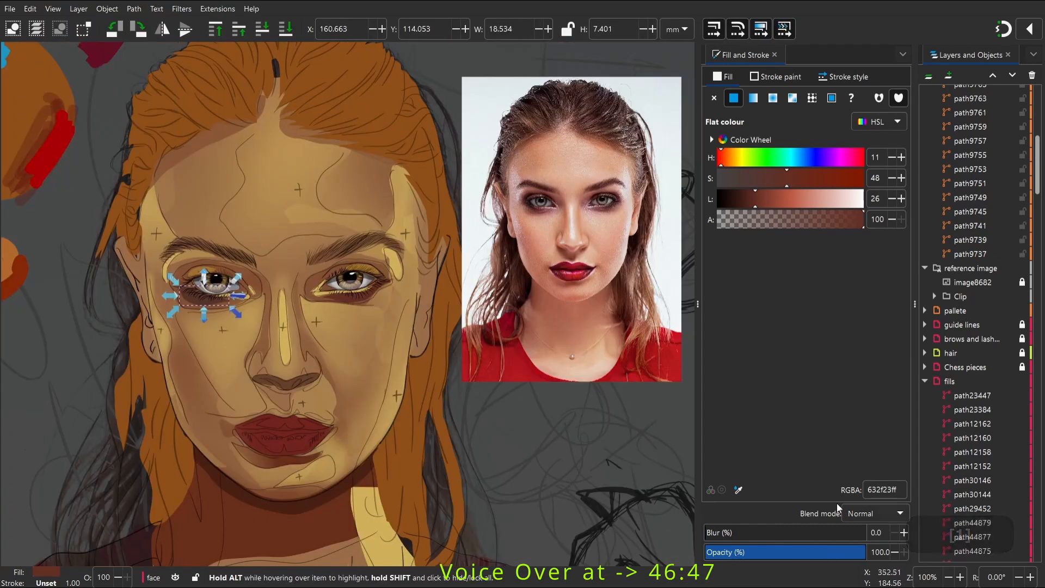
Select the shadow beneath the right eye and copy its fill colour code 731f15ff
{"action": "key", "text": "s"}
{"action": "key", "text": "z"}
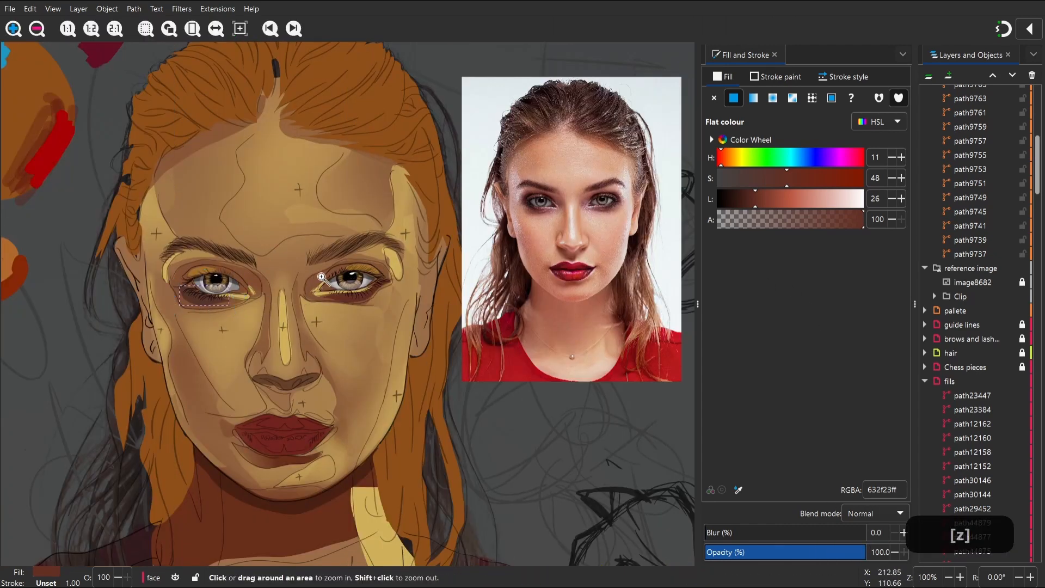
{"action": "left_click_drag", "start_coordinate": [319, 264], "coordinate": [368, 305]}
{"action": "key", "text": "space"}
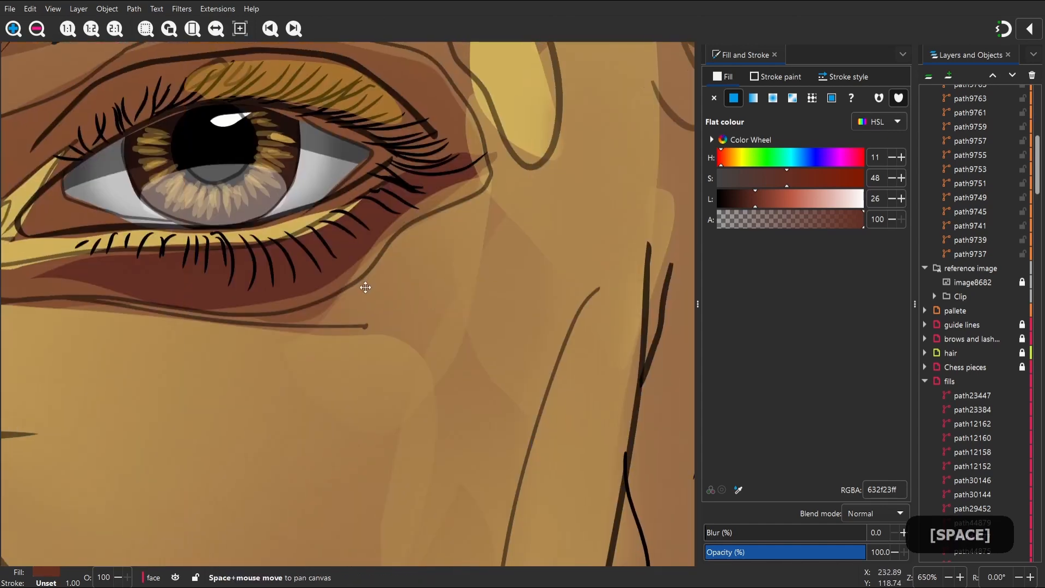
{"action": "key", "text": "d"}
{"action": "left_click_drag", "start_coordinate": [292, 310], "coordinate": [293, 325]}
{"action": "key", "text": "s"}
{"action": "left_click", "coordinate": [293, 325]}
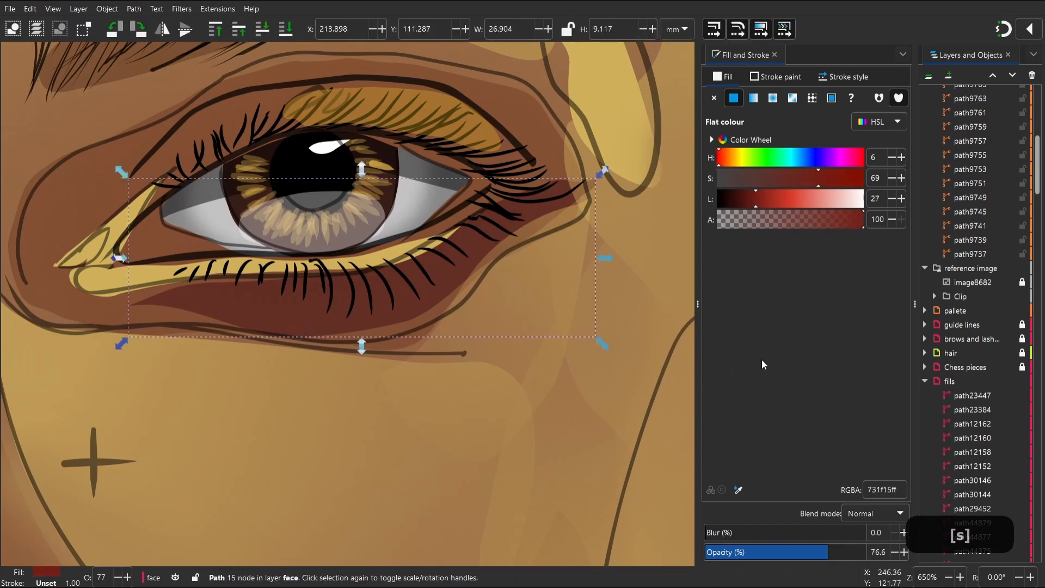
{"action": "double_click", "coordinate": [870, 489]}
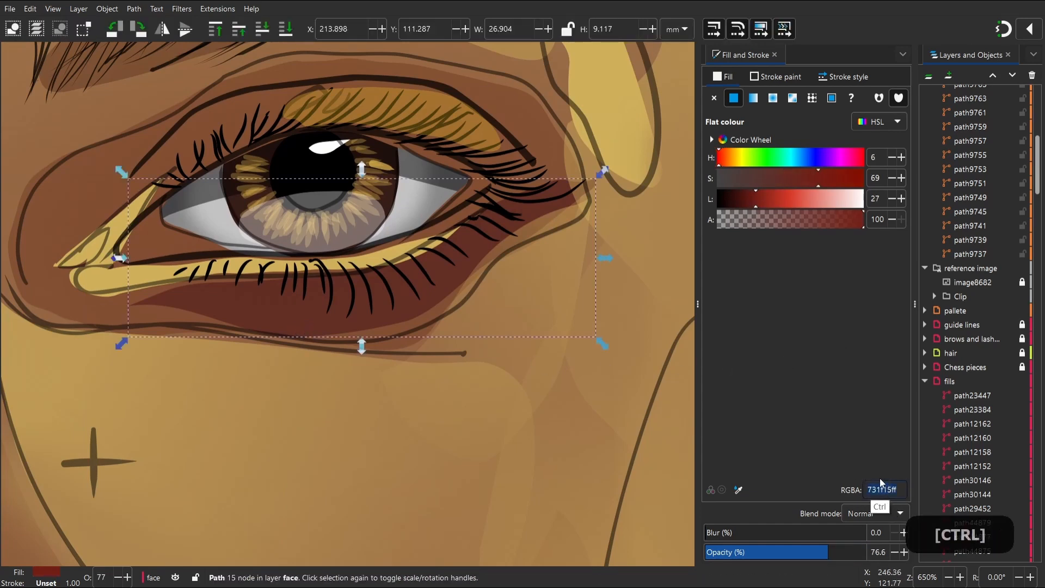
{"action": "key", "text": "ctrl+x"}
{"action": "type", "text": "2"}
{"action": "key", "text": "ctrl+z"}
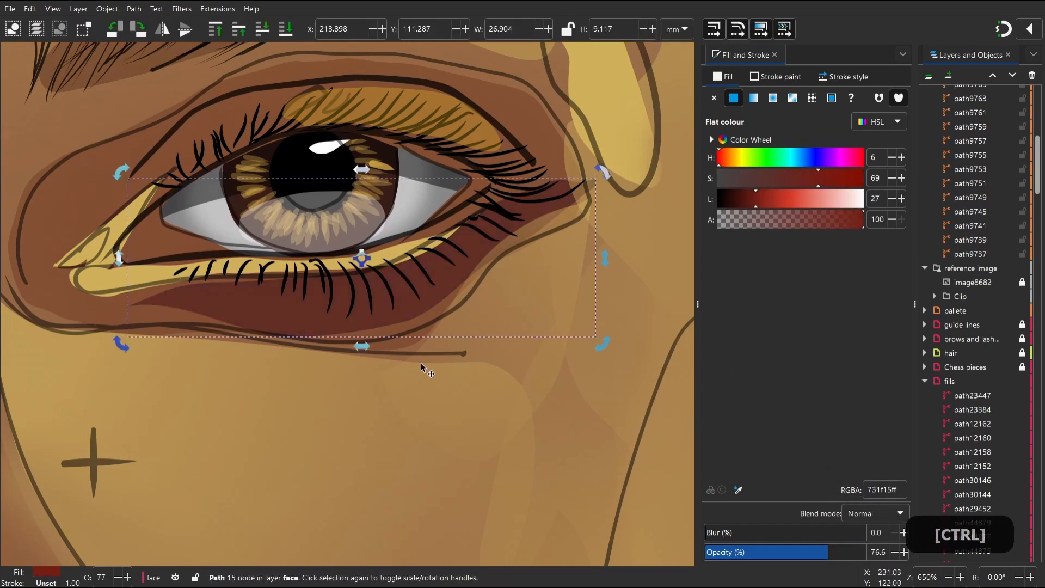
{"action": "key", "text": "2"}
Try the copied 731f15ff as the fill of the shadow beneath the left eye
{"action": "key", "text": "z"}
{"action": "left_click_drag", "start_coordinate": [235, 271], "coordinate": [341, 352]}
{"action": "key", "text": "s"}
{"action": "left_click", "coordinate": [231, 272]}
{"action": "double_click", "coordinate": [882, 489]}
{"action": "key", "text": "ctrl+v"}
{"action": "key", "text": "s"}
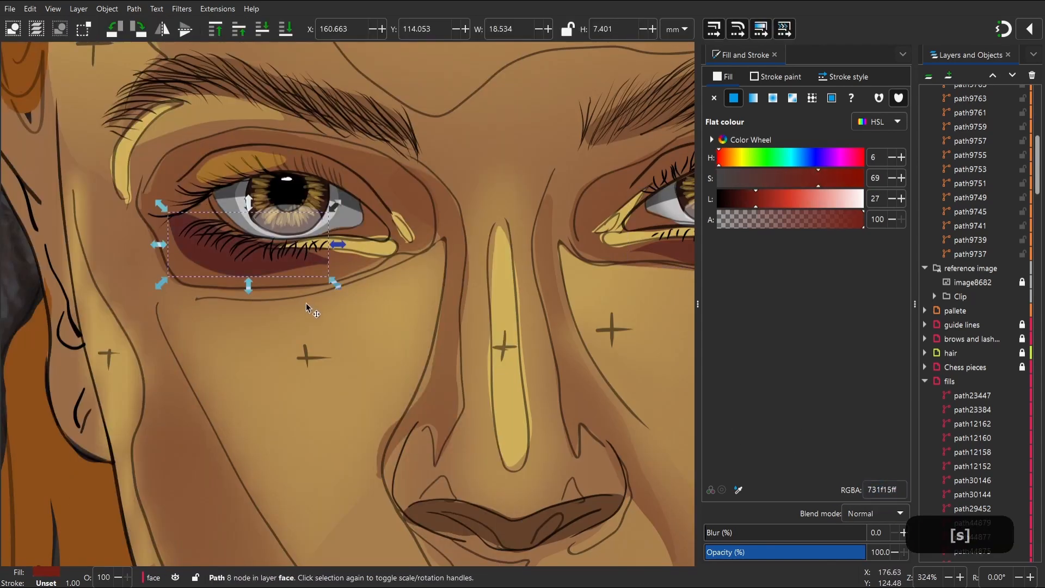
Try resampling the left under-eye shadow's colour from beneath the right eye, and undo the recent colour changes
{"action": "key", "text": "d"}
{"action": "left_click", "coordinate": [666, 248]}
{"action": "left_click", "coordinate": [676, 253]}
{"action": "key", "text": "s"}
{"action": "key", "text": "ctrl+z"}
{"action": "key", "text": "ctrl+z"}
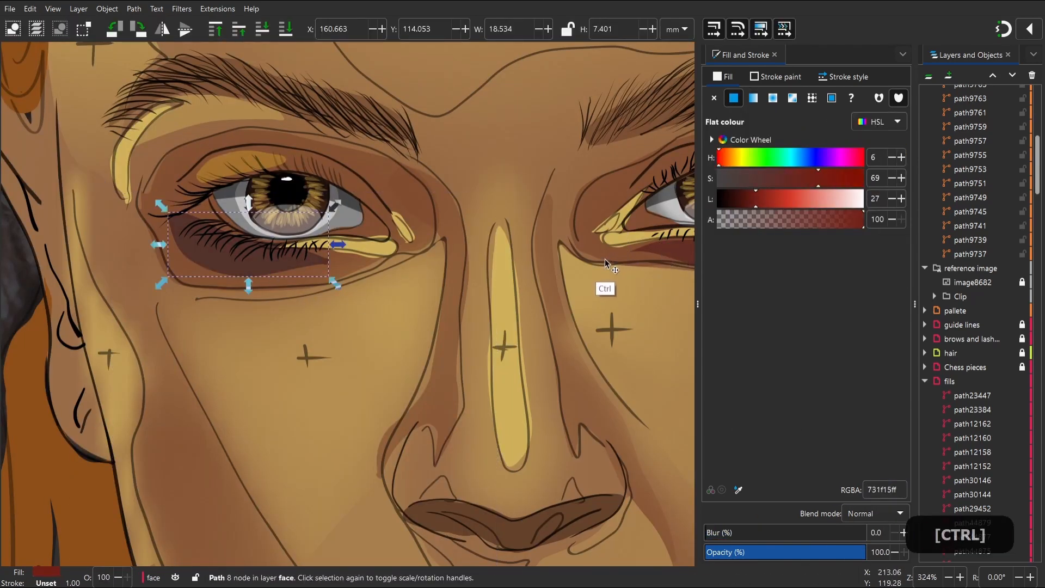
{"action": "key", "text": "ctrl+z"}
Set the fill of the left under-eye shadow to the copied colour 731f15ff
{"action": "key", "text": "space"}
{"action": "left_click", "coordinate": [399, 291]}
{"action": "key", "text": "s"}
{"action": "left_click_drag", "start_coordinate": [867, 485], "coordinate": [886, 482]}
{"action": "key", "text": "ctrl+v"}
{"action": "key", "text": "Return"}
Draw one freehand path covering the inner areas of the lower and upper lips, and fill it with white
{"action": "left_click", "coordinate": [466, 323], "text": "ctrl"}
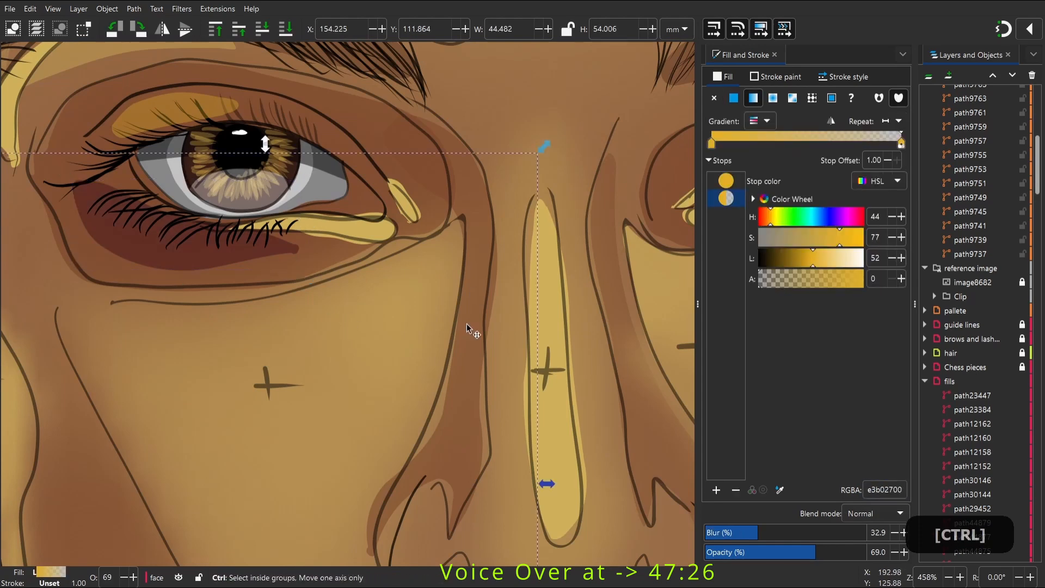
{"action": "scroll", "coordinate": [292, 283], "scroll_direction": "down", "scroll_amount": 5}
{"action": "left_click", "coordinate": [364, 187], "text": "ctrl"}
{"action": "scroll", "coordinate": [327, 348], "scroll_direction": "up", "scroll_amount": 3}
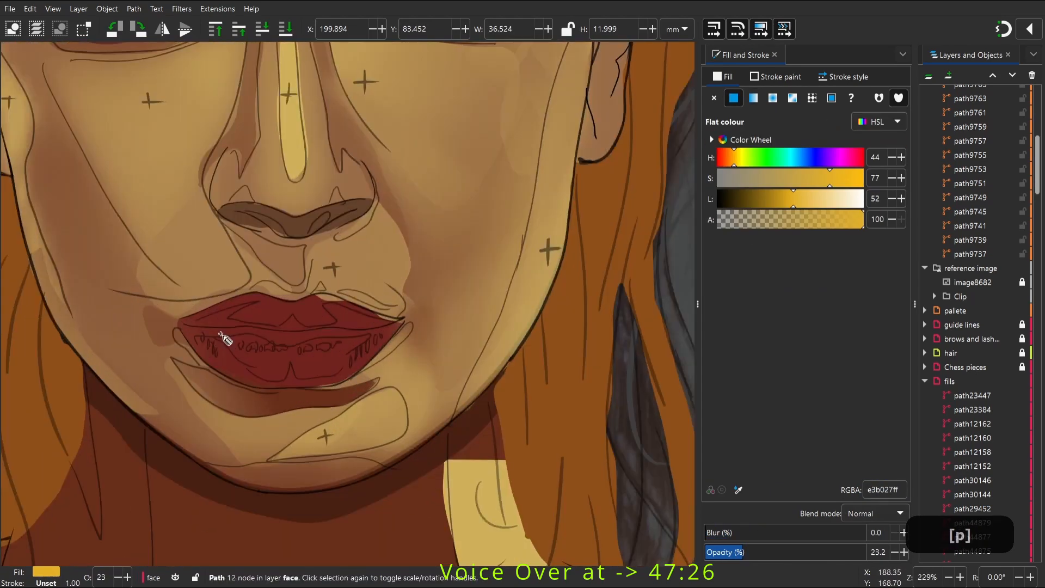
{"action": "key", "text": "p"}
{"action": "mouse_move", "coordinate": [274, 381]}
{"action": "left_mouse_down"}
{"action": "mouse_move", "coordinate": [360, 330]}
{"action": "mouse_move", "coordinate": [275, 381]}
{"action": "left_mouse_up"}
{"action": "mouse_move", "coordinate": [375, 324]}
{"action": "left_mouse_down", "text": "shift"}
{"action": "mouse_move", "coordinate": [250, 318]}
{"action": "mouse_move", "coordinate": [309, 329]}
{"action": "left_mouse_up", "text": "shift"}
{"action": "key", "text": "space"}
{"action": "key", "text": "ctrl+z"}
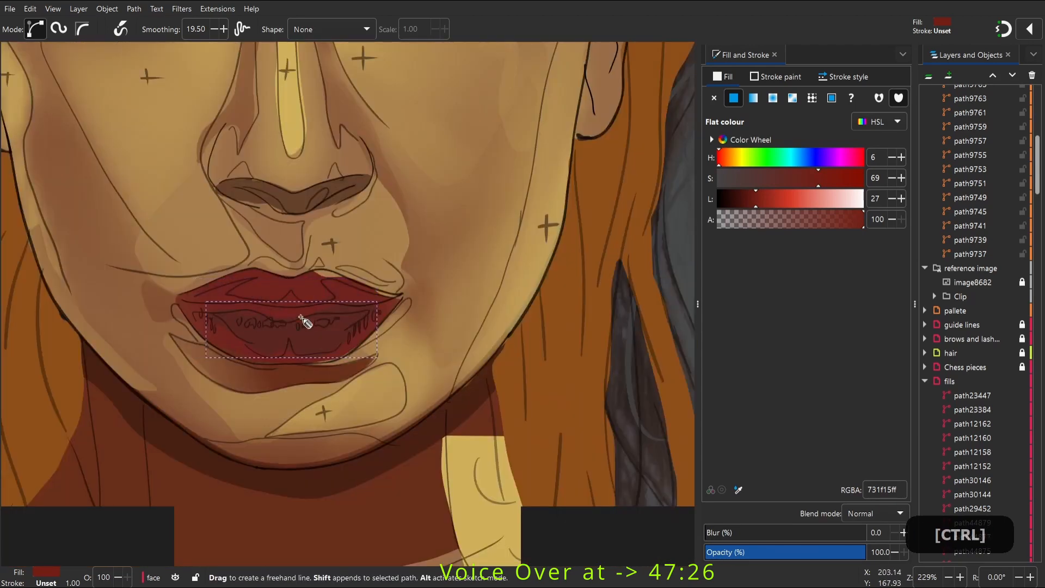
{"action": "mouse_move", "coordinate": [342, 284]}
{"action": "left_mouse_down", "text": "shift"}
{"action": "mouse_move", "coordinate": [298, 275]}
{"action": "mouse_move", "coordinate": [342, 285]}
{"action": "left_mouse_up", "text": "shift"}
{"action": "left_click_drag", "start_coordinate": [816, 199], "coordinate": [863, 198]}
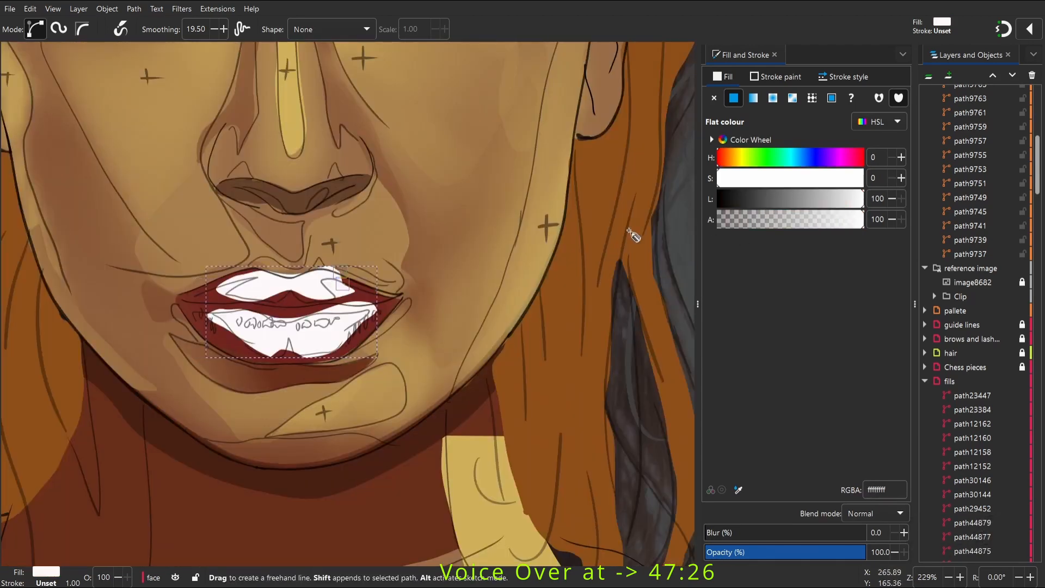
Recolour the lip path with 70241e sampled from the lips, then raise its saturation and slightly lower its lightness
{"action": "key", "text": "d"}
{"action": "left_click", "coordinate": [383, 309]}
{"action": "left_click", "coordinate": [359, 297]}
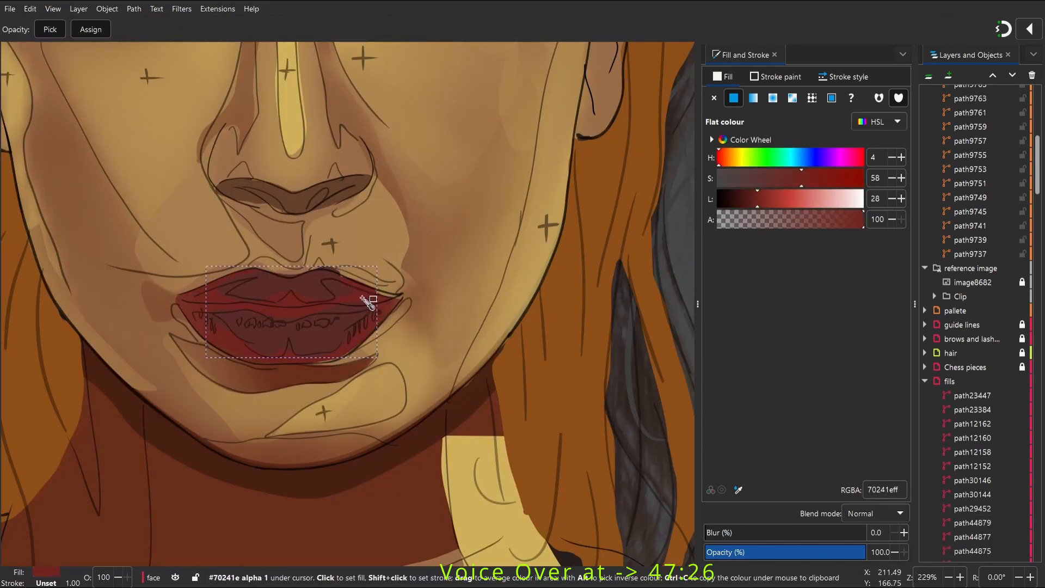
{"action": "key", "text": "s"}
{"action": "left_click_drag", "start_coordinate": [801, 185], "coordinate": [864, 185]}
{"action": "mouse_move", "coordinate": [761, 202]}
{"action": "left_mouse_down"}
{"action": "mouse_move", "coordinate": [780, 202]}
{"action": "mouse_move", "coordinate": [755, 196]}
{"action": "left_mouse_up"}
{"action": "key", "text": "s"}
{"action": "left_click", "coordinate": [365, 238]}
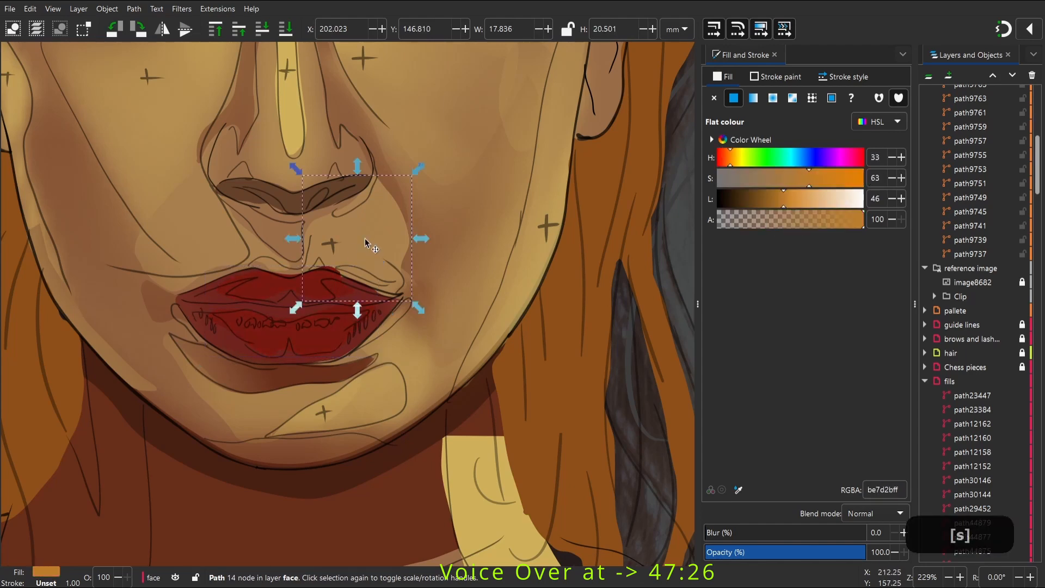
Undo and redo the latest colour changes to compare the lips against the whole portrait
{"action": "scroll", "coordinate": [338, 338], "scroll_direction": "down", "scroll_amount": 4}
{"action": "left_click", "coordinate": [295, 315]}
{"action": "left_click", "coordinate": [429, 328]}
{"action": "key", "text": "ctrl+z"}
{"action": "key", "text": "ctrl+z"}
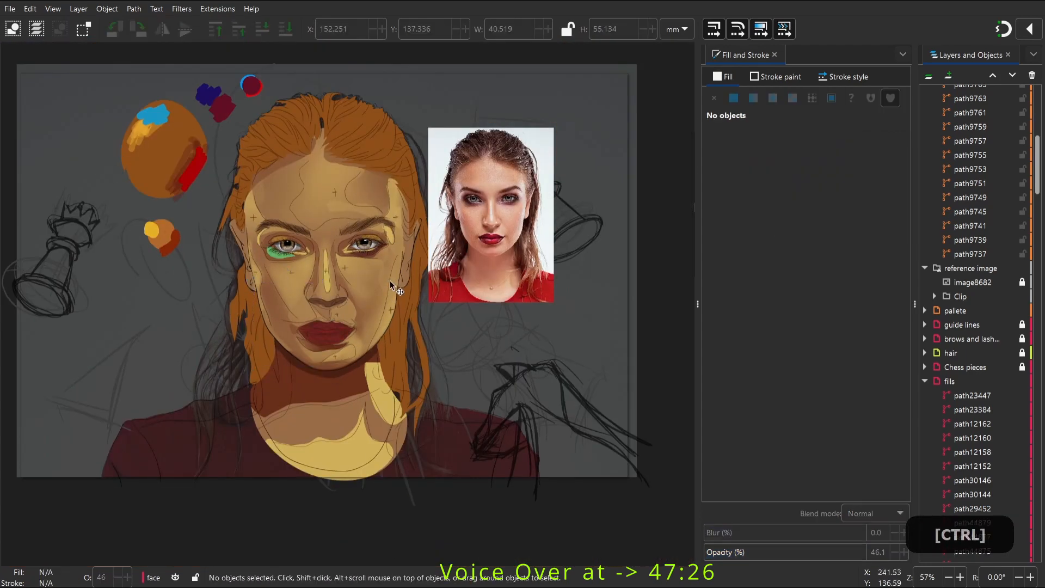
{"action": "key", "text": "ctrl+y"}
{"action": "scroll", "coordinate": [346, 352], "scroll_direction": "up", "scroll_amount": 5}
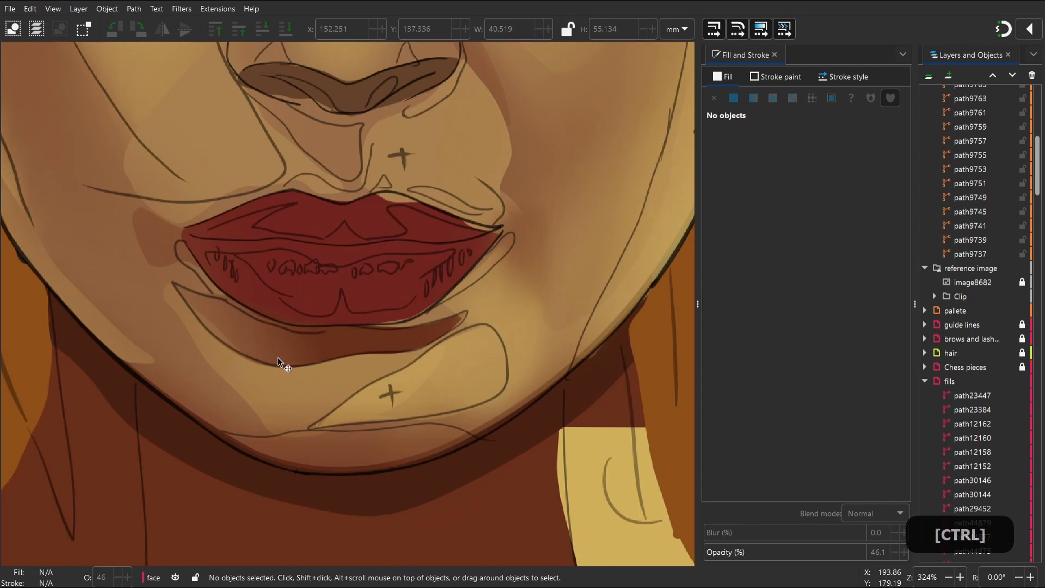
{"action": "scroll", "coordinate": [279, 356], "scroll_direction": "down", "scroll_amount": 3}
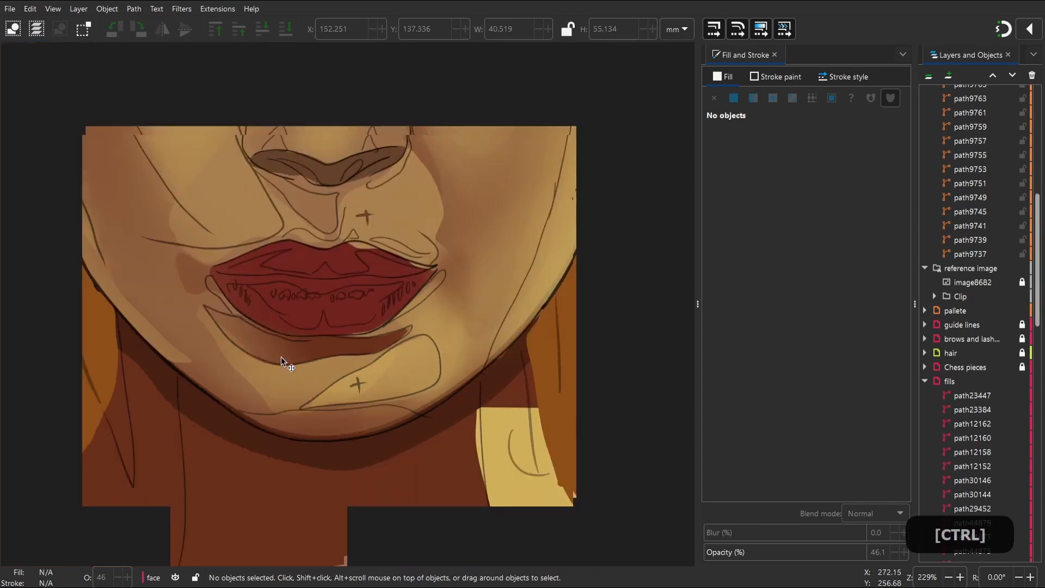
{"action": "key", "text": "ctrl+y"}
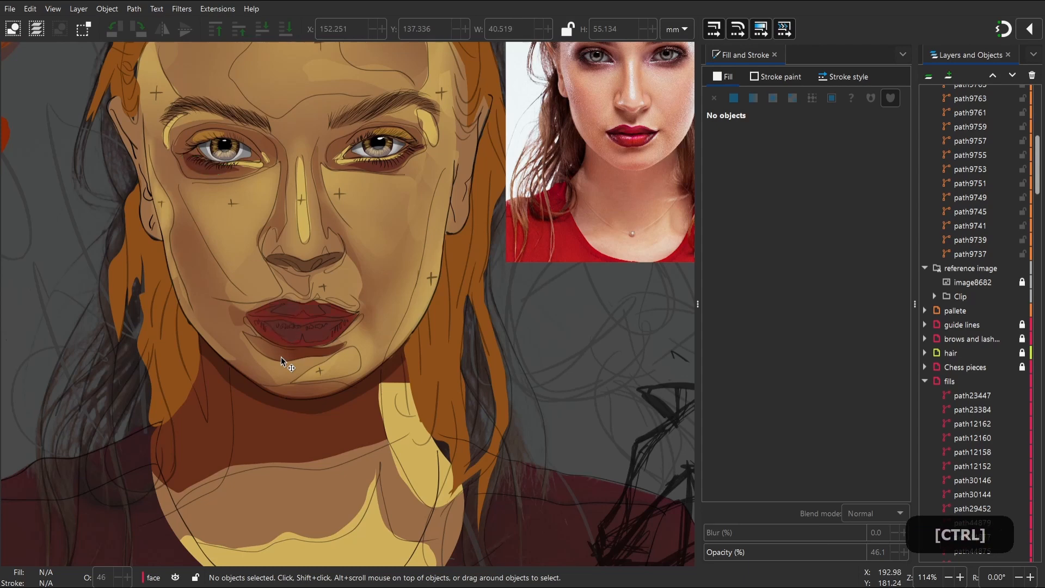
{"action": "key", "text": "ctrl+y"}
{"action": "scroll", "coordinate": [313, 340], "scroll_direction": "up", "scroll_amount": 2}
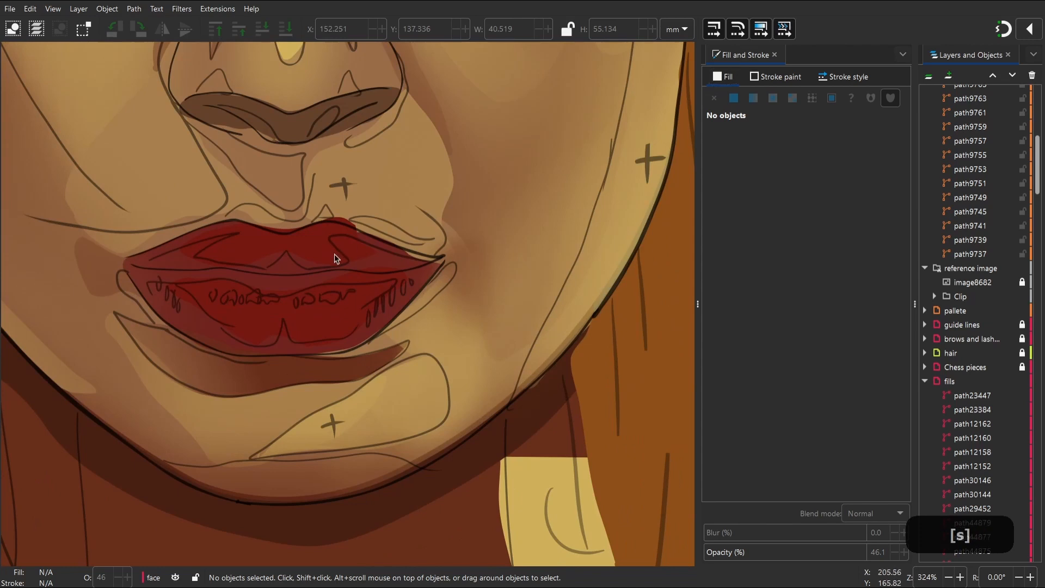
Brighten the inner lip path's red fill to e41100ff
{"action": "left_click", "coordinate": [320, 321]}
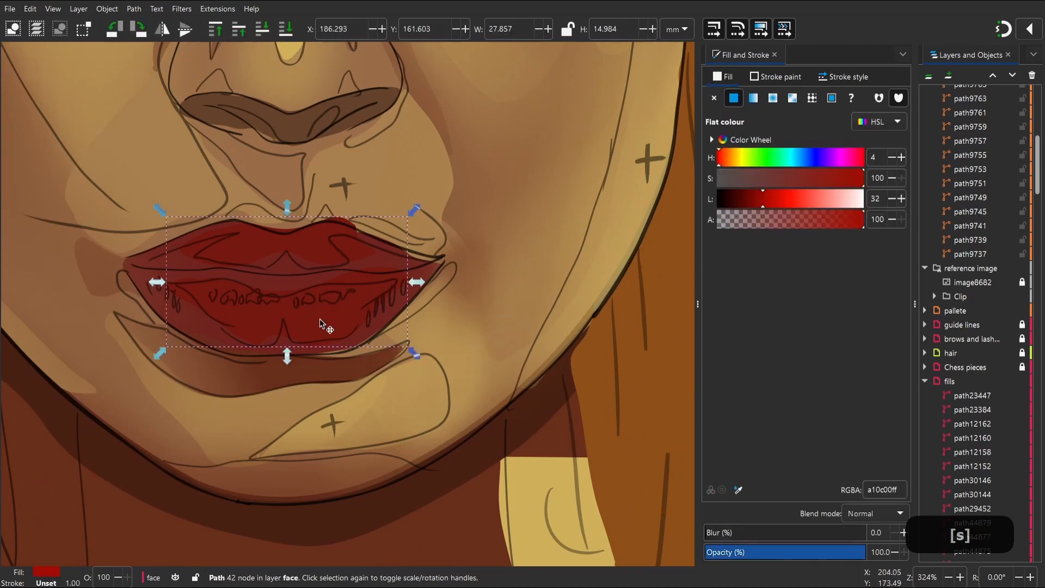
{"action": "left_click", "coordinate": [712, 140]}
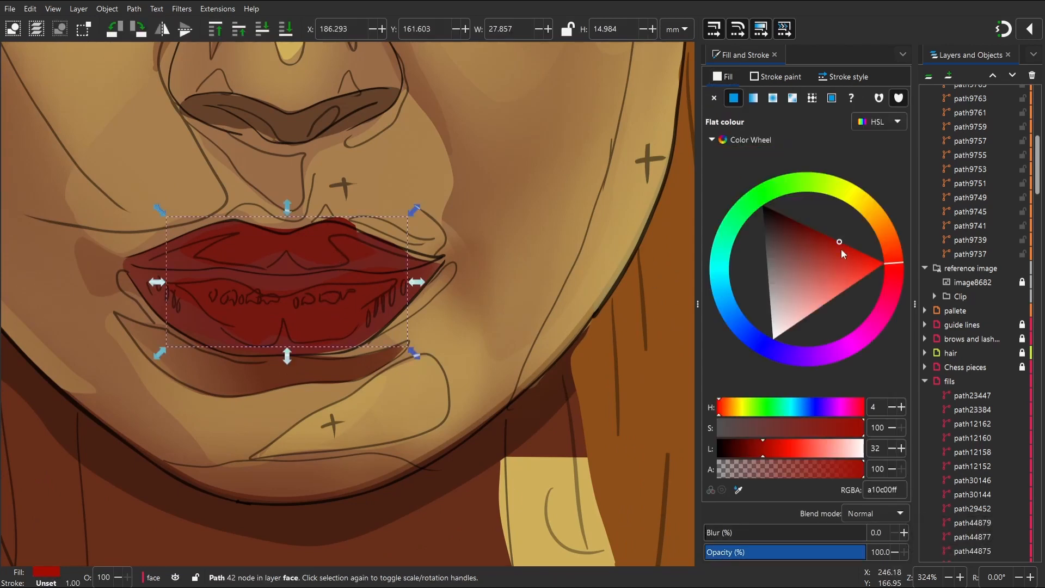
{"action": "mouse_move", "coordinate": [860, 256]}
{"action": "left_mouse_down"}
{"action": "mouse_move", "coordinate": [880, 264]}
{"action": "mouse_move", "coordinate": [852, 251]}
{"action": "left_mouse_up"}
{"action": "left_click", "coordinate": [569, 229]}
{"action": "scroll", "coordinate": [517, 239], "scroll_direction": "down", "scroll_amount": 2}
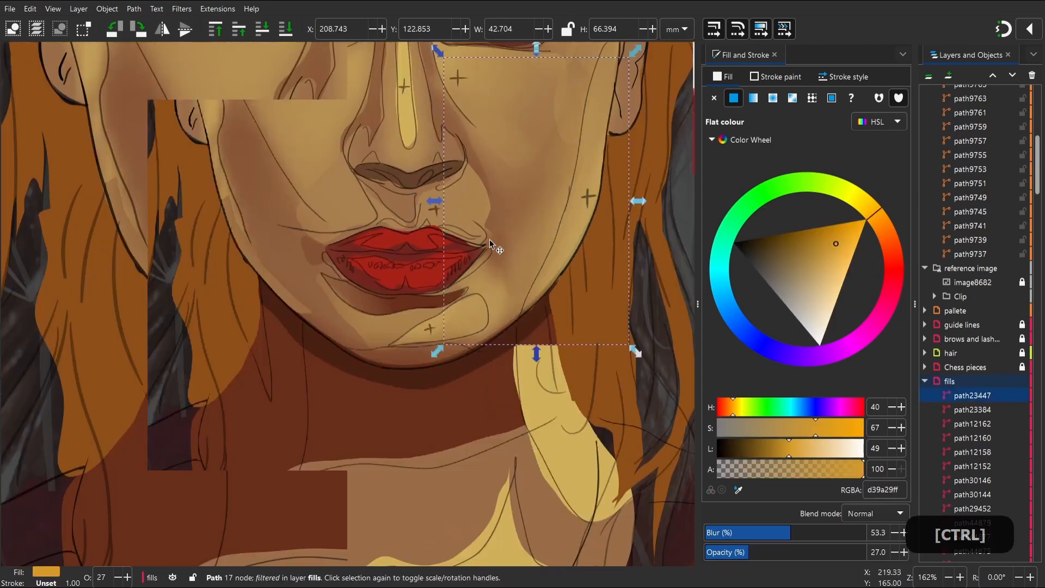
In the fills layer, draw a freehand shadow path along the upper lip and fill it with dark red 490c07ff
{"action": "right_click", "coordinate": [956, 382]}
{"action": "left_click", "coordinate": [863, 373]}
{"action": "scroll", "coordinate": [263, 283], "scroll_direction": "down", "scroll_amount": 2}
{"action": "scroll", "coordinate": [363, 263], "scroll_direction": "up", "scroll_amount": 2}
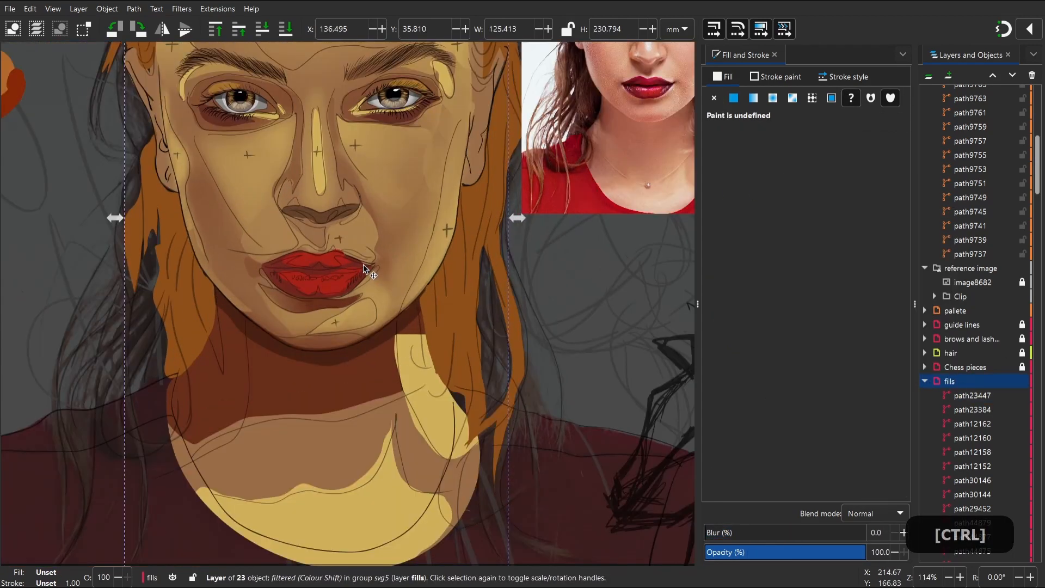
{"action": "scroll", "coordinate": [287, 270], "scroll_direction": "up", "scroll_amount": 4}
{"action": "key", "text": "p"}
{"action": "mouse_move", "coordinate": [389, 275]}
{"action": "left_mouse_down"}
{"action": "mouse_move", "coordinate": [291, 243]}
{"action": "mouse_move", "coordinate": [245, 266]}
{"action": "mouse_move", "coordinate": [177, 258]}
{"action": "left_mouse_up"}
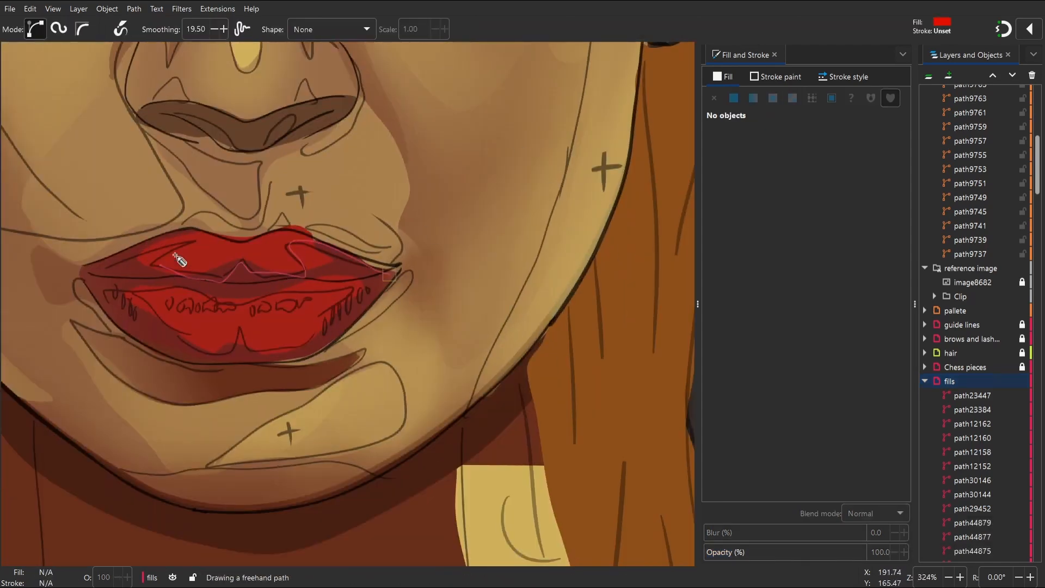
{"action": "left_click_drag", "start_coordinate": [810, 242], "coordinate": [793, 224]}
Draw a matching freehand shadow path around the edge of the lower lip
{"action": "key", "text": "p"}
{"action": "left_click_drag", "start_coordinate": [138, 299], "coordinate": [104, 307]}
{"action": "mouse_move", "coordinate": [394, 301]}
{"action": "left_mouse_down"}
{"action": "mouse_move", "coordinate": [182, 334]}
{"action": "mouse_move", "coordinate": [138, 300]}
{"action": "left_mouse_up"}
{"action": "key", "text": "w"}
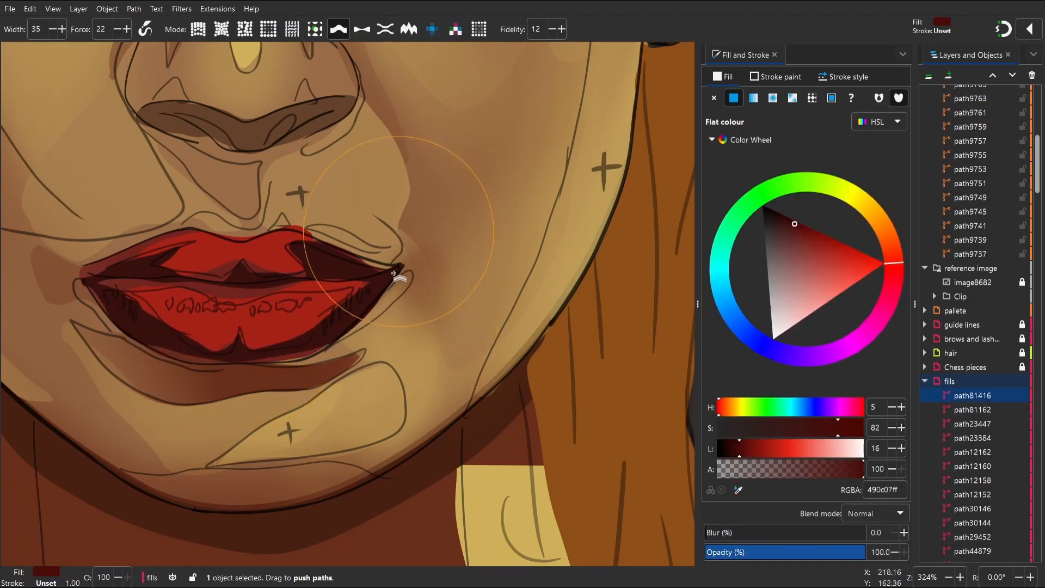
Add a layer named "fills 2" above the fills layer and collapse the fills layer's contents
{"action": "key", "text": "space"}
{"action": "left_click_drag", "start_coordinate": [221, 265], "coordinate": [339, 252]}
{"action": "left_click", "coordinate": [967, 383]}
{"action": "key", "text": "ctrl+shift+n"}
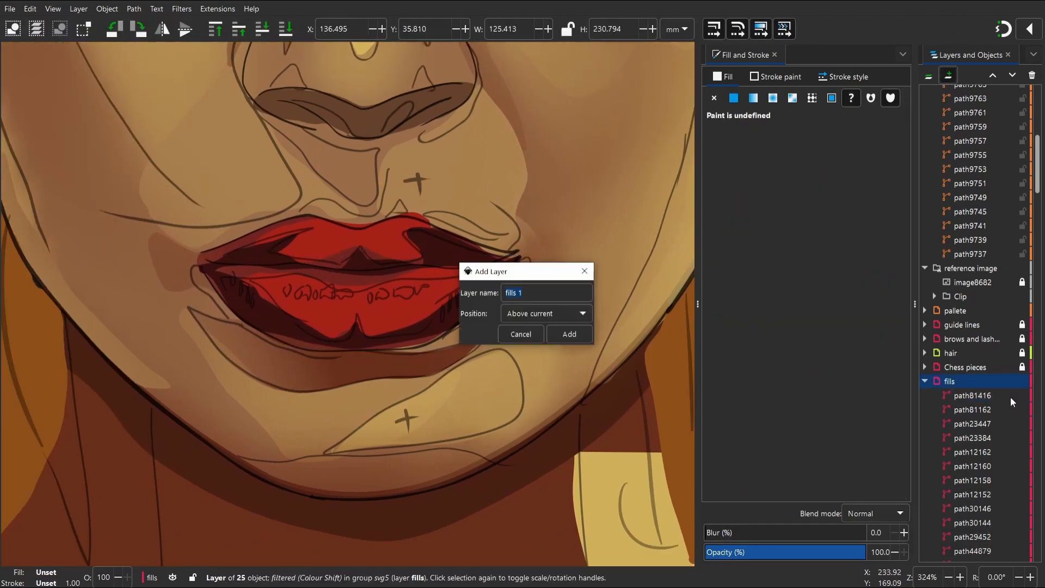
{"action": "type", "text": "new"}
{"action": "key", "text": "ctrl+a"}
{"action": "type", "text": "fills 2"}
{"action": "key", "text": "Return"}
{"action": "left_click", "coordinate": [924, 395]}
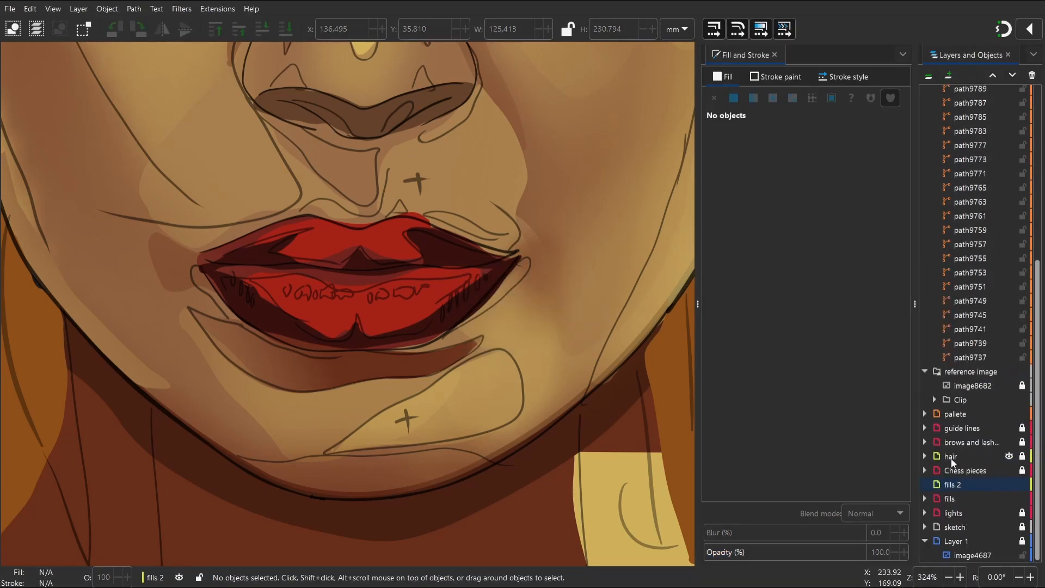
Cut the two lip shadow paths, paste them in place above the fills 2 layer, and set their fill alpha to 61
{"action": "key", "text": "s"}
{"action": "left_click", "coordinate": [449, 259]}
{"action": "left_click", "coordinate": [428, 323], "text": "shift"}
{"action": "key", "text": "ctrl+x"}
{"action": "left_click", "coordinate": [956, 485]}
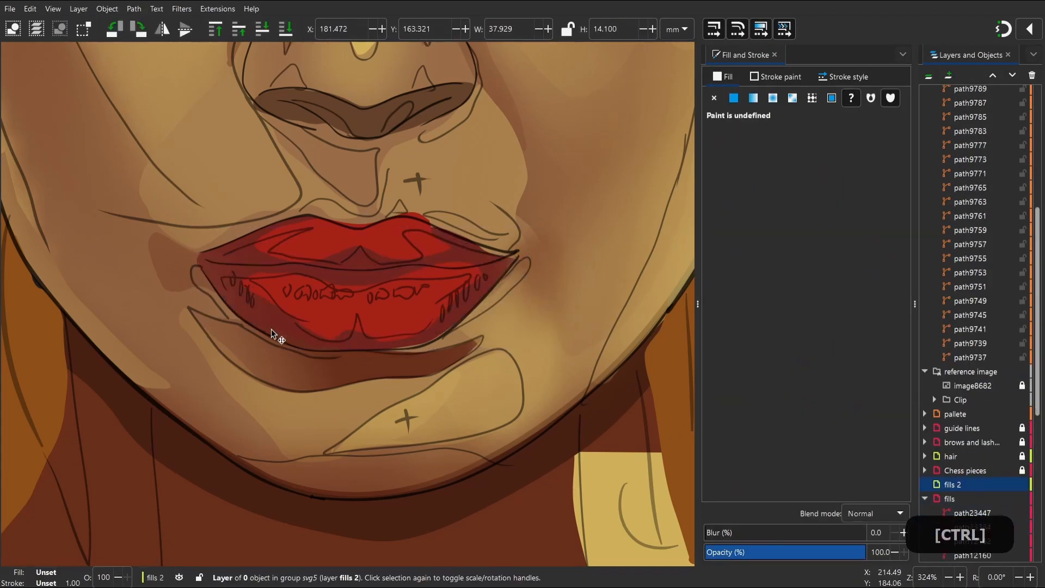
{"action": "key", "text": "ctrl+alt+v"}
{"action": "scroll", "coordinate": [278, 334], "scroll_direction": "down", "scroll_amount": 2}
{"action": "scroll", "coordinate": [288, 339], "scroll_direction": "up", "scroll_amount": 1}
{"action": "key", "text": "s"}
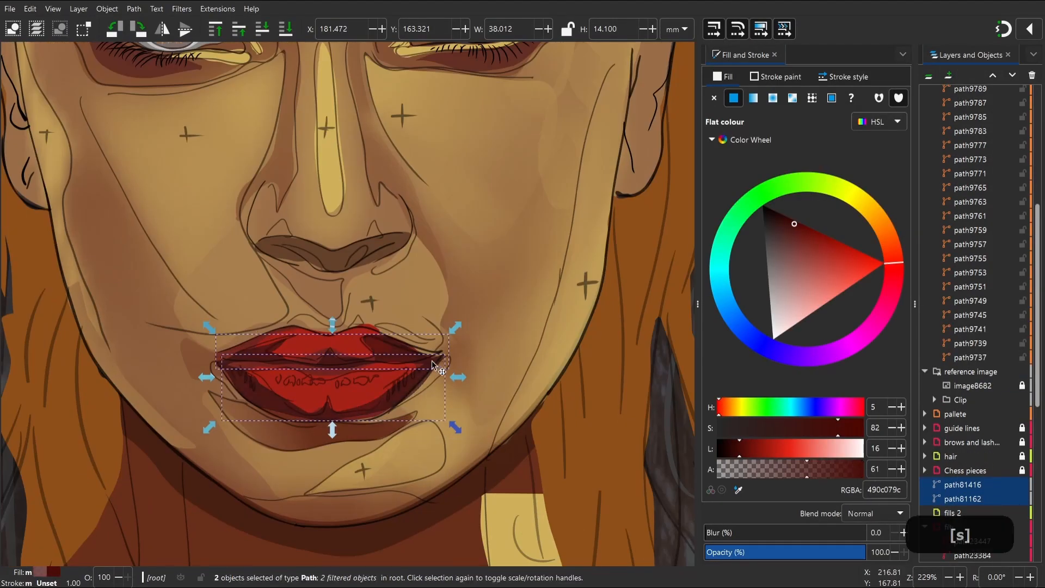
{"action": "left_click", "coordinate": [432, 360]}
{"action": "scroll", "coordinate": [375, 341], "scroll_direction": "down", "scroll_amount": 2}
{"action": "scroll", "coordinate": [157, 408], "scroll_direction": "down", "scroll_amount": 1}
{"action": "scroll", "coordinate": [341, 217], "scroll_direction": "up", "scroll_amount": 1}
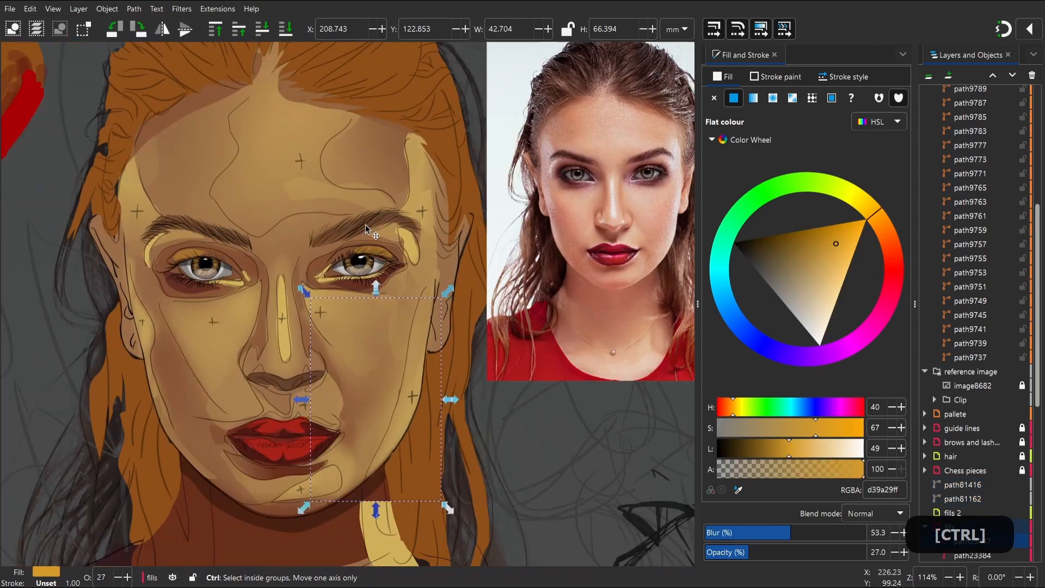
Draw a freehand shadow path in the fills layer around the right eye's upper lid, using the dark red lip-shadow fill
{"action": "scroll", "coordinate": [383, 248], "scroll_direction": "up", "scroll_amount": 2}
{"action": "scroll", "coordinate": [370, 272], "scroll_direction": "down", "scroll_amount": 1}
{"action": "scroll", "coordinate": [285, 171], "scroll_direction": "up", "scroll_amount": 1}
{"action": "key", "text": "Escape"}
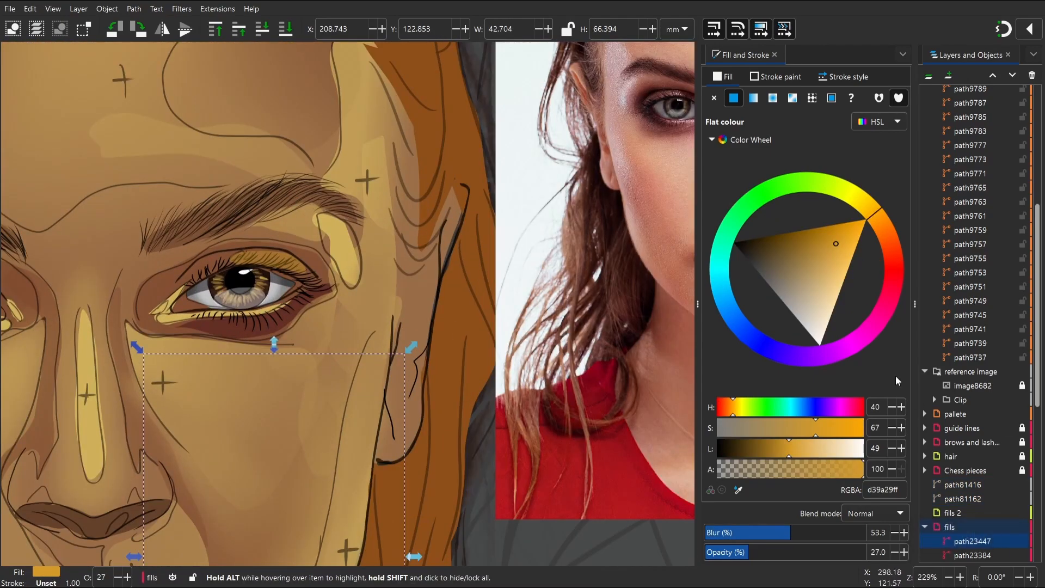
{"action": "key", "text": "p"}
{"action": "left_click_drag", "start_coordinate": [327, 277], "coordinate": [216, 259]}
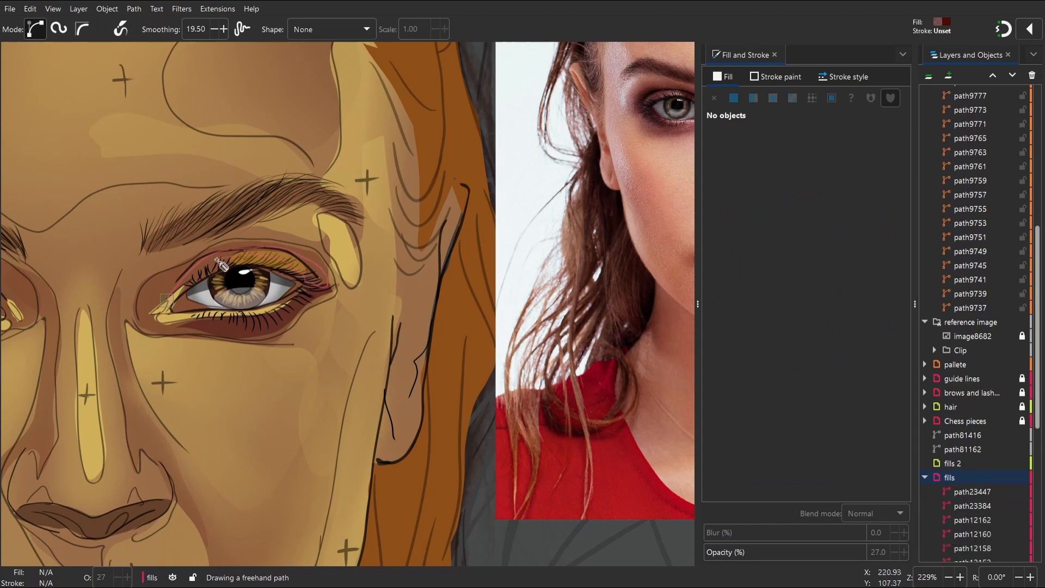
{"action": "left_click_drag", "start_coordinate": [308, 285], "coordinate": [284, 282]}
Move the eyelid shadow path down in the stacking order, adjust its level, and push its edge into shape
{"action": "key", "text": "s"}
{"action": "key", "text": "End"}
{"action": "key", "text": "Page_Up"}
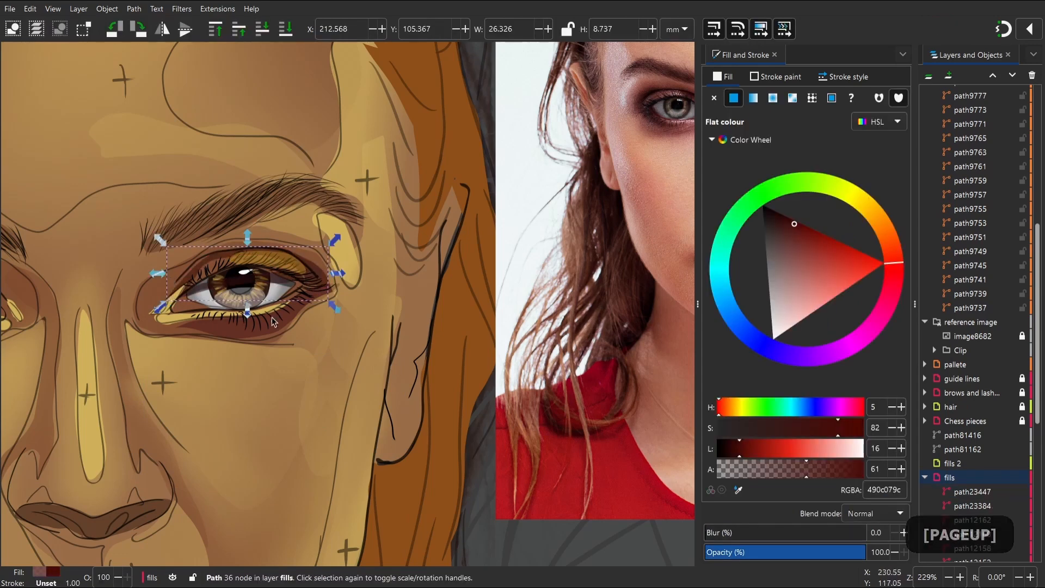
{"action": "key", "text": "Page_Down"}
{"action": "key", "text": "w"}
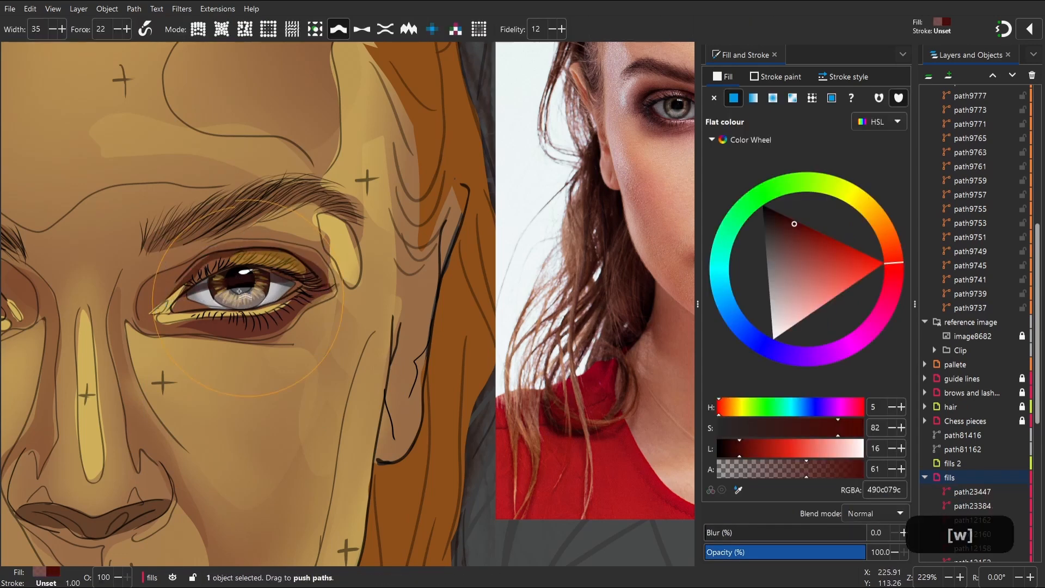
{"action": "key", "text": "Escape"}
{"action": "key", "text": "s"}
{"action": "left_click", "coordinate": [211, 274]}
{"action": "key", "text": "Escape"}
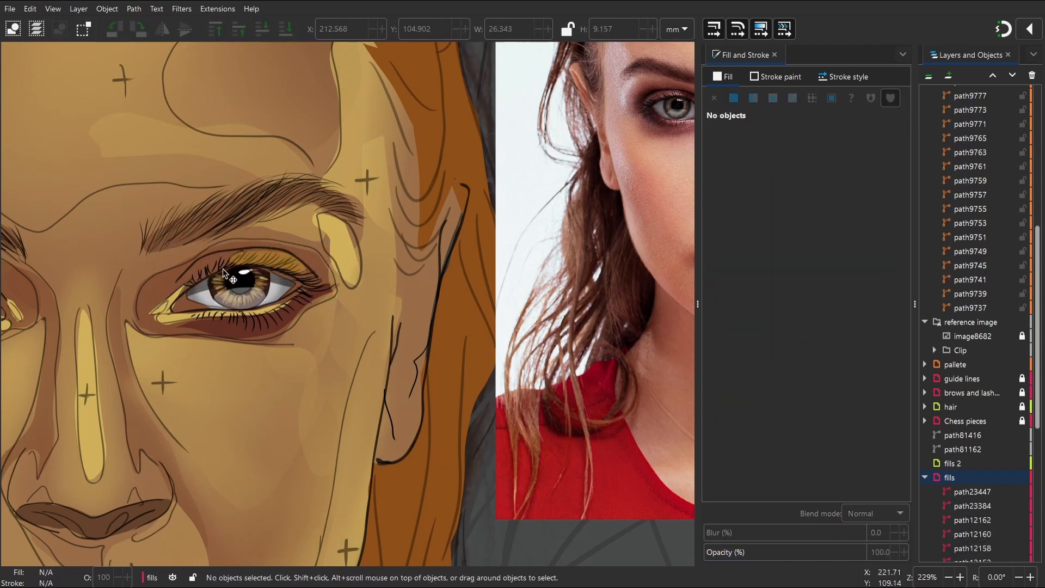
Draw another freehand shadow path above the inner corner of the right eye and refine its outline with the Tweak tool
{"action": "key", "text": "p"}
{"action": "left_click_drag", "start_coordinate": [246, 267], "coordinate": [175, 280]}
{"action": "key", "text": "w"}
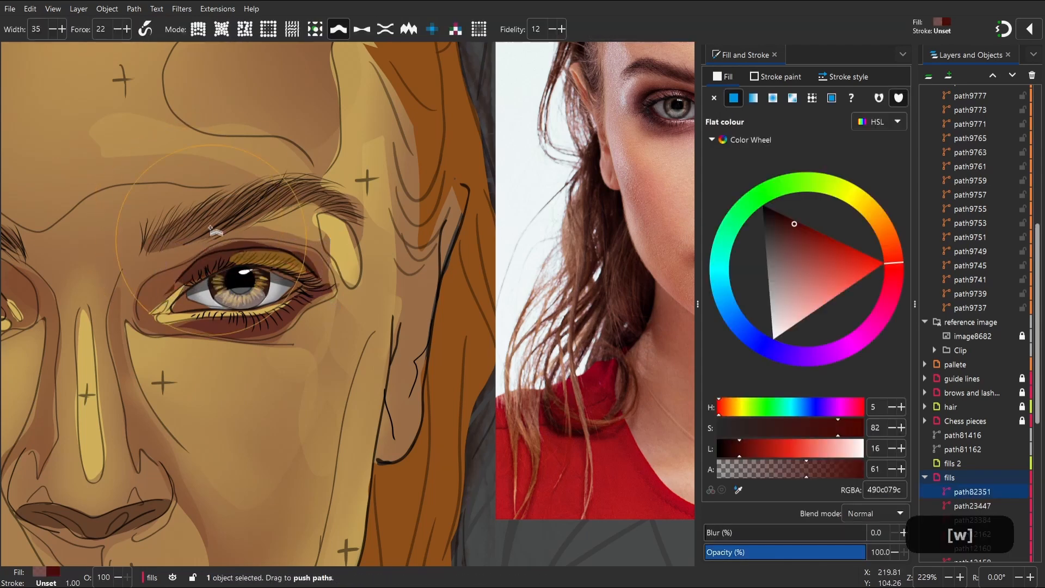
{"action": "key", "text": "space"}
{"action": "key", "text": "w"}
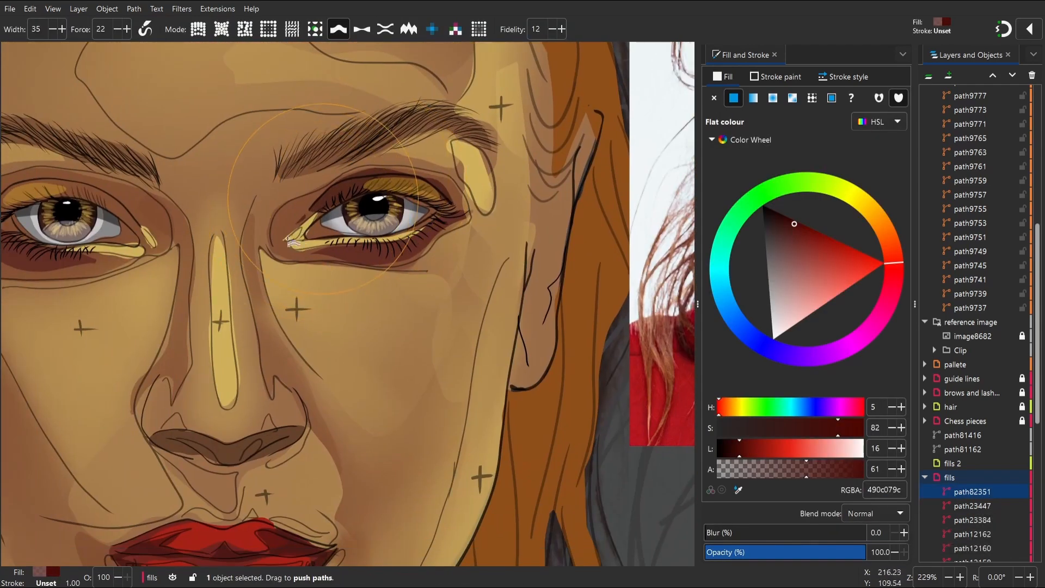
{"action": "key", "text": "n"}
{"action": "key", "text": "s"}
{"action": "key", "text": "Escape"}
Add one more freehand shadow along the right upper eyelid and send it to the bottom of the layer
{"action": "key", "text": "p"}
{"action": "mouse_move", "coordinate": [320, 198]}
{"action": "left_mouse_down"}
{"action": "mouse_move", "coordinate": [300, 222]}
{"action": "mouse_move", "coordinate": [339, 199]}
{"action": "left_mouse_up"}
{"action": "key", "text": "End"}
Draw a matching freehand shadow path over the left eye's upper lid and adjust its stacking level
{"action": "key", "text": "space"}
{"action": "mouse_move", "coordinate": [238, 226]}
{"action": "left_mouse_down"}
{"action": "mouse_move", "coordinate": [373, 195]}
{"action": "mouse_move", "coordinate": [417, 253]}
{"action": "left_mouse_up"}
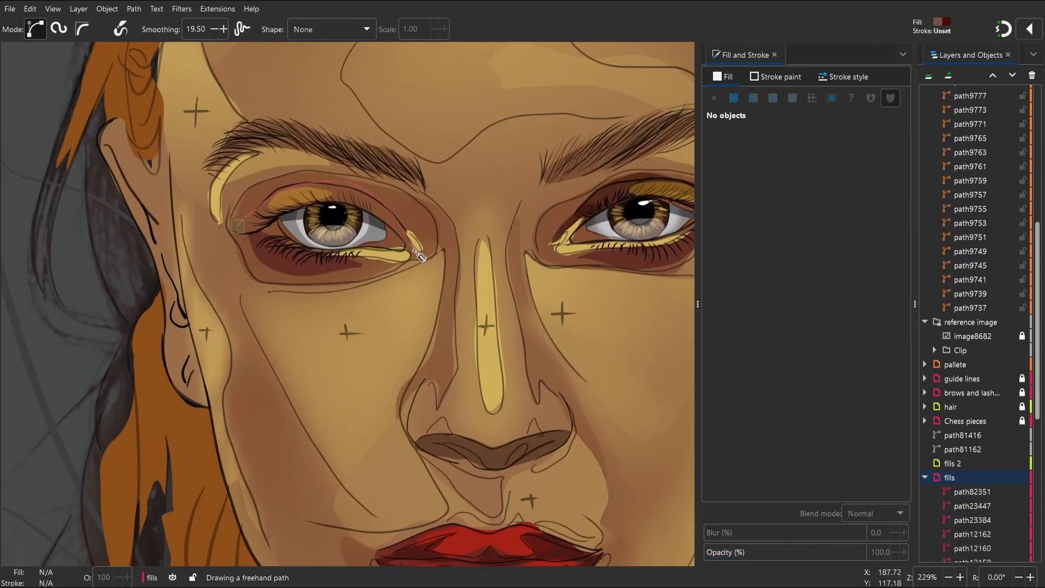
{"action": "left_click_drag", "start_coordinate": [361, 217], "coordinate": [255, 240]}
{"action": "key", "text": "Page_Up"}
{"action": "key", "text": "Page_Down"}
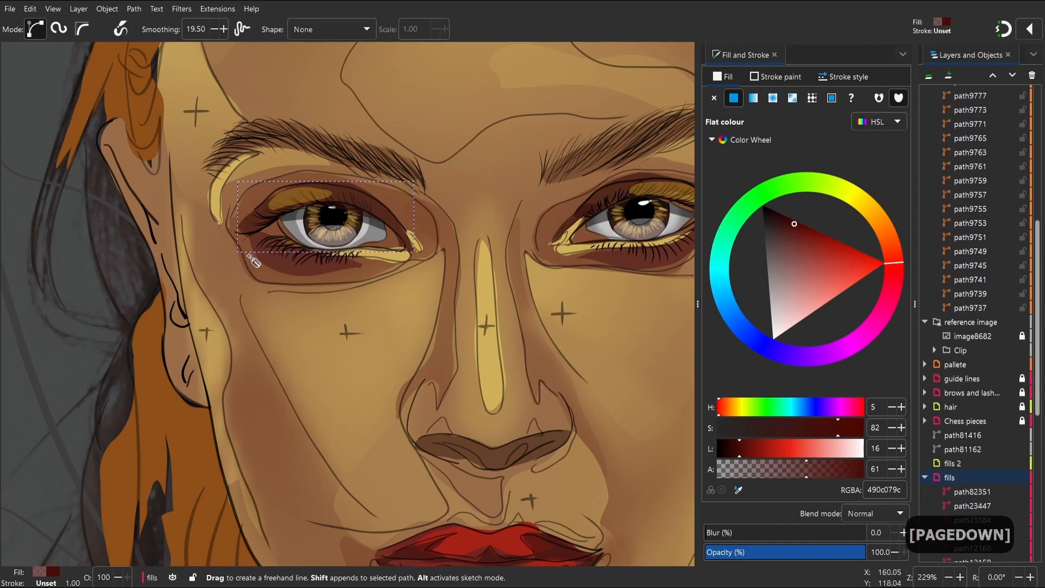
{"action": "key", "text": "space"}
{"action": "key", "text": "2"}
{"action": "key", "text": "space"}
{"action": "key", "text": "Escape"}
{"action": "key", "text": "space"}
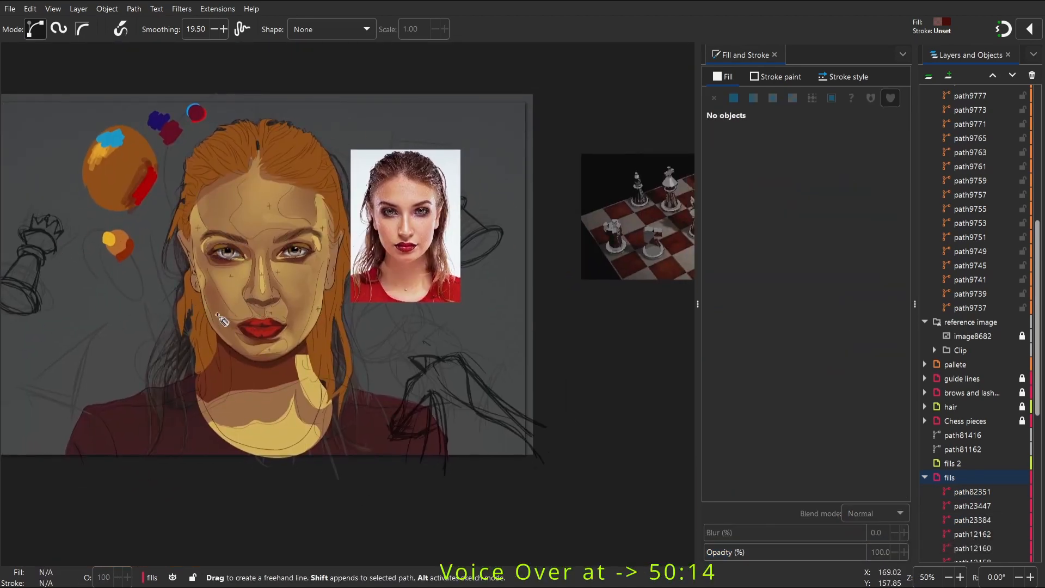
Darken both lip shadow paths together by setting their fill lightness to 12
{"action": "key", "text": "z"}
{"action": "left_click_drag", "start_coordinate": [214, 384], "coordinate": [337, 279]}
{"action": "key", "text": "s"}
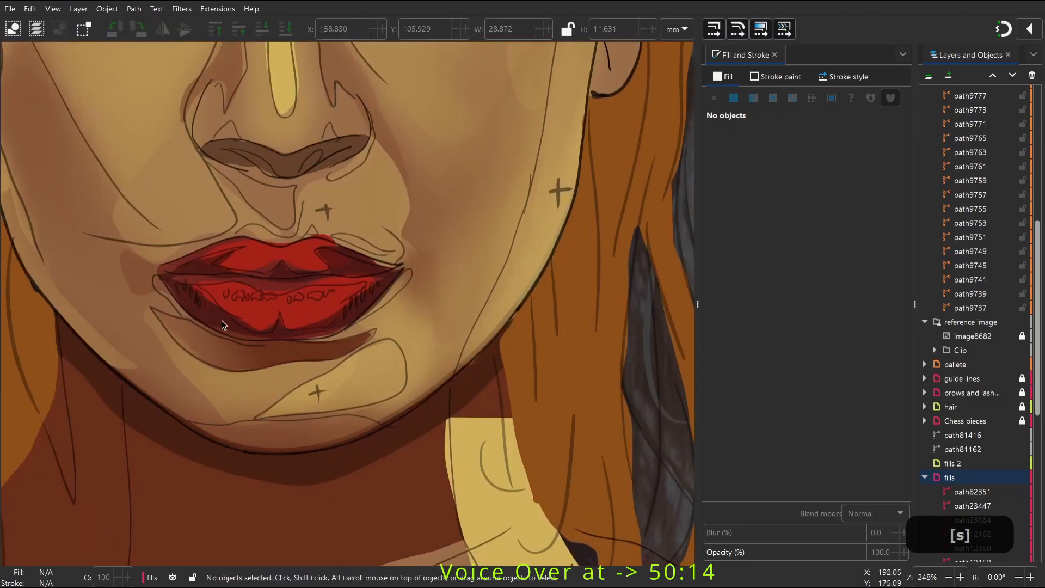
{"action": "key", "text": "space"}
{"action": "key", "text": "s"}
{"action": "left_click", "coordinate": [279, 266]}
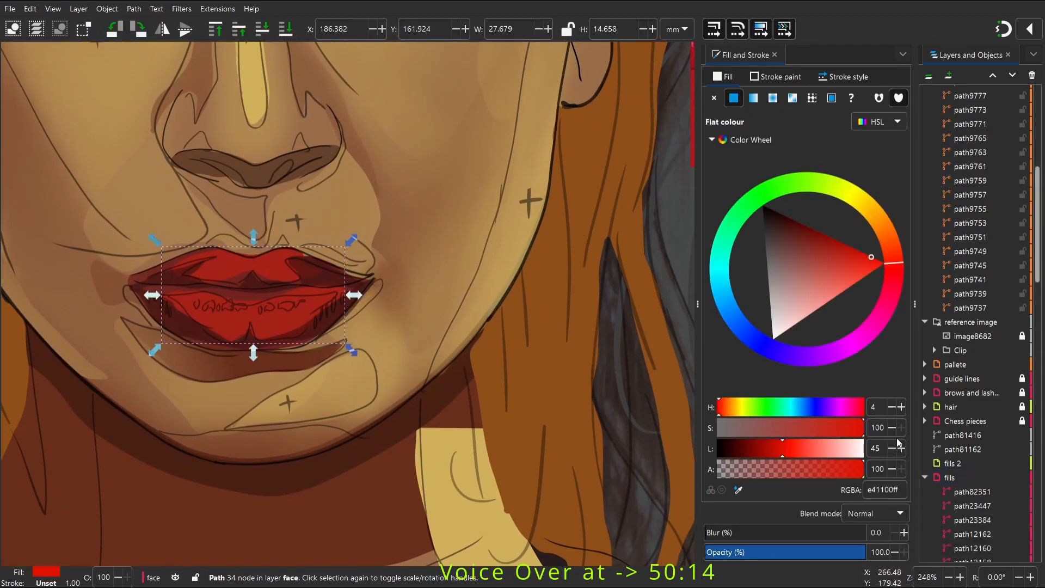
{"action": "key", "text": "space"}
{"action": "left_click", "coordinate": [346, 309]}
{"action": "left_click", "coordinate": [359, 373], "text": "shift"}
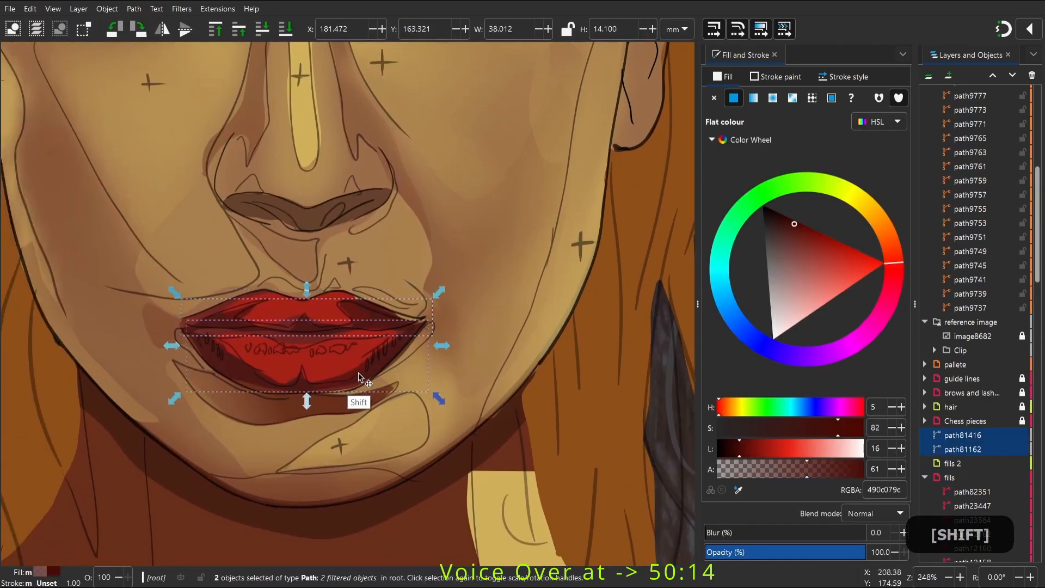
{"action": "left_click", "coordinate": [735, 451]}
Draw a freehand path inside the lower lip and append a matching area on the upper lip to it
{"action": "key", "text": "p"}
{"action": "mouse_move", "coordinate": [290, 380]}
{"action": "left_mouse_down"}
{"action": "mouse_move", "coordinate": [286, 340]}
{"action": "mouse_move", "coordinate": [290, 380]}
{"action": "left_mouse_up"}
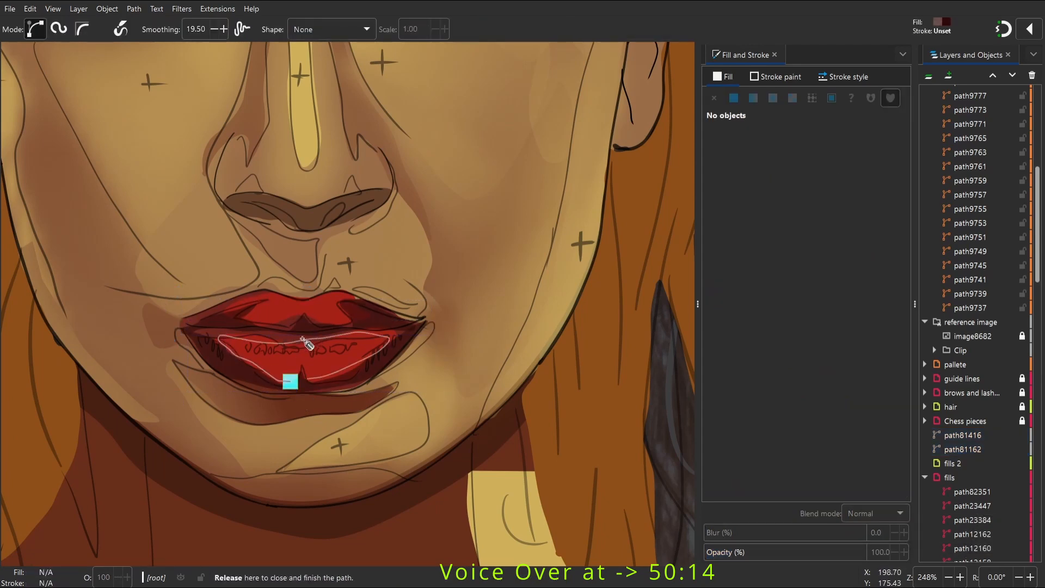
{"action": "mouse_move", "coordinate": [218, 331]}
{"action": "left_mouse_down", "text": "shift"}
{"action": "mouse_move", "coordinate": [326, 334]}
{"action": "mouse_move", "coordinate": [228, 330]}
{"action": "left_mouse_up", "text": "shift"}
Set the new lip path's fill to b2131f9c and its blend mode to Overlay
{"action": "key", "text": "w"}
{"action": "left_click", "coordinate": [835, 246]}
{"action": "left_click", "coordinate": [893, 276]}
{"action": "left_click", "coordinate": [874, 514]}
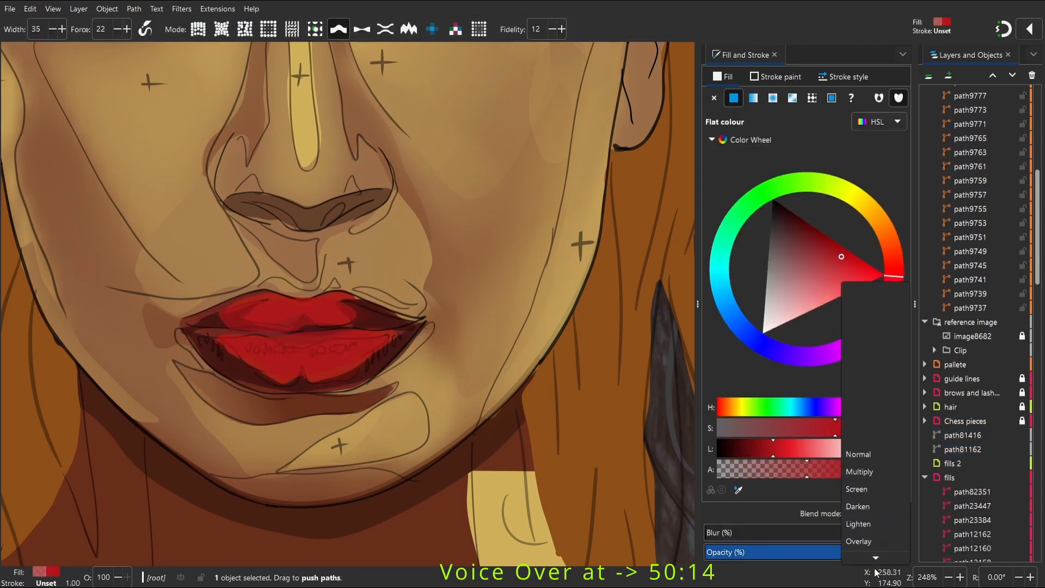
{"action": "left_click", "coordinate": [860, 542]}
Reduce the Overlay lip path's opacity to 48.4%
{"action": "key", "text": "s"}
{"action": "left_click", "coordinate": [337, 380]}
{"action": "scroll", "coordinate": [338, 383], "scroll_direction": "down", "scroll_amount": 5}
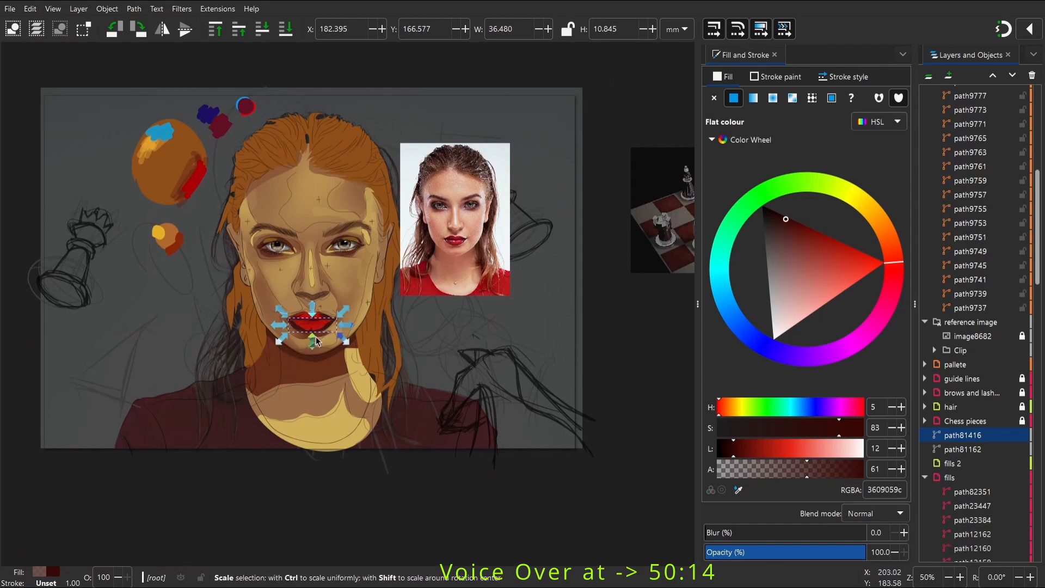
{"action": "key", "text": "z"}
{"action": "left_click_drag", "start_coordinate": [341, 351], "coordinate": [342, 352]}
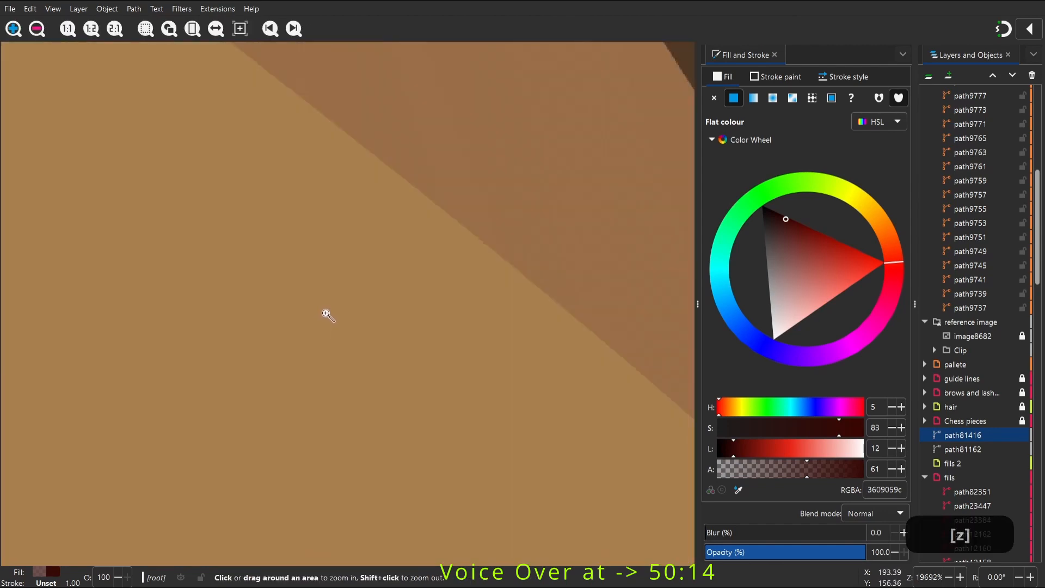
{"action": "key", "text": "2"}
{"action": "key", "text": "z"}
{"action": "left_click_drag", "start_coordinate": [326, 298], "coordinate": [402, 356]}
{"action": "key", "text": "s"}
{"action": "left_click", "coordinate": [320, 224]}
{"action": "left_click", "coordinate": [782, 551]}
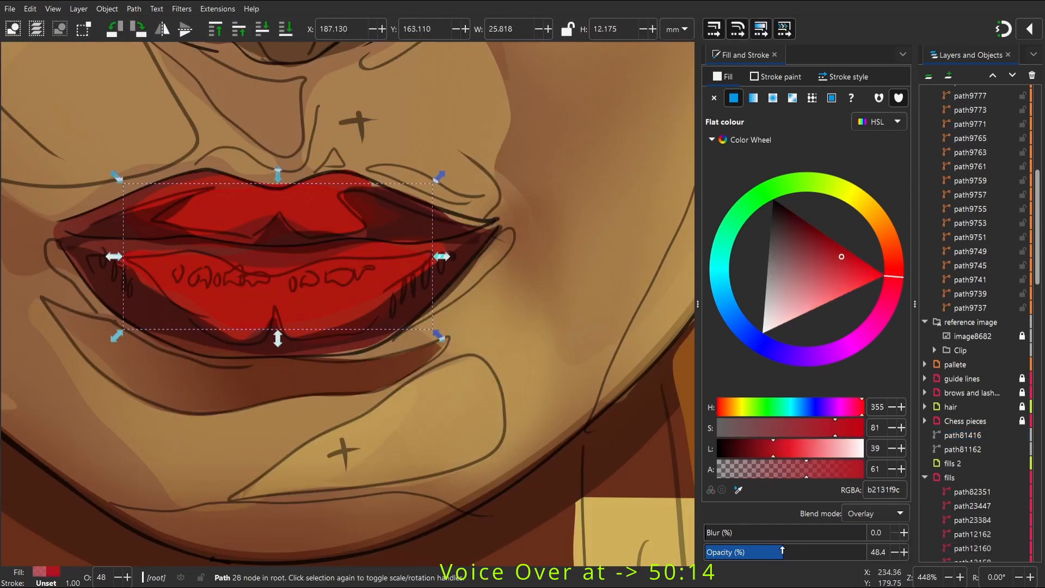
Lock the fills layer and make fills 2 the active layer
{"action": "key", "text": "s"}
{"action": "left_click", "coordinate": [978, 479]}
{"action": "left_click", "coordinate": [1022, 478]}
{"action": "left_click", "coordinate": [950, 465]}
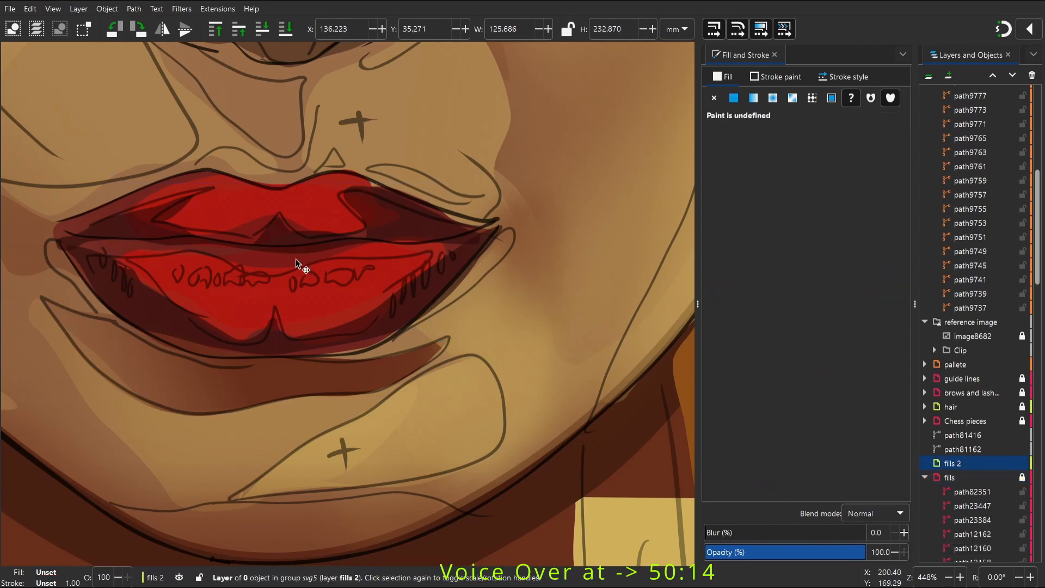
Move the reference photo close beside the painted lips so both mouths can be compared
{"action": "key", "text": "space"}
{"action": "left_click", "coordinate": [376, 218]}
{"action": "left_click_drag", "start_coordinate": [439, 158], "coordinate": [212, 325]}
{"action": "key", "text": "2"}
{"action": "left_click", "coordinate": [455, 250]}
{"action": "left_click_drag", "start_coordinate": [456, 242], "coordinate": [395, 315]}
{"action": "key", "text": "z"}
{"action": "left_click_drag", "start_coordinate": [246, 284], "coordinate": [353, 367]}
{"action": "key", "text": "space"}
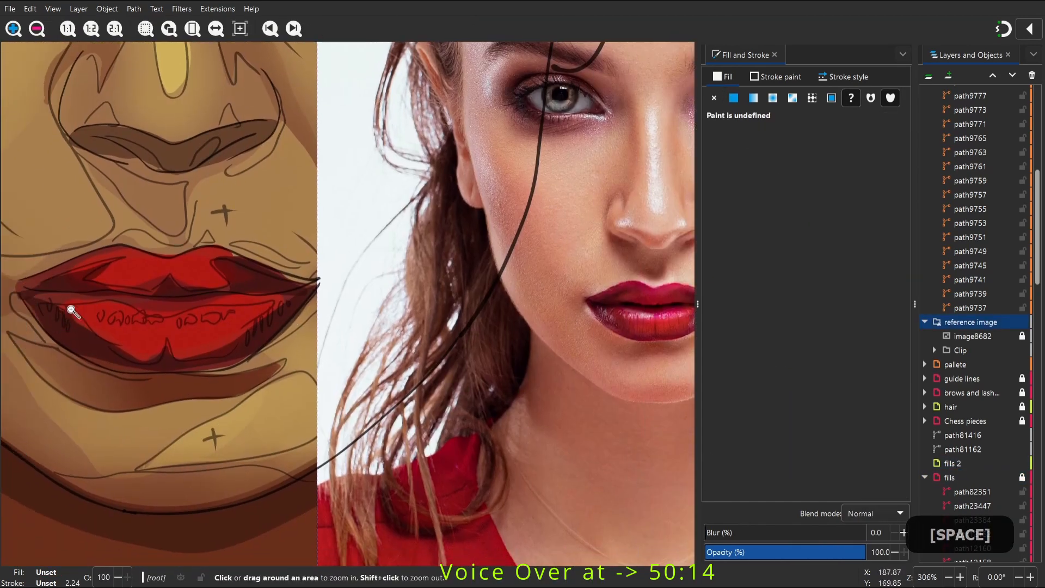
Draw a path about 8 × 6 mm at the lower lip's left corner with fill af1912ff, 28.8% blur and 62.6% opacity
{"action": "key", "text": "p"}
{"action": "mouse_move", "coordinate": [79, 316]}
{"action": "left_mouse_down"}
{"action": "mouse_move", "coordinate": [85, 342]}
{"action": "mouse_move", "coordinate": [80, 317]}
{"action": "left_mouse_up"}
{"action": "key", "text": "s"}
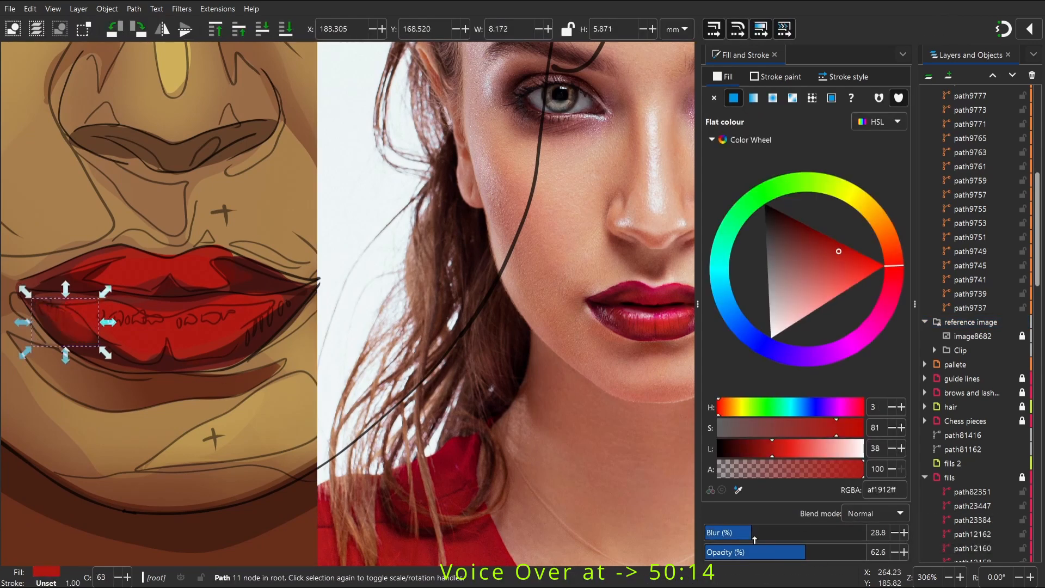
Draw a shadow path around the lower lip's centre notch with fill 441512ff, 25.1% blur and 29.8% opacity
{"action": "key", "text": "o"}
{"action": "left_click_drag", "start_coordinate": [131, 360], "coordinate": [157, 371]}
{"action": "key", "text": "p"}
{"action": "key", "text": "ctrl+z"}
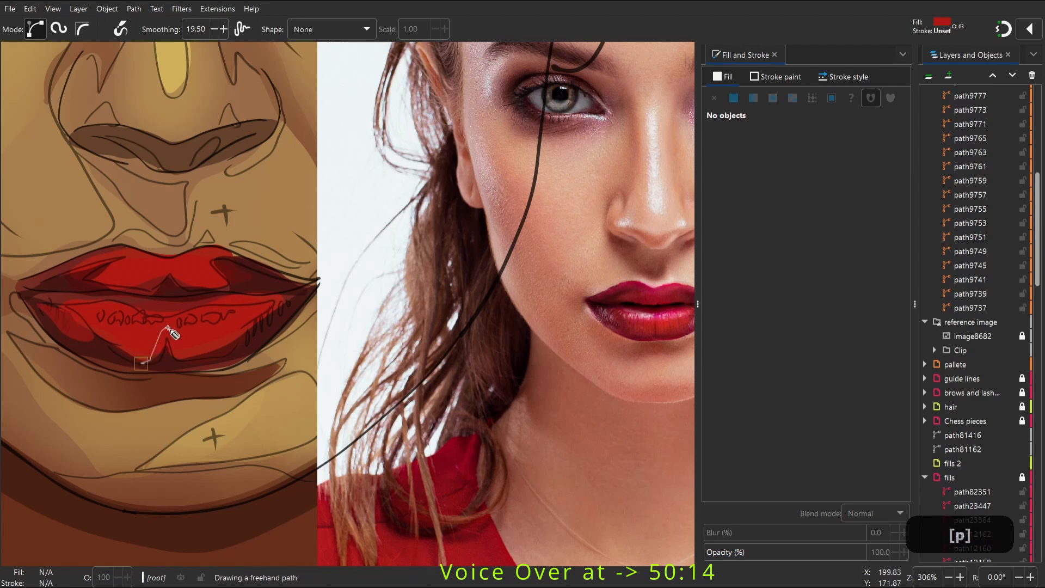
{"action": "left_click_drag", "start_coordinate": [168, 327], "coordinate": [245, 355]}
{"action": "key", "text": "d"}
{"action": "left_click", "coordinate": [245, 355]}
{"action": "key", "text": "w"}
{"action": "left_click", "coordinate": [732, 534]}
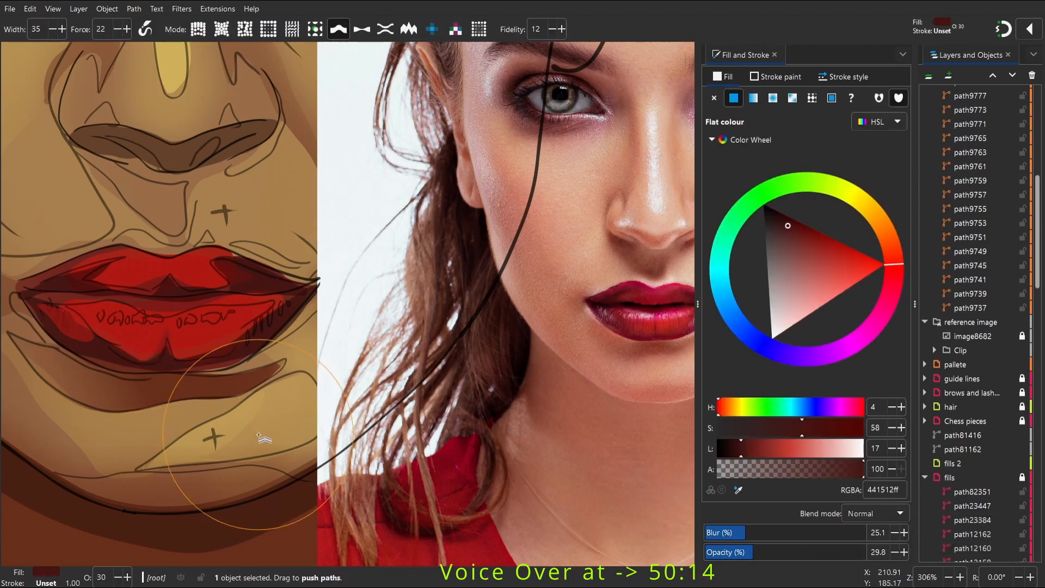
Draw and push into shape a 441512ff shadow path about 9.5 × 5.5 mm on the upper lip's left side
{"action": "key", "text": "s"}
{"action": "key", "text": "p"}
{"action": "mouse_move", "coordinate": [38, 280]}
{"action": "left_mouse_down"}
{"action": "mouse_move", "coordinate": [112, 249]}
{"action": "mouse_move", "coordinate": [41, 279]}
{"action": "left_mouse_up"}
{"action": "key", "text": "w"}
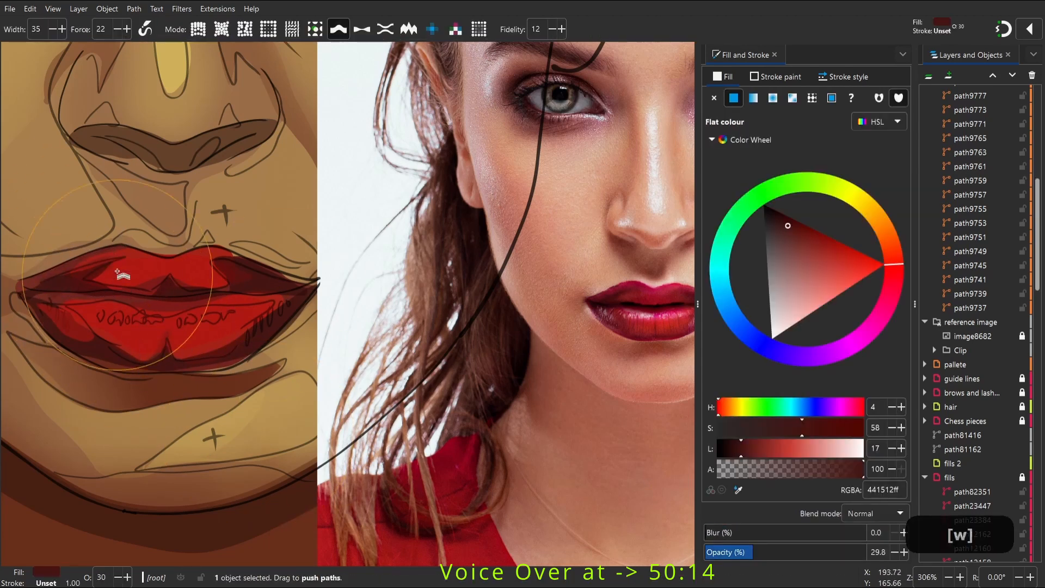
{"action": "key", "text": "s"}
{"action": "mouse_move", "coordinate": [148, 297]}
{"action": "left_mouse_down"}
{"action": "mouse_move", "coordinate": [125, 310]}
{"action": "mouse_move", "coordinate": [139, 309]}
{"action": "left_mouse_up"}
{"action": "key", "text": "space"}
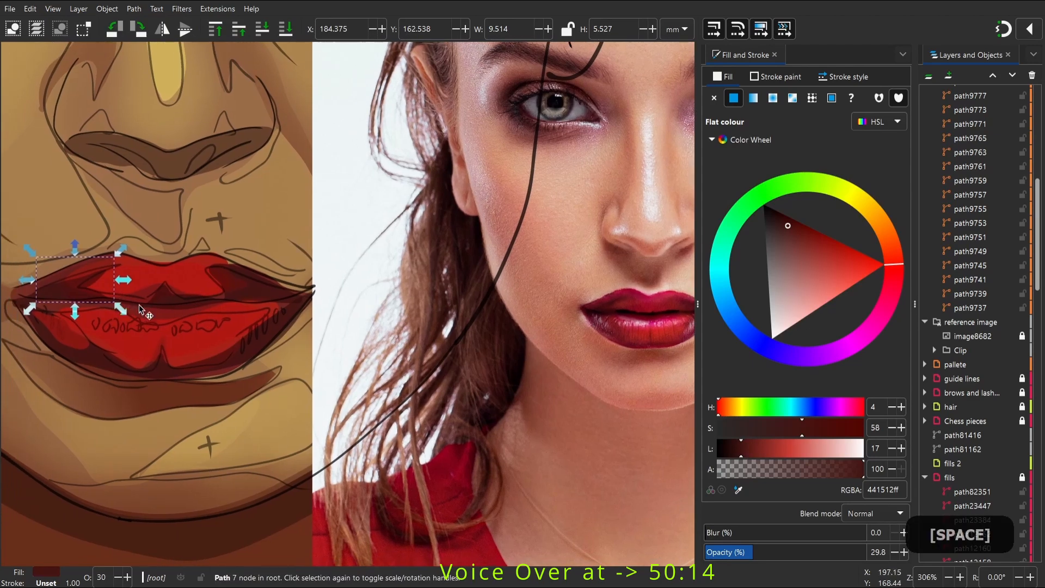
Limit the object list to layers only and view the whole portrait with the Overlay lip path selected
{"action": "left_click", "coordinate": [929, 76]}
{"action": "left_click", "coordinate": [109, 353]}
{"action": "key", "text": "2"}
{"action": "key", "text": "space"}
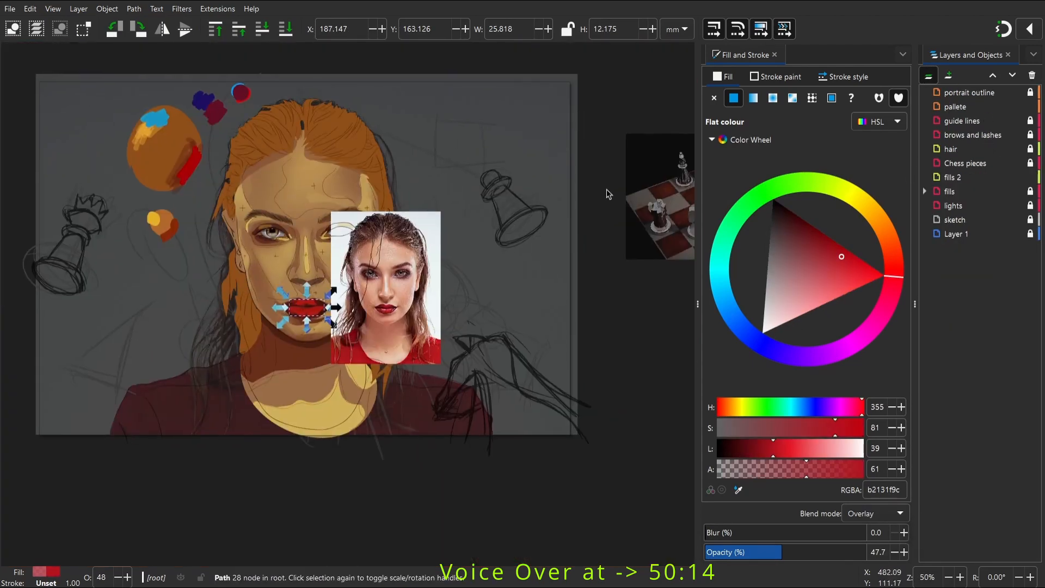
Draw a freehand highlight path about 19 mm wide and 6 mm high along the underside of the nose
{"action": "key", "text": "z"}
{"action": "left_click_drag", "start_coordinate": [257, 210], "coordinate": [373, 377]}
{"action": "key", "text": "space"}
{"action": "key", "text": "space"}
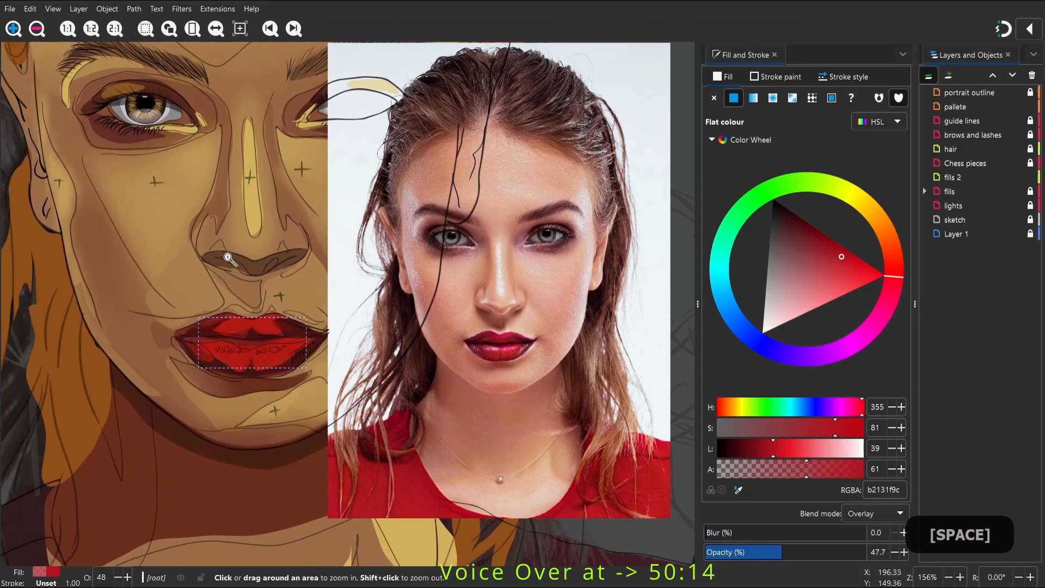
{"action": "key", "text": "p"}
{"action": "key", "text": "space"}
{"action": "left_click_drag", "start_coordinate": [228, 268], "coordinate": [277, 256]}
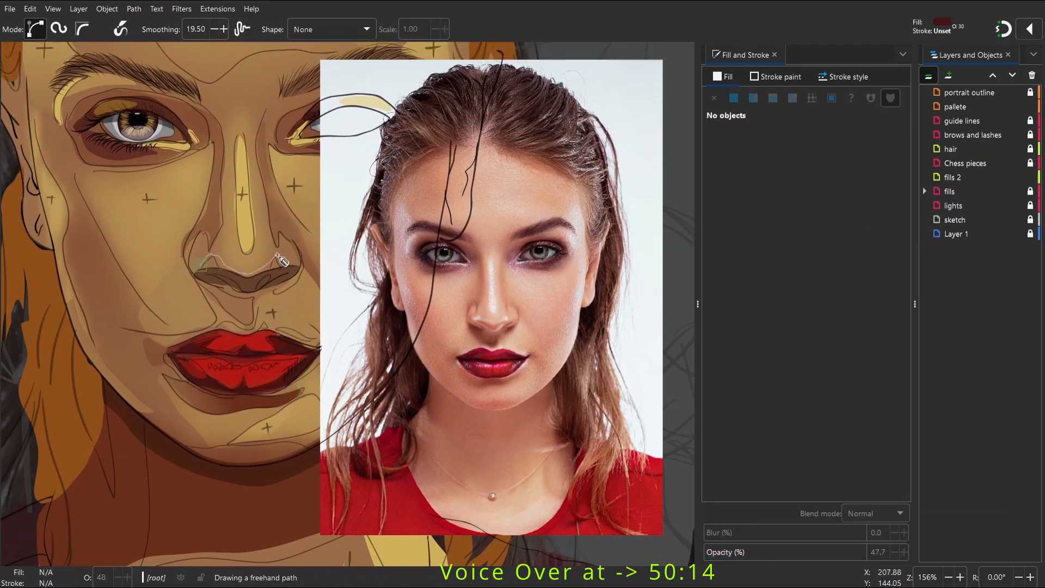
{"action": "left_click_drag", "start_coordinate": [199, 272], "coordinate": [199, 270]}
Give the nose path the fill bea153ff and 58.2% opacity, and nudge its outline with the Tweak tool
{"action": "key", "text": "w"}
{"action": "key", "text": "s"}
{"action": "left_click", "coordinate": [264, 266]}
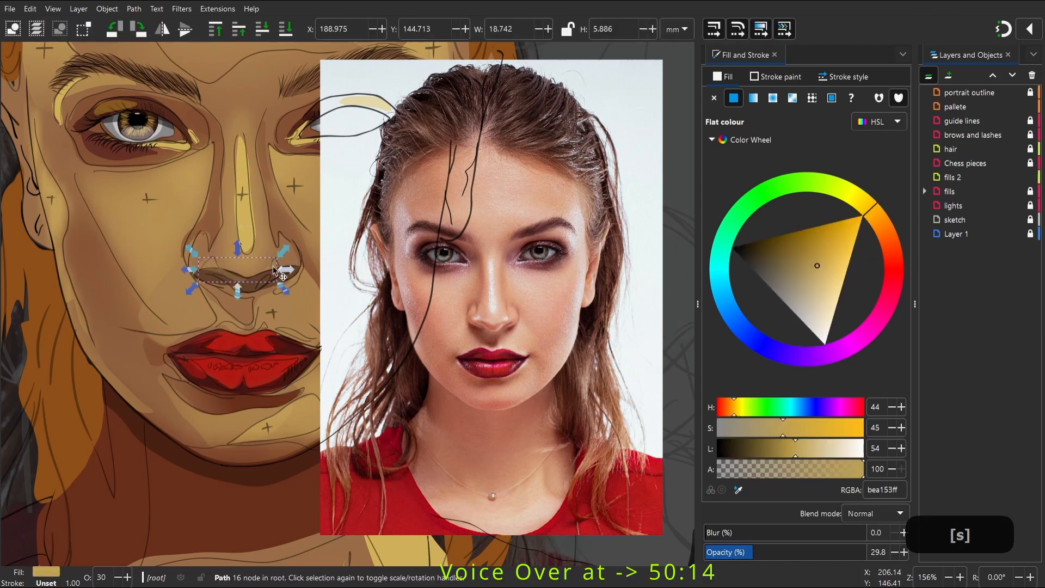
{"action": "key", "text": "w"}
{"action": "left_click_drag", "start_coordinate": [237, 305], "coordinate": [233, 290]}
{"action": "left_click_drag", "start_coordinate": [753, 552], "coordinate": [799, 551]}
{"action": "key", "text": "s"}
Cut the nose highlight path, paste it in place at the fills 2 layer and touch up its shape
{"action": "key", "text": "ctrl+x"}
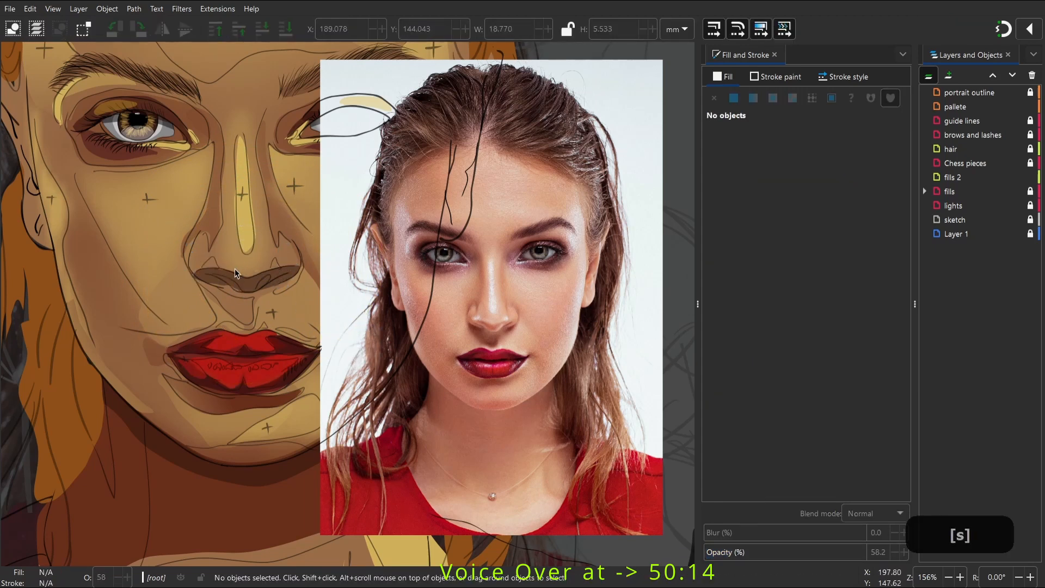
{"action": "left_click", "coordinate": [952, 177]}
{"action": "key", "text": "ctrl+z"}
{"action": "left_click", "coordinate": [238, 274], "text": "ctrl"}
{"action": "key", "text": "w"}
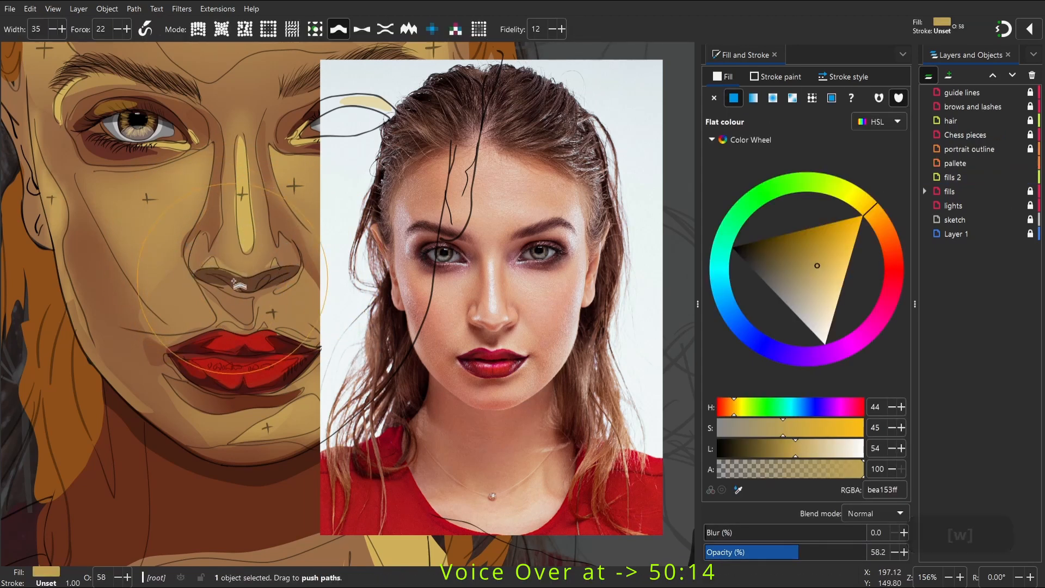
{"action": "key", "text": "space"}
{"action": "key", "text": "s"}
{"action": "left_click", "coordinate": [261, 275]}
Move the reference photo off the face to the empty area beside the portrait and clear the selection
{"action": "key", "text": "space"}
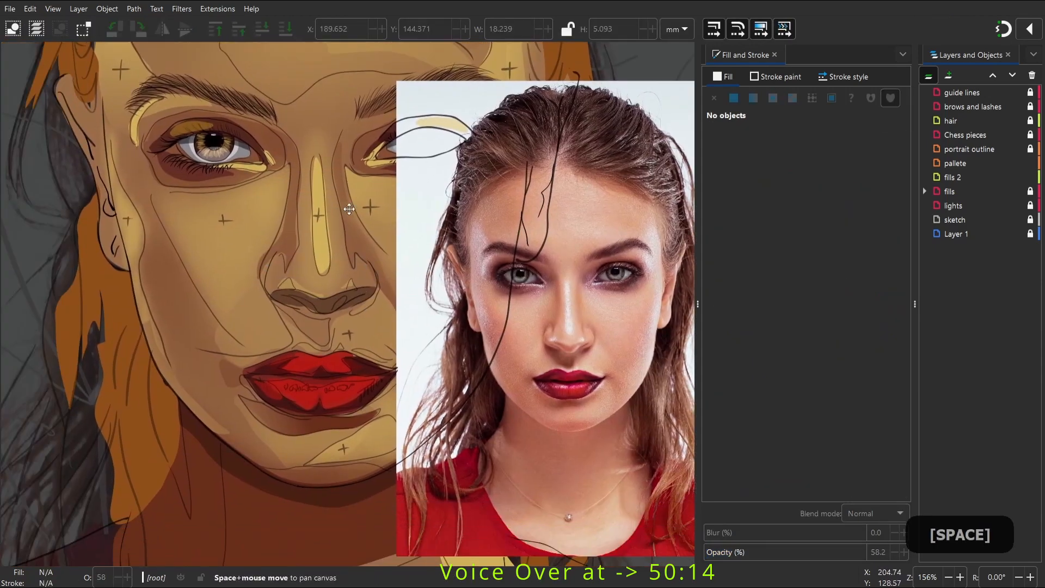
{"action": "key", "text": "2"}
{"action": "left_click_drag", "start_coordinate": [363, 285], "coordinate": [465, 231]}
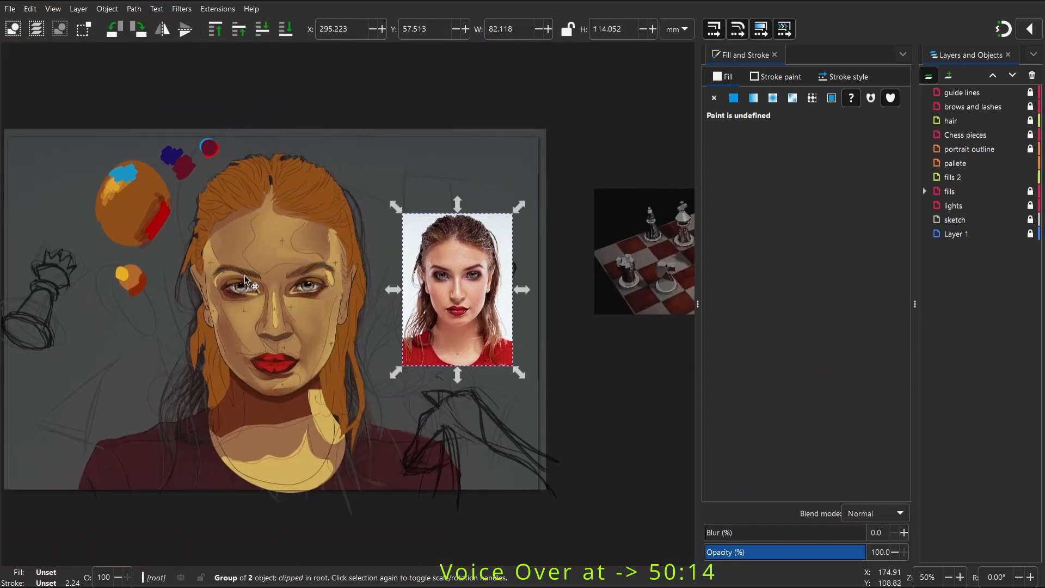
{"action": "left_click", "coordinate": [260, 444]}
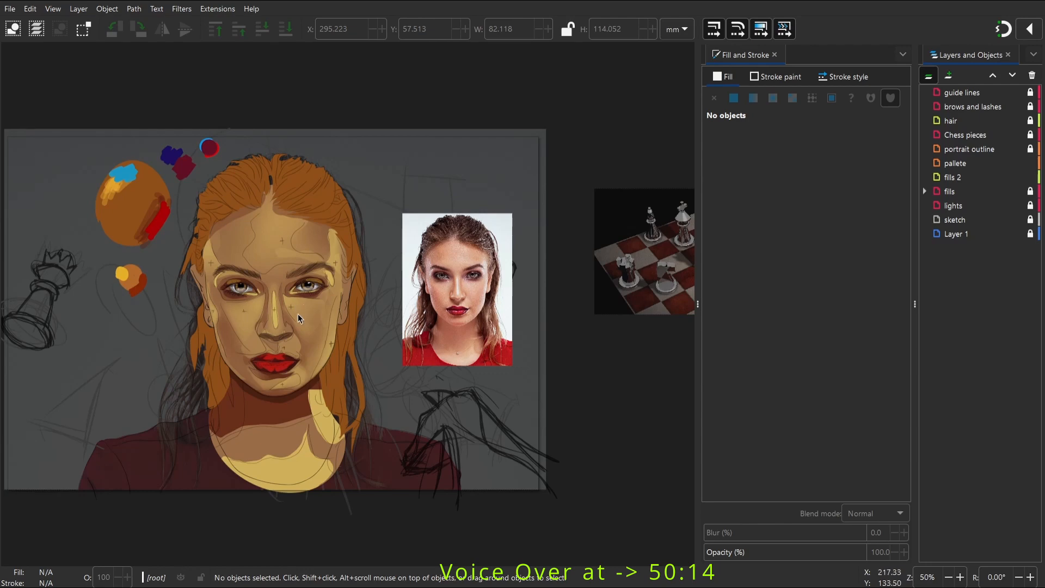
Cut the dark 3609059c lip shading path, paste it in place at the fills 2 layer and raise it
{"action": "key", "text": "space"}
{"action": "key", "text": "z"}
{"action": "left_click_drag", "start_coordinate": [254, 374], "coordinate": [347, 426]}
{"action": "key", "text": "space"}
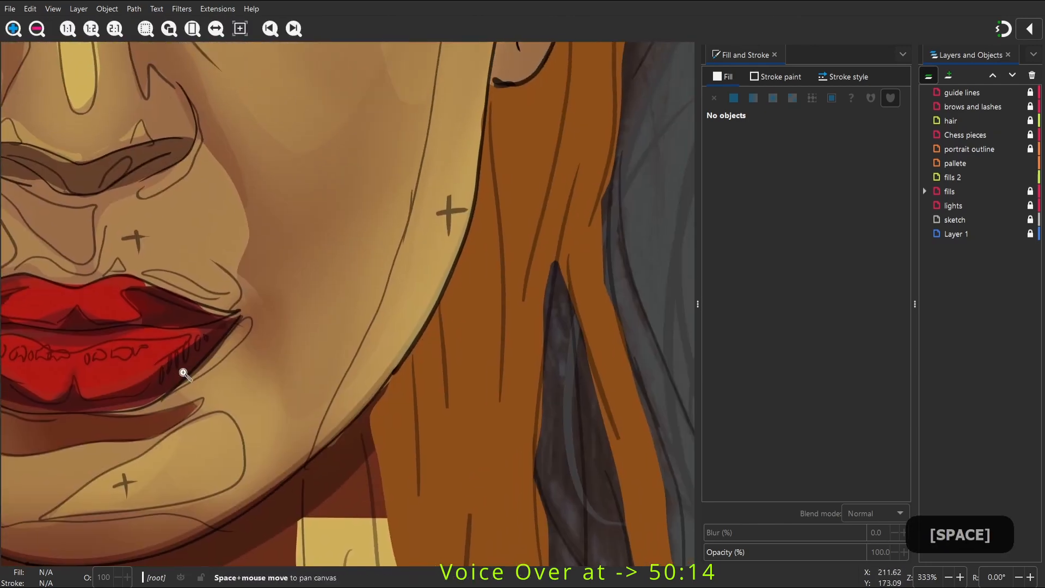
{"action": "scroll", "coordinate": [276, 299], "scroll_direction": "down", "scroll_amount": 4}
{"action": "key", "text": "space"}
{"action": "scroll", "coordinate": [249, 294], "scroll_direction": "up", "scroll_amount": 4}
{"action": "left_click_drag", "start_coordinate": [256, 239], "coordinate": [370, 174]}
{"action": "key", "text": "s"}
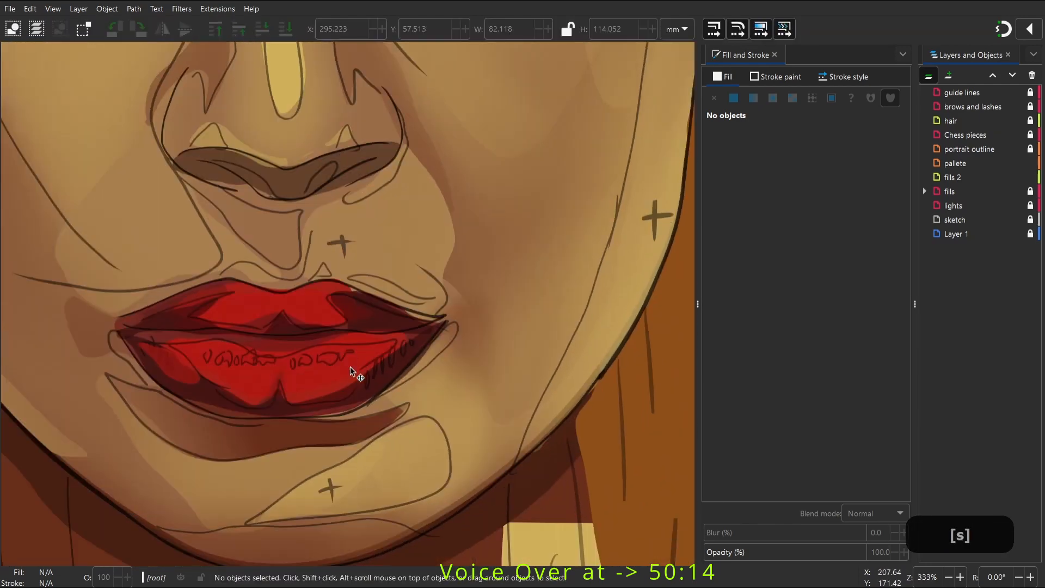
{"action": "left_click", "coordinate": [366, 377]}
{"action": "key", "text": "ctrl+alt+v"}
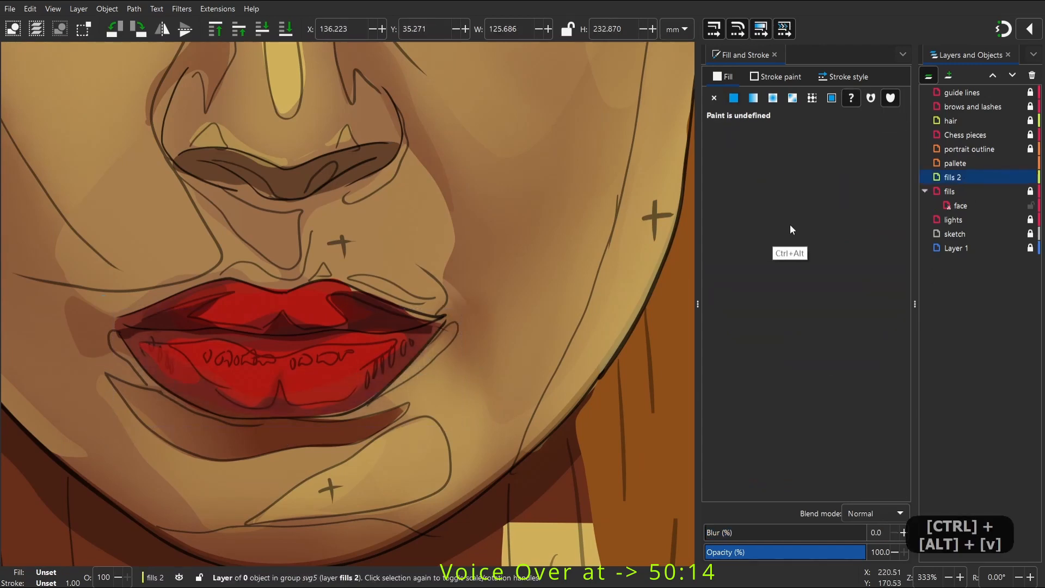
{"action": "key", "text": "Page_Up"}
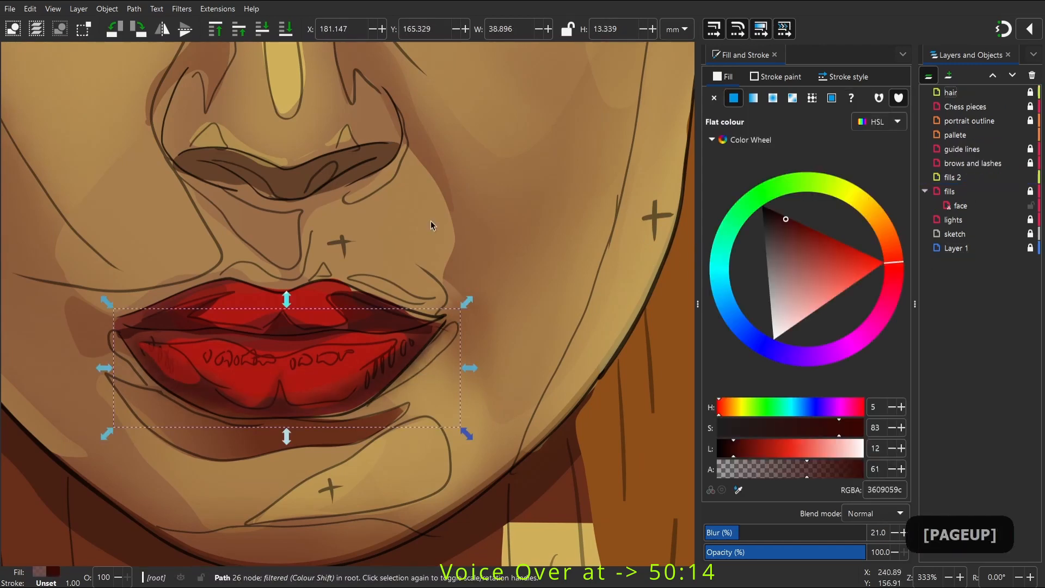
Hide the fills layer and make fills 2 the active layer
{"action": "left_click", "coordinate": [342, 371]}
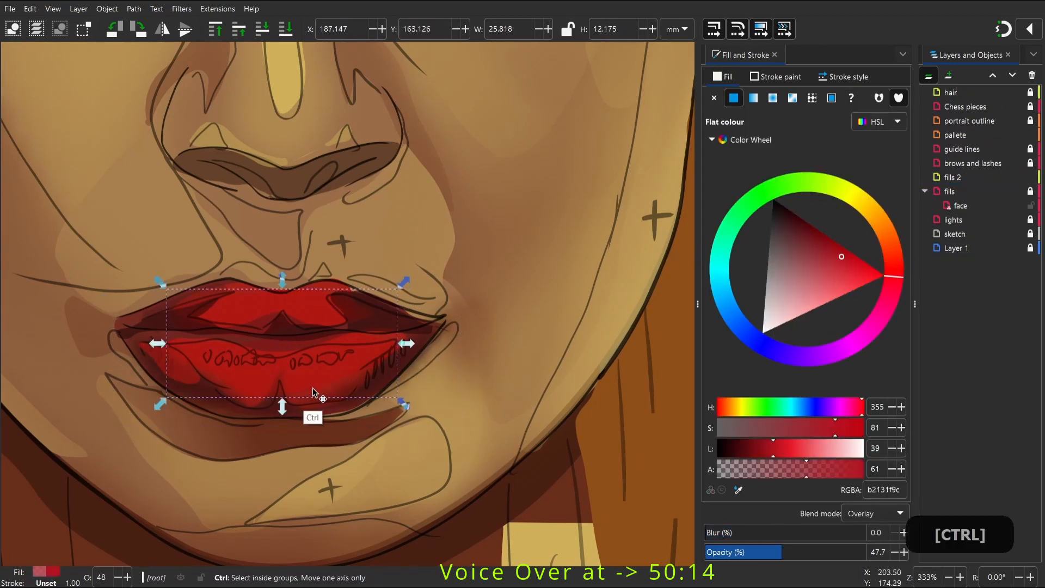
{"action": "left_click", "coordinate": [967, 178]}
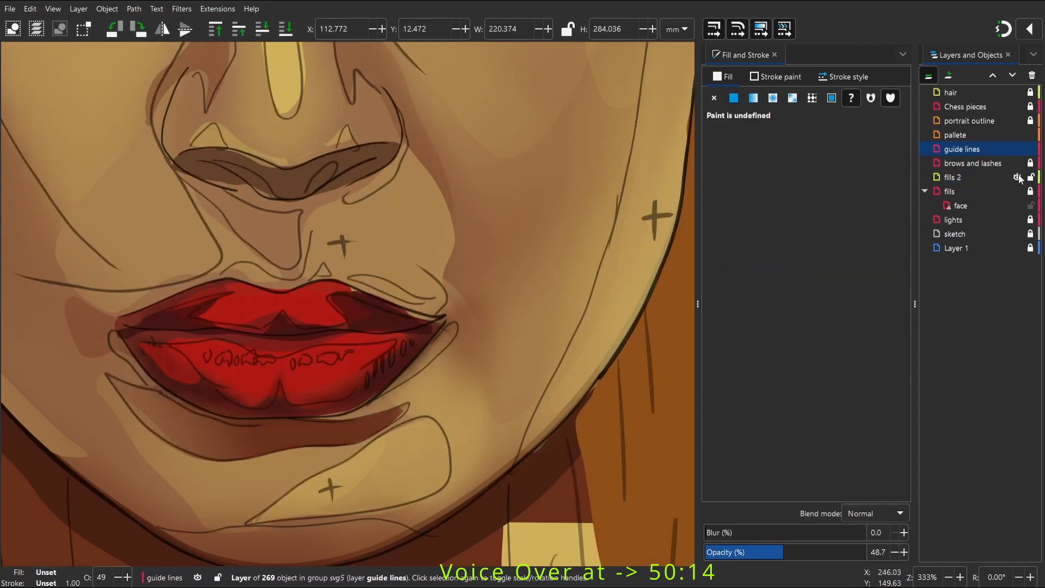
{"action": "left_click", "coordinate": [1017, 191]}
{"action": "left_click", "coordinate": [968, 219]}
{"action": "left_click", "coordinate": [955, 177]}
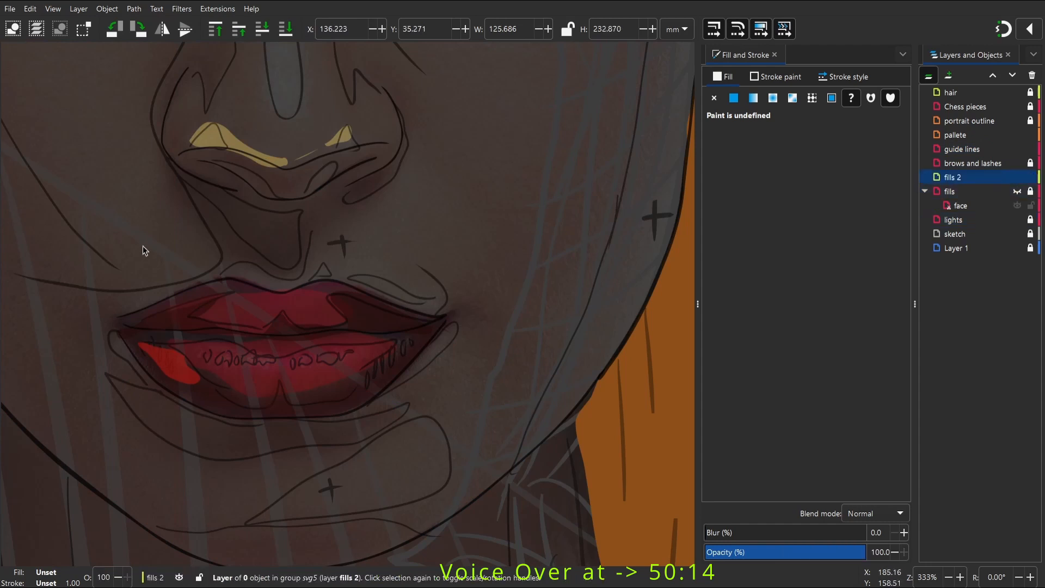
Lock the guide lines layer, cut the four loose lip shading paths and paste them in place at fills 2
{"action": "left_click_drag", "start_coordinate": [99, 226], "coordinate": [479, 440]}
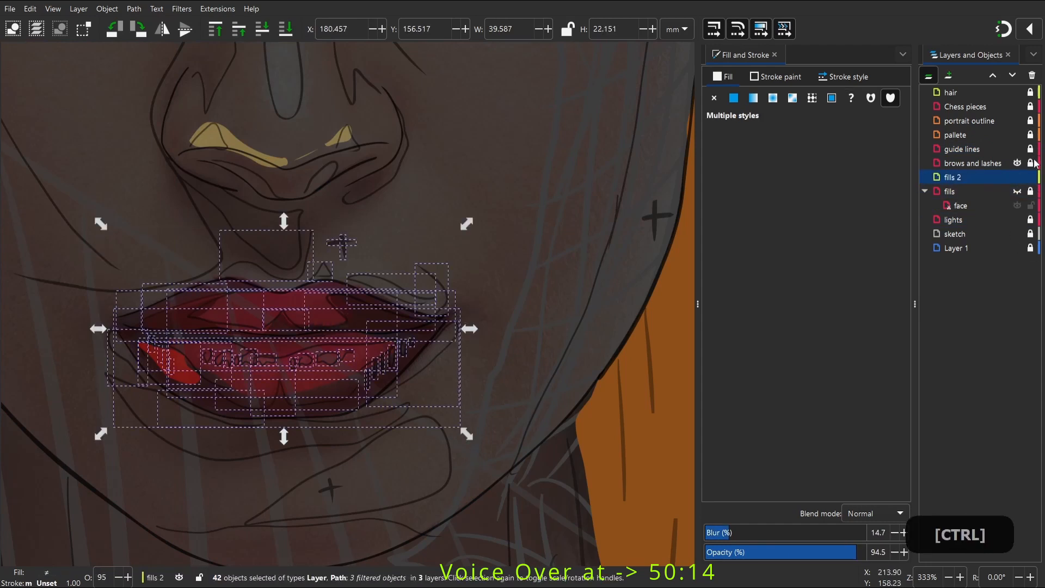
{"action": "left_click", "coordinate": [961, 233]}
{"action": "left_click", "coordinate": [955, 177]}
{"action": "key", "text": "s"}
{"action": "left_click_drag", "start_coordinate": [104, 245], "coordinate": [519, 468]}
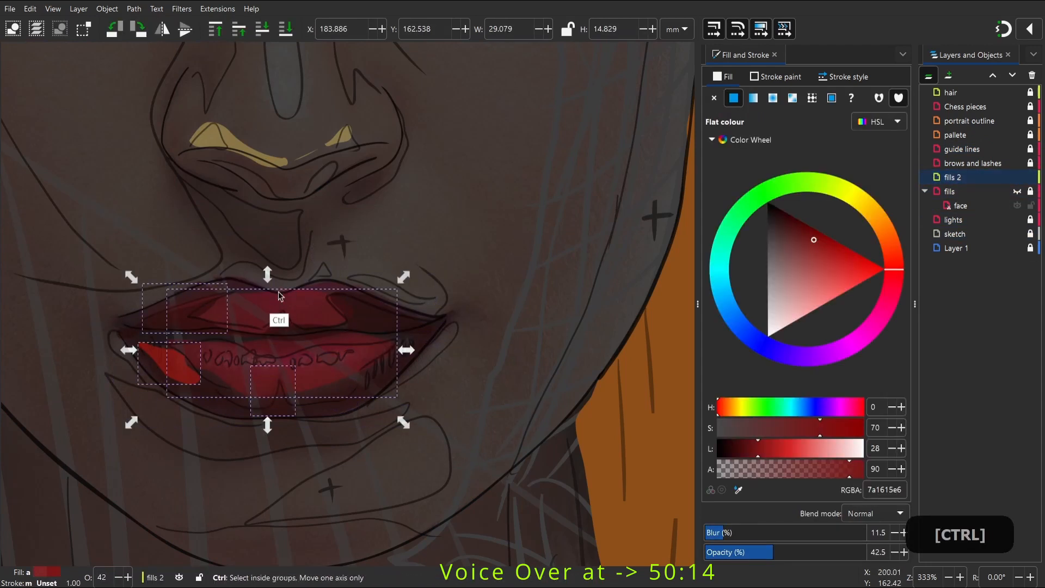
{"action": "key", "text": "ctrl+x"}
{"action": "left_click", "coordinate": [953, 182]}
{"action": "key", "text": "ctrl+alt+v"}
Cut all the lip shading paths, paste them in place at the unhidden fills 2 layer and show the fills layer again
{"action": "left_click", "coordinate": [1015, 178]}
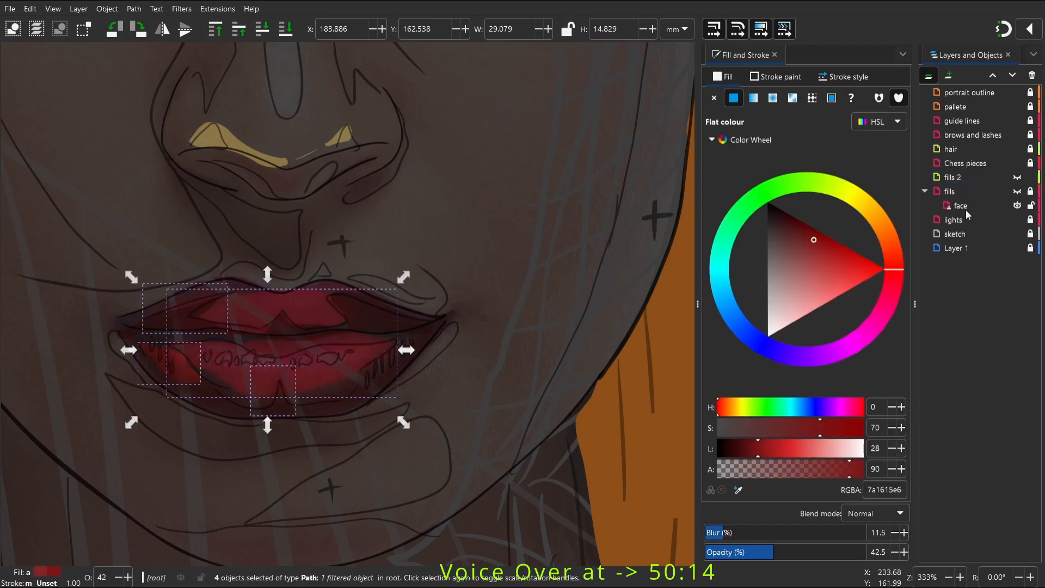
{"action": "left_click", "coordinate": [966, 210]}
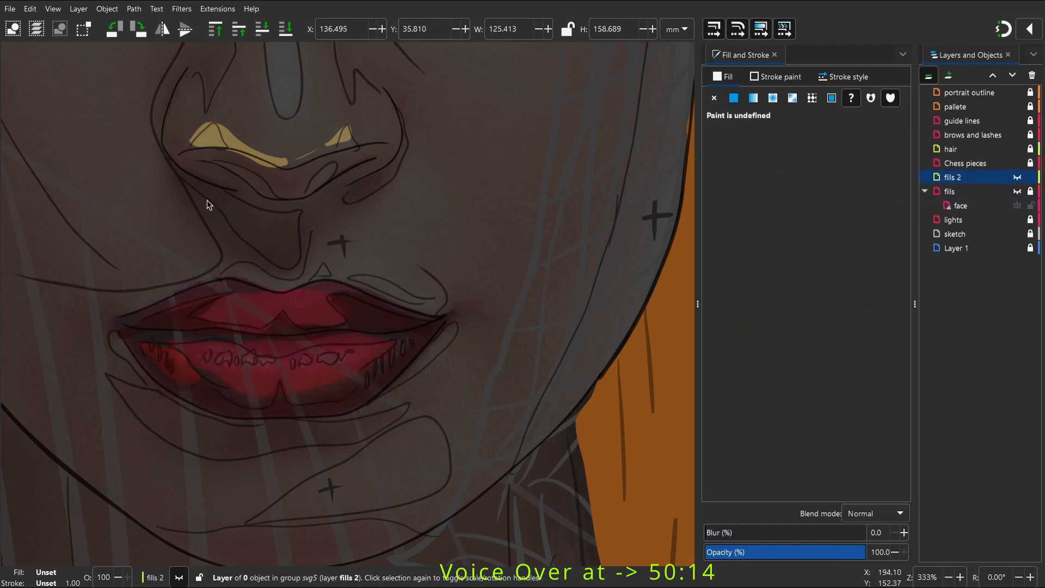
{"action": "key", "text": "s"}
{"action": "left_click_drag", "start_coordinate": [95, 248], "coordinate": [500, 435]}
{"action": "left_click", "coordinate": [282, 257], "text": "ctrl+alt"}
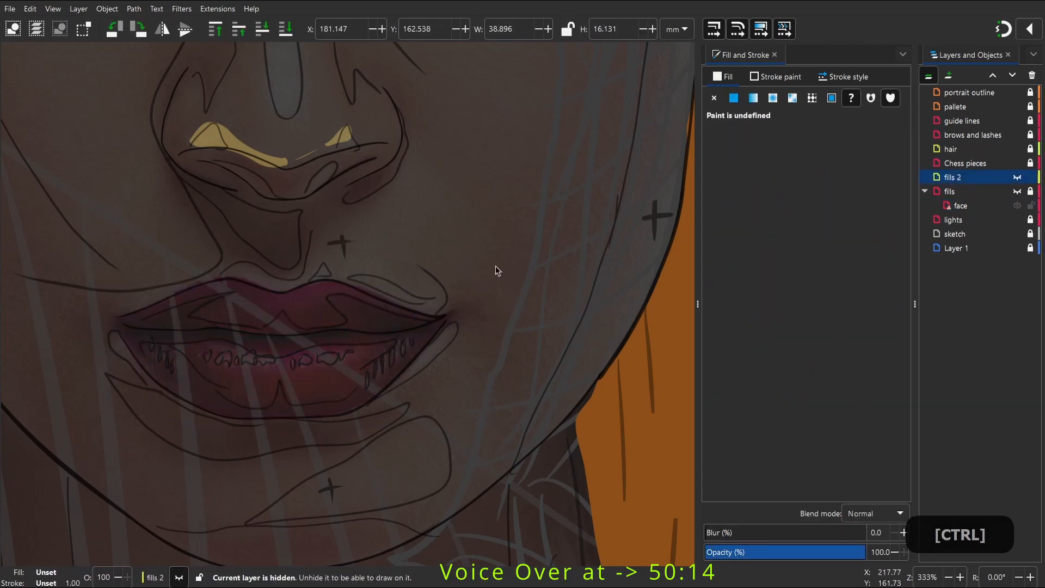
{"action": "left_click", "coordinate": [1017, 177]}
{"action": "key", "text": "space"}
{"action": "left_click_drag", "start_coordinate": [545, 248], "coordinate": [643, 168]}
{"action": "key", "text": "ctrl+alt+v"}
{"action": "left_click", "coordinate": [687, 217]}
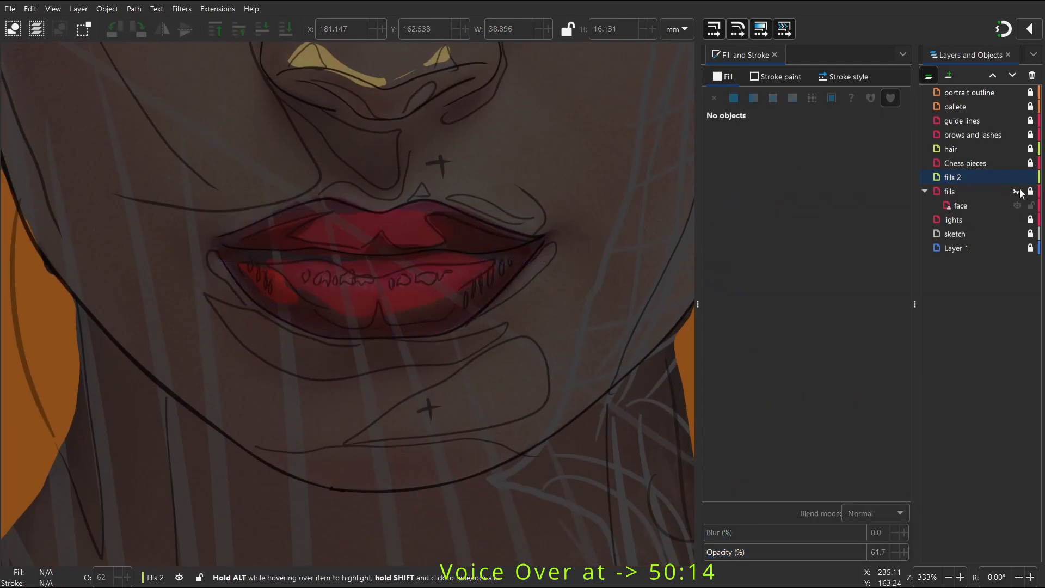
{"action": "left_click", "coordinate": [1017, 193]}
Examine the restacked lip shading up close and against the whole portrait and reference photo
{"action": "key", "text": "space"}
{"action": "left_click", "coordinate": [303, 306]}
{"action": "left_click_drag", "start_coordinate": [303, 306], "coordinate": [95, 465]}
{"action": "scroll", "coordinate": [229, 270], "scroll_direction": "down", "scroll_amount": 5}
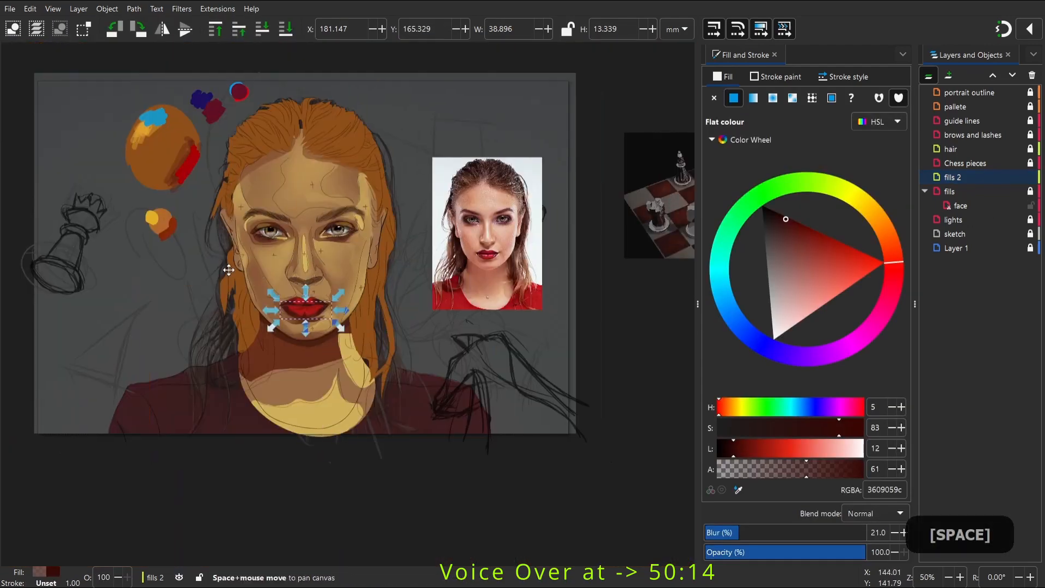
{"action": "left_click_drag", "start_coordinate": [229, 270], "coordinate": [207, 265]}
{"action": "key", "text": "space"}
{"action": "left_click_drag", "start_coordinate": [276, 270], "coordinate": [331, 220]}
{"action": "key", "text": "z"}
{"action": "left_click_drag", "start_coordinate": [308, 284], "coordinate": [436, 235]}
{"action": "key", "text": "s"}
{"action": "key", "text": "z"}
{"action": "scroll", "coordinate": [369, 280], "scroll_direction": "down", "scroll_amount": 4}
Move the reference photo back next to the face to compare the lips at close range
{"action": "key", "text": "space"}
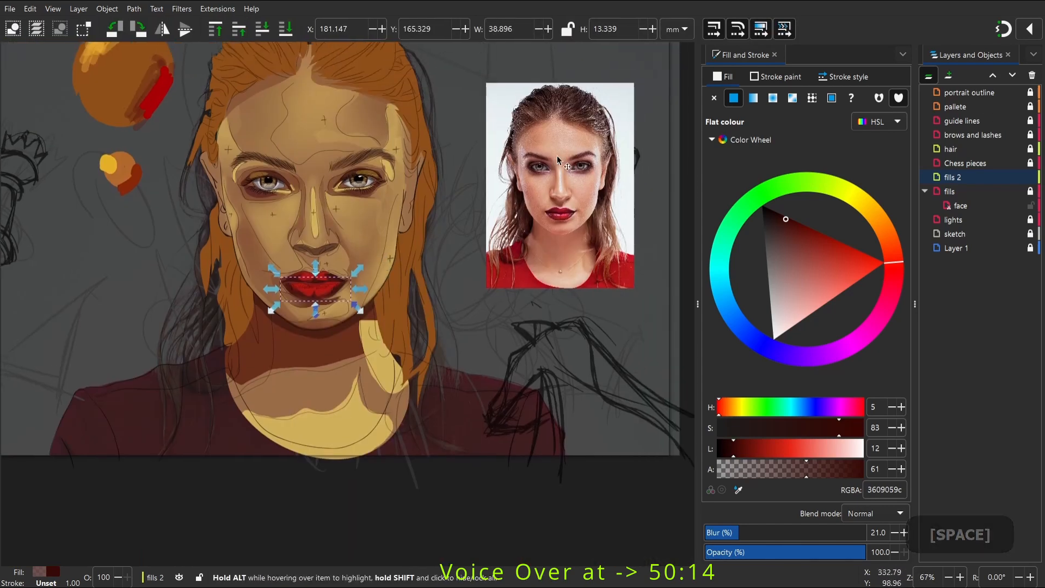
{"action": "mouse_move", "coordinate": [574, 161]}
{"action": "left_mouse_down"}
{"action": "mouse_move", "coordinate": [482, 235]}
{"action": "mouse_move", "coordinate": [465, 231]}
{"action": "left_mouse_up"}
{"action": "key", "text": "z"}
{"action": "left_click_drag", "start_coordinate": [271, 266], "coordinate": [498, 322]}
{"action": "key", "text": "space"}
{"action": "left_click_drag", "start_coordinate": [115, 299], "coordinate": [131, 329]}
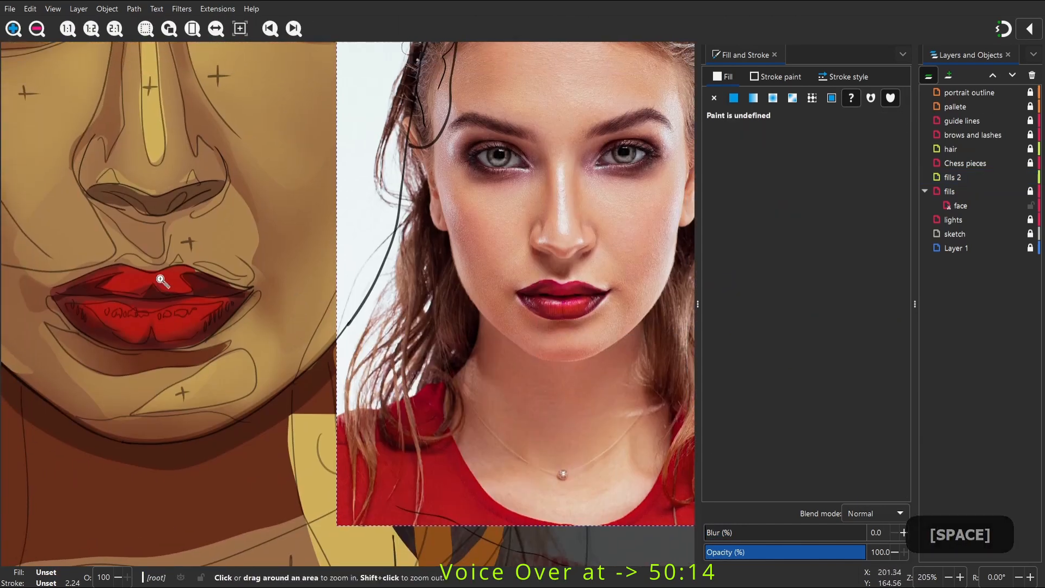
Draw a freehand path across the middle of the upper lip and paste it in place at the fills 2 layer
{"action": "key", "text": "p"}
{"action": "left_click_drag", "start_coordinate": [97, 282], "coordinate": [165, 272]}
{"action": "left_click_drag", "start_coordinate": [110, 292], "coordinate": [97, 283]}
{"action": "key", "text": "ctrl+x"}
{"action": "left_click", "coordinate": [953, 177]}
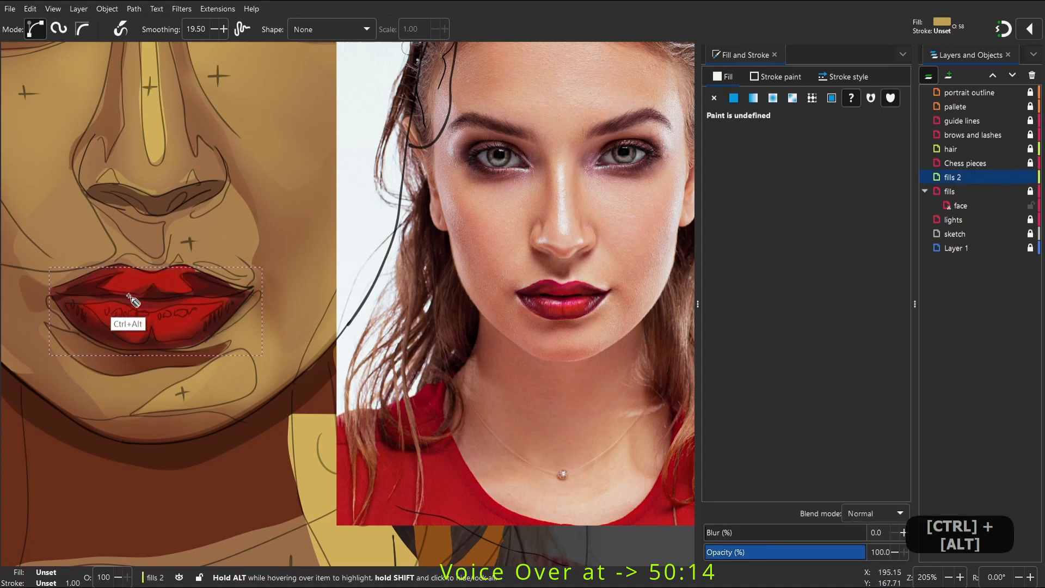
{"action": "key", "text": "ctrl+alt+v"}
Fill the upper lip path with ae1912ff sampled from the lips and set its blur to 21.5%
{"action": "key", "text": "d"}
{"action": "left_click", "coordinate": [178, 320]}
{"action": "key", "text": "s"}
{"action": "left_click", "coordinate": [737, 531]}
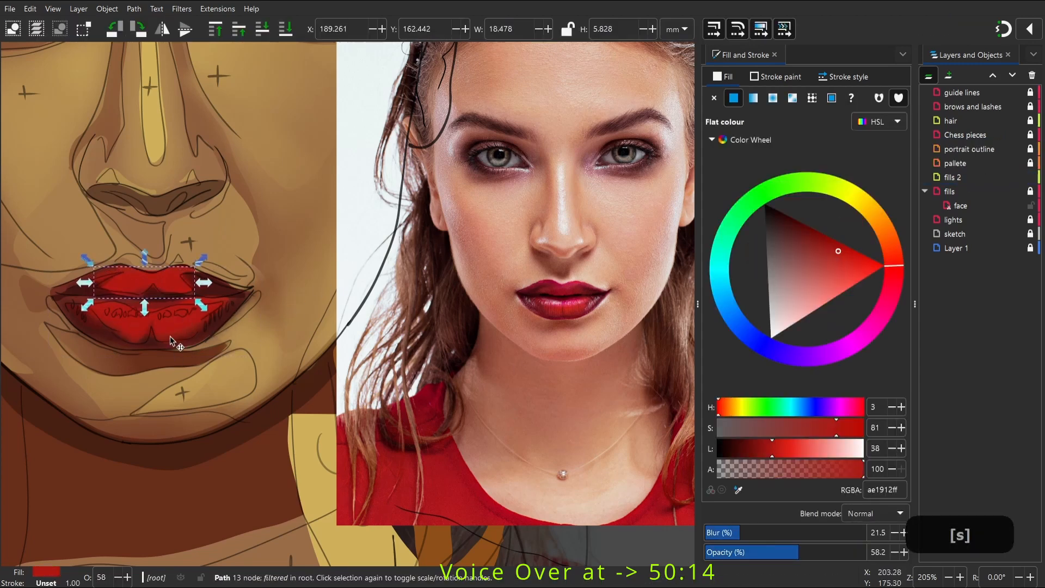
{"action": "left_click", "coordinate": [173, 343]}
Draw a small 7 px wide calligraphic highlight on the lower lip with fill cd8885ff and 34.9% opacity
{"action": "key", "text": "p"}
{"action": "key", "text": "c"}
{"action": "key", "text": "Escape"}
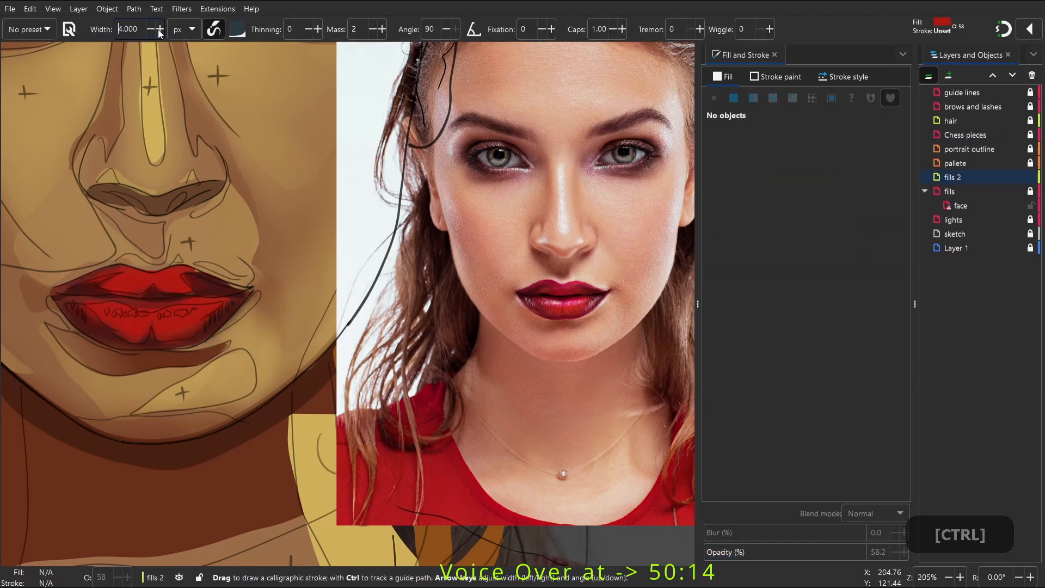
{"action": "left_click", "coordinate": [824, 274]}
{"action": "left_click_drag", "start_coordinate": [825, 273], "coordinate": [801, 291]}
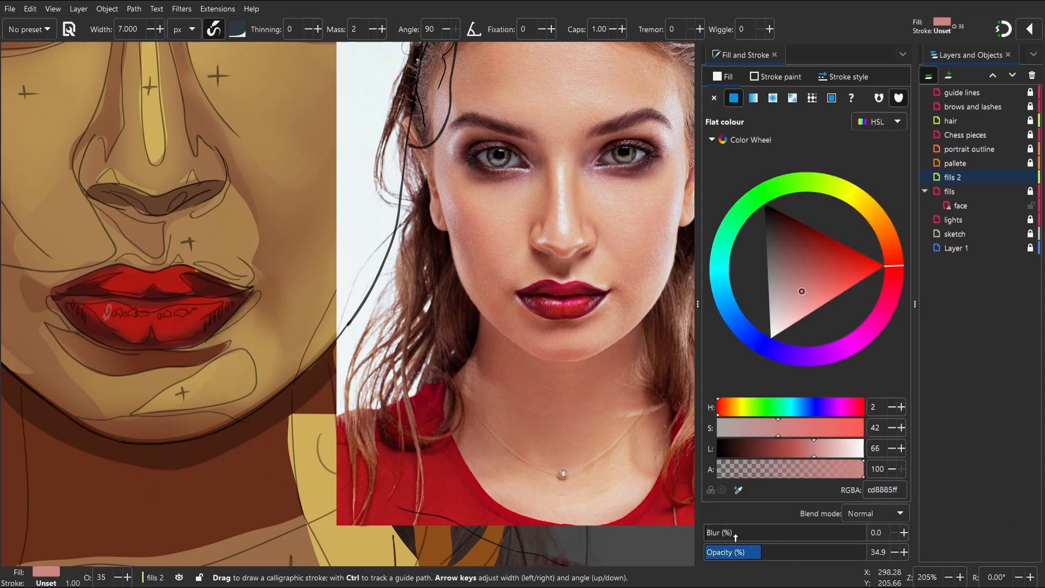
Paint more small 7 px wide cd8885ff highlights across the lower lip and near both of its corners
{"action": "mouse_move", "coordinate": [114, 311]}
{"action": "left_mouse_down"}
{"action": "mouse_move", "coordinate": [111, 320]}
{"action": "mouse_move", "coordinate": [141, 316]}
{"action": "mouse_move", "coordinate": [153, 329]}
{"action": "mouse_move", "coordinate": [190, 312]}
{"action": "mouse_move", "coordinate": [230, 311]}
{"action": "left_mouse_up"}
{"action": "left_click_drag", "start_coordinate": [226, 308], "coordinate": [222, 317]}
{"action": "left_click_drag", "start_coordinate": [220, 312], "coordinate": [187, 334]}
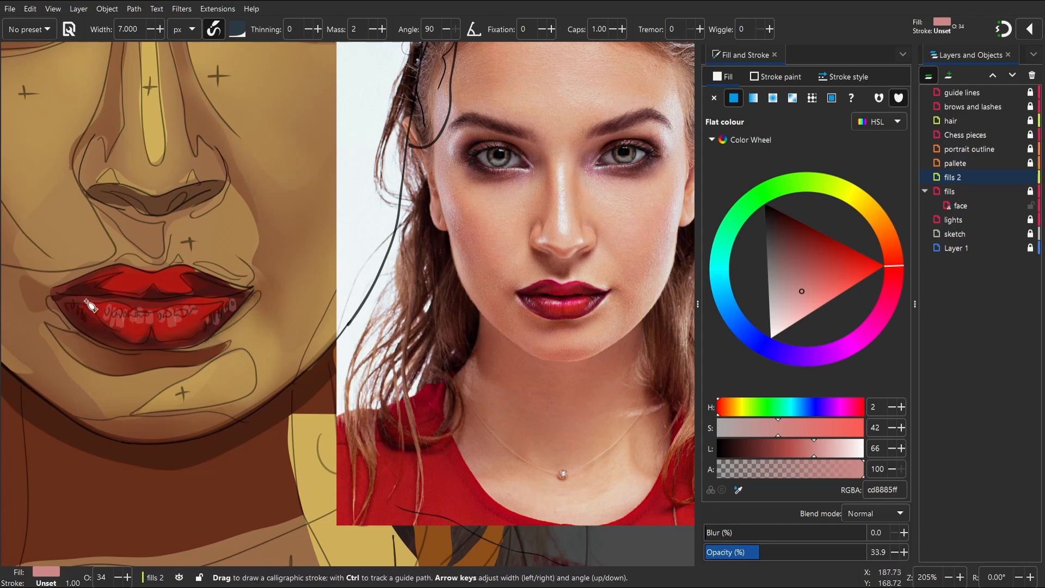
{"action": "left_click_drag", "start_coordinate": [64, 303], "coordinate": [67, 313]}
{"action": "left_click_drag", "start_coordinate": [72, 304], "coordinate": [91, 329]}
Lower the highlight opacity to 17.5% and paint faint cd8885ff strokes on both sides of the upper lip
{"action": "mouse_move", "coordinate": [87, 288]}
{"action": "left_mouse_down"}
{"action": "mouse_move", "coordinate": [126, 279]}
{"action": "mouse_move", "coordinate": [87, 295]}
{"action": "left_mouse_up"}
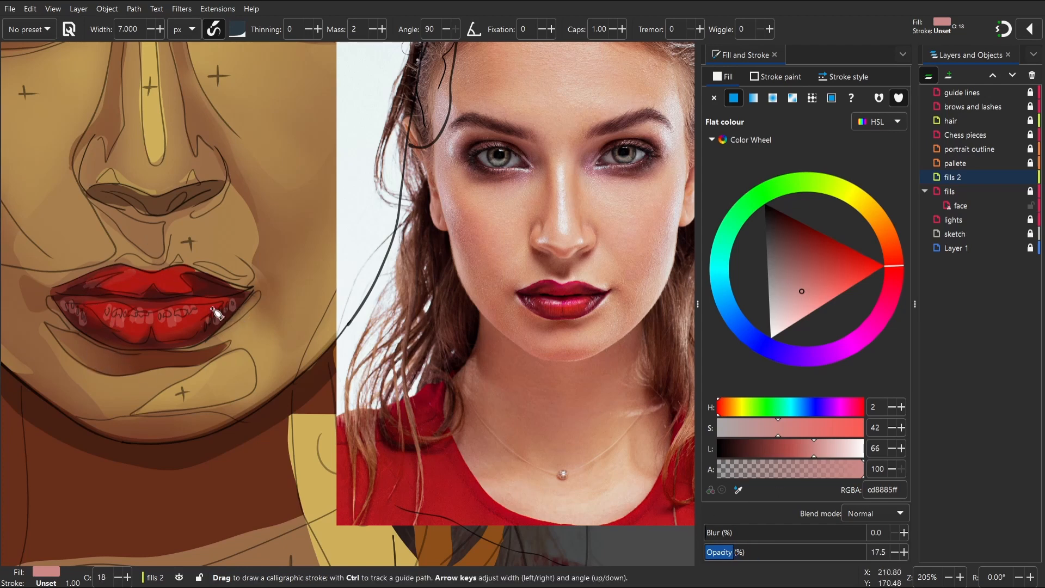
{"action": "mouse_move", "coordinate": [178, 289]}
{"action": "left_mouse_down"}
{"action": "mouse_move", "coordinate": [200, 288]}
{"action": "mouse_move", "coordinate": [171, 283]}
{"action": "mouse_move", "coordinate": [168, 303]}
{"action": "mouse_move", "coordinate": [117, 300]}
{"action": "mouse_move", "coordinate": [159, 282]}
{"action": "mouse_move", "coordinate": [132, 284]}
{"action": "mouse_move", "coordinate": [148, 275]}
{"action": "mouse_move", "coordinate": [116, 299]}
{"action": "mouse_move", "coordinate": [151, 284]}
{"action": "mouse_move", "coordinate": [147, 276]}
{"action": "mouse_move", "coordinate": [207, 284]}
{"action": "left_mouse_up"}
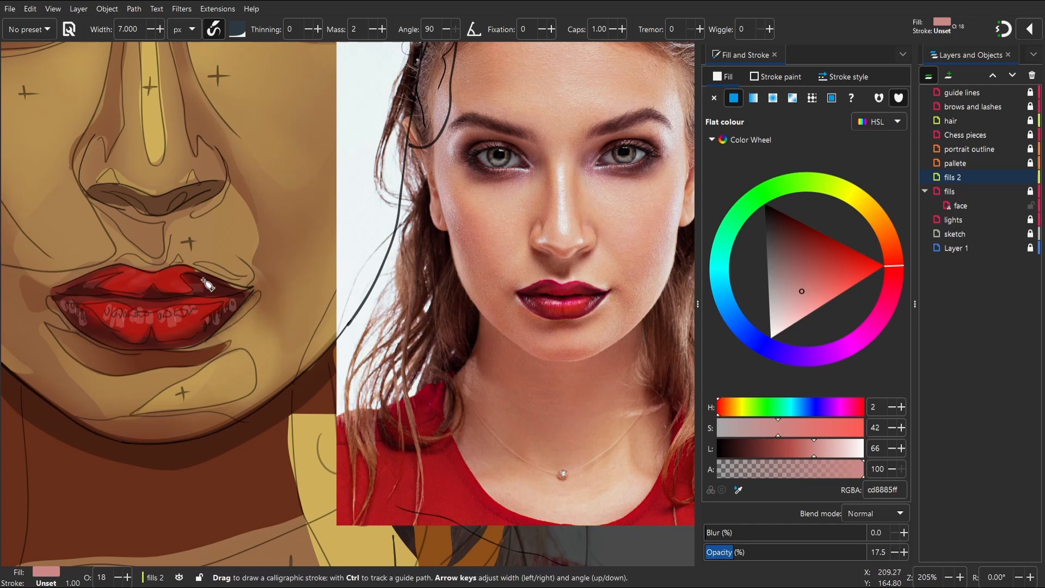
{"action": "key", "text": "space"}
{"action": "key", "text": "space"}
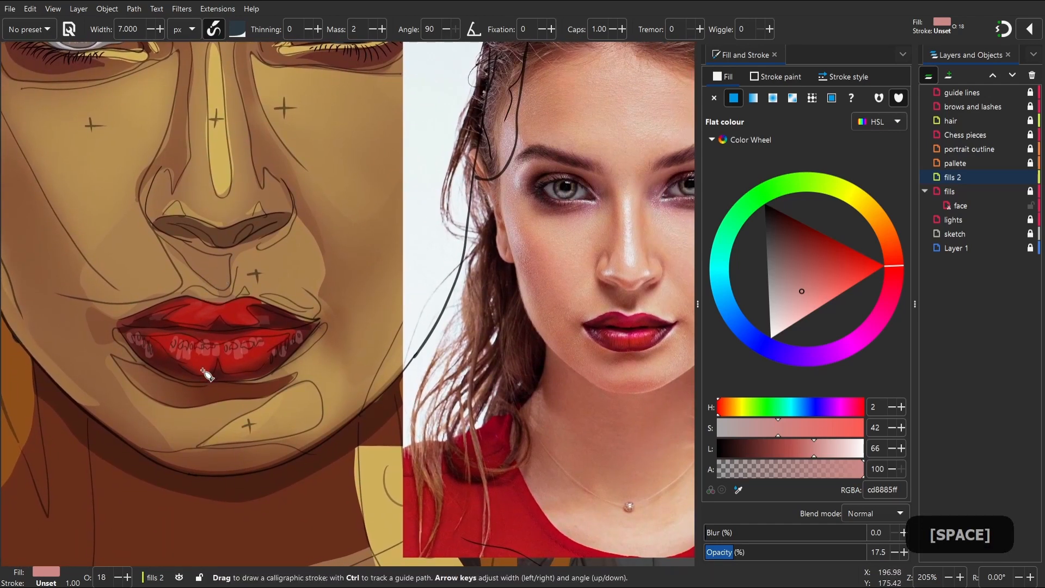
Paint strokes on the lower lip's left side and the upper lip with sampled dark red 551310ff at 17.5% opacity
{"action": "left_click_drag", "start_coordinate": [155, 356], "coordinate": [151, 354]}
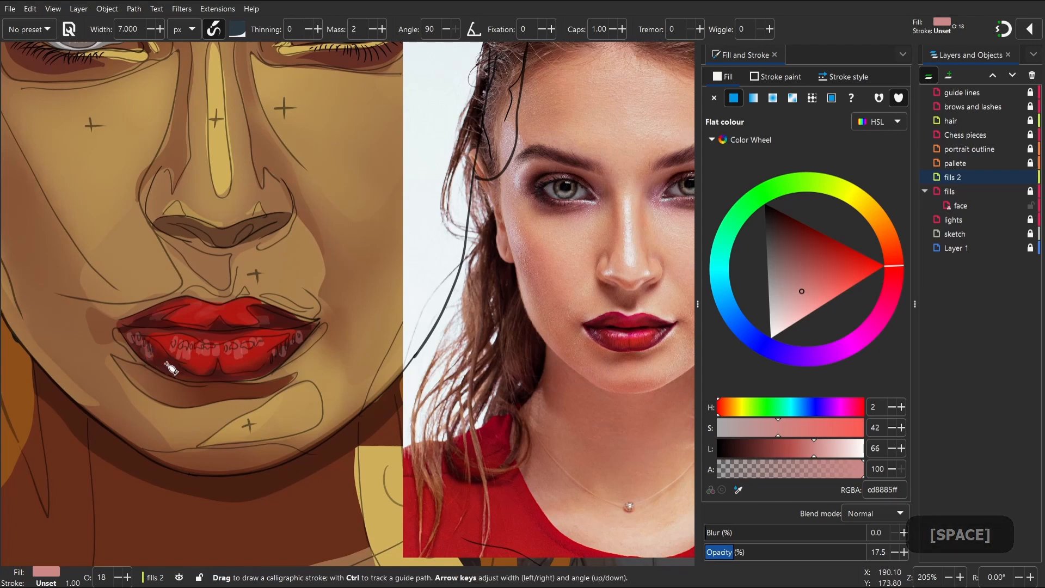
{"action": "key", "text": "d"}
{"action": "left_click", "coordinate": [167, 363]}
{"action": "key", "text": "c"}
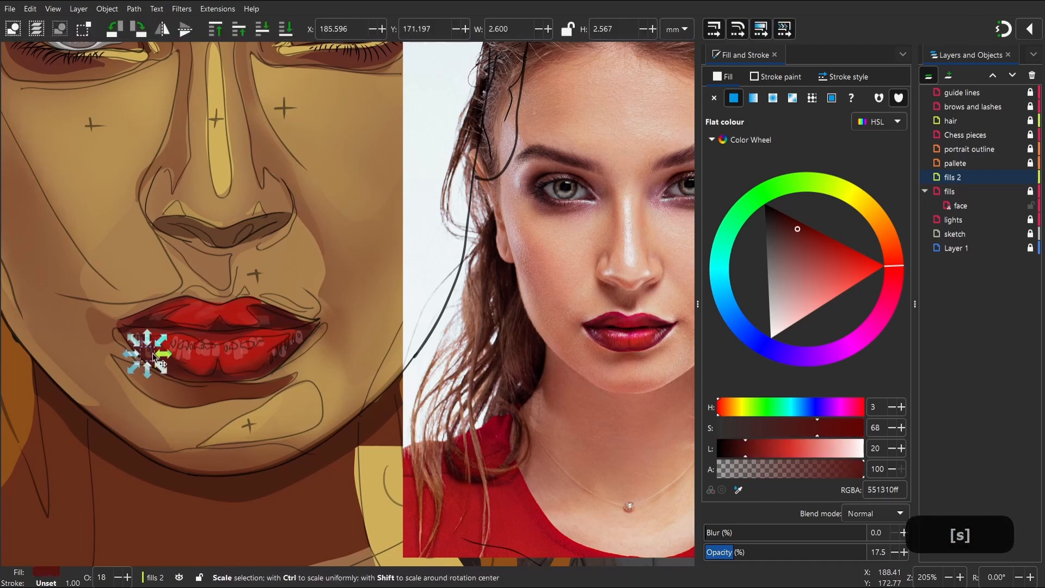
{"action": "left_click_drag", "start_coordinate": [141, 350], "coordinate": [178, 372]}
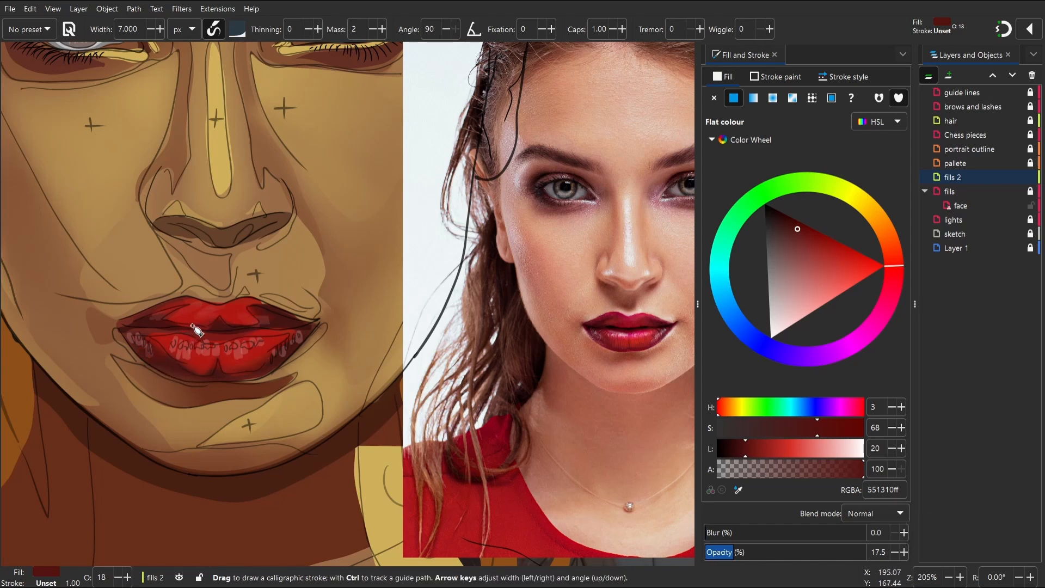
{"action": "left_click_drag", "start_coordinate": [179, 324], "coordinate": [217, 335]}
Set the fill to sampled dark red 451411ff at 100% opacity and draw strokes along the line between the lips
{"action": "left_click", "coordinate": [792, 550]}
{"action": "key", "text": "d"}
{"action": "key", "text": "c"}
{"action": "left_click_drag", "start_coordinate": [819, 557], "coordinate": [867, 553]}
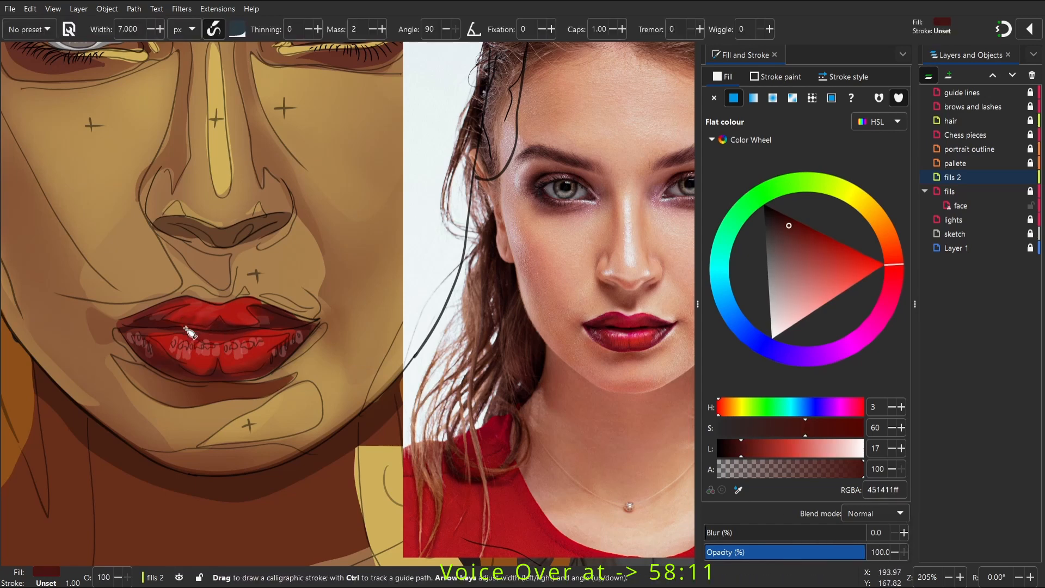
{"action": "left_click_drag", "start_coordinate": [185, 328], "coordinate": [223, 325]}
{"action": "left_click_drag", "start_coordinate": [229, 323], "coordinate": [260, 326]}
Try a white highlight at 35.1% opacity in the middle of the lower lip and delete it
{"action": "key", "text": "space"}
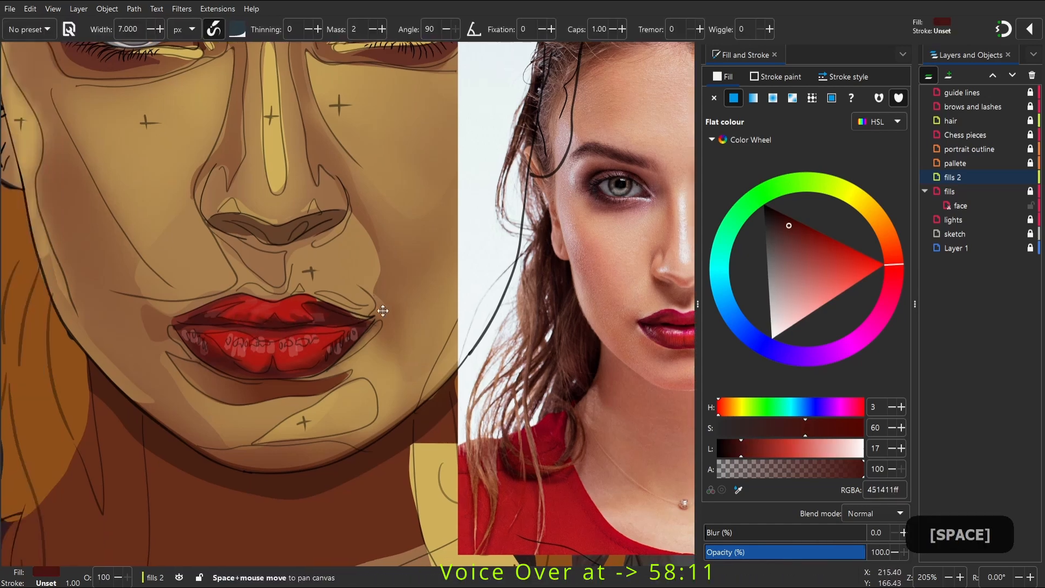
{"action": "key", "text": "ctrl"}
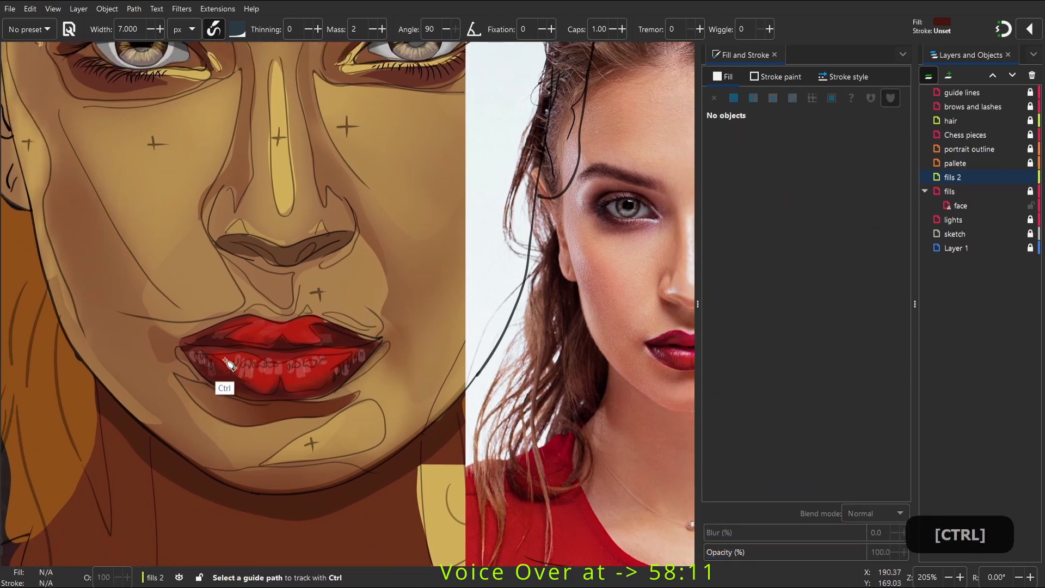
{"action": "key", "text": "space"}
{"action": "key", "text": "c"}
{"action": "left_click_drag", "start_coordinate": [227, 342], "coordinate": [221, 352]}
{"action": "key", "text": "s"}
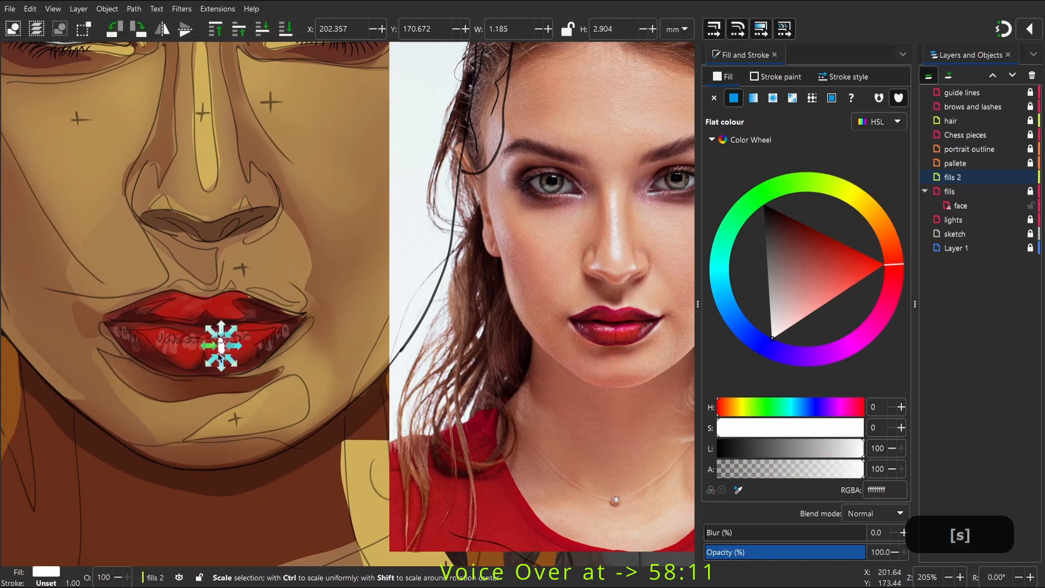
{"action": "left_click_drag", "start_coordinate": [788, 550], "coordinate": [761, 551]}
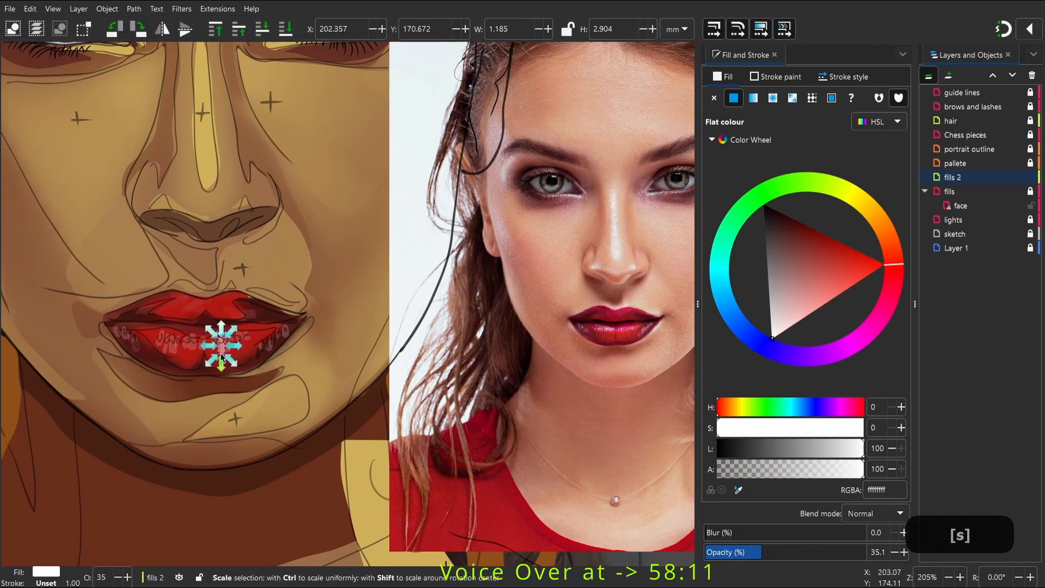
{"action": "key", "text": "Delete"}
{"action": "key", "text": "c"}
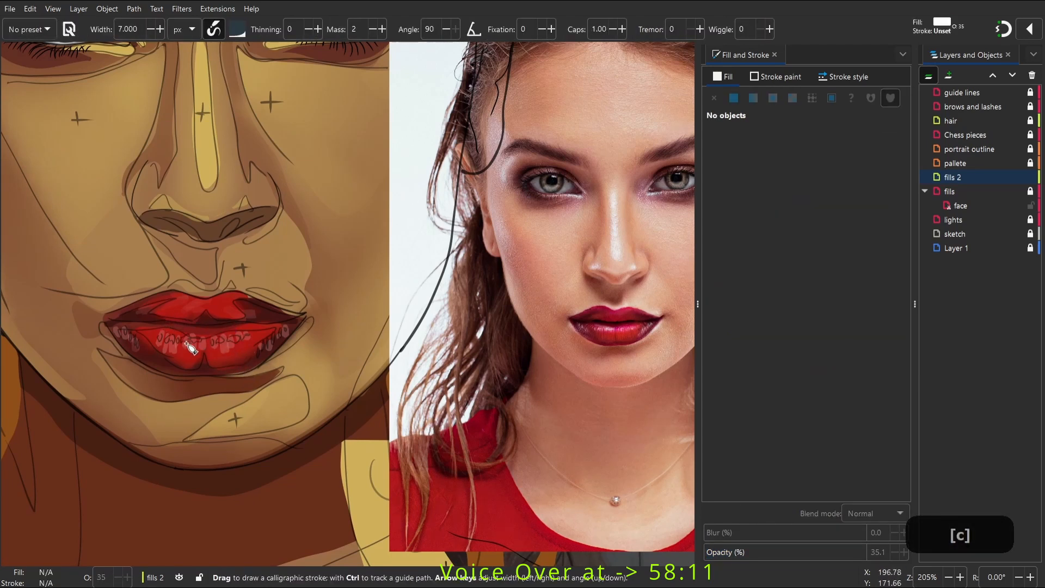
Brush small white highlights at 56.3% opacity across the lower lip and undo the last unwanted stroke
{"action": "left_click_drag", "start_coordinate": [196, 344], "coordinate": [180, 364]}
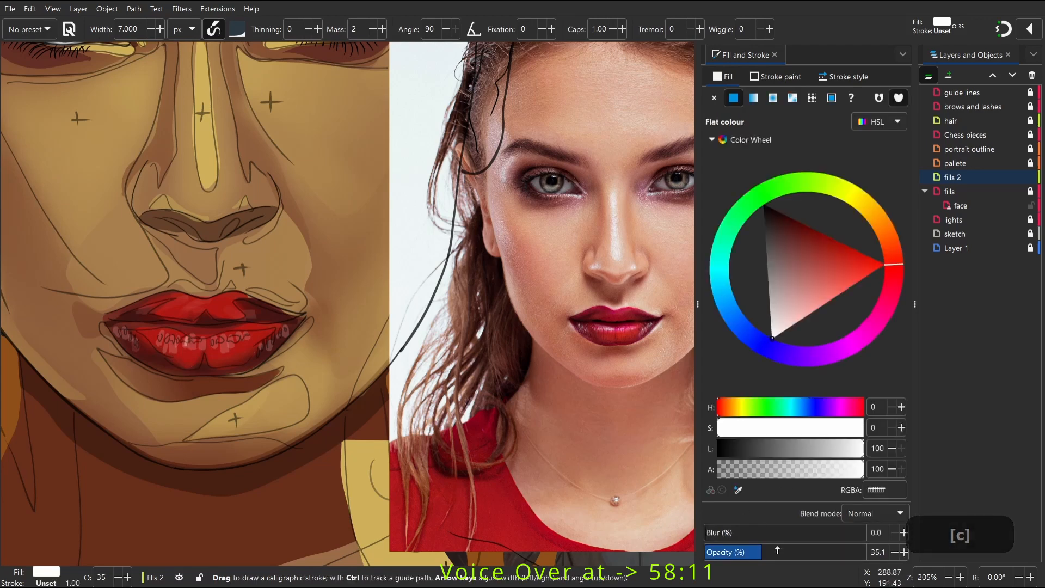
{"action": "left_click_drag", "start_coordinate": [774, 551], "coordinate": [796, 561]}
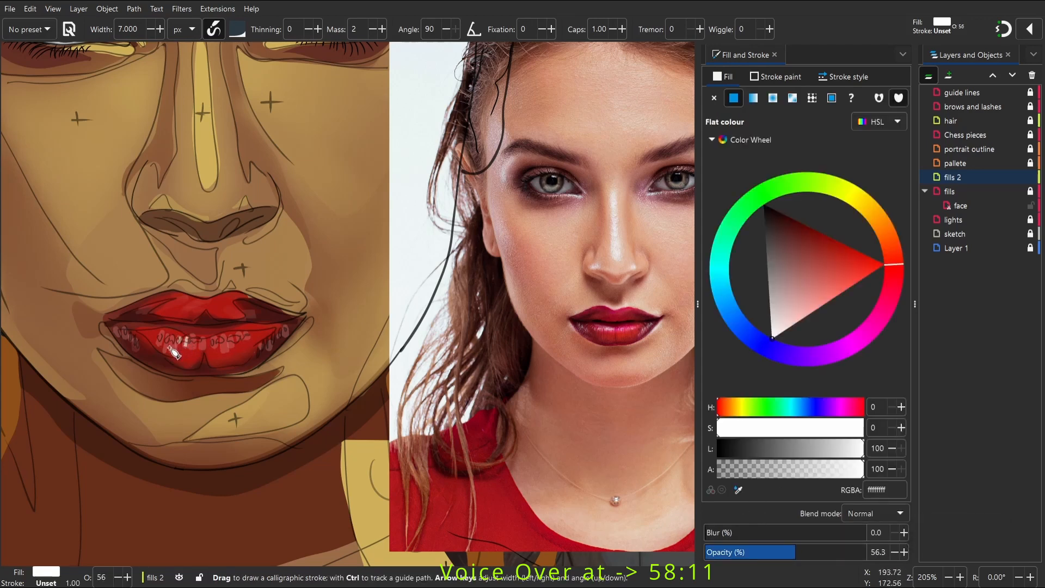
{"action": "left_click_drag", "start_coordinate": [183, 345], "coordinate": [160, 358]}
{"action": "left_click_drag", "start_coordinate": [287, 329], "coordinate": [256, 359]}
{"action": "key", "text": "ctrl+z"}
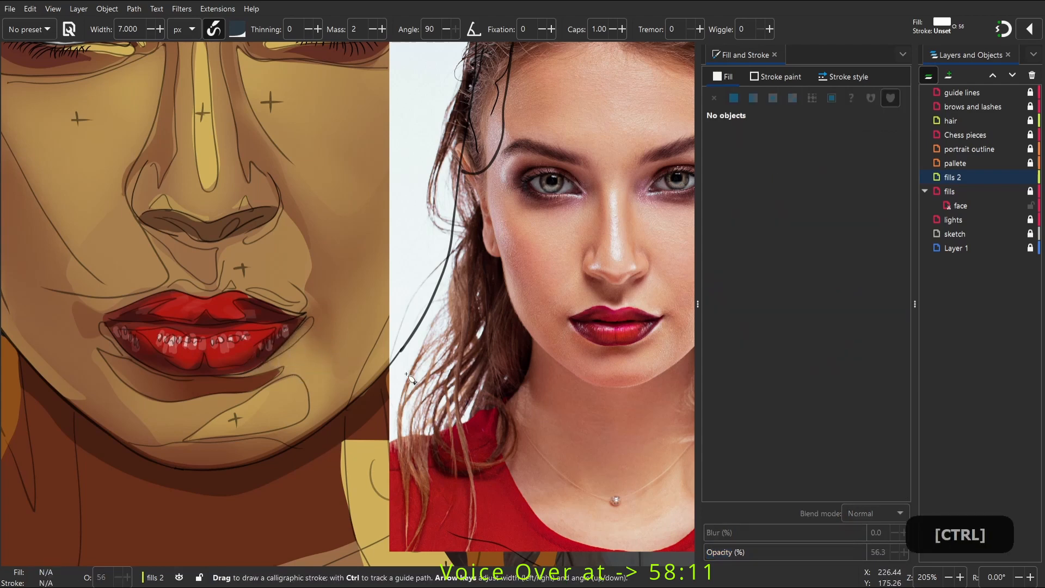
{"action": "left_click", "coordinate": [151, 30]}
{"action": "key", "text": "ctrl+z"}
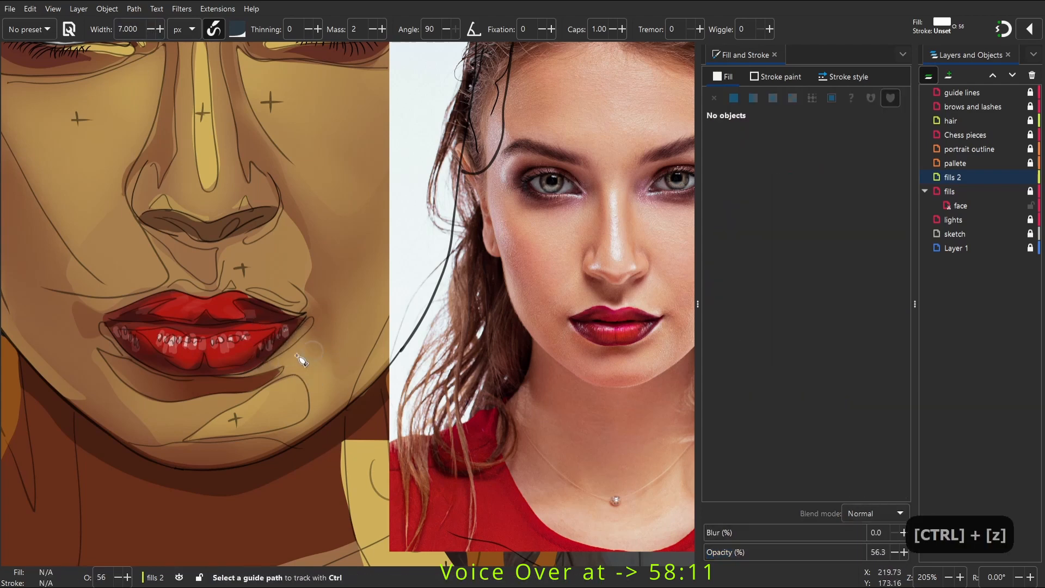
Reduce the calligraphic width to 2 px and draw thin white highlights near the lower lip's right corner
{"action": "key", "text": "s"}
{"action": "left_click", "coordinate": [245, 313]}
{"action": "key", "text": "z"}
{"action": "left_click_drag", "start_coordinate": [239, 301], "coordinate": [326, 395]}
{"action": "key", "text": "c"}
{"action": "left_click_drag", "start_coordinate": [352, 236], "coordinate": [340, 255]}
{"action": "key", "text": "ctrl+z"}
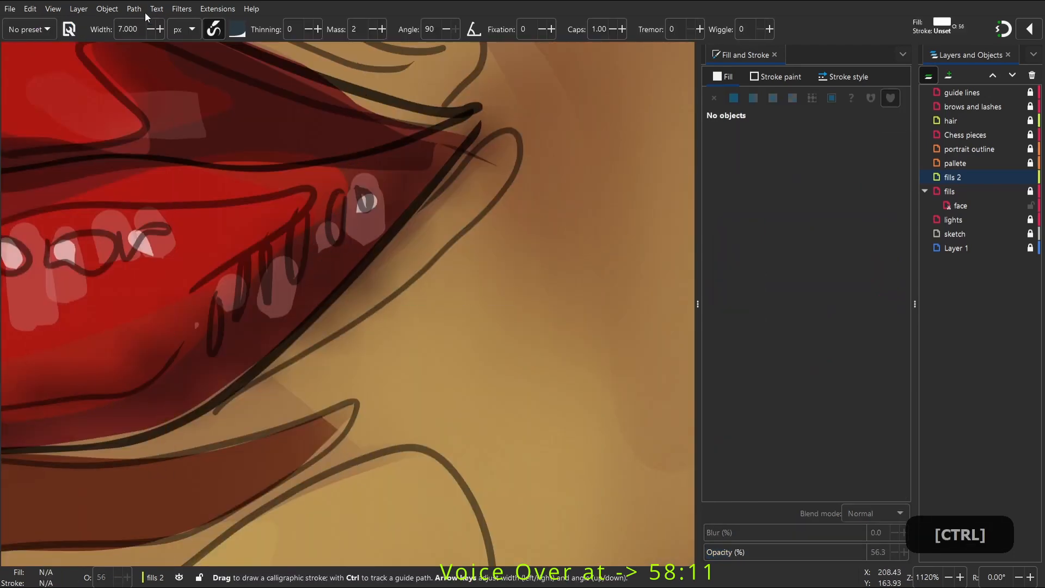
{"action": "mouse_move", "coordinate": [366, 197]}
{"action": "left_mouse_down"}
{"action": "mouse_move", "coordinate": [362, 219]}
{"action": "mouse_move", "coordinate": [223, 336]}
{"action": "left_mouse_up"}
Draw fine 2 px white highlight lines at 56.3% opacity over the left side and centre of the lower lip
{"action": "key", "text": "2"}
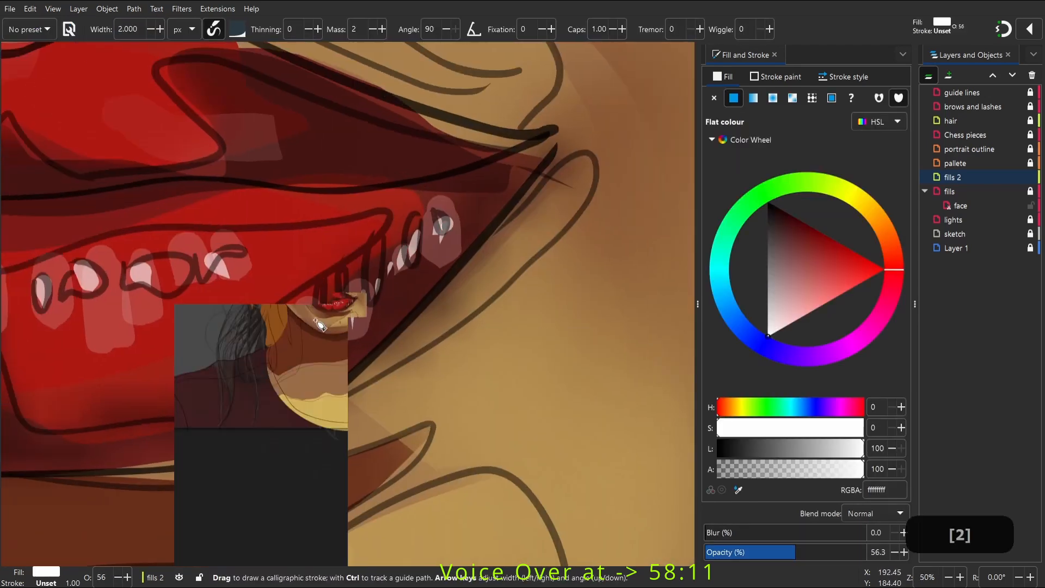
{"action": "key", "text": "z"}
{"action": "left_click_drag", "start_coordinate": [294, 285], "coordinate": [363, 335]}
{"action": "key", "text": "c"}
{"action": "mouse_move", "coordinate": [166, 228]}
{"action": "left_mouse_down"}
{"action": "mouse_move", "coordinate": [173, 243]}
{"action": "mouse_move", "coordinate": [184, 239]}
{"action": "left_mouse_up"}
{"action": "left_click_drag", "start_coordinate": [201, 243], "coordinate": [209, 264]}
{"action": "left_click_drag", "start_coordinate": [216, 260], "coordinate": [228, 292]}
{"action": "left_click_drag", "start_coordinate": [299, 227], "coordinate": [291, 272]}
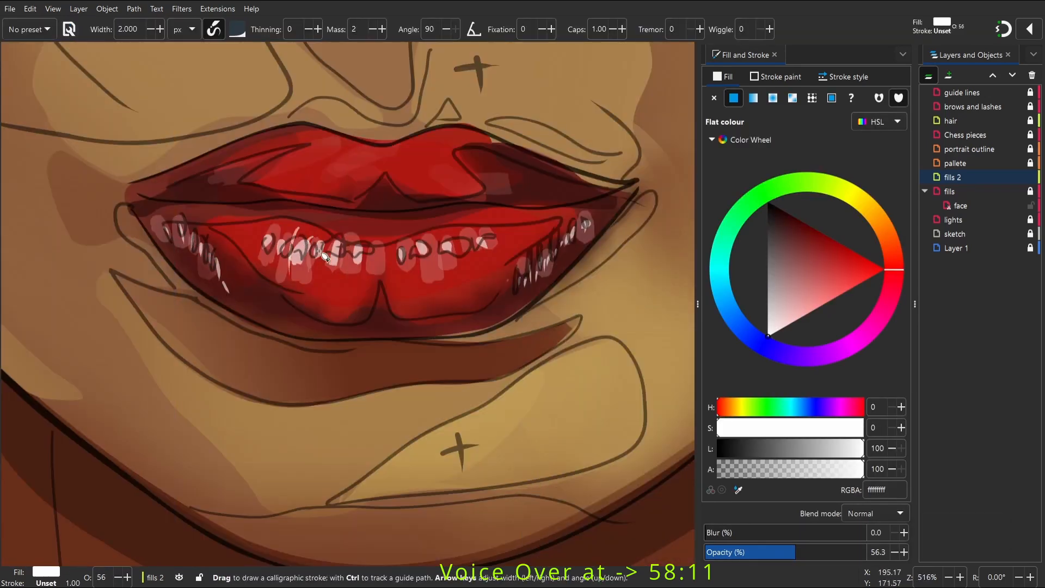
{"action": "left_click_drag", "start_coordinate": [330, 235], "coordinate": [332, 277]}
{"action": "mouse_move", "coordinate": [345, 239]}
{"action": "left_mouse_down"}
{"action": "mouse_move", "coordinate": [346, 268]}
{"action": "mouse_move", "coordinate": [363, 269]}
{"action": "left_mouse_up"}
{"action": "left_click_drag", "start_coordinate": [396, 247], "coordinate": [399, 263]}
{"action": "left_click_drag", "start_coordinate": [469, 243], "coordinate": [467, 255]}
Sample dark red 461511ff and draw thin crease lines at 56.3% opacity on the left part of the lower lip
{"action": "key", "text": "space"}
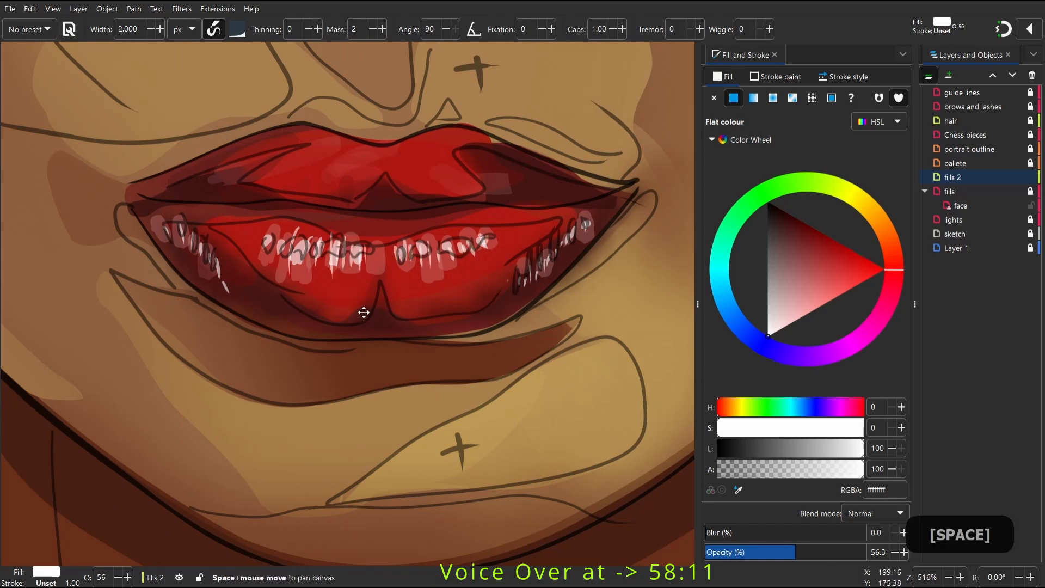
{"action": "left_click_drag", "start_coordinate": [229, 303], "coordinate": [229, 350]}
{"action": "key", "text": "d"}
{"action": "left_click", "coordinate": [187, 319]}
{"action": "key", "text": "s"}
{"action": "key", "text": "c"}
{"action": "mouse_move", "coordinate": [149, 255]}
{"action": "left_mouse_down"}
{"action": "mouse_move", "coordinate": [144, 288]}
{"action": "mouse_move", "coordinate": [129, 272]}
{"action": "left_mouse_up"}
{"action": "left_click_drag", "start_coordinate": [122, 231], "coordinate": [113, 256]}
Draw thin 461511ff crease lines along the lower lip's bottom edge and shade the left side of the upper lip
{"action": "mouse_move", "coordinate": [332, 317]}
{"action": "left_mouse_down"}
{"action": "mouse_move", "coordinate": [327, 344]}
{"action": "mouse_move", "coordinate": [353, 343]}
{"action": "left_mouse_up"}
{"action": "left_click_drag", "start_coordinate": [376, 311], "coordinate": [372, 335]}
{"action": "left_click_drag", "start_coordinate": [408, 286], "coordinate": [406, 308]}
{"action": "left_click_drag", "start_coordinate": [392, 348], "coordinate": [343, 359]}
{"action": "mouse_move", "coordinate": [304, 355]}
{"action": "left_mouse_down"}
{"action": "mouse_move", "coordinate": [330, 351]}
{"action": "mouse_move", "coordinate": [314, 326]}
{"action": "left_mouse_up"}
{"action": "left_click_drag", "start_coordinate": [247, 352], "coordinate": [249, 330]}
{"action": "left_click_drag", "start_coordinate": [141, 296], "coordinate": [142, 297]}
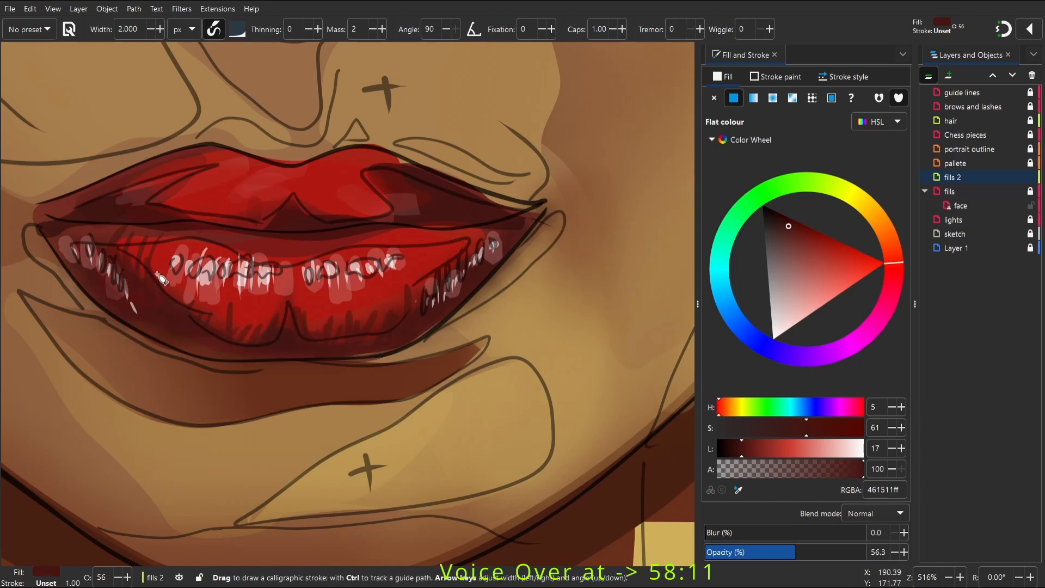
{"action": "mouse_move", "coordinate": [169, 185]}
{"action": "left_mouse_down"}
{"action": "mouse_move", "coordinate": [130, 202]}
{"action": "mouse_move", "coordinate": [216, 172]}
{"action": "left_mouse_up"}
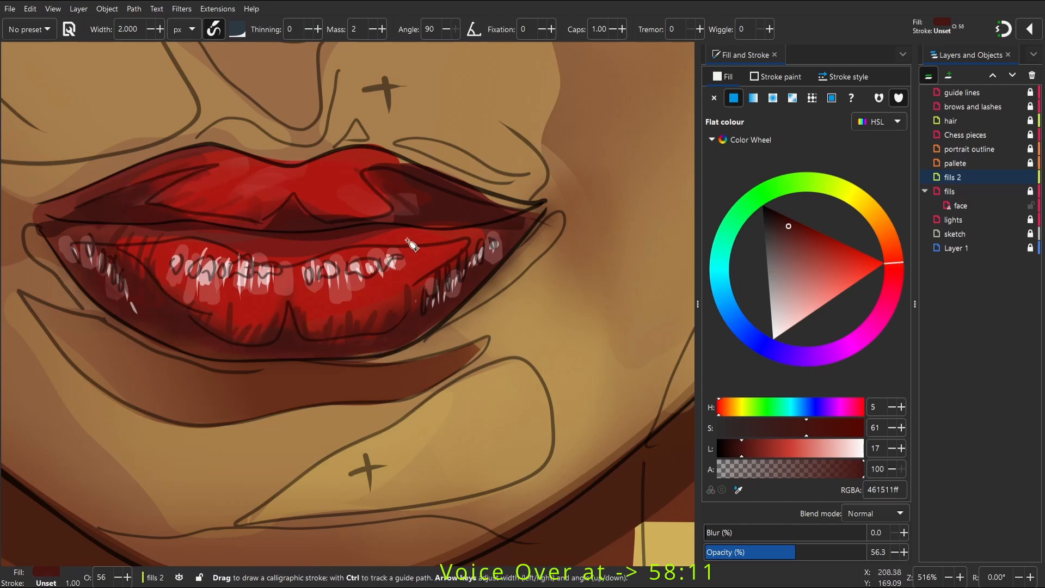
Brush a purple 971f5dff tint at 56.3% opacity over the right peak of the upper lip
{"action": "key", "text": "2"}
{"action": "key", "text": "space"}
{"action": "key", "text": "d"}
{"action": "key", "text": "s"}
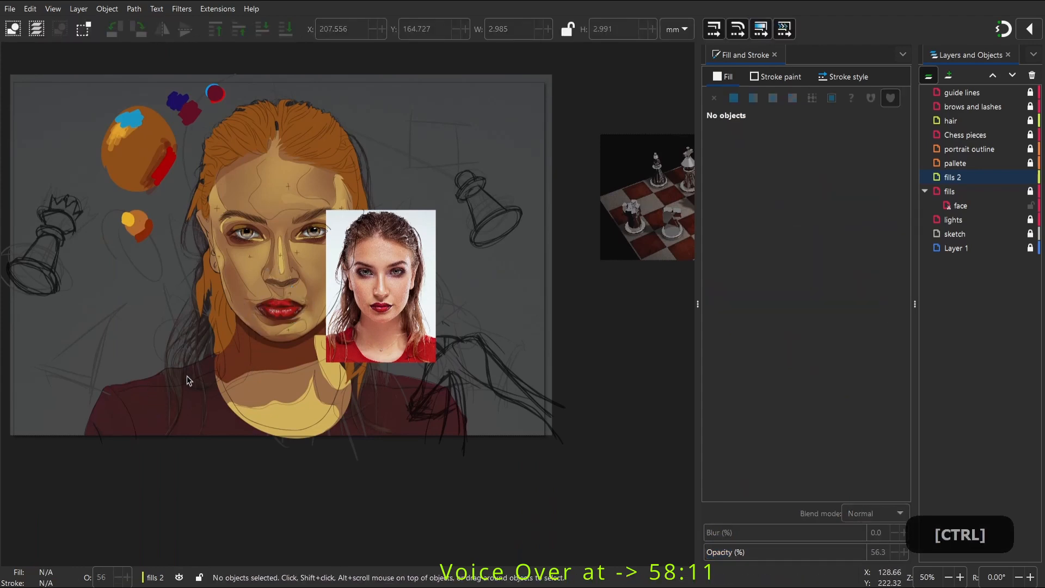
{"action": "key", "text": "z"}
{"action": "left_click_drag", "start_coordinate": [282, 277], "coordinate": [383, 329]}
{"action": "key", "text": "space"}
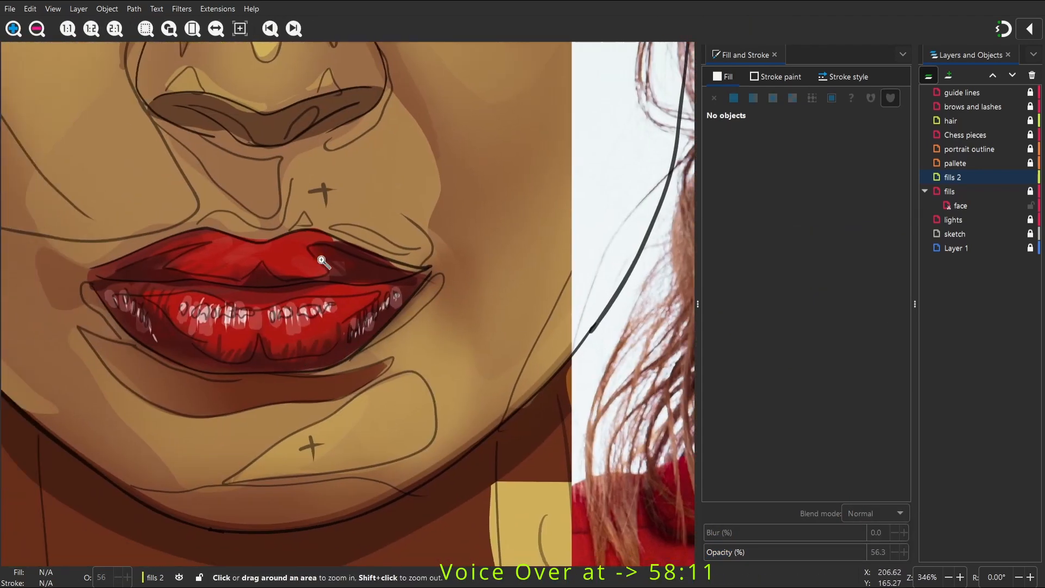
{"action": "key", "text": "c"}
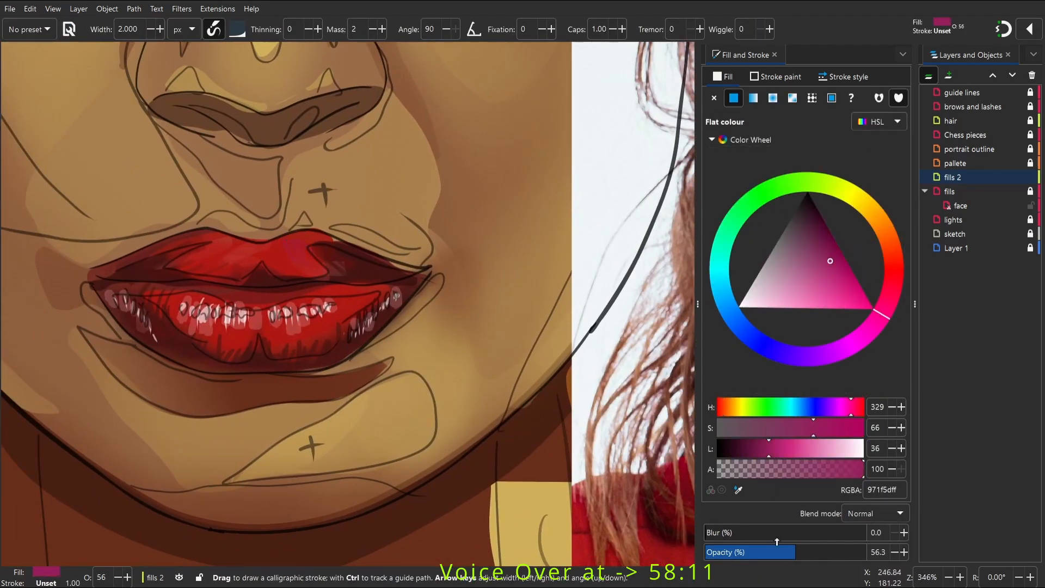
Sample the lip red, paint the middle of the upper lip and change the fill to bright red ff0c00ff at 100% opacity
{"action": "key", "text": "d"}
{"action": "left_click", "coordinate": [273, 263]}
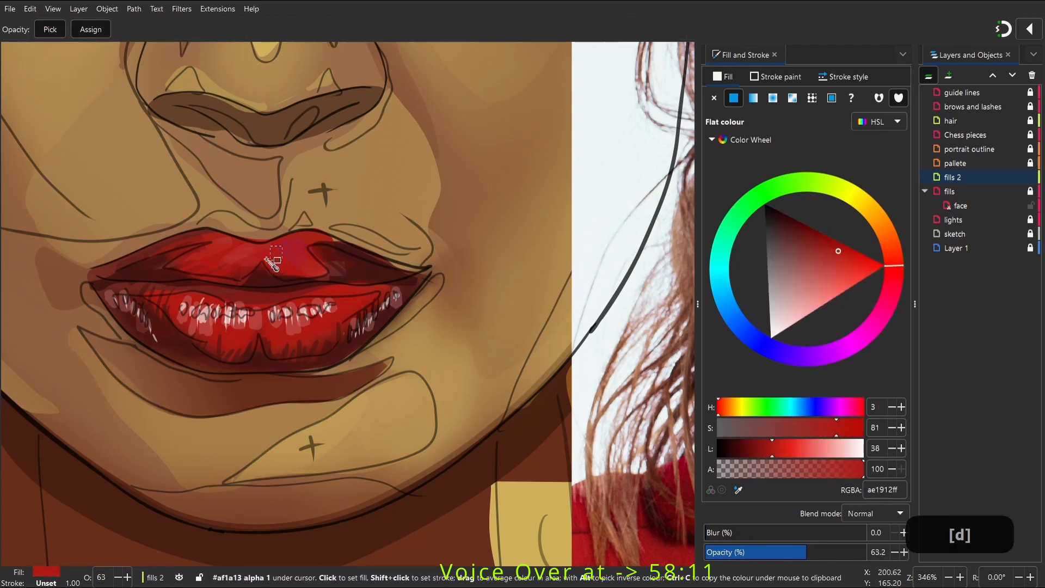
{"action": "left_click", "coordinate": [271, 262]}
{"action": "key", "text": "c"}
{"action": "mouse_move", "coordinate": [273, 263]}
{"action": "left_mouse_down"}
{"action": "mouse_move", "coordinate": [233, 264]}
{"action": "mouse_move", "coordinate": [288, 249]}
{"action": "mouse_move", "coordinate": [237, 274]}
{"action": "mouse_move", "coordinate": [257, 271]}
{"action": "left_mouse_up"}
{"action": "left_click", "coordinate": [868, 260]}
{"action": "left_click", "coordinate": [868, 257]}
{"action": "left_click", "coordinate": [858, 279]}
{"action": "left_click", "coordinate": [863, 552]}
{"action": "left_click", "coordinate": [884, 265]}
Brush bright red strokes across the lower lip, lower them in the stacking order and undo the last change
{"action": "mouse_move", "coordinate": [267, 302]}
{"action": "left_mouse_down"}
{"action": "mouse_move", "coordinate": [298, 319]}
{"action": "mouse_move", "coordinate": [295, 298]}
{"action": "mouse_move", "coordinate": [313, 326]}
{"action": "left_mouse_up"}
{"action": "key", "text": "Page_Down"}
{"action": "mouse_move", "coordinate": [243, 308]}
{"action": "left_mouse_down"}
{"action": "mouse_move", "coordinate": [235, 332]}
{"action": "mouse_move", "coordinate": [210, 326]}
{"action": "mouse_move", "coordinate": [216, 320]}
{"action": "mouse_move", "coordinate": [174, 333]}
{"action": "left_mouse_up"}
{"action": "key", "text": "Page_Down"}
{"action": "key", "text": "End"}
{"action": "key", "text": "Page_Down"}
{"action": "key", "text": "End"}
{"action": "key", "text": "ctrl+z"}
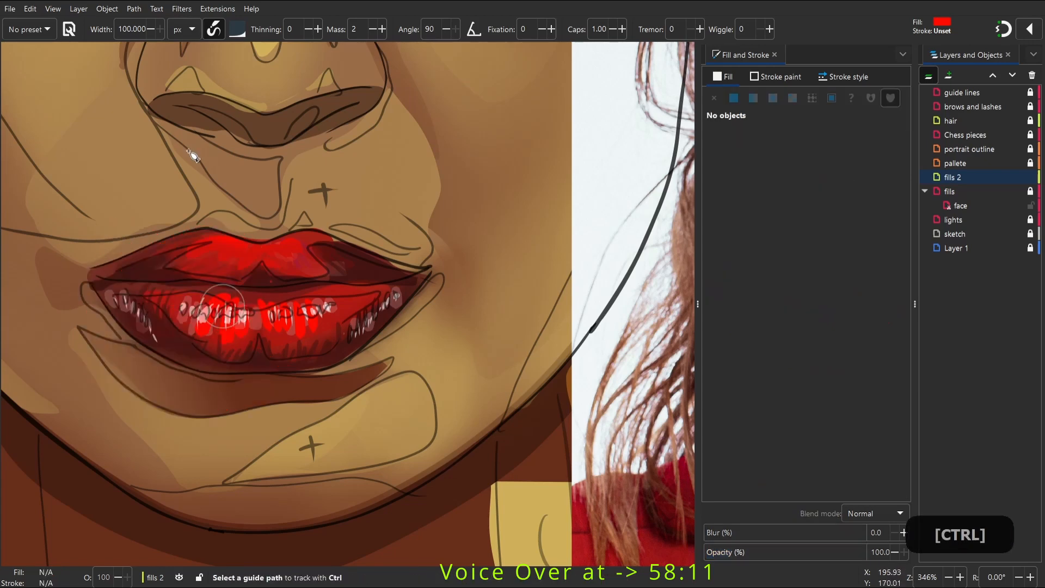
Set the calligraphic width to 7 px and add bright red ff0c00ff vertical strokes on the lower lip
{"action": "double_click", "coordinate": [131, 29]}
{"action": "type", "text": "7"}
{"action": "key", "text": "Return"}
{"action": "left_click_drag", "start_coordinate": [197, 298], "coordinate": [184, 329]}
{"action": "key", "text": "Page_Down"}
{"action": "left_click_drag", "start_coordinate": [330, 295], "coordinate": [324, 322]}
{"action": "left_click_drag", "start_coordinate": [256, 300], "coordinate": [250, 329]}
Check the lips against the whole portrait and undo the latest bright red strokes
{"action": "key", "text": "2"}
{"action": "key", "text": "s"}
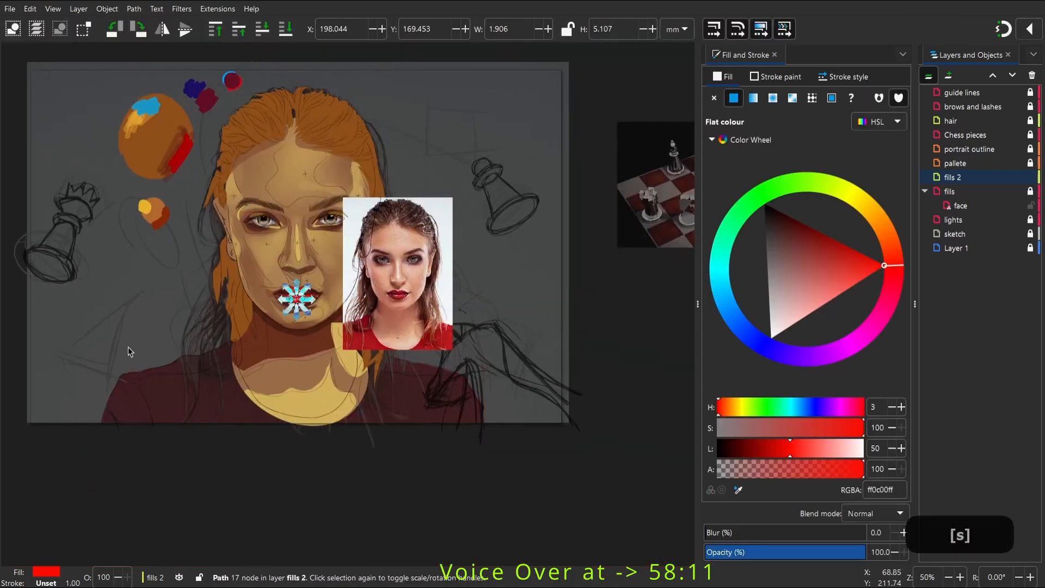
{"action": "left_click", "coordinate": [128, 347]}
{"action": "key", "text": "z"}
{"action": "left_click_drag", "start_coordinate": [272, 271], "coordinate": [351, 317]}
{"action": "key", "text": "ctrl+z"}
{"action": "key", "text": "ctrl+z"}
{"action": "key", "text": "ctrl+z"}
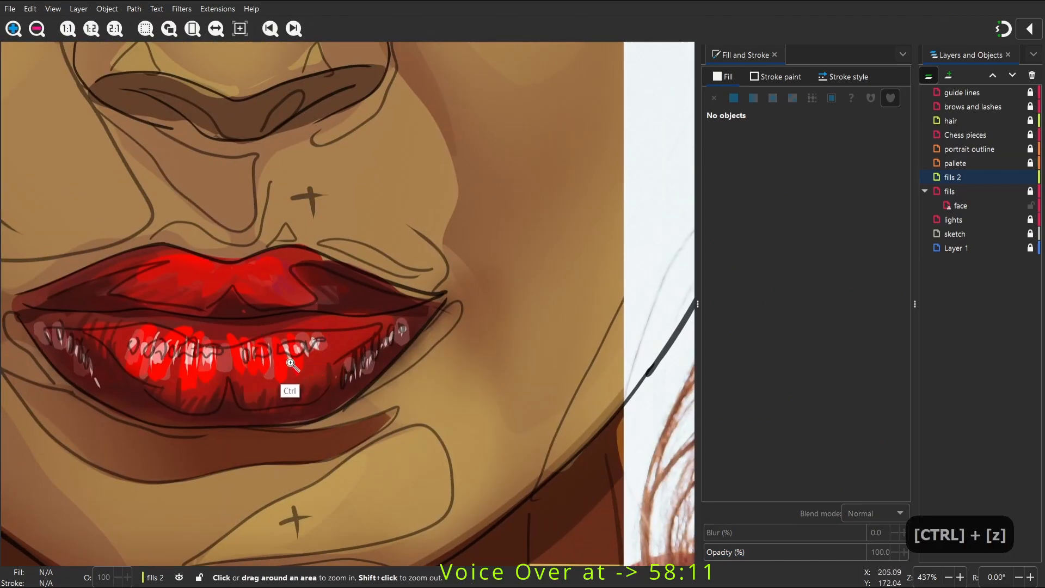
Undo the remaining bright red strokes on the upper and lower lips
{"action": "key", "text": "2"}
{"action": "key", "text": "s"}
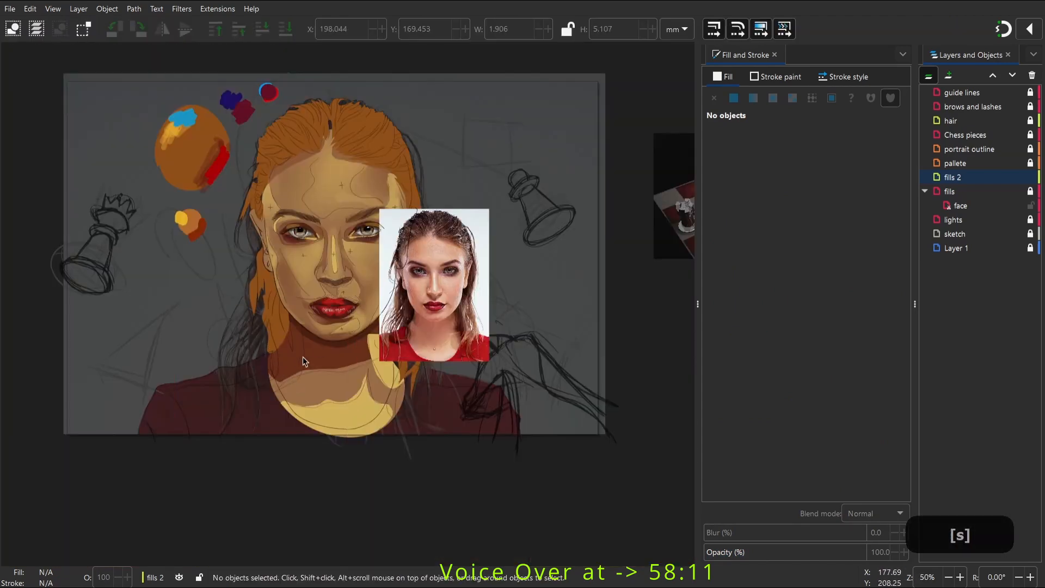
{"action": "key", "text": "z"}
{"action": "left_click_drag", "start_coordinate": [294, 275], "coordinate": [384, 335]}
{"action": "key", "text": "c"}
{"action": "key", "text": "ctrl+z"}
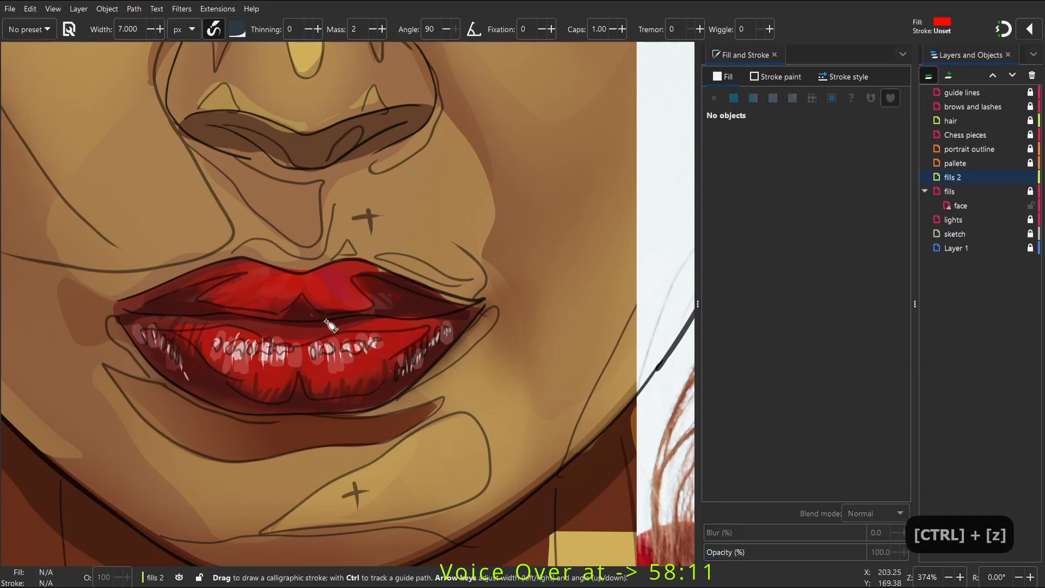
{"action": "key", "text": "ctrl+z"}
Paint a small highlight about 1.9 mm wide in the middle of the upper lip with fill e4b3b0ff and 41.8% opacity
{"action": "key", "text": "c"}
{"action": "key", "text": "2"}
{"action": "key", "text": "s"}
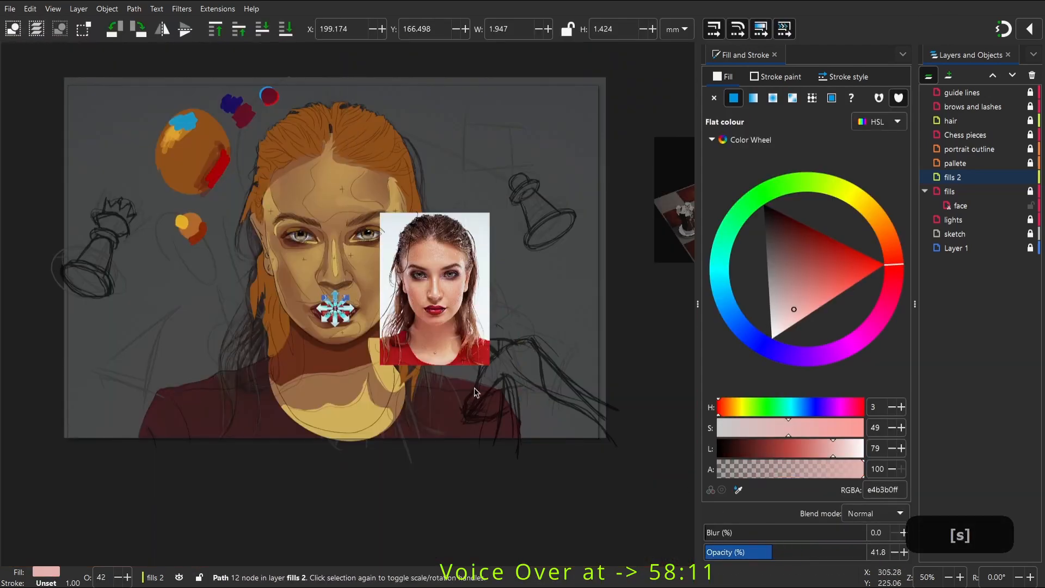
{"action": "left_click", "coordinate": [474, 393]}
Move the reference photo away from the face onto the background beside the hair and deselect it
{"action": "key", "text": "space"}
{"action": "key", "text": "space"}
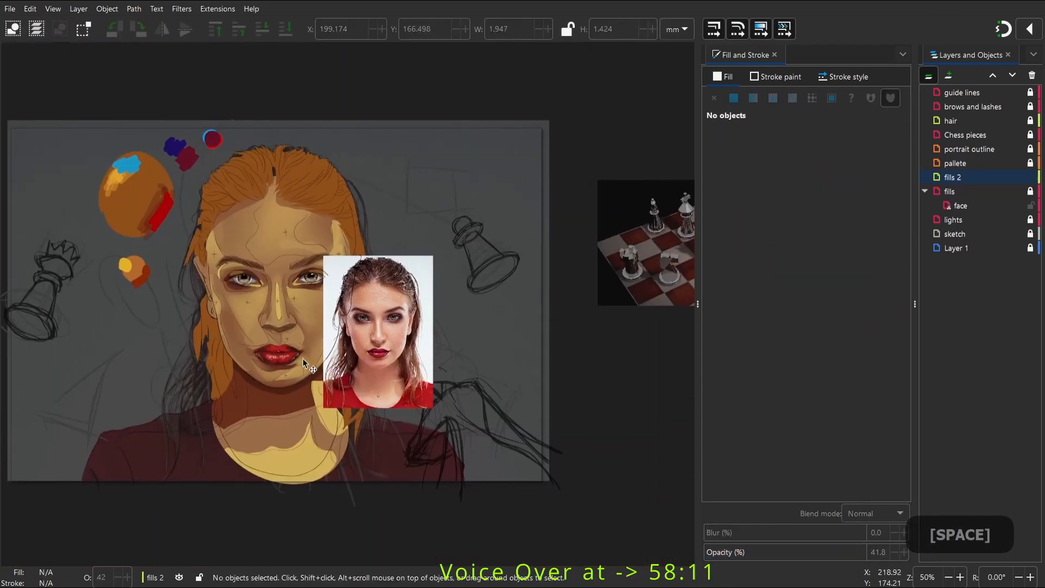
{"action": "key", "text": "space"}
{"action": "key", "text": "s"}
{"action": "left_click", "coordinate": [417, 295]}
{"action": "left_click_drag", "start_coordinate": [417, 295], "coordinate": [483, 221]}
{"action": "left_click", "coordinate": [303, 398]}
{"action": "key", "text": "space"}
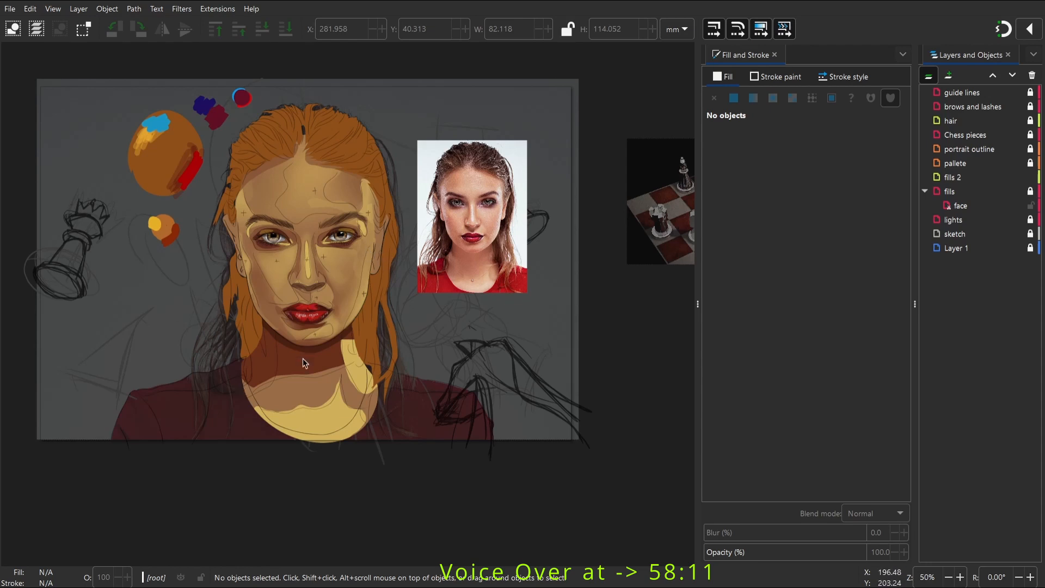
Try the Brilliance filter on the fills layer with various brightness, over-saturation and lightness values, inverted and non-inverted, using live preview
{"action": "key", "text": "space"}
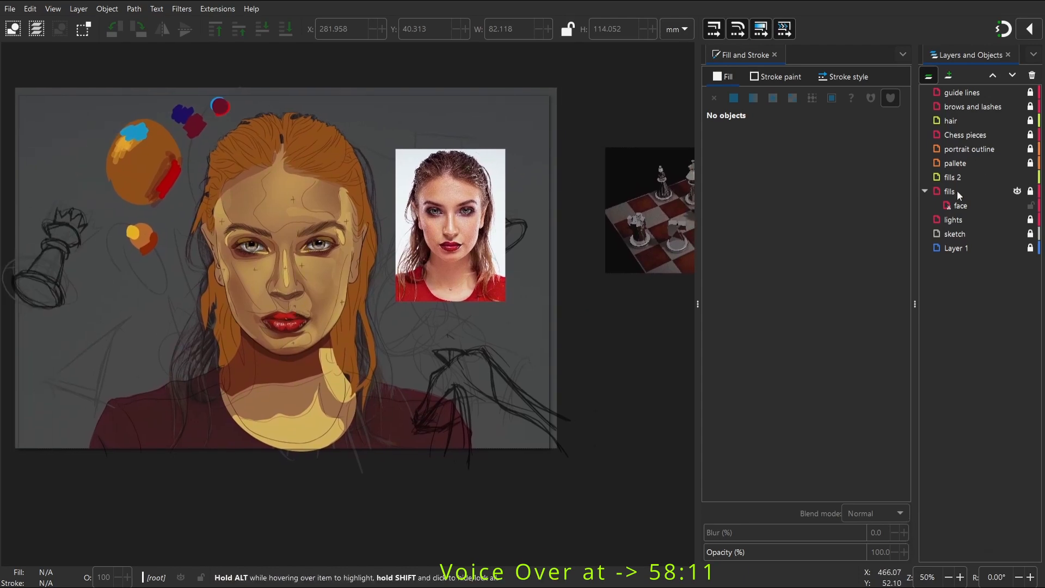
{"action": "left_click", "coordinate": [958, 193]}
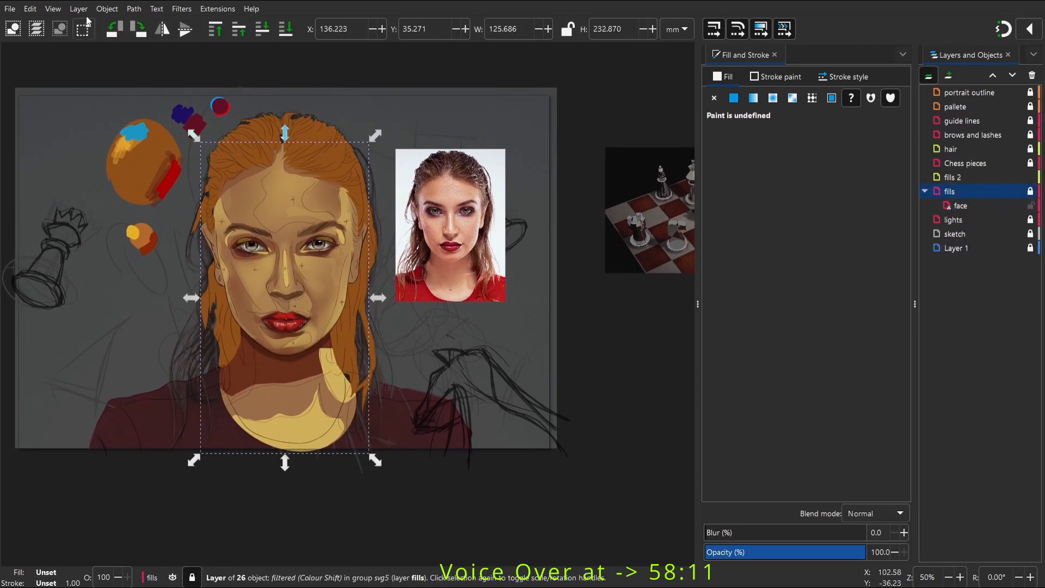
{"action": "left_click", "coordinate": [181, 9]}
{"action": "mouse_move", "coordinate": [207, 70]}
{"action": "left_click", "coordinate": [386, 99]}
{"action": "left_click_drag", "start_coordinate": [136, 71], "coordinate": [556, 118]}
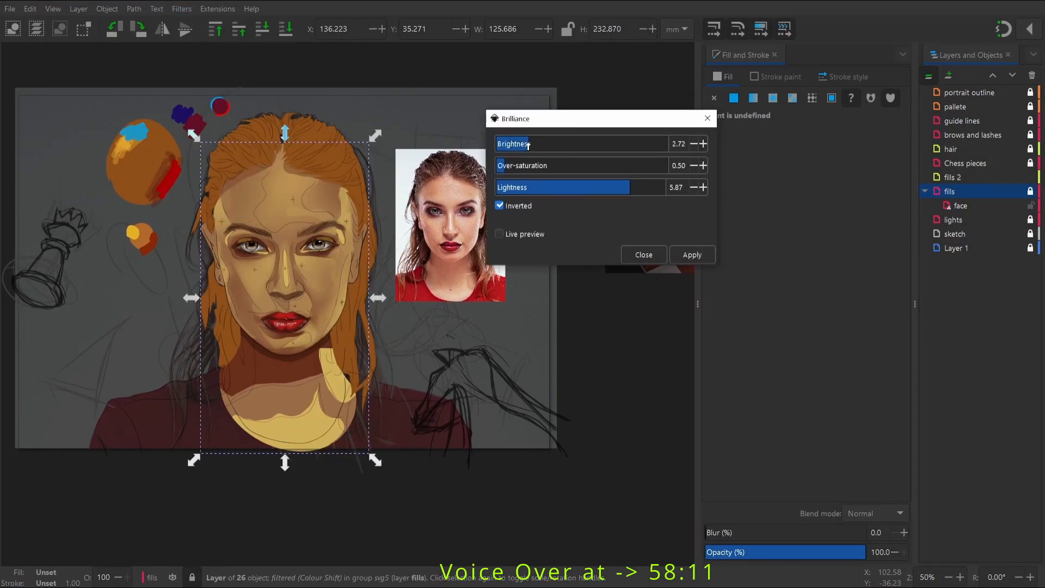
{"action": "left_click", "coordinate": [499, 234]}
{"action": "left_click", "coordinate": [496, 166]}
{"action": "left_click", "coordinate": [527, 186]}
{"action": "left_click", "coordinate": [496, 144]}
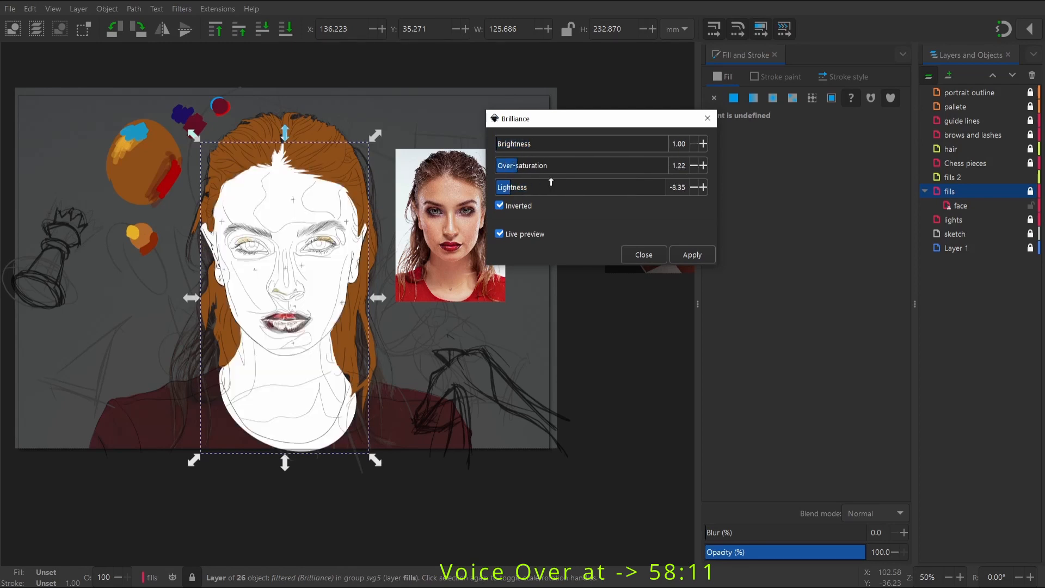
{"action": "left_click", "coordinate": [573, 166]}
{"action": "left_click", "coordinate": [590, 187]}
{"action": "left_click", "coordinate": [499, 205]}
{"action": "left_click", "coordinate": [497, 187]}
{"action": "left_click", "coordinate": [497, 165]}
{"action": "left_click", "coordinate": [572, 144]}
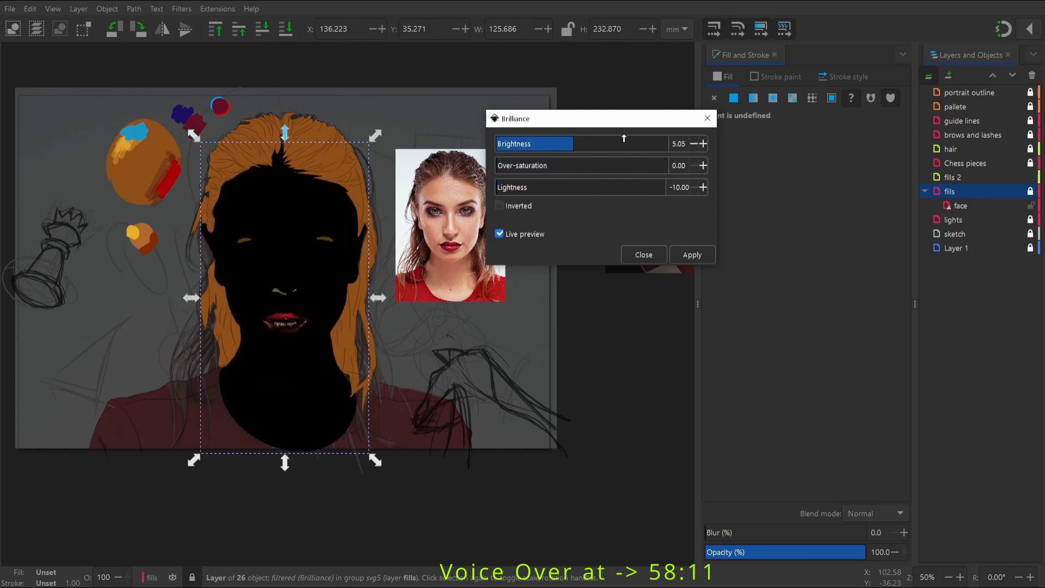
{"action": "left_click", "coordinate": [603, 166]}
{"action": "left_click", "coordinate": [597, 187]}
{"action": "left_click", "coordinate": [557, 187]}
{"action": "left_click", "coordinate": [553, 166]}
{"action": "left_click", "coordinate": [642, 254]}
Try HSL Adjust on the fills layer with live preview, testing saturation values of -30, 61 and 37
{"action": "left_click", "coordinate": [222, 11]}
{"action": "mouse_move", "coordinate": [254, 70]}
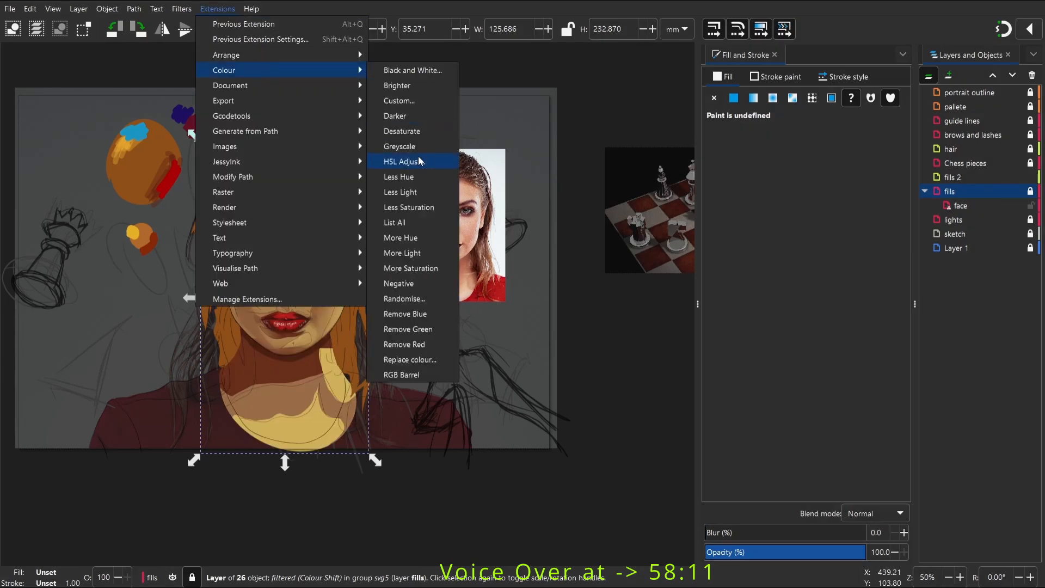
{"action": "left_click", "coordinate": [418, 160]}
{"action": "left_click_drag", "start_coordinate": [598, 202], "coordinate": [487, 201]}
{"action": "key", "text": "s"}
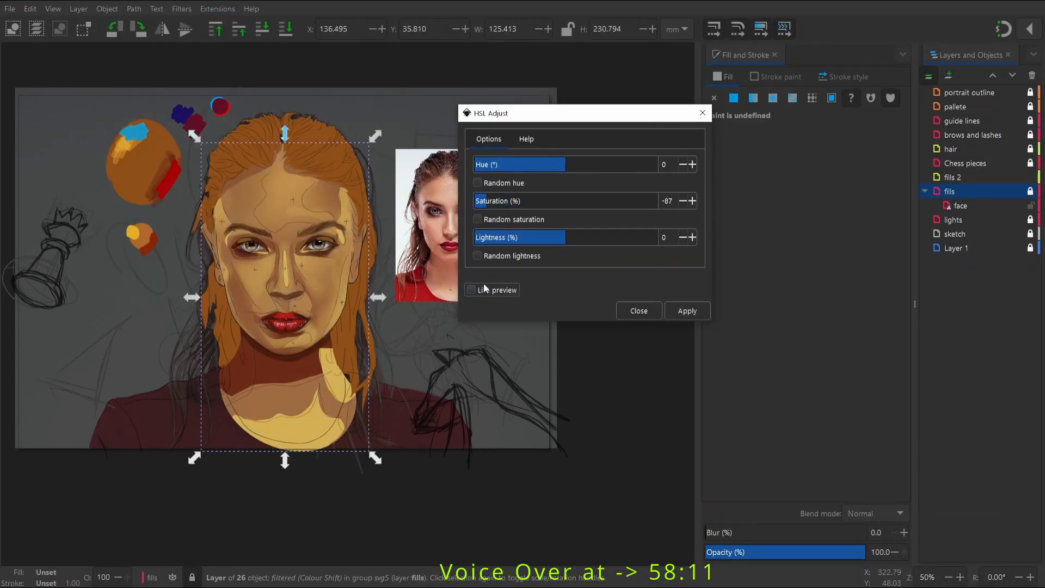
{"action": "left_click", "coordinate": [540, 202]}
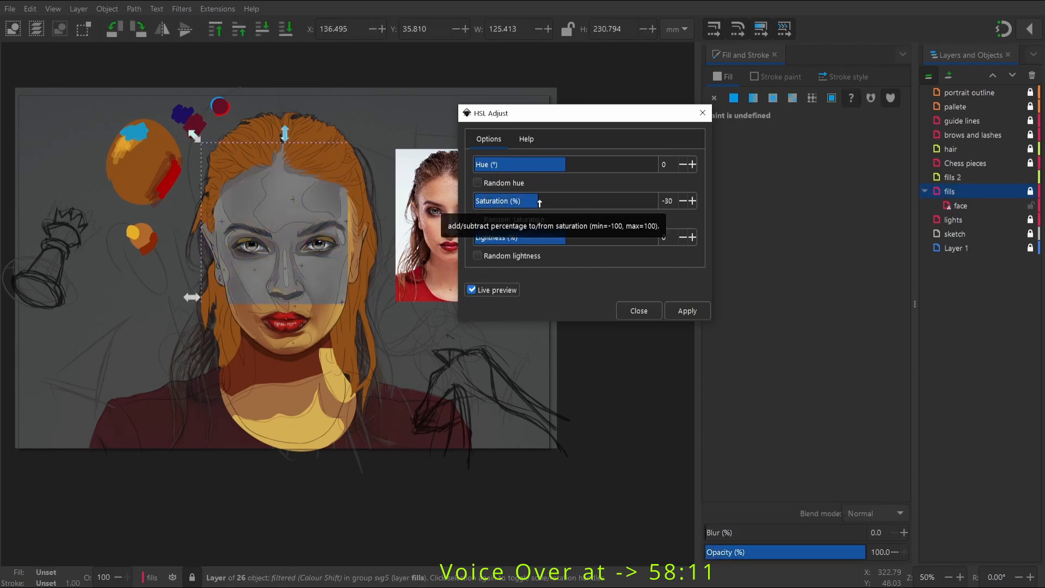
{"action": "left_click", "coordinate": [630, 200]}
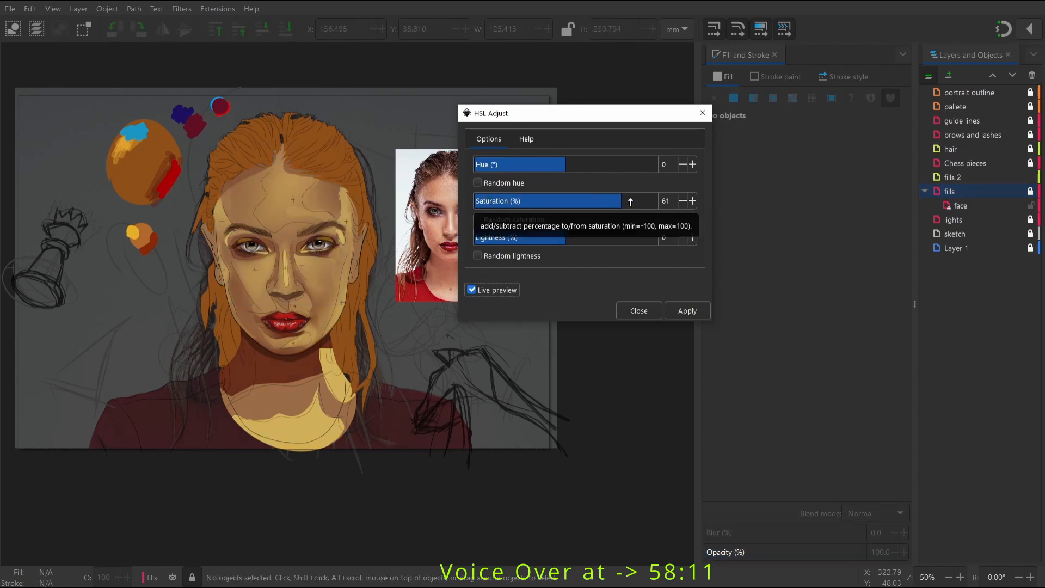
{"action": "left_click", "coordinate": [600, 206]}
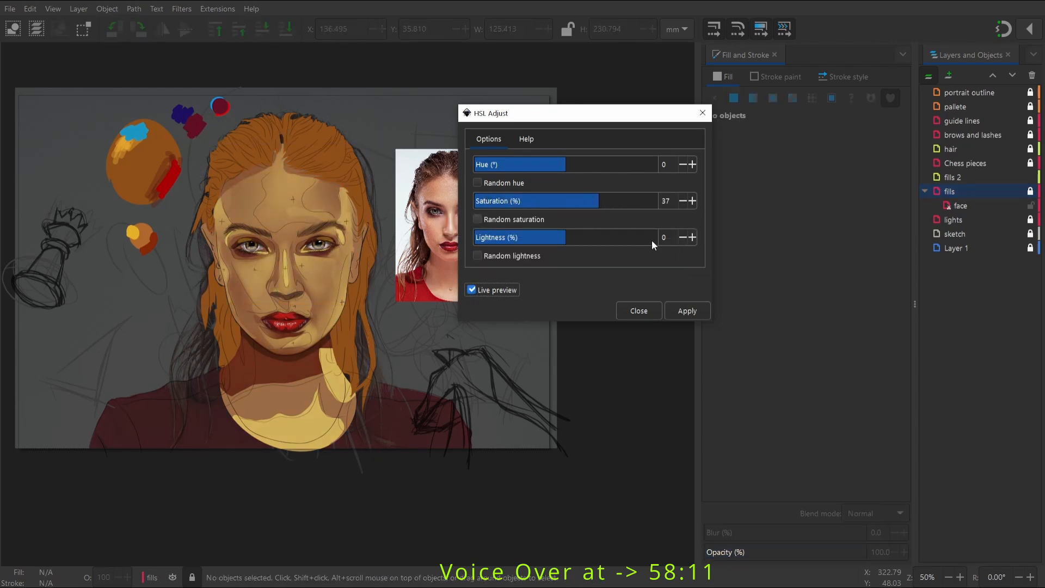
{"action": "left_click", "coordinate": [637, 309]}
Examine the face's shading up close and against the whole portrait and the reference photo
{"action": "scroll", "coordinate": [285, 256], "scroll_direction": "up", "scroll_amount": 1, "text": "ctrl"}
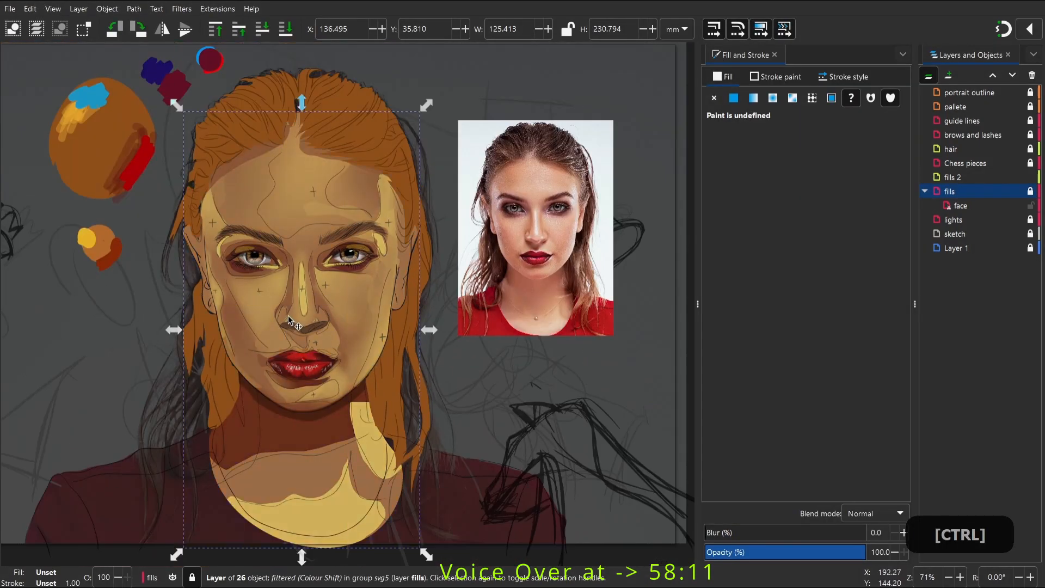
{"action": "scroll", "coordinate": [277, 294], "scroll_direction": "up", "scroll_amount": 1, "text": "ctrl"}
{"action": "scroll", "coordinate": [368, 288], "scroll_direction": "down", "scroll_amount": 1, "text": "ctrl"}
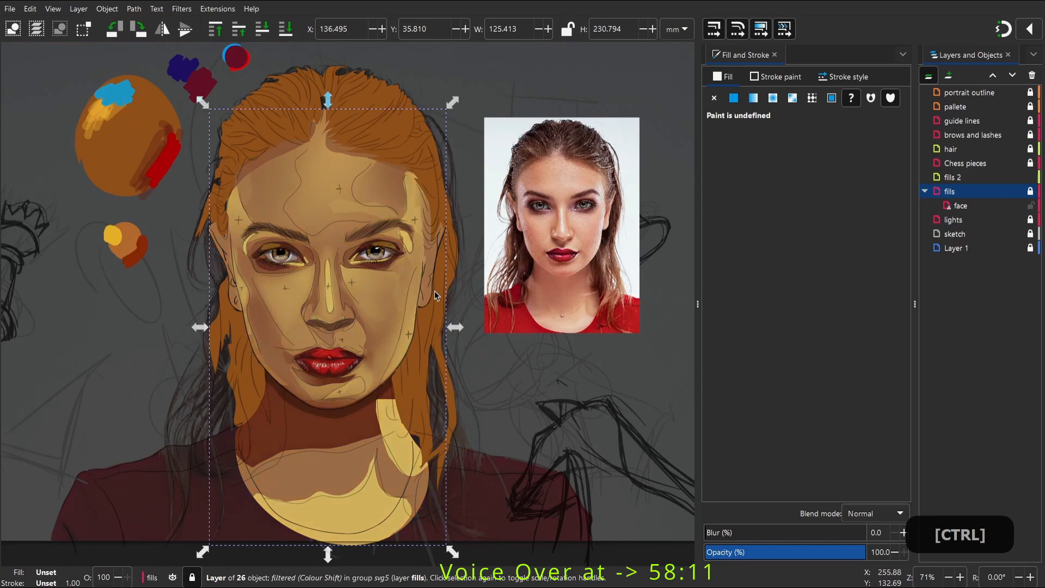
{"action": "scroll", "coordinate": [403, 256], "scroll_direction": "down", "scroll_amount": 1, "text": "ctrl"}
{"action": "scroll", "coordinate": [354, 272], "scroll_direction": "up", "scroll_amount": 2, "text": "ctrl"}
{"action": "scroll", "coordinate": [419, 207], "scroll_direction": "down", "scroll_amount": 2, "text": "ctrl"}
{"action": "scroll", "coordinate": [419, 276], "scroll_direction": "up", "scroll_amount": 2, "text": "ctrl"}
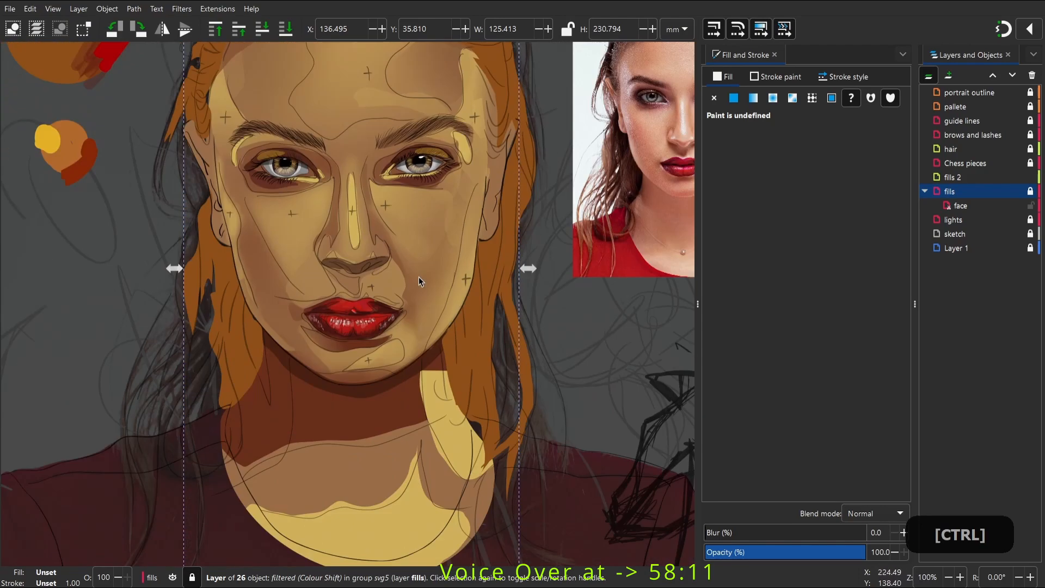
{"action": "scroll", "coordinate": [143, 157], "scroll_direction": "down", "scroll_amount": 2, "text": "ctrl"}
{"action": "scroll", "coordinate": [241, 285], "scroll_direction": "up", "scroll_amount": 2, "text": "ctrl"}
Unlock the fills layer and soften the dark shadow shape on the neck with 25.3% blur and 51.0% opacity
{"action": "left_click", "coordinate": [242, 285]}
{"action": "left_click", "coordinate": [1029, 191]}
{"action": "left_click", "coordinate": [225, 279]}
{"action": "left_click", "coordinate": [225, 279], "text": "ctrl"}
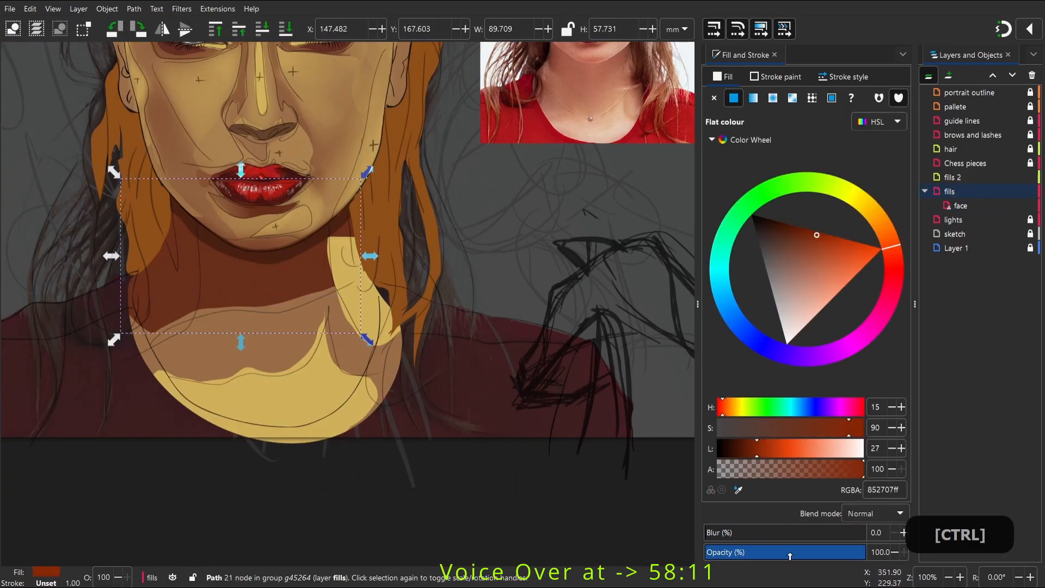
{"action": "left_click", "coordinate": [761, 553]}
{"action": "left_click", "coordinate": [786, 532]}
{"action": "left_click_drag", "start_coordinate": [736, 553], "coordinate": [787, 552]}
{"action": "left_click", "coordinate": [746, 531]}
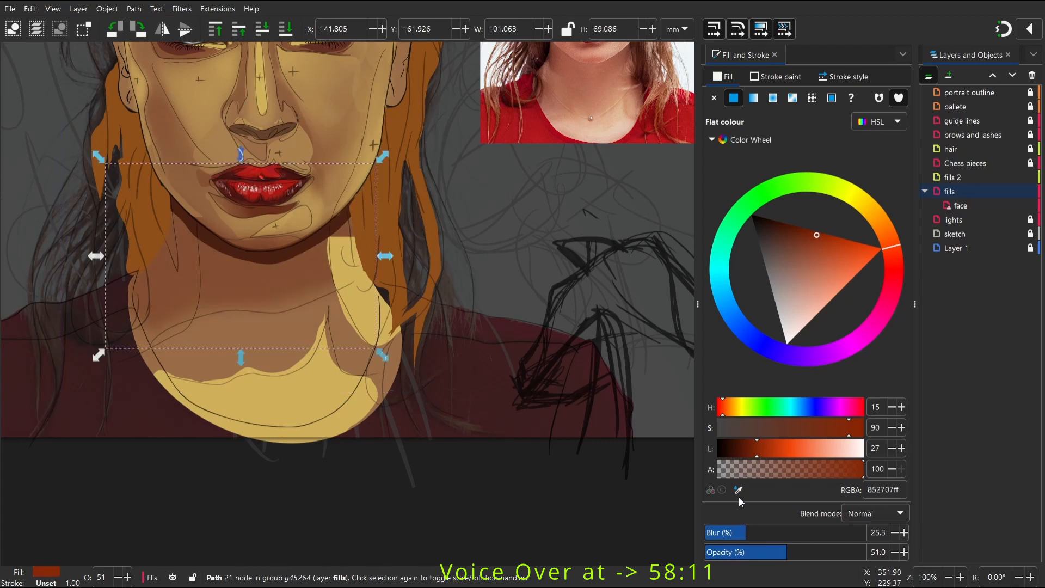
Apply a gradient to the light chest shape so it fades upward from the neckline toward the neck
{"action": "scroll", "coordinate": [415, 345], "scroll_direction": "down", "scroll_amount": 2, "text": "ctrl"}
{"action": "scroll", "coordinate": [464, 142], "scroll_direction": "up", "scroll_amount": 1, "text": "ctrl"}
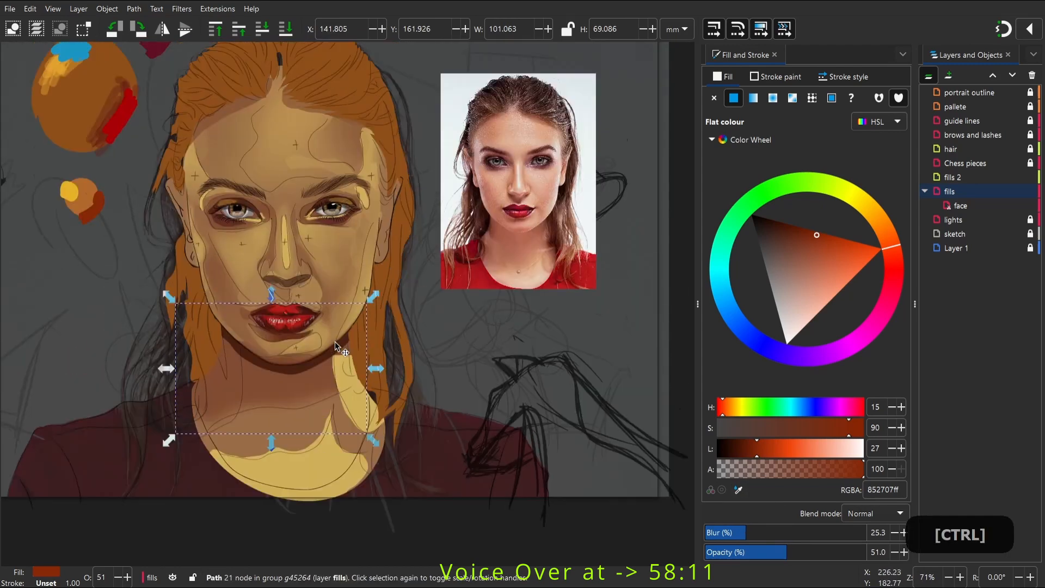
{"action": "key", "text": "alt+Tab"}
{"action": "key", "text": "alt+Tab"}
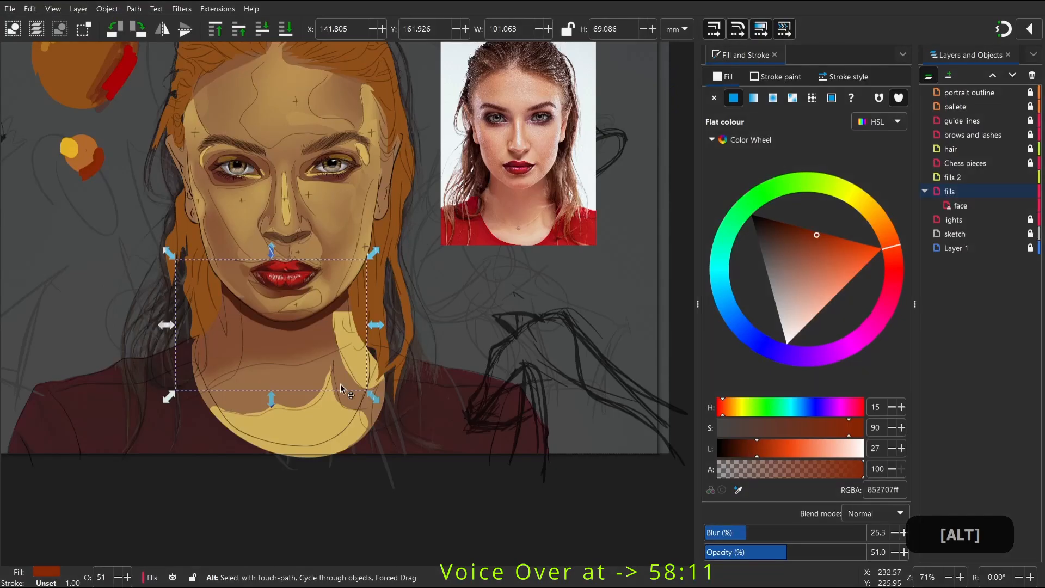
{"action": "left_click", "coordinate": [299, 431]}
{"action": "left_click", "coordinate": [298, 427], "text": "ctrl"}
{"action": "key", "text": "g"}
{"action": "left_click_drag", "start_coordinate": [303, 434], "coordinate": [324, 348]}
{"action": "key", "text": "s"}
Reshape the light strip along the side of the neck, blur it and set its opacity to 54.3%
{"action": "left_click", "coordinate": [327, 348]}
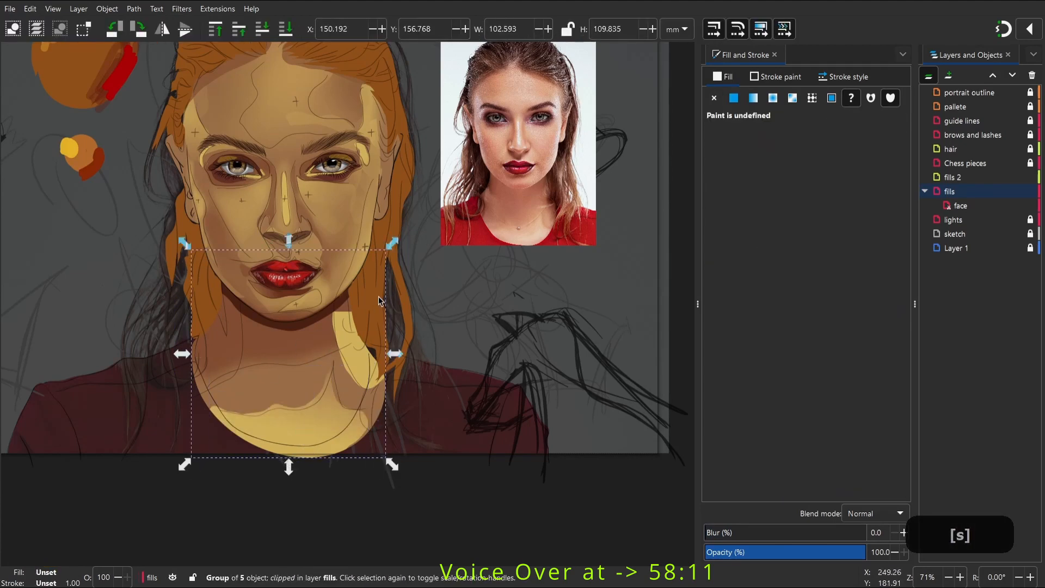
{"action": "left_click", "coordinate": [359, 359], "text": "ctrl"}
{"action": "key", "text": "w"}
{"action": "key", "text": "s"}
{"action": "left_click", "coordinate": [355, 364], "text": "ctrl"}
{"action": "key", "text": "n"}
{"action": "left_click_drag", "start_coordinate": [337, 311], "coordinate": [359, 283]}
{"action": "mouse_move", "coordinate": [335, 312]}
{"action": "left_mouse_down"}
{"action": "mouse_move", "coordinate": [340, 325]}
{"action": "mouse_move", "coordinate": [335, 318]}
{"action": "left_mouse_up"}
{"action": "key", "text": "w"}
{"action": "left_click_drag", "start_coordinate": [765, 533], "coordinate": [787, 533]}
{"action": "left_click", "coordinate": [792, 552]}
{"action": "key", "text": "s"}
{"action": "key", "text": "Escape"}
Draw a highlight about 4.9 mm wide and 8.4 mm high on the nose wing, with sampled fill d0b05bff and 93.2% opacity
{"action": "scroll", "coordinate": [286, 158], "scroll_direction": "up", "scroll_amount": 2}
{"action": "scroll", "coordinate": [370, 203], "scroll_direction": "down", "scroll_amount": 2}
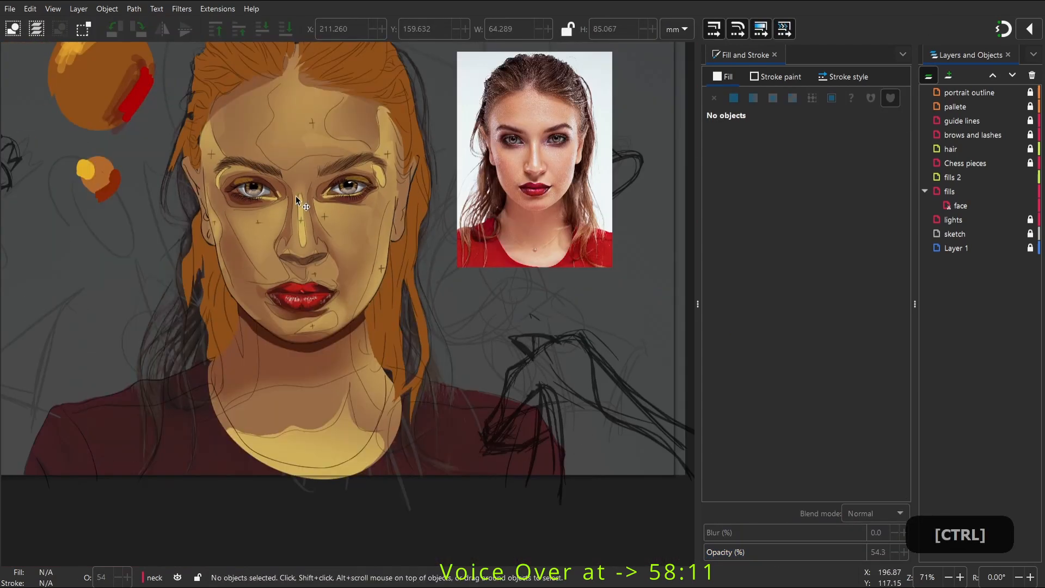
{"action": "scroll", "coordinate": [294, 196], "scroll_direction": "up", "scroll_amount": 2}
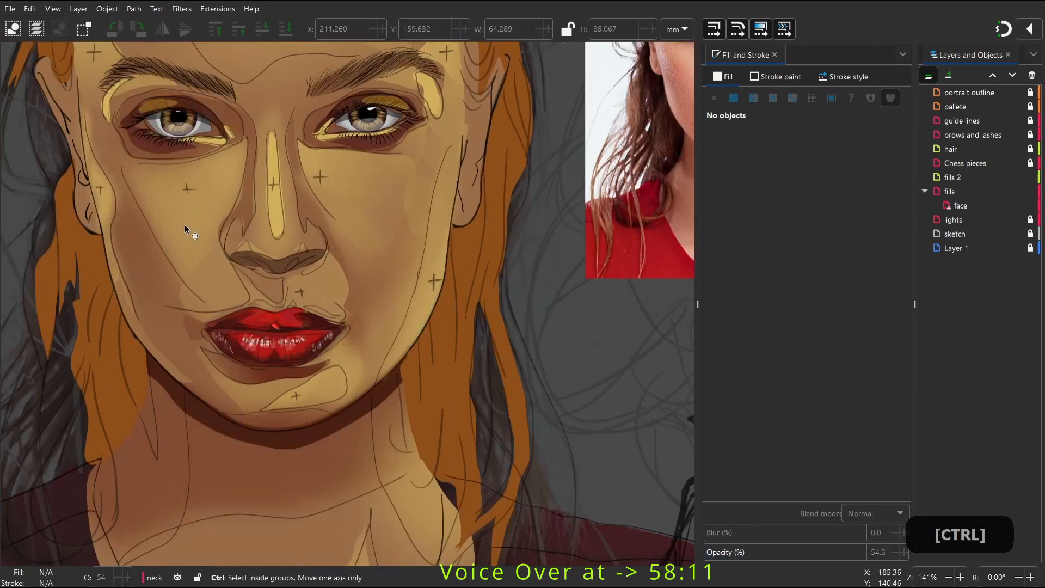
{"action": "scroll", "coordinate": [277, 189], "scroll_direction": "down", "scroll_amount": 1}
{"action": "scroll", "coordinate": [276, 188], "scroll_direction": "up", "scroll_amount": 2}
{"action": "left_click", "coordinate": [292, 208]}
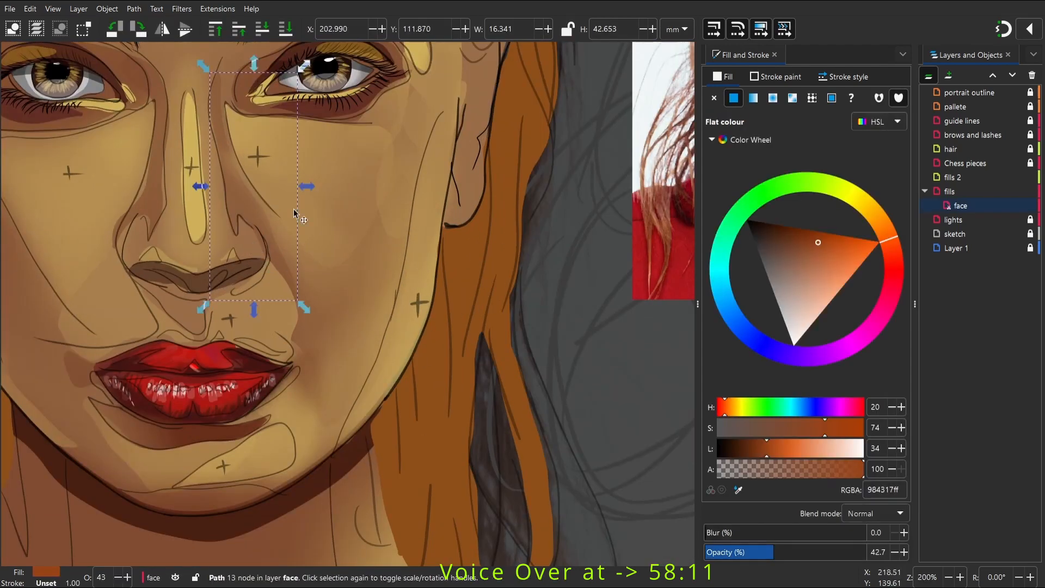
{"action": "key", "text": "p"}
{"action": "key", "text": "w"}
{"action": "mouse_move", "coordinate": [240, 216]}
{"action": "left_mouse_down"}
{"action": "mouse_move", "coordinate": [245, 258]}
{"action": "mouse_move", "coordinate": [216, 209]}
{"action": "mouse_move", "coordinate": [240, 231]}
{"action": "left_mouse_up"}
{"action": "key", "text": "d"}
{"action": "left_click", "coordinate": [206, 229]}
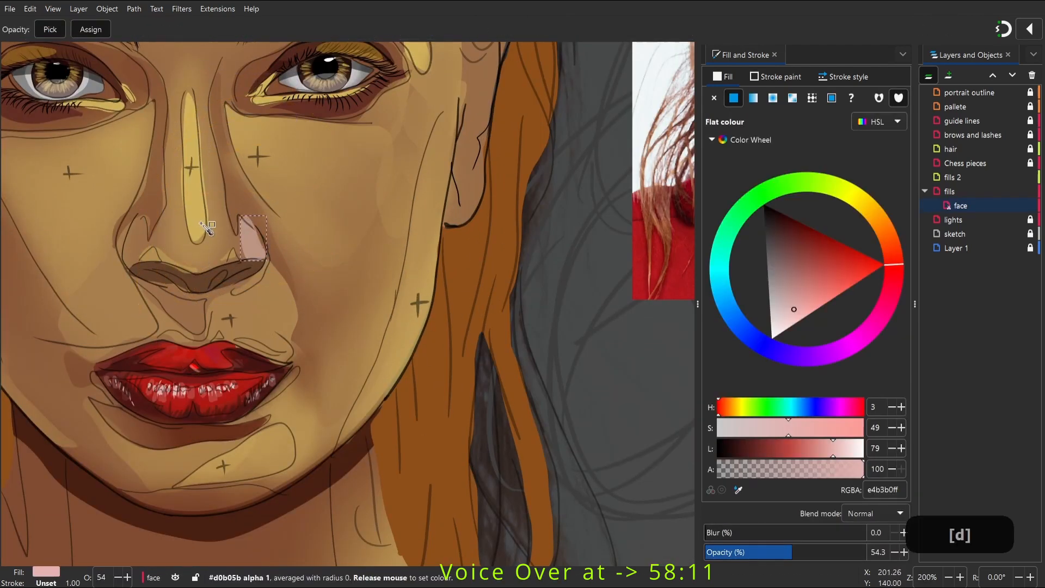
{"action": "left_click_drag", "start_coordinate": [792, 552], "coordinate": [854, 551]}
{"action": "key", "text": "s"}
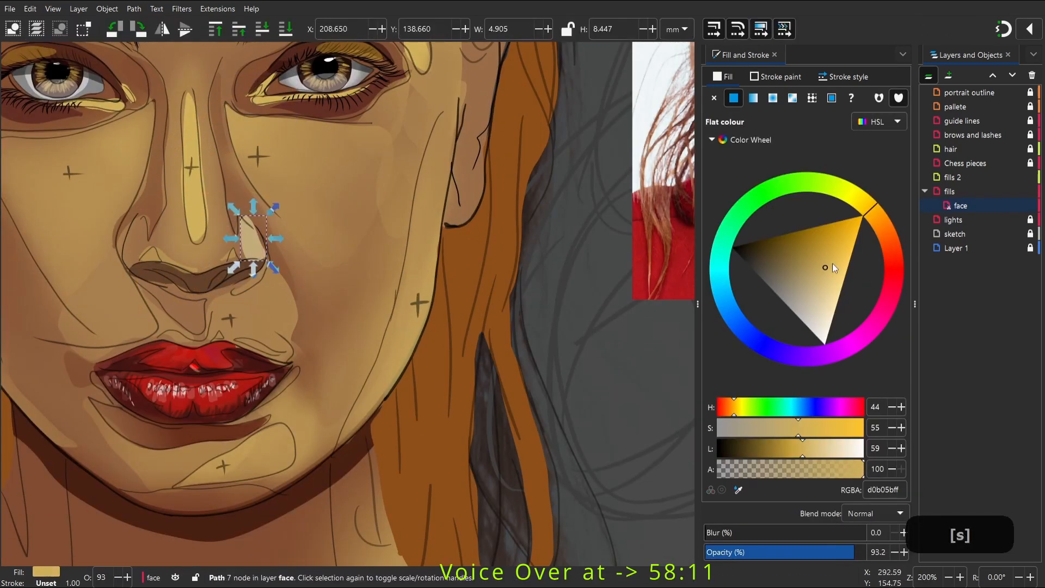
Change the nose-wing highlight's fill to e4be57ff and move it in place from the face group to the fills 2 layer
{"action": "left_click", "coordinate": [836, 263]}
{"action": "key", "text": "ctrl+x"}
{"action": "left_click", "coordinate": [964, 178]}
{"action": "key", "text": "ctrl+alt+v"}
{"action": "key", "text": "w"}
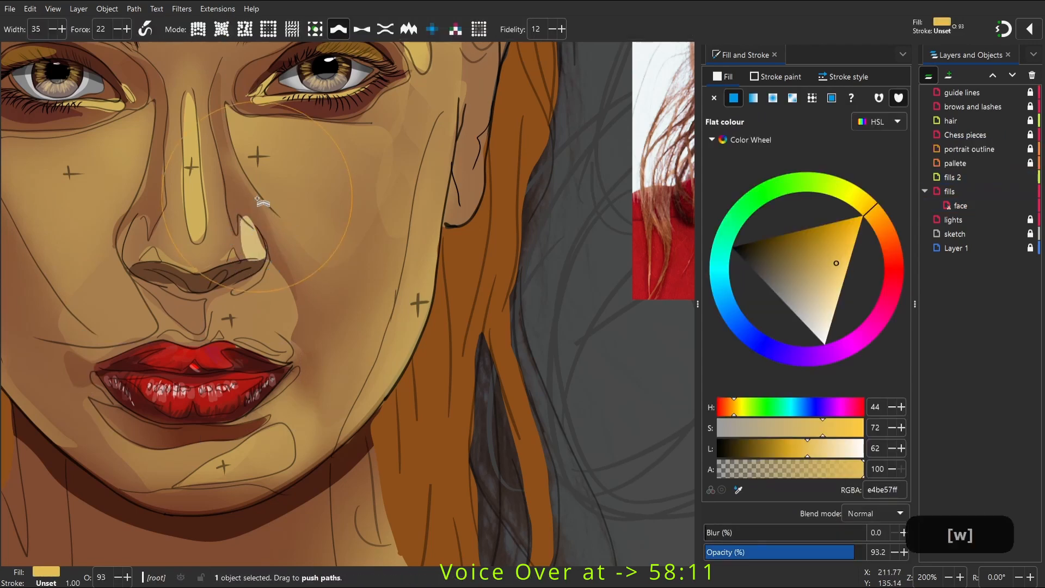
Push the edges of the highlight on the right nostril into shape and recolour its fill to the deeper yellow e7b32b
{"action": "left_click_drag", "start_coordinate": [296, 259], "coordinate": [288, 251]}
{"action": "key", "text": "s"}
{"action": "left_click", "coordinate": [792, 449]}
{"action": "left_click", "coordinate": [844, 240]}
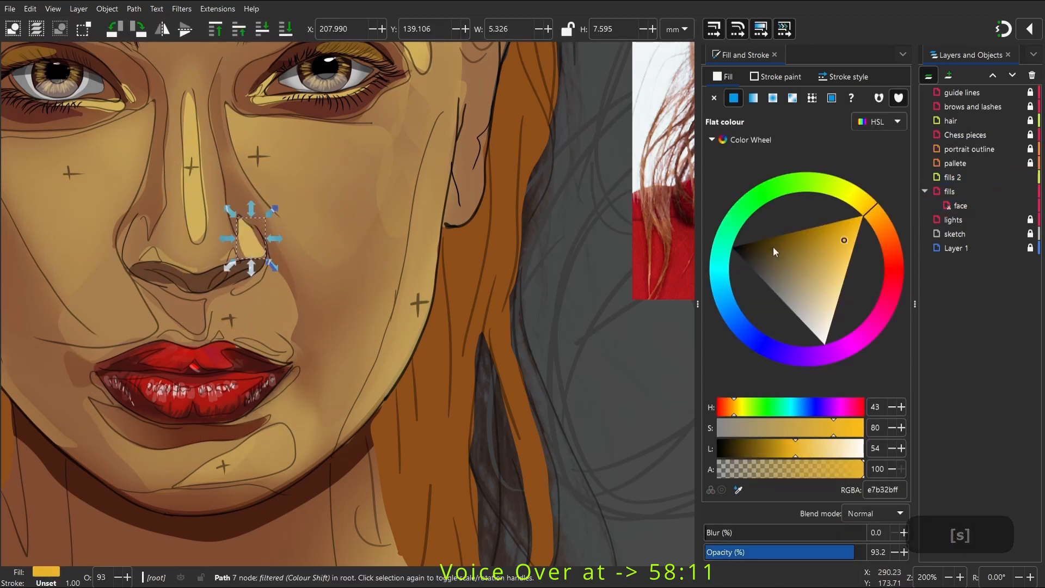
{"action": "key", "text": "w"}
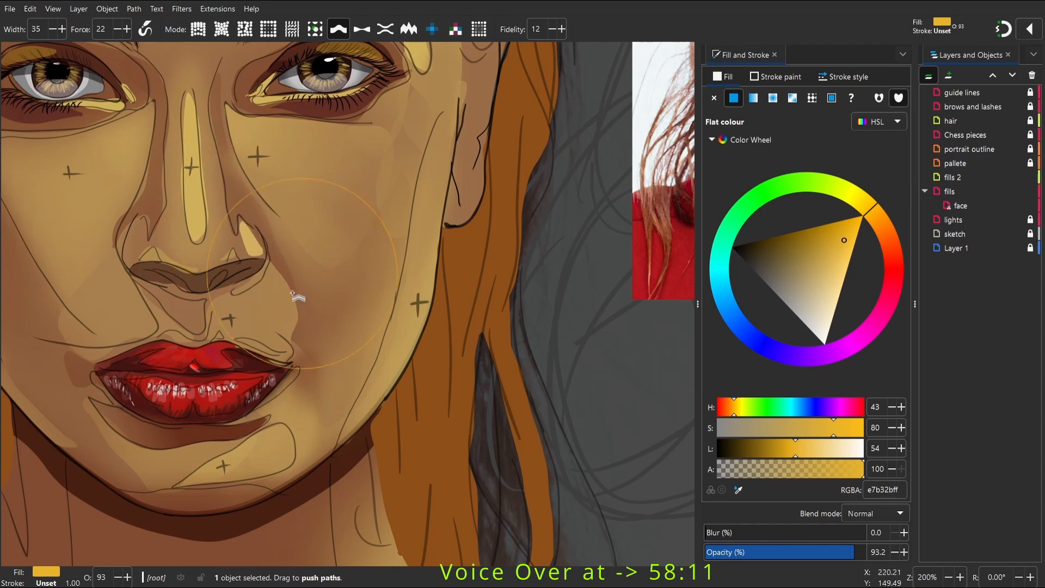
Draw a matching freehand highlight shape on the left nostril in the fills 2 layer
{"action": "key", "text": "c"}
{"action": "left_click", "coordinate": [163, 251]}
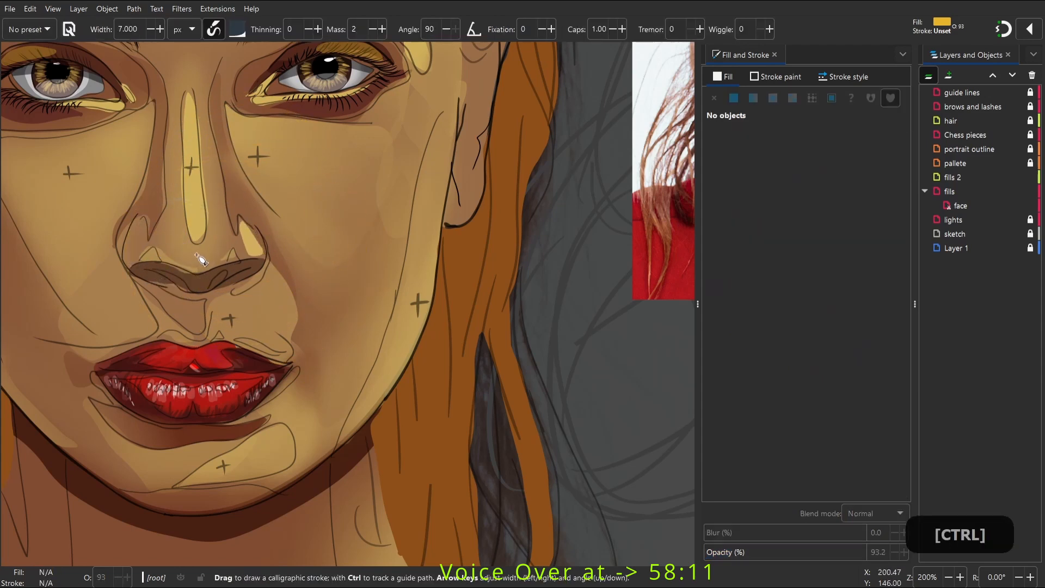
{"action": "left_click", "coordinate": [953, 177]}
{"action": "key", "text": "p"}
{"action": "left_click_drag", "start_coordinate": [143, 251], "coordinate": [145, 254]}
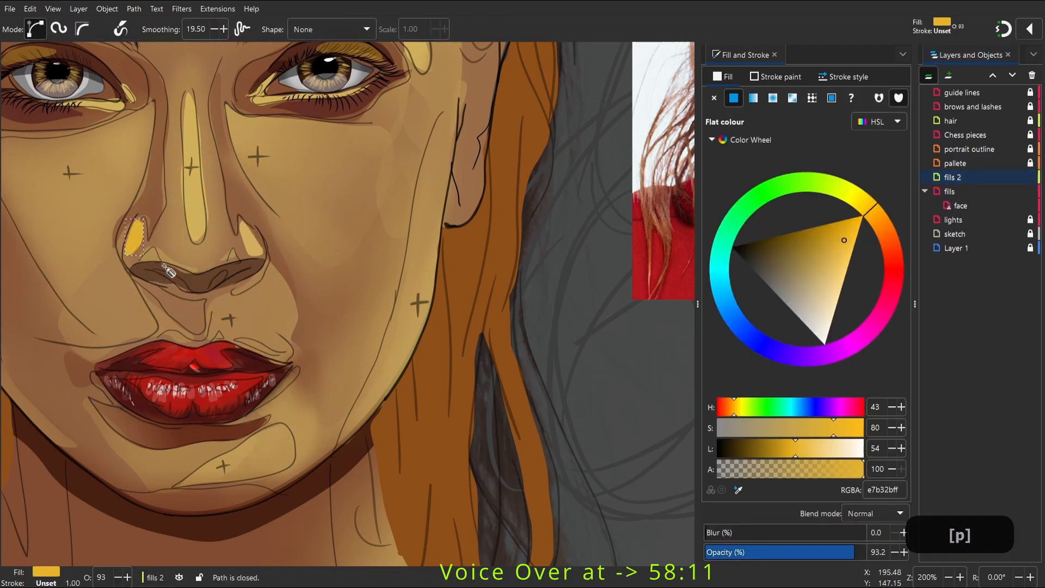
Recolour the left nostril highlight with yellow d0ae5e sampled from the nose bridge and set both nostril highlights to 57.5% opacity
{"action": "key", "text": "d"}
{"action": "left_click", "coordinate": [194, 229]}
{"action": "key", "text": "w"}
{"action": "key", "text": "s"}
{"action": "left_click", "coordinate": [251, 240], "text": "shift"}
{"action": "left_click", "coordinate": [800, 551]}
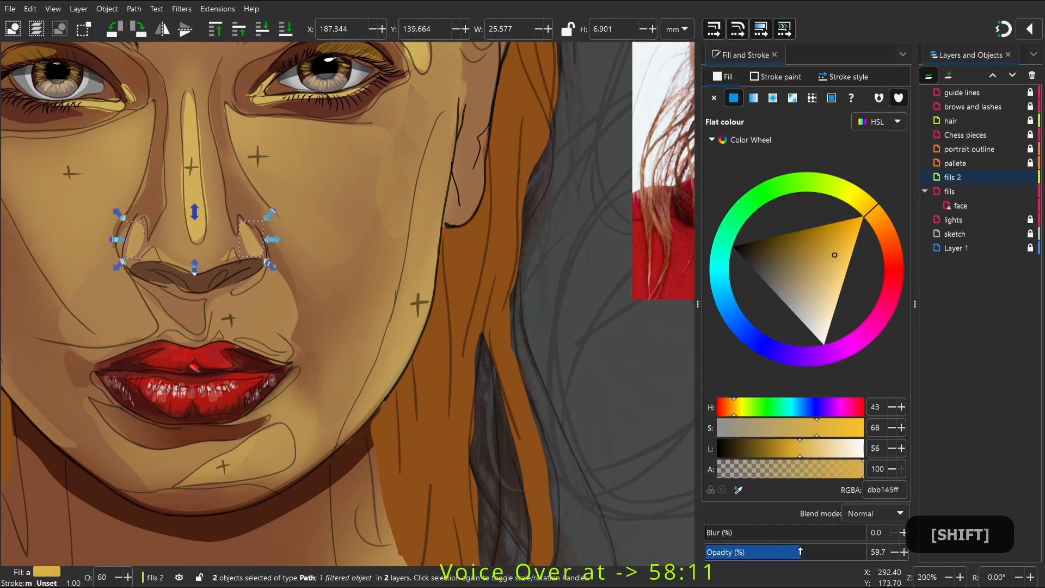
{"action": "key", "text": "Escape"}
{"action": "key", "text": "b"}
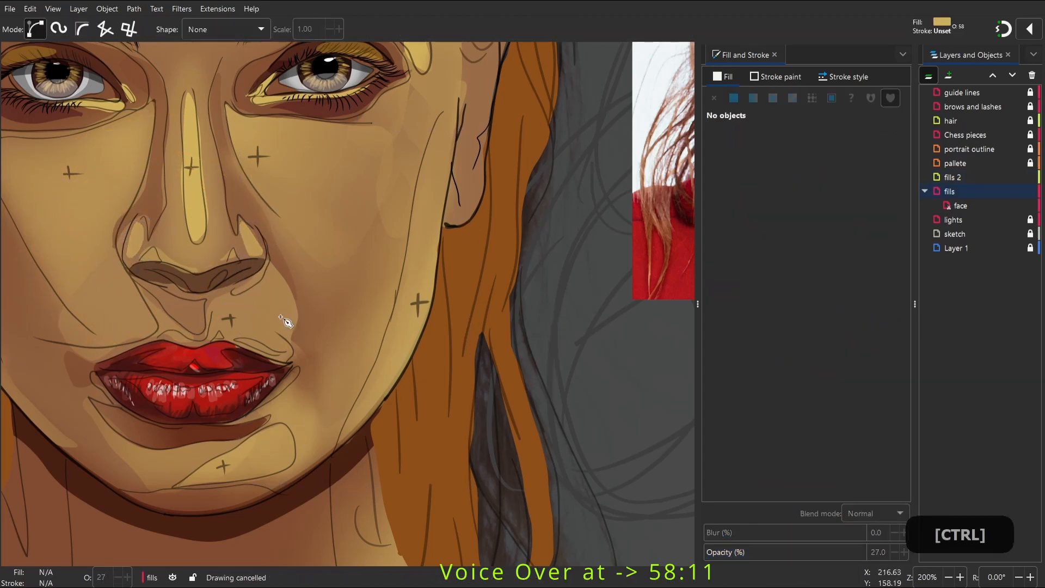
Push the left nostril highlight out to its guide line and give it a linear gradient fading to transparent downward
{"action": "key", "text": "space"}
{"action": "key", "text": "s"}
{"action": "left_click", "coordinate": [223, 211]}
{"action": "key", "text": "z"}
{"action": "left_click_drag", "start_coordinate": [211, 199], "coordinate": [295, 306]}
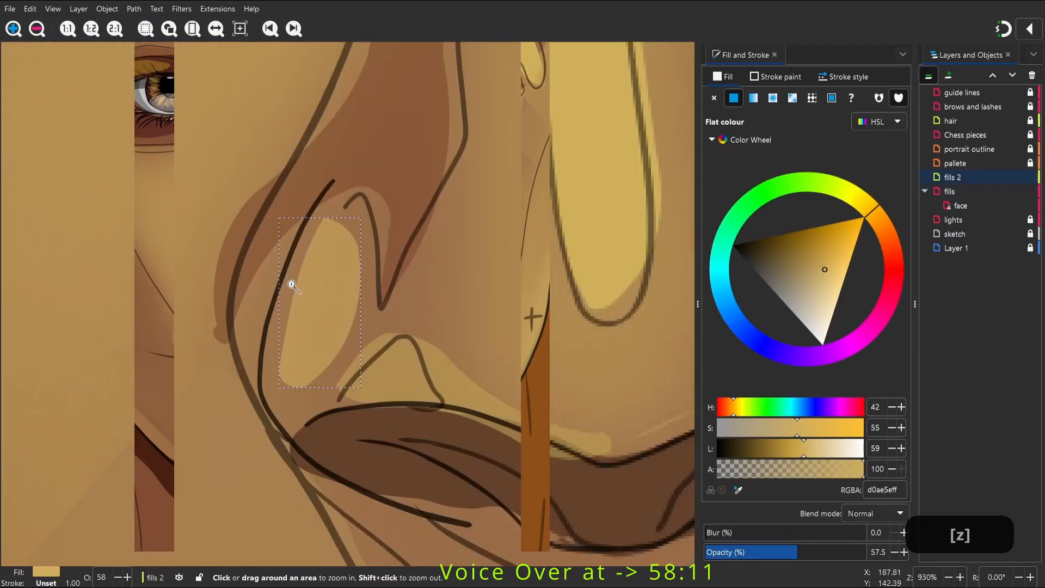
{"action": "key", "text": "w"}
{"action": "key", "text": "g"}
{"action": "left_click_drag", "start_coordinate": [332, 229], "coordinate": [323, 334]}
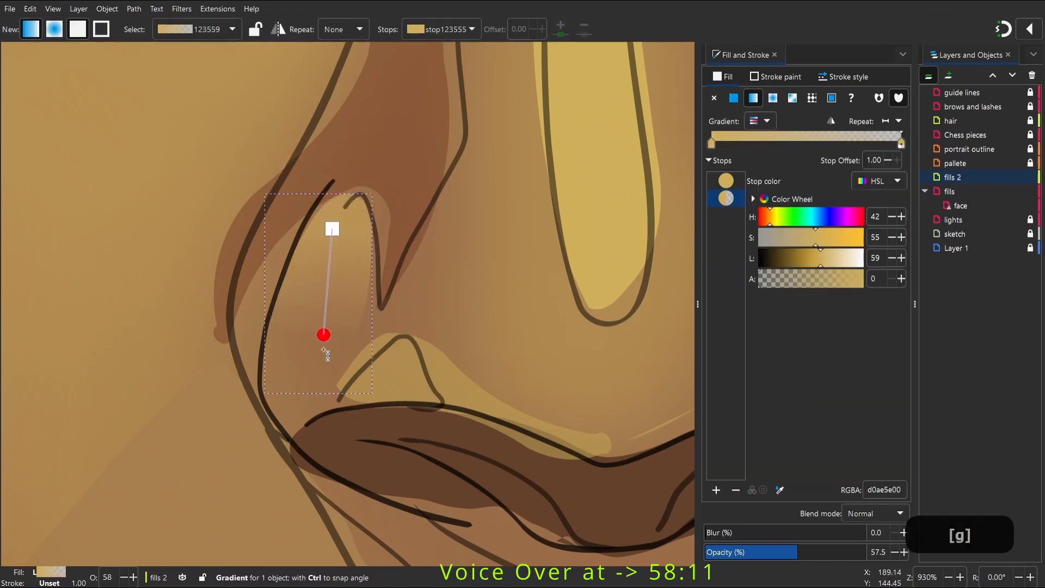
Reshape the right nostril highlight and give it a linear gradient fading to transparent towards the nostril
{"action": "key", "text": "s"}
{"action": "scroll", "coordinate": [590, 311], "scroll_direction": "right", "scroll_amount": 6}
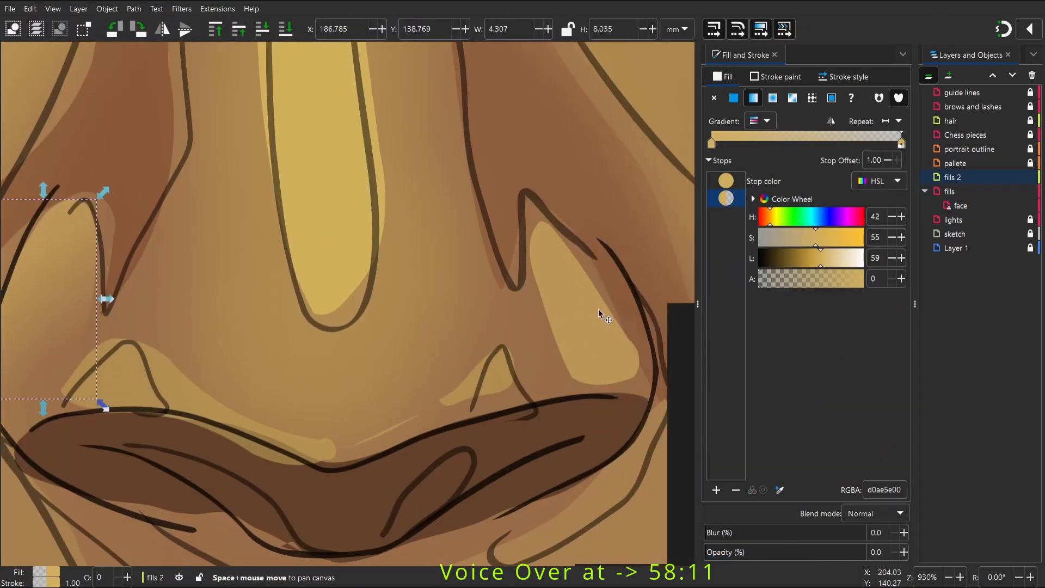
{"action": "left_click", "coordinate": [366, 318], "text": "ctrl"}
{"action": "key", "text": "w"}
{"action": "left_click_drag", "start_coordinate": [365, 305], "coordinate": [387, 275]}
{"action": "key", "text": "g"}
{"action": "left_click_drag", "start_coordinate": [360, 231], "coordinate": [378, 337]}
{"action": "key", "text": "space"}
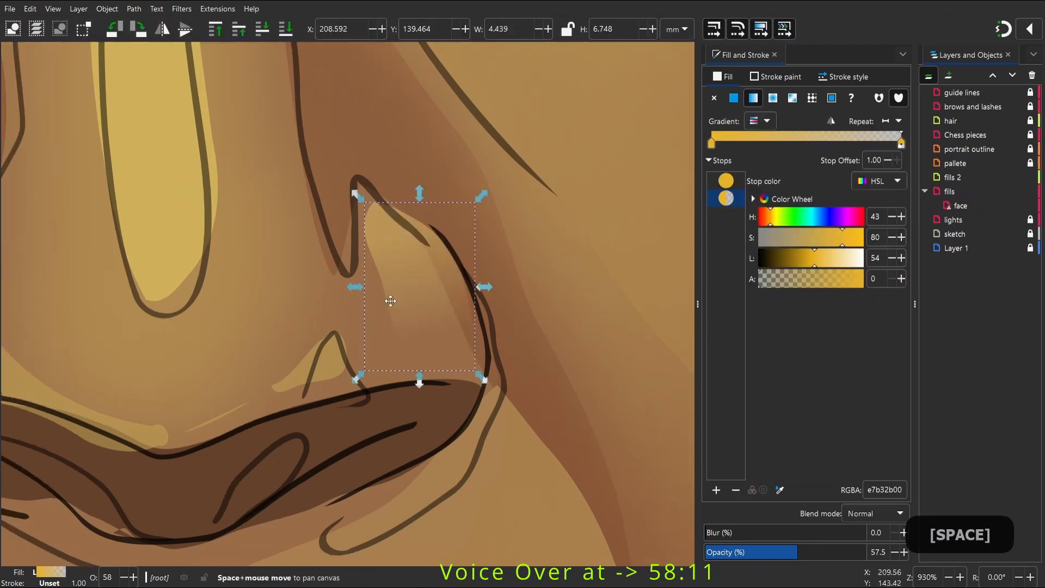
{"action": "key", "text": "s"}
{"action": "left_click", "coordinate": [389, 321]}
{"action": "key", "text": "ctrl"}
{"action": "key", "text": "ctrl+x"}
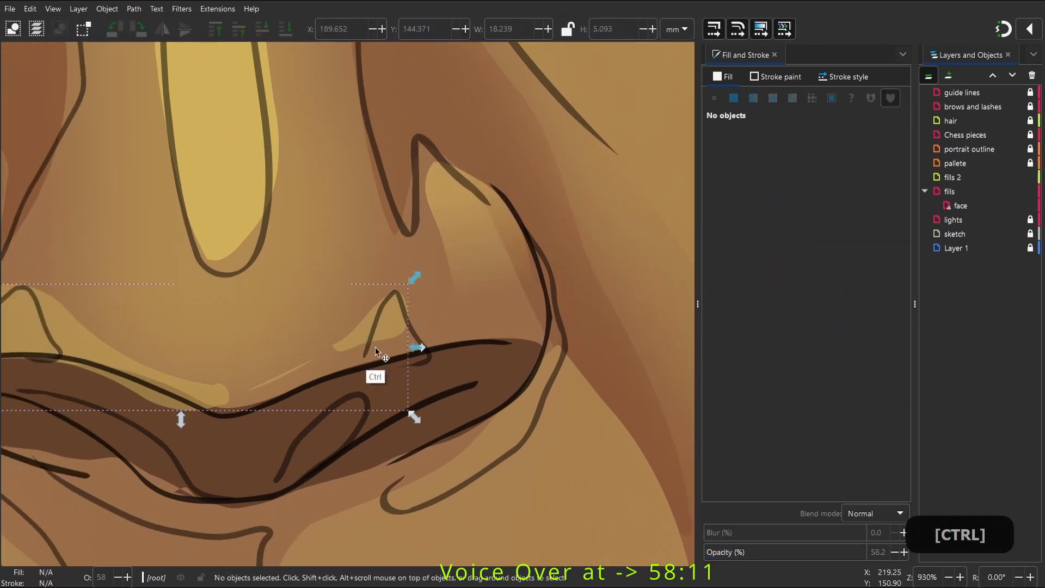
{"action": "left_click", "coordinate": [951, 177]}
{"action": "key", "text": "w"}
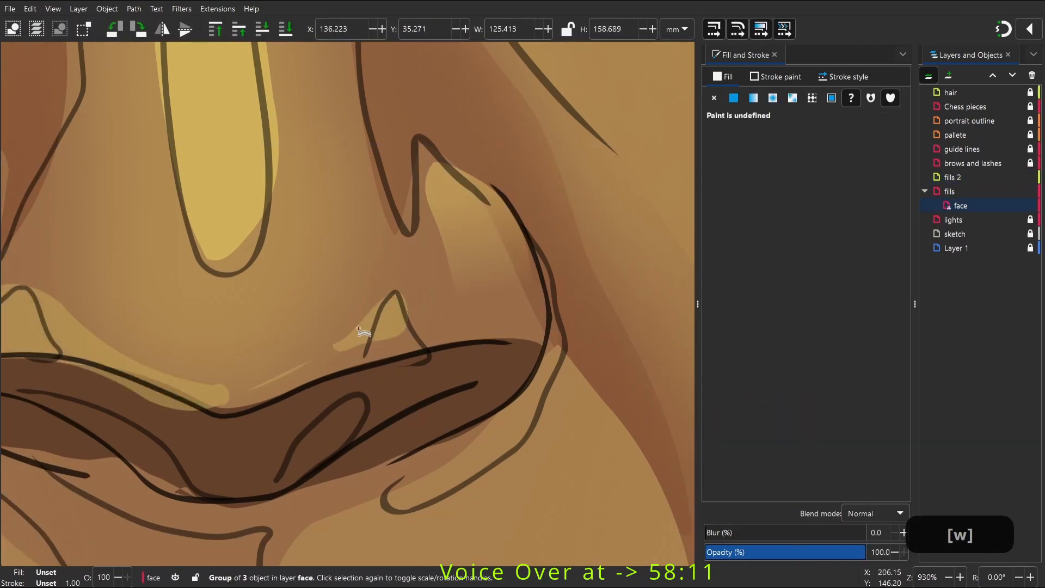
{"action": "key", "text": "ctrl"}
{"action": "key", "text": "ctrl+z"}
{"action": "scroll", "coordinate": [480, 327], "scroll_direction": "down", "scroll_amount": 2}
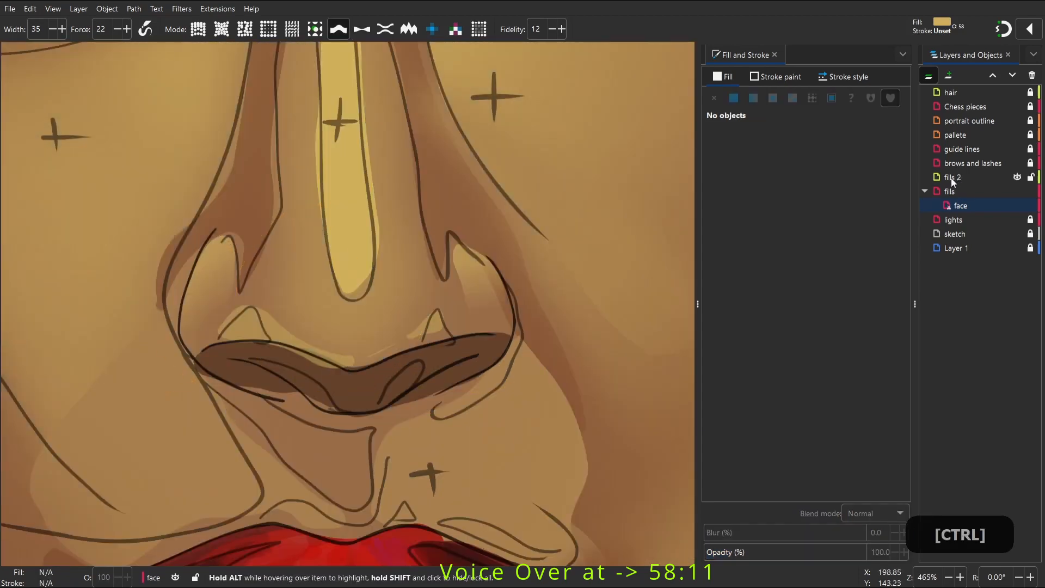
In the fills 2 layer, draw a freehand shadow covering the nostrils and philtrum and fill it with sampled dark brown 653124
{"action": "left_click", "coordinate": [951, 178]}
{"action": "scroll", "coordinate": [482, 364], "scroll_direction": "down", "scroll_amount": 4}
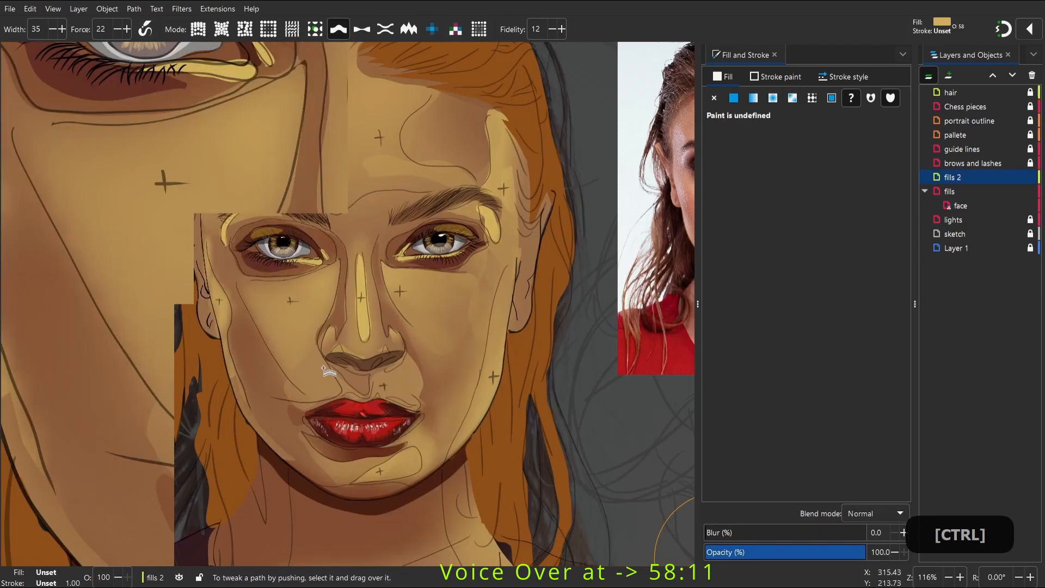
{"action": "scroll", "coordinate": [172, 366], "scroll_direction": "up", "scroll_amount": 3}
{"action": "key", "text": "p"}
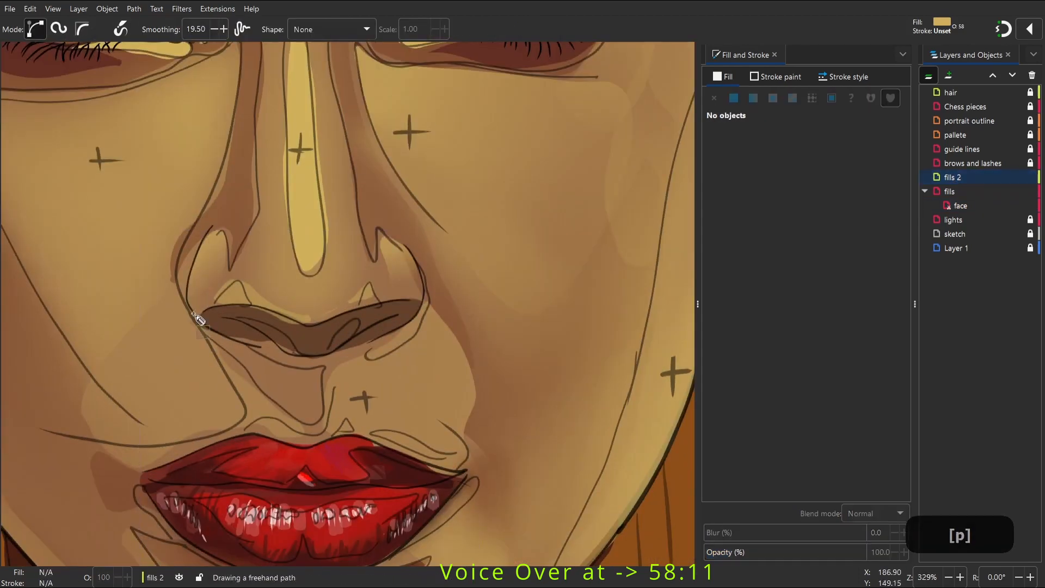
{"action": "left_click_drag", "start_coordinate": [201, 329], "coordinate": [402, 296]}
{"action": "left_click_drag", "start_coordinate": [291, 414], "coordinate": [203, 331]}
{"action": "key", "text": "d"}
{"action": "left_click", "coordinate": [94, 79]}
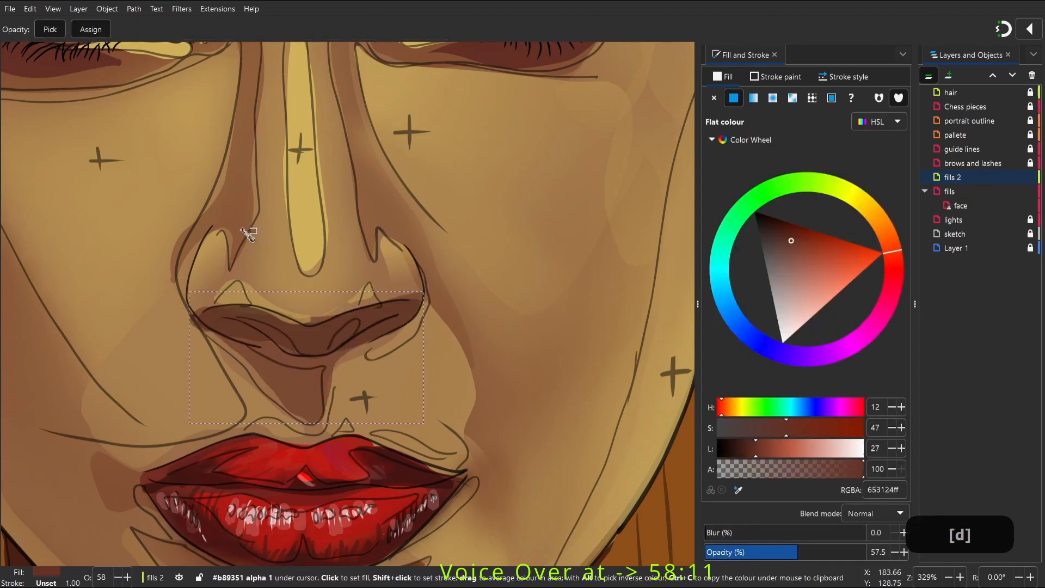
Draw small freehand patches inside both nostrils, coloured with sampled brown such as 774d32
{"action": "key", "text": "space"}
{"action": "key", "text": "p"}
{"action": "left_click_drag", "start_coordinate": [374, 299], "coordinate": [375, 297]}
{"action": "key", "text": "d"}
{"action": "left_click", "coordinate": [472, 306]}
{"action": "left_click_drag", "start_coordinate": [322, 276], "coordinate": [336, 285]}
{"action": "key", "text": "p"}
{"action": "mouse_move", "coordinate": [344, 300]}
{"action": "left_mouse_down"}
{"action": "mouse_move", "coordinate": [335, 284]}
{"action": "mouse_move", "coordinate": [345, 300]}
{"action": "left_mouse_up"}
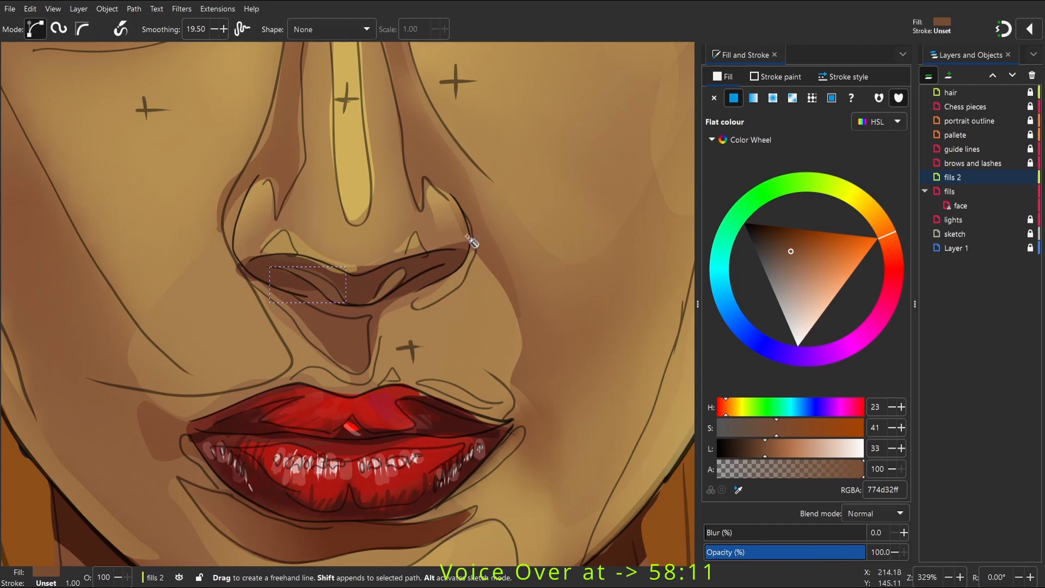
Check the nose in the reference photo and draw a brown shadow along the underside of the right nostril wing
{"action": "key", "text": "space"}
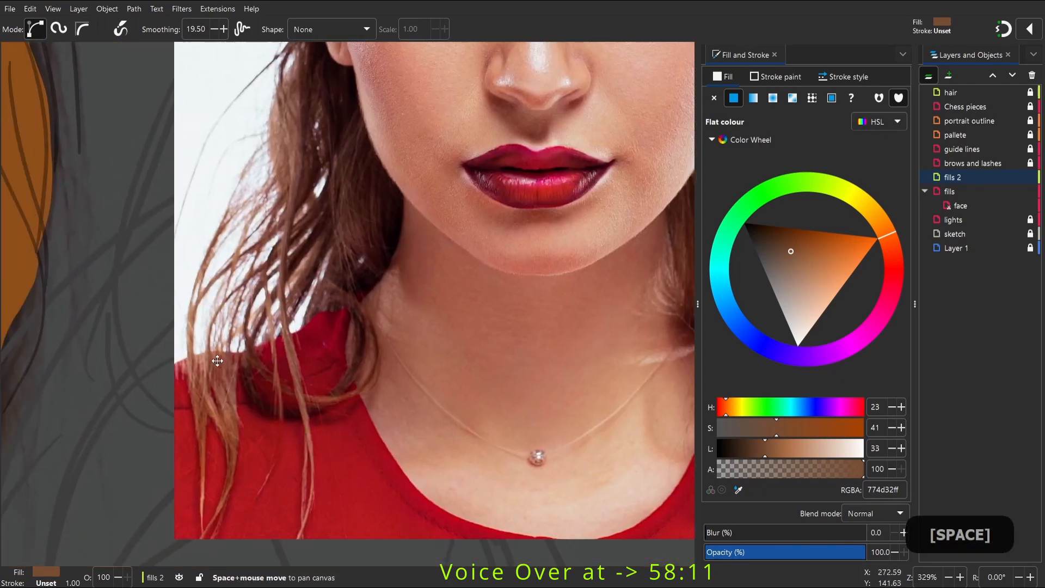
{"action": "key", "text": "1"}
{"action": "key", "text": "z"}
{"action": "left_click_drag", "start_coordinate": [77, 292], "coordinate": [231, 380]}
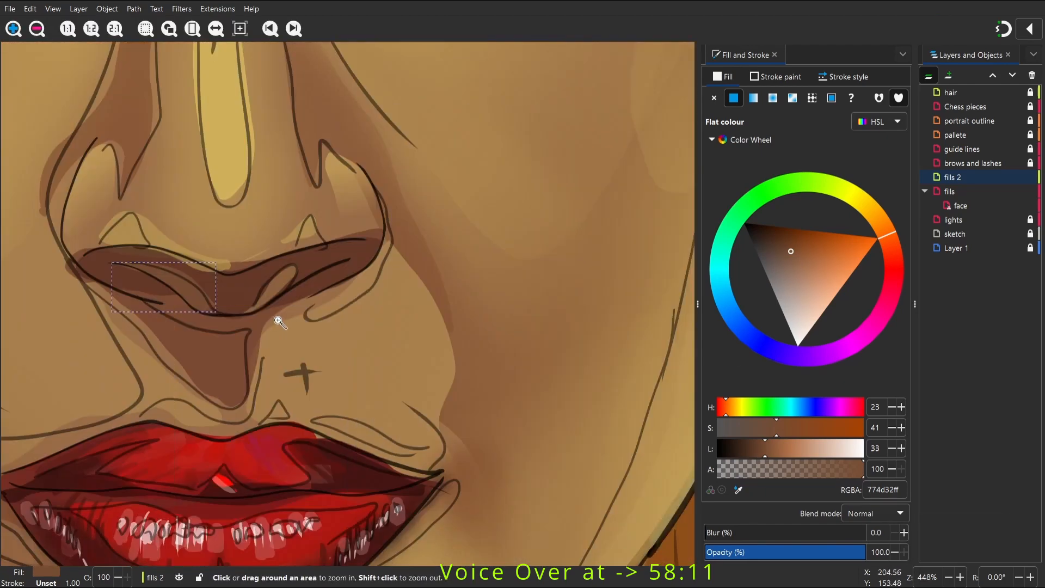
{"action": "key", "text": "p"}
{"action": "left_click_drag", "start_coordinate": [370, 186], "coordinate": [382, 204]}
{"action": "left_click_drag", "start_coordinate": [324, 299], "coordinate": [325, 299]}
Make the right wing shadow a richer brown and recolour the nostril and philtrum shadow to sampled brown 53270a
{"action": "key", "text": "w"}
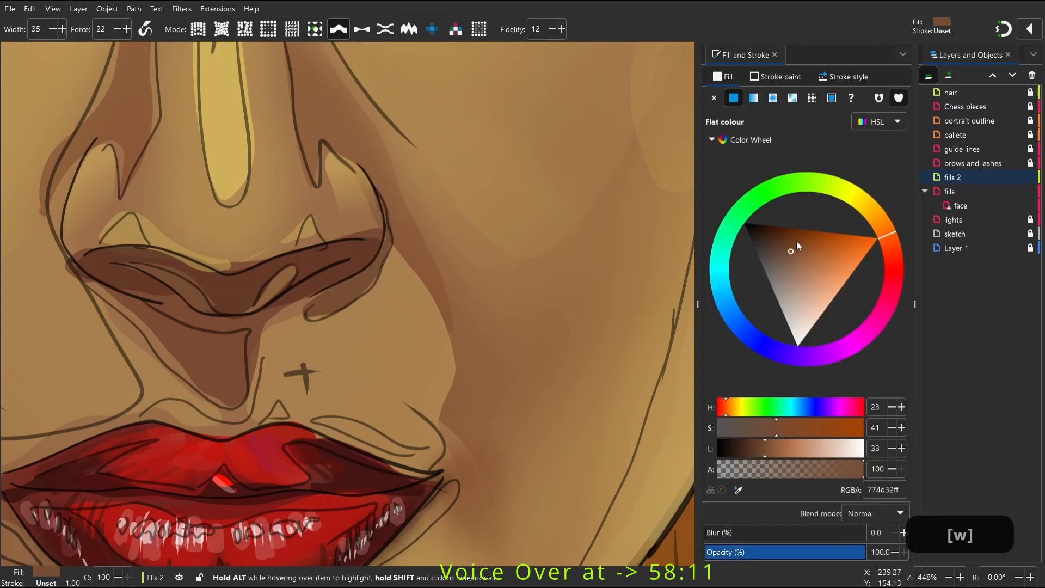
{"action": "left_click", "coordinate": [791, 235]}
{"action": "key", "text": "s"}
{"action": "left_click", "coordinate": [260, 272]}
{"action": "key", "text": "d"}
{"action": "left_click", "coordinate": [349, 295]}
{"action": "key", "text": "space"}
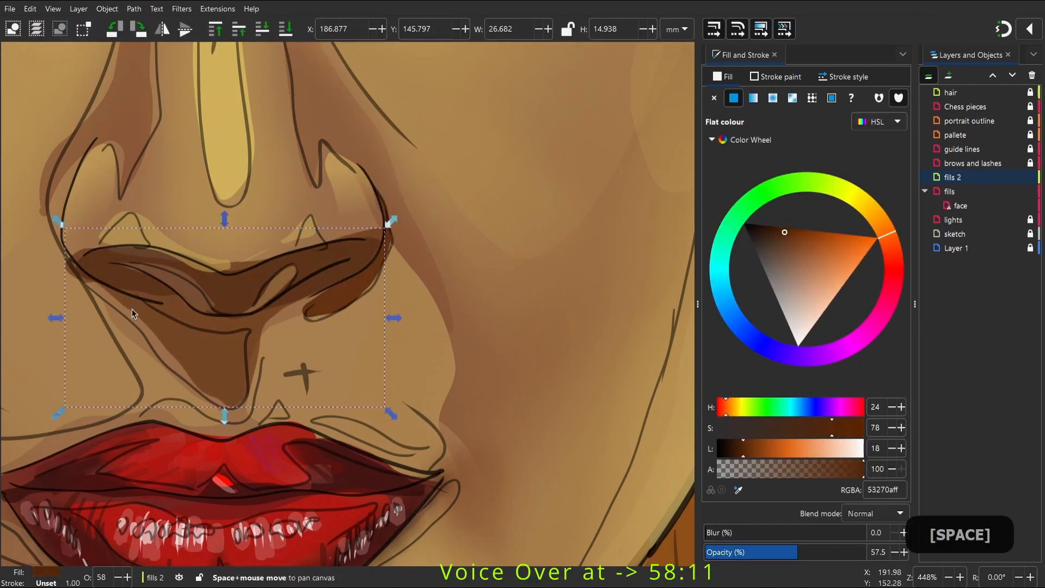
Try a radial gradient fading to transparent on the nostril and philtrum shadow
{"action": "key", "text": "s"}
{"action": "key", "text": "g"}
{"action": "left_click_drag", "start_coordinate": [313, 371], "coordinate": [287, 304]}
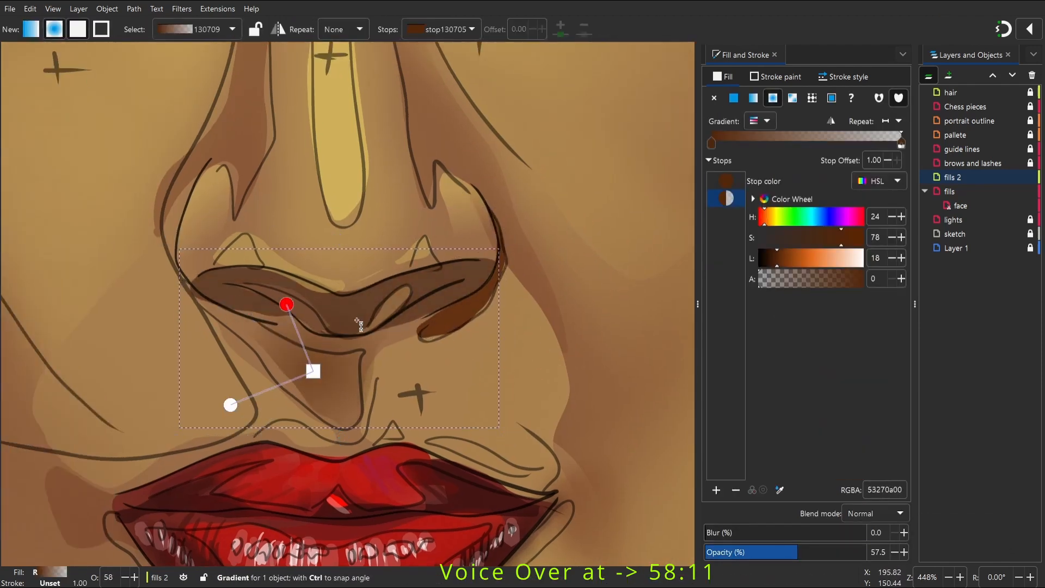
{"action": "key", "text": "ctrl+z"}
{"action": "left_click_drag", "start_coordinate": [341, 397], "coordinate": [229, 277]}
{"action": "key", "text": "ctrl+z"}
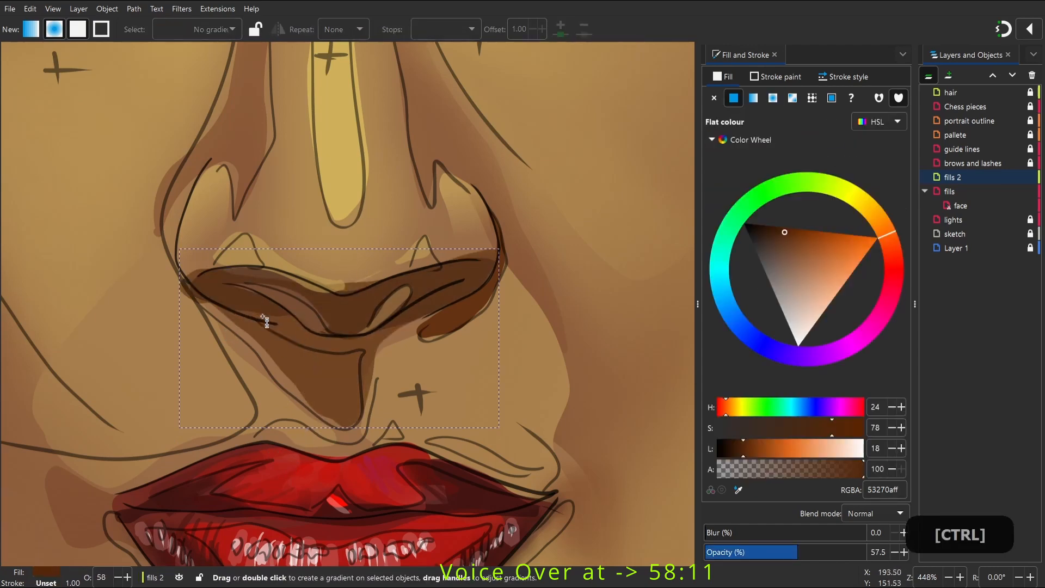
Draw a patch over the philtrum shadow, fill it with sampled skin tone a8804d, and set blur to 43.9% and opacity to 27.9%
{"action": "key", "text": "p"}
{"action": "left_click_drag", "start_coordinate": [239, 325], "coordinate": [237, 328]}
{"action": "key", "text": "d"}
{"action": "left_click", "coordinate": [469, 400]}
{"action": "left_click_drag", "start_coordinate": [730, 532], "coordinate": [775, 532]}
{"action": "left_click_drag", "start_coordinate": [778, 553], "coordinate": [749, 553]}
{"action": "left_click_drag", "start_coordinate": [363, 375], "coordinate": [271, 346]}
{"action": "key", "text": "s"}
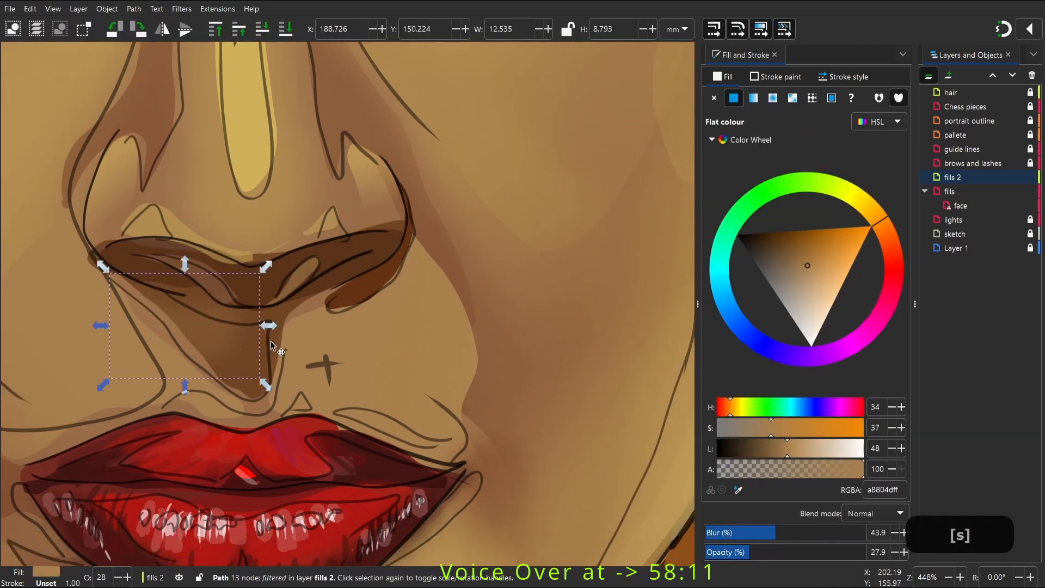
Add an unblurred skin-tone a8804d patch over the lower philtrum shadow at 57.4% opacity
{"action": "left_click", "coordinate": [271, 346]}
{"action": "mouse_move", "coordinate": [797, 552]}
{"action": "left_mouse_down"}
{"action": "mouse_move", "coordinate": [760, 552]}
{"action": "mouse_move", "coordinate": [797, 552]}
{"action": "left_mouse_up"}
{"action": "key", "text": "p"}
{"action": "left_click_drag", "start_coordinate": [168, 332], "coordinate": [299, 399]}
{"action": "key", "text": "d"}
{"action": "key", "text": "w"}
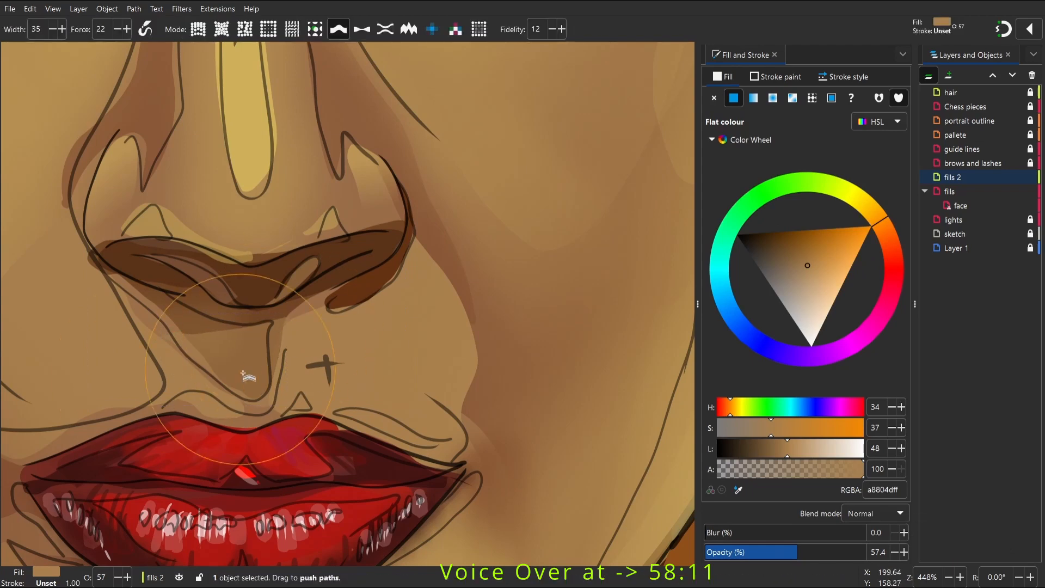
Examine the shading of the whole portrait beside the reference photo, including the cheek shadow shape in the face layer
{"action": "key", "text": "s"}
{"action": "left_click", "coordinate": [264, 331]}
{"action": "key", "text": "space"}
{"action": "scroll", "coordinate": [285, 331], "scroll_direction": "down", "scroll_amount": 6}
{"action": "key", "text": "s"}
{"action": "left_click", "coordinate": [222, 372]}
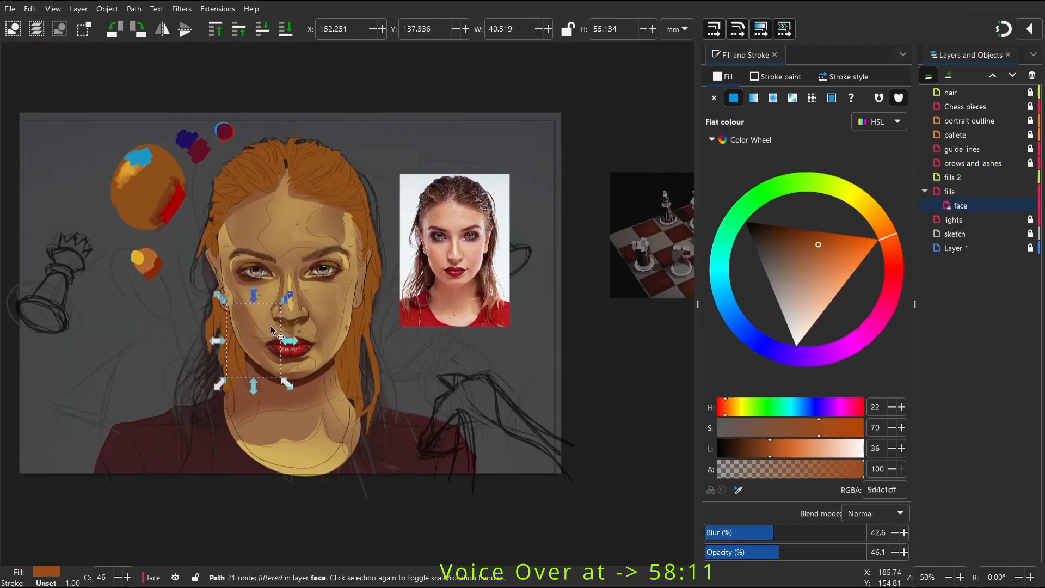
{"action": "key", "text": "z"}
{"action": "scroll", "coordinate": [283, 326], "scroll_direction": "up", "scroll_amount": 4}
{"action": "key", "text": "space"}
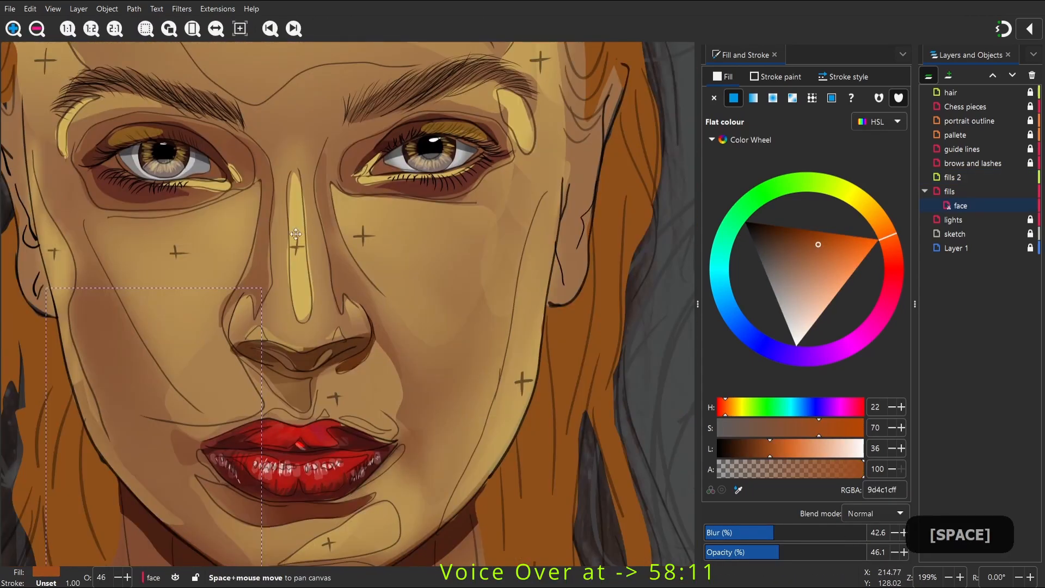
Draw a trial brown 88613d shading shape along the outer edge of the left nostril and delete it
{"action": "key", "text": "p"}
{"action": "mouse_move", "coordinate": [285, 289]}
{"action": "left_mouse_down"}
{"action": "mouse_move", "coordinate": [293, 266]}
{"action": "mouse_move", "coordinate": [291, 307]}
{"action": "left_mouse_up"}
{"action": "key", "text": "e"}
{"action": "key", "text": "s"}
{"action": "left_click", "coordinate": [318, 309]}
{"action": "key", "text": "p"}
{"action": "key", "text": "z"}
{"action": "left_click_drag", "start_coordinate": [770, 553], "coordinate": [866, 552]}
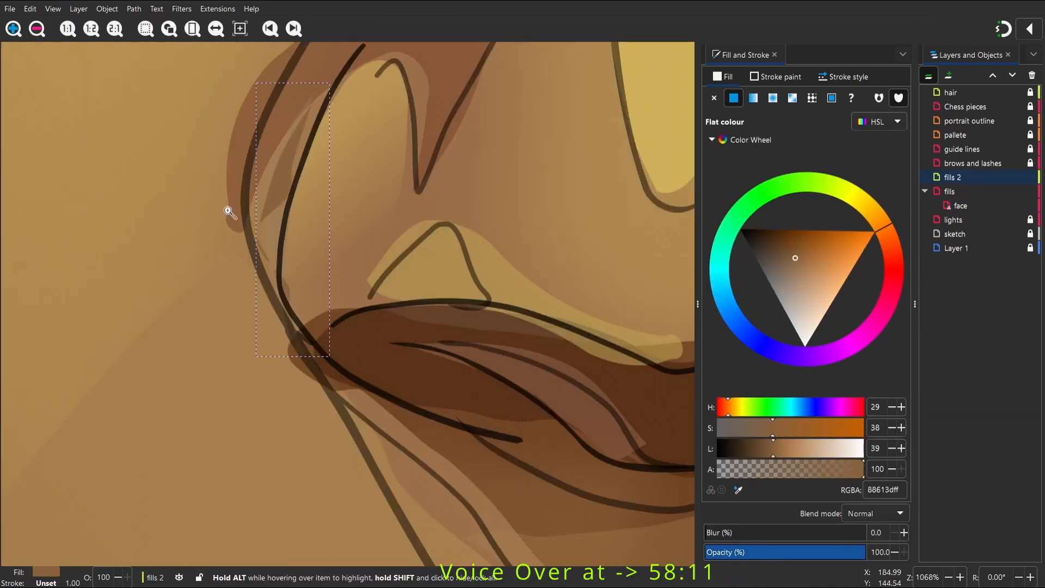
{"action": "key", "text": "s"}
{"action": "mouse_move", "coordinate": [261, 203]}
{"action": "left_mouse_down"}
{"action": "mouse_move", "coordinate": [249, 216]}
{"action": "mouse_move", "coordinate": [350, 55]}
{"action": "mouse_move", "coordinate": [258, 236]}
{"action": "left_mouse_up"}
{"action": "key", "text": "Delete"}
Draw a shading shape about 4 by 11 mm around the left nostril wing, filled with sampled brown 5a3218 at 73.7% opacity
{"action": "key", "text": "c"}
{"action": "key", "text": "p"}
{"action": "key", "text": "w"}
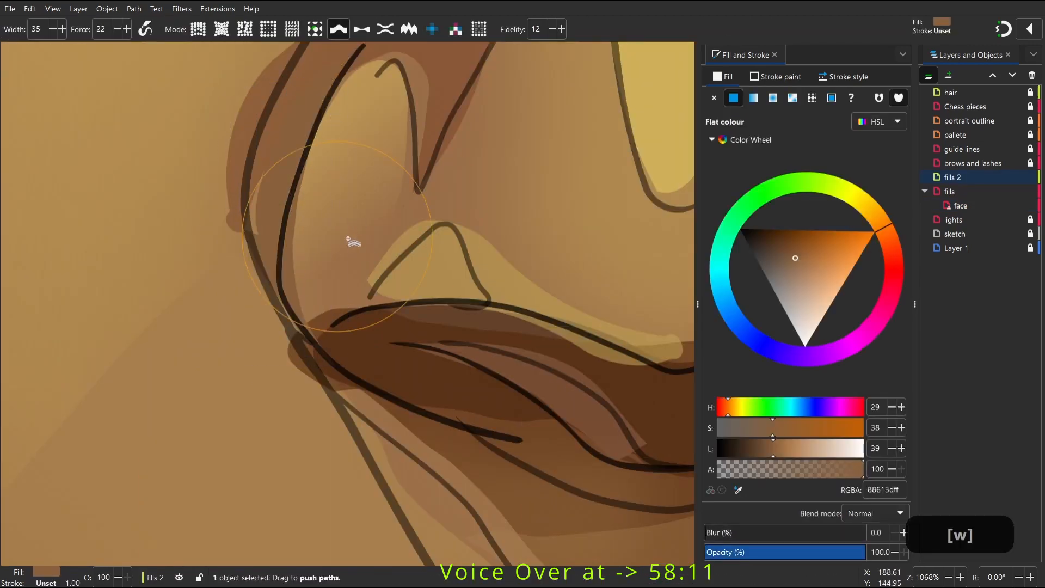
{"action": "key", "text": "d"}
{"action": "left_click", "coordinate": [526, 427]}
{"action": "key", "text": "s"}
{"action": "left_click", "coordinate": [822, 553]}
{"action": "key", "text": "space"}
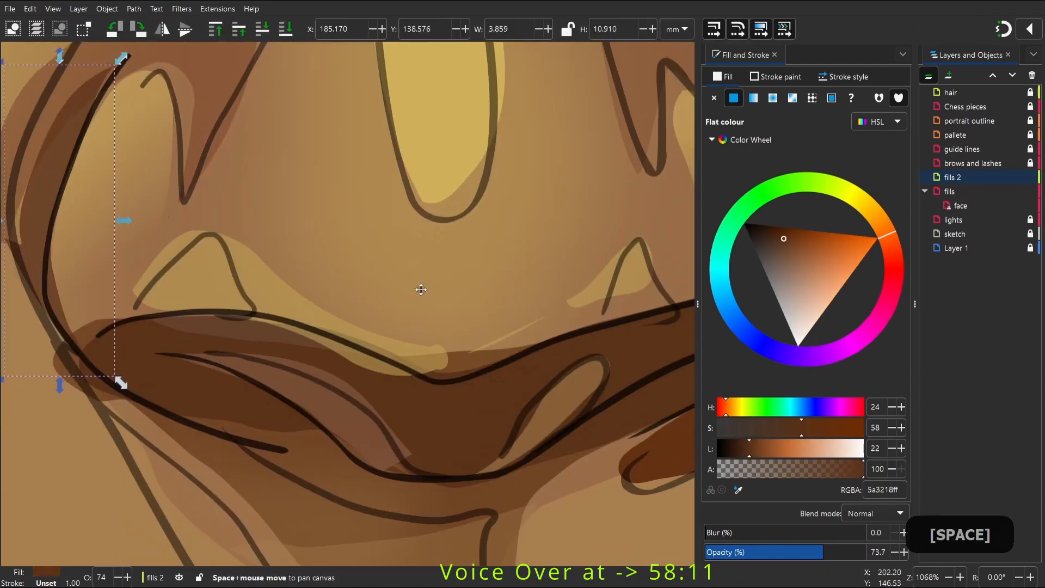
Draw a trial dark brown shading shape around the right nostril wing in the fills 2 layer and delete it
{"action": "left_click_drag", "start_coordinate": [421, 289], "coordinate": [333, 298]}
{"action": "left_click", "coordinate": [333, 298]}
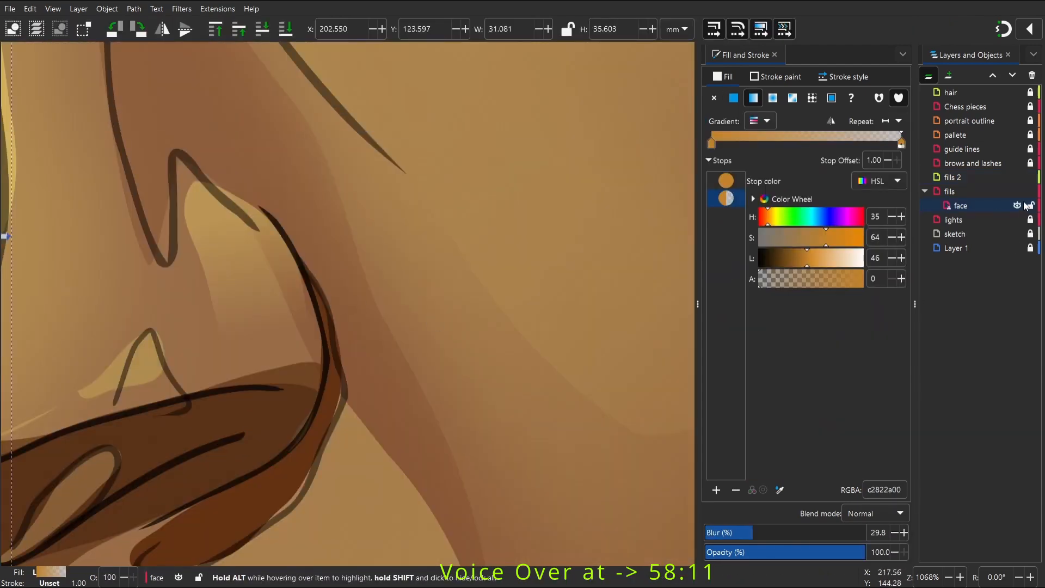
{"action": "left_click", "coordinate": [980, 191]}
{"action": "left_click", "coordinate": [978, 179]}
{"action": "key", "text": "p"}
{"action": "mouse_move", "coordinate": [251, 204]}
{"action": "left_mouse_down"}
{"action": "mouse_move", "coordinate": [224, 187]}
{"action": "mouse_move", "coordinate": [250, 201]}
{"action": "left_mouse_up"}
{"action": "key", "text": "n"}
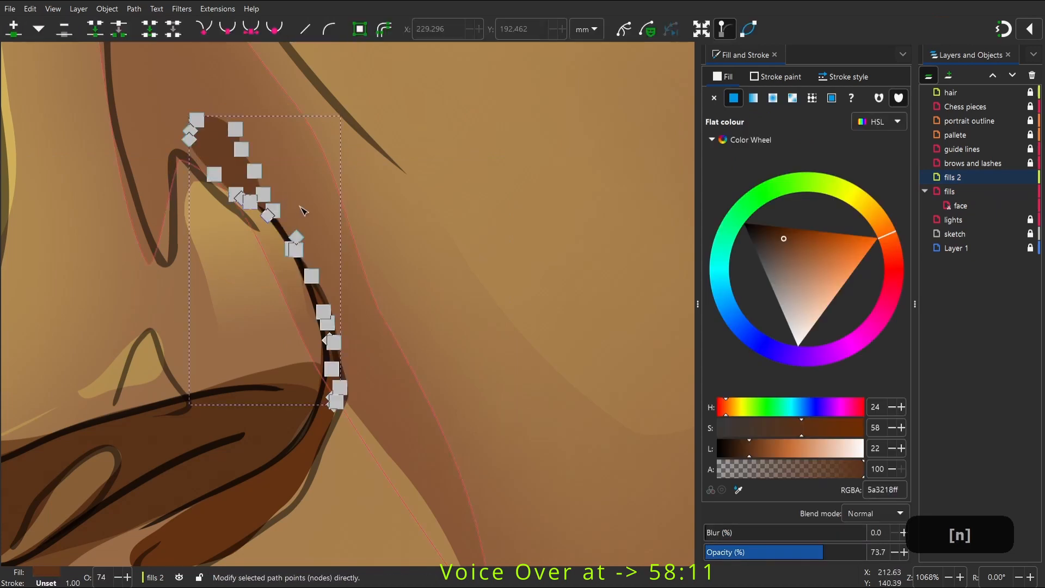
{"action": "key", "text": "s"}
{"action": "key", "text": "Delete"}
Draw a broader dark brown shading shape curving around the outside of the right nostril wing
{"action": "key", "text": "p"}
{"action": "mouse_move", "coordinate": [202, 171]}
{"action": "left_mouse_down"}
{"action": "mouse_move", "coordinate": [271, 168]}
{"action": "mouse_move", "coordinate": [186, 153]}
{"action": "left_mouse_up"}
{"action": "key", "text": "2"}
{"action": "left_click_drag", "start_coordinate": [261, 254], "coordinate": [360, 259]}
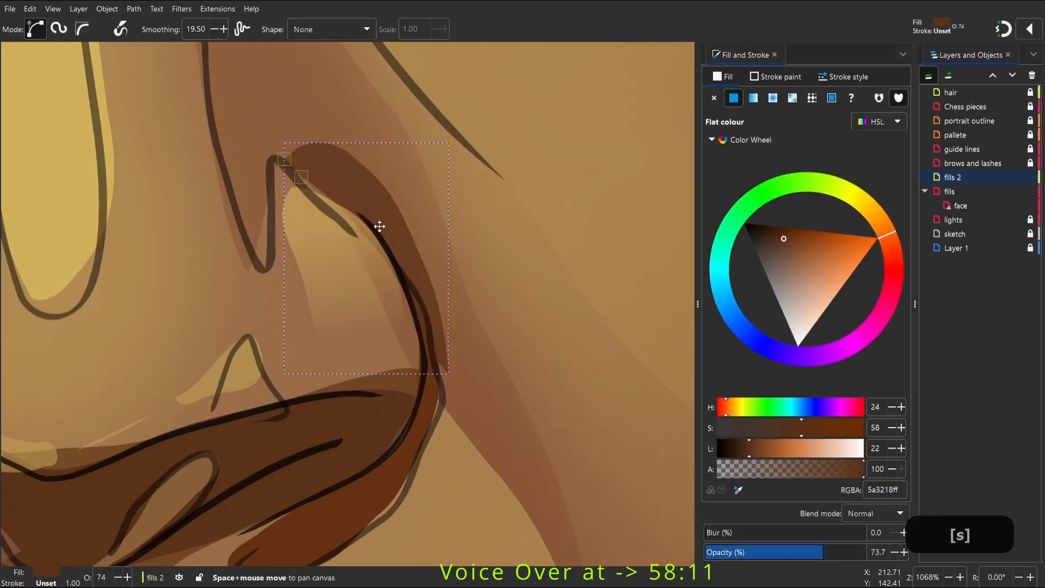
{"action": "key", "text": "Escape"}
Draw long dark brown shadow shapes down both sides of the nose bridge, from the inner eye corners to the nostrils
{"action": "key", "text": "2"}
{"action": "key", "text": "space"}
{"action": "key", "text": "z"}
{"action": "left_click_drag", "start_coordinate": [271, 196], "coordinate": [410, 351]}
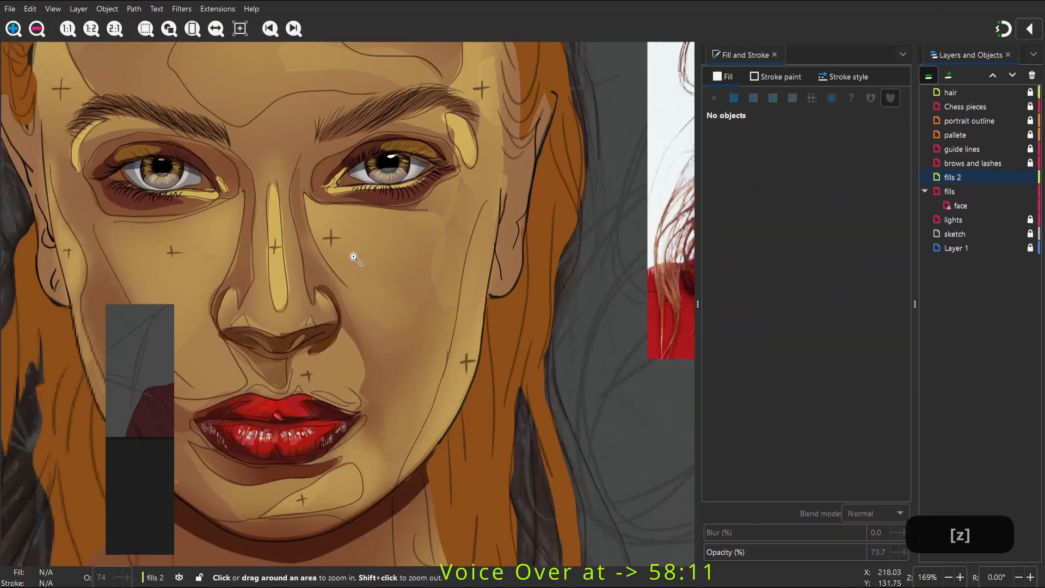
{"action": "left_click_drag", "start_coordinate": [353, 257], "coordinate": [344, 298]}
{"action": "key", "text": "p"}
{"action": "mouse_move", "coordinate": [305, 245]}
{"action": "left_mouse_down"}
{"action": "mouse_move", "coordinate": [297, 316]}
{"action": "mouse_move", "coordinate": [306, 244]}
{"action": "left_mouse_up"}
{"action": "mouse_move", "coordinate": [235, 233]}
{"action": "left_mouse_down"}
{"action": "mouse_move", "coordinate": [252, 323]}
{"action": "mouse_move", "coordinate": [236, 233]}
{"action": "left_mouse_up"}
{"action": "key", "text": "w"}
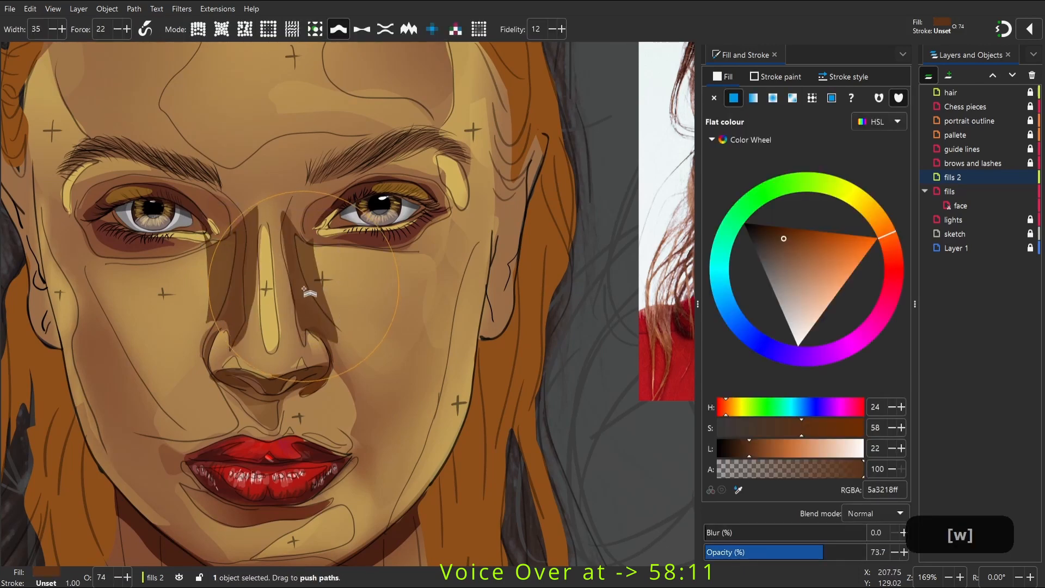
Blur both nose-bridge shadow shapes by 39% and recolour them with sampled brown 5e3113 at 33.6% opacity
{"action": "key", "text": "s"}
{"action": "left_click", "coordinate": [303, 288], "text": "shift"}
{"action": "left_click", "coordinate": [767, 532]}
{"action": "key", "text": "d"}
{"action": "left_click", "coordinate": [363, 413]}
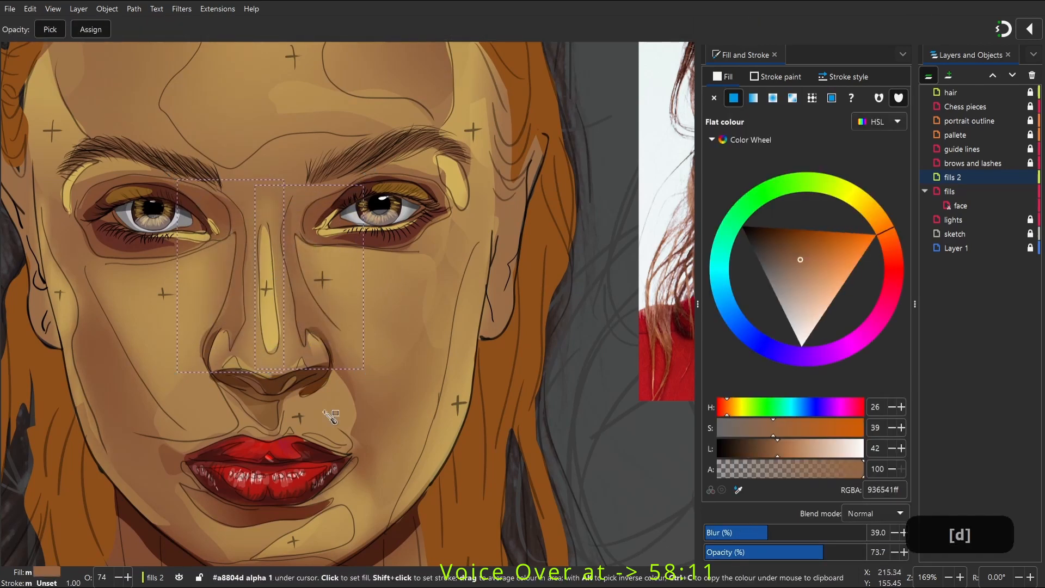
{"action": "left_click", "coordinate": [313, 389]}
{"action": "left_click", "coordinate": [758, 551]}
Resample the fill of both nose-bridge shadows as brown 804c2f and set their opacity to 45.9%
{"action": "key", "text": "d"}
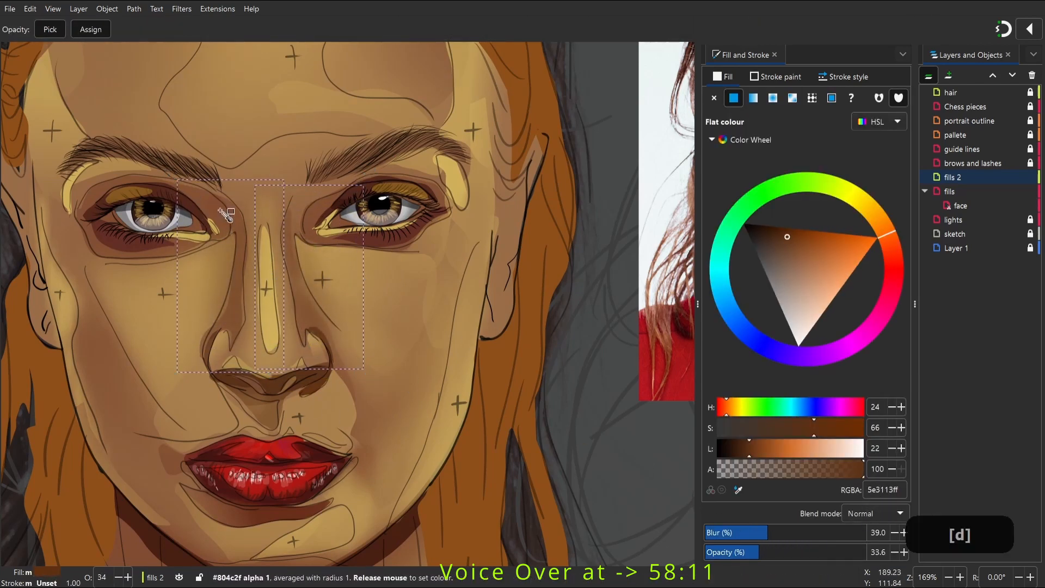
{"action": "left_click", "coordinate": [301, 278]}
{"action": "scroll", "coordinate": [301, 278], "scroll_direction": "down", "scroll_amount": 3}
{"action": "key", "text": "2"}
{"action": "key", "text": "space"}
{"action": "left_click_drag", "start_coordinate": [792, 551], "coordinate": [779, 552]}
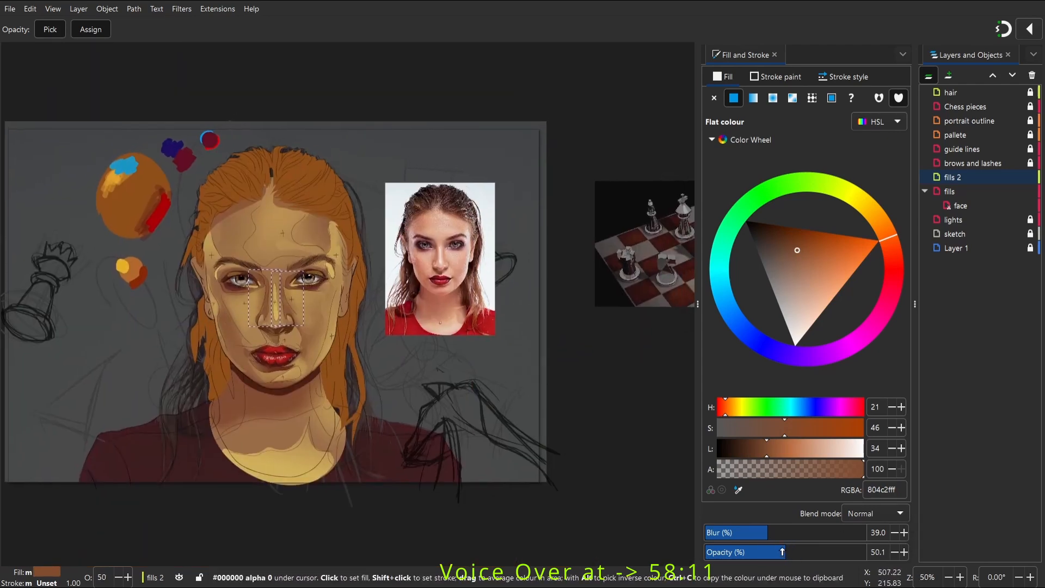
{"action": "key", "text": "s"}
{"action": "left_click", "coordinate": [454, 349]}
{"action": "key", "text": "space"}
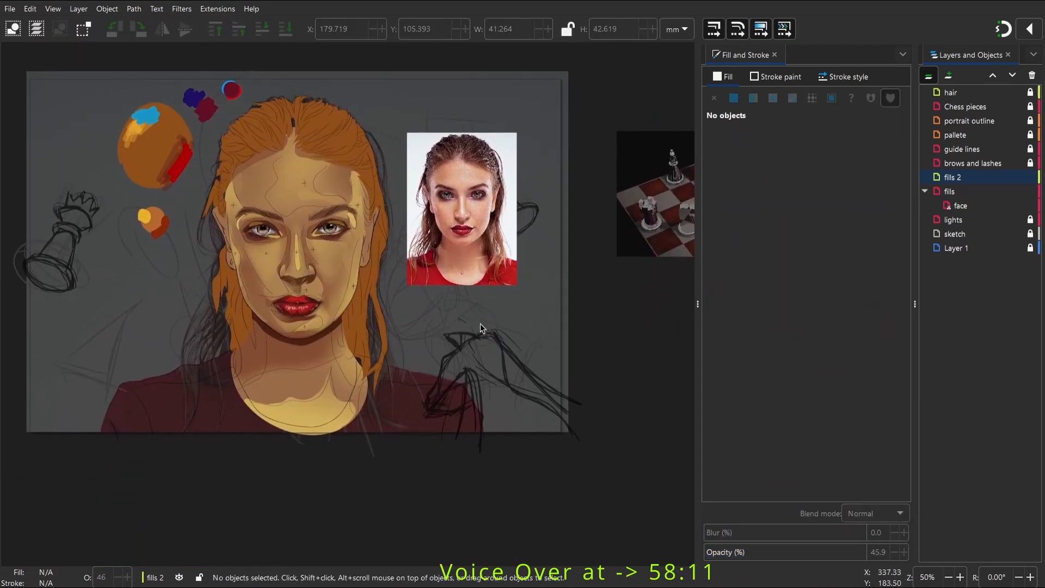
Set the opacity of the philtrum shading shape between the nose and upper lip to 19.2%
{"action": "key", "text": "z"}
{"action": "left_click_drag", "start_coordinate": [226, 202], "coordinate": [354, 351]}
{"action": "key", "text": "space"}
{"action": "key", "text": "s"}
{"action": "left_click", "coordinate": [172, 349]}
{"action": "mouse_move", "coordinate": [729, 551]}
{"action": "left_mouse_down"}
{"action": "mouse_move", "coordinate": [697, 550]}
{"action": "mouse_move", "coordinate": [734, 552]}
{"action": "left_mouse_up"}
Draw a brown 804c2f shadow shape beneath the nostrils, send it to the back and give it 100% opacity
{"action": "key", "text": "space"}
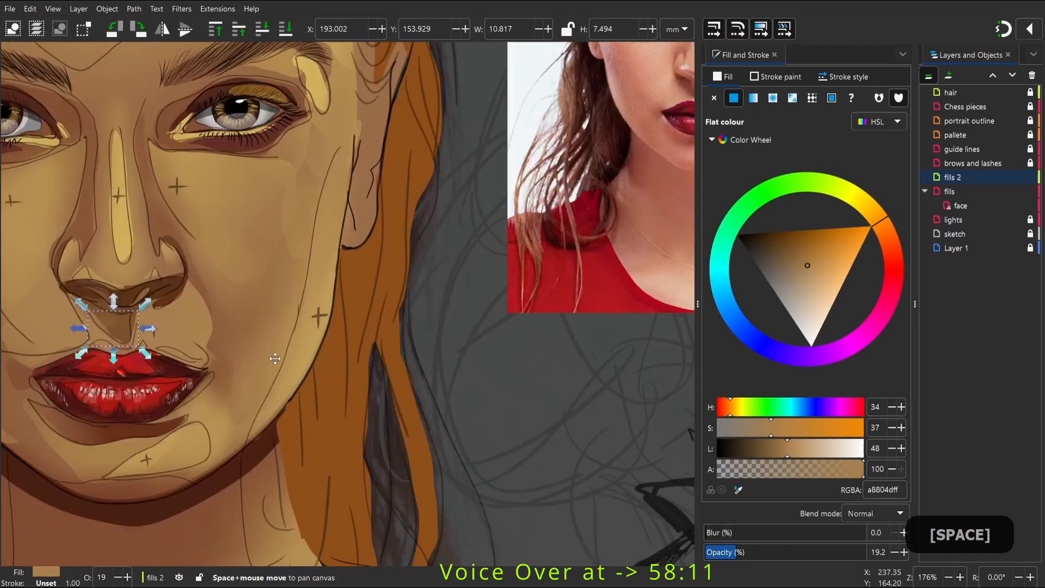
{"action": "key", "text": "p"}
{"action": "left_click_drag", "start_coordinate": [131, 278], "coordinate": [146, 321]}
{"action": "left_click_drag", "start_coordinate": [246, 283], "coordinate": [134, 279]}
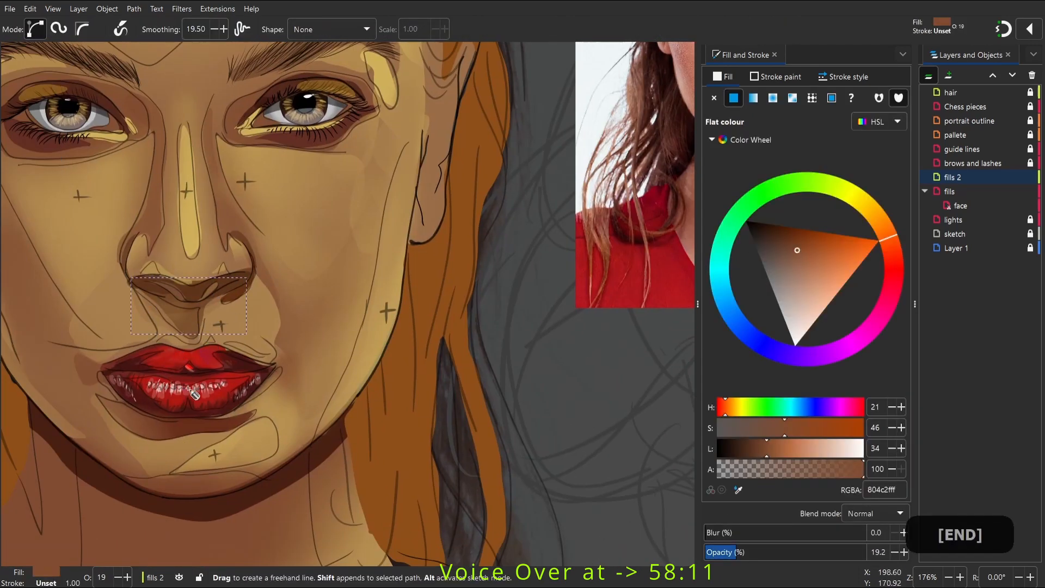
{"action": "key", "text": "w"}
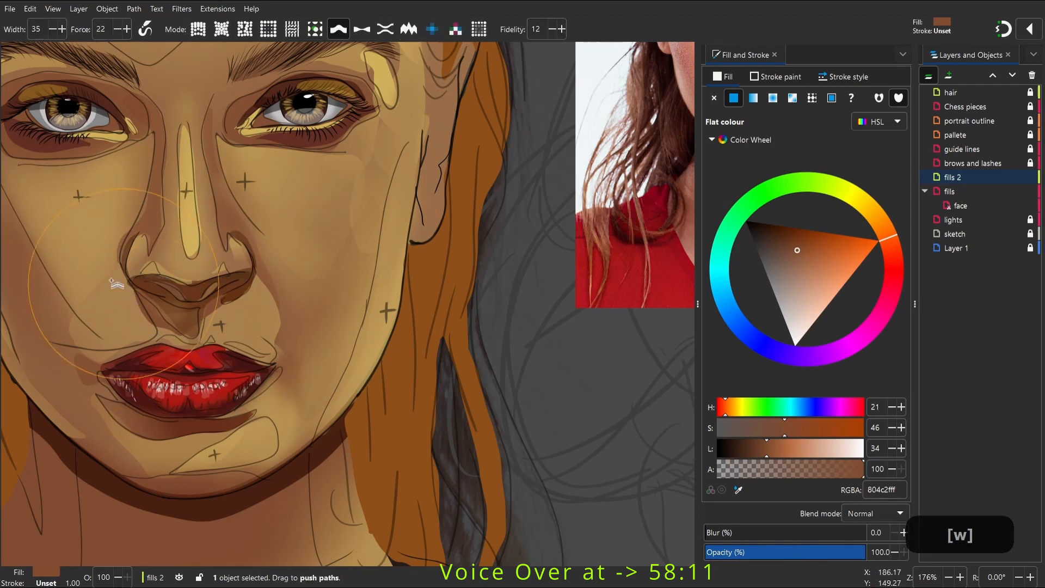
{"action": "key", "text": "space"}
{"action": "scroll", "coordinate": [267, 332], "scroll_direction": "down", "scroll_amount": 4}
{"action": "key", "text": "Escape"}
Draw a highlight about 15 by 13 mm above the right upper lip, with a radial gradient from sampled cfaf5a to transparent
{"action": "key", "text": "z"}
{"action": "left_click_drag", "start_coordinate": [201, 309], "coordinate": [306, 387]}
{"action": "key", "text": "space"}
{"action": "key", "text": "d"}
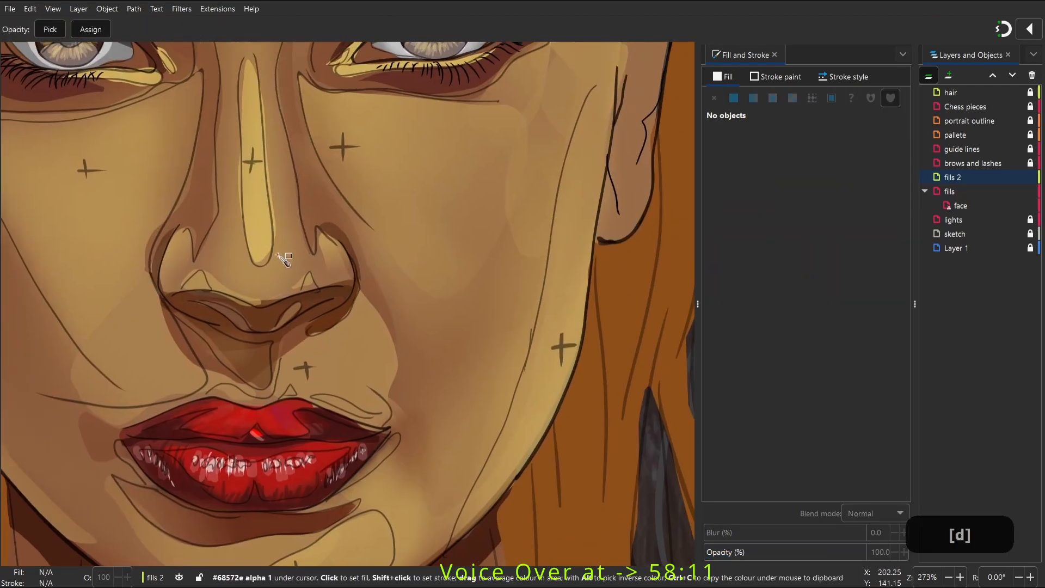
{"action": "key", "text": "space"}
{"action": "key", "text": "p"}
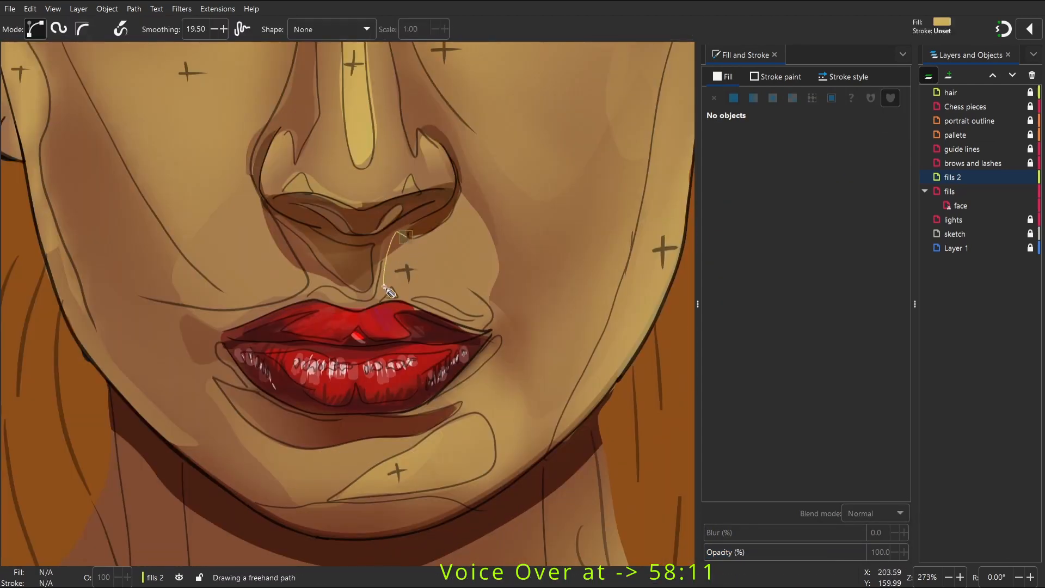
{"action": "mouse_move", "coordinate": [390, 293]}
{"action": "left_mouse_down"}
{"action": "mouse_move", "coordinate": [404, 236]}
{"action": "mouse_move", "coordinate": [460, 259]}
{"action": "left_mouse_up"}
{"action": "key", "text": "g"}
{"action": "key", "text": "s"}
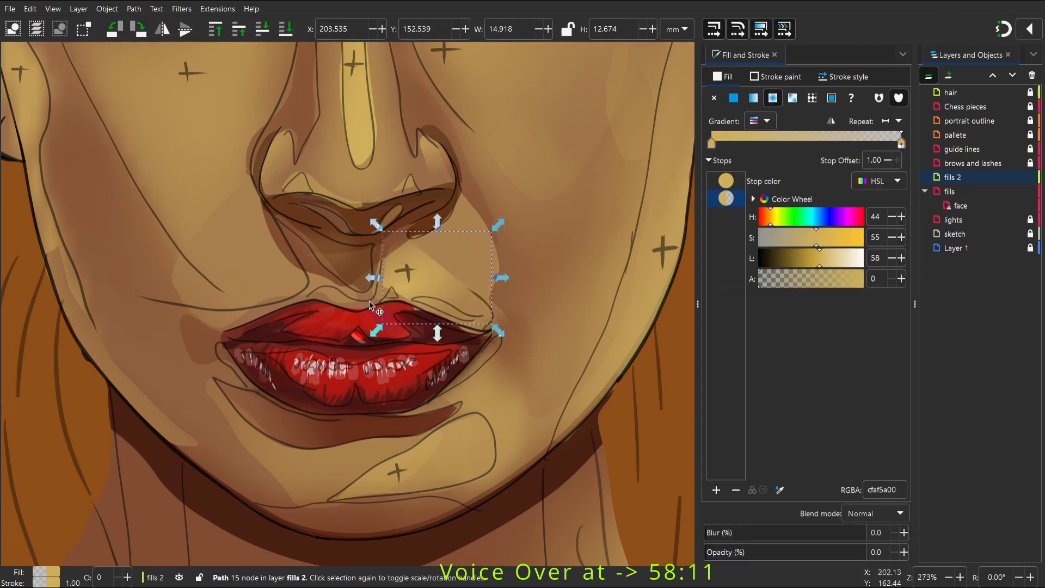
Draw a cfaf5a highlight band along the upper lip's edge and a smaller highlight above its right side at 67% opacity
{"action": "key", "text": "p"}
{"action": "mouse_move", "coordinate": [378, 272]}
{"action": "left_mouse_down"}
{"action": "mouse_move", "coordinate": [312, 298]}
{"action": "mouse_move", "coordinate": [445, 319]}
{"action": "left_mouse_up"}
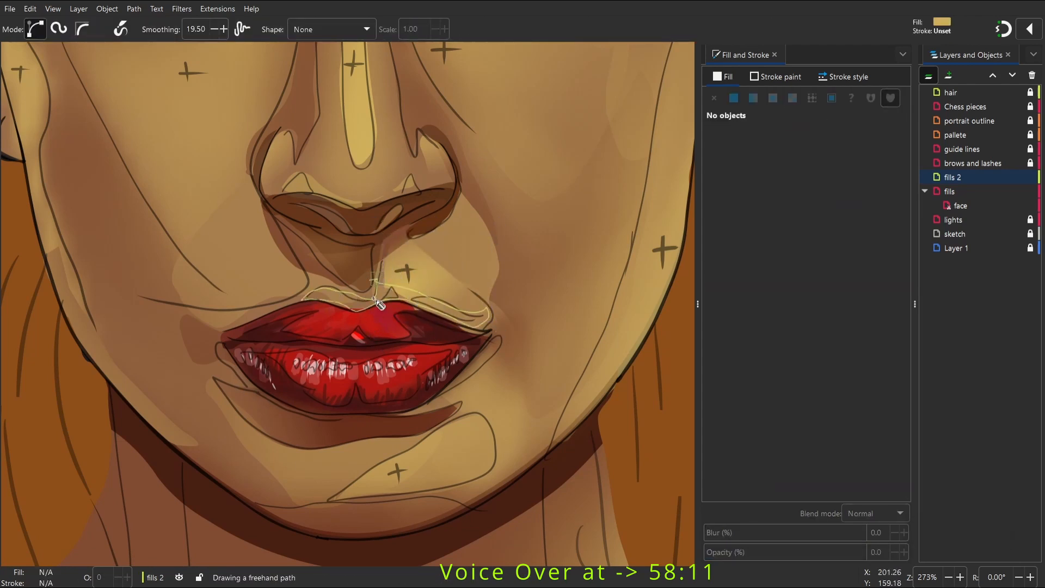
{"action": "left_click_drag", "start_coordinate": [380, 304], "coordinate": [377, 291]}
{"action": "key", "text": "s"}
{"action": "key", "text": "p"}
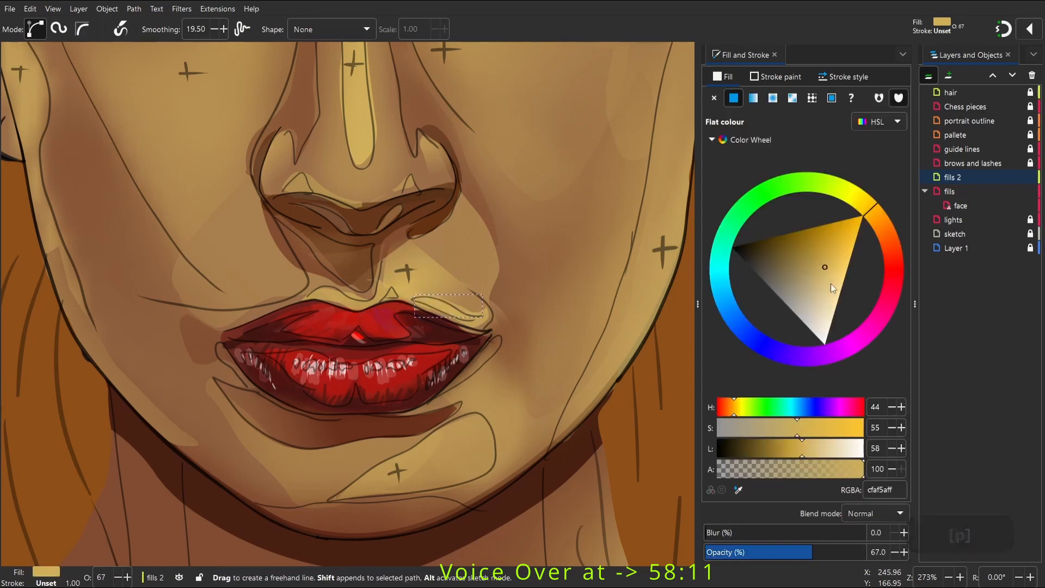
Lighten the small right lip highlight to ead7a4 and draw matching highlights on the cupid's bow and left upper lip edge
{"action": "left_click", "coordinate": [827, 302]}
{"action": "key", "text": "w"}
{"action": "key", "text": "p"}
{"action": "mouse_move", "coordinate": [385, 297]}
{"action": "left_mouse_down"}
{"action": "mouse_move", "coordinate": [402, 300]}
{"action": "mouse_move", "coordinate": [386, 297]}
{"action": "left_mouse_up"}
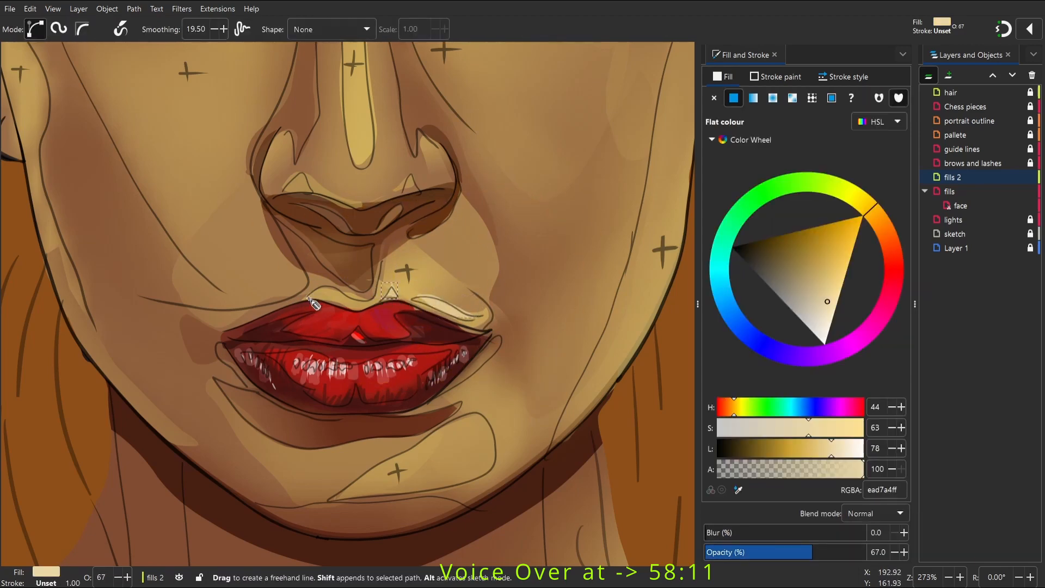
{"action": "mouse_move", "coordinate": [309, 297]}
{"action": "left_mouse_down"}
{"action": "mouse_move", "coordinate": [346, 299]}
{"action": "mouse_move", "coordinate": [311, 299]}
{"action": "left_mouse_up"}
Draw narrow pale ead7a4 highlights at the right and left corners of the mouth
{"action": "key", "text": "space"}
{"action": "left_click_drag", "start_coordinate": [397, 335], "coordinate": [439, 314]}
{"action": "key", "text": "w"}
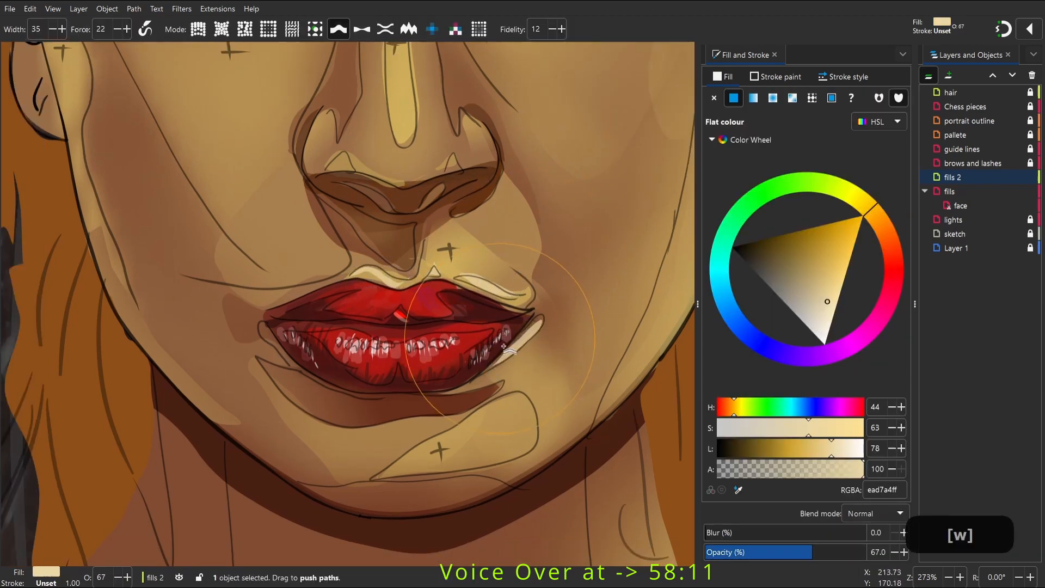
{"action": "mouse_move", "coordinate": [264, 328]}
{"action": "left_mouse_down"}
{"action": "mouse_move", "coordinate": [299, 374]}
{"action": "mouse_move", "coordinate": [263, 330]}
{"action": "left_mouse_up"}
{"action": "key", "text": "w"}
Draw a pale ead7a4 highlight shape above the right upper lip beside the philtrum and blur it
{"action": "key", "text": "space"}
{"action": "mouse_move", "coordinate": [359, 291]}
{"action": "left_mouse_down"}
{"action": "mouse_move", "coordinate": [216, 327]}
{"action": "mouse_move", "coordinate": [149, 358]}
{"action": "left_mouse_up"}
{"action": "key", "text": "p"}
{"action": "mouse_move", "coordinate": [240, 289]}
{"action": "left_mouse_down"}
{"action": "mouse_move", "coordinate": [309, 325]}
{"action": "mouse_move", "coordinate": [241, 290]}
{"action": "left_mouse_up"}
{"action": "left_click", "coordinate": [793, 534]}
Draw a pale highlight along the outer edge of the right cheek with 43.4% blur and 31.7% opacity
{"action": "mouse_move", "coordinate": [517, 256]}
{"action": "left_mouse_down"}
{"action": "mouse_move", "coordinate": [455, 412]}
{"action": "mouse_move", "coordinate": [515, 306]}
{"action": "left_mouse_up"}
{"action": "left_click", "coordinate": [752, 534]}
{"action": "left_click", "coordinate": [775, 534]}
{"action": "left_click", "coordinate": [756, 552]}
Draw a pale highlight on the right cheek beside the nose bridge with 51.8% blur and 14% opacity
{"action": "key", "text": "space"}
{"action": "left_click_drag", "start_coordinate": [376, 289], "coordinate": [483, 428]}
{"action": "left_click_drag", "start_coordinate": [403, 223], "coordinate": [410, 214]}
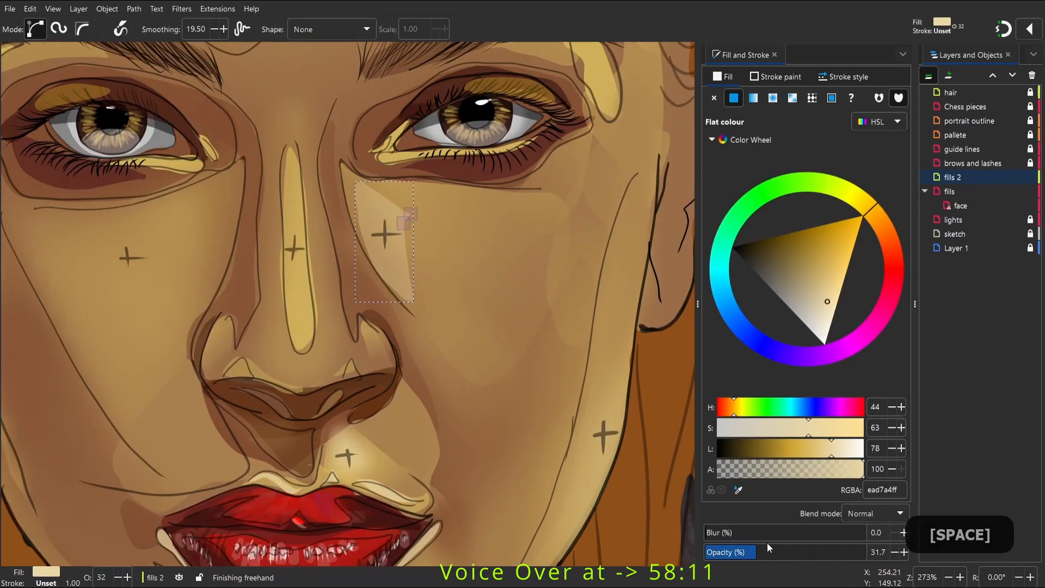
{"action": "left_click", "coordinate": [788, 534]}
{"action": "left_click", "coordinate": [728, 551]}
Draw a matching pale highlight on the left cheek below the eye with 51.5% blur and 14% opacity
{"action": "left_click_drag", "start_coordinate": [129, 219], "coordinate": [126, 218]}
{"action": "key", "text": "space"}
{"action": "key", "text": "2"}
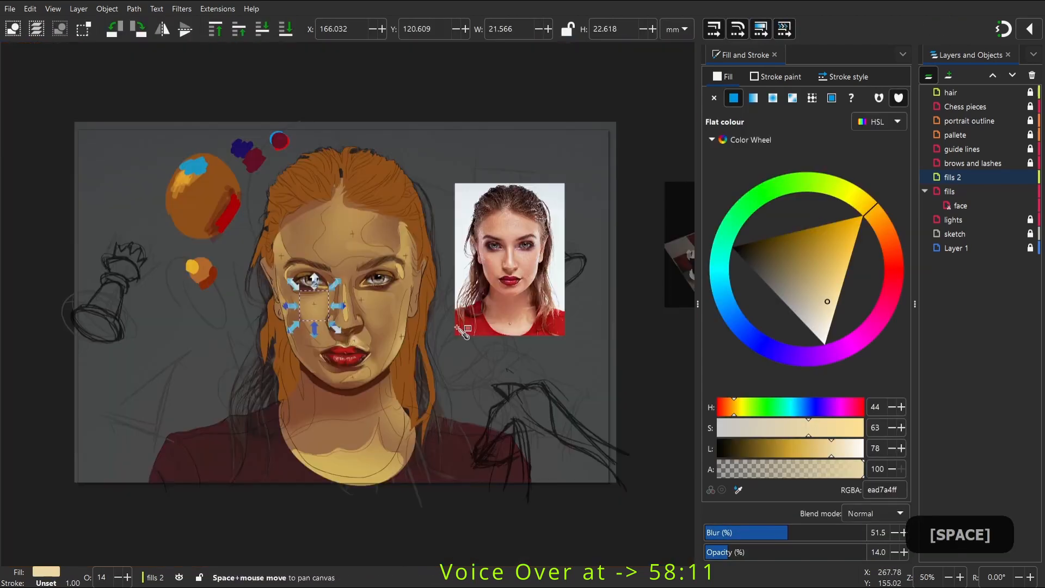
{"action": "key", "text": "s"}
{"action": "left_click", "coordinate": [453, 357]}
{"action": "key", "text": "space"}
Draw a highlight about 20 by 20 mm on the right cheek below the eye, filled with sampled d4b97f
{"action": "key", "text": "z"}
{"action": "left_click_drag", "start_coordinate": [377, 262], "coordinate": [444, 328]}
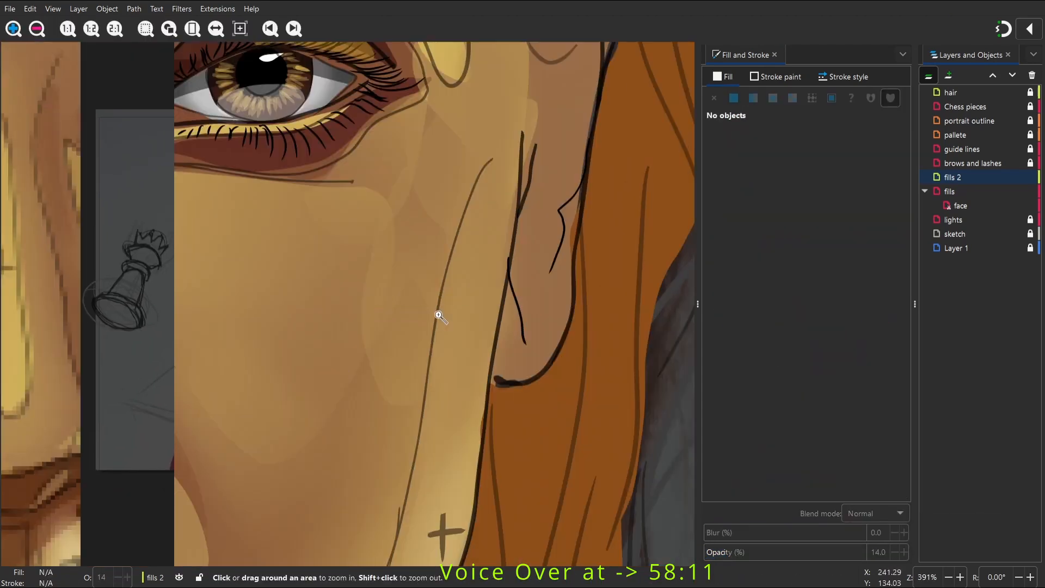
{"action": "key", "text": "p"}
{"action": "mouse_move", "coordinate": [170, 198]}
{"action": "left_mouse_down"}
{"action": "mouse_move", "coordinate": [301, 207]}
{"action": "mouse_move", "coordinate": [170, 197]}
{"action": "mouse_move", "coordinate": [286, 102]}
{"action": "left_mouse_up"}
{"action": "key", "text": "space"}
{"action": "key", "text": "d"}
{"action": "left_click", "coordinate": [194, 458]}
Set the large right cheek highlight's opacity to 51.7% and blur it, then clear the selection
{"action": "key", "text": "s"}
{"action": "left_click", "coordinate": [788, 552]}
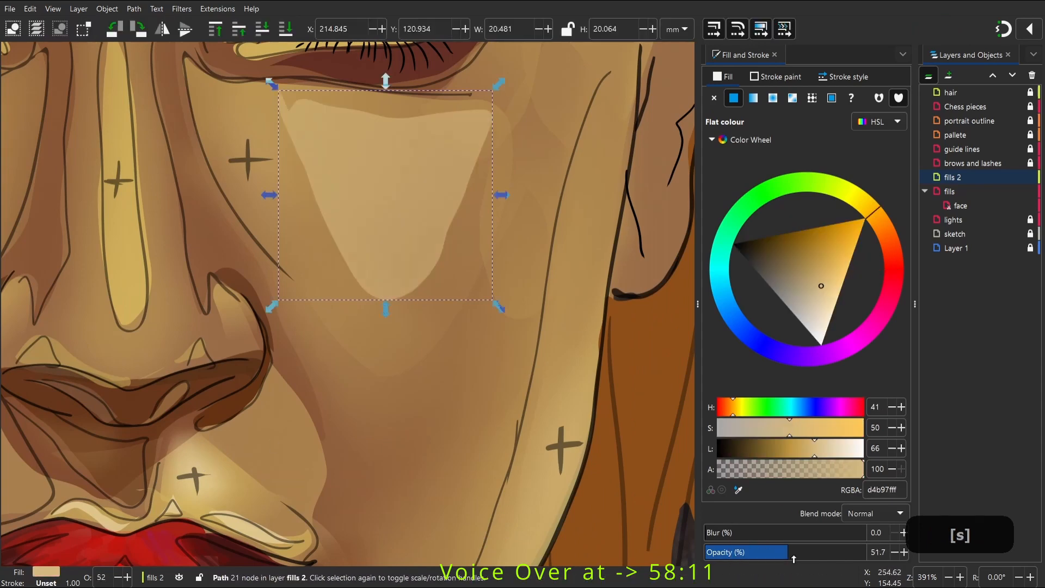
{"action": "left_click_drag", "start_coordinate": [769, 532], "coordinate": [795, 535]}
{"action": "key", "text": "space"}
{"action": "key", "text": "2"}
{"action": "left_click", "coordinate": [348, 326]}
{"action": "key", "text": "space"}
{"action": "left_click", "coordinate": [364, 245]}
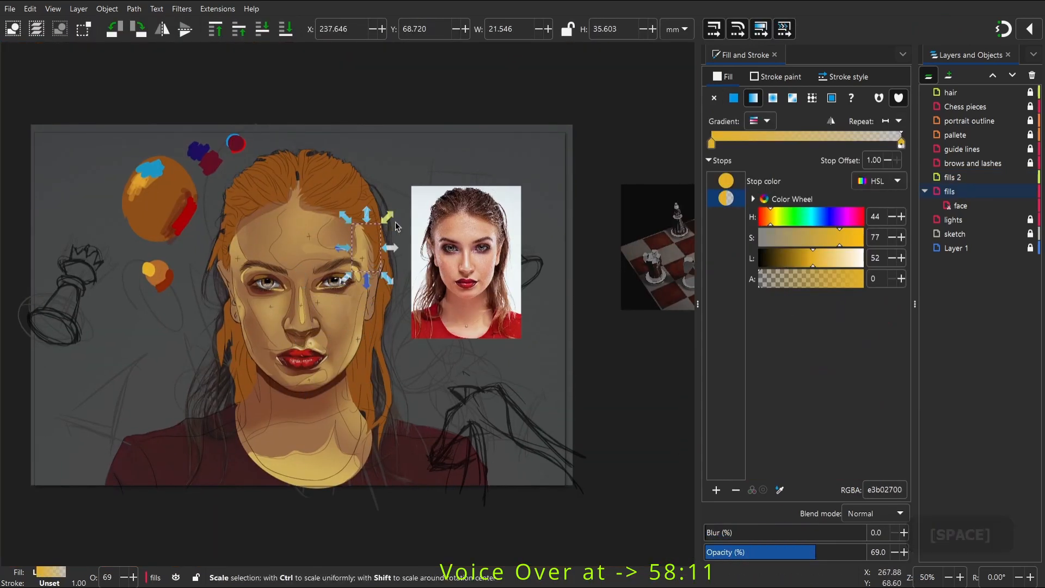
{"action": "left_click", "coordinate": [398, 262]}
{"action": "key", "text": "p"}
{"action": "key", "text": "s"}
Pick the shading shapes beside the nose bridge from among the overlapping objects and reduce their opacity
{"action": "key", "text": "z"}
{"action": "left_click_drag", "start_coordinate": [249, 260], "coordinate": [398, 372]}
{"action": "key", "text": "s"}
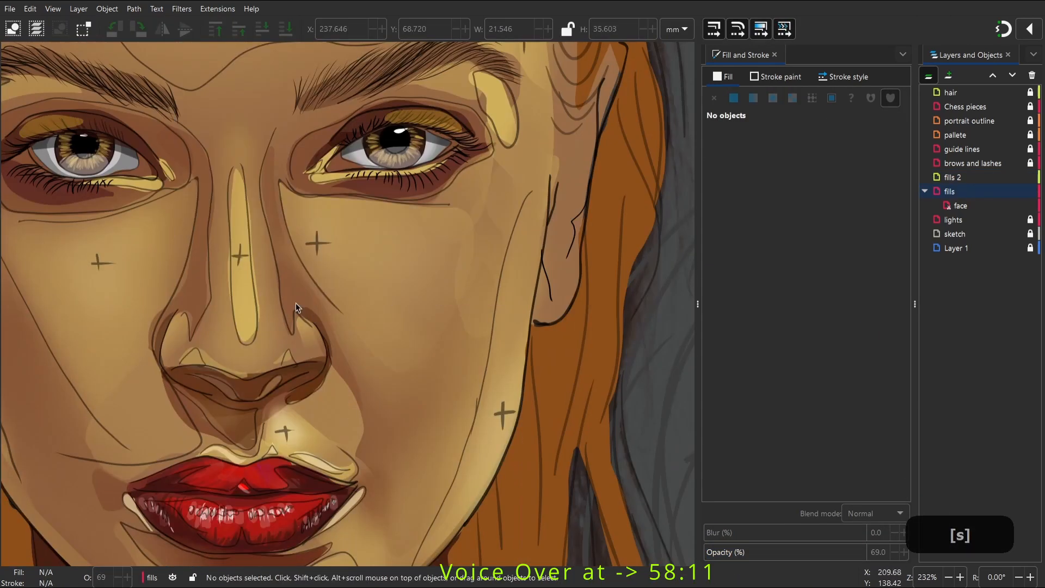
{"action": "left_click", "coordinate": [296, 303]}
{"action": "left_click", "coordinate": [198, 266], "text": "shift"}
{"action": "left_click", "coordinate": [290, 267], "text": "alt"}
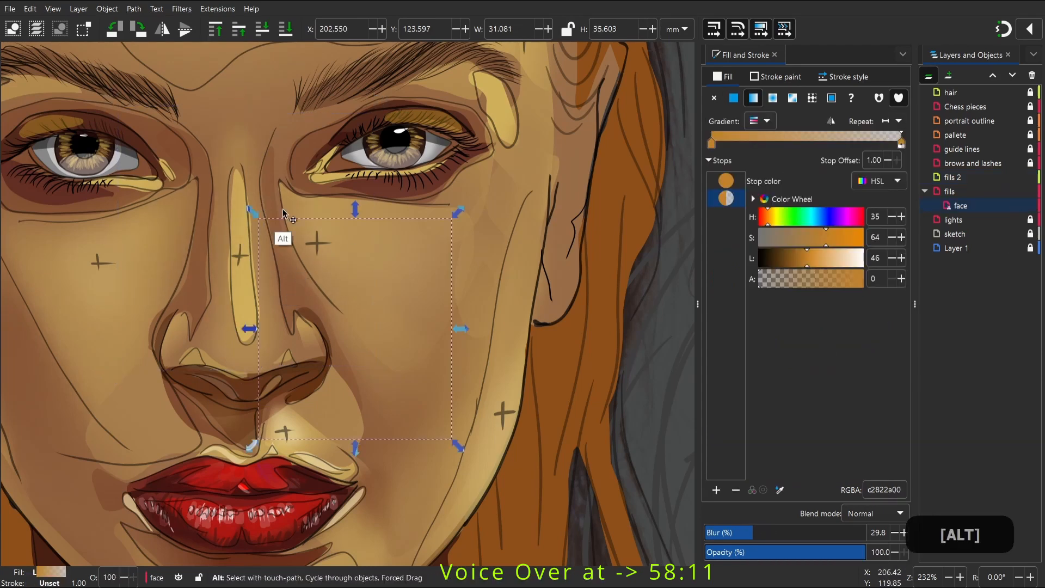
{"action": "left_click", "coordinate": [281, 242], "text": "alt"}
{"action": "left_click", "coordinate": [186, 277], "text": "alt+shift"}
{"action": "left_click", "coordinate": [275, 194], "text": "alt"}
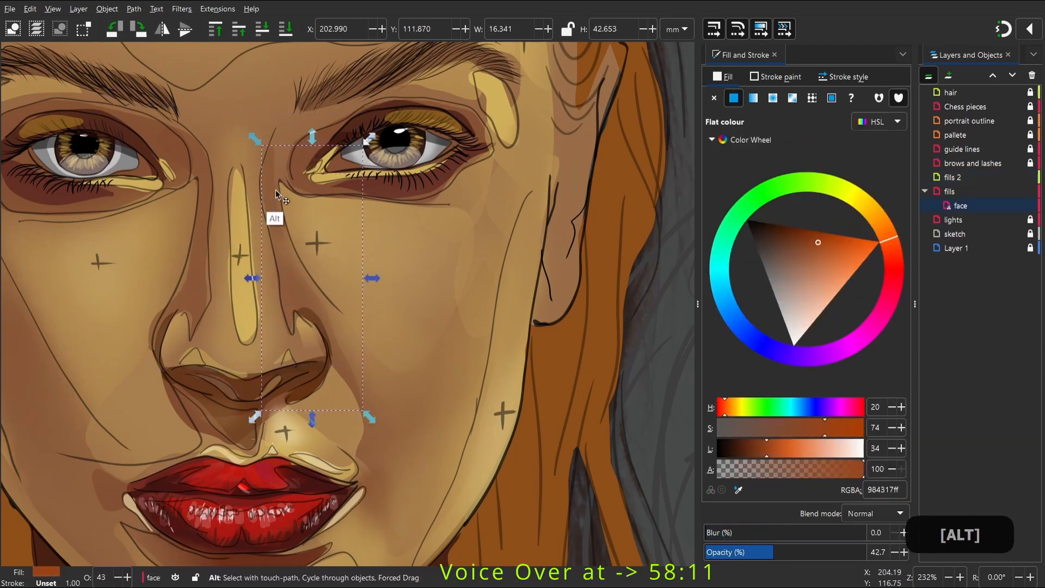
{"action": "left_click", "coordinate": [200, 229], "text": "ctrl"}
{"action": "left_click", "coordinate": [186, 303], "text": "alt"}
{"action": "left_click", "coordinate": [758, 554]}
Draw a pale d4b97f highlight shape in the nose area, blur it and set its opacity to 14.5%
{"action": "left_click", "coordinate": [345, 295], "text": "alt"}
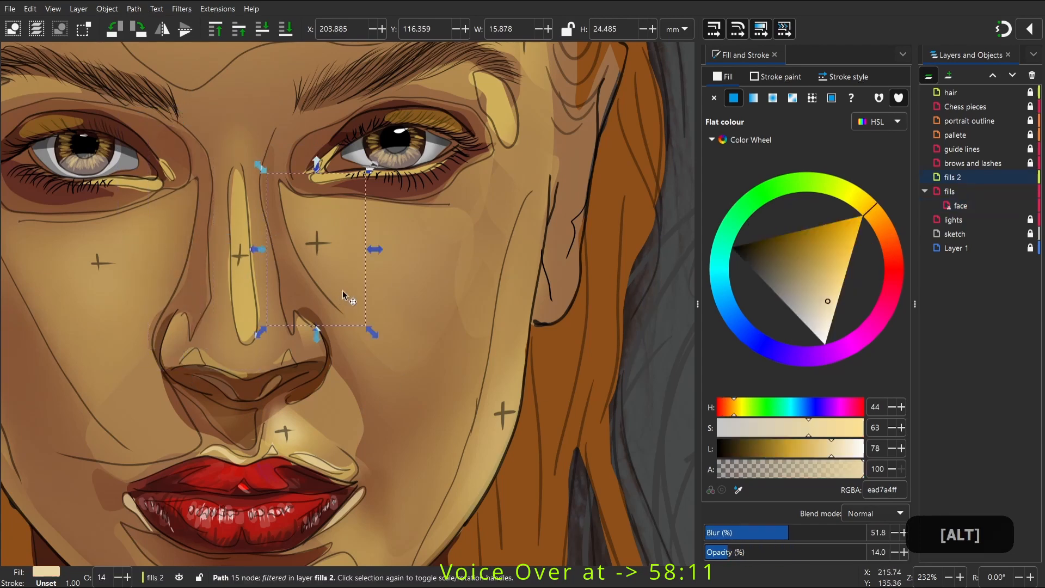
{"action": "left_click", "coordinate": [468, 389], "text": "alt"}
{"action": "key", "text": "2"}
{"action": "key", "text": "space"}
{"action": "key", "text": "z"}
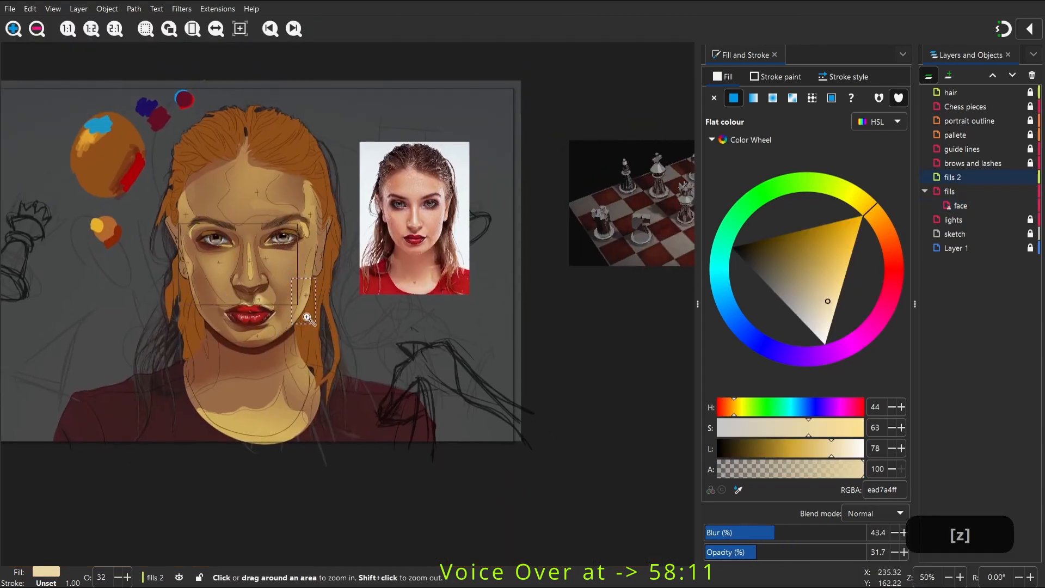
{"action": "key", "text": "space"}
{"action": "mouse_move", "coordinate": [308, 323]}
{"action": "left_mouse_down"}
{"action": "mouse_move", "coordinate": [198, 223]}
{"action": "mouse_move", "coordinate": [211, 267]}
{"action": "mouse_move", "coordinate": [177, 210]}
{"action": "left_mouse_up"}
{"action": "key", "text": "p"}
{"action": "left_click", "coordinate": [792, 532]}
{"action": "left_click", "coordinate": [728, 552]}
{"action": "left_click", "coordinate": [358, 367]}
{"action": "key", "text": "2"}
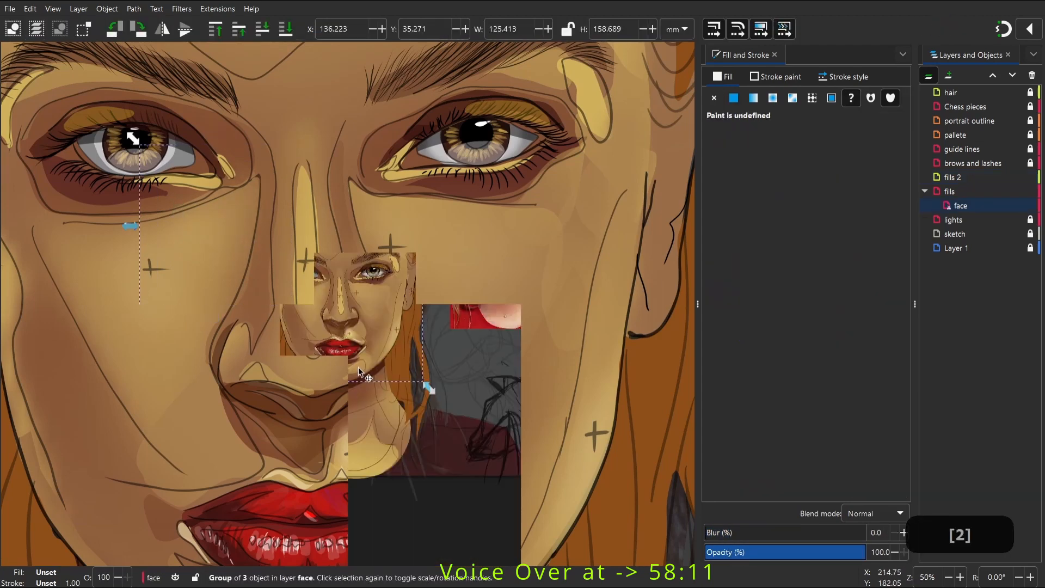
Draw a pale d4b97f highlight around the mouth and chin in the face layer at 14.5% opacity and blur it
{"action": "key", "text": "z"}
{"action": "left_click_drag", "start_coordinate": [271, 306], "coordinate": [348, 419]}
{"action": "key", "text": "p"}
{"action": "key", "text": "w"}
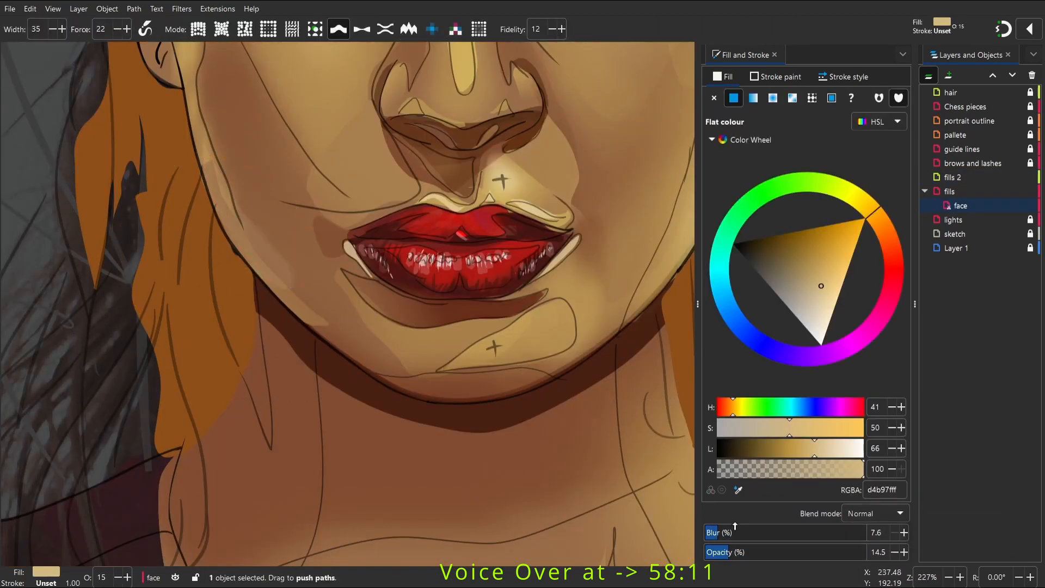
{"action": "left_click", "coordinate": [765, 536]}
{"action": "left_click", "coordinate": [440, 387]}
{"action": "key", "text": "2"}
{"action": "key", "text": "space"}
{"action": "key", "text": "z"}
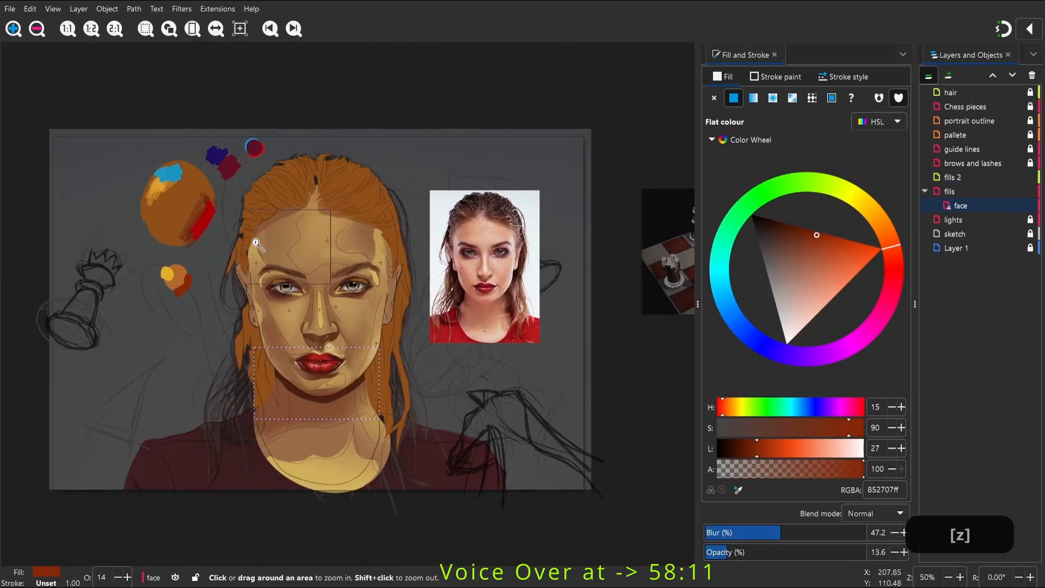
Draw a shape over the left side of the forehead, filled with sampled bd9a55, with 43.1% blur and 45.9% opacity
{"action": "left_click_drag", "start_coordinate": [254, 200], "coordinate": [313, 298]}
{"action": "key", "text": "p"}
{"action": "left_click_drag", "start_coordinate": [165, 199], "coordinate": [348, 97]}
{"action": "key", "text": "d"}
{"action": "key", "text": "s"}
{"action": "left_click", "coordinate": [772, 532]}
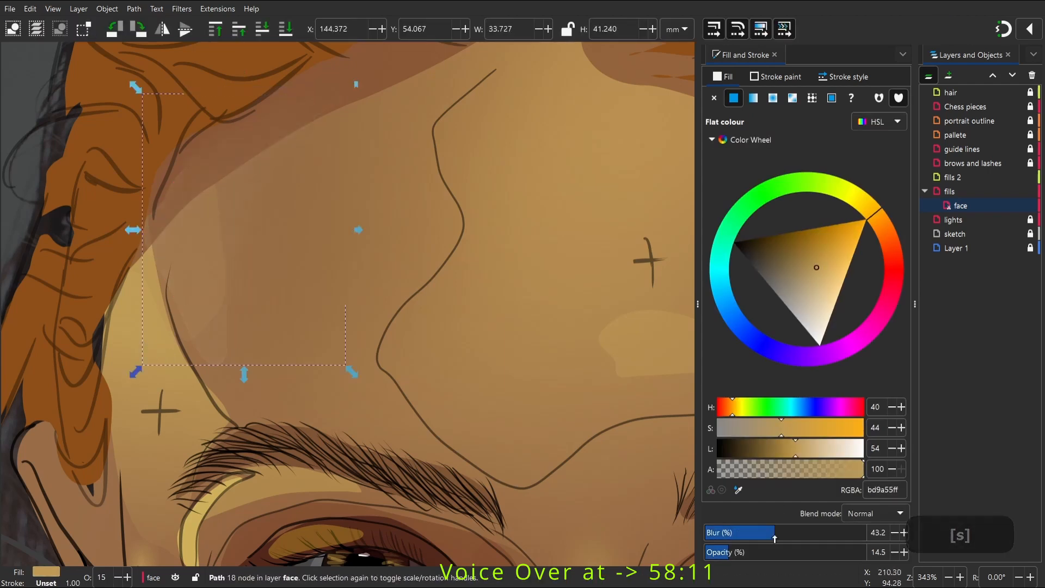
{"action": "left_click", "coordinate": [778, 552]}
{"action": "key", "text": "space"}
{"action": "key", "text": "2"}
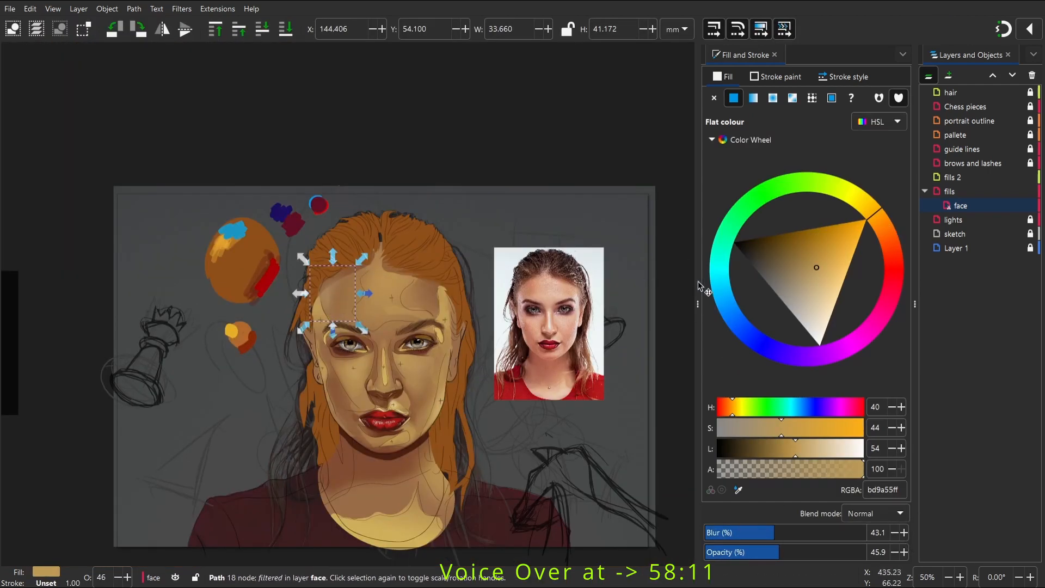
{"action": "key", "text": "ctrl"}
{"action": "key", "text": "s"}
{"action": "key", "text": "s"}
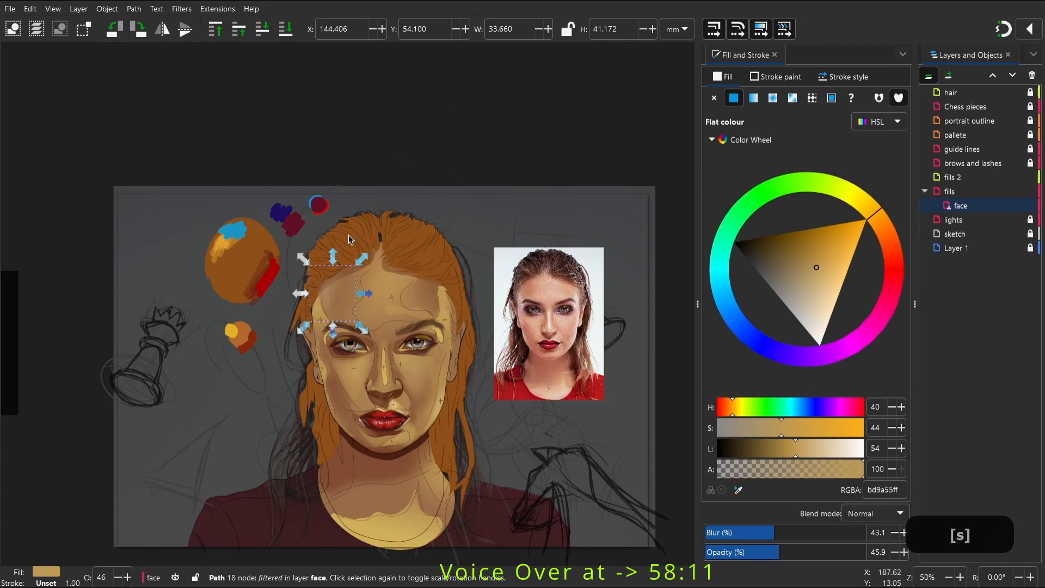
{"action": "key", "text": "alt+Tab"}
{"action": "key", "text": "alt+Tab"}
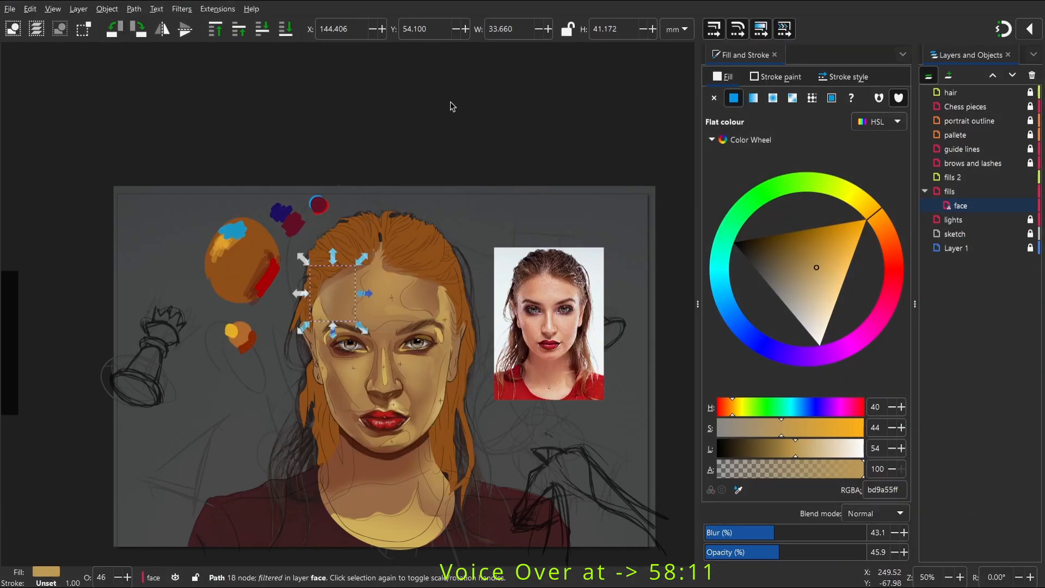
{"action": "key", "text": "ctrl+z"}
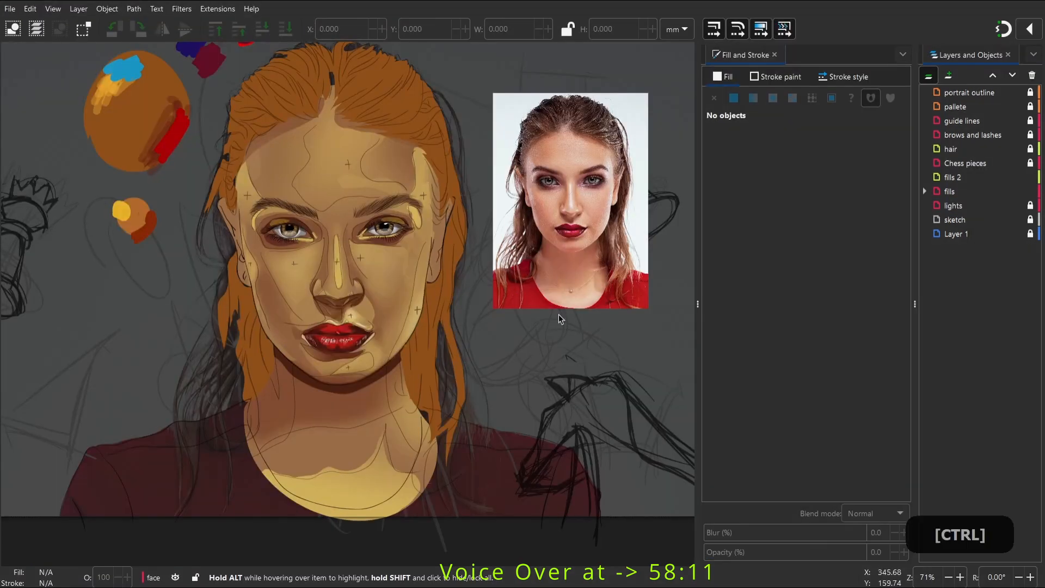
Draw a highlight shape on the right temple in the fills 2 layer and lighten its fill to d6bb85
{"action": "scroll", "coordinate": [448, 261], "scroll_direction": "up", "scroll_amount": 1}
{"action": "left_click", "coordinate": [963, 178]}
{"action": "scroll", "coordinate": [433, 163], "scroll_direction": "up", "scroll_amount": 2}
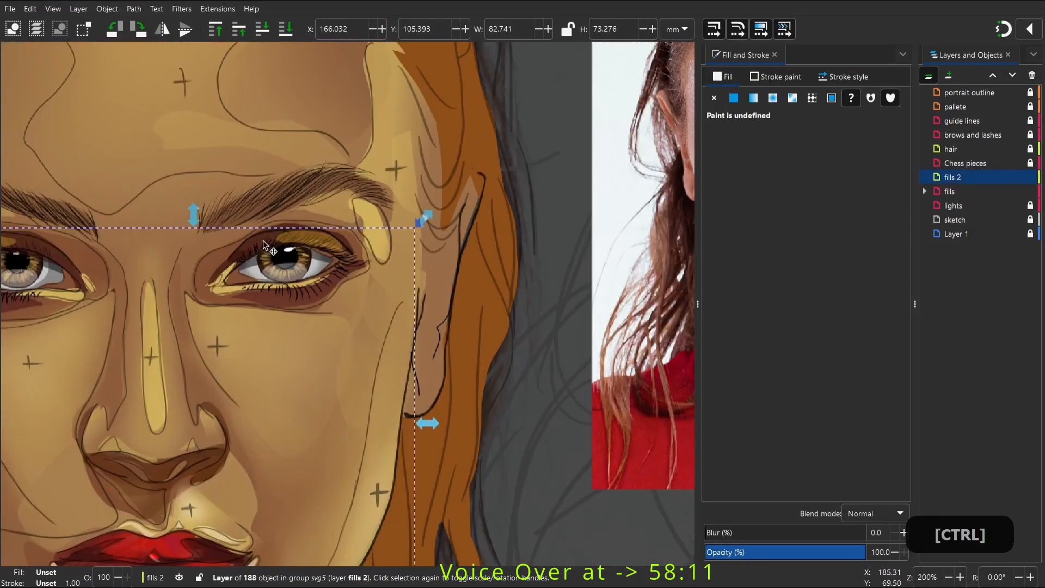
{"action": "scroll", "coordinate": [393, 254], "scroll_direction": "down", "scroll_amount": 1}
{"action": "key", "text": "p"}
{"action": "scroll", "coordinate": [558, 253], "scroll_direction": "down", "scroll_amount": 2}
{"action": "scroll", "coordinate": [555, 278], "scroll_direction": "up", "scroll_amount": 4}
{"action": "scroll", "coordinate": [196, 244], "scroll_direction": "up", "scroll_amount": 1}
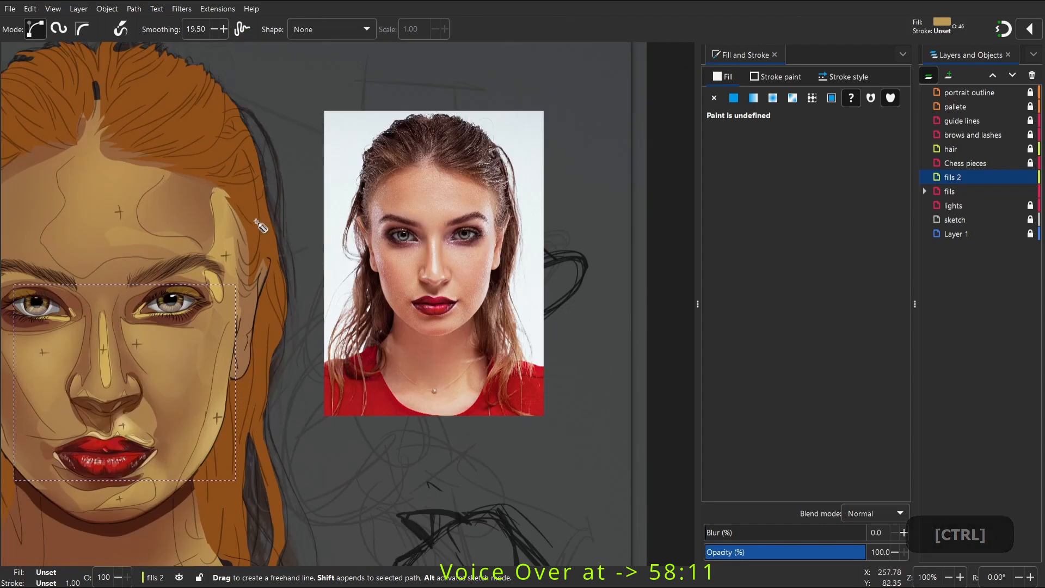
{"action": "mouse_move", "coordinate": [236, 225]}
{"action": "left_mouse_down"}
{"action": "mouse_move", "coordinate": [236, 282]}
{"action": "mouse_move", "coordinate": [238, 260]}
{"action": "left_mouse_up"}
{"action": "key", "text": "w"}
{"action": "left_click", "coordinate": [820, 289]}
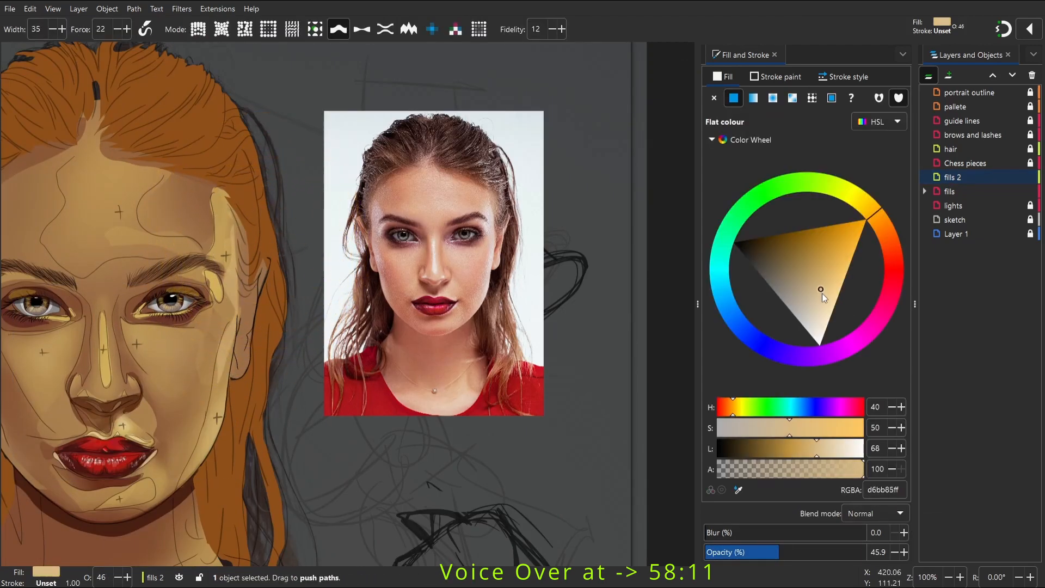
Draw a highlight shape down the left temple and edge of the face in the fills 2 layer, filled dbc496 at 45.9% opacity
{"action": "key", "text": "space"}
{"action": "left_click_drag", "start_coordinate": [217, 342], "coordinate": [351, 343]}
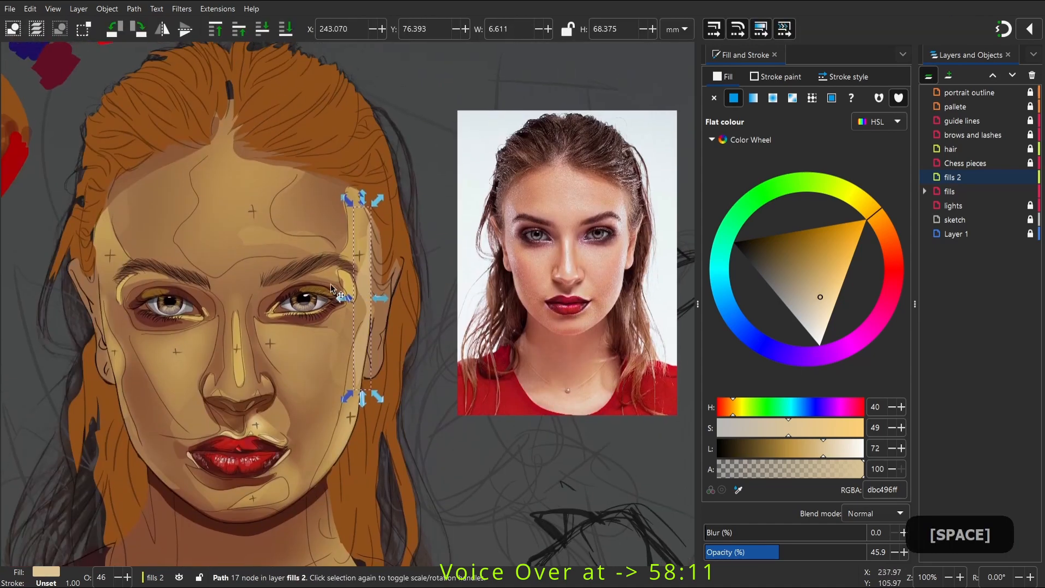
{"action": "key", "text": "p"}
{"action": "left_click_drag", "start_coordinate": [101, 212], "coordinate": [103, 239]}
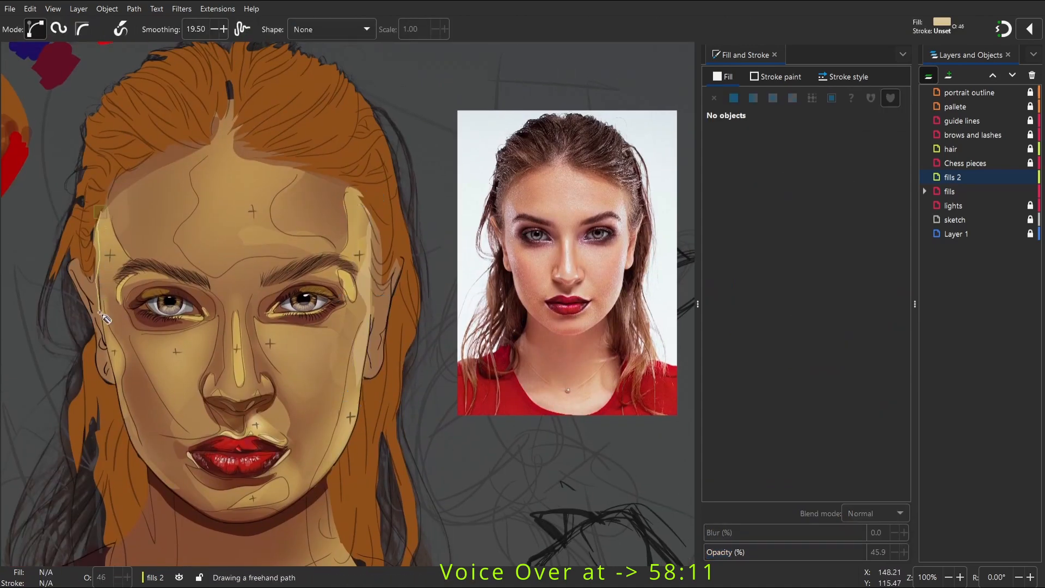
{"action": "left_click_drag", "start_coordinate": [133, 245], "coordinate": [101, 213]}
{"action": "key", "text": "w"}
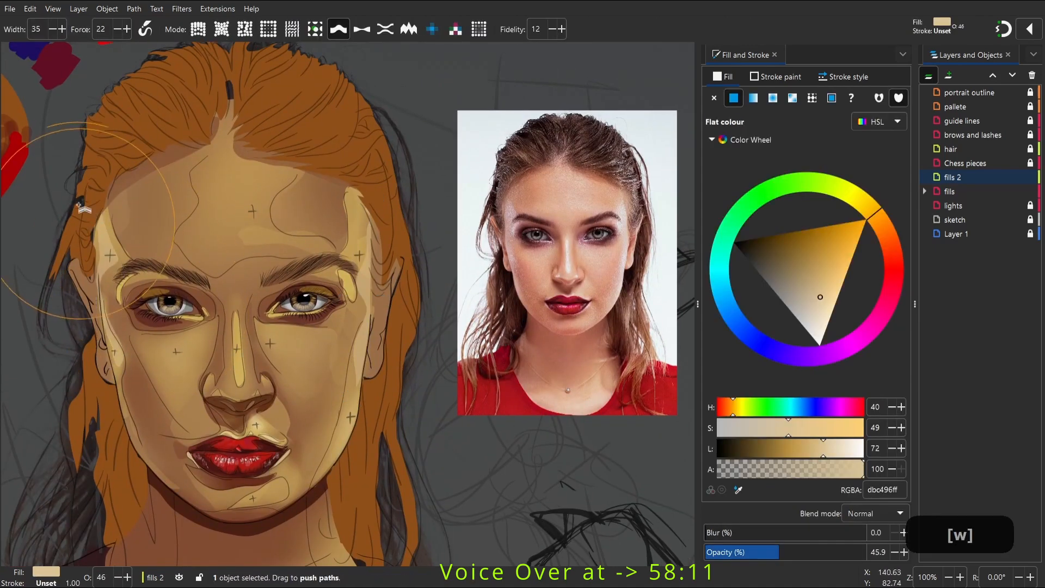
{"action": "key", "text": "space"}
{"action": "left_click_drag", "start_coordinate": [121, 404], "coordinate": [126, 375]}
{"action": "key", "text": "s"}
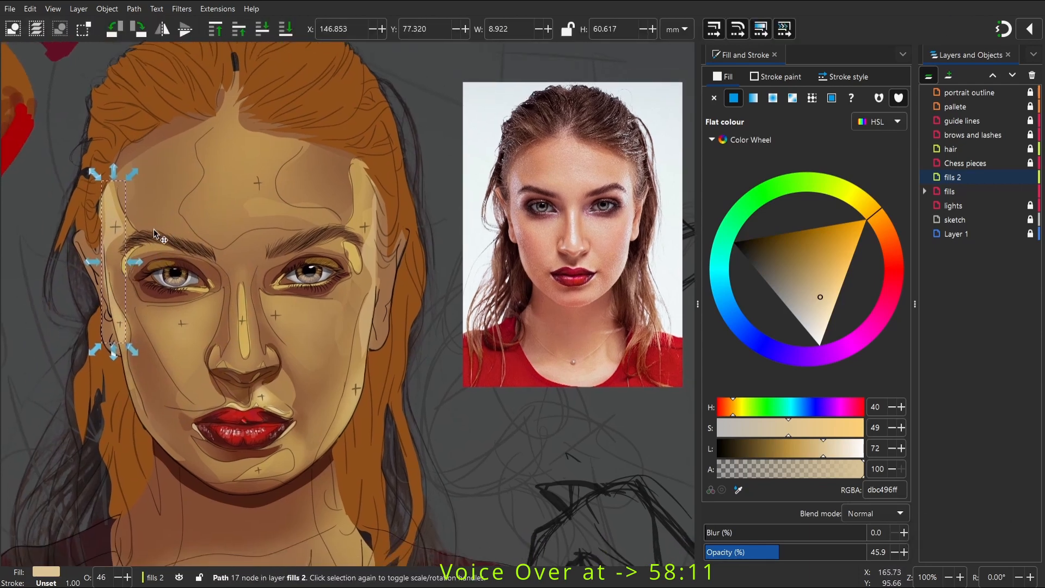
Lock the fills layer and make fills 2 the active layer
{"action": "key", "text": "s"}
{"action": "left_click_drag", "start_coordinate": [237, 221], "coordinate": [299, 170]}
{"action": "left_click", "coordinate": [479, 305]}
{"action": "key", "text": "space"}
{"action": "left_click_drag", "start_coordinate": [381, 305], "coordinate": [348, 246]}
{"action": "left_click", "coordinate": [338, 408]}
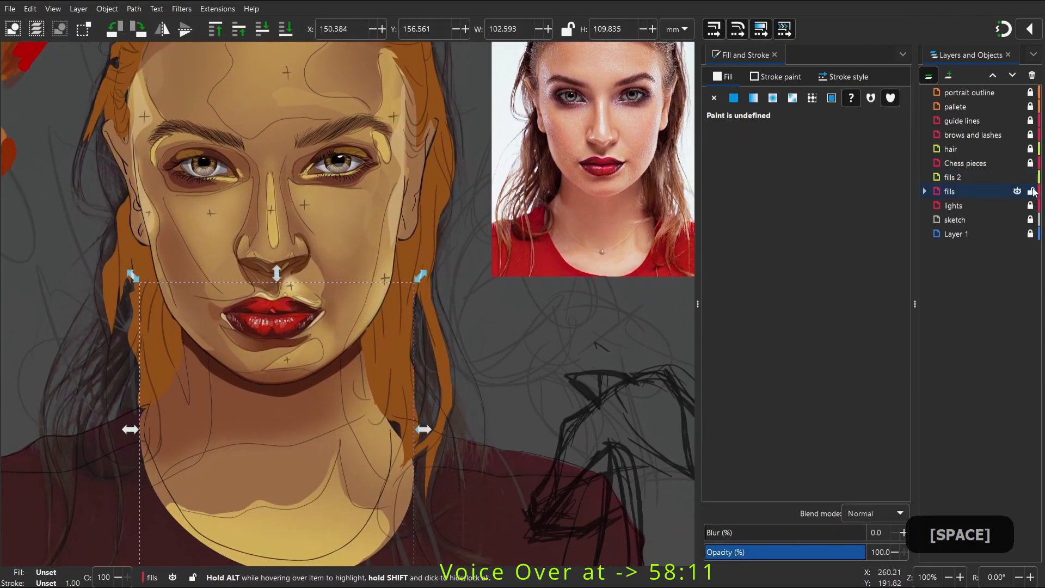
{"action": "left_click", "coordinate": [1031, 191]}
{"action": "left_click", "coordinate": [974, 177]}
Draw a shadow shape over the right side of the neck, filled with sampled dark brown 482012 at 27.6% opacity
{"action": "key", "text": "p"}
{"action": "mouse_move", "coordinate": [359, 364]}
{"action": "left_mouse_down"}
{"action": "mouse_move", "coordinate": [368, 384]}
{"action": "mouse_move", "coordinate": [359, 364]}
{"action": "left_mouse_up"}
{"action": "key", "text": "d"}
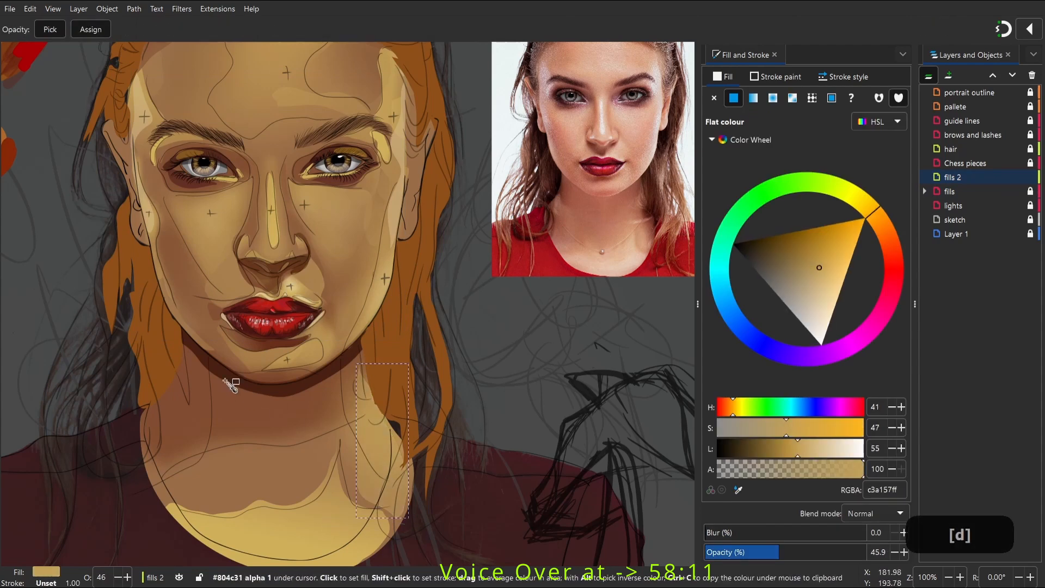
{"action": "left_click", "coordinate": [231, 383]}
{"action": "key", "text": "s"}
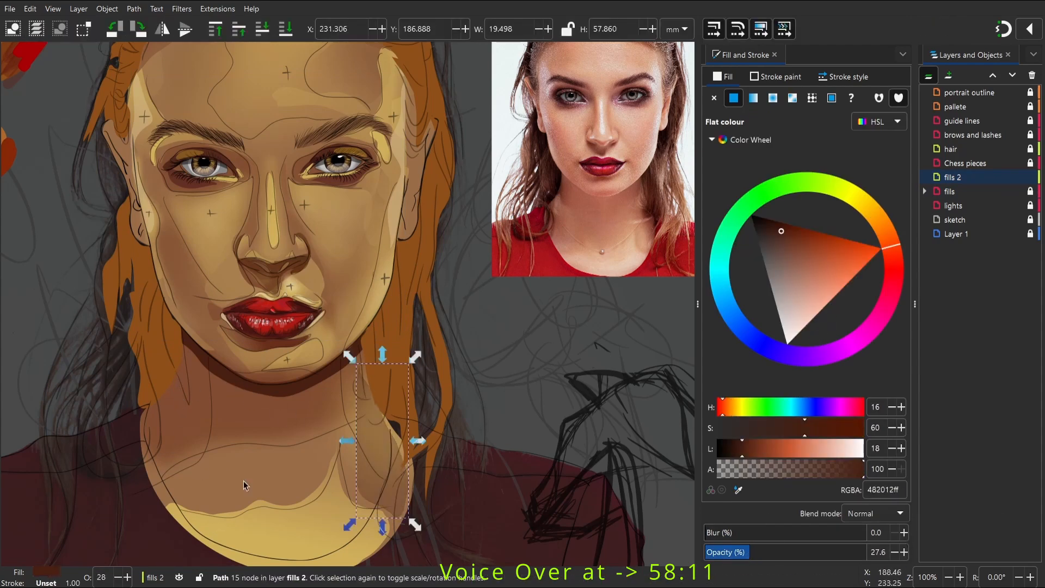
{"action": "key", "text": "Escape"}
Draw a light shape on the upper chest, filled with sampled c9a859 at 27.6% opacity, and smooth its outline
{"action": "key", "text": "p"}
{"action": "left_click_drag", "start_coordinate": [244, 479], "coordinate": [252, 520]}
{"action": "key", "text": "d"}
{"action": "left_click", "coordinate": [292, 534]}
{"action": "key", "text": "w"}
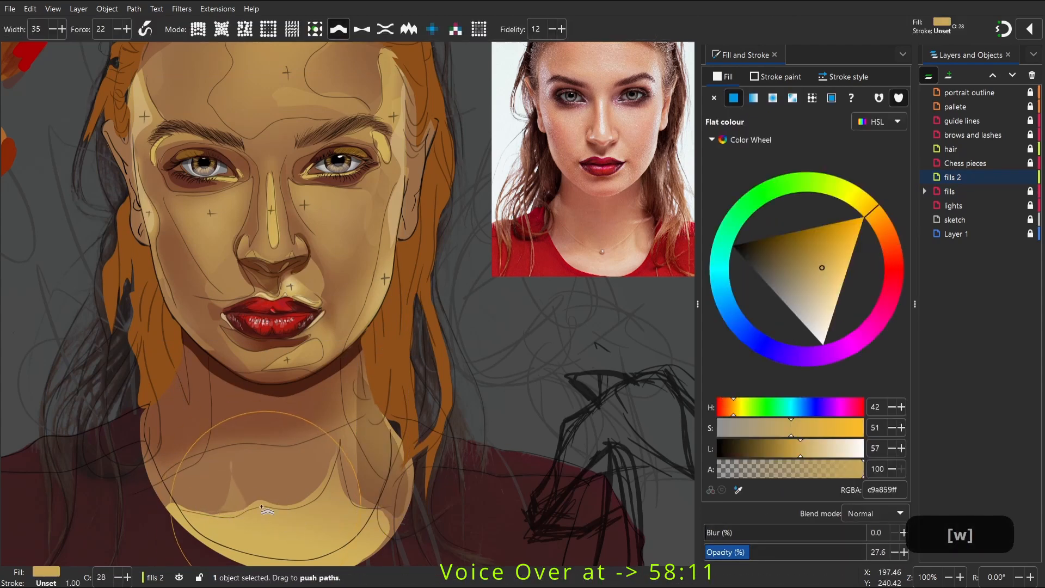
{"action": "key", "text": "s"}
Soften the dark shadow shape directly under the chin and return to the fills 2 layer
{"action": "left_click", "coordinate": [308, 394], "text": "ctrl"}
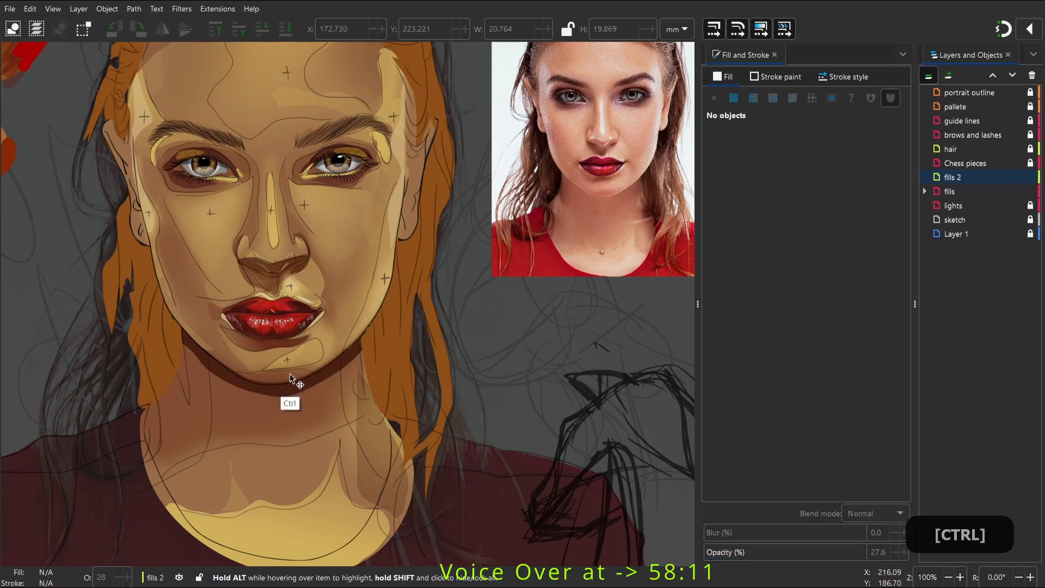
{"action": "left_click", "coordinate": [290, 378], "text": "ctrl"}
{"action": "key", "text": "s"}
{"action": "left_click", "coordinate": [953, 177]}
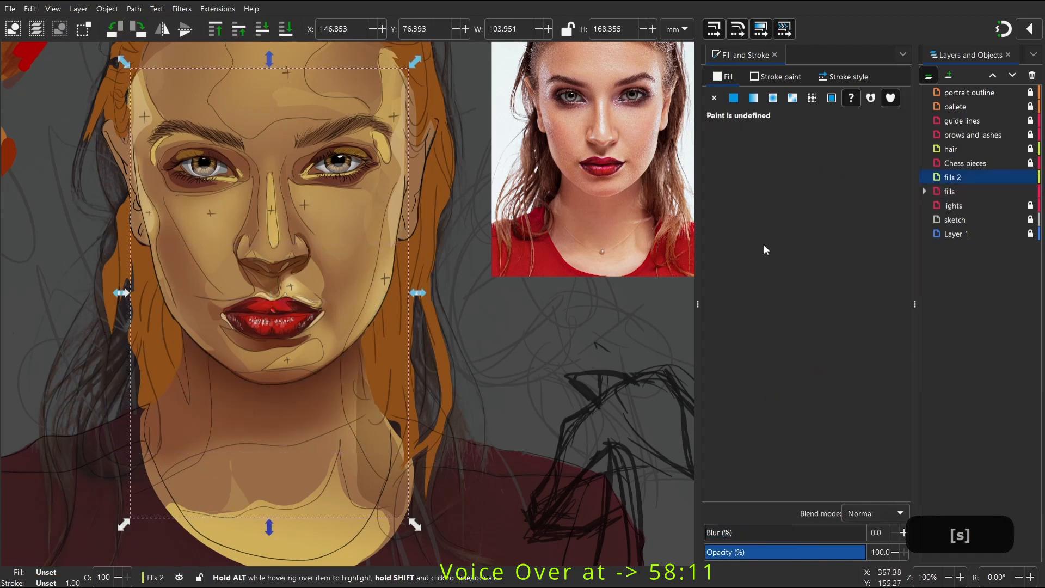
{"action": "left_click", "coordinate": [510, 341]}
Set the opacity of the light chest shape at the neckline in the fills layer to 41.3%
{"action": "key", "text": "space"}
{"action": "left_click_drag", "start_coordinate": [511, 341], "coordinate": [492, 389]}
{"action": "scroll", "coordinate": [465, 279], "scroll_direction": "down", "scroll_amount": 2}
{"action": "key", "text": "s"}
{"action": "left_click", "coordinate": [1029, 191]}
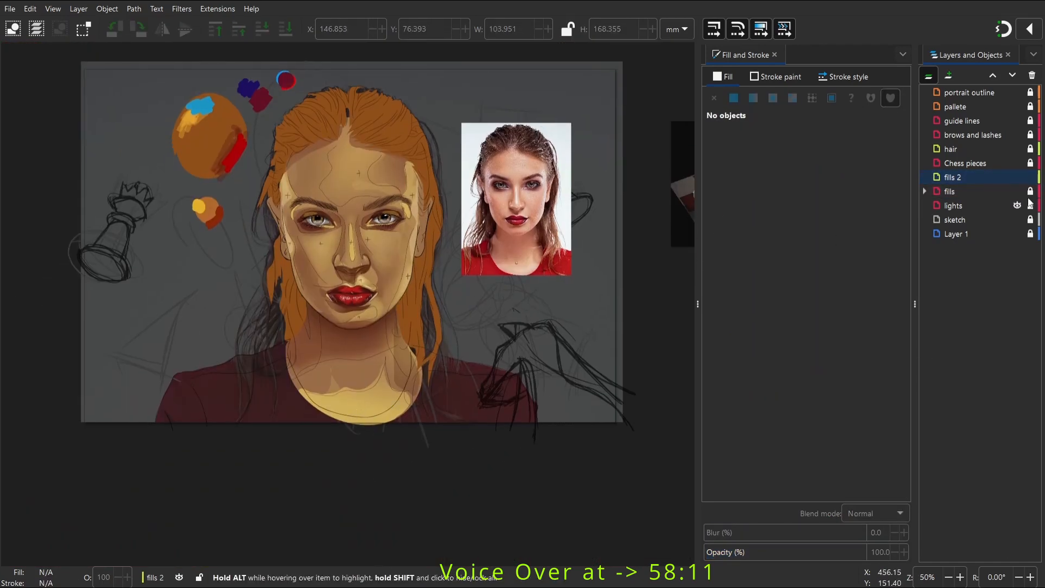
{"action": "left_click", "coordinate": [385, 403]}
{"action": "left_click", "coordinate": [363, 414], "text": "ctrl"}
{"action": "left_click_drag", "start_coordinate": [770, 553], "coordinate": [772, 552]}
{"action": "left_click", "coordinate": [561, 449]}
{"action": "key", "text": "space"}
{"action": "left_click_drag", "start_coordinate": [562, 449], "coordinate": [542, 480]}
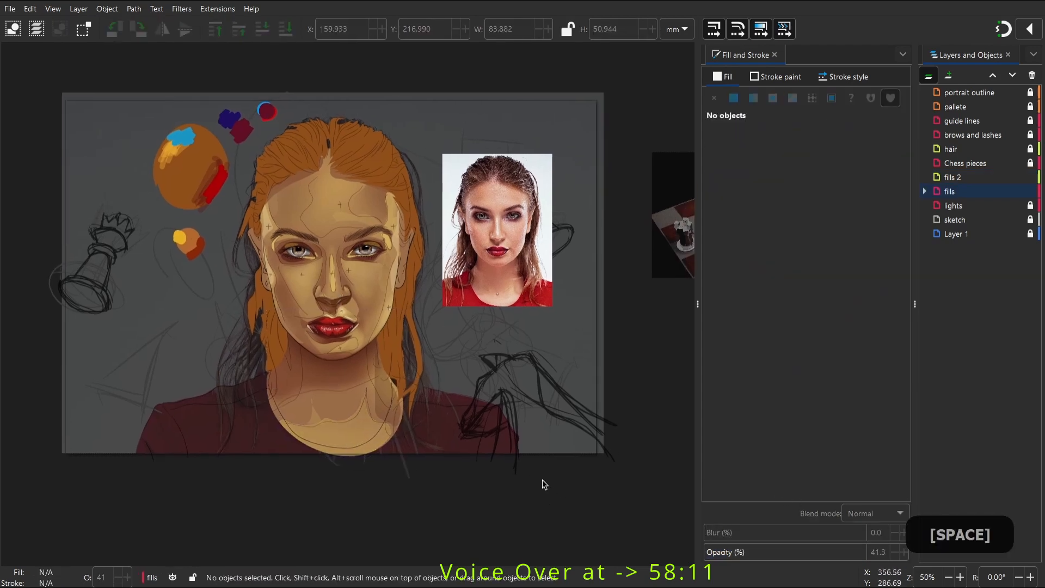
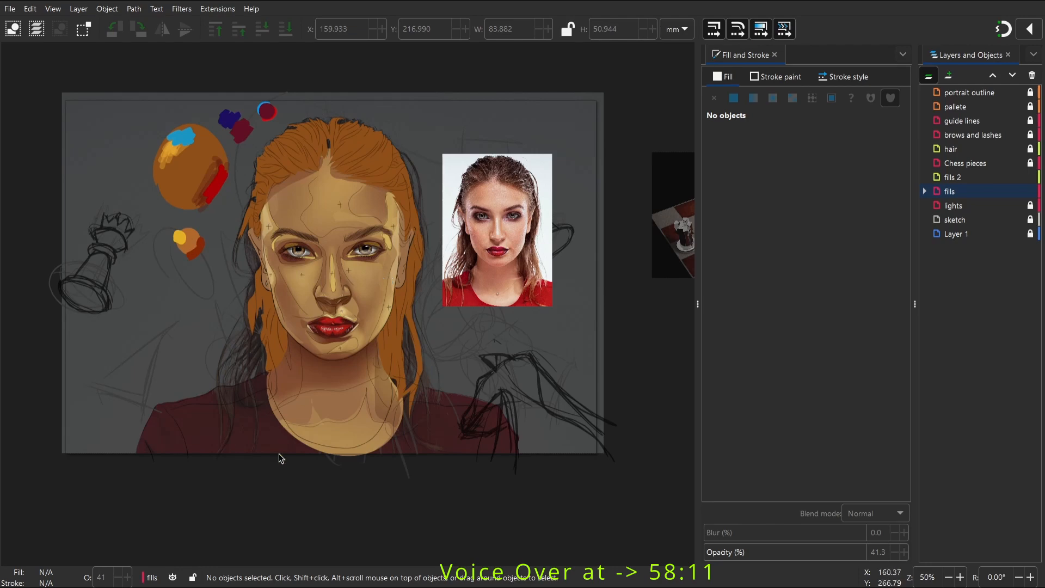
Draw a highlight shape along the left cheek and jaw edge in the fills 2 layer, filled with sampled c9aa71
{"action": "left_click", "coordinate": [952, 177]}
{"action": "key", "text": "z"}
{"action": "left_click_drag", "start_coordinate": [250, 234], "coordinate": [336, 367]}
{"action": "key", "text": "p"}
{"action": "left_click_drag", "start_coordinate": [282, 246], "coordinate": [263, 228]}
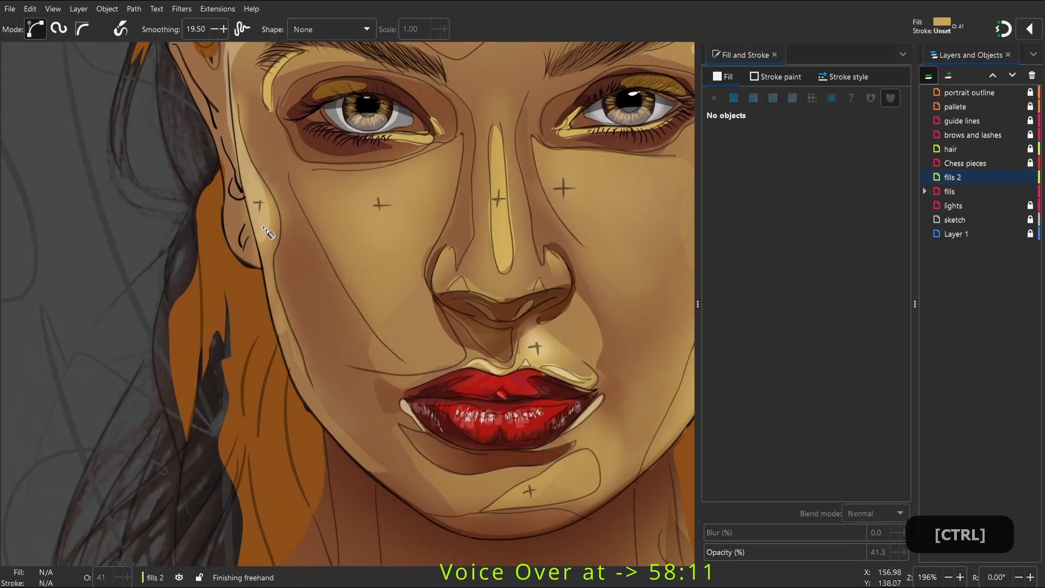
{"action": "left_click_drag", "start_coordinate": [304, 393], "coordinate": [287, 319]}
{"action": "key", "text": "d"}
{"action": "left_click", "coordinate": [273, 218]}
{"action": "key", "text": "w"}
{"action": "key", "text": "w"}
{"action": "key", "text": "w"}
{"action": "key", "text": "w"}
{"action": "key", "text": "w"}
{"action": "key", "text": "w"}
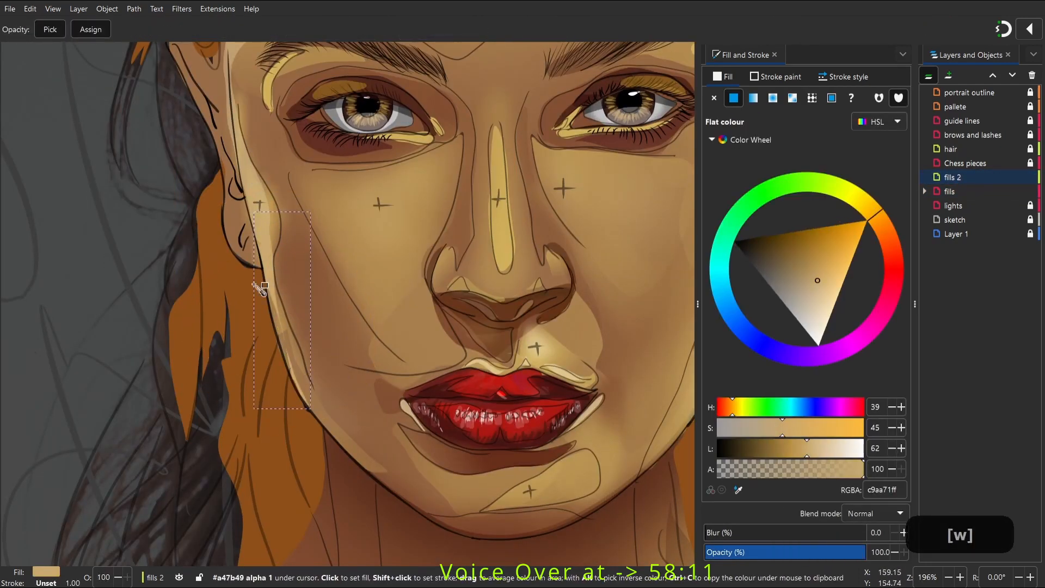
Add a second, narrower c9aa71 highlight along the left jaw, about 8 by 27 mm
{"action": "key", "text": "p"}
{"action": "left_click_drag", "start_coordinate": [265, 268], "coordinate": [267, 267]}
{"action": "left_click_drag", "start_coordinate": [302, 396], "coordinate": [299, 388]}
{"action": "key", "text": "w"}
Draw a pale e2d0ae highlight along the right jaw edge in the fills 2 layer and fade it with a gradient
{"action": "key", "text": "space"}
{"action": "left_click_drag", "start_coordinate": [658, 279], "coordinate": [403, 292]}
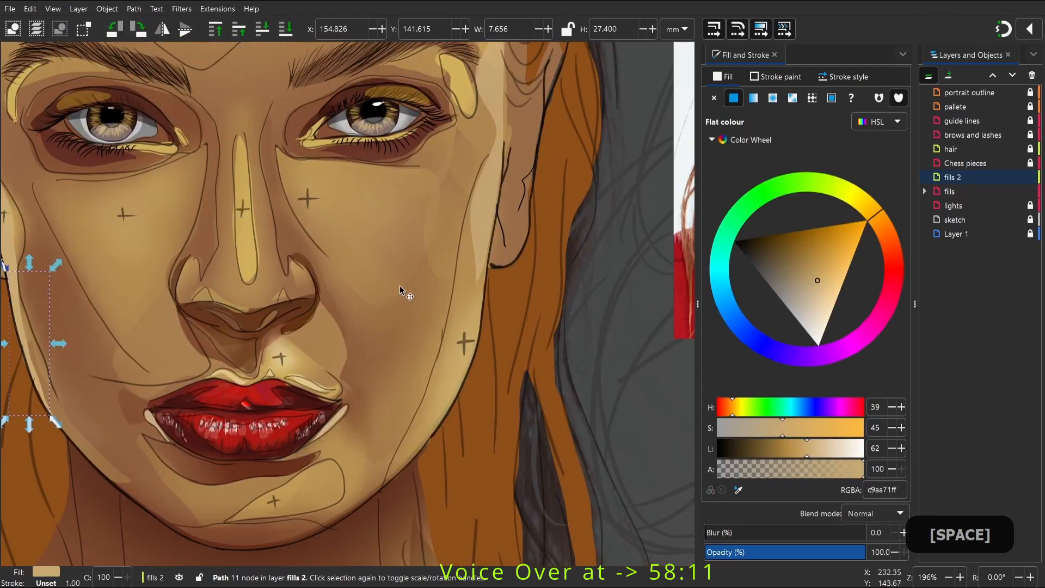
{"action": "key", "text": "p"}
{"action": "left_click_drag", "start_coordinate": [475, 244], "coordinate": [471, 329]}
{"action": "left_click", "coordinate": [819, 308]}
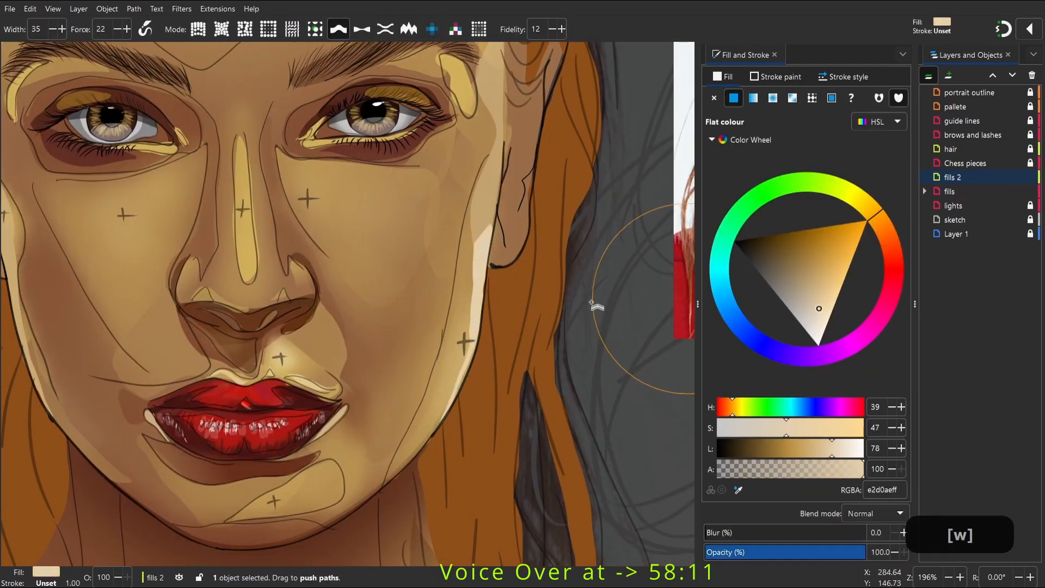
{"action": "key", "text": "g"}
{"action": "left_click_drag", "start_coordinate": [465, 363], "coordinate": [499, 166]}
{"action": "key", "text": "s"}
{"action": "key", "text": "g"}
{"action": "left_click", "coordinate": [406, 324]}
{"action": "key", "text": "space"}
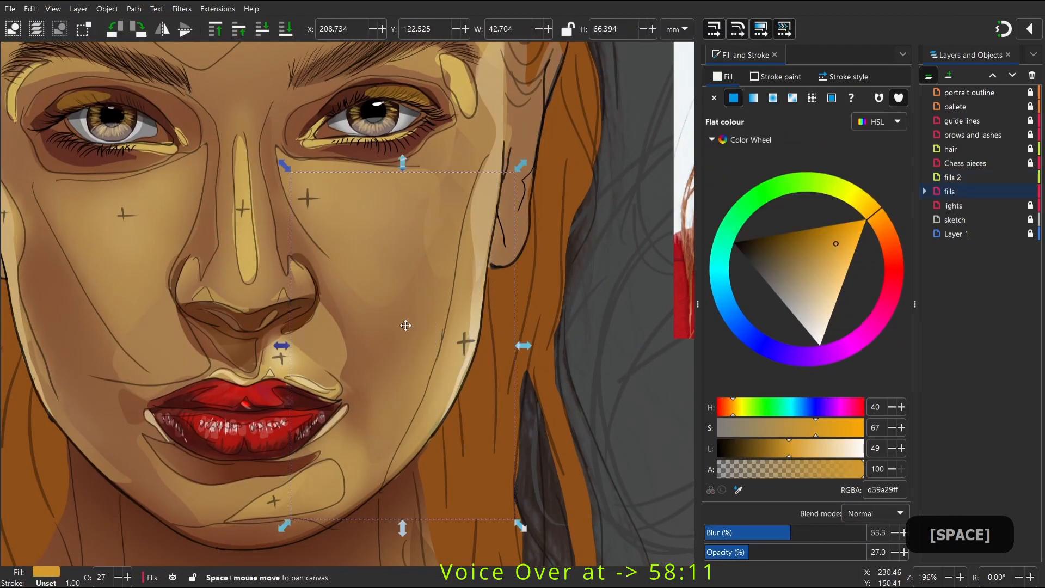
{"action": "scroll", "coordinate": [362, 309], "scroll_direction": "down", "scroll_amount": 4}
{"action": "left_click", "coordinate": [459, 305]}
{"action": "left_click_drag", "start_coordinate": [459, 305], "coordinate": [512, 260]}
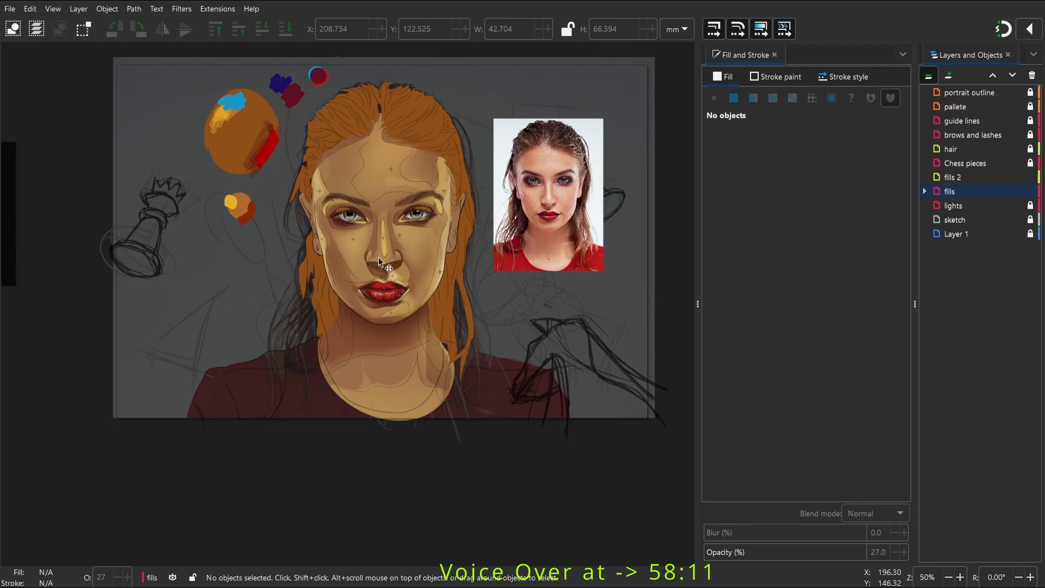
Extend the edge of the shape between nose and right mouth corner in the face layer to about 19.6 mm wide, and blur it
{"action": "left_click", "coordinate": [427, 281]}
{"action": "key", "text": "z"}
{"action": "left_click_drag", "start_coordinate": [391, 228], "coordinate": [425, 321]}
{"action": "key", "text": "s"}
{"action": "double_click", "coordinate": [343, 305]}
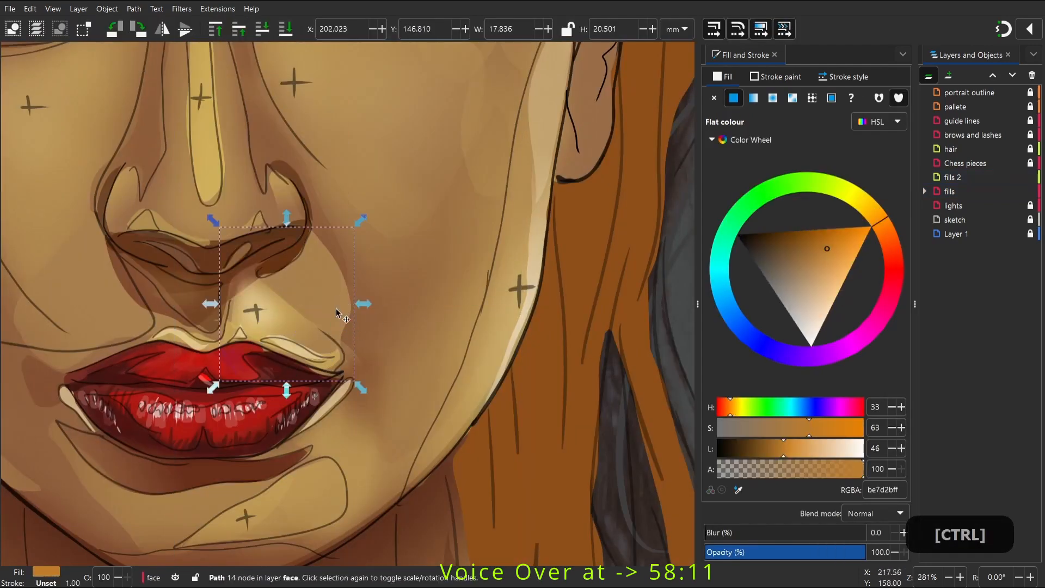
{"action": "left_click_drag", "start_coordinate": [342, 340], "coordinate": [371, 349]}
{"action": "key", "text": "2"}
{"action": "key", "text": "s"}
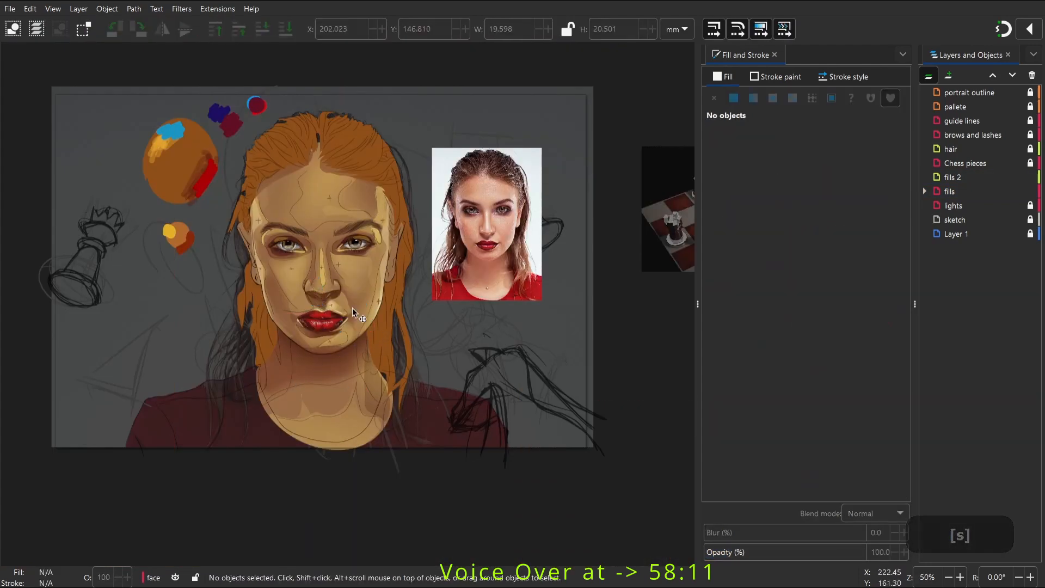
{"action": "key", "text": "s"}
{"action": "left_click", "coordinate": [468, 484]}
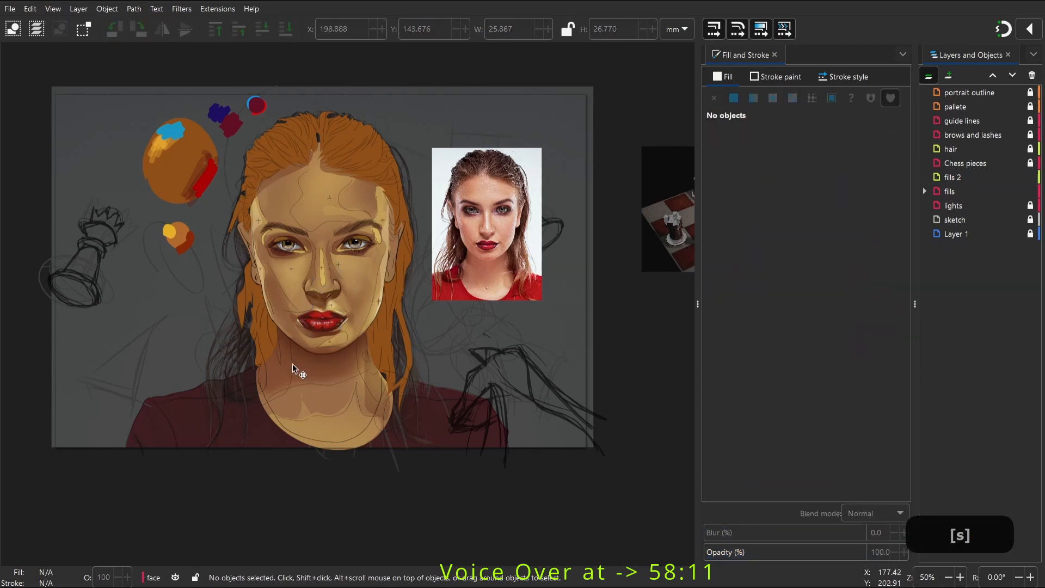
Export the page as the PNG image chess5.png at 1500 by 1000 px and 96 DPI
{"action": "key", "text": "space"}
{"action": "left_click_drag", "start_coordinate": [294, 334], "coordinate": [342, 318]}
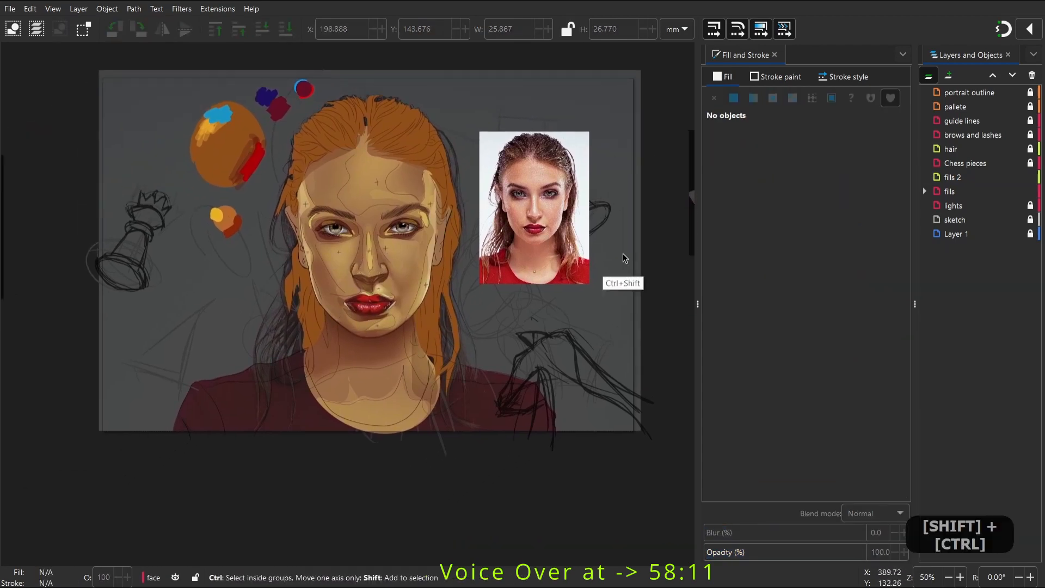
{"action": "key", "text": "ctrl+shift+e"}
{"action": "left_click_drag", "start_coordinate": [826, 527], "coordinate": [831, 527]}
{"action": "type", "text": "5"}
{"action": "left_click", "coordinate": [892, 548]}
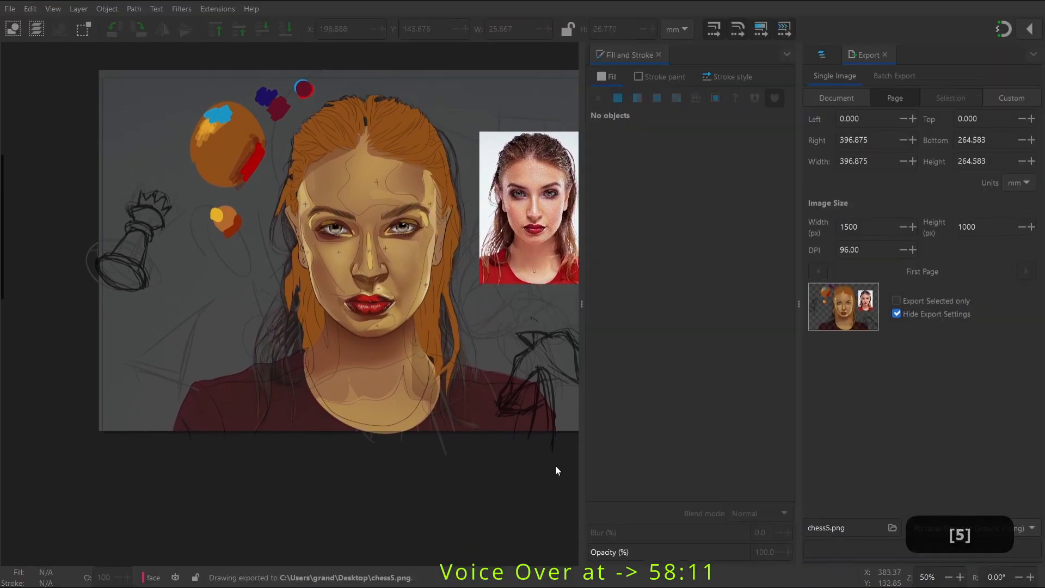
Close the export settings and reopen the fill and stroke settings beside the layer list
{"action": "key", "text": "ctrl+shift+f"}
{"action": "scroll", "coordinate": [413, 295], "scroll_direction": "up", "scroll_amount": 1}
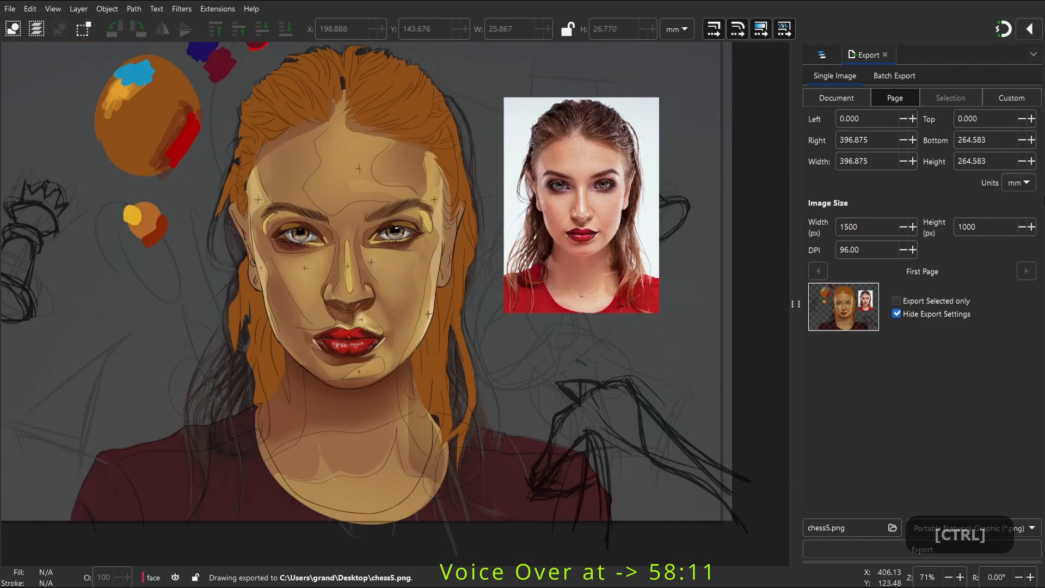
{"action": "left_click", "coordinate": [885, 55]}
{"action": "left_click_drag", "start_coordinate": [797, 183], "coordinate": [1044, 264]}
{"action": "left_click_drag", "start_coordinate": [894, 291], "coordinate": [910, 303]}
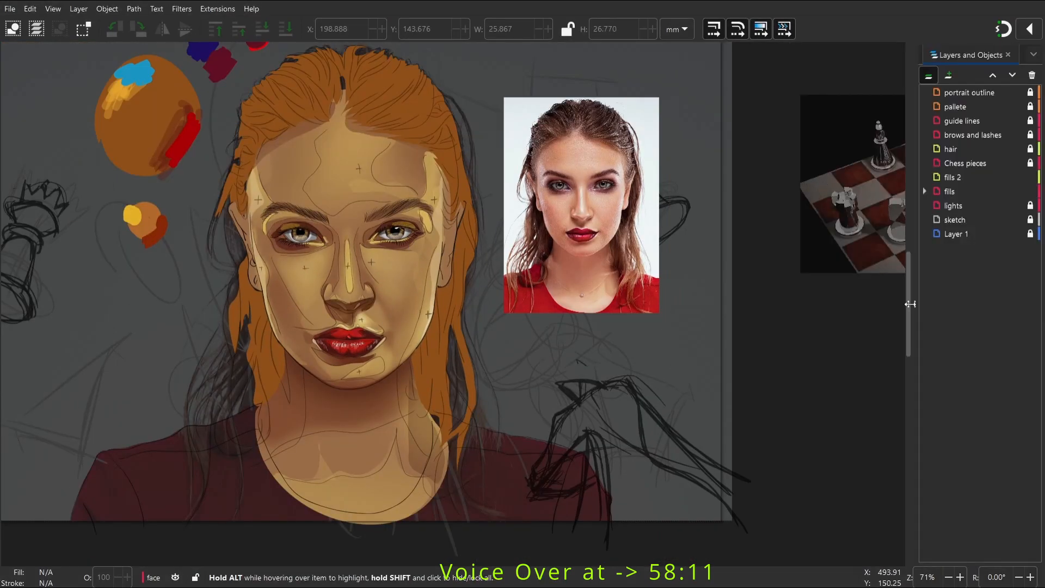
{"action": "key", "text": "ctrl+shift+f"}
Hide the guide lines layer to check the face shading, and show it again
{"action": "left_click", "coordinate": [1017, 120]}
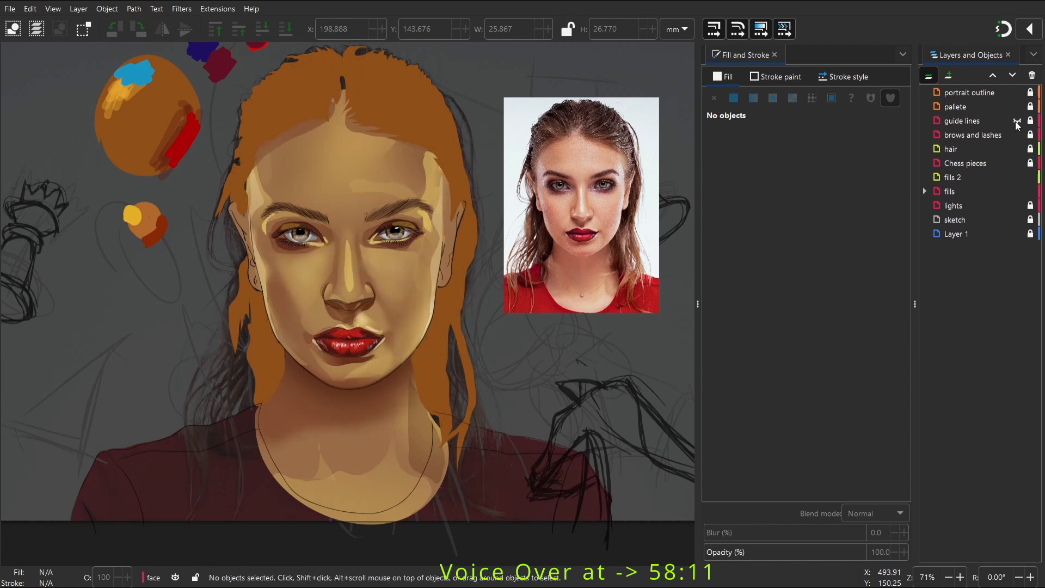
{"action": "left_click", "coordinate": [1017, 121]}
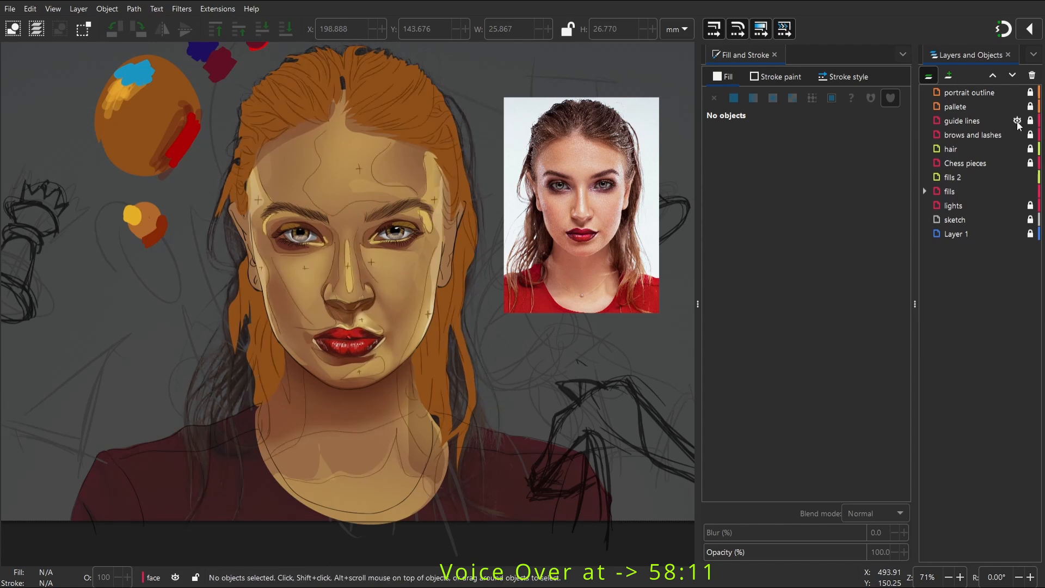
Make the hair layer active and lock all the other layers
{"action": "scroll", "coordinate": [240, 100], "scroll_direction": "up", "scroll_amount": 2}
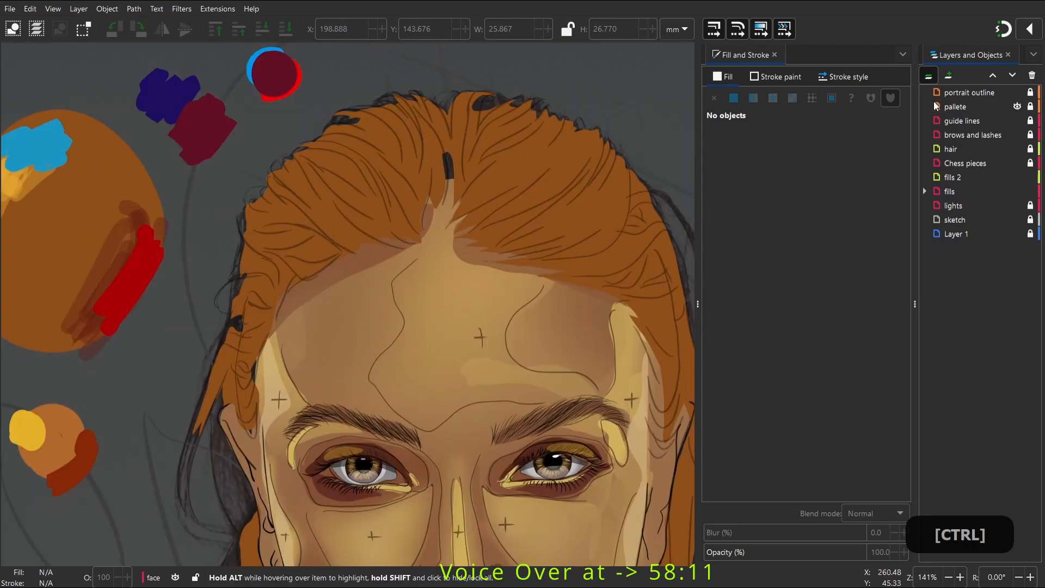
{"action": "left_click", "coordinate": [974, 149]}
{"action": "right_click", "coordinate": [974, 148]}
{"action": "left_click", "coordinate": [837, 315]}
Sample the dark reddish brown from the large orange palette sphere as the fill colour for new hair strokes
{"action": "scroll", "coordinate": [340, 172], "scroll_direction": "down", "scroll_amount": 3}
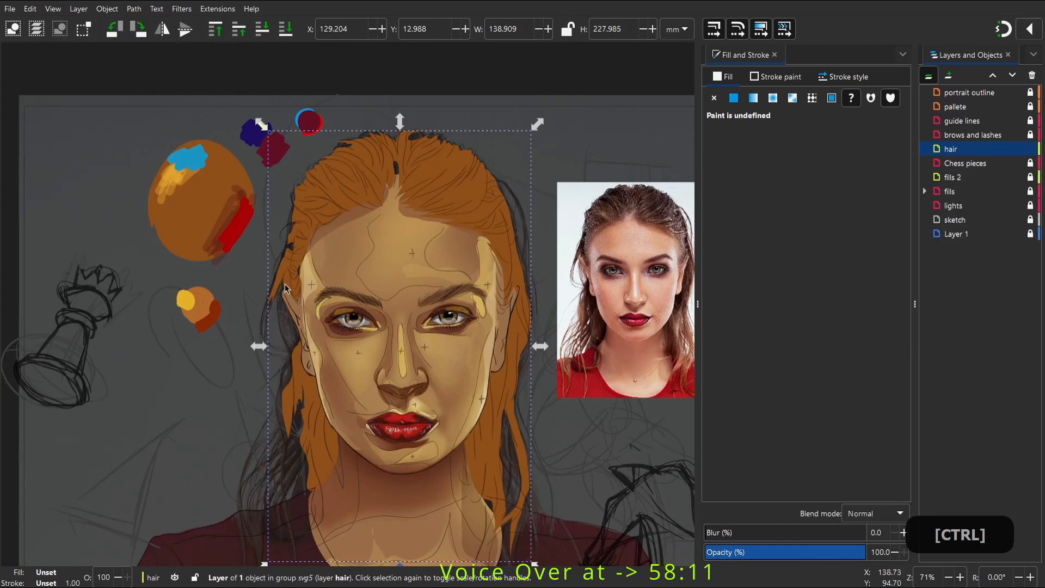
{"action": "scroll", "coordinate": [416, 358], "scroll_direction": "up", "scroll_amount": 2}
{"action": "key", "text": "c"}
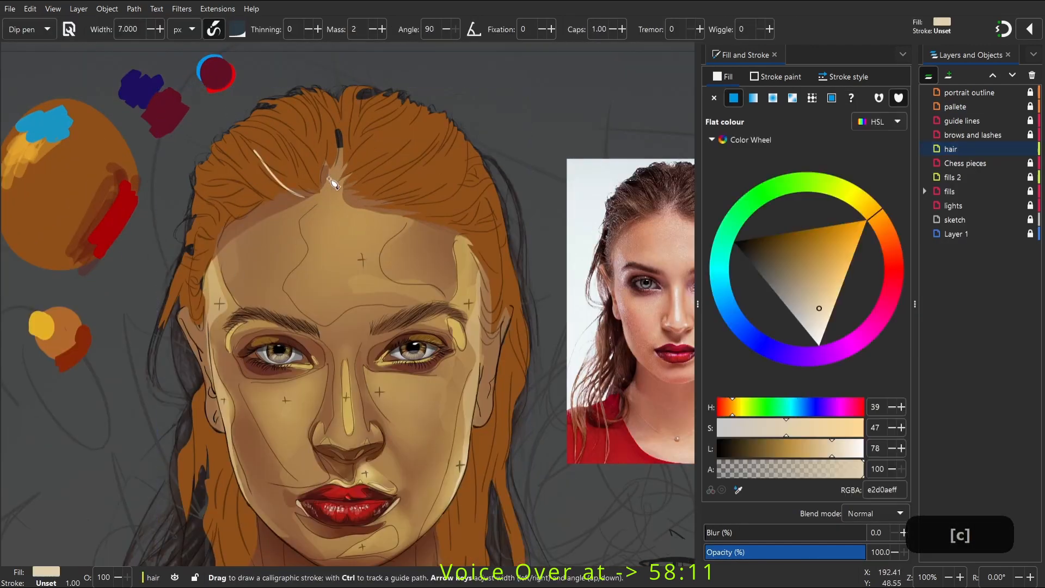
{"action": "key", "text": "space"}
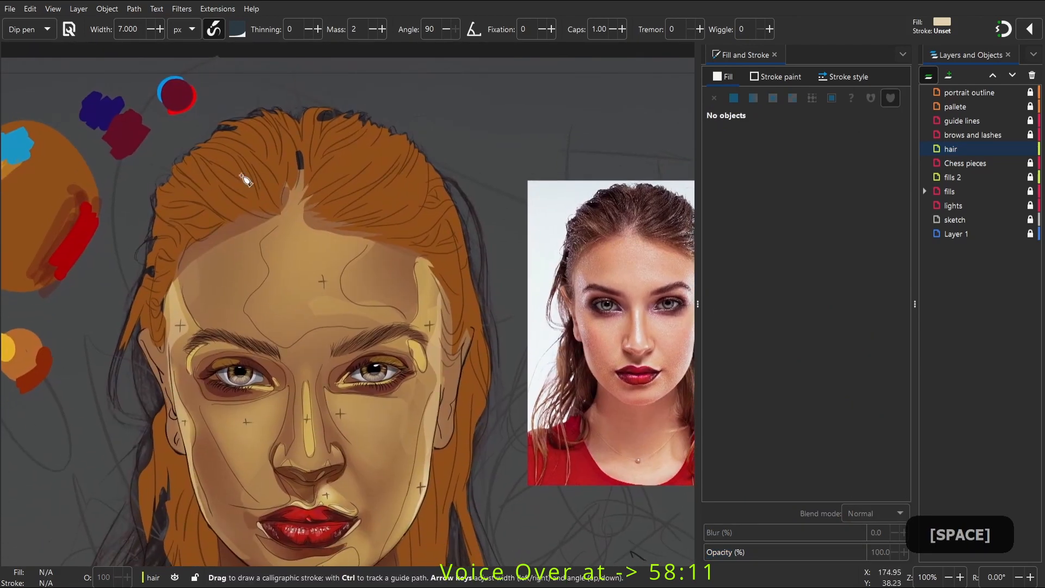
{"action": "key", "text": "d"}
{"action": "left_click", "coordinate": [59, 274]}
Try calligraphic strokes over the upper hair with the sampled brown, widening the pen to 43.041 px
{"action": "key", "text": "c"}
{"action": "mouse_move", "coordinate": [238, 148]}
{"action": "left_mouse_down"}
{"action": "mouse_move", "coordinate": [274, 205]}
{"action": "mouse_move", "coordinate": [279, 135]}
{"action": "left_mouse_up"}
{"action": "key", "text": "ctrl+z"}
{"action": "scroll", "coordinate": [131, 29], "scroll_direction": "up", "scroll_amount": 9}
{"action": "key", "text": "ctrl+z"}
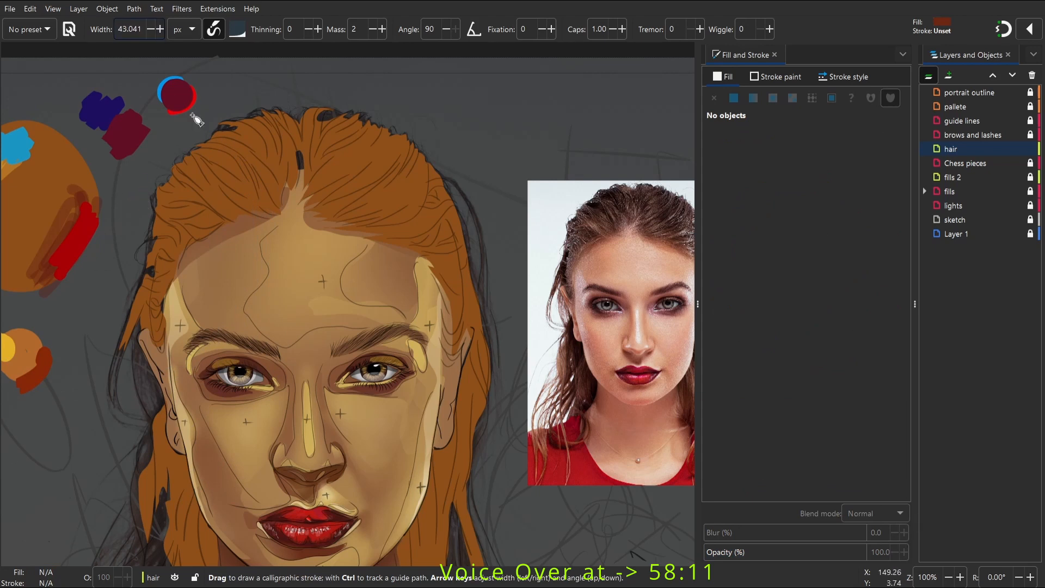
{"action": "left_click_drag", "start_coordinate": [233, 127], "coordinate": [217, 130]}
{"action": "key", "text": "ctrl+z"}
Set the Pencil tool's Ellipse stroke scale to 0.40 and try test strokes over the upper hair
{"action": "key", "text": "p"}
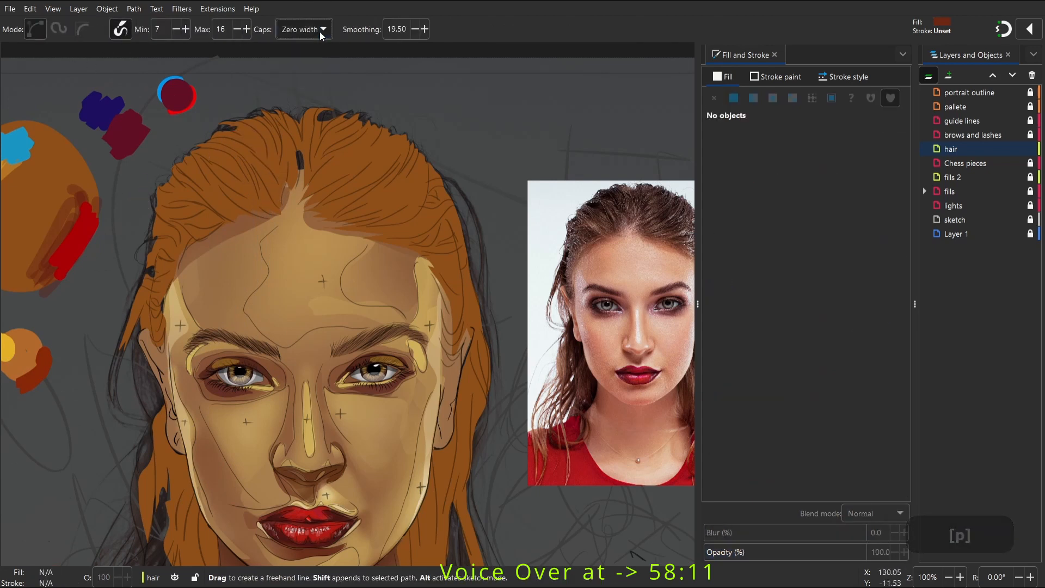
{"action": "key", "text": "c"}
{"action": "key", "text": "p"}
{"action": "left_click_drag", "start_coordinate": [196, 138], "coordinate": [245, 195]}
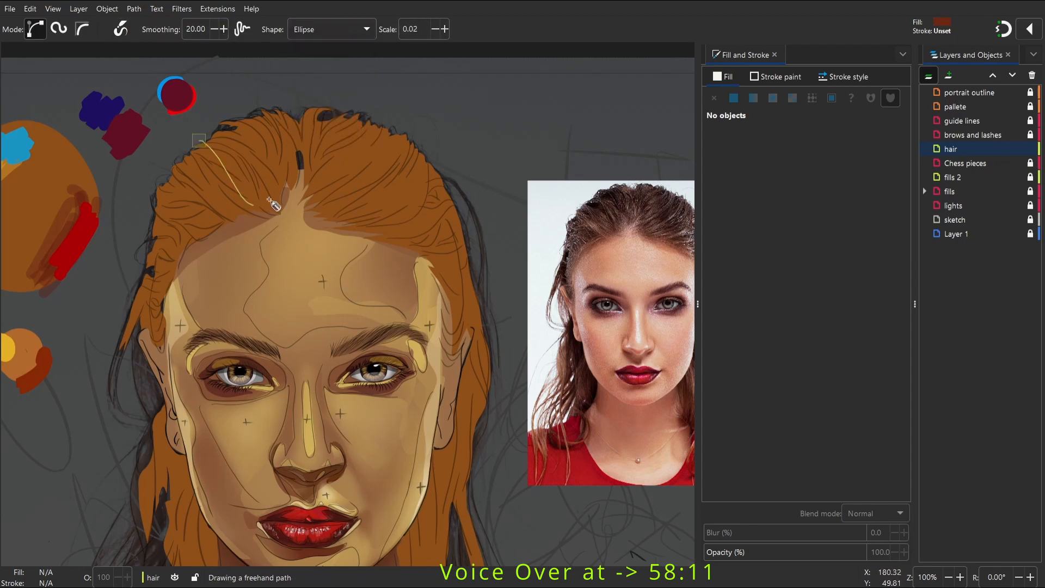
{"action": "key", "text": "ctrl+z"}
{"action": "left_click_drag", "start_coordinate": [425, 29], "coordinate": [348, 54]}
{"action": "type", "text": ".4"}
{"action": "key", "text": "Return"}
{"action": "left_click_drag", "start_coordinate": [233, 155], "coordinate": [282, 199]}
{"action": "key", "text": "ctrl+z"}
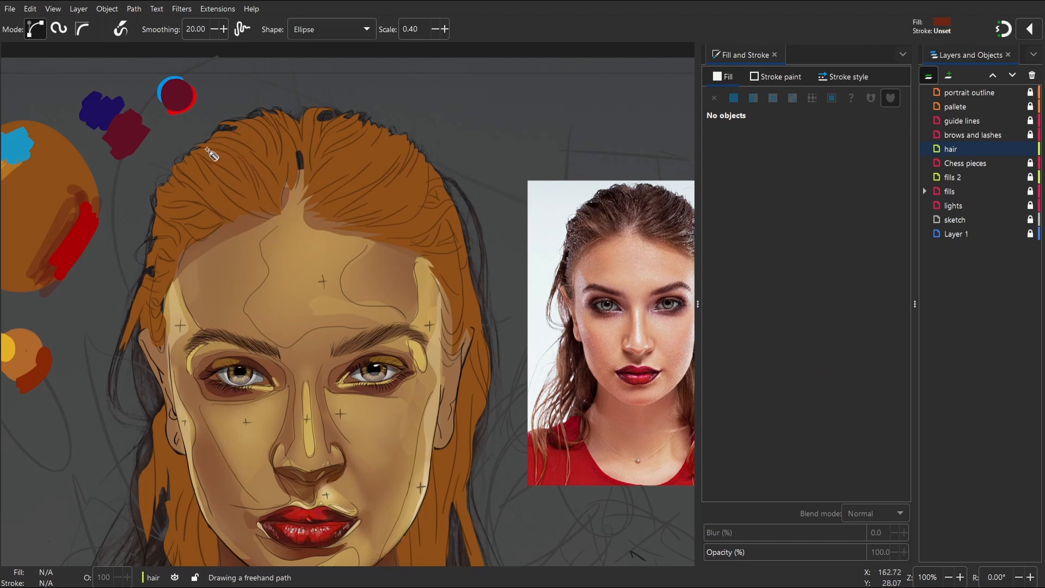
Draw tapered dark reddish brown strands (6b2712ff) over the upper hair to the left of the parting
{"action": "left_click_drag", "start_coordinate": [276, 206], "coordinate": [280, 194]}
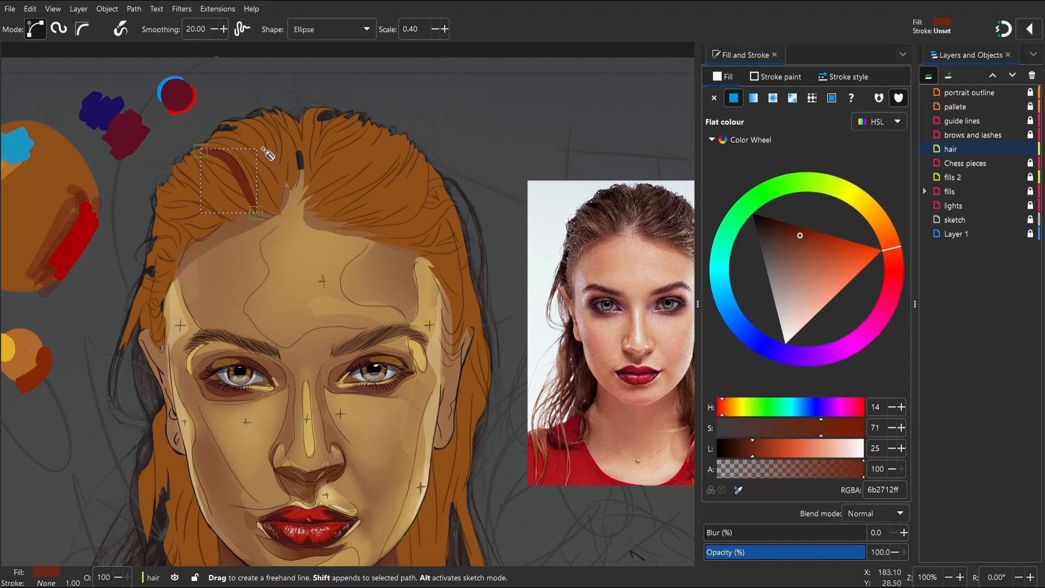
{"action": "left_click_drag", "start_coordinate": [241, 125], "coordinate": [265, 172]}
{"action": "key", "text": "ctrl"}
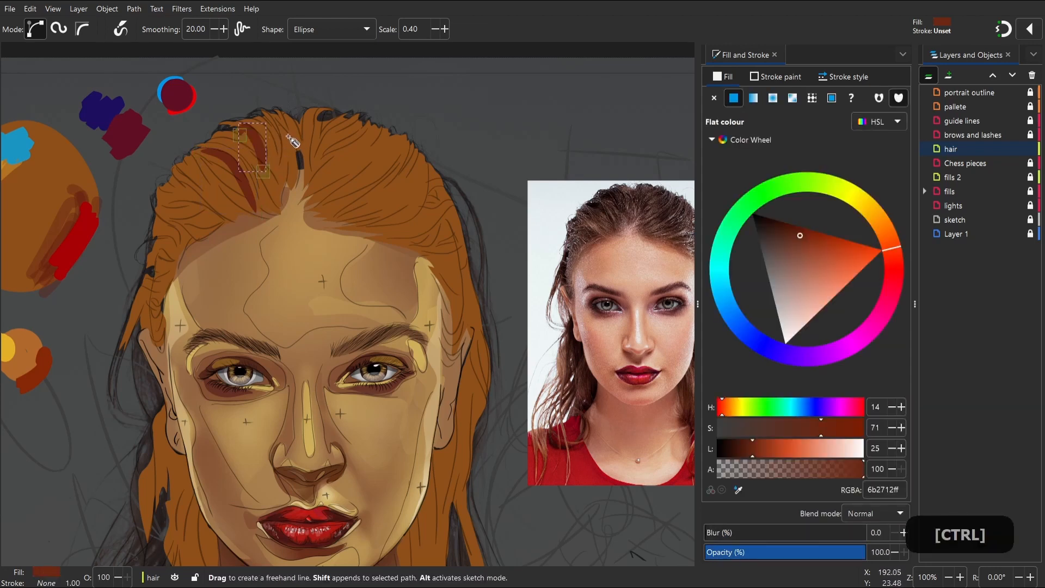
{"action": "left_click_drag", "start_coordinate": [264, 116], "coordinate": [282, 188]}
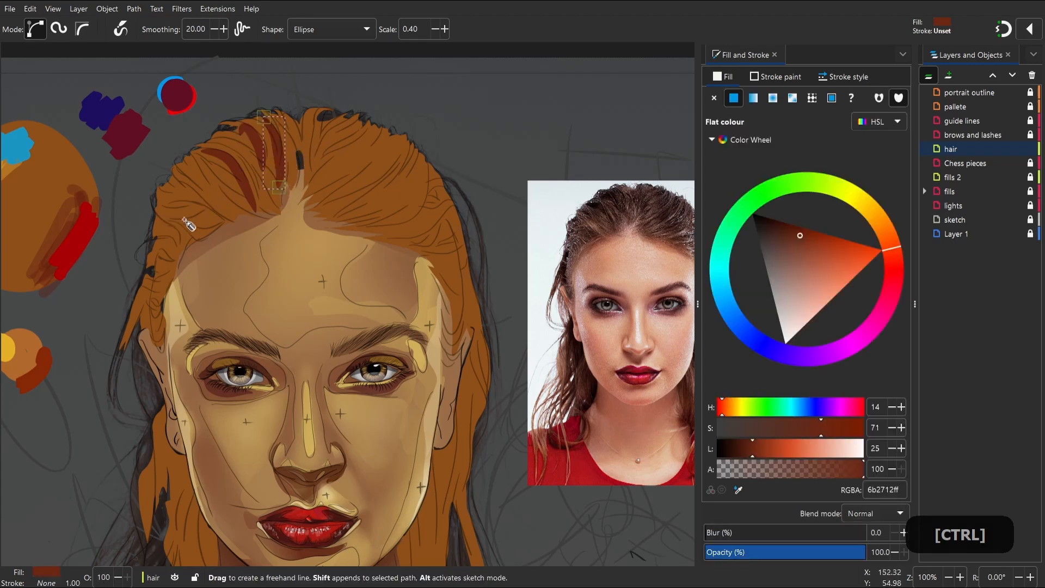
{"action": "mouse_move", "coordinate": [183, 214]}
{"action": "left_mouse_down"}
{"action": "mouse_move", "coordinate": [205, 209]}
{"action": "mouse_move", "coordinate": [225, 227]}
{"action": "left_mouse_up"}
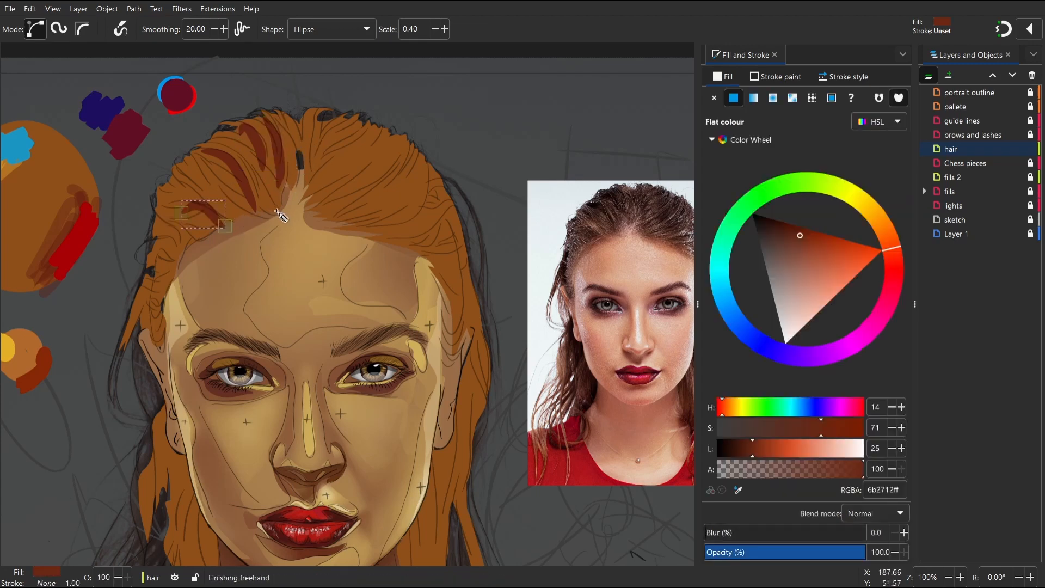
{"action": "key", "text": "ctrl"}
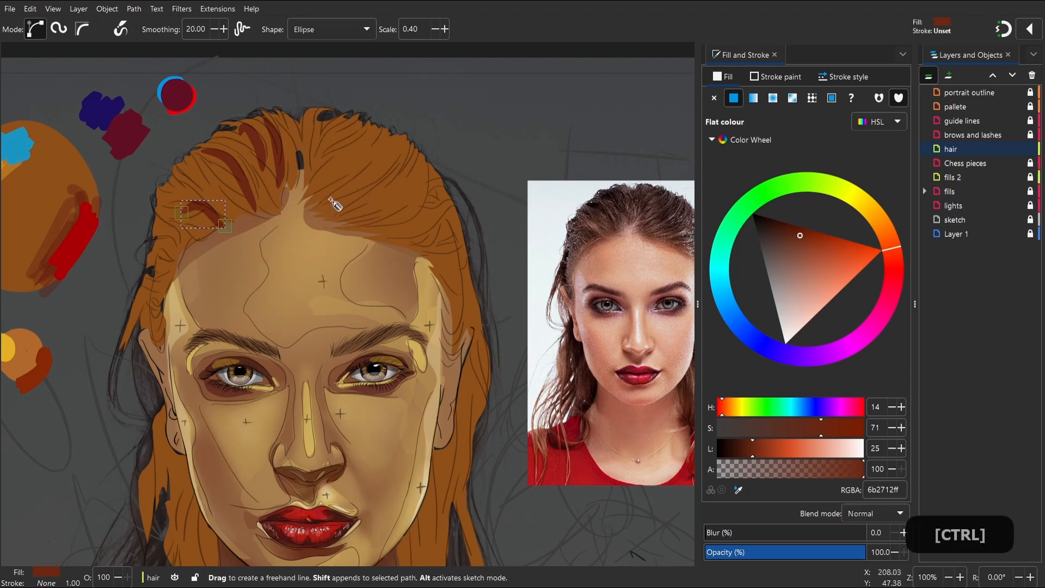
Draw long dark brown strands from the parting across the right upper hair and down beside the temple
{"action": "mouse_move", "coordinate": [306, 198]}
{"action": "left_mouse_down"}
{"action": "mouse_move", "coordinate": [362, 175]}
{"action": "mouse_move", "coordinate": [384, 125]}
{"action": "left_mouse_up"}
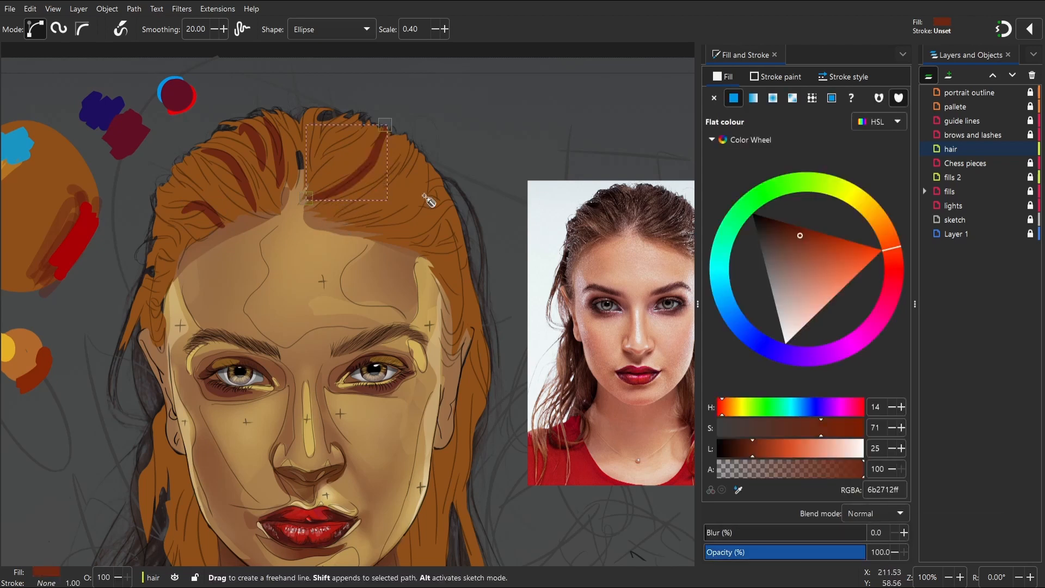
{"action": "key", "text": "space"}
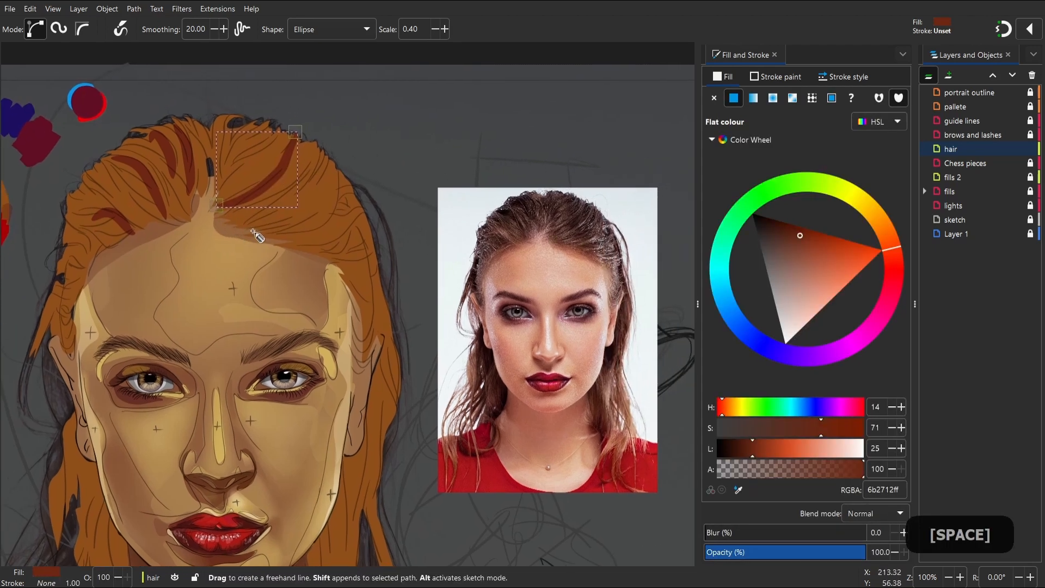
{"action": "mouse_move", "coordinate": [234, 218]}
{"action": "left_mouse_down"}
{"action": "mouse_move", "coordinate": [301, 194]}
{"action": "mouse_move", "coordinate": [321, 171]}
{"action": "left_mouse_up"}
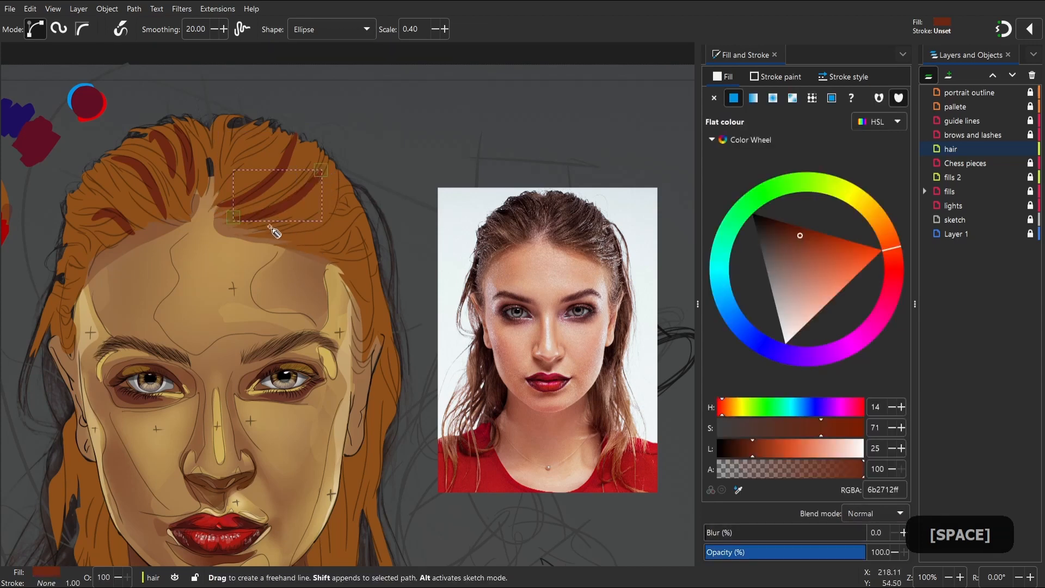
{"action": "left_click_drag", "start_coordinate": [268, 228], "coordinate": [282, 230]}
{"action": "left_click_drag", "start_coordinate": [329, 169], "coordinate": [329, 168]}
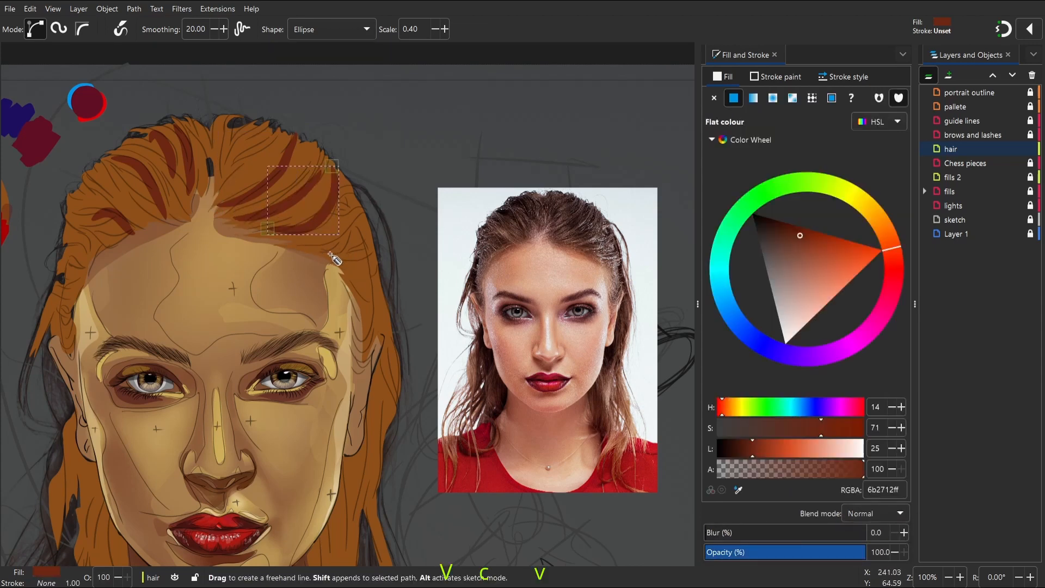
{"action": "mouse_move", "coordinate": [330, 251]}
{"action": "left_mouse_down"}
{"action": "mouse_move", "coordinate": [372, 240]}
{"action": "mouse_move", "coordinate": [368, 223]}
{"action": "mouse_move", "coordinate": [394, 317]}
{"action": "left_mouse_up"}
Set the stroke scale to 0.30 and draw long dark brown strands through the lower hair on both sides of the face
{"action": "key", "text": "space"}
{"action": "key", "text": "BackSpace"}
{"action": "type", "text": "3"}
{"action": "key", "text": "Return"}
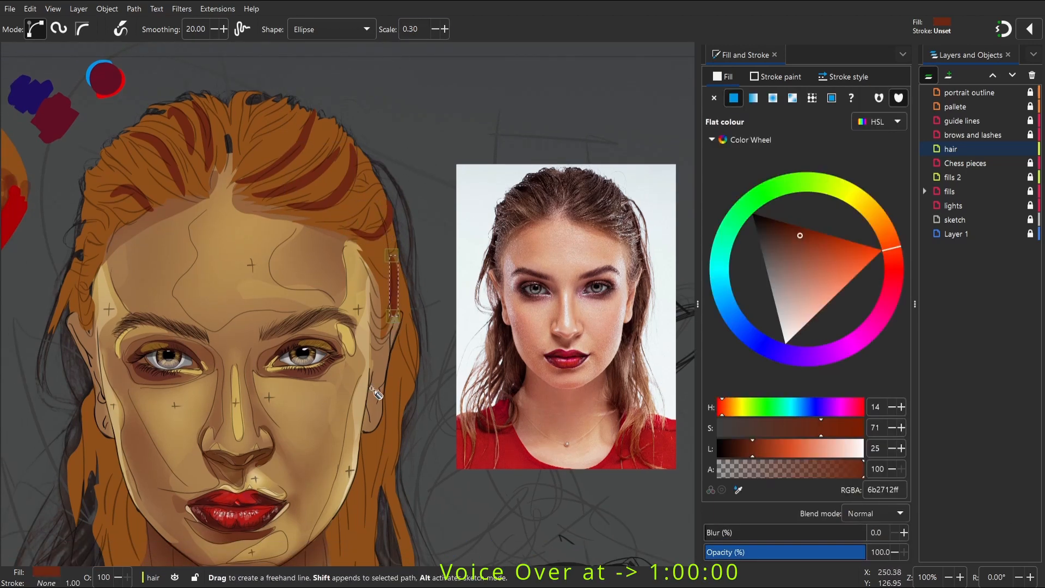
{"action": "key", "text": "space"}
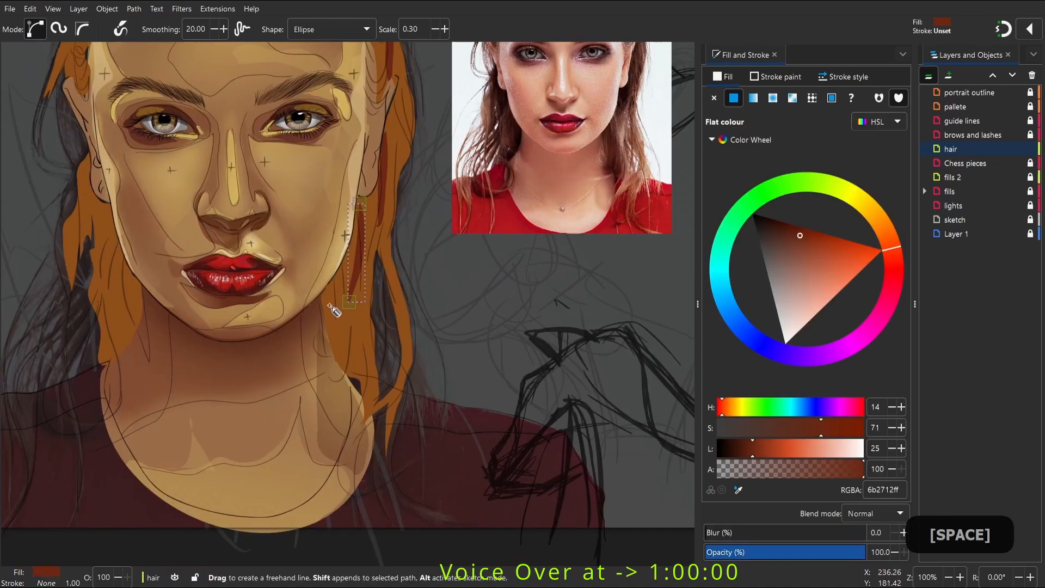
{"action": "left_click_drag", "start_coordinate": [328, 299], "coordinate": [336, 381]}
{"action": "key", "text": "space"}
{"action": "left_click_drag", "start_coordinate": [190, 275], "coordinate": [173, 400]}
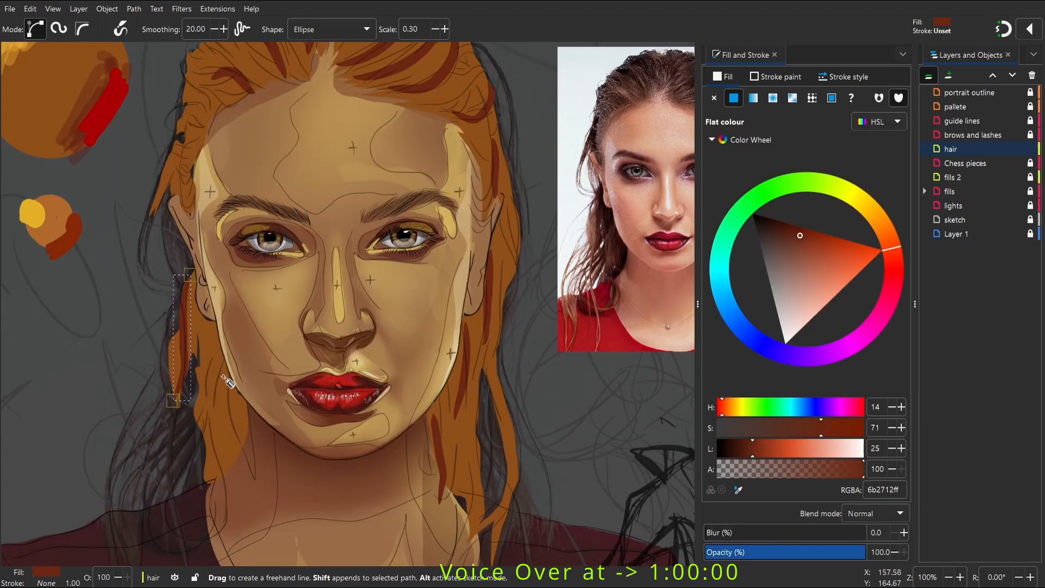
{"action": "left_click_drag", "start_coordinate": [218, 364], "coordinate": [226, 500]}
{"action": "key", "text": "space"}
{"action": "key", "text": "space"}
Raise the opacity of Layer 1 to about 52% and make the hair layer active again
{"action": "left_click", "coordinate": [956, 233]}
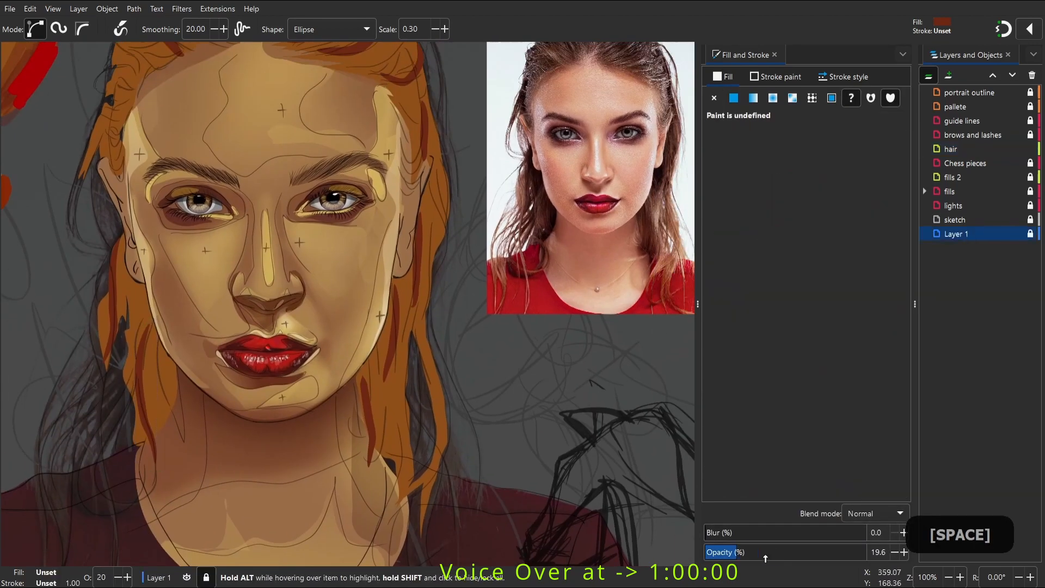
{"action": "left_click_drag", "start_coordinate": [765, 554], "coordinate": [788, 553]}
{"action": "left_click", "coordinate": [950, 149]}
{"action": "key", "text": "space"}
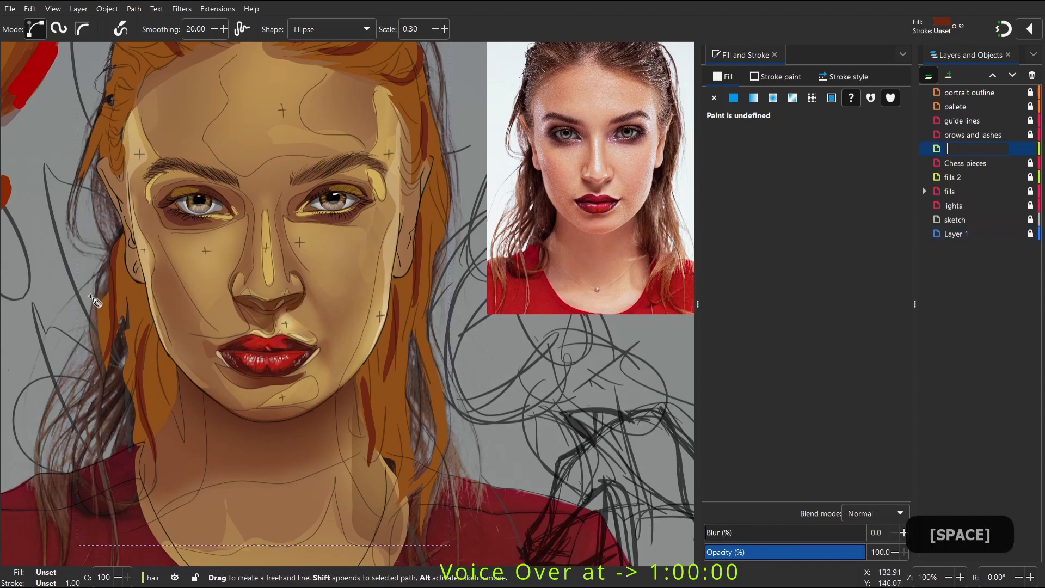
Try a strand beside the left temple, remove it, and restore the drawing opacity to 100%
{"action": "mouse_move", "coordinate": [128, 73]}
{"action": "left_mouse_down"}
{"action": "mouse_move", "coordinate": [131, 207]}
{"action": "mouse_move", "coordinate": [150, 186]}
{"action": "mouse_move", "coordinate": [136, 186]}
{"action": "left_mouse_up"}
{"action": "key", "text": "ctrl+z"}
{"action": "left_click_drag", "start_coordinate": [806, 552], "coordinate": [883, 570]}
{"action": "key", "text": "n"}
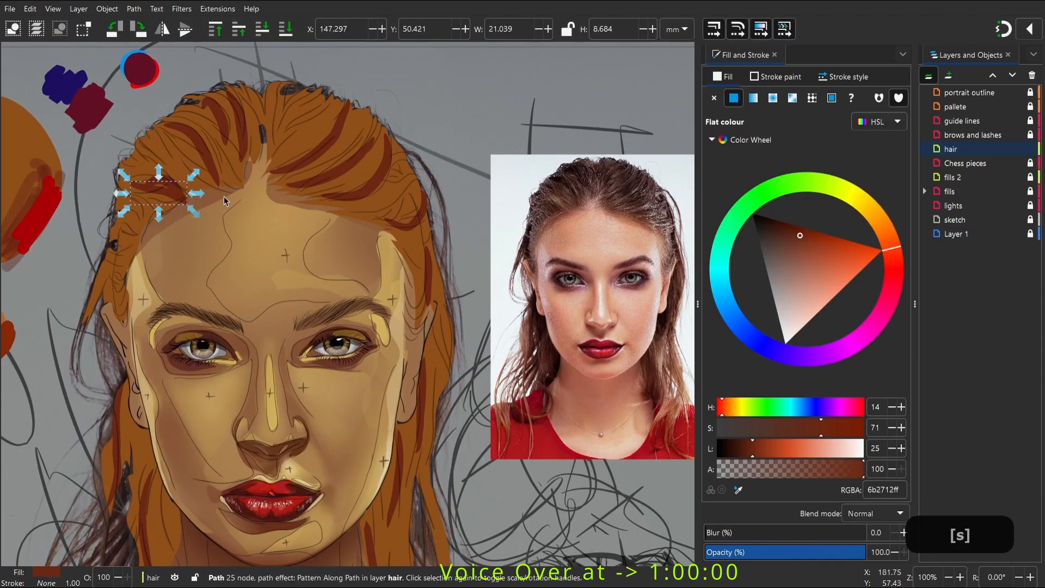
Add thinner dark brown strands between the existing ones over the upper hair on both sides of the parting
{"action": "key", "text": "c"}
{"action": "key", "text": "p"}
{"action": "mouse_move", "coordinate": [222, 127]}
{"action": "left_mouse_down"}
{"action": "mouse_move", "coordinate": [190, 100]}
{"action": "mouse_move", "coordinate": [185, 111]}
{"action": "left_mouse_up"}
{"action": "key", "text": "space"}
{"action": "mouse_move", "coordinate": [308, 131]}
{"action": "left_mouse_down"}
{"action": "mouse_move", "coordinate": [287, 176]}
{"action": "mouse_move", "coordinate": [299, 139]}
{"action": "left_mouse_up"}
{"action": "key", "text": "ctrl+z"}
{"action": "key", "text": "space"}
{"action": "left_click_drag", "start_coordinate": [245, 228], "coordinate": [247, 168]}
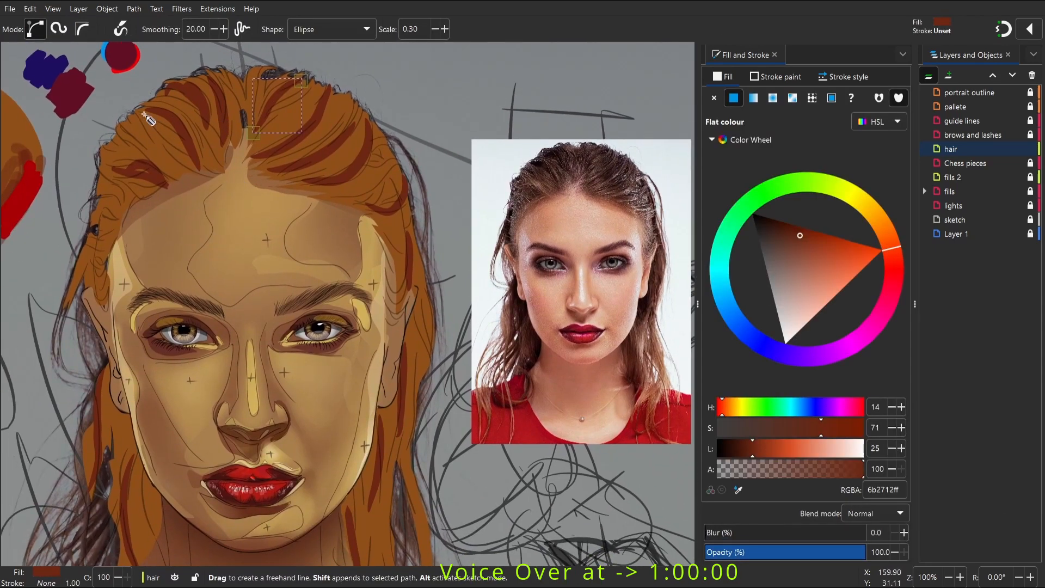
{"action": "left_click_drag", "start_coordinate": [143, 115], "coordinate": [184, 132]}
{"action": "left_click_drag", "start_coordinate": [267, 144], "coordinate": [294, 101]}
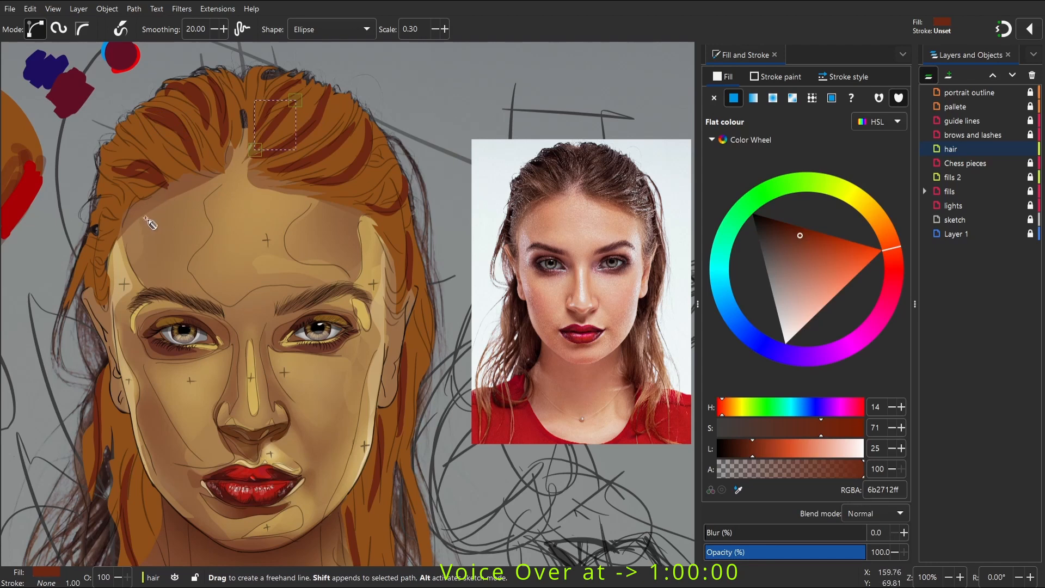
Set the pencil shape to None and outline a filled dark brown strand area right of the parting
{"action": "left_click", "coordinate": [330, 30]}
{"action": "left_click", "coordinate": [327, 10]}
{"action": "left_click_drag", "start_coordinate": [292, 144], "coordinate": [309, 156]}
{"action": "key", "text": "ctrl+z"}
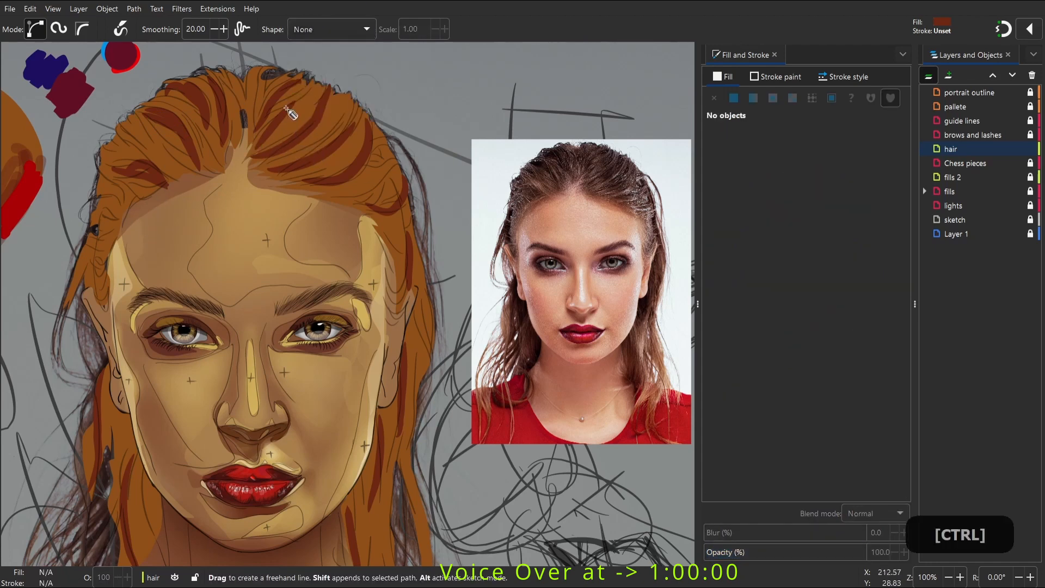
{"action": "mouse_move", "coordinate": [272, 100]}
{"action": "left_mouse_down"}
{"action": "mouse_move", "coordinate": [258, 144]}
{"action": "mouse_move", "coordinate": [288, 144]}
{"action": "mouse_move", "coordinate": [299, 132]}
{"action": "mouse_move", "coordinate": [257, 134]}
{"action": "mouse_move", "coordinate": [332, 109]}
{"action": "mouse_move", "coordinate": [337, 163]}
{"action": "mouse_move", "coordinate": [425, 196]}
{"action": "mouse_move", "coordinate": [350, 230]}
{"action": "left_mouse_up"}
{"action": "key", "text": "space"}
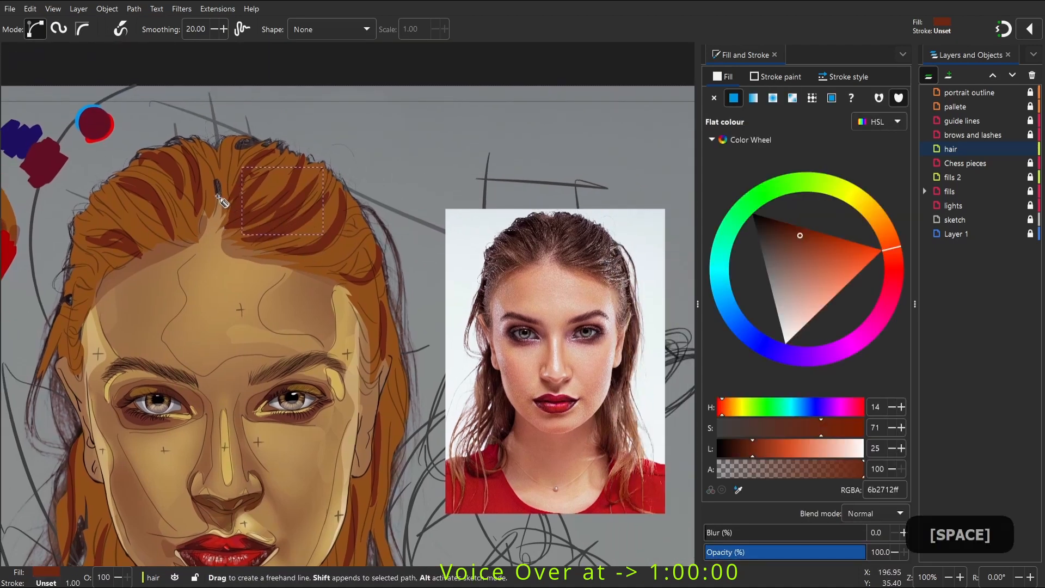
Draw closed dark brown strand shapes over the left upper hair, undoing any misdrawn one
{"action": "mouse_move", "coordinate": [171, 160]}
{"action": "left_mouse_down"}
{"action": "mouse_move", "coordinate": [192, 225]}
{"action": "mouse_move", "coordinate": [140, 168]}
{"action": "mouse_move", "coordinate": [171, 159]}
{"action": "left_mouse_up"}
{"action": "key", "text": "space"}
{"action": "mouse_move", "coordinate": [140, 218]}
{"action": "left_mouse_down"}
{"action": "mouse_move", "coordinate": [215, 196]}
{"action": "mouse_move", "coordinate": [181, 156]}
{"action": "mouse_move", "coordinate": [220, 190]}
{"action": "mouse_move", "coordinate": [175, 180]}
{"action": "left_mouse_up"}
{"action": "key", "text": "ctrl+z"}
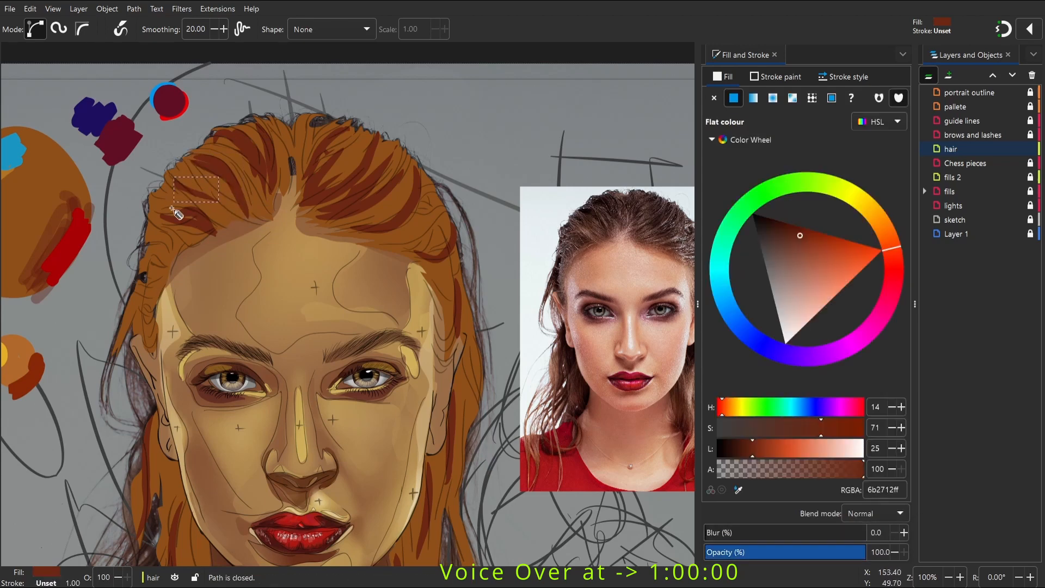
Outline a closed dark brown shadow shape along the jaw in the left lower hair
{"action": "key", "text": "space"}
{"action": "mouse_move", "coordinate": [150, 442]}
{"action": "left_mouse_down"}
{"action": "mouse_move", "coordinate": [139, 227]}
{"action": "mouse_move", "coordinate": [155, 241]}
{"action": "mouse_move", "coordinate": [160, 289]}
{"action": "mouse_move", "coordinate": [194, 320]}
{"action": "left_mouse_up"}
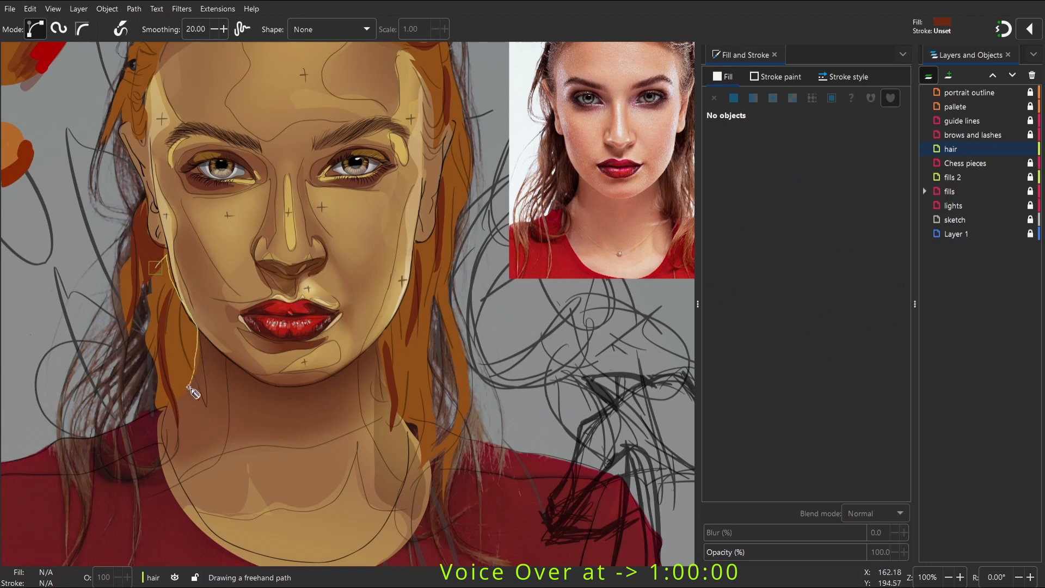
{"action": "left_click_drag", "start_coordinate": [157, 272], "coordinate": [156, 267]}
{"action": "key", "text": "space"}
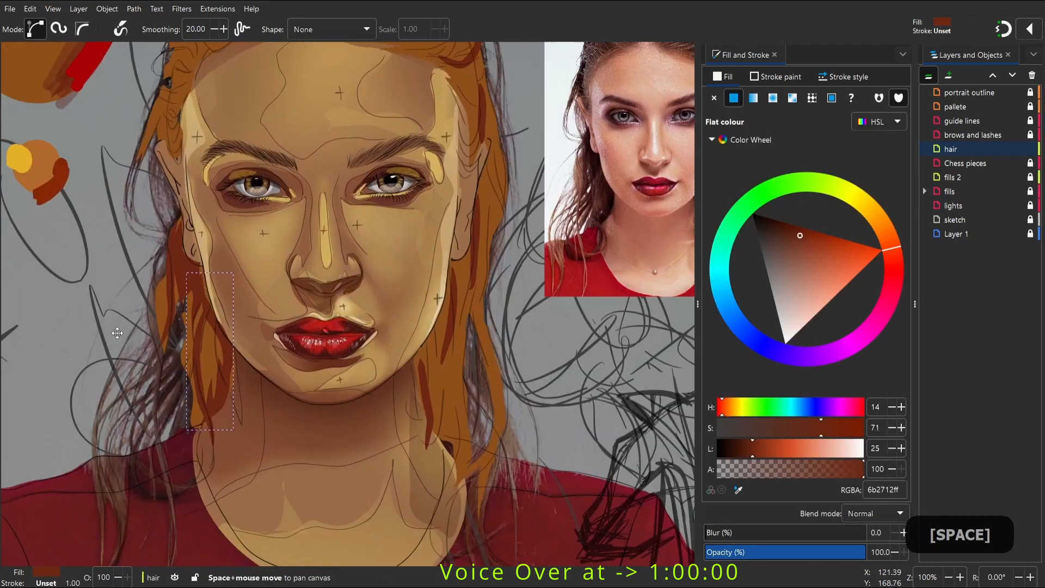
Draw a closed dark brown shadow shape in the right lower hair below the ear
{"action": "mouse_move", "coordinate": [339, 307]}
{"action": "left_mouse_down"}
{"action": "mouse_move", "coordinate": [333, 245]}
{"action": "mouse_move", "coordinate": [339, 307]}
{"action": "mouse_move", "coordinate": [309, 213]}
{"action": "mouse_move", "coordinate": [318, 314]}
{"action": "left_mouse_up"}
{"action": "key", "text": "w"}
{"action": "key", "text": "p"}
{"action": "key", "text": "space"}
{"action": "key", "text": "s"}
{"action": "left_click", "coordinate": [335, 275]}
{"action": "key", "text": "space"}
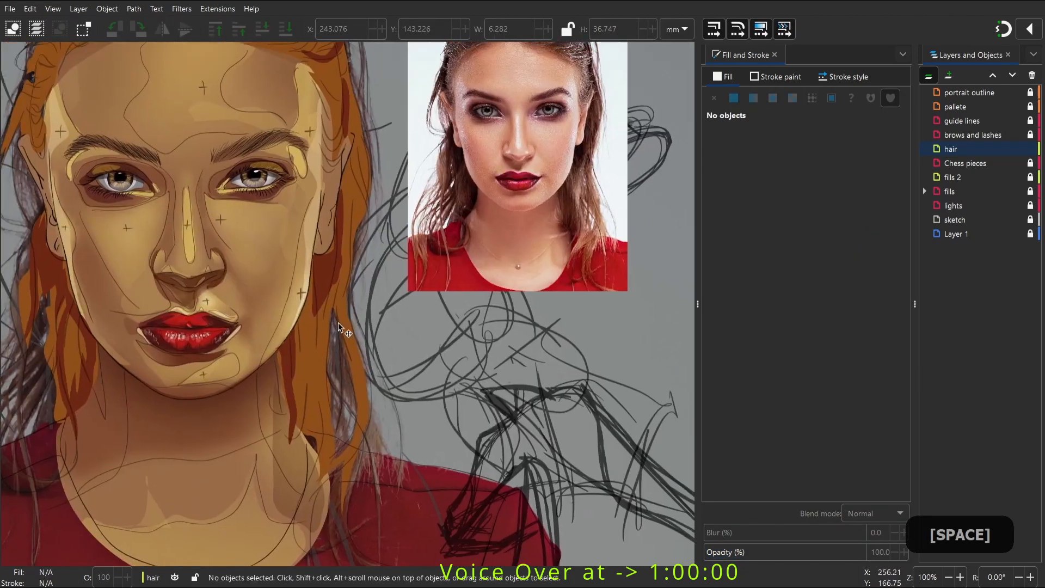
Draw closed dark brown strand shapes along the right side of the hair, from beside the ear up to the crown
{"action": "key", "text": "p"}
{"action": "left_click_drag", "start_coordinate": [346, 266], "coordinate": [348, 260]}
{"action": "left_click_drag", "start_coordinate": [359, 176], "coordinate": [347, 207]}
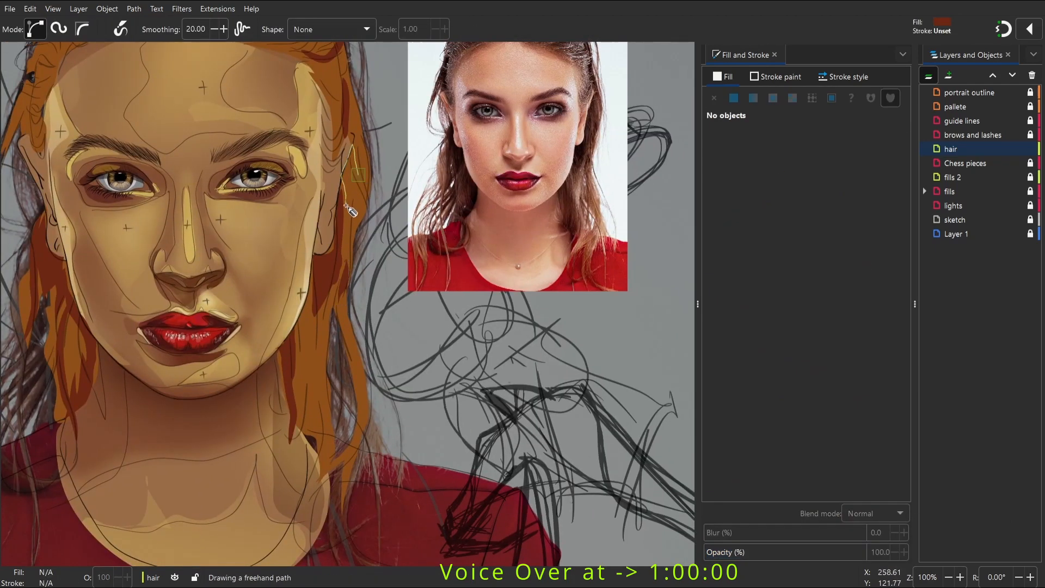
{"action": "key", "text": "space"}
{"action": "mouse_move", "coordinate": [364, 250]}
{"action": "left_mouse_down"}
{"action": "mouse_move", "coordinate": [338, 222]}
{"action": "mouse_move", "coordinate": [344, 204]}
{"action": "left_mouse_up"}
{"action": "key", "text": "space"}
{"action": "mouse_move", "coordinate": [359, 243]}
{"action": "left_mouse_down"}
{"action": "mouse_move", "coordinate": [381, 280]}
{"action": "mouse_move", "coordinate": [361, 243]}
{"action": "left_mouse_up"}
{"action": "left_click_drag", "start_coordinate": [328, 172], "coordinate": [322, 154]}
{"action": "key", "text": "space"}
{"action": "key", "text": "space"}
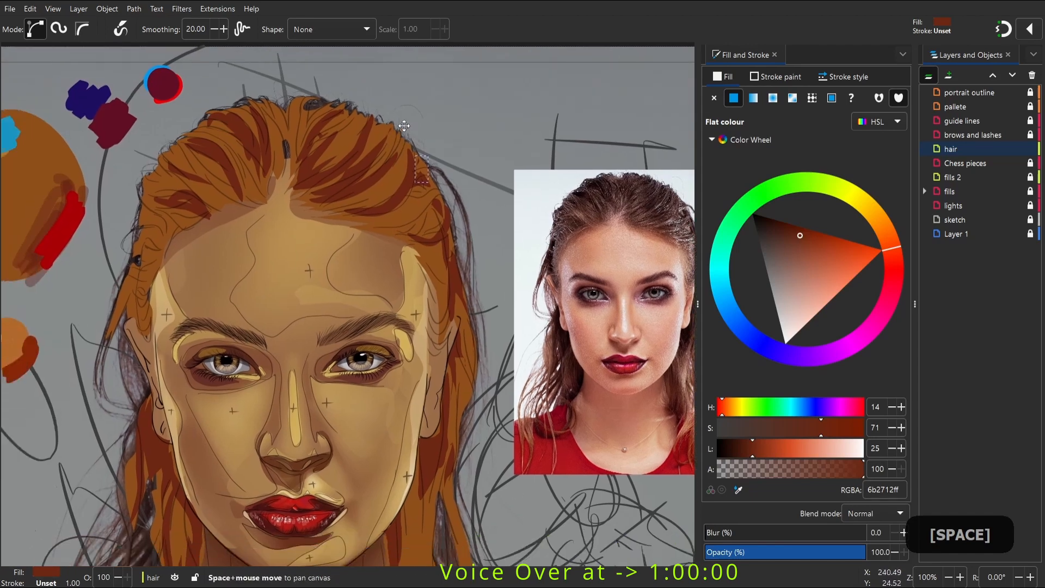
Draw closed dark brown strand shapes along the left hairline and the loose lock beside the left temple
{"action": "mouse_move", "coordinate": [167, 205]}
{"action": "left_mouse_down"}
{"action": "mouse_move", "coordinate": [170, 214]}
{"action": "mouse_move", "coordinate": [186, 185]}
{"action": "mouse_move", "coordinate": [209, 201]}
{"action": "left_mouse_up"}
{"action": "key", "text": "space"}
{"action": "mouse_move", "coordinate": [156, 171]}
{"action": "left_mouse_down"}
{"action": "mouse_move", "coordinate": [191, 187]}
{"action": "mouse_move", "coordinate": [159, 173]}
{"action": "mouse_move", "coordinate": [148, 269]}
{"action": "left_mouse_up"}
{"action": "left_click_drag", "start_coordinate": [152, 202], "coordinate": [153, 204]}
{"action": "key", "text": "space"}
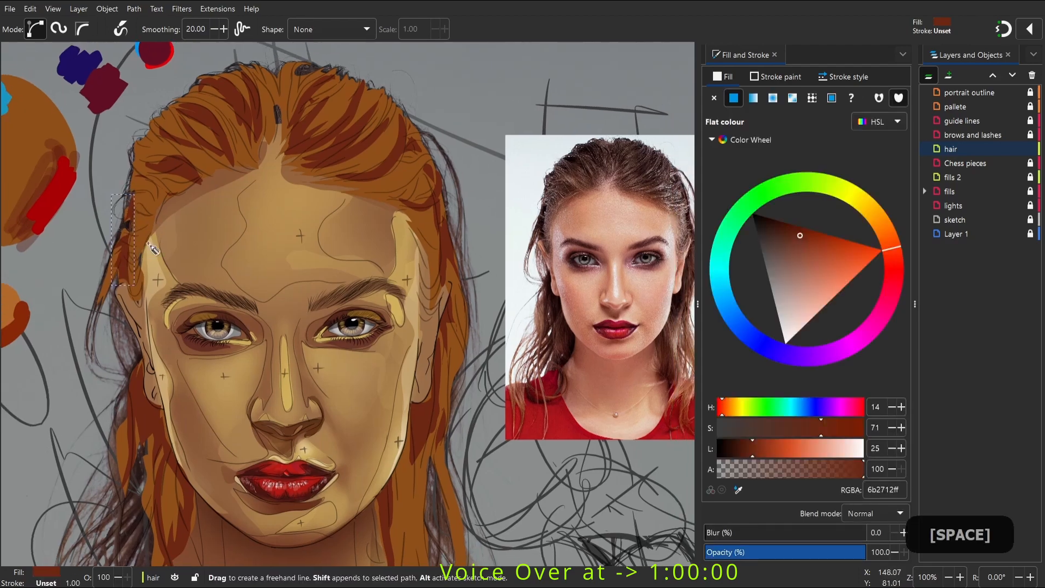
Draw an Ellipse-shaped strand left of the parting and recolour it golden orange (c57b0cff)
{"action": "key", "text": "space"}
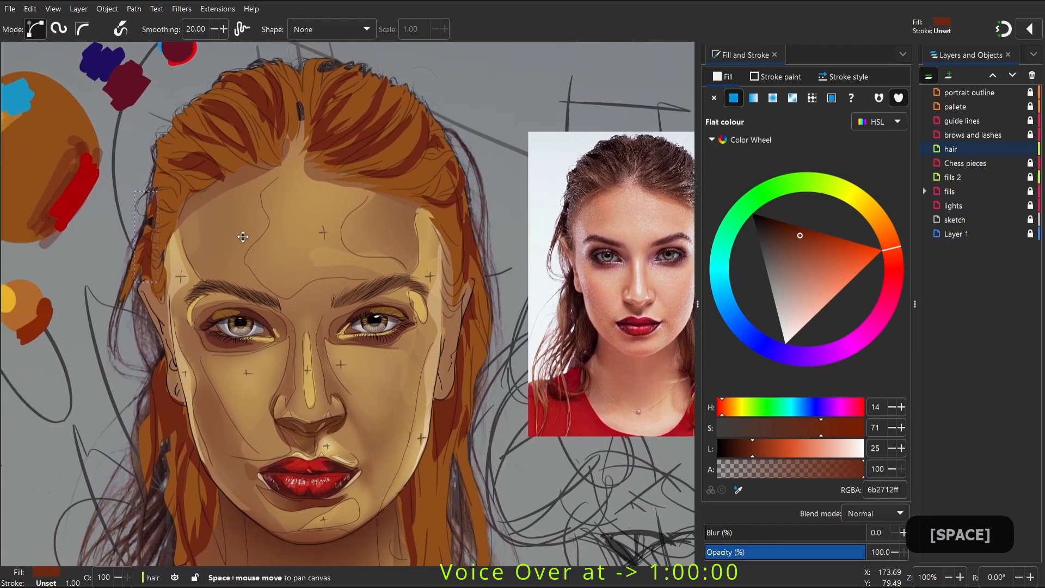
{"action": "key", "text": "space"}
{"action": "key", "text": "space"}
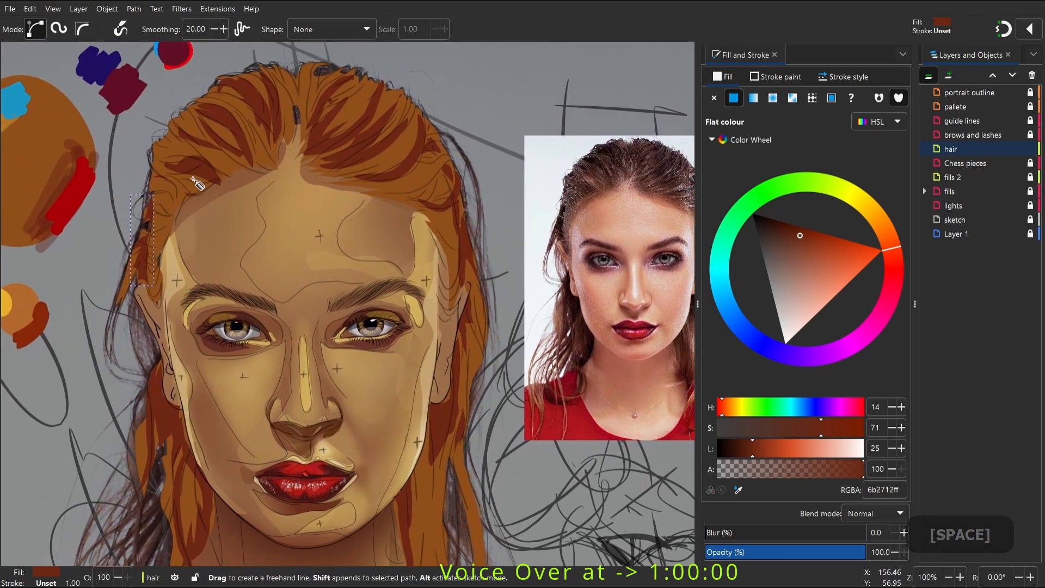
{"action": "key", "text": "p"}
{"action": "left_click", "coordinate": [327, 29]}
{"action": "left_click", "coordinate": [328, 86]}
{"action": "left_click_drag", "start_coordinate": [240, 111], "coordinate": [269, 164]}
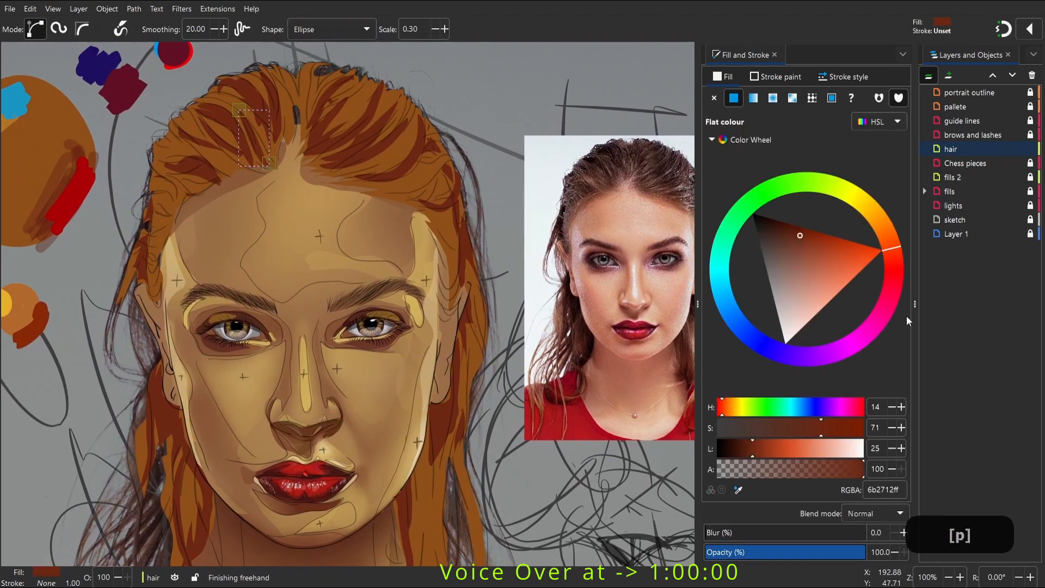
{"action": "left_click", "coordinate": [829, 240]}
{"action": "mouse_move", "coordinate": [891, 248]}
{"action": "left_mouse_down"}
{"action": "mouse_move", "coordinate": [874, 215]}
{"action": "mouse_move", "coordinate": [884, 213]}
{"action": "left_mouse_up"}
{"action": "left_click", "coordinate": [846, 229]}
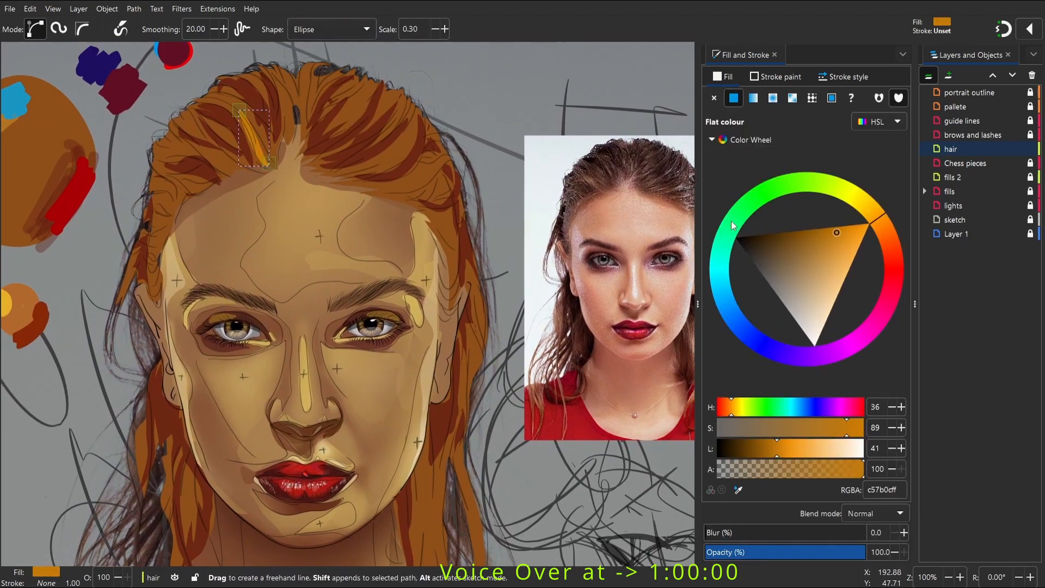
Set the stroke scale to 0.20 and draw a short golden orange highlight in the hair above the right temple
{"action": "key", "text": "s"}
{"action": "key", "text": "p"}
{"action": "left_click_drag", "start_coordinate": [419, 29], "coordinate": [409, 29]}
{"action": "type", "text": "2"}
{"action": "key", "text": "Return"}
{"action": "key", "text": "space"}
{"action": "mouse_move", "coordinate": [347, 245]}
{"action": "left_mouse_down"}
{"action": "mouse_move", "coordinate": [251, 204]}
{"action": "mouse_move", "coordinate": [229, 180]}
{"action": "left_mouse_up"}
{"action": "left_click_drag", "start_coordinate": [308, 140], "coordinate": [333, 165]}
{"action": "key", "text": "ctrl+z"}
{"action": "key", "text": "z"}
{"action": "left_click_drag", "start_coordinate": [287, 93], "coordinate": [375, 221]}
{"action": "key", "text": "space"}
{"action": "key", "text": "p"}
{"action": "left_click_drag", "start_coordinate": [326, 130], "coordinate": [367, 119]}
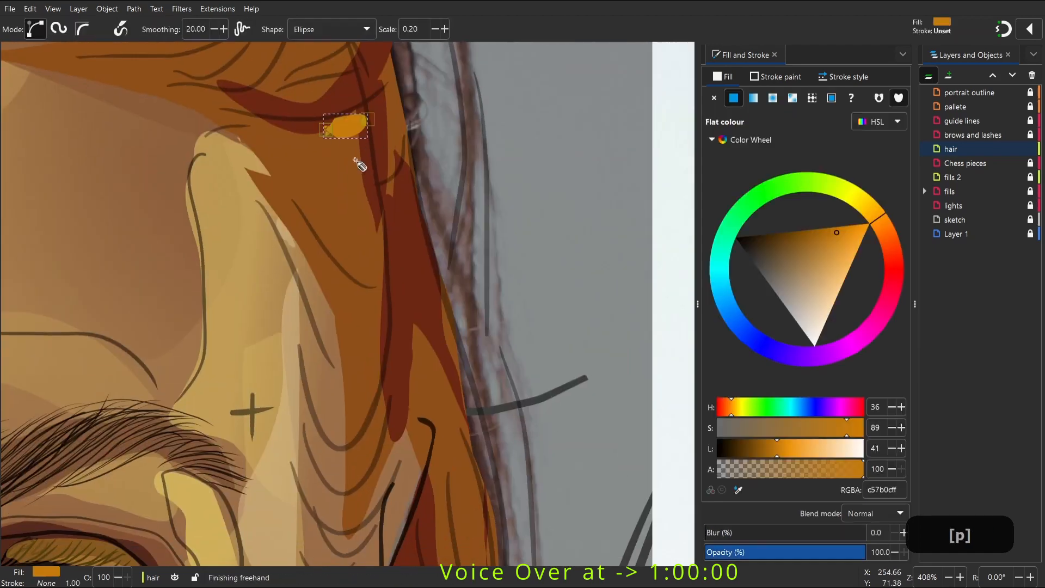
Thin the golden highlight stroke by setting the shape scale to 0.10
{"action": "key", "text": "Return"}
{"action": "left_click", "coordinate": [444, 29]}
{"action": "double_click", "coordinate": [435, 29]}
{"action": "left_click", "coordinate": [411, 29]}
{"action": "key", "text": "Left"}
{"action": "type", "text": "1"}
{"action": "key", "text": "Return"}
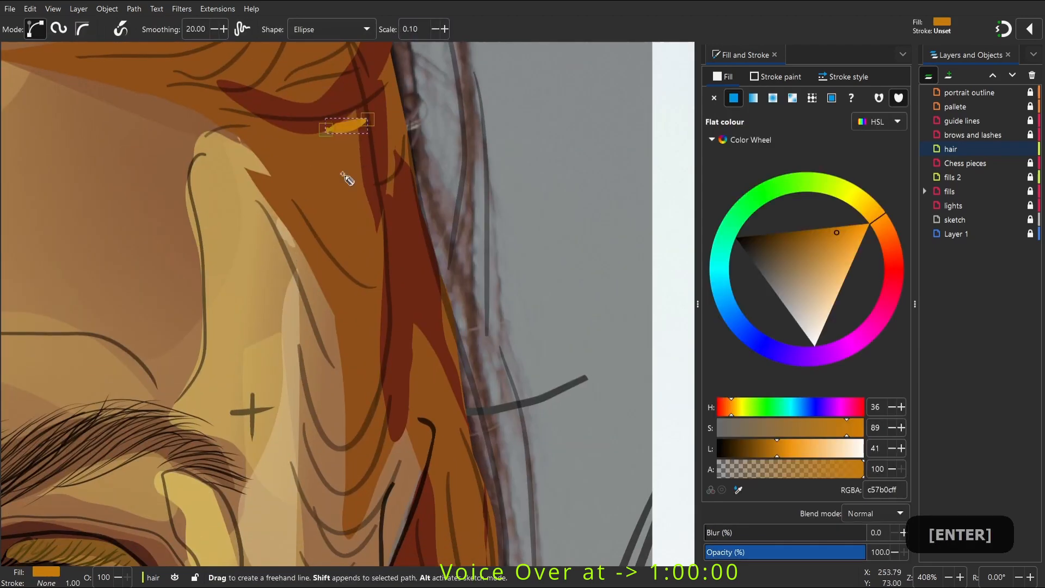
Draw short golden orange highlights and a long wavy one down the hair strand beside the right temple
{"action": "mouse_move", "coordinate": [313, 154]}
{"action": "left_mouse_down"}
{"action": "mouse_move", "coordinate": [375, 139]}
{"action": "mouse_move", "coordinate": [379, 262]}
{"action": "left_mouse_up"}
{"action": "left_click_drag", "start_coordinate": [363, 426], "coordinate": [365, 428]}
{"action": "key", "text": "space"}
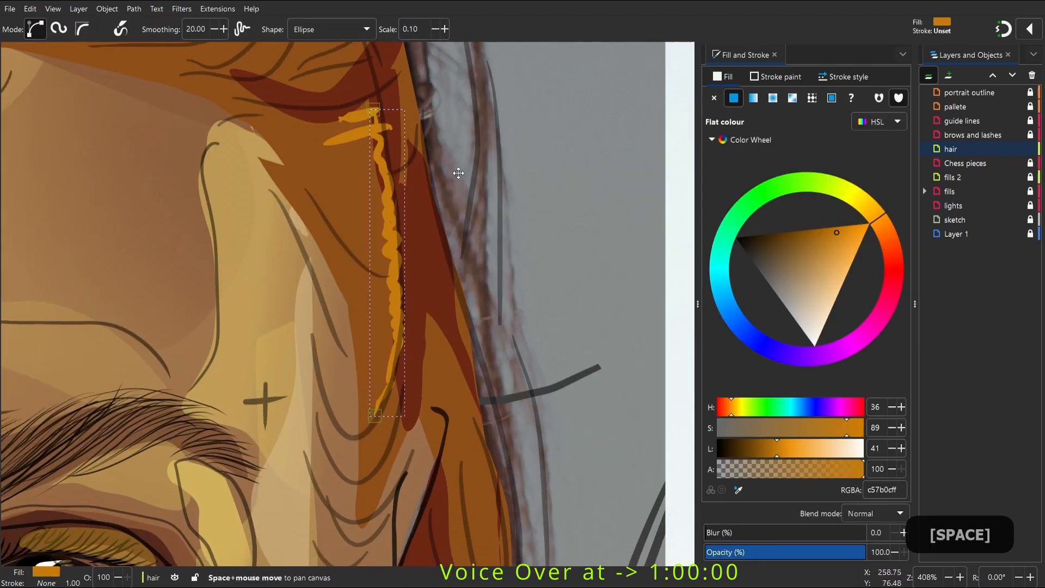
Draw a long wavy golden orange highlight down the hair beside the left temple
{"action": "key", "text": "2"}
{"action": "key", "text": "z"}
{"action": "left_click_drag", "start_coordinate": [181, 175], "coordinate": [253, 297]}
{"action": "key", "text": "p"}
{"action": "left_click_drag", "start_coordinate": [282, 225], "coordinate": [277, 293]}
{"action": "left_click_drag", "start_coordinate": [288, 438], "coordinate": [284, 457]}
{"action": "key", "text": "space"}
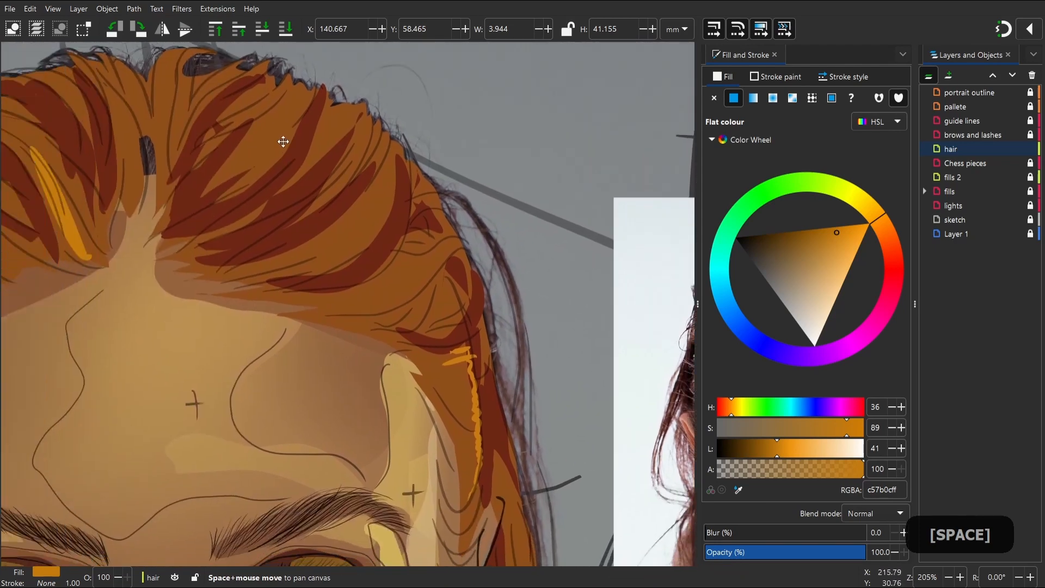
Draw a curved golden highlight in the hair right of the parting and set its shape scale to 0.30
{"action": "key", "text": "space"}
{"action": "key", "text": "space"}
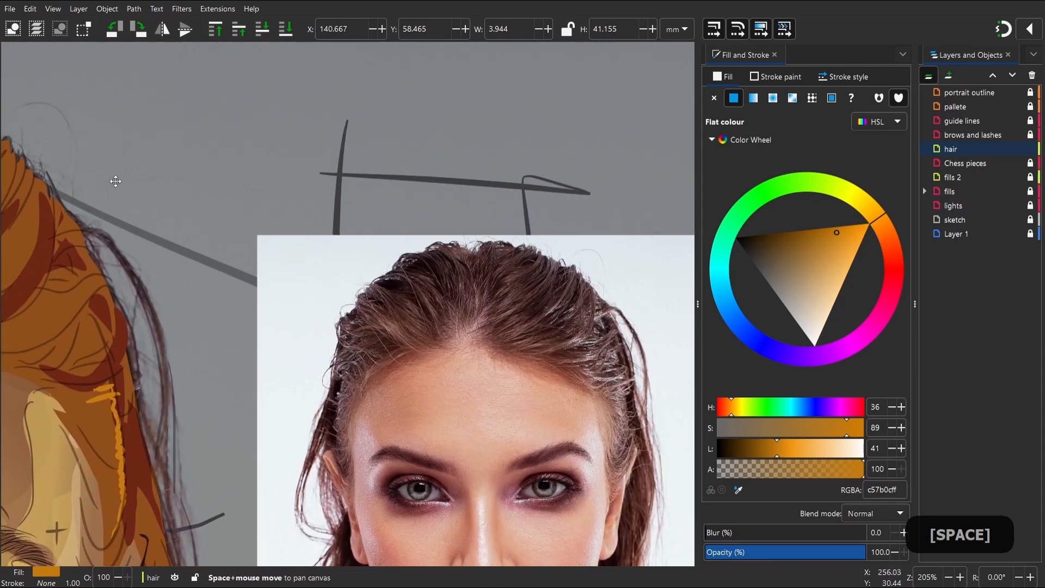
{"action": "key", "text": "space"}
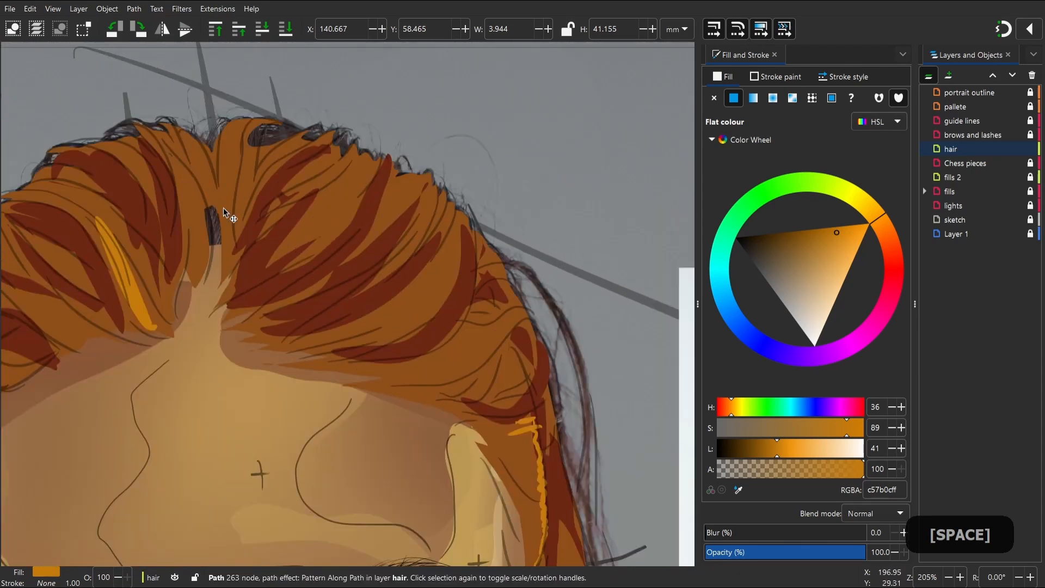
{"action": "key", "text": "p"}
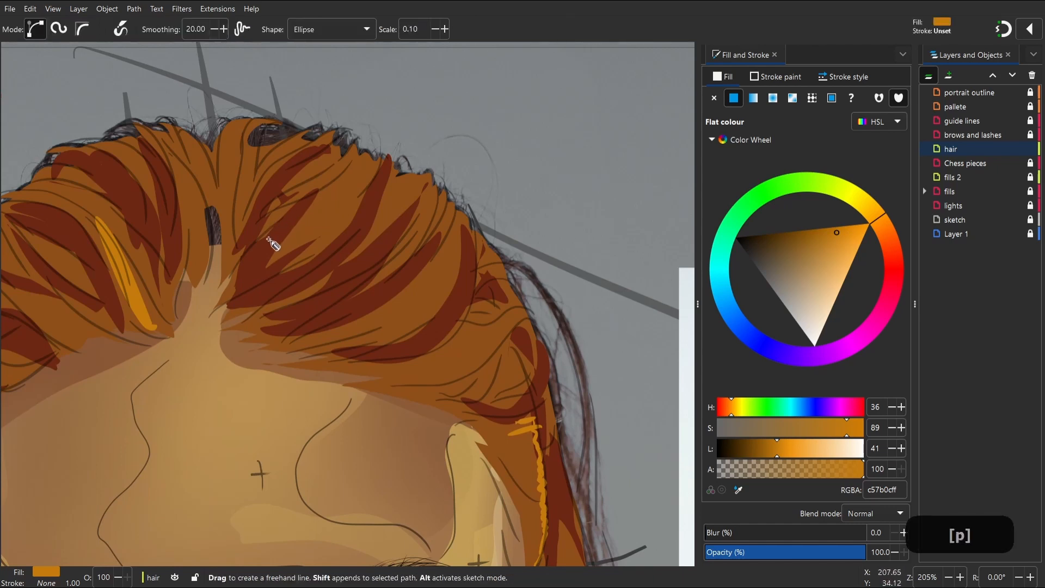
{"action": "mouse_move", "coordinate": [262, 238]}
{"action": "left_mouse_down"}
{"action": "mouse_move", "coordinate": [273, 215]}
{"action": "mouse_move", "coordinate": [334, 188]}
{"action": "mouse_move", "coordinate": [325, 149]}
{"action": "left_mouse_up"}
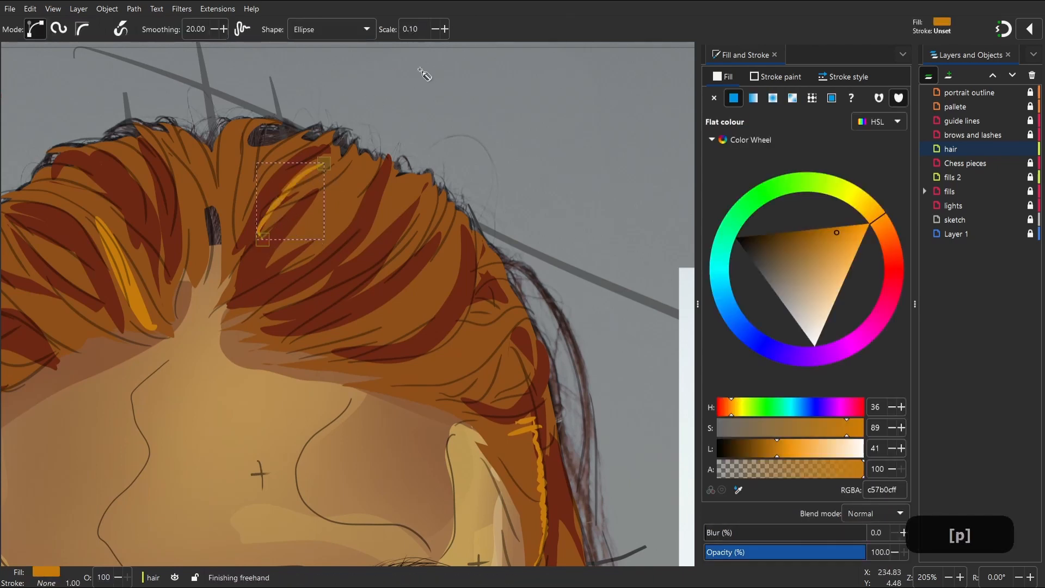
{"action": "left_click", "coordinate": [444, 30]}
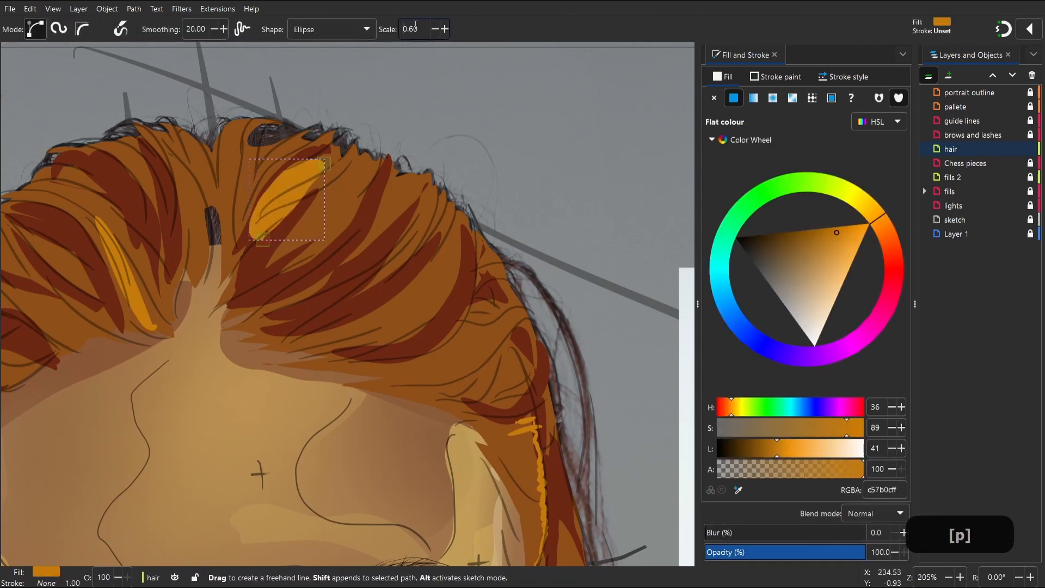
{"action": "key", "text": "BackSpace"}
{"action": "type", "text": "3"}
{"action": "key", "text": "Return"}
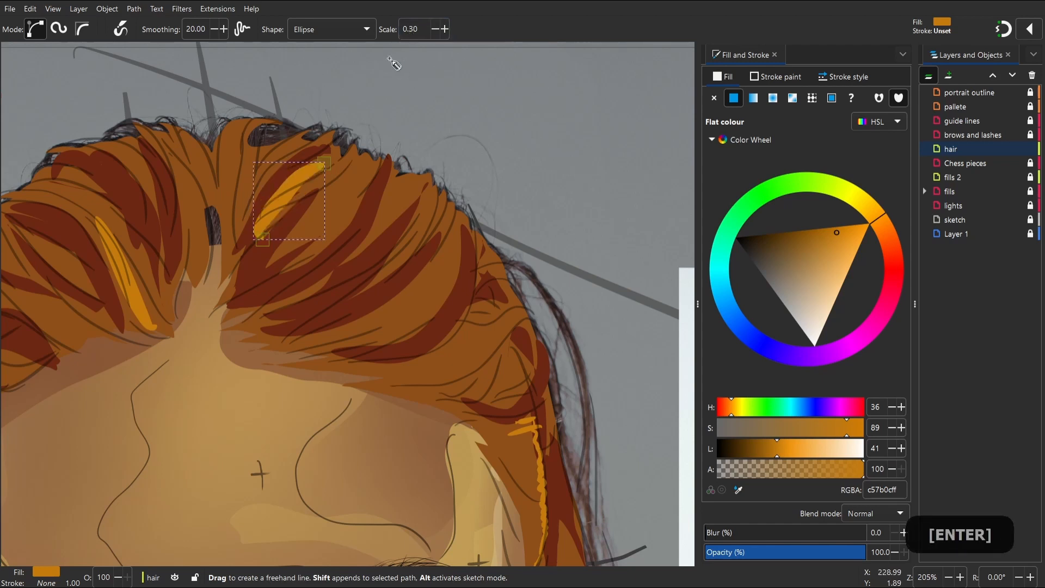
Try to draw a second, wider golden strand below the first highlight right of the parting
{"action": "left_click_drag", "start_coordinate": [254, 261], "coordinate": [333, 197]}
{"action": "key", "text": "space"}
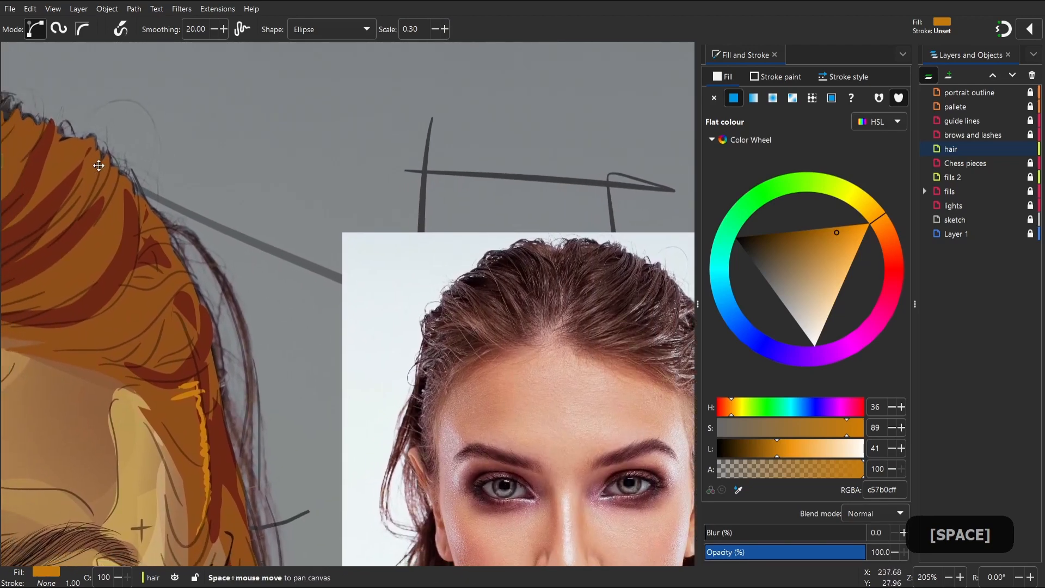
{"action": "left_click_drag", "start_coordinate": [99, 165], "coordinate": [273, 154]}
{"action": "left_click_drag", "start_coordinate": [138, 191], "coordinate": [219, 182]}
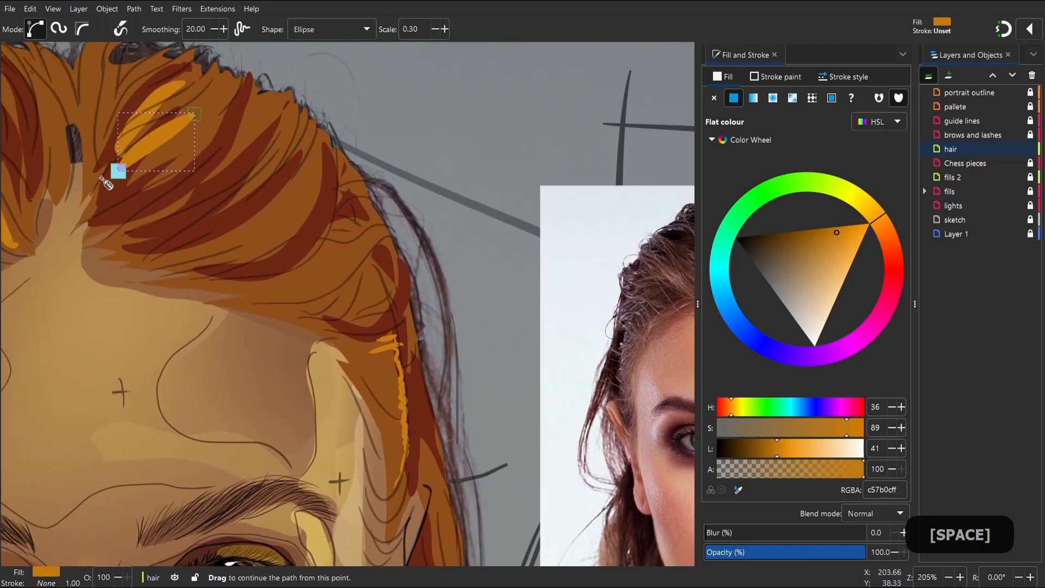
{"action": "left_click_drag", "start_coordinate": [119, 177], "coordinate": [191, 117]}
{"action": "key", "text": "Escape"}
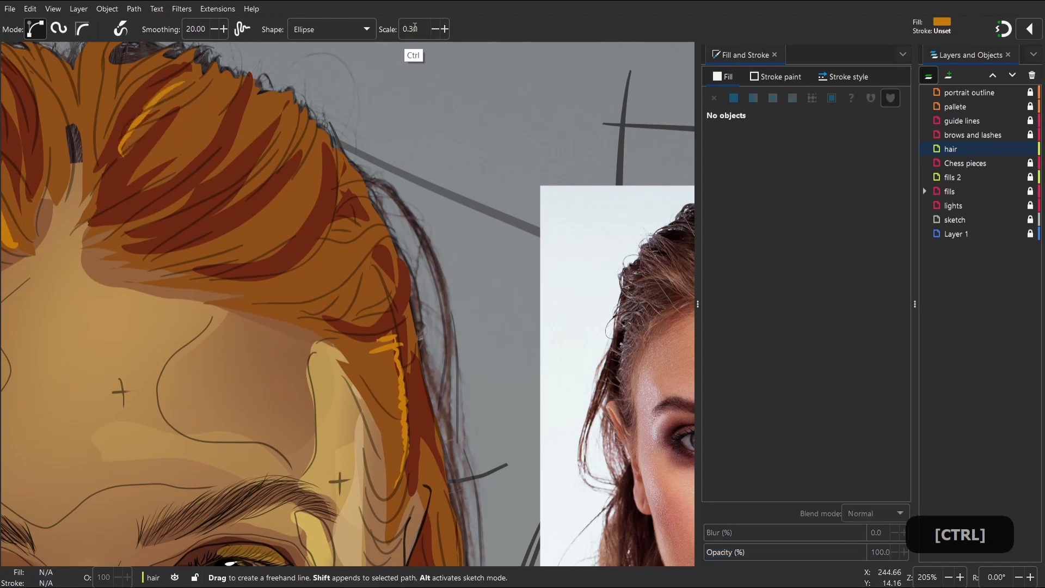
Set the shape scale to 0.20 and draw several curved golden highlights following the strands right of the parting
{"action": "type", "text": "2"}
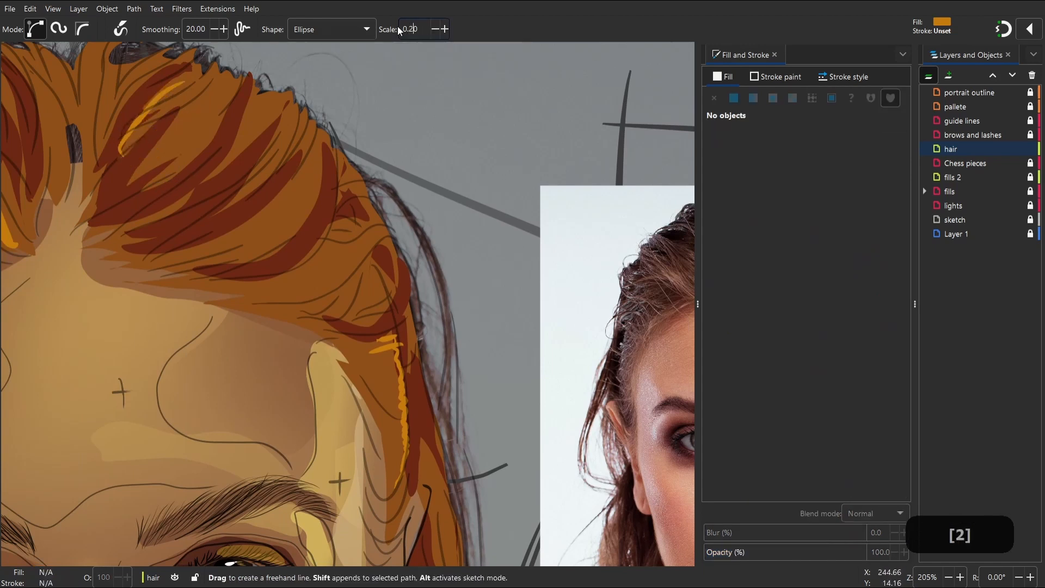
{"action": "key", "text": "Return"}
{"action": "left_click_drag", "start_coordinate": [123, 175], "coordinate": [187, 109]}
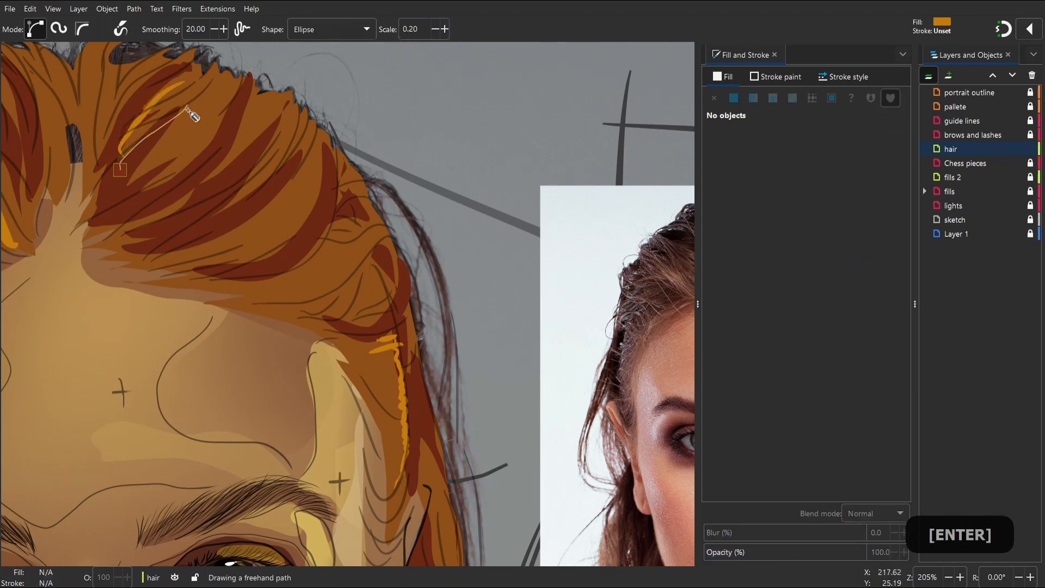
{"action": "mouse_move", "coordinate": [124, 188]}
{"action": "left_mouse_down"}
{"action": "mouse_move", "coordinate": [172, 172]}
{"action": "mouse_move", "coordinate": [202, 119]}
{"action": "left_mouse_up"}
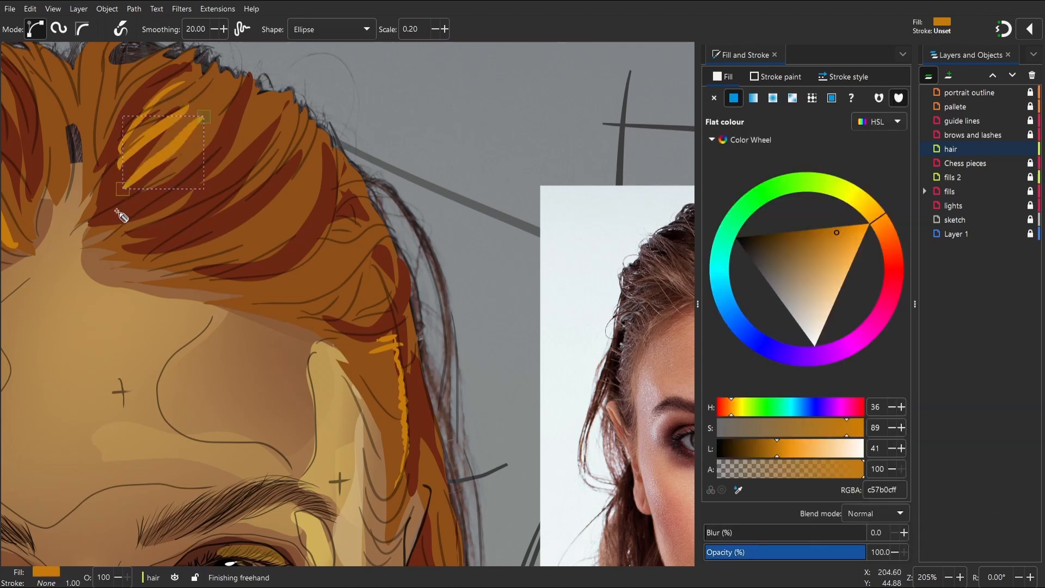
{"action": "left_click_drag", "start_coordinate": [124, 225], "coordinate": [197, 188]}
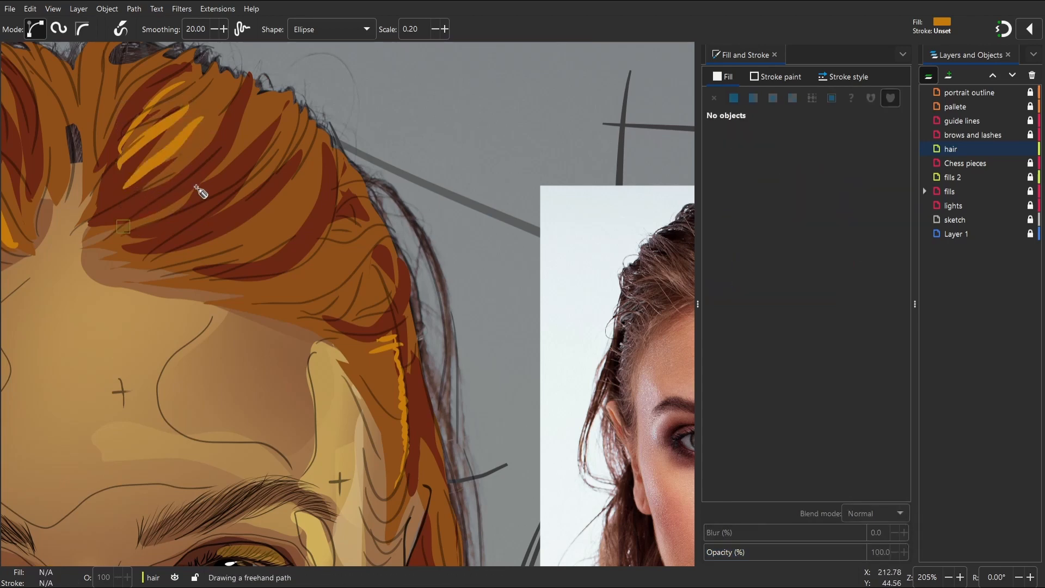
{"action": "left_click_drag", "start_coordinate": [241, 143], "coordinate": [249, 123]}
{"action": "left_click", "coordinate": [265, 229]}
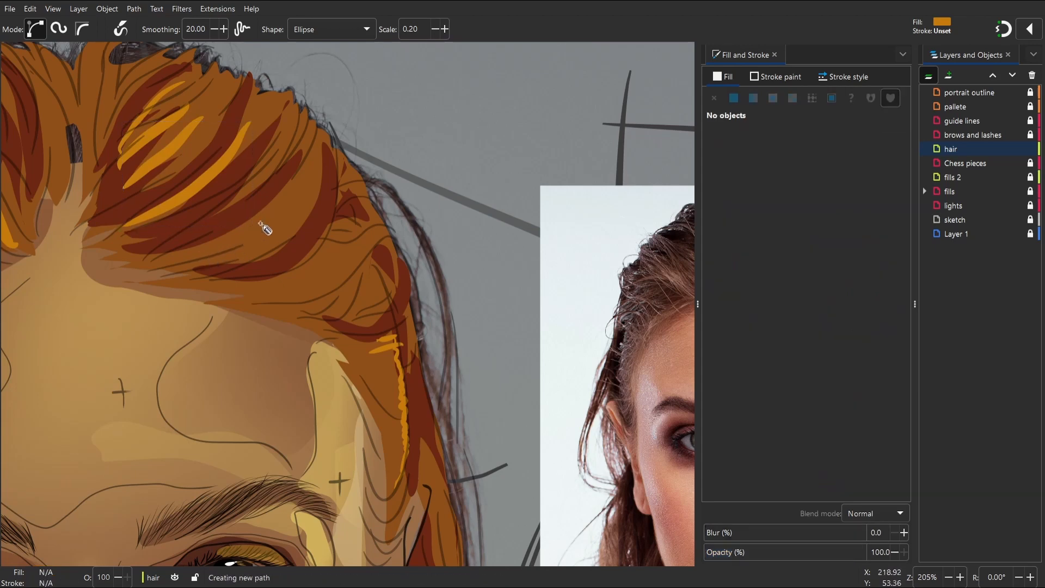
{"action": "left_click_drag", "start_coordinate": [202, 267], "coordinate": [313, 198]}
{"action": "key", "text": "space"}
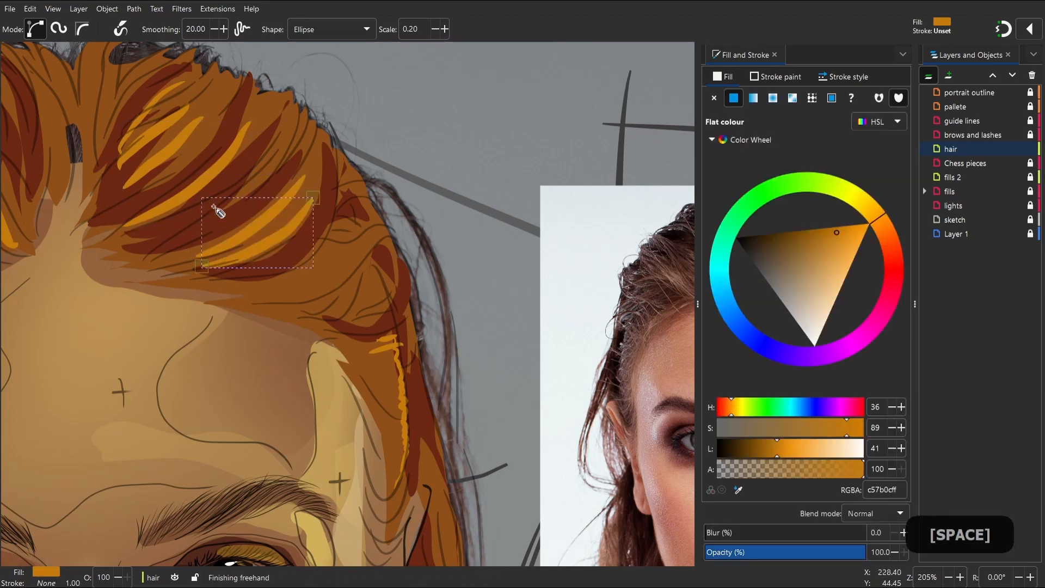
Draw a long curved golden highlight along the hairline above the right side of the forehead
{"action": "key", "text": "space"}
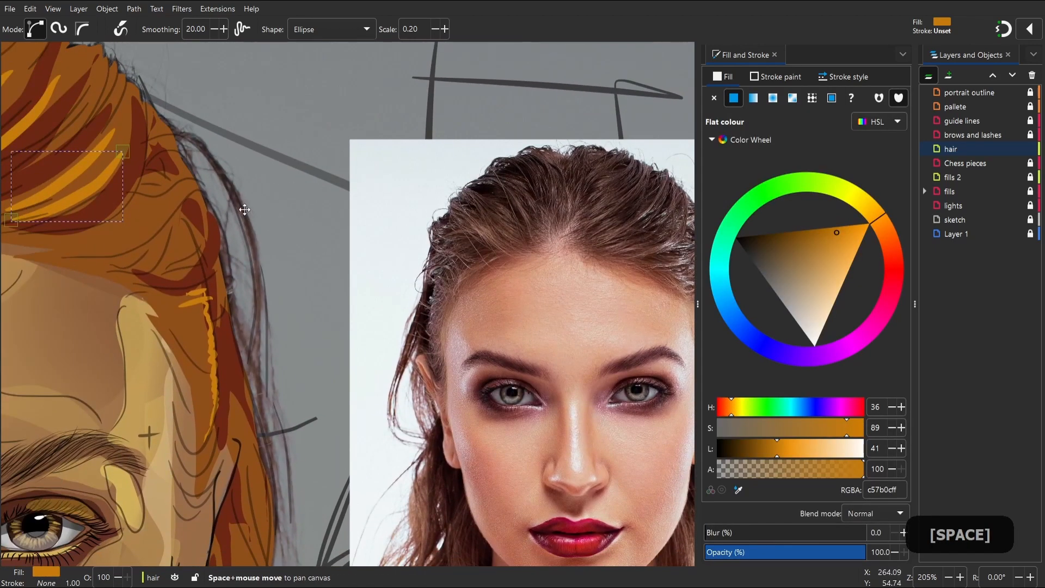
{"action": "key", "text": "space"}
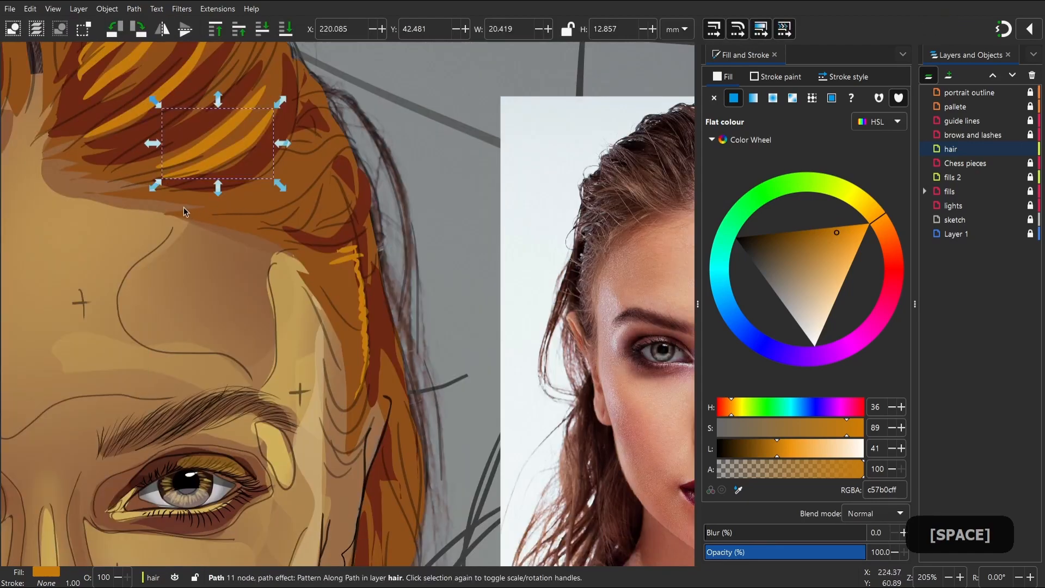
{"action": "mouse_move", "coordinate": [208, 203]}
{"action": "left_mouse_down"}
{"action": "mouse_move", "coordinate": [298, 184]}
{"action": "mouse_move", "coordinate": [351, 146]}
{"action": "left_mouse_up"}
{"action": "key", "text": "ctrl+z"}
{"action": "key", "text": "p"}
{"action": "key", "text": "space"}
{"action": "scroll", "coordinate": [330, 258], "scroll_direction": "down", "scroll_amount": 4}
Draw golden highlights in the crown hair on both sides of the parting
{"action": "key", "text": "z"}
{"action": "left_click_drag", "start_coordinate": [201, 177], "coordinate": [313, 309]}
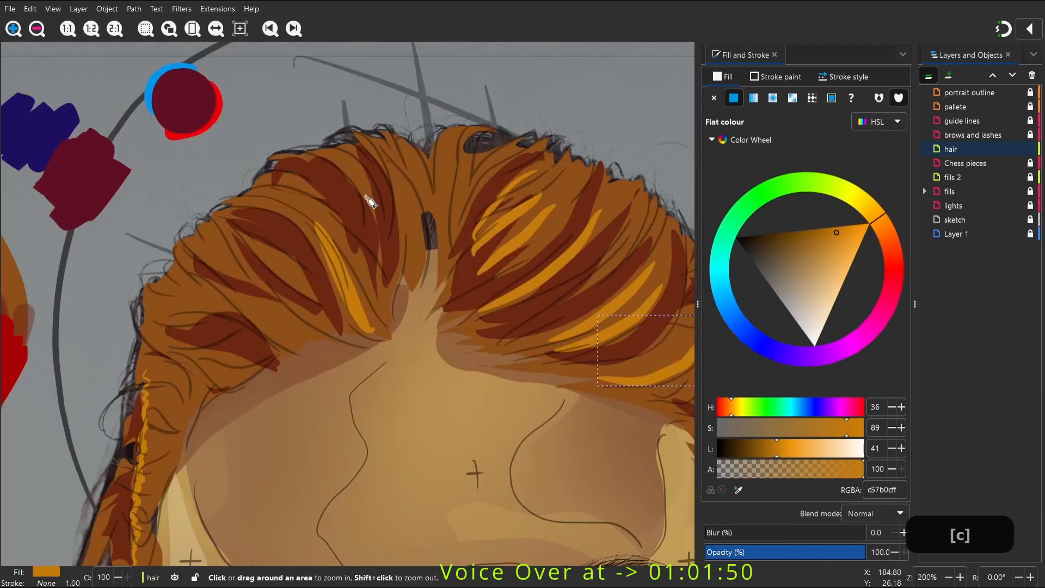
{"action": "key", "text": "p"}
{"action": "left_click_drag", "start_coordinate": [389, 170], "coordinate": [355, 238]}
{"action": "key", "text": "ctrl+z"}
{"action": "scroll", "coordinate": [246, 201], "scroll_direction": "down", "scroll_amount": 4}
{"action": "key", "text": "space"}
{"action": "key", "text": "z"}
{"action": "left_click_drag", "start_coordinate": [170, 100], "coordinate": [539, 369]}
{"action": "key", "text": "space"}
{"action": "key", "text": "p"}
{"action": "left_click_drag", "start_coordinate": [198, 136], "coordinate": [176, 107]}
{"action": "key", "text": "ctrl+z"}
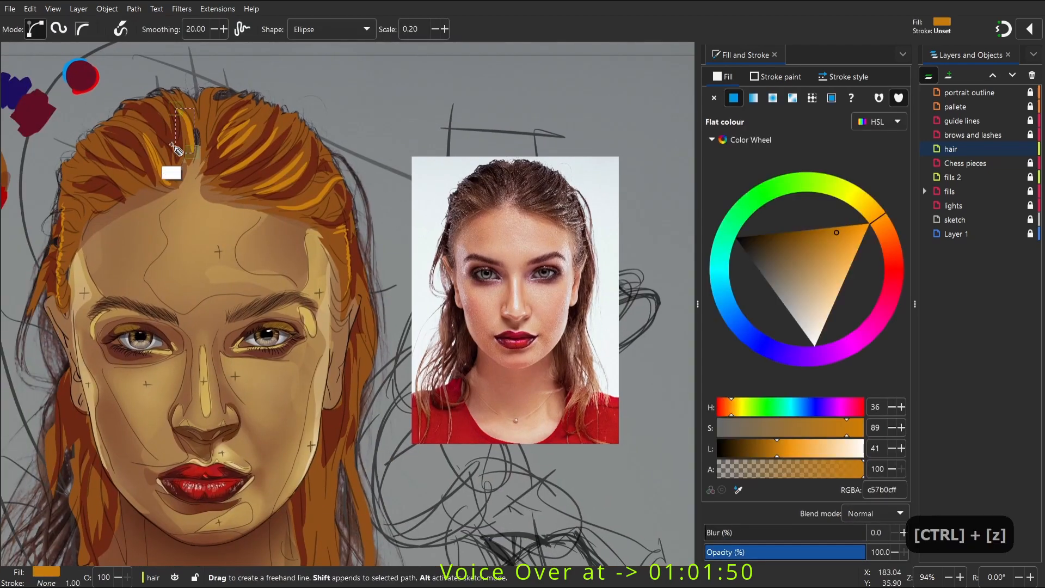
{"action": "mouse_move", "coordinate": [185, 154]}
{"action": "left_mouse_down"}
{"action": "mouse_move", "coordinate": [177, 106]}
{"action": "mouse_move", "coordinate": [200, 122]}
{"action": "left_mouse_up"}
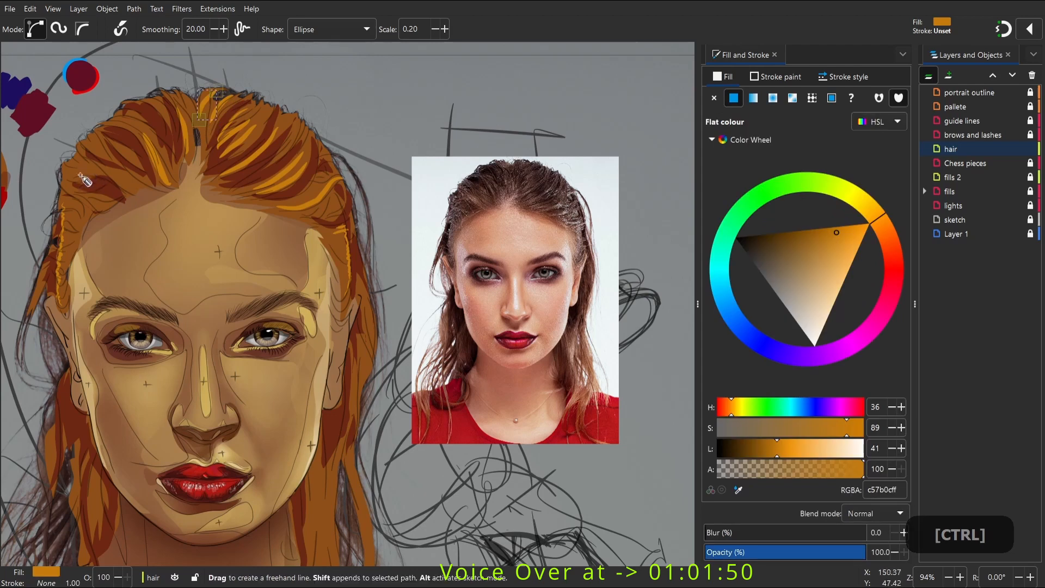
Draw three golden highlights across the dark strands on the left side of the head
{"action": "left_click_drag", "start_coordinate": [94, 164], "coordinate": [128, 188]}
{"action": "left_click_drag", "start_coordinate": [116, 140], "coordinate": [149, 173]}
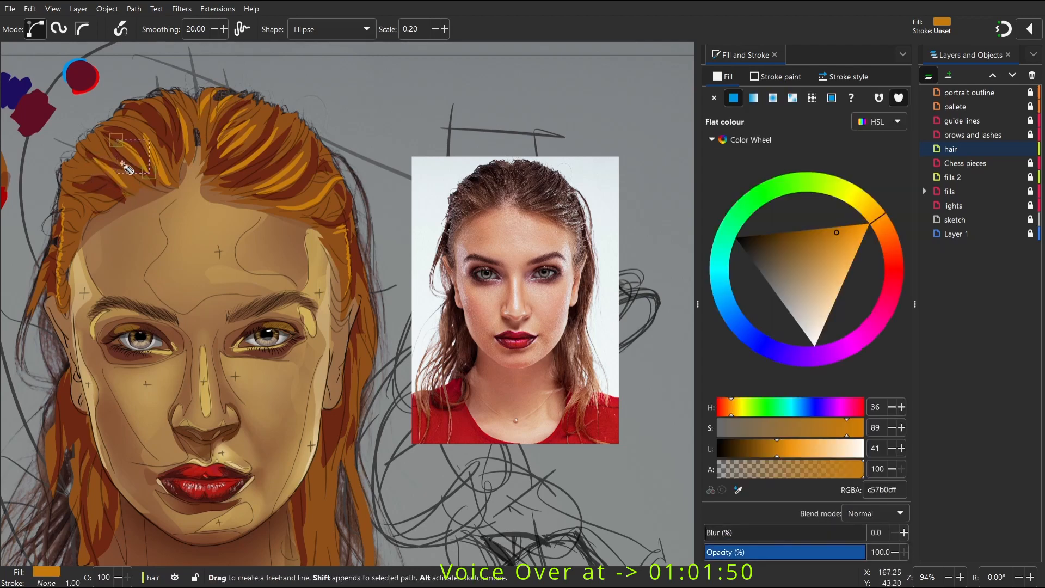
{"action": "left_click_drag", "start_coordinate": [89, 194], "coordinate": [136, 196]}
Draw golden highlights down the lower right hair lock beside the neck and the lower left lock
{"action": "key", "text": "space"}
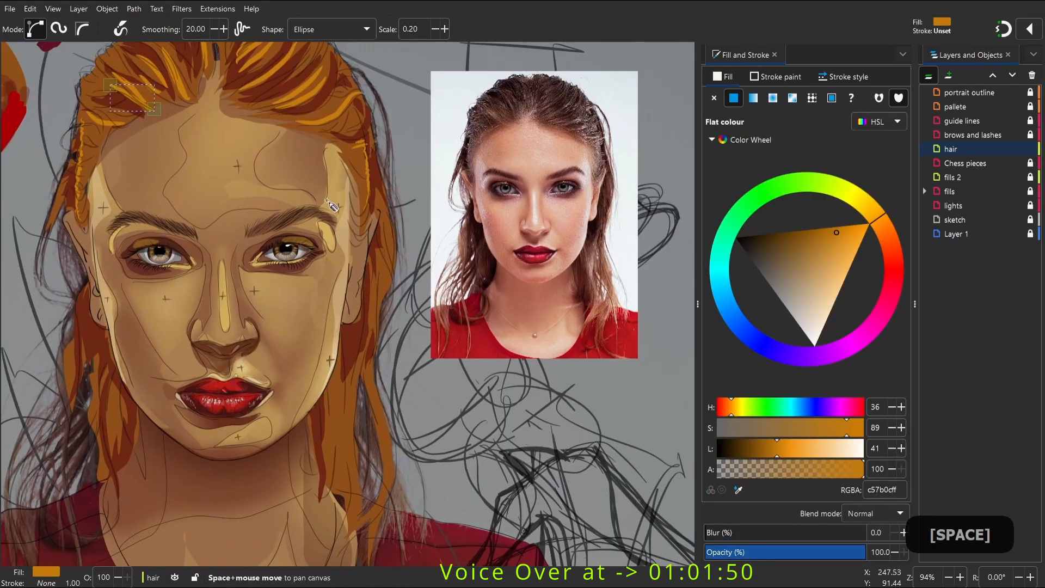
{"action": "left_click_drag", "start_coordinate": [339, 317], "coordinate": [324, 451]}
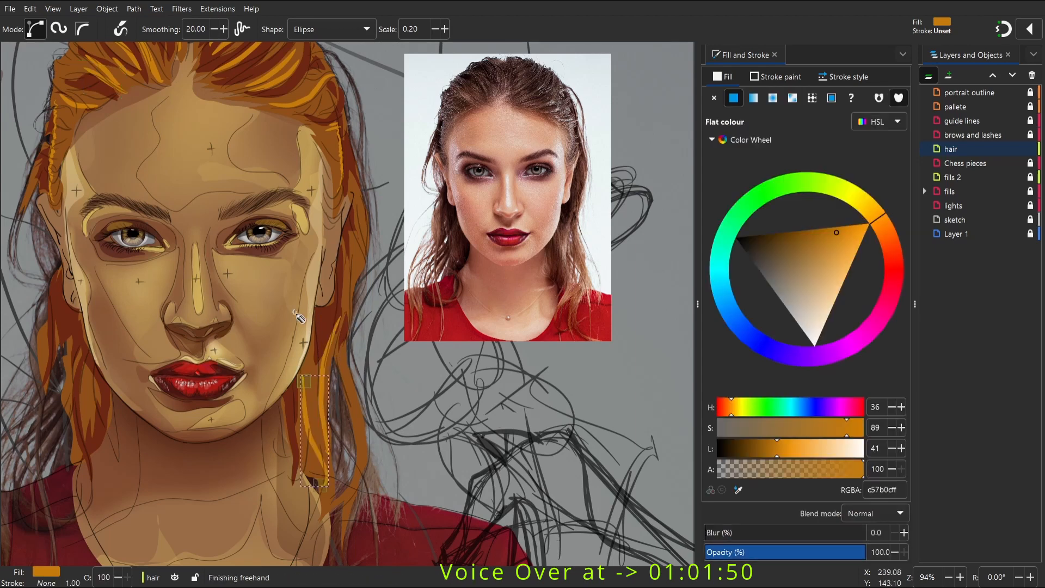
{"action": "key", "text": "space"}
{"action": "left_click_drag", "start_coordinate": [162, 375], "coordinate": [160, 427]}
{"action": "key", "text": "space"}
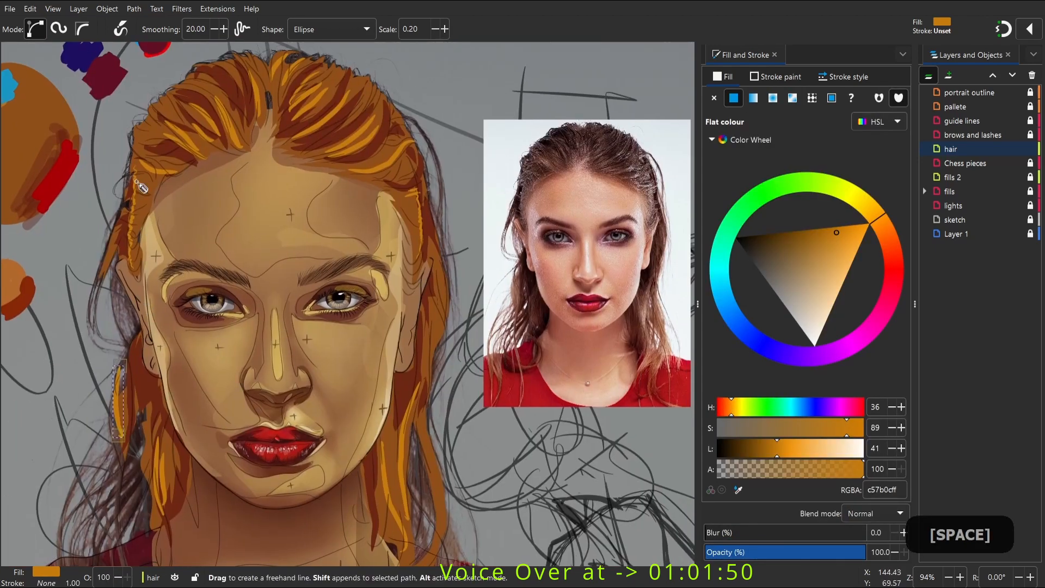
Draw a series of golden highlights along the outer left edge of the hair, from the crown to the temple
{"action": "left_click_drag", "start_coordinate": [136, 208], "coordinate": [144, 186]}
{"action": "key", "text": "ctrl+z"}
{"action": "key", "text": "space"}
{"action": "left_click_drag", "start_coordinate": [179, 119], "coordinate": [208, 116]}
{"action": "key", "text": "space"}
{"action": "key", "text": "z"}
{"action": "left_click_drag", "start_coordinate": [105, 96], "coordinate": [321, 278]}
{"action": "key", "text": "p"}
{"action": "left_click_drag", "start_coordinate": [264, 195], "coordinate": [346, 203]}
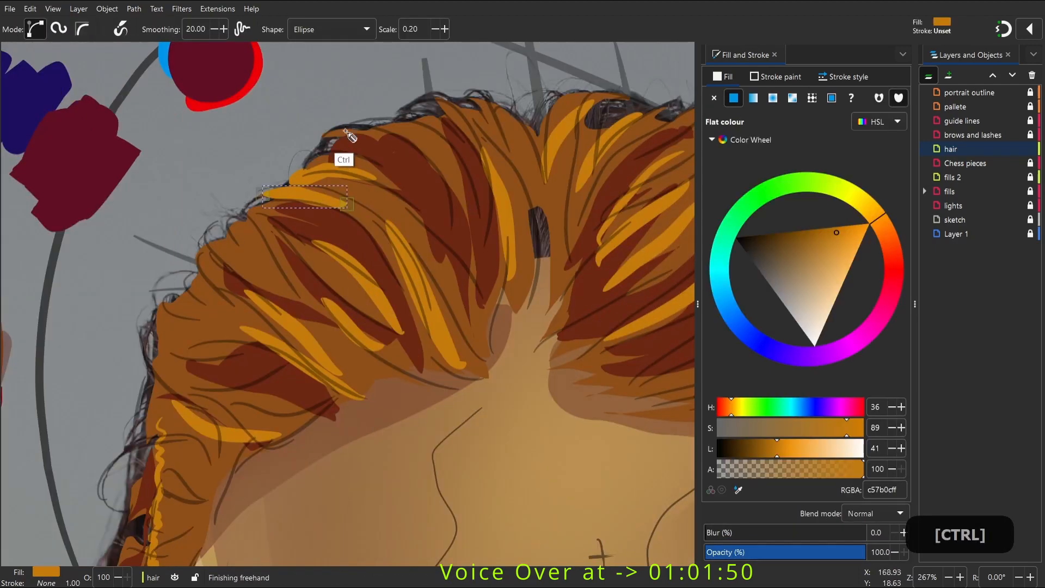
{"action": "left_click_drag", "start_coordinate": [234, 246], "coordinate": [266, 287]}
{"action": "left_click_drag", "start_coordinate": [197, 320], "coordinate": [152, 350]}
{"action": "key", "text": "space"}
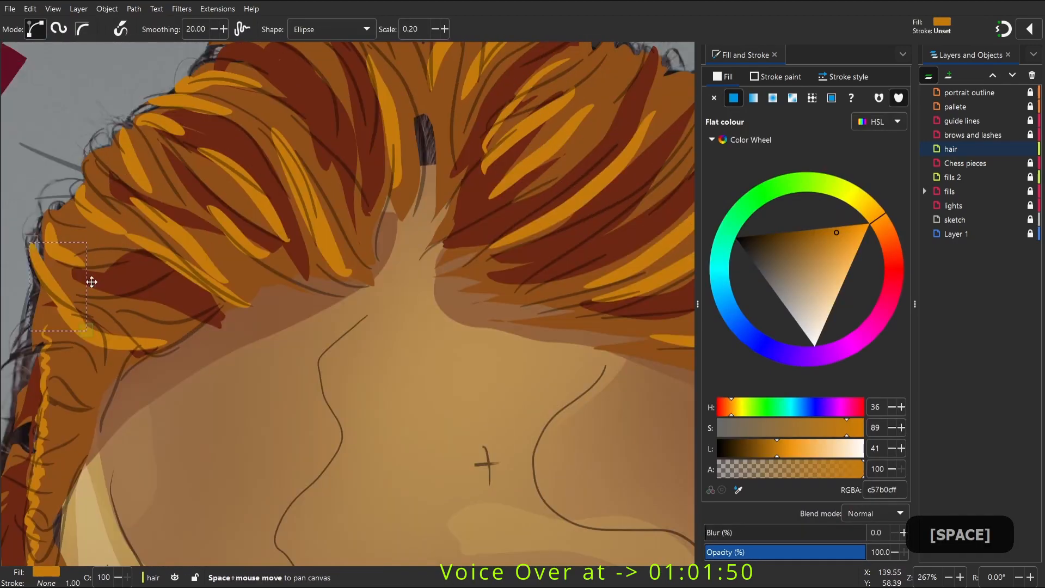
Draw golden highlights on the right crown and down the outer right edge of the hair toward the temple
{"action": "key", "text": "space"}
{"action": "key", "text": "p"}
{"action": "left_click_drag", "start_coordinate": [524, 257], "coordinate": [542, 193]}
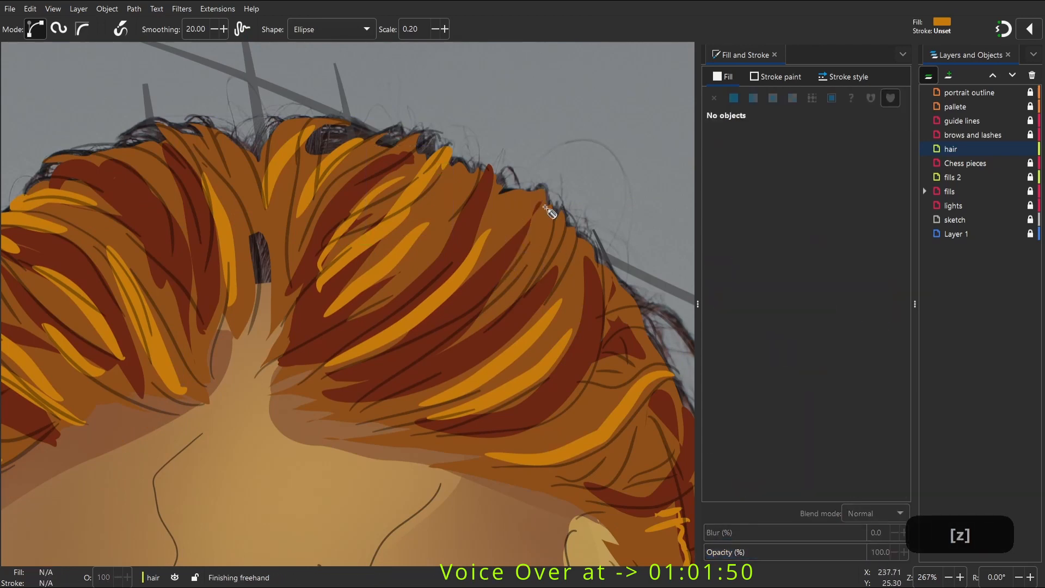
{"action": "mouse_move", "coordinate": [557, 269]}
{"action": "left_mouse_down"}
{"action": "mouse_move", "coordinate": [569, 231]}
{"action": "mouse_move", "coordinate": [629, 300]}
{"action": "mouse_move", "coordinate": [671, 439]}
{"action": "mouse_move", "coordinate": [650, 462]}
{"action": "left_mouse_up"}
{"action": "key", "text": "space"}
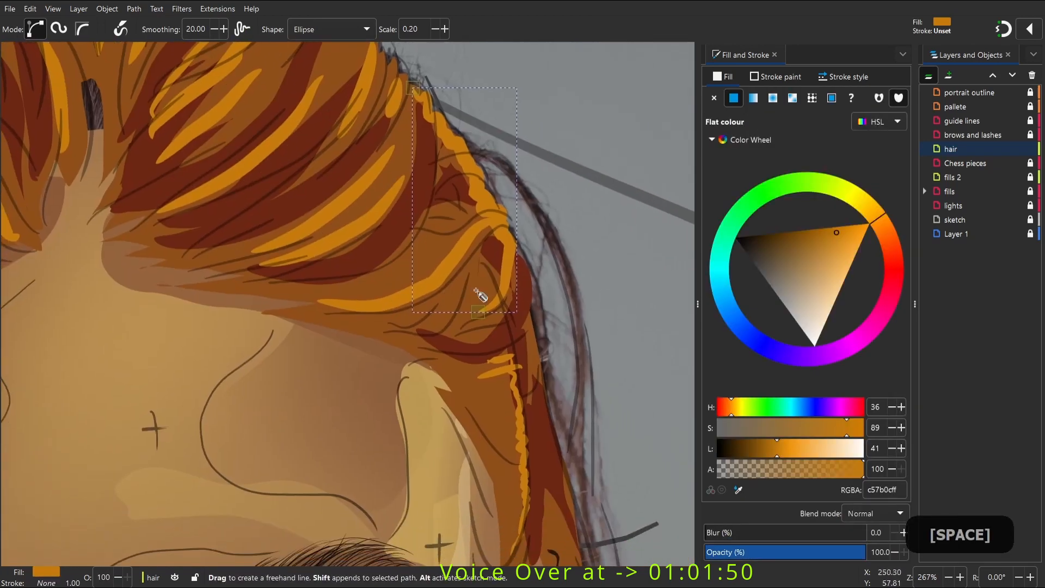
{"action": "left_click_drag", "start_coordinate": [432, 227], "coordinate": [341, 292]}
{"action": "key", "text": "space"}
{"action": "key", "text": "2"}
{"action": "key", "text": "space"}
{"action": "key", "text": "Escape"}
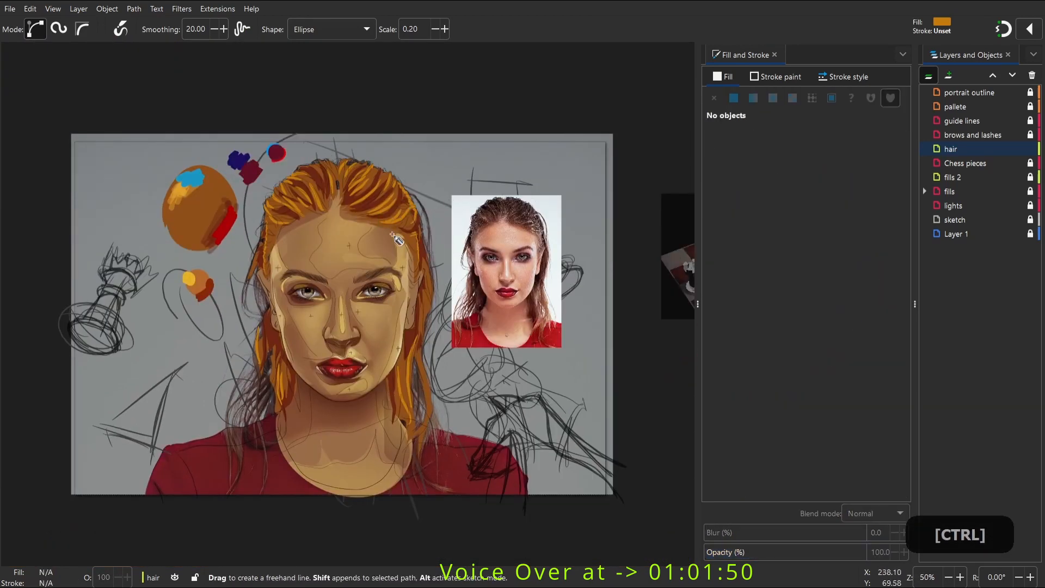
Draw a golden highlight along the right hairline and curved ones in the looped strands beside the right temple
{"action": "key", "text": "z"}
{"action": "left_click_drag", "start_coordinate": [364, 151], "coordinate": [448, 286]}
{"action": "key", "text": "p"}
{"action": "left_click_drag", "start_coordinate": [246, 314], "coordinate": [378, 310]}
{"action": "key", "text": "space"}
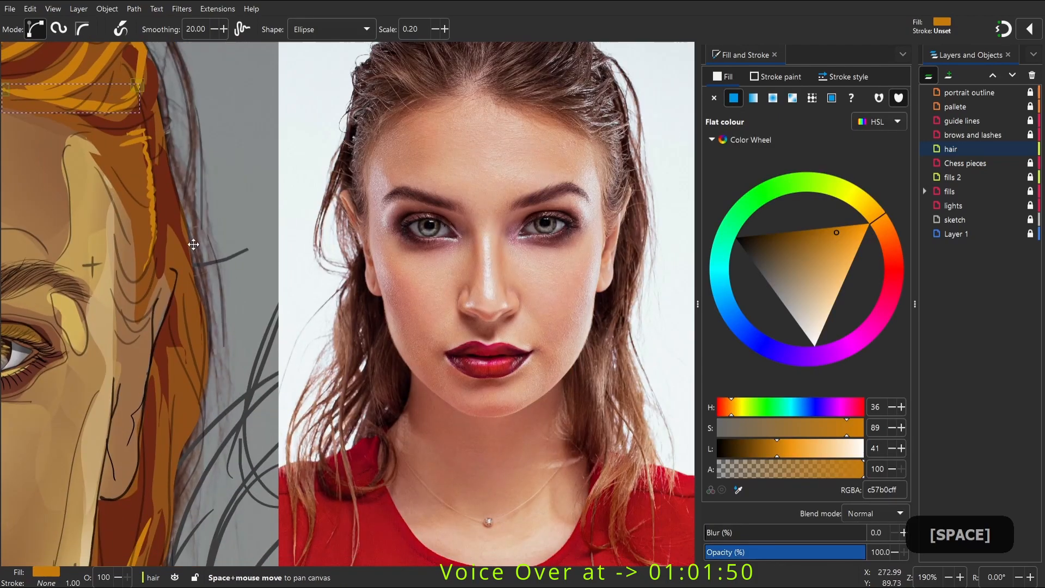
{"action": "mouse_move", "coordinate": [61, 261]}
{"action": "left_mouse_down"}
{"action": "mouse_move", "coordinate": [70, 280]}
{"action": "mouse_move", "coordinate": [106, 252]}
{"action": "mouse_move", "coordinate": [131, 271]}
{"action": "left_mouse_up"}
{"action": "key", "text": "space"}
Draw a wavy golden highlight in the outer hair beside the right ear
{"action": "key", "text": "space"}
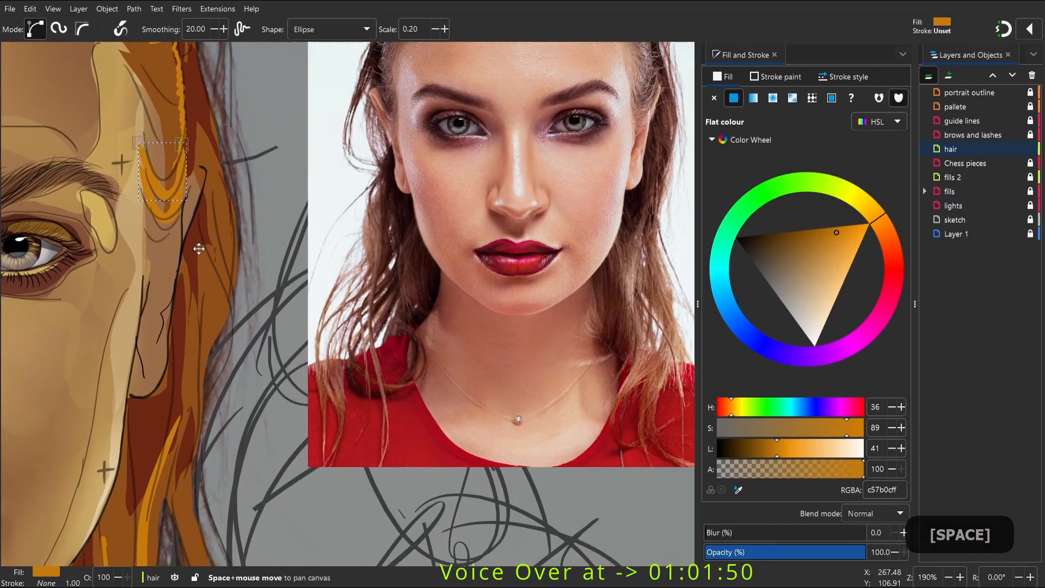
{"action": "mouse_move", "coordinate": [237, 146]}
{"action": "left_mouse_down"}
{"action": "mouse_move", "coordinate": [225, 242]}
{"action": "mouse_move", "coordinate": [232, 238]}
{"action": "left_mouse_up"}
{"action": "key", "text": "space"}
{"action": "key", "text": "2"}
{"action": "key", "text": "space"}
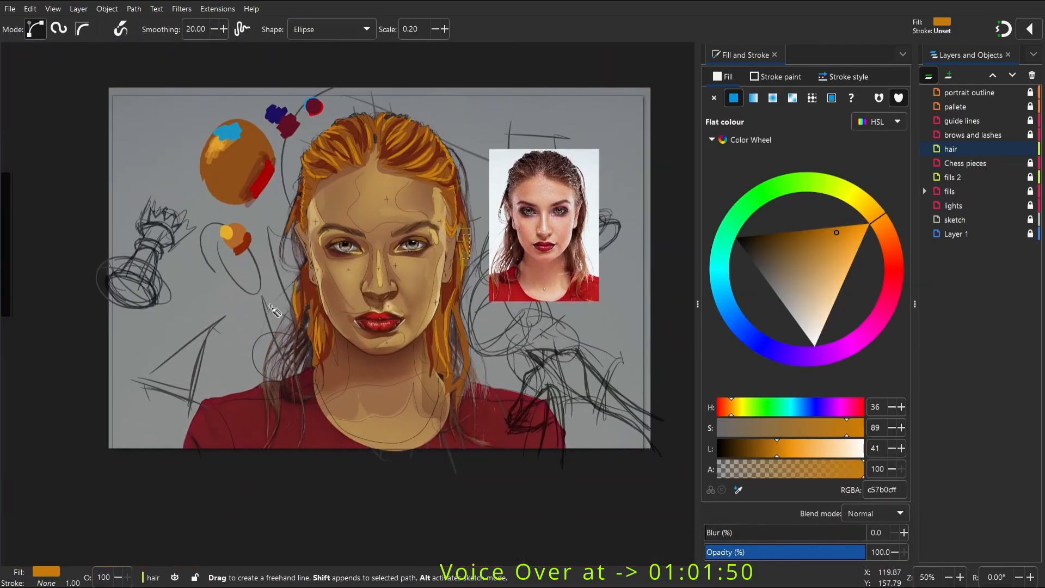
{"action": "key", "text": "space"}
{"action": "key", "text": "z"}
{"action": "left_click_drag", "start_coordinate": [326, 85], "coordinate": [505, 402]}
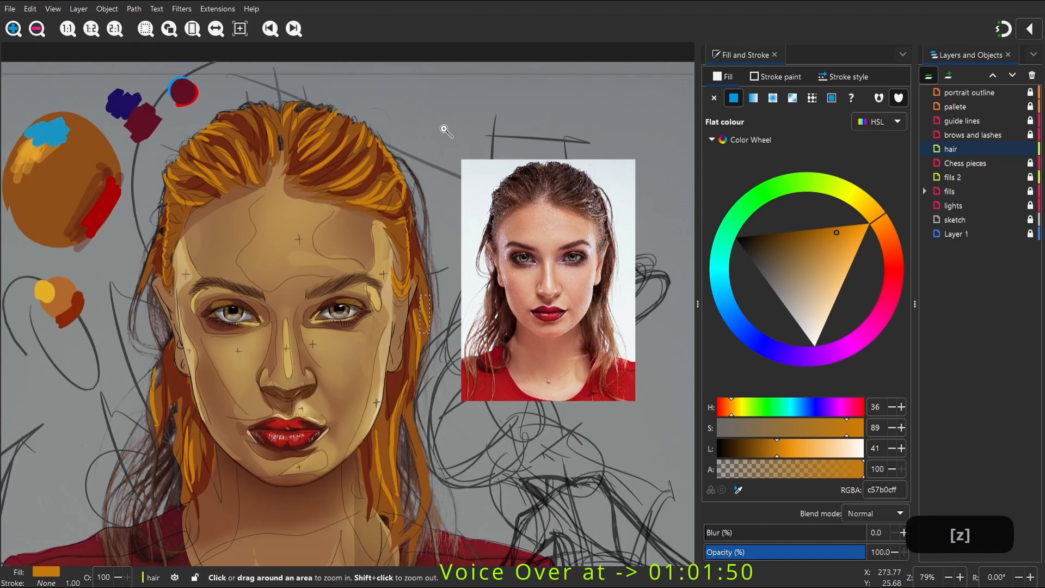
Hide the grey background on Layer 1 and clear the selection
{"action": "key", "text": "space"}
{"action": "left_click_drag", "start_coordinate": [129, 129], "coordinate": [553, 445]}
{"action": "key", "text": "s"}
{"action": "left_click", "coordinate": [1017, 233]}
{"action": "key", "text": "2"}
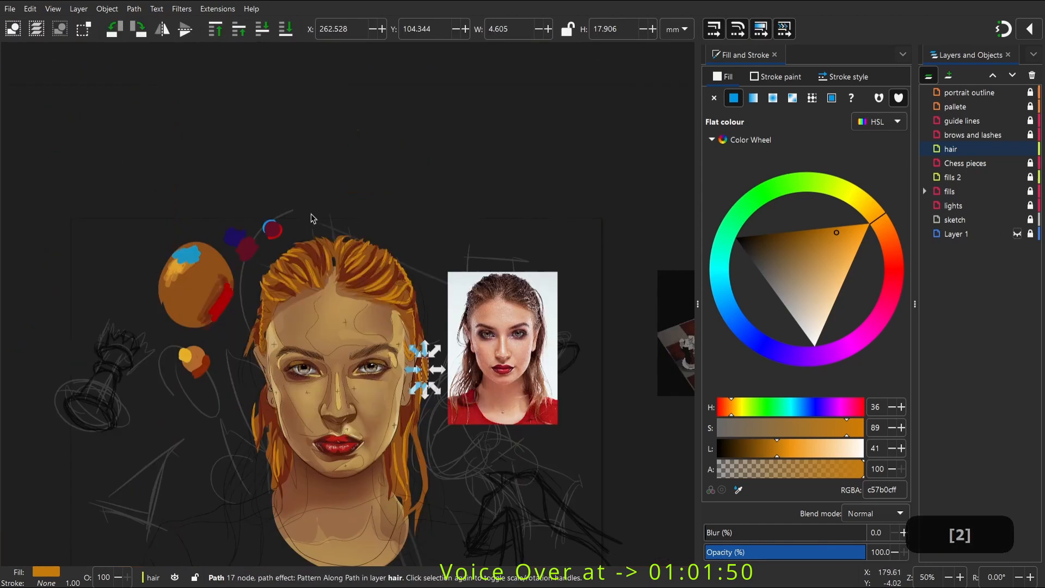
{"action": "left_click", "coordinate": [343, 208]}
Export the page as the PNG image 6chess5.png, close the export settings and widen the canvas area again
{"action": "key", "text": "space"}
{"action": "key", "text": "ctrl+shift+e"}
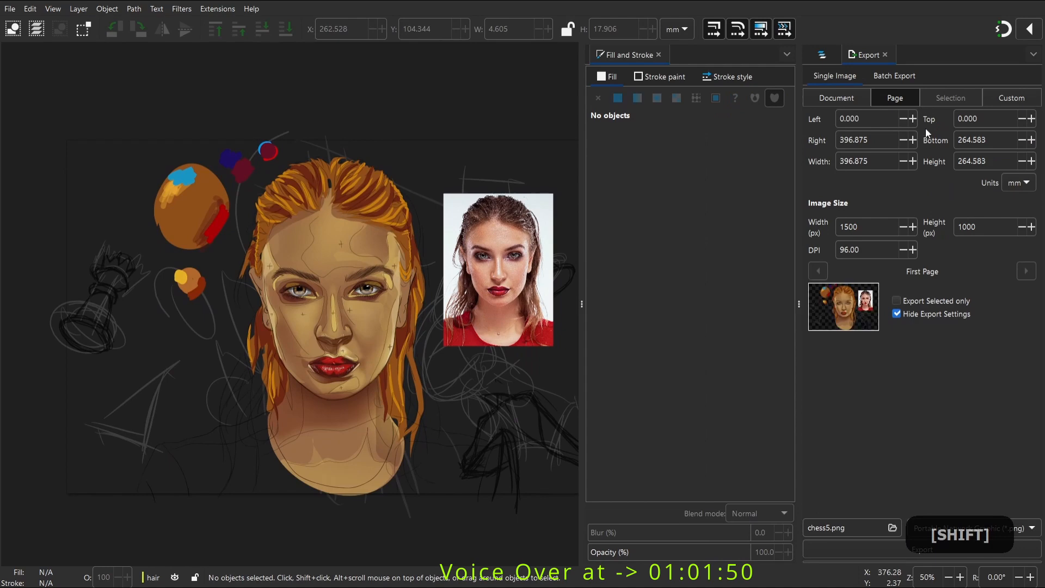
{"action": "key", "text": "ctrl"}
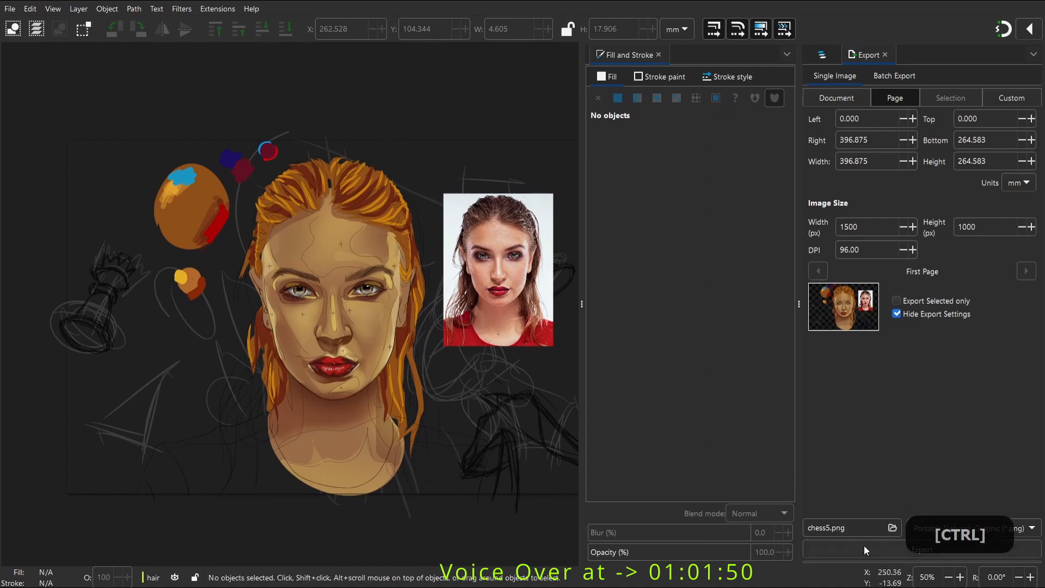
{"action": "left_click", "coordinate": [809, 527]}
{"action": "type", "text": "6"}
{"action": "key", "text": "Return"}
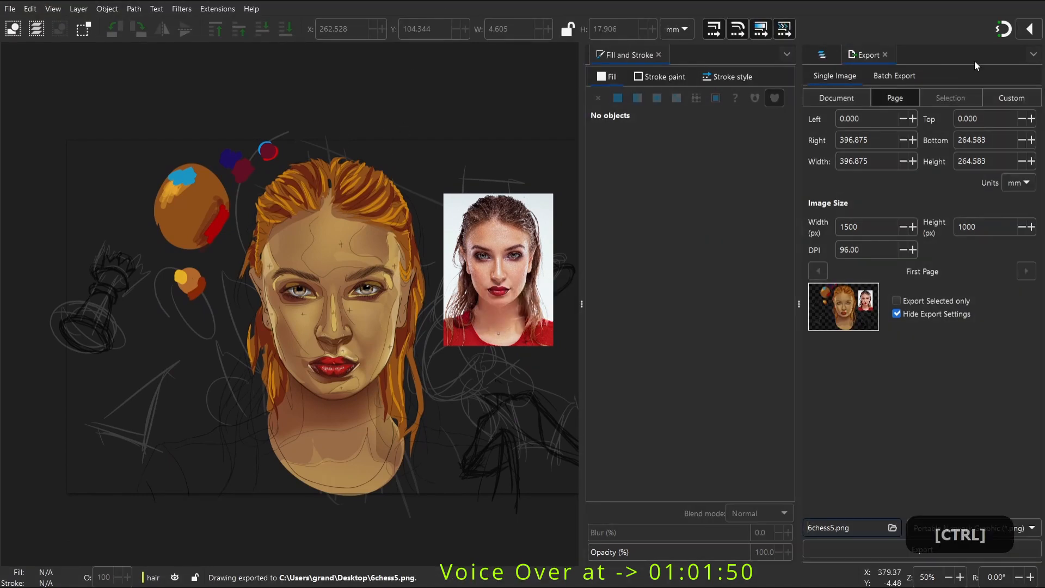
{"action": "left_click", "coordinate": [885, 54]}
{"action": "left_click_drag", "start_coordinate": [799, 173], "coordinate": [917, 173]}
{"action": "left_click_drag", "start_coordinate": [582, 172], "coordinate": [718, 172]}
Draw a freehand strand on the left crown and fill it with a darkened reddish brown sampled from the hair
{"action": "scroll", "coordinate": [400, 372], "scroll_direction": "up", "scroll_amount": 2}
{"action": "scroll", "coordinate": [514, 274], "scroll_direction": "down", "scroll_amount": 1}
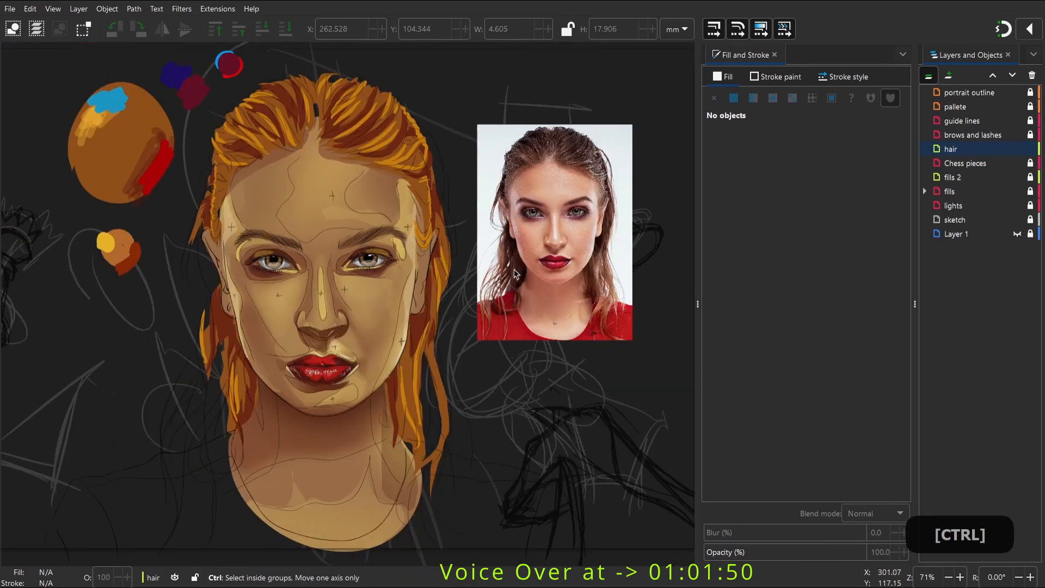
{"action": "scroll", "coordinate": [102, 269], "scroll_direction": "up", "scroll_amount": 2}
{"action": "scroll", "coordinate": [240, 256], "scroll_direction": "down", "scroll_amount": 2}
{"action": "scroll", "coordinate": [237, 190], "scroll_direction": "up", "scroll_amount": 1}
{"action": "key", "text": "p"}
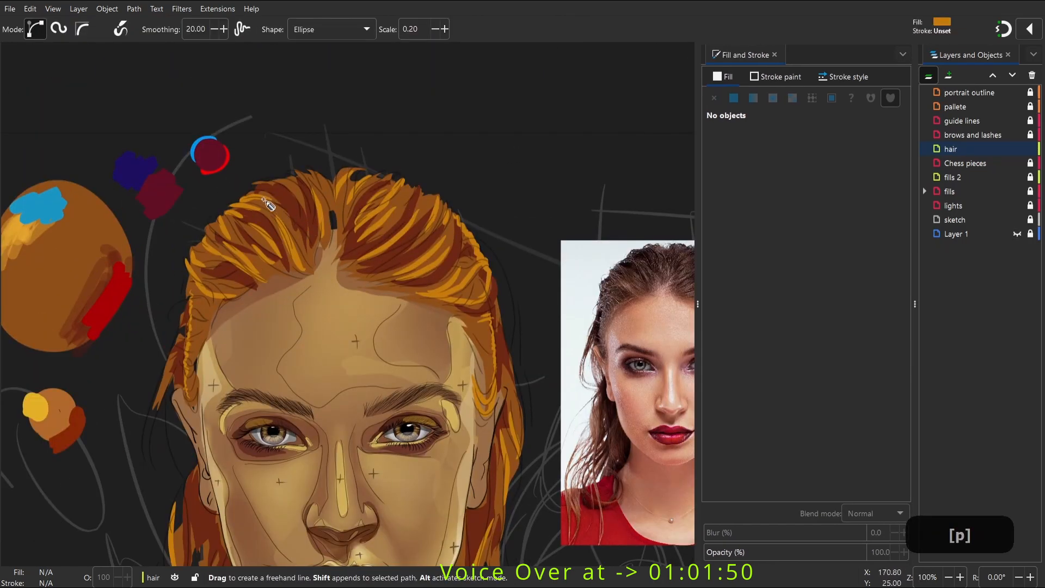
{"action": "left_click_drag", "start_coordinate": [267, 196], "coordinate": [297, 249]}
{"action": "key", "text": "d"}
{"action": "left_click", "coordinate": [303, 215]}
{"action": "left_click_drag", "start_coordinate": [783, 228], "coordinate": [789, 233]}
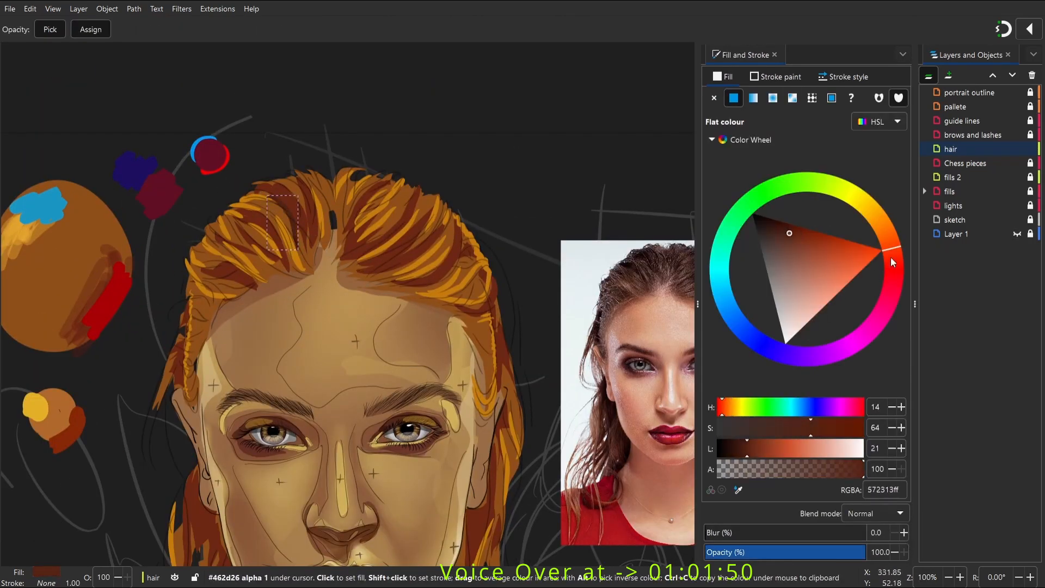
Shift the strand's fill hue toward crimson and darken it to the deep maroon 3f0919ff
{"action": "mouse_move", "coordinate": [891, 258]}
{"action": "left_mouse_down"}
{"action": "mouse_move", "coordinate": [885, 306]}
{"action": "mouse_move", "coordinate": [887, 297]}
{"action": "left_mouse_up"}
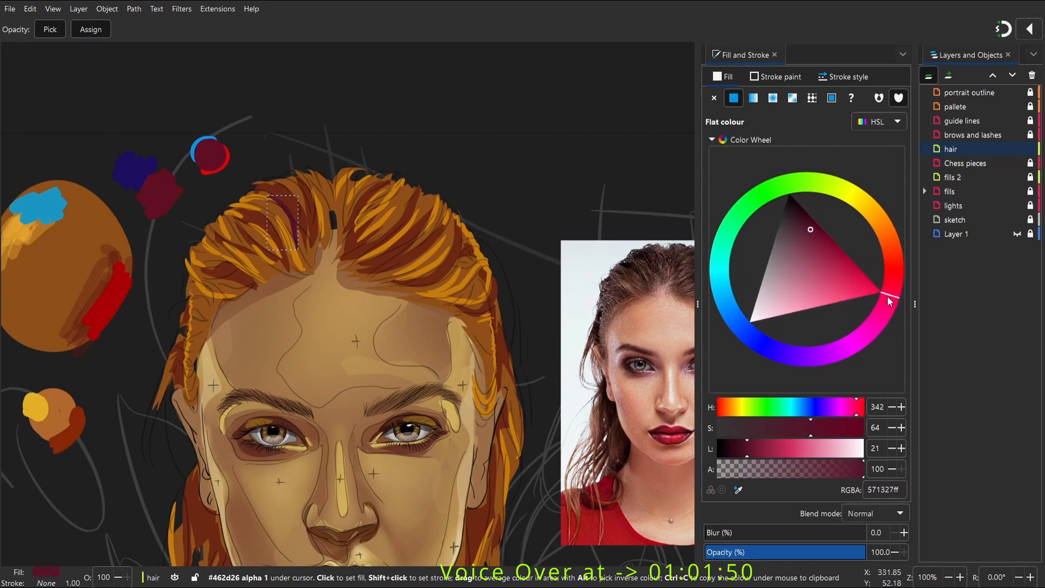
{"action": "left_click", "coordinate": [812, 227]}
{"action": "key", "text": "z"}
{"action": "left_click_drag", "start_coordinate": [221, 156], "coordinate": [536, 368]}
{"action": "left_click_drag", "start_coordinate": [223, 229], "coordinate": [359, 204]}
{"action": "left_click", "coordinate": [808, 218]}
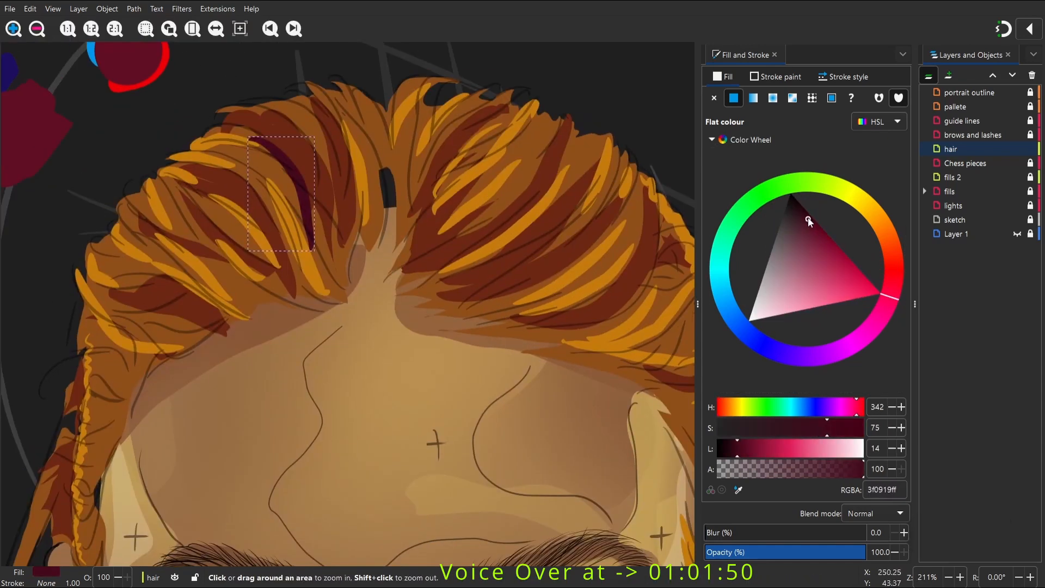
Redraw the left crown strand in dark maroon, running from the crown down toward the parting
{"action": "key", "text": "s"}
{"action": "key", "text": "p"}
{"action": "left_click_drag", "start_coordinate": [260, 143], "coordinate": [335, 239]}
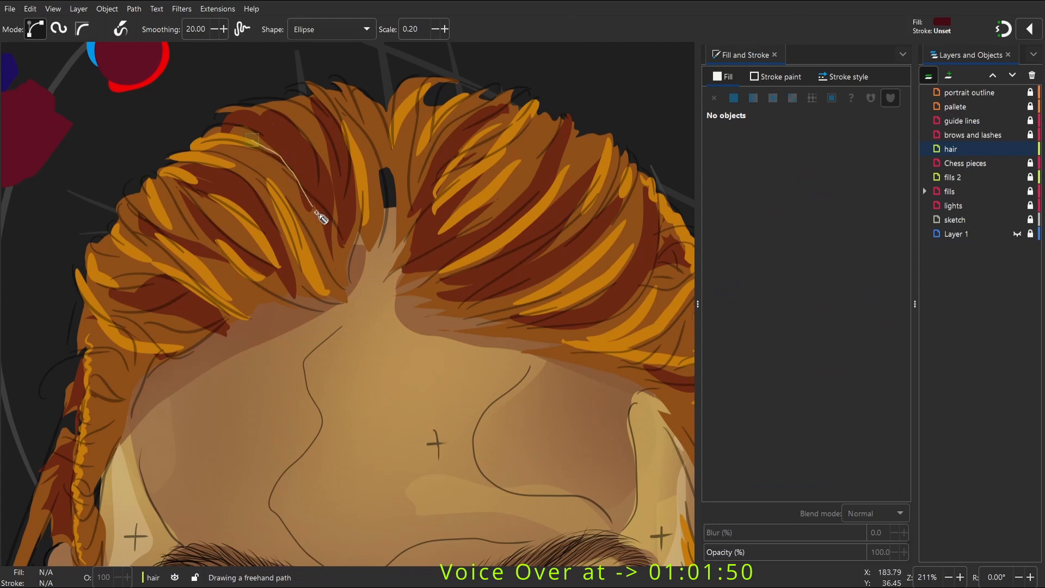
{"action": "key", "text": "w"}
{"action": "key", "text": "ctrl+z"}
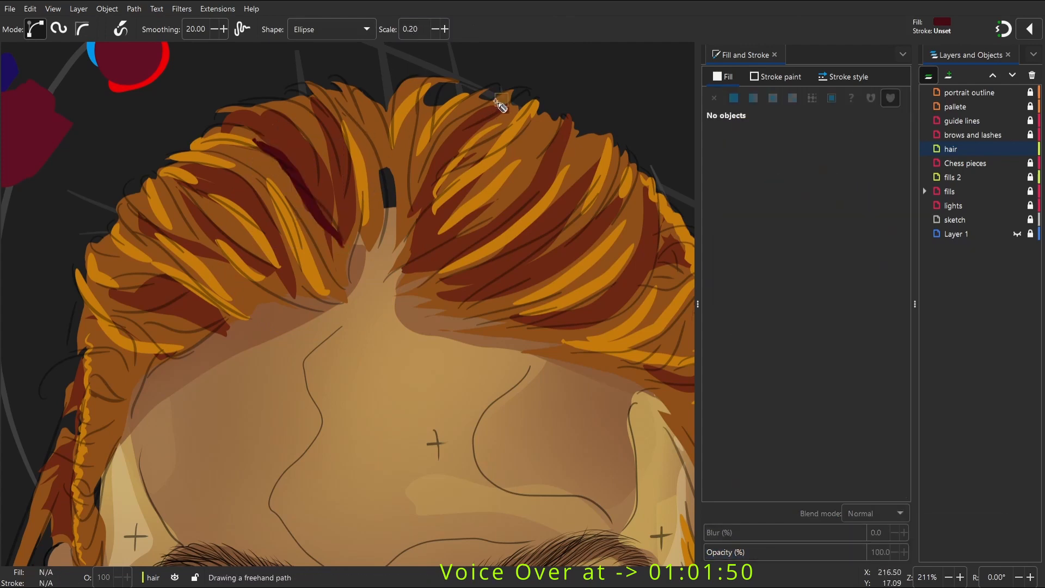
Set the freehand stroke scale to 0.10 and draw fine dark maroon strands just right of the parting
{"action": "mouse_move", "coordinate": [497, 103]}
{"action": "left_mouse_down"}
{"action": "mouse_move", "coordinate": [485, 206]}
{"action": "mouse_move", "coordinate": [518, 122]}
{"action": "mouse_move", "coordinate": [429, 234]}
{"action": "left_mouse_up"}
{"action": "type", "text": "0.1"}
{"action": "key", "text": "Return"}
{"action": "left_click_drag", "start_coordinate": [450, 142], "coordinate": [414, 223]}
{"action": "mouse_move", "coordinate": [480, 189]}
{"action": "left_mouse_down"}
{"action": "mouse_move", "coordinate": [412, 254]}
{"action": "mouse_move", "coordinate": [466, 238]}
{"action": "left_mouse_up"}
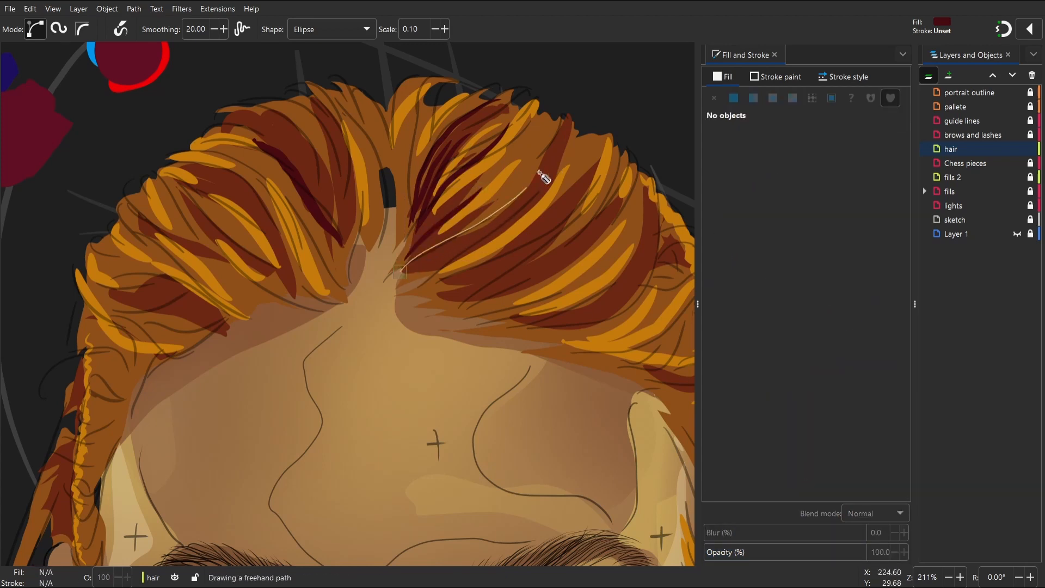
Draw dark maroon strands fanning from the right side of the parting up across the right crown
{"action": "left_click_drag", "start_coordinate": [542, 177], "coordinate": [544, 175]}
{"action": "left_click_drag", "start_coordinate": [412, 276], "coordinate": [505, 225]}
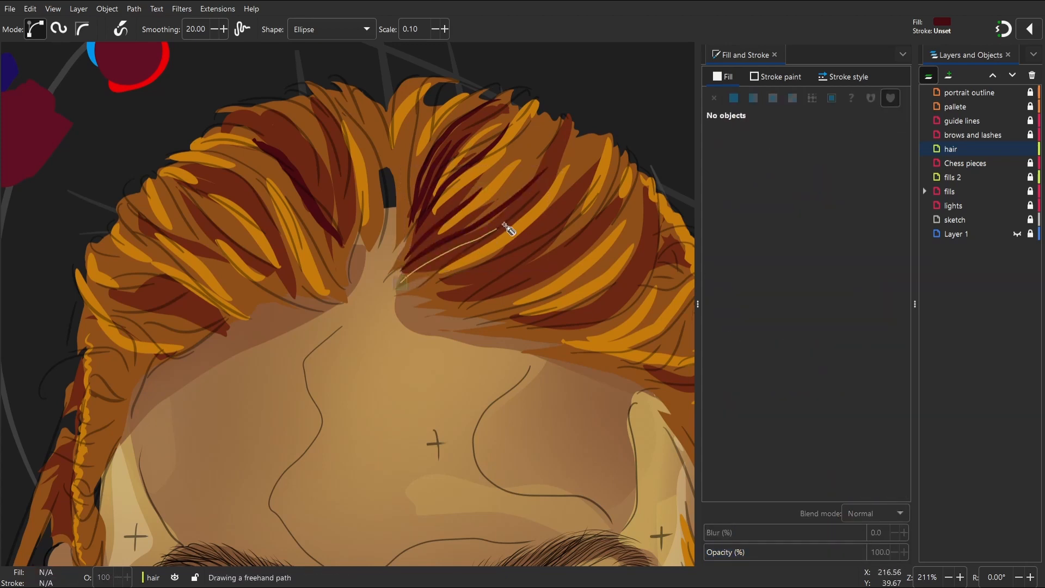
{"action": "left_click_drag", "start_coordinate": [557, 184], "coordinate": [556, 181]}
{"action": "key", "text": "space"}
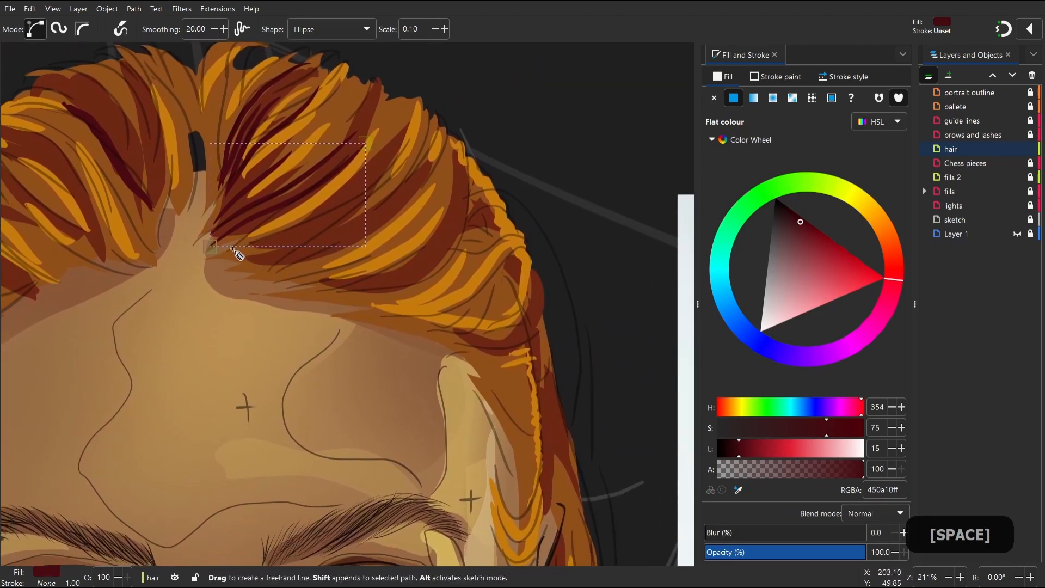
{"action": "left_click_drag", "start_coordinate": [230, 247], "coordinate": [313, 213]}
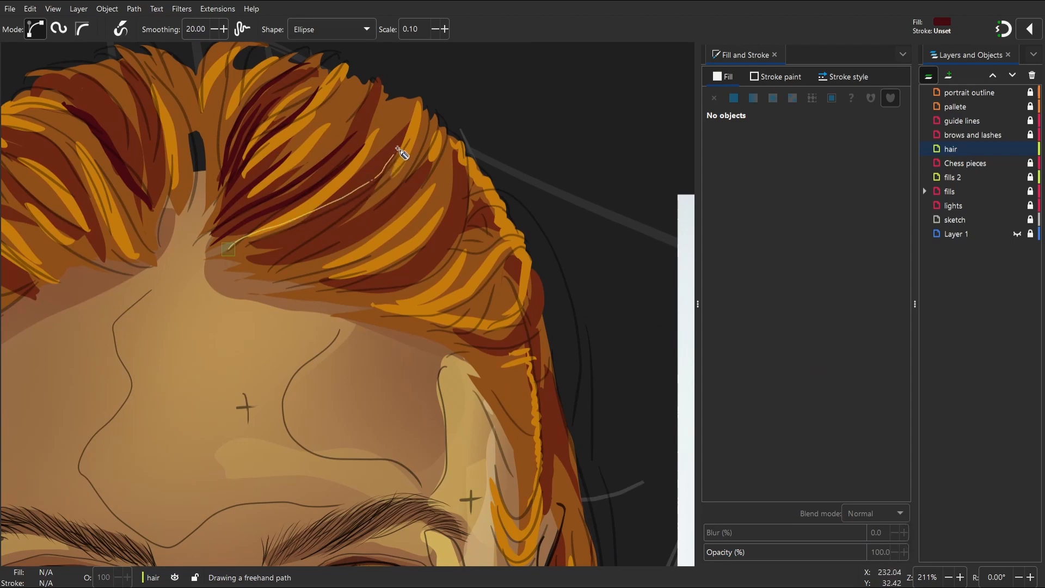
{"action": "left_click_drag", "start_coordinate": [412, 105], "coordinate": [412, 105]}
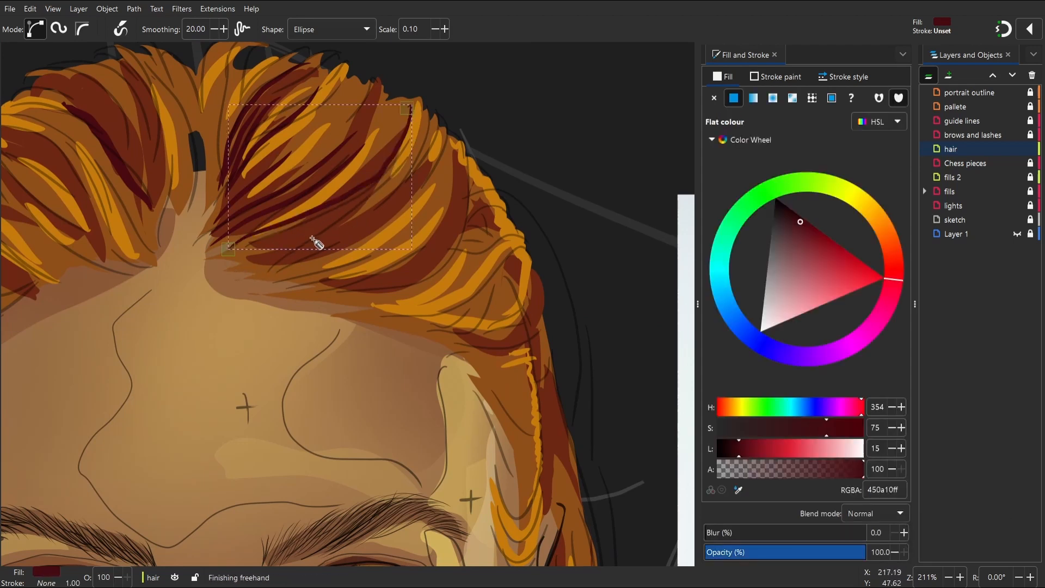
Draw long curved dark maroon strands from the right hairline up to the outer edge of the right crown
{"action": "left_click_drag", "start_coordinate": [267, 260], "coordinate": [338, 212]}
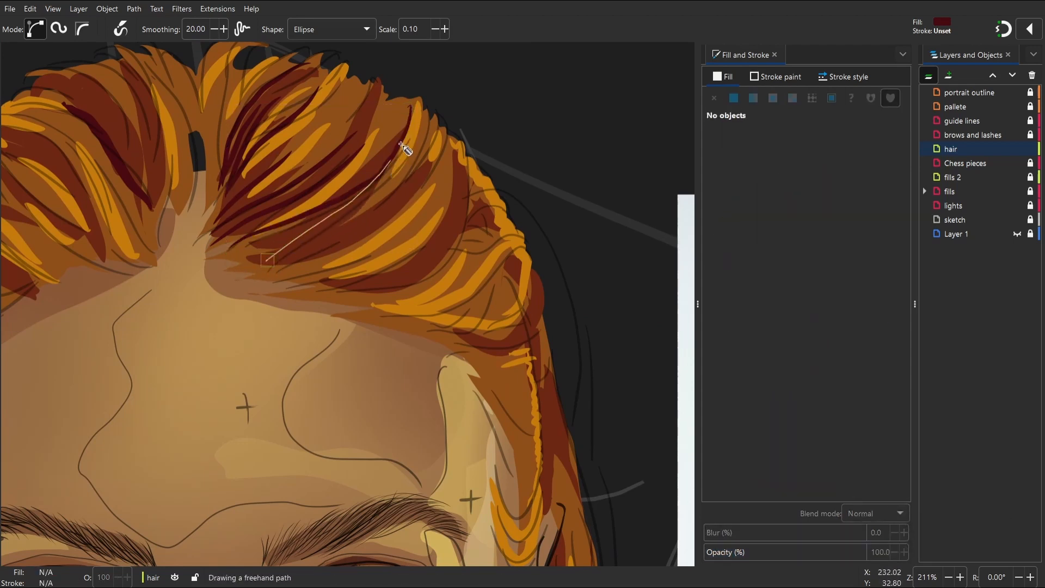
{"action": "left_click_drag", "start_coordinate": [405, 148], "coordinate": [405, 147]}
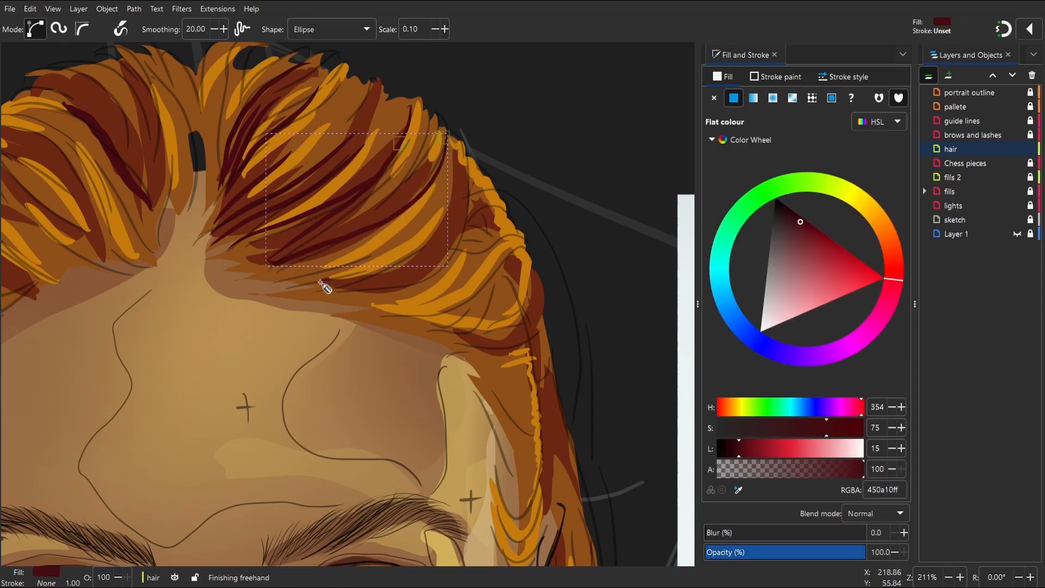
{"action": "left_click_drag", "start_coordinate": [284, 282], "coordinate": [360, 260]}
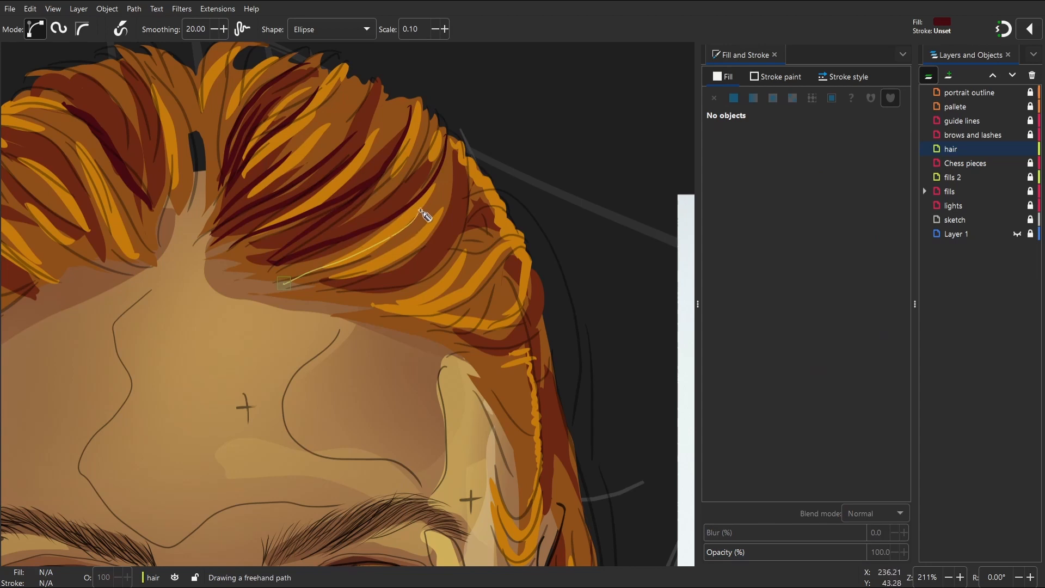
{"action": "left_click_drag", "start_coordinate": [447, 148], "coordinate": [444, 132]}
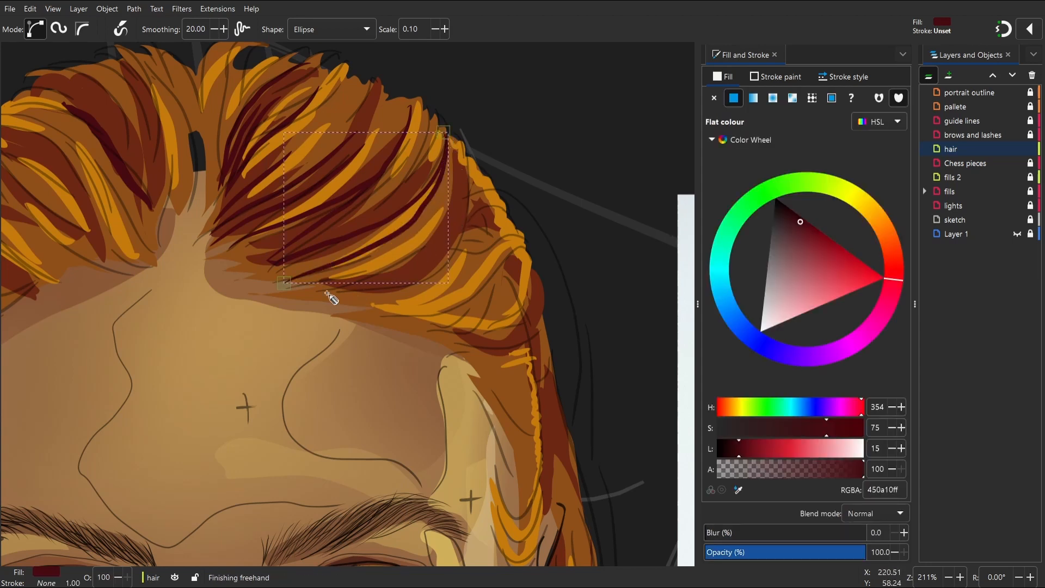
{"action": "mouse_move", "coordinate": [321, 281]}
{"action": "left_mouse_down"}
{"action": "mouse_move", "coordinate": [402, 257]}
{"action": "mouse_move", "coordinate": [430, 272]}
{"action": "left_mouse_up"}
{"action": "left_click_drag", "start_coordinate": [330, 288], "coordinate": [424, 279]}
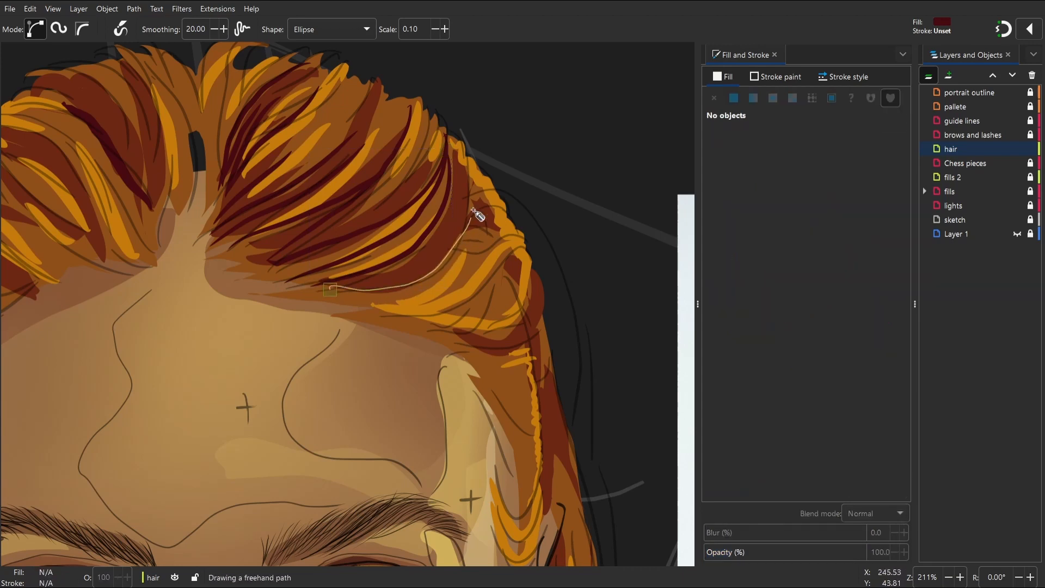
{"action": "key", "text": "space"}
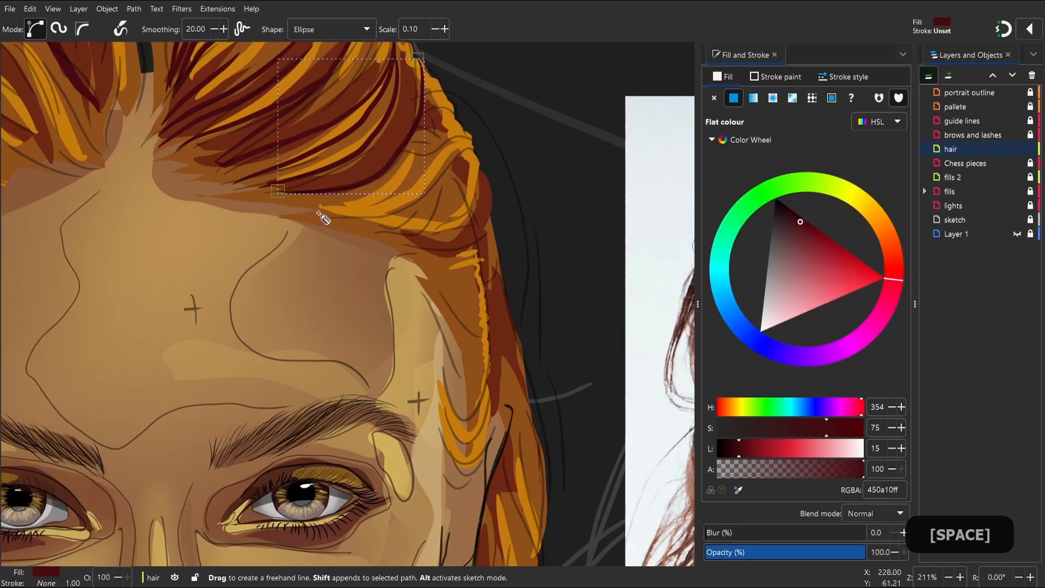
Draw curved dark maroon strands in the hair above the right temple, following the hairline to the outer edge
{"action": "left_click_drag", "start_coordinate": [306, 201], "coordinate": [380, 186]}
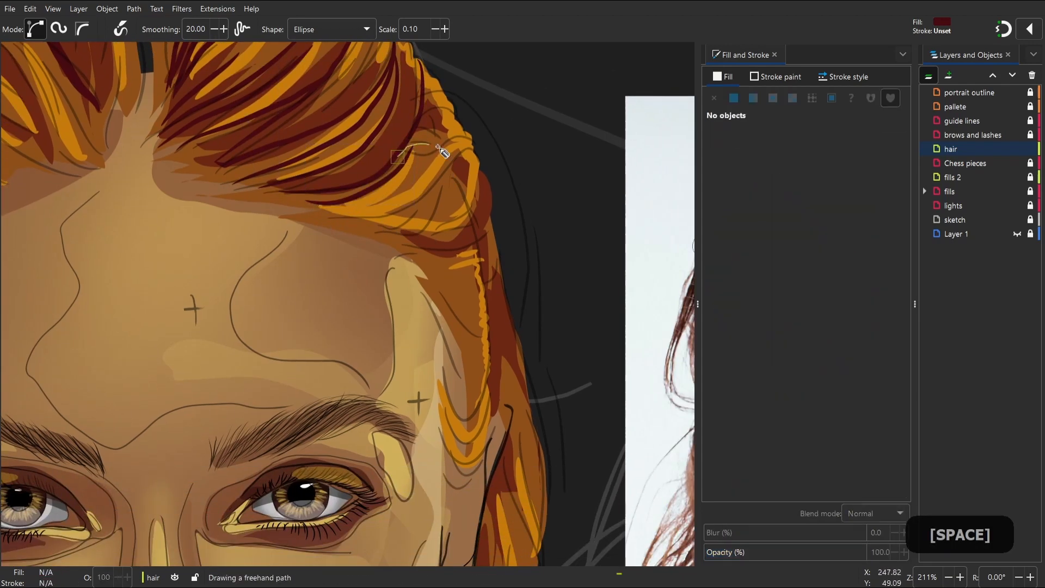
{"action": "left_click_drag", "start_coordinate": [438, 146], "coordinate": [461, 134]}
{"action": "key", "text": "space"}
{"action": "mouse_move", "coordinate": [366, 193]}
{"action": "left_mouse_down"}
{"action": "mouse_move", "coordinate": [334, 250]}
{"action": "mouse_move", "coordinate": [387, 185]}
{"action": "left_mouse_up"}
{"action": "key", "text": "space"}
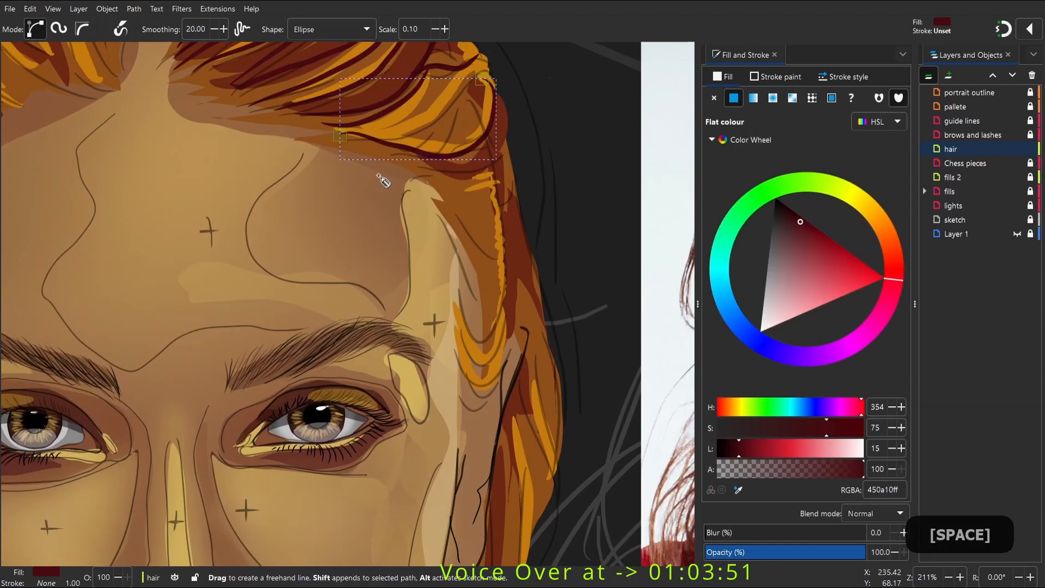
{"action": "mouse_move", "coordinate": [401, 137]}
{"action": "left_mouse_down"}
{"action": "mouse_move", "coordinate": [427, 96]}
{"action": "mouse_move", "coordinate": [496, 83]}
{"action": "left_mouse_up"}
{"action": "mouse_move", "coordinate": [399, 167]}
{"action": "left_mouse_down"}
{"action": "mouse_move", "coordinate": [458, 177]}
{"action": "mouse_move", "coordinate": [501, 161]}
{"action": "left_mouse_up"}
Draw dark maroon curves inside the looped strands beside the right temple
{"action": "mouse_move", "coordinate": [450, 213]}
{"action": "left_mouse_down"}
{"action": "mouse_move", "coordinate": [516, 219]}
{"action": "mouse_move", "coordinate": [495, 294]}
{"action": "mouse_move", "coordinate": [524, 244]}
{"action": "left_mouse_up"}
{"action": "key", "text": "space"}
{"action": "mouse_move", "coordinate": [490, 337]}
{"action": "left_mouse_down"}
{"action": "mouse_move", "coordinate": [519, 327]}
{"action": "mouse_move", "coordinate": [517, 335]}
{"action": "left_mouse_up"}
{"action": "key", "text": "space"}
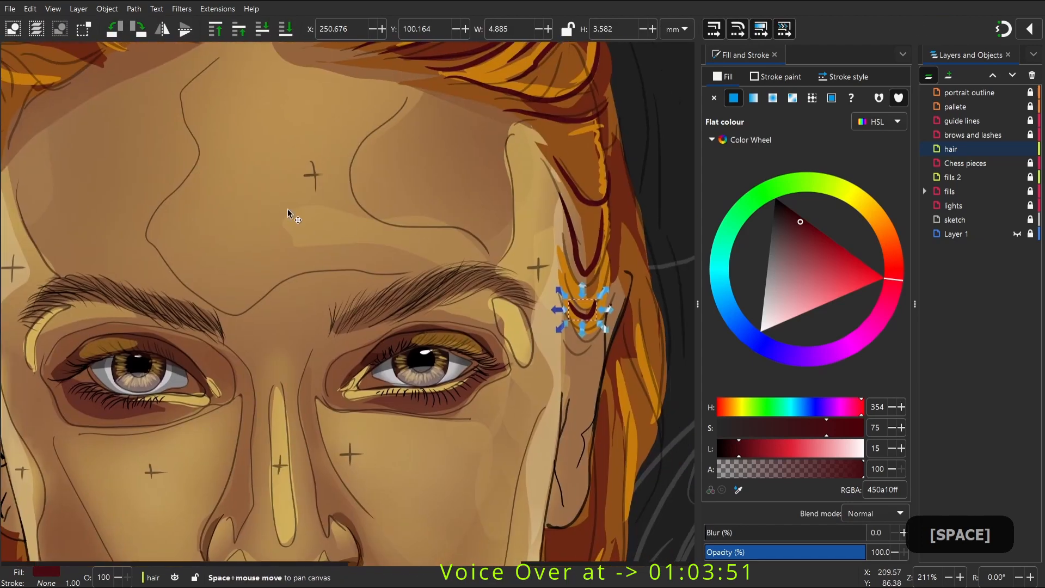
Draw long dark maroon strands down the hair beside and just below the right ear
{"action": "key", "text": "space"}
{"action": "left_click_drag", "start_coordinate": [480, 141], "coordinate": [517, 330]}
{"action": "left_click_drag", "start_coordinate": [498, 263], "coordinate": [517, 393]}
{"action": "key", "text": "space"}
{"action": "left_click_drag", "start_coordinate": [484, 255], "coordinate": [484, 393]}
{"action": "key", "text": "space"}
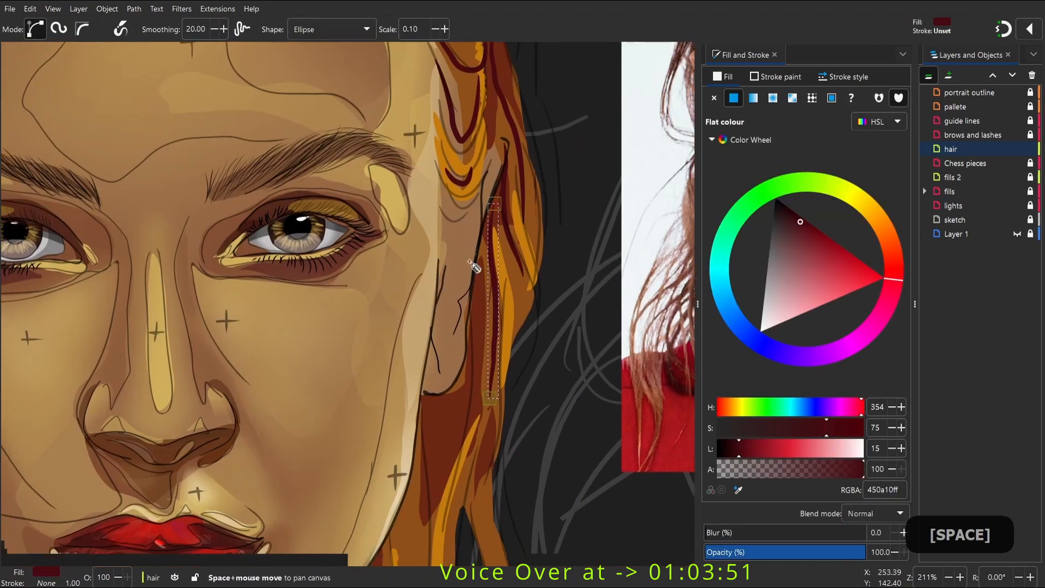
{"action": "key", "text": "p"}
{"action": "mouse_move", "coordinate": [482, 134]}
{"action": "left_mouse_down"}
{"action": "mouse_move", "coordinate": [482, 265]}
{"action": "mouse_move", "coordinate": [461, 370]}
{"action": "left_mouse_up"}
{"action": "left_click_drag", "start_coordinate": [441, 235], "coordinate": [456, 436]}
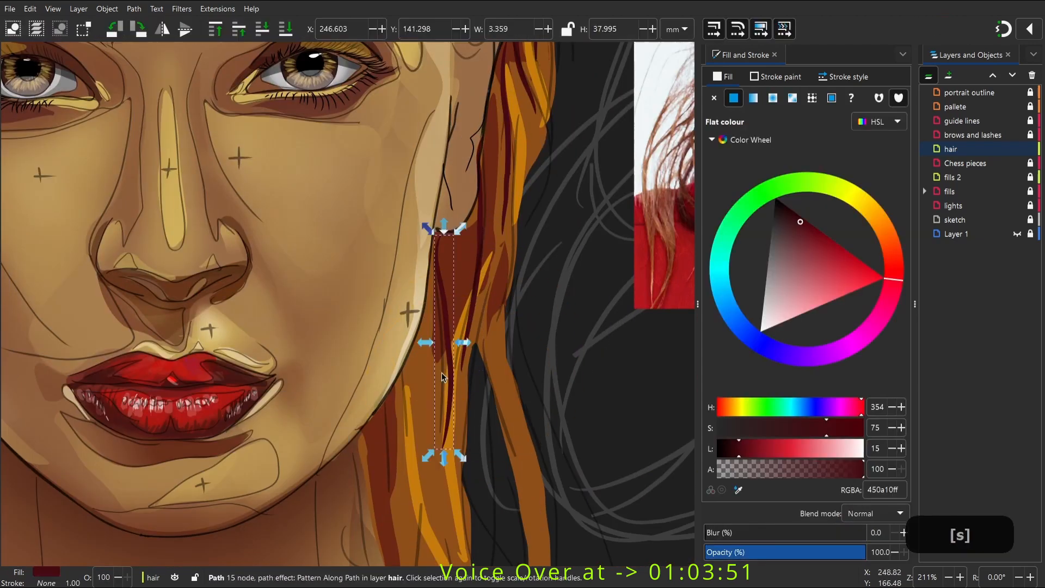
Draw dark maroon strands in the lower right hair beside the jaw and neck, including the outer loose lock
{"action": "key", "text": "space"}
{"action": "left_click_drag", "start_coordinate": [411, 164], "coordinate": [393, 375]}
{"action": "mouse_move", "coordinate": [374, 208]}
{"action": "left_mouse_down"}
{"action": "mouse_move", "coordinate": [367, 331]}
{"action": "mouse_move", "coordinate": [355, 312]}
{"action": "left_mouse_up"}
{"action": "left_click_drag", "start_coordinate": [495, 124], "coordinate": [495, 124]}
{"action": "left_click_drag", "start_coordinate": [506, 430], "coordinate": [482, 441]}
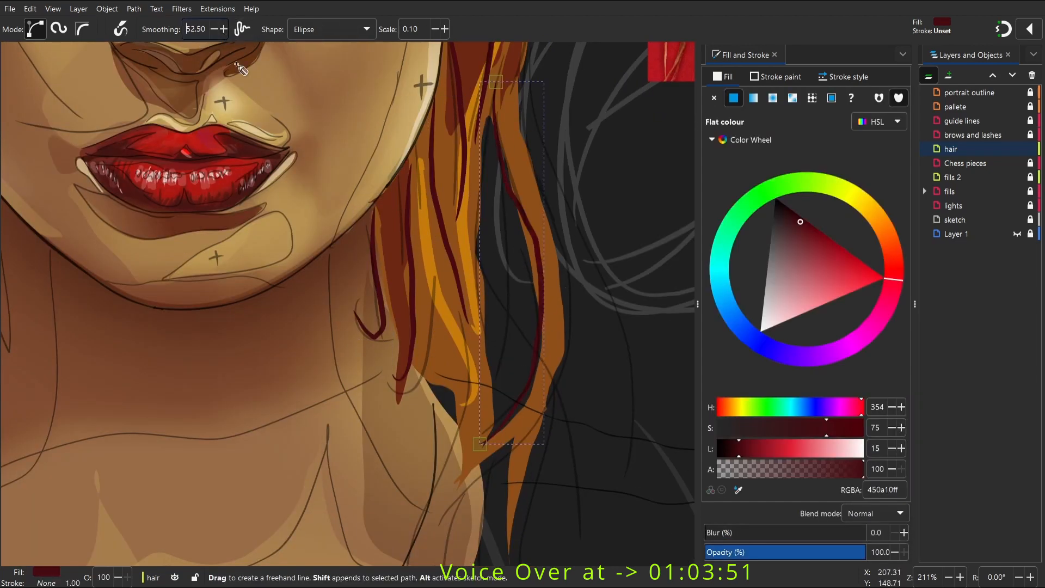
Set the freehand smoothing to 0.00 and draw more dark maroon strands in the loose hair right of the neck
{"action": "key", "text": "Delete"}
{"action": "key", "text": "p"}
{"action": "left_click_drag", "start_coordinate": [492, 89], "coordinate": [495, 158]}
{"action": "mouse_move", "coordinate": [489, 117]}
{"action": "left_mouse_down"}
{"action": "mouse_move", "coordinate": [471, 268]}
{"action": "mouse_move", "coordinate": [485, 321]}
{"action": "left_mouse_up"}
{"action": "left_click_drag", "start_coordinate": [493, 156], "coordinate": [501, 376]}
{"action": "key", "text": "space"}
{"action": "key", "text": "space"}
{"action": "key", "text": "space"}
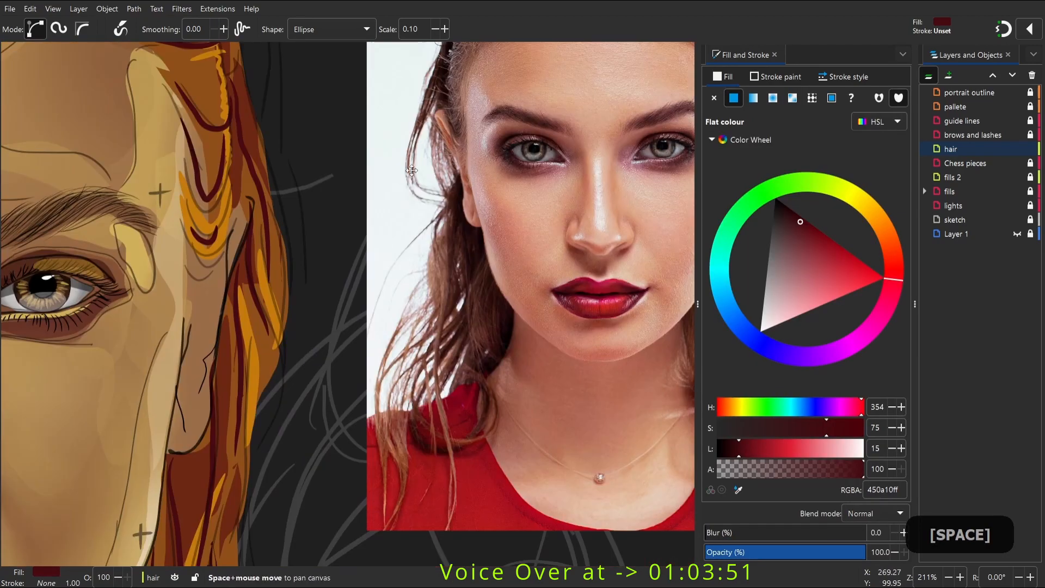
Add thin dark maroon strands from beside the right ear down to the hair next to the jaw
{"action": "key", "text": "space"}
{"action": "left_click", "coordinate": [430, 172], "text": "ctrl"}
{"action": "key", "text": "p"}
{"action": "mouse_move", "coordinate": [418, 89]}
{"action": "left_mouse_down"}
{"action": "mouse_move", "coordinate": [424, 160]}
{"action": "mouse_move", "coordinate": [401, 240]}
{"action": "left_mouse_up"}
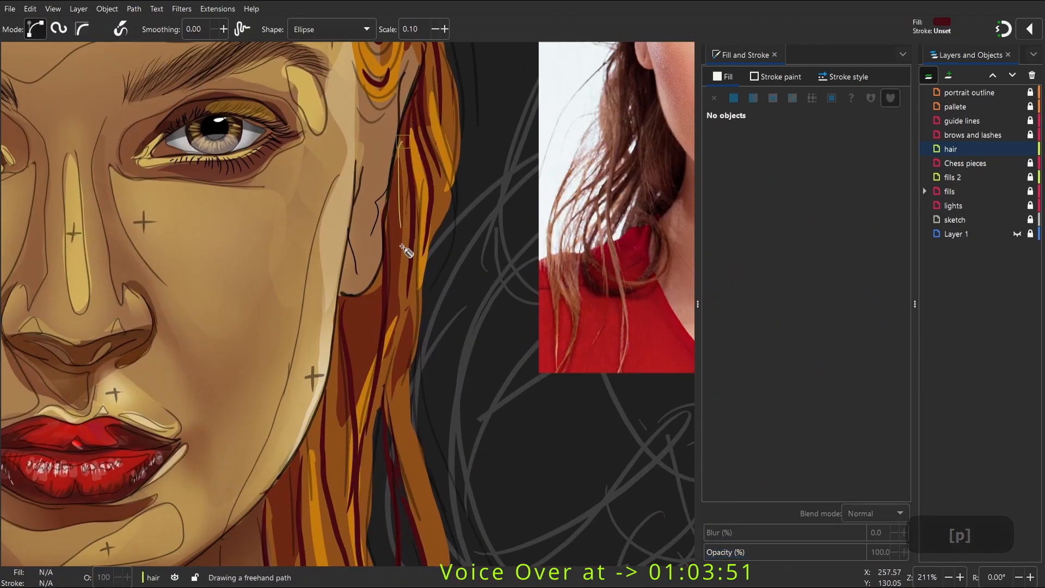
{"action": "key", "text": "space"}
{"action": "mouse_move", "coordinate": [409, 280]}
{"action": "left_mouse_down"}
{"action": "mouse_move", "coordinate": [421, 464]}
{"action": "mouse_move", "coordinate": [414, 517]}
{"action": "left_mouse_up"}
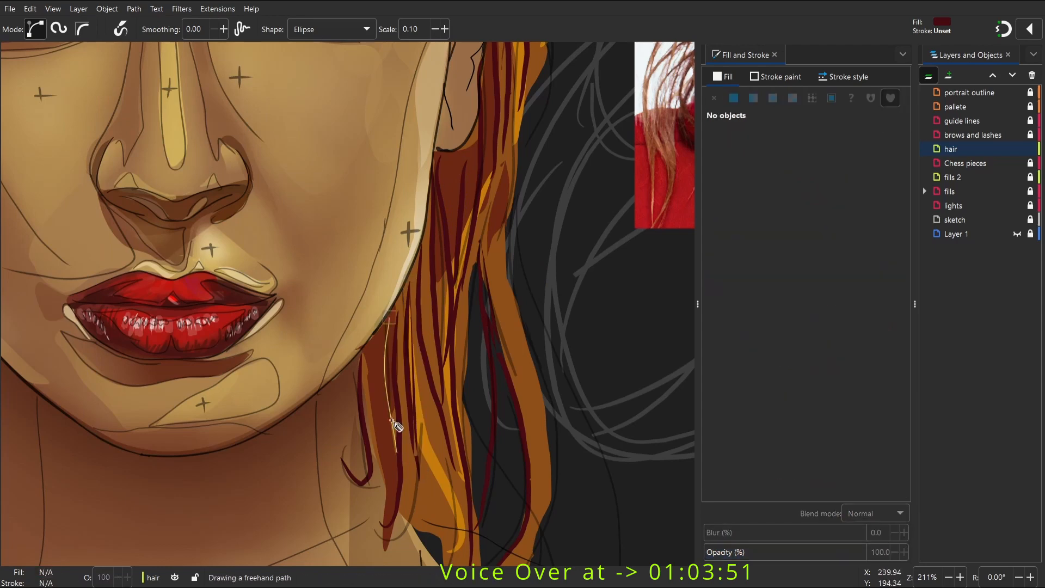
Draw additional dark maroon strands at the top of the crown on both sides of the parting
{"action": "key", "text": "2"}
{"action": "key", "text": "z"}
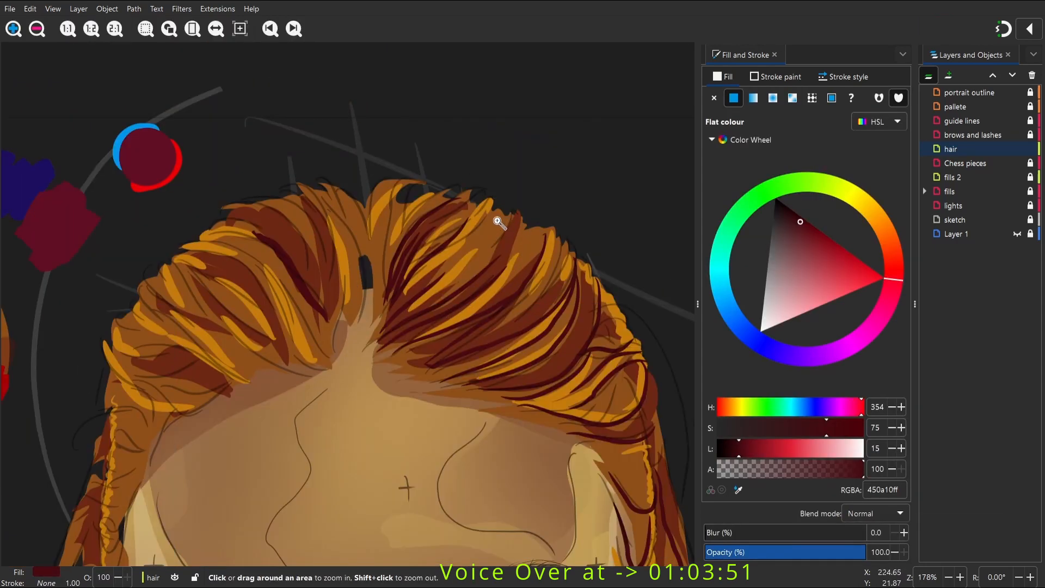
{"action": "key", "text": "p"}
{"action": "key", "text": "space"}
{"action": "mouse_move", "coordinate": [566, 280]}
{"action": "left_mouse_down"}
{"action": "mouse_move", "coordinate": [450, 177]}
{"action": "mouse_move", "coordinate": [459, 253]}
{"action": "mouse_move", "coordinate": [471, 237]}
{"action": "left_mouse_up"}
{"action": "key", "text": "space"}
{"action": "mouse_move", "coordinate": [293, 197]}
{"action": "left_mouse_down"}
{"action": "mouse_move", "coordinate": [360, 129]}
{"action": "mouse_move", "coordinate": [332, 131]}
{"action": "left_mouse_up"}
{"action": "mouse_move", "coordinate": [240, 94]}
{"action": "left_mouse_down"}
{"action": "mouse_move", "coordinate": [211, 165]}
{"action": "mouse_move", "coordinate": [291, 173]}
{"action": "left_mouse_up"}
Draw dark maroon strands across the left crown, sweeping down toward the left hairline
{"action": "key", "text": "space"}
{"action": "left_click_drag", "start_coordinate": [240, 136], "coordinate": [266, 158]}
{"action": "left_click_drag", "start_coordinate": [217, 161], "coordinate": [280, 242]}
{"action": "left_click_drag", "start_coordinate": [297, 269], "coordinate": [288, 179]}
{"action": "key", "text": "space"}
{"action": "left_click_drag", "start_coordinate": [322, 116], "coordinate": [400, 225]}
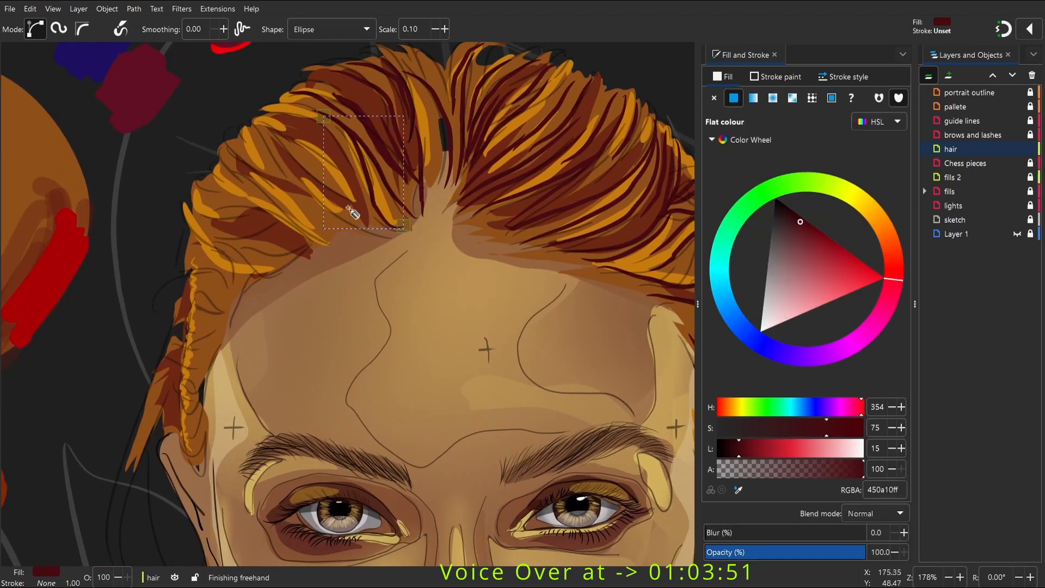
Set the freehand smoothing to 57.50 and draw smoother dark maroon strands from the outer left crown toward the hairline
{"action": "key", "text": "Delete"}
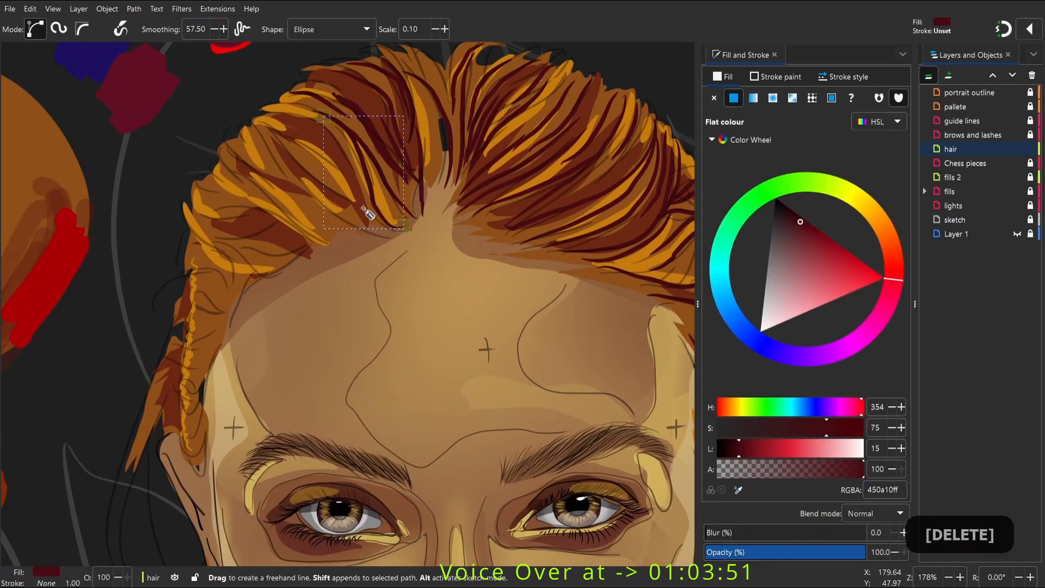
{"action": "key", "text": "p"}
{"action": "left_click_drag", "start_coordinate": [259, 136], "coordinate": [304, 198]}
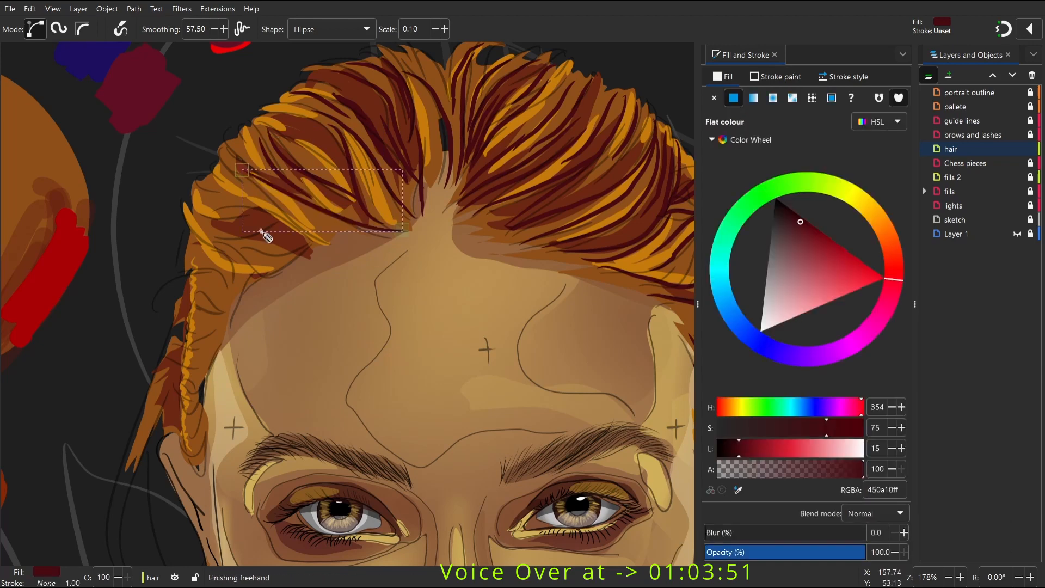
Draw short dark maroon strands along the left hairline and down the left temple toward the ear
{"action": "left_click_drag", "start_coordinate": [220, 244], "coordinate": [303, 255]}
{"action": "left_click_drag", "start_coordinate": [231, 281], "coordinate": [241, 284]}
{"action": "left_click_drag", "start_coordinate": [192, 312], "coordinate": [229, 305]}
{"action": "left_click_drag", "start_coordinate": [192, 331], "coordinate": [221, 326]}
{"action": "key", "text": "space"}
{"action": "left_click_drag", "start_coordinate": [231, 194], "coordinate": [251, 189]}
{"action": "key", "text": "space"}
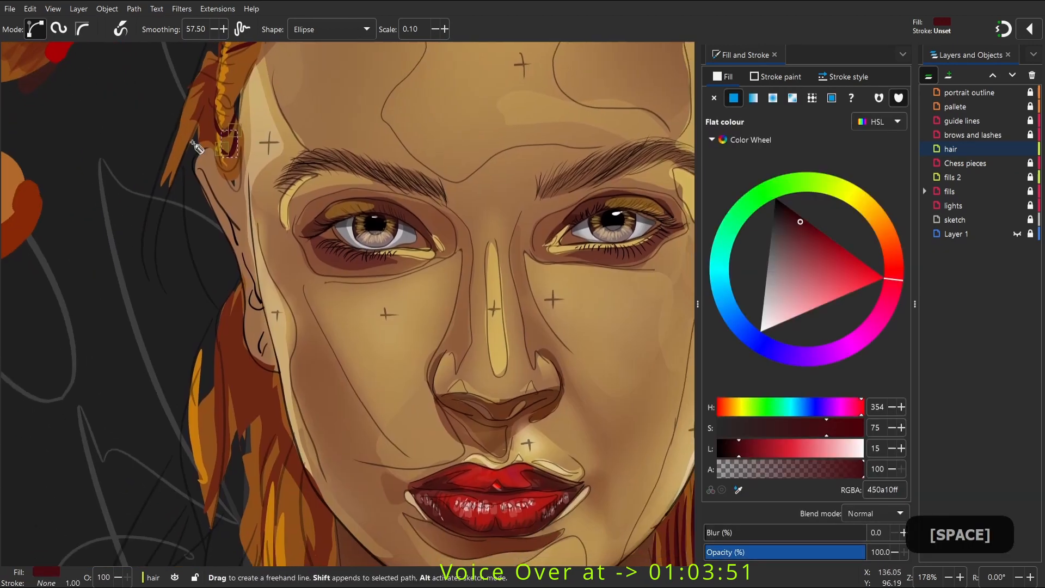
Draw long dark maroon strands from beside the left ear down through the hair along the jaw and neck
{"action": "mouse_move", "coordinate": [194, 208]}
{"action": "left_mouse_down"}
{"action": "mouse_move", "coordinate": [215, 276]}
{"action": "mouse_move", "coordinate": [222, 420]}
{"action": "left_mouse_up"}
{"action": "key", "text": "space"}
{"action": "mouse_move", "coordinate": [193, 228]}
{"action": "left_mouse_down"}
{"action": "mouse_move", "coordinate": [187, 290]}
{"action": "mouse_move", "coordinate": [217, 455]}
{"action": "left_mouse_up"}
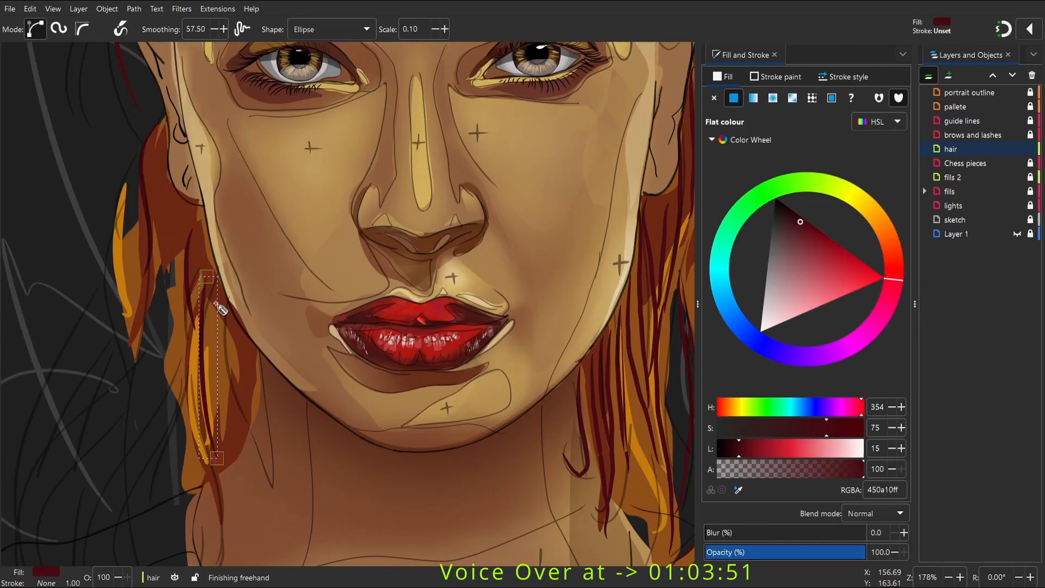
{"action": "mouse_move", "coordinate": [217, 306]}
{"action": "left_mouse_down"}
{"action": "mouse_move", "coordinate": [263, 423]}
{"action": "mouse_move", "coordinate": [266, 458]}
{"action": "left_mouse_up"}
{"action": "key", "text": "space"}
{"action": "left_click_drag", "start_coordinate": [387, 118], "coordinate": [349, 327]}
{"action": "key", "text": "space"}
{"action": "left_click_drag", "start_coordinate": [327, 180], "coordinate": [237, 430]}
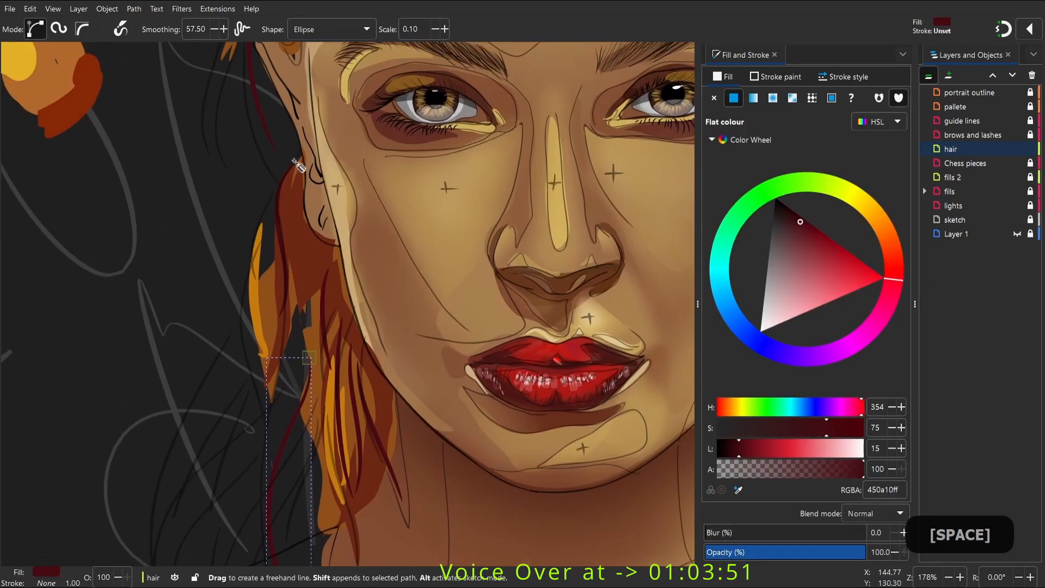
{"action": "left_click_drag", "start_coordinate": [290, 81], "coordinate": [189, 482]}
Add dark maroon strands at the left temple, across the left crown and up to the parting
{"action": "left_click_drag", "start_coordinate": [189, 183], "coordinate": [247, 199]}
{"action": "left_click_drag", "start_coordinate": [181, 229], "coordinate": [220, 263]}
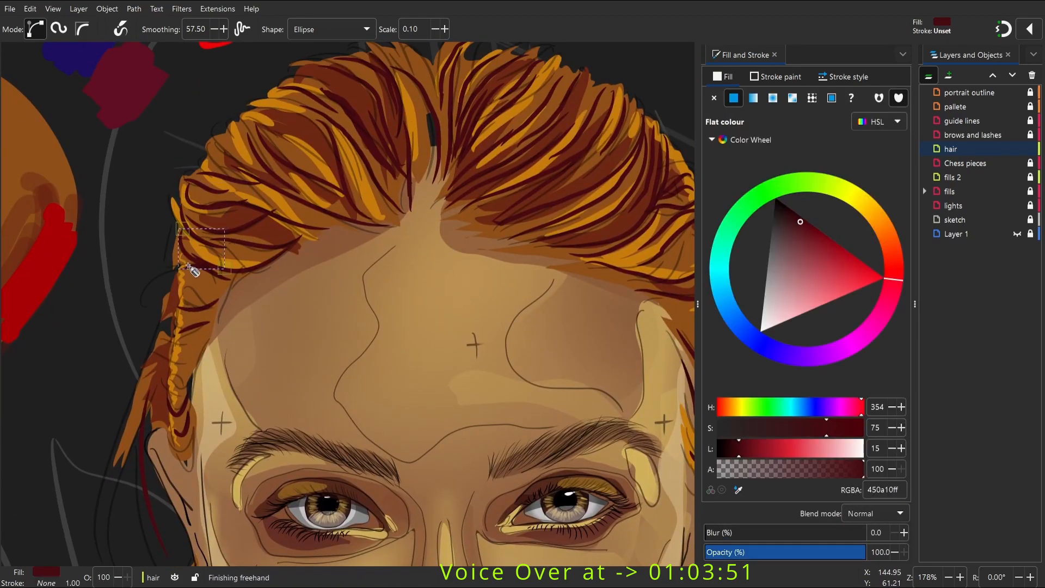
{"action": "left_click_drag", "start_coordinate": [240, 158], "coordinate": [261, 172]}
{"action": "left_click_drag", "start_coordinate": [307, 72], "coordinate": [372, 99]}
{"action": "left_click_drag", "start_coordinate": [395, 49], "coordinate": [438, 94]}
{"action": "key", "text": "space"}
{"action": "left_click_drag", "start_coordinate": [357, 114], "coordinate": [242, 198]}
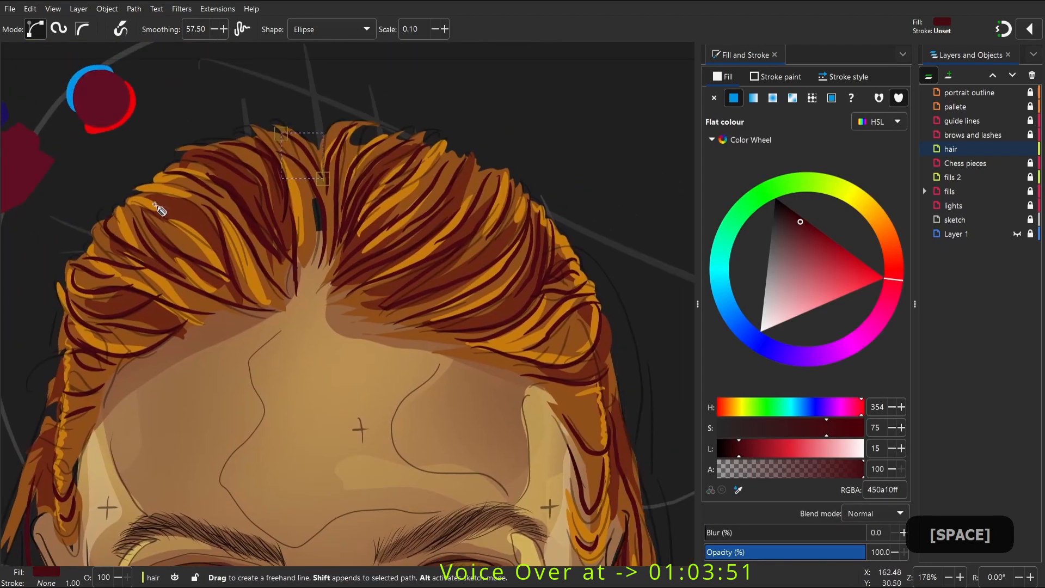
{"action": "left_click_drag", "start_coordinate": [133, 198], "coordinate": [240, 287]}
{"action": "key", "text": "space"}
{"action": "left_click_drag", "start_coordinate": [100, 316], "coordinate": [227, 263]}
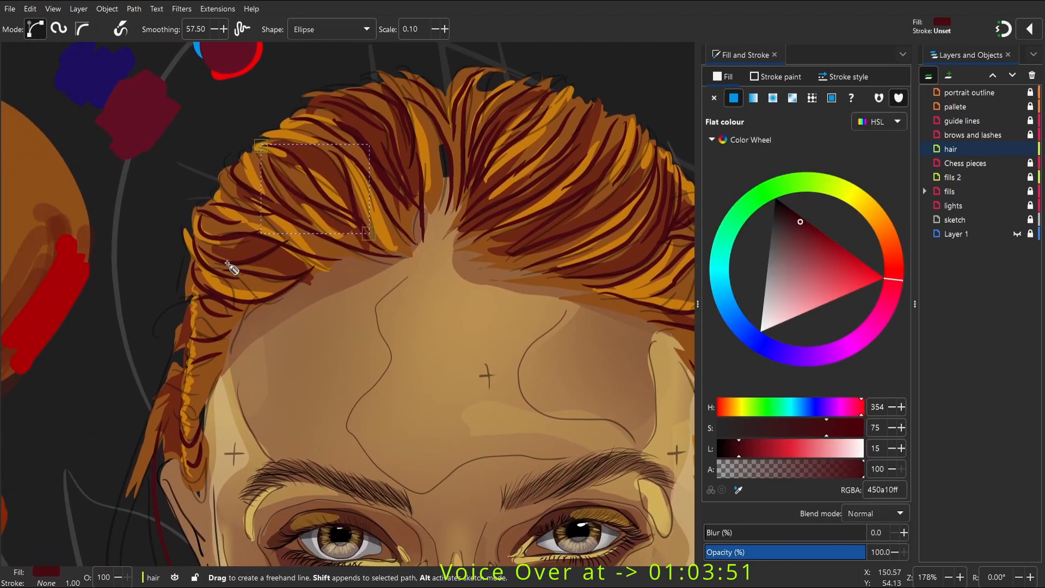
Draw a dark maroon strand on the outer left crown and set the freehand ellipse scale to 0.20
{"action": "left_click_drag", "start_coordinate": [230, 212], "coordinate": [299, 239]}
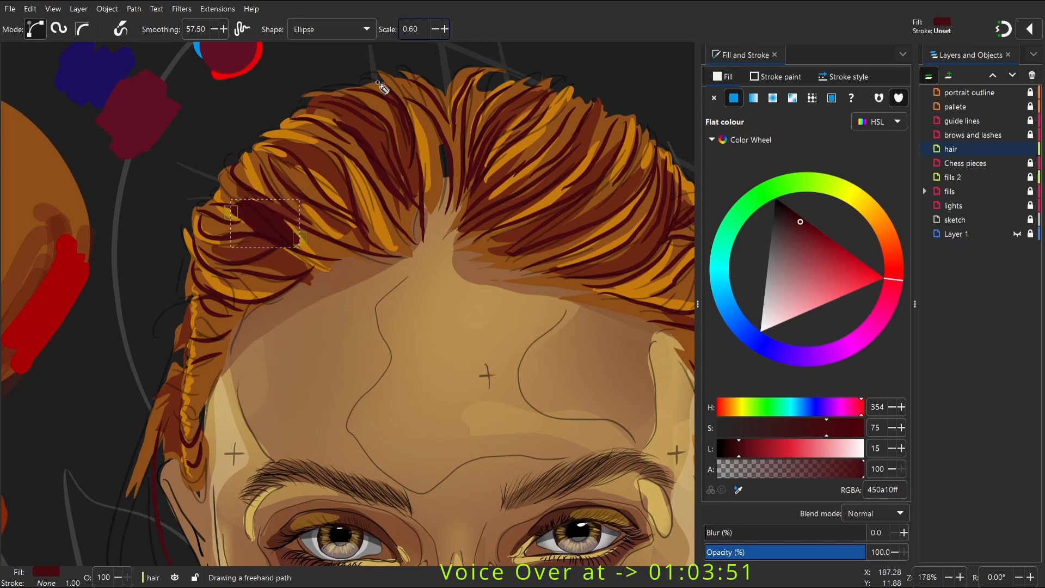
{"action": "type", "text": "n"}
{"action": "key", "text": "Up"}
{"action": "key", "text": "Down"}
{"action": "key", "text": "Up"}
{"action": "key", "text": "Up"}
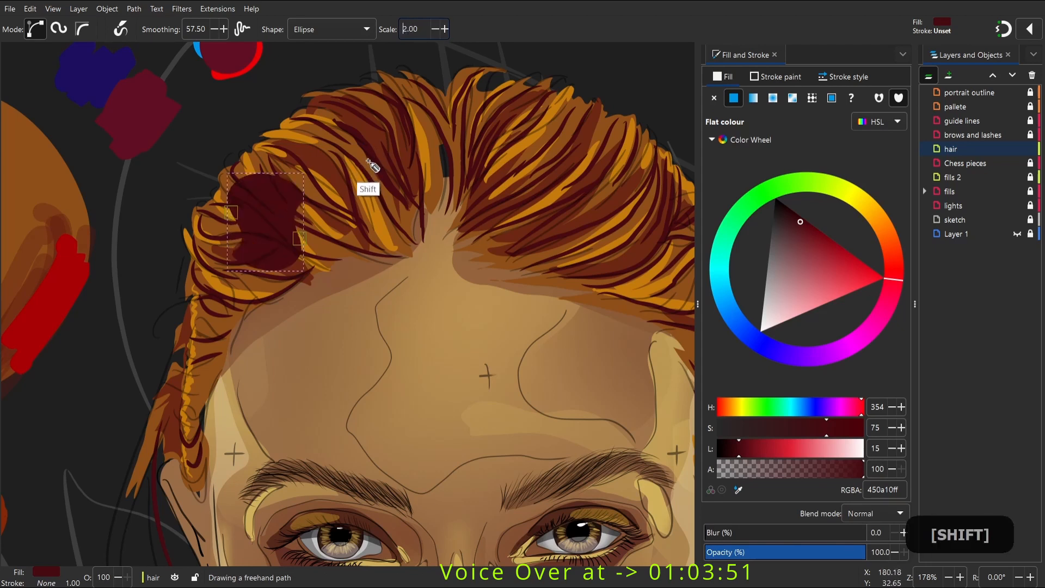
{"action": "key", "text": "Down"}
{"action": "key", "text": "Down"}
{"action": "key", "text": "Up"}
{"action": "key", "text": "Down"}
{"action": "key", "text": "Up"}
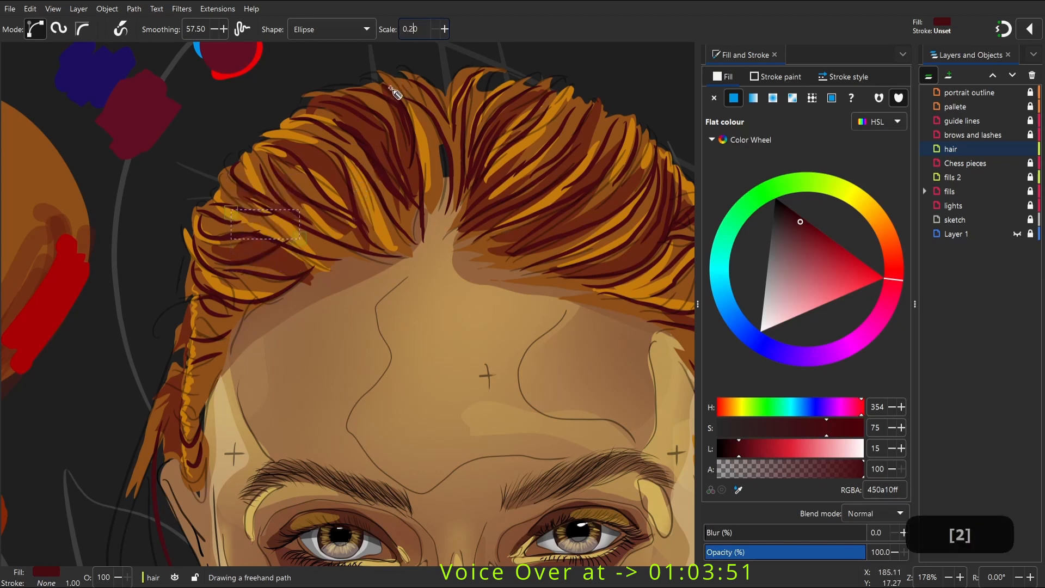
{"action": "key", "text": "Return"}
Pick the reddish brown 6b2712 from the hair and draw strands with it on the outer left crown, adjusting their stacking order
{"action": "key", "text": "d"}
{"action": "left_click", "coordinate": [336, 162]}
{"action": "key", "text": "p"}
{"action": "left_click_drag", "start_coordinate": [262, 182], "coordinate": [297, 221]}
{"action": "left_click_drag", "start_coordinate": [214, 228], "coordinate": [308, 244]}
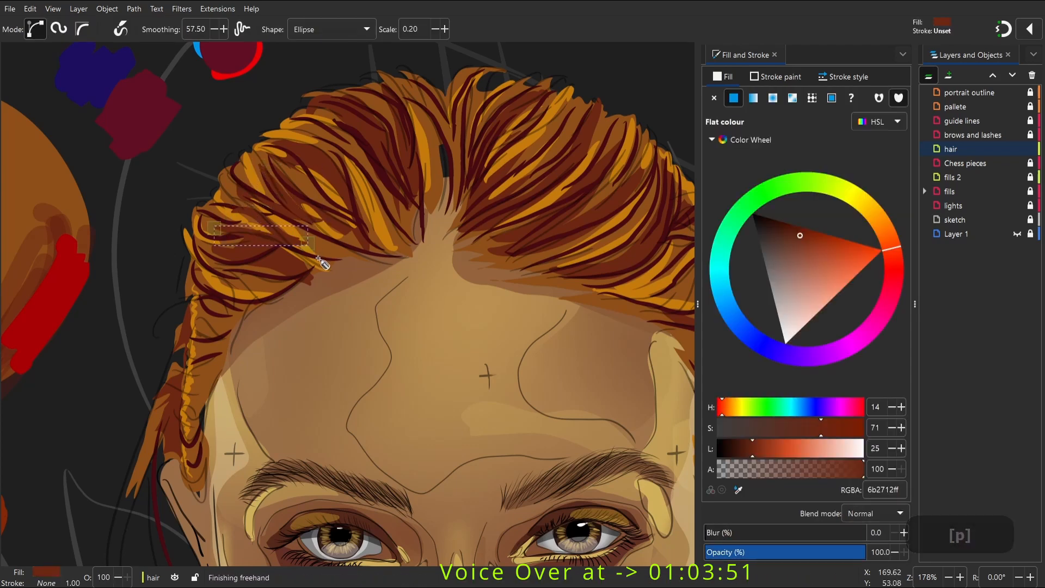
{"action": "key", "text": "Page_Up"}
{"action": "key", "text": "Page_Down"}
Draw reddish-brown strands down the left temple and across the left crown, lowering them in the stacking order
{"action": "mouse_move", "coordinate": [202, 242]}
{"action": "left_mouse_down"}
{"action": "mouse_move", "coordinate": [215, 259]}
{"action": "mouse_move", "coordinate": [284, 266]}
{"action": "left_mouse_up"}
{"action": "key", "text": "Page_Down"}
{"action": "left_click_drag", "start_coordinate": [202, 285], "coordinate": [238, 311]}
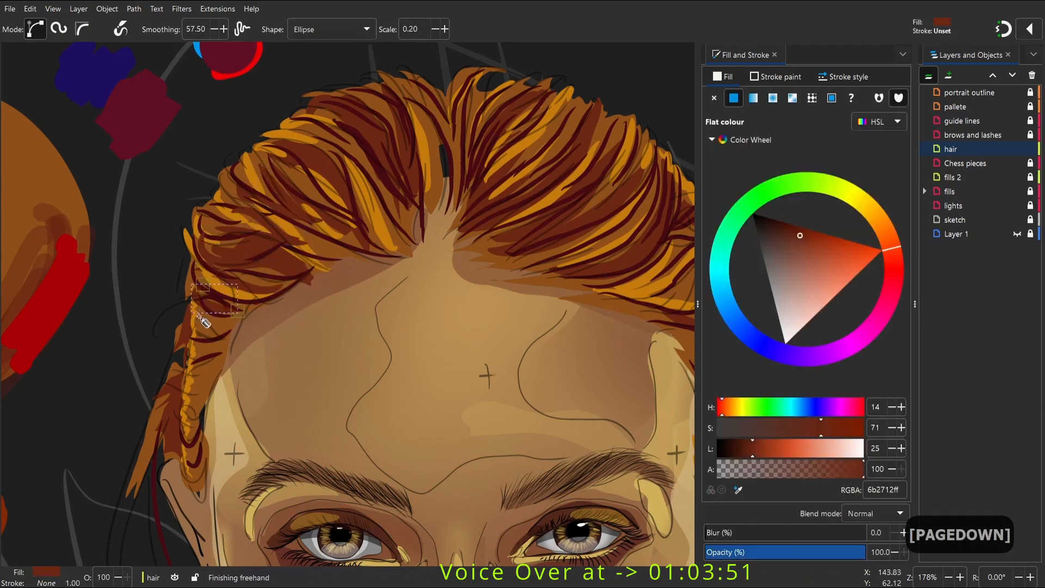
{"action": "mouse_move", "coordinate": [187, 383]}
{"action": "left_mouse_down"}
{"action": "mouse_move", "coordinate": [208, 374]}
{"action": "mouse_move", "coordinate": [208, 402]}
{"action": "left_mouse_up"}
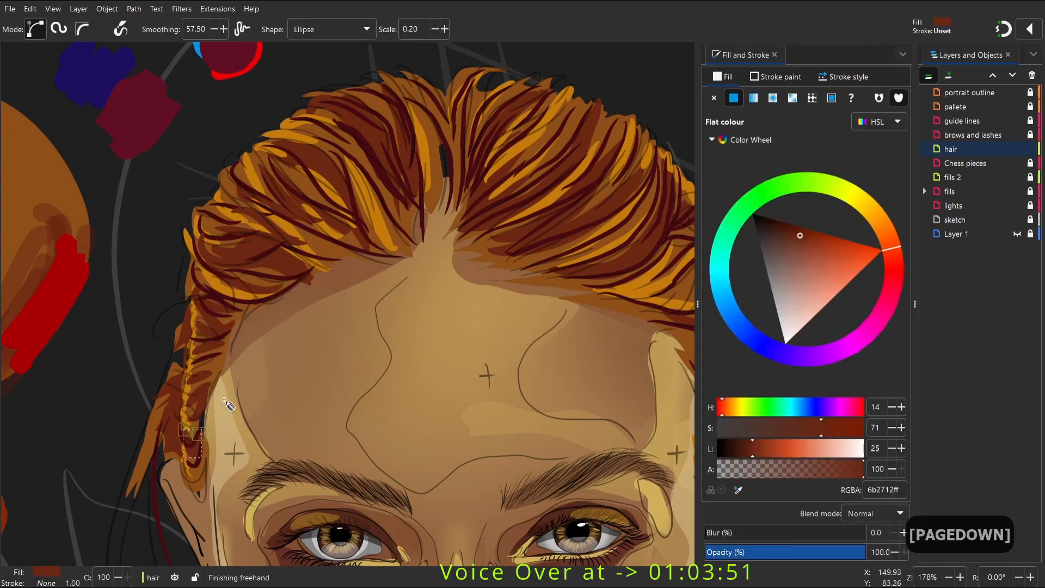
{"action": "key", "text": "Page_Up"}
{"action": "left_click_drag", "start_coordinate": [283, 158], "coordinate": [342, 217]}
{"action": "key", "text": "Page_Down"}
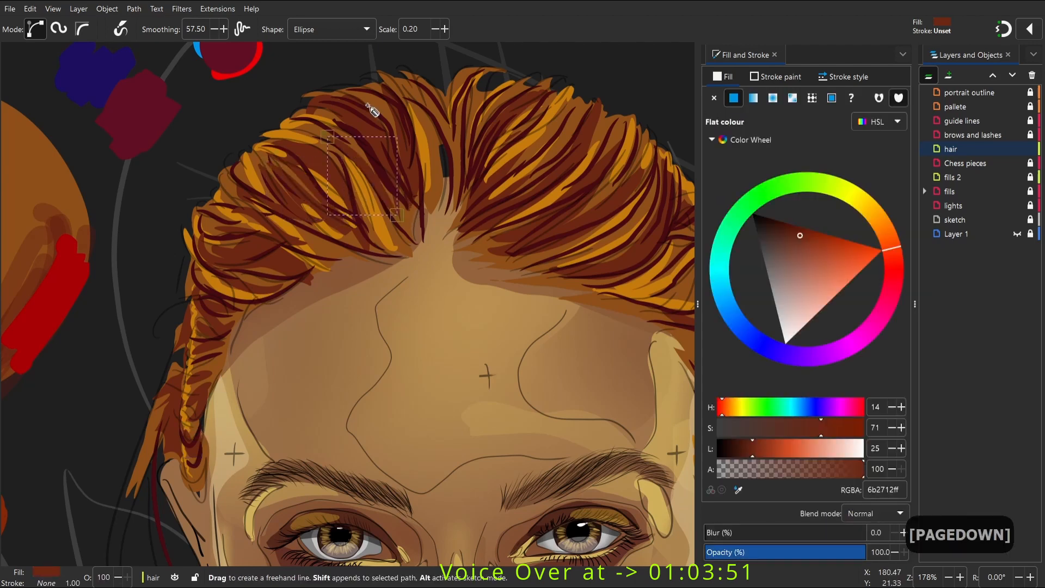
Fill the middle of the left crown with more reddish-brown strands and lower them in the stacking order
{"action": "key", "text": "space"}
{"action": "left_click_drag", "start_coordinate": [216, 238], "coordinate": [333, 284]}
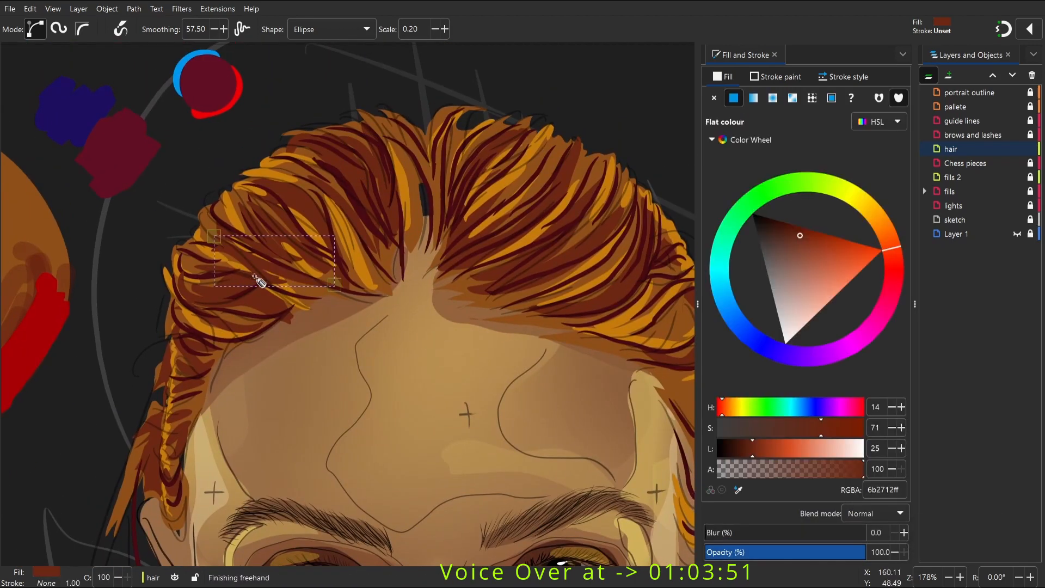
{"action": "key", "text": "Page_Down"}
{"action": "left_click_drag", "start_coordinate": [227, 262], "coordinate": [345, 271]}
{"action": "key", "text": "Page_Down"}
{"action": "left_click_drag", "start_coordinate": [259, 199], "coordinate": [302, 246]}
Pick the golden orange c57b0c from the hair and draw highlight strands across the left crown toward the parting
{"action": "key", "text": "d"}
{"action": "key", "text": "p"}
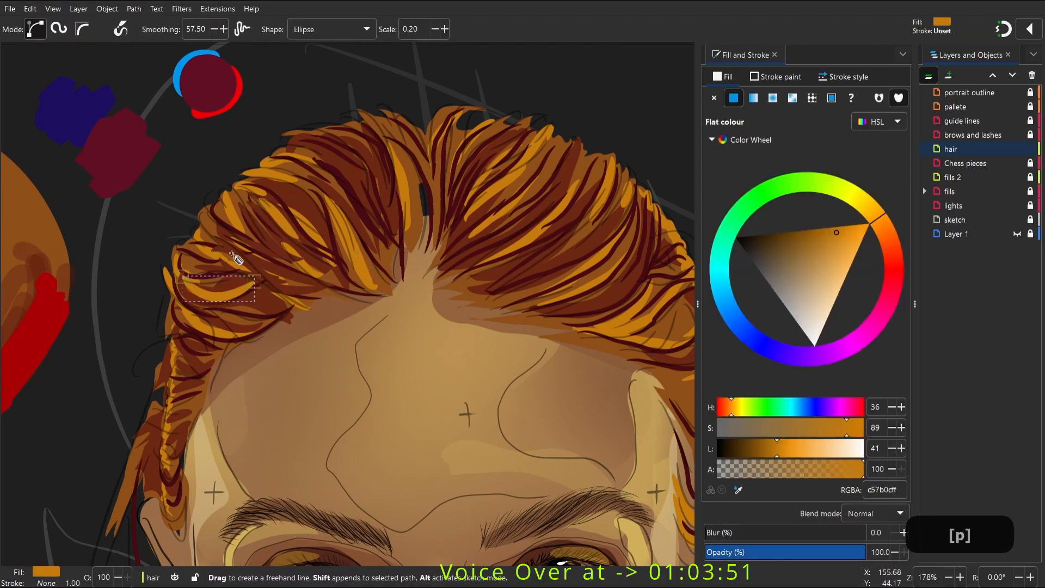
{"action": "mouse_move", "coordinate": [231, 254]}
{"action": "left_mouse_down"}
{"action": "mouse_move", "coordinate": [291, 198]}
{"action": "mouse_move", "coordinate": [317, 205]}
{"action": "left_mouse_up"}
{"action": "mouse_move", "coordinate": [260, 171]}
{"action": "left_mouse_down"}
{"action": "mouse_move", "coordinate": [295, 186]}
{"action": "mouse_move", "coordinate": [324, 234]}
{"action": "left_mouse_up"}
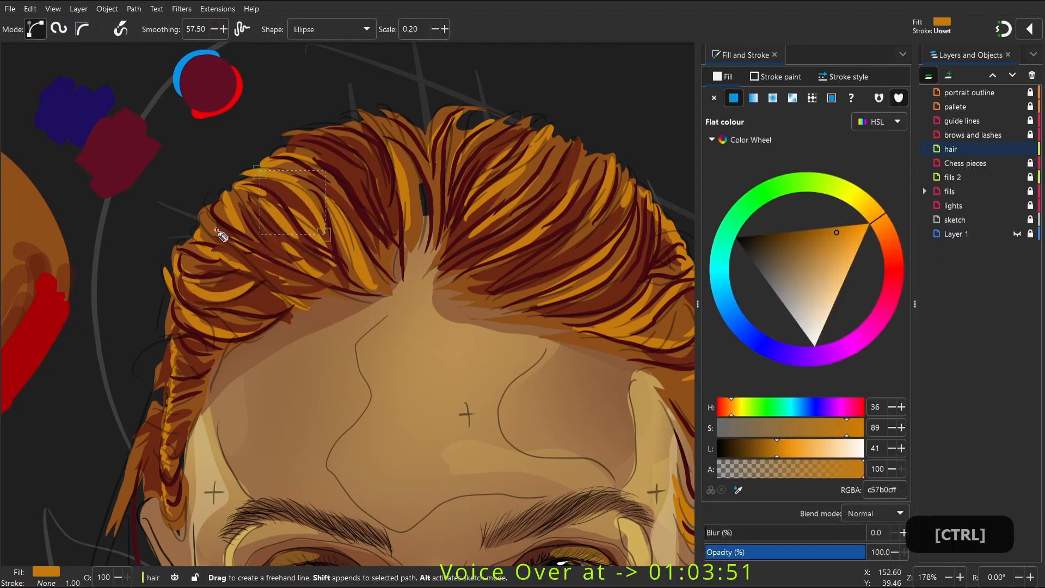
{"action": "left_click_drag", "start_coordinate": [218, 231], "coordinate": [321, 269]}
{"action": "left_click_drag", "start_coordinate": [248, 285], "coordinate": [302, 310]}
{"action": "left_click_drag", "start_coordinate": [362, 142], "coordinate": [380, 222]}
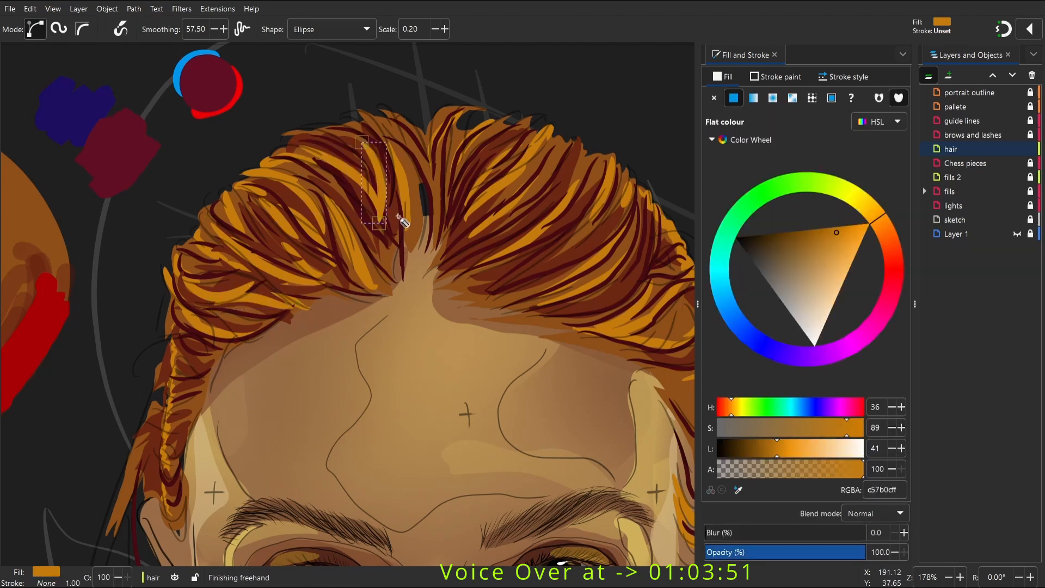
Examine the whole portrait's hair beside the reference photo
{"action": "key", "text": "space"}
{"action": "key", "text": "2"}
{"action": "key", "text": "s"}
{"action": "left_click", "coordinate": [301, 127]}
{"action": "key", "text": "space"}
{"action": "key", "text": "space"}
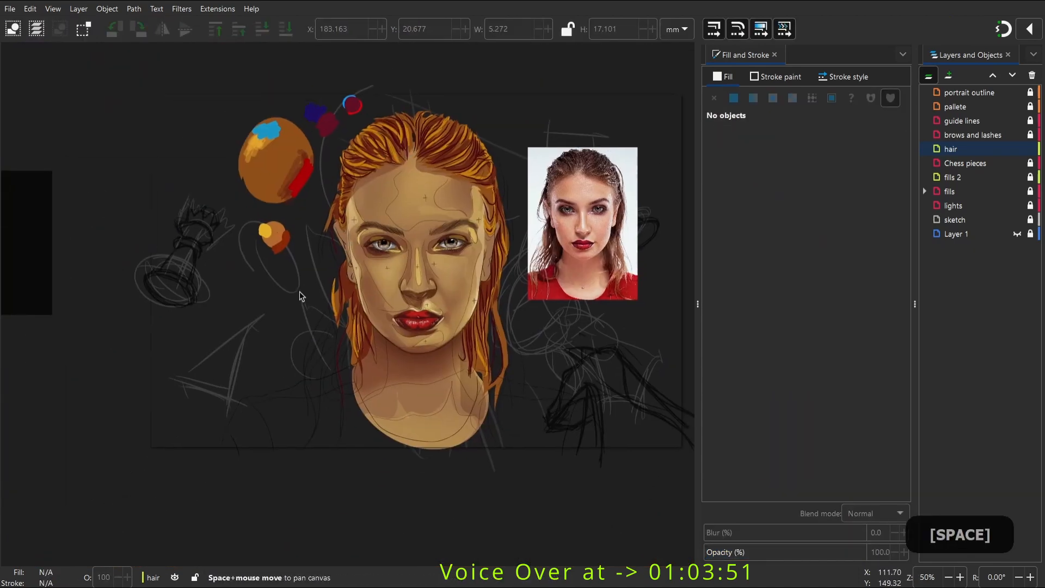
{"action": "key", "text": "space"}
{"action": "key", "text": "z"}
{"action": "left_click", "coordinate": [308, 157]}
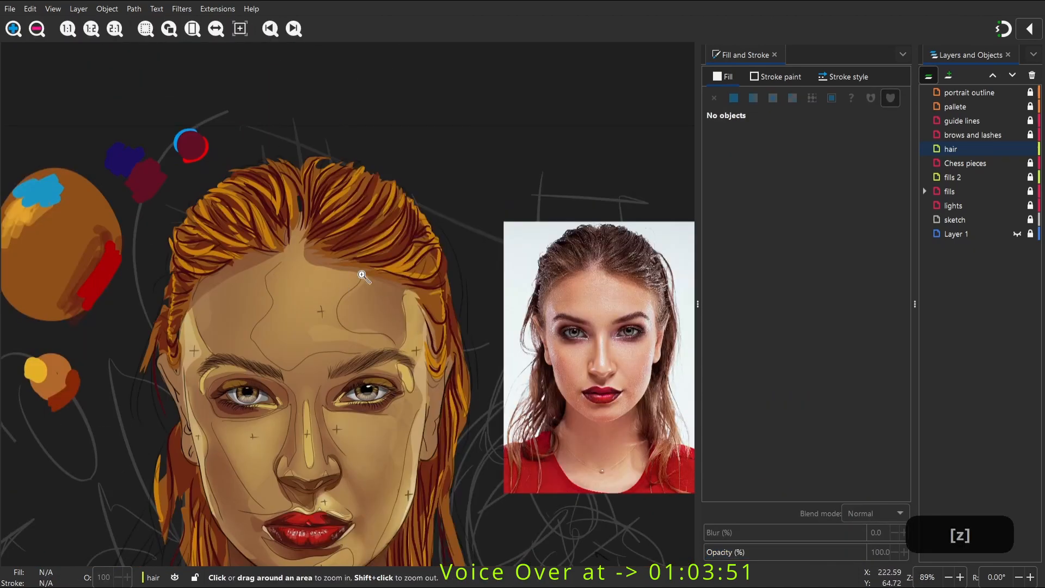
Set the freehand shape to None, draw a closed band along the right crown's outer edge, and fill it black at 23.3% opacity
{"action": "key", "text": "space"}
{"action": "key", "text": "p"}
{"action": "left_click", "coordinate": [331, 28]}
{"action": "left_click", "coordinate": [338, 13]}
{"action": "left_click_drag", "start_coordinate": [276, 210], "coordinate": [320, 215]}
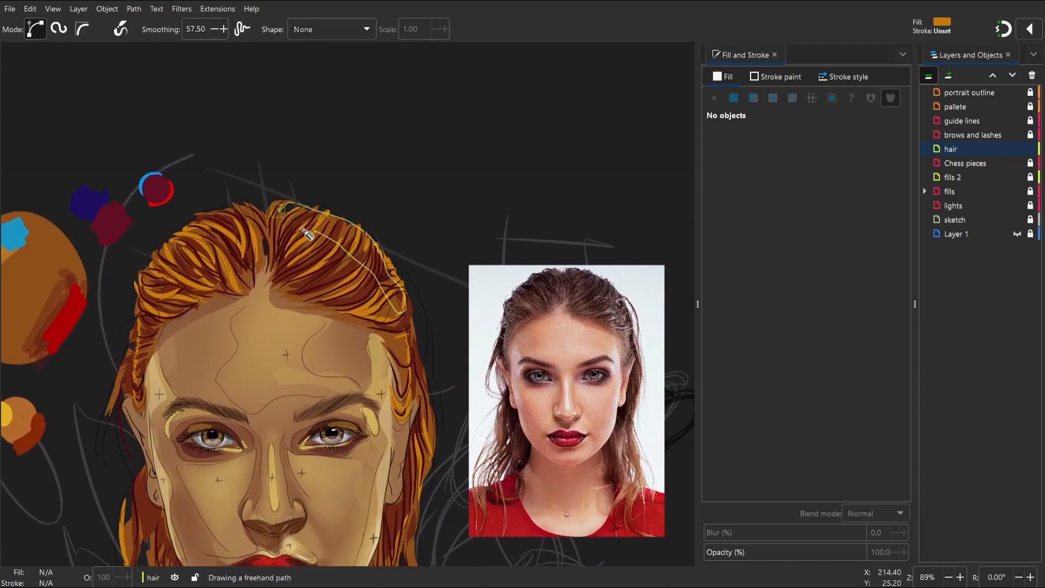
{"action": "left_click_drag", "start_coordinate": [283, 231], "coordinate": [278, 210]}
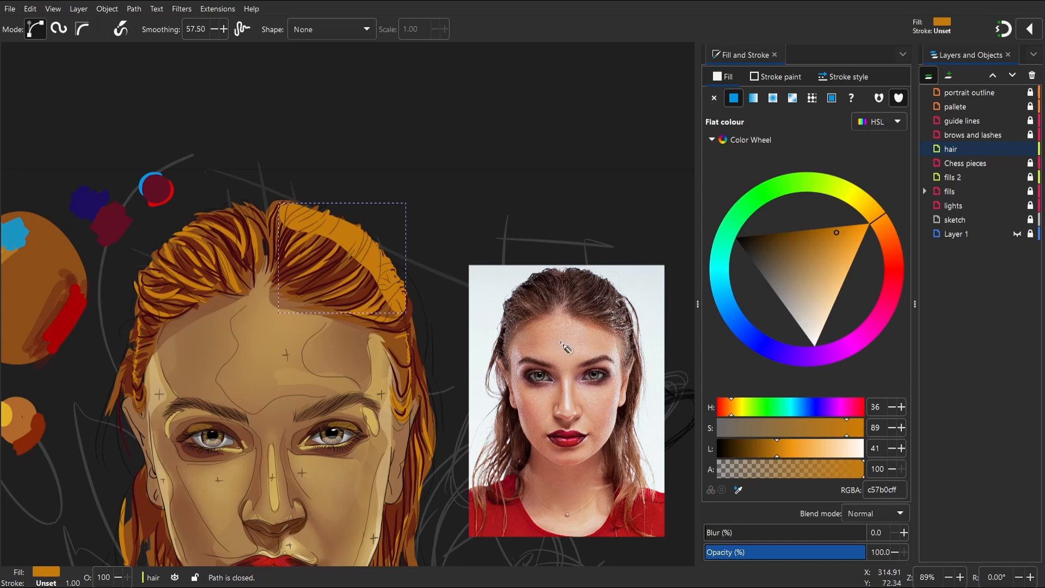
{"action": "left_click_drag", "start_coordinate": [733, 453], "coordinate": [710, 451]}
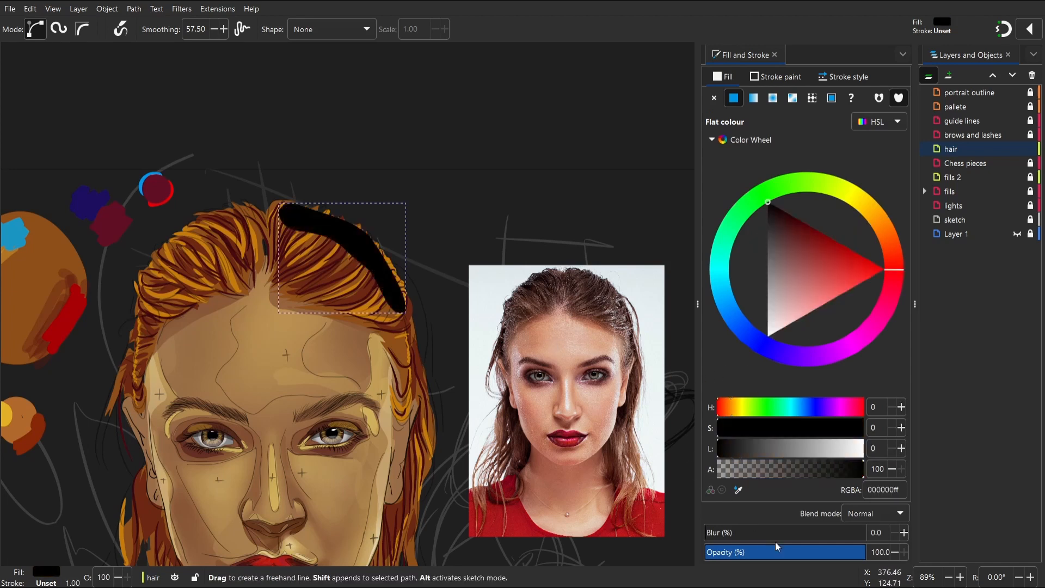
{"action": "left_click_drag", "start_coordinate": [777, 549], "coordinate": [754, 552]}
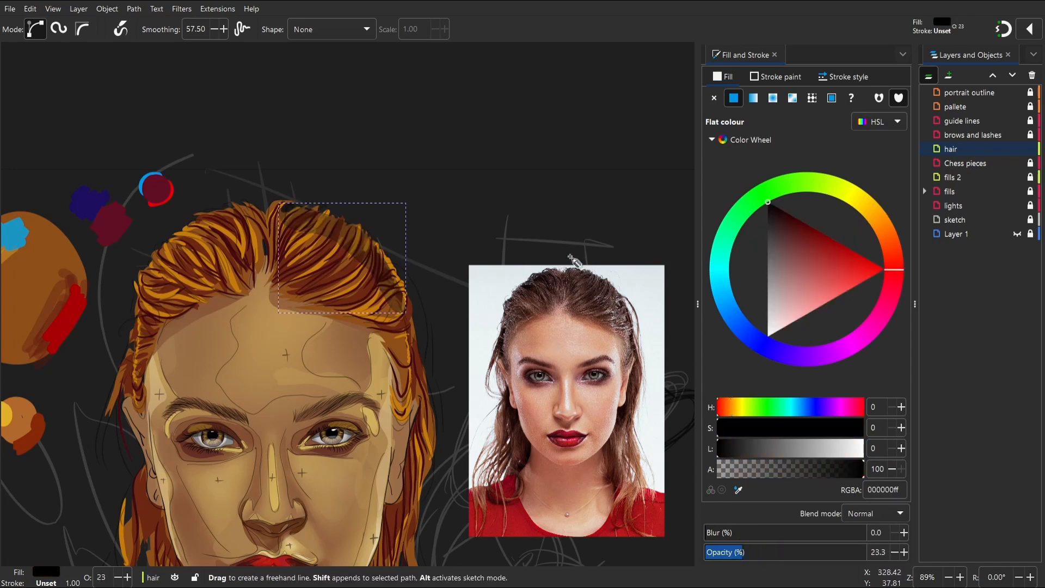
Compare the shaded crown with the reference photo and delete the translucent black band
{"action": "key", "text": "s"}
{"action": "left_click", "coordinate": [452, 197]}
{"action": "key", "text": "space"}
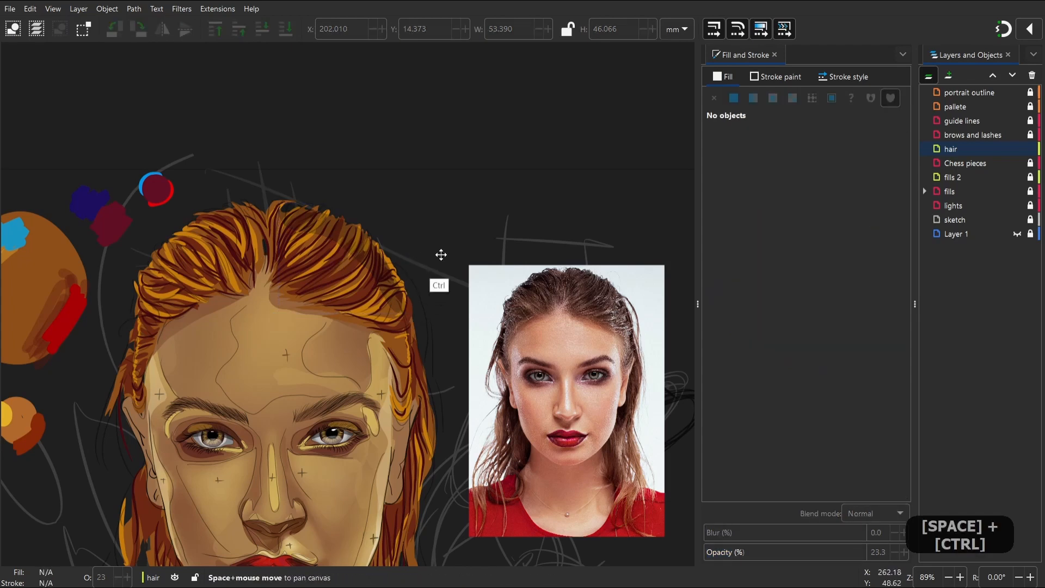
{"action": "key", "text": "space"}
{"action": "left_click_drag", "start_coordinate": [460, 214], "coordinate": [365, 273]}
{"action": "key", "text": "s"}
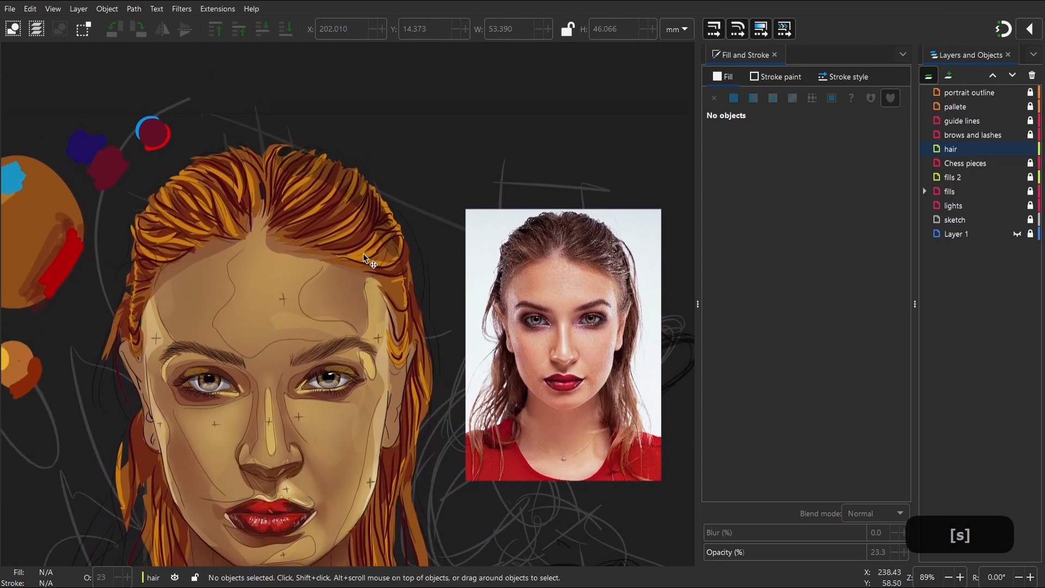
{"action": "key", "text": "Delete"}
{"action": "left_click", "coordinate": [351, 184]}
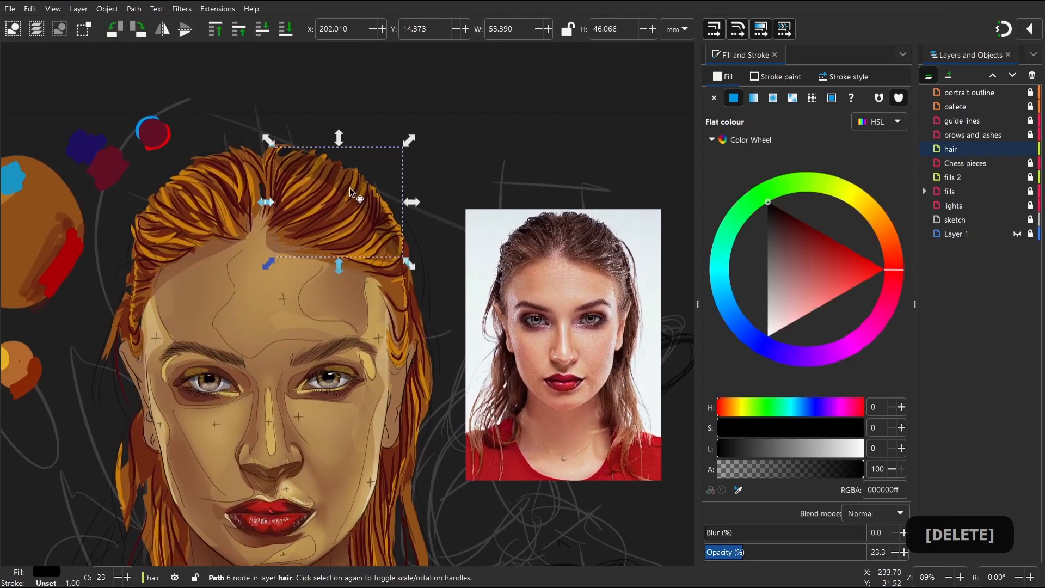
{"action": "key", "text": "Delete"}
Draw a closed freehand shadow shape with a jagged lower edge along the right crown
{"action": "key", "text": "p"}
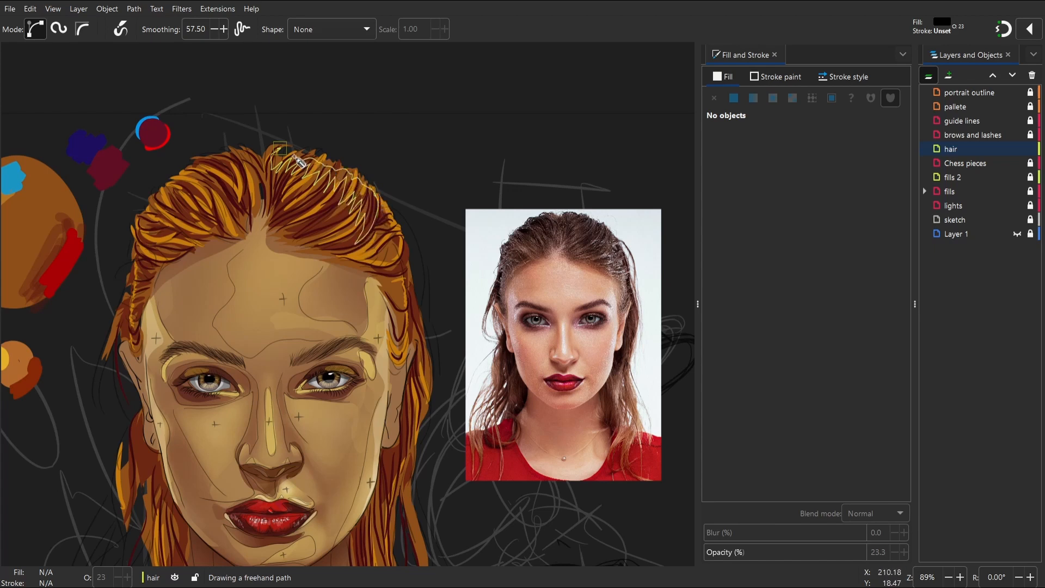
{"action": "left_click_drag", "start_coordinate": [299, 162], "coordinate": [280, 148]}
{"action": "key", "text": "w"}
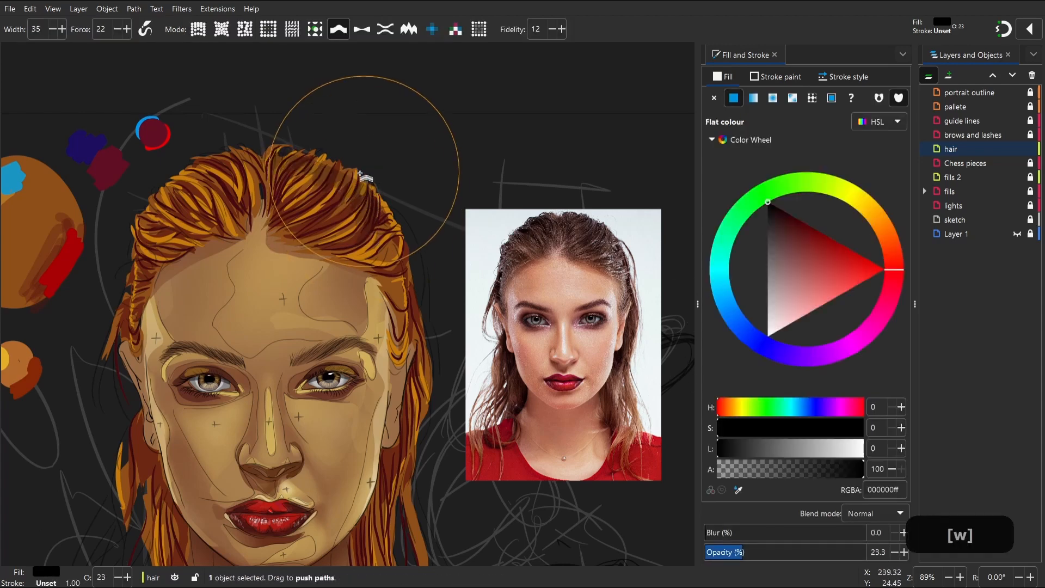
{"action": "key", "text": "d"}
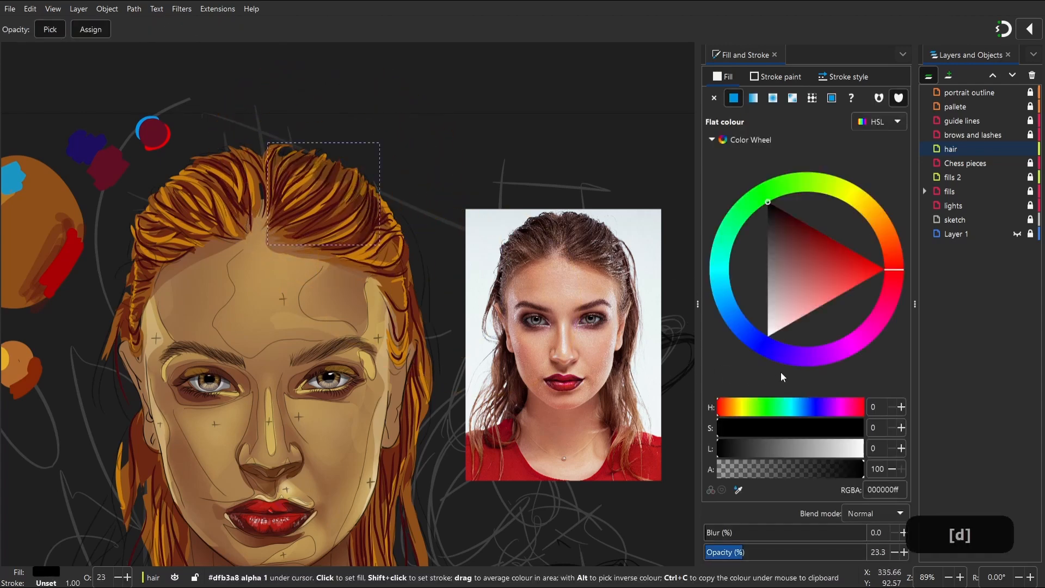
{"action": "key", "text": "s"}
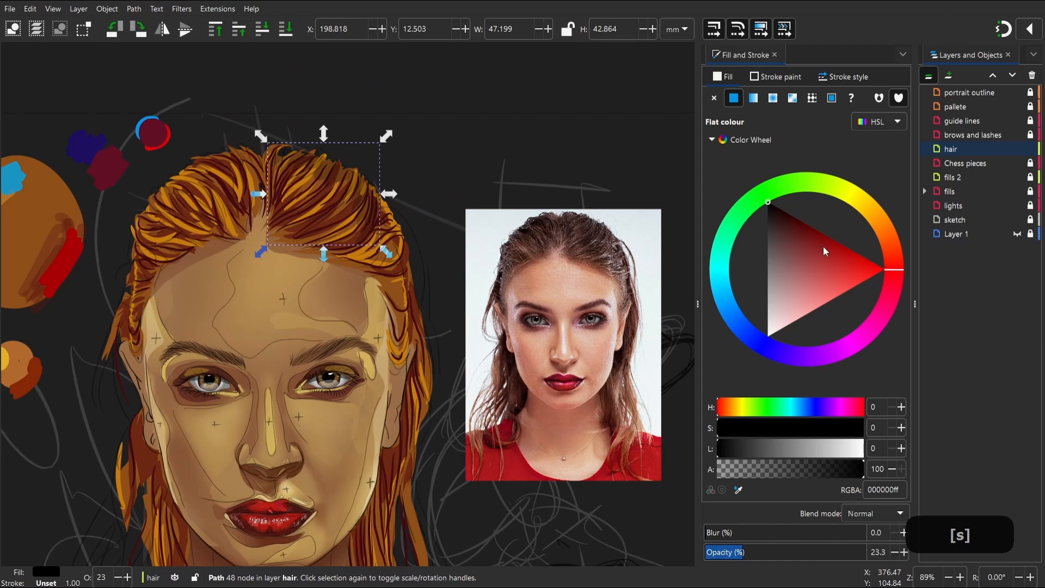
Set the crown shadow's blend mode to Overlay and change its fill to dark red
{"action": "left_click", "coordinate": [870, 514]}
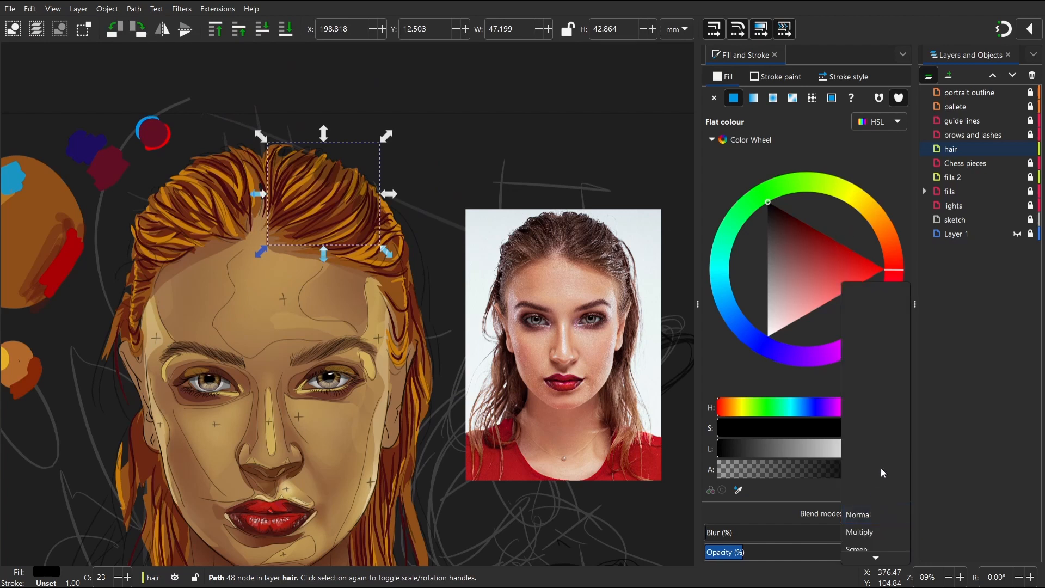
{"action": "mouse_move", "coordinate": [874, 558]}
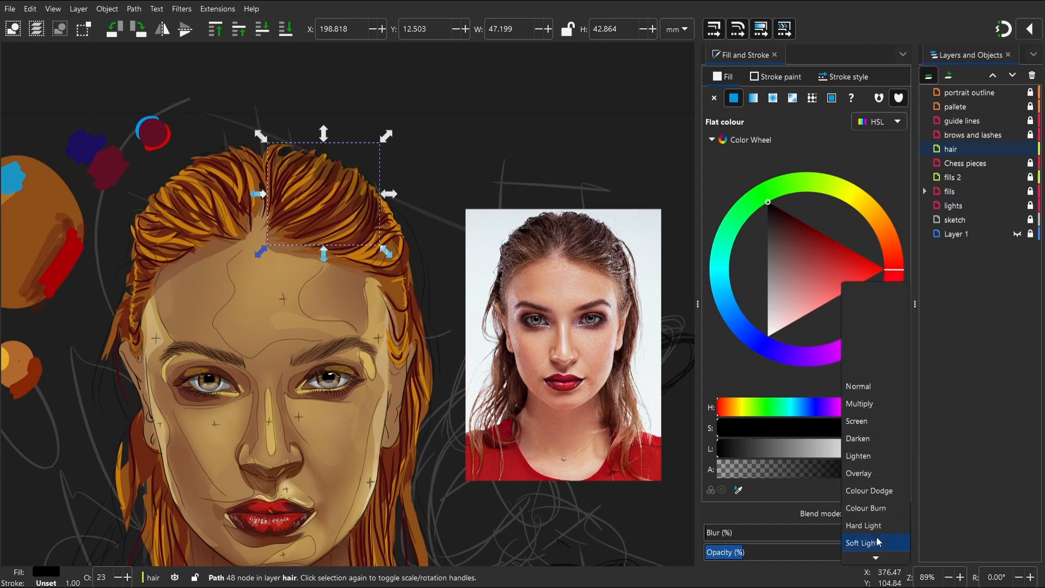
{"action": "left_click", "coordinate": [879, 475]}
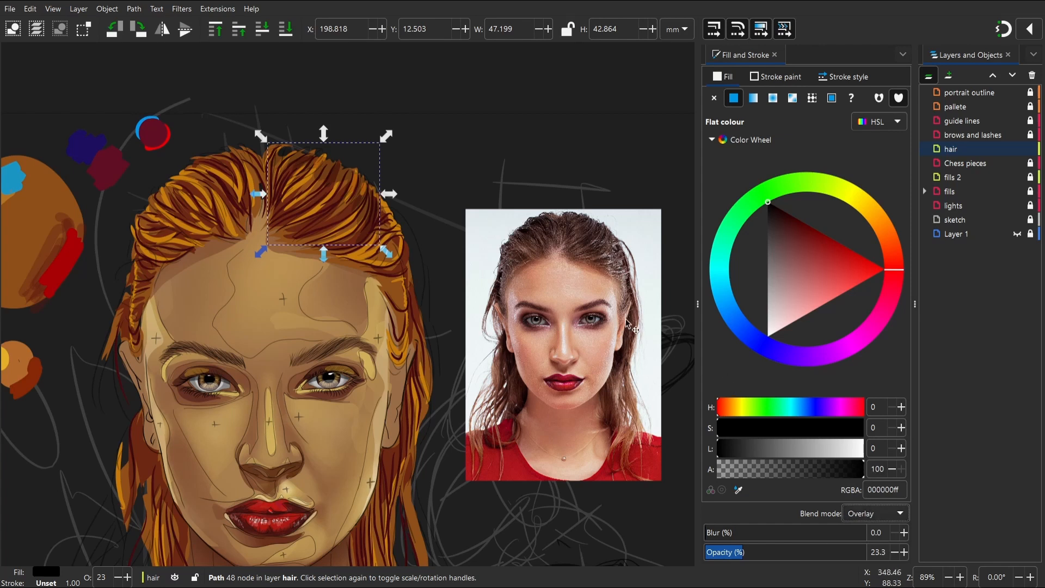
{"action": "mouse_move", "coordinate": [807, 227]}
{"action": "left_mouse_down"}
{"action": "mouse_move", "coordinate": [831, 238]}
{"action": "mouse_move", "coordinate": [878, 295]}
{"action": "mouse_move", "coordinate": [754, 237]}
{"action": "mouse_move", "coordinate": [834, 257]}
{"action": "mouse_move", "coordinate": [779, 235]}
{"action": "mouse_move", "coordinate": [814, 232]}
{"action": "left_mouse_up"}
{"action": "key", "text": "s"}
{"action": "left_click", "coordinate": [613, 154]}
{"action": "key", "text": "space"}
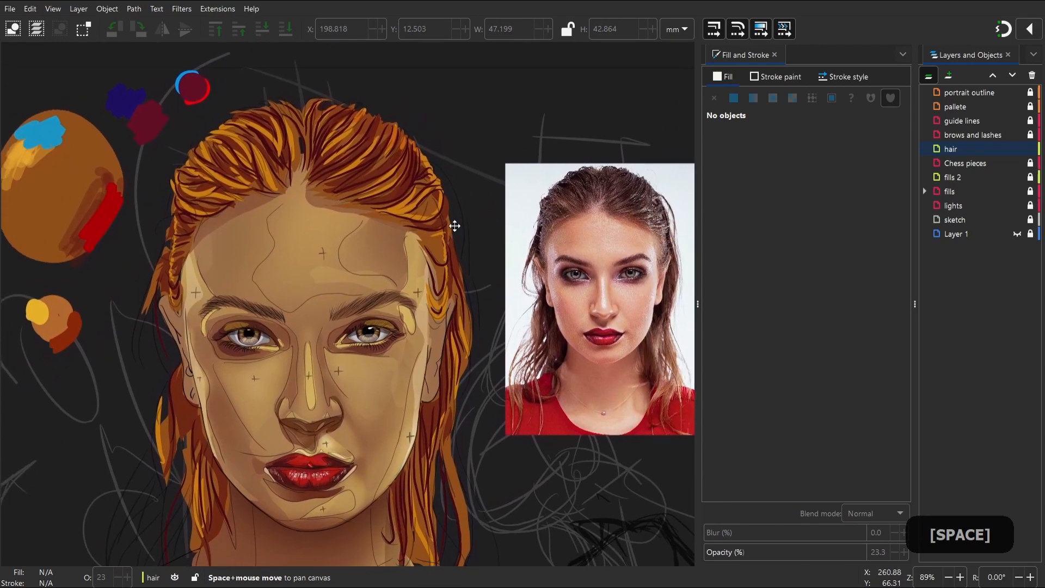
Draw a thin white elliptical highlight strand at scale 0.10 on the right crown near the parting and set its opacity to 69.6%
{"action": "key", "text": "p"}
{"action": "key", "text": "space"}
{"action": "key", "text": "z"}
{"action": "mouse_move", "coordinate": [306, 66]}
{"action": "left_mouse_down"}
{"action": "mouse_move", "coordinate": [490, 227]}
{"action": "mouse_move", "coordinate": [511, 279]}
{"action": "left_mouse_up"}
{"action": "key", "text": "p"}
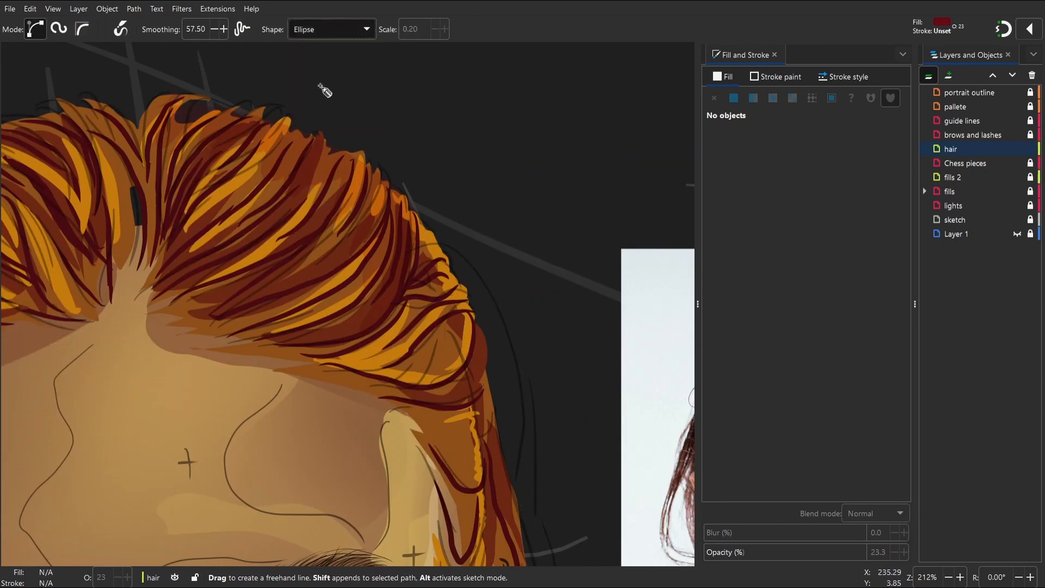
{"action": "key", "text": "p"}
{"action": "key", "text": "Return"}
{"action": "left_click_drag", "start_coordinate": [177, 243], "coordinate": [276, 146]}
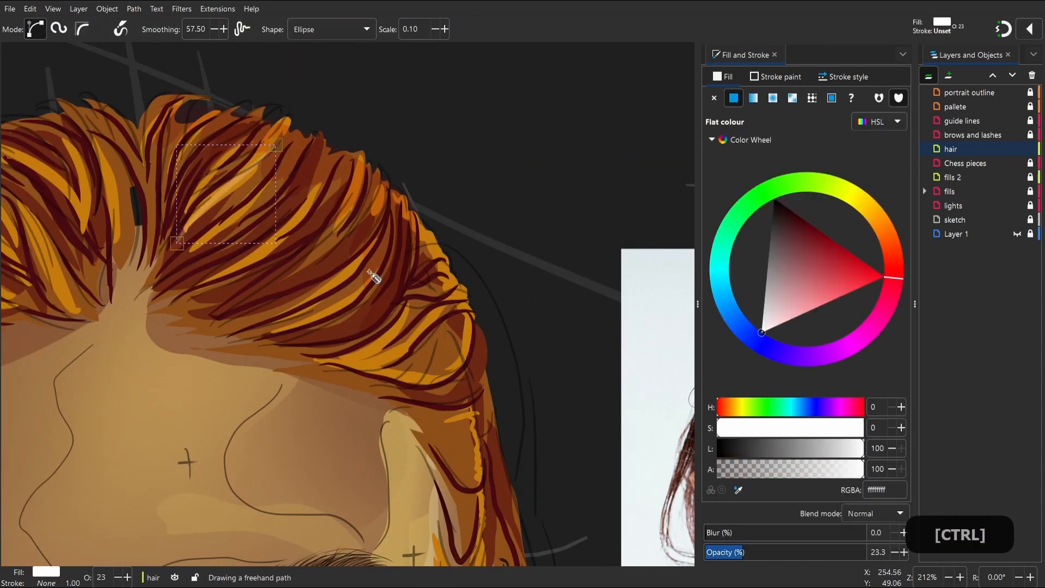
{"action": "key", "text": "s"}
{"action": "left_click", "coordinate": [810, 555]}
{"action": "key", "text": "p"}
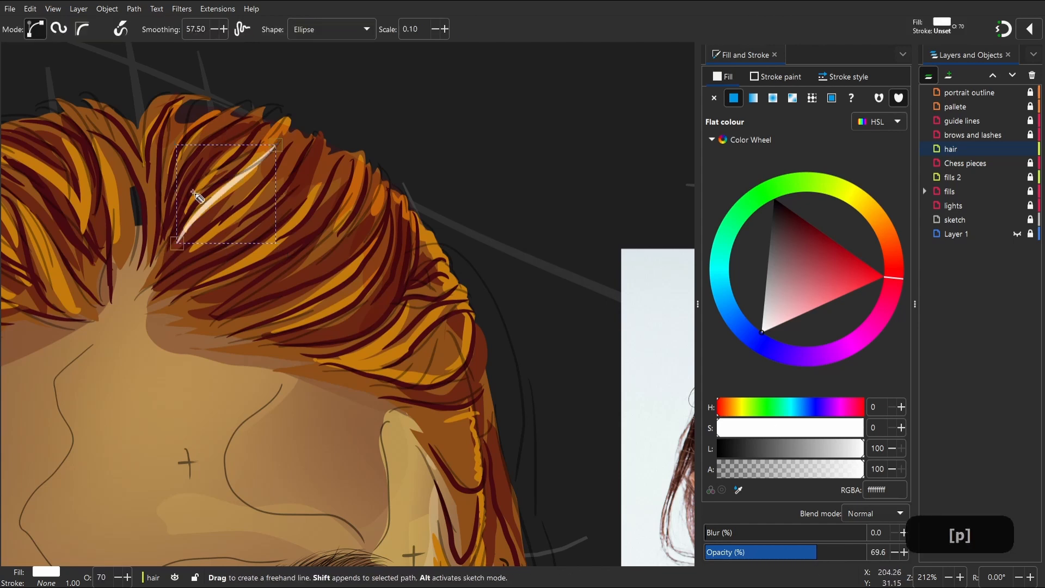
Add a row of thin white highlight strands across the middle of the right crown, following the hair flow
{"action": "left_click", "coordinate": [245, 217]}
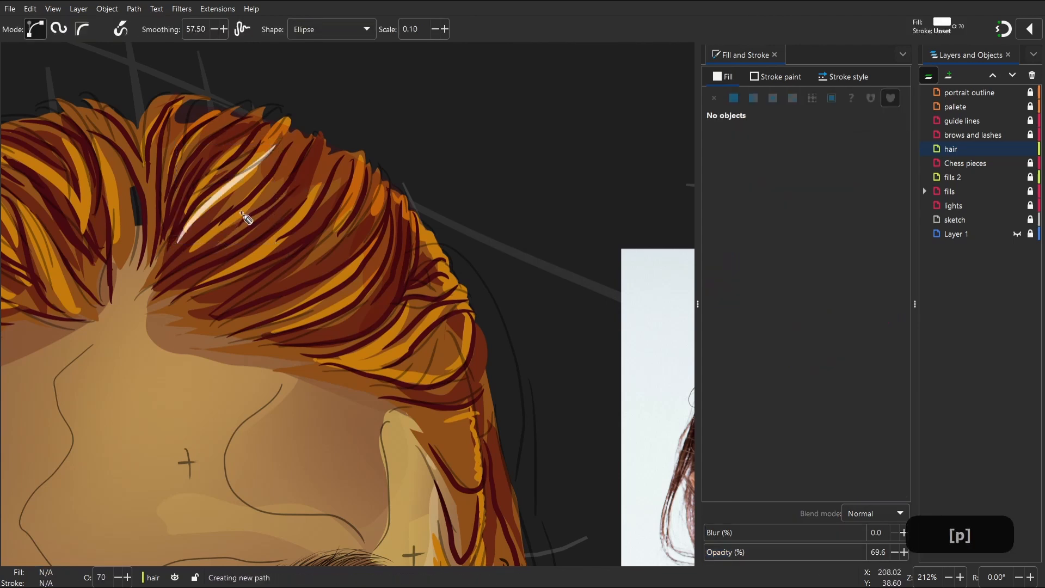
{"action": "left_click_drag", "start_coordinate": [294, 201], "coordinate": [253, 238]}
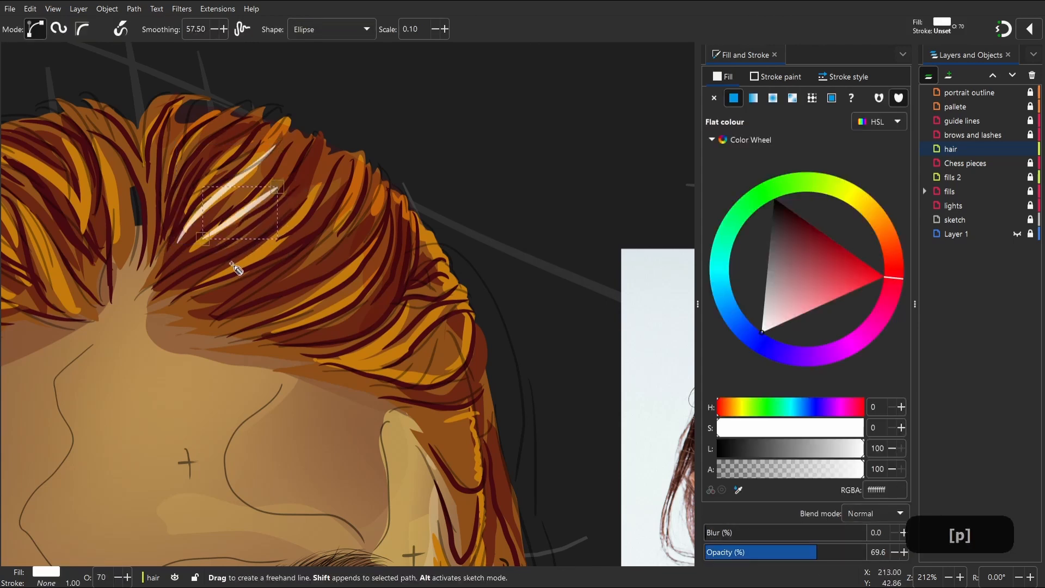
{"action": "left_click", "coordinate": [265, 251]}
{"action": "mouse_move", "coordinate": [314, 208]}
{"action": "left_mouse_down"}
{"action": "mouse_move", "coordinate": [235, 260]}
{"action": "mouse_move", "coordinate": [351, 231]}
{"action": "left_mouse_up"}
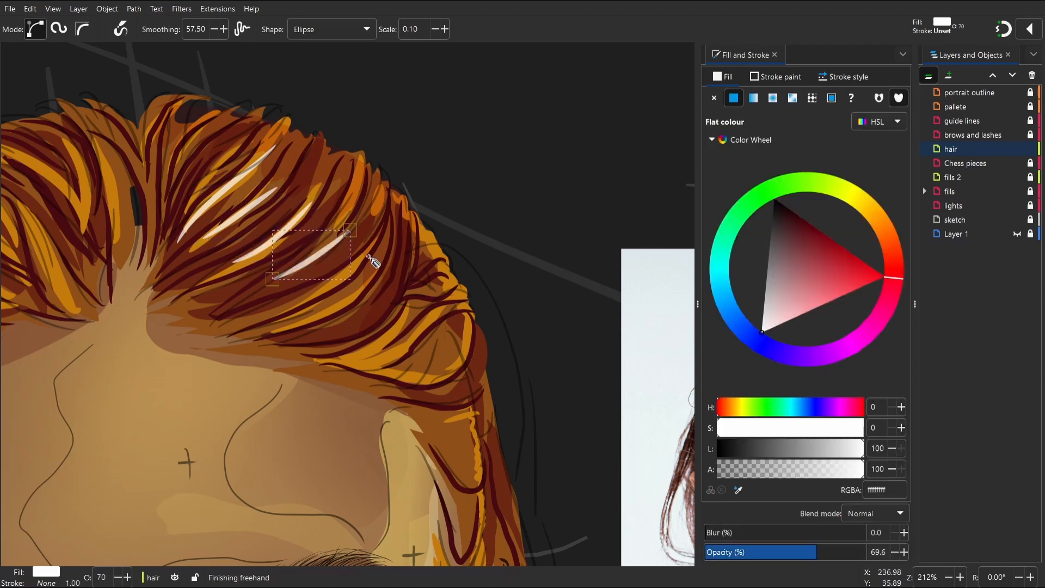
{"action": "left_click", "coordinate": [245, 232]}
{"action": "left_click_drag", "start_coordinate": [279, 204], "coordinate": [278, 199]}
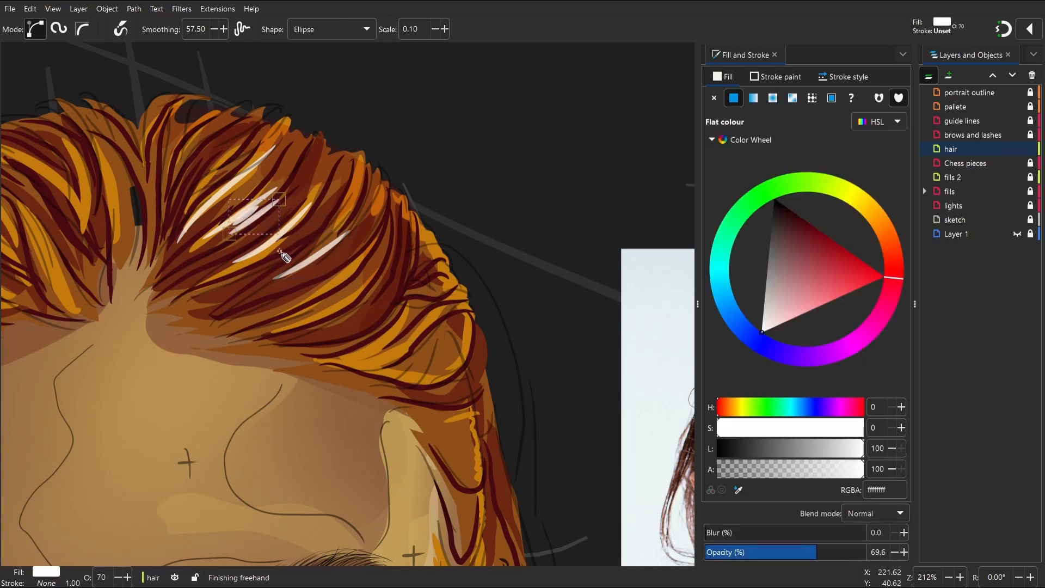
{"action": "mouse_move", "coordinate": [283, 235]}
{"action": "left_mouse_down"}
{"action": "mouse_move", "coordinate": [245, 259]}
{"action": "mouse_move", "coordinate": [319, 216]}
{"action": "left_mouse_up"}
{"action": "mouse_move", "coordinate": [313, 262]}
{"action": "left_mouse_down"}
{"action": "mouse_move", "coordinate": [329, 254]}
{"action": "mouse_move", "coordinate": [288, 280]}
{"action": "mouse_move", "coordinate": [368, 242]}
{"action": "mouse_move", "coordinate": [361, 239]}
{"action": "left_mouse_up"}
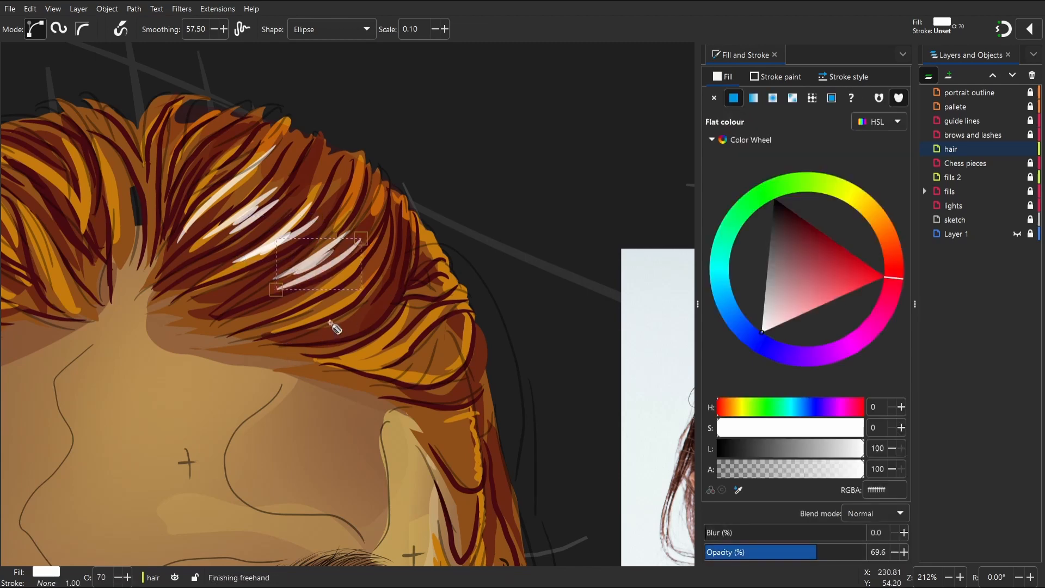
{"action": "mouse_move", "coordinate": [316, 309]}
{"action": "left_mouse_down"}
{"action": "mouse_move", "coordinate": [363, 279]}
{"action": "mouse_move", "coordinate": [322, 290]}
{"action": "mouse_move", "coordinate": [346, 263]}
{"action": "left_mouse_up"}
{"action": "left_click_drag", "start_coordinate": [299, 294], "coordinate": [349, 264]}
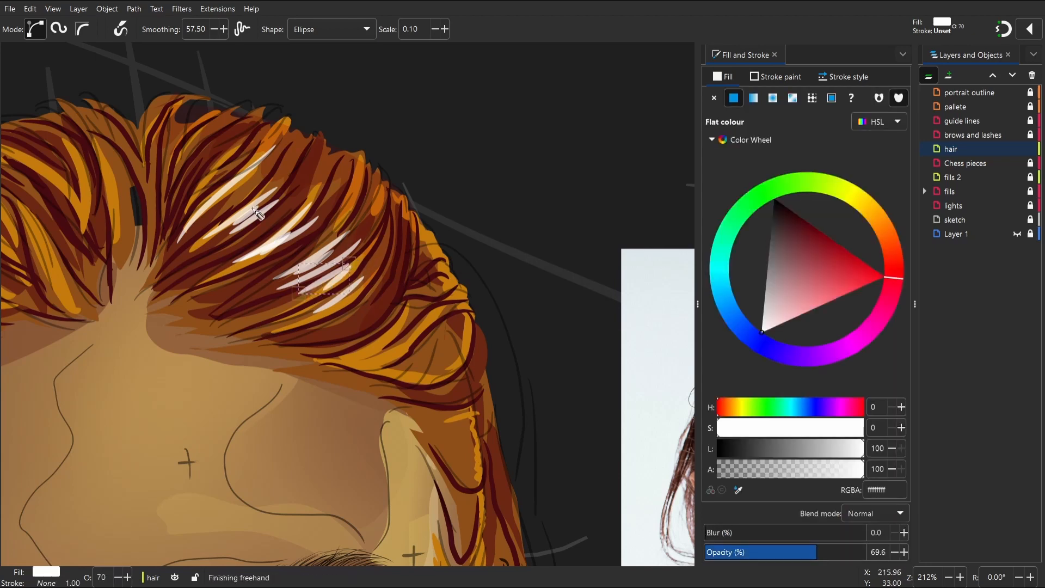
Add white highlight strands on the left crown beside the parting and along its outer edge
{"action": "key", "text": "space"}
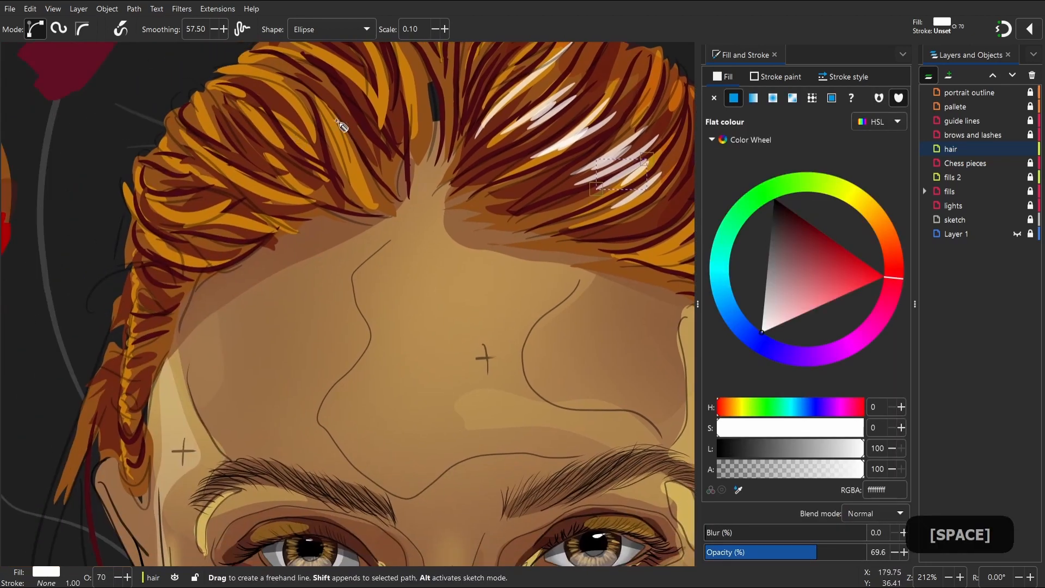
{"action": "left_click_drag", "start_coordinate": [320, 104], "coordinate": [346, 164]}
{"action": "mouse_move", "coordinate": [328, 122]}
{"action": "left_mouse_down"}
{"action": "mouse_move", "coordinate": [339, 153]}
{"action": "mouse_move", "coordinate": [327, 137]}
{"action": "mouse_move", "coordinate": [334, 146]}
{"action": "mouse_move", "coordinate": [316, 160]}
{"action": "left_mouse_up"}
{"action": "key", "text": "space"}
{"action": "mouse_move", "coordinate": [232, 157]}
{"action": "left_mouse_down"}
{"action": "mouse_move", "coordinate": [252, 159]}
{"action": "mouse_move", "coordinate": [206, 172]}
{"action": "mouse_move", "coordinate": [211, 203]}
{"action": "mouse_move", "coordinate": [199, 188]}
{"action": "mouse_move", "coordinate": [199, 216]}
{"action": "left_mouse_up"}
{"action": "key", "text": "space"}
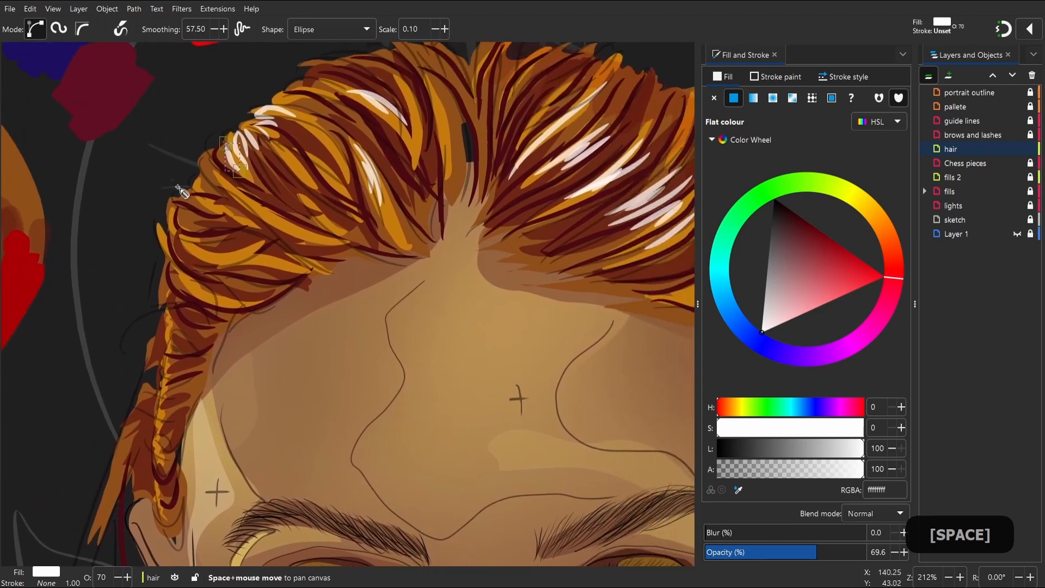
Continue the white highlights over the left side of the hair and down the strands beside the left temple
{"action": "mouse_move", "coordinate": [224, 171]}
{"action": "left_mouse_down"}
{"action": "mouse_move", "coordinate": [224, 207]}
{"action": "mouse_move", "coordinate": [185, 195]}
{"action": "mouse_move", "coordinate": [209, 228]}
{"action": "mouse_move", "coordinate": [203, 261]}
{"action": "mouse_move", "coordinate": [175, 260]}
{"action": "left_mouse_up"}
{"action": "left_click_drag", "start_coordinate": [271, 218], "coordinate": [346, 243]}
{"action": "left_click_drag", "start_coordinate": [313, 134], "coordinate": [350, 190]}
{"action": "left_click_drag", "start_coordinate": [289, 147], "coordinate": [346, 186]}
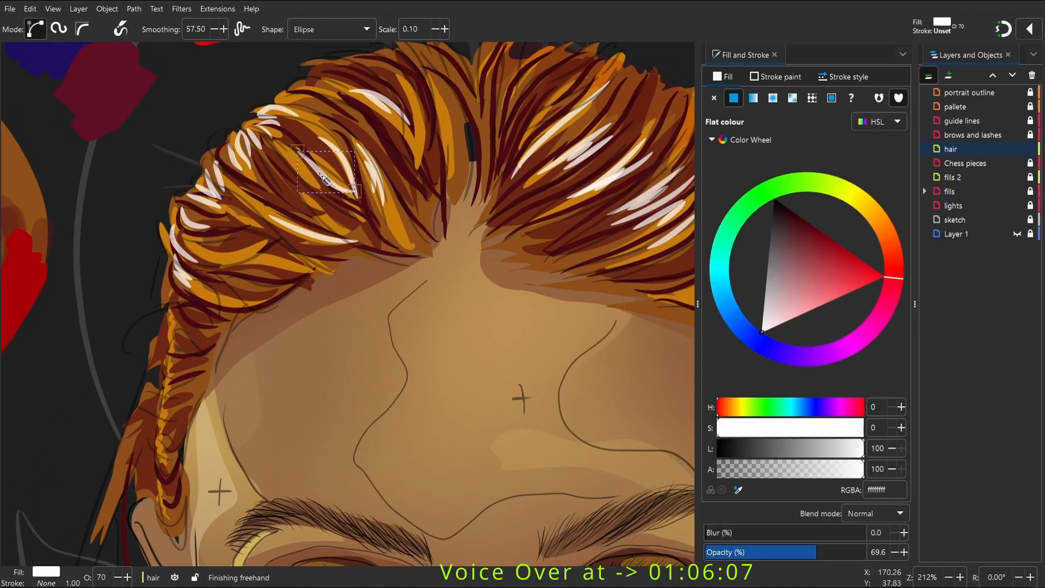
{"action": "left_click_drag", "start_coordinate": [220, 254], "coordinate": [286, 230]}
{"action": "key", "text": "space"}
{"action": "mouse_move", "coordinate": [261, 176]}
{"action": "left_mouse_down"}
{"action": "mouse_move", "coordinate": [220, 195]}
{"action": "mouse_move", "coordinate": [229, 208]}
{"action": "left_mouse_up"}
{"action": "mouse_move", "coordinate": [229, 208]}
{"action": "left_mouse_down"}
{"action": "mouse_move", "coordinate": [206, 233]}
{"action": "mouse_move", "coordinate": [217, 304]}
{"action": "left_mouse_up"}
{"action": "key", "text": "space"}
Draw short white highlight strokes down the hair beside the right temple
{"action": "mouse_move", "coordinate": [436, 263]}
{"action": "left_mouse_down"}
{"action": "mouse_move", "coordinate": [444, 408]}
{"action": "mouse_move", "coordinate": [428, 277]}
{"action": "left_mouse_up"}
{"action": "key", "text": "ctrl+z"}
{"action": "left_click_drag", "start_coordinate": [436, 287], "coordinate": [429, 292]}
{"action": "left_click_drag", "start_coordinate": [437, 299], "coordinate": [435, 328]}
{"action": "left_click_drag", "start_coordinate": [441, 340], "coordinate": [438, 390]}
{"action": "left_click_drag", "start_coordinate": [421, 285], "coordinate": [397, 272]}
{"action": "key", "text": "space"}
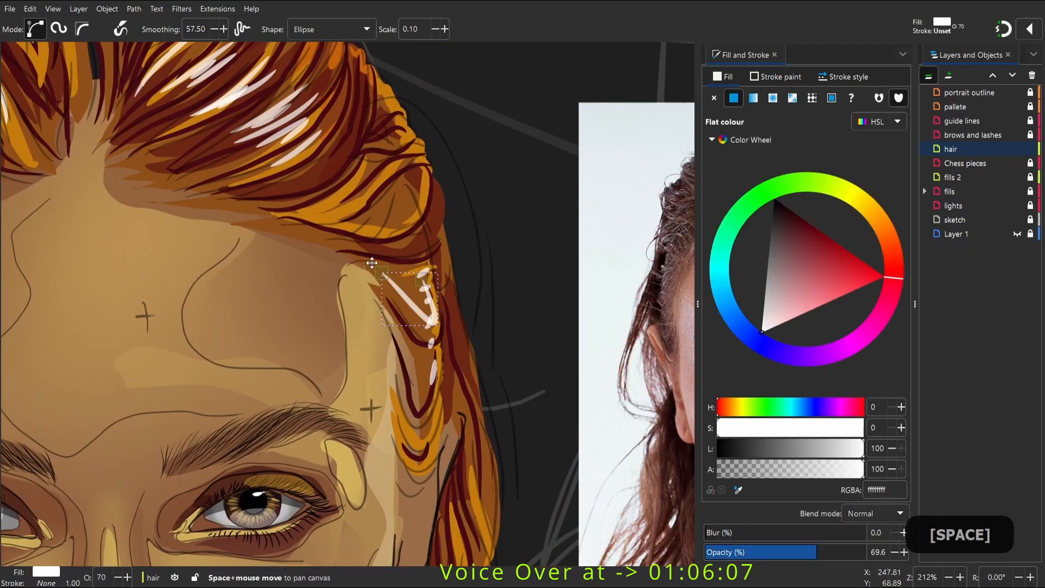
Add curved white highlight strands on the lower right crown above the temple
{"action": "key", "text": "2"}
{"action": "key", "text": "z"}
{"action": "mouse_move", "coordinate": [458, 97]}
{"action": "left_mouse_down"}
{"action": "mouse_move", "coordinate": [418, 263]}
{"action": "mouse_move", "coordinate": [344, 315]}
{"action": "left_mouse_up"}
{"action": "key", "text": "p"}
{"action": "scroll", "coordinate": [418, 275], "scroll_direction": "down", "scroll_amount": 3}
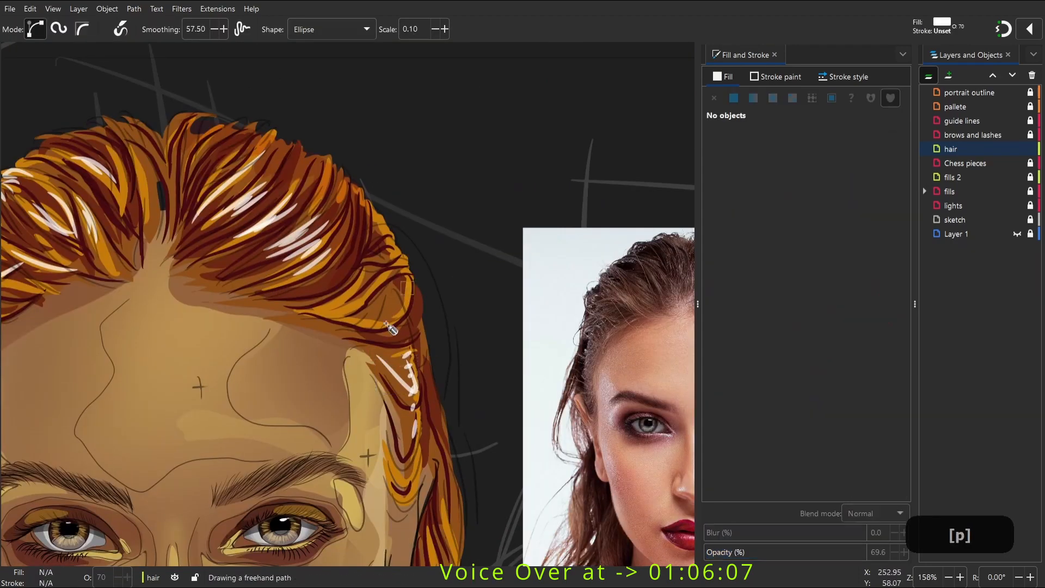
{"action": "key", "text": "ctrl+z"}
{"action": "mouse_move", "coordinate": [410, 274]}
{"action": "left_mouse_down"}
{"action": "mouse_move", "coordinate": [344, 315]}
{"action": "mouse_move", "coordinate": [332, 305]}
{"action": "left_mouse_up"}
{"action": "left_click_drag", "start_coordinate": [359, 233], "coordinate": [319, 297]}
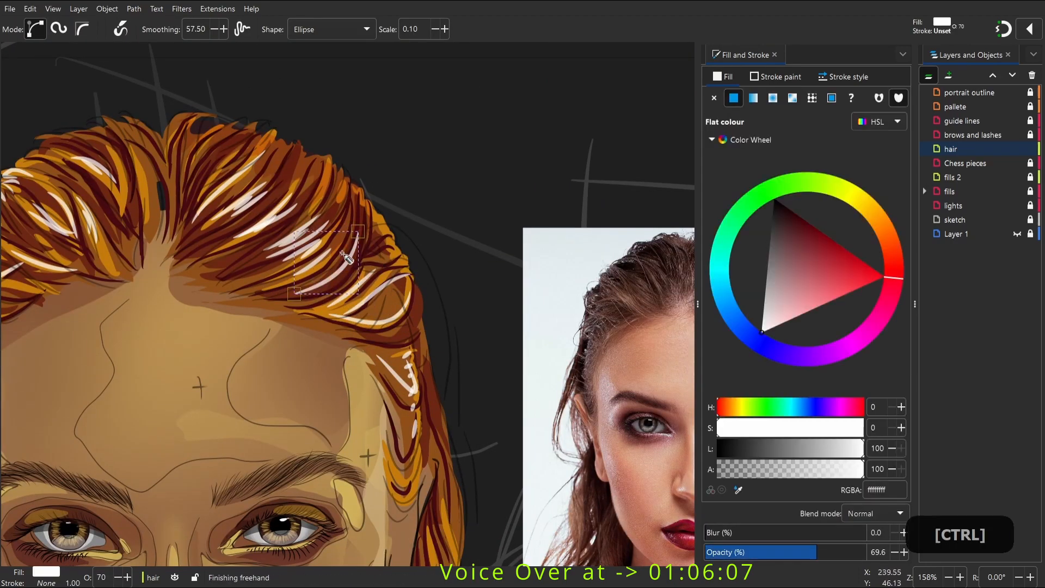
{"action": "mouse_move", "coordinate": [383, 283]}
{"action": "left_mouse_down"}
{"action": "mouse_move", "coordinate": [348, 310]}
{"action": "mouse_move", "coordinate": [372, 312]}
{"action": "mouse_move", "coordinate": [384, 340]}
{"action": "left_mouse_up"}
Compare the highlights on both sides of the hair and delete one small stroke on the right crown
{"action": "key", "text": "space"}
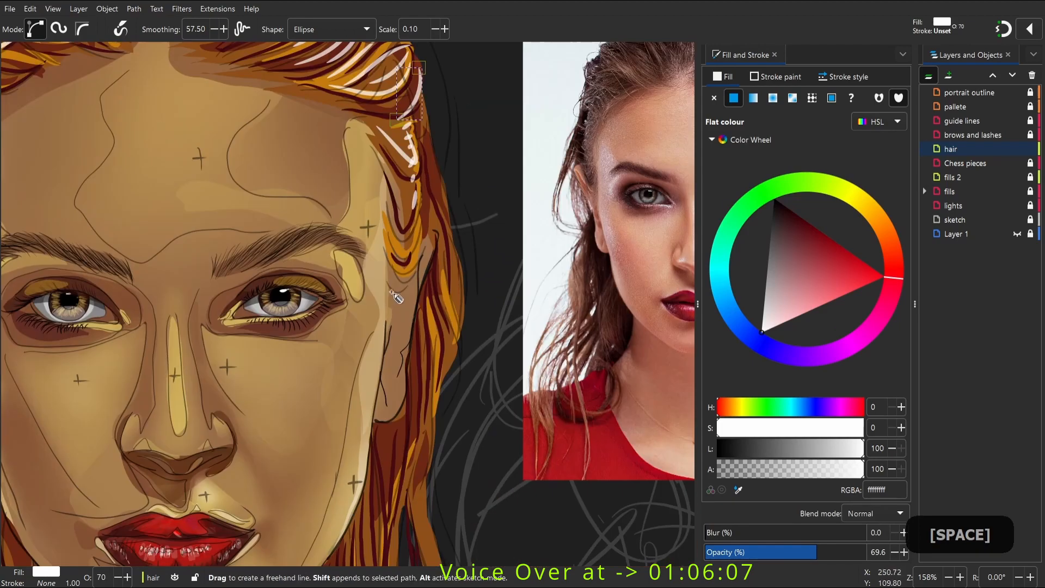
{"action": "key", "text": "2"}
{"action": "key", "text": "z"}
{"action": "left_click_drag", "start_coordinate": [304, 99], "coordinate": [407, 268]}
{"action": "key", "text": "Delete"}
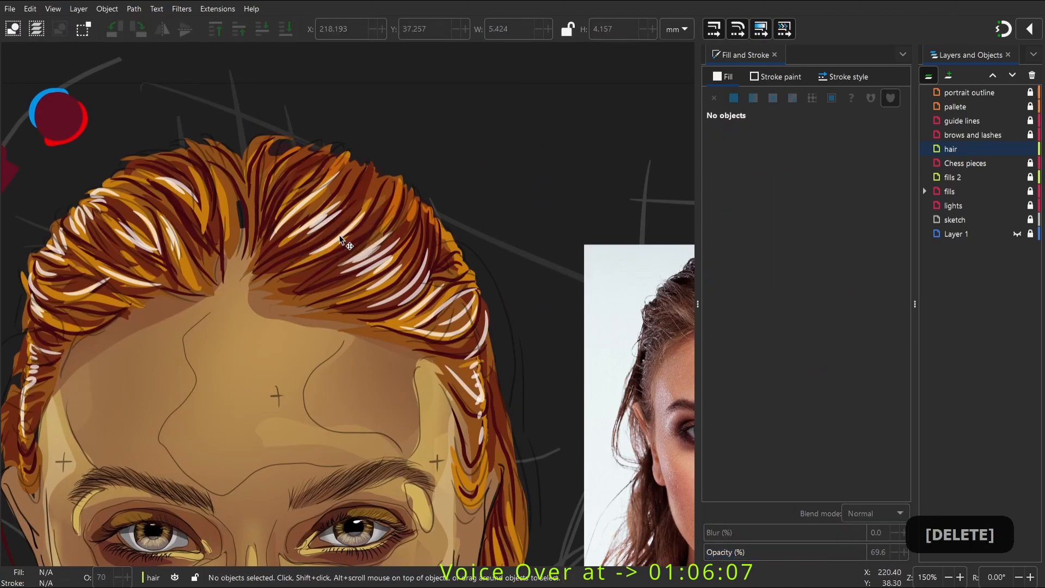
Draw a broad strand across the right crown, fill it reddish-brown 6b2712 at 100% opacity, and adjust its end nodes
{"action": "key", "text": "space"}
{"action": "key", "text": "p"}
{"action": "mouse_move", "coordinate": [352, 176]}
{"action": "left_mouse_down"}
{"action": "mouse_move", "coordinate": [318, 219]}
{"action": "mouse_move", "coordinate": [252, 256]}
{"action": "left_mouse_up"}
{"action": "key", "text": "d"}
{"action": "left_click", "coordinate": [248, 254]}
{"action": "left_click", "coordinate": [863, 552]}
{"action": "key", "text": "n"}
{"action": "left_click", "coordinate": [353, 175]}
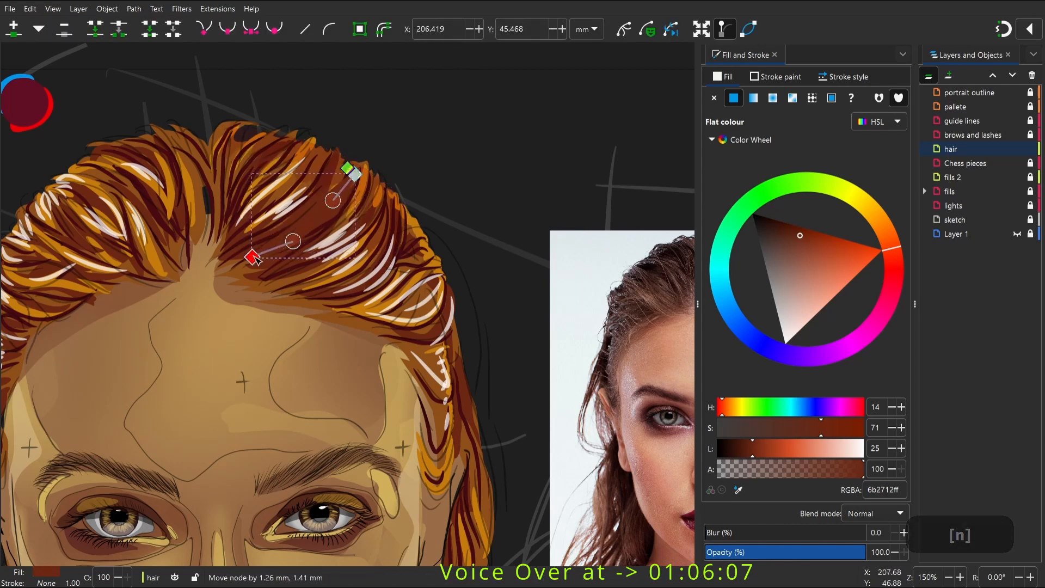
Change the broad crown strand's fill to the dark maroon 40090f sampled from the hair
{"action": "key", "text": "d"}
{"action": "left_click", "coordinate": [237, 223]}
{"action": "key", "text": "w"}
{"action": "key", "text": "n"}
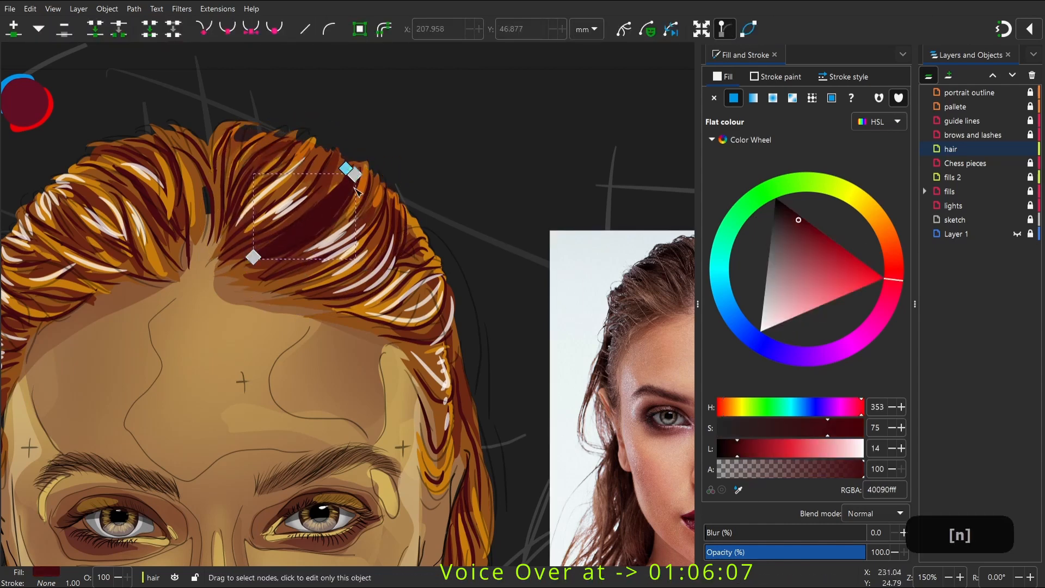
Examine the highlighted hair up close and in the full portrait against the reference photo
{"action": "key", "text": "z"}
{"action": "key", "text": "n"}
{"action": "left_click_drag", "start_coordinate": [298, 143], "coordinate": [411, 240]}
{"action": "key", "text": "2"}
{"action": "key", "text": "space"}
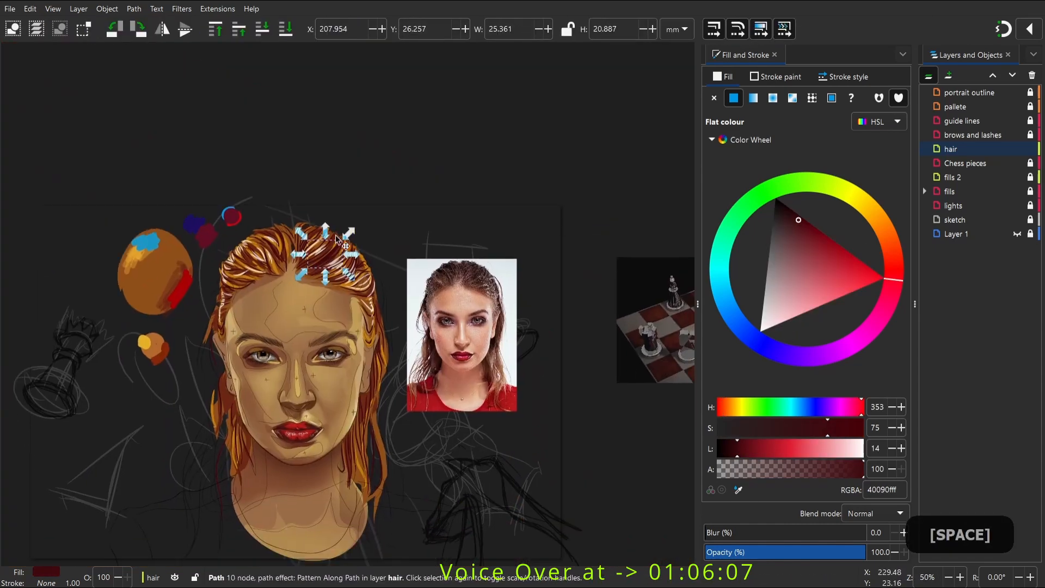
{"action": "key", "text": "z"}
{"action": "left_click_drag", "start_coordinate": [245, 191], "coordinate": [416, 326]}
{"action": "key", "text": "space"}
{"action": "key", "text": "2"}
{"action": "key", "text": "space"}
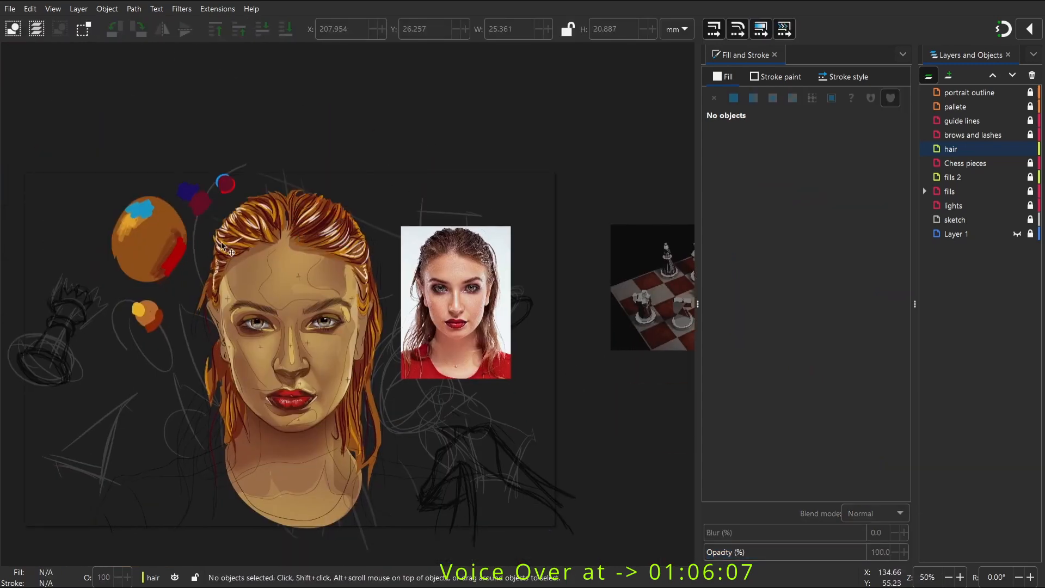
Show Layer 1 as a reference for the shirt, and make the fills 2 layer active and unlocked
{"action": "left_click", "coordinate": [1017, 233]}
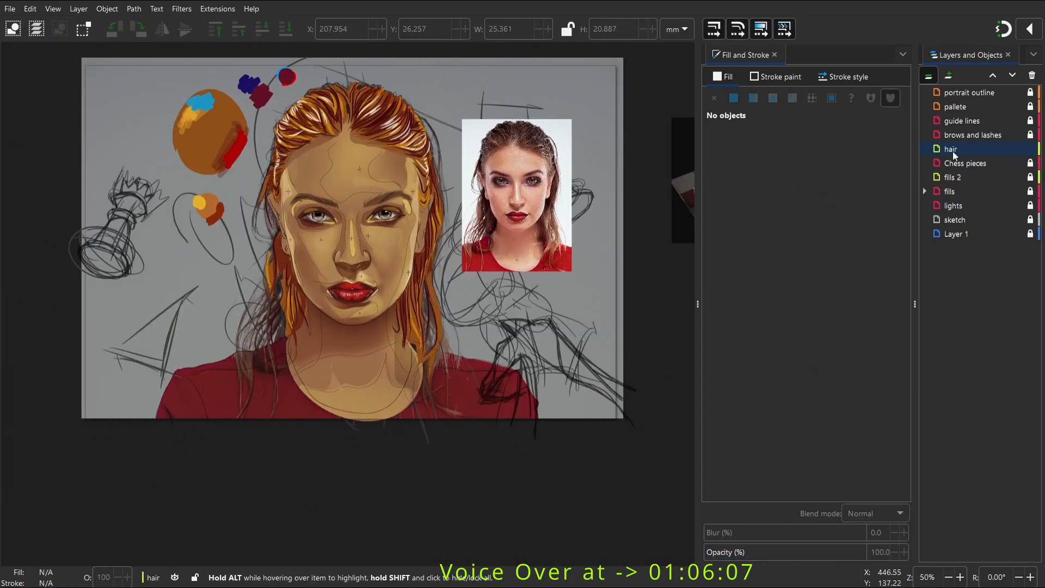
{"action": "left_click", "coordinate": [953, 177]}
{"action": "key", "text": "space"}
{"action": "key", "text": "p"}
{"action": "scroll", "coordinate": [347, 34], "scroll_direction": "up", "scroll_amount": 3}
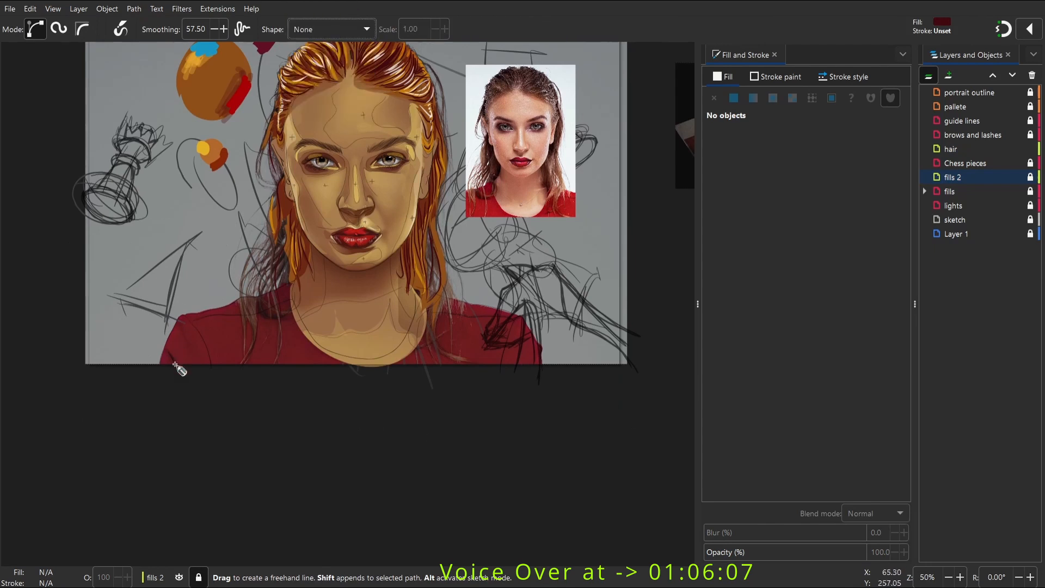
{"action": "key", "text": "z"}
{"action": "mouse_move", "coordinate": [387, 315]}
{"action": "left_mouse_down"}
{"action": "mouse_move", "coordinate": [103, 350]}
{"action": "mouse_move", "coordinate": [147, 359]}
{"action": "mouse_move", "coordinate": [208, 258]}
{"action": "left_mouse_up"}
{"action": "key", "text": "p"}
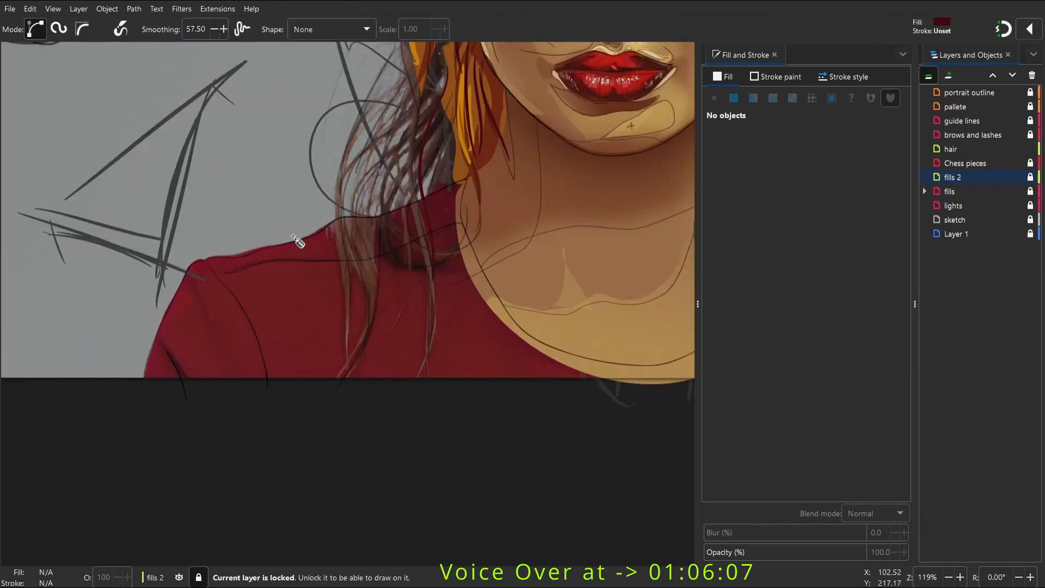
{"action": "left_click", "coordinate": [198, 576]}
Trace the left half of the shirt as a closed freehand shape along the shoulder and neckline, extending below the page
{"action": "key", "text": "p"}
{"action": "left_click_drag", "start_coordinate": [142, 396], "coordinate": [148, 358]}
{"action": "left_click_drag", "start_coordinate": [246, 256], "coordinate": [368, 218]}
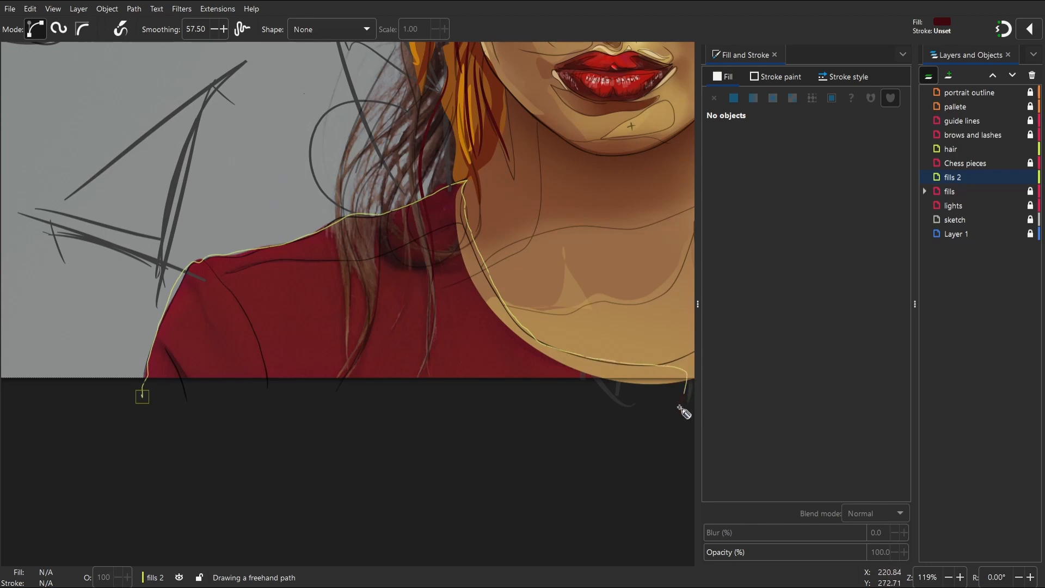
{"action": "left_click_drag", "start_coordinate": [168, 453], "coordinate": [142, 397]}
Trace the right half of the shirt as a separate closed shape from the neckline over the shoulder to below the page
{"action": "key", "text": "space"}
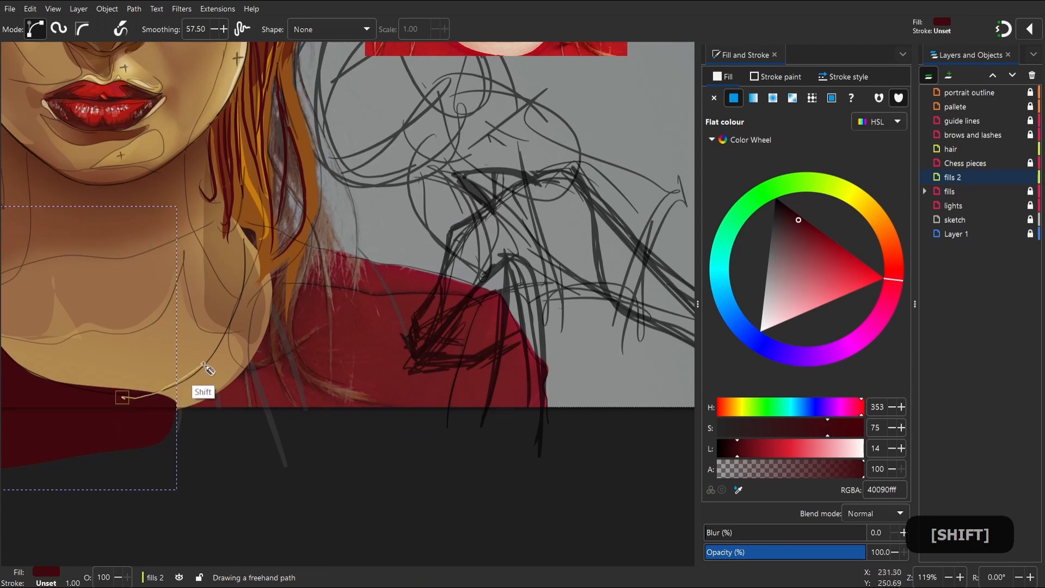
{"action": "left_click_drag", "start_coordinate": [240, 305], "coordinate": [244, 290]}
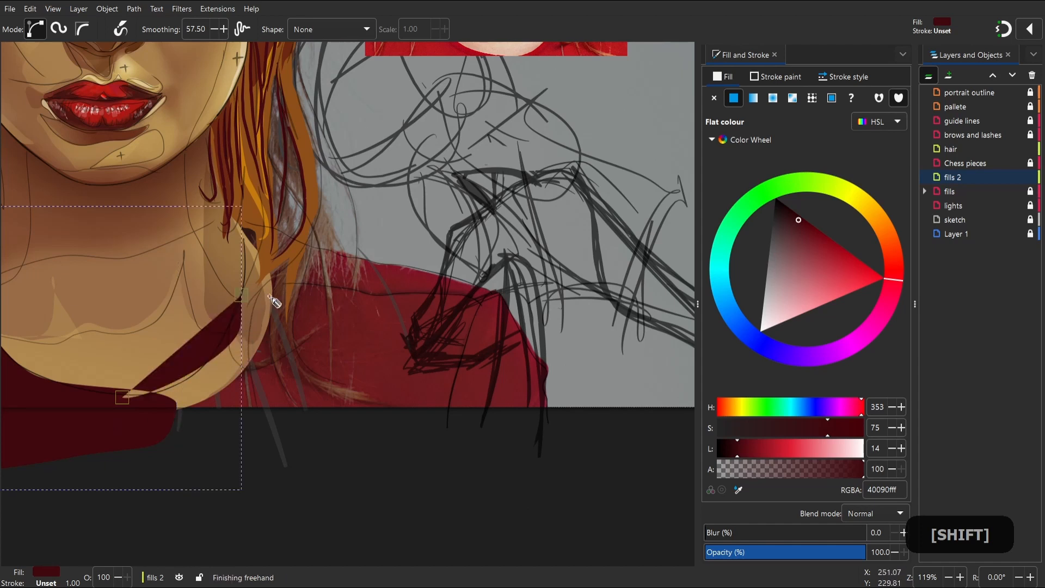
{"action": "key", "text": "ctrl+z"}
{"action": "left_click_drag", "start_coordinate": [136, 397], "coordinate": [199, 375]}
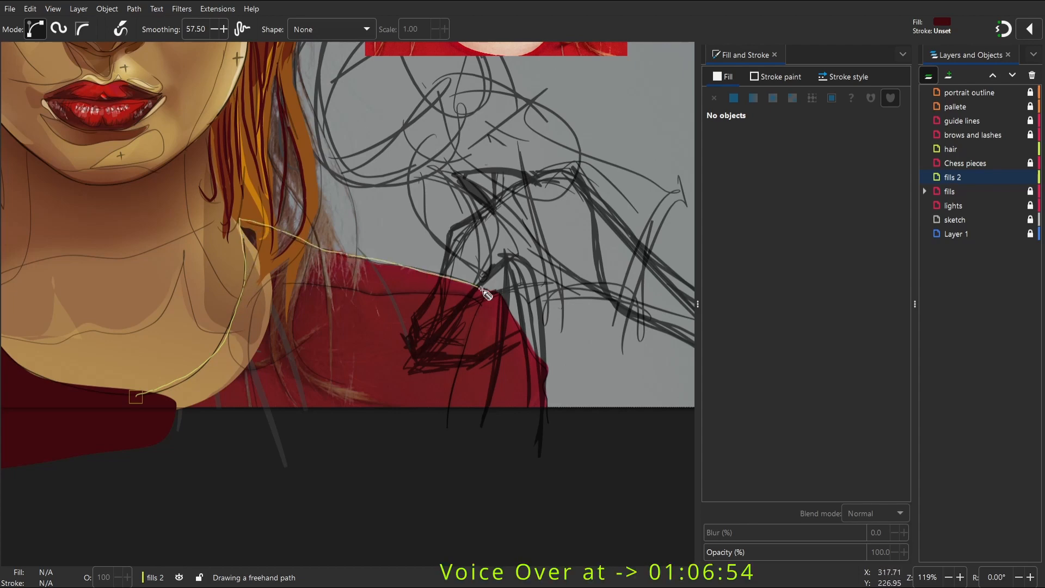
{"action": "left_click_drag", "start_coordinate": [543, 381], "coordinate": [545, 424]}
Pull the right shirt half's lower edge down to cover the gap beside the left half
{"action": "key", "text": "space"}
{"action": "left_click_drag", "start_coordinate": [659, 328], "coordinate": [295, 340]}
{"action": "key", "text": "s"}
{"action": "key", "text": "ctrl+z"}
{"action": "key", "text": "n"}
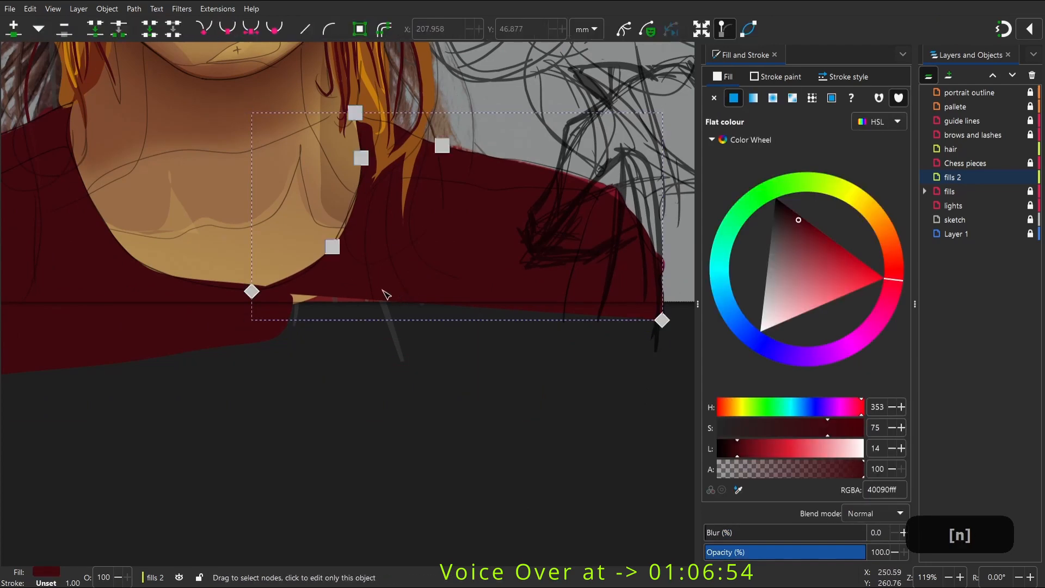
{"action": "left_click_drag", "start_coordinate": [384, 300], "coordinate": [301, 359]}
Push the left shirt half's edge into shape at the centre of the neckline with the Tweak tool
{"action": "key", "text": "s"}
{"action": "left_click", "coordinate": [195, 326]}
{"action": "key", "text": "w"}
{"action": "key", "text": "space"}
{"action": "left_click_drag", "start_coordinate": [274, 298], "coordinate": [376, 314]}
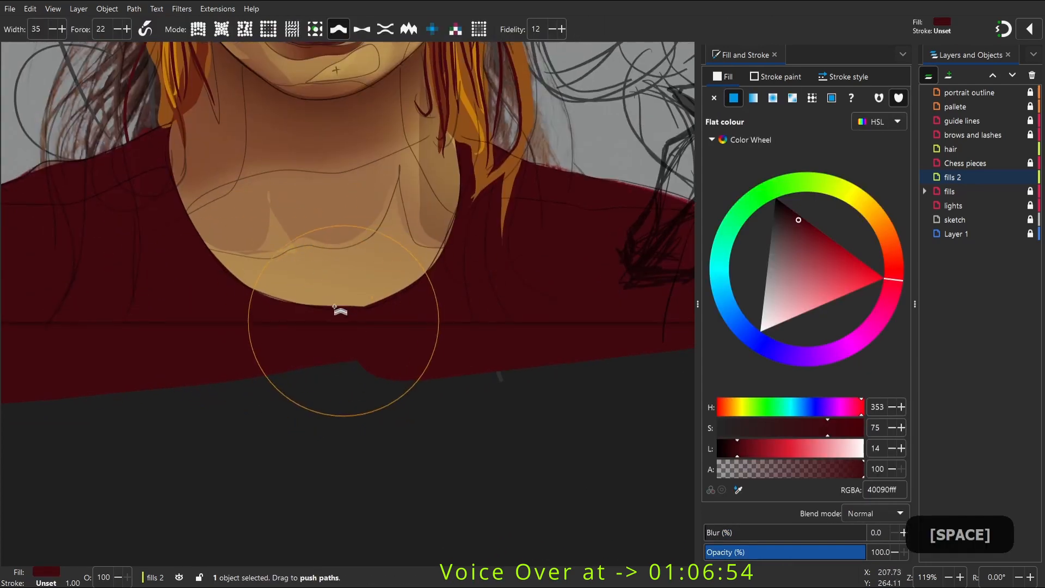
Select both shirt halves and change their fill to a more saturated dark red
{"action": "key", "text": "s"}
{"action": "scroll", "coordinate": [314, 367], "scroll_direction": "down", "scroll_amount": 3}
{"action": "left_click_drag", "start_coordinate": [258, 425], "coordinate": [264, 420]}
{"action": "left_click", "coordinate": [223, 361]}
{"action": "left_click", "coordinate": [380, 367], "text": "shift"}
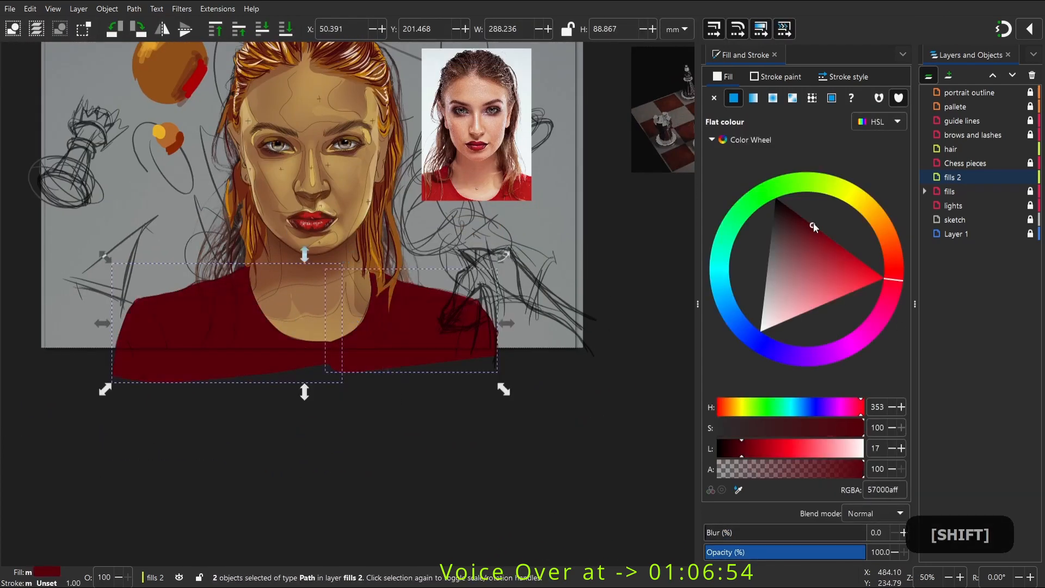
{"action": "left_click", "coordinate": [286, 417]}
Lock the fills 2 layer and make the hair layer active
{"action": "key", "text": "space"}
{"action": "mouse_move", "coordinate": [444, 159]}
{"action": "left_mouse_down"}
{"action": "mouse_move", "coordinate": [399, 248]}
{"action": "mouse_move", "coordinate": [433, 255]}
{"action": "left_mouse_up"}
{"action": "key", "text": "space"}
{"action": "key", "text": "z"}
{"action": "mouse_move", "coordinate": [179, 134]}
{"action": "left_mouse_down"}
{"action": "mouse_move", "coordinate": [346, 327]}
{"action": "mouse_move", "coordinate": [297, 173]}
{"action": "left_mouse_up"}
{"action": "left_click", "coordinate": [1029, 177]}
{"action": "left_click", "coordinate": [950, 149]}
Draw a loose elliptical hair loop outside the left ear at scale 0.22 and fill it with the sampled brown 8e4f19
{"action": "key", "text": "p"}
{"action": "left_click", "coordinate": [331, 29]}
{"action": "left_click", "coordinate": [332, 42]}
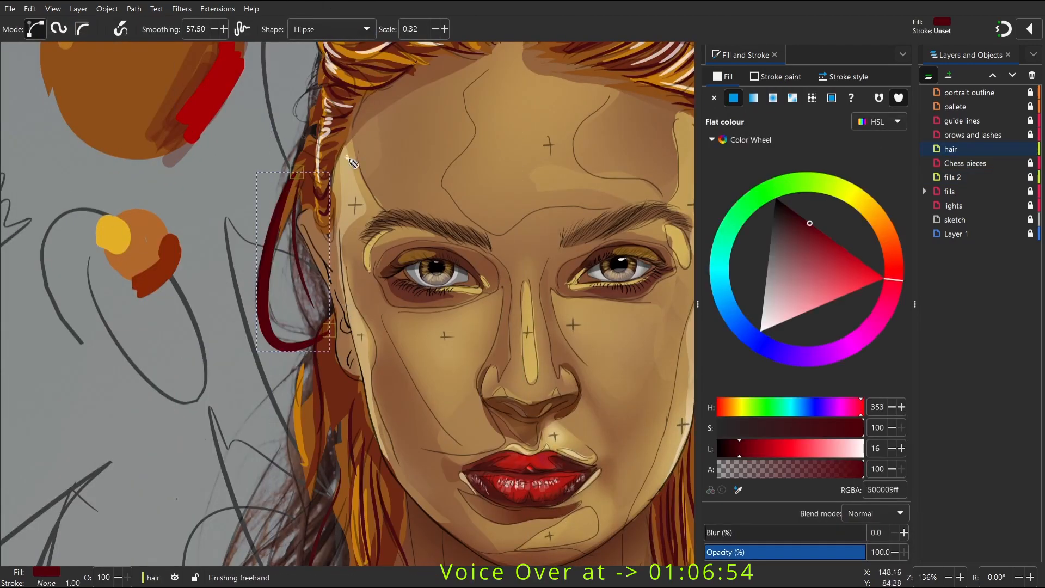
{"action": "key", "text": "BackSpace"}
{"action": "type", "text": "2"}
{"action": "key", "text": "Return"}
{"action": "key", "text": "d"}
{"action": "left_click", "coordinate": [331, 229]}
{"action": "key", "text": "p"}
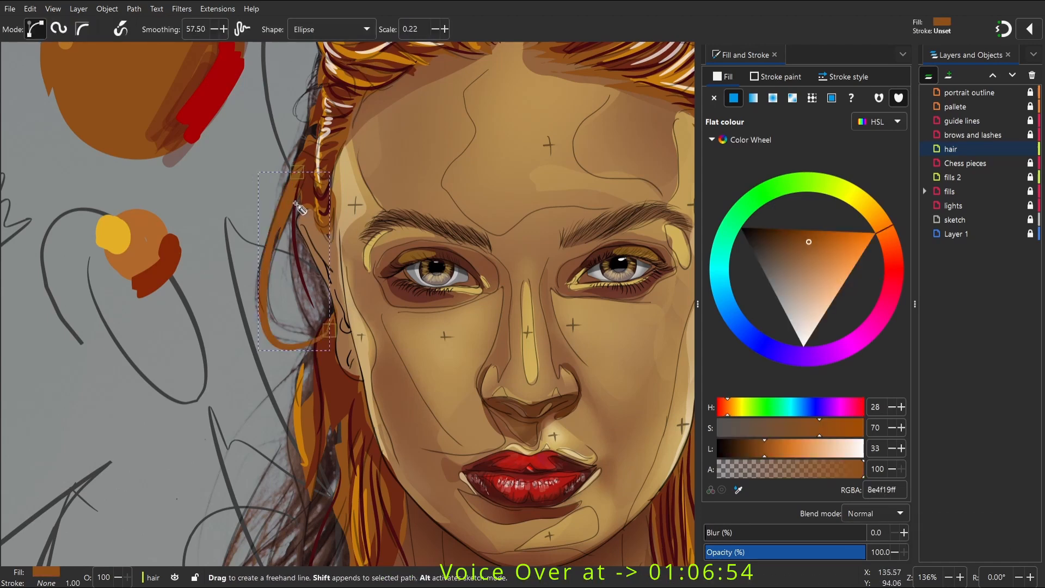
Set the stroke shape's scale to 0.12 and draw a thinner brown strand inside the loop by the left ear
{"action": "left_click", "coordinate": [410, 29]}
{"action": "key", "text": "BackSpace"}
{"action": "type", "text": "1"}
{"action": "key", "text": "Return"}
{"action": "key", "text": "p"}
{"action": "left_click_drag", "start_coordinate": [331, 315], "coordinate": [304, 219]}
{"action": "key", "text": "space"}
{"action": "left_click_drag", "start_coordinate": [317, 209], "coordinate": [304, 113]}
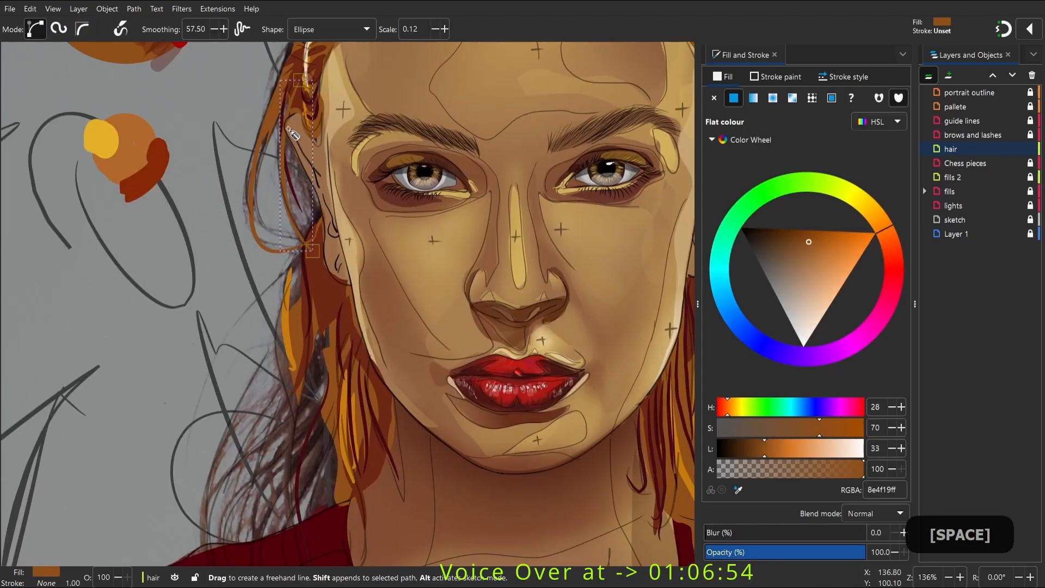
Draw long thin brown flyaway strands down the left side of the hair to the shoulder, following the photo beneath
{"action": "left_click_drag", "start_coordinate": [291, 283], "coordinate": [321, 92]}
{"action": "left_click_drag", "start_coordinate": [320, 90], "coordinate": [330, 261]}
{"action": "mouse_move", "coordinate": [351, 182]}
{"action": "left_mouse_down"}
{"action": "mouse_move", "coordinate": [254, 301]}
{"action": "mouse_move", "coordinate": [238, 376]}
{"action": "left_mouse_up"}
{"action": "left_click_drag", "start_coordinate": [363, 185], "coordinate": [292, 379]}
{"action": "key", "text": "space"}
{"action": "left_click_drag", "start_coordinate": [279, 264], "coordinate": [307, 161]}
{"action": "left_click_drag", "start_coordinate": [368, 222], "coordinate": [307, 265]}
{"action": "left_click_drag", "start_coordinate": [283, 256], "coordinate": [346, 305]}
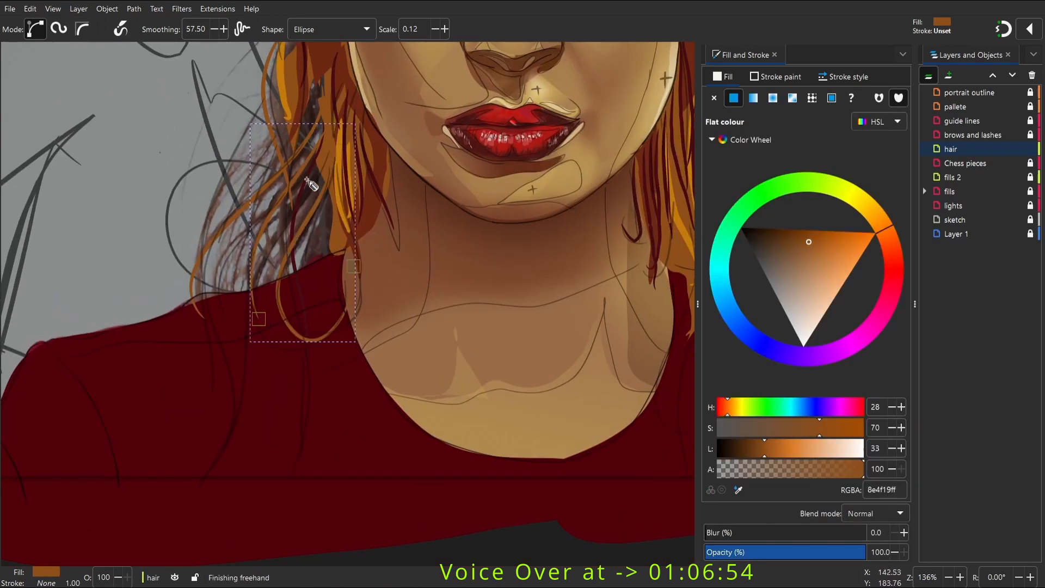
Draw more thin brown flyaway strands crossing below the left ear and curling onto the left shoulder
{"action": "left_click_drag", "start_coordinate": [326, 117], "coordinate": [256, 335]}
{"action": "left_click_drag", "start_coordinate": [333, 146], "coordinate": [215, 342]}
{"action": "left_click_drag", "start_coordinate": [295, 48], "coordinate": [218, 233]}
{"action": "key", "text": "space"}
{"action": "mouse_move", "coordinate": [353, 185]}
{"action": "left_mouse_down"}
{"action": "mouse_move", "coordinate": [214, 334]}
{"action": "mouse_move", "coordinate": [314, 236]}
{"action": "left_mouse_up"}
{"action": "left_click_drag", "start_coordinate": [263, 104], "coordinate": [296, 272]}
{"action": "mouse_move", "coordinate": [307, 196]}
{"action": "left_mouse_down"}
{"action": "mouse_move", "coordinate": [280, 393]}
{"action": "mouse_move", "coordinate": [258, 346]}
{"action": "left_mouse_up"}
{"action": "left_click_drag", "start_coordinate": [311, 153], "coordinate": [351, 319]}
{"action": "key", "text": "space"}
Draw thin brown strands from the right side hair ends down over the shirt beside the neck
{"action": "left_click_drag", "start_coordinate": [669, 131], "coordinate": [322, 209]}
{"action": "left_click", "coordinate": [322, 209]}
{"action": "left_click_drag", "start_coordinate": [332, 348], "coordinate": [321, 163]}
{"action": "key", "text": "p"}
{"action": "mouse_move", "coordinate": [331, 108]}
{"action": "left_mouse_down"}
{"action": "mouse_move", "coordinate": [314, 368]}
{"action": "mouse_move", "coordinate": [342, 417]}
{"action": "left_mouse_up"}
{"action": "left_click_drag", "start_coordinate": [321, 234], "coordinate": [291, 426]}
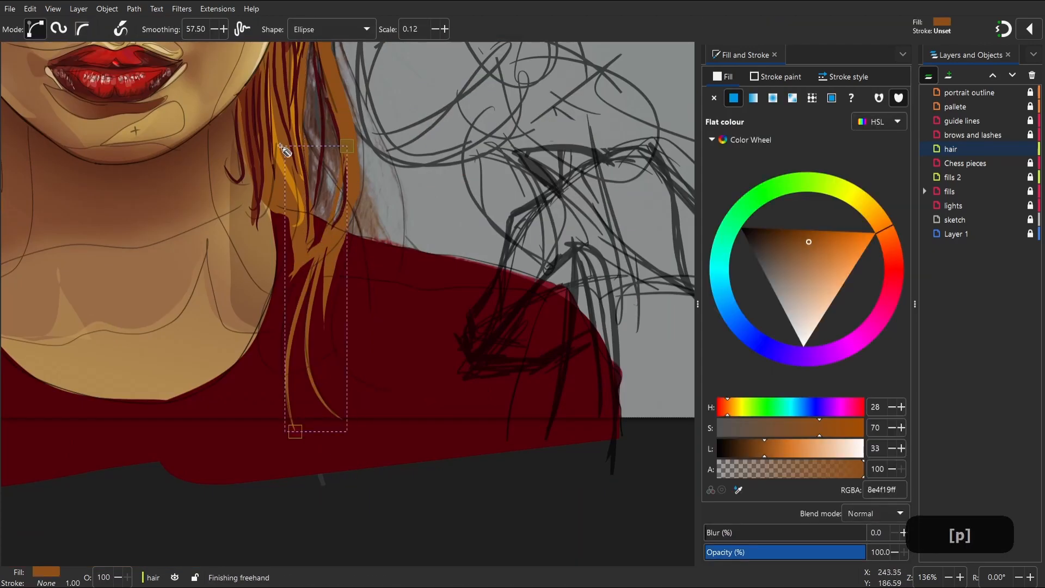
{"action": "left_click_drag", "start_coordinate": [306, 214], "coordinate": [298, 391]}
{"action": "key", "text": "space"}
{"action": "left_click_drag", "start_coordinate": [338, 323], "coordinate": [305, 466]}
{"action": "left_click_drag", "start_coordinate": [309, 136], "coordinate": [357, 434]}
{"action": "left_click_drag", "start_coordinate": [308, 207], "coordinate": [351, 368]}
{"action": "left_click_drag", "start_coordinate": [294, 265], "coordinate": [297, 438]}
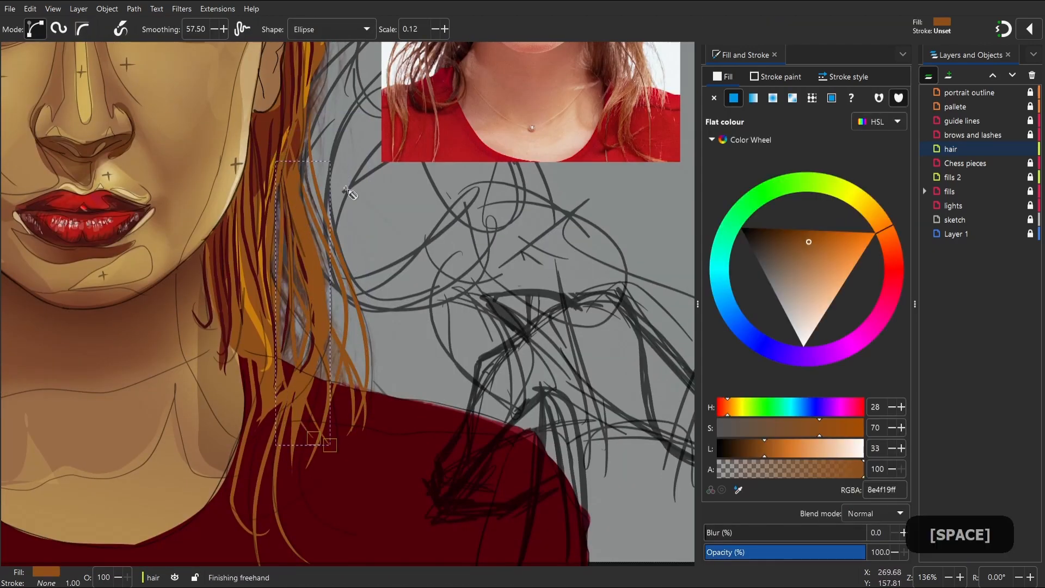
Draw thin brown flyaway strands along the outer edge of the hair on the right side, beside the ear
{"action": "key", "text": "space"}
{"action": "left_click_drag", "start_coordinate": [296, 164], "coordinate": [298, 356]}
{"action": "left_click_drag", "start_coordinate": [299, 356], "coordinate": [313, 155]}
{"action": "key", "text": "space"}
{"action": "mouse_move", "coordinate": [311, 151]}
{"action": "left_mouse_down"}
{"action": "mouse_move", "coordinate": [281, 303]}
{"action": "mouse_move", "coordinate": [238, 89]}
{"action": "left_mouse_up"}
{"action": "left_click_drag", "start_coordinate": [292, 177], "coordinate": [333, 371]}
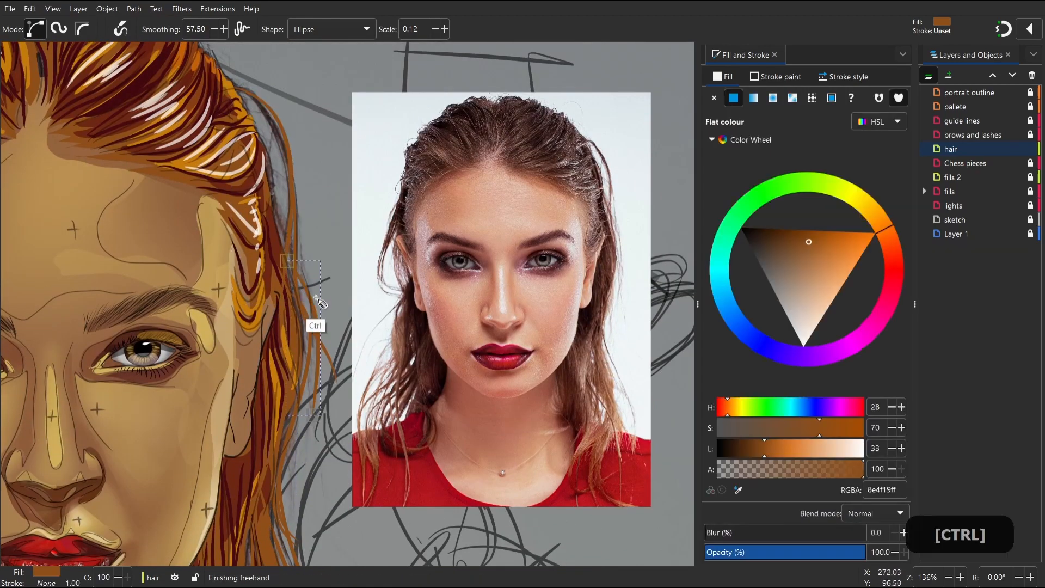
Draw short curved brown flyaway strands along the top outline of the crown
{"action": "key", "text": "space"}
{"action": "left_click_drag", "start_coordinate": [245, 68], "coordinate": [327, 172]}
{"action": "key", "text": "space"}
{"action": "left_click_drag", "start_coordinate": [163, 164], "coordinate": [338, 170]}
{"action": "left_click_drag", "start_coordinate": [107, 210], "coordinate": [143, 197]}
{"action": "mouse_move", "coordinate": [230, 113]}
{"action": "left_mouse_down"}
{"action": "mouse_move", "coordinate": [310, 103]}
{"action": "mouse_move", "coordinate": [331, 145]}
{"action": "left_mouse_up"}
{"action": "key", "text": "space"}
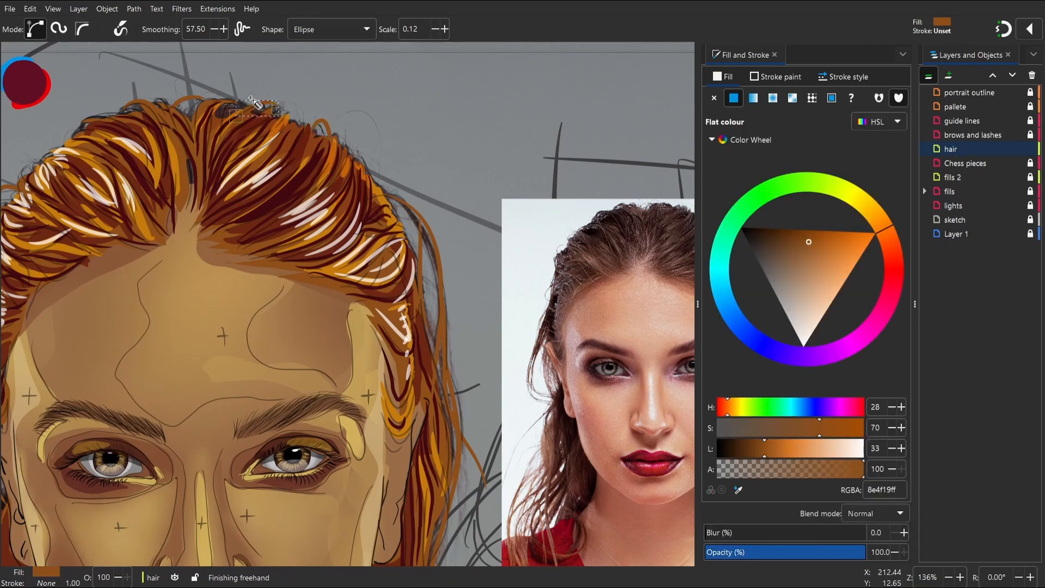
{"action": "left_click_drag", "start_coordinate": [242, 107], "coordinate": [215, 126]}
{"action": "left_click_drag", "start_coordinate": [190, 131], "coordinate": [169, 147]}
Draw crossing brown strands through the left hair section beside the jaw, ending at the shirt
{"action": "key", "text": "space"}
{"action": "mouse_move", "coordinate": [217, 220]}
{"action": "left_mouse_down"}
{"action": "mouse_move", "coordinate": [233, 164]}
{"action": "mouse_move", "coordinate": [204, 294]}
{"action": "left_mouse_up"}
{"action": "key", "text": "space"}
{"action": "key", "text": "space"}
{"action": "left_click_drag", "start_coordinate": [256, 250], "coordinate": [222, 435]}
{"action": "key", "text": "space"}
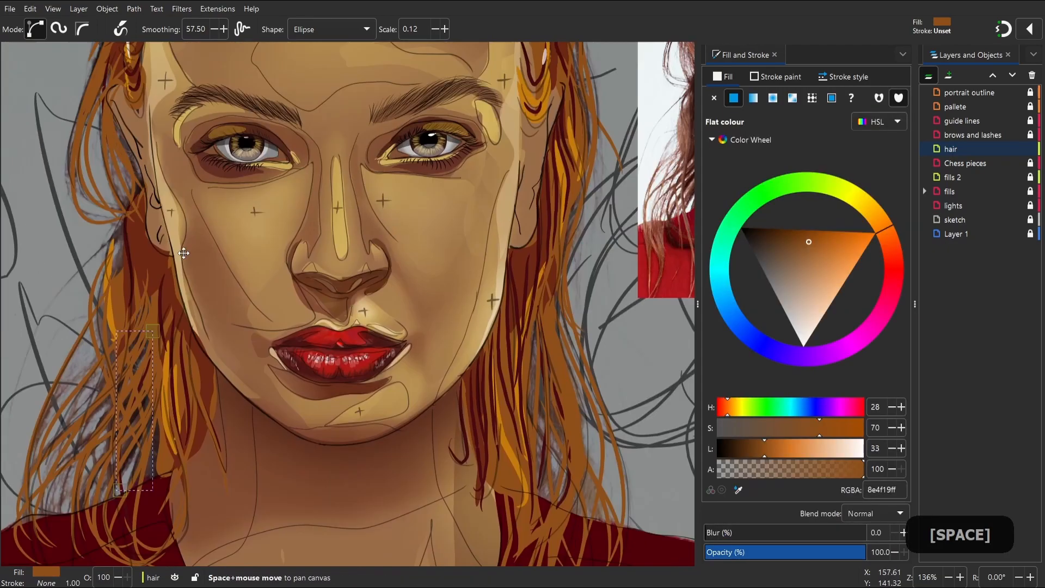
Extend the right side hair with long curved brown strands that curl outward across the right shoulder
{"action": "key", "text": "2"}
{"action": "key", "text": "space"}
{"action": "left_click_drag", "start_coordinate": [402, 269], "coordinate": [413, 326]}
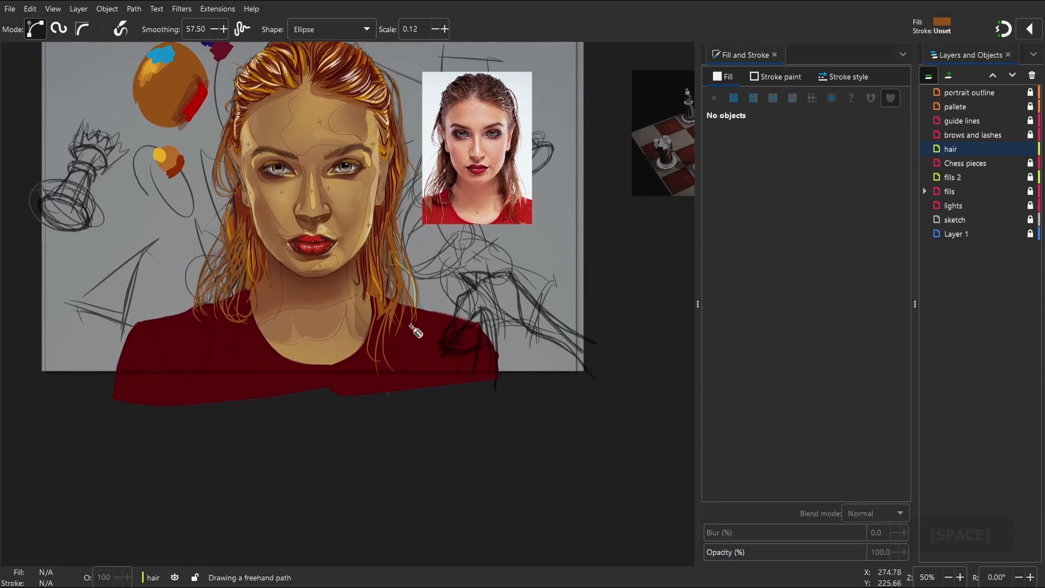
{"action": "key", "text": "space"}
{"action": "key", "text": "z"}
{"action": "left_click_drag", "start_coordinate": [313, 207], "coordinate": [414, 346]}
{"action": "key", "text": "space"}
{"action": "key", "text": "p"}
{"action": "mouse_move", "coordinate": [332, 192]}
{"action": "left_mouse_down"}
{"action": "mouse_move", "coordinate": [317, 324]}
{"action": "mouse_move", "coordinate": [403, 420]}
{"action": "left_mouse_up"}
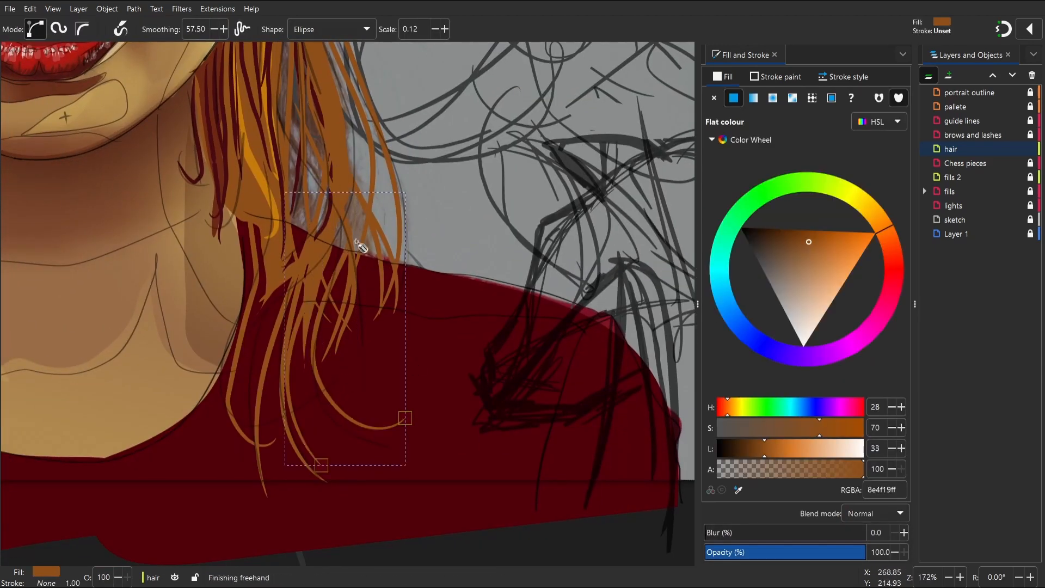
{"action": "mouse_move", "coordinate": [256, 424]}
{"action": "left_mouse_down"}
{"action": "mouse_move", "coordinate": [306, 310]}
{"action": "mouse_move", "coordinate": [319, 131]}
{"action": "left_mouse_up"}
{"action": "key", "text": "space"}
{"action": "left_click_drag", "start_coordinate": [327, 447], "coordinate": [327, 99]}
{"action": "left_click_drag", "start_coordinate": [336, 189], "coordinate": [375, 509]}
Draw long sweeping brown strands from the left side hair far down over the left part of the shirt
{"action": "key", "text": "2"}
{"action": "key", "text": "space"}
{"action": "key", "text": "z"}
{"action": "left_click_drag", "start_coordinate": [140, 192], "coordinate": [356, 409]}
{"action": "key", "text": "p"}
{"action": "left_click_drag", "start_coordinate": [396, 64], "coordinate": [279, 424]}
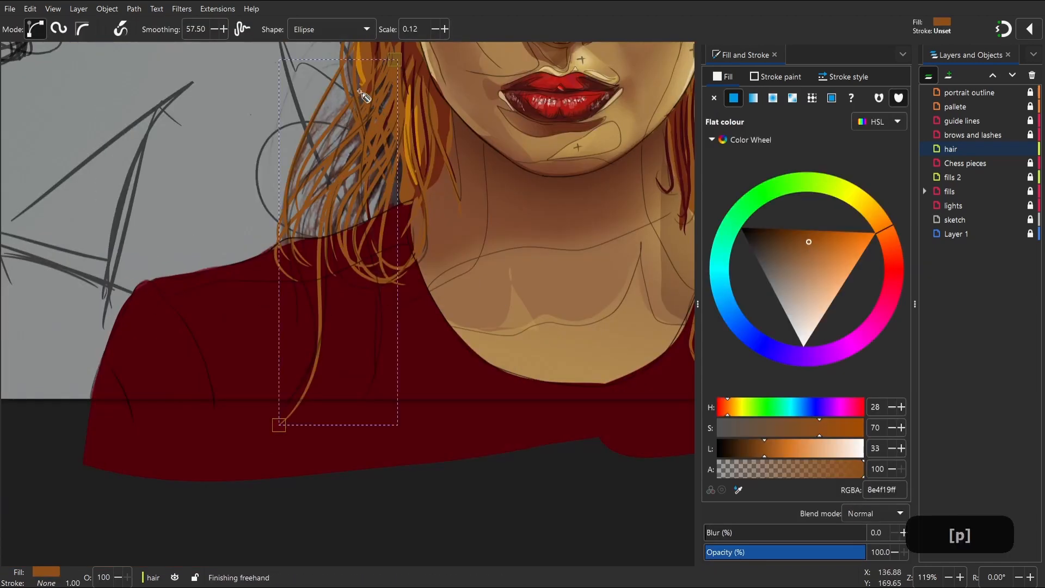
{"action": "mouse_move", "coordinate": [381, 82]}
{"action": "left_mouse_down"}
{"action": "mouse_move", "coordinate": [267, 436]}
{"action": "mouse_move", "coordinate": [297, 281]}
{"action": "mouse_move", "coordinate": [292, 419]}
{"action": "left_mouse_up"}
{"action": "key", "text": "ctrl+z"}
{"action": "mouse_move", "coordinate": [404, 102]}
{"action": "left_mouse_down"}
{"action": "mouse_move", "coordinate": [359, 373]}
{"action": "mouse_move", "coordinate": [255, 498]}
{"action": "left_mouse_up"}
{"action": "key", "text": "space"}
{"action": "left_click_drag", "start_coordinate": [254, 498], "coordinate": [275, 185]}
Hide Layer 1 with the grey backdrop and view the whole portrait without it
{"action": "key", "text": "2"}
{"action": "key", "text": "space"}
{"action": "mouse_move", "coordinate": [233, 333]}
{"action": "left_mouse_down"}
{"action": "mouse_move", "coordinate": [187, 326]}
{"action": "mouse_move", "coordinate": [200, 314]}
{"action": "left_mouse_up"}
{"action": "left_click_drag", "start_coordinate": [175, 149], "coordinate": [159, 142]}
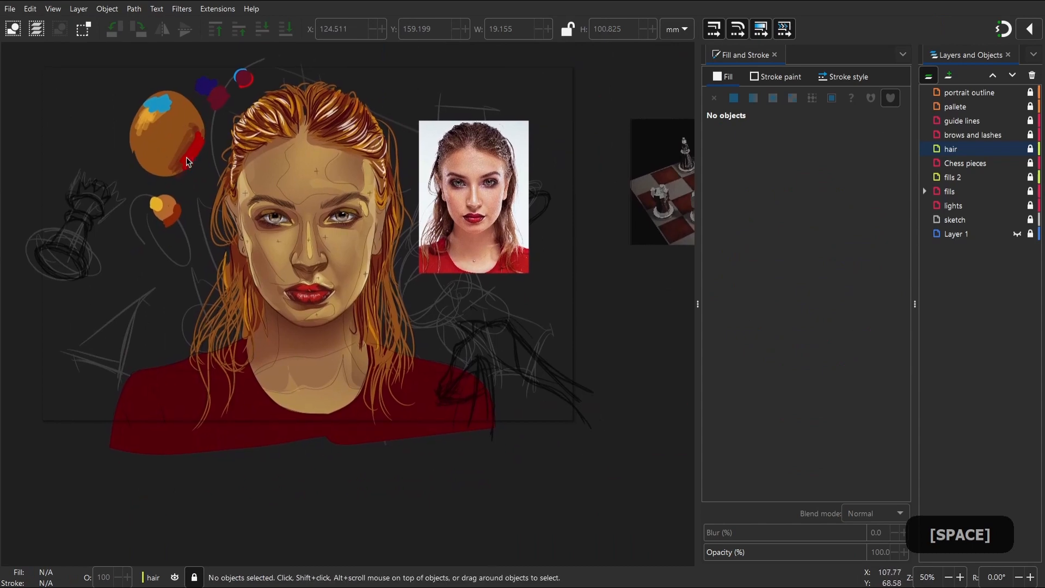
{"action": "key", "text": "z"}
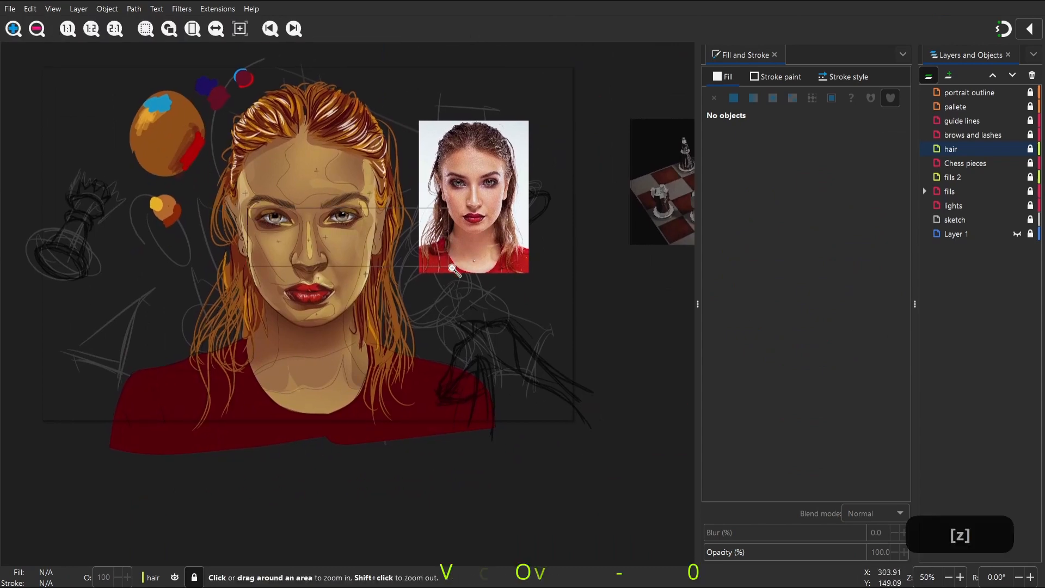
Hide the fills layer briefly and show it again to check which shading belongs to it
{"action": "left_click_drag", "start_coordinate": [214, 163], "coordinate": [423, 282]}
{"action": "left_click_drag", "start_coordinate": [184, 264], "coordinate": [431, 203]}
{"action": "left_click", "coordinate": [1017, 192]}
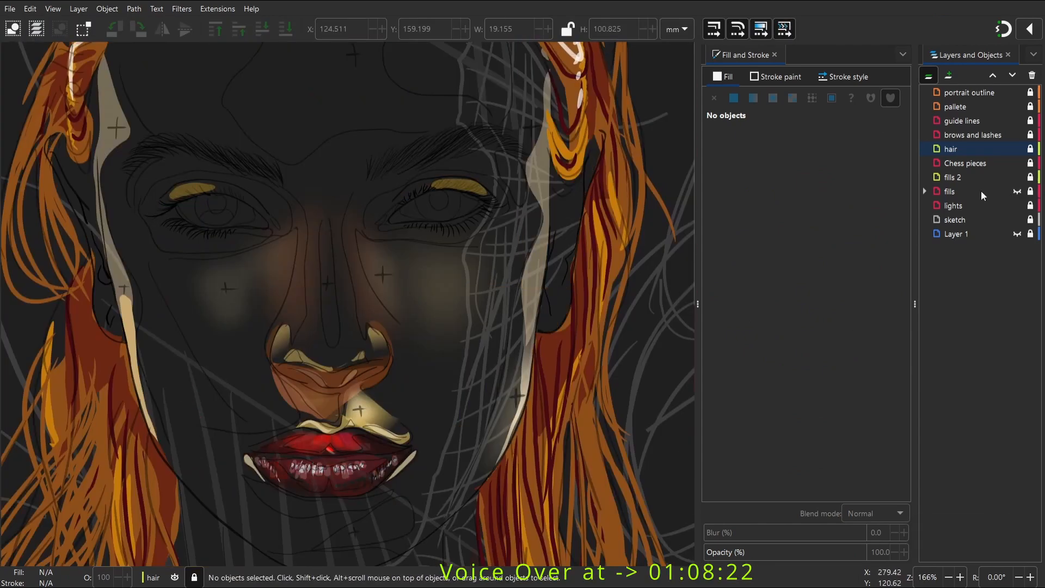
{"action": "left_click", "coordinate": [1017, 192]}
On the fills 2 layer, draw a highlight along the left eye's lower lid with smoothing 20 and fill it with sampled gold cfaf5b
{"action": "scroll", "coordinate": [238, 225], "scroll_direction": "up", "scroll_amount": 4}
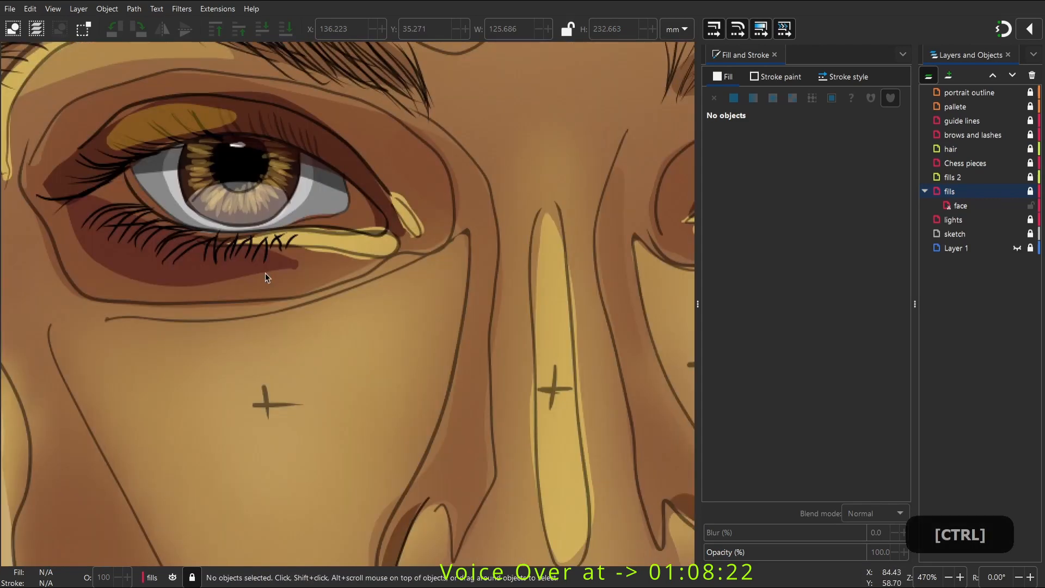
{"action": "left_click", "coordinate": [953, 177]}
{"action": "key", "text": "p"}
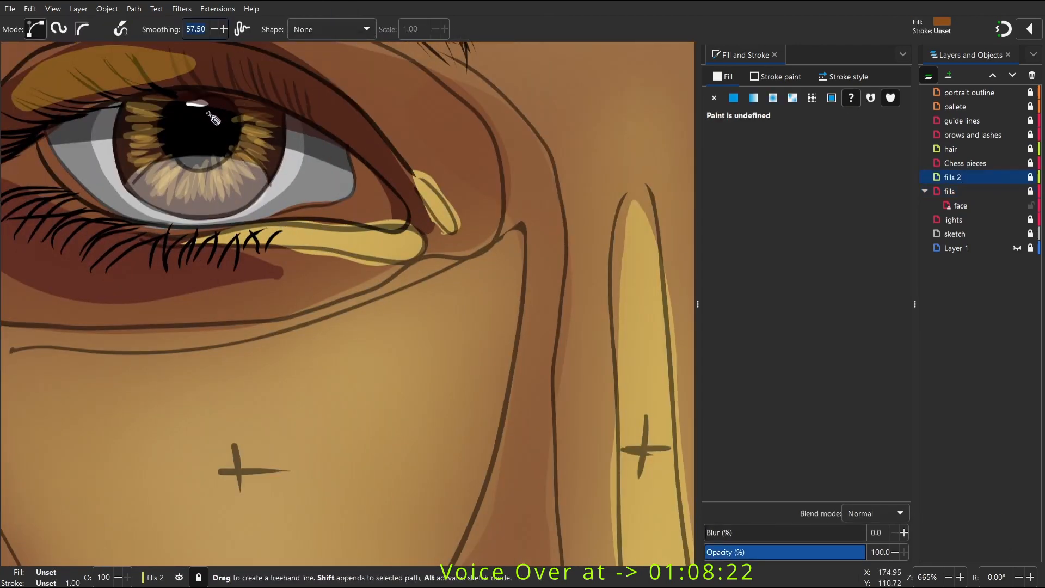
{"action": "type", "text": "20"}
{"action": "key", "text": "Return"}
{"action": "mouse_move", "coordinate": [261, 235]}
{"action": "left_mouse_down"}
{"action": "mouse_move", "coordinate": [164, 234]}
{"action": "mouse_move", "coordinate": [261, 235]}
{"action": "left_mouse_up"}
{"action": "key", "text": "d"}
{"action": "left_click", "coordinate": [310, 237]}
{"action": "key", "text": "space"}
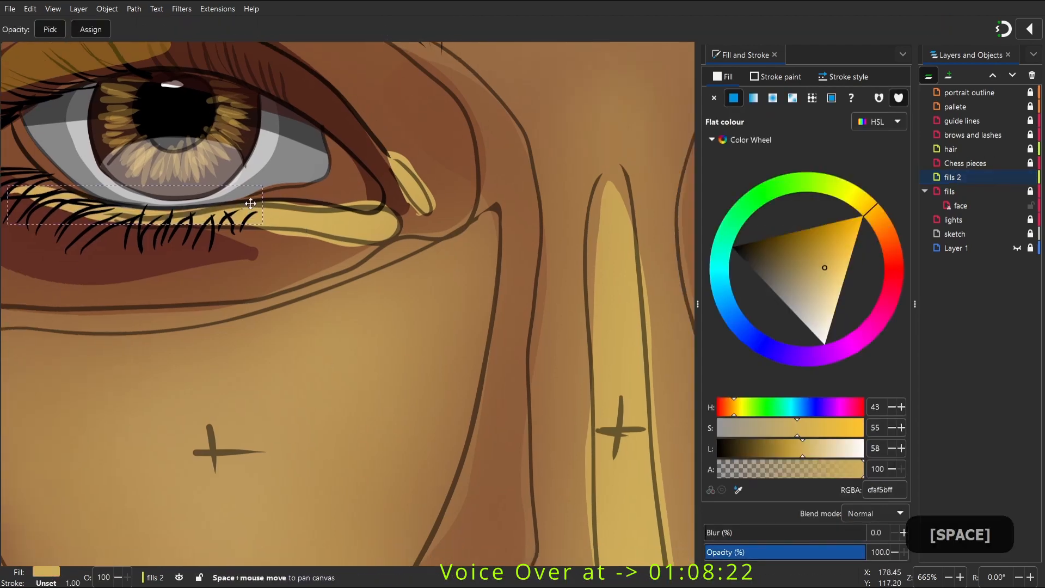
{"action": "key", "text": "2"}
{"action": "key", "text": "s"}
{"action": "left_click", "coordinate": [291, 138]}
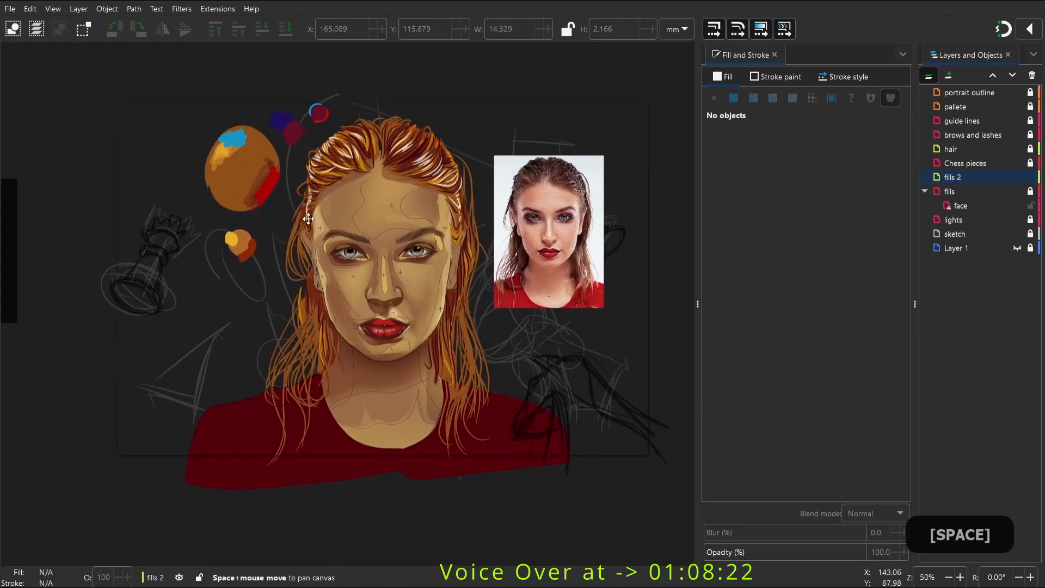
On the hair layer, draw an Ellipse-shaped strand along the left temple hairline and fill it with a colour sampled from the hair
{"action": "key", "text": "z"}
{"action": "left_click_drag", "start_coordinate": [228, 142], "coordinate": [456, 314]}
{"action": "key", "text": "space"}
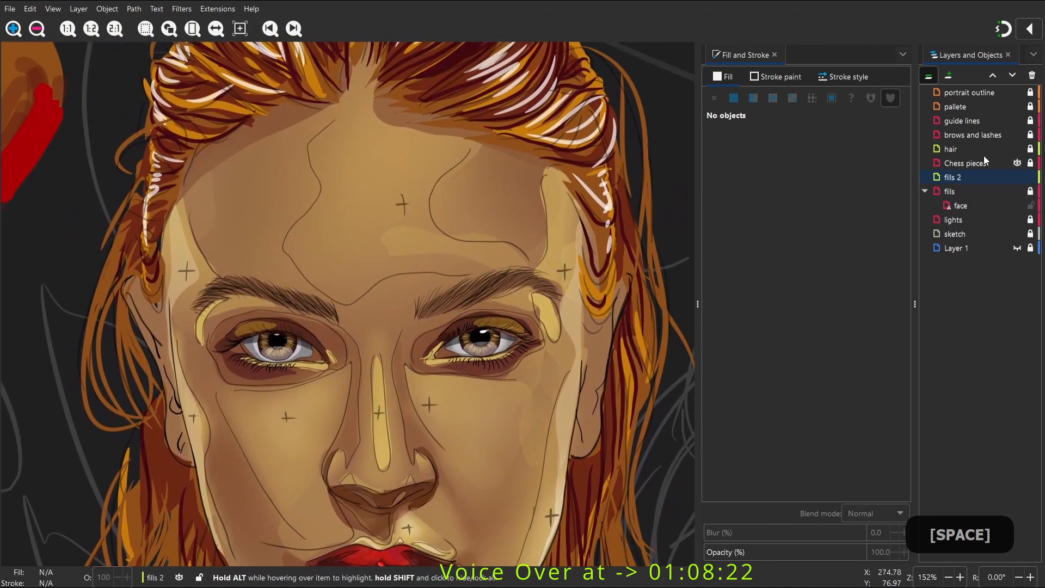
{"action": "left_click", "coordinate": [991, 152]}
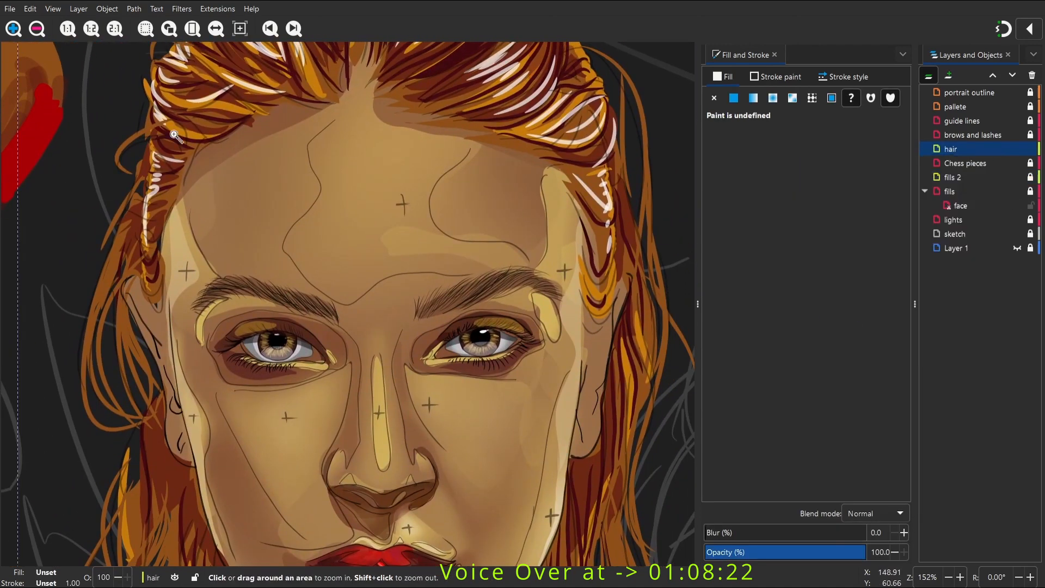
{"action": "key", "text": "p"}
{"action": "left_click_drag", "start_coordinate": [192, 142], "coordinate": [143, 280]}
{"action": "left_click", "coordinate": [321, 28]}
{"action": "left_click", "coordinate": [313, 84]}
{"action": "key", "text": "d"}
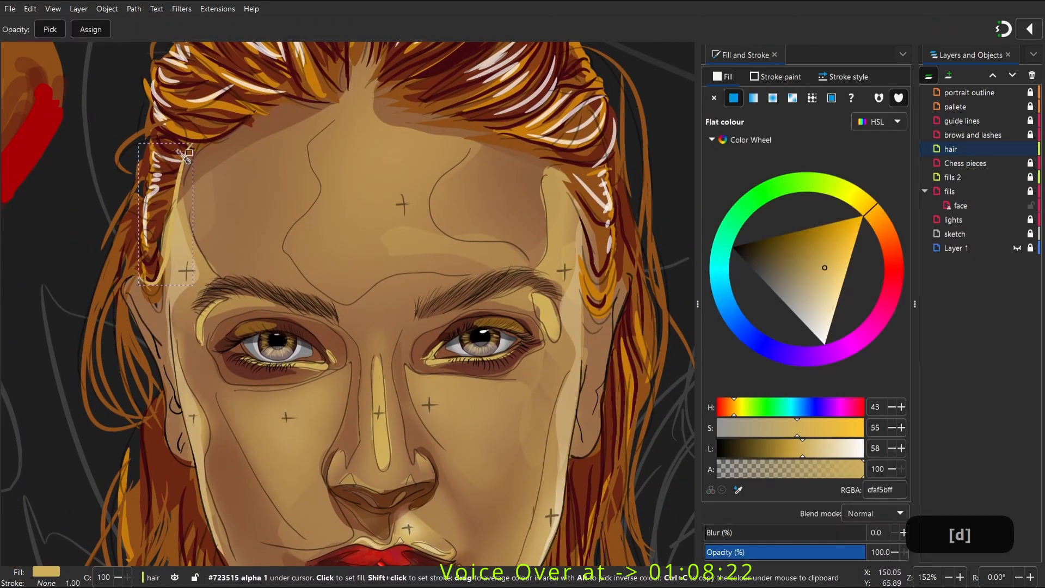
{"action": "left_click", "coordinate": [179, 152]}
{"action": "key", "text": "w"}
{"action": "key", "text": "s"}
{"action": "key", "text": "d"}
{"action": "left_click", "coordinate": [222, 127]}
Add fine strands in sampled orange c57b0c at the temples, undoing a misplaced stroke
{"action": "key", "text": "p"}
{"action": "left_click_drag", "start_coordinate": [562, 185], "coordinate": [595, 272]}
{"action": "key", "text": "ctrl+z"}
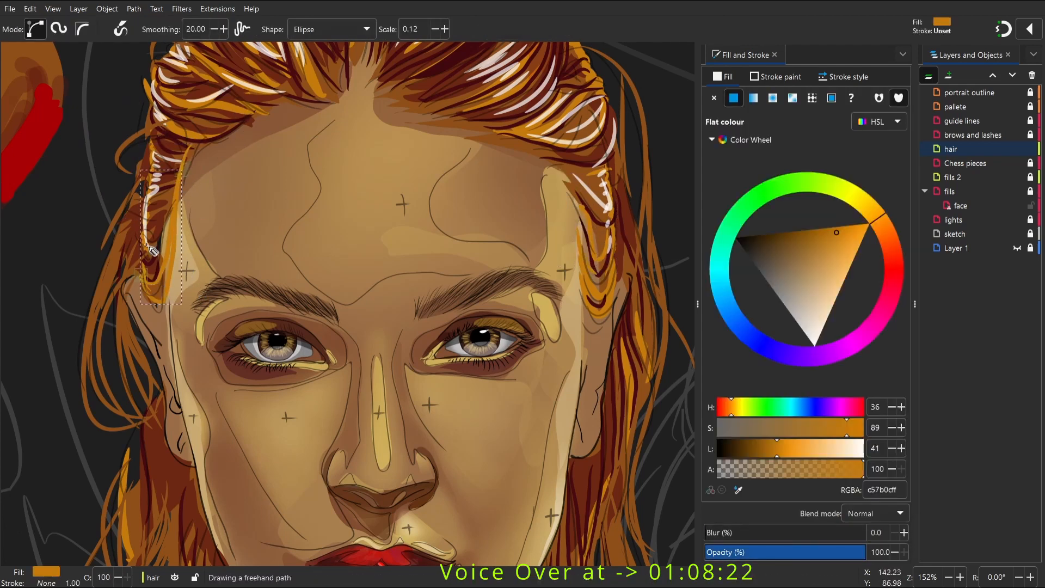
{"action": "key", "text": "d"}
{"action": "left_click", "coordinate": [163, 222]}
{"action": "key", "text": "space"}
{"action": "key", "text": "2"}
{"action": "left_click", "coordinate": [465, 124]}
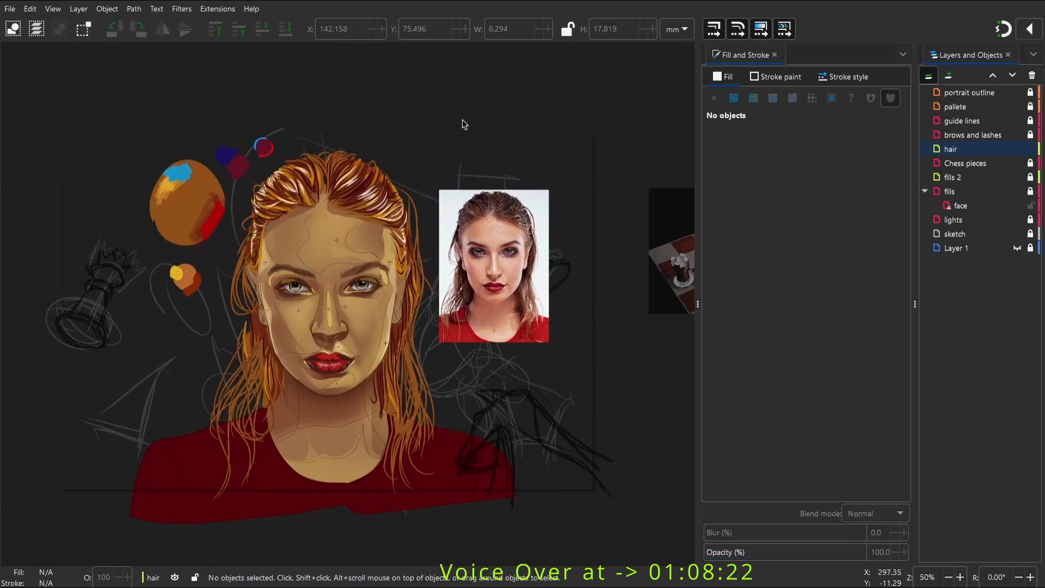
Draw fine reddish-brown 6b2712 strands along the forehead hairline from the left temple to the right at scale 0.10
{"action": "key", "text": "space"}
{"action": "scroll", "coordinate": [275, 161], "scroll_direction": "up", "scroll_amount": 4}
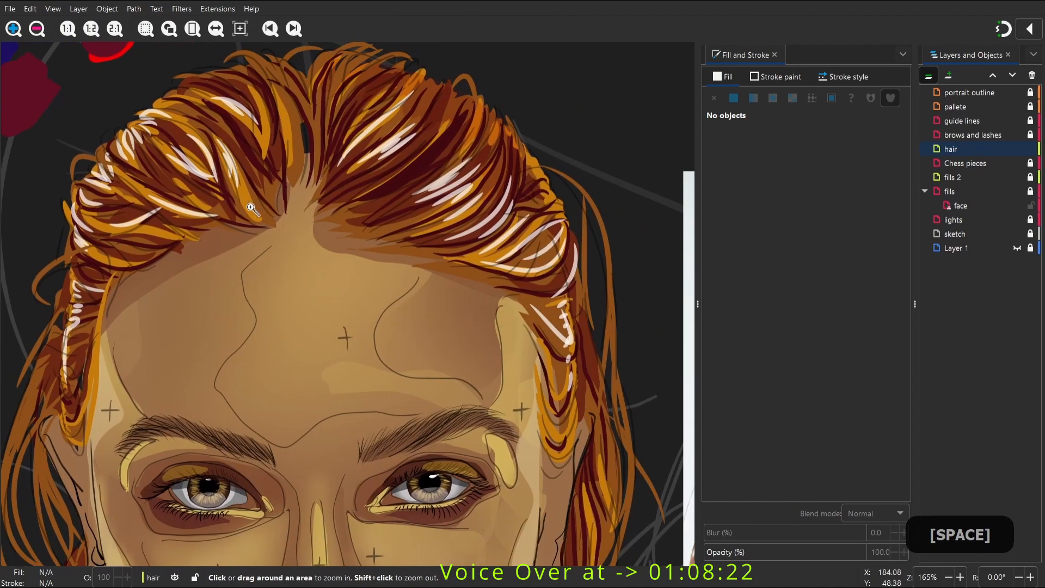
{"action": "key", "text": "p"}
{"action": "left_click_drag", "start_coordinate": [186, 228], "coordinate": [170, 235]}
{"action": "key", "text": "d"}
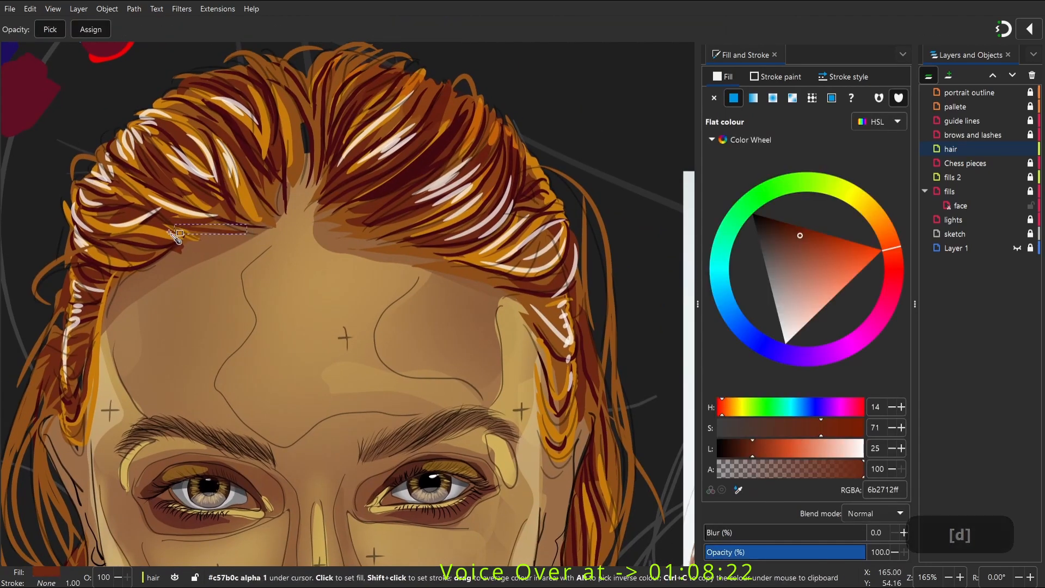
{"action": "key", "text": "p"}
{"action": "left_click_drag", "start_coordinate": [109, 272], "coordinate": [193, 245]}
{"action": "left_click_drag", "start_coordinate": [309, 225], "coordinate": [407, 228]}
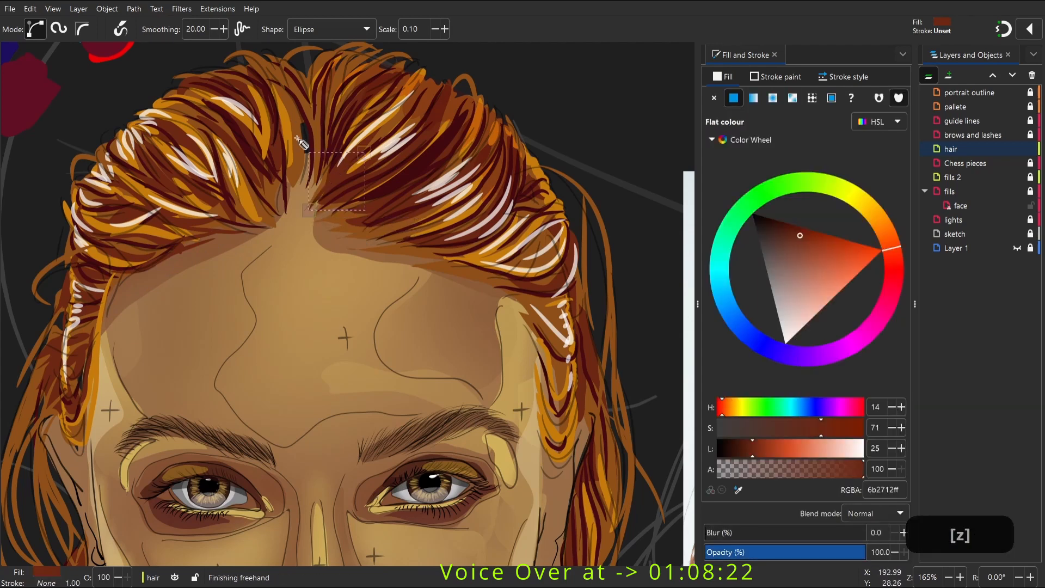
{"action": "mouse_move", "coordinate": [315, 118]}
{"action": "left_mouse_down"}
{"action": "mouse_move", "coordinate": [301, 215]}
{"action": "mouse_move", "coordinate": [469, 270]}
{"action": "left_mouse_up"}
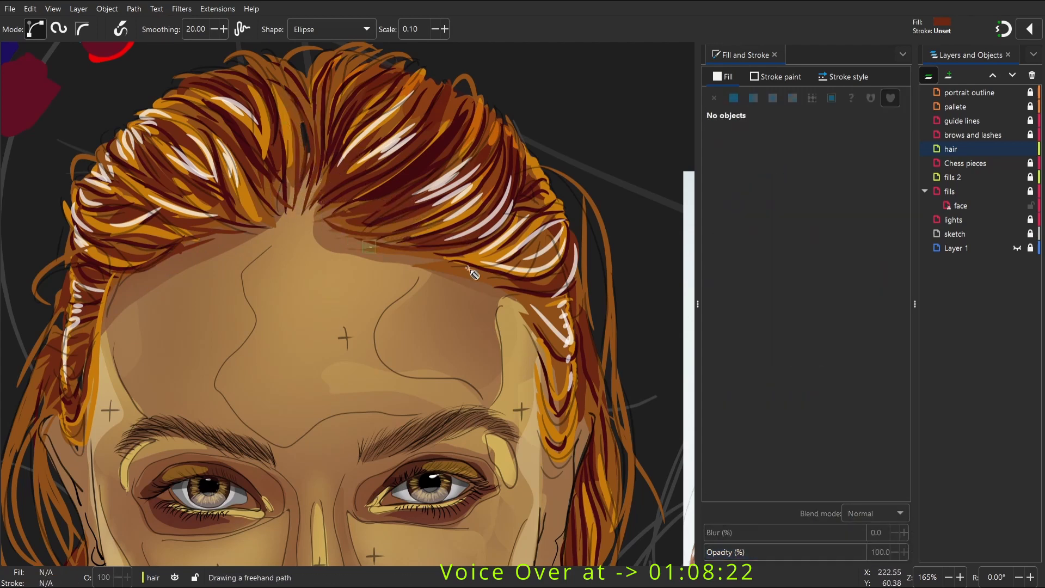
{"action": "left_click_drag", "start_coordinate": [543, 312], "coordinate": [563, 338]}
Add strands at the centre parting and across the crown, recolouring them with a tone sampled from the hair
{"action": "key", "text": "space"}
{"action": "left_click_drag", "start_coordinate": [385, 113], "coordinate": [366, 177]}
{"action": "key", "text": "s"}
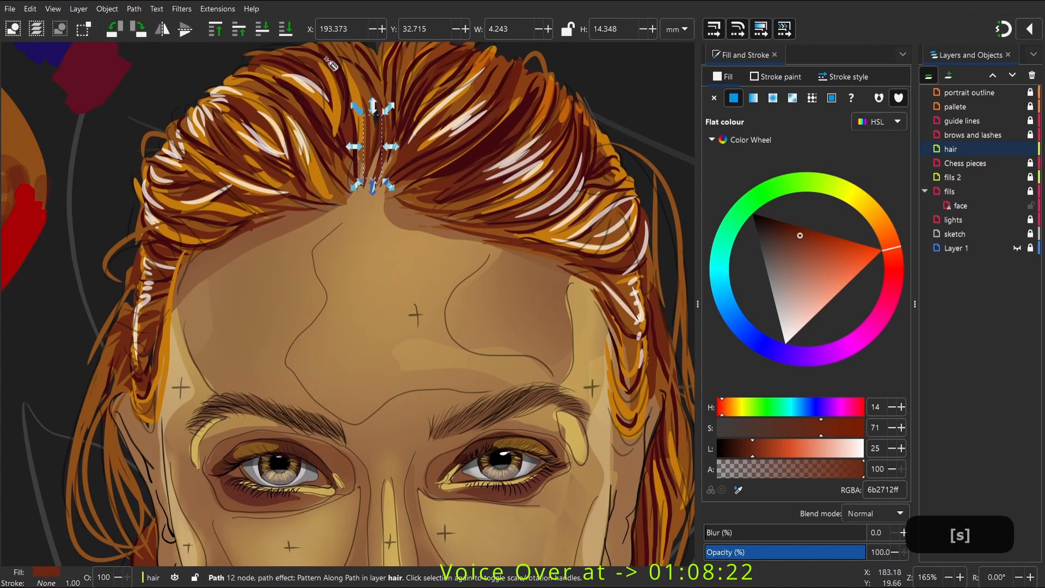
{"action": "key", "text": "p"}
{"action": "left_click", "coordinate": [331, 29]}
{"action": "left_click", "coordinate": [327, 12]}
{"action": "mouse_move", "coordinate": [403, 66]}
{"action": "left_mouse_down"}
{"action": "mouse_move", "coordinate": [348, 180]}
{"action": "mouse_move", "coordinate": [413, 74]}
{"action": "left_mouse_up"}
{"action": "key", "text": "ctrl+z"}
{"action": "key", "text": "d"}
{"action": "left_click", "coordinate": [466, 107]}
{"action": "key", "text": "space"}
{"action": "key", "text": "2"}
{"action": "left_click", "coordinate": [378, 105]}
{"action": "key", "text": "space"}
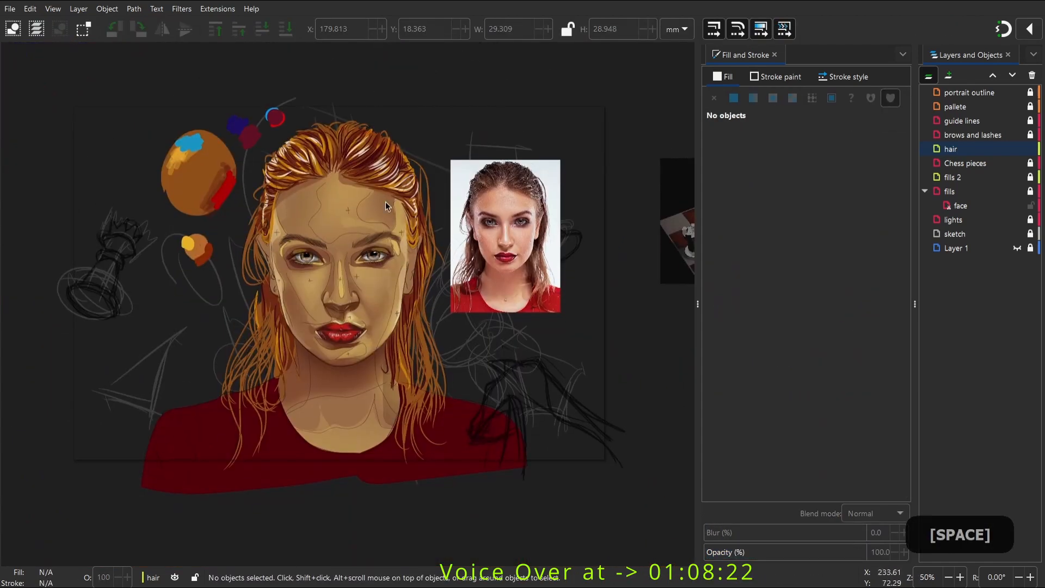
Select one white highlight strand on the right of the crown and extend the selection to all matching highlights
{"action": "key", "text": "z"}
{"action": "mouse_move", "coordinate": [264, 111]}
{"action": "left_mouse_down"}
{"action": "mouse_move", "coordinate": [494, 146]}
{"action": "mouse_move", "coordinate": [495, 259]}
{"action": "left_mouse_up"}
{"action": "key", "text": "s"}
{"action": "left_click", "coordinate": [346, 240]}
{"action": "key", "text": "super"}
{"action": "key", "text": "super"}
{"action": "right_click", "coordinate": [359, 237]}
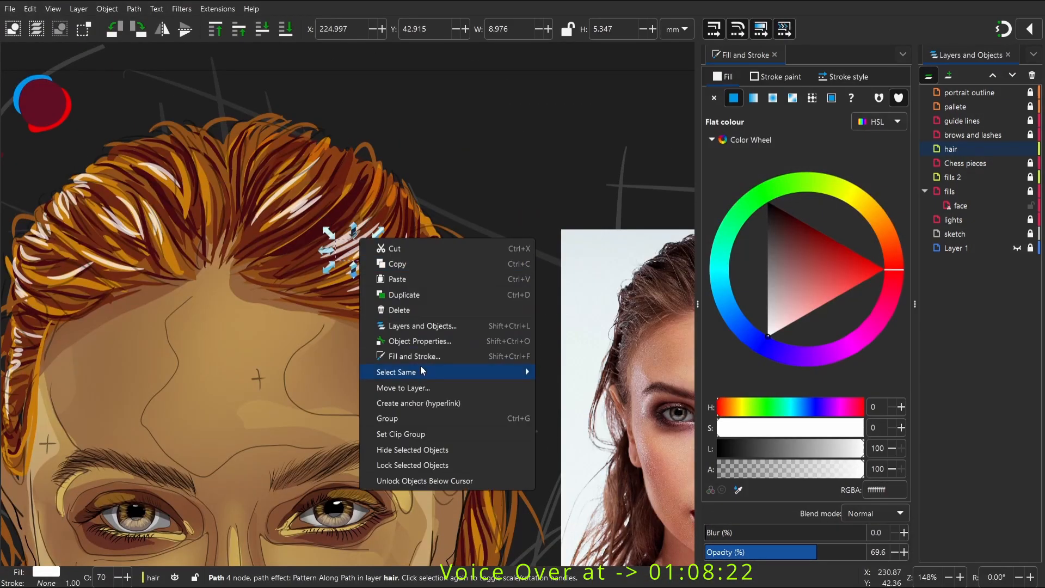
{"action": "mouse_move", "coordinate": [423, 371]}
{"action": "left_click", "coordinate": [586, 373]}
Change the blend mode of all the selected white hair highlights so they blend into golden tones, and review the portrait
{"action": "scroll", "coordinate": [428, 344], "scroll_direction": "down", "scroll_amount": 2}
{"action": "scroll", "coordinate": [365, 452], "scroll_direction": "up", "scroll_amount": 2}
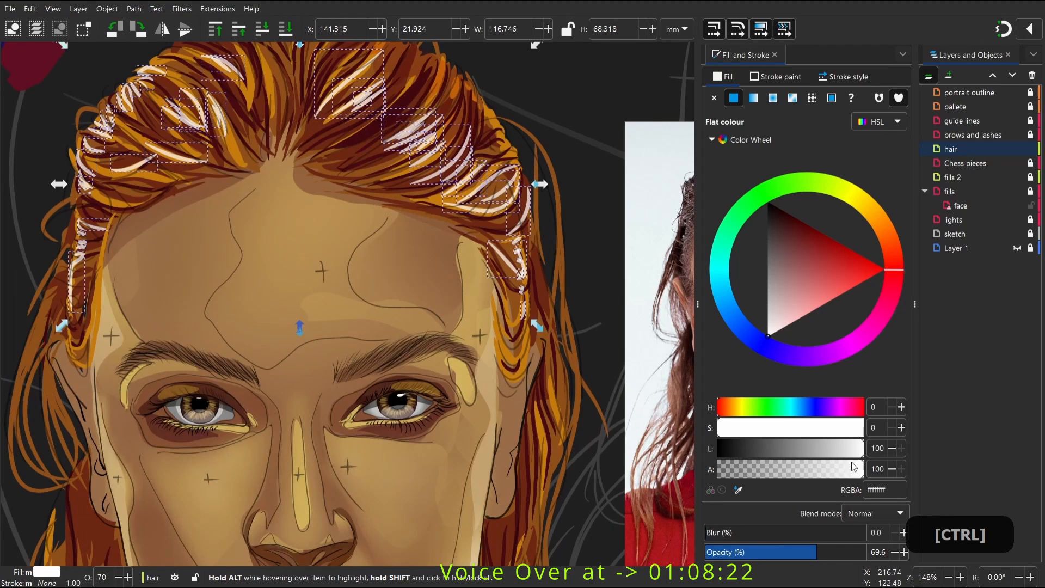
{"action": "left_click", "coordinate": [874, 513]}
{"action": "left_click", "coordinate": [866, 504]}
{"action": "scroll", "coordinate": [374, 269], "scroll_direction": "down", "scroll_amount": 2}
{"action": "left_click", "coordinate": [342, 129]}
{"action": "scroll", "coordinate": [376, 158], "scroll_direction": "down", "scroll_amount": 4}
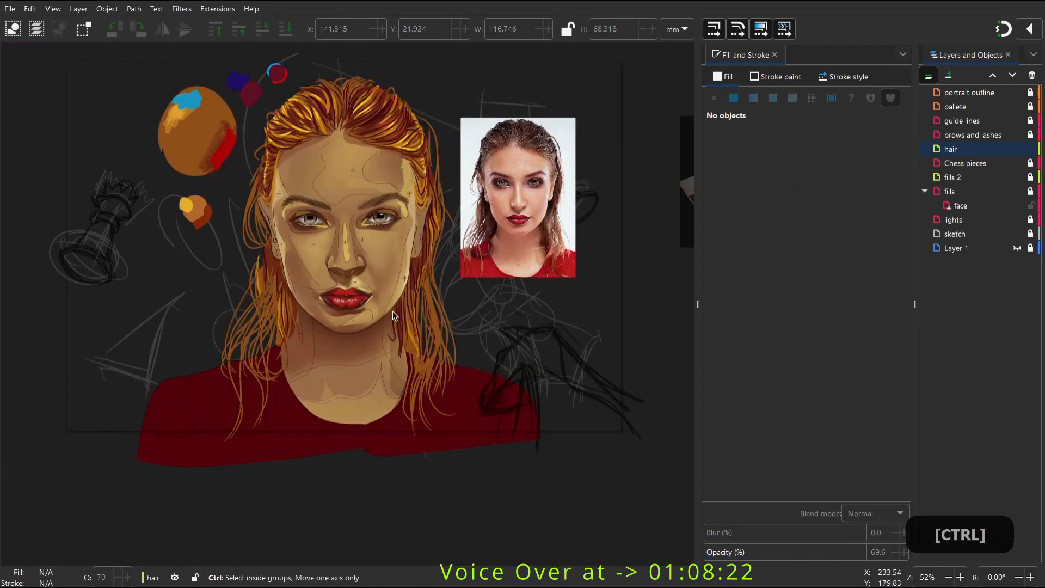
{"action": "scroll", "coordinate": [419, 163], "scroll_direction": "up", "scroll_amount": 2}
{"action": "scroll", "coordinate": [546, 334], "scroll_direction": "down", "scroll_amount": 1}
{"action": "scroll", "coordinate": [112, 228], "scroll_direction": "up", "scroll_amount": 2}
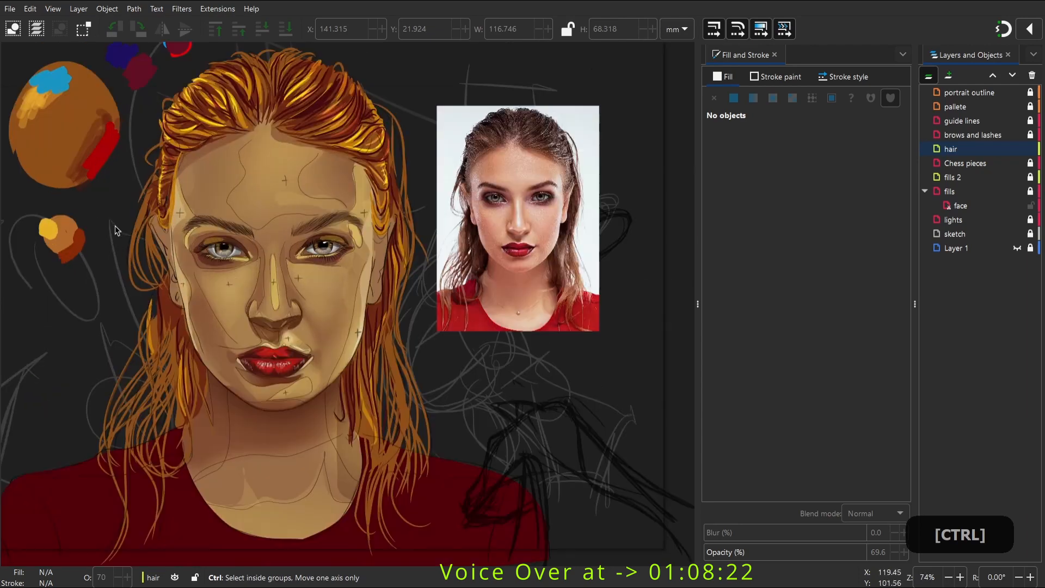
Move the reference photo up and to the right, away from the portrait and closer to the chessboard photo
{"action": "left_click", "coordinate": [515, 193]}
{"action": "left_click_drag", "start_coordinate": [514, 192], "coordinate": [629, 139]}
{"action": "scroll", "coordinate": [395, 360], "scroll_direction": "down", "scroll_amount": 2}
{"action": "scroll", "coordinate": [481, 427], "scroll_direction": "up", "scroll_amount": 2}
{"action": "scroll", "coordinate": [379, 327], "scroll_direction": "down", "scroll_amount": 2}
{"action": "scroll", "coordinate": [415, 334], "scroll_direction": "up", "scroll_amount": 2}
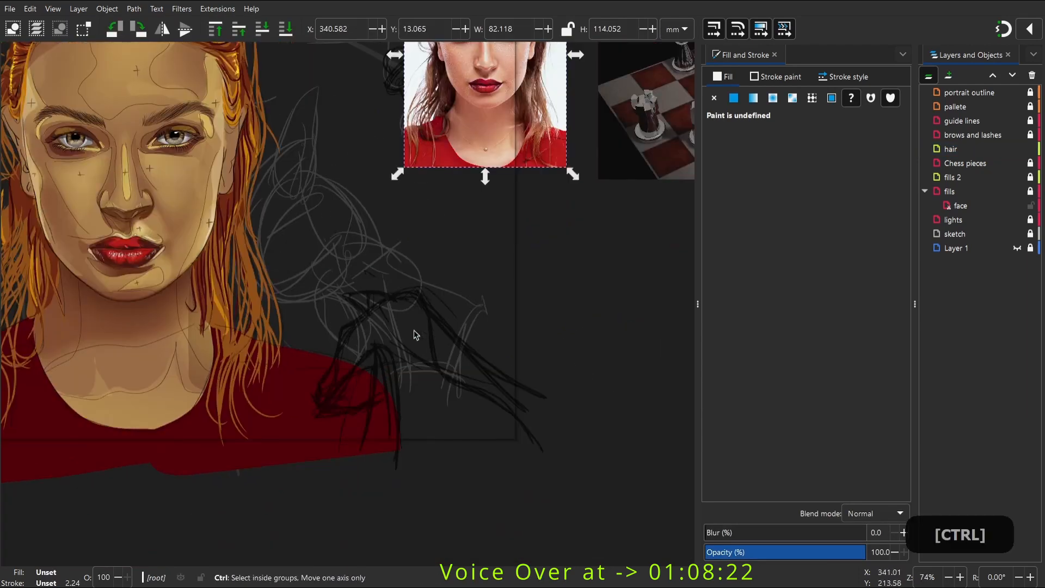
Rename the chess sketch layer to "Chess pieces sktch" and add a new layer named "Chess pieces" above it
{"action": "scroll", "coordinate": [322, 411], "scroll_direction": "down", "scroll_amount": 1}
{"action": "scroll", "coordinate": [351, 472], "scroll_direction": "up", "scroll_amount": 2}
{"action": "scroll", "coordinate": [603, 216], "scroll_direction": "down", "scroll_amount": 1}
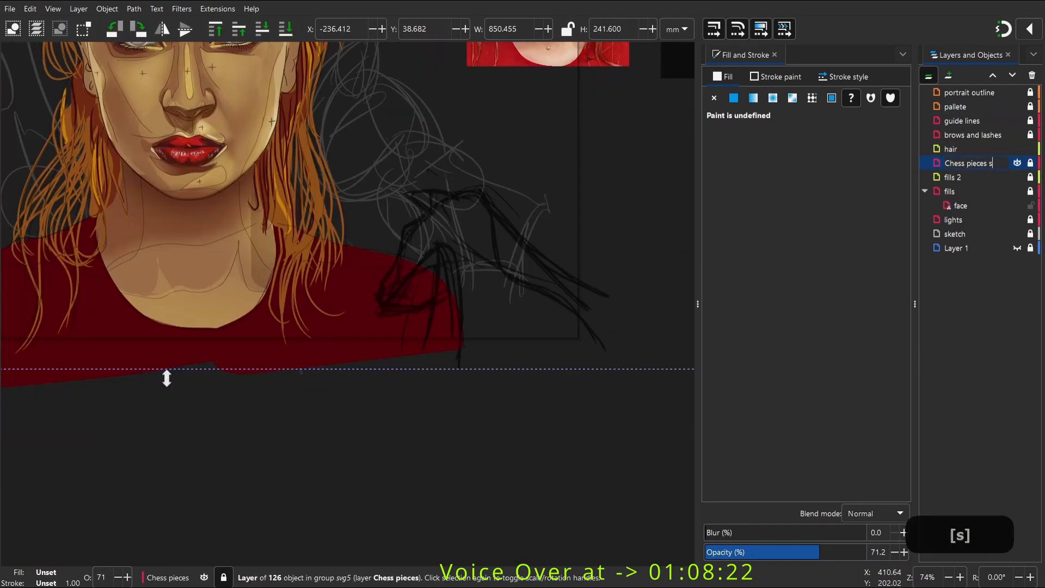
{"action": "key", "text": "ctrl+shift+n"}
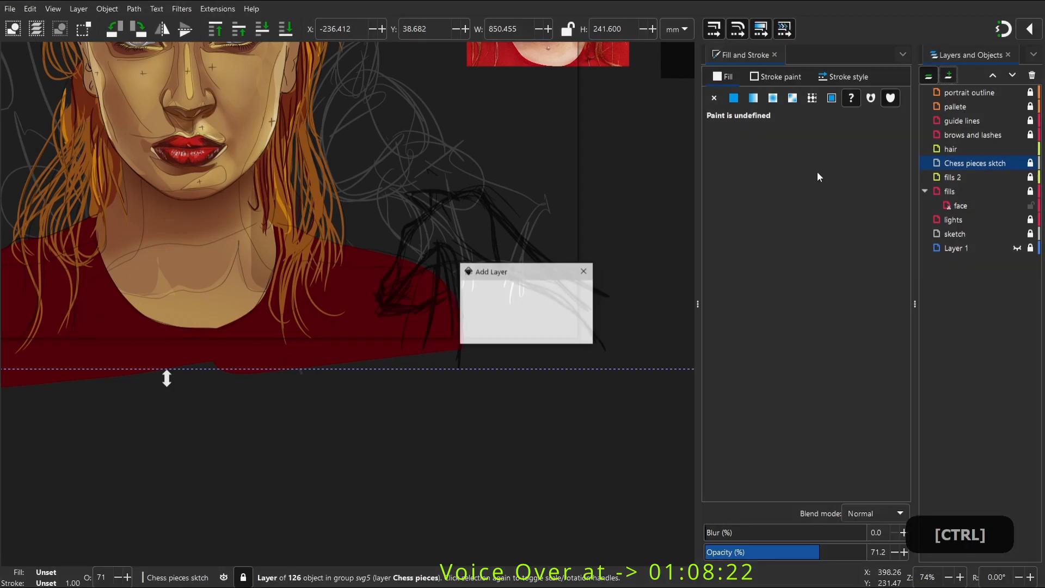
{"action": "key", "text": "Return"}
{"action": "scroll", "coordinate": [429, 387], "scroll_direction": "up", "scroll_amount": 1}
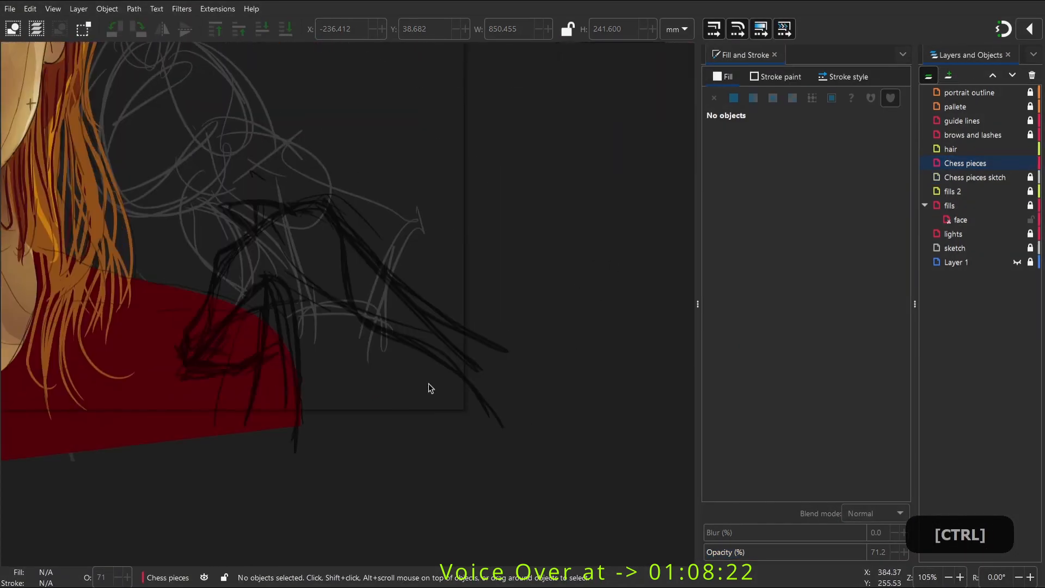
Trace the sketched chess knight beside the red shirt as one closed freehand silhouette with a brown fill
{"action": "key", "text": "p"}
{"action": "left_click_drag", "start_coordinate": [240, 445], "coordinate": [193, 373]}
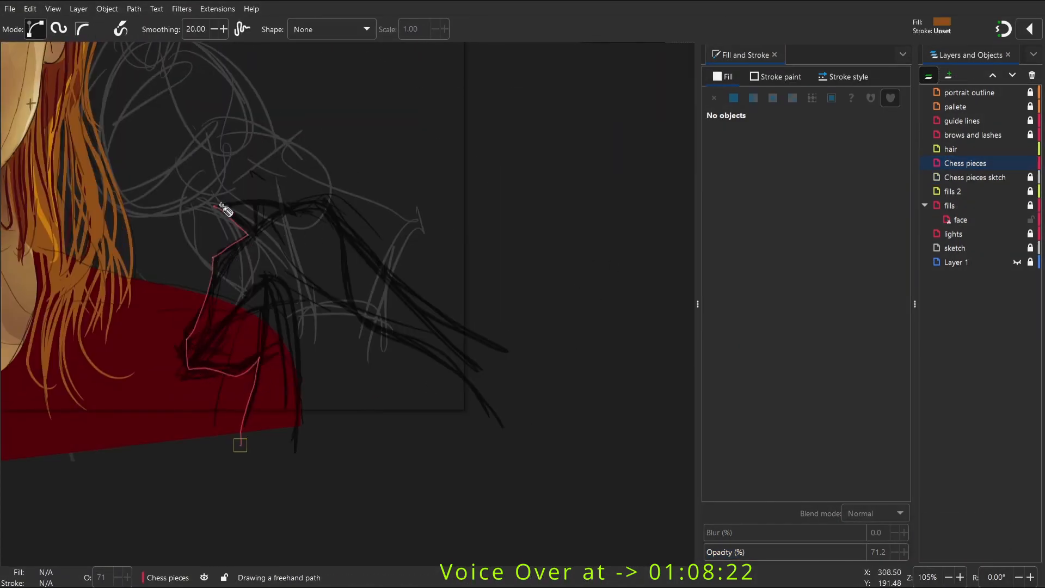
{"action": "left_click_drag", "start_coordinate": [242, 442], "coordinate": [240, 445]}
{"action": "key", "text": "space"}
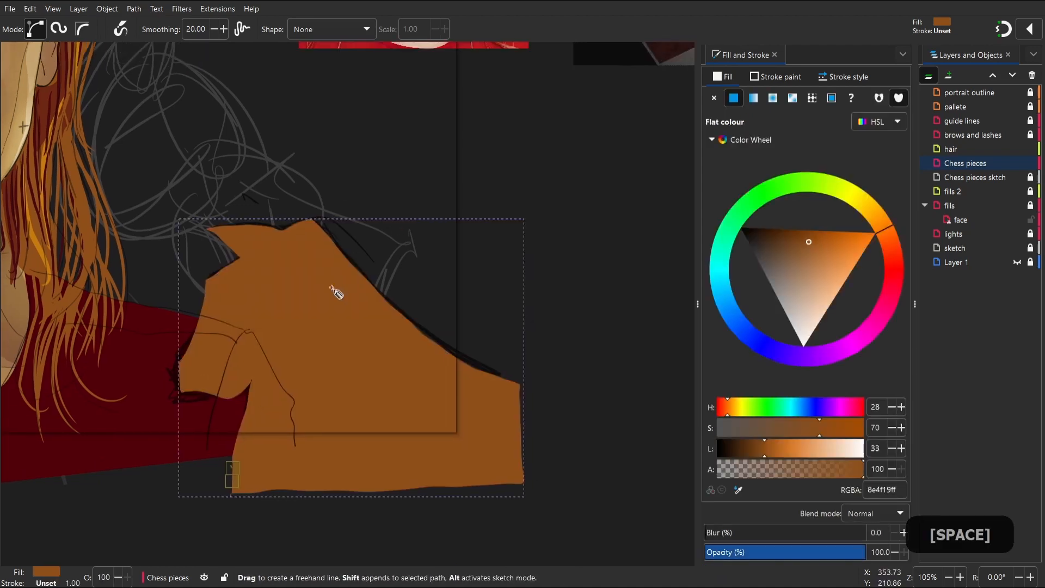
{"action": "key", "text": "s"}
Reorder the Chess pieces layer so it sits directly beneath the Chess pieces sktch layer
{"action": "left_click", "coordinate": [965, 163]}
{"action": "left_click", "coordinate": [1009, 76]}
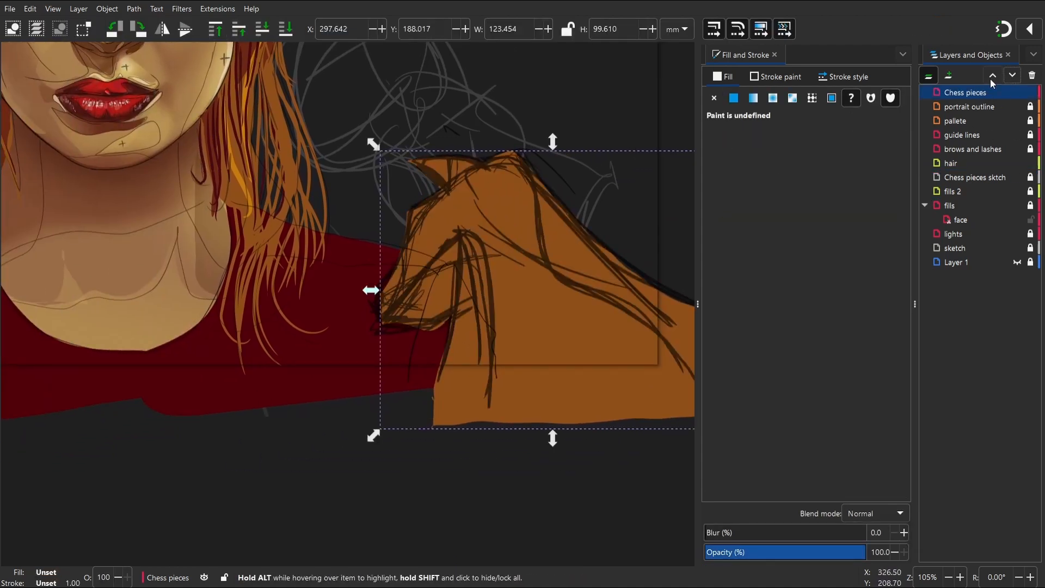
{"action": "left_click", "coordinate": [962, 175]}
{"action": "left_click_drag", "start_coordinate": [965, 92], "coordinate": [978, 195]}
Lock every layer except Chess pieces, ready to trace the crowned piece on the left of the portrait
{"action": "scroll", "coordinate": [593, 233], "scroll_direction": "down", "scroll_amount": 3}
{"action": "left_click", "coordinate": [292, 171]}
{"action": "scroll", "coordinate": [291, 171], "scroll_direction": "up", "scroll_amount": 5}
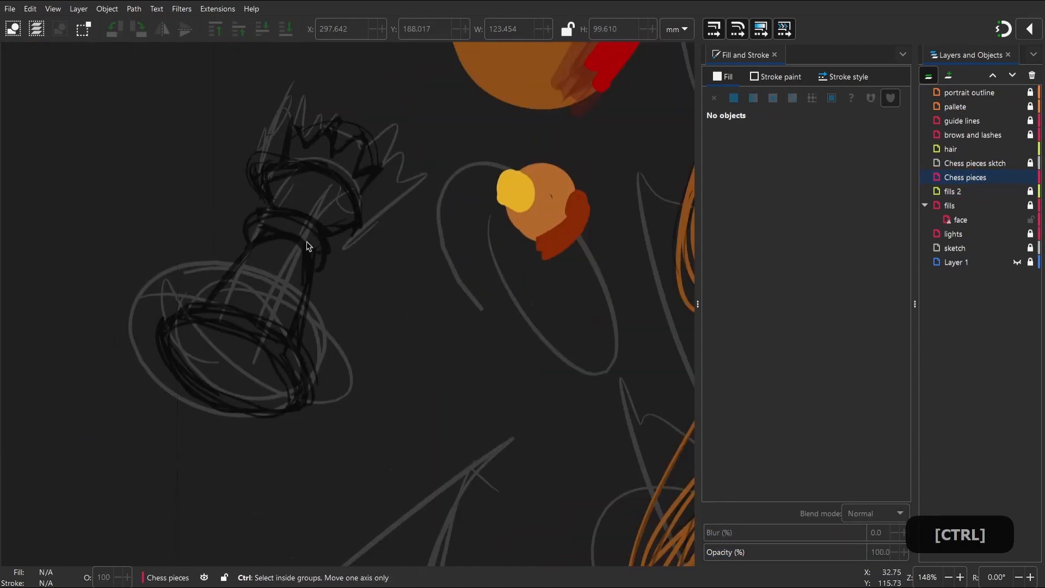
{"action": "key", "text": "p"}
{"action": "right_click", "coordinate": [978, 177]}
{"action": "left_click", "coordinate": [837, 342]}
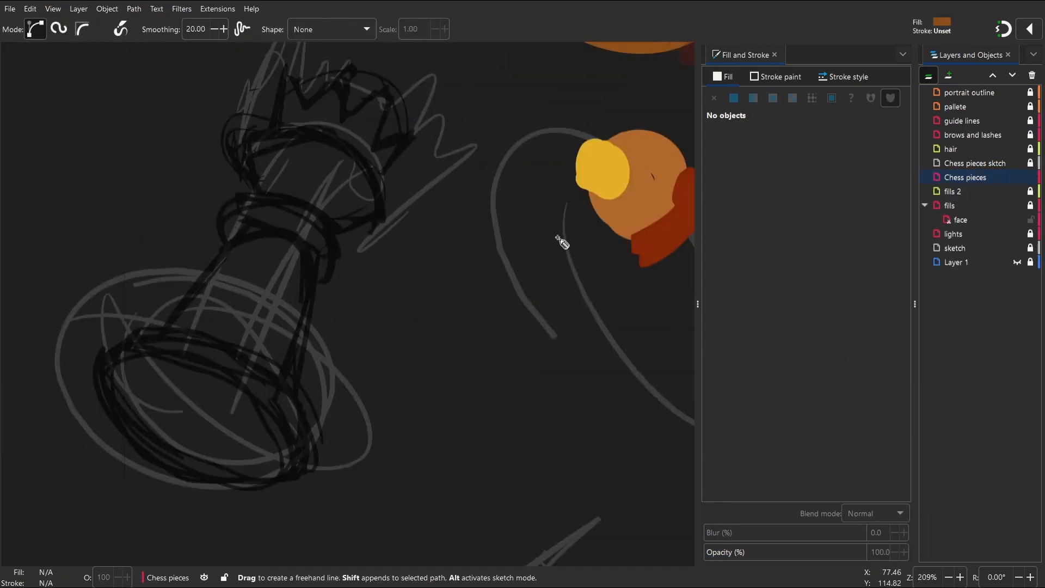
Set the freehand smoothing to 3.50 and trace the crowned chess piece left of the portrait as a closed brown silhouette
{"action": "mouse_move", "coordinate": [141, 333]}
{"action": "left_mouse_down"}
{"action": "mouse_move", "coordinate": [109, 380]}
{"action": "mouse_move", "coordinate": [176, 461]}
{"action": "left_mouse_up"}
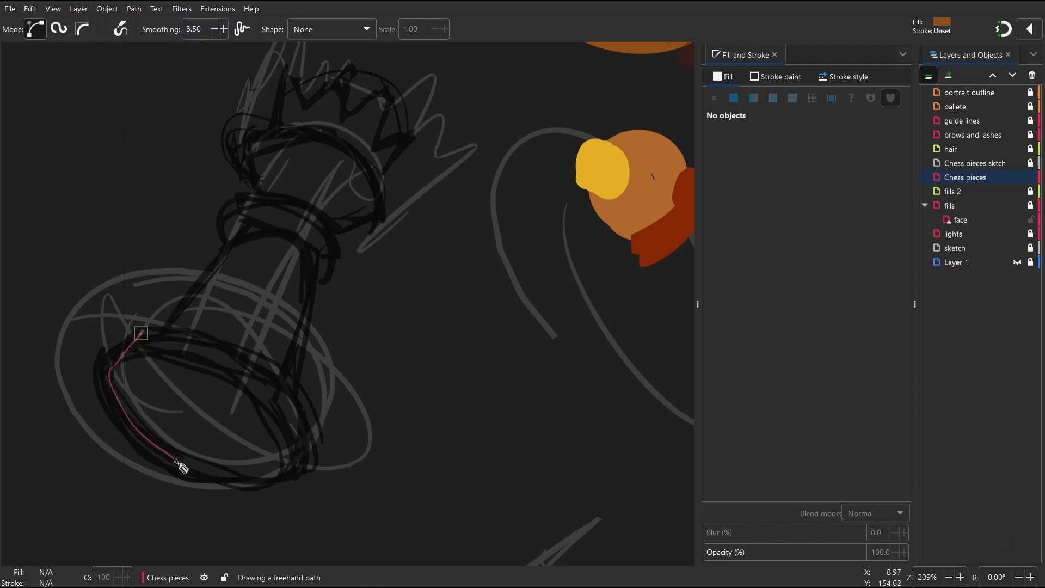
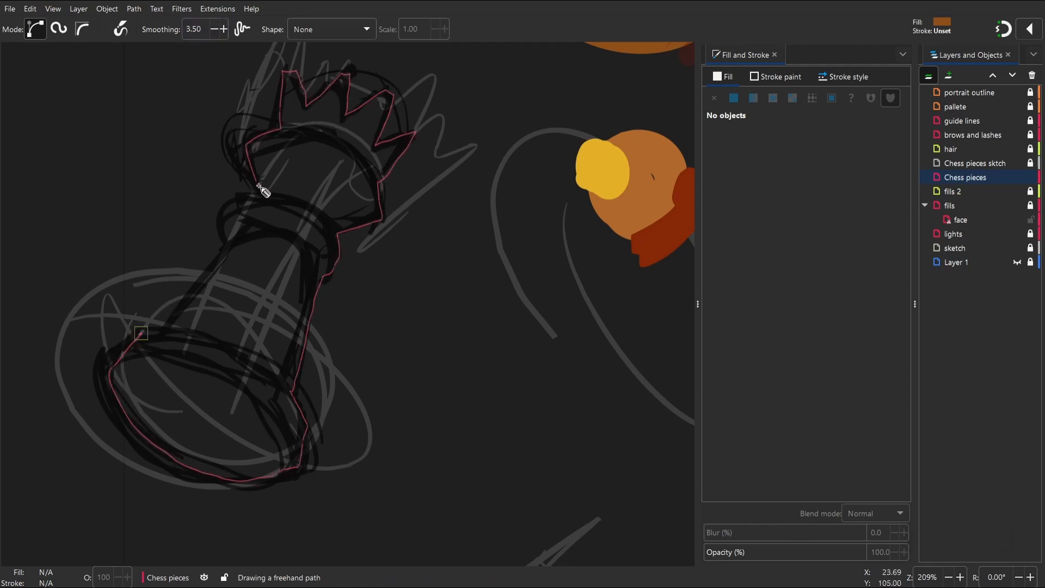
{"action": "left_click_drag", "start_coordinate": [216, 275], "coordinate": [140, 333]}
{"action": "key", "text": "space"}
{"action": "key", "text": "5"}
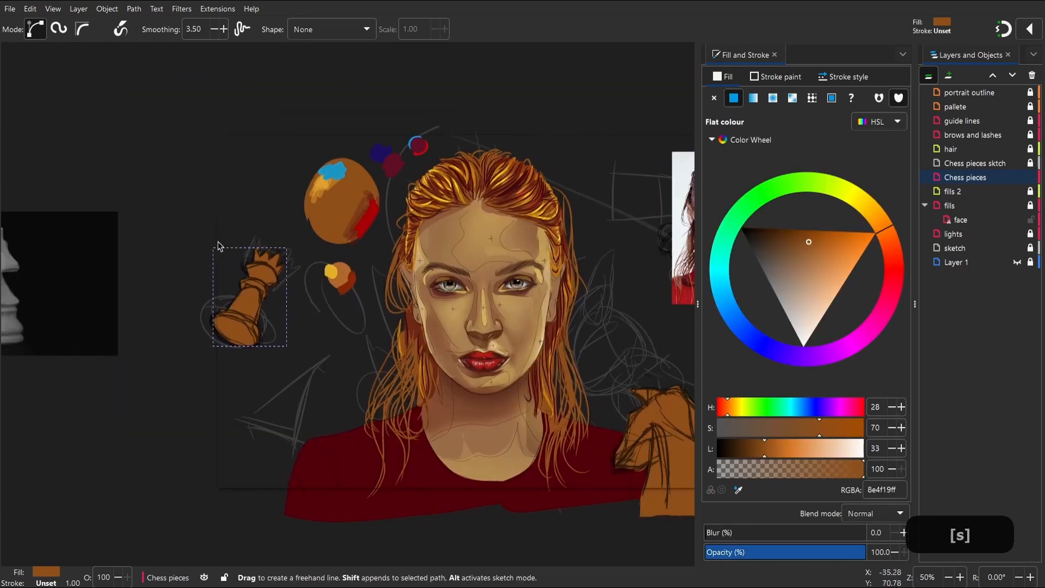
{"action": "key", "text": "space"}
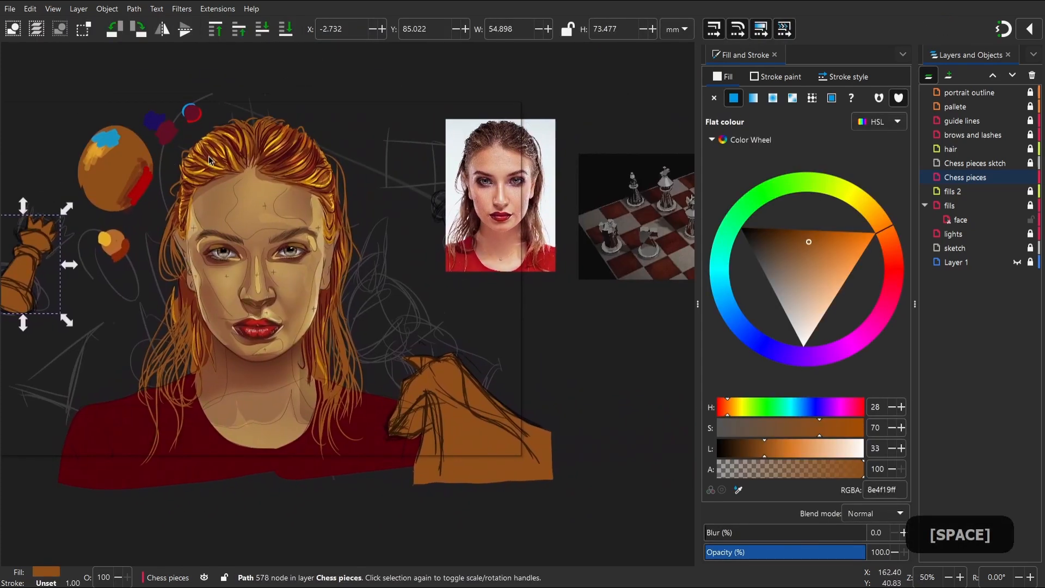
Move the portrait reference photo up and to the left, clear of the pawn sketch
{"action": "key", "text": "s"}
{"action": "left_click", "coordinate": [482, 204]}
{"action": "left_click_drag", "start_coordinate": [481, 201], "coordinate": [372, 95]}
{"action": "left_click", "coordinate": [565, 187]}
Trace the tilted pawn sketch right of the portrait as a closed brown silhouette on the Chess pieces layer
{"action": "key", "text": "z"}
{"action": "left_click_drag", "start_coordinate": [537, 147], "coordinate": [396, 296]}
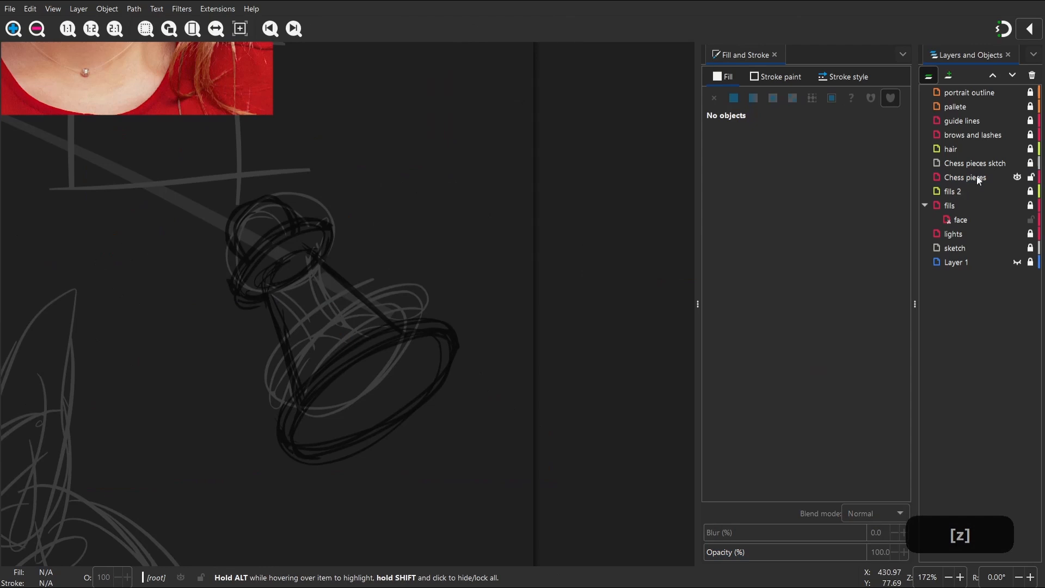
{"action": "left_click", "coordinate": [952, 179]}
{"action": "key", "text": "p"}
{"action": "key", "text": "space"}
{"action": "left_click_drag", "start_coordinate": [238, 258], "coordinate": [252, 215]}
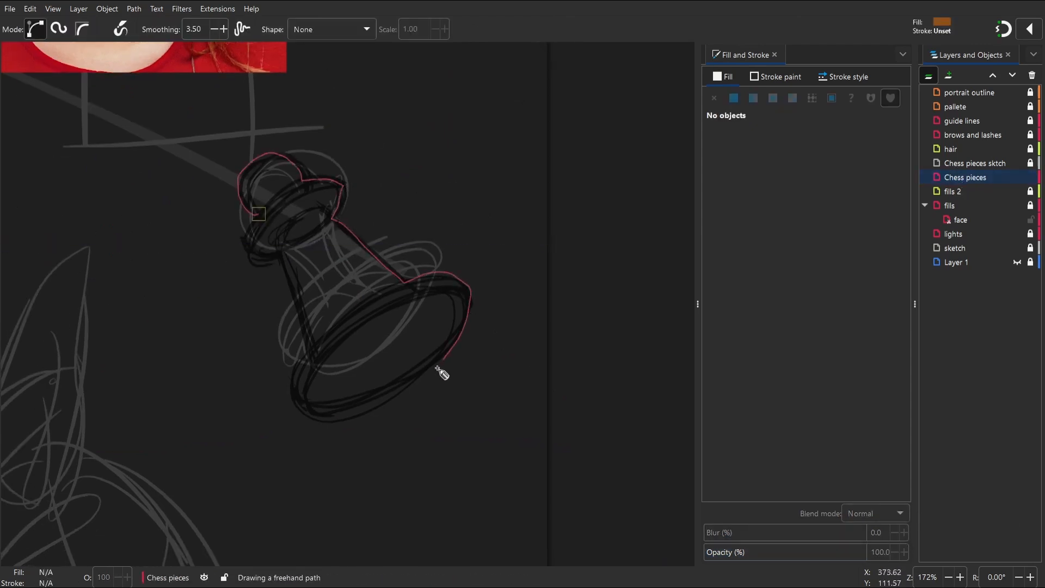
{"action": "left_click_drag", "start_coordinate": [280, 255], "coordinate": [259, 213]}
{"action": "key", "text": "w"}
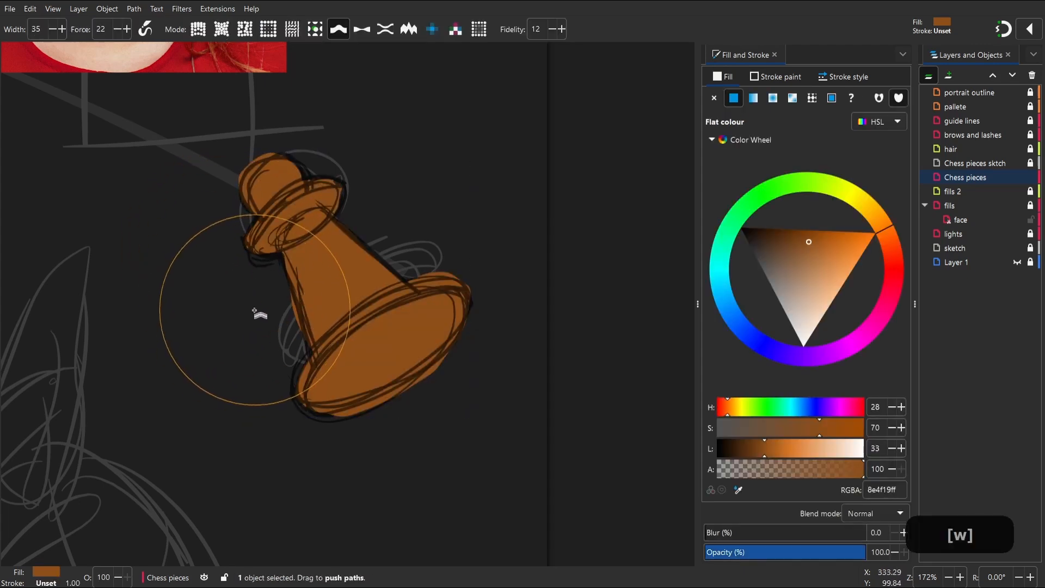
{"action": "key", "text": "2"}
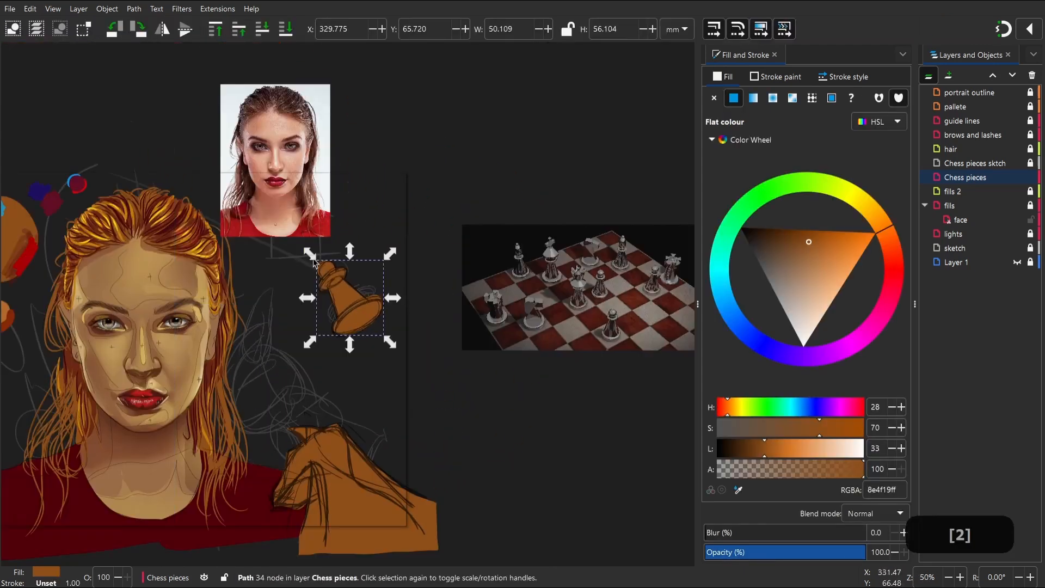
Select the pawn, knight and crowned piece silhouettes together and change their fill to the grey 5c5c5c
{"action": "key", "text": "s"}
{"action": "left_click", "coordinate": [527, 434], "text": "shift"}
{"action": "left_click", "coordinate": [81, 292], "text": "shift"}
{"action": "left_click_drag", "start_coordinate": [806, 244], "coordinate": [730, 286]}
{"action": "key", "text": "space"}
{"action": "left_click_drag", "start_coordinate": [466, 276], "coordinate": [472, 247]}
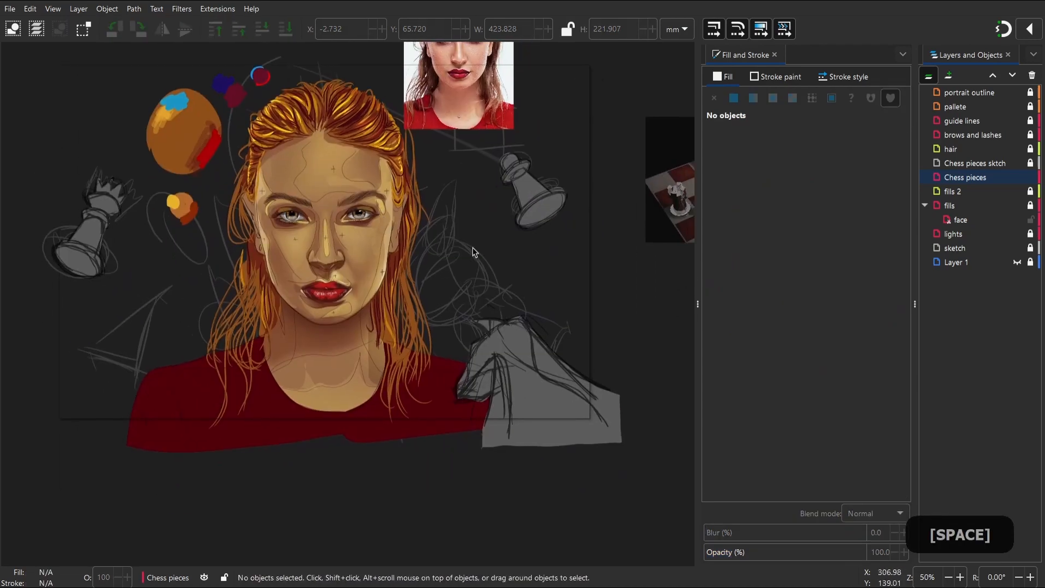
Unlock the chess sketch layer and paste a copy of the pawn with its sketch lines at the upper left
{"action": "left_click", "coordinate": [525, 187]}
{"action": "key", "text": "z"}
{"action": "left_click", "coordinate": [1029, 163]}
{"action": "left_click_drag", "start_coordinate": [626, 254], "coordinate": [504, 141]}
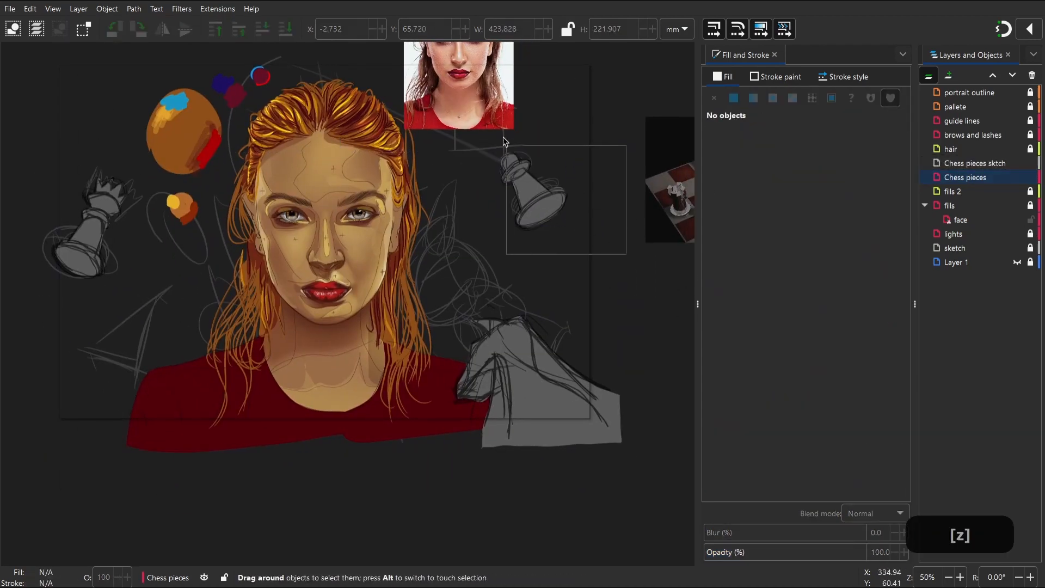
{"action": "key", "text": "ctrl+v"}
{"action": "key", "text": "space"}
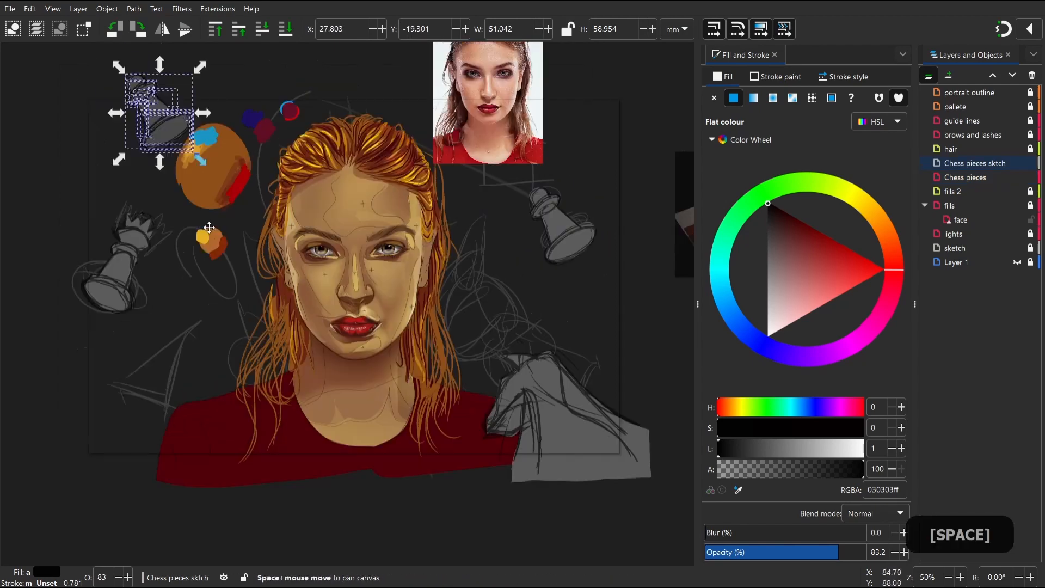
Reorient the pawn copy and place it beside the upper left of the hair, behind the palette swatches
{"action": "left_click", "coordinate": [222, 204]}
{"action": "key", "text": "s"}
{"action": "left_click_drag", "start_coordinate": [263, 164], "coordinate": [254, 213]}
{"action": "left_click", "coordinate": [180, 180]}
{"action": "key", "text": "space"}
{"action": "mouse_move", "coordinate": [191, 156]}
{"action": "left_mouse_down"}
{"action": "mouse_move", "coordinate": [175, 109]}
{"action": "mouse_move", "coordinate": [282, 215]}
{"action": "left_mouse_up"}
{"action": "left_click_drag", "start_coordinate": [208, 180], "coordinate": [294, 185]}
{"action": "left_click", "coordinate": [230, 174]}
{"action": "key", "text": "space"}
{"action": "left_click_drag", "start_coordinate": [230, 174], "coordinate": [159, 129]}
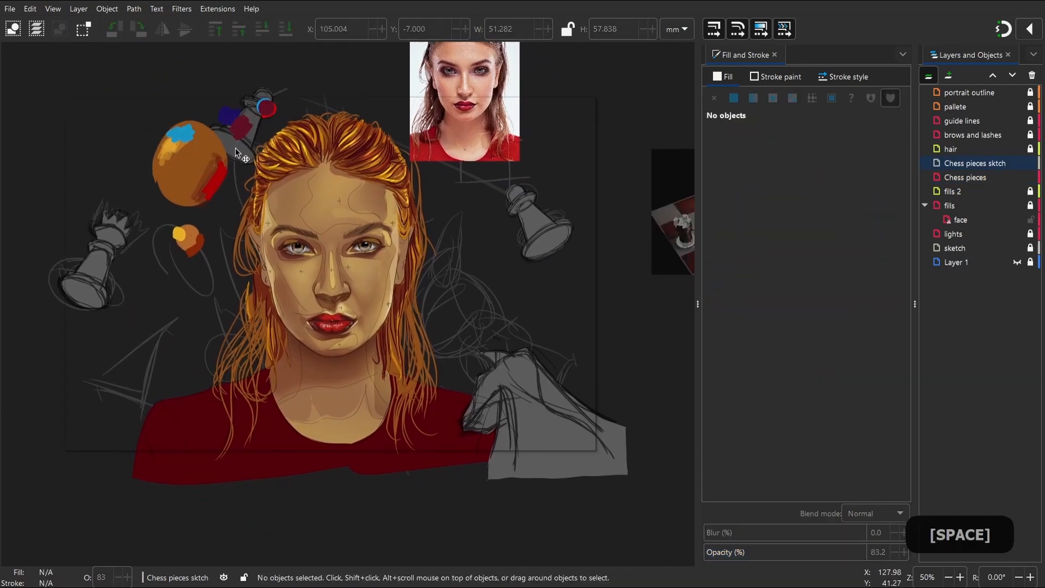
Rotate the copied pawn and scale it down proportionally to about 35 by 32 mm beside the hair
{"action": "left_click_drag", "start_coordinate": [164, 62], "coordinate": [290, 181]}
{"action": "left_click", "coordinate": [252, 117]}
{"action": "mouse_move", "coordinate": [279, 89]}
{"action": "left_mouse_down", "text": "ctrl"}
{"action": "mouse_move", "coordinate": [267, 100]}
{"action": "mouse_move", "coordinate": [252, 84]}
{"action": "mouse_move", "coordinate": [254, 197]}
{"action": "left_mouse_up", "text": "ctrl"}
{"action": "key", "text": "space"}
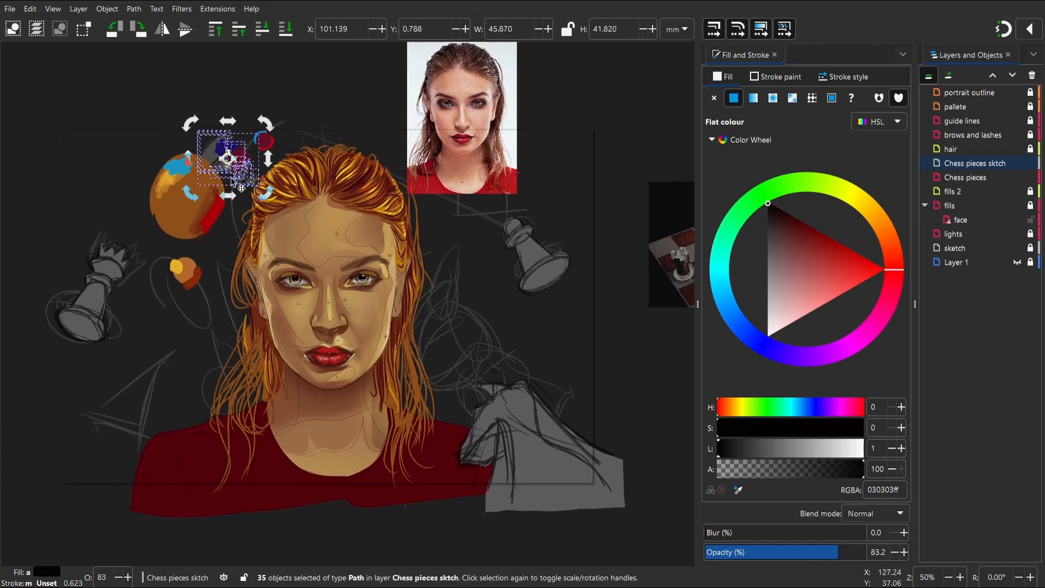
{"action": "left_click", "coordinate": [227, 159]}
{"action": "left_click_drag", "start_coordinate": [264, 125], "coordinate": [250, 139], "text": "ctrl"}
{"action": "left_click", "coordinate": [177, 192]}
{"action": "key", "text": "space"}
{"action": "mouse_move", "coordinate": [177, 192]}
{"action": "left_mouse_down"}
{"action": "mouse_move", "coordinate": [93, 200]}
{"action": "mouse_move", "coordinate": [230, 233]}
{"action": "mouse_move", "coordinate": [186, 182]}
{"action": "left_mouse_up"}
{"action": "key", "text": "space"}
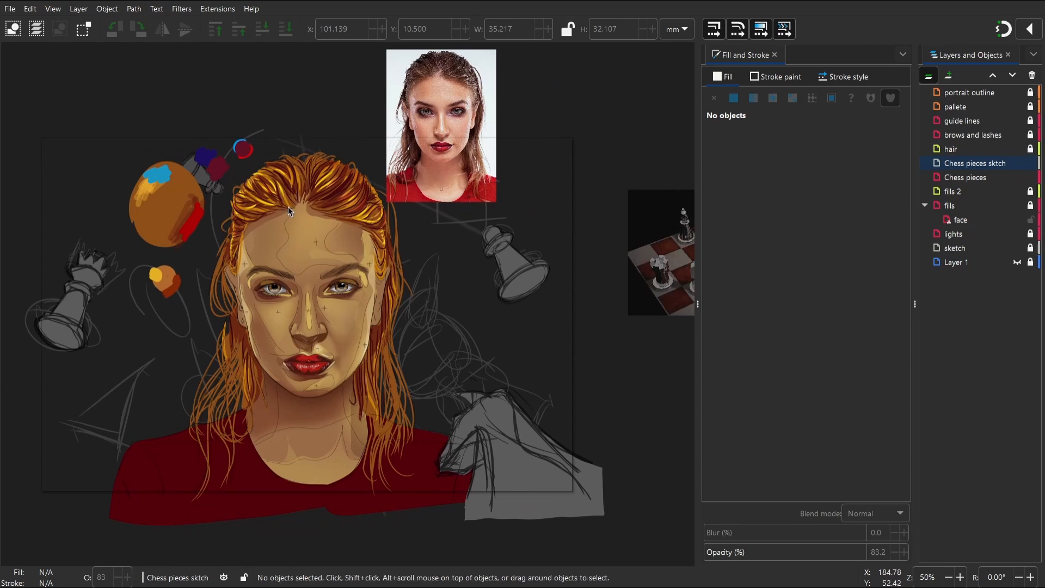
{"action": "key", "text": "space"}
{"action": "left_click_drag", "start_coordinate": [219, 242], "coordinate": [248, 255]}
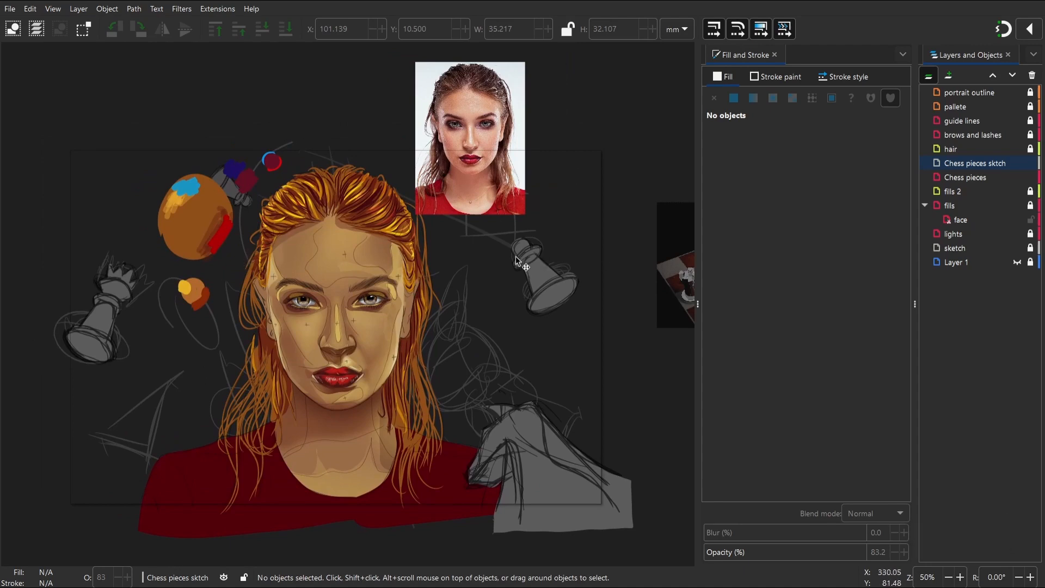
Lower the opacity of the whole Chess pieces sktch layer to about 29%
{"action": "key", "text": "s"}
{"action": "left_click", "coordinate": [542, 275]}
{"action": "key", "text": "space"}
{"action": "left_click_drag", "start_coordinate": [542, 275], "coordinate": [509, 252]}
{"action": "left_click", "coordinate": [985, 163]}
{"action": "left_click_drag", "start_coordinate": [787, 551], "coordinate": [750, 550]}
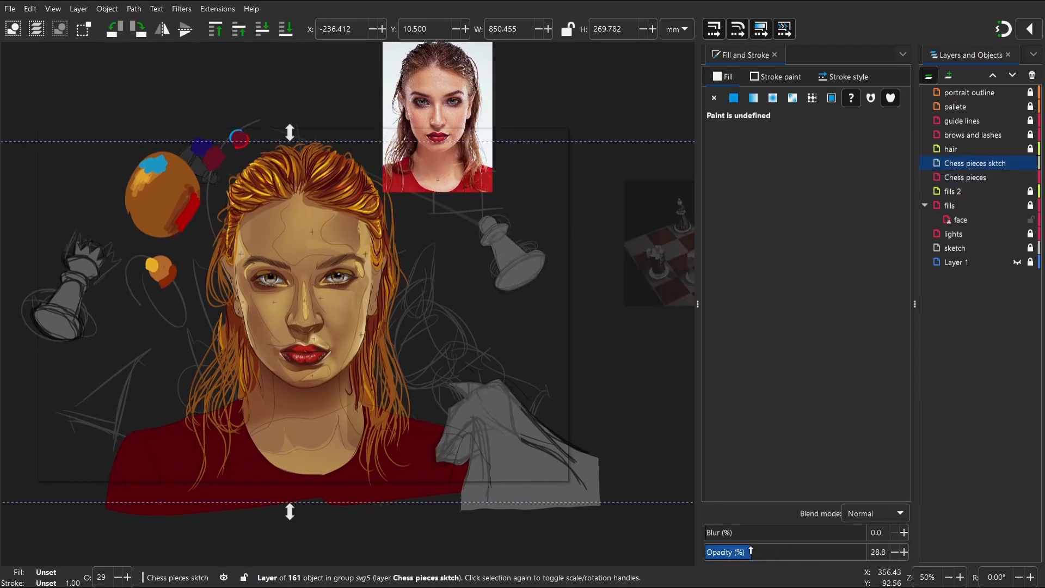
Lock the chess sketch layer, return to the Chess pieces layer and select the knight silhouette for shading
{"action": "left_click", "coordinate": [965, 177]}
{"action": "left_click", "coordinate": [649, 386]}
{"action": "key", "text": "space"}
{"action": "left_click_drag", "start_coordinate": [563, 387], "coordinate": [518, 277]}
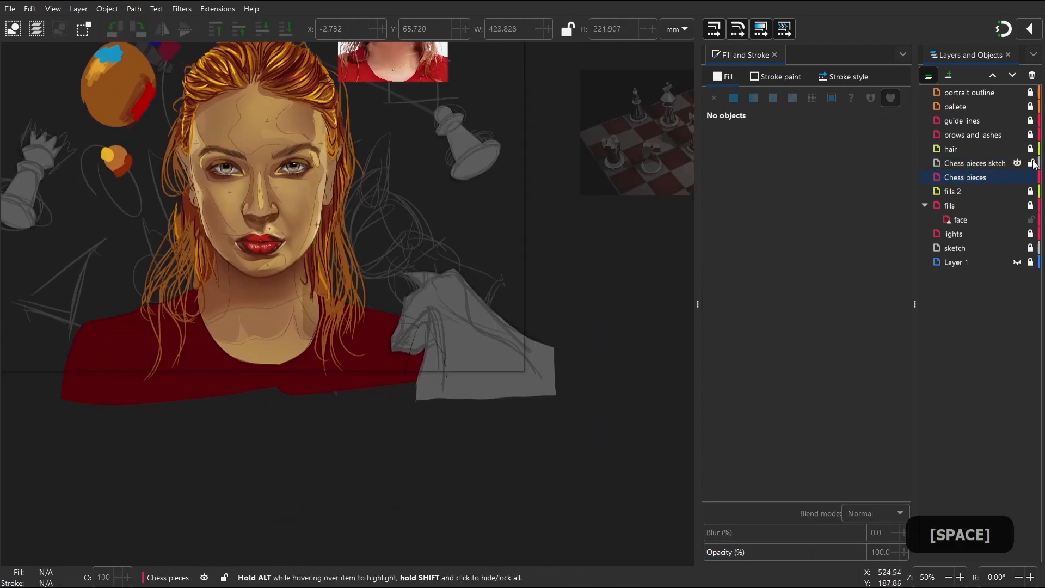
{"action": "left_click", "coordinate": [479, 360]}
{"action": "key", "text": "p"}
{"action": "scroll", "coordinate": [366, 221], "scroll_direction": "up", "scroll_amount": 3}
{"action": "left_click", "coordinate": [333, 31]}
{"action": "left_click", "coordinate": [269, 250]}
{"action": "key", "text": "c"}
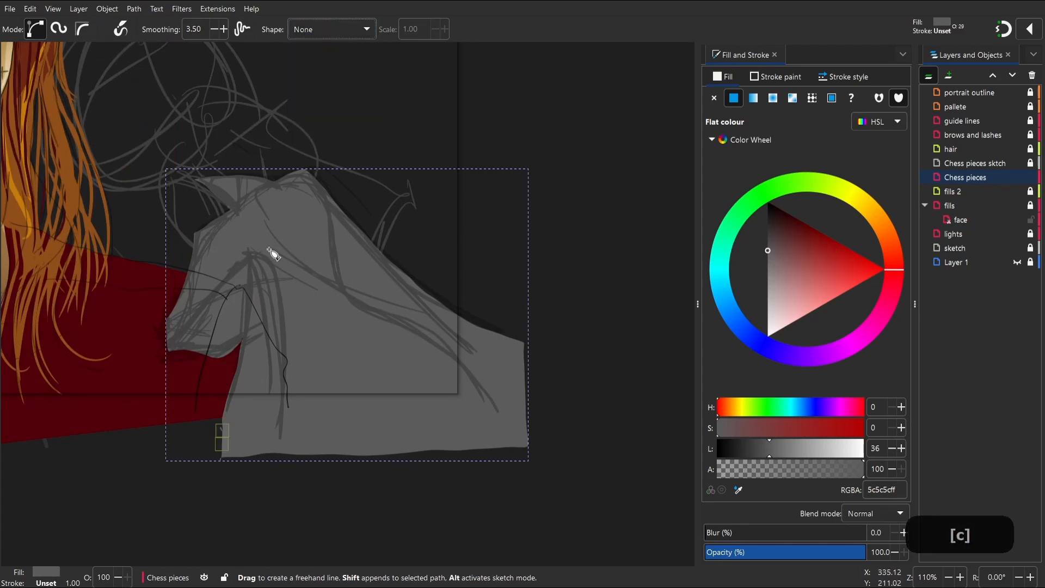
{"action": "key", "text": "z"}
{"action": "key", "text": "z"}
{"action": "key", "text": "s"}
{"action": "left_click", "coordinate": [183, 232]}
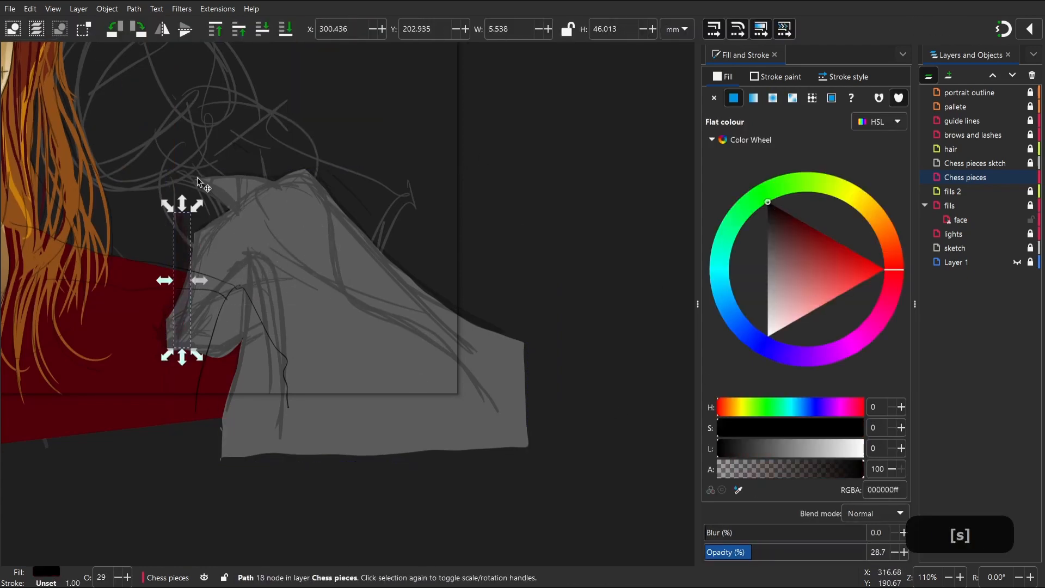
{"action": "key", "text": "ctrl+z"}
Turn the knight silhouette into a clip group and enter that group for freehand drawing
{"action": "key", "text": "space"}
{"action": "key", "text": "p"}
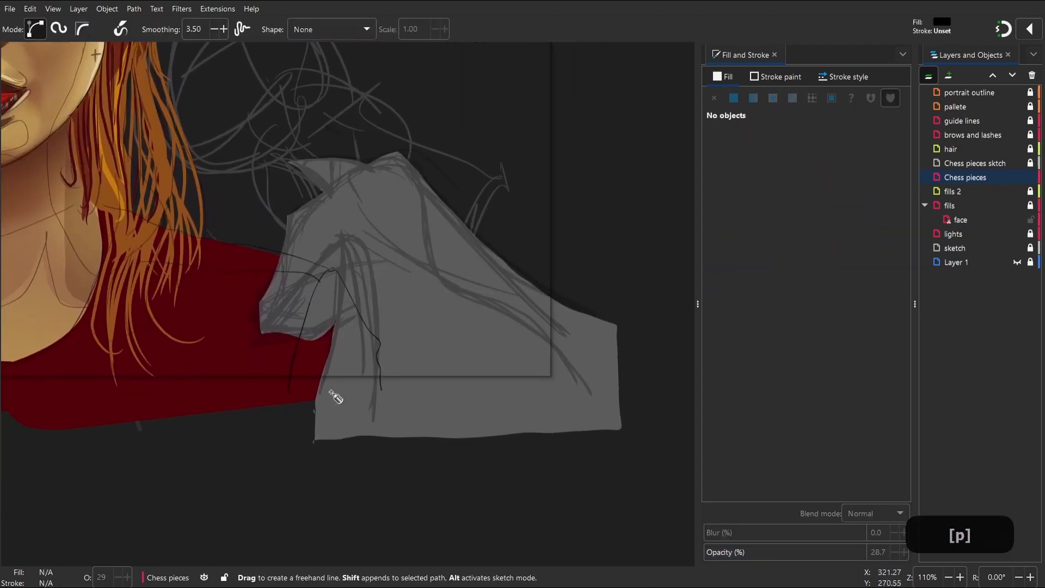
{"action": "key", "text": "s"}
{"action": "left_click", "coordinate": [406, 337]}
{"action": "right_click", "coordinate": [413, 340]}
{"action": "left_click", "coordinate": [493, 286]}
{"action": "right_click", "coordinate": [455, 319]}
{"action": "left_click", "coordinate": [545, 233]}
{"action": "key", "text": "p"}
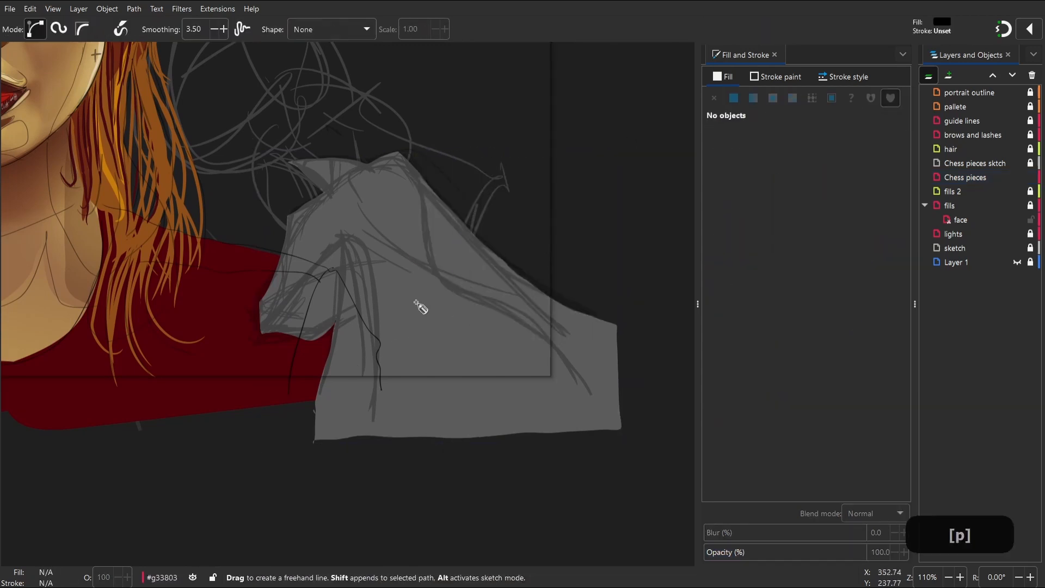
Draw a light shape down the front of the knight's neck and fade it upward with a gradient
{"action": "left_click_drag", "start_coordinate": [386, 321], "coordinate": [308, 414]}
{"action": "mouse_move", "coordinate": [776, 296]}
{"action": "left_mouse_down"}
{"action": "mouse_move", "coordinate": [720, 292]}
{"action": "mouse_move", "coordinate": [719, 304]}
{"action": "left_mouse_up"}
{"action": "key", "text": "g"}
{"action": "left_click_drag", "start_coordinate": [346, 416], "coordinate": [344, 249]}
{"action": "left_click_drag", "start_coordinate": [220, 419], "coordinate": [187, 416]}
{"action": "key", "text": "space"}
{"action": "left_click", "coordinate": [457, 335]}
{"action": "left_click_drag", "start_coordinate": [457, 335], "coordinate": [383, 348]}
{"action": "key", "text": "g"}
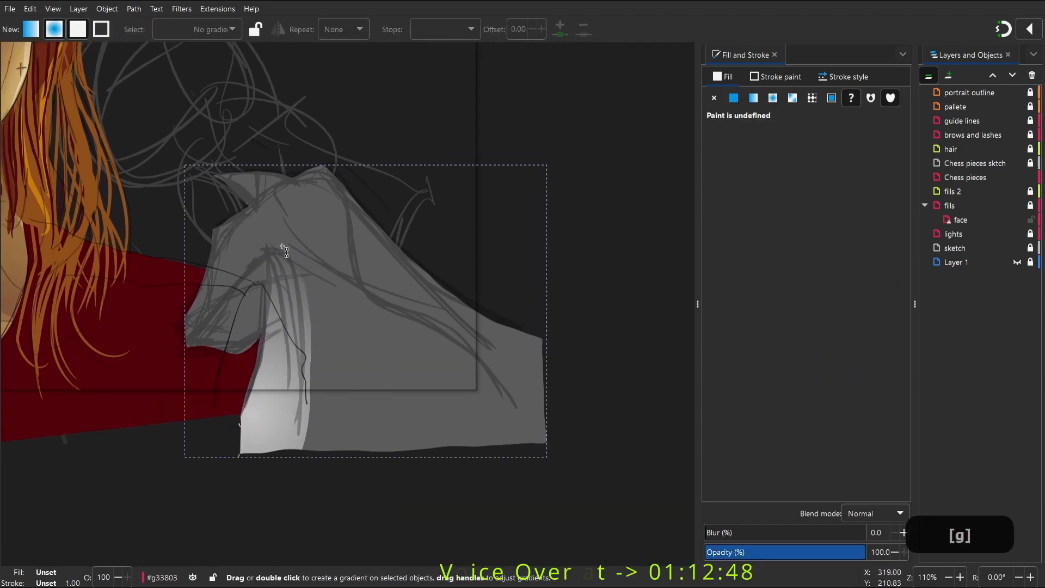
{"action": "mouse_move", "coordinate": [246, 232]}
{"action": "left_mouse_down"}
{"action": "mouse_move", "coordinate": [549, 384]}
{"action": "mouse_move", "coordinate": [392, 275]}
{"action": "mouse_move", "coordinate": [389, 338]}
{"action": "left_mouse_up"}
{"action": "key", "text": "ctrl+z"}
{"action": "key", "text": "s"}
Draw a freehand shape covering the knight's sloping mane and back, and set its fill to dark grey 282828
{"action": "key", "text": "space"}
{"action": "key", "text": "p"}
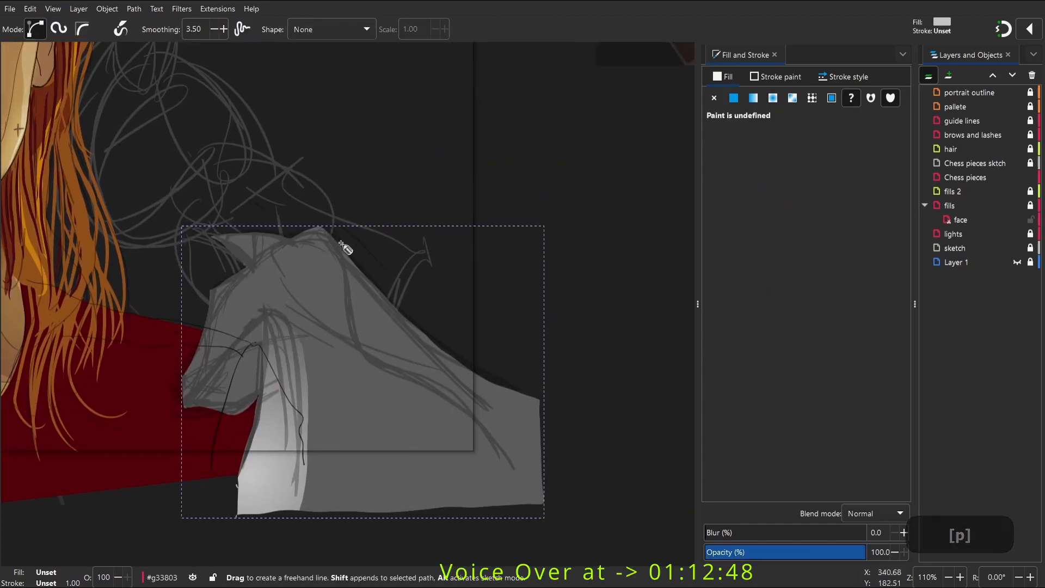
{"action": "mouse_move", "coordinate": [306, 209]}
{"action": "left_mouse_down"}
{"action": "mouse_move", "coordinate": [541, 466]}
{"action": "mouse_move", "coordinate": [307, 209]}
{"action": "left_mouse_up"}
{"action": "key", "text": "w"}
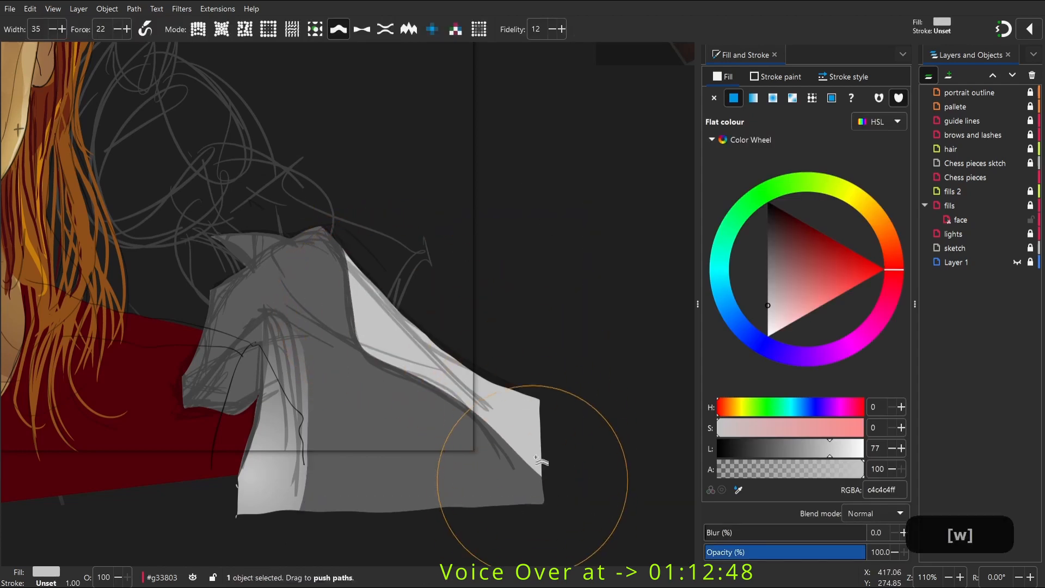
{"action": "key", "text": "s"}
{"action": "left_click_drag", "start_coordinate": [814, 452], "coordinate": [739, 450]}
Draw a thin highlight along the outer edge of the knight's mane, coloured white with 46% opacity
{"action": "key", "text": "p"}
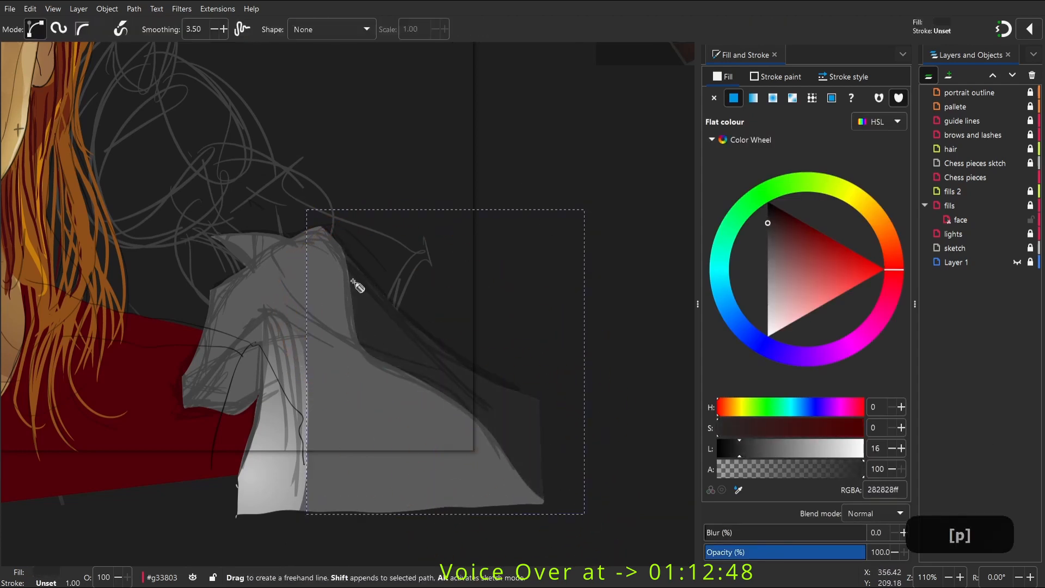
{"action": "mouse_move", "coordinate": [332, 237]}
{"action": "left_mouse_down"}
{"action": "mouse_move", "coordinate": [415, 333]}
{"action": "mouse_move", "coordinate": [394, 319]}
{"action": "left_mouse_up"}
{"action": "left_click", "coordinate": [862, 448]}
{"action": "key", "text": "w"}
{"action": "left_click", "coordinate": [786, 552]}
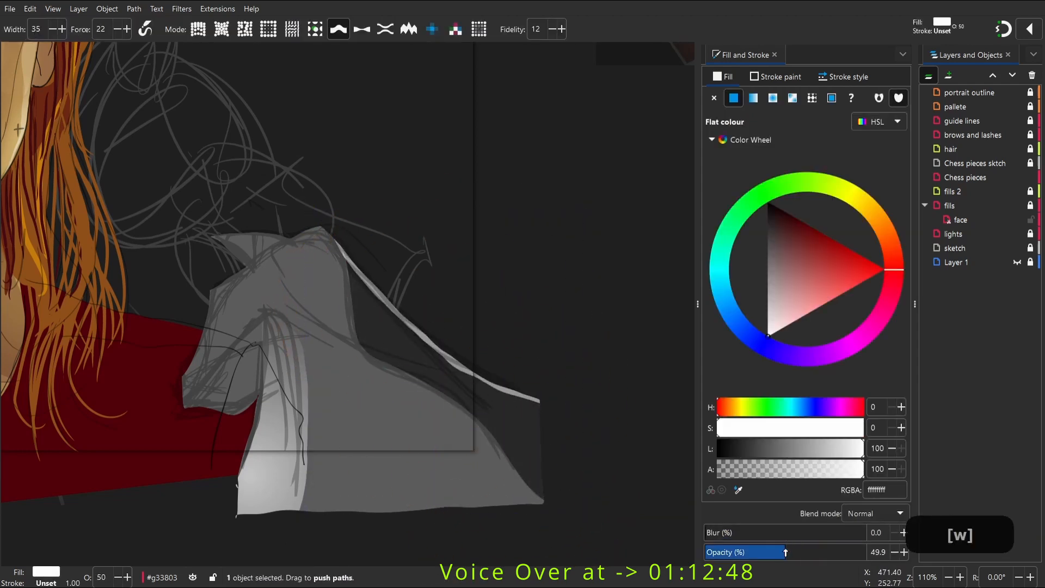
{"action": "left_click_drag", "start_coordinate": [785, 552], "coordinate": [778, 552]}
{"action": "key", "text": "s"}
Draw white highlights at 46% opacity along the knight's forehead and muzzle edge and on its ear, pushing the shapes into place
{"action": "key", "text": "p"}
{"action": "mouse_move", "coordinate": [213, 300]}
{"action": "left_mouse_down"}
{"action": "mouse_move", "coordinate": [297, 315]}
{"action": "mouse_move", "coordinate": [412, 239]}
{"action": "left_mouse_up"}
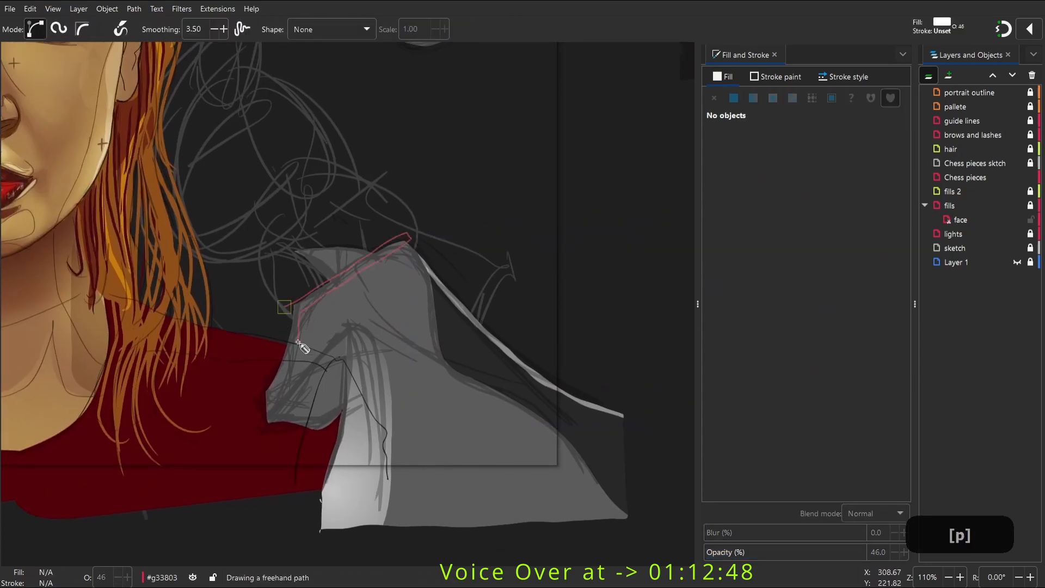
{"action": "left_click_drag", "start_coordinate": [276, 416], "coordinate": [272, 423]}
{"action": "key", "text": "w"}
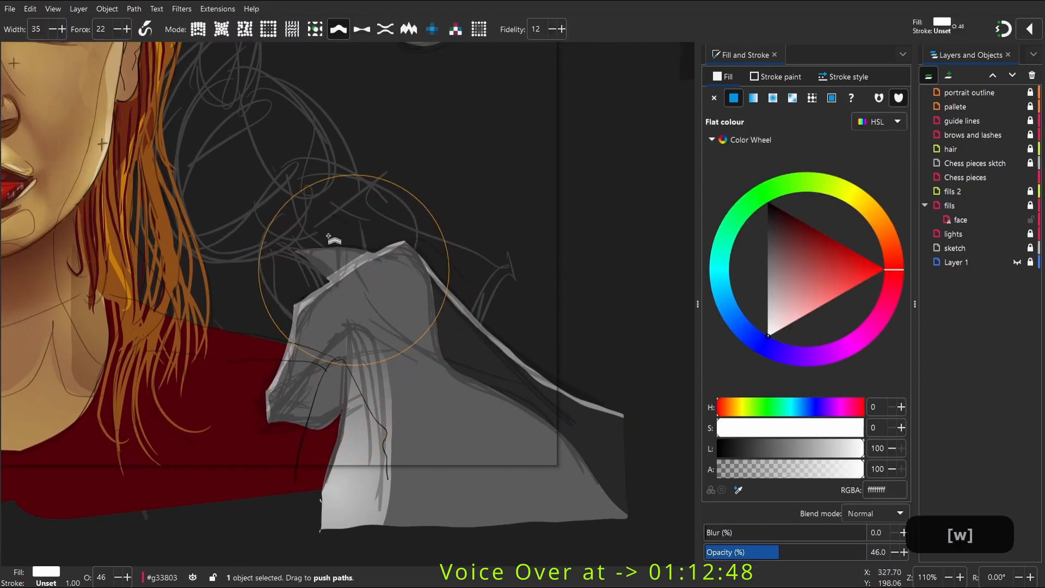
{"action": "key", "text": "p"}
{"action": "mouse_move", "coordinate": [296, 251]}
{"action": "left_mouse_down"}
{"action": "mouse_move", "coordinate": [322, 258]}
{"action": "mouse_move", "coordinate": [320, 281]}
{"action": "left_mouse_up"}
{"action": "key", "text": "space"}
{"action": "key", "text": "z"}
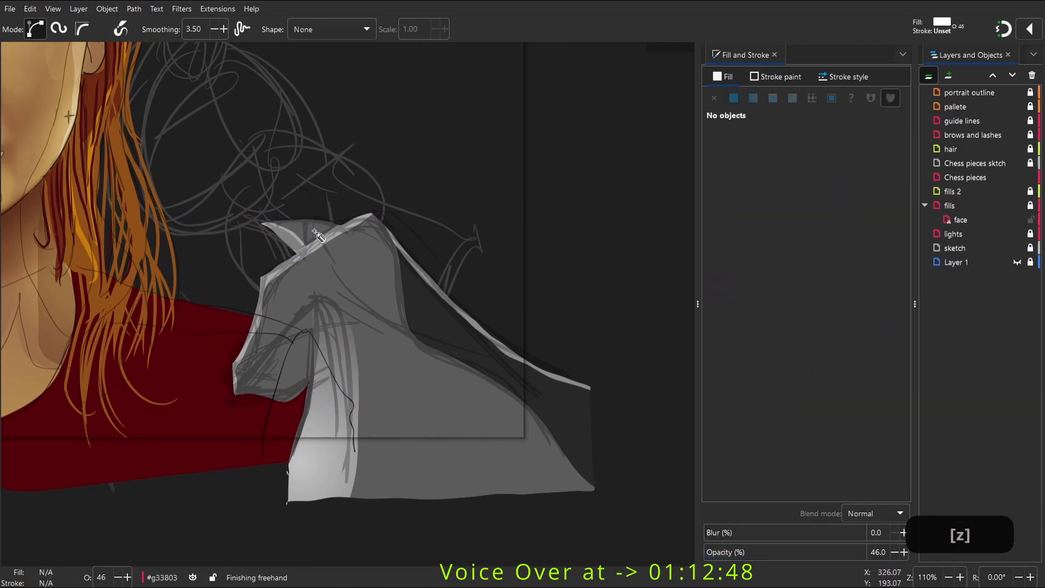
Draw a freehand shape over the underside of the knight's jaw and make it dark grey 303030 at 100% opacity
{"action": "left_click_drag", "start_coordinate": [305, 320], "coordinate": [318, 333]}
{"action": "key", "text": "w"}
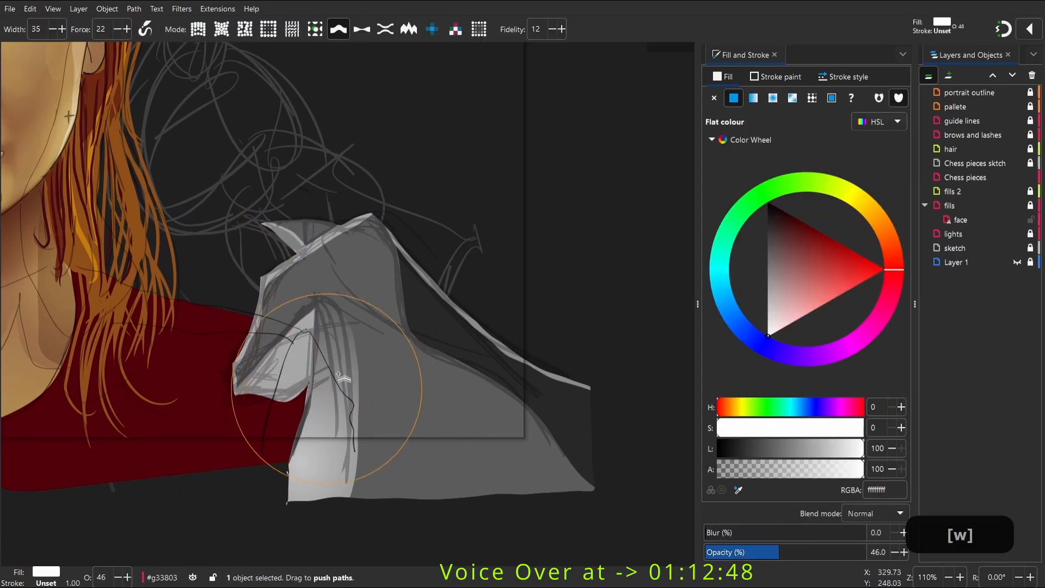
{"action": "key", "text": "s"}
{"action": "left_click_drag", "start_coordinate": [768, 218], "coordinate": [768, 226]}
{"action": "left_click_drag", "start_coordinate": [780, 553], "coordinate": [867, 554]}
{"action": "left_click", "coordinate": [573, 281]}
{"action": "key", "text": "space"}
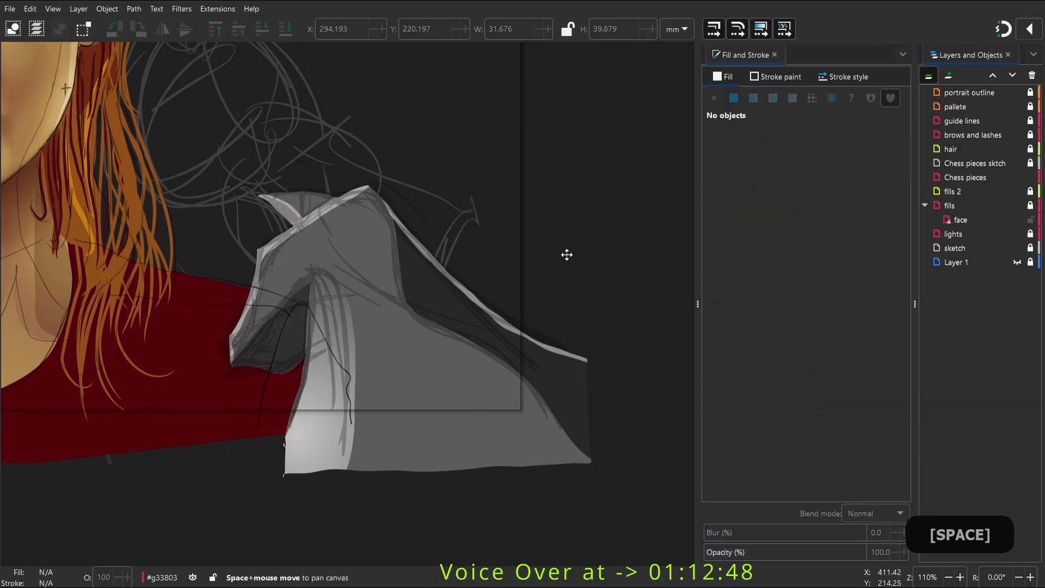
Draw a dark grey 303030 shape along the back of the knight's ear and push its edge to fit
{"action": "key", "text": "space"}
{"action": "left_click_drag", "start_coordinate": [450, 354], "coordinate": [391, 387]}
{"action": "key", "text": "p"}
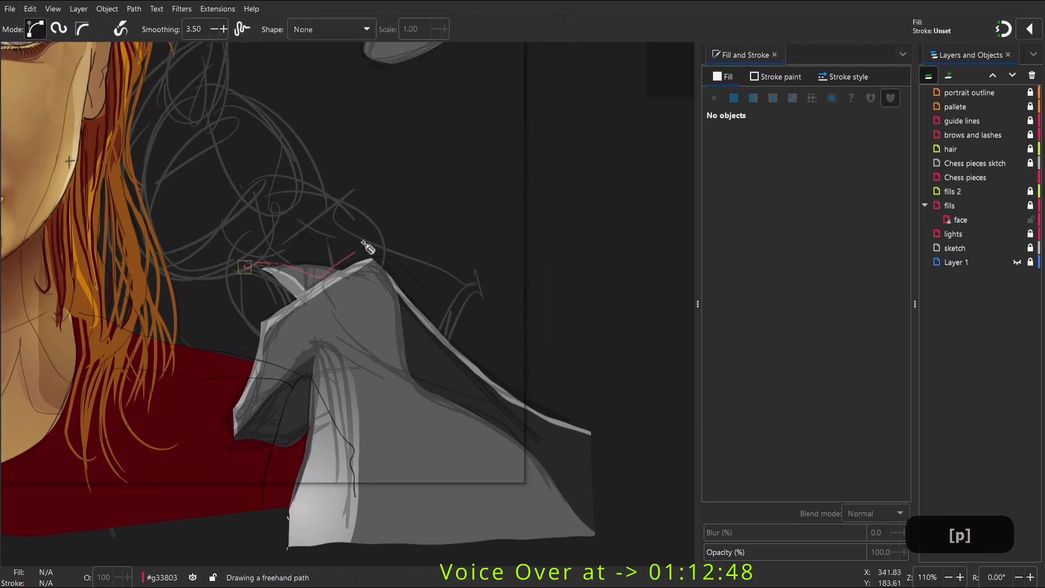
{"action": "key", "text": "w"}
{"action": "mouse_move", "coordinate": [367, 248]}
{"action": "left_mouse_down"}
{"action": "mouse_move", "coordinate": [321, 245]}
{"action": "mouse_move", "coordinate": [405, 96]}
{"action": "left_mouse_up"}
{"action": "key", "text": "space"}
{"action": "key", "text": "p"}
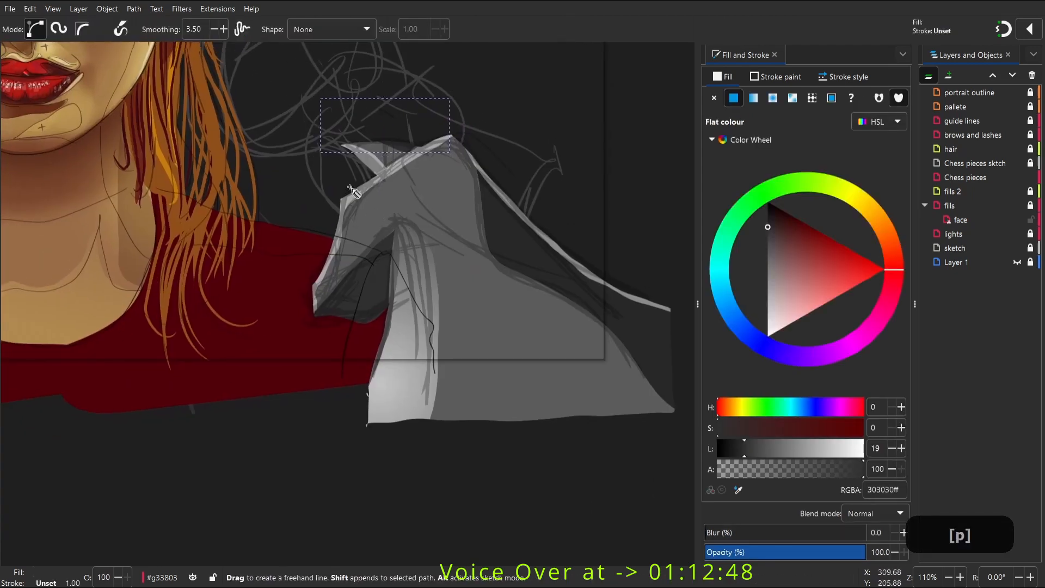
Draw a dark grey 303030 shade over the knight's cheek and upper neck, lower it one level and make it semi-transparent
{"action": "left_click_drag", "start_coordinate": [400, 161], "coordinate": [345, 234]}
{"action": "key", "text": "w"}
{"action": "key", "text": "Page_Down"}
{"action": "mouse_move", "coordinate": [412, 159]}
{"action": "left_mouse_down"}
{"action": "mouse_move", "coordinate": [497, 249]}
{"action": "mouse_move", "coordinate": [477, 149]}
{"action": "left_mouse_up"}
{"action": "key", "text": "s"}
{"action": "key", "text": "p"}
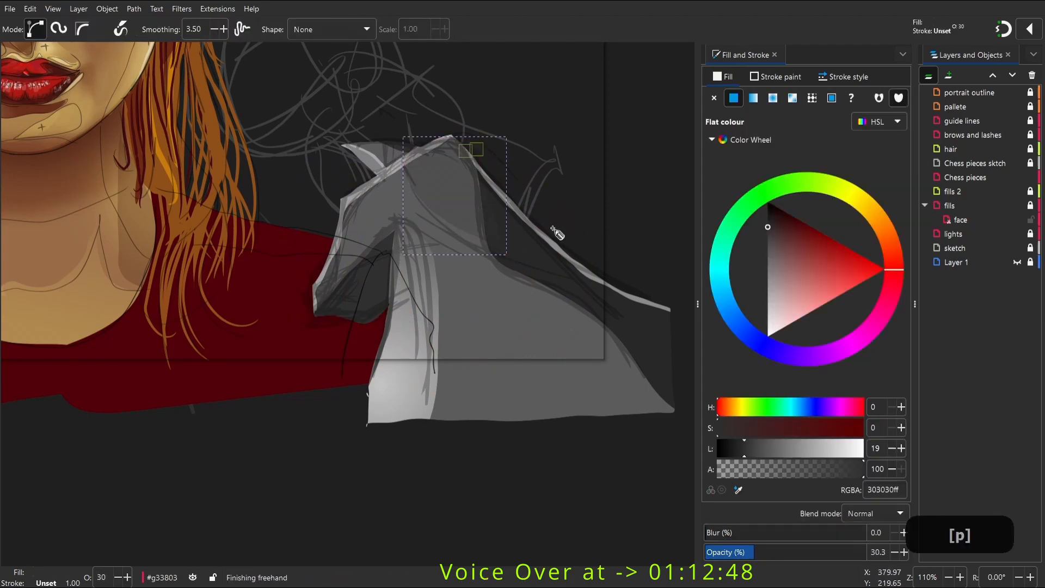
{"action": "left_click_drag", "start_coordinate": [781, 551], "coordinate": [810, 556]}
{"action": "key", "text": "s"}
Apply a gradient across the knight's main body and make its outer stop opaque and darker grey
{"action": "left_click", "coordinate": [616, 397]}
{"action": "key", "text": "g"}
{"action": "left_click_drag", "start_coordinate": [631, 394], "coordinate": [371, 212]}
{"action": "left_click_drag", "start_coordinate": [854, 472], "coordinate": [929, 489]}
{"action": "left_click", "coordinate": [632, 395]}
{"action": "left_click_drag", "start_coordinate": [795, 450], "coordinate": [783, 449]}
{"action": "key", "text": "s"}
{"action": "key", "text": "2"}
{"action": "left_click", "coordinate": [427, 364]}
{"action": "key", "text": "space"}
{"action": "left_click_drag", "start_coordinate": [503, 364], "coordinate": [462, 443]}
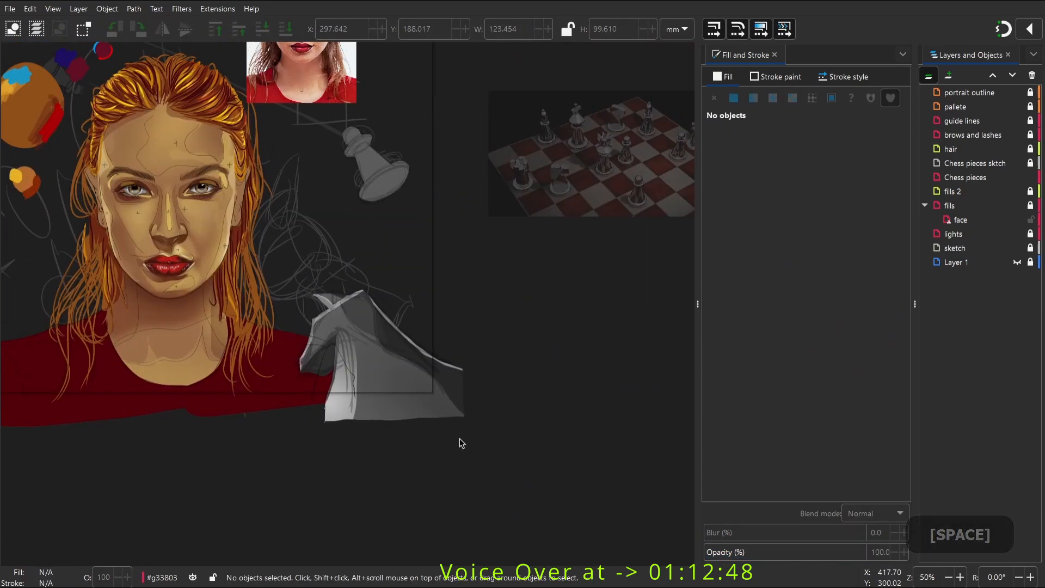
Reduce the opacity of the light shape on the front of the knight's neck to 46.6%
{"action": "key", "text": "z"}
{"action": "left_click_drag", "start_coordinate": [271, 469], "coordinate": [388, 309]}
{"action": "key", "text": "s"}
{"action": "left_click", "coordinate": [391, 302]}
{"action": "left_click_drag", "start_coordinate": [804, 552], "coordinate": [780, 552]}
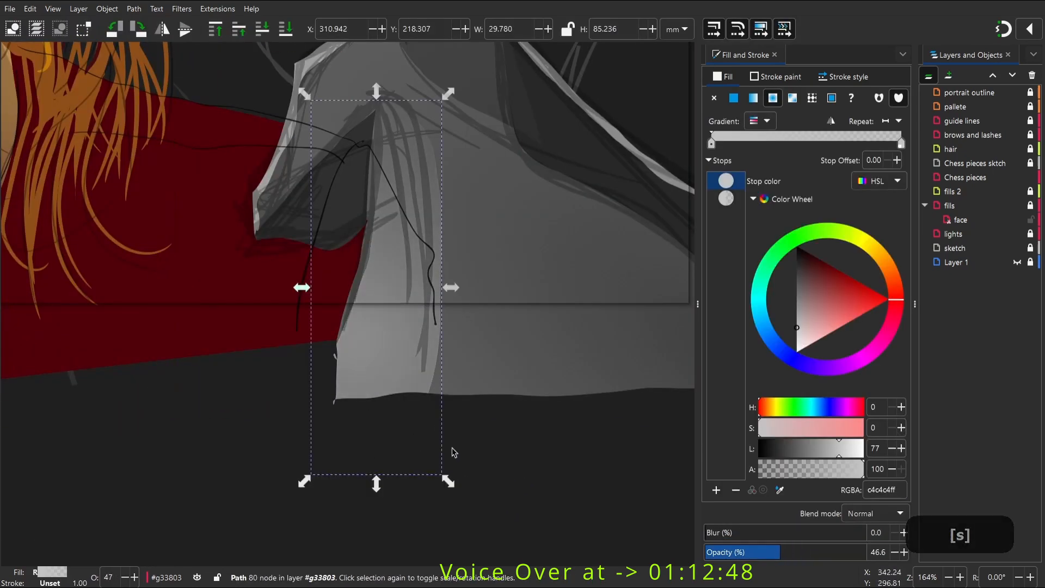
{"action": "left_click", "coordinate": [453, 452]}
{"action": "key", "text": "2"}
{"action": "key", "text": "space"}
{"action": "key", "text": "space"}
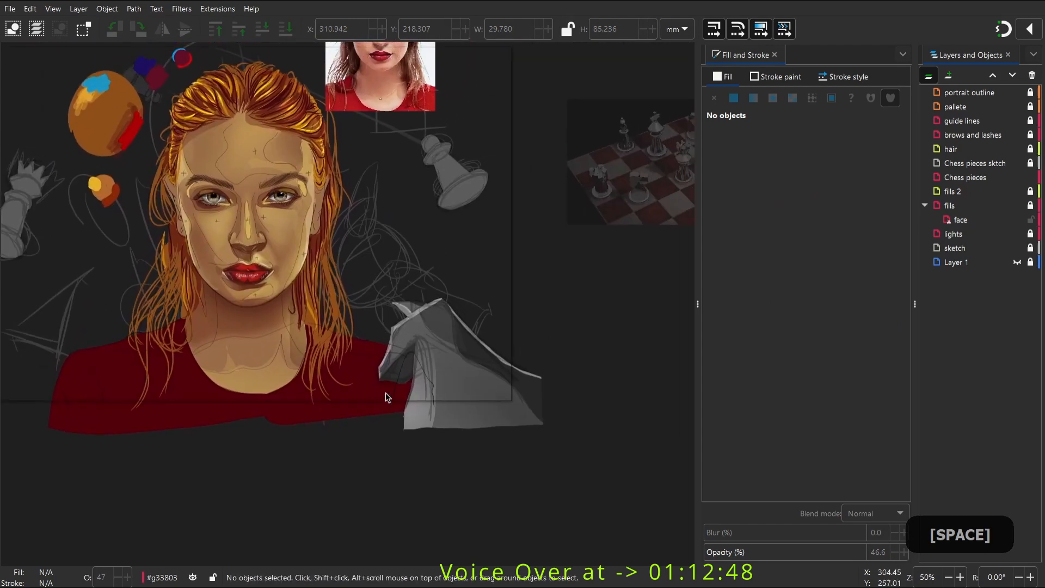
Close the export settings and resize the side panels to give the canvas more room
{"action": "key", "text": "space"}
{"action": "key", "text": "space"}
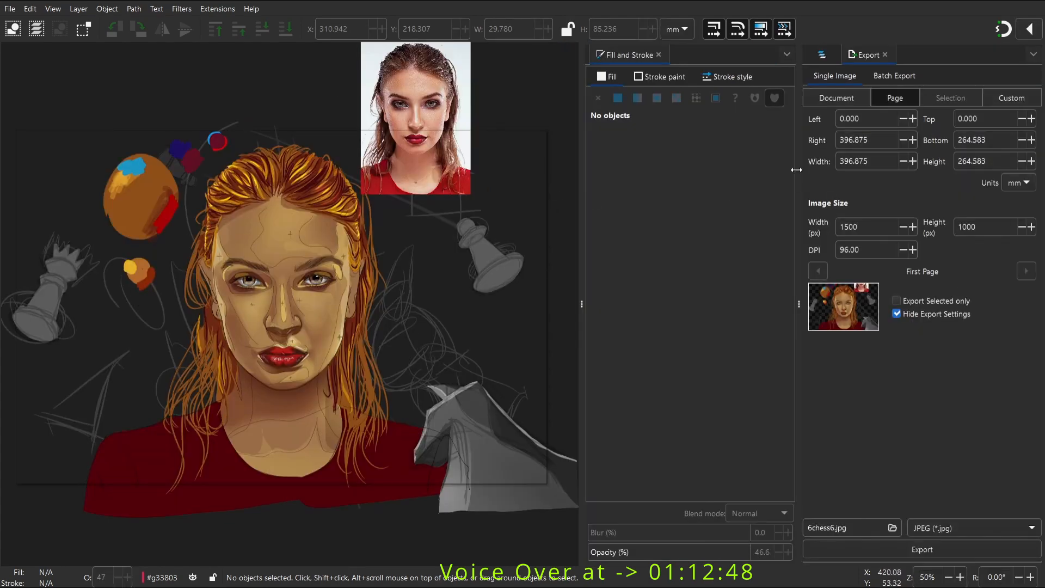
{"action": "left_click", "coordinate": [896, 55]}
{"action": "left_click_drag", "start_coordinate": [798, 201], "coordinate": [915, 213]}
{"action": "left_click_drag", "start_coordinate": [579, 234], "coordinate": [697, 235]}
Make the fills 2 layer active and unlock it for drawing on the face
{"action": "scroll", "coordinate": [420, 308], "scroll_direction": "up", "scroll_amount": 3, "text": "ctrl"}
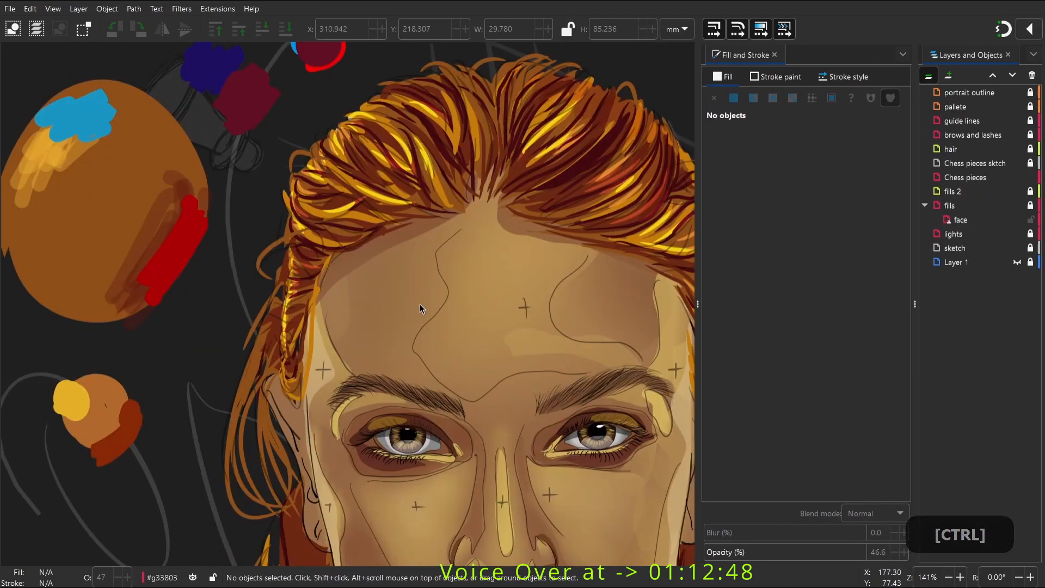
{"action": "left_click", "coordinate": [956, 191]}
{"action": "left_click", "coordinate": [1029, 191]}
{"action": "key", "text": "p"}
{"action": "mouse_move", "coordinate": [318, 256]}
{"action": "left_mouse_down"}
{"action": "mouse_move", "coordinate": [416, 222]}
{"action": "mouse_move", "coordinate": [312, 274]}
{"action": "mouse_move", "coordinate": [318, 256]}
{"action": "mouse_move", "coordinate": [411, 243]}
{"action": "mouse_move", "coordinate": [381, 267]}
{"action": "left_mouse_up"}
{"action": "key", "text": "shift"}
{"action": "key", "text": "ctrl+z"}
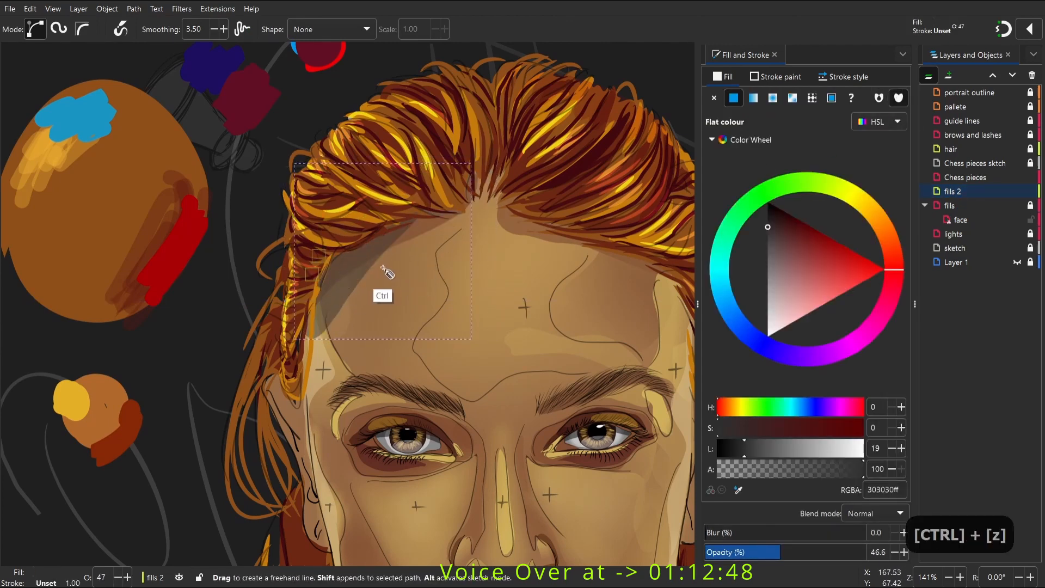
{"action": "key", "text": "ctrl+z"}
Draw a freehand shadow shape along the forehead's hairline, coloured with sampled skin brown 936138 at 100% opacity
{"action": "left_click_drag", "start_coordinate": [354, 201], "coordinate": [487, 206]}
{"action": "left_click_drag", "start_coordinate": [323, 218], "coordinate": [355, 202]}
{"action": "key", "text": "w"}
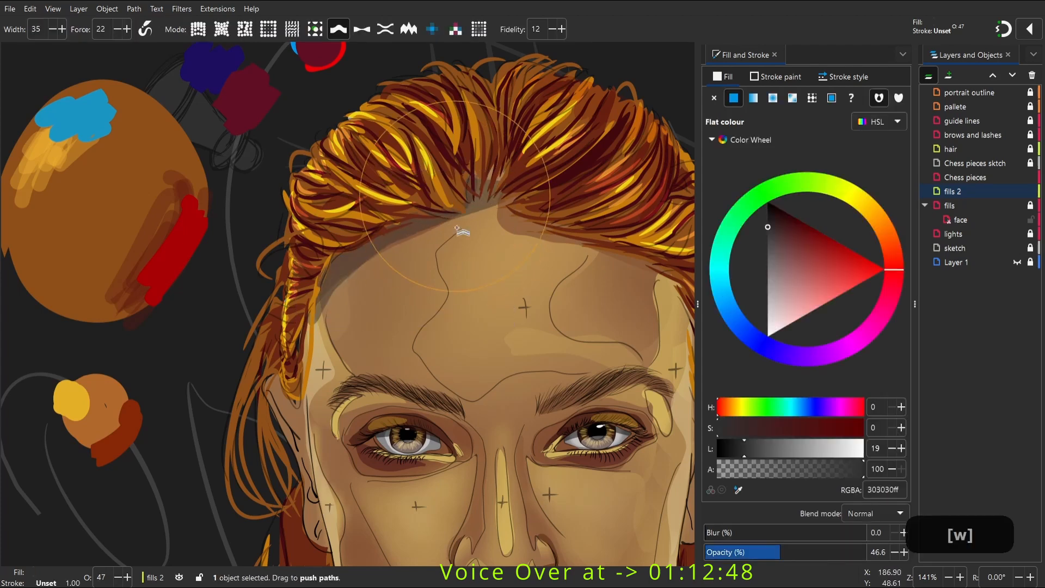
{"action": "key", "text": "d"}
{"action": "left_click", "coordinate": [533, 228]}
{"action": "left_click", "coordinate": [863, 551]}
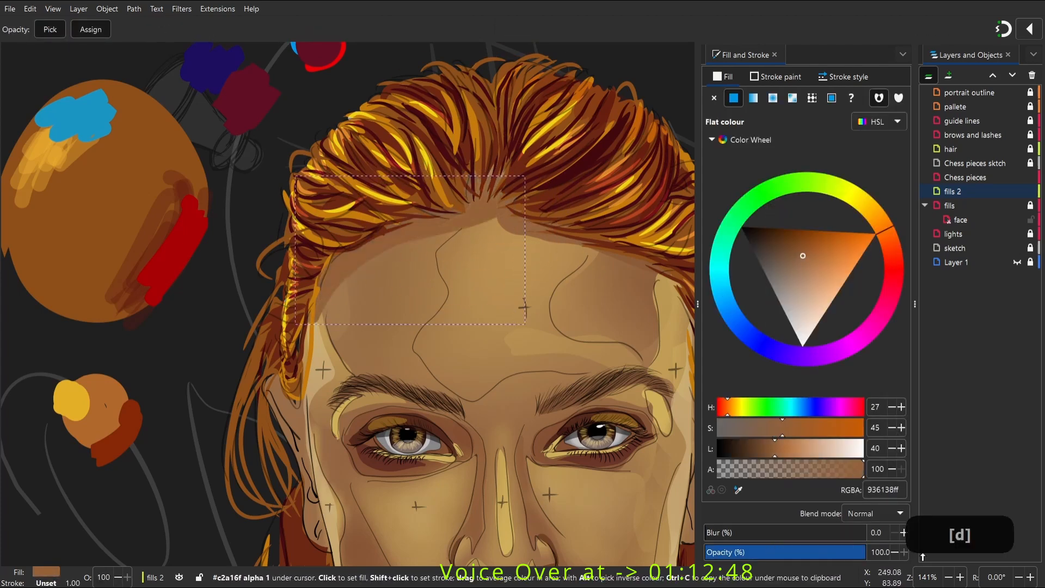
Recolour the hairline shadow to red-brown 6b2712, set its blur to about 32% and opacity to 88.4%, and push its edges into shape
{"action": "left_click_drag", "start_coordinate": [695, 425], "coordinate": [588, 287]}
{"action": "left_click", "coordinate": [641, 390]}
{"action": "left_click_drag", "start_coordinate": [641, 390], "coordinate": [632, 462]}
{"action": "left_click_drag", "start_coordinate": [794, 532], "coordinate": [773, 534]}
{"action": "left_click_drag", "start_coordinate": [783, 551], "coordinate": [847, 552]}
{"action": "left_click_drag", "start_coordinate": [358, 196], "coordinate": [356, 272]}
{"action": "key", "text": "w"}
{"action": "left_click_drag", "start_coordinate": [772, 532], "coordinate": [766, 533]}
{"action": "mouse_move", "coordinate": [245, 285]}
{"action": "left_mouse_down"}
{"action": "mouse_move", "coordinate": [354, 82]}
{"action": "mouse_move", "coordinate": [328, 219]}
{"action": "mouse_move", "coordinate": [208, 269]}
{"action": "left_mouse_up"}
{"action": "key", "text": "w"}
{"action": "key", "text": "p"}
{"action": "left_click_drag", "start_coordinate": [441, 248], "coordinate": [393, 185]}
{"action": "key", "text": "w"}
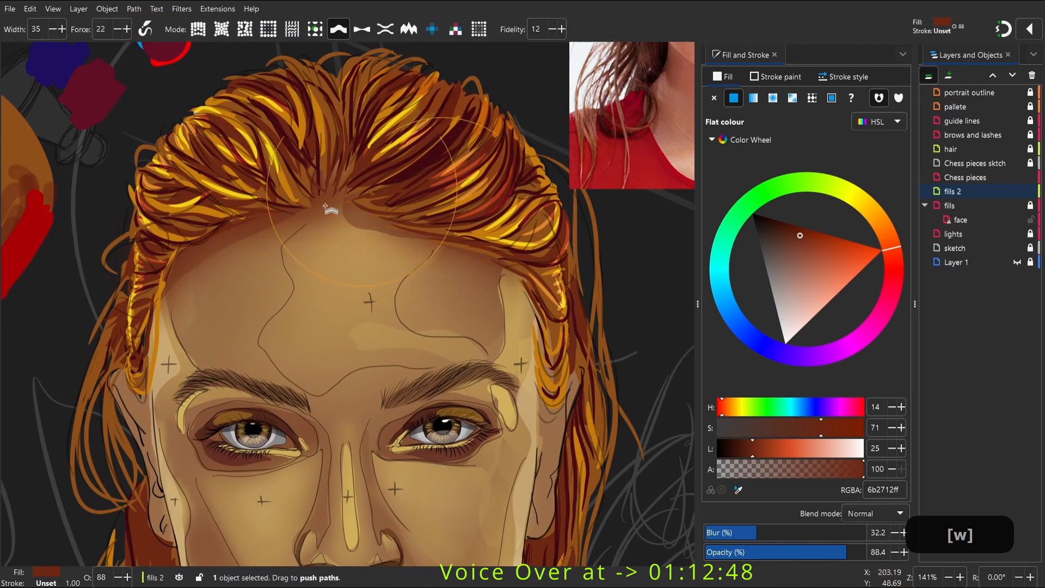
Reduce the hairline shadow's opacity to 60.3%, judging it against the whole portrait
{"action": "key", "text": "space"}
{"action": "mouse_move", "coordinate": [332, 210]}
{"action": "left_mouse_down"}
{"action": "mouse_move", "coordinate": [359, 123]}
{"action": "mouse_move", "coordinate": [375, 225]}
{"action": "left_mouse_up"}
{"action": "scroll", "coordinate": [360, 123], "scroll_direction": "down", "scroll_amount": 3}
{"action": "left_click_drag", "start_coordinate": [342, 287], "coordinate": [367, 214]}
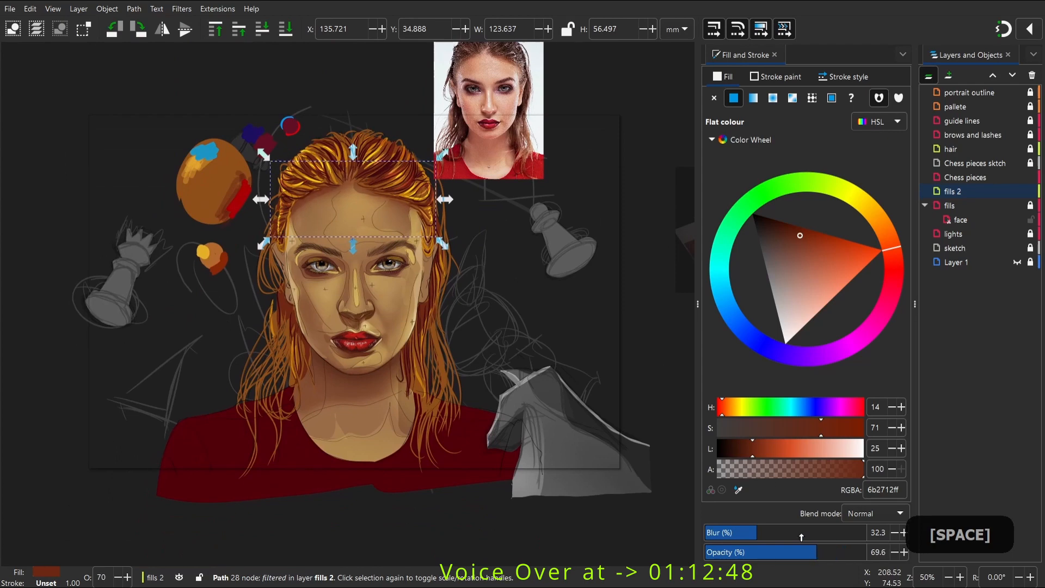
{"action": "left_click", "coordinate": [615, 349]}
{"action": "left_click_drag", "start_coordinate": [481, 238], "coordinate": [485, 277]}
{"action": "left_click_drag", "start_coordinate": [260, 379], "coordinate": [245, 363]}
{"action": "mouse_move", "coordinate": [374, 240]}
{"action": "left_mouse_down"}
{"action": "mouse_move", "coordinate": [397, 246]}
{"action": "mouse_move", "coordinate": [384, 279]}
{"action": "mouse_move", "coordinate": [415, 245]}
{"action": "left_mouse_up"}
{"action": "key", "text": "space"}
{"action": "left_click", "coordinate": [350, 236]}
{"action": "key", "text": "space"}
{"action": "left_click", "coordinate": [350, 235]}
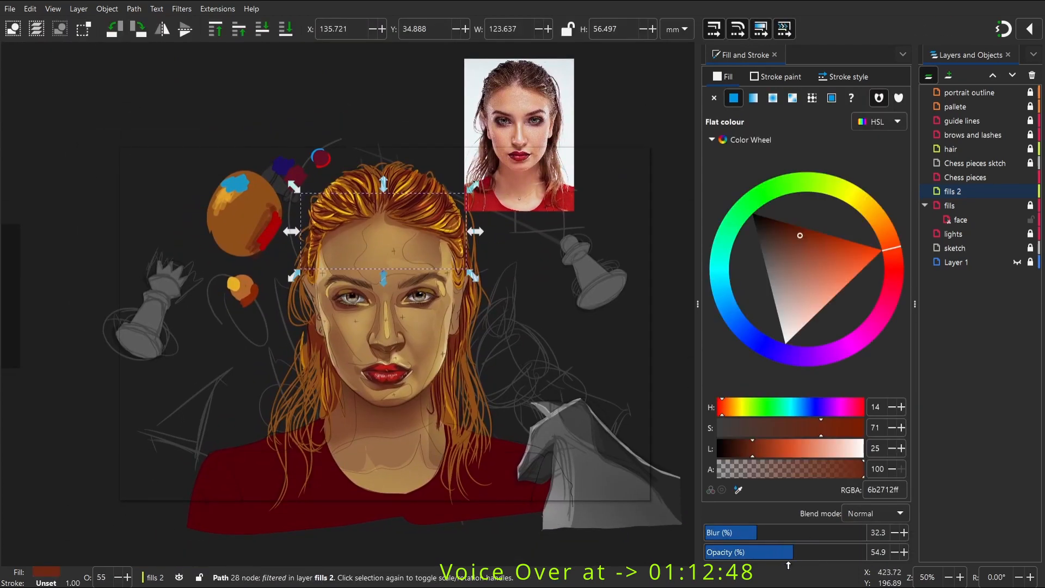
Draw a light tan c4a570 shape along the temple beside the forehead at 60.3% opacity and push its edge to fit
{"action": "key", "text": "z"}
{"action": "mouse_move", "coordinate": [299, 198]}
{"action": "left_mouse_down"}
{"action": "mouse_move", "coordinate": [379, 305]}
{"action": "mouse_move", "coordinate": [381, 322]}
{"action": "left_mouse_up"}
{"action": "key", "text": "p"}
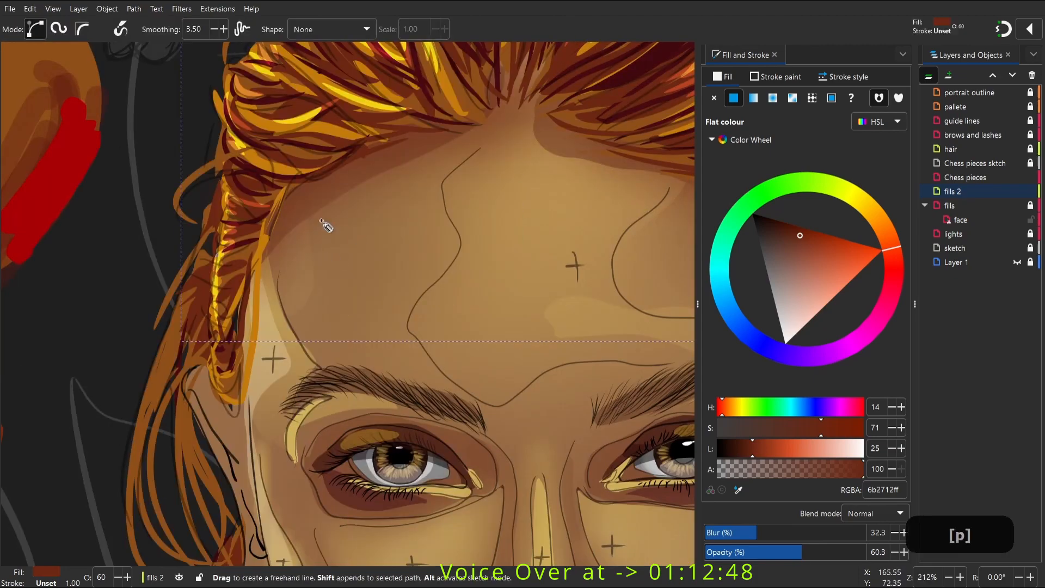
{"action": "mouse_move", "coordinate": [340, 169]}
{"action": "left_mouse_down"}
{"action": "mouse_move", "coordinate": [297, 187]}
{"action": "mouse_move", "coordinate": [340, 169]}
{"action": "left_mouse_up"}
{"action": "key", "text": "w"}
{"action": "key", "text": "s"}
{"action": "key", "text": "2"}
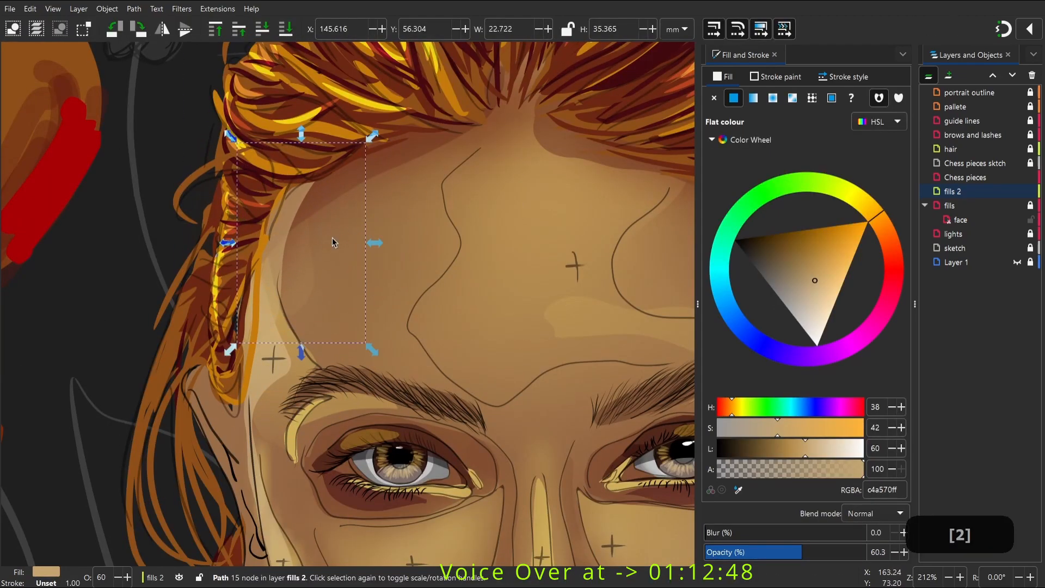
Make the hair layer active and unlock it for additions at the temple
{"action": "key", "text": "space"}
{"action": "key", "text": "z"}
{"action": "left_click_drag", "start_coordinate": [217, 158], "coordinate": [397, 326]}
{"action": "key", "text": "space"}
{"action": "left_click_drag", "start_coordinate": [79, 512], "coordinate": [381, 256]}
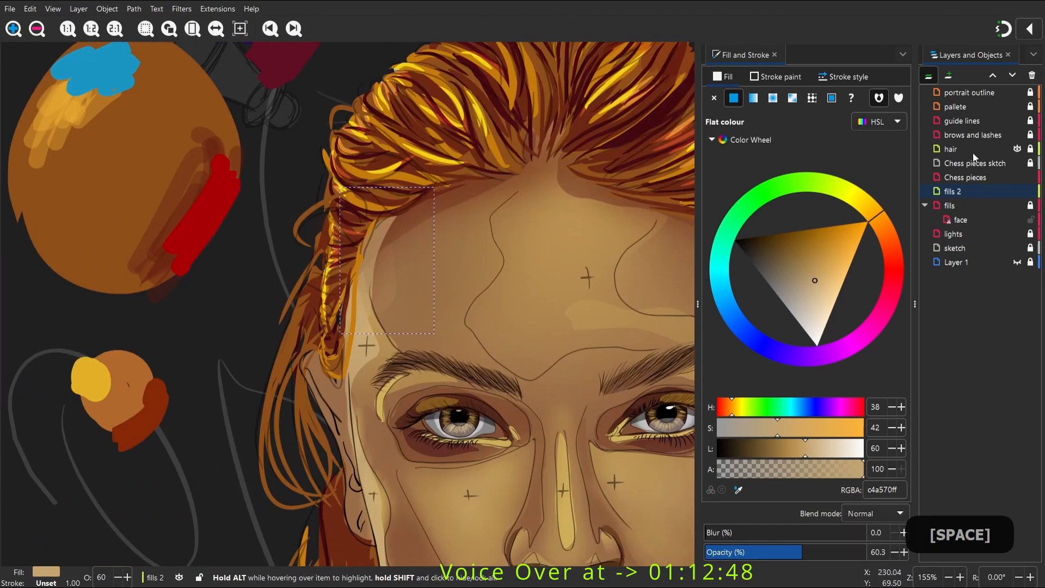
{"action": "key", "text": "p"}
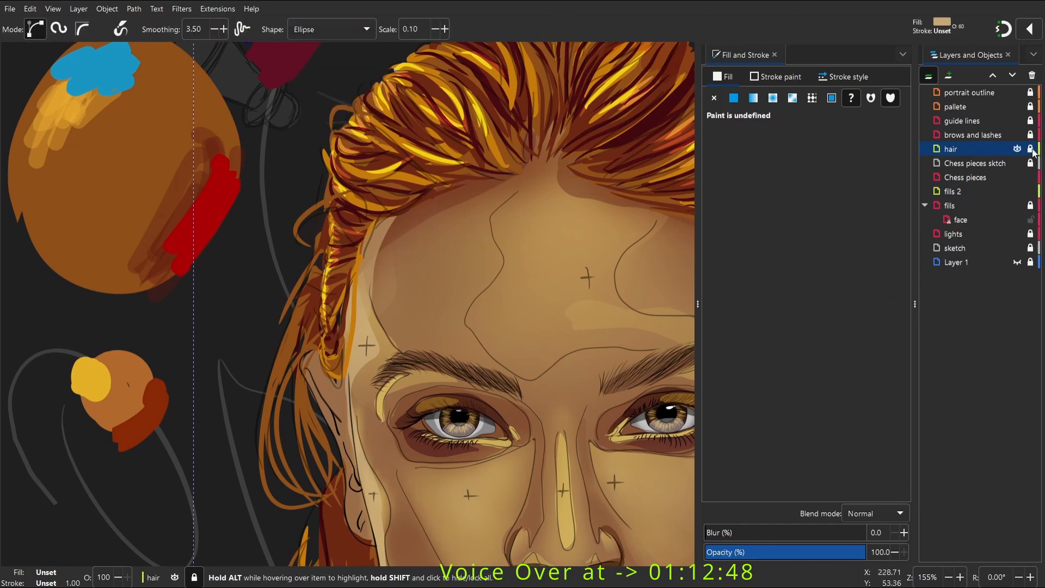
Try to draw strands over the temple hairline in colours sampled from the hair, and undo them
{"action": "mouse_move", "coordinate": [447, 236]}
{"action": "left_mouse_down"}
{"action": "mouse_move", "coordinate": [419, 232]}
{"action": "mouse_move", "coordinate": [413, 201]}
{"action": "left_mouse_up"}
{"action": "key", "text": "d"}
{"action": "mouse_move", "coordinate": [415, 179]}
{"action": "left_mouse_down"}
{"action": "mouse_move", "coordinate": [425, 187]}
{"action": "mouse_move", "coordinate": [367, 262]}
{"action": "mouse_move", "coordinate": [415, 214]}
{"action": "mouse_move", "coordinate": [403, 244]}
{"action": "left_mouse_up"}
{"action": "key", "text": "ctrl+z"}
{"action": "key", "text": "ctrl+z"}
{"action": "key", "text": "p"}
{"action": "left_click", "coordinate": [420, 204]}
{"action": "left_click", "coordinate": [1029, 149]}
{"action": "key", "text": "d"}
{"action": "left_click", "coordinate": [394, 217]}
{"action": "left_click", "coordinate": [394, 218]}
{"action": "key", "text": "ctrl+z"}
{"action": "key", "text": "p"}
{"action": "left_click_drag", "start_coordinate": [807, 552], "coordinate": [866, 552]}
{"action": "key", "text": "d"}
{"action": "left_click_drag", "start_coordinate": [420, 143], "coordinate": [419, 142]}
{"action": "key", "text": "p"}
{"action": "key", "text": "ctrl+z"}
{"action": "key", "text": "ctrl+y"}
{"action": "key", "text": "ctrl+z"}
{"action": "key", "text": "ctrl+z"}
{"action": "key", "text": "ctrl+z"}
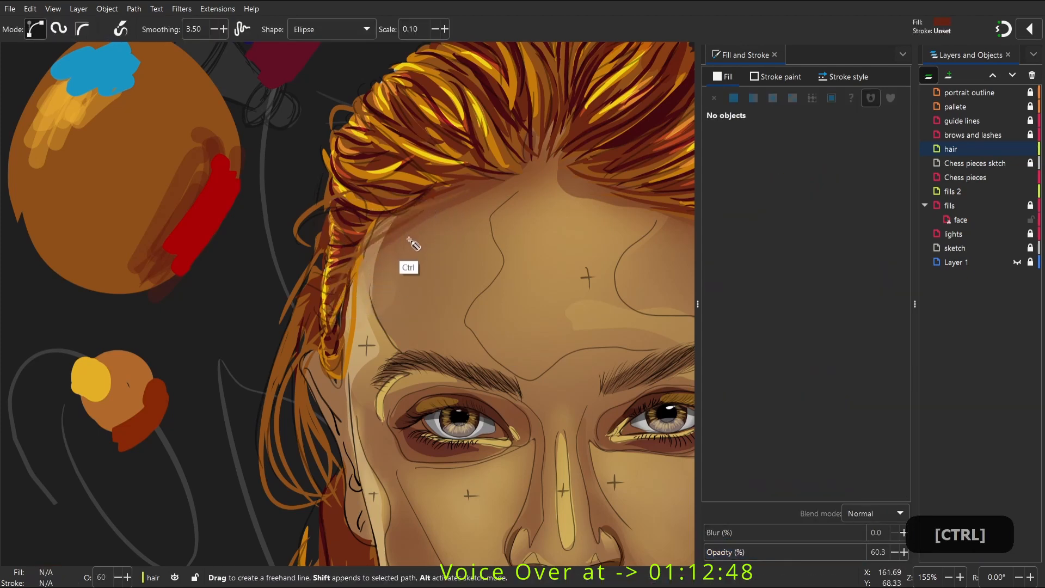
Draw a freehand strand shape about 36 by 32 mm over the temple hairline and sample a colour for it from the artwork
{"action": "left_click_drag", "start_coordinate": [335, 315], "coordinate": [334, 319]}
{"action": "key", "text": "space"}
{"action": "left_click_drag", "start_coordinate": [424, 210], "coordinate": [376, 203]}
{"action": "mouse_move", "coordinate": [443, 172]}
{"action": "left_mouse_down"}
{"action": "mouse_move", "coordinate": [373, 212]}
{"action": "mouse_move", "coordinate": [292, 302]}
{"action": "left_mouse_up"}
{"action": "left_click_drag", "start_coordinate": [363, 170], "coordinate": [359, 225]}
{"action": "key", "text": "d"}
{"action": "left_click_drag", "start_coordinate": [360, 226], "coordinate": [266, 228]}
{"action": "key", "text": "space"}
{"action": "key", "text": "2"}
{"action": "left_click", "coordinate": [359, 177]}
{"action": "left_click_drag", "start_coordinate": [345, 387], "coordinate": [180, 179]}
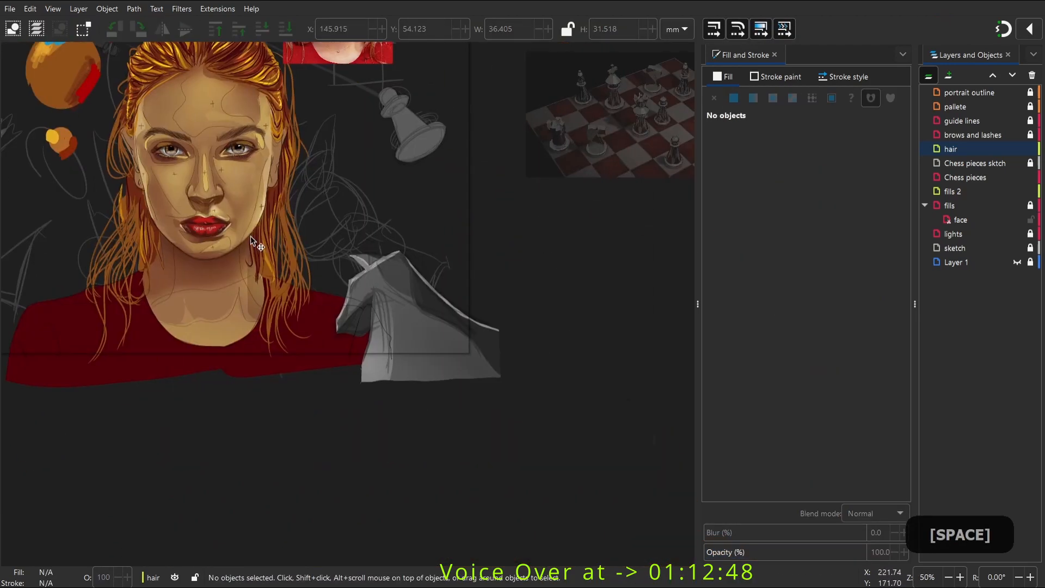
Lock the hair layer and select the knight group in the Chess pieces layer
{"action": "left_click", "coordinate": [450, 338]}
{"action": "key", "text": "z"}
{"action": "left_click_drag", "start_coordinate": [386, 269], "coordinate": [560, 437]}
{"action": "left_click", "coordinate": [1029, 149]}
{"action": "key", "text": "s"}
{"action": "key", "text": "space"}
{"action": "left_click_drag", "start_coordinate": [313, 303], "coordinate": [414, 302]}
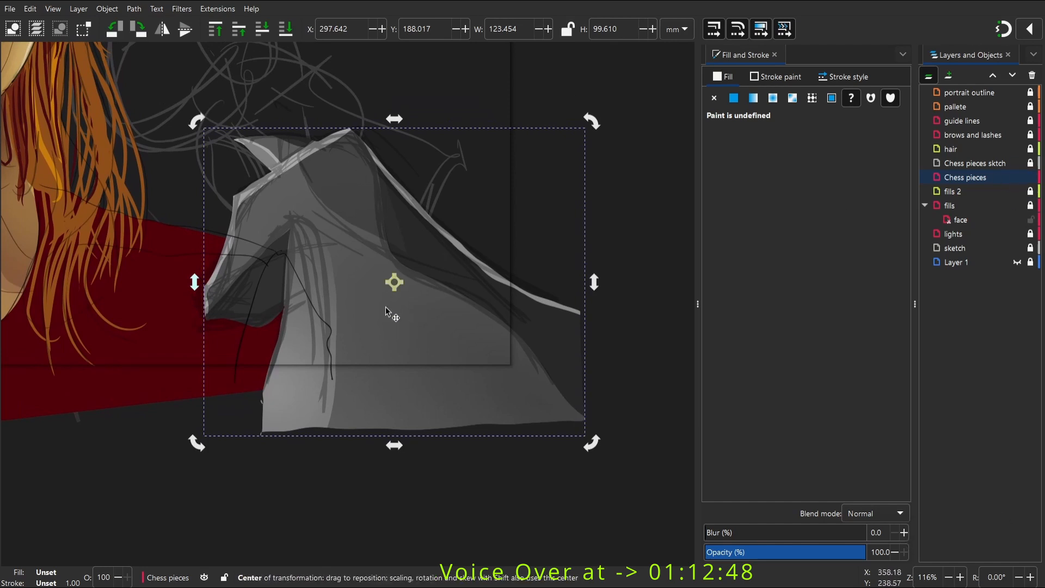
Enter the knight's clipped group for editing
{"action": "right_click", "coordinate": [397, 335]}
{"action": "left_click", "coordinate": [453, 259]}
Try to draw a freehand shading band down the knight's neck and undo it
{"action": "key", "text": "p"}
{"action": "left_click_drag", "start_coordinate": [360, 466], "coordinate": [359, 161]}
{"action": "key", "text": "ctrl+z"}
{"action": "left_click", "coordinate": [338, 29]}
{"action": "left_click", "coordinate": [332, 11]}
{"action": "mouse_move", "coordinate": [366, 460]}
{"action": "left_mouse_down"}
{"action": "mouse_move", "coordinate": [352, 132]}
{"action": "mouse_move", "coordinate": [366, 460]}
{"action": "left_mouse_up"}
{"action": "key", "text": "w"}
{"action": "key", "text": "s"}
{"action": "key", "text": "ctrl+z"}
Draw a closed straight-sided band about 28 by 118 mm running down the knight's neck
{"action": "key", "text": "b"}
{"action": "left_click", "coordinate": [377, 467]}
{"action": "left_click_drag", "start_coordinate": [326, 132], "coordinate": [333, 128]}
{"action": "left_click", "coordinate": [356, 106]}
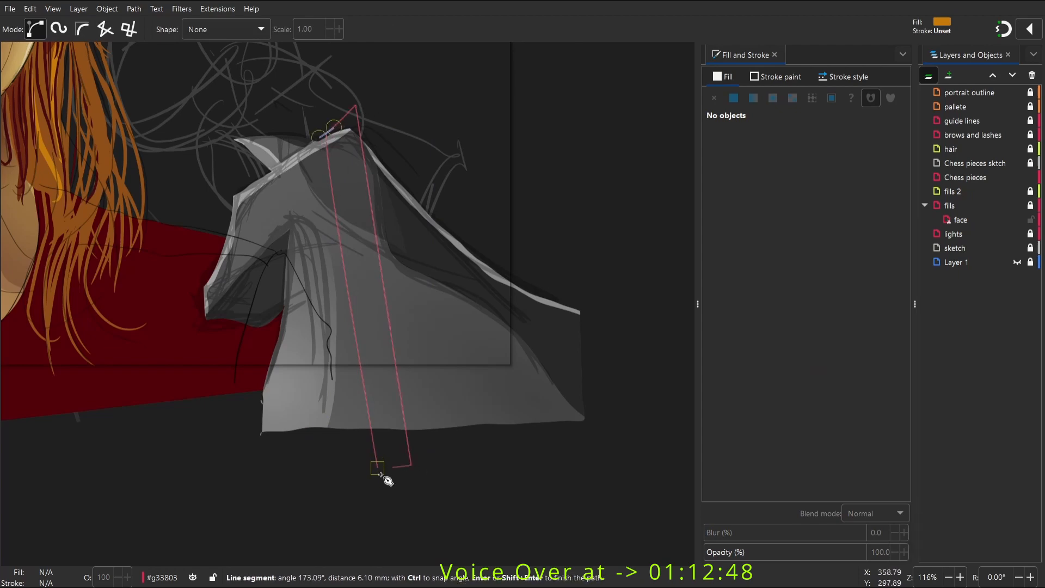
{"action": "left_click", "coordinate": [380, 474]}
Fill the neck band with a black gradient fading to transparent and lower its opacity to 20.4%
{"action": "left_click_drag", "start_coordinate": [762, 245], "coordinate": [687, 264]}
{"action": "key", "text": "g"}
{"action": "left_click_drag", "start_coordinate": [387, 423], "coordinate": [342, 109]}
{"action": "key", "text": "s"}
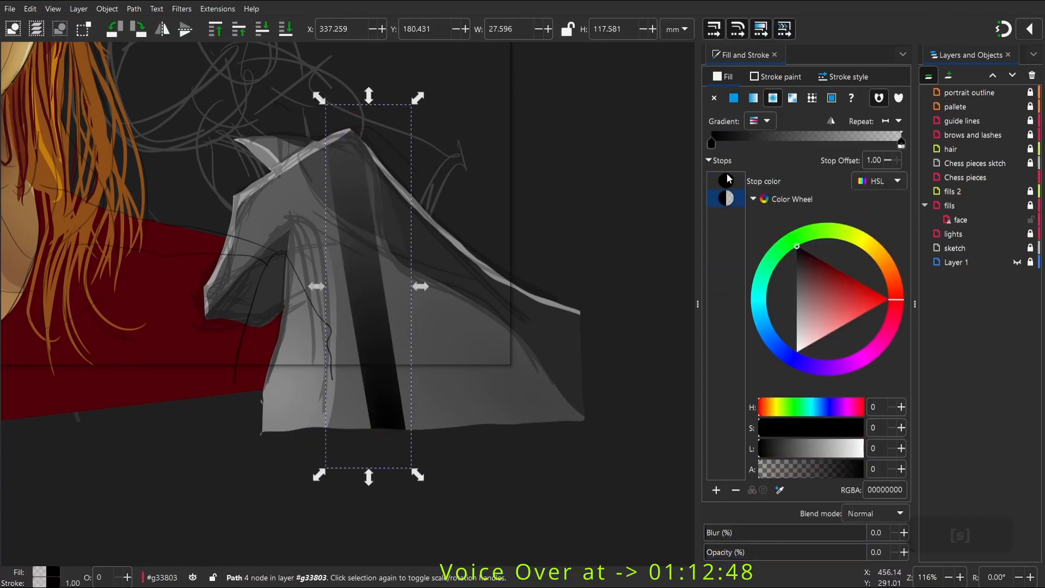
{"action": "left_click", "coordinate": [727, 179]}
{"action": "key", "text": "s"}
{"action": "left_click", "coordinate": [383, 348]}
{"action": "left_click_drag", "start_coordinate": [800, 552], "coordinate": [738, 551]}
{"action": "key", "text": "Escape"}
Draw a freehand black shading shape over the knight's muzzle and lower it one level in the stack
{"action": "key", "text": "space"}
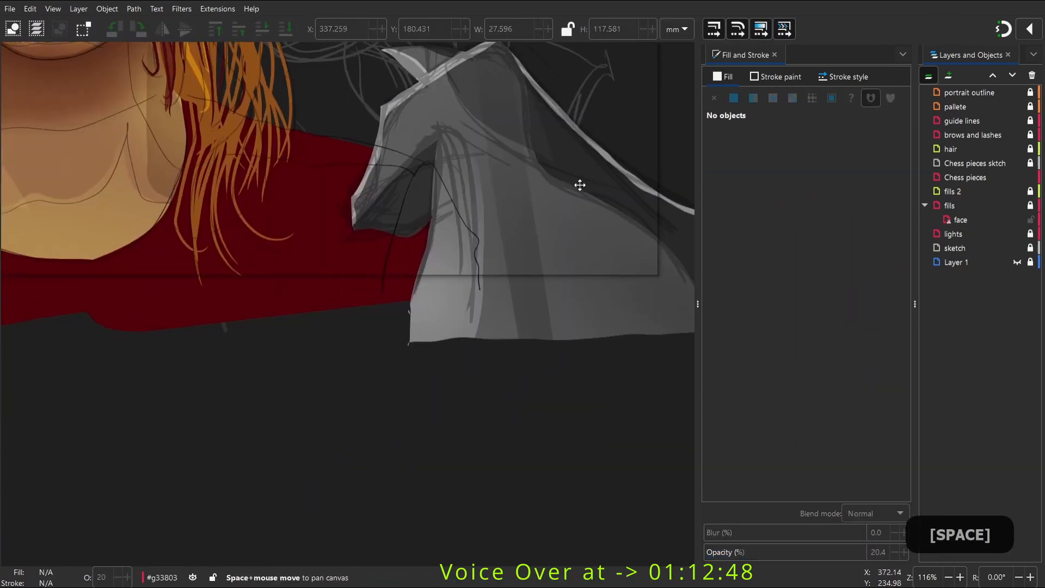
{"action": "key", "text": "p"}
{"action": "left_click_drag", "start_coordinate": [393, 211], "coordinate": [404, 213]}
{"action": "key", "text": "s"}
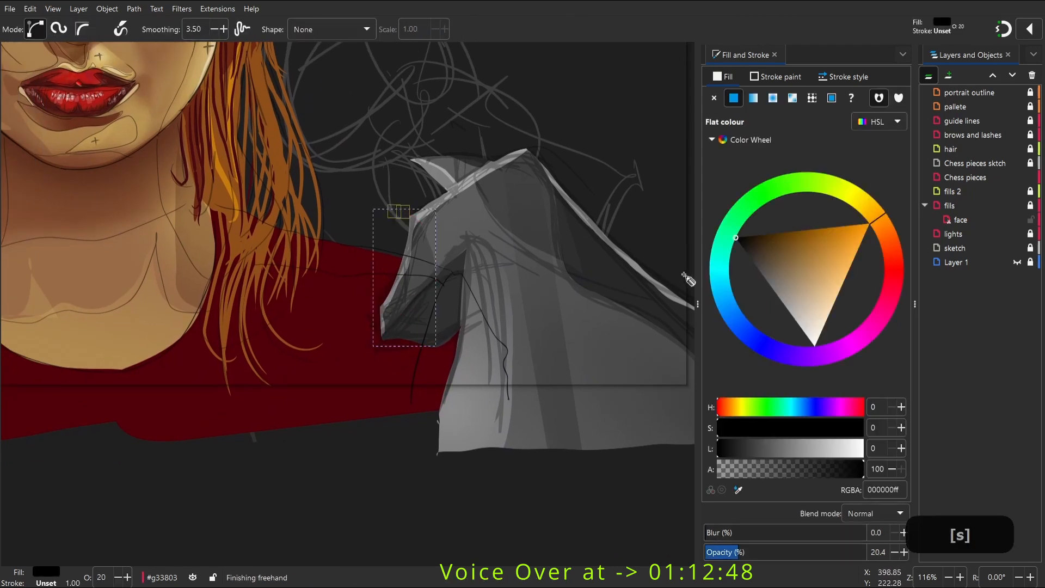
{"action": "key", "text": "Page_Down"}
Draw a curved white highlight about 16 by 51 mm behind the knight's jaw, smooth it and make it semi-transparent
{"action": "mouse_move", "coordinate": [788, 296]}
{"action": "left_mouse_down"}
{"action": "mouse_move", "coordinate": [759, 313]}
{"action": "mouse_move", "coordinate": [779, 354]}
{"action": "left_mouse_up"}
{"action": "key", "text": "s"}
{"action": "key", "text": "p"}
{"action": "mouse_move", "coordinate": [467, 243]}
{"action": "left_mouse_down"}
{"action": "mouse_move", "coordinate": [516, 284]}
{"action": "mouse_move", "coordinate": [519, 367]}
{"action": "left_mouse_up"}
{"action": "key", "text": "w"}
{"action": "key", "text": "s"}
{"action": "left_click", "coordinate": [773, 552]}
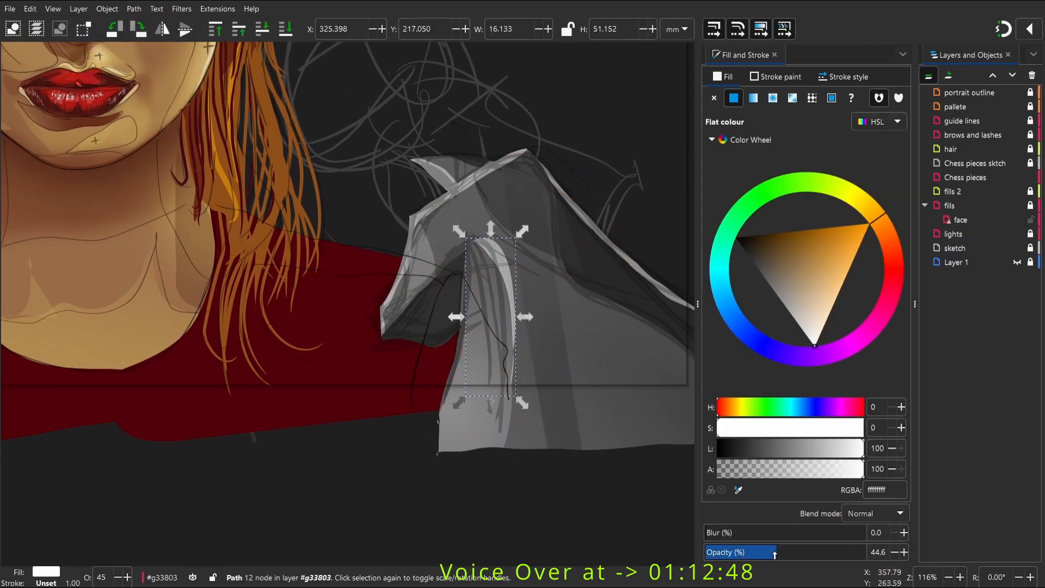
{"action": "key", "text": "Escape"}
Draw a curved white highlight along the inner edge of the knight's mane and lower the jaw highlight's opacity to 16.8%
{"action": "key", "text": "space"}
{"action": "key", "text": "p"}
{"action": "left_click_drag", "start_coordinate": [380, 222], "coordinate": [434, 330]}
{"action": "key", "text": "w"}
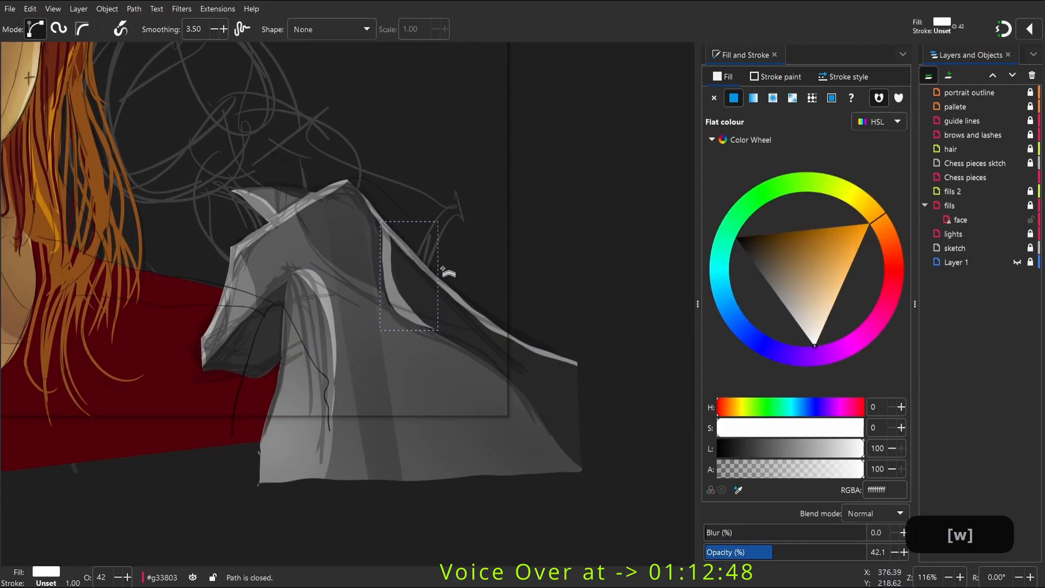
{"action": "left_click_drag", "start_coordinate": [743, 552], "coordinate": [732, 551]}
{"action": "key", "text": "s"}
{"action": "left_click", "coordinate": [329, 303]}
{"action": "key", "text": "Escape"}
Turn the grey silhouette of the crowned chess piece into a clip group and enter that group
{"action": "key", "text": "space"}
{"action": "key", "text": "2"}
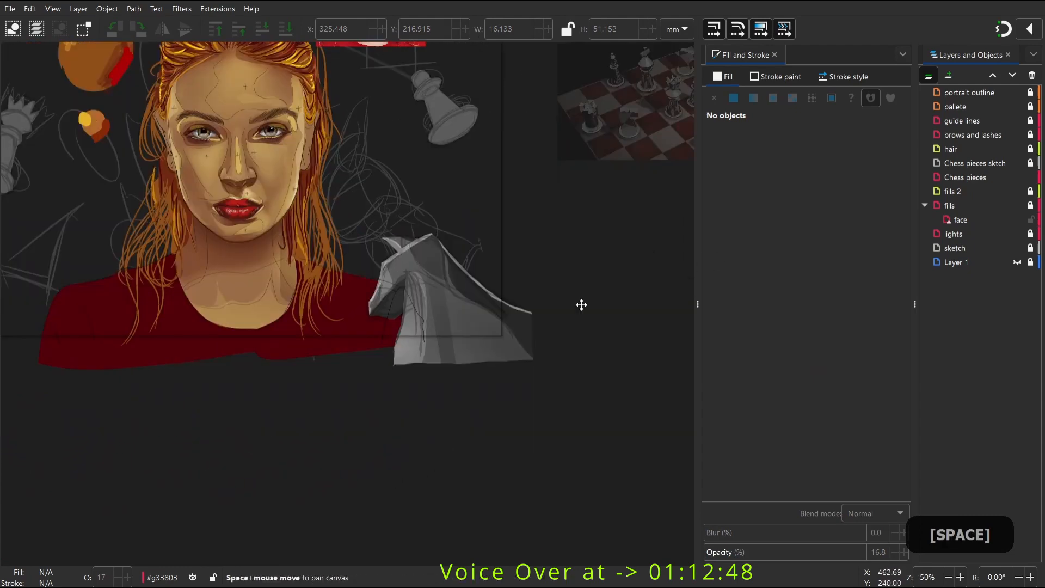
{"action": "key", "text": "z"}
{"action": "key", "text": "space"}
{"action": "key", "text": "z"}
{"action": "left_click_drag", "start_coordinate": [172, 204], "coordinate": [294, 424]}
{"action": "key", "text": "s"}
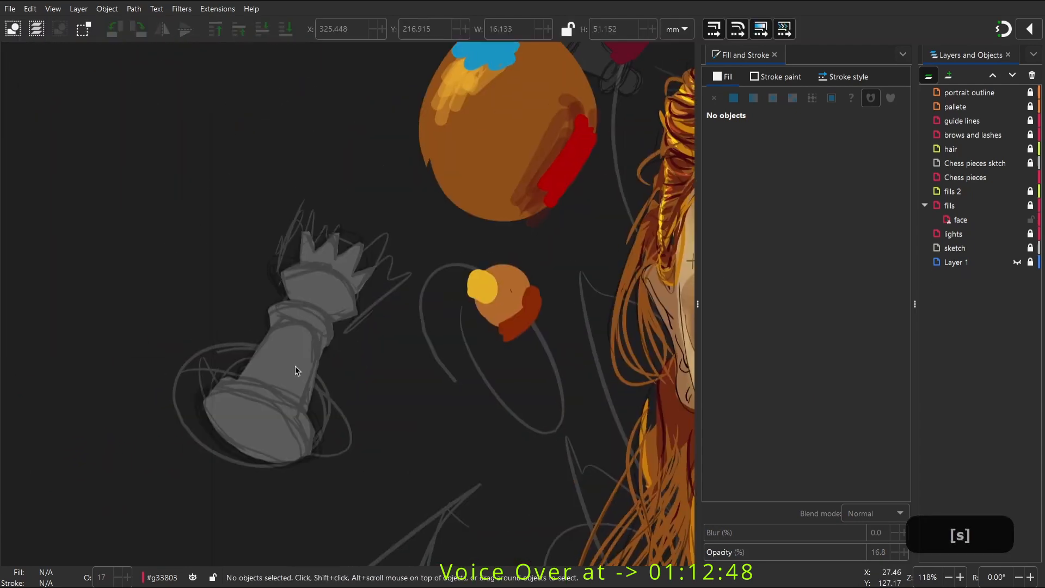
{"action": "left_click", "coordinate": [295, 366]}
{"action": "key", "text": "space"}
{"action": "right_click", "coordinate": [351, 284]}
{"action": "key", "text": "ctrl+z"}
{"action": "left_click", "coordinate": [348, 283]}
{"action": "key", "text": "s"}
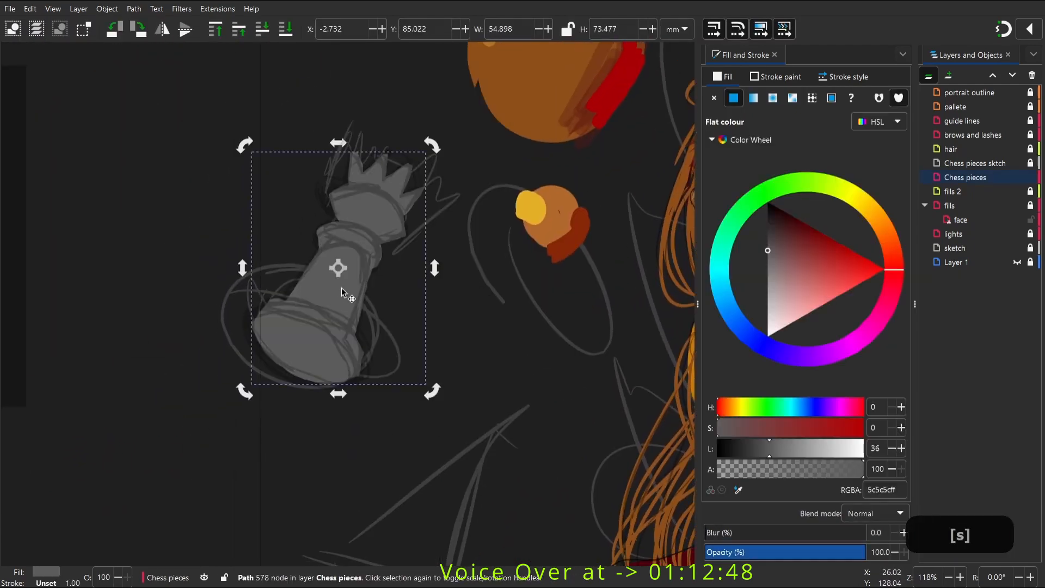
{"action": "right_click", "coordinate": [342, 286]}
{"action": "left_click", "coordinate": [381, 455]}
{"action": "right_click", "coordinate": [340, 300]}
{"action": "left_click", "coordinate": [402, 218]}
Draw freehand black shadow shapes at 45.5% opacity on the crowned piece's cup, collar, stem and base
{"action": "key", "text": "p"}
{"action": "scroll", "coordinate": [391, 101], "scroll_direction": "up", "scroll_amount": 1}
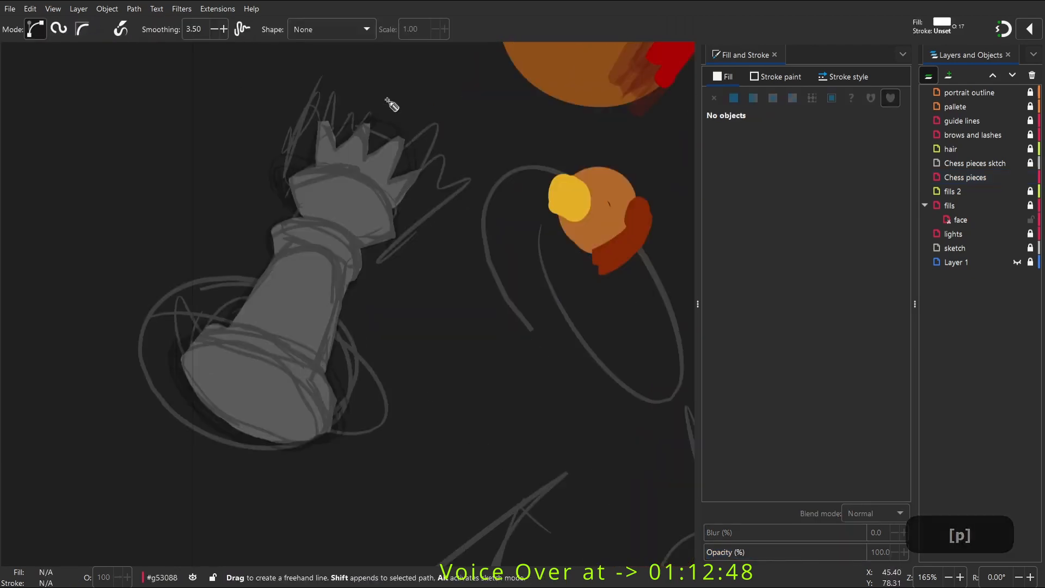
{"action": "left_click_drag", "start_coordinate": [389, 201], "coordinate": [356, 258]}
{"action": "left_click", "coordinate": [717, 448]}
{"action": "left_click_drag", "start_coordinate": [343, 300], "coordinate": [349, 236]}
{"action": "key", "text": "space"}
{"action": "mouse_move", "coordinate": [340, 193]}
{"action": "left_mouse_down"}
{"action": "mouse_move", "coordinate": [312, 283]}
{"action": "mouse_move", "coordinate": [373, 264]}
{"action": "mouse_move", "coordinate": [341, 193]}
{"action": "left_mouse_up"}
{"action": "key", "text": "space"}
{"action": "mouse_move", "coordinate": [329, 254]}
{"action": "left_mouse_down"}
{"action": "mouse_move", "coordinate": [318, 279]}
{"action": "mouse_move", "coordinate": [348, 258]}
{"action": "left_mouse_up"}
{"action": "key", "text": "space"}
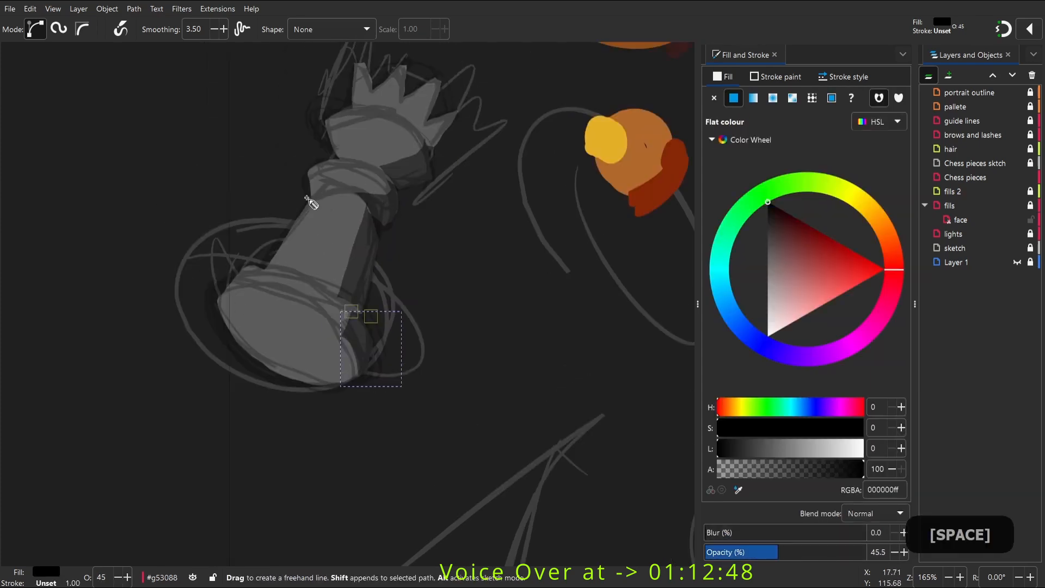
{"action": "mouse_move", "coordinate": [306, 198]}
{"action": "left_mouse_down"}
{"action": "mouse_move", "coordinate": [355, 192]}
{"action": "mouse_move", "coordinate": [267, 217]}
{"action": "left_mouse_up"}
{"action": "mouse_move", "coordinate": [382, 173]}
{"action": "left_mouse_down"}
{"action": "mouse_move", "coordinate": [338, 151]}
{"action": "mouse_move", "coordinate": [277, 186]}
{"action": "mouse_move", "coordinate": [305, 175]}
{"action": "mouse_move", "coordinate": [353, 191]}
{"action": "left_mouse_up"}
{"action": "key", "text": "space"}
Draw white 5 px calligraphic highlights at 83.1% opacity along the rims of the crowned piece's cup and collar
{"action": "key", "text": "w"}
{"action": "key", "text": "c"}
{"action": "key", "text": "ctrl+z"}
{"action": "key", "text": "ctrl+a"}
{"action": "type", "text": "51"}
{"action": "key", "text": "space"}
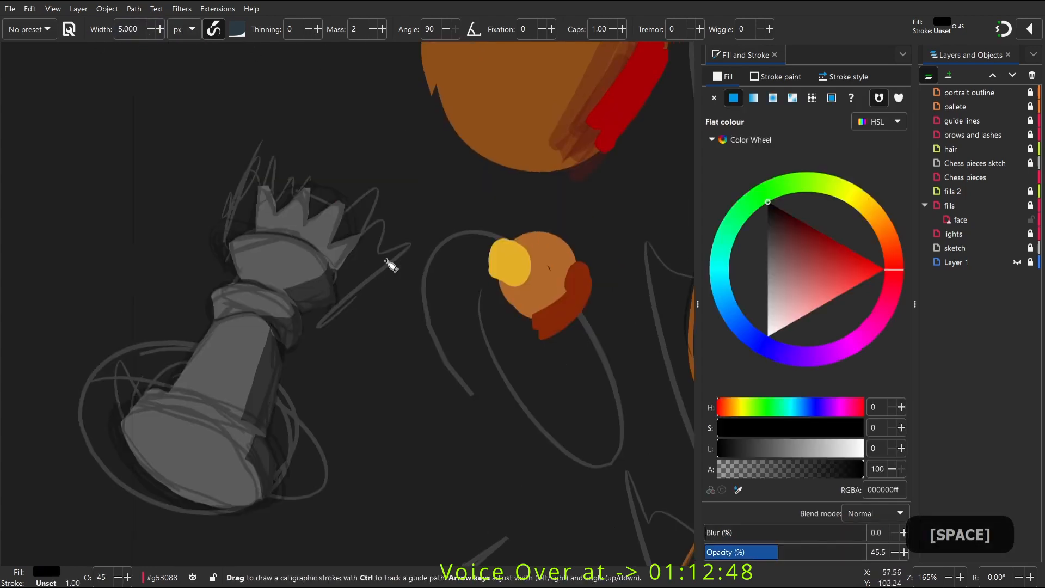
{"action": "left_click_drag", "start_coordinate": [789, 448], "coordinate": [863, 447]}
{"action": "left_click", "coordinate": [838, 552]}
{"action": "left_click_drag", "start_coordinate": [214, 292], "coordinate": [293, 308]}
{"action": "key", "text": "w"}
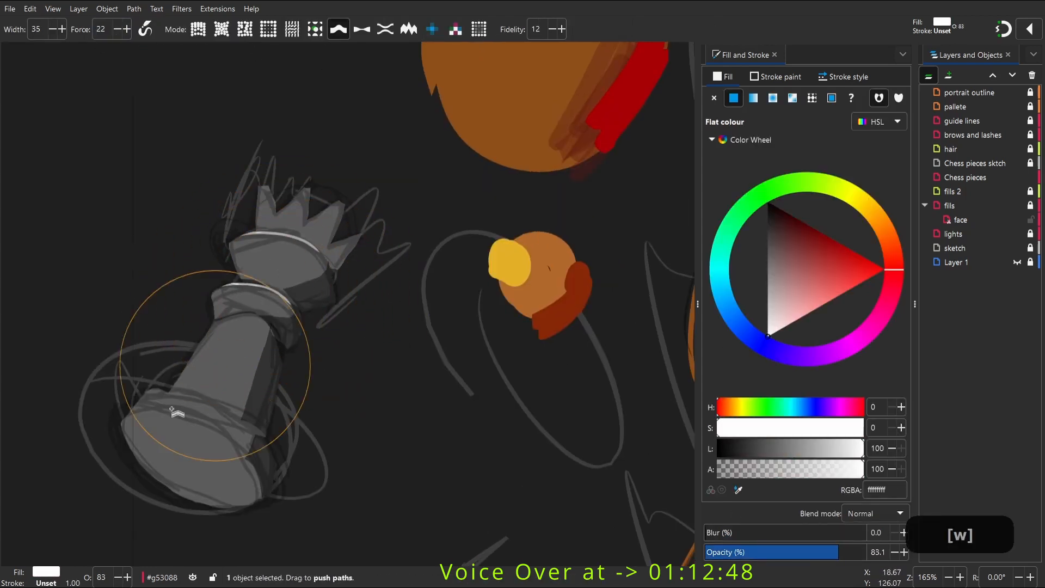
Add white calligraphic highlights to the base rims and the crown spikes of the crowned piece
{"action": "key", "text": "c"}
{"action": "left_click_drag", "start_coordinate": [118, 421], "coordinate": [197, 418]}
{"action": "key", "text": "space"}
{"action": "left_click_drag", "start_coordinate": [262, 138], "coordinate": [260, 181]}
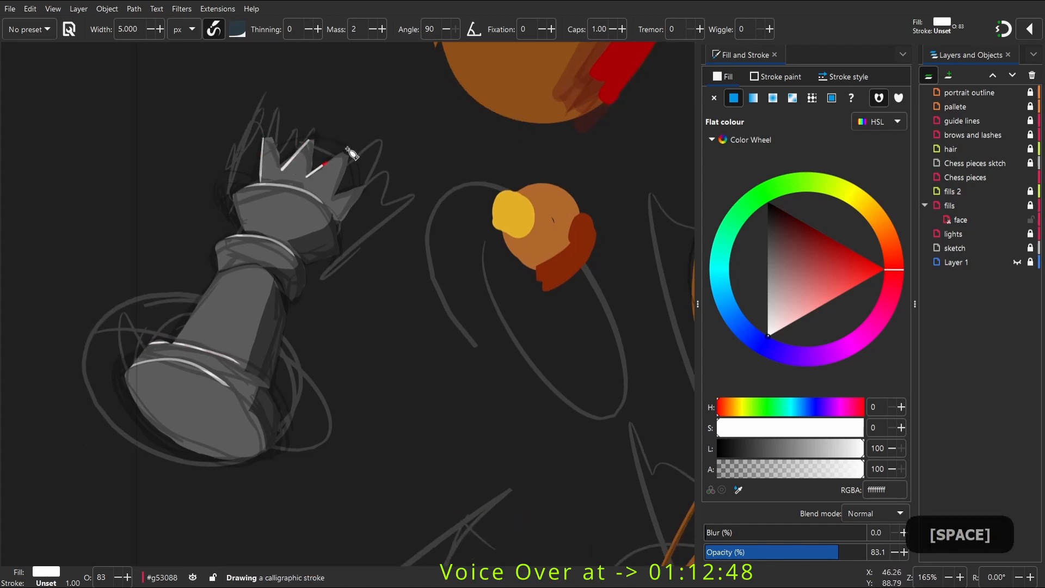
{"action": "key", "text": "space"}
Draw a freehand shape about 13 by 22 mm on the stem and fill it with a radial gradient from 191919 to transparent
{"action": "key", "text": "p"}
{"action": "mouse_move", "coordinate": [267, 243]}
{"action": "left_mouse_down"}
{"action": "mouse_move", "coordinate": [276, 274]}
{"action": "mouse_move", "coordinate": [266, 243]}
{"action": "left_mouse_up"}
{"action": "key", "text": "g"}
{"action": "left_click_drag", "start_coordinate": [240, 320], "coordinate": [291, 204]}
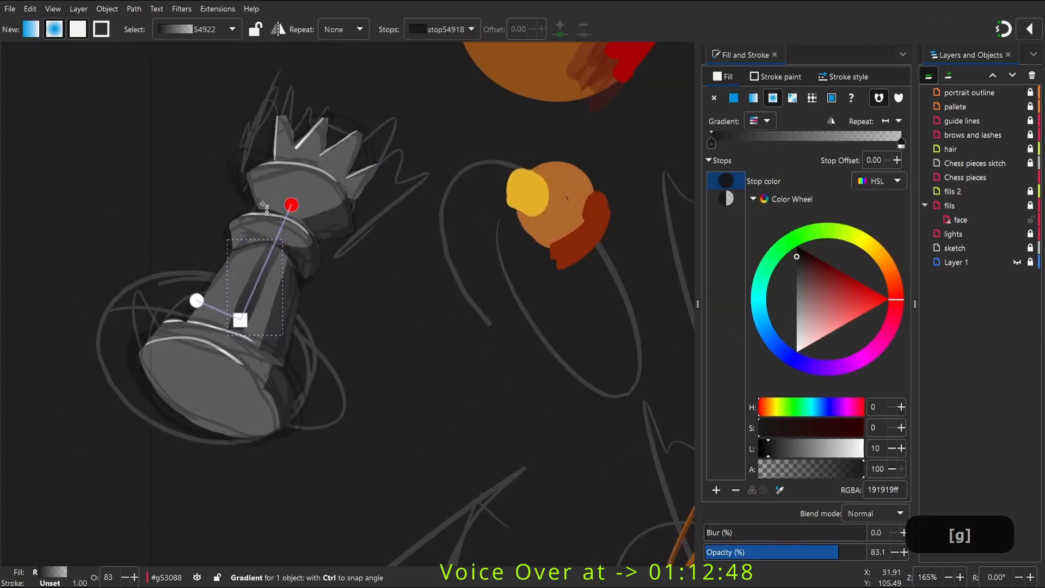
Draw a large dark 191919 shadow shape over the shaded side of the crowned piece and blur it 35.6%
{"action": "key", "text": "space"}
{"action": "key", "text": "s"}
{"action": "left_click", "coordinate": [345, 260]}
{"action": "key", "text": "p"}
{"action": "mouse_move", "coordinate": [412, 60]}
{"action": "left_mouse_down"}
{"action": "mouse_move", "coordinate": [337, 155]}
{"action": "mouse_move", "coordinate": [283, 292]}
{"action": "left_mouse_up"}
{"action": "left_click_drag", "start_coordinate": [260, 379], "coordinate": [259, 380]}
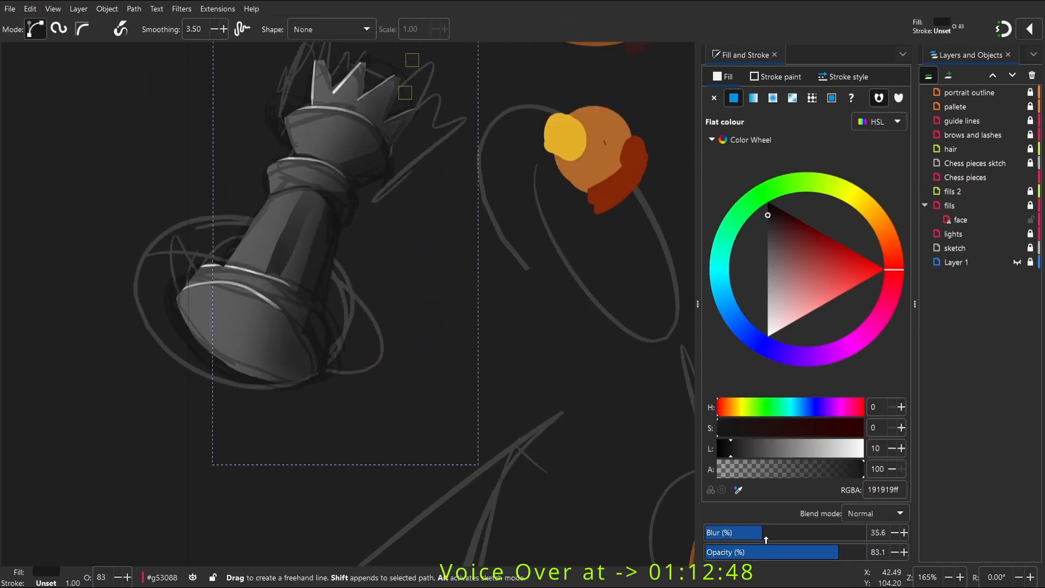
Send the blurred shadow to the bottom of the group, raise it one level and lower its opacity
{"action": "key", "text": "s"}
{"action": "key", "text": "End"}
{"action": "key", "text": "Page_Up"}
{"action": "left_click_drag", "start_coordinate": [814, 553], "coordinate": [710, 547]}
{"action": "left_click", "coordinate": [419, 207]}
{"action": "key", "text": "space"}
{"action": "left_click", "coordinate": [188, 275]}
{"action": "key", "text": "s"}
{"action": "left_click", "coordinate": [298, 311]}
Turn the grey pawn silhouette into a clip group and enter that group
{"action": "scroll", "coordinate": [253, 320], "scroll_direction": "down", "scroll_amount": 3}
{"action": "key", "text": "space"}
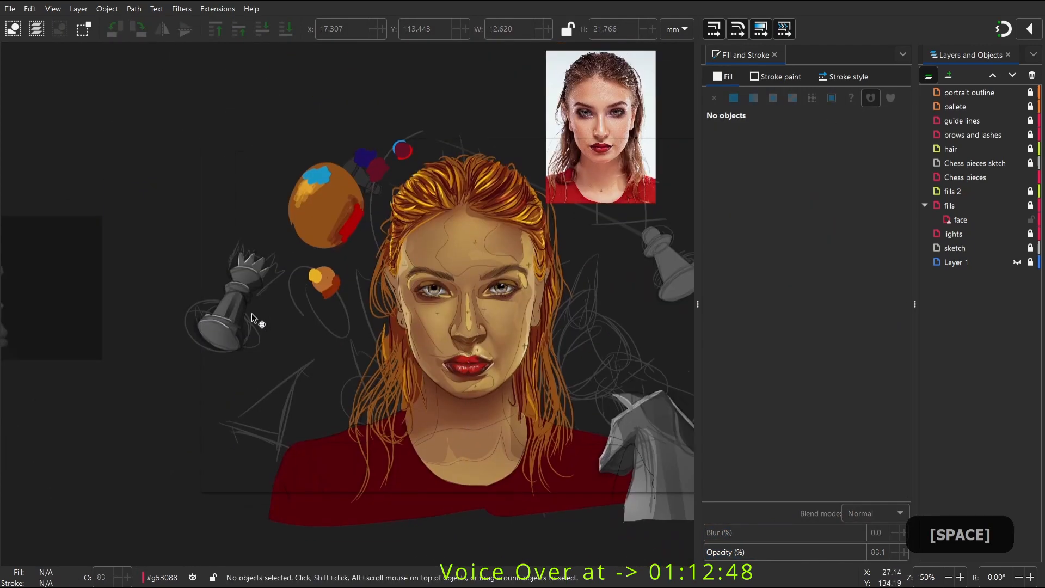
{"action": "key", "text": "z"}
{"action": "left_click_drag", "start_coordinate": [354, 210], "coordinate": [452, 354]}
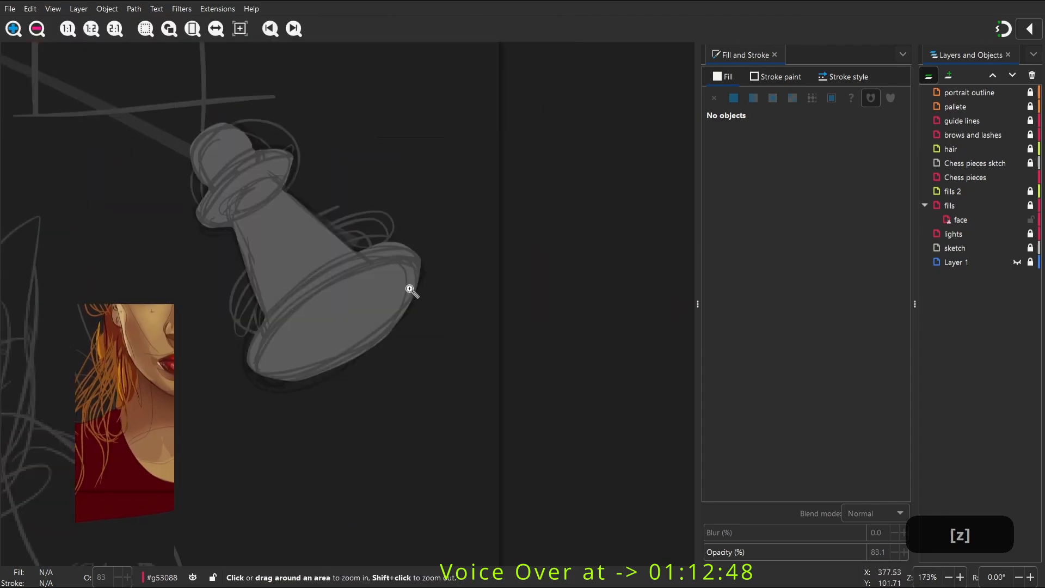
{"action": "key", "text": "space"}
{"action": "left_click", "coordinate": [297, 176]}
{"action": "right_click", "coordinate": [381, 267]}
{"action": "right_click", "coordinate": [372, 297]}
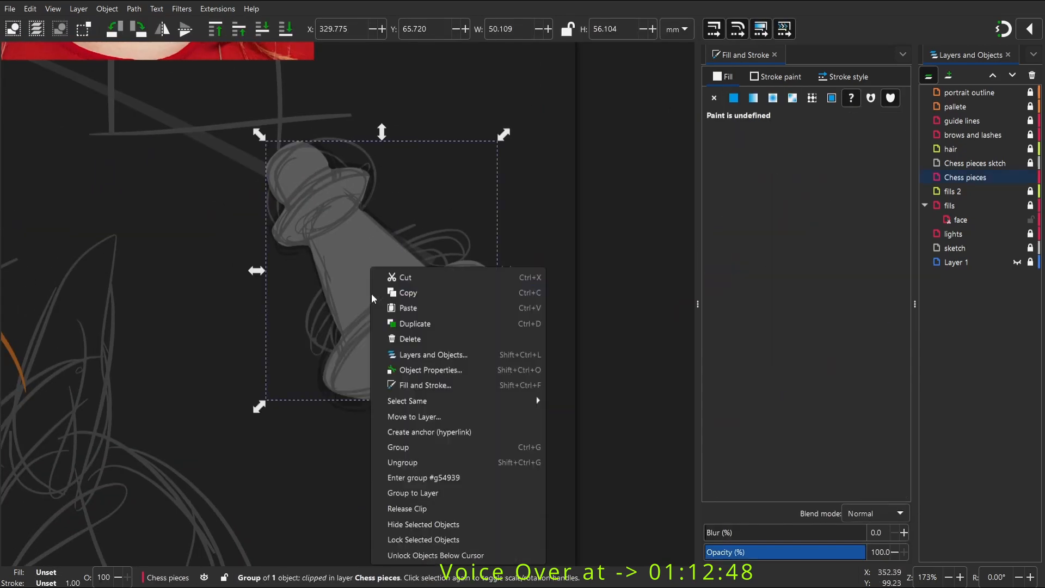
{"action": "left_click", "coordinate": [424, 479]}
Draw a large freehand dark shadow over the pawn's head, collar, stem and base, with 86.6% opacity
{"action": "key", "text": "p"}
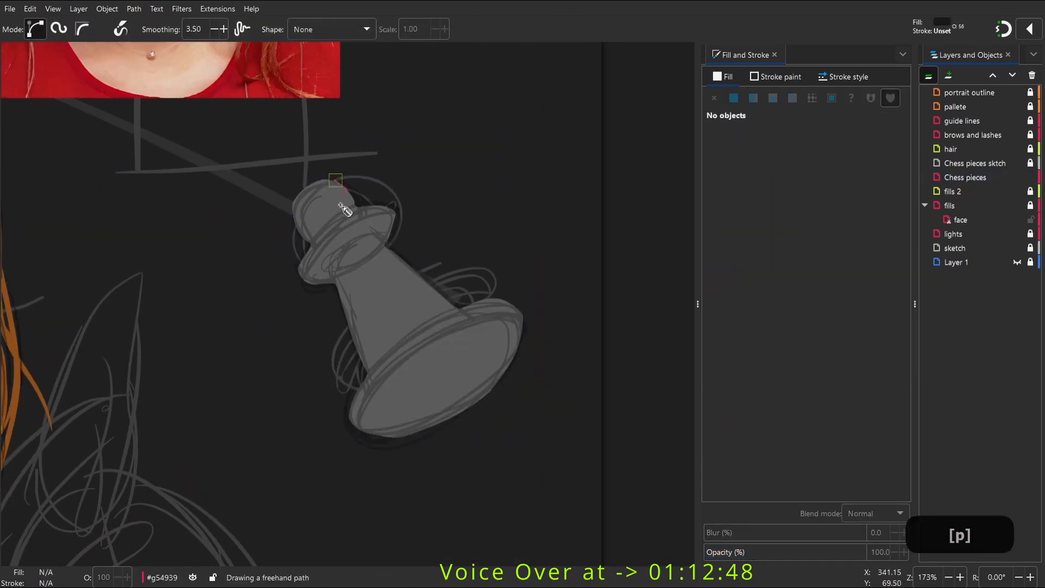
{"action": "left_click_drag", "start_coordinate": [341, 206], "coordinate": [377, 217]}
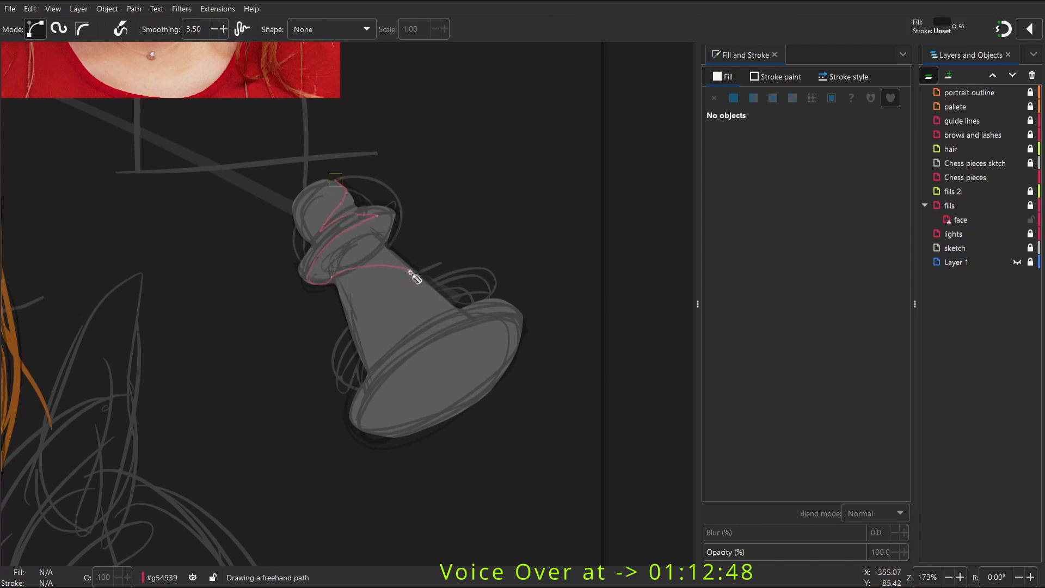
{"action": "left_click_drag", "start_coordinate": [359, 428], "coordinate": [335, 180]}
{"action": "key", "text": "space"}
{"action": "left_click_drag", "start_coordinate": [796, 551], "coordinate": [844, 552]}
{"action": "key", "text": "s"}
{"action": "left_click", "coordinate": [506, 490]}
Draw light grey d2d2d2 calligraphic highlights along the pawn's base and collar rims
{"action": "key", "text": "space"}
{"action": "scroll", "coordinate": [451, 165], "scroll_direction": "down", "scroll_amount": 4}
{"action": "left_click_drag", "start_coordinate": [440, 201], "coordinate": [399, 182]}
{"action": "key", "text": "z"}
{"action": "mouse_move", "coordinate": [308, 131]}
{"action": "left_mouse_down"}
{"action": "mouse_move", "coordinate": [544, 271]}
{"action": "mouse_move", "coordinate": [538, 279]}
{"action": "left_mouse_up"}
{"action": "key", "text": "c"}
{"action": "left_click_drag", "start_coordinate": [423, 270], "coordinate": [354, 357]}
{"action": "left_click", "coordinate": [862, 448]}
{"action": "left_click", "coordinate": [838, 448]}
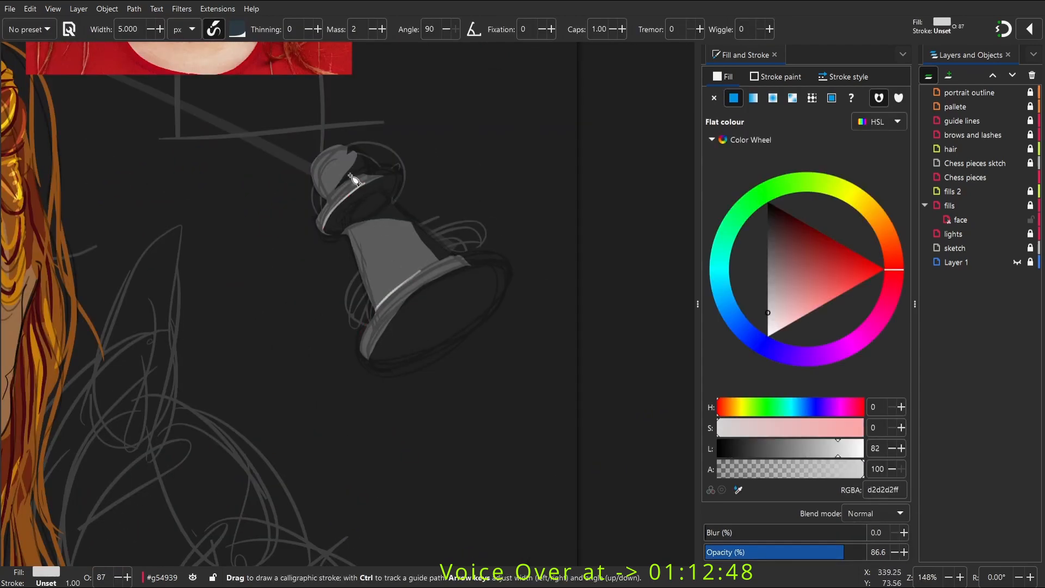
{"action": "left_click_drag", "start_coordinate": [355, 178], "coordinate": [319, 226]}
{"action": "key", "text": "ctrl+z"}
Draw freehand light grey highlight shapes on the pawn's round head
{"action": "key", "text": "z"}
{"action": "left_click_drag", "start_coordinate": [260, 124], "coordinate": [419, 244]}
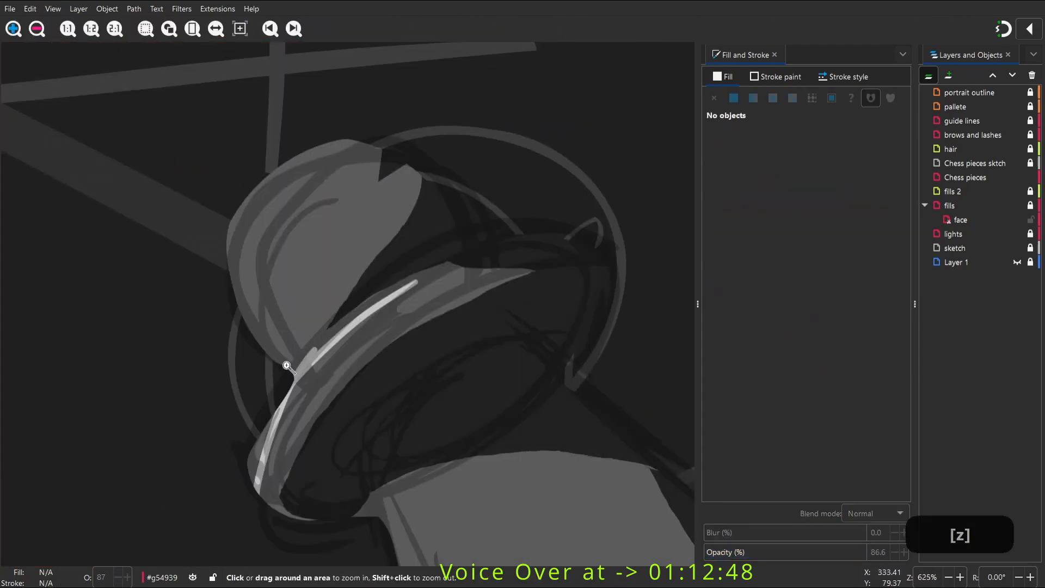
{"action": "key", "text": "p"}
{"action": "mouse_move", "coordinate": [326, 135]}
{"action": "left_mouse_down"}
{"action": "mouse_move", "coordinate": [248, 229]}
{"action": "mouse_move", "coordinate": [318, 118]}
{"action": "mouse_move", "coordinate": [326, 136]}
{"action": "left_mouse_up"}
{"action": "left_click_drag", "start_coordinate": [222, 245], "coordinate": [222, 261]}
Draw a freehand light grey highlight along the lit edge of the pawn's stem
{"action": "key", "text": "z"}
{"action": "key", "text": "x"}
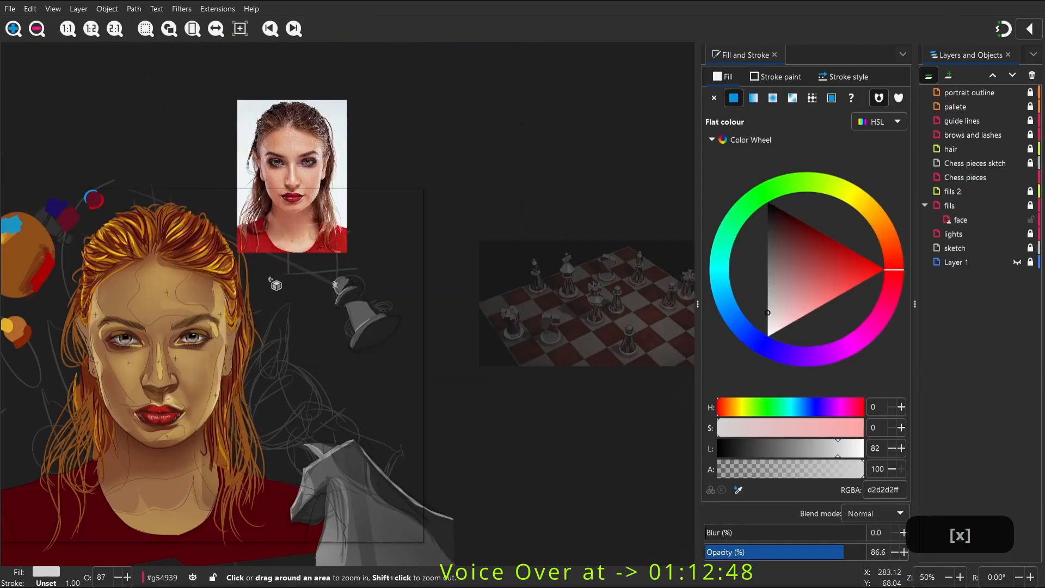
{"action": "left_click_drag", "start_coordinate": [309, 256], "coordinate": [412, 355]}
{"action": "key", "text": "p"}
{"action": "mouse_move", "coordinate": [215, 246]}
{"action": "left_mouse_down"}
{"action": "mouse_move", "coordinate": [240, 271]}
{"action": "mouse_move", "coordinate": [198, 287]}
{"action": "left_mouse_up"}
{"action": "key", "text": "space"}
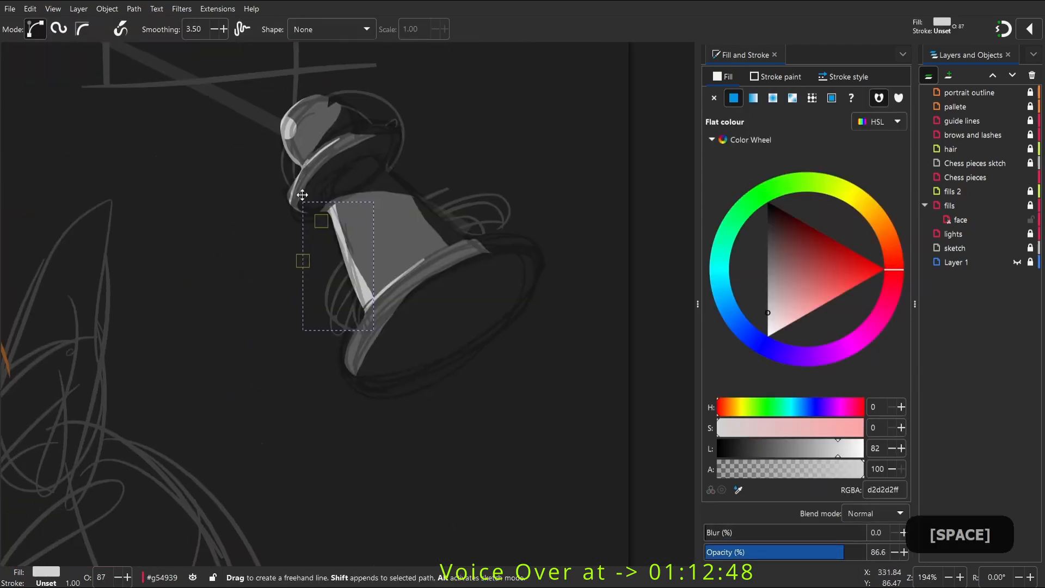
Add a calligraphic light grey line and a freehand highlight shape to the lit rim of the pawn's base
{"action": "key", "text": "c"}
{"action": "mouse_move", "coordinate": [495, 207]}
{"action": "left_mouse_down"}
{"action": "mouse_move", "coordinate": [423, 303]}
{"action": "mouse_move", "coordinate": [427, 283]}
{"action": "left_mouse_up"}
{"action": "key", "text": "space"}
{"action": "key", "text": "ctrl+z"}
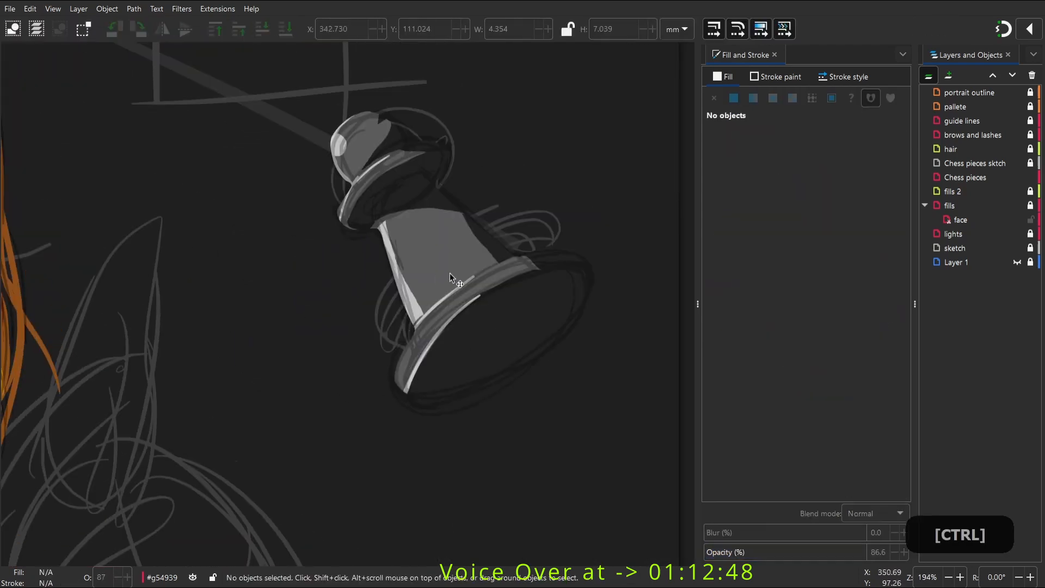
{"action": "key", "text": "space"}
{"action": "key", "text": "p"}
{"action": "mouse_move", "coordinate": [473, 339]}
{"action": "left_mouse_down"}
{"action": "mouse_move", "coordinate": [538, 264]}
{"action": "mouse_move", "coordinate": [453, 348]}
{"action": "mouse_move", "coordinate": [478, 318]}
{"action": "left_mouse_up"}
{"action": "key", "text": "w"}
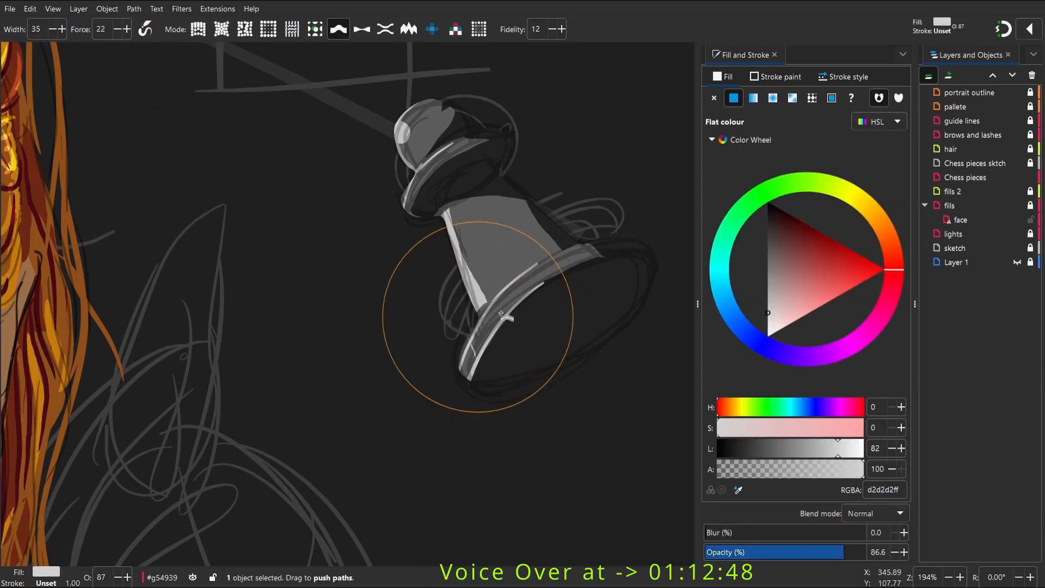
Raise the opacity of the selected highlight on the pawn's base rim to 100% and deselect it
{"action": "key", "text": "s"}
{"action": "left_click_drag", "start_coordinate": [844, 552], "coordinate": [925, 552]}
{"action": "left_click", "coordinate": [556, 357]}
Draw a freehand filled shape covering the oval underside of the pawn's base and push its edges to fit the sketch
{"action": "key", "text": "space"}
{"action": "key", "text": "p"}
{"action": "mouse_move", "coordinate": [306, 375]}
{"action": "left_mouse_down"}
{"action": "mouse_move", "coordinate": [330, 387]}
{"action": "mouse_move", "coordinate": [306, 375]}
{"action": "left_mouse_up"}
{"action": "key", "text": "w"}
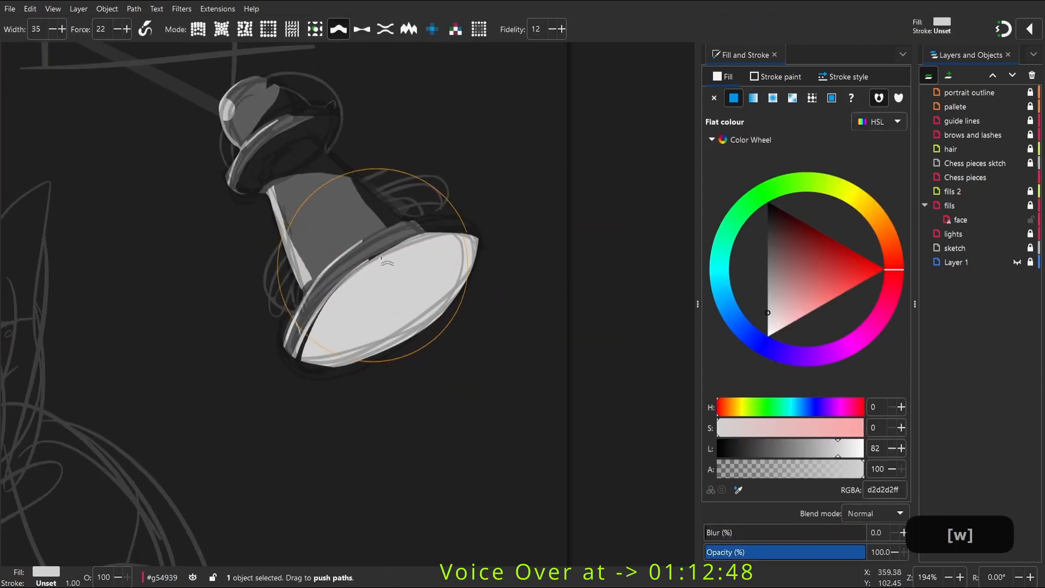
Turn the underside shape of the pawn's base into a shadow with black 000000 fill at 43.9% opacity
{"action": "left_click_drag", "start_coordinate": [759, 448], "coordinate": [668, 448]}
{"action": "left_click", "coordinate": [775, 552]}
{"action": "key", "text": "s"}
{"action": "key", "text": "p"}
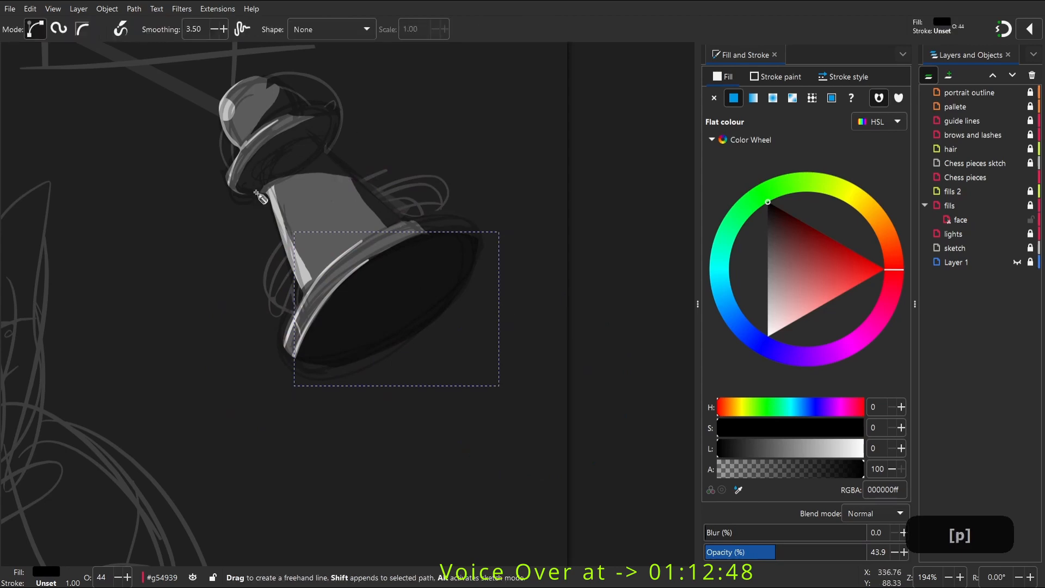
Draw a freehand black shadow shape on the underside of the pawn's collar at 43.9% opacity
{"action": "mouse_move", "coordinate": [335, 180]}
{"action": "left_mouse_down"}
{"action": "mouse_move", "coordinate": [272, 138]}
{"action": "mouse_move", "coordinate": [333, 122]}
{"action": "left_mouse_up"}
{"action": "key", "text": "w"}
{"action": "key", "text": "s"}
{"action": "key", "text": "space"}
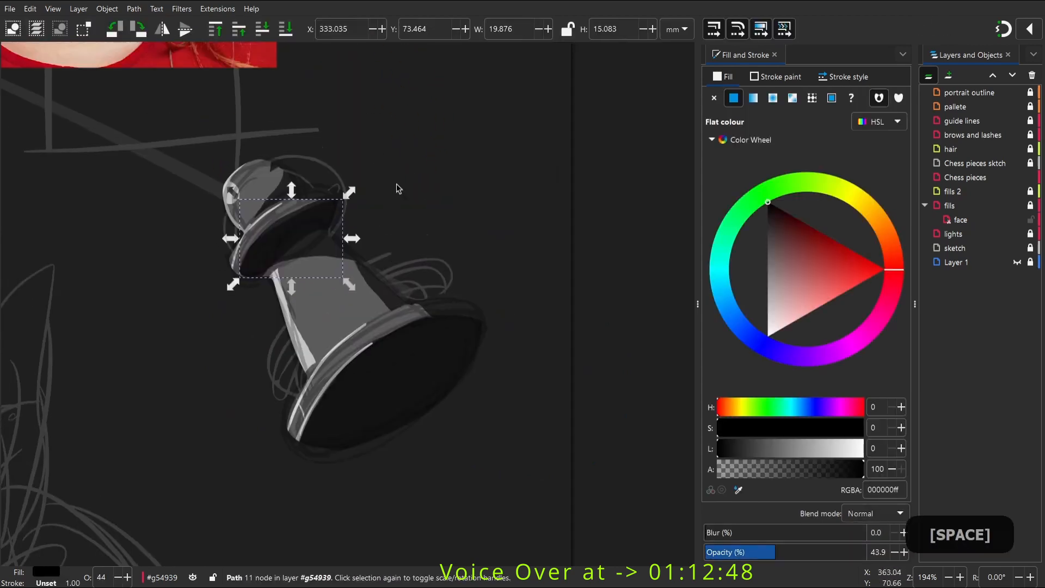
{"action": "left_click", "coordinate": [397, 189]}
{"action": "key", "text": "2"}
{"action": "key", "text": "super"}
{"action": "key", "text": "space"}
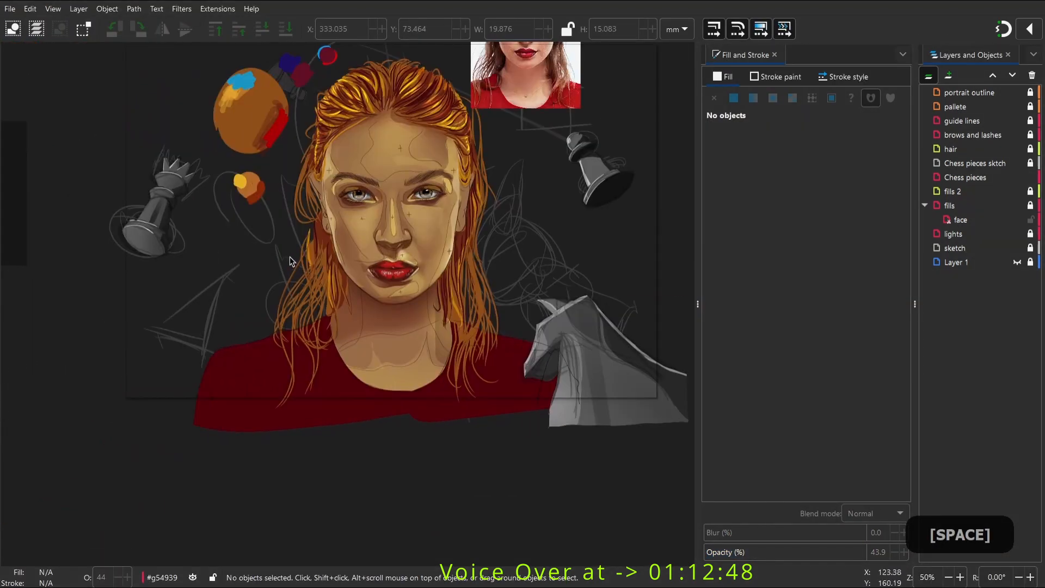
Draw a large freehand black shadow over the pawn, soften it with blur, and set its opacity to 70%
{"action": "key", "text": "3"}
{"action": "key", "text": "p"}
{"action": "left_click_drag", "start_coordinate": [221, 126], "coordinate": [248, 185]}
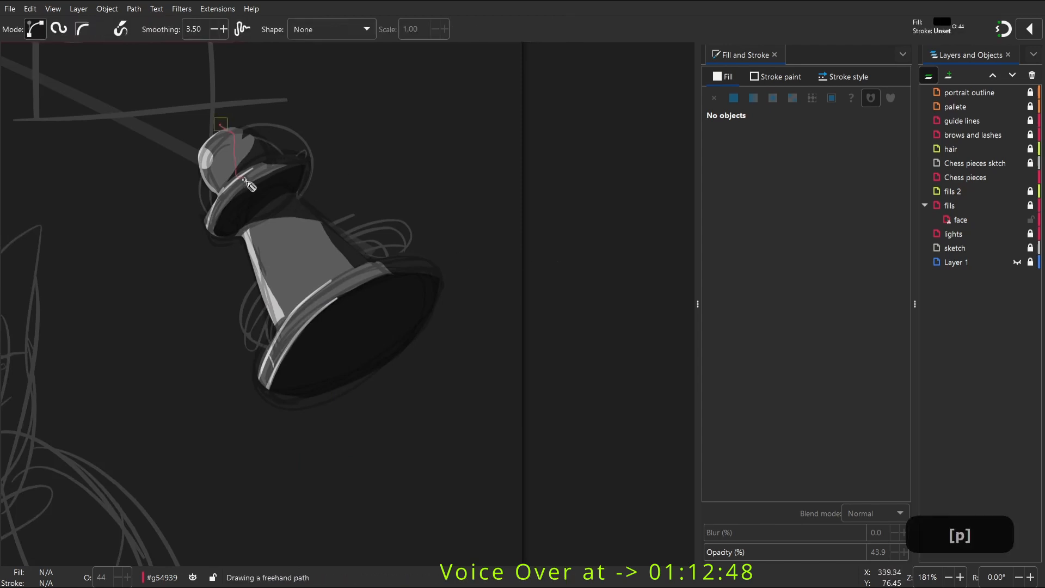
{"action": "left_click_drag", "start_coordinate": [365, 342], "coordinate": [365, 342]}
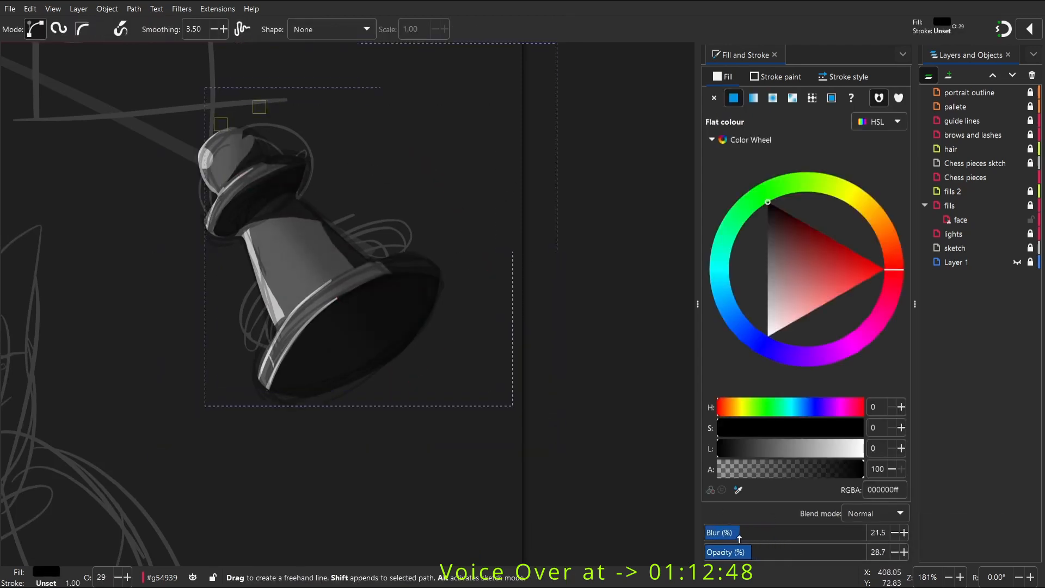
{"action": "key", "text": "s"}
{"action": "key", "text": "Page_Up"}
{"action": "key", "text": "space"}
{"action": "left_click_drag", "start_coordinate": [450, 345], "coordinate": [518, 285]}
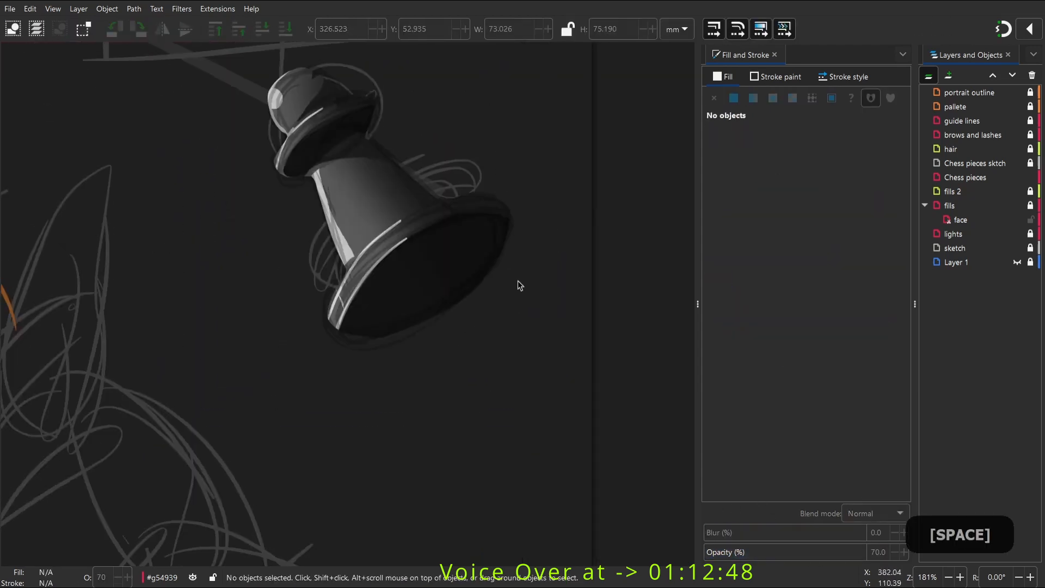
Examine the shaded pawn close up and against the whole portrait composition
{"action": "scroll", "coordinate": [473, 305], "scroll_direction": "down", "scroll_amount": 4}
{"action": "key", "text": "space"}
{"action": "left_click_drag", "start_coordinate": [372, 340], "coordinate": [521, 275]}
{"action": "key", "text": "space"}
{"action": "key", "text": "space"}
{"action": "key", "text": "space"}
{"action": "left_click_drag", "start_coordinate": [433, 335], "coordinate": [466, 316]}
{"action": "key", "text": "space"}
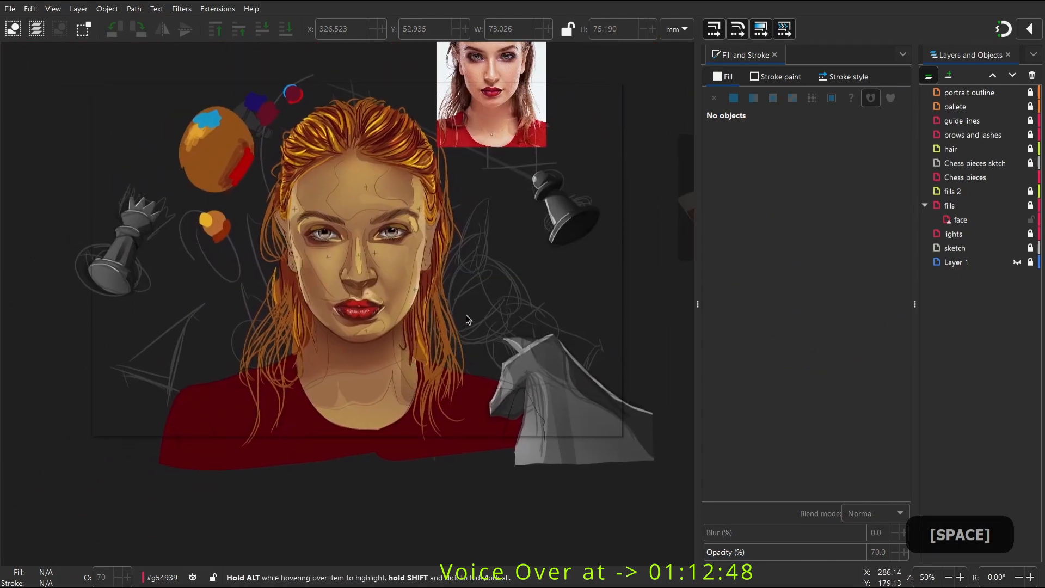
{"action": "key", "text": "space"}
{"action": "left_click_drag", "start_coordinate": [450, 396], "coordinate": [479, 369]}
{"action": "key", "text": "space"}
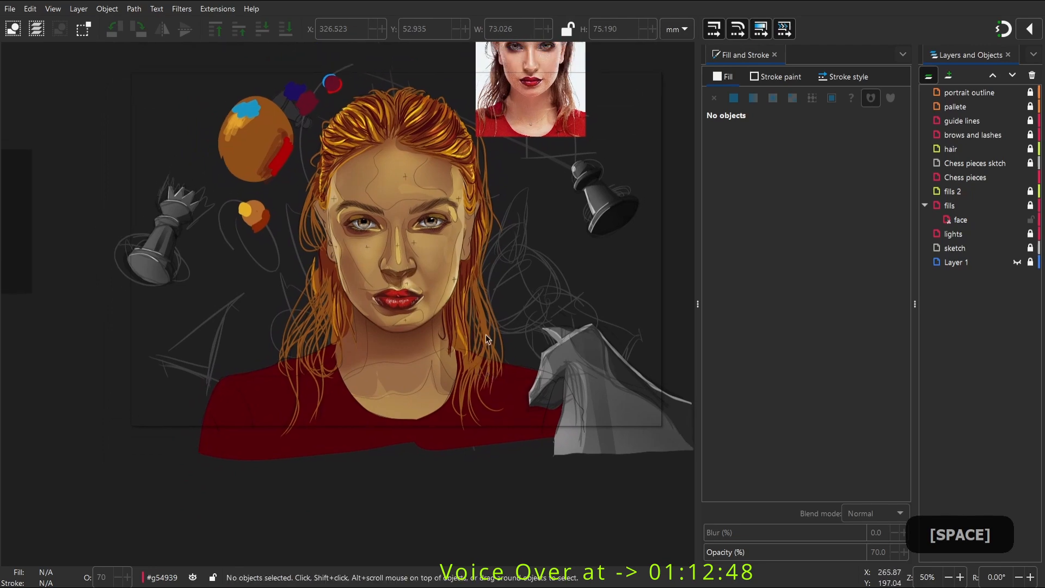
Add a new layer named "lights 1" above the fills layer
{"action": "left_click", "coordinate": [958, 205]}
{"action": "left_click", "coordinate": [949, 78]}
{"action": "type", "text": "lights"}
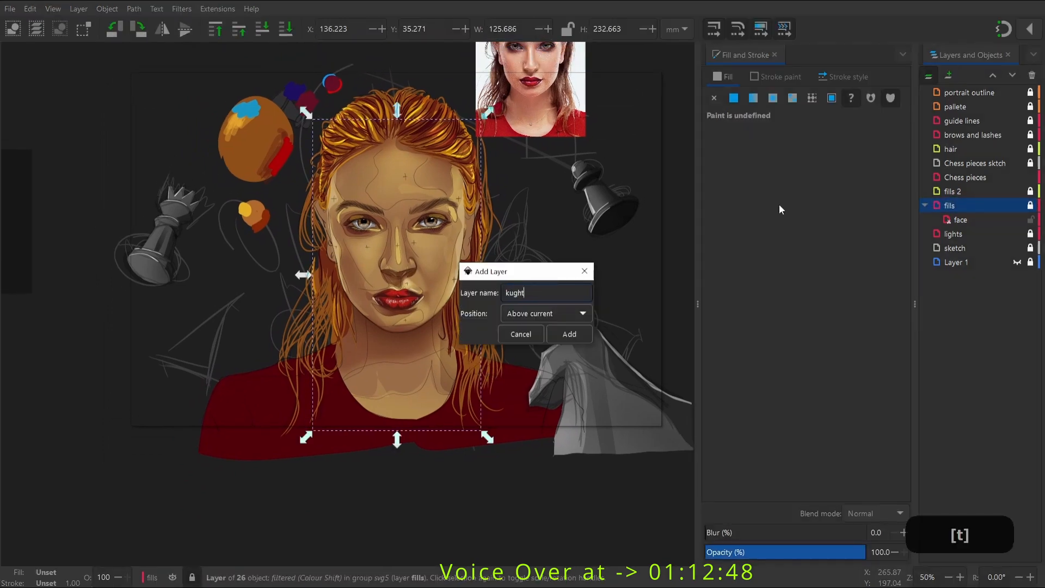
{"action": "key", "text": "Return"}
Draw a closed freehand shape across the left side of the face from the temple over the nose to the jaw
{"action": "key", "text": "z"}
{"action": "left_click_drag", "start_coordinate": [305, 96], "coordinate": [498, 400]}
{"action": "key", "text": "space"}
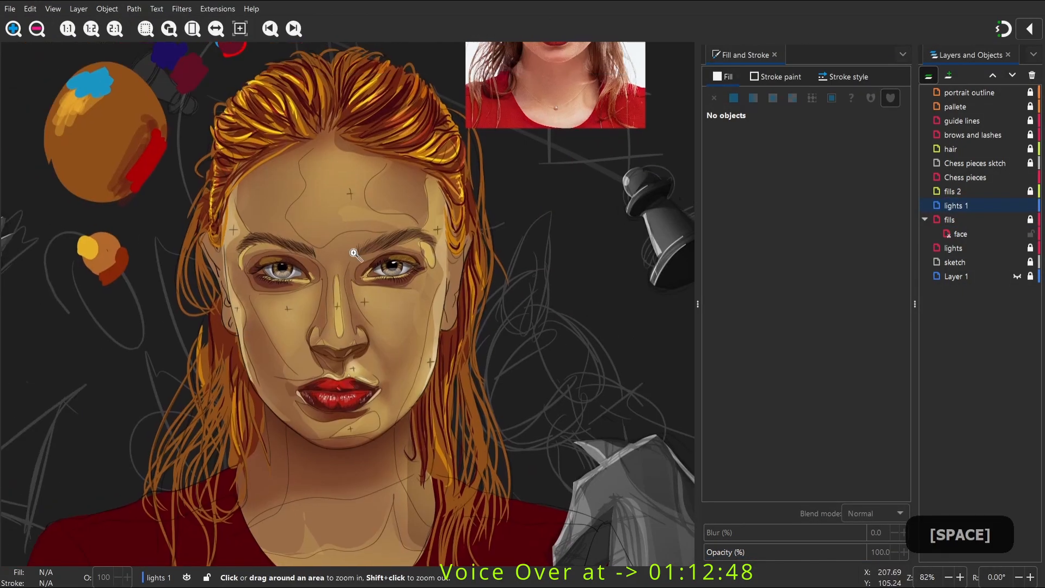
{"action": "key", "text": "p"}
{"action": "left_click_drag", "start_coordinate": [223, 189], "coordinate": [223, 190]}
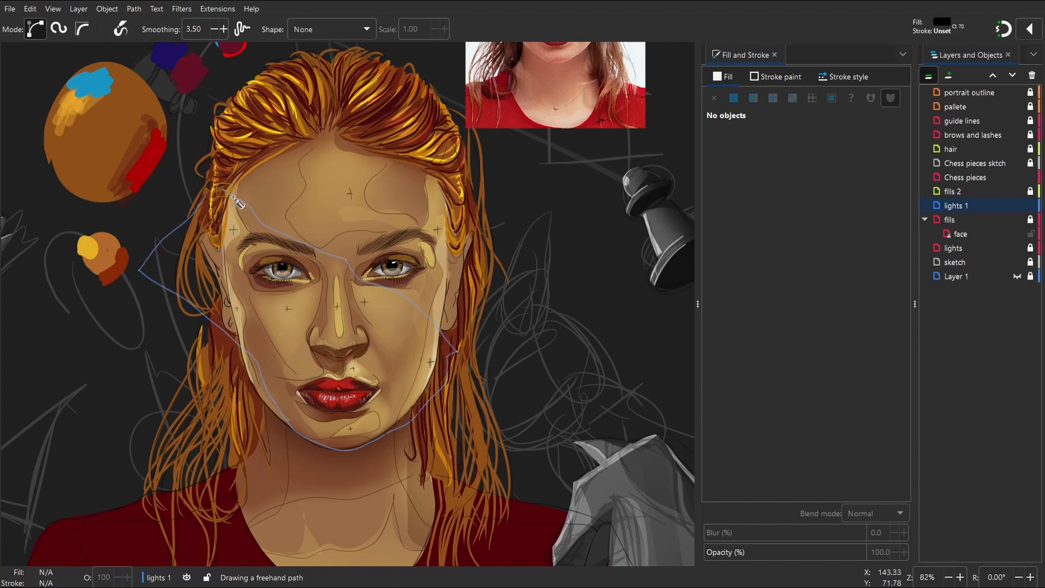
{"action": "left_click_drag", "start_coordinate": [238, 202], "coordinate": [225, 191]}
{"action": "key", "text": "space"}
{"action": "left_click_drag", "start_coordinate": [289, 293], "coordinate": [344, 169]}
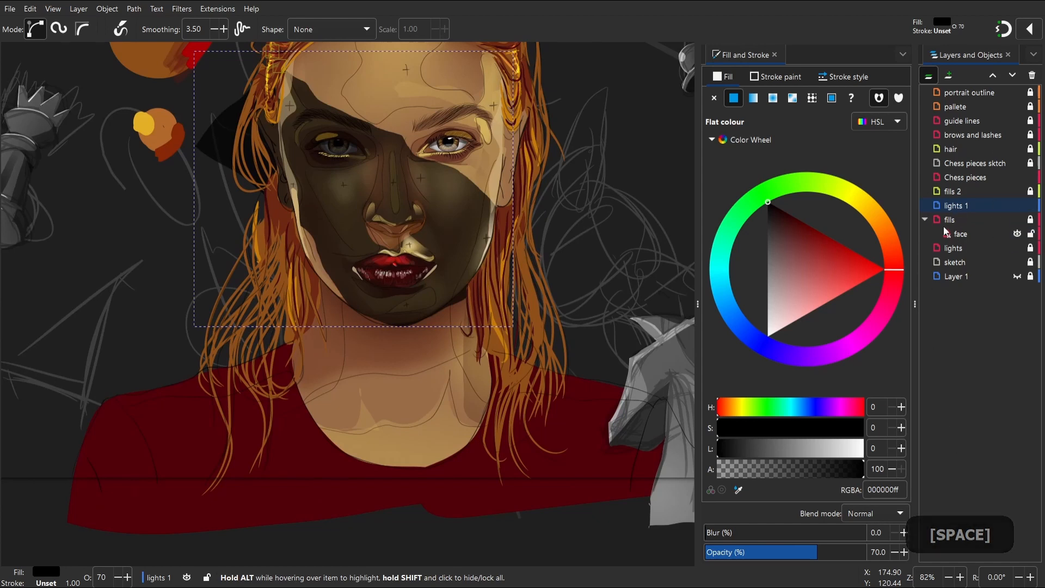
Move the lights 1 layer directly above the guide lines layer and set its opacity to 48.7%
{"action": "left_click_drag", "start_coordinate": [952, 209], "coordinate": [975, 188]}
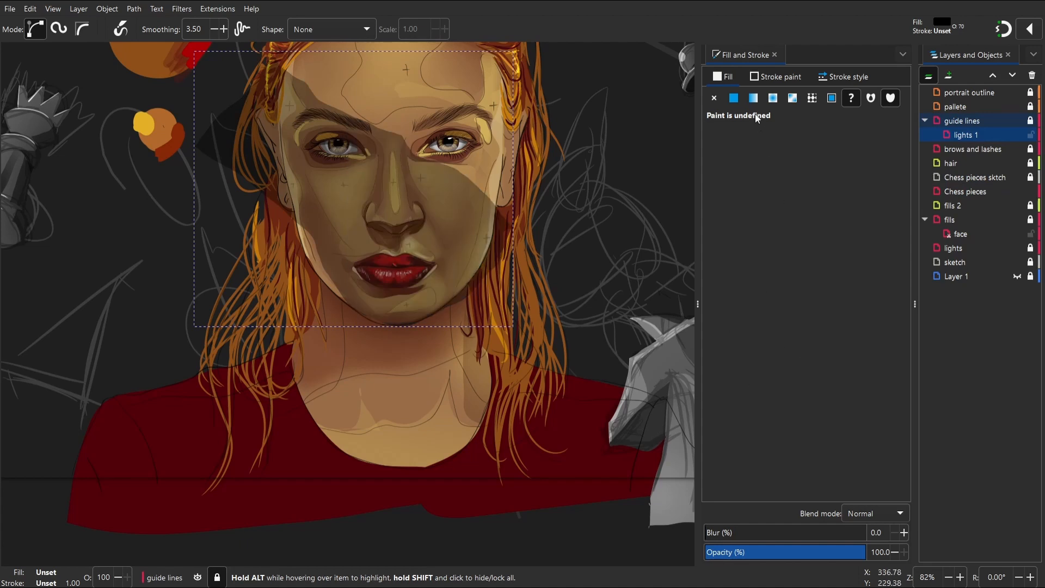
{"action": "key", "text": "s"}
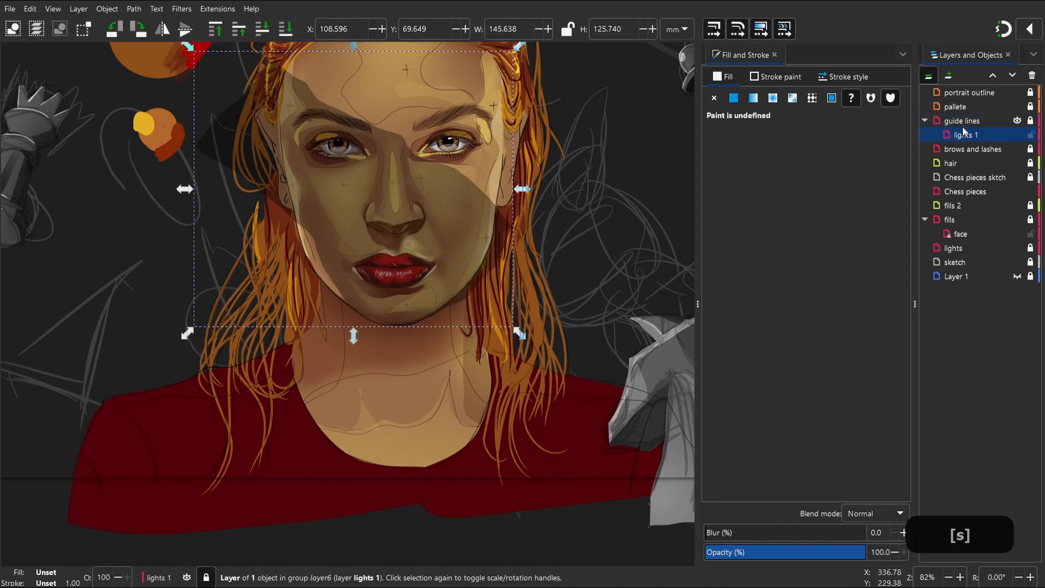
{"action": "left_click_drag", "start_coordinate": [925, 147], "coordinate": [945, 117]}
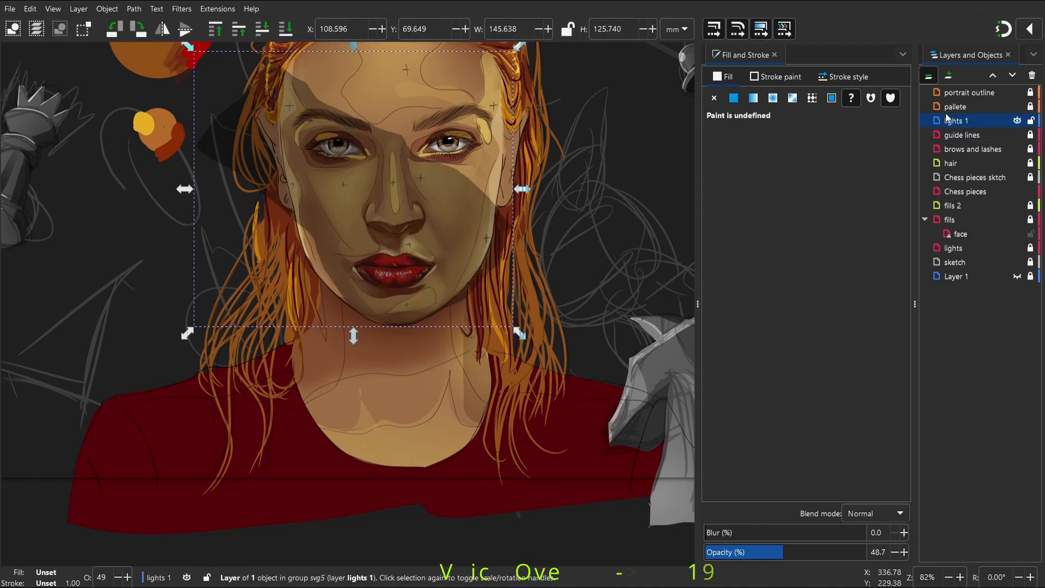
Give the light shape over the face a flat blue fill of 00abcf
{"action": "key", "text": "s"}
{"action": "left_click_drag", "start_coordinate": [475, 215], "coordinate": [475, 215]}
{"action": "left_click", "coordinate": [734, 98]}
{"action": "left_click_drag", "start_coordinate": [772, 205], "coordinate": [767, 271]}
{"action": "key", "text": "space"}
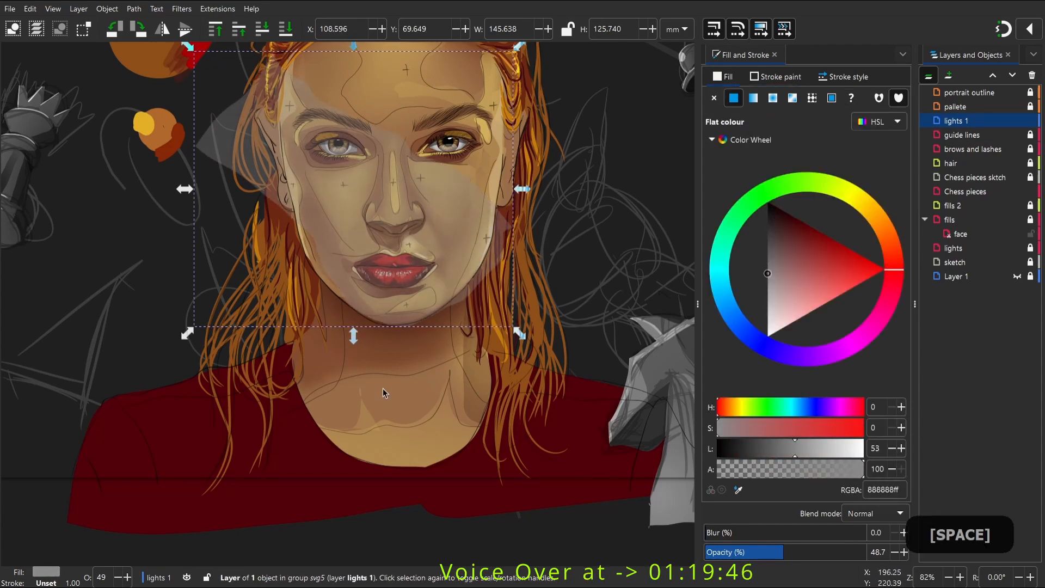
{"action": "left_click_drag", "start_coordinate": [446, 326], "coordinate": [379, 420]}
{"action": "left_click", "coordinate": [721, 285]}
{"action": "left_click", "coordinate": [754, 292]}
{"action": "key", "text": "space"}
{"action": "left_click", "coordinate": [387, 360]}
{"action": "key", "text": "s"}
{"action": "left_click", "coordinate": [387, 361]}
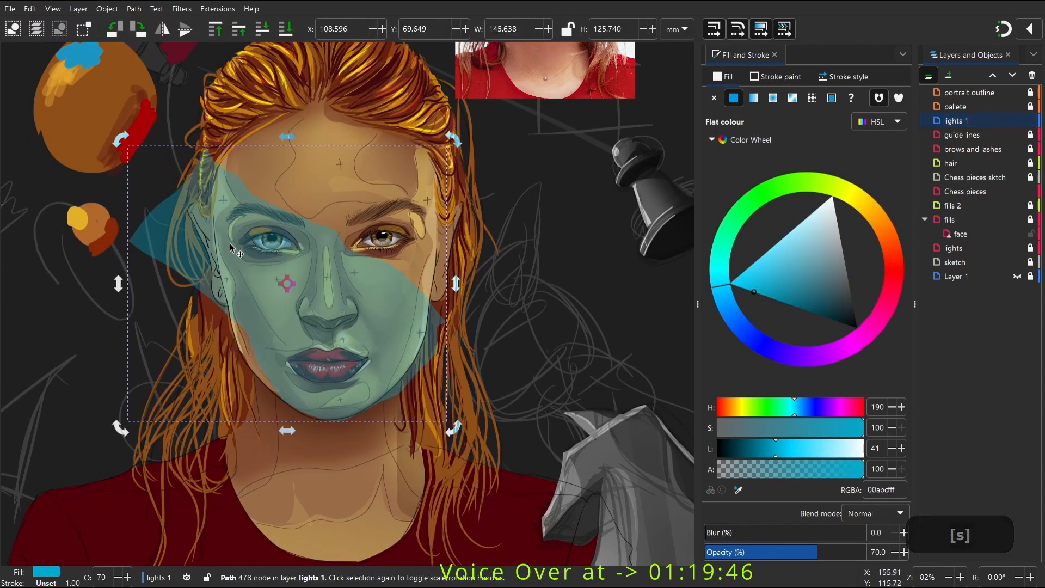
Apply a linear gradient to the face's light shape, fading from blue on the left cheek to transparent
{"action": "key", "text": "g"}
{"action": "left_click_drag", "start_coordinate": [226, 247], "coordinate": [383, 361]}
{"action": "key", "text": "ctrl+z"}
{"action": "key", "text": "g"}
{"action": "left_click_drag", "start_coordinate": [226, 247], "coordinate": [240, 248]}
{"action": "key", "text": "s"}
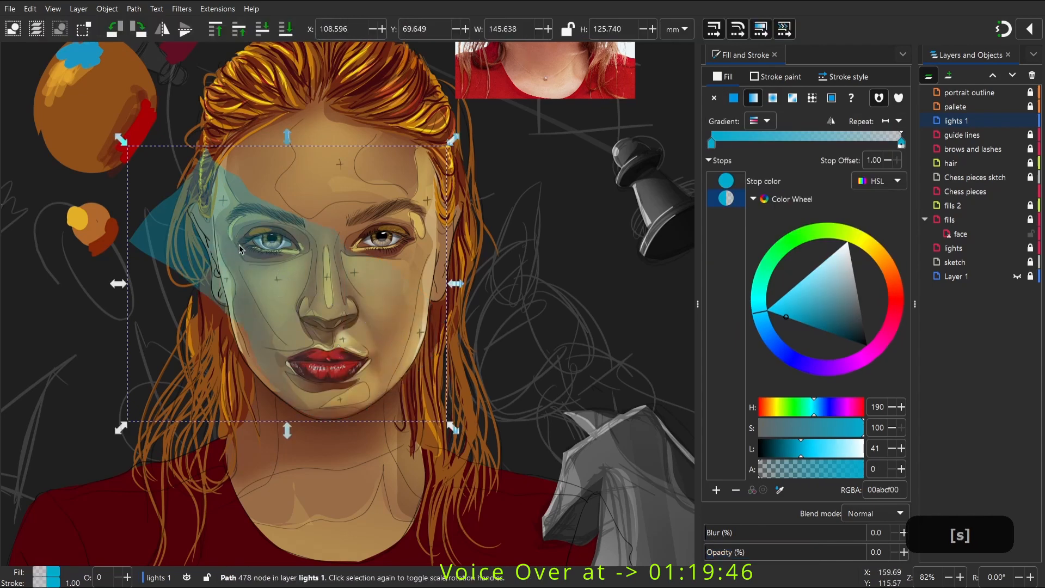
{"action": "key", "text": "p"}
{"action": "key", "text": "ctrl"}
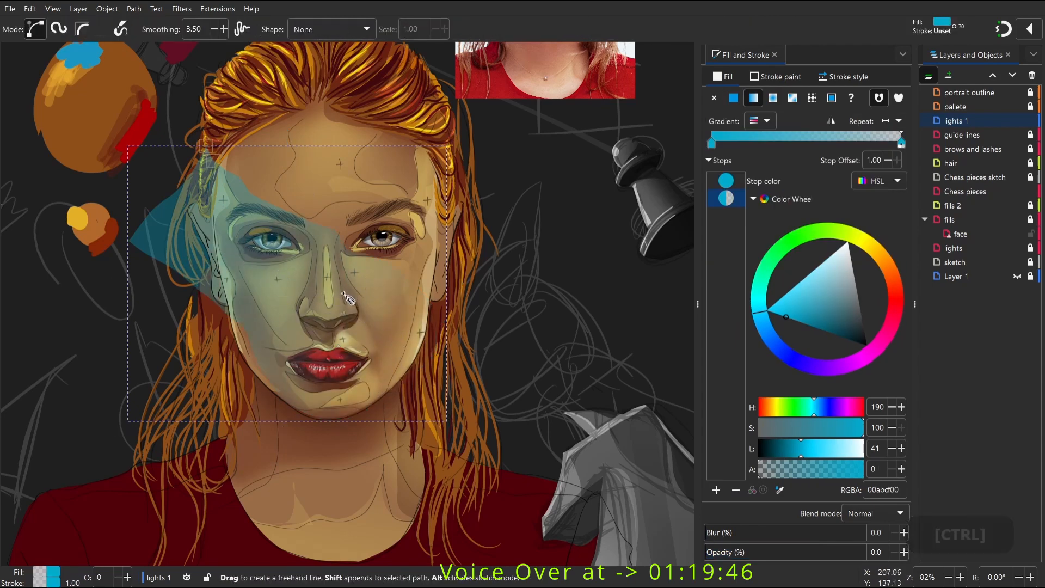
{"action": "key", "text": "alt"}
{"action": "left_click_drag", "start_coordinate": [339, 250], "coordinate": [355, 315]}
{"action": "key", "text": "ctrl+z"}
{"action": "key", "text": "s"}
{"action": "left_click", "coordinate": [341, 261]}
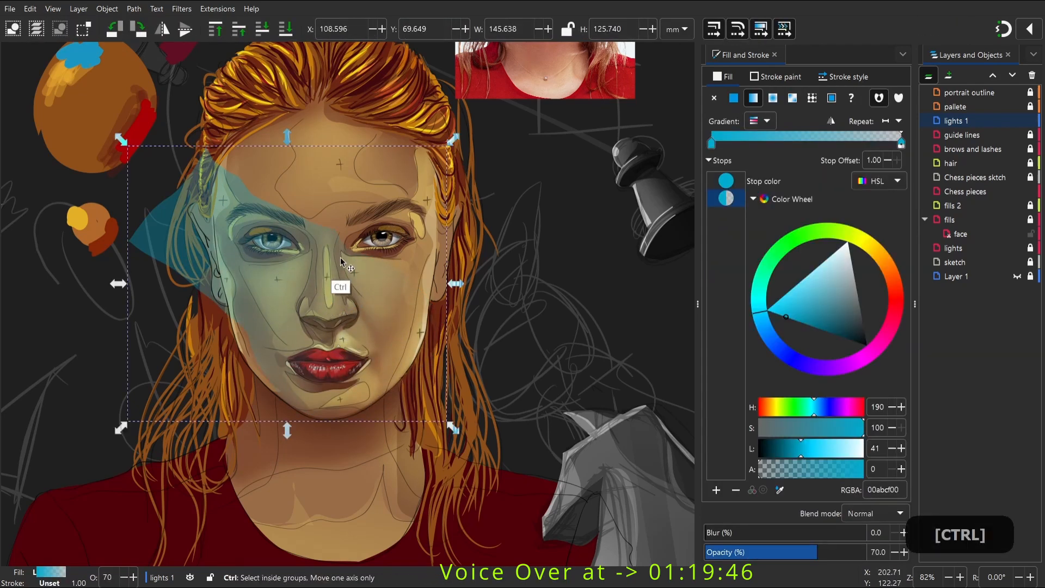
{"action": "left_click", "coordinate": [311, 191]}
{"action": "left_click", "coordinate": [133, 9]}
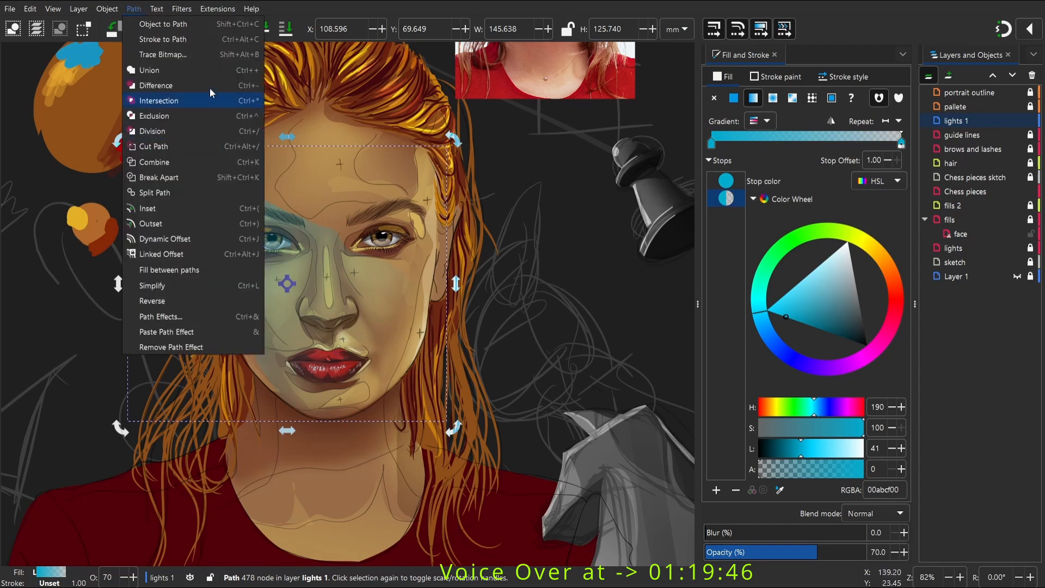
{"action": "left_click", "coordinate": [320, 266]}
{"action": "key", "text": "shift+ctrl"}
{"action": "key", "text": "p"}
{"action": "key", "text": "Escape"}
{"action": "key", "text": "s"}
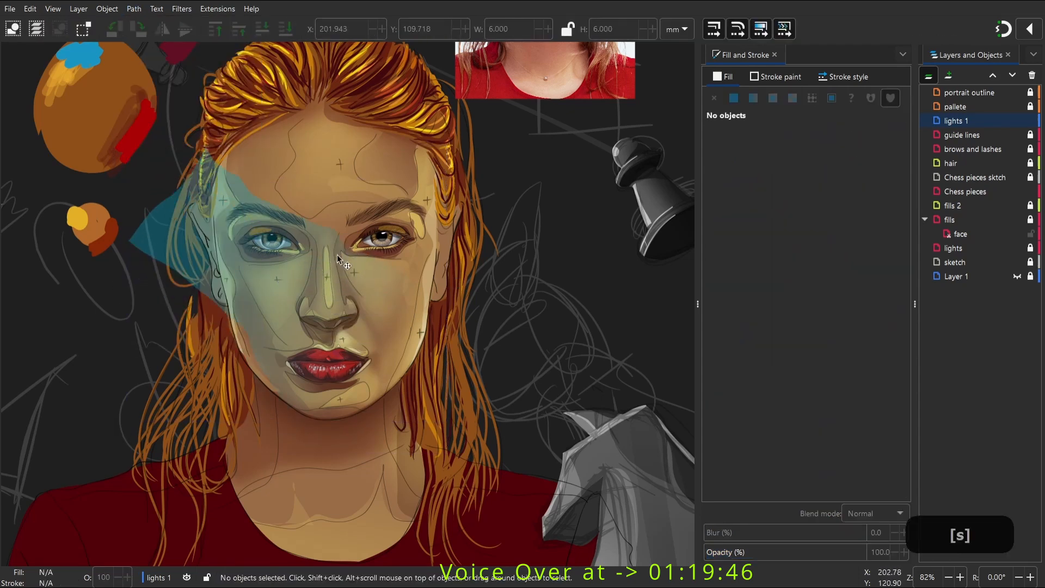
Try to erase the blue light along the nose with an Eraser stroke, and undo it
{"action": "left_click", "coordinate": [340, 257]}
{"action": "key", "text": "p"}
{"action": "key", "text": "shift+e"}
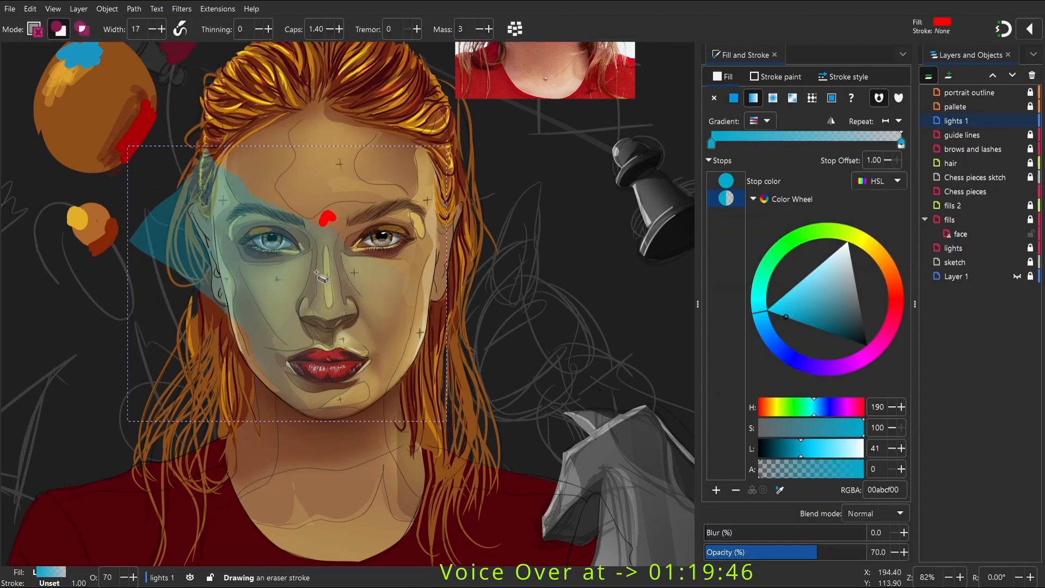
{"action": "left_click_drag", "start_coordinate": [317, 273], "coordinate": [331, 327]}
{"action": "key", "text": "ctrl+z"}
{"action": "key", "text": "s"}
{"action": "left_click", "coordinate": [361, 233]}
{"action": "key", "text": "shift+e"}
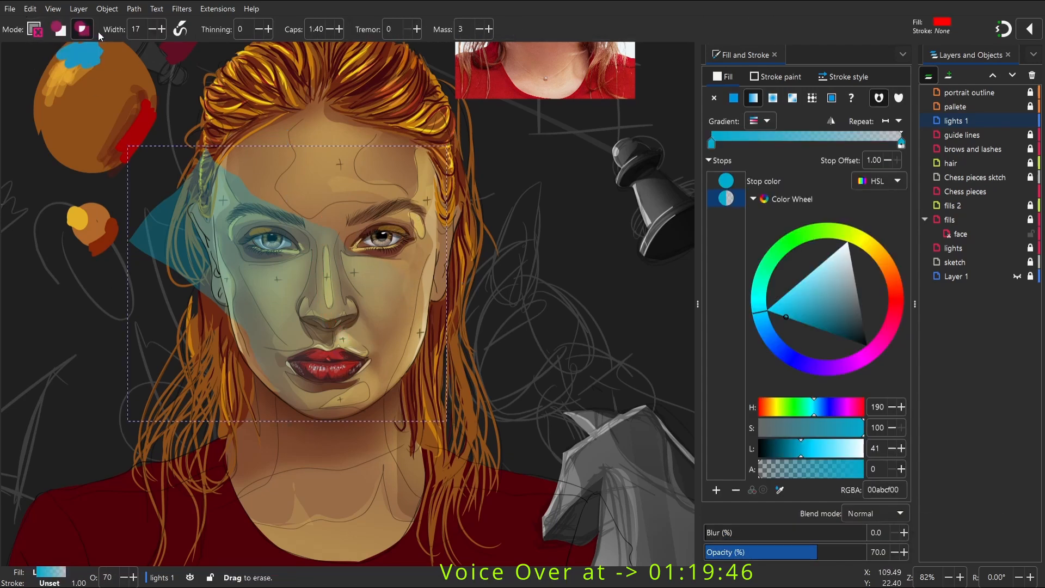
{"action": "key", "text": "s"}
{"action": "key", "text": "shift+e"}
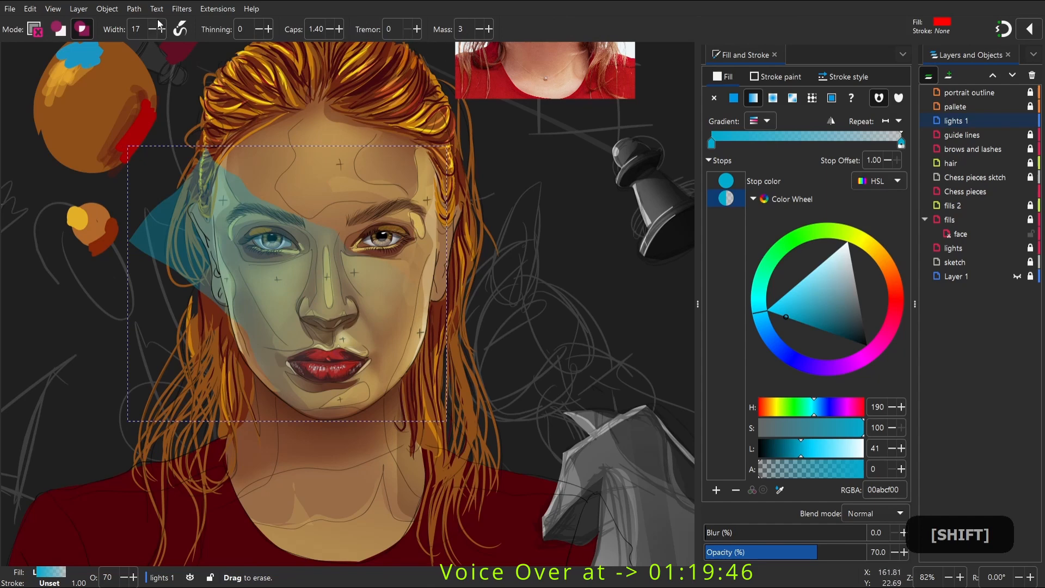
Draw a freehand shape over the blue area spilling outside the face's left edge and cut it away from the light shape
{"action": "key", "text": "space"}
{"action": "mouse_move", "coordinate": [212, 212]}
{"action": "left_mouse_down"}
{"action": "mouse_move", "coordinate": [269, 175]}
{"action": "mouse_move", "coordinate": [280, 266]}
{"action": "mouse_move", "coordinate": [277, 140]}
{"action": "left_mouse_up"}
{"action": "key", "text": "p"}
{"action": "key", "text": "s"}
{"action": "left_click", "coordinate": [311, 180]}
{"action": "left_click", "coordinate": [229, 125], "text": "shift"}
{"action": "left_click", "coordinate": [133, 8]}
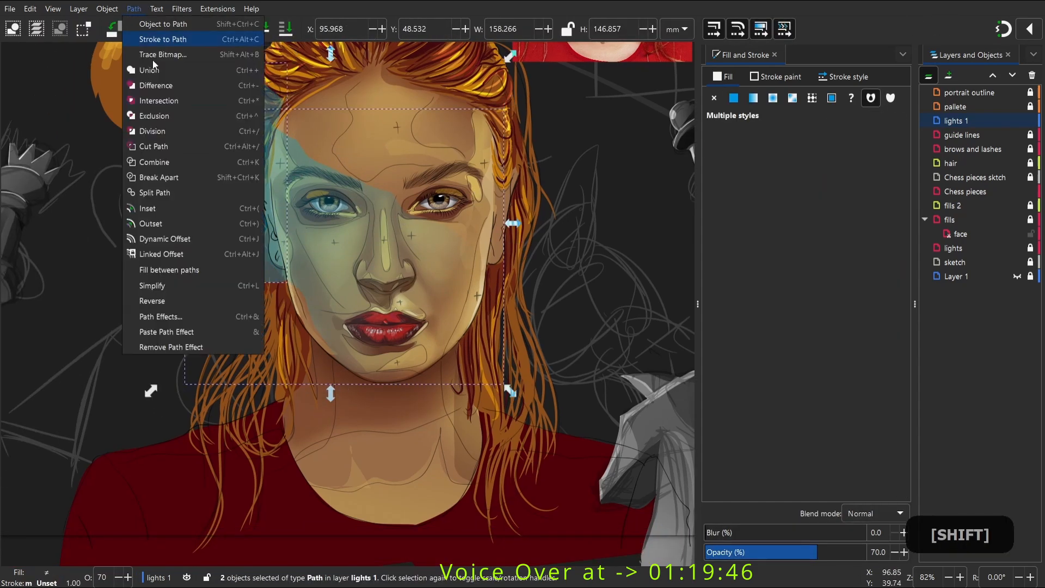
{"action": "left_click", "coordinate": [149, 69]}
{"action": "key", "text": "w"}
{"action": "key", "text": "space"}
{"action": "scroll", "coordinate": [509, 342], "scroll_direction": "down", "scroll_amount": 5}
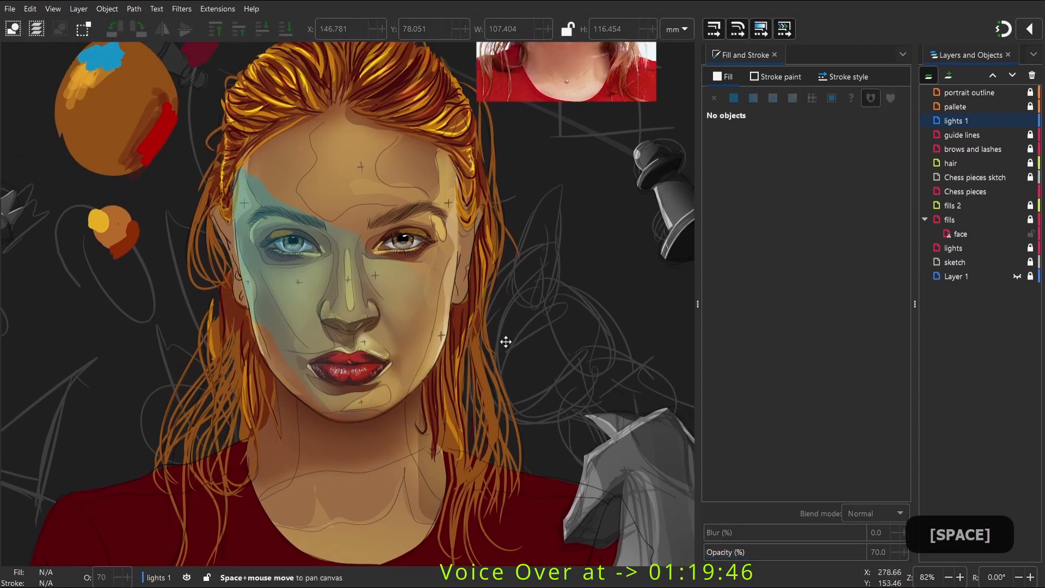
Change the blend mode of the lights 1 layer from Normal
{"action": "left_click", "coordinate": [953, 122]}
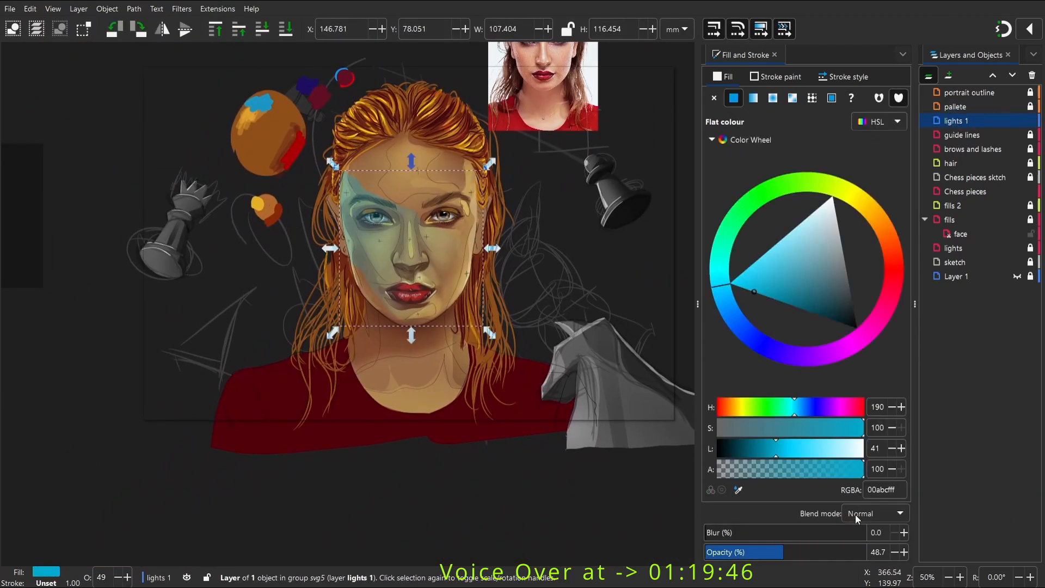
{"action": "left_click", "coordinate": [856, 514]}
{"action": "left_click", "coordinate": [877, 506]}
{"action": "left_click", "coordinate": [379, 449]}
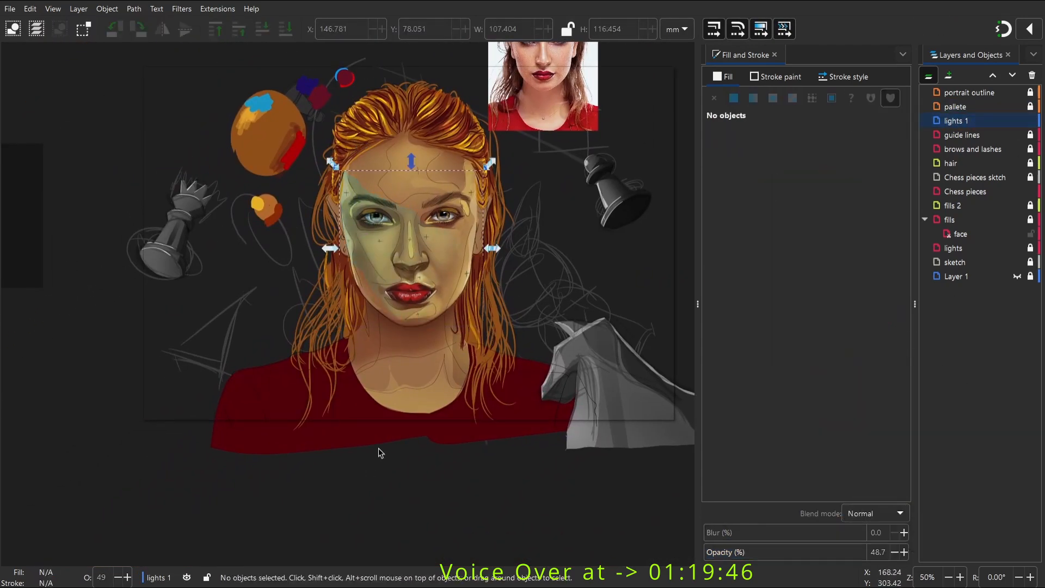
{"action": "key", "text": "space"}
Hide the pallete layer and list the individual objects inside the guide lines layer
{"action": "left_click", "coordinate": [1017, 107]}
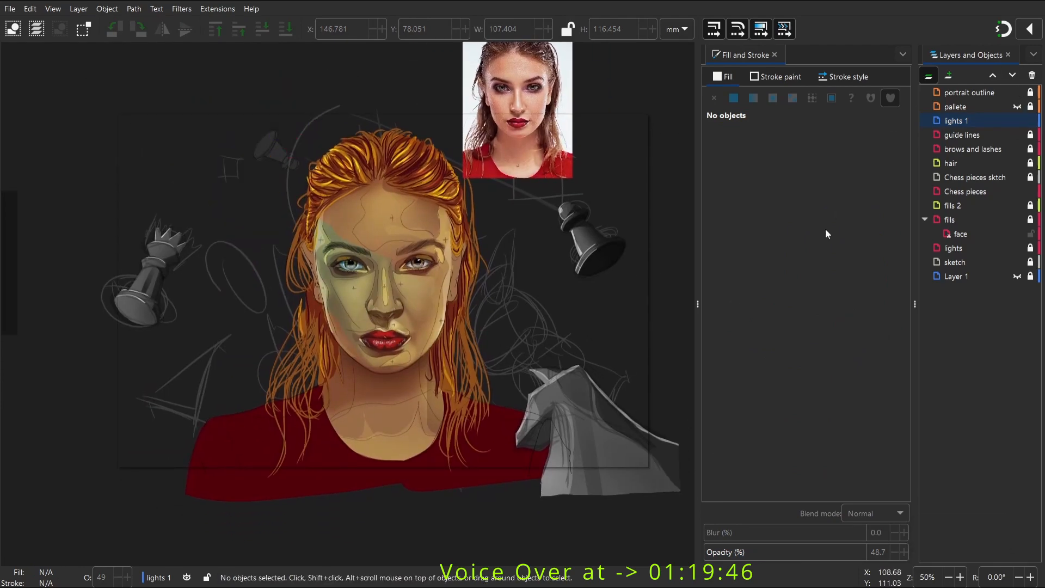
{"action": "left_click", "coordinate": [1017, 134]}
{"action": "left_click", "coordinate": [974, 135]}
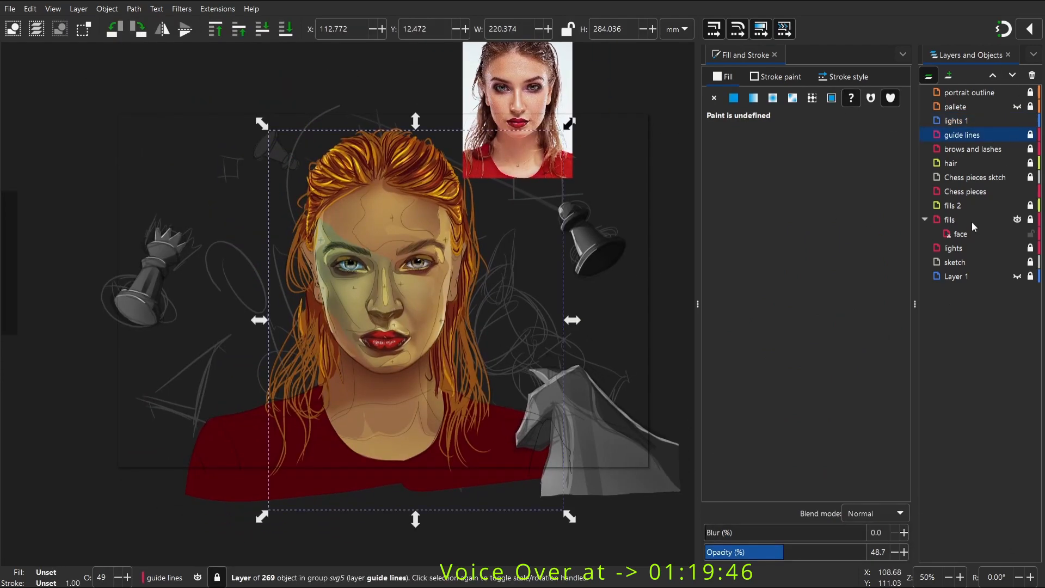
{"action": "key", "text": "ctrl+d"}
{"action": "left_click", "coordinate": [1030, 134]}
{"action": "left_click_drag", "start_coordinate": [974, 94], "coordinate": [1024, 162]}
{"action": "left_click", "coordinate": [959, 139]}
{"action": "left_click", "coordinate": [929, 75]}
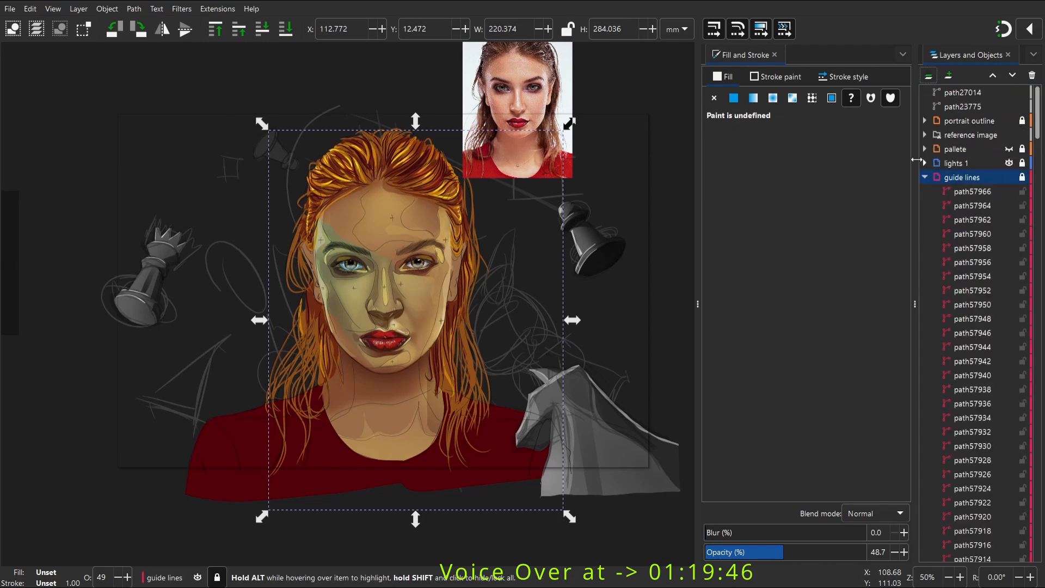
Unlock the guide lines layer and try to erase the guide marks on the forehead
{"action": "key", "text": "z"}
{"action": "left_click_drag", "start_coordinate": [283, 125], "coordinate": [567, 358]}
{"action": "key", "text": "shift+e"}
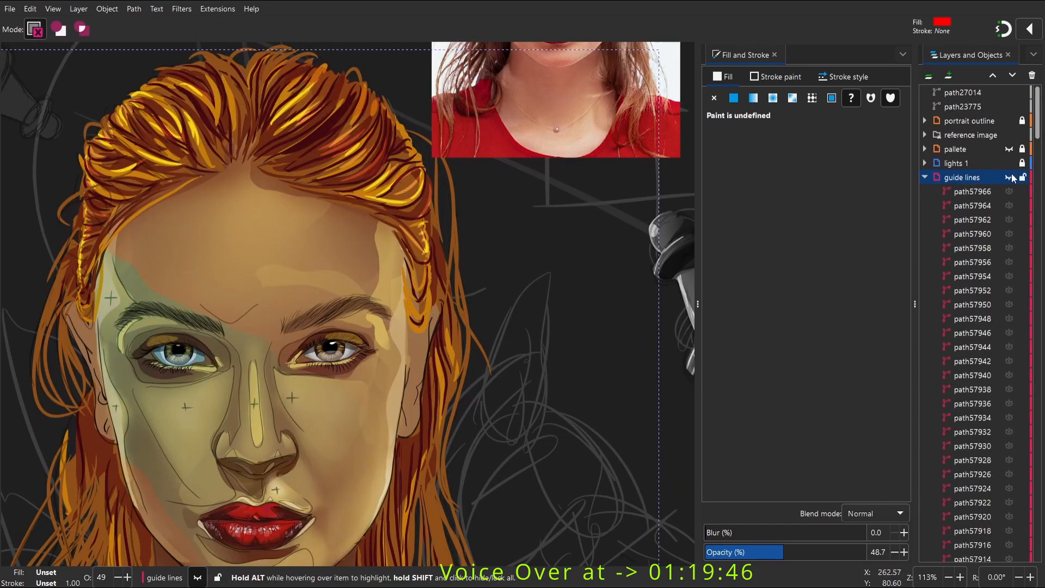
{"action": "left_click_drag", "start_coordinate": [265, 251], "coordinate": [274, 240]}
{"action": "key", "text": "s"}
Unlock all layers and try to erase the cross mark on the forehead again
{"action": "right_click", "coordinate": [966, 177]}
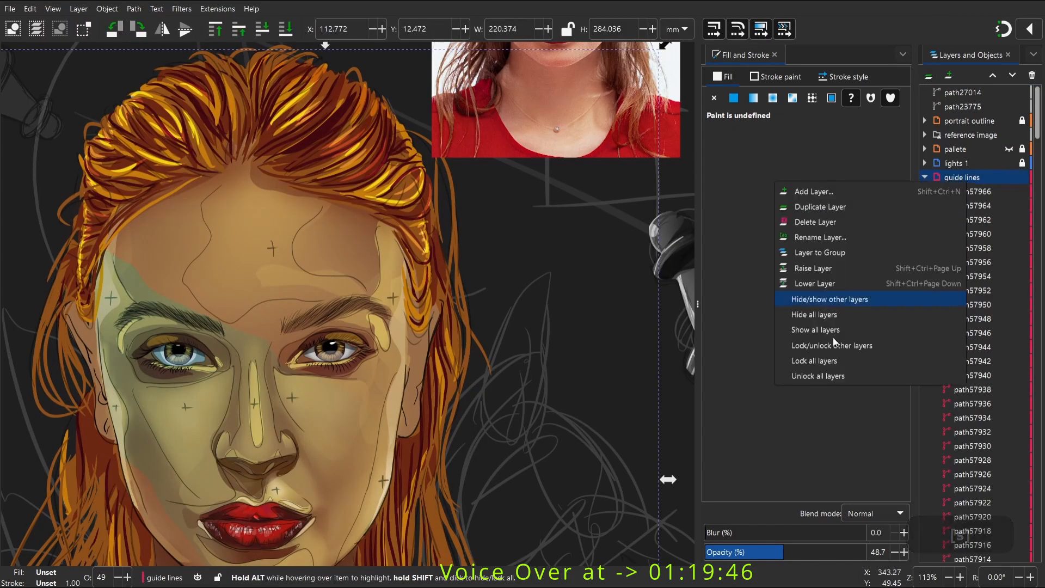
{"action": "left_click", "coordinate": [831, 359]}
{"action": "right_click", "coordinate": [945, 177]}
{"action": "left_click", "coordinate": [824, 374]}
{"action": "key", "text": "shift+e"}
{"action": "left_click_drag", "start_coordinate": [272, 244], "coordinate": [272, 259]}
{"action": "scroll", "coordinate": [265, 255], "scroll_direction": "up", "scroll_amount": 4}
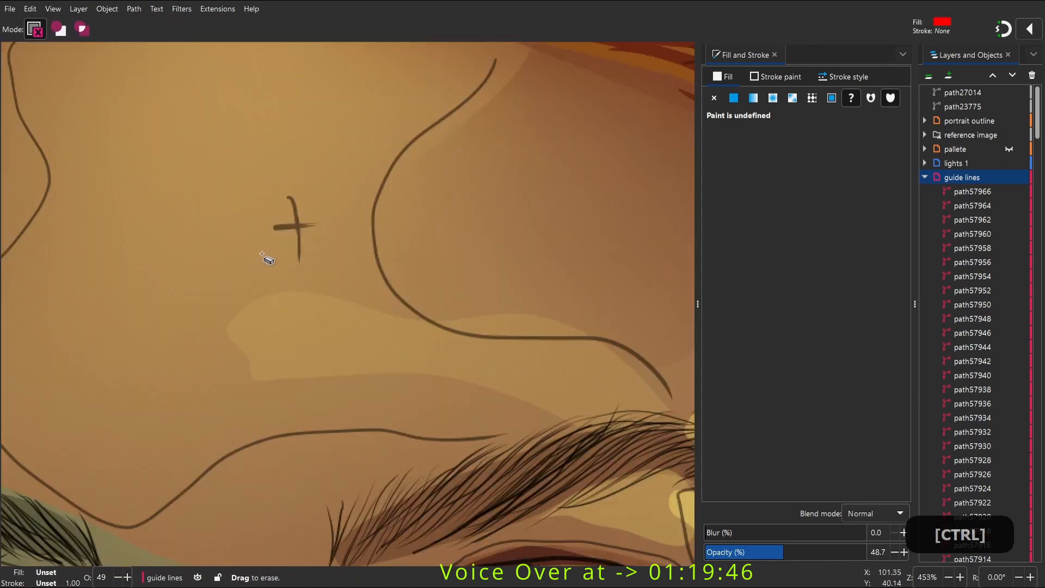
Lock every layer except guide lines
{"action": "key", "text": "s"}
{"action": "scroll", "coordinate": [952, 237], "scroll_direction": "down", "scroll_amount": 3}
{"action": "scroll", "coordinate": [952, 240], "scroll_direction": "up", "scroll_amount": 3}
{"action": "right_click", "coordinate": [958, 177]}
{"action": "left_click", "coordinate": [839, 349]}
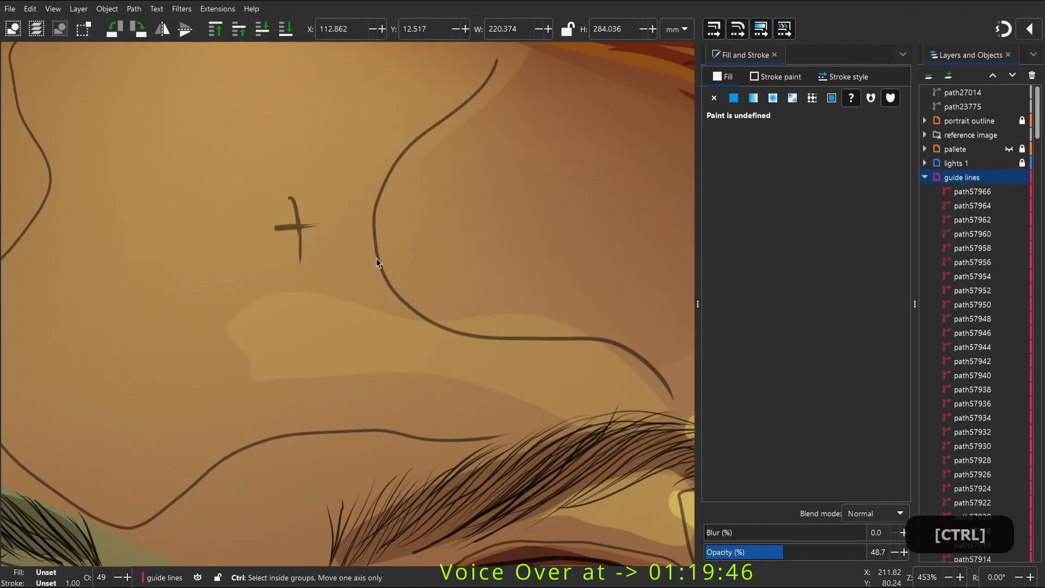
Try to erase the forehead cross mark, then delete its strokes from the guide lines layer
{"action": "scroll", "coordinate": [377, 258], "scroll_direction": "down", "scroll_amount": 1}
{"action": "key", "text": "shift+e"}
{"action": "left_click_drag", "start_coordinate": [336, 234], "coordinate": [325, 272]}
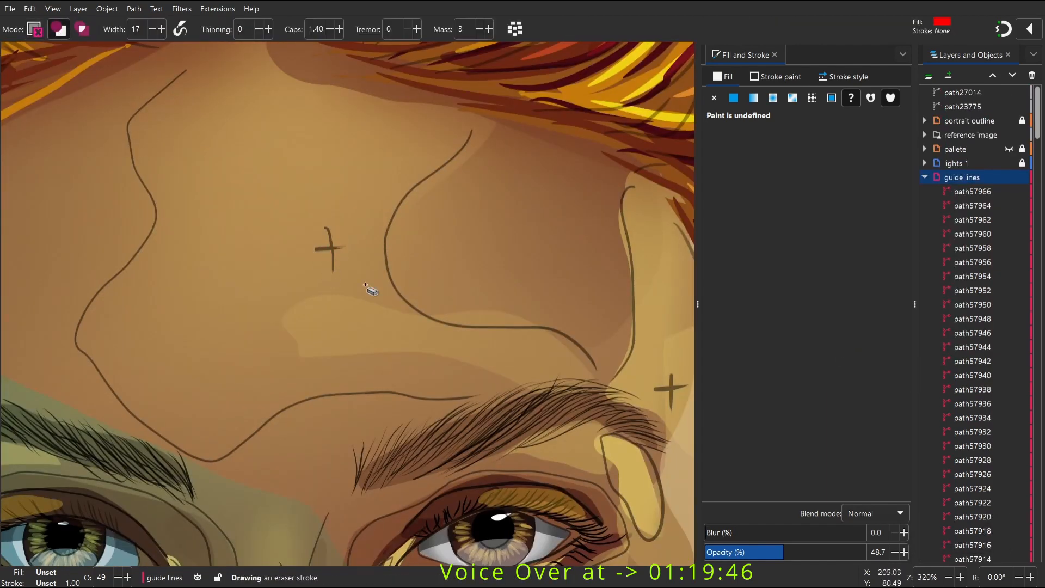
{"action": "key", "text": "s"}
{"action": "left_click", "coordinate": [331, 249], "text": "ctrl"}
{"action": "scroll", "coordinate": [335, 241], "scroll_direction": "up", "scroll_amount": 2}
{"action": "left_click", "coordinate": [324, 235], "text": "shift"}
{"action": "key", "text": "Delete"}
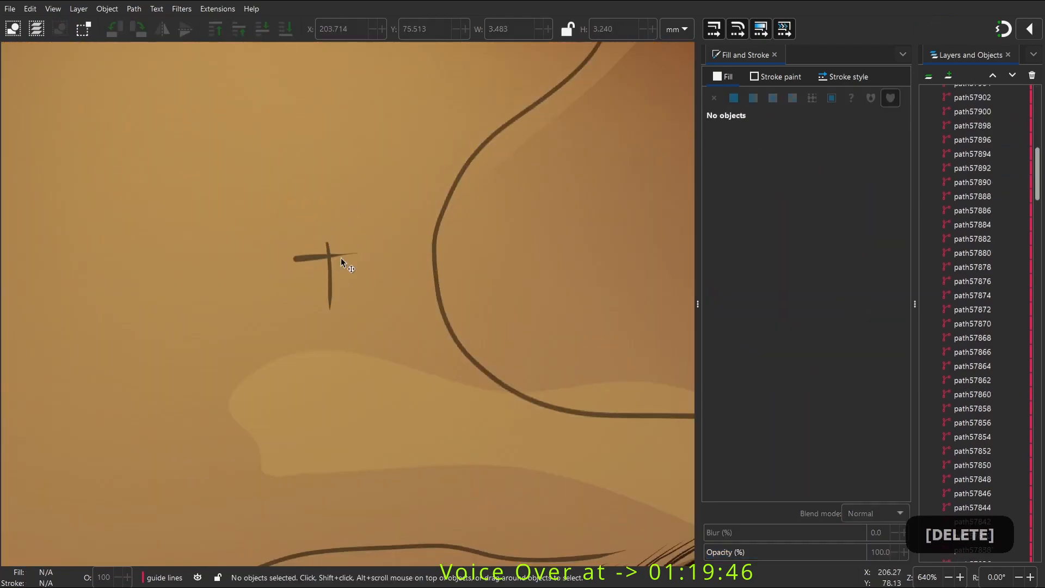
Delete every object in the upper guide lines layer
{"action": "scroll", "coordinate": [371, 271], "scroll_direction": "down", "scroll_amount": 5}
{"action": "scroll", "coordinate": [1011, 246], "scroll_direction": "up", "scroll_amount": 5}
{"action": "left_click", "coordinate": [950, 219]}
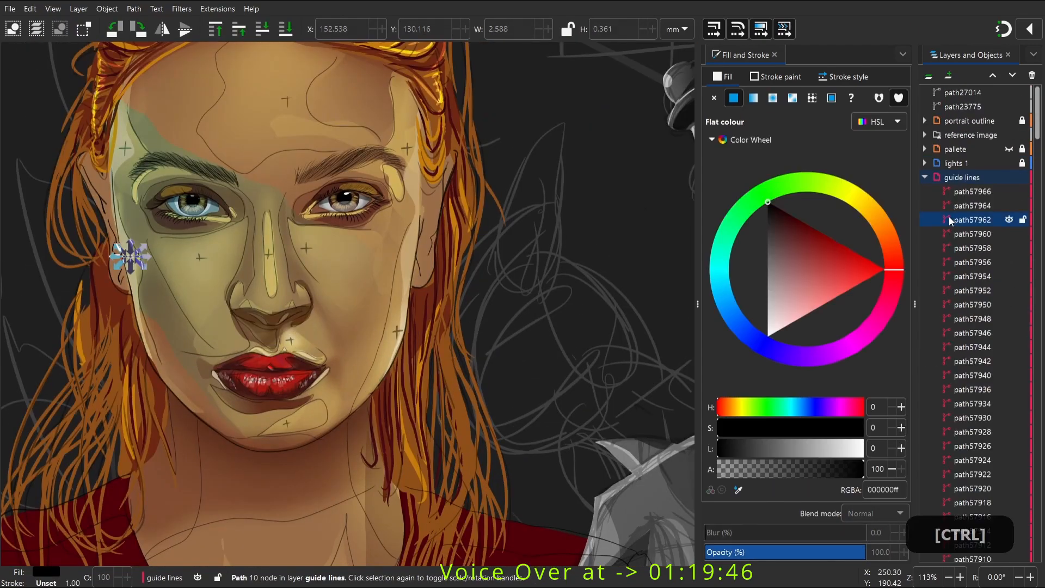
{"action": "key", "text": "ctrl+a"}
{"action": "key", "text": "Delete"}
Show the lower guide lines layer and trace a calligraphic guide line along the cheek and jaw contour below the ear
{"action": "scroll", "coordinate": [455, 294], "scroll_direction": "up", "scroll_amount": 2}
{"action": "key", "text": "c"}
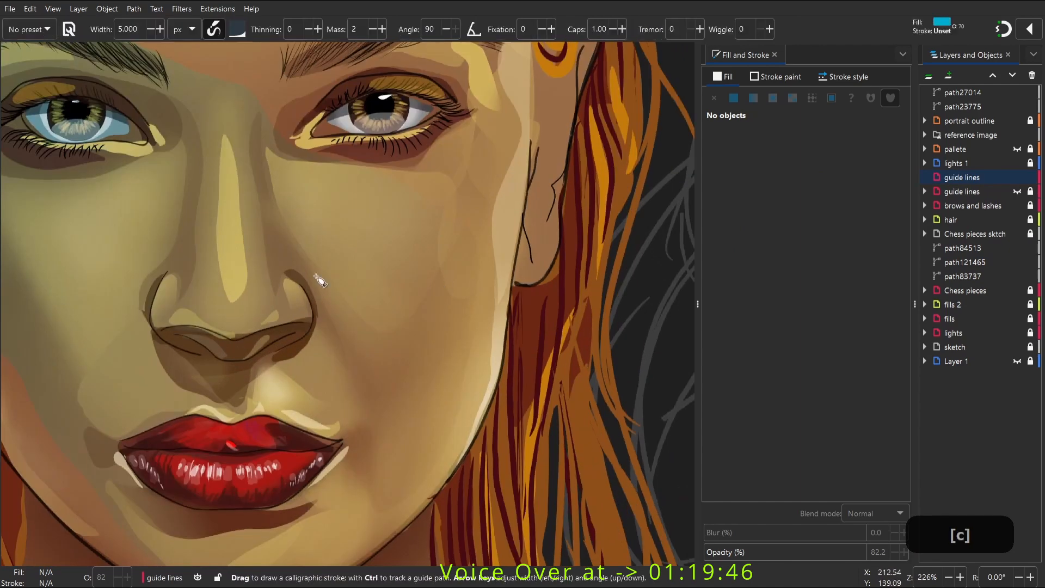
{"action": "left_click", "coordinate": [1017, 191]}
{"action": "left_click_drag", "start_coordinate": [600, 269], "coordinate": [561, 253]}
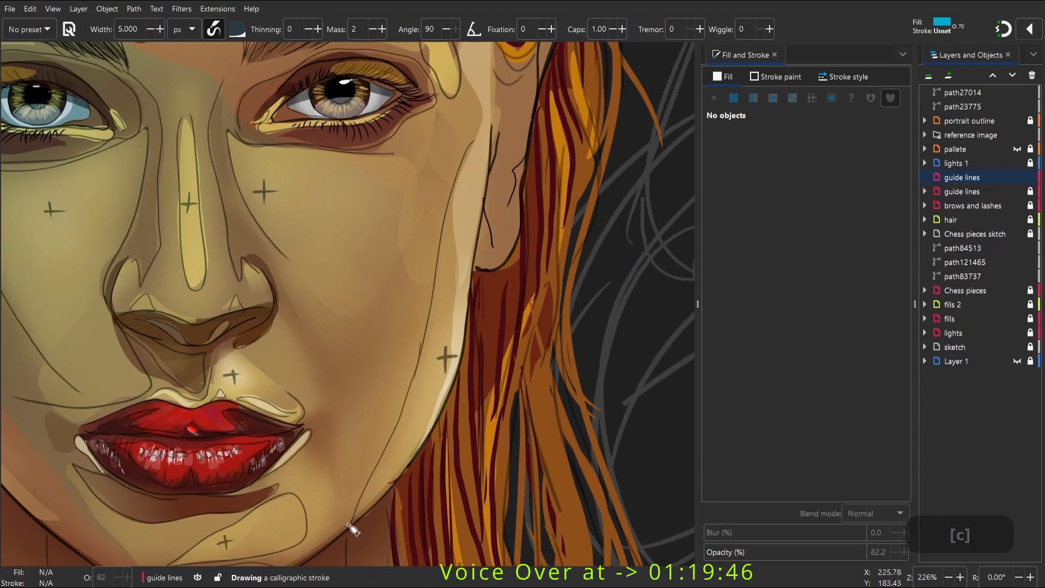
{"action": "left_click_drag", "start_coordinate": [476, 150], "coordinate": [481, 129]}
Fill the cheek guide stroke with black and push it into shape with the Tweak tool
{"action": "key", "text": "w"}
{"action": "left_click_drag", "start_coordinate": [826, 263], "coordinate": [858, 329]}
{"action": "key", "text": "space"}
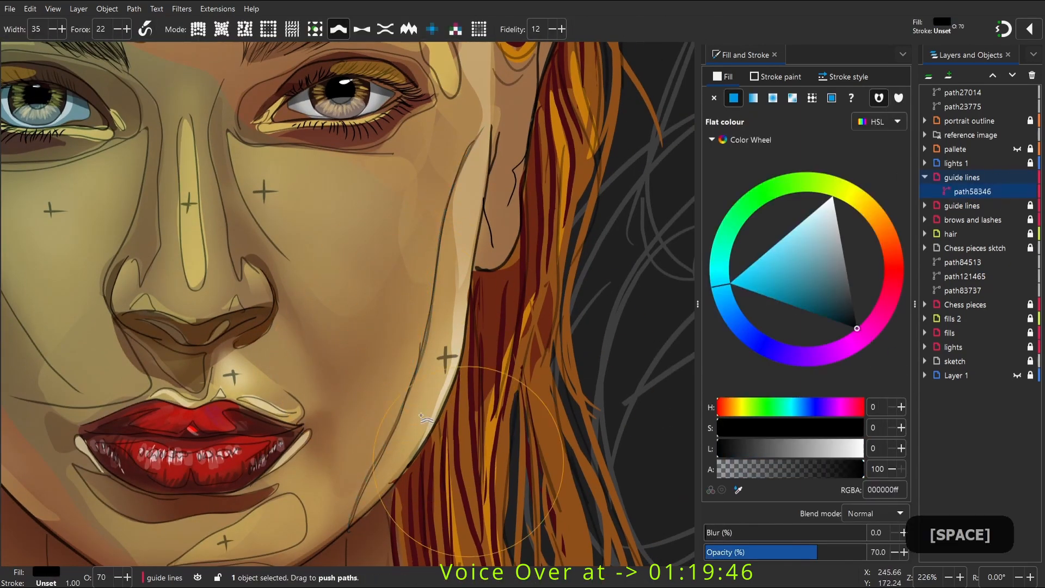
{"action": "left_click_drag", "start_coordinate": [326, 193], "coordinate": [434, 377]}
{"action": "left_click", "coordinate": [434, 378]}
{"action": "mouse_move", "coordinate": [427, 326]}
{"action": "left_mouse_down"}
{"action": "mouse_move", "coordinate": [494, 361]}
{"action": "mouse_move", "coordinate": [368, 497]}
{"action": "left_mouse_up"}
Trace calligraphic guide lines around the shaded side of the forehead and down to the temple
{"action": "key", "text": "c"}
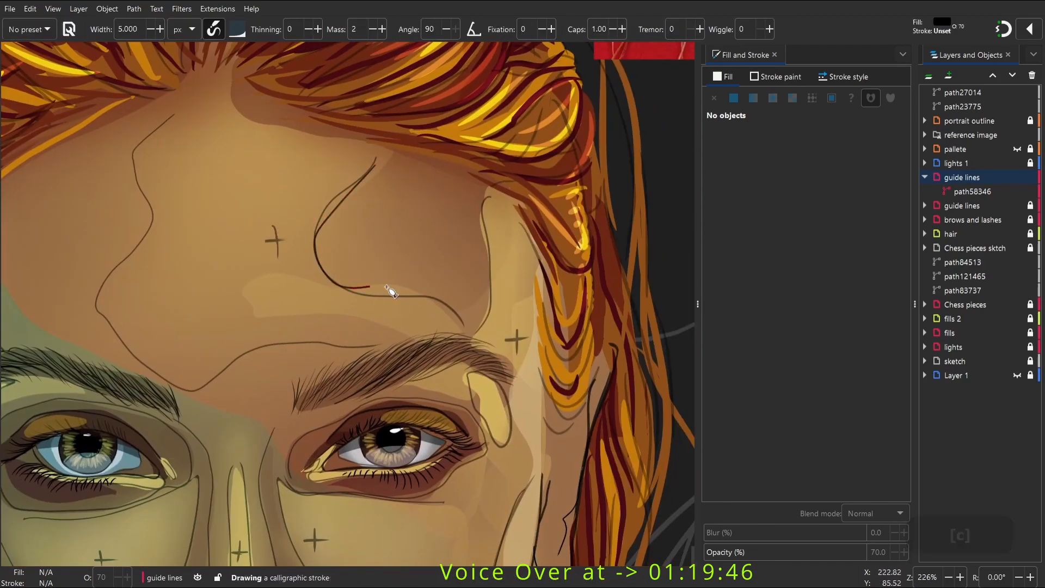
{"action": "left_click_drag", "start_coordinate": [386, 286], "coordinate": [464, 326]}
{"action": "left_click_drag", "start_coordinate": [490, 200], "coordinate": [438, 365]}
{"action": "key", "text": "space"}
{"action": "left_click_drag", "start_coordinate": [254, 194], "coordinate": [308, 381]}
{"action": "key", "text": "space"}
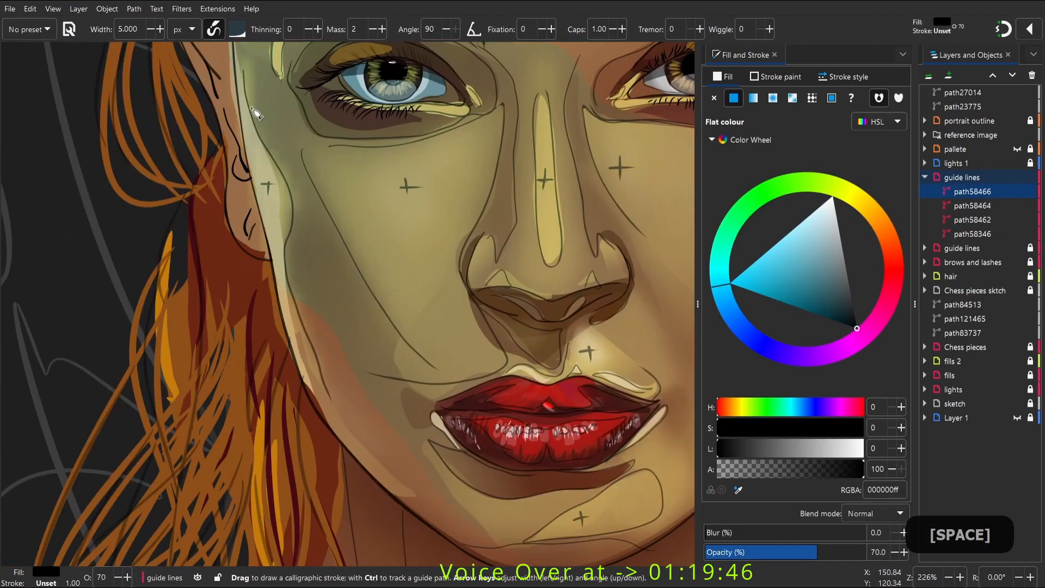
Trace calligraphic guide lines along the shadow contour of the green-toned cheek
{"action": "left_click_drag", "start_coordinate": [287, 238], "coordinate": [335, 419]}
{"action": "key", "text": "w"}
{"action": "key", "text": "space"}
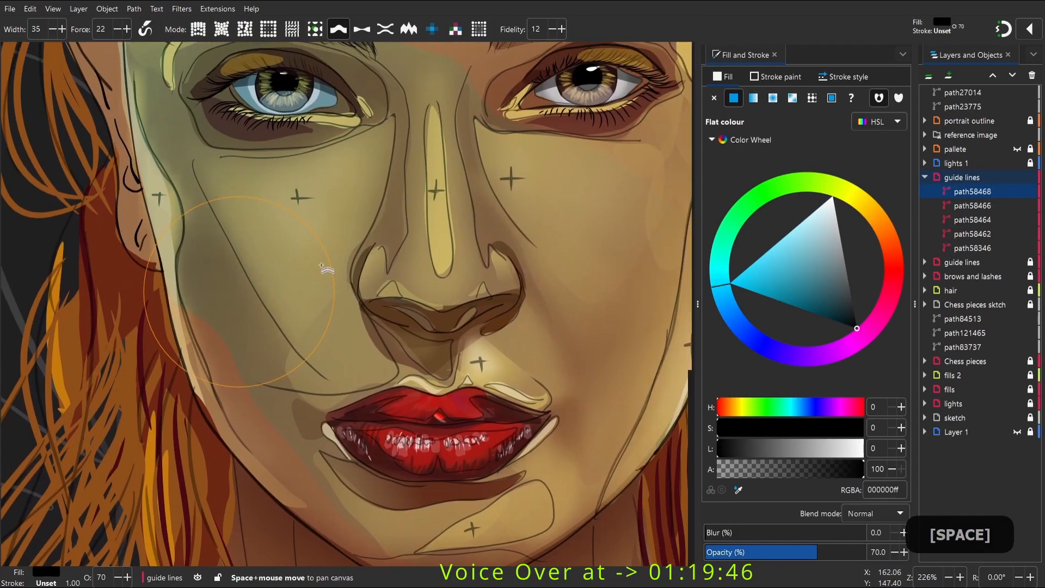
{"action": "key", "text": "c"}
{"action": "left_click_drag", "start_coordinate": [254, 243], "coordinate": [269, 236]}
{"action": "left_click_drag", "start_coordinate": [388, 211], "coordinate": [384, 190]}
{"action": "key", "text": "w"}
{"action": "key", "text": "c"}
{"action": "key", "text": "space"}
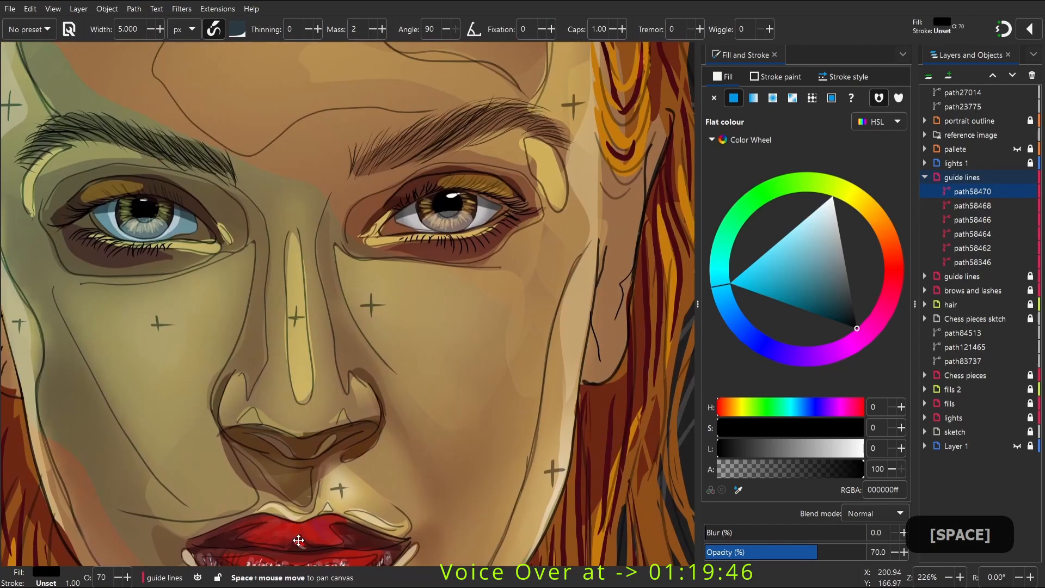
Hide the lower guide lines layer and set the upper guide lines layer's opacity to 32.7%
{"action": "left_click", "coordinate": [1016, 276]}
{"action": "scroll", "coordinate": [490, 292], "scroll_direction": "down", "scroll_amount": 3}
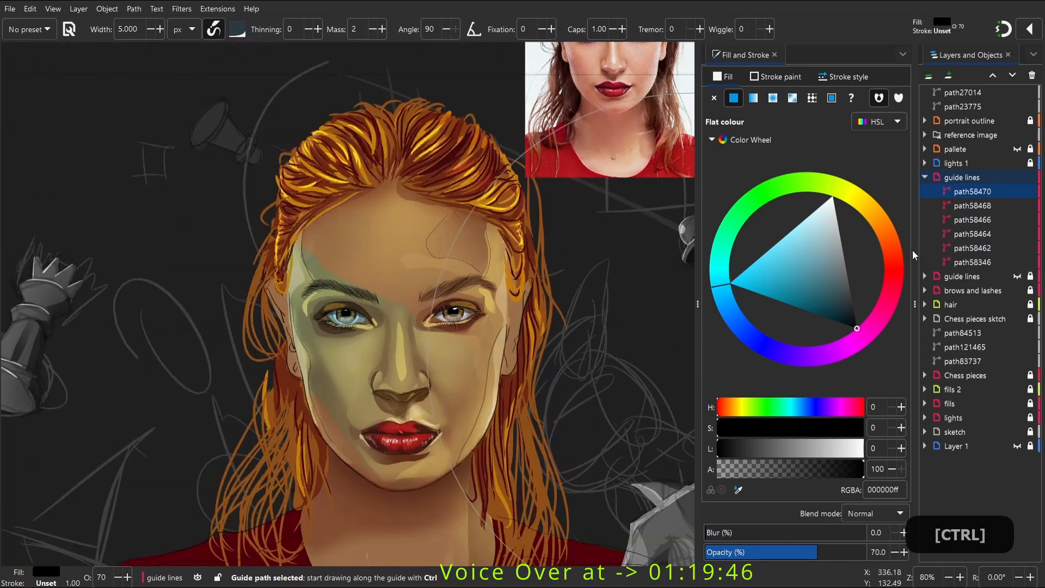
{"action": "left_click", "coordinate": [974, 177]}
{"action": "left_click", "coordinate": [757, 550]}
{"action": "scroll", "coordinate": [253, 274], "scroll_direction": "down", "scroll_amount": 1}
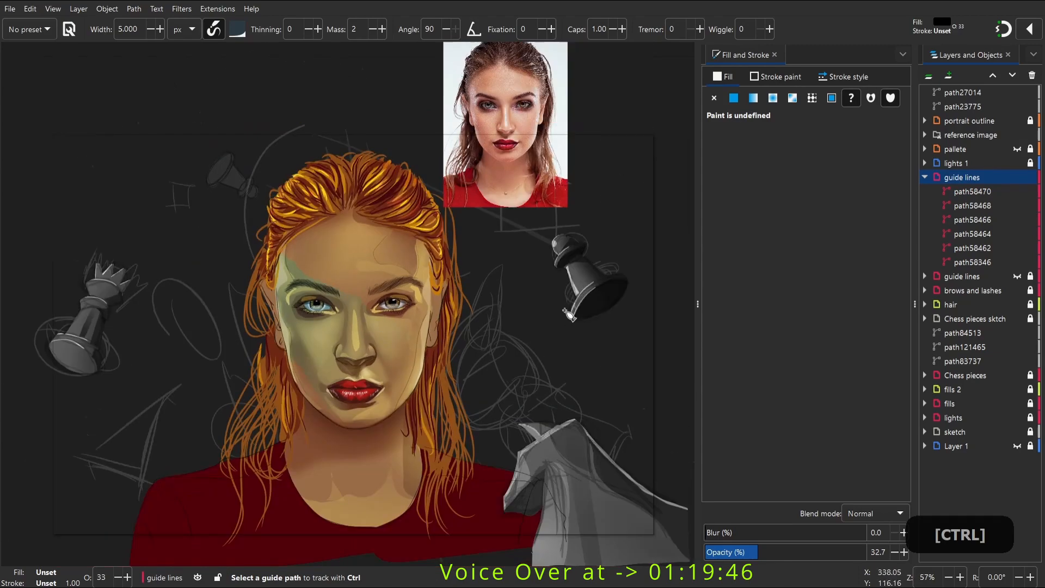
Show the lower guide lines layer again and draw a guide line between the nose and the upper lip
{"action": "scroll", "coordinate": [449, 337], "scroll_direction": "up", "scroll_amount": 2}
{"action": "scroll", "coordinate": [325, 353], "scroll_direction": "down", "scroll_amount": 1}
{"action": "key", "text": "z"}
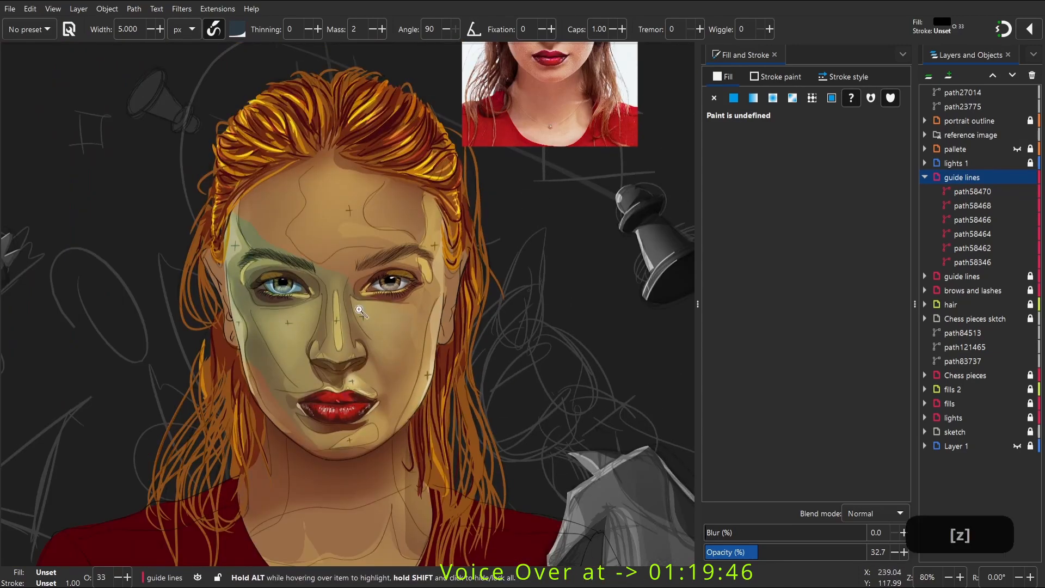
{"action": "scroll", "coordinate": [415, 304], "scroll_direction": "up", "scroll_amount": 5}
{"action": "key", "text": "c"}
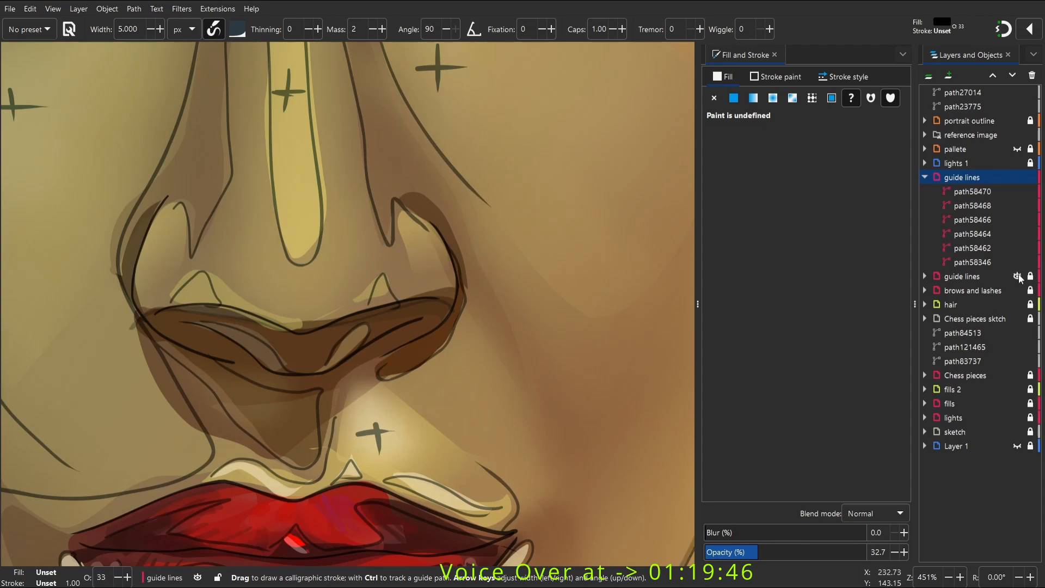
{"action": "left_click_drag", "start_coordinate": [279, 456], "coordinate": [328, 404]}
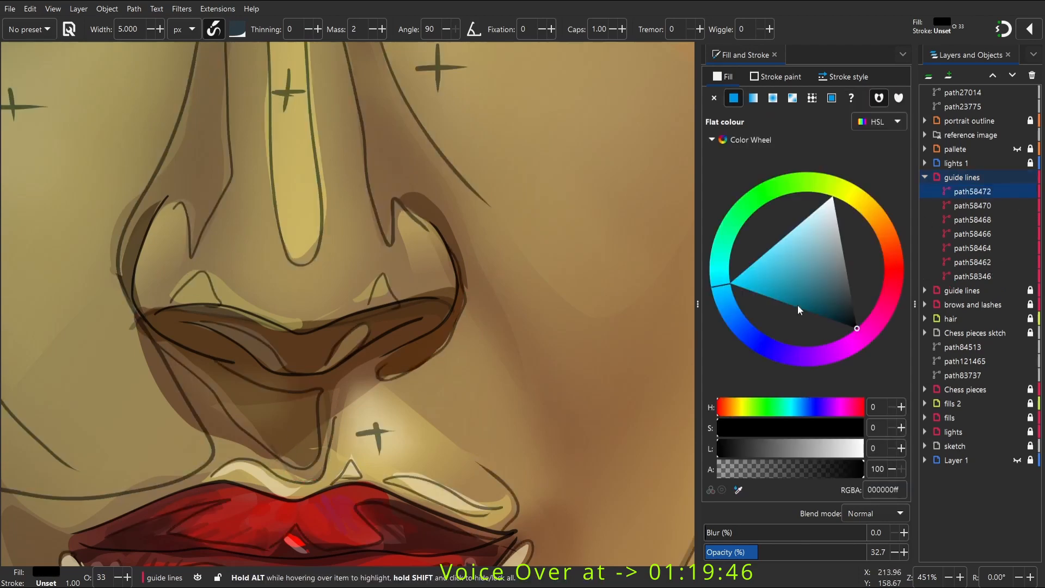
{"action": "scroll", "coordinate": [283, 293], "scroll_direction": "down", "scroll_amount": 6}
{"action": "key", "text": "s"}
{"action": "scroll", "coordinate": [285, 250], "scroll_direction": "up", "scroll_amount": 3}
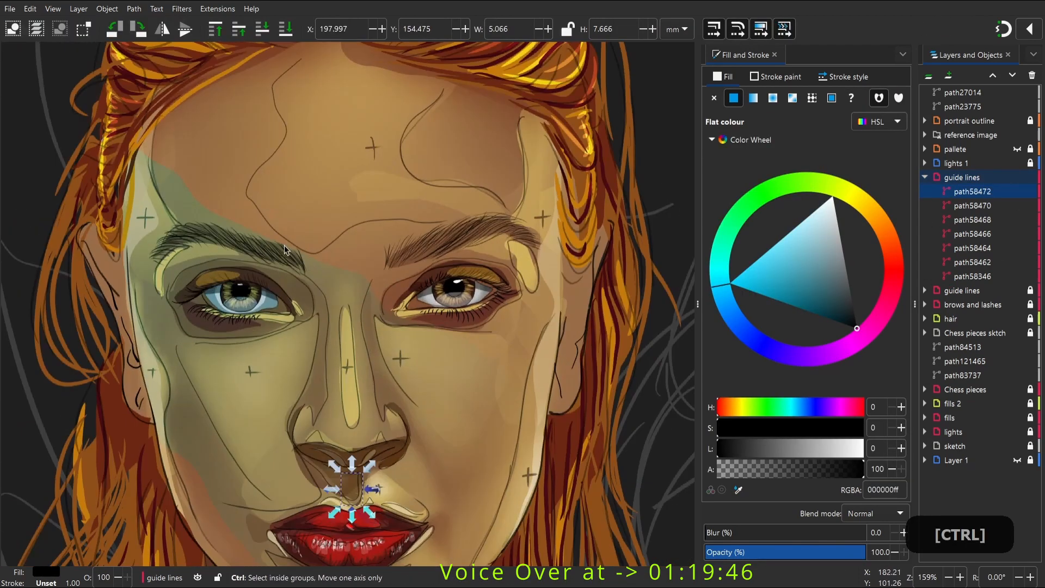
Unlock the lower guide lines layer, and hide and lock the upper guide lines layer
{"action": "left_click", "coordinate": [924, 178]}
{"action": "left_click", "coordinate": [961, 191]}
{"action": "left_click", "coordinate": [1022, 191]}
{"action": "scroll", "coordinate": [388, 131], "scroll_direction": "up", "scroll_amount": 3}
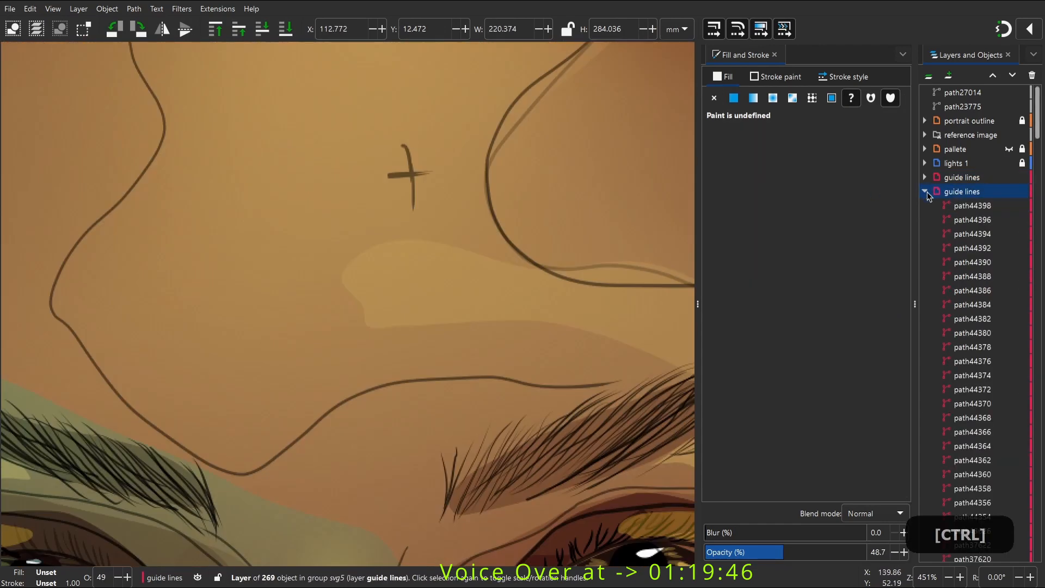
{"action": "left_click", "coordinate": [925, 191]}
{"action": "right_click", "coordinate": [985, 190]}
{"action": "left_click", "coordinate": [837, 355]}
Switch the eraser to deleting touched objects and try to erase the forehead cross mark
{"action": "key", "text": "shift+e"}
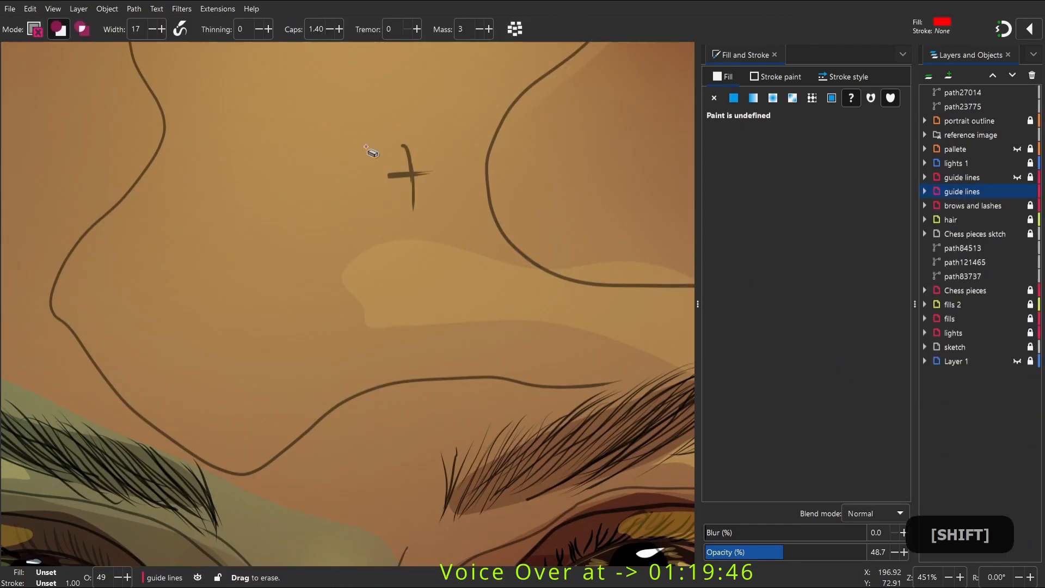
{"action": "left_click", "coordinate": [35, 29]}
{"action": "left_click_drag", "start_coordinate": [430, 144], "coordinate": [390, 213]}
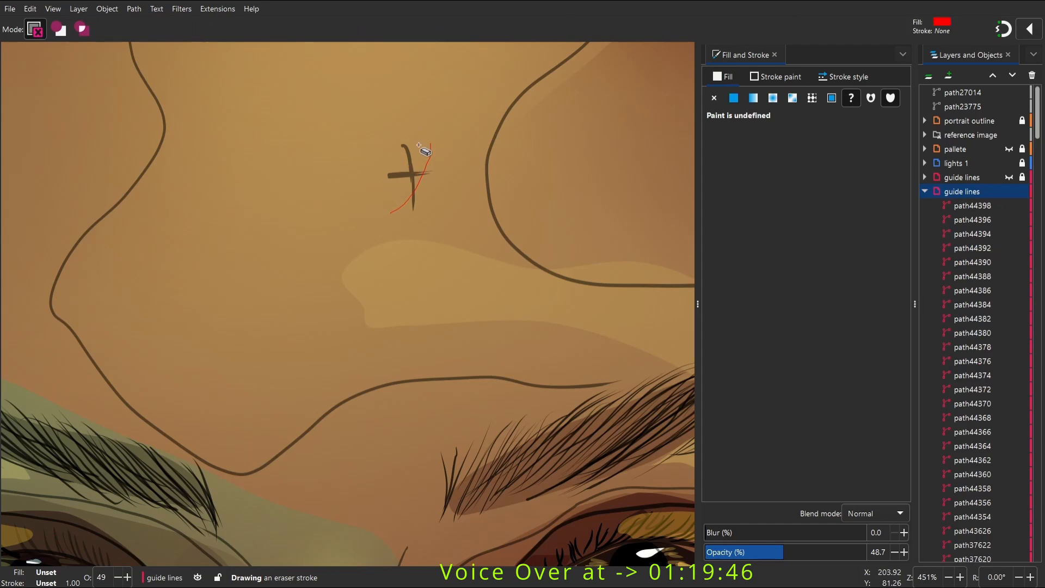
Select both strokes of the forehead cross mark and delete them
{"action": "key", "text": "s"}
{"action": "left_click", "coordinate": [412, 152], "text": "ctrl"}
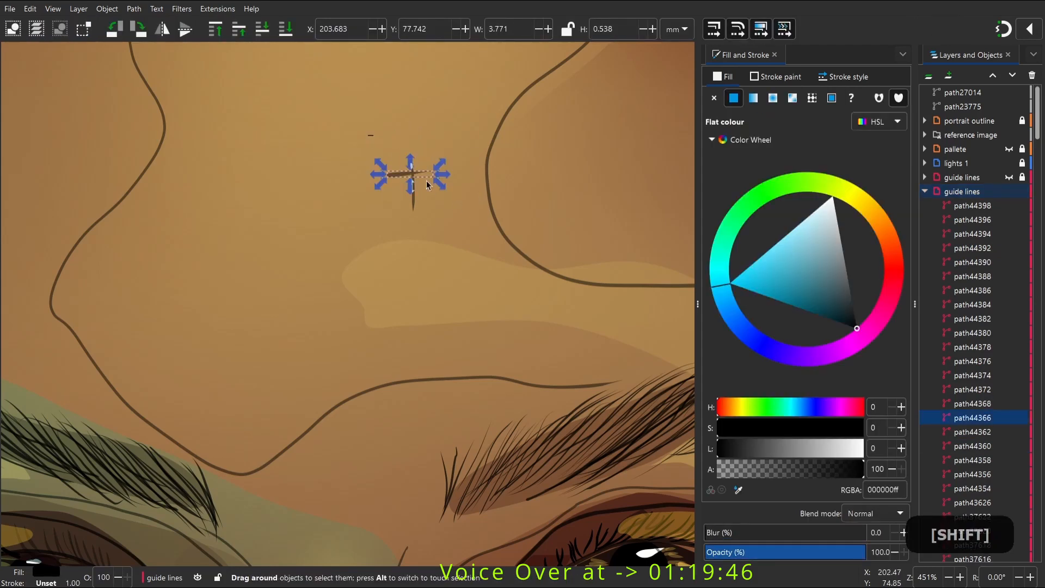
{"action": "key", "text": "Delete"}
{"action": "scroll", "coordinate": [259, 264], "scroll_direction": "down", "scroll_amount": 4, "text": "ctrl"}
{"action": "scroll", "coordinate": [287, 302], "scroll_direction": "up", "scroll_amount": 3, "text": "ctrl"}
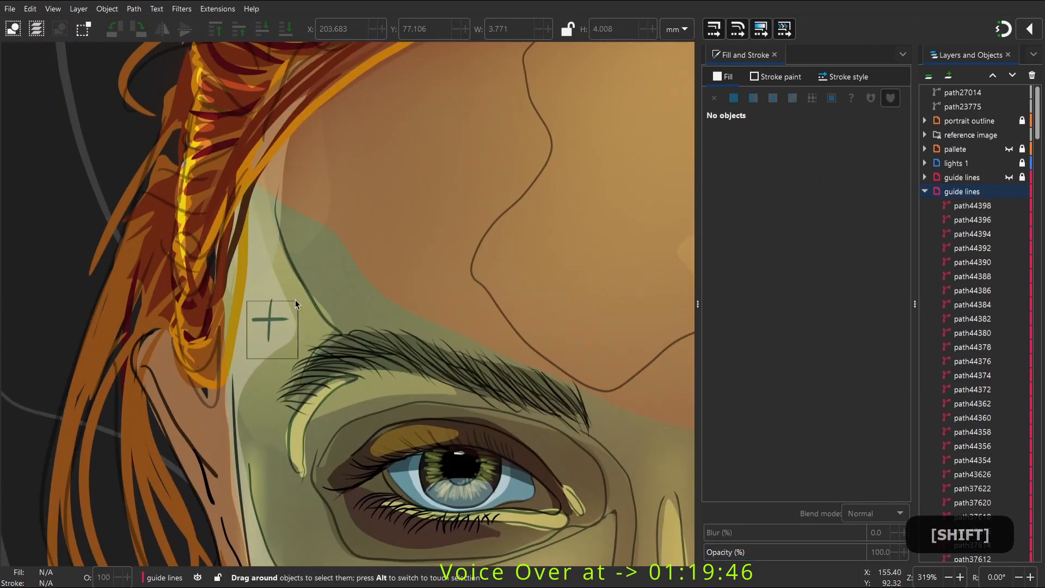
Delete the cross marks at the green-toned temple and on both cheeks beside the nose
{"action": "left_click_drag", "start_coordinate": [295, 300], "coordinate": [295, 301]}
{"action": "key", "text": "Delete"}
{"action": "scroll", "coordinate": [182, 227], "scroll_direction": "down", "scroll_amount": 2, "text": "ctrl"}
{"action": "left_click_drag", "start_coordinate": [313, 448], "coordinate": [351, 408], "text": "shift"}
{"action": "left_click_drag", "start_coordinate": [513, 440], "coordinate": [468, 396], "text": "shift"}
{"action": "key", "text": "Delete"}
Delete the cross marks on the nose bridge, the outer cheeks and above the upper lip
{"action": "scroll", "coordinate": [468, 396], "scroll_direction": "down", "scroll_amount": 6}
{"action": "left_click_drag", "start_coordinate": [412, 313], "coordinate": [439, 272], "text": "shift"}
{"action": "key", "text": "Delete"}
{"action": "left_click_drag", "start_coordinate": [593, 419], "coordinate": [627, 381], "text": "shift"}
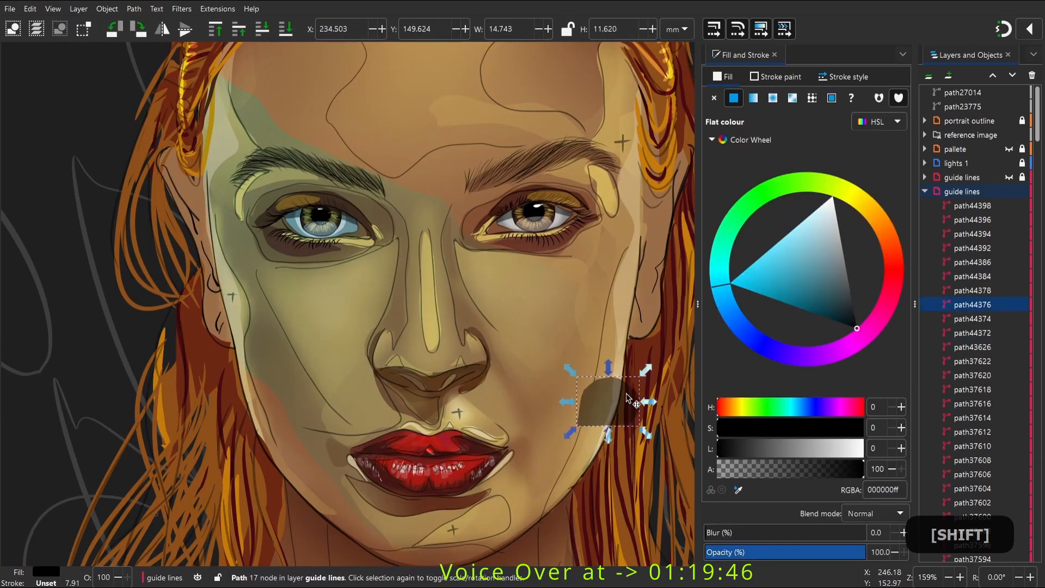
{"action": "key", "text": "Delete"}
{"action": "left_click_drag", "start_coordinate": [218, 315], "coordinate": [250, 278], "text": "shift"}
{"action": "key", "text": "Delete"}
{"action": "scroll", "coordinate": [450, 436], "scroll_direction": "down", "scroll_amount": 2}
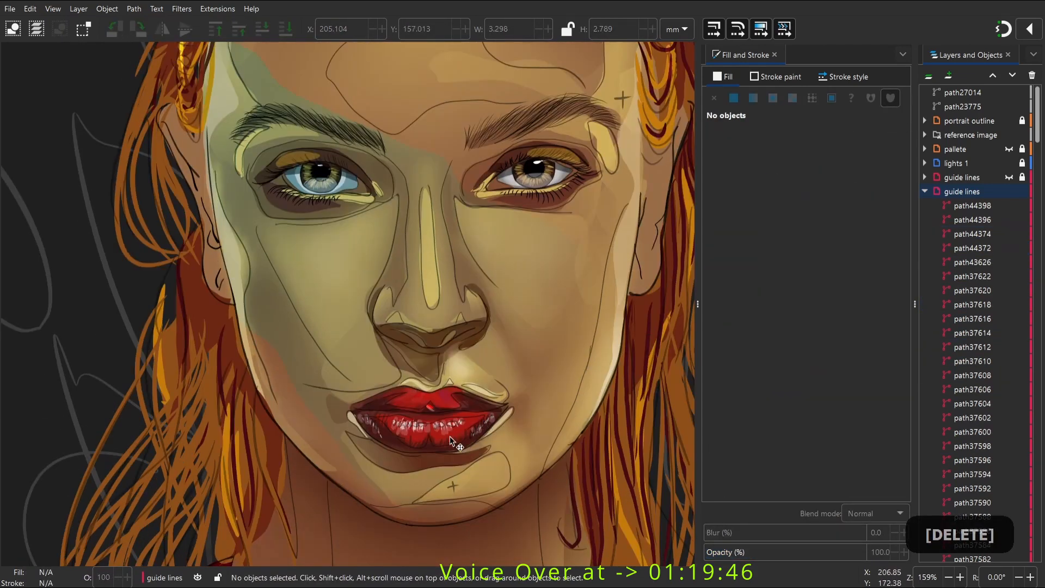
Lower the opacity of the forehead guide outline to 25%
{"action": "scroll", "coordinate": [474, 452], "scroll_direction": "up", "scroll_amount": 3}
{"action": "scroll", "coordinate": [299, 337], "scroll_direction": "down", "scroll_amount": 1, "text": "ctrl"}
{"action": "scroll", "coordinate": [428, 147], "scroll_direction": "up", "scroll_amount": 1, "text": "ctrl"}
{"action": "left_click", "coordinate": [433, 252]}
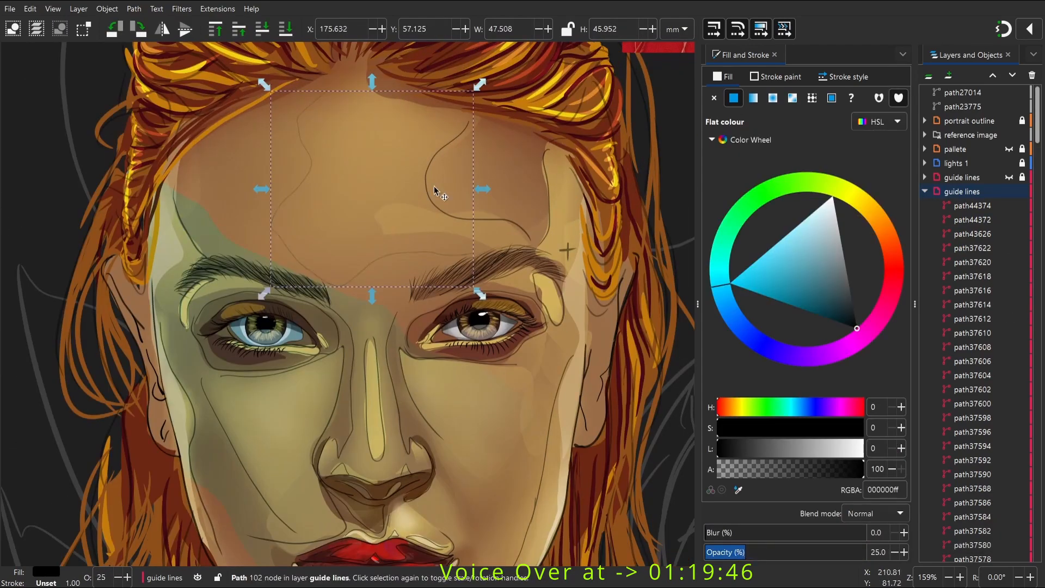
{"action": "left_click", "coordinate": [426, 339]}
{"action": "scroll", "coordinate": [426, 340], "scroll_direction": "down", "scroll_amount": 1, "text": "ctrl"}
{"action": "scroll", "coordinate": [504, 351], "scroll_direction": "down", "scroll_amount": 4}
{"action": "scroll", "coordinate": [504, 351], "scroll_direction": "up", "scroll_amount": 1, "text": "ctrl"}
Set the blend mode of the lower guide lines layer to Overlay
{"action": "left_click", "coordinate": [923, 190]}
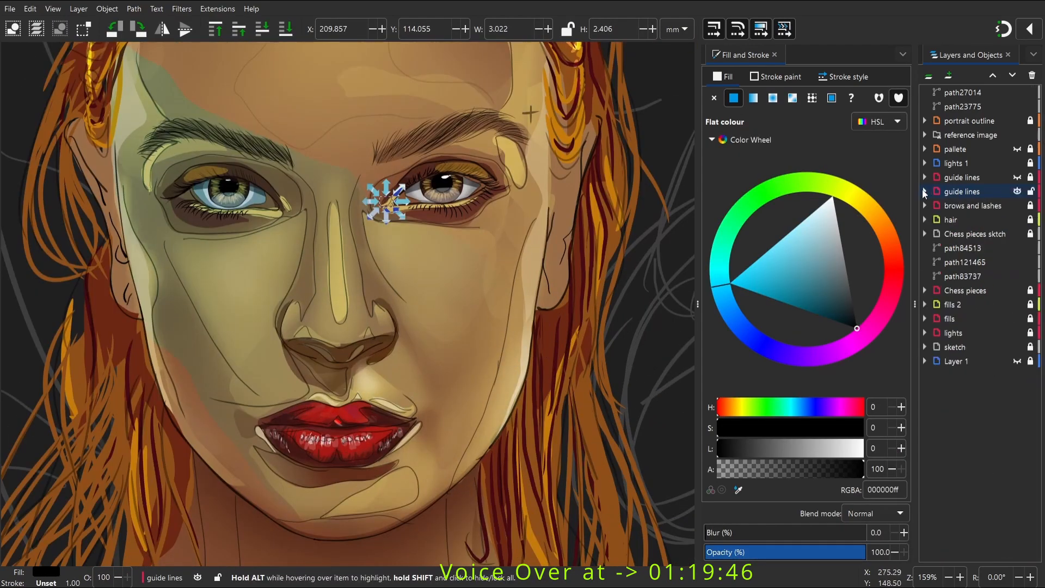
{"action": "left_click", "coordinate": [870, 474]}
{"action": "scroll", "coordinate": [555, 412], "scroll_direction": "down", "scroll_amount": 2, "text": "ctrl"}
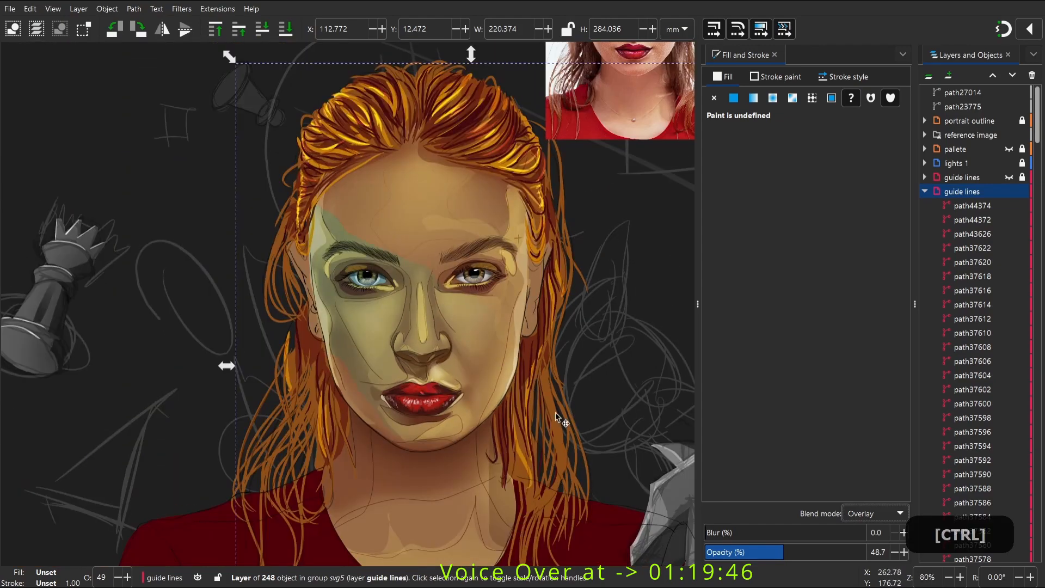
Select the two forehead guide outlines and set their opacity to 67.7%
{"action": "scroll", "coordinate": [344, 119], "scroll_direction": "up", "scroll_amount": 1, "text": "ctrl"}
{"action": "scroll", "coordinate": [326, 237], "scroll_direction": "down", "scroll_amount": 1}
{"action": "left_click", "coordinate": [327, 239], "text": "ctrl"}
{"action": "left_click", "coordinate": [476, 261], "text": "ctrl+shift"}
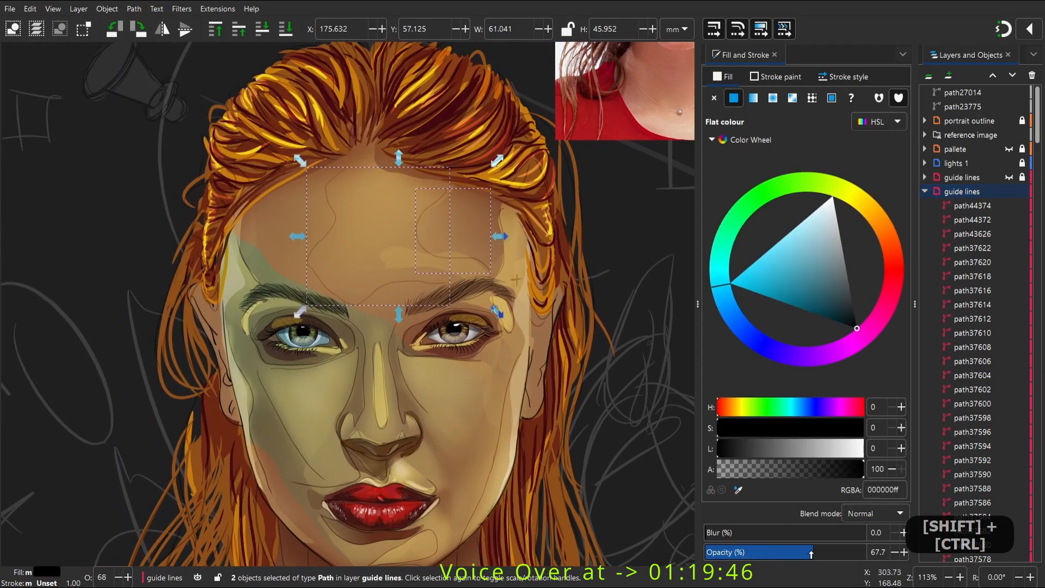
Set the opacity of the guide stroke along the outer cheek edge to 71.2%
{"action": "left_click", "coordinate": [522, 436], "text": "ctrl"}
{"action": "scroll", "coordinate": [447, 318], "scroll_direction": "down", "scroll_amount": 2, "text": "ctrl"}
{"action": "scroll", "coordinate": [568, 517], "scroll_direction": "up", "scroll_amount": 1, "text": "ctrl"}
{"action": "scroll", "coordinate": [345, 451], "scroll_direction": "down", "scroll_amount": 1, "text": "ctrl"}
{"action": "scroll", "coordinate": [335, 409], "scroll_direction": "up", "scroll_amount": 1, "text": "ctrl"}
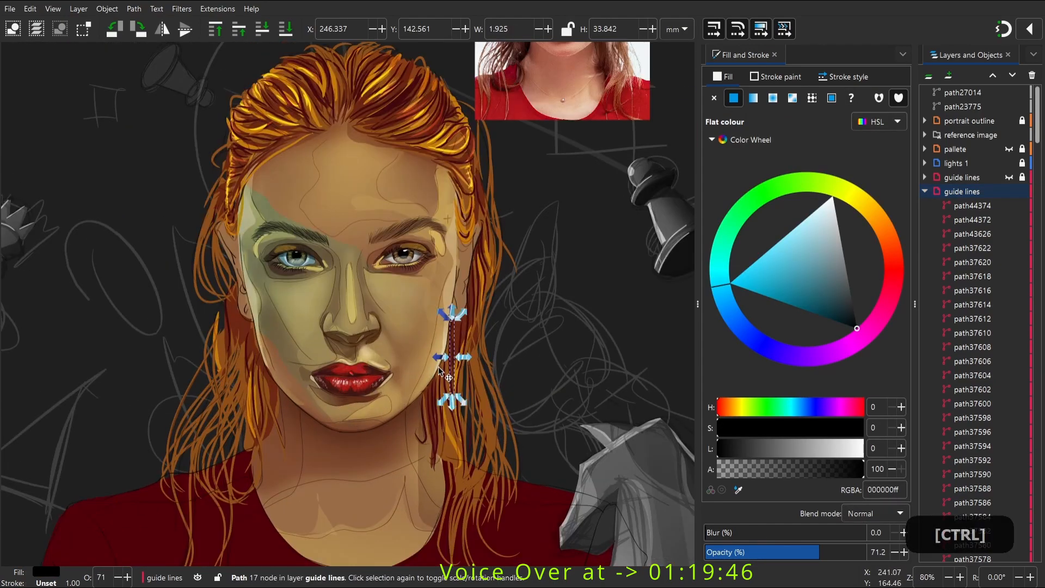
{"action": "scroll", "coordinate": [332, 311], "scroll_direction": "up", "scroll_amount": 1, "text": "ctrl"}
{"action": "left_click", "coordinate": [510, 263], "text": "ctrl"}
{"action": "scroll", "coordinate": [474, 297], "scroll_direction": "down", "scroll_amount": 2, "text": "ctrl"}
{"action": "scroll", "coordinate": [577, 305], "scroll_direction": "up", "scroll_amount": 1, "text": "ctrl"}
{"action": "scroll", "coordinate": [294, 300], "scroll_direction": "down", "scroll_amount": 1, "text": "ctrl"}
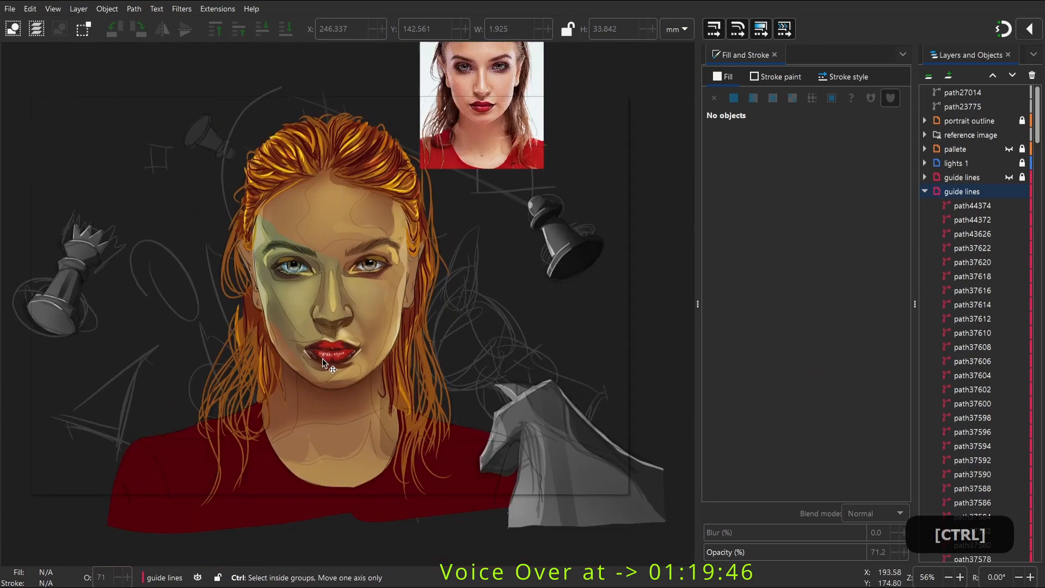
{"action": "scroll", "coordinate": [244, 270], "scroll_direction": "down", "scroll_amount": 1, "text": "ctrl"}
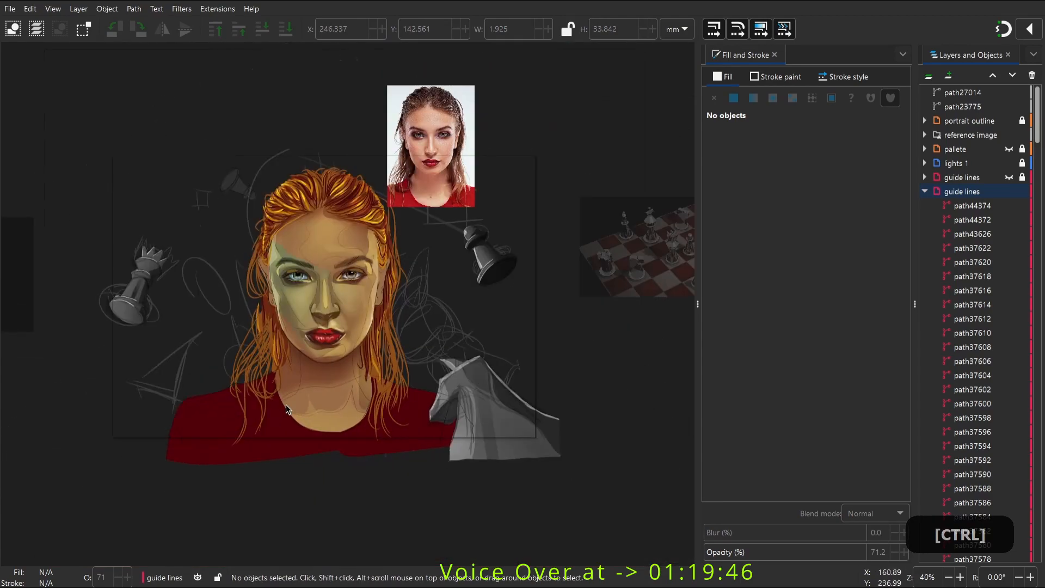
Make fills 2 the unlocked working layer and draw a black freehand shadow shape across the chin and neck
{"action": "scroll", "coordinate": [286, 404], "scroll_direction": "up", "scroll_amount": 3, "text": "ctrl"}
{"action": "left_click", "coordinate": [496, 282], "text": "ctrl"}
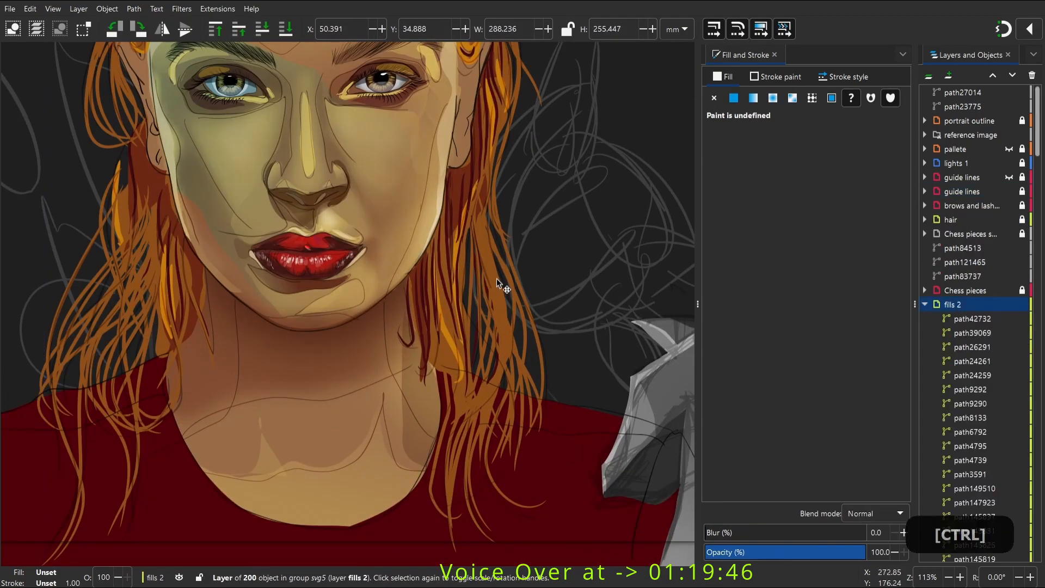
{"action": "scroll", "coordinate": [436, 381], "scroll_direction": "down", "scroll_amount": 1, "text": "ctrl"}
{"action": "key", "text": "p"}
{"action": "mouse_move", "coordinate": [286, 324]}
{"action": "left_mouse_down"}
{"action": "mouse_move", "coordinate": [390, 381]}
{"action": "mouse_move", "coordinate": [470, 388]}
{"action": "mouse_move", "coordinate": [438, 294]}
{"action": "left_mouse_up"}
{"action": "key", "text": "w"}
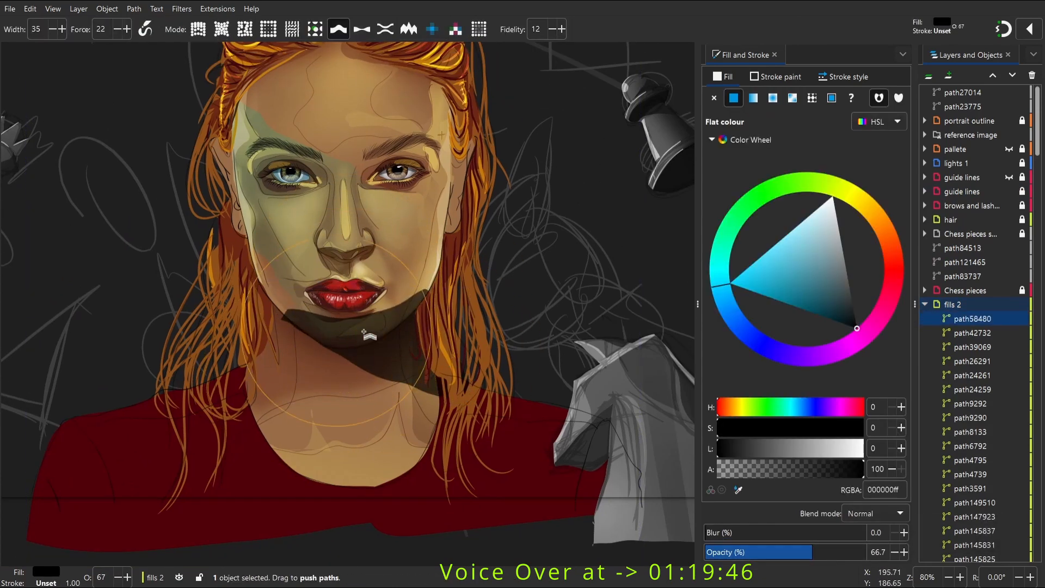
Draw a freehand shape over the chin following the jawline and subtract it from the neck shadow
{"action": "key", "text": "space"}
{"action": "mouse_move", "coordinate": [302, 298]}
{"action": "left_mouse_down"}
{"action": "mouse_move", "coordinate": [324, 346]}
{"action": "mouse_move", "coordinate": [374, 373]}
{"action": "left_mouse_up"}
{"action": "key", "text": "p"}
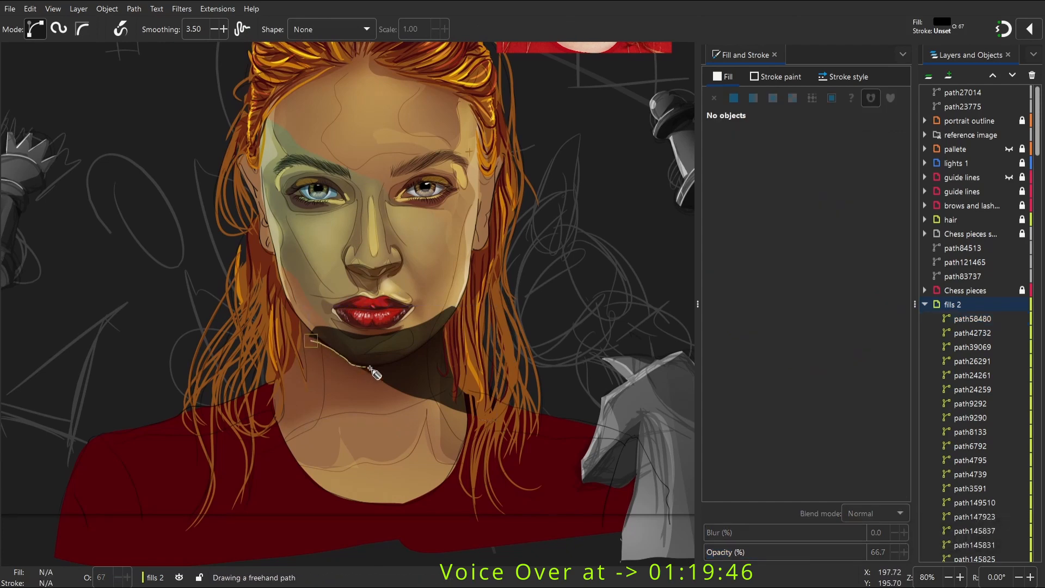
{"action": "left_click_drag", "start_coordinate": [373, 313], "coordinate": [311, 341]}
{"action": "key", "text": "s"}
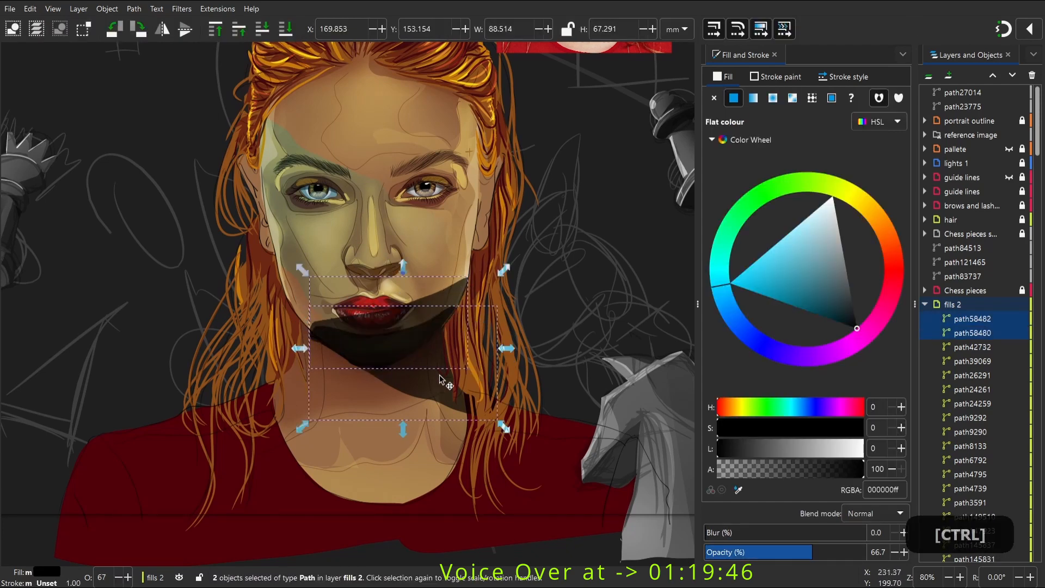
{"action": "left_click", "coordinate": [134, 9]}
{"action": "left_click", "coordinate": [170, 131]}
Recolour the neck shadow with a tone sampled from the neck, adjusted to a dark reddish brown
{"action": "scroll", "coordinate": [373, 297], "scroll_direction": "up", "scroll_amount": 2}
{"action": "key", "text": "w"}
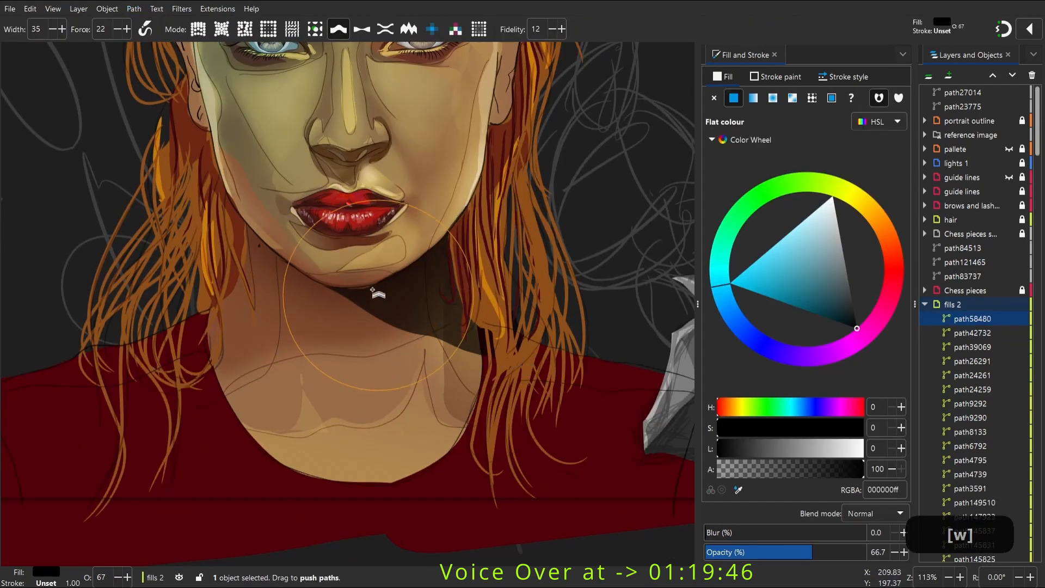
{"action": "key", "text": "d"}
{"action": "left_click", "coordinate": [290, 271]}
{"action": "key", "text": "s"}
{"action": "left_click_drag", "start_coordinate": [787, 239], "coordinate": [761, 231]}
{"action": "scroll", "coordinate": [466, 285], "scroll_direction": "down", "scroll_amount": 1}
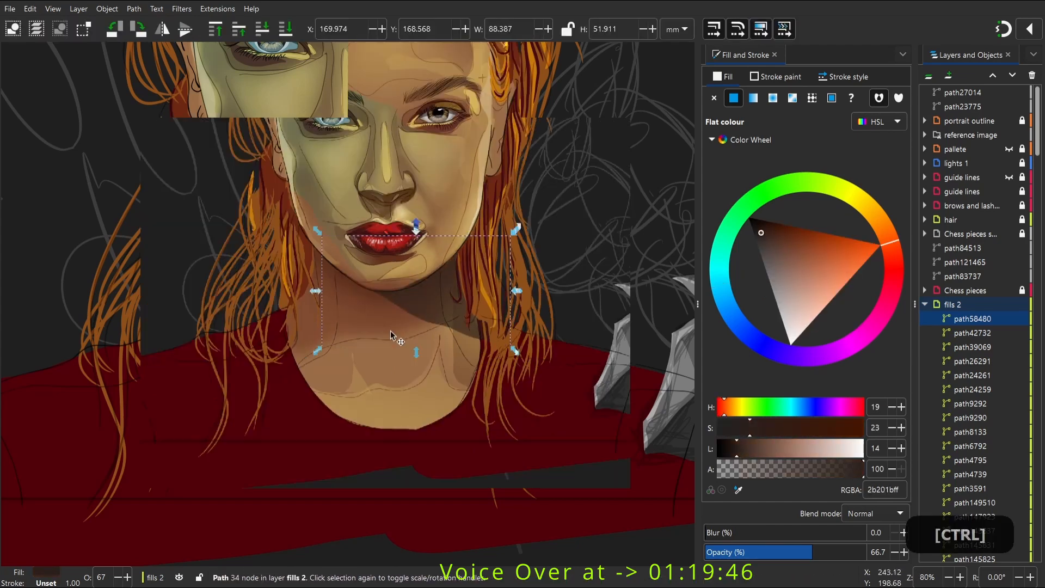
{"action": "left_click_drag", "start_coordinate": [465, 286], "coordinate": [379, 282]}
{"action": "left_click_drag", "start_coordinate": [888, 243], "coordinate": [893, 260]}
{"action": "left_click_drag", "start_coordinate": [767, 228], "coordinate": [795, 228]}
{"action": "scroll", "coordinate": [418, 369], "scroll_direction": "down", "scroll_amount": 1}
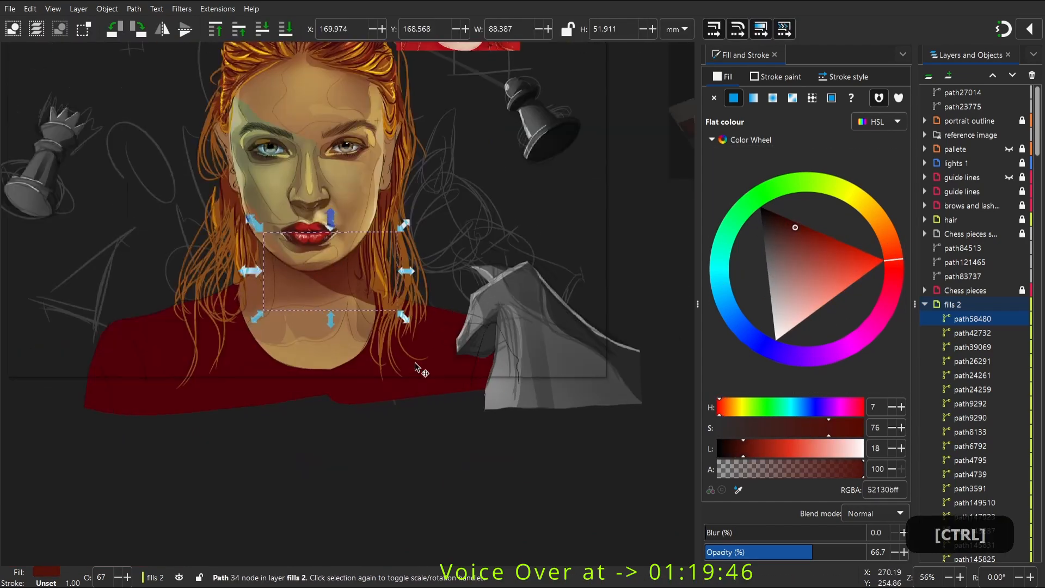
{"action": "mouse_move", "coordinate": [881, 229]}
{"action": "left_mouse_down"}
{"action": "mouse_move", "coordinate": [858, 200]}
{"action": "mouse_move", "coordinate": [892, 251]}
{"action": "left_mouse_up"}
{"action": "left_click", "coordinate": [799, 230]}
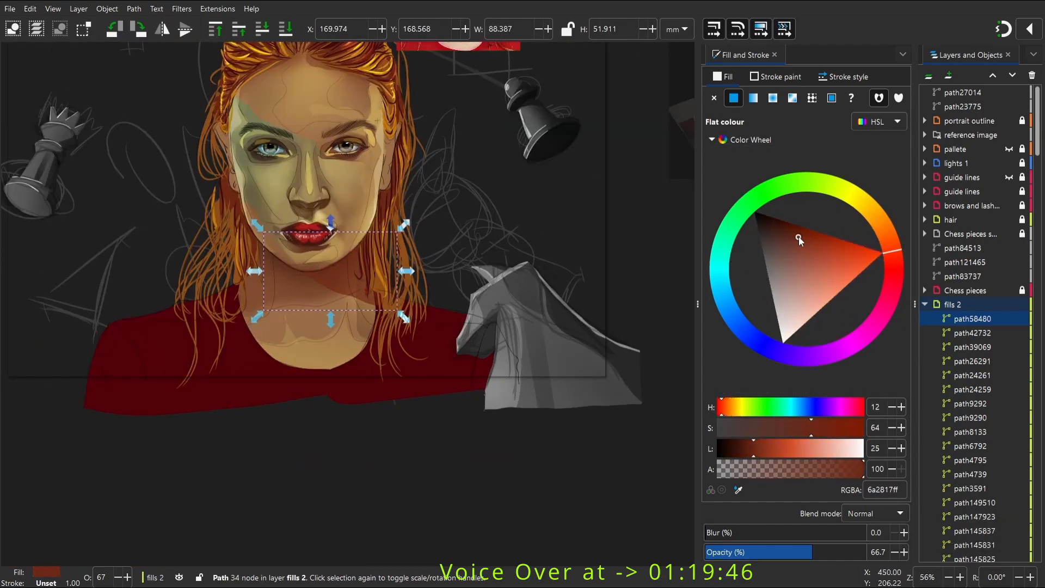
{"action": "left_click_drag", "start_coordinate": [800, 237], "coordinate": [801, 230]}
{"action": "left_click", "coordinate": [424, 428]}
Blur the reddish-brown shadow under the chin so its lower edge fades softly into the neck
{"action": "scroll", "coordinate": [424, 420], "scroll_direction": "down", "scroll_amount": 1}
{"action": "scroll", "coordinate": [337, 336], "scroll_direction": "up", "scroll_amount": 3}
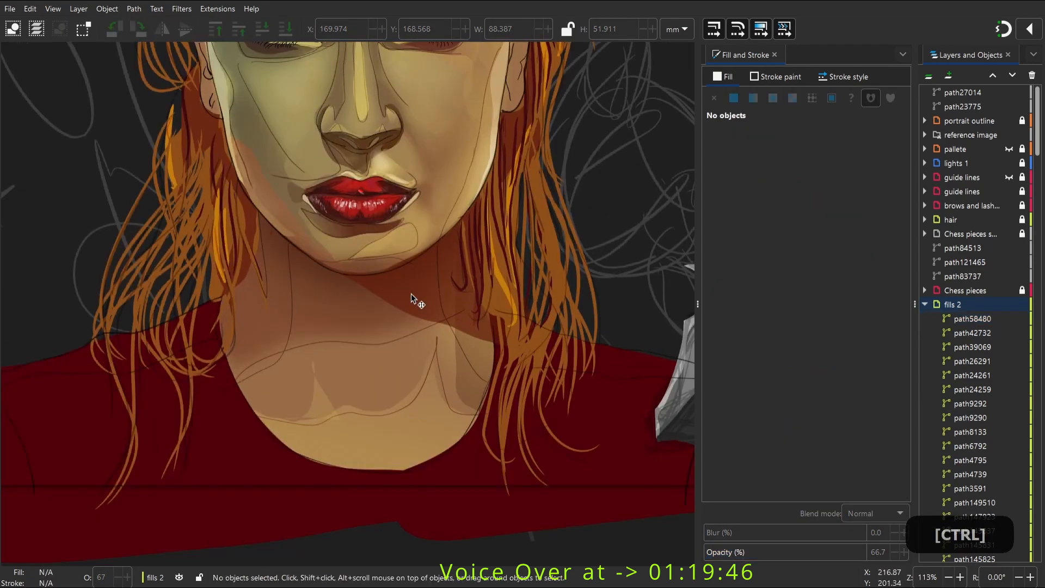
{"action": "left_click", "coordinate": [415, 299]}
{"action": "left_click", "coordinate": [737, 532]}
{"action": "left_click", "coordinate": [759, 533]}
{"action": "scroll", "coordinate": [342, 415], "scroll_direction": "down", "scroll_amount": 3}
{"action": "left_click", "coordinate": [371, 452]}
{"action": "scroll", "coordinate": [323, 371], "scroll_direction": "up", "scroll_amount": 3}
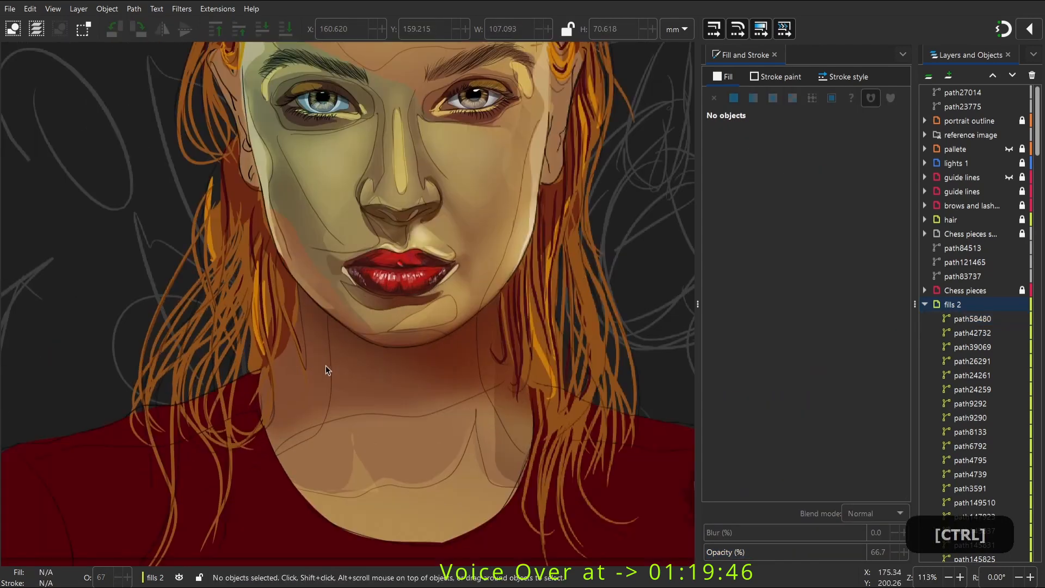
Draw a freehand patch along the hair-side edge of the neck, fill it with sampled skin tone ad864f, and blur it about 46%
{"action": "scroll", "coordinate": [959, 307], "scroll_direction": "down", "scroll_amount": 20}
{"action": "scroll", "coordinate": [958, 314], "scroll_direction": "down", "scroll_amount": 5}
{"action": "scroll", "coordinate": [560, 291], "scroll_direction": "down", "scroll_amount": 3}
{"action": "scroll", "coordinate": [289, 328], "scroll_direction": "up", "scroll_amount": 5}
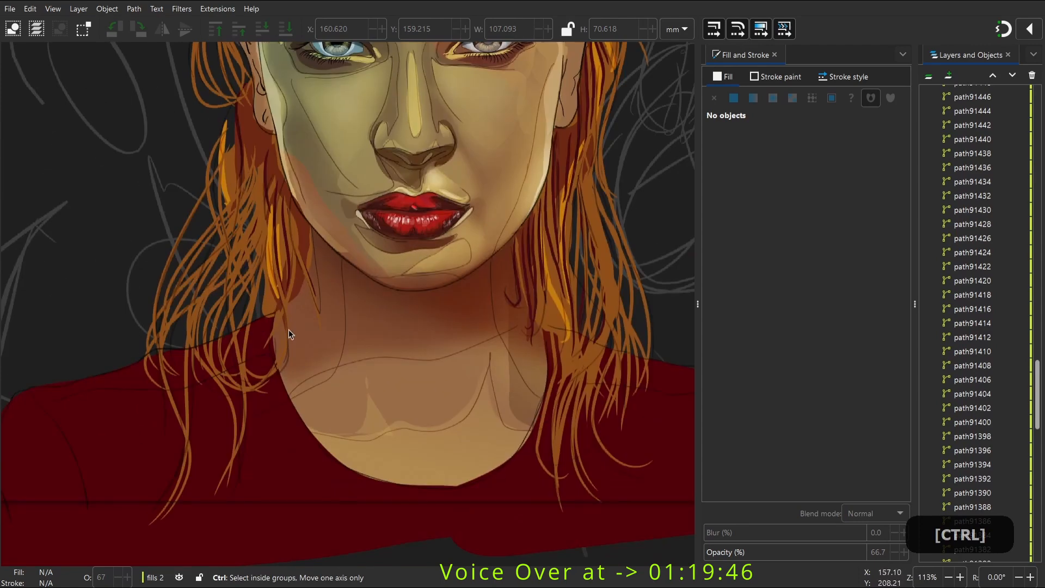
{"action": "key", "text": "p"}
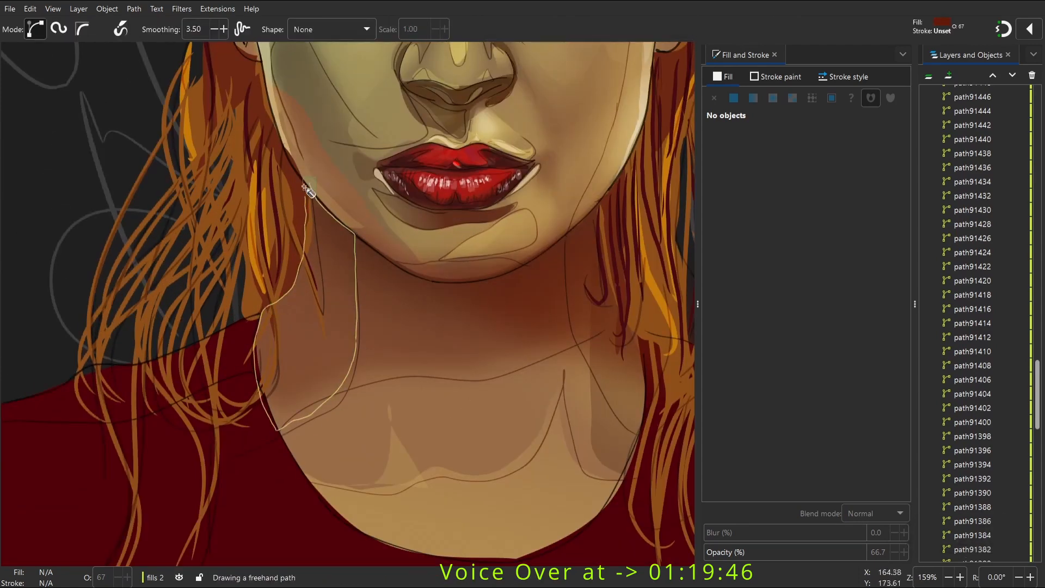
{"action": "left_click_drag", "start_coordinate": [304, 187], "coordinate": [308, 184]}
{"action": "key", "text": "w"}
{"action": "key", "text": "d"}
{"action": "left_click", "coordinate": [469, 482]}
{"action": "key", "text": "s"}
{"action": "left_click", "coordinate": [775, 533]}
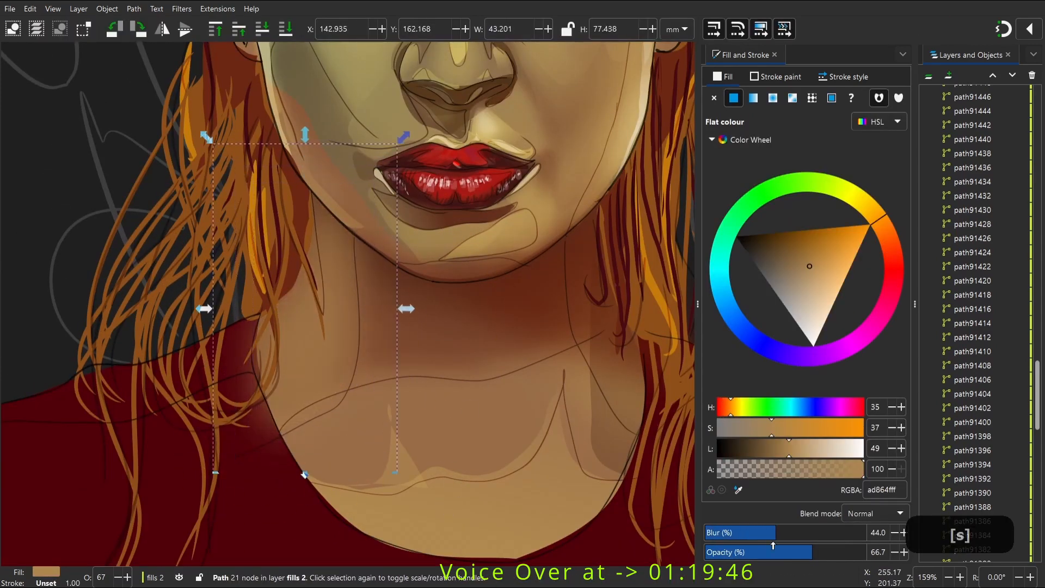
Reshape the blurred neck patch by pulling its lower inner nodes across the upper chest
{"action": "scroll", "coordinate": [289, 354], "scroll_direction": "down", "scroll_amount": 3}
{"action": "scroll", "coordinate": [274, 381], "scroll_direction": "up", "scroll_amount": 3}
{"action": "key", "text": "n"}
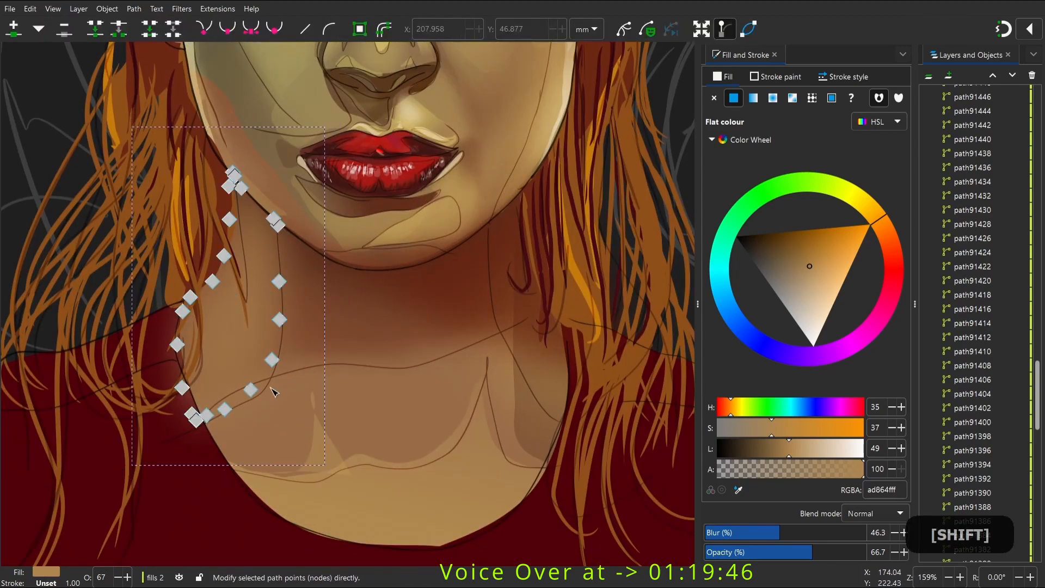
{"action": "left_click_drag", "start_coordinate": [287, 369], "coordinate": [409, 436]}
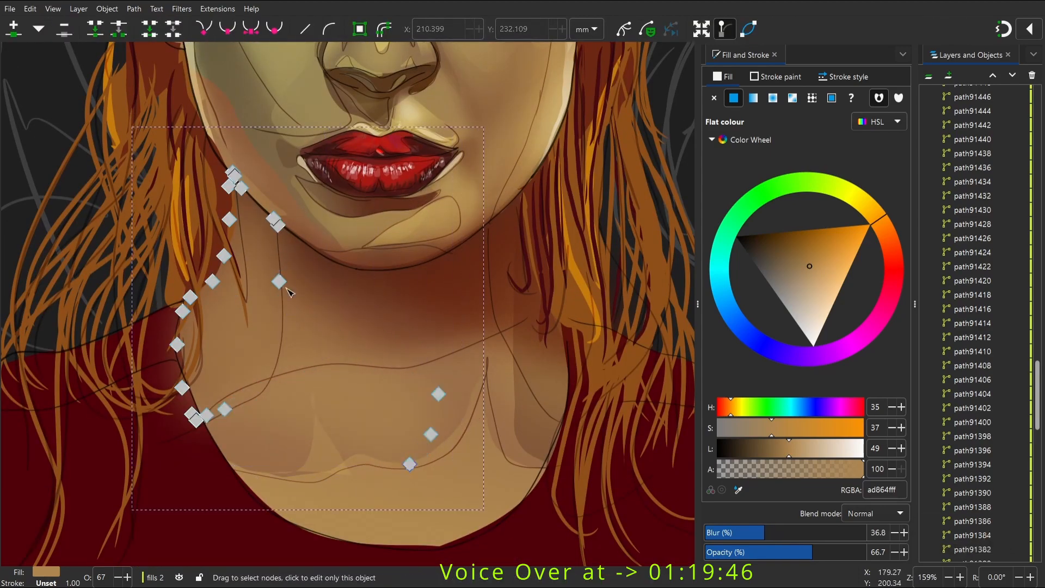
{"action": "left_click_drag", "start_coordinate": [311, 292], "coordinate": [311, 294]}
{"action": "key", "text": "s"}
{"action": "scroll", "coordinate": [318, 364], "scroll_direction": "down", "scroll_amount": 4}
{"action": "left_click", "coordinate": [419, 430]}
{"action": "left_click", "coordinate": [440, 475]}
{"action": "scroll", "coordinate": [275, 420], "scroll_direction": "up", "scroll_amount": 2}
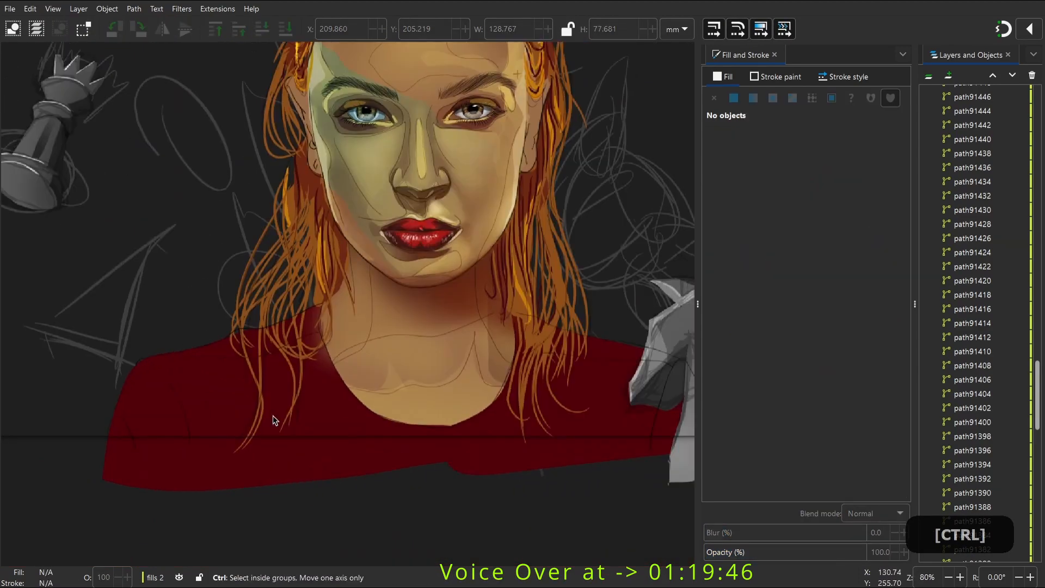
{"action": "scroll", "coordinate": [272, 416], "scroll_direction": "down", "scroll_amount": 2}
{"action": "scroll", "coordinate": [272, 358], "scroll_direction": "up", "scroll_amount": 5}
{"action": "key", "text": "c"}
{"action": "left_click_drag", "start_coordinate": [268, 406], "coordinate": [288, 394]}
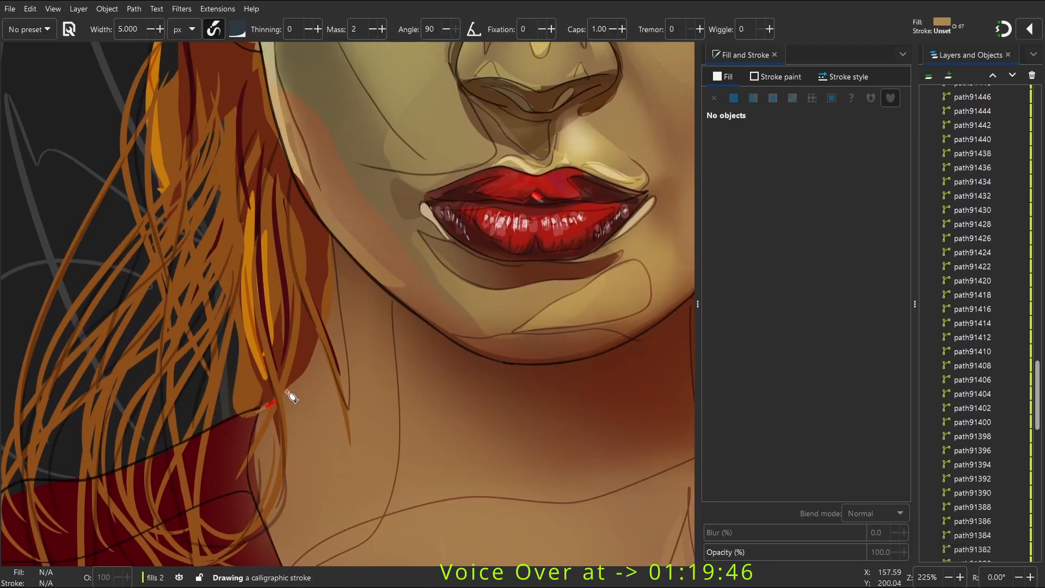
{"action": "left_click_drag", "start_coordinate": [321, 231], "coordinate": [321, 229]}
{"action": "key", "text": "ctrl+z"}
Draw a thin black calligraphic stroke on fills 2 along the edge where the hair meets the neck
{"action": "scroll", "coordinate": [964, 131], "scroll_direction": "up", "scroll_amount": 10}
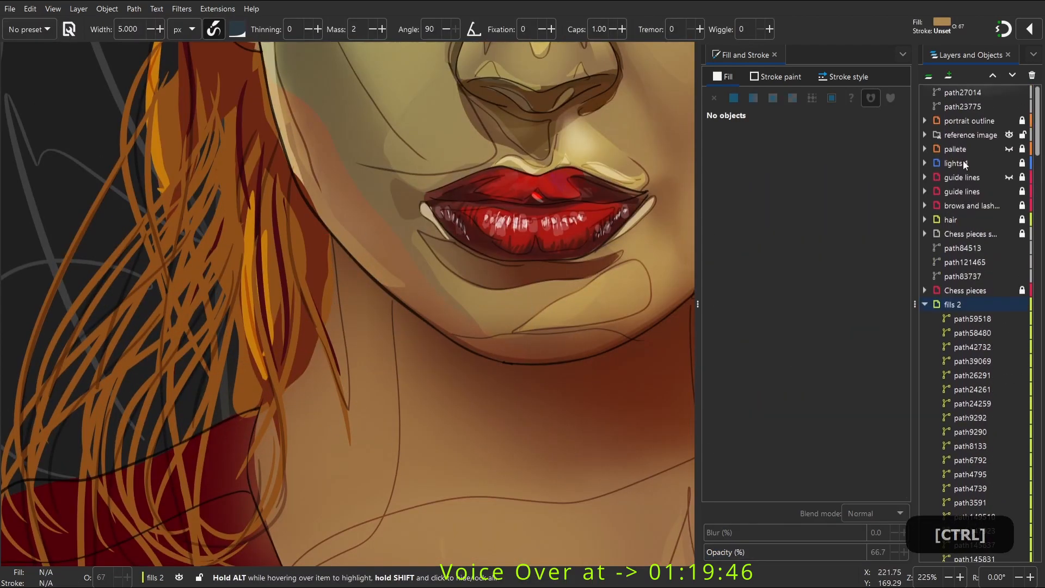
{"action": "left_click", "coordinate": [924, 304]}
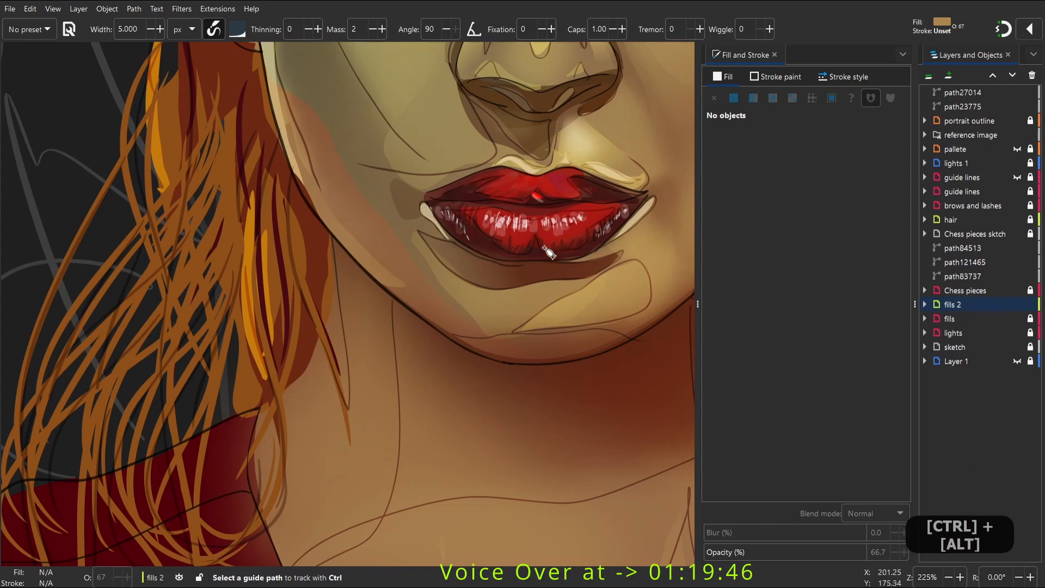
{"action": "key", "text": "s"}
{"action": "left_click", "coordinate": [311, 356], "text": "alt"}
Unlock the hair layer and push its strands beside the neck with the Tweak tool
{"action": "key", "text": "w"}
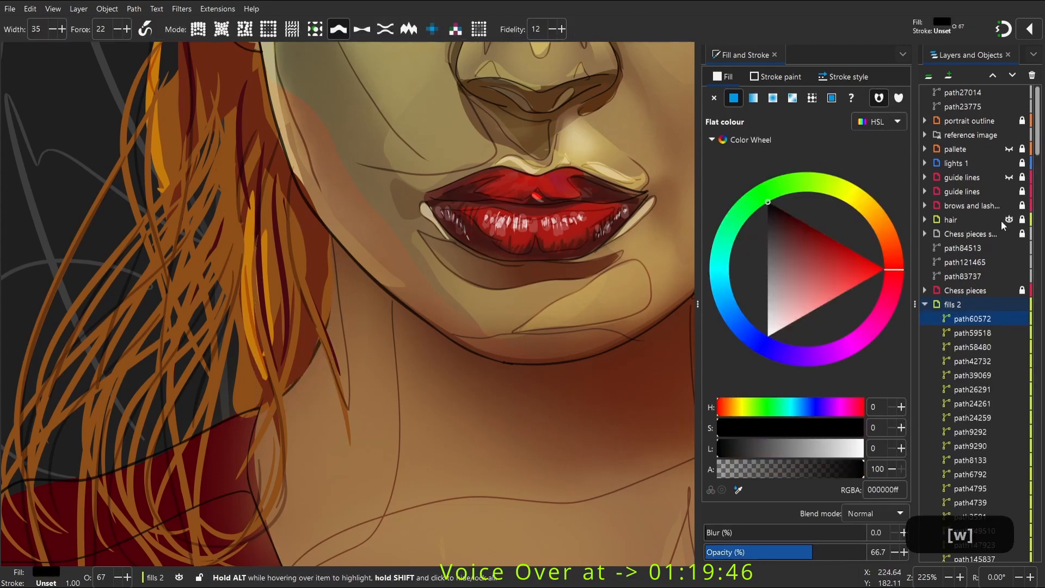
{"action": "left_click", "coordinate": [1022, 219]}
{"action": "left_click", "coordinate": [998, 219]}
{"action": "left_click_drag", "start_coordinate": [359, 283], "coordinate": [343, 327]}
{"action": "key", "text": "s"}
{"action": "scroll", "coordinate": [329, 281], "scroll_direction": "down", "scroll_amount": 4}
{"action": "left_click", "coordinate": [195, 269]}
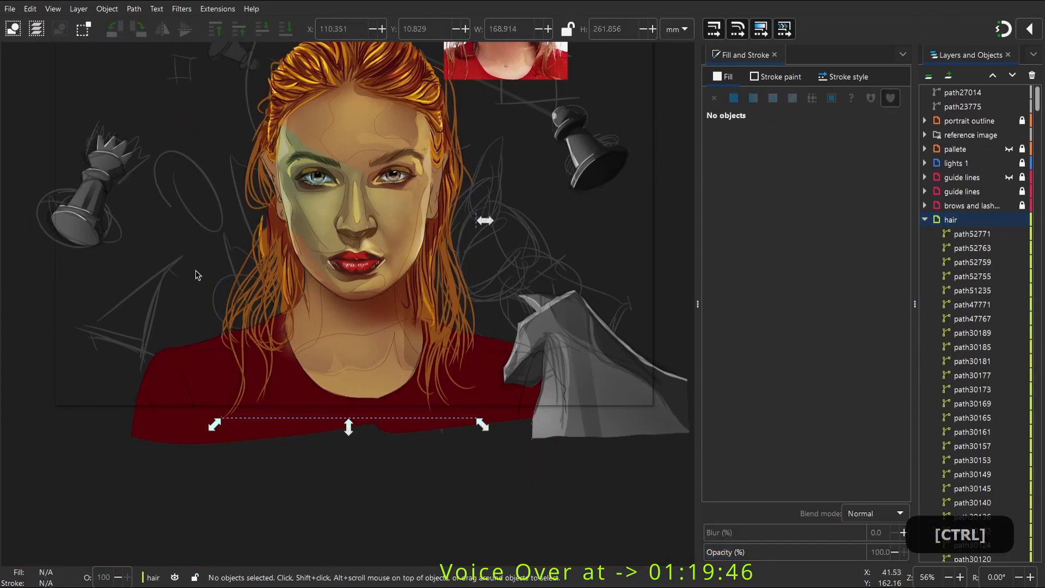
Hide the lights 1 layer and make fills 2 the working layer
{"action": "scroll", "coordinate": [179, 218], "scroll_direction": "up", "scroll_amount": 1}
{"action": "left_click", "coordinate": [1009, 162]}
{"action": "scroll", "coordinate": [435, 275], "scroll_direction": "down", "scroll_amount": 2}
{"action": "scroll", "coordinate": [413, 277], "scroll_direction": "up", "scroll_amount": 1}
{"action": "scroll", "coordinate": [287, 392], "scroll_direction": "down", "scroll_amount": 1}
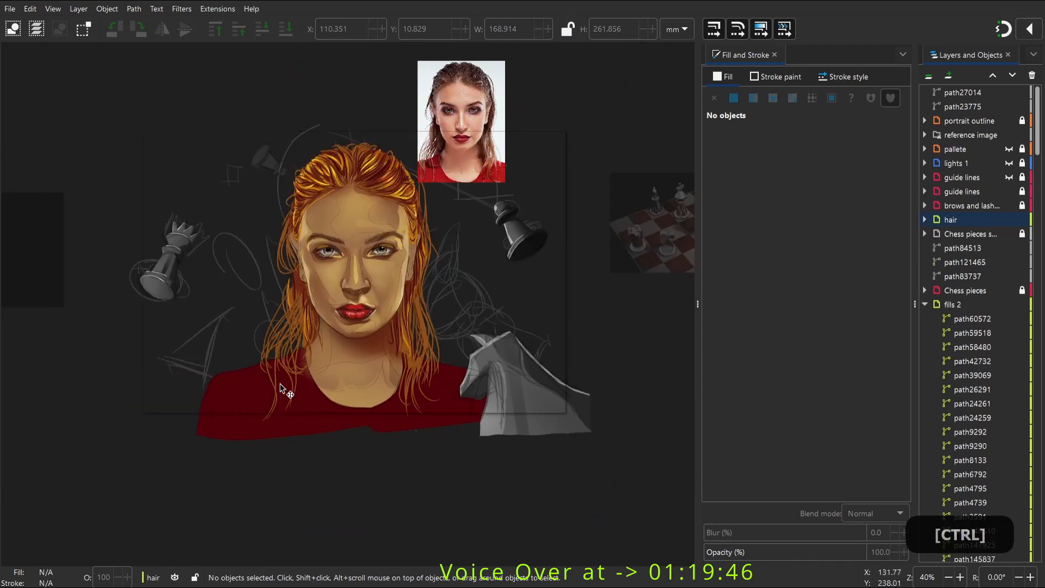
{"action": "scroll", "coordinate": [312, 387], "scroll_direction": "up", "scroll_amount": 4}
{"action": "scroll", "coordinate": [374, 336], "scroll_direction": "up", "scroll_amount": 1}
{"action": "left_click", "coordinate": [952, 305]}
Draw a freehand highlight patch on the neck beside the hair and fill it with light tan bda37e
{"action": "key", "text": "p"}
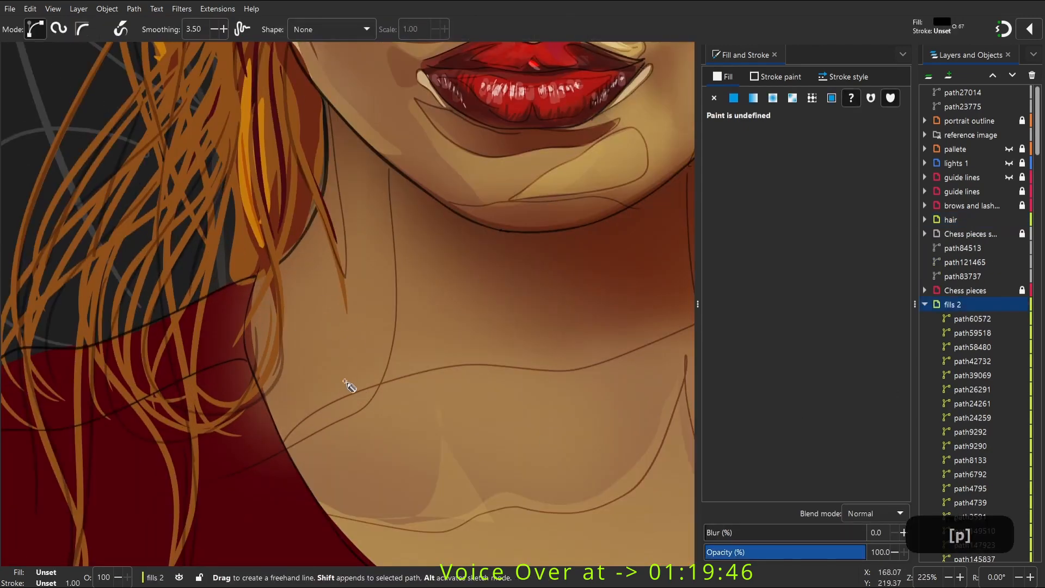
{"action": "mouse_move", "coordinate": [352, 384]}
{"action": "left_mouse_down"}
{"action": "mouse_move", "coordinate": [359, 282]}
{"action": "mouse_move", "coordinate": [352, 384]}
{"action": "left_mouse_up"}
{"action": "key", "text": "g"}
{"action": "mouse_move", "coordinate": [306, 259]}
{"action": "left_mouse_down"}
{"action": "mouse_move", "coordinate": [387, 378]}
{"action": "mouse_move", "coordinate": [286, 267]}
{"action": "mouse_move", "coordinate": [353, 379]}
{"action": "left_mouse_up"}
{"action": "key", "text": "d"}
{"action": "key", "text": "ctrl+z"}
{"action": "key", "text": "ctrl+z"}
{"action": "left_click", "coordinate": [471, 452]}
{"action": "key", "text": "p"}
{"action": "key", "text": "w"}
{"action": "key", "text": "g"}
{"action": "left_click", "coordinate": [808, 287]}
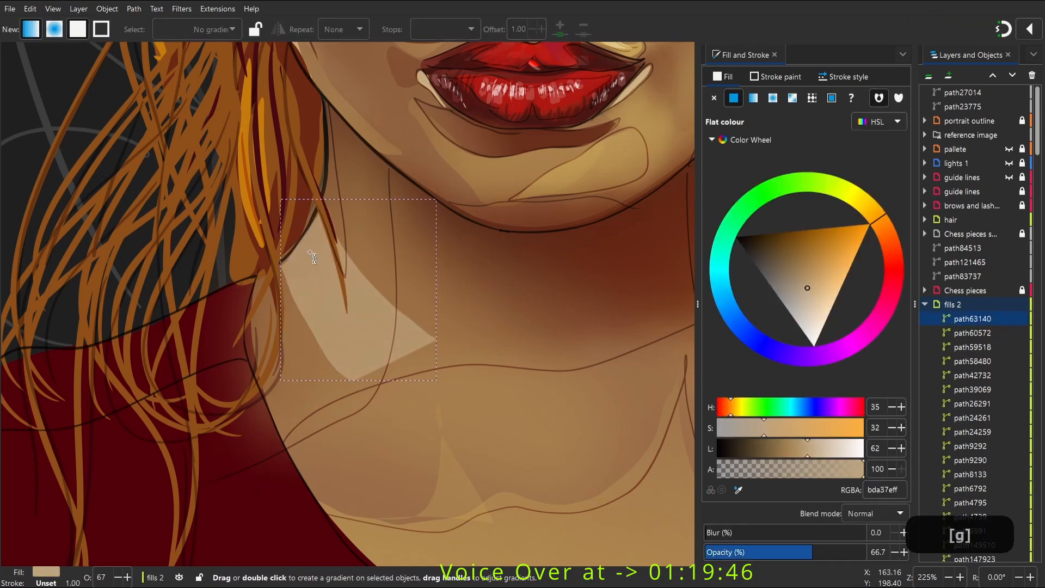
Apply a linear gradient to the neck highlight patch, fading diagonally downward to transparent
{"action": "left_click_drag", "start_coordinate": [310, 252], "coordinate": [370, 335]}
{"action": "key", "text": "s"}
{"action": "key", "text": "2"}
{"action": "left_click", "coordinate": [331, 414]}
Push both side edges of the neck highlight patch into an irregular, organic outline with the Tweak tool
{"action": "key", "text": "z"}
{"action": "left_click_drag", "start_coordinate": [285, 238], "coordinate": [401, 346]}
{"action": "key", "text": "s"}
{"action": "left_click", "coordinate": [319, 336]}
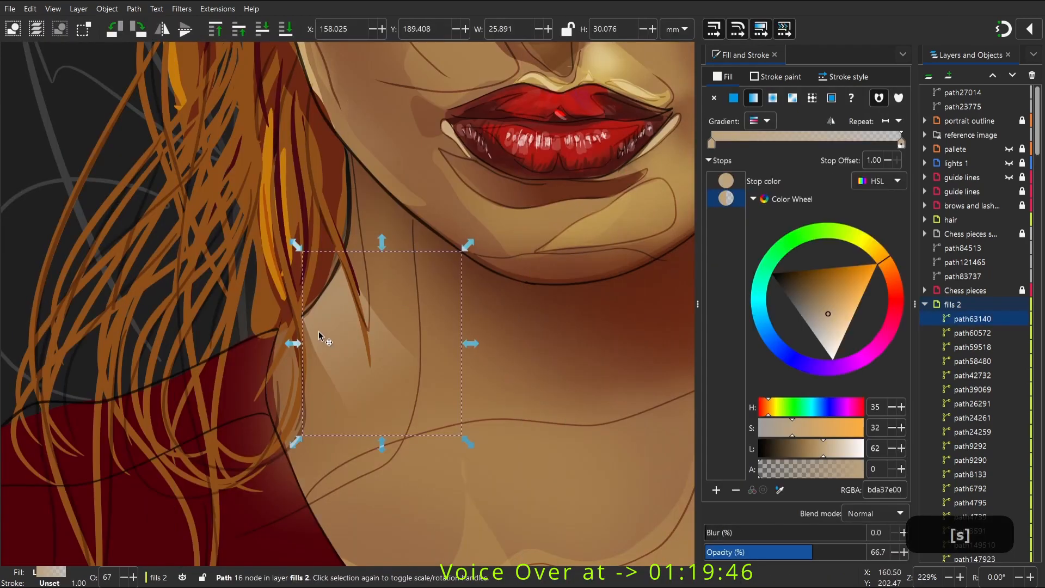
{"action": "key", "text": "w"}
{"action": "key", "text": "z"}
{"action": "left_click_drag", "start_coordinate": [261, 279], "coordinate": [495, 419]}
{"action": "key", "text": "w"}
{"action": "left_click_drag", "start_coordinate": [217, 389], "coordinate": [267, 366]}
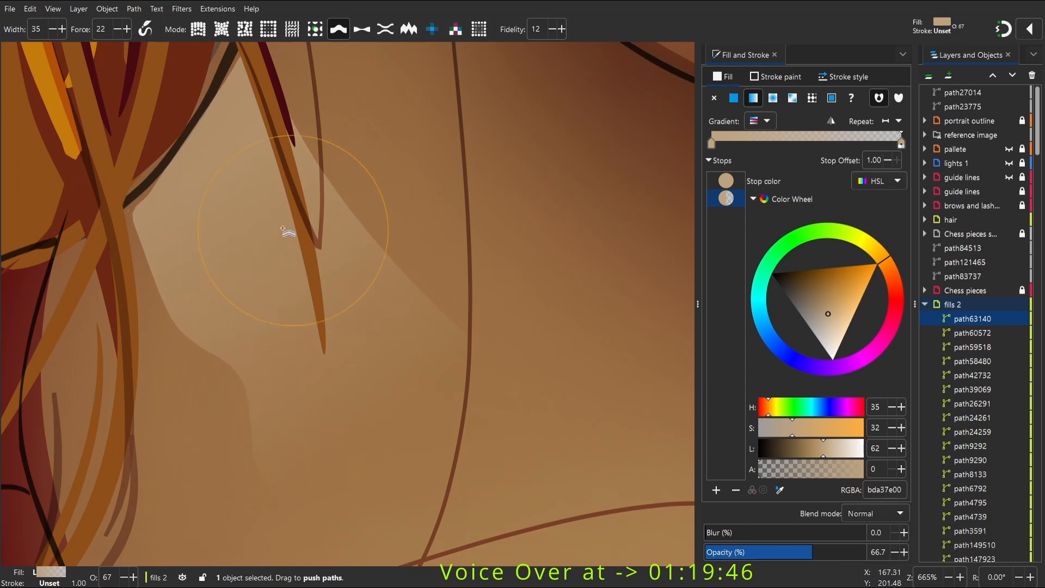
{"action": "left_click_drag", "start_coordinate": [386, 297], "coordinate": [456, 316]}
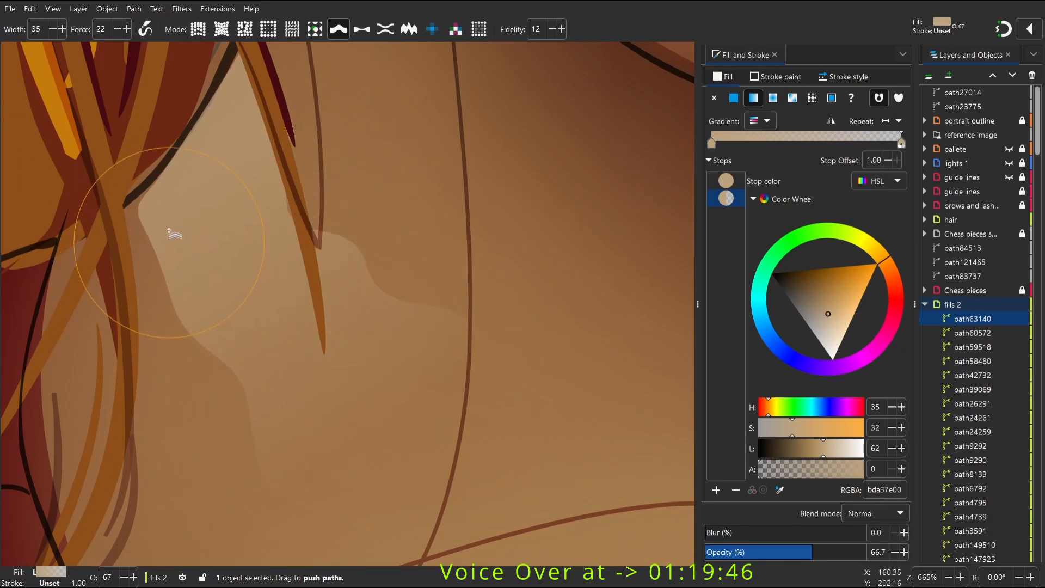
Draw three narrow freehand slivers over the neck highlight patch
{"action": "key", "text": "p"}
{"action": "mouse_move", "coordinate": [281, 350]}
{"action": "left_mouse_down"}
{"action": "mouse_move", "coordinate": [247, 265]}
{"action": "mouse_move", "coordinate": [280, 350]}
{"action": "left_mouse_up"}
{"action": "mouse_move", "coordinate": [329, 345]}
{"action": "left_mouse_down"}
{"action": "mouse_move", "coordinate": [331, 420]}
{"action": "mouse_move", "coordinate": [329, 345]}
{"action": "left_mouse_up"}
{"action": "left_click_drag", "start_coordinate": [185, 187], "coordinate": [184, 163]}
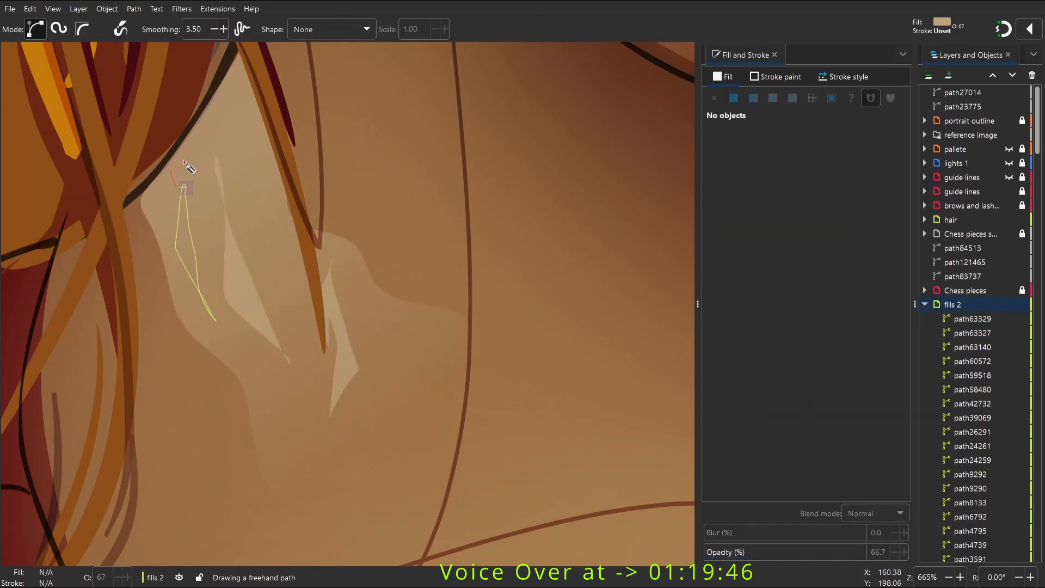
Union the three slivers and subtract them from the neck highlight patch
{"action": "key", "text": "s"}
{"action": "left_click", "coordinate": [343, 368], "text": "shift"}
{"action": "left_click", "coordinate": [271, 330], "text": "shift"}
{"action": "left_click", "coordinate": [133, 8]}
{"action": "left_click", "coordinate": [149, 70]}
{"action": "left_click", "coordinate": [256, 252], "text": "shift"}
{"action": "left_click", "coordinate": [133, 9]}
{"action": "left_click", "coordinate": [149, 84]}
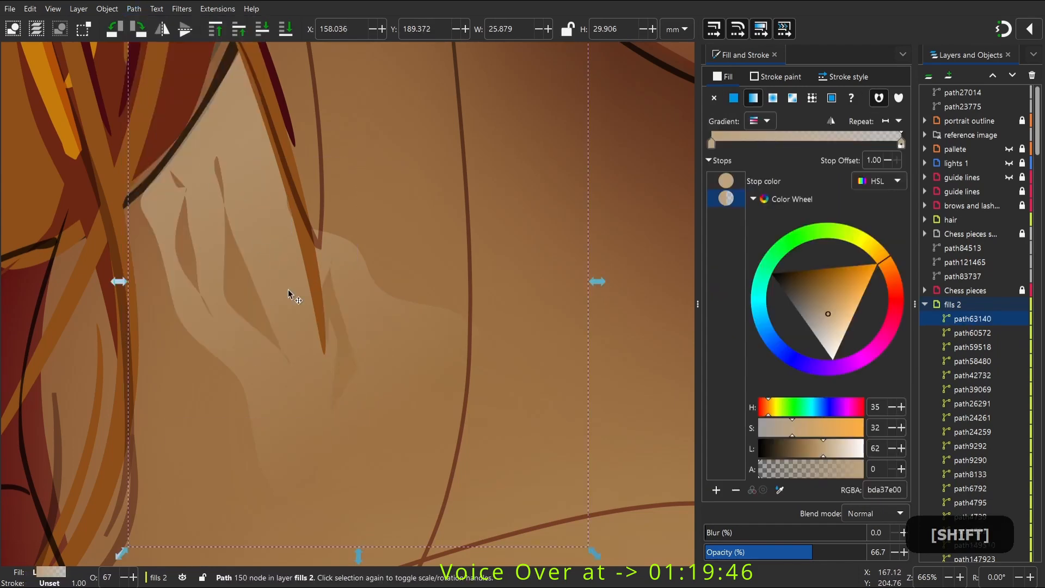
{"action": "key", "text": "2"}
{"action": "left_click", "coordinate": [560, 457]}
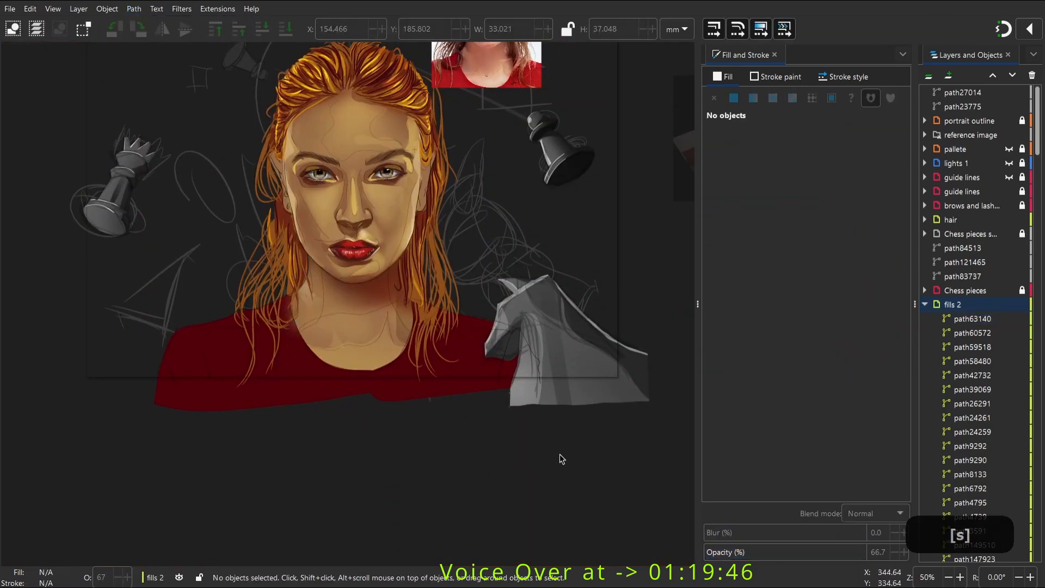
Recolour the hair strand beside the jaw with a colour sampled from the opposite side of the head
{"action": "left_click_drag", "start_coordinate": [368, 244], "coordinate": [319, 297]}
{"action": "left_click", "coordinate": [256, 321]}
{"action": "key", "text": "d"}
{"action": "left_click", "coordinate": [366, 244]}
{"action": "key", "text": "z"}
{"action": "key", "text": "ctrl+z"}
{"action": "key", "text": "s"}
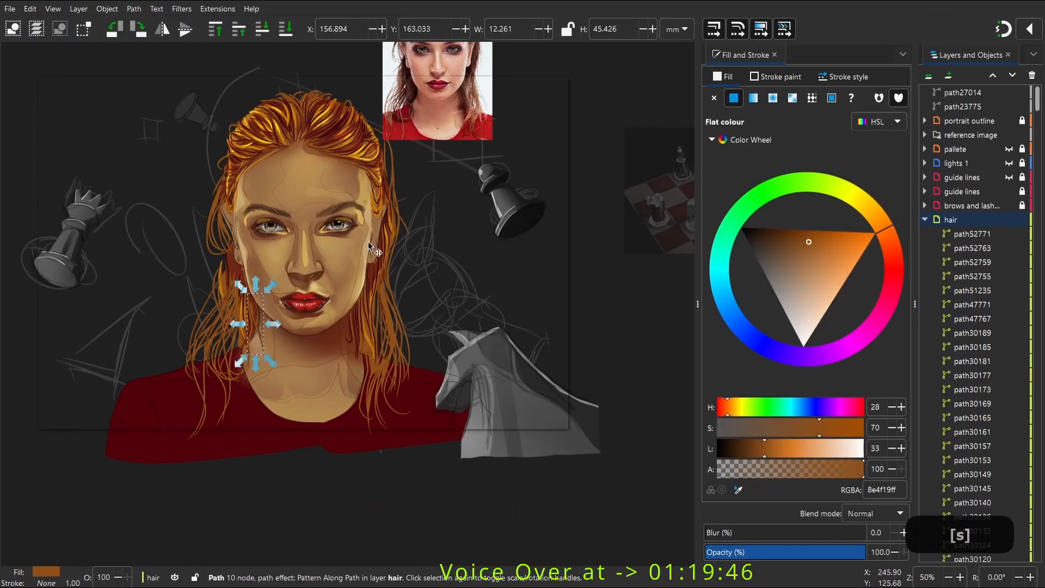
{"action": "key", "text": "ctrl+y"}
{"action": "left_click", "coordinate": [212, 404]}
{"action": "key", "text": "space"}
{"action": "left_click", "coordinate": [237, 241]}
{"action": "left_click", "coordinate": [925, 219]}
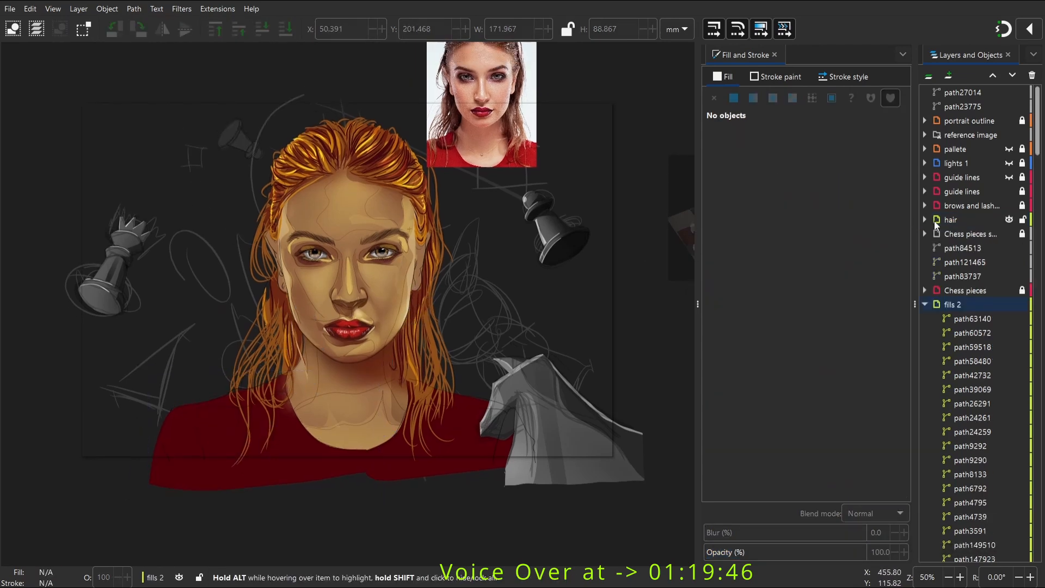
{"action": "left_click", "coordinate": [928, 75]}
{"action": "left_click", "coordinate": [953, 277]}
{"action": "left_click", "coordinate": [928, 75]}
{"action": "left_click", "coordinate": [964, 377]}
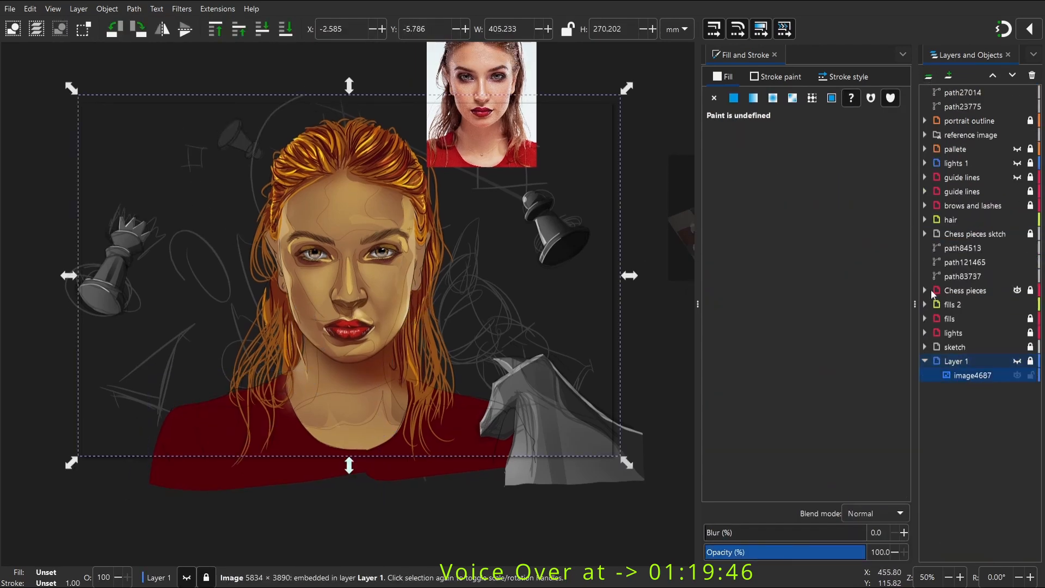
Unlock the Chess pieces sktch and Chess pieces layers and make Chess pieces the working layer
{"action": "left_click", "coordinate": [668, 354]}
{"action": "key", "text": "space"}
{"action": "key", "text": "z"}
{"action": "left_click_drag", "start_coordinate": [566, 283], "coordinate": [407, 172]}
{"action": "key", "text": "s"}
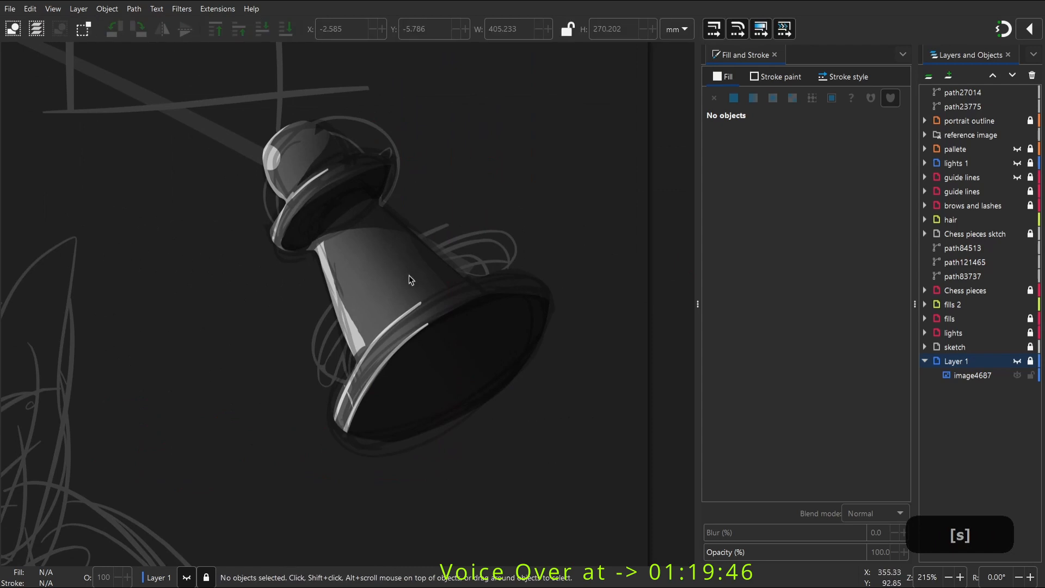
{"action": "left_click", "coordinate": [1029, 233]}
{"action": "left_click", "coordinate": [657, 305]}
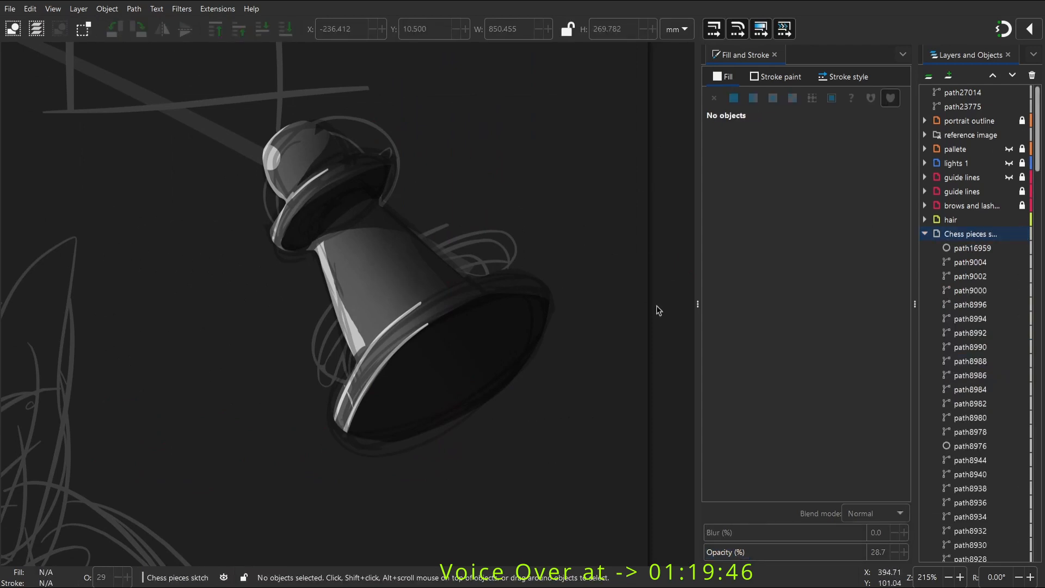
{"action": "left_click", "coordinate": [924, 233]}
{"action": "left_click", "coordinate": [1030, 290]}
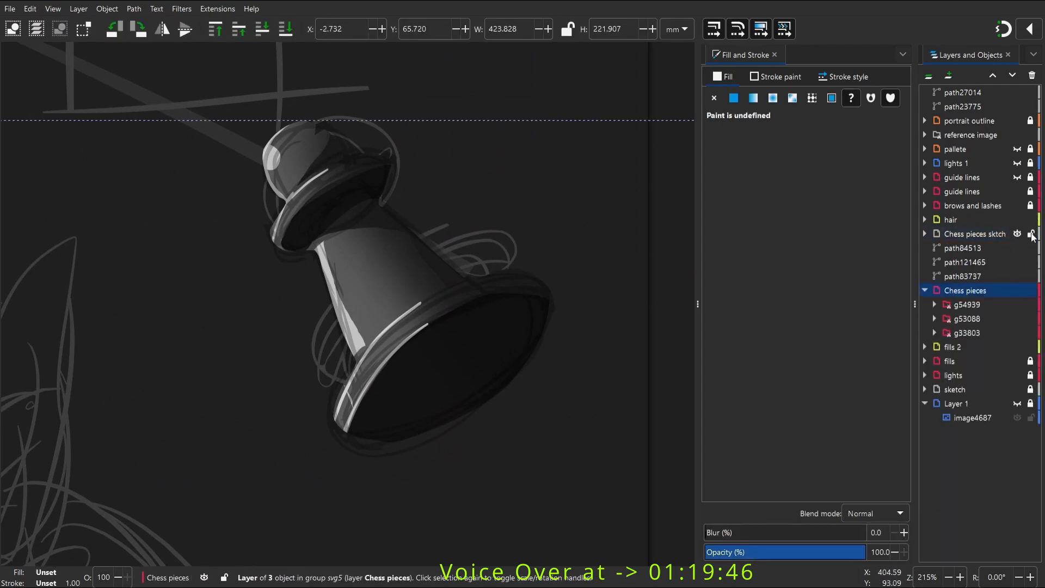
Hide and lock every layer other than Chess pieces
{"action": "right_click", "coordinate": [996, 291]}
{"action": "left_click", "coordinate": [884, 415]}
{"action": "scroll", "coordinate": [457, 299], "scroll_direction": "down", "scroll_amount": 4}
{"action": "scroll", "coordinate": [501, 370], "scroll_direction": "up", "scroll_amount": 2}
{"action": "right_click", "coordinate": [957, 293]}
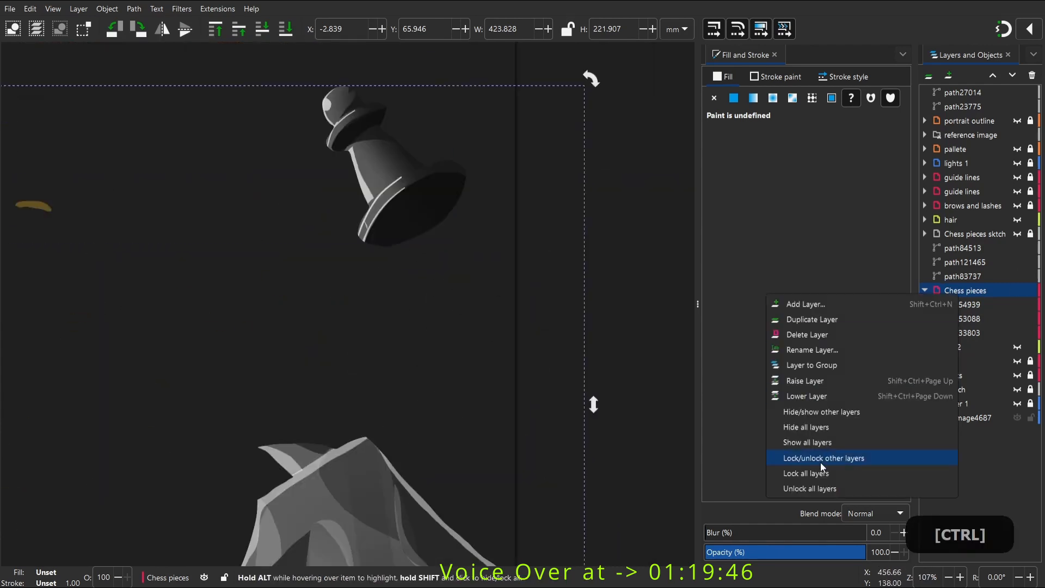
{"action": "left_click", "coordinate": [820, 463]}
Show all layers again and hide only lights 1 and Chess pieces sktch
{"action": "right_click", "coordinate": [979, 294]}
{"action": "left_click", "coordinate": [840, 443]}
{"action": "scroll", "coordinate": [617, 264], "scroll_direction": "down", "scroll_amount": 2}
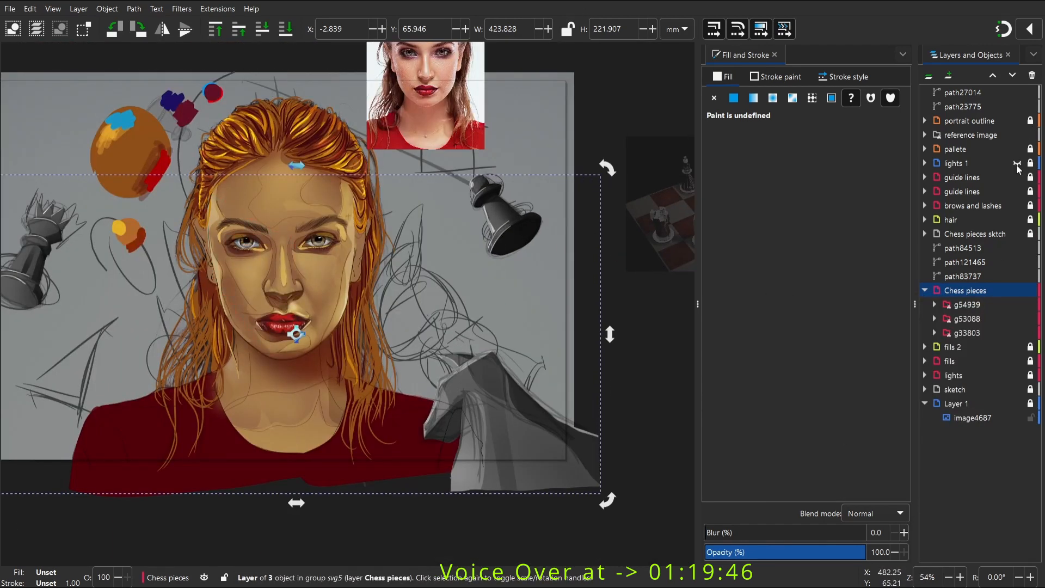
{"action": "left_click", "coordinate": [1017, 234]}
{"action": "scroll", "coordinate": [490, 292], "scroll_direction": "down", "scroll_amount": 1}
{"action": "scroll", "coordinate": [241, 285], "scroll_direction": "up", "scroll_amount": 1}
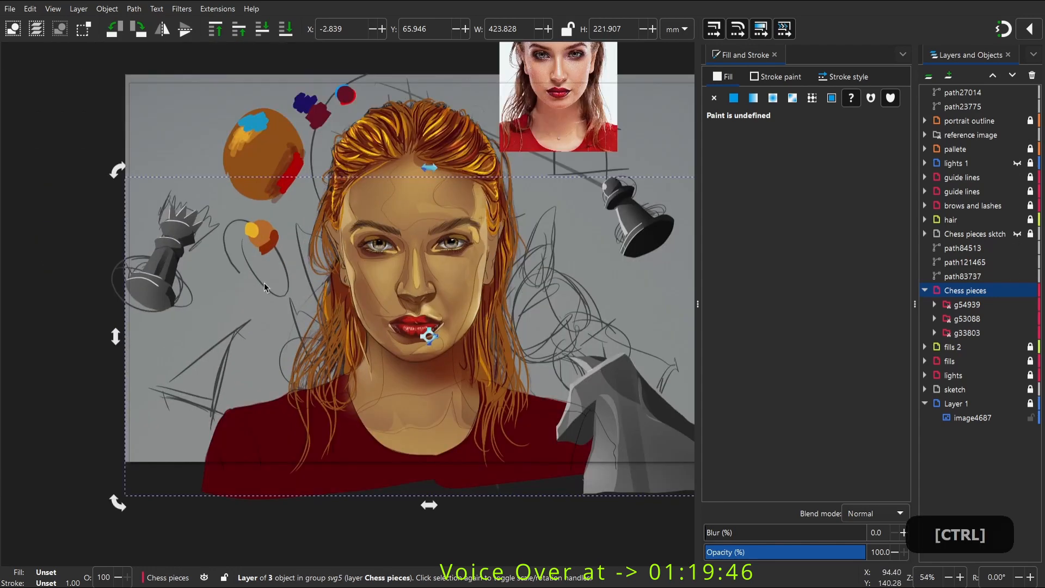
Hide Layer 1 and the pallete layer
{"action": "left_click", "coordinate": [1017, 405]}
{"action": "left_click", "coordinate": [1017, 417]}
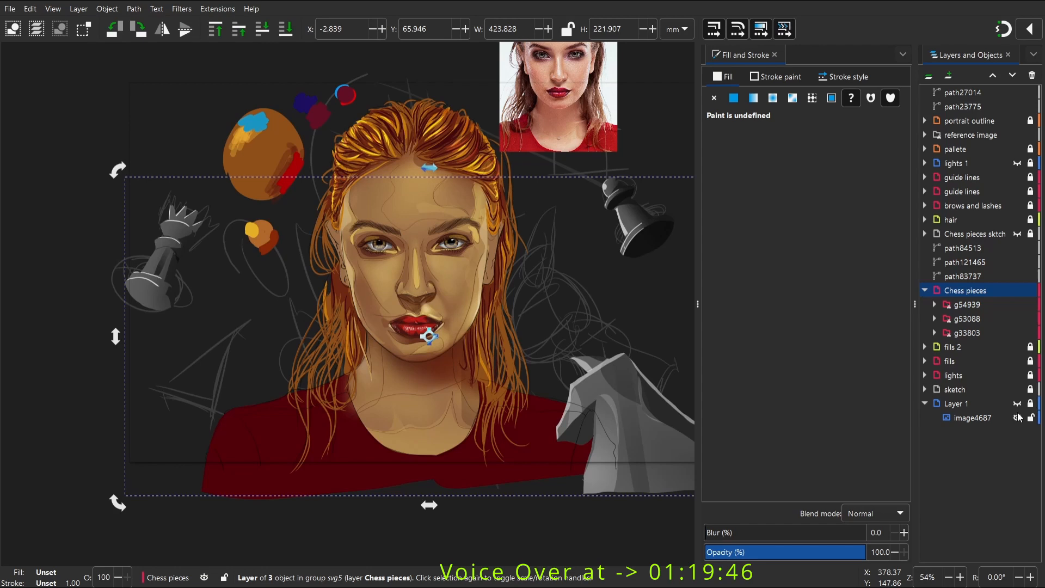
{"action": "left_click", "coordinate": [1016, 149]}
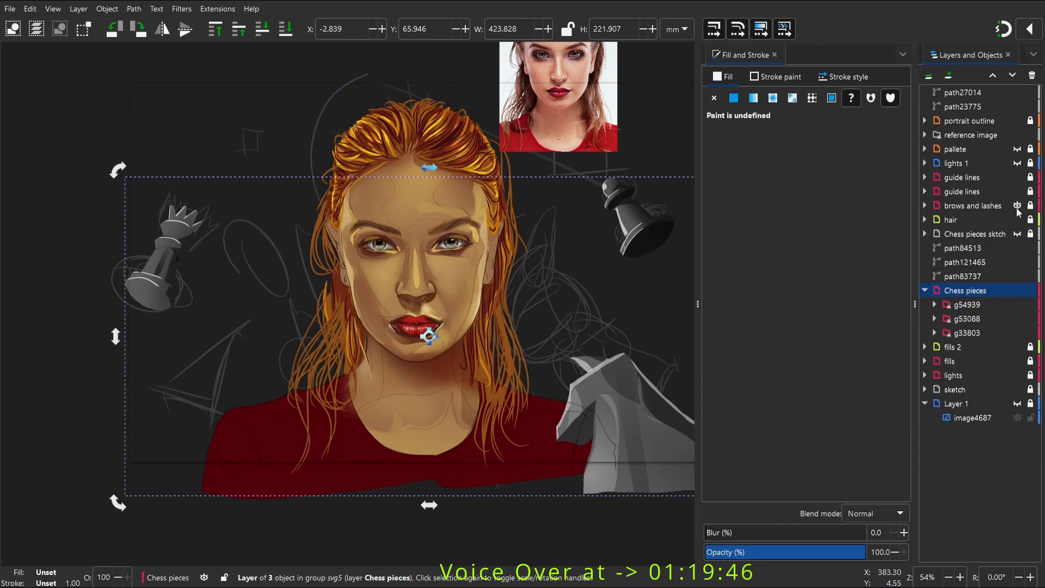
Move the three loose nose and lip paths, path83737, path121465 and path84513, into the upper guide lines layer
{"action": "left_click", "coordinate": [966, 277]}
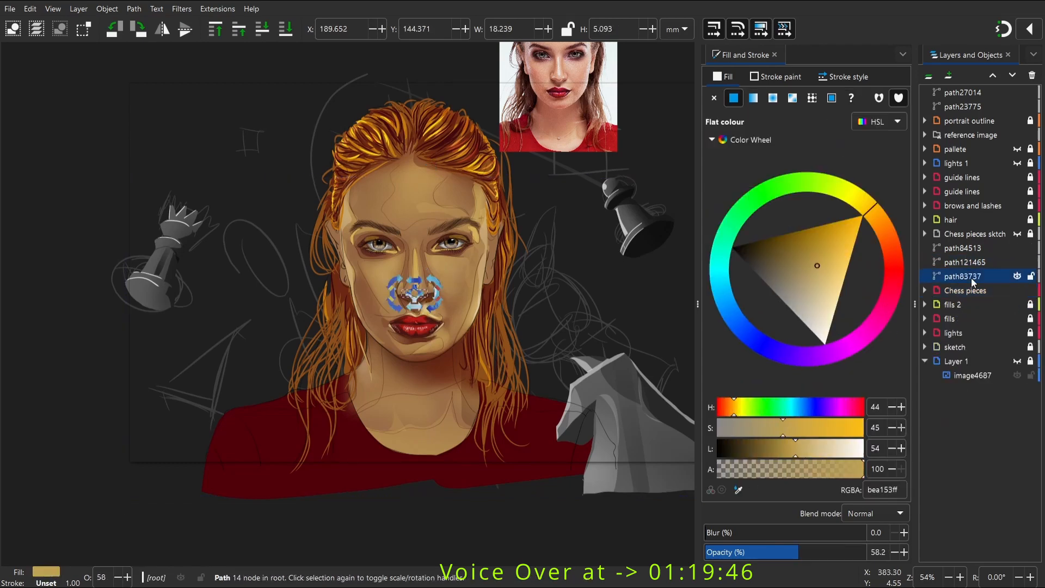
{"action": "left_click", "coordinate": [949, 249], "text": "shift"}
{"action": "left_click_drag", "start_coordinate": [964, 248], "coordinate": [995, 178]}
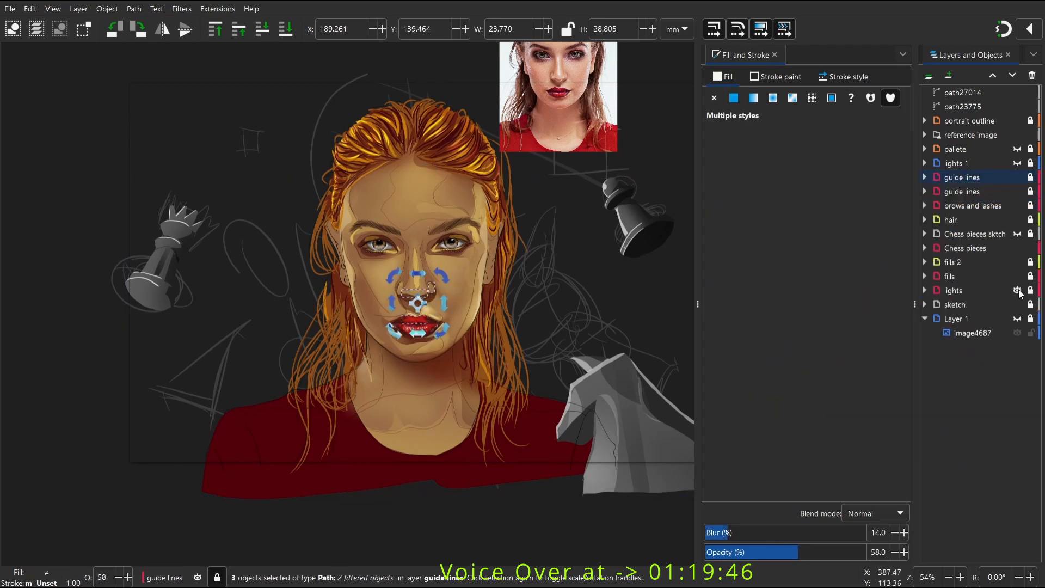
Hide the lights and sketch layers and clear the selection
{"action": "left_click", "coordinate": [1016, 304]}
{"action": "left_click", "coordinate": [607, 306]}
{"action": "scroll", "coordinate": [500, 262], "scroll_direction": "down", "scroll_amount": 1}
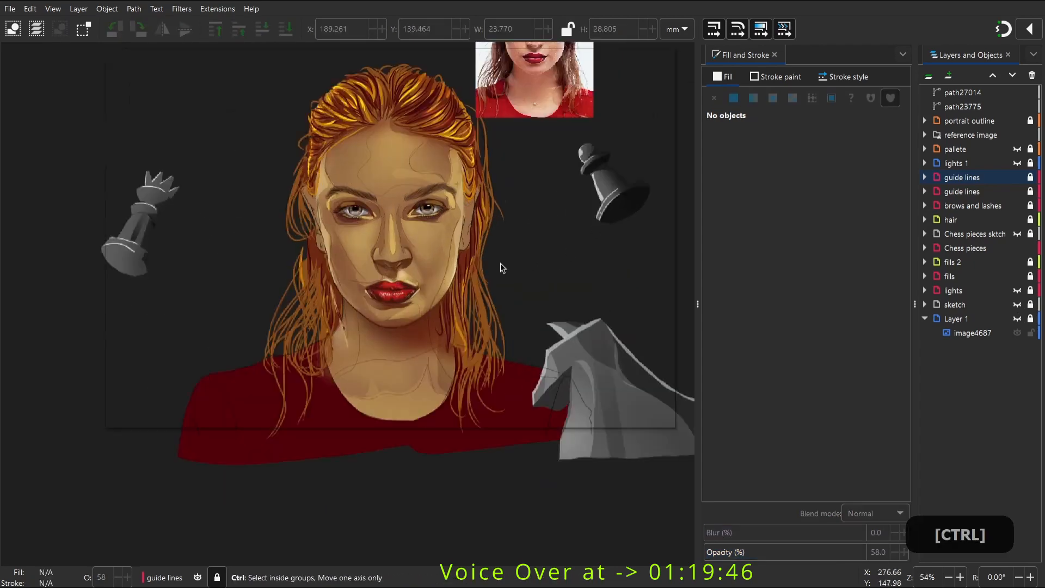
{"action": "scroll", "coordinate": [459, 230], "scroll_direction": "up", "scroll_amount": 1}
{"action": "scroll", "coordinate": [479, 229], "scroll_direction": "up", "scroll_amount": 1}
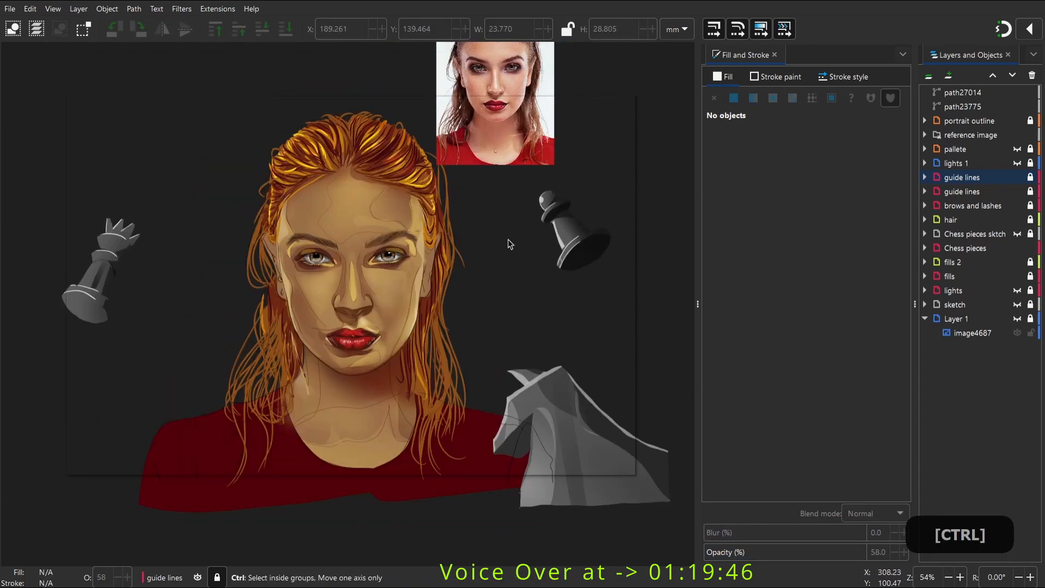
{"action": "scroll", "coordinate": [458, 262], "scroll_direction": "down", "scroll_amount": 1}
{"action": "scroll", "coordinate": [156, 195], "scroll_direction": "up", "scroll_amount": 4}
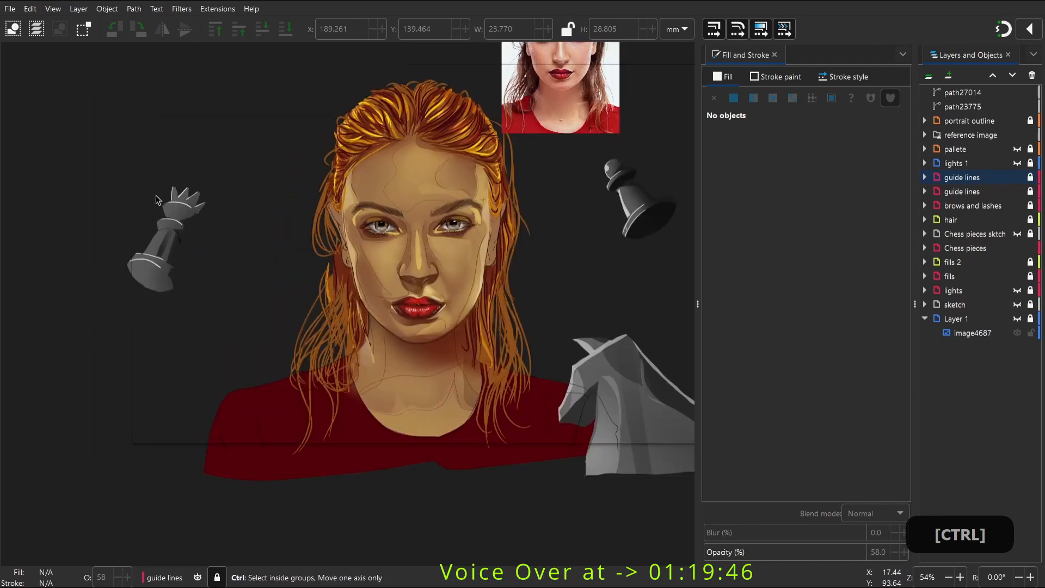
Try a lighter b0b0b0 fill on the queen's main body shape
{"action": "left_click", "coordinate": [211, 308], "text": "ctrl"}
{"action": "left_click_drag", "start_coordinate": [773, 273], "coordinate": [763, 295]}
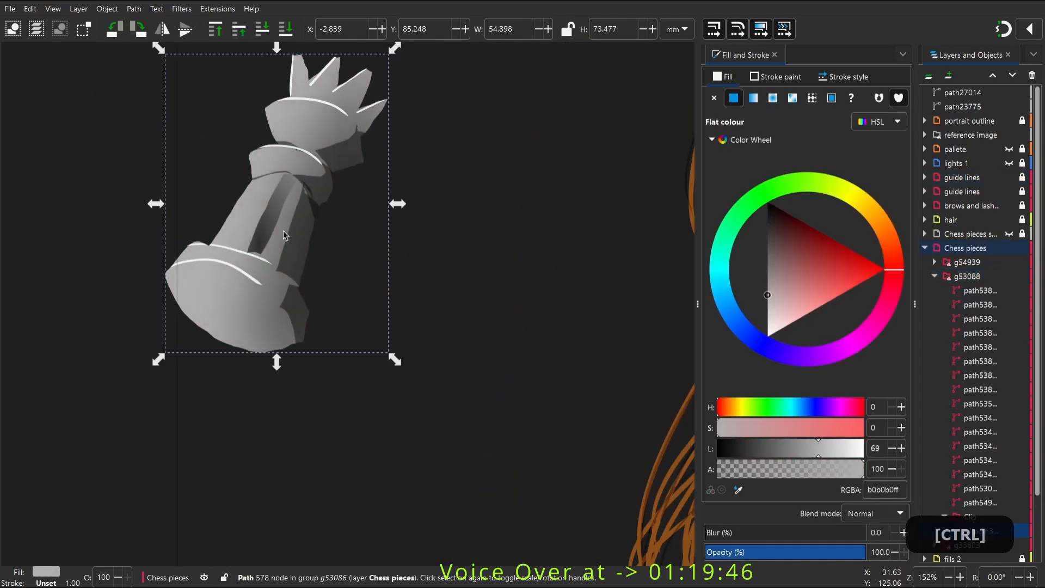
{"action": "key", "text": "ctrl+z"}
{"action": "scroll", "coordinate": [259, 227], "scroll_direction": "down", "scroll_amount": 4}
{"action": "scroll", "coordinate": [164, 139], "scroll_direction": "up", "scroll_amount": 2}
{"action": "scroll", "coordinate": [288, 291], "scroll_direction": "up", "scroll_amount": 3}
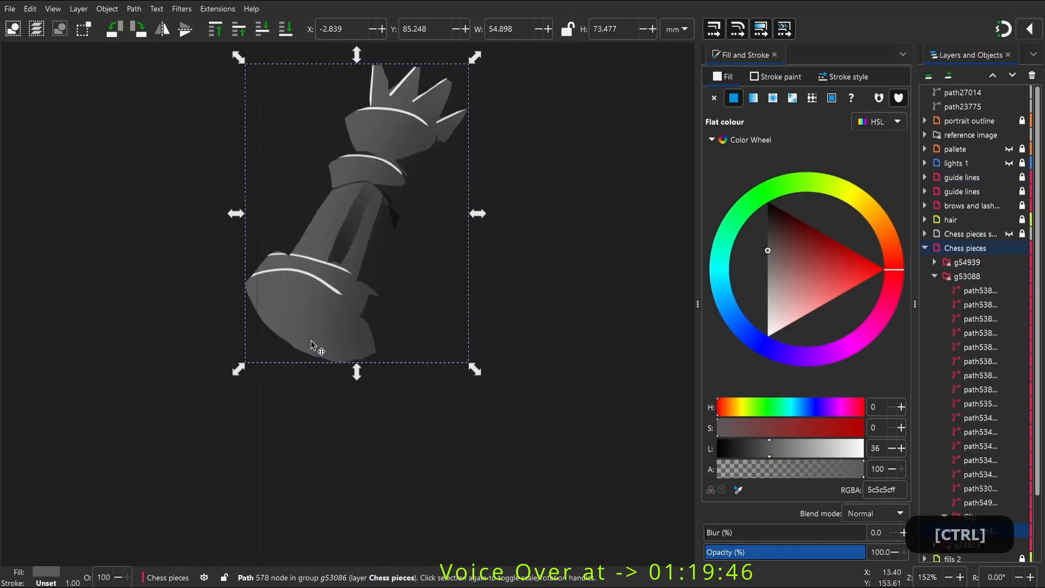
Draw a b0b0b0 freehand highlight along the queen's left side with 66.7% opacity and 30.3% blur
{"action": "left_click", "coordinate": [318, 228]}
{"action": "key", "text": "p"}
{"action": "left_click_drag", "start_coordinate": [317, 229], "coordinate": [319, 231]}
{"action": "key", "text": "w"}
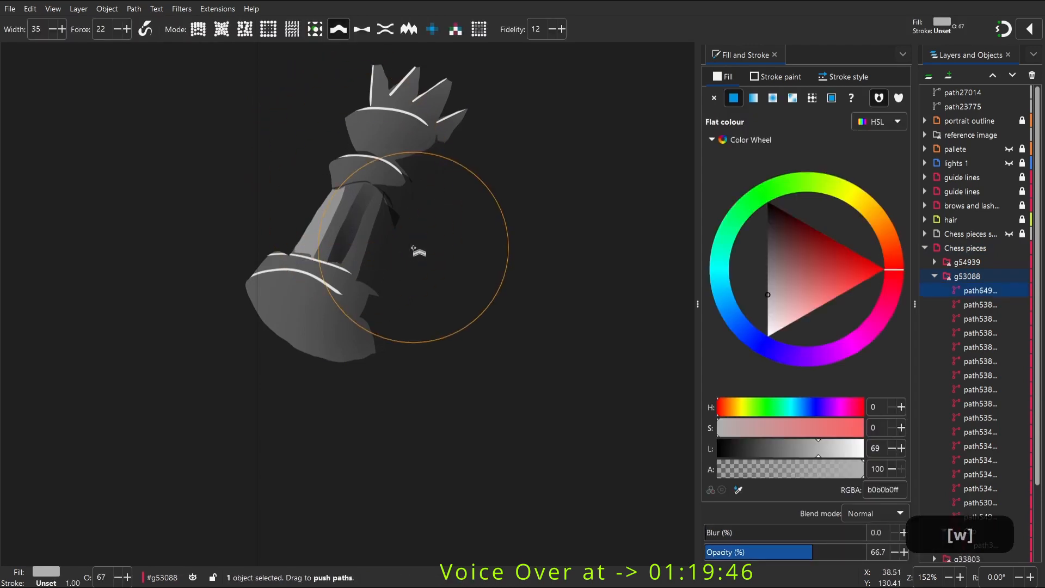
{"action": "key", "text": "p"}
{"action": "key", "text": "shift"}
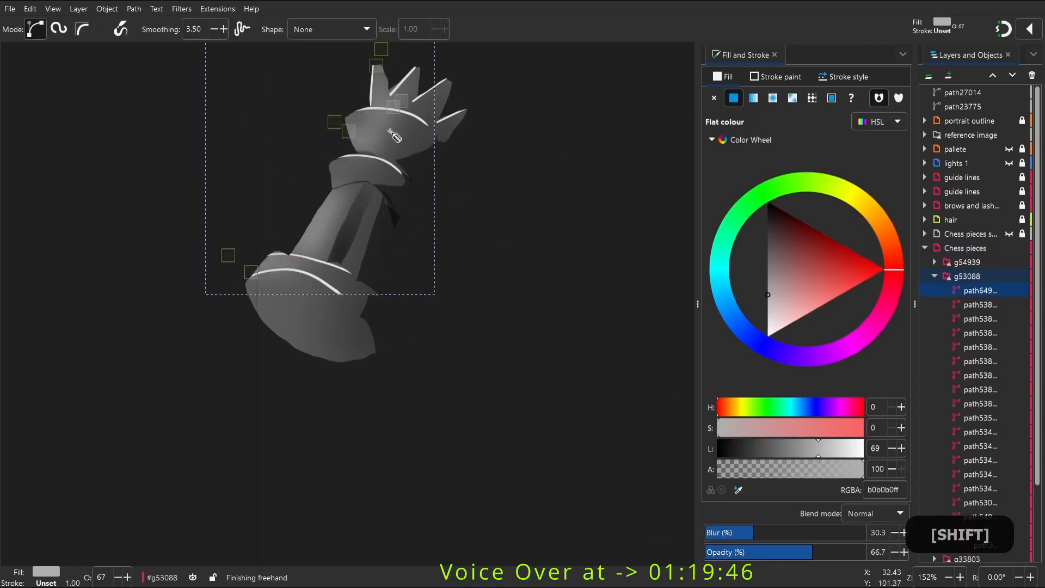
{"action": "key", "text": "w"}
Paint thin b0b0b0 calligraphic rim lights along the right edges of the queen's stem and base, refining them with the Tweak tool
{"action": "key", "text": "s"}
{"action": "key", "text": "c"}
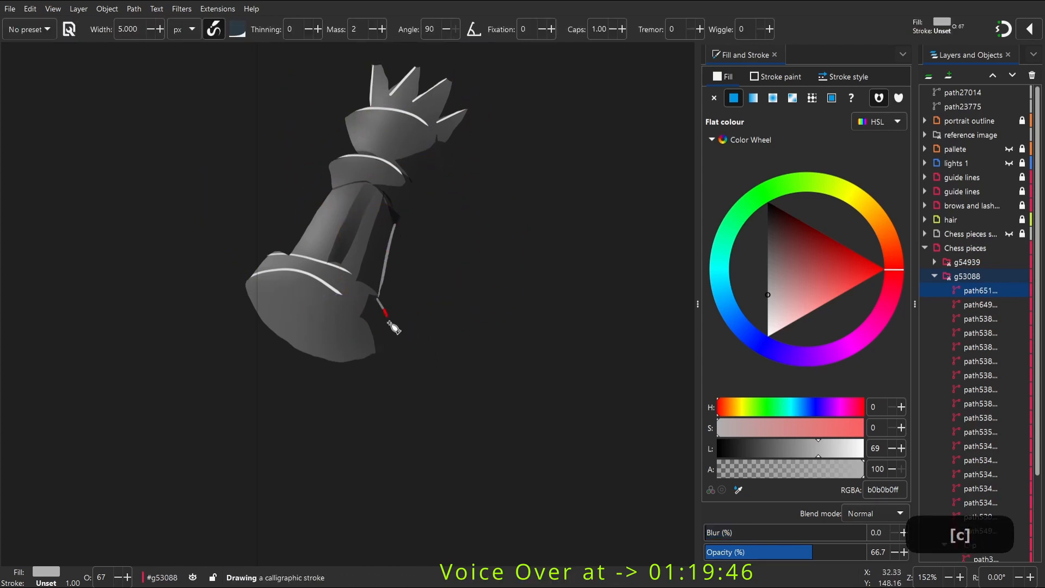
{"action": "left_click_drag", "start_coordinate": [390, 323], "coordinate": [381, 361]}
{"action": "key", "text": "w"}
{"action": "key", "text": "c"}
{"action": "left_click_drag", "start_coordinate": [350, 274], "coordinate": [393, 324]}
{"action": "key", "text": "w"}
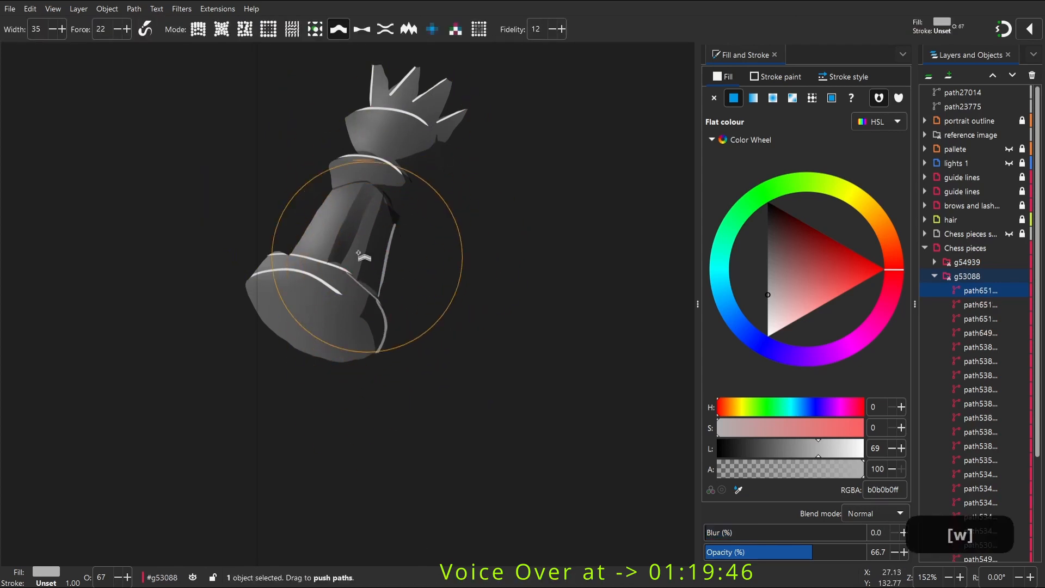
Draw a freehand b0b0b0 highlight along the right edges of the queen's collar and crown
{"action": "key", "text": "c"}
{"action": "key", "text": "p"}
{"action": "left_click_drag", "start_coordinate": [399, 227], "coordinate": [408, 177]}
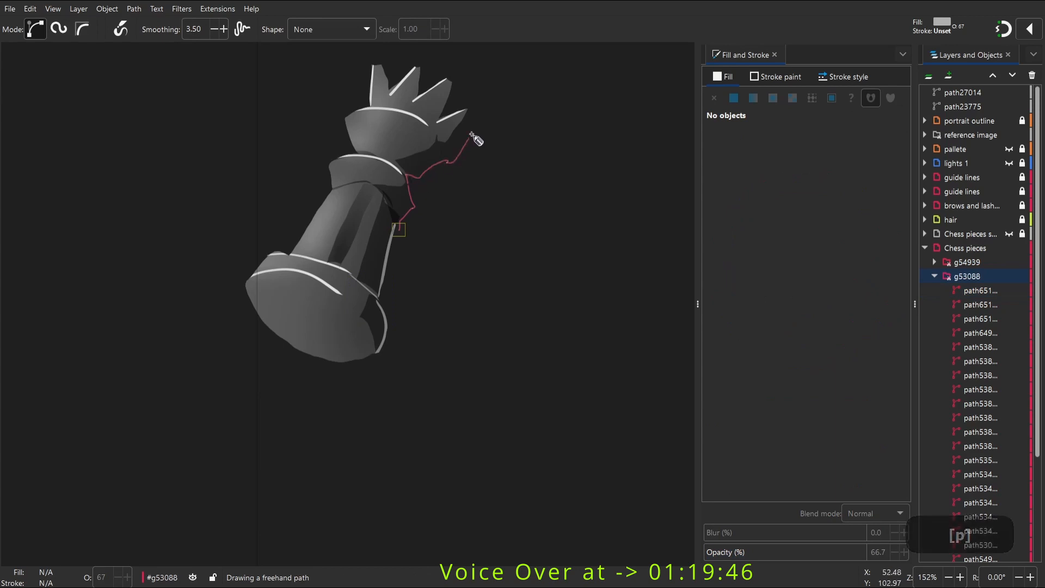
{"action": "left_click_drag", "start_coordinate": [475, 139], "coordinate": [476, 141]}
{"action": "key", "text": "w"}
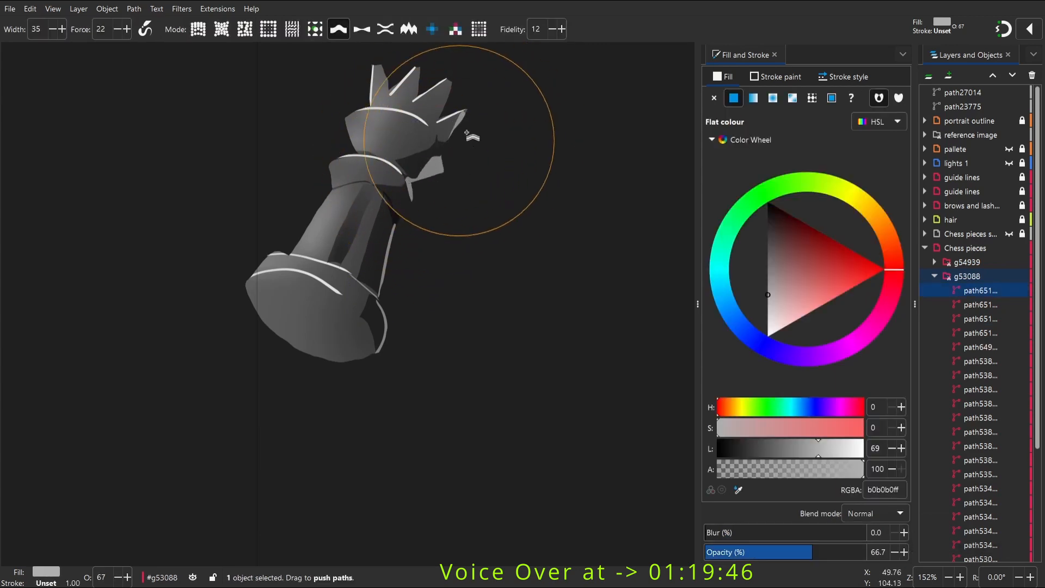
Add freehand b0b0b0 highlights to the right side of the queen's base and the left edges of its crown, collar and stem
{"action": "key", "text": "c"}
{"action": "key", "text": "p"}
{"action": "mouse_move", "coordinate": [384, 308]}
{"action": "left_mouse_down"}
{"action": "mouse_move", "coordinate": [374, 336]}
{"action": "mouse_move", "coordinate": [401, 310]}
{"action": "left_mouse_up"}
{"action": "key", "text": "space"}
{"action": "mouse_move", "coordinate": [352, 121]}
{"action": "left_mouse_down"}
{"action": "mouse_move", "coordinate": [325, 223]}
{"action": "mouse_move", "coordinate": [311, 200]}
{"action": "left_mouse_up"}
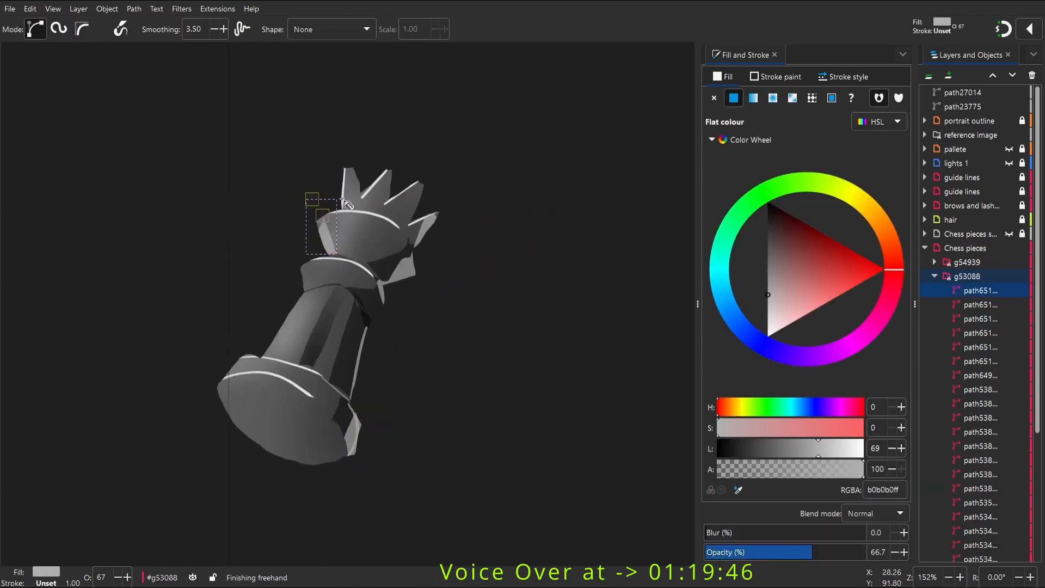
{"action": "left_click_drag", "start_coordinate": [283, 328], "coordinate": [251, 348]}
{"action": "key", "text": "space"}
{"action": "key", "text": "space"}
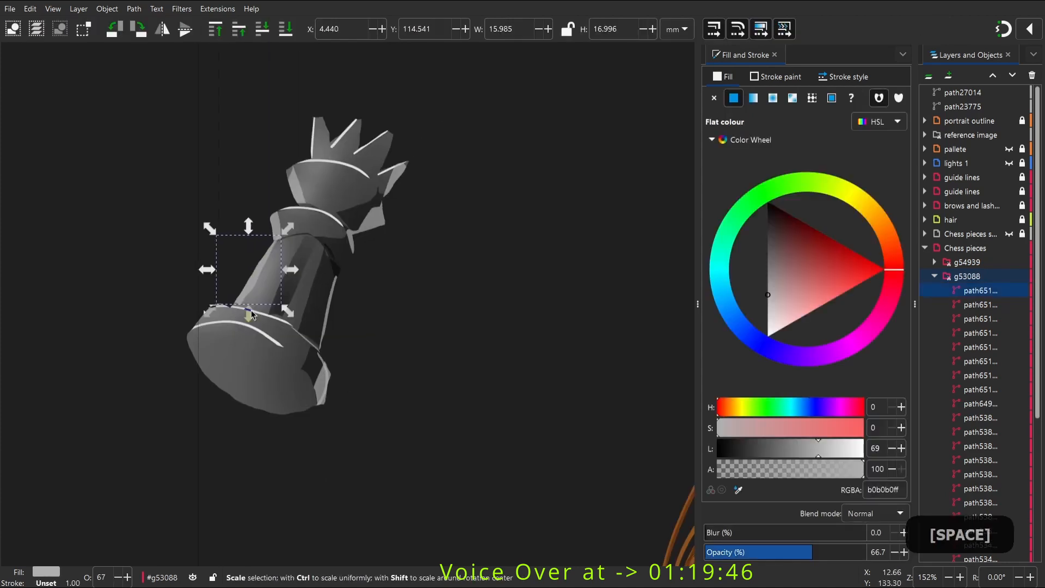
Enter the pawn's group g54939 to edit its individual shapes
{"action": "key", "text": "s"}
{"action": "scroll", "coordinate": [200, 246], "scroll_direction": "down", "scroll_amount": 3}
{"action": "left_click", "coordinate": [320, 253]}
{"action": "key", "text": "space"}
{"action": "left_click", "coordinate": [505, 223]}
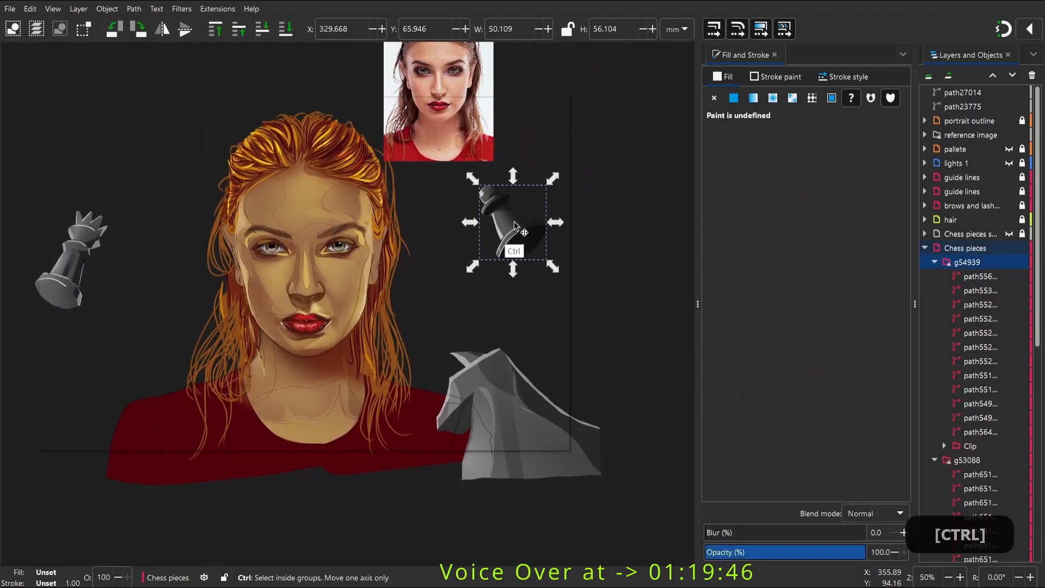
{"action": "right_click", "coordinate": [500, 216]}
{"action": "left_click", "coordinate": [538, 426]}
{"action": "key", "text": "z"}
{"action": "left_click_drag", "start_coordinate": [457, 156], "coordinate": [605, 306]}
{"action": "key", "text": "s"}
Adjust the opacity of the shadow beside the pawn's stem and set the collar shadow's opacity to 29.8%
{"action": "left_click", "coordinate": [370, 326]}
{"action": "key", "text": "ctrl+z"}
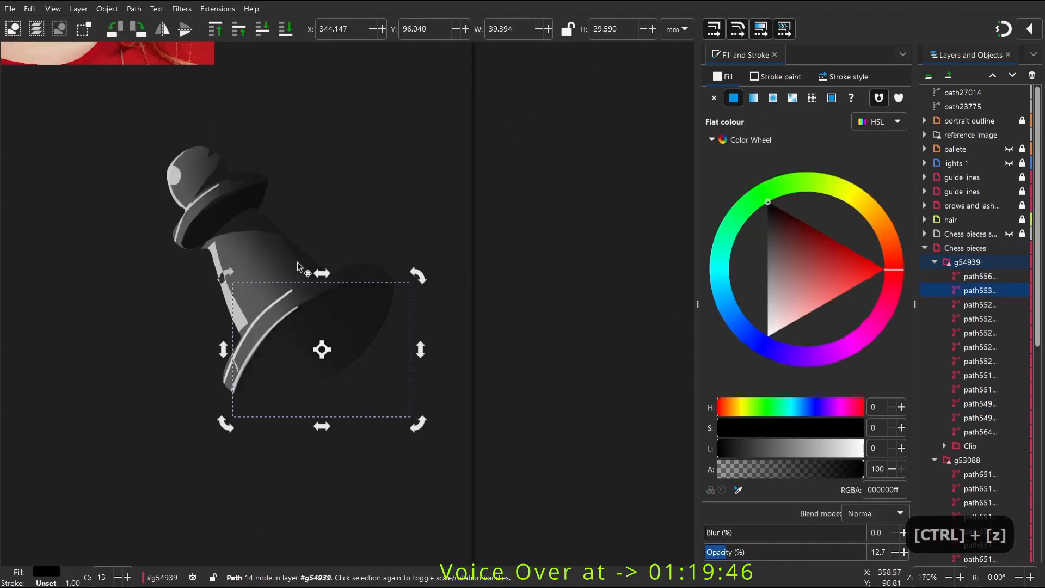
{"action": "left_click", "coordinate": [298, 268], "text": "ctrl"}
{"action": "left_click", "coordinate": [772, 552]}
{"action": "left_click", "coordinate": [223, 211]}
{"action": "left_click", "coordinate": [753, 552]}
{"action": "key", "text": "s"}
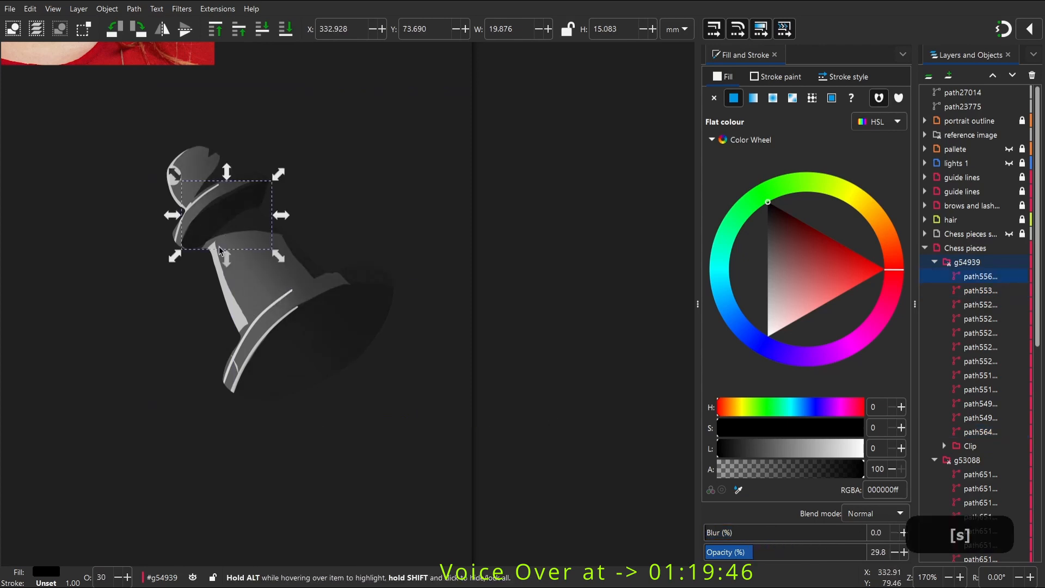
Draw a b0b0b0 freehand highlight along the right edges of the pawn's head, collar and stem, and raise its opacity
{"action": "key", "text": "p"}
{"action": "left_click_drag", "start_coordinate": [187, 143], "coordinate": [252, 175]}
{"action": "left_click_drag", "start_coordinate": [311, 272], "coordinate": [336, 276]}
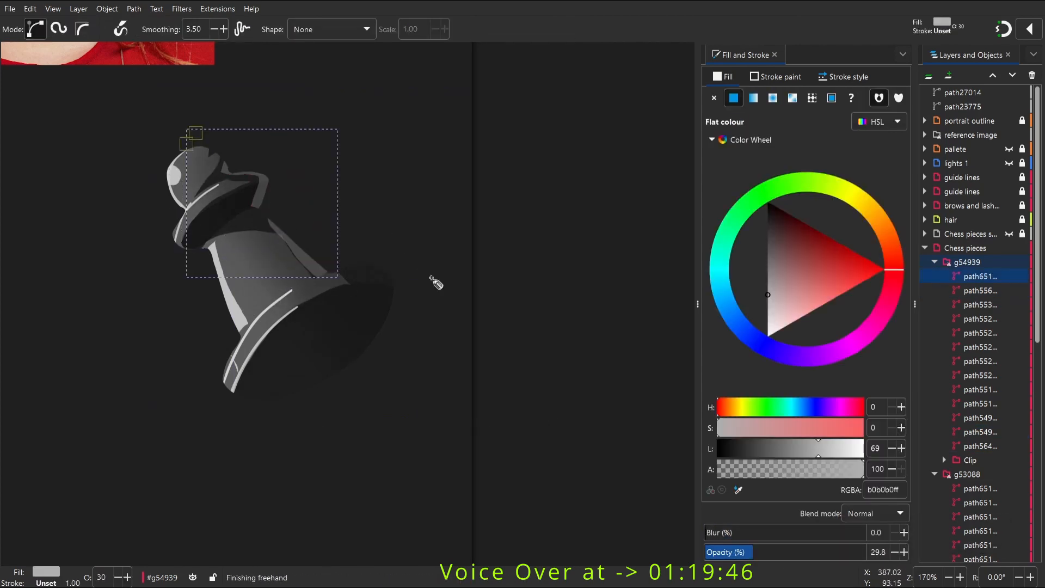
{"action": "left_click_drag", "start_coordinate": [825, 556], "coordinate": [818, 555]}
Draw shapes along the right rim of the pawn's base and recolour the newest with the sampled dark grey 1a1a1a
{"action": "mouse_move", "coordinate": [349, 256]}
{"action": "left_mouse_down"}
{"action": "mouse_move", "coordinate": [385, 282]}
{"action": "mouse_move", "coordinate": [373, 284]}
{"action": "mouse_move", "coordinate": [361, 337]}
{"action": "left_mouse_up"}
{"action": "key", "text": "w"}
{"action": "key", "text": "p"}
{"action": "key", "text": "d"}
{"action": "left_click", "coordinate": [354, 312]}
{"action": "key", "text": "w"}
{"action": "left_click_drag", "start_coordinate": [389, 279], "coordinate": [373, 311]}
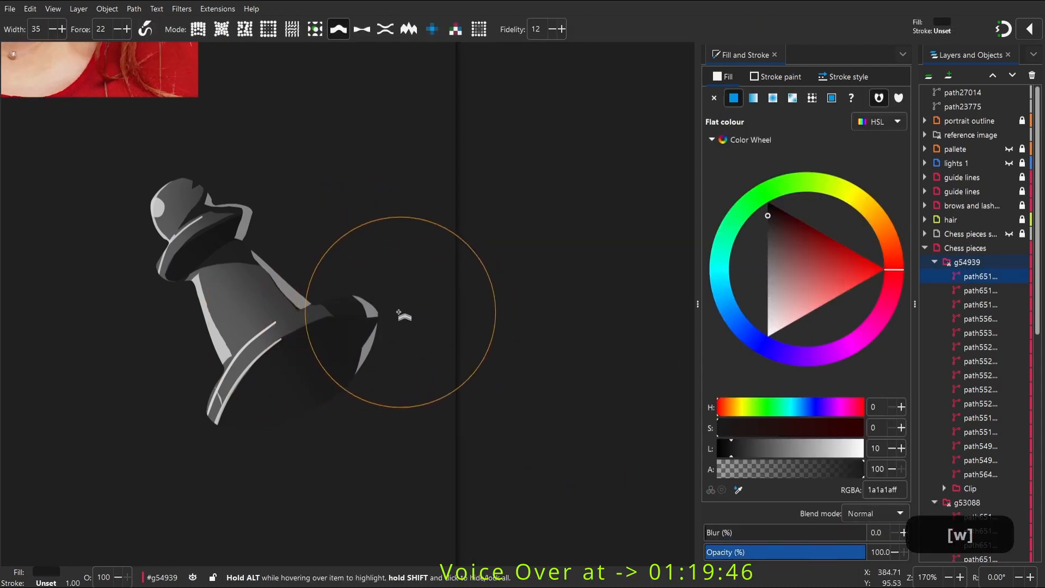
Draw a streak down the pawn's stem and fill it with grey 848484 sampled from the existing highlight
{"action": "key", "text": "d"}
{"action": "key", "text": "s"}
{"action": "key", "text": "space"}
{"action": "mouse_move", "coordinate": [328, 372]}
{"action": "left_mouse_down"}
{"action": "mouse_move", "coordinate": [387, 334]}
{"action": "mouse_move", "coordinate": [403, 360]}
{"action": "left_mouse_up"}
{"action": "key", "text": "p"}
{"action": "mouse_move", "coordinate": [238, 269]}
{"action": "left_mouse_down"}
{"action": "mouse_move", "coordinate": [250, 243]}
{"action": "mouse_move", "coordinate": [237, 269]}
{"action": "left_mouse_up"}
{"action": "key", "text": "d"}
{"action": "left_click", "coordinate": [348, 258]}
Draw 848484 freehand highlights on the pawn's collar and head, refining their shape with the Tweak tool
{"action": "key", "text": "s"}
{"action": "key", "text": "w"}
{"action": "key", "text": "p"}
{"action": "mouse_move", "coordinate": [244, 227]}
{"action": "left_mouse_down"}
{"action": "mouse_move", "coordinate": [235, 238]}
{"action": "mouse_move", "coordinate": [244, 228]}
{"action": "mouse_move", "coordinate": [285, 246]}
{"action": "left_mouse_up"}
{"action": "key", "text": "w"}
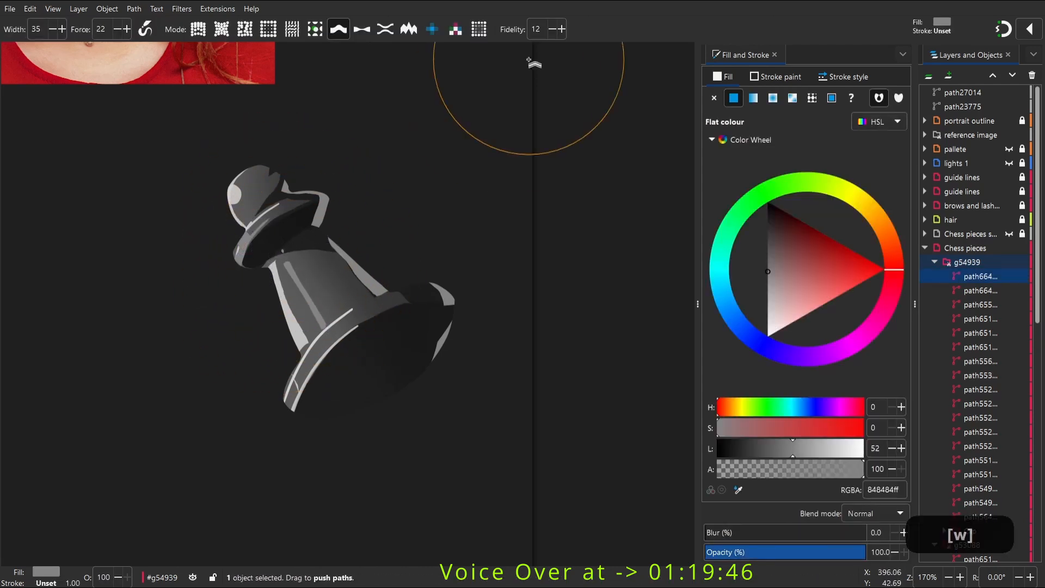
{"action": "key", "text": "p"}
{"action": "key", "text": "w"}
{"action": "key", "text": "p"}
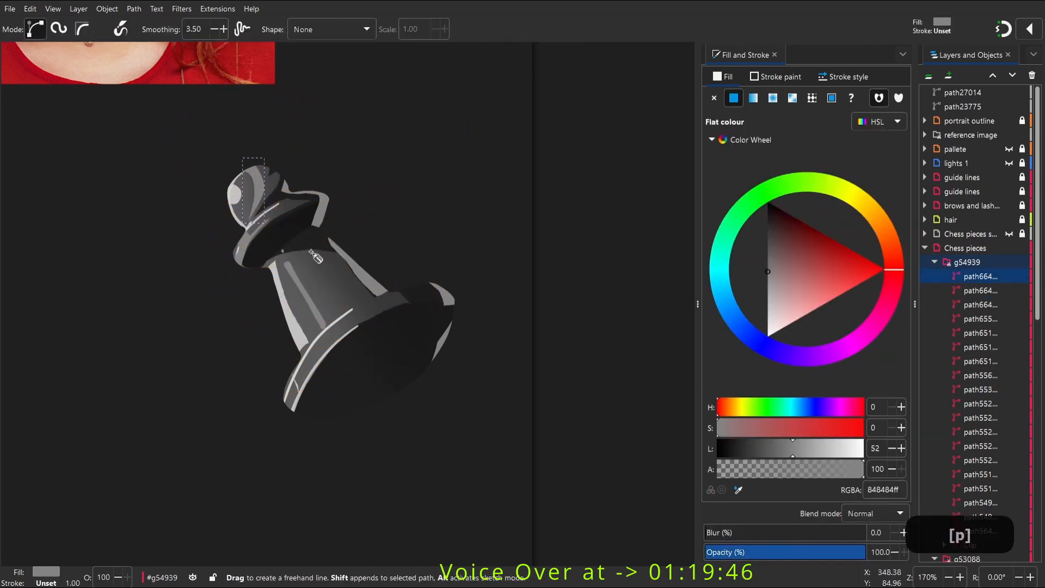
Draw a 848484 shape over the right part of the pawn's stem and fade it to transparent with a linear gradient
{"action": "mouse_move", "coordinate": [335, 301]}
{"action": "left_mouse_down"}
{"action": "mouse_move", "coordinate": [396, 302]}
{"action": "mouse_move", "coordinate": [335, 301]}
{"action": "left_mouse_up"}
{"action": "key", "text": "g"}
{"action": "left_click_drag", "start_coordinate": [369, 279], "coordinate": [324, 280]}
{"action": "key", "text": "s"}
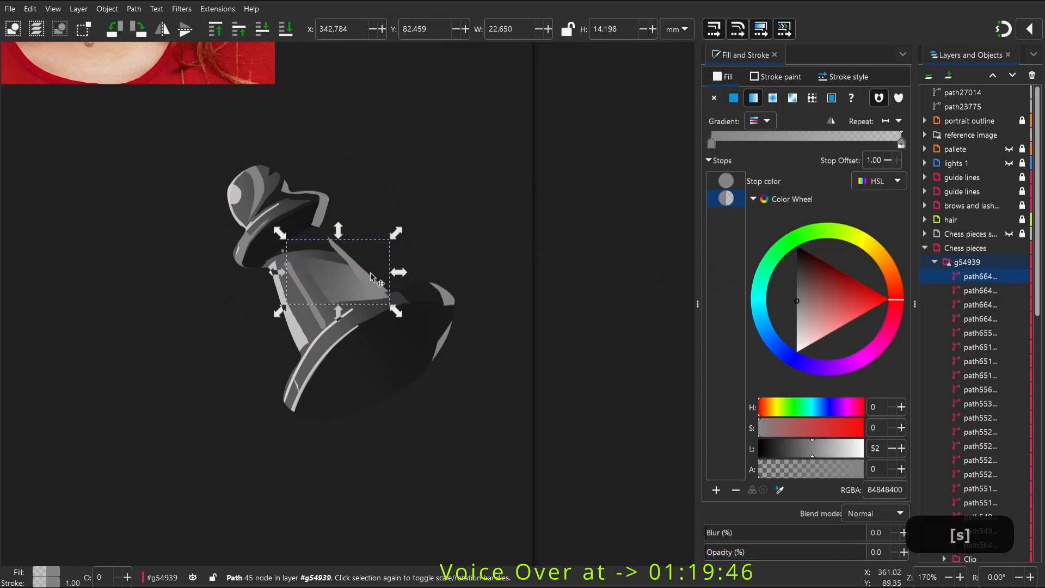
{"action": "left_click", "coordinate": [321, 285]}
{"action": "left_click", "coordinate": [366, 285]}
{"action": "left_click", "coordinate": [373, 289]}
Flip the faded shape horizontally, refit it over the left side of the pawn's stem and lower it three levels
{"action": "key", "text": "h"}
{"action": "left_click_drag", "start_coordinate": [396, 233], "coordinate": [313, 215]}
{"action": "left_click_drag", "start_coordinate": [345, 298], "coordinate": [303, 317]}
{"action": "key", "text": "Page_Down"}
{"action": "key", "text": "Page_Down"}
{"action": "key", "text": "Page_Down"}
{"action": "left_click", "coordinate": [401, 256]}
Draw a freehand rim highlight along the lower edge of the pawn's base and thin it with the Tweak tool
{"action": "key", "text": "2"}
{"action": "key", "text": "space"}
{"action": "left_click_drag", "start_coordinate": [53, 276], "coordinate": [285, 231]}
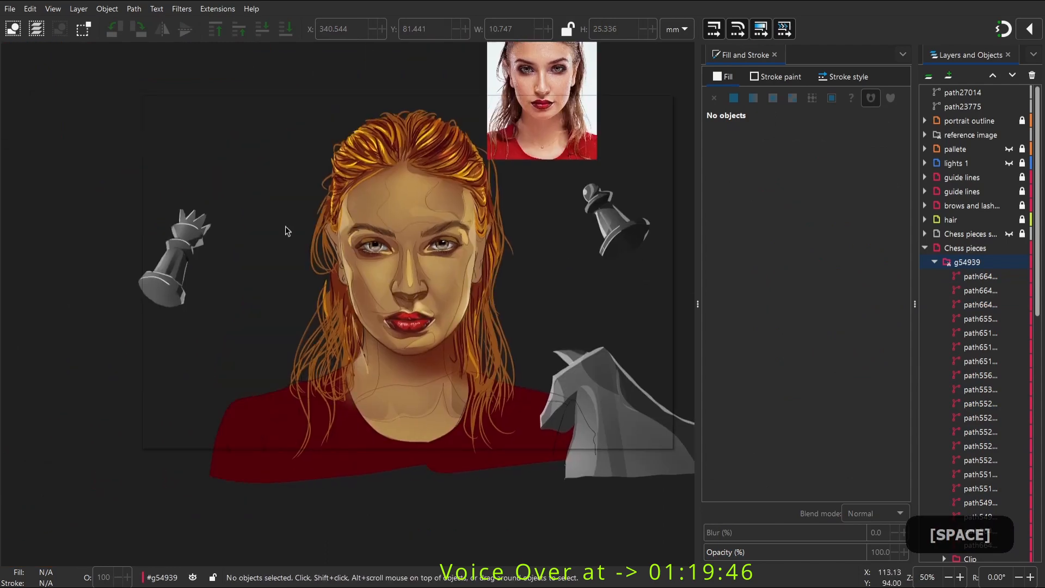
{"action": "left_click_drag", "start_coordinate": [564, 160], "coordinate": [714, 300]}
{"action": "key", "text": "p"}
{"action": "mouse_move", "coordinate": [374, 322]}
{"action": "left_mouse_down"}
{"action": "mouse_move", "coordinate": [317, 369]}
{"action": "mouse_move", "coordinate": [205, 378]}
{"action": "mouse_move", "coordinate": [374, 322]}
{"action": "left_mouse_up"}
{"action": "key", "text": "w"}
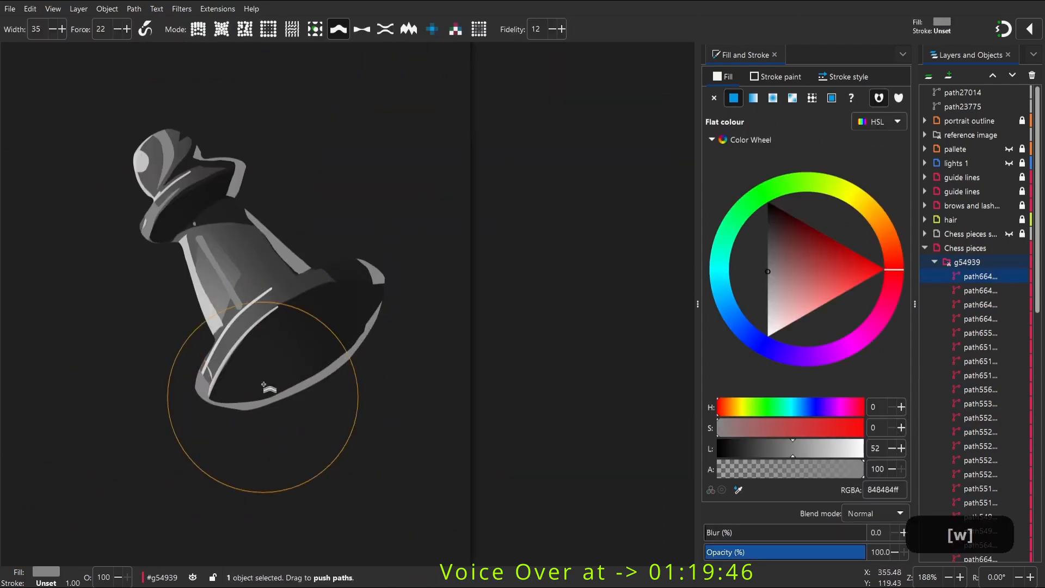
Make the pawn base's rim highlight white with 43.4% opacity and deselect it
{"action": "left_click", "coordinate": [862, 448]}
{"action": "left_click_drag", "start_coordinate": [765, 555], "coordinate": [774, 555]}
{"action": "key", "text": "s"}
{"action": "left_click", "coordinate": [404, 409]}
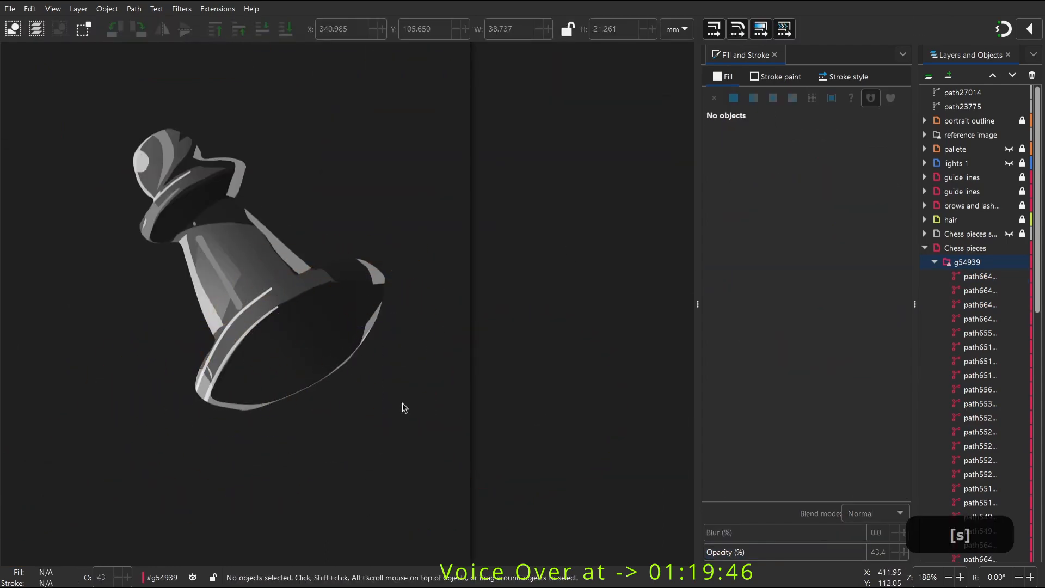
{"action": "key", "text": "2"}
{"action": "key", "text": "space"}
{"action": "left_click_drag", "start_coordinate": [309, 381], "coordinate": [529, 312]}
{"action": "left_click_drag", "start_coordinate": [464, 315], "coordinate": [363, 235]}
{"action": "key", "text": "s"}
{"action": "left_click", "coordinate": [517, 375]}
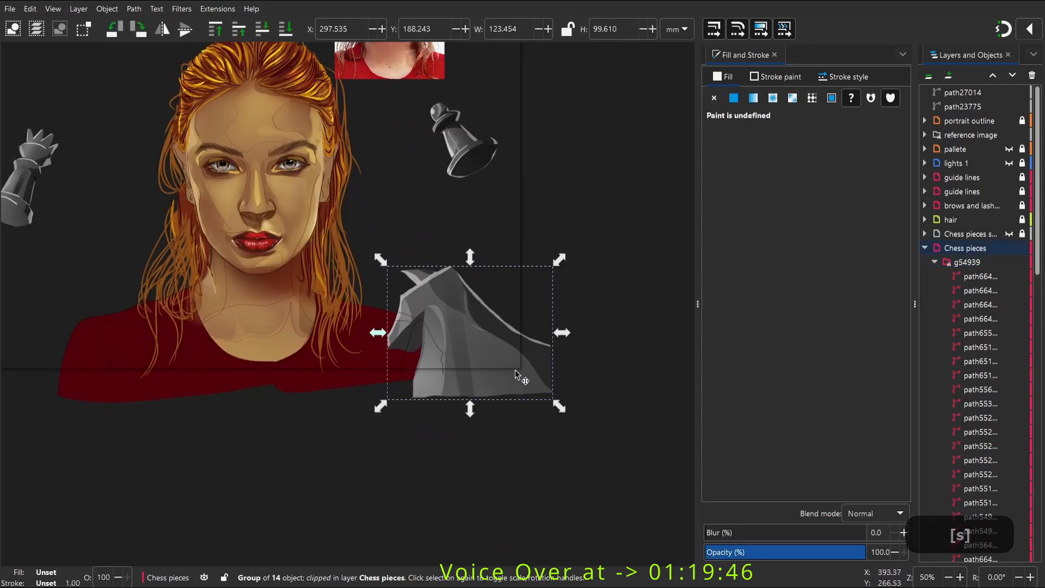
{"action": "left_click", "coordinate": [498, 354], "text": "ctrl"}
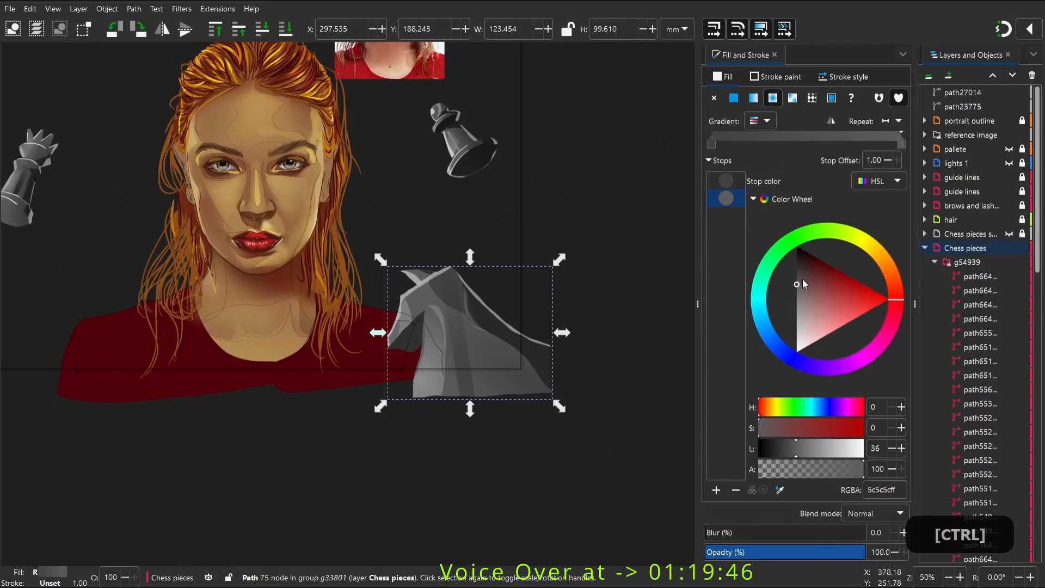
{"action": "key", "text": "Escape"}
Draw a white freehand shape at 43.4% opacity in the area beneath the knight's jaw
{"action": "key", "text": "s"}
{"action": "key", "text": "space"}
{"action": "mouse_move", "coordinate": [459, 328]}
{"action": "left_mouse_down"}
{"action": "mouse_move", "coordinate": [471, 341]}
{"action": "mouse_move", "coordinate": [514, 293]}
{"action": "mouse_move", "coordinate": [433, 281]}
{"action": "mouse_move", "coordinate": [488, 391]}
{"action": "left_mouse_up"}
{"action": "key", "text": "p"}
{"action": "key", "text": "z"}
{"action": "key", "text": "p"}
{"action": "mouse_move", "coordinate": [171, 284]}
{"action": "left_mouse_down"}
{"action": "mouse_move", "coordinate": [343, 230]}
{"action": "mouse_move", "coordinate": [173, 284]}
{"action": "left_mouse_up"}
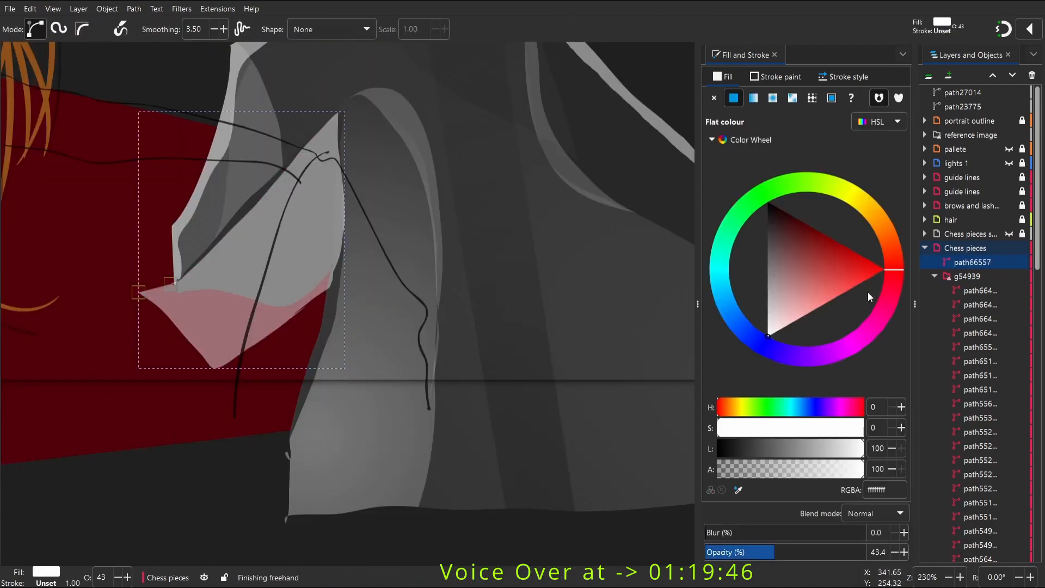
Cut the new jaw shape and paste it in place inside the knight's clipped group
{"action": "key", "text": "ctrl+x"}
{"action": "key", "text": "s"}
{"action": "double_click", "coordinate": [495, 293]}
{"action": "key", "text": "ctrl+alt+v"}
Push the jaw shape's edges into place, then turn it into a black shadow with 60.9% opacity
{"action": "key", "text": "w"}
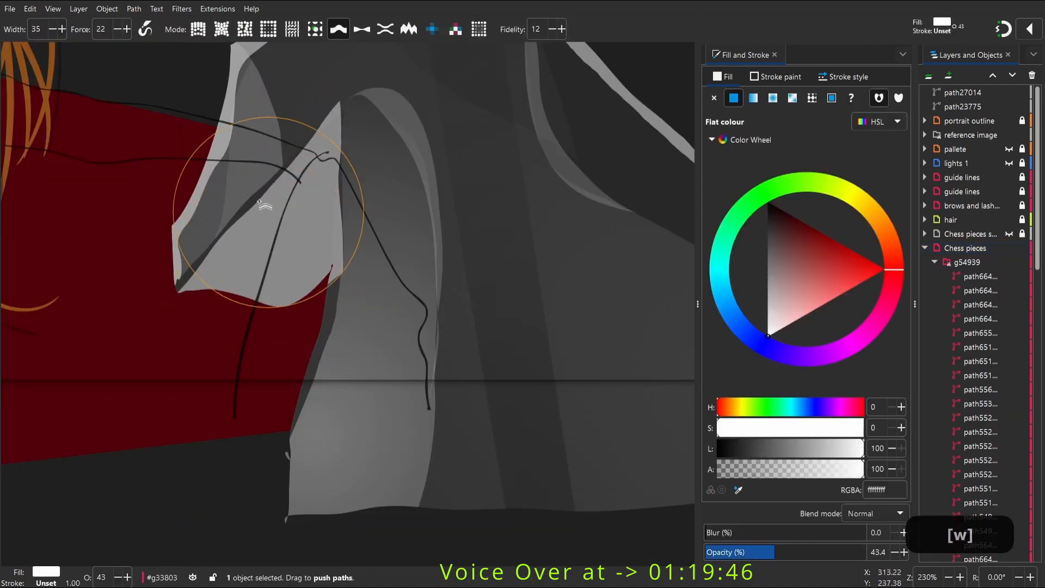
{"action": "left_click_drag", "start_coordinate": [330, 115], "coordinate": [341, 105]}
{"action": "left_click", "coordinate": [767, 203]}
{"action": "left_click", "coordinate": [802, 552]}
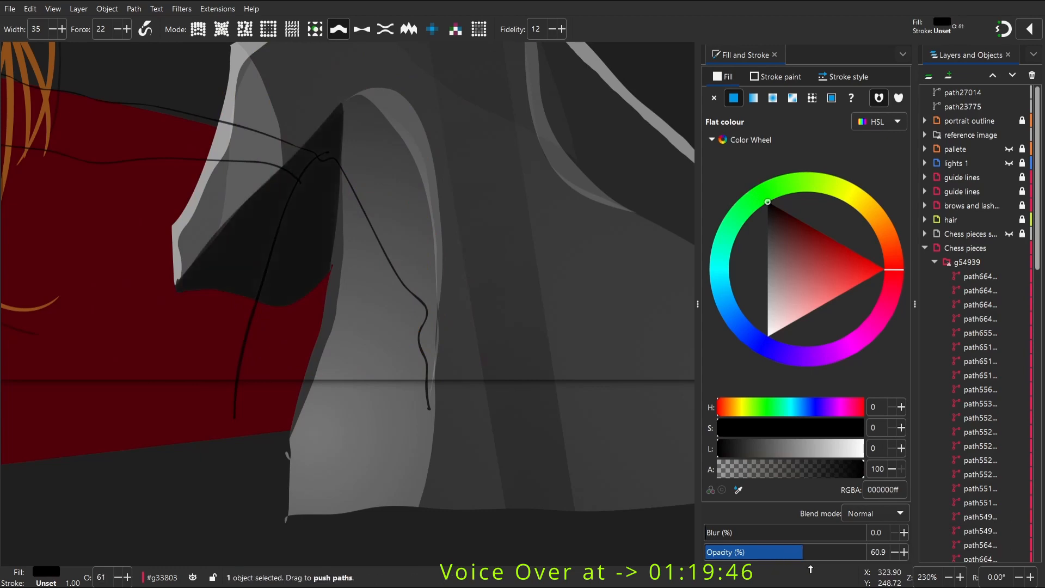
Draw black freehand shadows at 66.2% opacity over the knight's lower back and body
{"action": "key", "text": "2"}
{"action": "key", "text": "space"}
{"action": "left_click", "coordinate": [358, 318]}
{"action": "left_click", "coordinate": [508, 236]}
{"action": "left_click_drag", "start_coordinate": [508, 237], "coordinate": [441, 261]}
{"action": "key", "text": "p"}
{"action": "mouse_move", "coordinate": [349, 306]}
{"action": "left_mouse_down"}
{"action": "mouse_move", "coordinate": [422, 329]}
{"action": "mouse_move", "coordinate": [348, 305]}
{"action": "left_mouse_up"}
{"action": "key", "text": "w"}
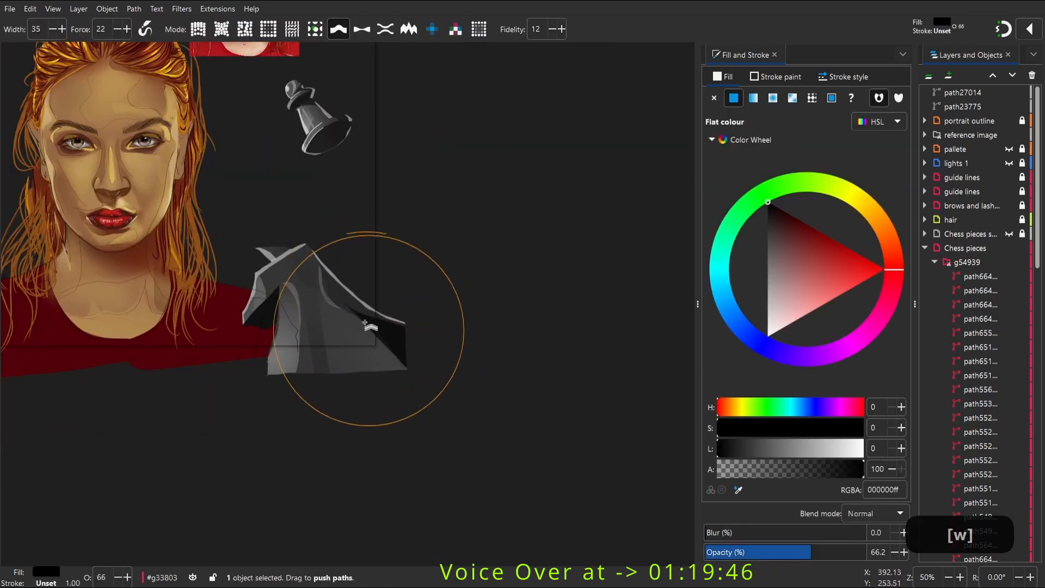
{"action": "key", "text": "p"}
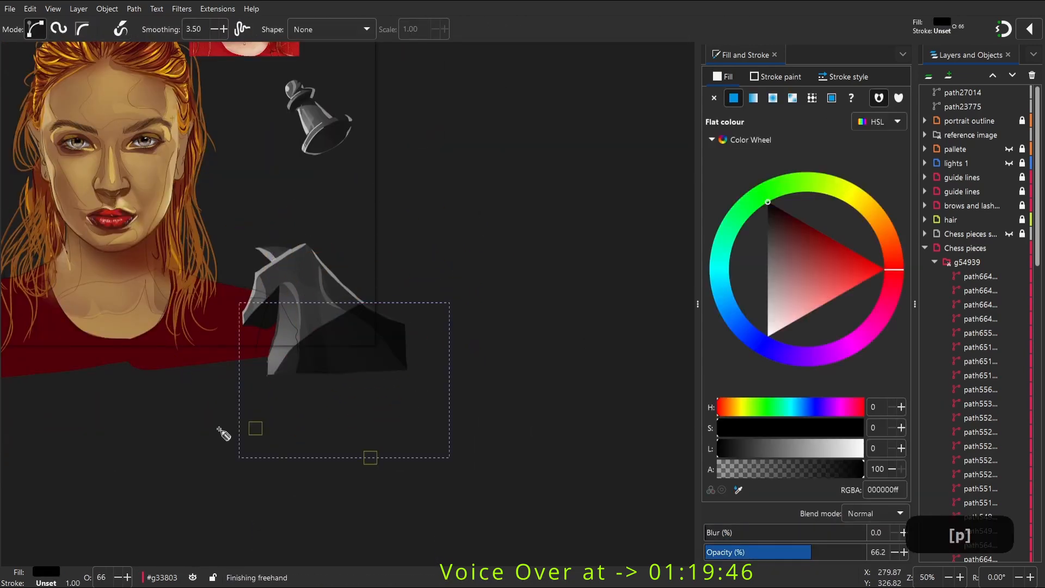
Set the opacity of the black shadow on the knight's lower body to 59.4%
{"action": "left_click", "coordinate": [820, 536]}
{"action": "left_click_drag", "start_coordinate": [819, 536], "coordinate": [826, 536]}
{"action": "key", "text": "s"}
{"action": "left_click", "coordinate": [799, 553]}
{"action": "left_click", "coordinate": [475, 434]}
{"action": "key", "text": "space"}
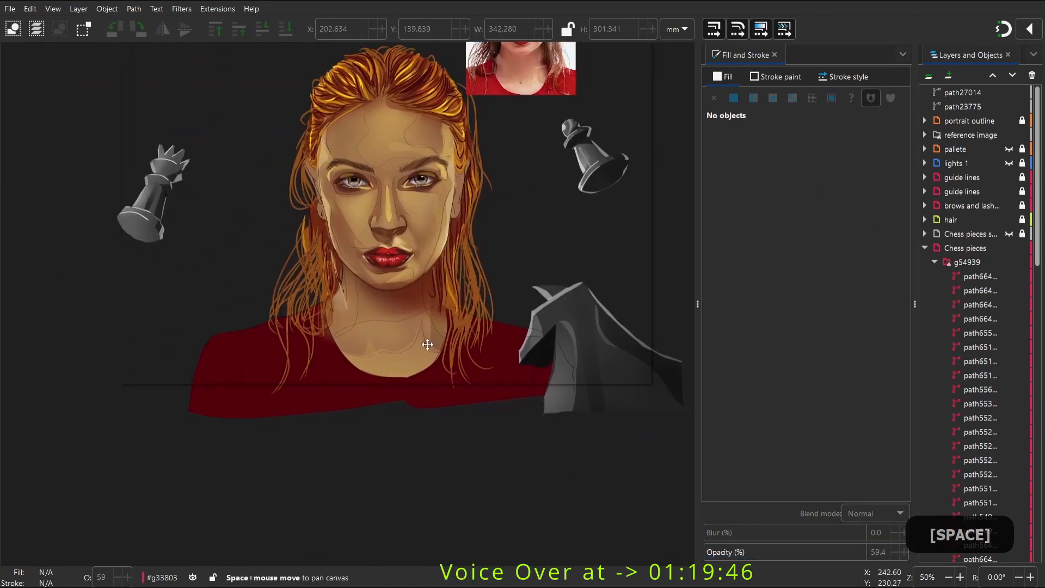
Draw a light grey (9c9c9cdc) freehand highlight along the underside of the knight's jaw at 93.9% opacity
{"action": "scroll", "coordinate": [299, 397], "scroll_direction": "up", "scroll_amount": 3}
{"action": "key", "text": "p"}
{"action": "left_click_drag", "start_coordinate": [283, 376], "coordinate": [286, 355]}
{"action": "left_click_drag", "start_coordinate": [216, 386], "coordinate": [284, 375]}
{"action": "key", "text": "w"}
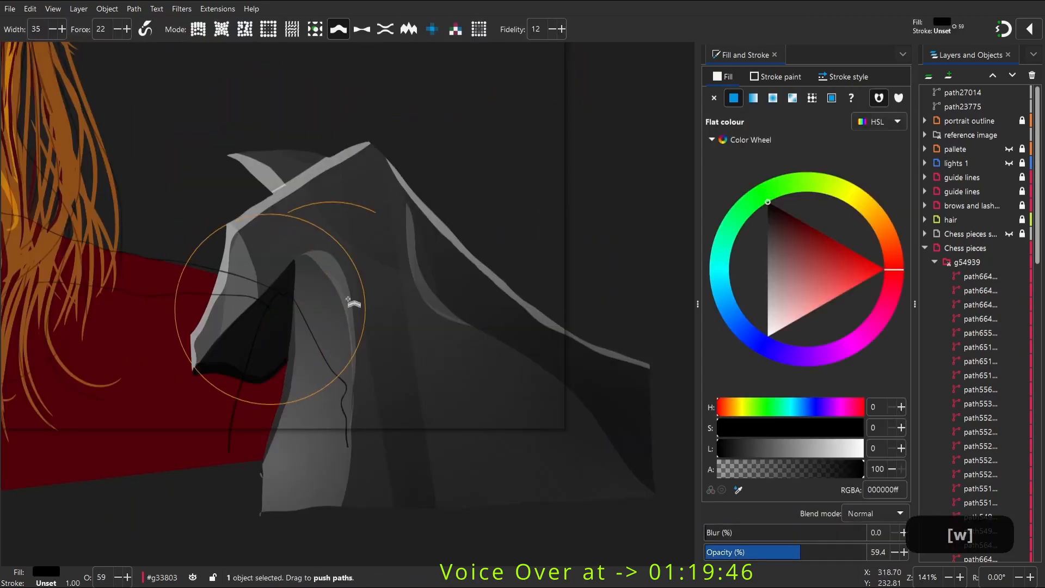
{"action": "left_click_drag", "start_coordinate": [843, 552], "coordinate": [855, 552]}
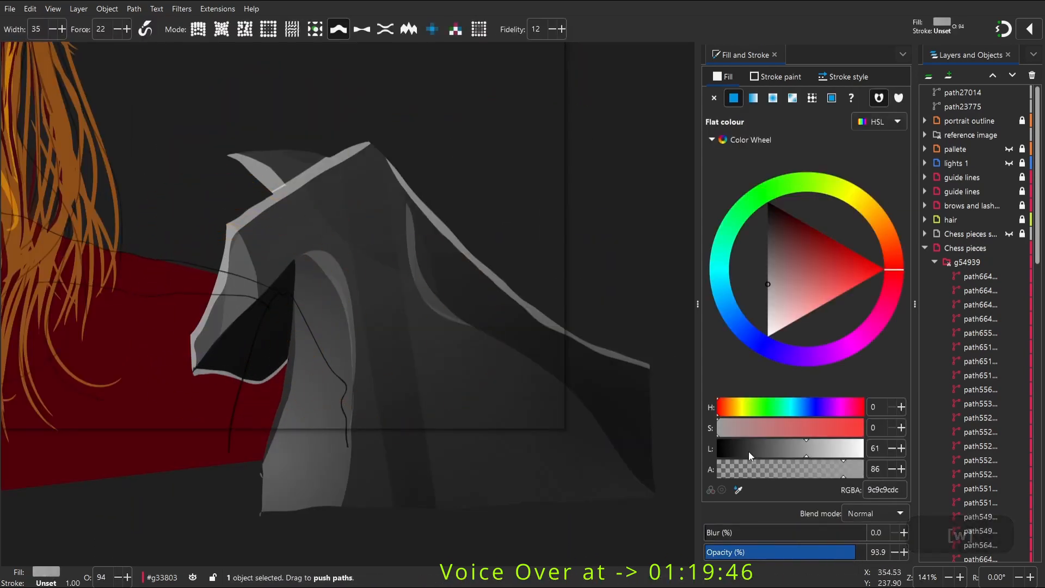
{"action": "key", "text": "c"}
{"action": "mouse_move", "coordinate": [295, 260]}
{"action": "left_mouse_down"}
{"action": "mouse_move", "coordinate": [295, 373]}
{"action": "mouse_move", "coordinate": [263, 512]}
{"action": "left_mouse_up"}
{"action": "key", "text": "w"}
{"action": "key", "text": "ctrl+z"}
{"action": "key", "text": "p"}
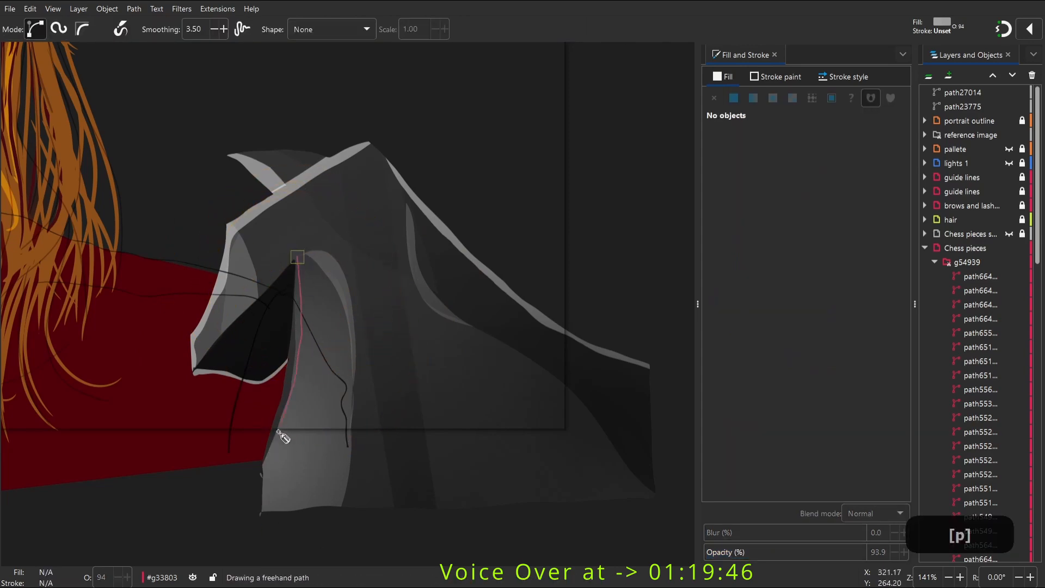
{"action": "left_click_drag", "start_coordinate": [283, 435], "coordinate": [282, 438]}
{"action": "key", "text": "ctrl+z"}
Draw a highlight down the front edge of the knight's neck and lighten its fill to c4c4c4dc
{"action": "key", "text": "c"}
{"action": "mouse_move", "coordinate": [297, 260]}
{"action": "left_mouse_down"}
{"action": "mouse_move", "coordinate": [293, 356]}
{"action": "mouse_move", "coordinate": [268, 441]}
{"action": "left_mouse_up"}
{"action": "key", "text": "w"}
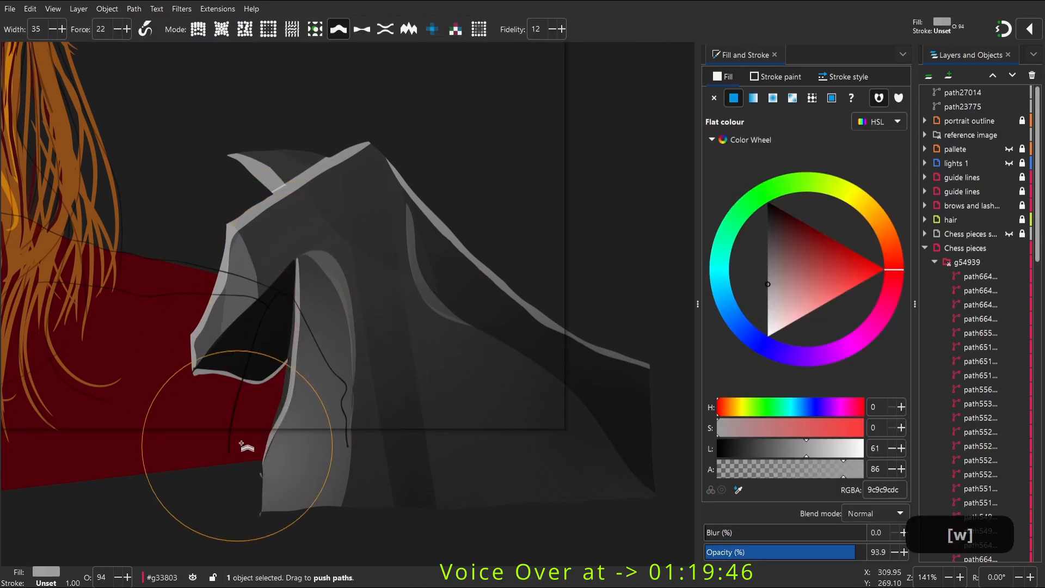
{"action": "left_click_drag", "start_coordinate": [821, 446], "coordinate": [830, 448]}
{"action": "key", "text": "s"}
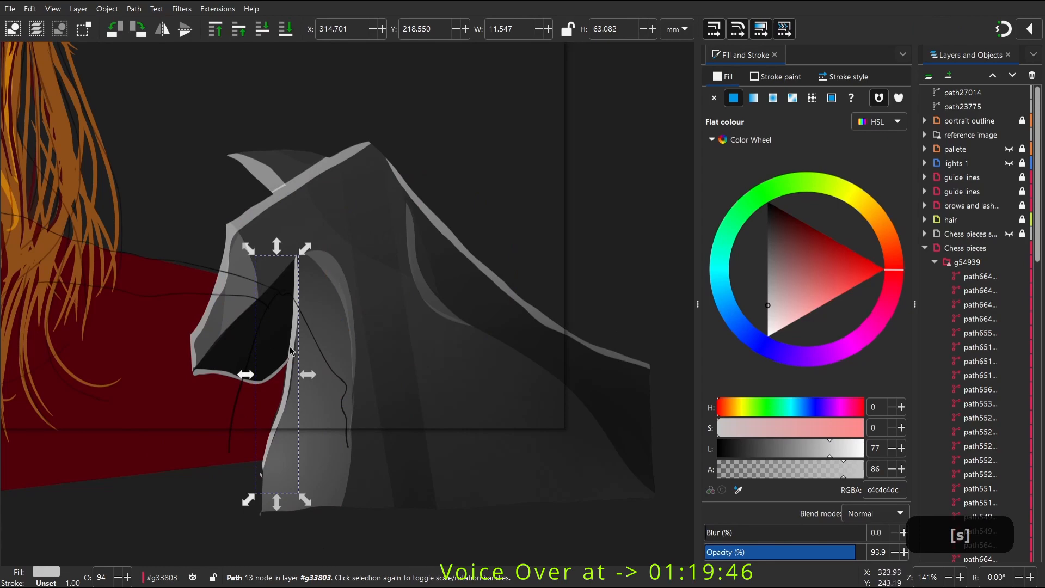
Draw a near-black freehand shadow across the knight's throat below the jaw, set its opacity to 32.9% and push its edges into place
{"action": "key", "text": "p"}
{"action": "mouse_move", "coordinate": [203, 366]}
{"action": "left_mouse_down"}
{"action": "mouse_move", "coordinate": [307, 260]}
{"action": "mouse_move", "coordinate": [204, 366]}
{"action": "left_mouse_up"}
{"action": "key", "text": "d"}
{"action": "left_click", "coordinate": [257, 366]}
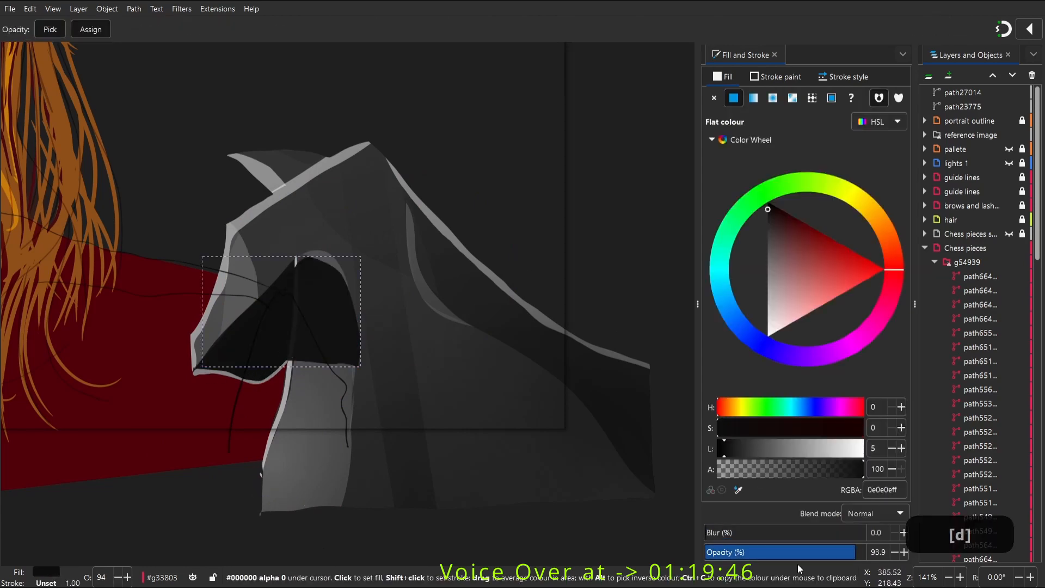
{"action": "left_click", "coordinate": [757, 552]}
{"action": "key", "text": "w"}
{"action": "left_click_drag", "start_coordinate": [325, 275], "coordinate": [335, 261]}
{"action": "key", "text": "s"}
{"action": "key", "text": "2"}
{"action": "left_click", "coordinate": [449, 202]}
{"action": "key", "text": "space"}
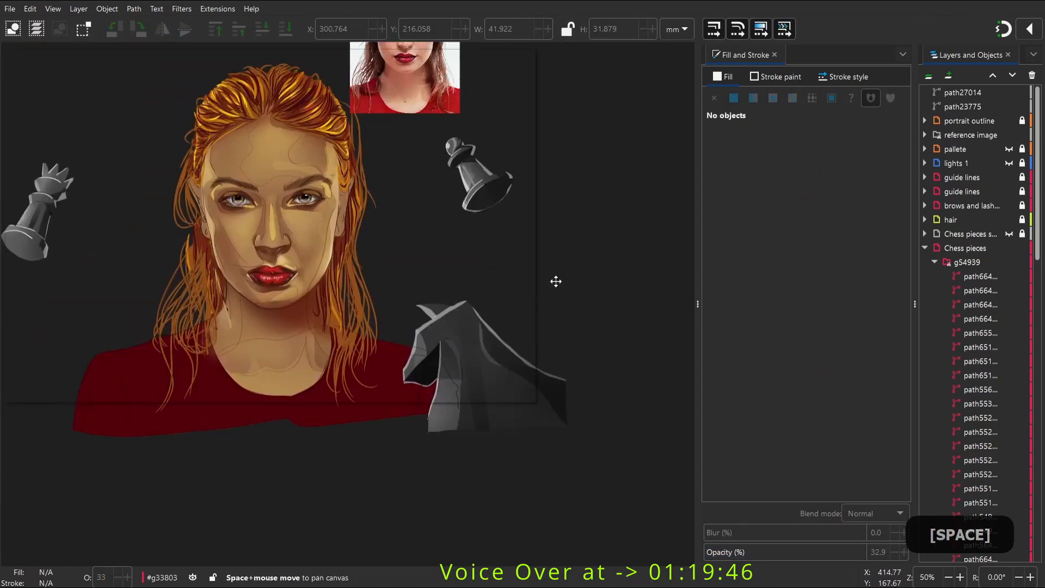
{"action": "mouse_move", "coordinate": [556, 281]}
{"action": "left_mouse_down"}
{"action": "mouse_move", "coordinate": [426, 210]}
{"action": "mouse_move", "coordinate": [565, 296]}
{"action": "mouse_move", "coordinate": [483, 286]}
{"action": "left_mouse_up"}
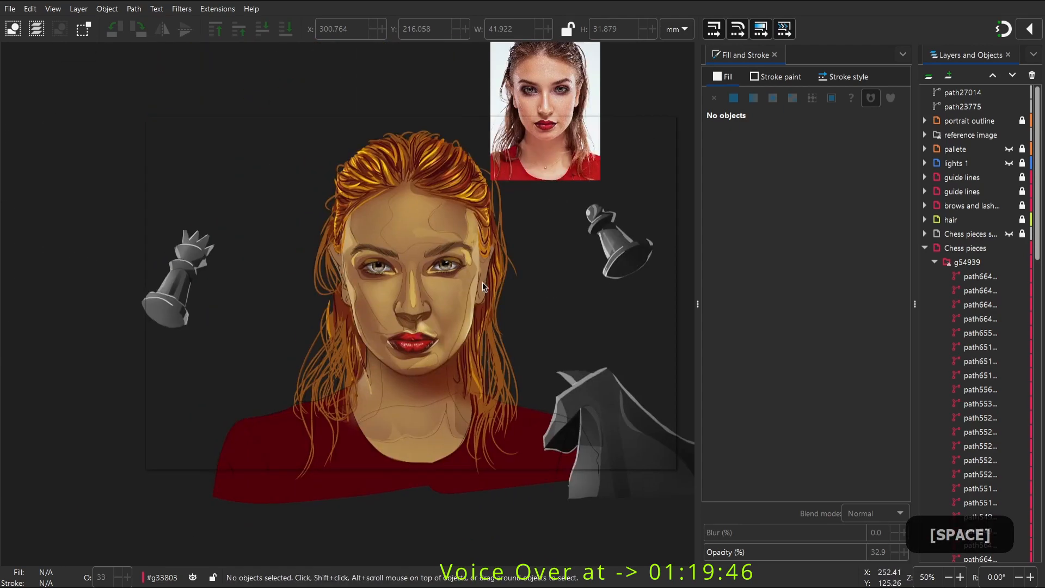
Show and unlock the chess pieces sketch layer, then cut the sketched pawn above the hair
{"action": "left_click", "coordinate": [1008, 234]}
{"action": "left_click", "coordinate": [1009, 234]}
{"action": "left_click", "coordinate": [1008, 234]}
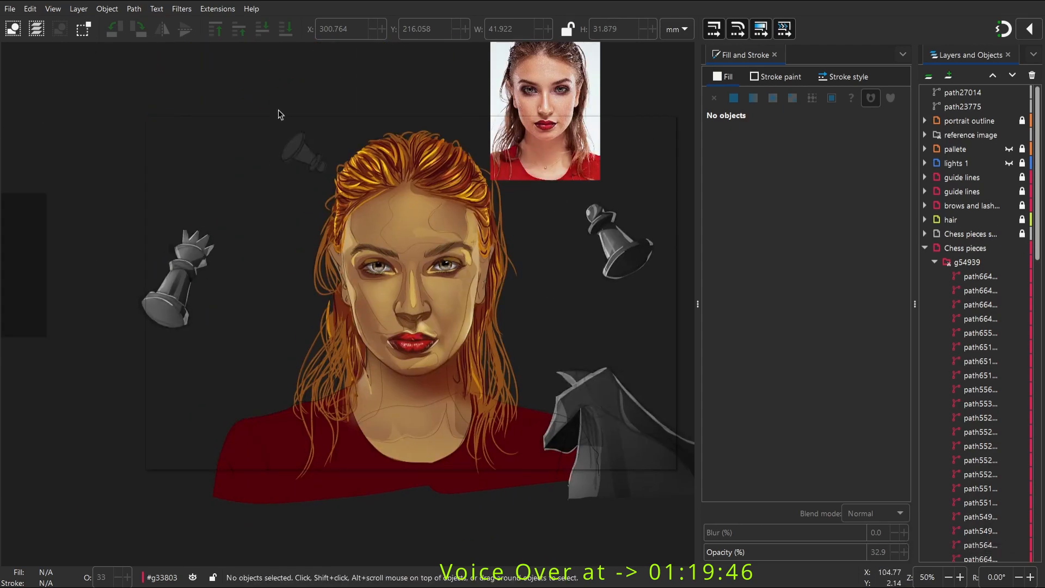
{"action": "left_click", "coordinate": [979, 234]}
{"action": "left_click", "coordinate": [1021, 234]}
{"action": "left_click", "coordinate": [245, 98]}
{"action": "left_click_drag", "start_coordinate": [245, 97], "coordinate": [345, 188]}
{"action": "key", "text": "ctrl+x"}
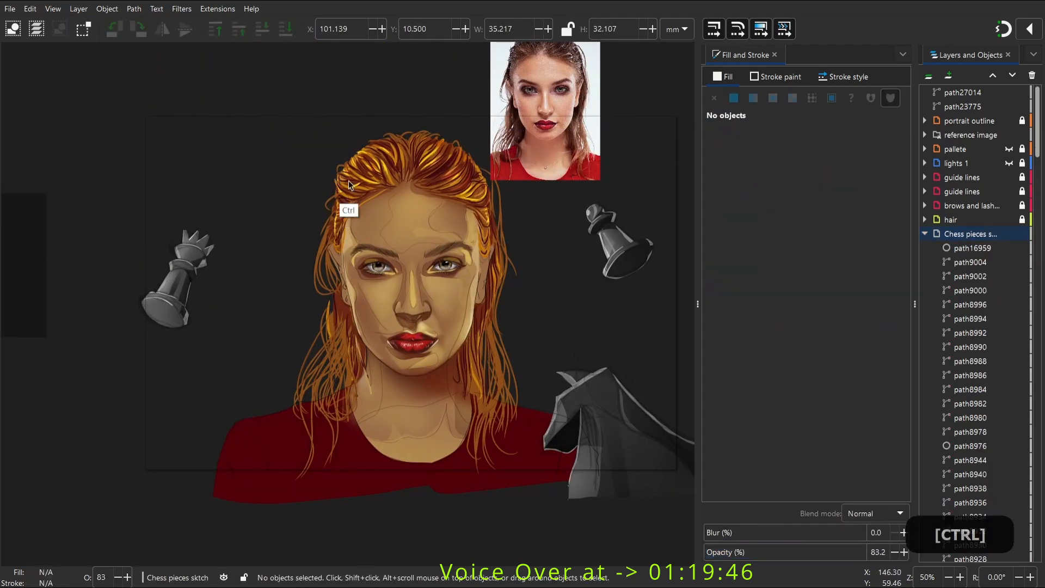
Try to paste all the cut pawn sketch parts in place on the Chess pieces layer
{"action": "left_click", "coordinate": [924, 234]}
{"action": "left_click", "coordinate": [1022, 234]}
{"action": "left_click", "coordinate": [987, 248]}
{"action": "left_click", "coordinate": [321, 147]}
{"action": "key", "text": "ctrl+alt+v"}
{"action": "key", "text": "s"}
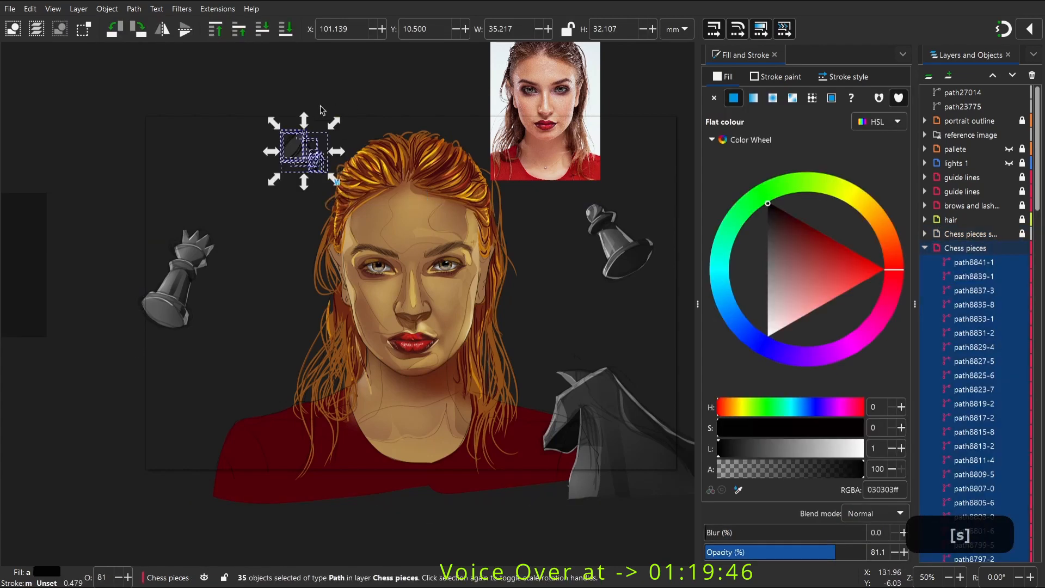
{"action": "left_click", "coordinate": [269, 111]}
{"action": "key", "text": "z"}
{"action": "left_click_drag", "start_coordinate": [269, 116], "coordinate": [374, 219]}
{"action": "key", "text": "s"}
{"action": "left_click", "coordinate": [279, 221]}
{"action": "key", "text": "ctrl+z"}
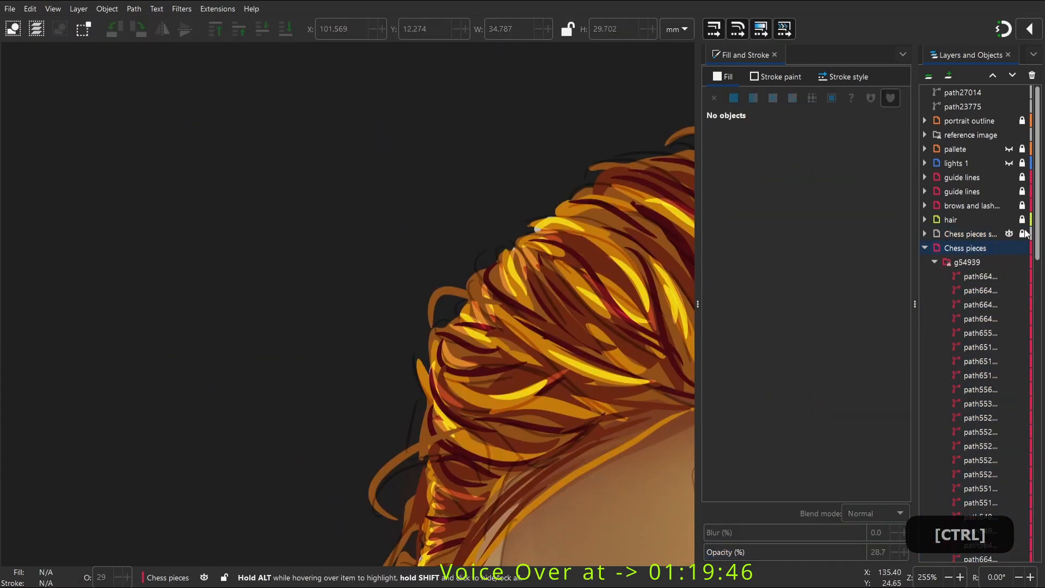
Unlock the chess pieces sketch layer and restore the pawn's line sketch in it
{"action": "left_click", "coordinate": [1009, 234]}
{"action": "left_click", "coordinate": [1022, 234]}
{"action": "left_click", "coordinate": [1009, 234]}
{"action": "left_click", "coordinate": [991, 236], "text": "ctrl"}
{"action": "scroll", "coordinate": [284, 240], "scroll_direction": "down", "scroll_amount": 5}
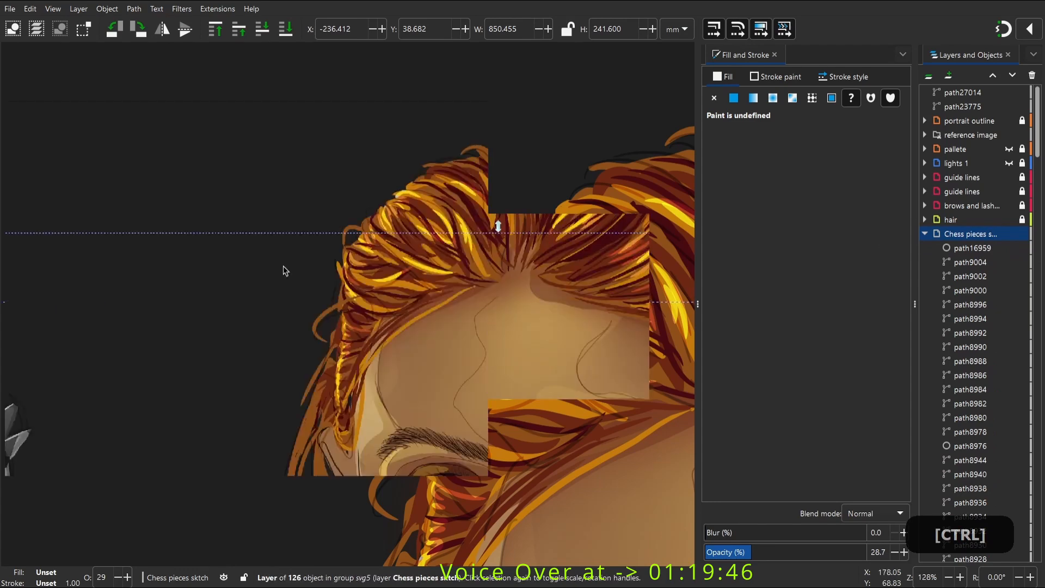
{"action": "left_click", "coordinate": [276, 226]}
{"action": "scroll", "coordinate": [276, 224], "scroll_direction": "up", "scroll_amount": 3, "text": "ctrl"}
{"action": "left_click", "coordinate": [1005, 235], "text": "ctrl"}
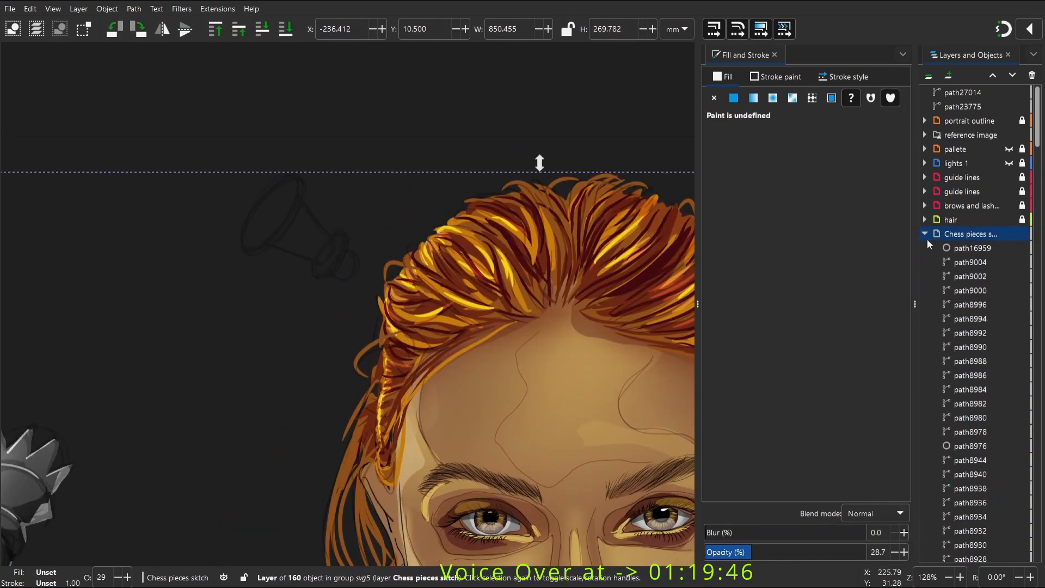
Paste the grey pawn silhouette in place and move it into the Chess pieces layer
{"action": "left_click", "coordinate": [1008, 234]}
{"action": "scroll", "coordinate": [373, 229], "scroll_direction": "up", "scroll_amount": 2, "text": "ctrl"}
{"action": "key", "text": "ctrl+v"}
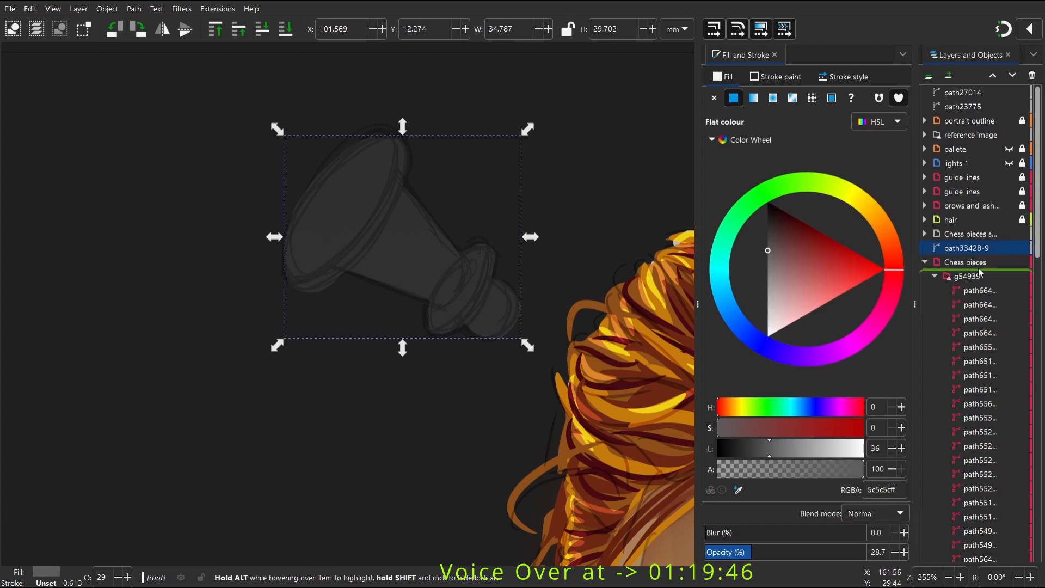
{"action": "scroll", "coordinate": [391, 238], "scroll_direction": "down", "scroll_amount": 1, "text": "ctrl"}
{"action": "scroll", "coordinate": [405, 212], "scroll_direction": "up", "scroll_amount": 1, "text": "ctrl"}
{"action": "key", "text": "p"}
{"action": "mouse_move", "coordinate": [341, 137]}
{"action": "left_mouse_down"}
{"action": "mouse_move", "coordinate": [279, 176]}
{"action": "mouse_move", "coordinate": [341, 138]}
{"action": "left_mouse_up"}
{"action": "key", "text": "ctrl+z"}
{"action": "key", "text": "s"}
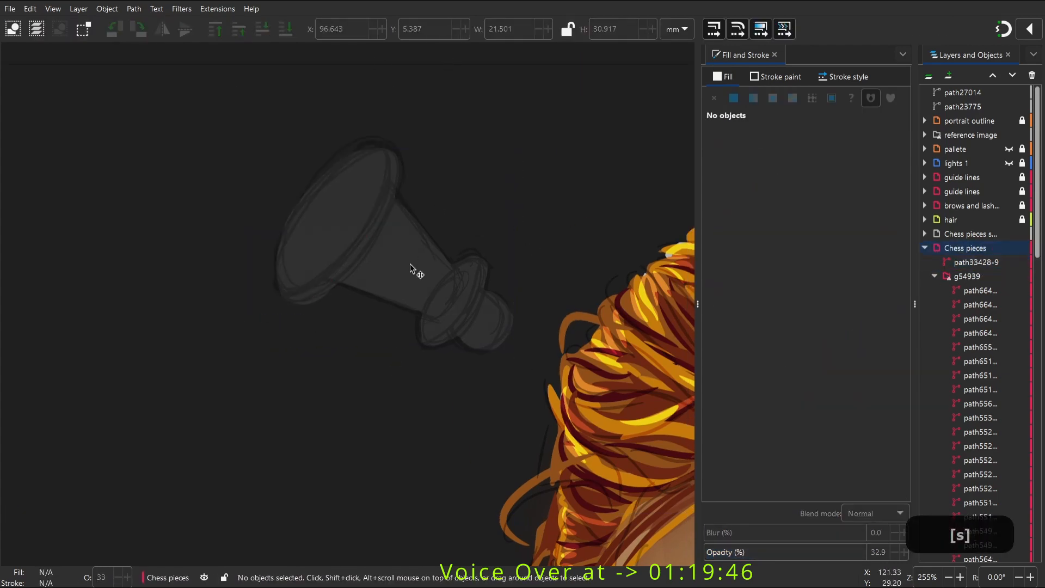
Set the opacity of the new pawn silhouette to 100%
{"action": "right_click", "coordinate": [418, 299]}
{"action": "left_click_drag", "start_coordinate": [846, 547], "coordinate": [866, 548]}
{"action": "key", "text": "space"}
{"action": "scroll", "coordinate": [424, 315], "scroll_direction": "down", "scroll_amount": 4, "text": "ctrl"}
{"action": "key", "text": "s"}
{"action": "left_click", "coordinate": [319, 140]}
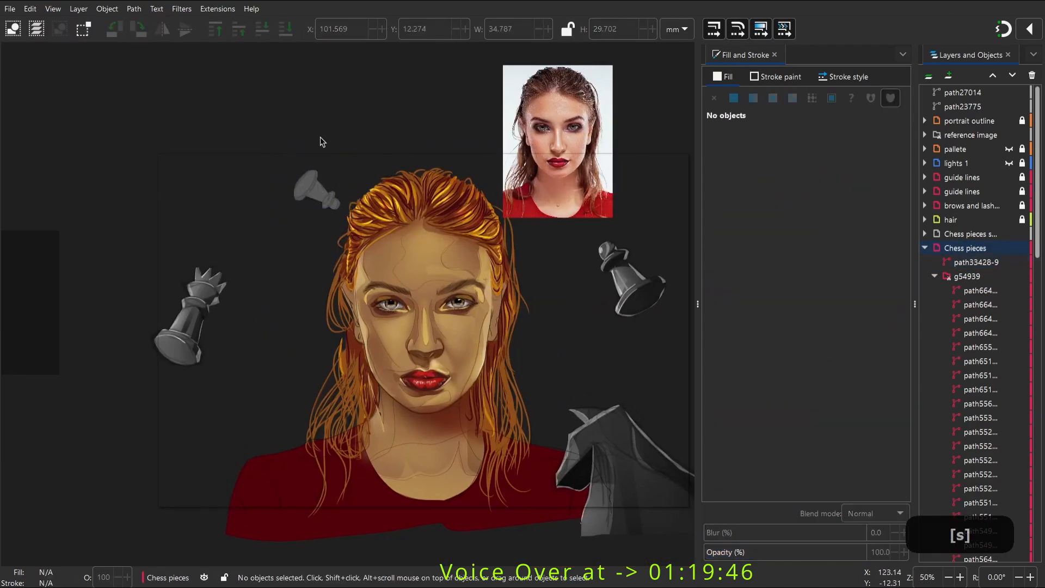
Draw a black freehand shape covering the oval underside of the new pawn's base
{"action": "key", "text": "z"}
{"action": "left_click_drag", "start_coordinate": [248, 134], "coordinate": [385, 261]}
{"action": "key", "text": "space"}
{"action": "left_click_drag", "start_coordinate": [166, 121], "coordinate": [464, 376]}
{"action": "key", "text": "p"}
{"action": "key", "text": "space"}
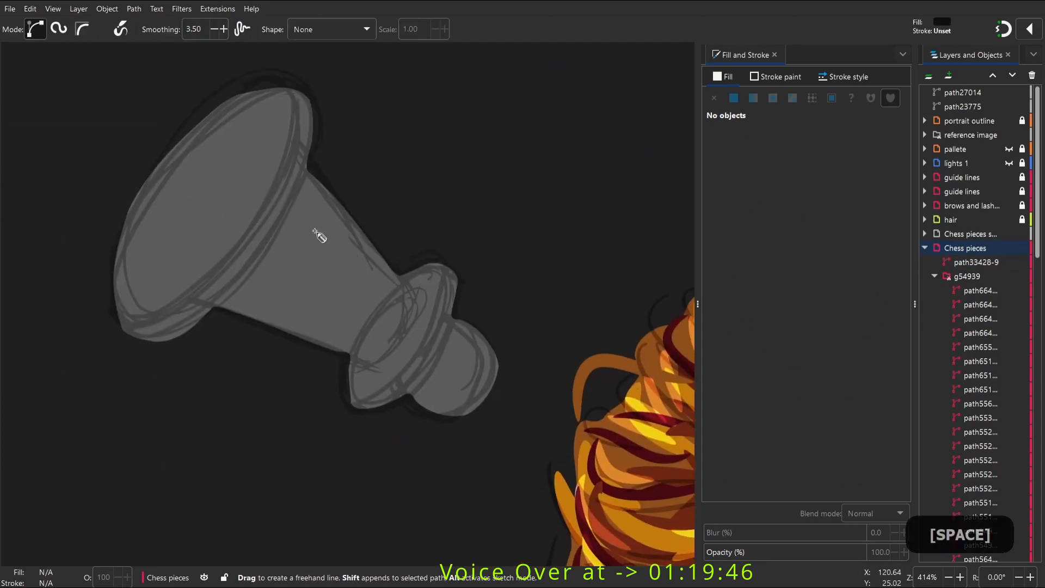
{"action": "key", "text": "p"}
{"action": "mouse_move", "coordinate": [116, 301]}
{"action": "left_mouse_down"}
{"action": "mouse_move", "coordinate": [269, 182]}
{"action": "mouse_move", "coordinate": [71, 355]}
{"action": "left_mouse_up"}
{"action": "key", "text": "w"}
{"action": "key", "text": "s"}
Turn the pawn silhouette into a clip group and enter that group
{"action": "right_click", "coordinate": [323, 312]}
{"action": "left_click", "coordinate": [356, 509]}
{"action": "right_click", "coordinate": [334, 307]}
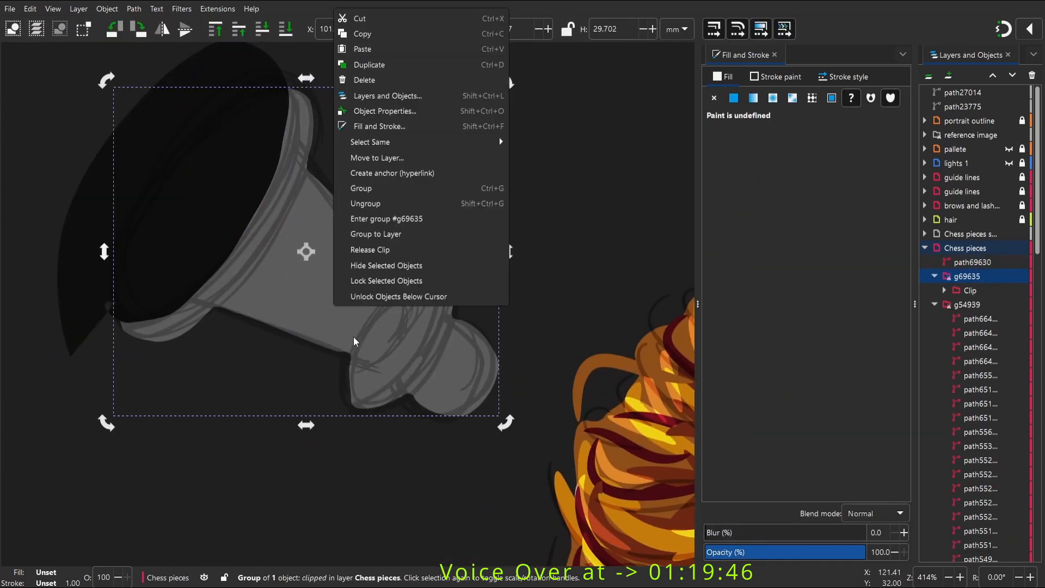
{"action": "left_click", "coordinate": [417, 222]}
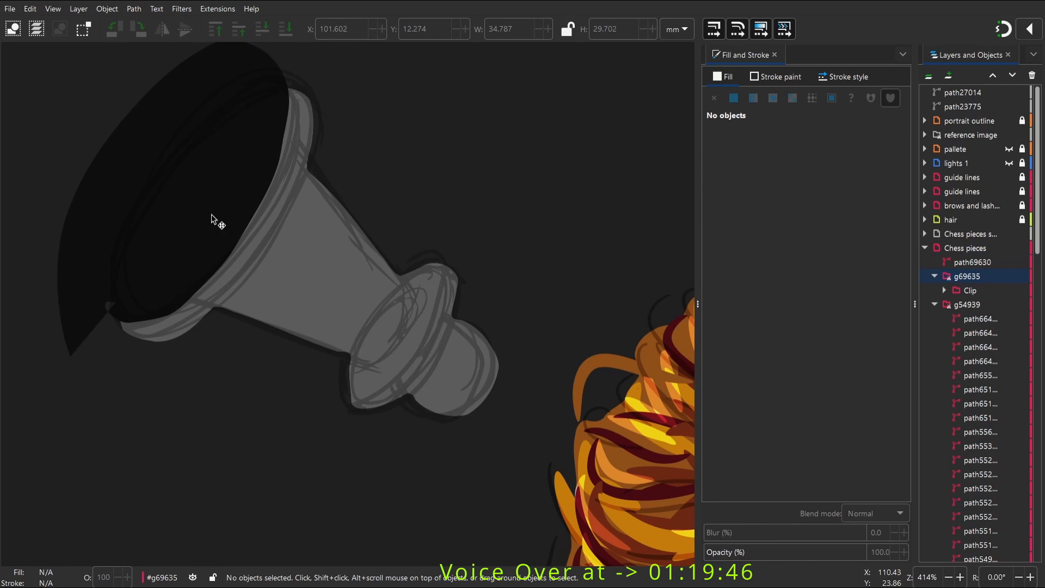
Cut the black base shape and paste it in place inside the pawn's clip group
{"action": "left_click", "coordinate": [221, 189]}
{"action": "key", "text": "ctrl+x"}
{"action": "right_click", "coordinate": [304, 268]}
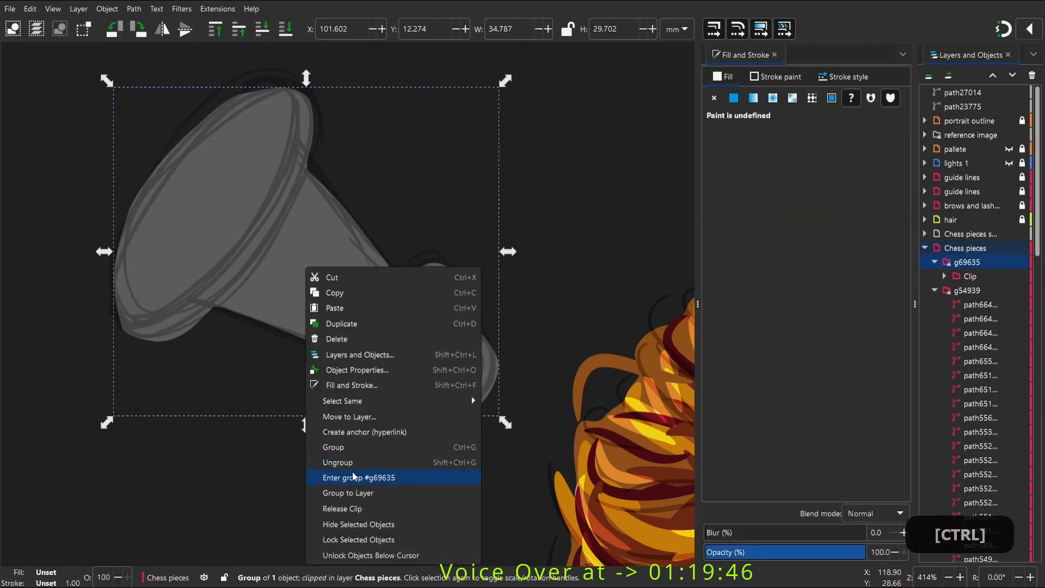
{"action": "left_click", "coordinate": [376, 473]}
{"action": "key", "text": "ctrl+alt+v"}
Fill the pawn's oval base shape with light grey acacacff
{"action": "key", "text": "w"}
{"action": "left_click_drag", "start_coordinate": [787, 268], "coordinate": [767, 292]}
{"action": "key", "text": "s"}
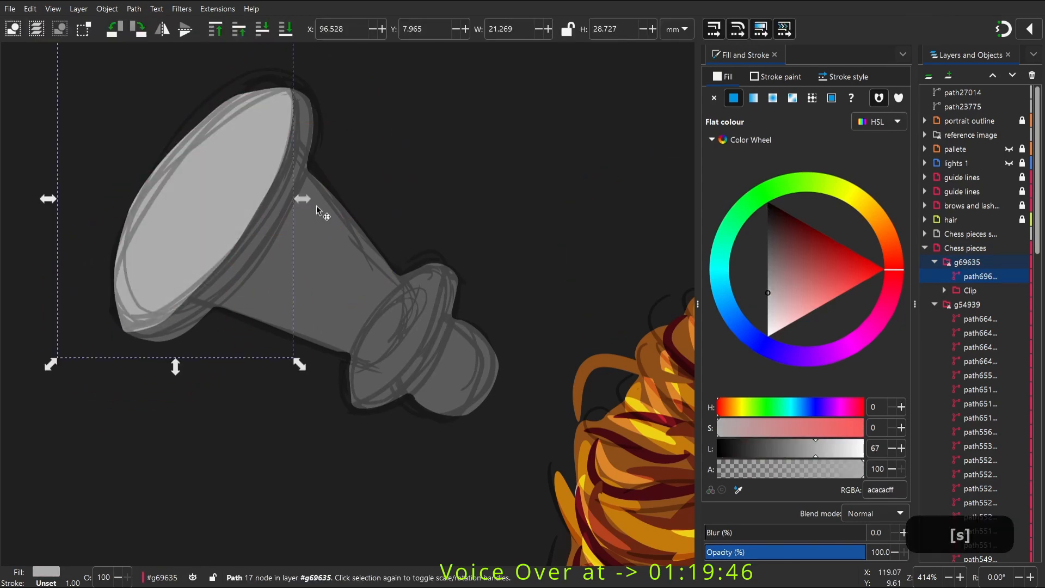
Draw a dark grey (212121ff) freehand shadow across the lower side of the pawn's body and collar
{"action": "left_click_drag", "start_coordinate": [317, 207], "coordinate": [288, 224]}
{"action": "key", "text": "p"}
{"action": "left_click_drag", "start_coordinate": [195, 338], "coordinate": [382, 306]}
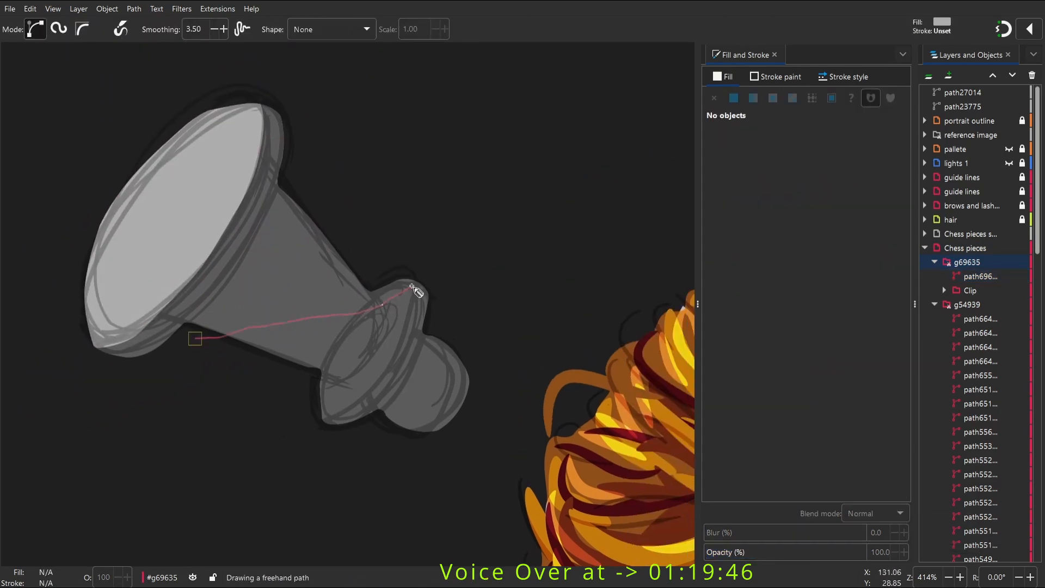
{"action": "left_click_drag", "start_coordinate": [337, 378], "coordinate": [205, 390]}
{"action": "key", "text": "w"}
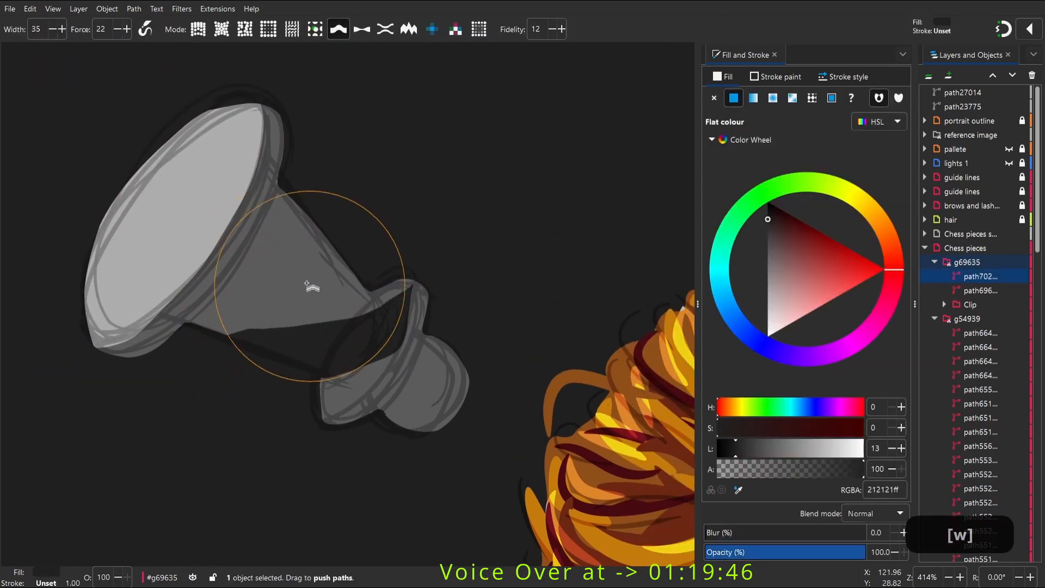
Draw a dark shadow on the pawn's round head beside the collar and push its edge into place
{"action": "key", "text": "p"}
{"action": "mouse_move", "coordinate": [371, 417]}
{"action": "left_mouse_down"}
{"action": "mouse_move", "coordinate": [421, 338]}
{"action": "mouse_move", "coordinate": [420, 403]}
{"action": "mouse_move", "coordinate": [370, 418]}
{"action": "left_mouse_up"}
{"action": "key", "text": "w"}
{"action": "left_click_drag", "start_coordinate": [425, 364], "coordinate": [396, 316]}
Draw a light grey highlight along the upper edge of the pawn's body
{"action": "key", "text": "p"}
{"action": "mouse_move", "coordinate": [292, 175]}
{"action": "left_mouse_down"}
{"action": "mouse_move", "coordinate": [310, 235]}
{"action": "mouse_move", "coordinate": [376, 304]}
{"action": "left_mouse_up"}
{"action": "key", "text": "w"}
{"action": "key", "text": "d"}
Draw a light grey highlight along the lower edge of the pawn's body up to the collar
{"action": "key", "text": "p"}
{"action": "mouse_move", "coordinate": [194, 318]}
{"action": "left_mouse_down"}
{"action": "mouse_move", "coordinate": [327, 360]}
{"action": "mouse_move", "coordinate": [358, 356]}
{"action": "left_mouse_up"}
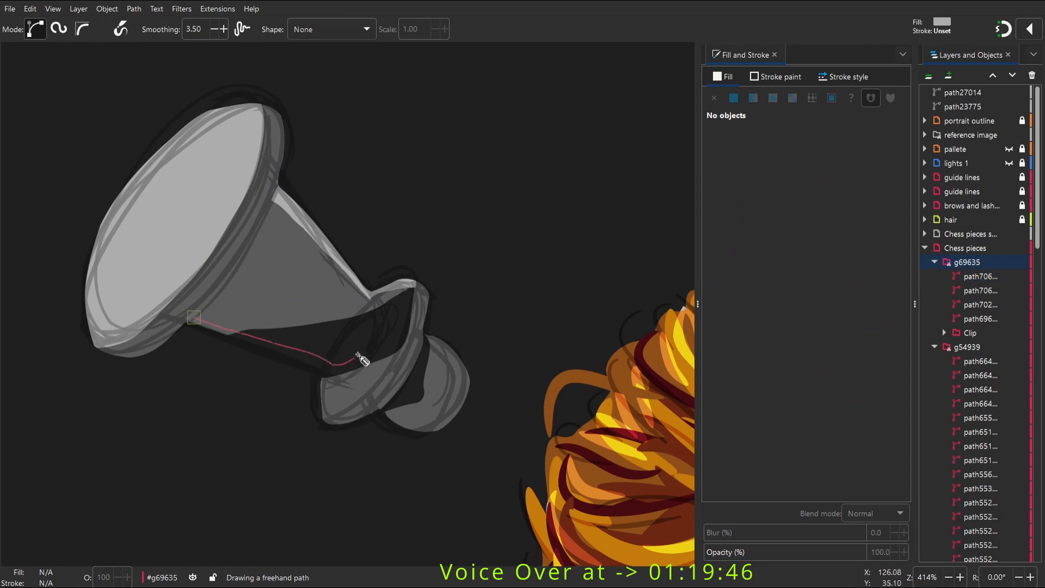
{"action": "left_click_drag", "start_coordinate": [274, 364], "coordinate": [194, 317]}
{"action": "key", "text": "w"}
Draw light grey (acacacff) rim highlights along the pawn's collar and the outer edge of its round head
{"action": "key", "text": "p"}
{"action": "mouse_move", "coordinate": [315, 425]}
{"action": "left_mouse_down"}
{"action": "mouse_move", "coordinate": [332, 425]}
{"action": "mouse_move", "coordinate": [314, 425]}
{"action": "left_mouse_up"}
{"action": "mouse_move", "coordinate": [455, 341]}
{"action": "left_mouse_down"}
{"action": "mouse_move", "coordinate": [459, 386]}
{"action": "mouse_move", "coordinate": [396, 424]}
{"action": "left_mouse_up"}
{"action": "key", "text": "w"}
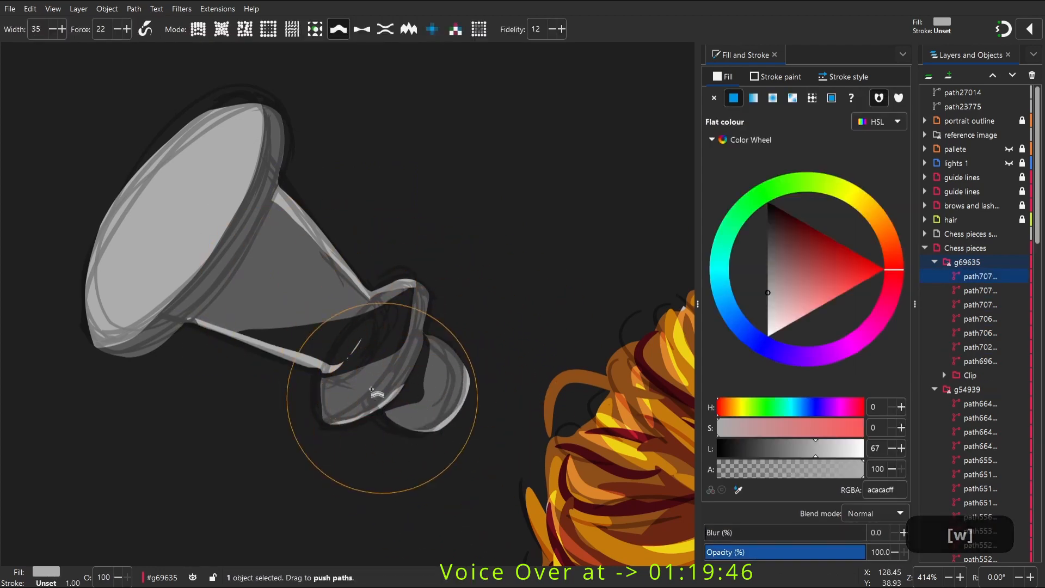
Draw a freehand shadow on the pawn's body next to the base and fill it with dark grey 212121ff
{"action": "key", "text": "p"}
{"action": "mouse_move", "coordinate": [198, 321]}
{"action": "left_mouse_down"}
{"action": "mouse_move", "coordinate": [316, 220]}
{"action": "mouse_move", "coordinate": [231, 270]}
{"action": "mouse_move", "coordinate": [198, 321]}
{"action": "left_mouse_up"}
{"action": "key", "text": "d"}
{"action": "left_click", "coordinate": [344, 333]}
{"action": "key", "text": "s"}
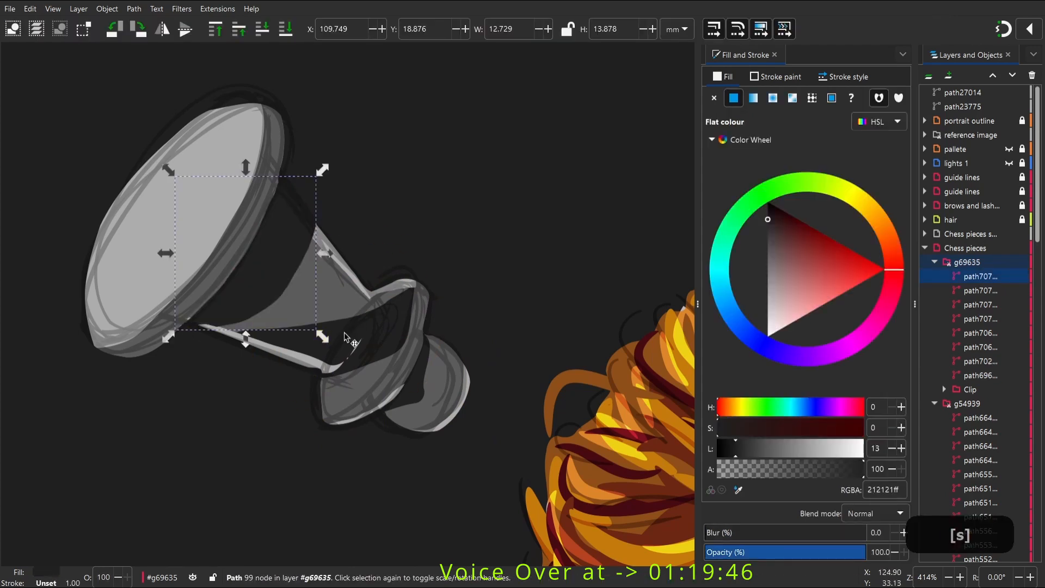
Apply a fading gradient to the dark shadow on the pawn's body, running away from the base
{"action": "key", "text": "space"}
{"action": "key", "text": "g"}
{"action": "left_click_drag", "start_coordinate": [251, 252], "coordinate": [310, 315]}
{"action": "key", "text": "space"}
{"action": "left_click", "coordinate": [375, 254]}
{"action": "left_click_drag", "start_coordinate": [376, 254], "coordinate": [442, 258]}
Draw a small dark shadow where the pawn's body meets the base, push its edges and fade it with a gradient
{"action": "key", "text": "p"}
{"action": "key", "text": "w"}
{"action": "mouse_move", "coordinate": [297, 233]}
{"action": "left_mouse_down"}
{"action": "mouse_move", "coordinate": [306, 205]}
{"action": "mouse_move", "coordinate": [311, 286]}
{"action": "mouse_move", "coordinate": [270, 291]}
{"action": "left_mouse_up"}
{"action": "key", "text": "g"}
{"action": "key", "text": "2"}
{"action": "left_click_drag", "start_coordinate": [345, 229], "coordinate": [260, 227]}
{"action": "key", "text": "space"}
{"action": "left_click_drag", "start_coordinate": [348, 296], "coordinate": [282, 254]}
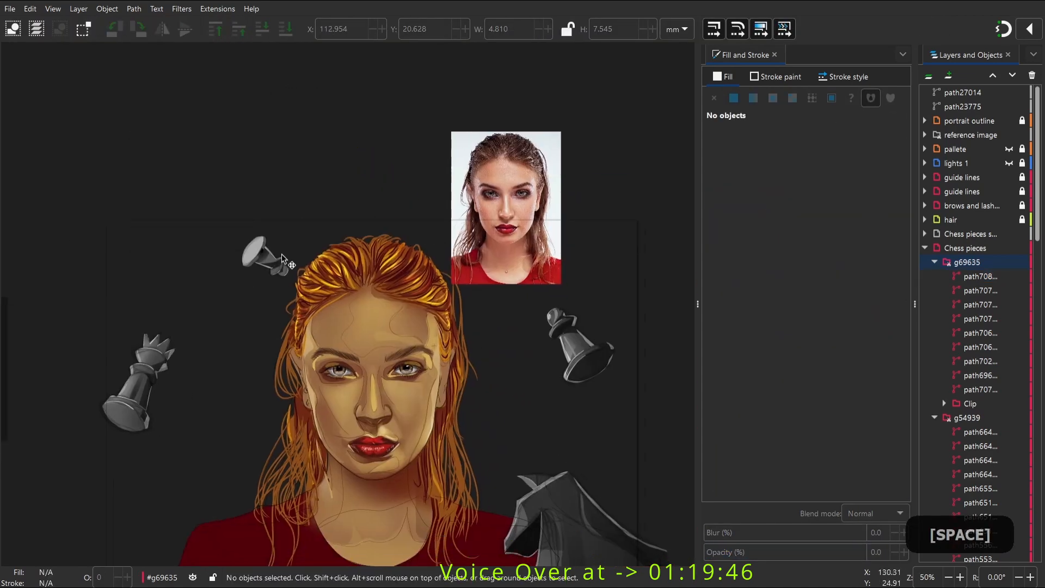
Apply a radial gradient to the sketch layer's oval shape on the pawn's base
{"action": "left_click", "coordinate": [253, 241]}
{"action": "key", "text": "z"}
{"action": "left_click_drag", "start_coordinate": [219, 214], "coordinate": [325, 295]}
{"action": "key", "text": "s"}
{"action": "key", "text": "g"}
{"action": "mouse_move", "coordinate": [265, 266]}
{"action": "left_mouse_down"}
{"action": "mouse_move", "coordinate": [350, 314]}
{"action": "mouse_move", "coordinate": [213, 329]}
{"action": "mouse_move", "coordinate": [202, 341]}
{"action": "left_mouse_up"}
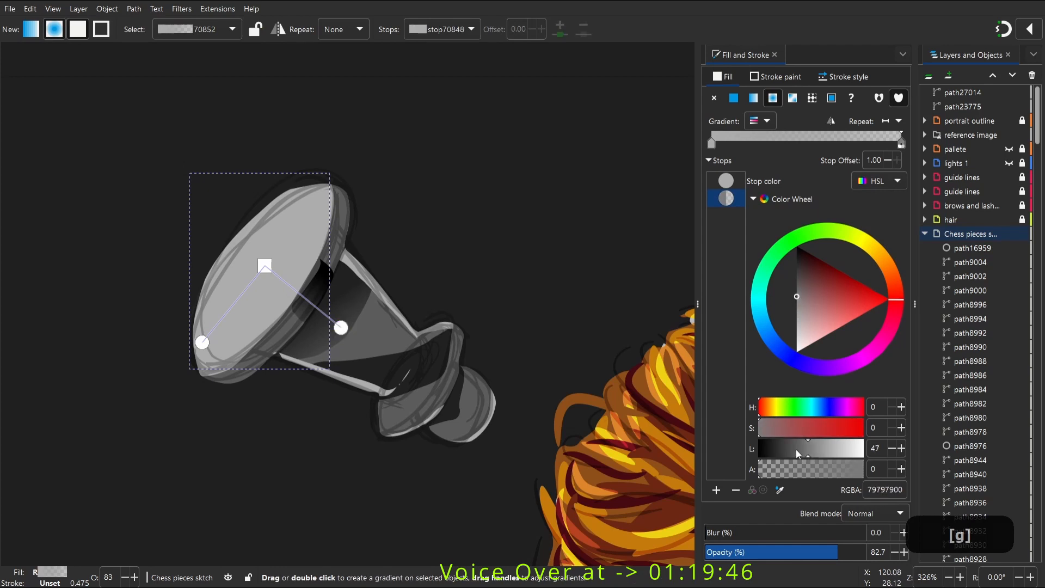
Shorten both arms of the oval's radial gradient and set its outer stop to opaque dark grey 3c3c3cff
{"action": "left_click_drag", "start_coordinate": [341, 328], "coordinate": [313, 301]}
{"action": "left_click_drag", "start_coordinate": [202, 342], "coordinate": [235, 306]}
{"action": "left_click", "coordinate": [725, 198]}
{"action": "left_click", "coordinate": [794, 448]}
{"action": "left_click_drag", "start_coordinate": [816, 469], "coordinate": [906, 481]}
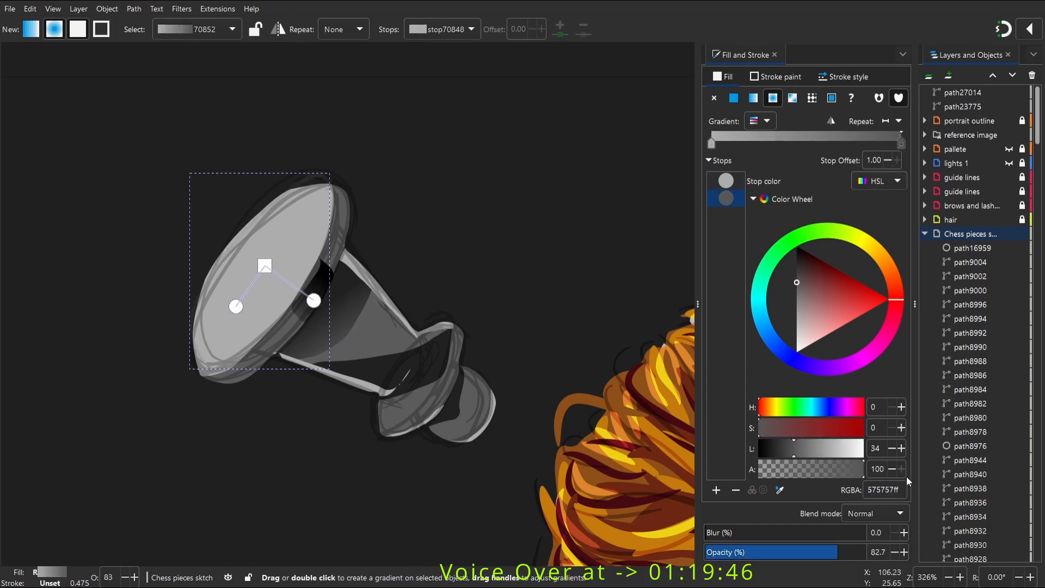
{"action": "left_click", "coordinate": [796, 272]}
{"action": "key", "text": "s"}
{"action": "key", "text": "g"}
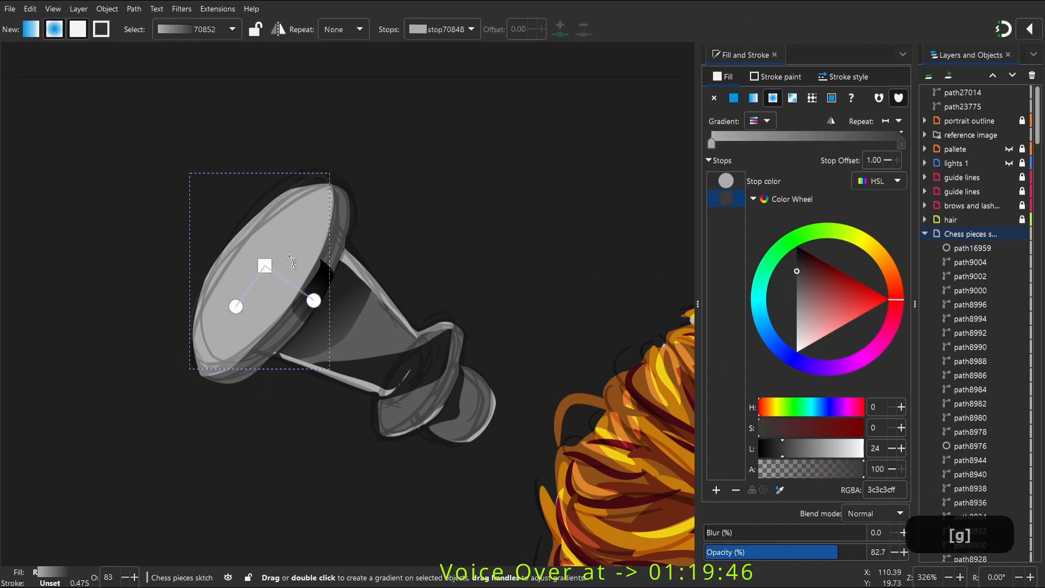
Redraw the oval's radial gradient, set its centre stop to dark grey 2f2f2fff and raise the shape's opacity to 100%
{"action": "left_click_drag", "start_coordinate": [267, 248], "coordinate": [503, 80]}
{"action": "left_click", "coordinate": [794, 444]}
{"action": "left_click", "coordinate": [775, 444]}
{"action": "left_click_drag", "start_coordinate": [838, 552], "coordinate": [891, 559]}
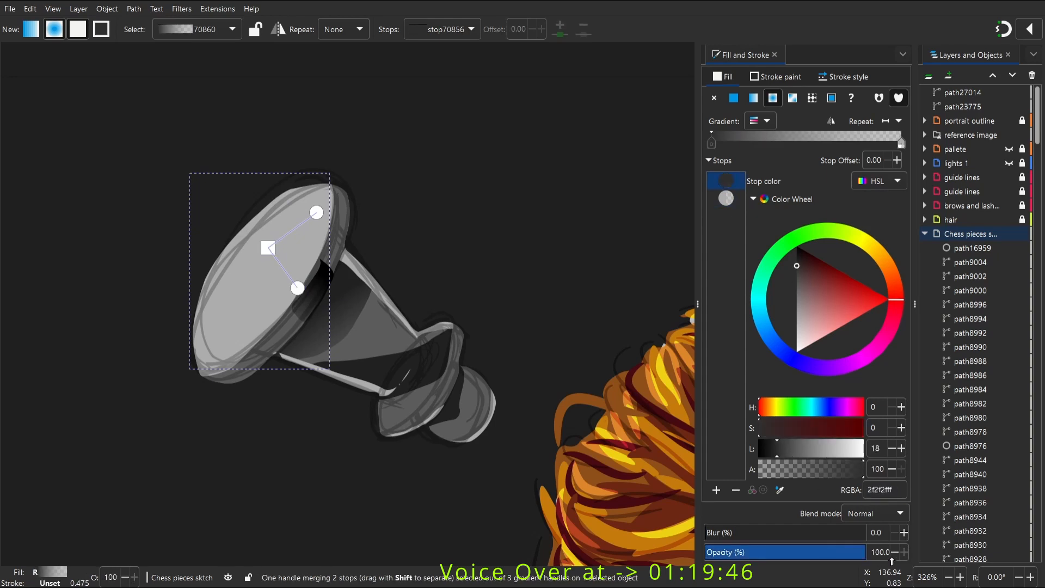
Refill the pawn base's oval with light grey acacac and redraw its radial gradient
{"action": "left_click", "coordinate": [834, 269]}
{"action": "left_click", "coordinate": [869, 243]}
{"action": "key", "text": "g"}
{"action": "left_click", "coordinate": [267, 298]}
{"action": "type", "text": "sg"}
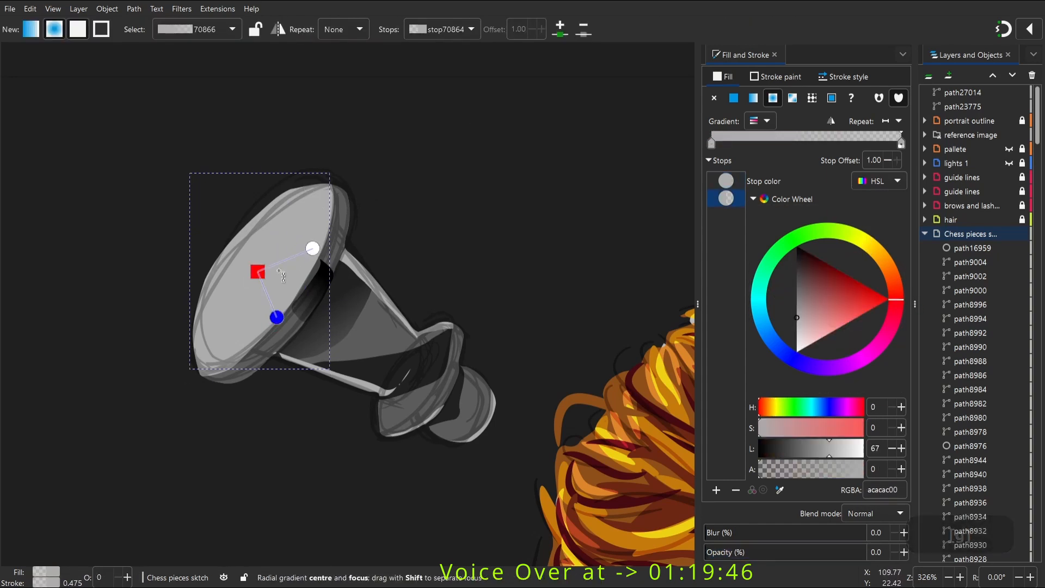
{"action": "type", "text": "100"}
{"action": "key", "text": "Return"}
Delete the oval outline shape over the pawn's base and hide the Chess pieces sktch layer
{"action": "left_click", "coordinate": [311, 184]}
{"action": "key", "text": "s"}
{"action": "left_click_drag", "start_coordinate": [311, 184], "coordinate": [187, 199]}
{"action": "key", "text": "Delete"}
{"action": "left_click", "coordinate": [1009, 234]}
{"action": "key", "text": "space"}
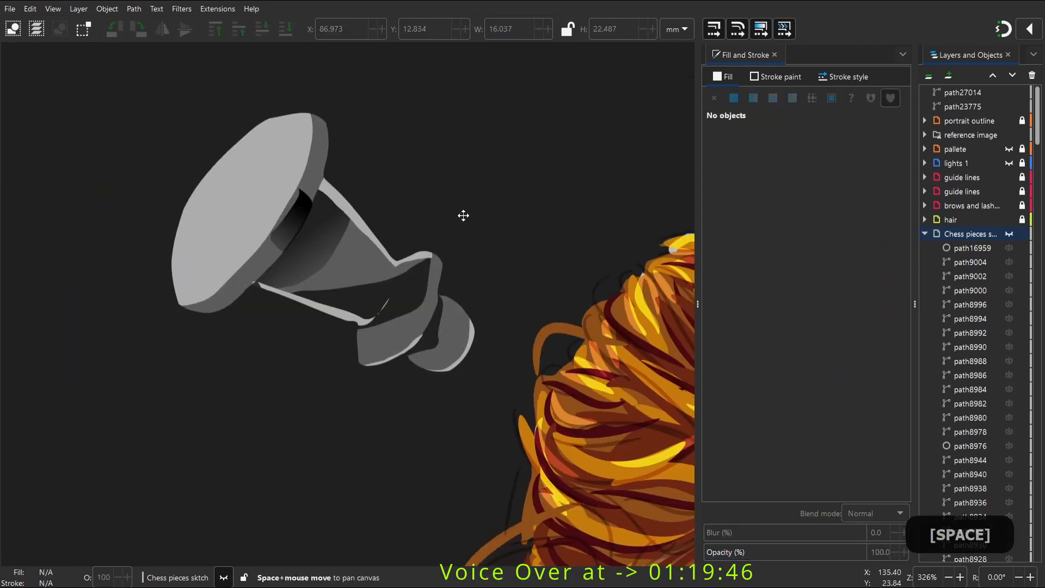
{"action": "scroll", "coordinate": [403, 191], "scroll_direction": "down", "scroll_amount": 5}
{"action": "key", "text": "space"}
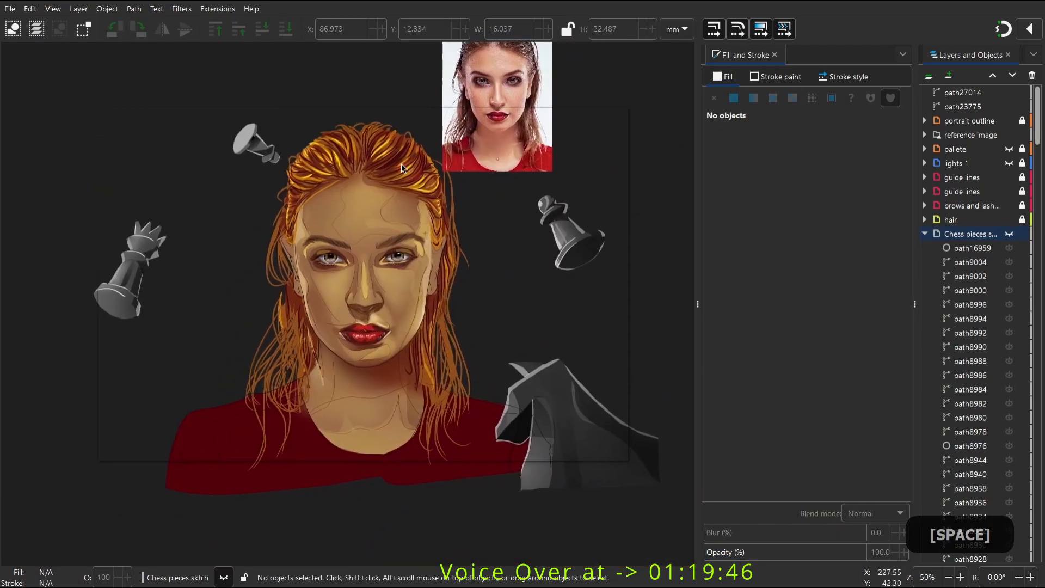
Enter the tilted pawn's group and give its base oval a radial gradient fading from light to dark grey
{"action": "key", "text": "space"}
{"action": "key", "text": "z"}
{"action": "left_click_drag", "start_coordinate": [240, 120], "coordinate": [353, 234]}
{"action": "key", "text": "s"}
{"action": "left_click", "coordinate": [195, 251]}
{"action": "key", "text": "Escape"}
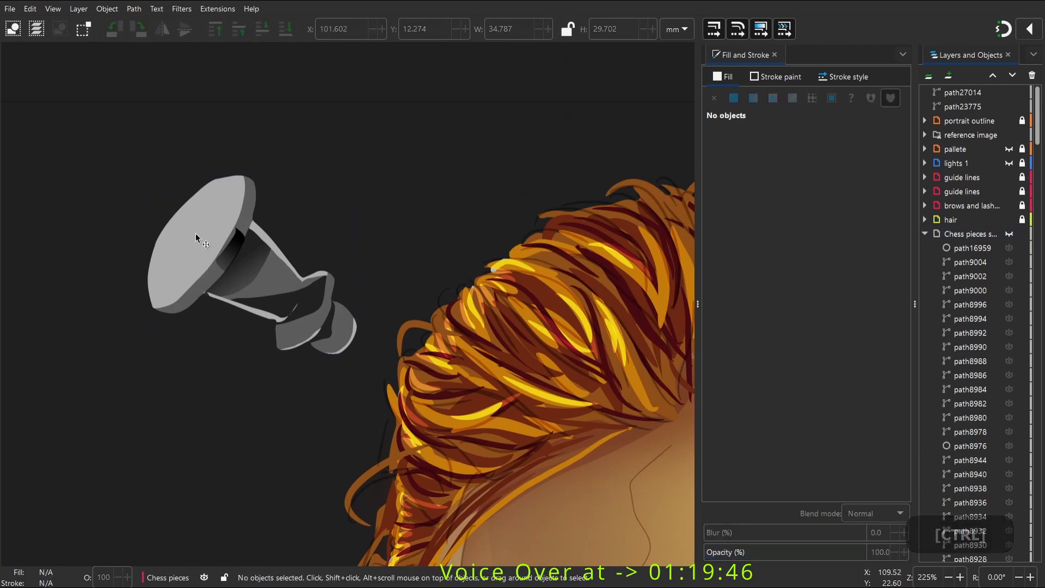
{"action": "right_click", "coordinate": [195, 234]}
{"action": "left_click", "coordinate": [224, 266]}
{"action": "left_click", "coordinate": [201, 247]}
{"action": "key", "text": "g"}
{"action": "left_click_drag", "start_coordinate": [186, 240], "coordinate": [262, 277]}
Draw a freehand 212121ff shadow over the pawn's body and head, blur it to 44.8% and lower it in the stack
{"action": "key", "text": "s"}
{"action": "left_click", "coordinate": [257, 254]}
{"action": "key", "text": "space"}
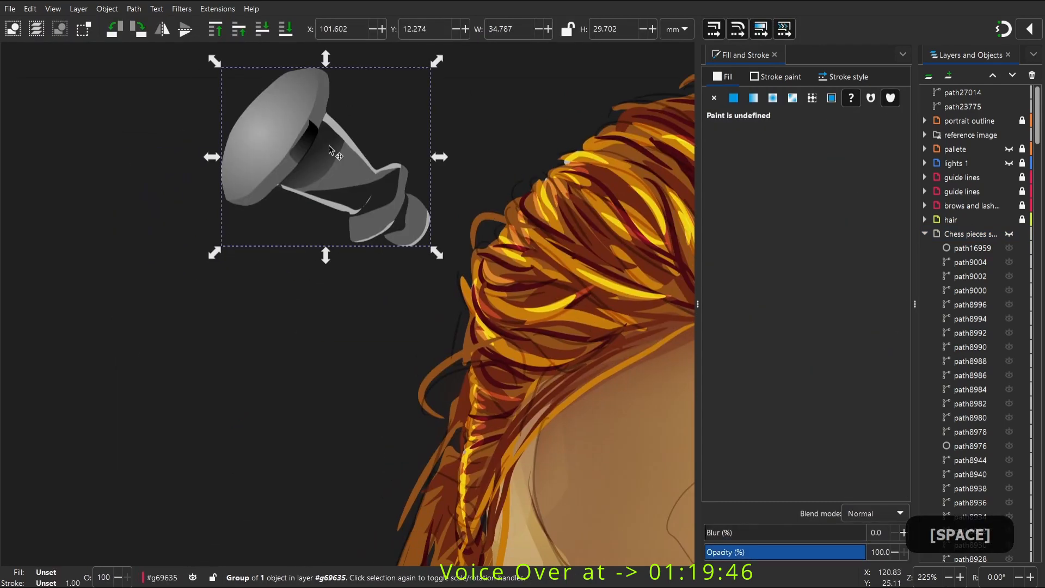
{"action": "key", "text": "p"}
{"action": "key", "text": "space"}
{"action": "mouse_move", "coordinate": [253, 153]}
{"action": "left_mouse_down"}
{"action": "mouse_move", "coordinate": [245, 243]}
{"action": "mouse_move", "coordinate": [335, 308]}
{"action": "mouse_move", "coordinate": [304, 172]}
{"action": "left_mouse_up"}
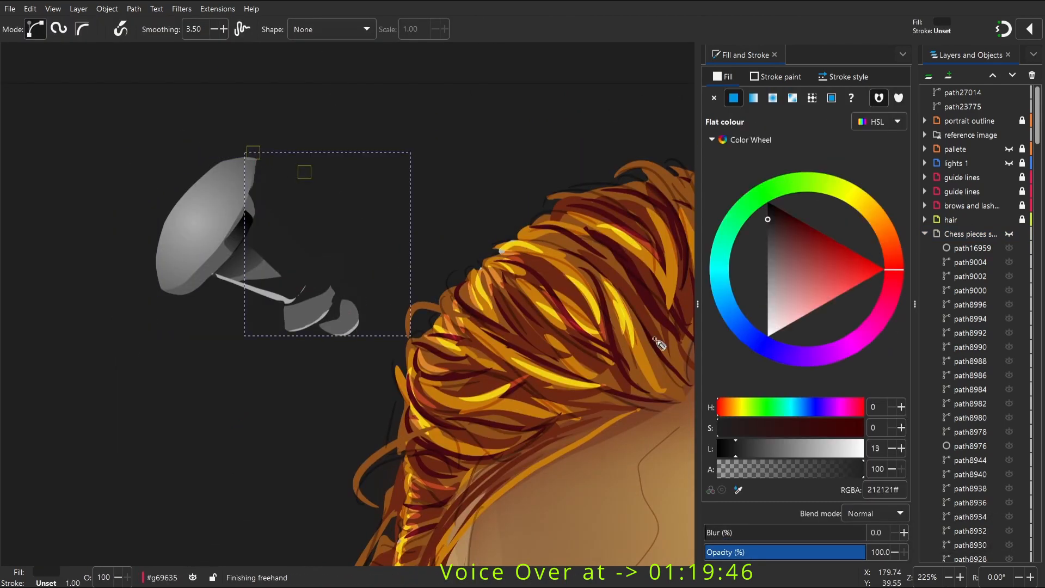
{"action": "left_click_drag", "start_coordinate": [713, 532], "coordinate": [761, 537]}
{"action": "key", "text": "s"}
{"action": "key", "text": "Page_Down"}
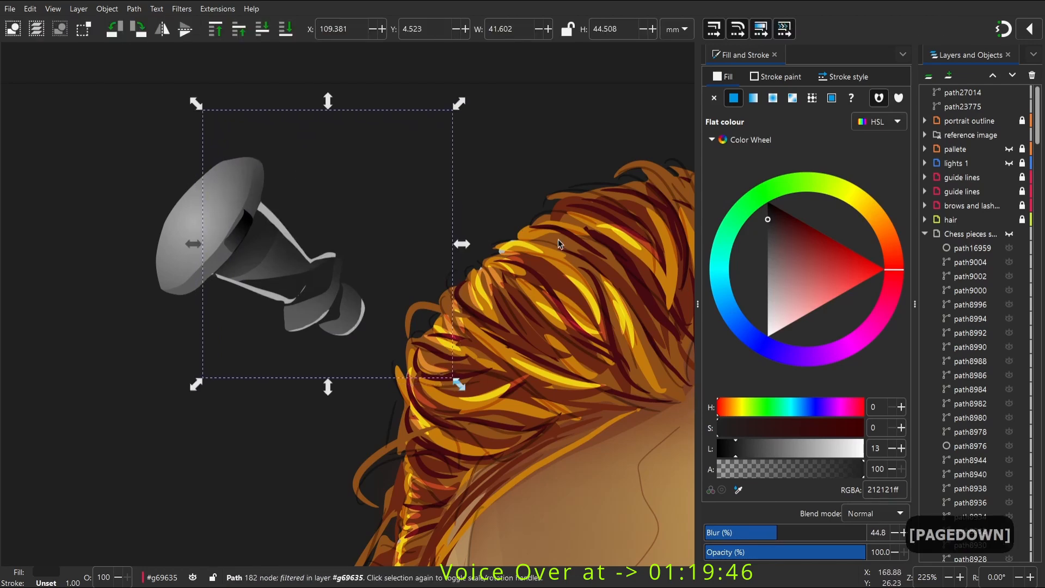
{"action": "key", "text": "space"}
{"action": "left_click", "coordinate": [558, 244]}
{"action": "scroll", "coordinate": [558, 244], "scroll_direction": "down", "scroll_amount": 4}
{"action": "key", "text": "z"}
{"action": "key", "text": "2"}
{"action": "left_click_drag", "start_coordinate": [426, 300], "coordinate": [302, 398]}
Add a layer named background above Layer 1 and make it the current layer
{"action": "key", "text": "s"}
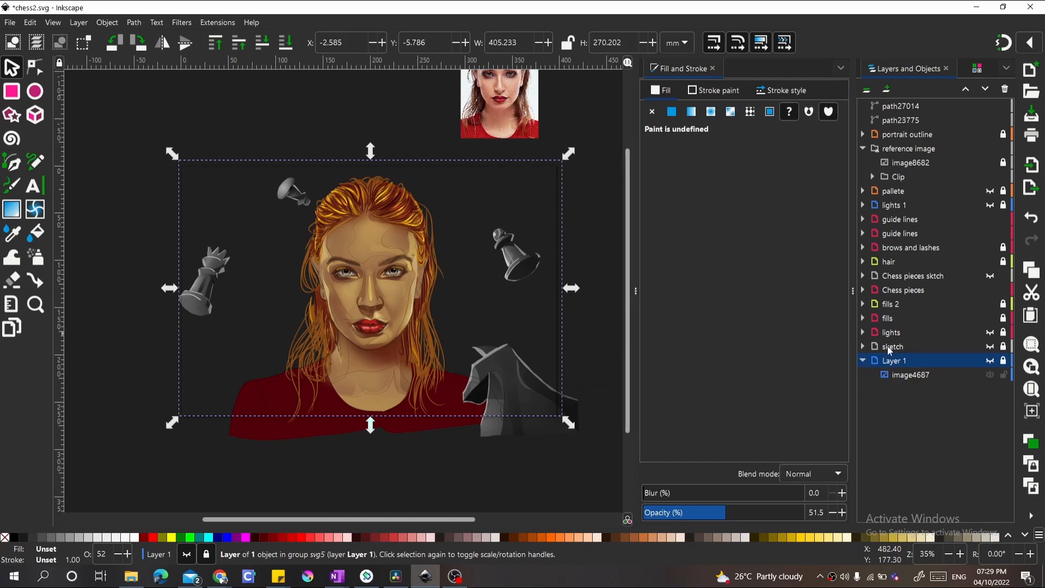
{"action": "left_click", "coordinate": [889, 347]}
{"action": "left_click", "coordinate": [863, 346]}
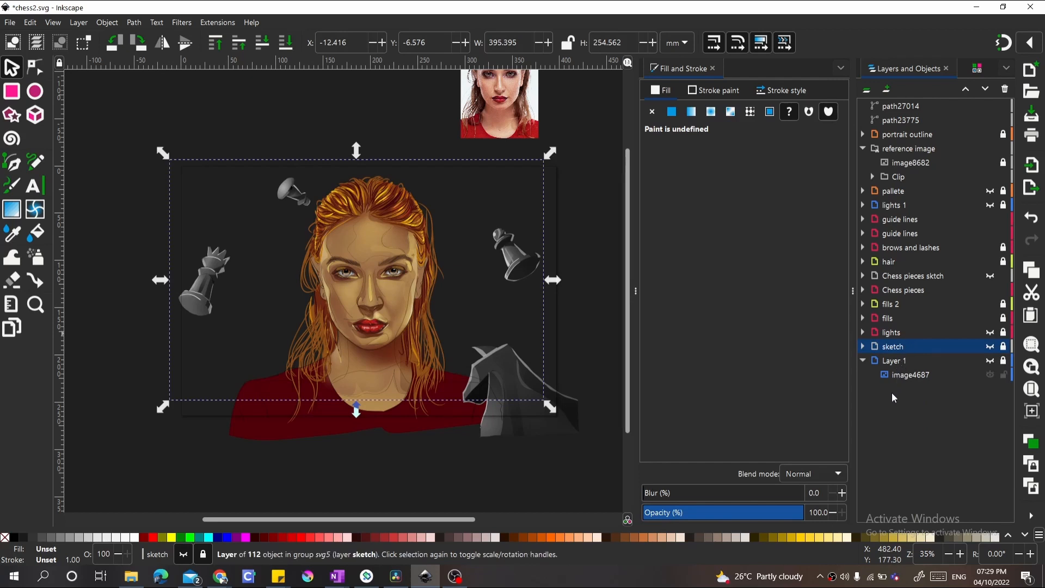
{"action": "left_click", "coordinate": [904, 362]}
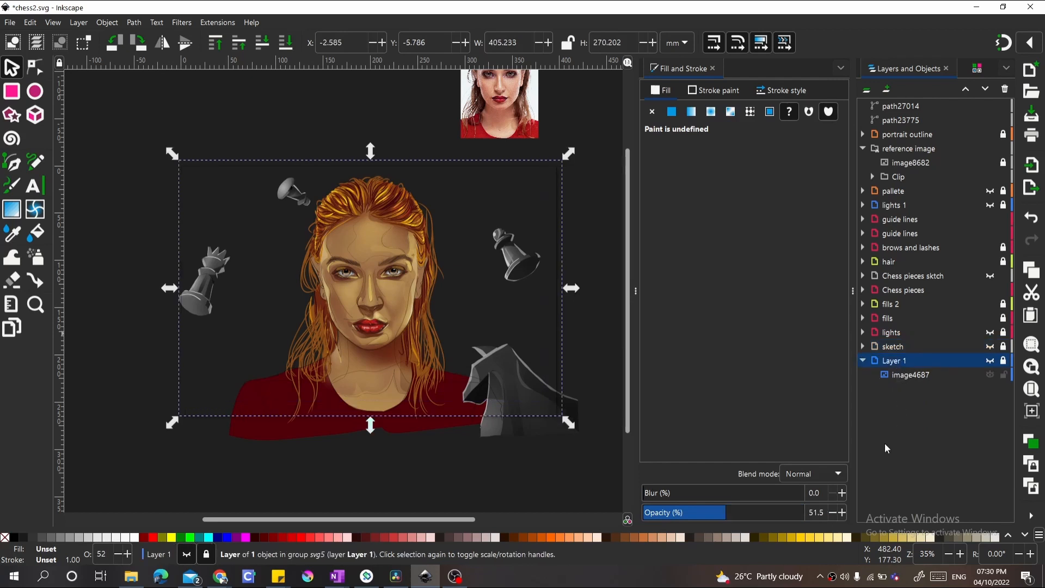
{"action": "left_click", "coordinate": [886, 90]}
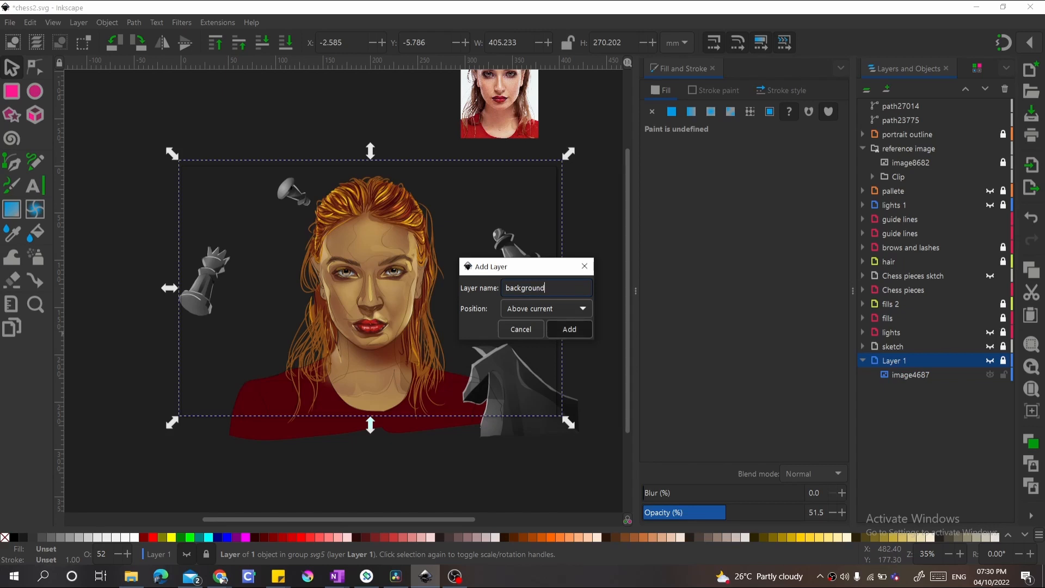
{"action": "key", "text": "Return"}
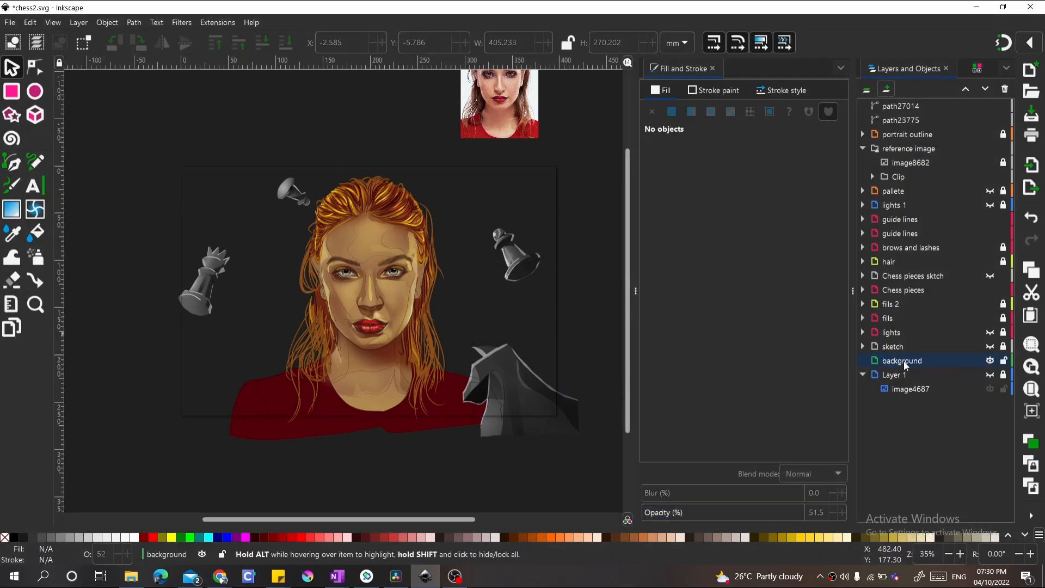
{"action": "left_click", "coordinate": [900, 365]}
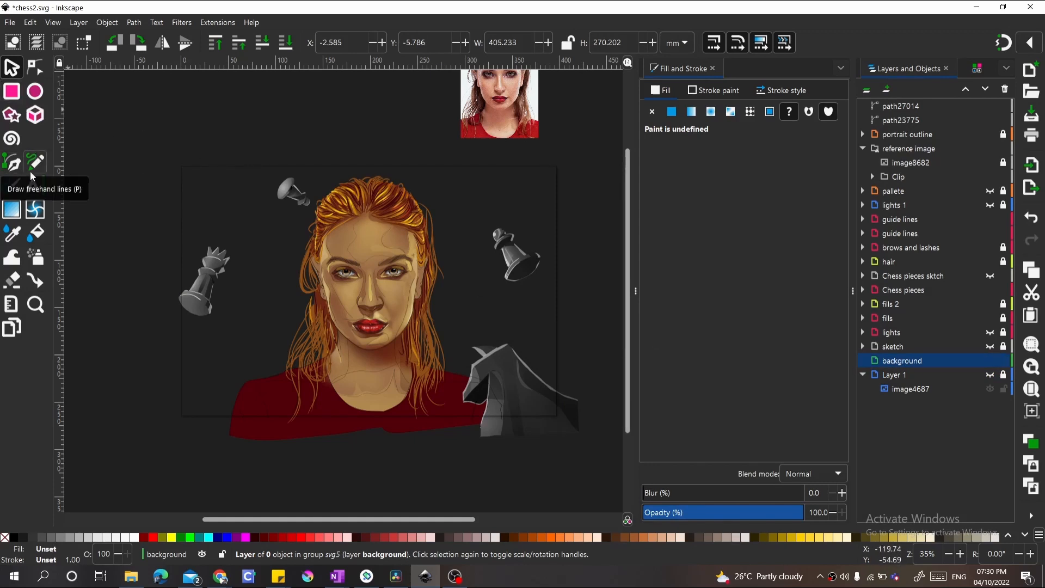
Draw a tall rectangle about 26 mm by 329 mm on the background layer and rotate it by 90 degrees
{"action": "left_click", "coordinate": [8, 166]}
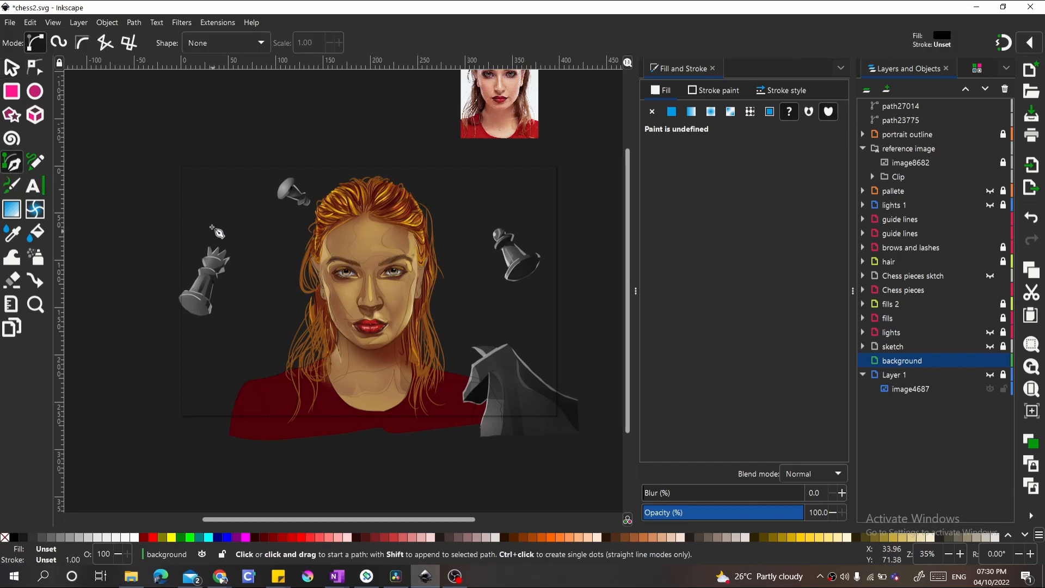
{"action": "left_click", "coordinate": [12, 92]}
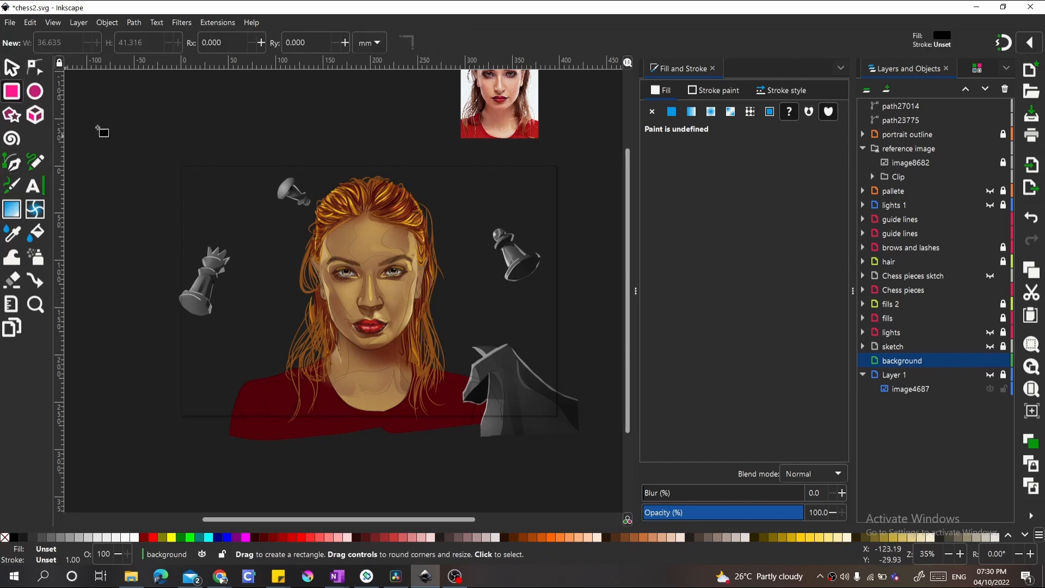
{"action": "mouse_move", "coordinate": [228, 148]}
{"action": "left_mouse_down"}
{"action": "mouse_move", "coordinate": [282, 433]}
{"action": "mouse_move", "coordinate": [274, 461]}
{"action": "left_mouse_up"}
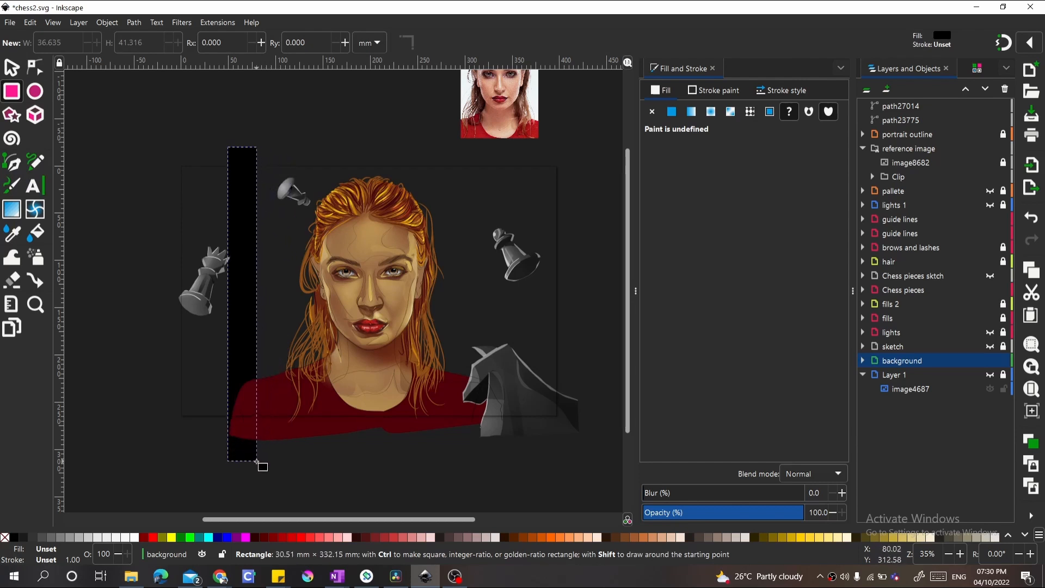
{"action": "key", "text": "s"}
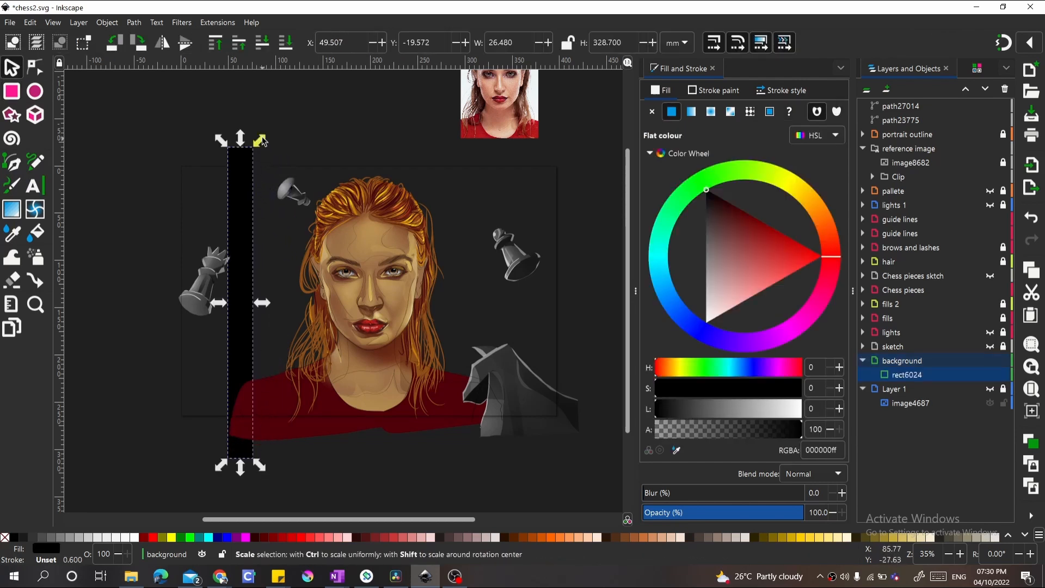
{"action": "left_click_drag", "start_coordinate": [261, 141], "coordinate": [471, 320]}
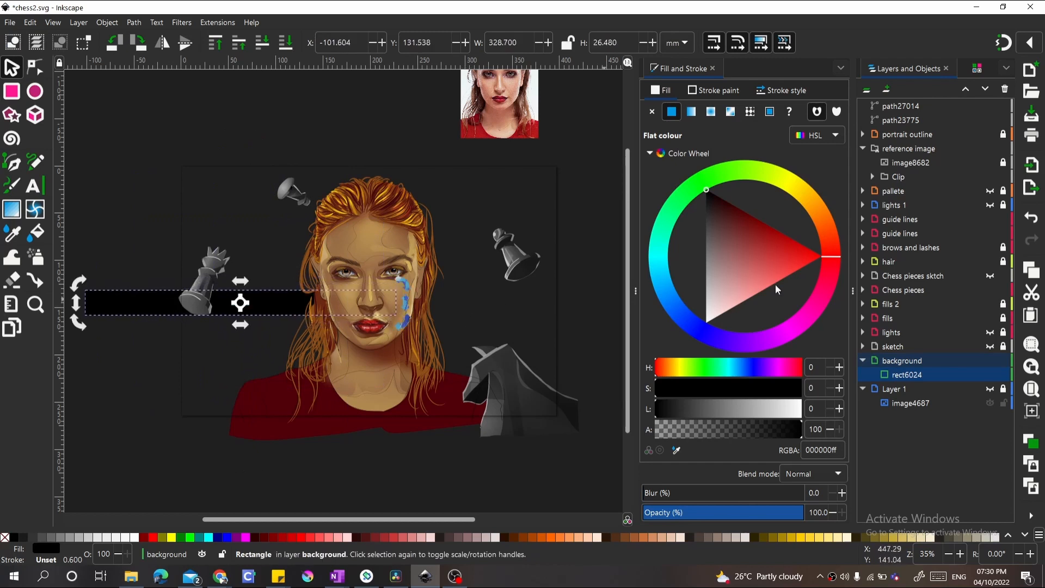
Fill the rectangle with grey 4d4d4dff and move and stretch it across the lower part of the page
{"action": "left_click_drag", "start_coordinate": [700, 344], "coordinate": [675, 233]}
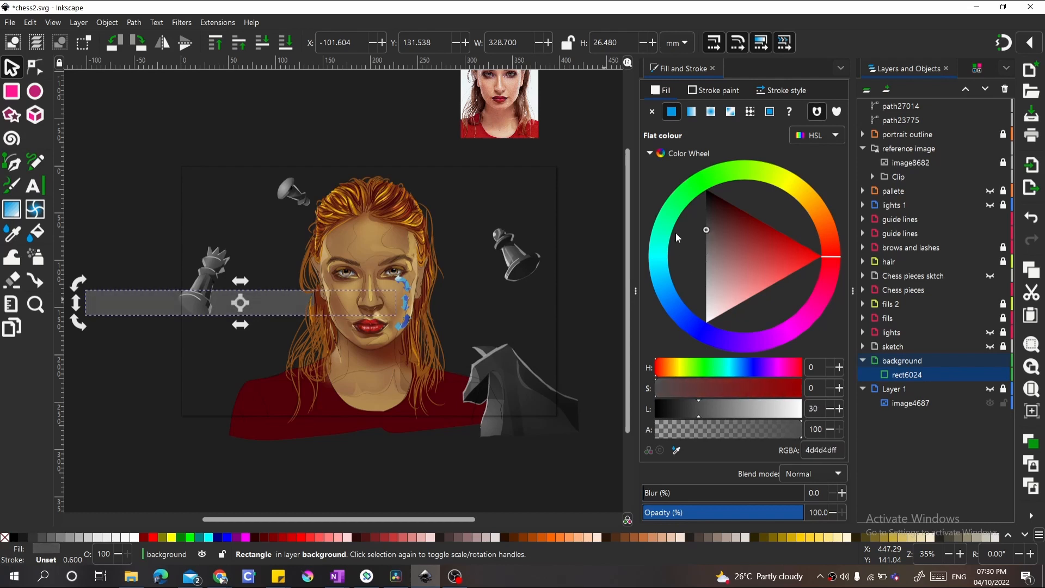
{"action": "left_click", "coordinate": [288, 288]}
{"action": "left_click_drag", "start_coordinate": [287, 294], "coordinate": [307, 305]}
{"action": "left_click_drag", "start_coordinate": [472, 360], "coordinate": [576, 366]}
{"action": "left_click_drag", "start_coordinate": [501, 370], "coordinate": [511, 405]}
Recolour the rectangle black, fade it upward with a linear gradient, size it to about 427 by 105 mm and set its opacity to 37%
{"action": "left_click_drag", "start_coordinate": [706, 231], "coordinate": [702, 187]}
{"action": "key", "text": "g"}
{"action": "left_click_drag", "start_coordinate": [203, 416], "coordinate": [224, 353]}
{"action": "key", "text": "s"}
{"action": "mouse_move", "coordinate": [364, 342]}
{"action": "left_mouse_down"}
{"action": "mouse_move", "coordinate": [365, 166]}
{"action": "mouse_move", "coordinate": [365, 336]}
{"action": "left_mouse_up"}
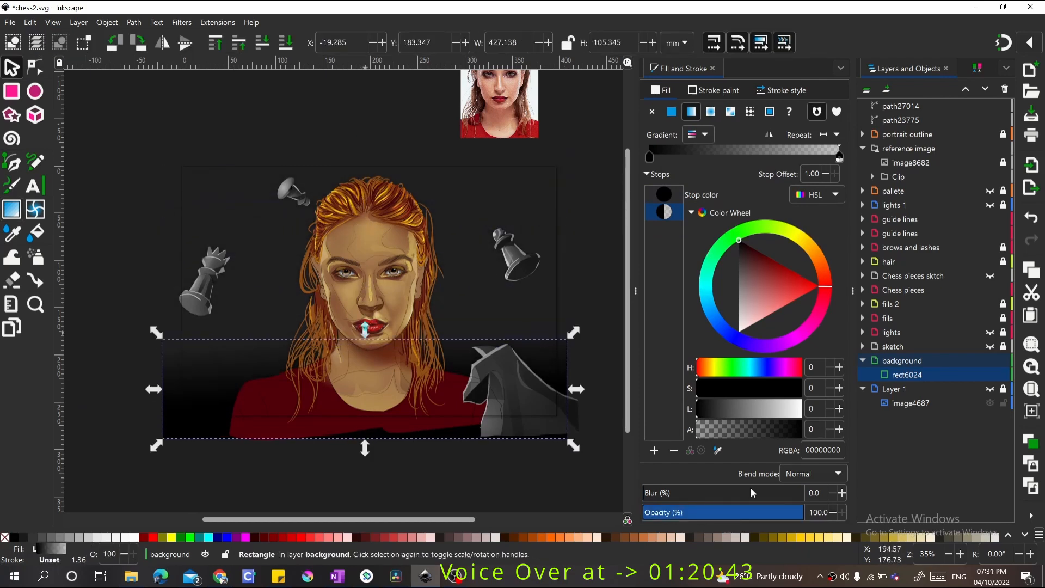
{"action": "left_click", "coordinate": [701, 512]}
{"action": "left_click", "coordinate": [309, 454]}
Examine the new background shading around the portrait and the chess pieces
{"action": "left_click", "coordinate": [381, 393]}
{"action": "left_click", "coordinate": [272, 131]}
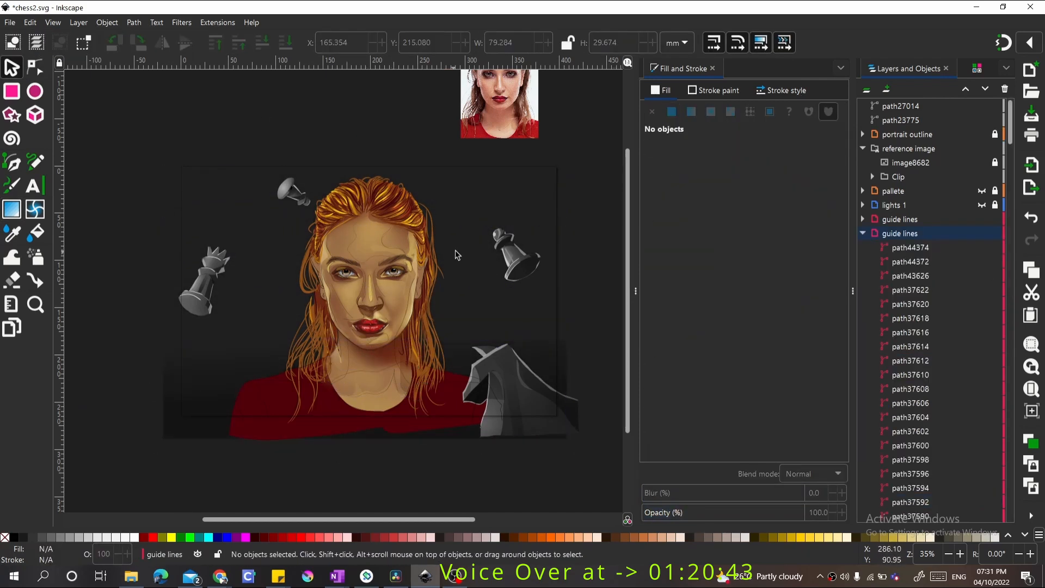
{"action": "scroll", "coordinate": [405, 299], "scroll_direction": "up", "scroll_amount": 2, "text": "ctrl"}
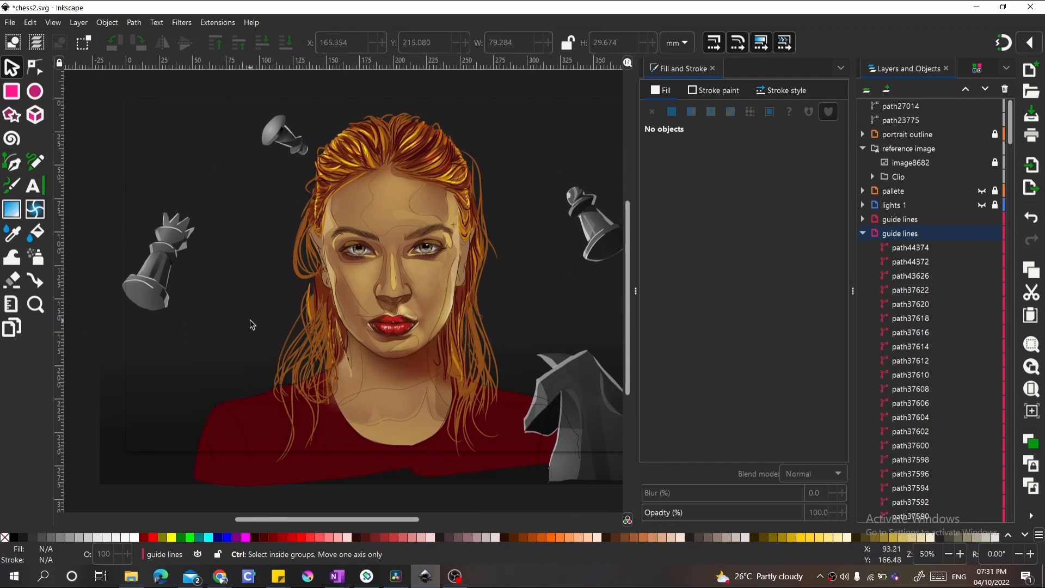
{"action": "scroll", "coordinate": [265, 327], "scroll_direction": "left", "scroll_amount": 1}
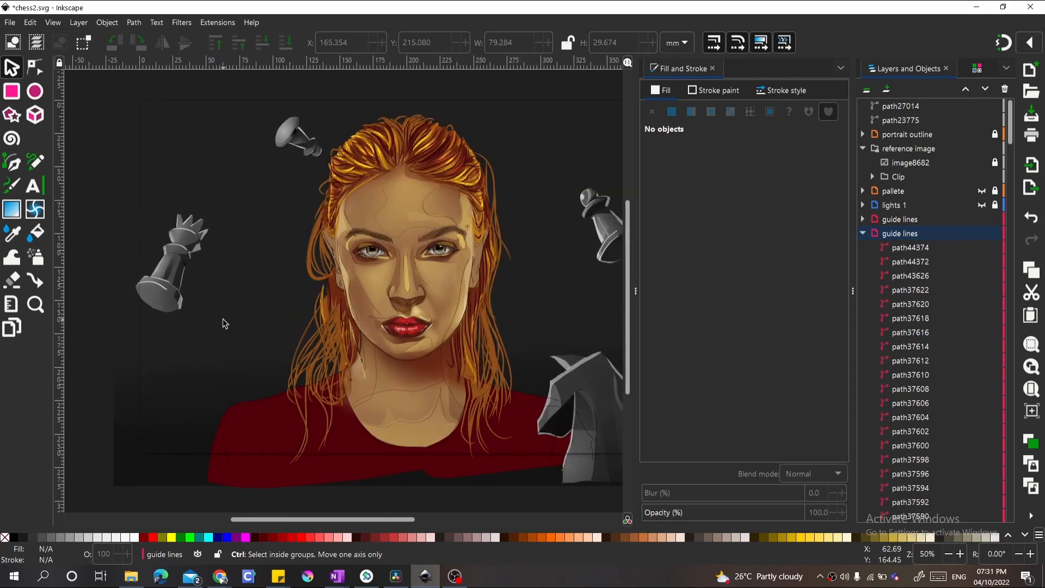
{"action": "scroll", "coordinate": [264, 316], "scroll_direction": "down", "scroll_amount": 1}
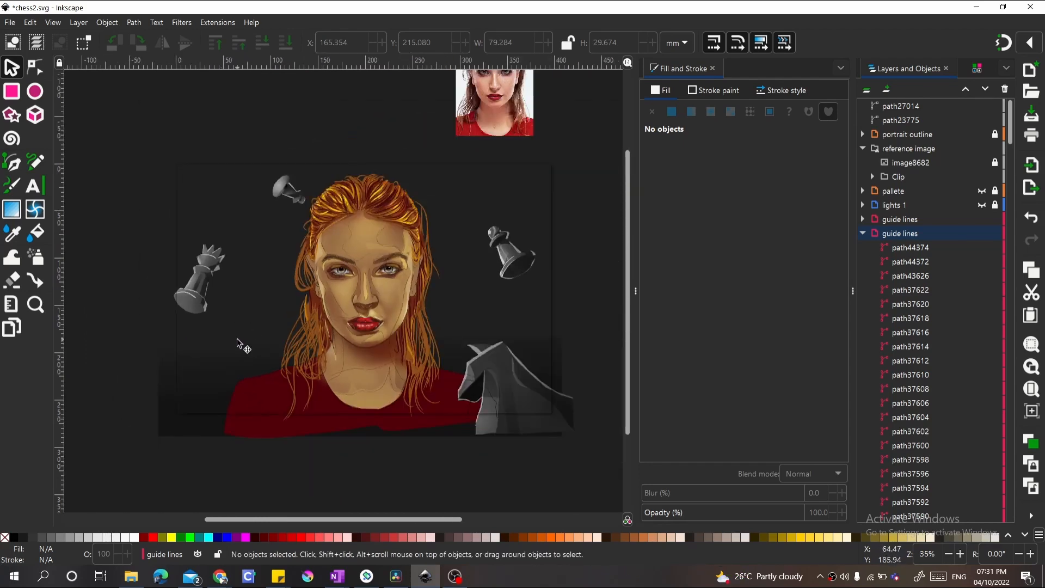
{"action": "scroll", "coordinate": [233, 328], "scroll_direction": "up", "scroll_amount": 1}
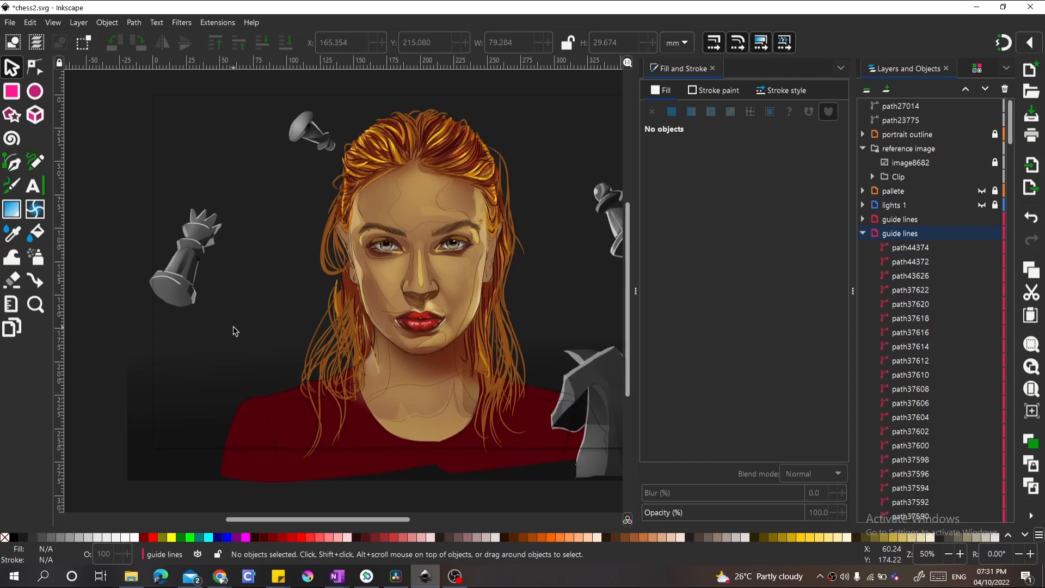
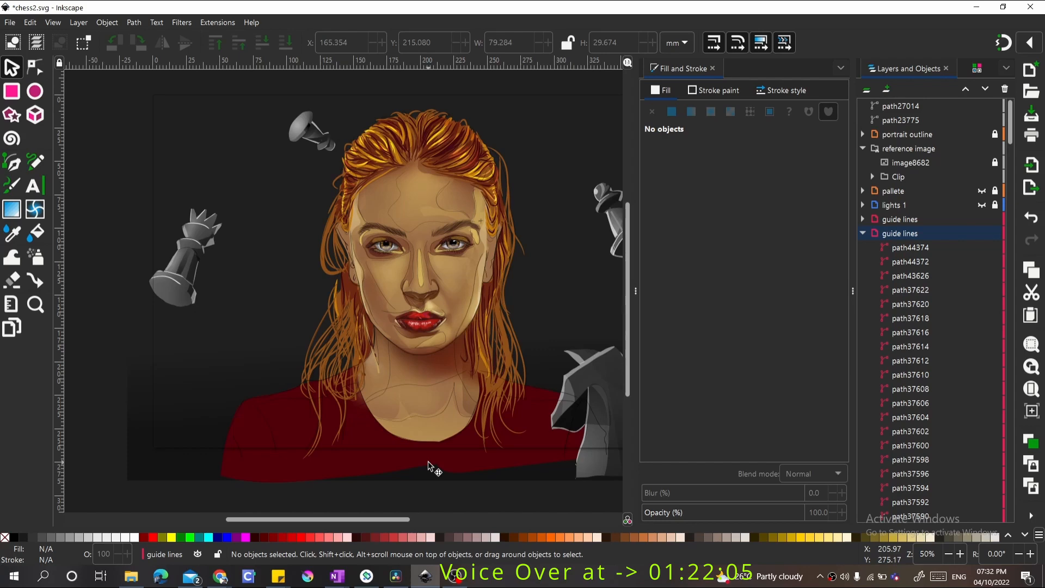
{"action": "left_click", "coordinate": [375, 237]}
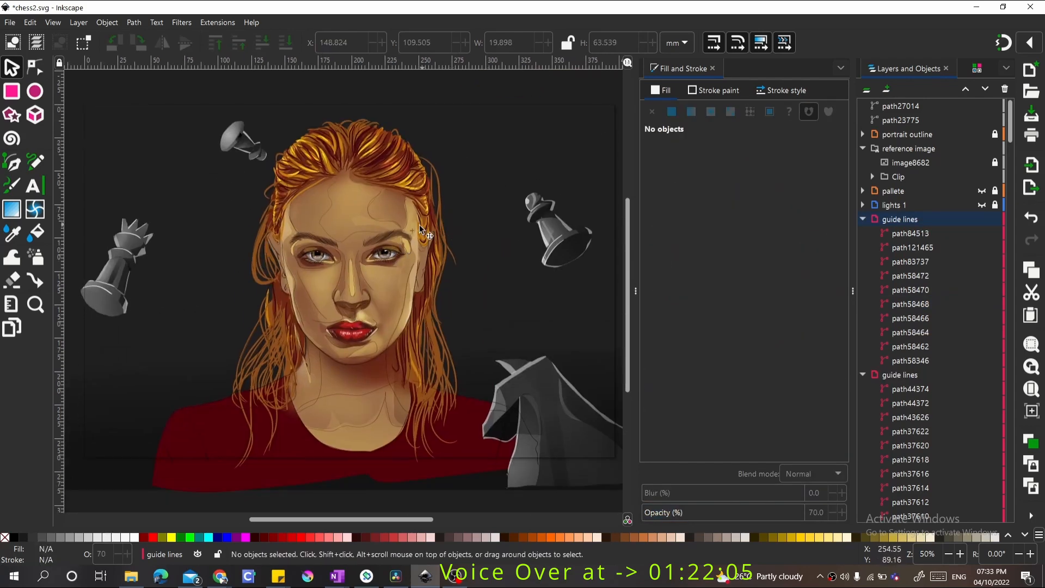
{"action": "left_click_drag", "start_coordinate": [426, 234], "coordinate": [487, 235]}
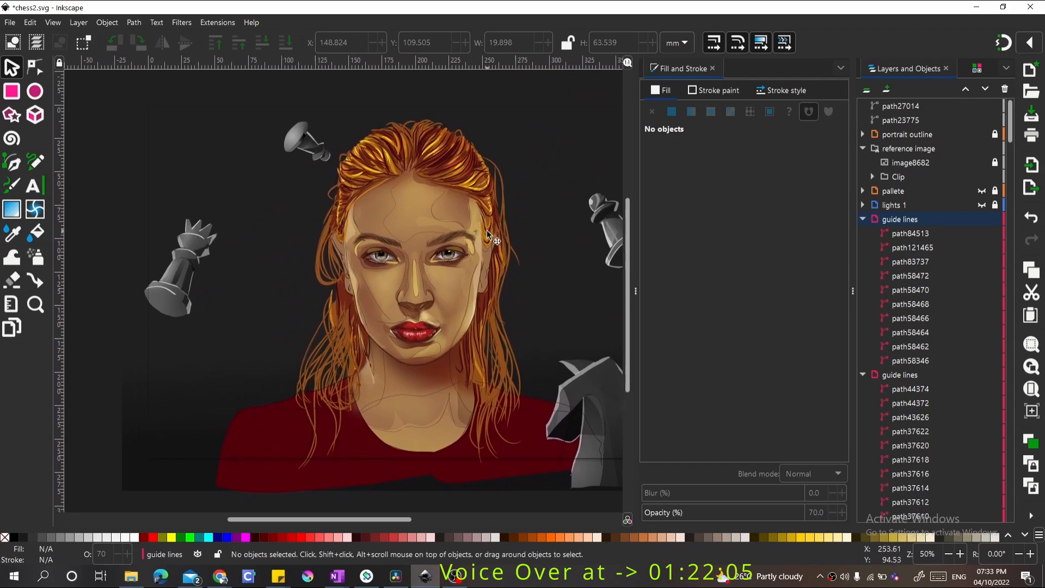
Draw a rectangle about 169 by 57 mm beside the hair, tilt it diagonally and fill it with green 20e27aff
{"action": "left_click", "coordinate": [11, 91]}
{"action": "key", "text": "s"}
{"action": "mouse_move", "coordinate": [102, 132]}
{"action": "left_mouse_down"}
{"action": "mouse_move", "coordinate": [327, 204]}
{"action": "mouse_move", "coordinate": [309, 176]}
{"action": "left_mouse_up"}
{"action": "left_click", "coordinate": [309, 176]}
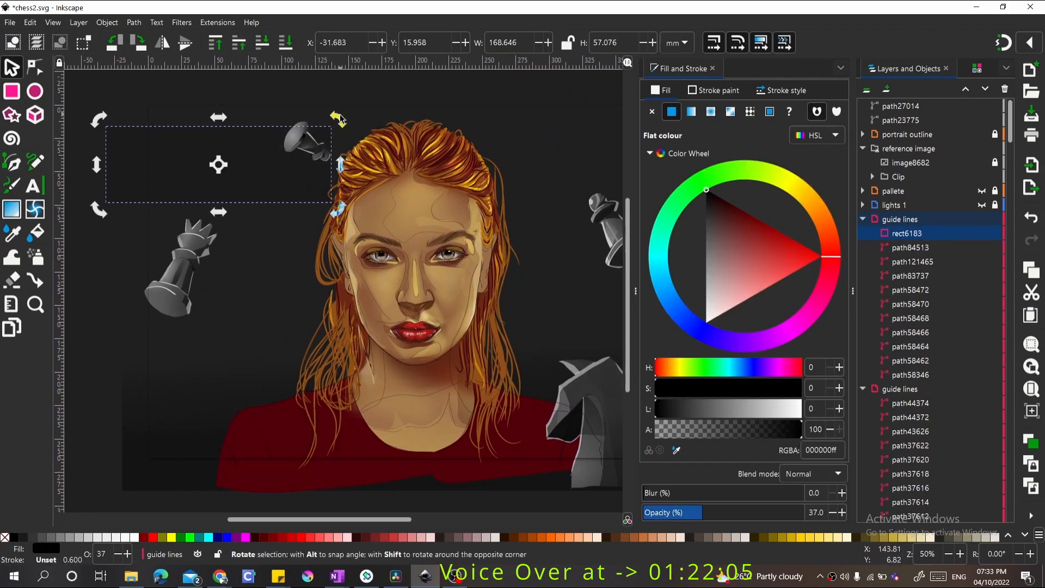
{"action": "left_click_drag", "start_coordinate": [338, 119], "coordinate": [346, 174]}
{"action": "left_click", "coordinate": [671, 210]}
{"action": "left_click", "coordinate": [716, 240]}
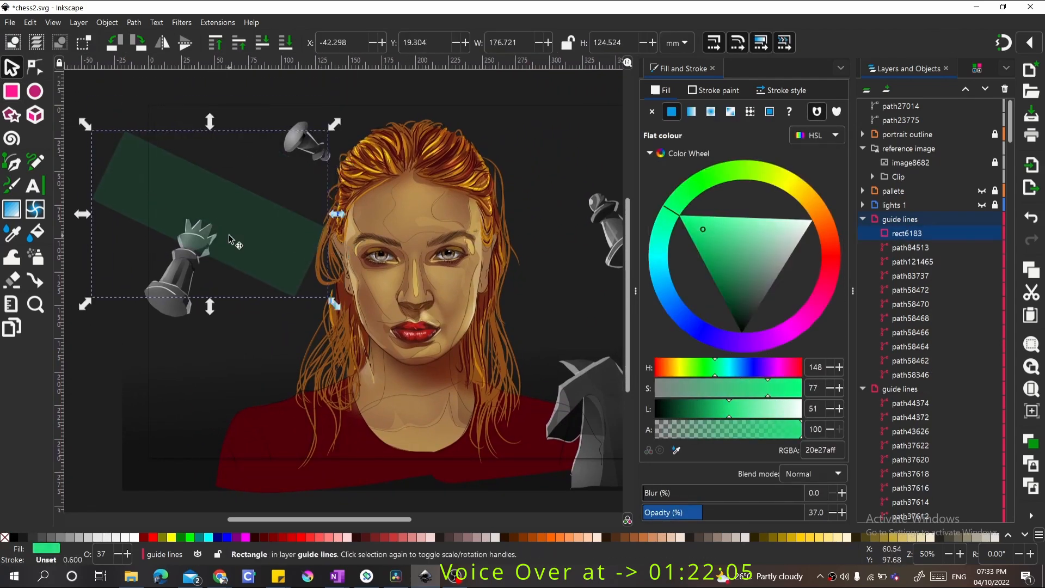
Move the green rectangle out of the guide lines layer to just above the background layer and lock the guide lines layer
{"action": "key", "text": "Delete"}
{"action": "left_click", "coordinate": [996, 220]}
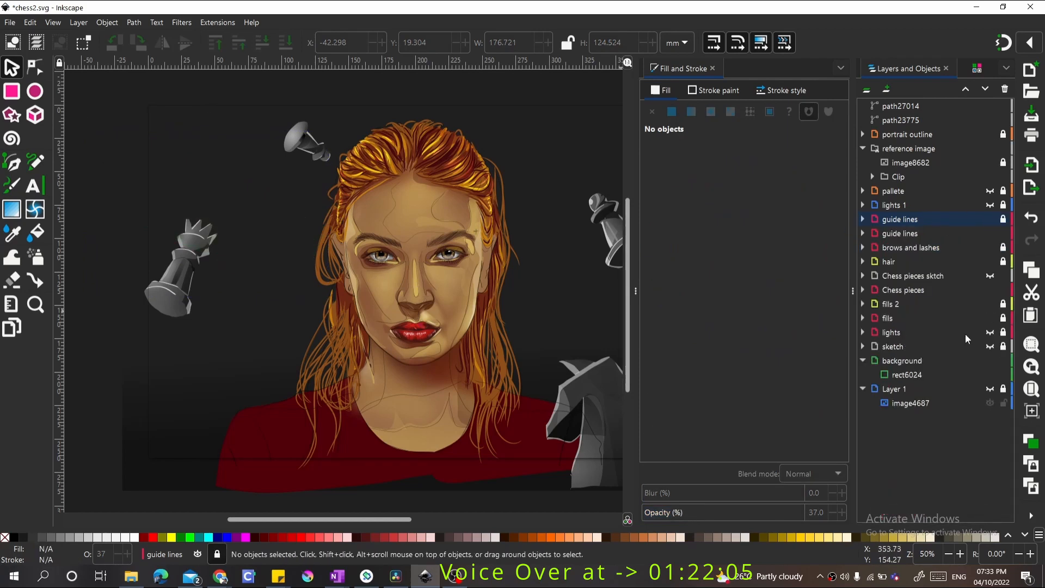
{"action": "left_click", "coordinate": [904, 362]}
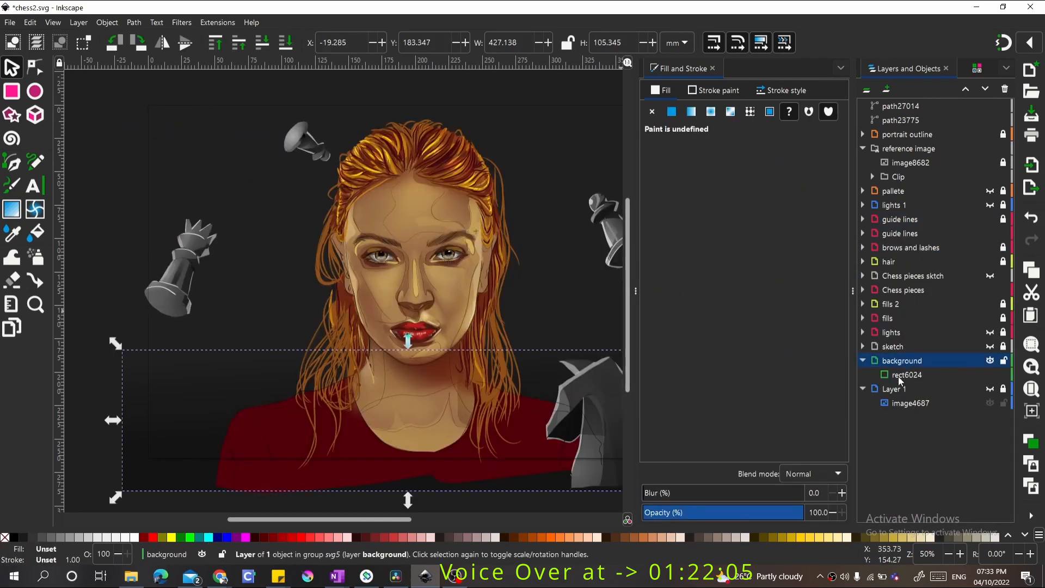
{"action": "left_click", "coordinate": [901, 377]}
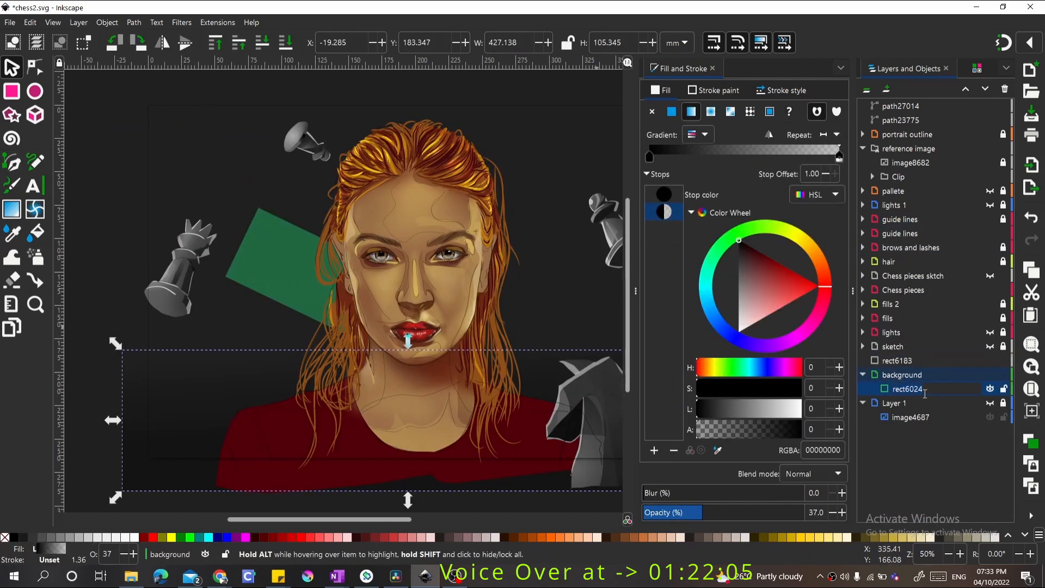
Move the green rectangle to the page's upper-left corner and fade it to transparent with a linear gradient
{"action": "left_click", "coordinate": [261, 247]}
{"action": "left_click_drag", "start_coordinate": [262, 247], "coordinate": [149, 136]}
{"action": "scroll", "coordinate": [203, 180], "scroll_direction": "up", "scroll_amount": 1}
{"action": "key", "text": "g"}
{"action": "double_click", "coordinate": [192, 204]}
{"action": "key", "text": "s"}
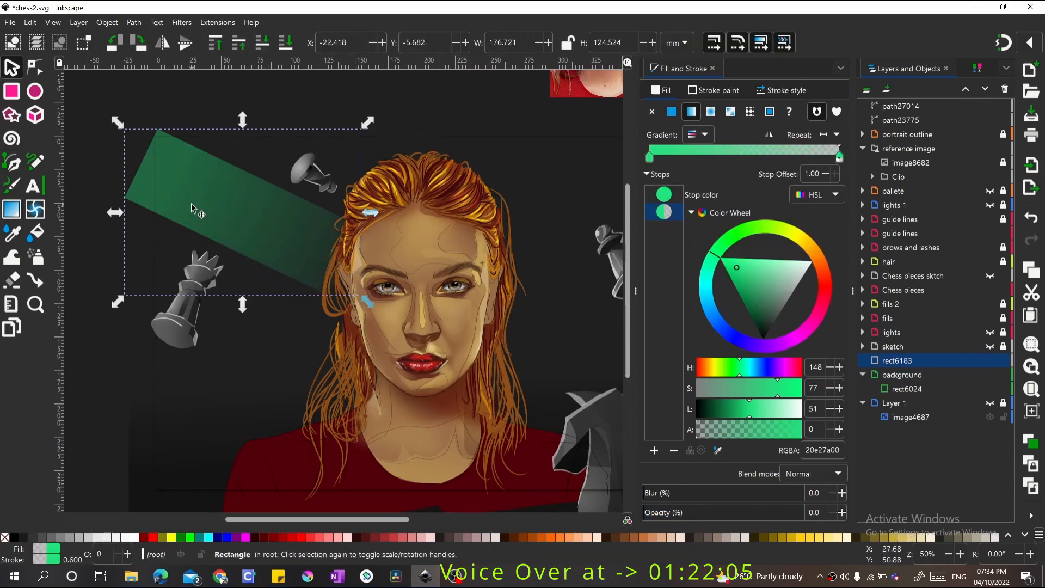
Shift the green rectangle further out past the page's upper-left edge and select the queen piece's group
{"action": "left_click_drag", "start_coordinate": [191, 204], "coordinate": [136, 176]}
{"action": "scroll", "coordinate": [316, 237], "scroll_direction": "down", "scroll_amount": 1}
{"action": "scroll", "coordinate": [217, 212], "scroll_direction": "up", "scroll_amount": 1}
{"action": "double_click", "coordinate": [242, 216]}
{"action": "key", "text": "s"}
{"action": "left_click", "coordinate": [245, 307]}
{"action": "scroll", "coordinate": [214, 274], "scroll_direction": "down", "scroll_amount": 2}
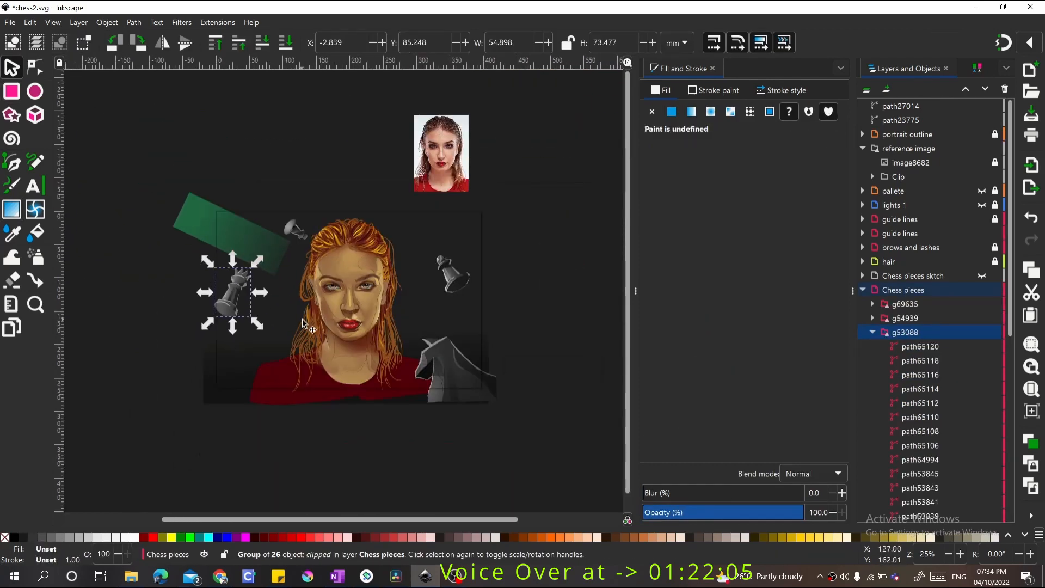
Lock every layer and loose object except the background layer, and make the background layer active
{"action": "scroll", "coordinate": [236, 330], "scroll_direction": "up", "scroll_amount": 2}
{"action": "scroll", "coordinate": [228, 342], "scroll_direction": "down", "scroll_amount": 1}
{"action": "scroll", "coordinate": [180, 272], "scroll_direction": "up", "scroll_amount": 1}
{"action": "scroll", "coordinate": [156, 297], "scroll_direction": "down", "scroll_amount": 1}
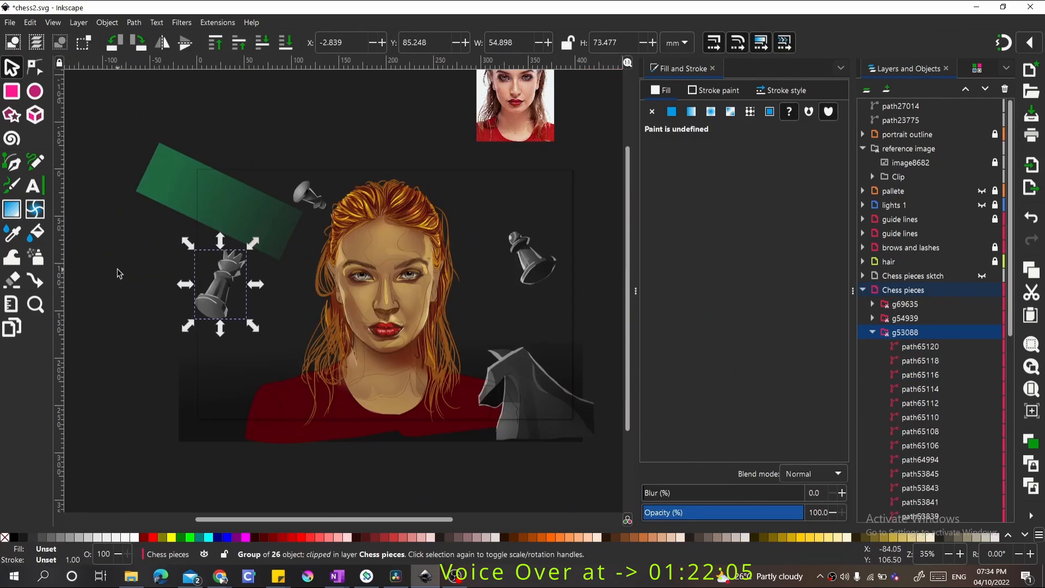
{"action": "scroll", "coordinate": [254, 168], "scroll_direction": "up", "scroll_amount": 1}
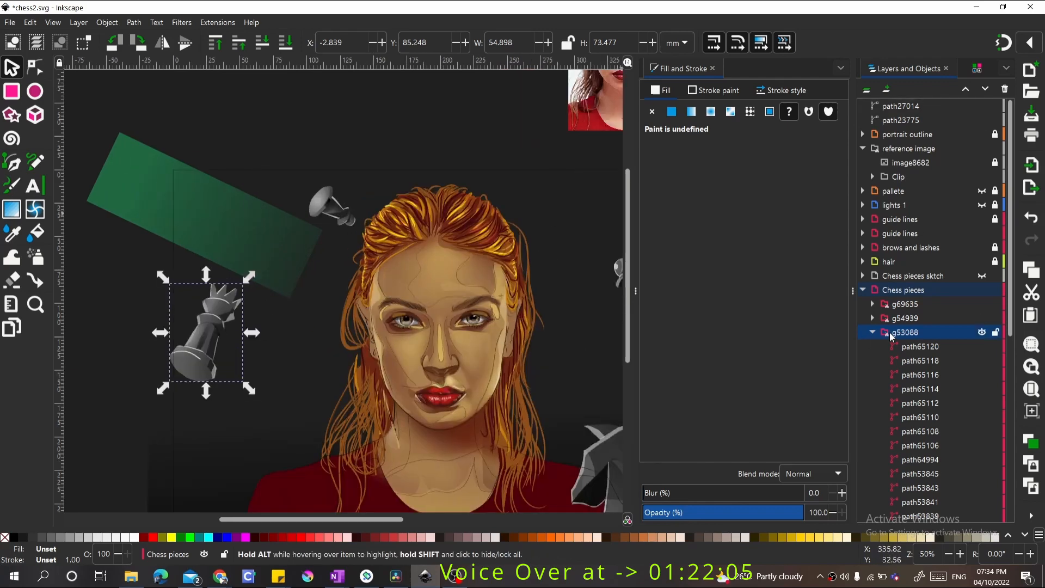
{"action": "scroll", "coordinate": [888, 333], "scroll_direction": "down", "scroll_amount": 1}
{"action": "left_click", "coordinate": [995, 244]}
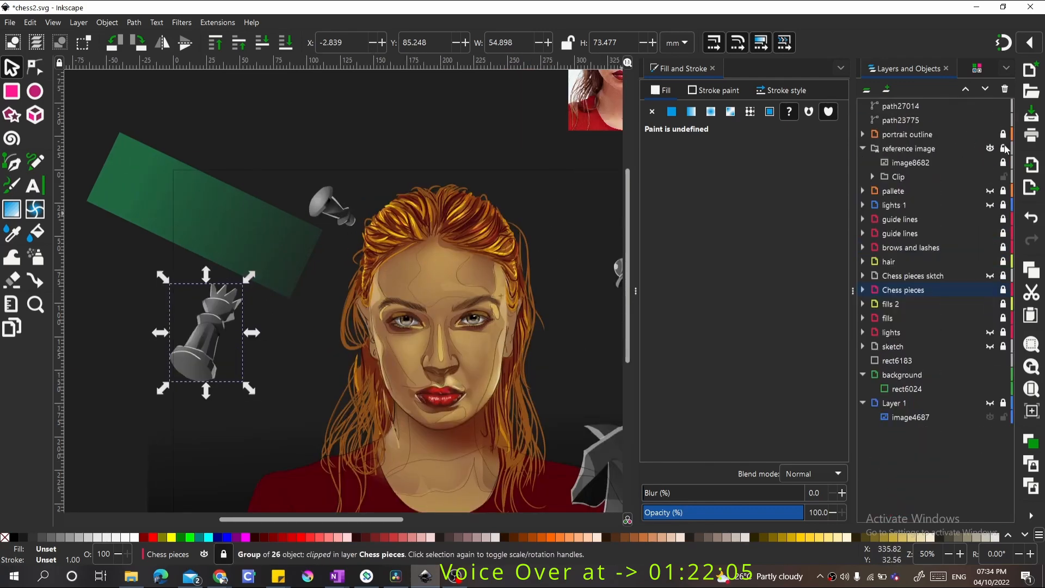
{"action": "left_click", "coordinate": [1001, 124]}
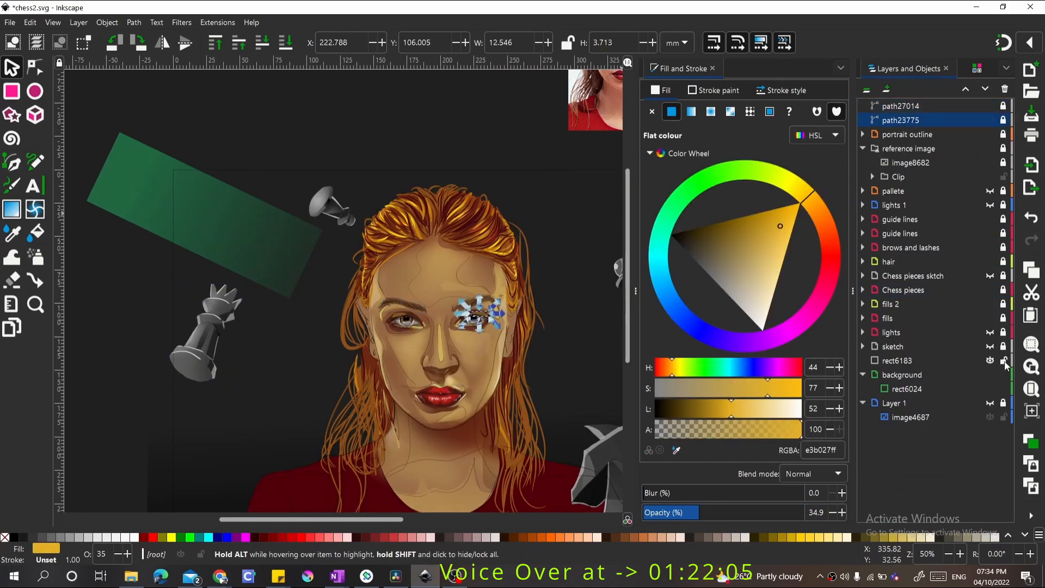
{"action": "left_click", "coordinate": [917, 377]}
{"action": "scroll", "coordinate": [261, 274], "scroll_direction": "down", "scroll_amount": 1}
{"action": "scroll", "coordinate": [165, 315], "scroll_direction": "up", "scroll_amount": 2}
{"action": "left_click", "coordinate": [36, 163]}
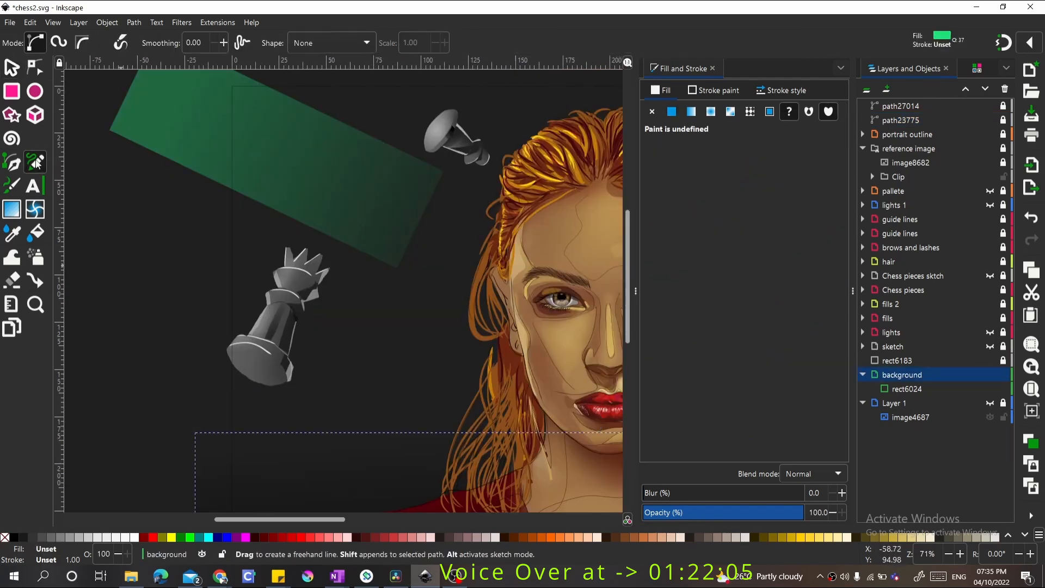
{"action": "left_click", "coordinate": [976, 69]}
{"action": "left_click", "coordinate": [904, 69]}
{"action": "left_click", "coordinate": [671, 111]}
{"action": "key", "text": "ctrl+z"}
{"action": "left_click_drag", "start_coordinate": [275, 309], "coordinate": [411, 275]}
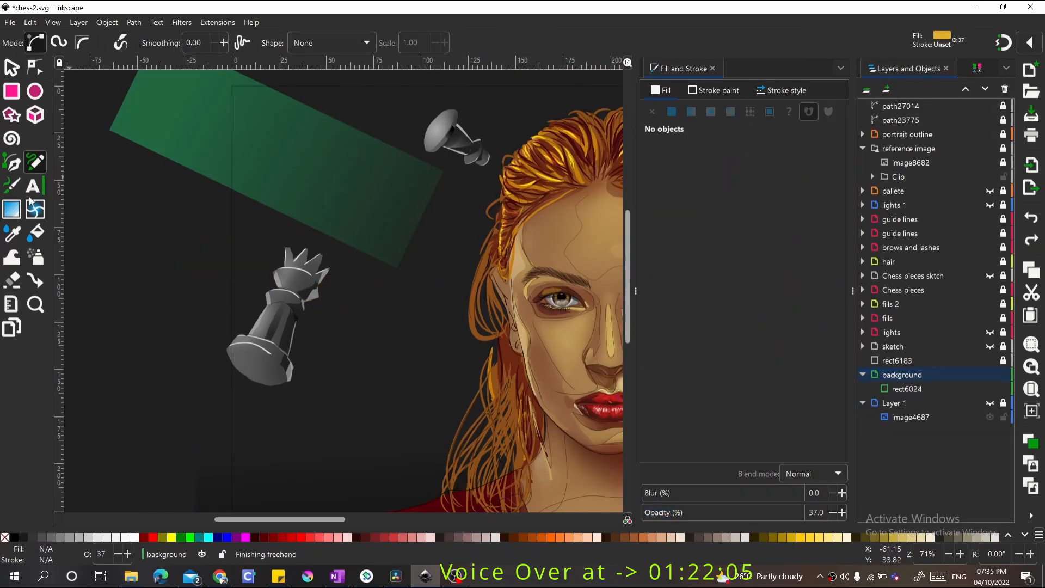
Switch to the Calligraphy tool with the Brush preset, testing it with a stroke over the queen and undoing the stroke
{"action": "left_click", "coordinate": [11, 186]}
{"action": "left_click_drag", "start_coordinate": [239, 243], "coordinate": [411, 336]}
{"action": "key", "text": "ctrl+z"}
{"action": "left_click", "coordinate": [30, 43]}
{"action": "left_click", "coordinate": [34, 30]}
{"action": "left_click", "coordinate": [29, 42]}
{"action": "left_click", "coordinate": [28, 96]}
{"action": "left_click_drag", "start_coordinate": [191, 217], "coordinate": [318, 408]}
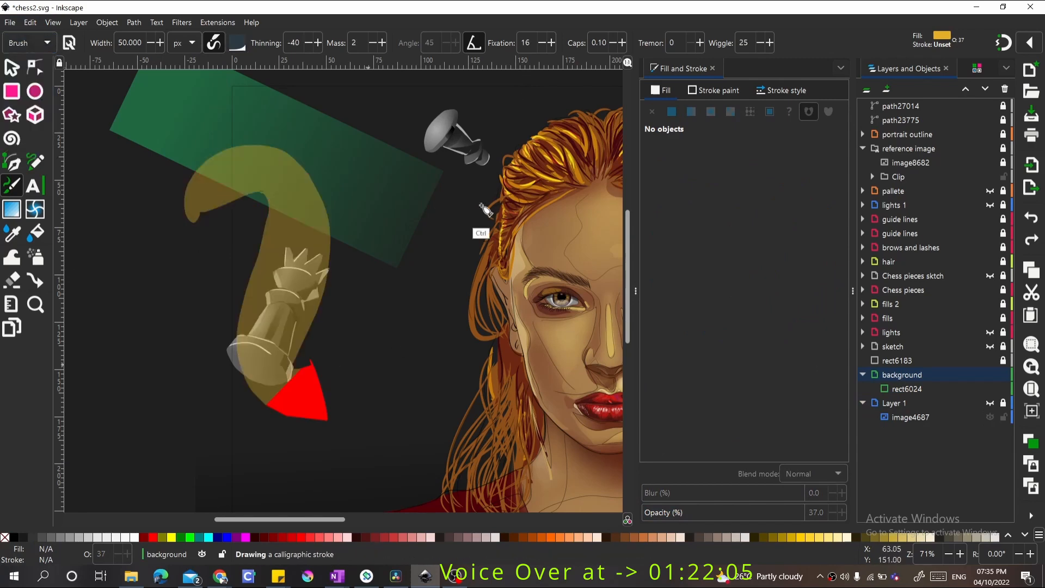
{"action": "key", "text": "ctrl+z"}
Reduce the brush width to 5.904 px and switch its fill to white, undoing the test strokes beside the queen
{"action": "left_click", "coordinate": [151, 45]}
{"action": "left_click", "coordinate": [151, 45]}
{"action": "left_click_drag", "start_coordinate": [221, 264], "coordinate": [338, 389]}
{"action": "key", "text": "ctrl+z"}
{"action": "left_click_drag", "start_coordinate": [303, 306], "coordinate": [490, 396]}
{"action": "left_click", "coordinate": [135, 537]}
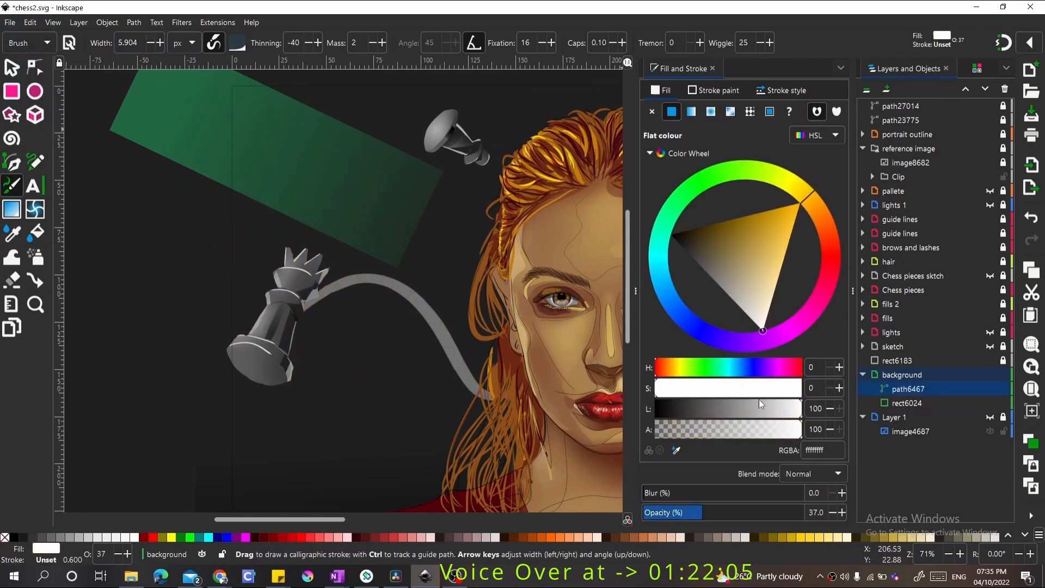
{"action": "key", "text": "ctrl+z"}
{"action": "key", "text": "ctrl+z"}
Paint a short white stroke beside the queen's crown, blur it and set its opacity to about 35%
{"action": "left_click_drag", "start_coordinate": [273, 287], "coordinate": [235, 251]}
{"action": "left_click", "coordinate": [797, 510]}
{"action": "mouse_move", "coordinate": [796, 495]}
{"action": "left_mouse_down"}
{"action": "mouse_move", "coordinate": [669, 495]}
{"action": "mouse_move", "coordinate": [700, 513]}
{"action": "left_mouse_up"}
{"action": "left_click", "coordinate": [402, 292], "text": "ctrl"}
{"action": "key", "text": "ctrl+z"}
Try a curved white stroke with 25.2% blur sweeping into the queen's crown, and undo it
{"action": "key", "text": "z"}
{"action": "mouse_move", "coordinate": [136, 200]}
{"action": "left_mouse_down"}
{"action": "mouse_move", "coordinate": [466, 401]}
{"action": "mouse_move", "coordinate": [359, 223]}
{"action": "left_mouse_up"}
{"action": "key", "text": "c"}
{"action": "key", "text": "ctrl+z"}
{"action": "left_click_drag", "start_coordinate": [186, 181], "coordinate": [389, 250]}
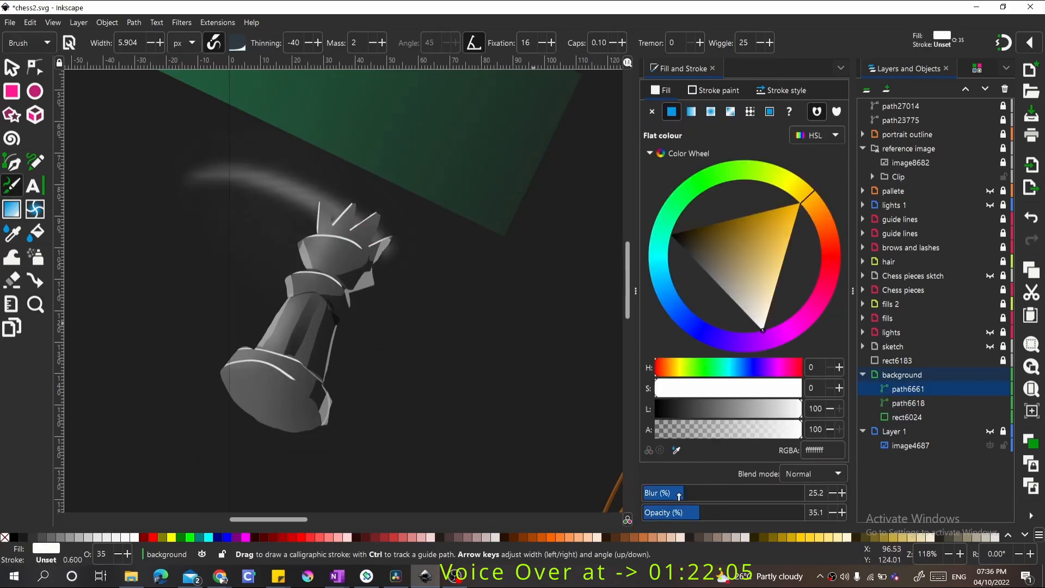
{"action": "key", "text": "ctrl+z"}
Try several 5.904 px white motion strokes trailing from the queen's crown, neck and base, and undo them all
{"action": "left_click_drag", "start_coordinate": [239, 177], "coordinate": [342, 207]}
{"action": "left_click_drag", "start_coordinate": [269, 220], "coordinate": [302, 229]}
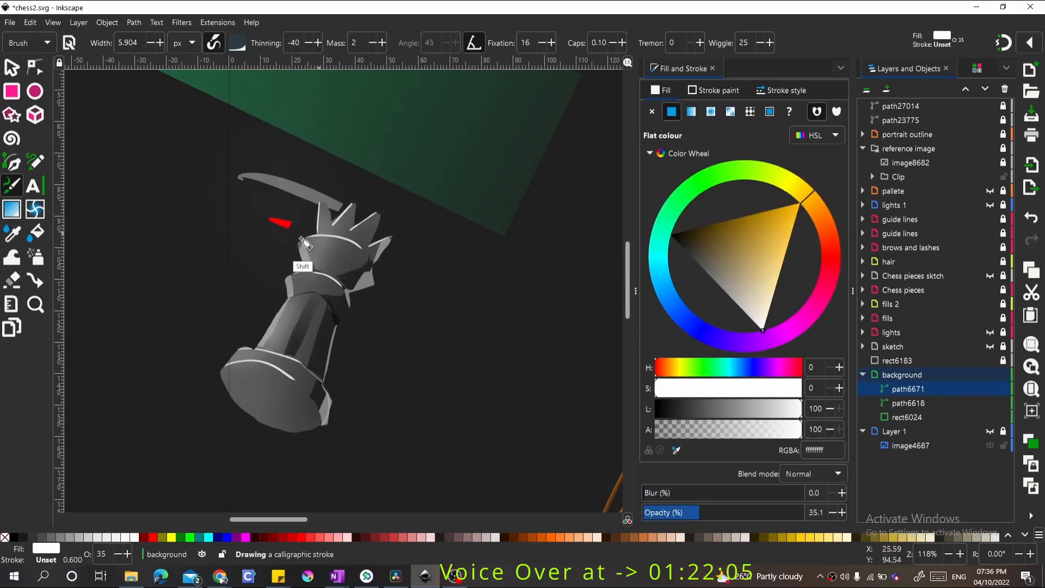
{"action": "left_click_drag", "start_coordinate": [250, 273], "coordinate": [291, 283]}
{"action": "mouse_move", "coordinate": [249, 295]}
{"action": "left_mouse_down"}
{"action": "mouse_move", "coordinate": [286, 305]}
{"action": "mouse_move", "coordinate": [269, 340]}
{"action": "left_mouse_up"}
{"action": "left_click_drag", "start_coordinate": [127, 325], "coordinate": [234, 361]}
{"action": "key", "text": "ctrl+z"}
{"action": "key", "text": "ctrl+z"}
{"action": "key", "text": "ctrl+z"}
{"action": "key", "text": "ctrl+z"}
{"action": "key", "text": "ctrl+z"}
{"action": "key", "text": "ctrl+z"}
Set the brush width to 1.904 px and paint thin white motion lines trailing from the queen's crown, neck and base
{"action": "double_click", "coordinate": [151, 43]}
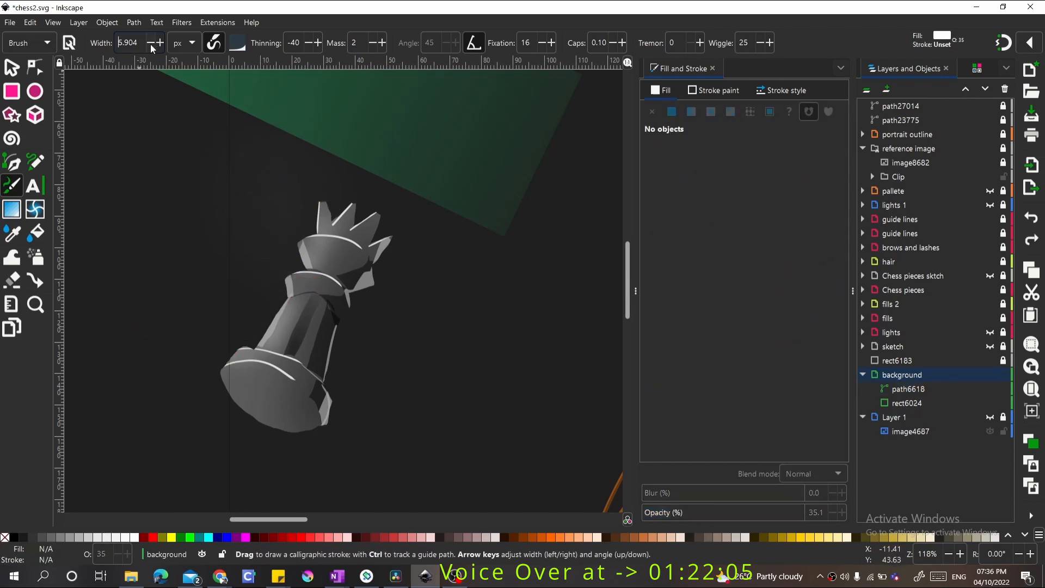
{"action": "double_click", "coordinate": [151, 42]}
{"action": "left_click_drag", "start_coordinate": [220, 183], "coordinate": [335, 226]}
{"action": "mouse_move", "coordinate": [224, 202]}
{"action": "left_mouse_down"}
{"action": "mouse_move", "coordinate": [308, 230]}
{"action": "mouse_move", "coordinate": [298, 250]}
{"action": "left_mouse_up"}
{"action": "left_click_drag", "start_coordinate": [150, 335], "coordinate": [233, 357]}
{"action": "left_click_drag", "start_coordinate": [176, 364], "coordinate": [224, 373]}
{"action": "left_click_drag", "start_coordinate": [113, 340], "coordinate": [252, 348]}
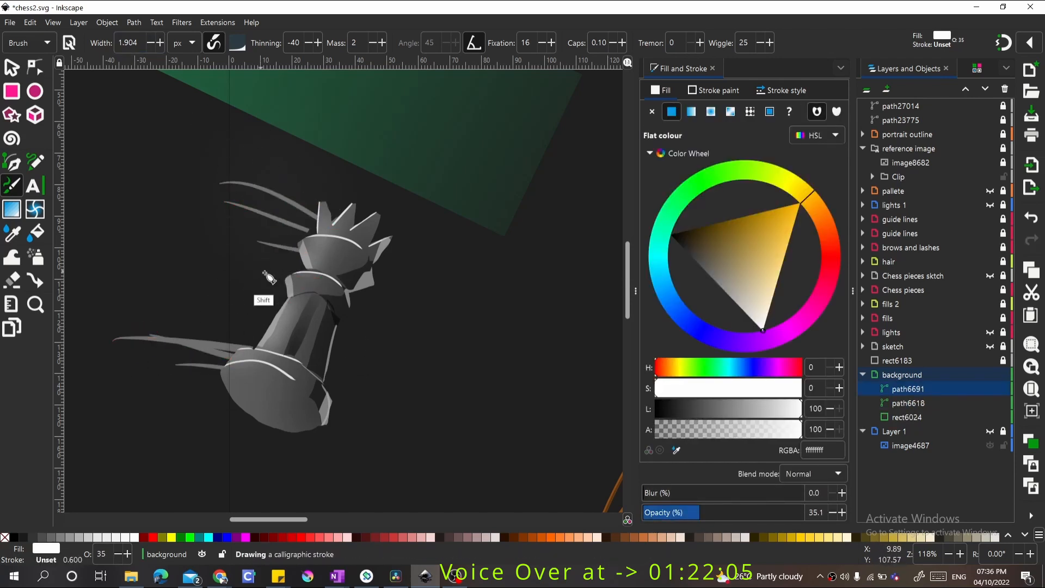
{"action": "left_click_drag", "start_coordinate": [263, 272], "coordinate": [285, 281]}
Try raising the motion lines' opacity to 62.6%, and deselect them
{"action": "left_click", "coordinate": [743, 512]}
{"action": "scroll", "coordinate": [397, 436], "scroll_direction": "down", "scroll_amount": 3}
{"action": "scroll", "coordinate": [394, 427], "scroll_direction": "up", "scroll_amount": 2}
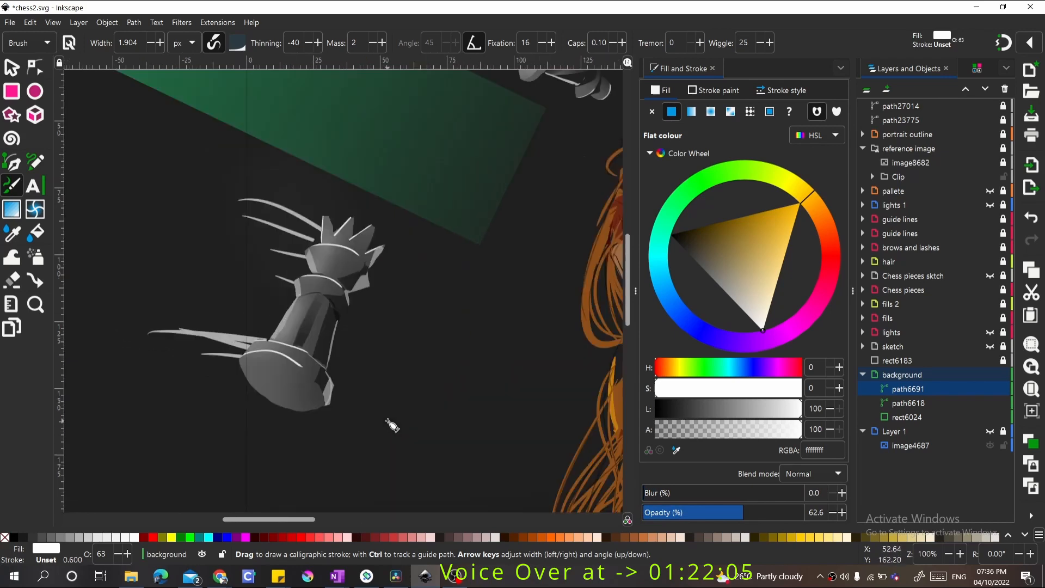
{"action": "scroll", "coordinate": [255, 299], "scroll_direction": "up", "scroll_amount": 3}
{"action": "scroll", "coordinate": [144, 332], "scroll_direction": "down", "scroll_amount": 5}
{"action": "key", "text": "Escape"}
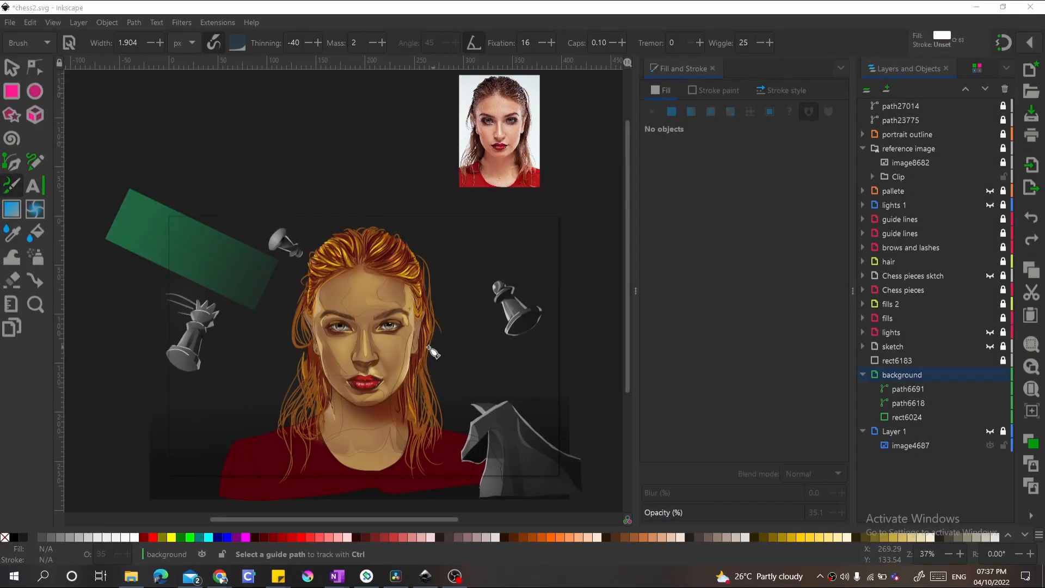
Delete the thin motion lines trailing from the queen's crown
{"action": "scroll", "coordinate": [337, 376], "scroll_direction": "down", "scroll_amount": 2}
{"action": "scroll", "coordinate": [314, 362], "scroll_direction": "up", "scroll_amount": 4}
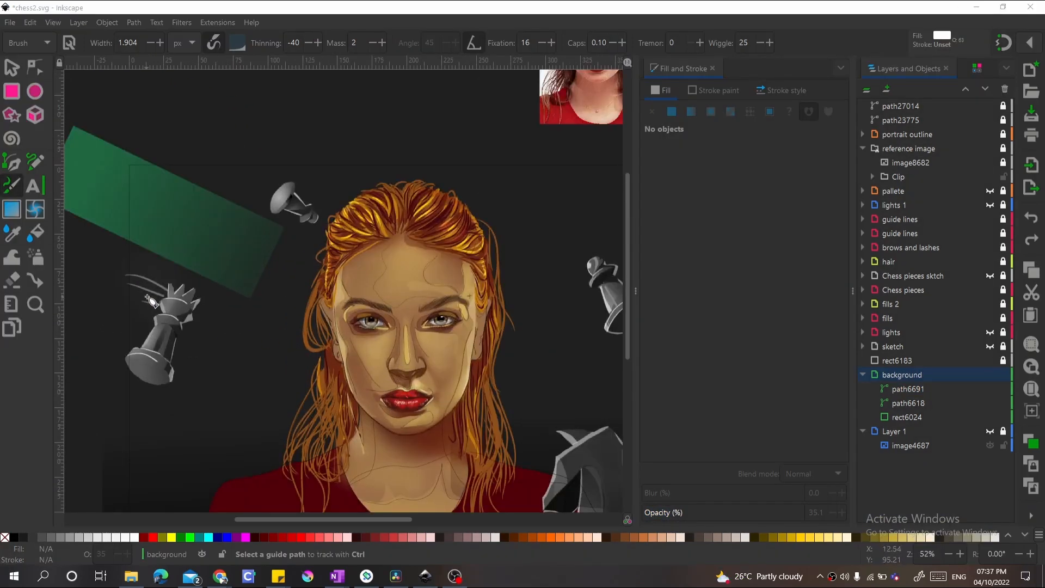
{"action": "scroll", "coordinate": [148, 298], "scroll_direction": "up", "scroll_amount": 2}
{"action": "scroll", "coordinate": [143, 293], "scroll_direction": "up", "scroll_amount": 1}
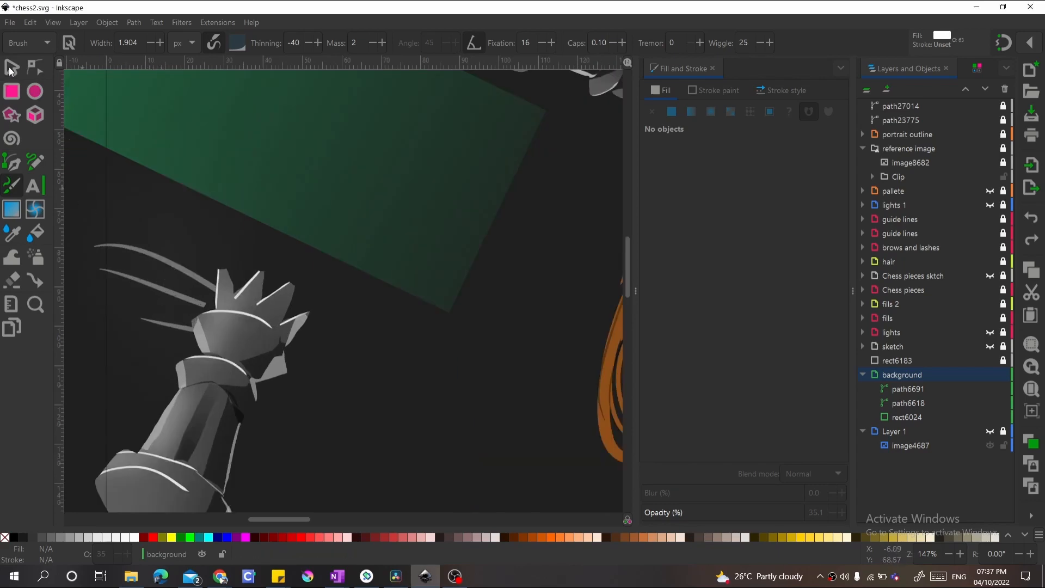
{"action": "left_click", "coordinate": [10, 69]}
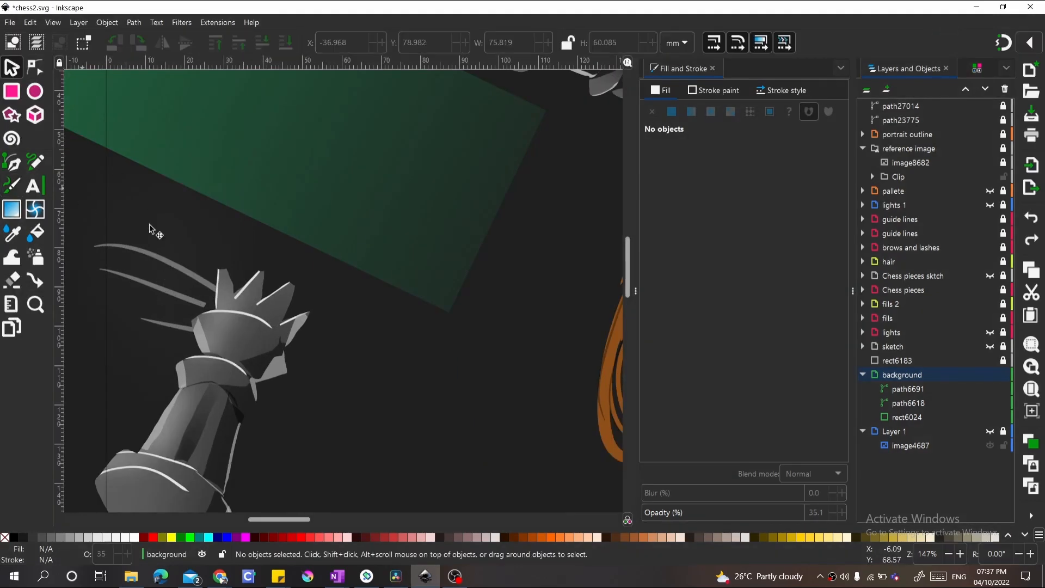
{"action": "left_click", "coordinate": [132, 253]}
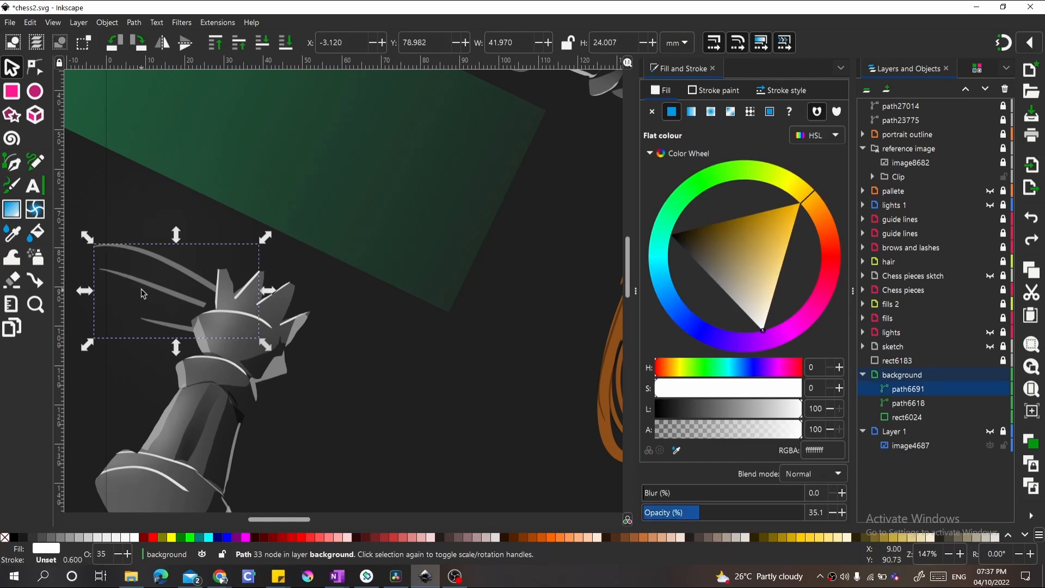
{"action": "key", "text": "Delete"}
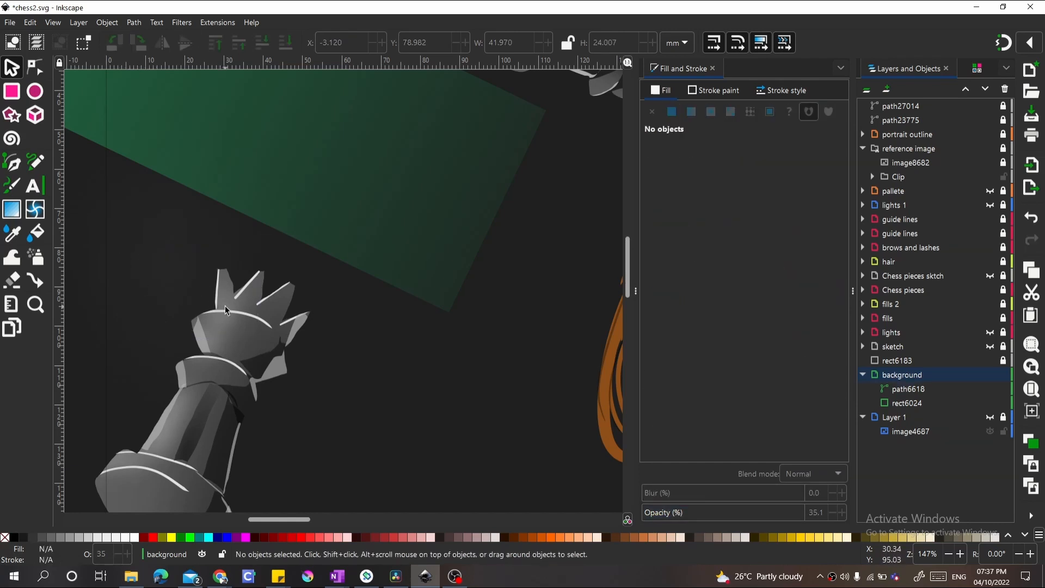
Examine the queen and the overall portrait composition with the green beam
{"action": "scroll", "coordinate": [226, 310], "scroll_direction": "down", "scroll_amount": 5}
{"action": "scroll", "coordinate": [226, 310], "scroll_direction": "left", "scroll_amount": 5}
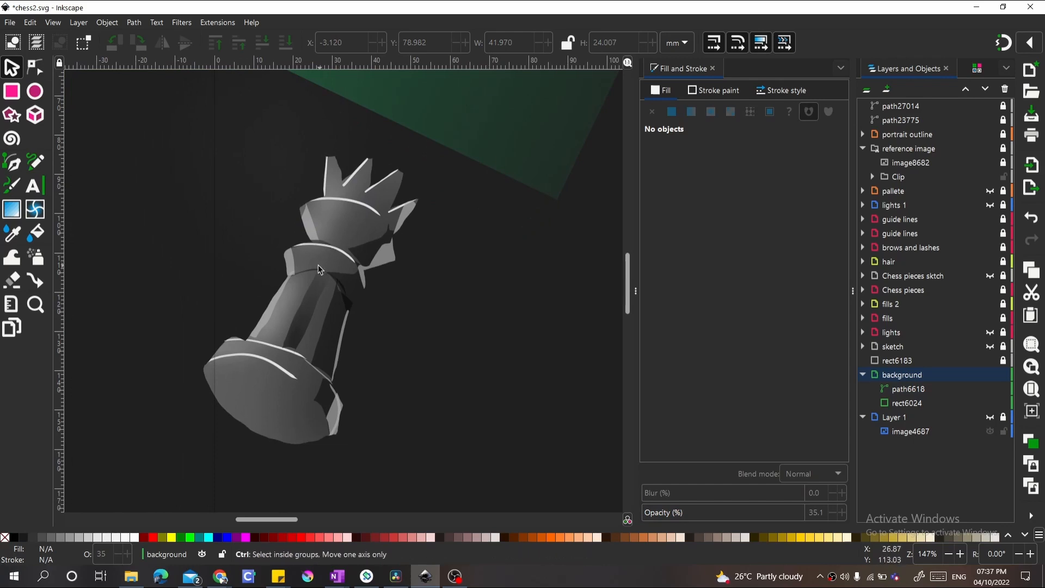
{"action": "scroll", "coordinate": [318, 269], "scroll_direction": "down", "scroll_amount": 4, "text": "ctrl"}
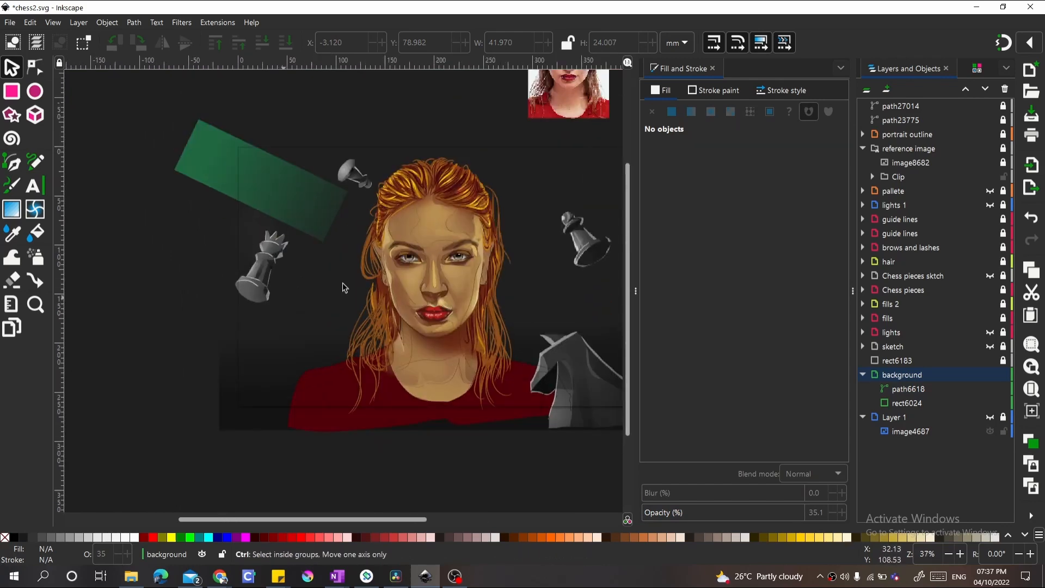
{"action": "scroll", "coordinate": [448, 256], "scroll_direction": "up", "scroll_amount": 1, "text": "ctrl"}
{"action": "scroll", "coordinate": [294, 272], "scroll_direction": "down", "scroll_amount": 1, "text": "ctrl"}
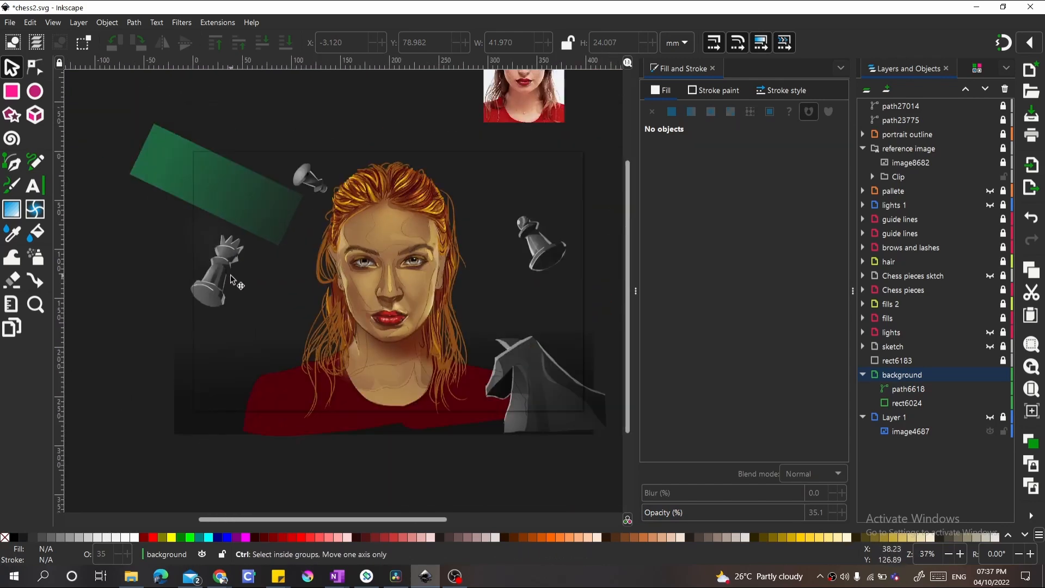
{"action": "scroll", "coordinate": [231, 277], "scroll_direction": "up", "scroll_amount": 1, "text": "ctrl"}
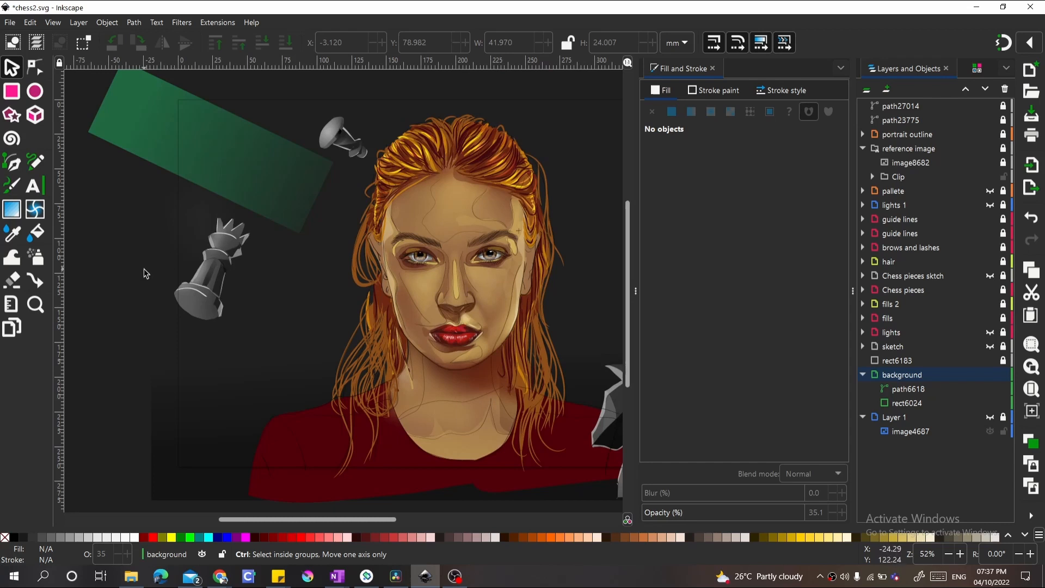
{"action": "scroll", "coordinate": [146, 273], "scroll_direction": "down", "scroll_amount": 1, "text": "ctrl"}
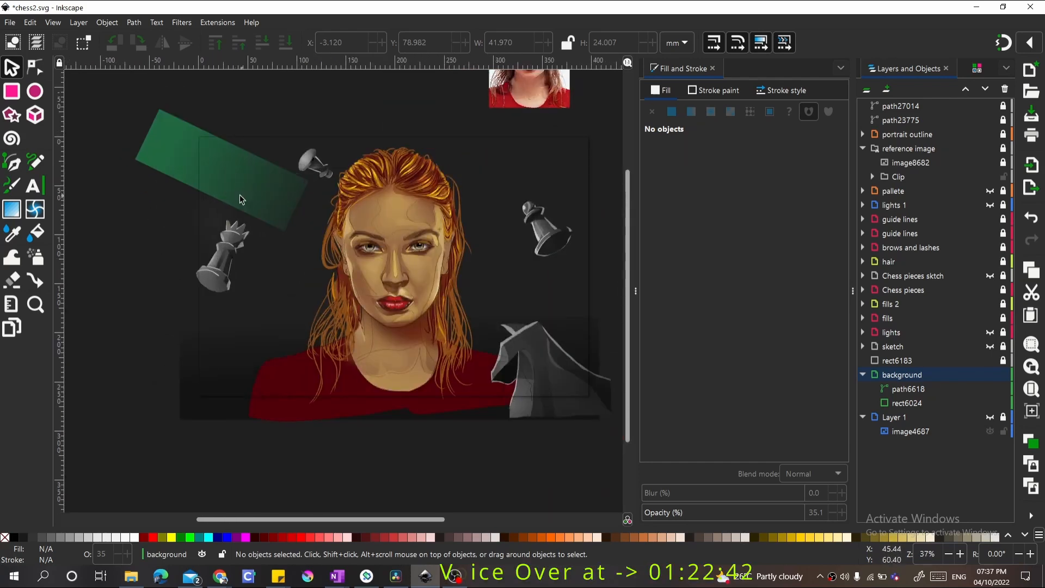
{"action": "scroll", "coordinate": [167, 168], "scroll_direction": "up", "scroll_amount": 1, "text": "ctrl"}
Check what the palette, chess sketch, hair, fills, fills 2 and background layers contain by hiding and showing each one
{"action": "left_click", "coordinate": [972, 136]}
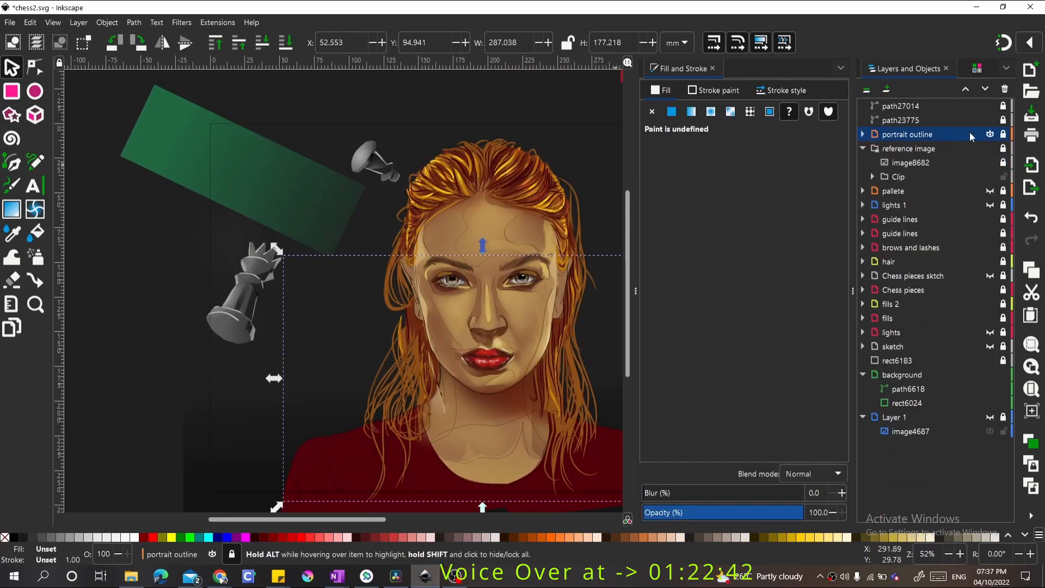
{"action": "left_click", "coordinate": [990, 191]}
{"action": "left_click", "coordinate": [989, 190]}
{"action": "left_click", "coordinate": [990, 276]}
{"action": "left_click", "coordinate": [990, 276]}
{"action": "left_click", "coordinate": [989, 261]}
{"action": "left_click", "coordinate": [990, 261]}
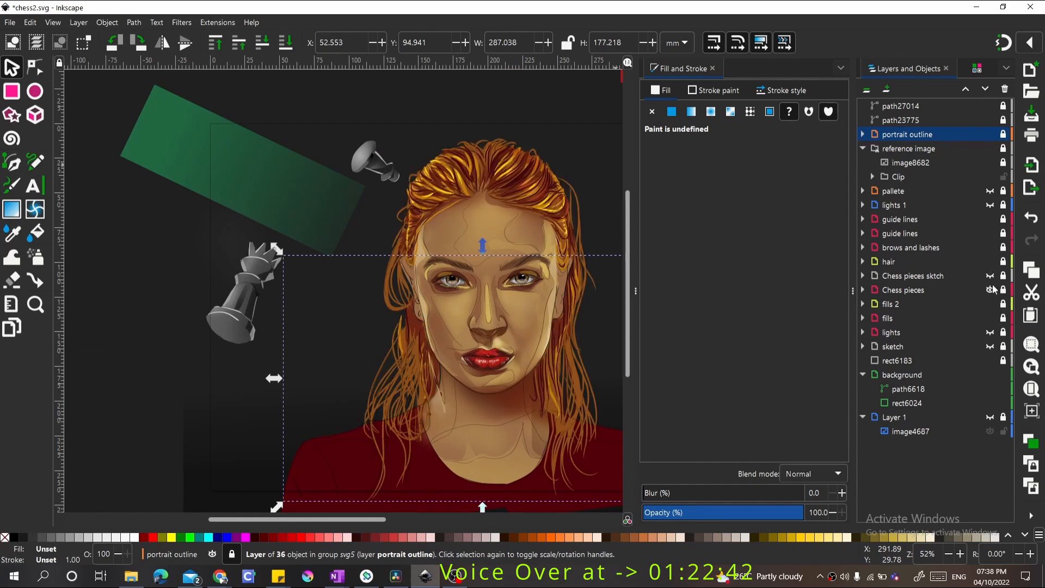
{"action": "left_click", "coordinate": [989, 317]}
{"action": "left_click", "coordinate": [989, 317]}
{"action": "left_click", "coordinate": [989, 304]}
{"action": "left_click", "coordinate": [989, 304]}
{"action": "left_click", "coordinate": [989, 374]}
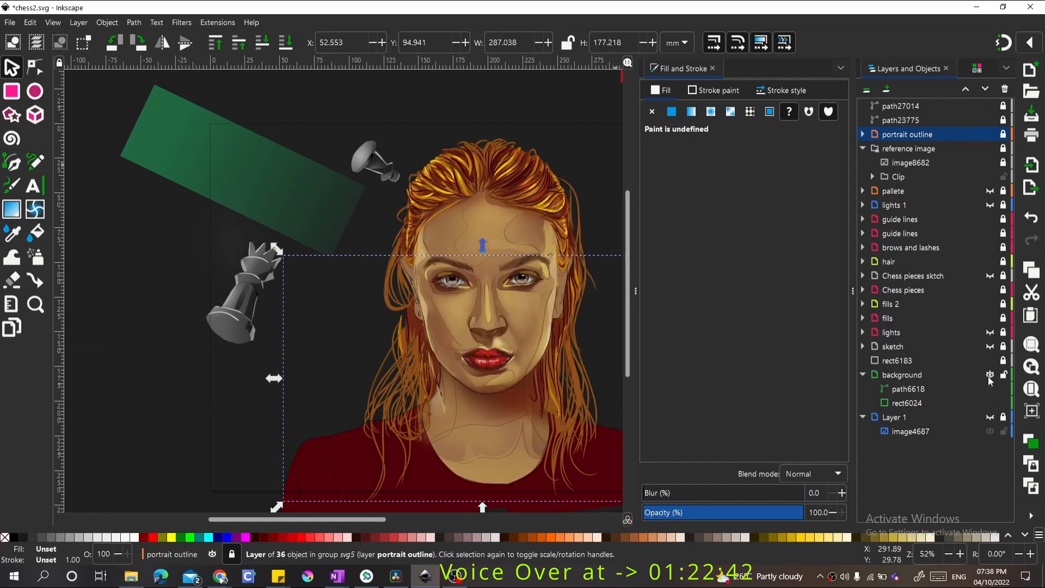
{"action": "left_click", "coordinate": [989, 374]}
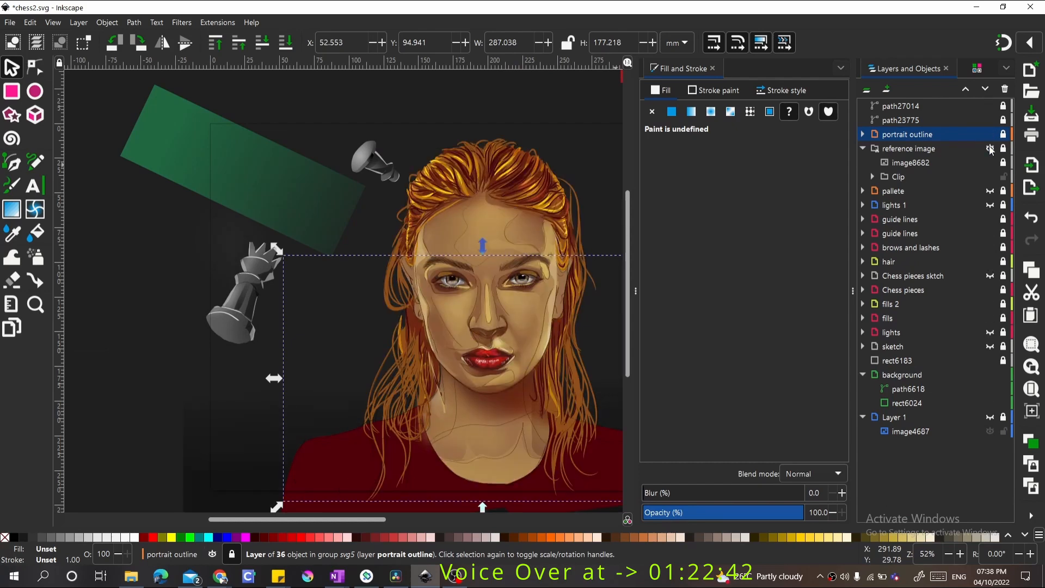
Identify and unlock the green rectangle rect6183 and move it below the background layer
{"action": "left_click", "coordinate": [989, 361]}
{"action": "left_click", "coordinate": [989, 361]}
{"action": "left_click", "coordinate": [1002, 360]}
{"action": "left_click_drag", "start_coordinate": [898, 361], "coordinate": [921, 407]}
Duplicate the green rectangle, place the copy diagonally below the original over the queen and move it into the background layer
{"action": "scroll", "coordinate": [328, 274], "scroll_direction": "down", "scroll_amount": 1, "text": "ctrl"}
{"action": "left_click", "coordinate": [299, 213]}
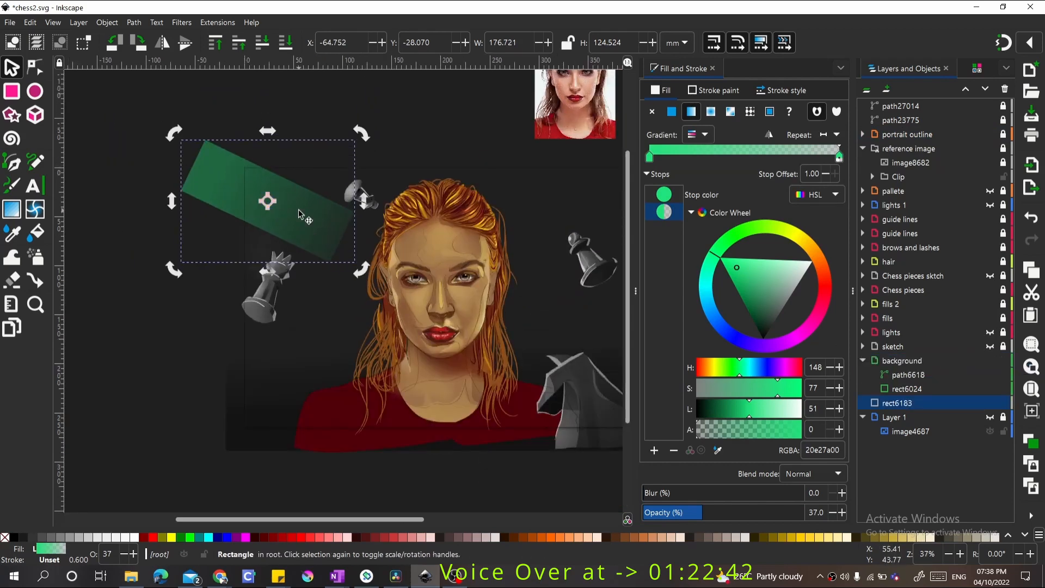
{"action": "key", "text": "ctrl+d"}
{"action": "left_click_drag", "start_coordinate": [227, 234], "coordinate": [192, 301]}
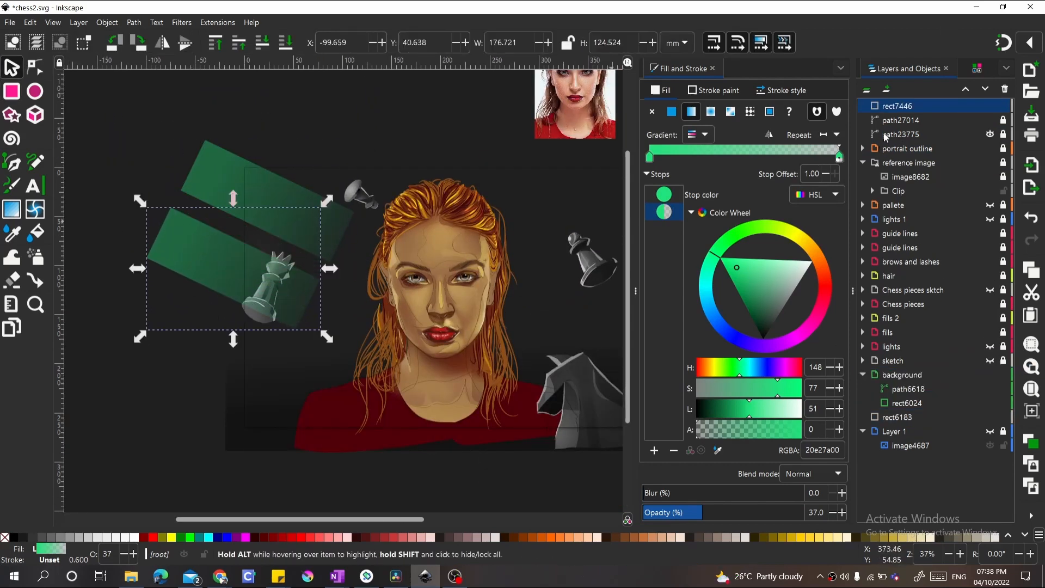
{"action": "left_click_drag", "start_coordinate": [897, 112], "coordinate": [937, 375]}
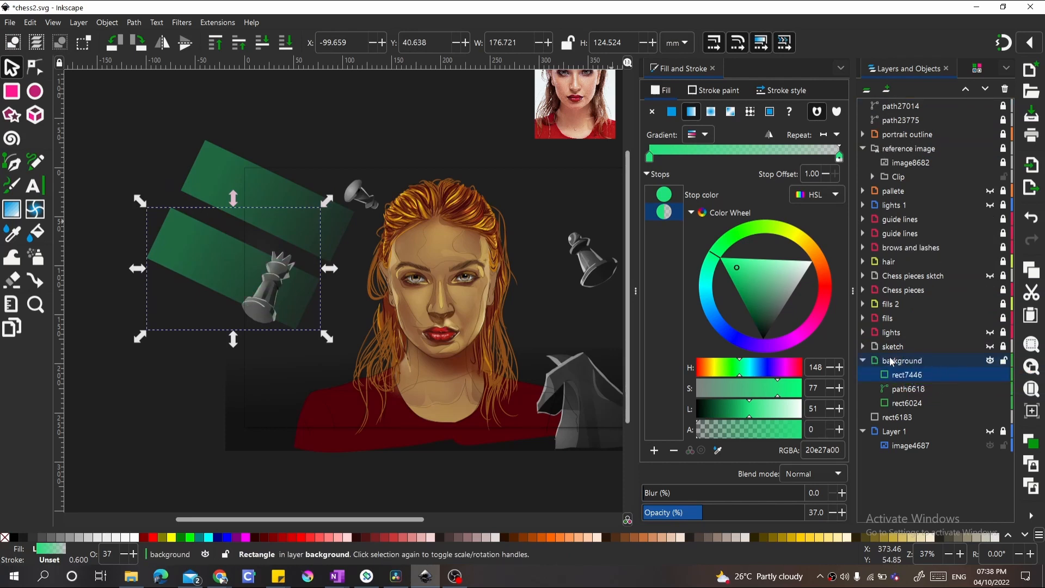
Reshape the duplicate into a long thin diagonal strip, about 231 by 114 mm overall, just beneath the large green rectangle
{"action": "key", "text": "r"}
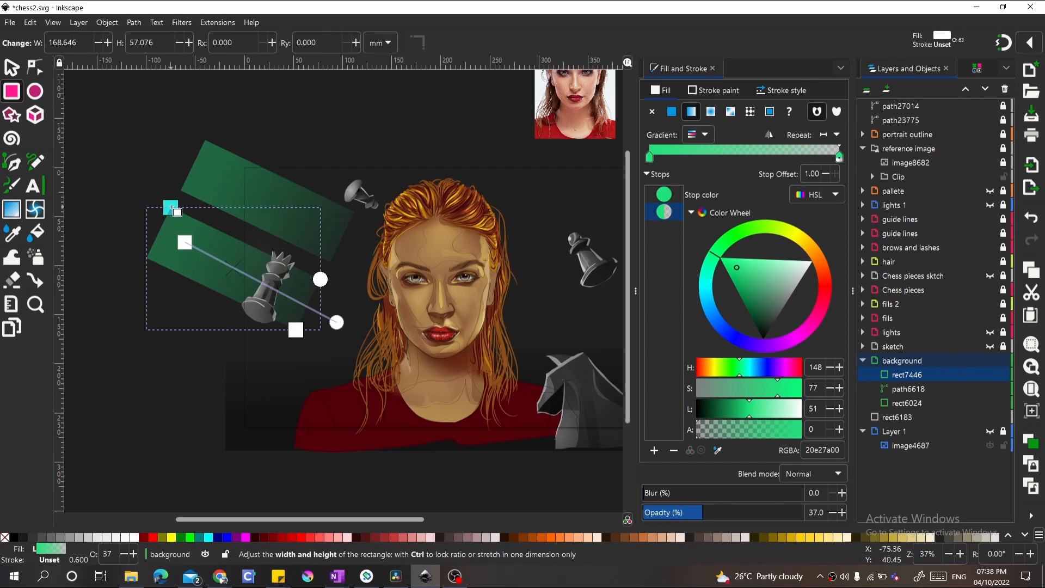
{"action": "left_click_drag", "start_coordinate": [170, 208], "coordinate": [72, 218]}
{"action": "key", "text": "s"}
{"action": "left_click_drag", "start_coordinate": [131, 253], "coordinate": [258, 248]}
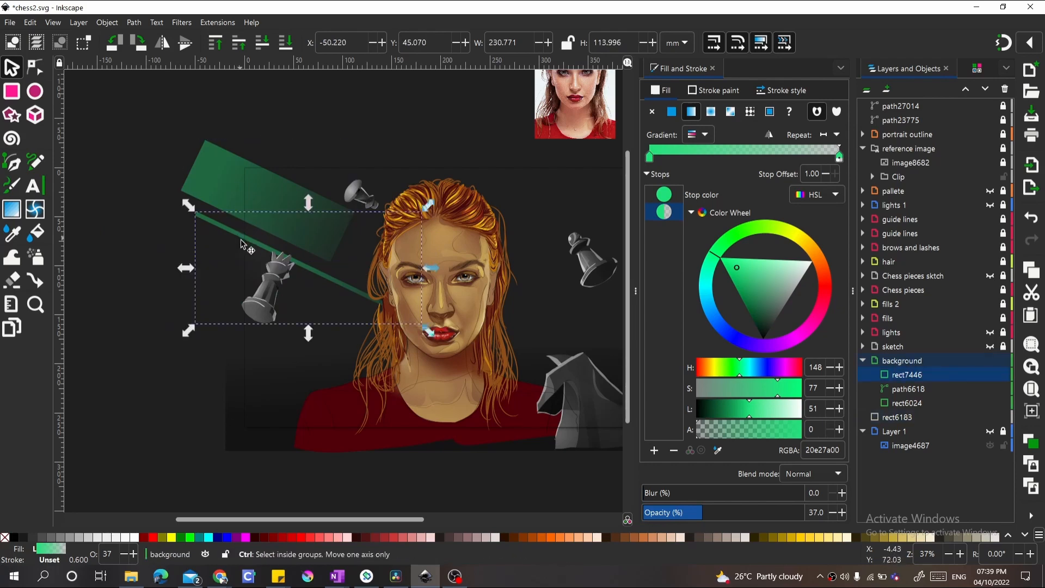
Duplicate the thin green strip and shift the copy up and outward past the page's left edge
{"action": "key", "text": "ctrl+d"}
{"action": "left_click_drag", "start_coordinate": [238, 241], "coordinate": [170, 222]}
{"action": "scroll", "coordinate": [327, 256], "scroll_direction": "down", "scroll_amount": 1}
{"action": "scroll", "coordinate": [522, 288], "scroll_direction": "up", "scroll_amount": 1}
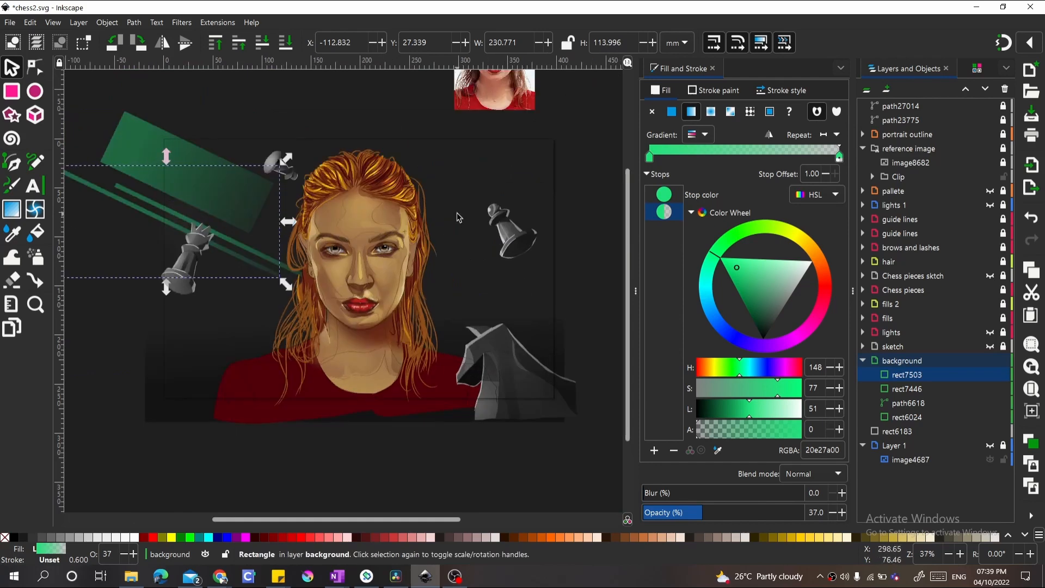
Draw a freehand shape about 270 by 303 mm behind the figure towards the knight, fill it black and set its opacity to 25.7%
{"action": "left_click", "coordinate": [18, 162]}
{"action": "left_click", "coordinate": [35, 162]}
{"action": "left_click_drag", "start_coordinate": [381, 161], "coordinate": [587, 329]}
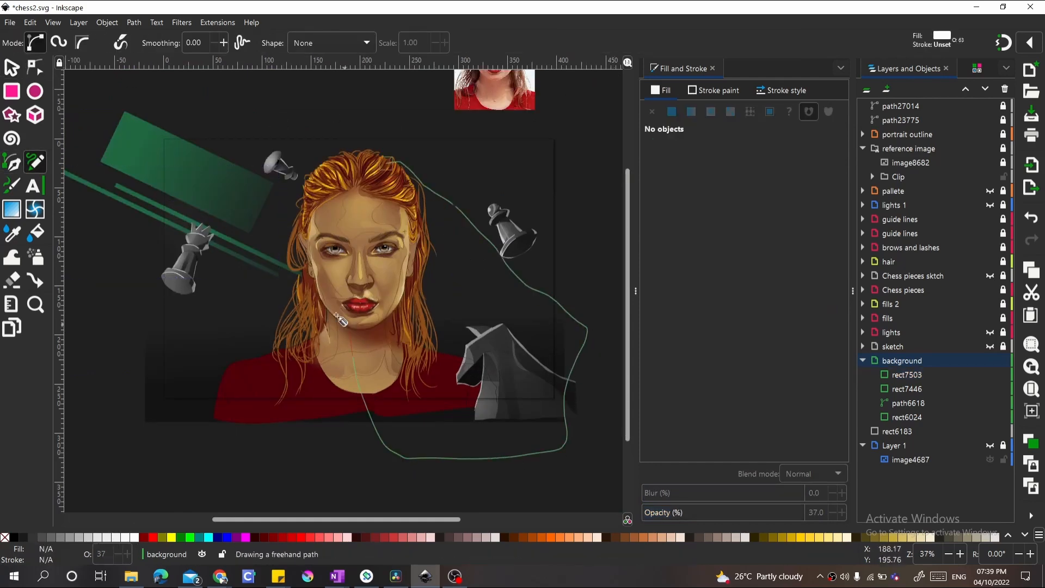
{"action": "left_click_drag", "start_coordinate": [349, 259], "coordinate": [348, 259]}
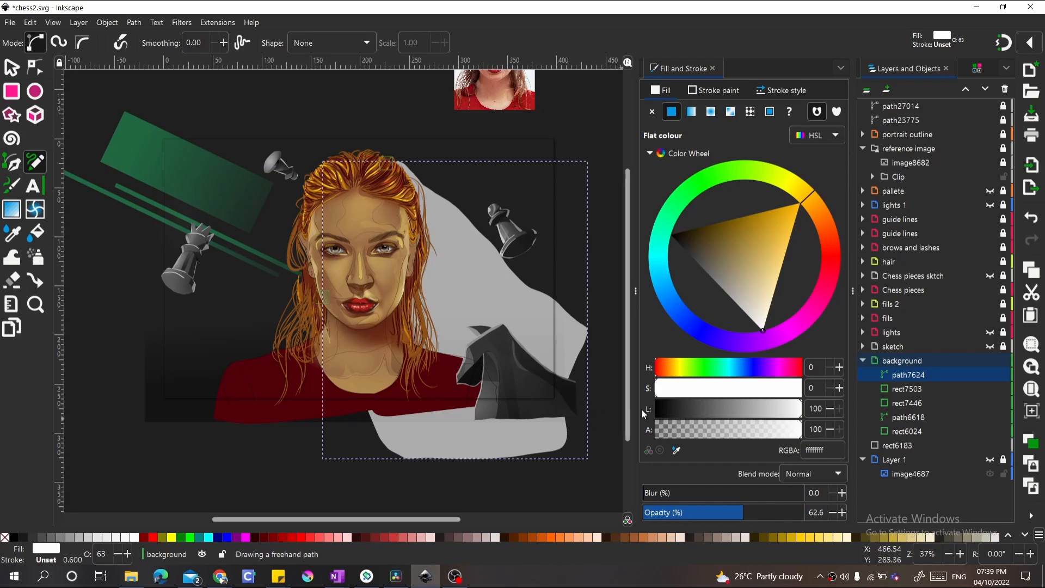
{"action": "left_click_drag", "start_coordinate": [666, 417], "coordinate": [655, 416]}
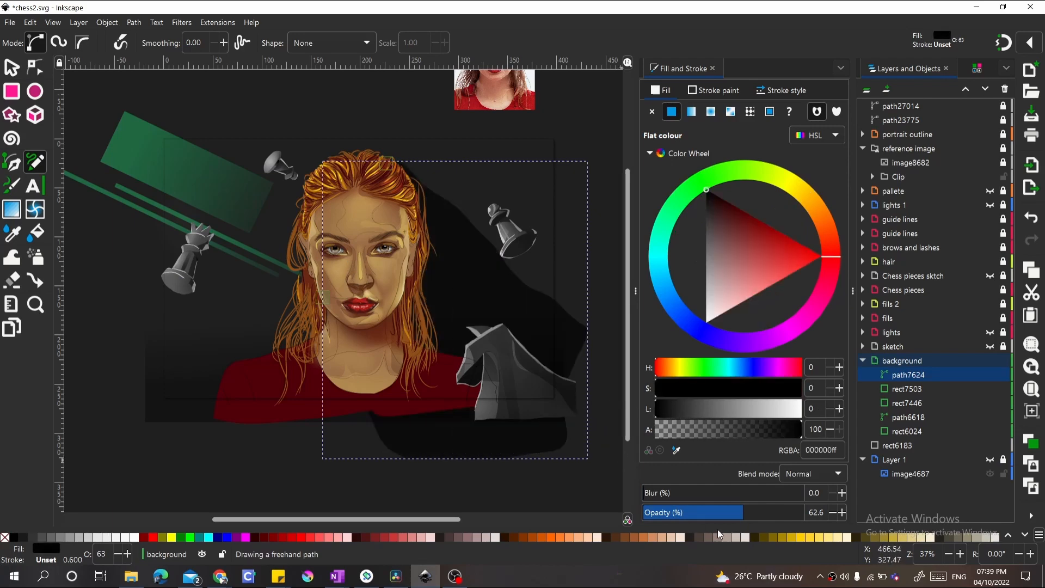
{"action": "left_click_drag", "start_coordinate": [707, 512], "coordinate": [681, 512]}
{"action": "key", "text": "s"}
{"action": "key", "text": "Escape"}
Move one of the two thin green strips above the large green rectangle so it runs diagonally towards the top of the hair
{"action": "scroll", "coordinate": [374, 272], "scroll_direction": "up", "scroll_amount": 1}
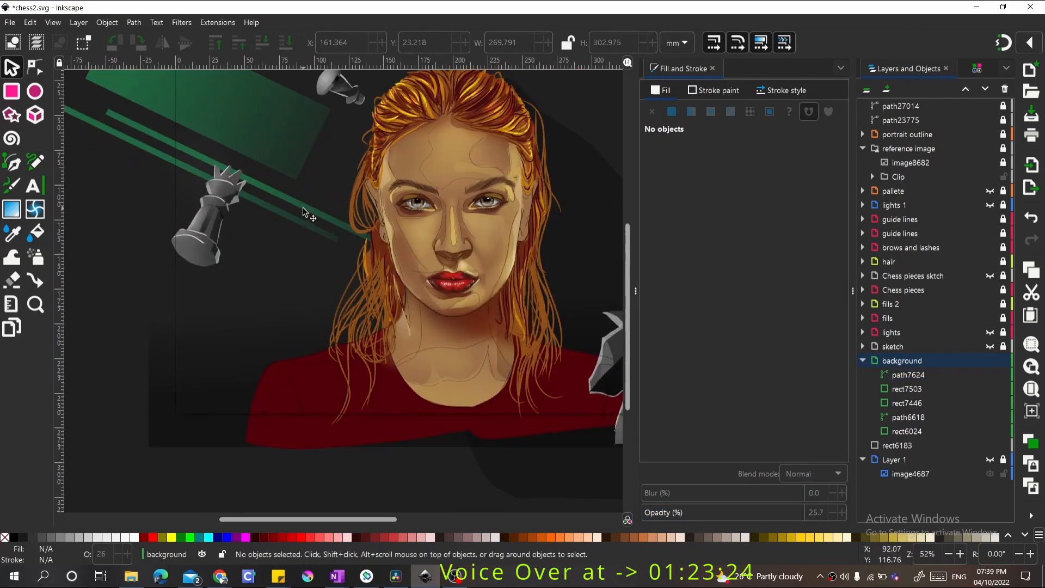
{"action": "left_click_drag", "start_coordinate": [306, 215], "coordinate": [406, 82]}
{"action": "scroll", "coordinate": [405, 82], "scroll_direction": "down", "scroll_amount": 1}
{"action": "left_click", "coordinate": [246, 290]}
{"action": "scroll", "coordinate": [226, 330], "scroll_direction": "down", "scroll_amount": 1}
{"action": "scroll", "coordinate": [241, 348], "scroll_direction": "up", "scroll_amount": 1}
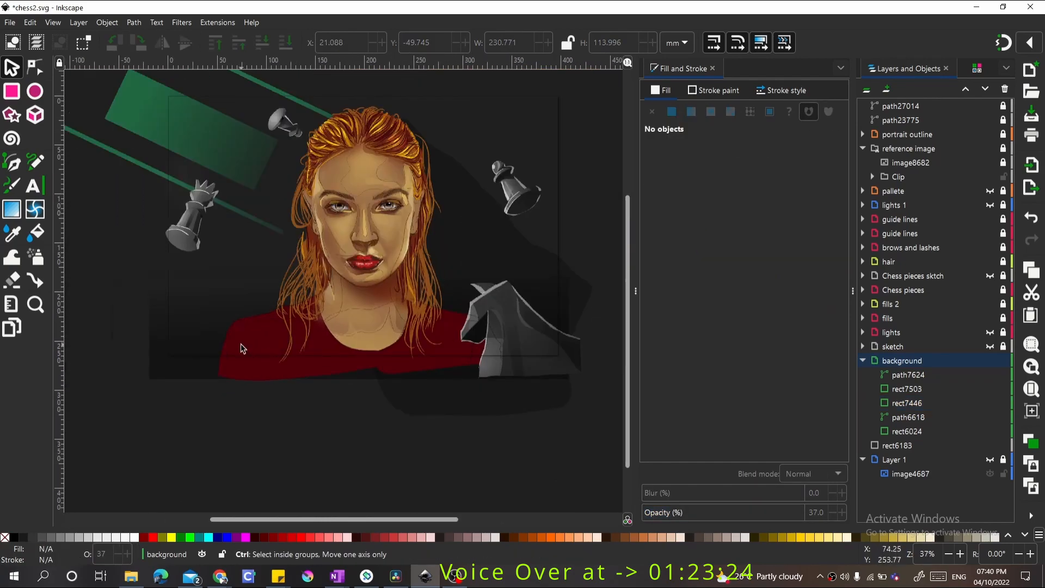
{"action": "scroll", "coordinate": [255, 348], "scroll_direction": "down", "scroll_amount": 1}
{"action": "scroll", "coordinate": [180, 351], "scroll_direction": "up", "scroll_amount": 2}
Draw a blurred white spot near the shoulder and a white streak below the queen's green strip with 19.2% blur and 41.8% opacity
{"action": "left_click_drag", "start_coordinate": [430, 123], "coordinate": [511, 134]}
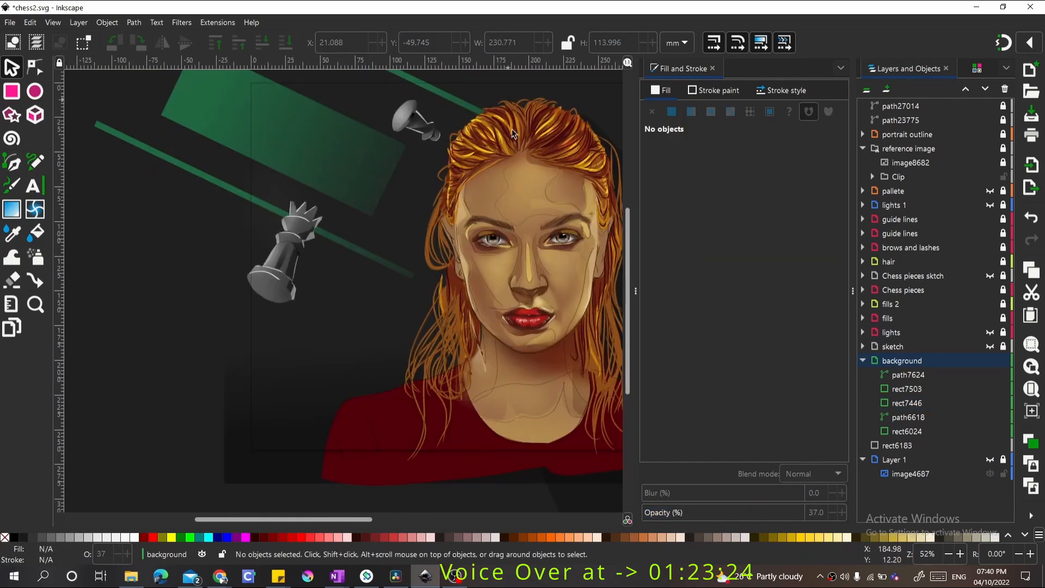
{"action": "left_click_drag", "start_coordinate": [275, 351], "coordinate": [326, 355]}
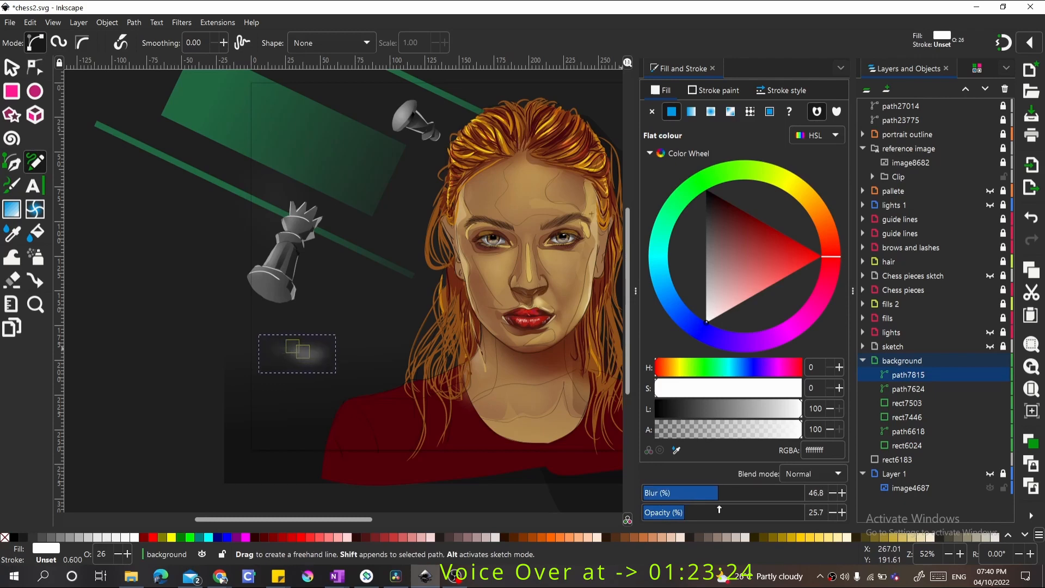
{"action": "left_click_drag", "start_coordinate": [396, 308], "coordinate": [323, 285]}
{"action": "key", "text": "ctrl+z"}
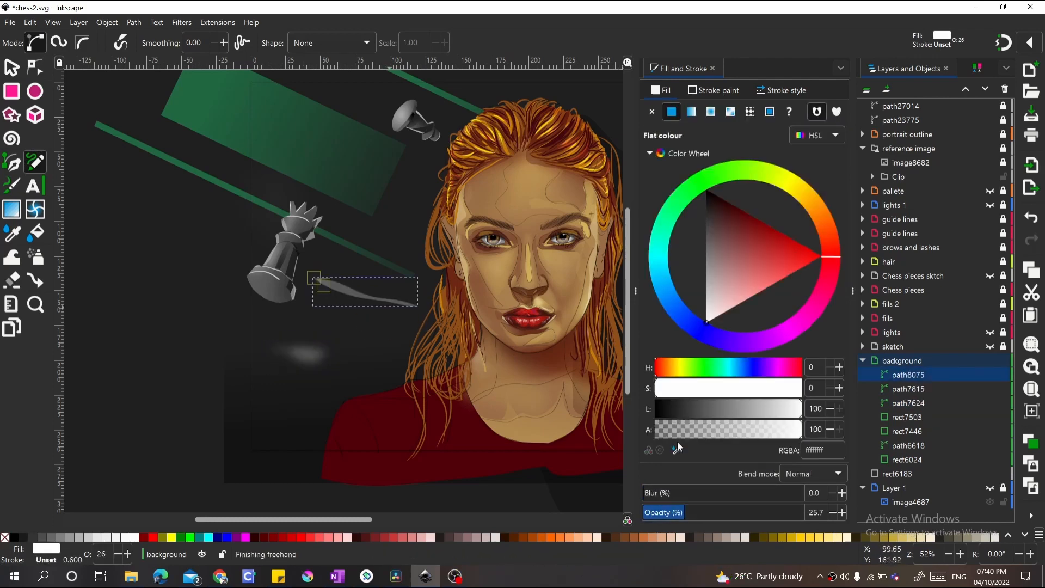
{"action": "left_click", "coordinate": [671, 493]}
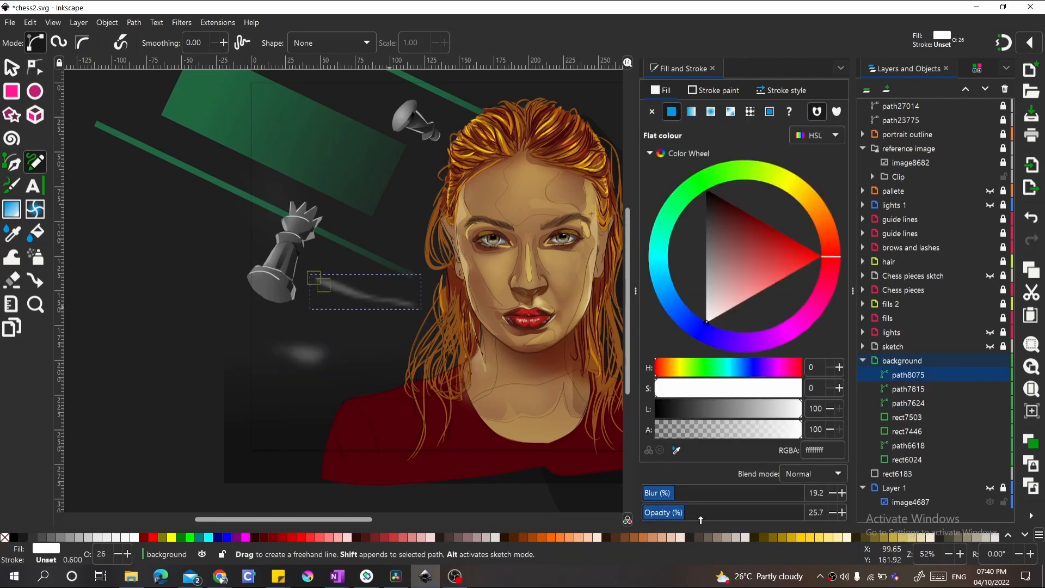
{"action": "left_click_drag", "start_coordinate": [700, 520], "coordinate": [712, 517]}
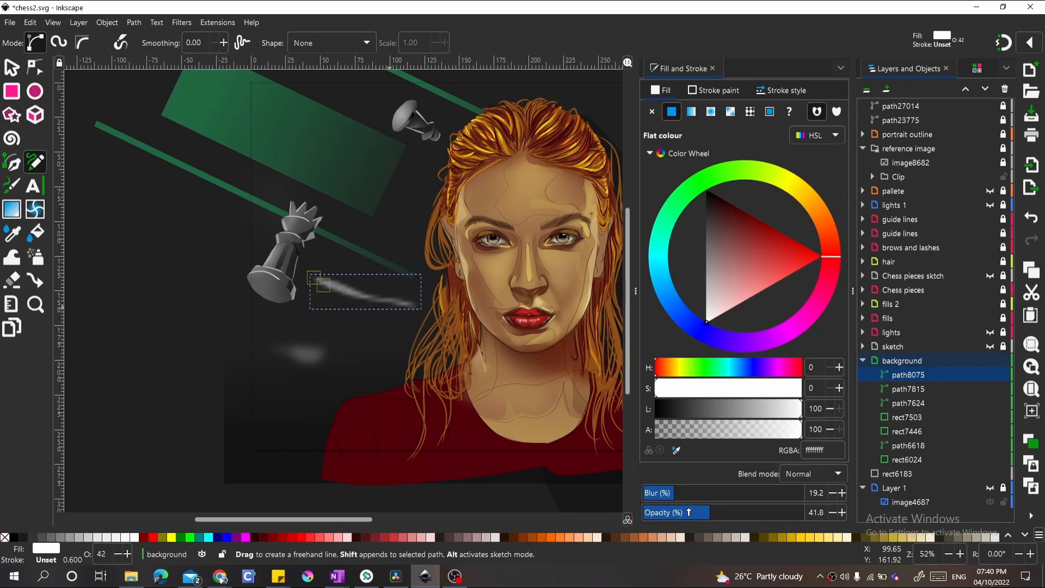
Append small white spots to the streak on both sides of the figure, with blur reduced to 7.8% and opacity set to 40%
{"action": "left_click_drag", "start_coordinate": [373, 187], "coordinate": [382, 193]}
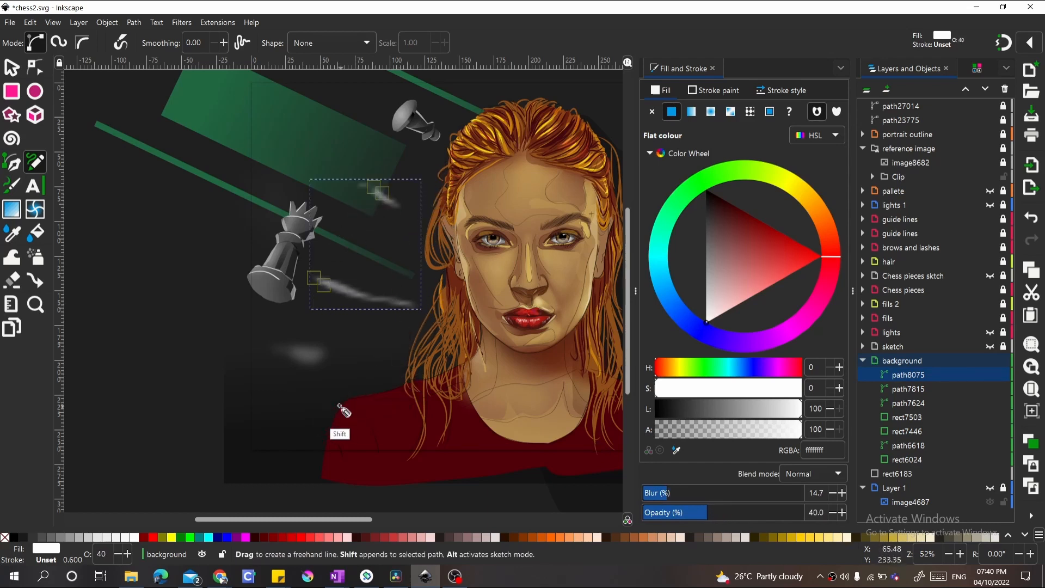
{"action": "left_click_drag", "start_coordinate": [310, 408], "coordinate": [309, 407]}
{"action": "key", "text": "space"}
{"action": "mouse_move", "coordinate": [505, 297]}
{"action": "left_mouse_down"}
{"action": "mouse_move", "coordinate": [341, 269]}
{"action": "mouse_move", "coordinate": [265, 286]}
{"action": "mouse_move", "coordinate": [290, 277]}
{"action": "left_mouse_up"}
{"action": "mouse_move", "coordinate": [443, 125]}
{"action": "left_mouse_down"}
{"action": "mouse_move", "coordinate": [469, 141]}
{"action": "mouse_move", "coordinate": [432, 127]}
{"action": "mouse_move", "coordinate": [443, 125]}
{"action": "left_mouse_up"}
{"action": "left_click_drag", "start_coordinate": [554, 150], "coordinate": [556, 154]}
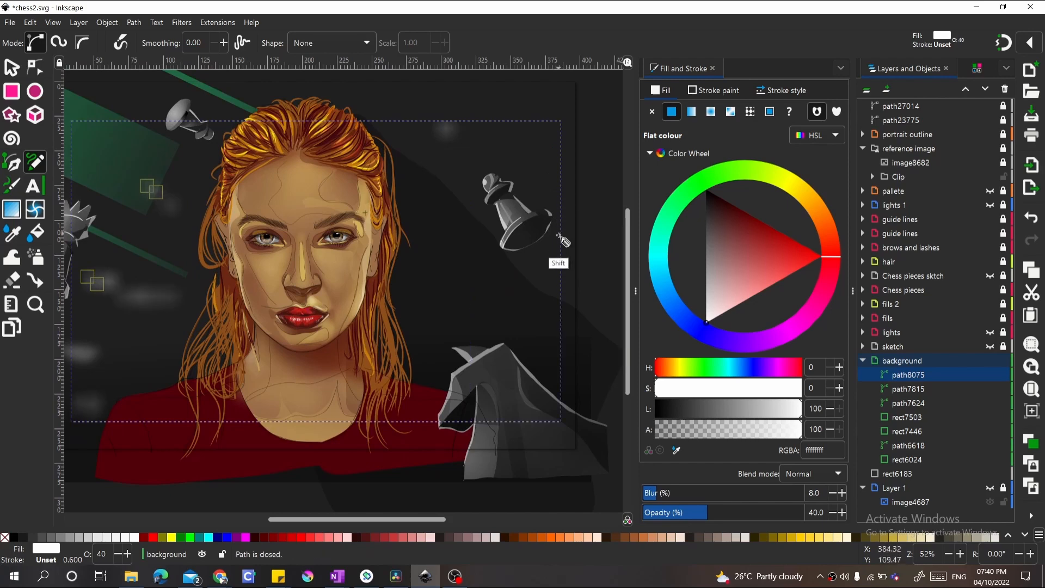
{"action": "left_click_drag", "start_coordinate": [559, 236], "coordinate": [566, 248]}
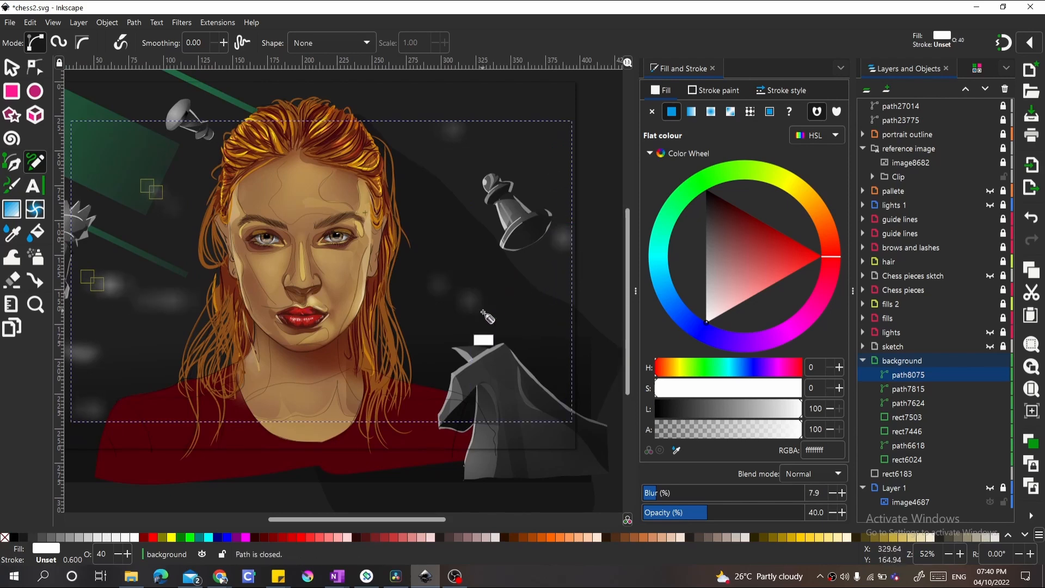
{"action": "left_click_drag", "start_coordinate": [531, 311], "coordinate": [530, 312]}
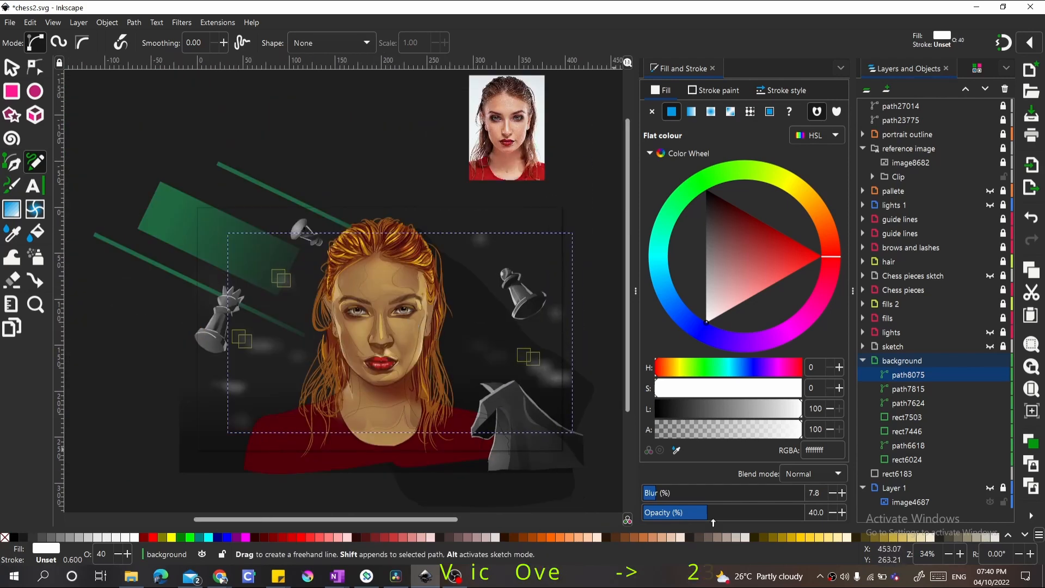
Set the scattered white spots' opacity to 13.3% and delete the separate blurred spot beside the shoulder
{"action": "key", "text": "s"}
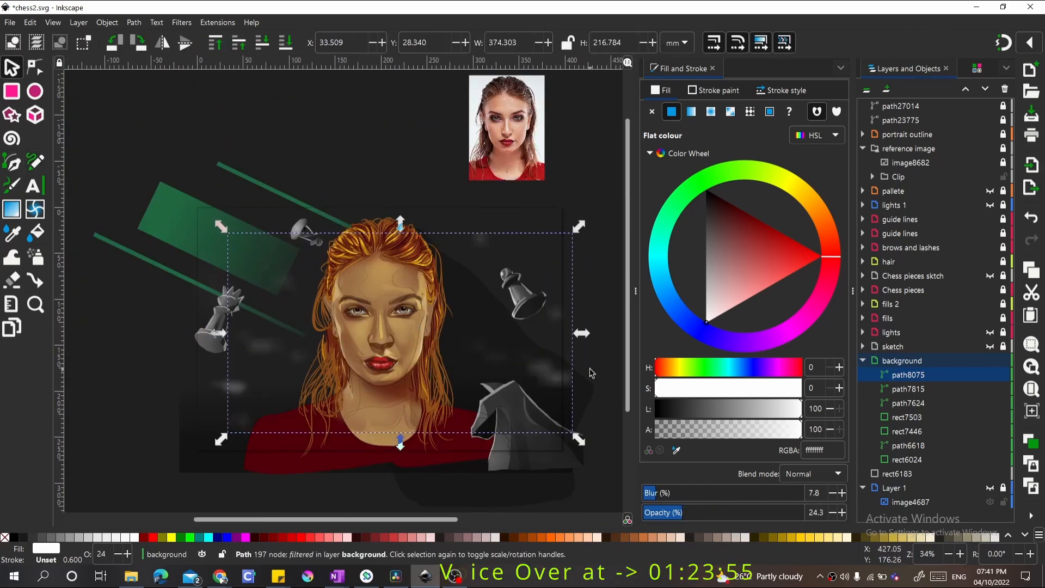
{"action": "left_click", "coordinate": [664, 513]}
{"action": "key", "text": "Delete"}
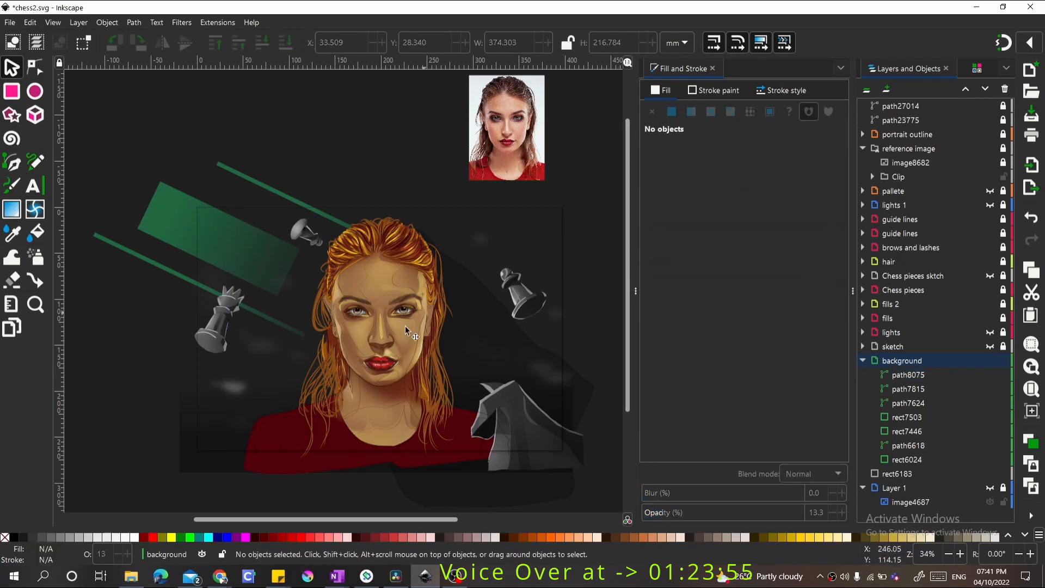
{"action": "scroll", "coordinate": [262, 379], "scroll_direction": "up", "scroll_amount": 2}
{"action": "scroll", "coordinate": [261, 379], "scroll_direction": "up", "scroll_amount": 2}
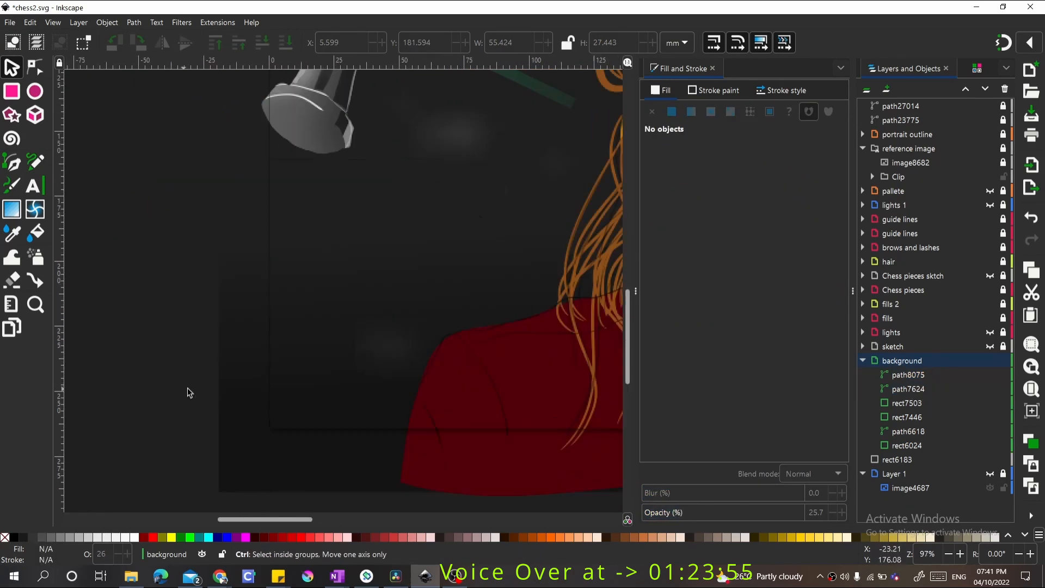
{"action": "key", "text": "c"}
{"action": "mouse_move", "coordinate": [179, 380]}
{"action": "left_mouse_down"}
{"action": "mouse_move", "coordinate": [430, 201]}
{"action": "mouse_move", "coordinate": [443, 215]}
{"action": "left_mouse_up"}
{"action": "key", "text": "ctrl+z"}
{"action": "left_click_drag", "start_coordinate": [369, 176], "coordinate": [398, 280]}
{"action": "mouse_move", "coordinate": [367, 183]}
{"action": "left_mouse_down"}
{"action": "mouse_move", "coordinate": [444, 261]}
{"action": "mouse_move", "coordinate": [425, 386]}
{"action": "left_mouse_up"}
{"action": "mouse_move", "coordinate": [387, 223]}
{"action": "left_mouse_down"}
{"action": "mouse_move", "coordinate": [424, 302]}
{"action": "mouse_move", "coordinate": [430, 242]}
{"action": "left_mouse_up"}
{"action": "left_click_drag", "start_coordinate": [200, 287], "coordinate": [407, 330]}
{"action": "key", "text": "ctrl+z"}
{"action": "mouse_move", "coordinate": [175, 166]}
{"action": "left_mouse_down"}
{"action": "mouse_move", "coordinate": [317, 271]}
{"action": "mouse_move", "coordinate": [396, 277]}
{"action": "left_mouse_up"}
{"action": "left_click_drag", "start_coordinate": [421, 340], "coordinate": [295, 511]}
{"action": "key", "text": "2"}
{"action": "key", "text": "ctrl+z"}
{"action": "key", "text": "ctrl+z"}
{"action": "key", "text": "ctrl+z"}
{"action": "key", "text": "ctrl+z"}
{"action": "key", "text": "ctrl+z"}
{"action": "key", "text": "ctrl+z"}
{"action": "key", "text": "4"}
Sketch a faint, thin white outline of a tilted chess piece below the queen with calligraphic strokes 1.904 px wide
{"action": "key", "text": "z"}
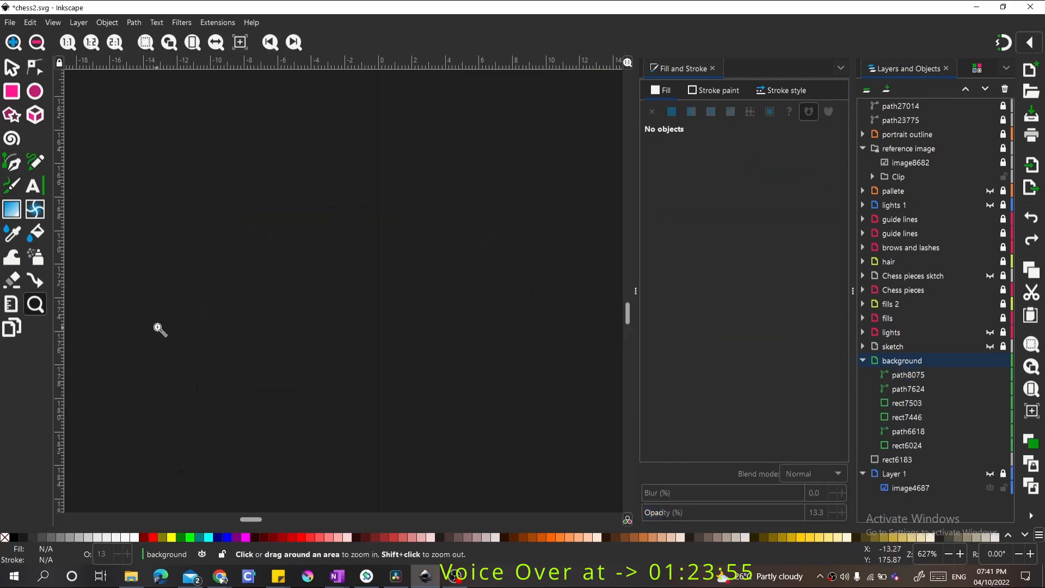
{"action": "left_click_drag", "start_coordinate": [159, 321], "coordinate": [378, 445]}
{"action": "key", "text": "c"}
{"action": "mouse_move", "coordinate": [115, 344]}
{"action": "left_mouse_down"}
{"action": "mouse_move", "coordinate": [185, 256]}
{"action": "mouse_move", "coordinate": [170, 266]}
{"action": "mouse_move", "coordinate": [260, 243]}
{"action": "left_mouse_up"}
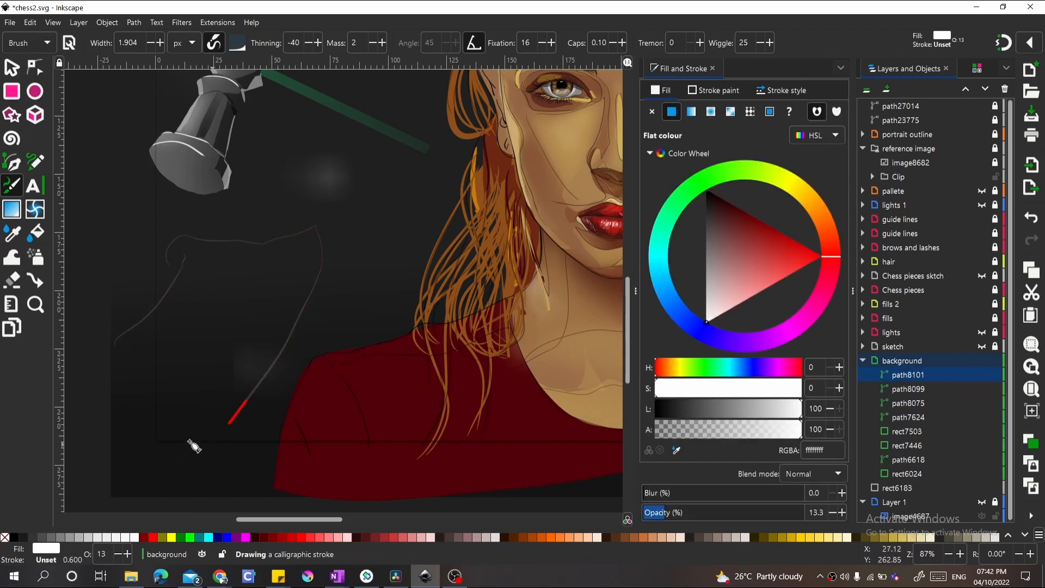
{"action": "left_click_drag", "start_coordinate": [193, 445], "coordinate": [203, 449]}
{"action": "left_click_drag", "start_coordinate": [318, 235], "coordinate": [291, 270]}
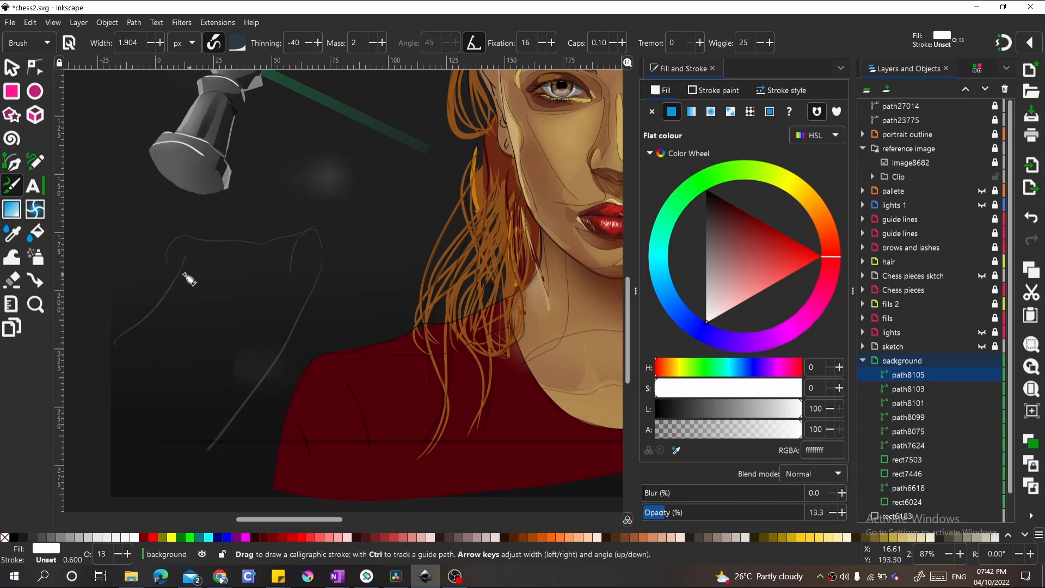
{"action": "left_click_drag", "start_coordinate": [166, 259], "coordinate": [185, 262]}
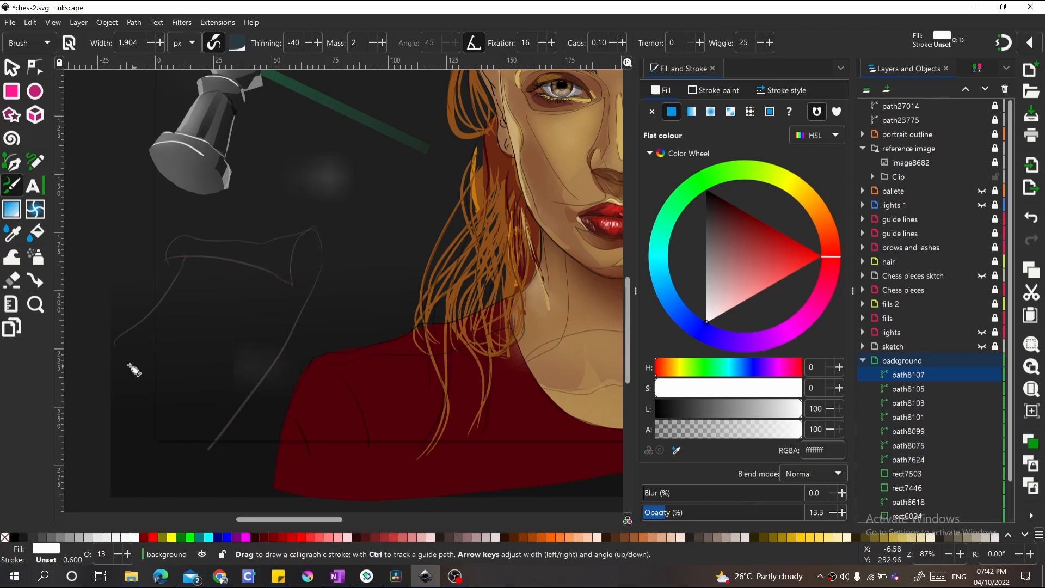
{"action": "mouse_move", "coordinate": [114, 348]}
{"action": "left_mouse_down"}
{"action": "mouse_move", "coordinate": [188, 417]}
{"action": "mouse_move", "coordinate": [226, 481]}
{"action": "left_mouse_up"}
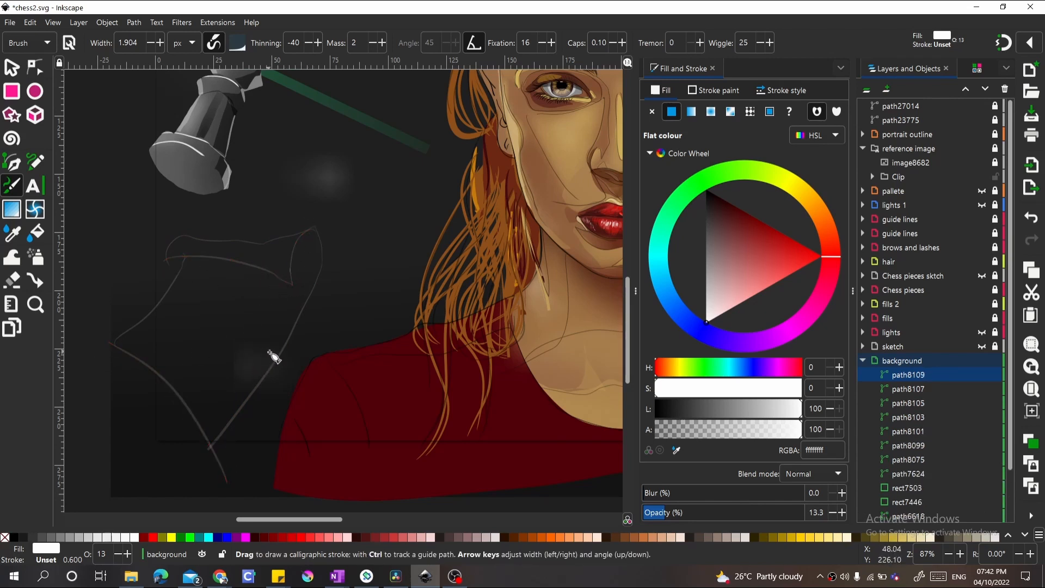
Trace the sketched outline below the queen with a filled white freehand shape about 88 by 96 mm and set its opacity to 18.9%
{"action": "key", "text": "3"}
{"action": "key", "text": "2"}
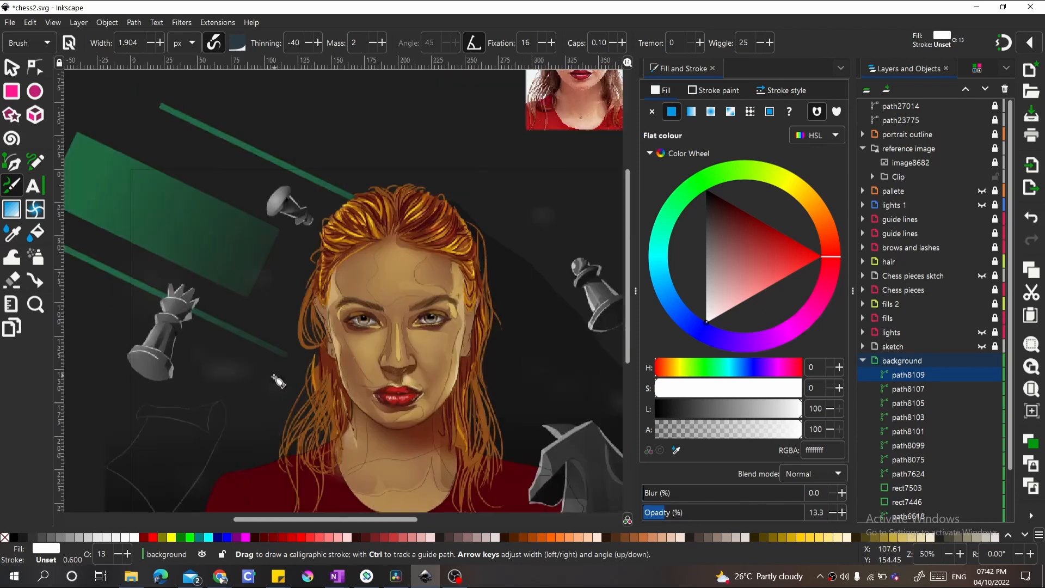
{"action": "scroll", "coordinate": [196, 400], "scroll_direction": "down", "scroll_amount": 2}
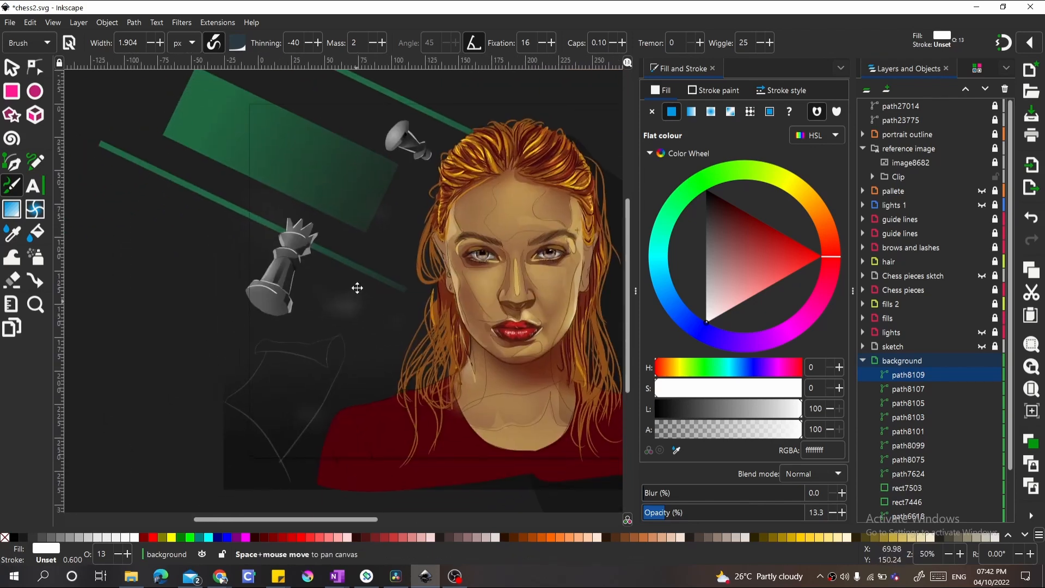
{"action": "key", "text": "z"}
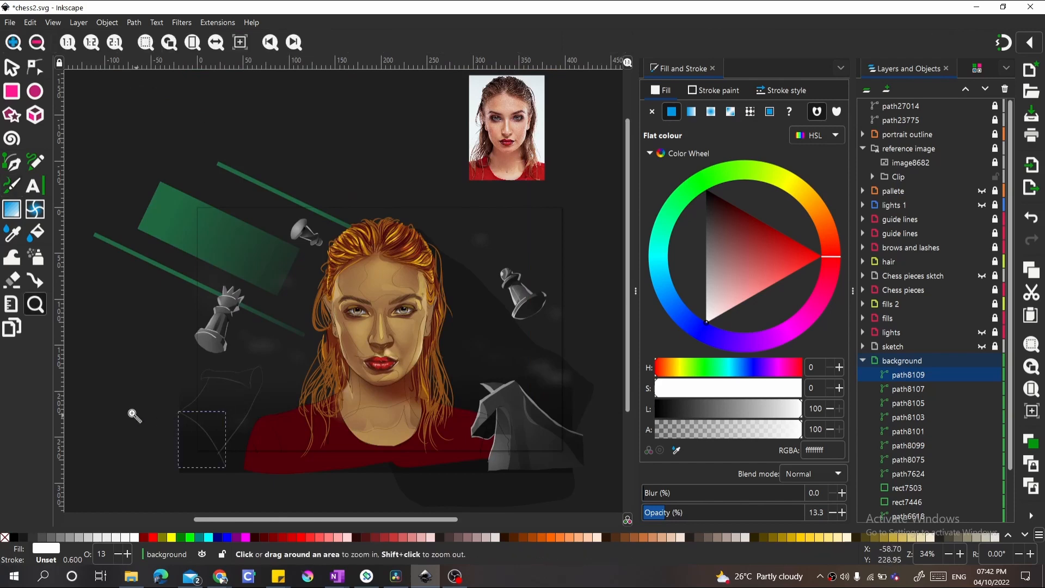
{"action": "left_click_drag", "start_coordinate": [113, 340], "coordinate": [307, 453]}
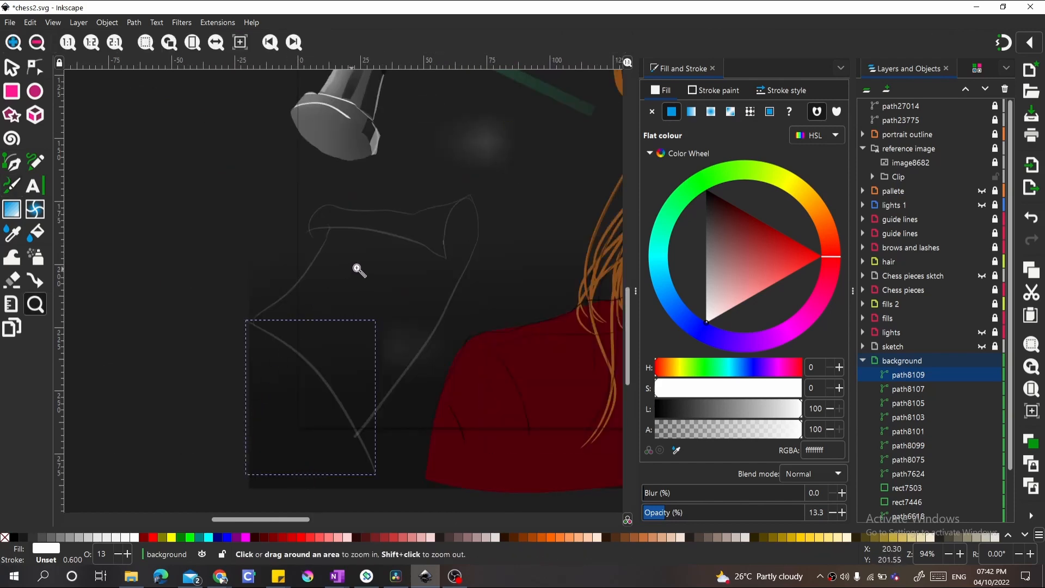
{"action": "key", "text": "s"}
{"action": "key", "text": "p"}
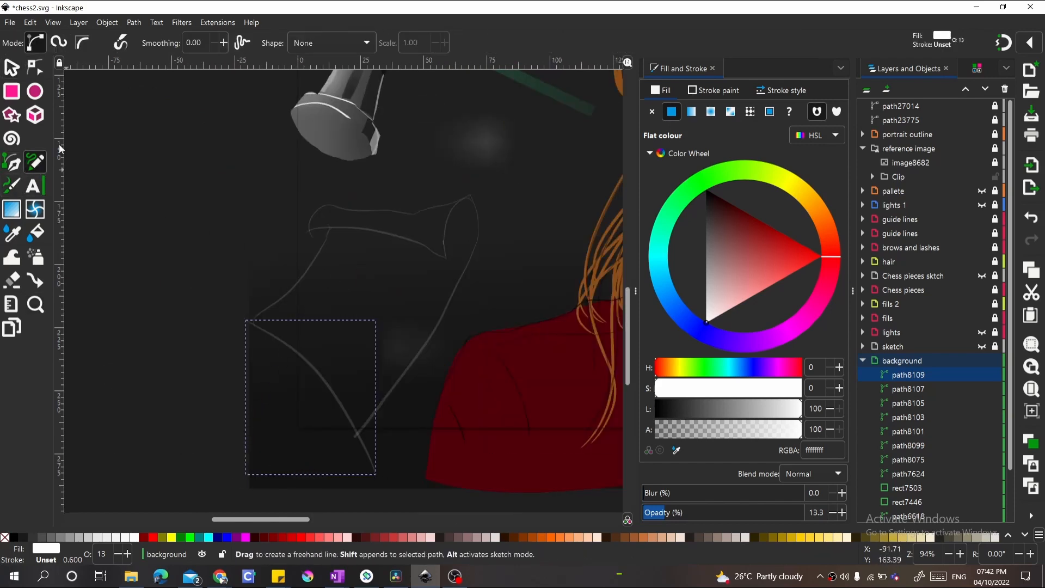
{"action": "mouse_move", "coordinate": [249, 318]}
{"action": "left_mouse_down"}
{"action": "mouse_move", "coordinate": [360, 435]}
{"action": "mouse_move", "coordinate": [452, 251]}
{"action": "mouse_move", "coordinate": [357, 212]}
{"action": "mouse_move", "coordinate": [408, 212]}
{"action": "left_mouse_up"}
{"action": "key", "text": "ctrl+z"}
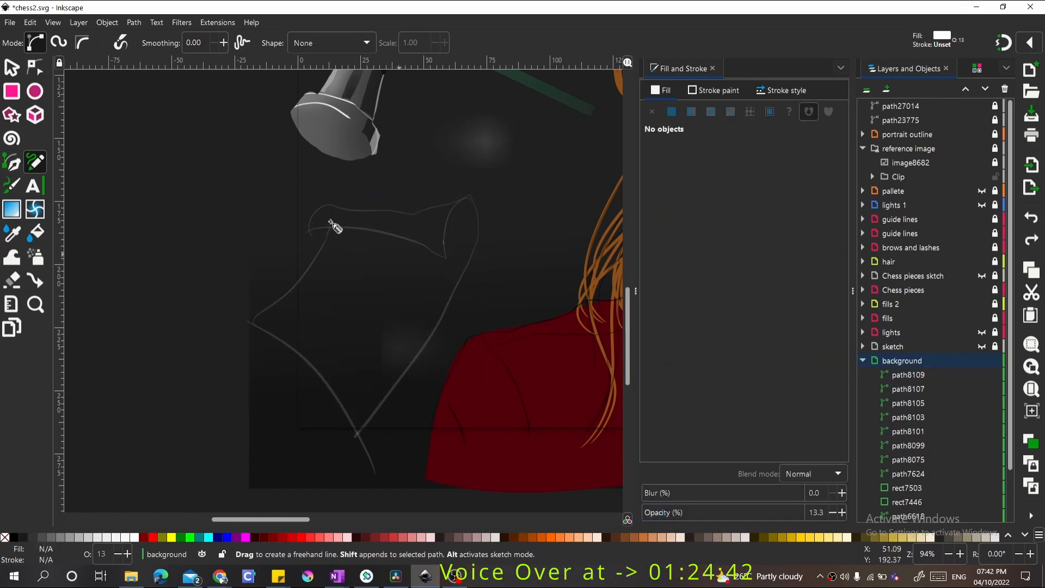
{"action": "mouse_move", "coordinate": [312, 233]}
{"action": "left_mouse_down"}
{"action": "mouse_move", "coordinate": [431, 206]}
{"action": "mouse_move", "coordinate": [378, 429]}
{"action": "mouse_move", "coordinate": [250, 325]}
{"action": "mouse_move", "coordinate": [313, 233]}
{"action": "left_mouse_up"}
{"action": "key", "text": "w"}
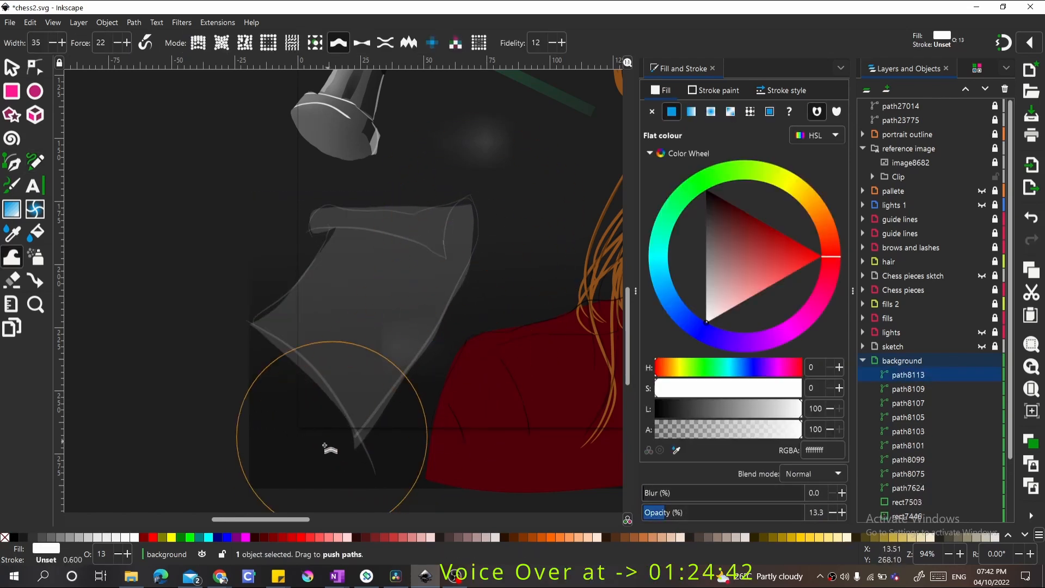
{"action": "key", "text": "s"}
{"action": "mouse_move", "coordinate": [667, 512]}
{"action": "left_mouse_down"}
{"action": "mouse_move", "coordinate": [724, 512]}
{"action": "mouse_move", "coordinate": [663, 494]}
{"action": "left_mouse_up"}
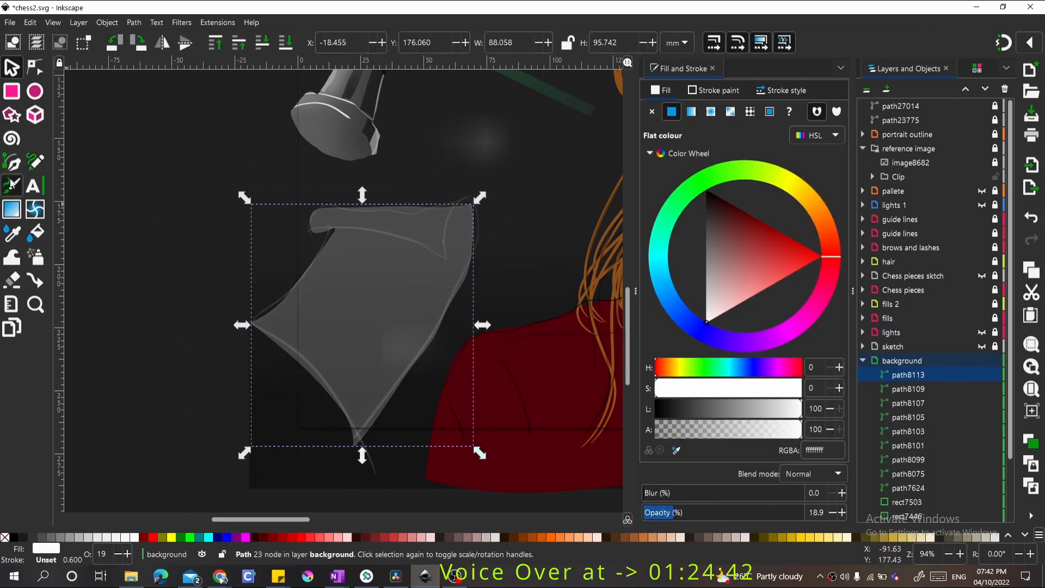
Draw a freehand shadow shape under the rim of the pale piece, fill it black and set its opacity to 42.8%
{"action": "key", "text": "p"}
{"action": "mouse_move", "coordinate": [334, 227]}
{"action": "left_mouse_down"}
{"action": "mouse_move", "coordinate": [428, 246]}
{"action": "mouse_move", "coordinate": [471, 202]}
{"action": "left_mouse_up"}
{"action": "left_click_drag", "start_coordinate": [356, 250], "coordinate": [335, 230]}
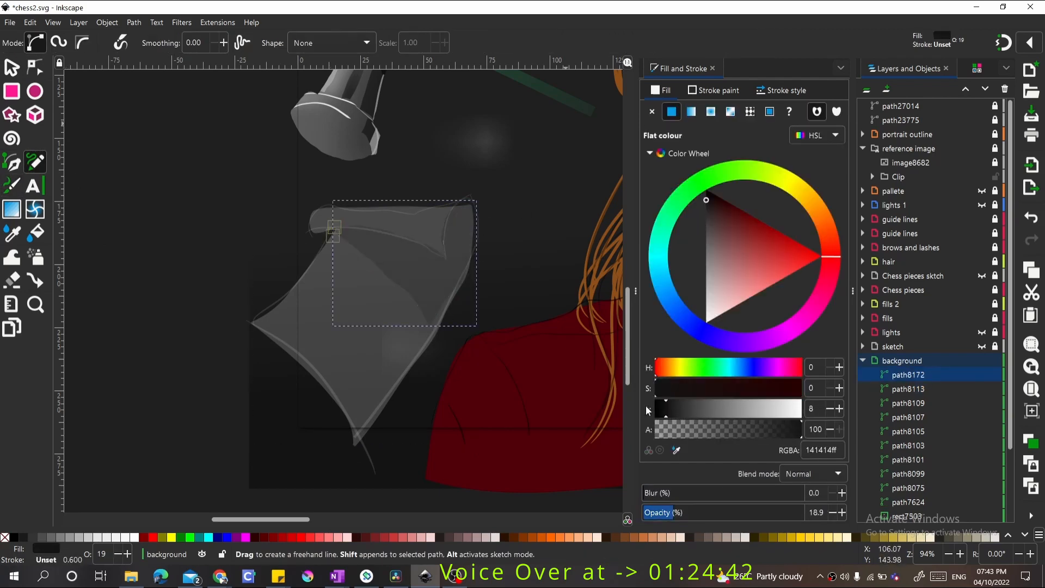
{"action": "left_click", "coordinate": [706, 512]}
{"action": "key", "text": "Escape"}
Apply a linear gradient to the pale piece below the queen, fading from white to transparent towards its upper rim
{"action": "scroll", "coordinate": [272, 298], "scroll_direction": "down", "scroll_amount": 3}
{"action": "scroll", "coordinate": [304, 306], "scroll_direction": "up", "scroll_amount": 3}
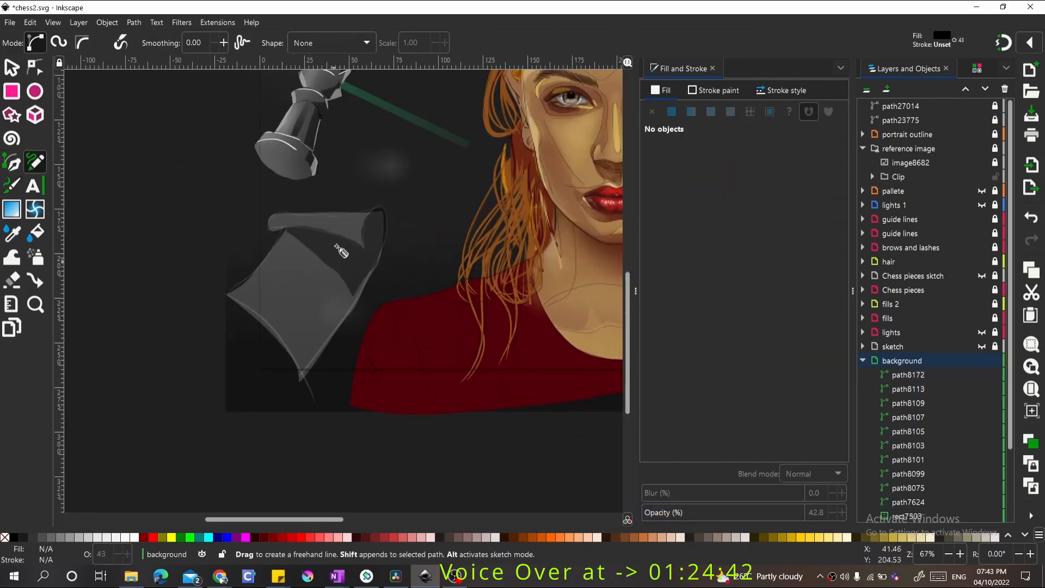
{"action": "key", "text": "s"}
{"action": "left_click", "coordinate": [294, 297]}
{"action": "key", "text": "g"}
{"action": "mouse_move", "coordinate": [295, 290]}
{"action": "left_mouse_down"}
{"action": "mouse_move", "coordinate": [338, 284]}
{"action": "mouse_move", "coordinate": [359, 205]}
{"action": "left_mouse_up"}
{"action": "left_click_drag", "start_coordinate": [295, 289], "coordinate": [214, 378]}
{"action": "left_click_drag", "start_coordinate": [347, 244], "coordinate": [364, 238]}
{"action": "key", "text": "ctrl+z"}
{"action": "scroll", "coordinate": [305, 296], "scroll_direction": "down", "scroll_amount": 1}
{"action": "scroll", "coordinate": [299, 314], "scroll_direction": "up", "scroll_amount": 2}
{"action": "key", "text": "s"}
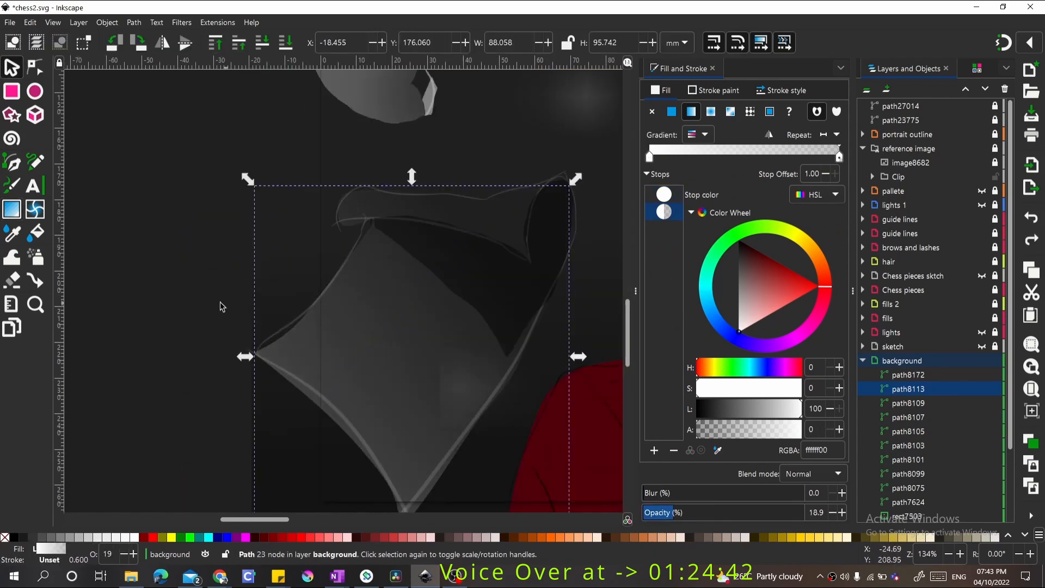
{"action": "left_click", "coordinate": [220, 306]}
Find the layer that holds the figure's red top, fills 2, and unlock it for drawing
{"action": "scroll", "coordinate": [220, 318], "scroll_direction": "down", "scroll_amount": 5}
{"action": "scroll", "coordinate": [168, 376], "scroll_direction": "up", "scroll_amount": 1}
{"action": "left_click_drag", "start_coordinate": [457, 286], "coordinate": [240, 216]}
{"action": "scroll", "coordinate": [241, 219], "scroll_direction": "up", "scroll_amount": 3}
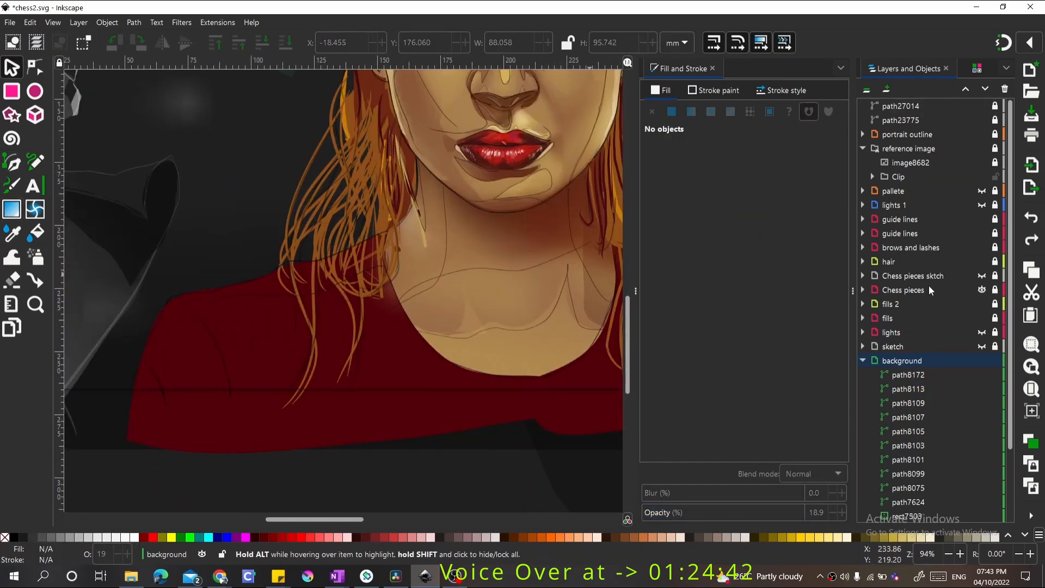
{"action": "left_click", "coordinate": [893, 316]}
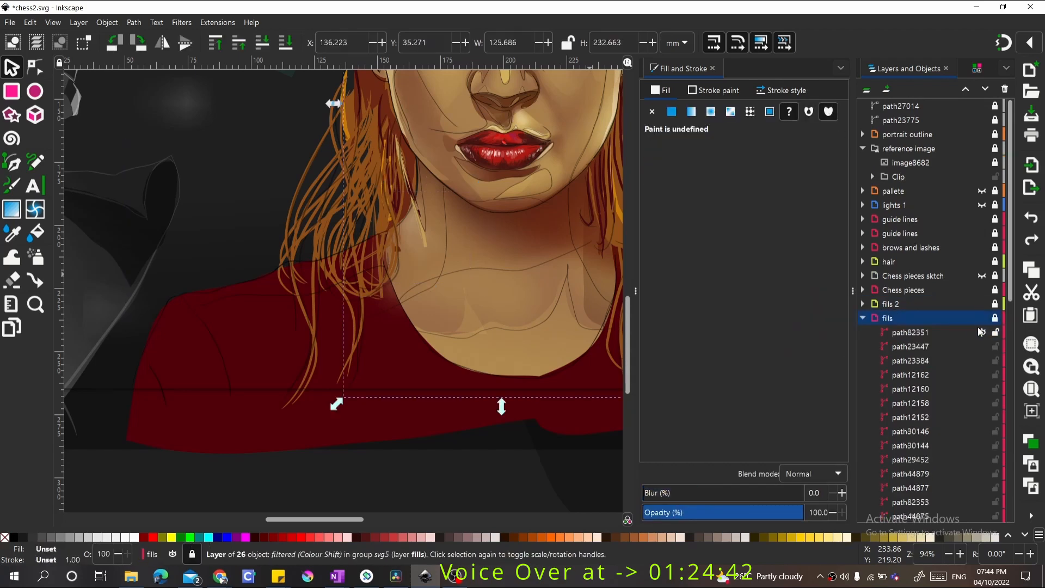
{"action": "left_click", "coordinate": [891, 332]}
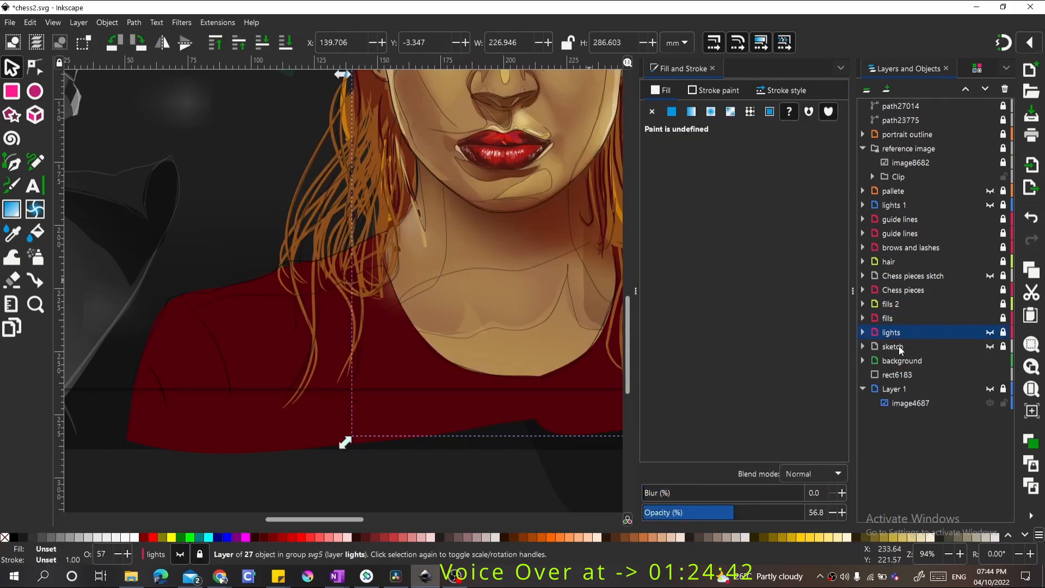
{"action": "left_click", "coordinate": [903, 290]}
{"action": "left_click", "coordinate": [891, 304]}
{"action": "left_click", "coordinate": [981, 304]}
{"action": "left_click", "coordinate": [982, 304]}
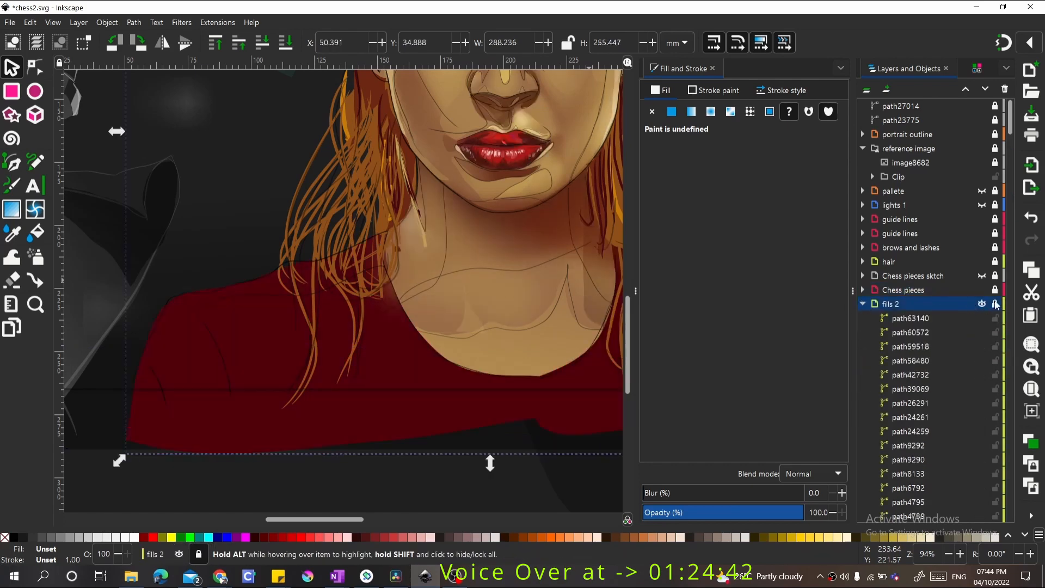
{"action": "left_click", "coordinate": [994, 303]}
Draw a freehand highlight along the outer edge of the red sleeve and fill it with light red c42b3d
{"action": "scroll", "coordinate": [168, 332], "scroll_direction": "up", "scroll_amount": 1}
{"action": "left_click_drag", "start_coordinate": [168, 331], "coordinate": [183, 331]}
{"action": "key", "text": "p"}
{"action": "mouse_move", "coordinate": [124, 474]}
{"action": "left_mouse_down"}
{"action": "mouse_move", "coordinate": [164, 330]}
{"action": "mouse_move", "coordinate": [190, 308]}
{"action": "mouse_move", "coordinate": [169, 398]}
{"action": "mouse_move", "coordinate": [124, 475]}
{"action": "left_mouse_up"}
{"action": "key", "text": "d"}
{"action": "left_click", "coordinate": [397, 361]}
{"action": "mouse_move", "coordinate": [745, 219]}
{"action": "left_mouse_down"}
{"action": "mouse_move", "coordinate": [737, 237]}
{"action": "mouse_move", "coordinate": [730, 230]}
{"action": "mouse_move", "coordinate": [772, 242]}
{"action": "mouse_move", "coordinate": [778, 261]}
{"action": "left_mouse_up"}
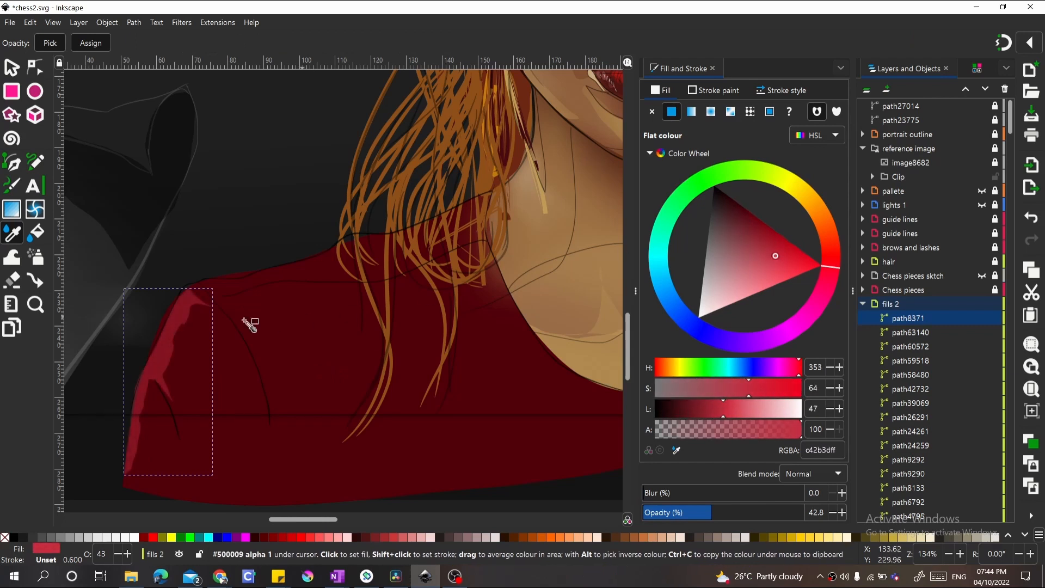
Draw a freehand highlight about 80 by 29 mm along the shoulder's upper edge, fill it with red 82121f and raise its opacity
{"action": "left_click", "coordinate": [236, 300]}
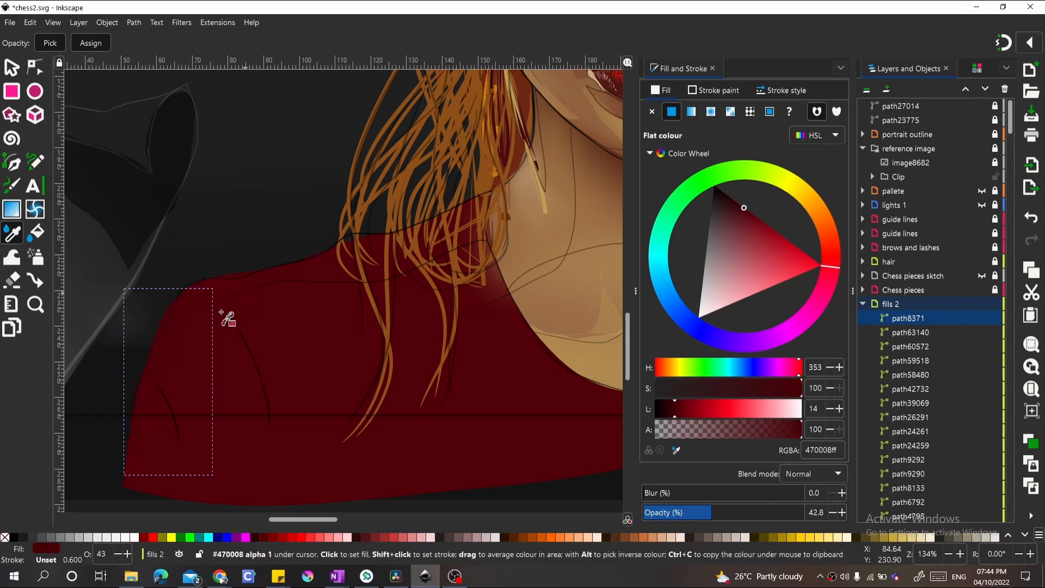
{"action": "key", "text": "ctrl+z"}
{"action": "key", "text": "p"}
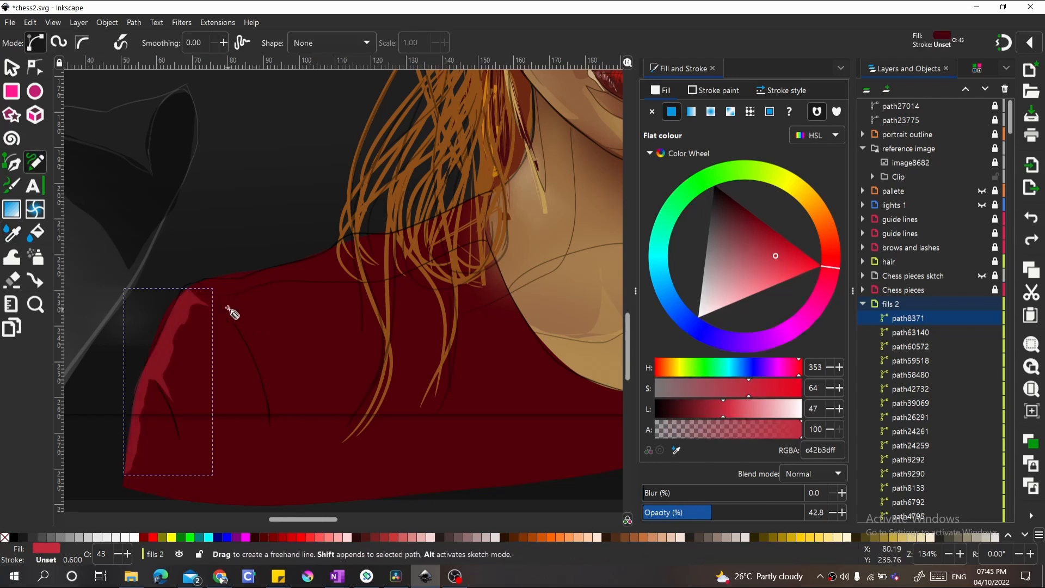
{"action": "left_click_drag", "start_coordinate": [205, 292], "coordinate": [241, 294]}
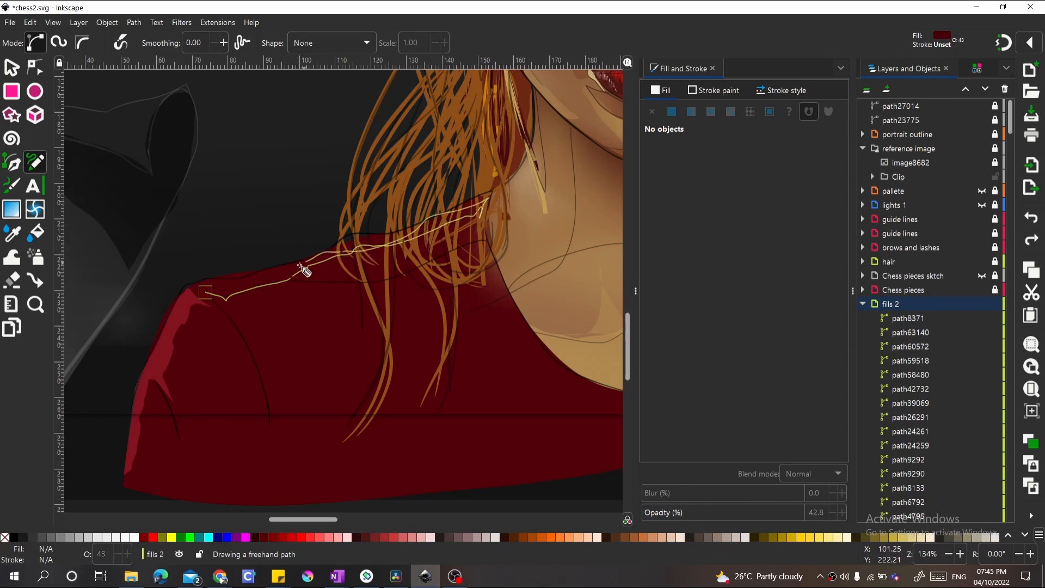
{"action": "left_click_drag", "start_coordinate": [231, 294], "coordinate": [264, 306]}
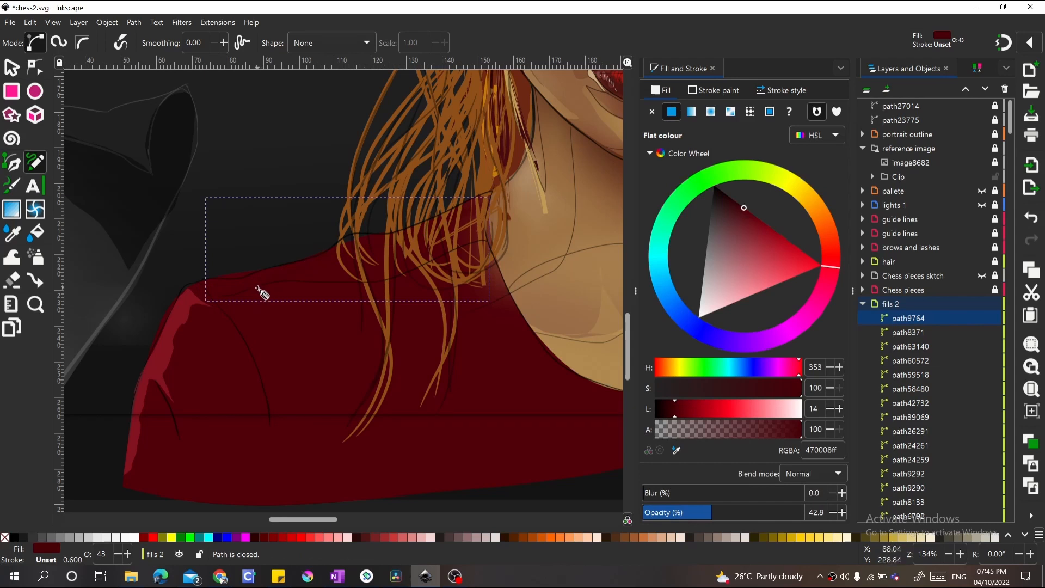
{"action": "key", "text": "d"}
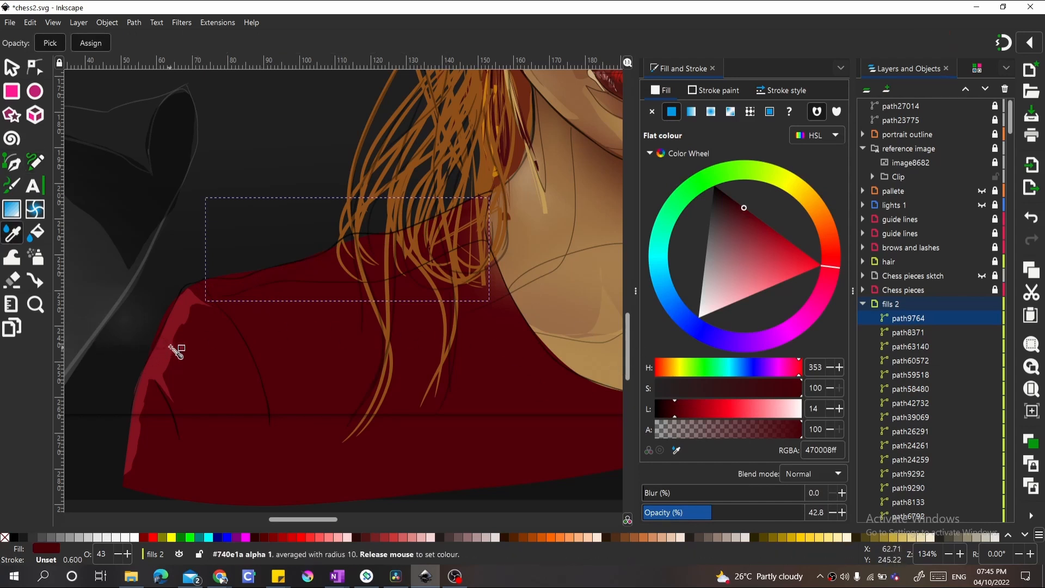
{"action": "left_click", "coordinate": [164, 350]}
{"action": "key", "text": "s"}
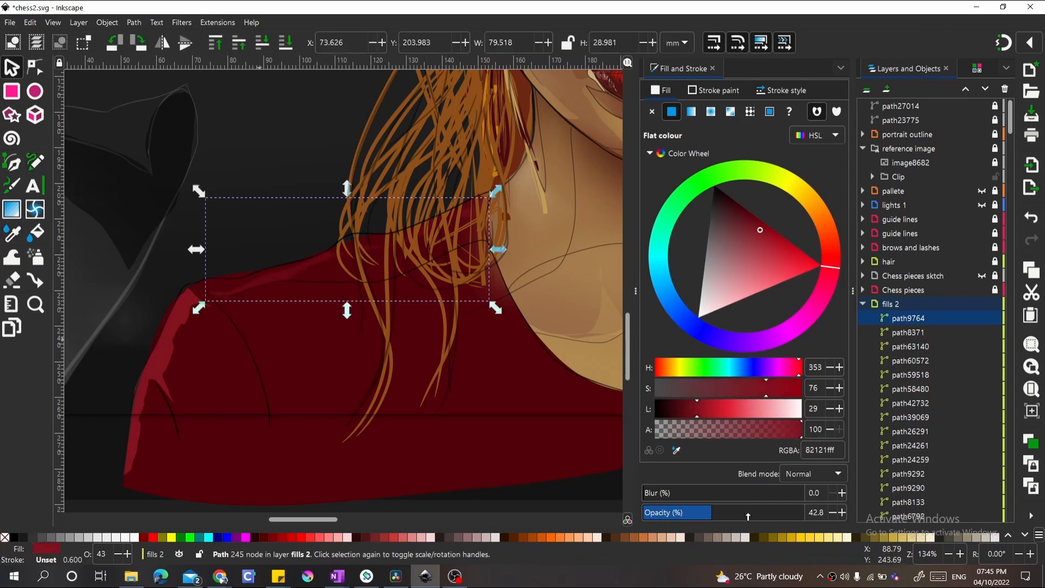
{"action": "left_click_drag", "start_coordinate": [748, 516], "coordinate": [805, 516]}
Draw a freehand highlight shape across the upper arm beneath the shoulder highlight
{"action": "key", "text": "p"}
{"action": "mouse_move", "coordinate": [219, 317]}
{"action": "left_mouse_down"}
{"action": "mouse_move", "coordinate": [258, 363]}
{"action": "mouse_move", "coordinate": [441, 498]}
{"action": "left_mouse_up"}
{"action": "key", "text": "4"}
{"action": "key", "text": "z"}
{"action": "key", "text": "s"}
Draw another freehand highlight about 97 by 84 mm covering the sleeve and shoulder, and reduce its opacity
{"action": "left_click", "coordinate": [35, 162]}
{"action": "left_click_drag", "start_coordinate": [176, 377], "coordinate": [236, 408]}
{"action": "left_click_drag", "start_coordinate": [562, 357], "coordinate": [540, 302]}
{"action": "left_click_drag", "start_coordinate": [714, 516], "coordinate": [686, 516]}
Give the sleeve highlight a linear gradient from red to transparent dark yellow 826b12 and set its opacity to 44.4%
{"action": "key", "text": "g"}
{"action": "left_click_drag", "start_coordinate": [237, 219], "coordinate": [193, 351]}
{"action": "left_click_drag", "start_coordinate": [238, 219], "coordinate": [186, 279]}
{"action": "left_click_drag", "start_coordinate": [194, 349], "coordinate": [248, 344]}
{"action": "key", "text": "s"}
{"action": "left_click_drag", "start_coordinate": [824, 268], "coordinate": [779, 281]}
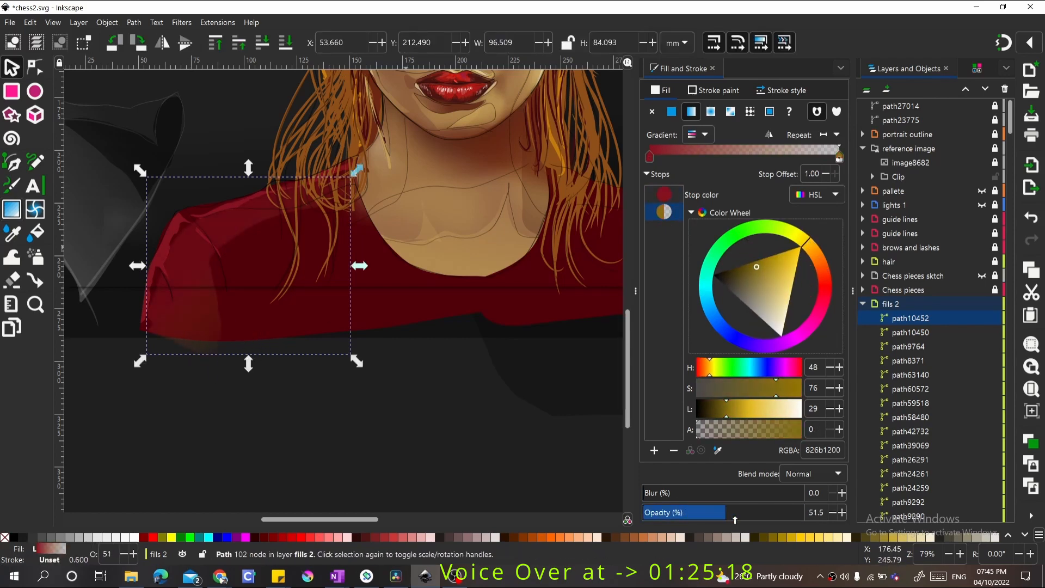
{"action": "left_click_drag", "start_coordinate": [734, 516], "coordinate": [714, 516]}
{"action": "left_click", "coordinate": [409, 422]}
Set the opacity of the blurred white spots in the background to 9.8%
{"action": "key", "text": "2"}
{"action": "key", "text": "space"}
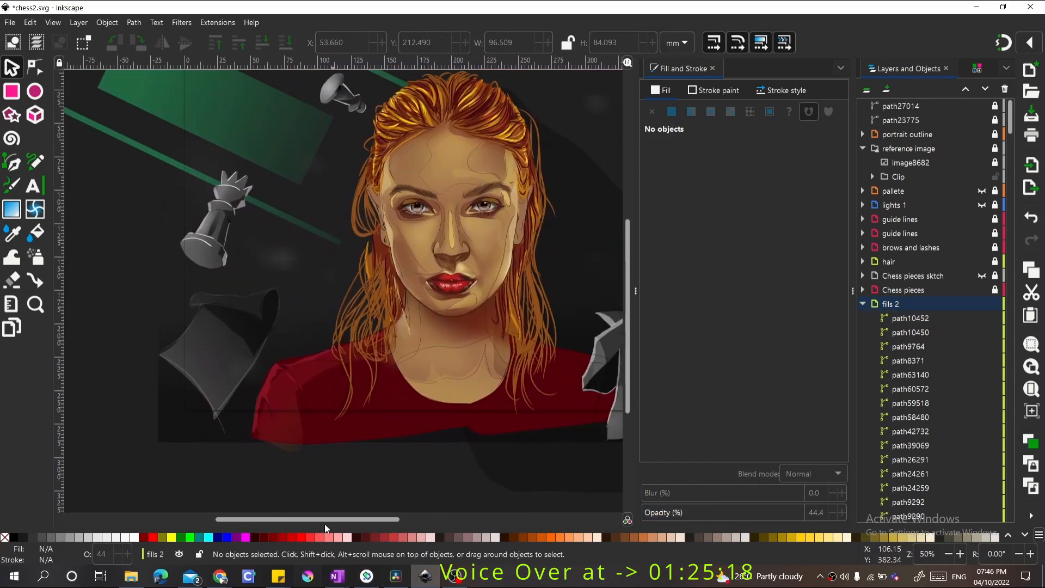
{"action": "key", "text": "space"}
{"action": "scroll", "coordinate": [293, 415], "scroll_direction": "down", "scroll_amount": 1}
{"action": "left_click", "coordinate": [511, 341]}
{"action": "left_click_drag", "start_coordinate": [663, 516], "coordinate": [656, 517]}
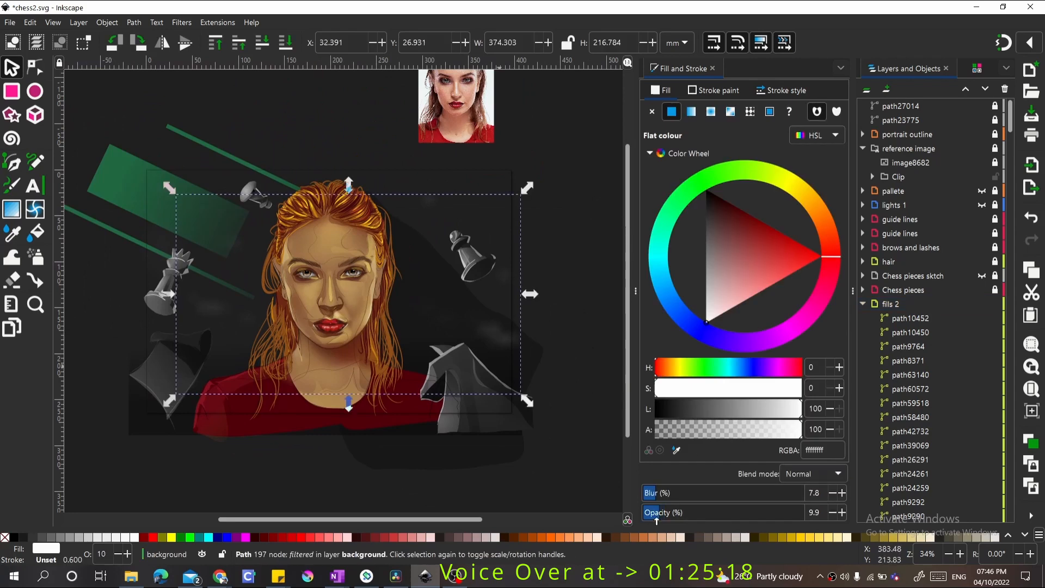
{"action": "left_click", "coordinate": [572, 366]}
Lock and collapse the fills 2 layer, and make the background layer active for drawing rectangles
{"action": "key", "text": "space"}
{"action": "key", "text": "z"}
{"action": "left_click_drag", "start_coordinate": [310, 98], "coordinate": [581, 288]}
{"action": "key", "text": "r"}
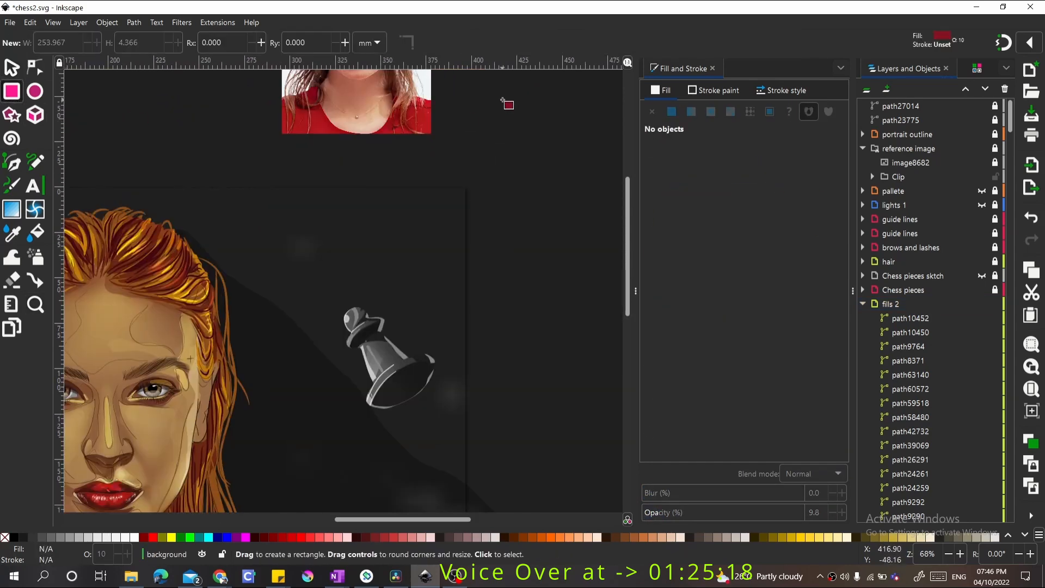
{"action": "left_click", "coordinate": [994, 304]}
{"action": "left_click", "coordinate": [863, 304]}
{"action": "left_click", "coordinate": [863, 346]}
{"action": "left_click", "coordinate": [902, 360]}
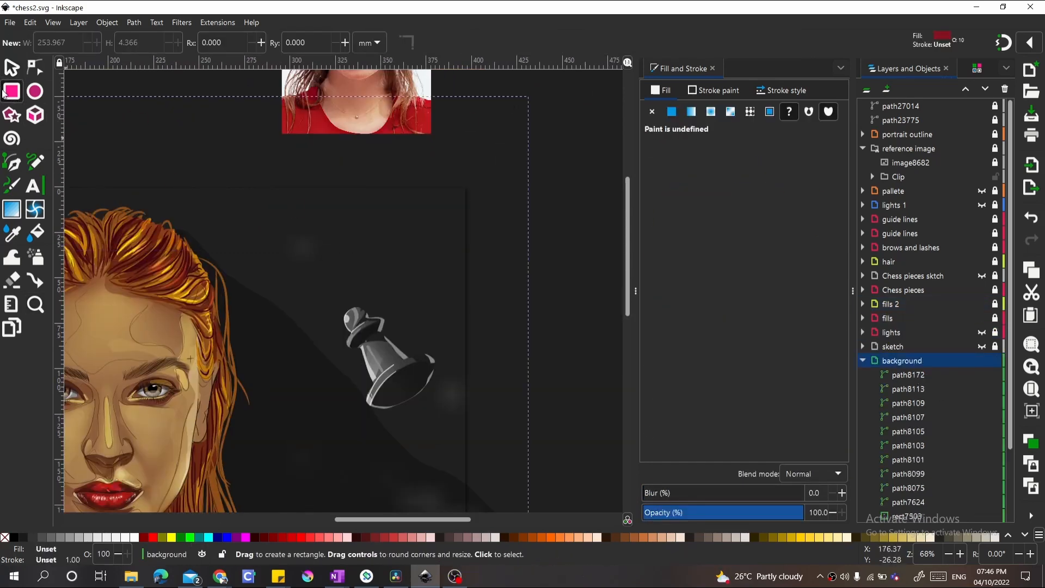
Draw a rectangle about 32 by 34 mm above the tilted pawn beside the head, filled black at 67.5% opacity
{"action": "left_click_drag", "start_coordinate": [358, 223], "coordinate": [413, 283]}
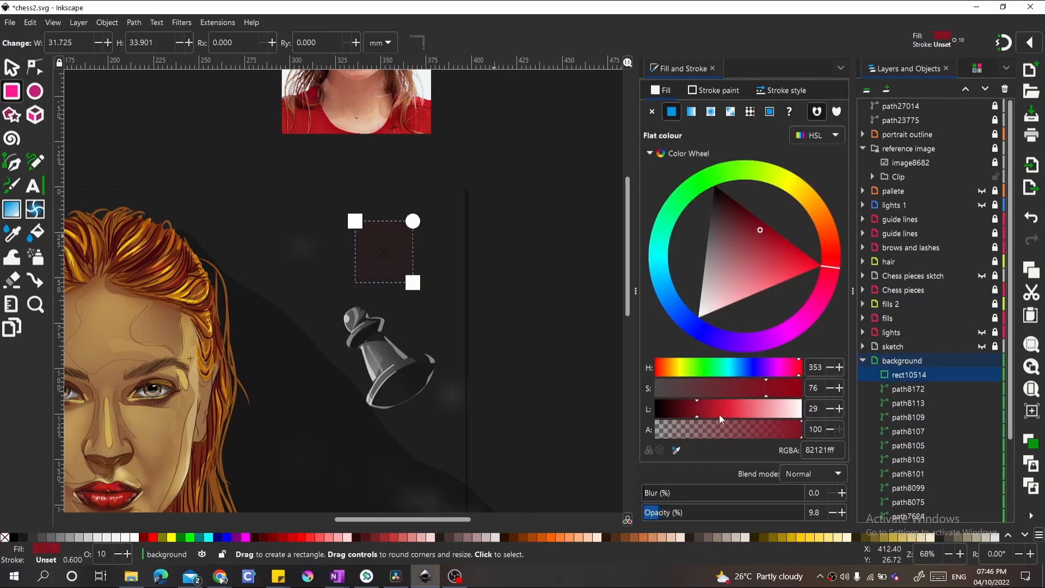
{"action": "left_click_drag", "start_coordinate": [707, 520], "coordinate": [744, 522]}
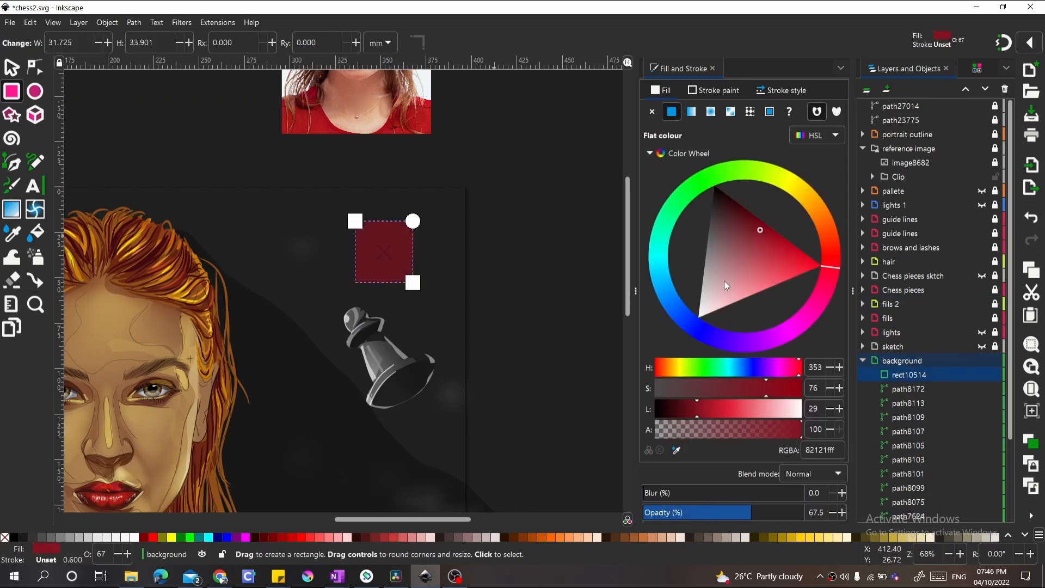
{"action": "left_click_drag", "start_coordinate": [725, 284], "coordinate": [711, 162]}
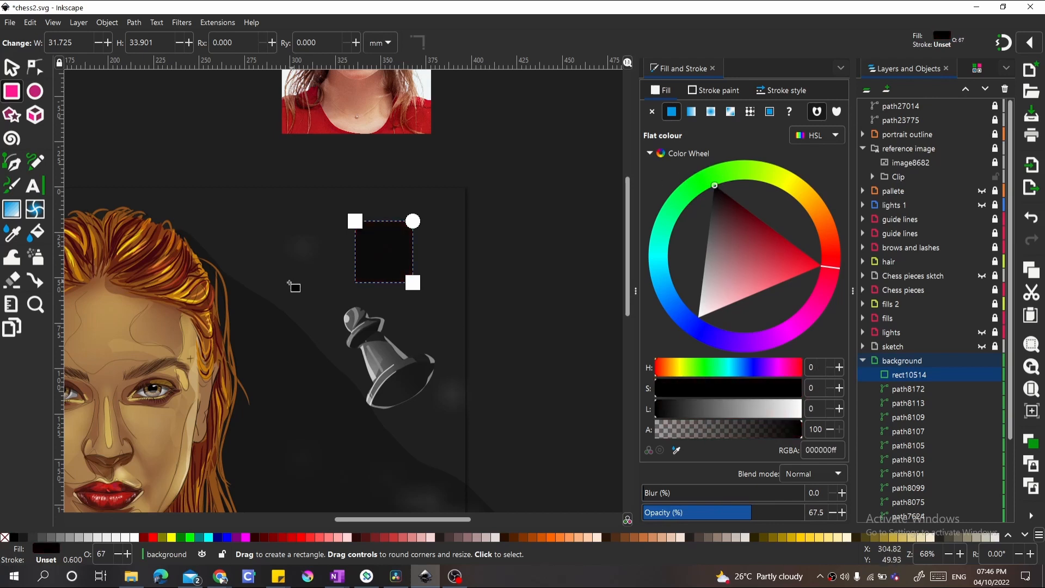
Add two black rectangles around the same pawn, one about 19 by 25 mm near the hair and one about 32 by 25 mm below
{"action": "left_click_drag", "start_coordinate": [264, 244], "coordinate": [299, 290]}
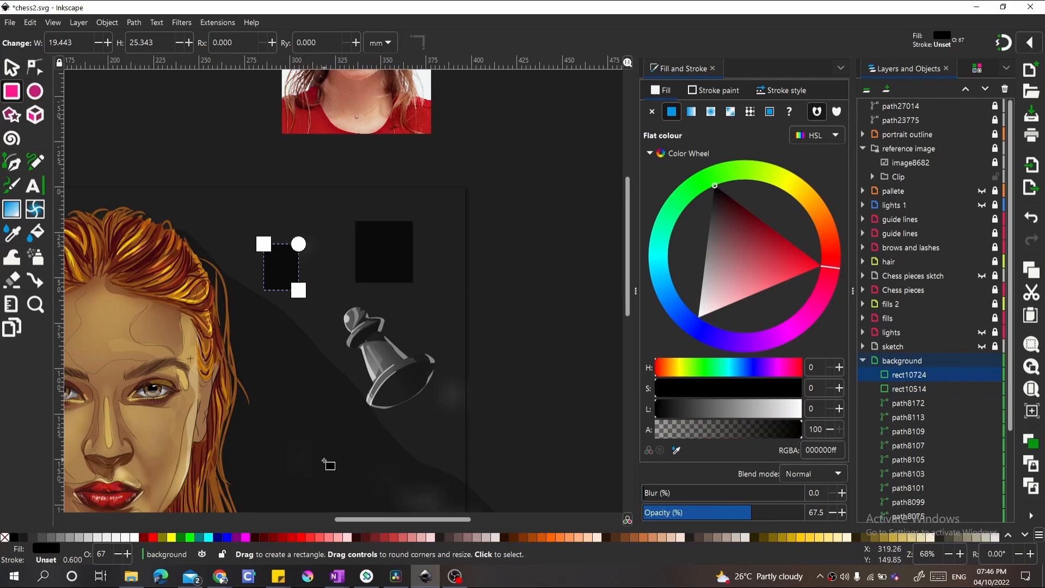
{"action": "left_click_drag", "start_coordinate": [322, 460], "coordinate": [379, 507]}
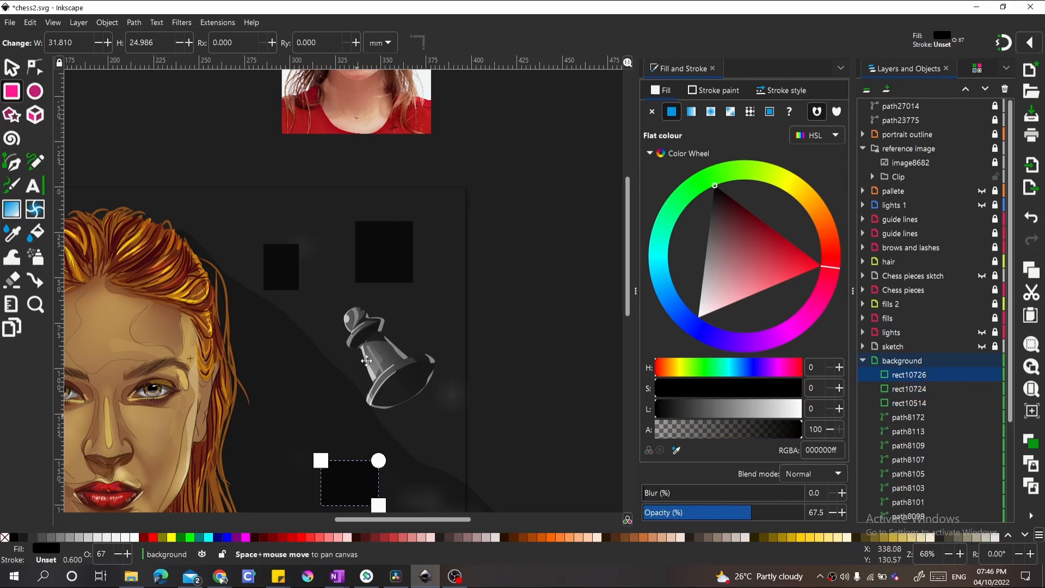
{"action": "scroll", "coordinate": [435, 354], "scroll_direction": "down", "scroll_amount": 10}
{"action": "scroll", "coordinate": [435, 354], "scroll_direction": "left", "scroll_amount": 6}
{"action": "scroll", "coordinate": [396, 275], "scroll_direction": "up", "scroll_amount": 5}
{"action": "scroll", "coordinate": [381, 275], "scroll_direction": "left", "scroll_amount": 8}
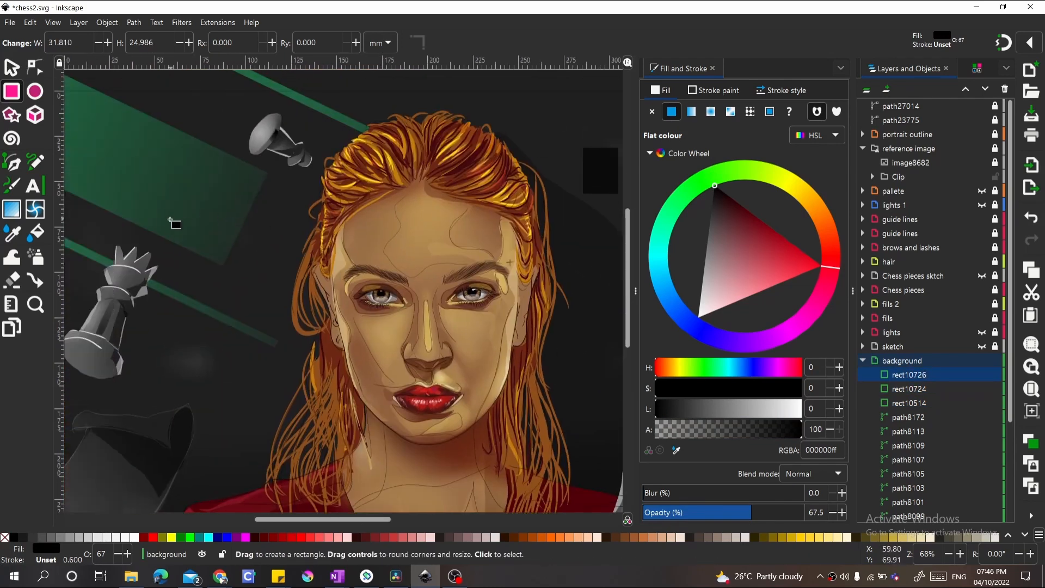
Draw a thin black bar about 39 by 5 mm and a black square about 27 by 27 mm over the wide green strip
{"action": "left_click_drag", "start_coordinate": [154, 210], "coordinate": [225, 221]}
{"action": "scroll", "coordinate": [381, 299], "scroll_direction": "up", "scroll_amount": 4}
{"action": "scroll", "coordinate": [381, 299], "scroll_direction": "left", "scroll_amount": 9}
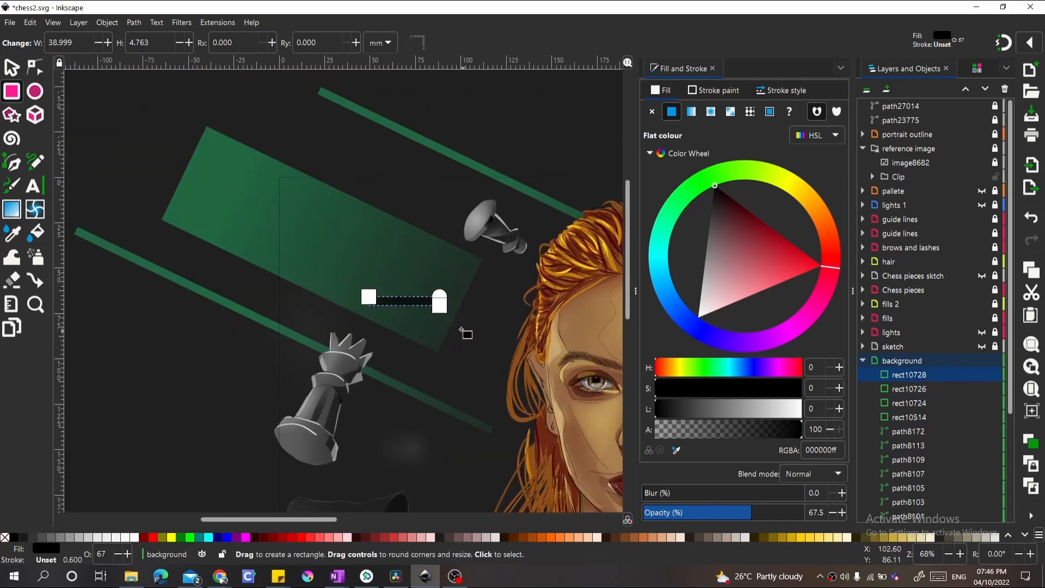
{"action": "left_click_drag", "start_coordinate": [360, 178], "coordinate": [408, 228]}
{"action": "scroll", "coordinate": [463, 228], "scroll_direction": "down", "scroll_amount": 2}
{"action": "scroll", "coordinate": [463, 229], "scroll_direction": "right", "scroll_amount": 9}
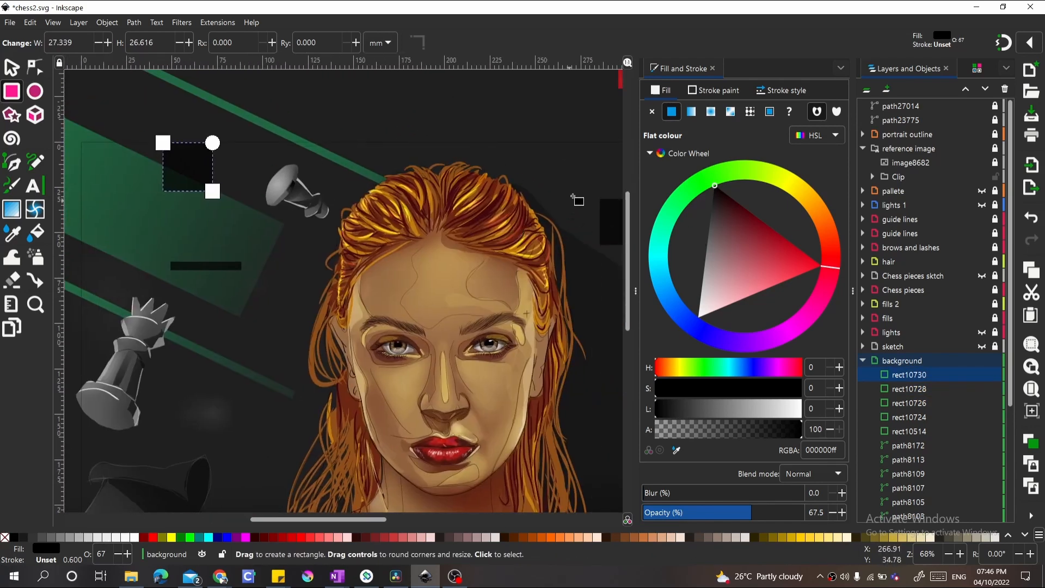
Draw a small white square about 9 by 10 mm above the hair and another about 6 by 7 mm beside the face
{"action": "left_click_drag", "start_coordinate": [522, 146], "coordinate": [538, 162]}
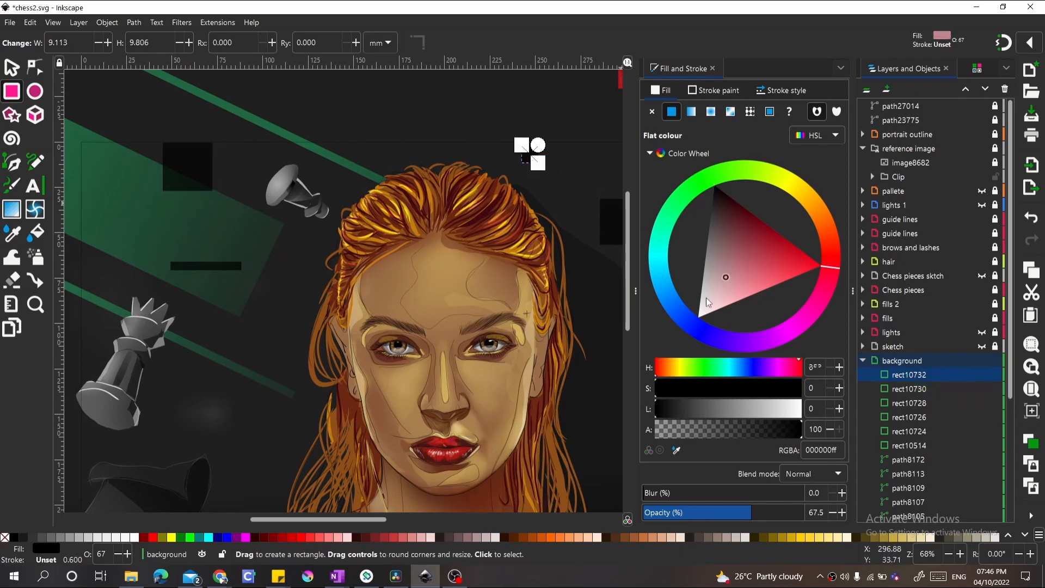
{"action": "left_click", "coordinate": [697, 317]}
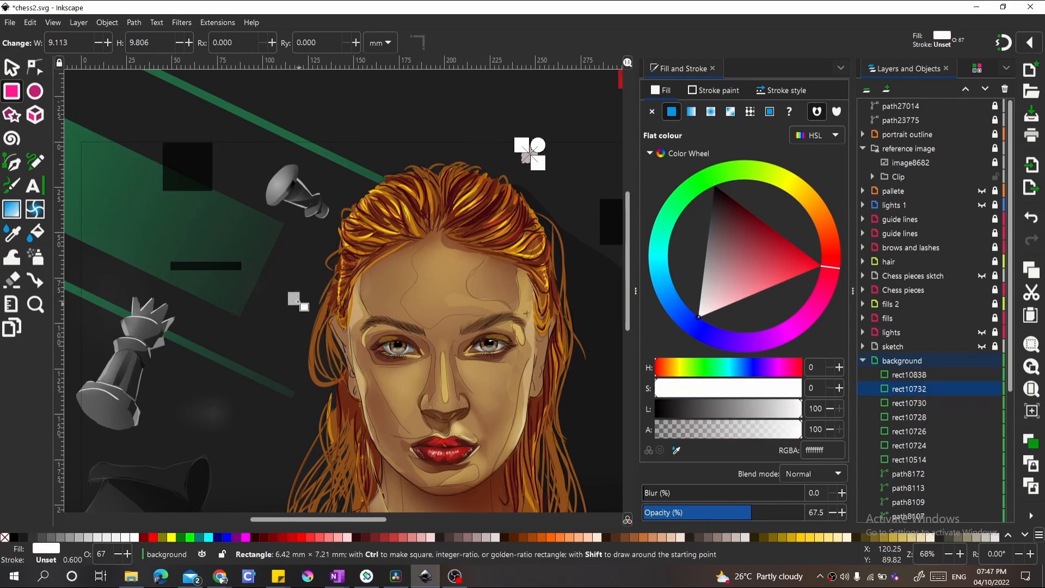
{"action": "left_click_drag", "start_coordinate": [301, 302], "coordinate": [288, 290]}
Add a thin white bar below the queen, a white rectangle beside the hair, and a white bar about 22 by 6 mm above the knight
{"action": "scroll", "coordinate": [264, 276], "scroll_direction": "down", "scroll_amount": 6}
{"action": "scroll", "coordinate": [264, 276], "scroll_direction": "left", "scroll_amount": 1}
{"action": "left_click_drag", "start_coordinate": [178, 296], "coordinate": [210, 308]}
{"action": "key", "text": "space"}
{"action": "left_click_drag", "start_coordinate": [316, 198], "coordinate": [335, 230]}
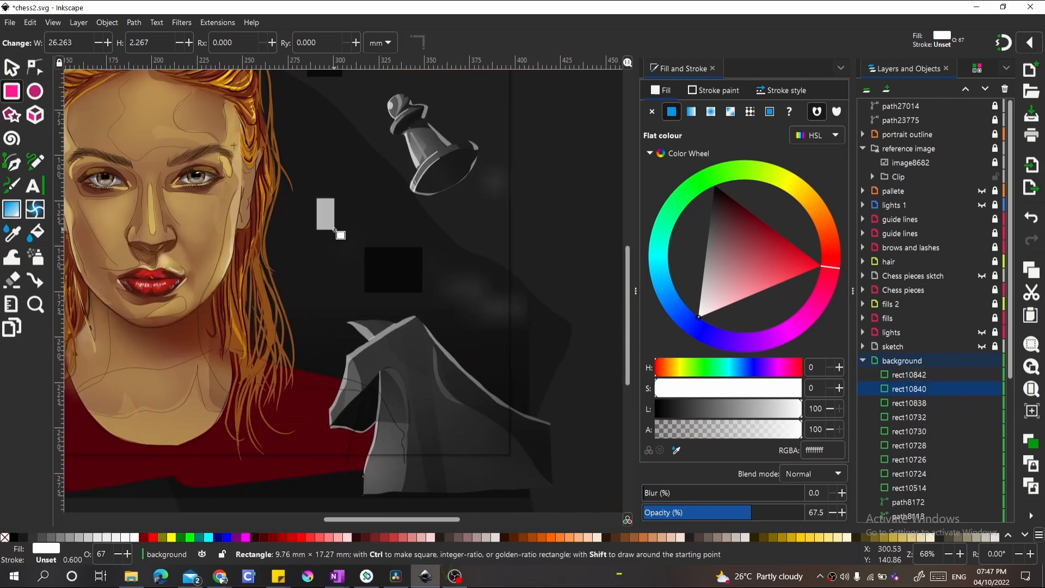
{"action": "left_click_drag", "start_coordinate": [487, 222], "coordinate": [526, 233]}
{"action": "key", "text": "space"}
{"action": "scroll", "coordinate": [566, 240], "scroll_direction": "down", "scroll_amount": 2}
{"action": "left_click", "coordinate": [376, 170]}
{"action": "key", "text": "space"}
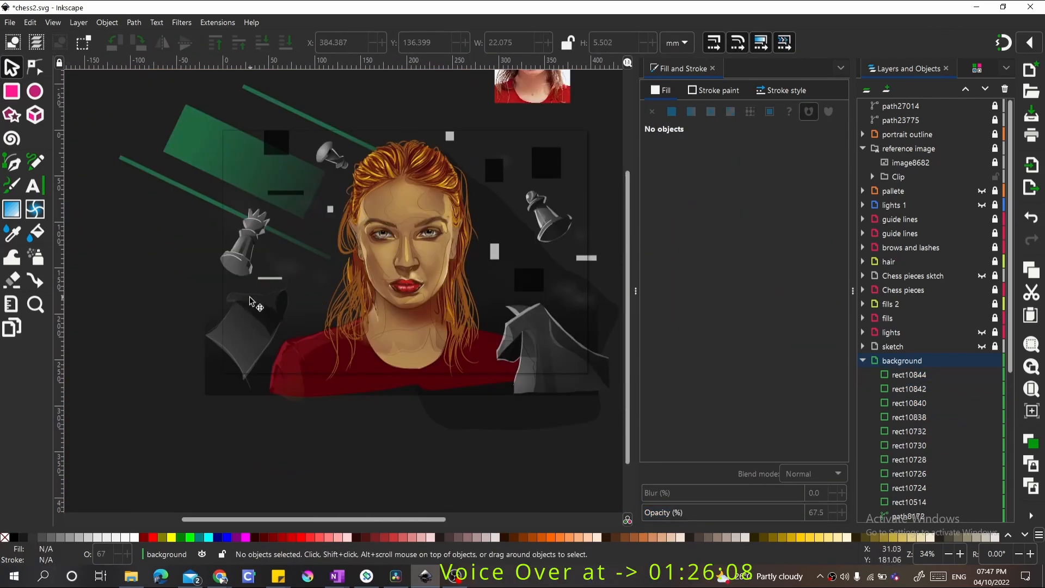
Draw a large white rectangle about 61 by 43 mm behind the hair, between the queen and the neck
{"action": "key", "text": "space"}
{"action": "scroll", "coordinate": [273, 289], "scroll_direction": "up", "scroll_amount": 2}
{"action": "key", "text": "r"}
{"action": "left_click_drag", "start_coordinate": [316, 308], "coordinate": [420, 381]}
{"action": "key", "text": "space"}
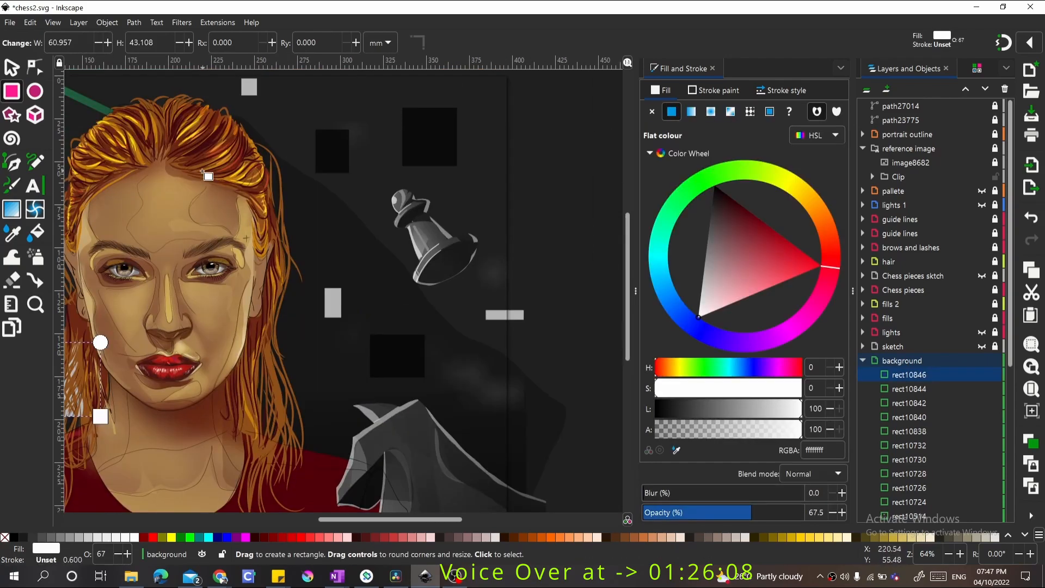
Draw a large black rectangle behind the hair on the pawn's side and a tiny black one near the page edge
{"action": "left_click_drag", "start_coordinate": [201, 170], "coordinate": [321, 285]}
{"action": "left_click", "coordinate": [708, 191]}
{"action": "left_click_drag", "start_coordinate": [507, 259], "coordinate": [512, 263]}
{"action": "key", "text": "space"}
{"action": "left_click_drag", "start_coordinate": [523, 213], "coordinate": [399, 107]}
{"action": "key", "text": "space"}
{"action": "key", "text": "ctrl+z"}
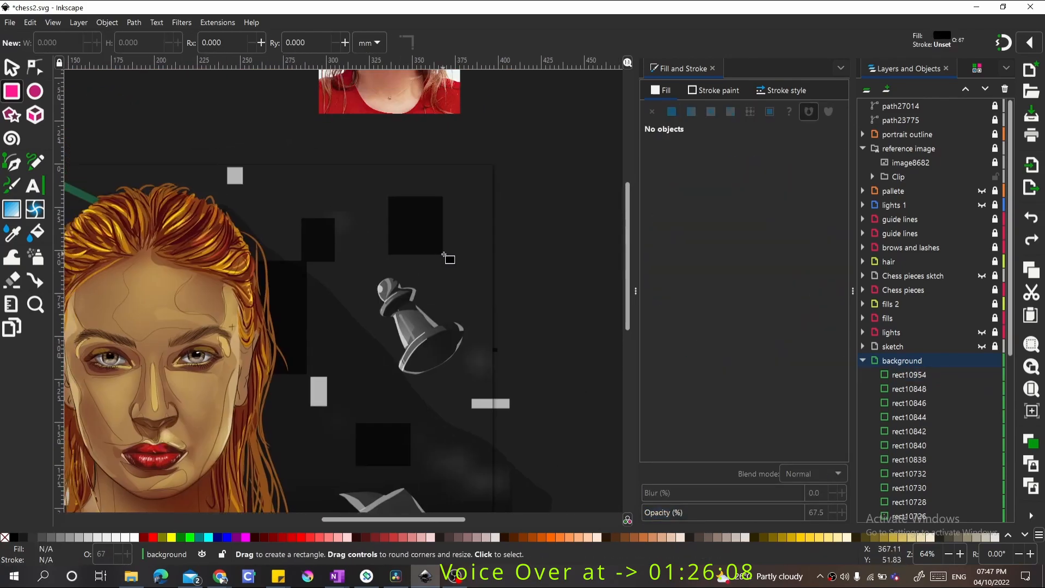
Draw two large black squares, one beyond the pawn over the page edge and one about 75 by 74 mm across the green strip
{"action": "left_click_drag", "start_coordinate": [440, 251], "coordinate": [593, 408]}
{"action": "key", "text": "space"}
{"action": "left_click_drag", "start_coordinate": [172, 404], "coordinate": [300, 278]}
{"action": "key", "text": "space"}
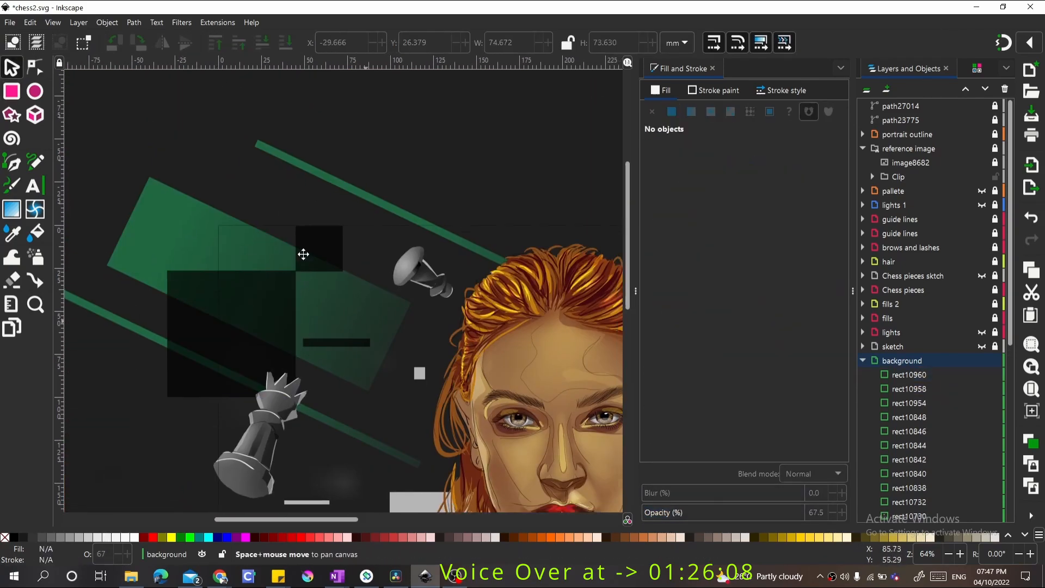
Draw a black square about 68 by 67 mm behind the hair, between the green strip and the face
{"action": "left_click_drag", "start_coordinate": [275, 184], "coordinate": [313, 289]}
{"action": "key", "text": "r"}
{"action": "mouse_move", "coordinate": [377, 289]}
{"action": "left_mouse_down"}
{"action": "mouse_move", "coordinate": [305, 252]}
{"action": "mouse_move", "coordinate": [259, 173]}
{"action": "left_mouse_up"}
{"action": "key", "text": "s"}
{"action": "key", "text": "Escape"}
{"action": "key", "text": "4"}
{"action": "key", "text": "space"}
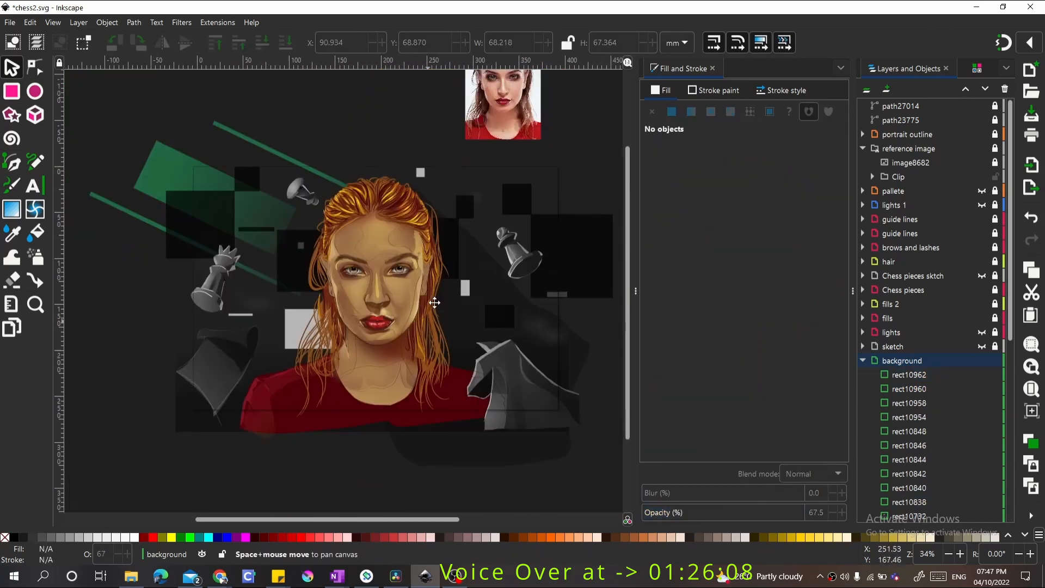
Blur the wide green strip and move the lower thin green strip toward the queen, trying a 31.6% blur on it
{"action": "left_click", "coordinate": [192, 160]}
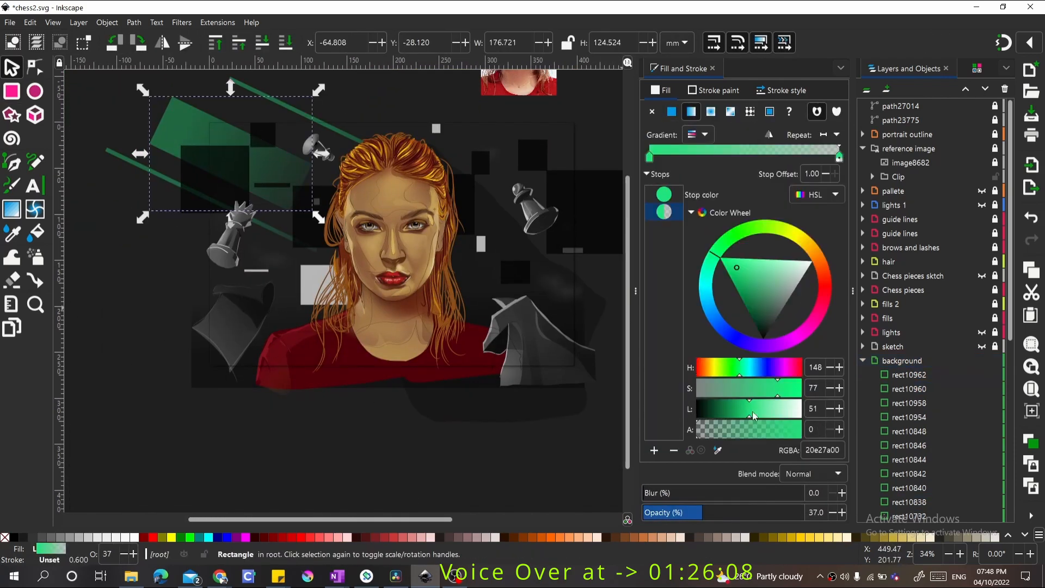
{"action": "left_click_drag", "start_coordinate": [134, 163], "coordinate": [192, 204]}
{"action": "left_click", "coordinate": [694, 492]}
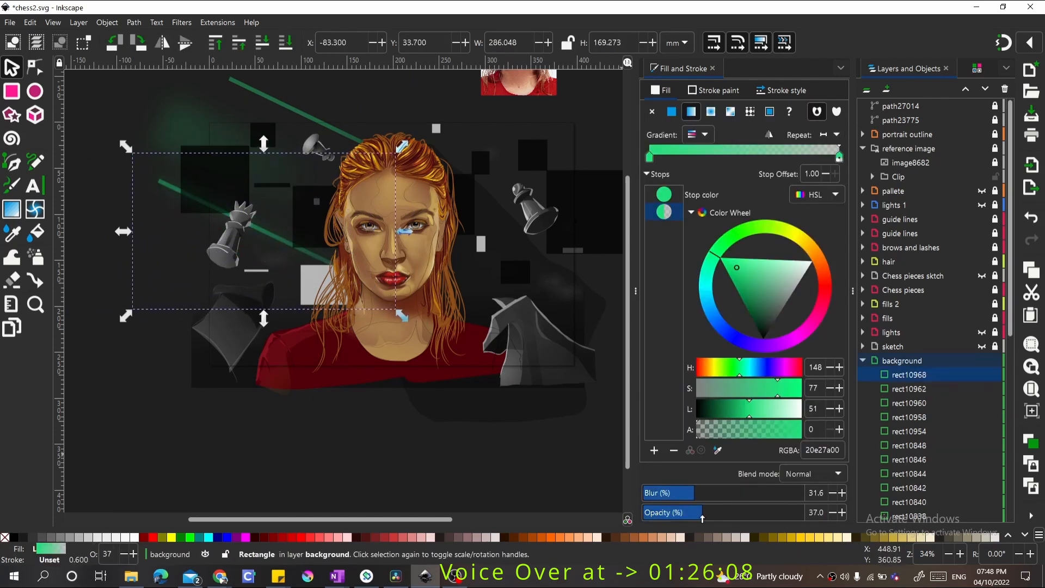
{"action": "scroll", "coordinate": [283, 251], "scroll_direction": "up", "scroll_amount": 4}
{"action": "left_click", "coordinate": [425, 298]}
{"action": "key", "text": "ctrl+z"}
{"action": "scroll", "coordinate": [432, 338], "scroll_direction": "down", "scroll_amount": 2}
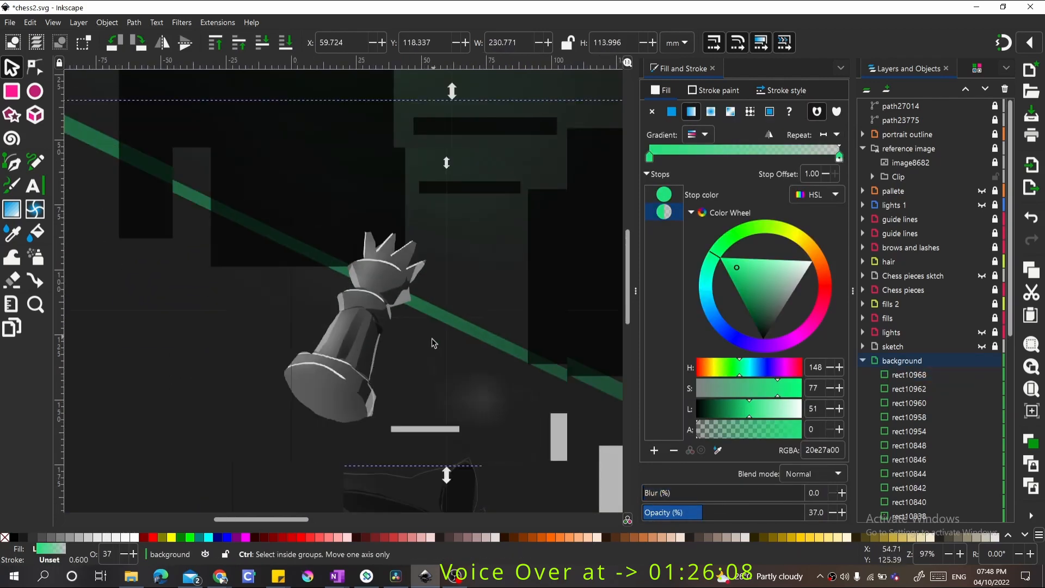
Apply a 16.3% blur to the duplicate of the lower green strip beside the queen
{"action": "scroll", "coordinate": [436, 312], "scroll_direction": "up", "scroll_amount": 1}
{"action": "scroll", "coordinate": [436, 312], "scroll_direction": "down", "scroll_amount": 1}
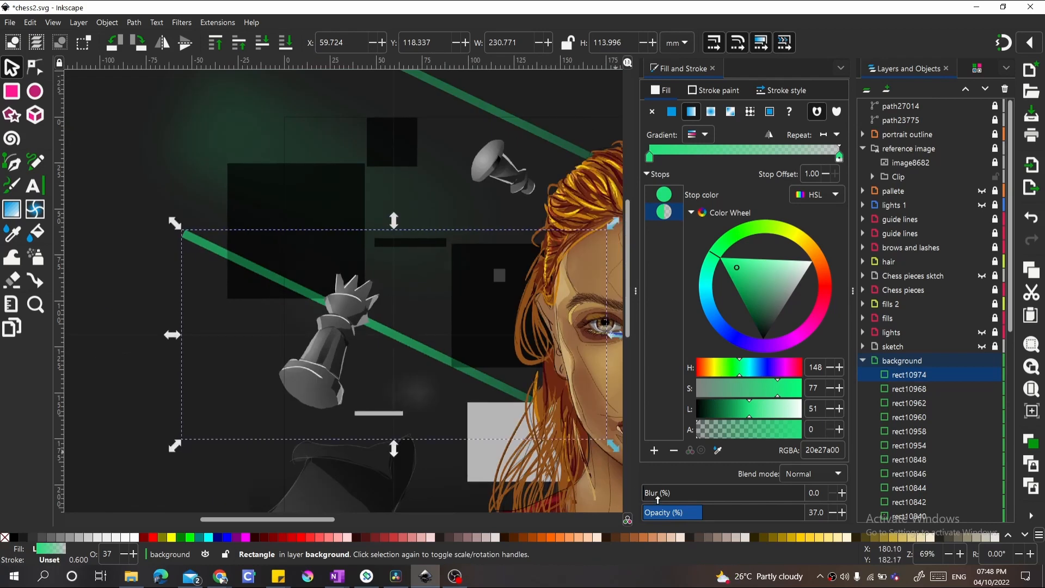
{"action": "left_click_drag", "start_coordinate": [657, 496], "coordinate": [668, 497]}
{"action": "scroll", "coordinate": [173, 298], "scroll_direction": "down", "scroll_amount": 2}
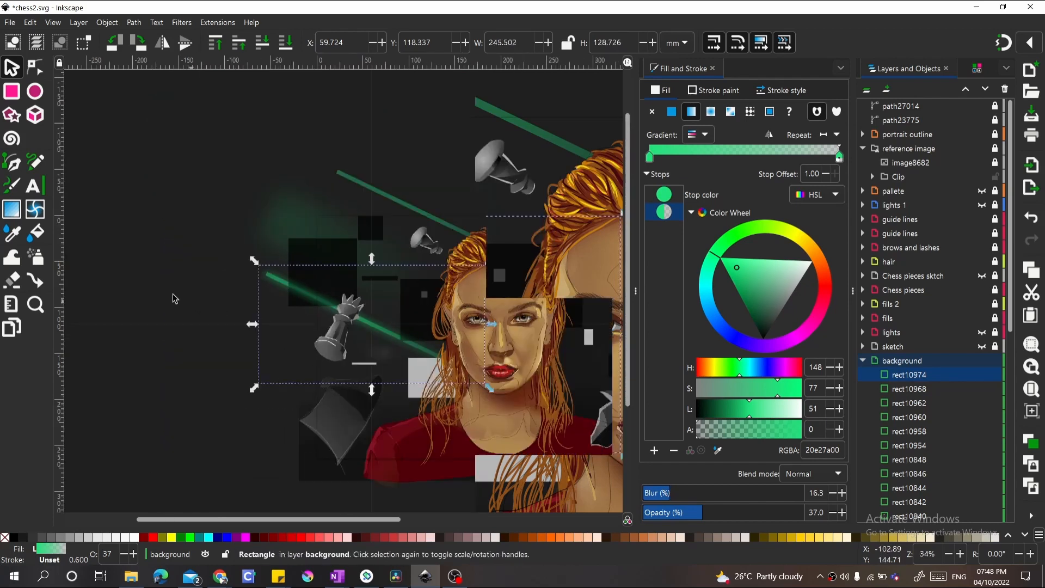
{"action": "scroll", "coordinate": [158, 286], "scroll_direction": "down", "scroll_amount": 1}
{"action": "left_click", "coordinate": [93, 274]}
{"action": "scroll", "coordinate": [110, 272], "scroll_direction": "up", "scroll_amount": 2}
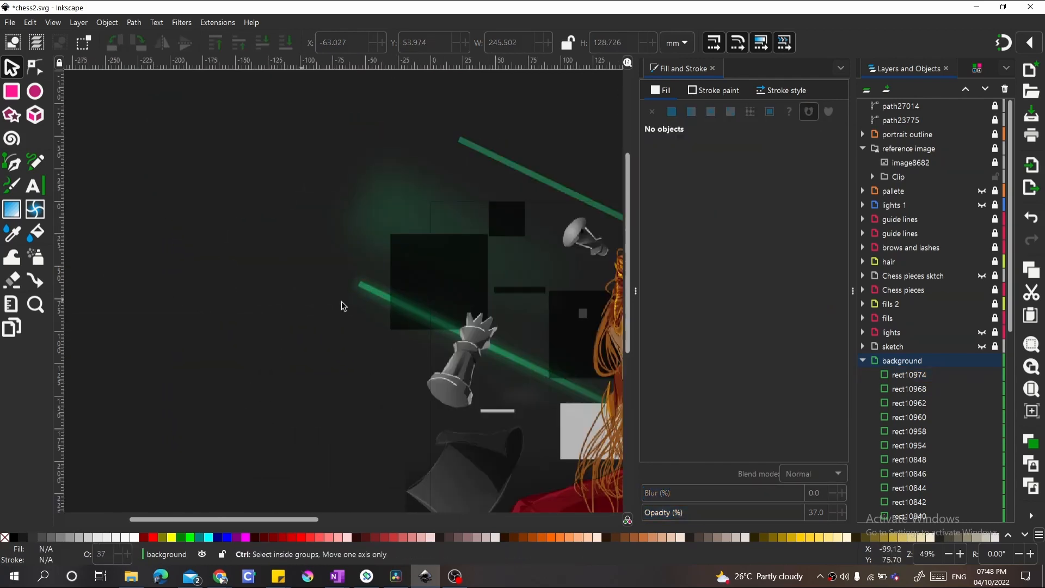
Group the sharp lower green strip with its two blurred copies in the background layer
{"action": "scroll", "coordinate": [381, 296], "scroll_direction": "up", "scroll_amount": 4}
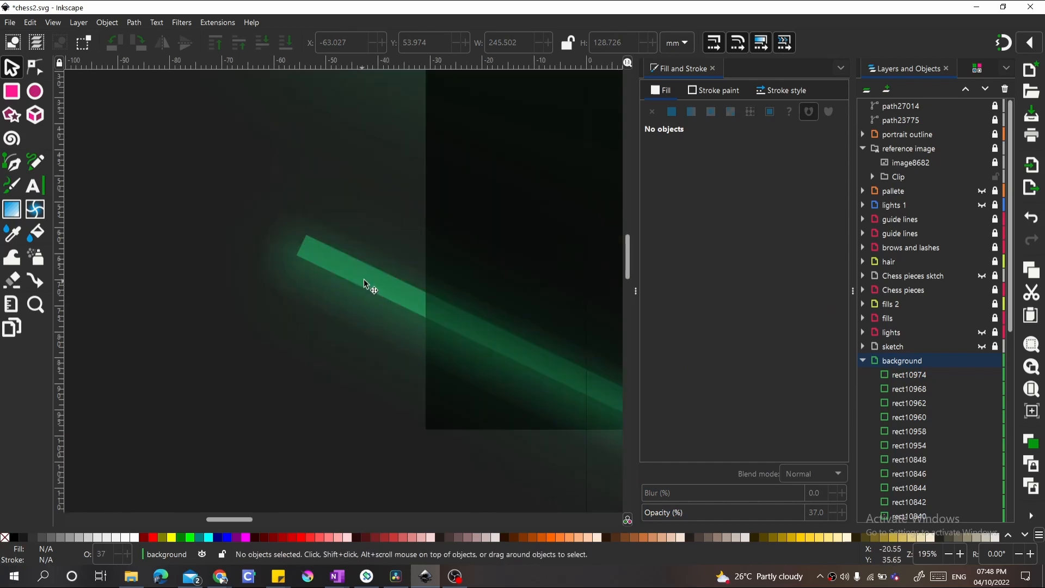
{"action": "left_click", "coordinate": [364, 278]}
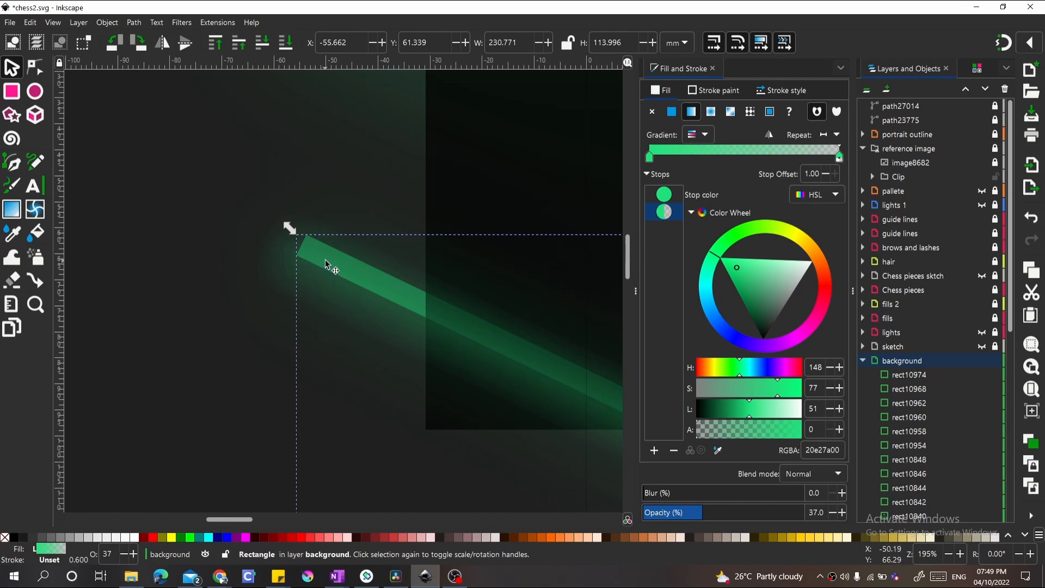
{"action": "left_click", "coordinate": [432, 311]}
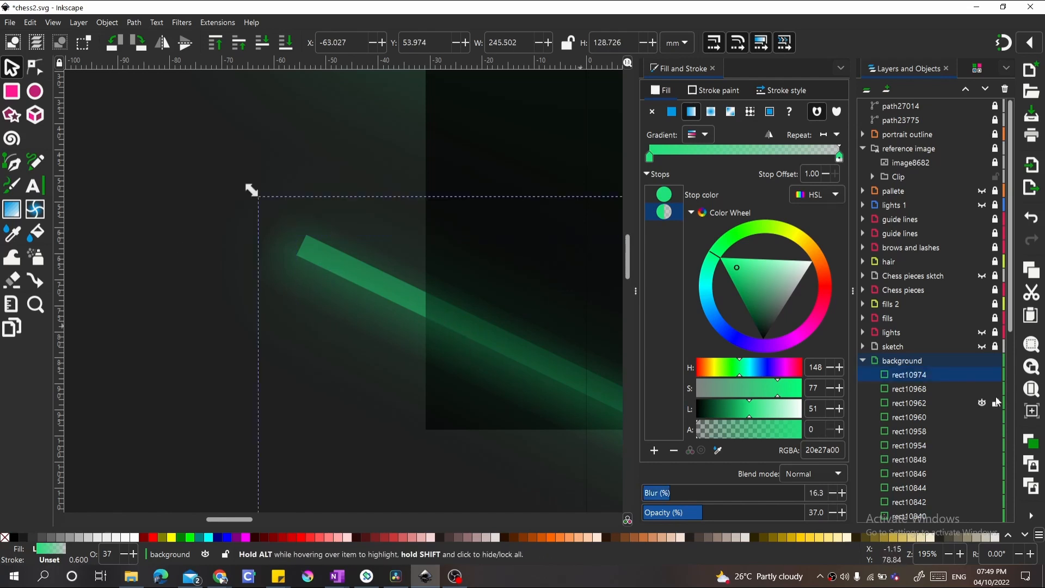
{"action": "left_click", "coordinate": [926, 405]}
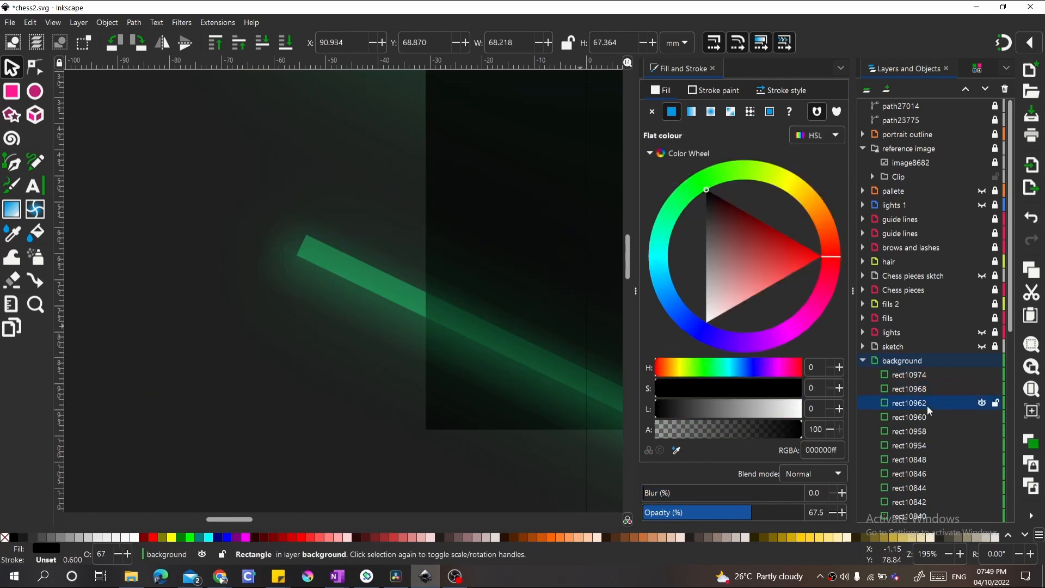
{"action": "left_click", "coordinate": [912, 389]}
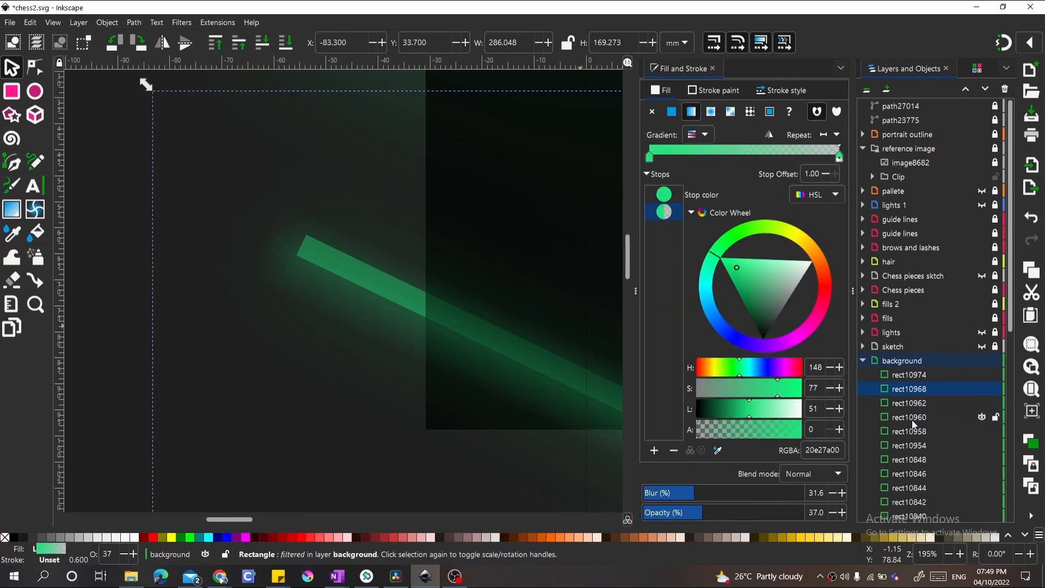
{"action": "key", "text": "alt"}
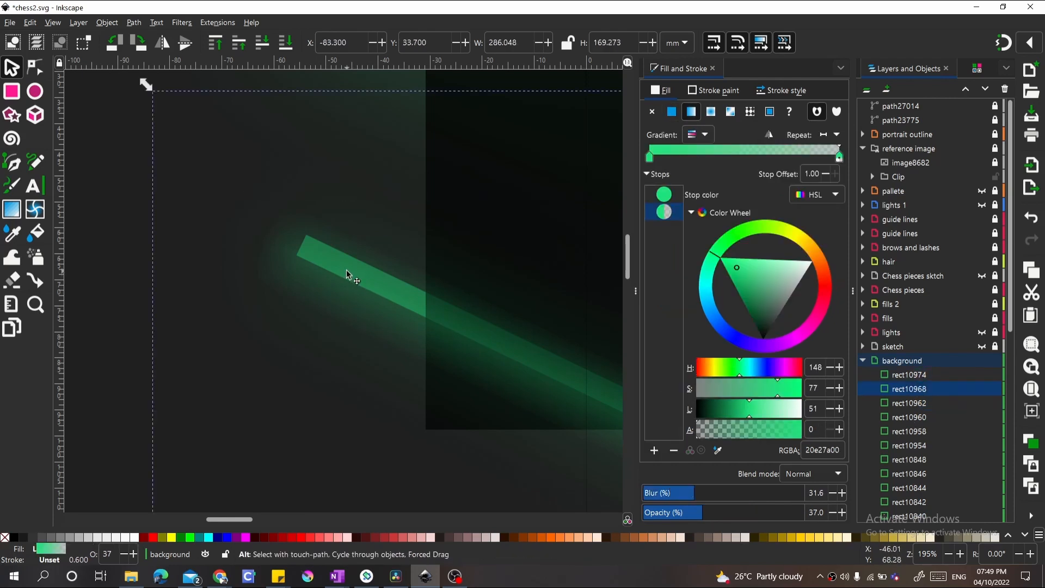
{"action": "left_click", "coordinate": [349, 275], "text": "alt"}
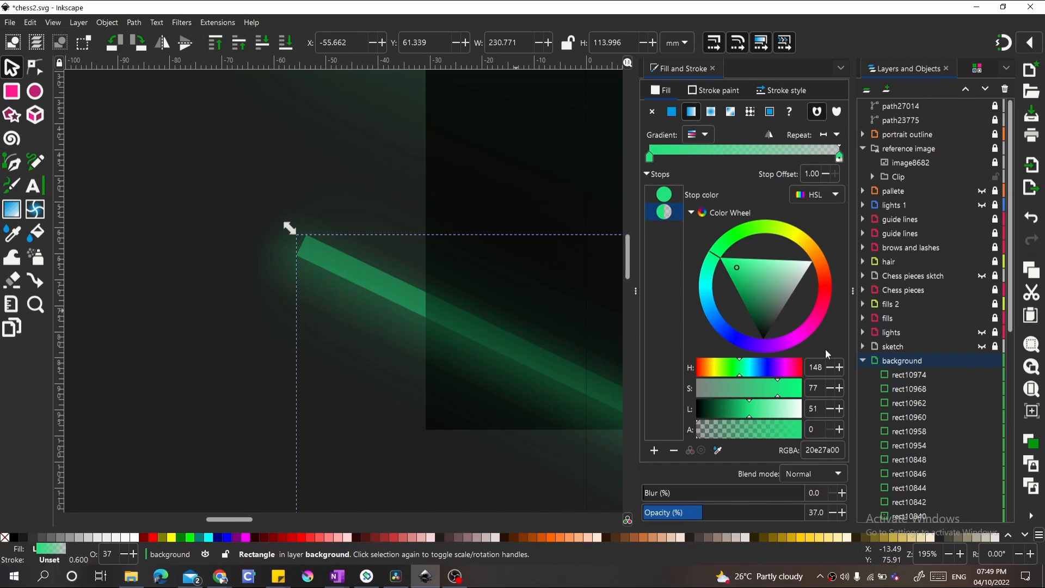
{"action": "key", "text": "shift"}
{"action": "left_click", "coordinate": [899, 374], "text": "shift"}
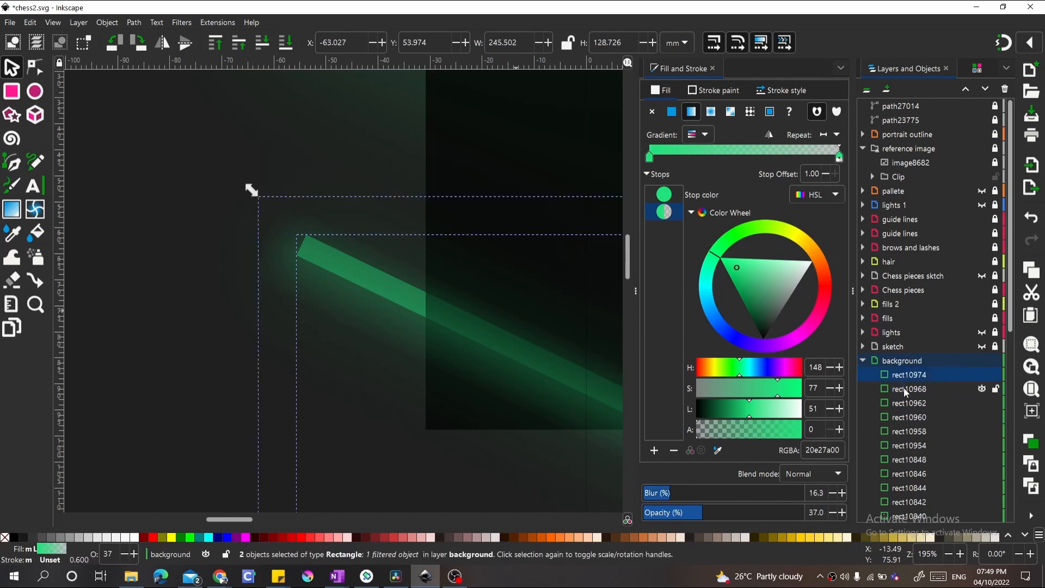
{"action": "left_click", "coordinate": [904, 387], "text": "shift"}
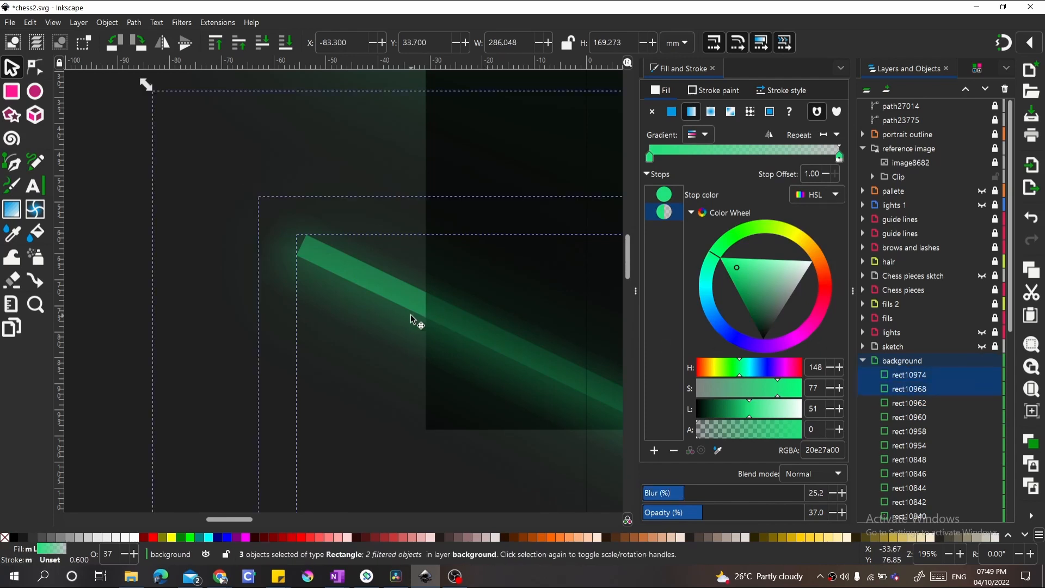
{"action": "key", "text": "ctrl+g"}
{"action": "scroll", "coordinate": [276, 301], "scroll_direction": "down", "scroll_amount": 5}
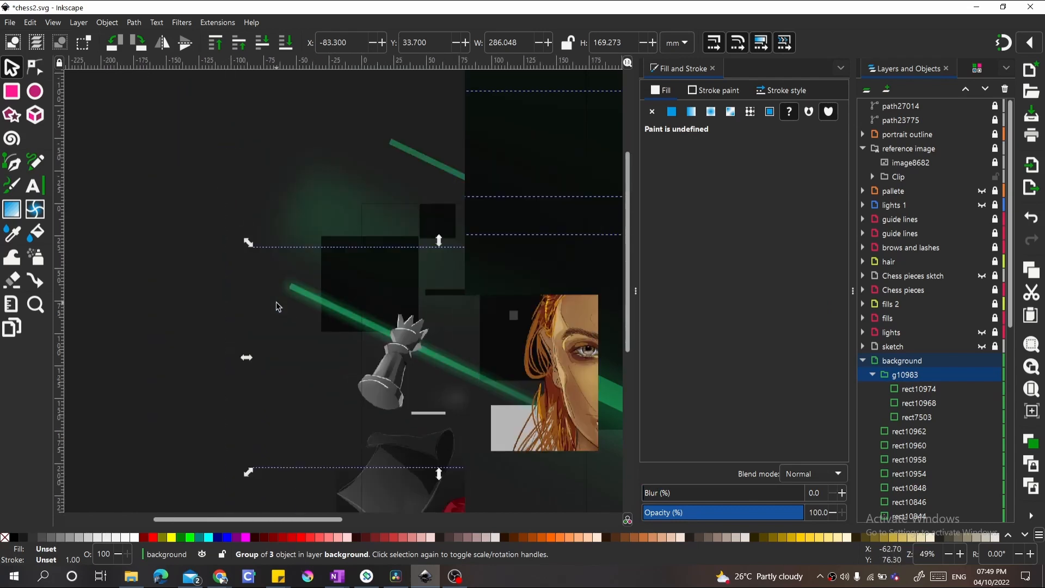
Duplicate the glowing green strip group and place the copy behind the face on the knight's side, at about X 169.6, Y 48.5 mm
{"action": "key", "text": "ctrl+d"}
{"action": "left_click_drag", "start_coordinate": [296, 304], "coordinate": [401, 287]}
{"action": "scroll", "coordinate": [255, 250], "scroll_direction": "down", "scroll_amount": 2, "text": "ctrl"}
{"action": "scroll", "coordinate": [412, 294], "scroll_direction": "up", "scroll_amount": 4, "text": "ctrl"}
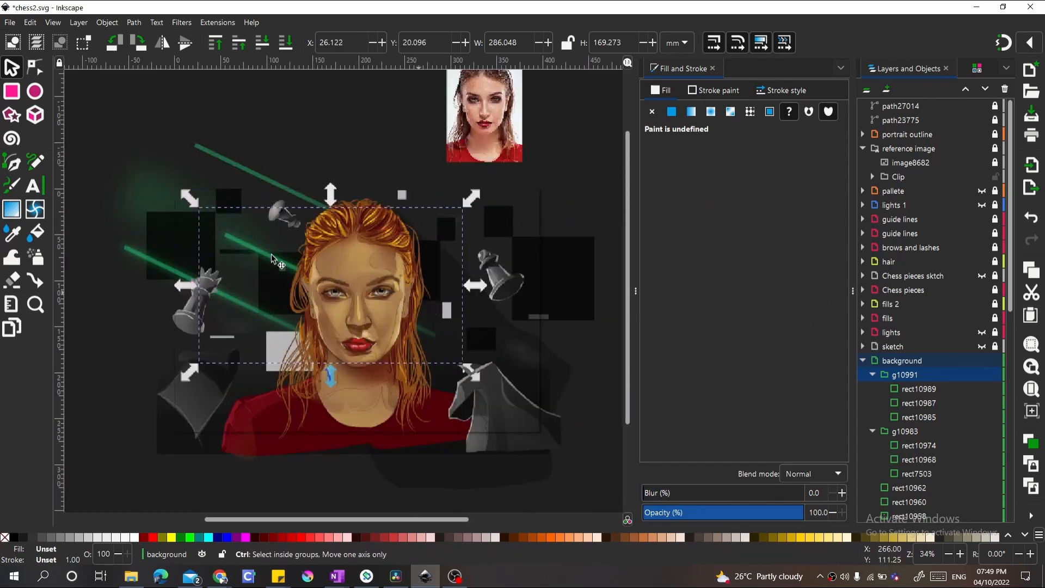
{"action": "left_click_drag", "start_coordinate": [240, 227], "coordinate": [503, 280]}
{"action": "scroll", "coordinate": [414, 258], "scroll_direction": "down", "scroll_amount": 2, "text": "ctrl"}
{"action": "scroll", "coordinate": [381, 267], "scroll_direction": "down", "scroll_amount": 1, "text": "ctrl"}
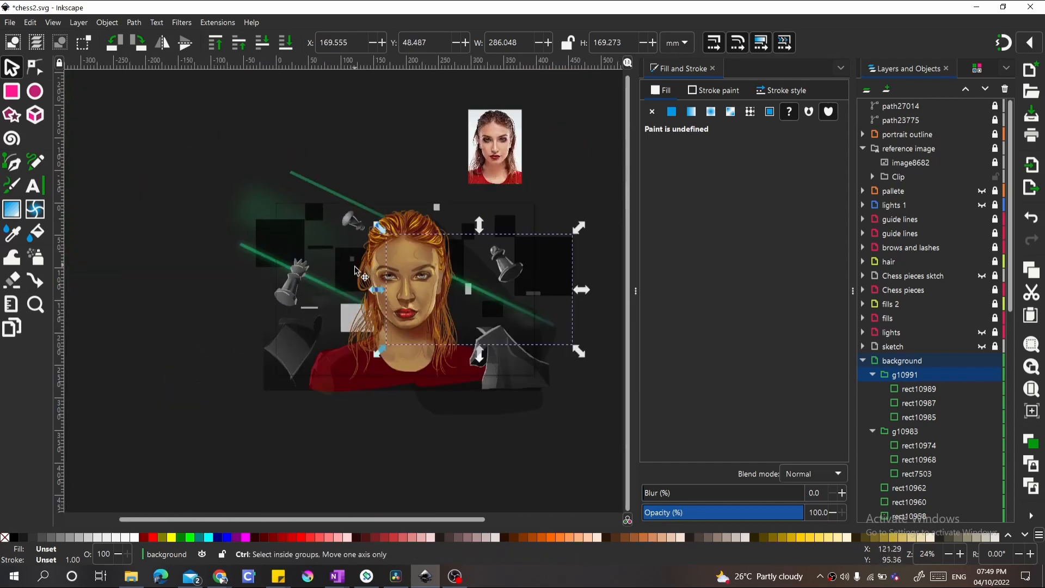
Duplicate the glowing strip on the knight's side and move the copy straight up, above the tilted chess piece
{"action": "scroll", "coordinate": [479, 305], "scroll_direction": "down", "scroll_amount": 1, "text": "ctrl"}
{"action": "scroll", "coordinate": [481, 307], "scroll_direction": "up", "scroll_amount": 1, "text": "ctrl"}
{"action": "key", "text": "ctrl+d"}
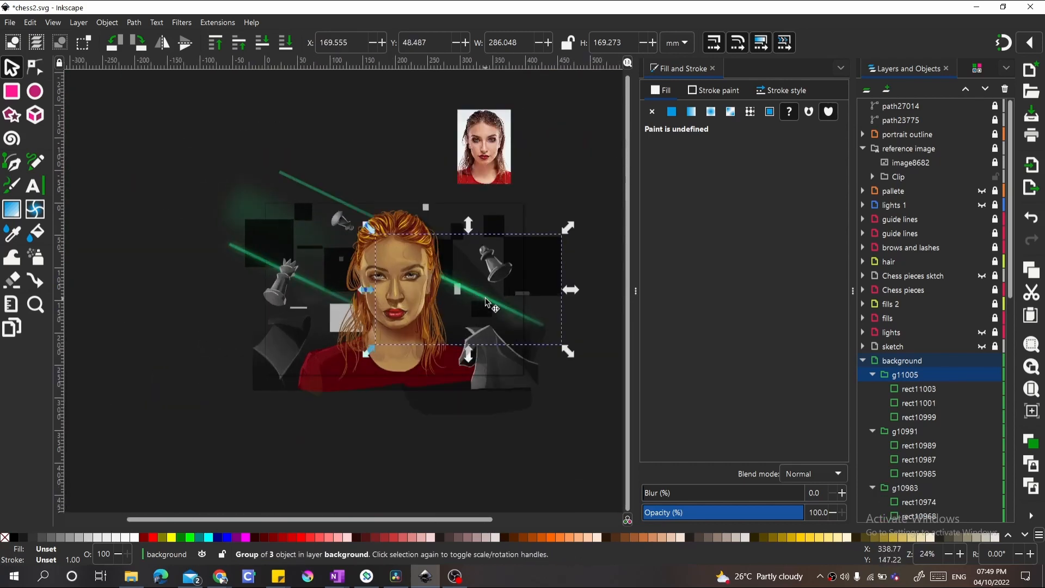
{"action": "left_click_drag", "start_coordinate": [486, 302], "coordinate": [493, 226]}
Draw freehand light shapes with reduced opacity along the upper edge of the large dark chess piece below the queen
{"action": "scroll", "coordinate": [272, 283], "scroll_direction": "up", "scroll_amount": 5, "text": "ctrl"}
{"action": "key", "text": "Escape"}
{"action": "scroll", "coordinate": [289, 306], "scroll_direction": "up", "scroll_amount": 2, "text": "ctrl"}
{"action": "left_click", "coordinate": [348, 227]}
{"action": "left_click", "coordinate": [35, 162]}
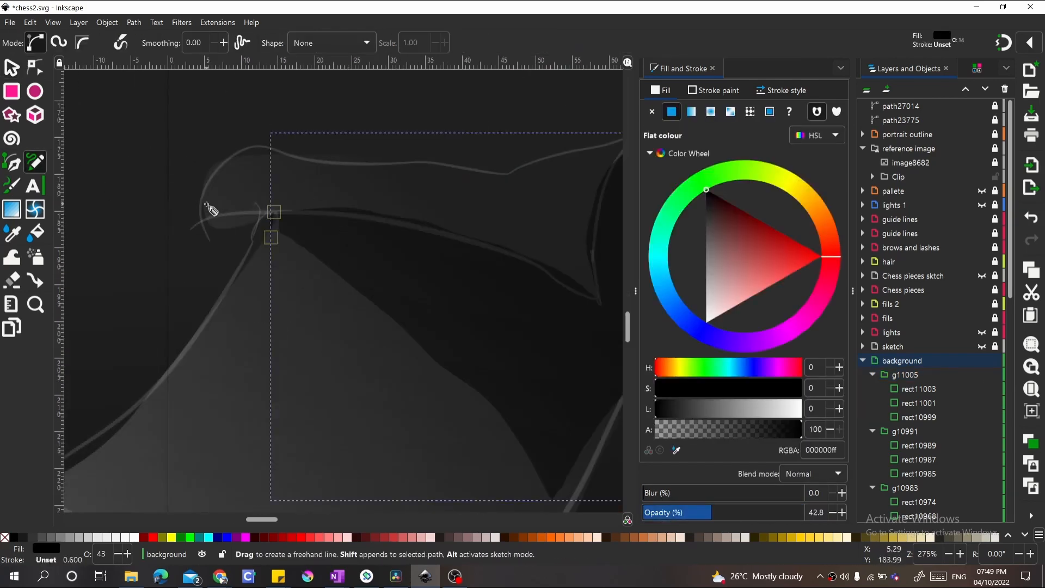
{"action": "left_click_drag", "start_coordinate": [203, 206], "coordinate": [217, 192]}
{"action": "left_click_drag", "start_coordinate": [706, 305], "coordinate": [706, 322]}
{"action": "left_click", "coordinate": [691, 513]}
{"action": "left_click_drag", "start_coordinate": [323, 220], "coordinate": [244, 264]}
{"action": "mouse_move", "coordinate": [209, 205]}
{"action": "left_mouse_down"}
{"action": "mouse_move", "coordinate": [560, 186]}
{"action": "mouse_move", "coordinate": [198, 213]}
{"action": "left_mouse_up"}
{"action": "key", "text": "w"}
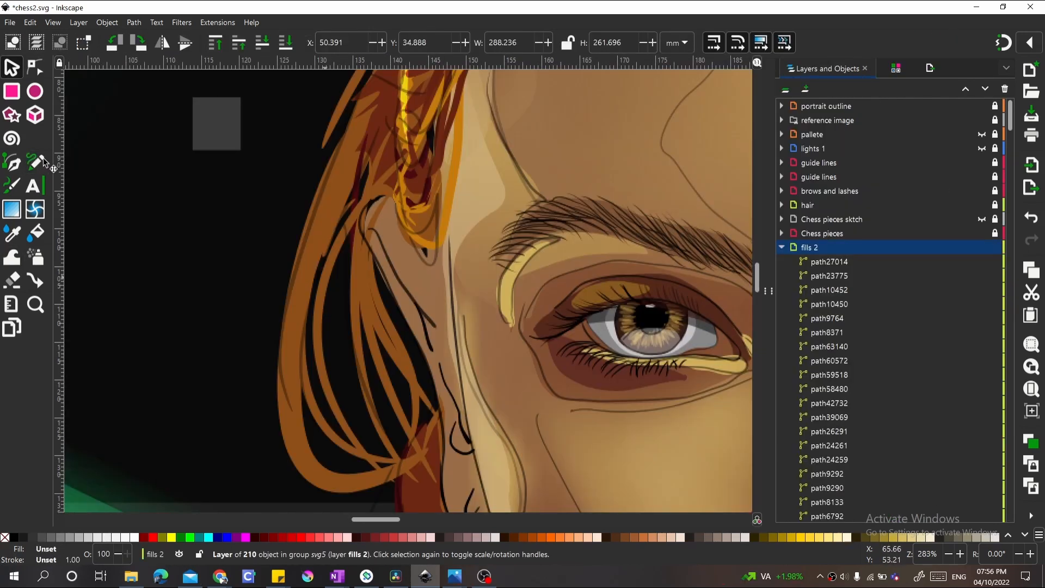
Draw a freehand highlight about 8 by 12 mm on the upper ear on the queen's side and fill it with a sampled light skin tone
{"action": "left_click", "coordinate": [36, 162]}
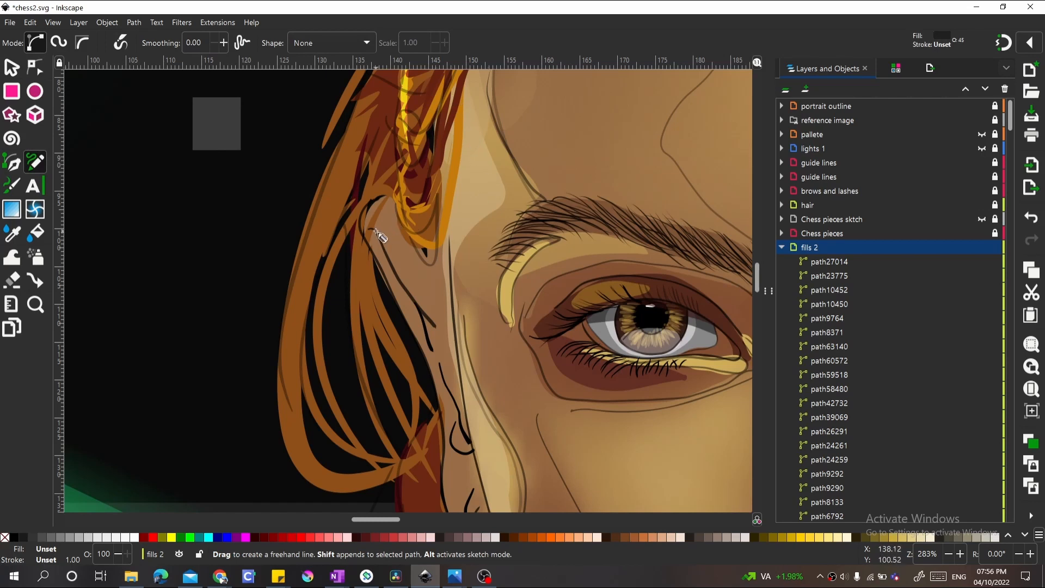
{"action": "left_click_drag", "start_coordinate": [376, 229], "coordinate": [390, 225]}
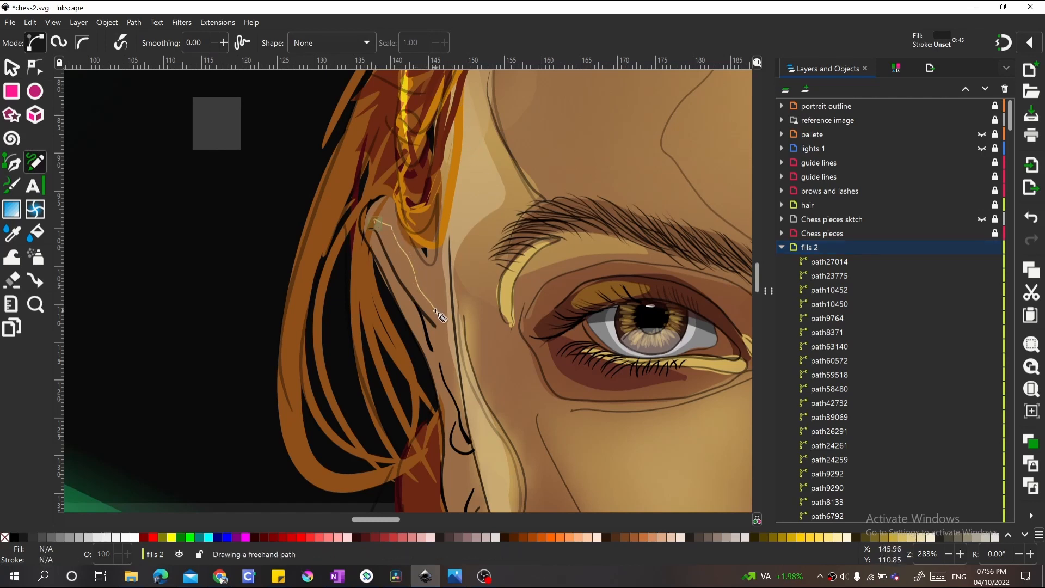
{"action": "left_click_drag", "start_coordinate": [412, 291], "coordinate": [375, 224]}
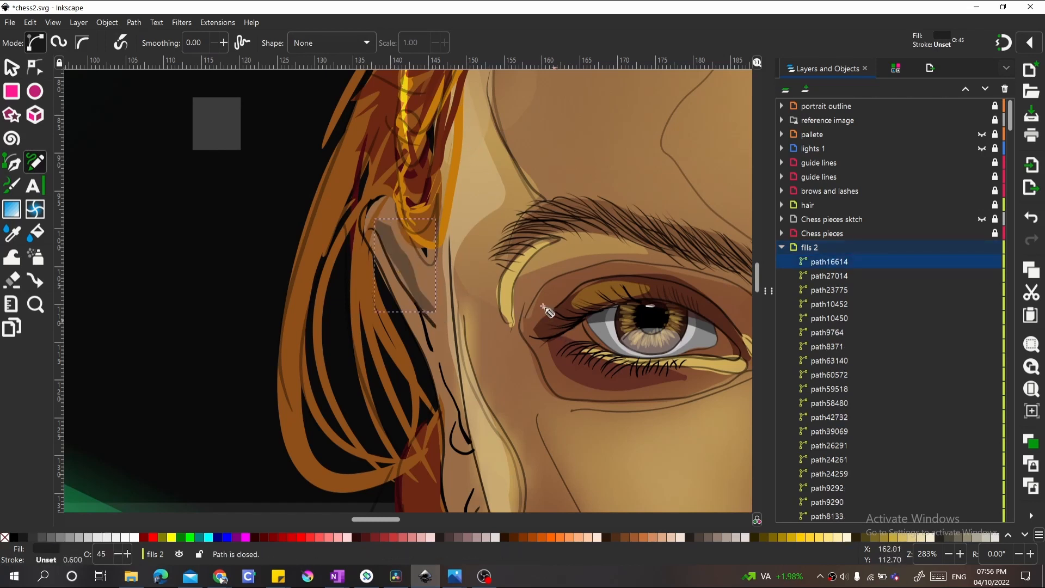
{"action": "key", "text": "s"}
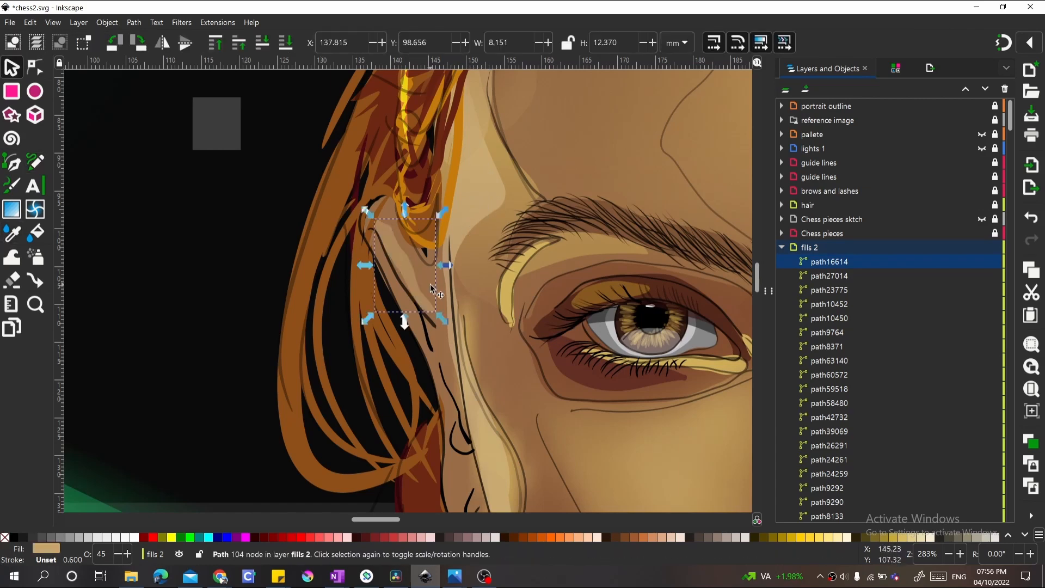
{"action": "scroll", "coordinate": [374, 220], "scroll_direction": "down", "scroll_amount": 5}
{"action": "scroll", "coordinate": [375, 220], "scroll_direction": "right", "scroll_amount": 2}
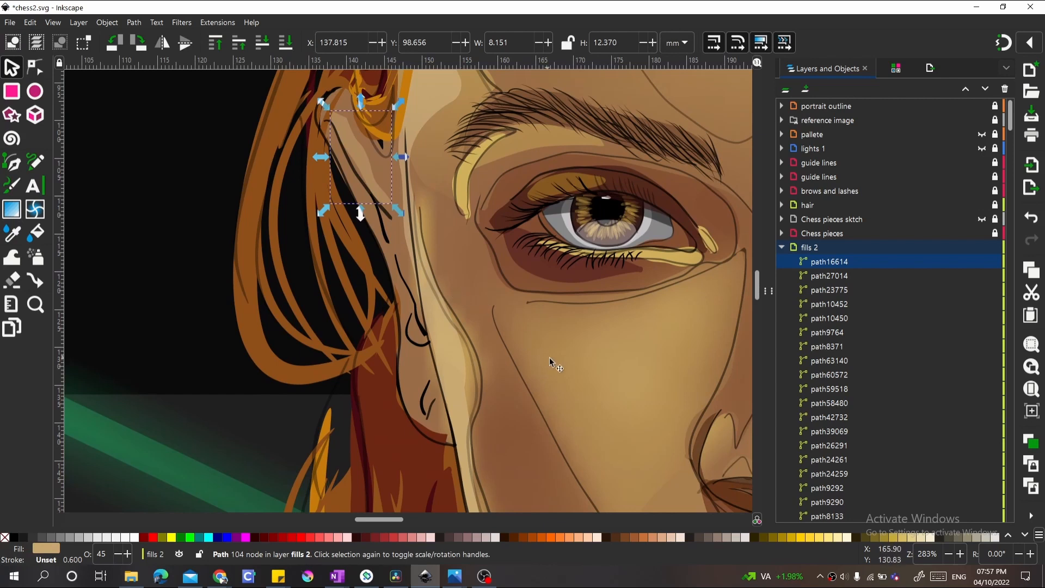
{"action": "key", "text": "d"}
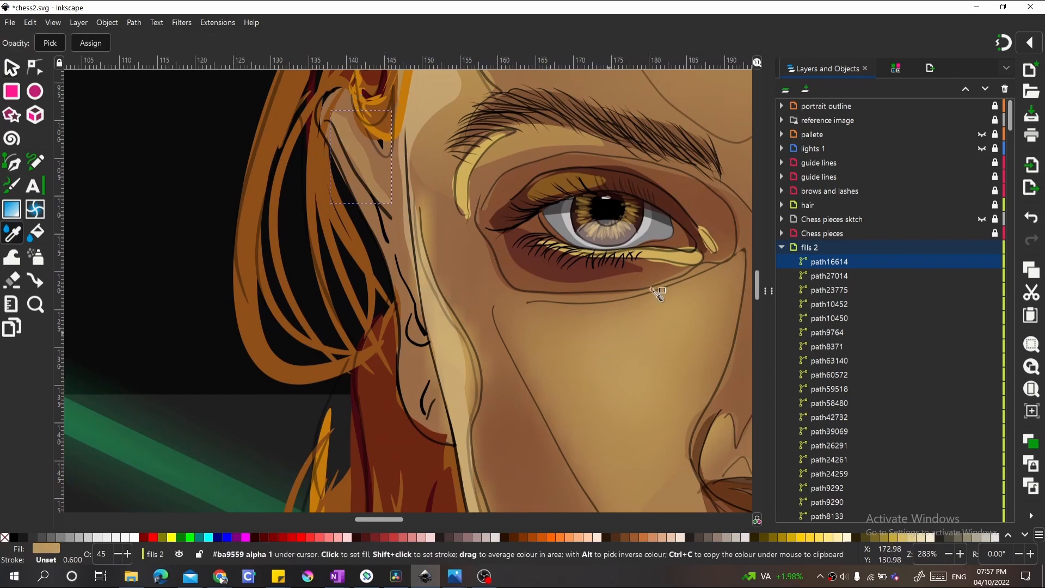
{"action": "key", "text": "s"}
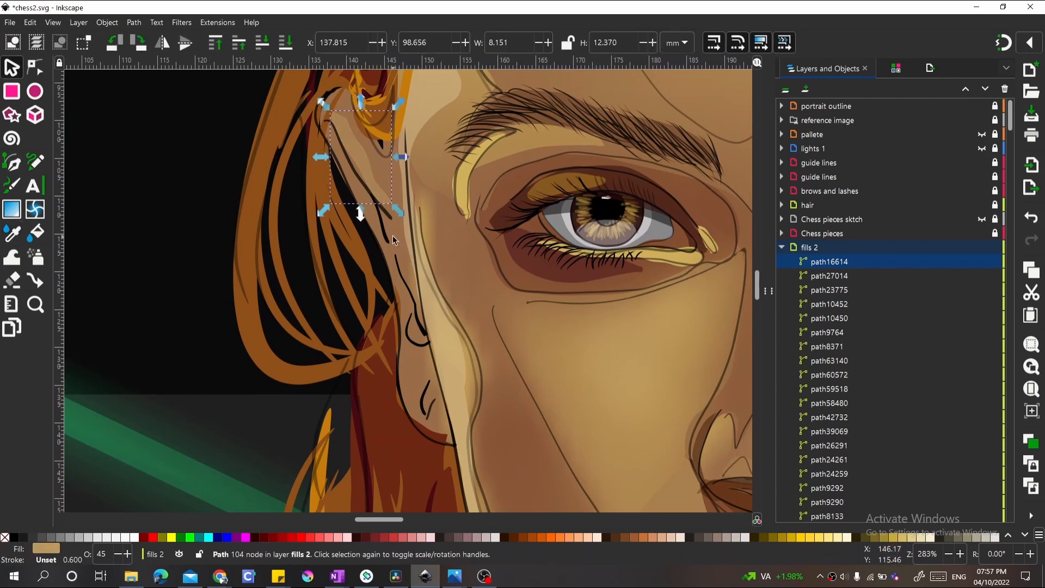
Draw two tan highlight shapes on the lower part of the same ear and raise the opacity to 90%
{"action": "left_click", "coordinate": [44, 157]}
{"action": "mouse_move", "coordinate": [391, 218]}
{"action": "left_mouse_down"}
{"action": "mouse_move", "coordinate": [397, 245]}
{"action": "mouse_move", "coordinate": [392, 228]}
{"action": "left_mouse_up"}
{"action": "left_click_drag", "start_coordinate": [404, 340], "coordinate": [414, 381]}
{"action": "left_click_drag", "start_coordinate": [479, 307], "coordinate": [411, 275]}
{"action": "key", "text": "d"}
{"action": "key", "text": "ctrl+shift+f"}
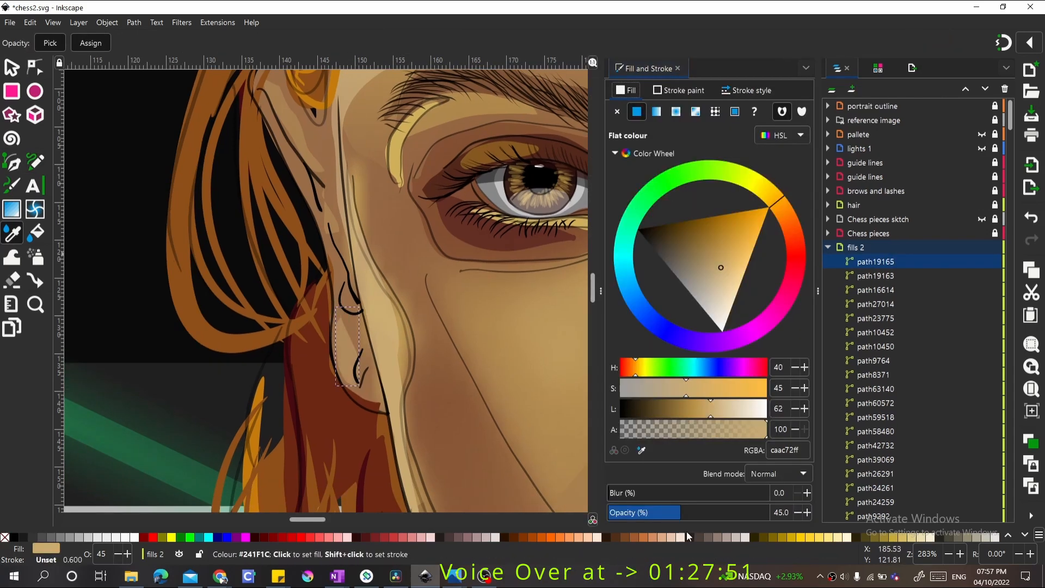
{"action": "mouse_move", "coordinate": [599, 292]}
{"action": "left_mouse_down"}
{"action": "mouse_move", "coordinate": [686, 311]}
{"action": "mouse_move", "coordinate": [870, 277]}
{"action": "left_mouse_up"}
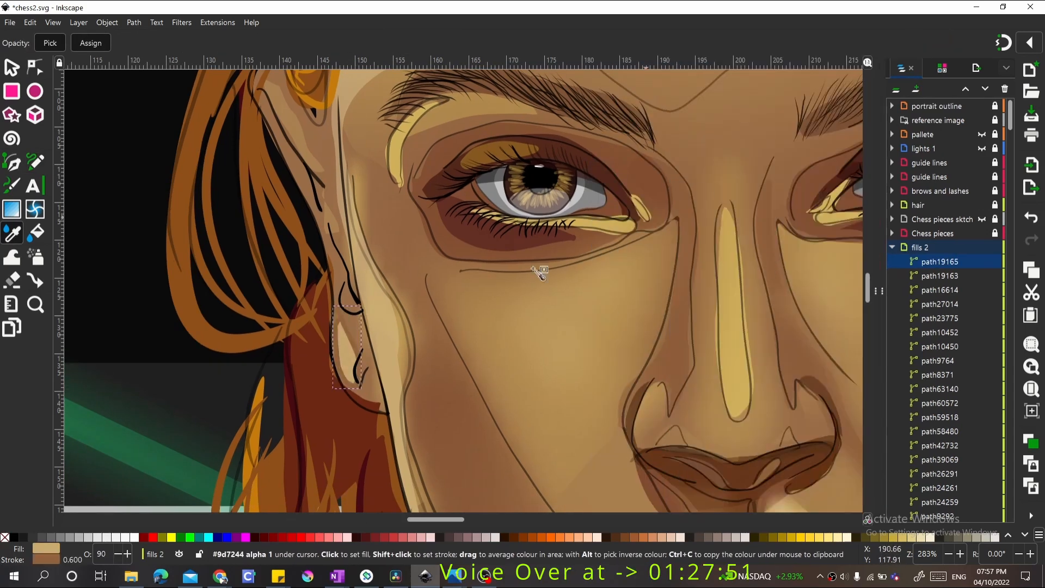
Draw two more tan highlight shapes around the same ear and remove their stroke paint
{"action": "key", "text": "p"}
{"action": "mouse_move", "coordinate": [293, 127]}
{"action": "left_mouse_down"}
{"action": "mouse_move", "coordinate": [312, 161]}
{"action": "mouse_move", "coordinate": [294, 128]}
{"action": "left_mouse_up"}
{"action": "key", "text": "ctrl+shift+f"}
{"action": "left_click", "coordinate": [743, 91]}
{"action": "left_click", "coordinate": [681, 111]}
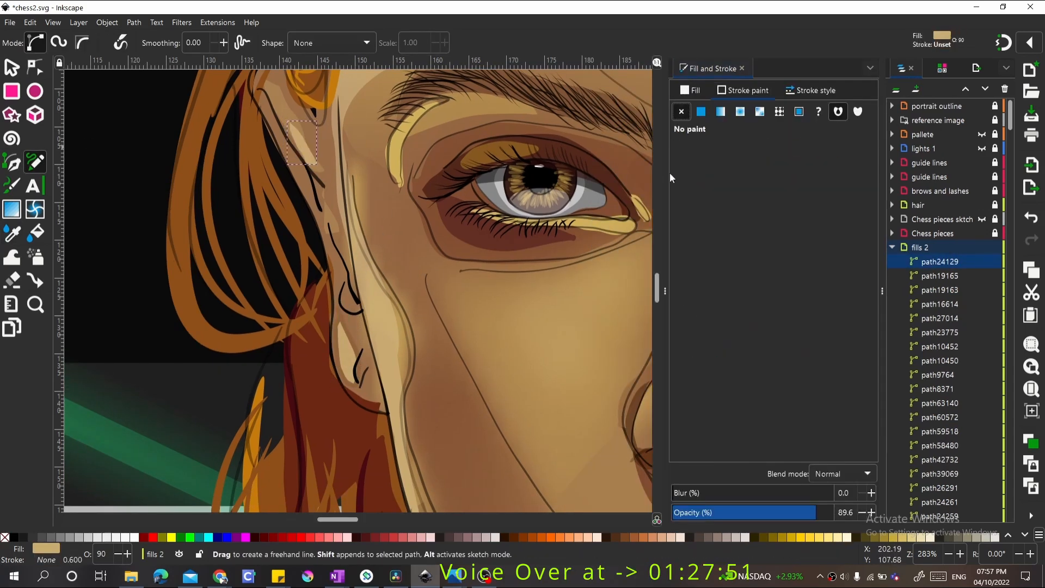
{"action": "mouse_move", "coordinate": [666, 172]}
{"action": "left_mouse_down"}
{"action": "mouse_move", "coordinate": [873, 195]}
{"action": "mouse_move", "coordinate": [879, 217]}
{"action": "left_mouse_up"}
{"action": "left_click_drag", "start_coordinate": [393, 262], "coordinate": [395, 266]}
Draw a freehand shadow on the ear on the knight's side and fill it with dark brown sampled from the under-eye shading
{"action": "key", "text": "space"}
{"action": "key", "text": "5"}
{"action": "key", "text": "z"}
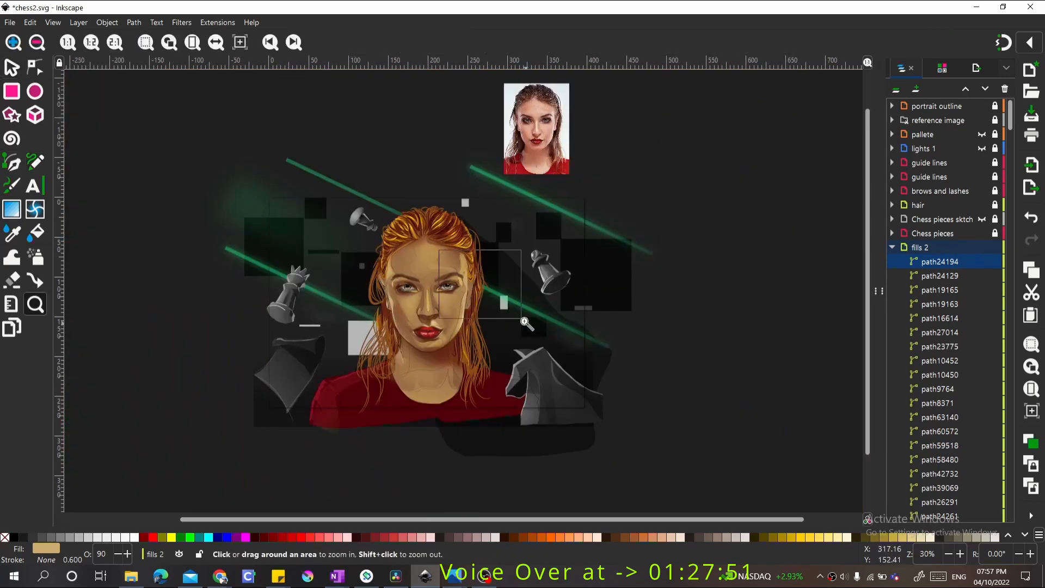
{"action": "mouse_move", "coordinate": [524, 326]}
{"action": "left_mouse_down"}
{"action": "mouse_move", "coordinate": [442, 248]}
{"action": "mouse_move", "coordinate": [398, 274]}
{"action": "left_mouse_up"}
{"action": "key", "text": "p"}
{"action": "key", "text": "d"}
{"action": "left_click", "coordinate": [270, 319]}
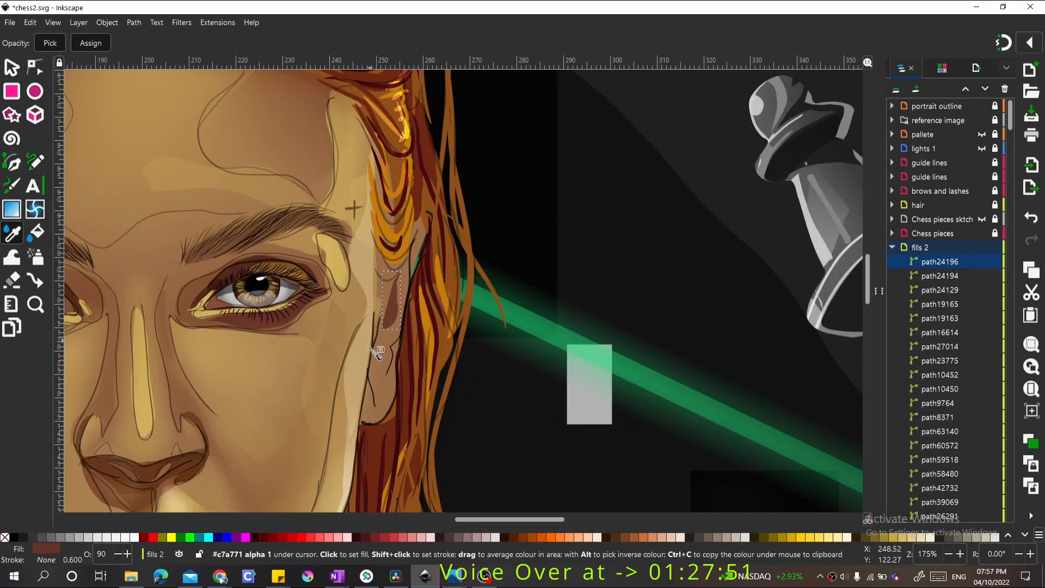
Draw two more small shadow shapes inside the ear on the knight's side, sampling a darker tone from beside the ear
{"action": "left_click", "coordinate": [35, 162]}
{"action": "mouse_move", "coordinate": [389, 348]}
{"action": "left_mouse_down"}
{"action": "mouse_move", "coordinate": [377, 349]}
{"action": "mouse_move", "coordinate": [389, 346]}
{"action": "left_mouse_up"}
{"action": "left_click_drag", "start_coordinate": [387, 343], "coordinate": [386, 342]}
{"action": "key", "text": "d"}
{"action": "left_click", "coordinate": [418, 246]}
Draw a narrow shadow shape along the upper rim of that ear and fill it with the sampled ear-shadow brown
{"action": "key", "text": "p"}
{"action": "mouse_move", "coordinate": [412, 270]}
{"action": "left_mouse_down"}
{"action": "mouse_move", "coordinate": [421, 231]}
{"action": "mouse_move", "coordinate": [412, 271]}
{"action": "left_mouse_up"}
{"action": "key", "text": "d"}
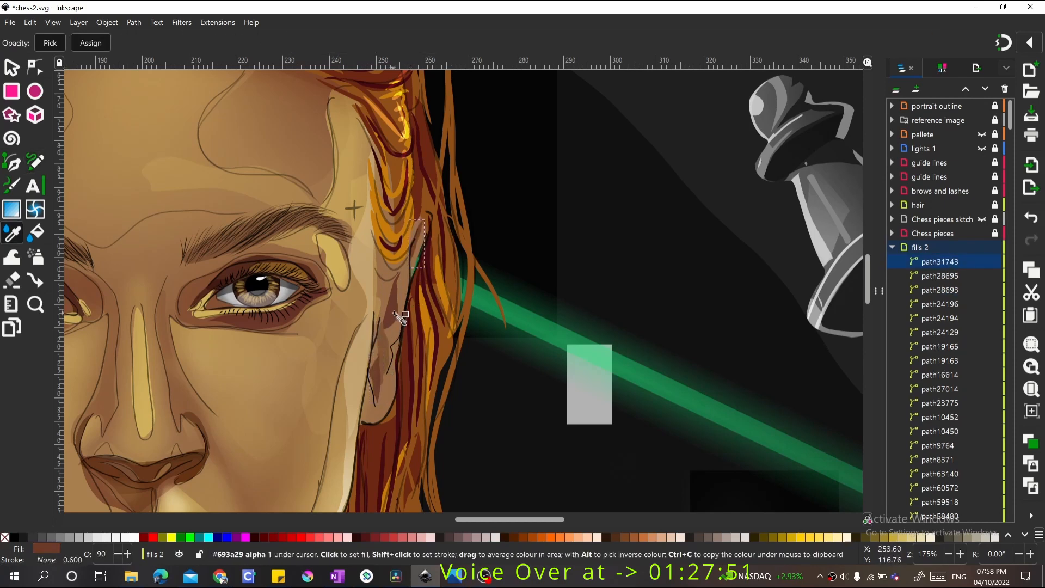
{"action": "left_click", "coordinate": [398, 312]}
Undo the last stroke on the lower ear and draw two brown shadow shapes in the middle of the ear instead
{"action": "left_click", "coordinate": [35, 161]}
{"action": "left_click_drag", "start_coordinate": [389, 374], "coordinate": [388, 372]}
{"action": "key", "text": "ctrl+z"}
{"action": "key", "text": "space"}
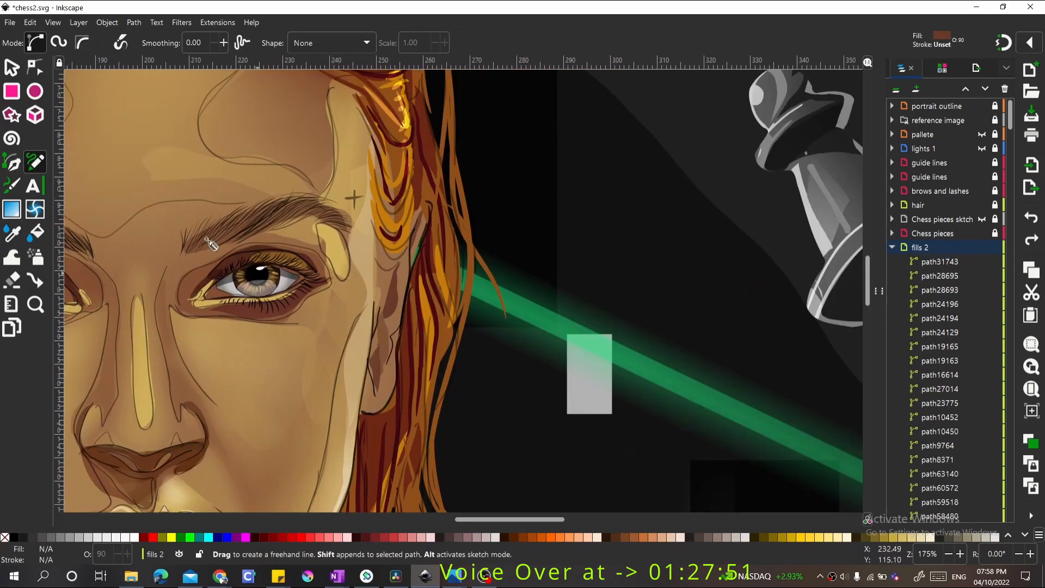
{"action": "mouse_move", "coordinate": [375, 313]}
{"action": "left_mouse_down"}
{"action": "mouse_move", "coordinate": [374, 354]}
{"action": "mouse_move", "coordinate": [376, 317]}
{"action": "left_mouse_up"}
{"action": "left_click_drag", "start_coordinate": [380, 339], "coordinate": [391, 341]}
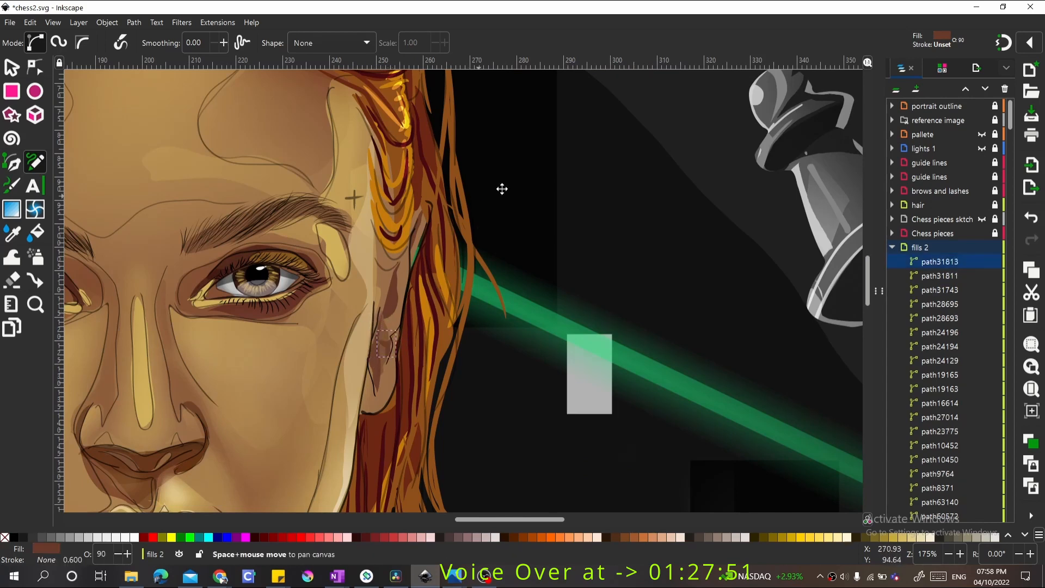
Draw three small brown shadow shapes down the inner edge of the ear on the queen's side
{"action": "scroll", "coordinate": [544, 185], "scroll_direction": "left", "scroll_amount": 10}
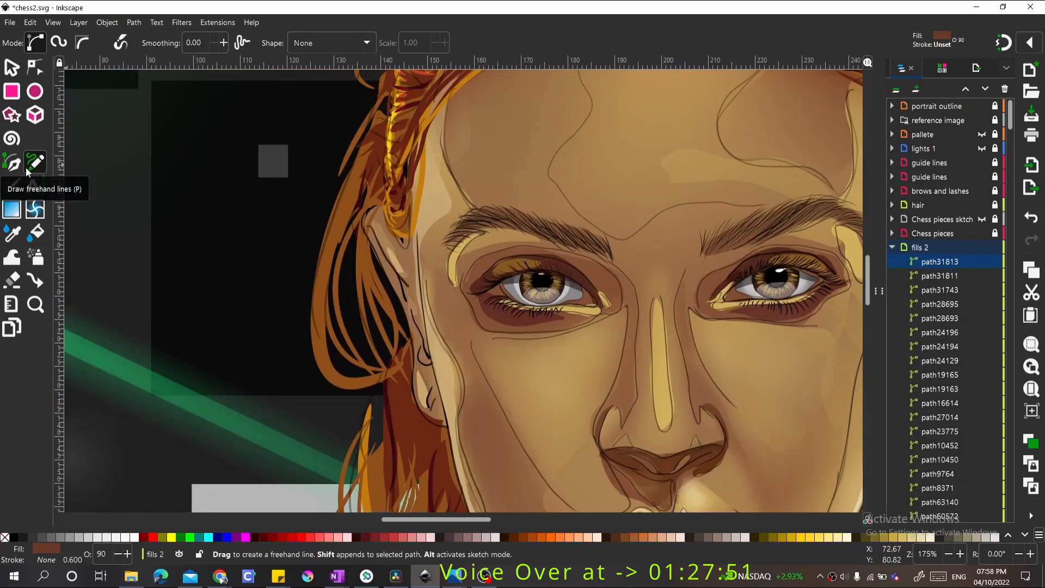
{"action": "mouse_move", "coordinate": [410, 305]}
{"action": "left_mouse_down"}
{"action": "mouse_move", "coordinate": [406, 290]}
{"action": "mouse_move", "coordinate": [410, 304]}
{"action": "left_mouse_up"}
{"action": "mouse_move", "coordinate": [398, 281]}
{"action": "left_mouse_down"}
{"action": "mouse_move", "coordinate": [379, 240]}
{"action": "mouse_move", "coordinate": [399, 281]}
{"action": "left_mouse_up"}
{"action": "mouse_move", "coordinate": [412, 330]}
{"action": "left_mouse_down"}
{"action": "mouse_move", "coordinate": [415, 317]}
{"action": "mouse_move", "coordinate": [414, 331]}
{"action": "left_mouse_up"}
{"action": "key", "text": "space"}
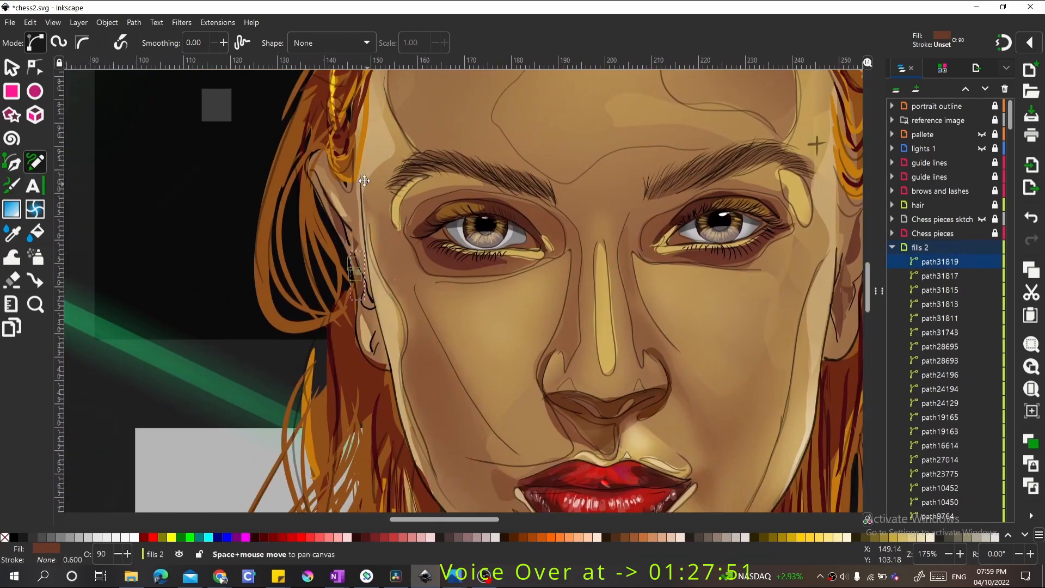
{"action": "left_click_drag", "start_coordinate": [322, 327], "coordinate": [323, 329]}
{"action": "key", "text": "space"}
{"action": "key", "text": "ctrl+z"}
{"action": "key", "text": "space"}
{"action": "left_click_drag", "start_coordinate": [298, 291], "coordinate": [151, 294]}
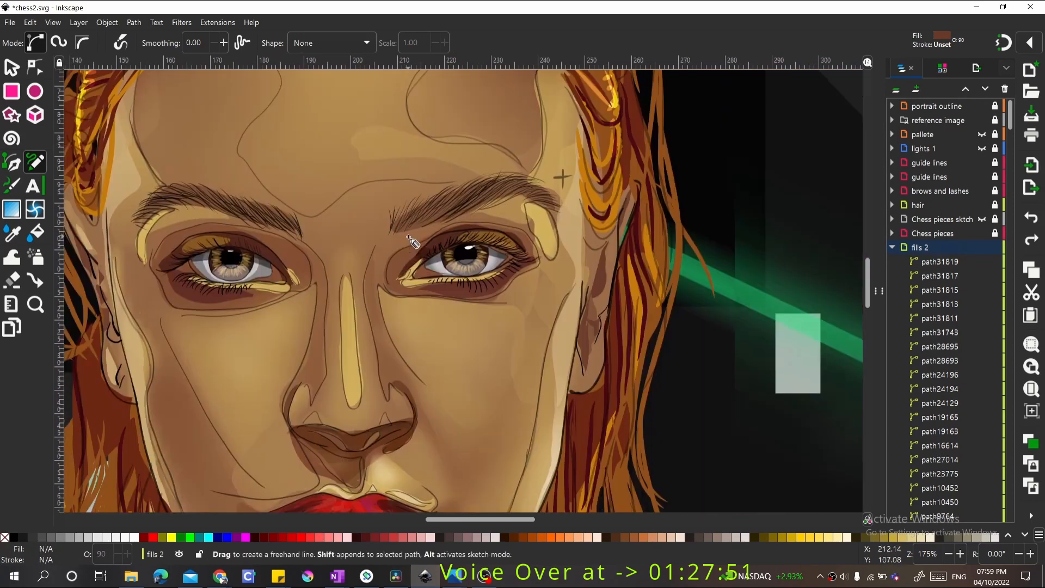
{"action": "key", "text": "5"}
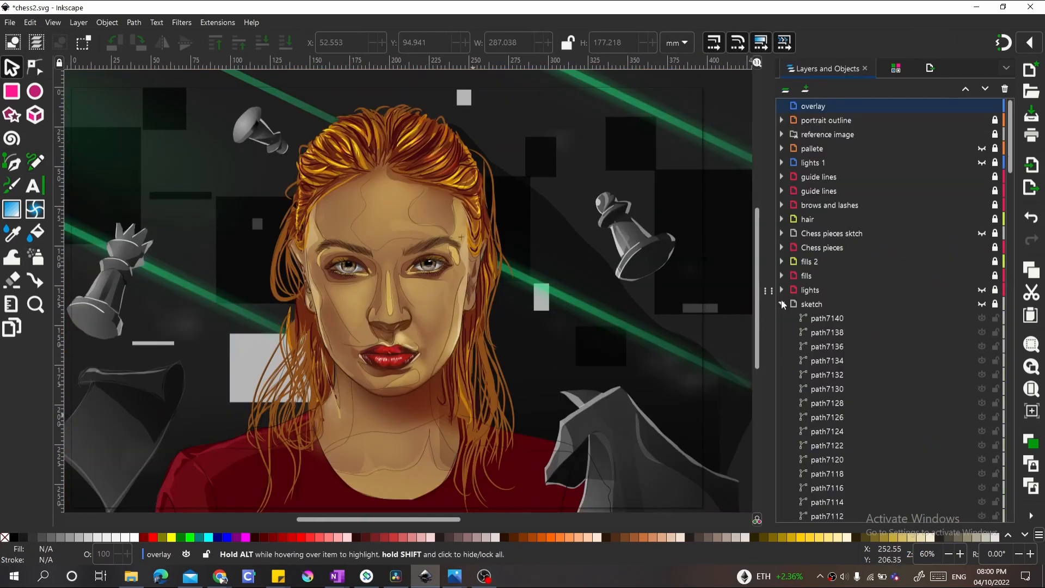
Collapse the expanded sketch and background layers, lock the background, and make overlay the active layer in a layers-only list
{"action": "left_click", "coordinate": [782, 304]}
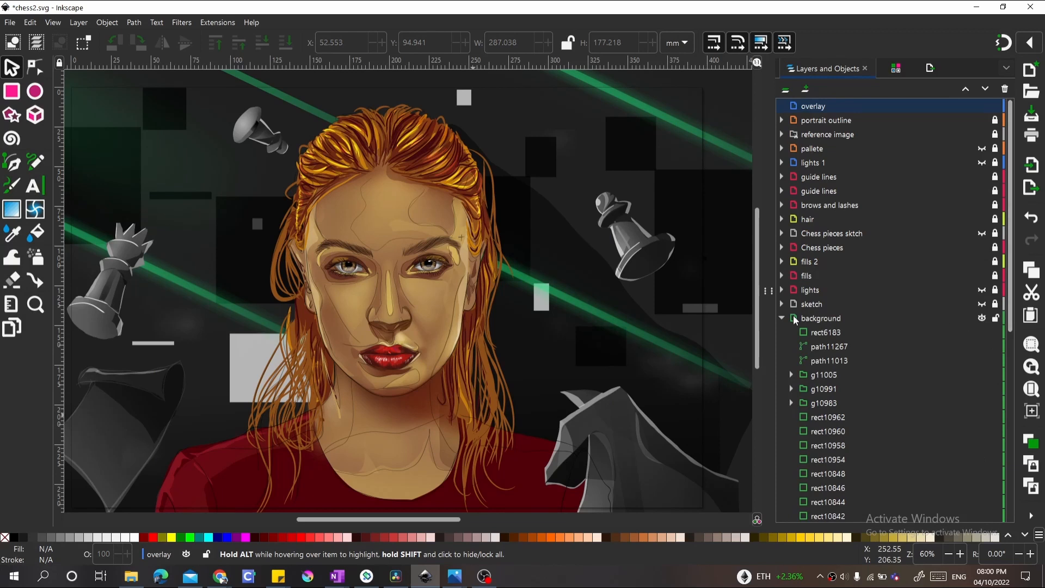
{"action": "left_click", "coordinate": [782, 318]}
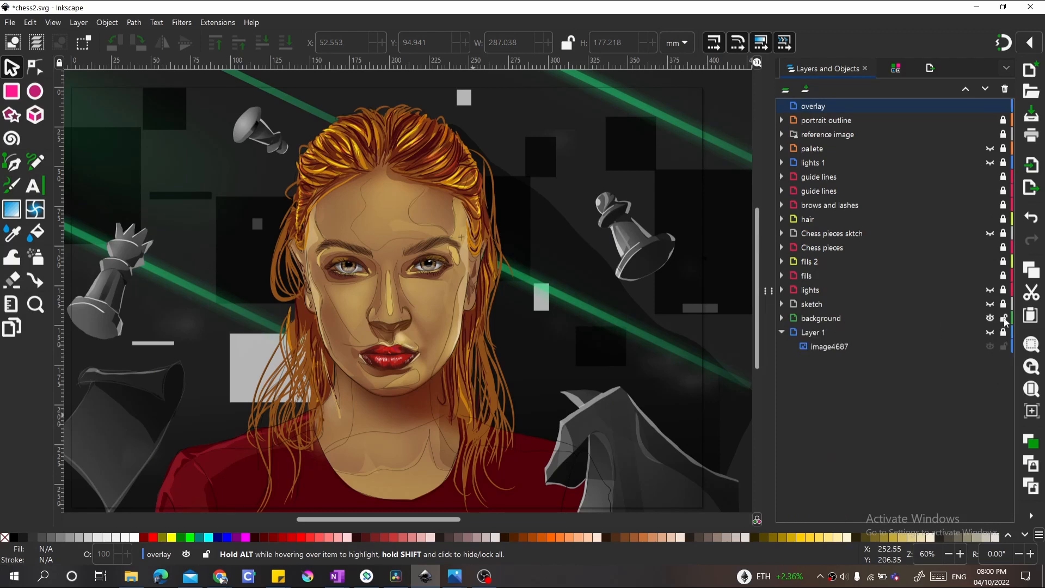
{"action": "left_click", "coordinate": [821, 109]}
{"action": "left_click", "coordinate": [820, 108]}
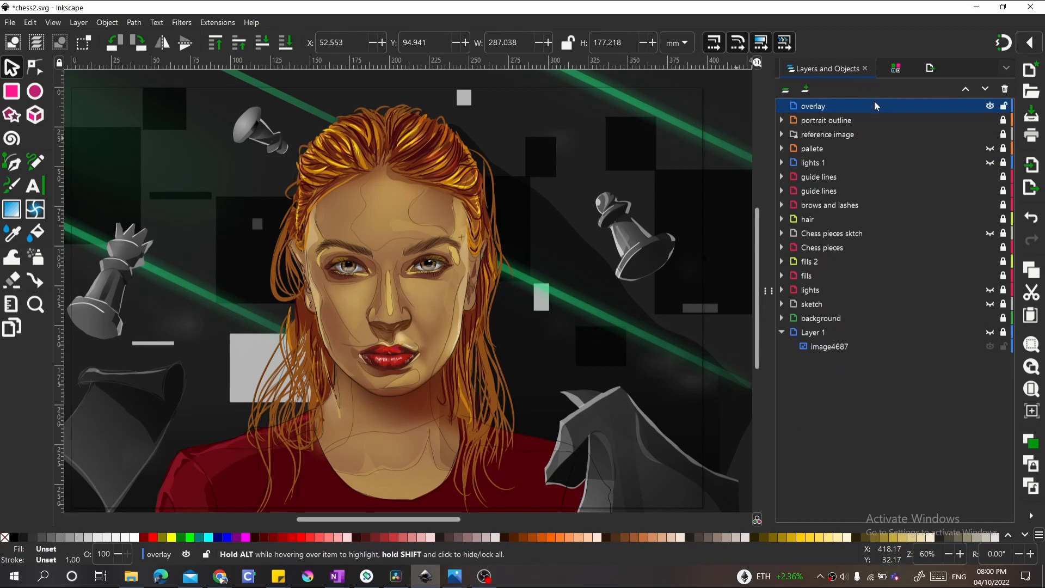
{"action": "left_click", "coordinate": [789, 90]}
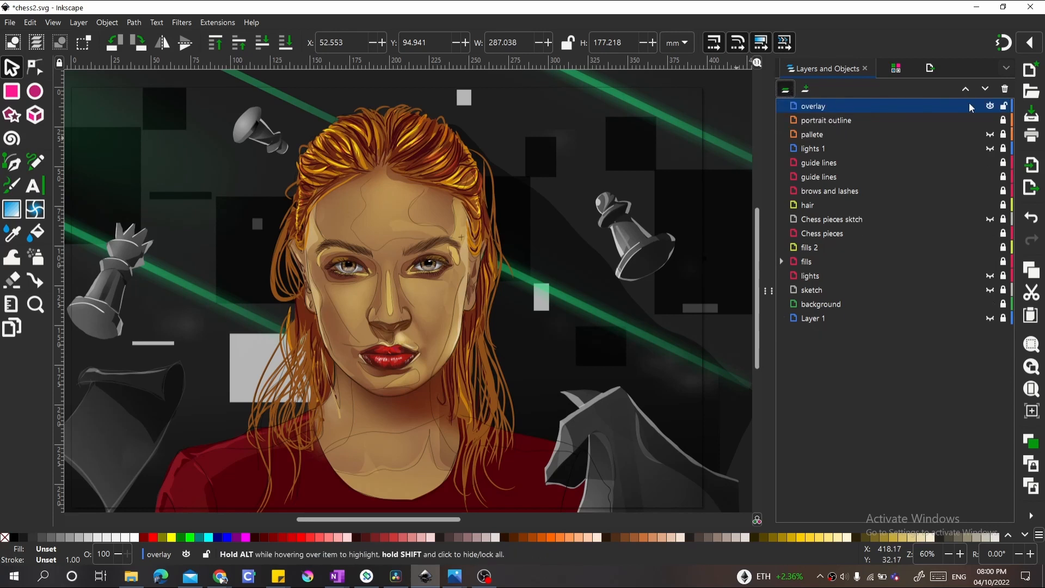
{"action": "right_click", "coordinate": [950, 110]}
{"action": "left_click", "coordinate": [921, 104]}
{"action": "right_click", "coordinate": [922, 105]}
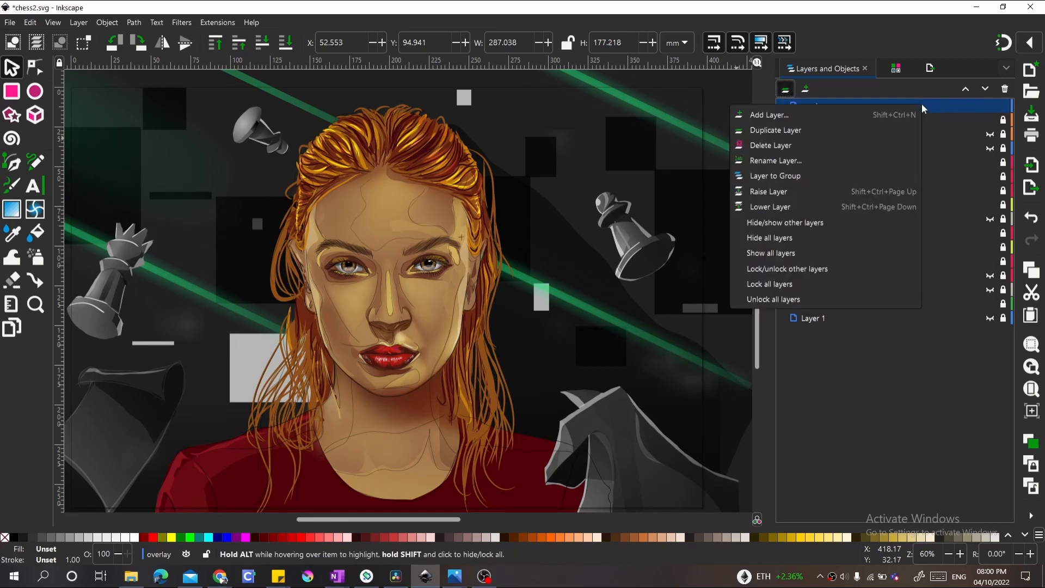
{"action": "left_click", "coordinate": [952, 106]}
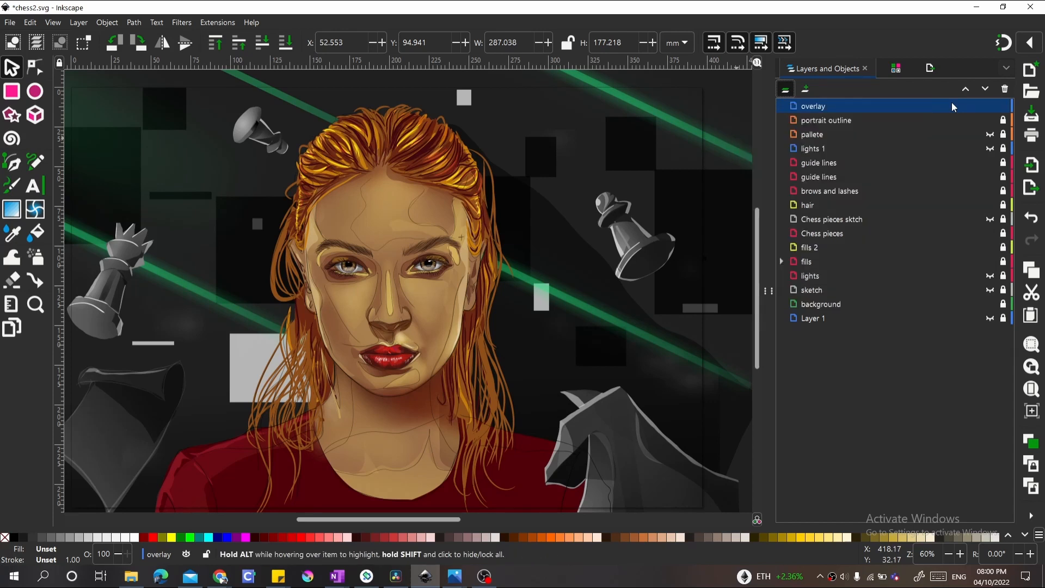
{"action": "right_click", "coordinate": [951, 107]}
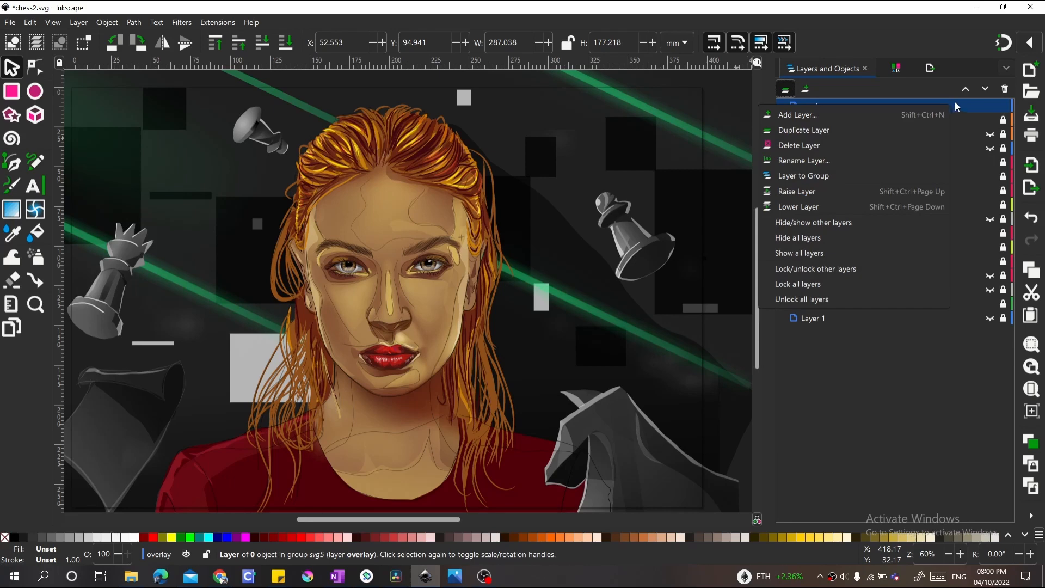
{"action": "left_click", "coordinate": [953, 107]}
Draw a jagged freehand light shape along the queen's-side edge of the hair and fill it with the green sampled from the background strip
{"action": "scroll", "coordinate": [167, 168], "scroll_direction": "up", "scroll_amount": 1, "text": "ctrl"}
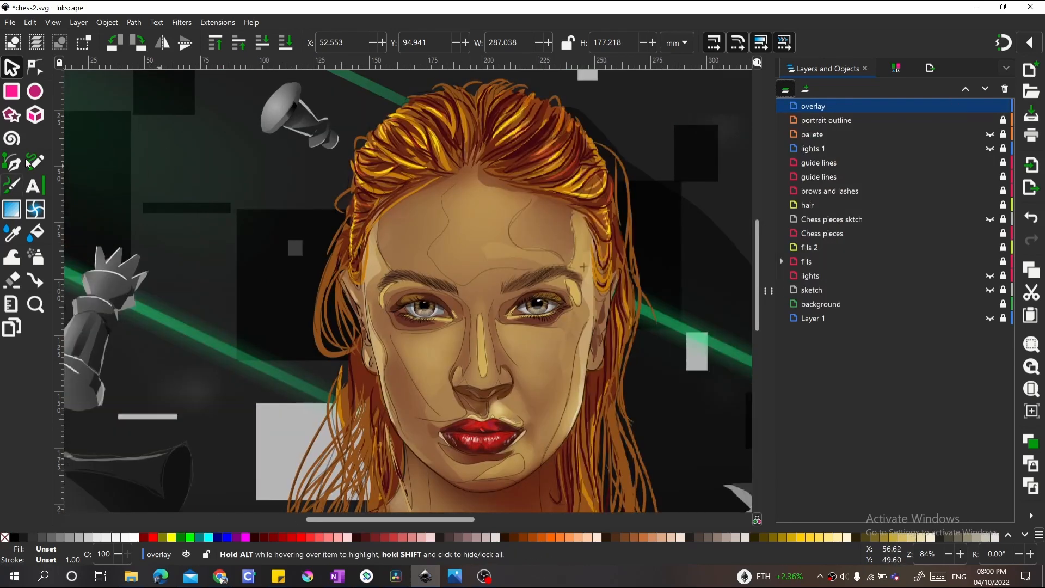
{"action": "left_click", "coordinate": [34, 162]}
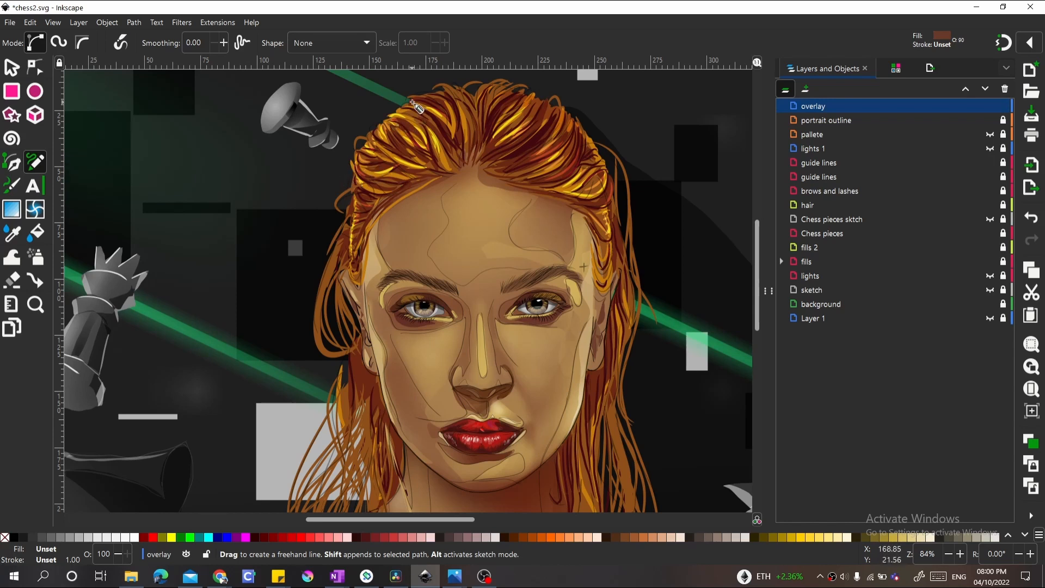
{"action": "mouse_move", "coordinate": [412, 102]}
{"action": "left_mouse_down"}
{"action": "mouse_move", "coordinate": [429, 114]}
{"action": "mouse_move", "coordinate": [401, 122]}
{"action": "mouse_move", "coordinate": [363, 155]}
{"action": "mouse_move", "coordinate": [351, 256]}
{"action": "mouse_move", "coordinate": [357, 174]}
{"action": "mouse_move", "coordinate": [371, 143]}
{"action": "mouse_move", "coordinate": [414, 102]}
{"action": "left_mouse_up"}
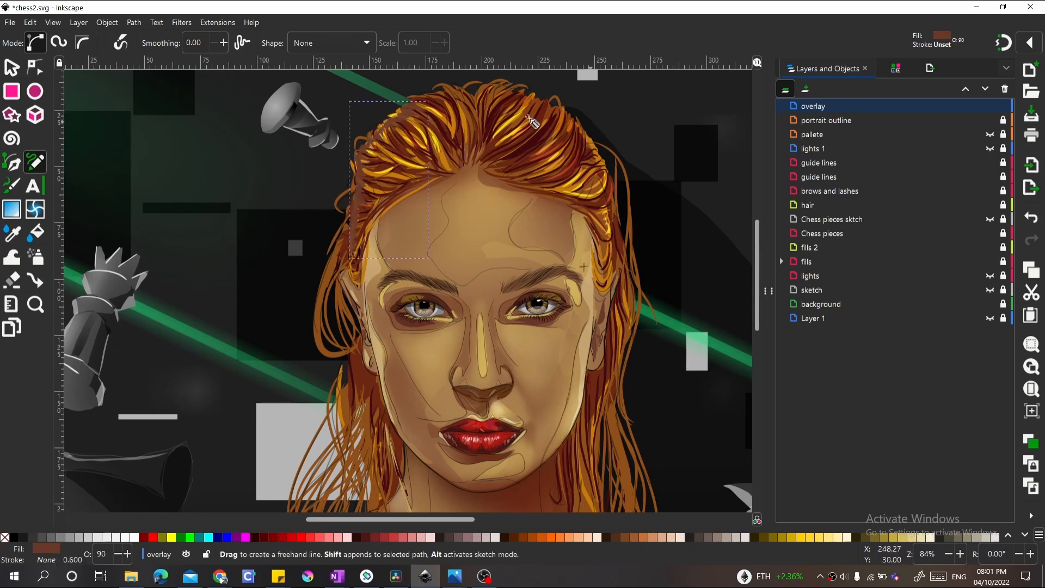
{"action": "key", "text": "d"}
{"action": "left_click_drag", "start_coordinate": [174, 326], "coordinate": [172, 325]}
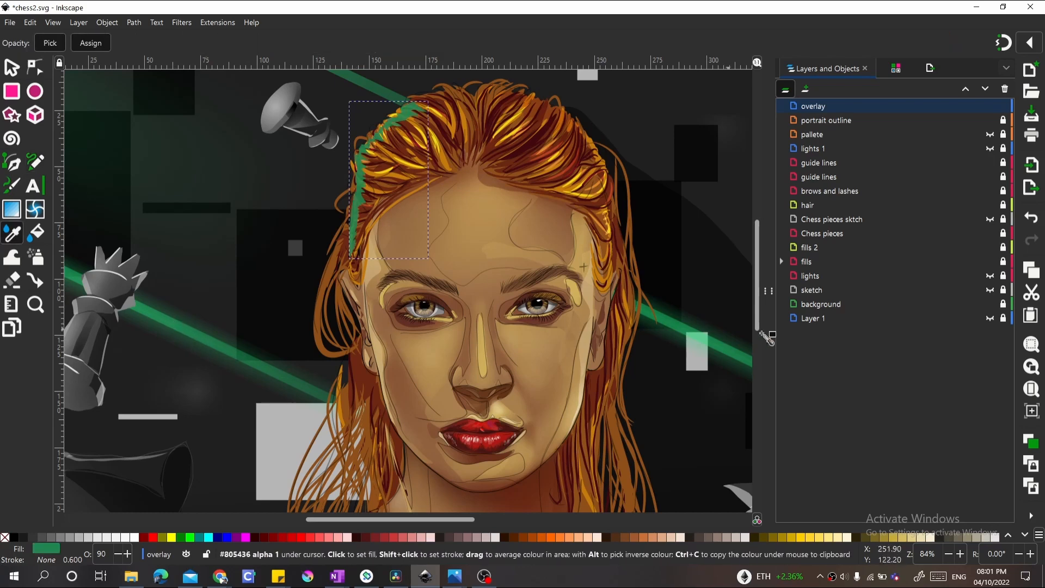
Set the overlay layer's blend mode to Overlay, leaving the green hair shape without a stroke
{"action": "key", "text": "ctrl+shift+f"}
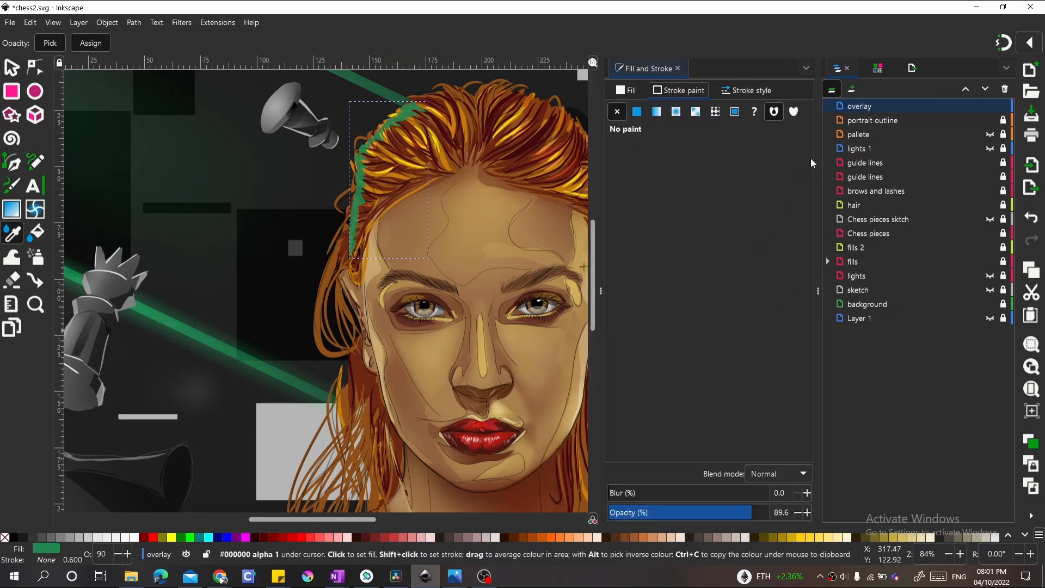
{"action": "left_click", "coordinate": [636, 112]}
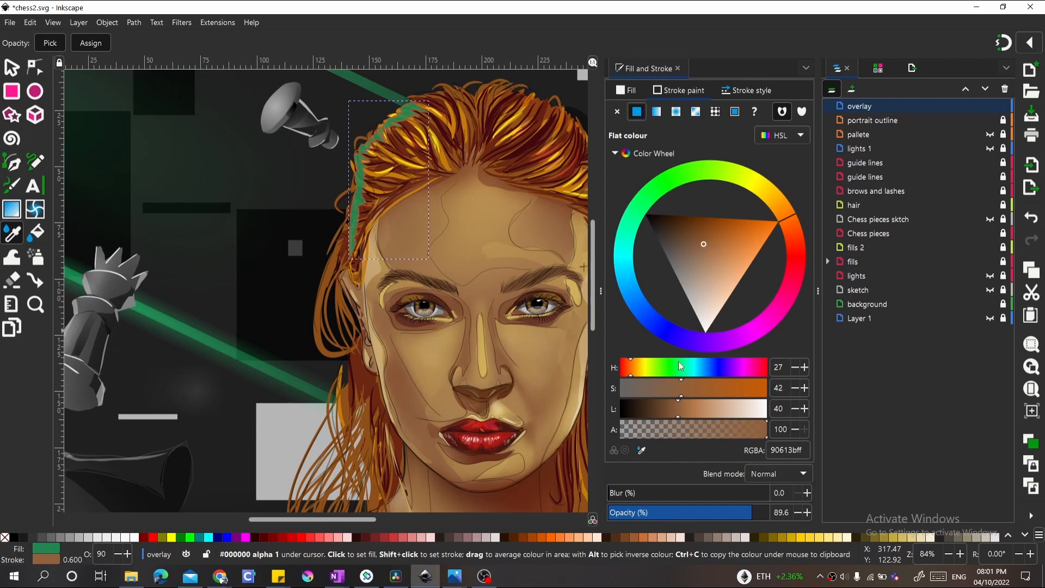
{"action": "left_click", "coordinate": [617, 111]}
{"action": "left_click", "coordinate": [626, 89]}
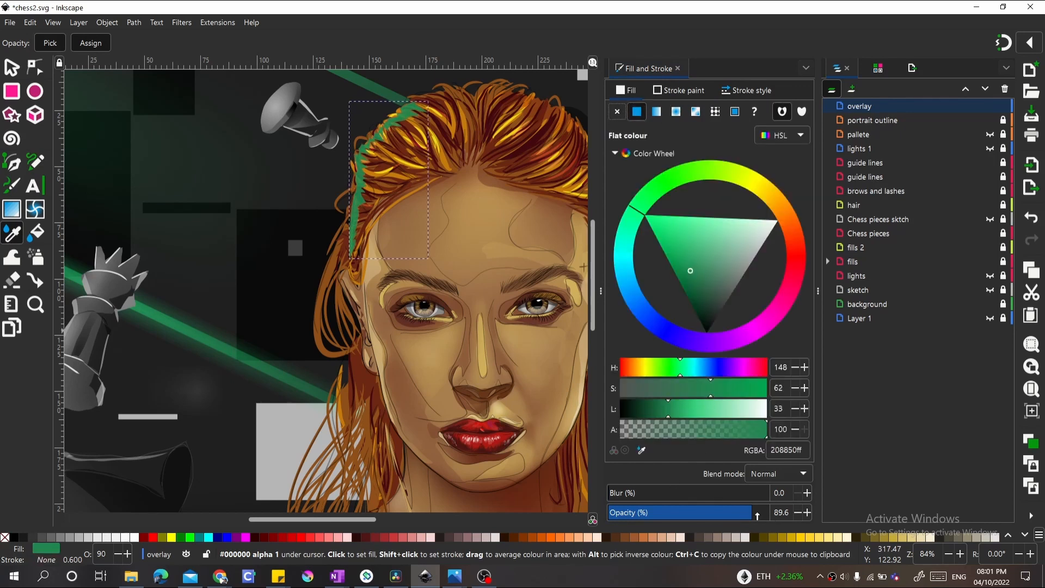
{"action": "left_click", "coordinate": [879, 108]}
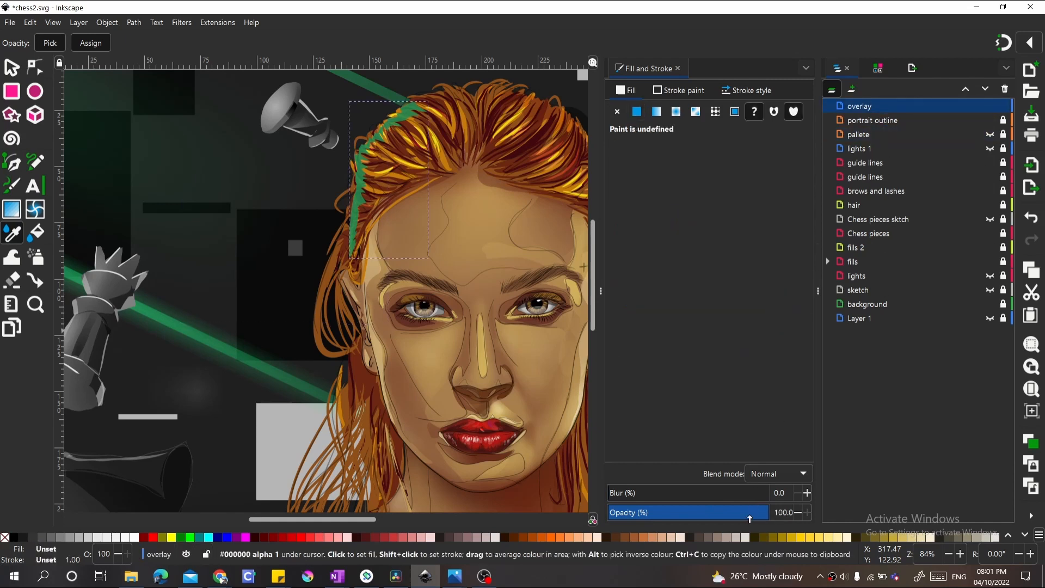
{"action": "left_click", "coordinate": [770, 473]}
{"action": "scroll", "coordinate": [775, 517], "scroll_direction": "down", "scroll_amount": 5}
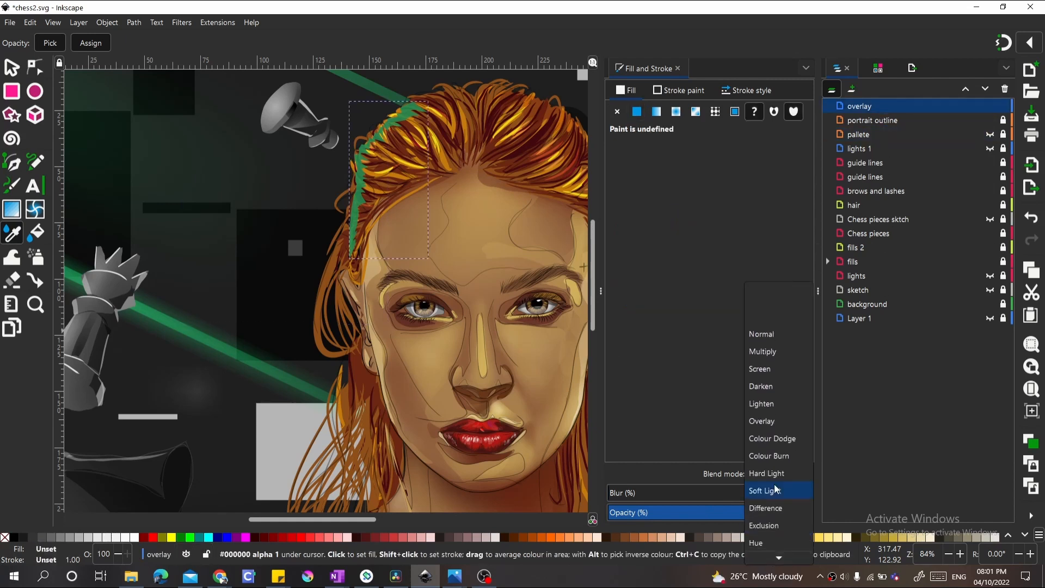
{"action": "left_click", "coordinate": [781, 426]}
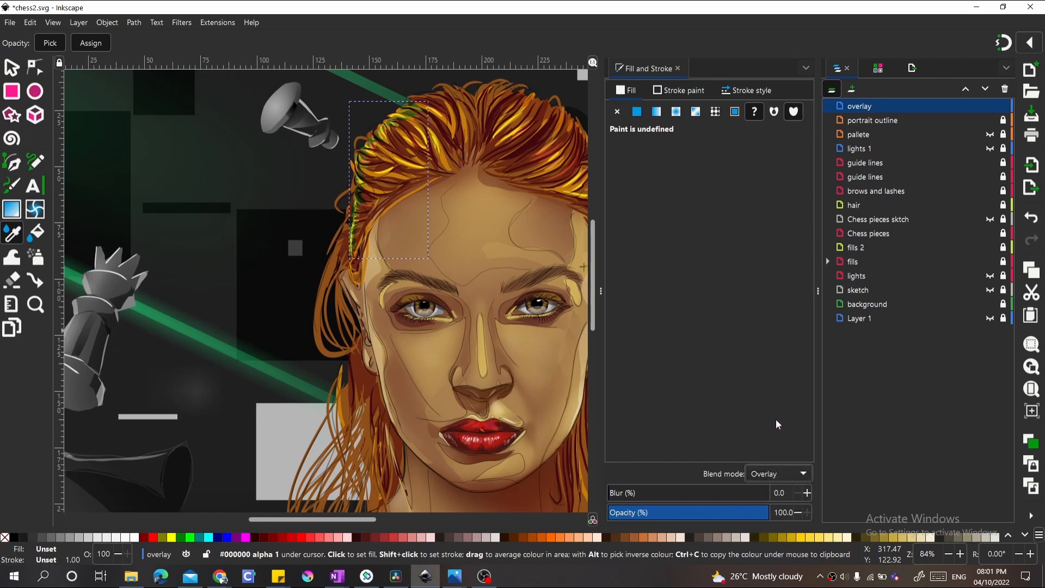
Try Multiply blending on the overlay layer, then return it to Overlay
{"action": "left_click", "coordinate": [764, 476]}
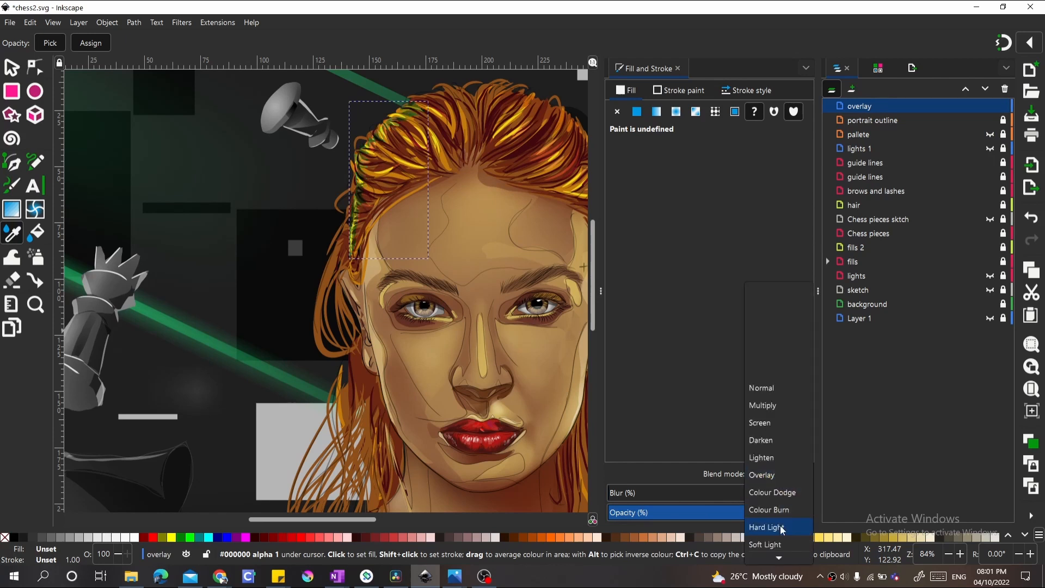
{"action": "left_click", "coordinate": [781, 407]}
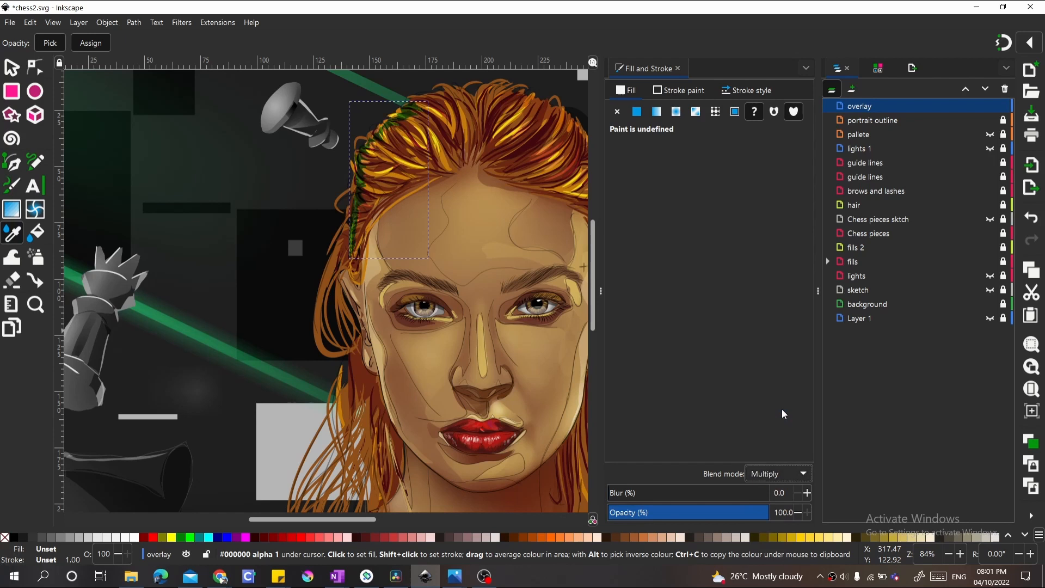
{"action": "left_click", "coordinate": [772, 478]}
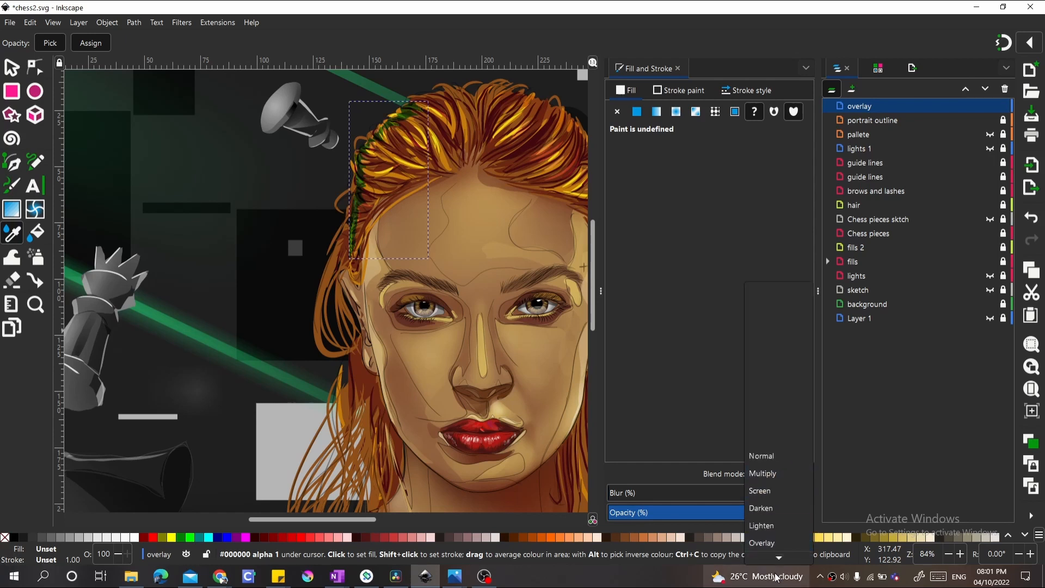
{"action": "left_click", "coordinate": [770, 525]}
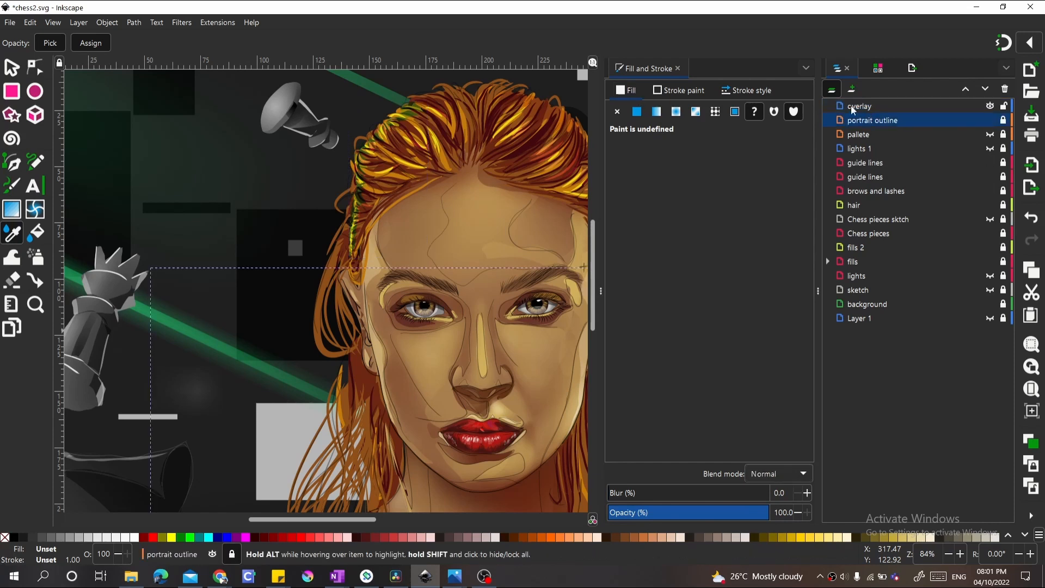
Select the green hair shape inside the overlay layer and lighten its fill to 55db93ff
{"action": "left_click", "coordinate": [11, 68]}
{"action": "left_click", "coordinate": [410, 119]}
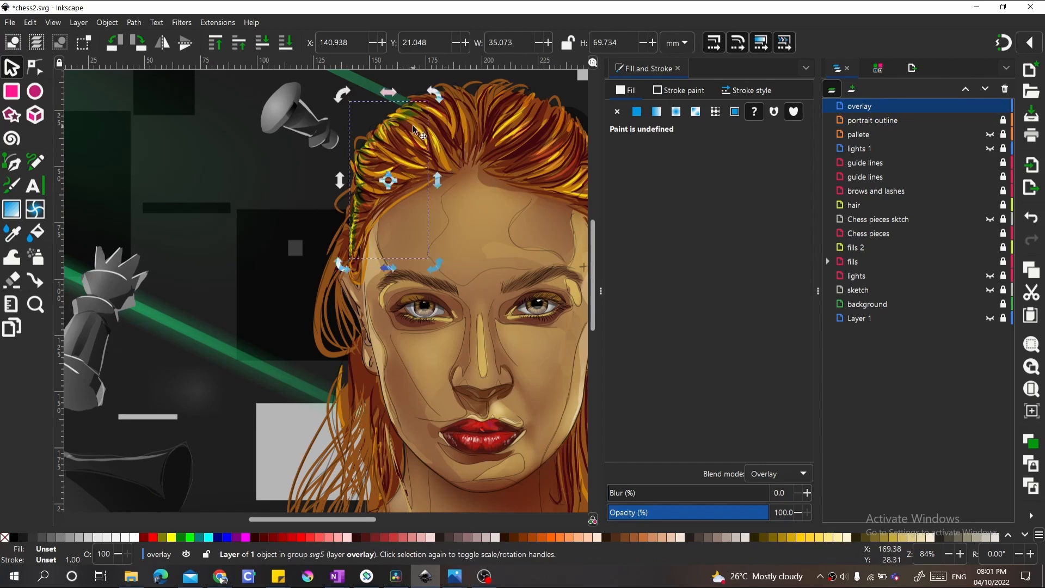
{"action": "left_click", "coordinate": [412, 133], "text": "ctrl"}
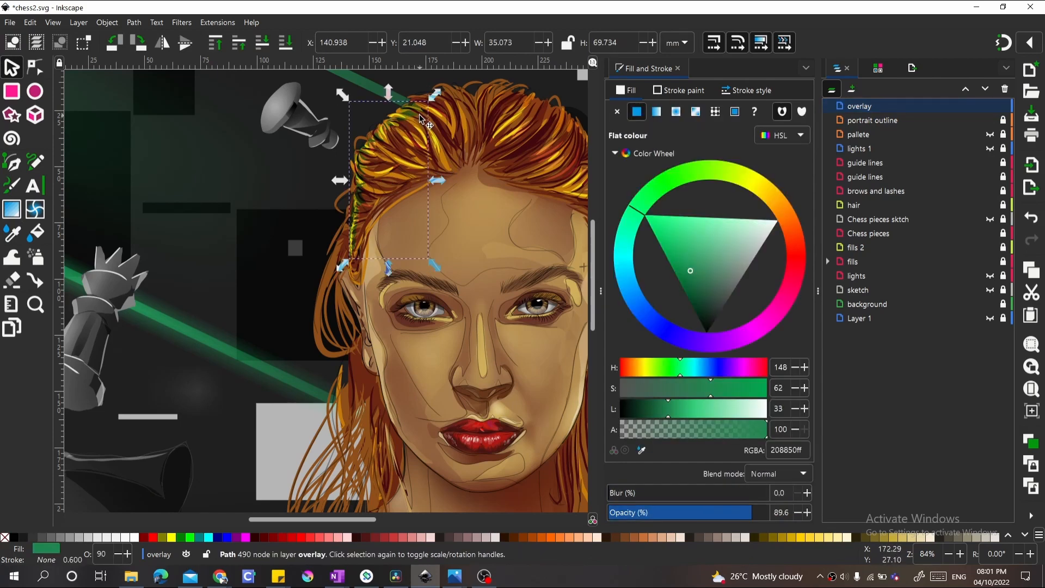
{"action": "mouse_move", "coordinate": [704, 264]}
{"action": "left_mouse_down"}
{"action": "mouse_move", "coordinate": [693, 234]}
{"action": "mouse_move", "coordinate": [716, 234]}
{"action": "mouse_move", "coordinate": [697, 230]}
{"action": "mouse_move", "coordinate": [746, 241]}
{"action": "mouse_move", "coordinate": [699, 238]}
{"action": "left_mouse_up"}
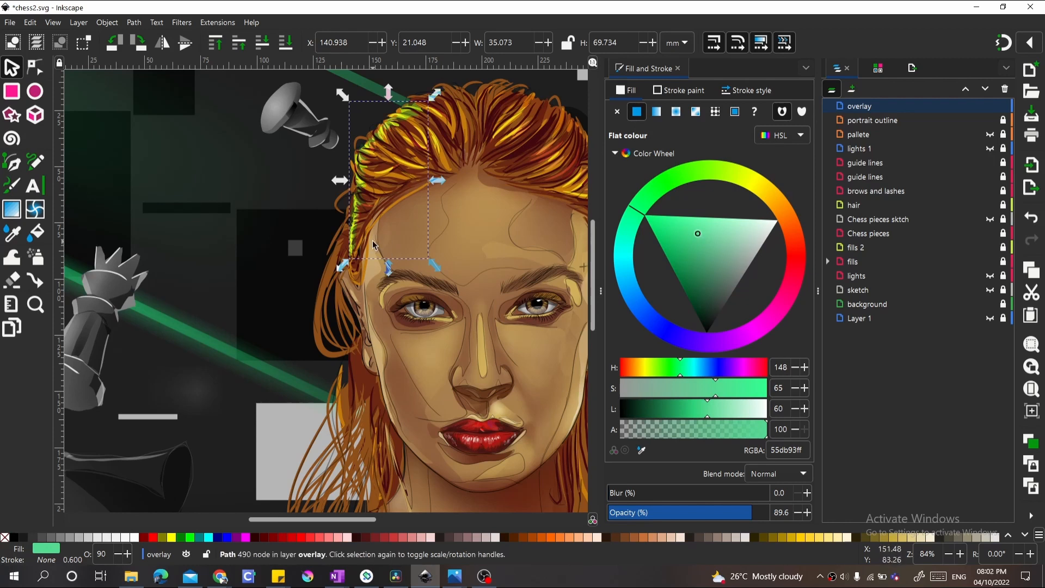
Draw a light green freehand shape along the queen's-side edge of the face from the hairline down to the jaw
{"action": "key", "text": "p"}
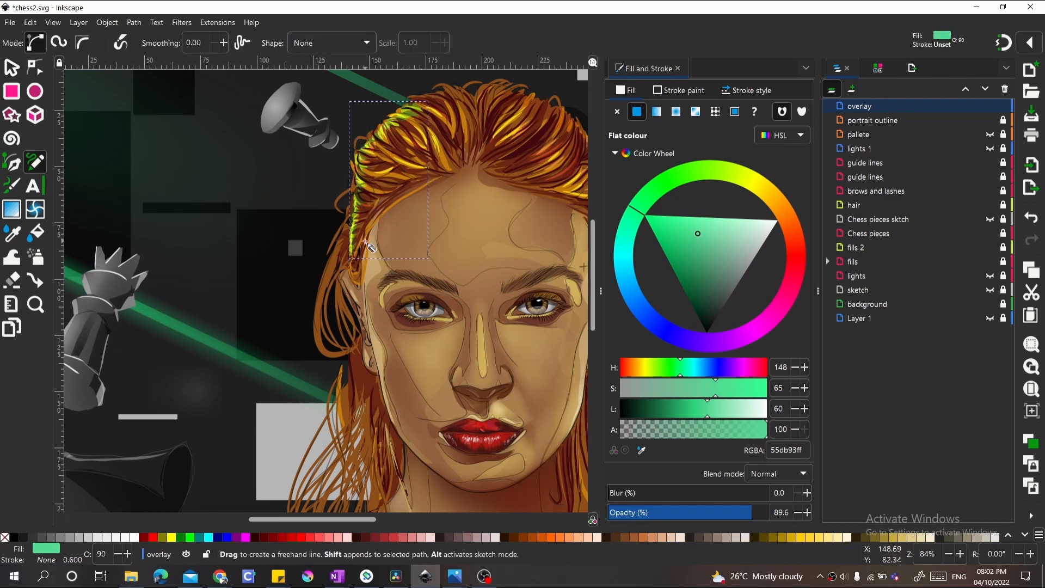
{"action": "left_click_drag", "start_coordinate": [359, 253], "coordinate": [373, 216]}
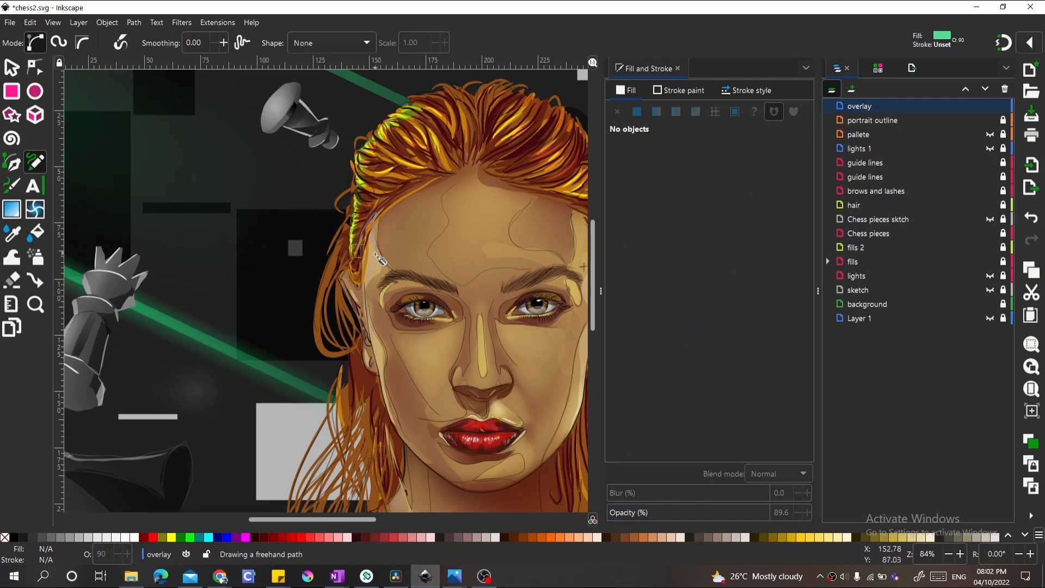
{"action": "left_click_drag", "start_coordinate": [376, 255], "coordinate": [374, 317]}
{"action": "mouse_move", "coordinate": [392, 360]}
{"action": "left_mouse_down"}
{"action": "mouse_move", "coordinate": [432, 465]}
{"action": "mouse_move", "coordinate": [381, 400]}
{"action": "mouse_move", "coordinate": [373, 343]}
{"action": "left_mouse_up"}
{"action": "left_click_drag", "start_coordinate": [370, 302], "coordinate": [357, 248]}
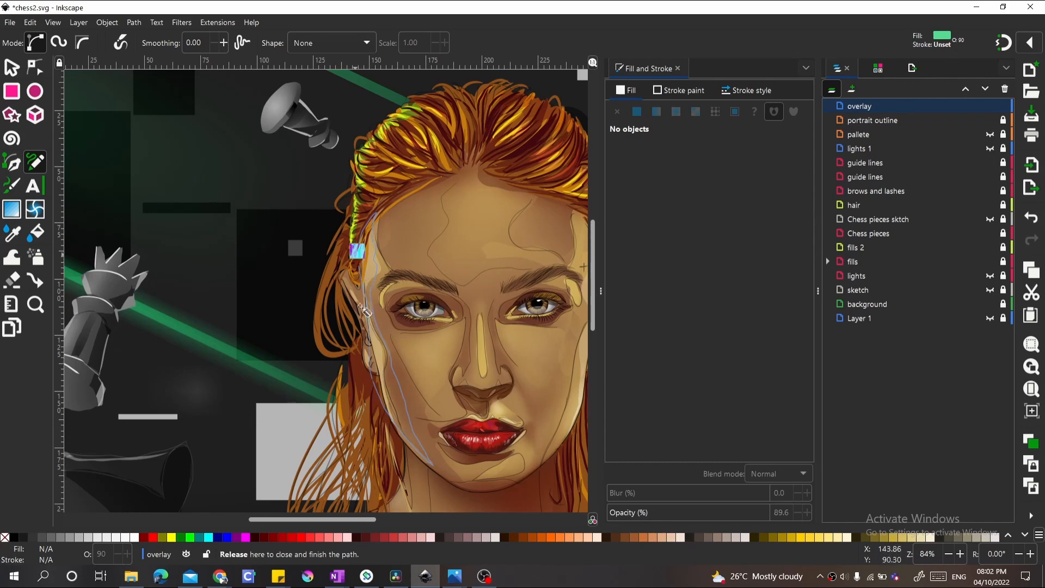
{"action": "key", "text": "w"}
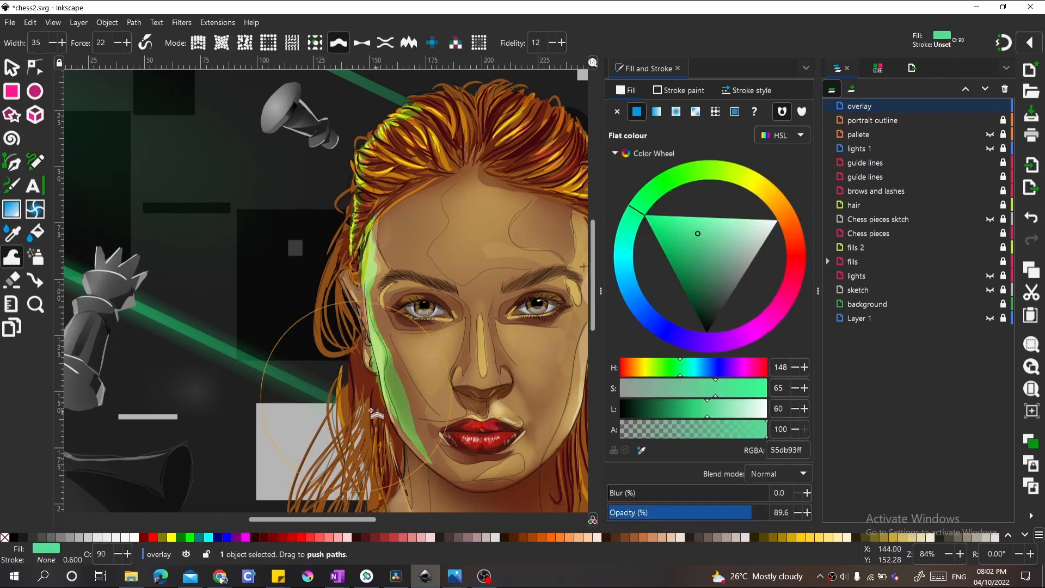
Draw a light green shape down the queen's-side of the neck and adjust its edge by pushing the path with the Tweak tool
{"action": "key", "text": "space"}
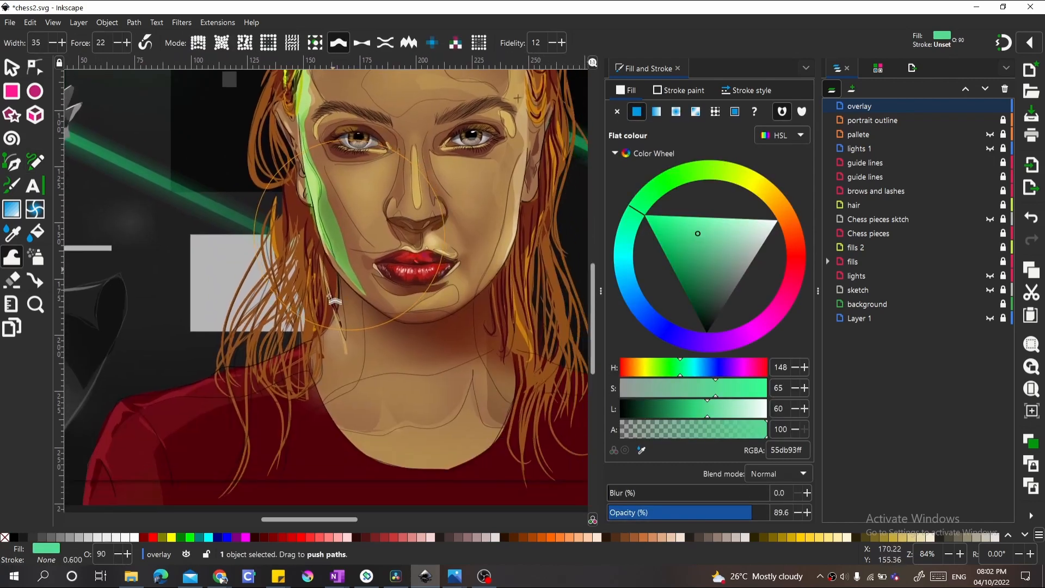
{"action": "key", "text": "p"}
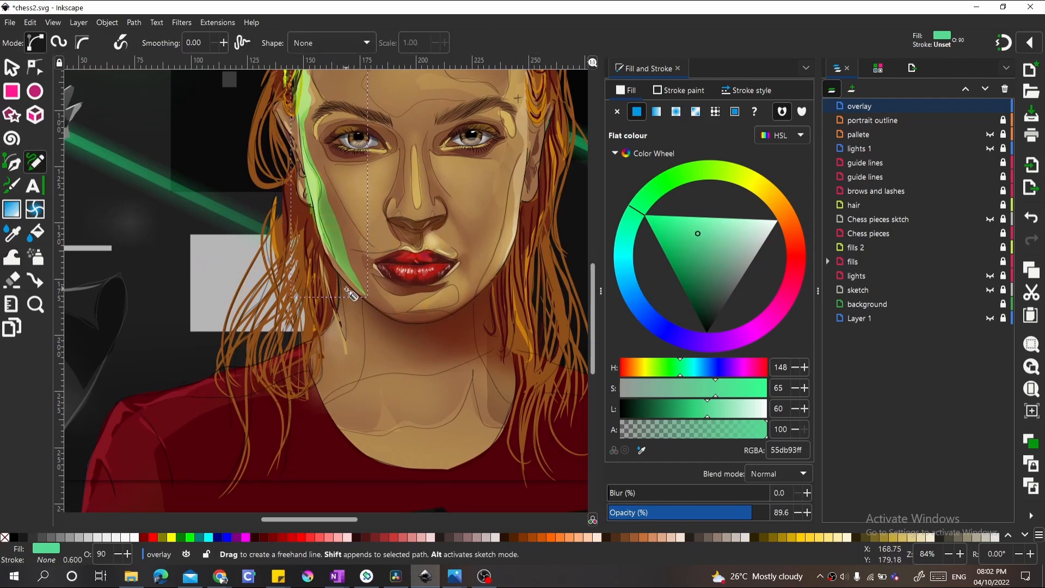
{"action": "mouse_move", "coordinate": [346, 290]}
{"action": "left_mouse_down"}
{"action": "mouse_move", "coordinate": [359, 322]}
{"action": "mouse_move", "coordinate": [347, 357]}
{"action": "left_mouse_up"}
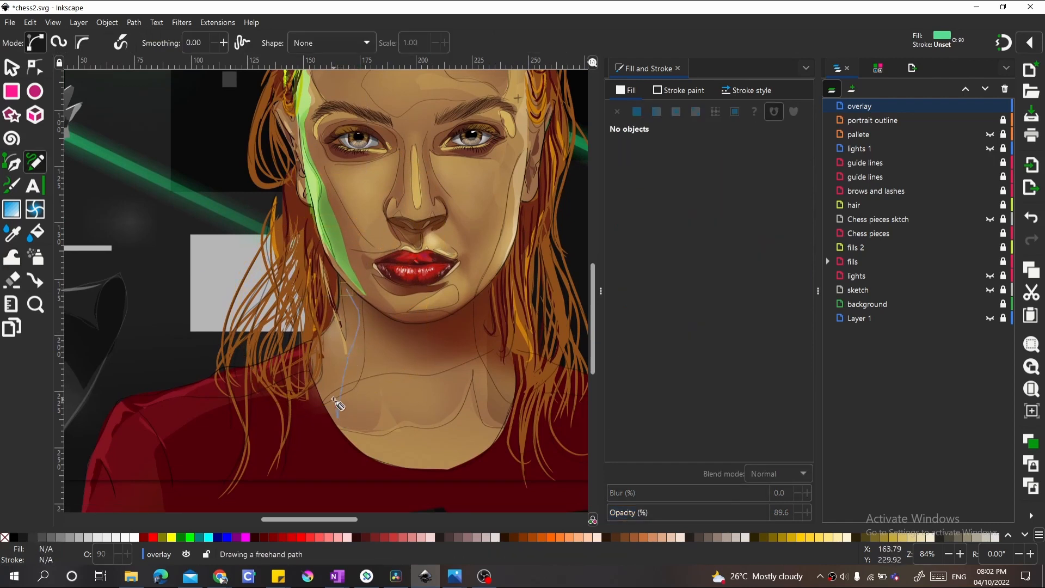
{"action": "mouse_move", "coordinate": [344, 352]}
{"action": "left_mouse_down"}
{"action": "mouse_move", "coordinate": [347, 296]}
{"action": "mouse_move", "coordinate": [359, 312]}
{"action": "mouse_move", "coordinate": [335, 391]}
{"action": "left_mouse_up"}
{"action": "key", "text": "w"}
{"action": "left_click_drag", "start_coordinate": [369, 312], "coordinate": [351, 333]}
Draw a light green freehand shape along the shoulder and sleeve edge of the red shirt on the queen's side
{"action": "key", "text": "space"}
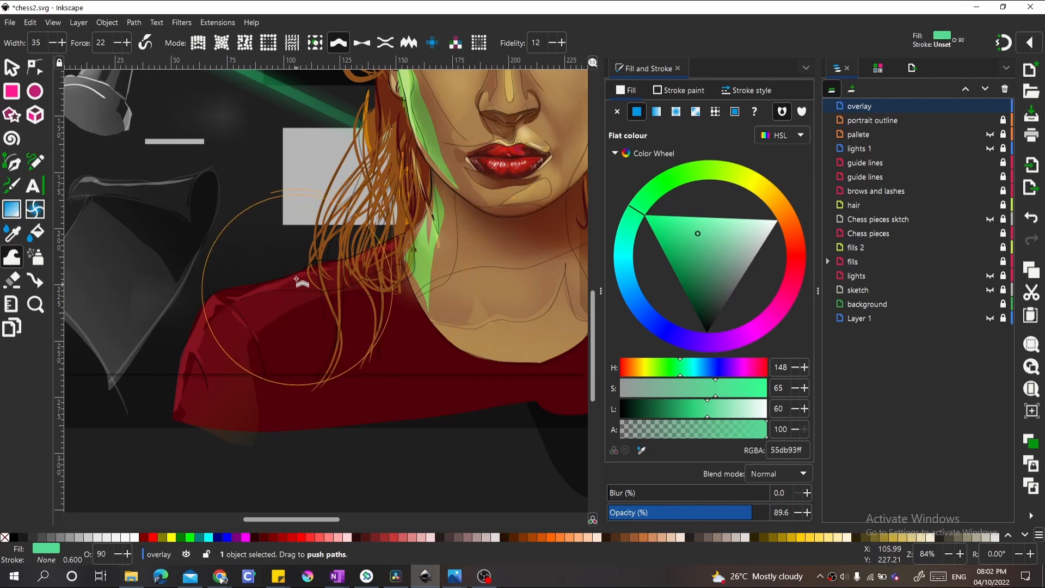
{"action": "key", "text": "p"}
{"action": "mouse_move", "coordinate": [190, 416]}
{"action": "left_mouse_down"}
{"action": "mouse_move", "coordinate": [201, 343]}
{"action": "mouse_move", "coordinate": [222, 307]}
{"action": "mouse_move", "coordinate": [314, 266]}
{"action": "mouse_move", "coordinate": [388, 251]}
{"action": "mouse_move", "coordinate": [394, 259]}
{"action": "mouse_move", "coordinate": [282, 312]}
{"action": "mouse_move", "coordinate": [240, 320]}
{"action": "mouse_move", "coordinate": [208, 375]}
{"action": "mouse_move", "coordinate": [205, 406]}
{"action": "mouse_move", "coordinate": [228, 436]}
{"action": "mouse_move", "coordinate": [174, 414]}
{"action": "left_mouse_up"}
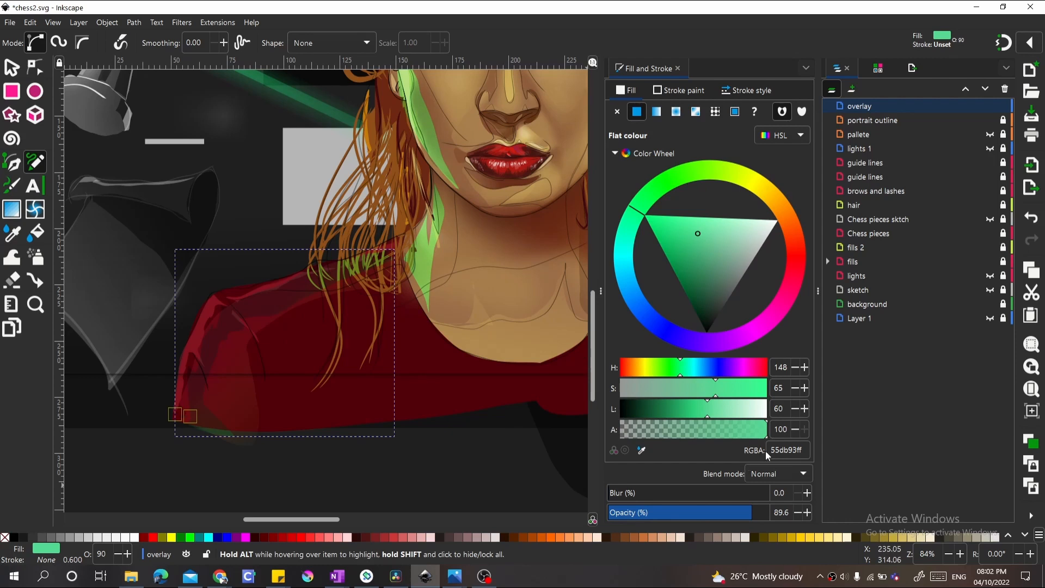
Set the blend mode of the whole overlay layer to Soft Light and deselect it
{"action": "left_click", "coordinate": [889, 105]}
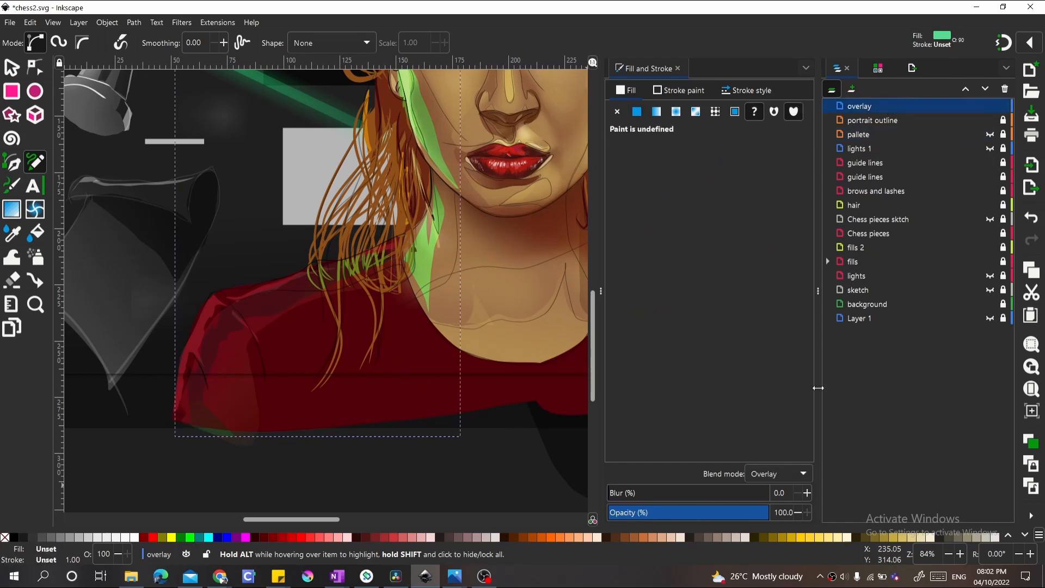
{"action": "left_click", "coordinate": [768, 482]}
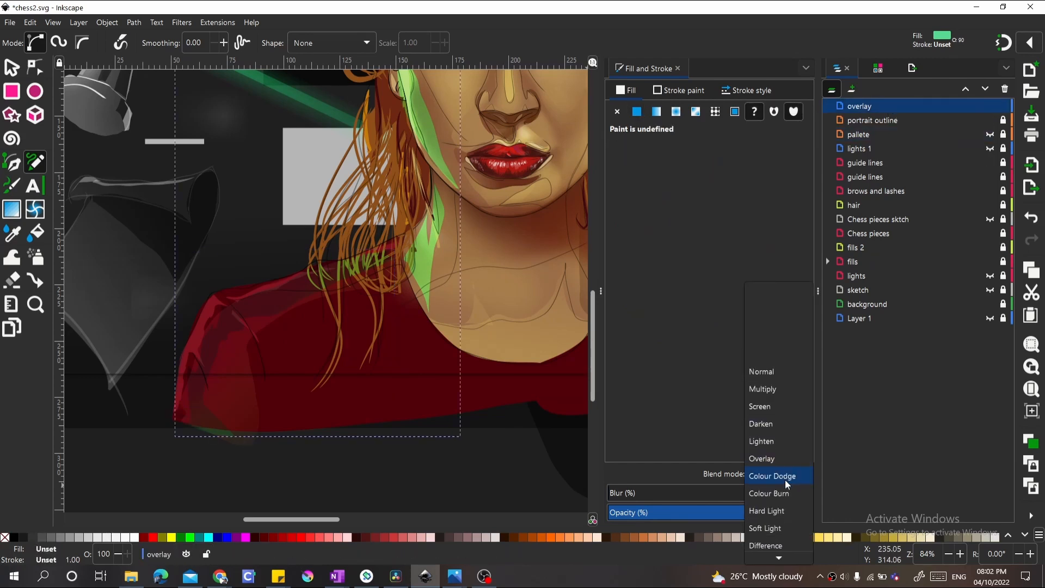
{"action": "scroll", "coordinate": [785, 506], "scroll_direction": "down", "scroll_amount": 1}
{"action": "left_click", "coordinate": [782, 470]}
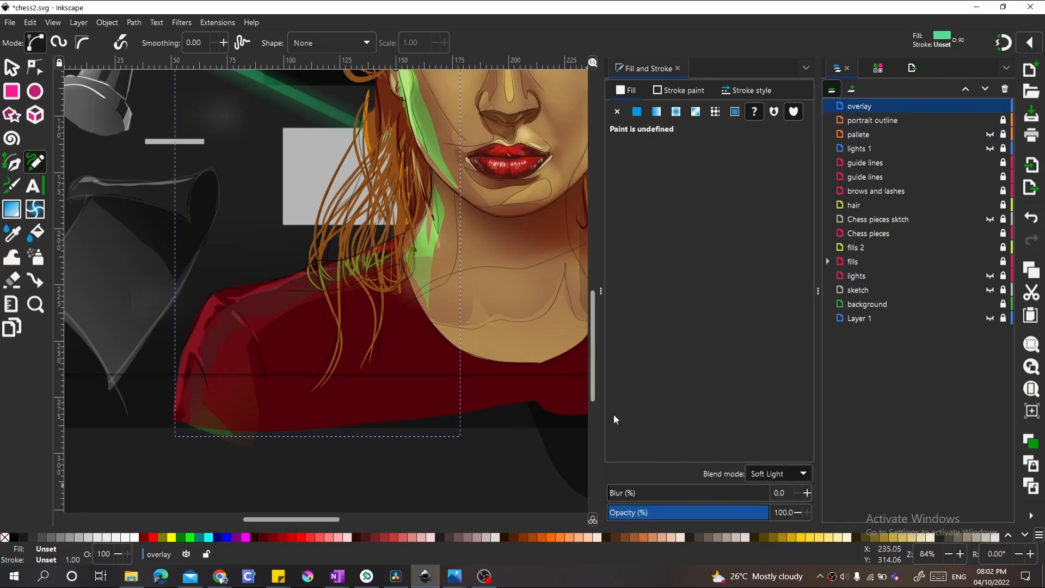
{"action": "key", "text": "2"}
{"action": "left_click", "coordinate": [403, 350]}
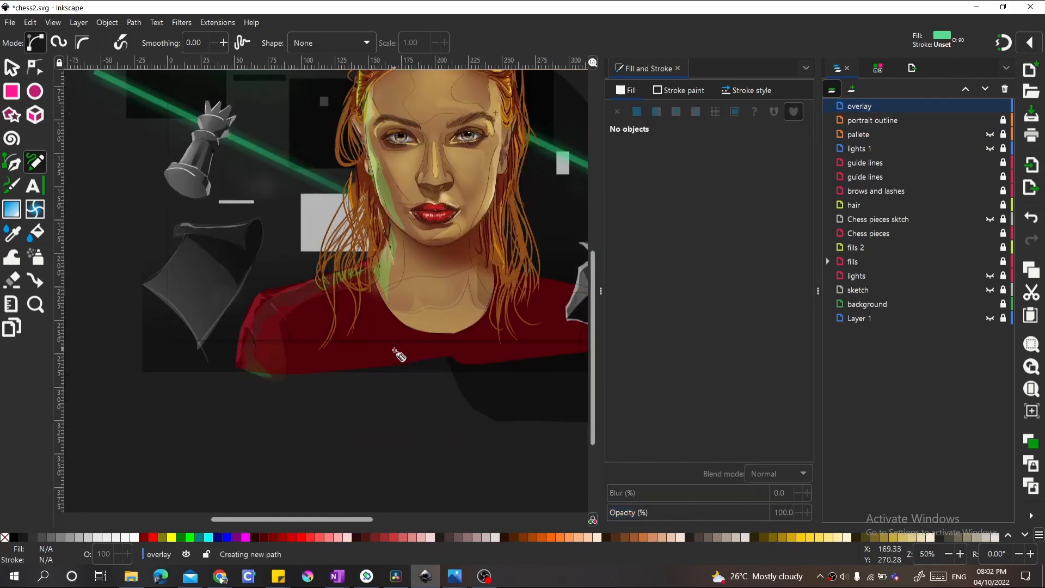
Select the overlay layer again and reduce its opacity to 47.3%
{"action": "scroll", "coordinate": [394, 350], "scroll_direction": "up", "scroll_amount": 3}
{"action": "scroll", "coordinate": [406, 352], "scroll_direction": "down", "scroll_amount": 1}
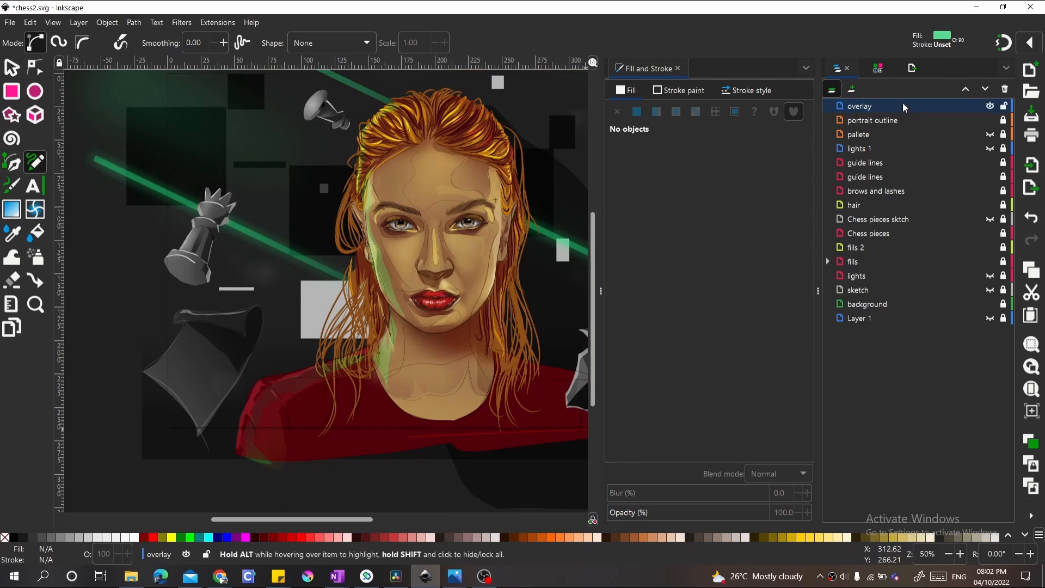
{"action": "left_click", "coordinate": [849, 106]}
{"action": "left_click_drag", "start_coordinate": [713, 513], "coordinate": [685, 517]}
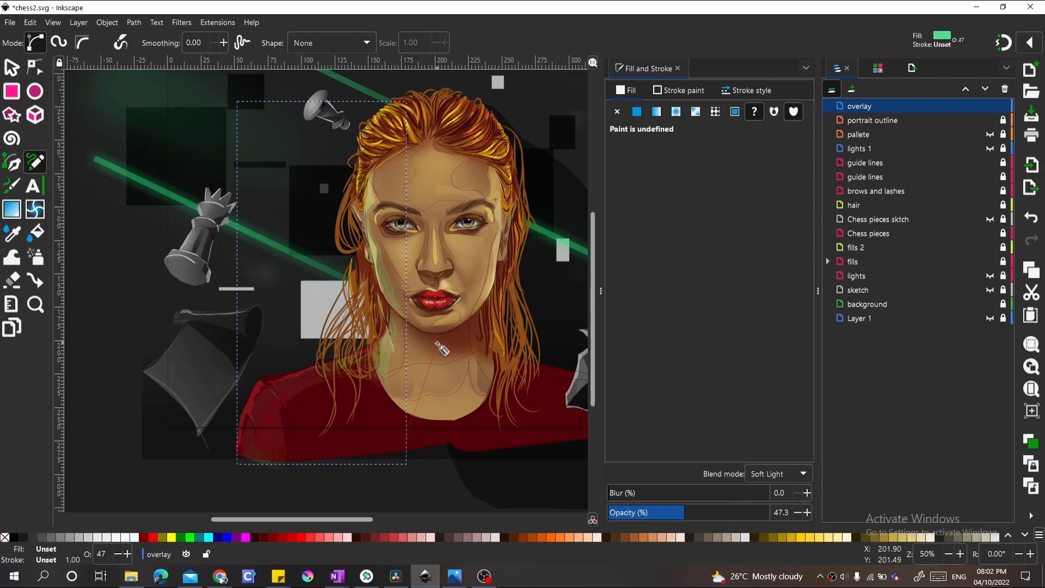
Examine the softened green reflections on the face, neck and shirt against the whole composition at several zoom levels
{"action": "scroll", "coordinate": [441, 349], "scroll_direction": "down", "scroll_amount": 2}
{"action": "scroll", "coordinate": [443, 432], "scroll_direction": "up", "scroll_amount": 1}
{"action": "scroll", "coordinate": [338, 443], "scroll_direction": "down", "scroll_amount": 2}
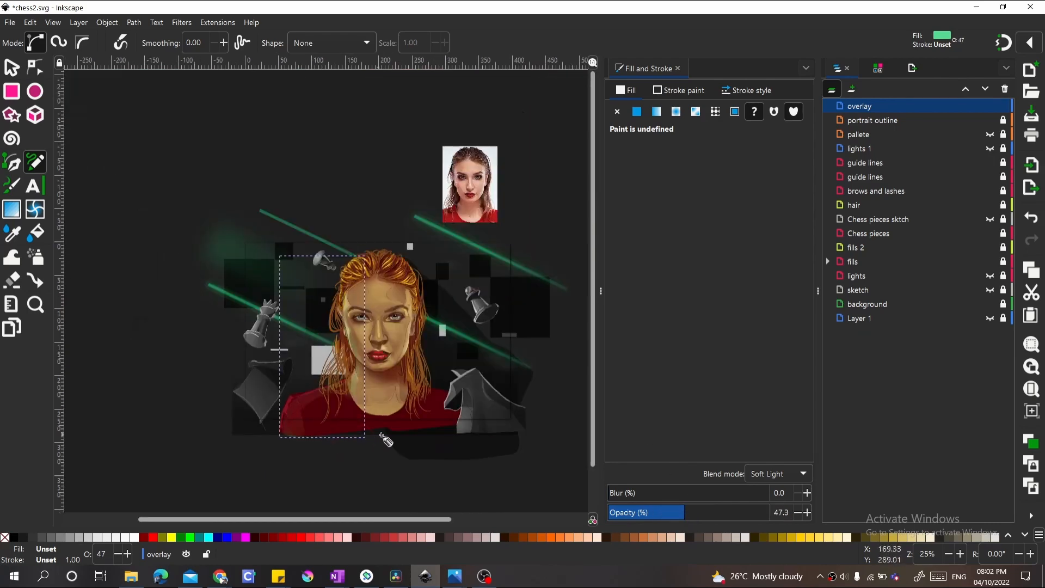
{"action": "scroll", "coordinate": [452, 433], "scroll_direction": "up", "scroll_amount": 1}
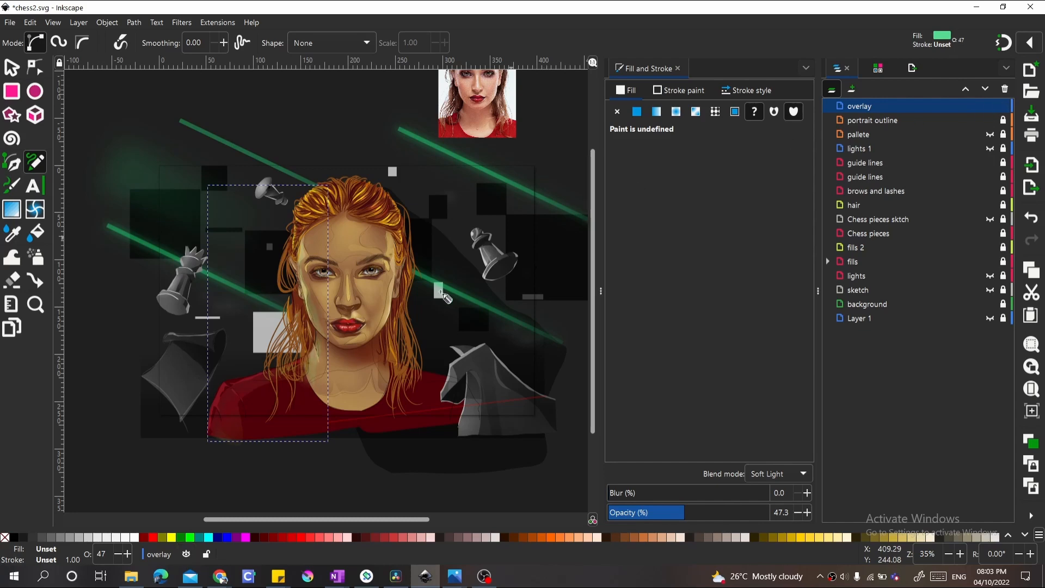
{"action": "scroll", "coordinate": [320, 342], "scroll_direction": "up", "scroll_amount": 1}
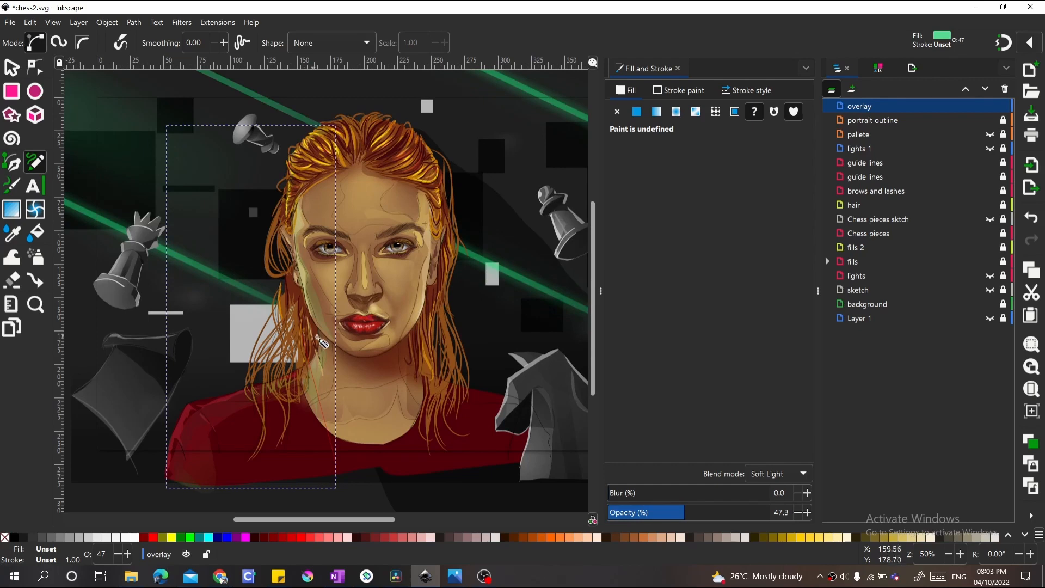
{"action": "scroll", "coordinate": [321, 342], "scroll_direction": "down", "scroll_amount": 1}
{"action": "scroll", "coordinate": [294, 359], "scroll_direction": "up", "scroll_amount": 1}
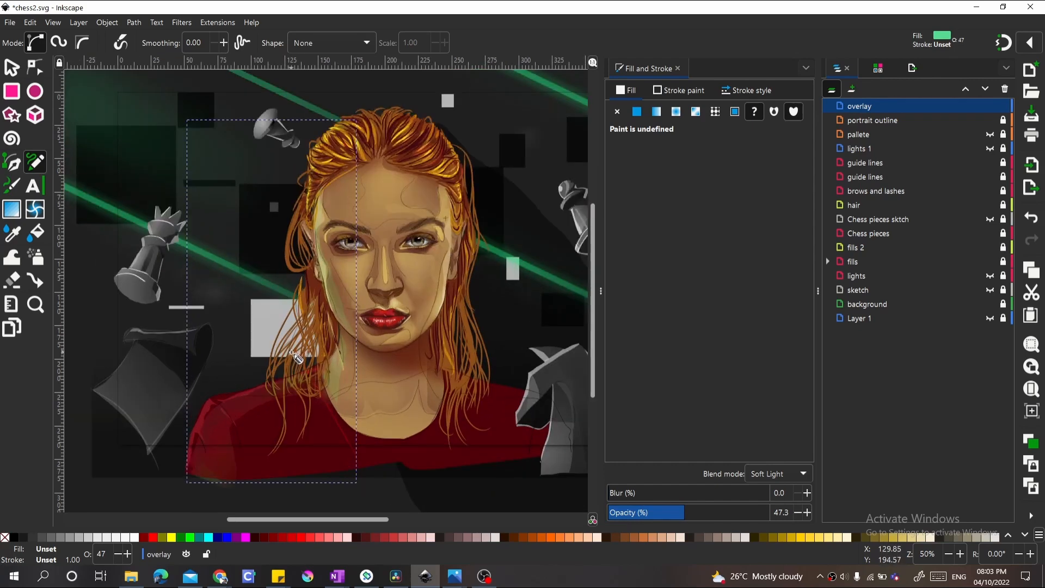
{"action": "scroll", "coordinate": [296, 357], "scroll_direction": "down", "scroll_amount": 1}
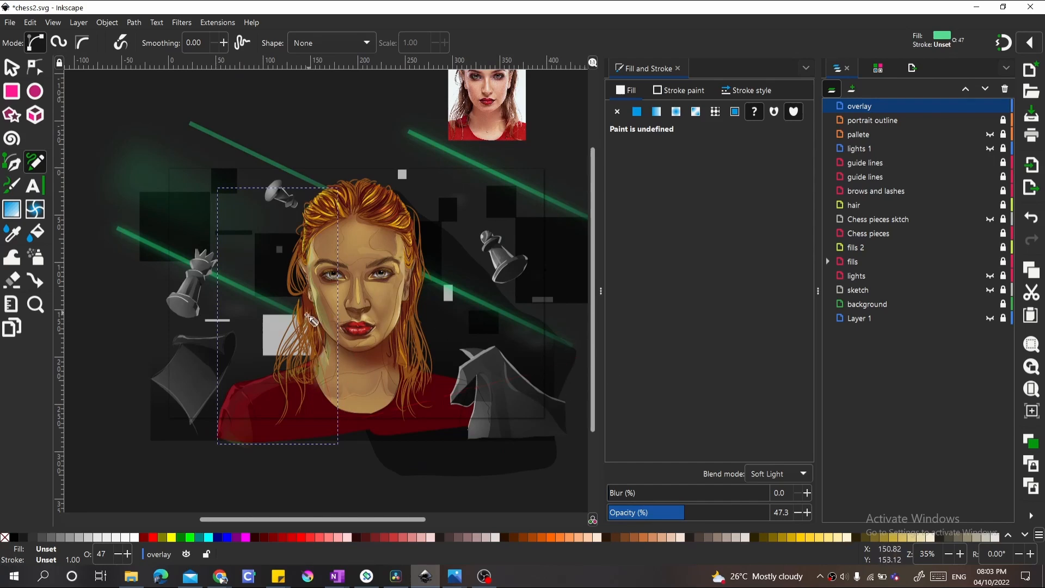
{"action": "scroll", "coordinate": [325, 391], "scroll_direction": "up", "scroll_amount": 2}
{"action": "scroll", "coordinate": [319, 390], "scroll_direction": "down", "scroll_amount": 1}
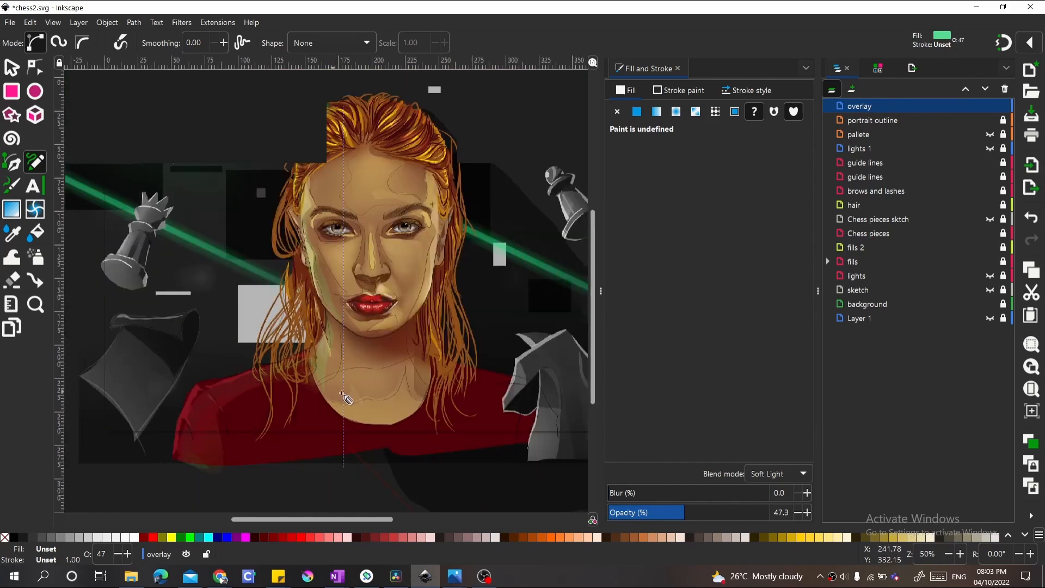
Export the page at 1500 × 1000 px as the PNG file "chess 4" on the Desktop with the default PNG options
{"action": "key", "text": "ctrl+shift+e"}
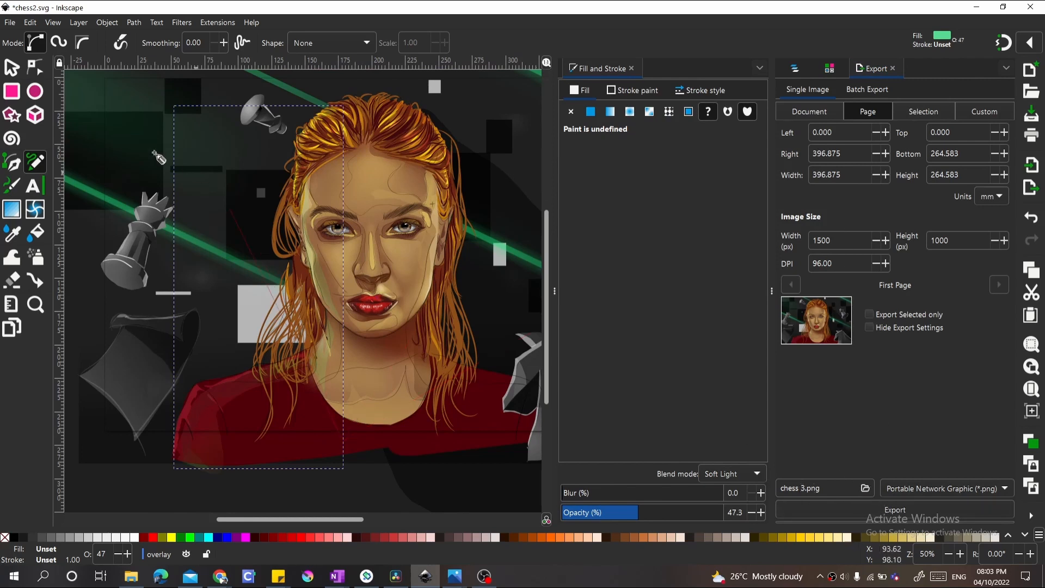
{"action": "left_click", "coordinate": [865, 489]}
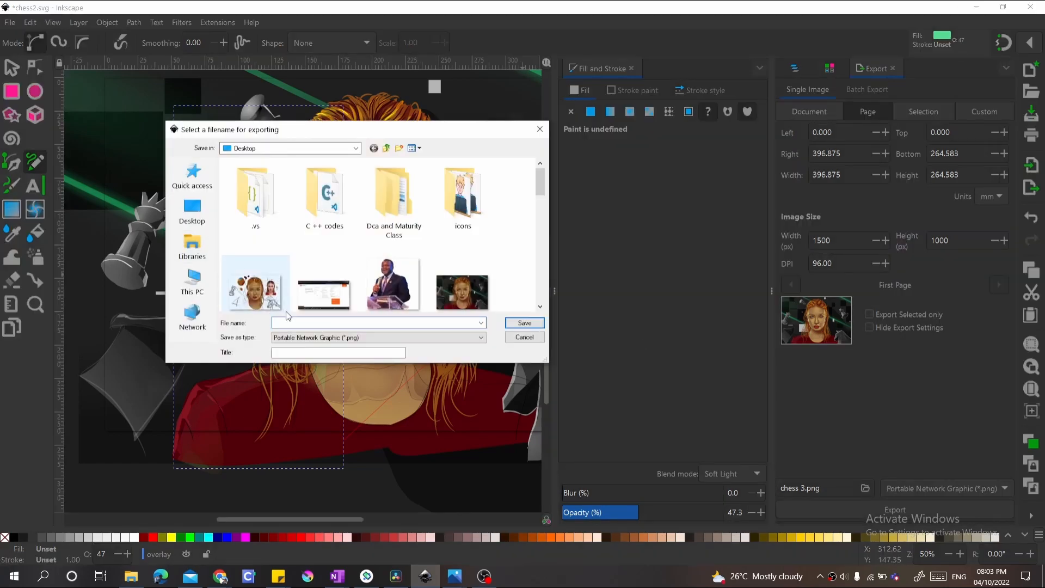
{"action": "type", "text": "chess 3"}
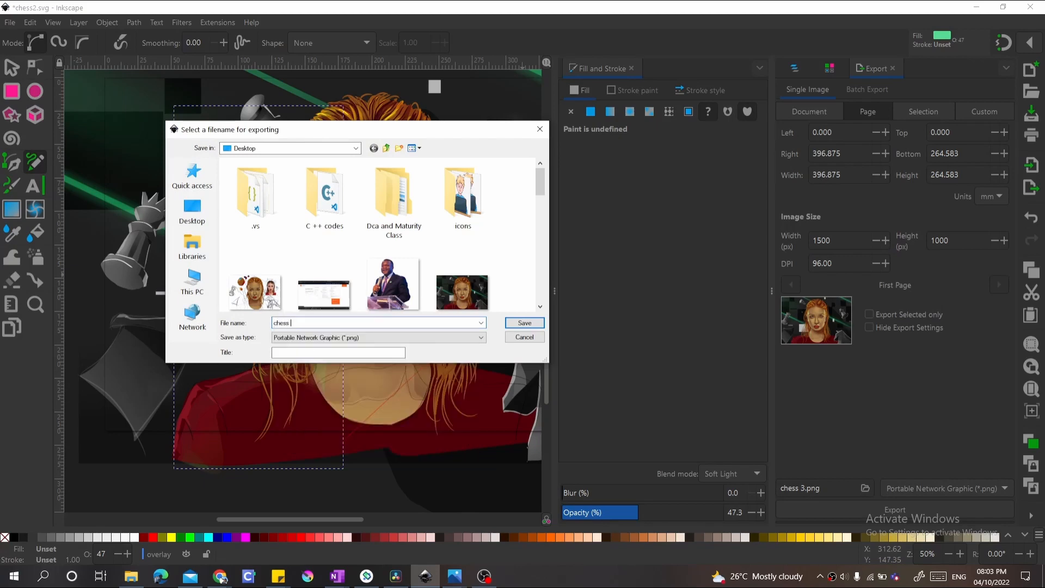
{"action": "key", "text": "Return"}
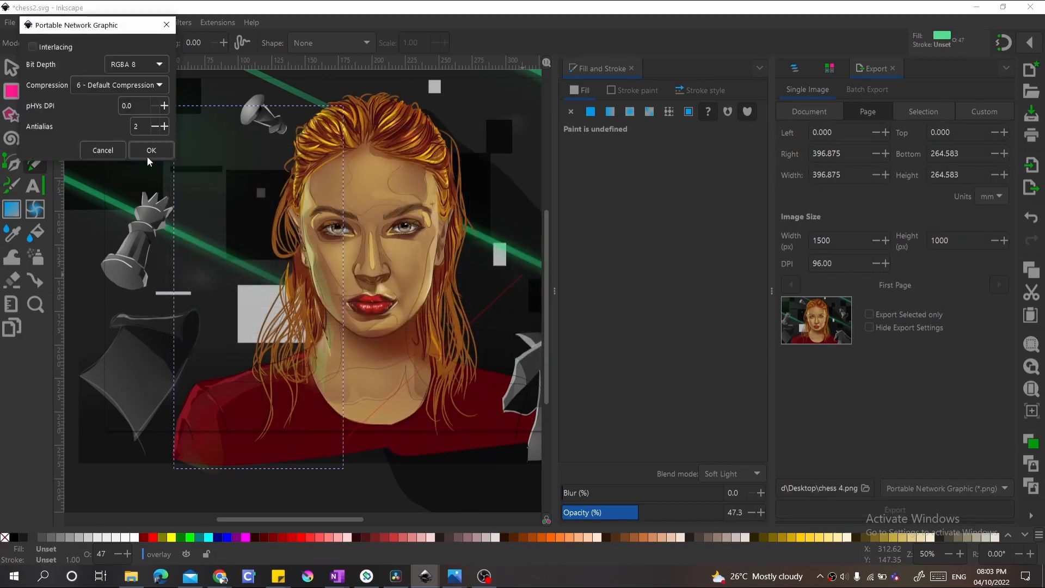
{"action": "left_click", "coordinate": [147, 148]}
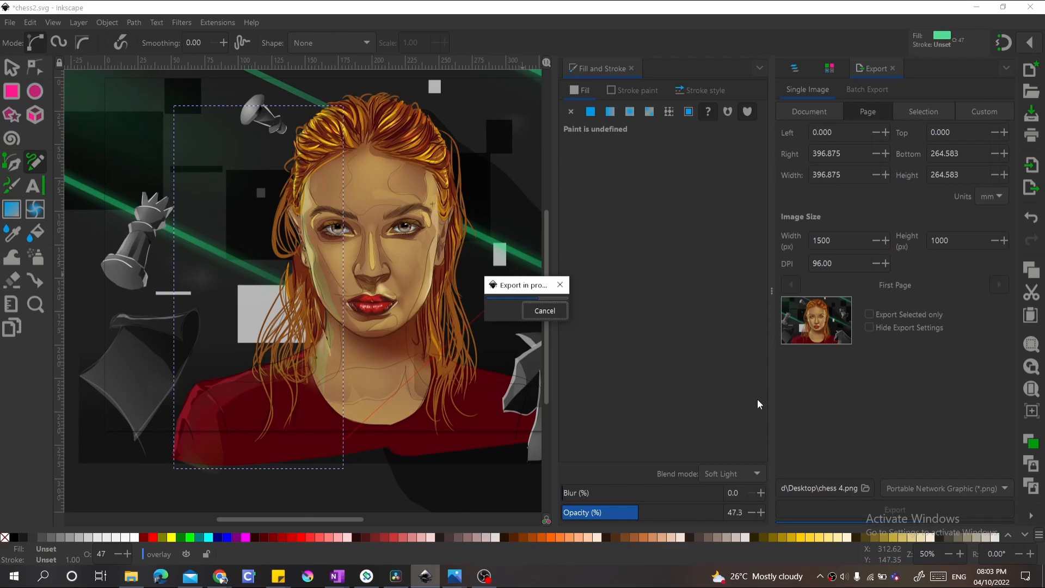
{"action": "left_click", "coordinate": [484, 576]}
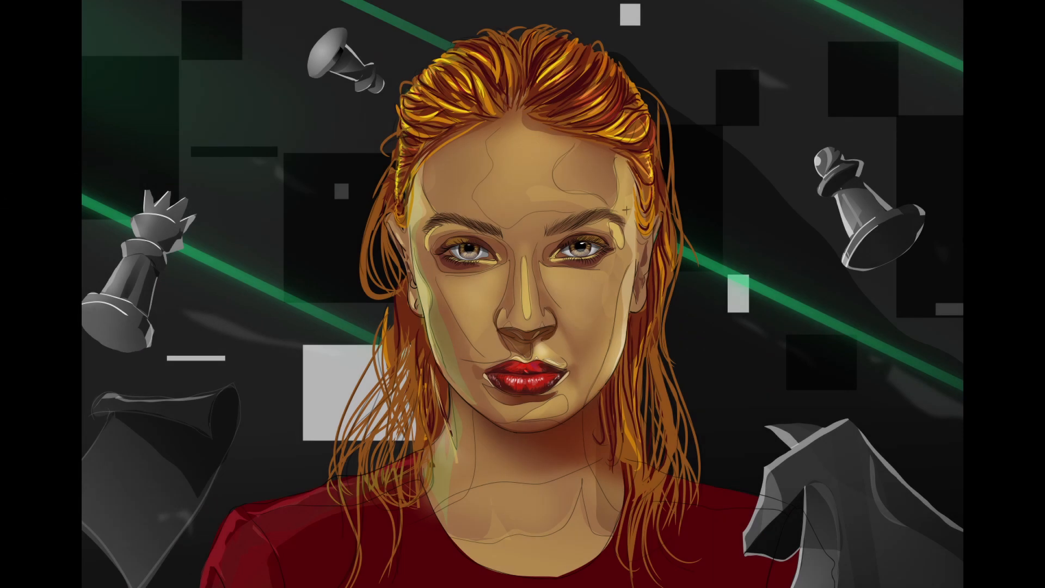